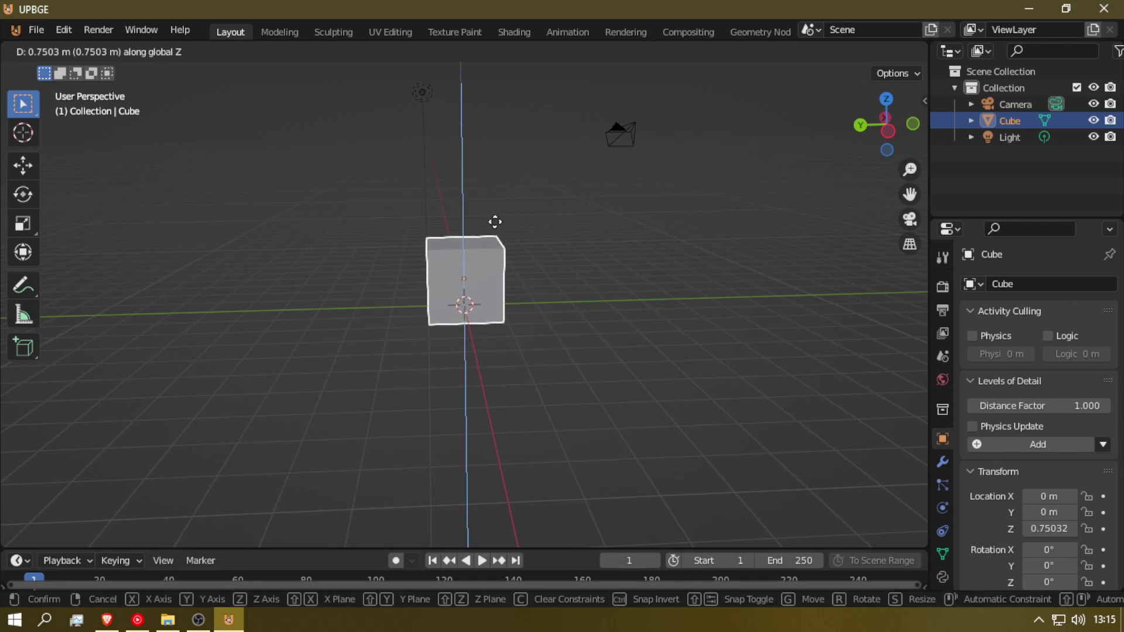
- Delete all default objects from the scene: the camera, the cube and the light
left_click(494, 184)
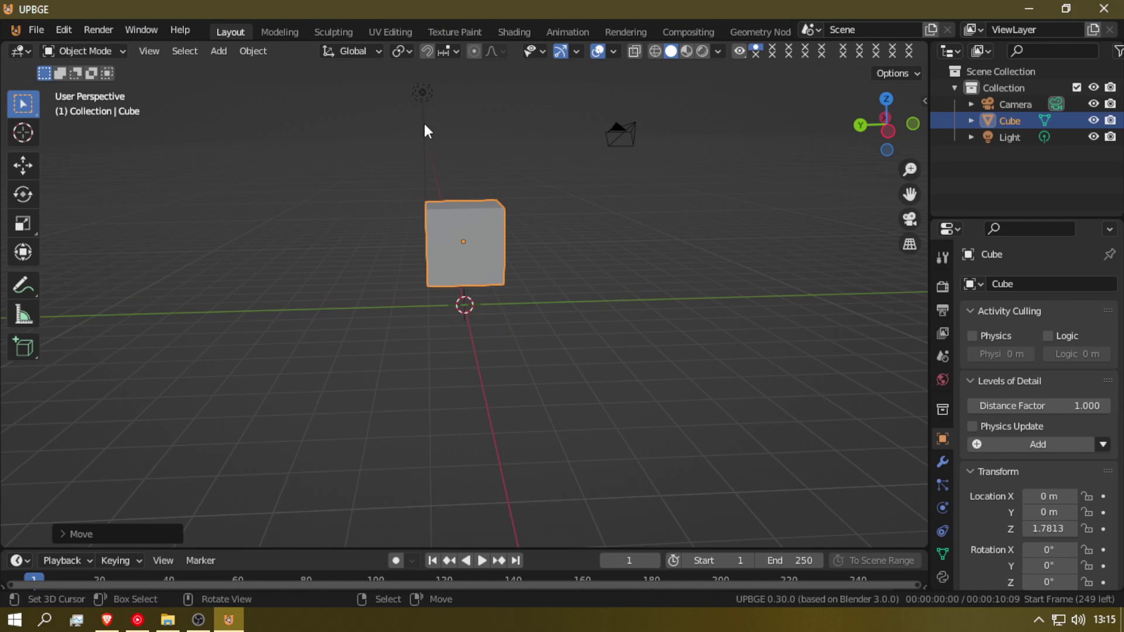
key("a")
key("x")
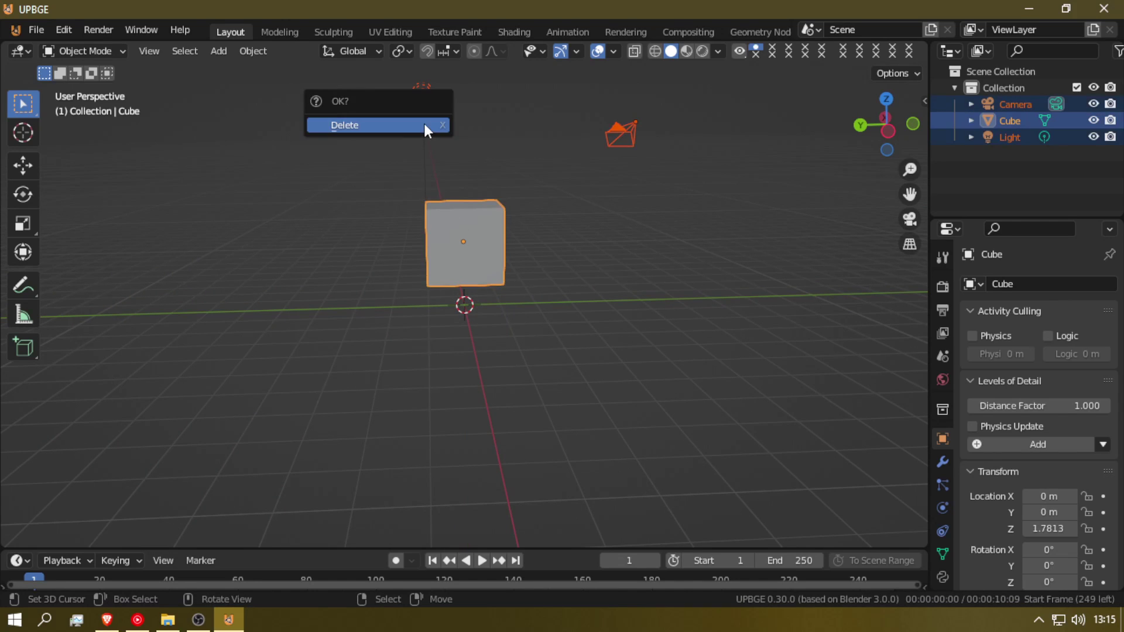
left_click(423, 124)
- Turn on Screencast Keys in the viewport sidebar and shrink the sidebar to a narrow strip
left_click_drag(924, 101, 699, 117)
left_click(918, 515)
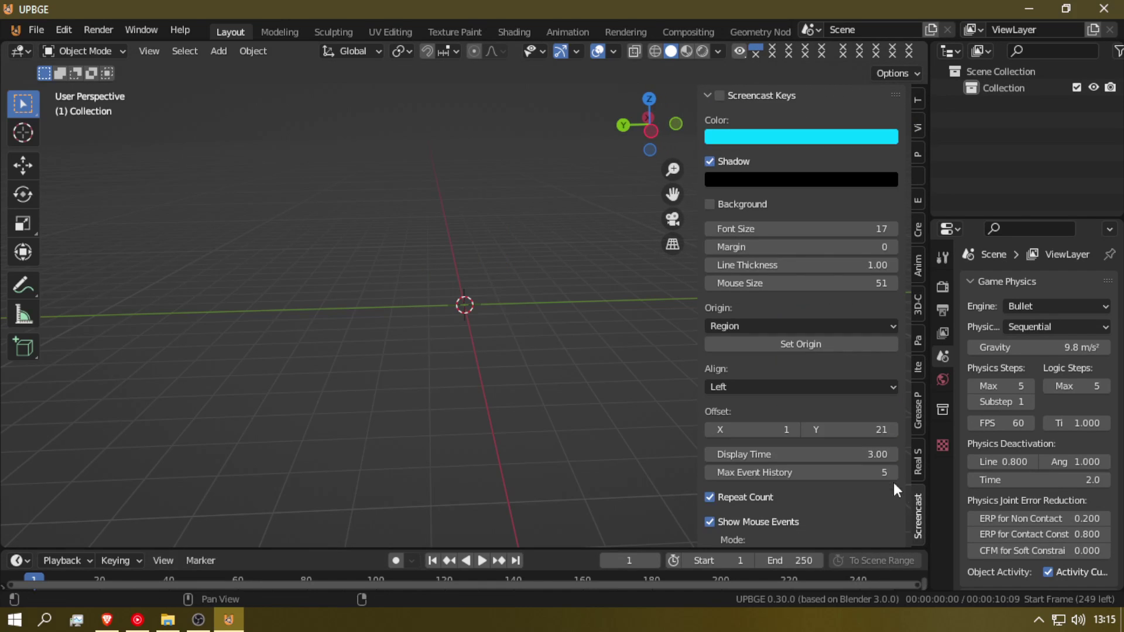
left_click_drag(699, 106, 877, 106)
key("g")
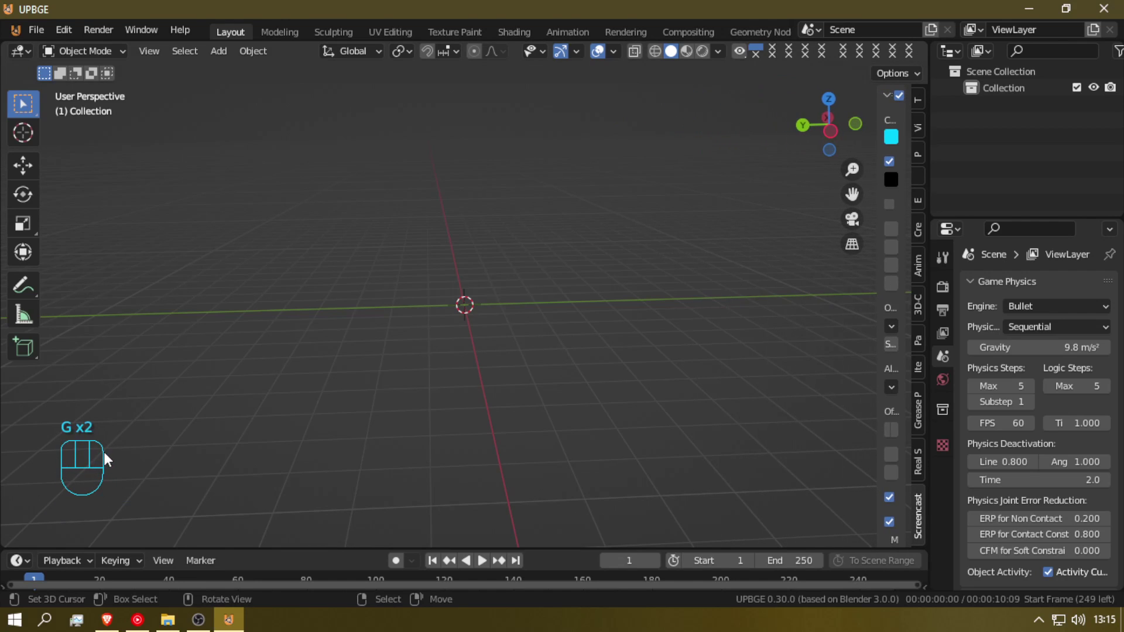
- Add a mesh plane at the origin and delete it again
middle_click_drag(102, 459, 323, 433)
key("shift+a")
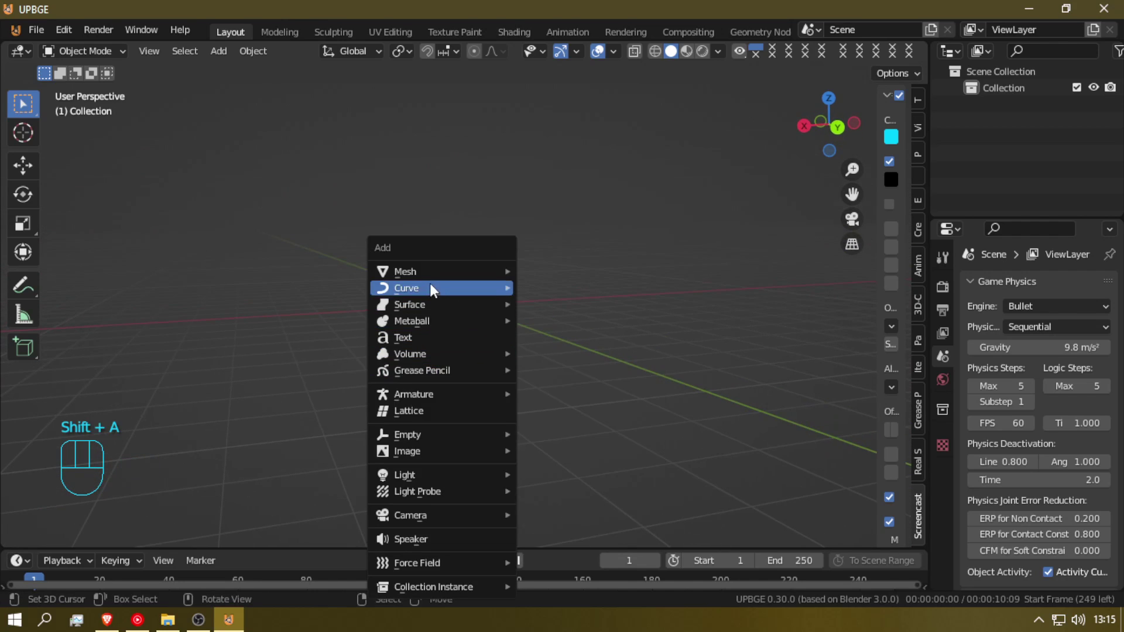
mouse_move(433, 271)
left_click(559, 270)
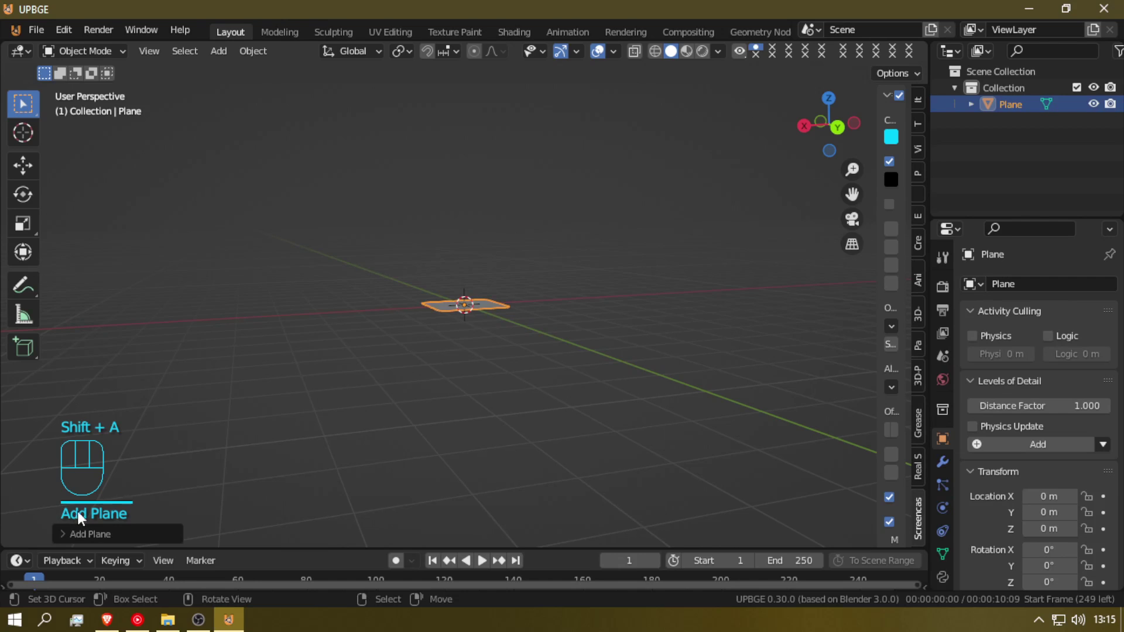
key("x")
left_click(398, 334)
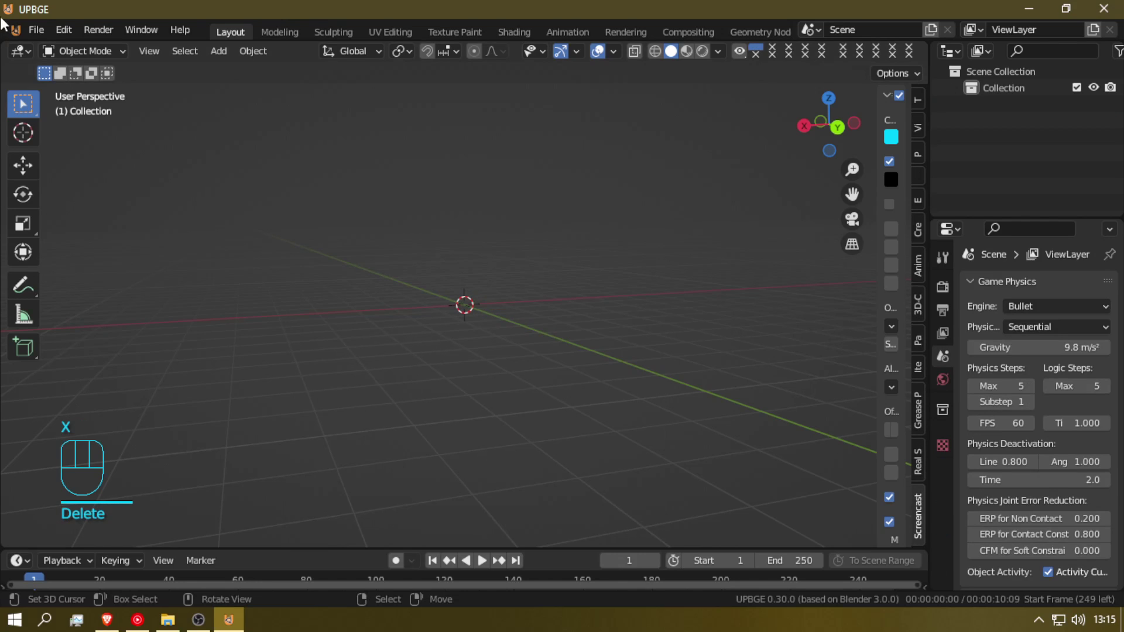
- Start an FBX import and choose fpsarms.fbx from the FPS Arms source folder under blender assets 2\Characters
left_click(44, 26)
mouse_move(65, 292)
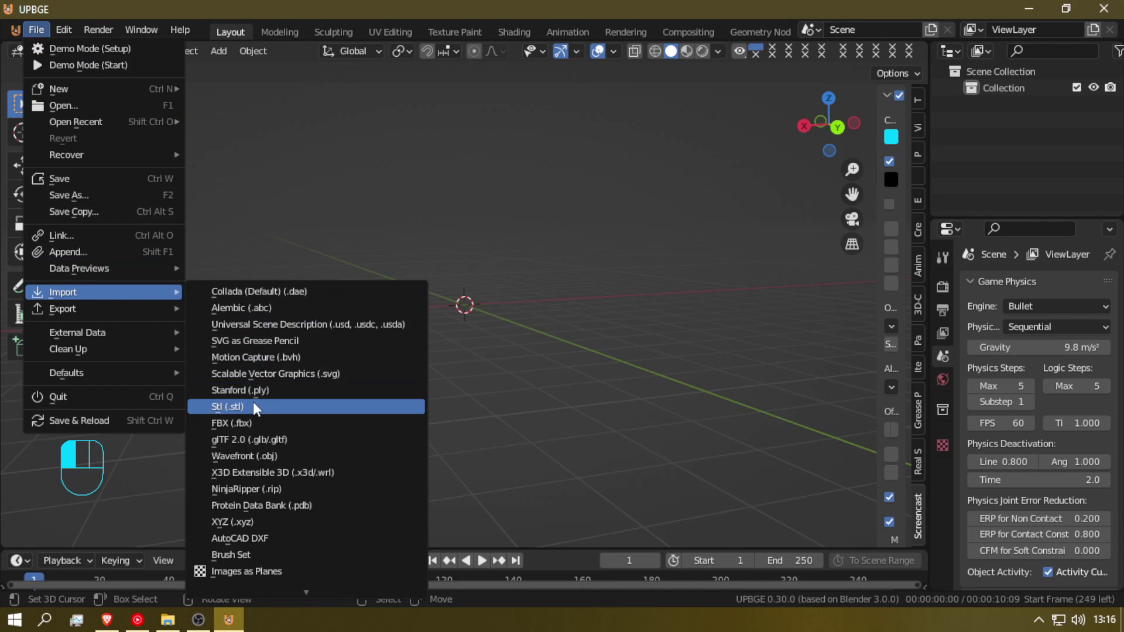
left_click(308, 425)
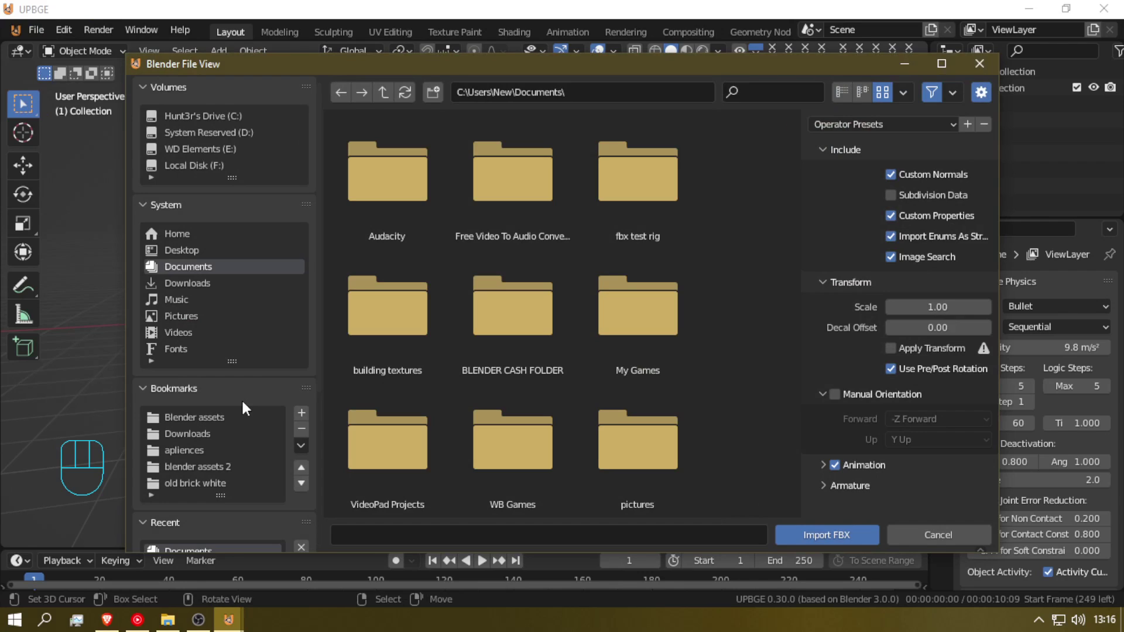
scroll(233, 446, "down", 5)
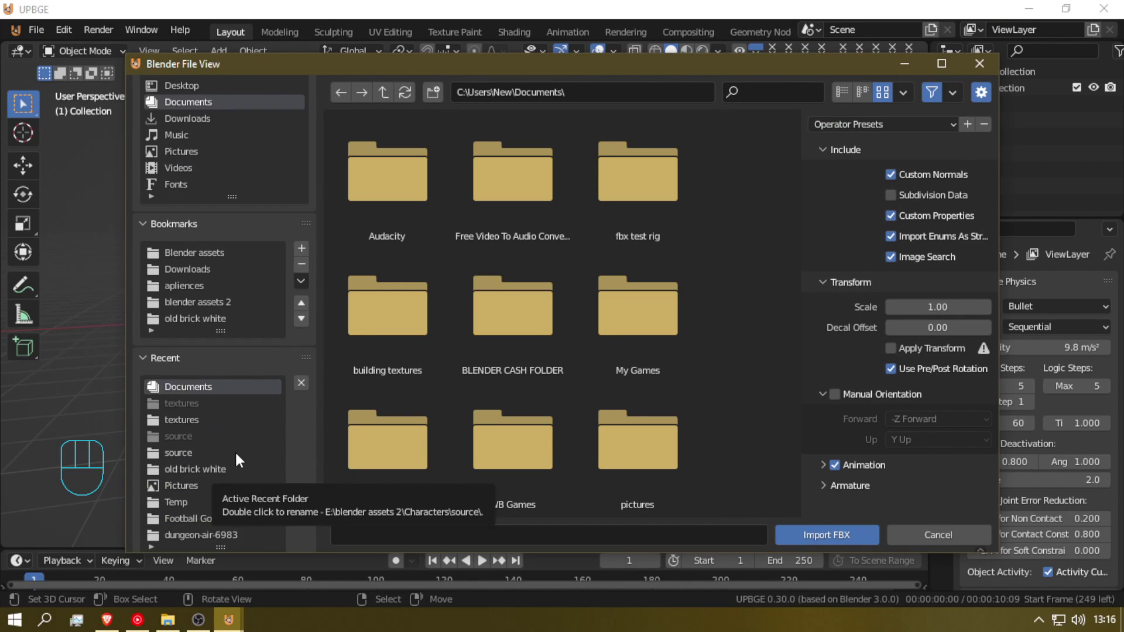
left_click(234, 302)
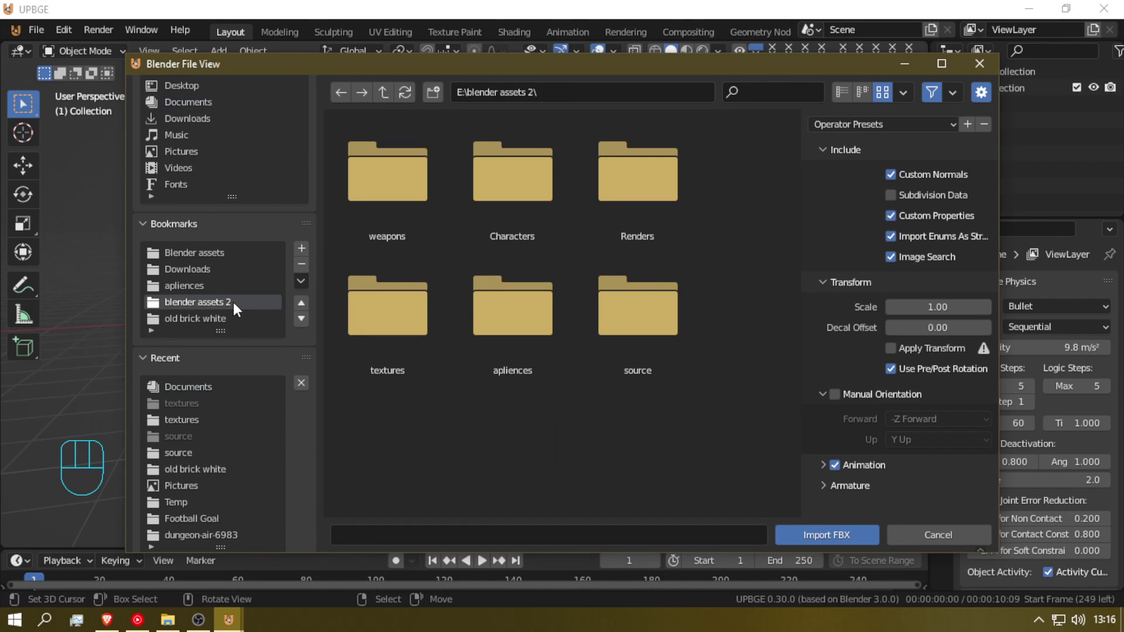
double_click(505, 173)
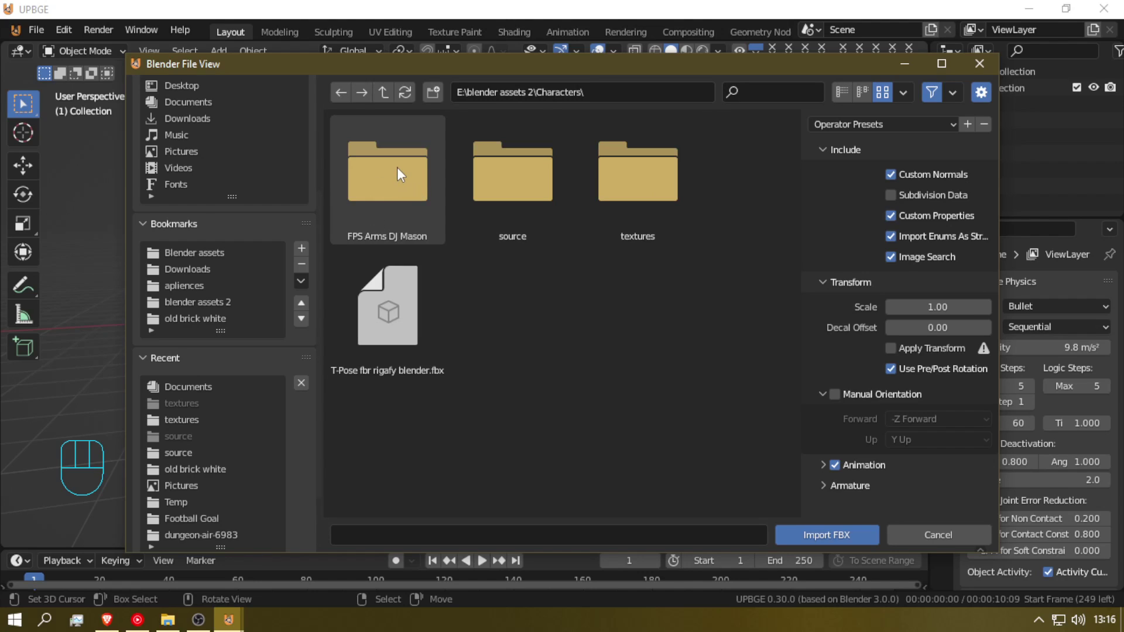
double_click(417, 174)
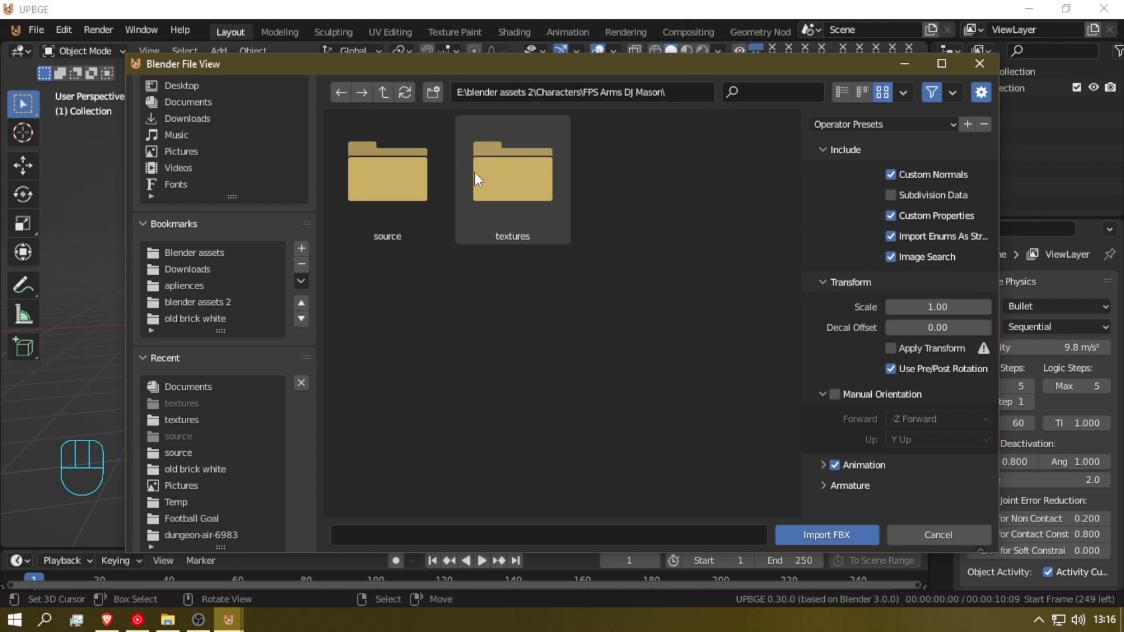
double_click(395, 189)
left_click(398, 216)
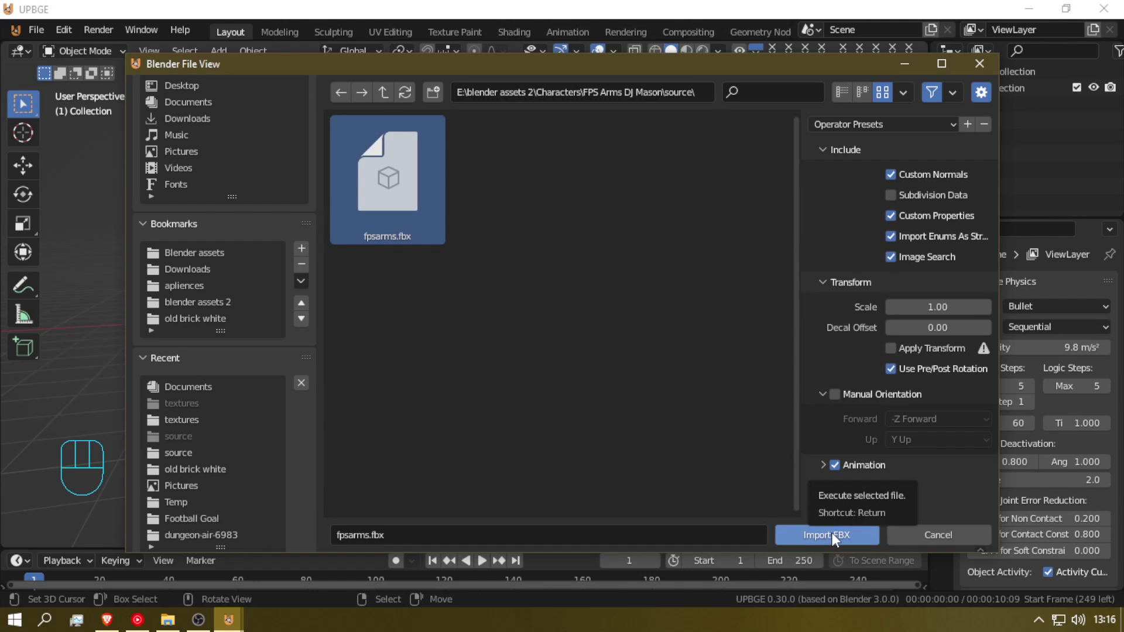
- Import the arms file with Force Connect Children and Automatic Bone Orientation enabled in the armature options
left_click(822, 485)
scroll(826, 485, "down", 4)
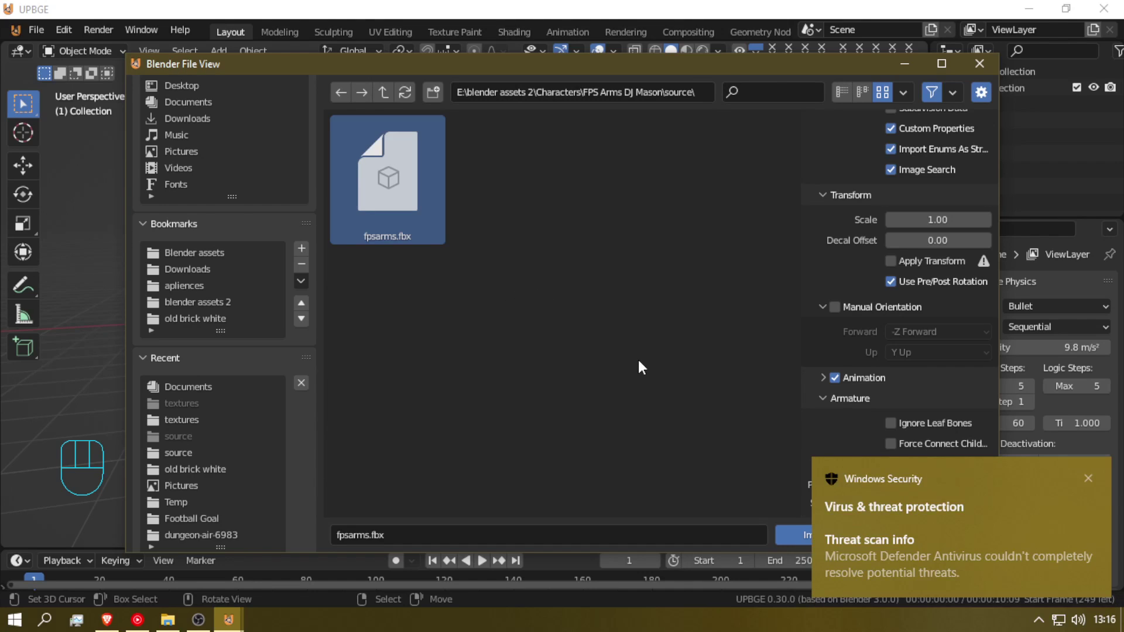
left_click(1089, 475)
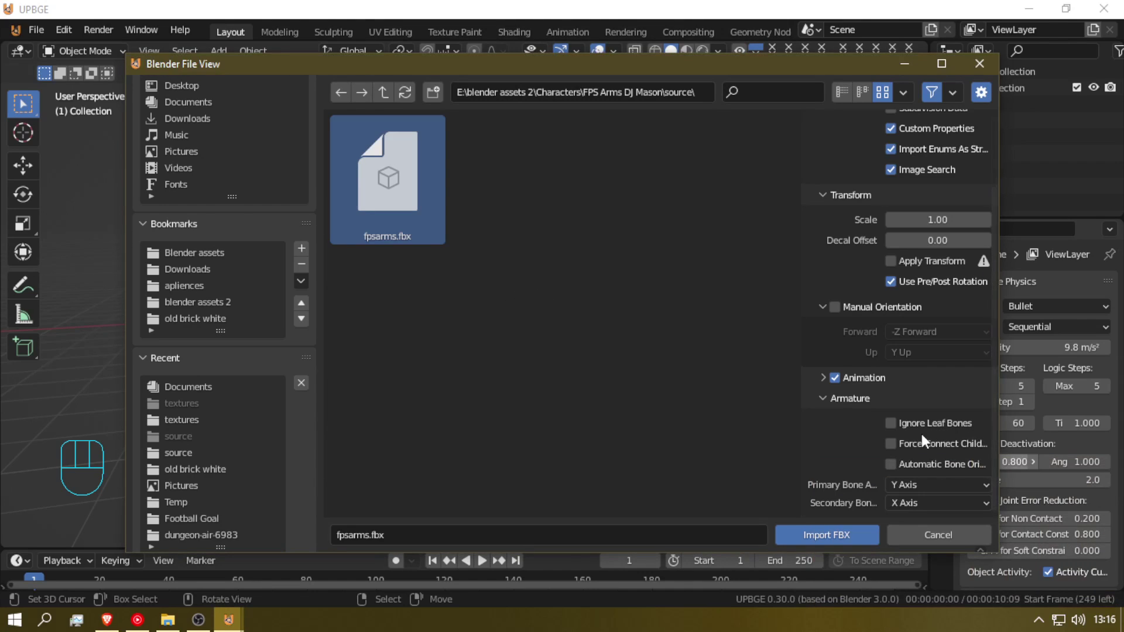
left_click(939, 445)
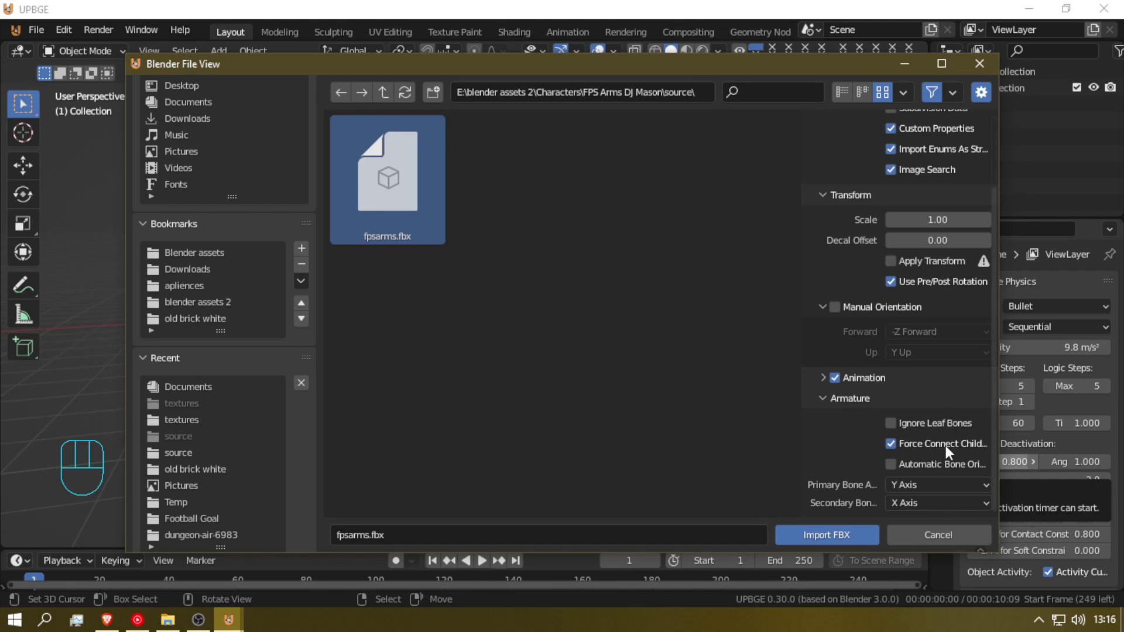
left_click(960, 461)
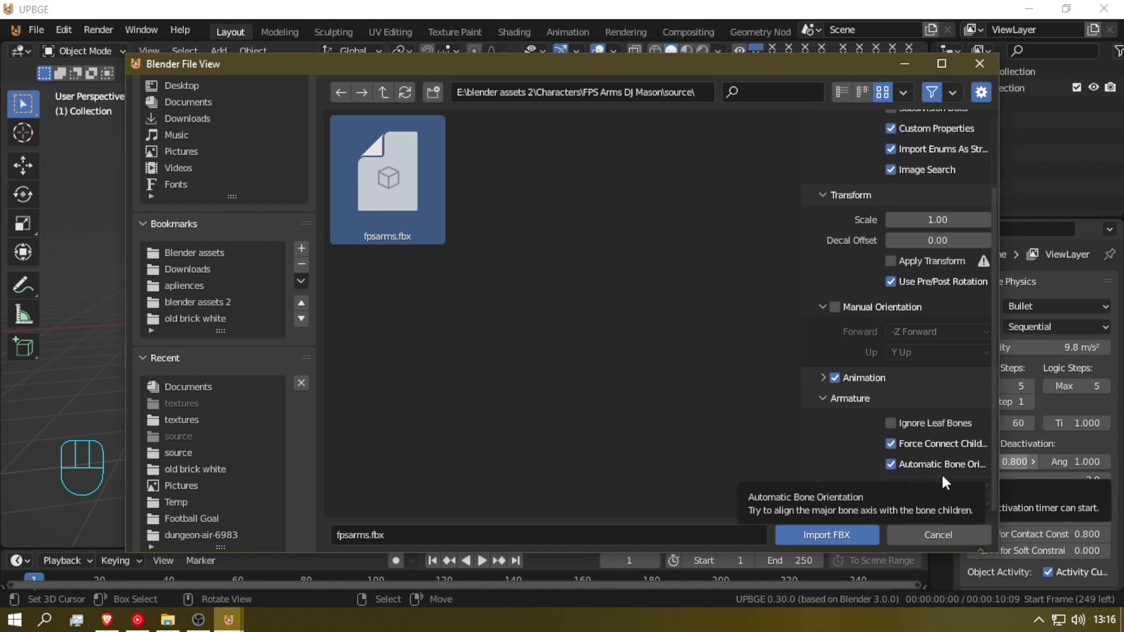
left_click(845, 539)
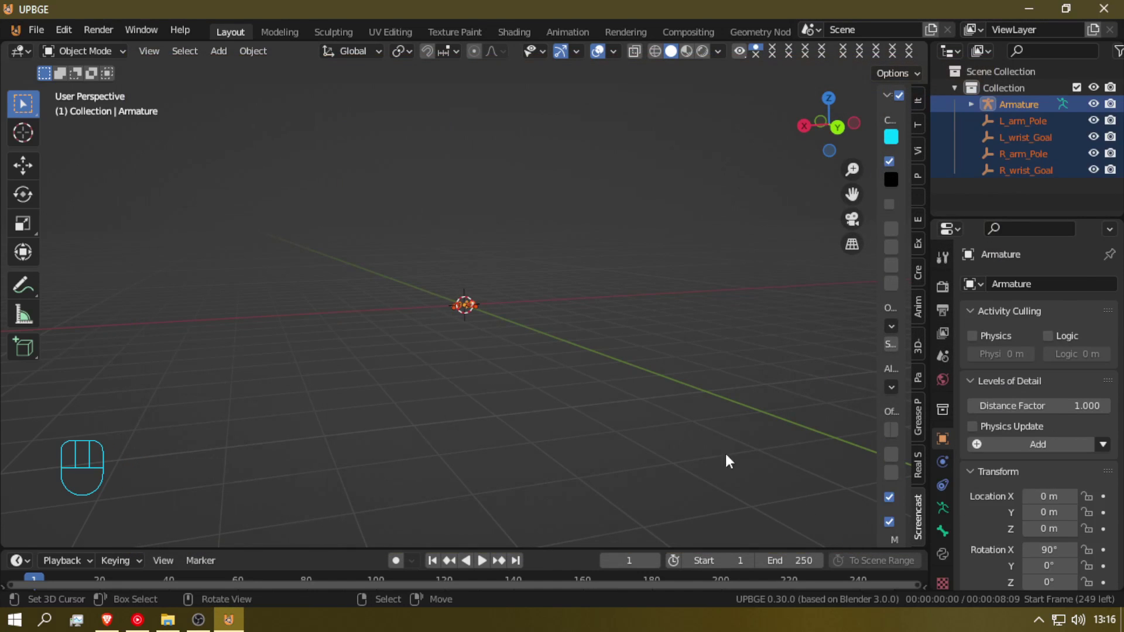
- Select all imported arm objects and move them along the X axis to about -3.72 m
scroll(386, 176, "up", 8)
middle_click_drag(388, 202, 697, 218)
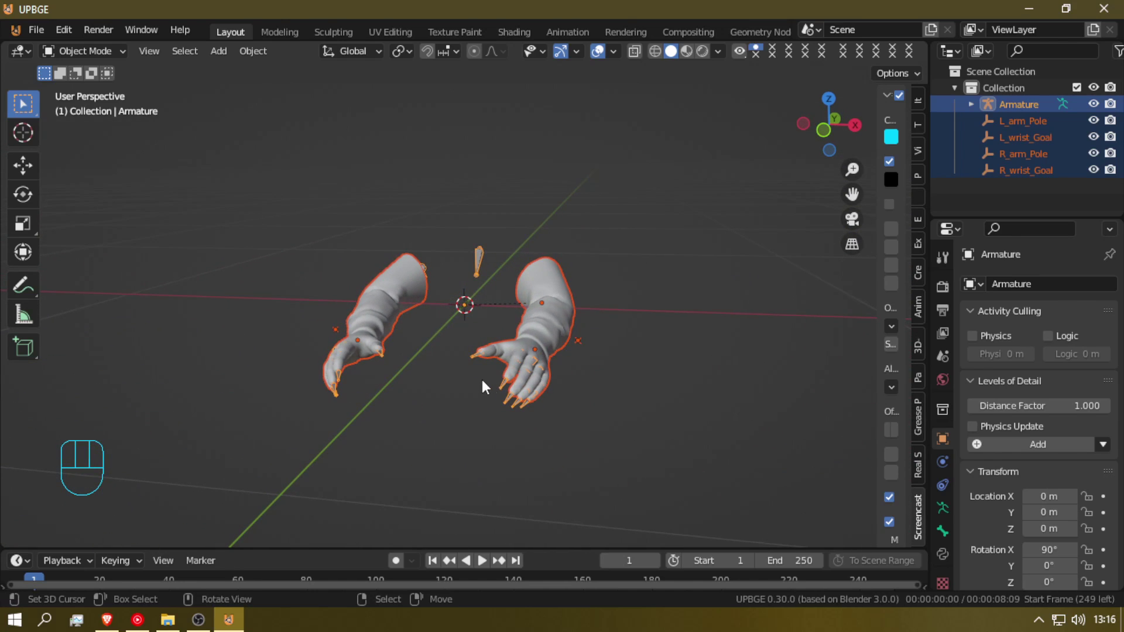
left_click(512, 394)
left_click(511, 395)
middle_click_drag(546, 311, 470, 318)
scroll(469, 317, "down", 5)
key("a")
key("a")
key("g")
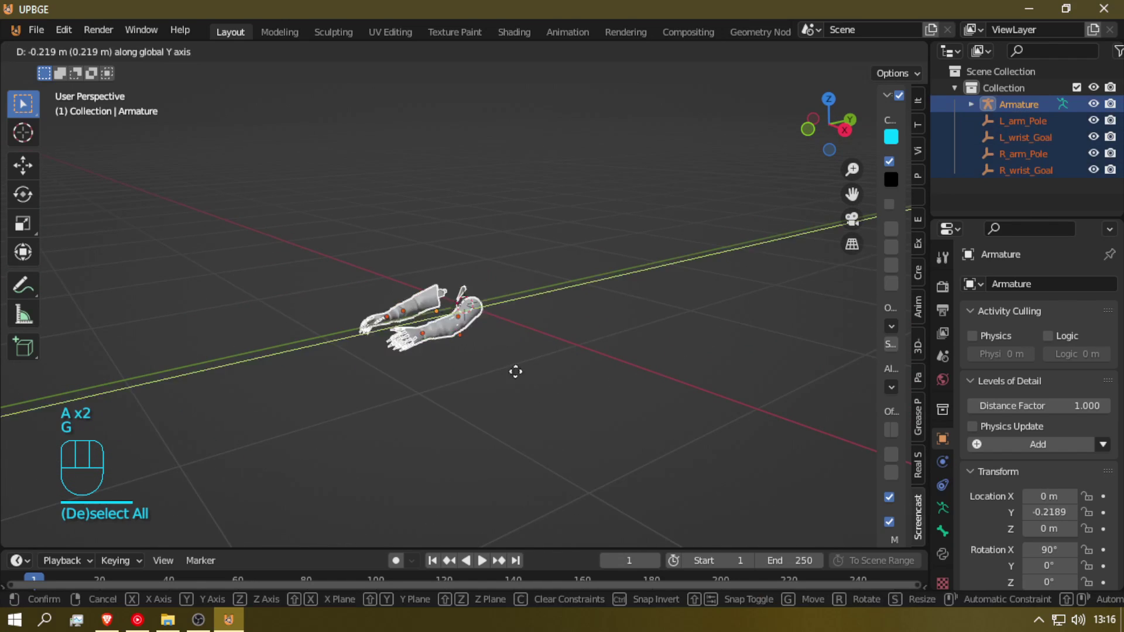
left_click(373, 296)
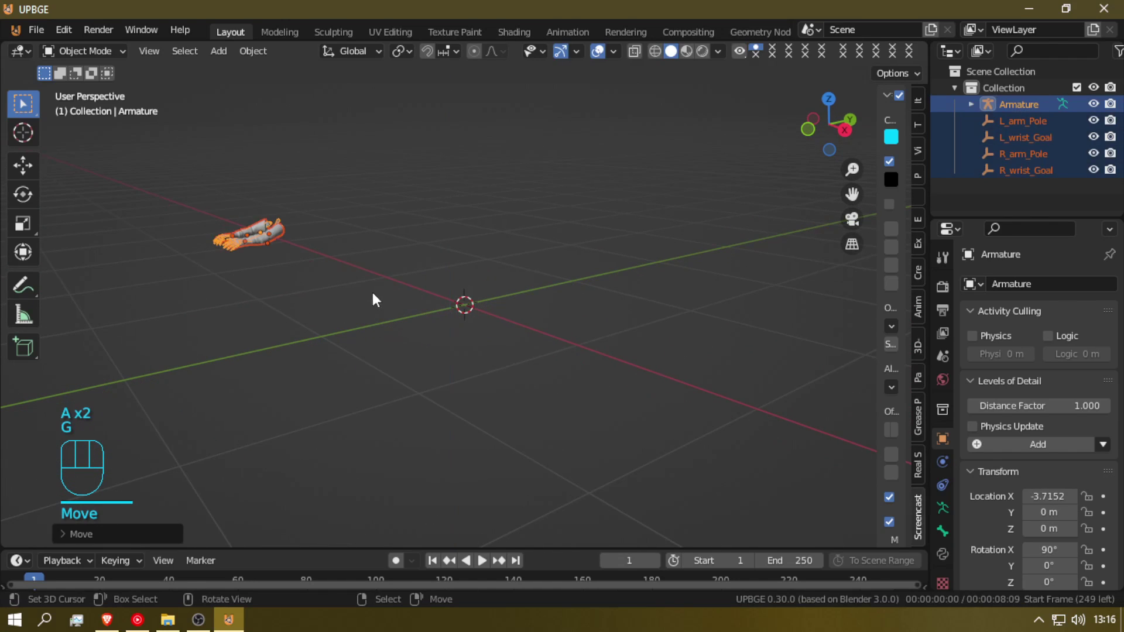
- Import fpsarms.fbx a second time with the default animation and armature options
left_click(36, 35)
mouse_move(95, 292)
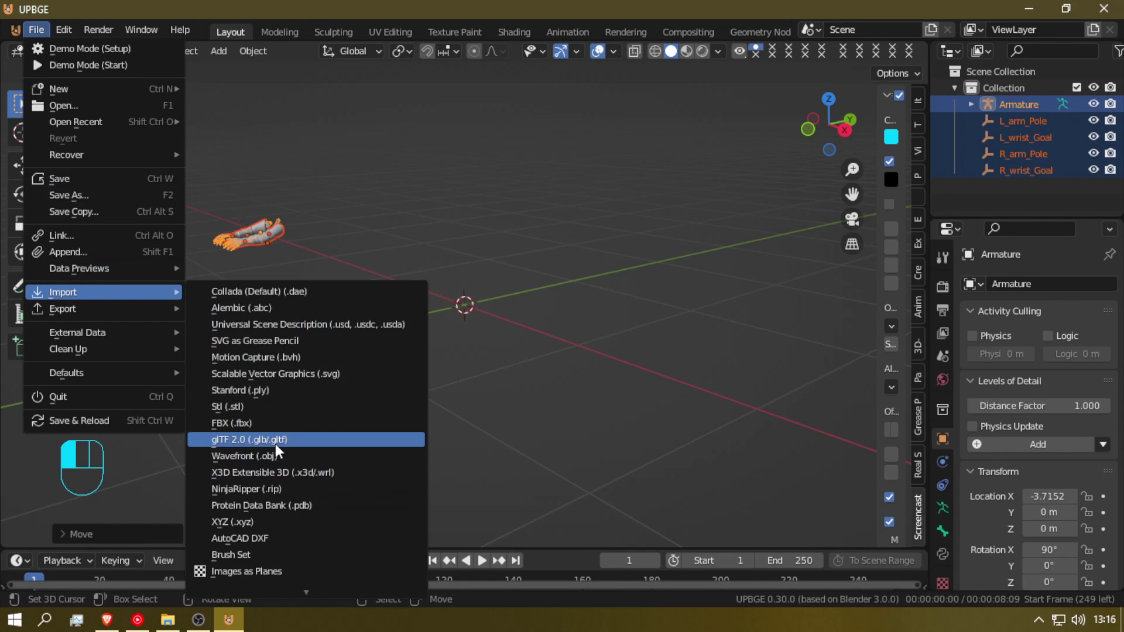
left_click(275, 428)
left_click(395, 201)
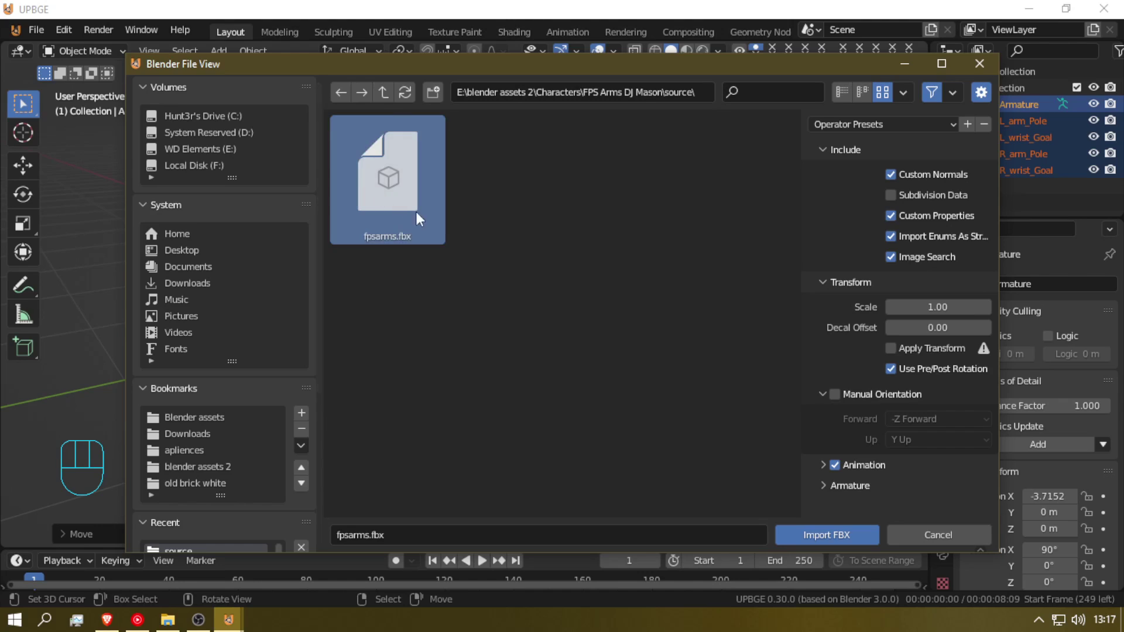
left_click(823, 465)
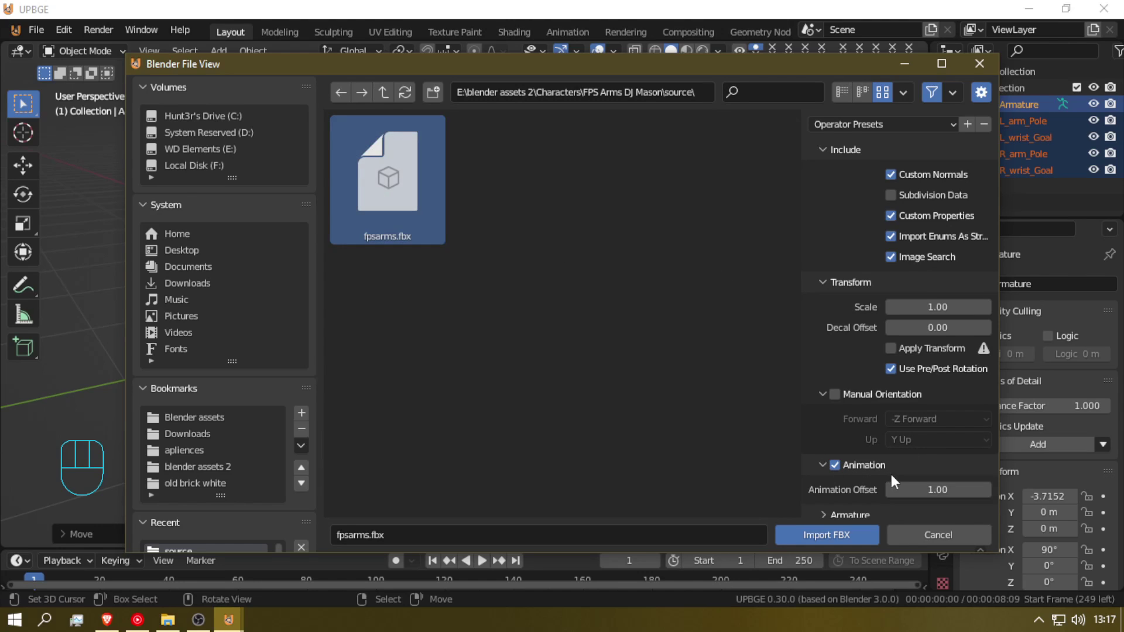
scroll(889, 474, "down", 1)
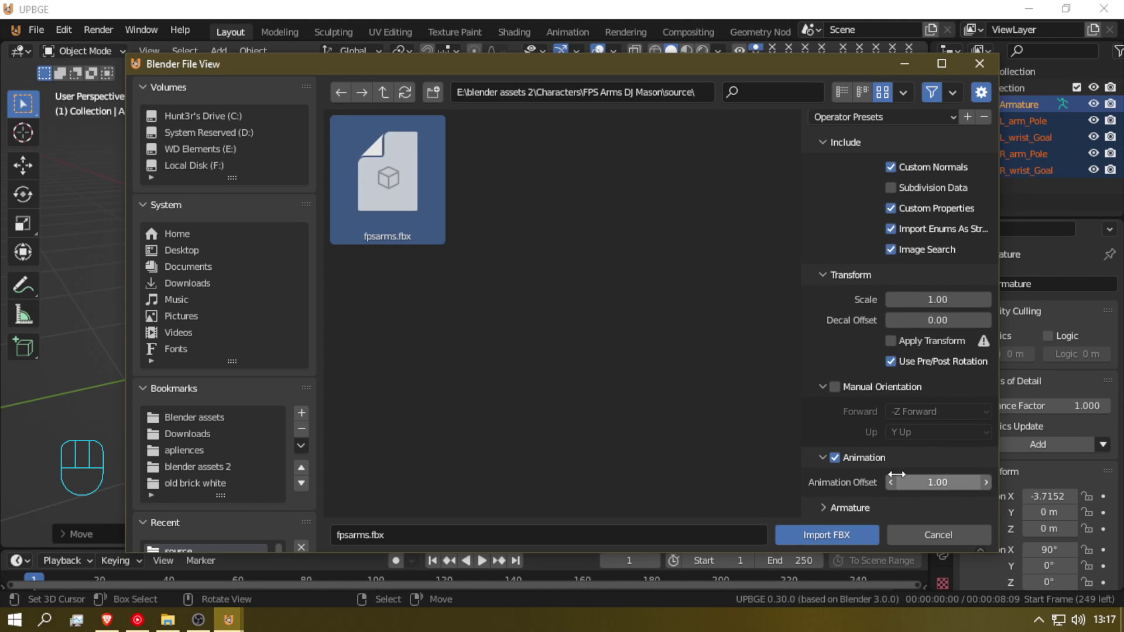
left_click(822, 508)
scroll(820, 503, "down", 5)
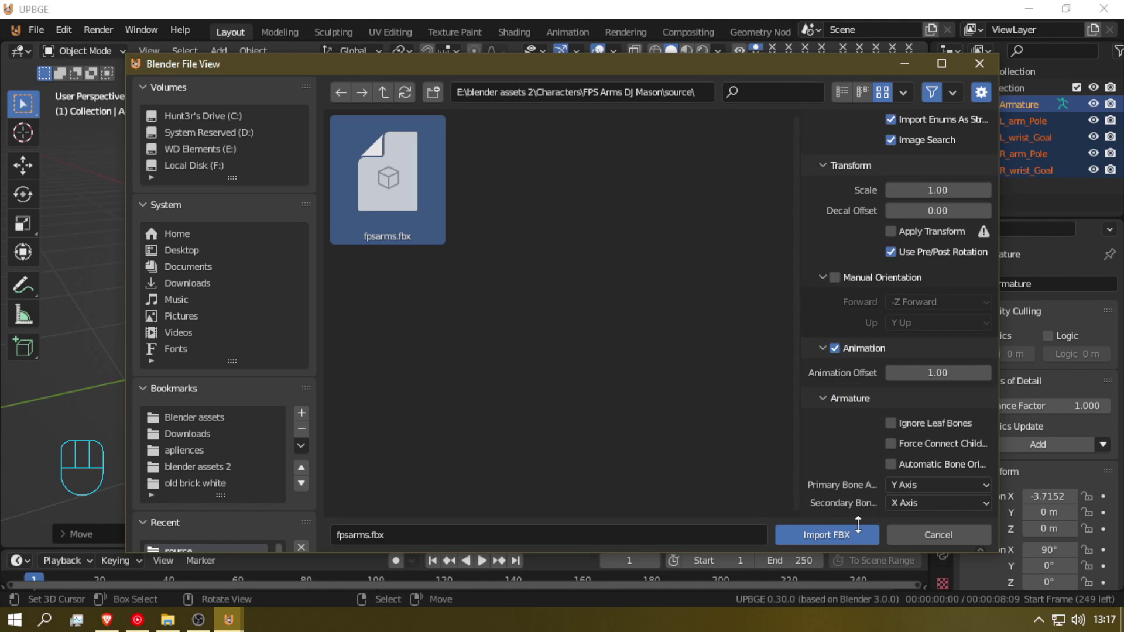
left_click(845, 533)
- Delete all objects of the second arms import at the origin
middle_click_drag(572, 318, 517, 271)
scroll(537, 255, "up", 5)
key("x")
left_click(515, 271)
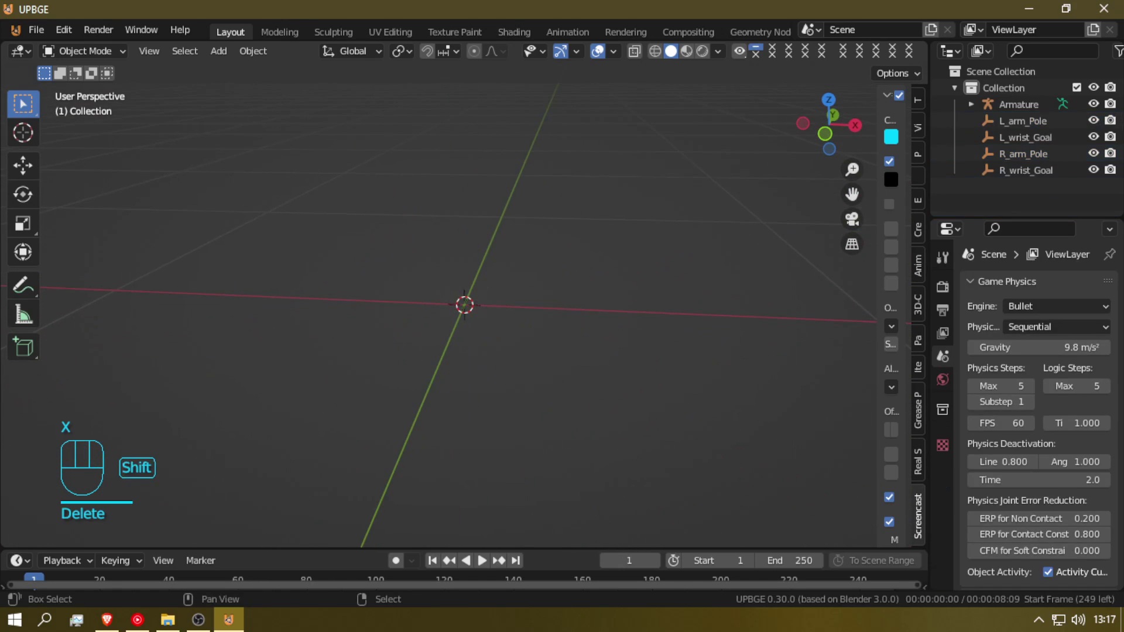
- Select the remaining arms armature and clear its location so it sits at the origin
key("shift+f")
left_click(480, 307)
left_click(534, 297)
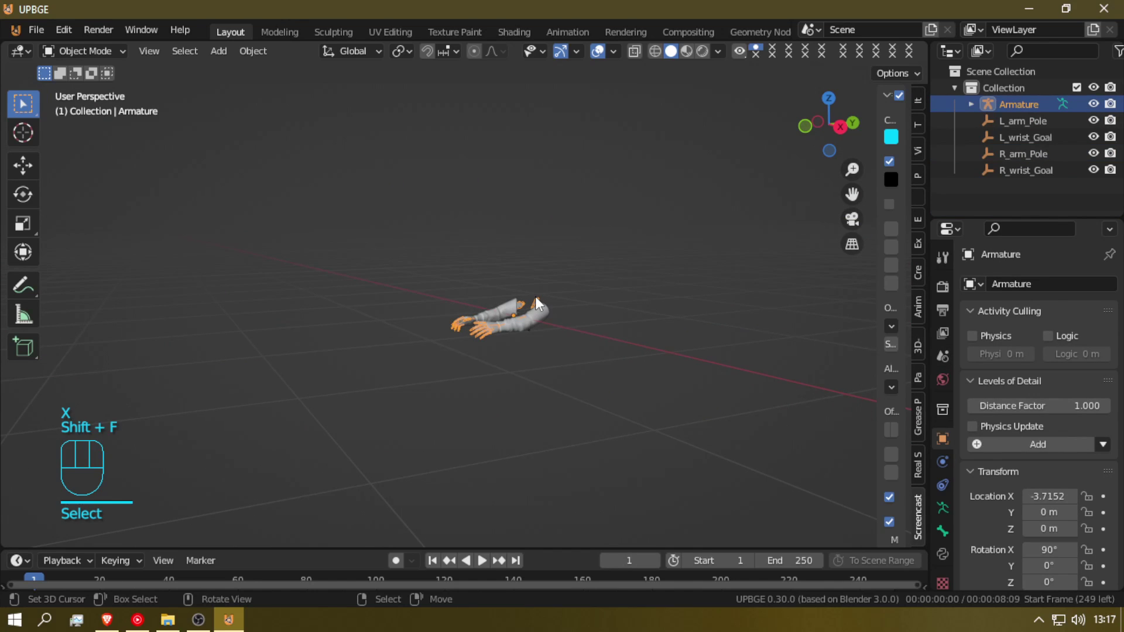
key("alt+g")
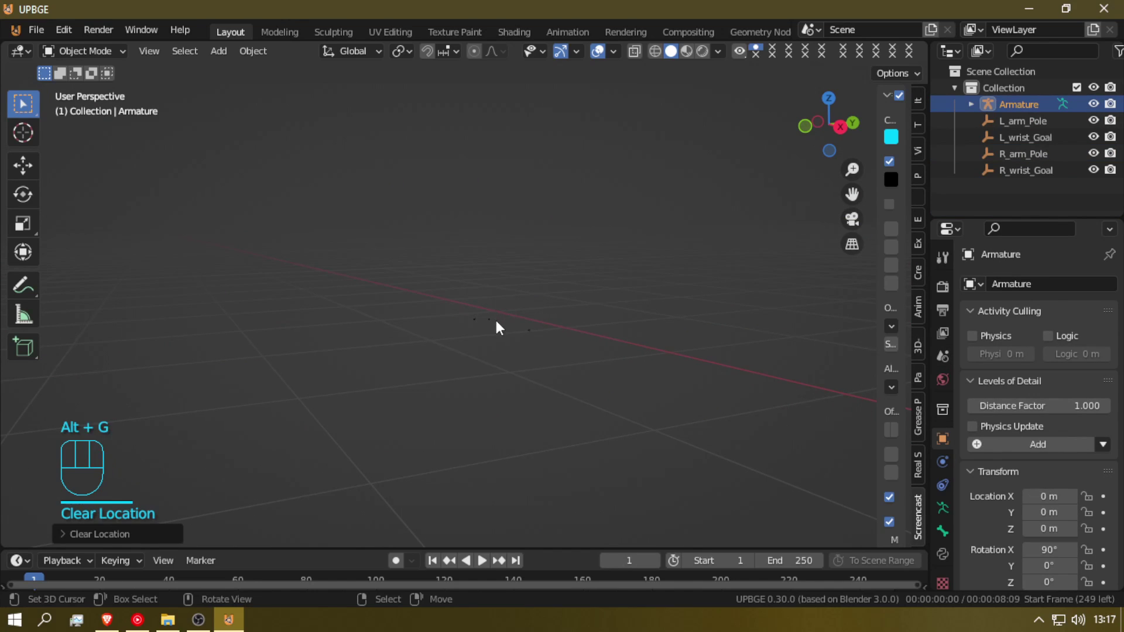
- Delete the four arm pole and wrist goal empties left beside the armature
left_click(498, 325)
key("shift+f")
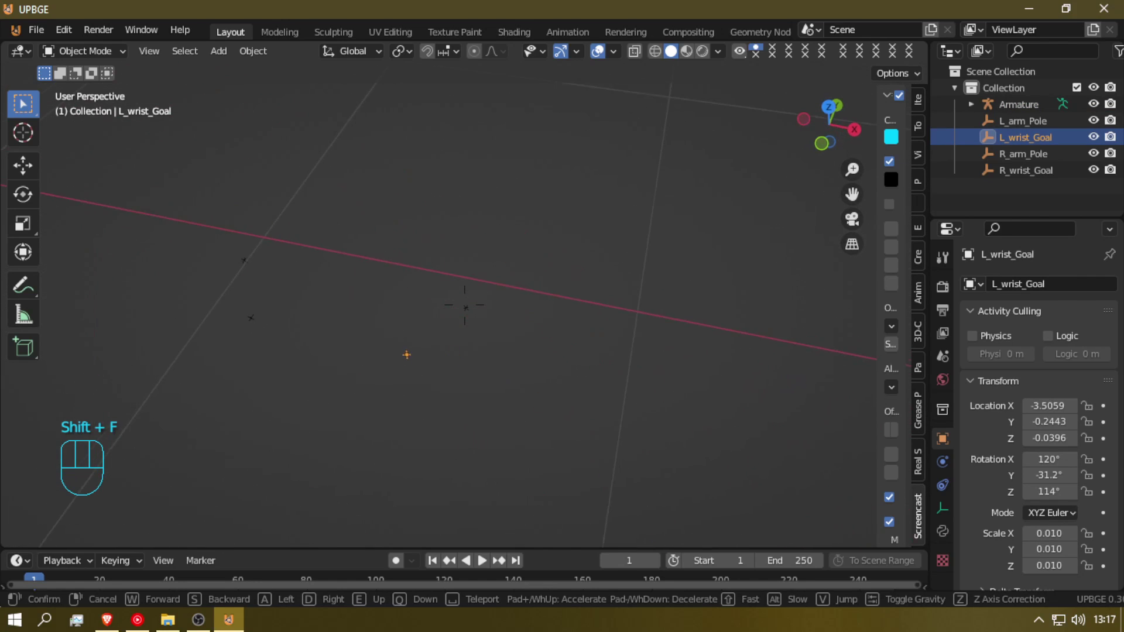
left_click(466, 304)
key("b")
left_click_drag(227, 211, 524, 399)
key("x")
left_click(496, 342)
- Inspect the imported arms in walk navigation and line the view up from between the shoulders, looking toward the hands
key("shift+f")
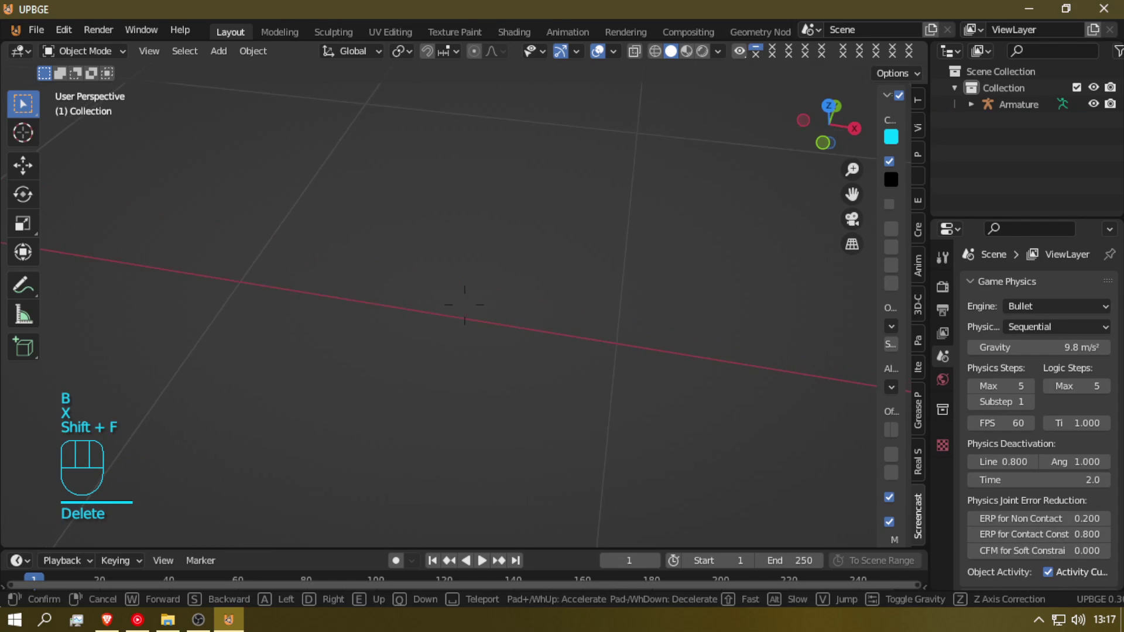
key("w")
key("a")
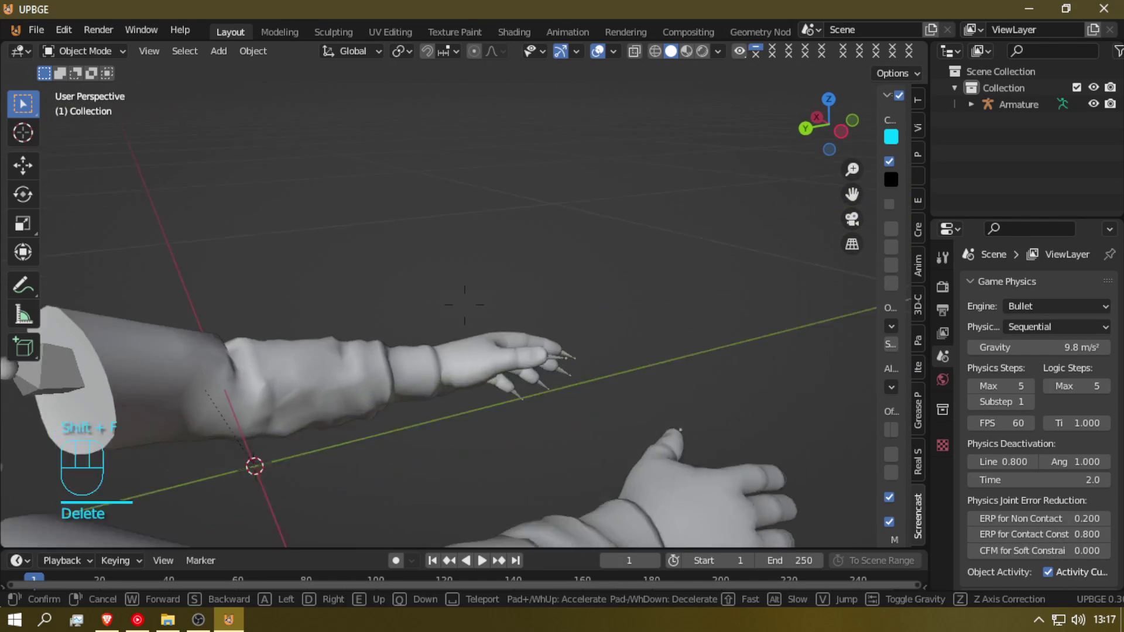
key("e")
key("a")
left_click(465, 304)
key("shift+f")
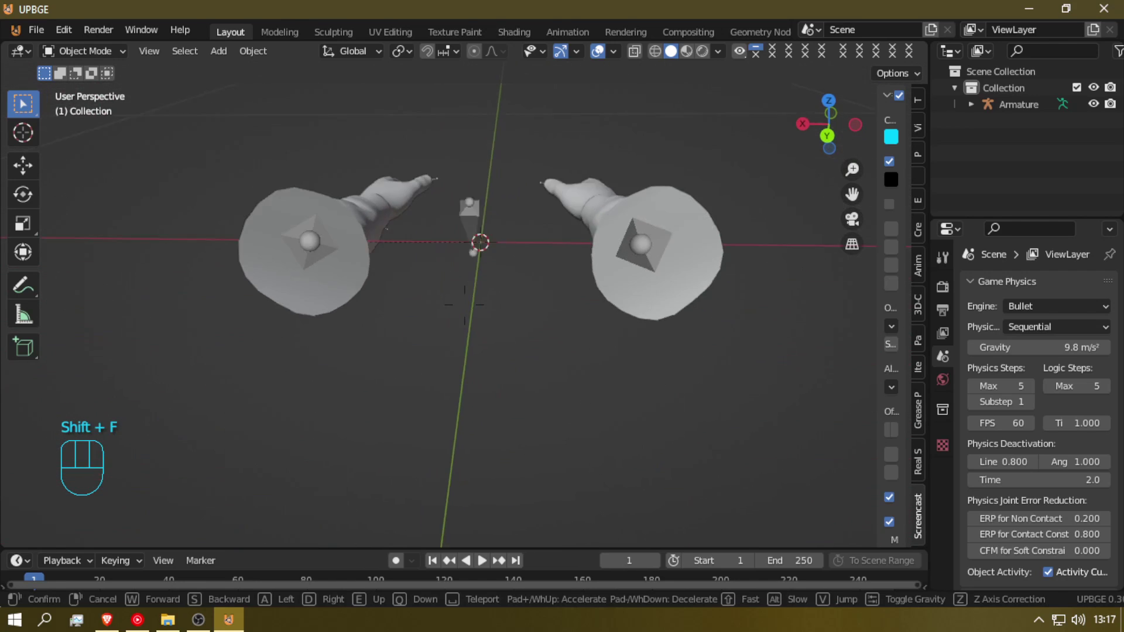
key("w")
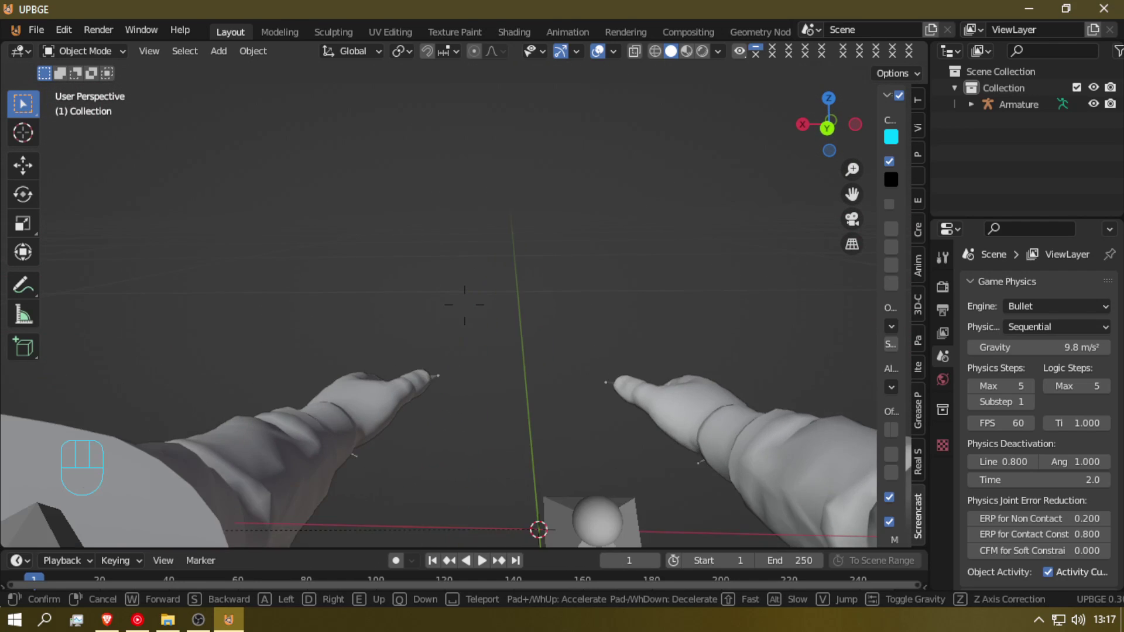
key("d")
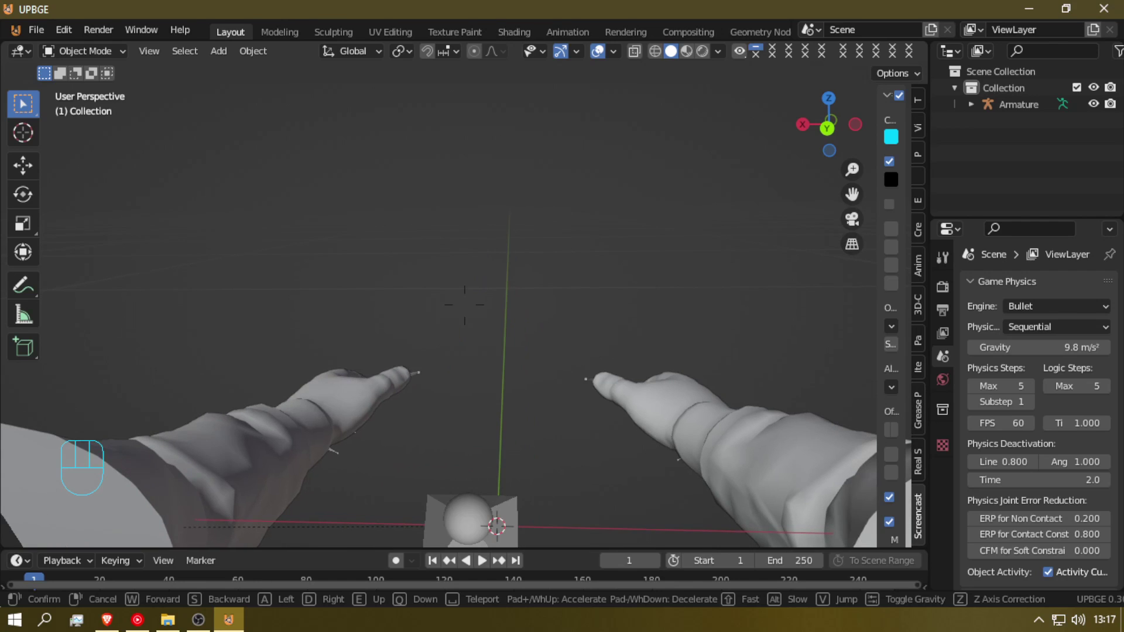
key("a")
key("d")
key("w")
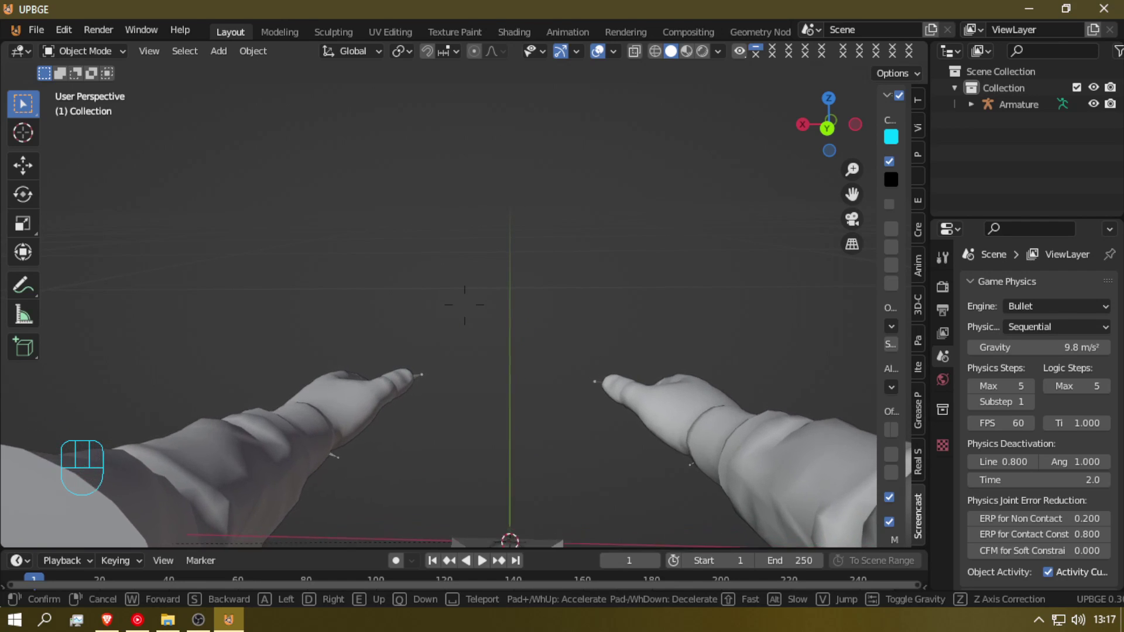
left_click(464, 304)
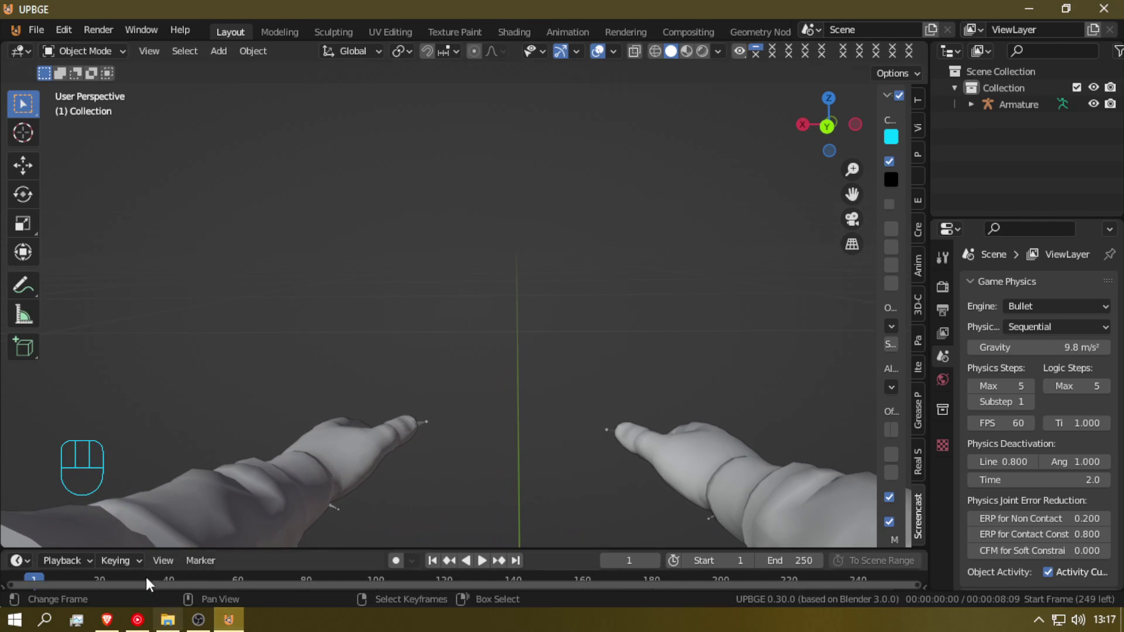
- Switch the viewport to rendered shading and add a sun light raised about 0.37 m along Z above the origin
left_click(702, 51)
key("shift+a")
mouse_move(585, 226)
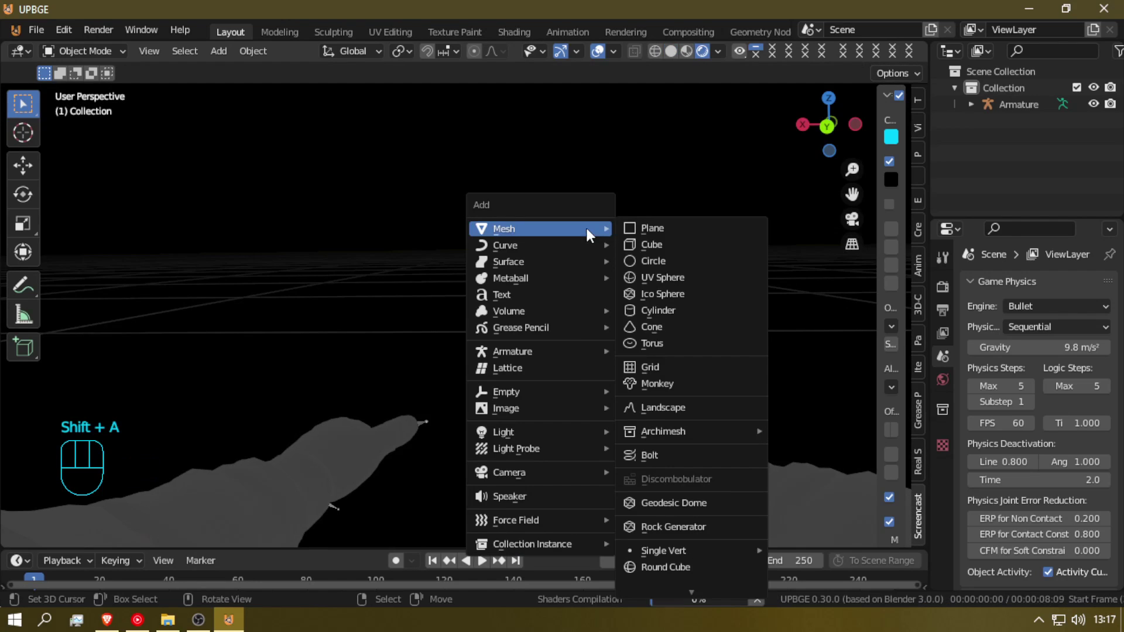
mouse_move(521, 429)
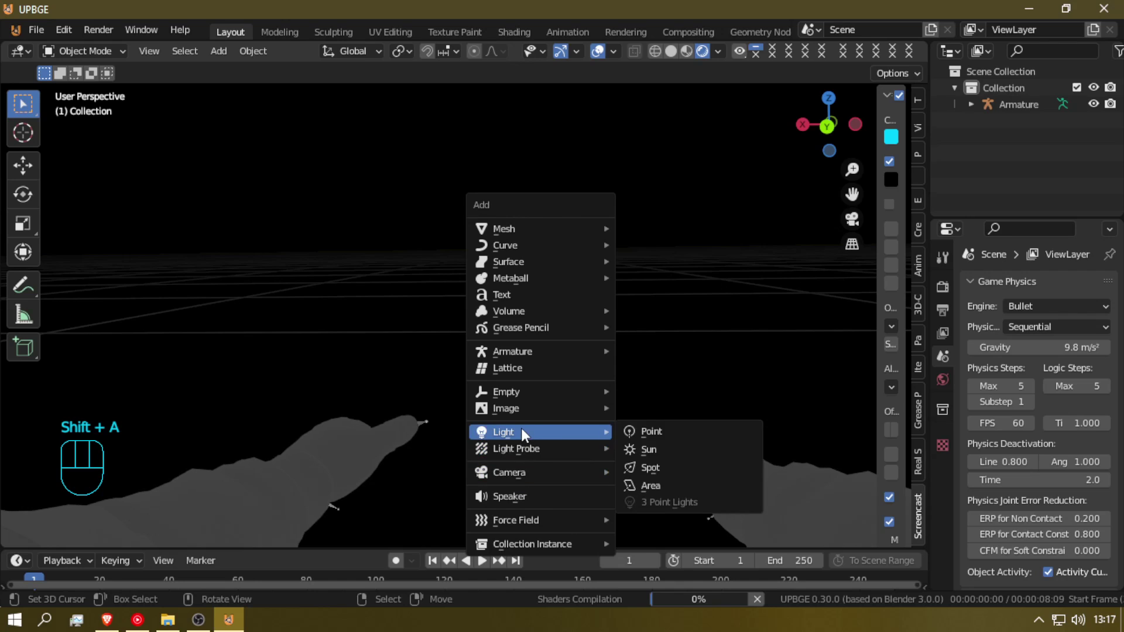
left_click(651, 449)
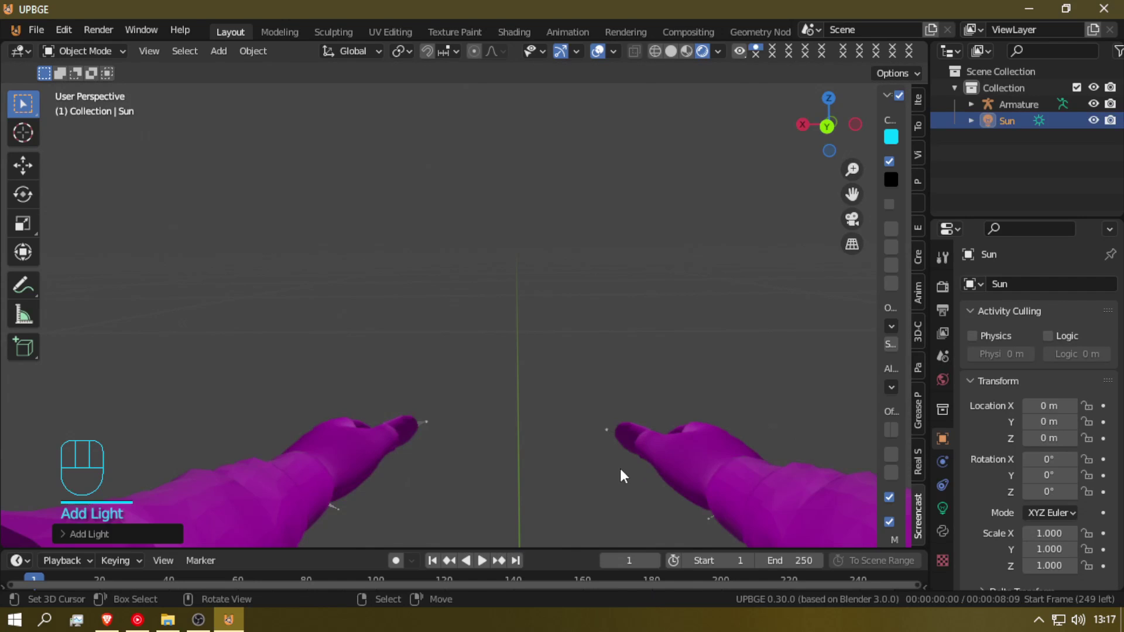
key("g")
key("z")
left_click(314, 103)
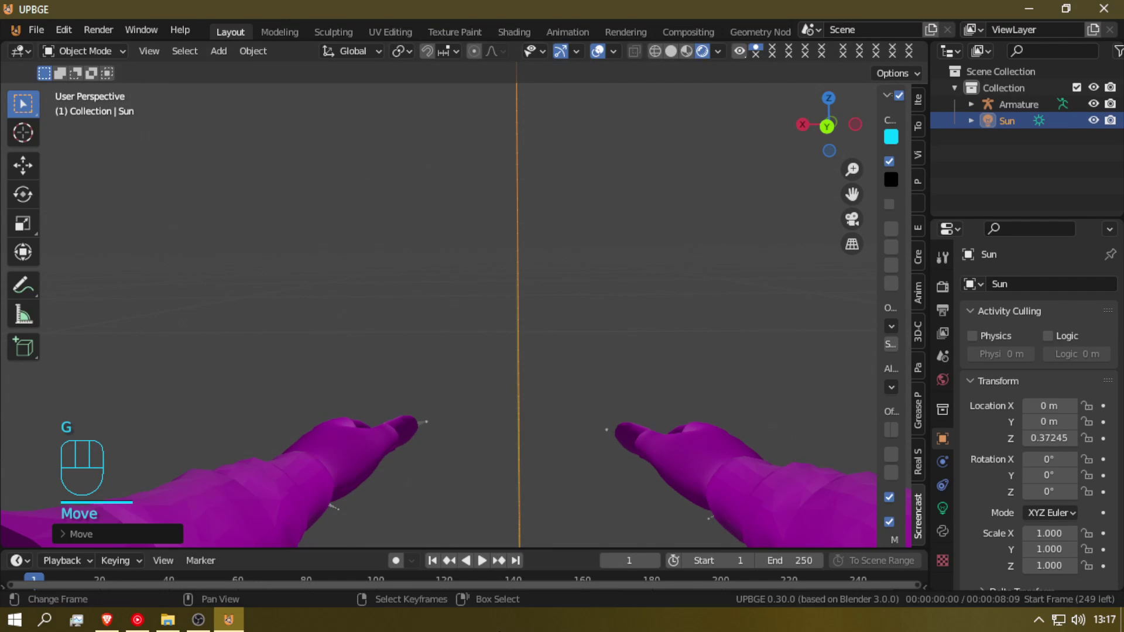
- Select the arms mesh and turn the enlarged timeline area into a Shader Editor showing the arms material
left_click(314, 539)
left_click_drag(321, 548, 2, 334)
left_click(18, 349)
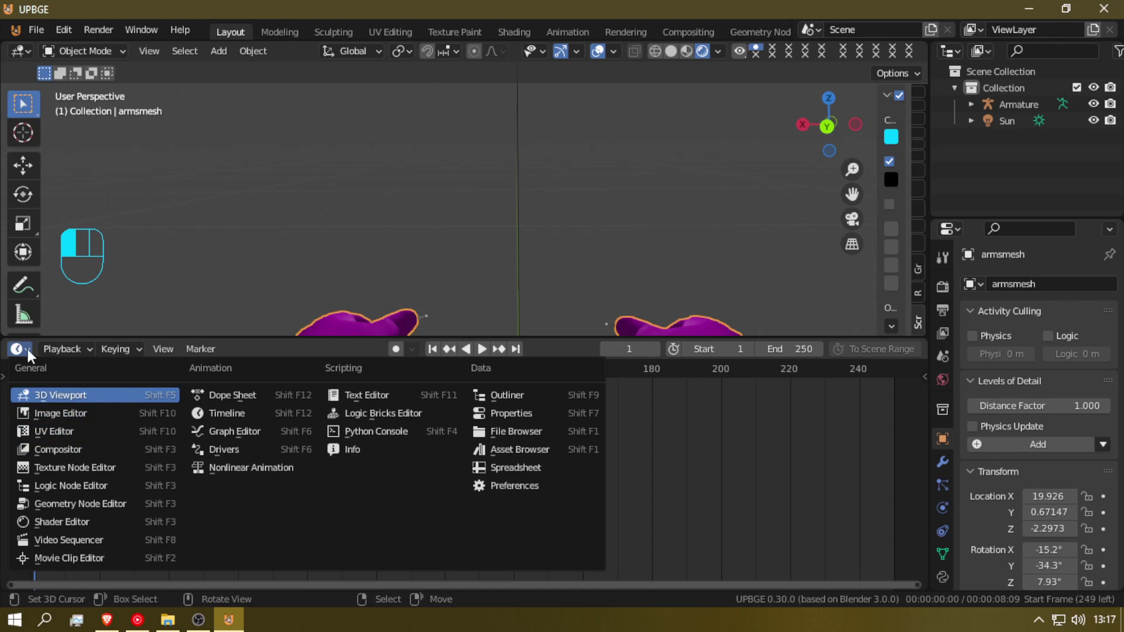
left_click(53, 522)
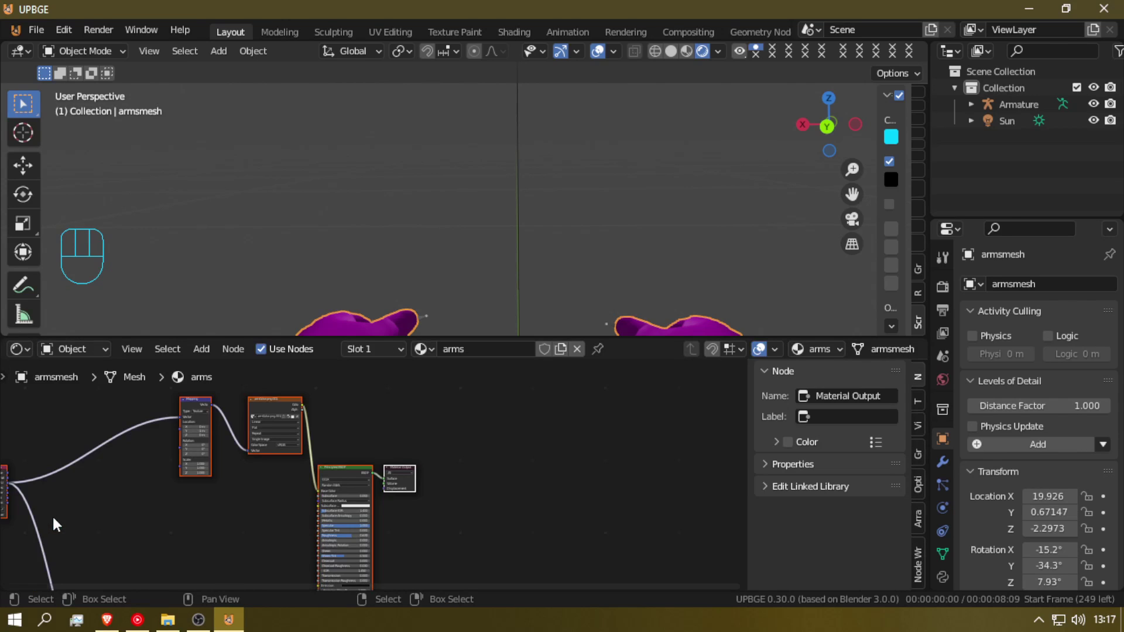
- Move the upper Image Texture node and the Normal Map node away from the Principled BSDF to separate them for box selection
scroll(234, 447, "down", 7)
middle_click_drag(229, 461, 291, 425, "shift")
left_click(373, 391)
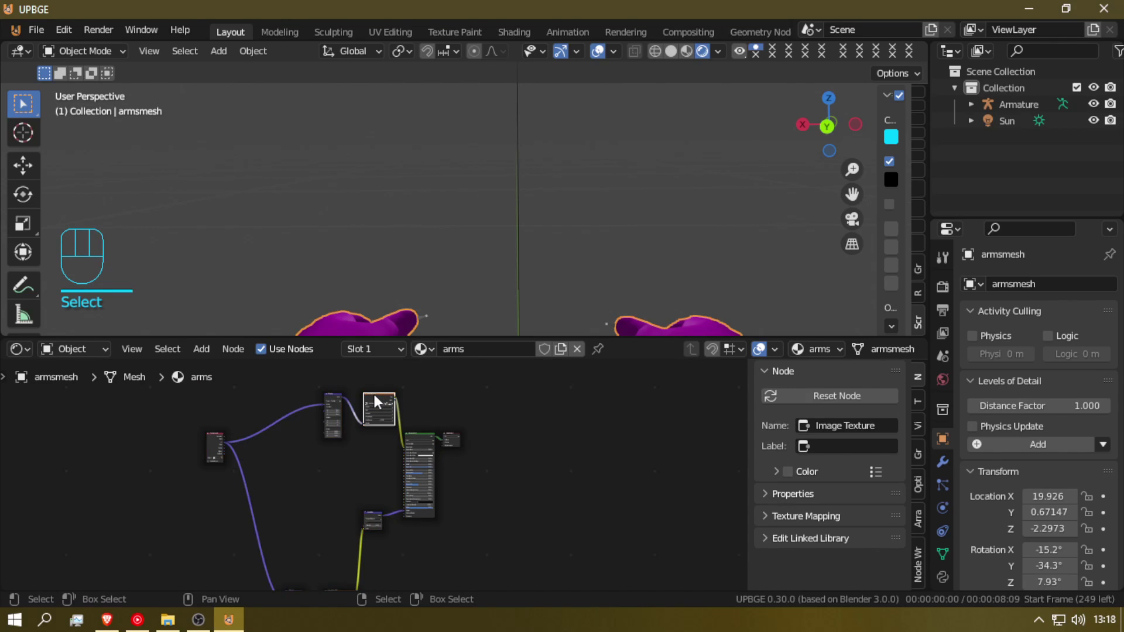
key("g")
left_click(315, 419)
right_click(368, 518)
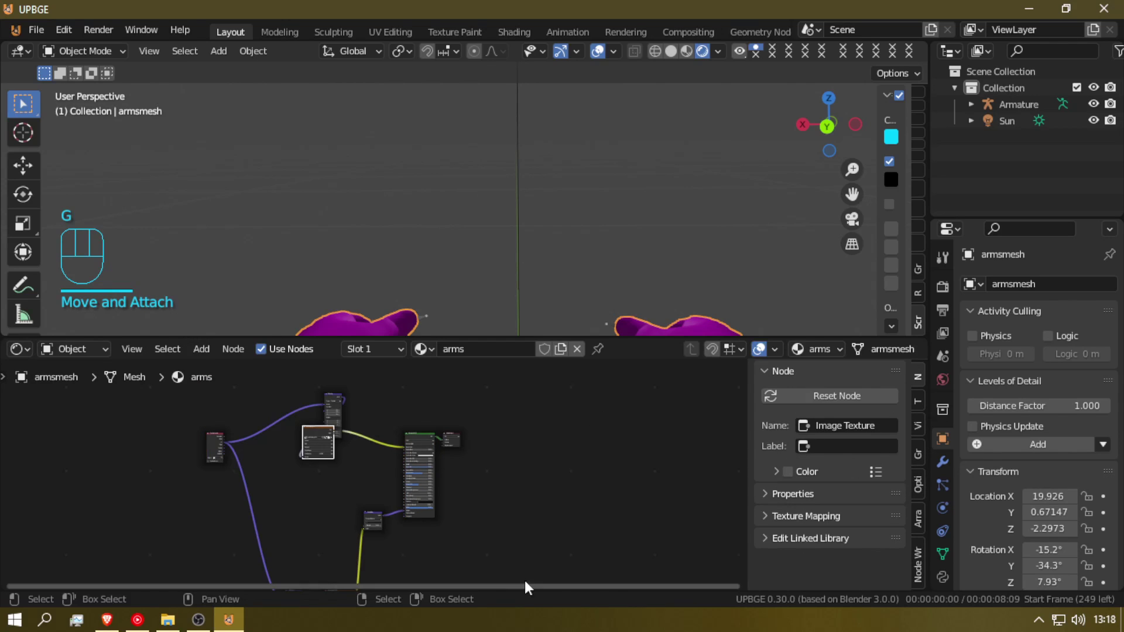
left_click(372, 514)
key("g")
left_click(332, 506)
scroll(345, 477, "down", 3)
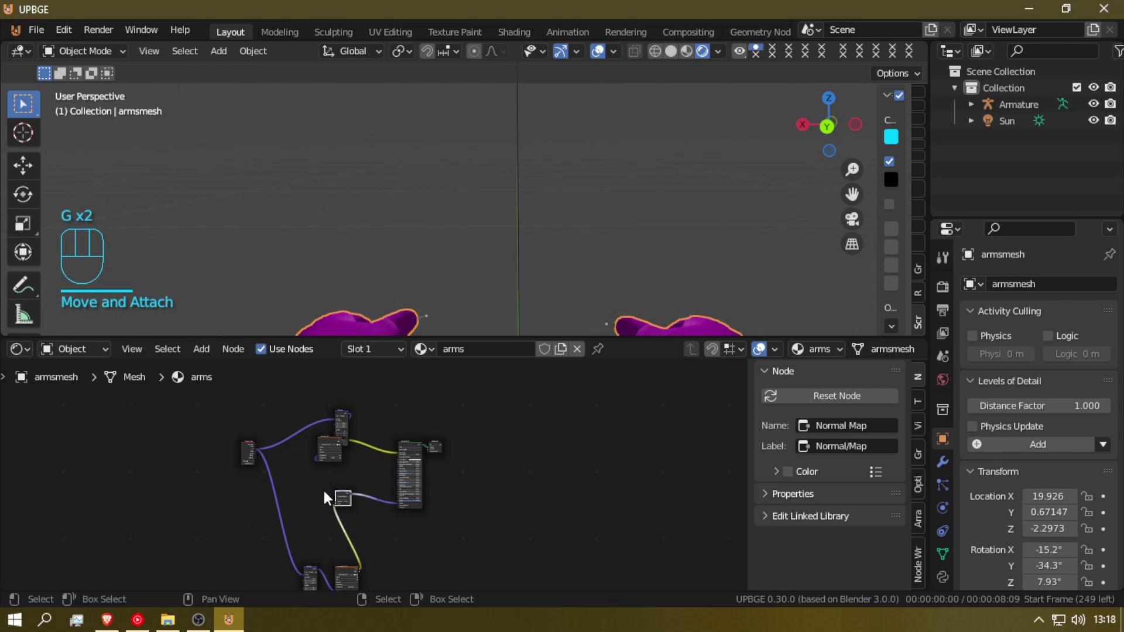
- Delete all texture, mapping and normal map nodes of the arms material, keeping only the Principled BSDF and Material Output
key("b")
left_click_drag(372, 381, 154, 585)
key("x")
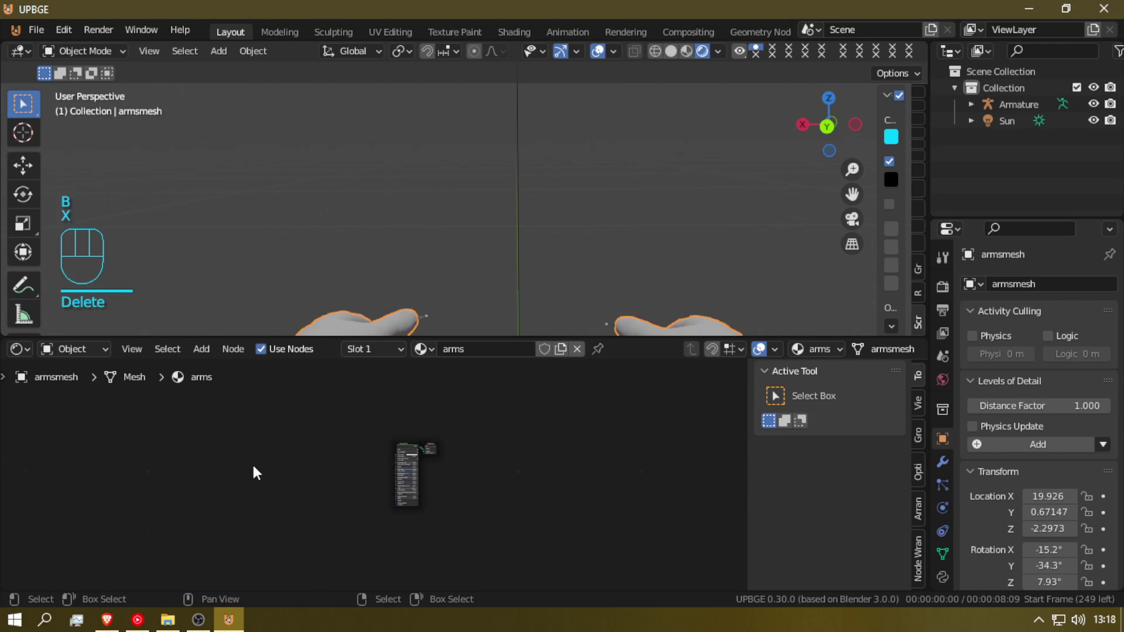
- Run Principled Texture Setup on the Principled BSDF with armAO.png, armColor.png, armnormal.png and armRoughness.png from the arms' textures folder
left_click(409, 444)
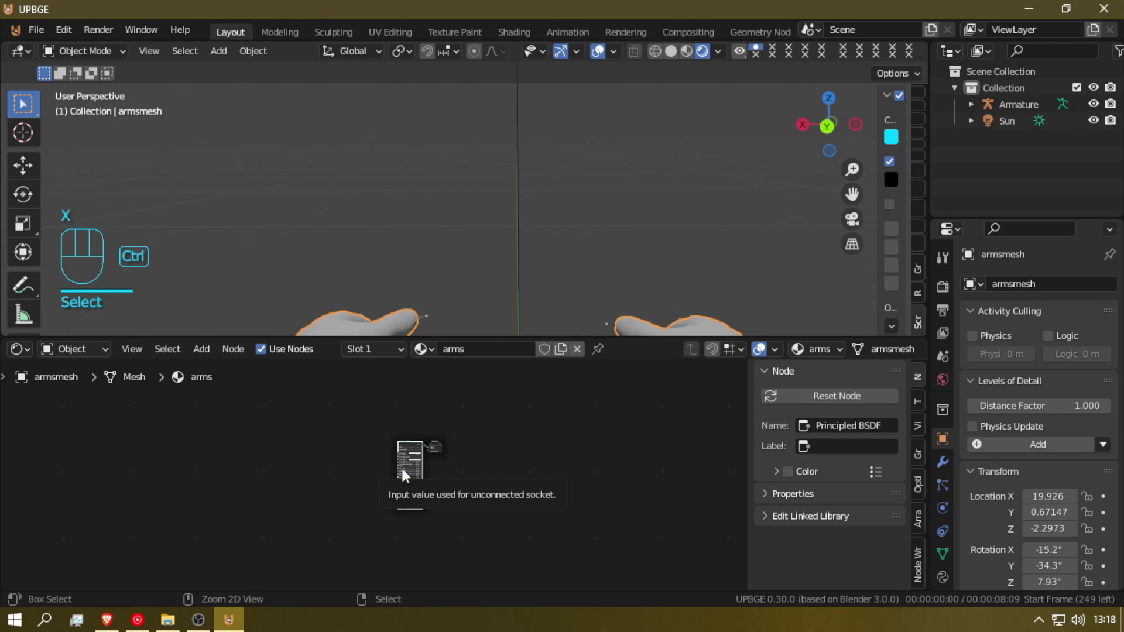
key("ctrl+shift+t")
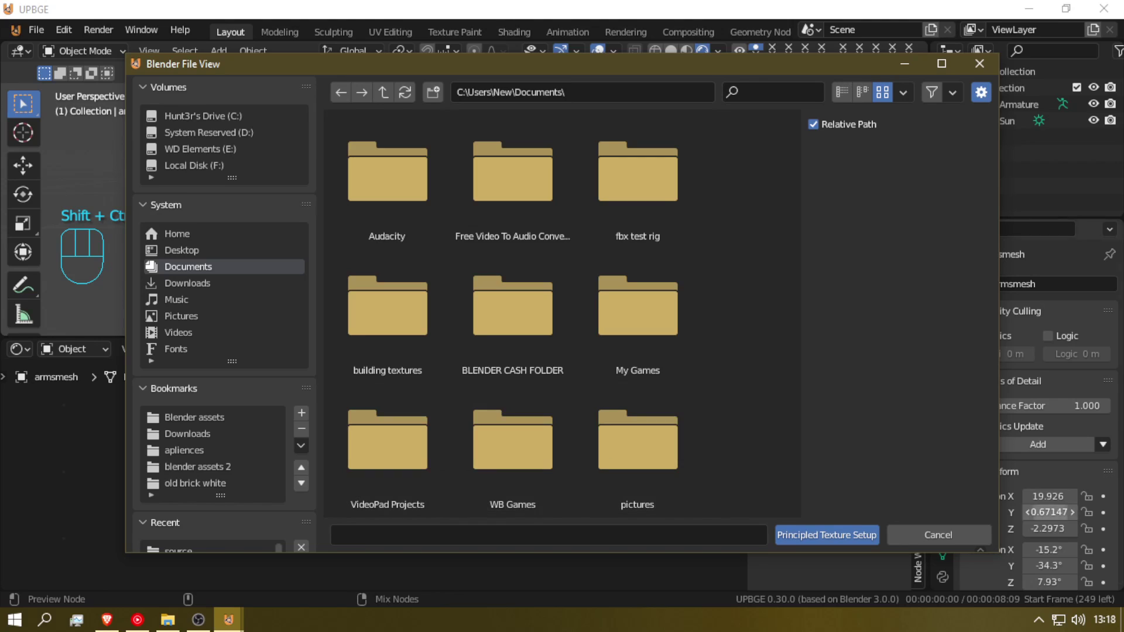
scroll(213, 441, "down", 4)
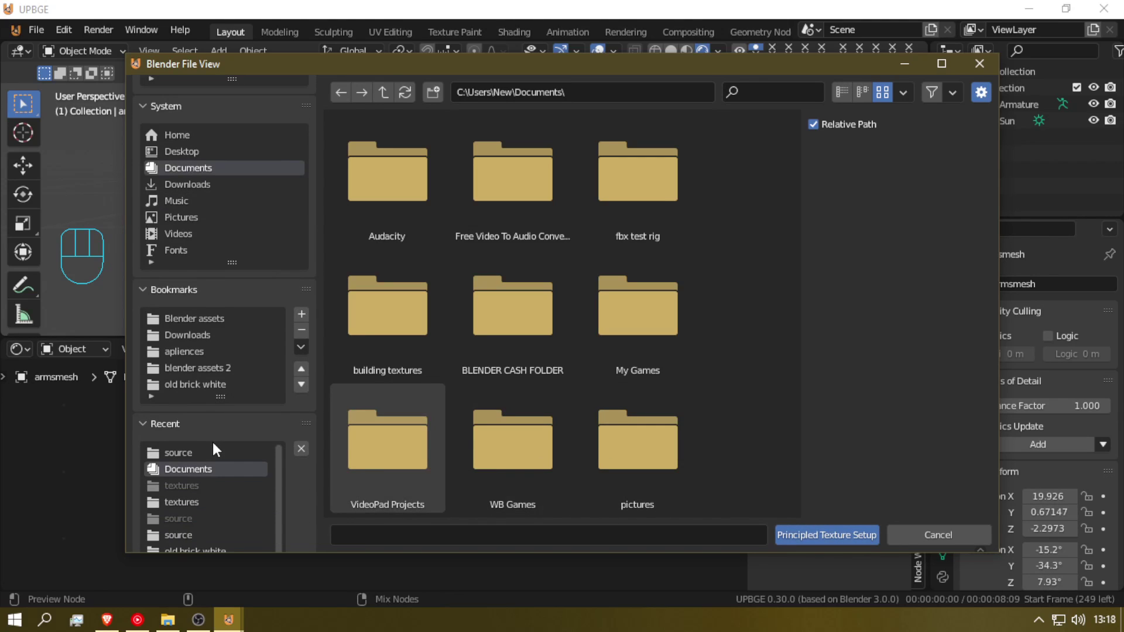
left_click(195, 454)
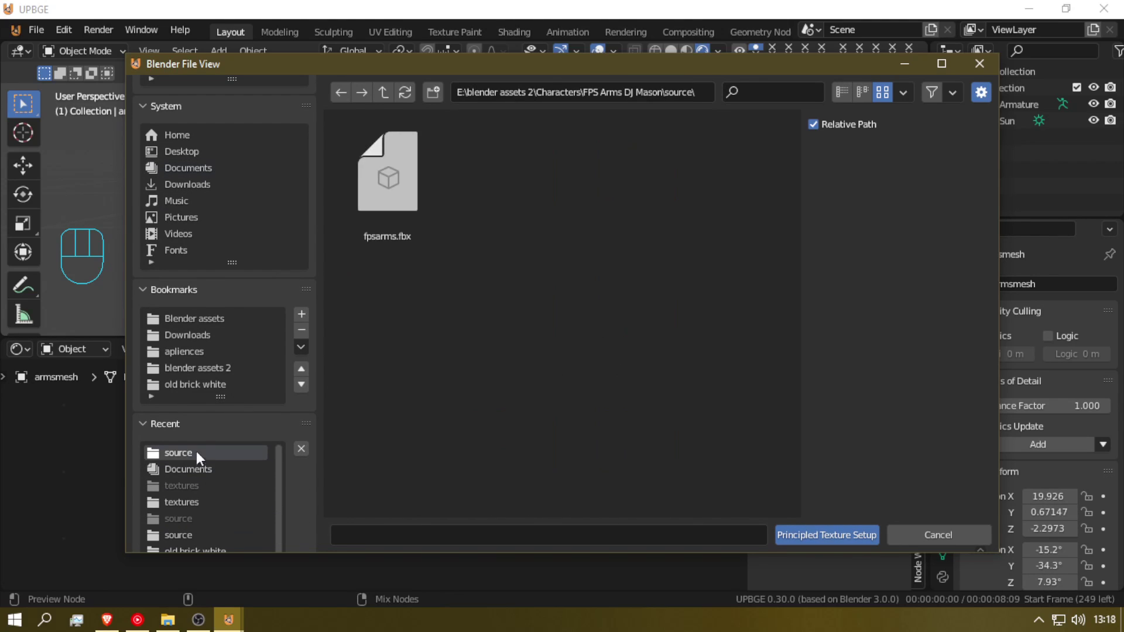
left_click(389, 92)
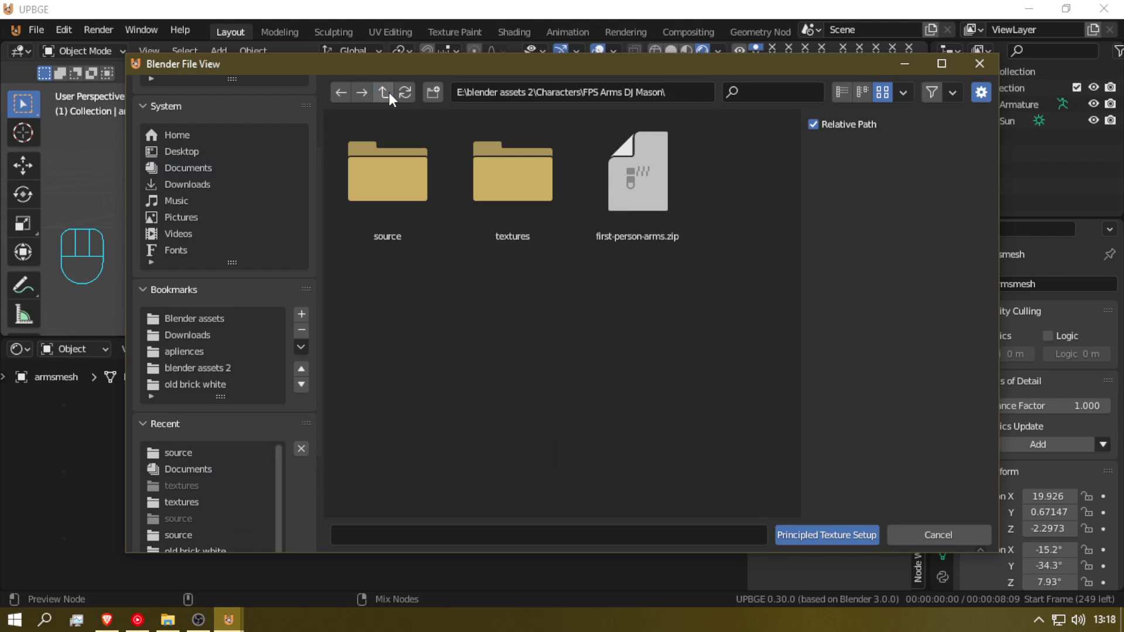
left_click(496, 170)
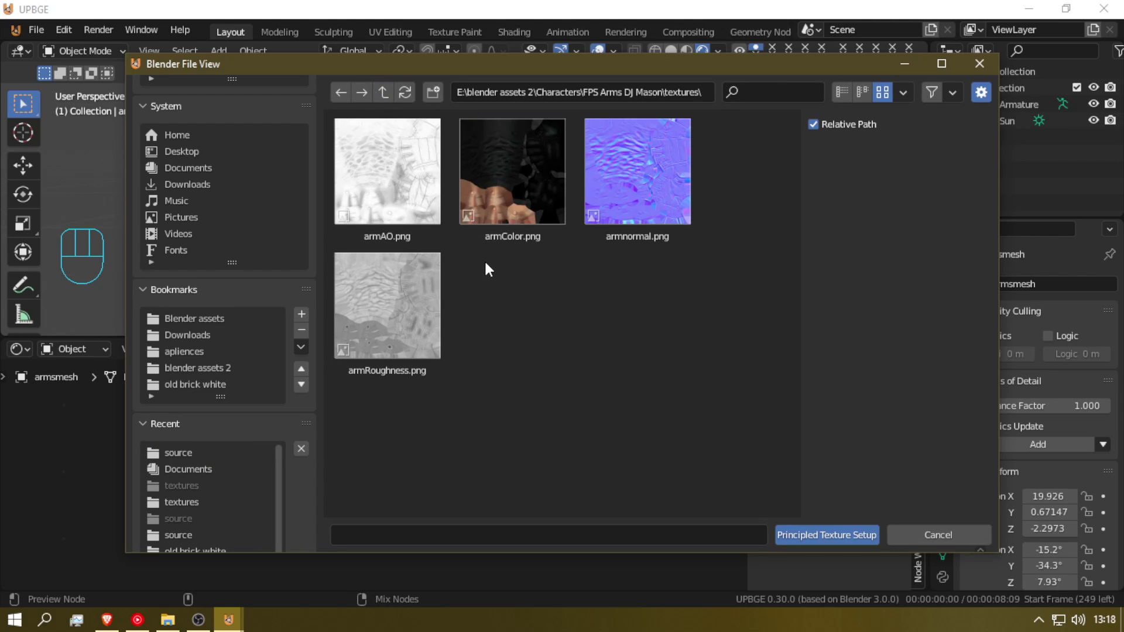
key("a")
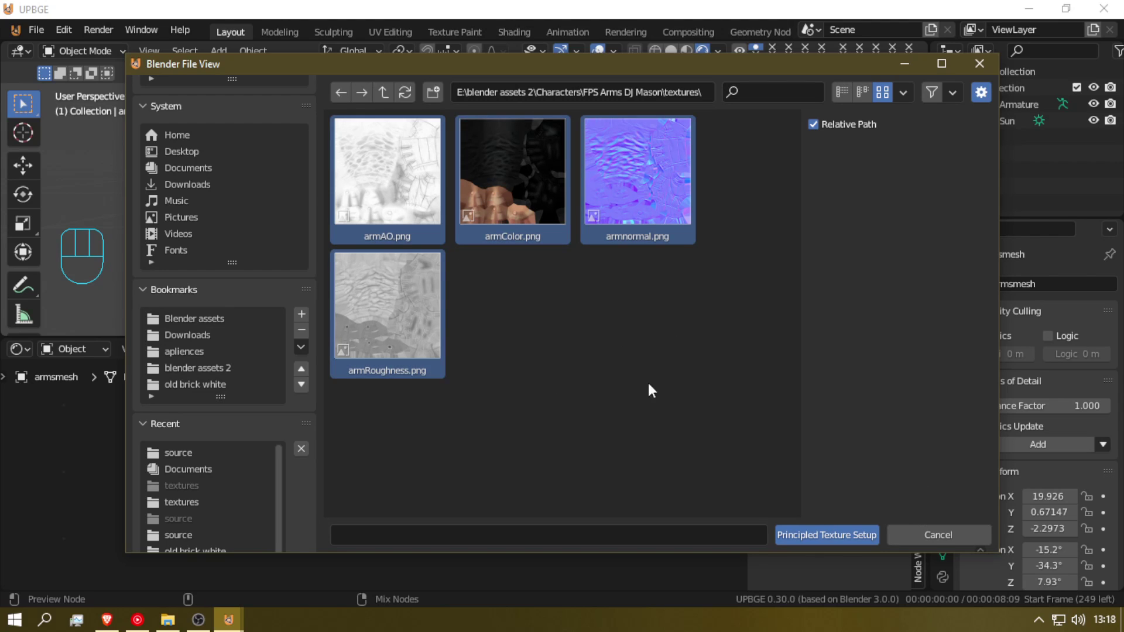
left_click(810, 531)
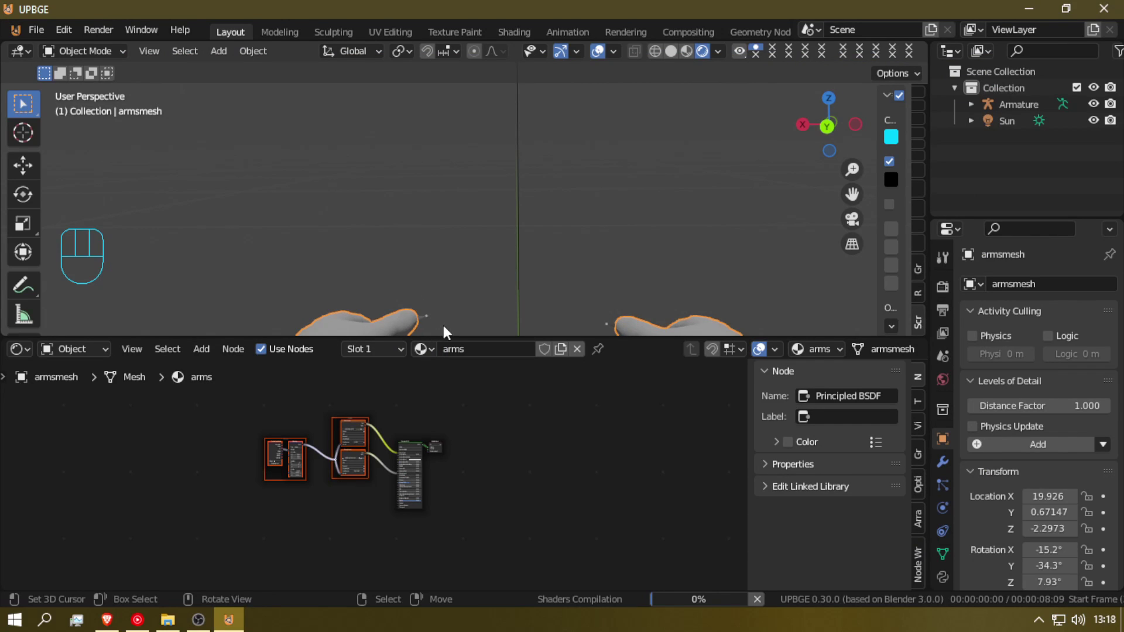
- Enlarge the 3D viewport and examine the textured sleeves, gloves and fingers up close from several sides
left_click_drag(452, 338, 453, 482)
middle_click_drag(399, 366, 216, 359)
scroll(574, 388, "down", 5)
key("shift+f")
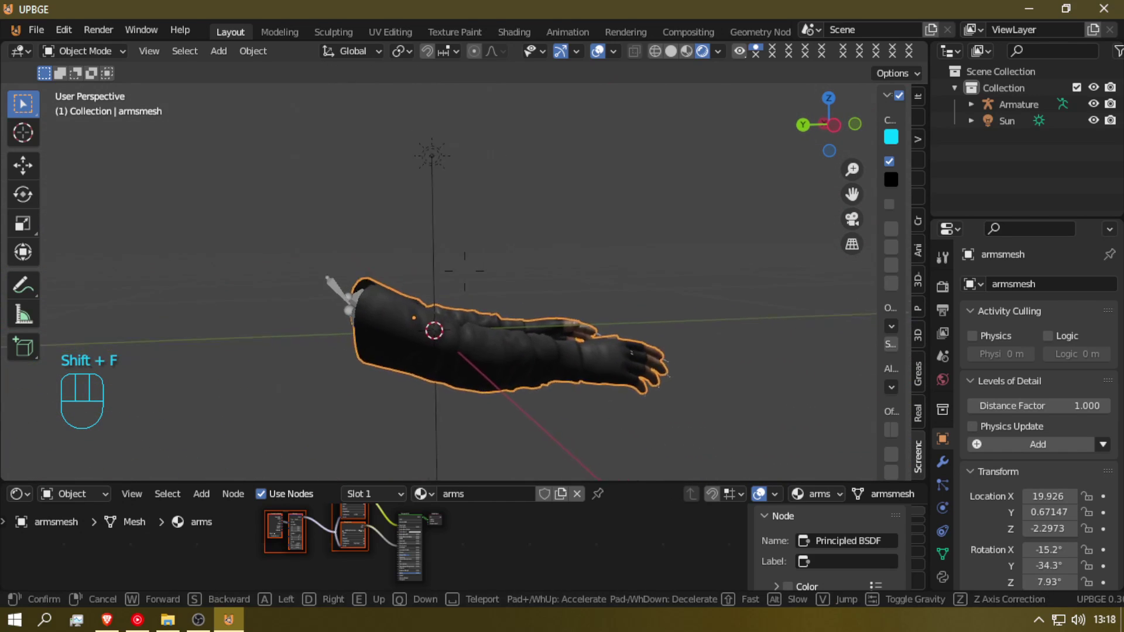
key("w")
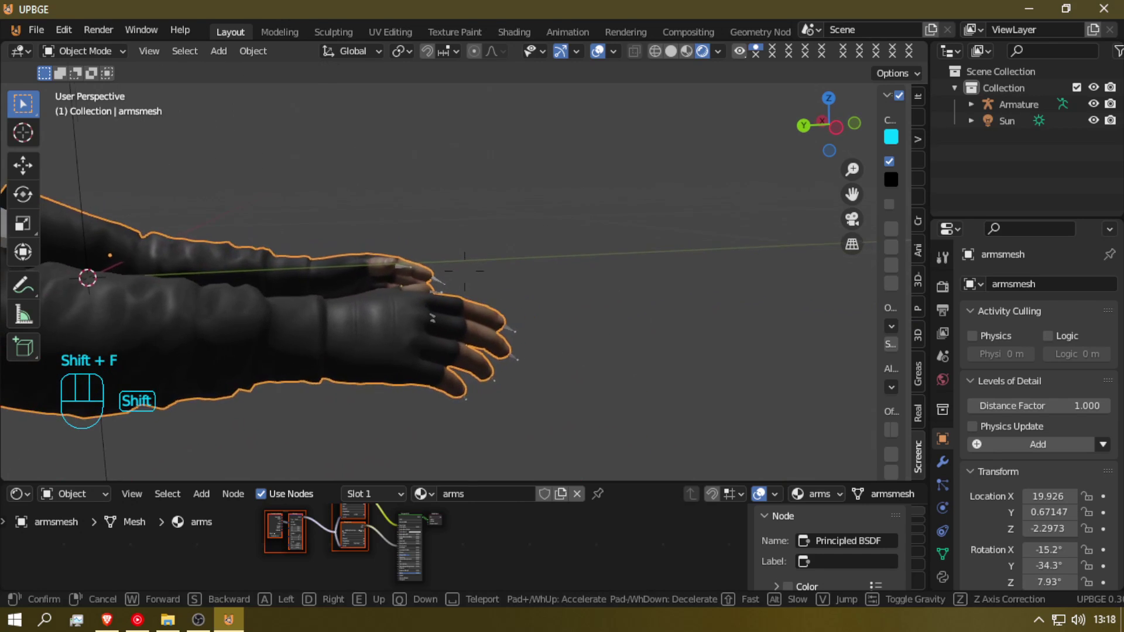
key("w")
key("d")
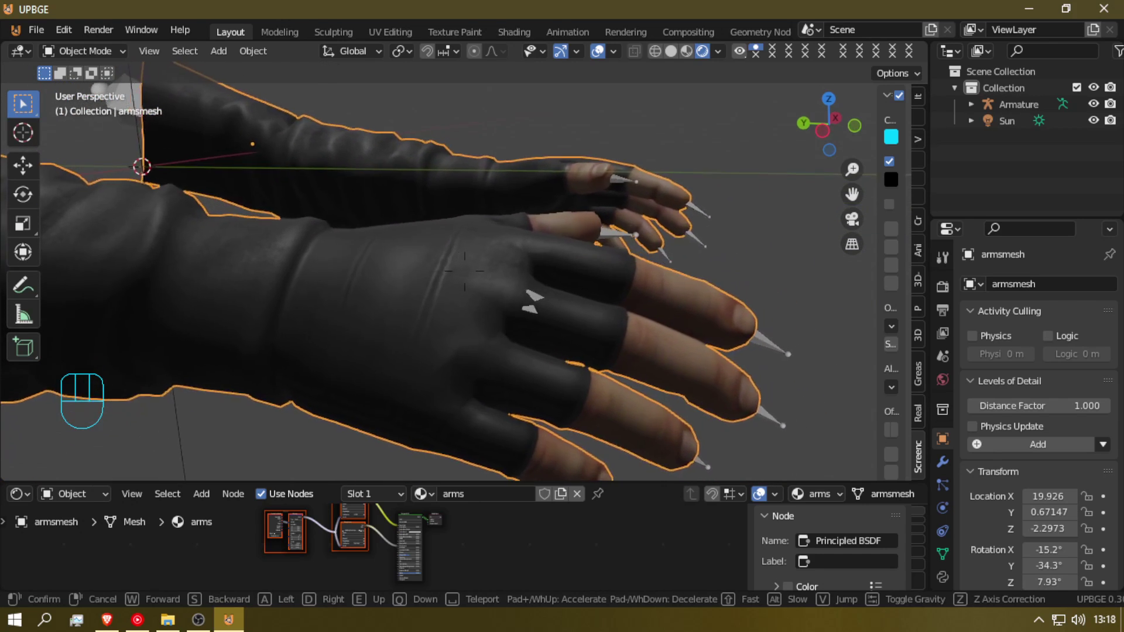
key("d")
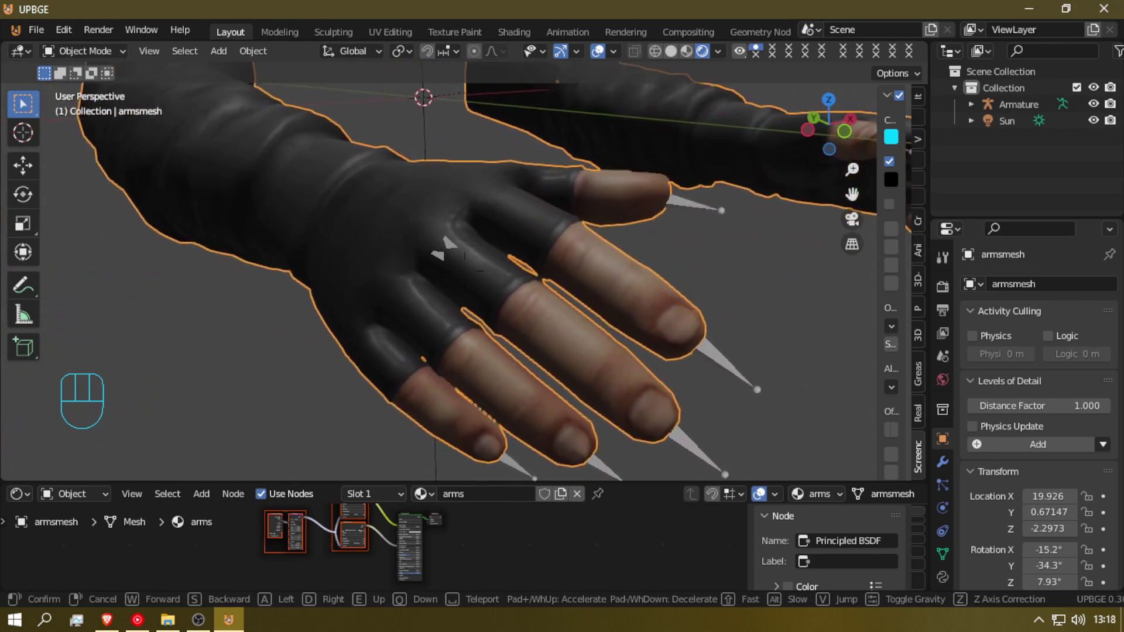
key("d")
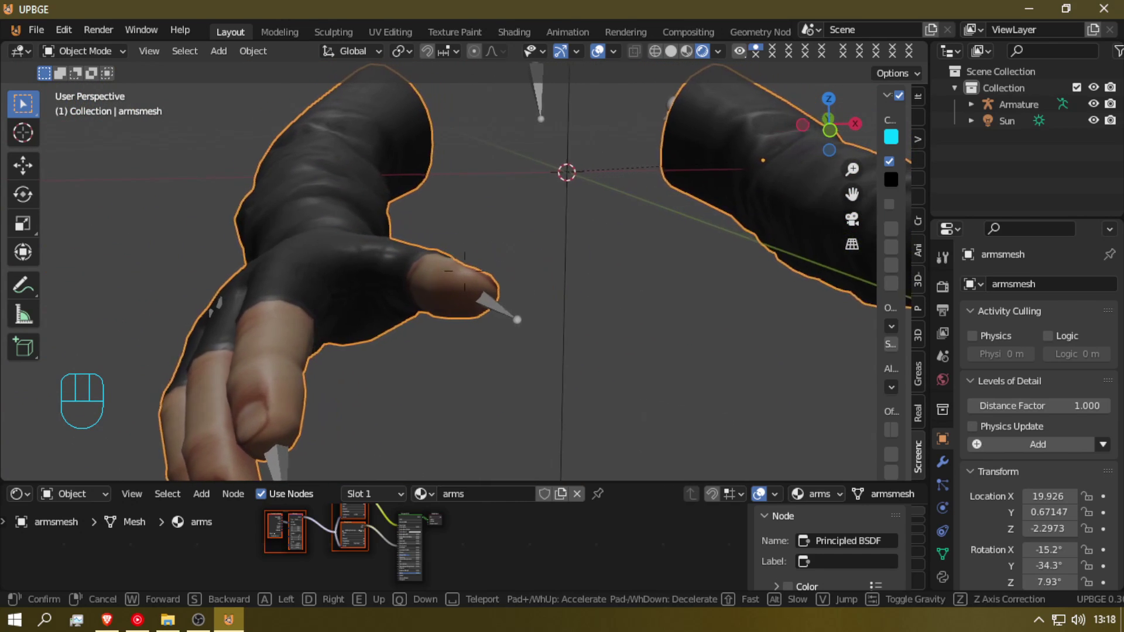
key("d")
key("w")
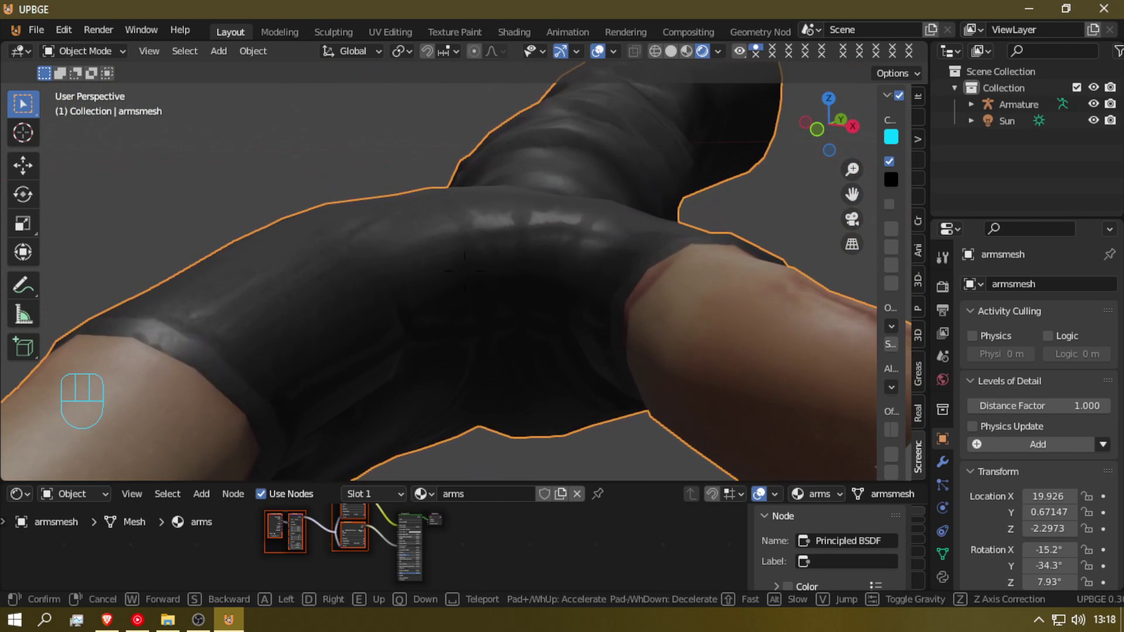
left_click(465, 271)
- Enlarge the node editor and add an Image Texture node to the arms material, below the existing texture nodes
left_click_drag(472, 483, 469, 364)
scroll(381, 521, "up", 2)
scroll(383, 522, "up", 2)
scroll(379, 511, "down", 6)
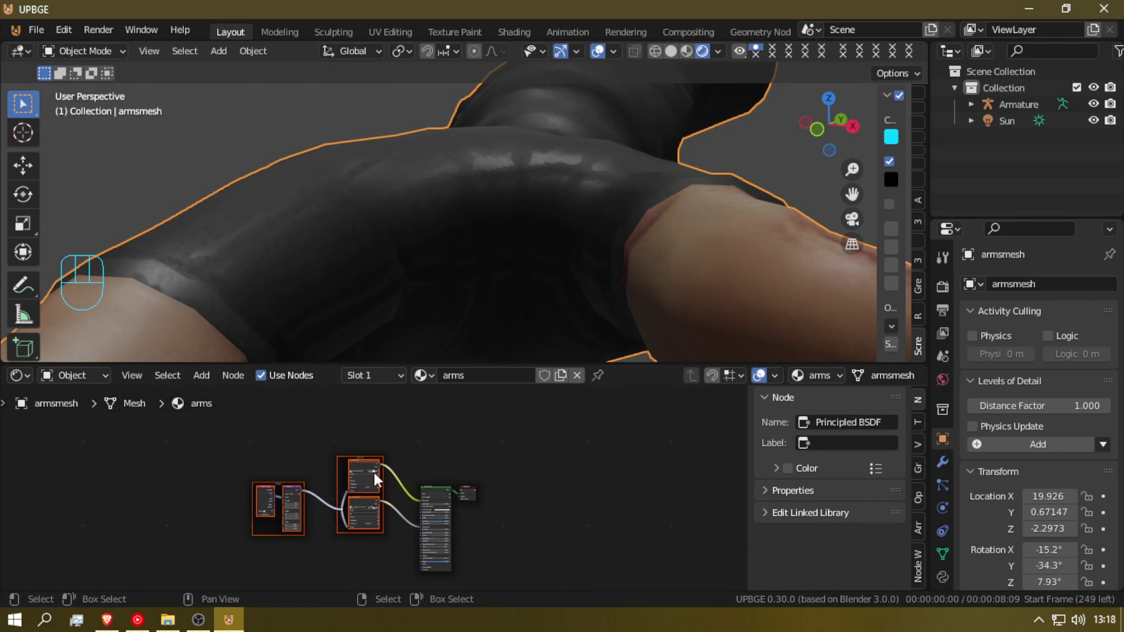
key("shift+a")
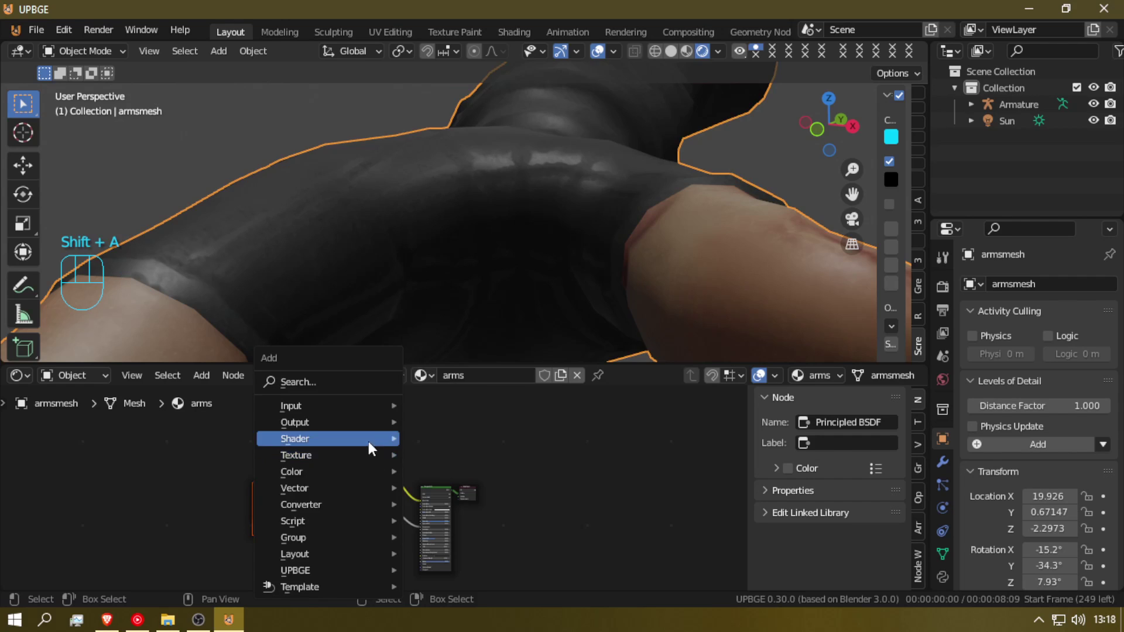
mouse_move(346, 409)
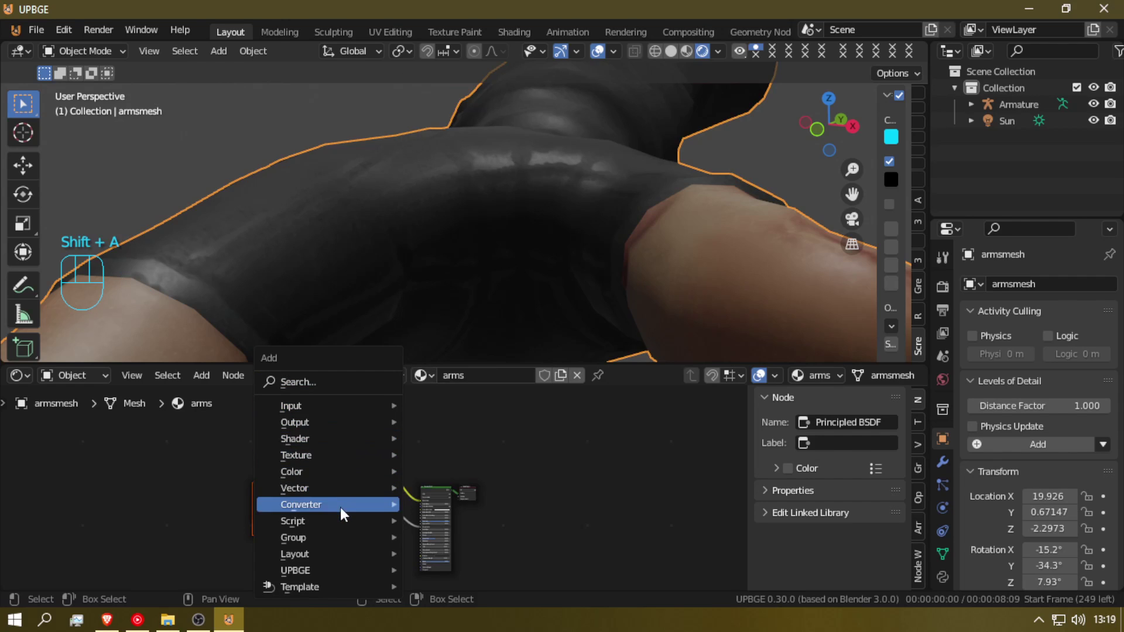
mouse_move(334, 456)
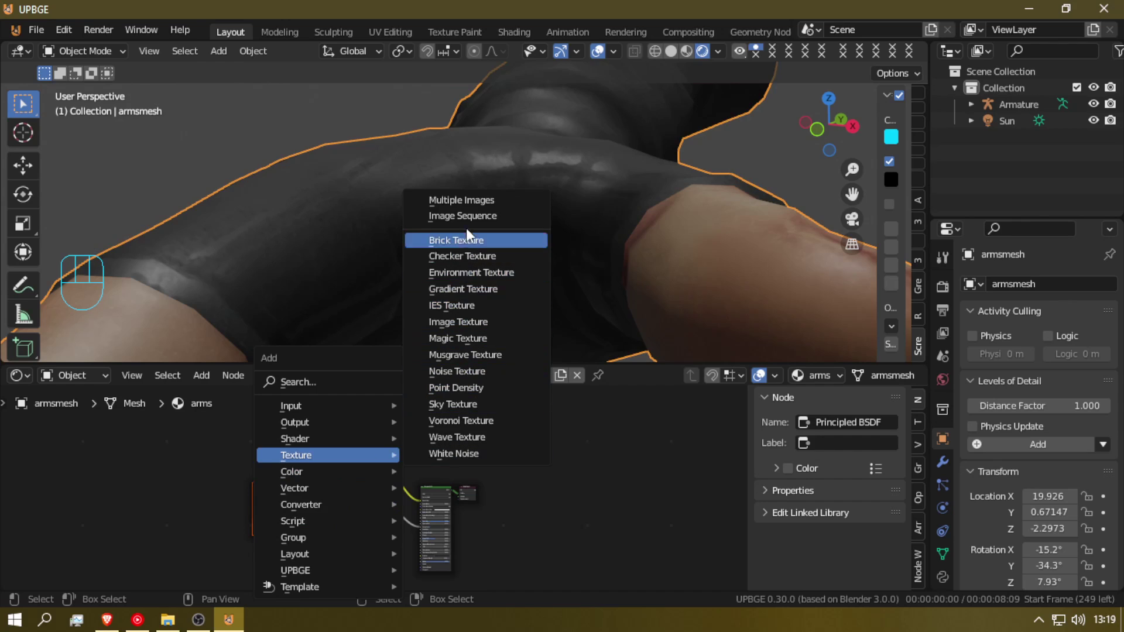
left_click(479, 322)
left_click(304, 553)
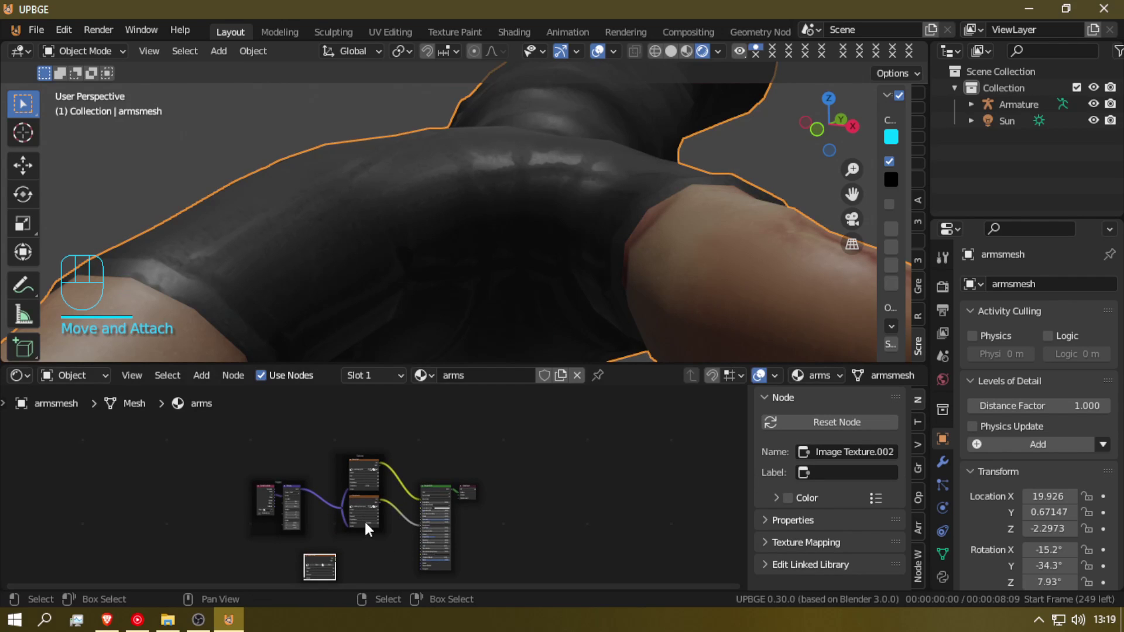
- Add a Bump node and place it between the empty Image Texture node and the Principled BSDF
key("space")
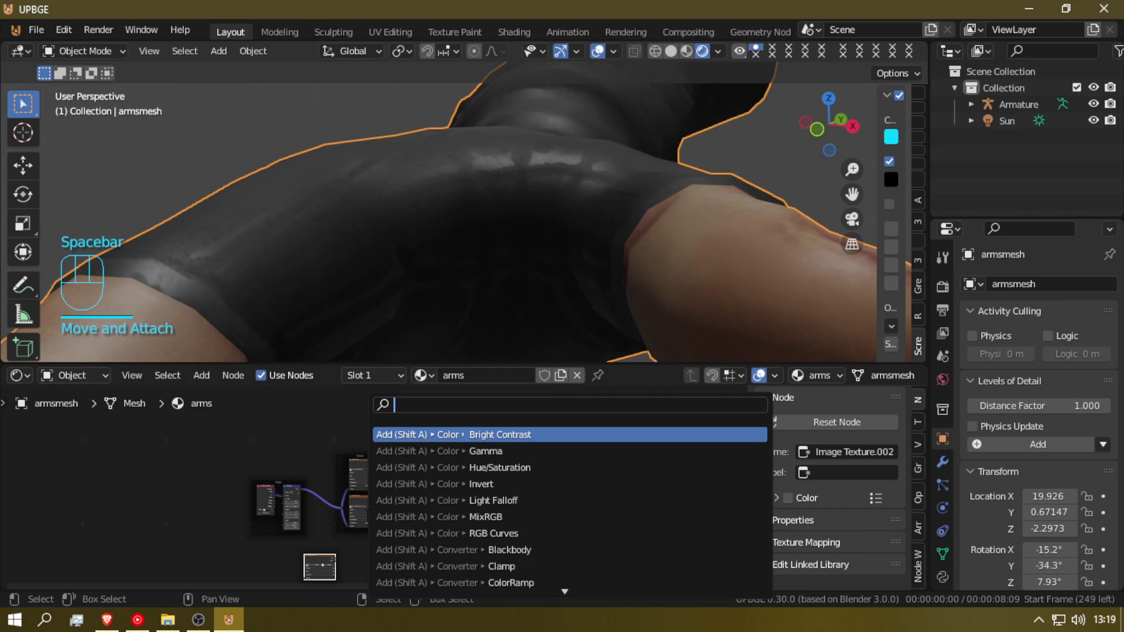
type("bu")
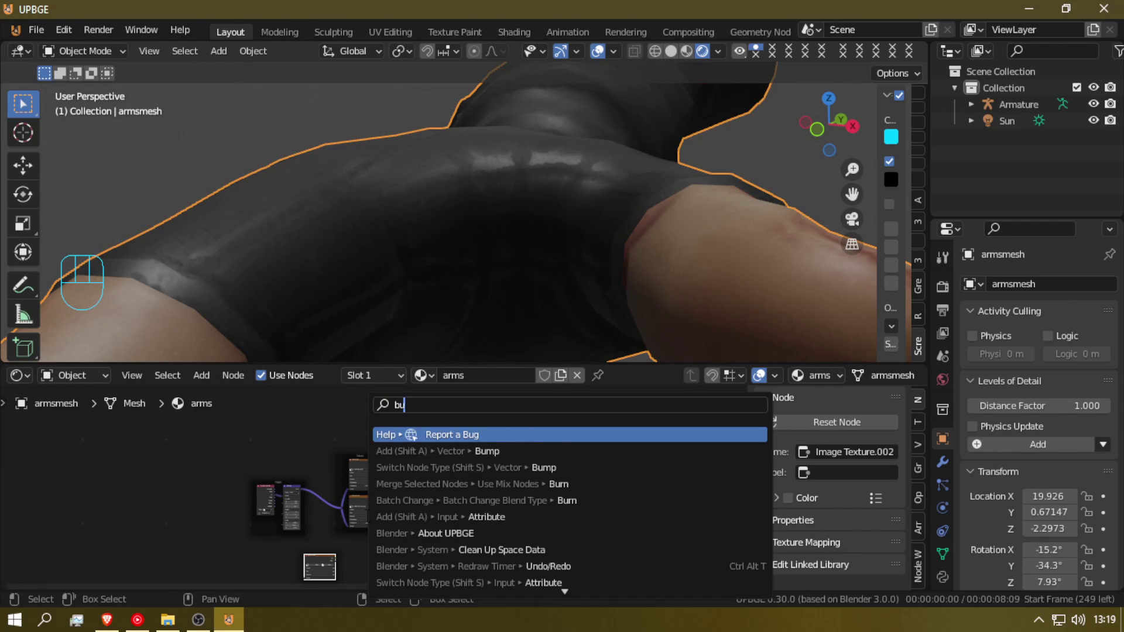
type("mp")
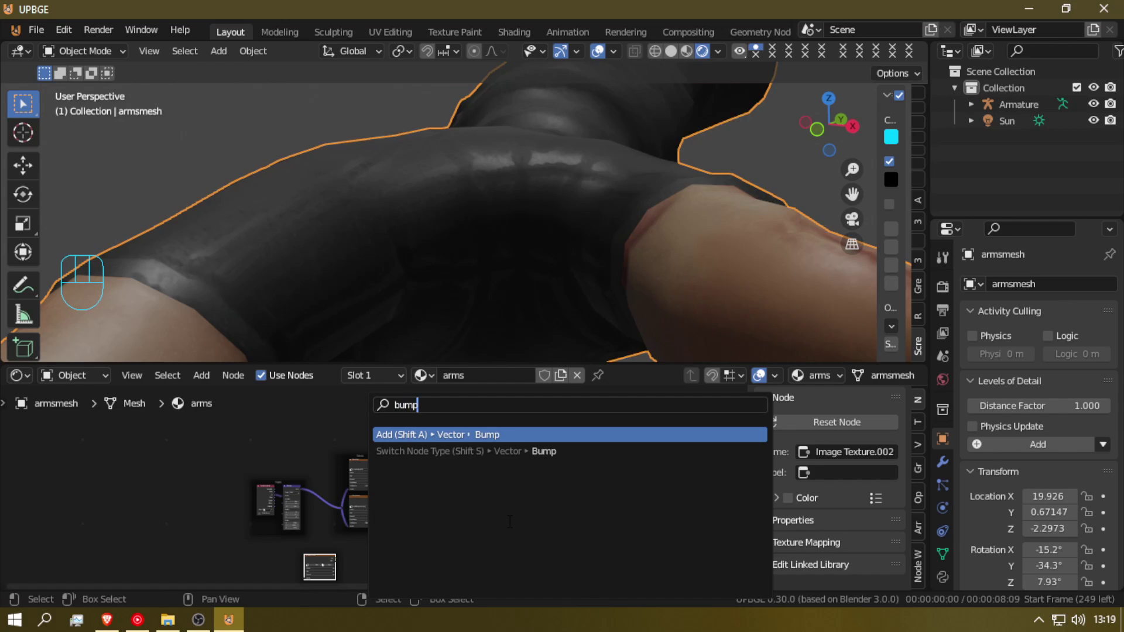
left_click(508, 434)
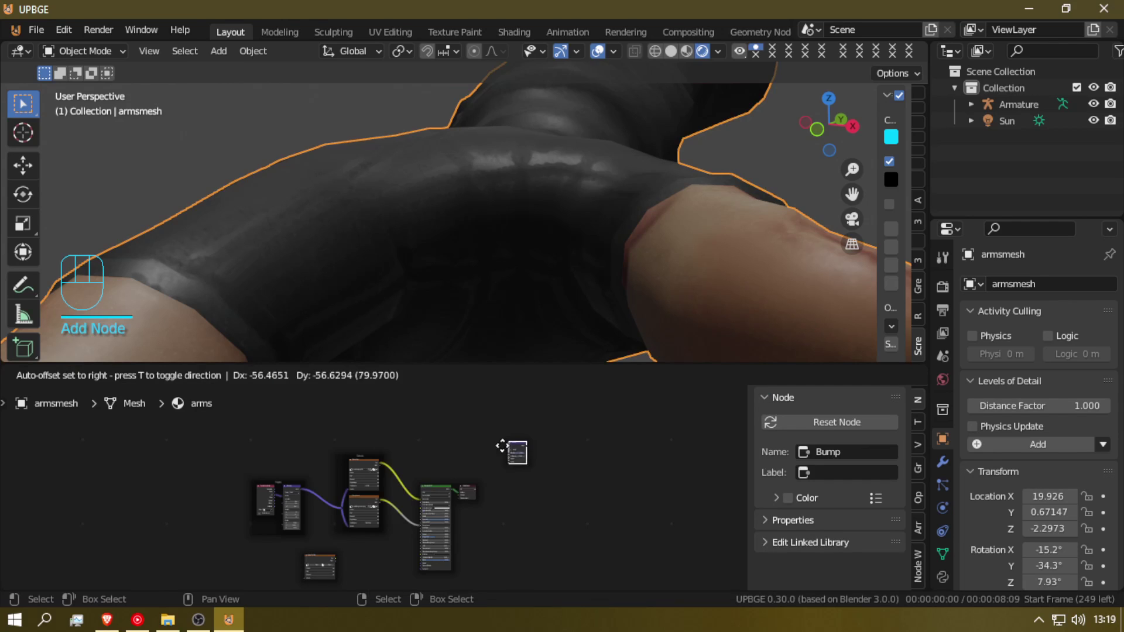
left_click(373, 551)
- Move the Texture Coordinate node further out and link its UV output to the empty Image Texture node's Vector input
scroll(374, 551, "up", 4)
middle_click_drag(362, 508, 385, 458, "shift")
left_click_drag(245, 439, 204, 469)
scroll(251, 459, "up", 3)
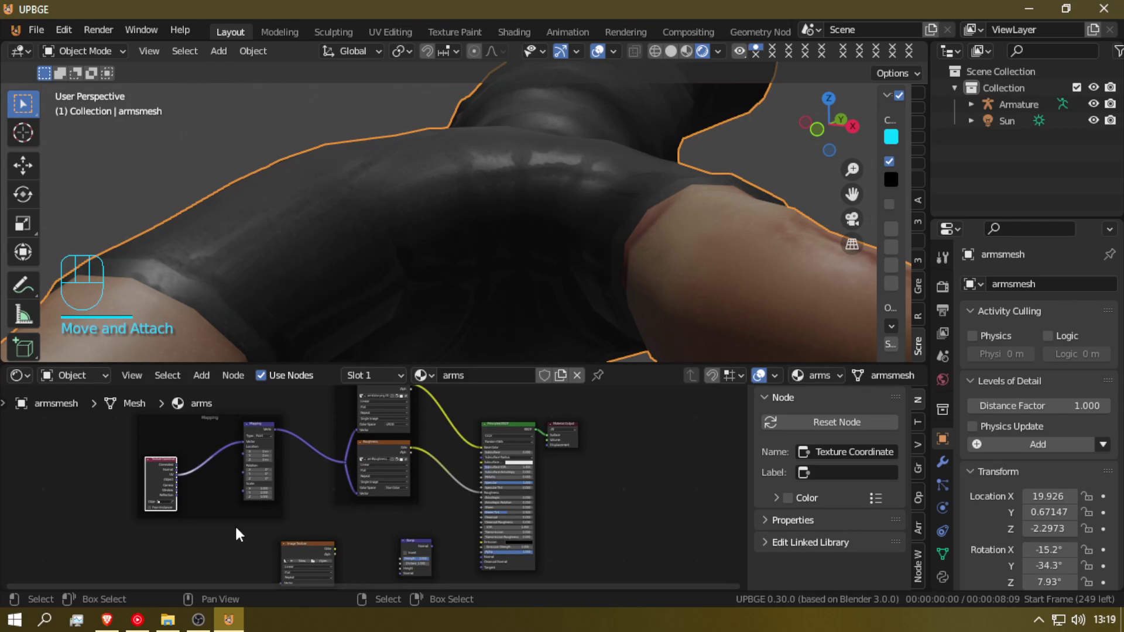
middle_click_drag(190, 487, 212, 457)
scroll(213, 457, "up", 3)
scroll(123, 443, "up", 1)
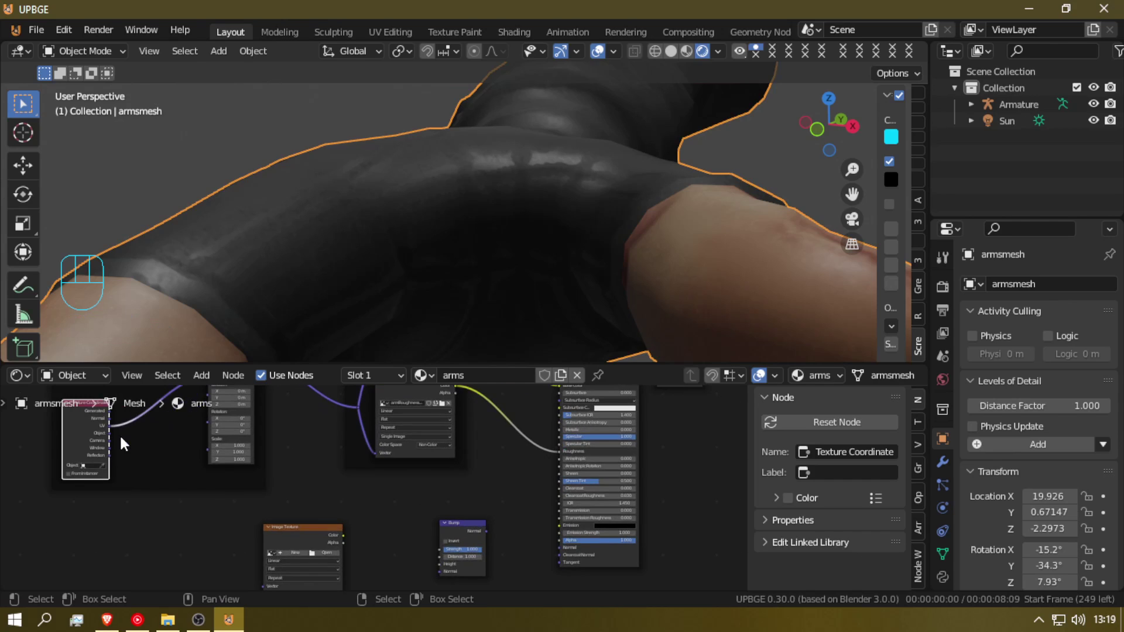
left_click_drag(111, 424, 263, 517)
scroll(325, 478, "up", 4)
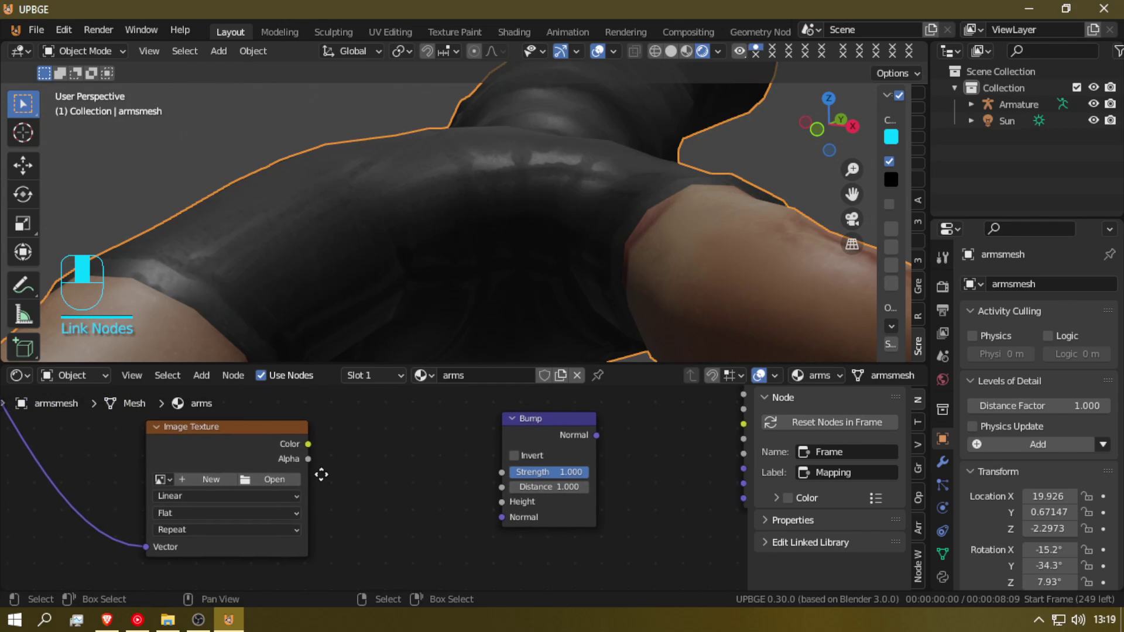
- Link the empty Image Texture's Color to the Bump node's Height, and the Bump's Normal to the Principled BSDF's Normal
left_click_drag(296, 448, 350, 542)
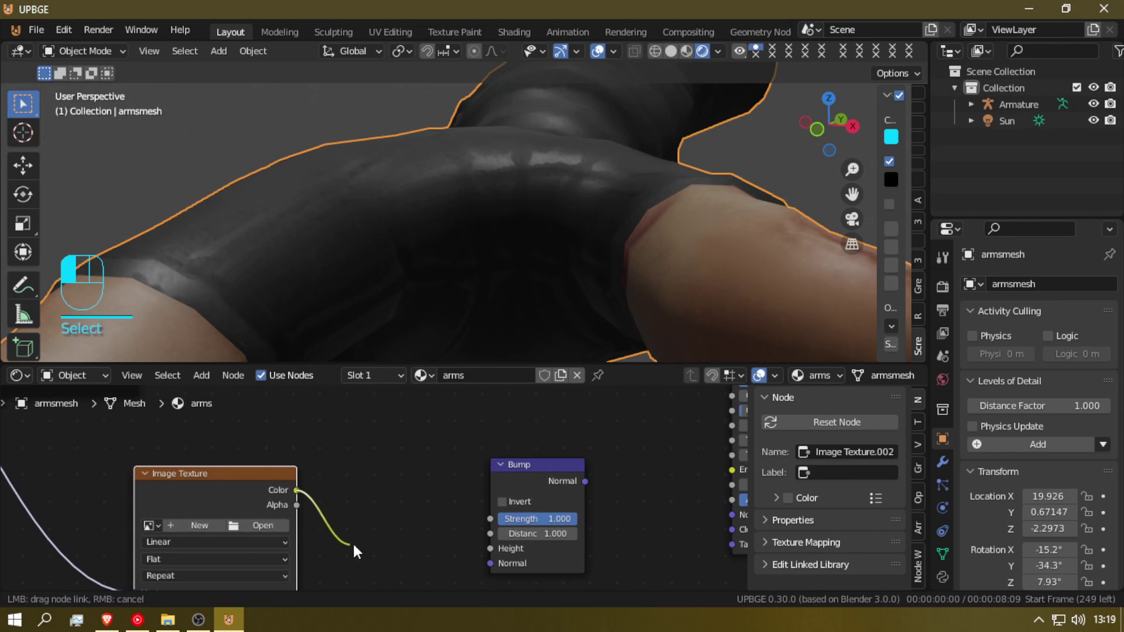
left_click_drag(477, 557, 494, 546)
scroll(508, 546, "up", 3)
middle_click_drag(508, 533, 258, 532)
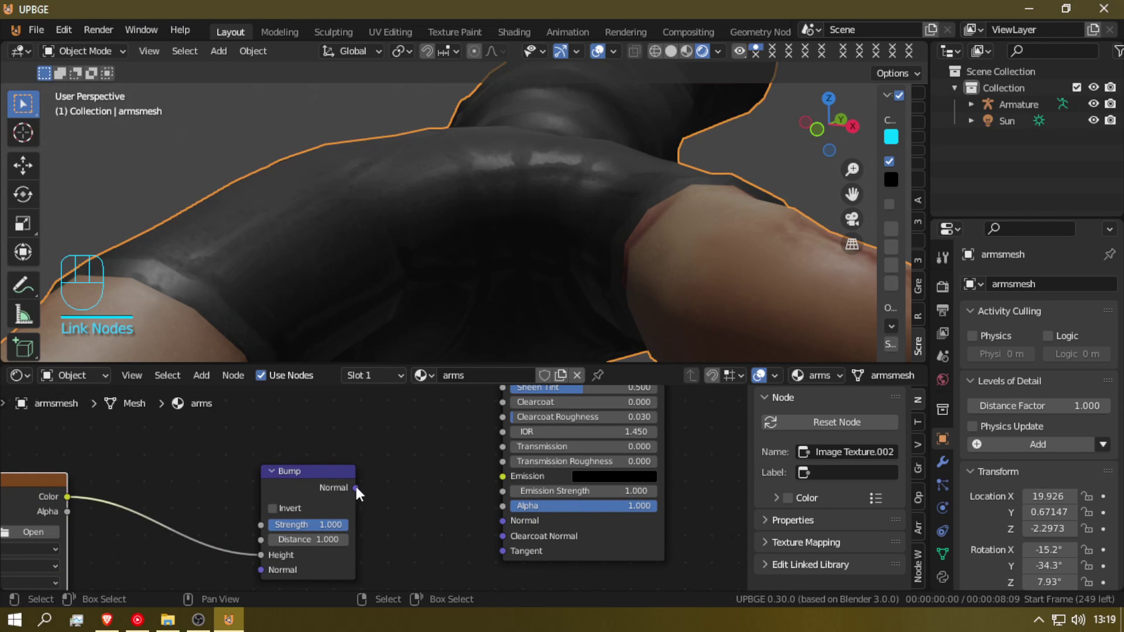
left_click_drag(356, 488, 440, 448)
left_click_drag(483, 516, 498, 518)
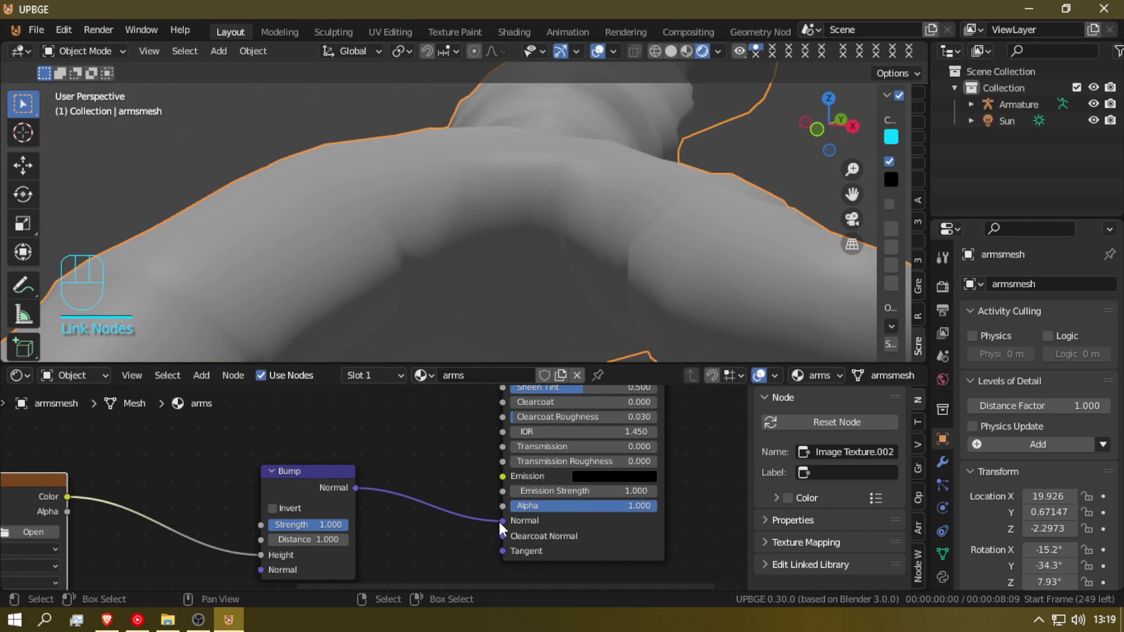
- Load armnormal.png from the arms' textures folder into the empty Image Texture node
middle_click_drag(74, 514, 325, 469)
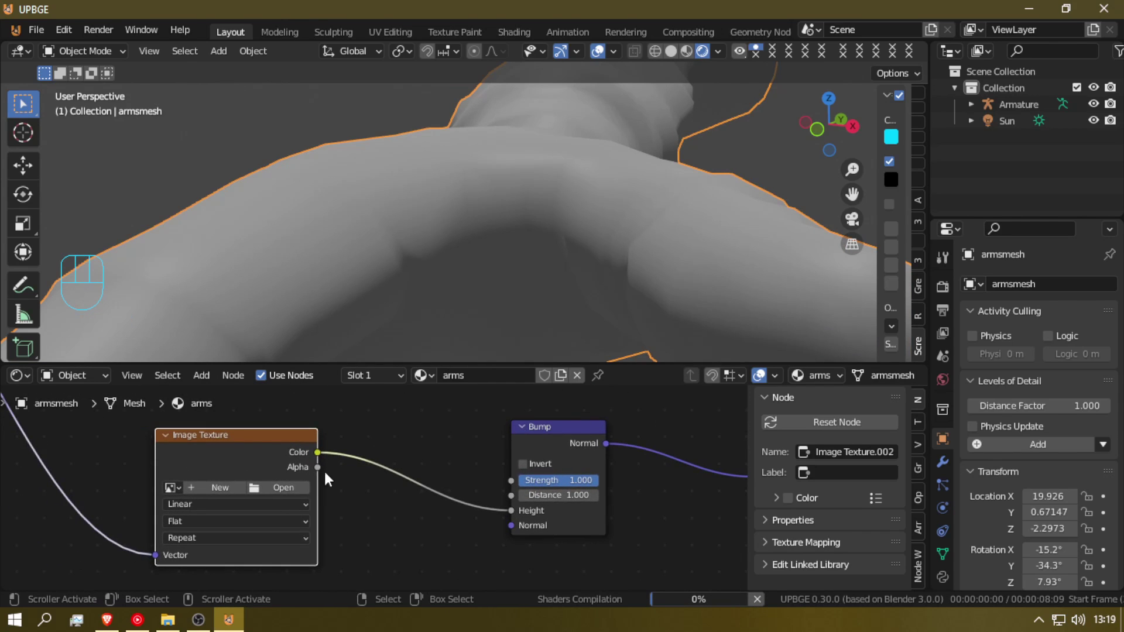
left_click(269, 489)
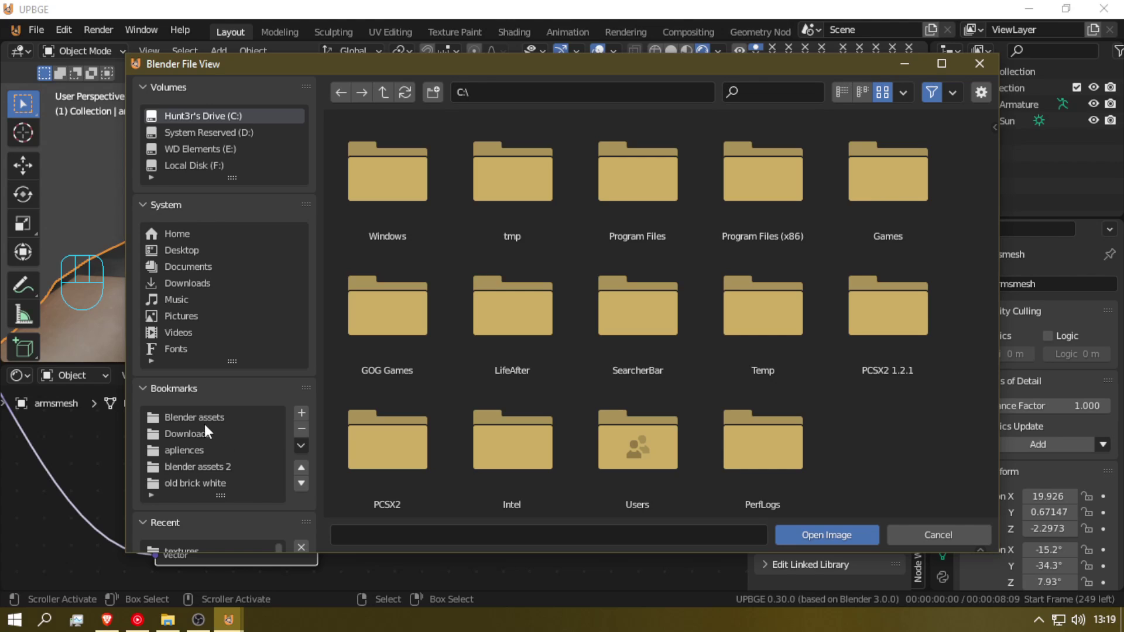
scroll(193, 447, "down", 4)
left_click(186, 454)
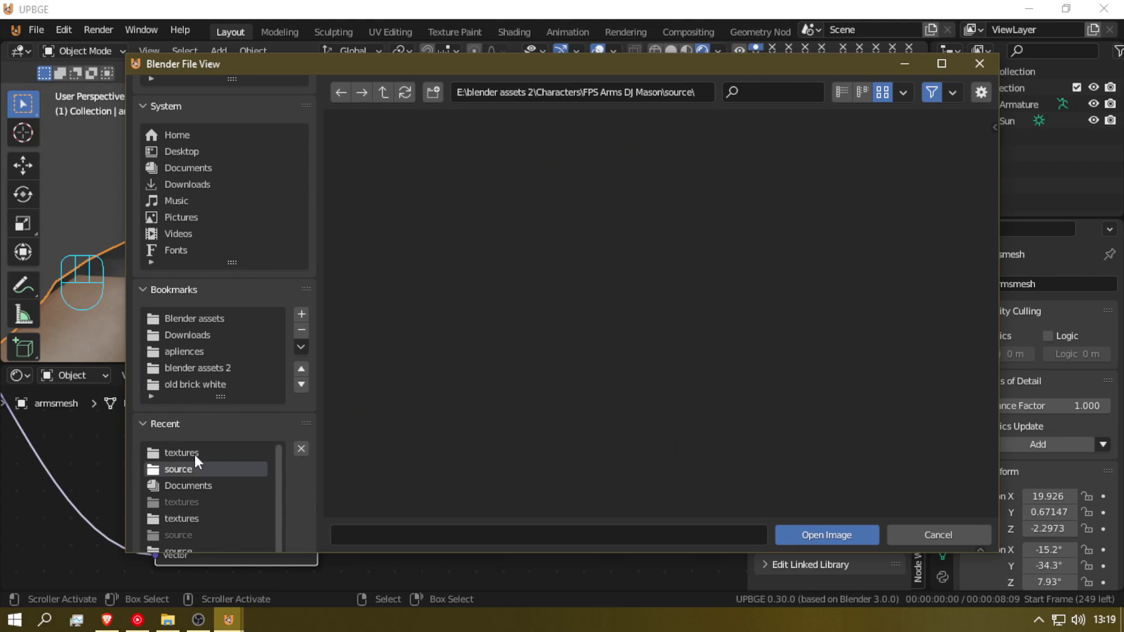
left_click(656, 166)
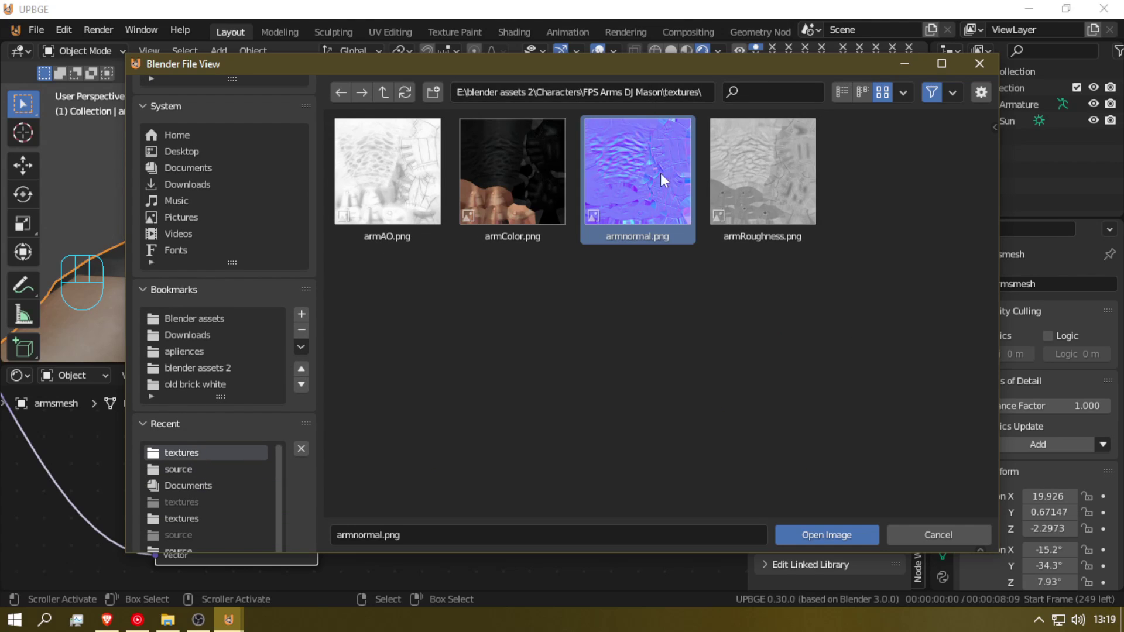
left_click(815, 532)
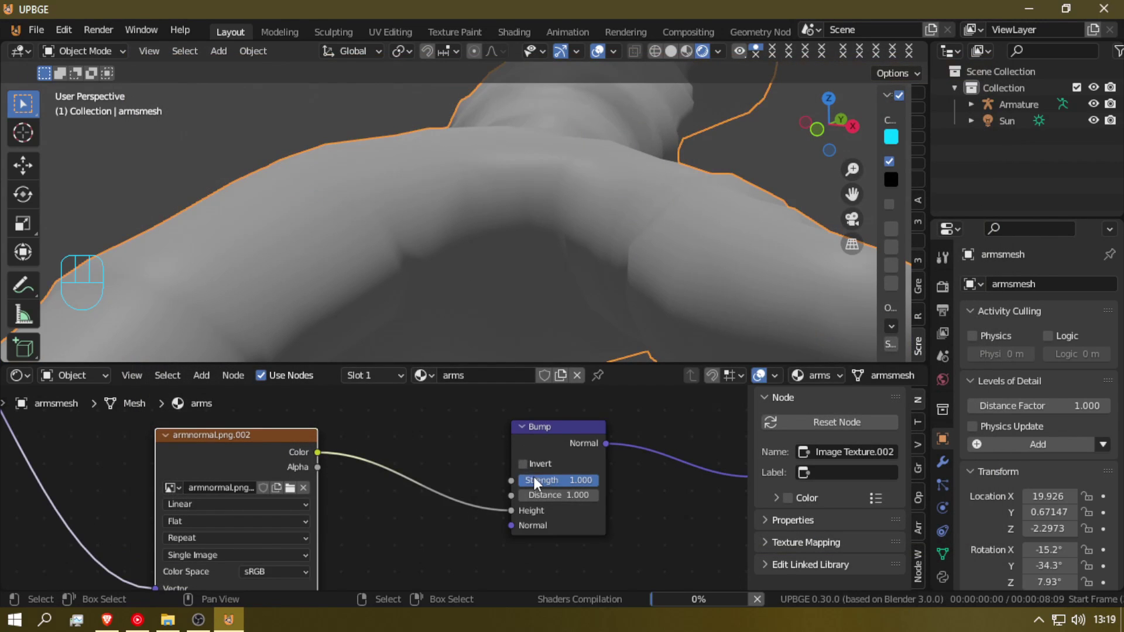
- Examine the bump effect on the sleeves, gloves and fingers from several sides
scroll(441, 487, "down", 1)
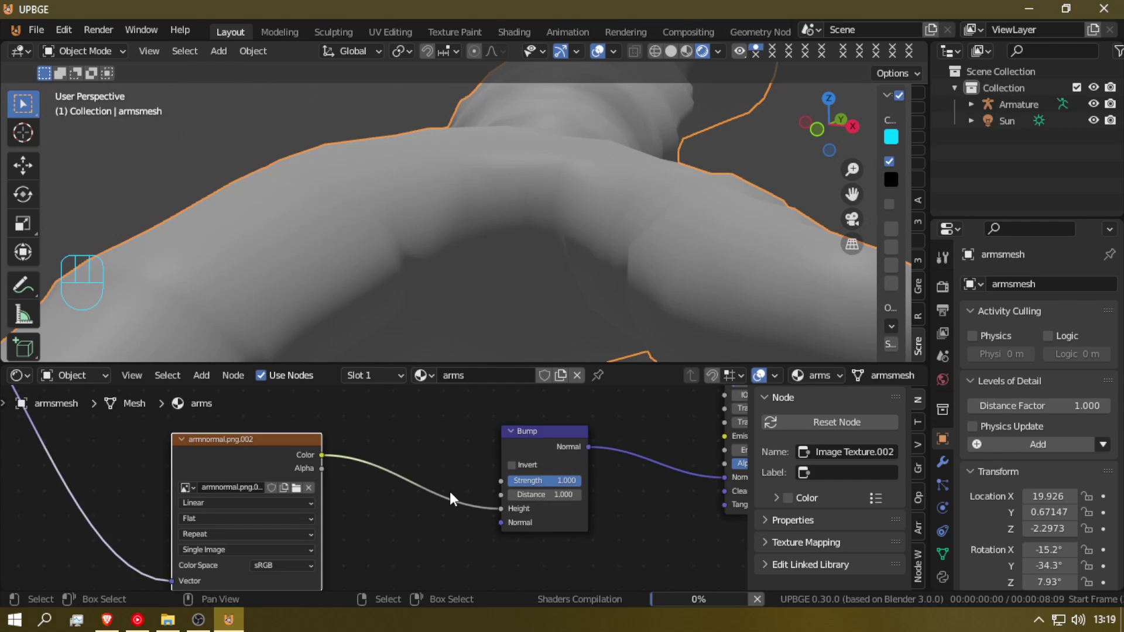
scroll(450, 498, "down", 1)
scroll(452, 499, "down", 1)
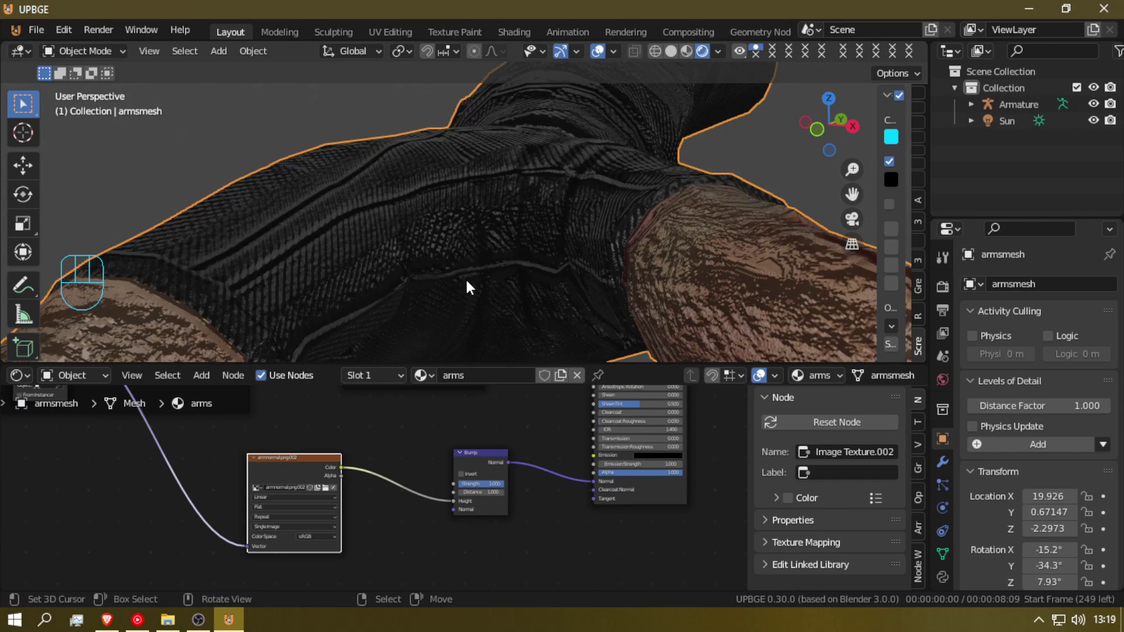
middle_click_drag(467, 286, 514, 284)
key("shift+f")
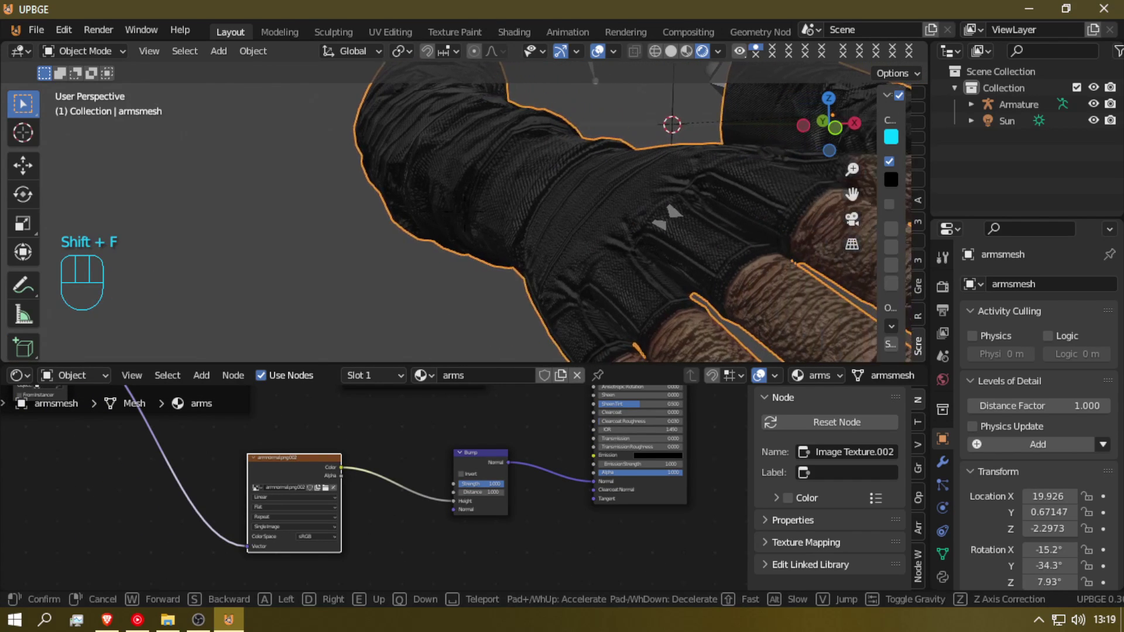
key("shift+s")
left_click(465, 211)
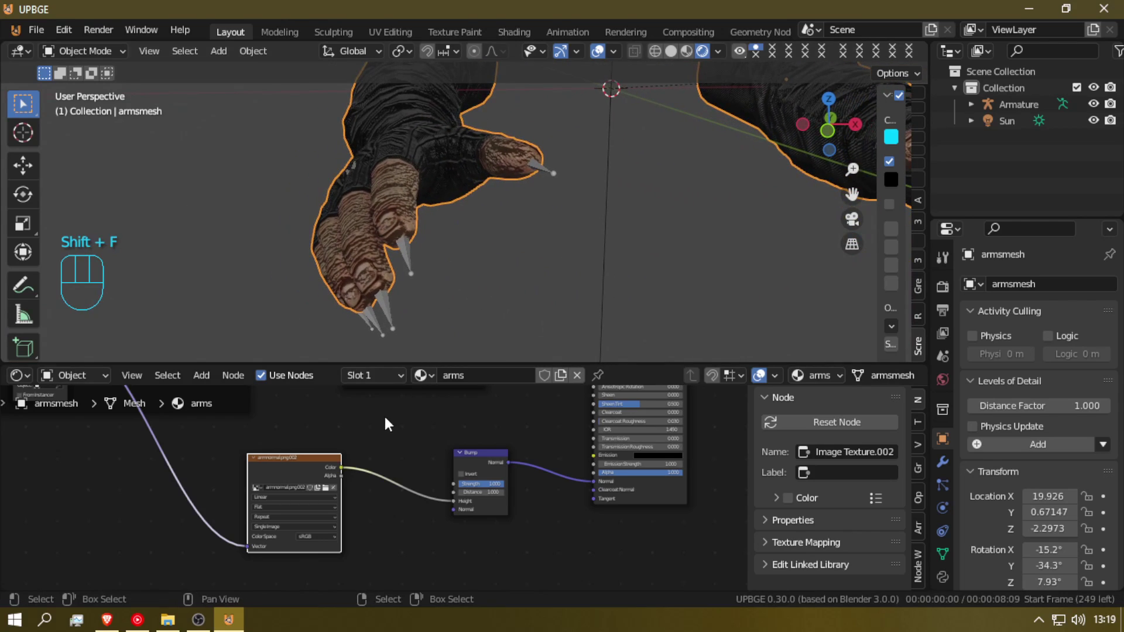
- Add a Normal Map node and place it between the armnormal.png texture and the Bump node
key("shift+a")
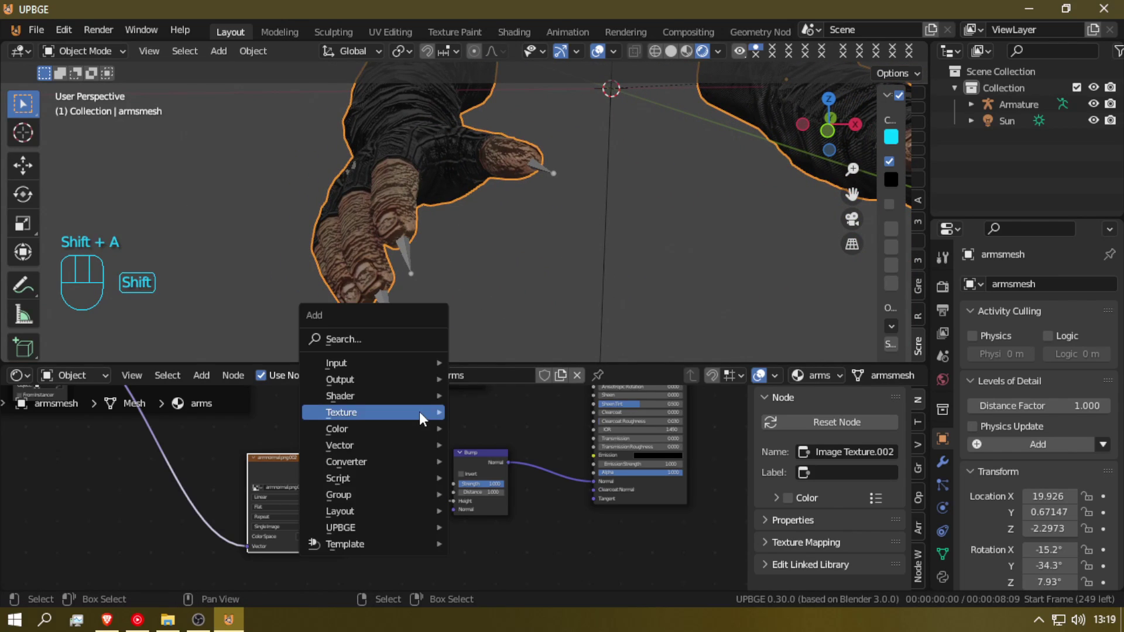
left_click(358, 339)
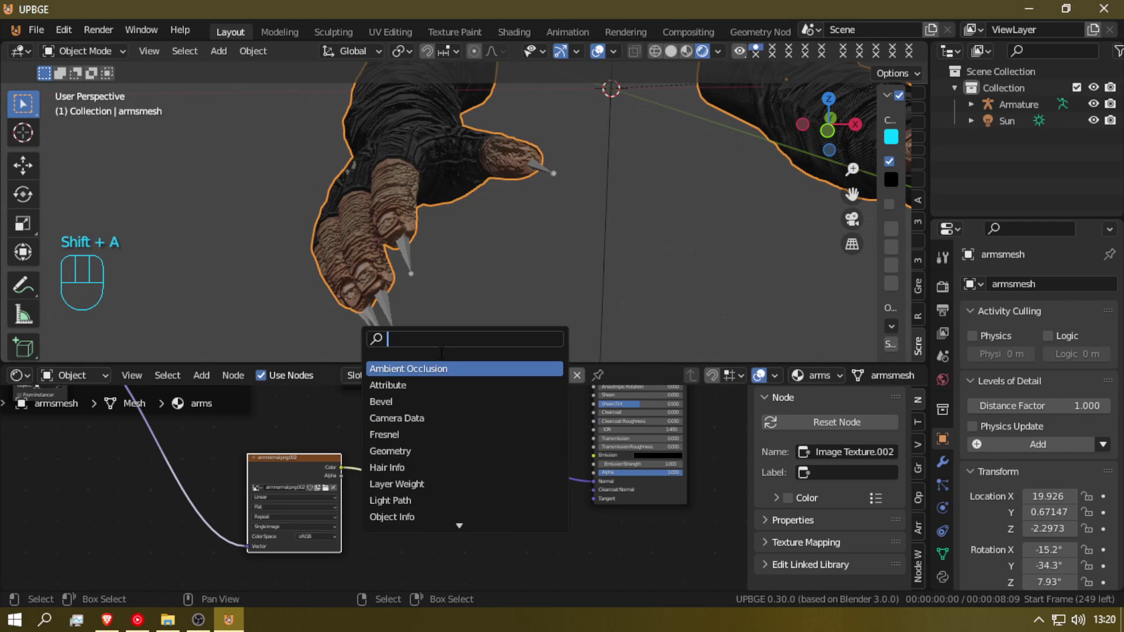
type("nor")
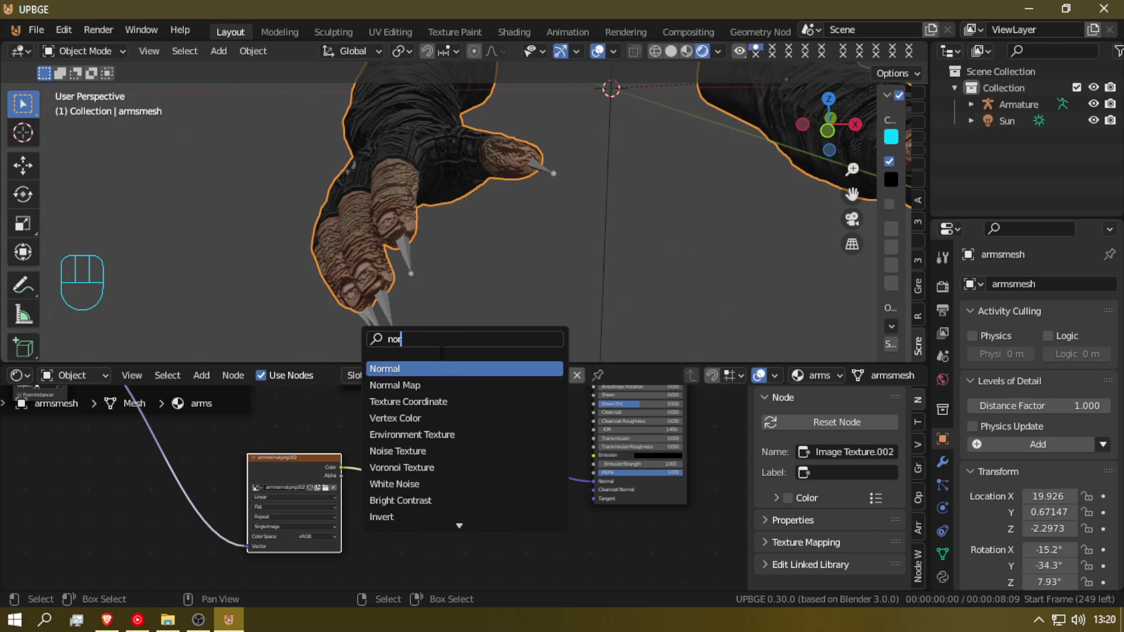
left_click(441, 384)
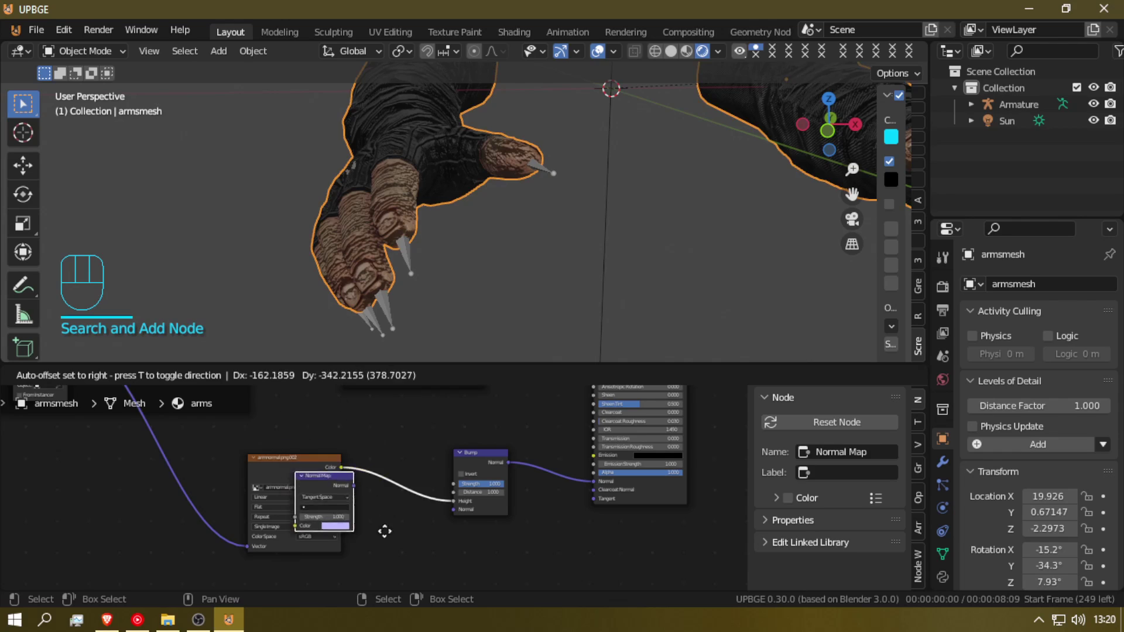
left_click(445, 548)
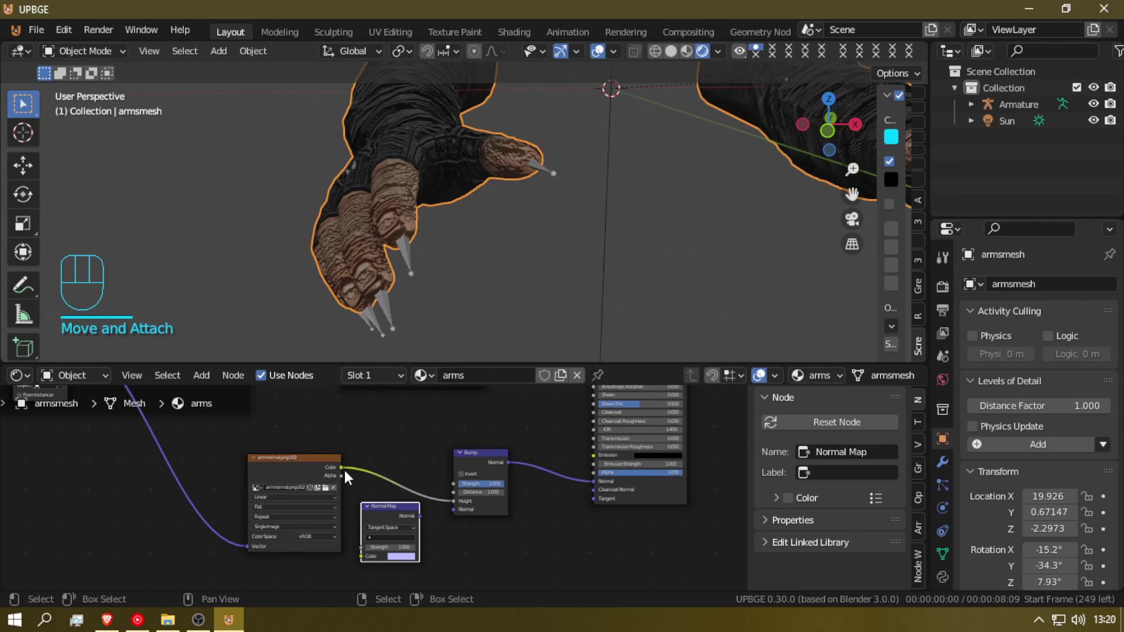
- Link the armnormal.png Color to the Normal Map's Color, and the Normal Map's output to the Bump node's Normal input
left_click_drag(341, 467, 364, 555)
scroll(444, 524, "up", 1)
left_click_drag(431, 527, 484, 519)
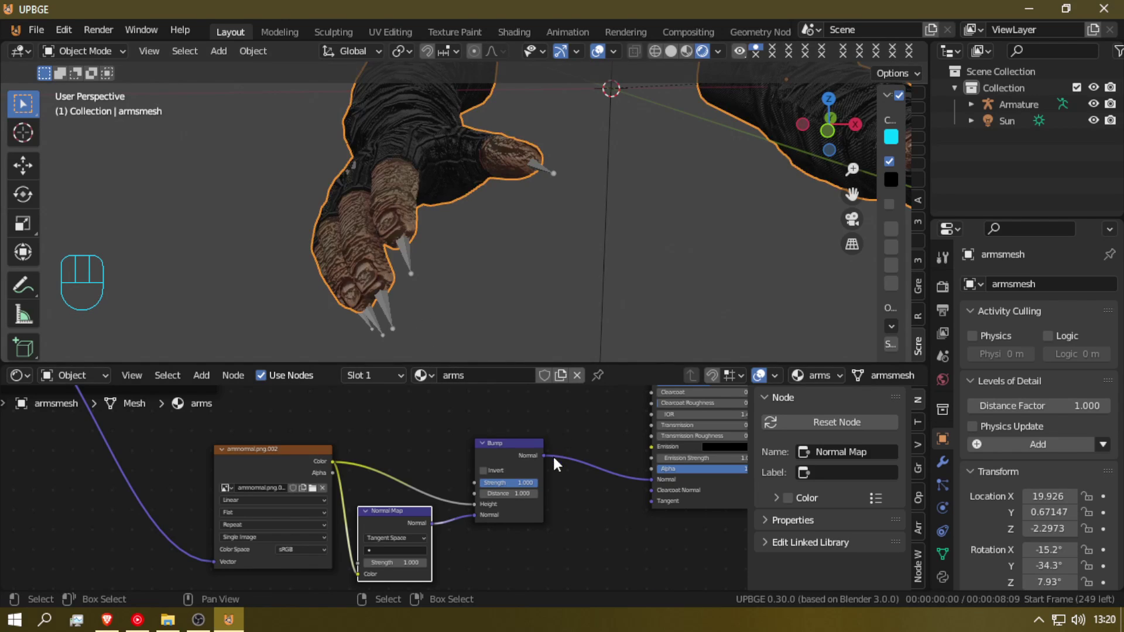
- Set the Bump node's Strength to 0.675 and its Distance to 0.010
scroll(516, 472, "up", 2)
scroll(519, 483, "up", 1)
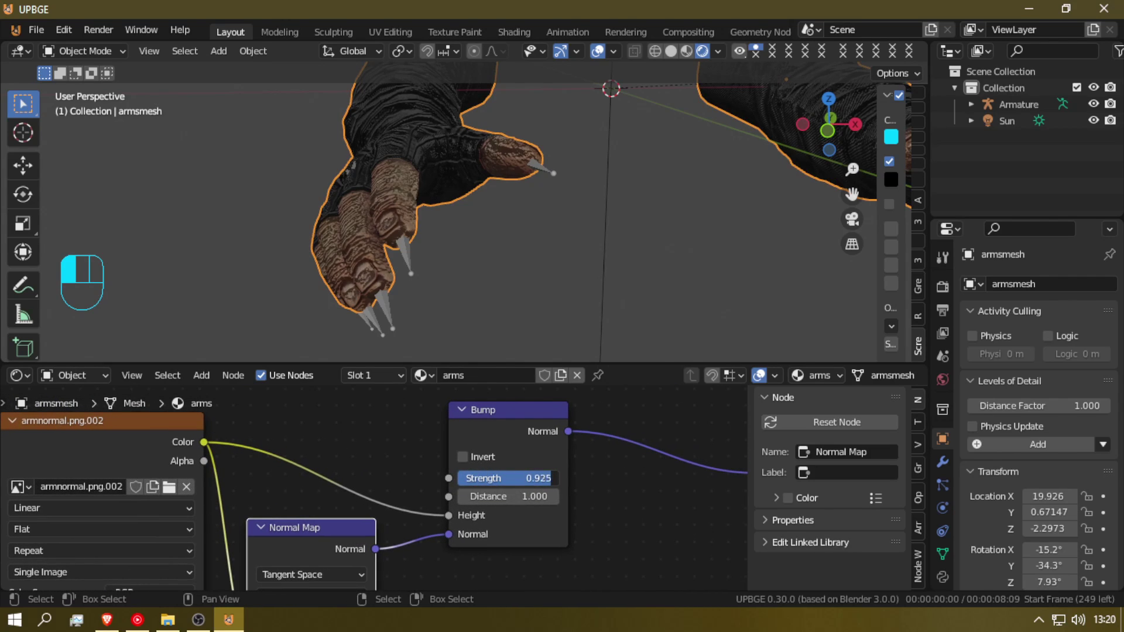
left_click_drag(533, 478, 516, 496)
- Inspect the fingers and glove fabric up close and set the Bump node's Strength to 0.350
key("shift+f")
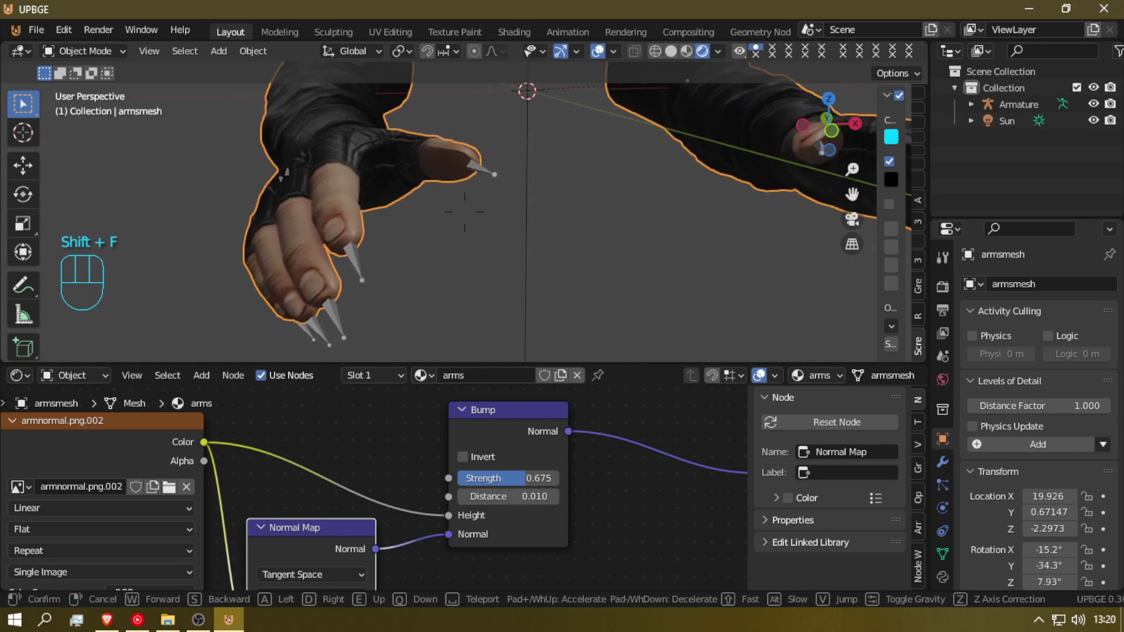
key("w")
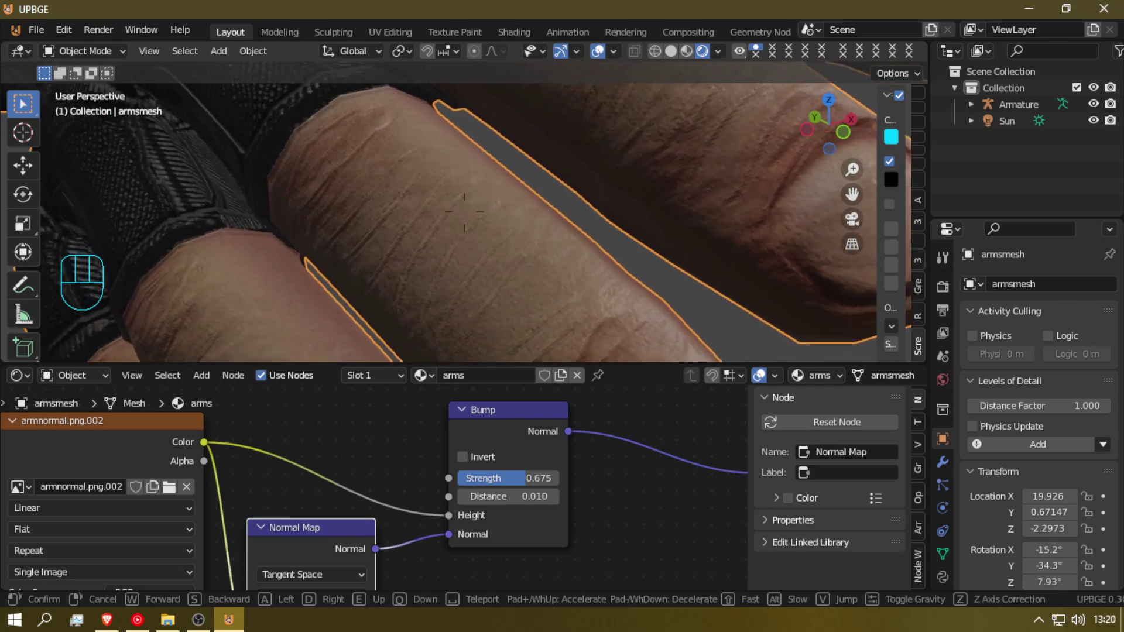
key("s")
left_click(464, 212)
left_click_drag(505, 476, 501, 475, "shift")
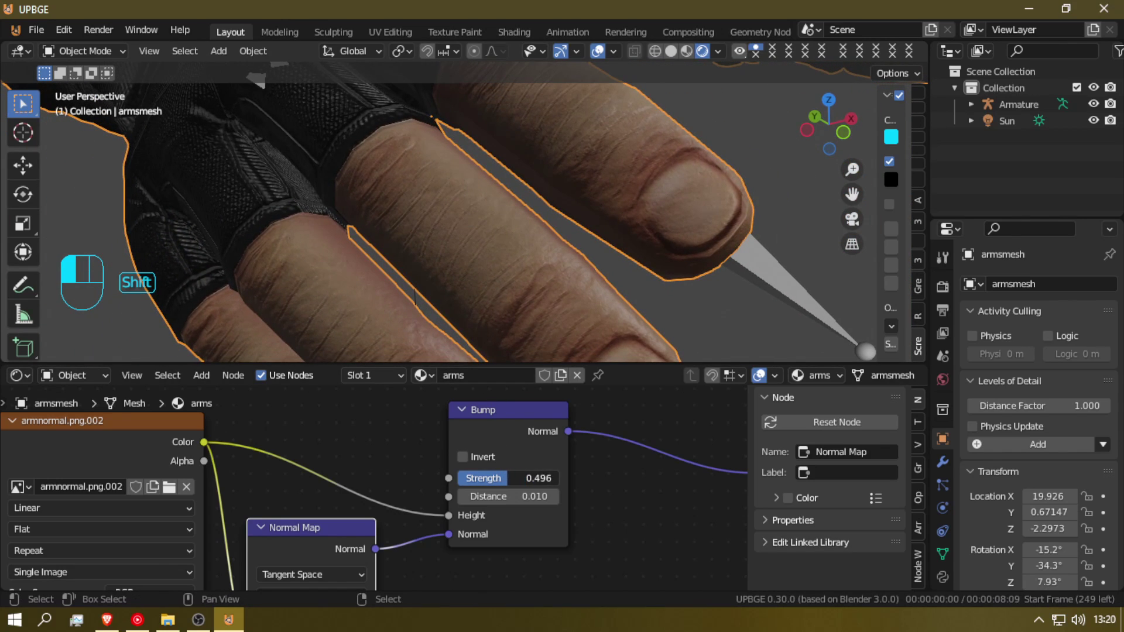
left_click_drag(501, 476, 478, 476, "shift")
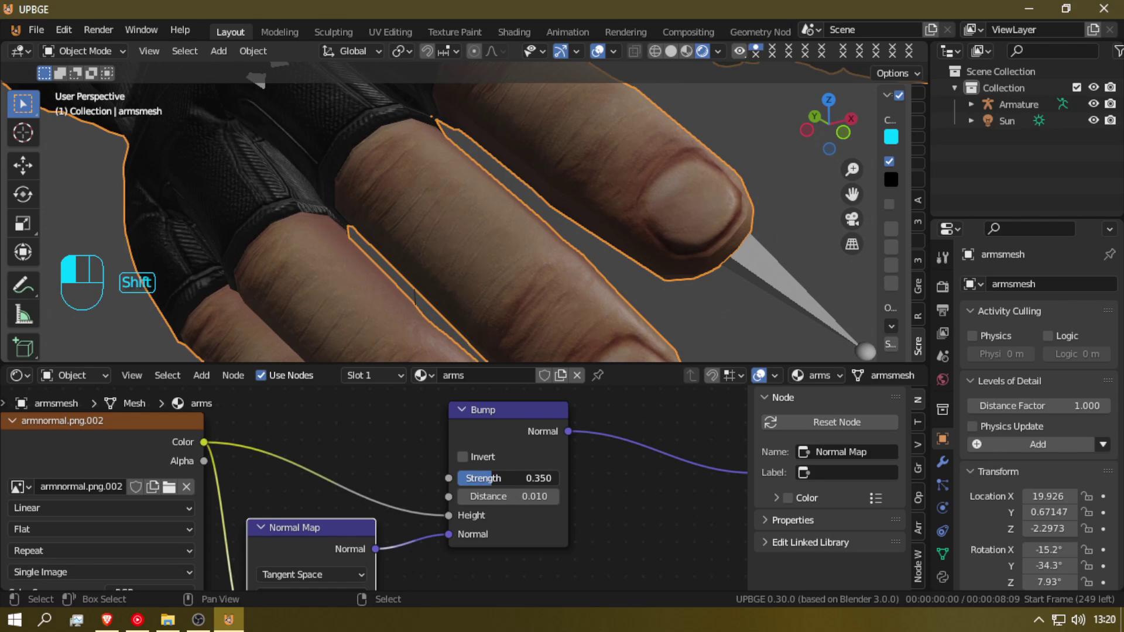
- Check the arm sleeves from a distance and select the armature
key("shift+f")
key("s")
key("a")
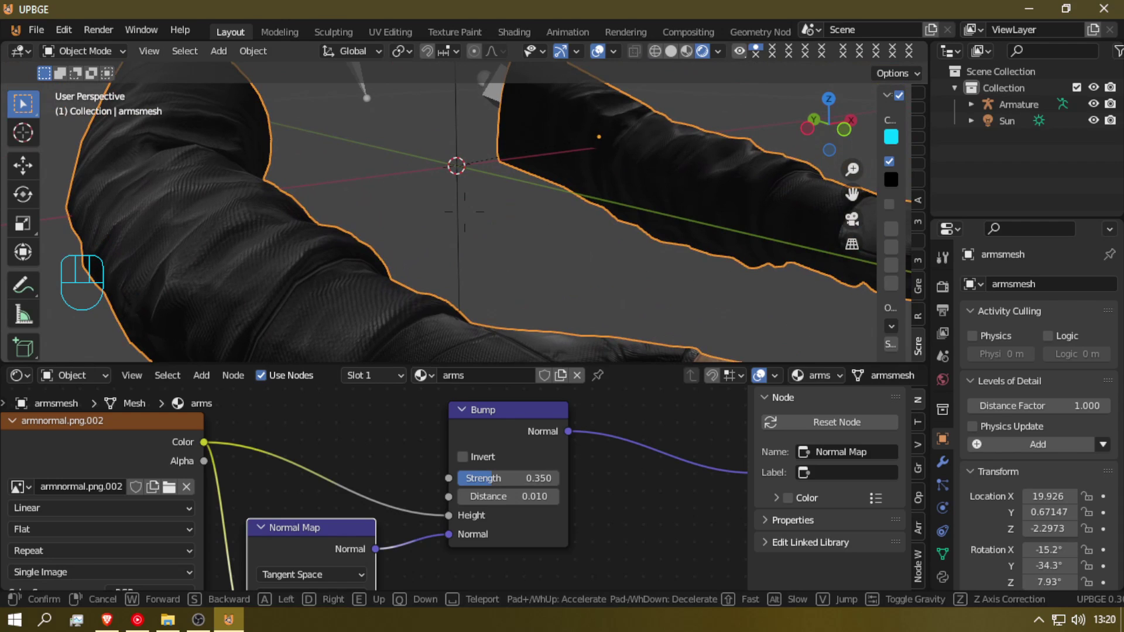
key("shift+a")
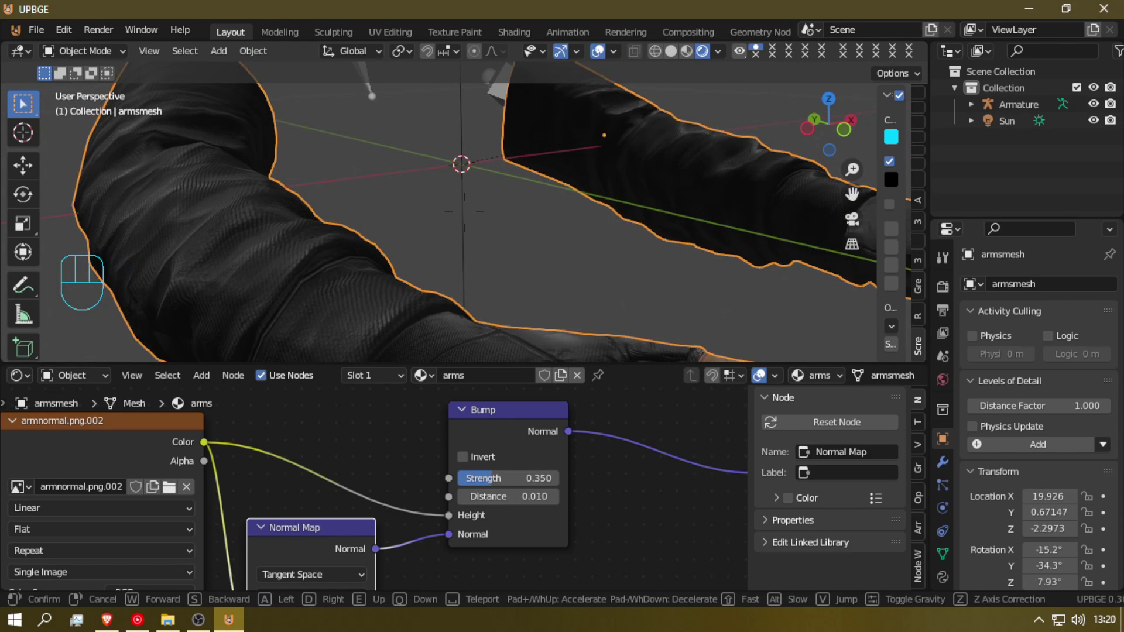
key("shift+s")
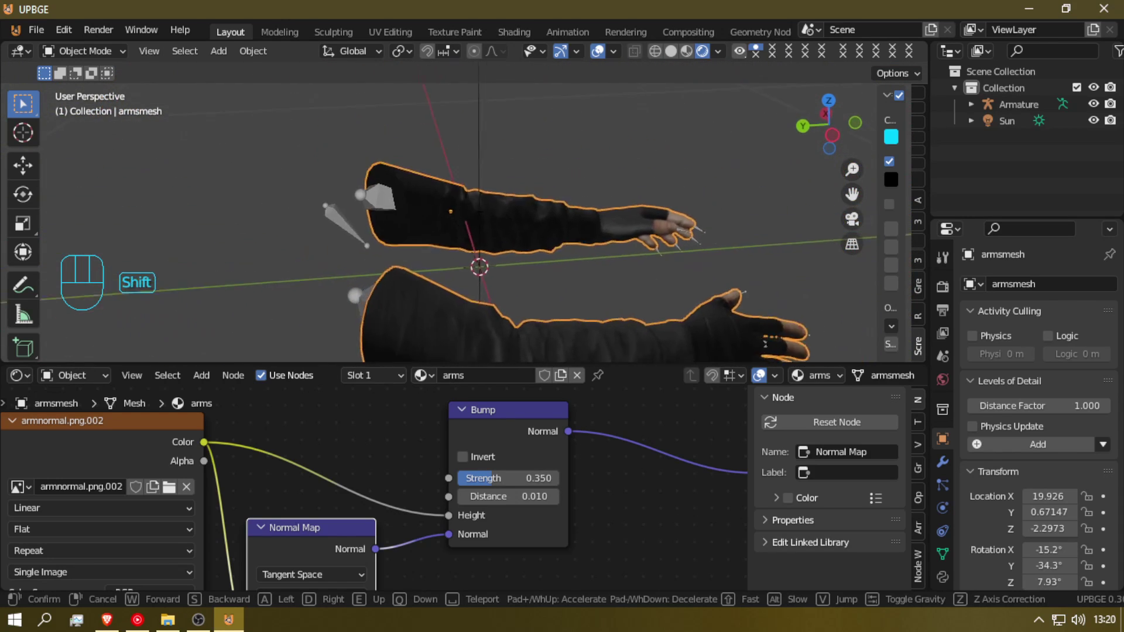
left_click(465, 216)
left_click(479, 220)
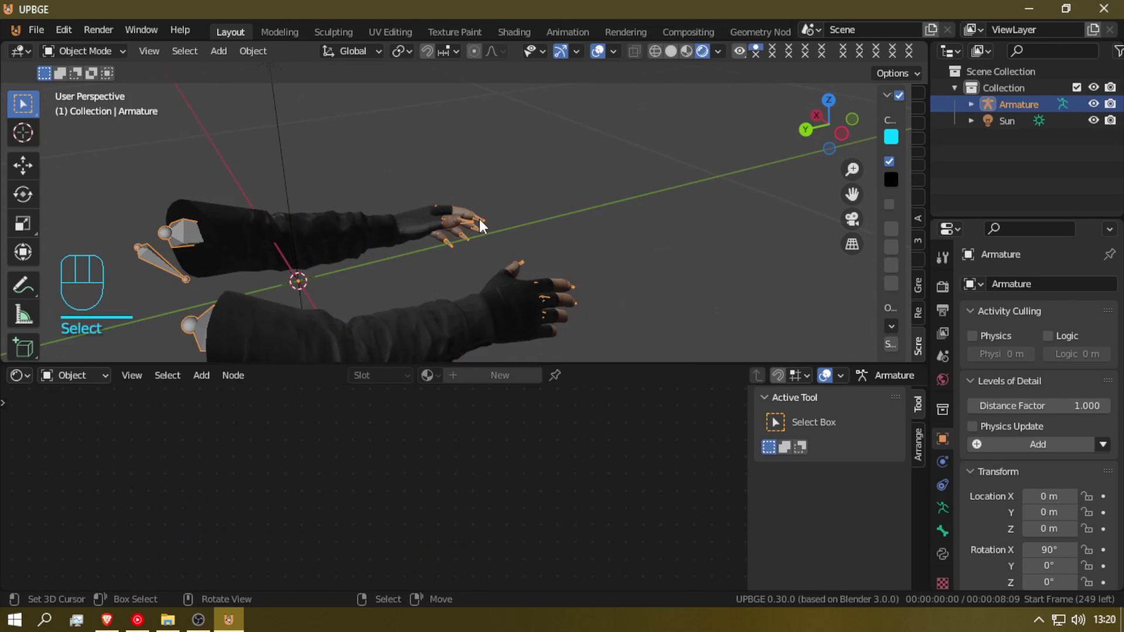
- Change the shader editor area to a Timeline and shrink it to a narrow strip below the 3D viewport
left_click(13, 377)
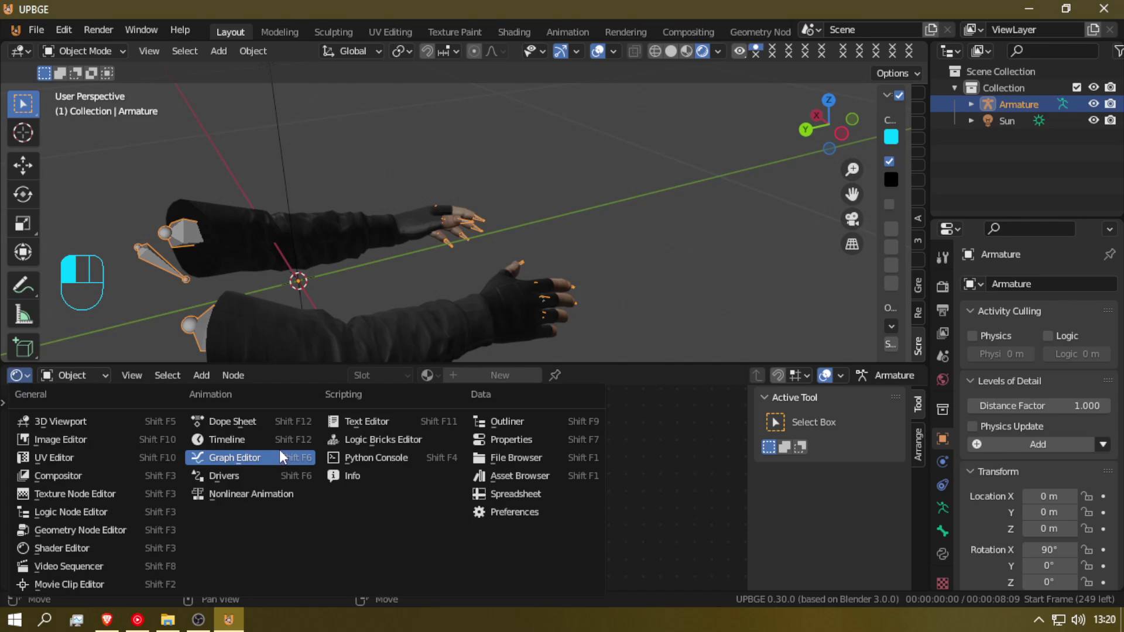
left_click(244, 439)
left_click_drag(97, 366, 104, 539)
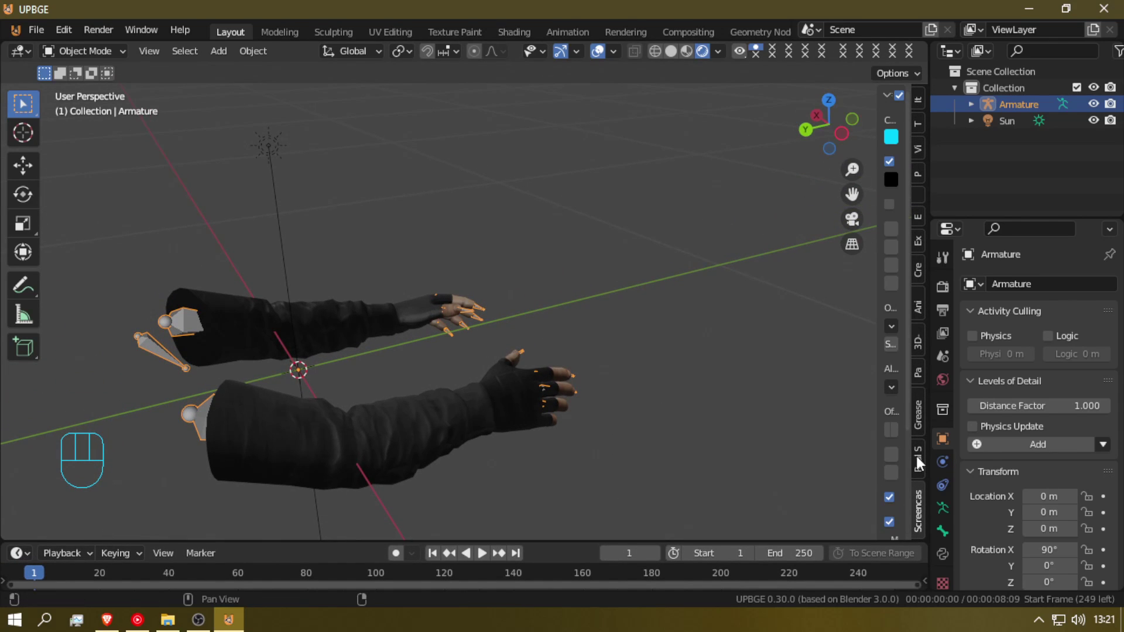
- Set the armature's viewport display to In Front so its bones are drawn over the arms mesh
left_click(941, 508)
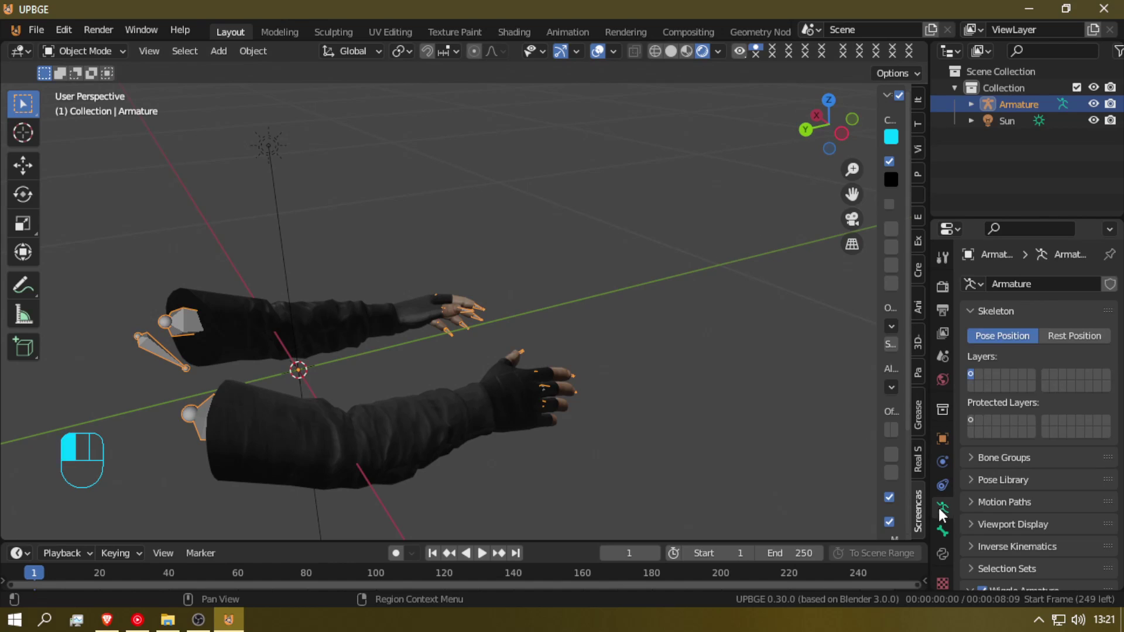
left_click(1043, 524)
scroll(1021, 524, "down", 5)
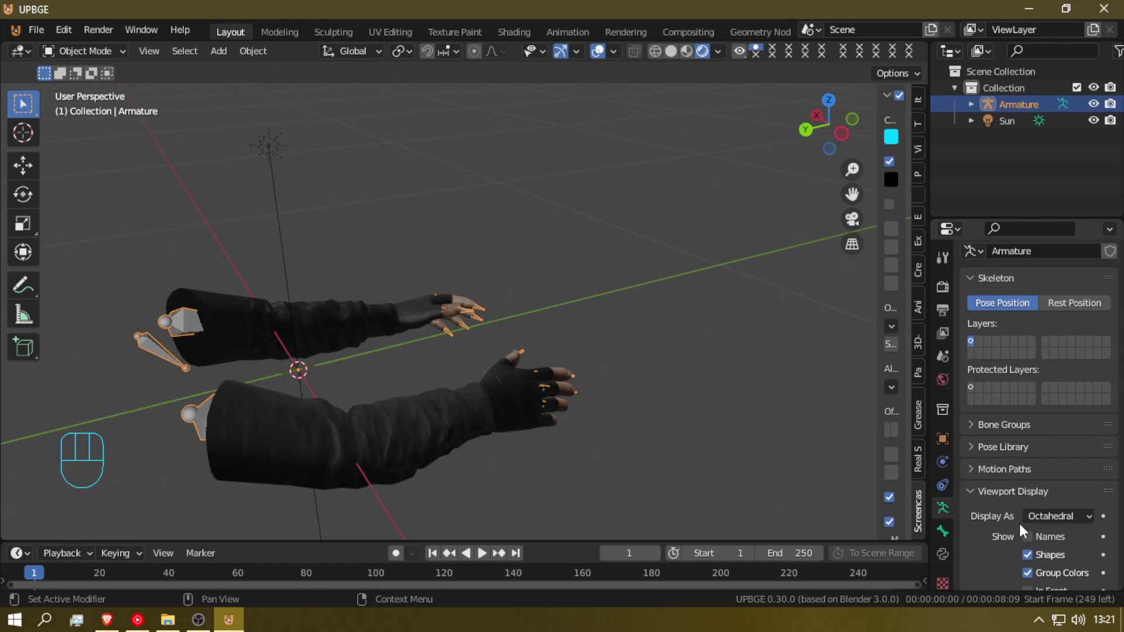
left_click(1027, 493)
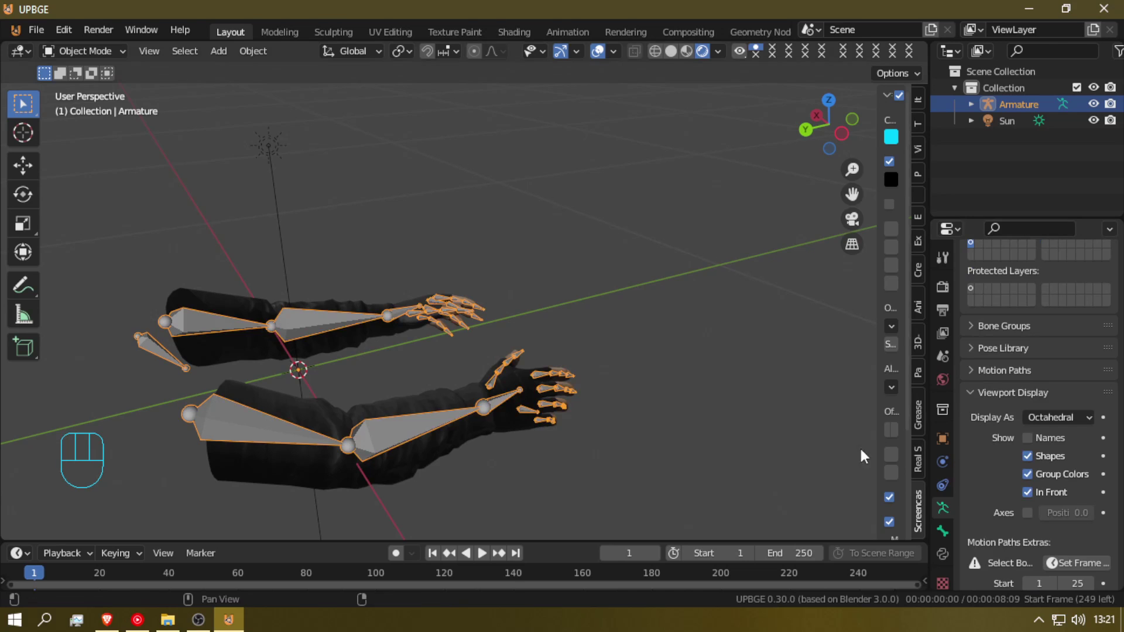
- In Edit Mode, select the outermost bone of every finger and thumb on both hands and delete these bones
key("shift+f")
key("w")
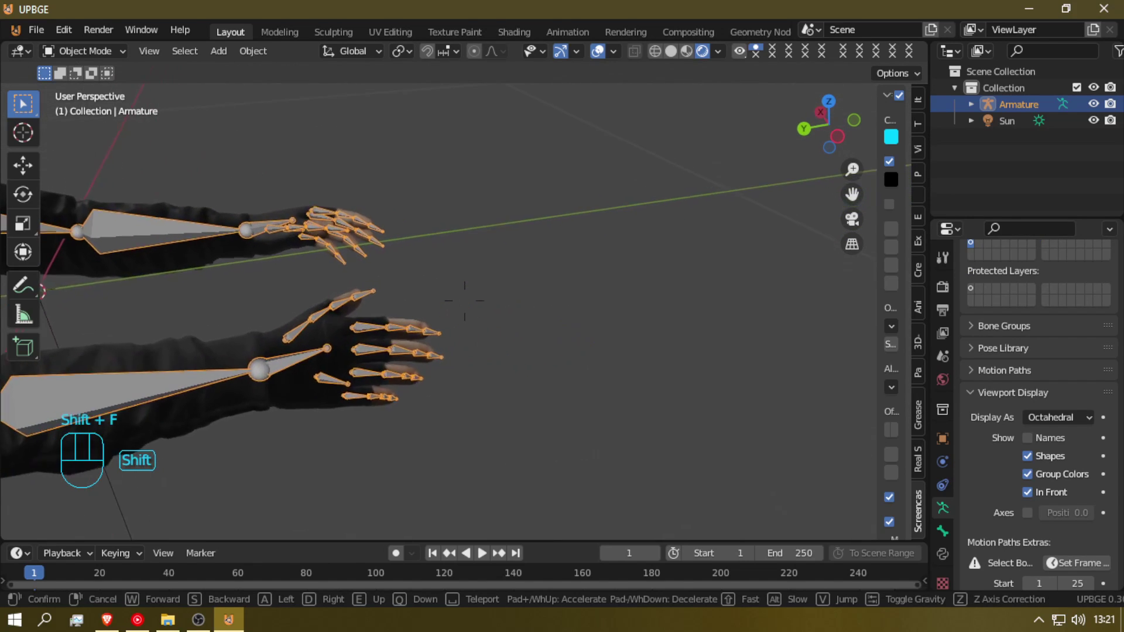
left_click(464, 300)
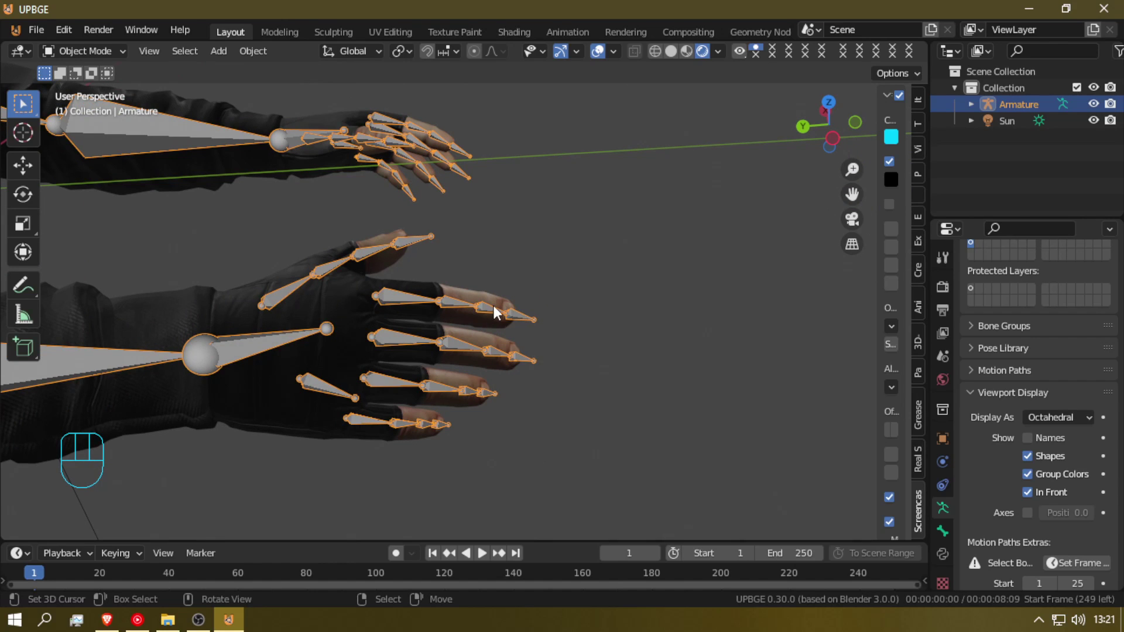
key("Tab")
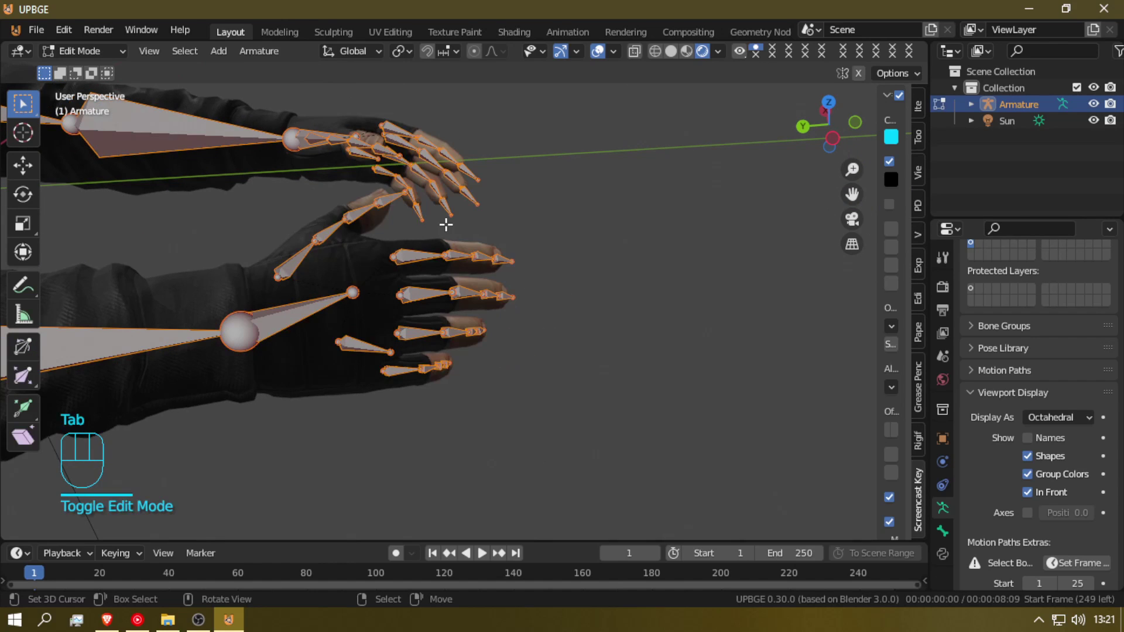
key("shift+f")
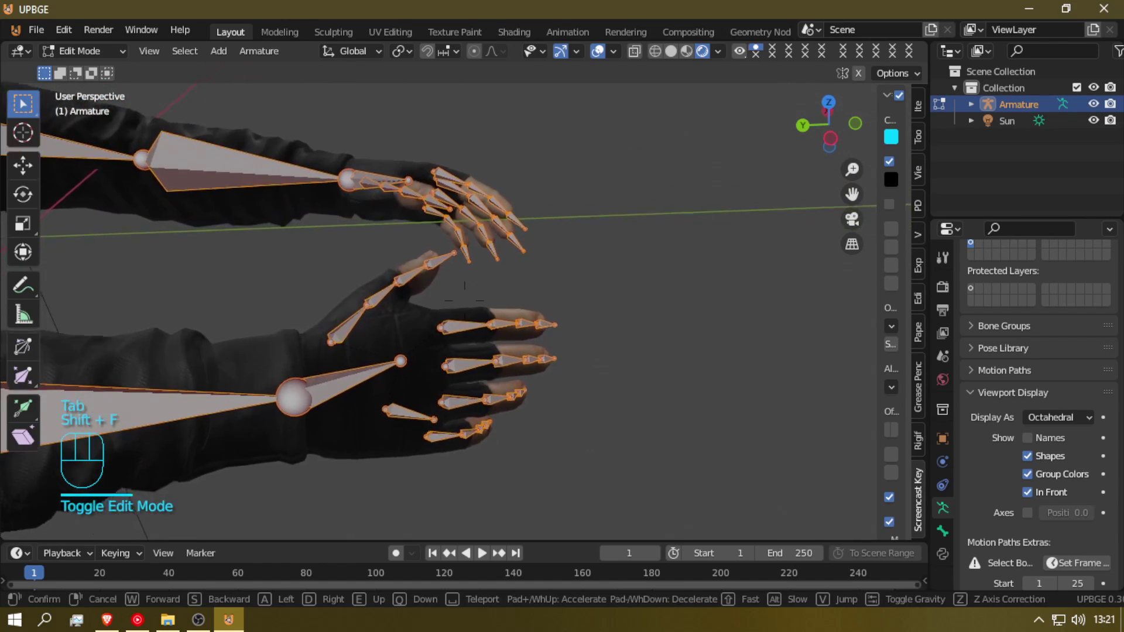
left_click(465, 301)
left_click(436, 229)
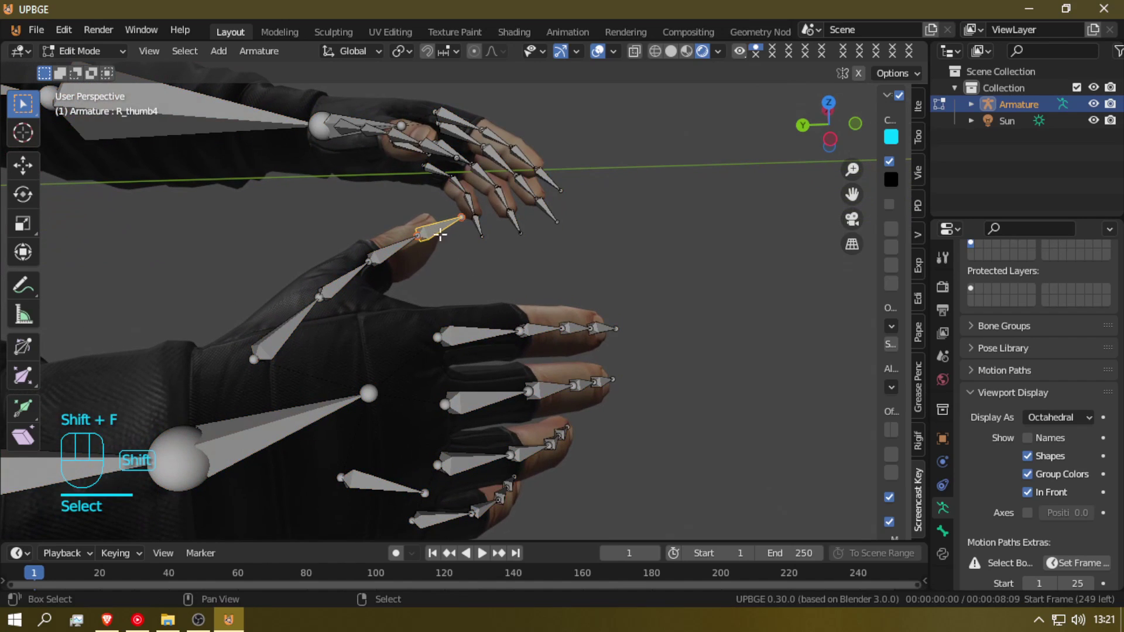
left_click(610, 338, "shift")
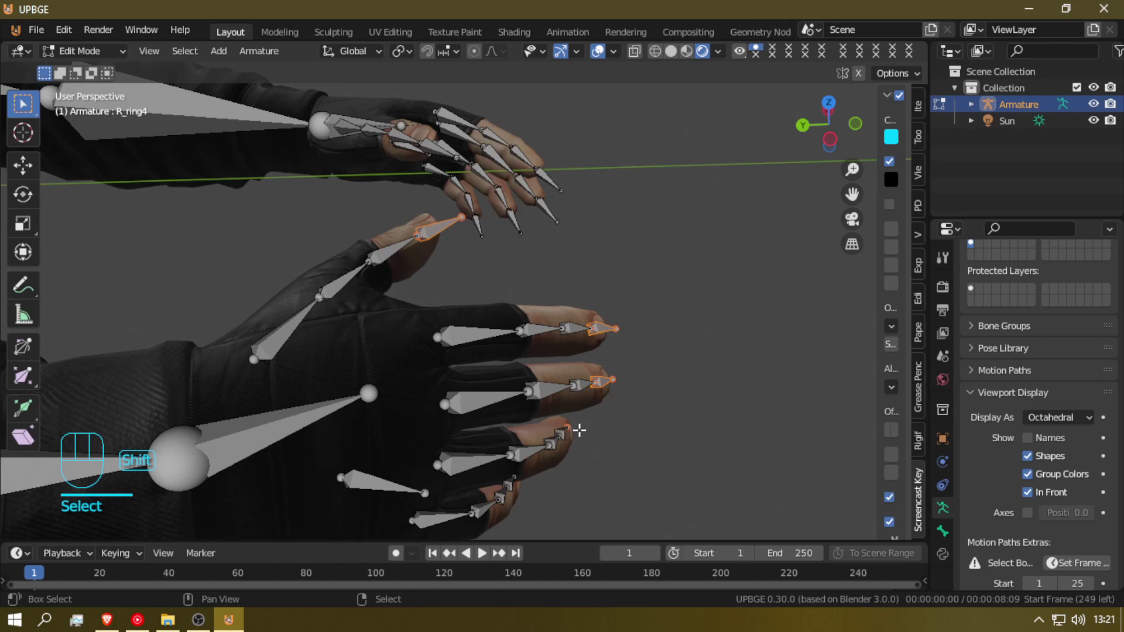
key("shift+f")
left_click(592, 361)
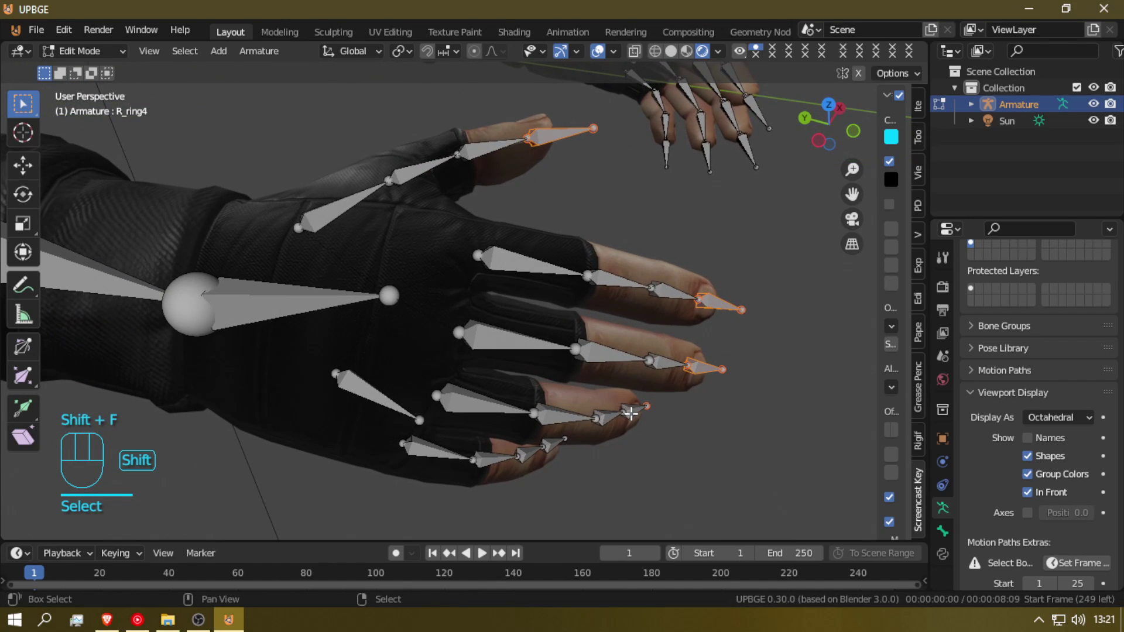
left_click(560, 440, "shift")
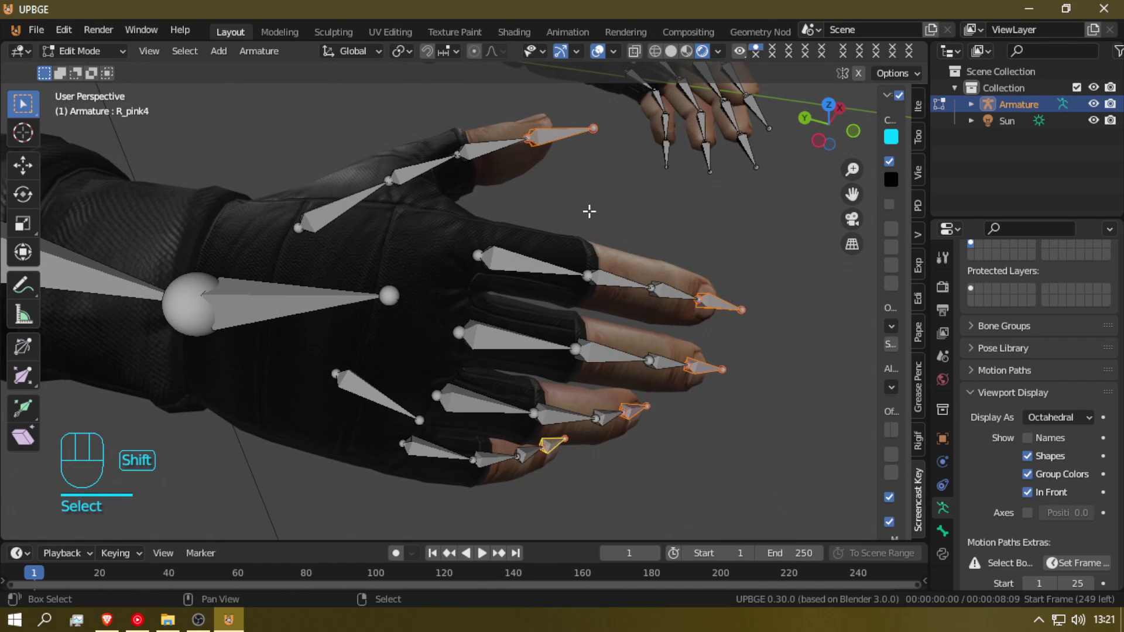
key("shift+f")
left_click(510, 282)
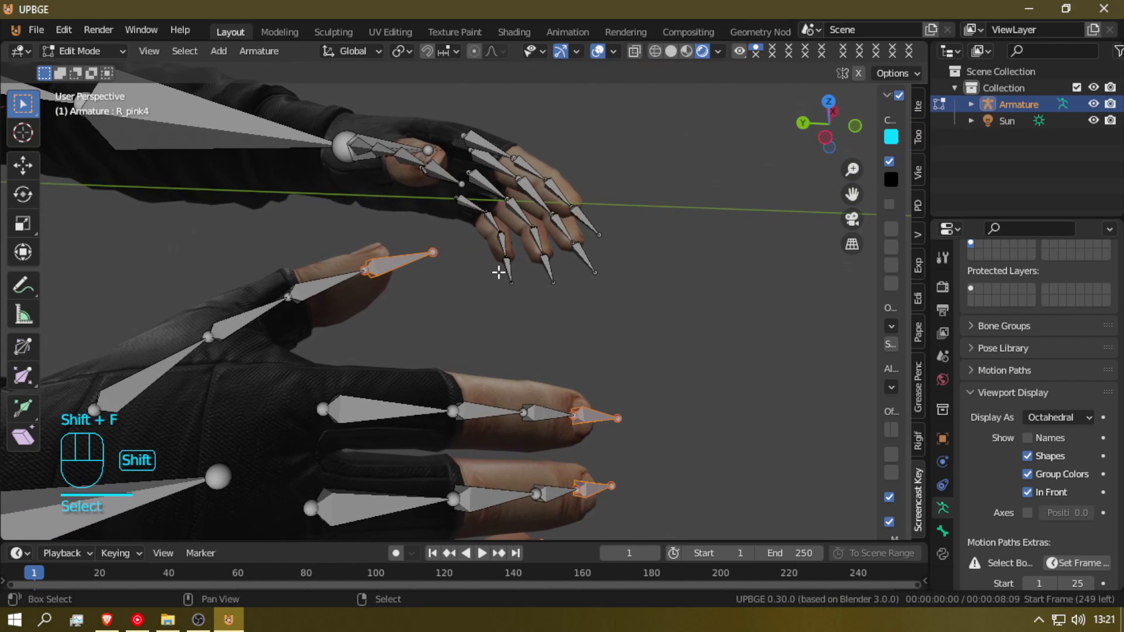
left_click(584, 257, "shift")
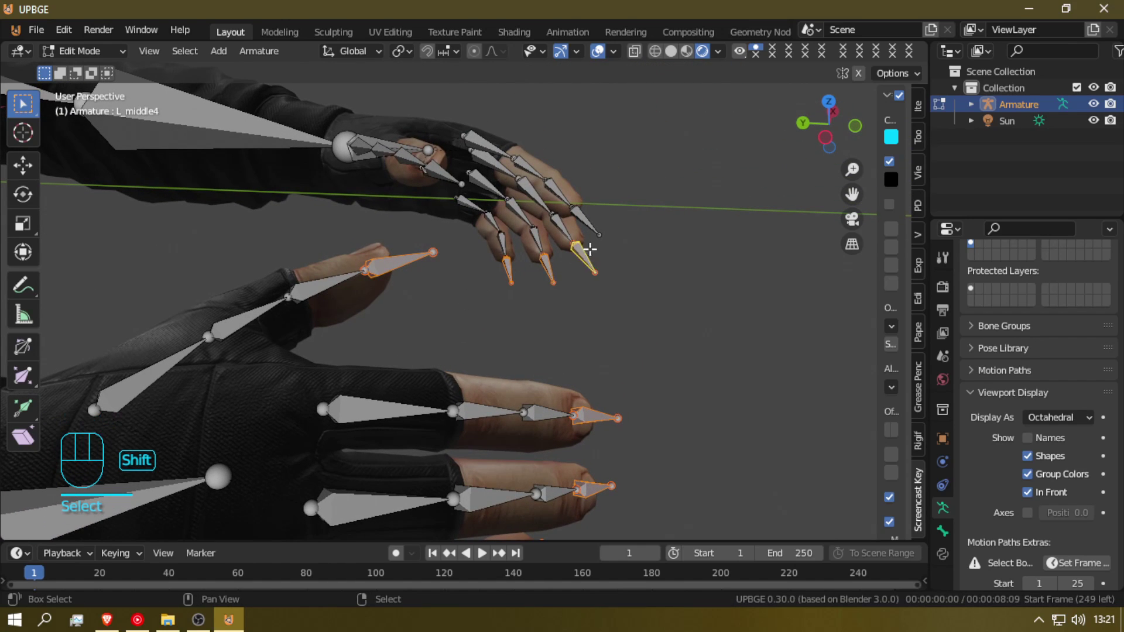
key("shift+f")
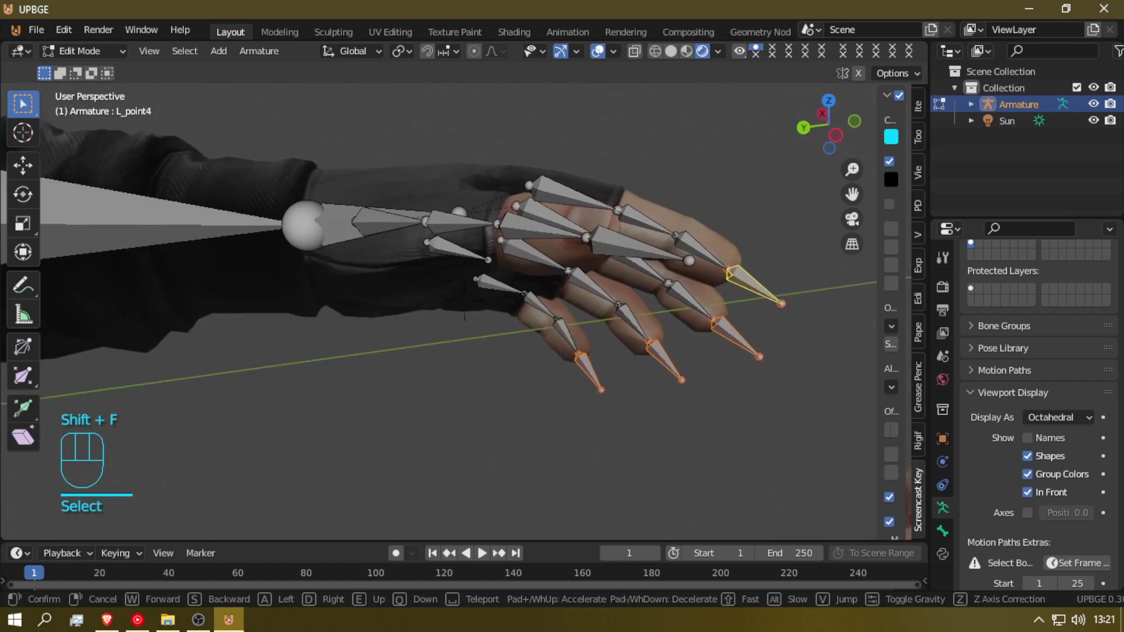
left_click(467, 304)
left_click(556, 326, "shift")
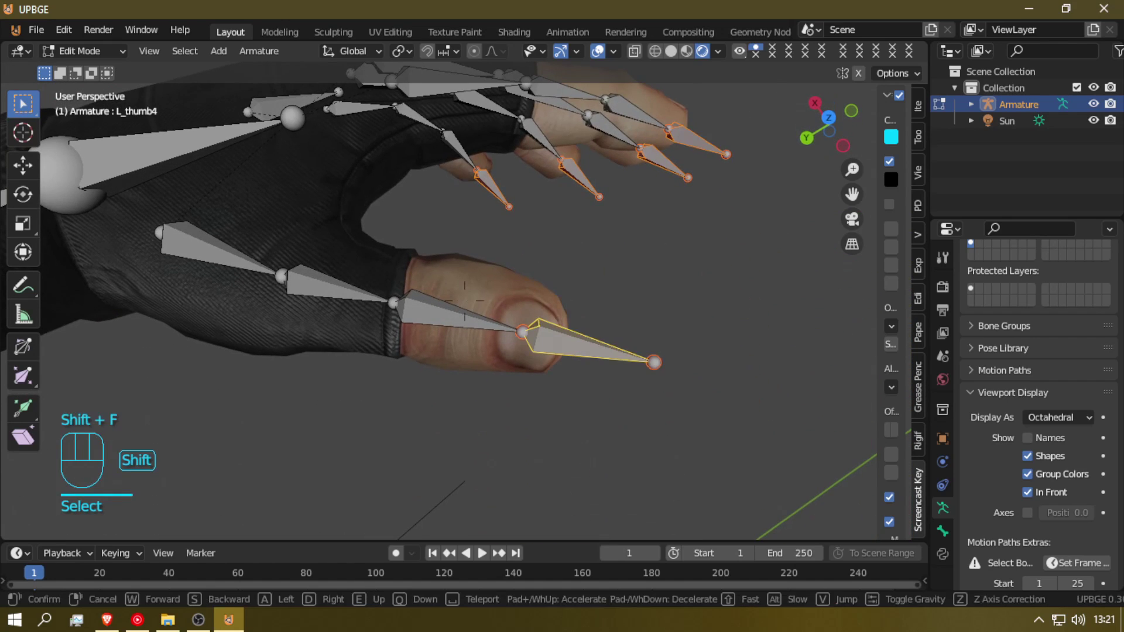
key("shift+f")
left_click(465, 301)
key("x")
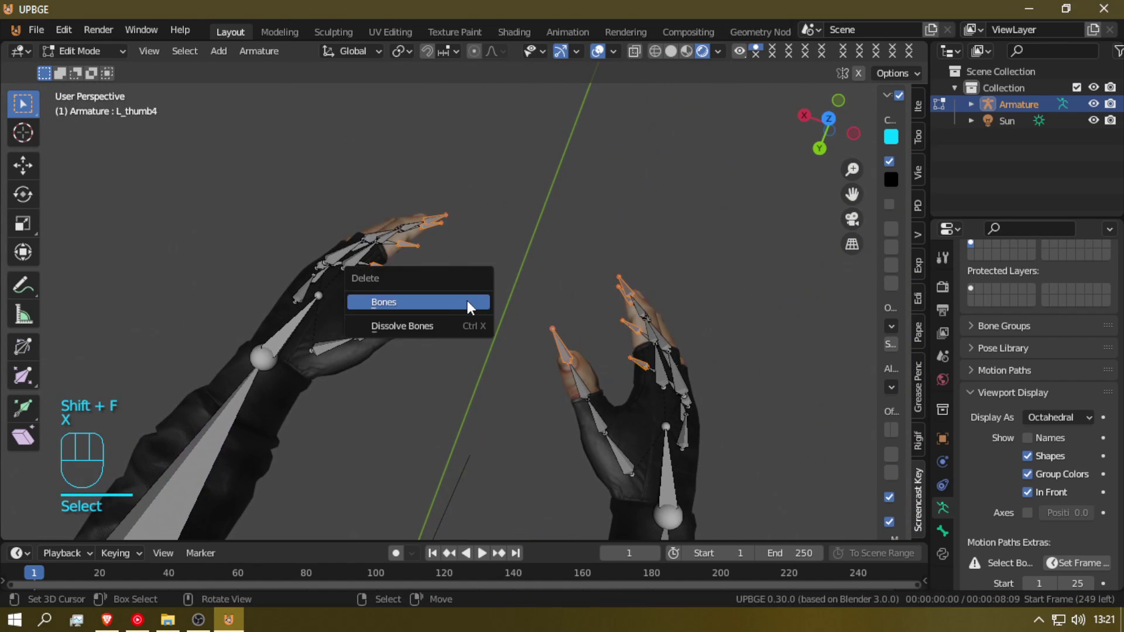
left_click(465, 298)
- Select the R_palm bone, switch the armature to Pose Mode, and test the bone's rotation without keeping it
key("shift+f")
key("shift+d")
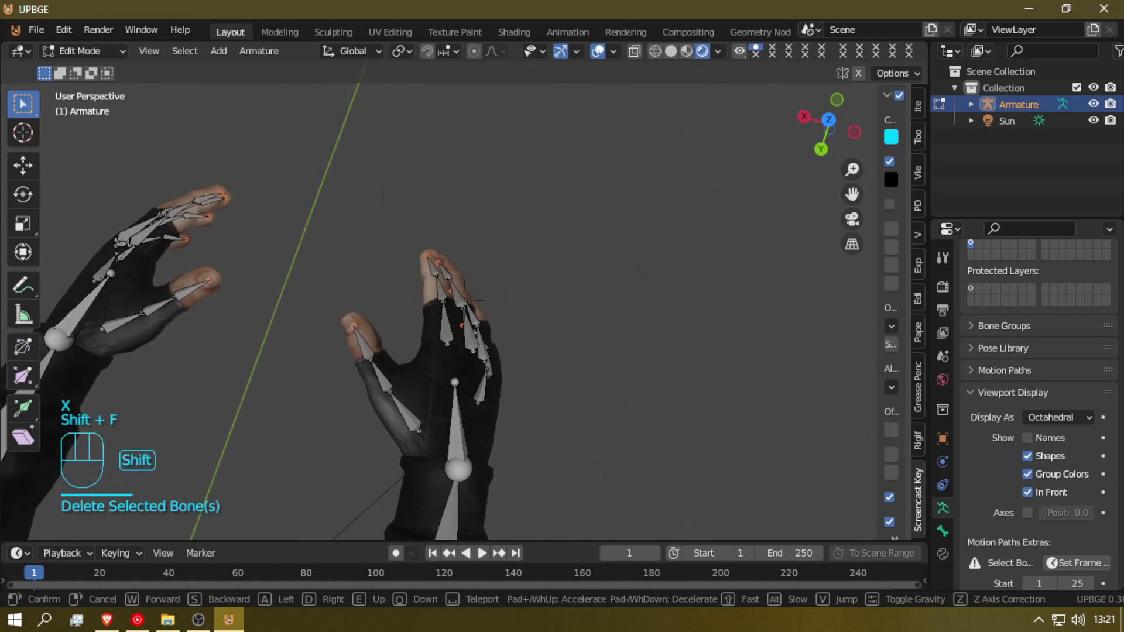
key("shift+q")
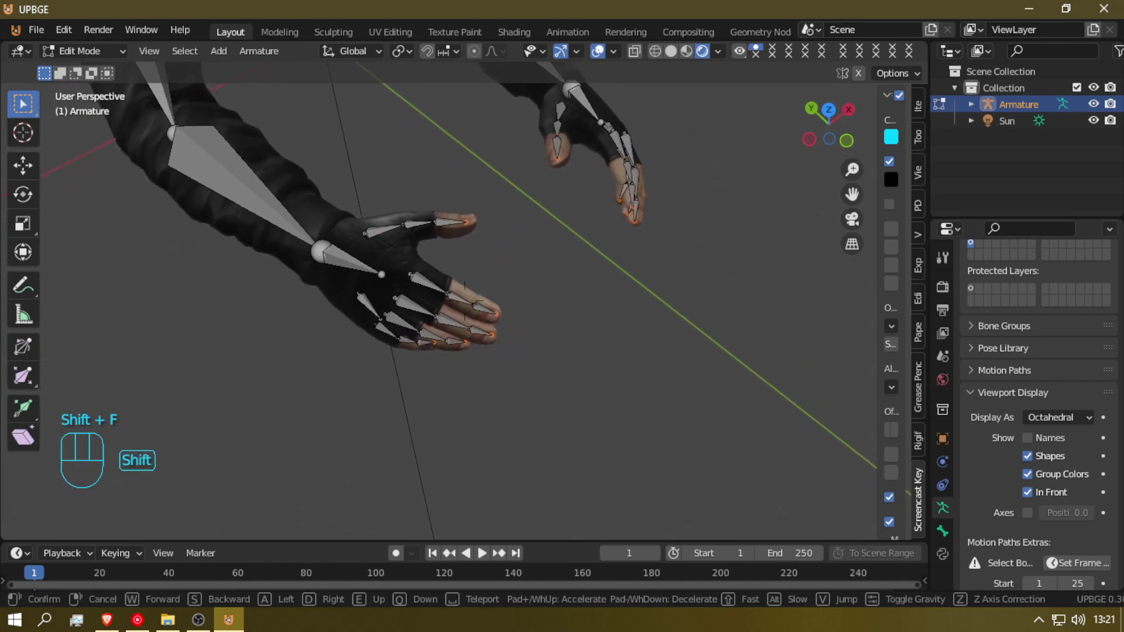
key("w")
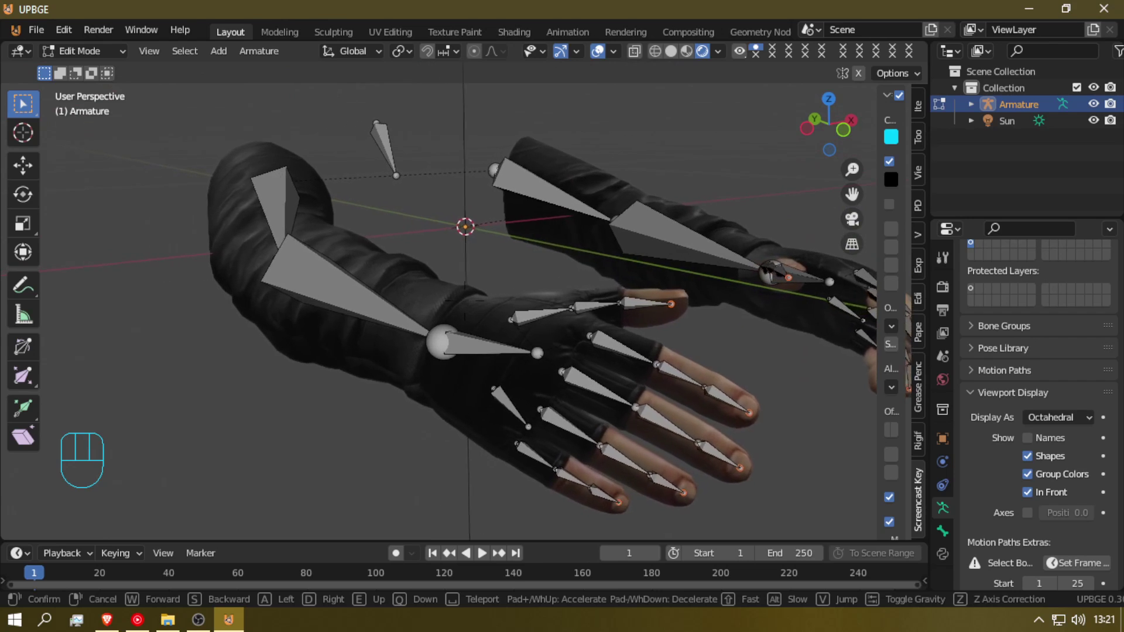
left_click(465, 300)
left_click(512, 395)
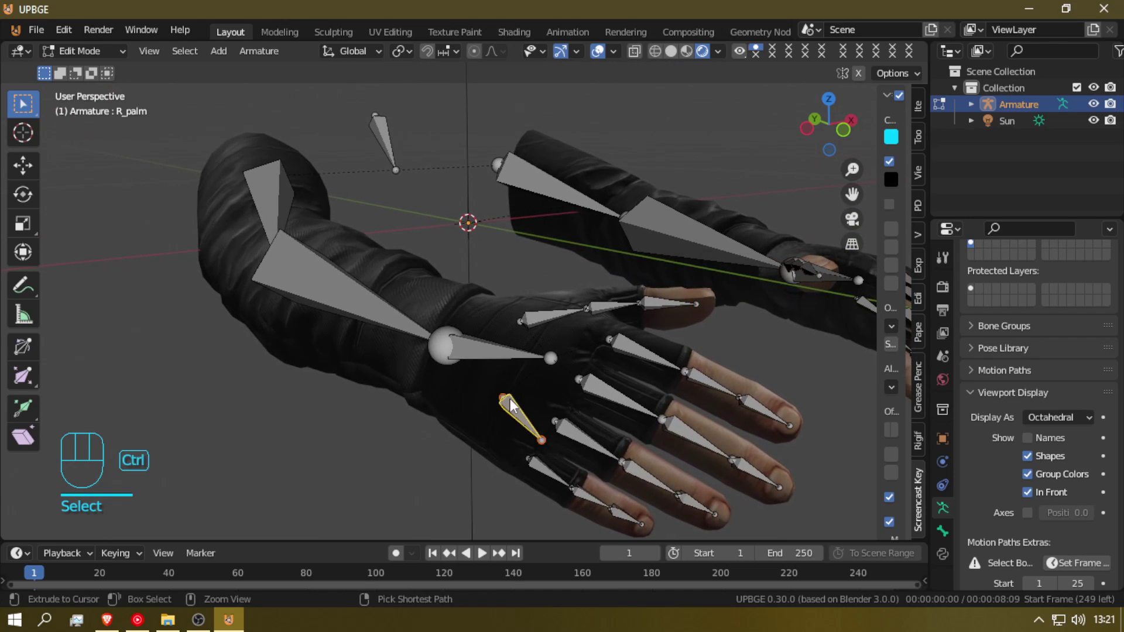
key("ctrl+Tab")
key("e")
key("r")
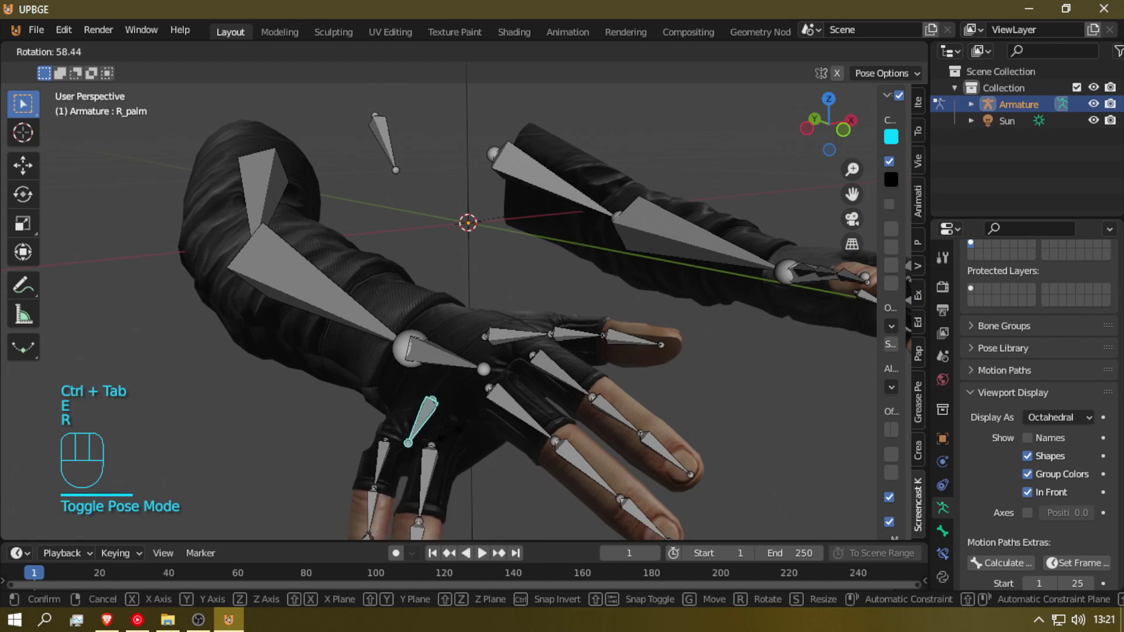
right_click(440, 464)
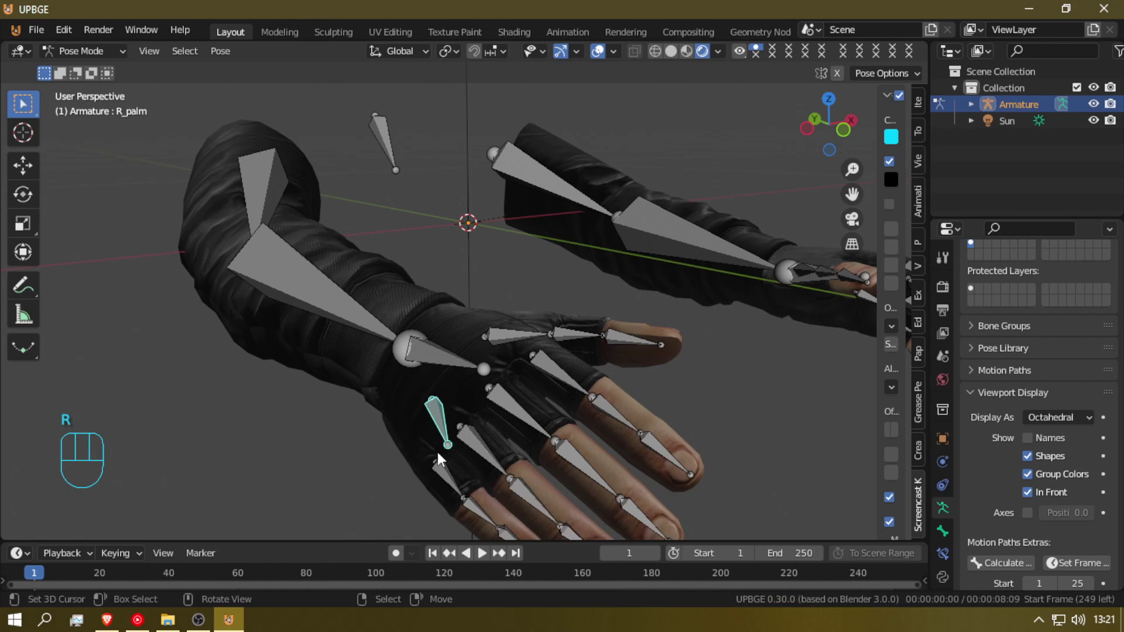
- Activate the Rotate tool and try rotating the R_ring1 and R_middle1 bones in Global orientation
key("shift+f")
left_click(468, 297)
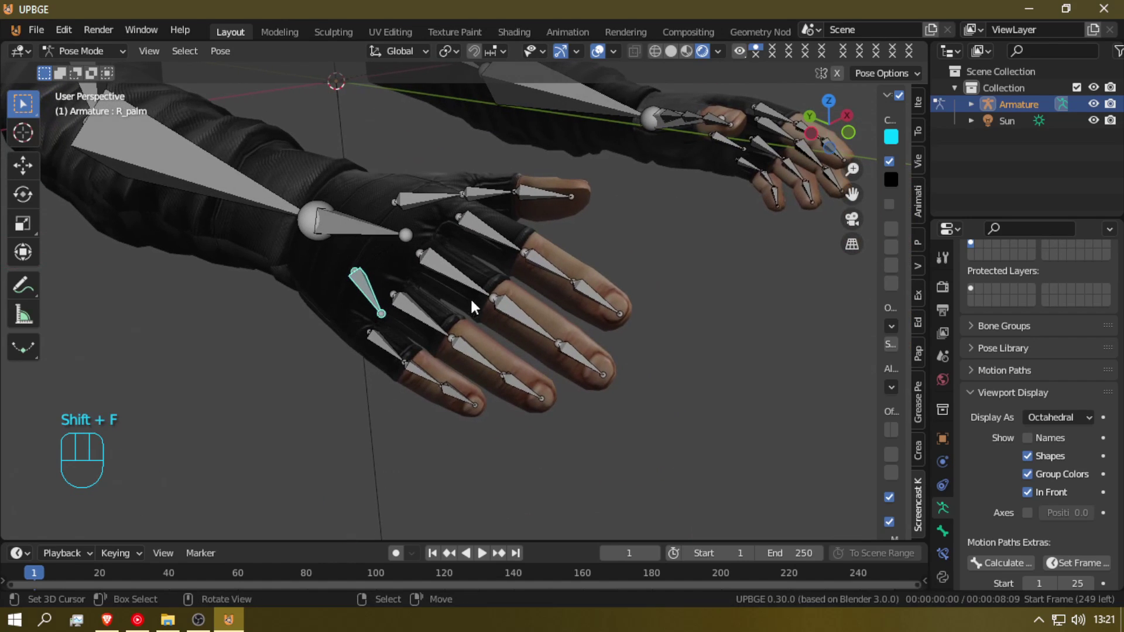
left_click(429, 332)
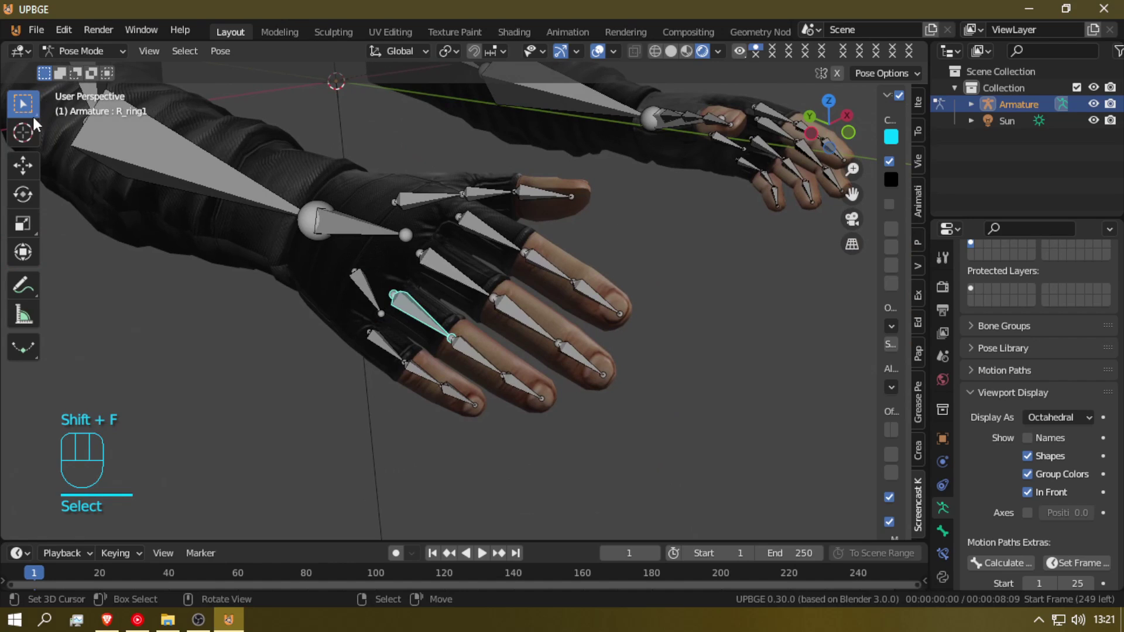
left_click(25, 197)
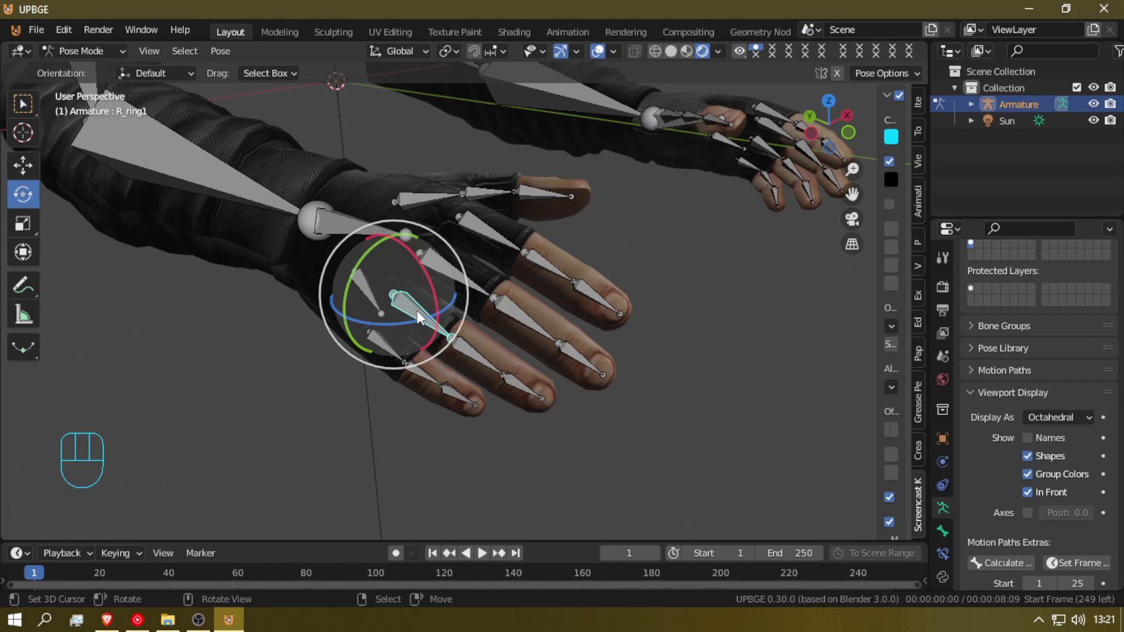
left_click_drag(417, 315, 403, 347)
left_click(387, 343)
right_click(402, 347)
right_click(456, 275)
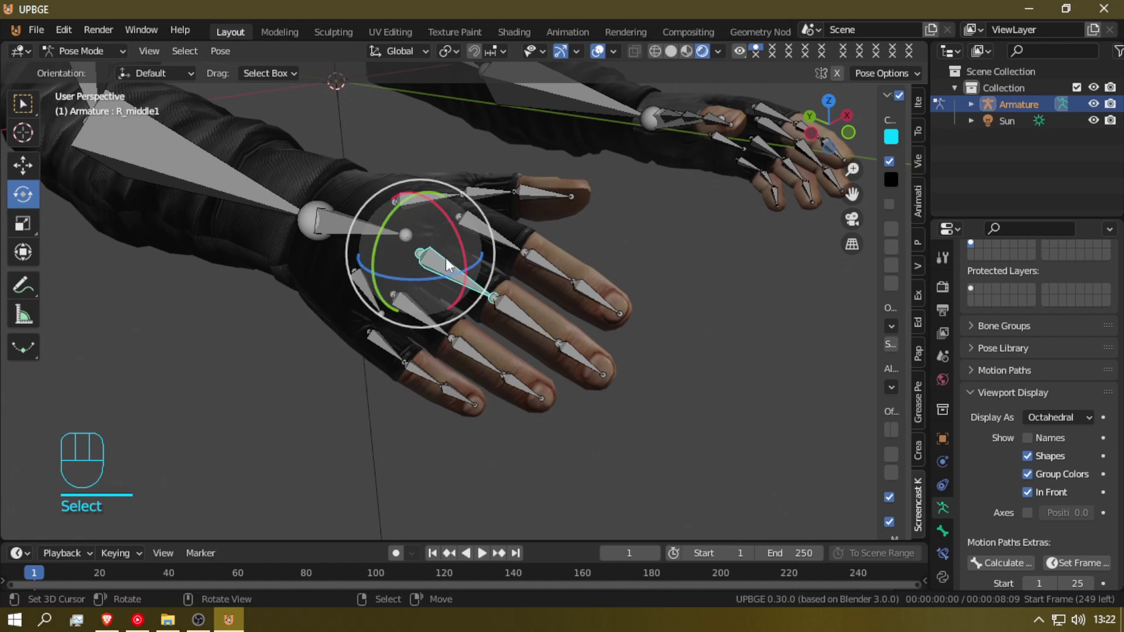
- Set the transform orientation to Local and test-rotate the R_middle1 and R_ring1 bones
left_click(399, 50)
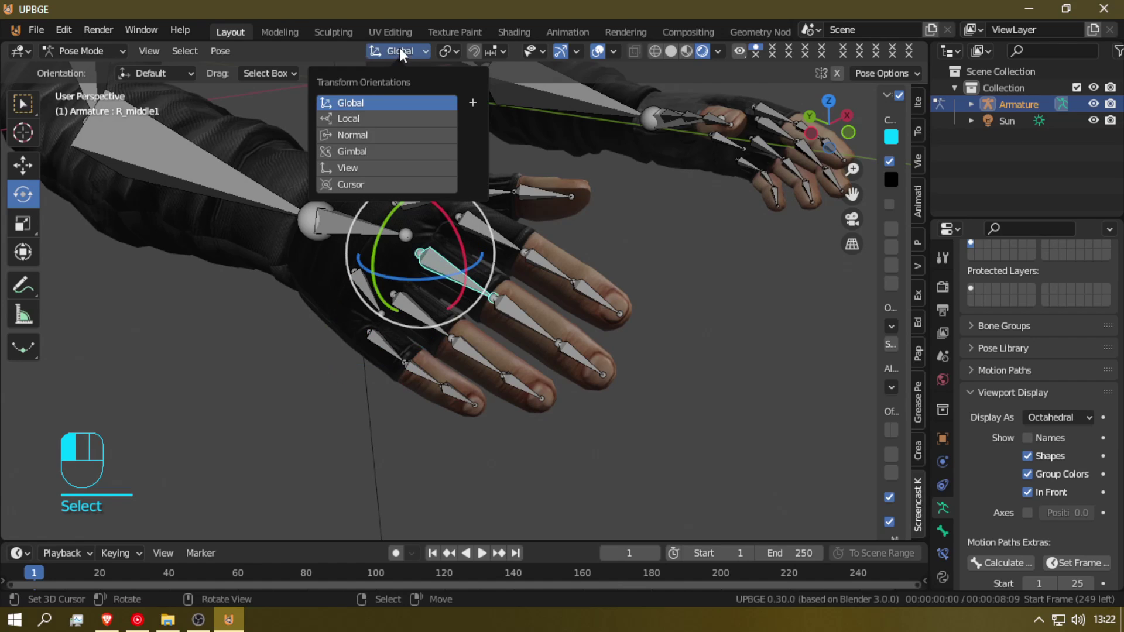
left_click(374, 122)
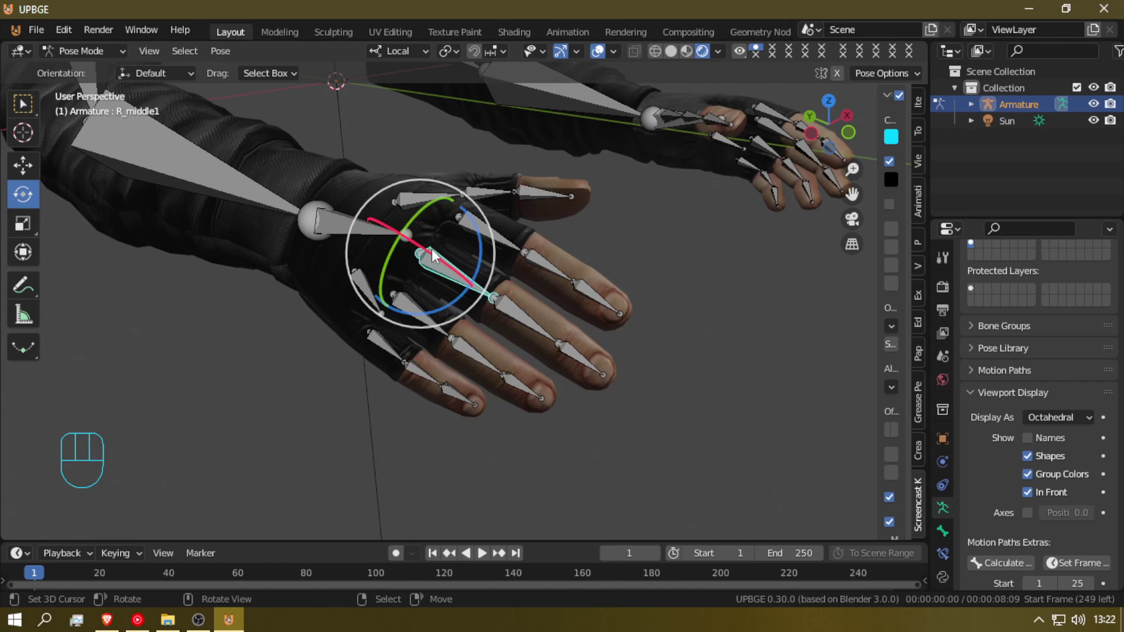
right_click(419, 308)
left_click_drag(388, 300, 408, 295)
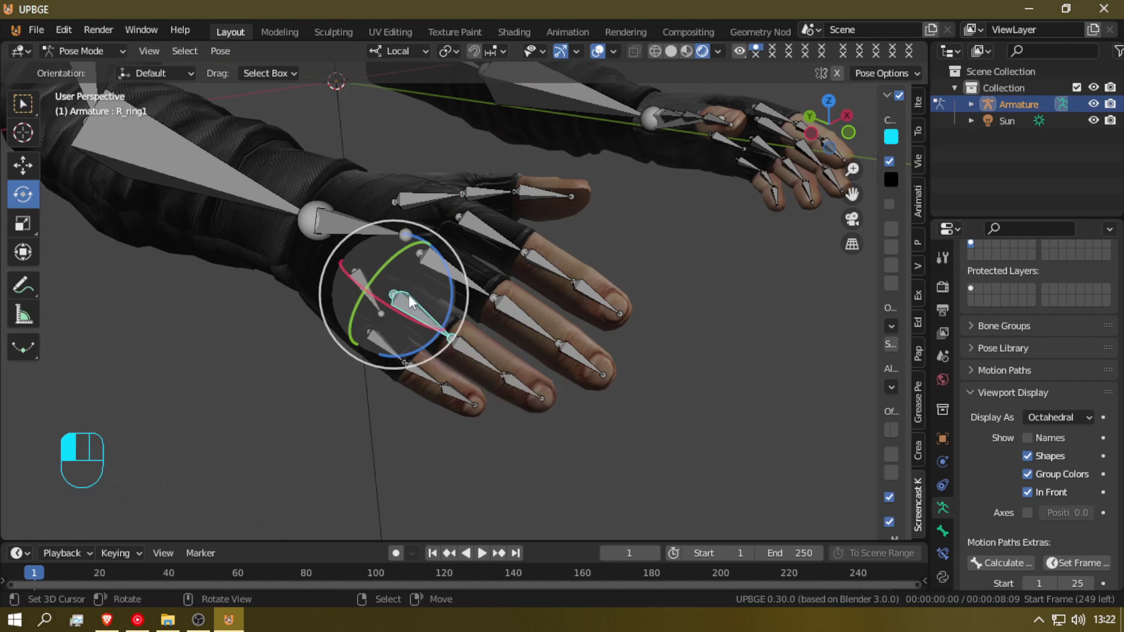
- Test-rotate the R_pink1 bone, and do the same with the base bones of all four right-hand fingers together
left_click(385, 348)
left_click_drag(375, 333, 387, 353)
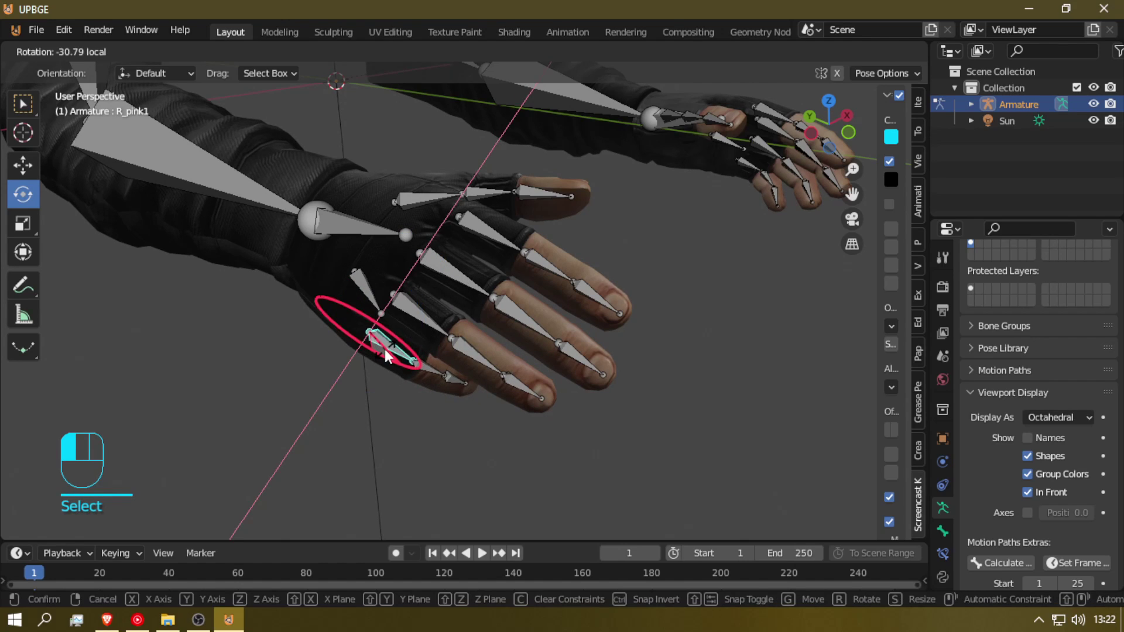
right_click(387, 354)
left_click(427, 321, "shift")
left_click(450, 272, "shift")
left_click(471, 226, "shift")
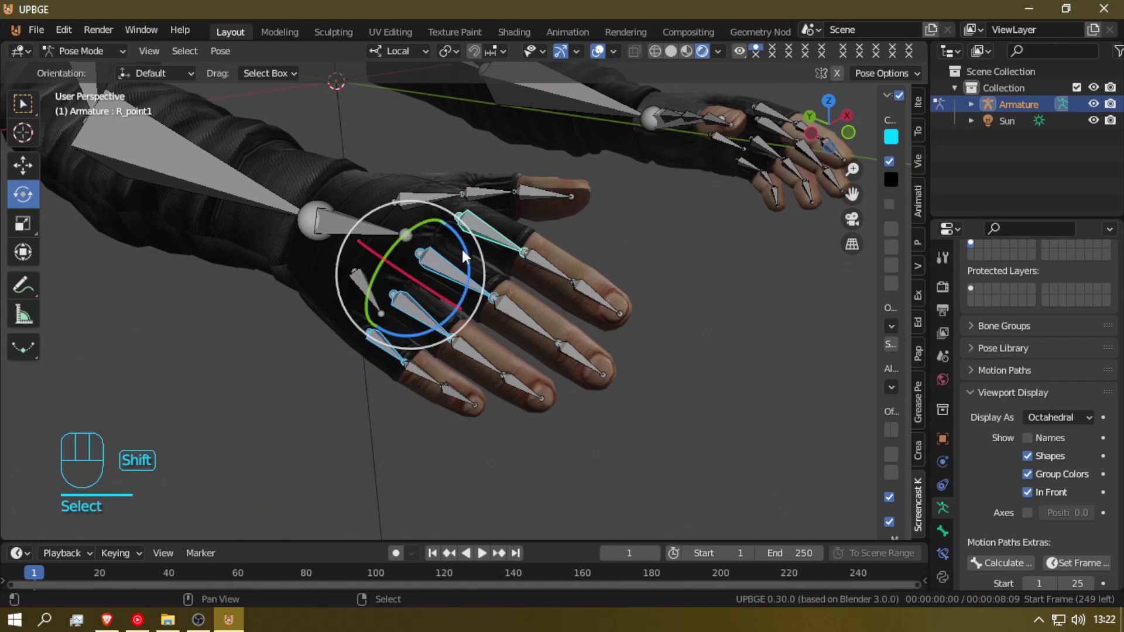
mouse_move(421, 287)
left_mouse_down()
mouse_move(484, 290)
mouse_move(440, 298)
mouse_move(447, 313)
mouse_move(436, 275)
mouse_move(410, 300)
mouse_move(431, 298)
left_mouse_up()
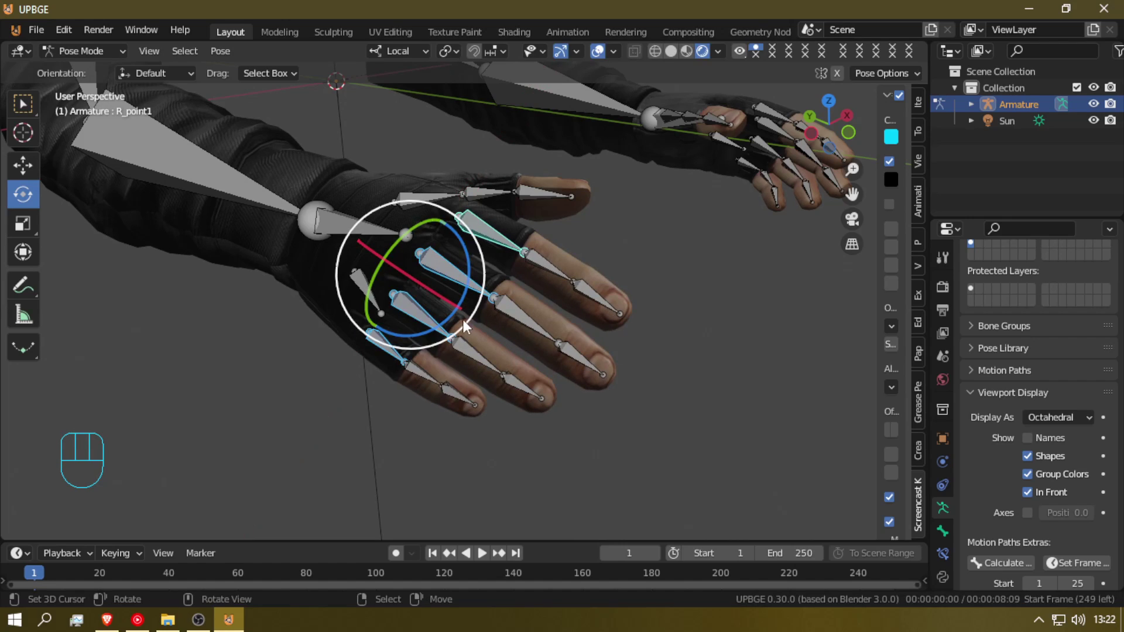
- Switch the armature to Edit Mode and select the R_middle1 bone together with the R_ring1, R_ring2 and R_ring3 bones
key("Tab")
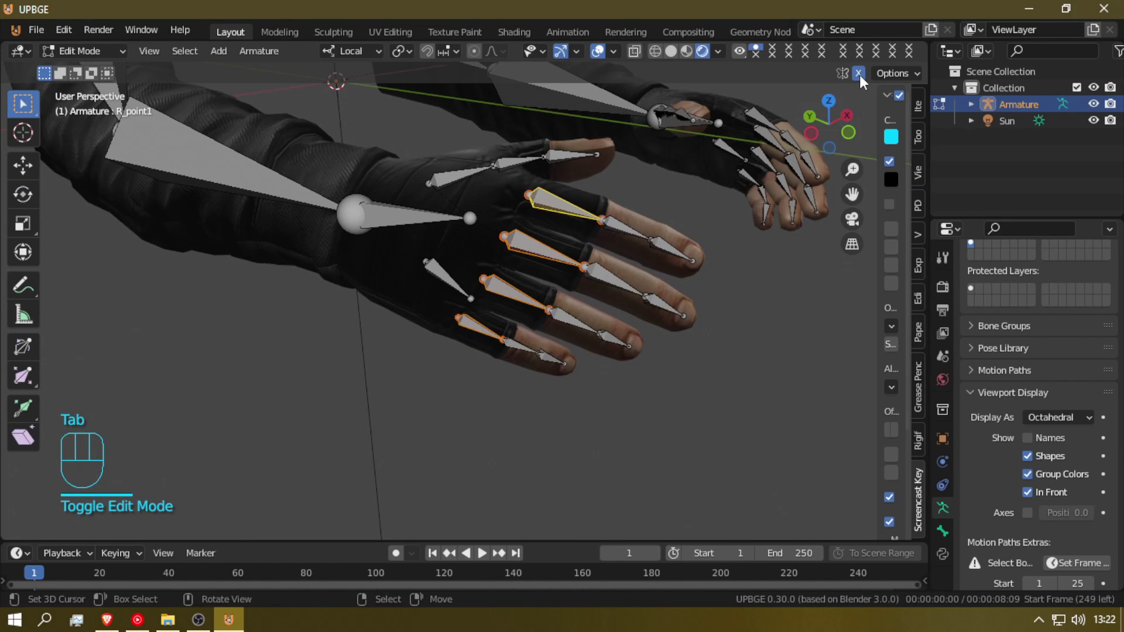
left_click(536, 248)
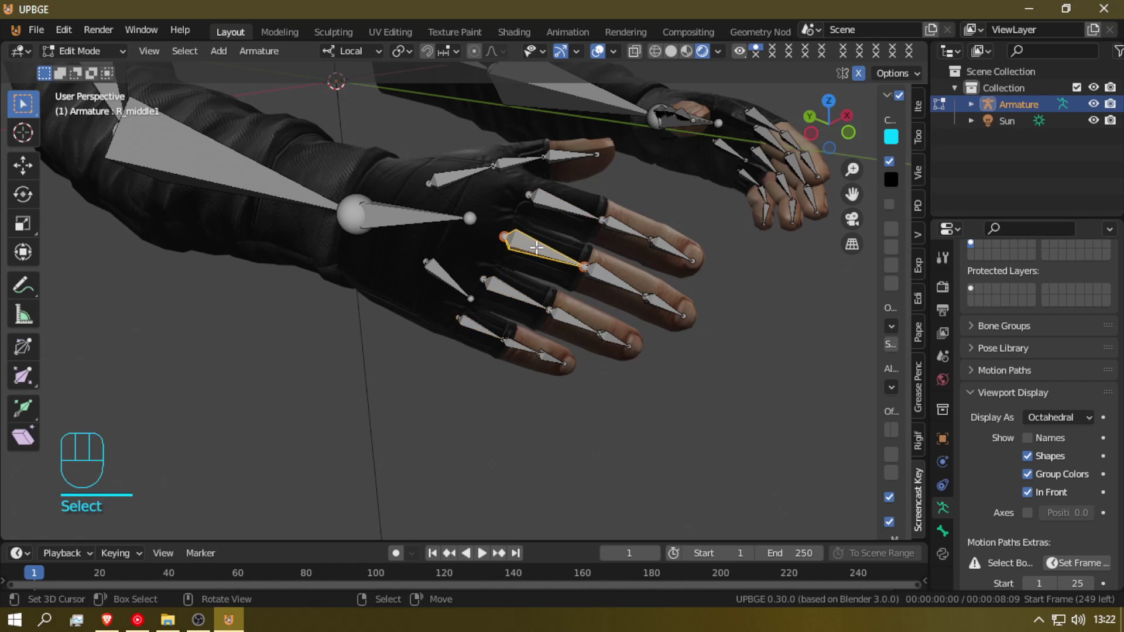
left_click(511, 292, "shift")
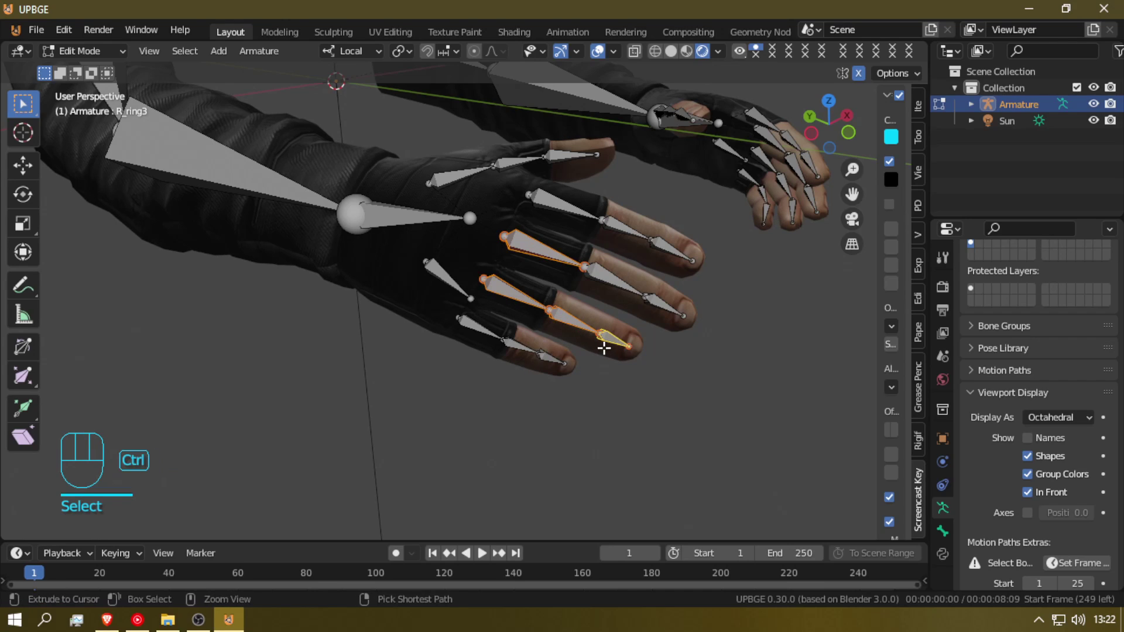
- Try to recalculate the selected bones' roll from R_ring3 as the active bone, and undo it
key("ctrl+n")
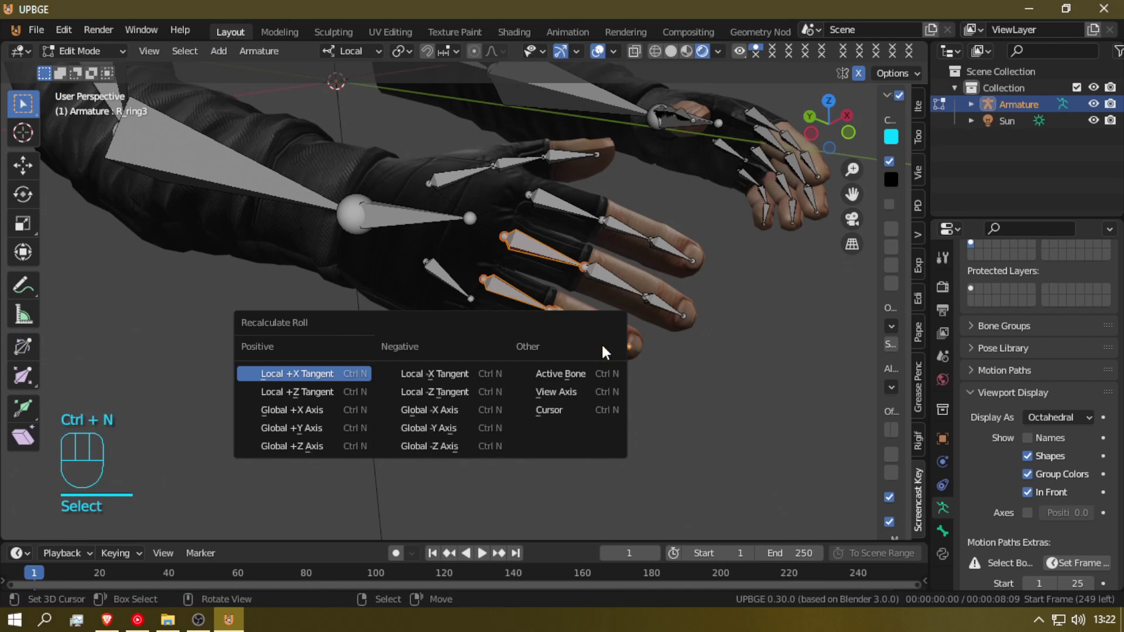
left_click(570, 367)
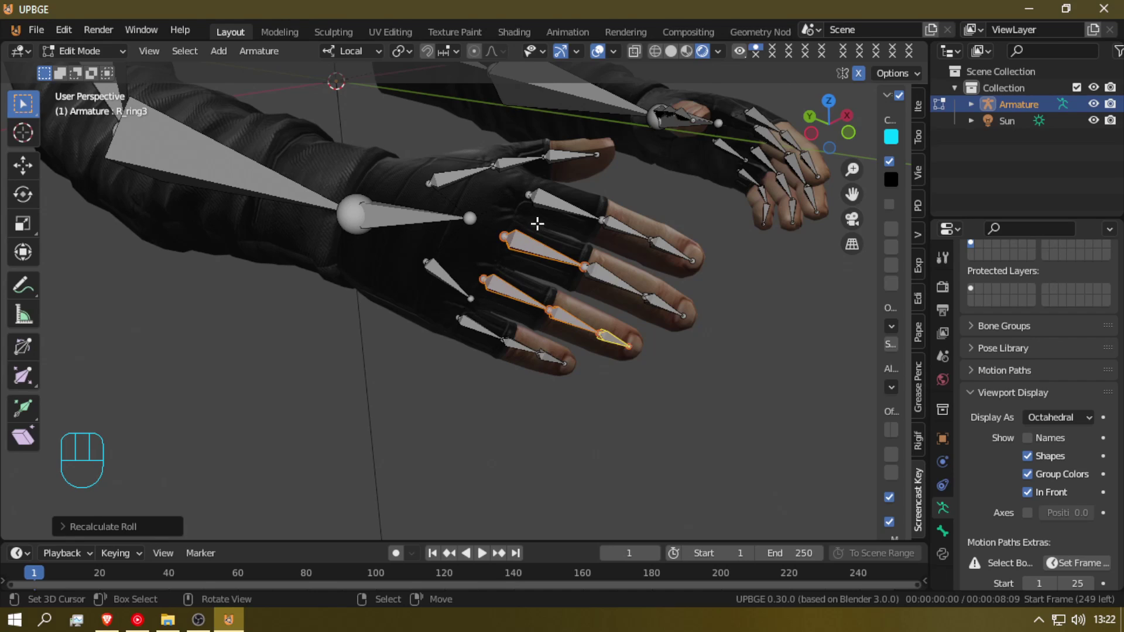
key("ctrl+z")
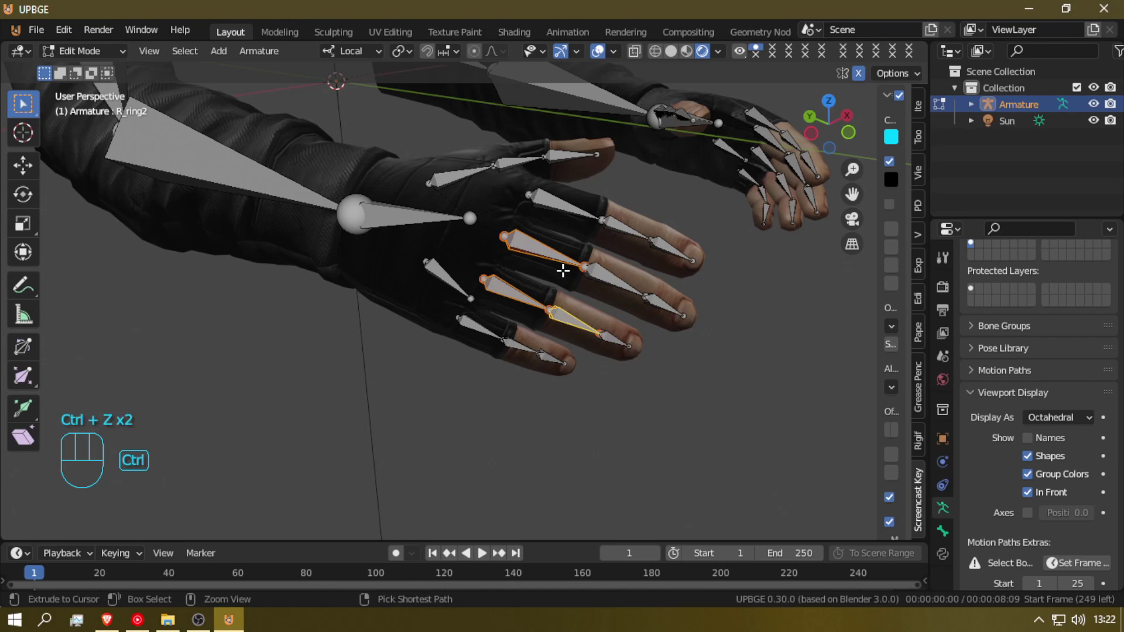
- Make R_middle1 the active bone with the three ring finger bones still selected and recalculate their roll to the active bone
left_click(610, 334, "shift")
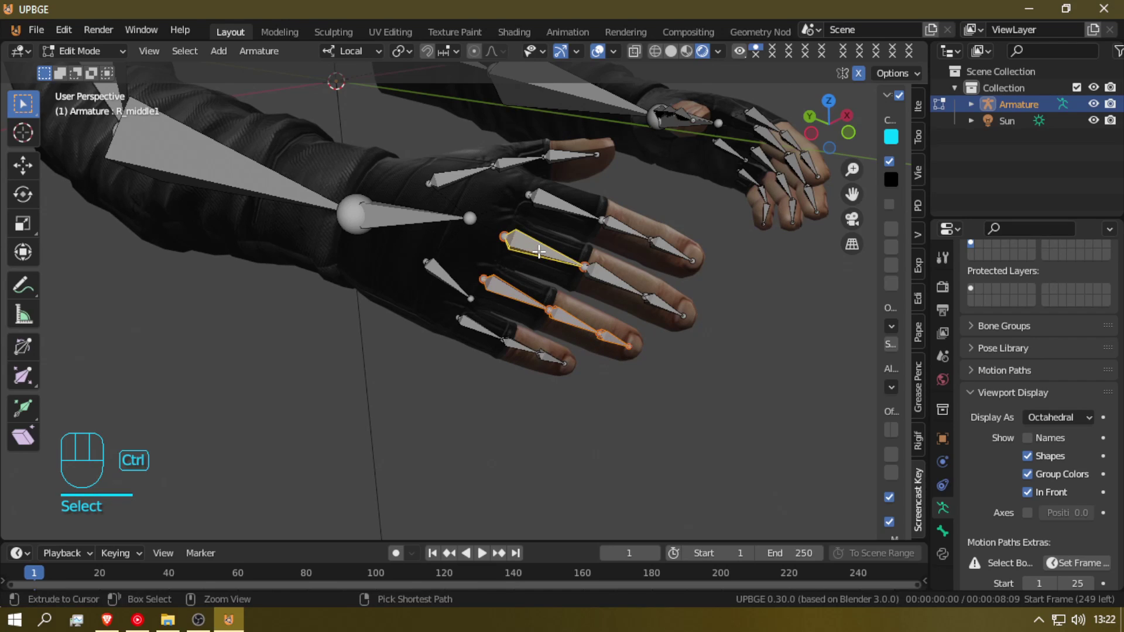
key("ctrl+n")
left_click(538, 251)
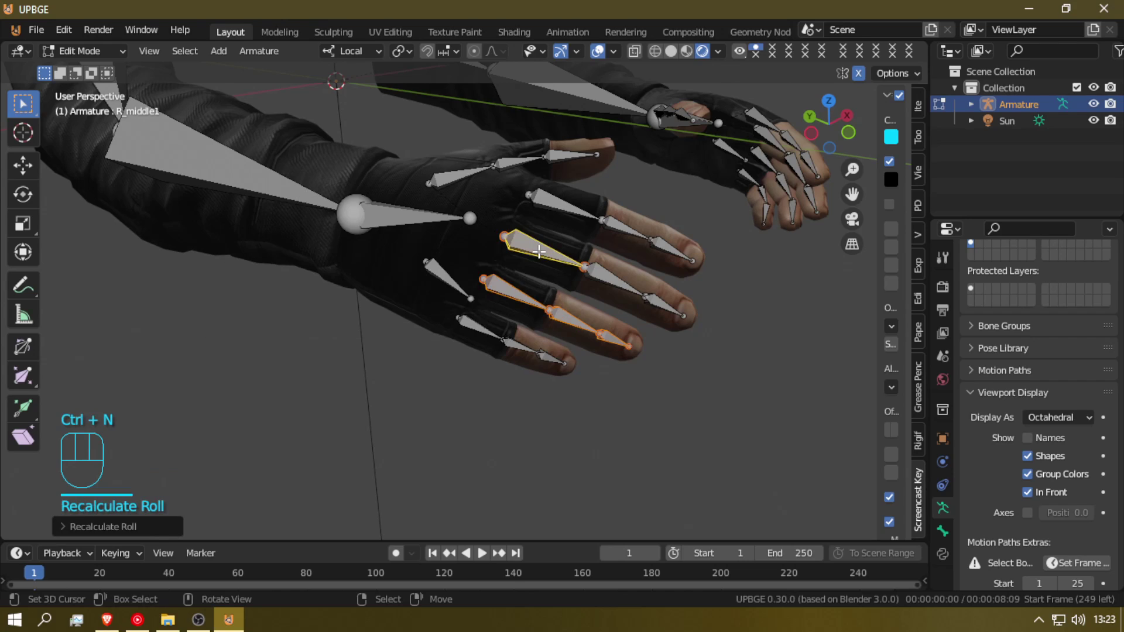
- Return to Pose Mode and test-rotate the R_middle1, R_middle2 and R_pink1 bones without keeping the rotations
key("Tab")
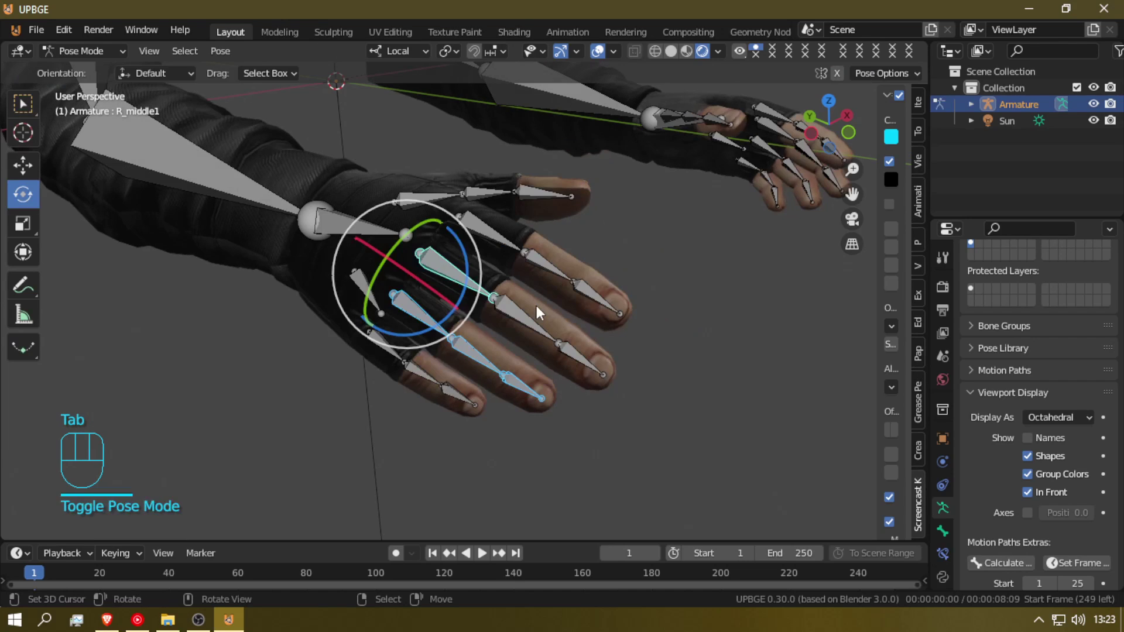
left_click_drag(433, 286, 508, 320)
left_click(511, 297)
right_click(508, 321)
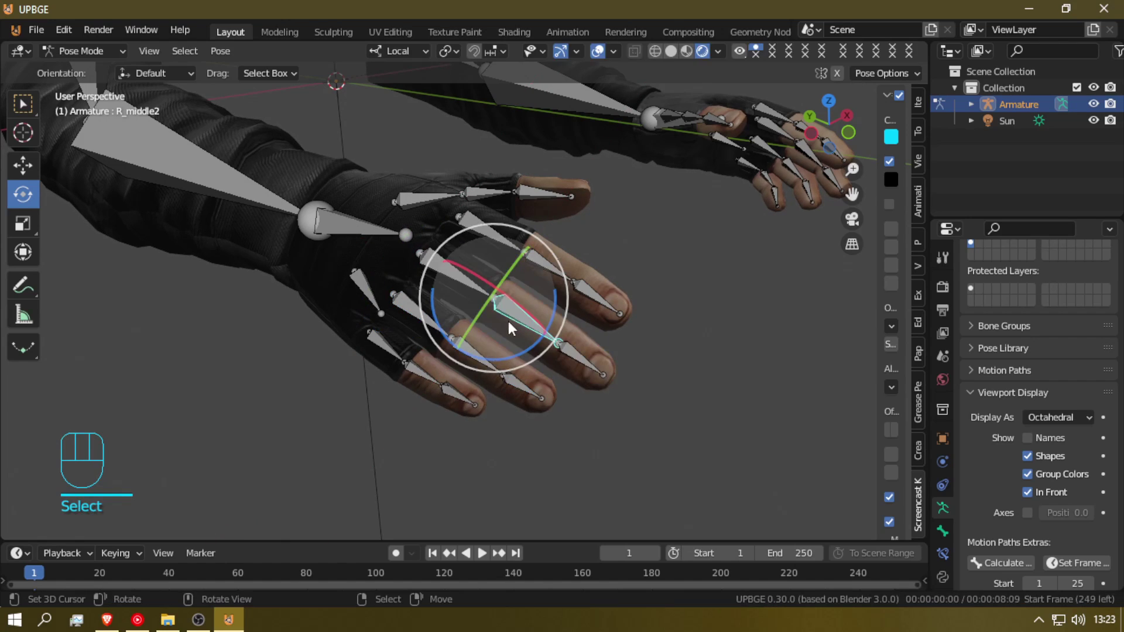
left_click(379, 353)
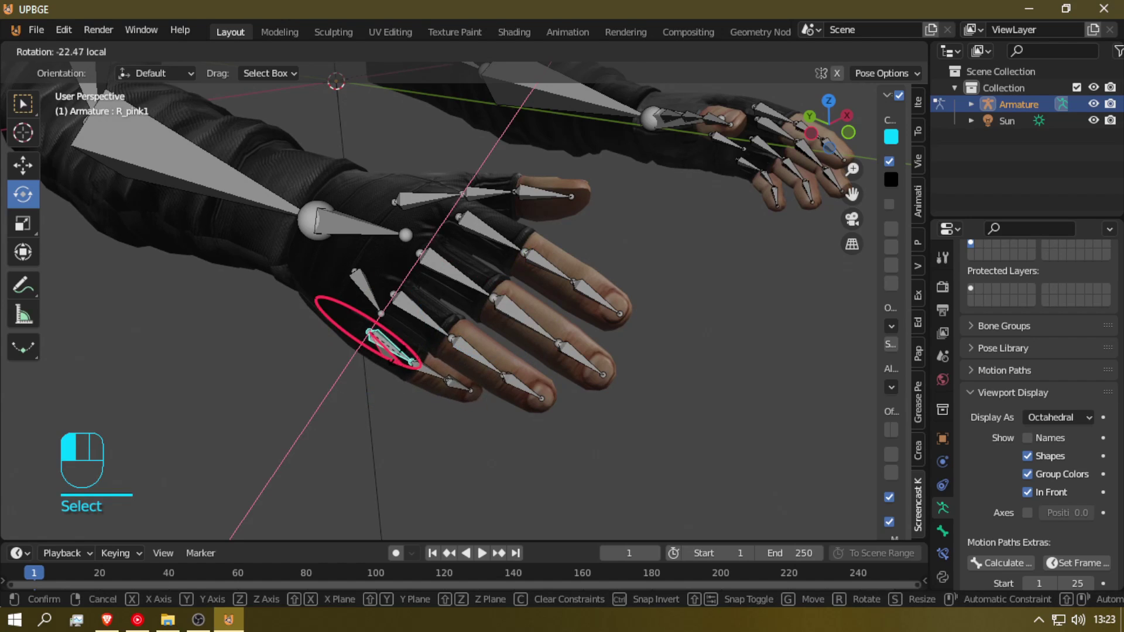
- In Edit Mode, select all bones of the right hand's four fingers with R_middle1 active and recalculate their roll to the active bone
key("Tab")
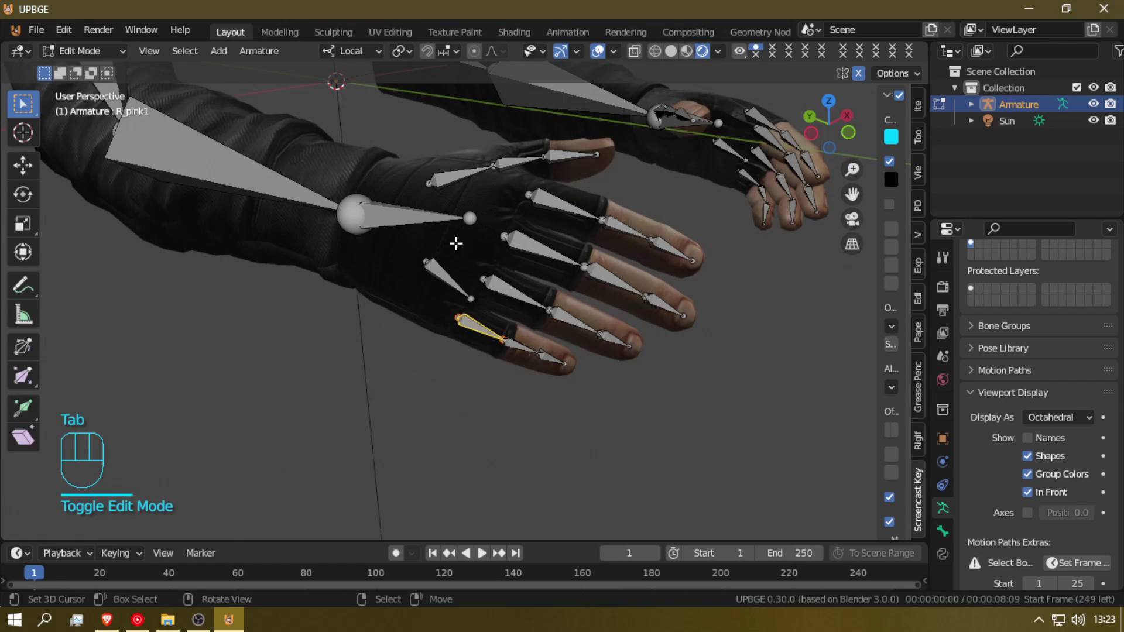
right_click(548, 356, "shift")
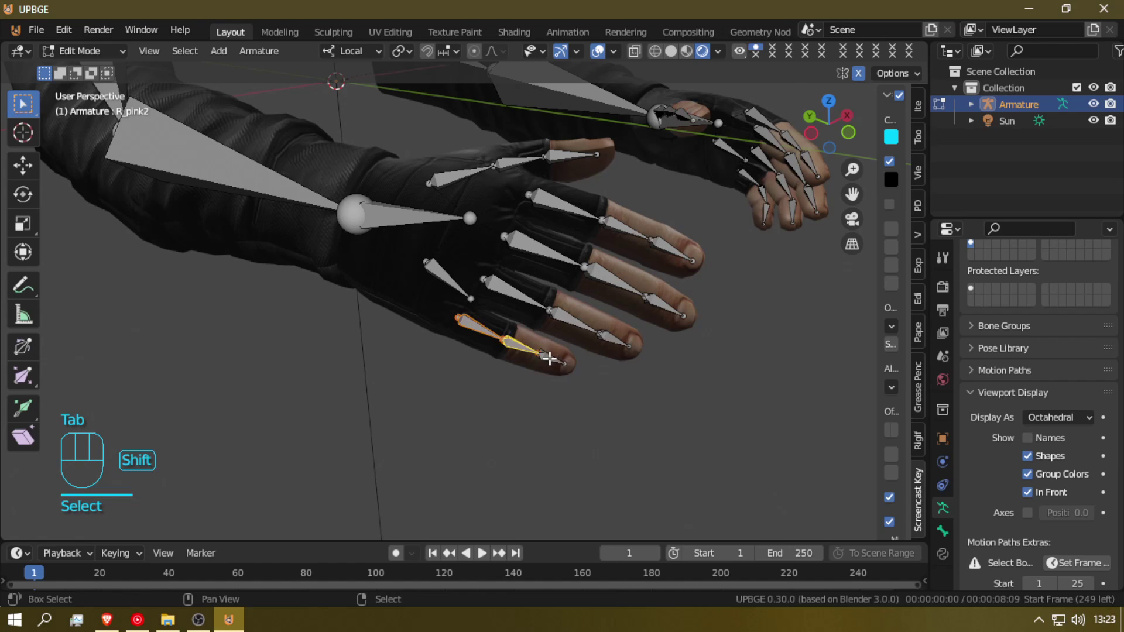
right_click(594, 218, "shift")
right_click(630, 237, "shift")
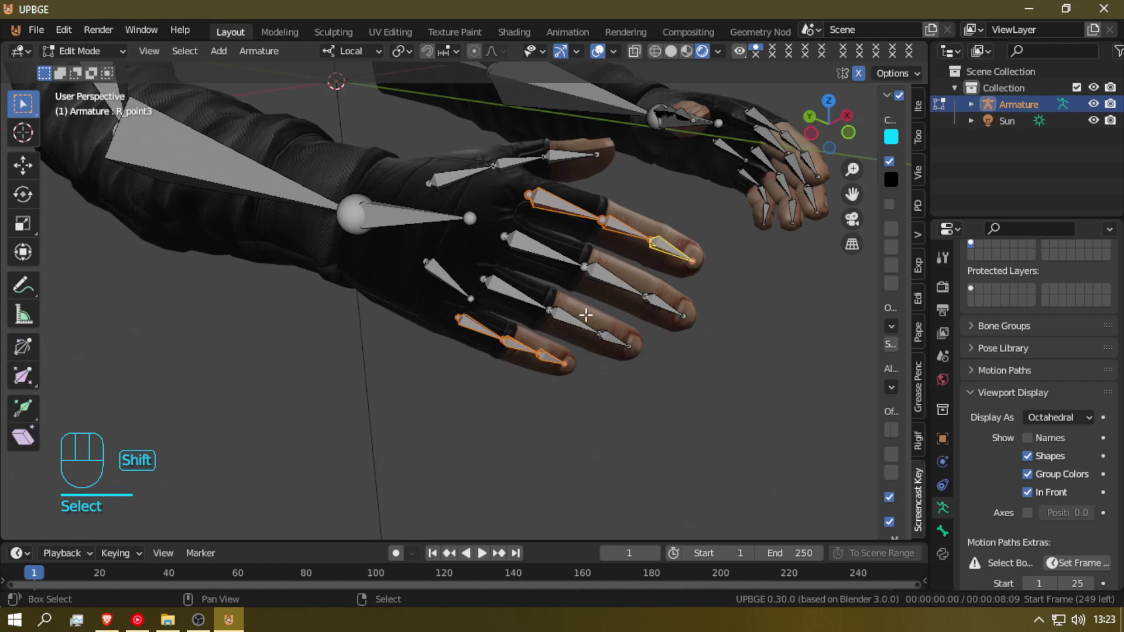
right_click(515, 299, "shift")
right_click(583, 324, "shift")
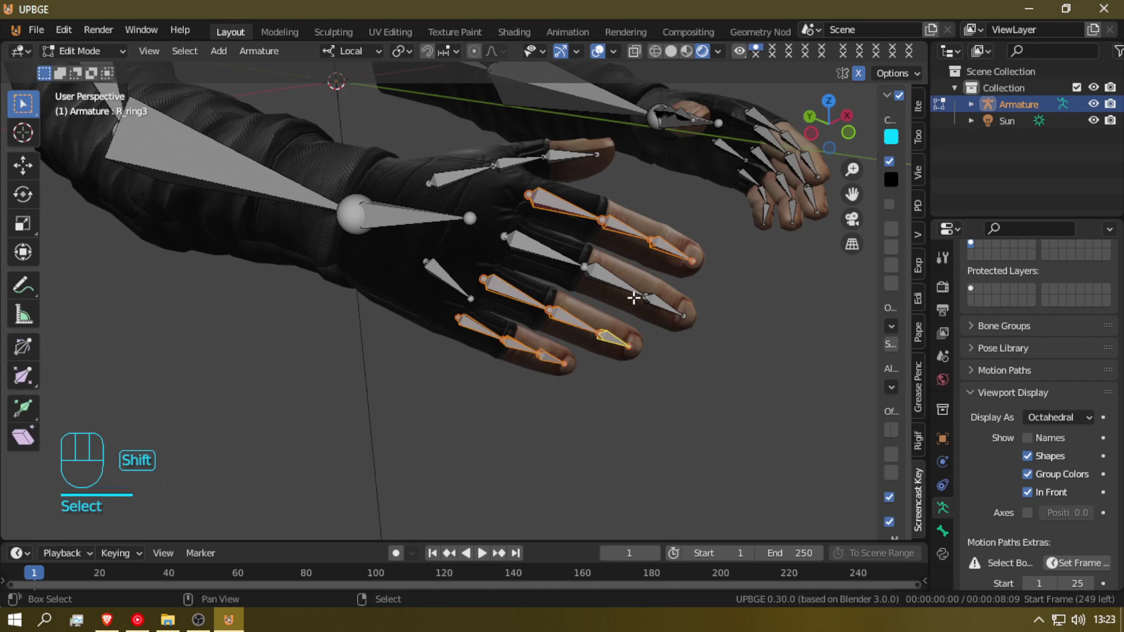
right_click(565, 261, "shift")
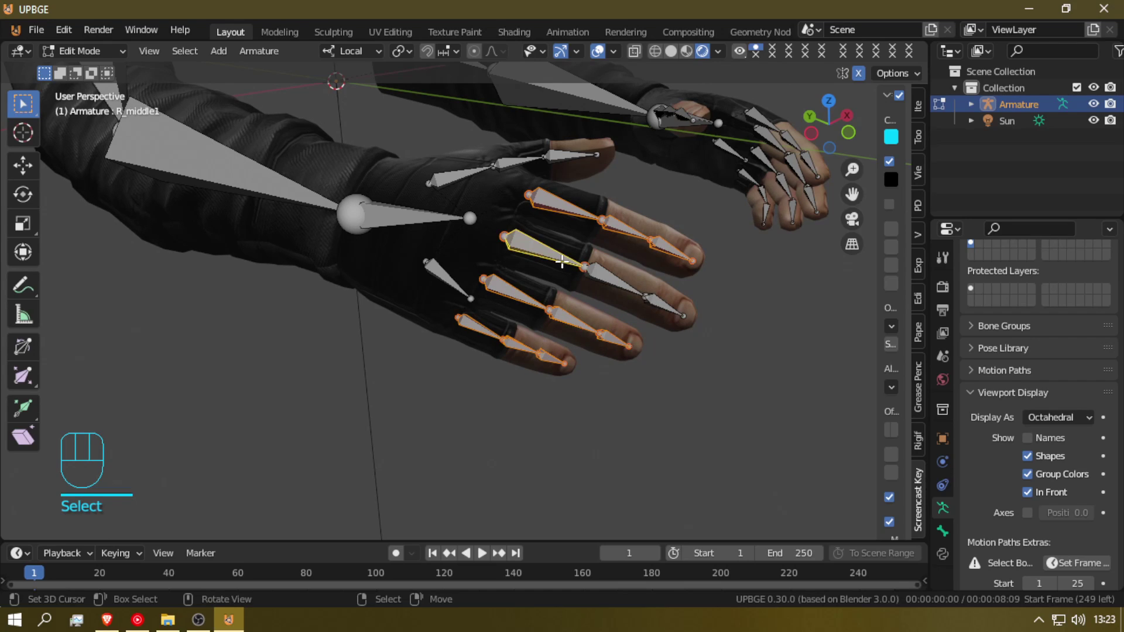
right_click(623, 282, "shift")
right_click(656, 300, "shift")
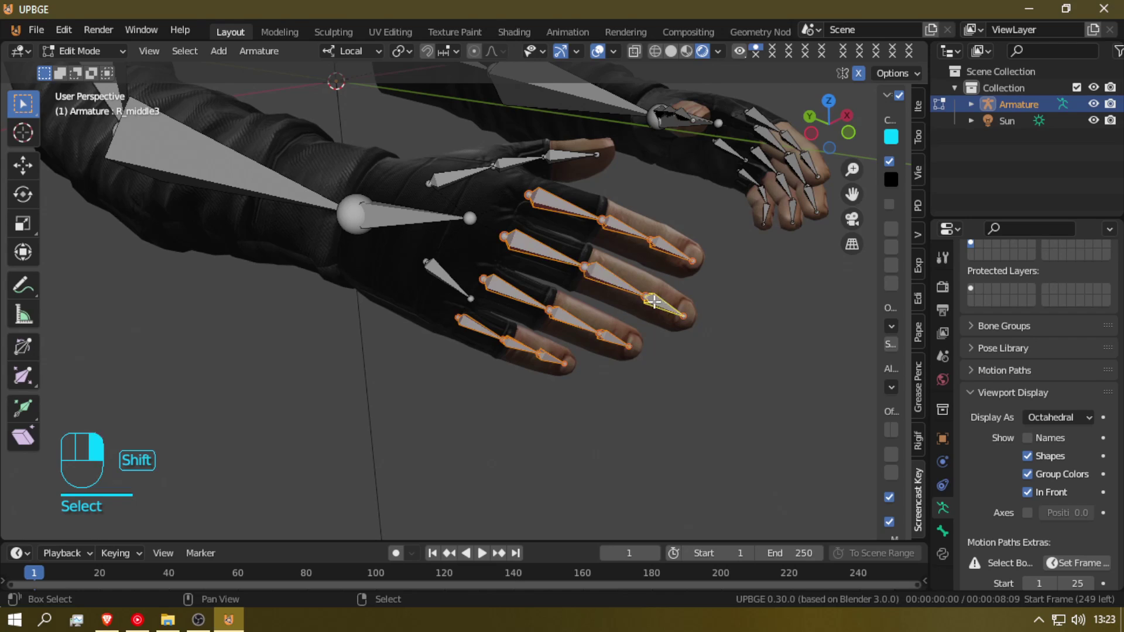
right_click(545, 247, "shift")
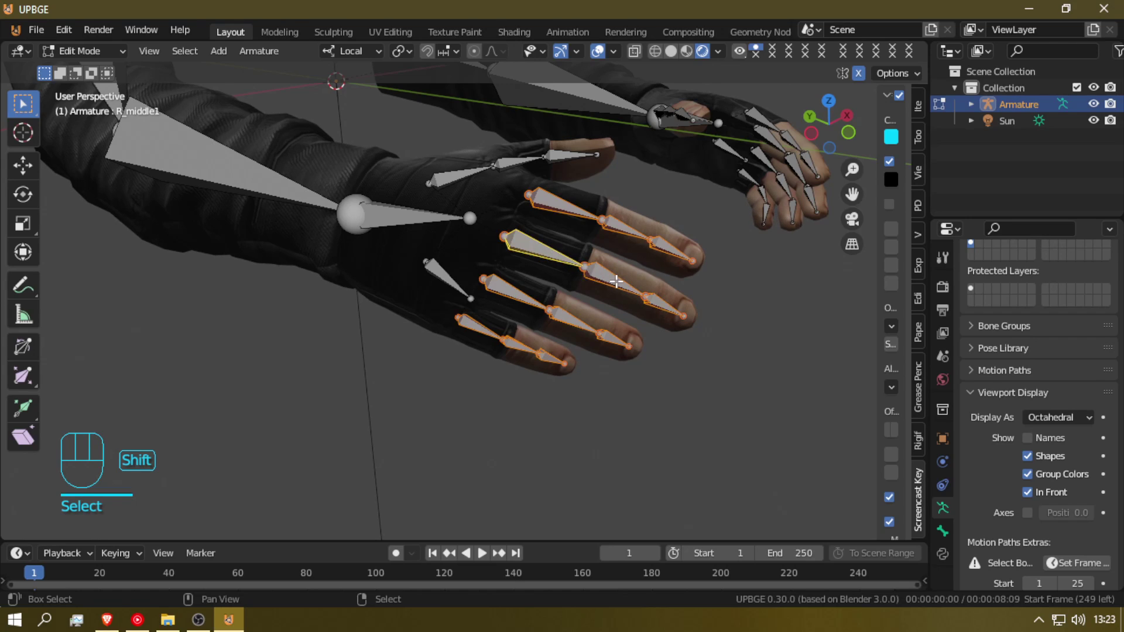
key("ctrl+n")
left_click(566, 272)
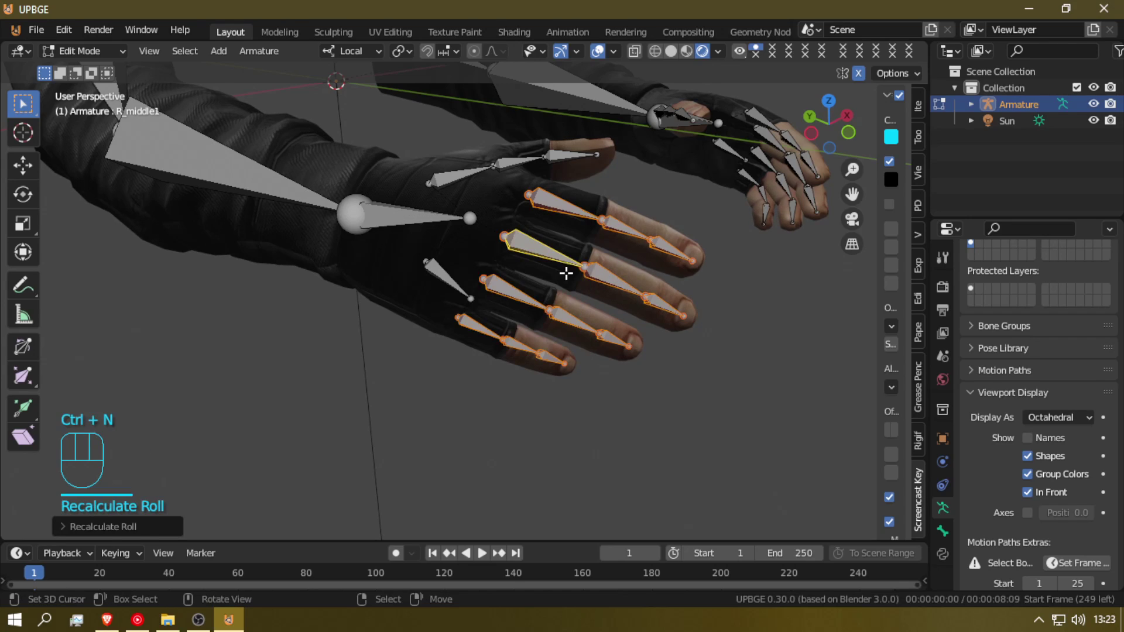
- Switch to Pose Mode and inspect the local rotation axes of each ring, pinky and index finger bone on the right hand
key("Tab")
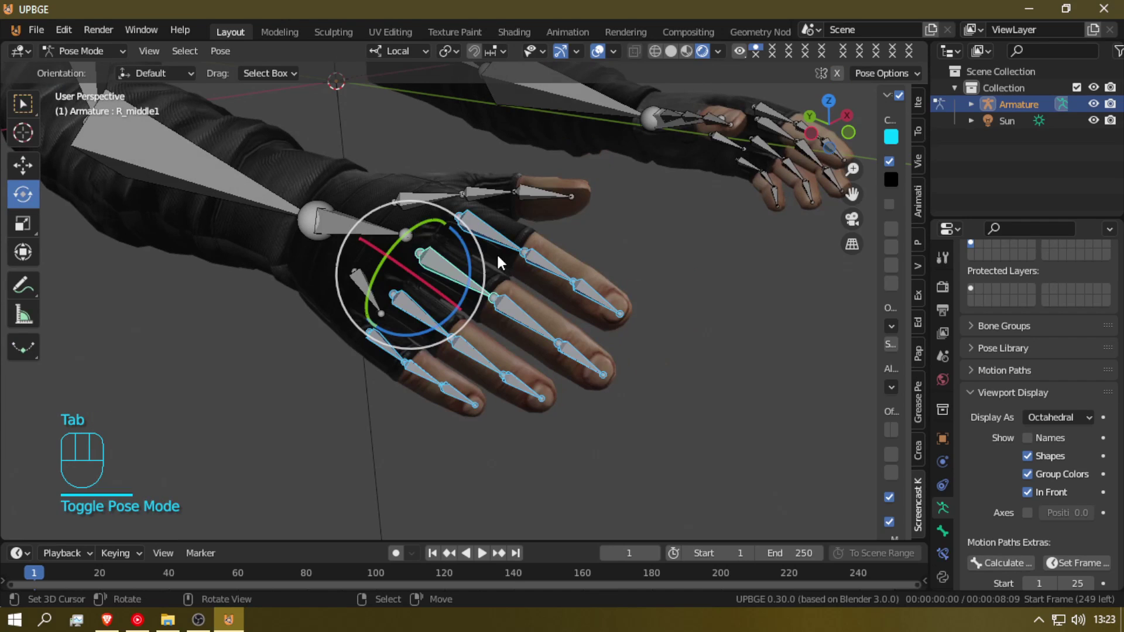
left_click(422, 305)
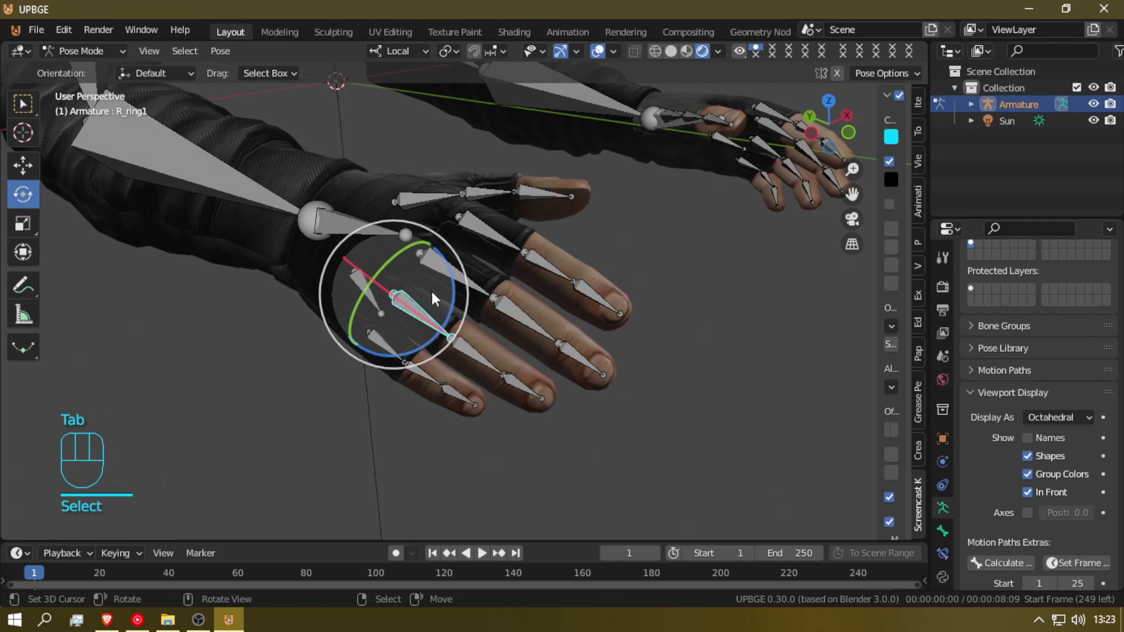
left_click(408, 311)
left_click(467, 351)
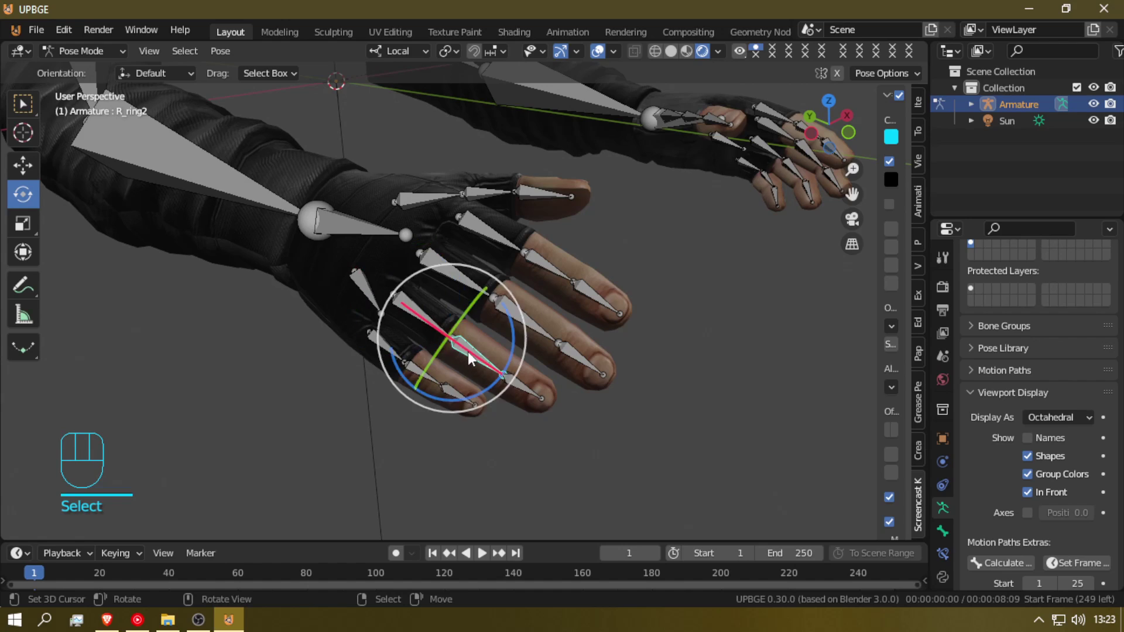
left_click(515, 381)
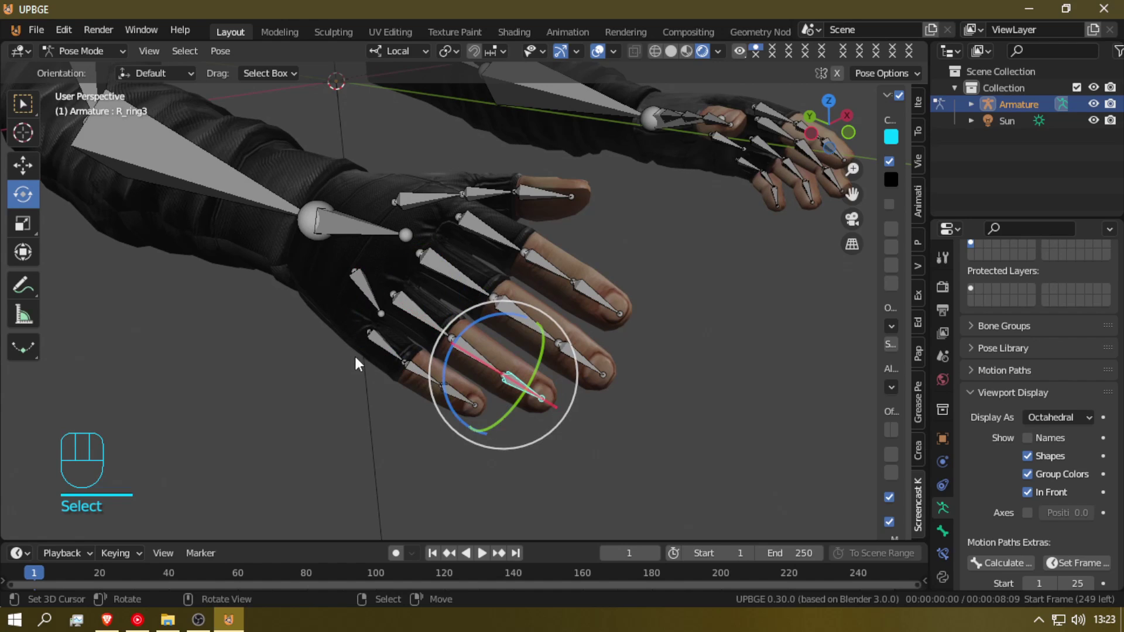
left_click(388, 349)
left_click(436, 377)
left_click(452, 386)
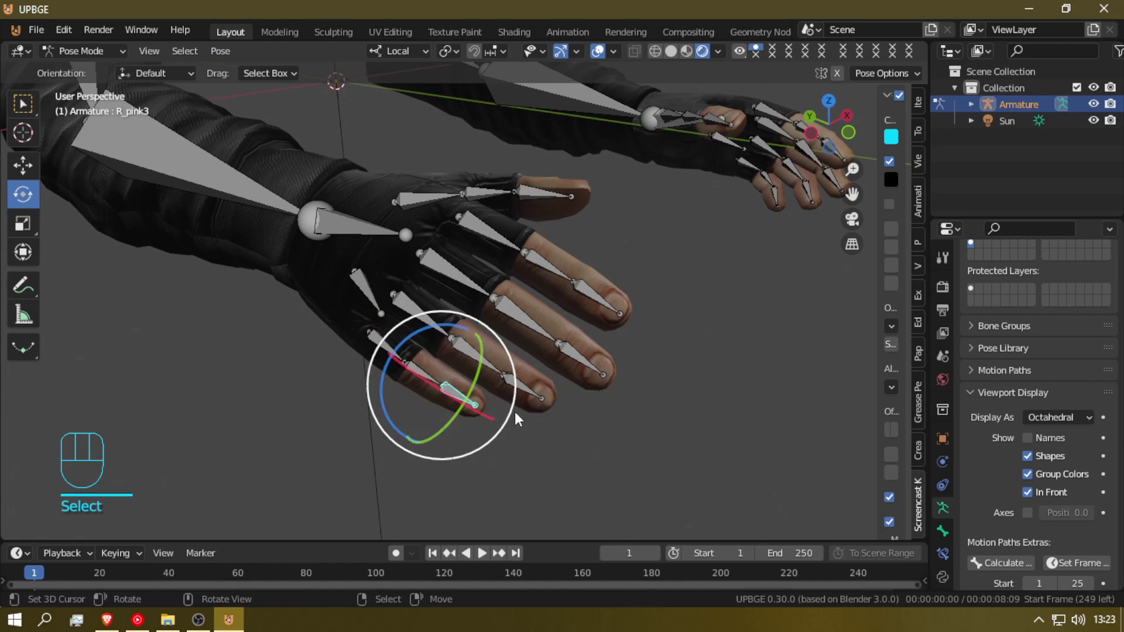
left_click(497, 238)
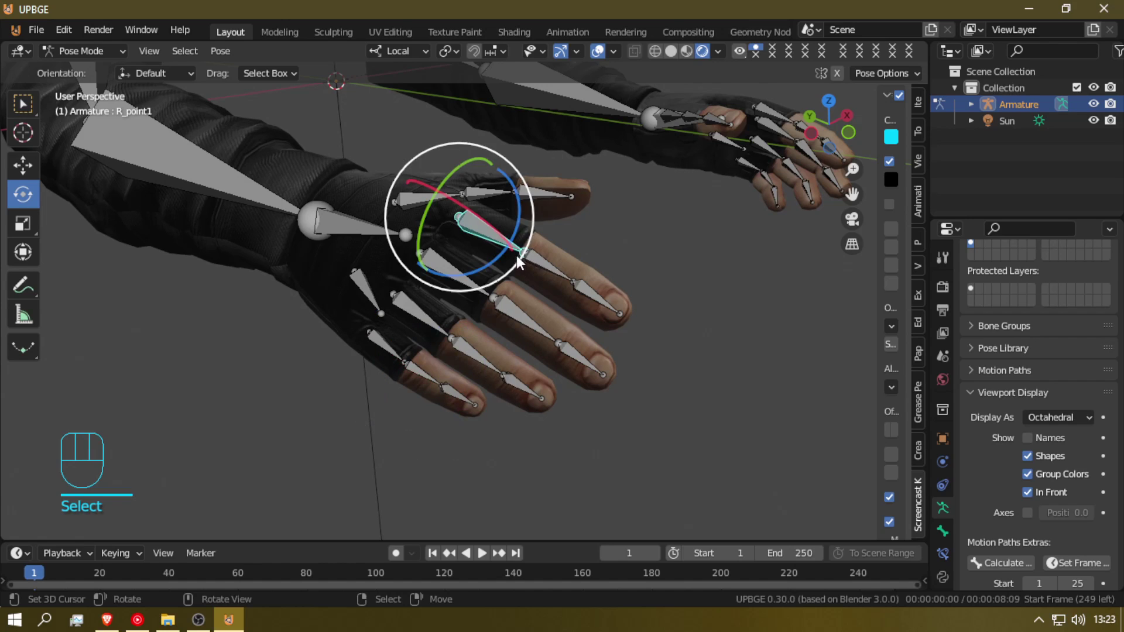
left_click(553, 266)
left_click(592, 292)
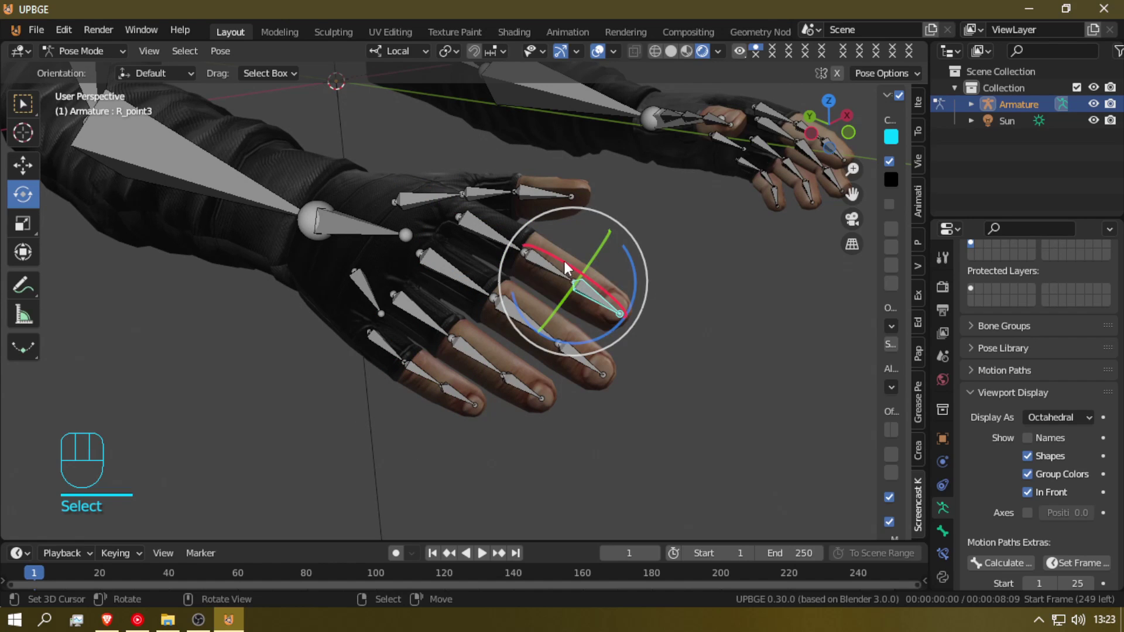
- Test the local rotation of the R_thumb1, R_thumb2 and R_thumb3 bones by bending the right thumb
key("shift+f")
key("w")
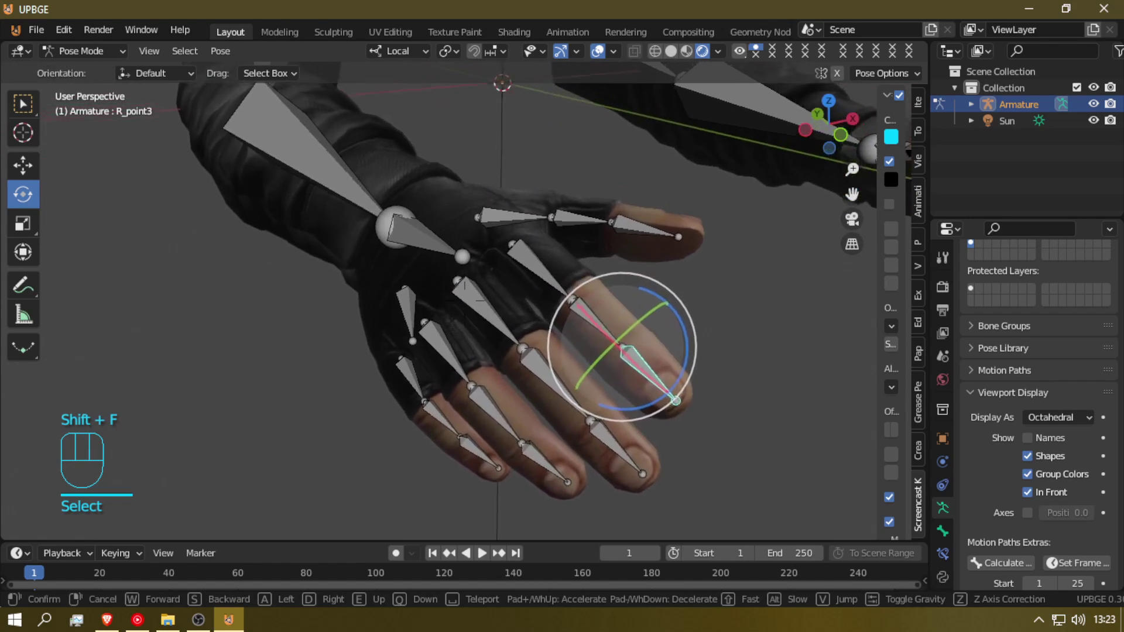
left_click(502, 301)
left_click(502, 301)
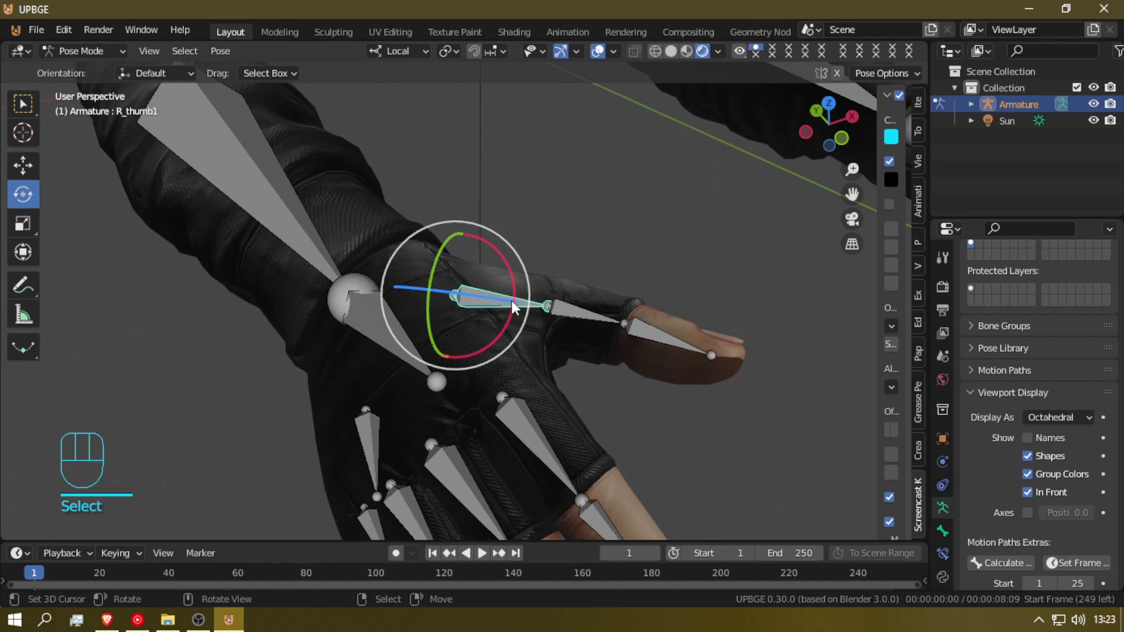
mouse_move(502, 259)
left_mouse_down()
mouse_move(515, 254)
mouse_move(518, 269)
left_mouse_up()
left_click(588, 311)
left_click_drag(605, 279, 603, 319)
left_click(629, 383)
left_click_drag(662, 351, 607, 346)
- Select all bones of the armature and clear their pose rotation and location
key("a")
key("a")
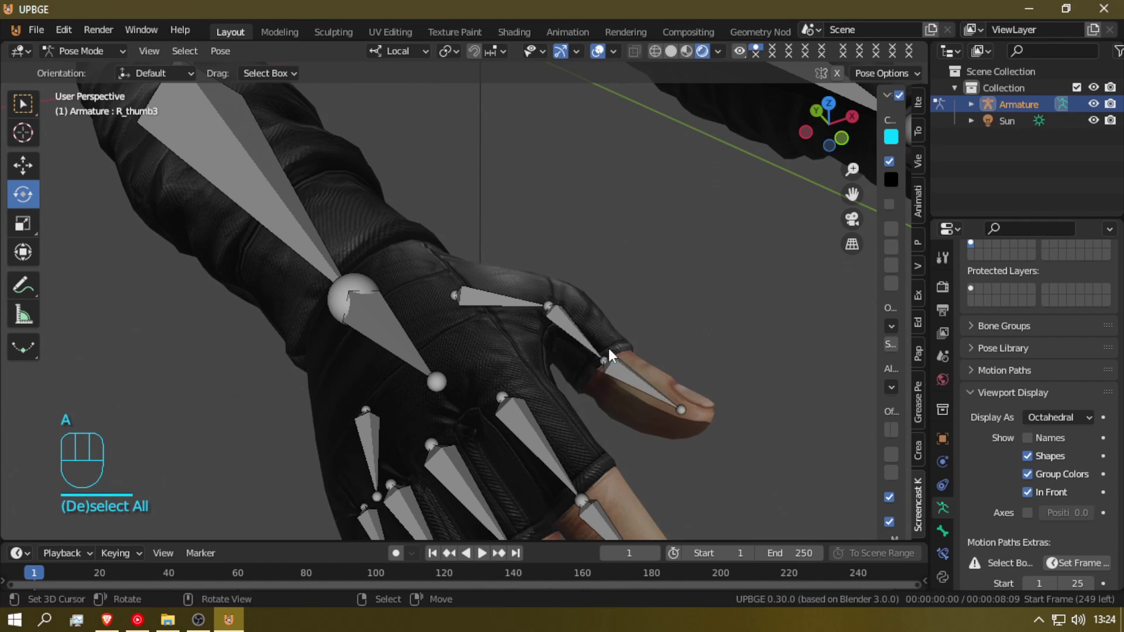
key("alt+r")
scroll(609, 342, "down", 8)
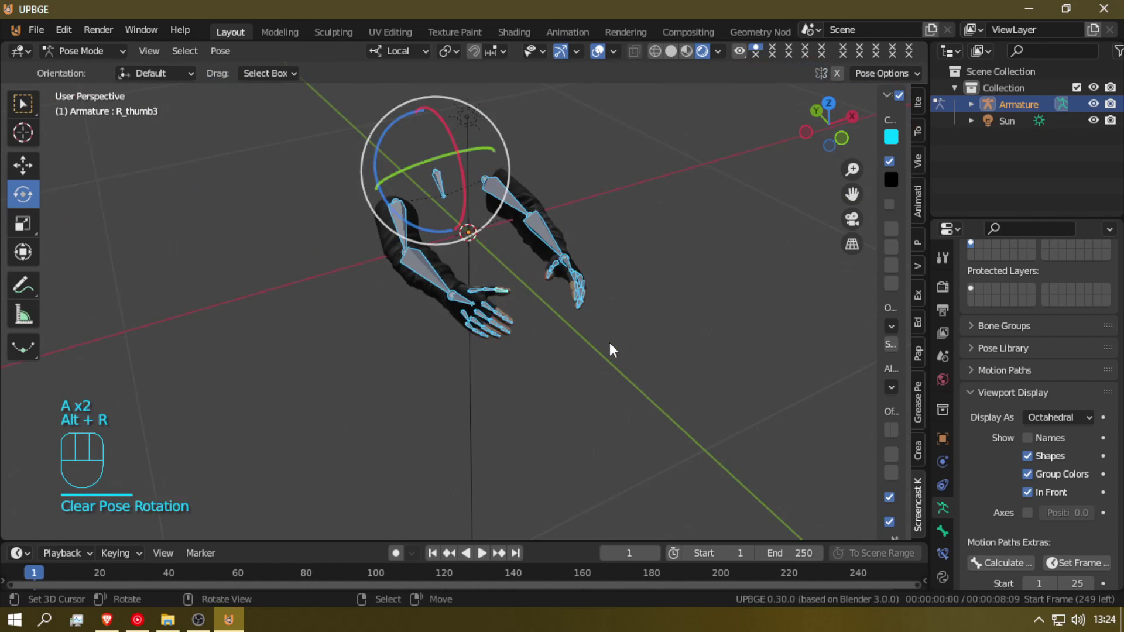
scroll(604, 343, "up", 6)
mouse_move(581, 335)
middle_mouse_down()
mouse_move(589, 342)
mouse_move(553, 311)
mouse_move(583, 315)
middle_mouse_up()
key("alt+g")
key("shift+f")
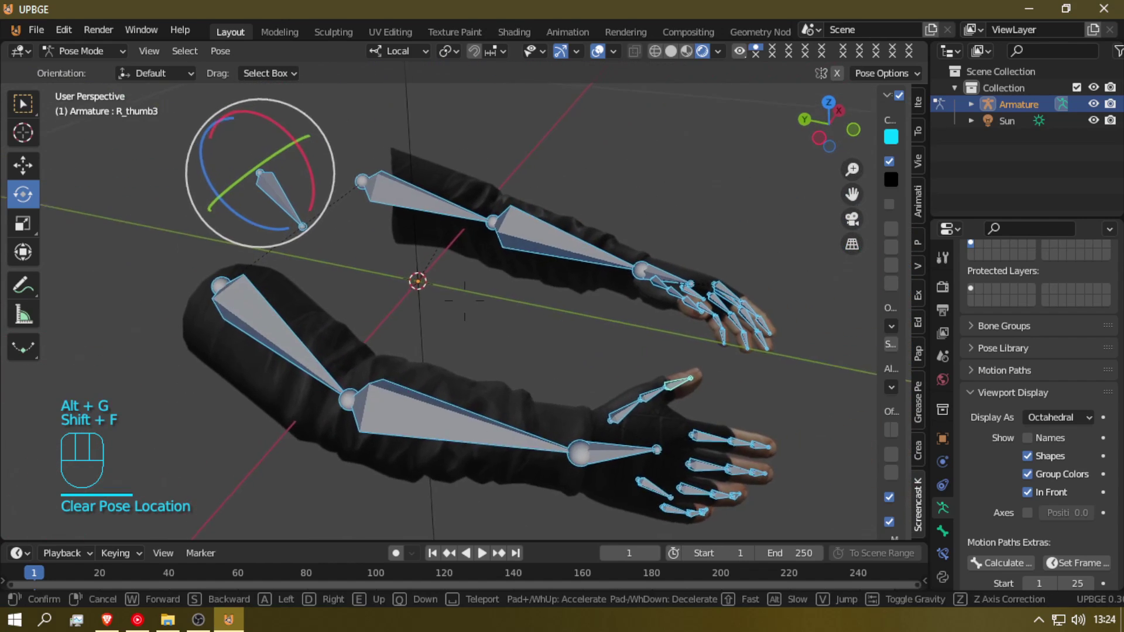
key("w")
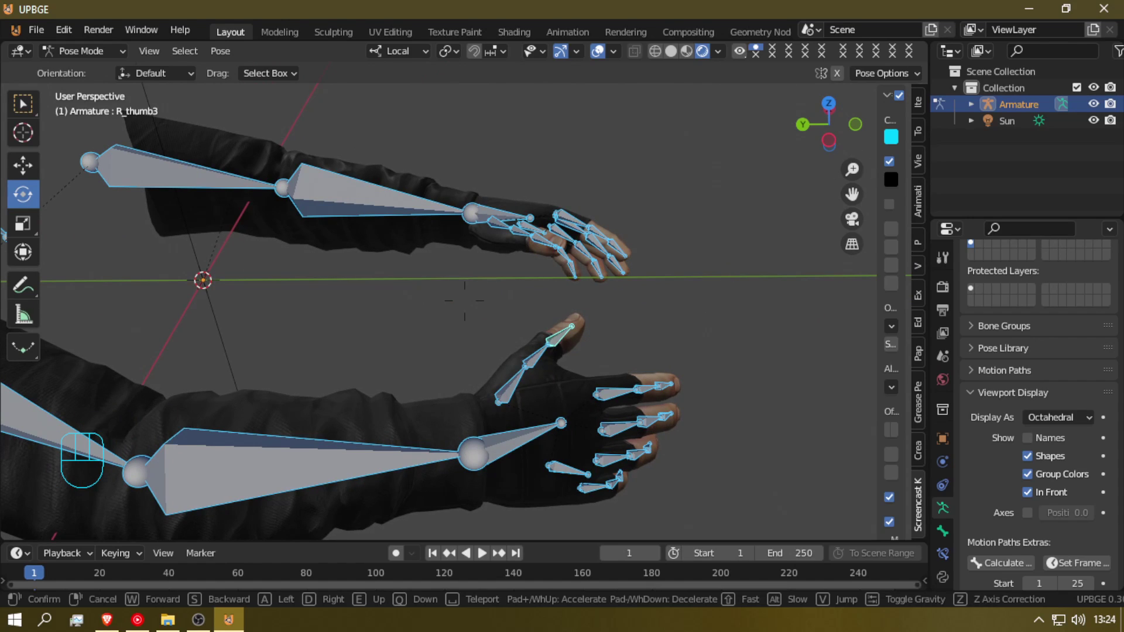
- Select the R_wrist bone and examine its local rotation axes against the right hand's orientation
left_click(530, 436)
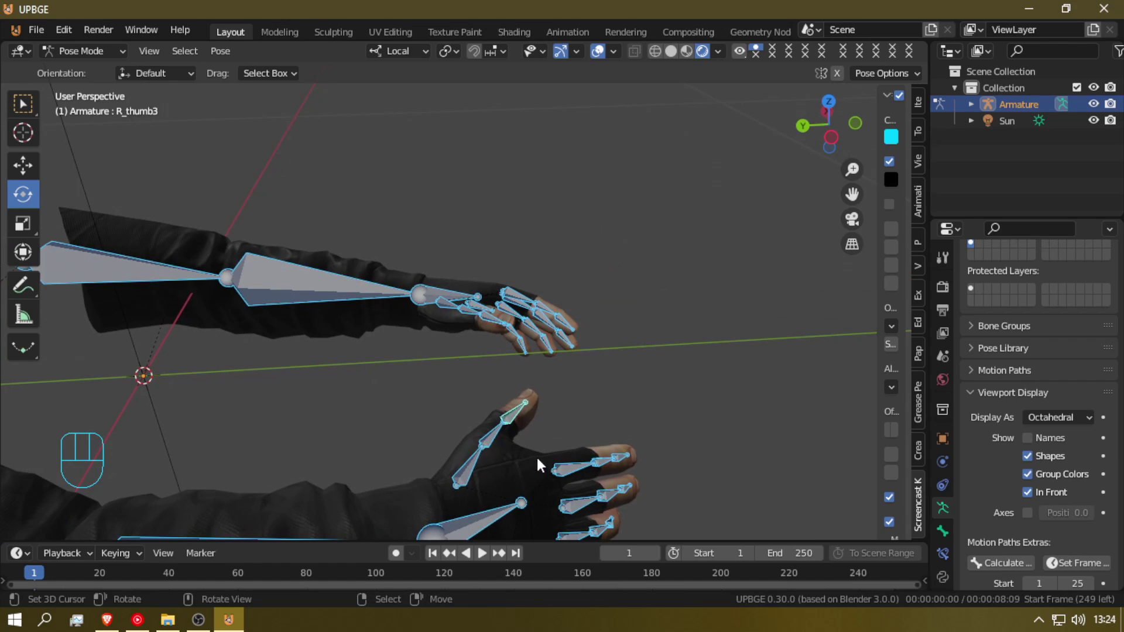
left_click(497, 510)
key("shift+f")
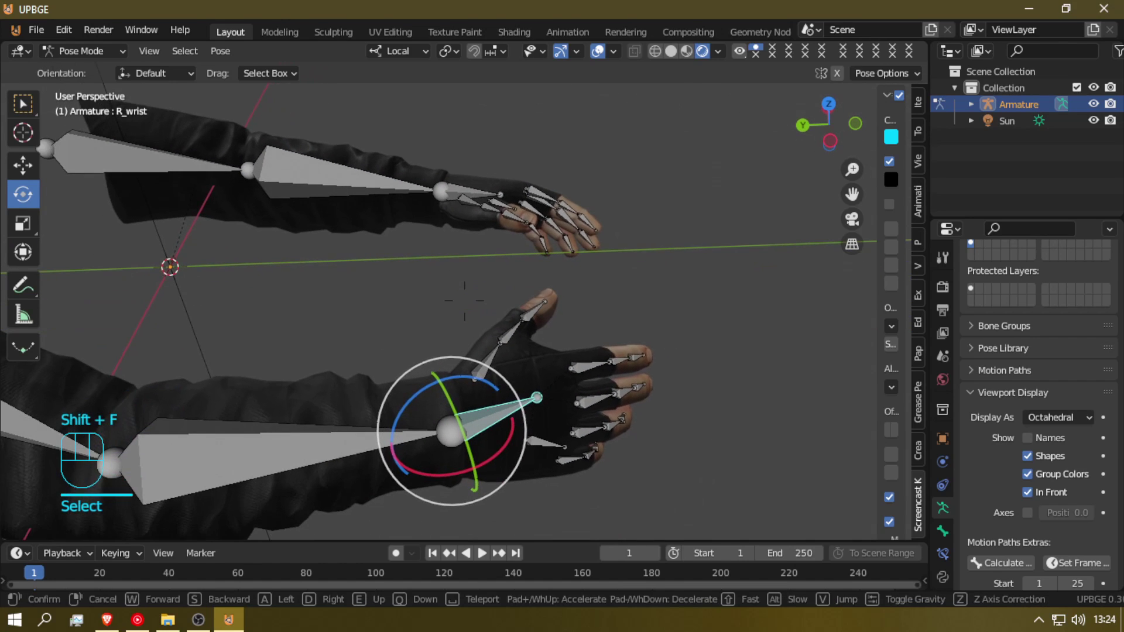
key("w")
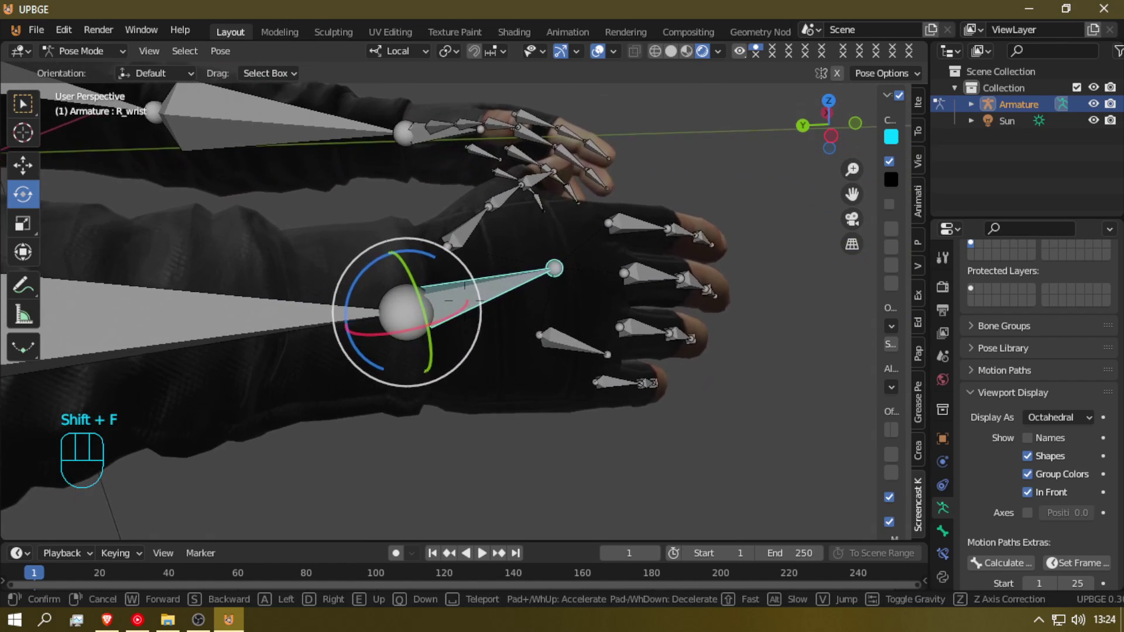
left_click(457, 299)
left_click_drag(358, 312, 374, 296)
key("shift+f")
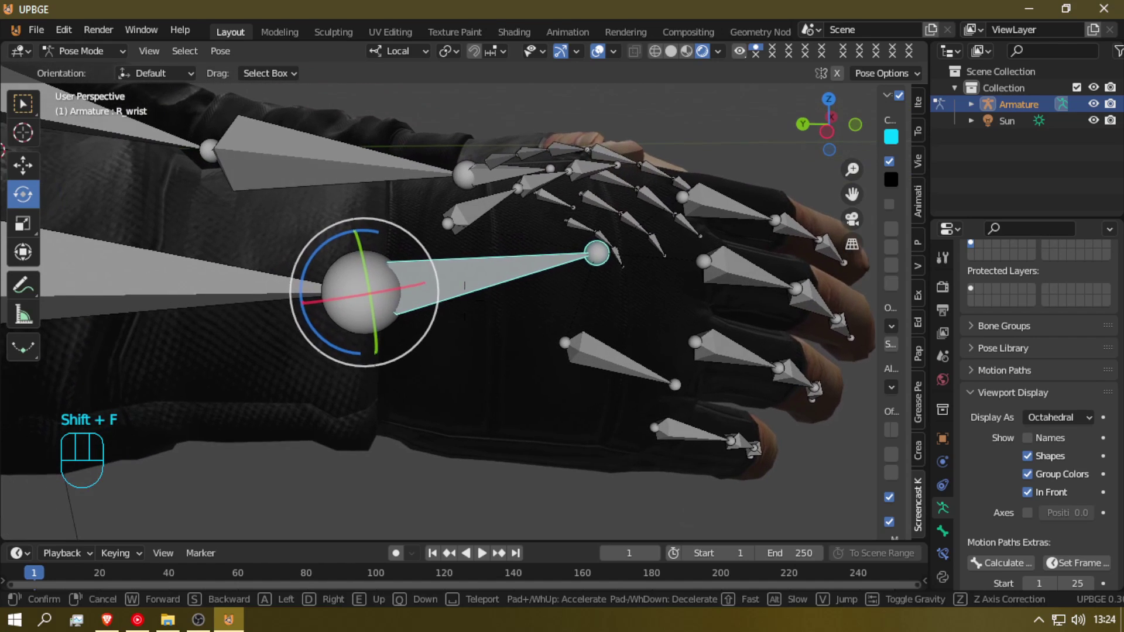
left_click(464, 297)
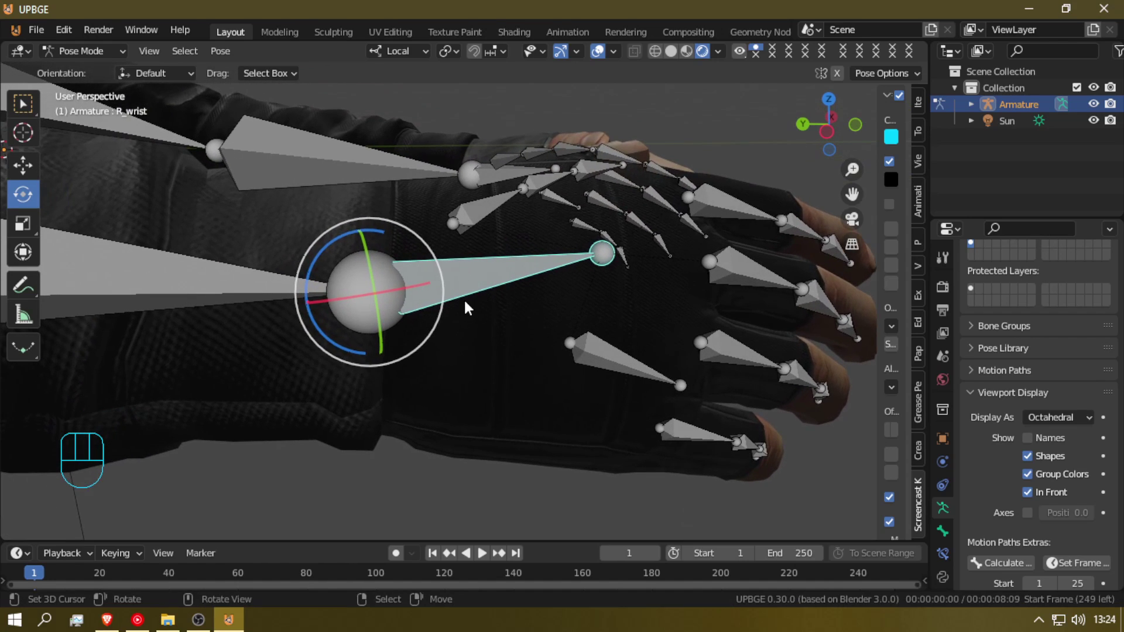
- Inspect the local rotation axes of the R_elbow and R_arm bones
left_click(259, 293)
key("shift+f")
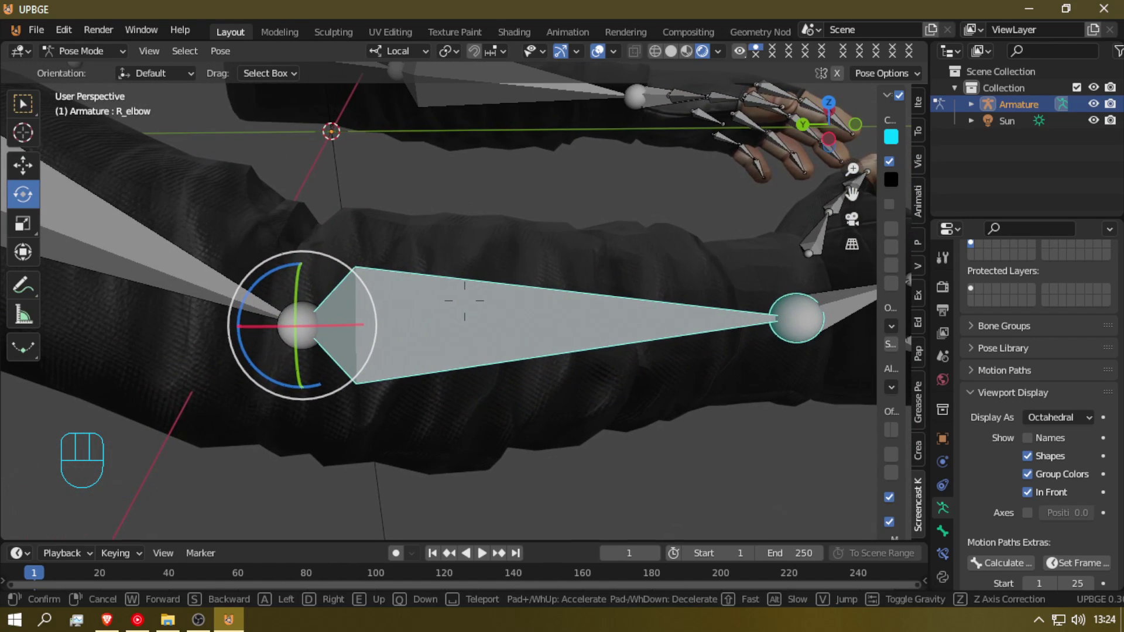
left_click(464, 301)
left_click(121, 256)
- Inspect the local rotation axes of the left arm's upper arm, L_elbow and L_wrist bones
key("shift+f")
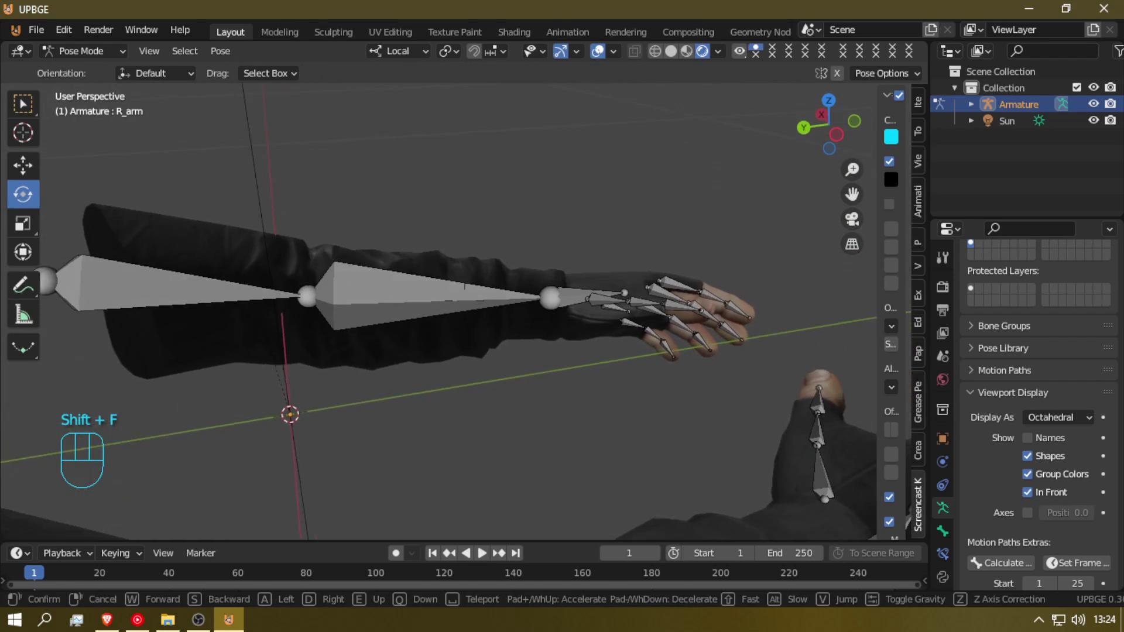
left_click(441, 299)
left_click(257, 301)
left_click(357, 297)
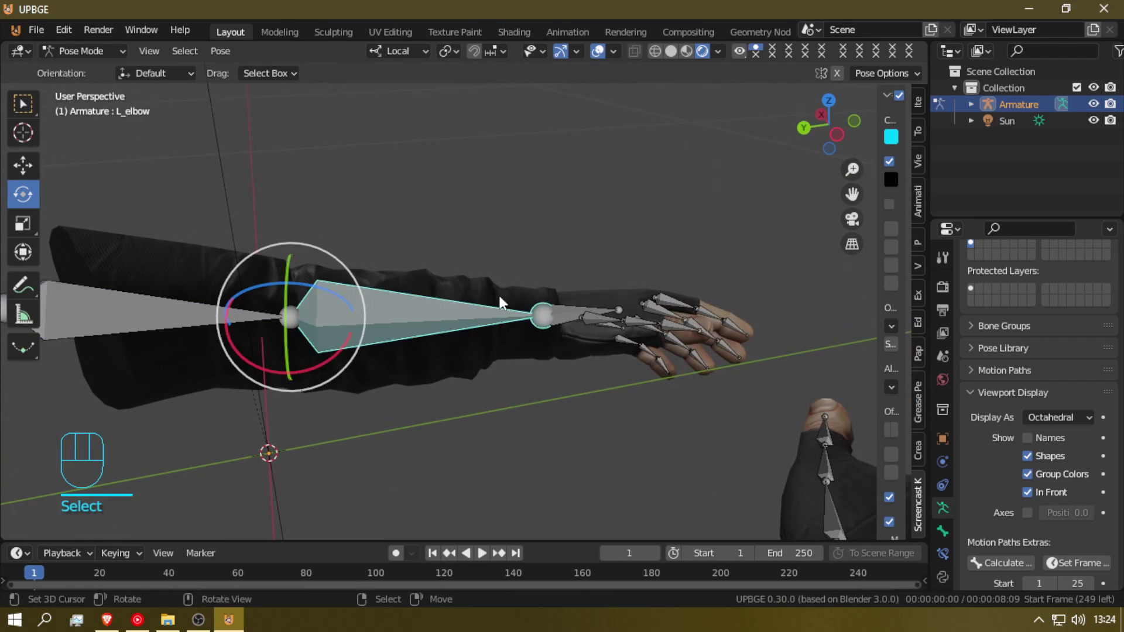
left_click(558, 315)
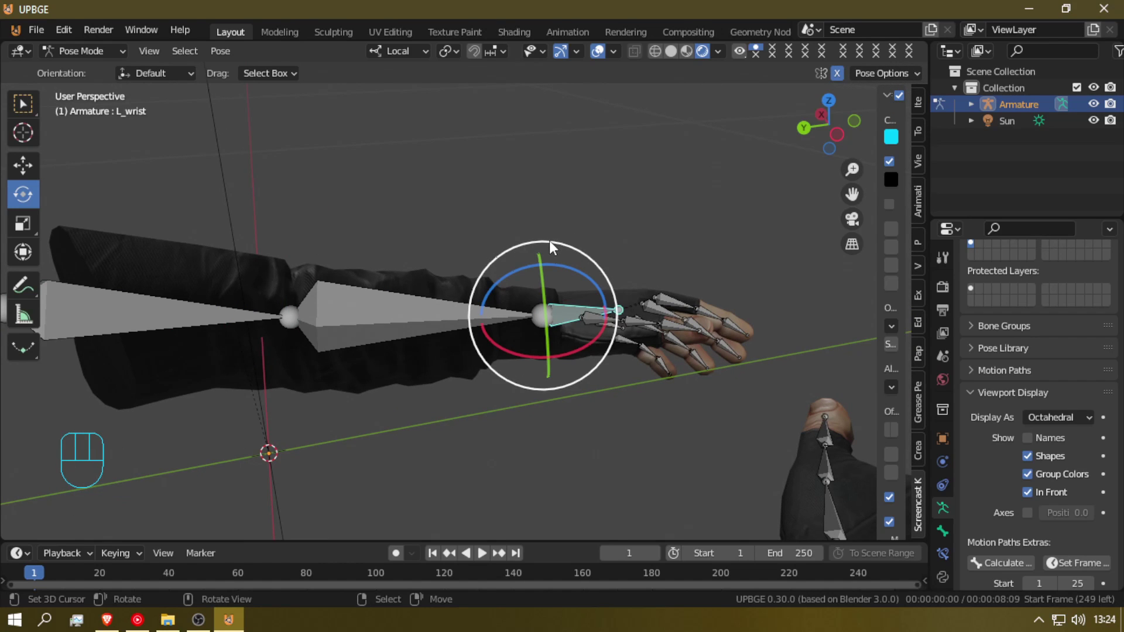
- Select the first bone of each of the left hand's four fingers, ending with L_point1, and examine their local rotation axes
key("shift+f")
key("d")
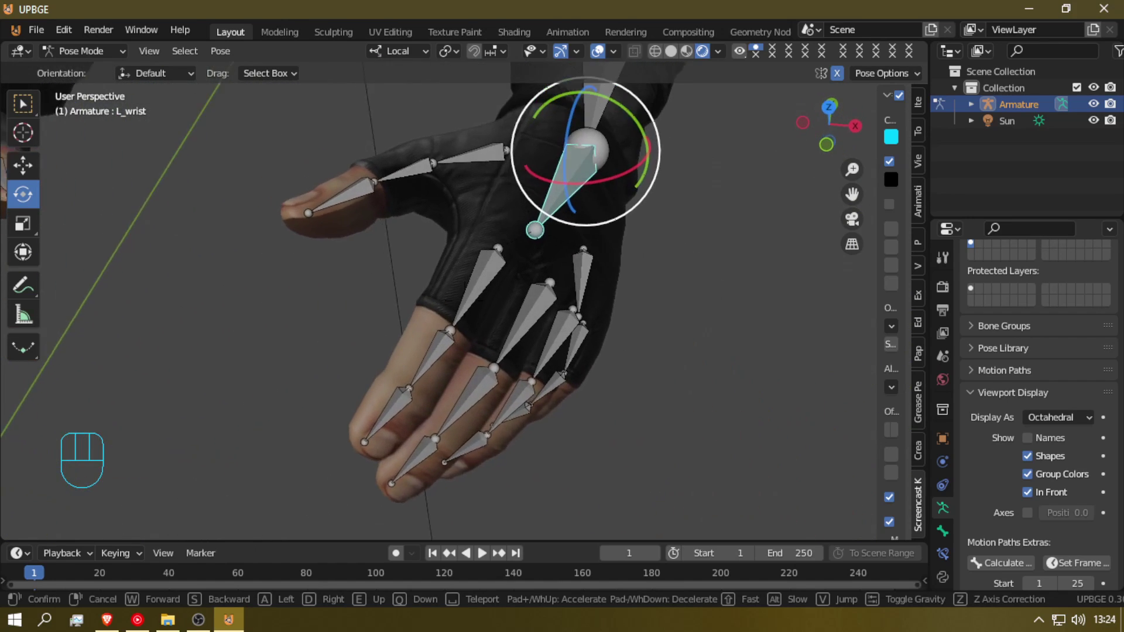
left_click(464, 316)
left_click(481, 332)
left_click(457, 316, "shift")
left_click(412, 297, "shift")
left_click(351, 258, "shift")
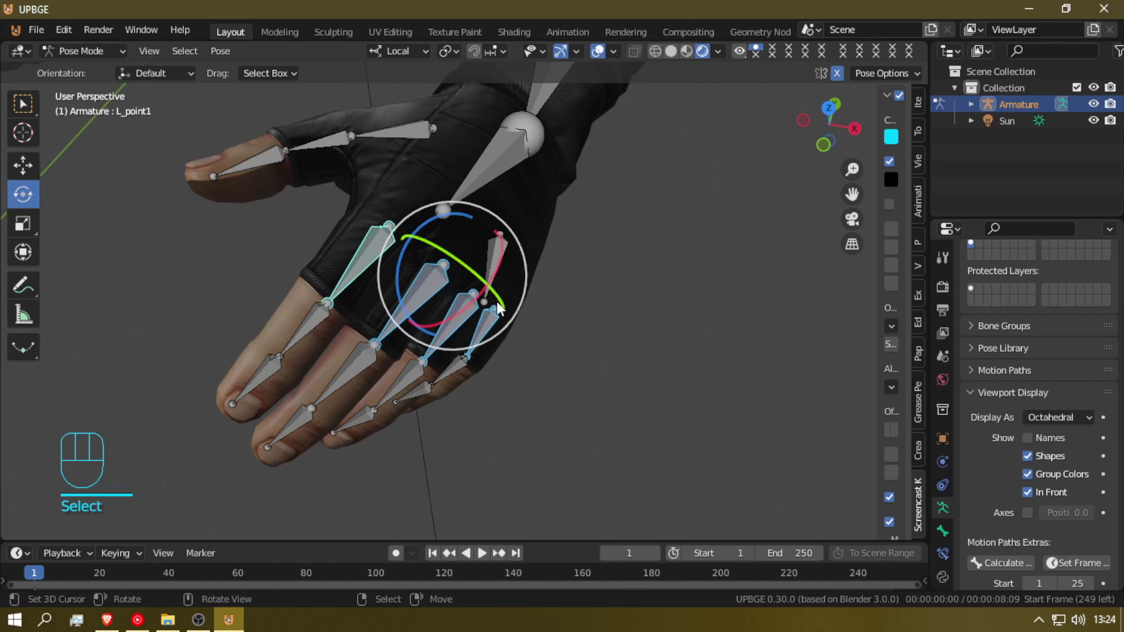
left_click_drag(471, 303, 467, 303)
key("shift+f")
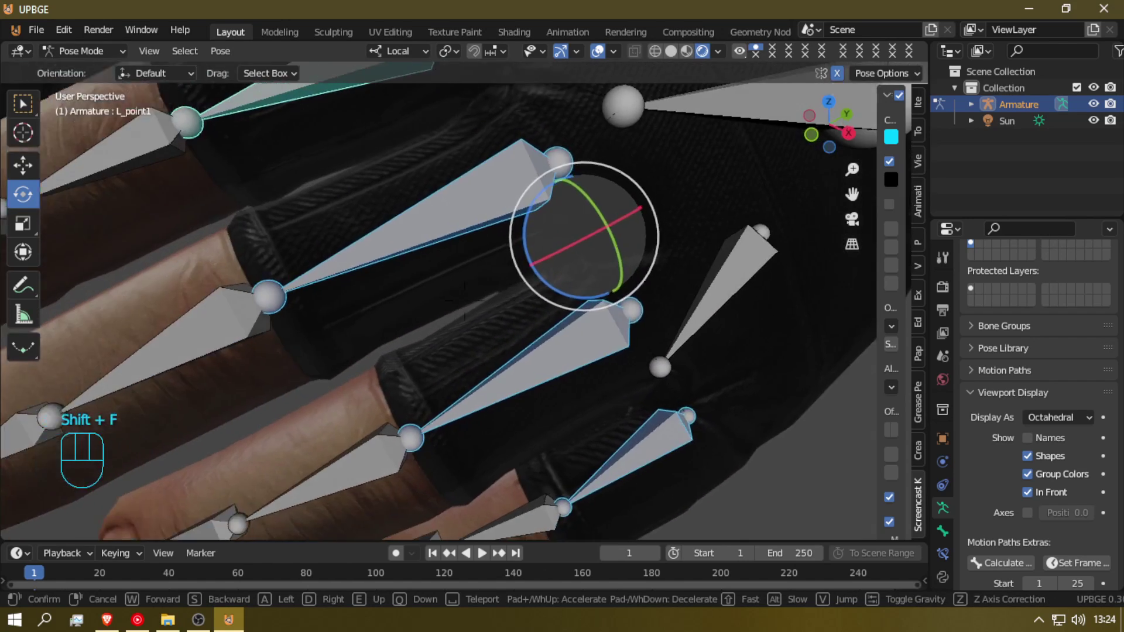
key("s")
left_click(464, 300)
left_click_drag(432, 246, 429, 216)
- In Edit Mode, select all bones of the left hand's four fingers with R_pink2 active and recalculate their roll to the active bone
key("Tab")
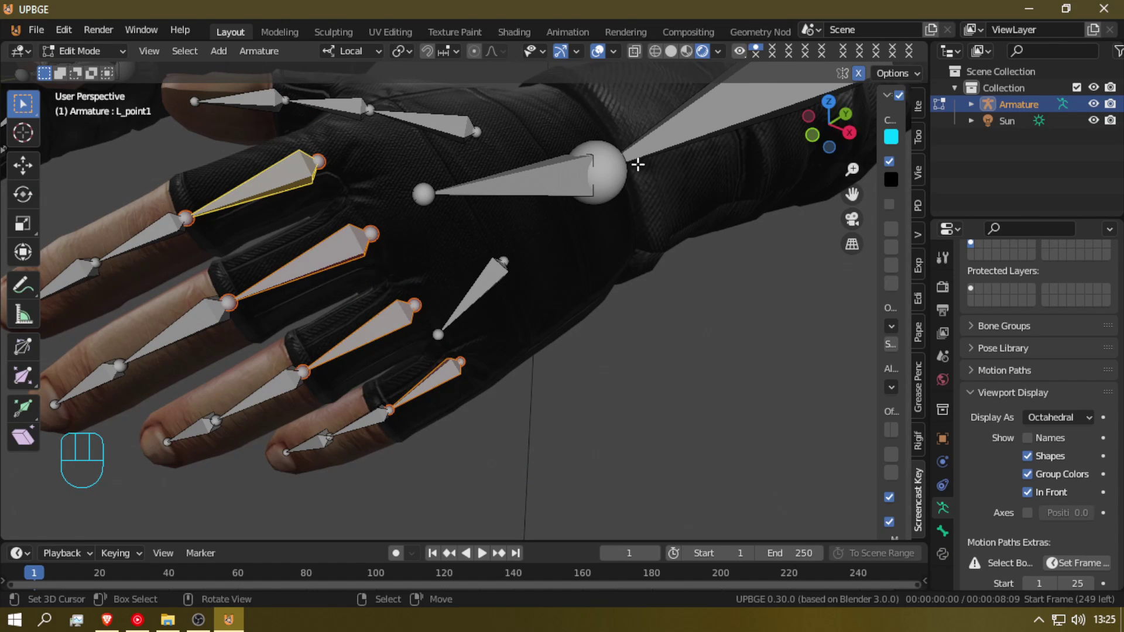
key("shift+f")
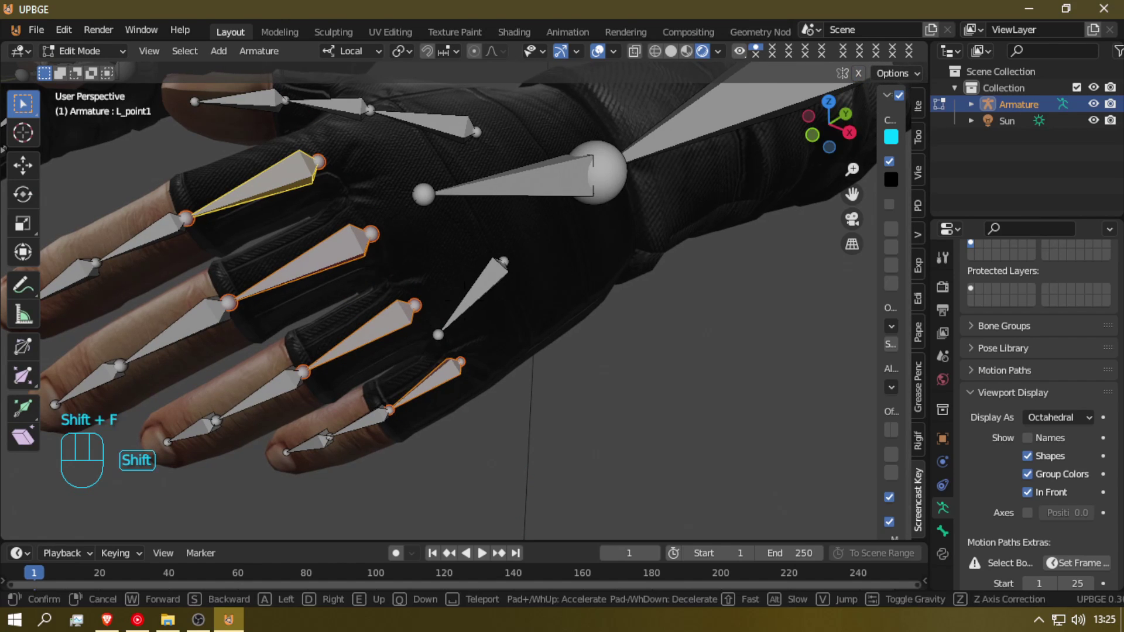
left_click(397, 312)
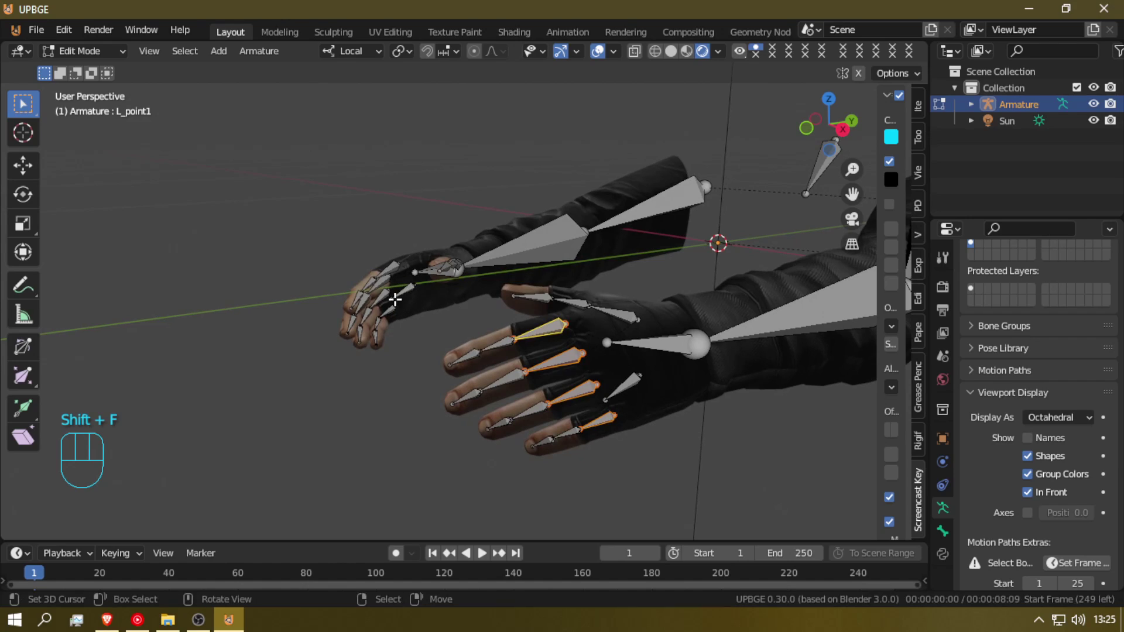
left_click(388, 312)
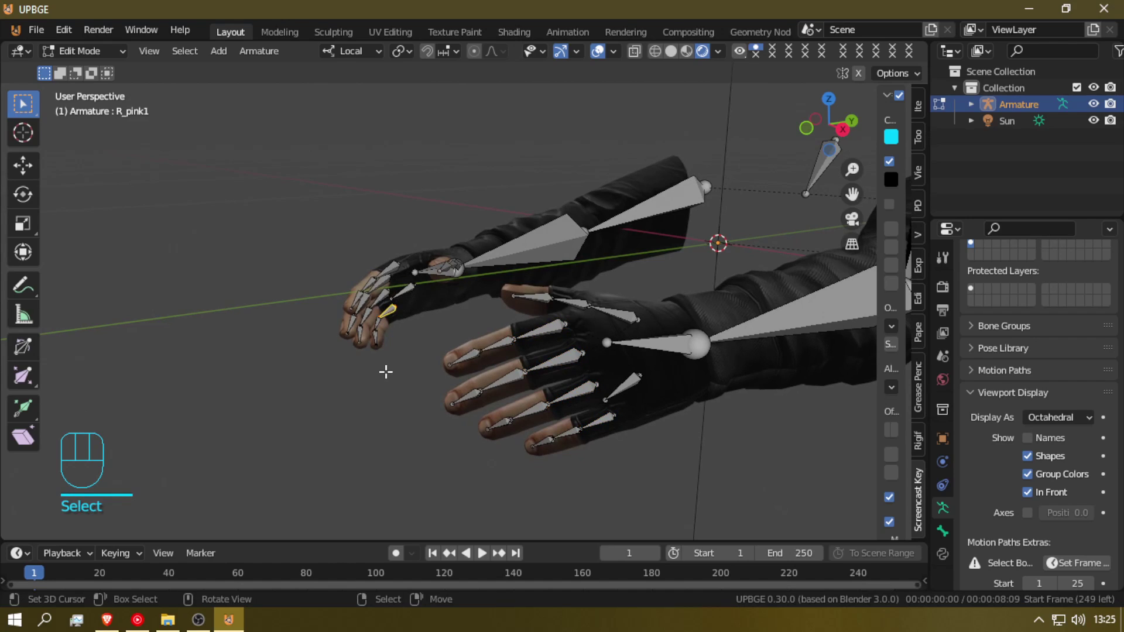
right_click(563, 435, "shift")
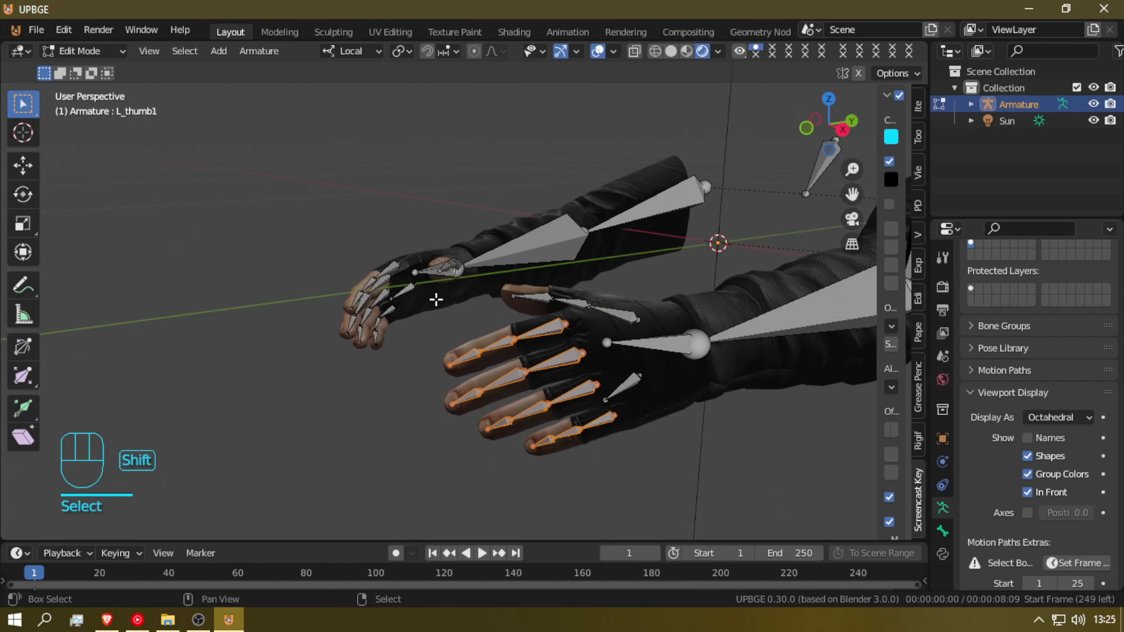
left_click(377, 321, "shift")
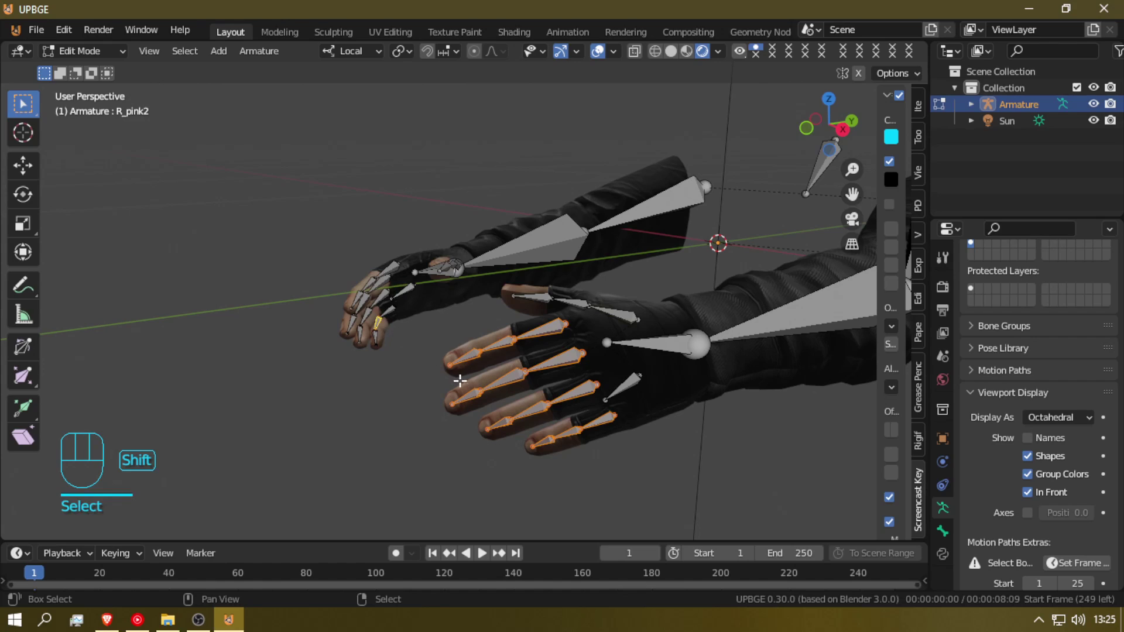
key("ctrl+n")
left_click(573, 461)
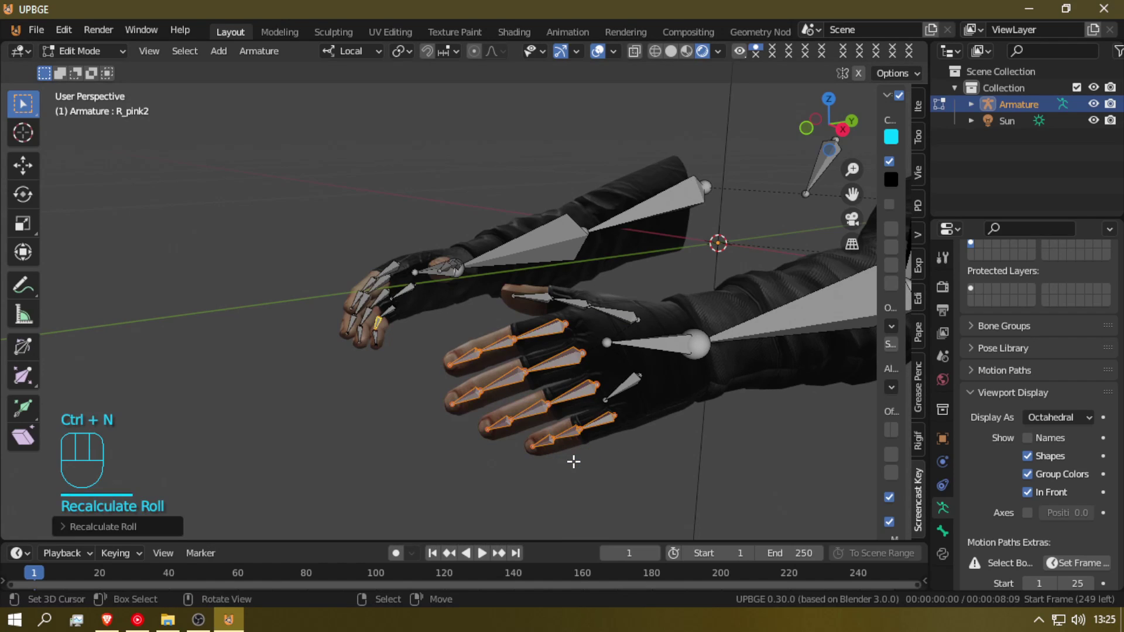
- Switch to Pose Mode and compare the local rotation axes of the L_pink1, R_point1 and L_point1 bones
key("Tab")
left_click(607, 423)
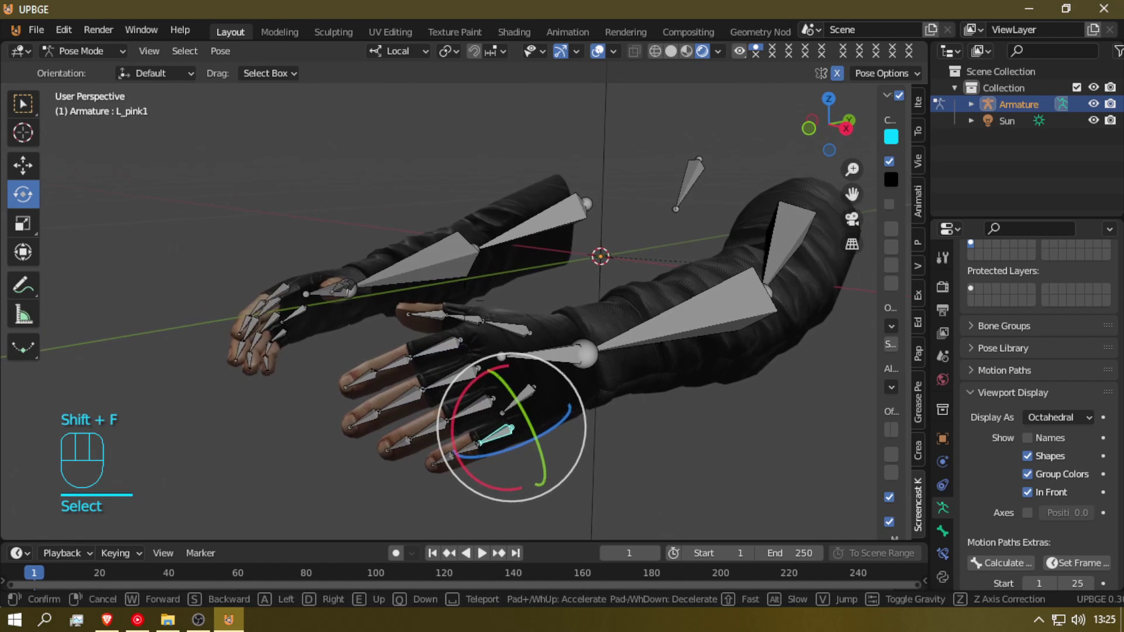
key("shift+w")
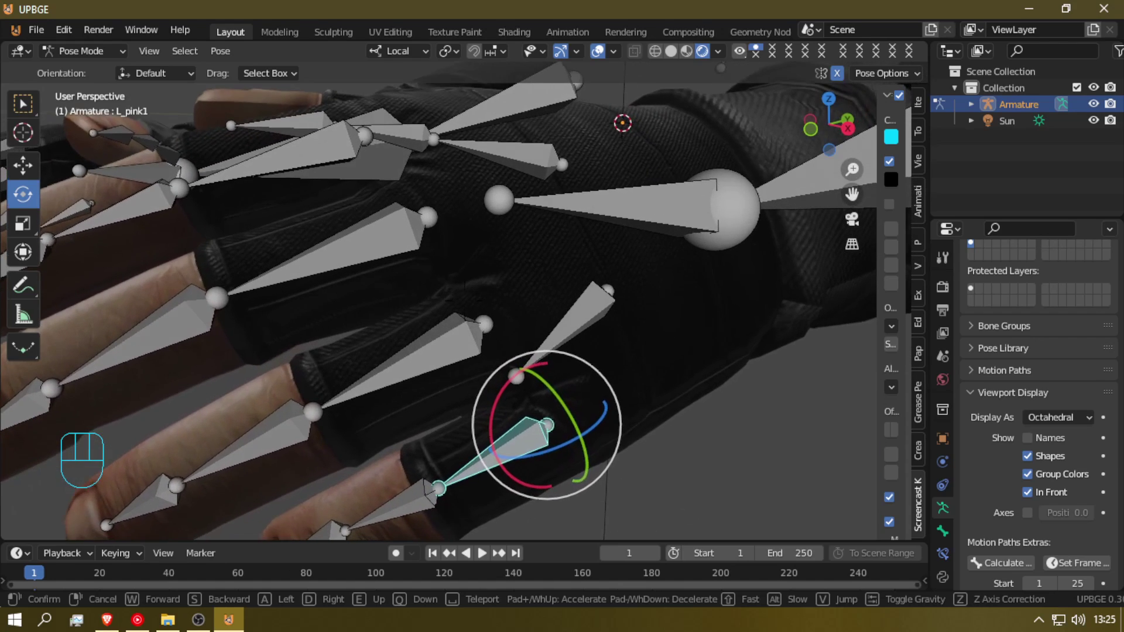
left_click(549, 441)
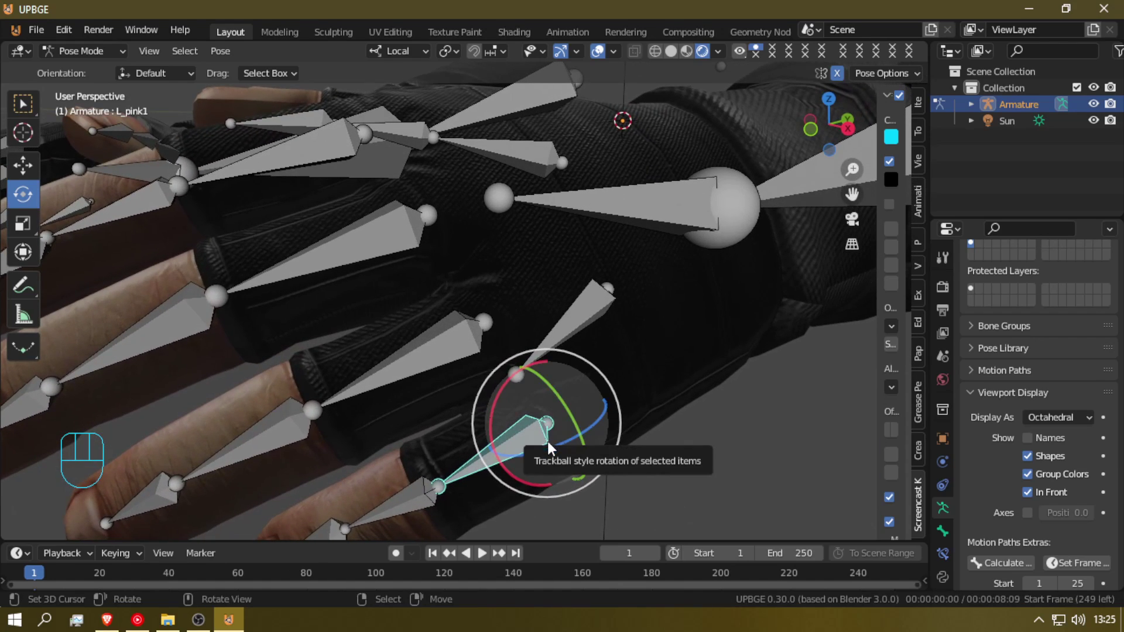
key("shift+f")
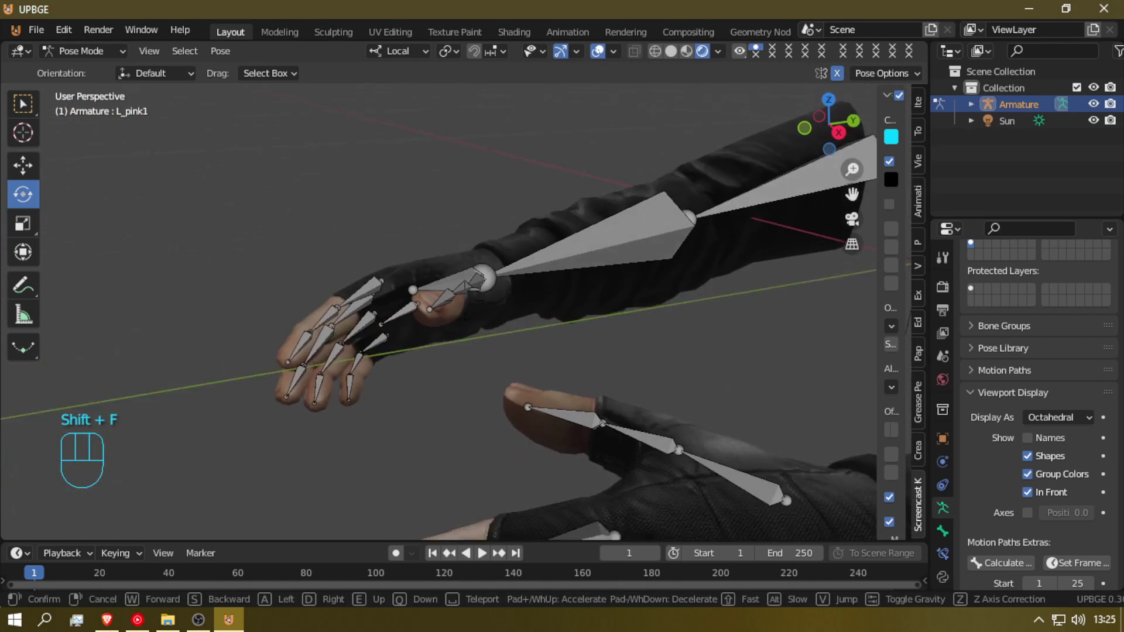
left_click(465, 302)
left_click(518, 219)
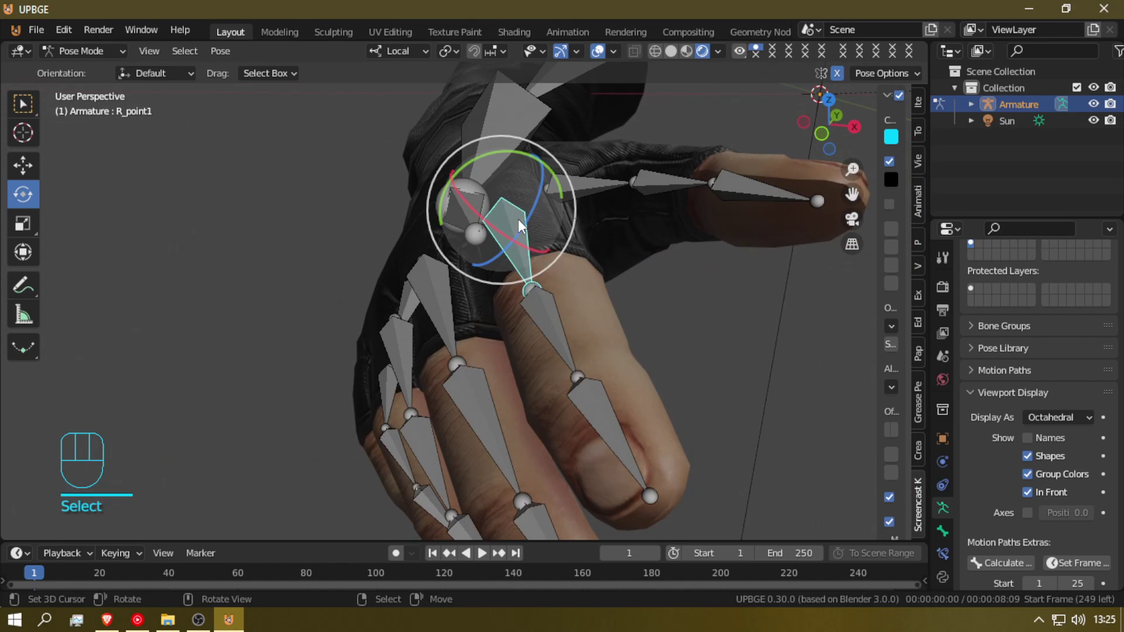
key("shift+f")
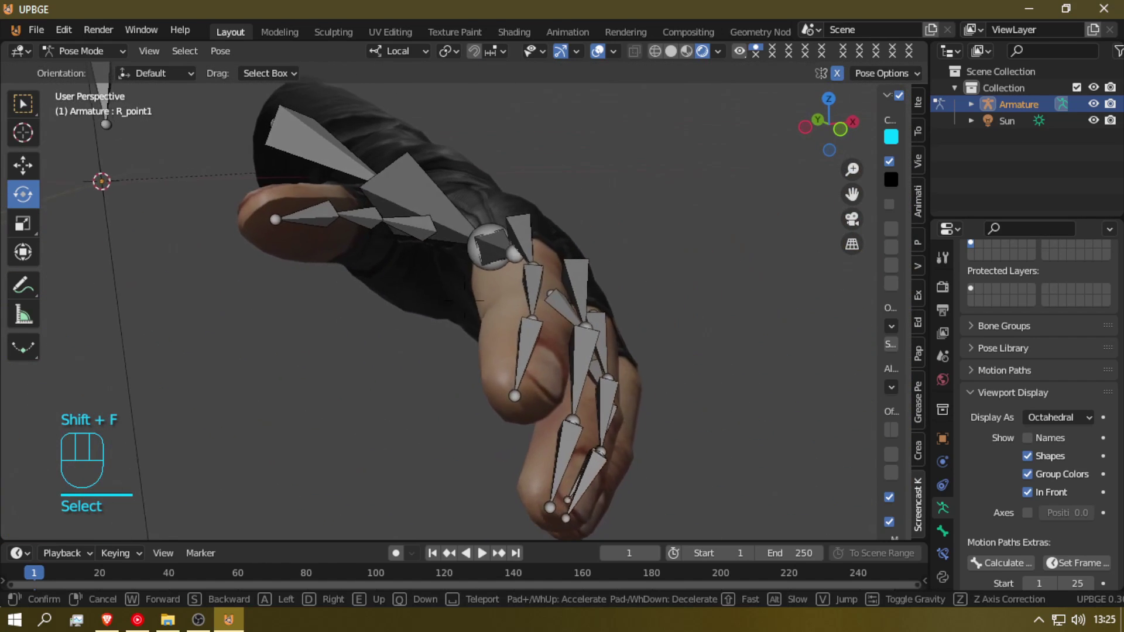
left_click(418, 222)
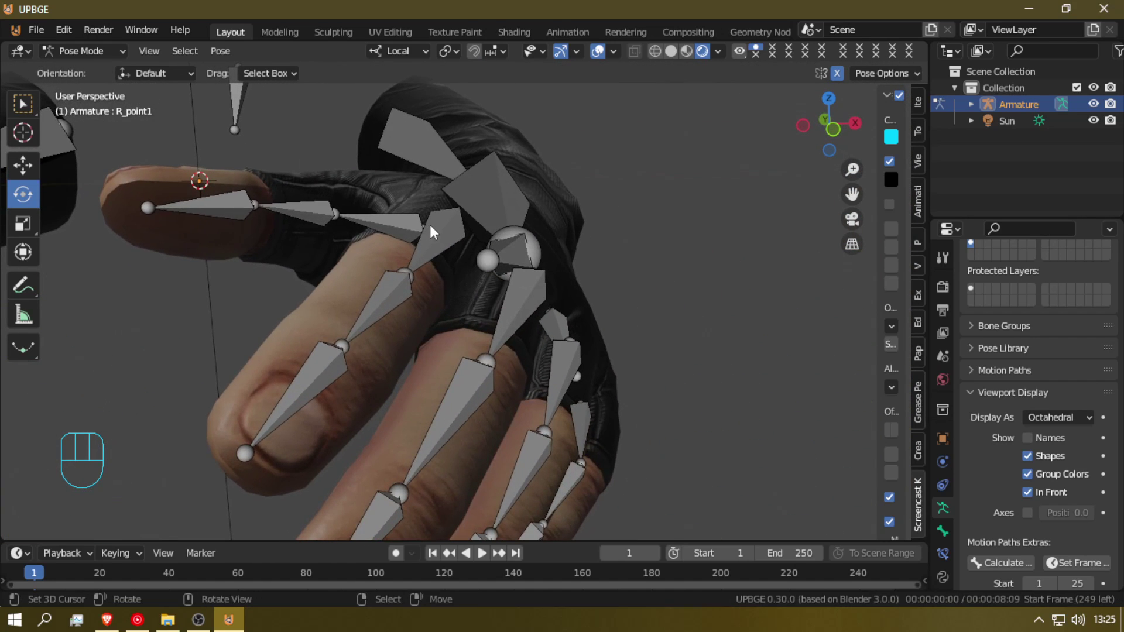
left_click(430, 225)
key("shift+f")
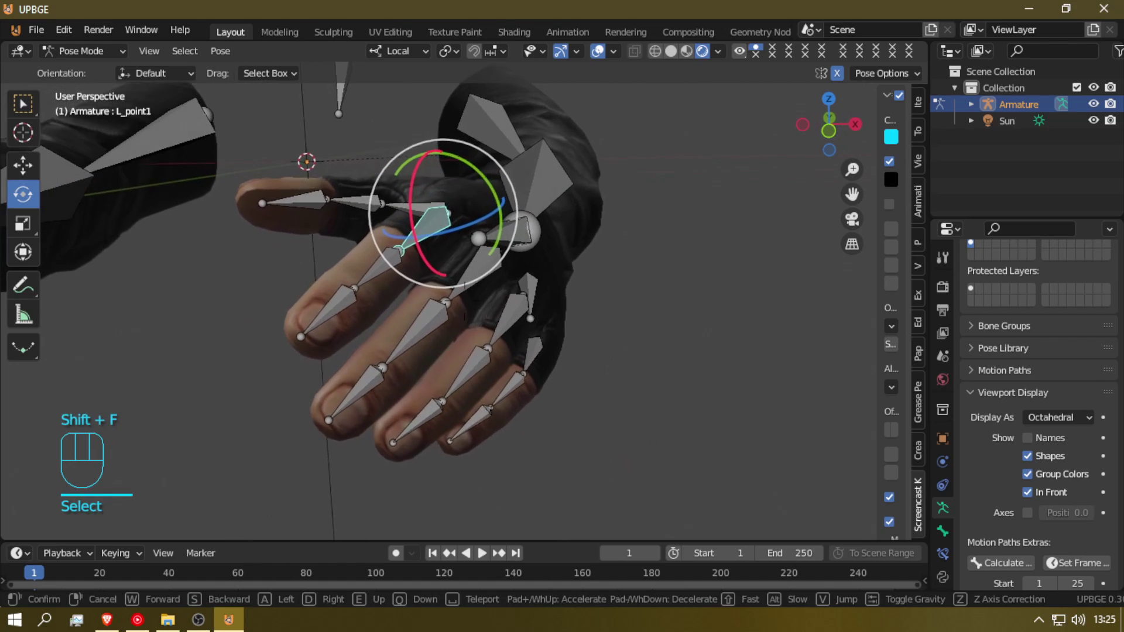
left_click(464, 300)
- In Edit Mode, select the left hand's four fingers and outer palm bone with L_elbow active, and recalculate their roll to the active bone
key("Tab")
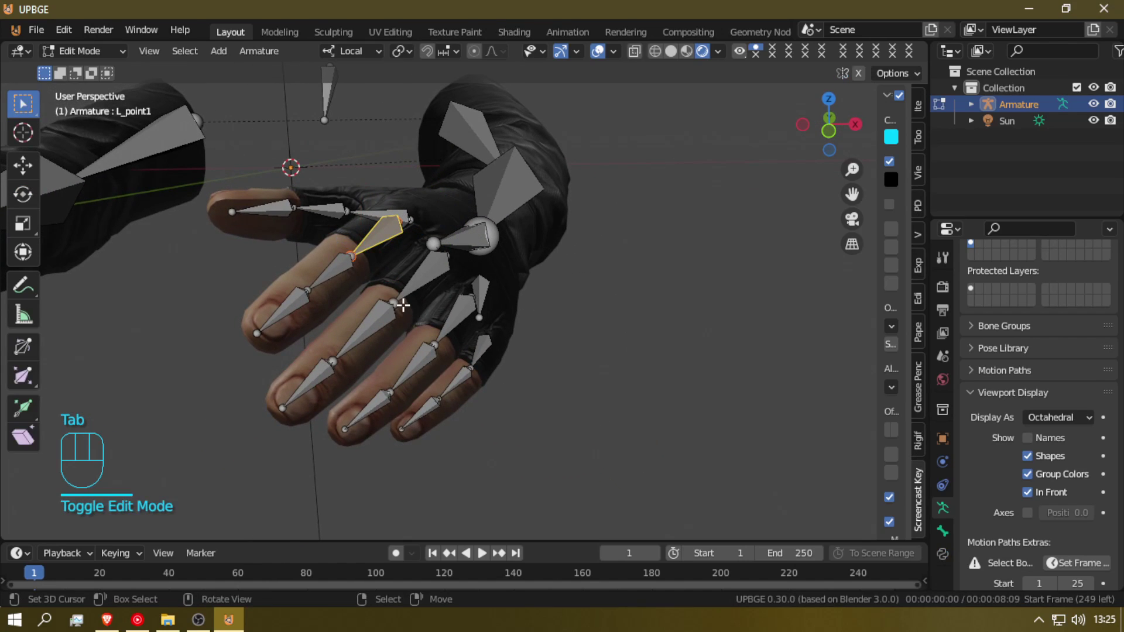
key("b")
left_click_drag(313, 258, 559, 479)
key("b")
left_click_drag(273, 283, 463, 458)
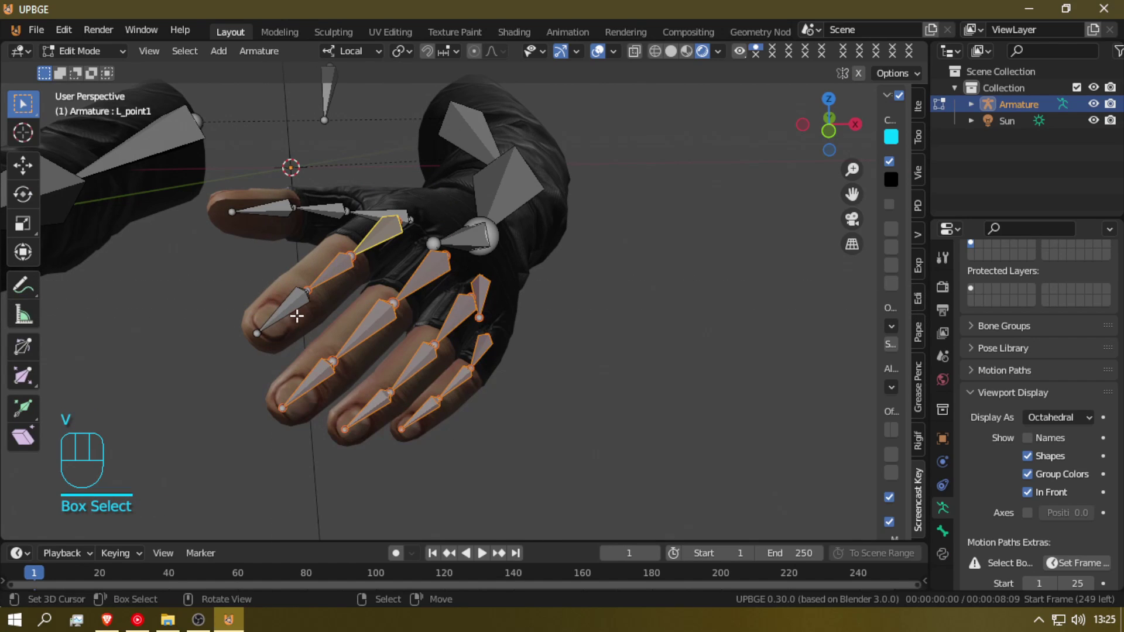
left_click(290, 300, "shift")
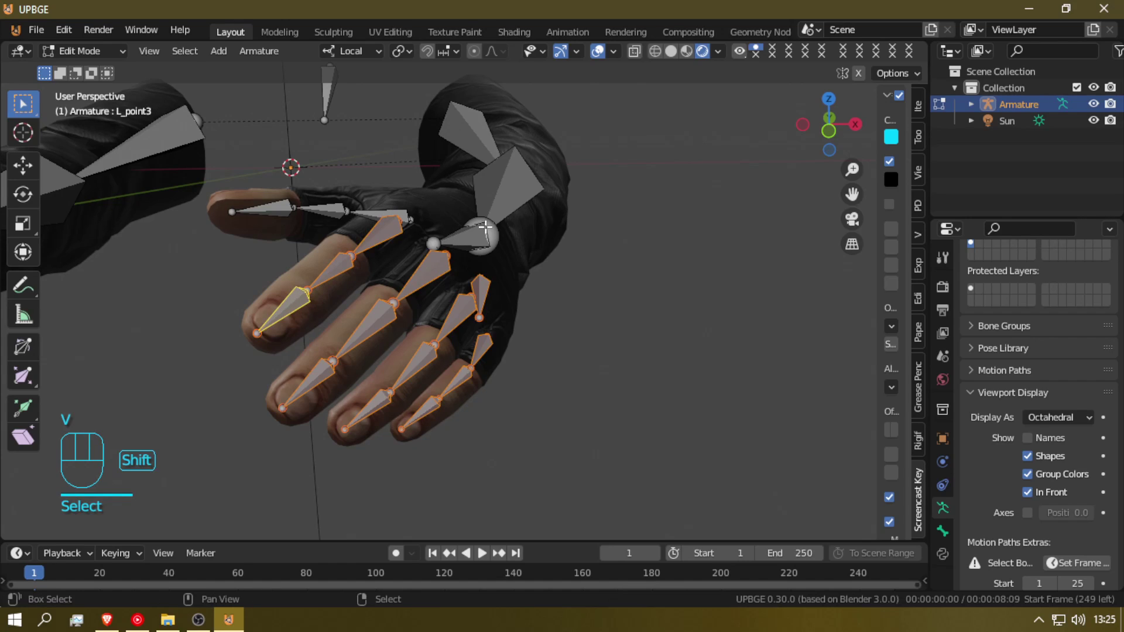
left_click(523, 186, "shift")
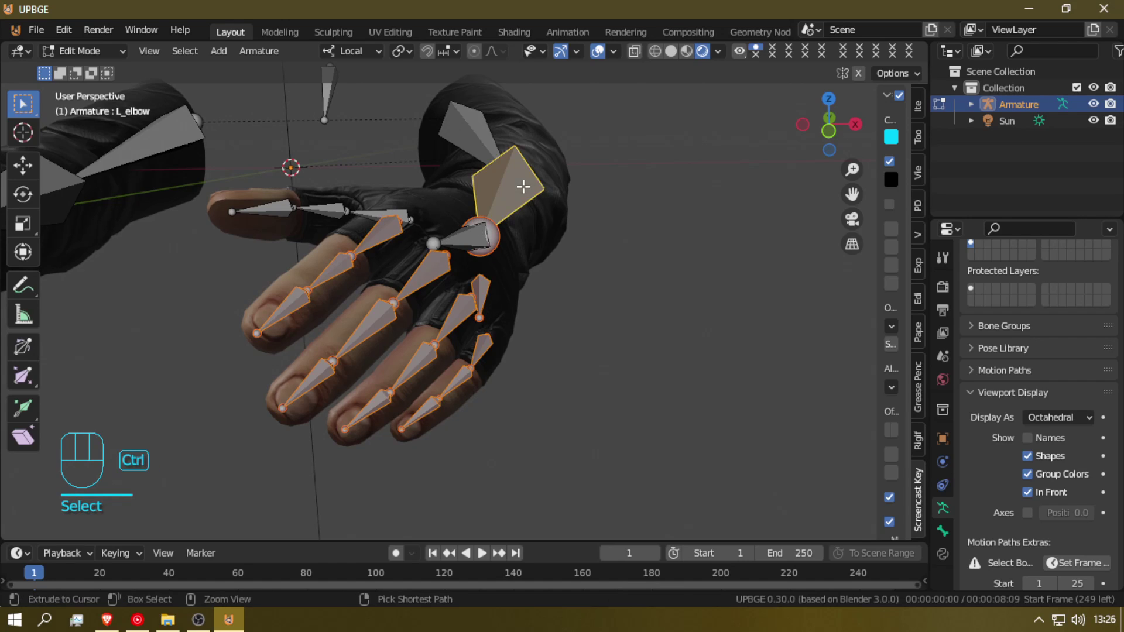
key("ctrl+n")
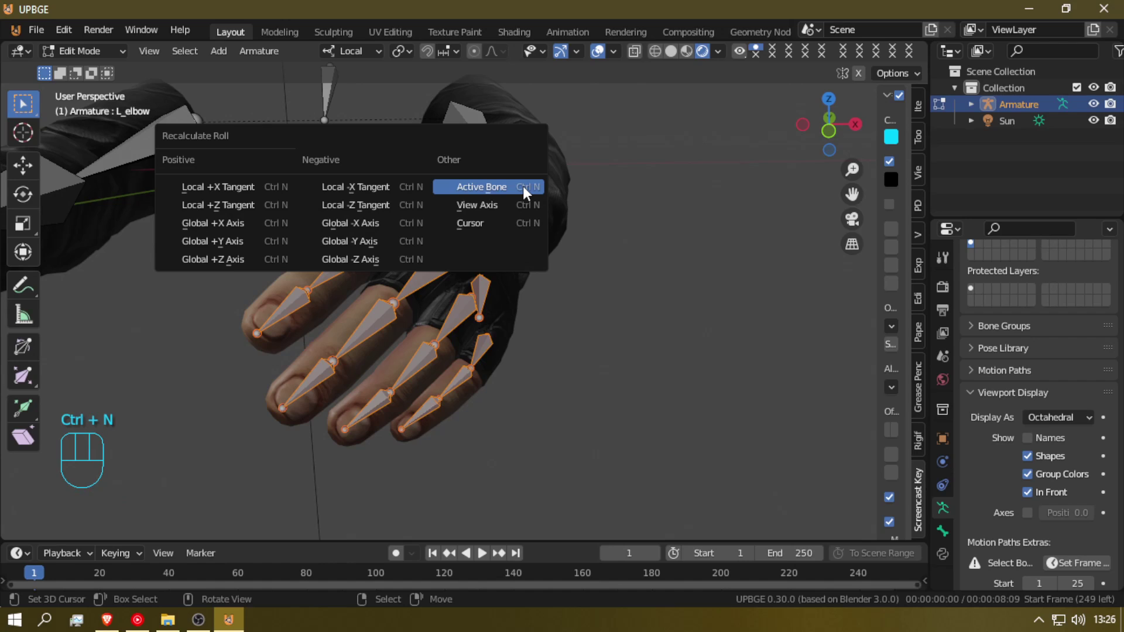
left_click(522, 186)
- In Pose Mode, check the local rotation axes of the left hand's finger bones, from L_pink2 and L_pink1 across to L_middle2
key("Tab")
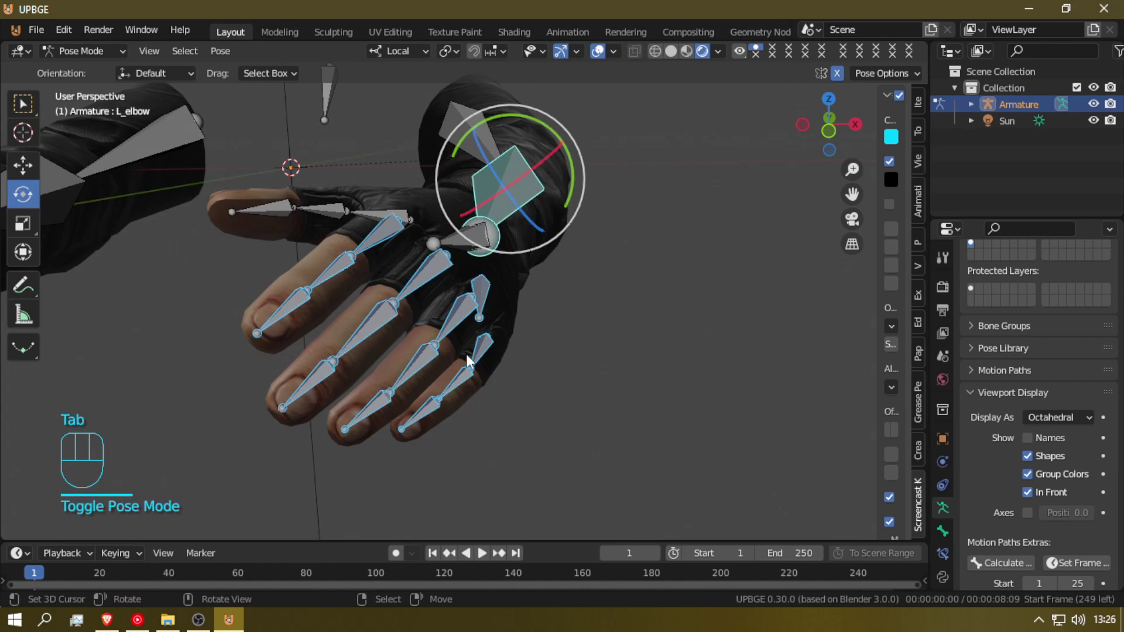
left_click(418, 418)
left_click(473, 362)
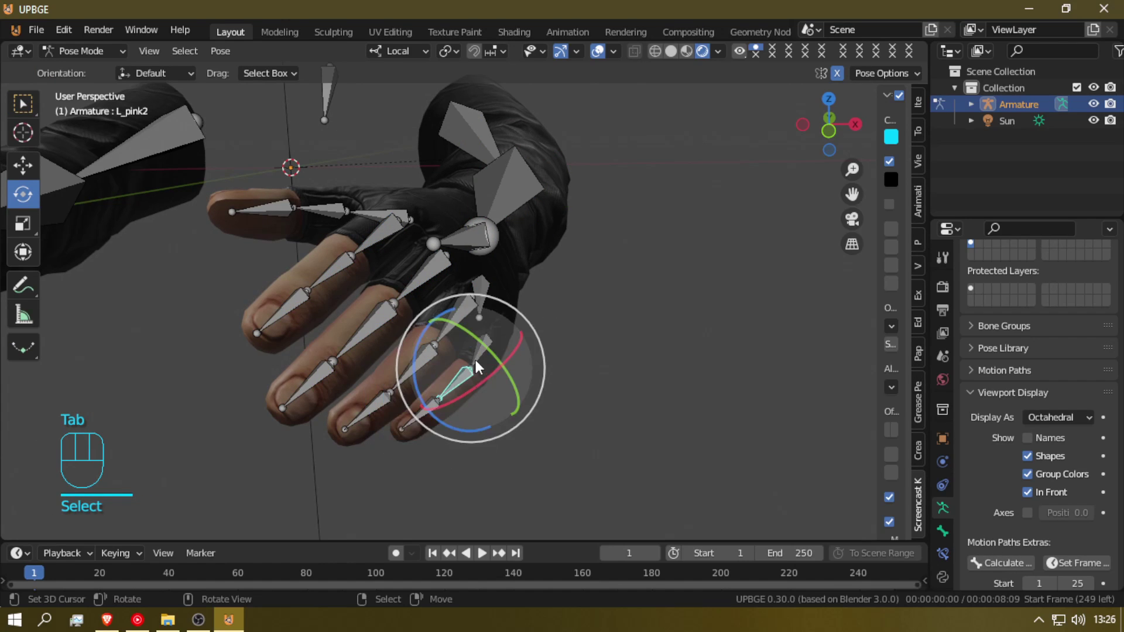
left_click(489, 341)
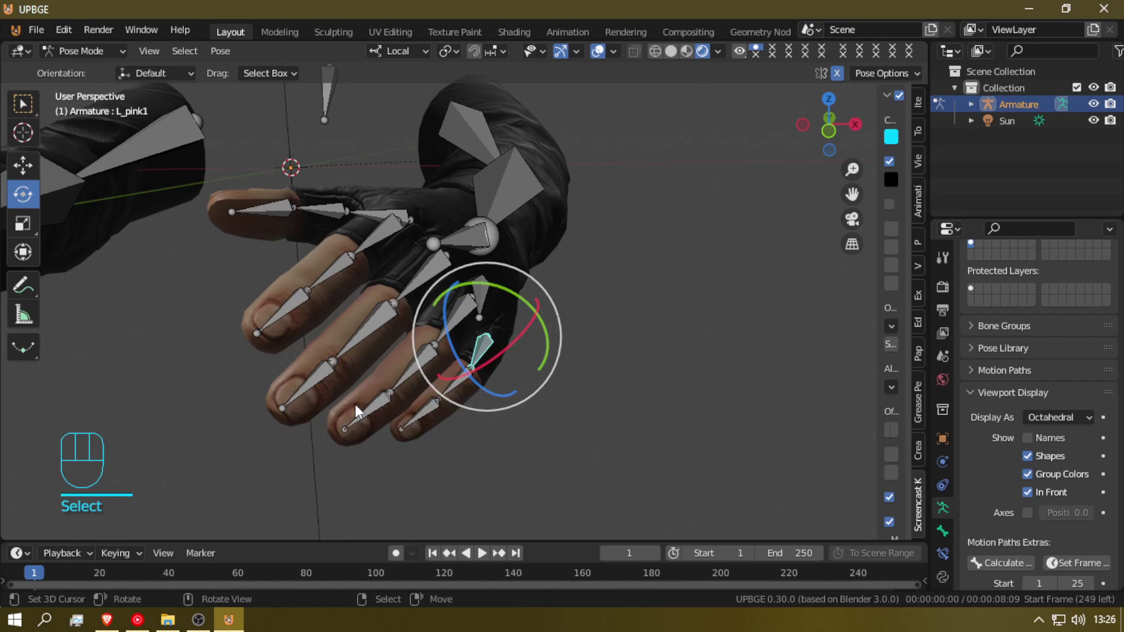
left_click(401, 372)
left_click_drag(441, 333, 352, 373)
left_click(378, 319)
- Select the R_wrist bone and enter Edit Mode on the armature
key("shift+f")
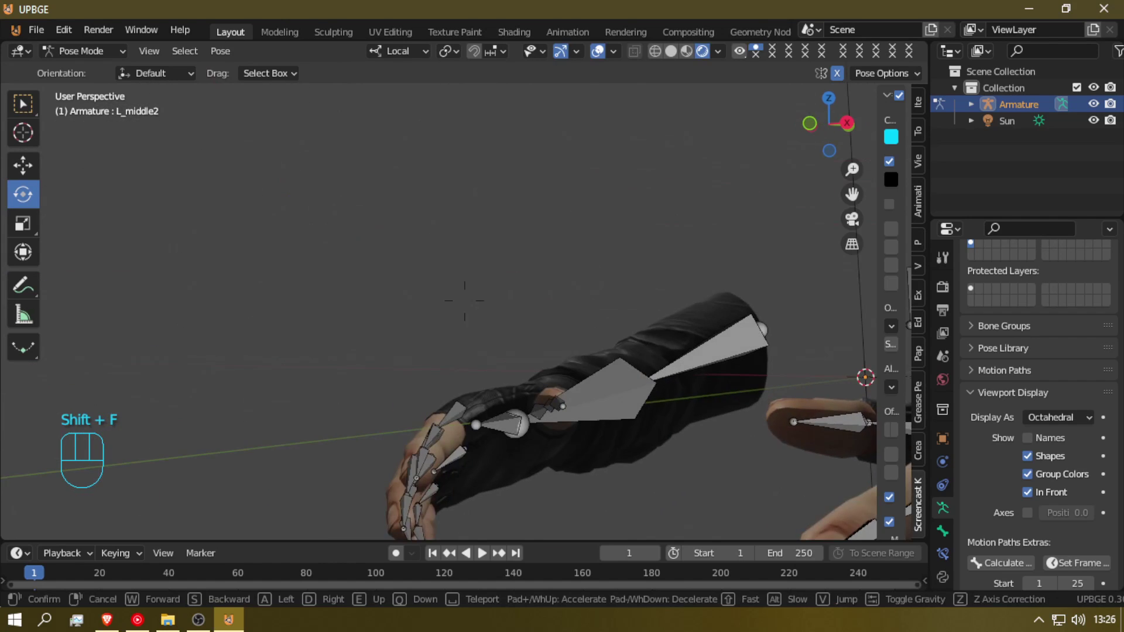
key("a")
key("s")
key("a")
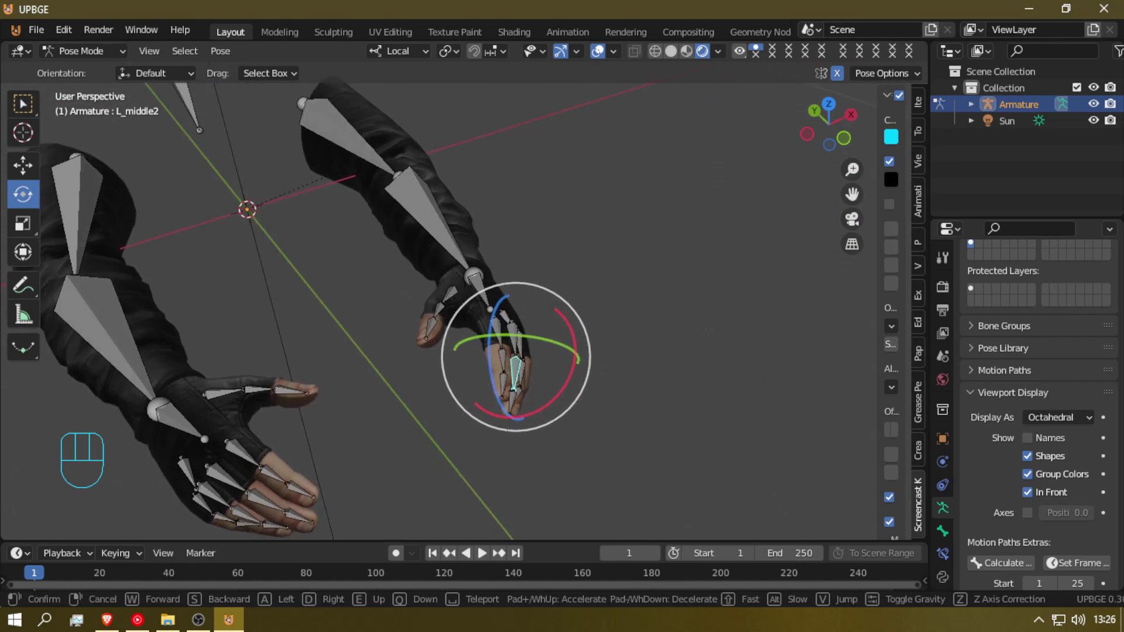
key("a")
left_click(498, 402)
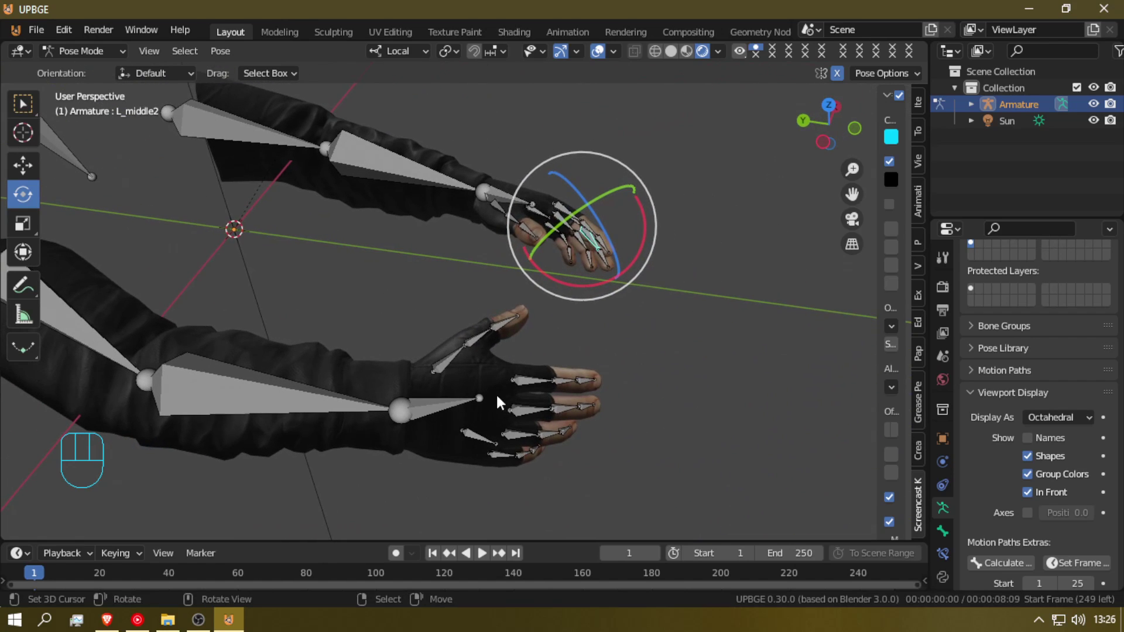
left_click(478, 404)
key("Tab")
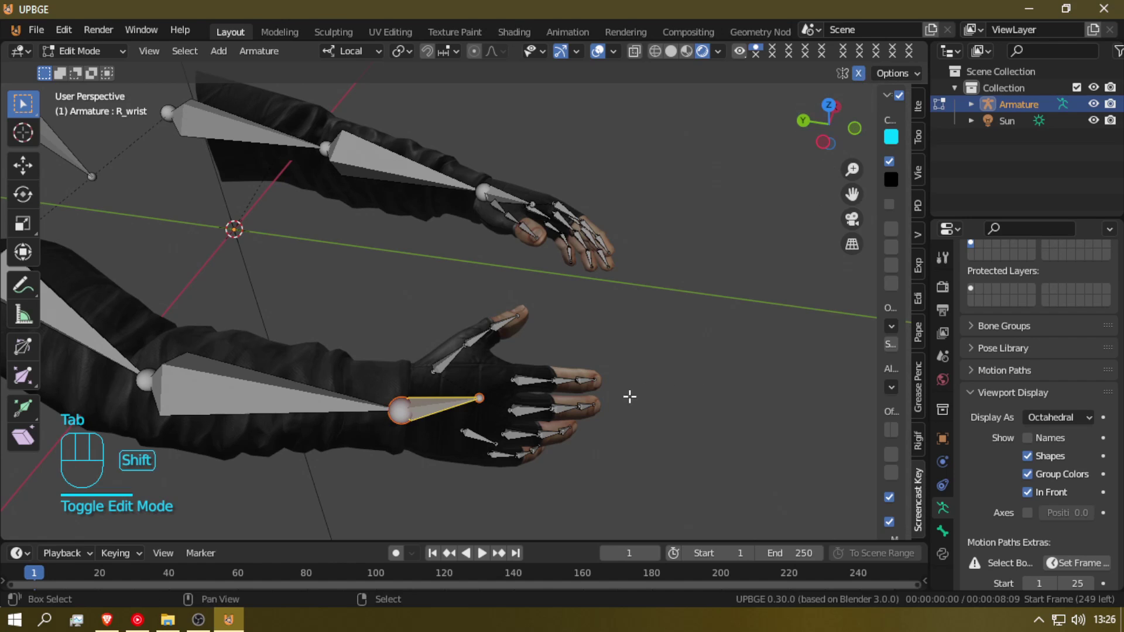
- Move the tip joint of the R_wrist bone about 0.017 m so the bone points straight into the palm
key("shift+f")
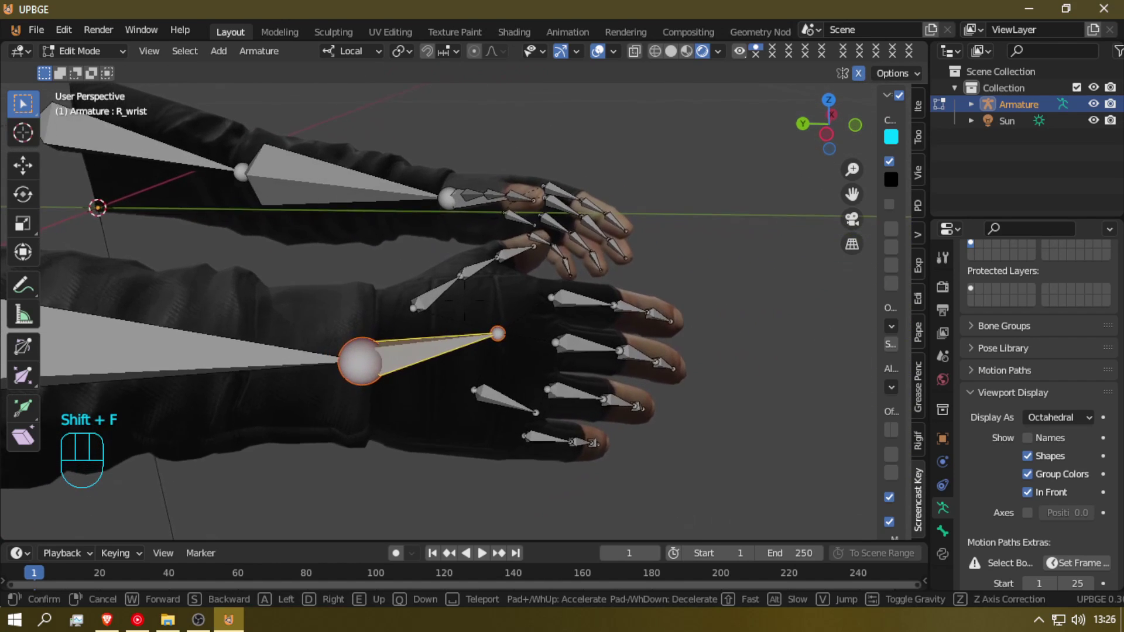
left_click(527, 253)
key("g")
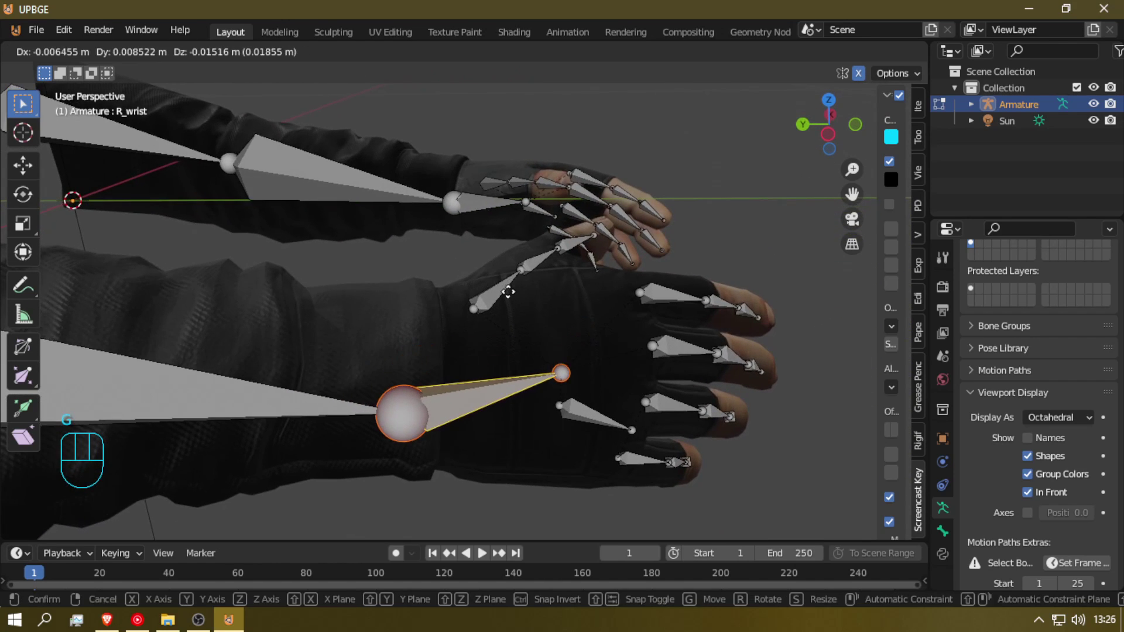
right_click(553, 357)
left_click(577, 335)
key("g")
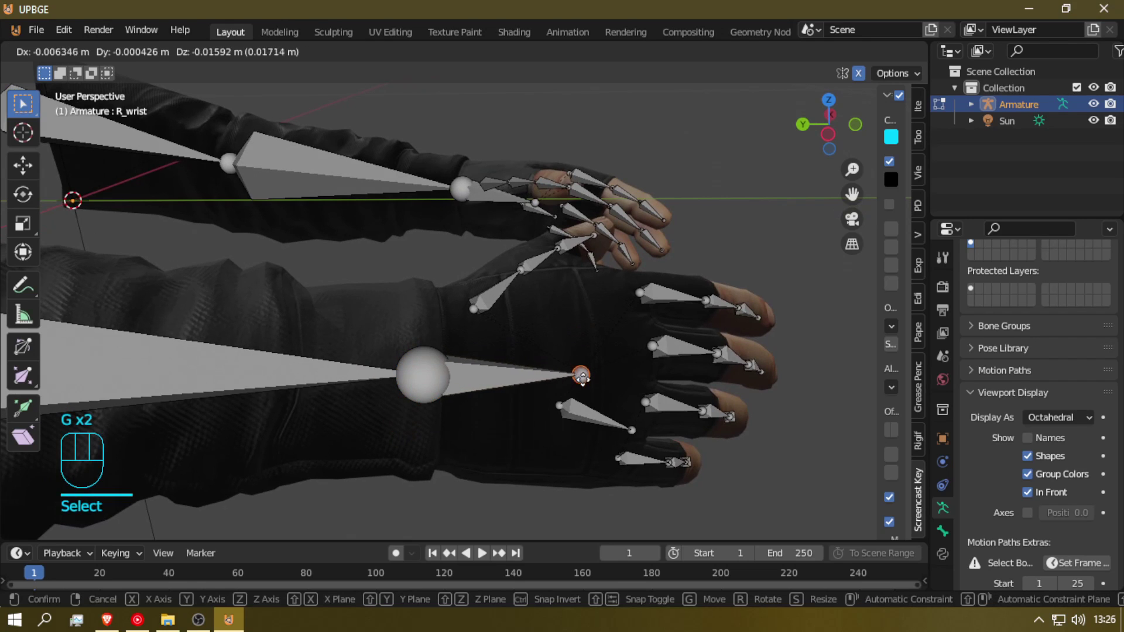
left_click(580, 375)
- Examine the position of the R_wrist bone's tip inside the right hand from several angles
key("shift+f")
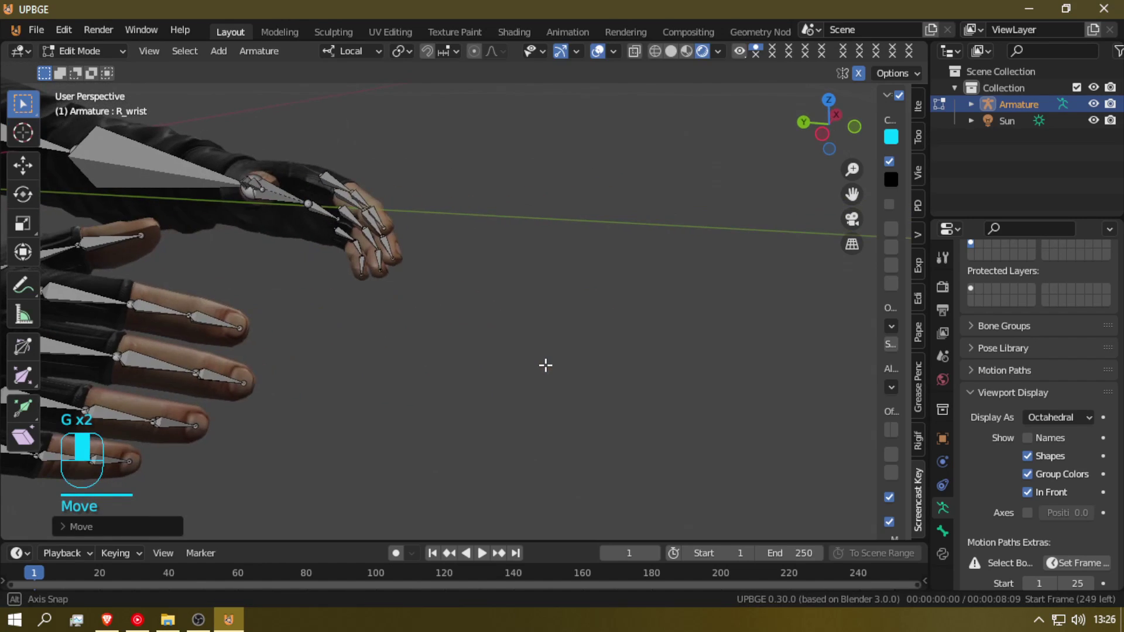
key("shift+d")
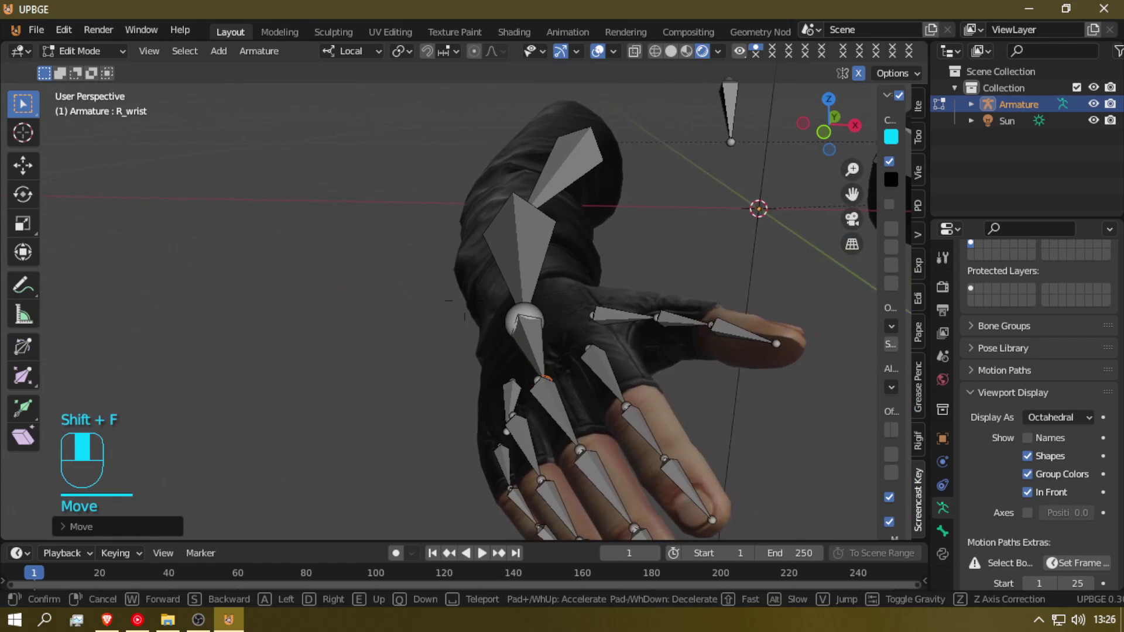
key("a")
key("shift+a")
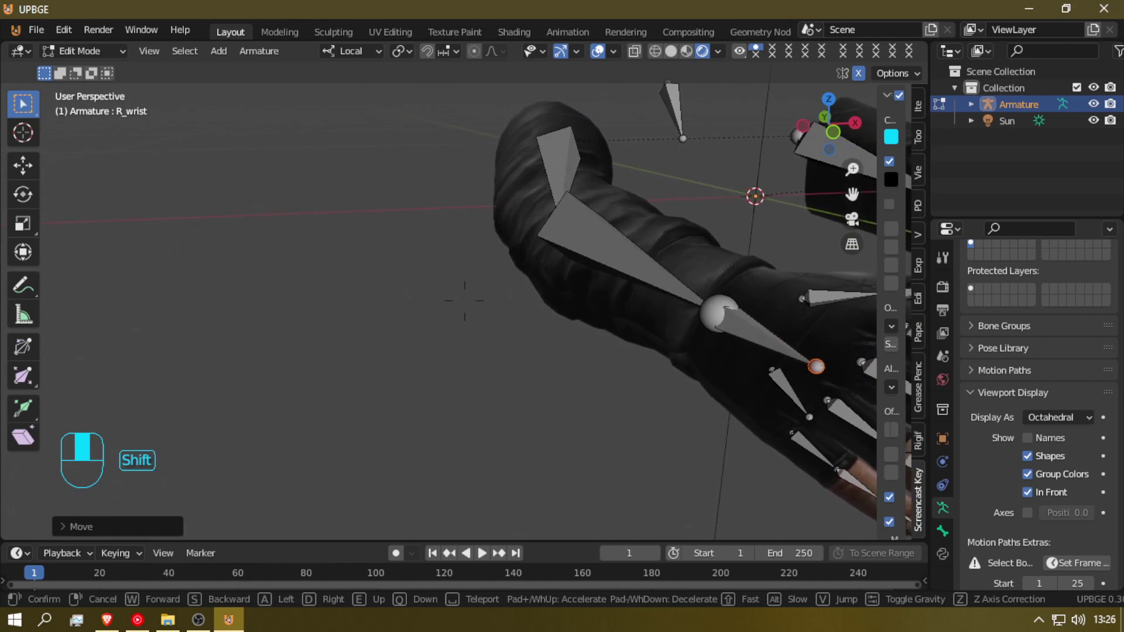
key("d")
key("d")
key("w")
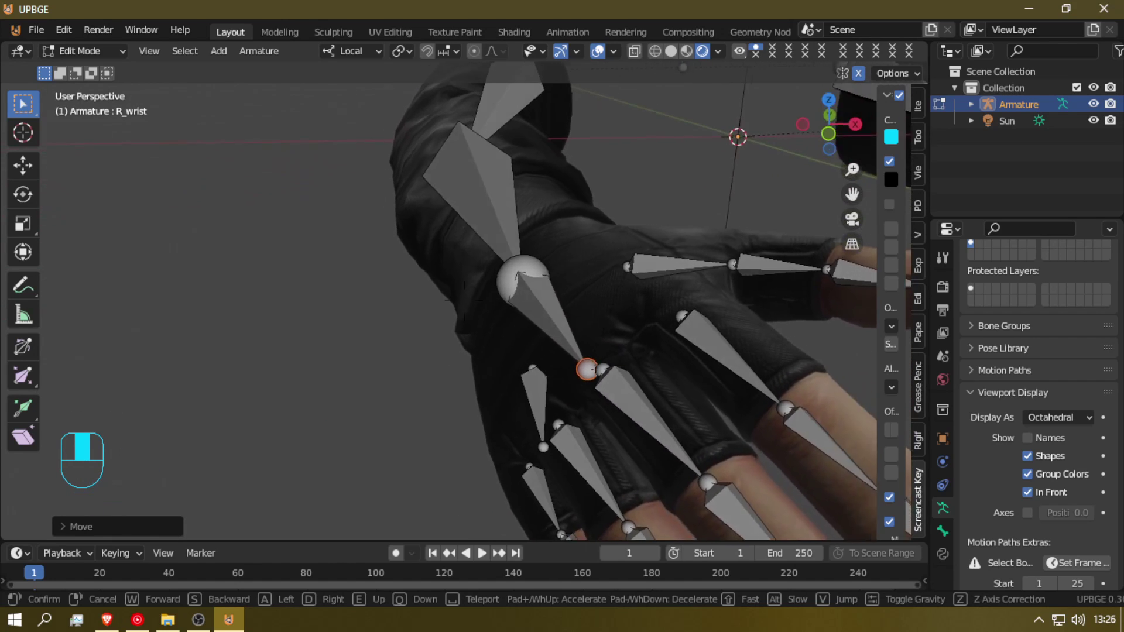
key("d")
left_click(464, 301)
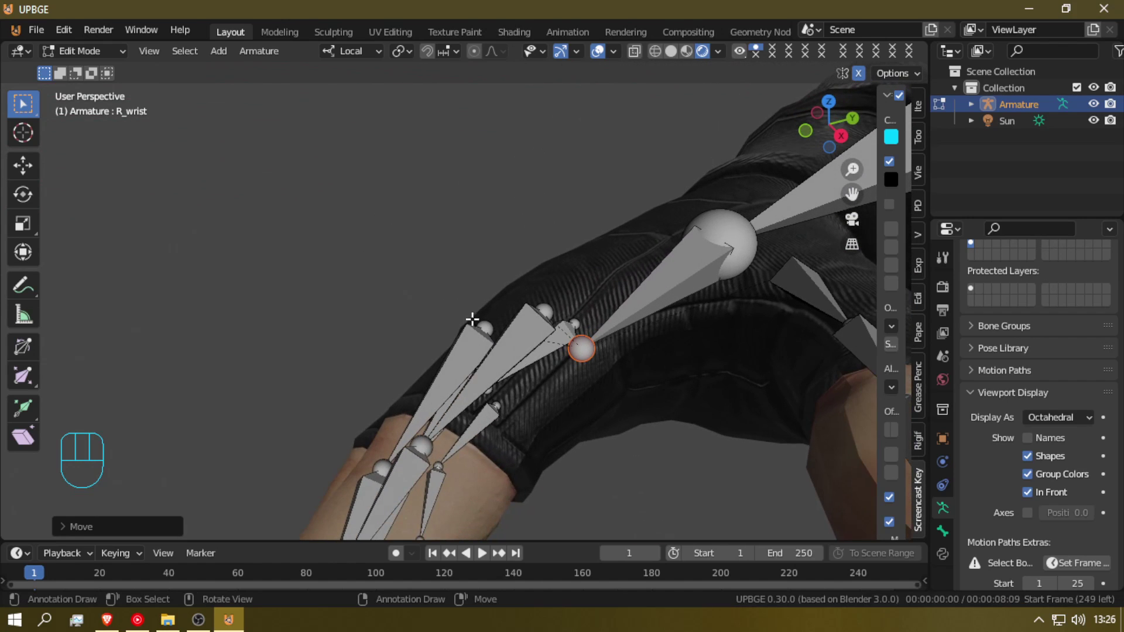
- Activate the Move tool for the R_wrist tip joint and set the transform orientation to Normal
left_click(23, 169)
middle_click_drag(629, 383, 705, 331)
key("shift+f")
key("s")
key("w")
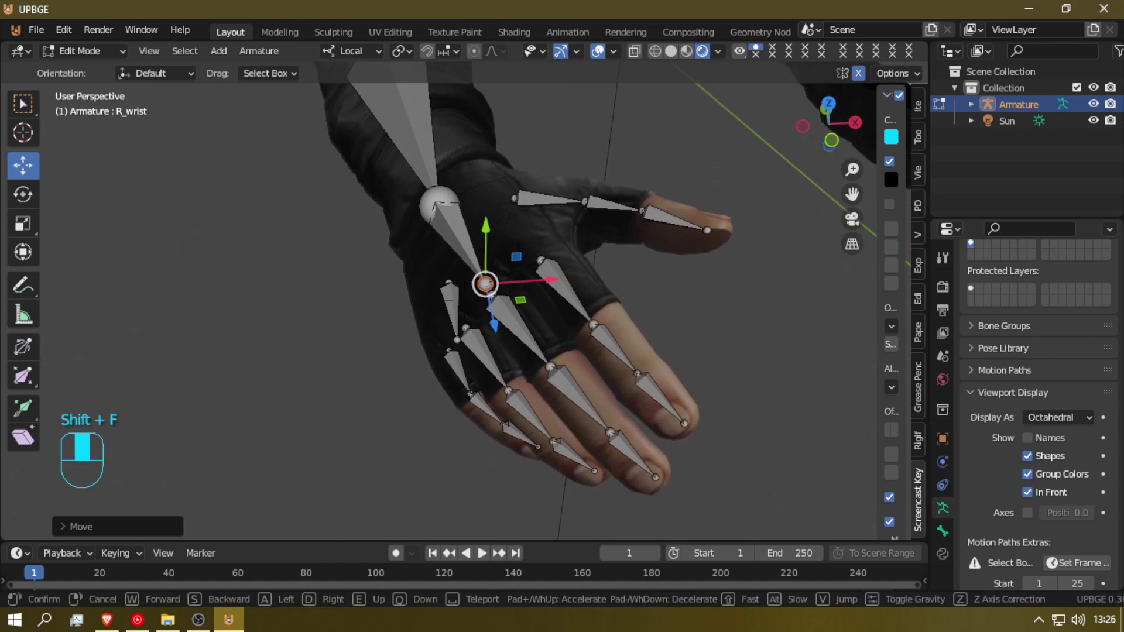
left_click(466, 301)
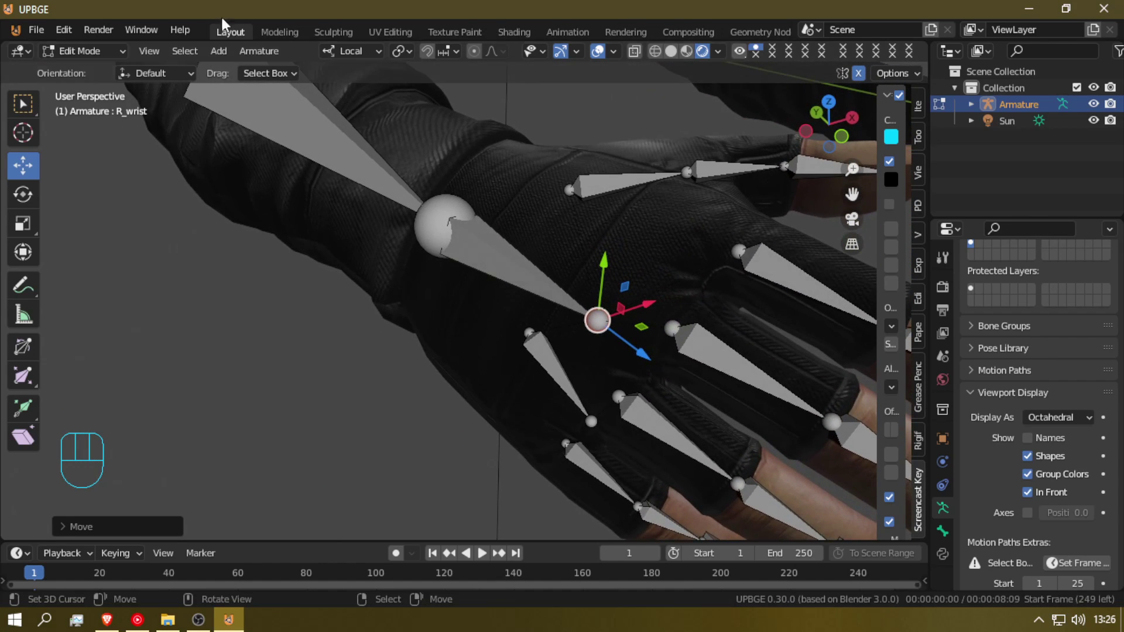
left_click(344, 53)
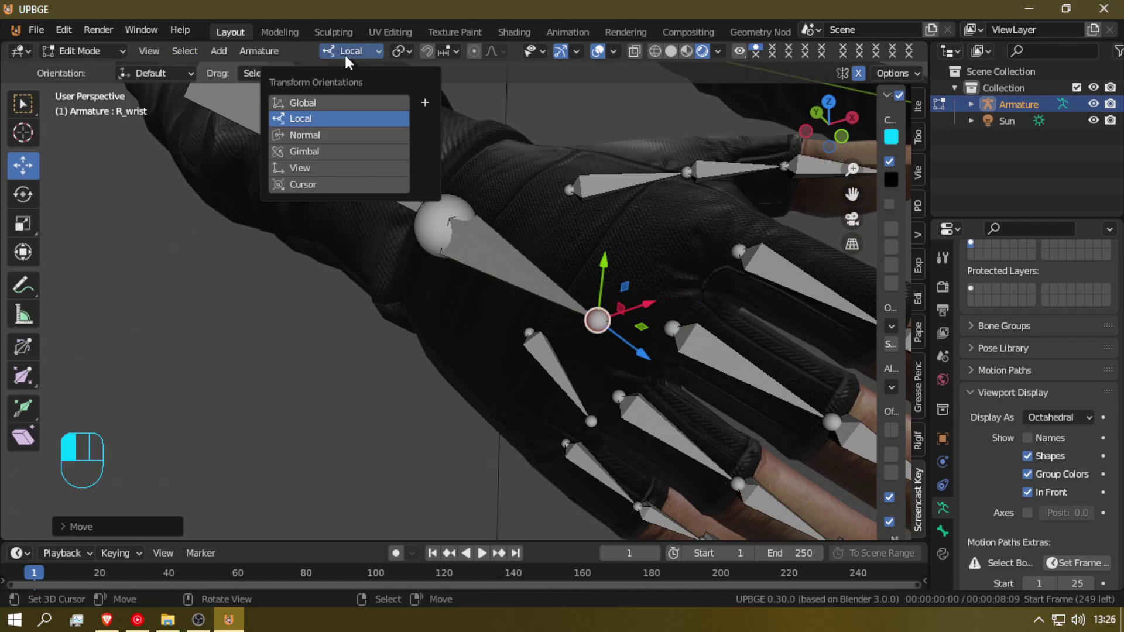
left_click(312, 133)
- Move the R_wrist tip joint slightly along its normal Z axis and check its placement against both arms
key("shift+f")
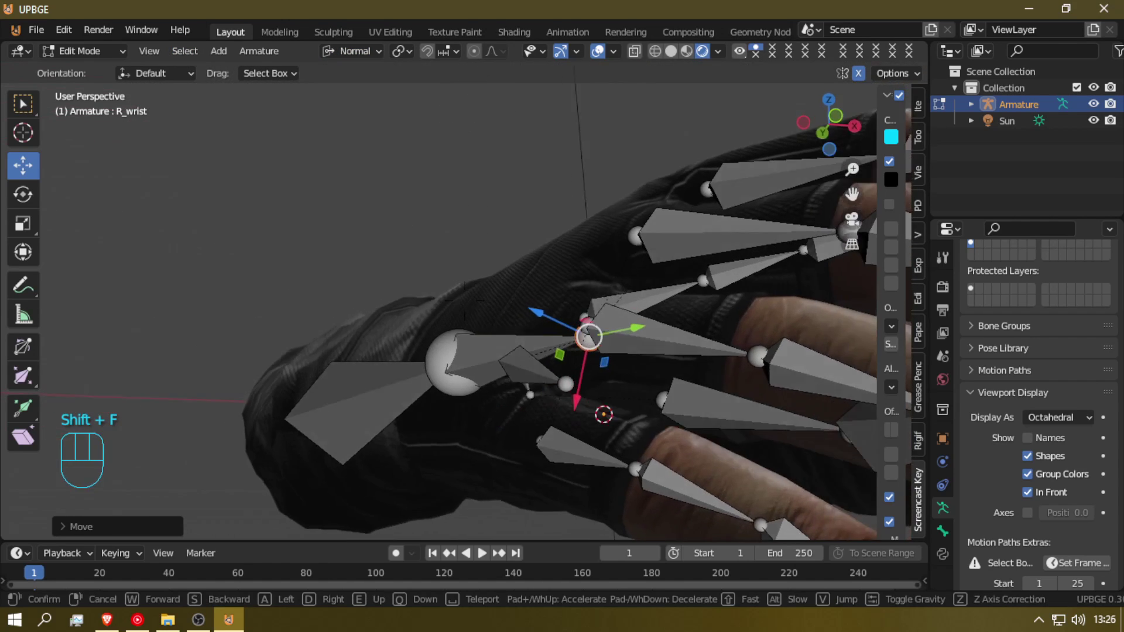
left_click(455, 300)
left_click_drag(488, 318, 452, 296)
key("shift+f")
key("s")
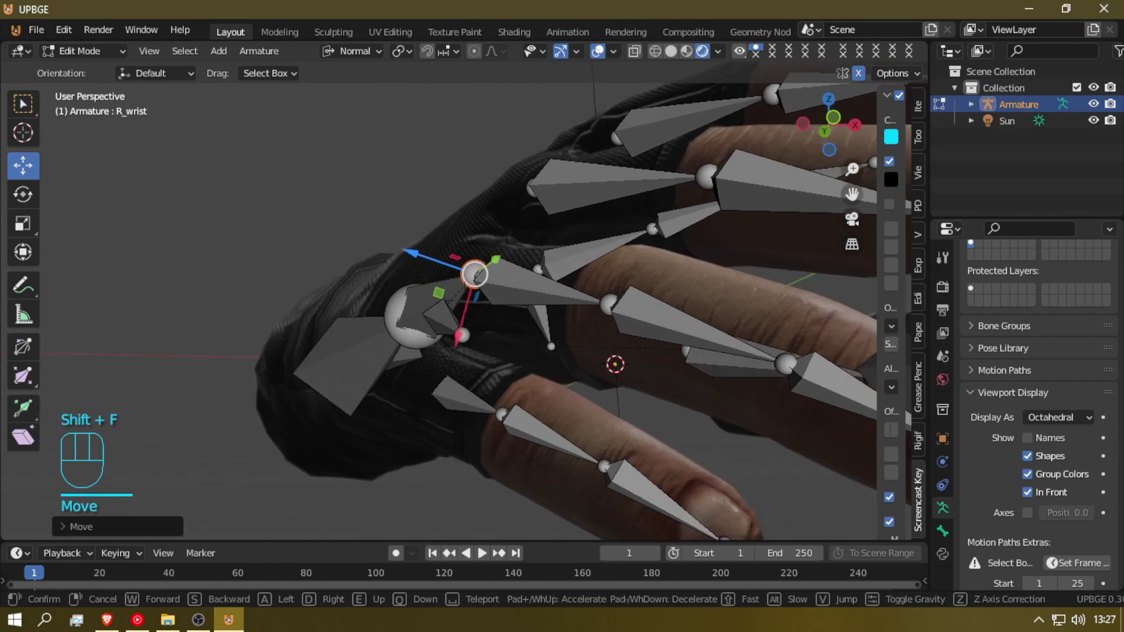
key("a")
key("w")
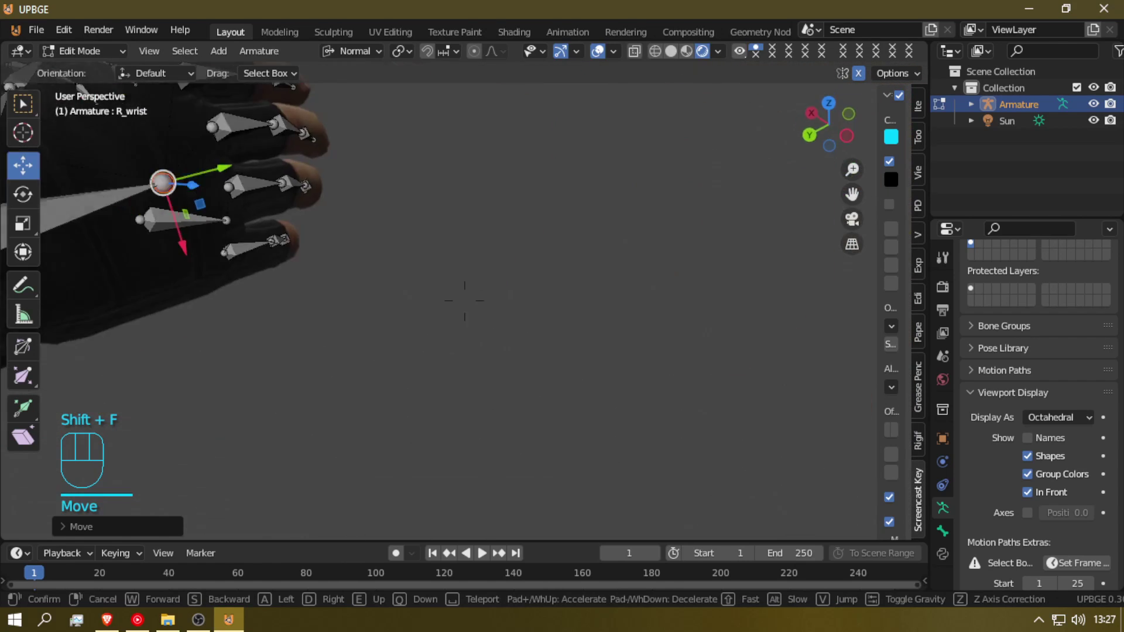
key("s")
key("a")
left_click(465, 299)
key("e")
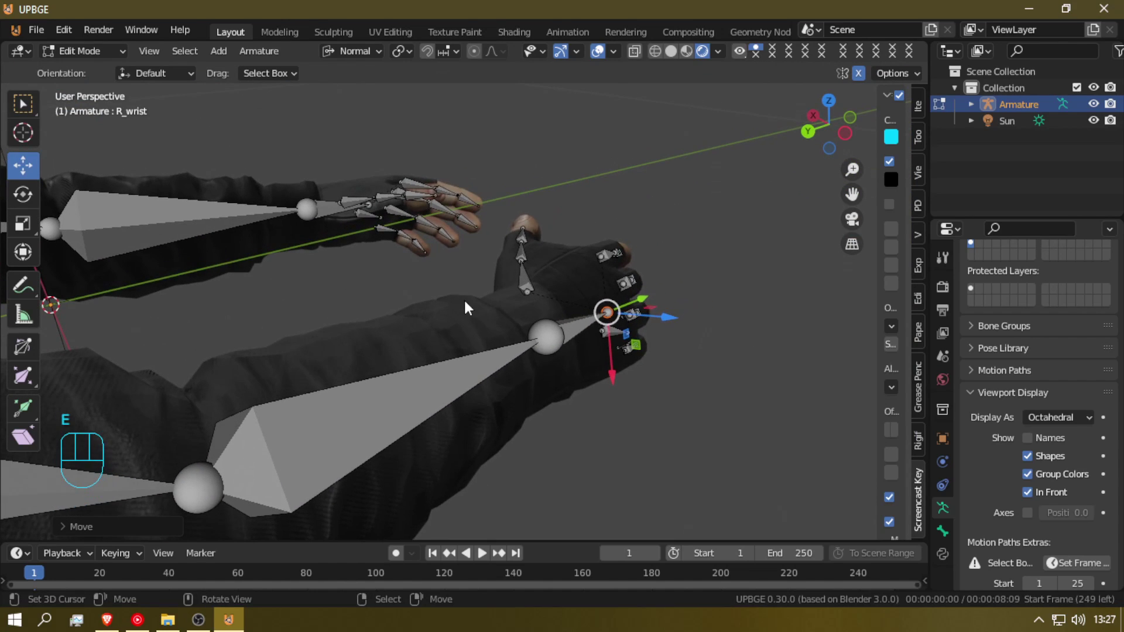
- In Object Mode, add a mesh plane and move it along the X axis to about -1.6 m, clear of the arms
key("Tab")
key("shift+f")
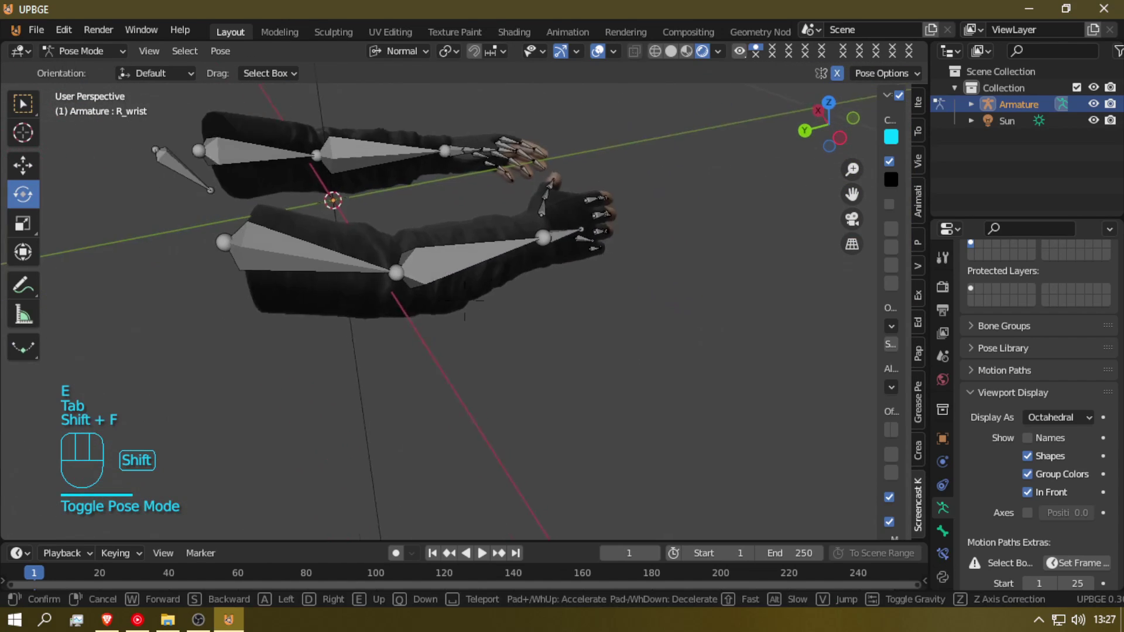
left_click(462, 297)
key("ctrl+Tab")
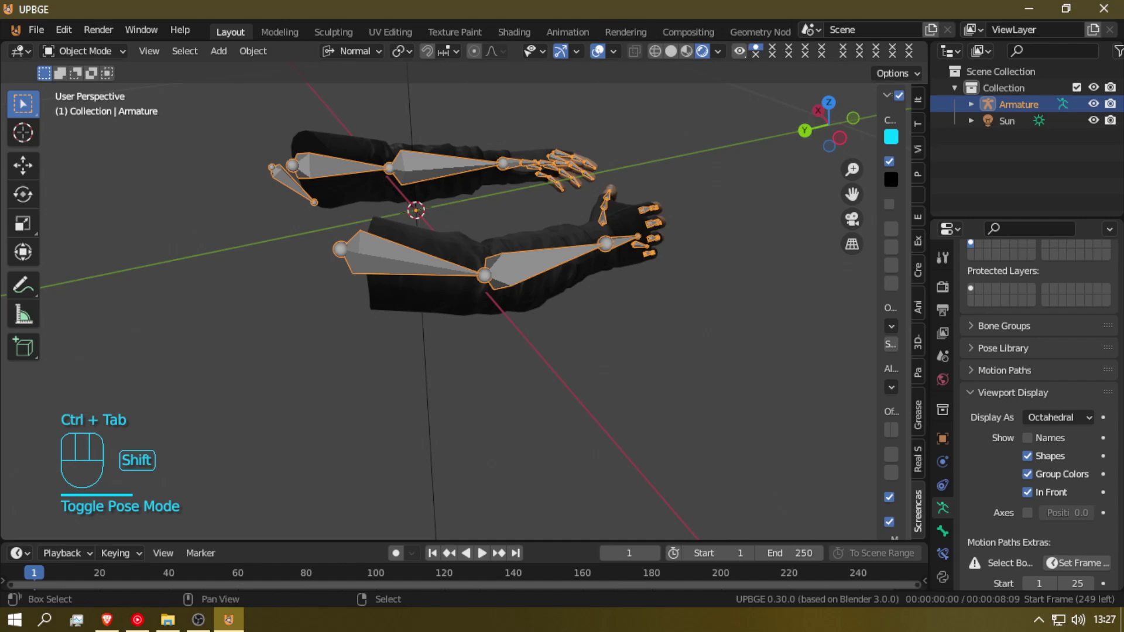
key("shift+f")
left_click(463, 297)
key("shift+a")
mouse_move(448, 266)
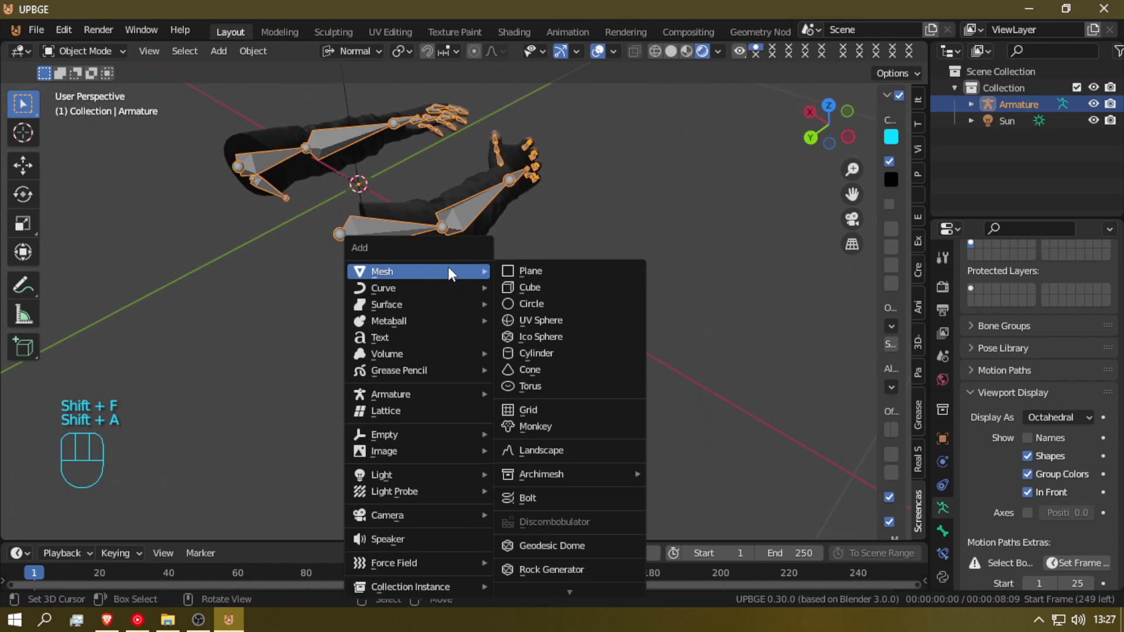
left_click(529, 271)
key("g")
key("x")
left_click(94, 246)
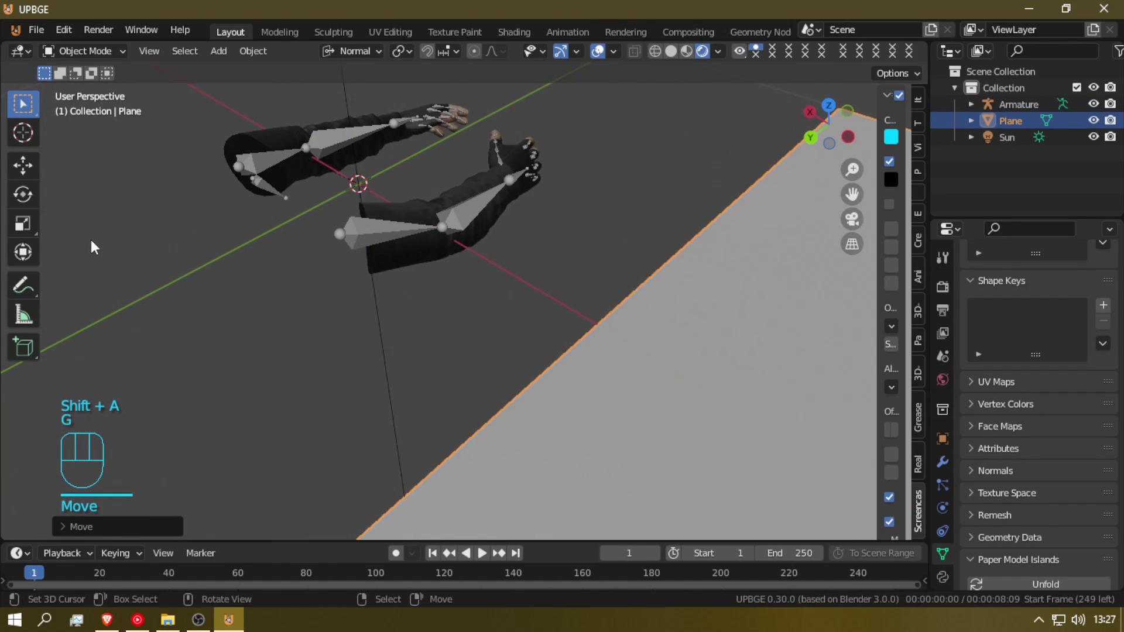
- Rename the new plane as "Haqnd Ik Shape" in its object properties
key("shift+f")
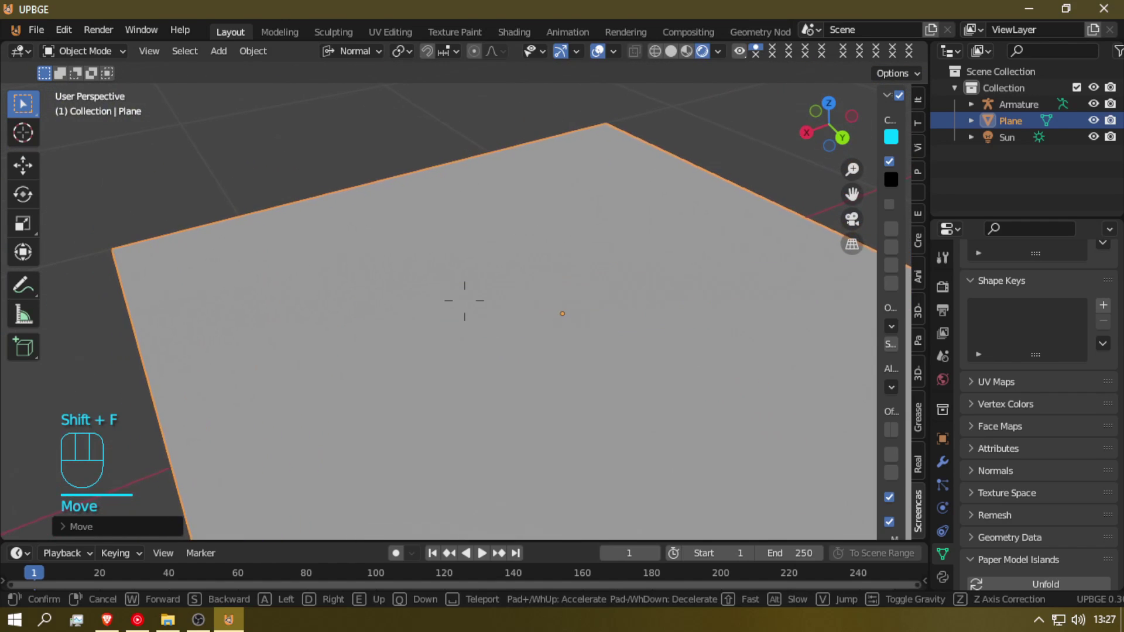
left_click(464, 300)
left_click(942, 438)
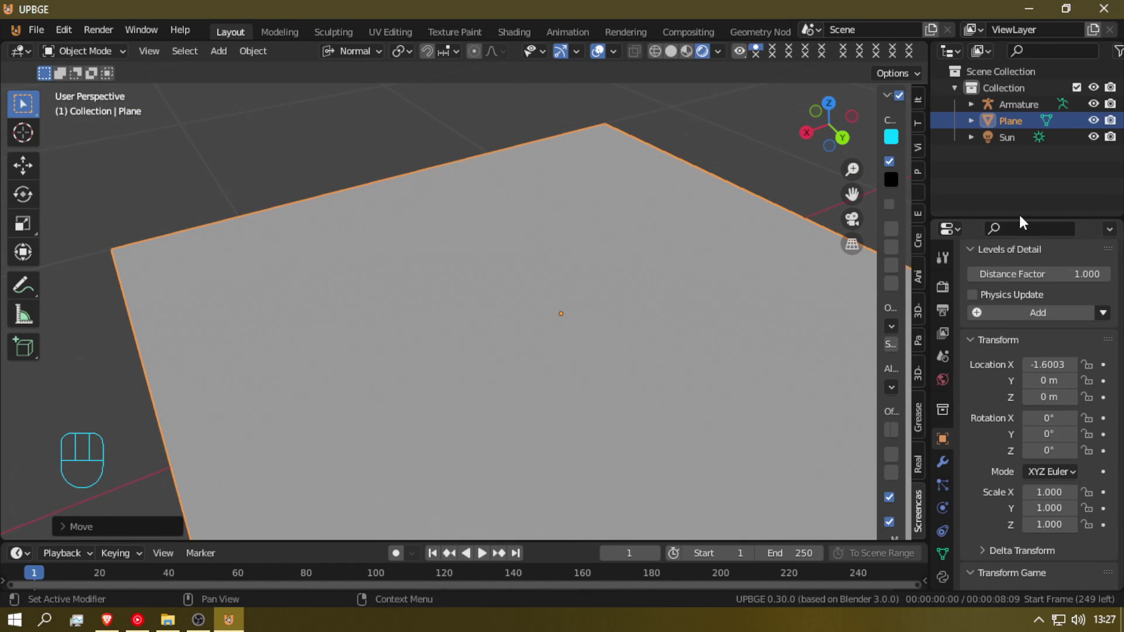
scroll(1023, 412, "up", 5)
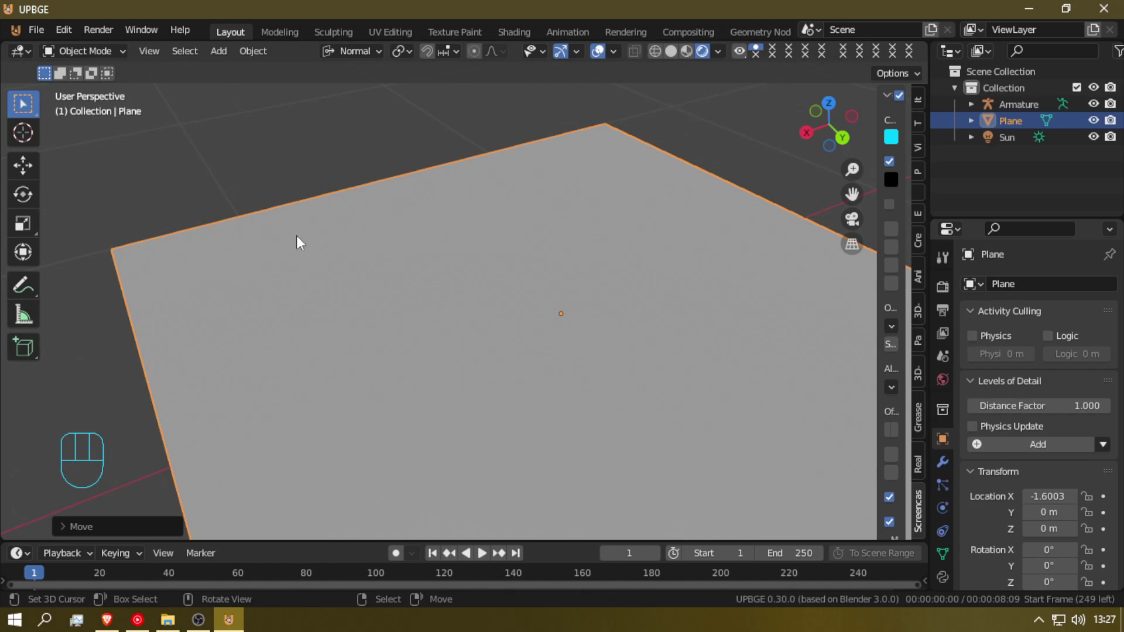
left_click(1013, 285)
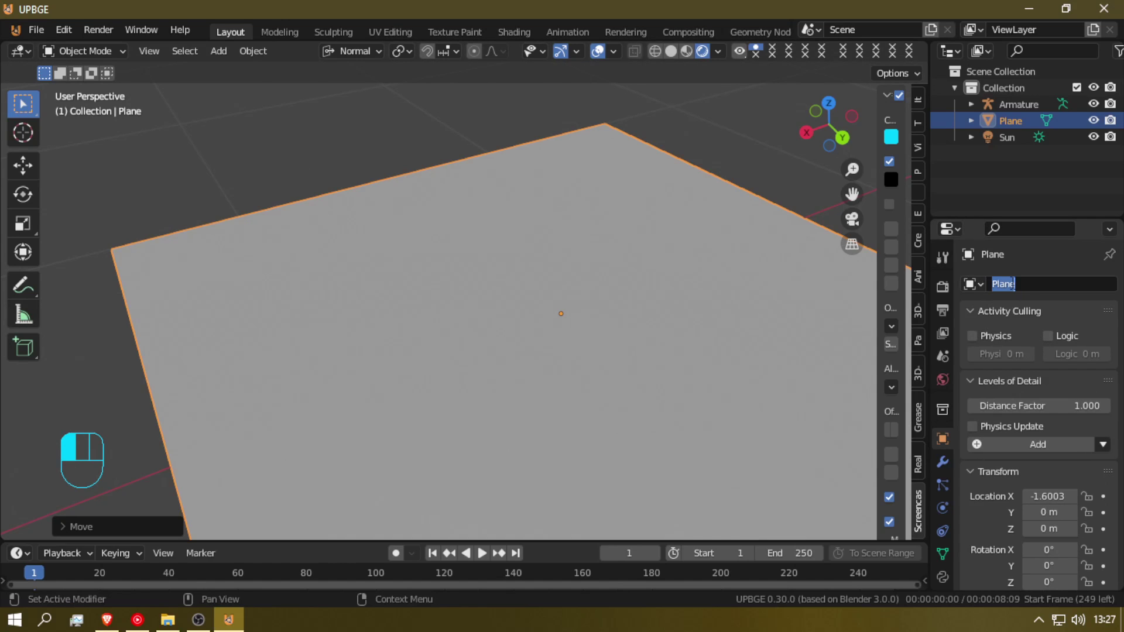
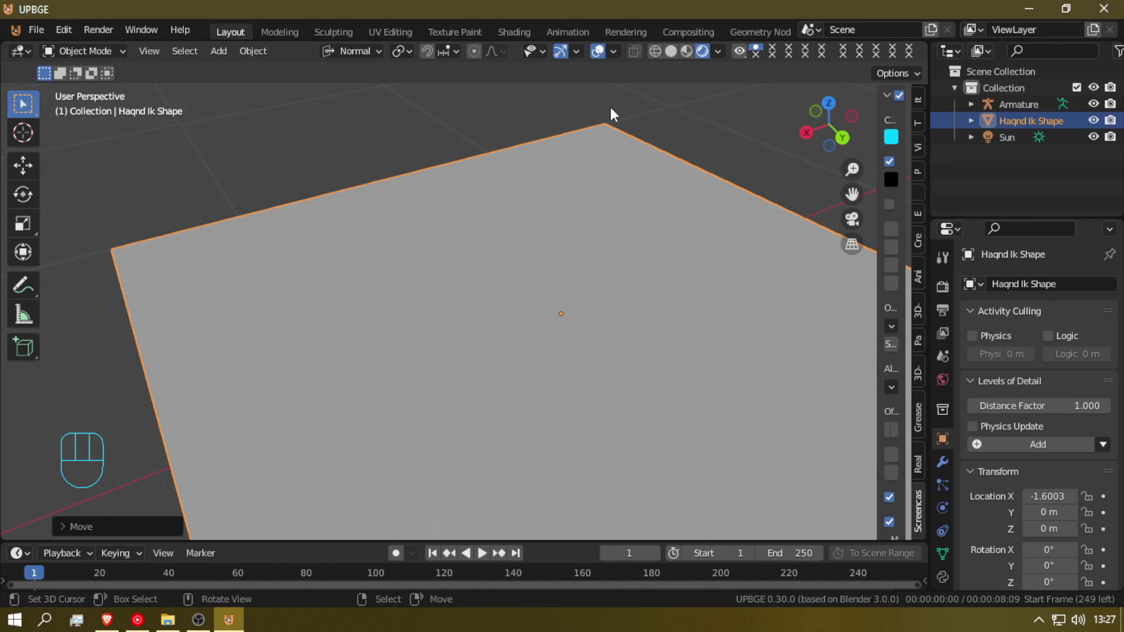
key("s")
key("x")
right_click(409, 391)
- Enter Edit Mode on the Haqnd Ik Shape plane with the whole plane in view
key("Tab")
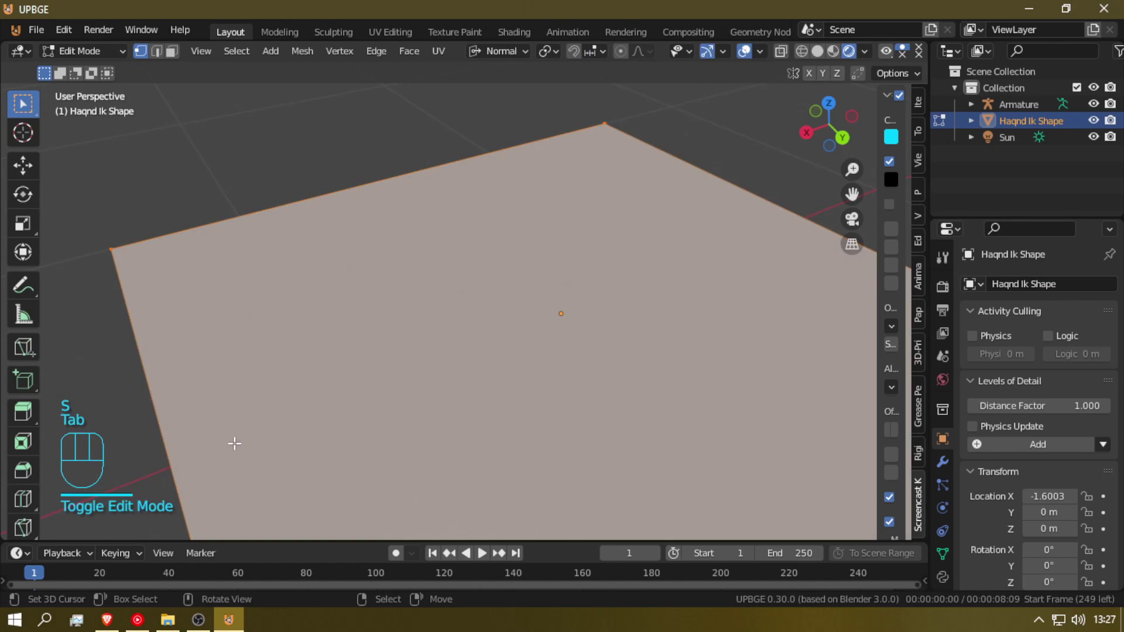
scroll(218, 408, "down", 4)
scroll(217, 408, "down", 2)
key("s")
key("y")
right_click(271, 396)
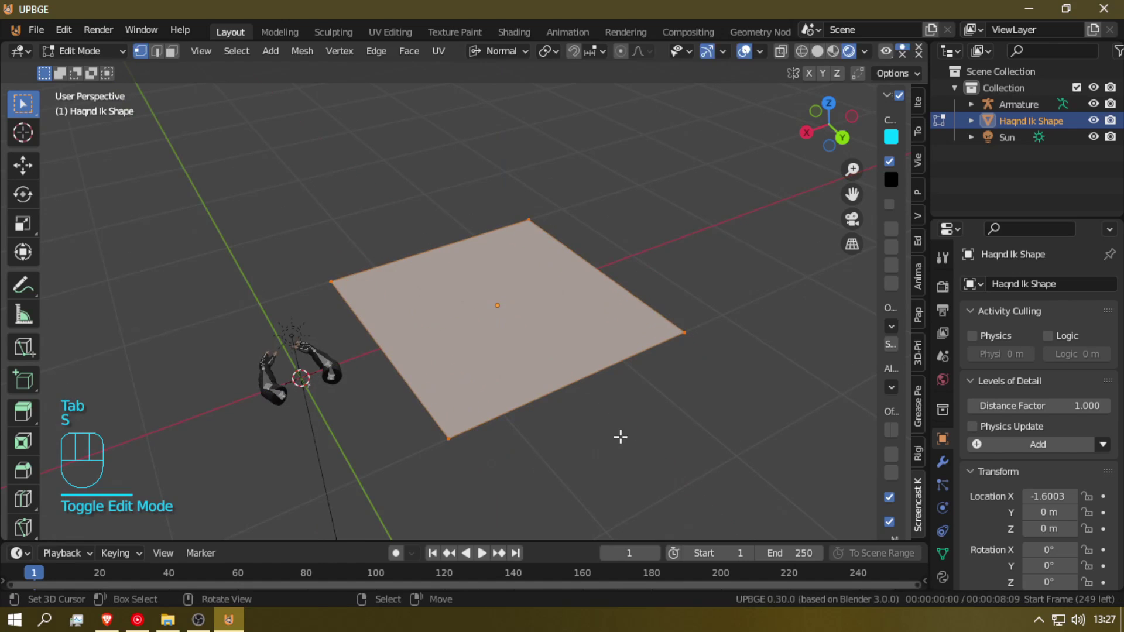
- Scale the plane's mesh down to a small square and narrow it along its normal Y axis into a rectangle
key("s")
left_click(468, 346)
key("s")
key("y")
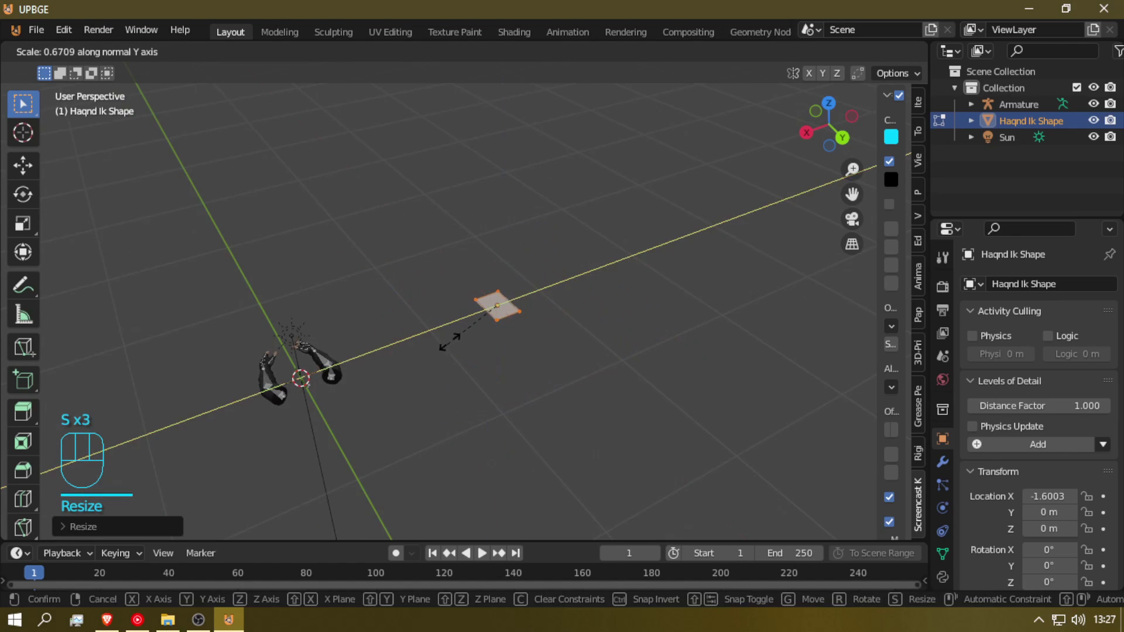
left_click(455, 339)
- Add three evenly spaced loop cuts in each direction across the Haqnd Ik Shape plane
key("ctrl+r")
scroll(504, 323, "up", 2)
left_click(504, 324)
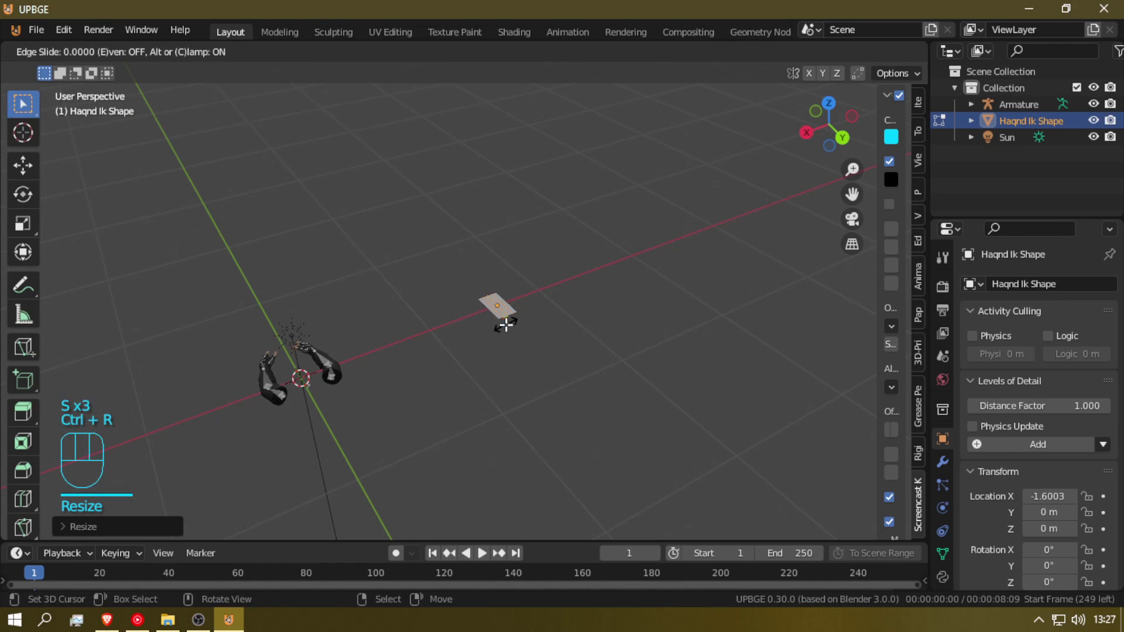
left_click(504, 324)
key("ctrl+r")
scroll(484, 309, "up", 2)
left_click(485, 309)
left_click(485, 309)
- Scale the plane's inner crosswise loops outward along the normal X axis to bulge its long sides
key("shift+f")
key("w")
key("w")
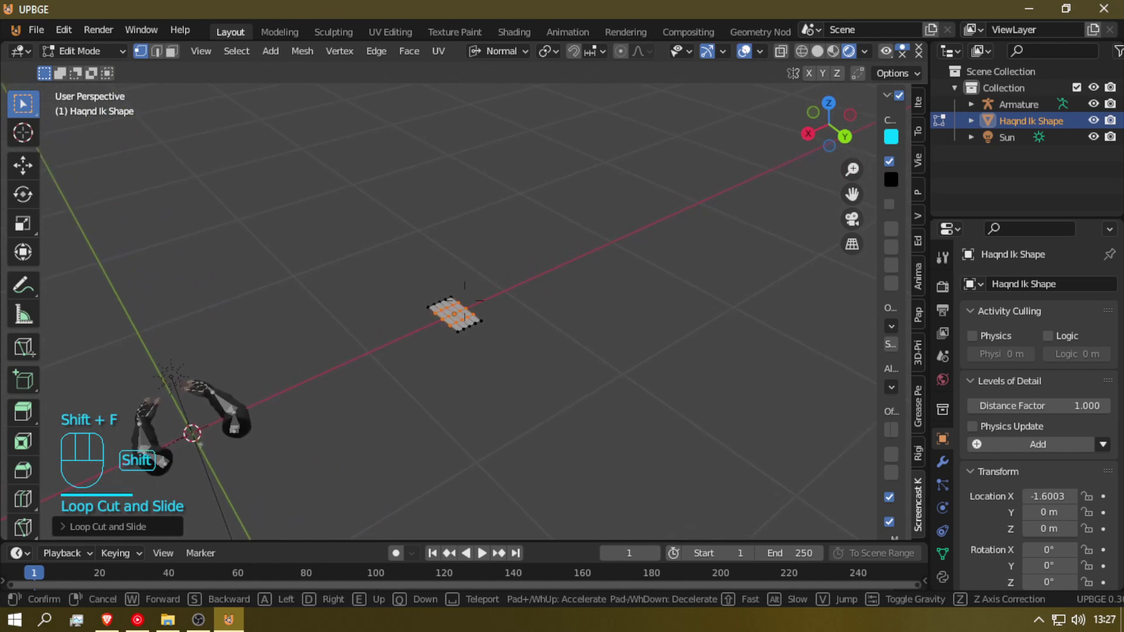
key("w")
left_click(454, 306)
key("s")
key("x")
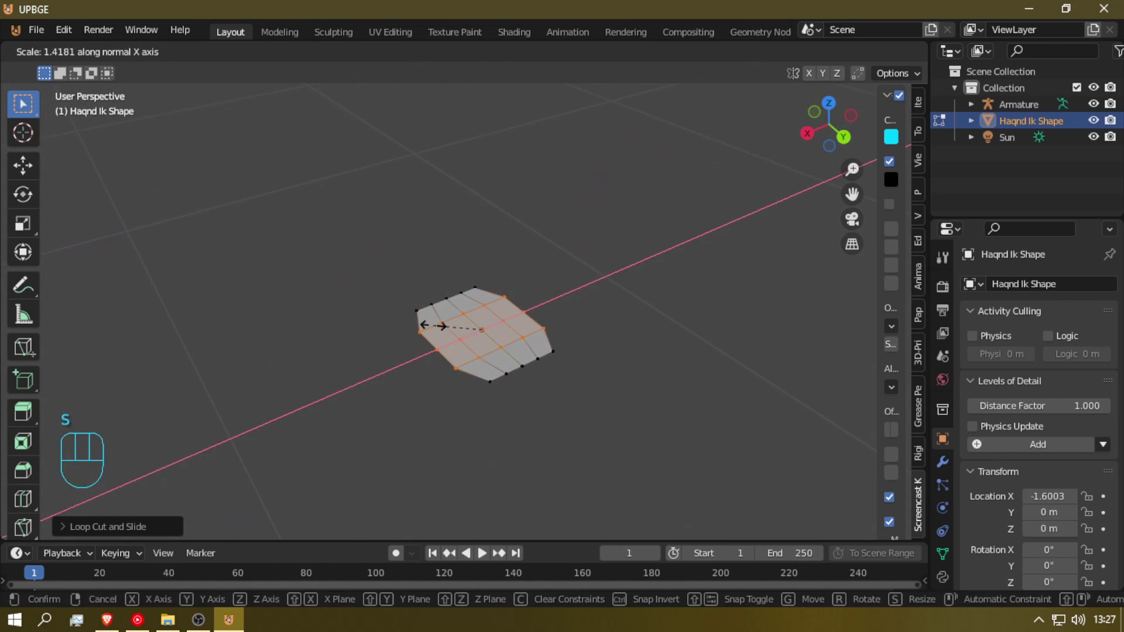
left_click(450, 325)
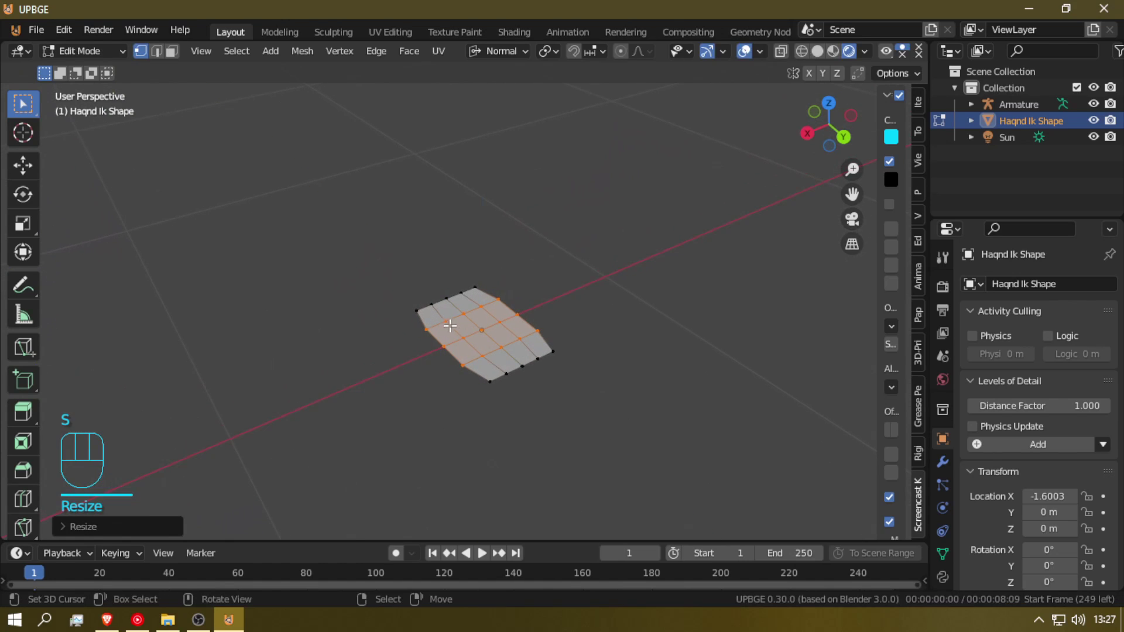
- Scale the inner lengthwise loops outward along the normal Y axis, extending the centre loop slightly further to round the ends
left_click(522, 356, "alt+shift")
key("s")
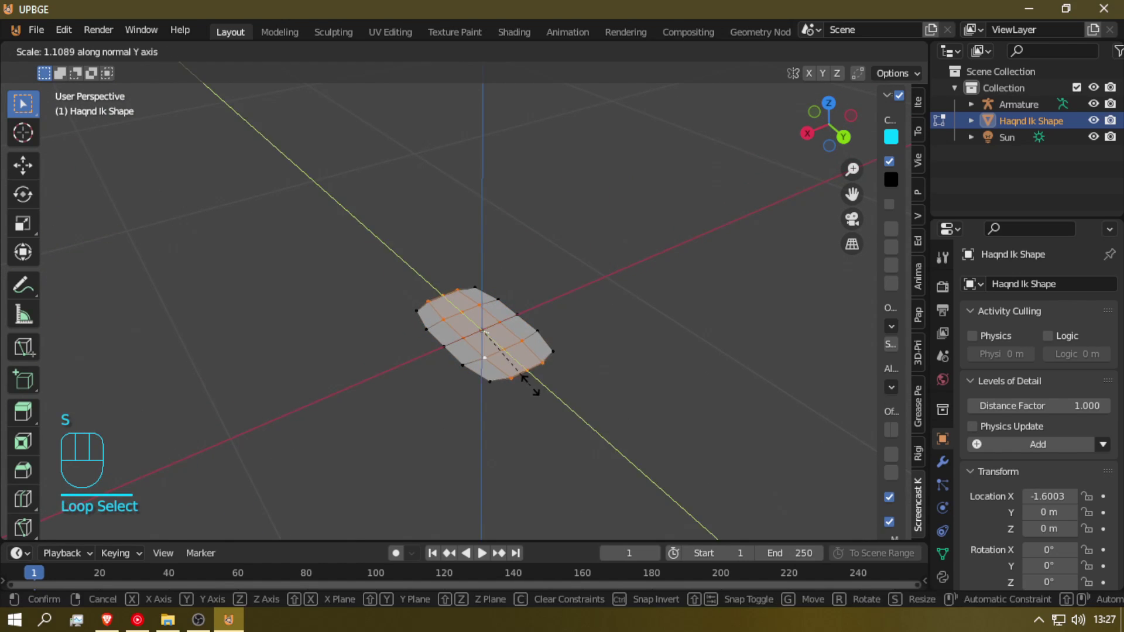
left_click(530, 385)
left_click(520, 360, "alt+shift")
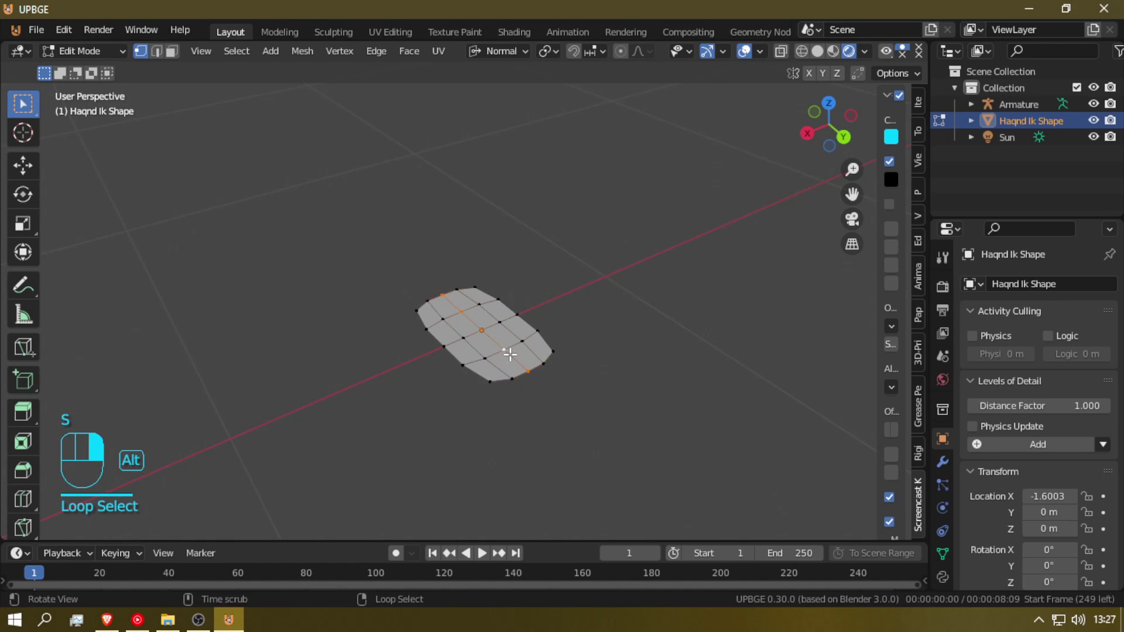
key("s")
left_click(500, 387)
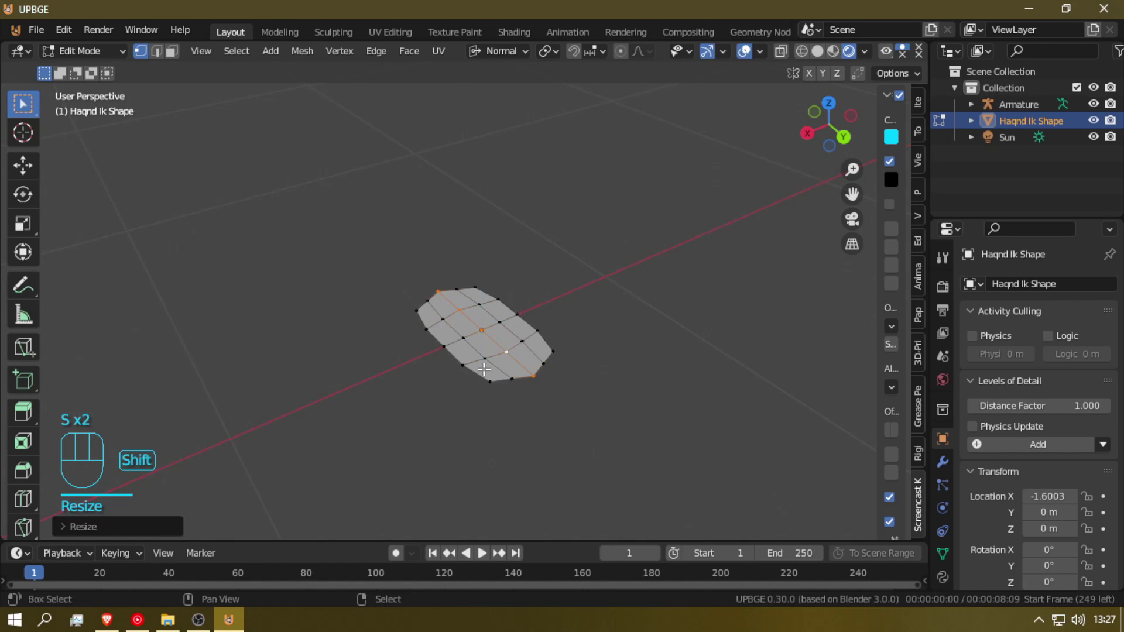
- Shorten the lengthwise centre loop slightly along the normal X axis to smooth the rounded ends
key("shift+f")
key("w")
left_click(466, 306)
key("s")
key("z")
key("x")
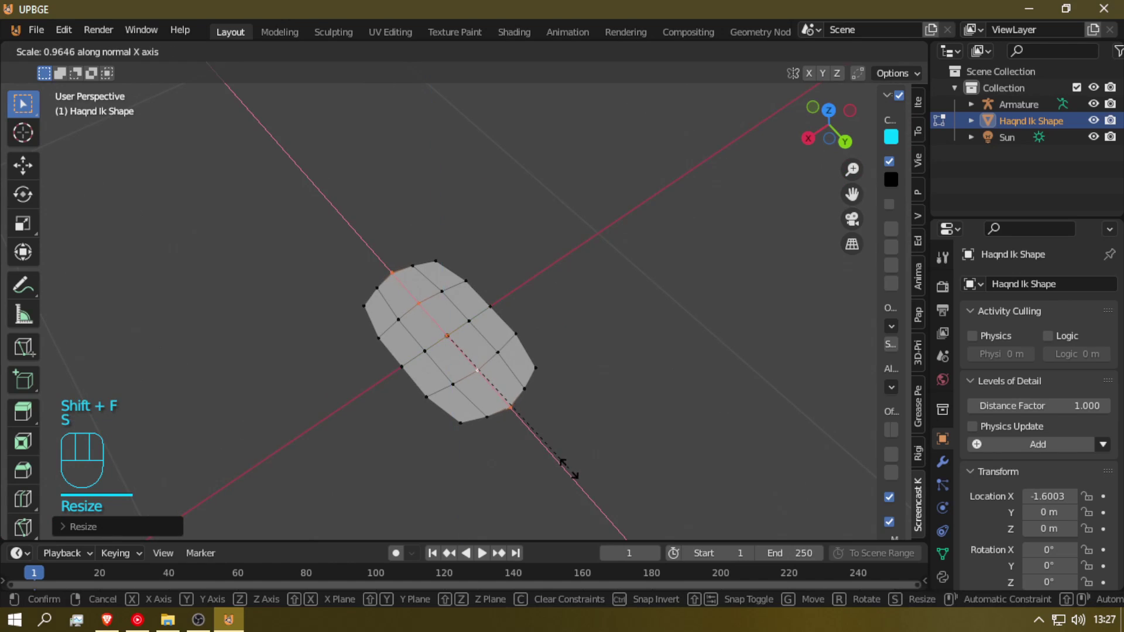
left_click(570, 471)
- In edge select mode, select the whole mesh and delete only its faces, keeping the wire grid
left_click(158, 51)
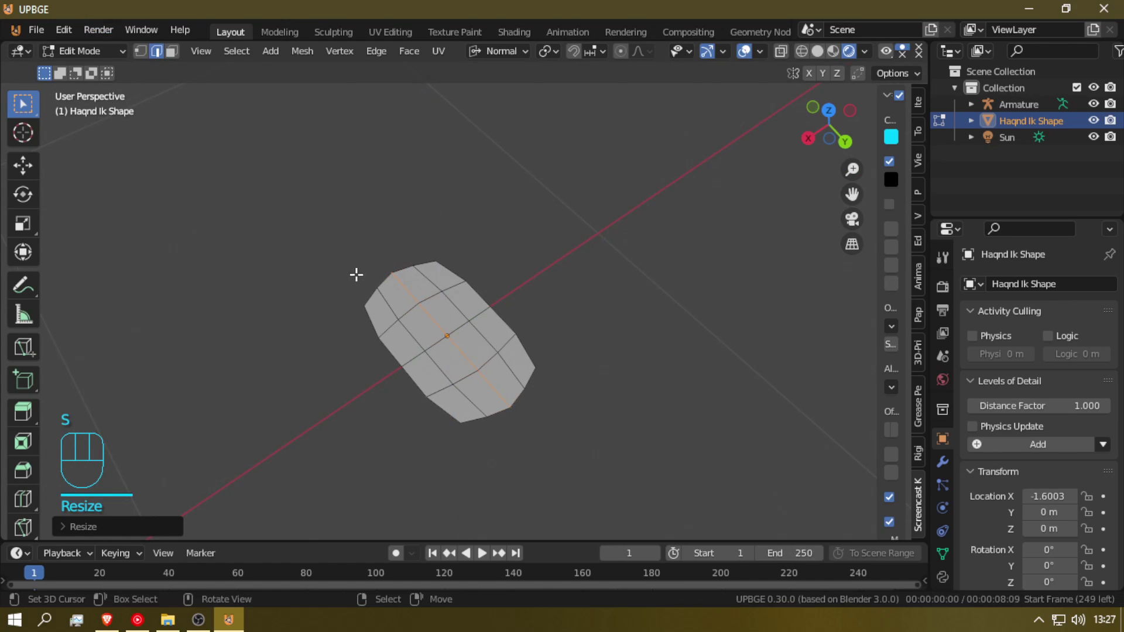
left_click(387, 320)
key("a")
key("x")
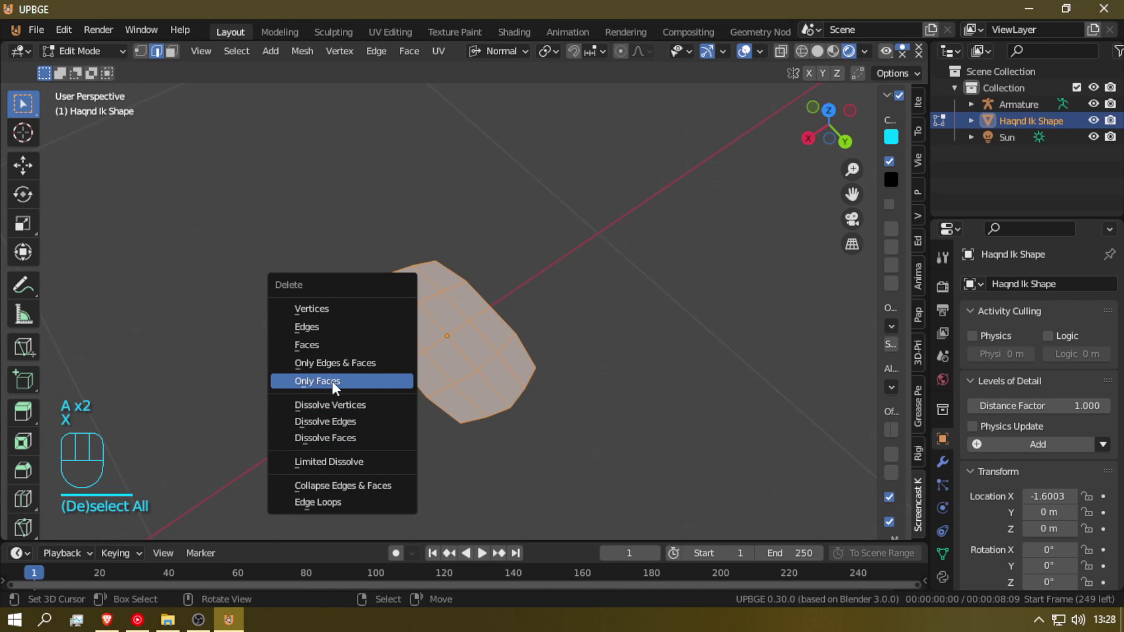
left_click(335, 382)
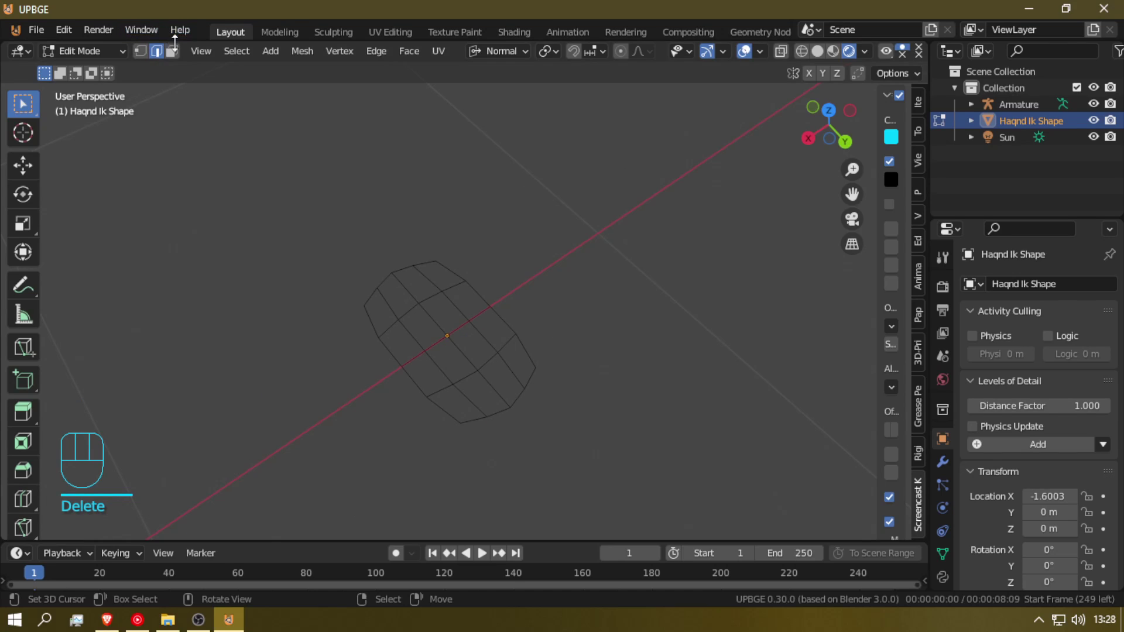
- Select the inner grid edges of the hand IK shape and delete them, keeping only the rounded outline
left_click(467, 377, "shift")
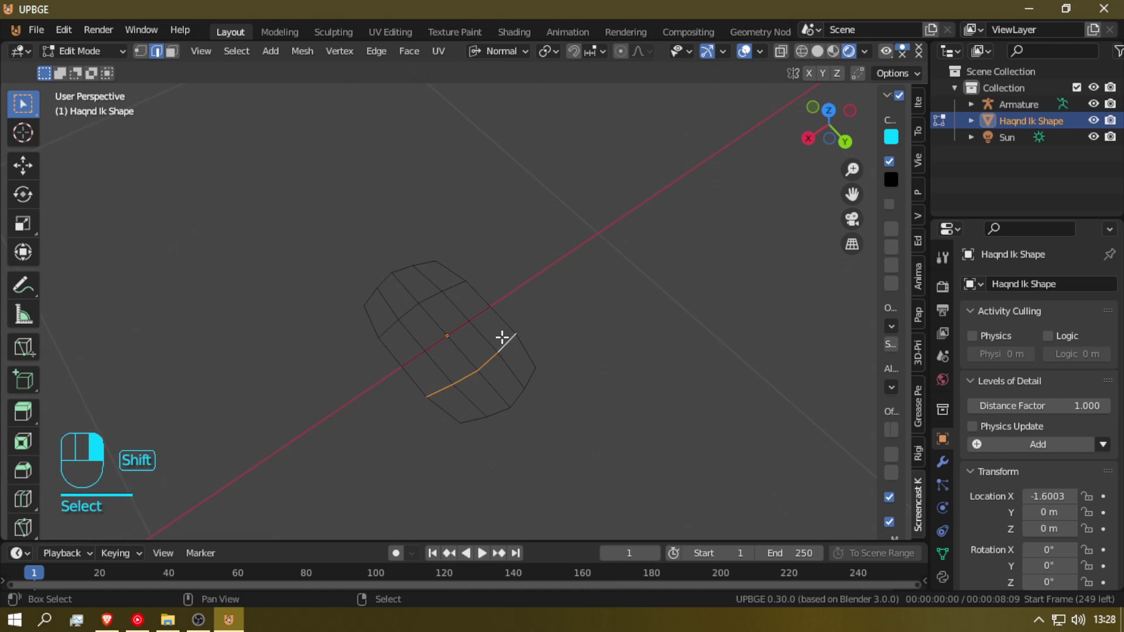
left_click(467, 400, "shift")
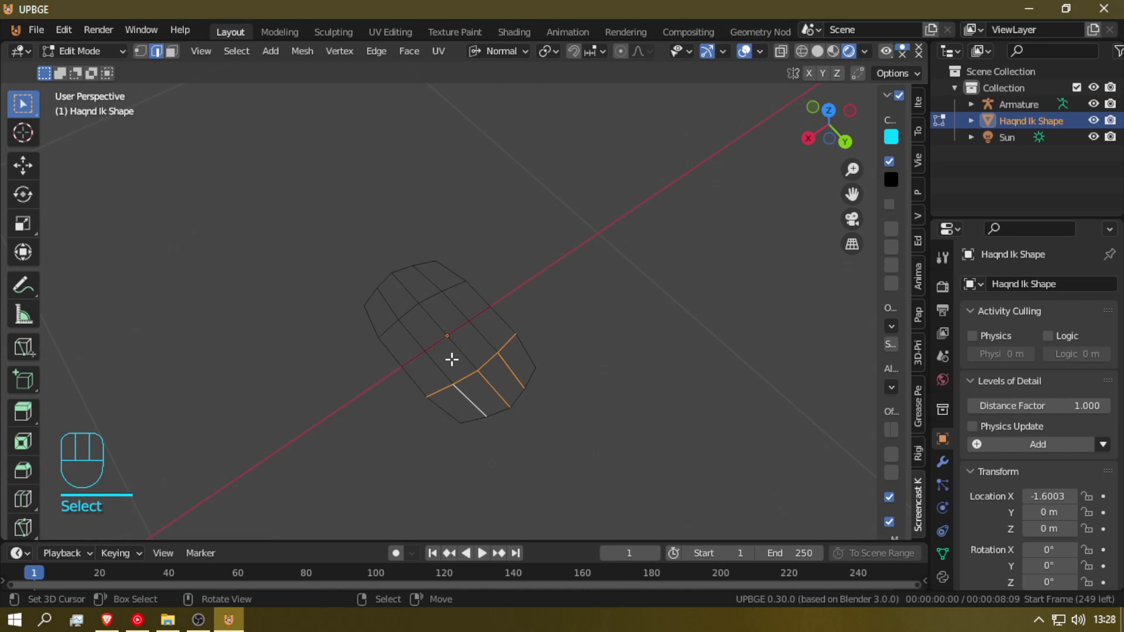
key("c")
left_click_drag(441, 359, 438, 346)
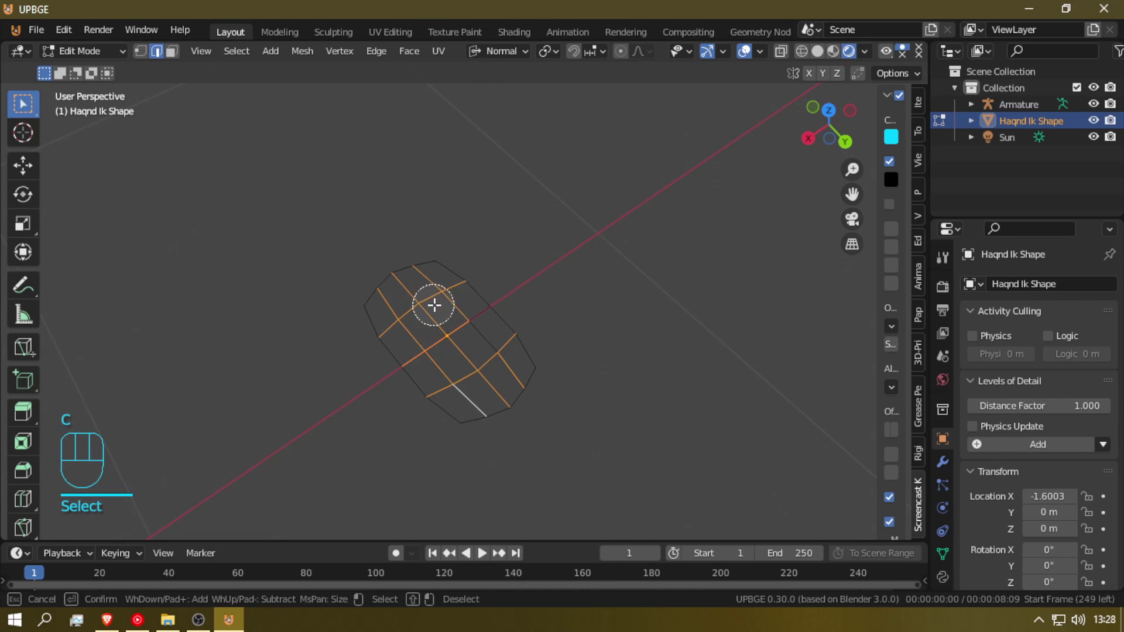
right_click(476, 344)
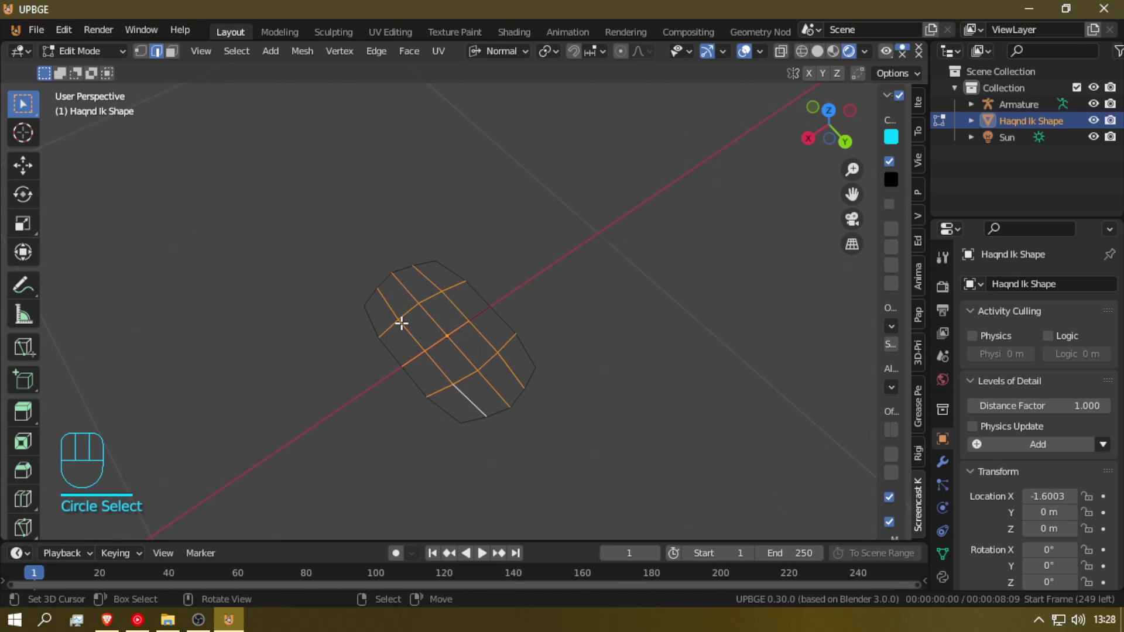
key("c")
right_click(428, 417)
key("x")
key("c")
right_click(504, 323)
key("c")
right_click(515, 347)
key("x")
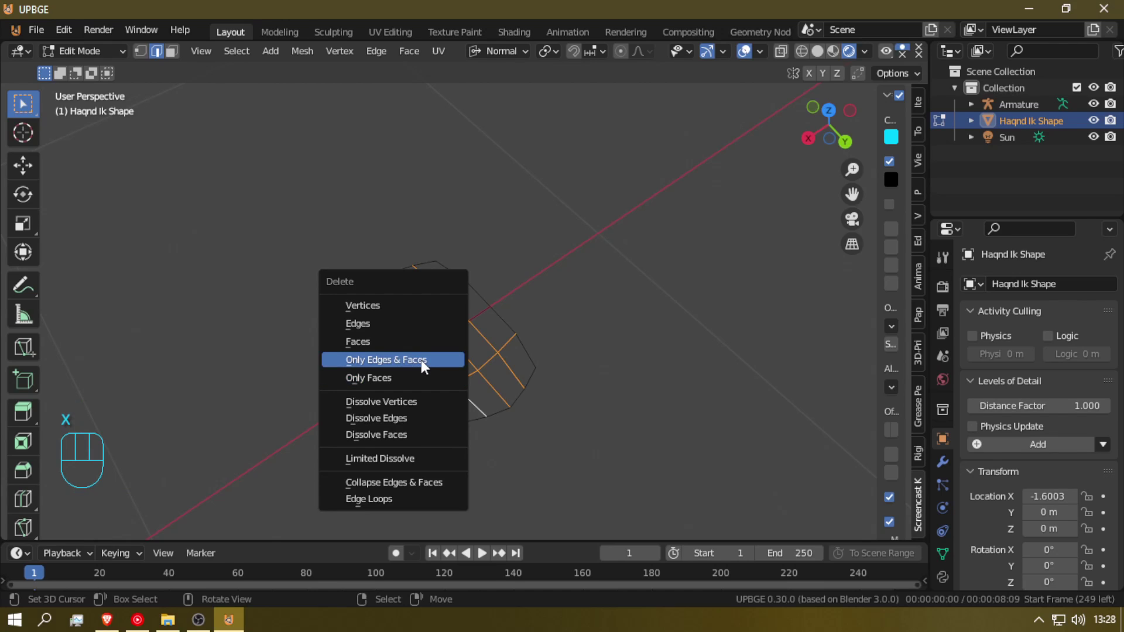
left_click(374, 326)
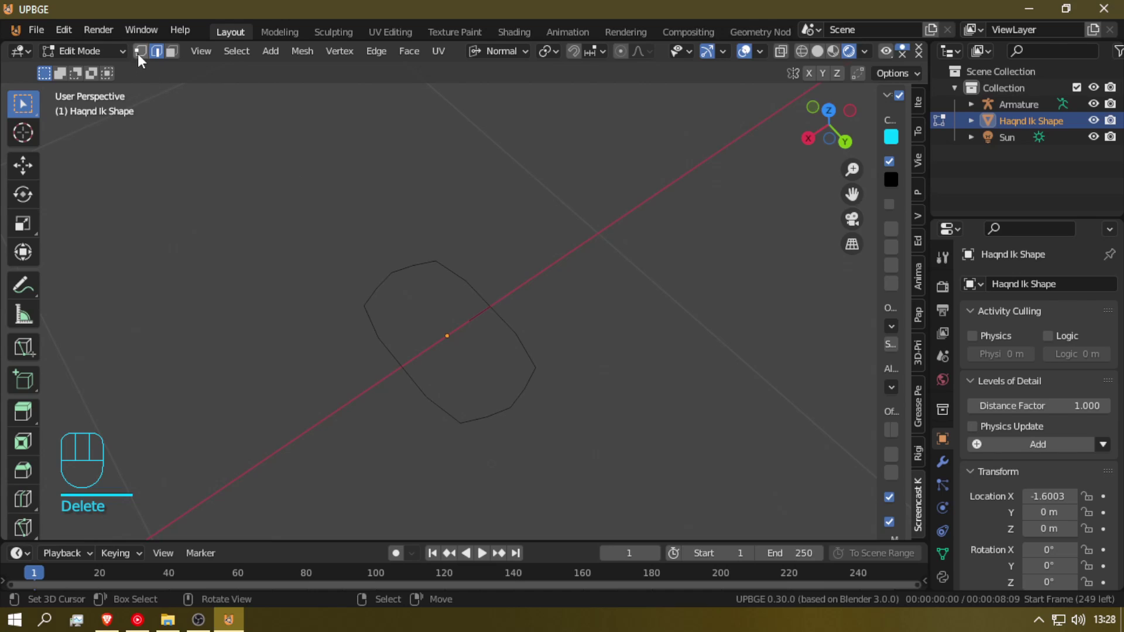
- Extrude all the outline's vertices in place, scale them up slightly into a thin ring, and return to Object Mode
key("a")
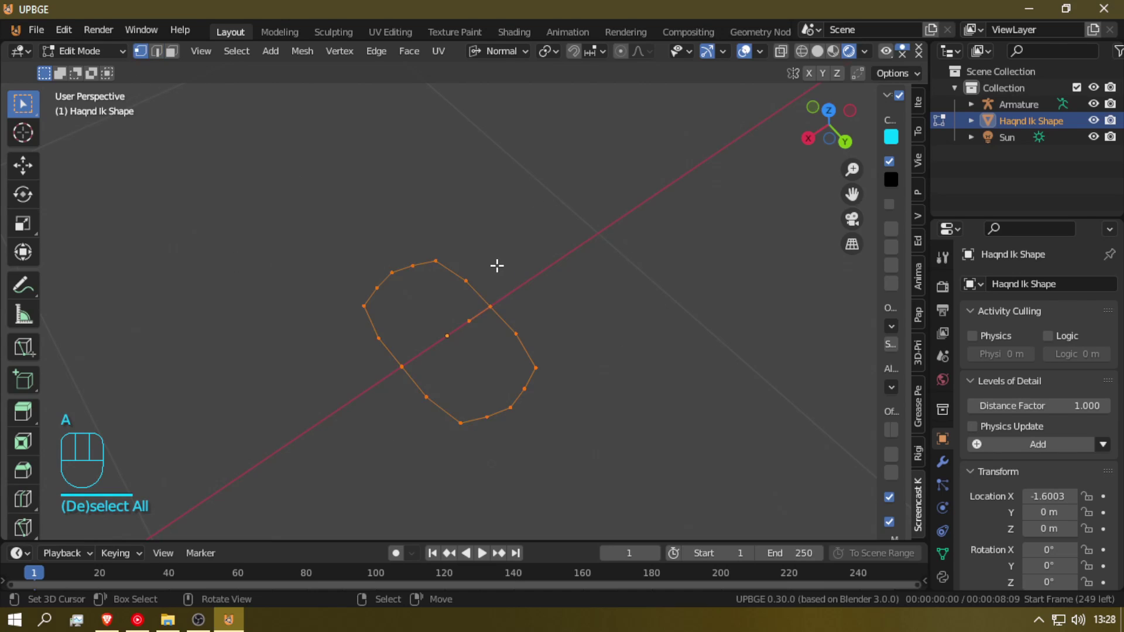
key("e")
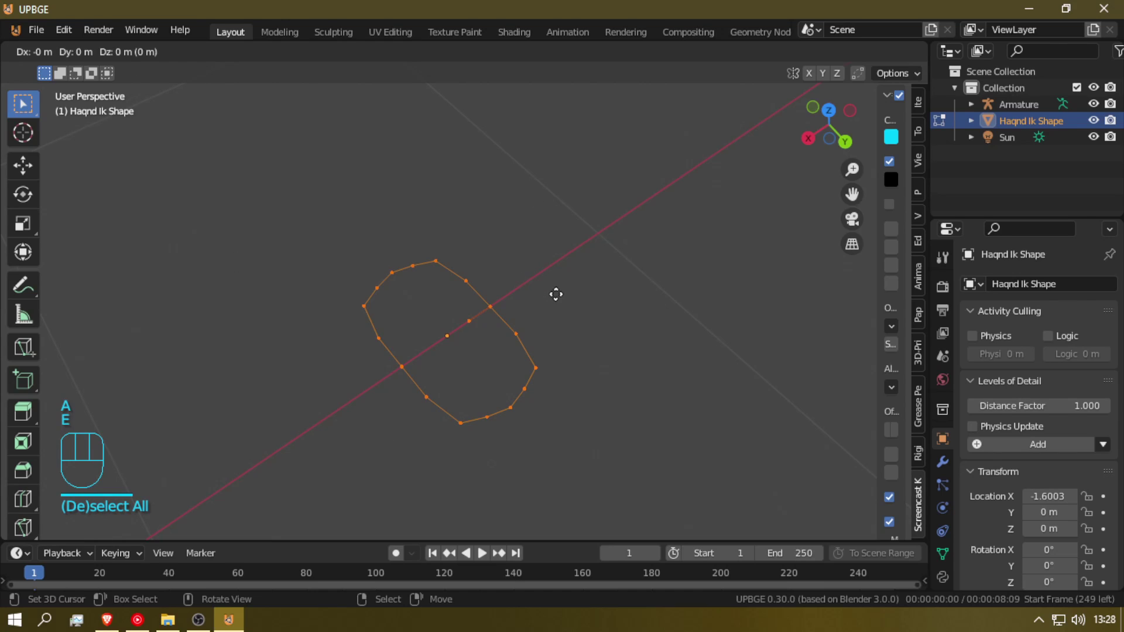
left_click(556, 293)
key("s")
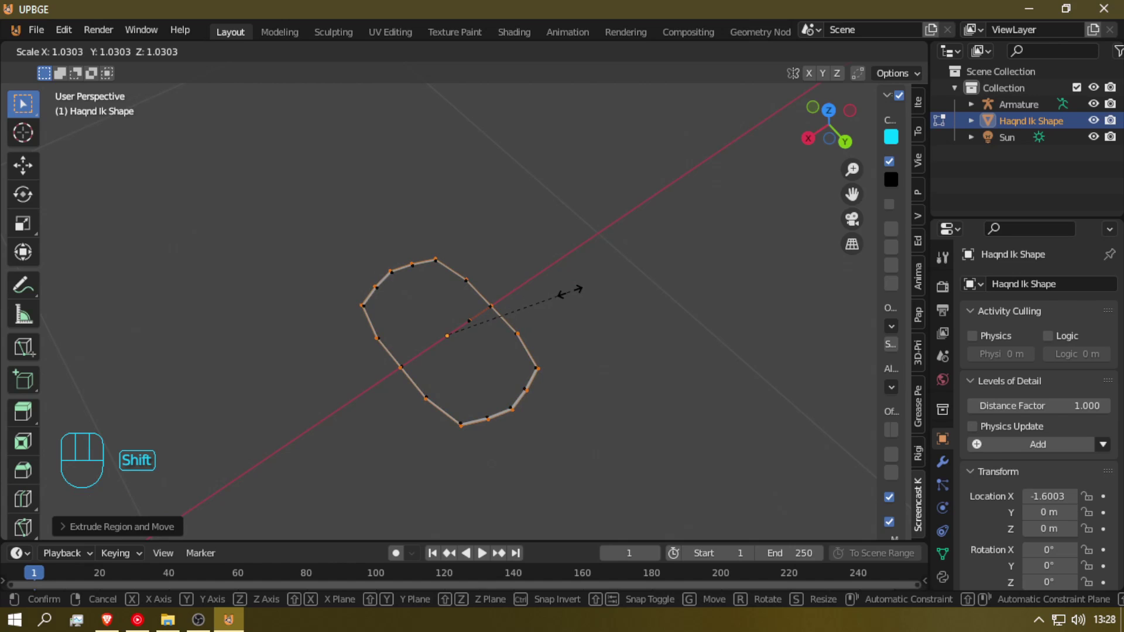
left_click(563, 289)
key("Tab")
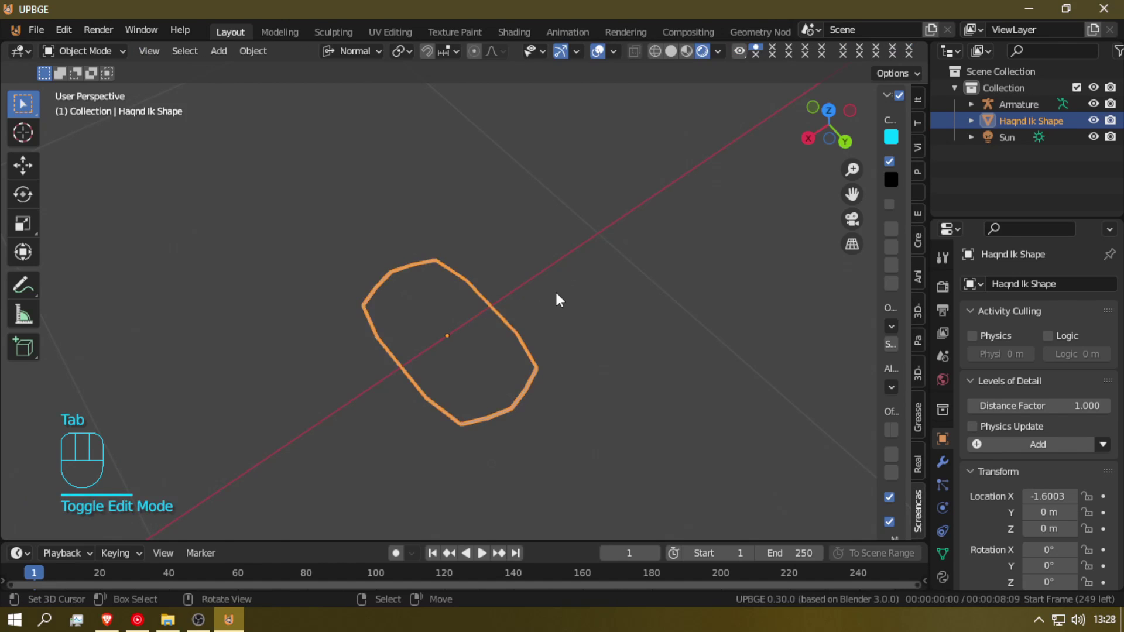
- Select the arms' Armature and enter its Edit Mode
key("shift+f")
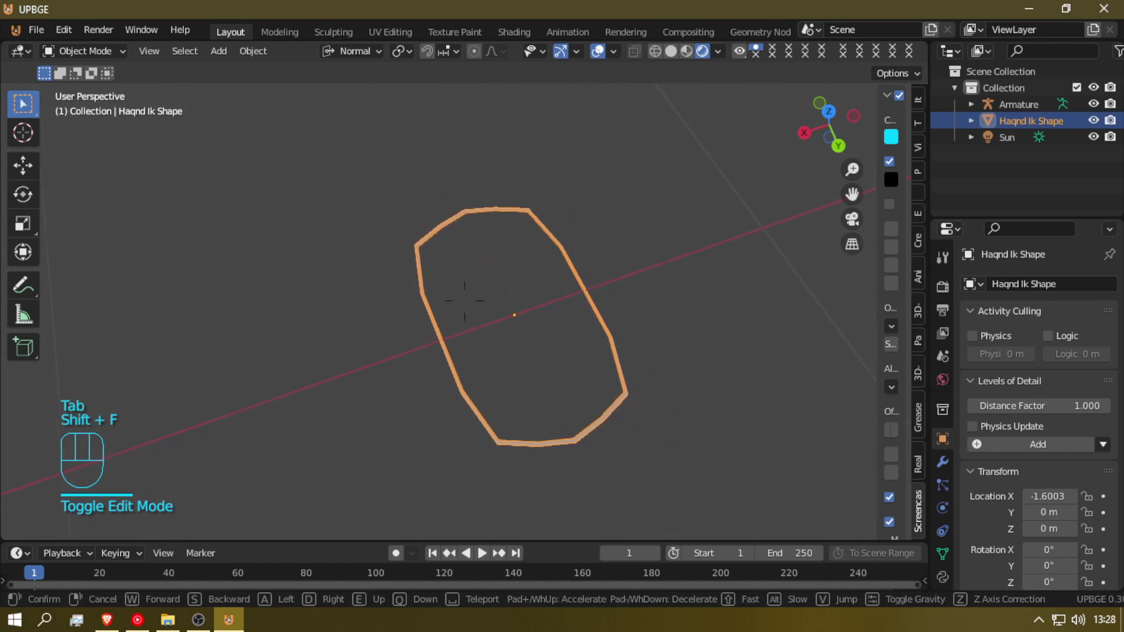
key("shift+f")
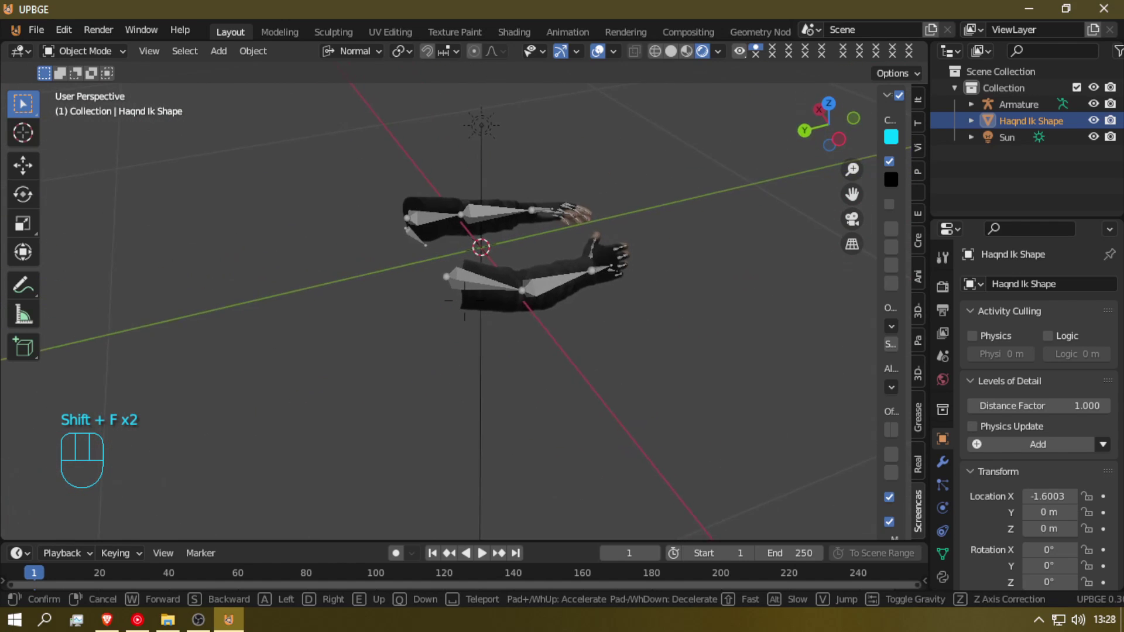
key("w")
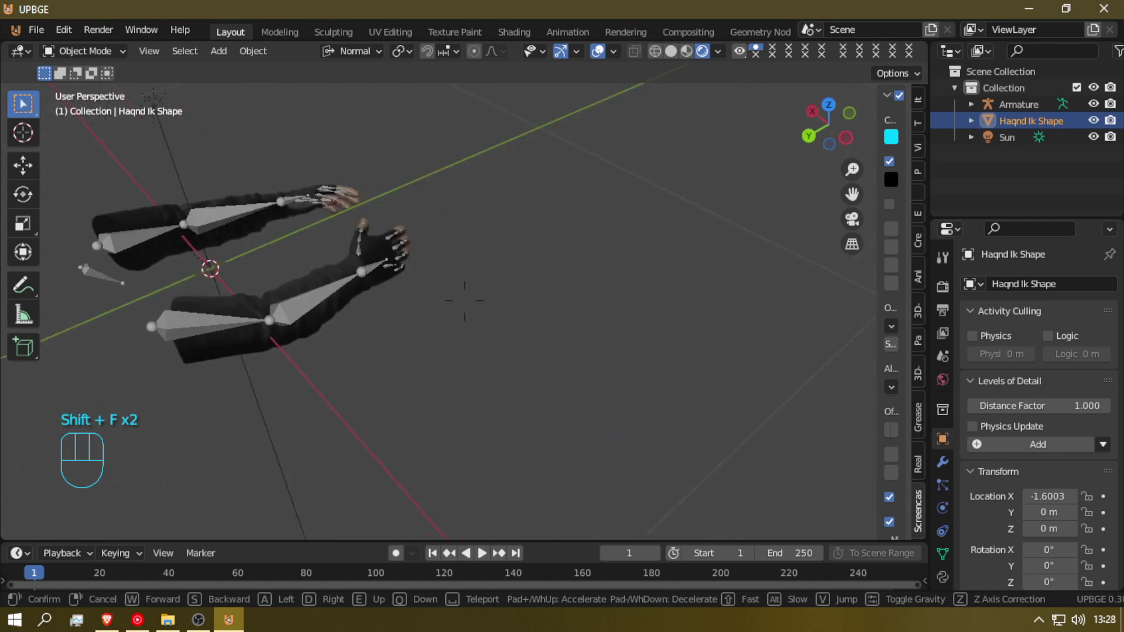
left_click(462, 296)
key("Tab")
key("Tab")
key("Tab")
key("Tab")
left_click(419, 240)
key("Tab")
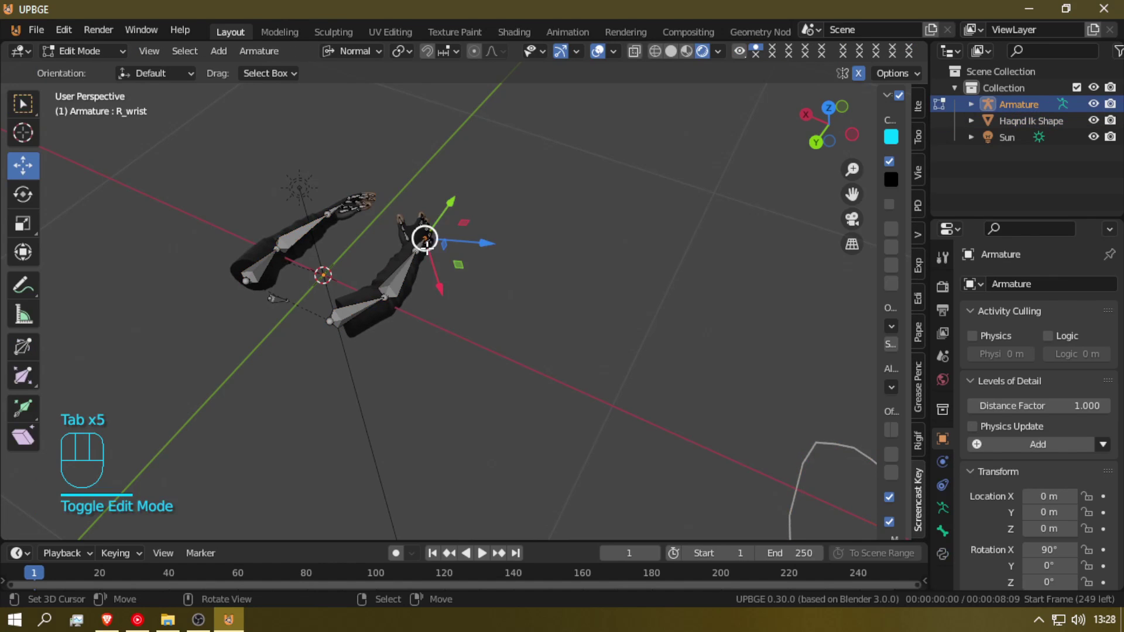
- Duplicate the R_wrist bone in place and clear the duplicate's parent
key("shift+f")
key("w")
left_click(462, 295)
right_click(450, 280)
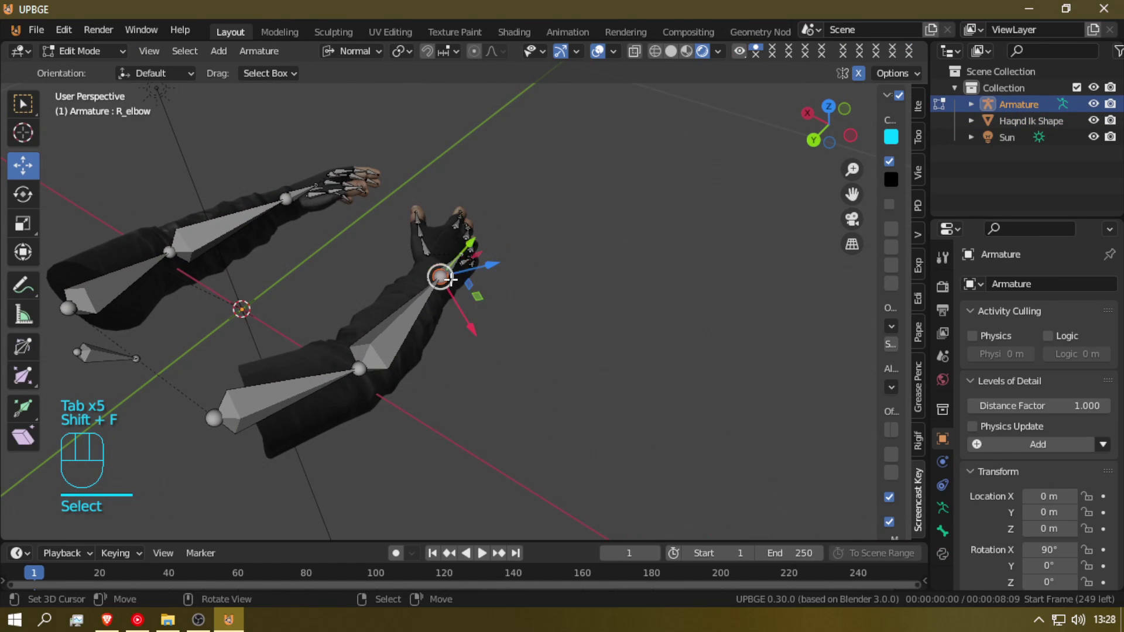
left_click(449, 267)
key("g")
right_click(475, 297)
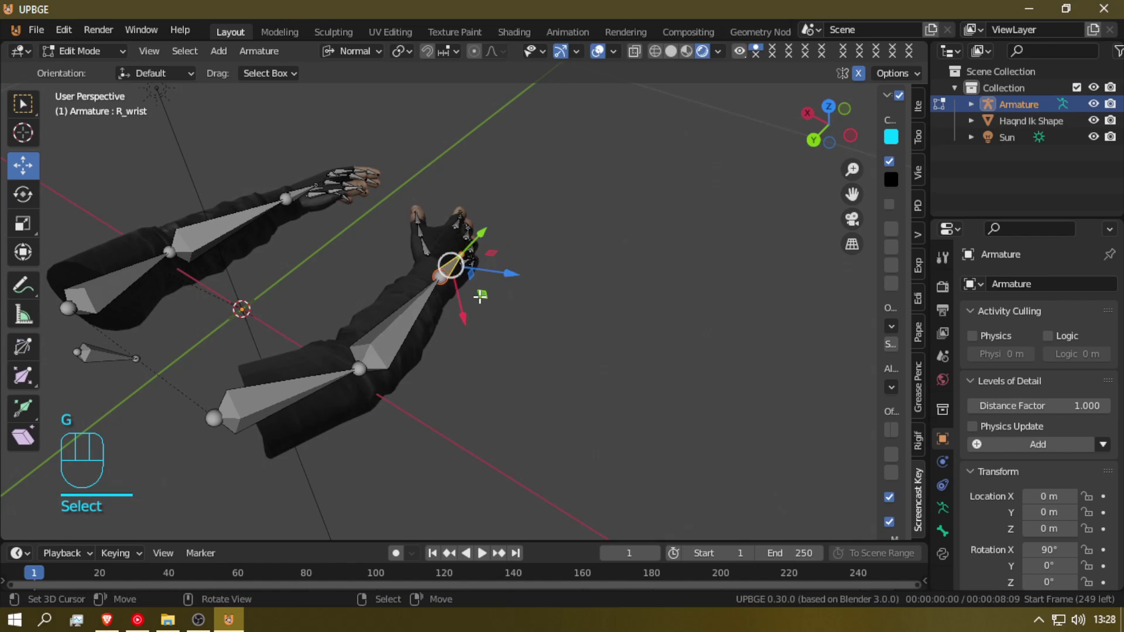
key("shift+d")
right_click(459, 296)
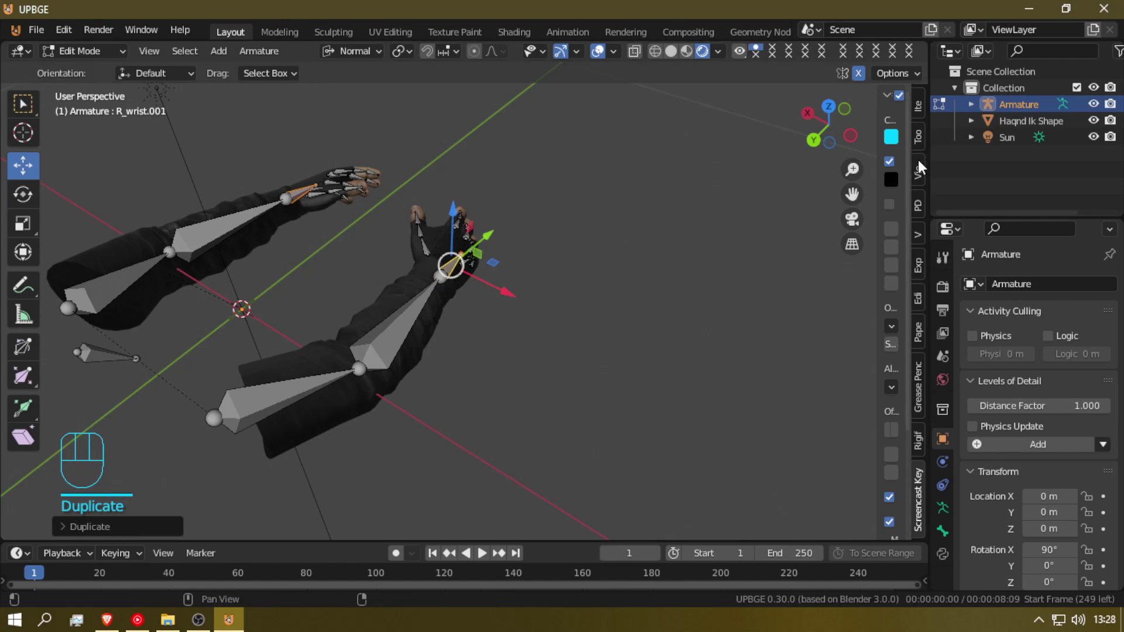
key("alt+p")
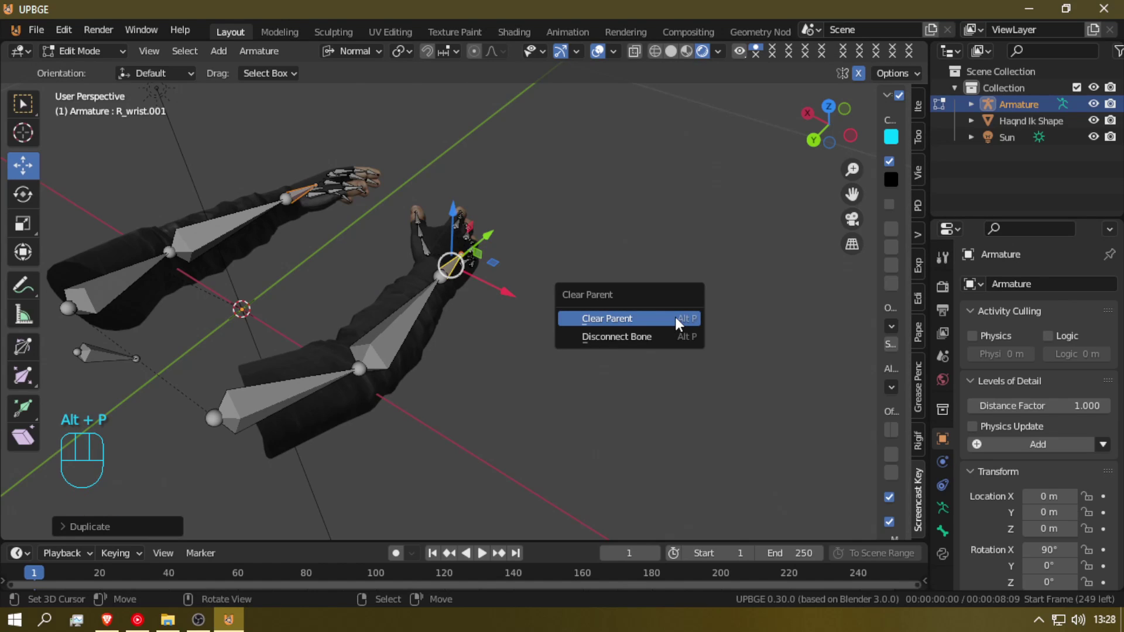
left_click(675, 318)
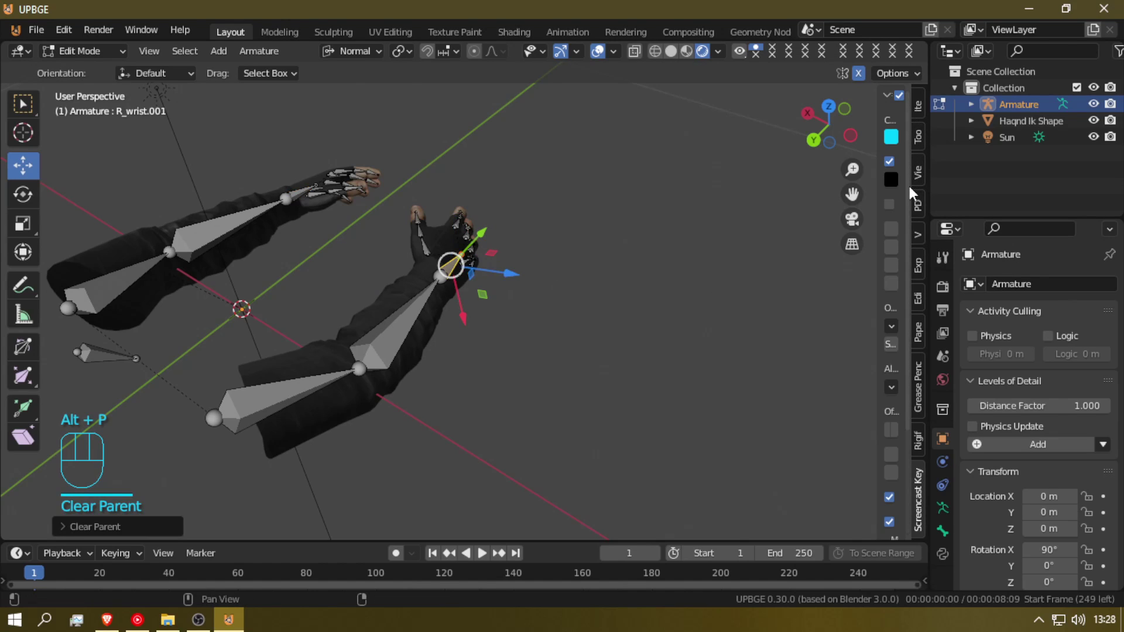
- Lengthen the duplicated right wrist bone to about 8.03 m in its transform properties, then return to Object Mode
left_click_drag(876, 196, 715, 202)
left_click(917, 102)
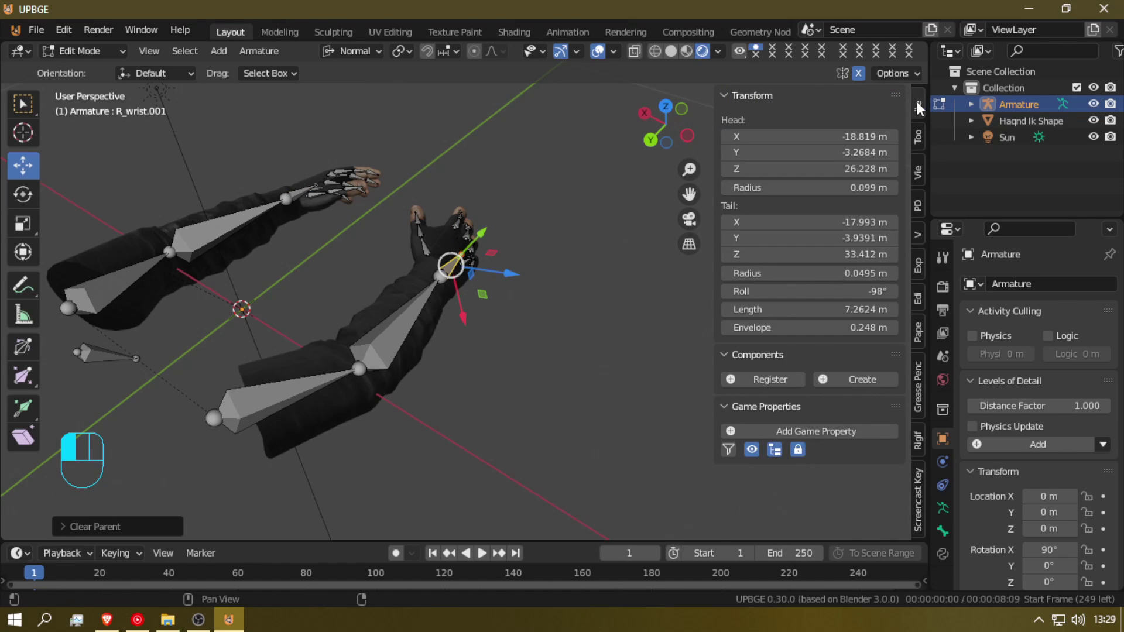
left_click(808, 309)
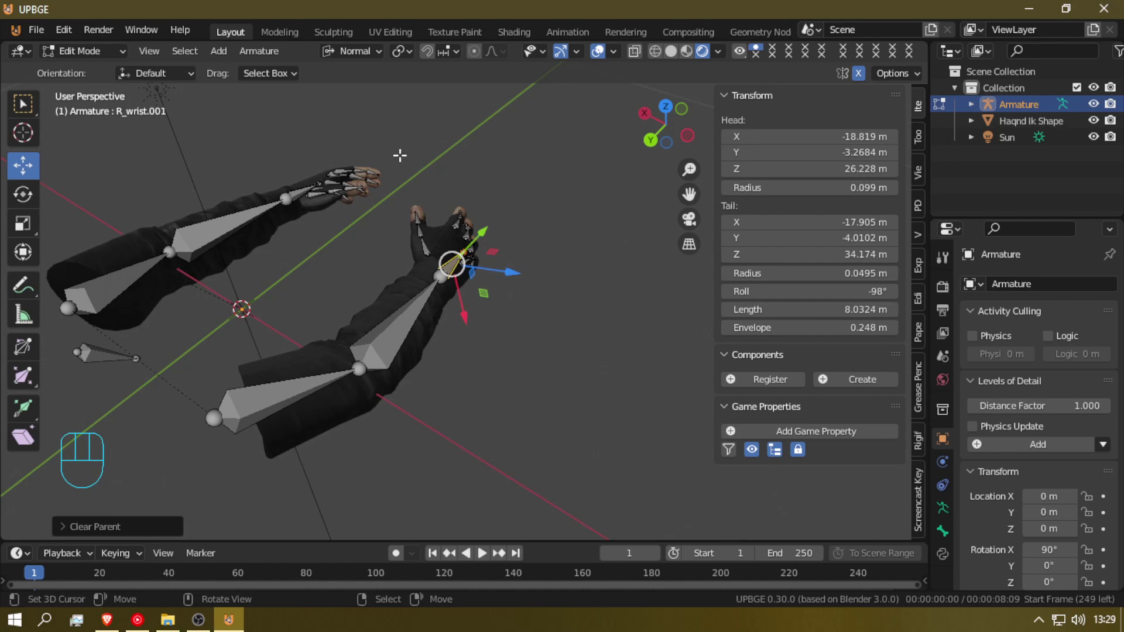
key("shift+f")
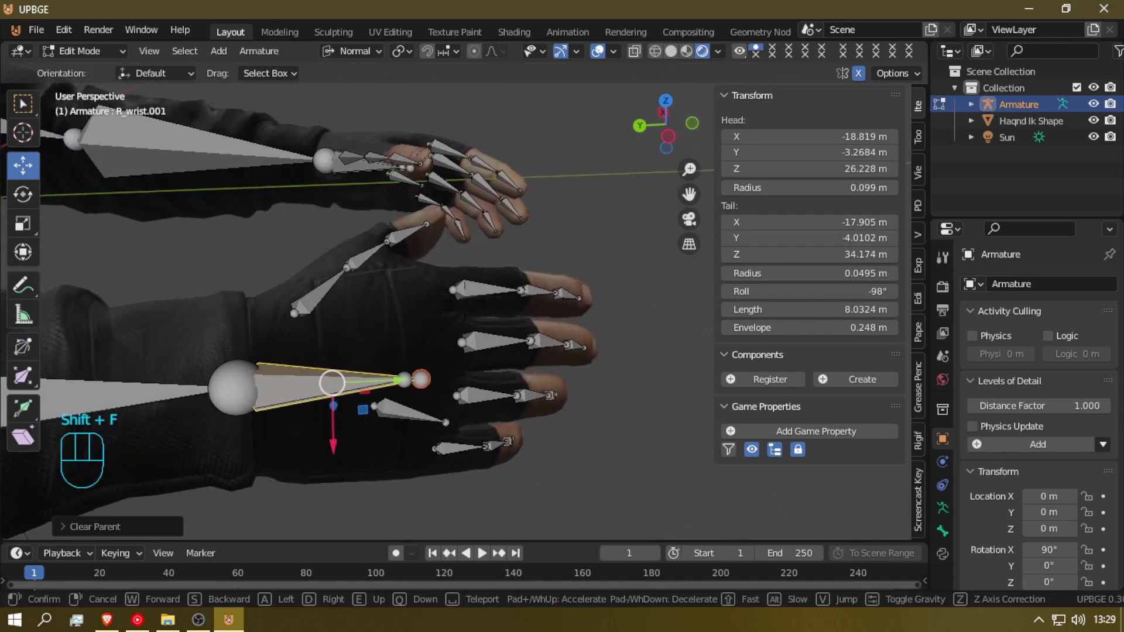
left_click(465, 301)
key("g")
right_click(521, 221)
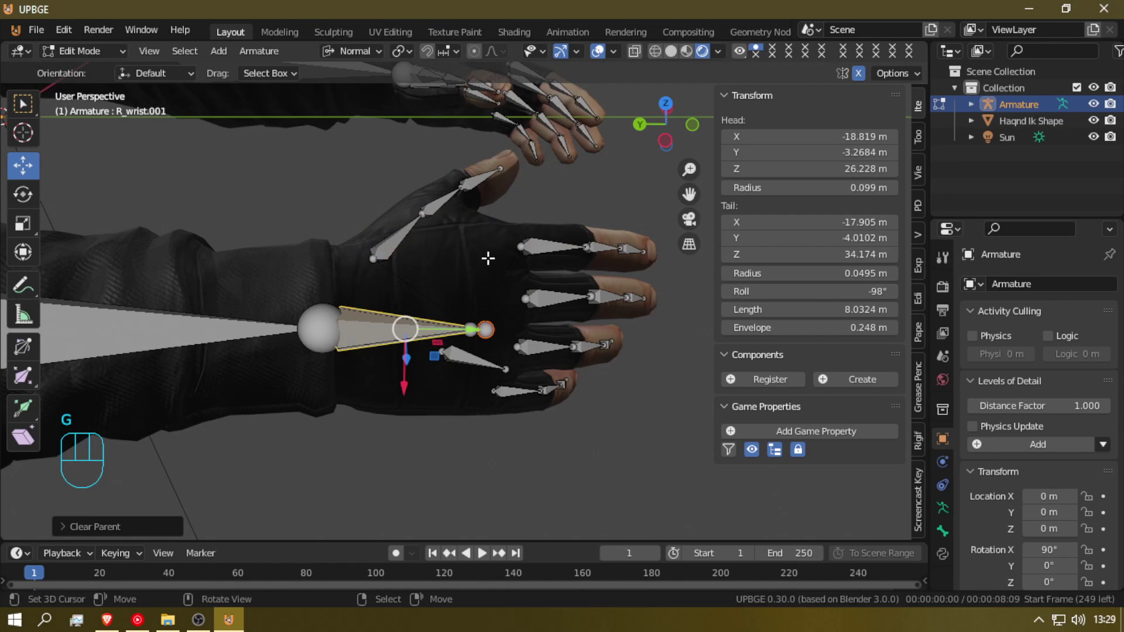
key("Tab")
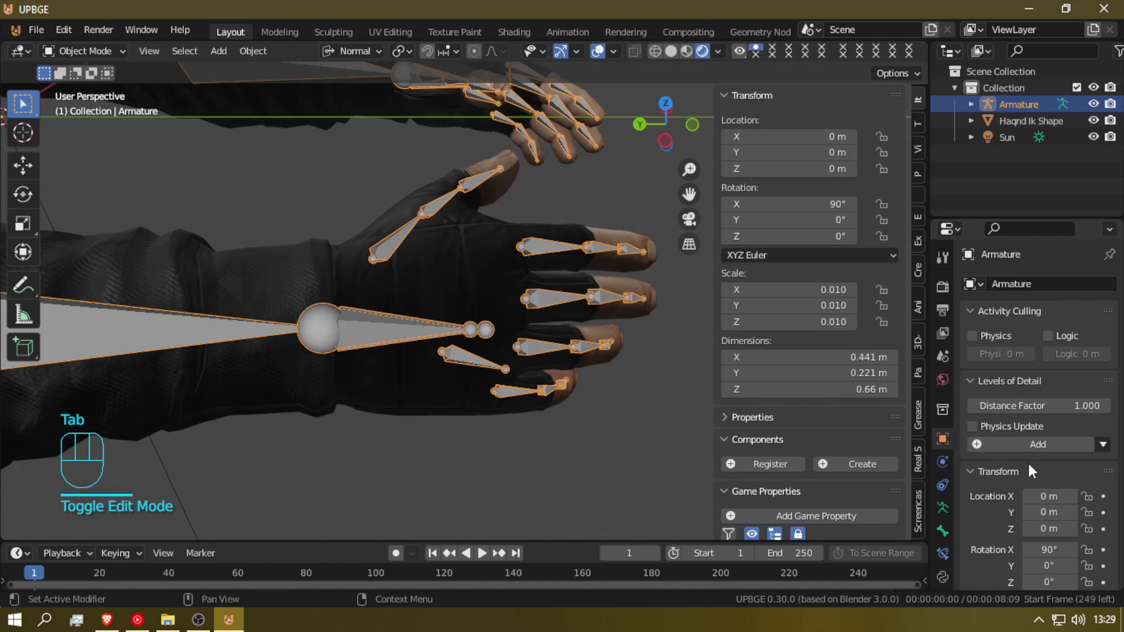
- Put the armature in Pose Mode and turn off Deform for the duplicated right wrist bone
scroll(1030, 471, "down", 8)
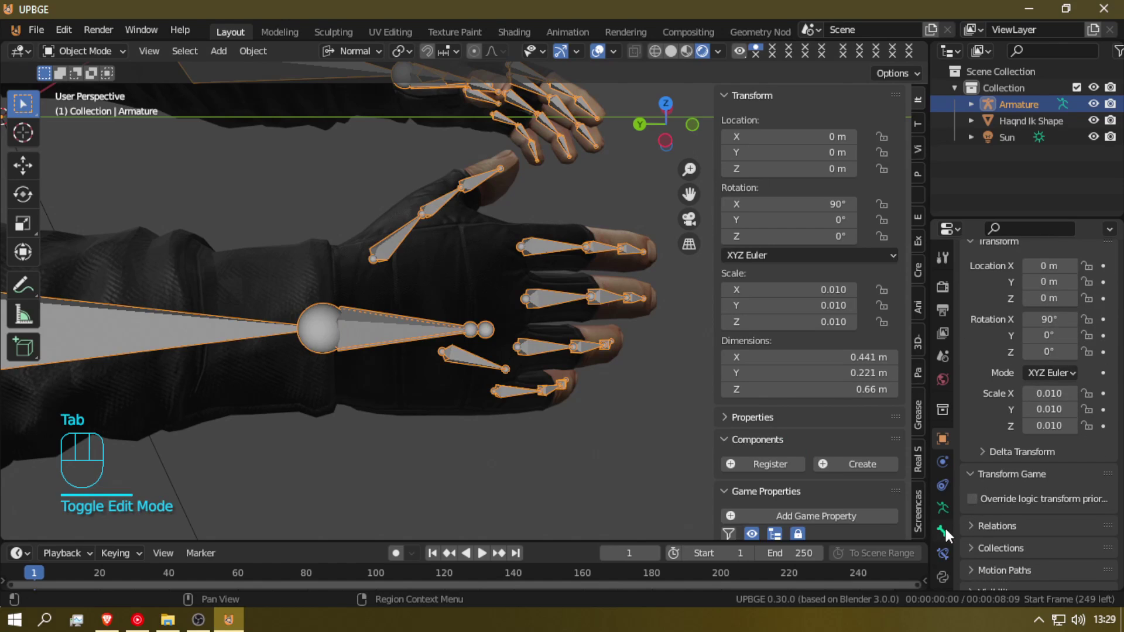
scroll(943, 531, "down", 2)
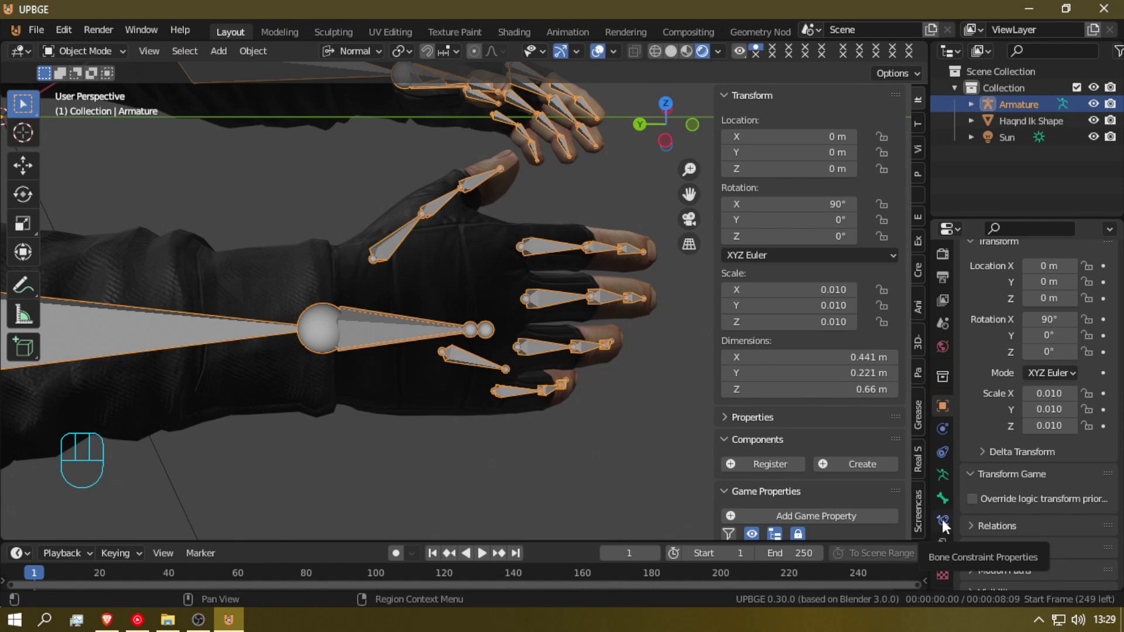
left_click(943, 501)
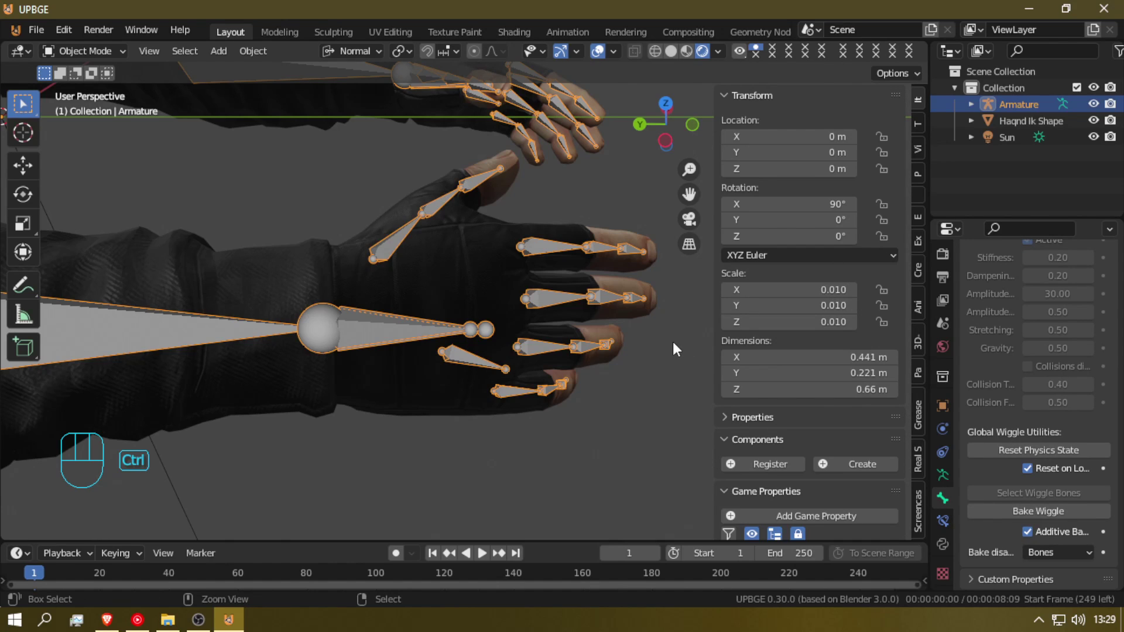
key("ctrl+Tab")
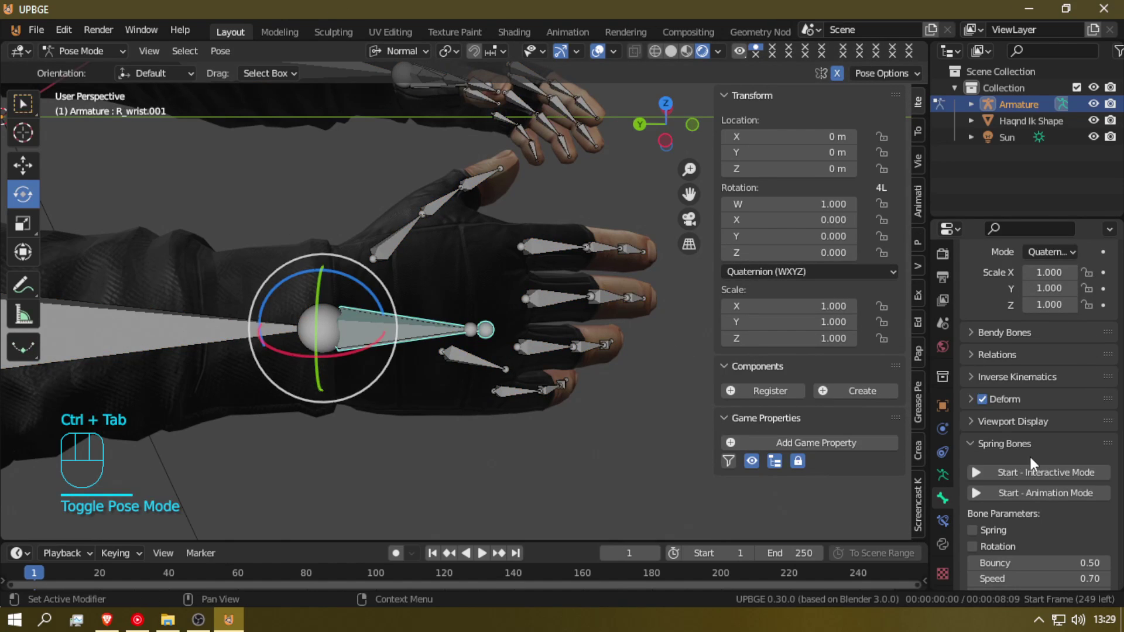
scroll(1043, 489, "down", 15)
scroll(1043, 489, "down", 6)
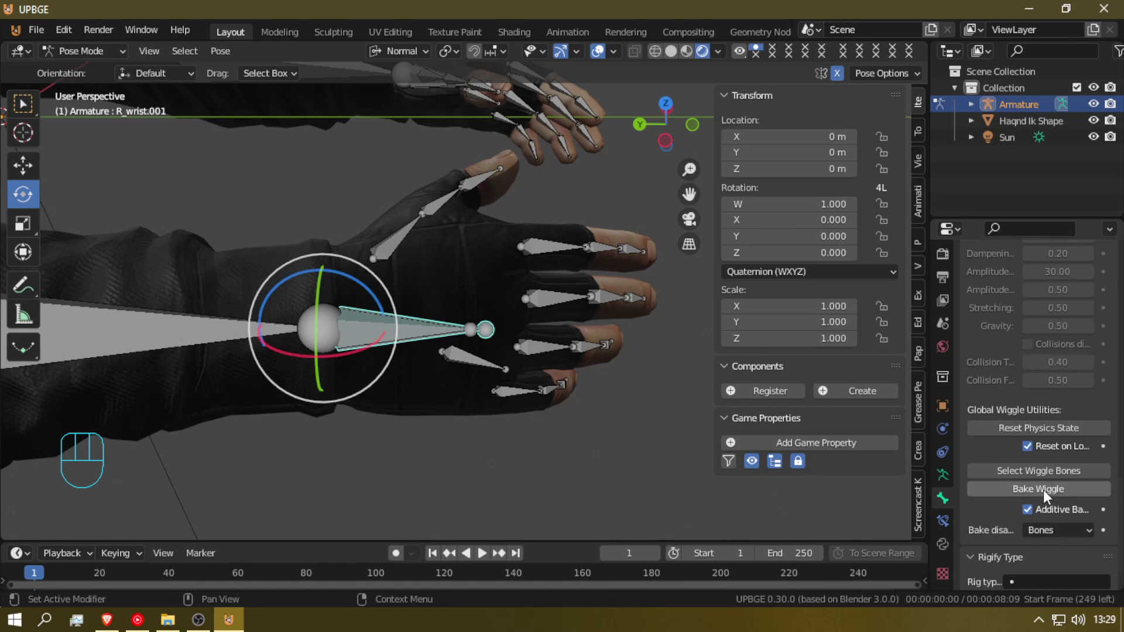
scroll(1043, 490, "up", 10)
scroll(1041, 479, "up", 14)
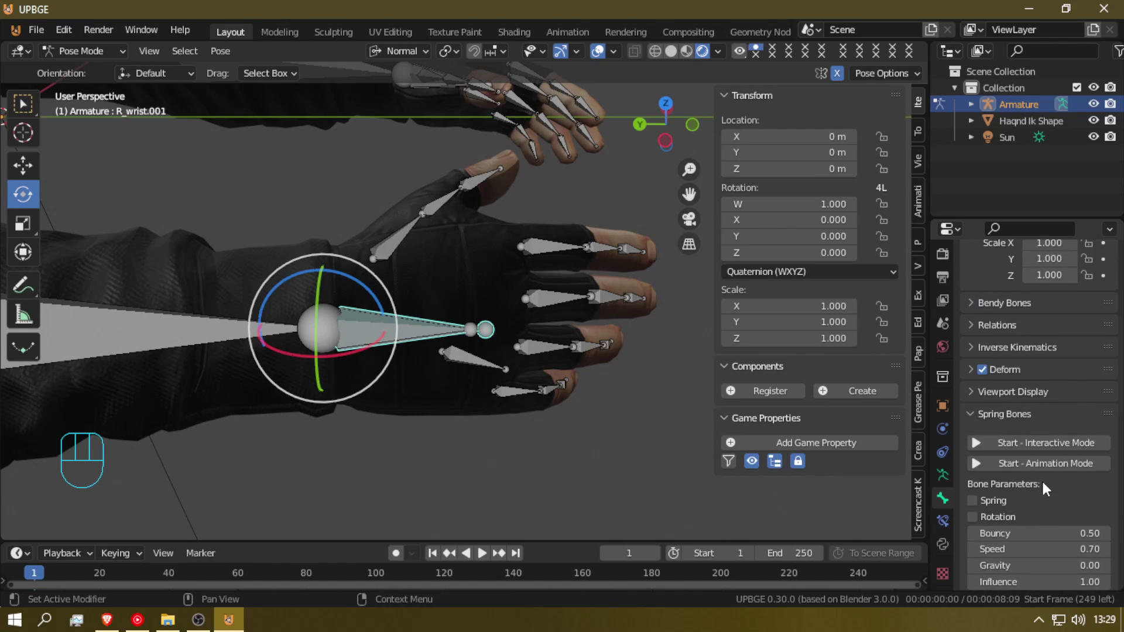
left_click(943, 475)
left_click(942, 497)
scroll(1013, 462, "down", 5)
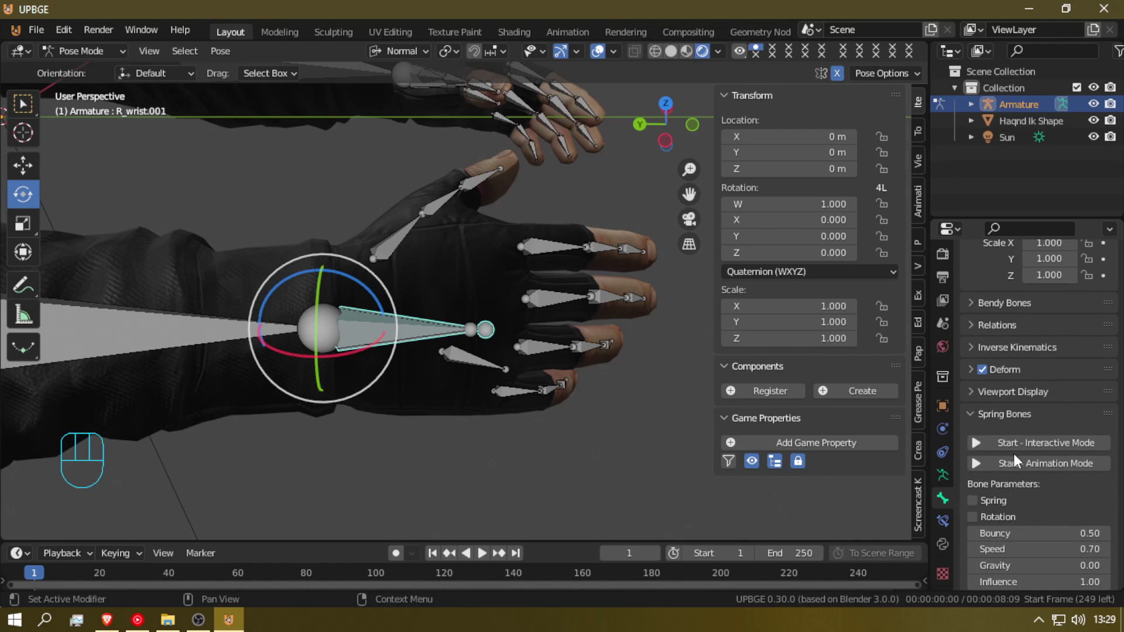
left_click(983, 370)
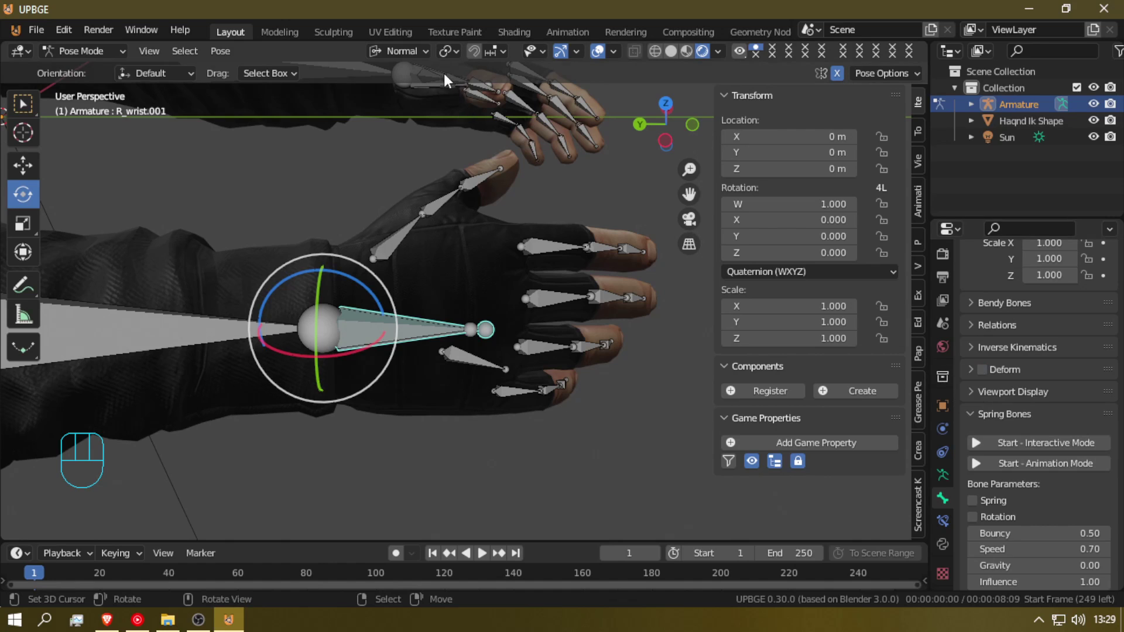
- Select the duplicated left wrist bone and turn off its Deform option
middle_click_drag(456, 118, 490, 223, "shift")
key("shift+f")
left_click(462, 302)
right_click(546, 333)
scroll(1005, 512, "down", 10)
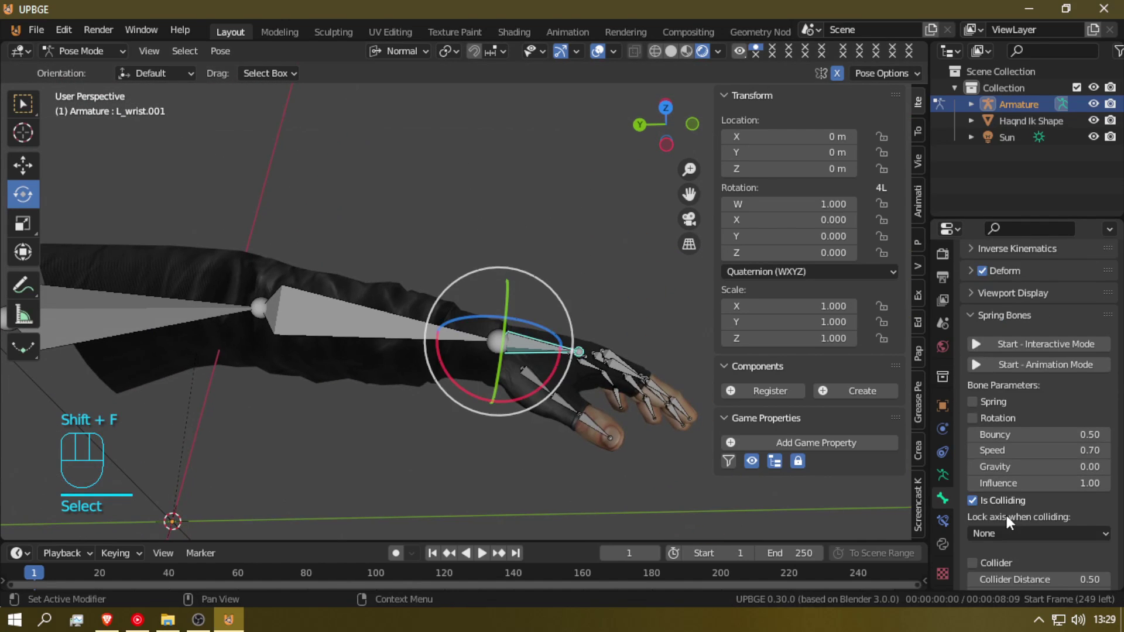
scroll(995, 463, "down", 8)
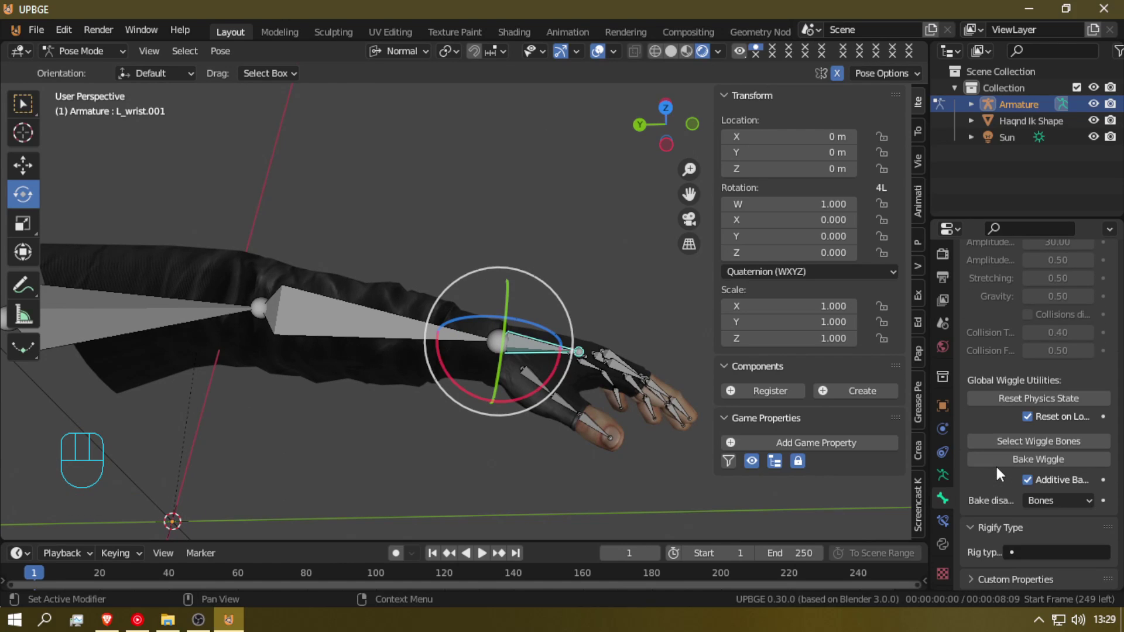
scroll(995, 464, "up", 8)
scroll(998, 466, "up", 8)
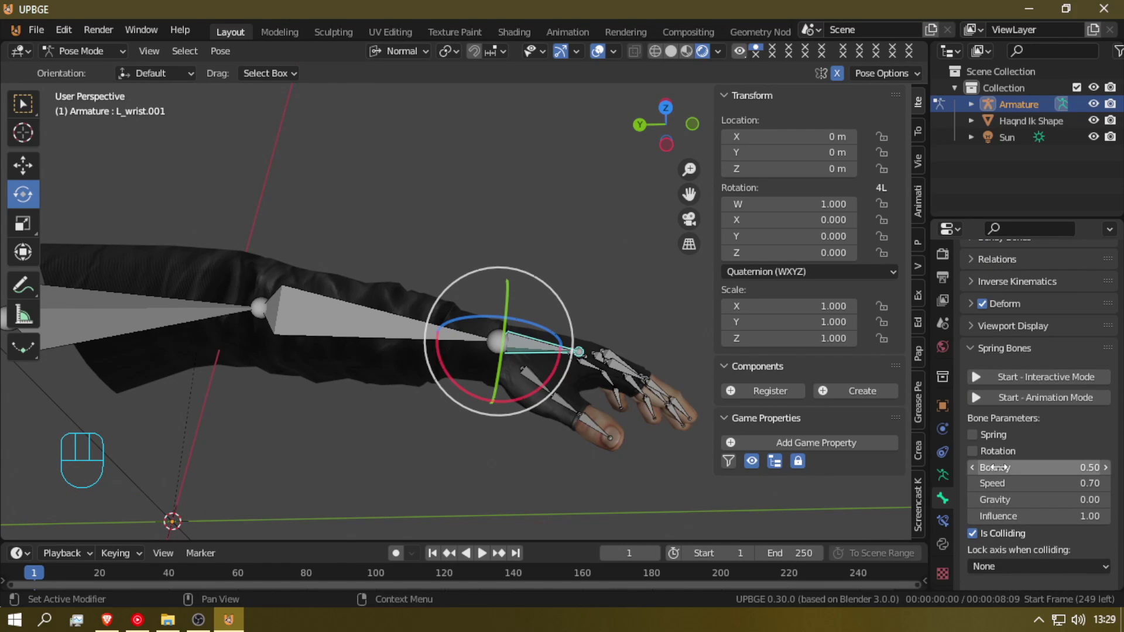
- Select the duplicated right wrist bone and assign Haqnd Ik Shape as its custom object
key("shift+f")
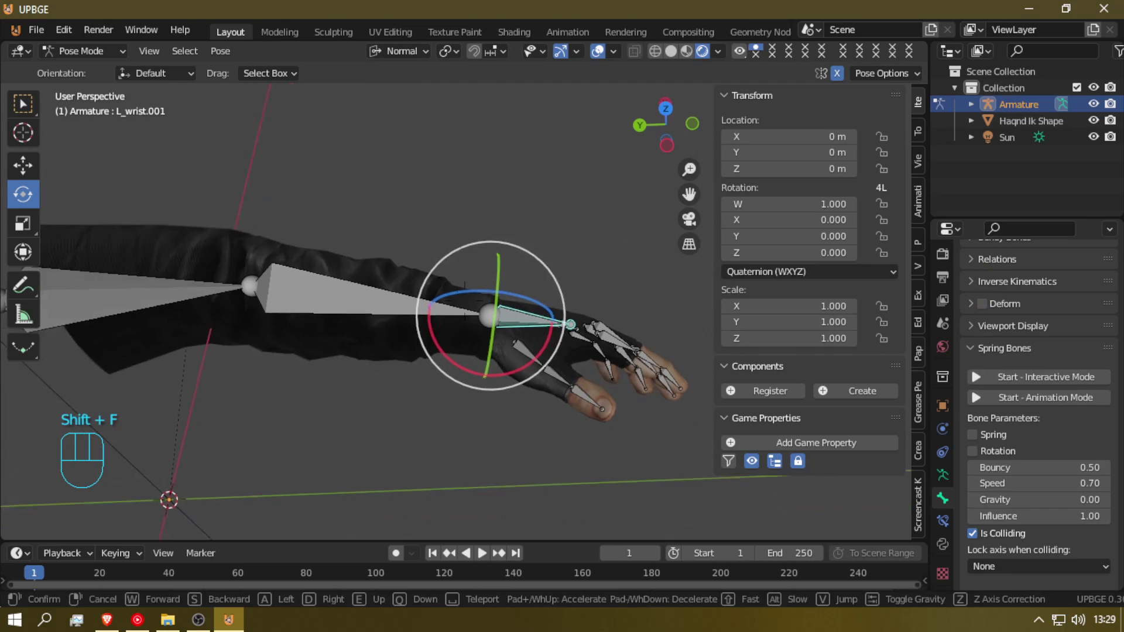
left_click(533, 363)
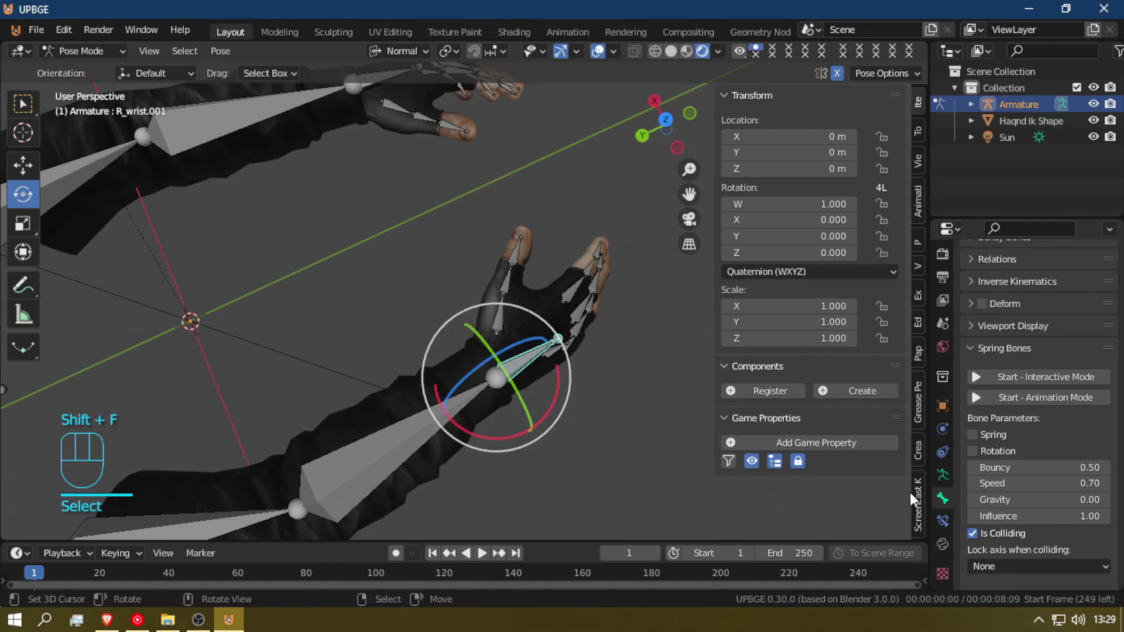
scroll(978, 532, "down", 8)
scroll(981, 532, "down", 10)
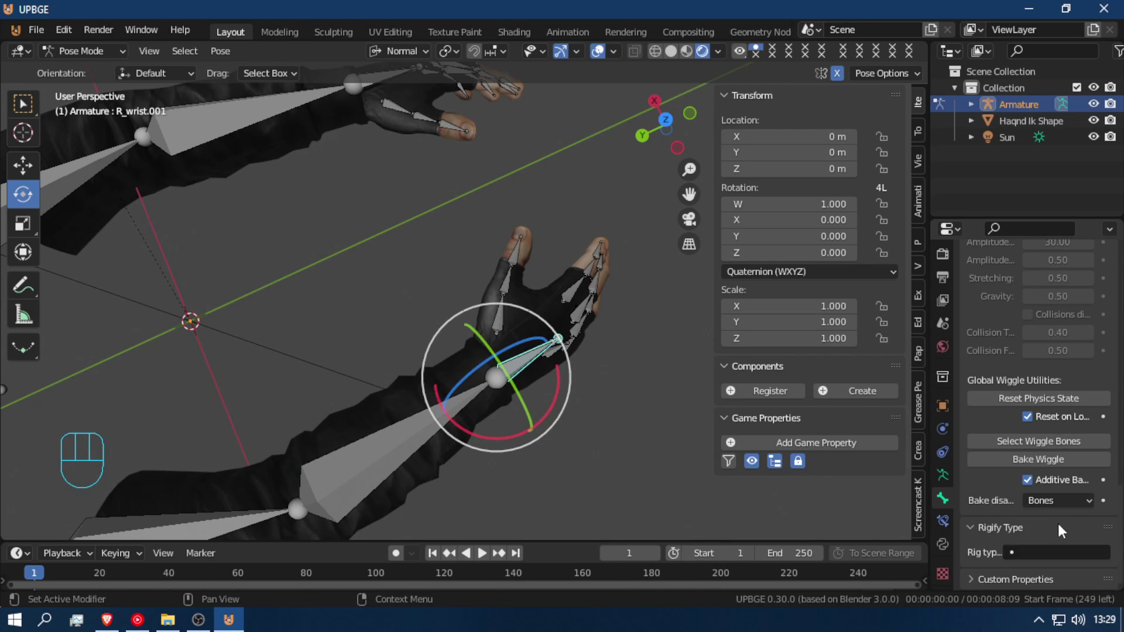
scroll(1045, 468, "up", 15)
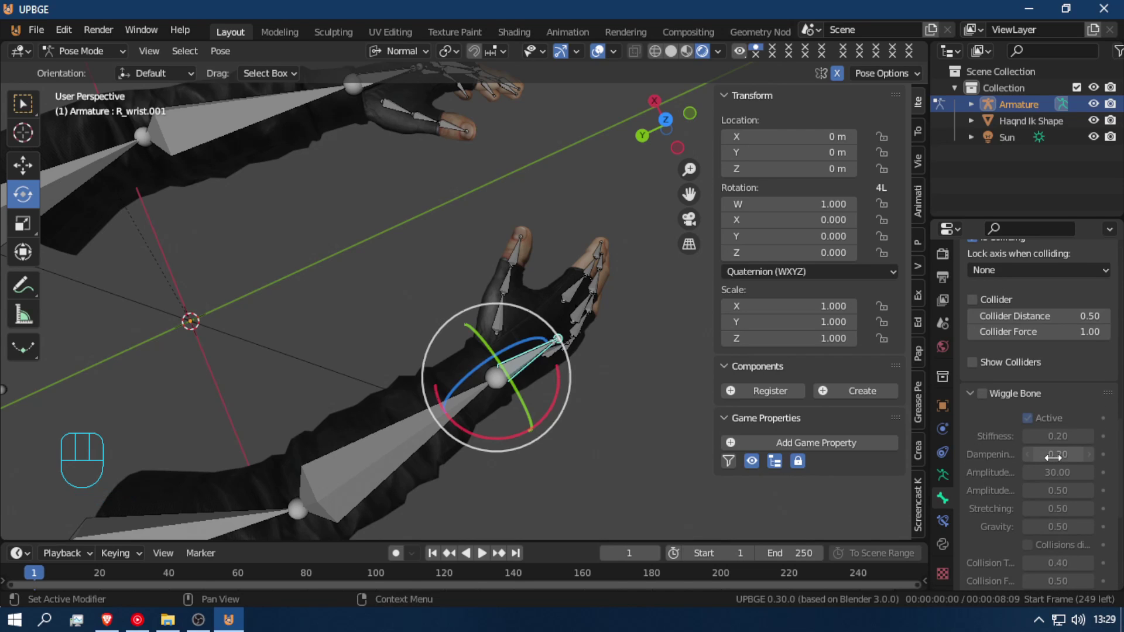
scroll(1052, 457, "up", 8)
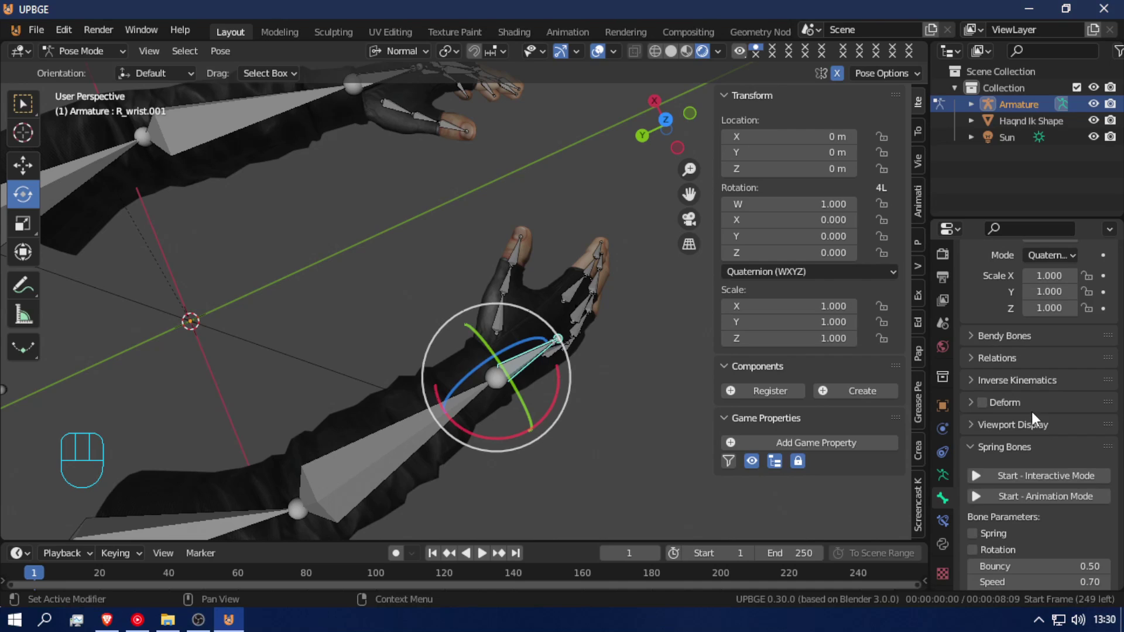
left_click(970, 423)
scroll(1012, 436, "down", 3)
left_click(1052, 434)
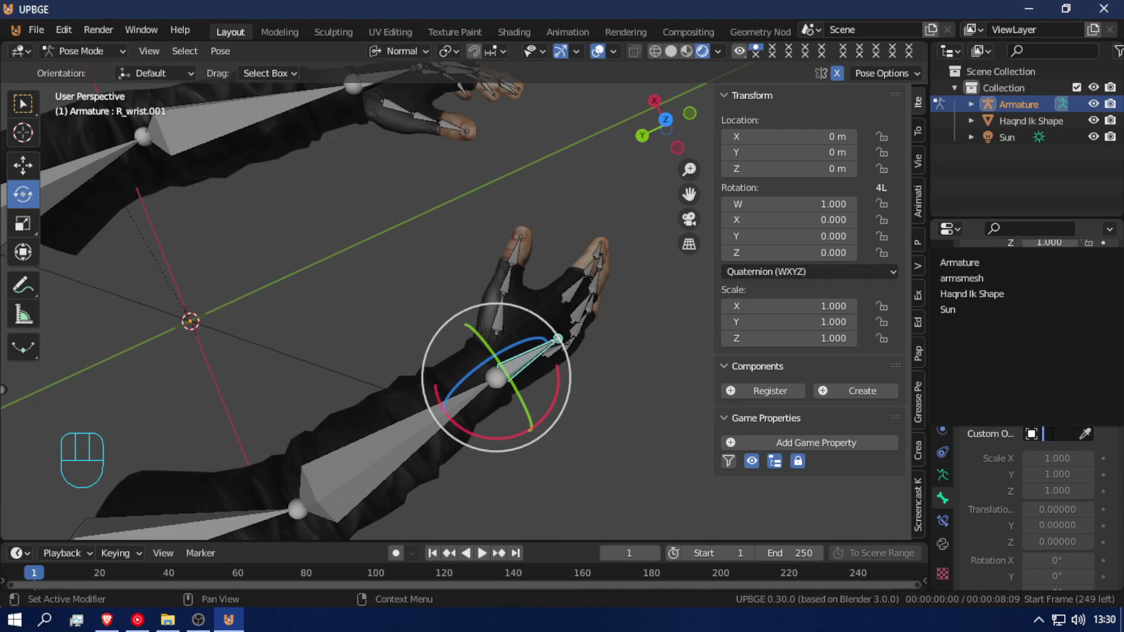
left_click(990, 294)
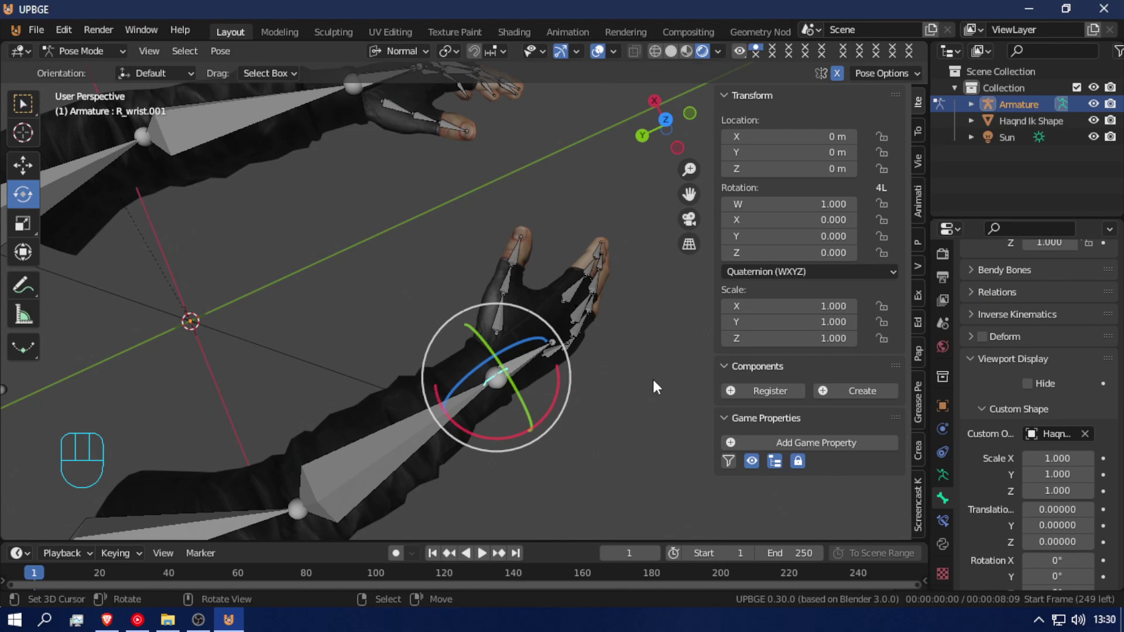
- Set the right wrist bone's custom shape scale to 6.2 on X, Y and Z
key("shift+f")
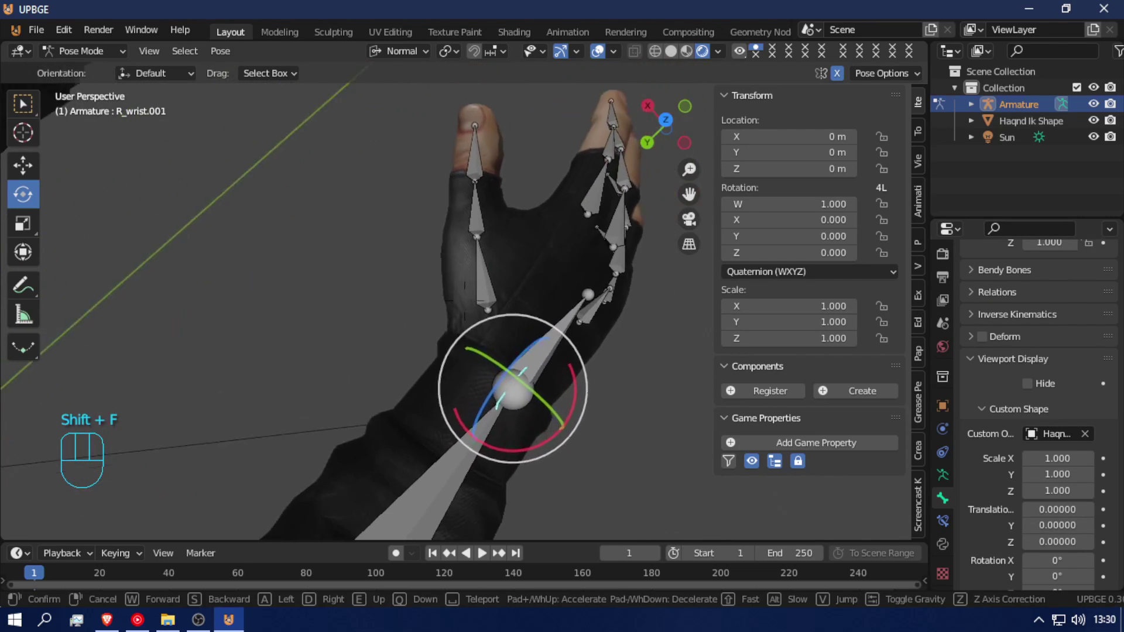
left_click(467, 307)
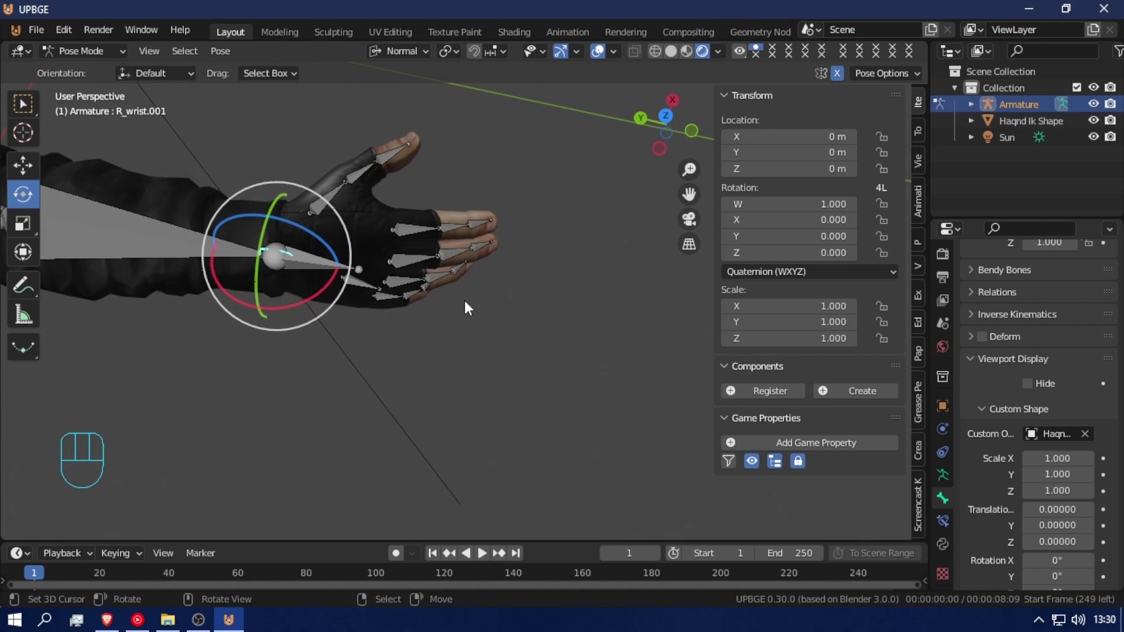
scroll(1030, 405, "down", 8)
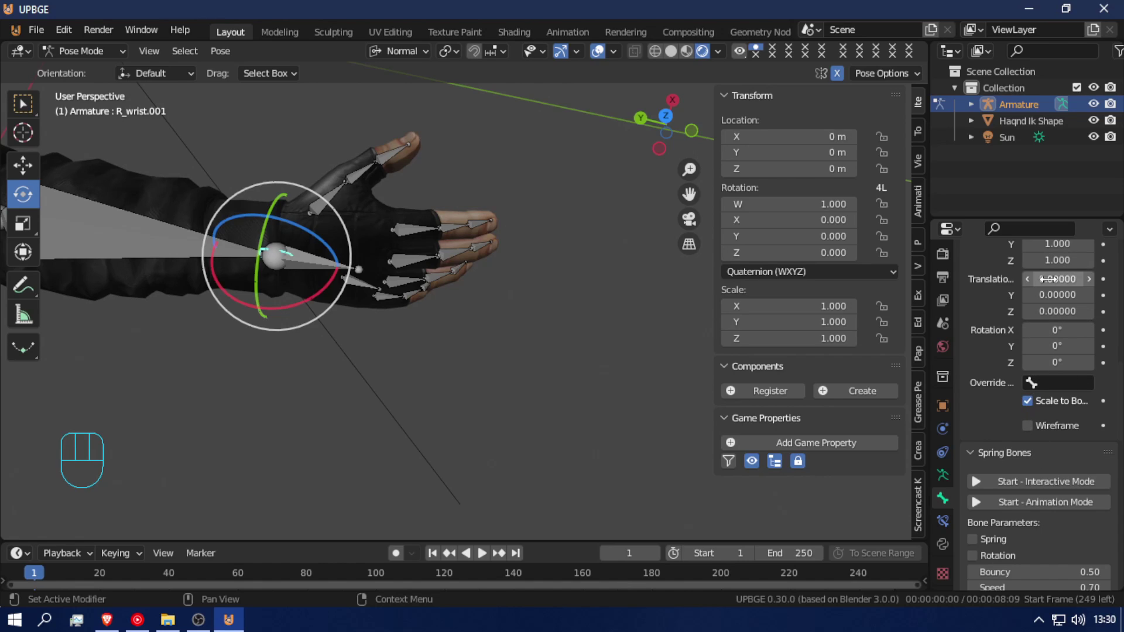
scroll(1045, 327, "up", 2)
scroll(1046, 327, "up", 1)
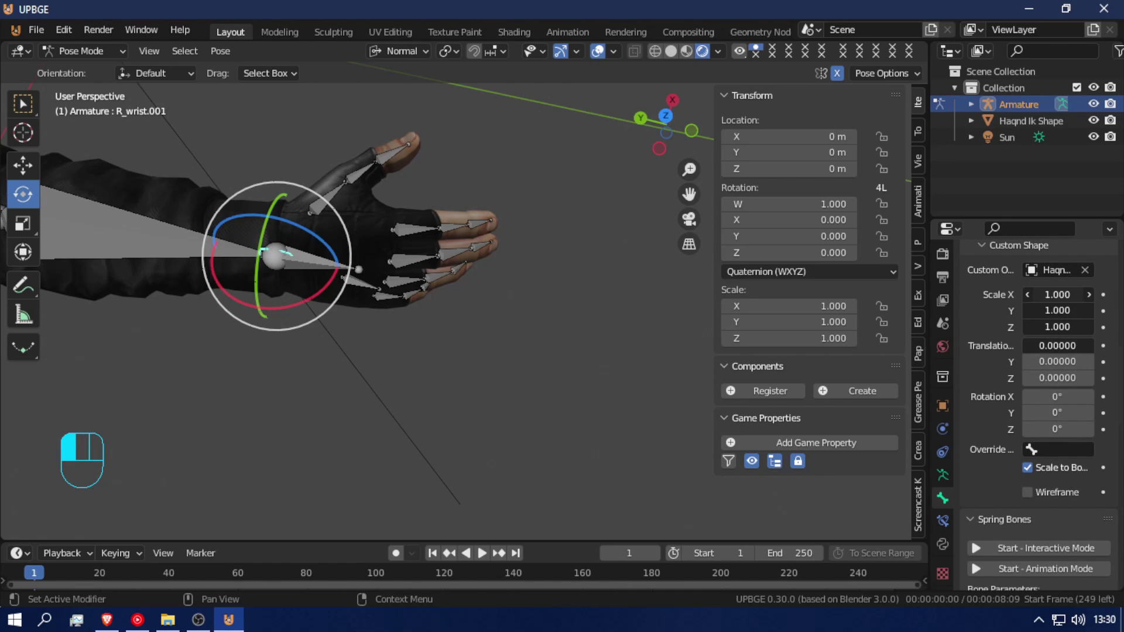
mouse_move(1034, 294)
left_mouse_down()
mouse_move(1080, 295)
mouse_move(1033, 295)
left_mouse_up()
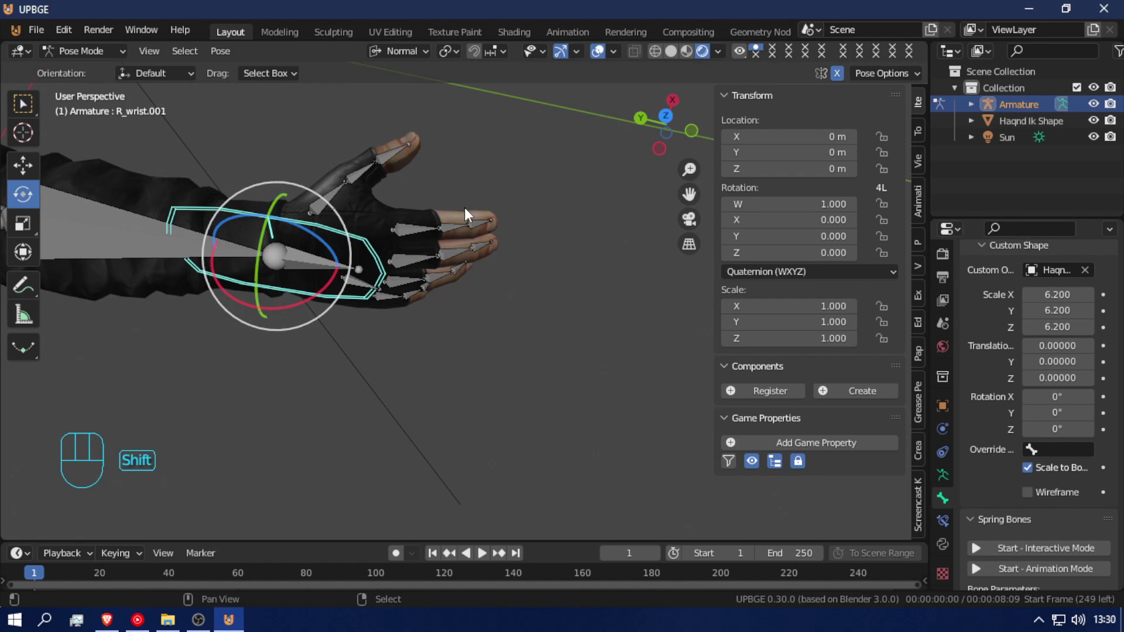
key("shift+f")
key("s")
key("a")
key("s")
left_click(464, 301)
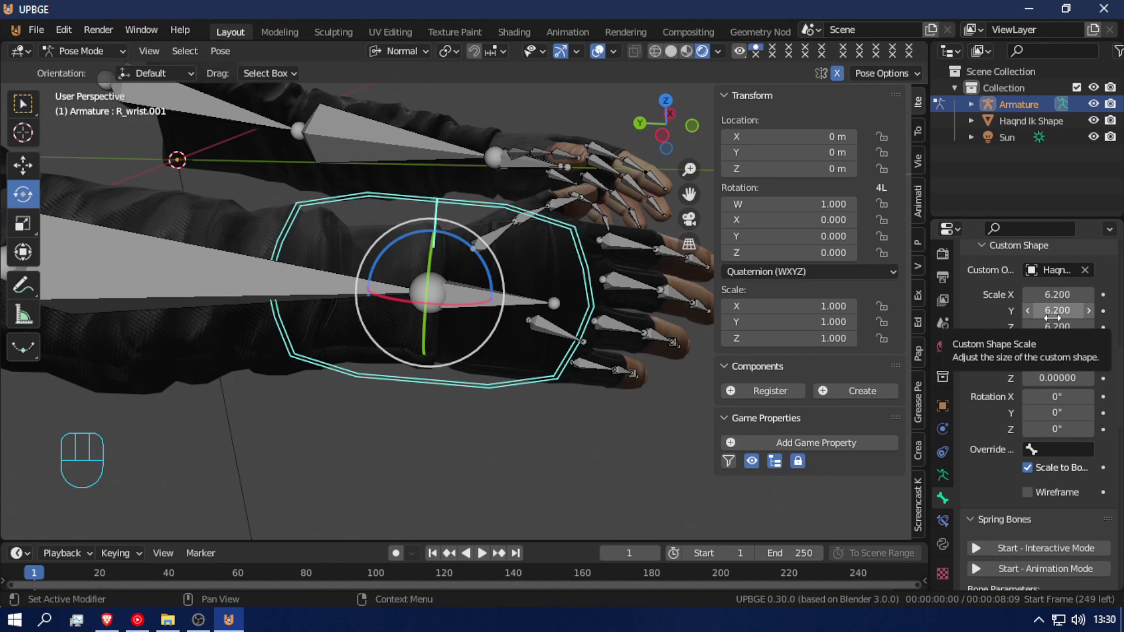
scroll(1051, 318, "up", 3)
left_click_drag(1061, 415, 1092, 430)
right_click(1037, 415)
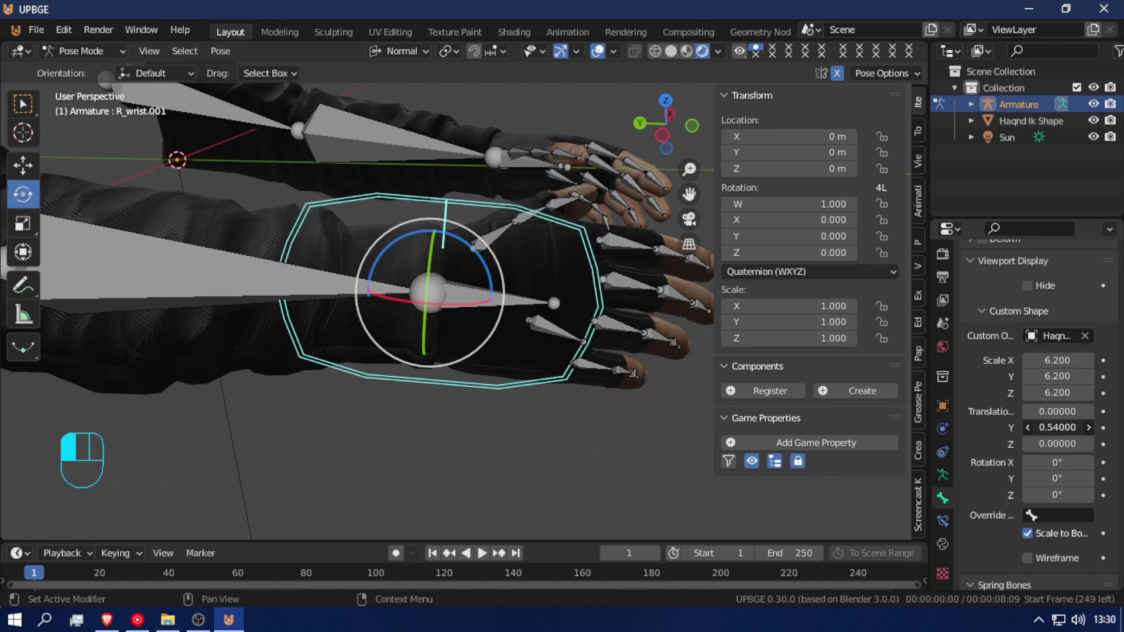
right_click(1092, 430)
- Leave the armature's pose editing for Object Mode and select the Haqnd Ik Shape outline
key("shift+f")
key("shift+s")
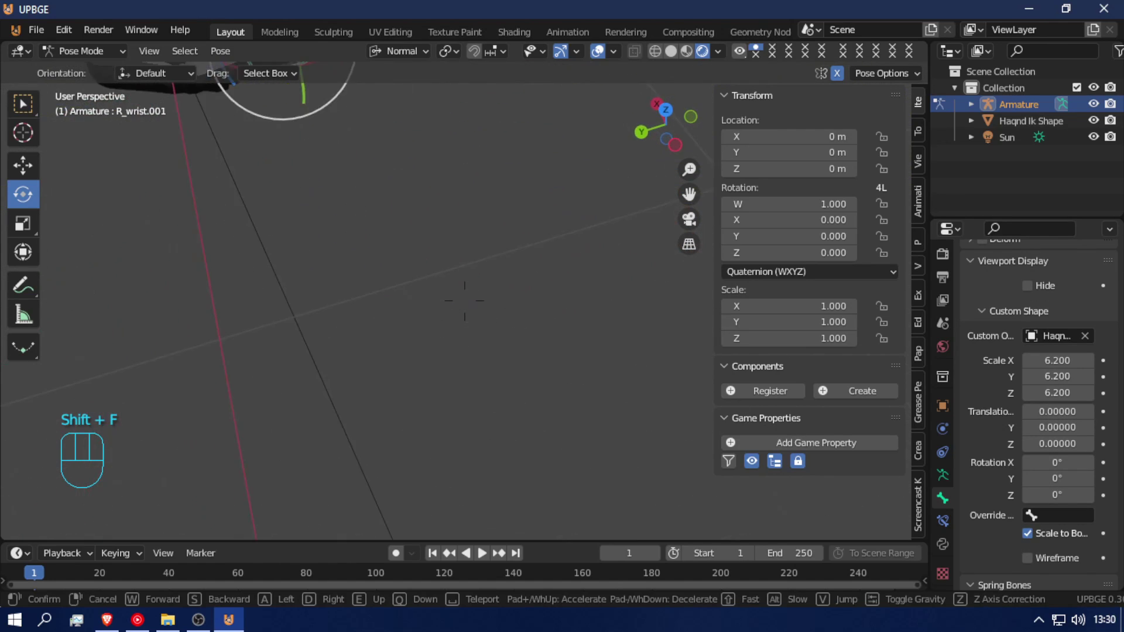
left_click(465, 300)
key("Tab")
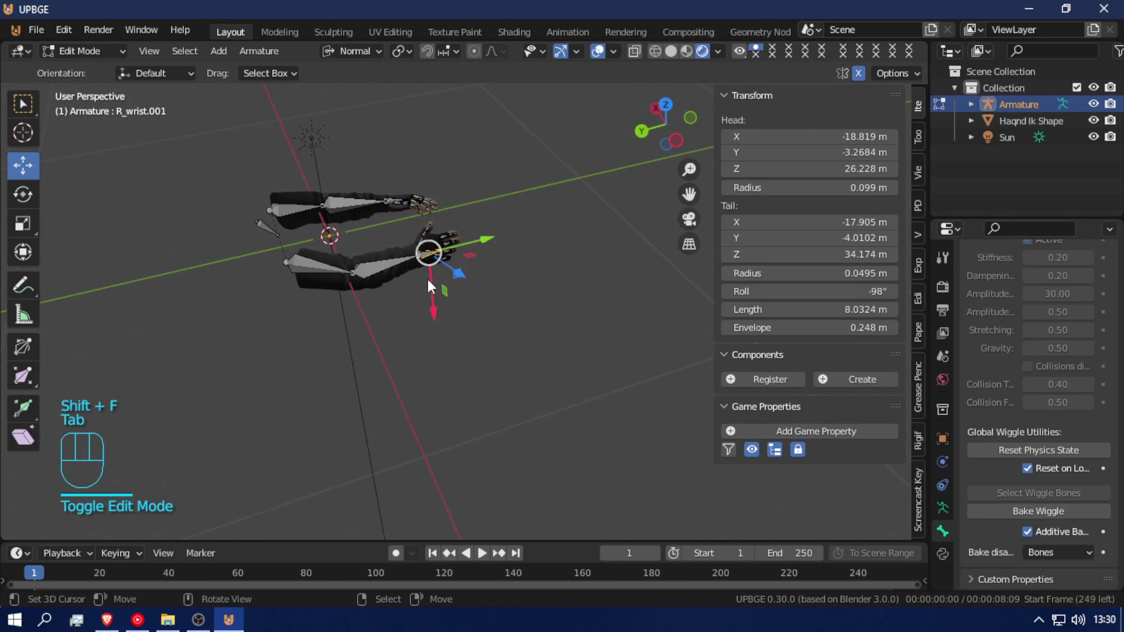
key("Tab")
key("ctrl+Tab")
key("shift+f")
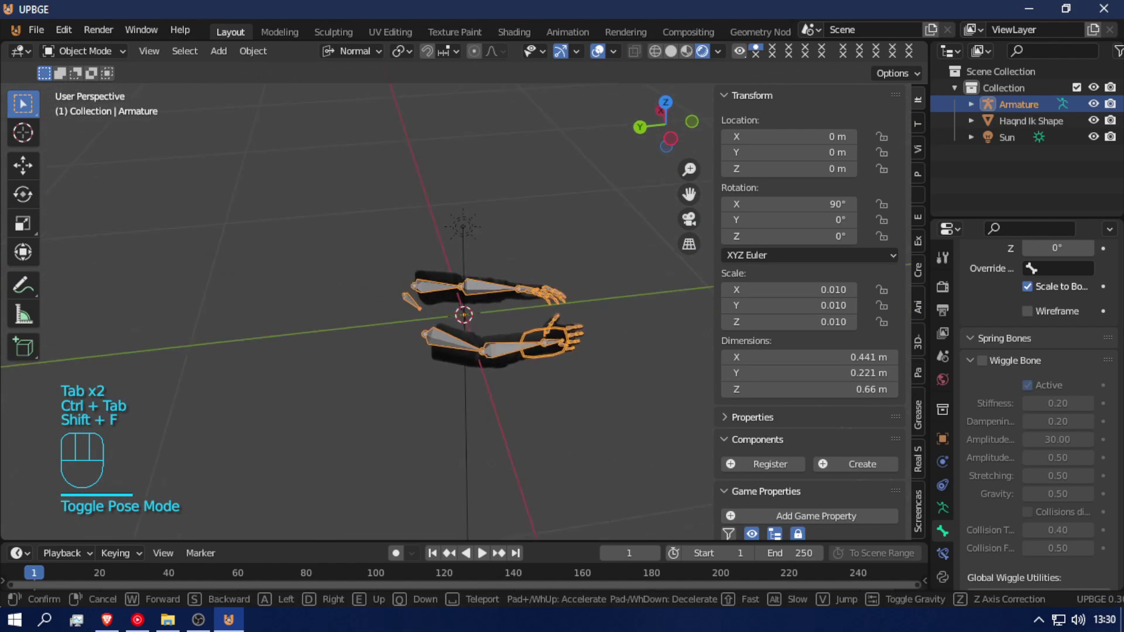
left_click(601, 338)
left_click(593, 318)
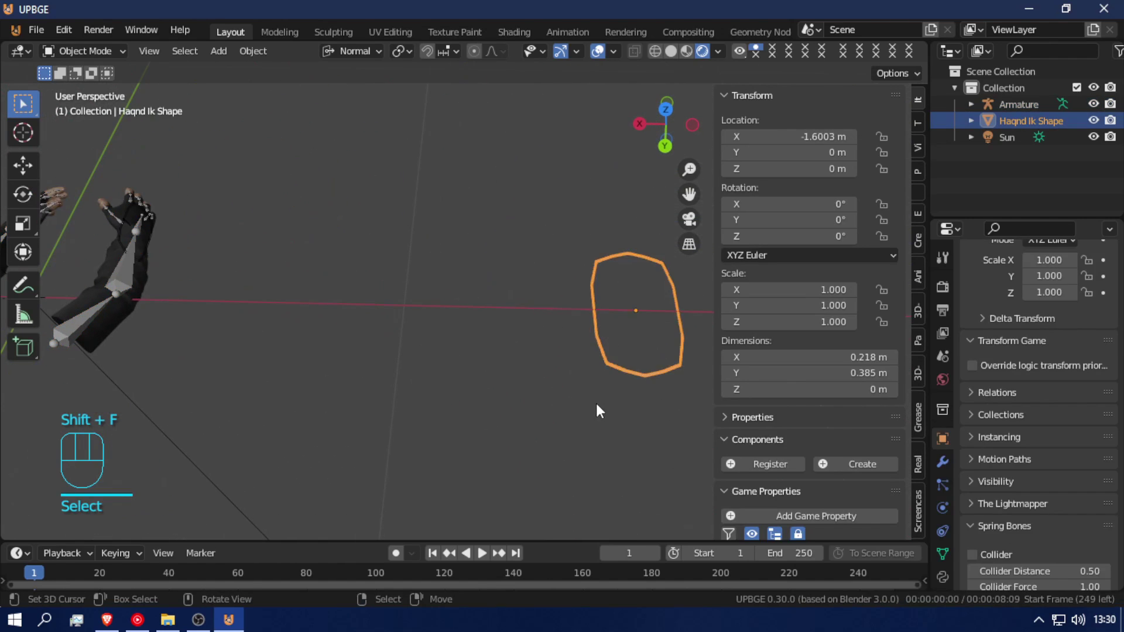
- Shift all the outline's vertices lengthwise by about 0.19 m so one end meets its origin, then return to Object Mode
key("Tab")
key("a")
key("a")
key("g")
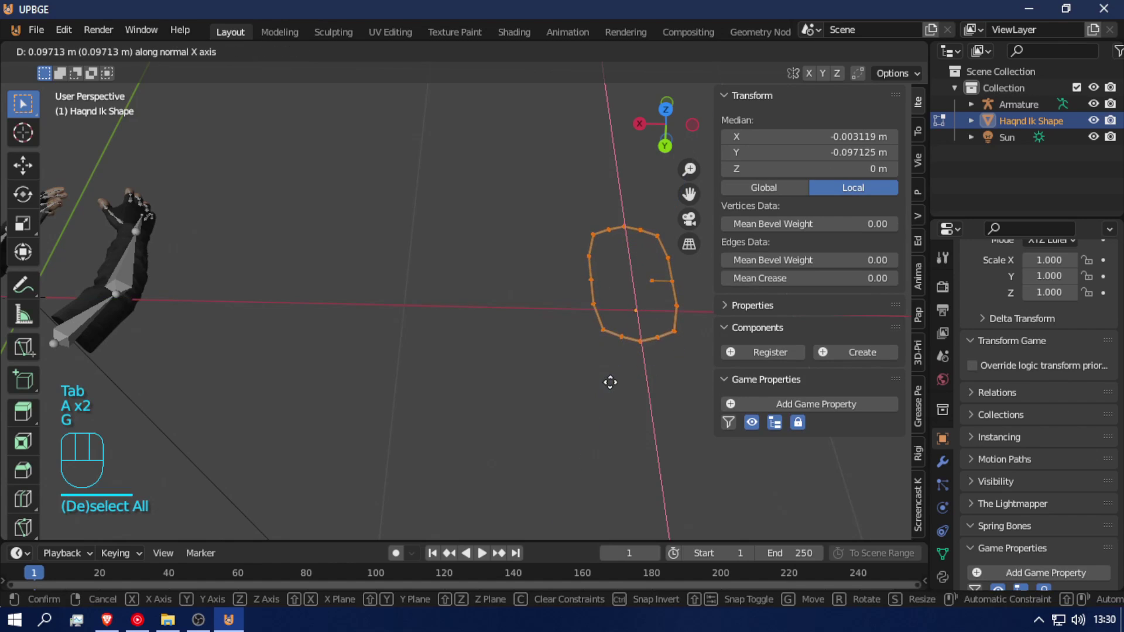
key("shift")
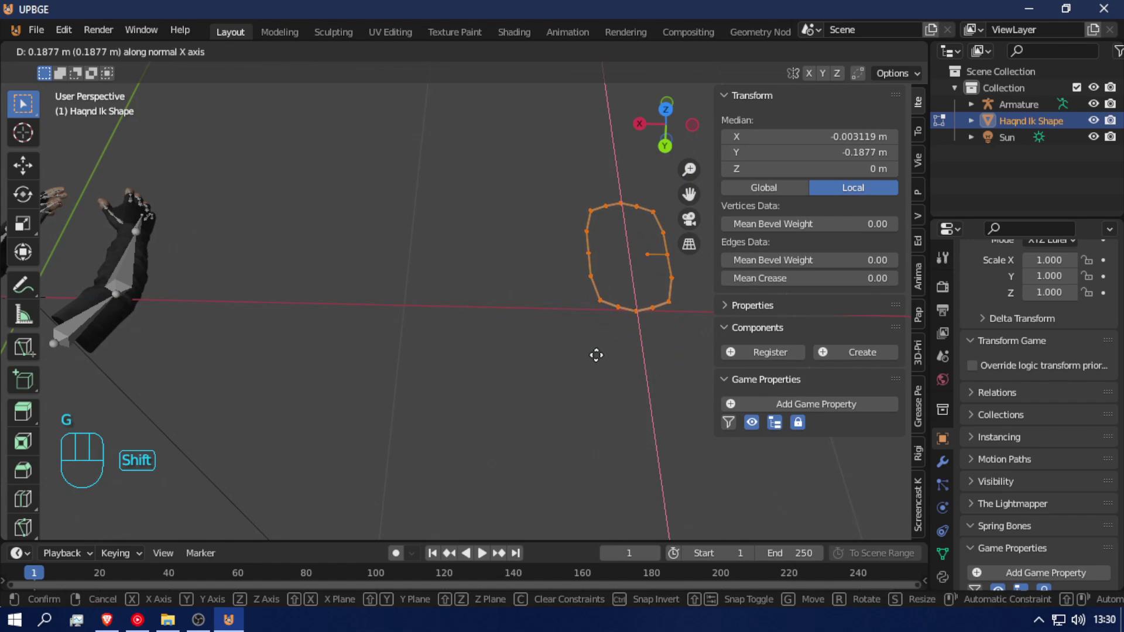
left_click(596, 354)
key("Tab")
- In Edit Mode, move the whole outline back across its origin by about 0.38 m until its opposite end meets the origin
key("shift+f")
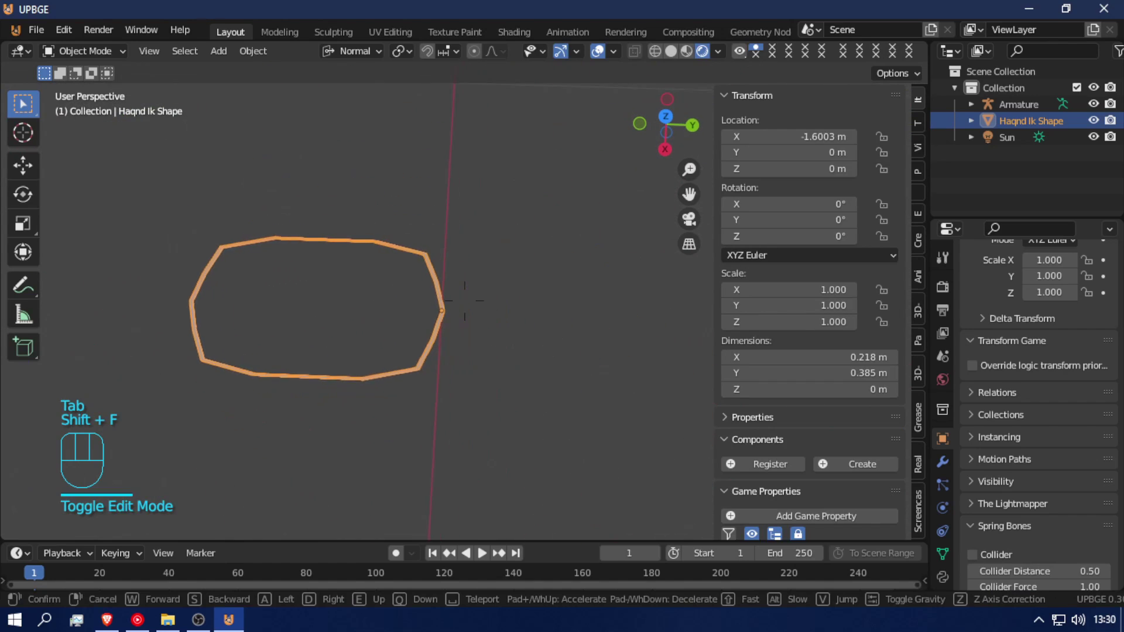
left_click(425, 323)
key("Tab")
key("g")
key("x")
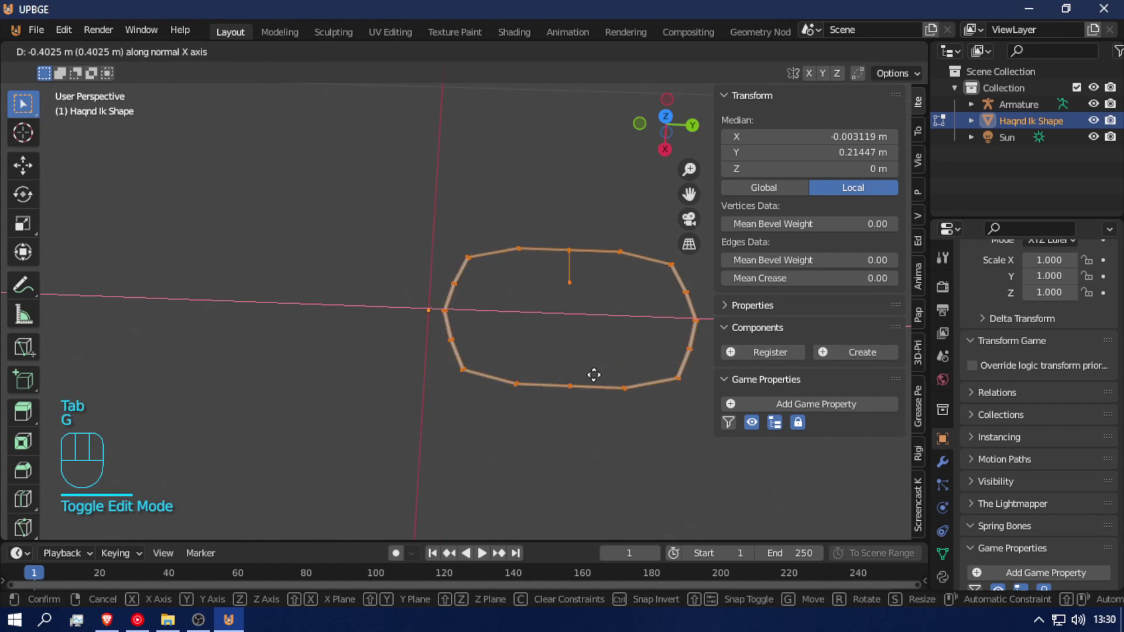
key("shift")
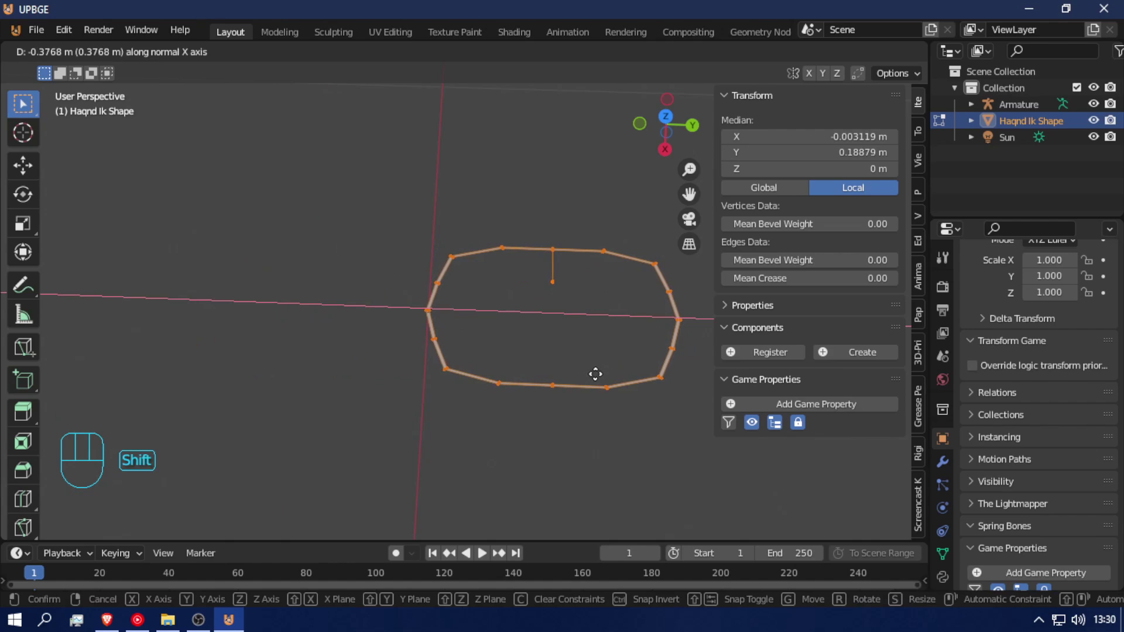
left_click(592, 374)
left_click(562, 338)
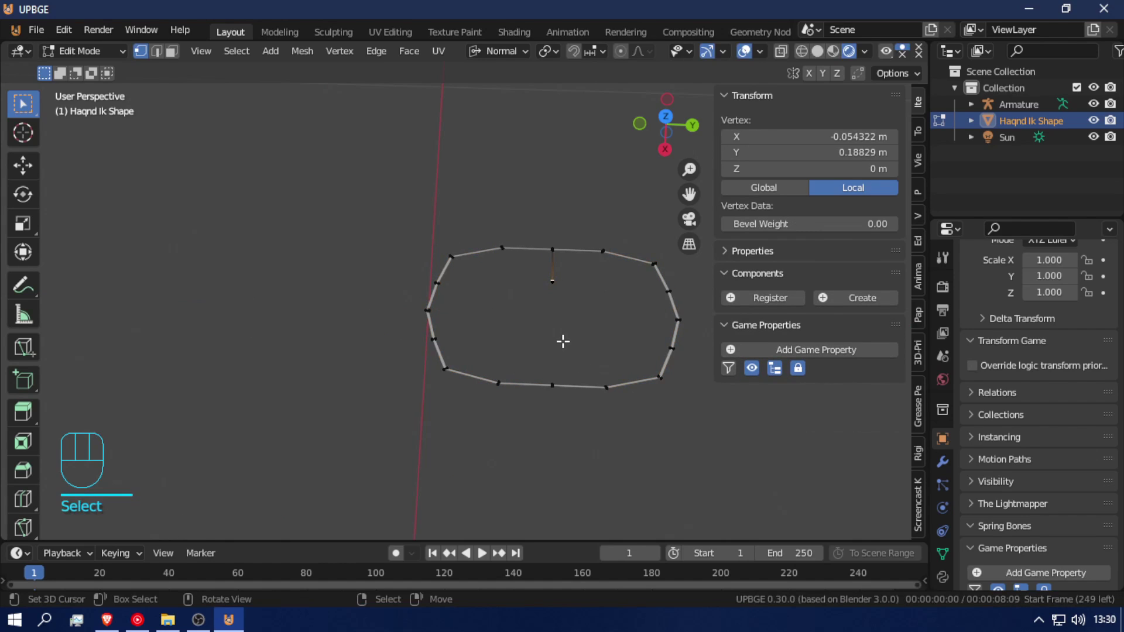
- Delete the vertices of the stray edge inside the Haqnd Ik Shape outline and return to Object Mode
key("a")
key("x")
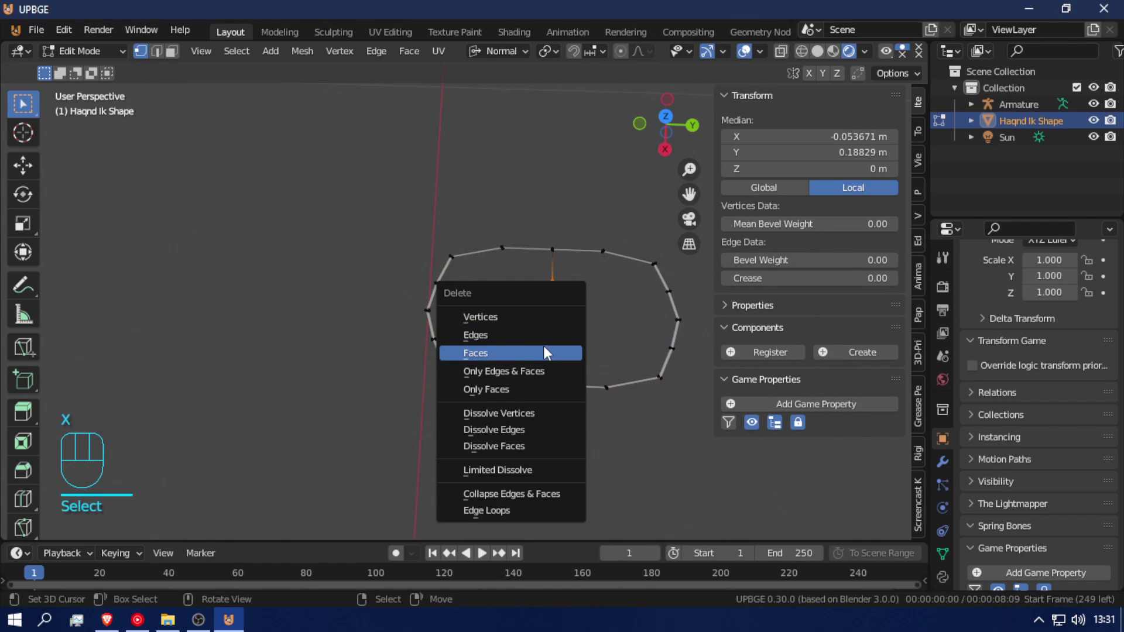
left_click(531, 317)
key("shift+f")
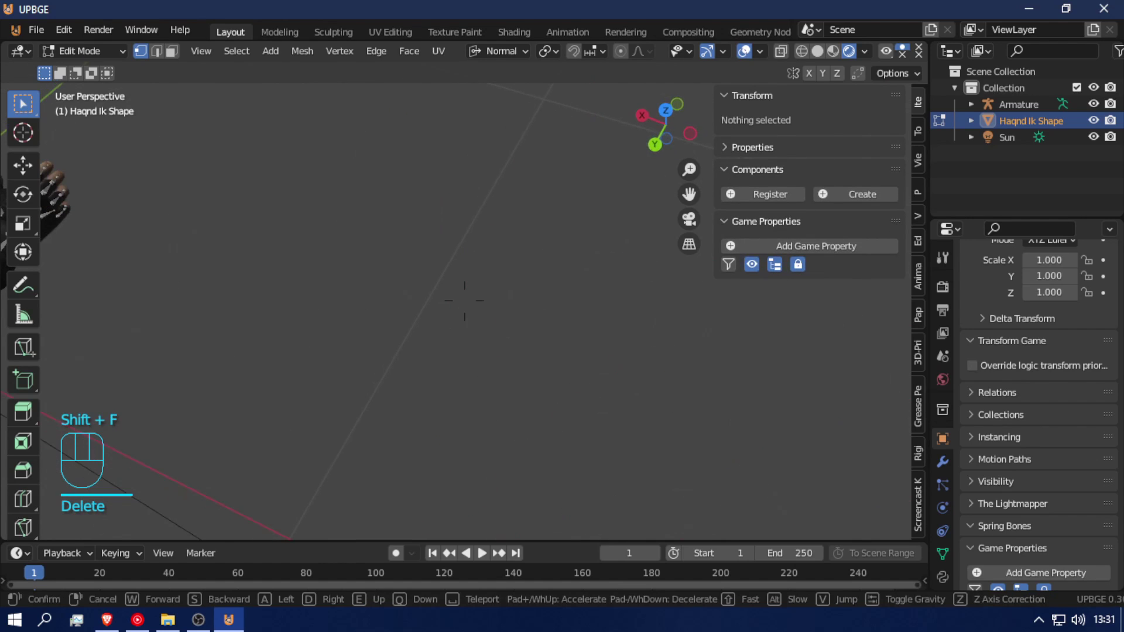
key("Tab")
- Select the armature at the right hand and switch it to Pose Mode
key("shift+f")
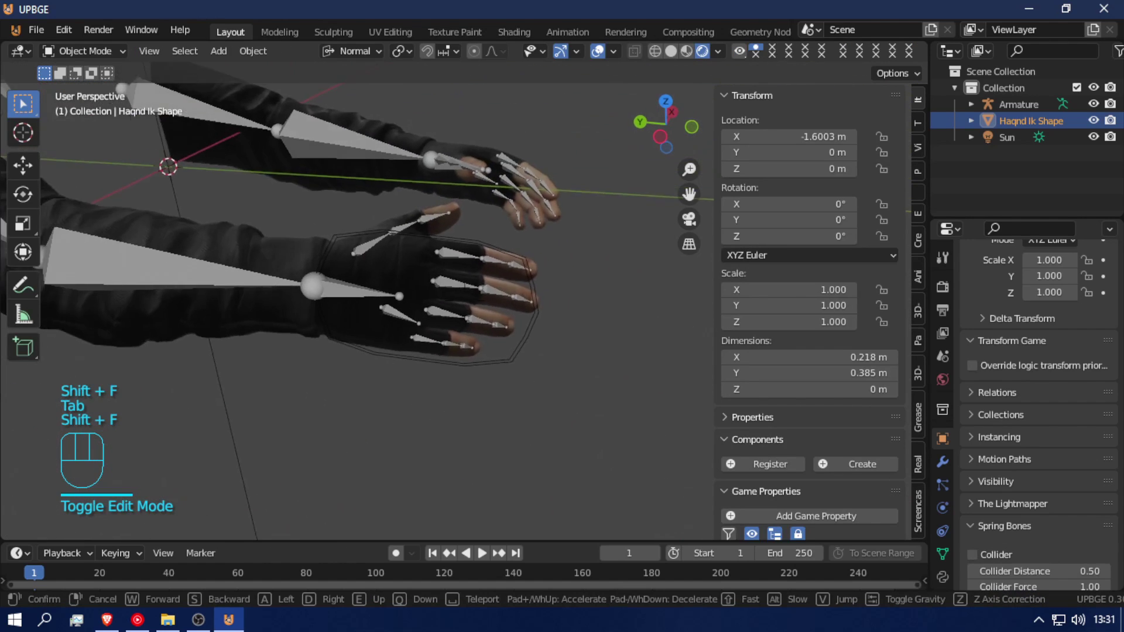
key("d")
key("w")
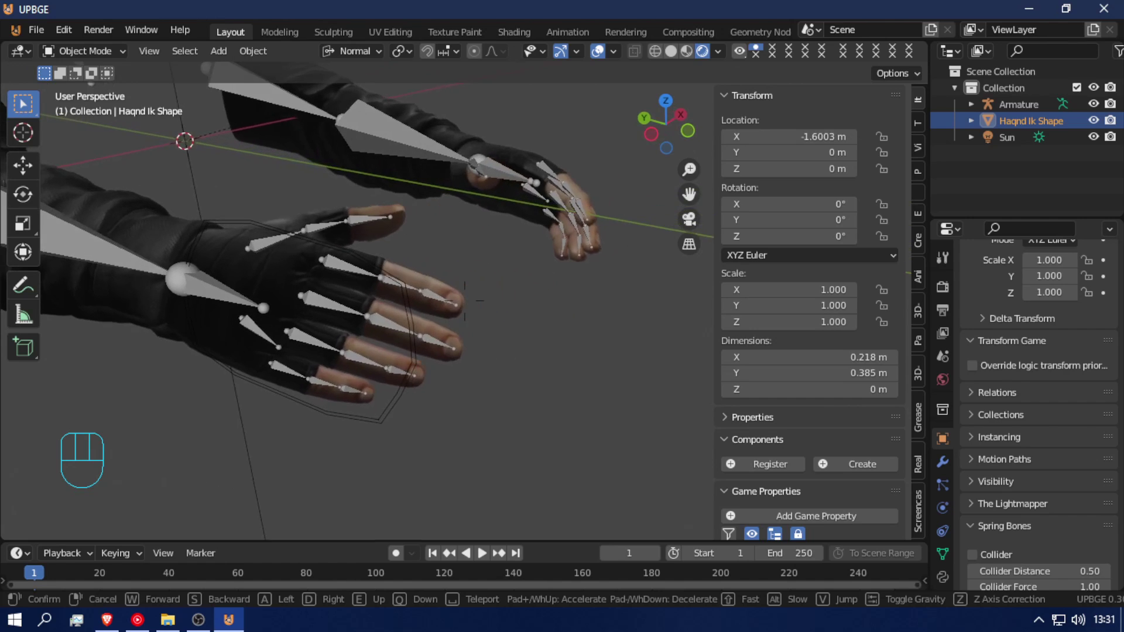
key("a")
key("s")
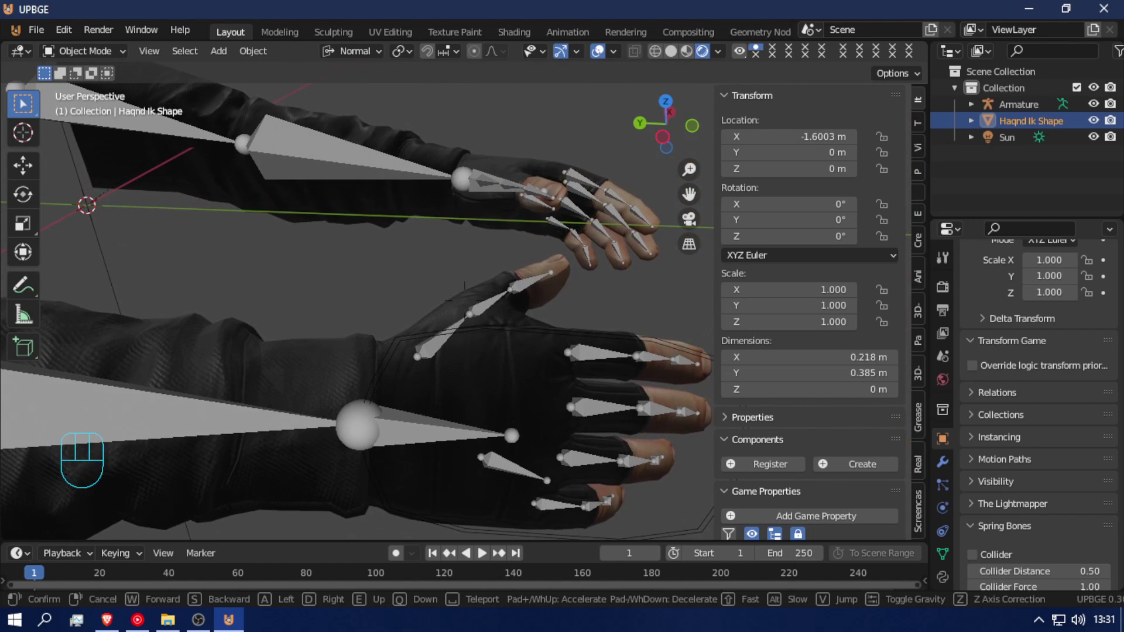
left_click(369, 462)
left_click(359, 431)
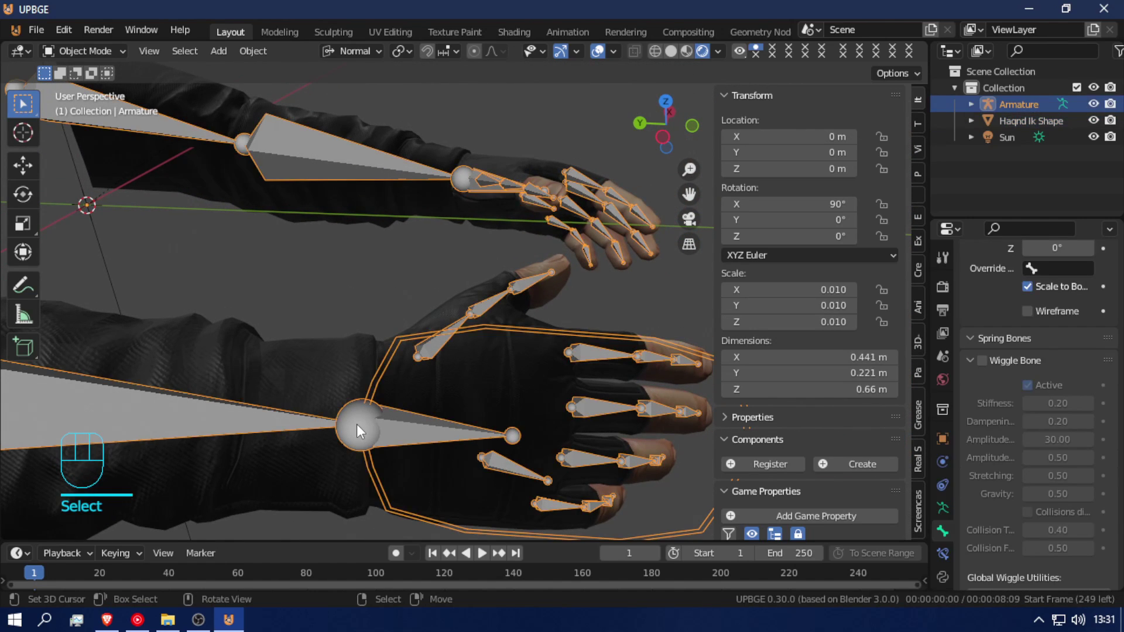
key("ctrl+Tab")
- Select the R_wrist.001 bone and test how its hand outline pivots when rotated, without keeping the rotation
left_click(359, 426)
key("g")
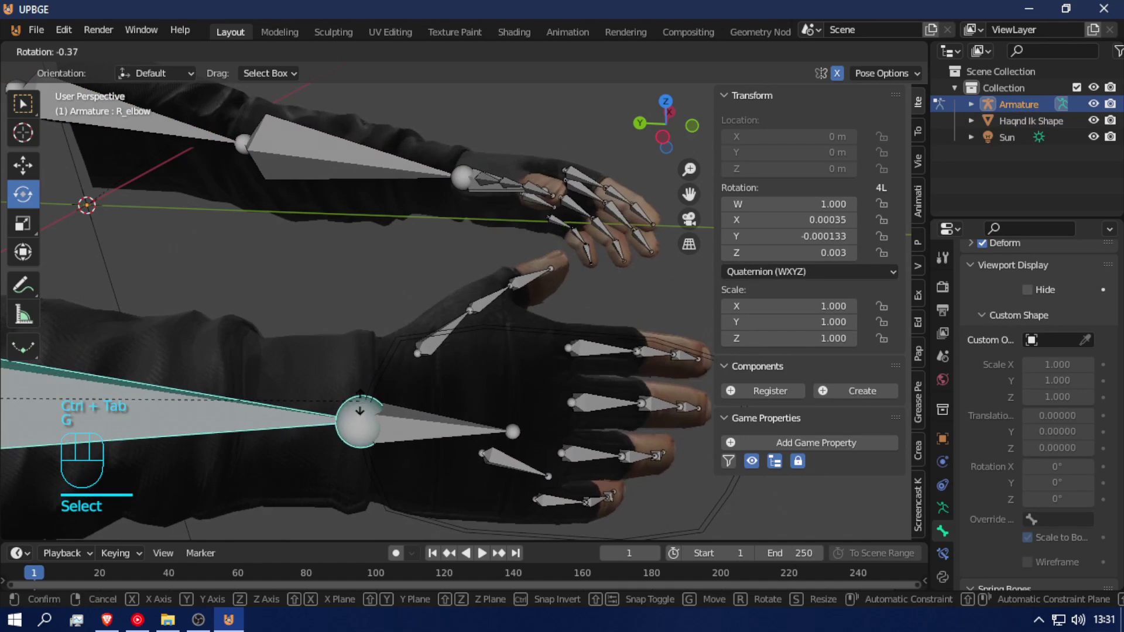
right_click(361, 397)
left_click(377, 384)
key("r")
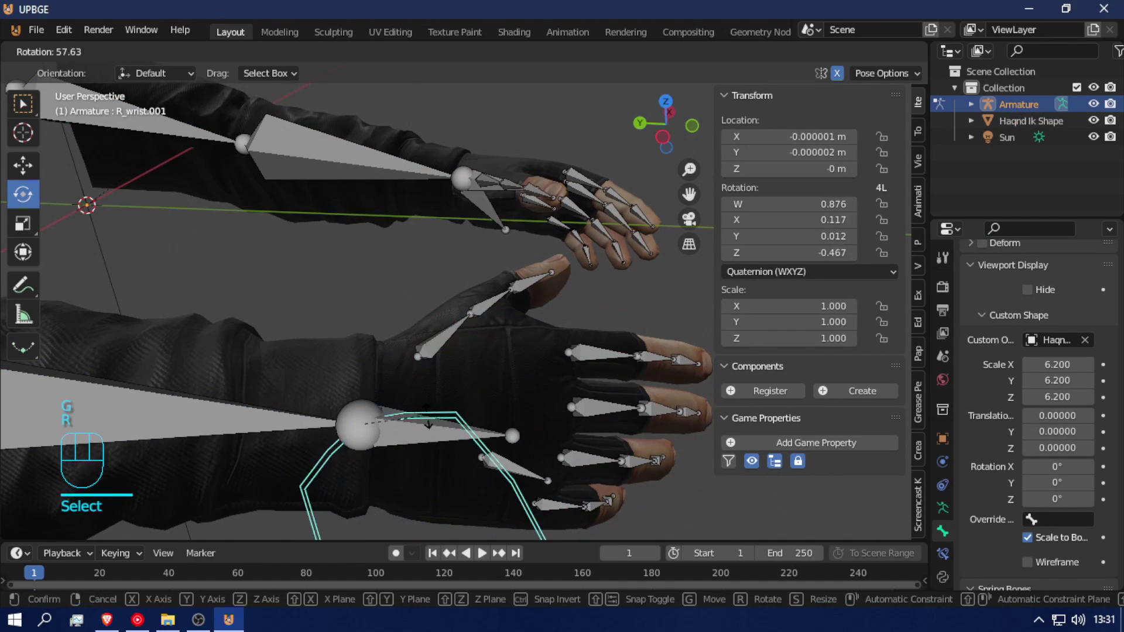
right_click(433, 419)
- Set the custom shape scale of R_wrist.001 to 1 on X, Y and Z
key("shift+f")
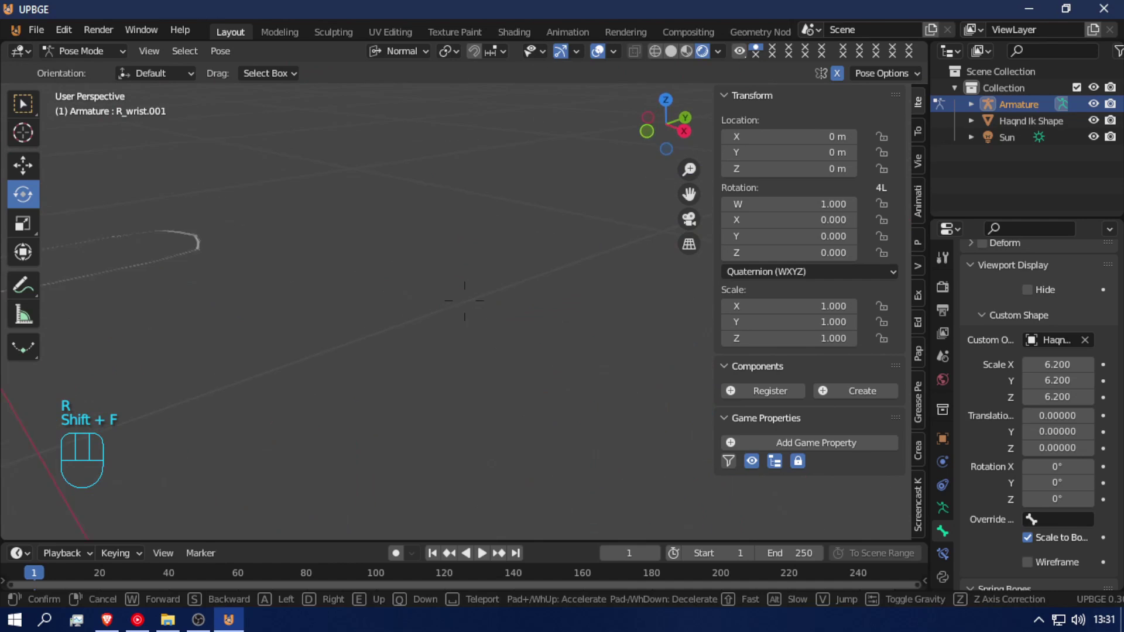
key("shift+w")
left_click(473, 294)
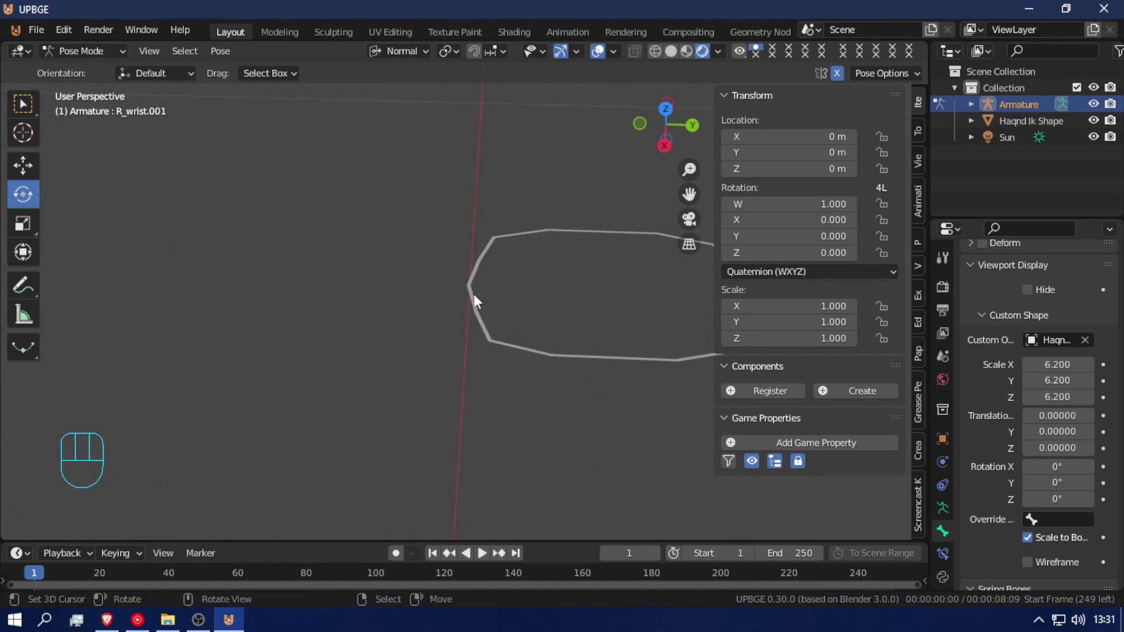
key("shift+f")
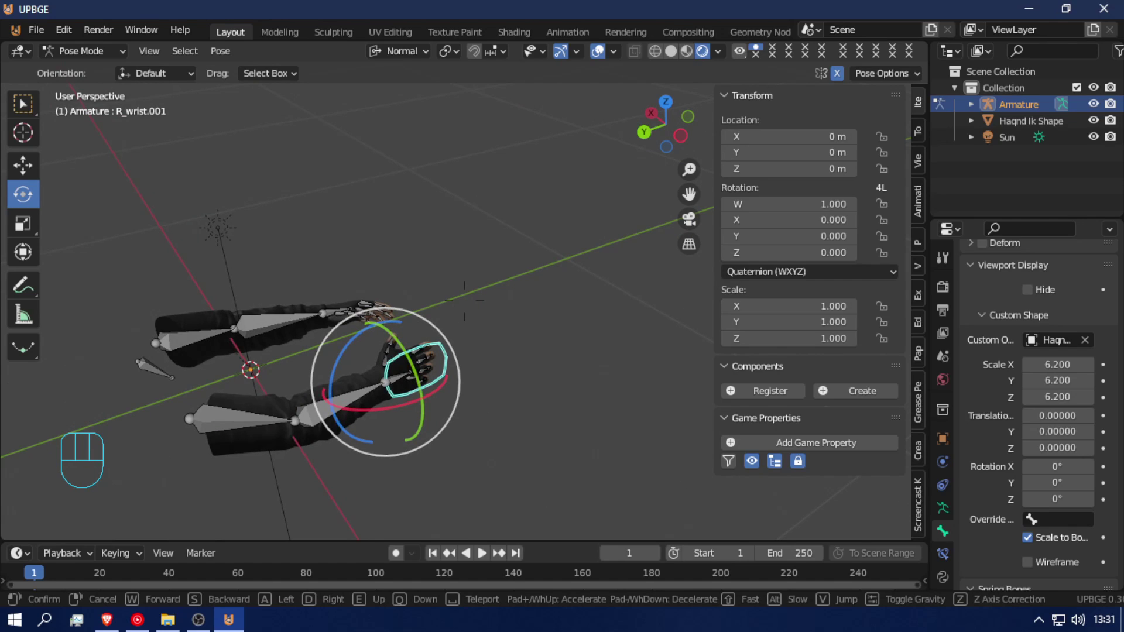
left_click(456, 302)
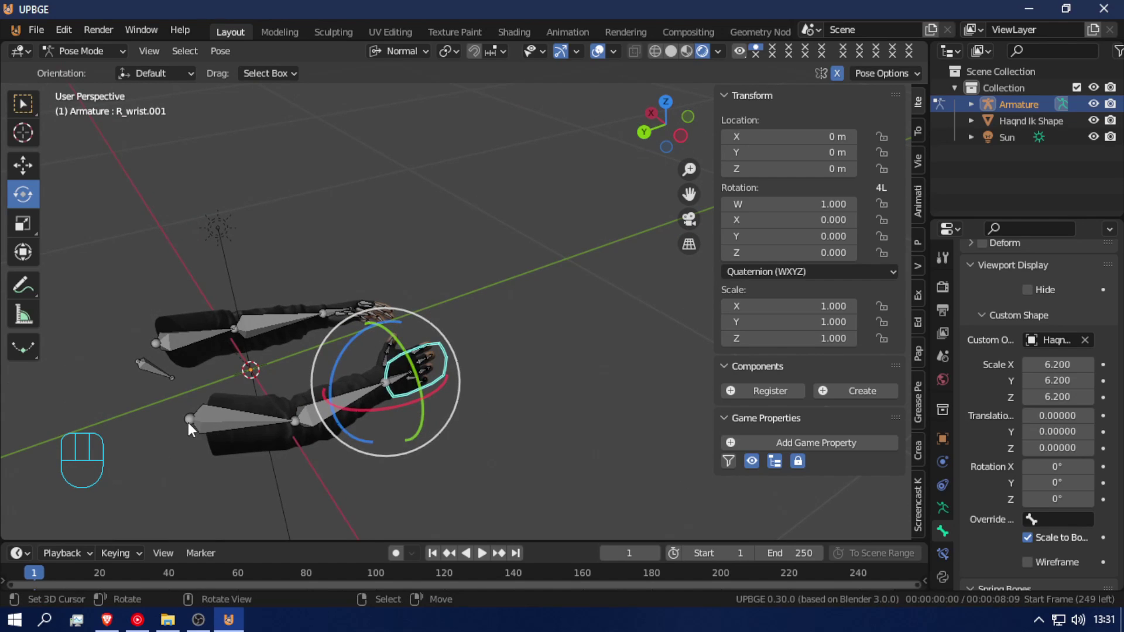
key("shift+f")
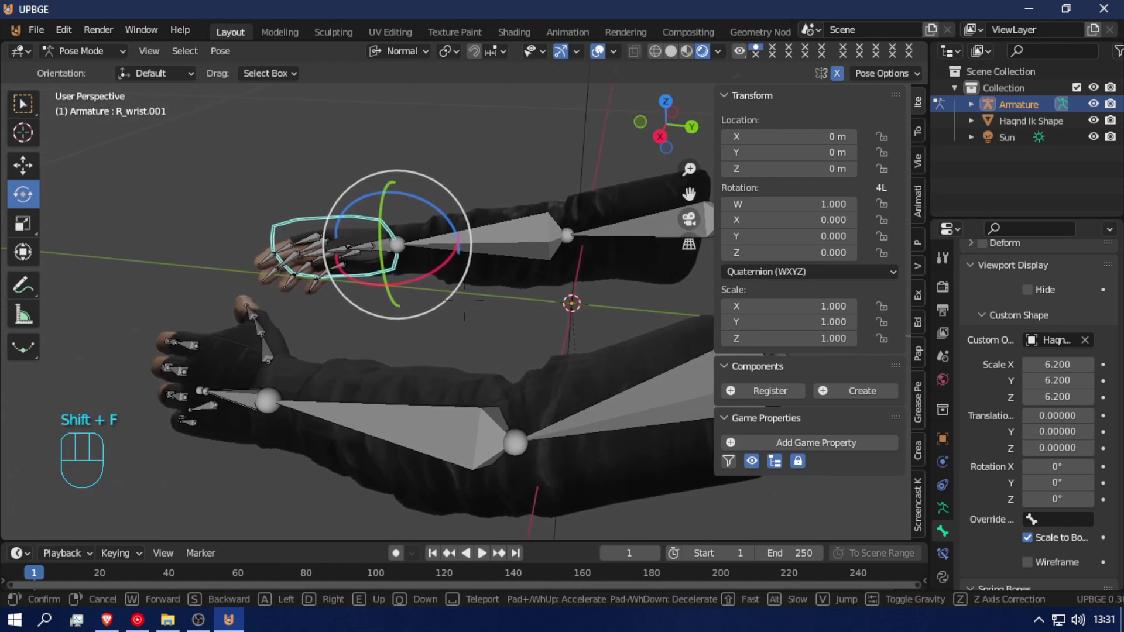
left_click(465, 300)
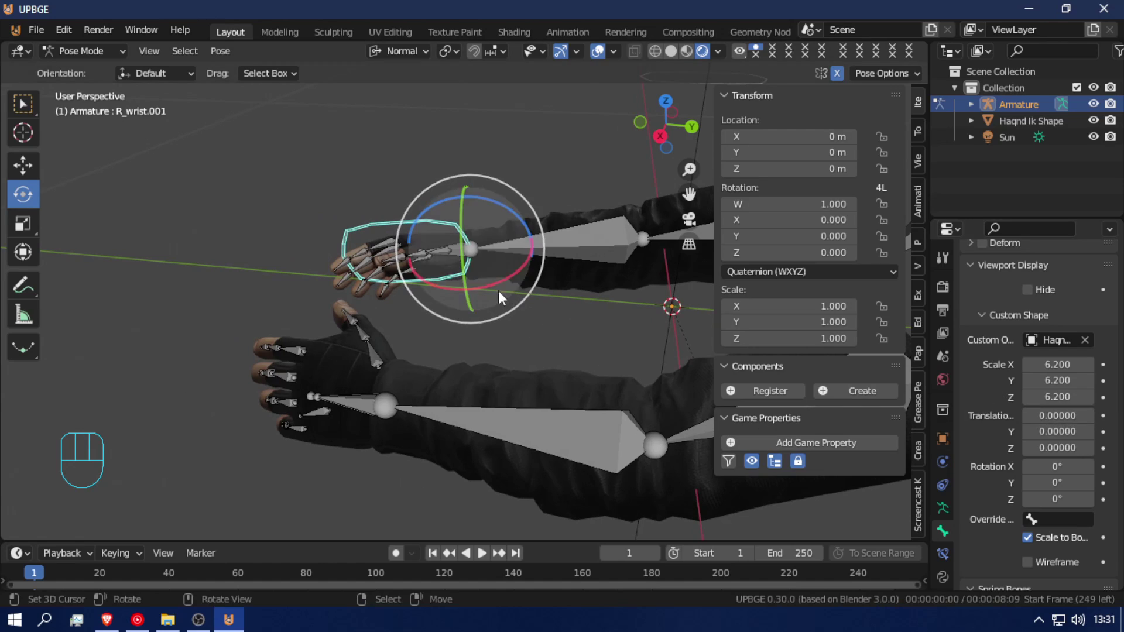
left_click_drag(1056, 397, 1057, 364)
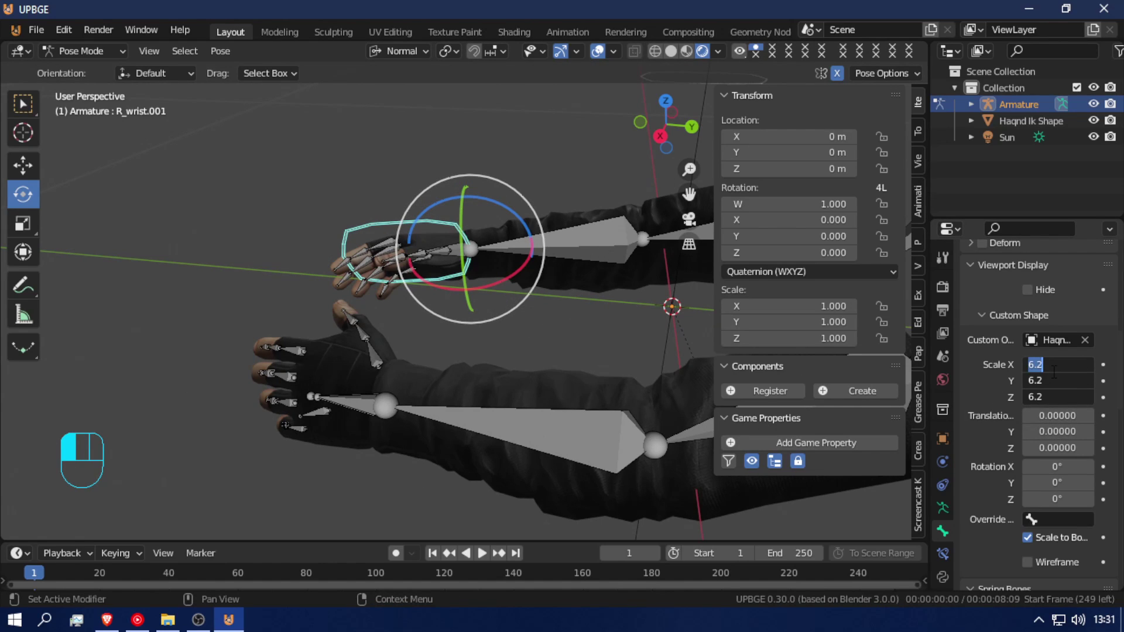
key("Return")
- Try disabling Scale to Bone Length for the wrist bone's custom shape, then enable it again
key("shift+f")
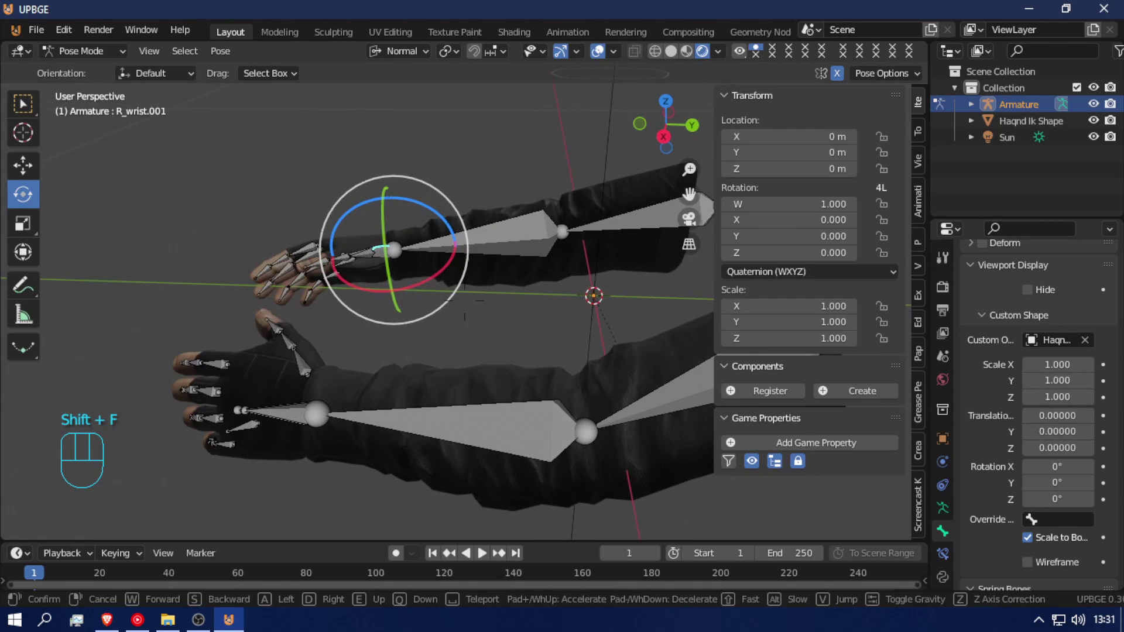
key("shift+f")
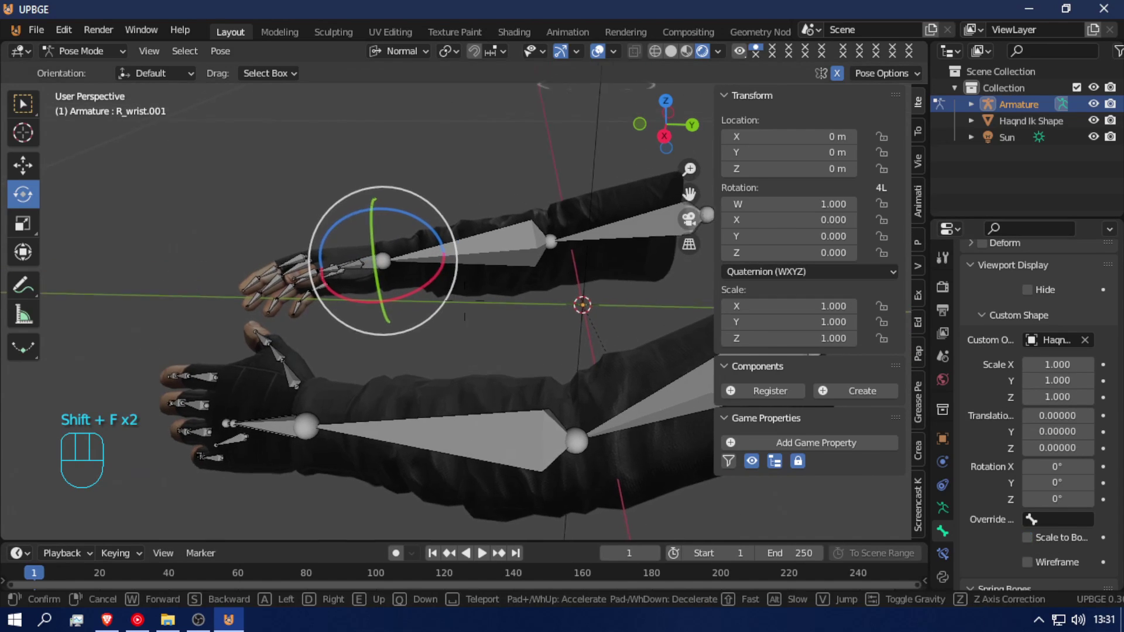
left_click(466, 302)
left_click(1031, 538)
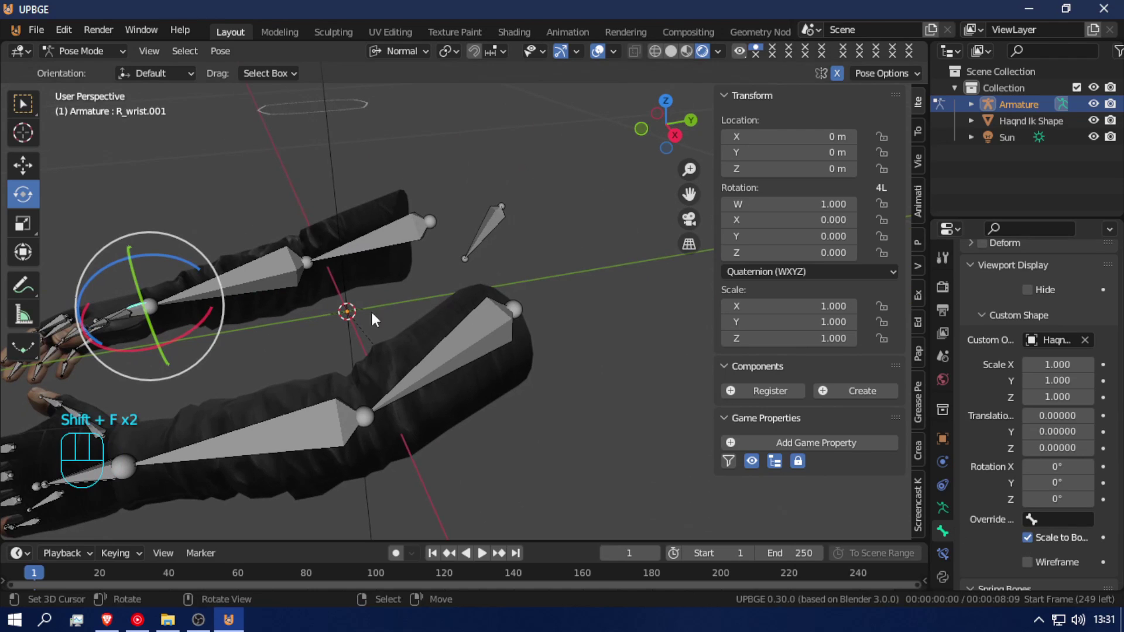
- Leave Pose Mode for Object Mode and select only the Haqnd Ik Shape outline
key("shift+f")
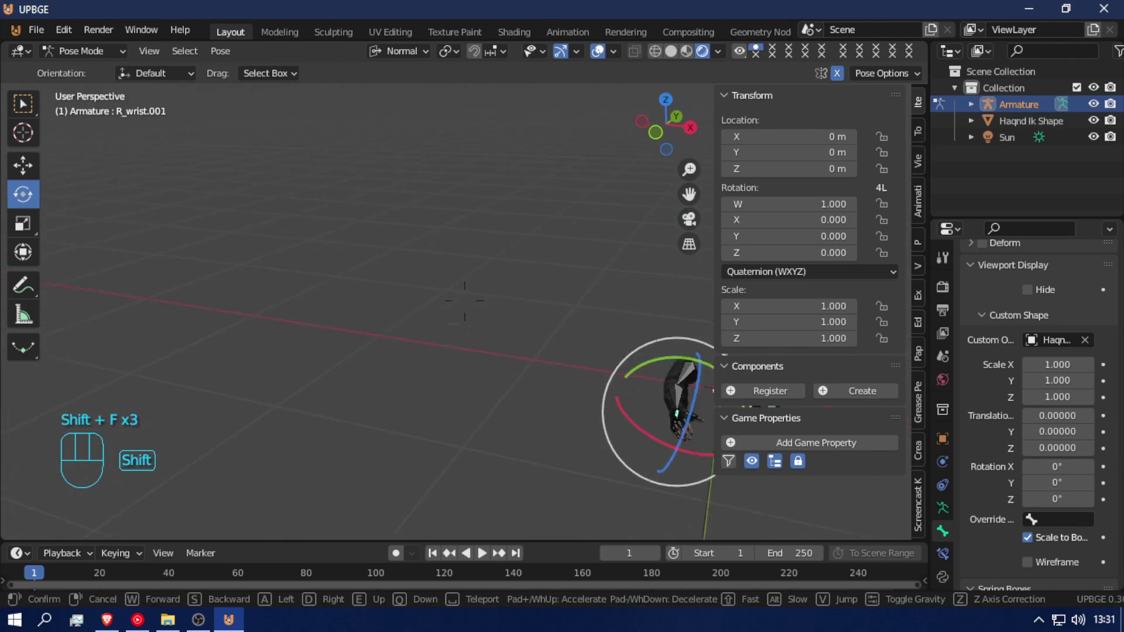
left_click(465, 300)
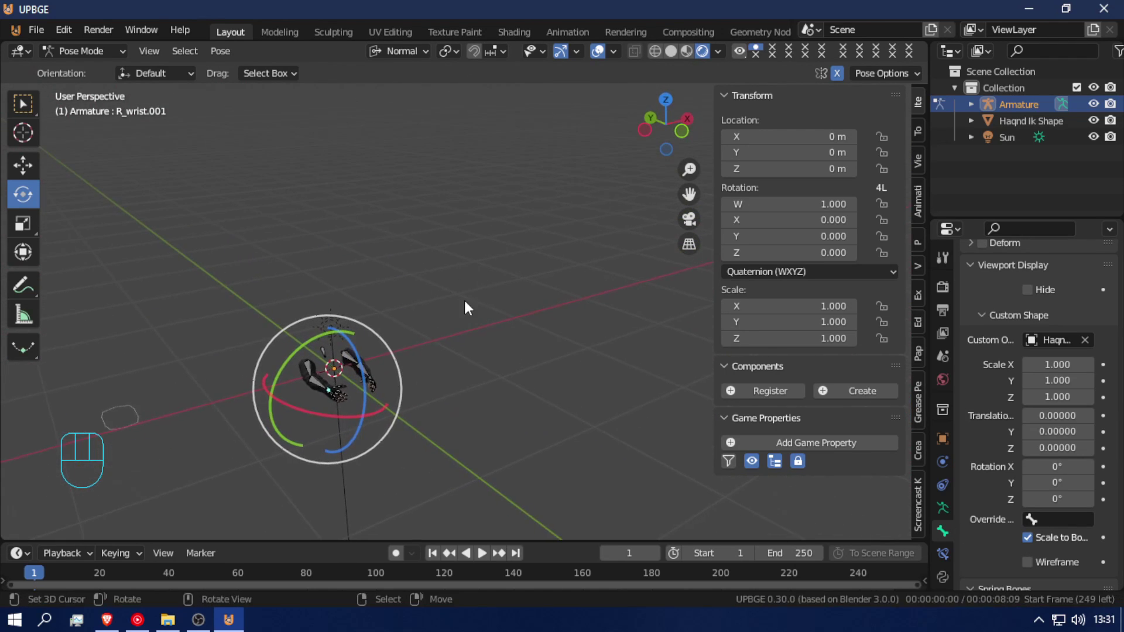
key("ctrl+Tab")
key("a")
key("a")
key("f")
left_click(263, 337)
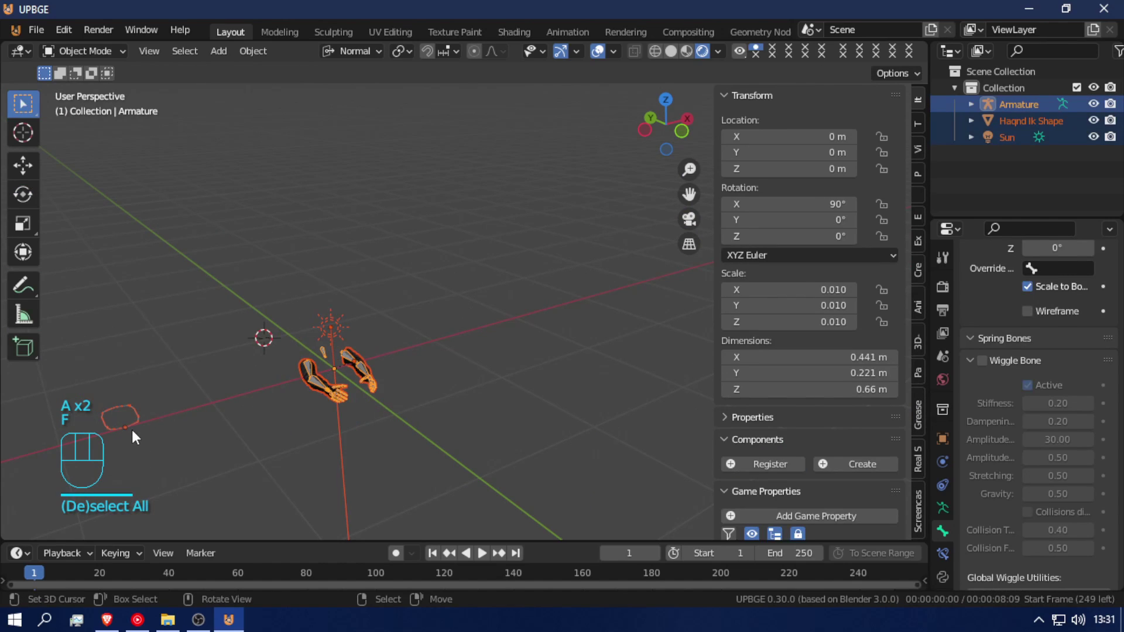
left_click(132, 430)
- Scale the outline up by about 2.62 to roughly 0.57 m by 1.01 m and apply its scale
key("s")
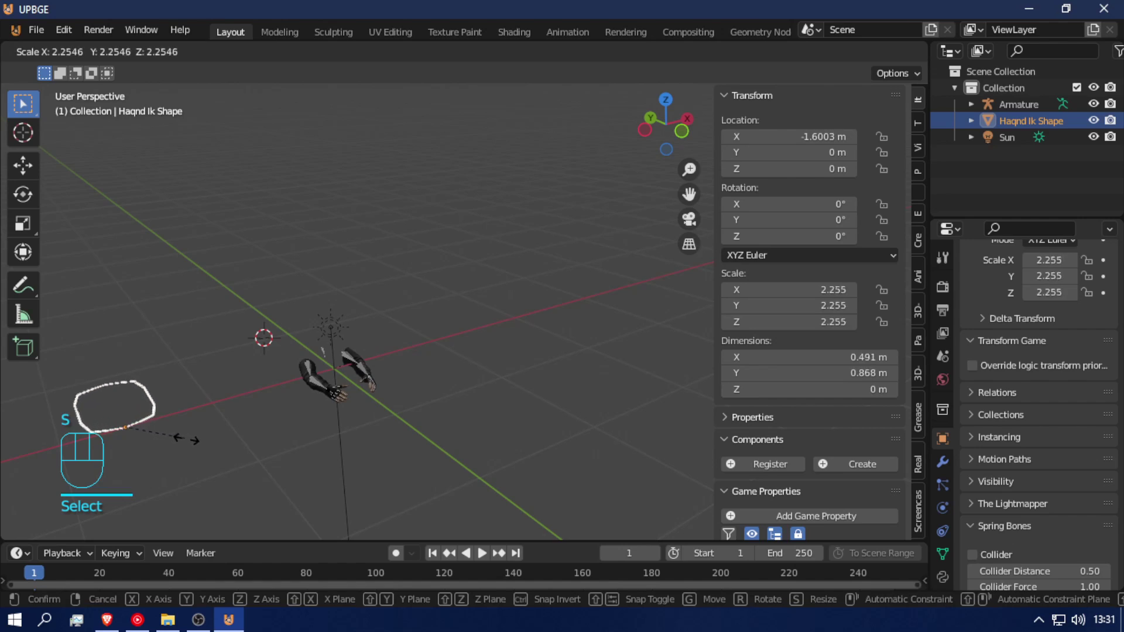
left_click(195, 443)
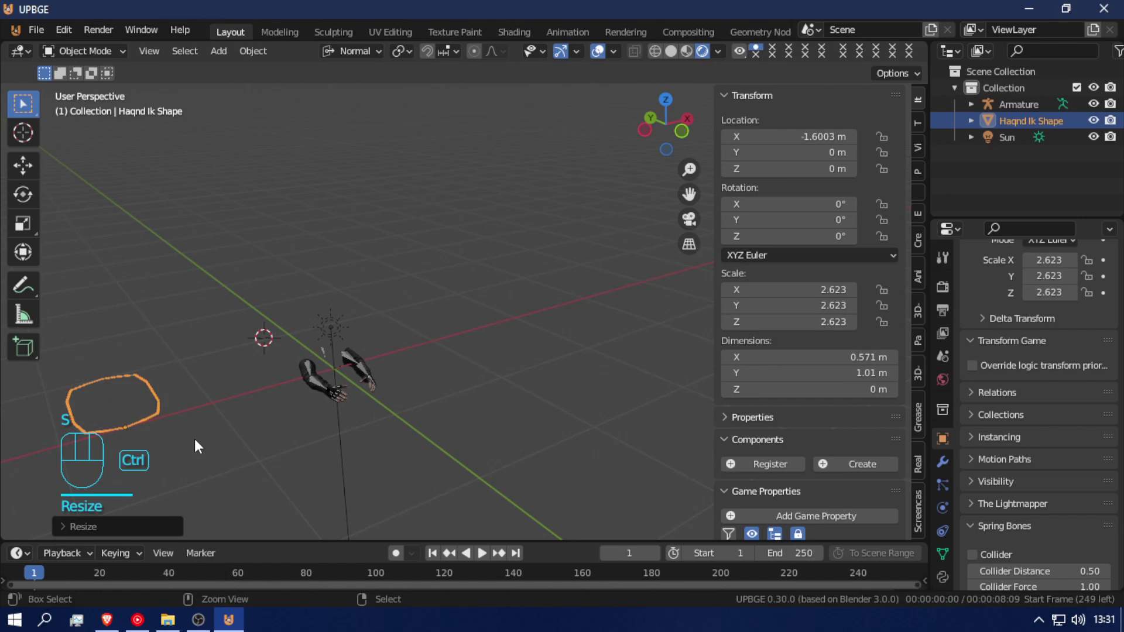
key("ctrl+a")
left_click(170, 406)
key("shift+f")
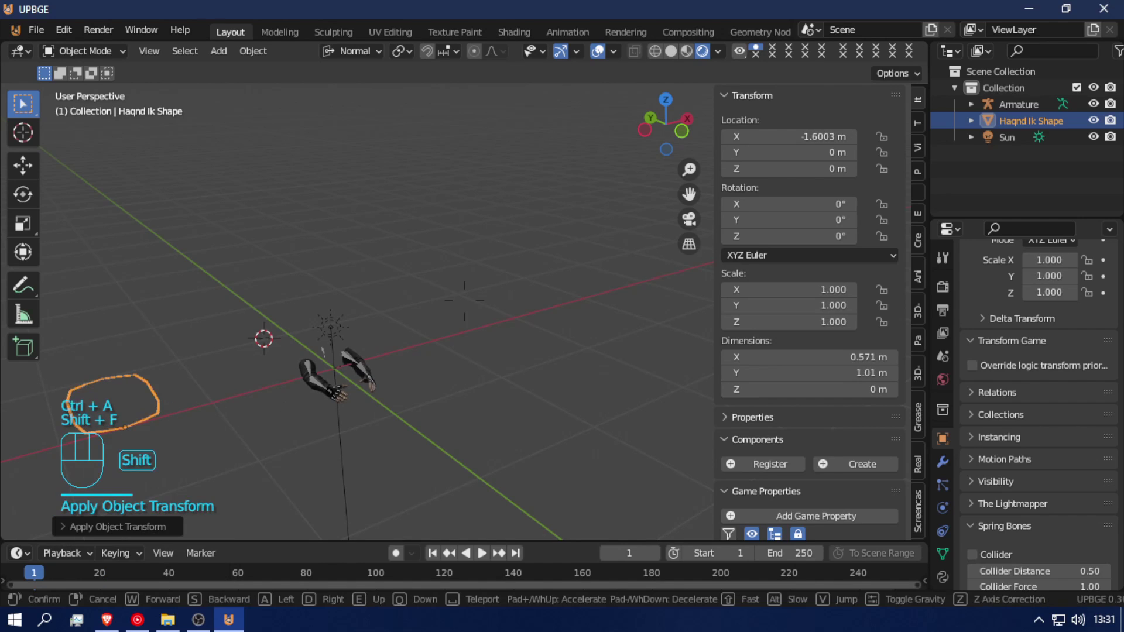
key("w")
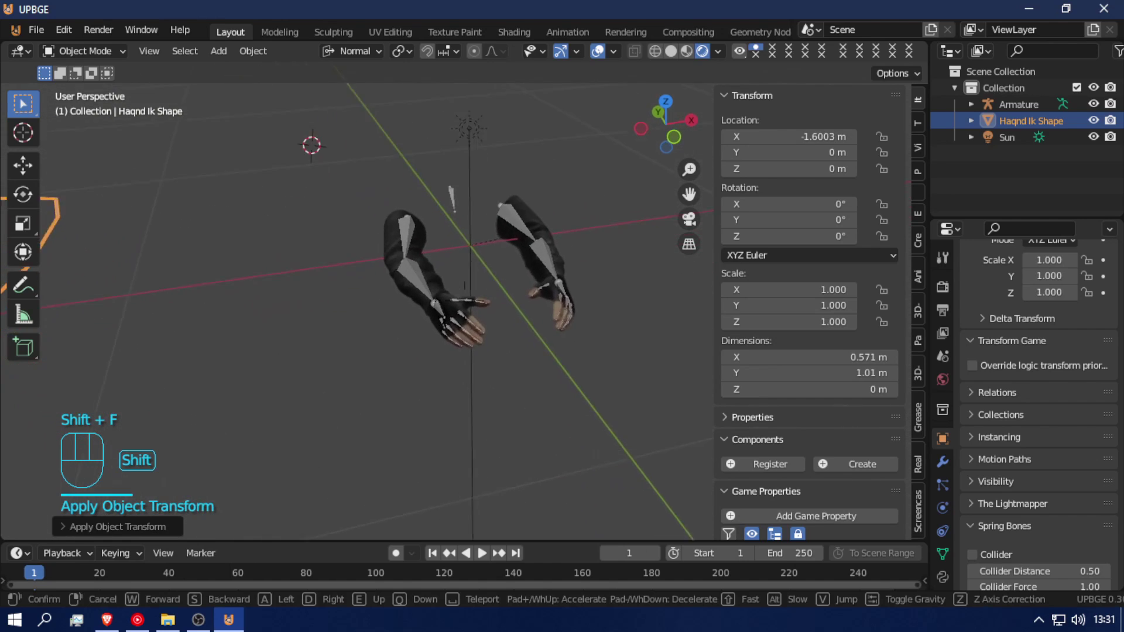
left_click(464, 299)
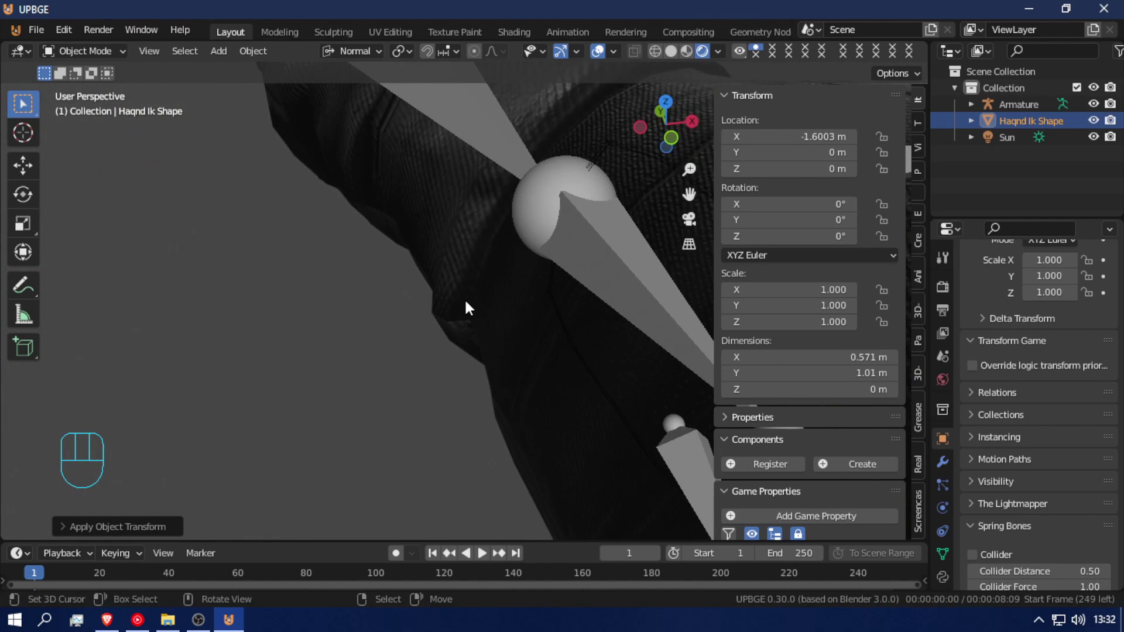
key("Tab")
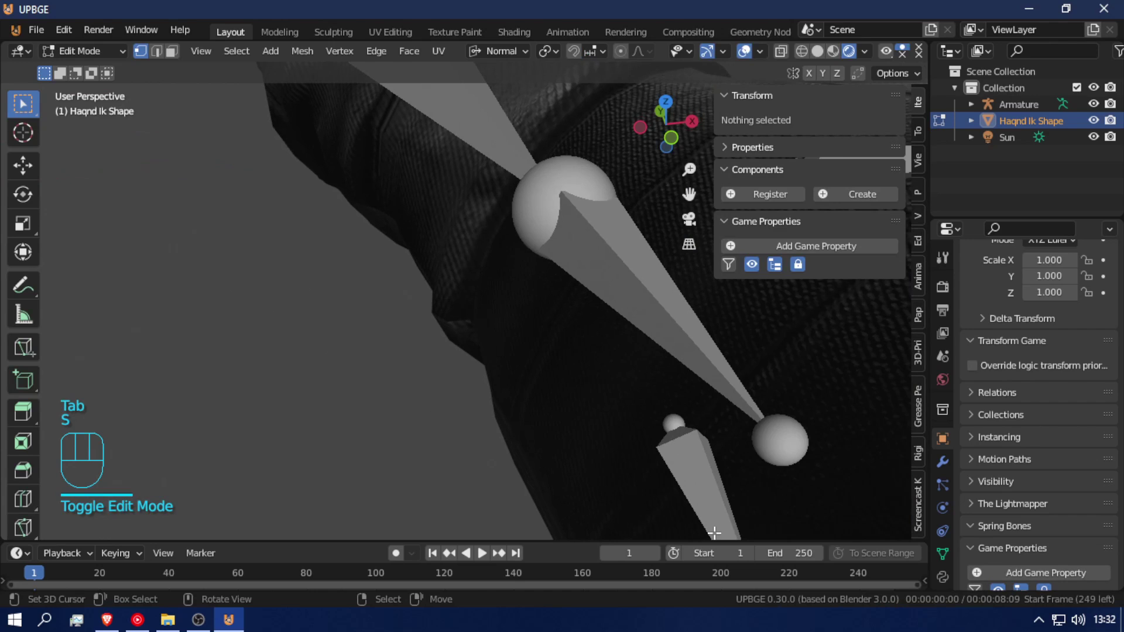
key("Tab")
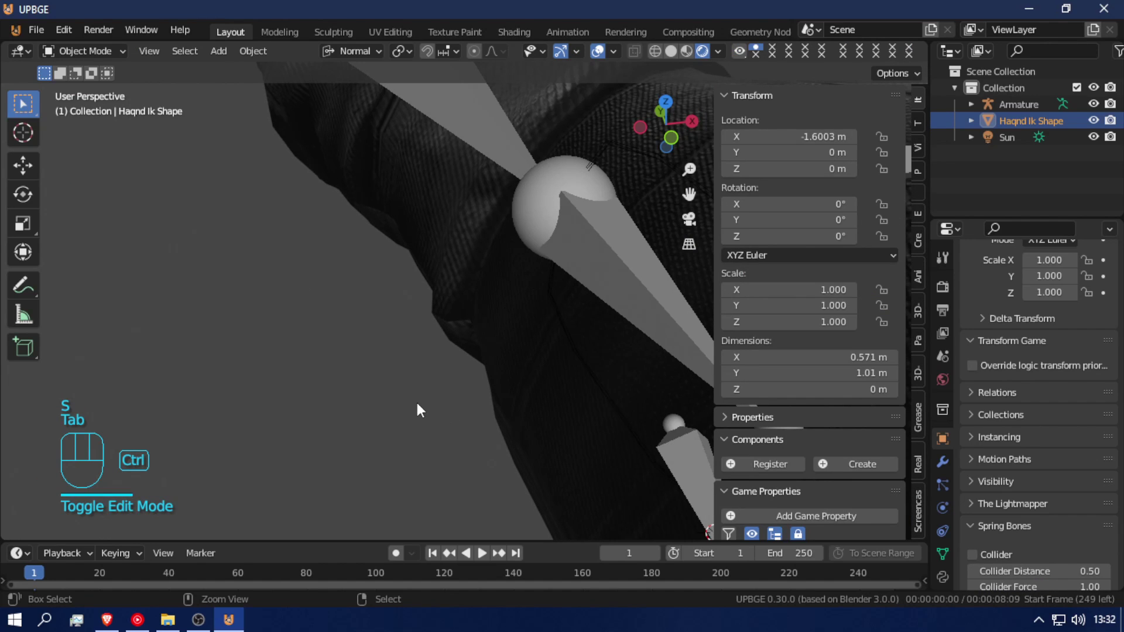
key("ctrl+s")
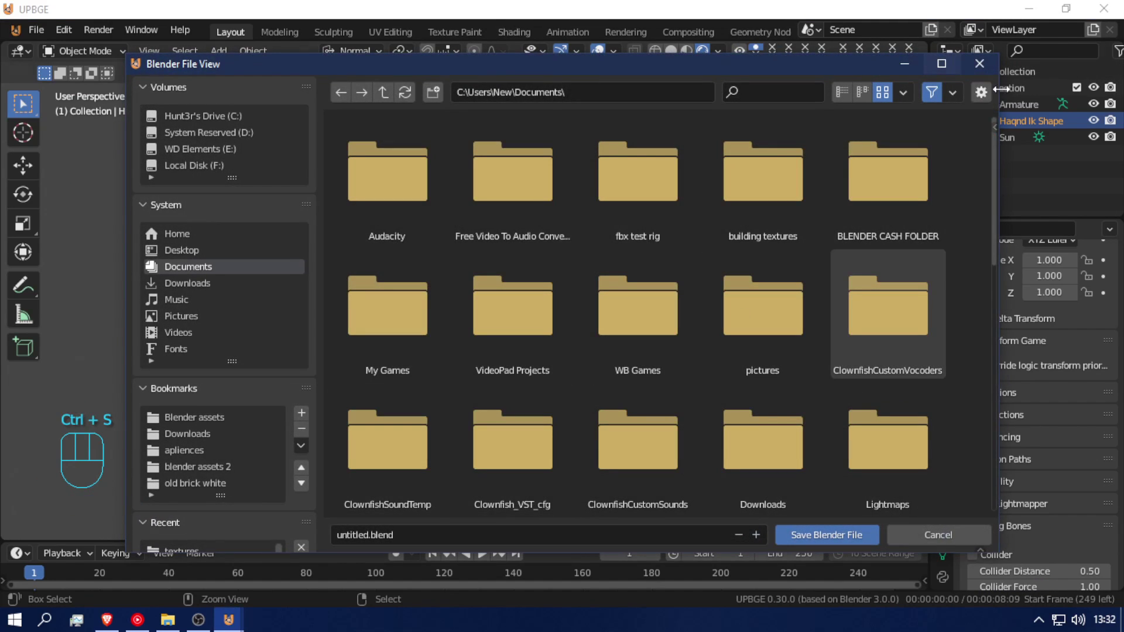
left_click(979, 63)
- Enlarge the Haqnd Ik Shape outline further to about 1.32 m by 2.33 m and apply its scale
key("ctrl+a")
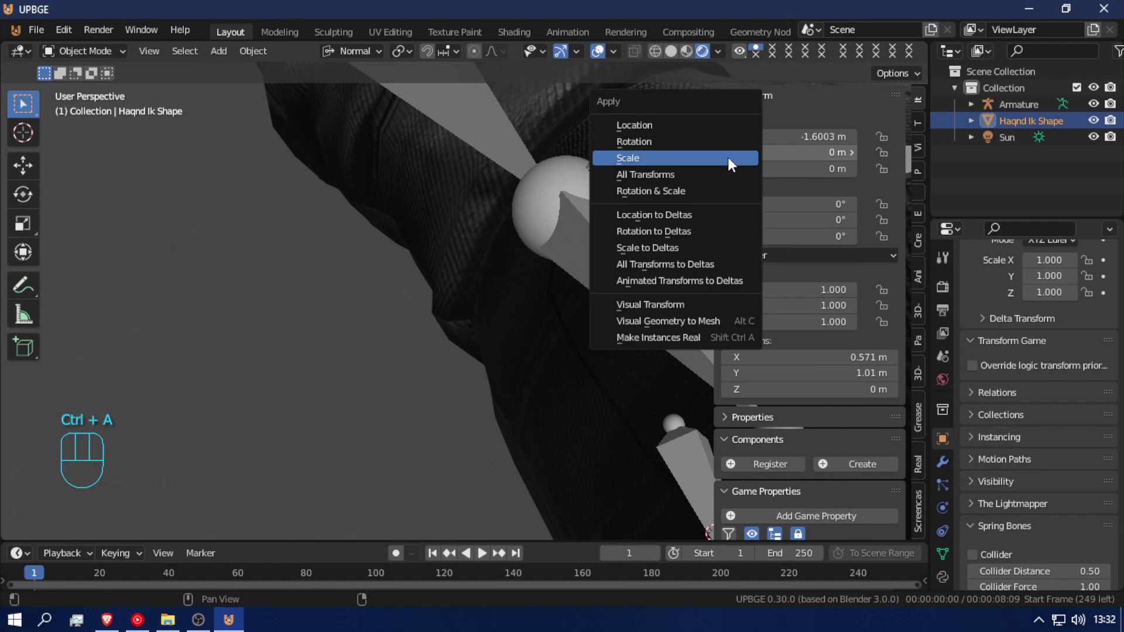
left_click(694, 158)
key("shift+f")
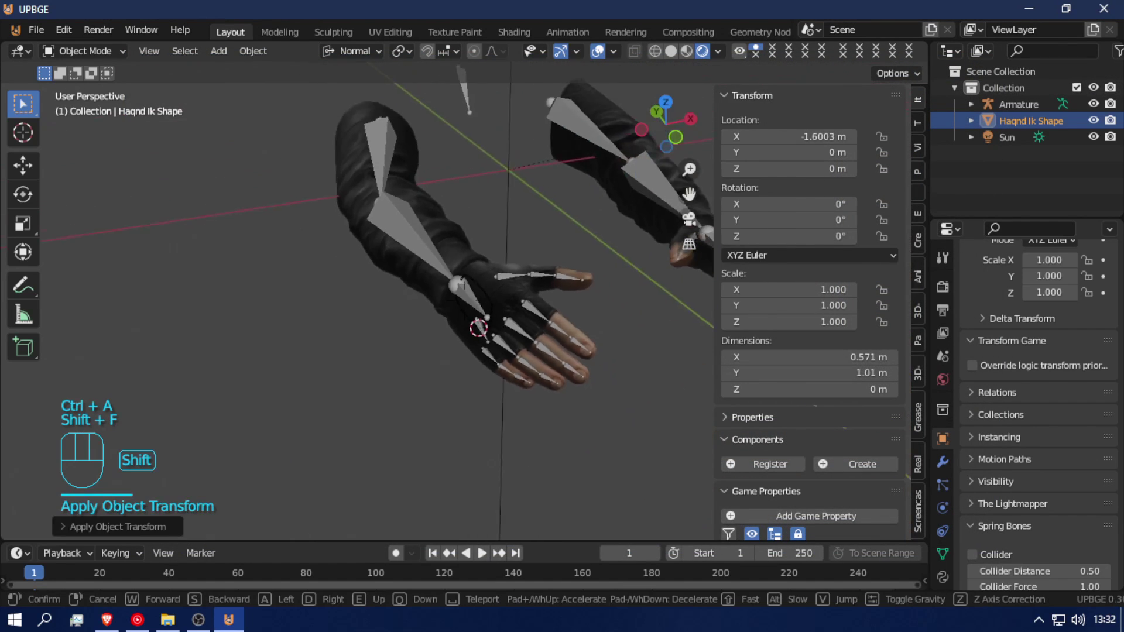
key("s")
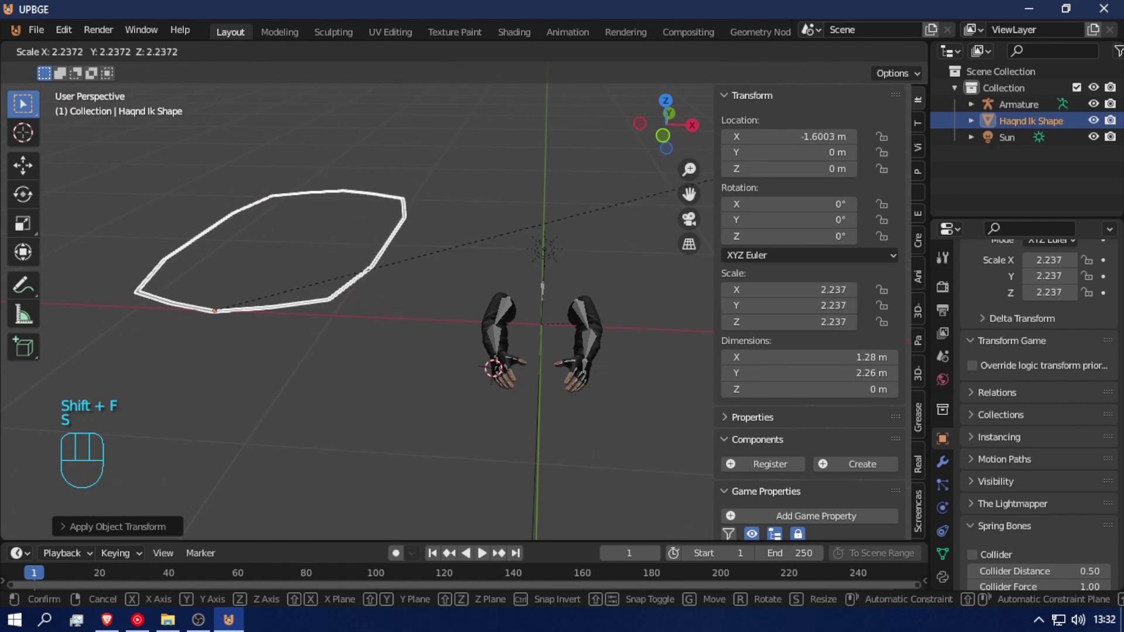
left_click(559, 234)
key("ctrl+a")
left_click(498, 271)
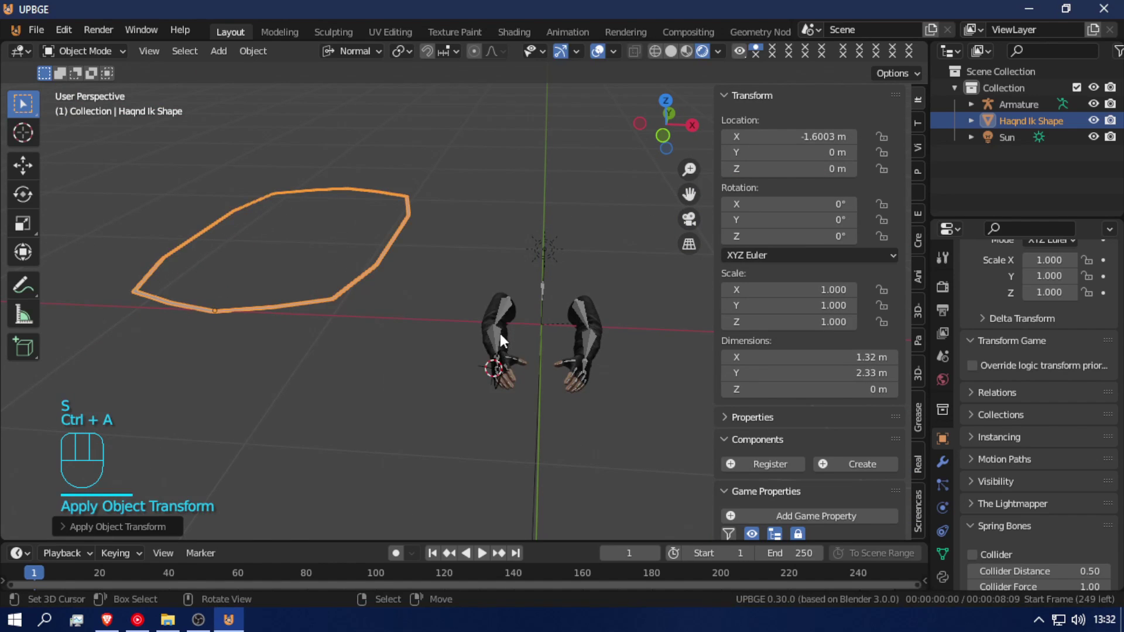
key("shift+f")
key("w")
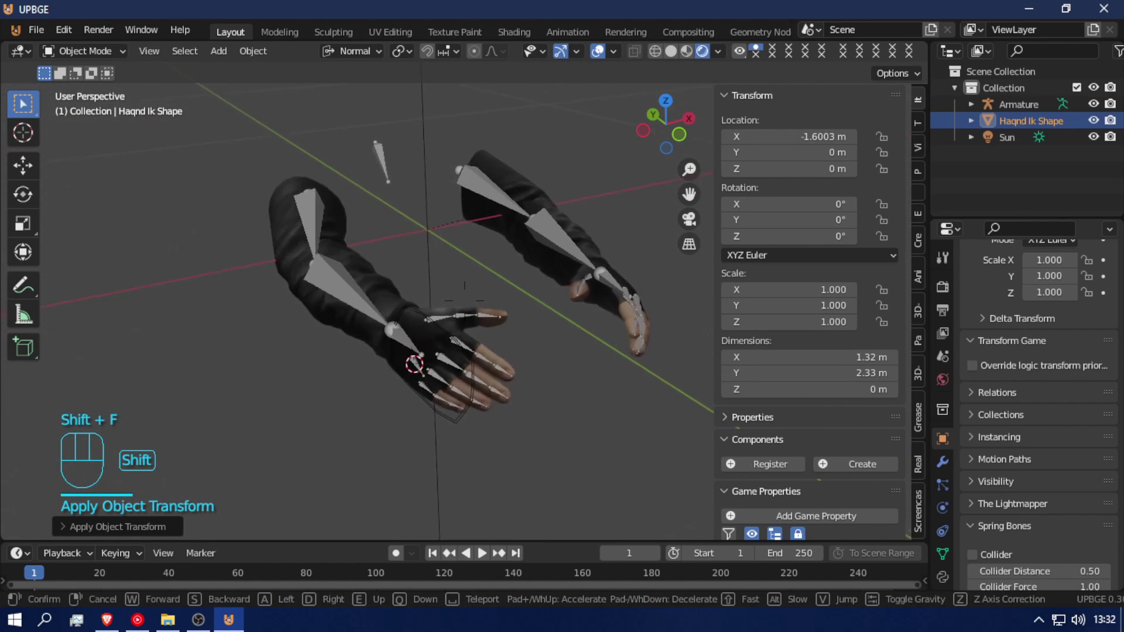
key("s")
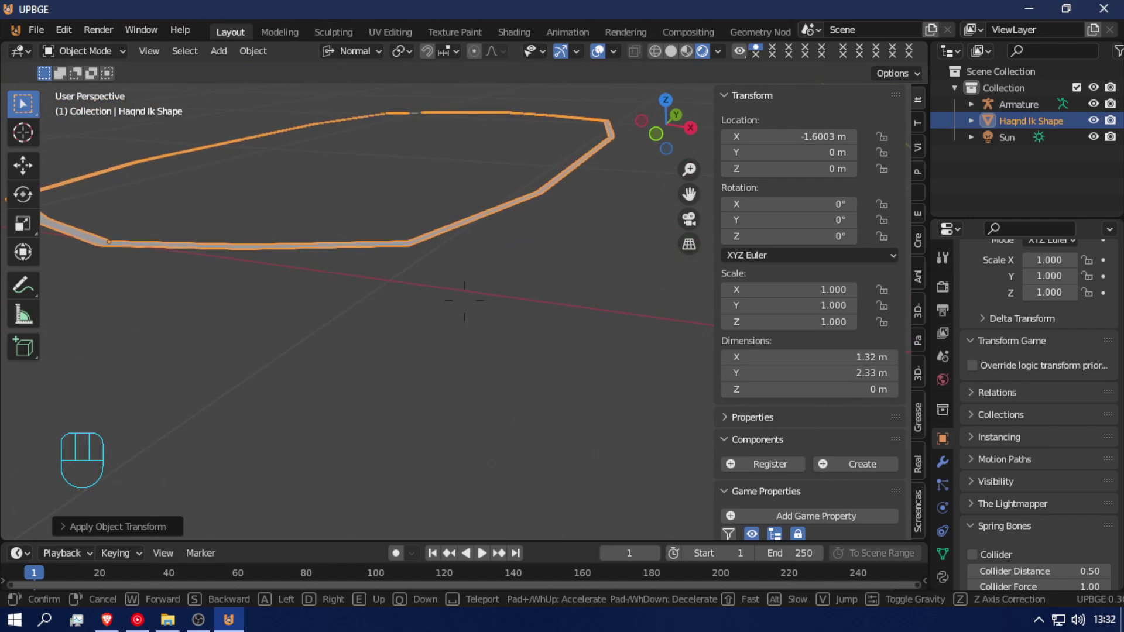
- Snap the 3D cursor to the origin of the Haqnd Ik Shape object in Object Mode
left_click(530, 222)
key("Tab")
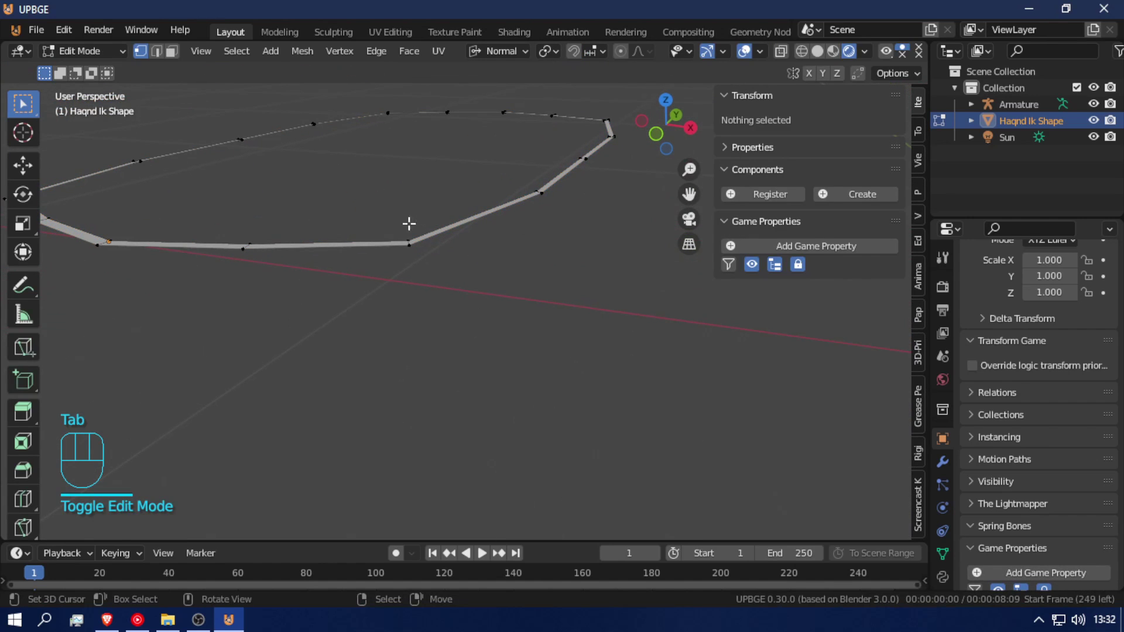
key("shift+f")
left_click(463, 297)
key("Tab")
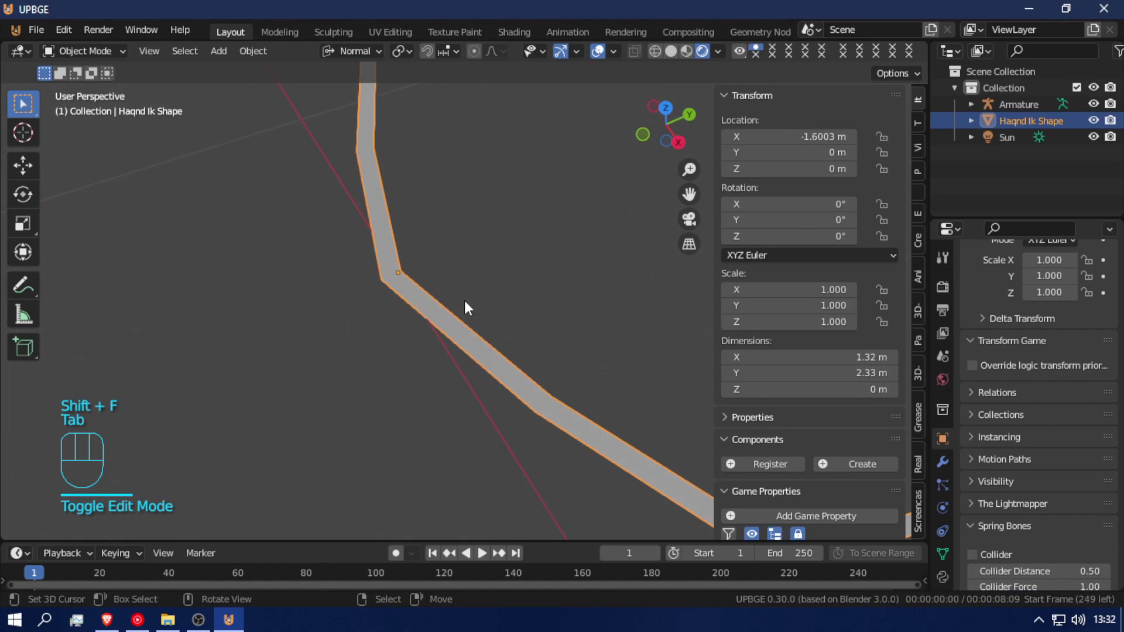
key("shift+s")
left_click(395, 375)
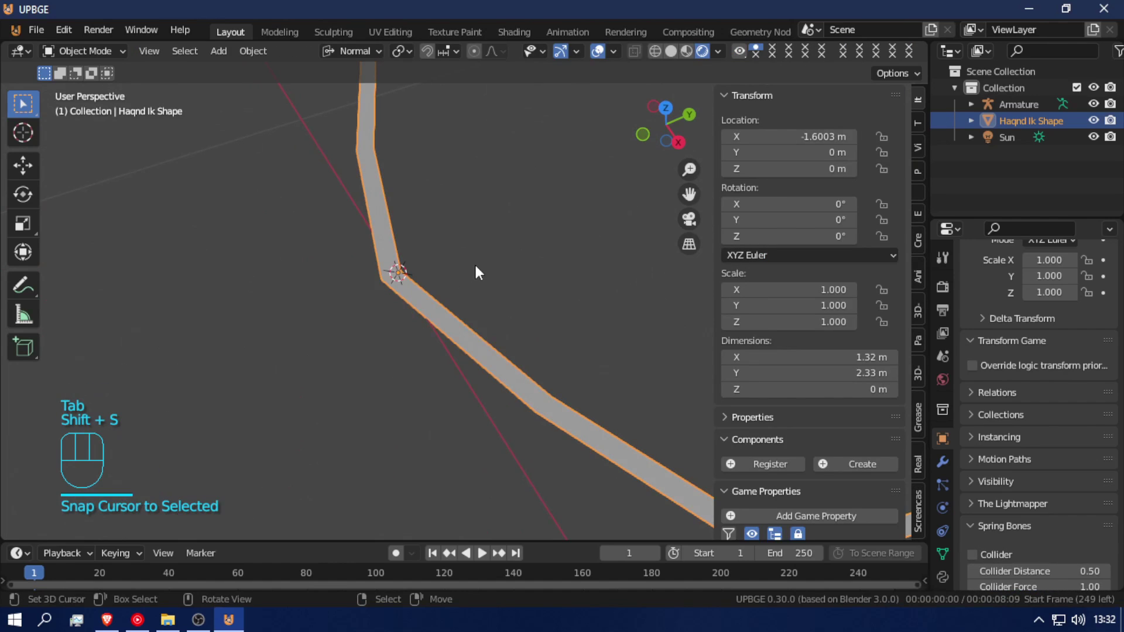
- Move the entire Haqnd Ik Shape mesh about 0.01 m along its normal Y axis in Edit Mode, centring its near edge on the origin
key("Tab")
key("a")
key("a")
key("a")
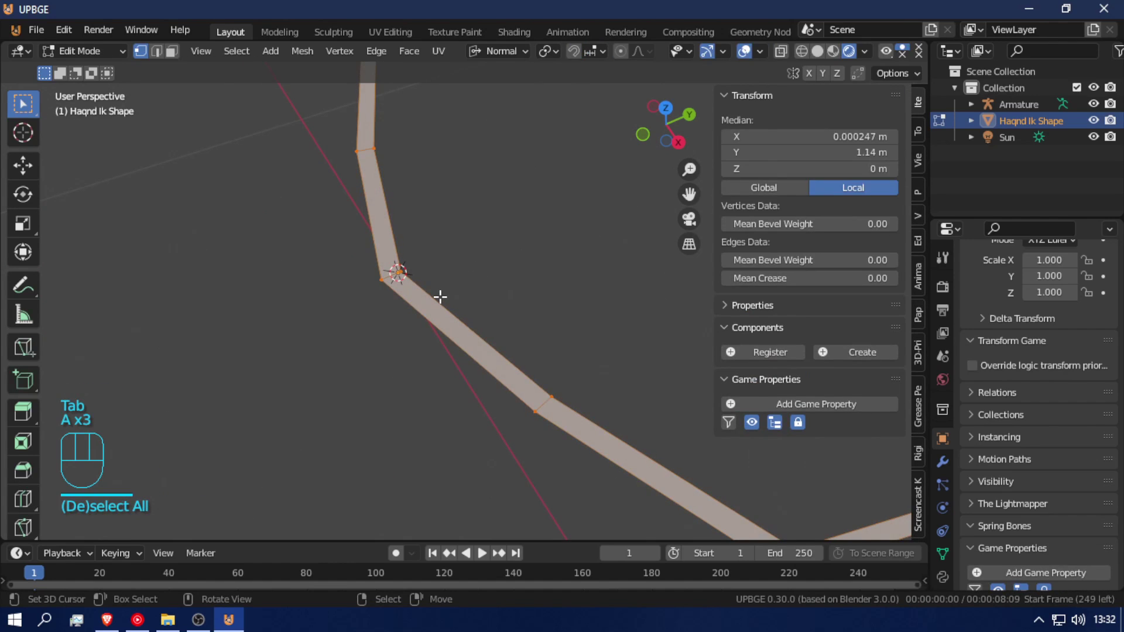
key("g")
key("x")
right_click(442, 291)
key("g")
key("y")
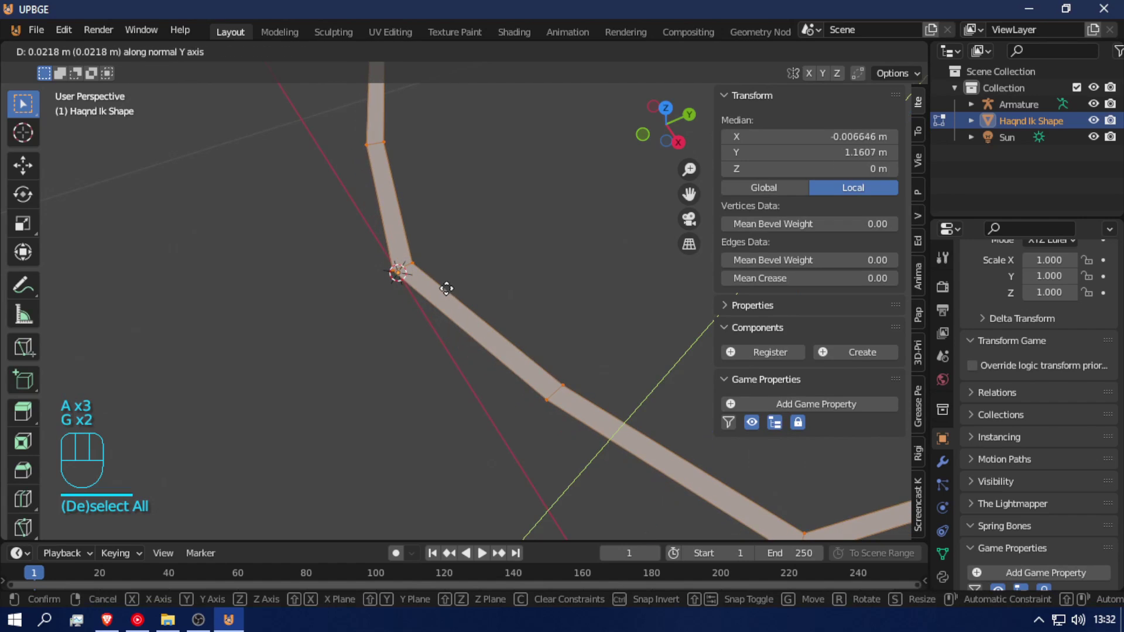
left_click(438, 287)
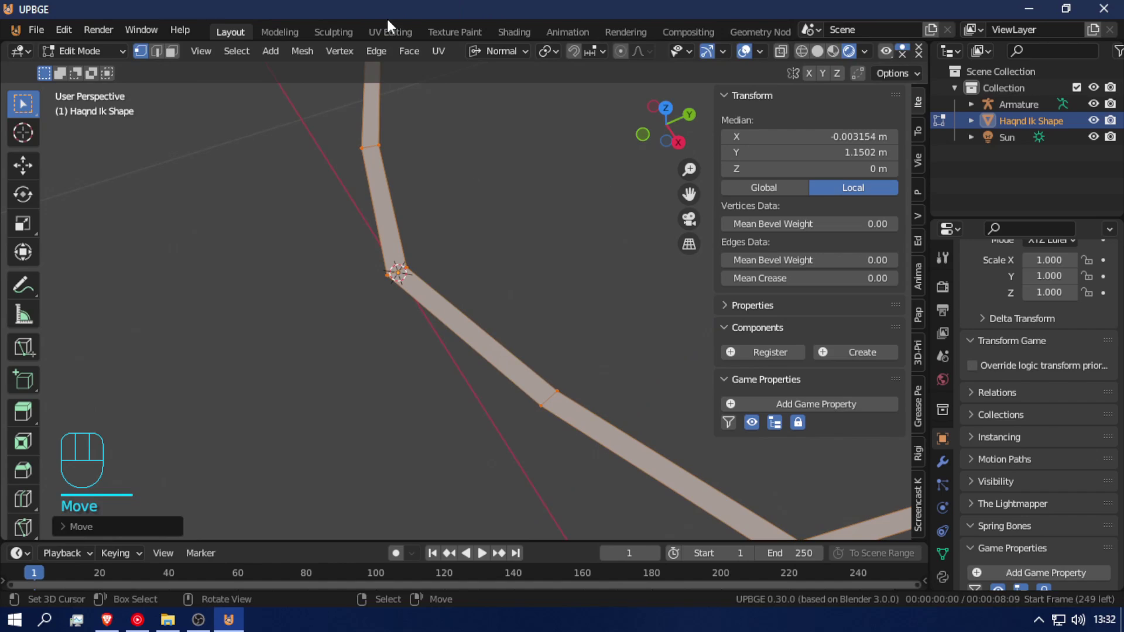
- Select the two outline vertices on either side of the object origin and snap the 3D cursor to their midpoint
key("shift+s")
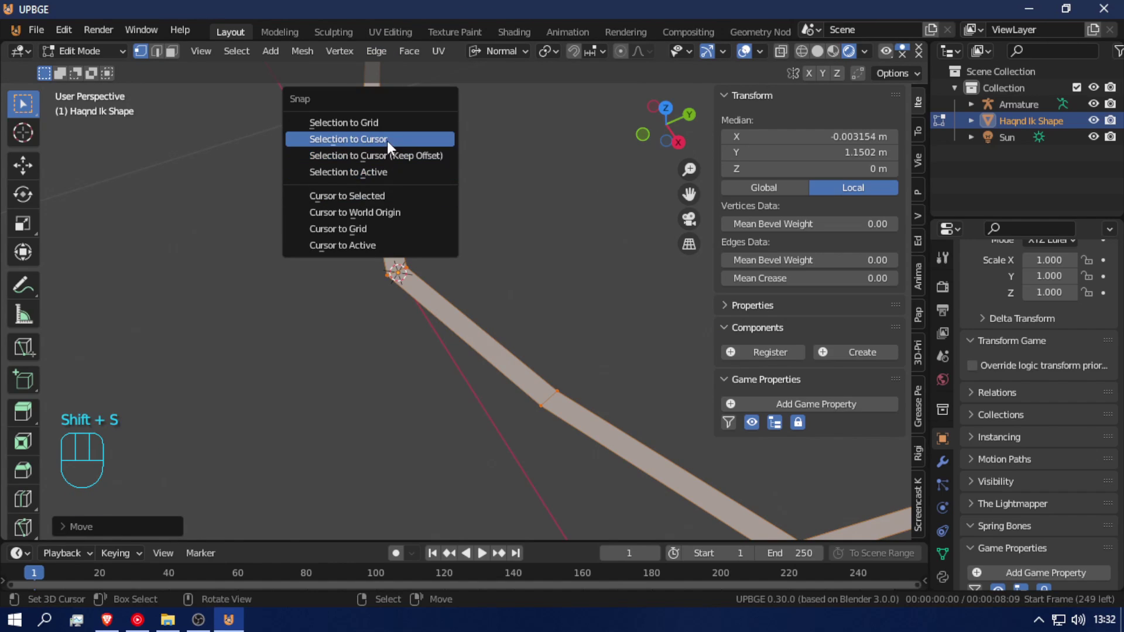
left_click(386, 188)
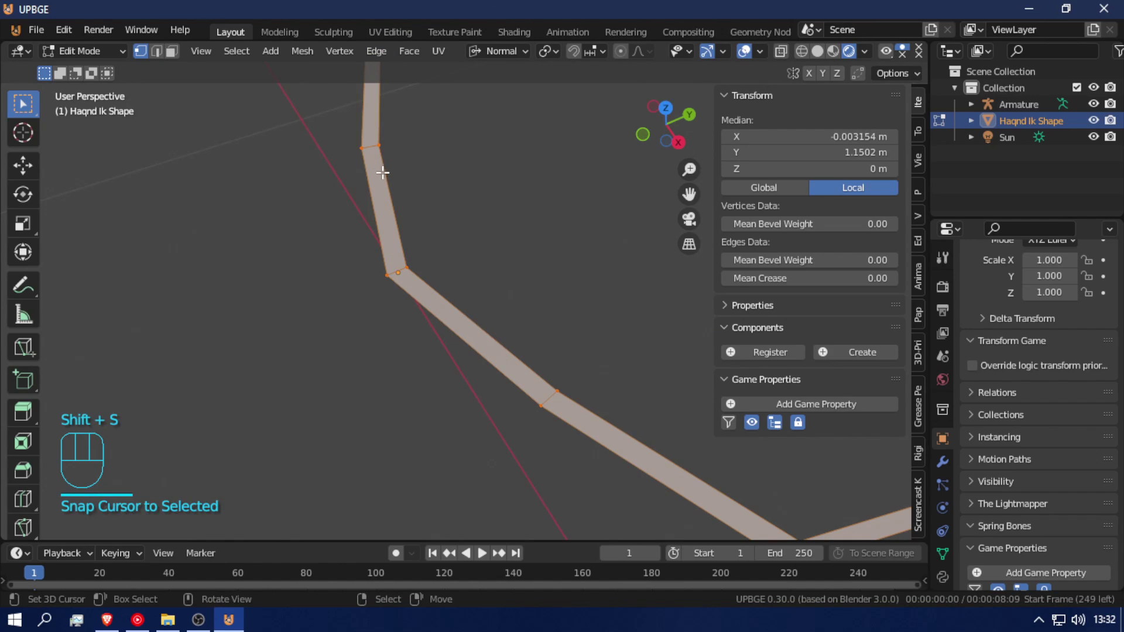
left_click(398, 274)
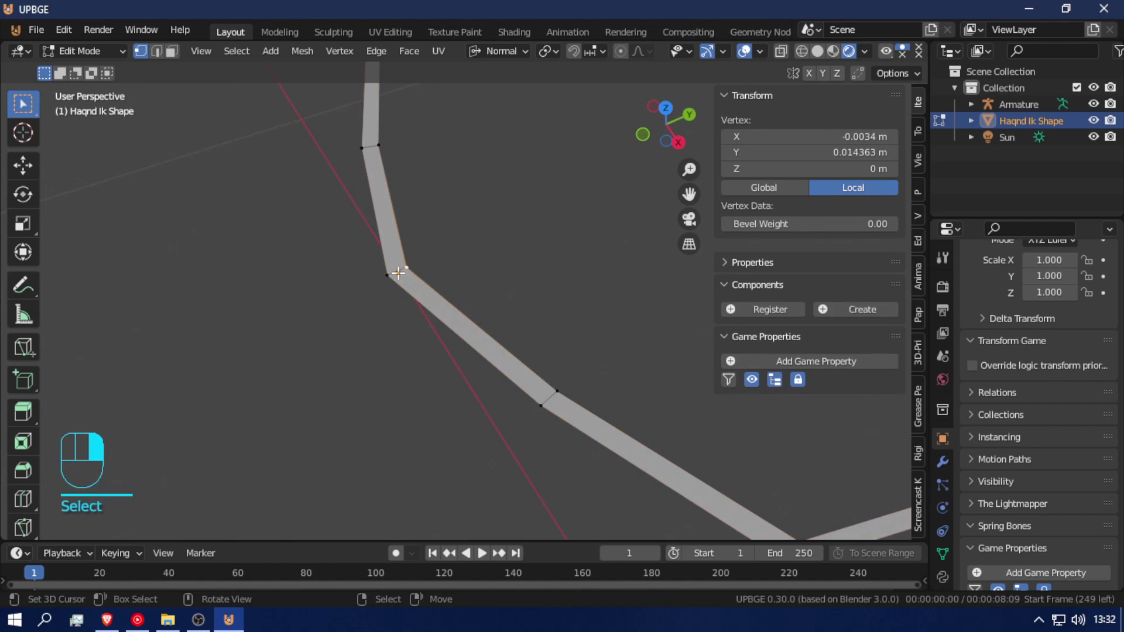
left_click(387, 275, "shift")
key("shift+s")
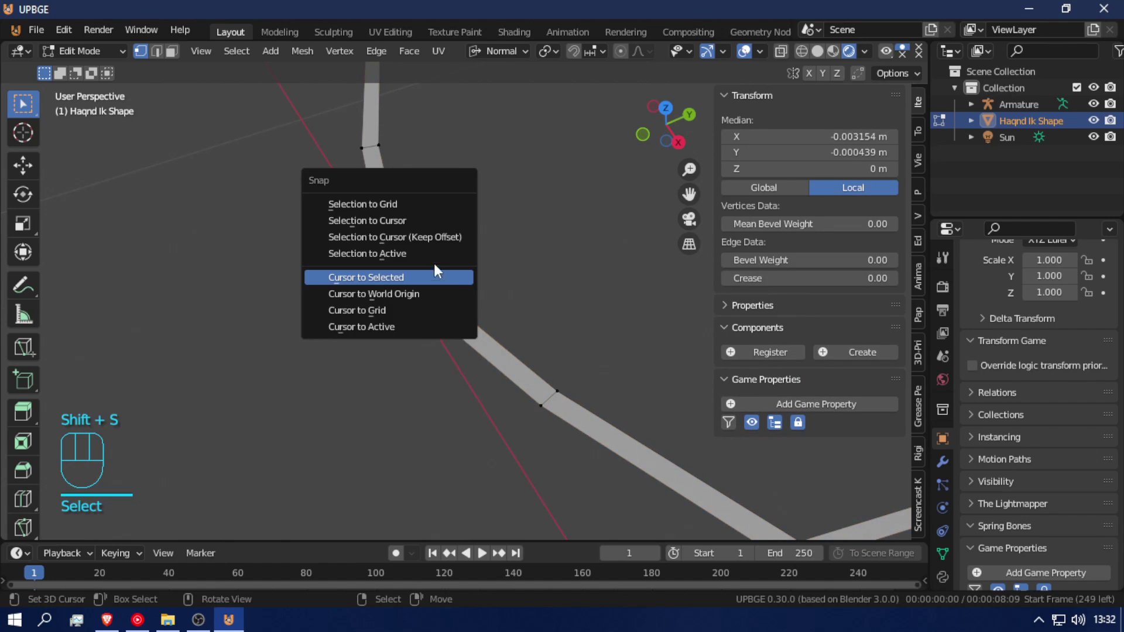
- Snap the 3D cursor to the selected edge of the hand shape, select the whole mesh, and set the pivot point to 3D Cursor
left_click(388, 280)
key("a")
key("a")
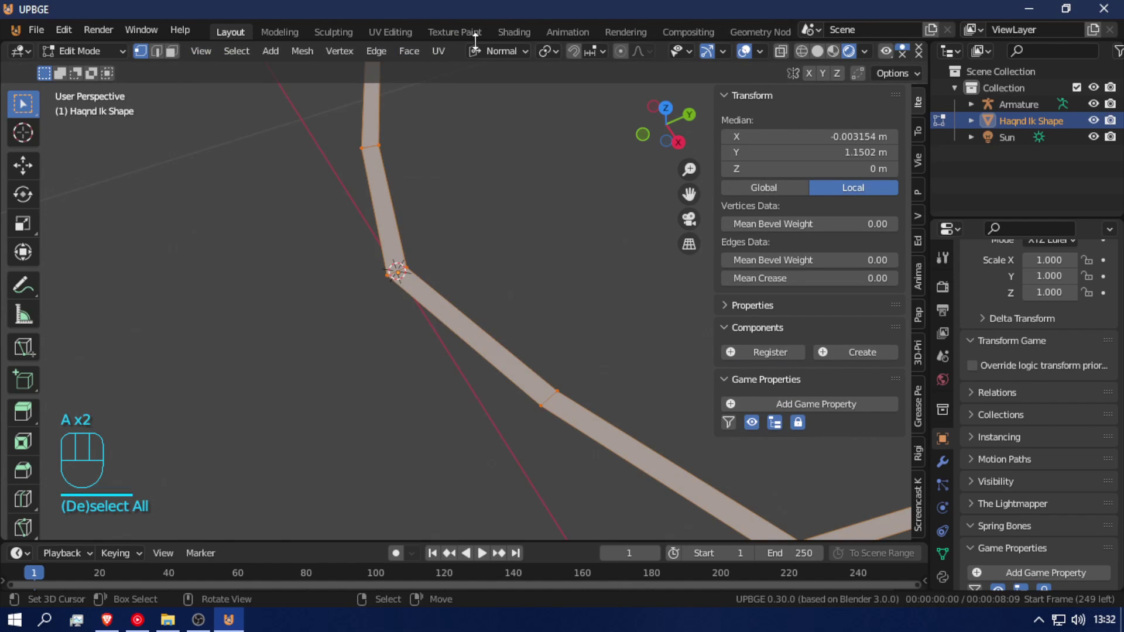
left_click(549, 53)
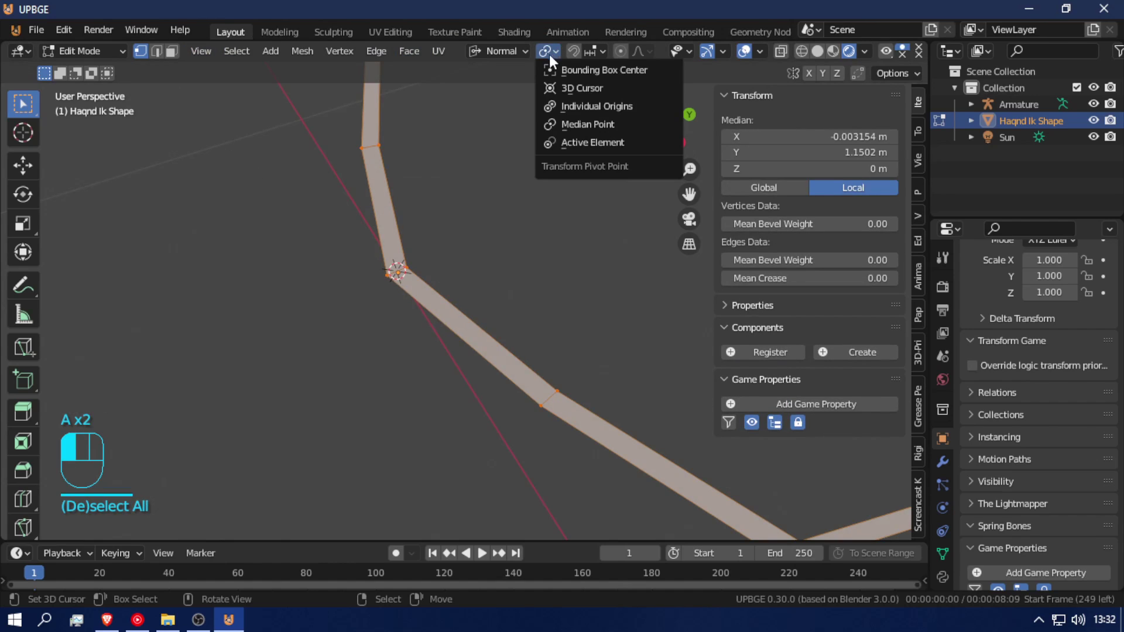
left_click(574, 91)
- Scale the hand shape's mesh down to about 0.14 × 0.24 m around the 3D cursor and return to Object Mode
key("s")
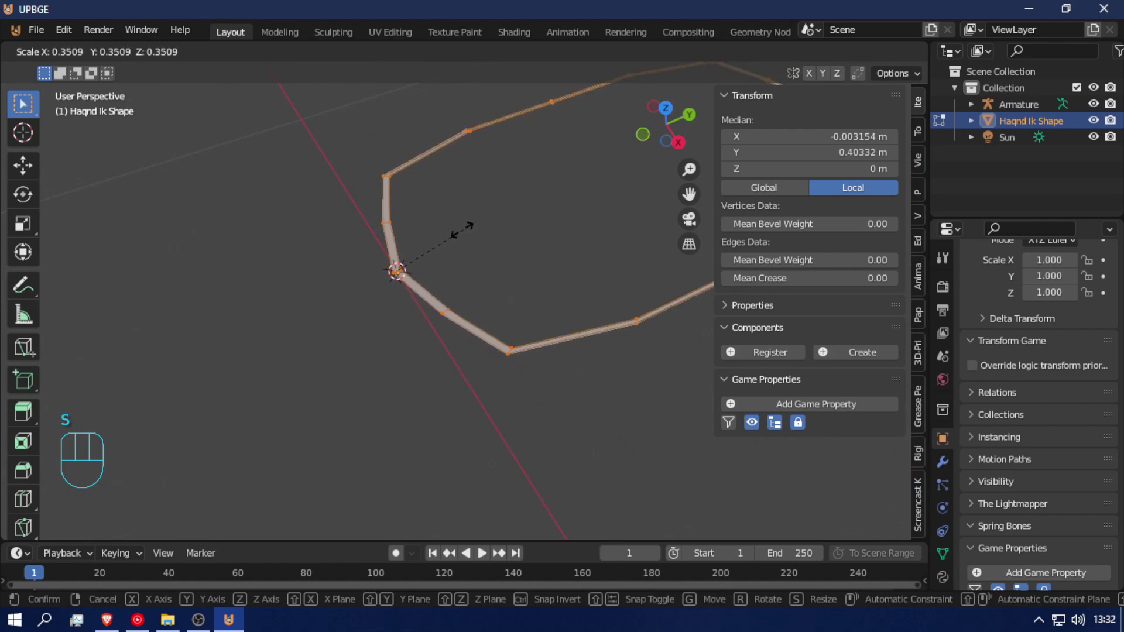
left_click(393, 248)
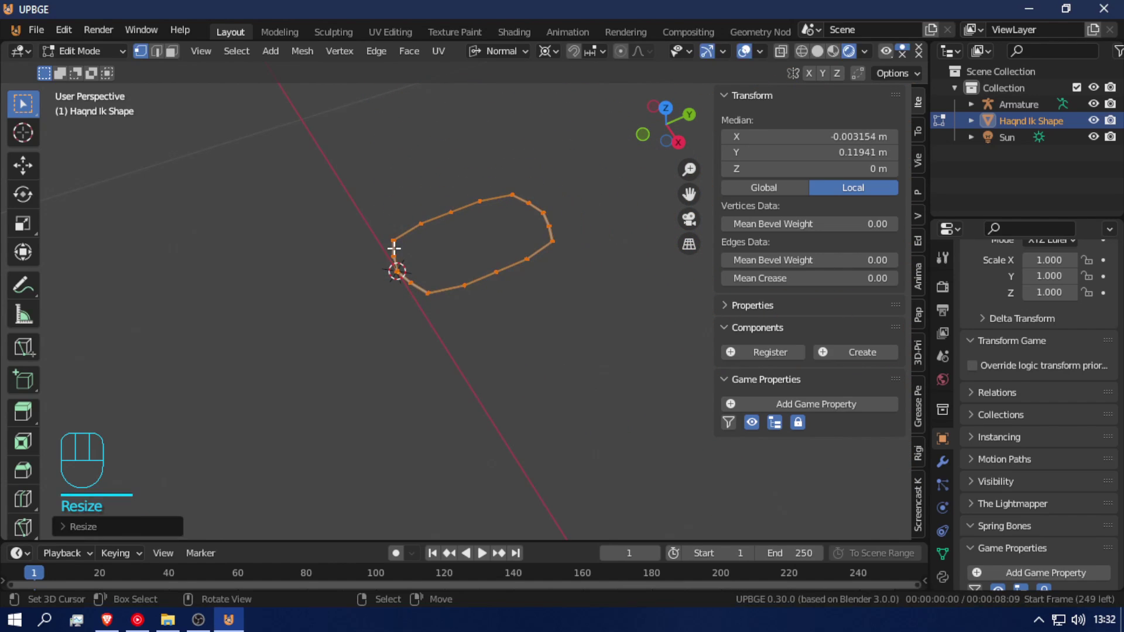
key("Tab")
key("shift+f")
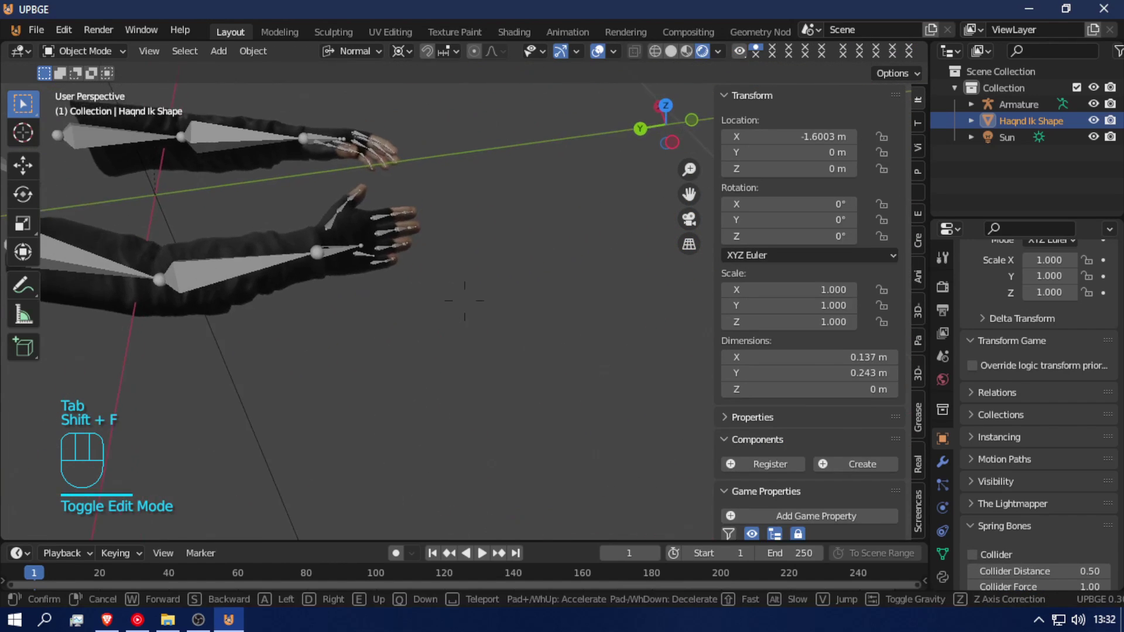
key("w")
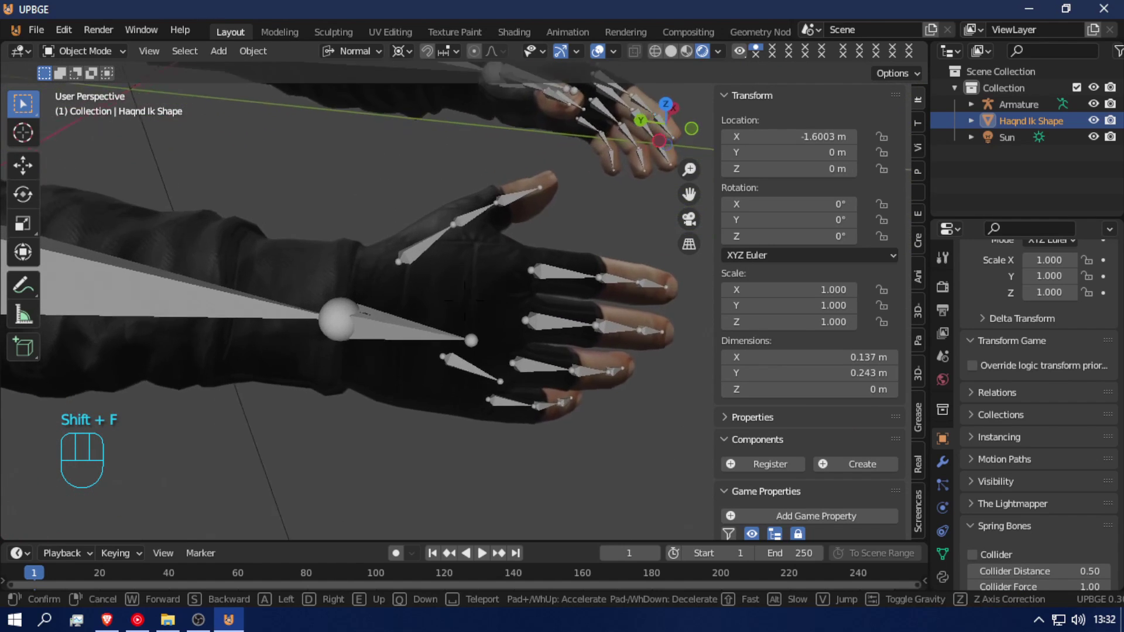
key("s")
left_click(464, 297)
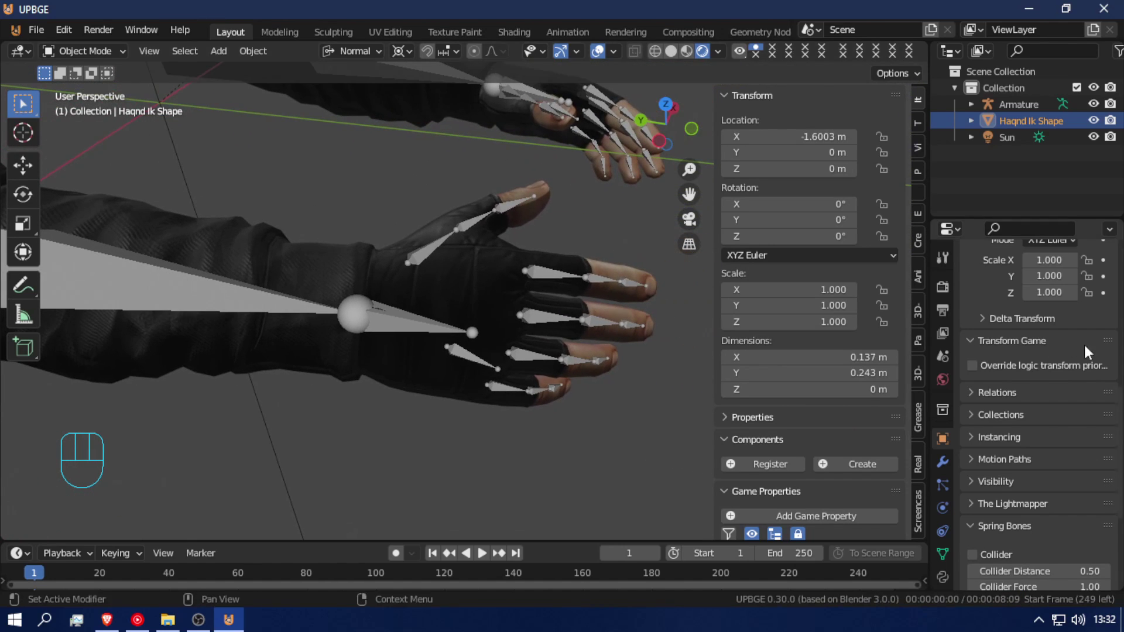
- Select the armature and turn off Scale to Bone Length for the wrist control bone's custom shape
scroll(942, 552, "down", 3)
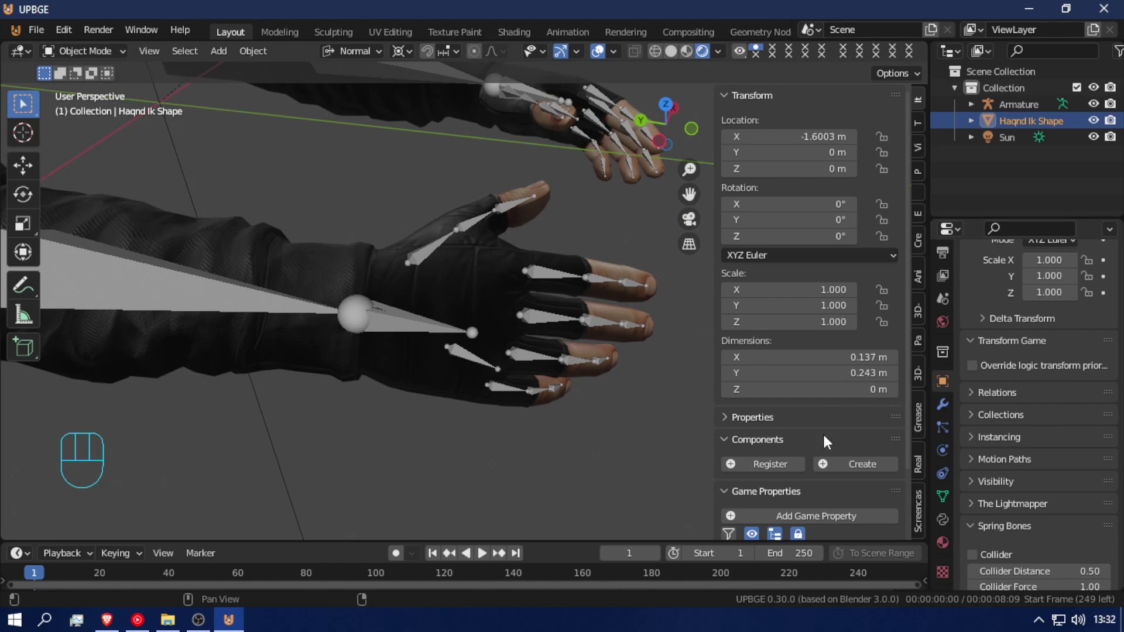
left_click(374, 310)
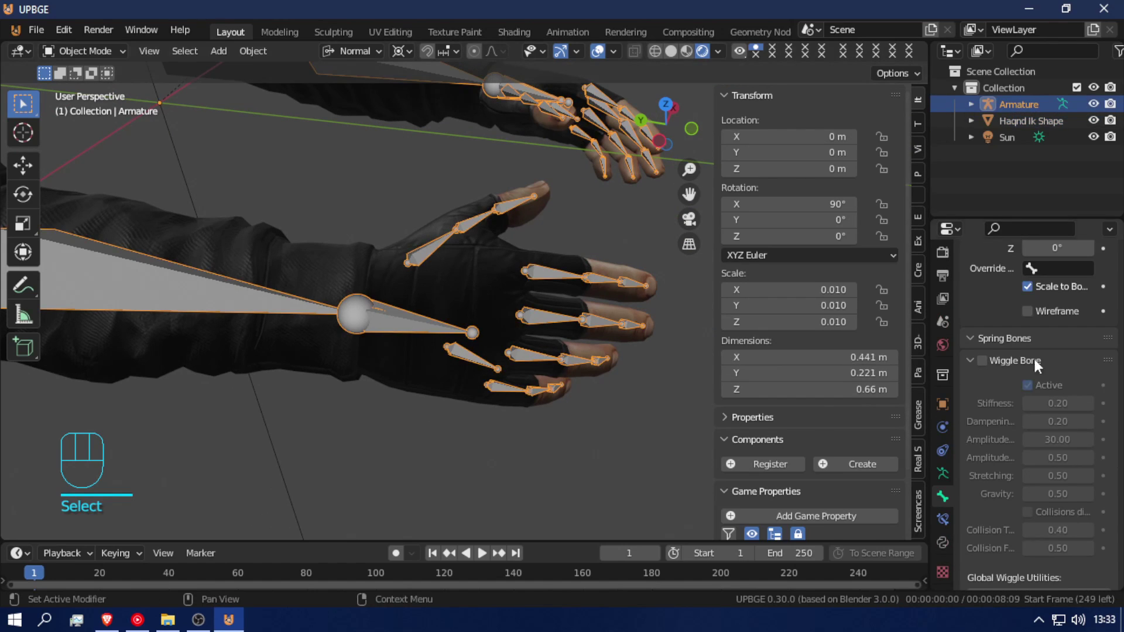
scroll(980, 508, "down", 5)
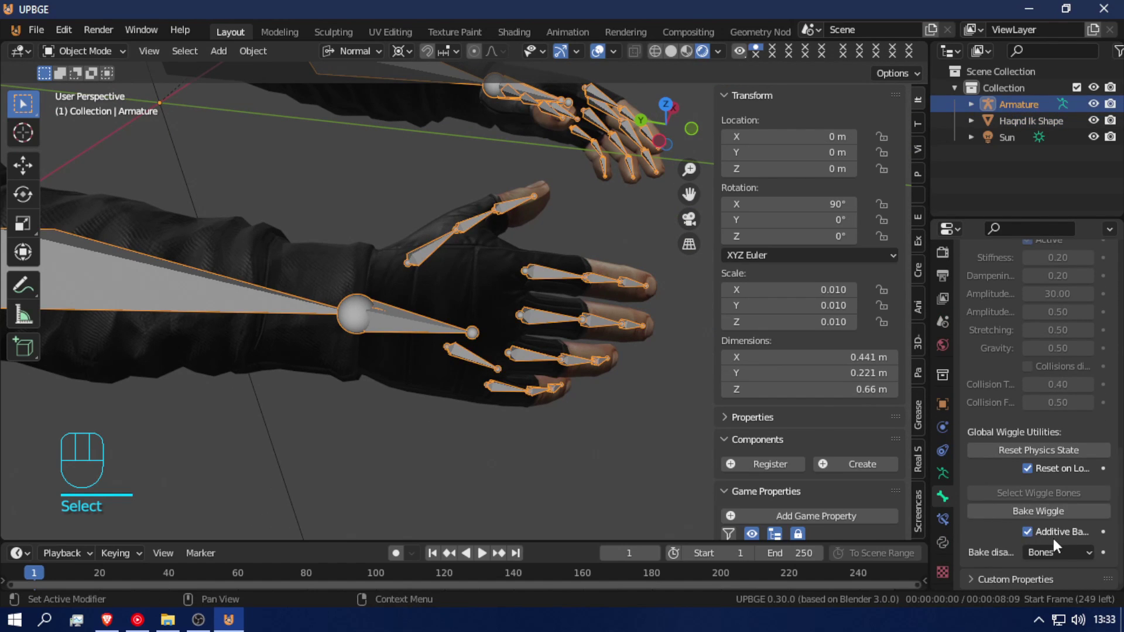
scroll(1049, 539, "up", 8)
scroll(1049, 539, "up", 6)
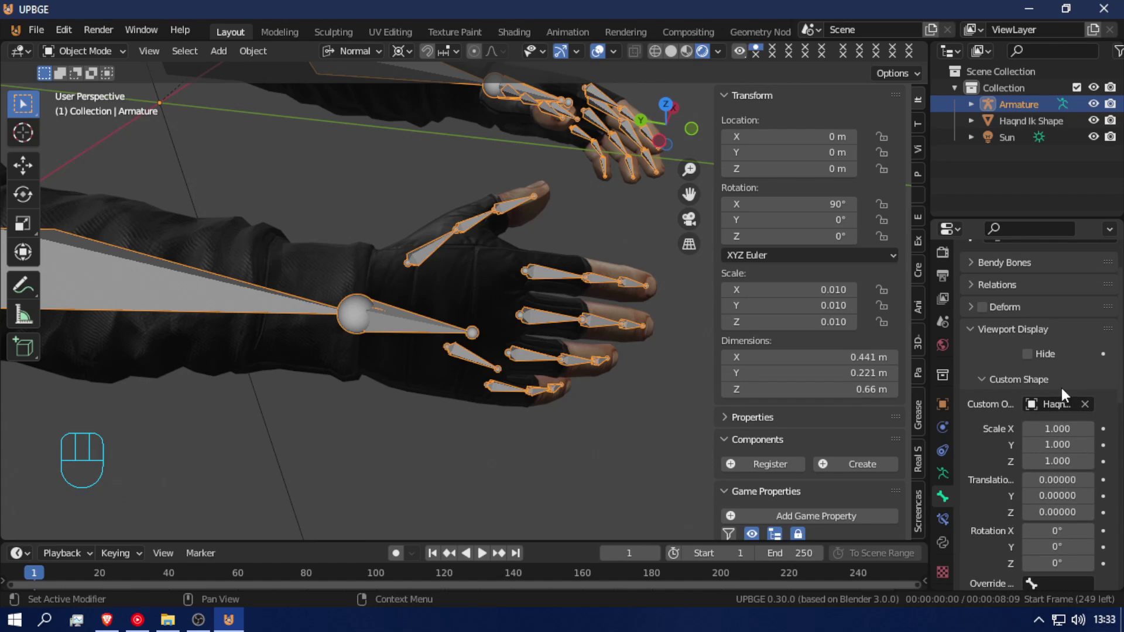
scroll(1035, 496, "down", 4)
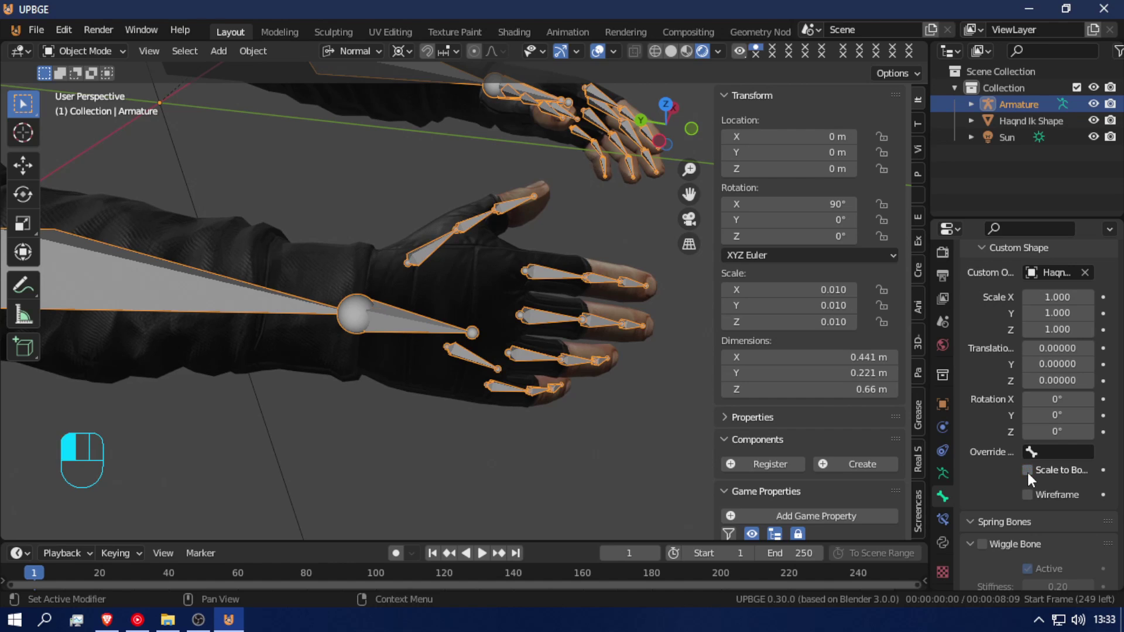
left_click_drag(1027, 472, 1027, 499)
key("shift+f")
key("Tab")
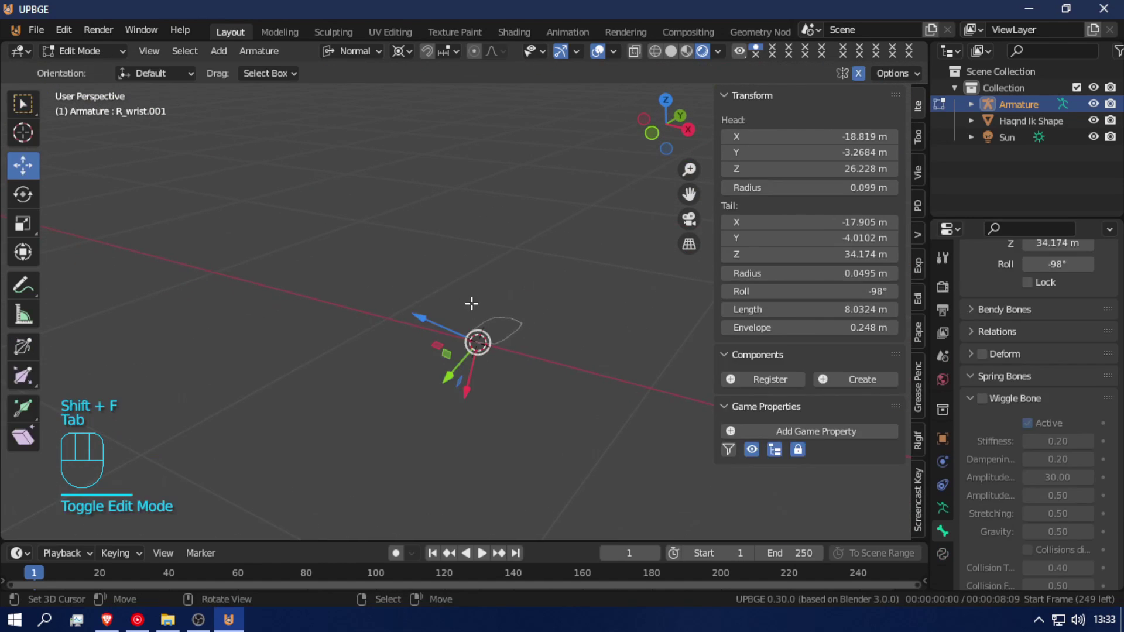
key("s")
right_click(528, 354)
key("Tab")
- Scale the hand shape's mesh up in Edit Mode to about 1.56 × 2.77 m around the 3D cursor, and return to Object Mode
left_click(507, 340)
key("Tab")
key("s")
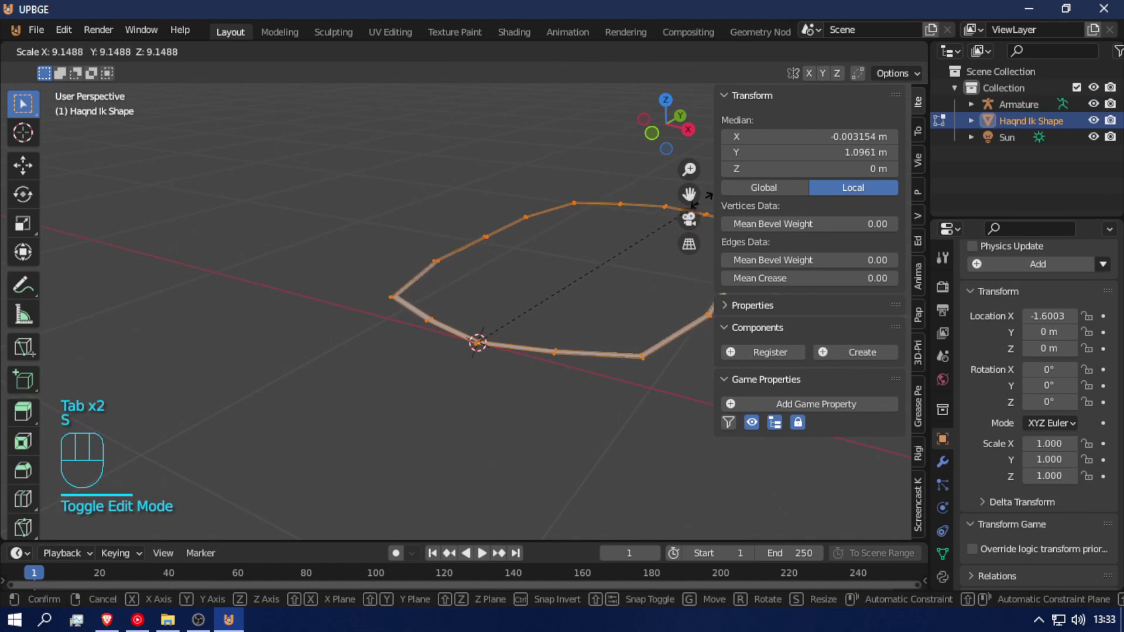
left_click(607, 268)
key("Tab")
- Scale the hand shape object to about 0.164 in Object Mode and compare the bone's custom shape with the hand
key("shift+f")
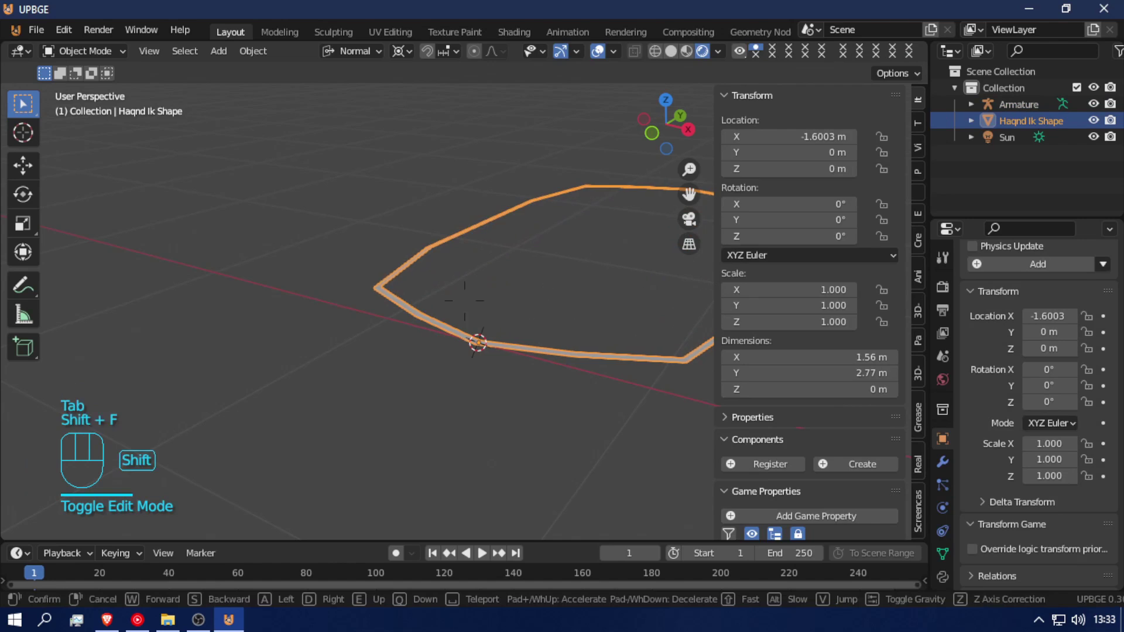
left_click(464, 298)
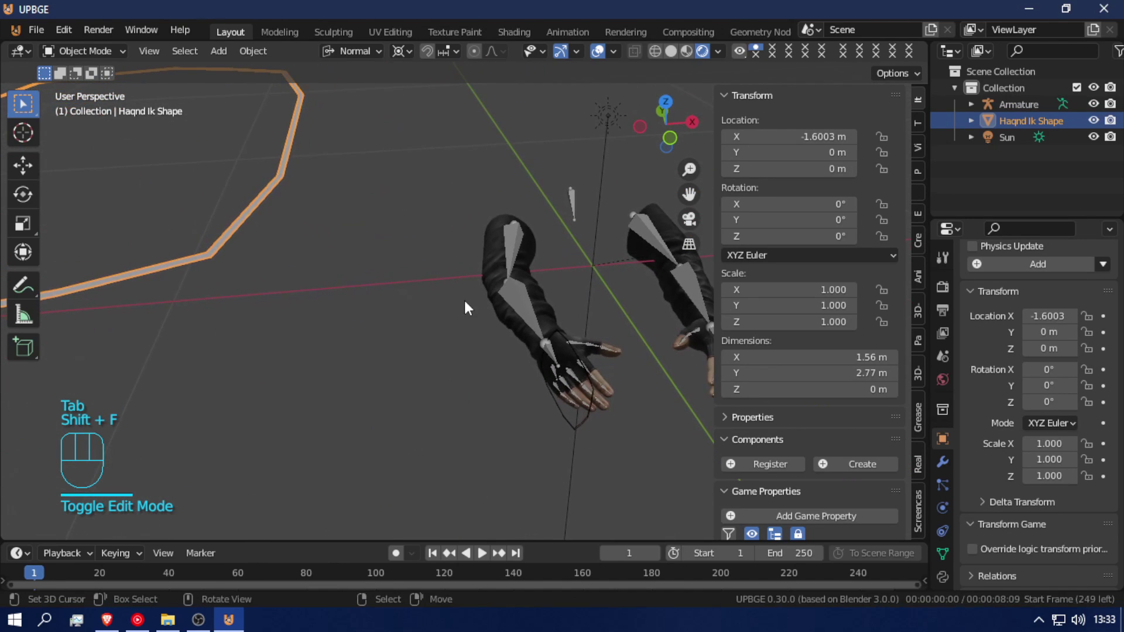
key("s")
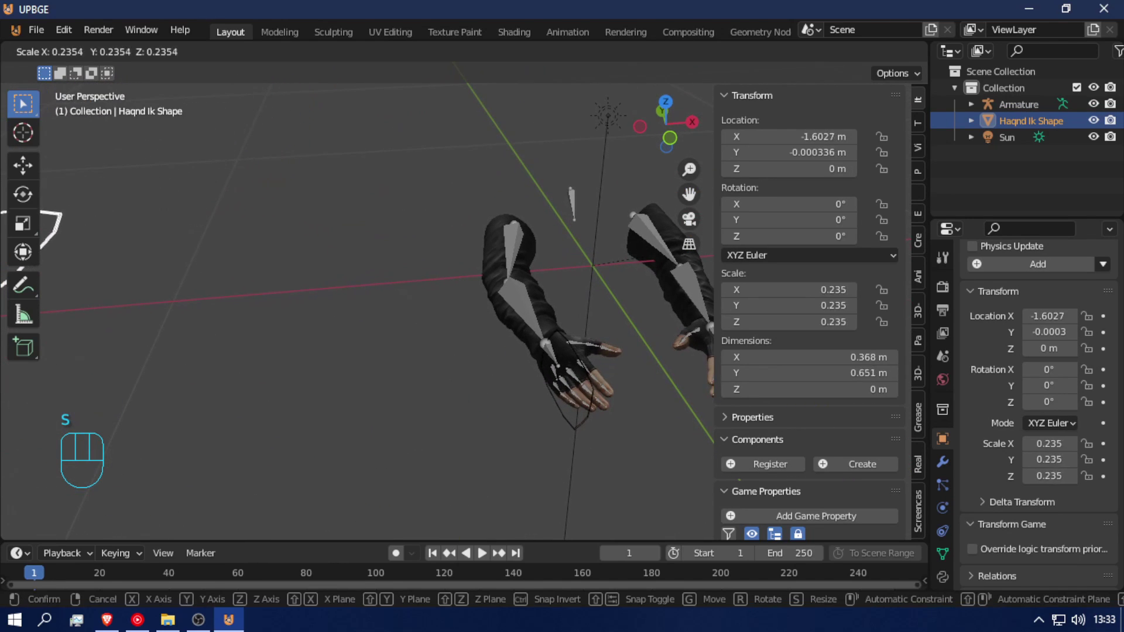
left_click(598, 427)
key("shift+f")
key("shift+w")
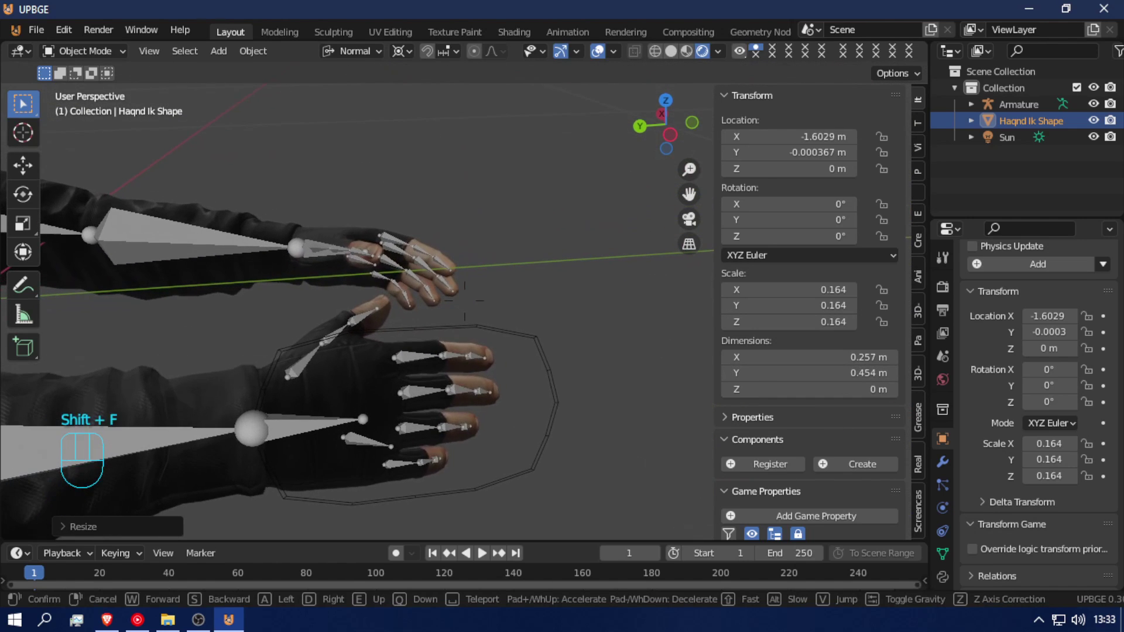
left_click(579, 329)
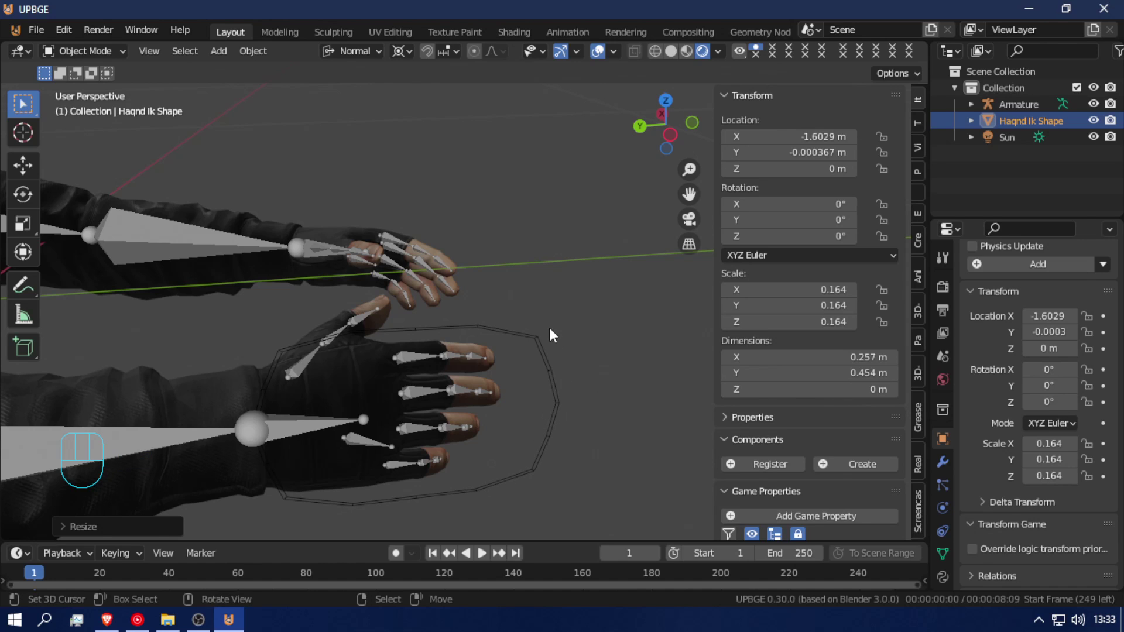
- Delete the cross edges between the hand shape's inner and outer edge loops by inverting the loop selection, and return to Object Mode
key("shift+f")
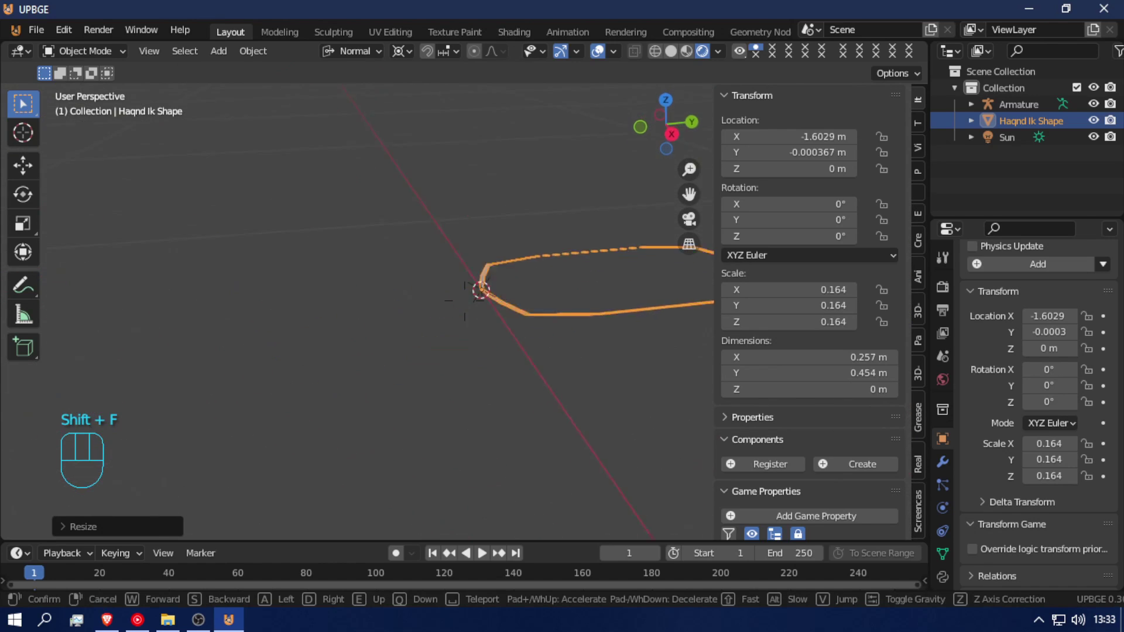
left_click(463, 298)
key("Tab")
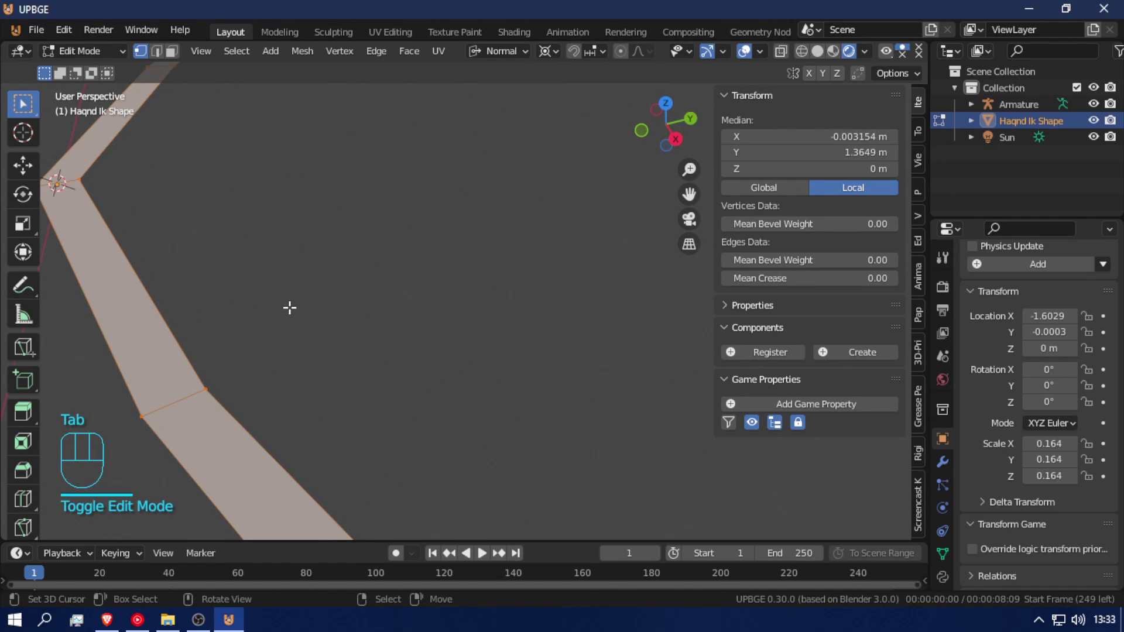
key("shift+f")
left_click(494, 345)
left_click(365, 375, "alt")
left_click(276, 384, "alt+shift")
left_click(293, 350, "alt")
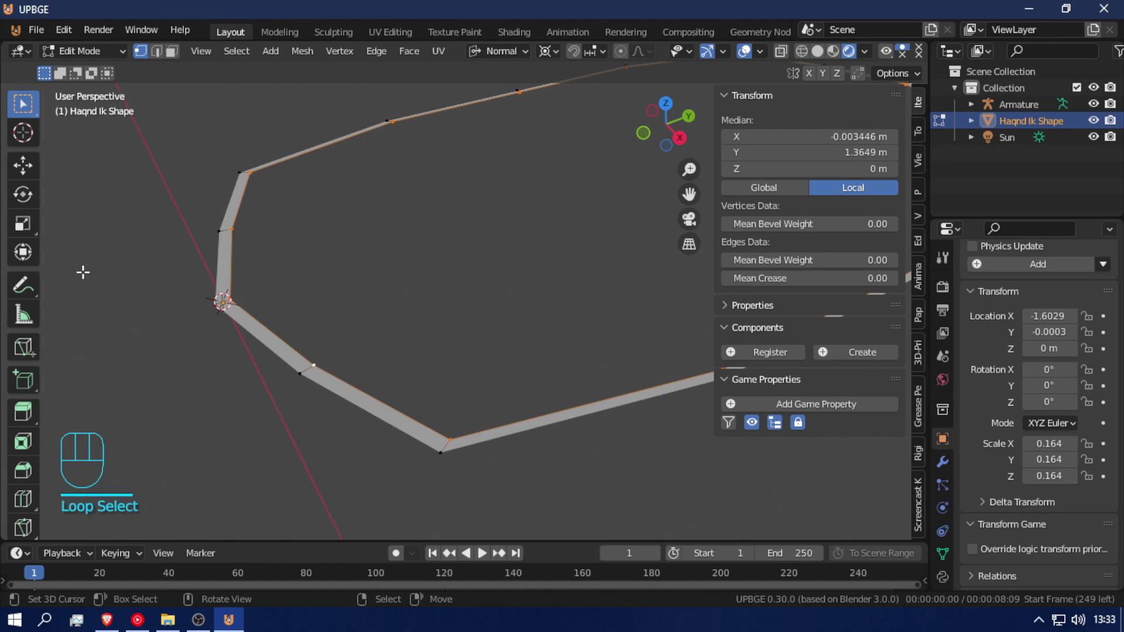
left_click(156, 50)
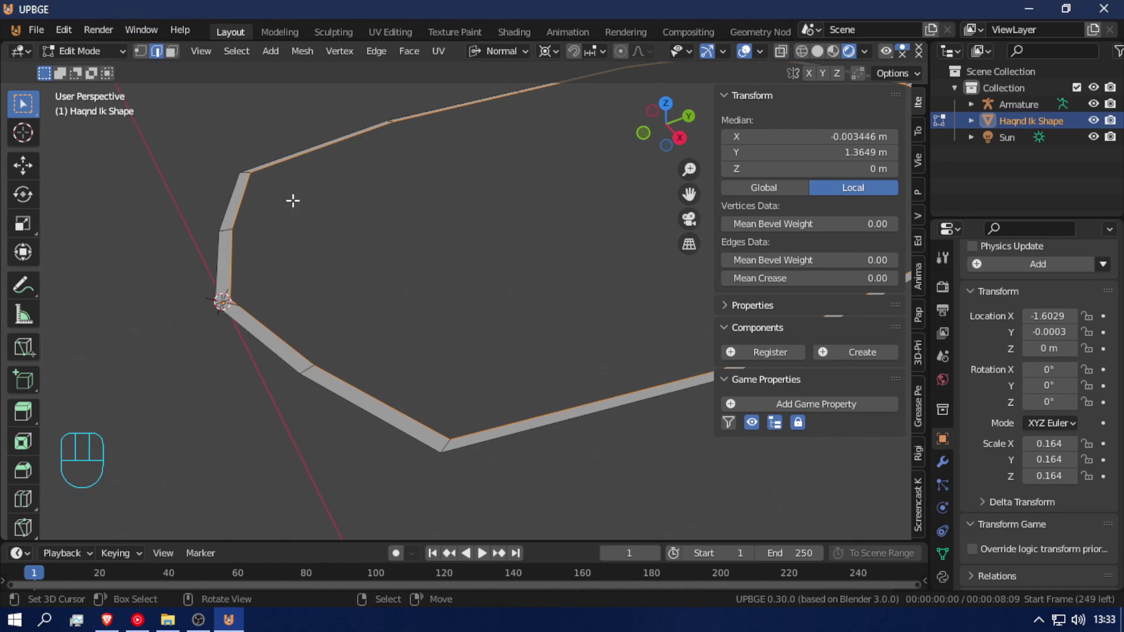
left_click(310, 381, "alt+shift")
key("ctrl")
key("ctrl+i")
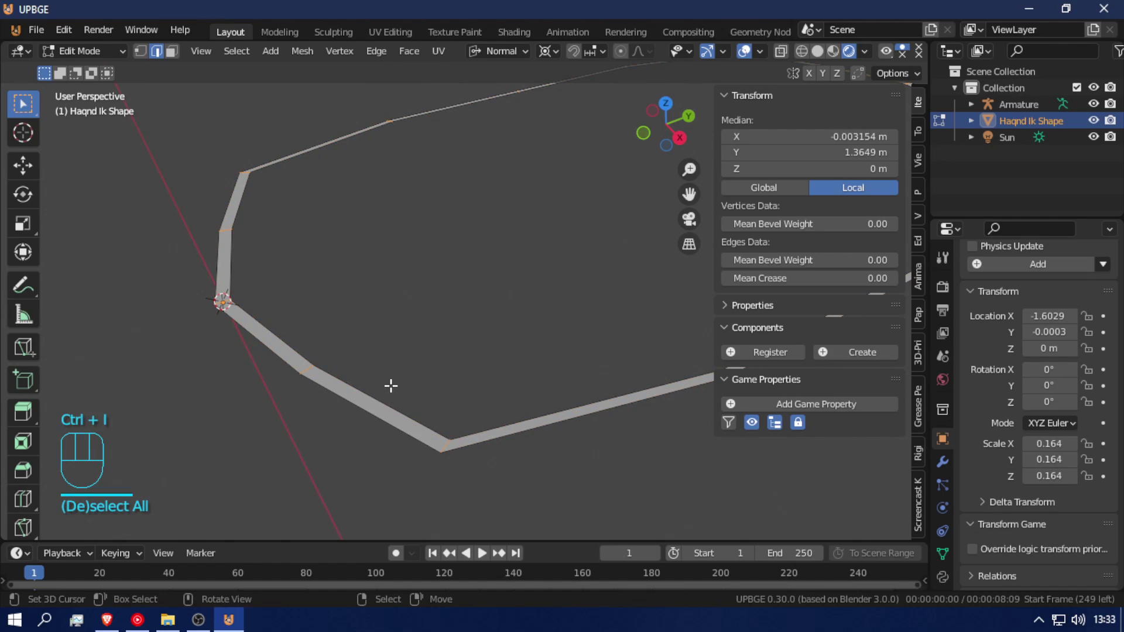
key("x")
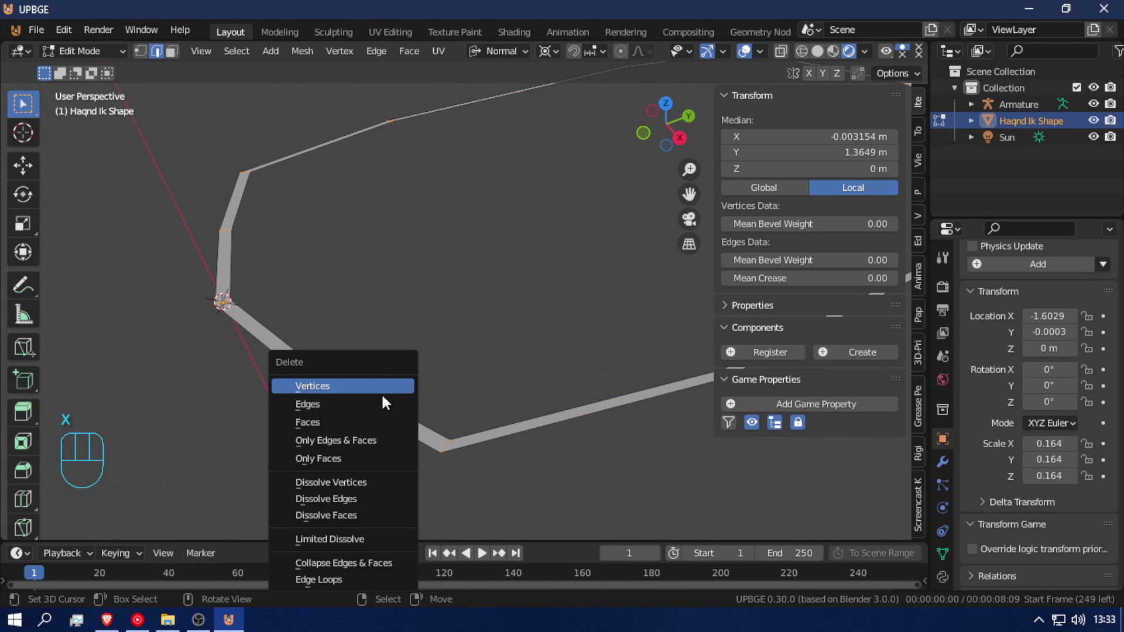
left_click(370, 406)
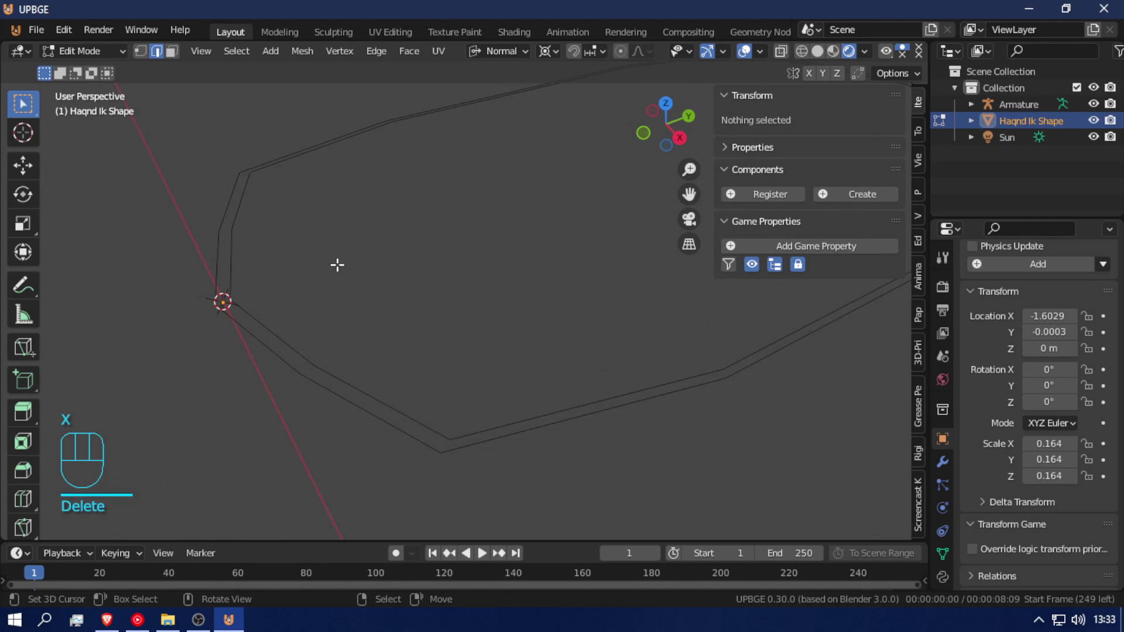
key("Tab")
- Select the armature and put it in Pose Mode with the hand-shaped wrist control bone active
key("shift+f")
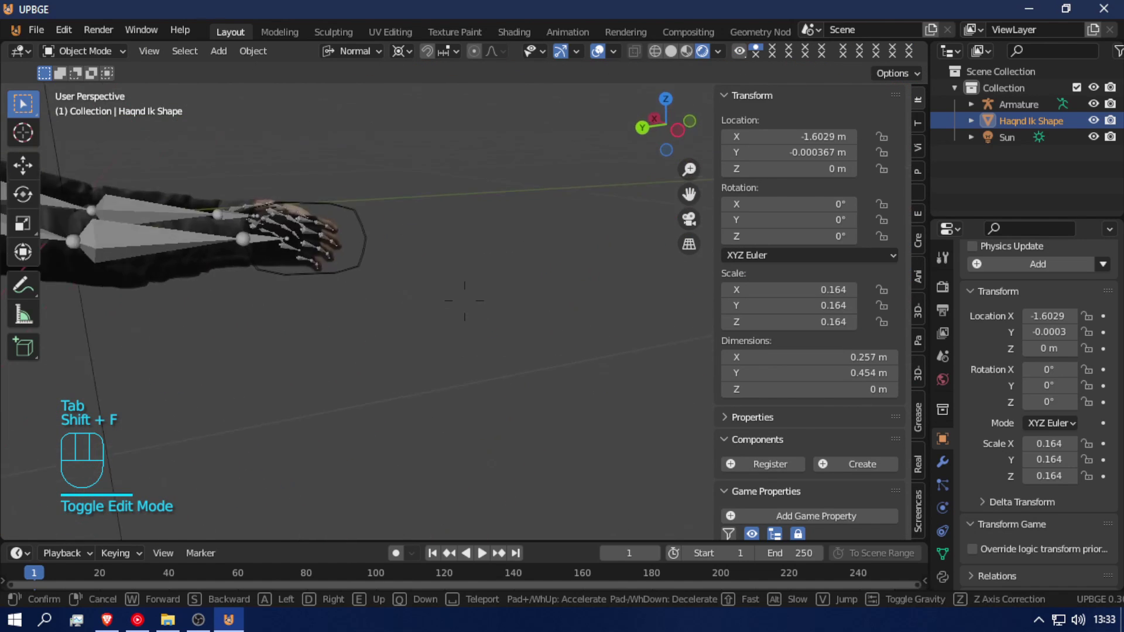
key("w")
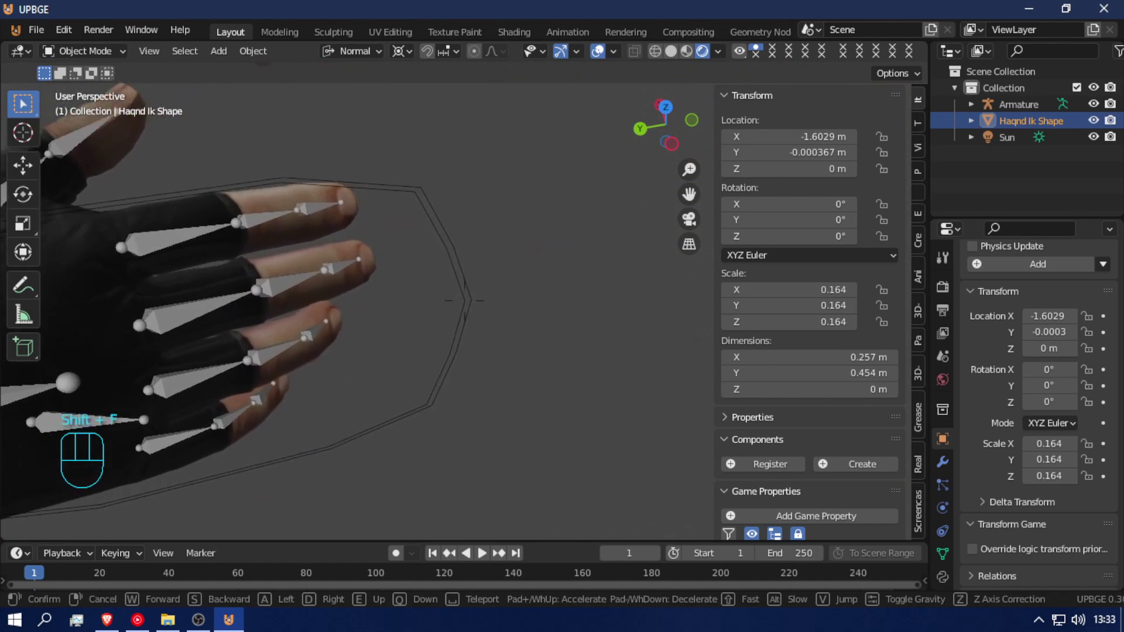
left_click(464, 300)
key("Tab")
key("Tab")
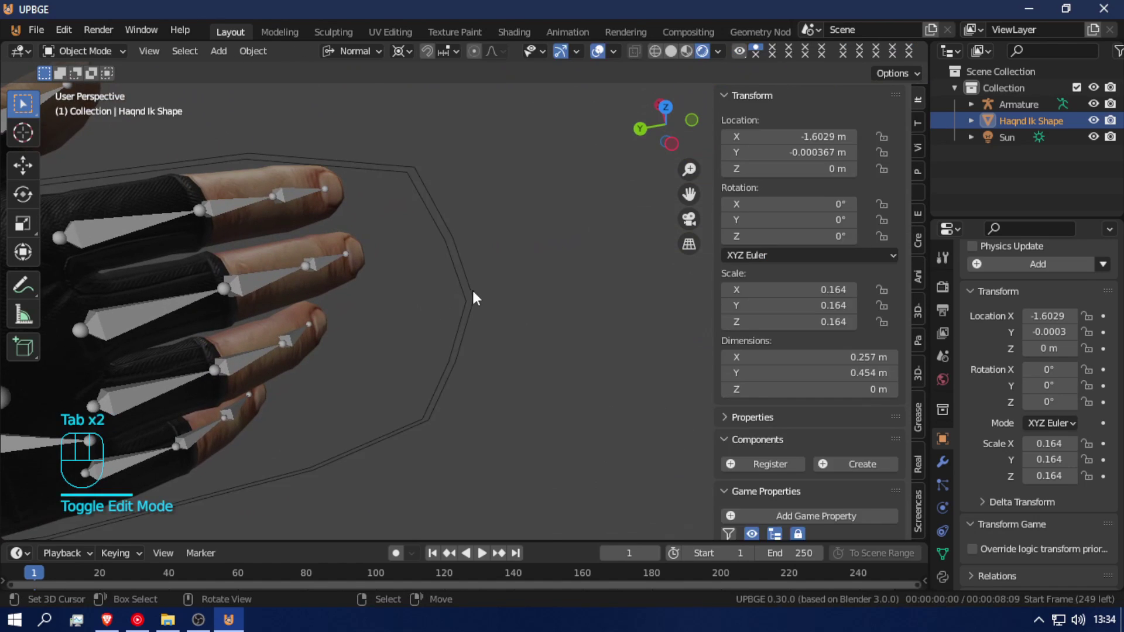
key("ctrl+Tab")
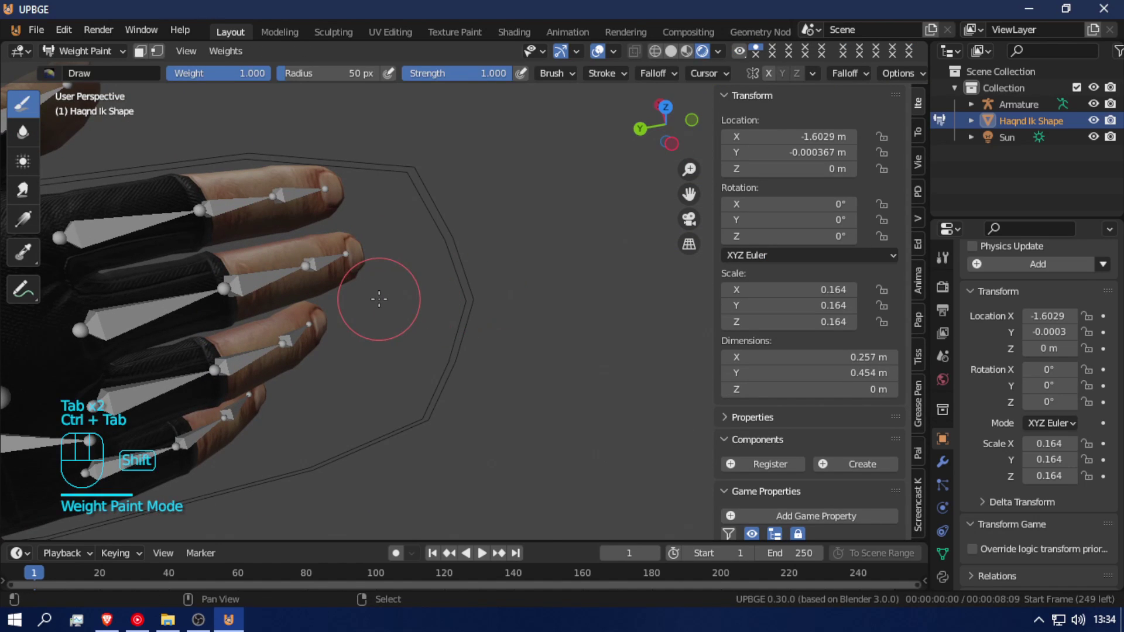
key("ctrl+Tab")
left_click(464, 296)
key("ctrl+Tab")
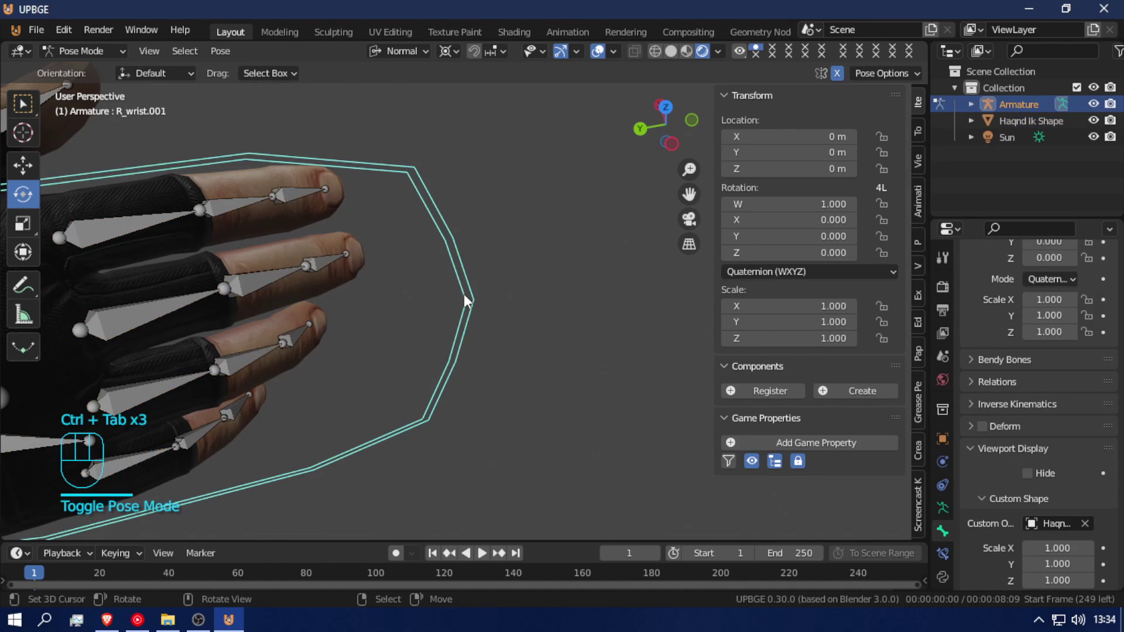
key("g")
right_click(374, 297)
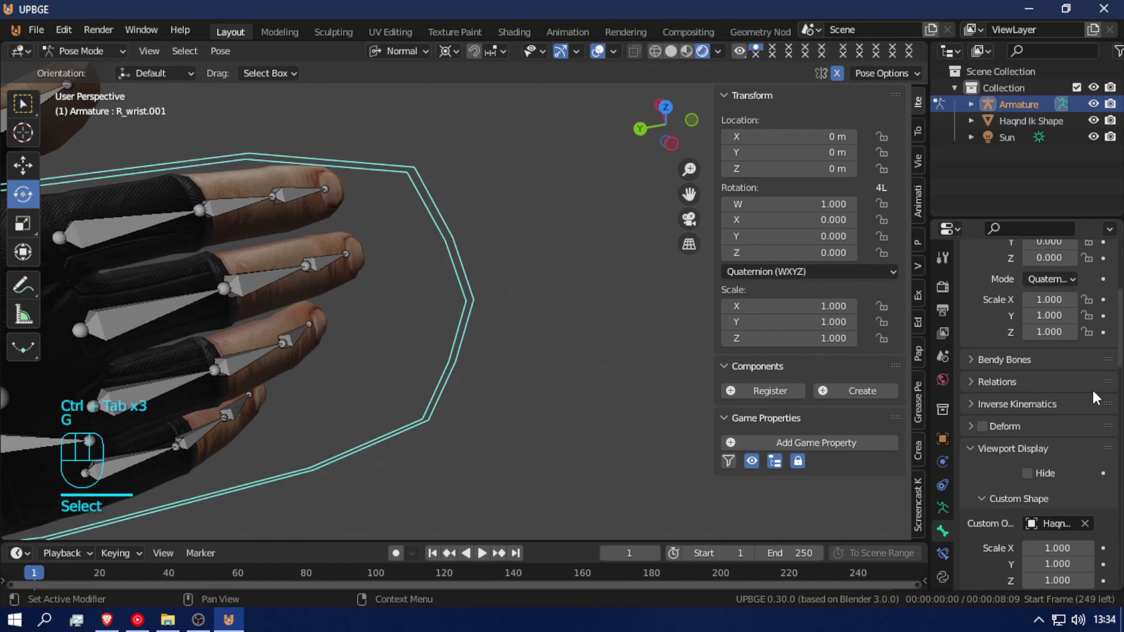
- Rename the right wrist control bone "R_wrist IK"
key("shift+f")
key("s")
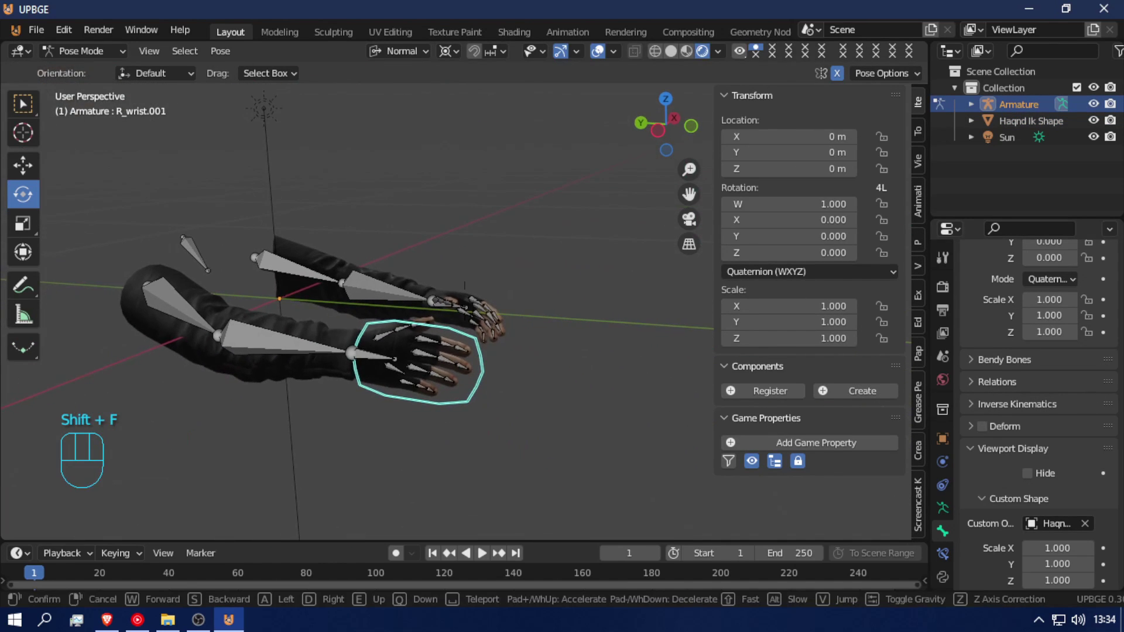
left_click(843, 418)
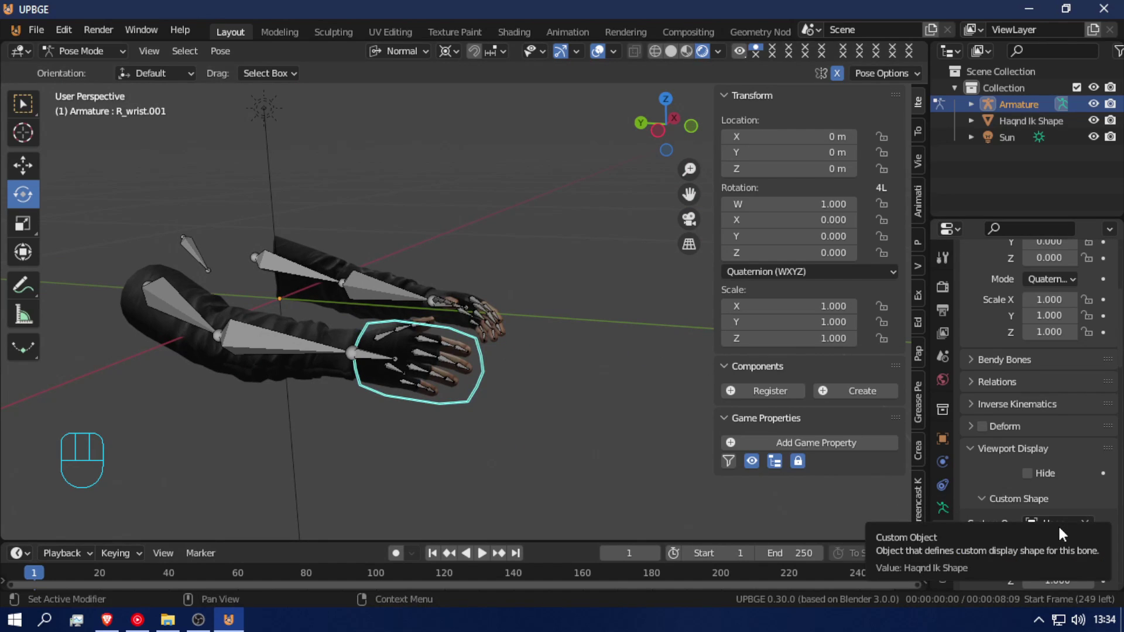
scroll(1045, 520, "up", 6)
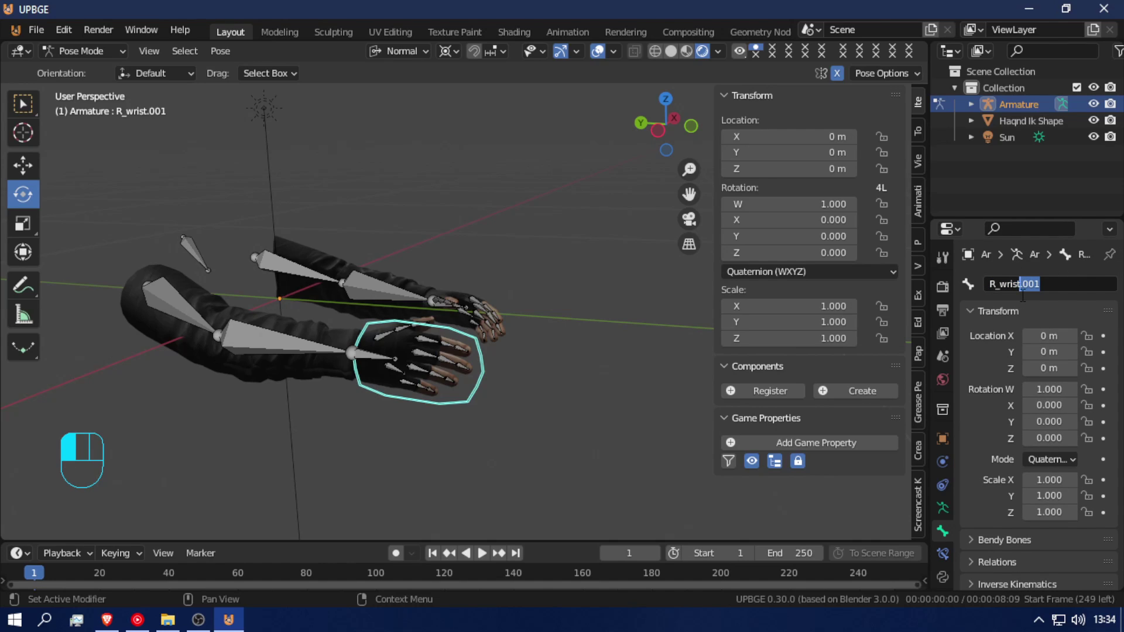
key("shift")
left_click(620, 202)
- Select the matching control bone at the left wrist and rename it "L_wrist IK"
key("shift+f")
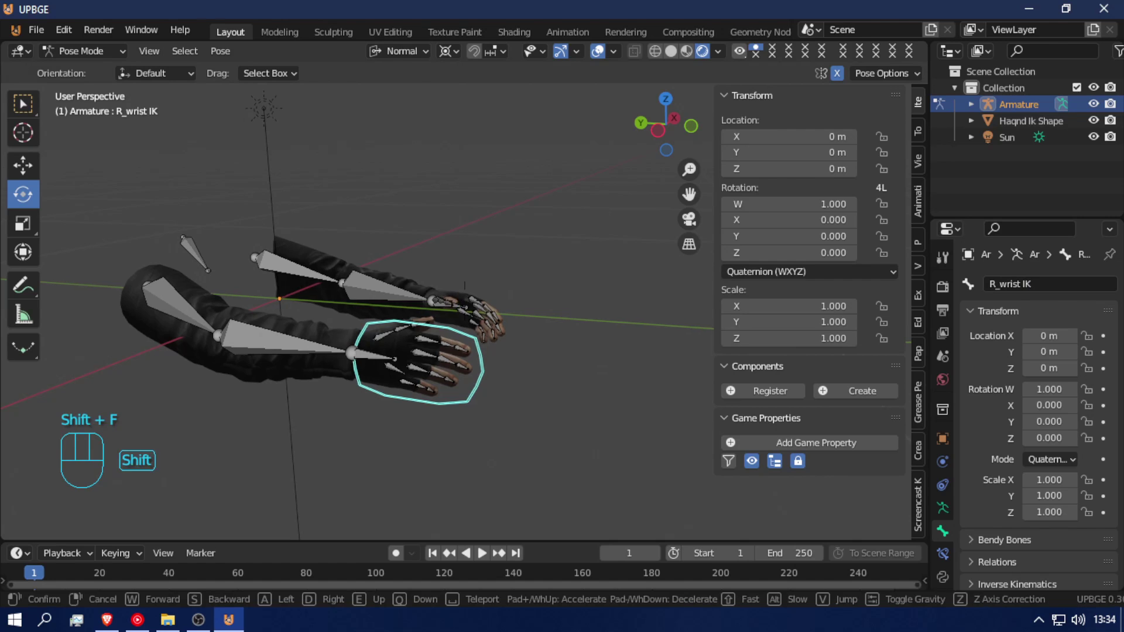
key("w")
left_click(465, 302)
left_click(543, 326)
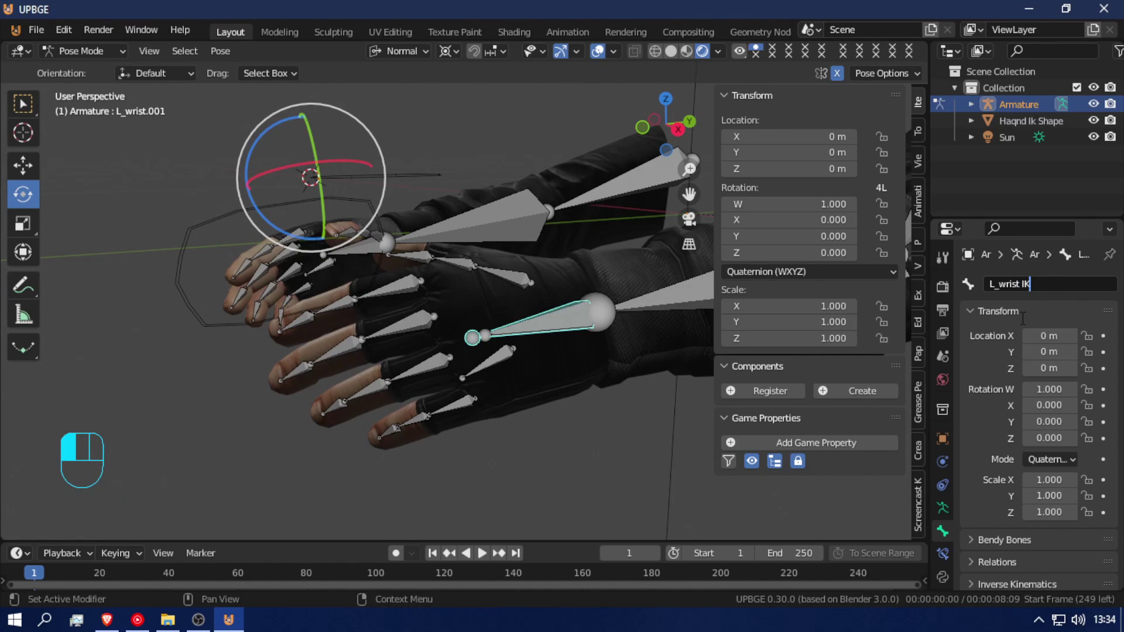
key("g")
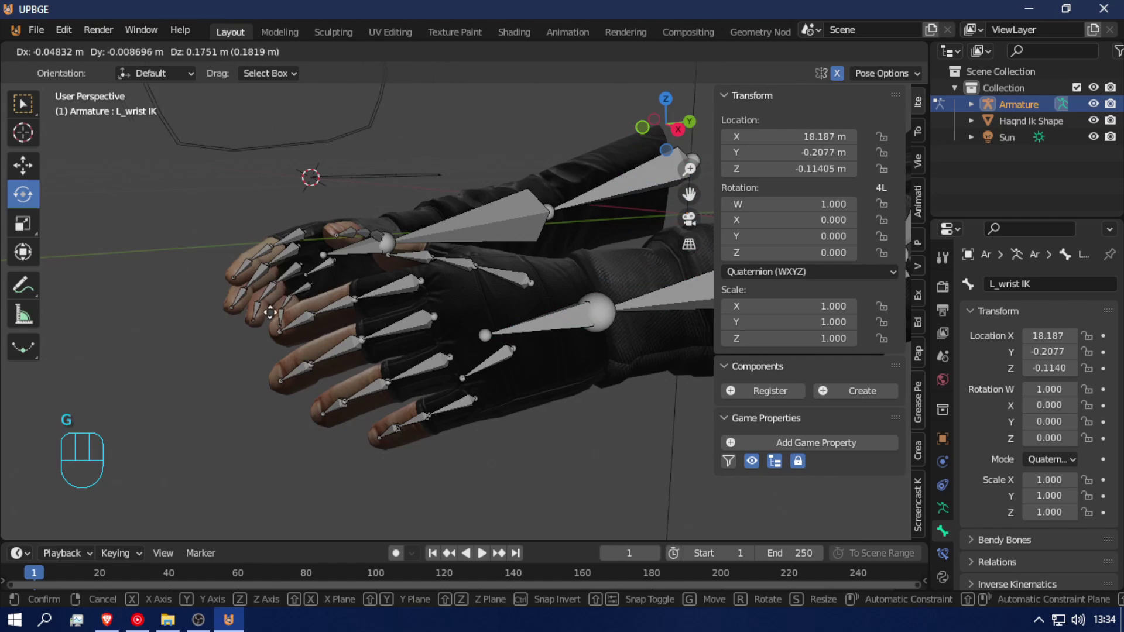
left_click(304, 356)
key("Tab")
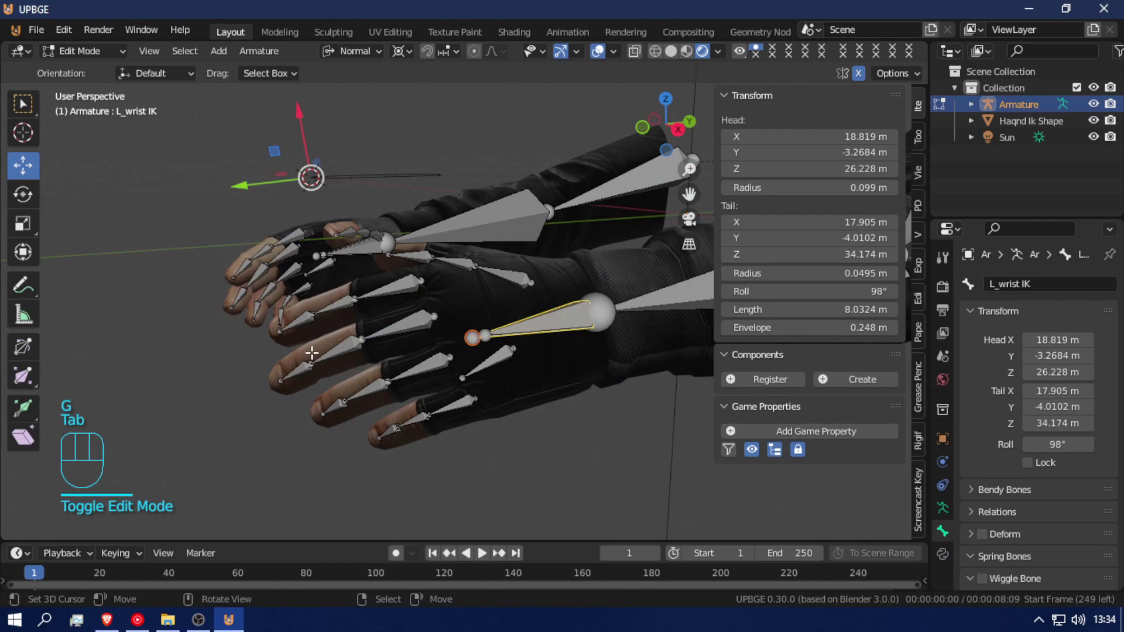
key("g")
left_click(335, 256)
key("Tab")
- Assign the Haqnd Ik Shape object as the custom shape of the L_wrist IK bone
left_click(538, 319)
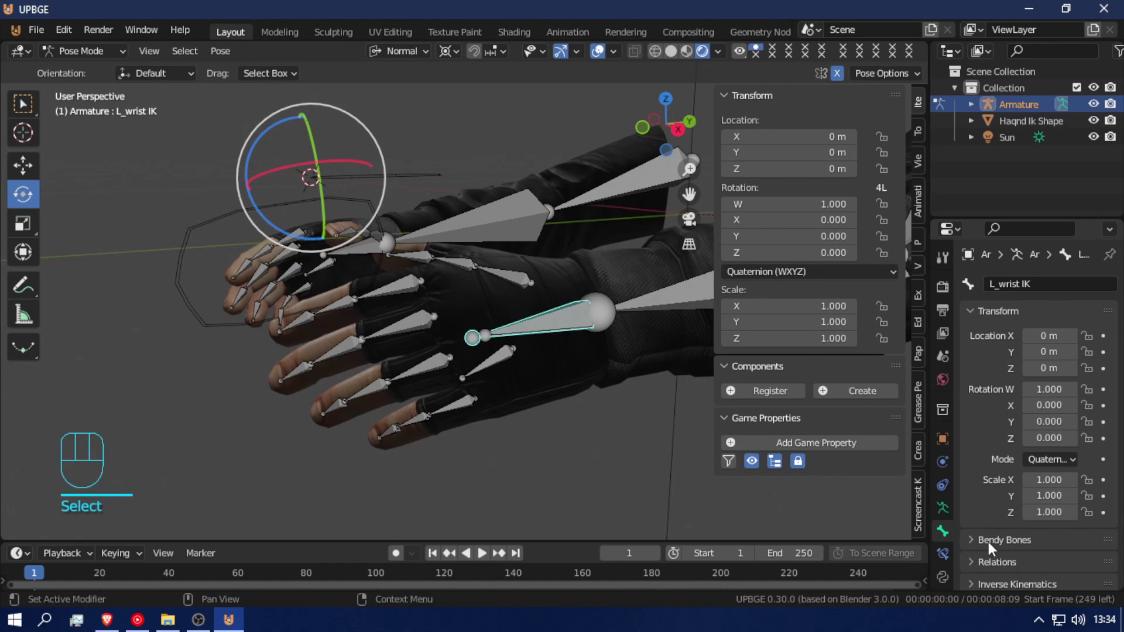
scroll(1051, 458, "down", 10)
left_click(1051, 410)
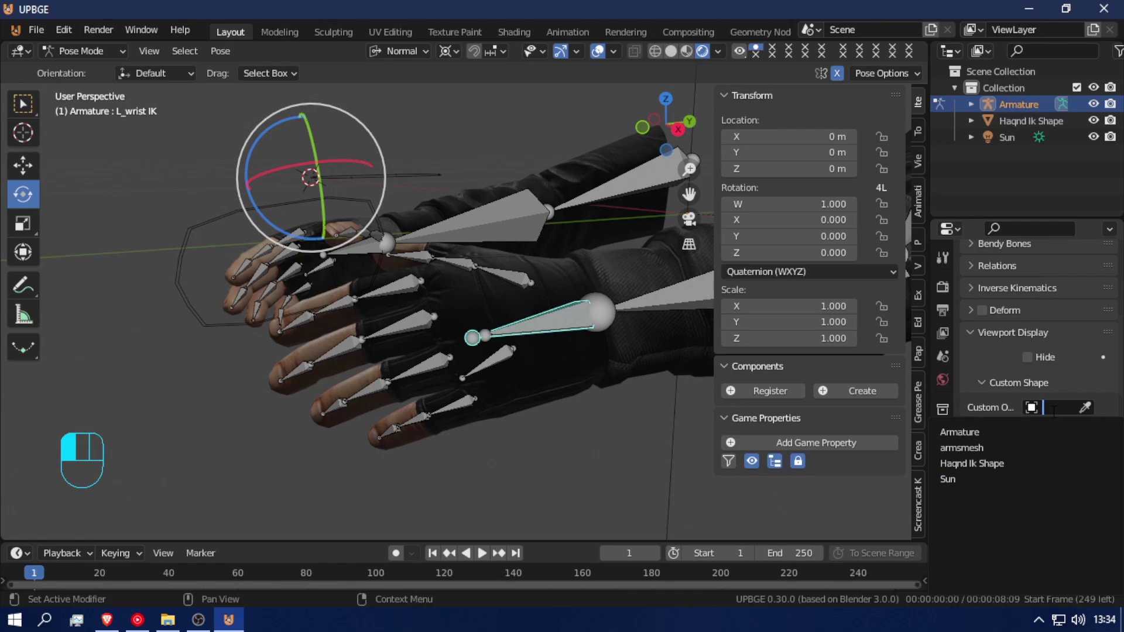
left_click(1018, 534)
- Select the left elbow joint in Edit Mode and switch the transform pivot point away from the 3D cursor
key("shift+f")
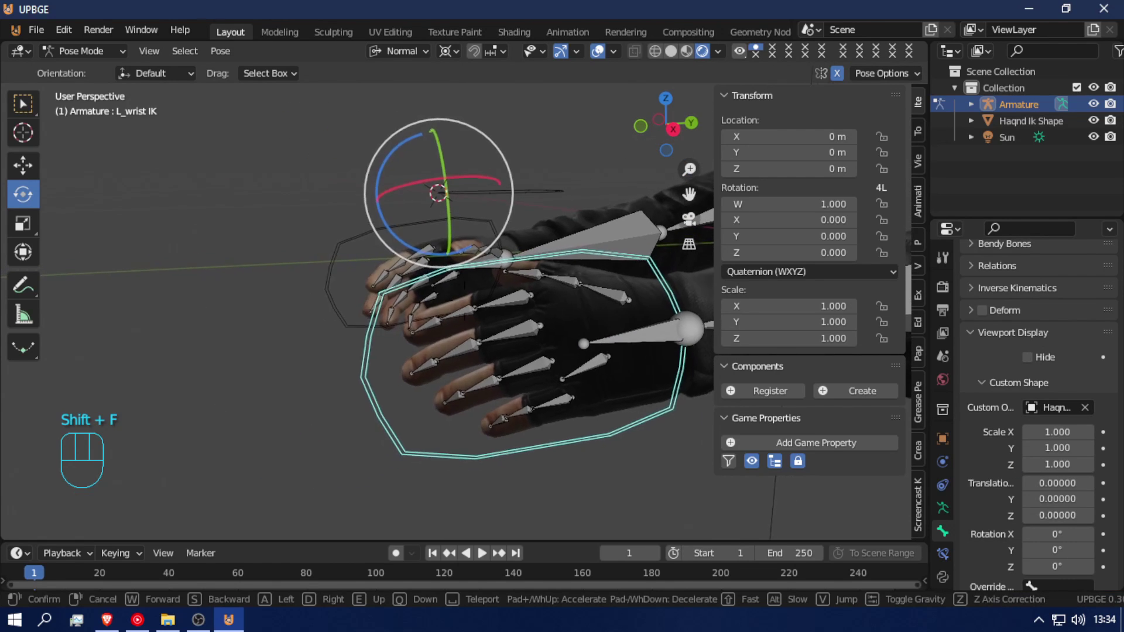
key("w")
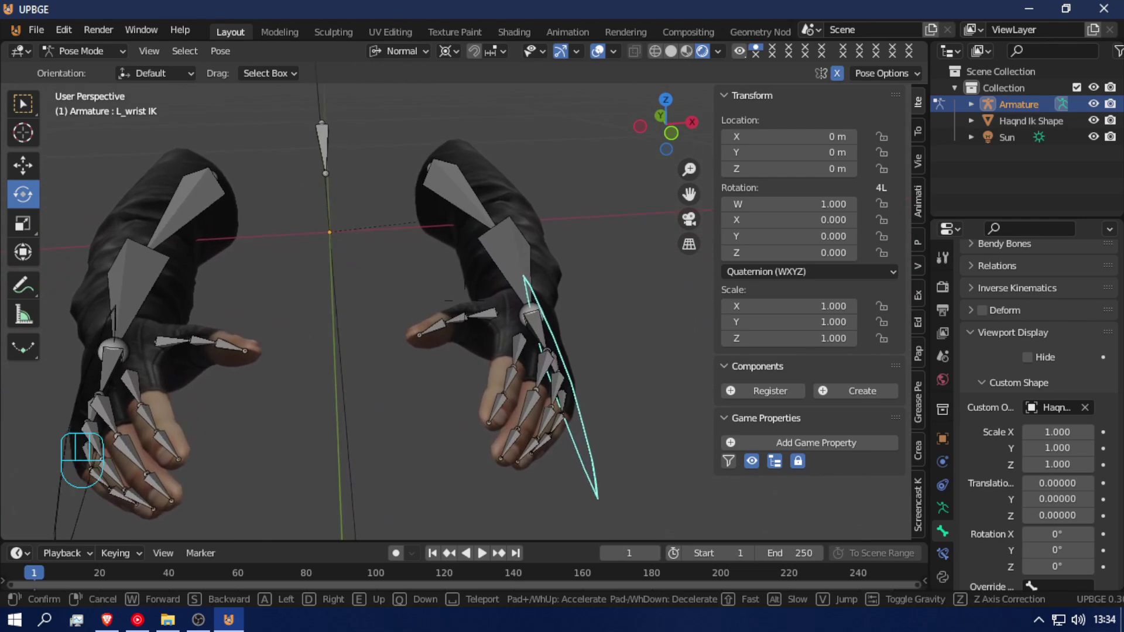
left_click(465, 302)
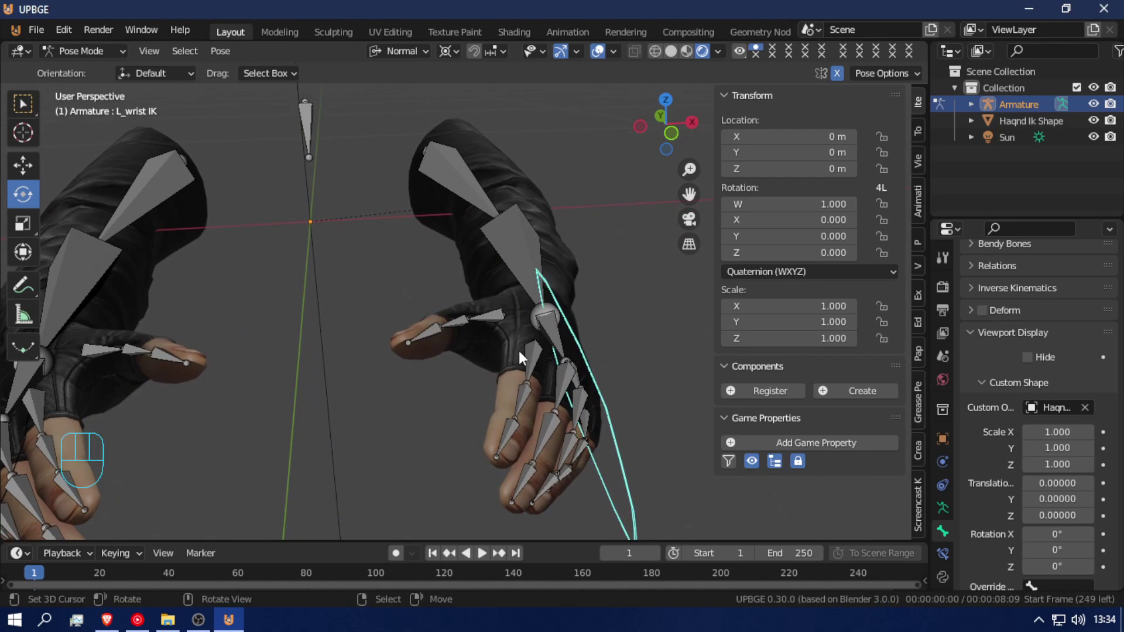
key("shift+f")
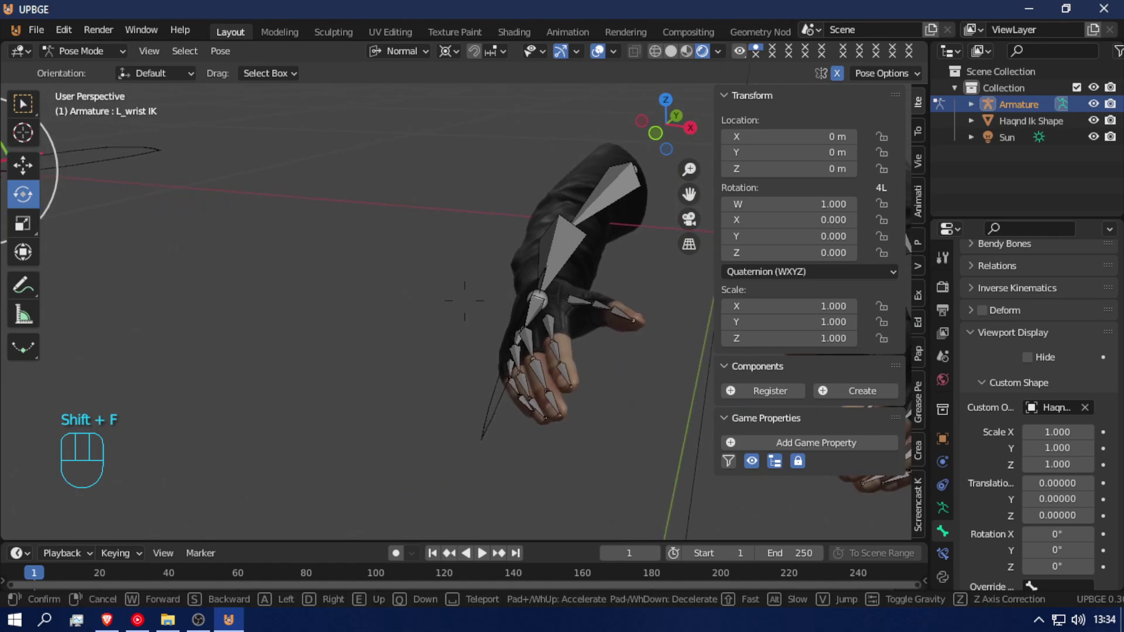
key("w")
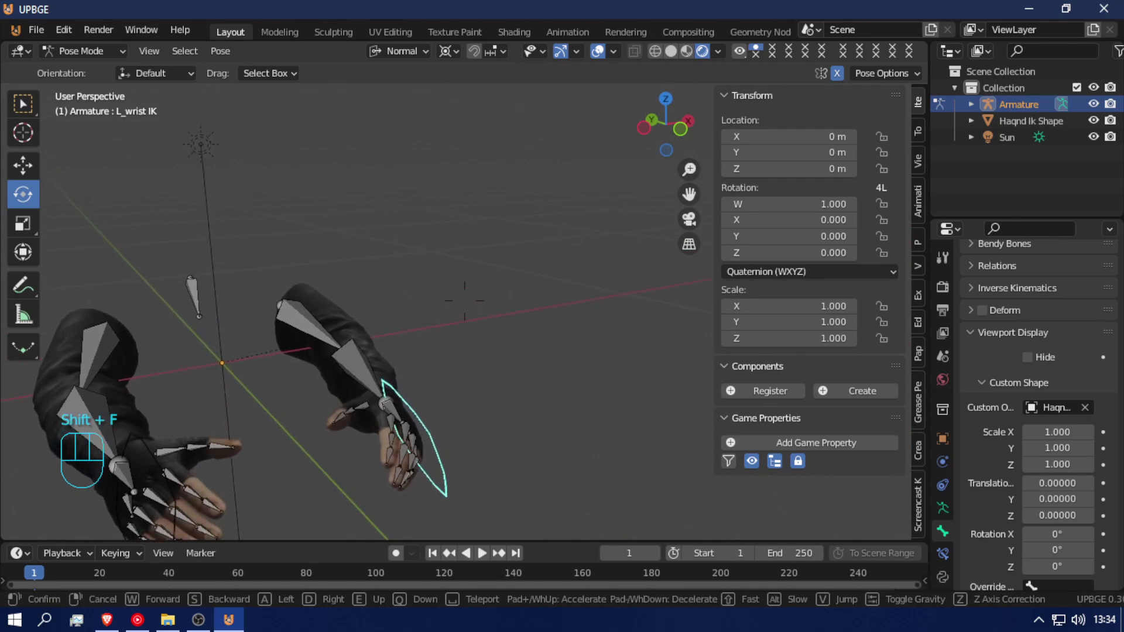
left_click(465, 302)
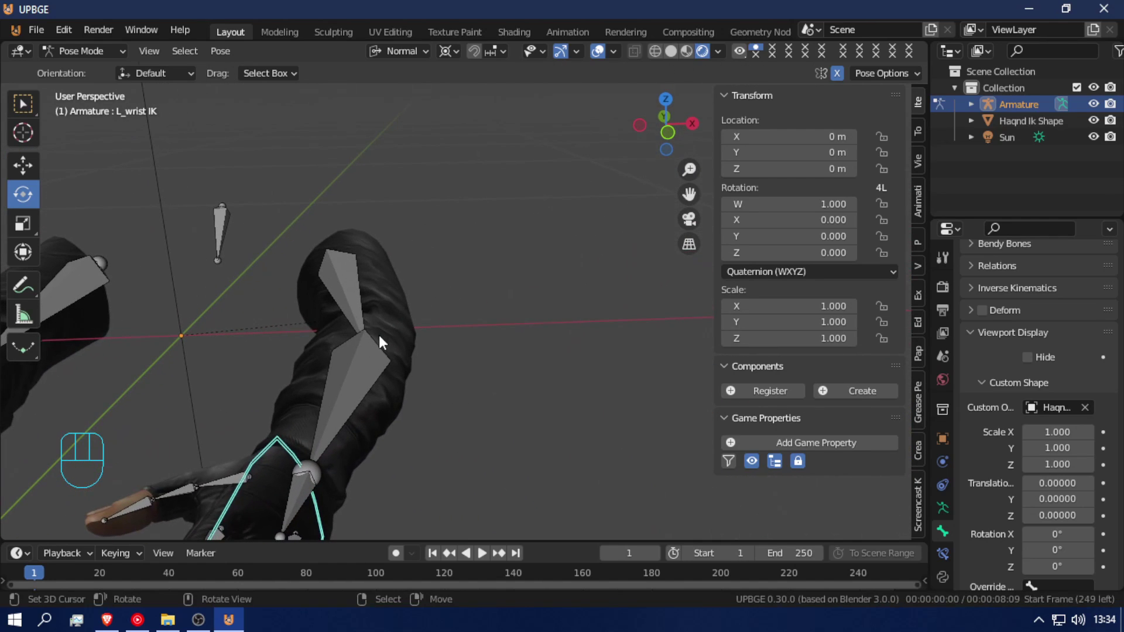
left_click(358, 340)
key("Tab")
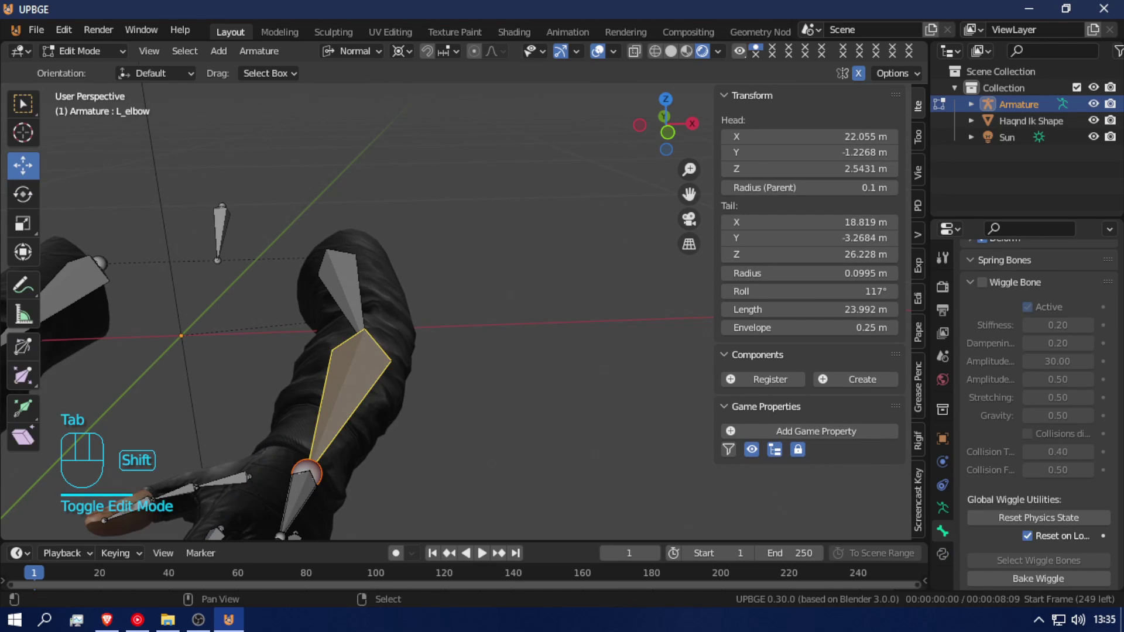
key("shift+f")
right_click(464, 302)
left_click(517, 319)
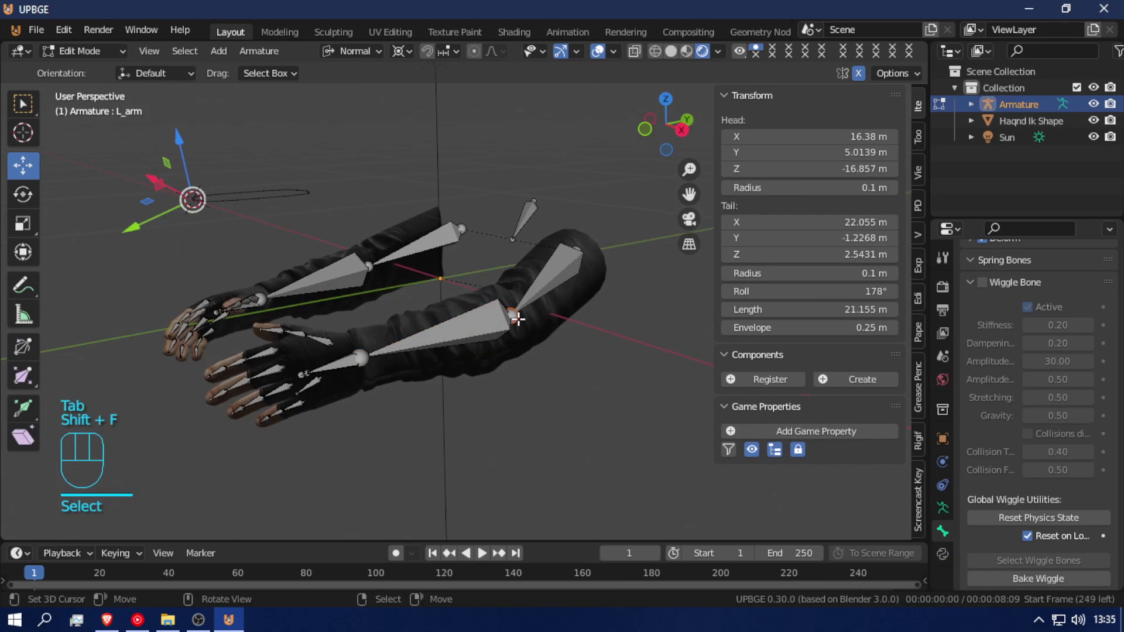
left_click(397, 50)
left_click(490, 126)
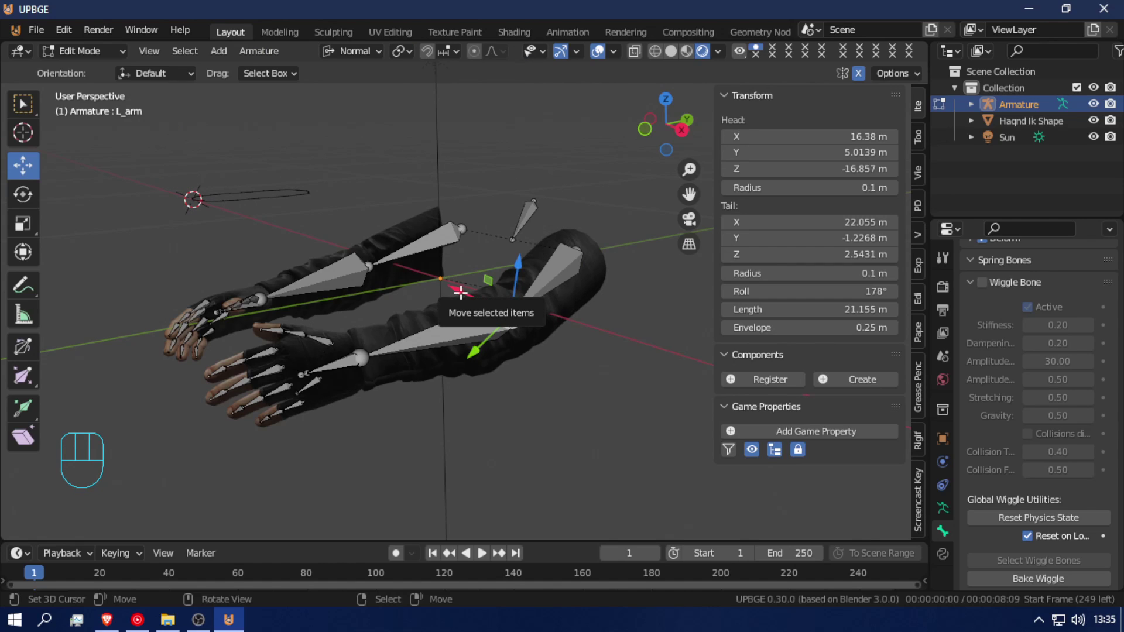
- Extrude mirrored bones outward from the elbow joints and lengthen them to about 14.5 m
key("e")
left_click(514, 314)
left_click_drag(514, 313, 573, 346)
key("shift+f")
key("a")
key("e")
left_click(466, 301)
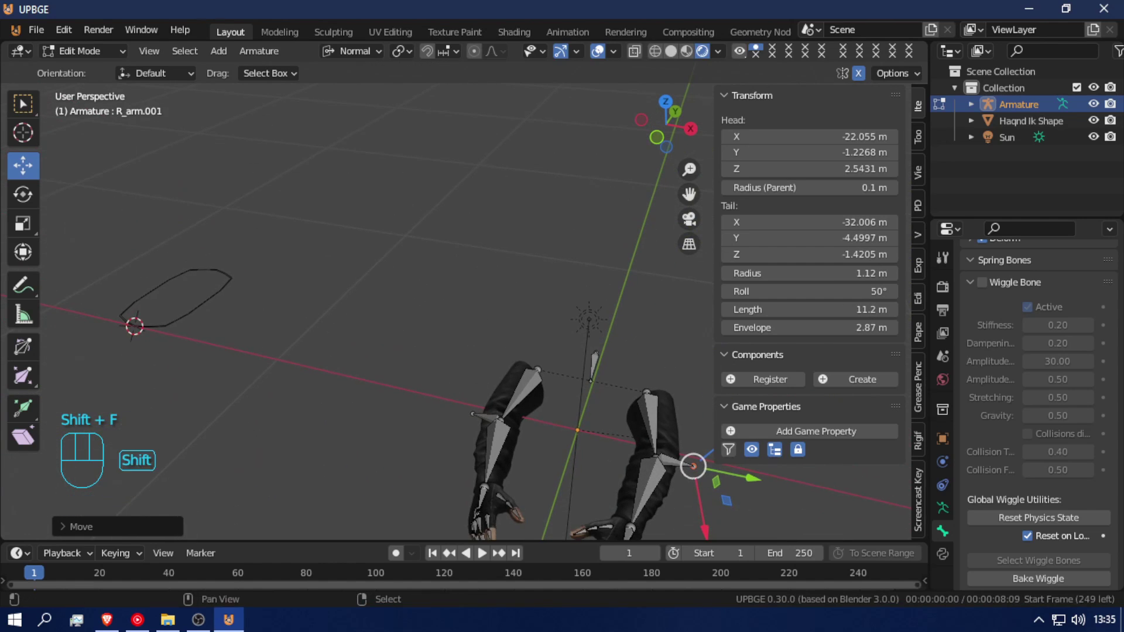
key("shift+f")
left_click(503, 318)
left_click_drag(503, 318, 520, 313)
- Clear the parent of the extruded left elbow bone and move it outward until its head is at about X 42 m
left_click(432, 314)
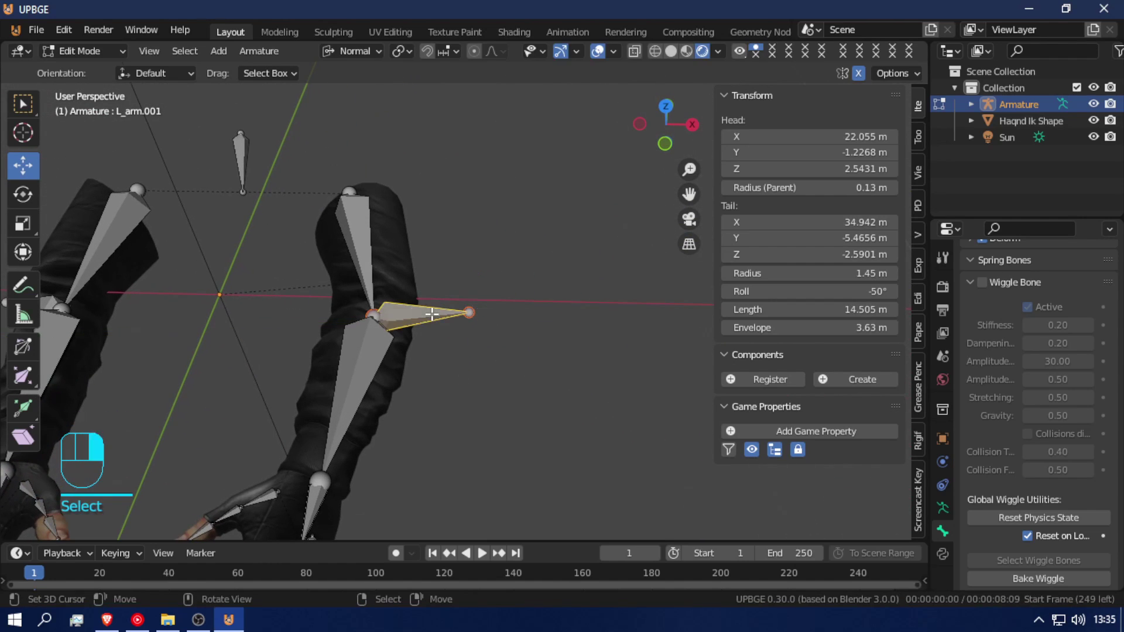
key("alt+p")
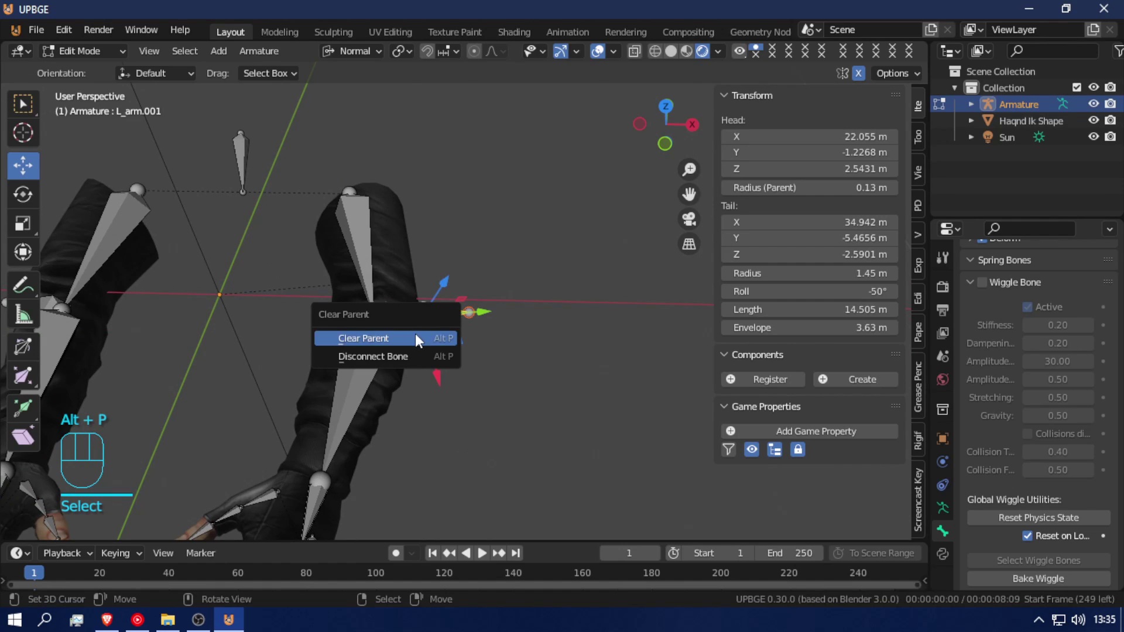
left_click(416, 340)
left_click_drag(481, 311, 513, 361)
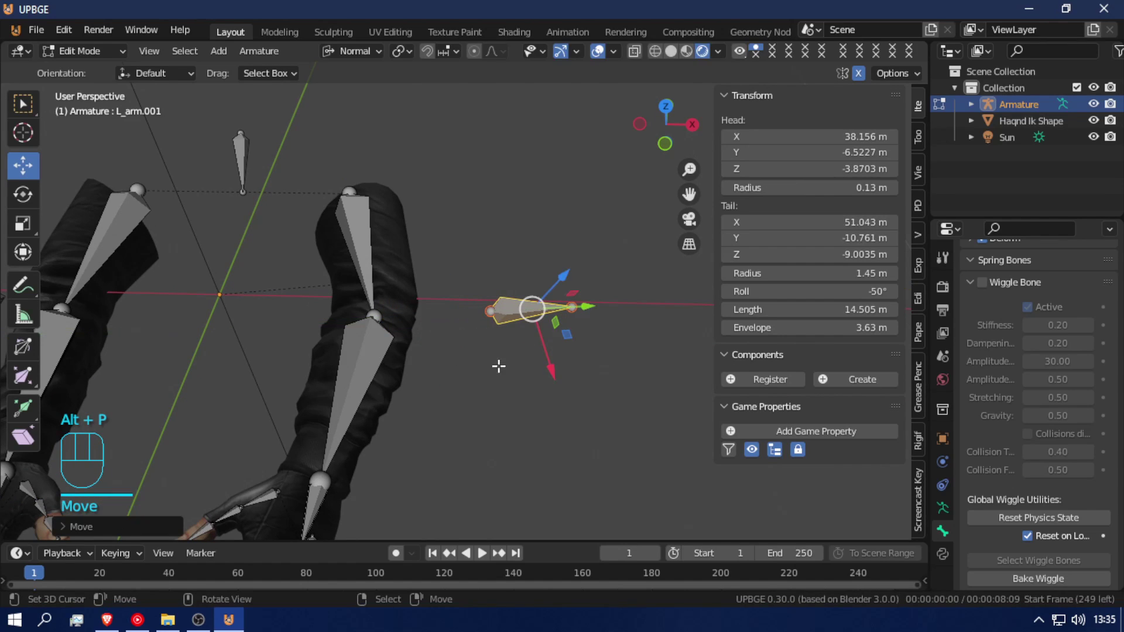
left_click_drag(563, 311, 591, 309)
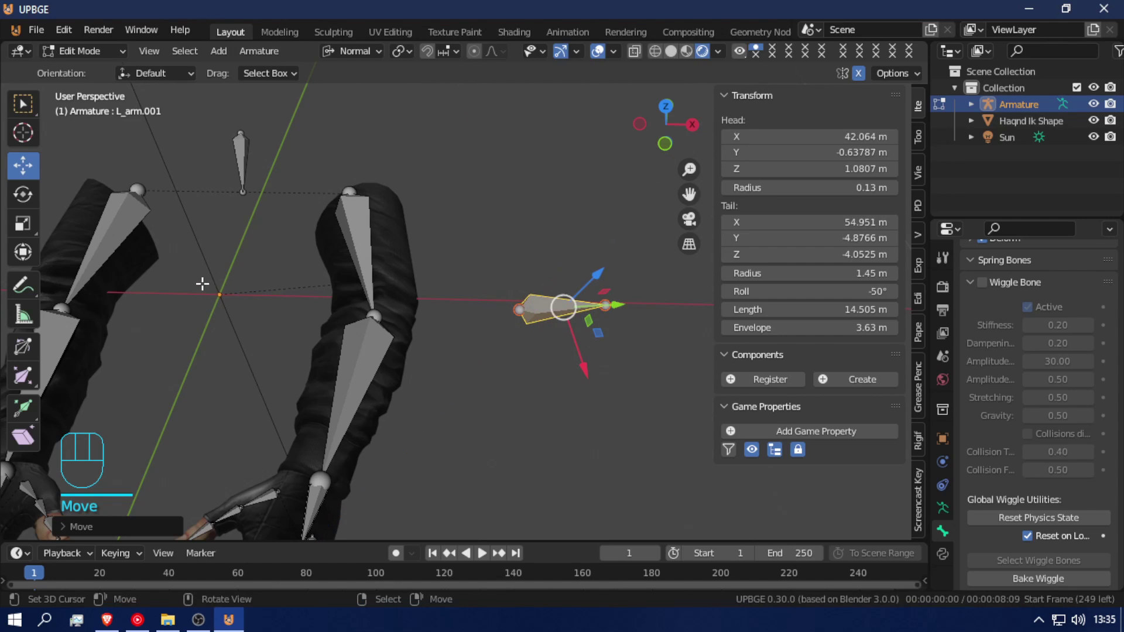
- Select the detached left elbow bone in Pose Mode and rename it "L_arm pole"
key("shift+f")
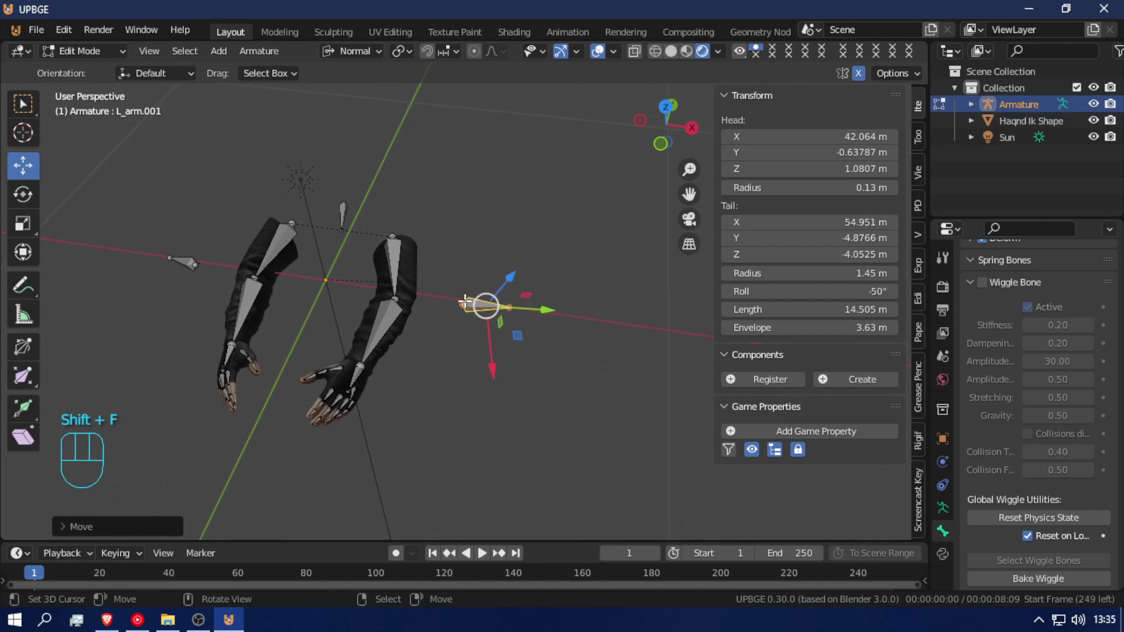
key("shift+f")
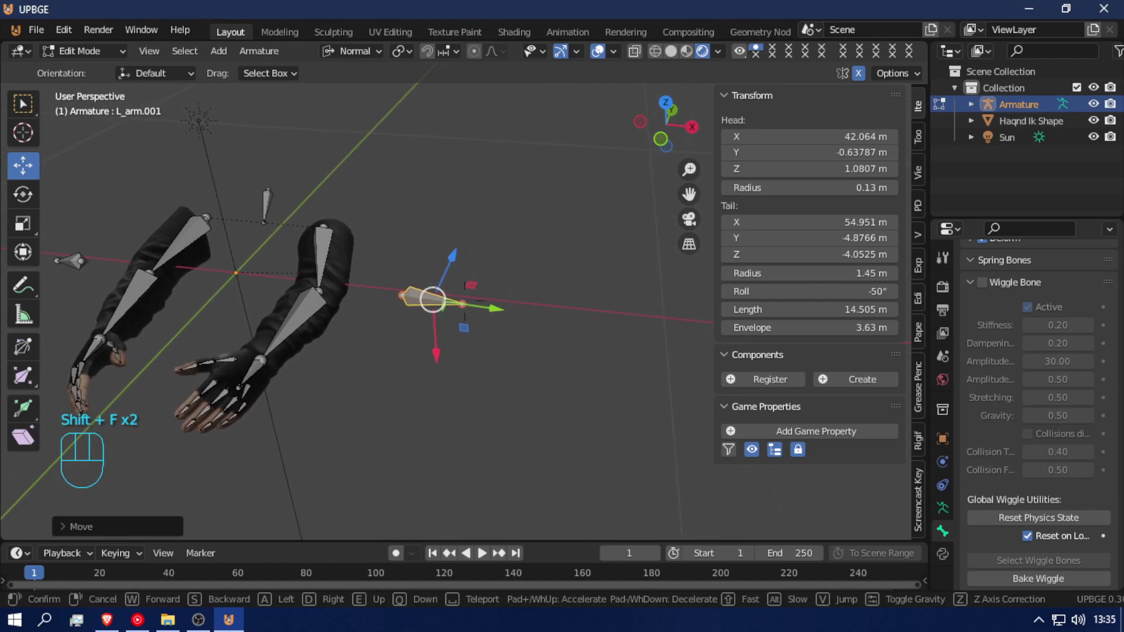
key("shift+f")
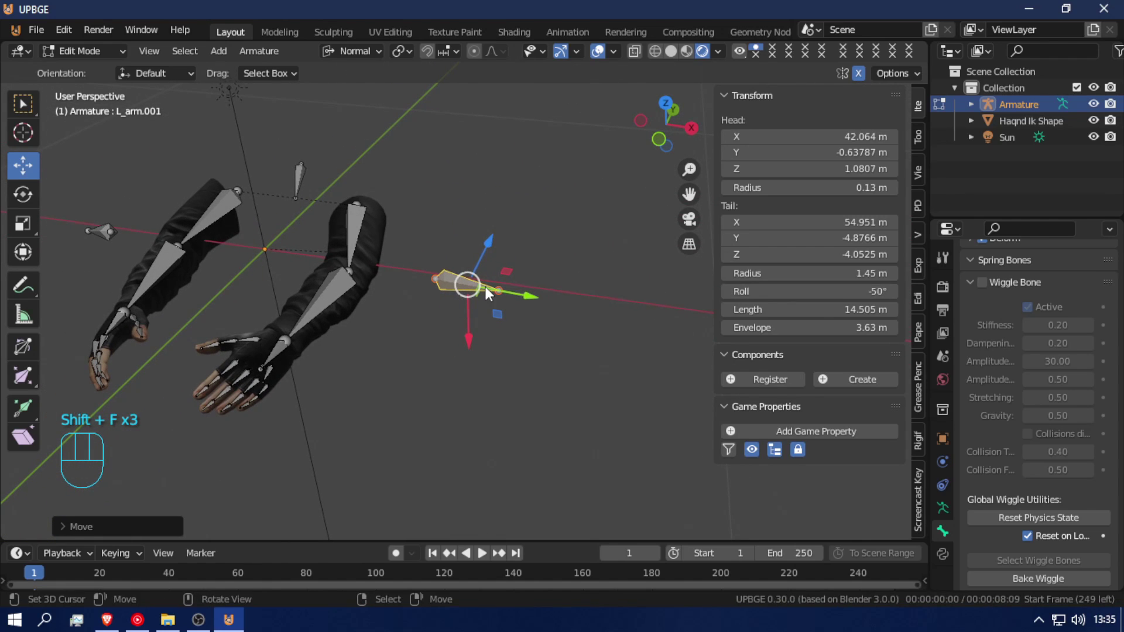
key("Tab")
left_click(462, 281)
scroll(1087, 328, "up", 6)
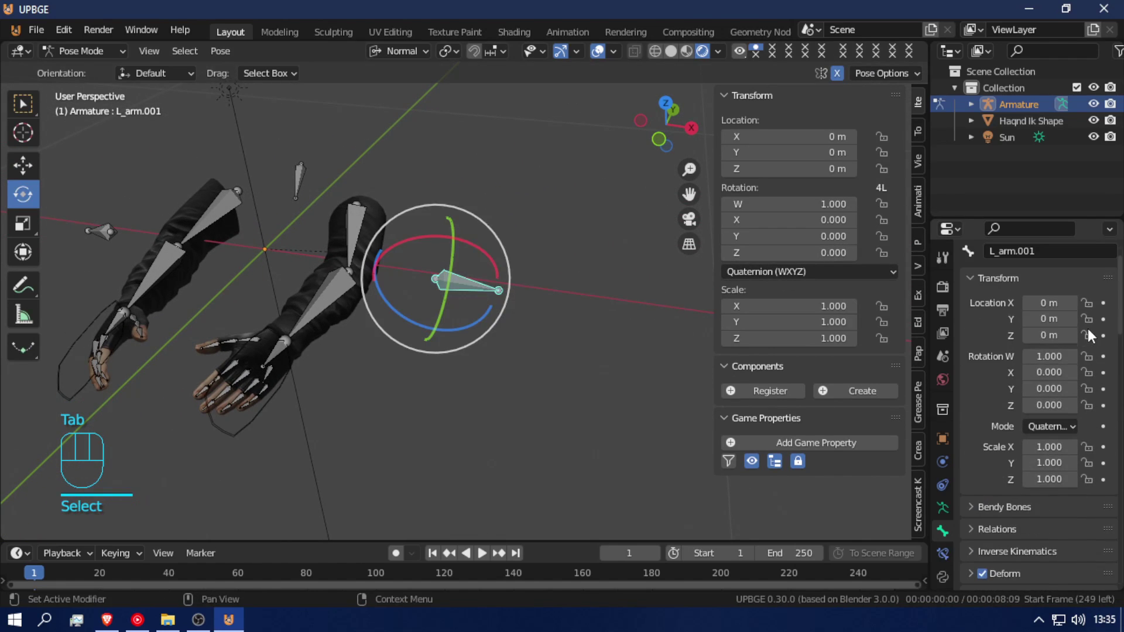
left_click(1056, 278)
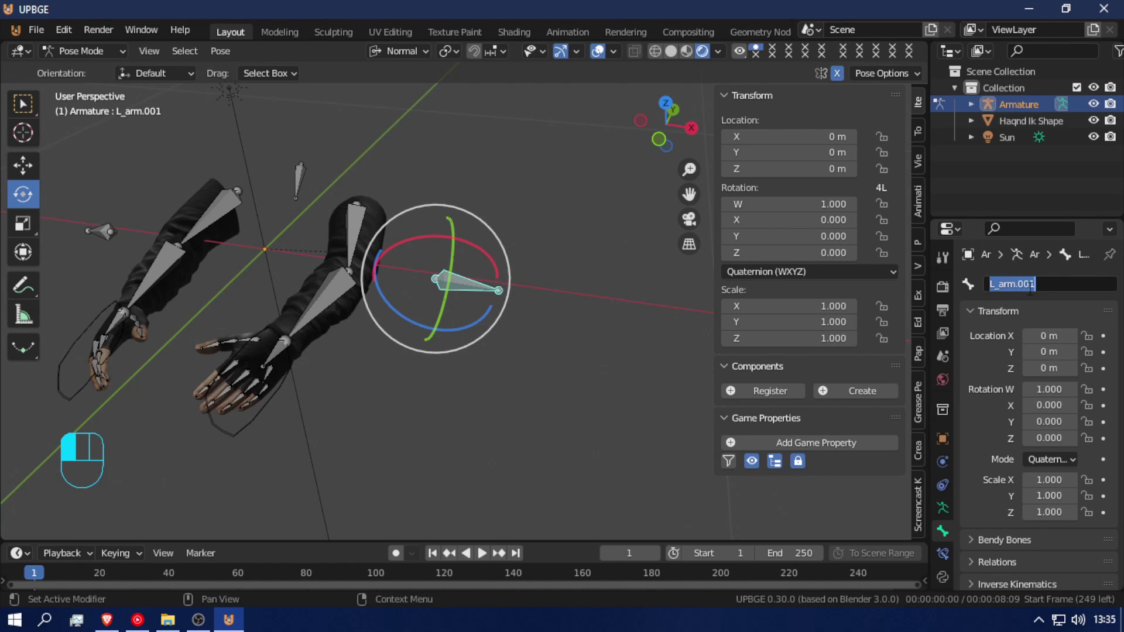
left_click_drag(1051, 289, 1024, 293)
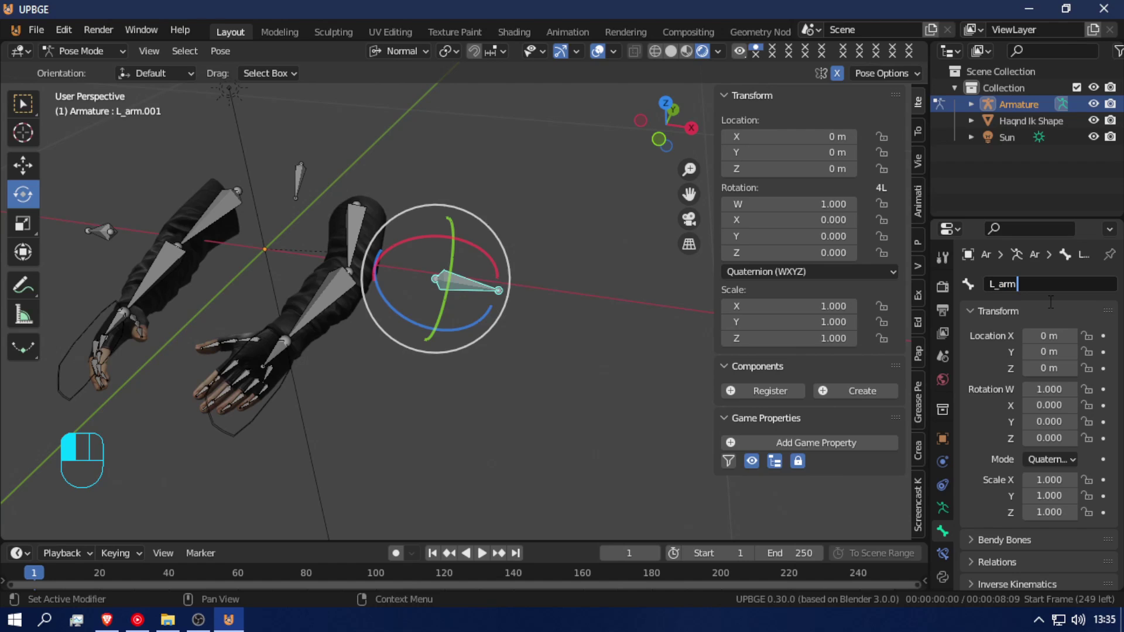
left_click(354, 176)
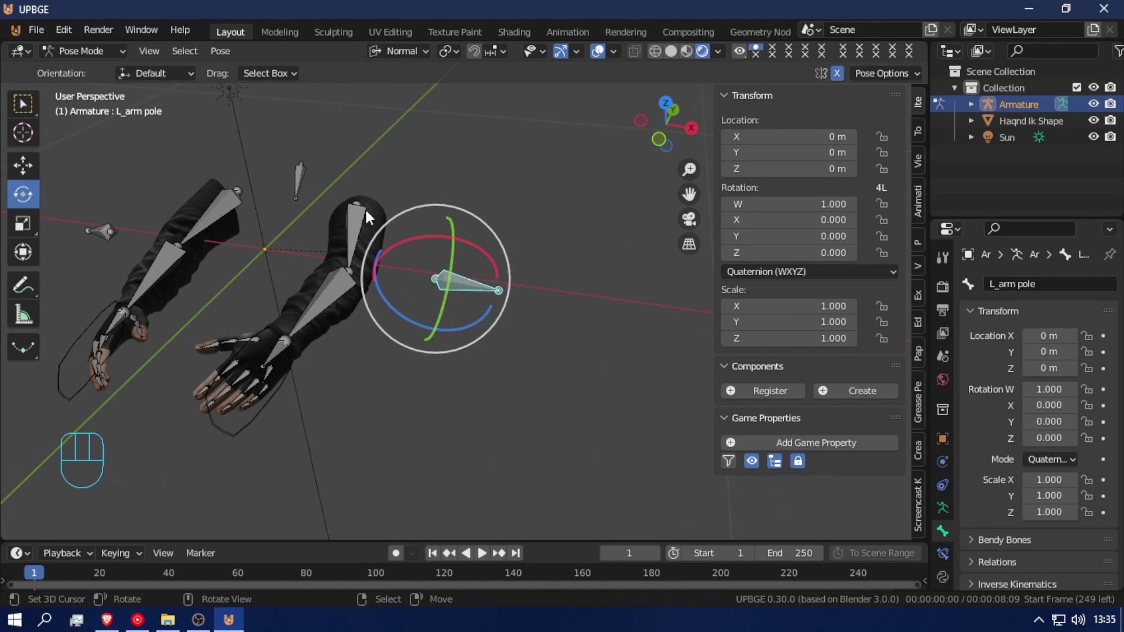
- Select the detached bone beside the right elbow and rename it "R_arm Pole"
key("shift+f")
left_click(336, 252)
left_click(292, 211)
double_click(1014, 289)
left_click_drag(1035, 287, 1026, 293)
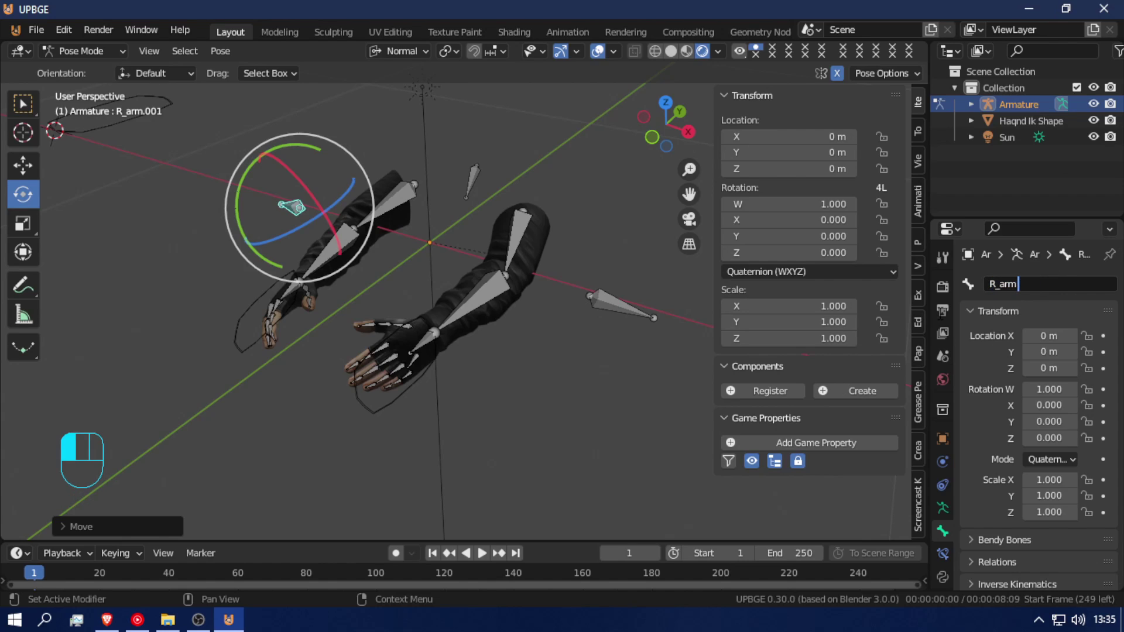
key("shift")
type("_P")
left_click(618, 301)
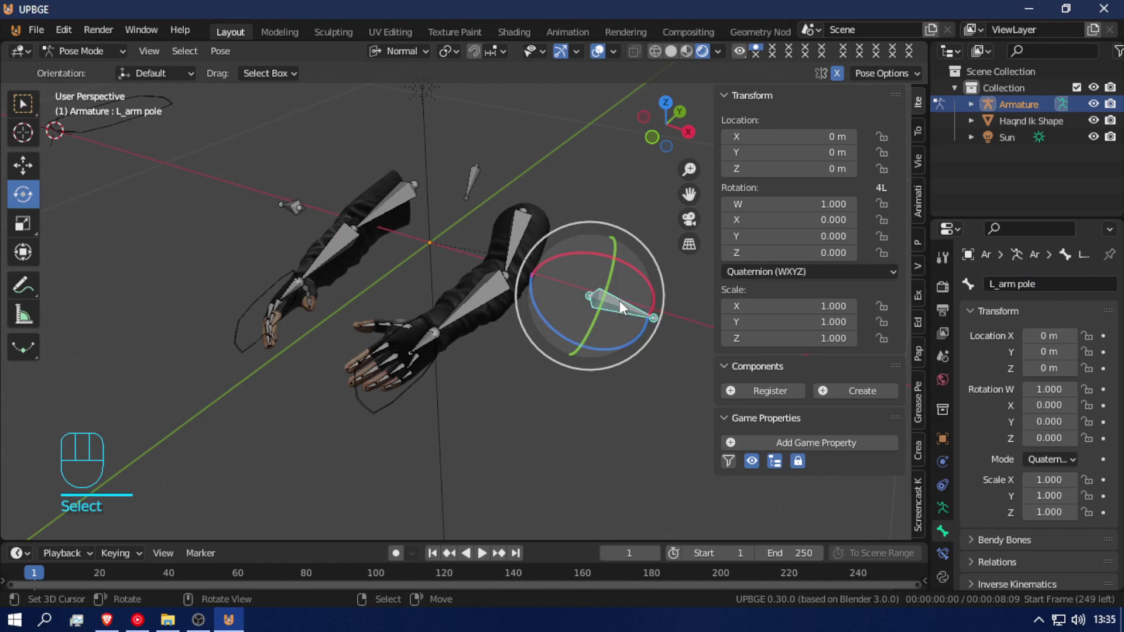
- Change the name of the left elbow pole bone to "L_arm Pole", matching the right pole bone's capitalisation
left_click(290, 194)
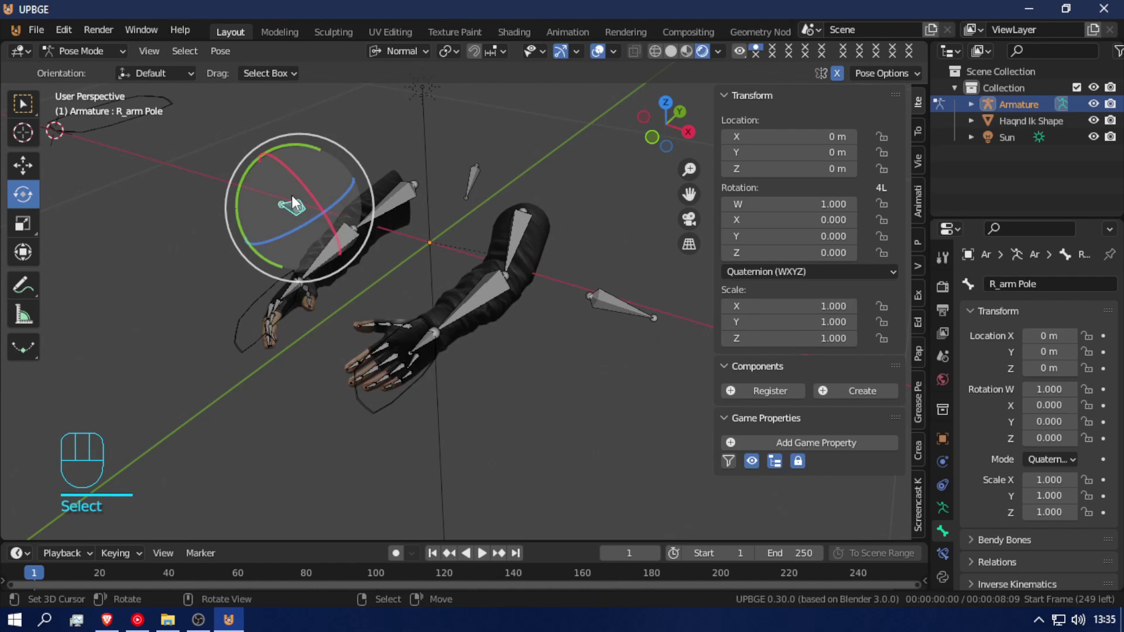
left_click(1071, 283)
left_click(1055, 285)
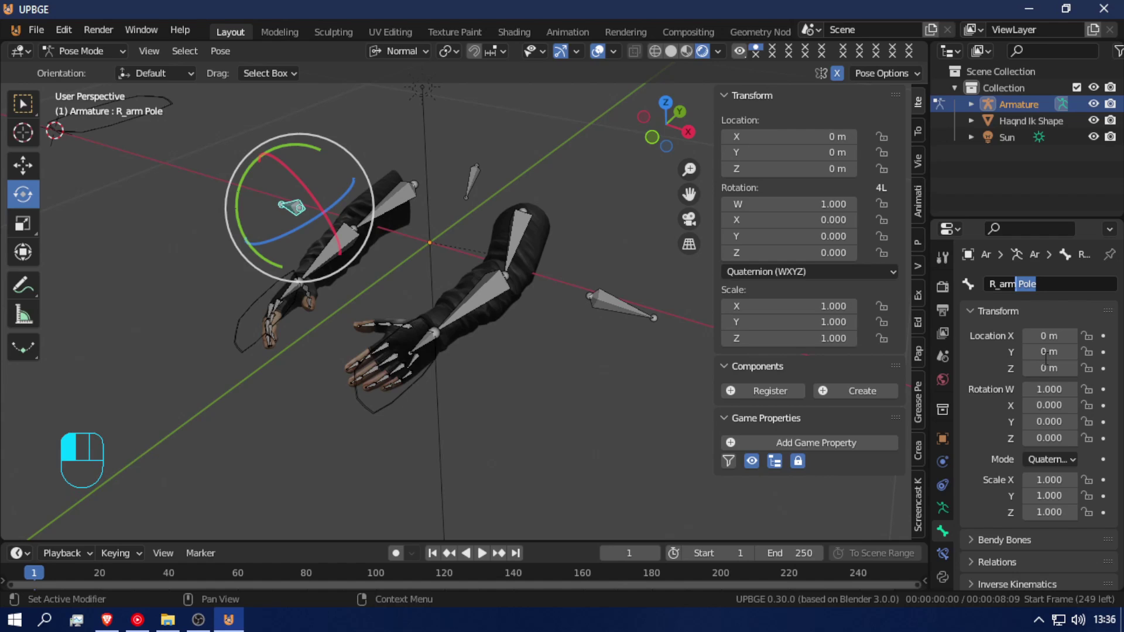
left_click(627, 309)
left_click(1068, 283)
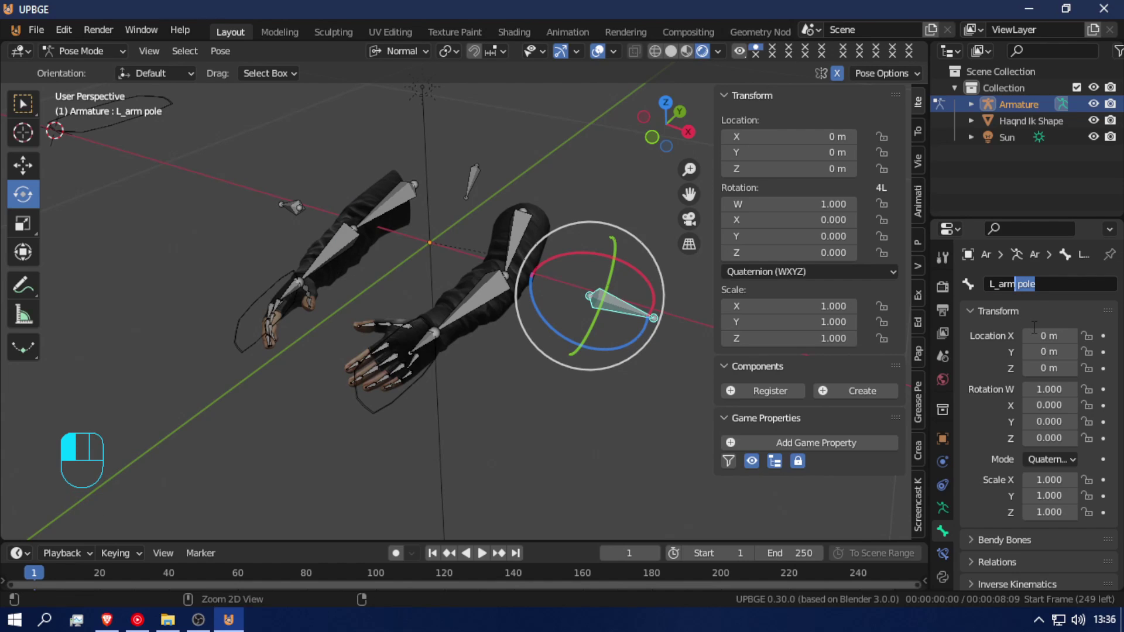
type("Pole")
key("Tab")
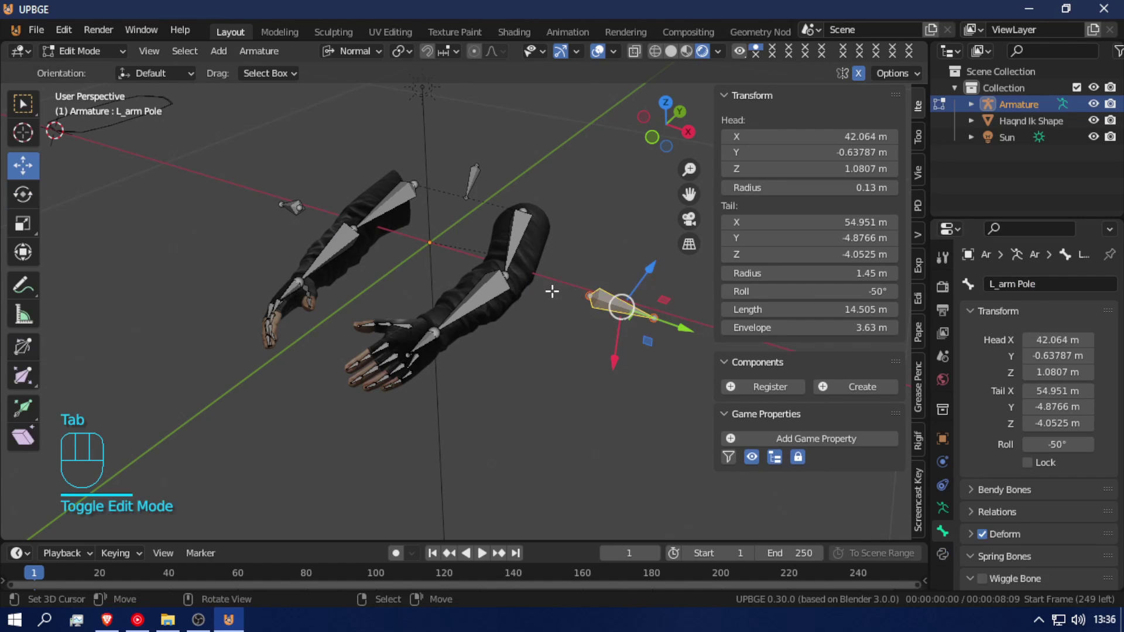
key("g")
right_click(538, 258)
key("Tab")
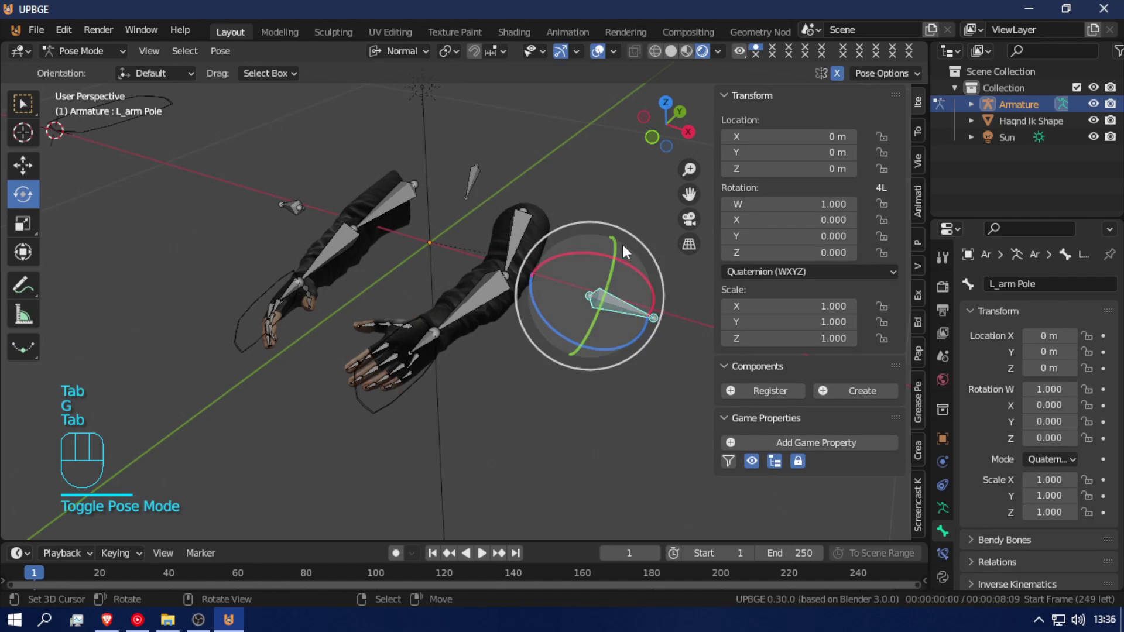
key("Tab")
key("Tab")
key("Tab")
key("Tab")
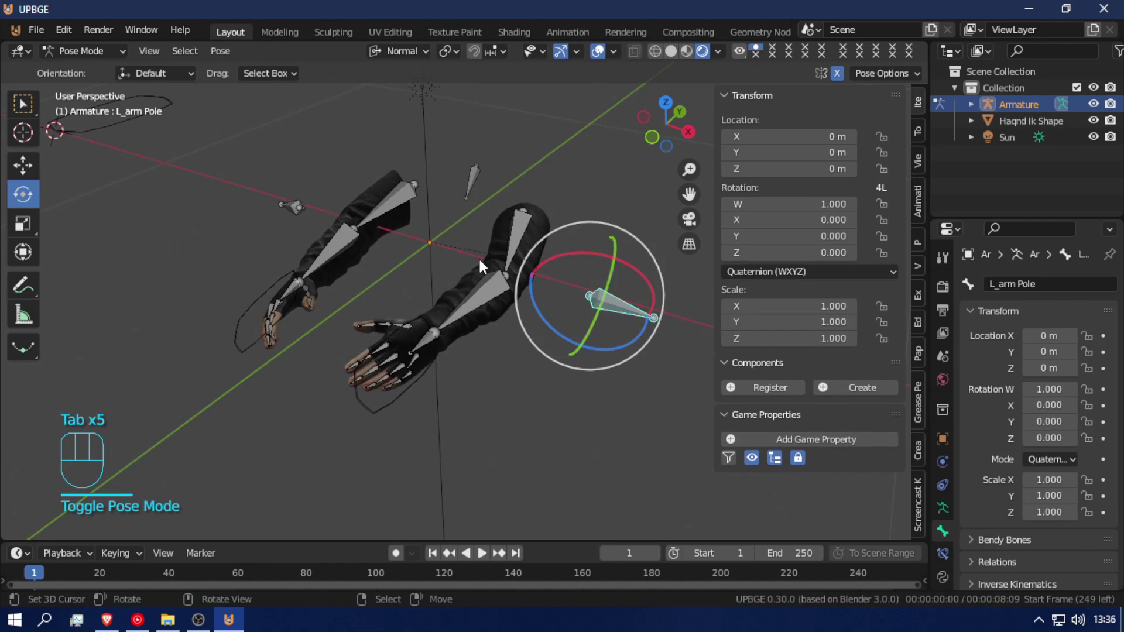
- Switch to Object Mode and add a UV sphere at the 3D cursor
key("ctrl+Tab")
key("shift+f")
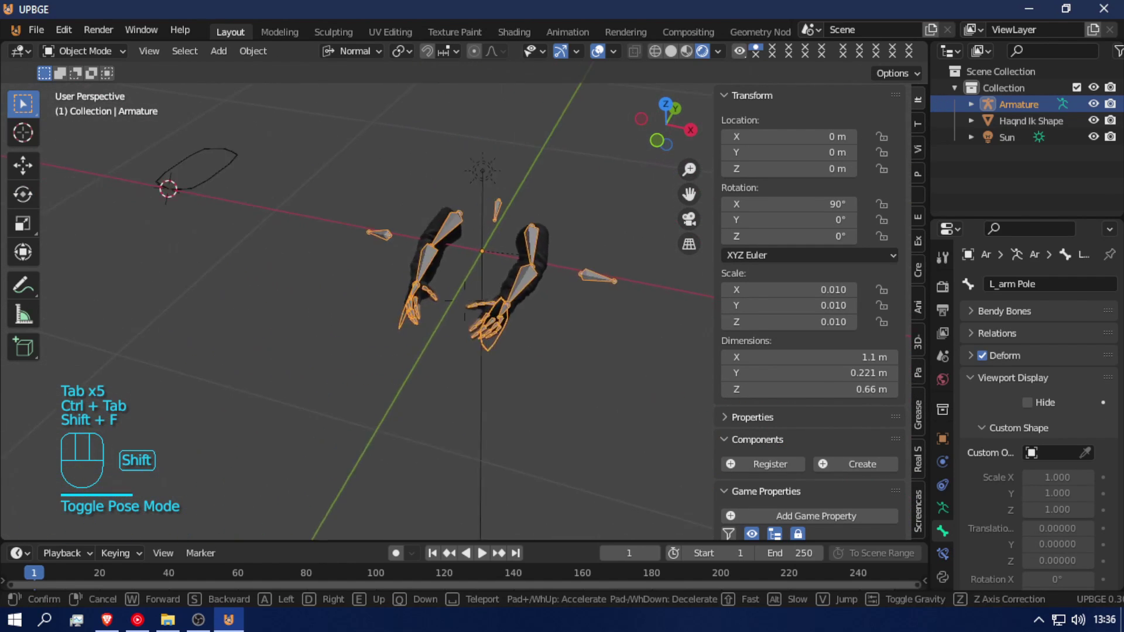
left_click(463, 297)
key("shift+a")
mouse_move(480, 274)
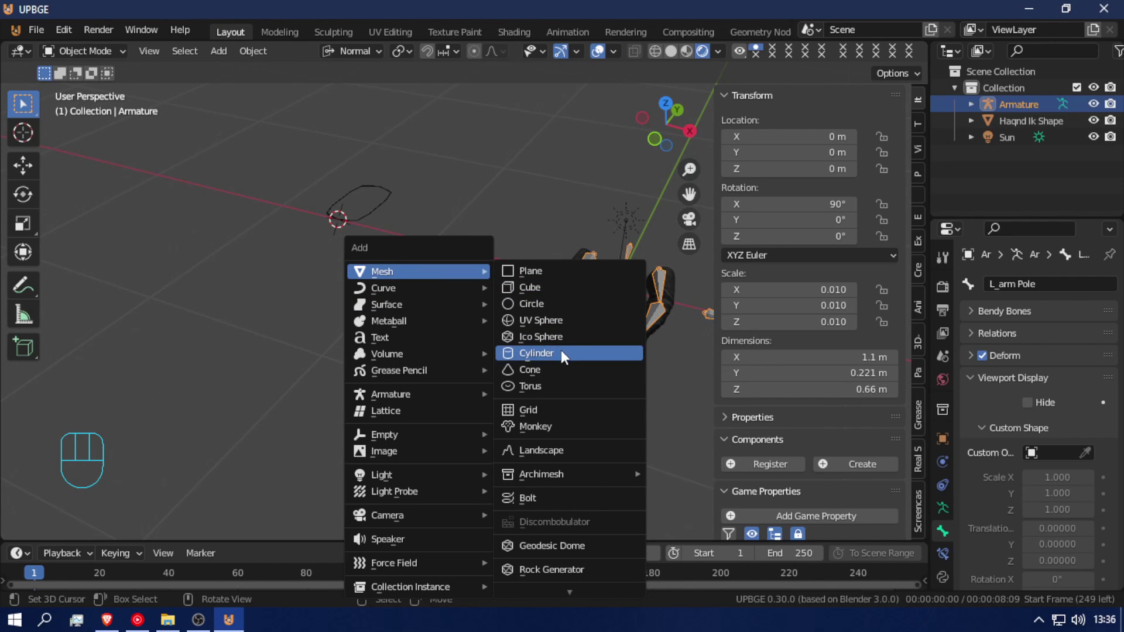
left_click(554, 314)
- Set the new sphere to 16 segments and 8 rings
left_click(63, 527)
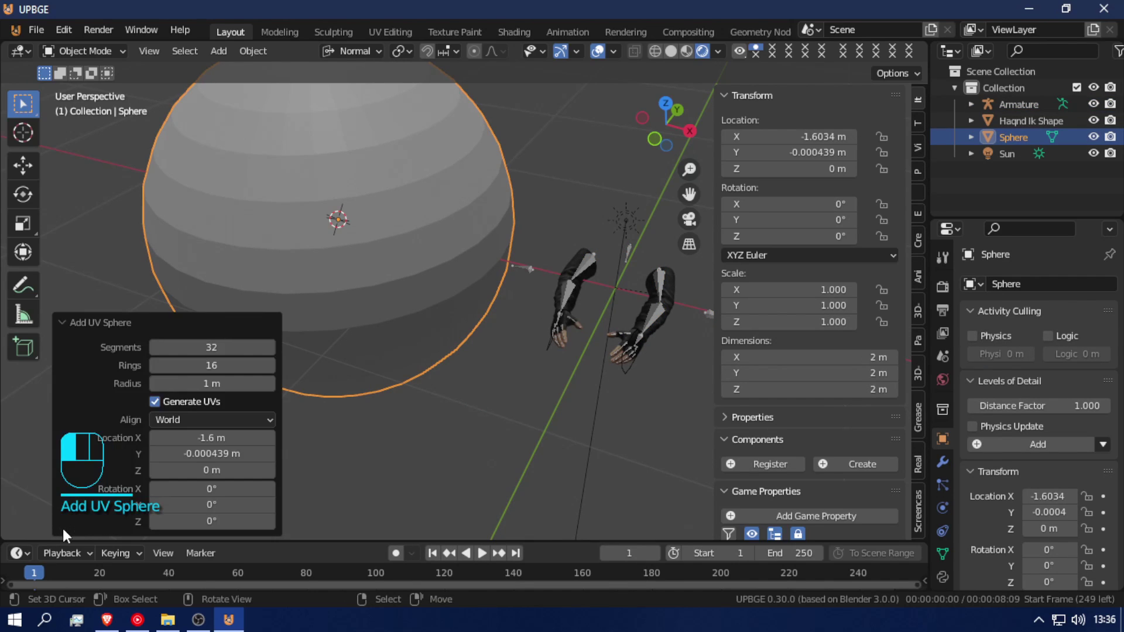
left_click(224, 345)
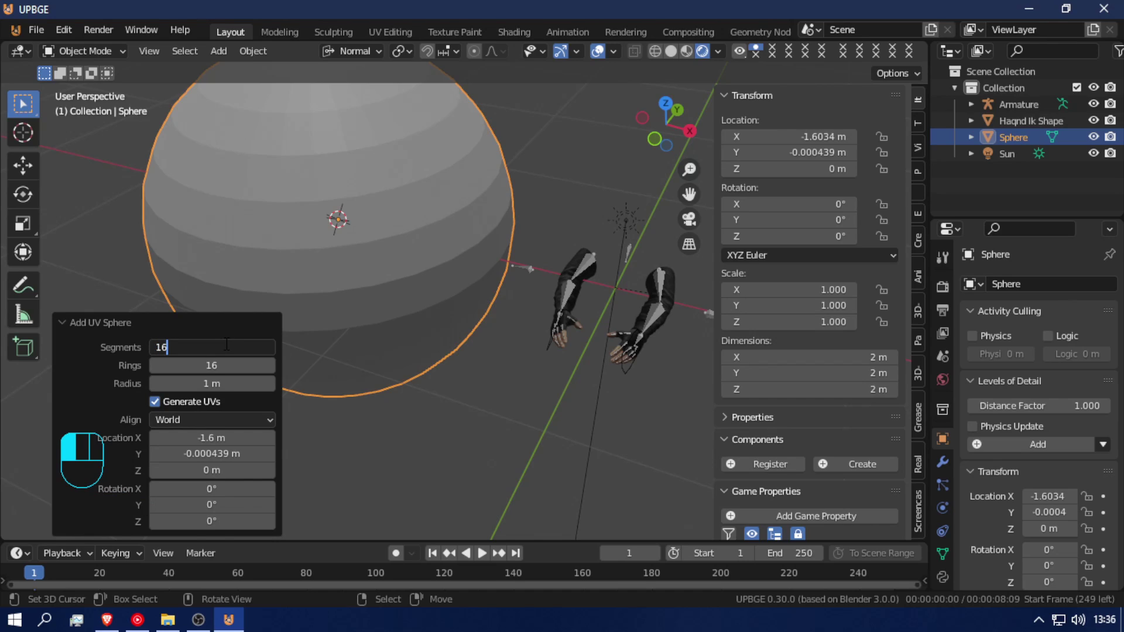
left_click(209, 363)
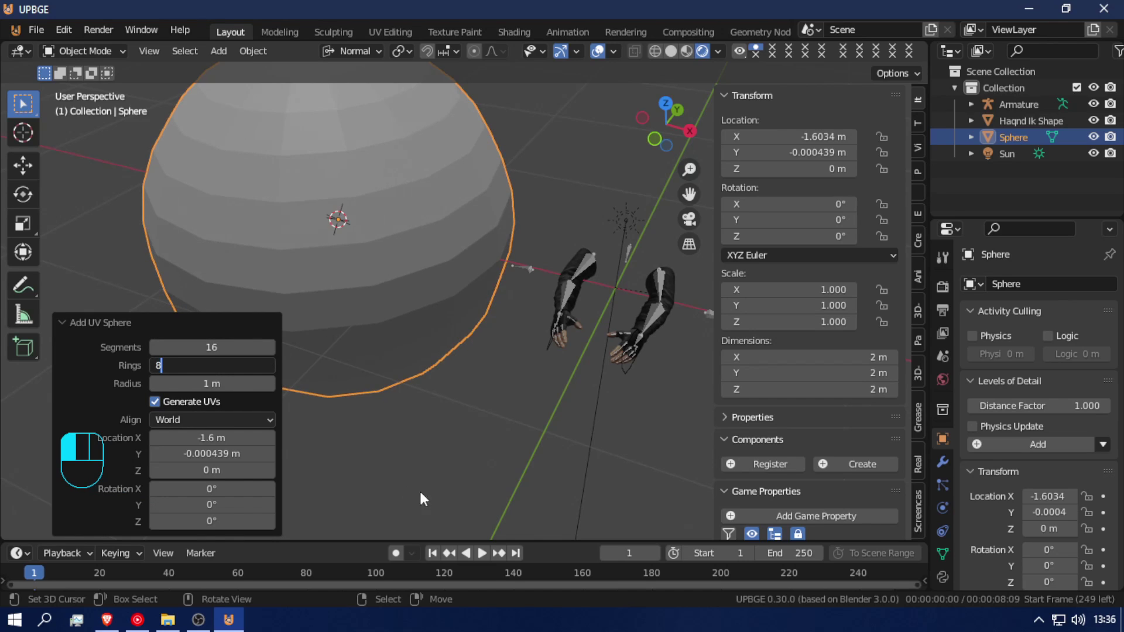
type("8")
key("Return")
- Try doubling the sphere's segments to 32 and halve them back to 16
left_click(234, 349)
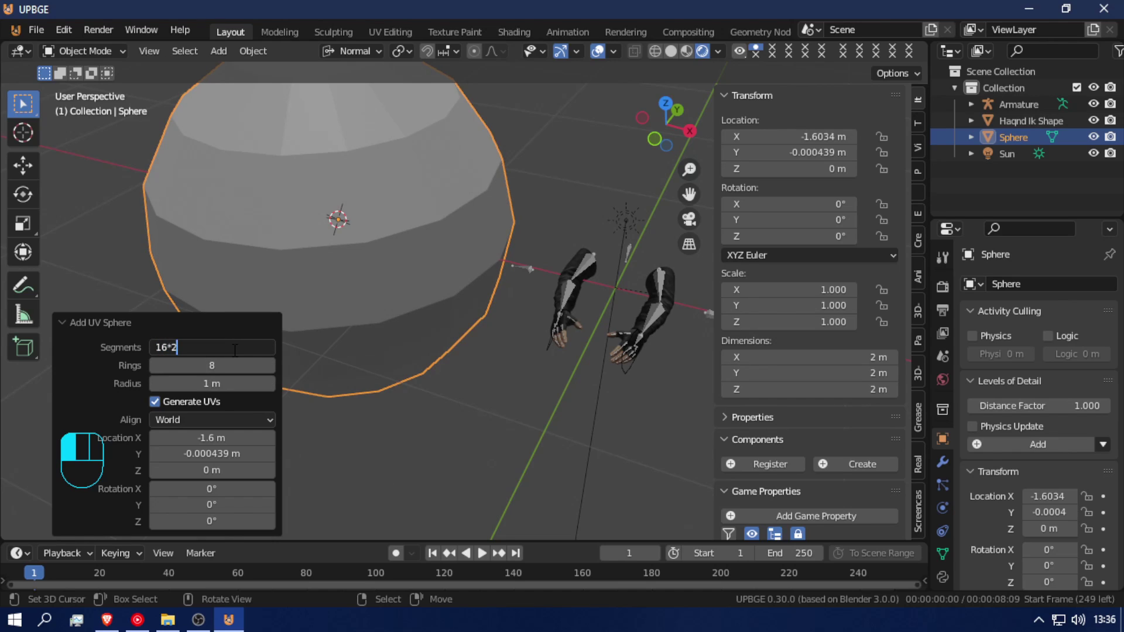
type("*2")
key("Return")
double_click(234, 347)
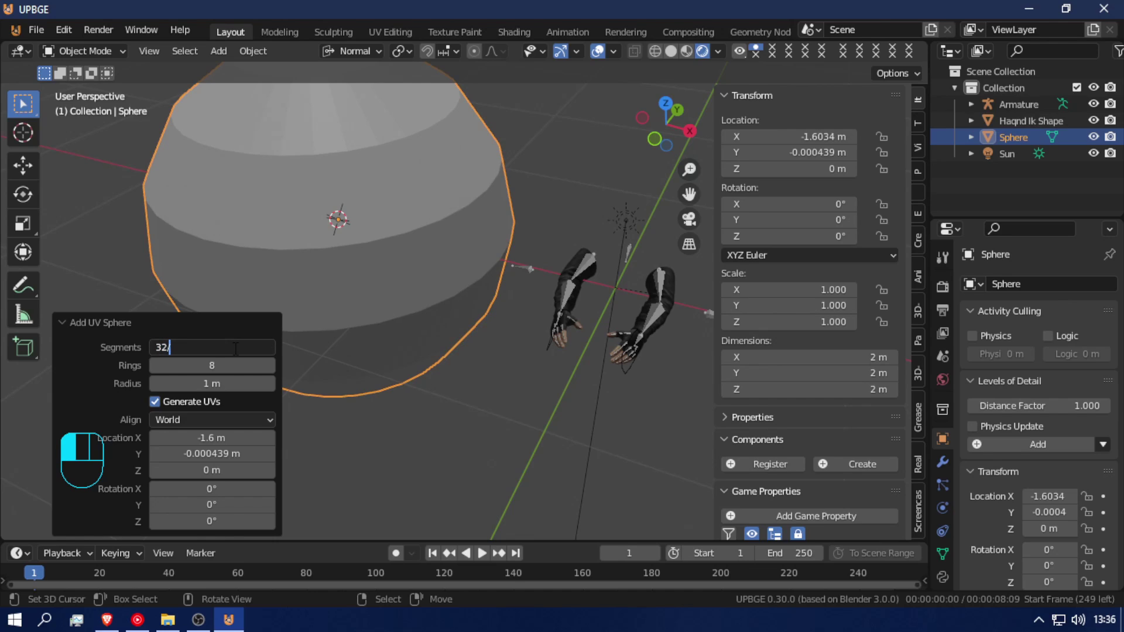
type("/2")
key("Return")
- Enter Edit Mode on the sphere and switch to face selection
key("Tab")
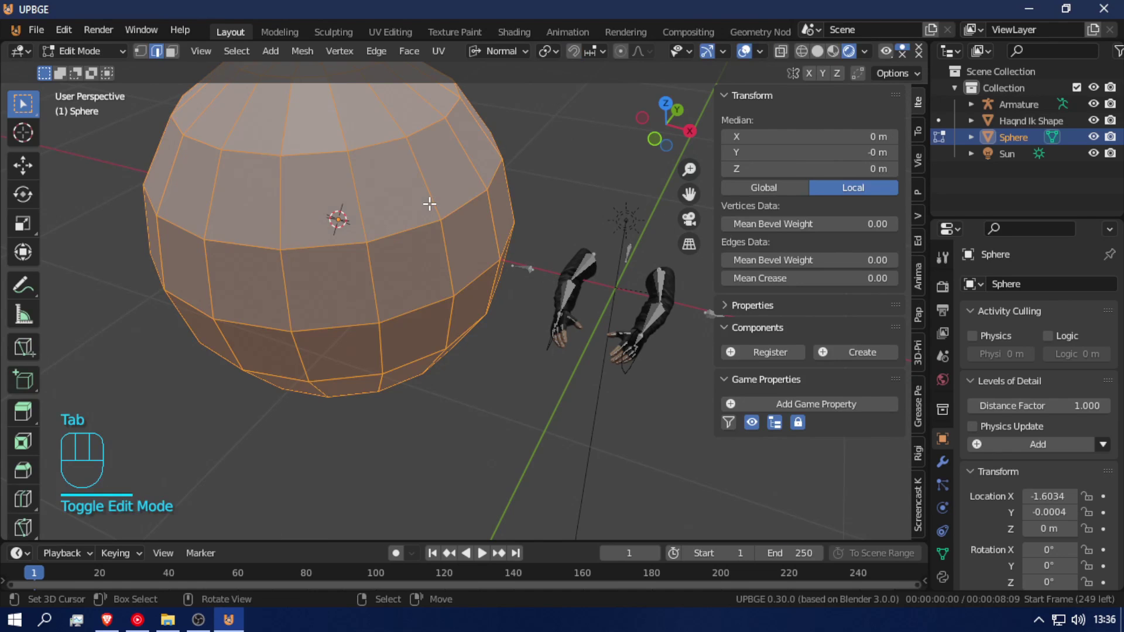
key("shift+f")
left_click(367, 333)
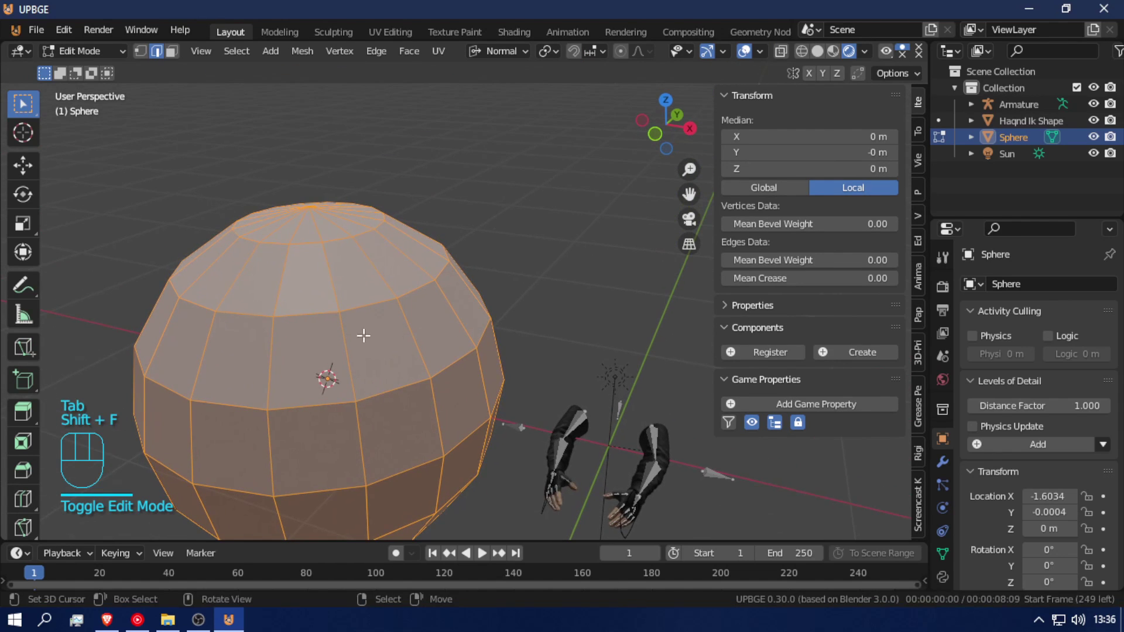
key("shift+f")
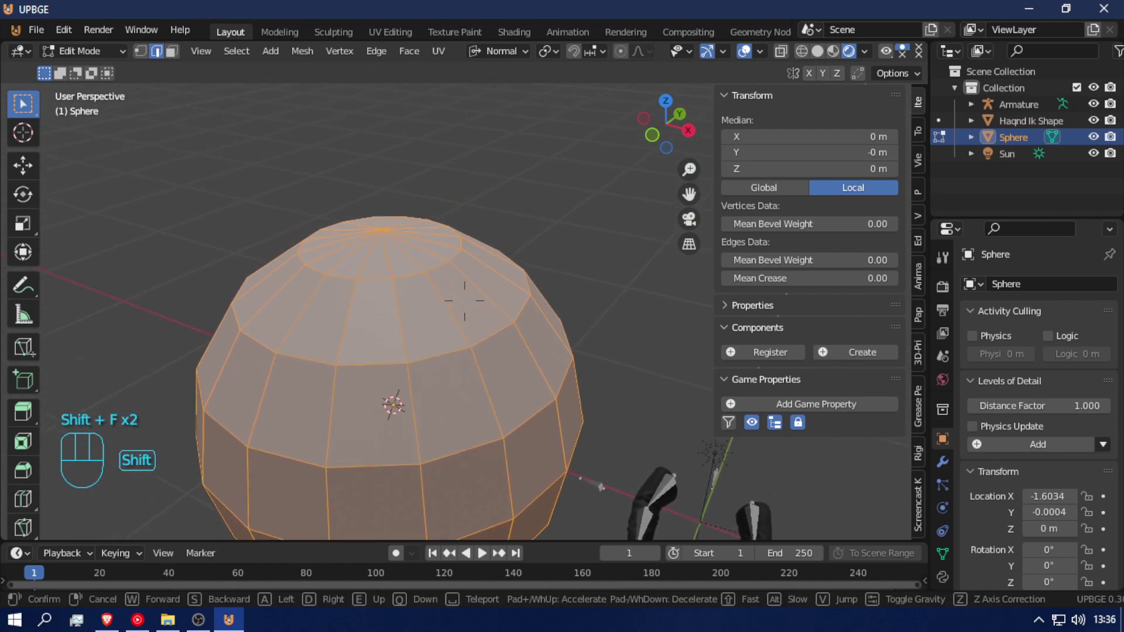
left_click(465, 300)
left_click(398, 413, "alt+shift")
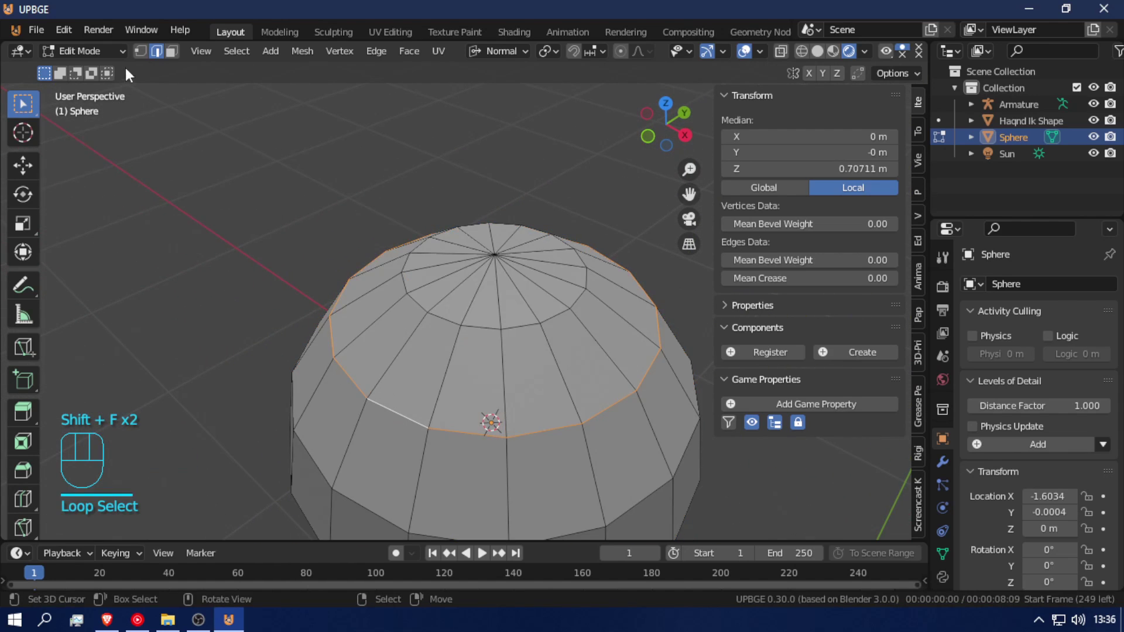
left_click(173, 52)
- Loop-select pairs of adjacent vertical face strips around the near side of the sphere, skipping two strips between pairs
left_click(389, 409, "alt")
left_click(423, 375, "alt+shift")
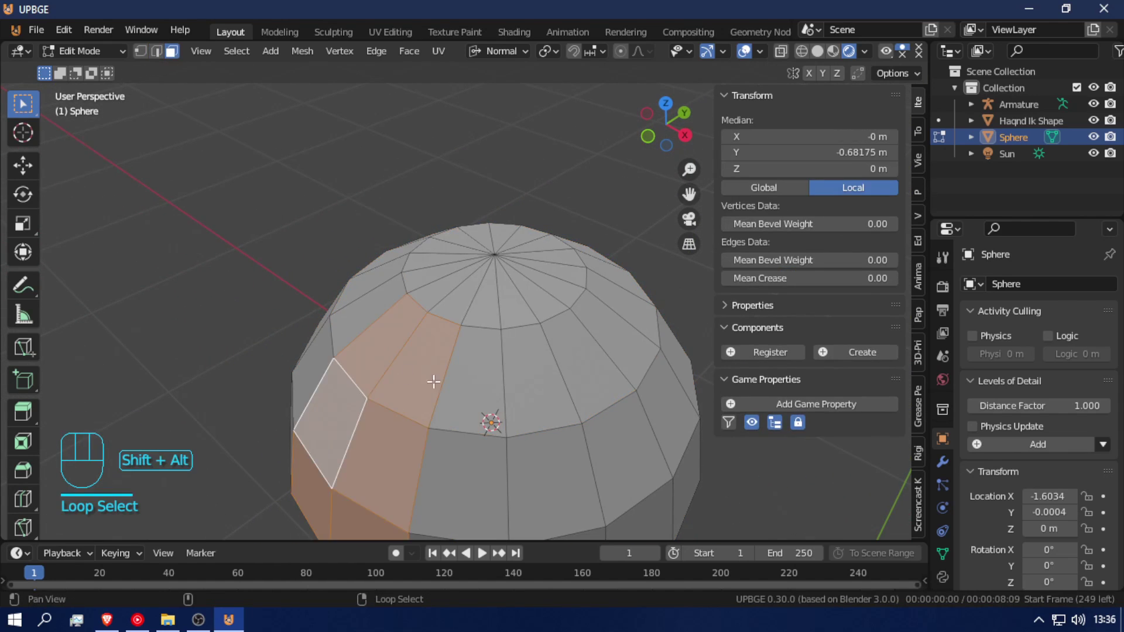
left_click(607, 398, "alt+shift")
left_click(650, 409, "shift")
key("shift+f")
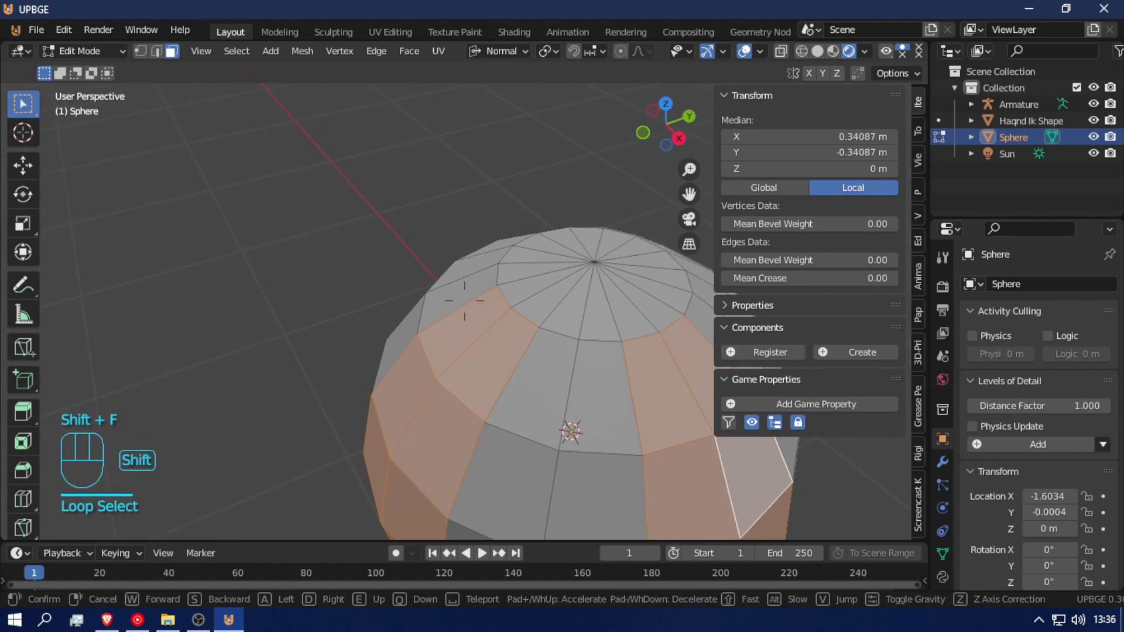
left_click(465, 300)
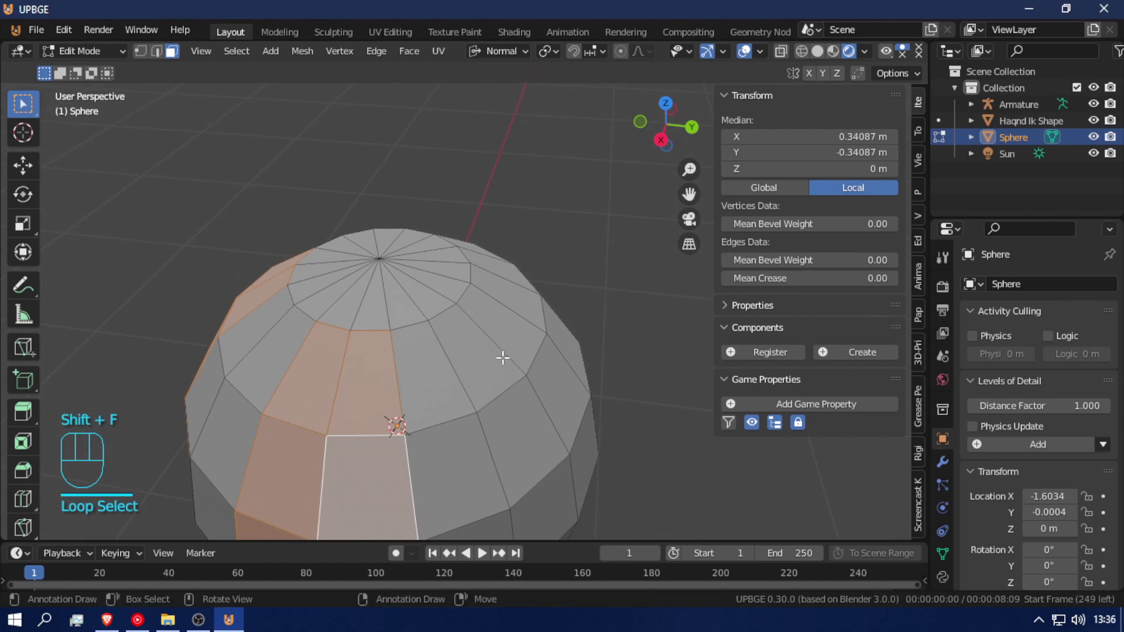
left_click(534, 363, "alt+shift")
left_click(498, 395, "alt+shift")
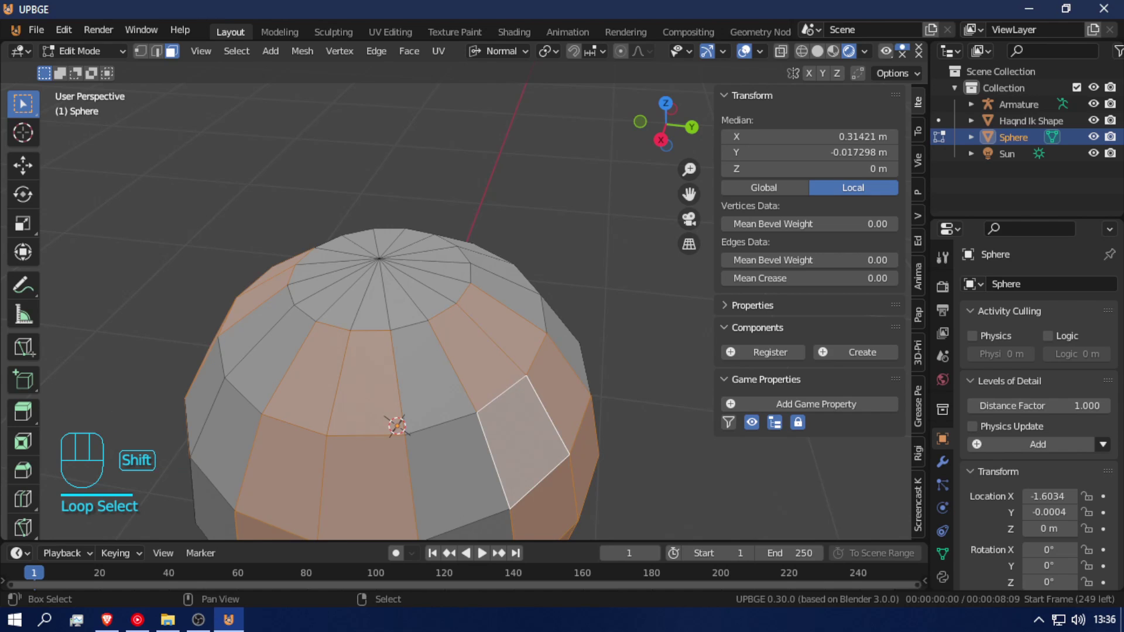
- Continue the alternating selection around the far side of the sphere, until four pairs of vertical face strips are selected
key("shift+f")
left_click(424, 335)
left_click(425, 334, "alt+shift")
left_click(515, 274, "shift")
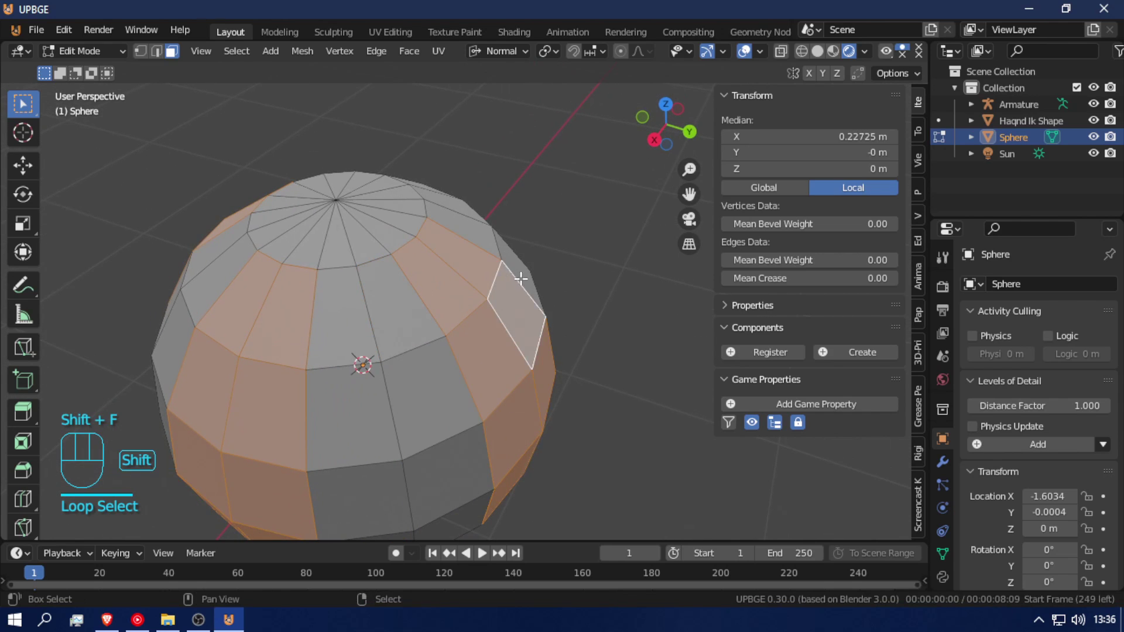
key("shift+f")
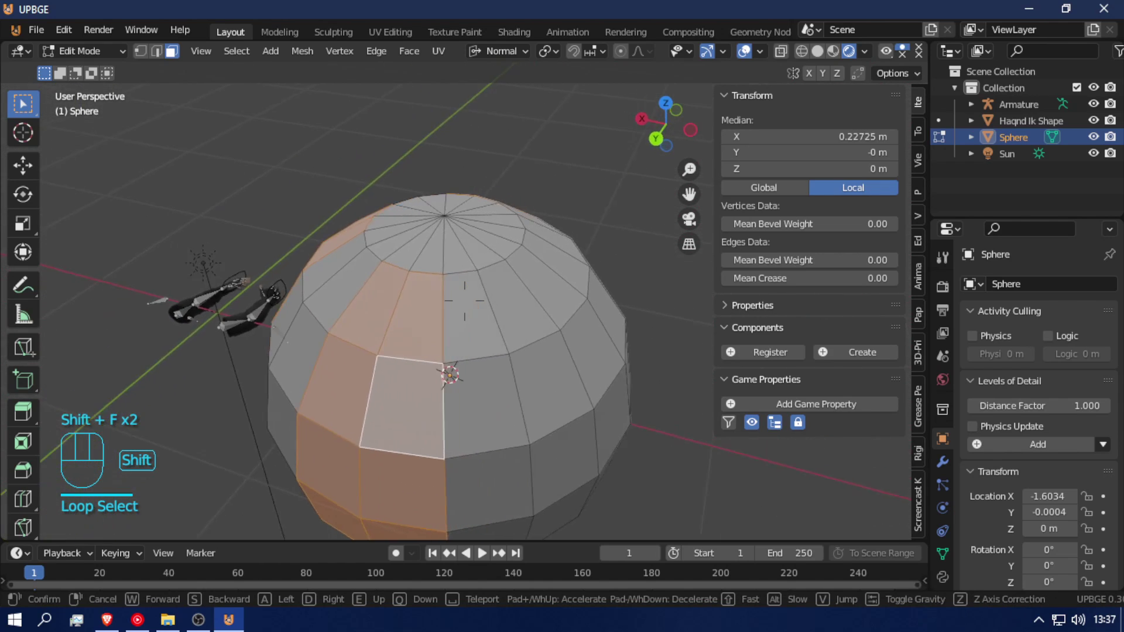
left_click(465, 300)
left_click(523, 323, "alt+shift")
key("shift+f")
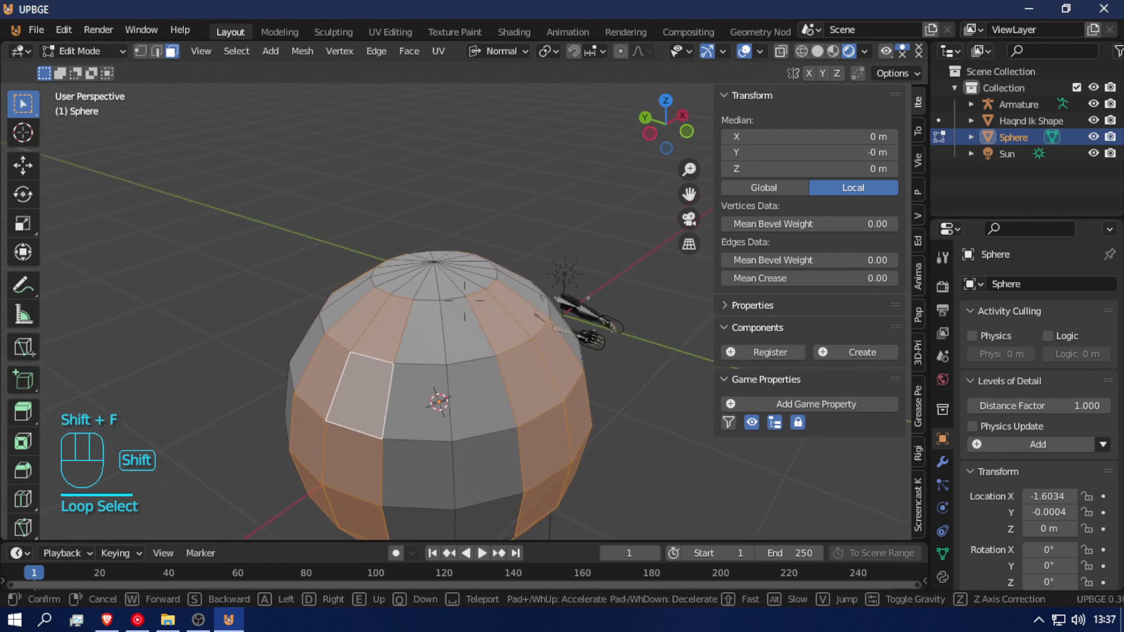
left_click(464, 300)
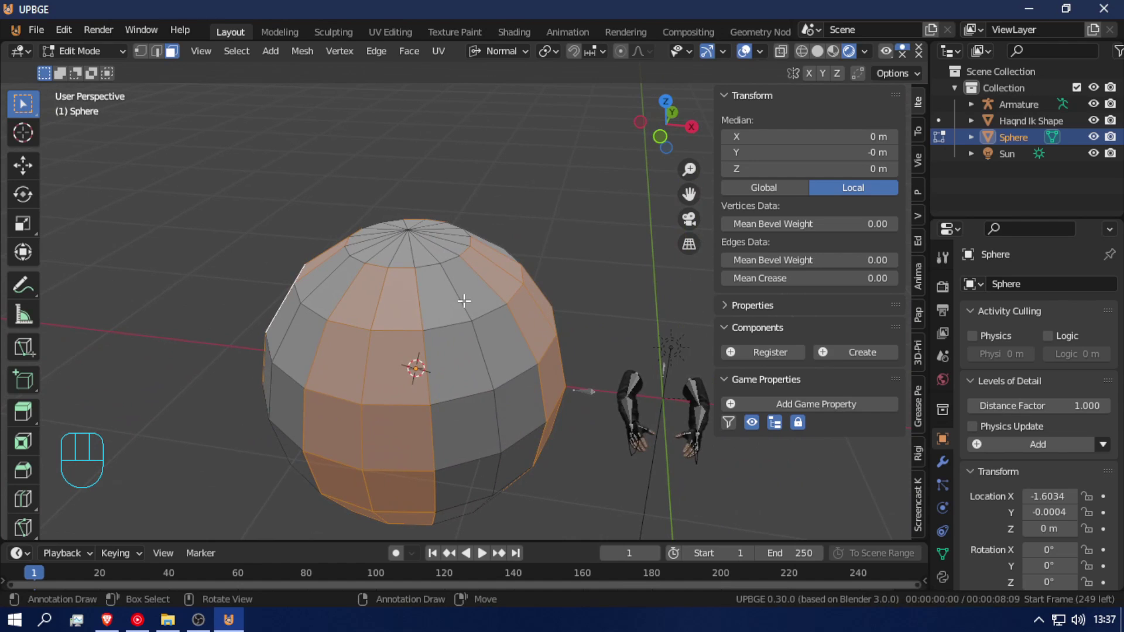
- Try inverting the sphere's face selection and return to the four selected pairs of strips
key("ctrl+i")
key("ctrl+i")
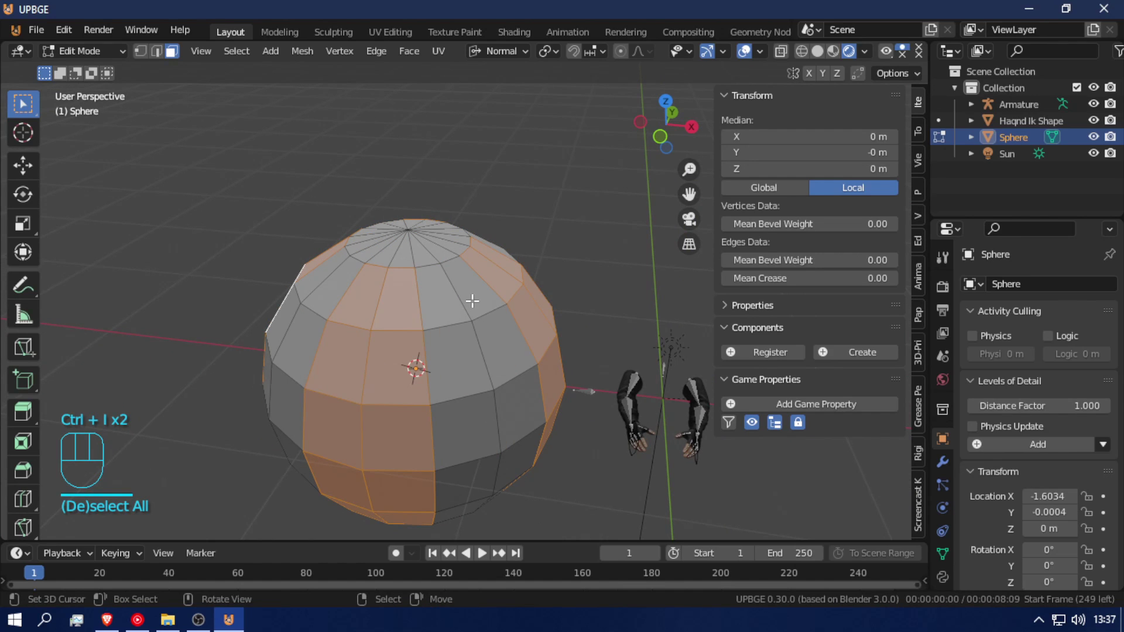
key("ctrl+z")
key("shift+f")
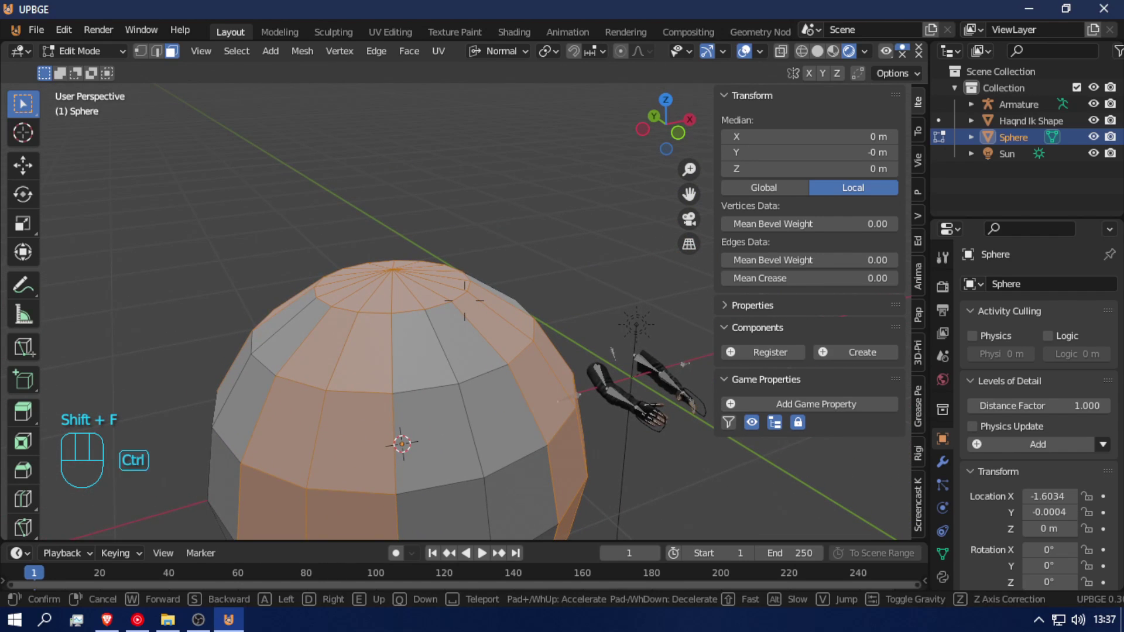
left_click(464, 301)
key("ctrl+i")
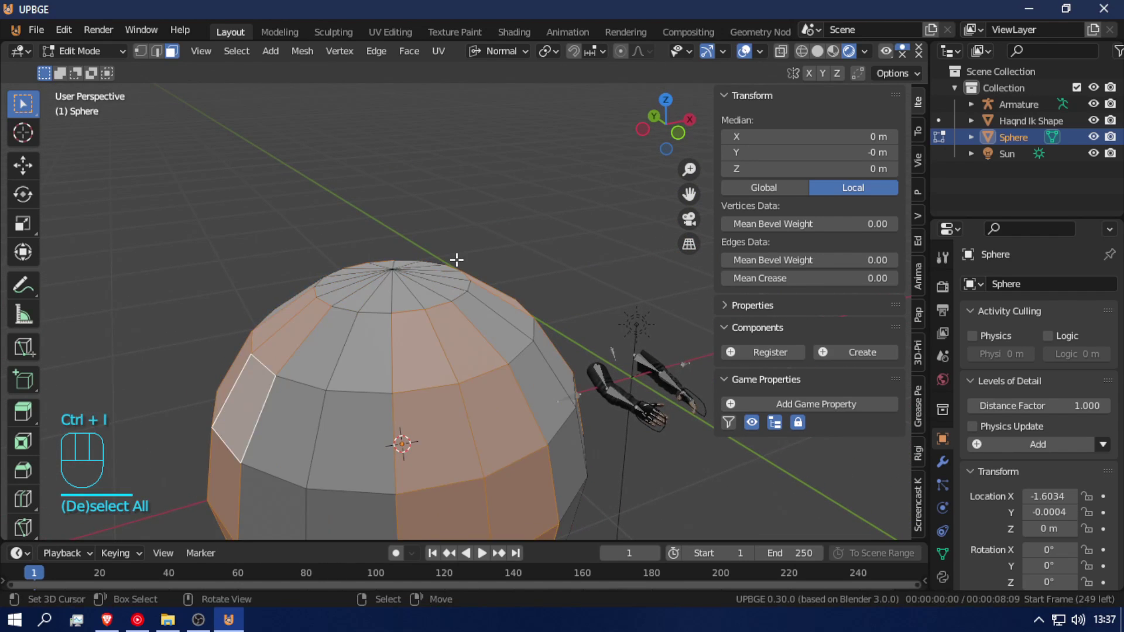
- Switch to Solid shading, delete the selected face strips from the sphere and return to Object Mode
key("z")
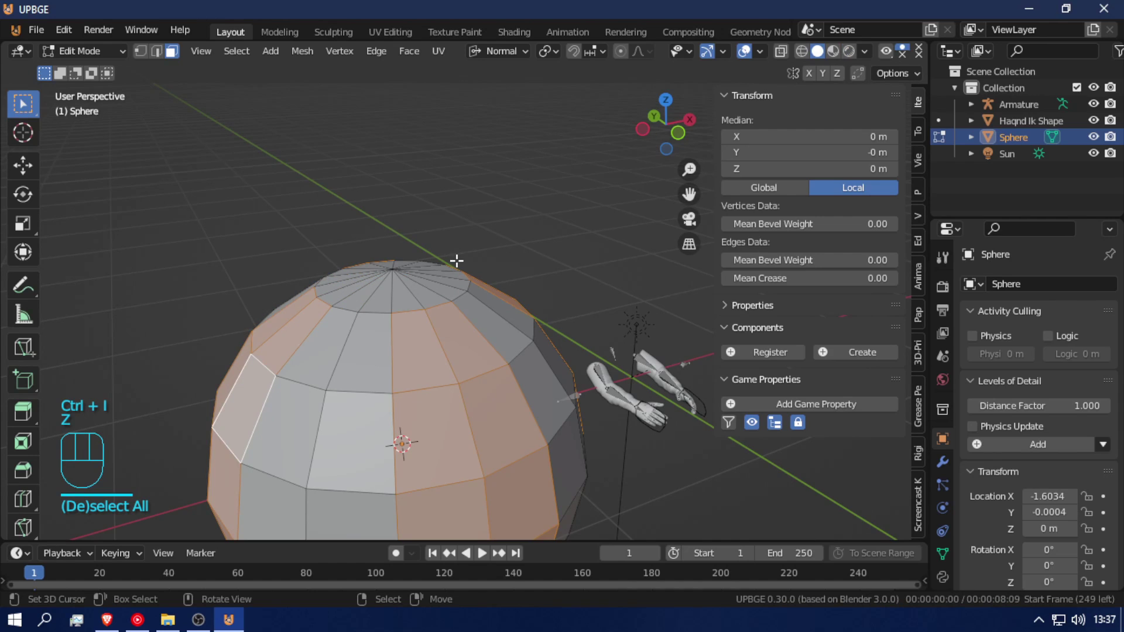
key("x")
left_click(420, 281)
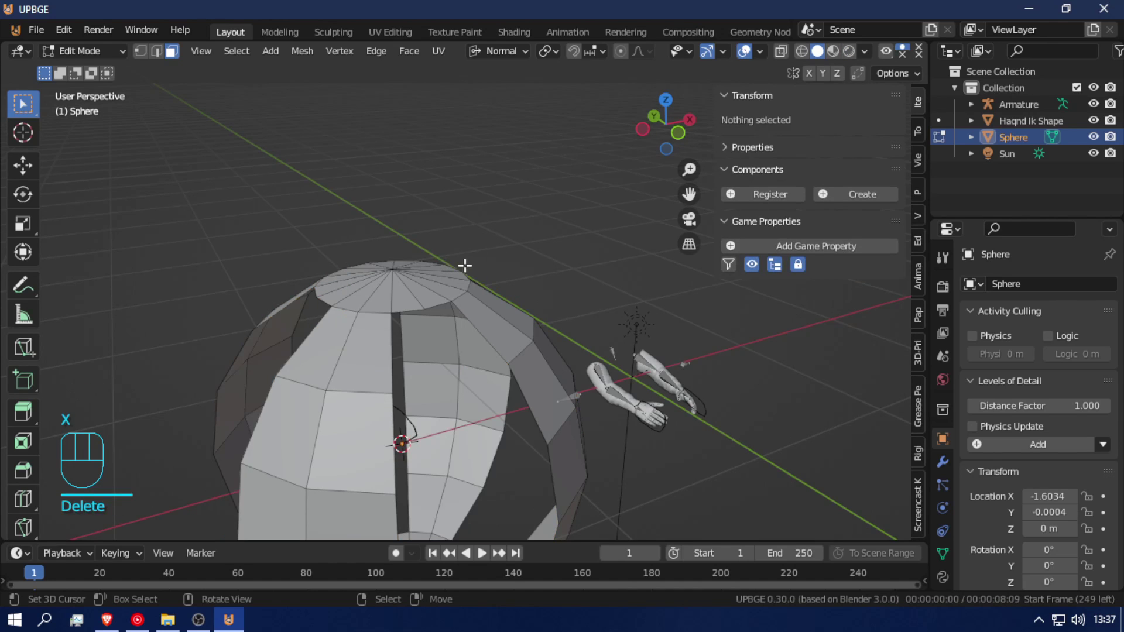
key("Tab")
- Scale the cut-out sphere down to about 0.182 and rename it "pole shape"
key("shift+f")
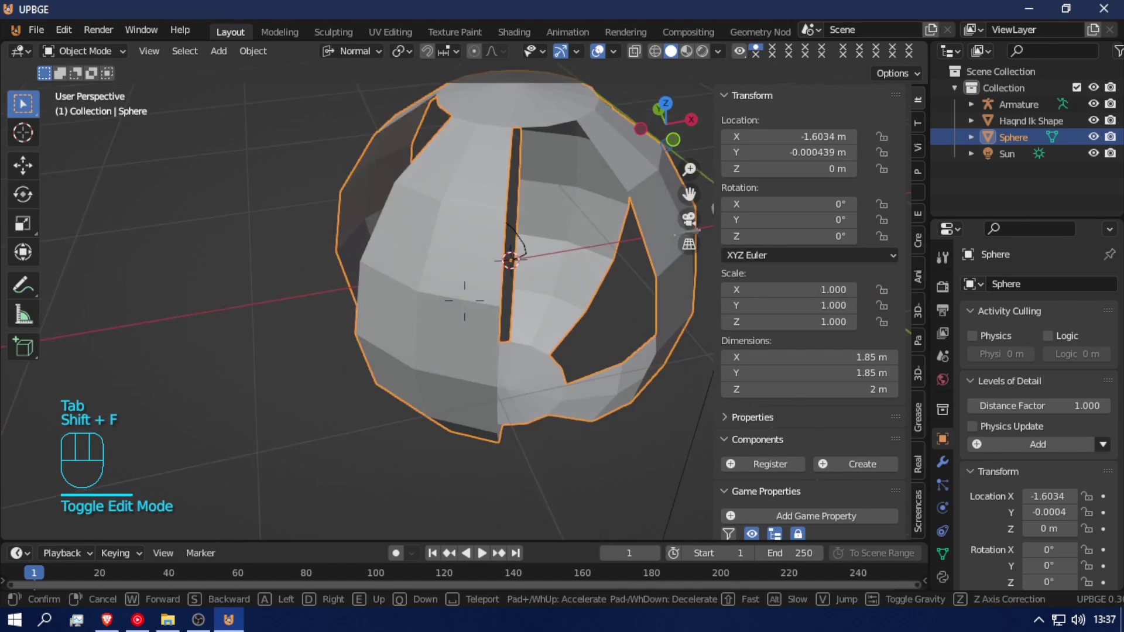
left_click(465, 300)
key("s")
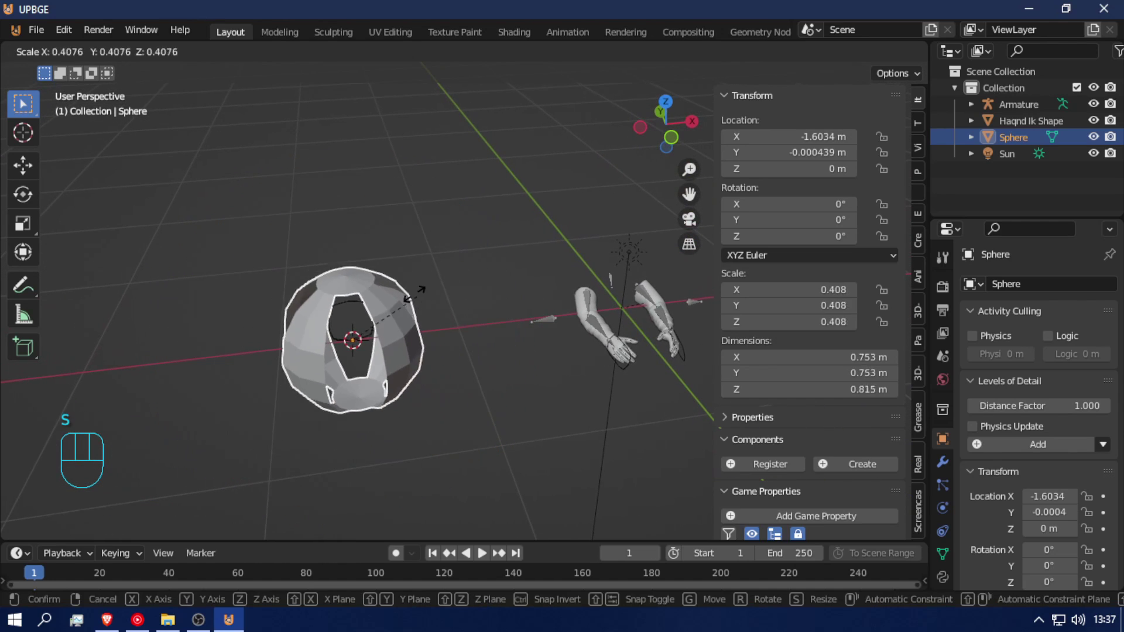
left_click(387, 334)
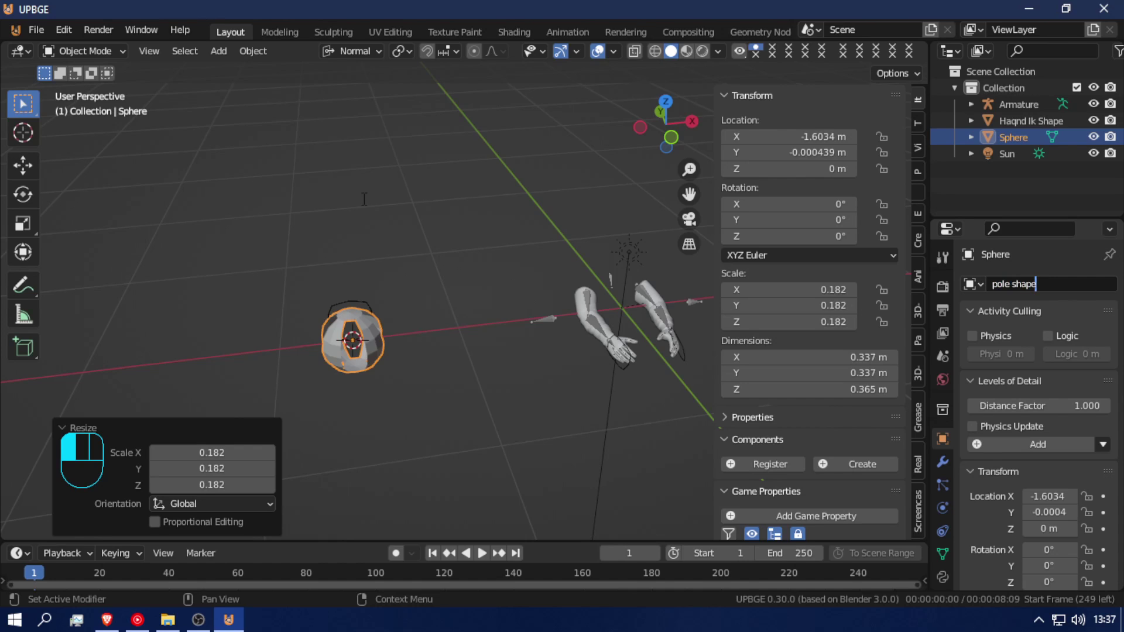
key("Return")
- Select the armature, enter Pose Mode and select the R_arm Pole bone
left_click(546, 319)
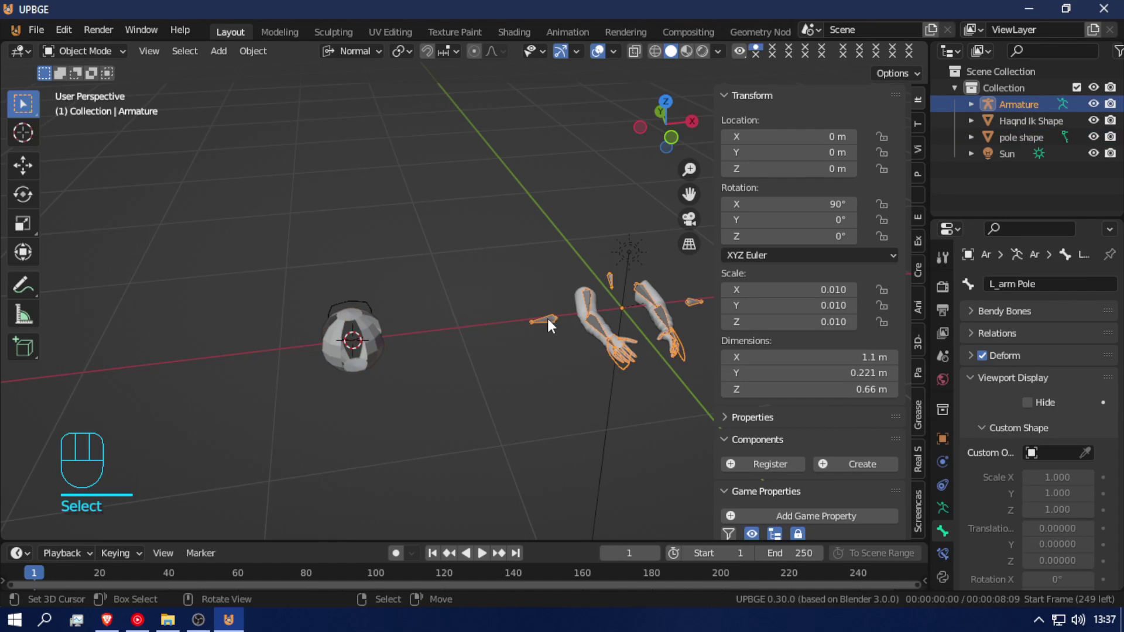
key("ctrl+Tab")
left_click(548, 318)
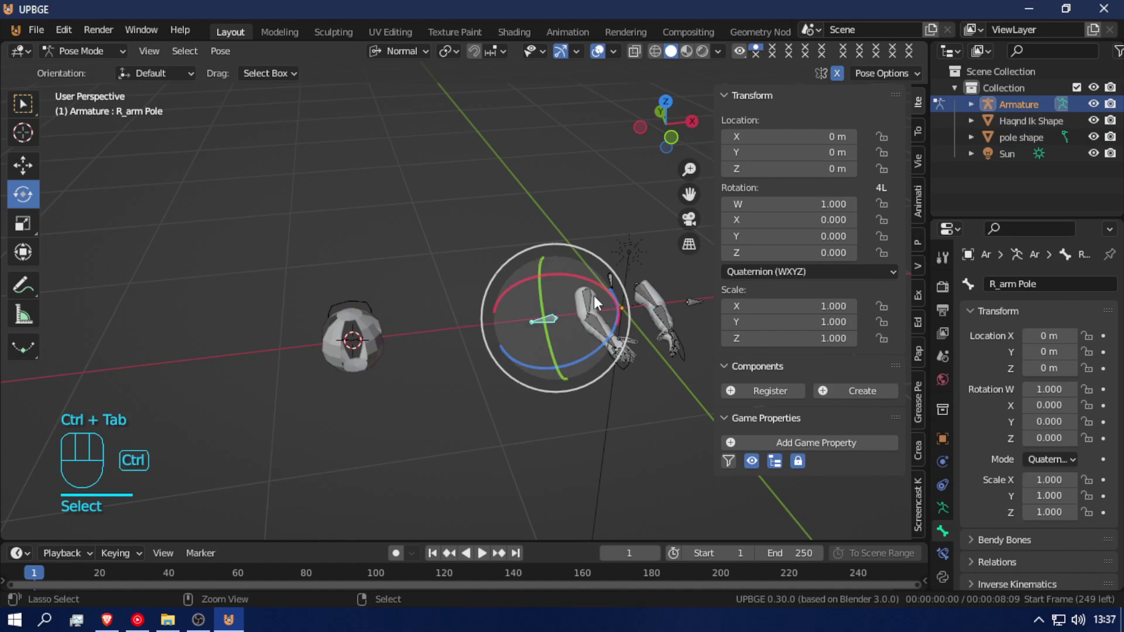
- Toggle the armature repeatedly between Pose Mode and Object Mode
key("ctrl+Tab")
key("ctrl+Tab")
key("ctrl+Tab")
key("ctrl+Tab")
key("ctrl+Tab")
key("ctrl+Tab")
key("ctrl+Tab")
key("ctrl+Tab")
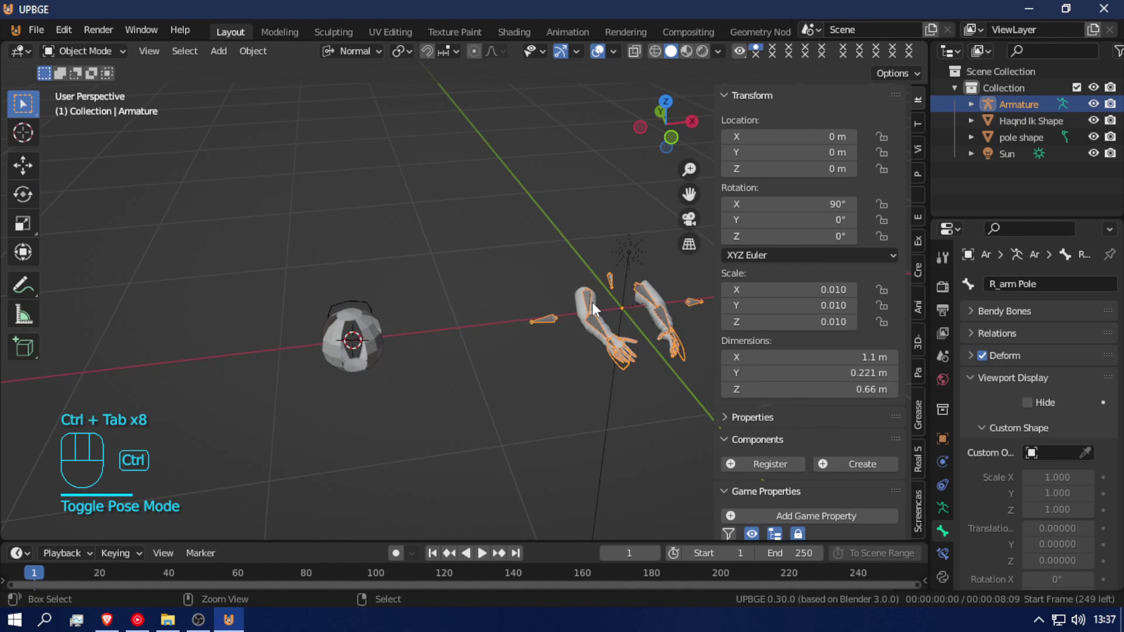
- In Pose Mode, assign "pole shape" as the custom display object of the R_arm Pole bone
scroll(1042, 515, "down", 5)
scroll(1055, 517, "down", 1)
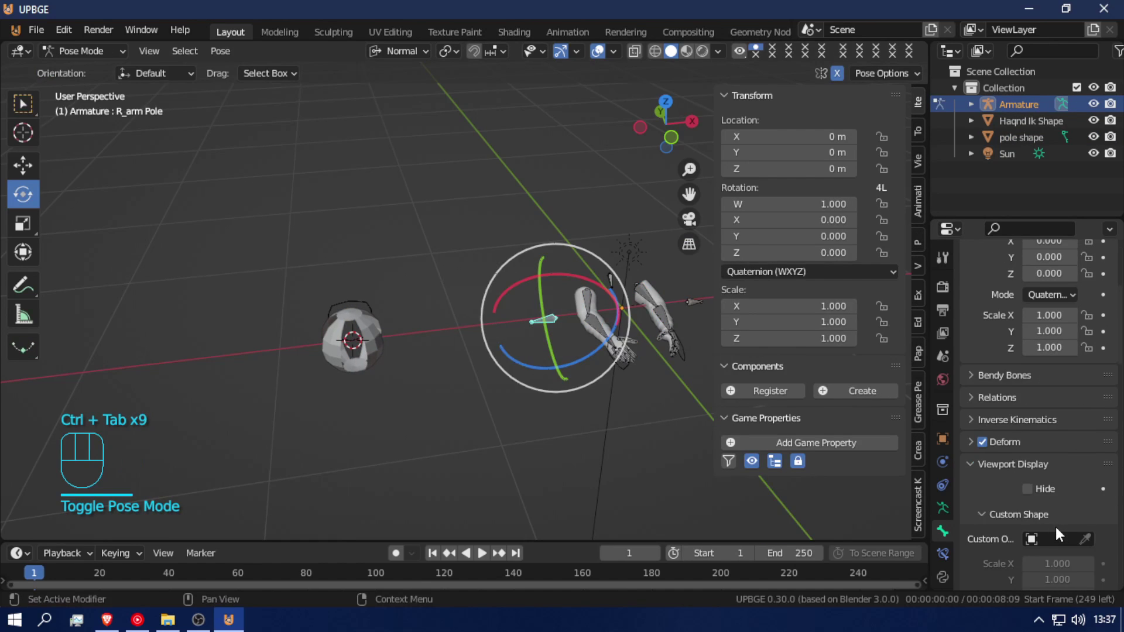
left_click(1059, 537)
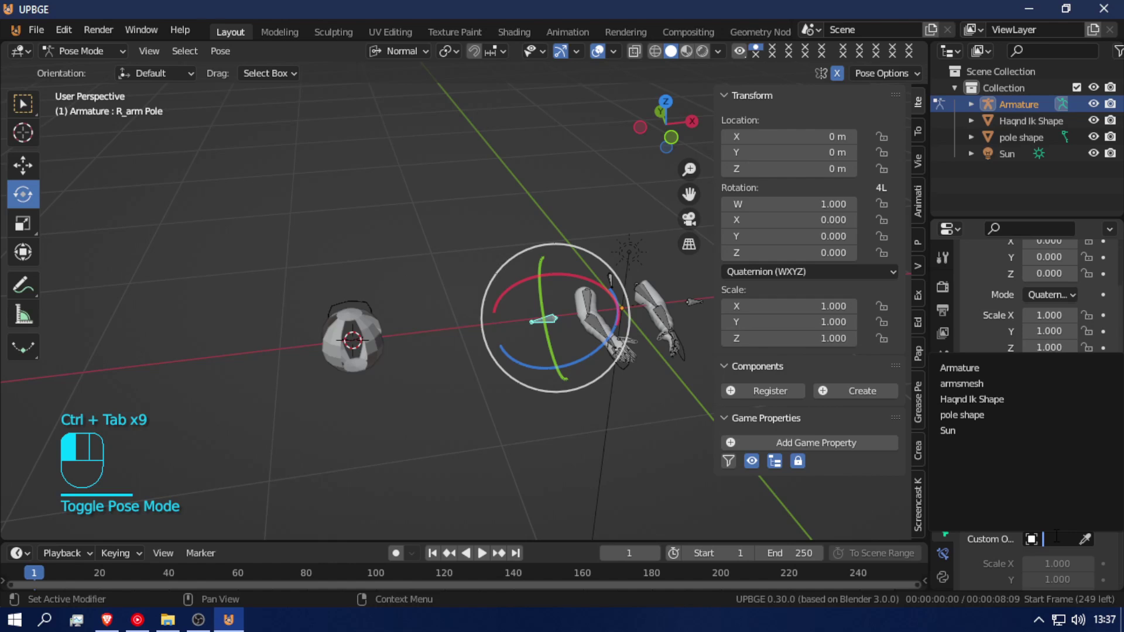
left_click(1004, 420)
key("shift+f")
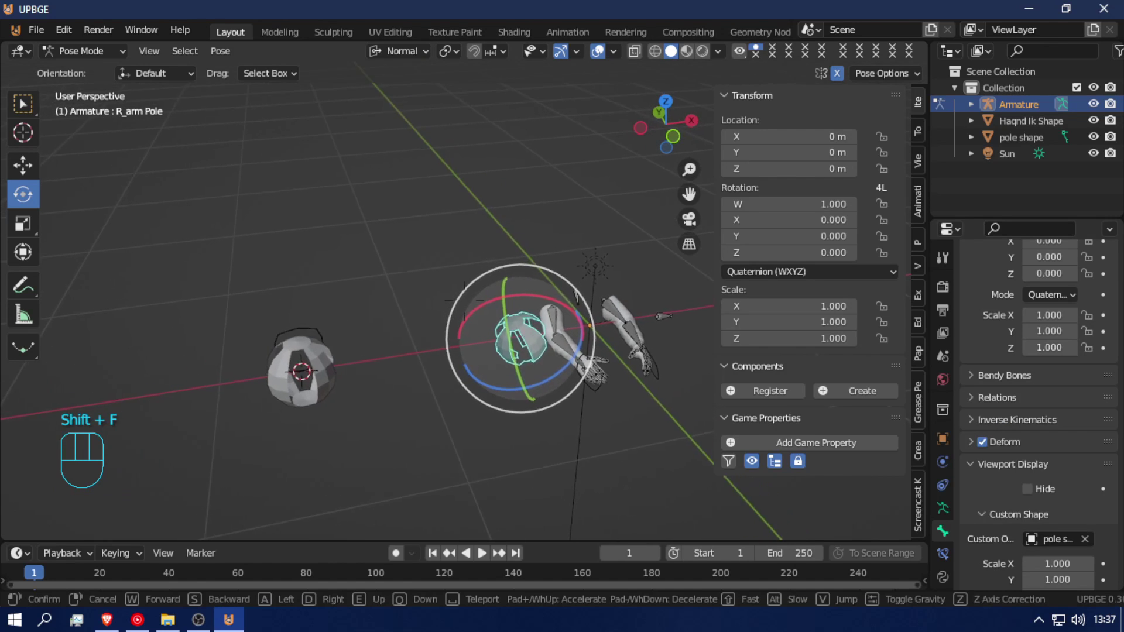
left_click(464, 300)
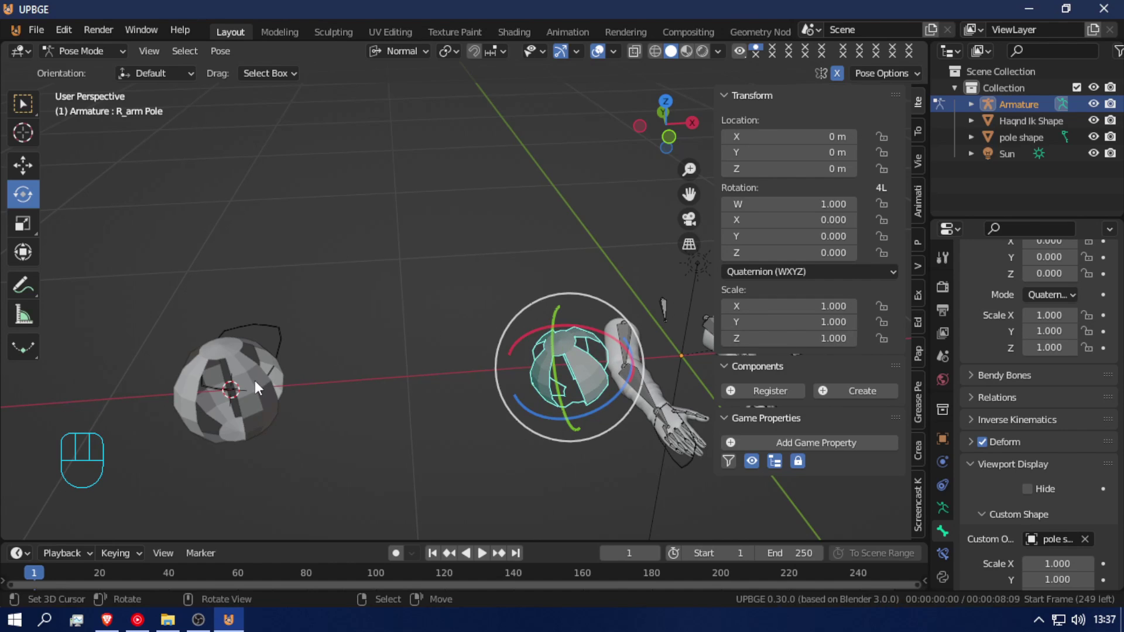
- Select the L_arm Pole bone and assign "pole shape" as its custom display object
key("shift+f")
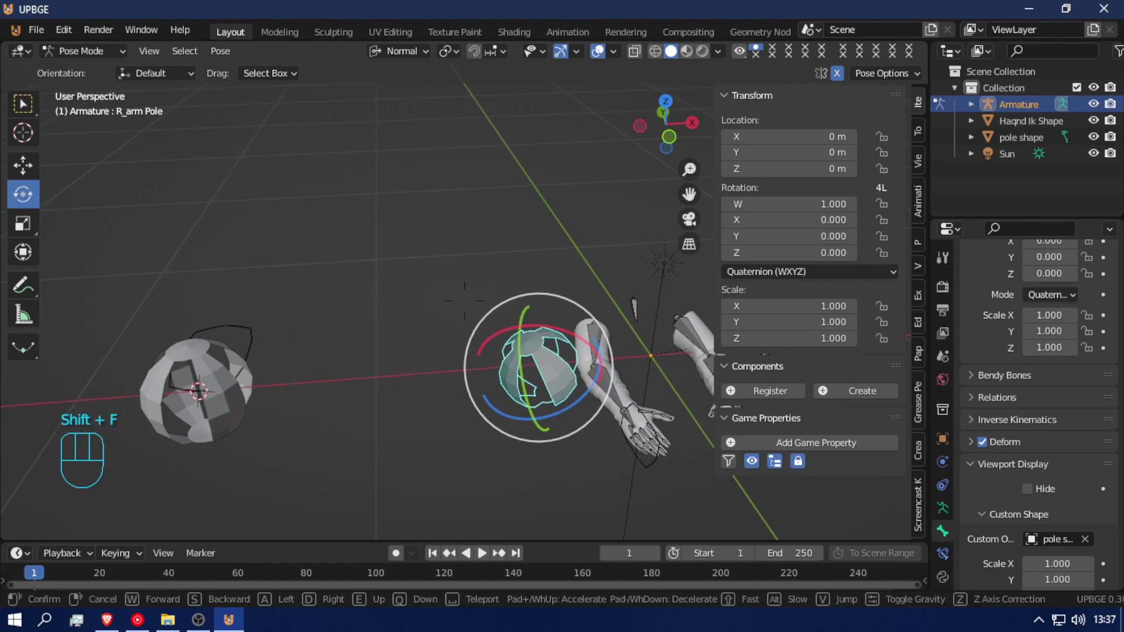
left_click(435, 374)
right_click(455, 354)
left_click(456, 354)
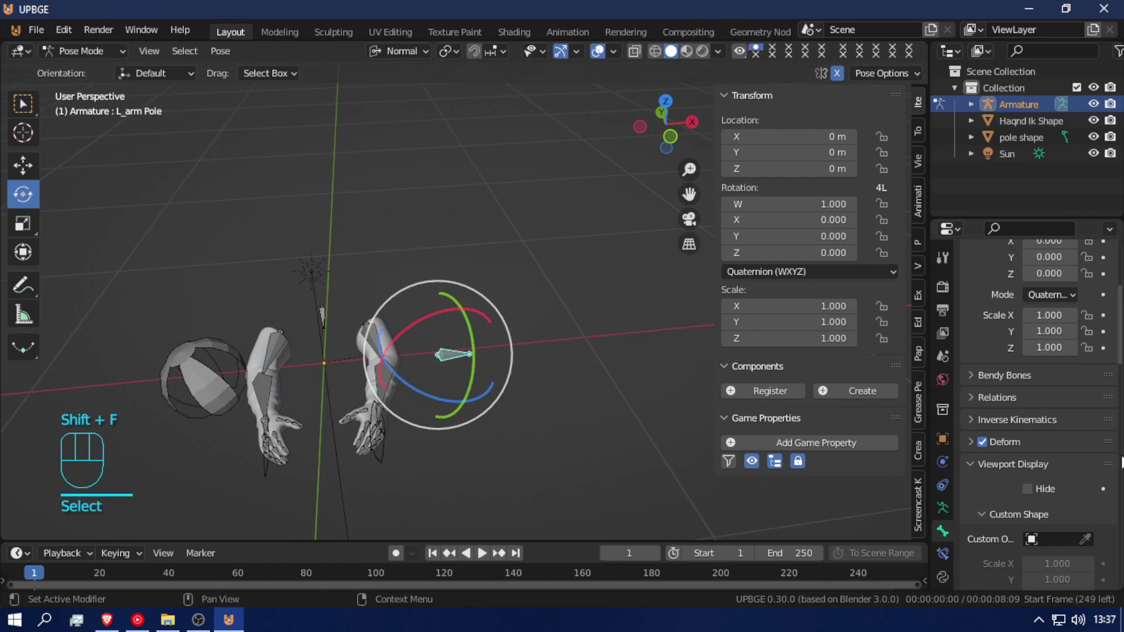
left_click(1051, 538)
left_click(1029, 403)
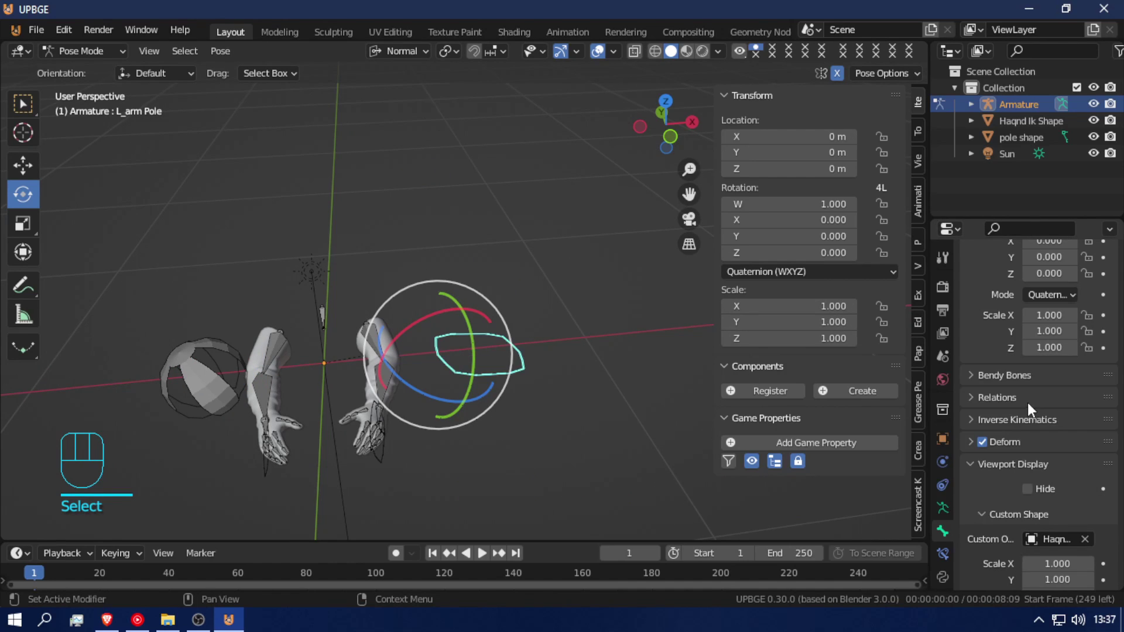
left_click(1056, 539)
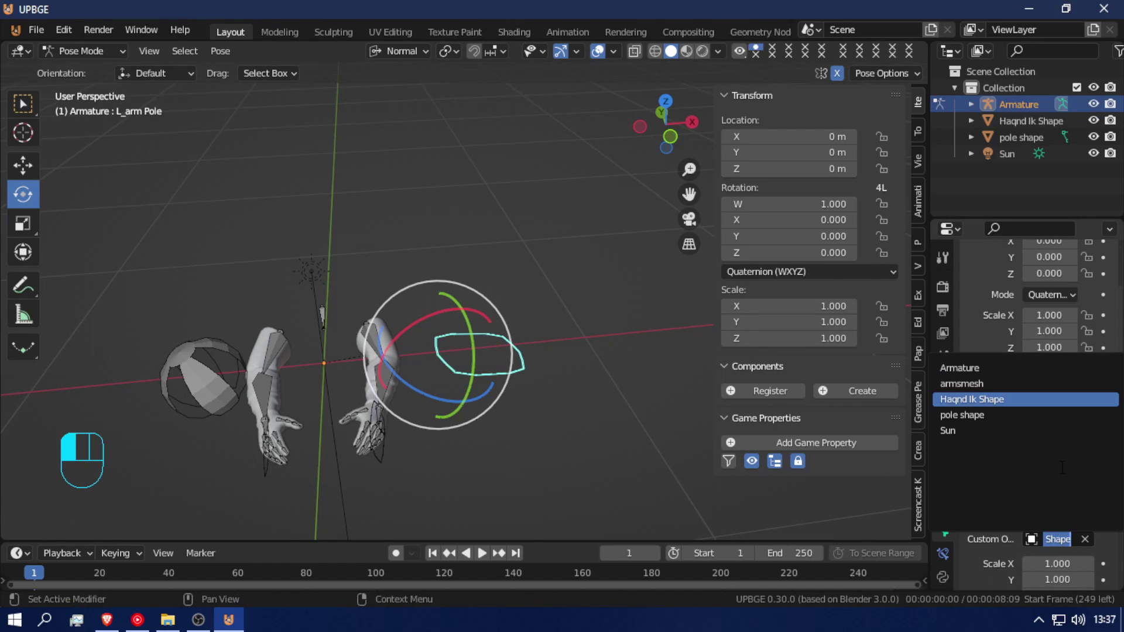
left_click(995, 414)
key("shift+f")
key("w")
left_click(464, 300)
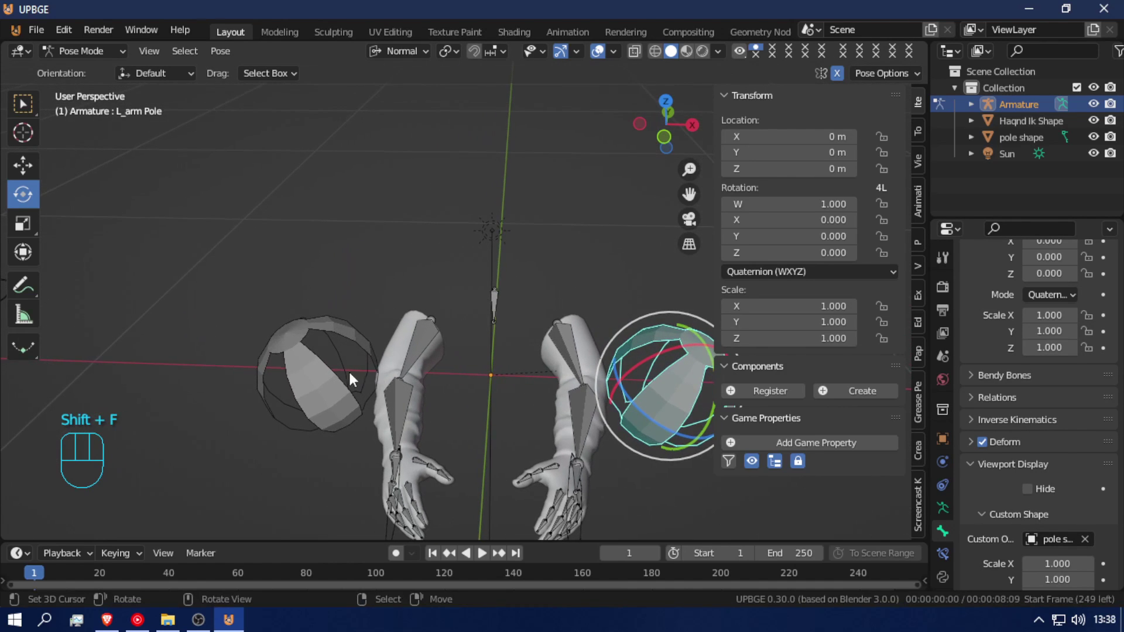
- For the R_arm Pole bone, enable Wireframe display and disable Scale to Bone Length for its custom shape
right_click_drag(367, 372, 351, 371)
right_click(329, 371)
scroll(1060, 511, "down", 4)
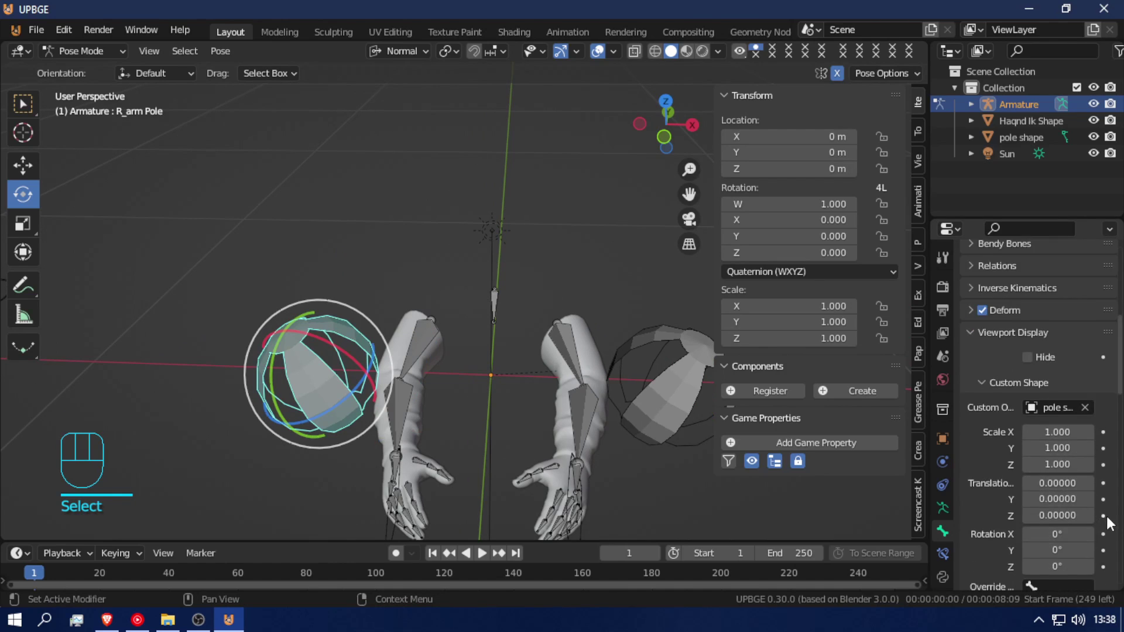
scroll(1108, 523, "down", 2)
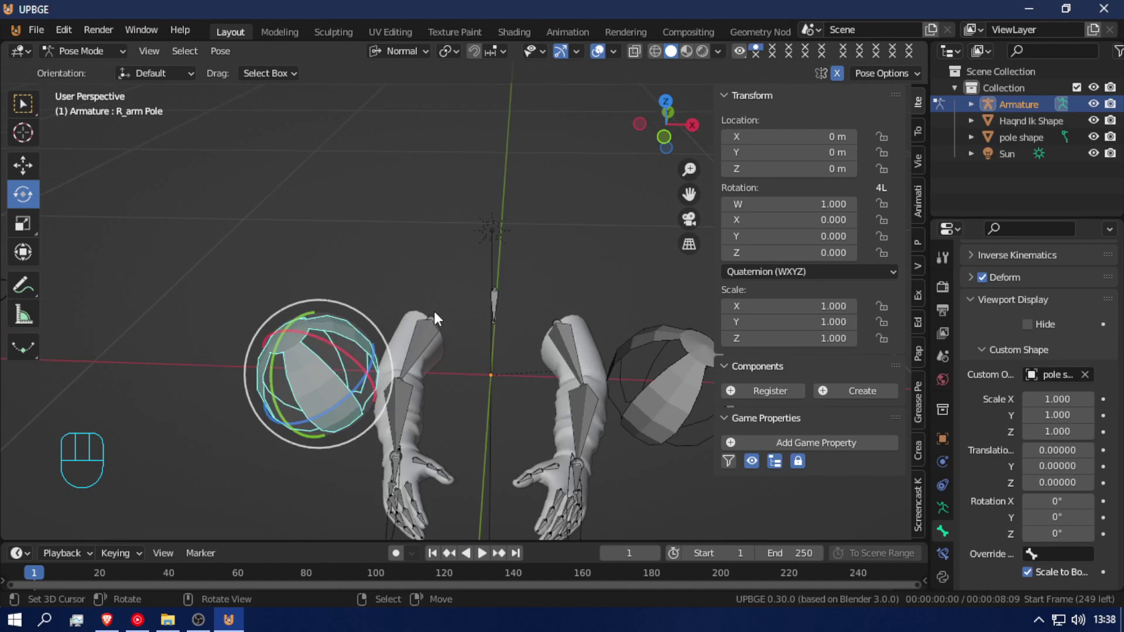
scroll(1045, 532, "down", 4)
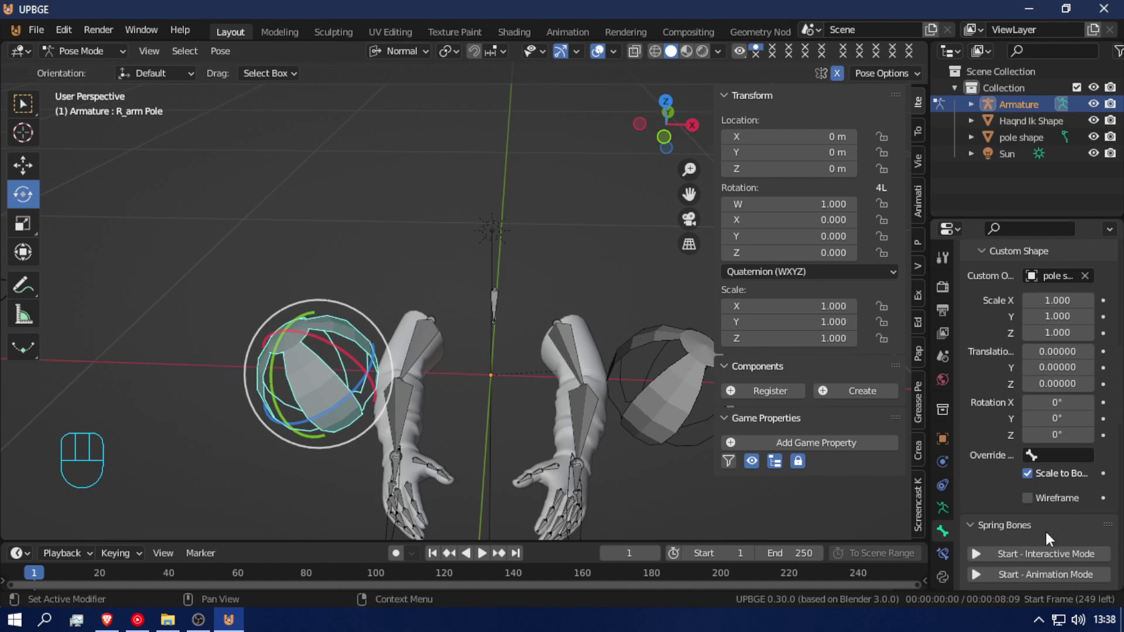
left_click(1027, 498)
left_click(1028, 473)
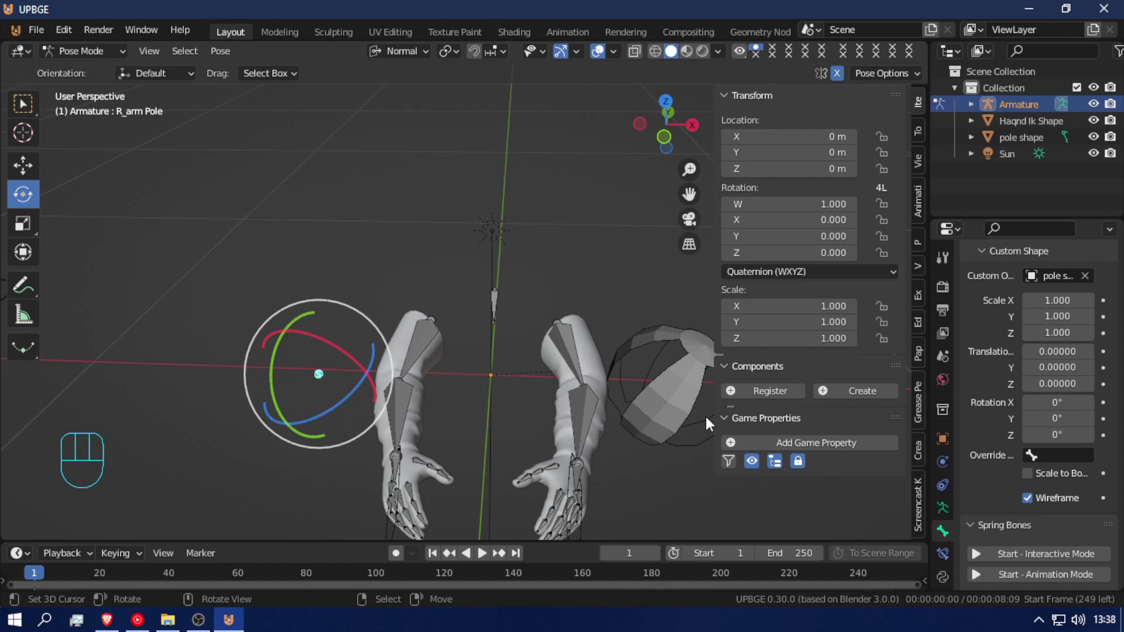
- Select the L_arm Pole bone, enable Wireframe display and disable Scale to Bone Length for its custom shape
left_click(672, 409)
left_click(1027, 498)
left_click(1029, 474)
- Set the L_arm Pole bone's custom shape scale to 5 on X, Y and Z
key("shift+f")
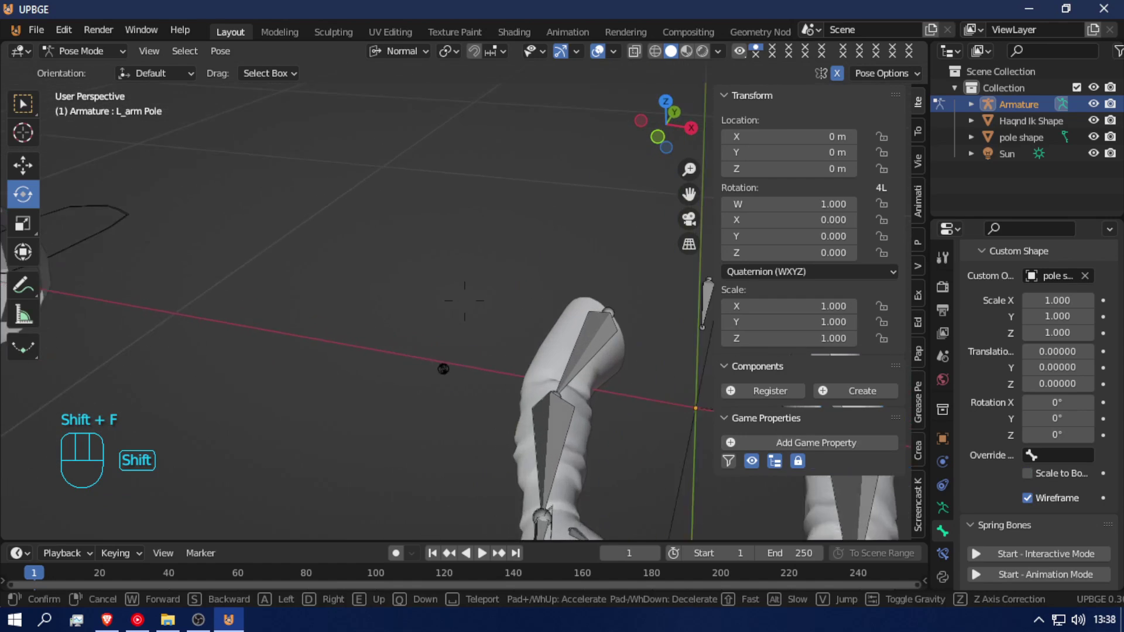
left_click(464, 297)
left_click_drag(1058, 300, 1061, 333)
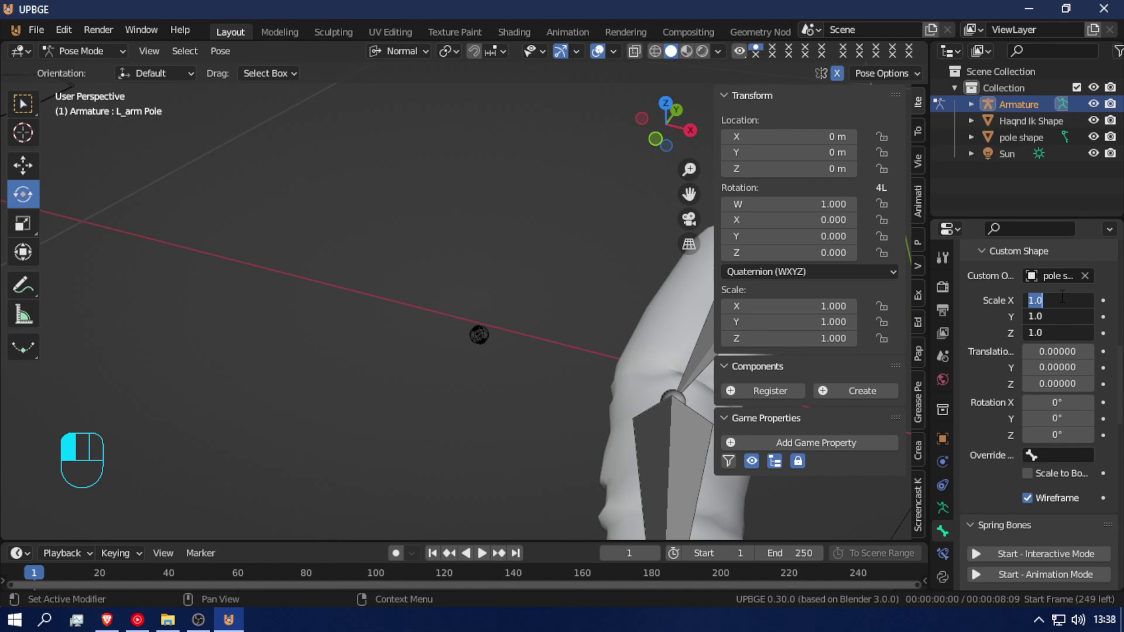
type("5")
key("Return")
- Select the R_arm Pole bone and set its custom shape scale to 5 on all three axes
key("shift+f")
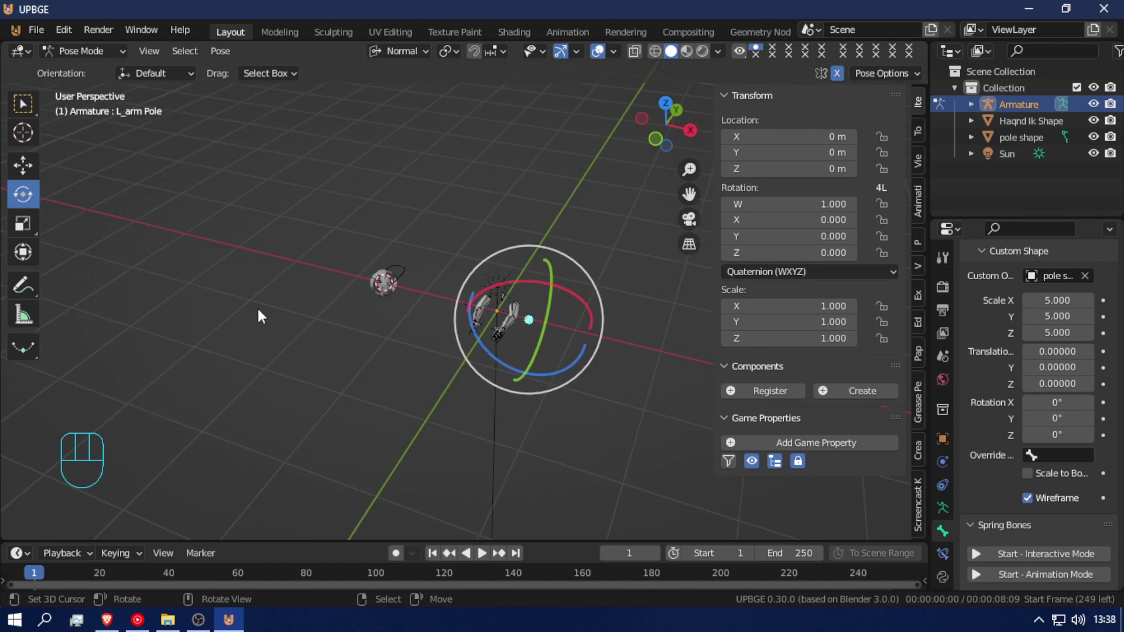
left_click(464, 300)
left_click(416, 304)
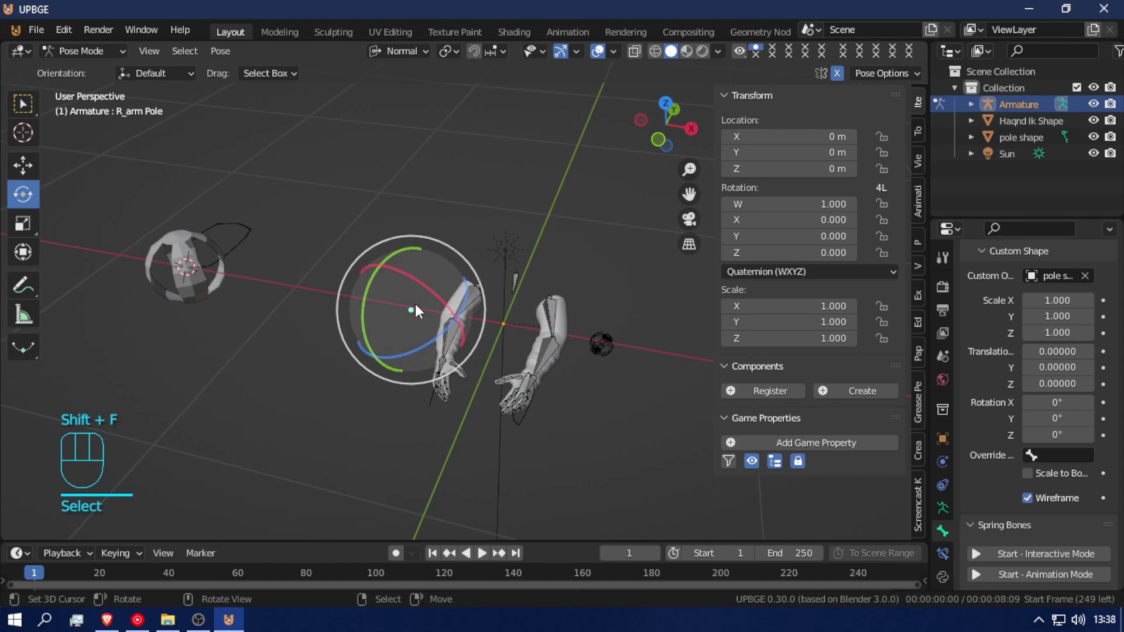
left_click_drag(1071, 300, 1070, 333)
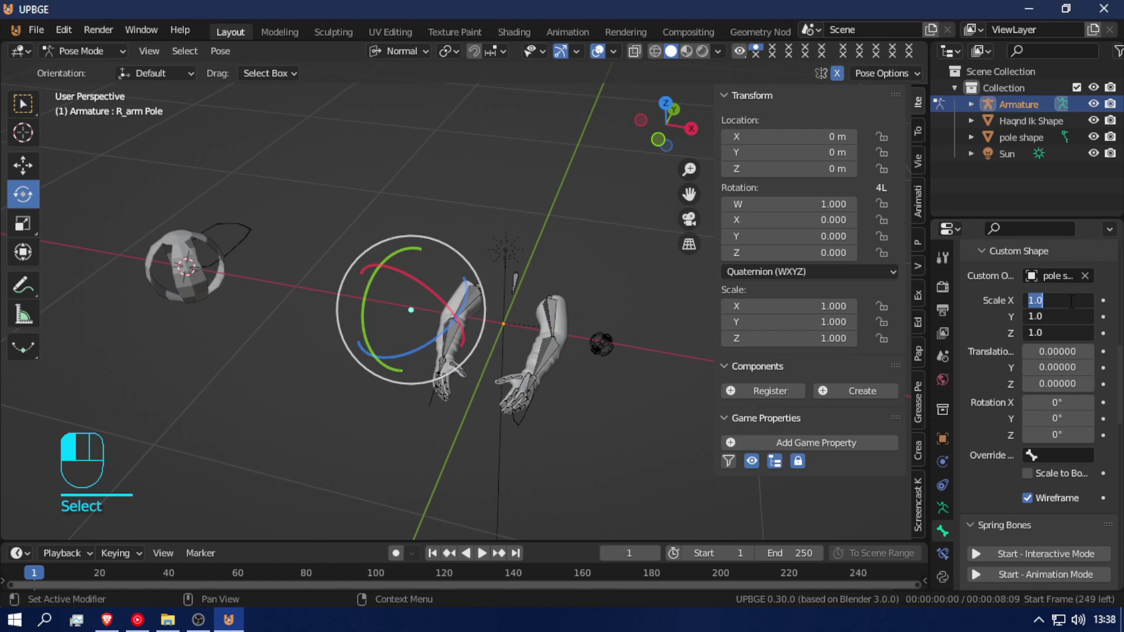
key("Return")
key("shift+f")
left_click(464, 300)
- Rotate the L_arm Pole custom shape to about -7.3°, 94.5° and 73.9° on X, Y and Z, and turn off its Wireframe display
left_click(511, 326)
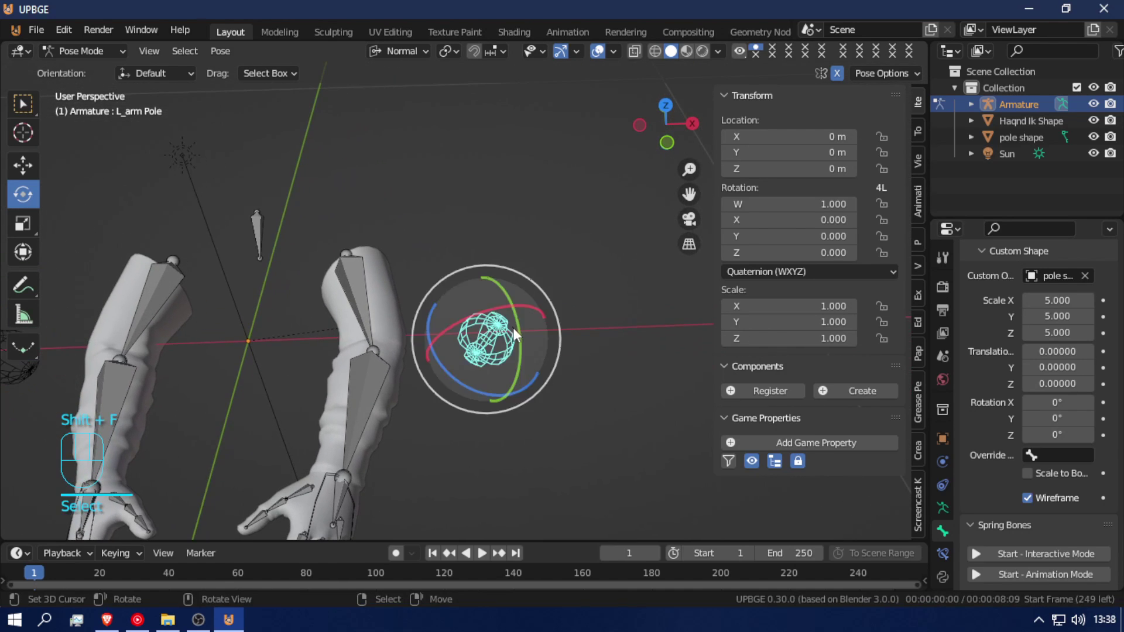
mouse_move(1055, 403)
left_mouse_down()
mouse_move(1081, 403)
mouse_move(1064, 419)
mouse_move(1089, 419)
mouse_move(1062, 435)
mouse_move(1078, 435)
mouse_move(1037, 420)
mouse_move(1042, 403)
mouse_move(1030, 402)
mouse_move(1040, 403)
left_mouse_up()
right_click(1081, 403)
left_click(1026, 497)
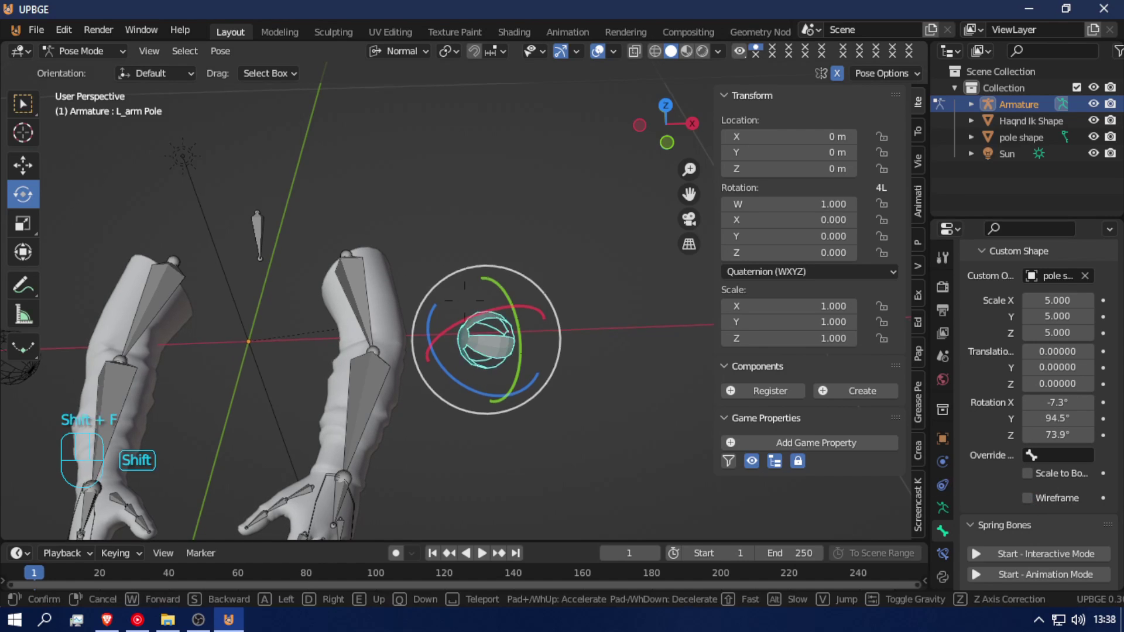
- Set the L_arm Pole custom shape's rotation to 1° on X, Y and Z
key("shift+f")
left_click(465, 299)
left_click_drag(1048, 403, 1079, 403)
right_click(1080, 402)
left_click(1052, 403)
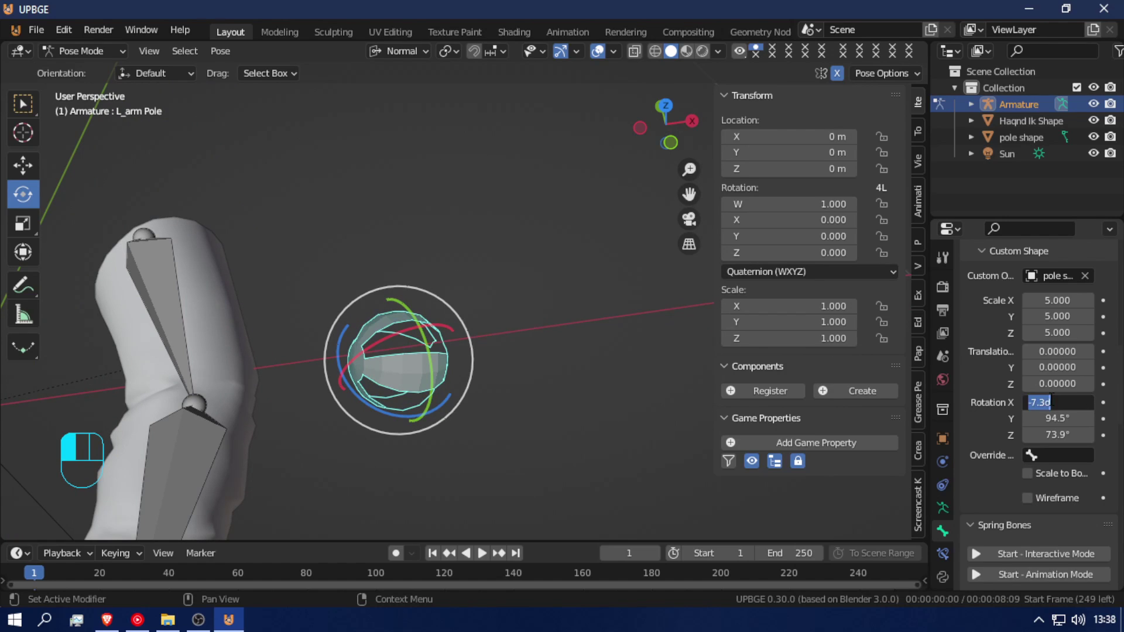
type("1")
key("Return")
left_click(1054, 418)
type("1")
key("Return")
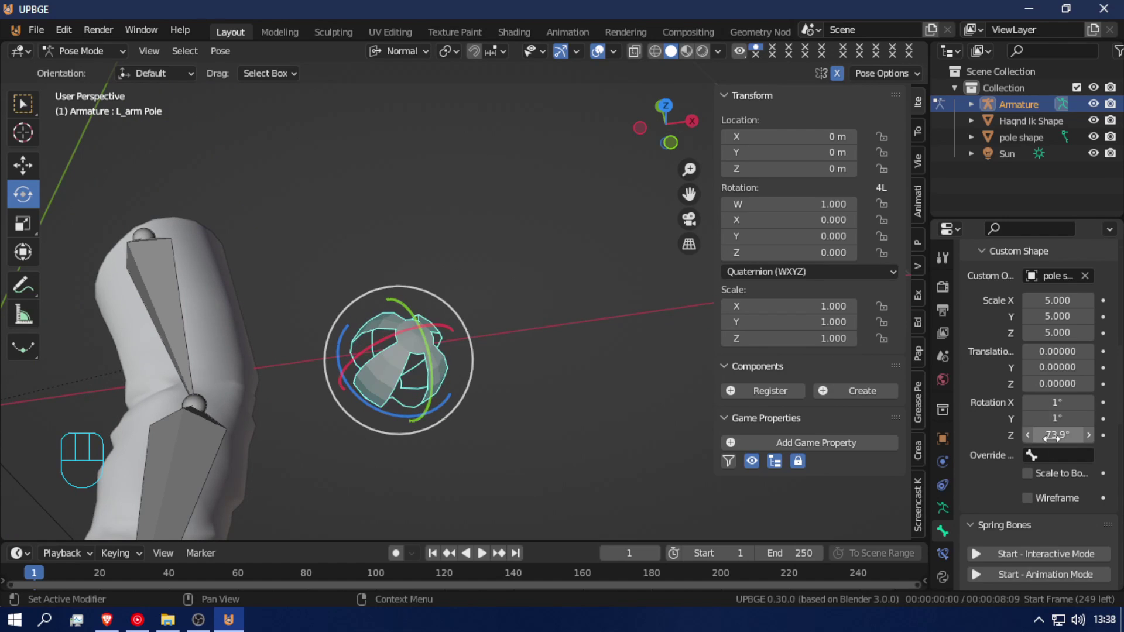
key("Return")
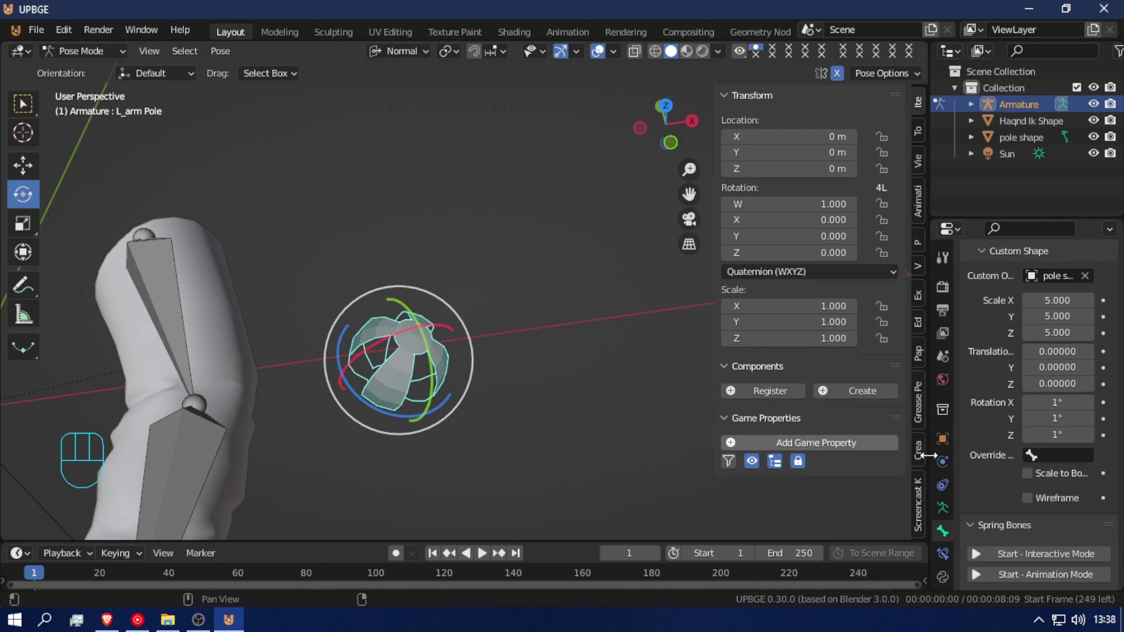
- Adjust the L_arm Pole custom shape's rotation to about -77.9° on X and -13.5° on Z
left_click(1060, 418)
key("Escape")
left_click_drag(1062, 424, 1077, 402)
right_click(1070, 424)
right_click(1056, 434)
left_click_drag(1057, 402, 1049, 435)
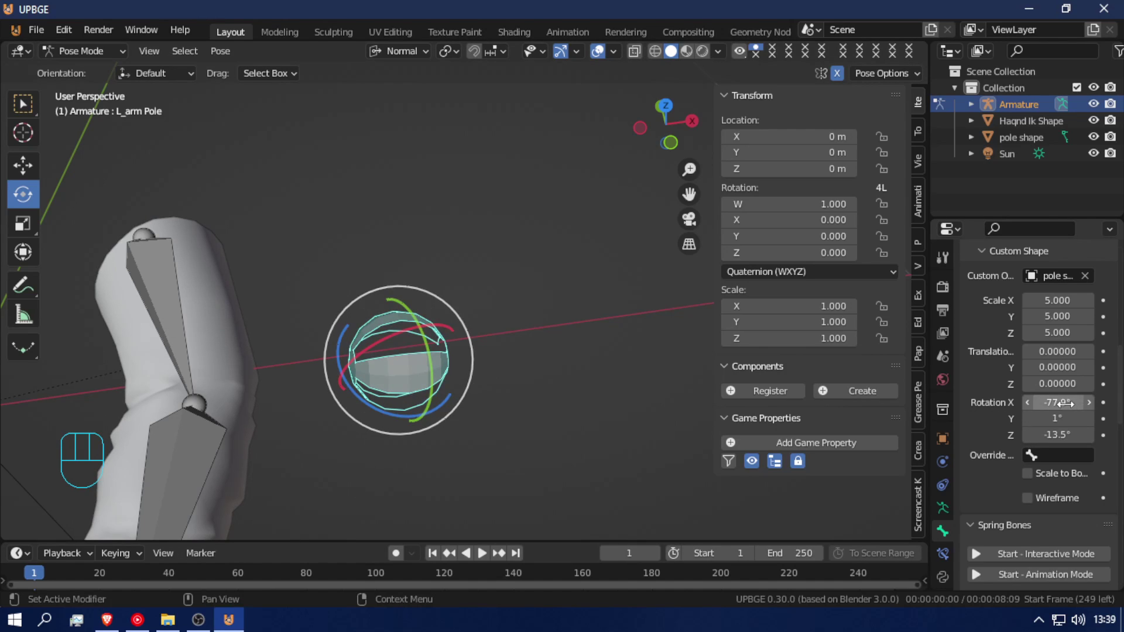
key("Escape")
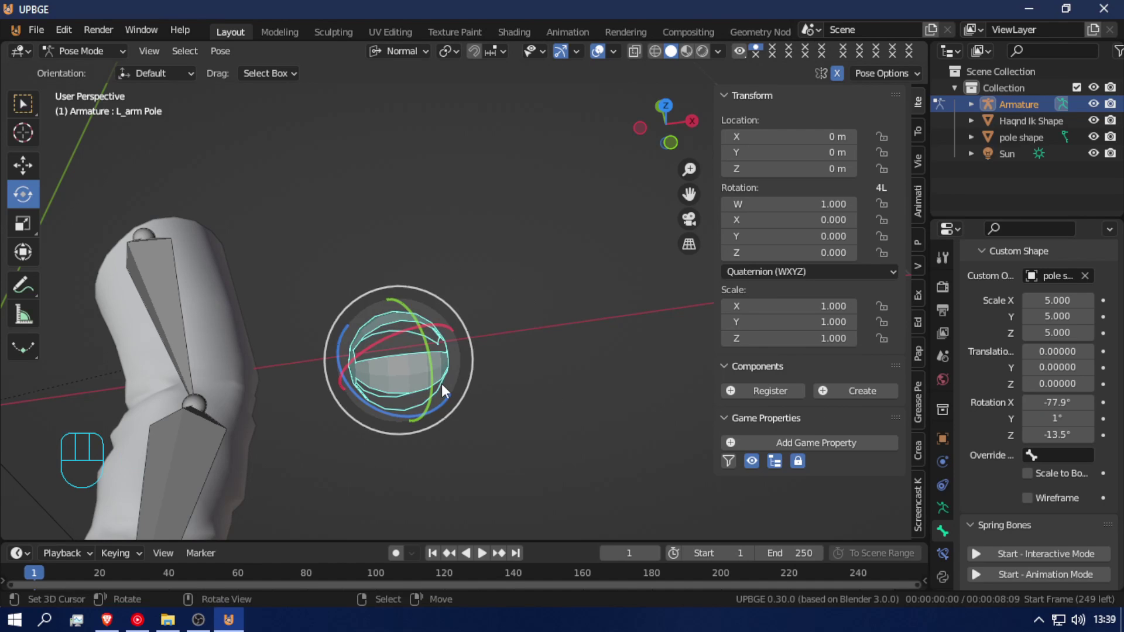
- Select the R_arm Pole bone and set its custom shape's X rotation to 77.9°, mirroring the opposite pole
key("shift+f")
left_click(429, 243)
left_click(522, 320)
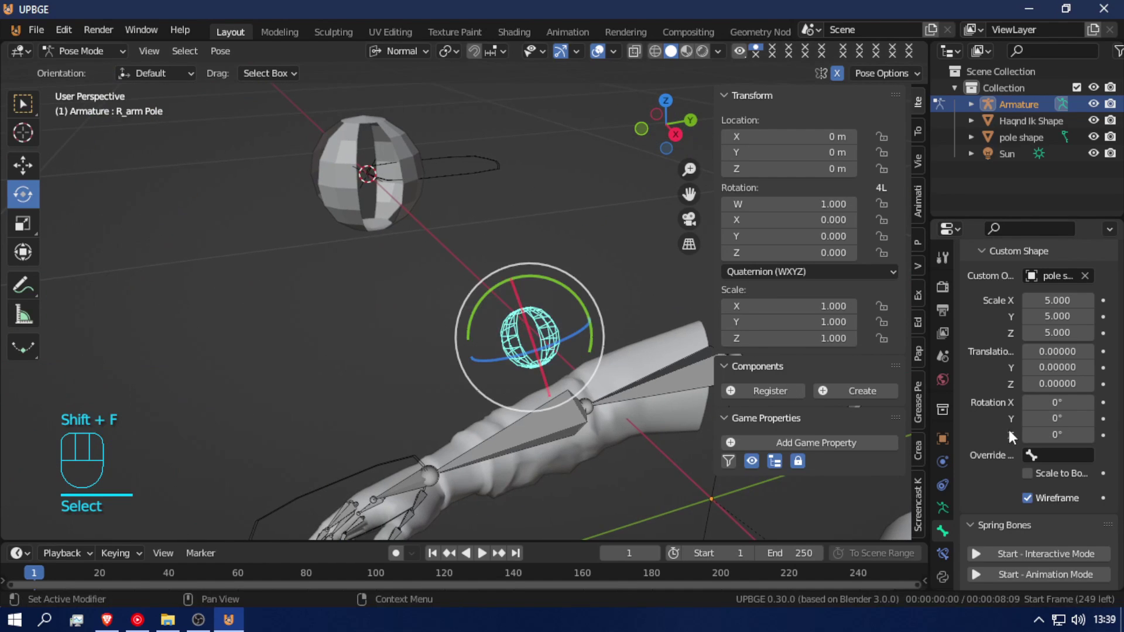
key("shift+ctrl")
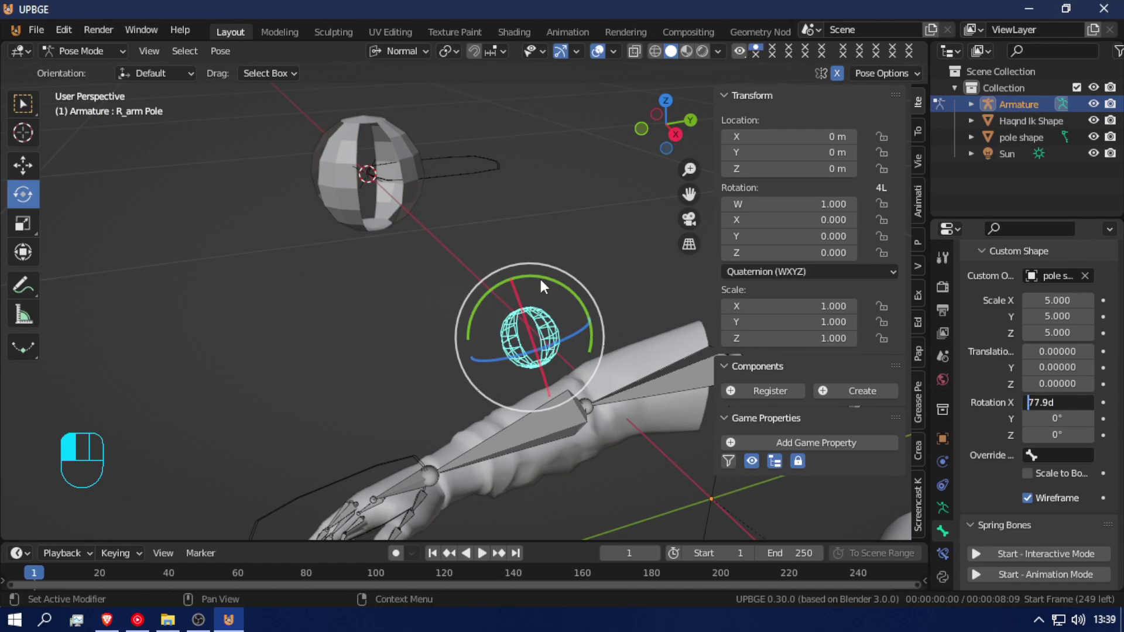
key("Return")
- Copy the L_arm Pole custom shape's Z rotation to the R_arm Pole custom shape with its sign flipped, as 13.5°
key("shift+f")
left_click(526, 343)
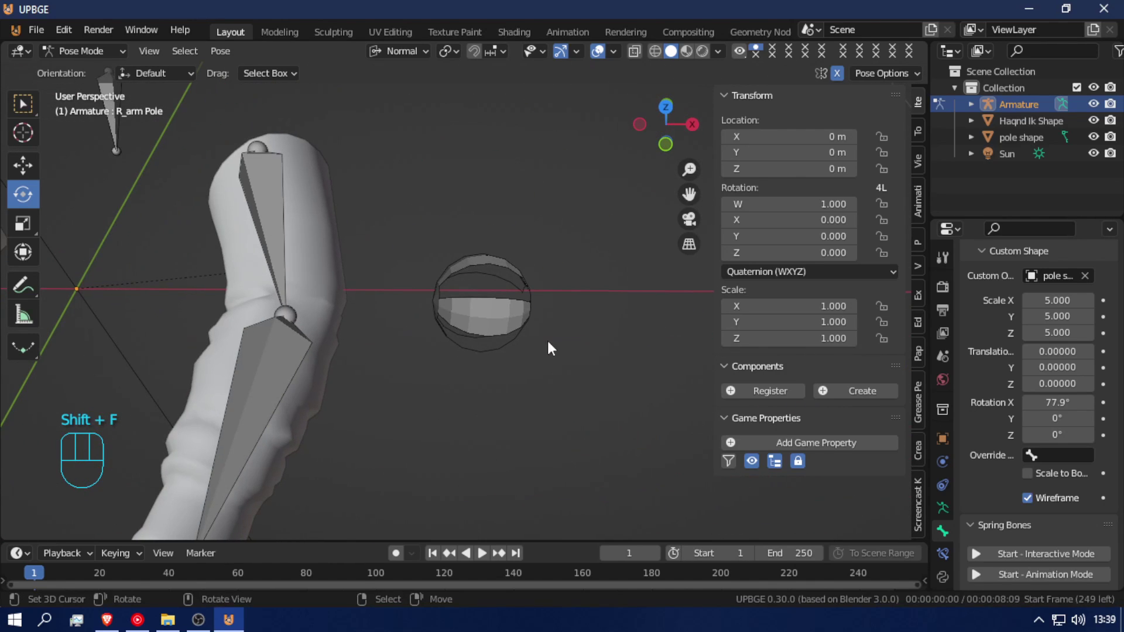
left_click(495, 298)
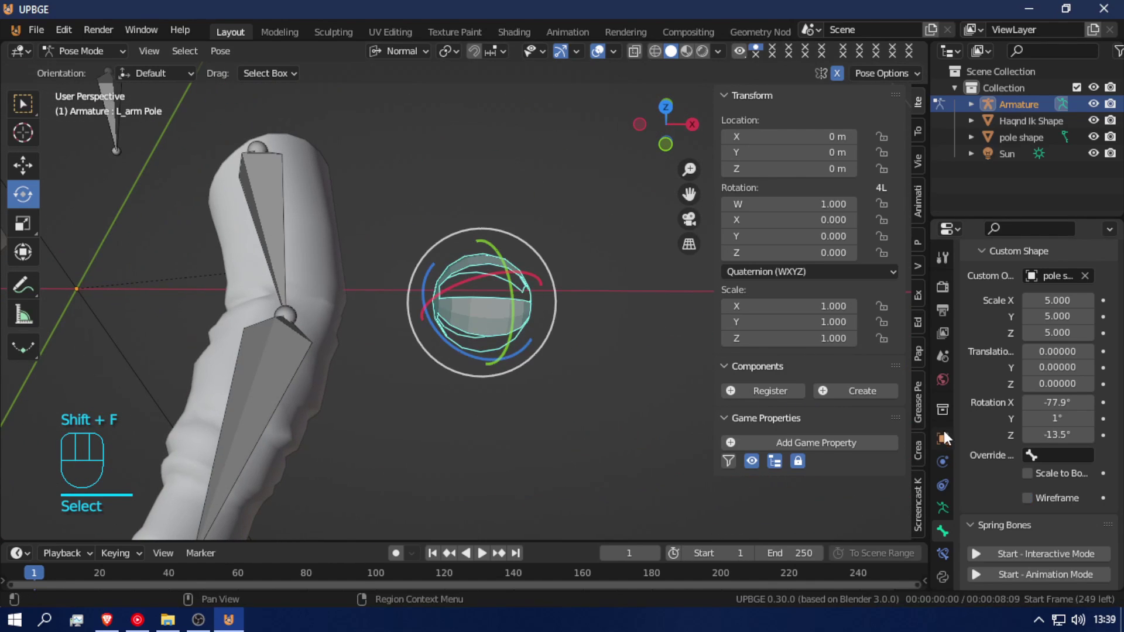
left_click(1062, 439)
key("ctrl+c")
key("Return")
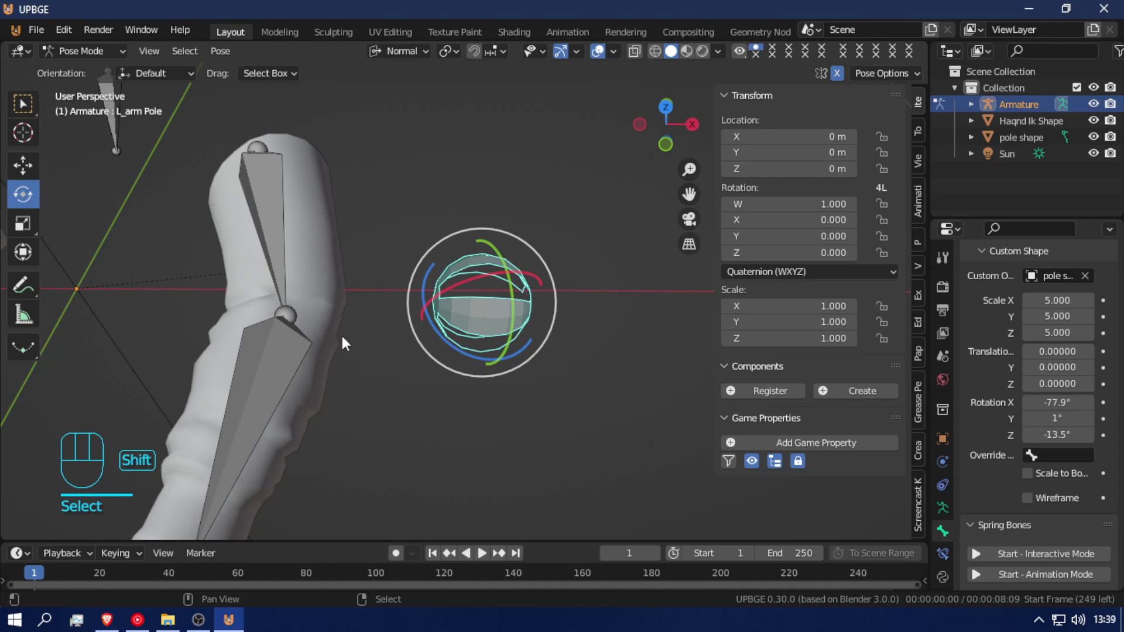
key("shift+f")
left_click(287, 197)
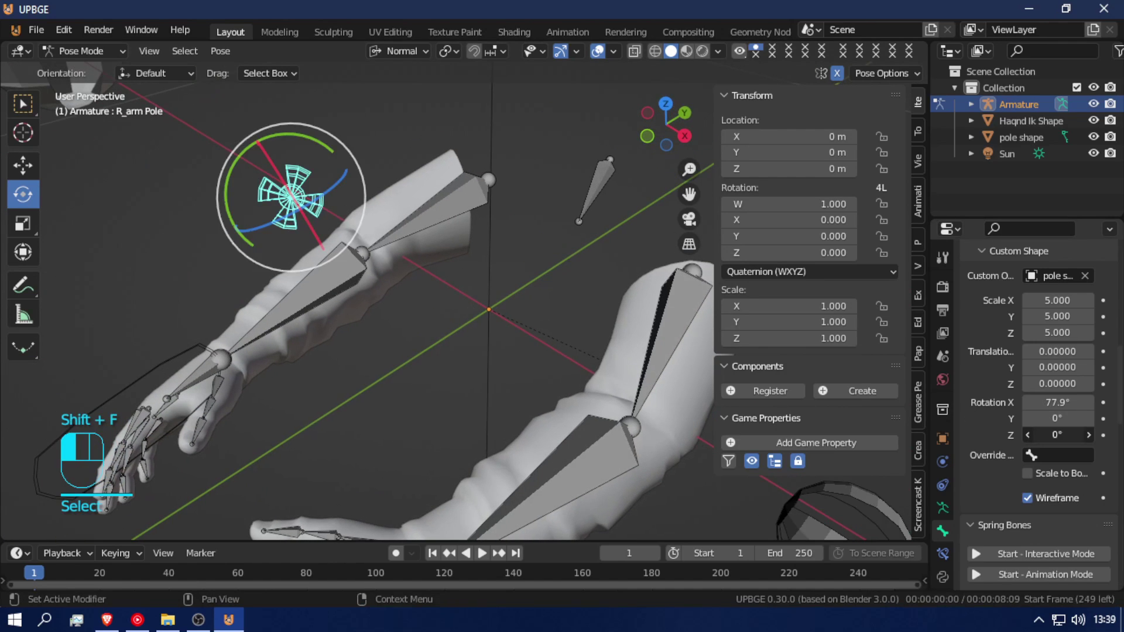
key("ctrl+v")
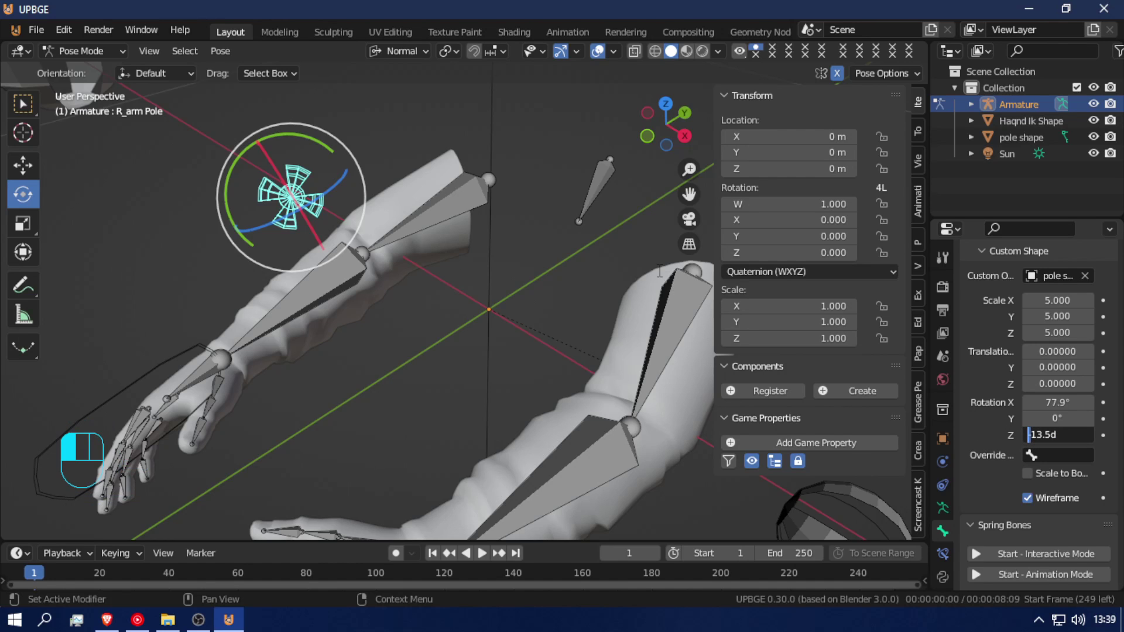
key("Return")
- Turn on the Wireframe display for the L_arm Pole bone's custom shape
key("shift+f")
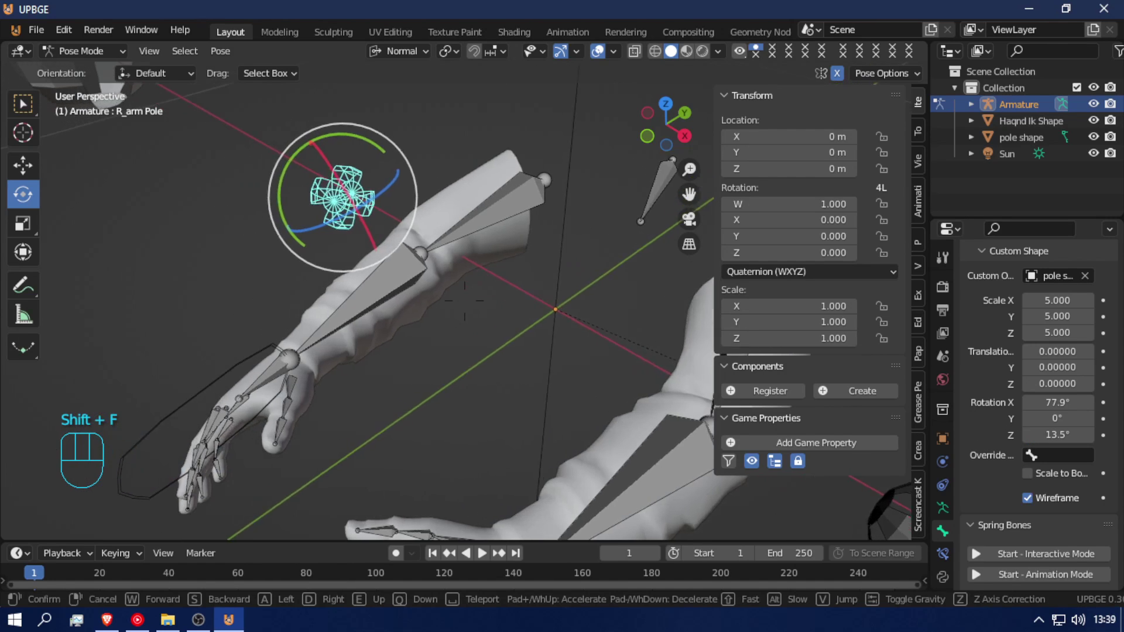
key("d")
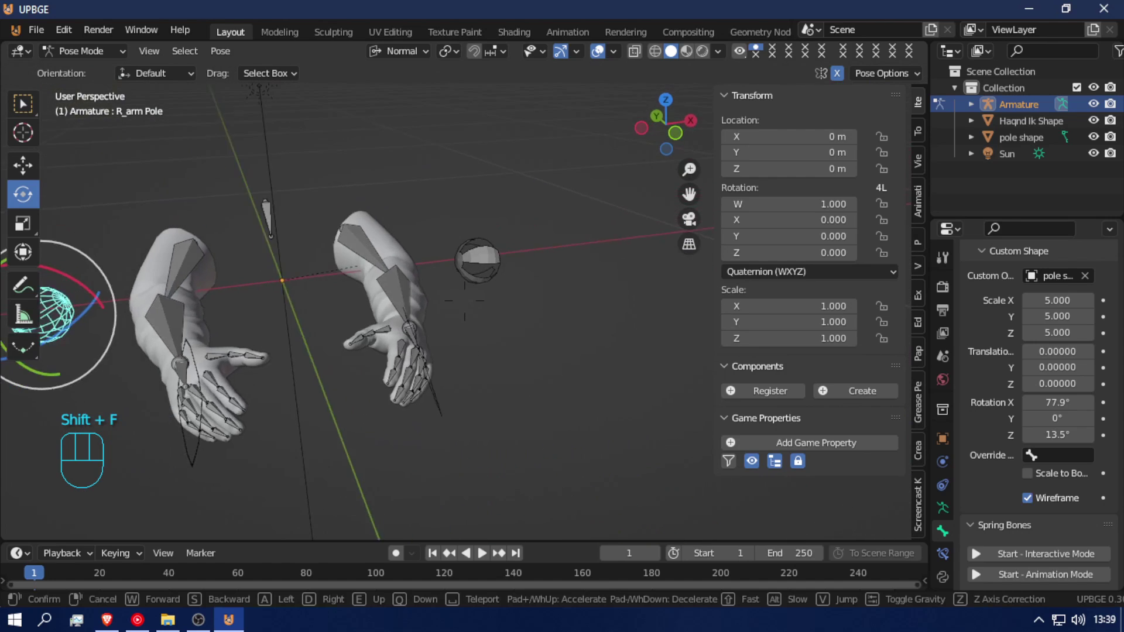
left_click(637, 280)
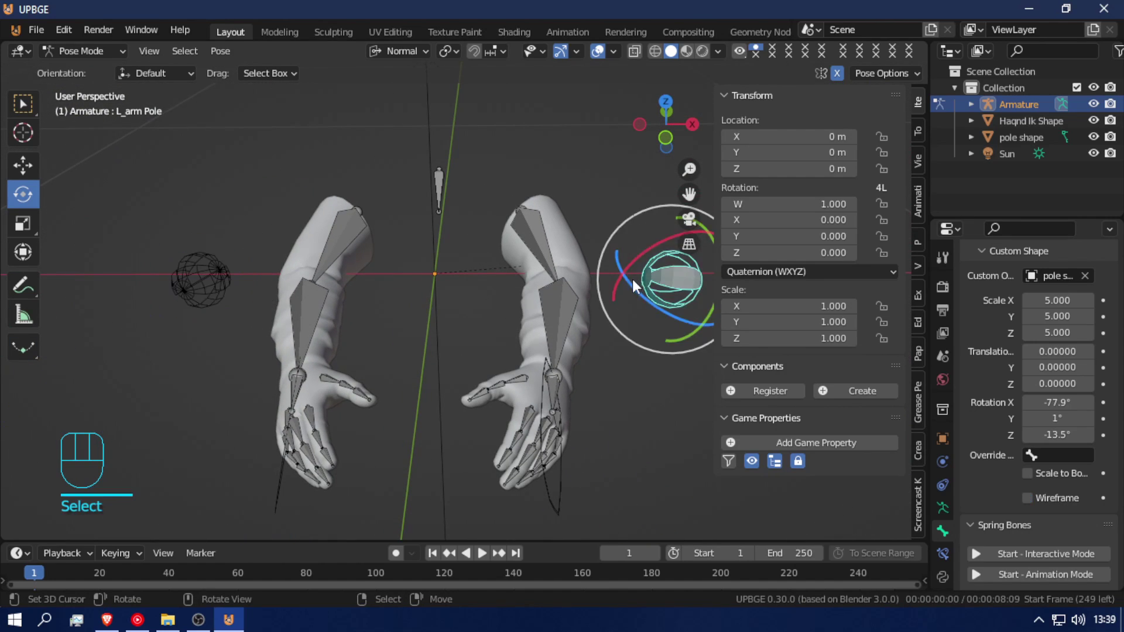
left_click(1027, 498)
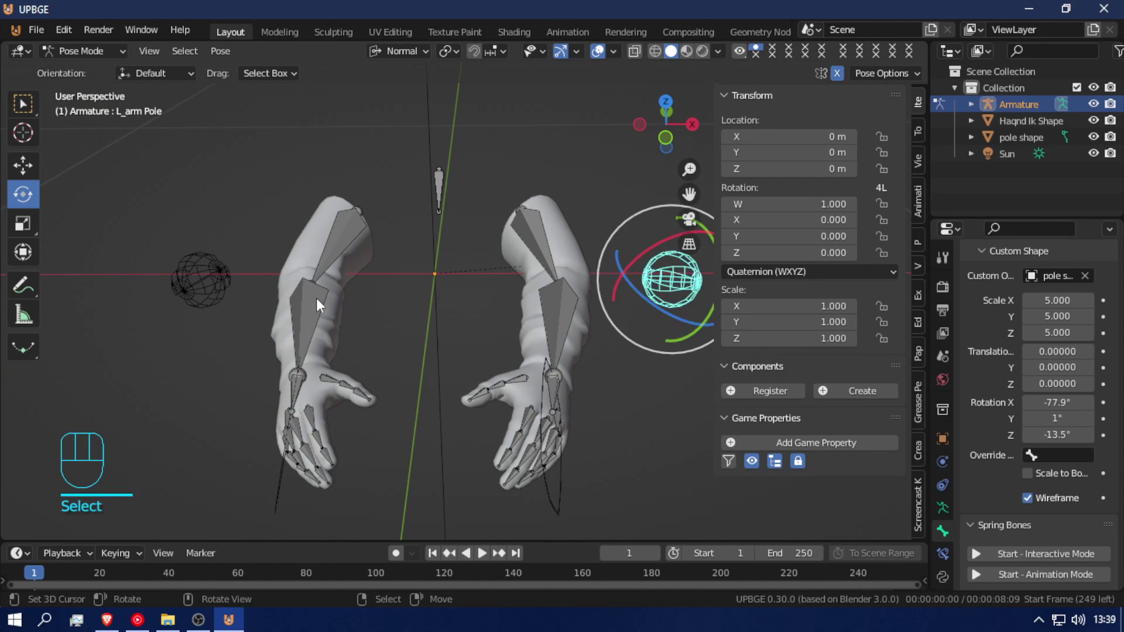
left_click(241, 286)
left_click(675, 280)
key("g")
right_click(530, 362)
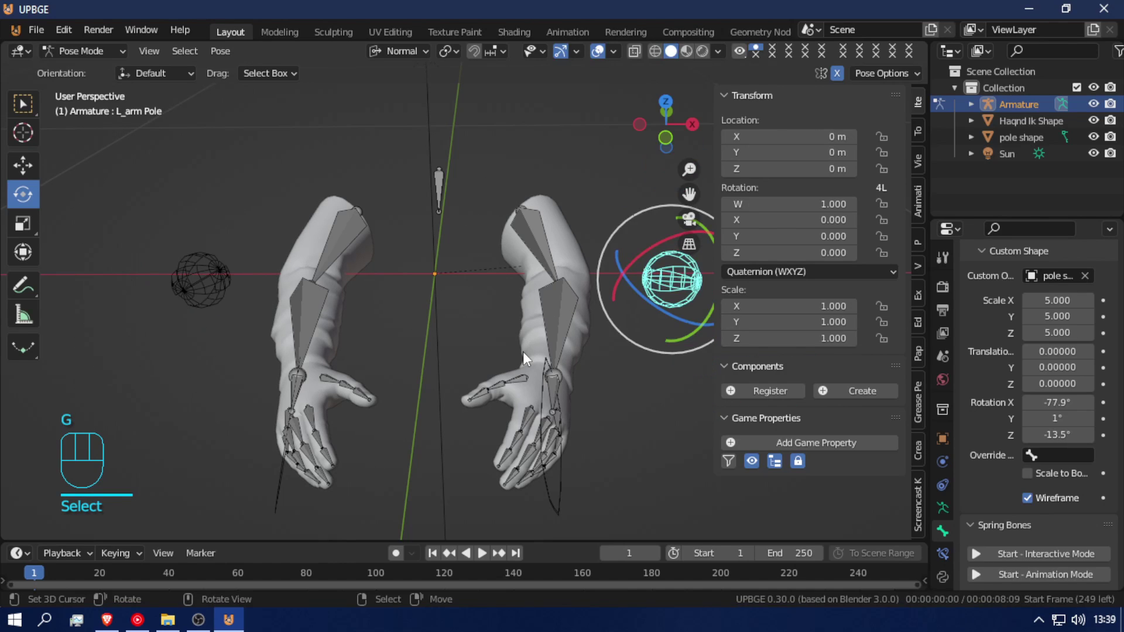
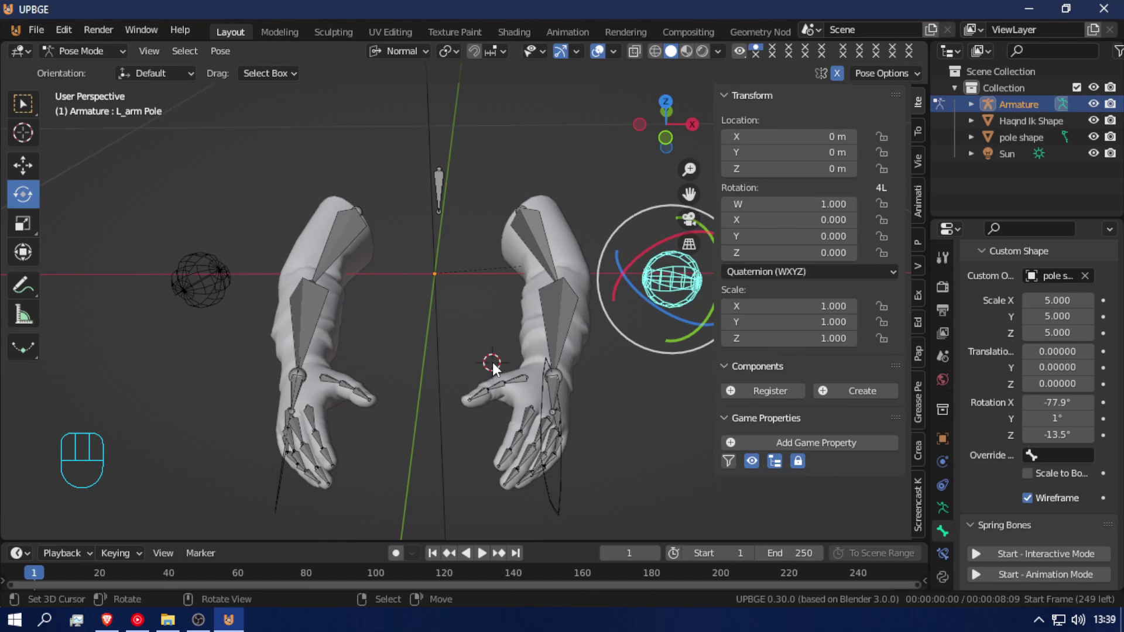
- Add an Inverse Kinematics constraint to the L_elbow bone targeting L_wrist IK, with a chain length of 2
left_click(539, 392)
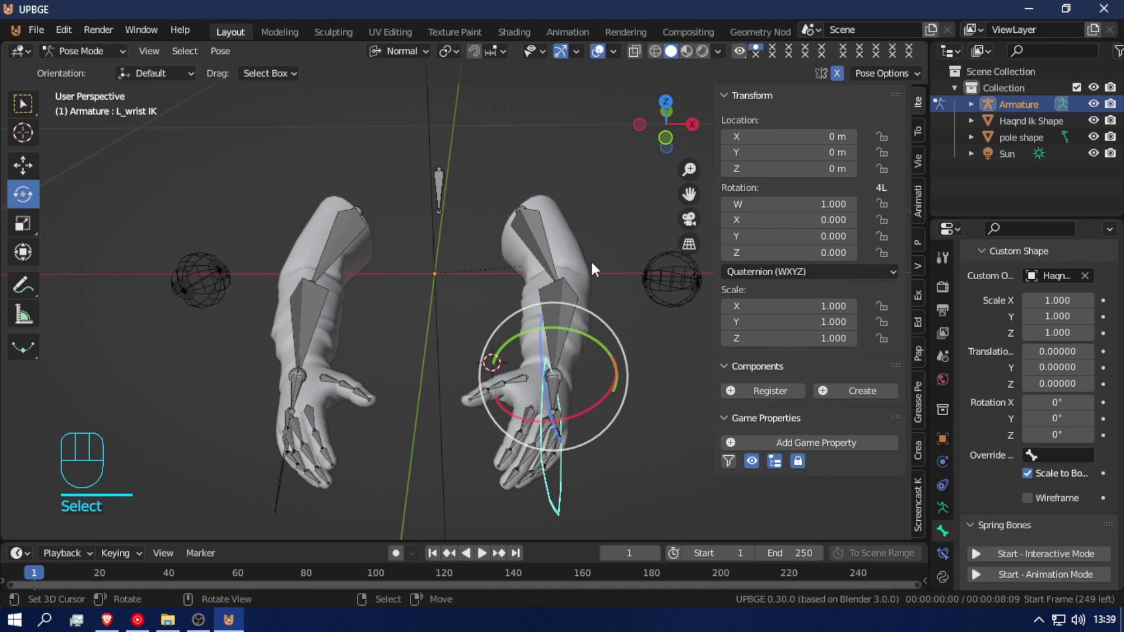
left_click(569, 311, "shift")
key("ctrl")
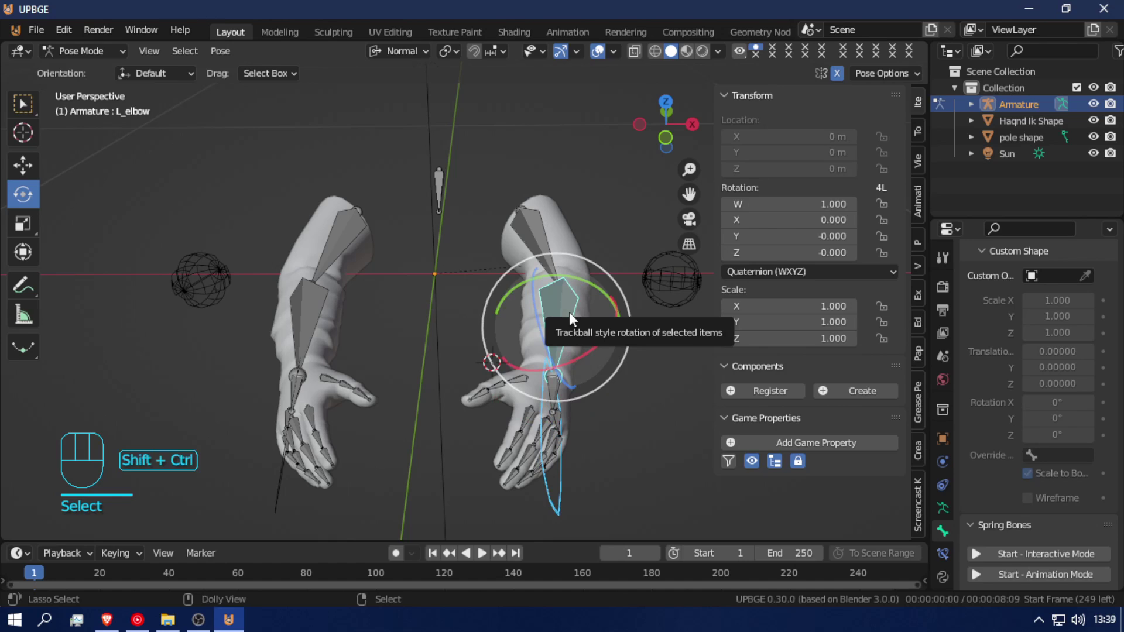
key("ctrl+shift+c")
left_click(444, 375)
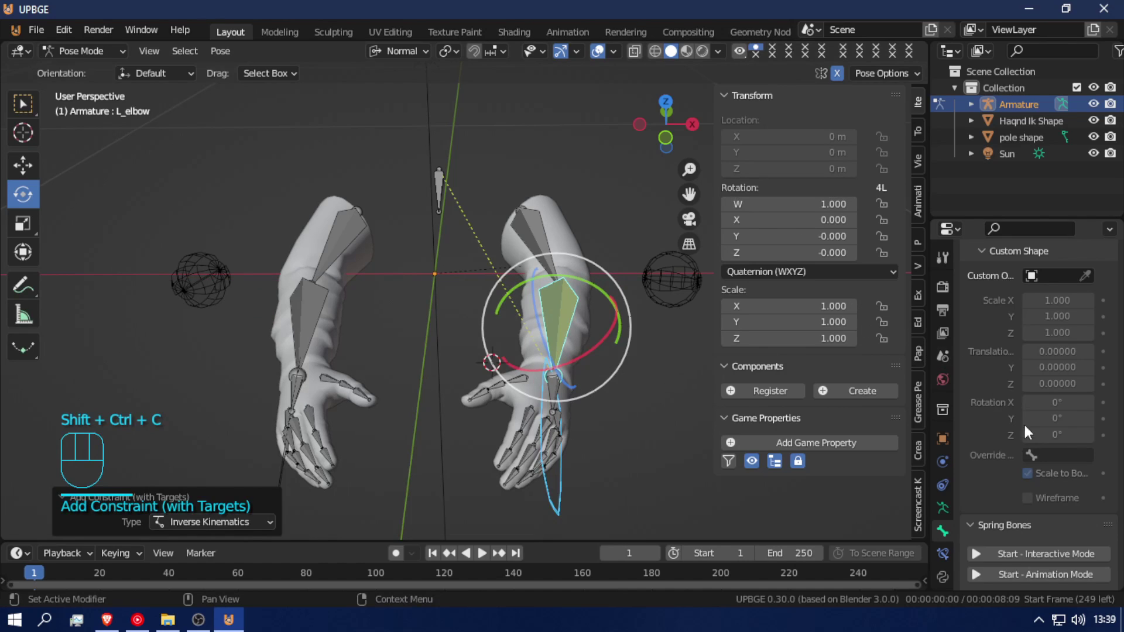
left_click(943, 553)
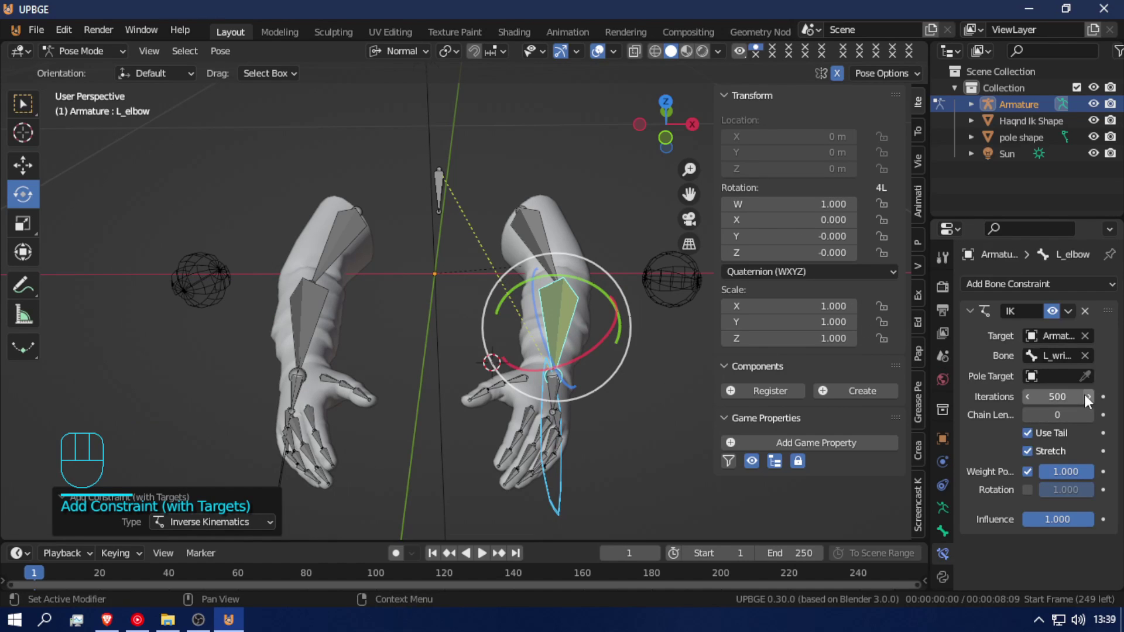
left_click(1089, 414)
left_click(1090, 414)
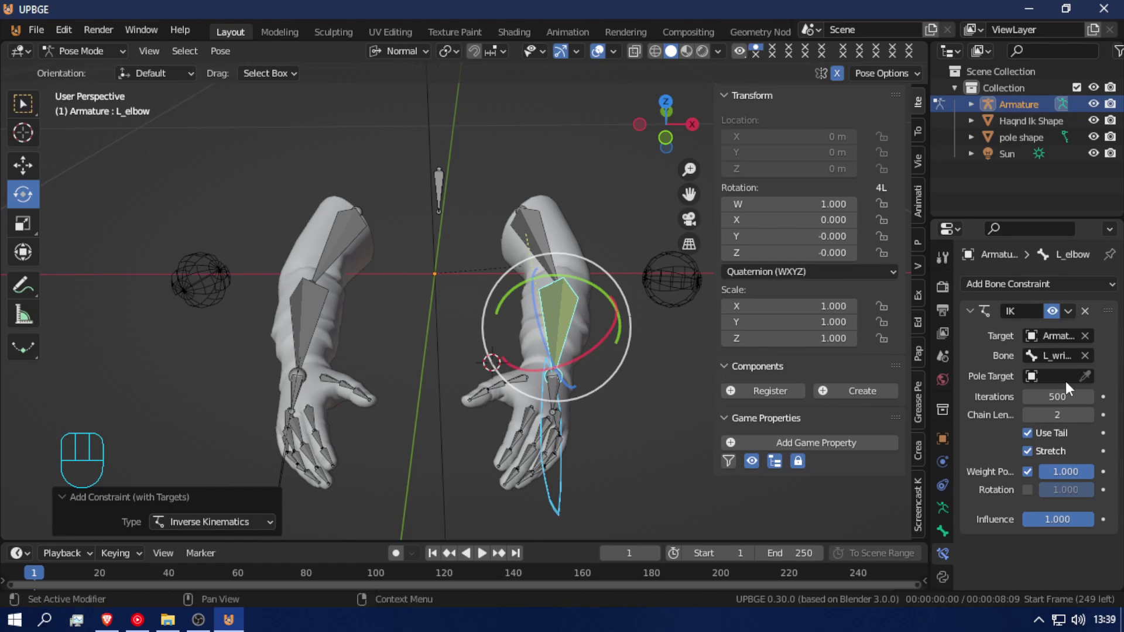
- Set the L_elbow IK constraint's pole target to the Armature and its pole bone to L_arm Pole
right_click(1065, 381)
left_click_drag(1066, 376, 1030, 401)
left_click(1064, 396)
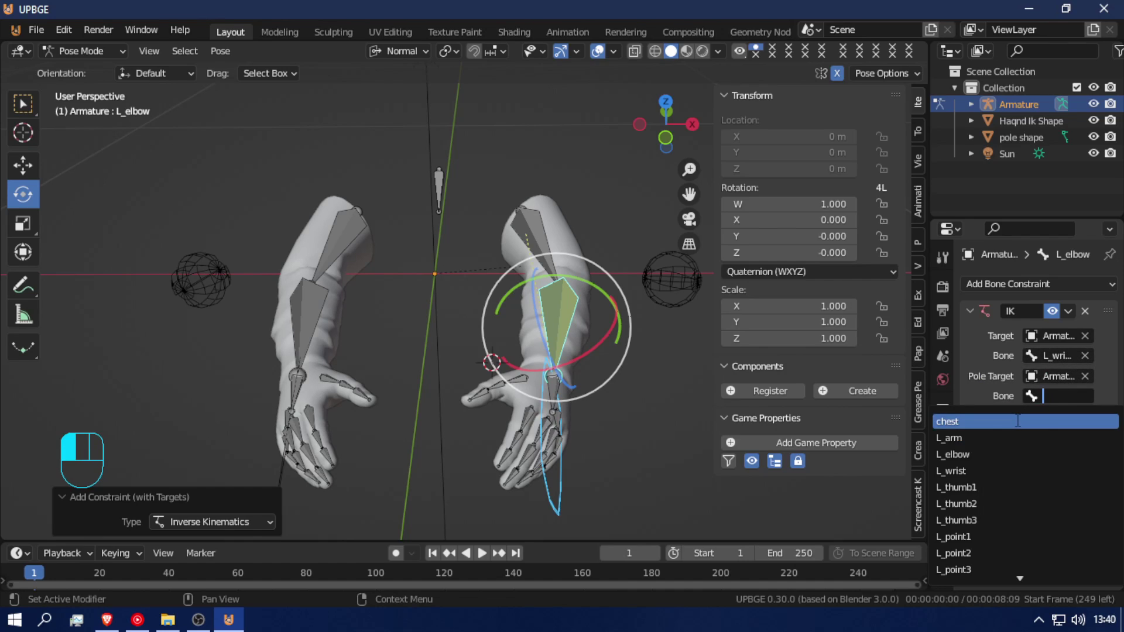
type("p")
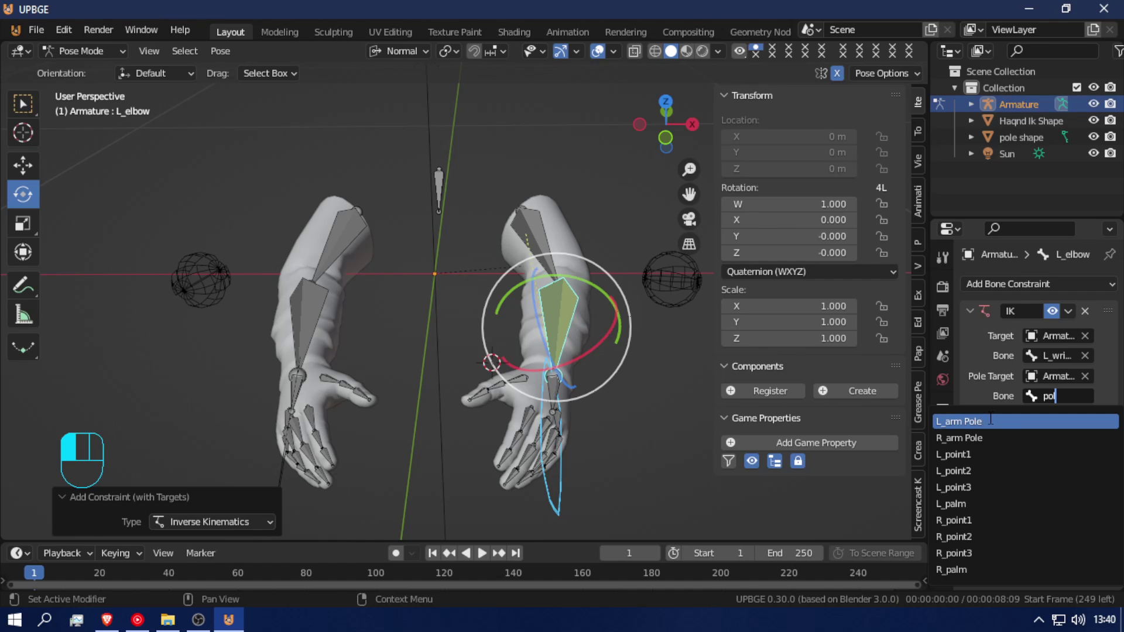
type("ol")
left_click(991, 421)
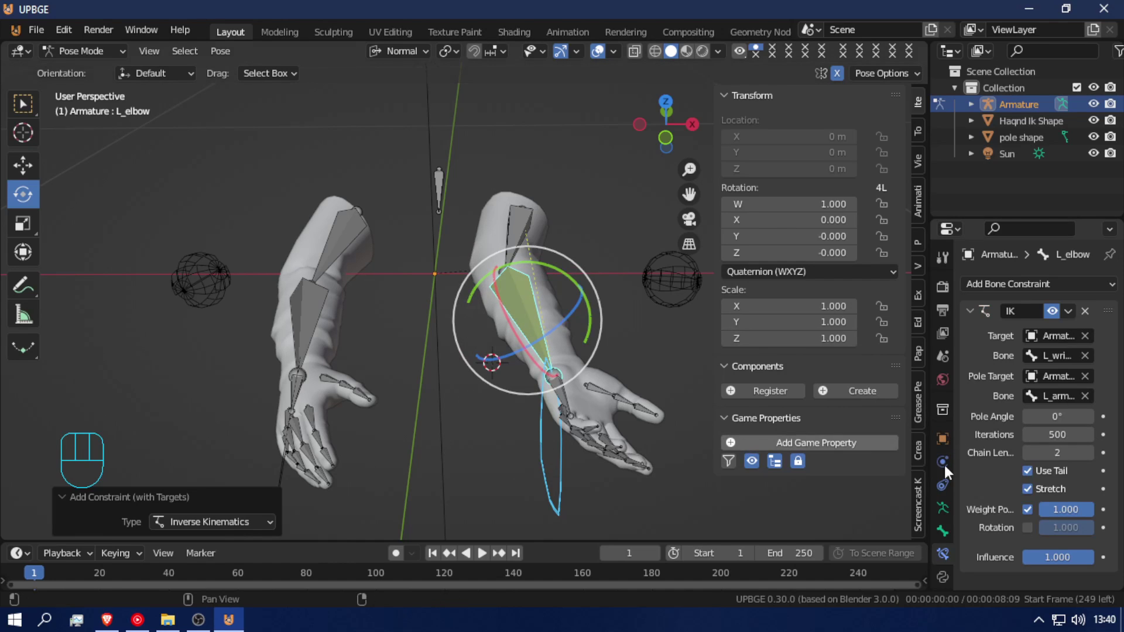
- Move the selected L_wrist IK control about -0.184 m along its normal Y axis to bend the arm
key("g")
key("g")
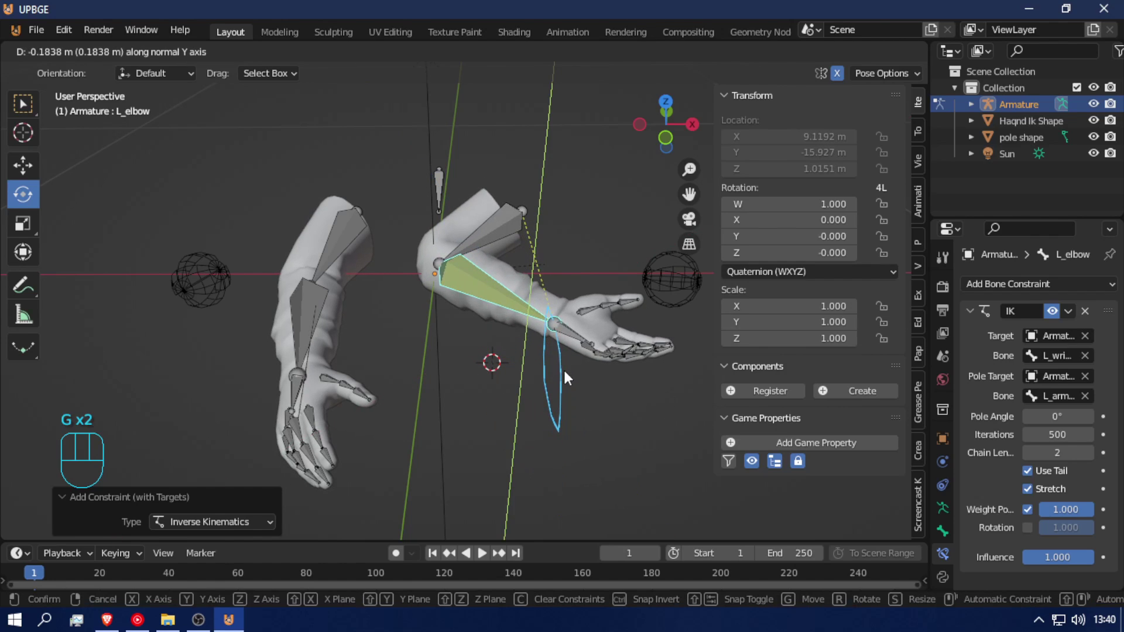
left_click(563, 367)
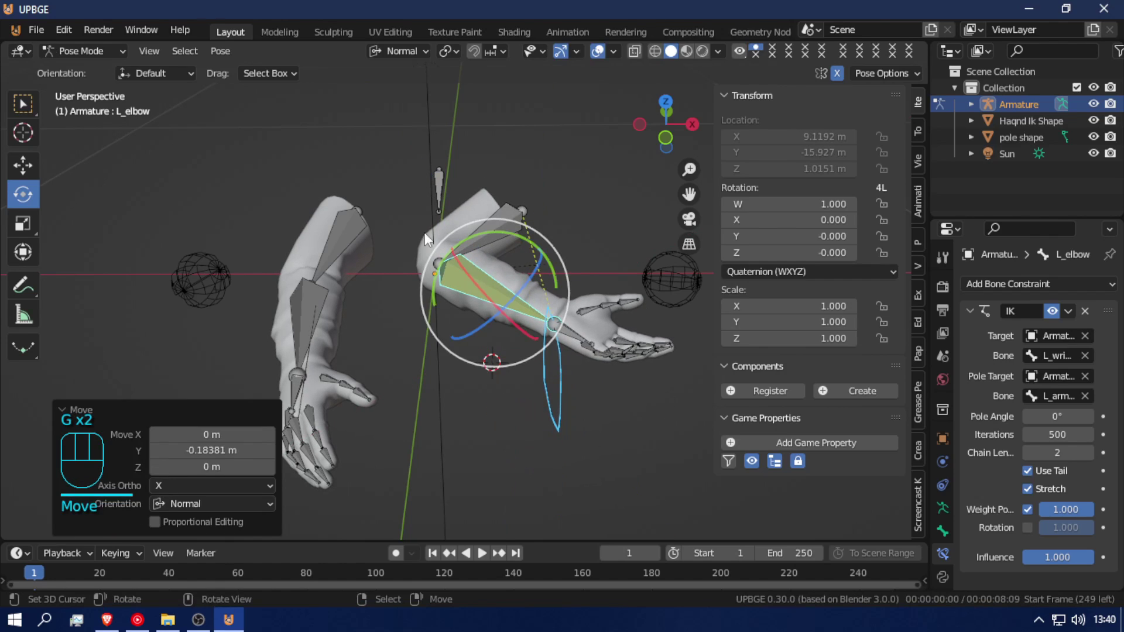
- Set the L_elbow IK constraint's pole angle to 180°
left_click(1065, 416)
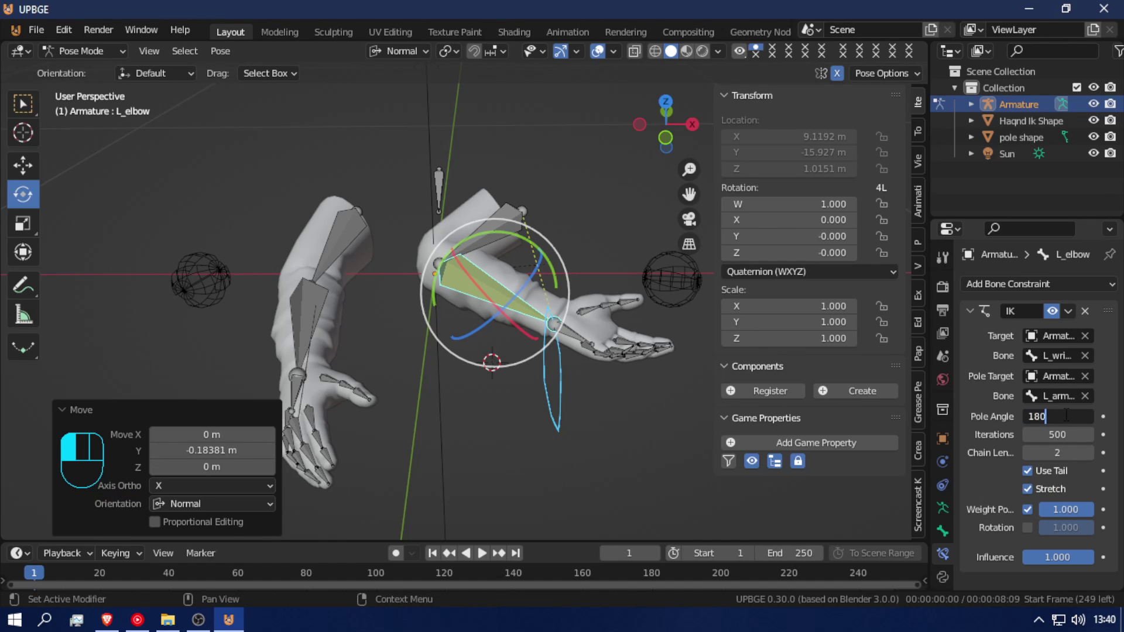
key("Return")
key("shift+f")
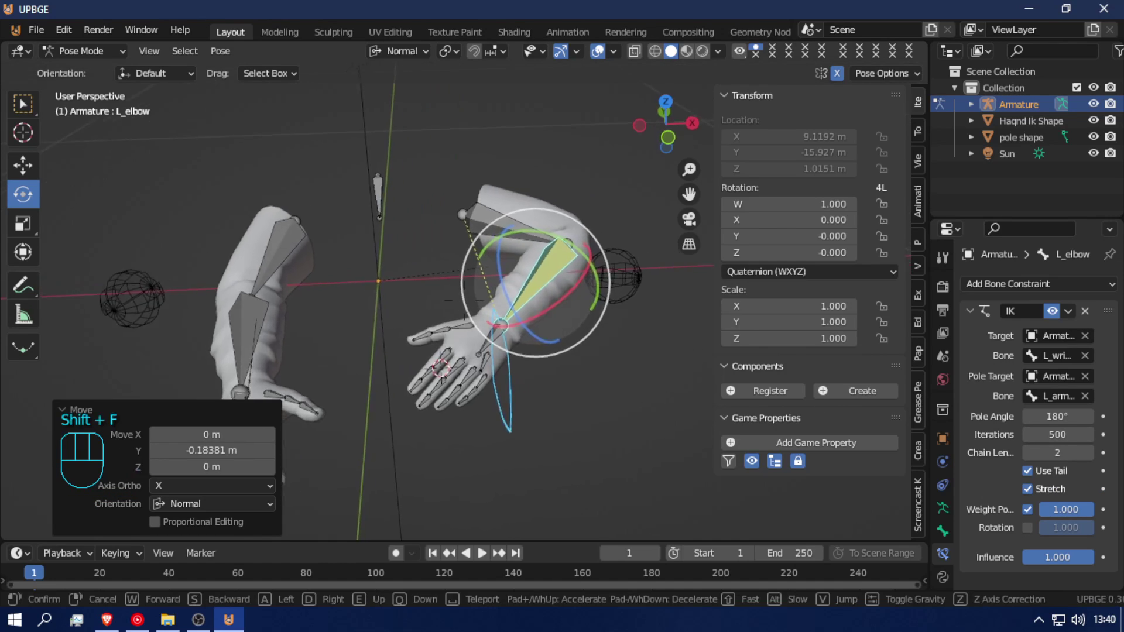
left_click(437, 300)
left_click(267, 244)
key("g")
right_click(272, 225)
- Add an Inverse Kinematics constraint to the R_elbow bone with R_wrist IK as its target
key("shift+f")
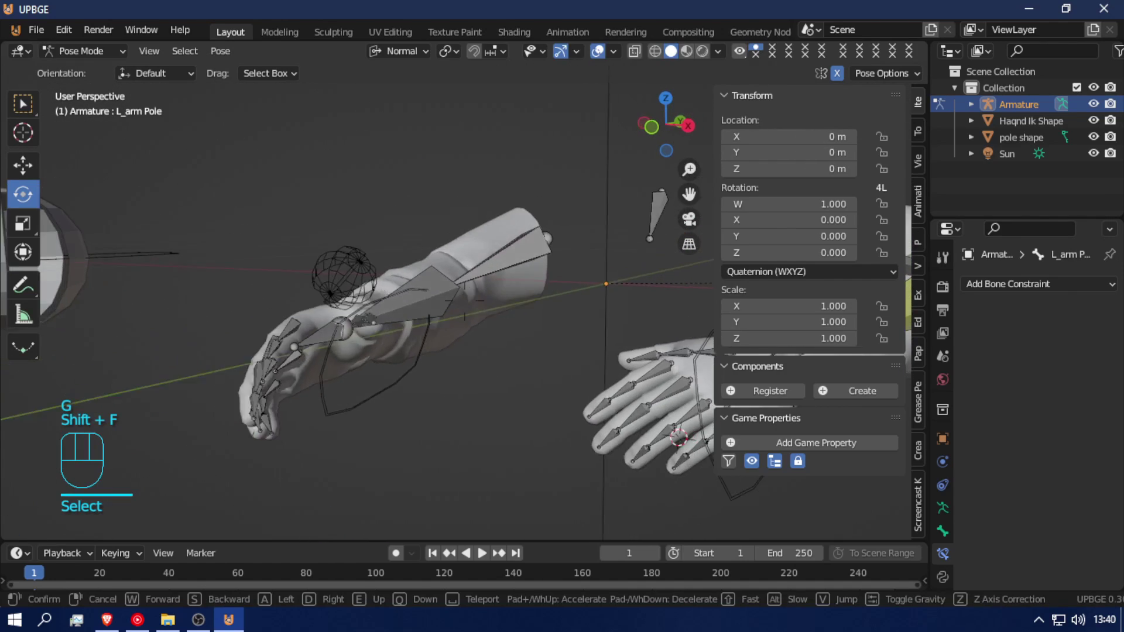
left_click(461, 400)
left_click(489, 388)
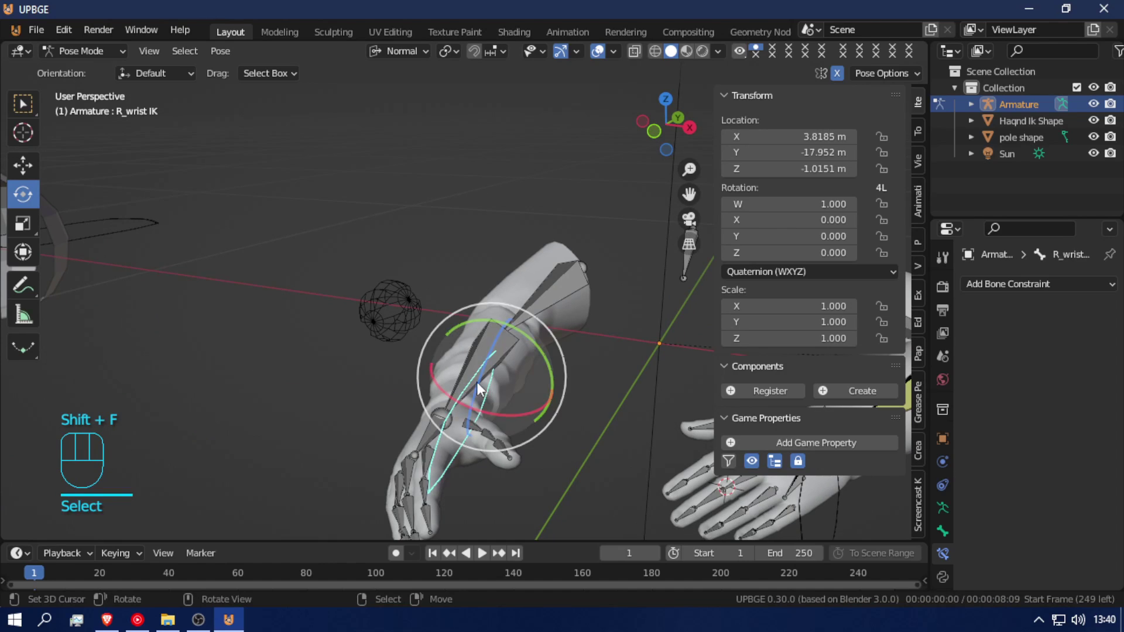
left_click(473, 367)
key("shift+ctrl+c")
left_click(472, 367)
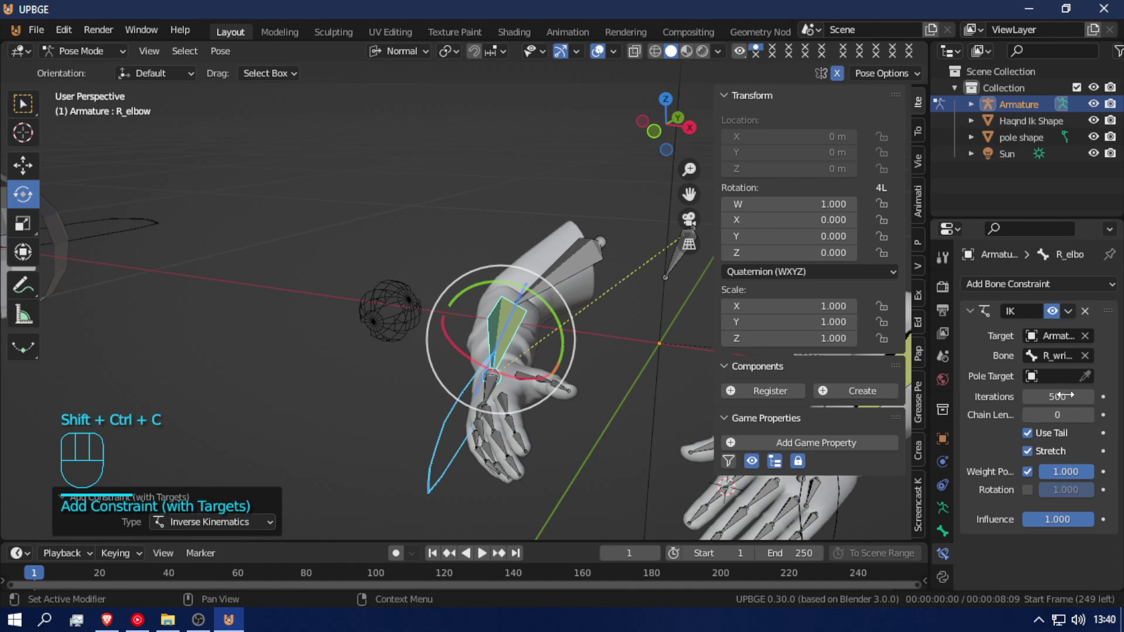
- Set the R_elbow IK constraint's pole target to the Armature and its pole bone to R_arm Pole
left_click(1053, 376)
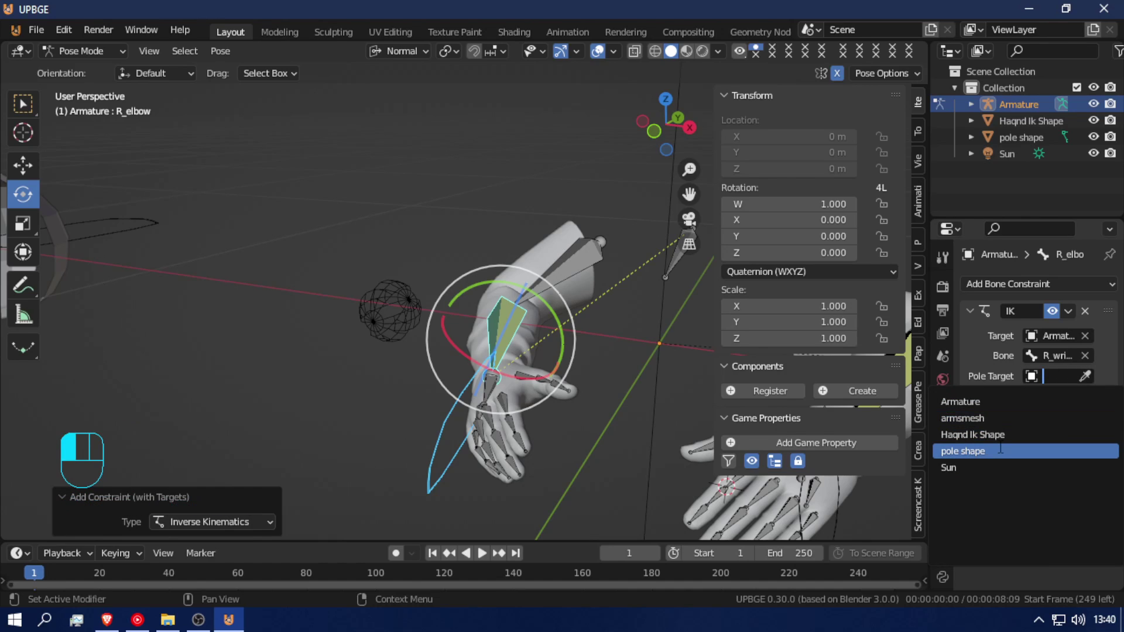
left_click(1047, 401)
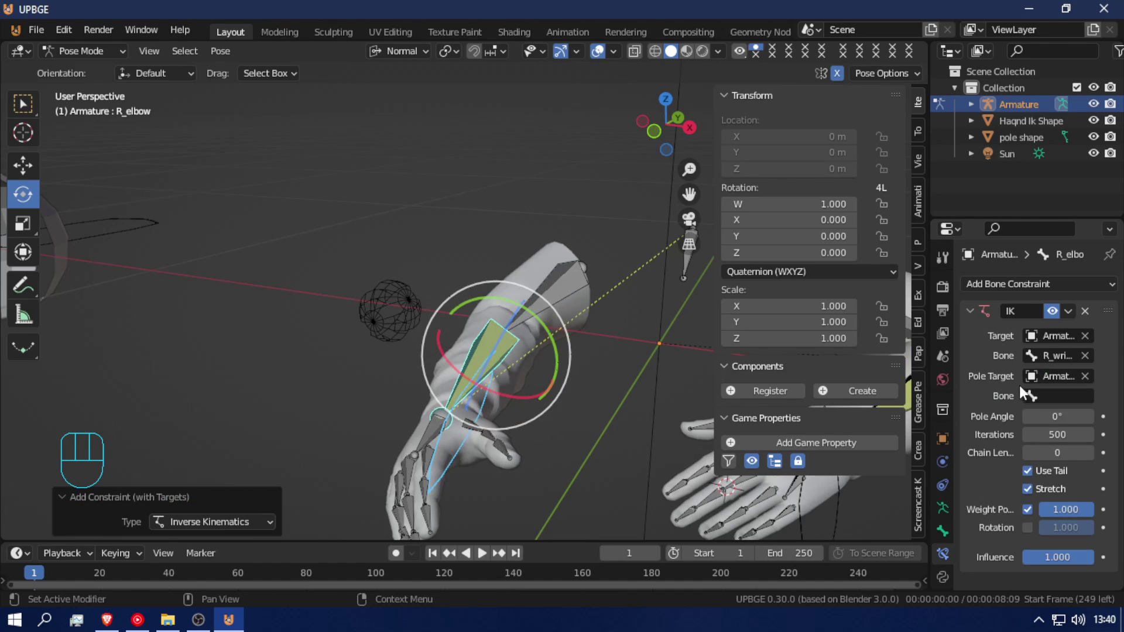
left_click(1059, 397)
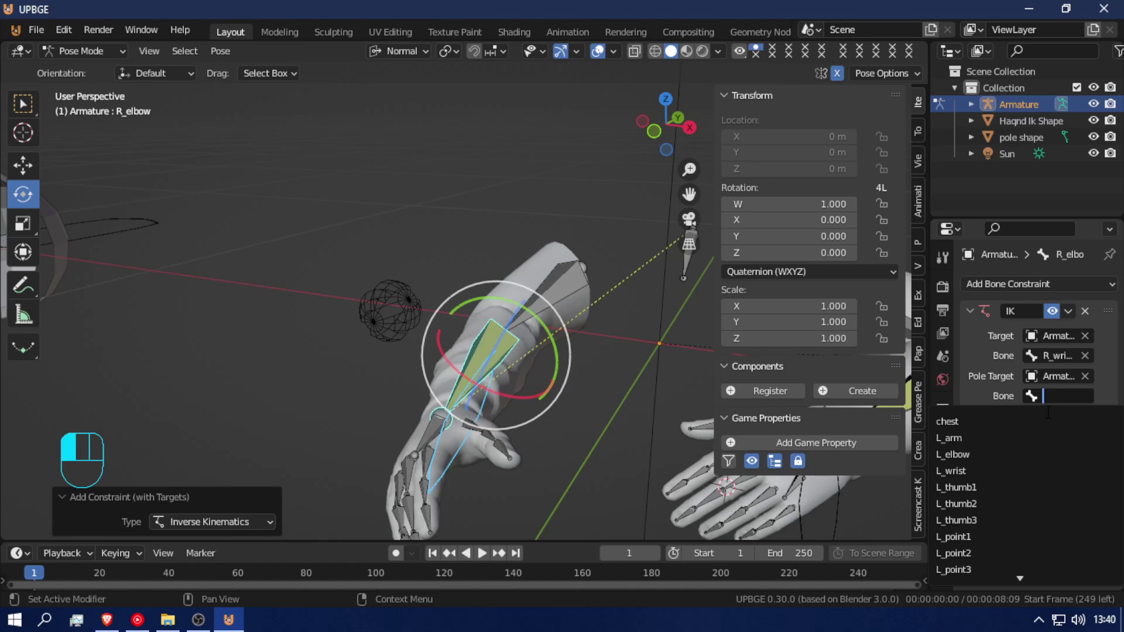
type("pol")
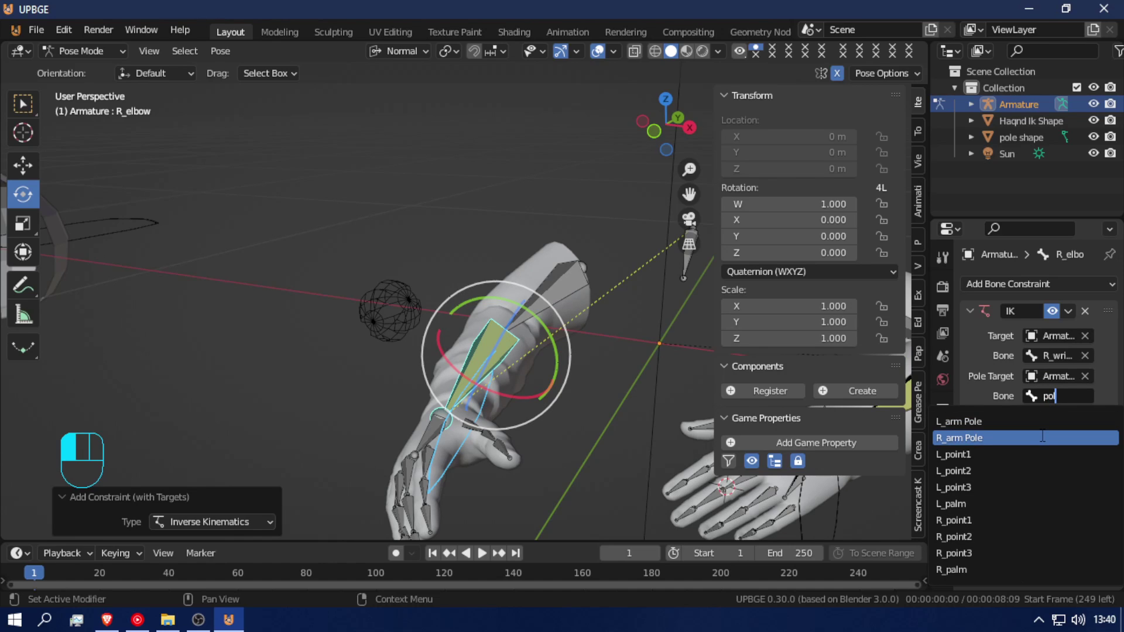
left_click(1043, 437)
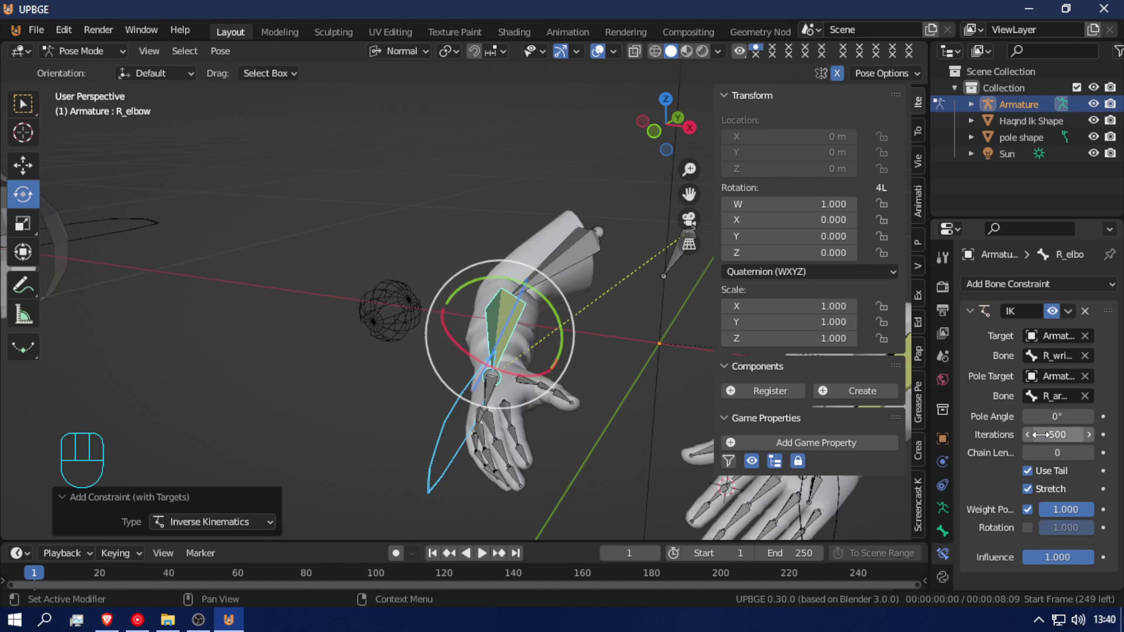
- Try moving the R_wrist IK bone along its normal Y axis to test the arm's IK
left_click(454, 464)
key("g")
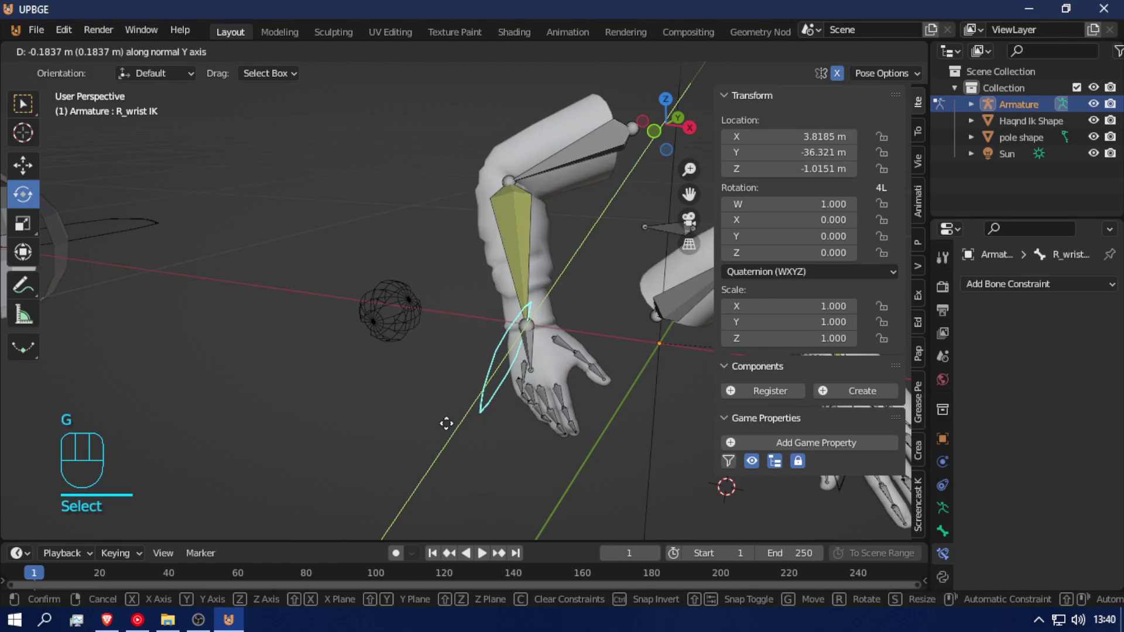
left_click(436, 429)
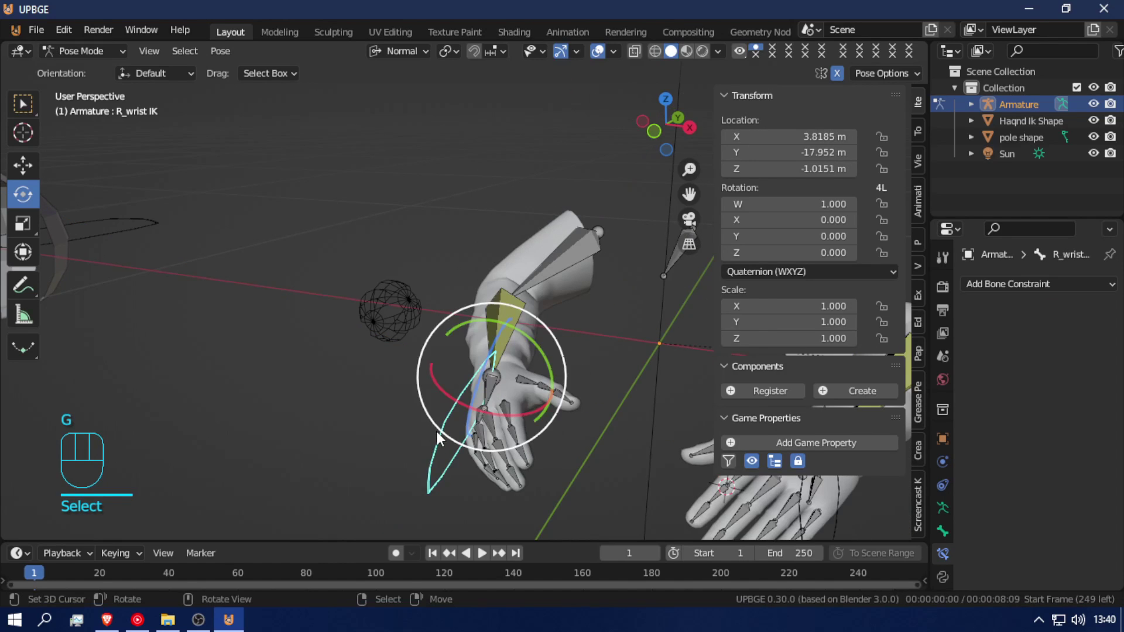
- Set the R_elbow IK constraint's chain length to 2 and select the R_wrist IK bone
left_click(497, 325)
left_click(1089, 450)
left_click(1090, 449)
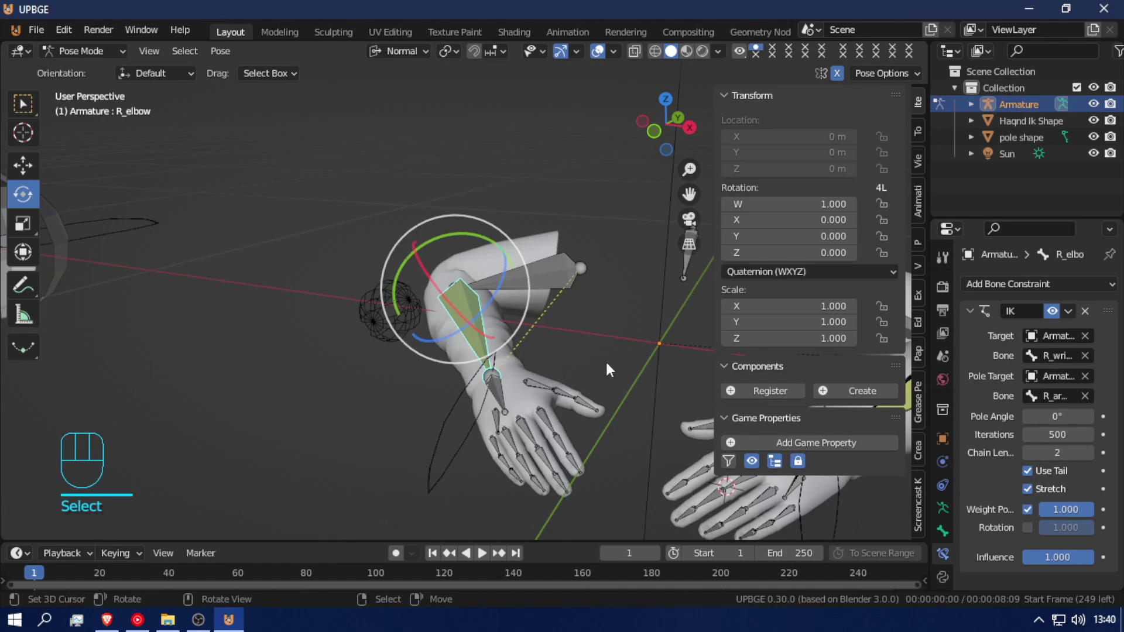
left_click(475, 416)
key("shift+f")
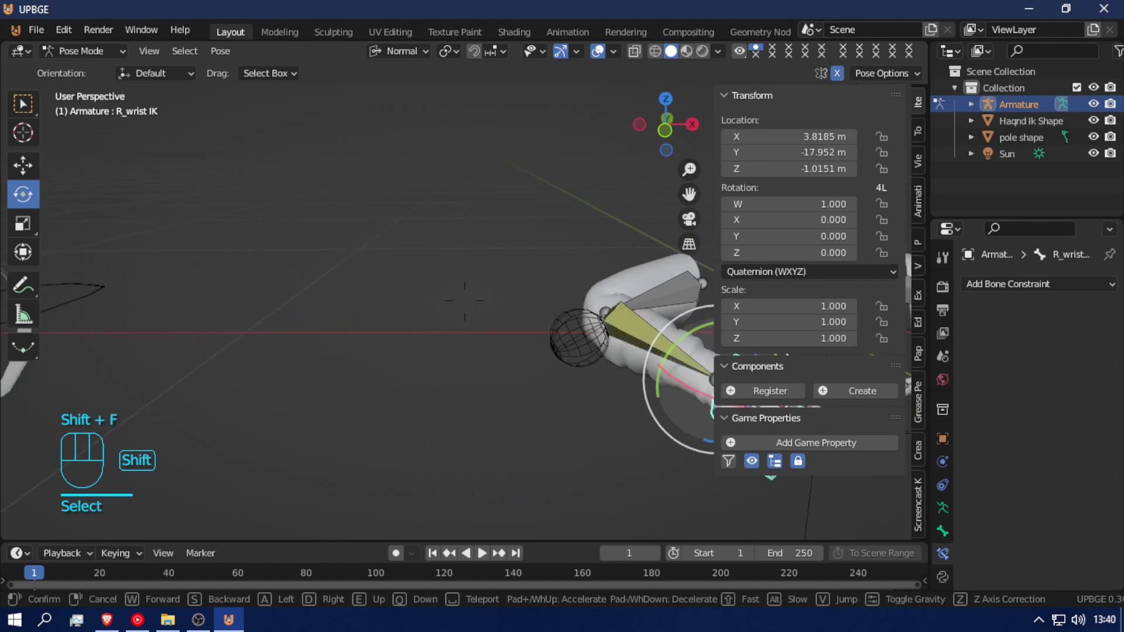
- Try moving the R_wrist IK bone along its normal Y axis to check how the right elbow bends
key("w")
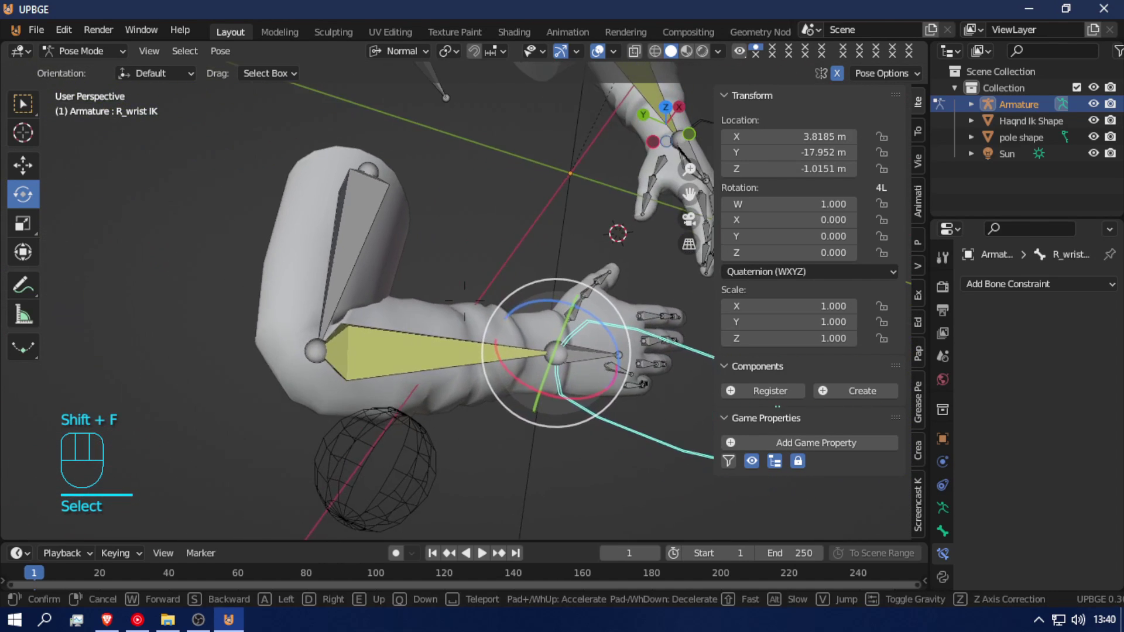
left_click(465, 301)
key("g")
key("y")
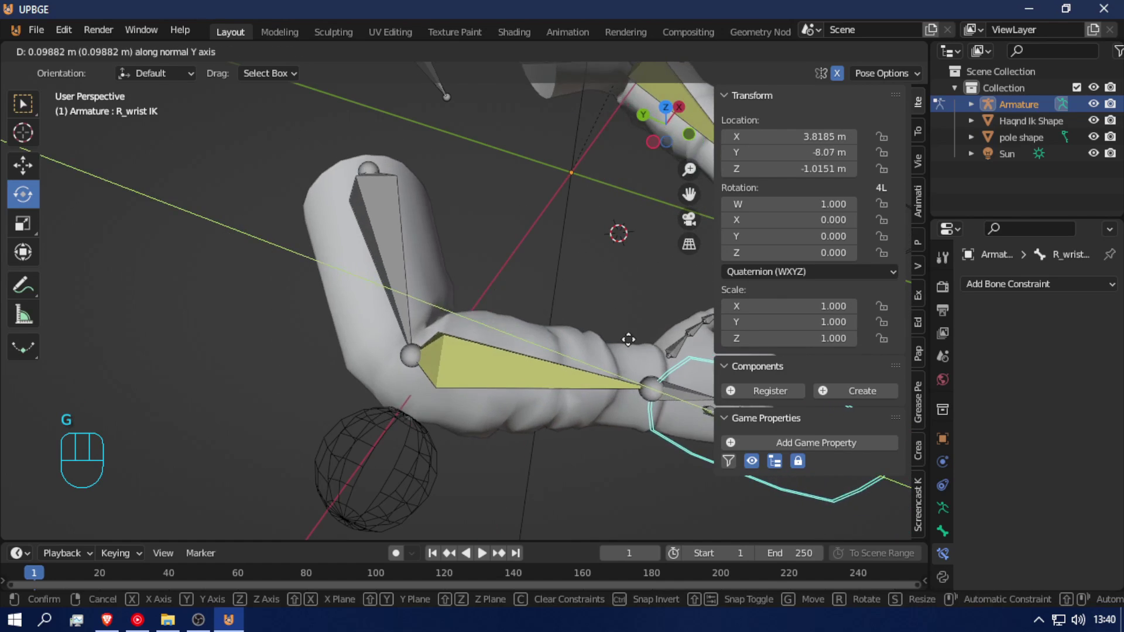
right_click(539, 305)
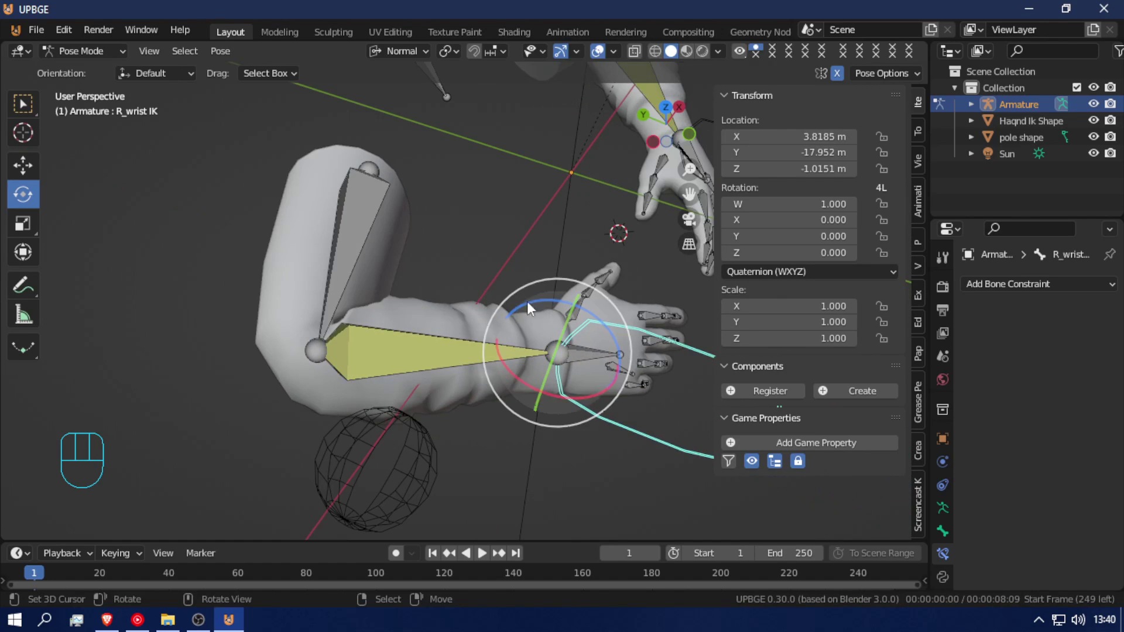
- Move the L_wrist IK bone along its normal Y axis to a Y location of about -5.5 m, extending the arms
key("shift+f")
key("s")
left_click(522, 279)
left_click(580, 271)
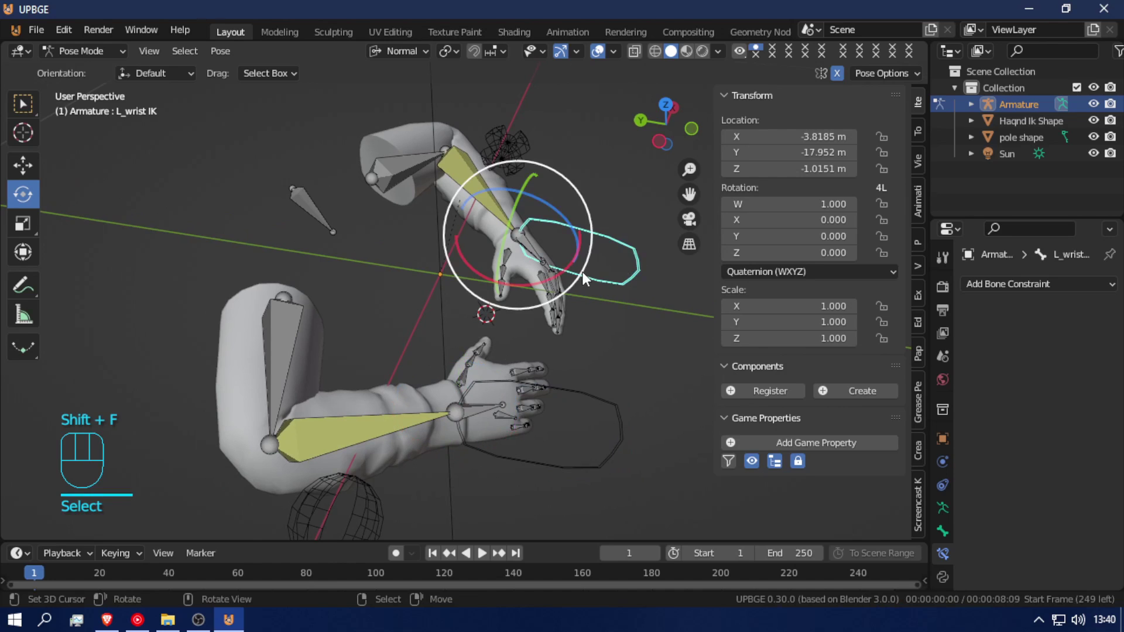
key("g")
key("y")
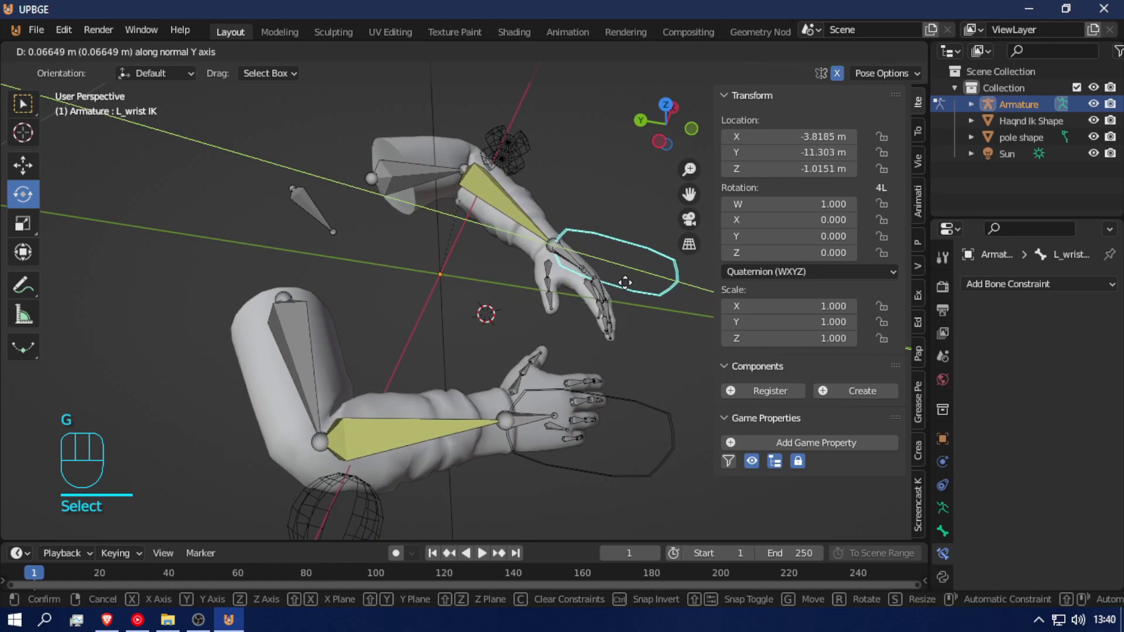
left_click(654, 295)
- Move the R_wrist IK bone along its normal Y axis to a Y location of about -3.6 m
left_click(713, 423)
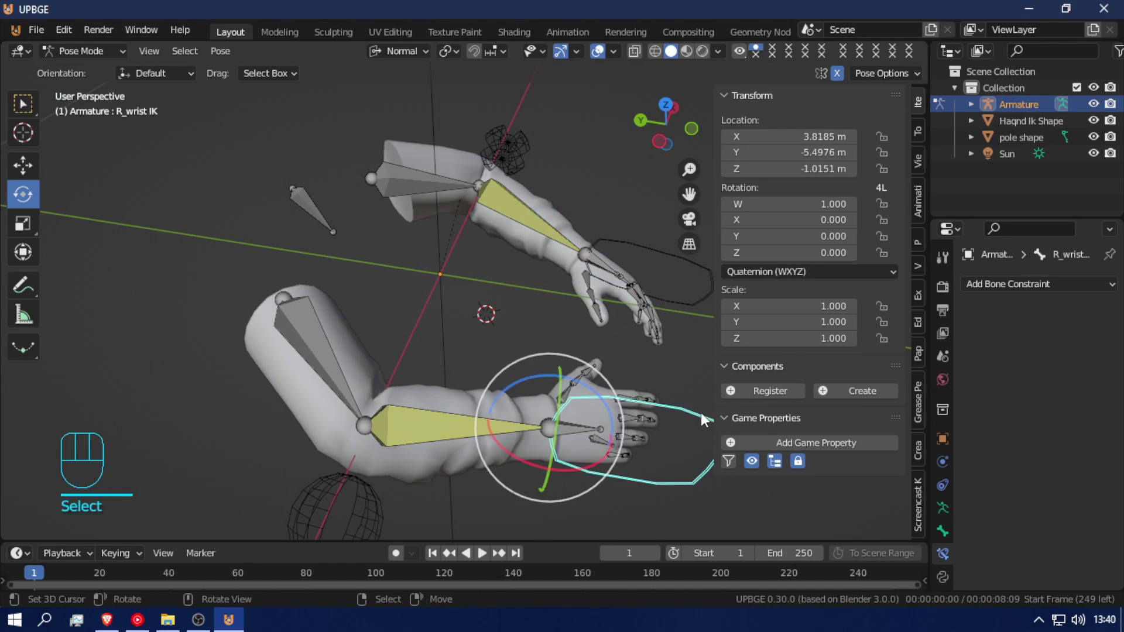
key("g")
key("y")
left_click(537, 422)
- Clear the target of the R_elbow IK constraint and try moving the L_wrist IK bone along its normal Y axis
left_click(465, 424)
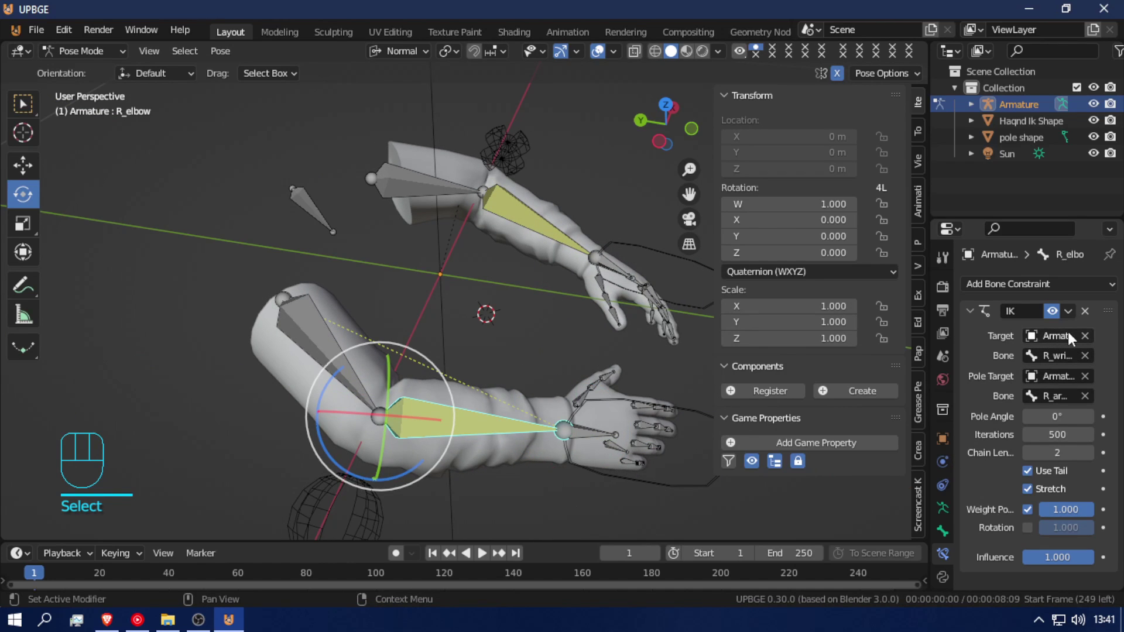
left_click(1085, 335)
left_click(651, 247)
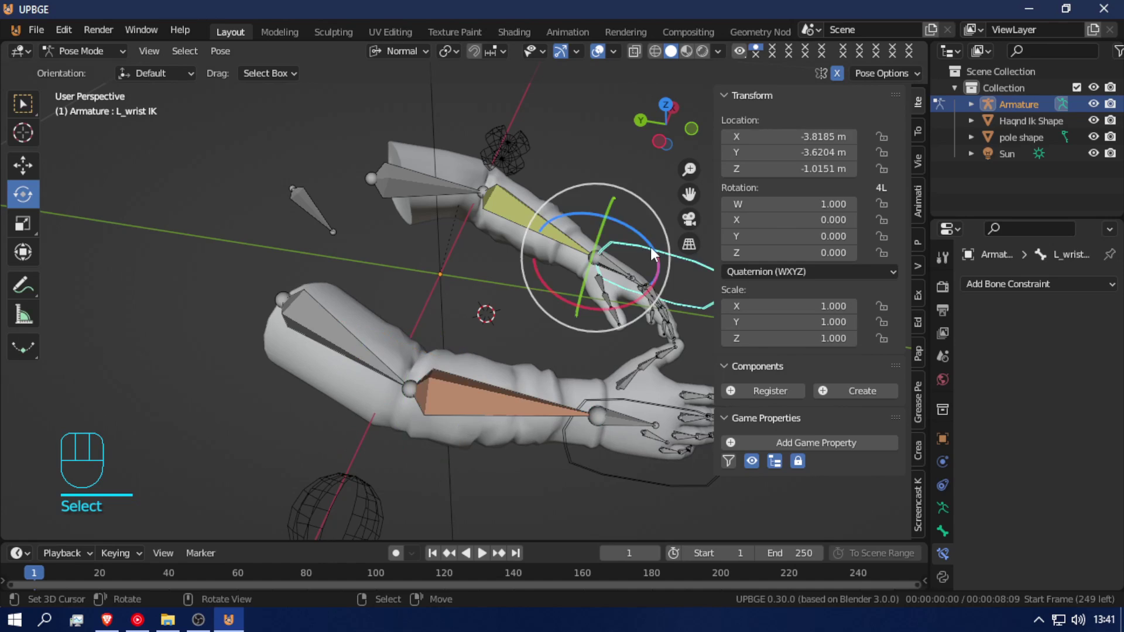
key("g")
key("y")
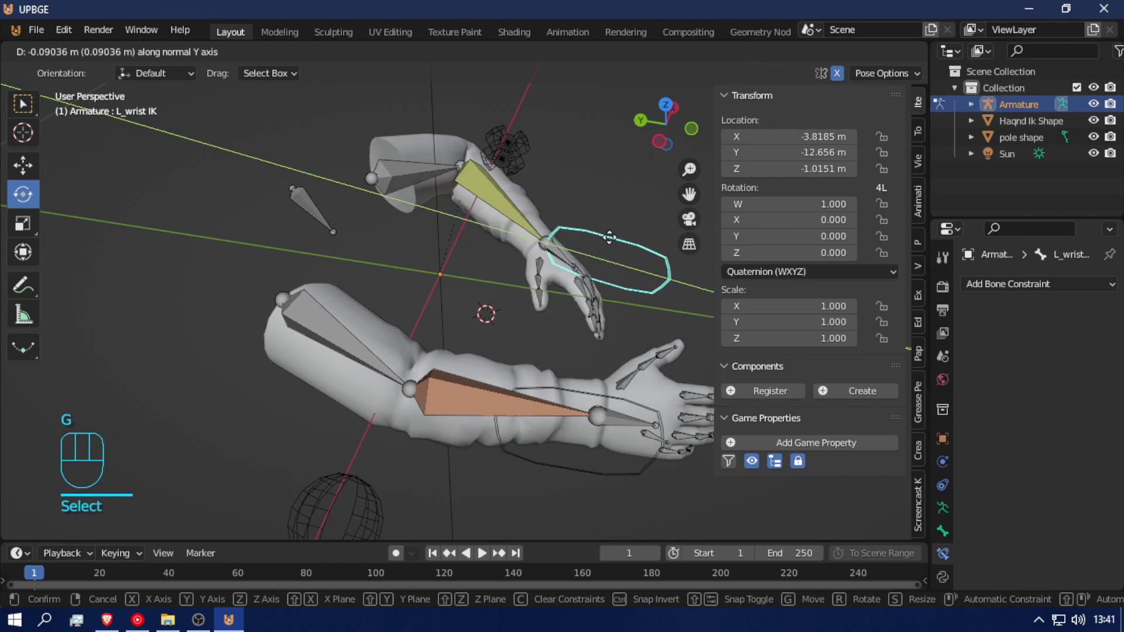
right_click(530, 230)
- Try moving the R_wrist IK bone in Edit Mode to test whether it is detached from the hand
left_click(618, 398)
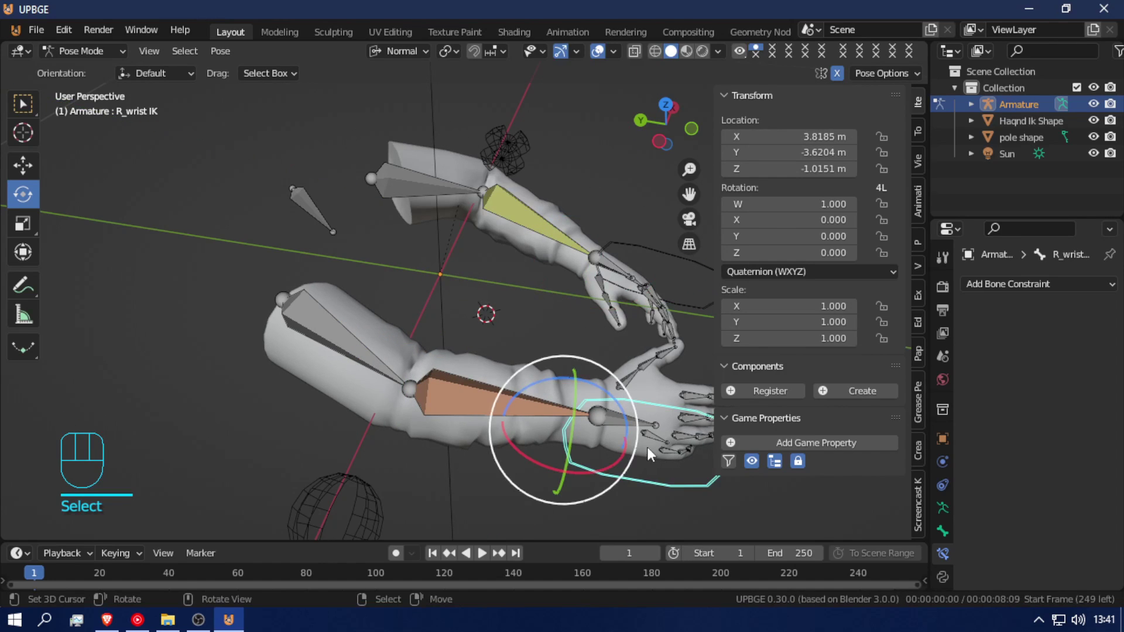
key("Tab")
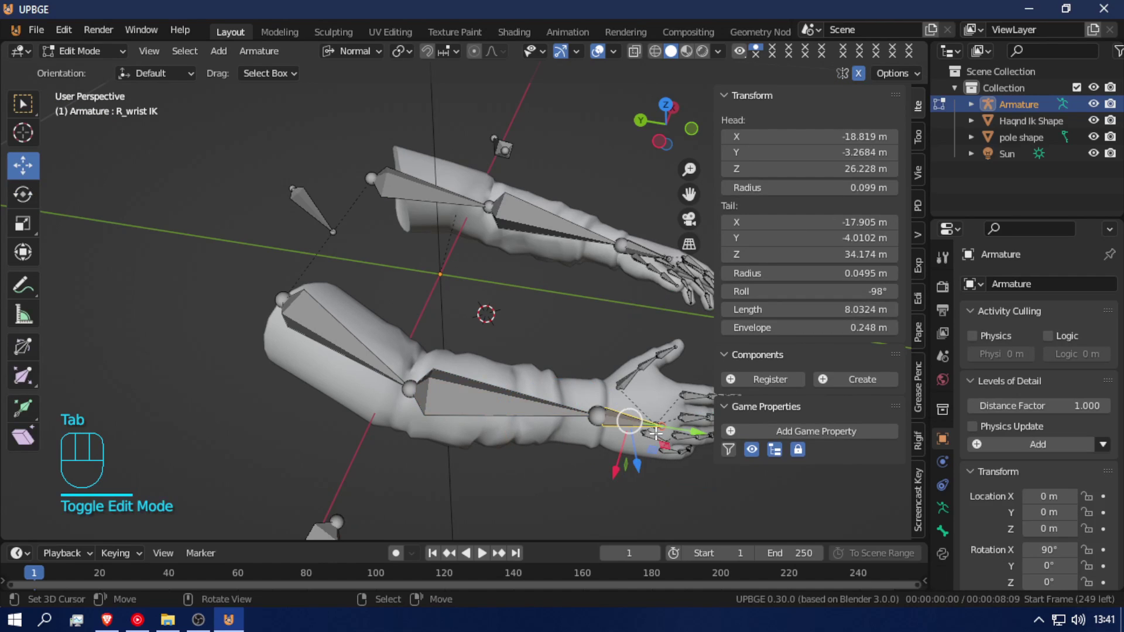
key("g")
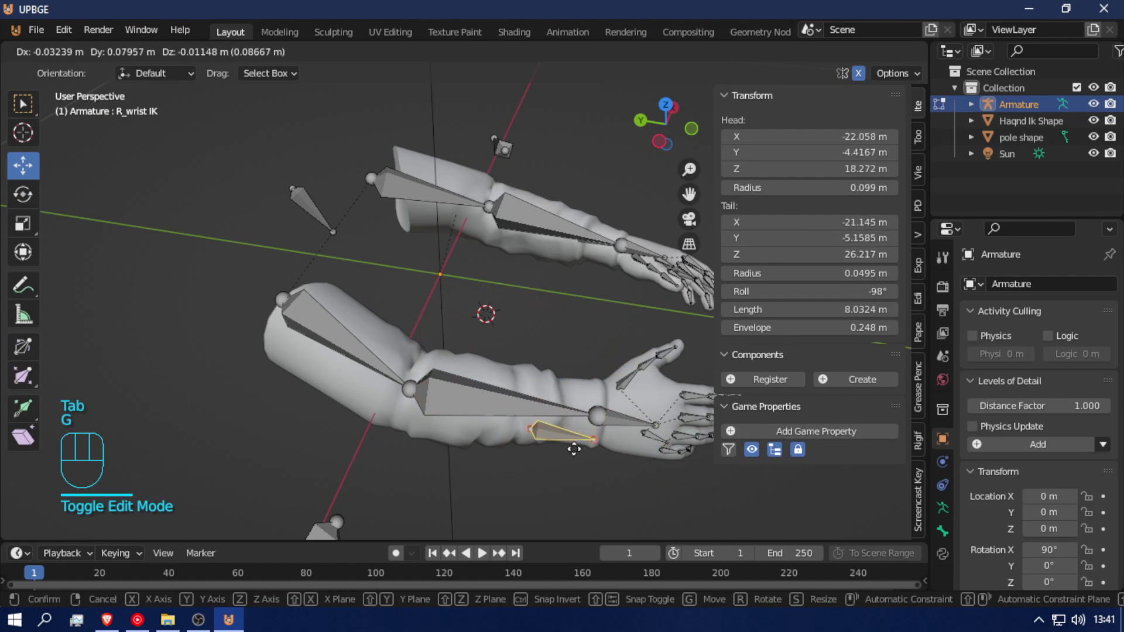
right_click(586, 504)
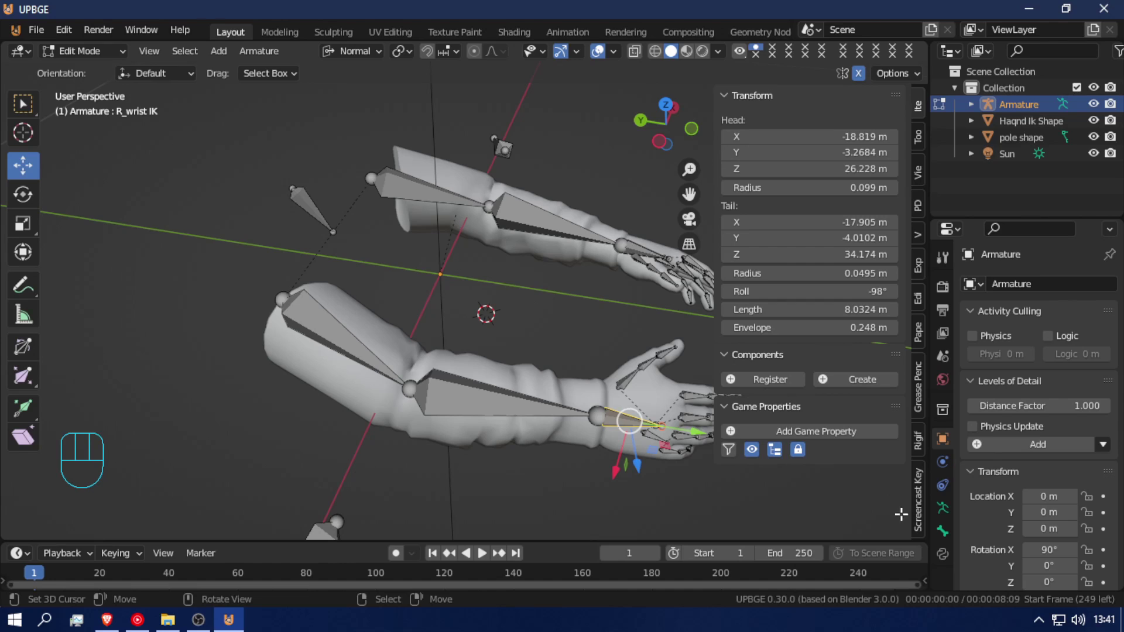
- Try clearing the R_wrist IK bone's parent and test moving the bone in Pose Mode
key("alt+p")
left_click(604, 450)
key("ctrl+Tab")
key("g")
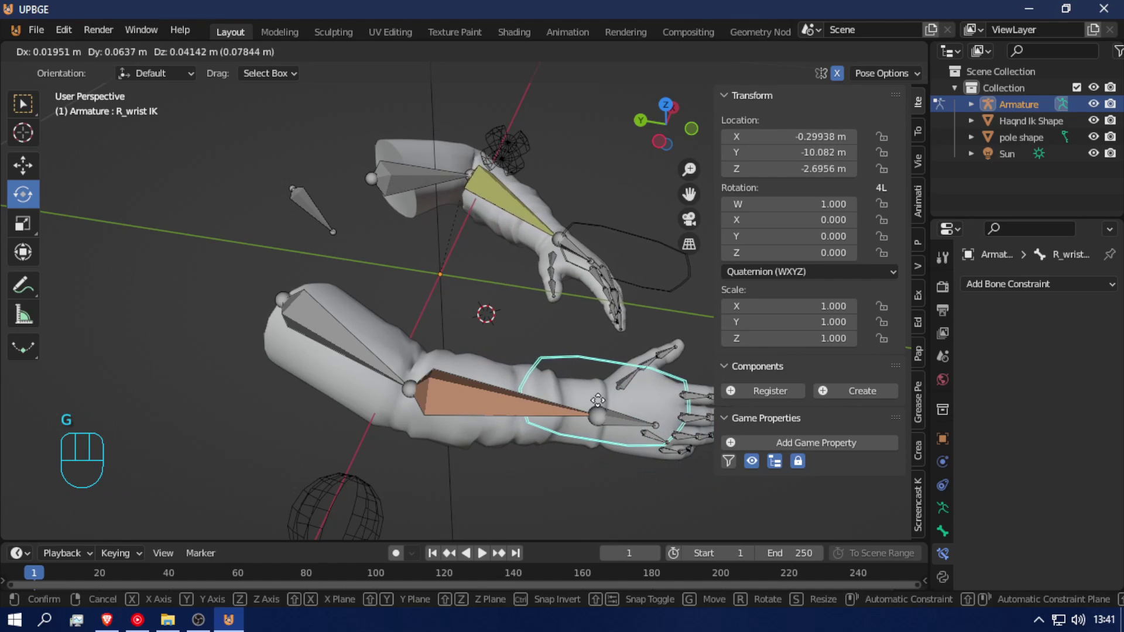
left_click(641, 427)
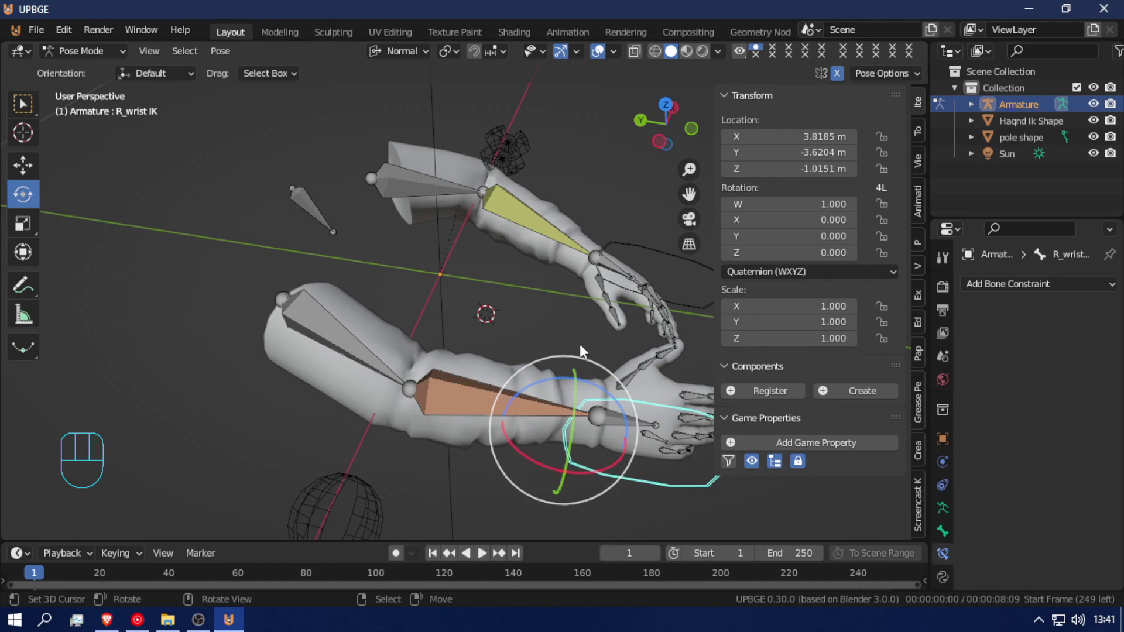
- Delete the IK constraint from the L_elbow bone and test moving the L_wrist IK bone
left_click(488, 402)
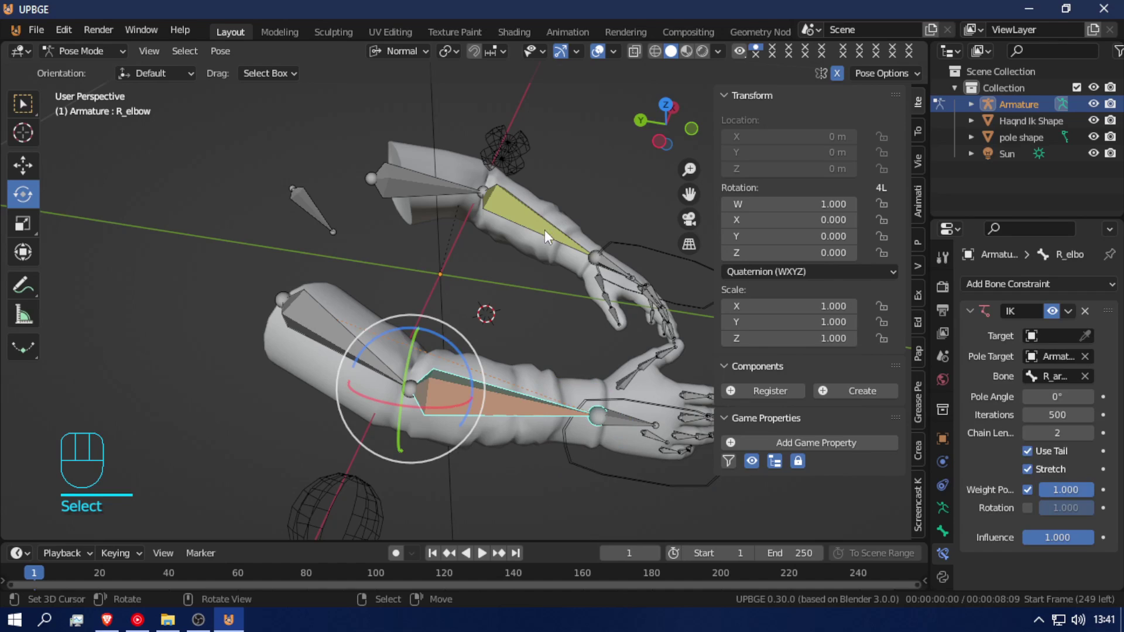
left_click(550, 245)
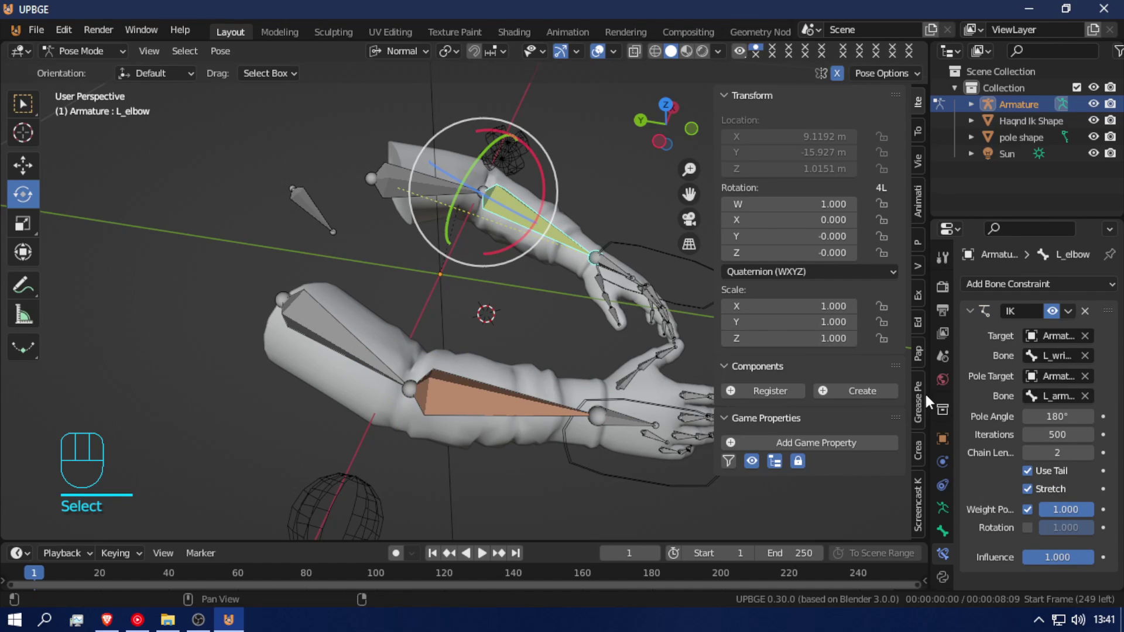
left_click(1085, 311)
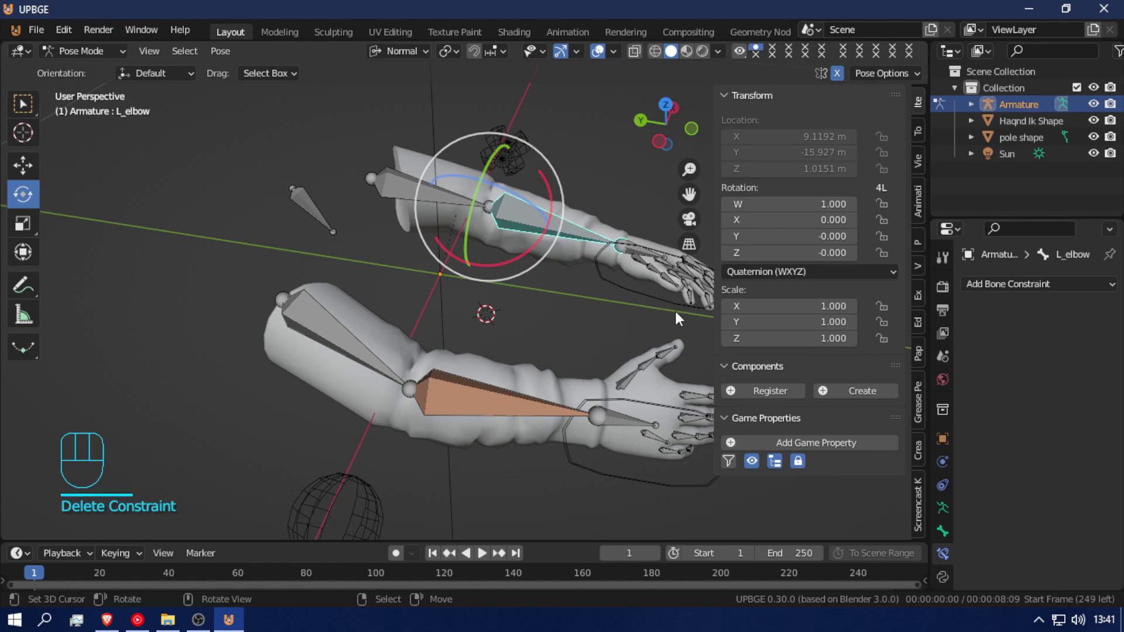
left_click(651, 292)
key("g")
right_click(647, 295)
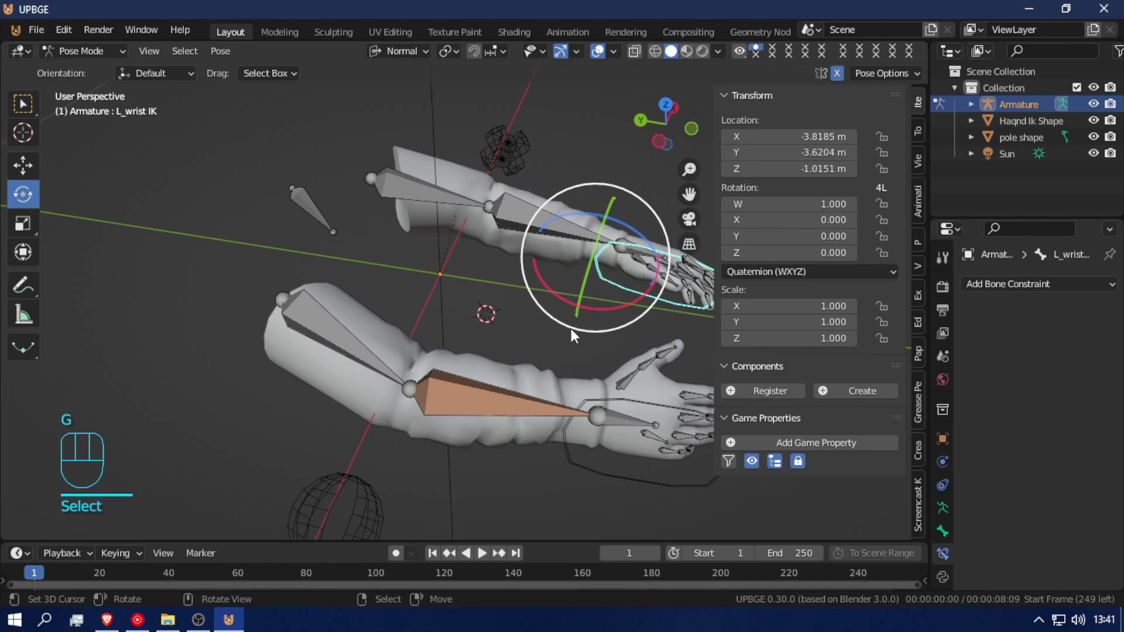
- Delete the IK constraint from the R_elbow bone and test moving the R_wrist IK bone freely
left_click(521, 403)
left_click(1085, 311)
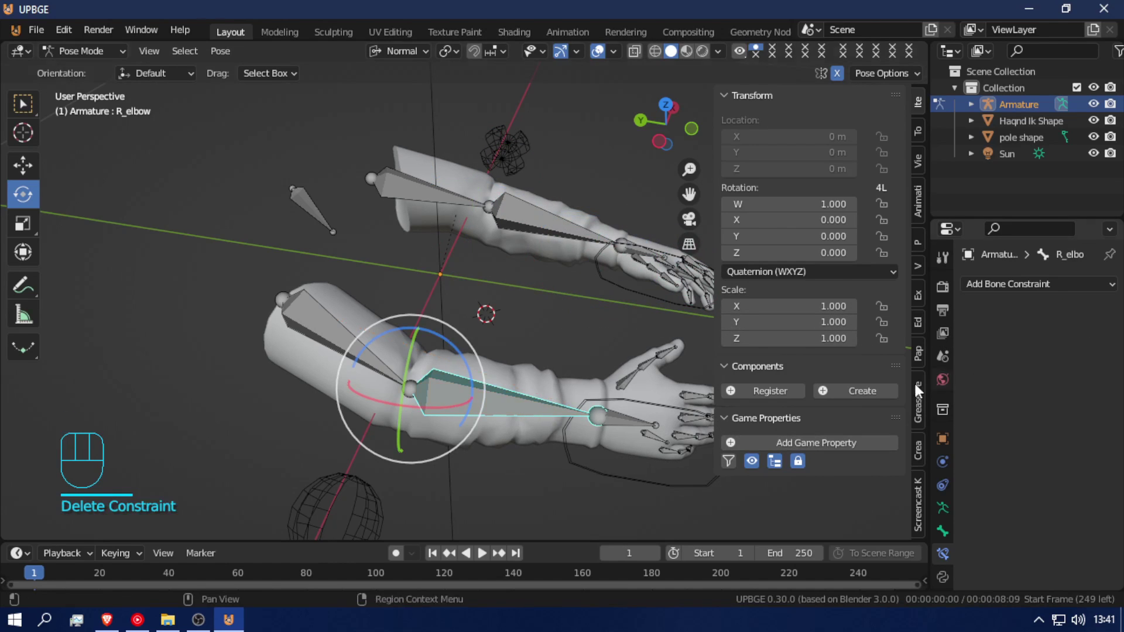
left_click(613, 477)
key("g")
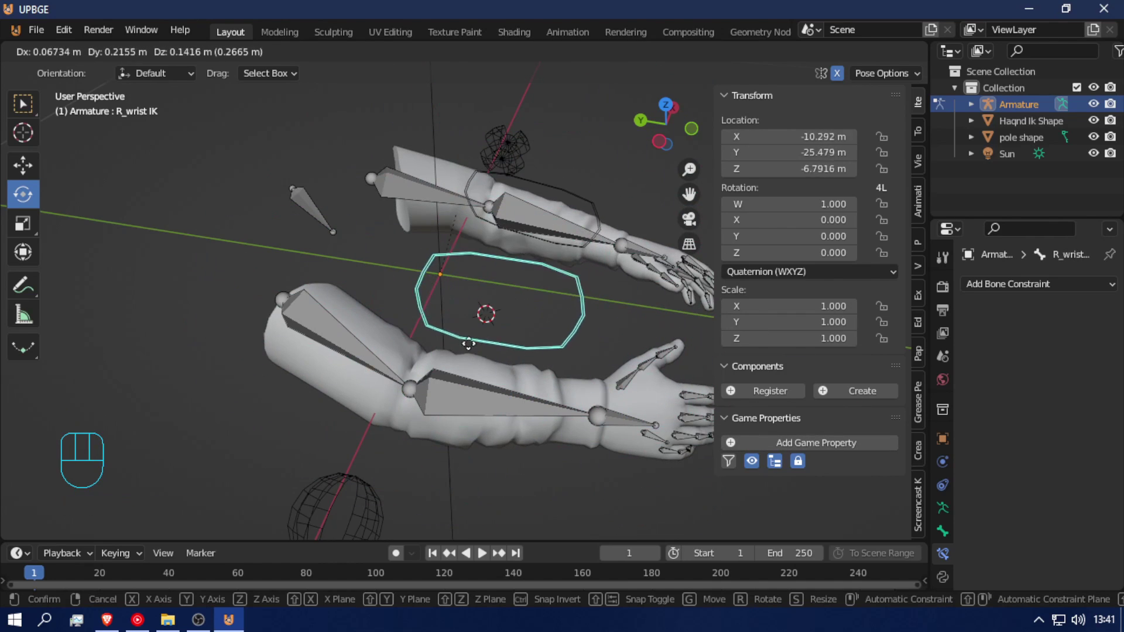
left_click(476, 381)
- Delete the R_wrist IK bone and its mirrored left counterpart in Edit Mode, using wireframe display
key("shift+f")
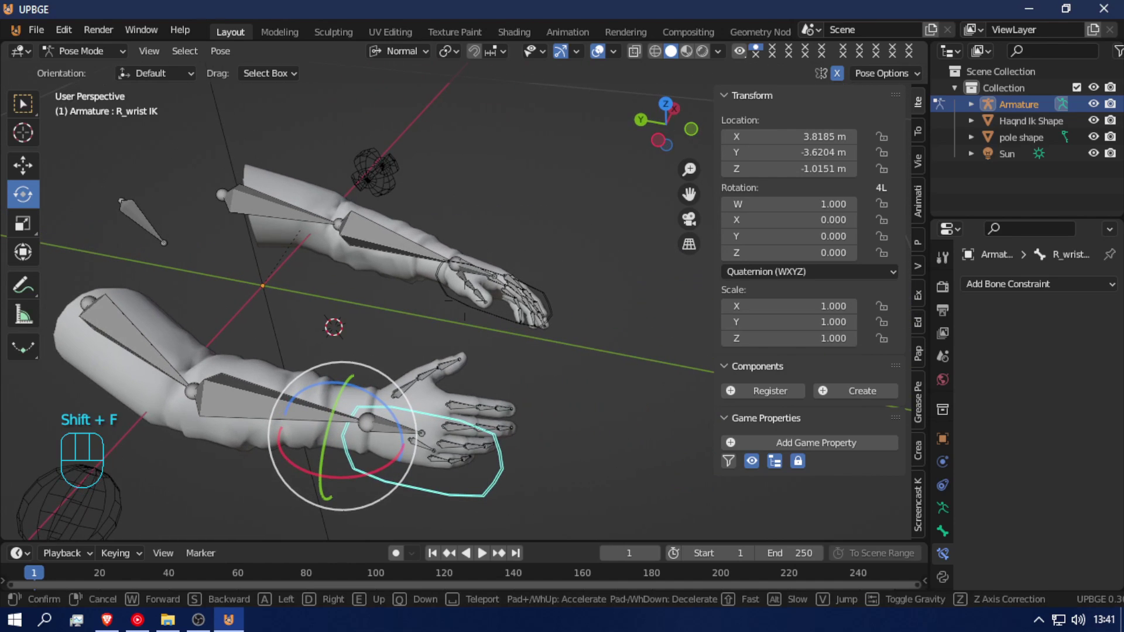
left_click(465, 300)
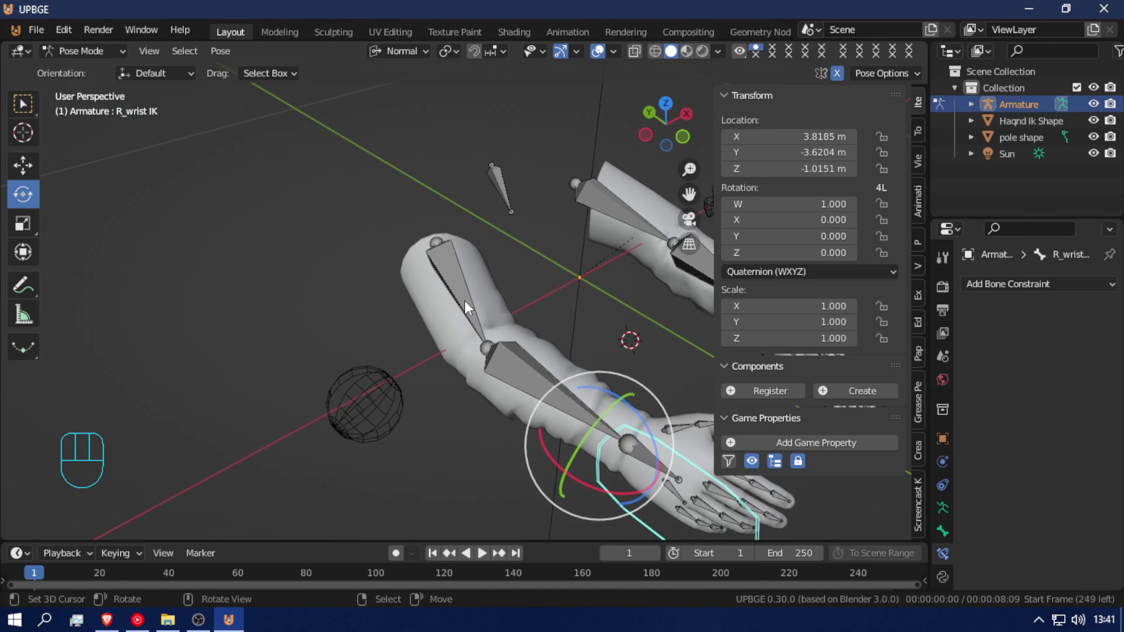
key("Tab")
key("z")
key("x")
key("x")
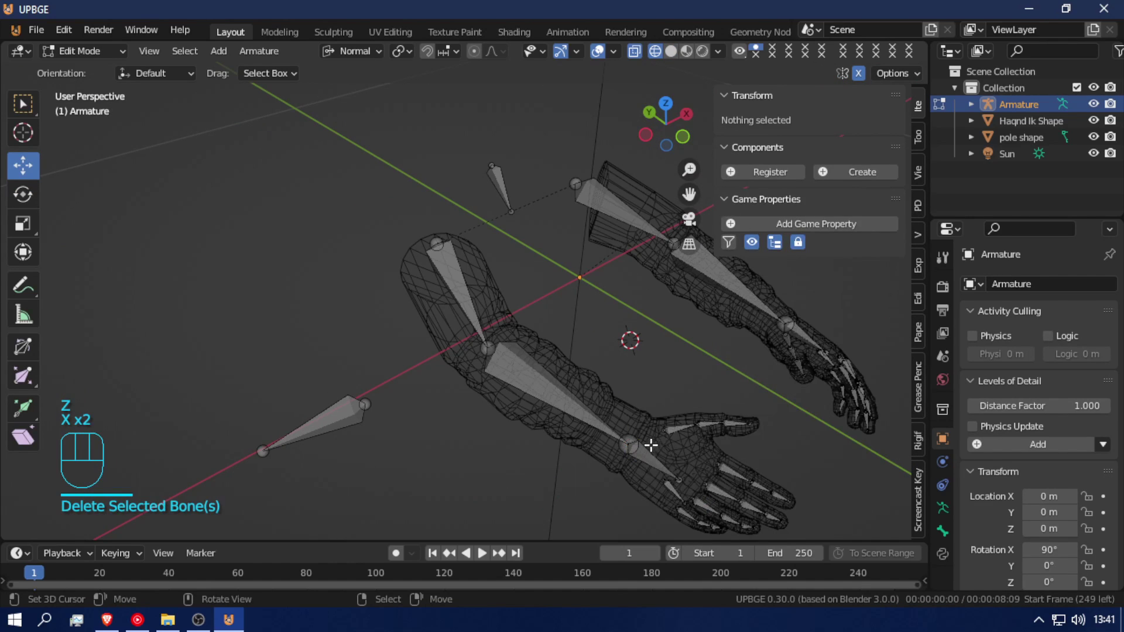
- Duplicate the R_wrist bone in place and set the copy's length to about 9.6 m
left_click(651, 451)
key("shift+s")
left_click(641, 418)
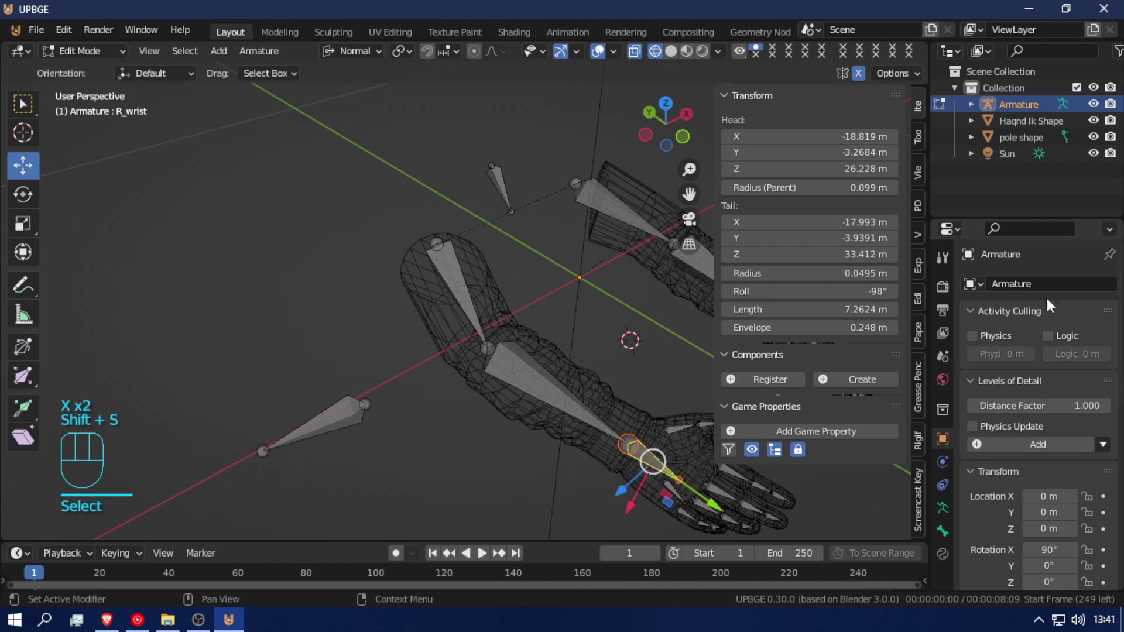
key("shift+d")
right_click(681, 468)
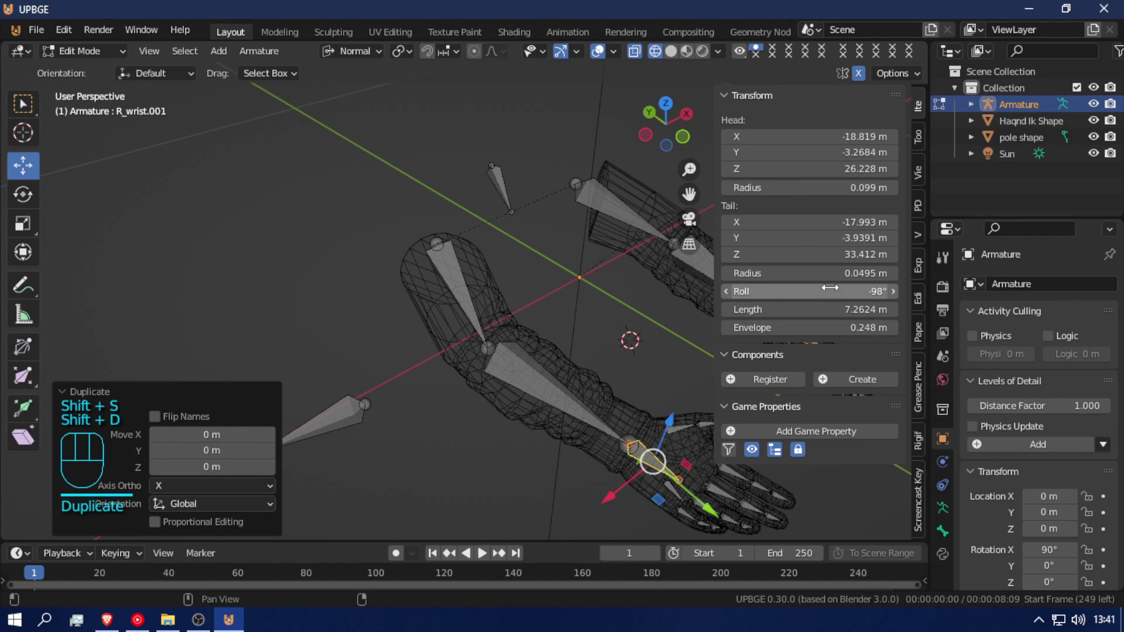
left_click_drag(808, 309, 895, 309)
- Clear the parent of the duplicated right wrist bone and test moving it in Pose Mode
key("alt+p")
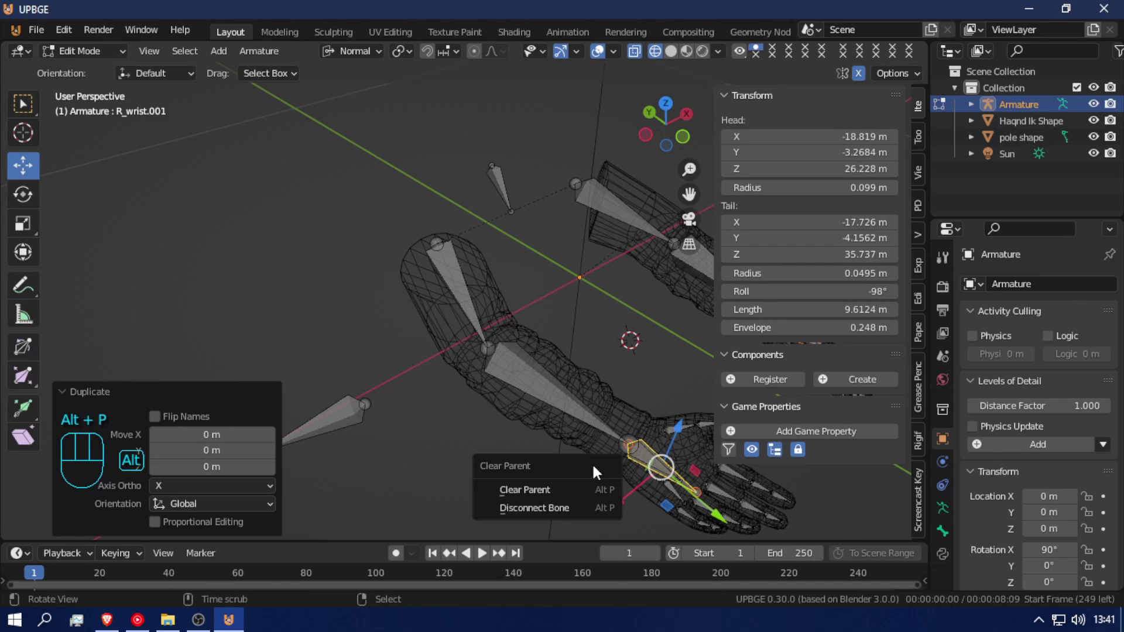
left_click(556, 483)
key("Tab")
key("g")
right_click(572, 392)
key("shift+f")
key("g")
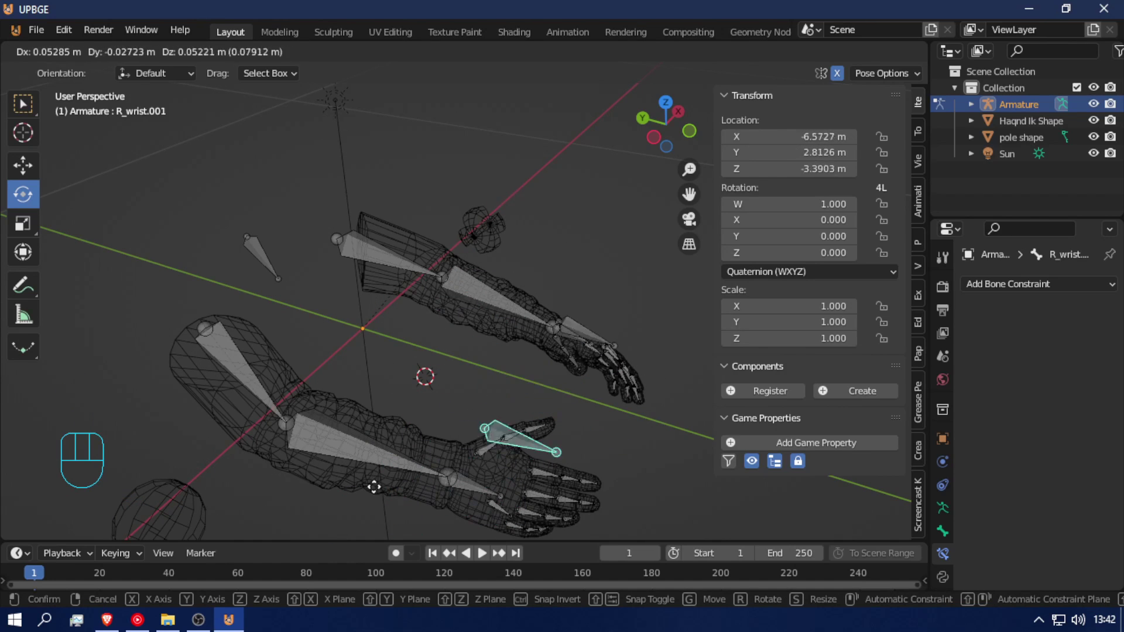
right_click(392, 538)
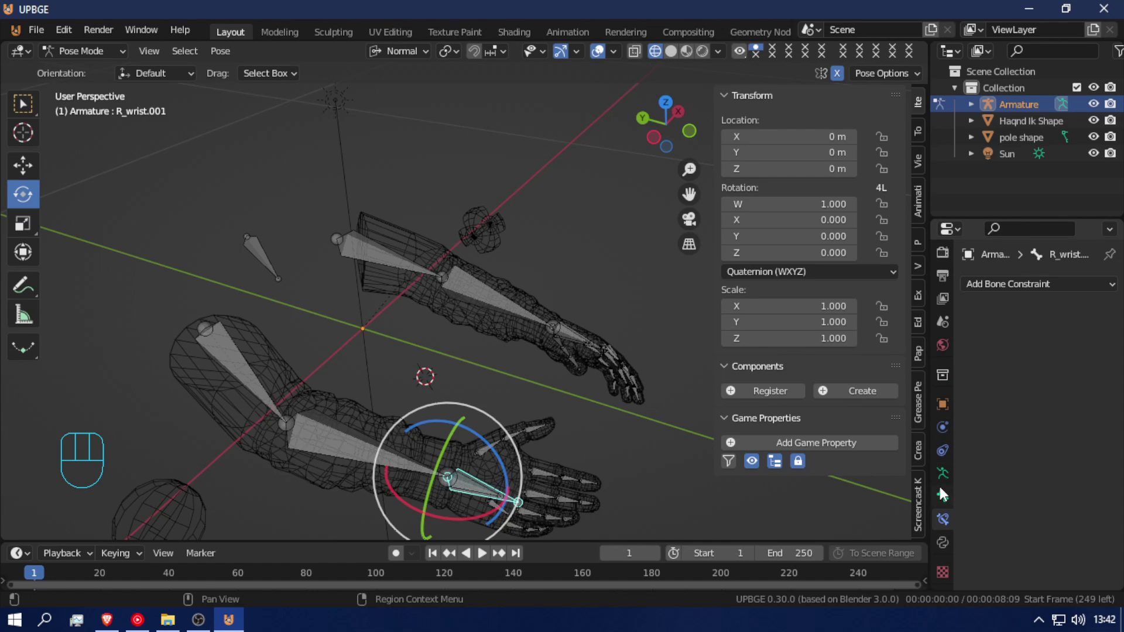
- Examine the duplicated wrist bone's properties and the armature's viewport display settings, ending in Pose Mode
key("Tab")
key("ctrl+Tab")
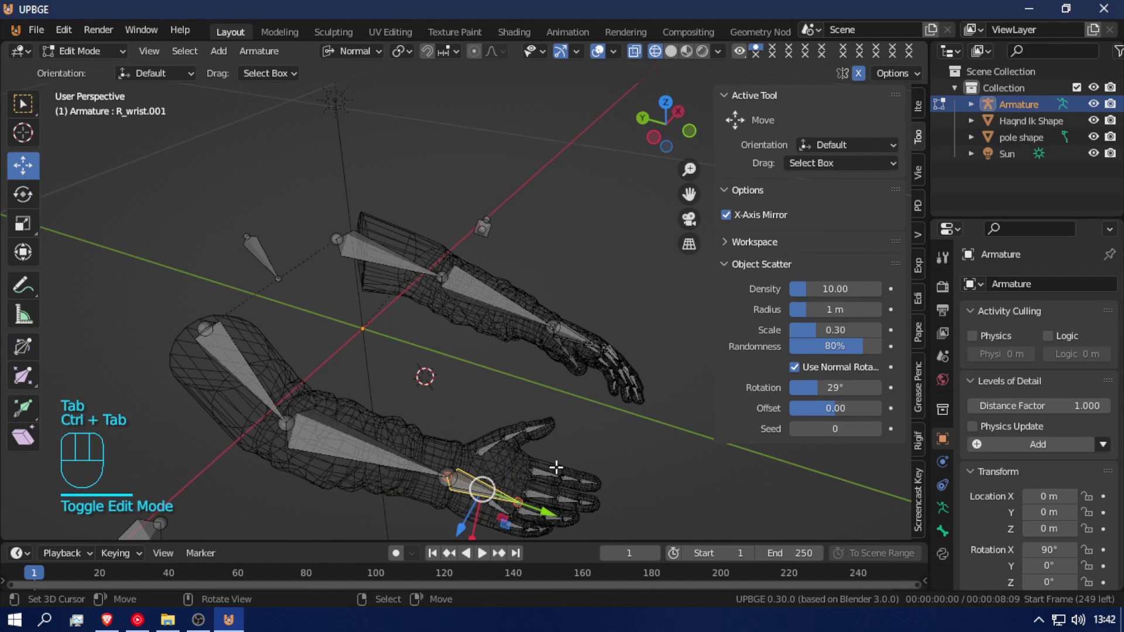
key("ctrl+Tab")
key("Tab")
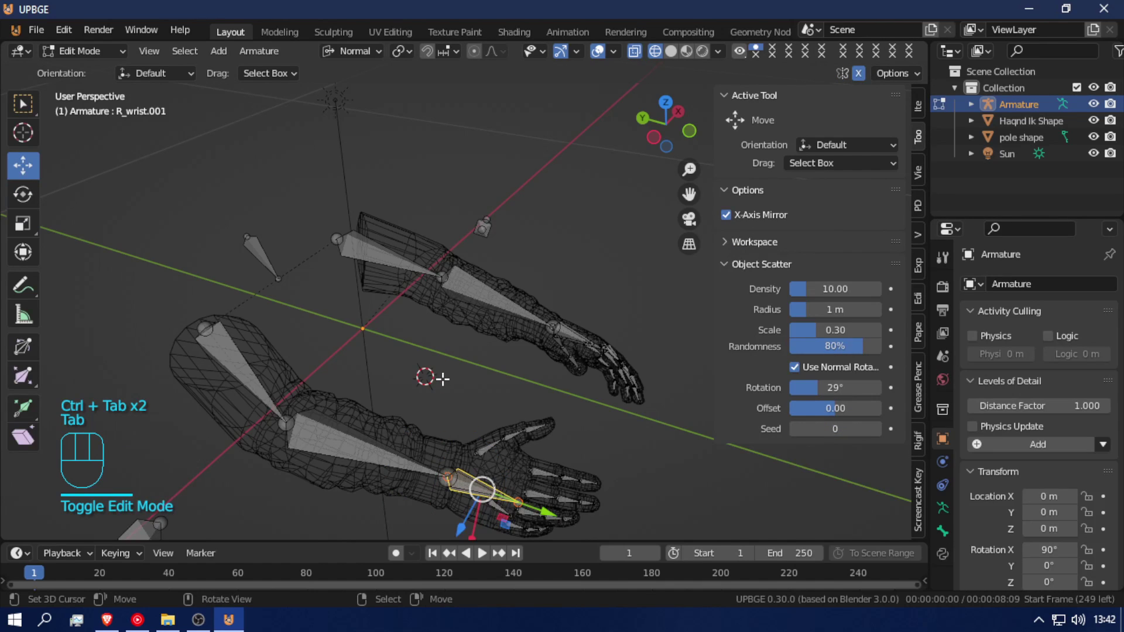
key("ctrl+Tab")
key("ctrl+Tab")
key("Tab")
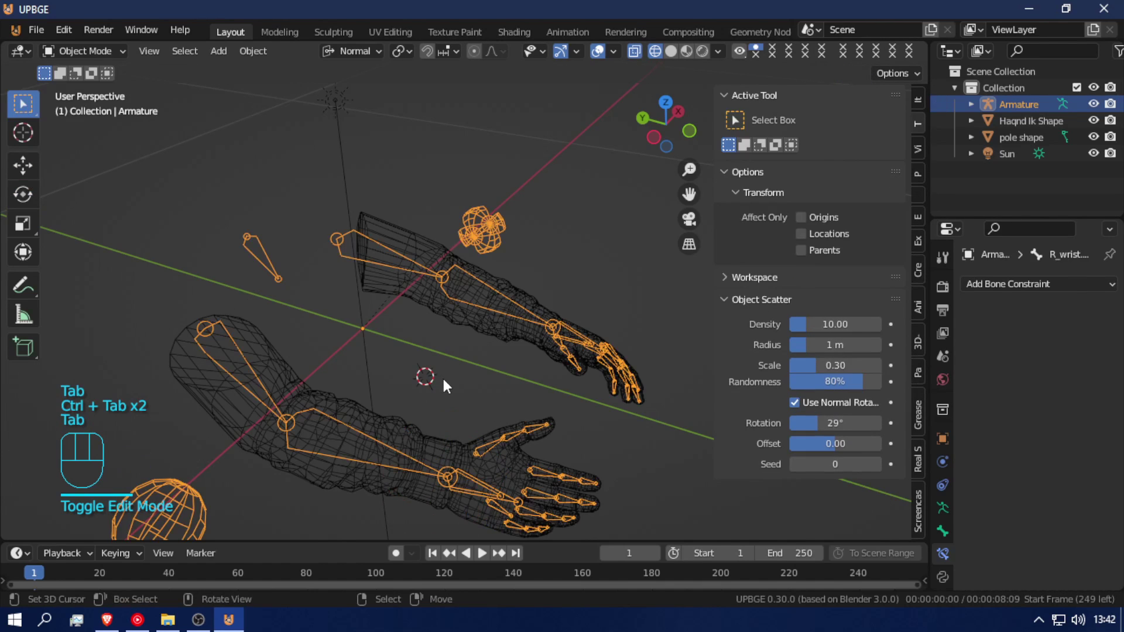
left_click(943, 529)
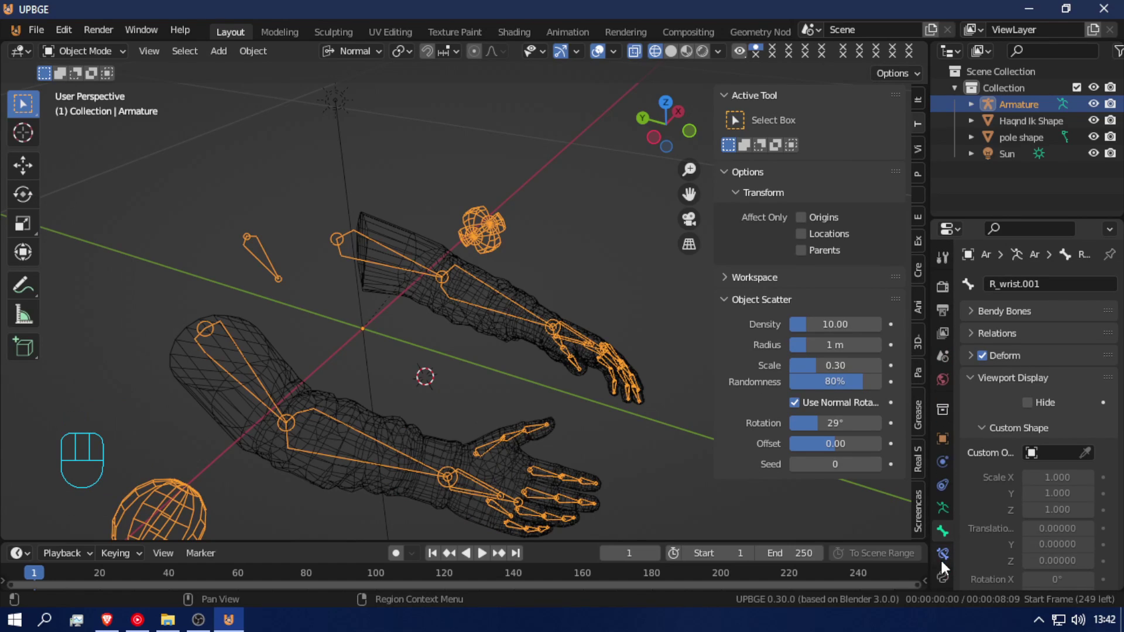
left_click(947, 509)
scroll(1021, 521, "down", 3)
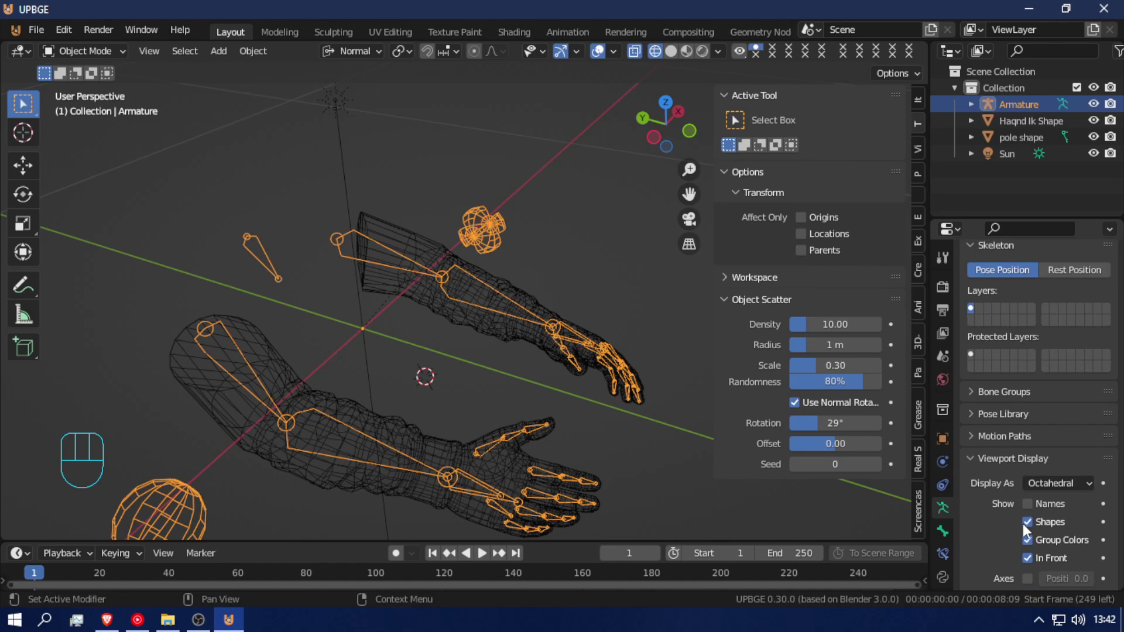
key("ctrl+Tab")
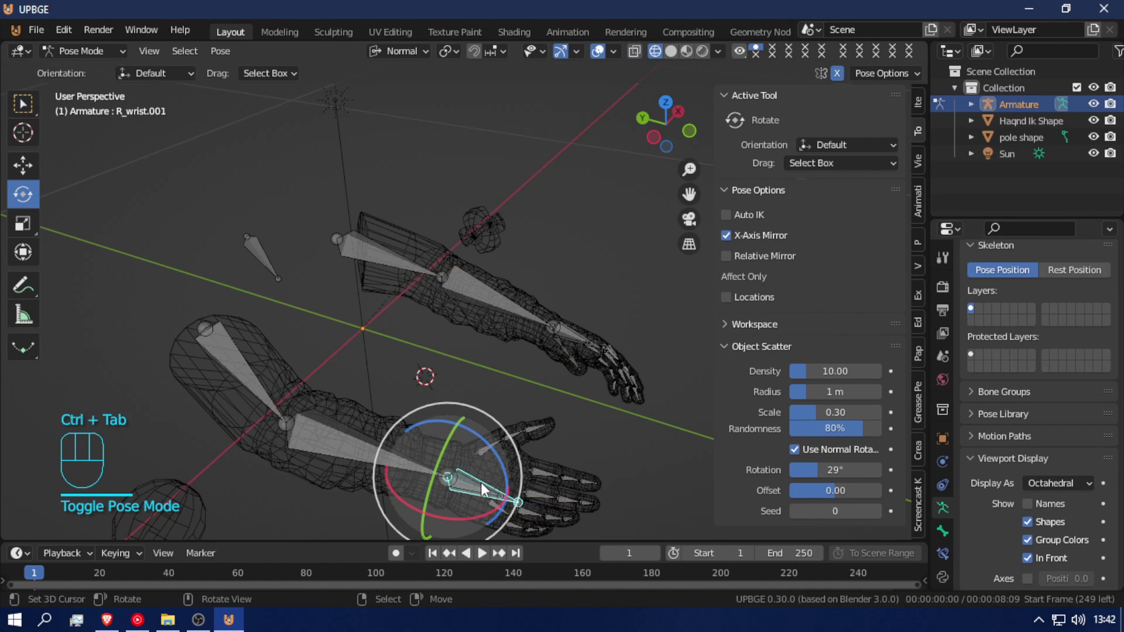
- Try moving the duplicated right wrist bone along its local X axis in Pose Mode
key("g")
key("x")
key("x")
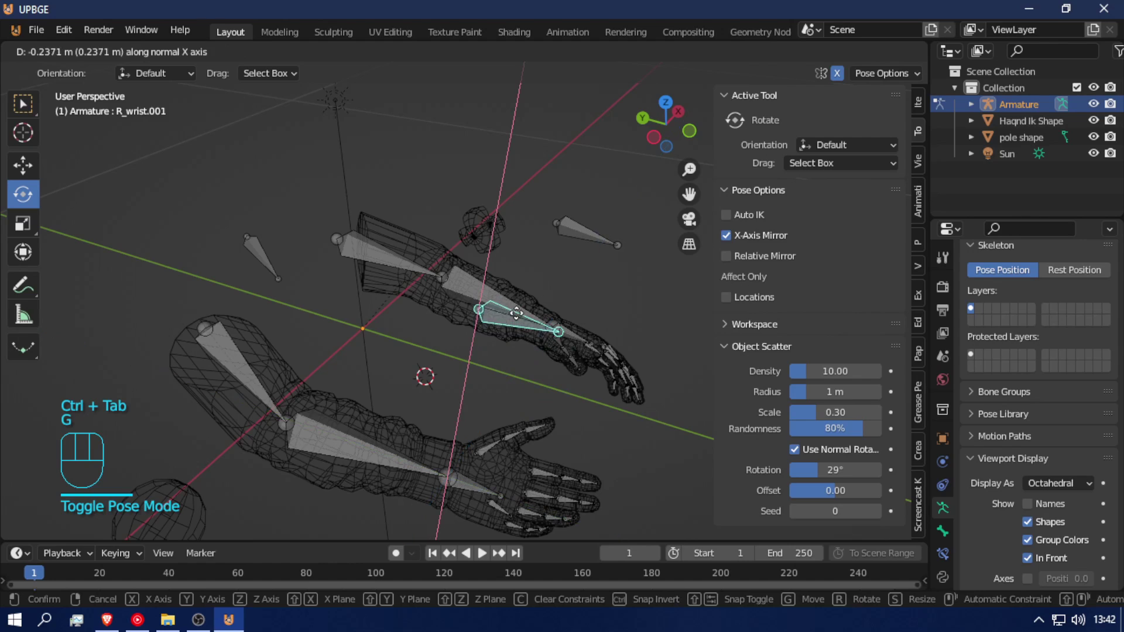
right_click(499, 379)
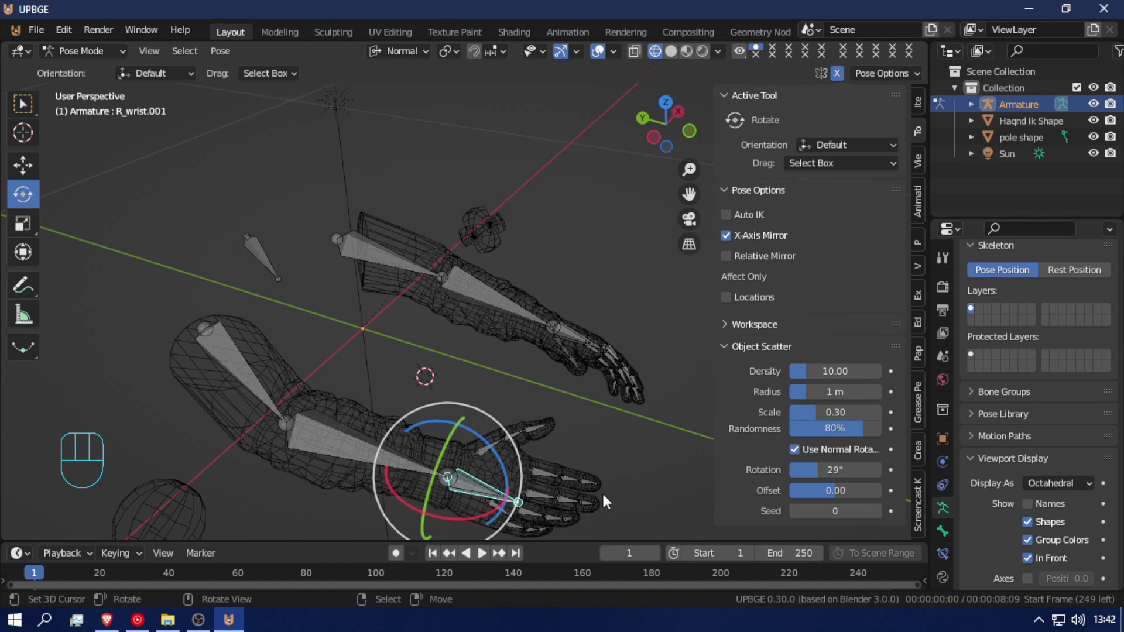
mouse_move(196, 624)
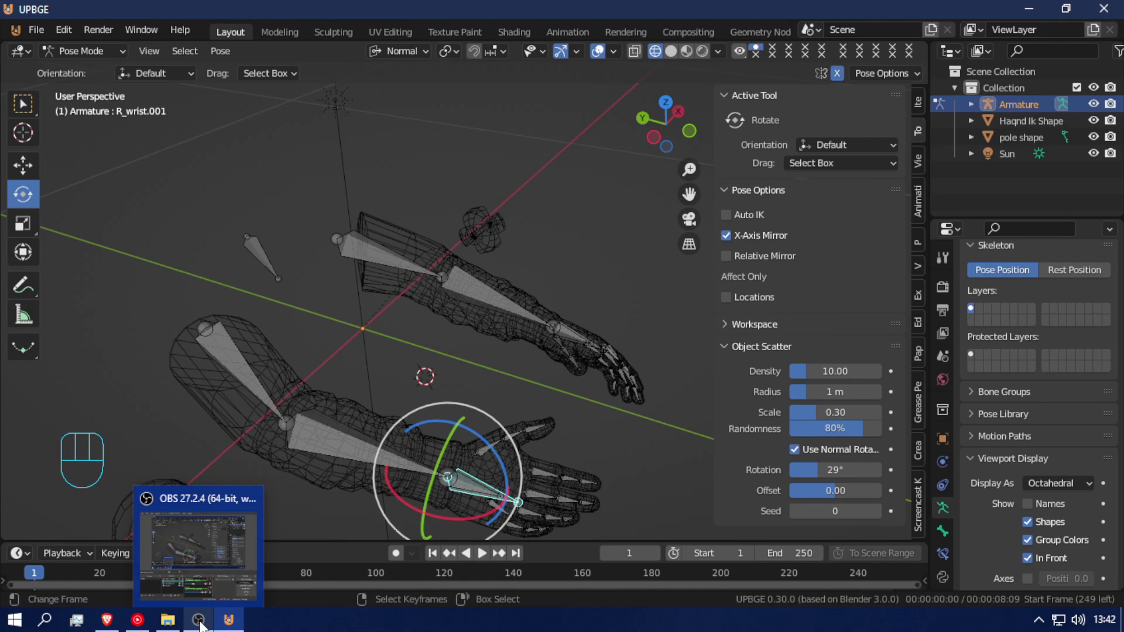
left_click(199, 624)
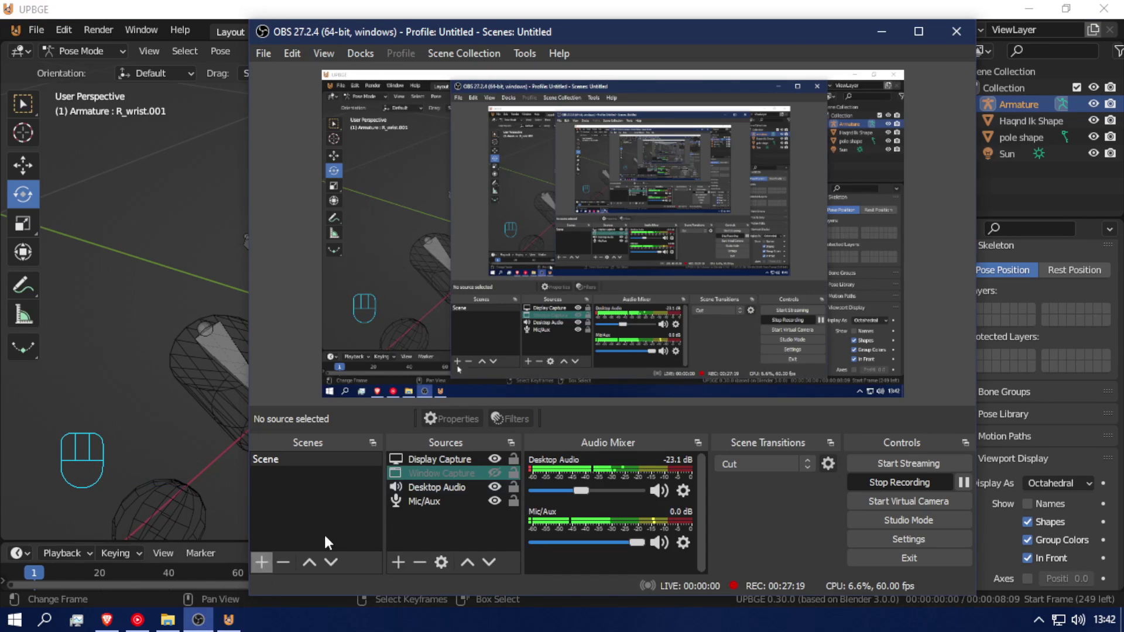
left_click(962, 483)
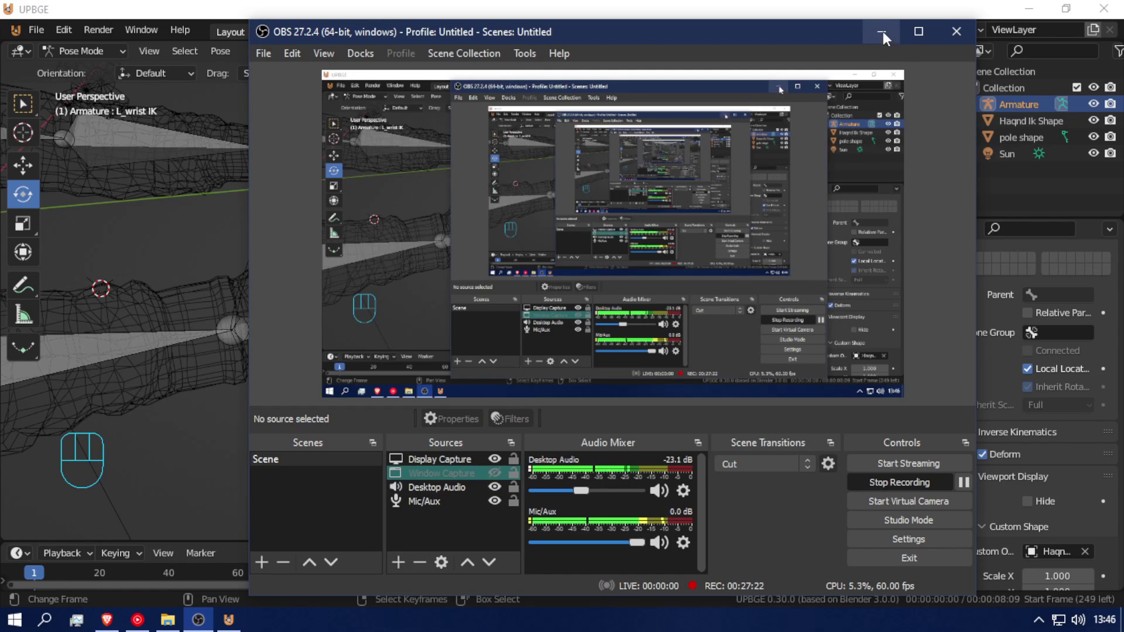
left_click(881, 32)
- Try moving the L_wrist IK and R_wrist IK control bones freely in Pose Mode
key("g")
key("Escape")
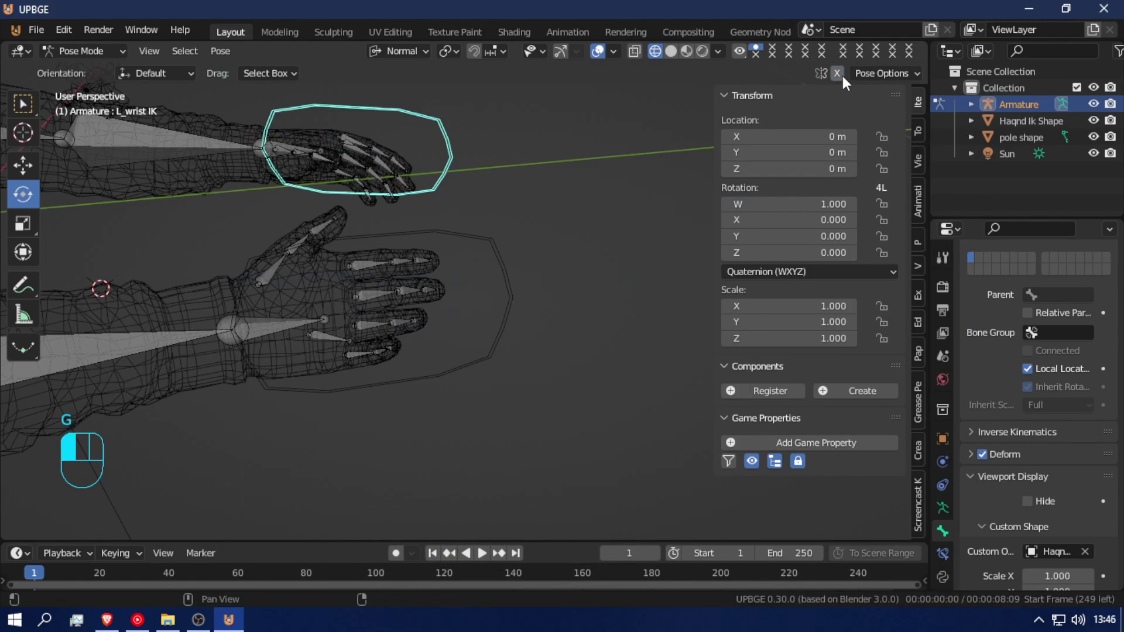
key("g")
key("Escape")
left_click(505, 342)
key("g")
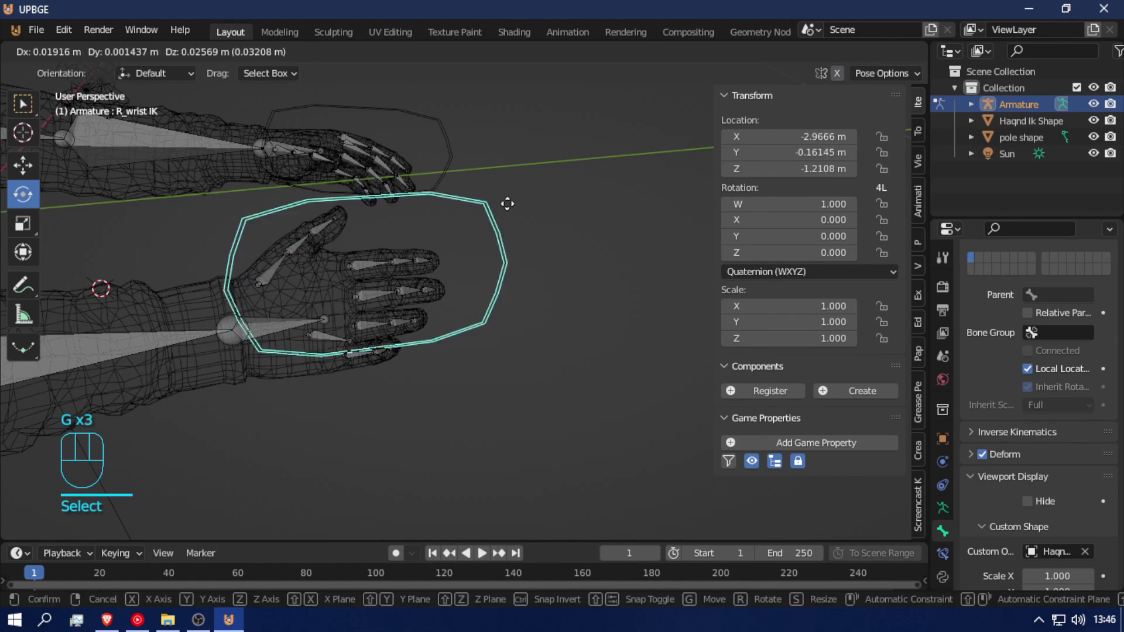
key("Escape")
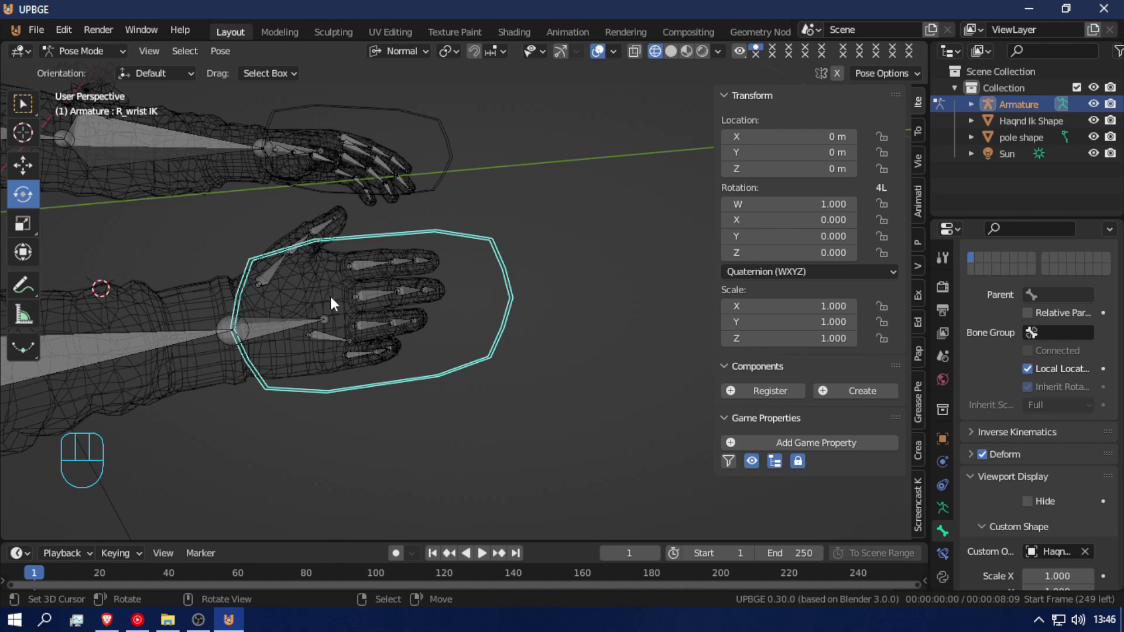
- Add an Inverse Kinematics constraint to the R_elbow bone with R_wrist IK as its target
key("shift+f")
key("s")
right_click(419, 341, "shift")
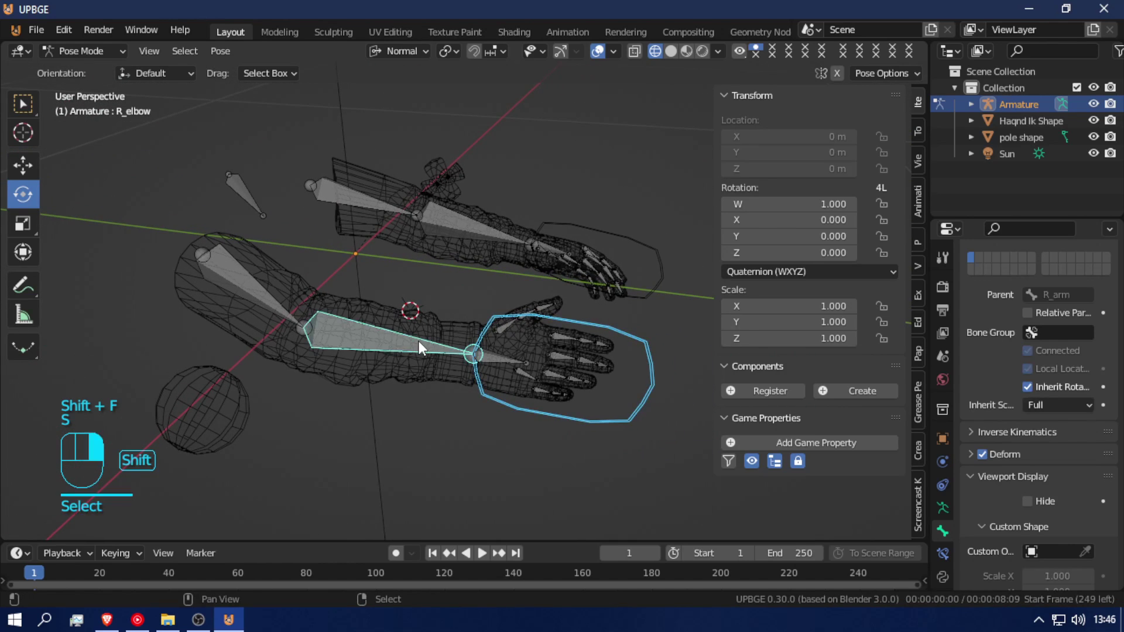
key("shift+ctrl+c")
left_click(404, 271)
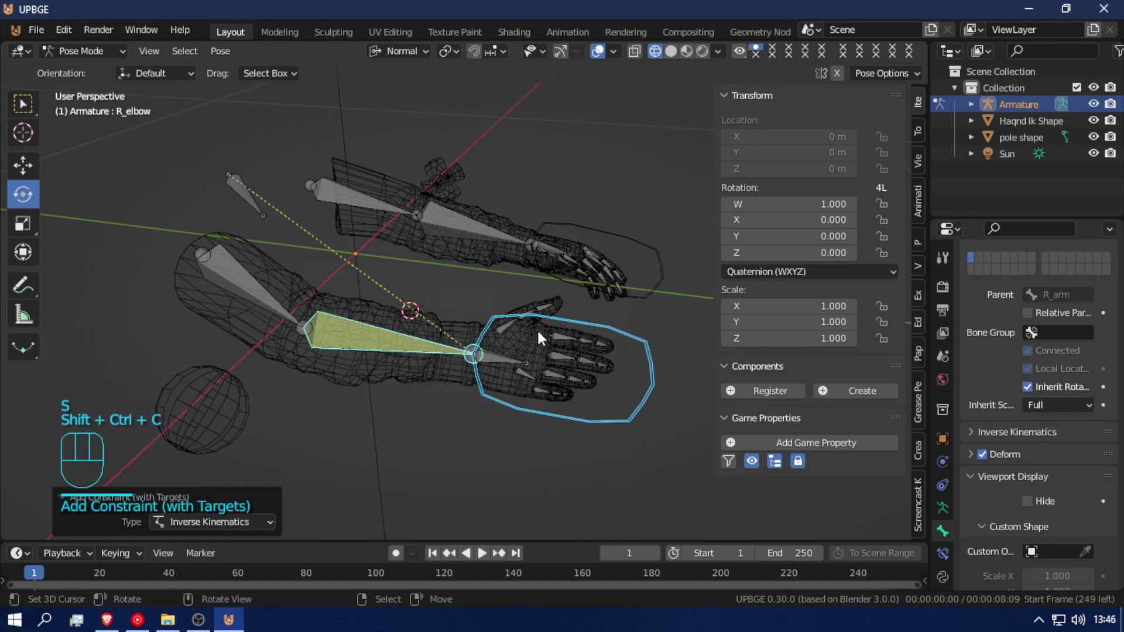
- Set the R_elbow IK constraint's chain length to 2 and its pole target to the Armature's R_arm Pole bone
right_click(379, 344)
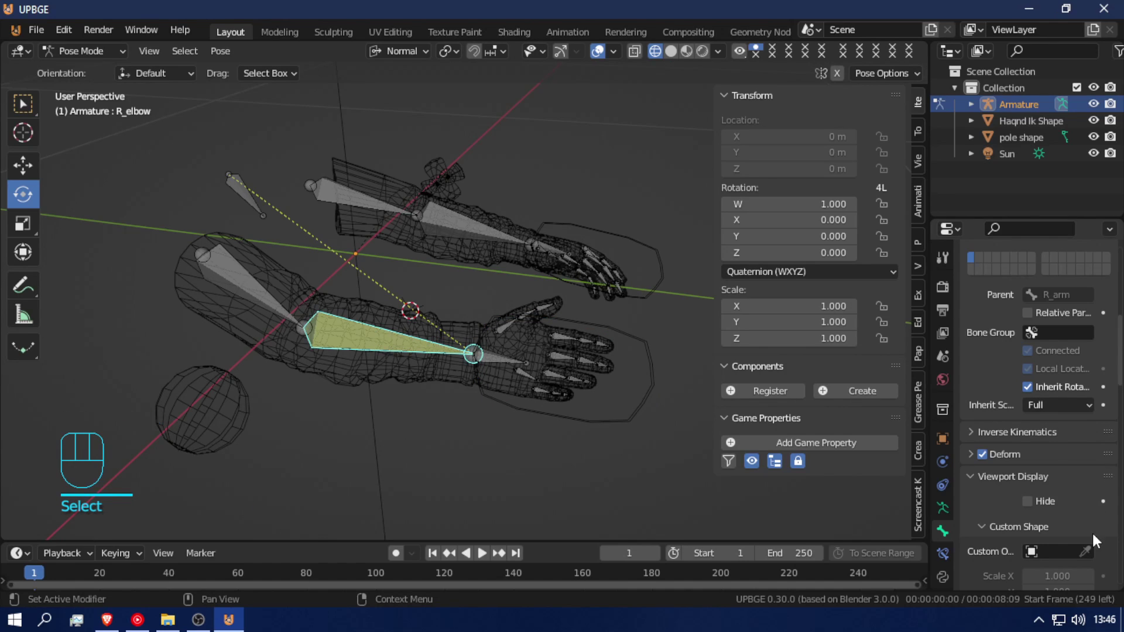
scroll(1073, 419, "down", 3)
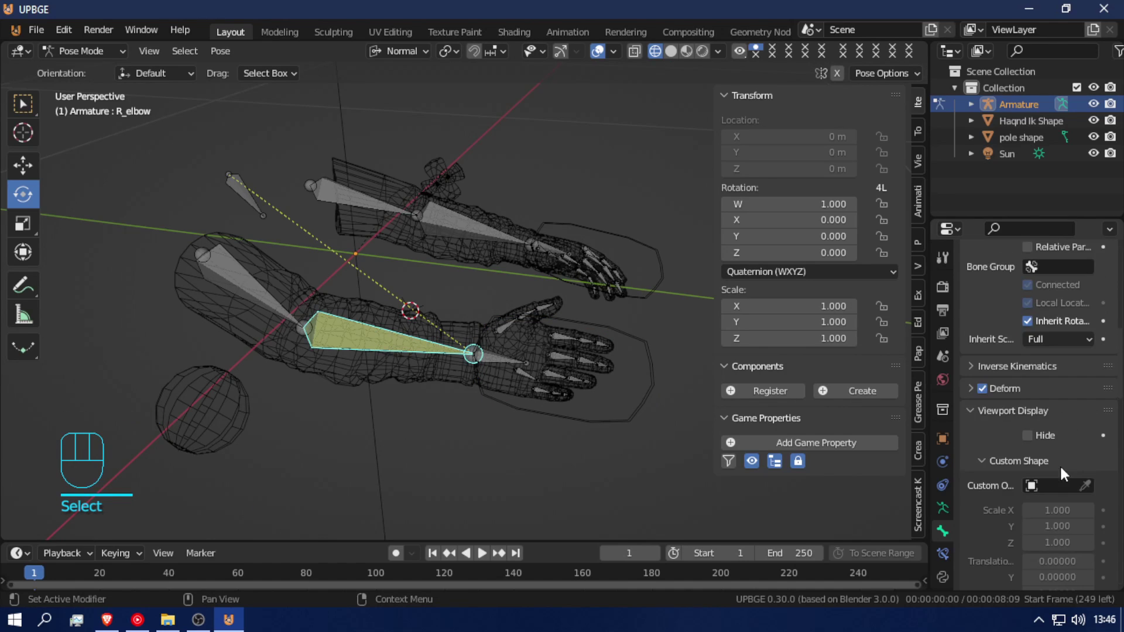
left_click(942, 553)
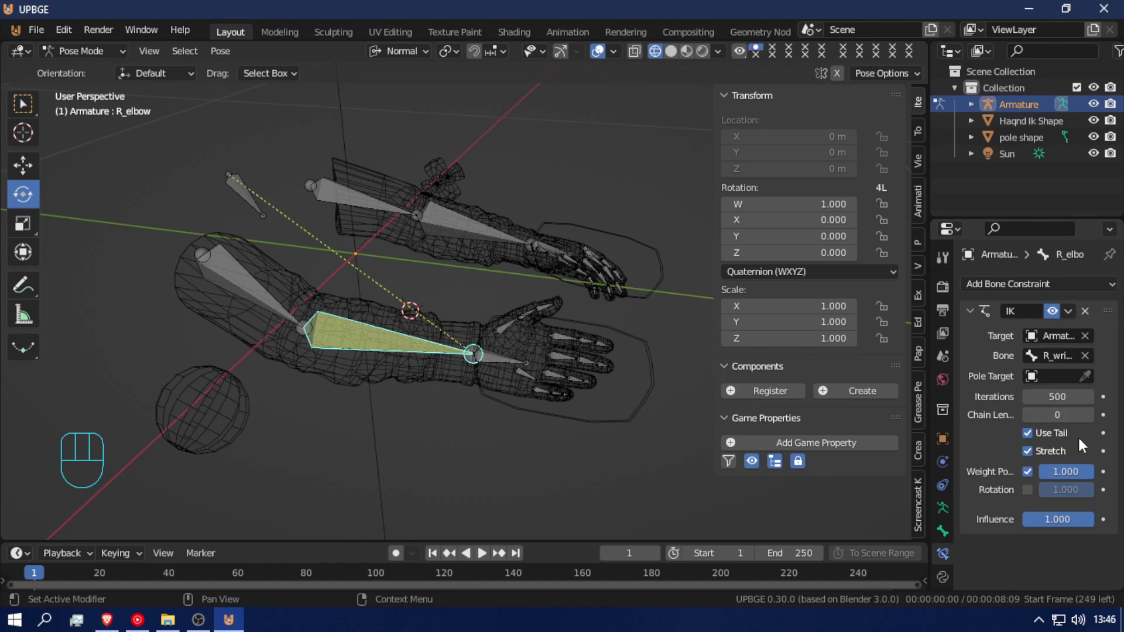
left_click(1057, 376)
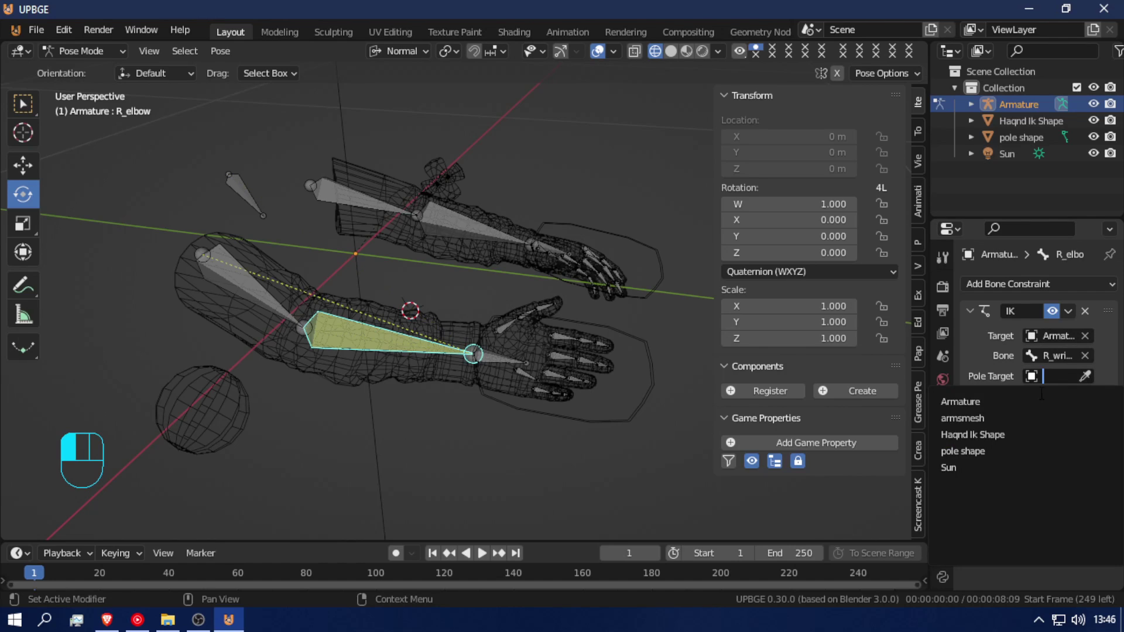
left_click(963, 402)
left_click(1065, 394)
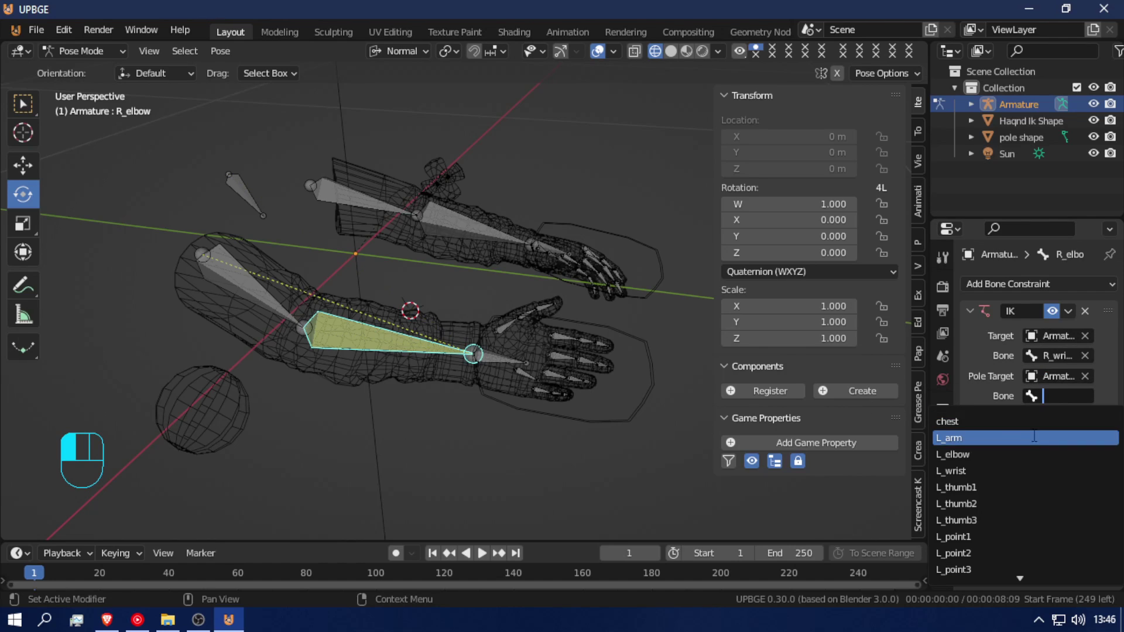
type("pol")
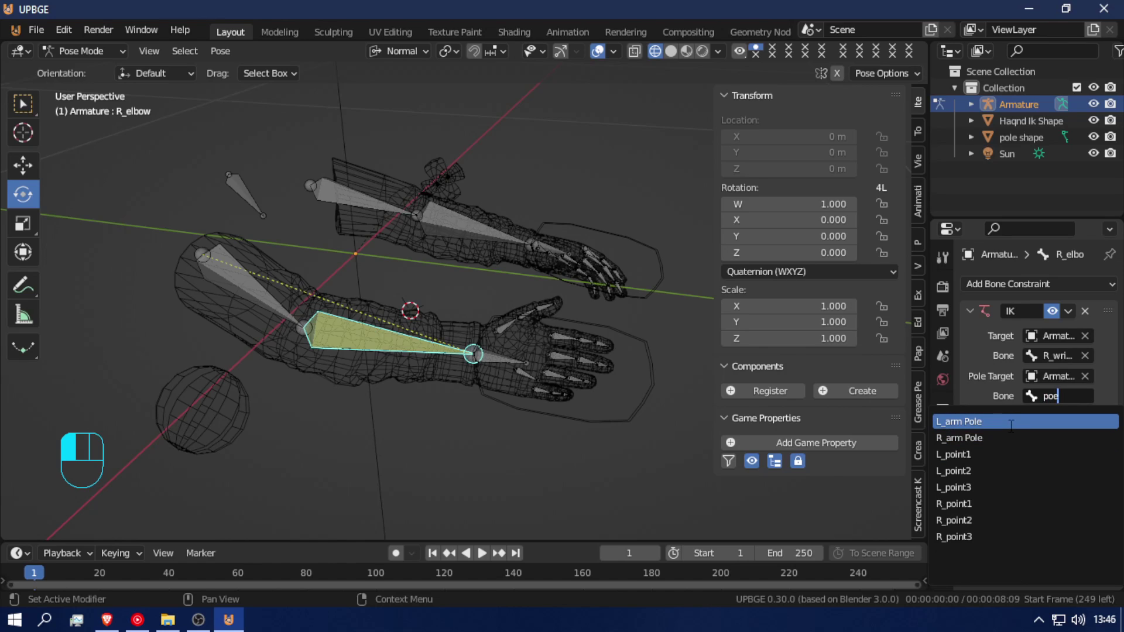
type("e")
left_click(1030, 438)
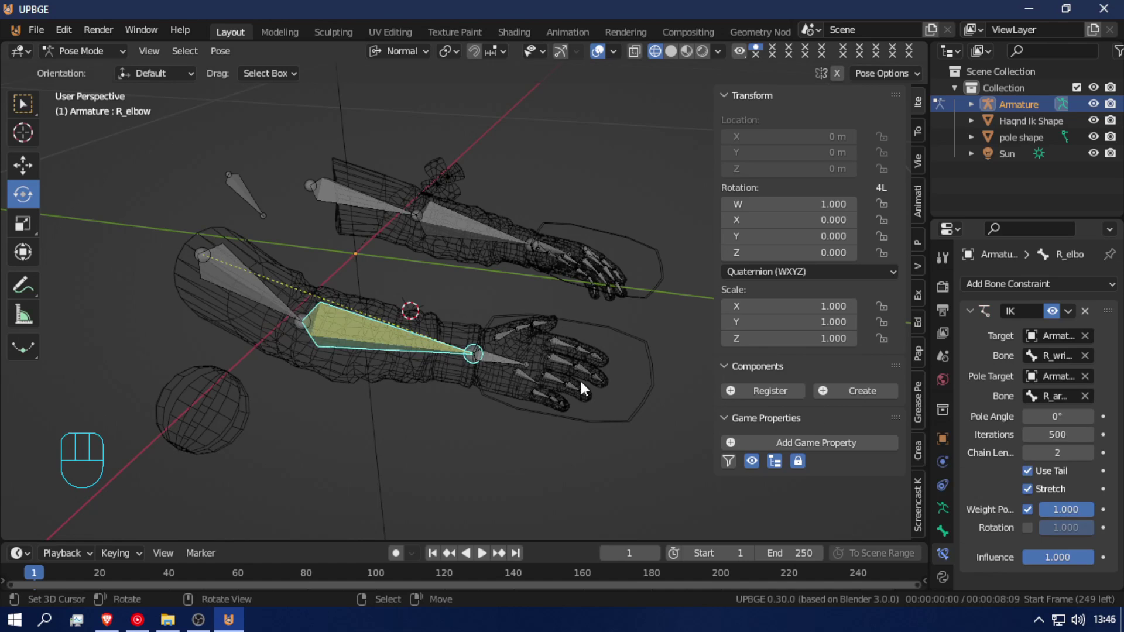
- Try moving the R_arm Pole bone along its local Z axis to test the elbow's response
right_click(231, 381)
key("g")
key("z")
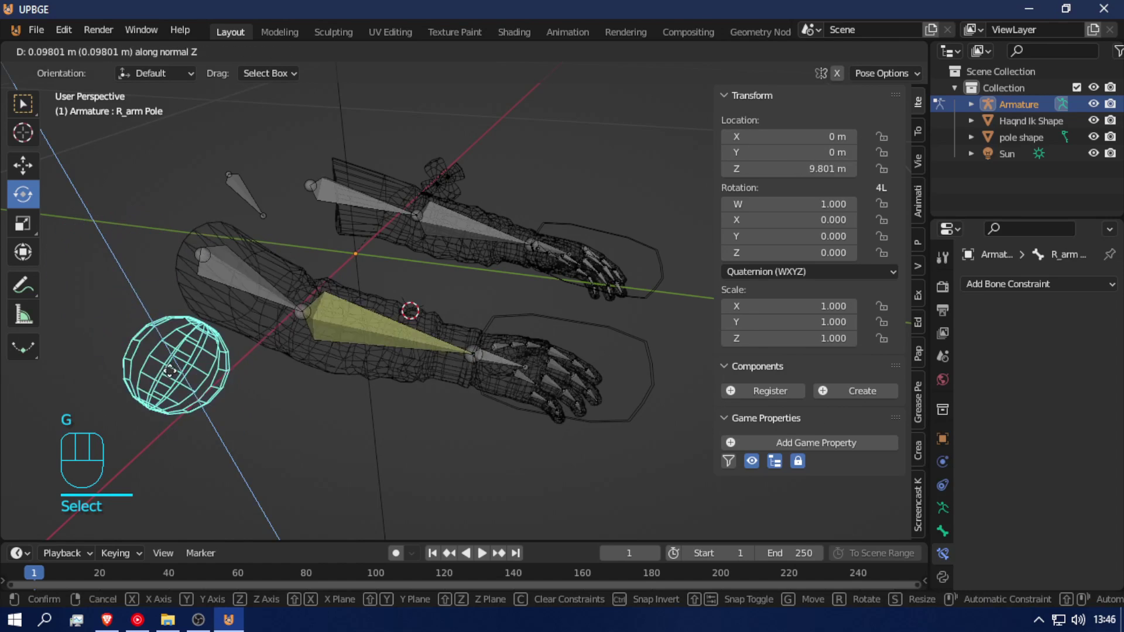
right_click(187, 351)
- Move the R_wrist IK bone slightly, and pull it back about 0.1 m along its local Y axis to bend the arm
right_click(577, 421)
key("g")
left_click(577, 421)
key("g")
key("y")
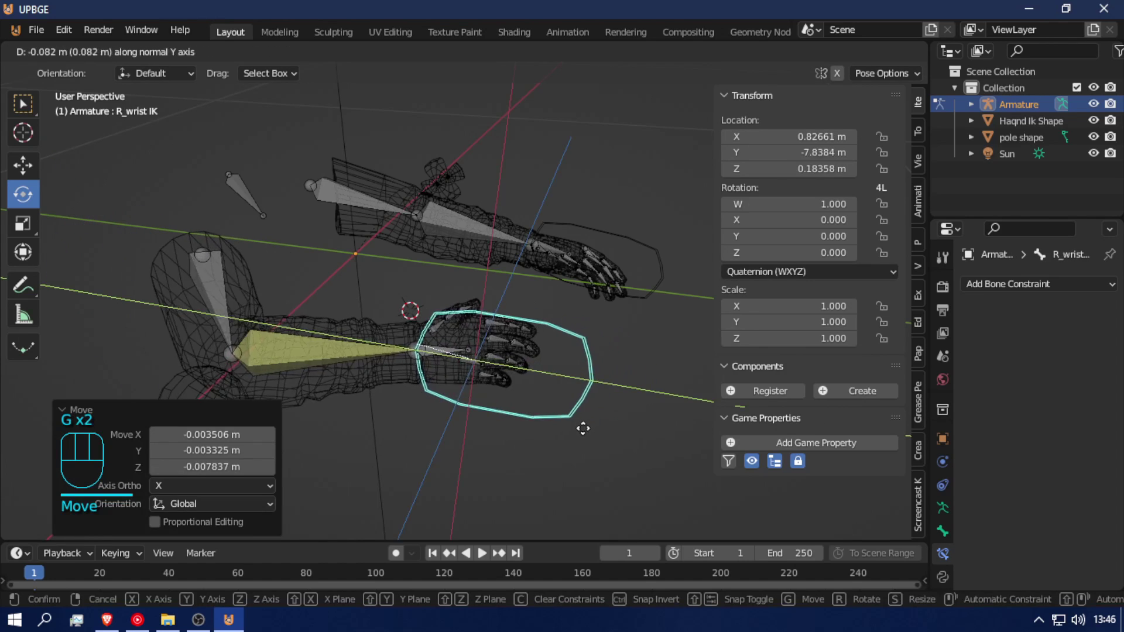
left_click(571, 414)
- Add an Inverse Kinematics constraint to the L_elbow bone with L_wrist IK as its target
key("shift+f")
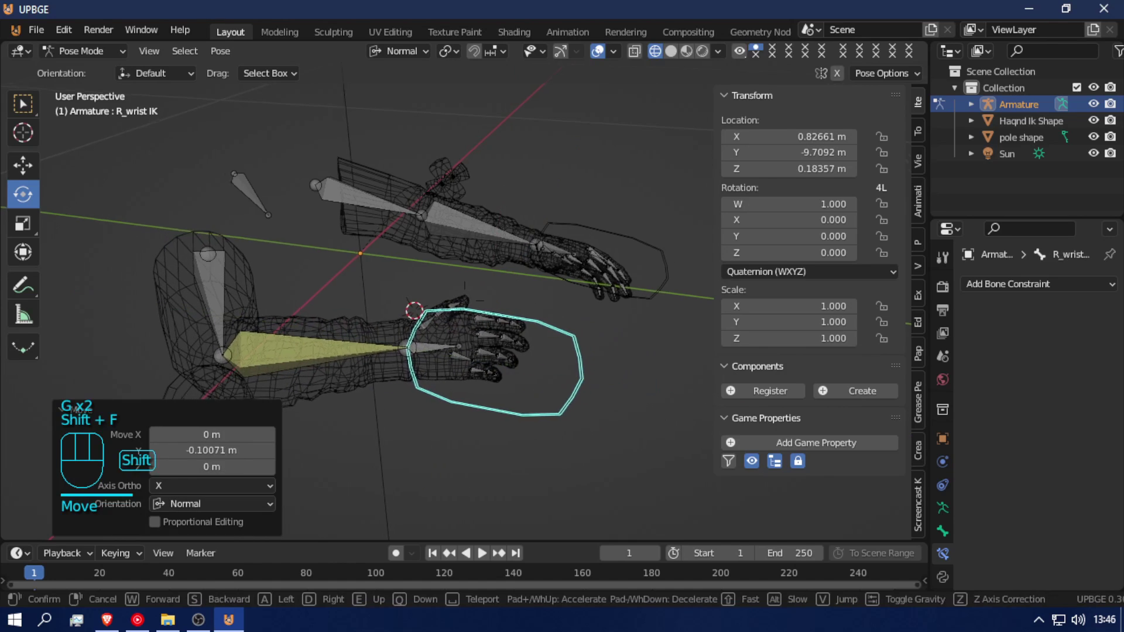
key("w")
left_click(467, 301)
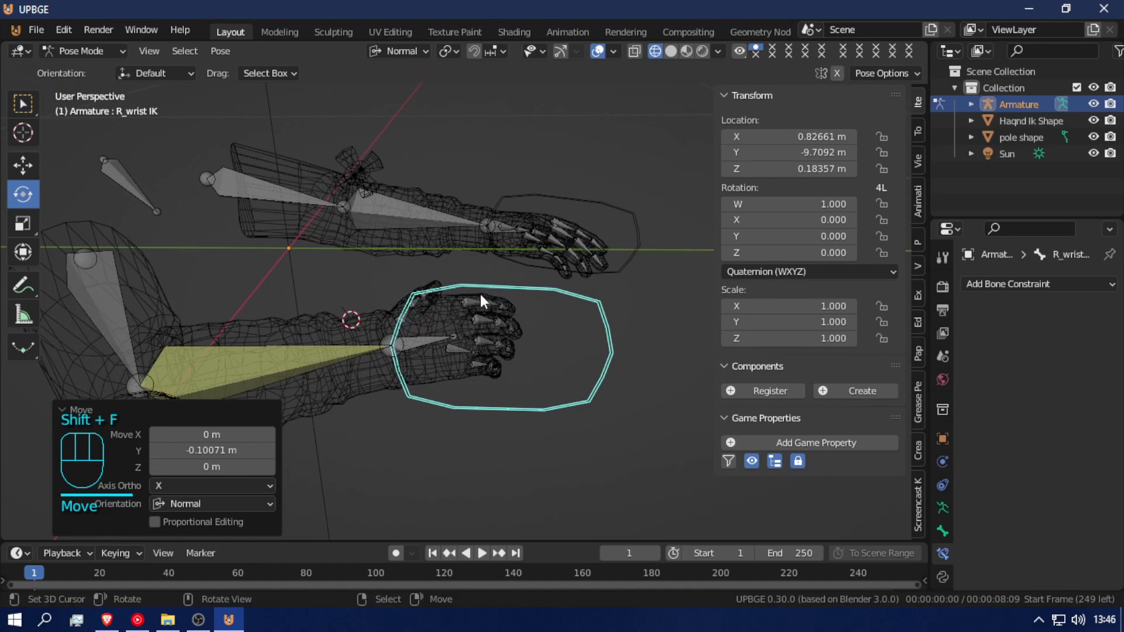
left_click(632, 219)
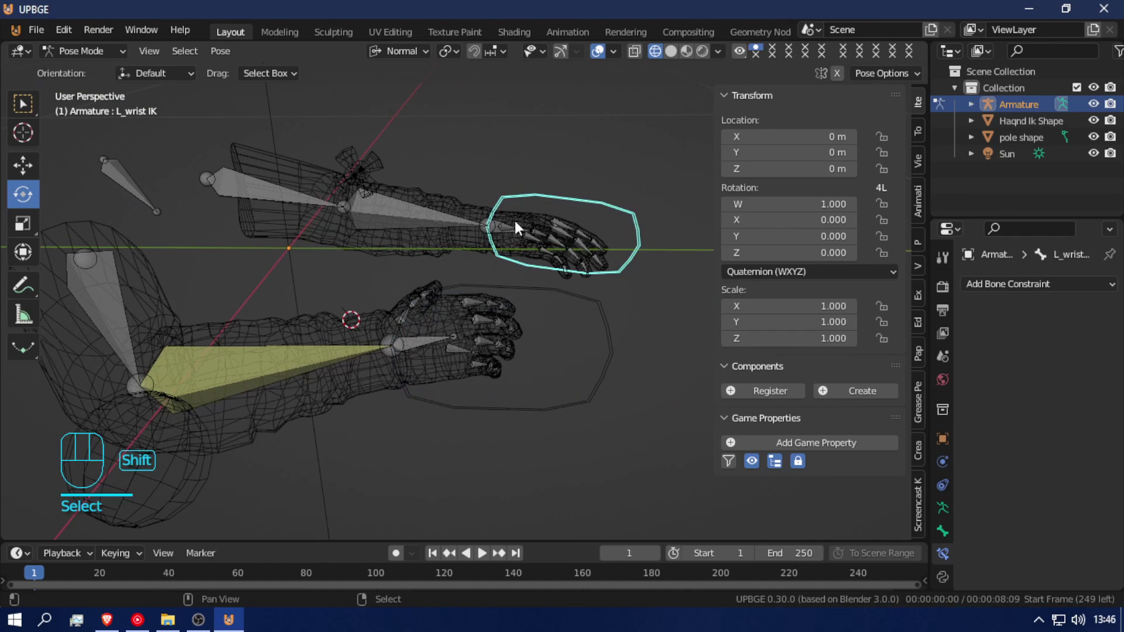
left_click(408, 222, "shift")
key("shift+ctrl+c")
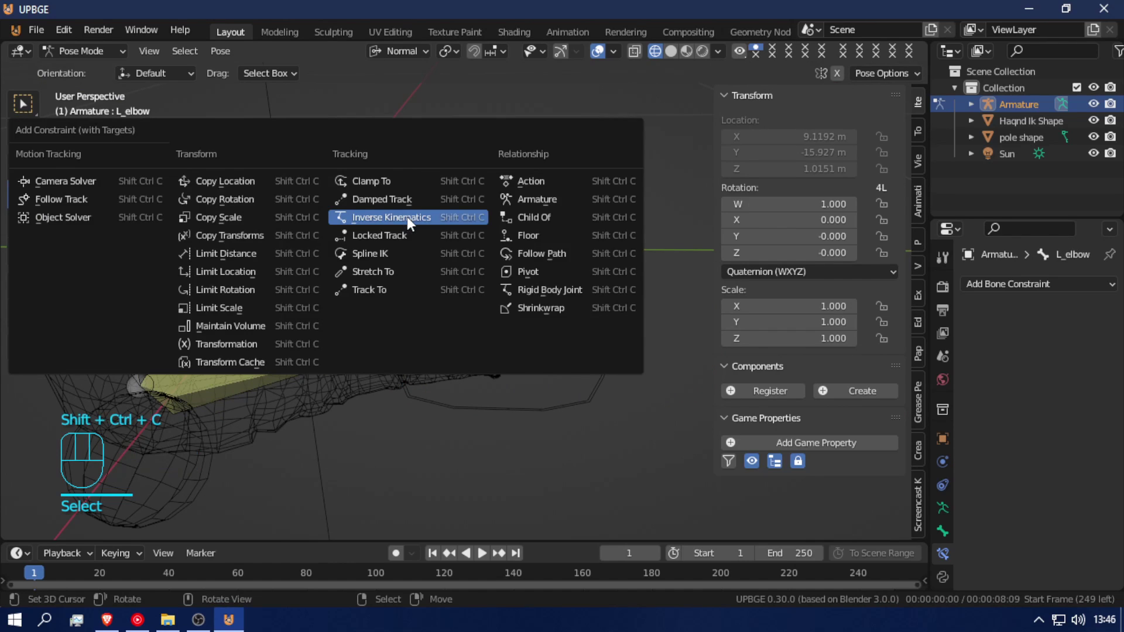
left_click(406, 216)
left_click(410, 203)
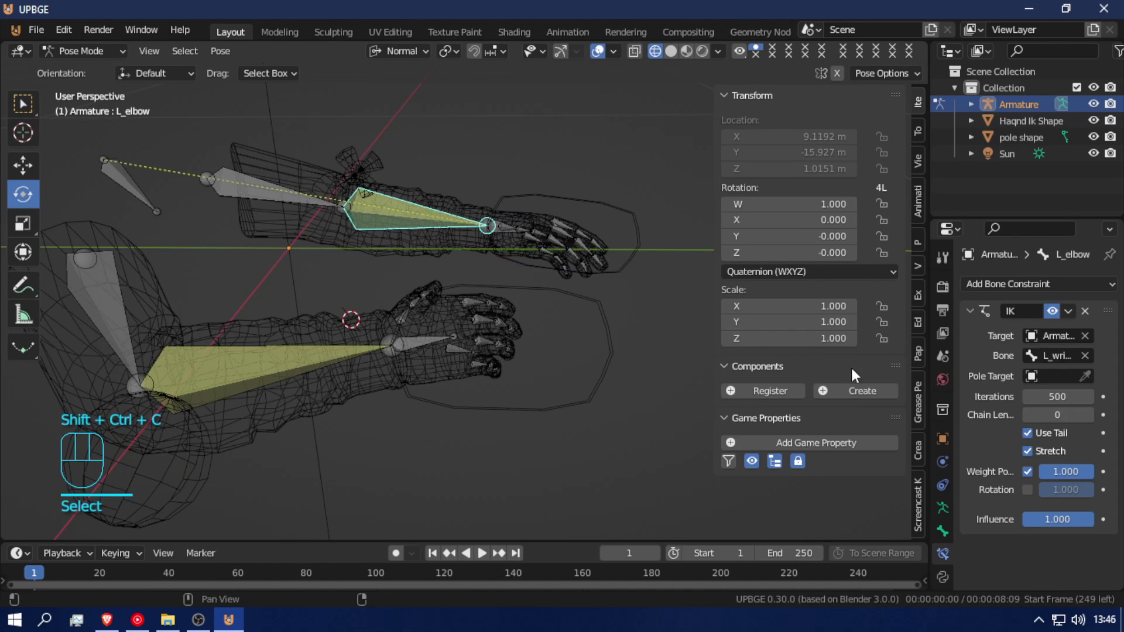
- Set the L_elbow IK constraint's chain length to 2
left_click(1077, 417)
key("Escape")
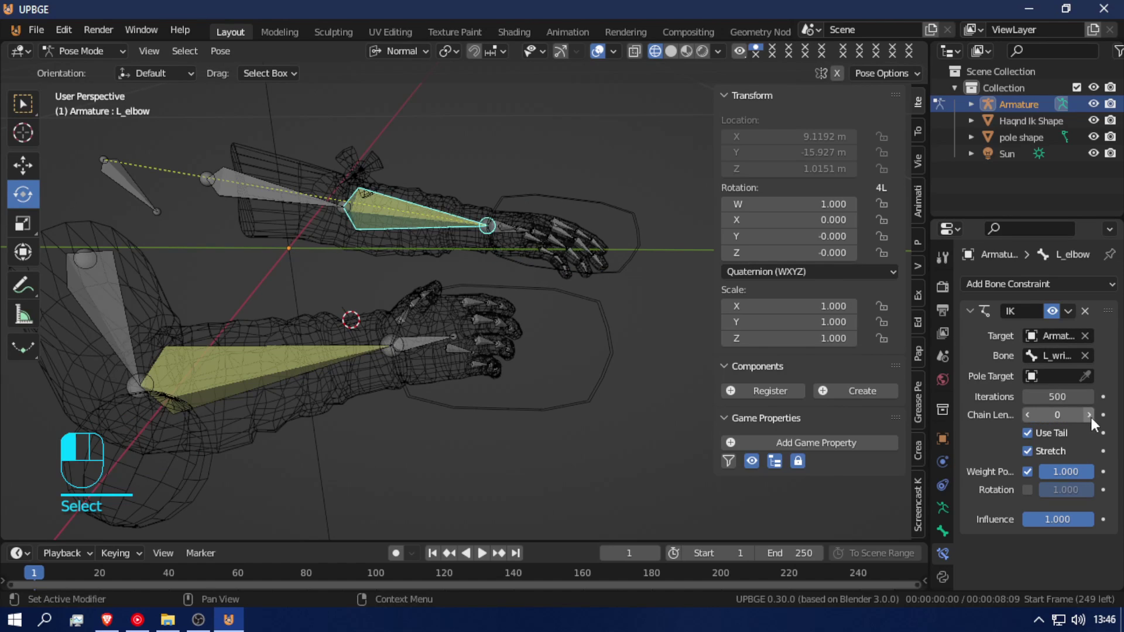
left_click(1090, 417)
left_click(1090, 417)
- Set the L_elbow IK constraint's pole target to the Armature's L_arm Pole bone, with a pole angle of 180°
left_click(1053, 377)
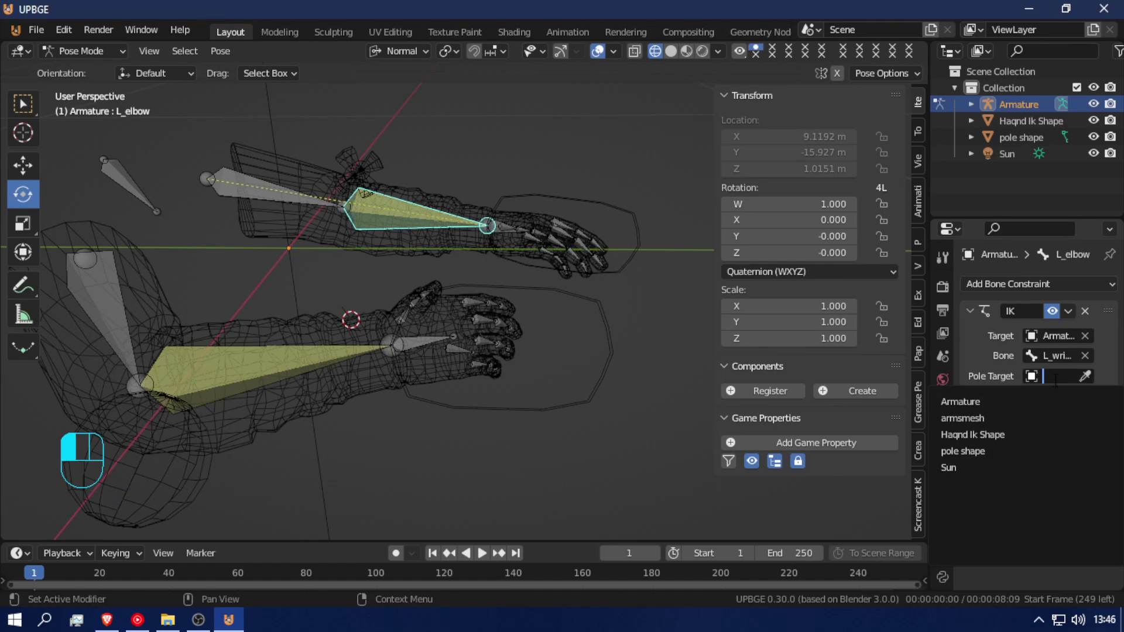
left_click(1053, 397)
left_click(1056, 396)
type("pole")
left_click(1021, 421)
left_click(1074, 414)
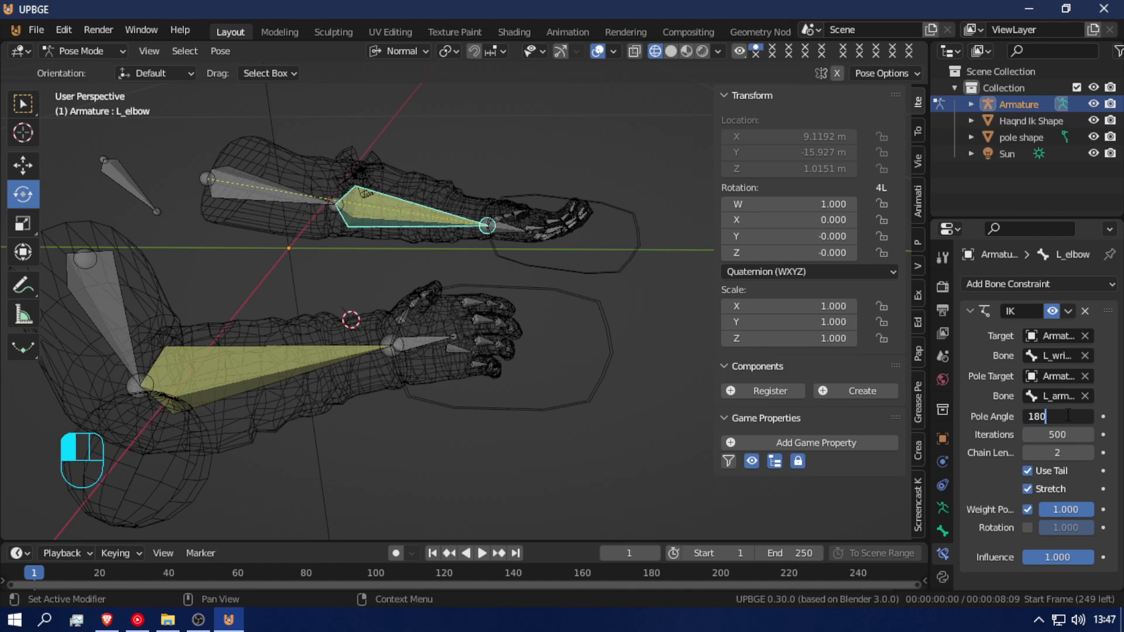
key("Return")
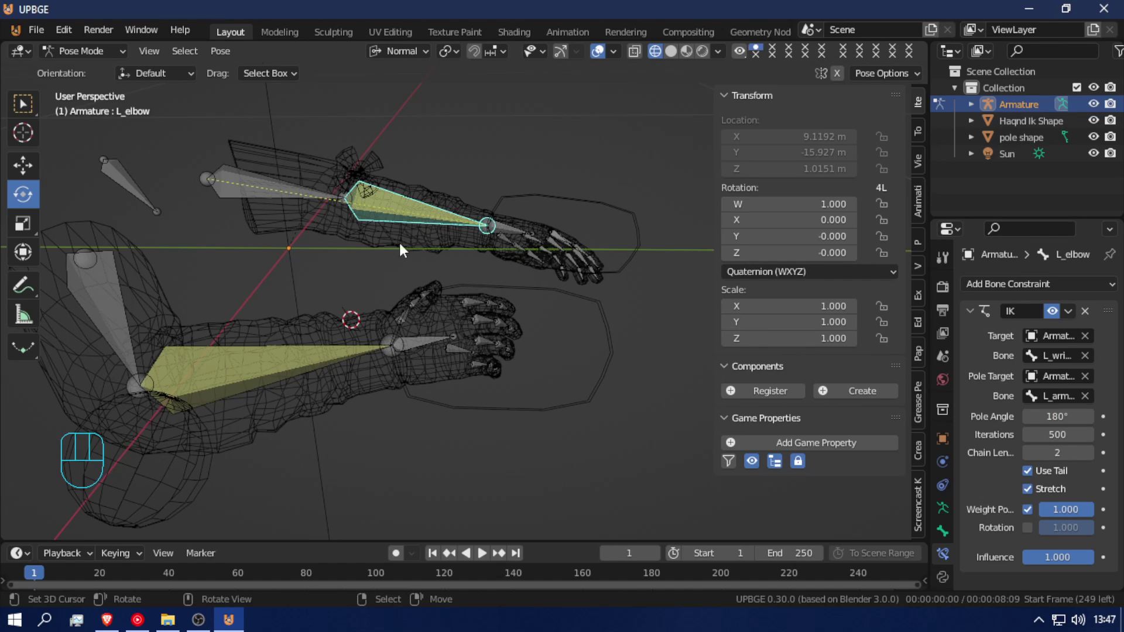
- Add a Copy Rotation constraint to the L_wrist bone with L_wrist IK as its target
left_click(631, 229)
key("g")
key("shift+f")
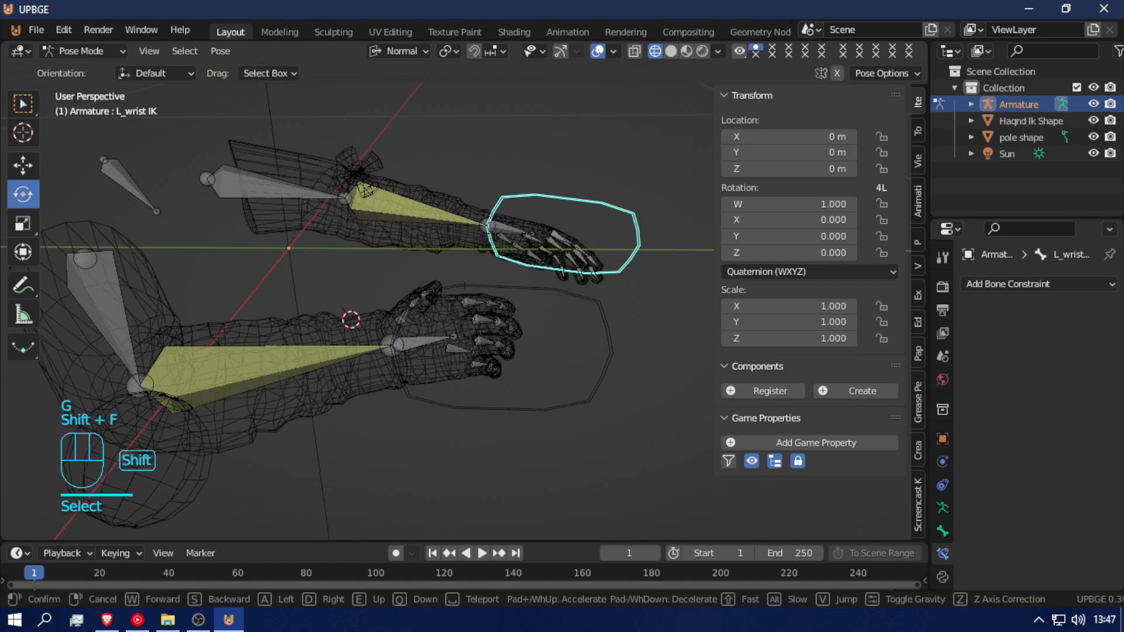
key("shift+f")
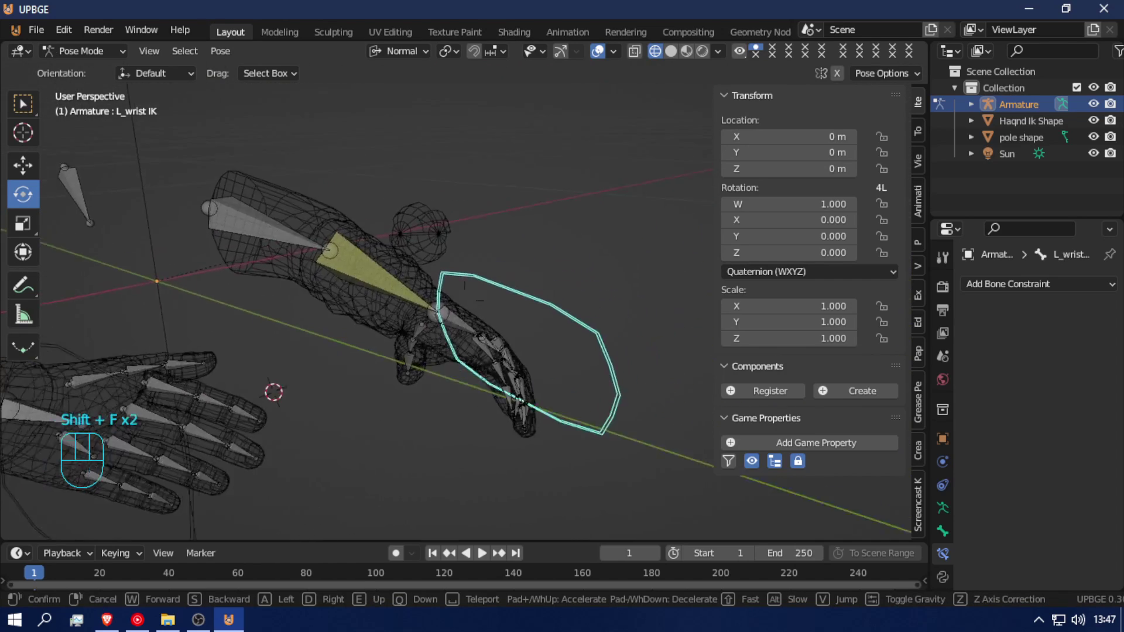
key("d")
left_click(464, 301)
right_click(445, 282)
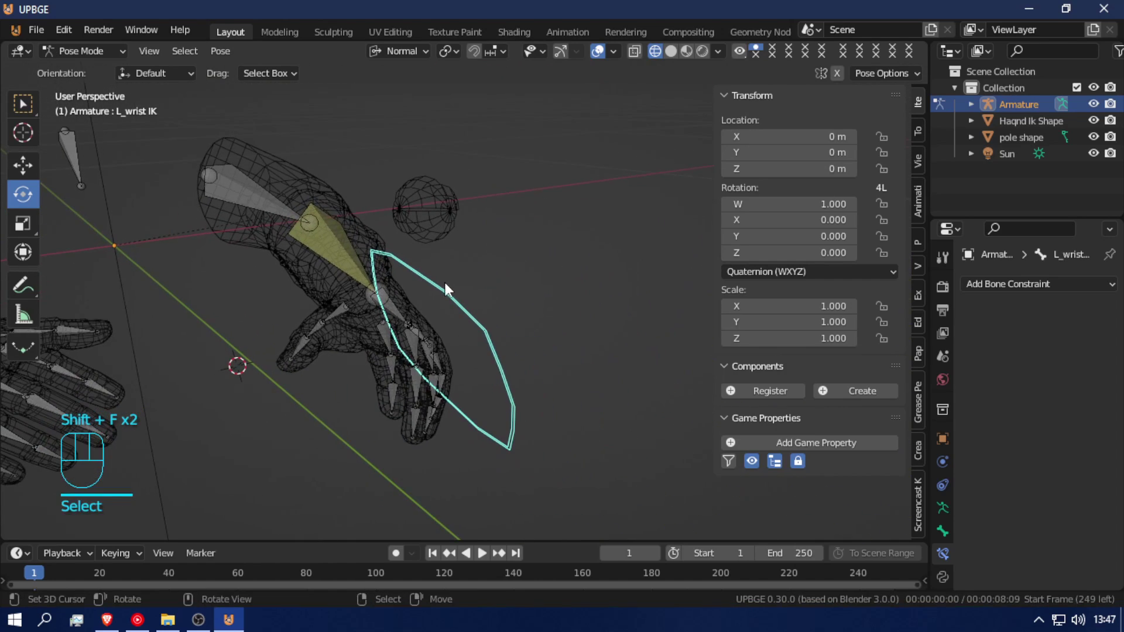
left_click(391, 302, "shift")
key("shift+ctrl+c")
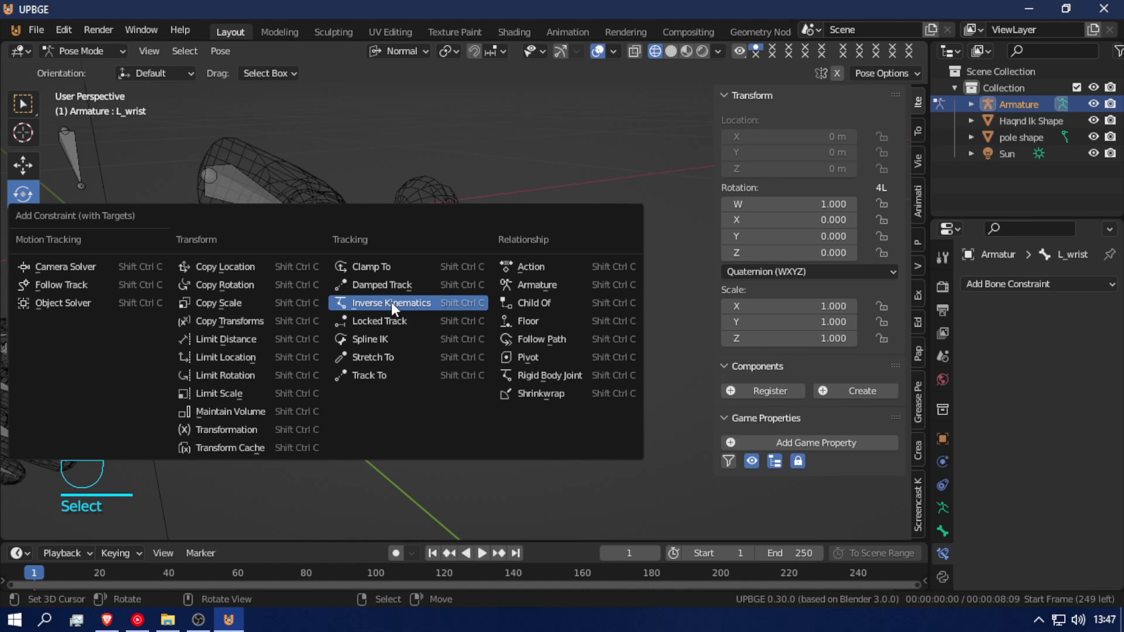
left_click(249, 285)
key("r")
right_click(419, 350)
- Add a Copy Rotation constraint to the R_wrist bone targeting R_wrist IK, and nudge the R_wrist IK bone slightly
key("shift+f")
left_click(472, 412)
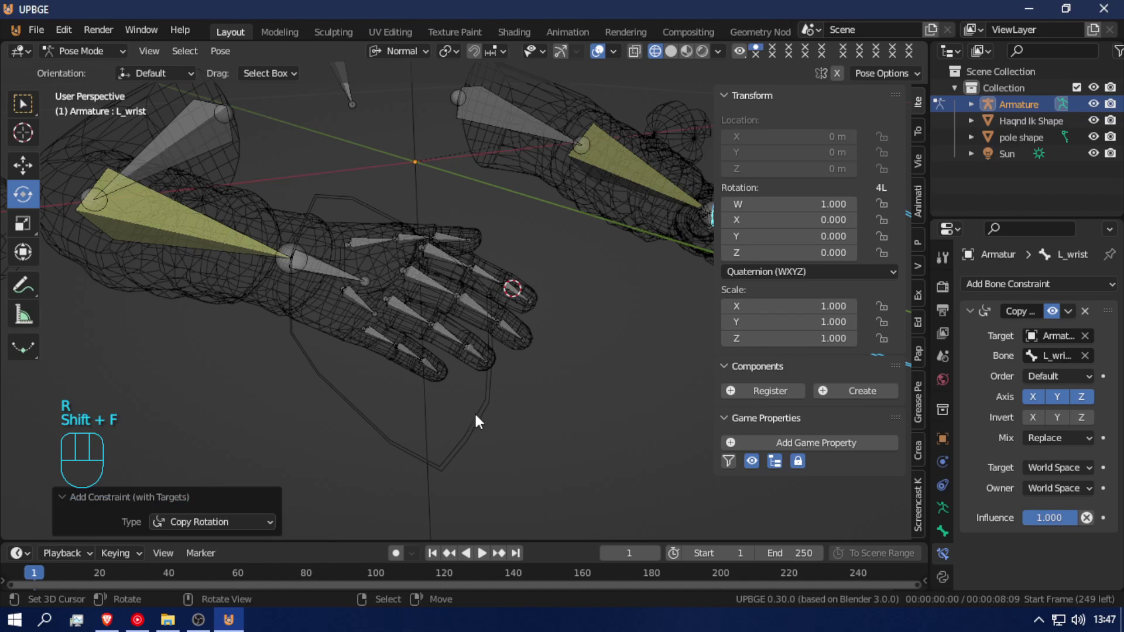
left_click(392, 454, "shift")
left_click(330, 272, "shift")
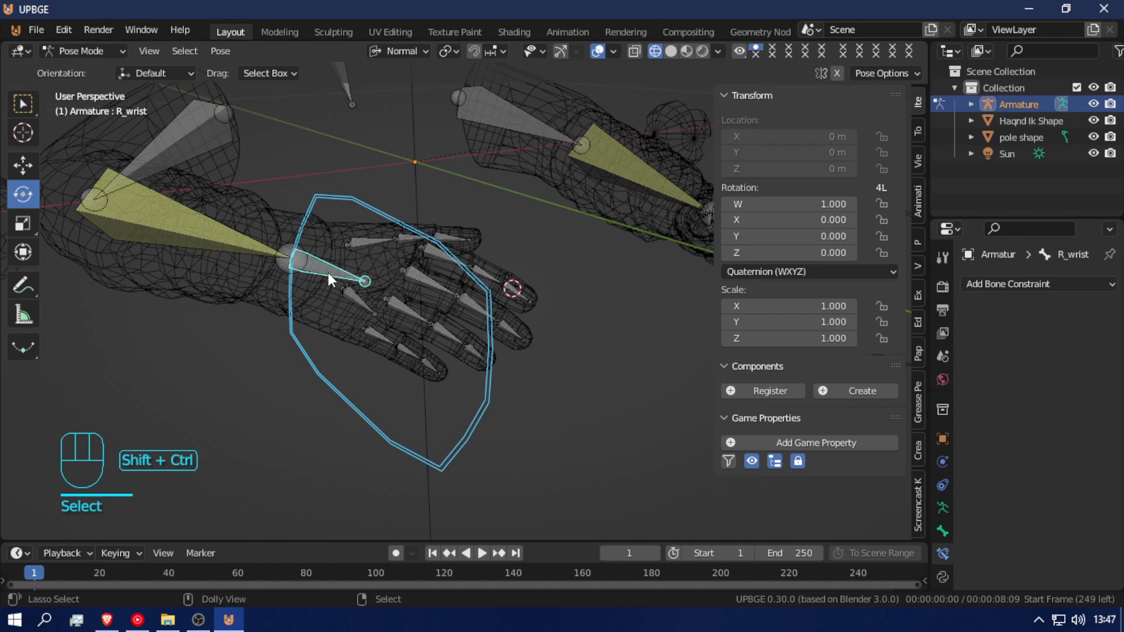
key("shift+ctrl+c")
left_click(327, 272)
left_click_drag(430, 409, 466, 451)
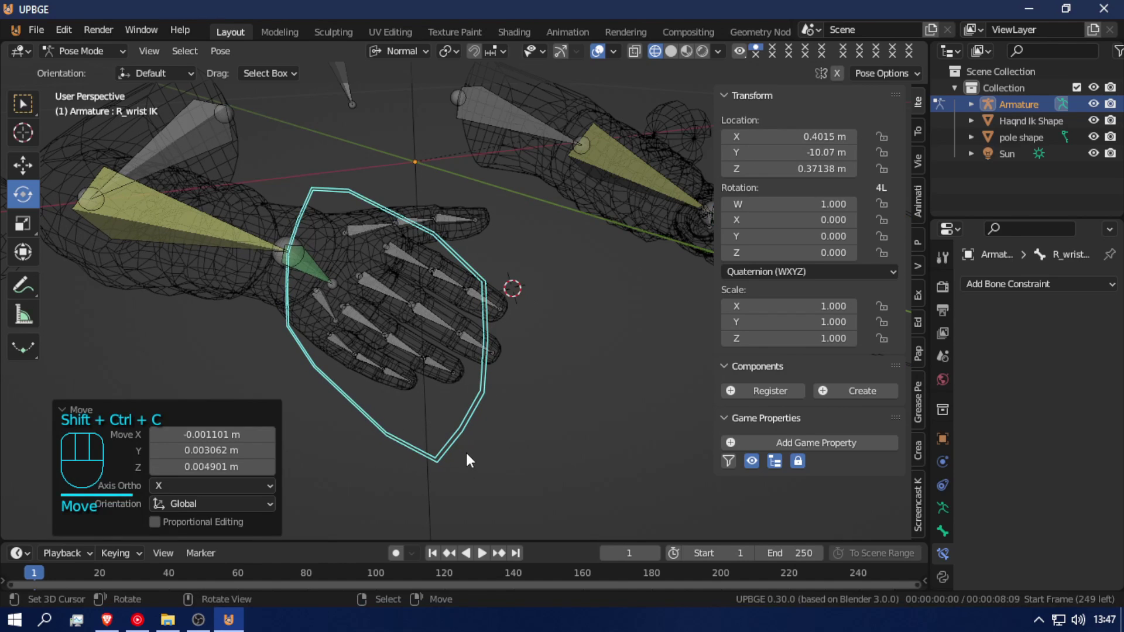
- Add a Copy Rotation constraint to the R_elbow bone with R_wrist IK as its target
key("r")
right_click(503, 405)
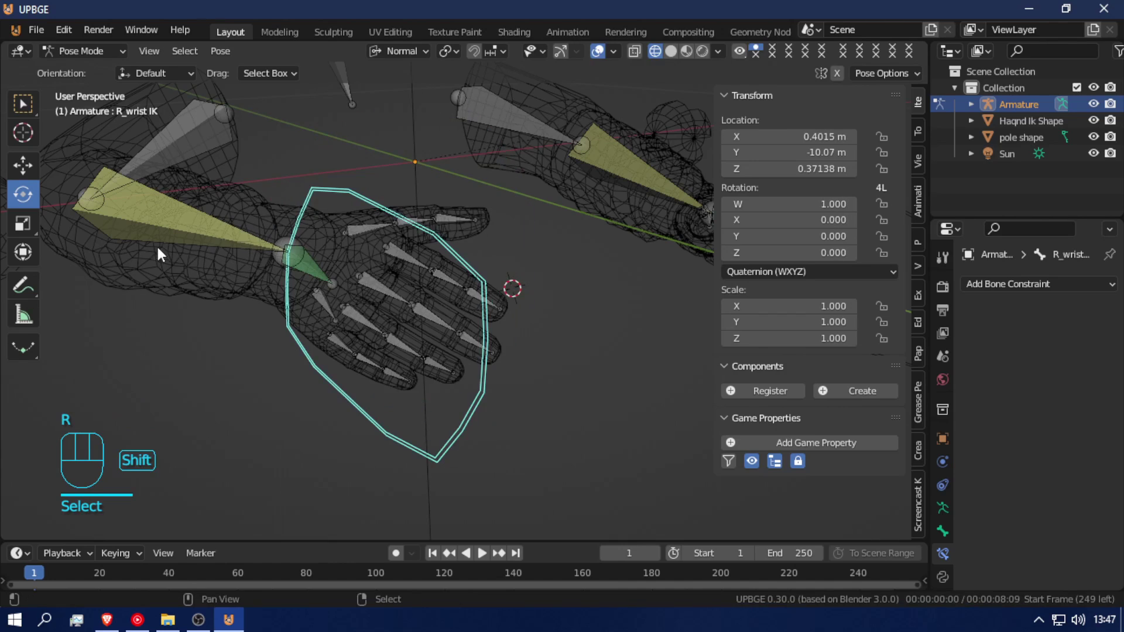
left_click(234, 243, "shift")
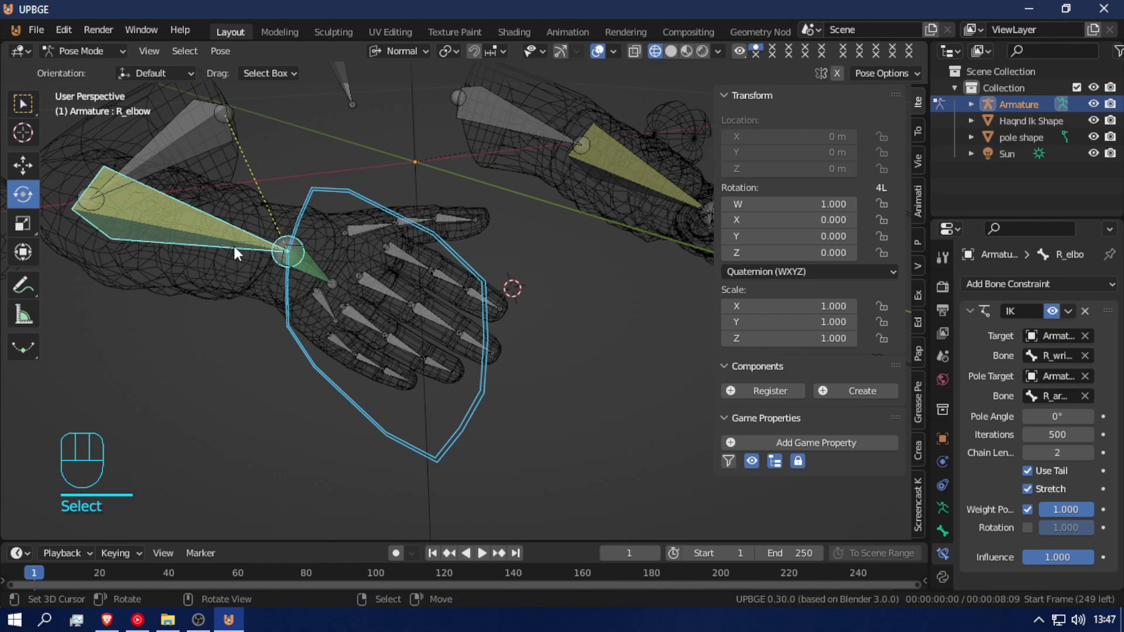
key("shift+ctrl+c")
left_click(244, 245)
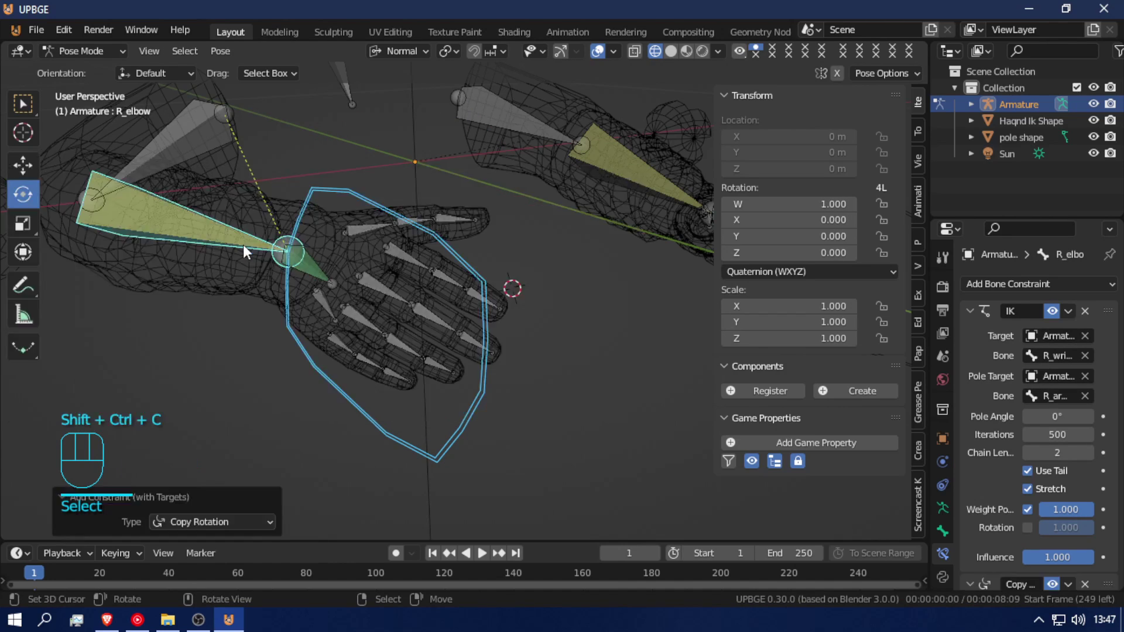
- Test-rotate the R_wrist IK bone around its local Y axis to check how the forearm follows, and cancel the rotation
left_click(482, 274)
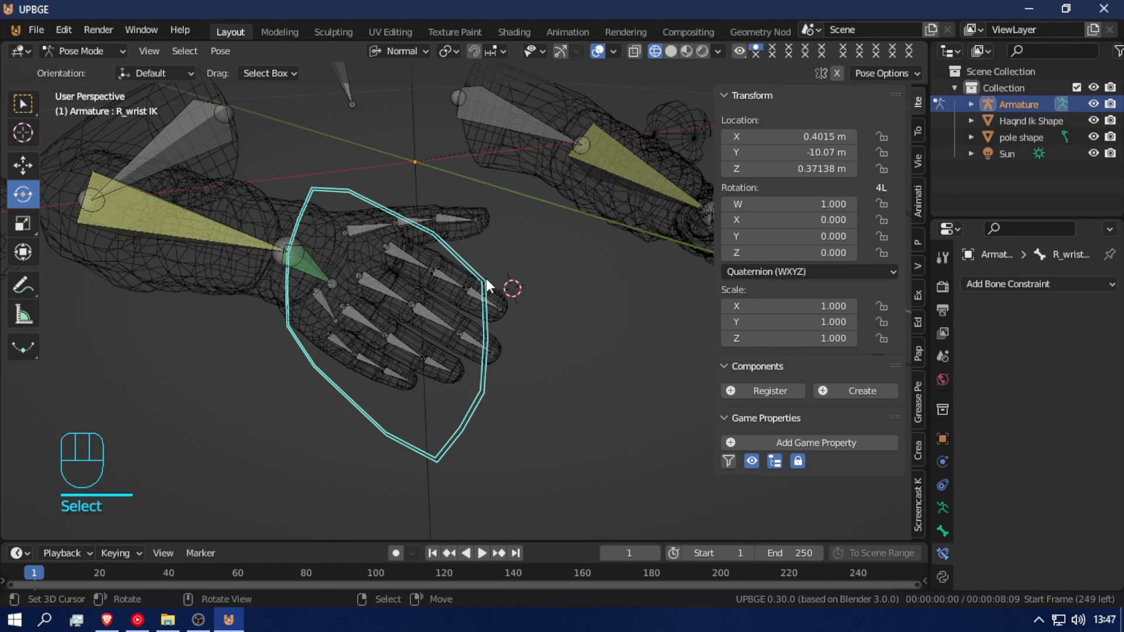
left_click(213, 244)
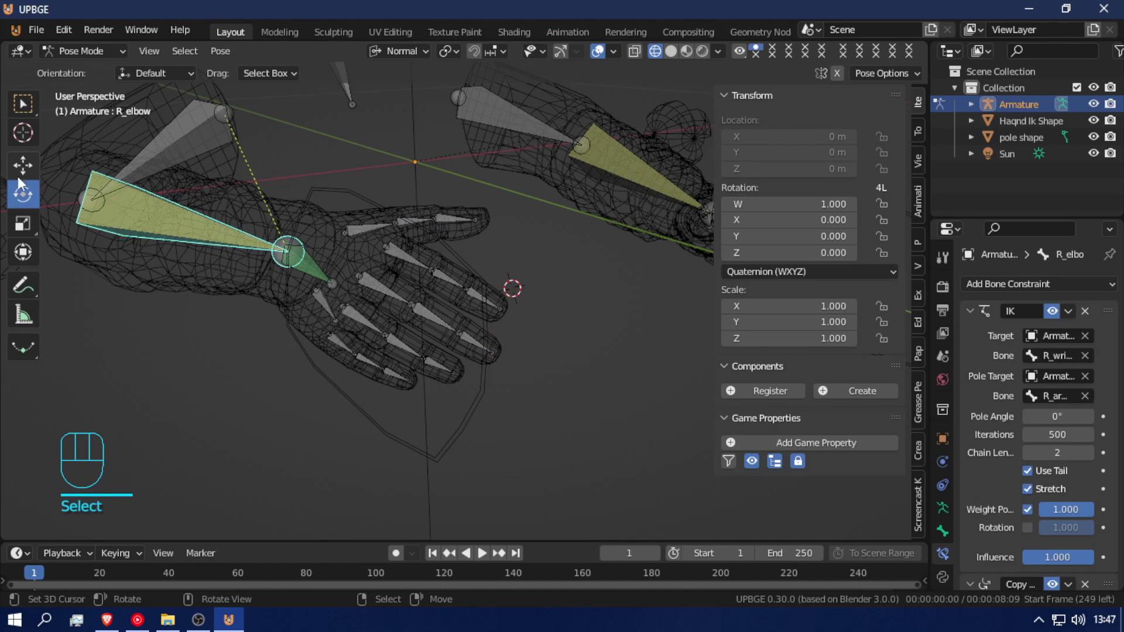
key("shift+f")
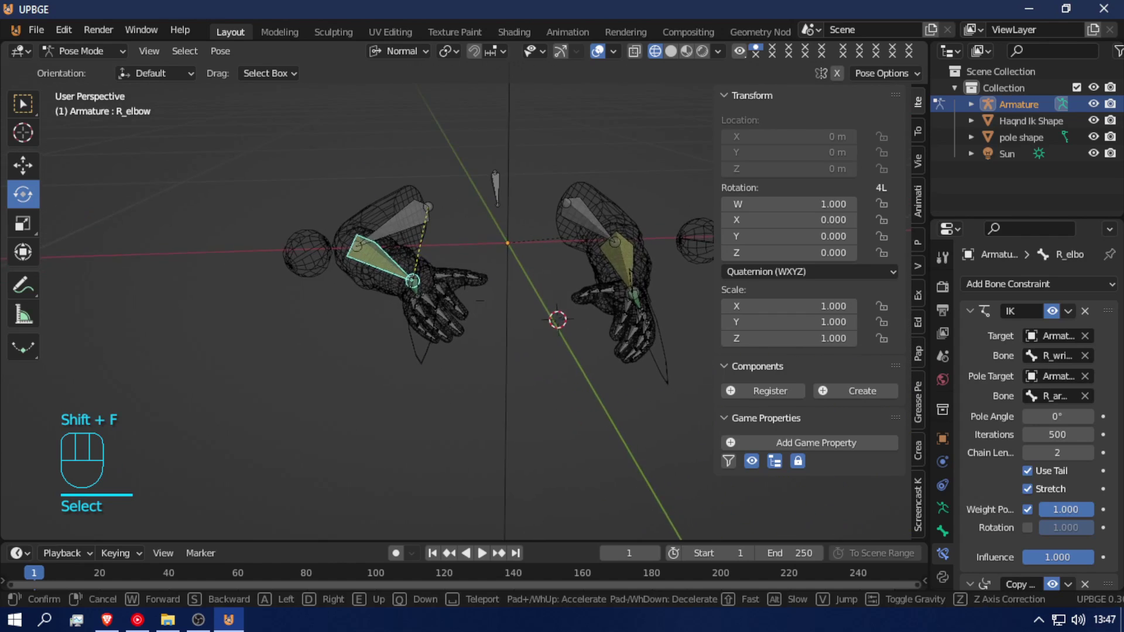
left_click(509, 301)
left_click(360, 253)
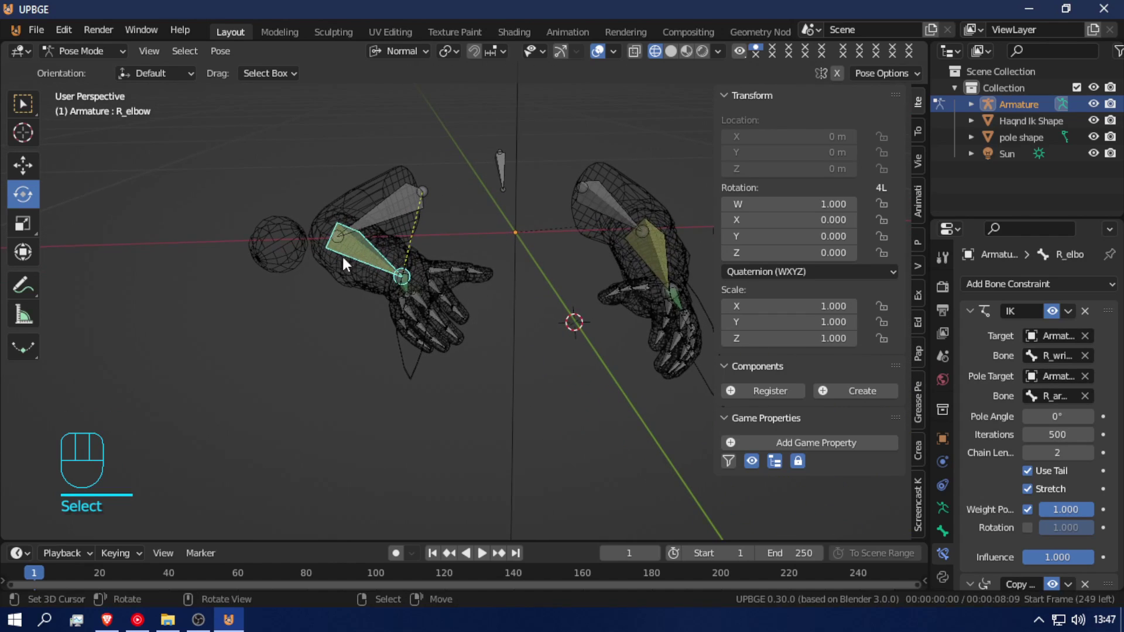
left_click(412, 373)
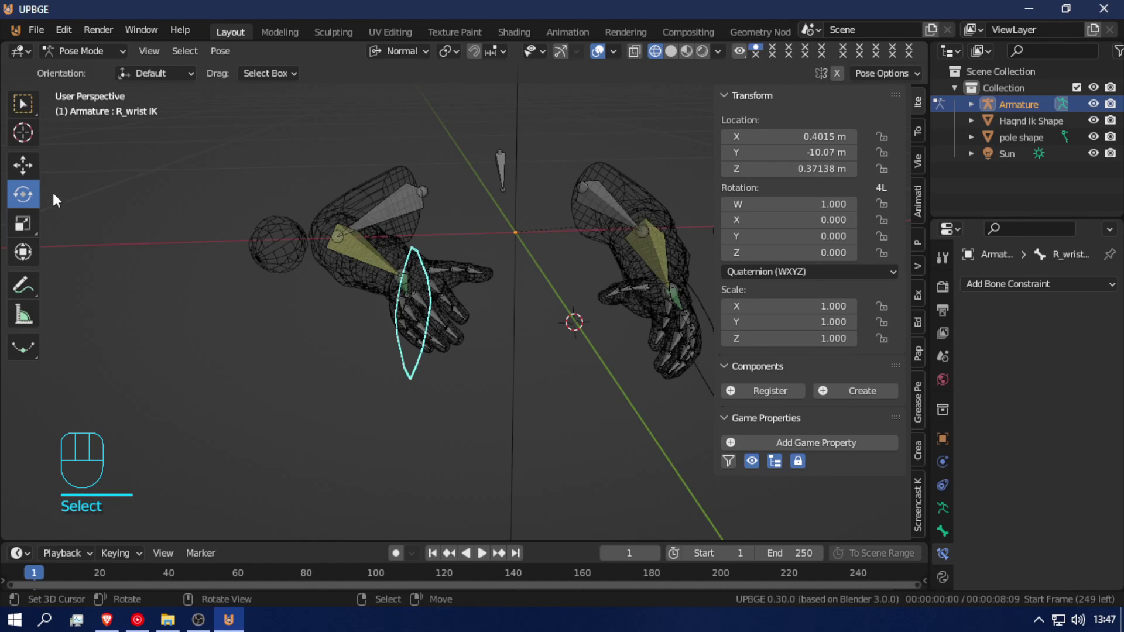
left_click(29, 166)
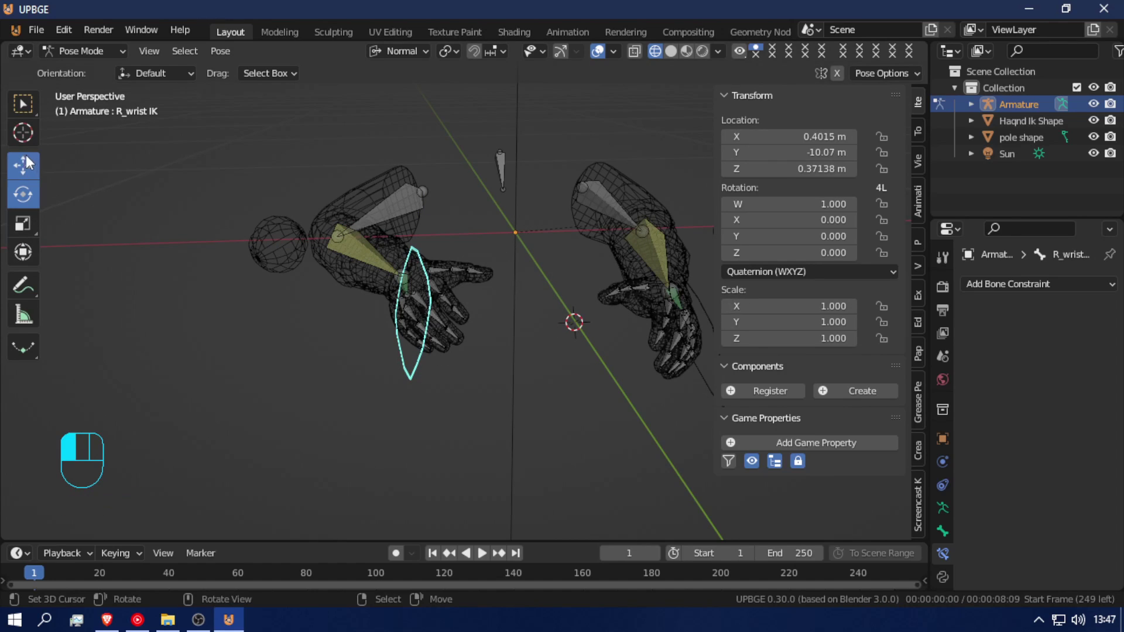
left_click(23, 198)
key("r")
key("r")
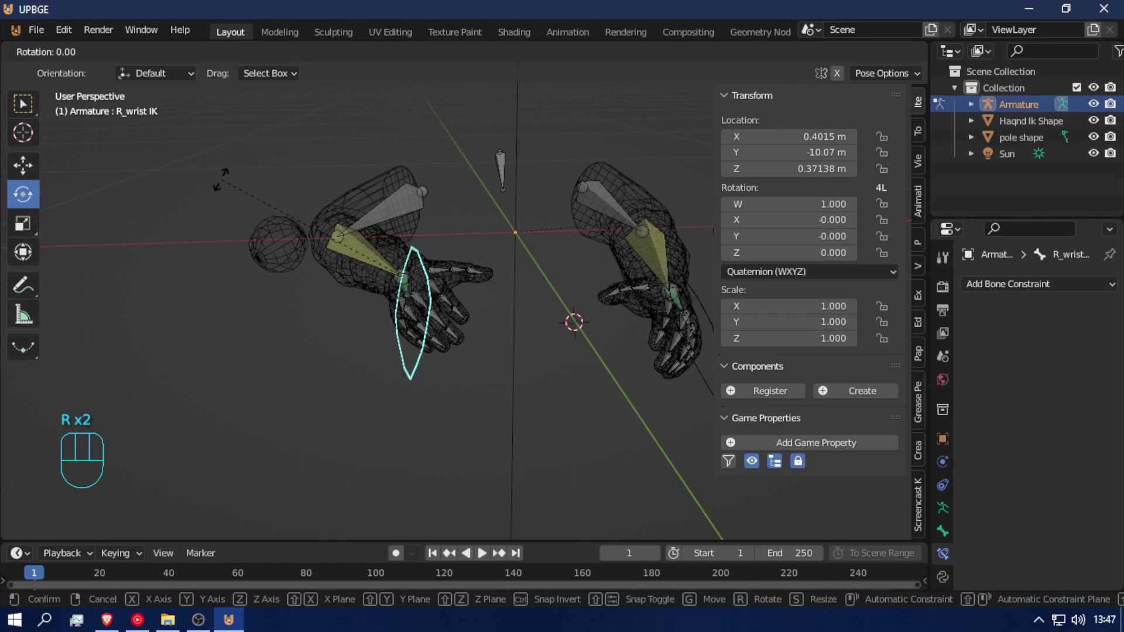
key("y")
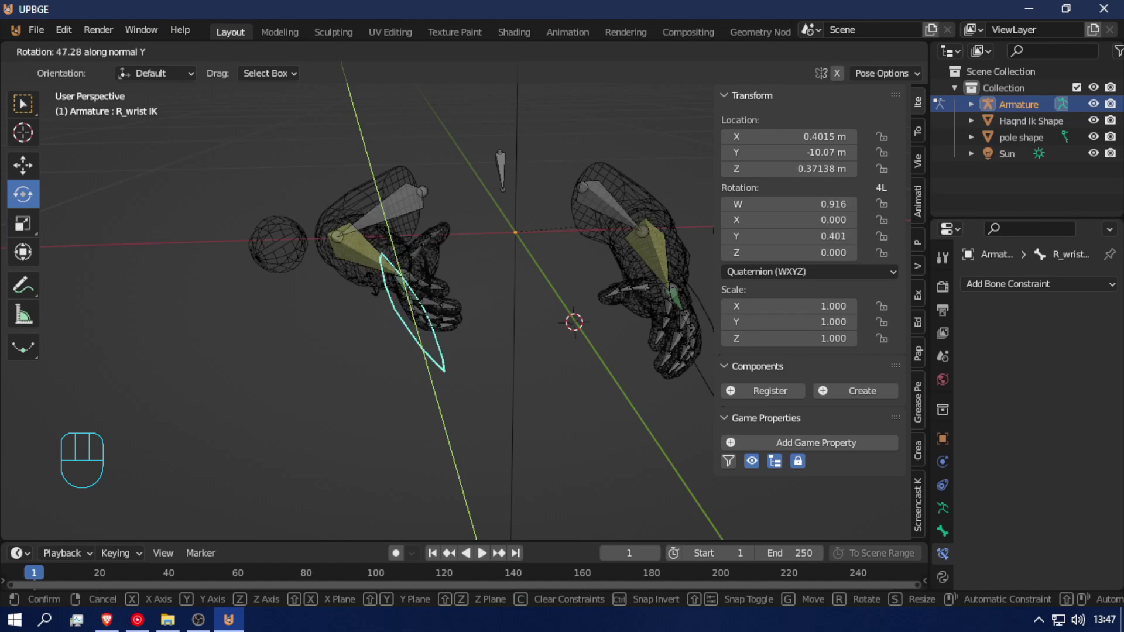
key("Escape")
- Set the R_elbow Copy Rotation constraint's influence to 0.2 and limit it to the Y axis
left_click(383, 262)
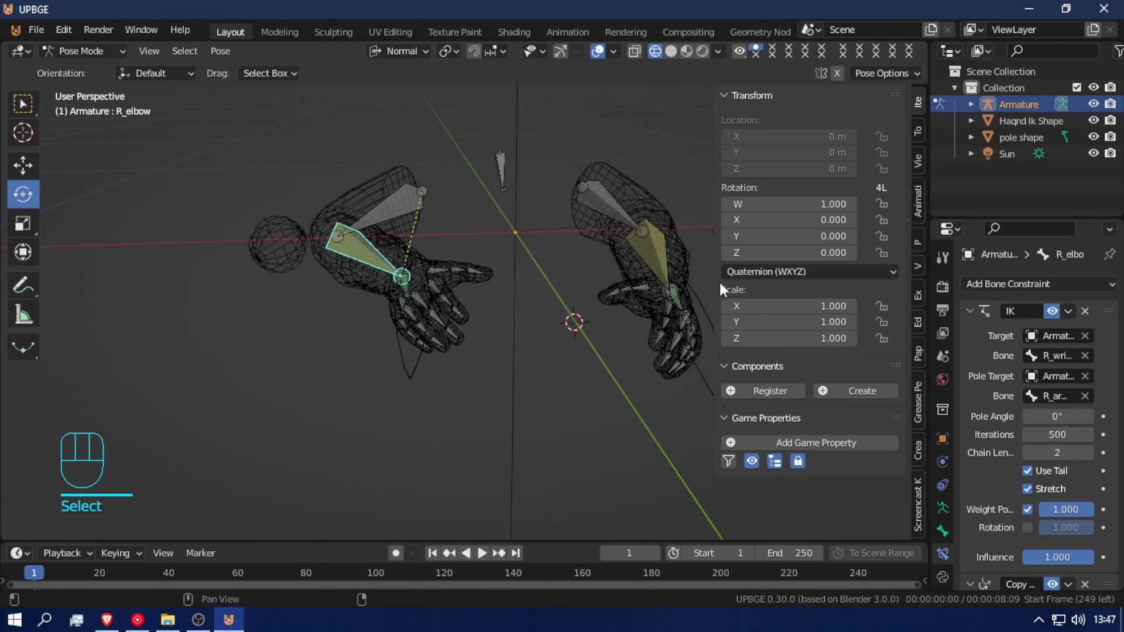
left_click(969, 311)
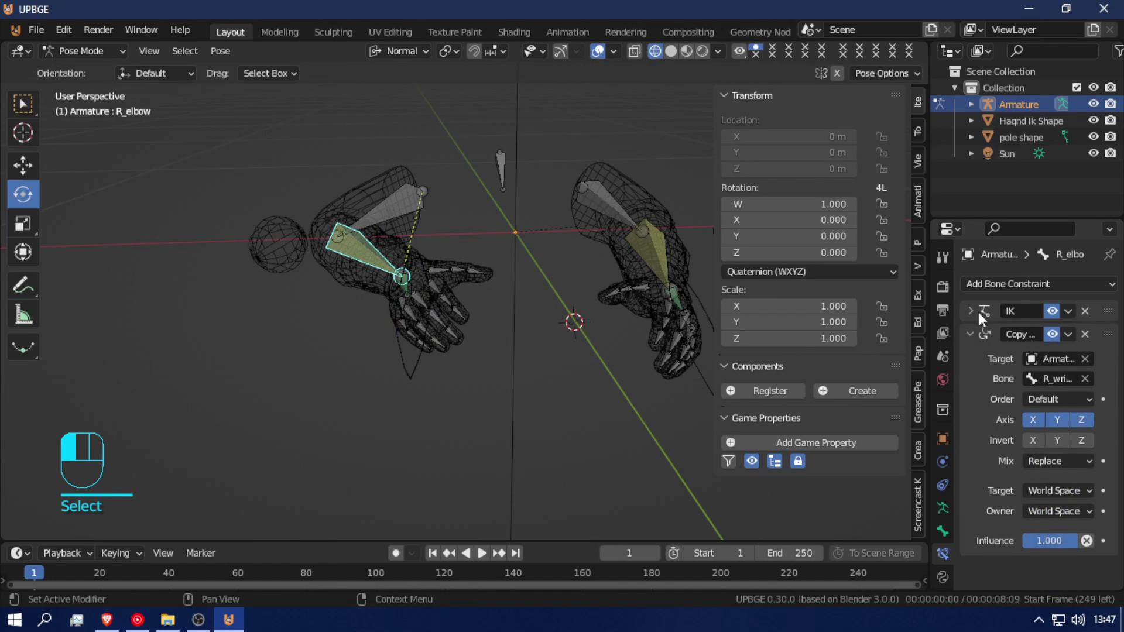
left_click(1049, 535)
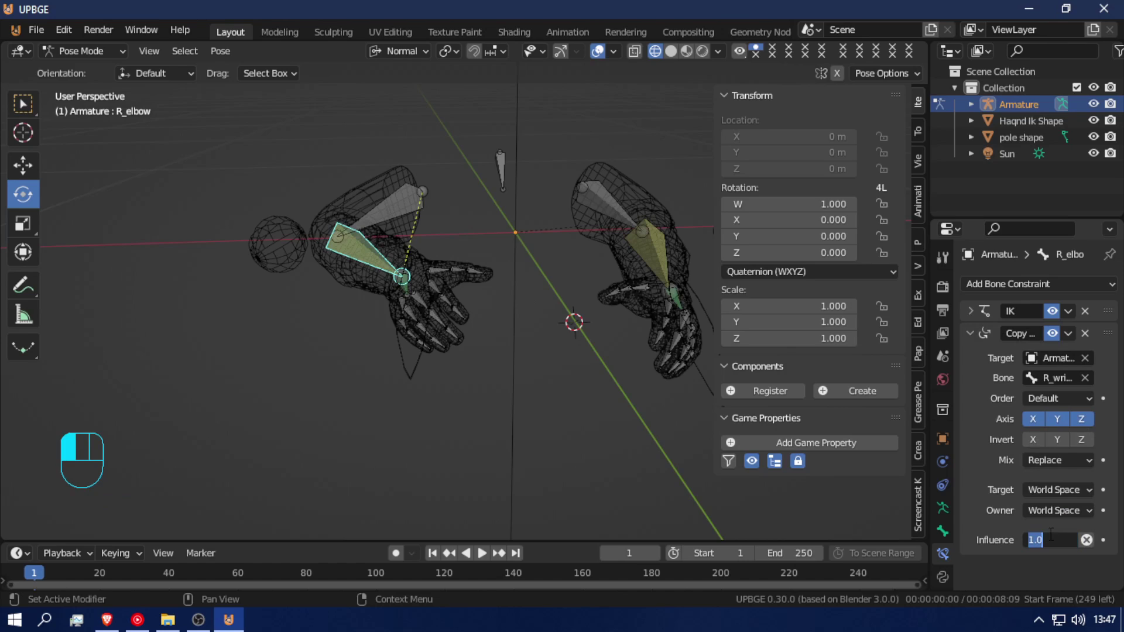
type(".2")
key("Return")
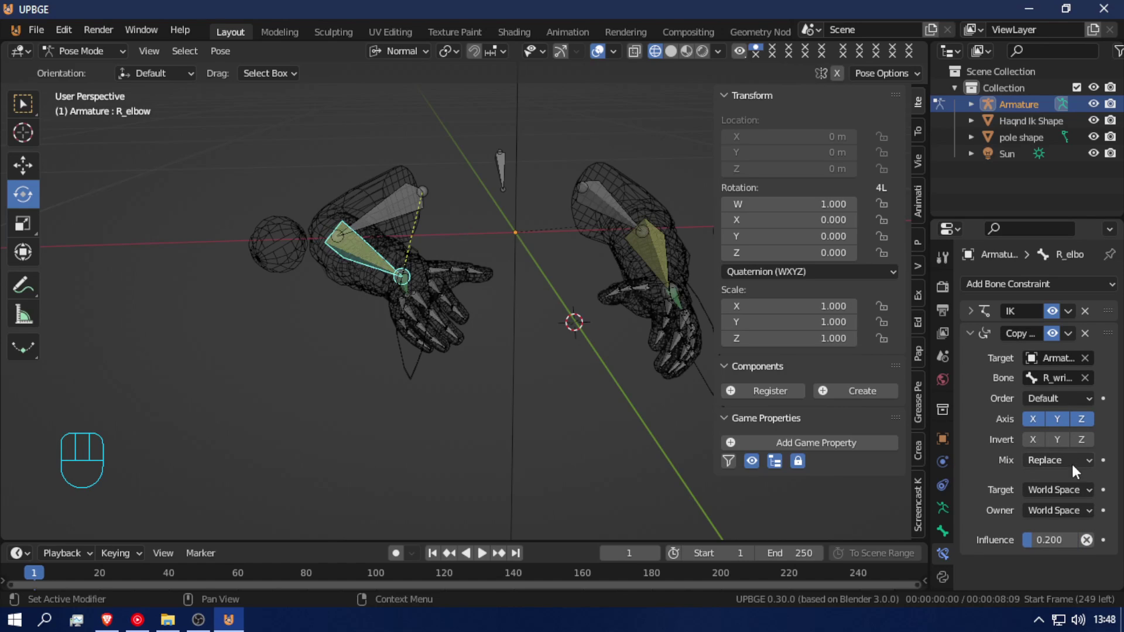
left_click(1077, 418)
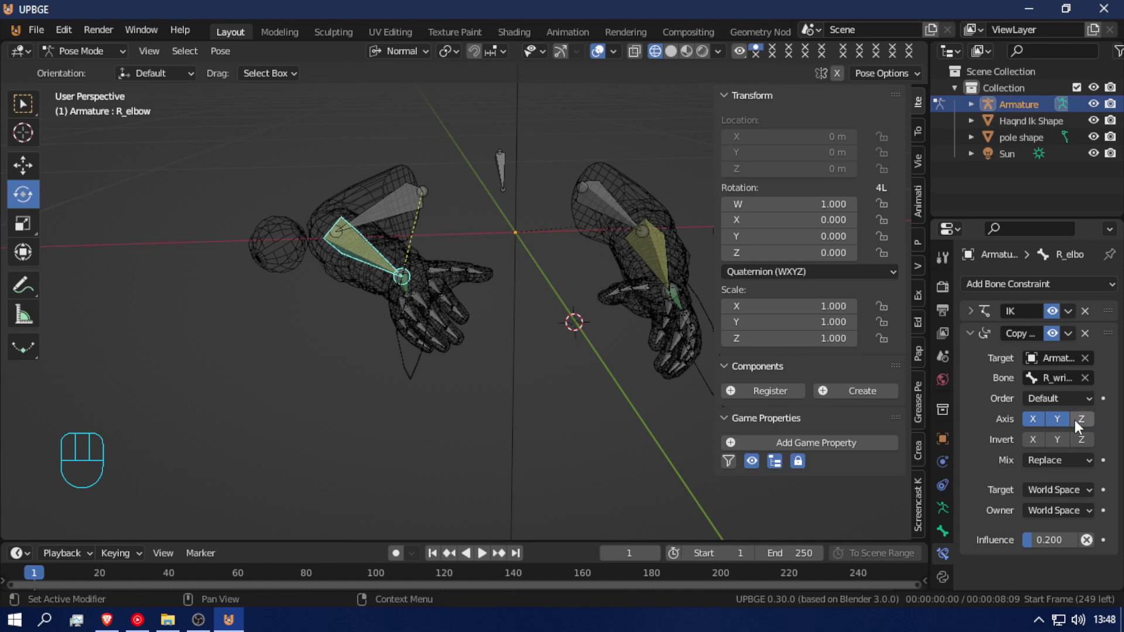
left_click(1035, 417)
- Try rotating R_wrist IK around its Y axis and moving it to check the reduced forearm twist, cancelling each transform
left_click(413, 361)
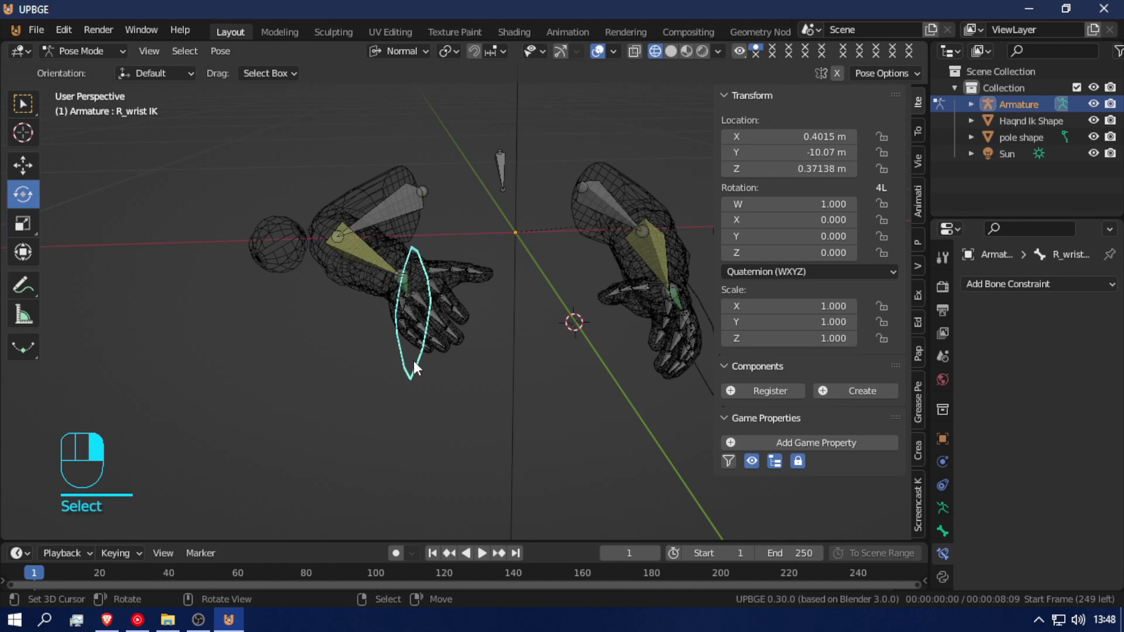
key("r")
right_click(522, 384)
key("r")
key("y")
key("y")
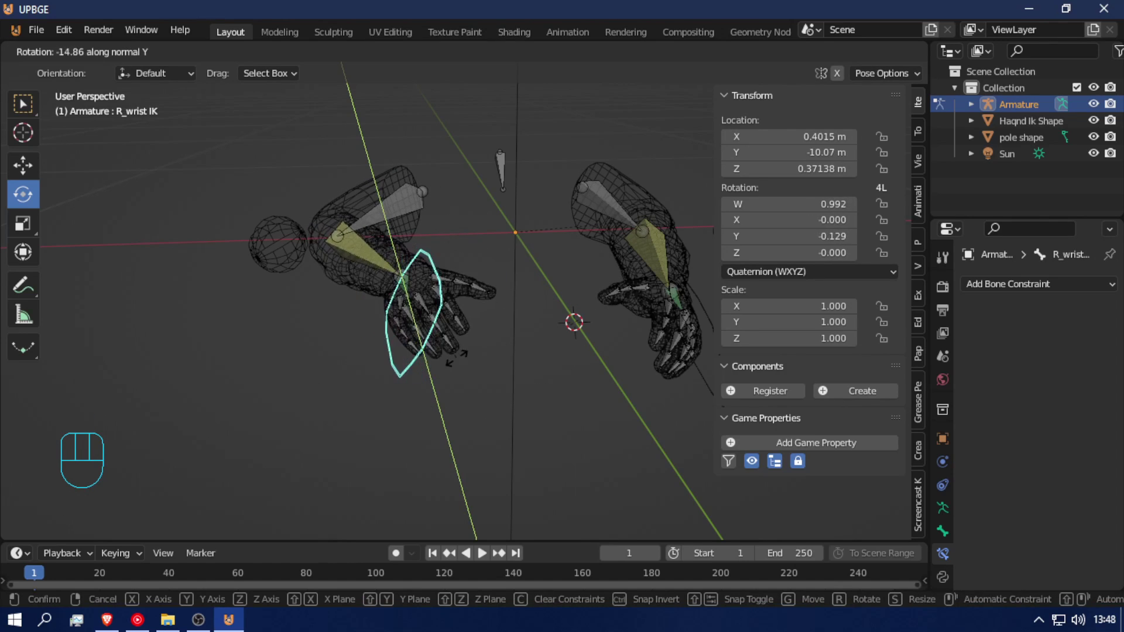
right_click(474, 403)
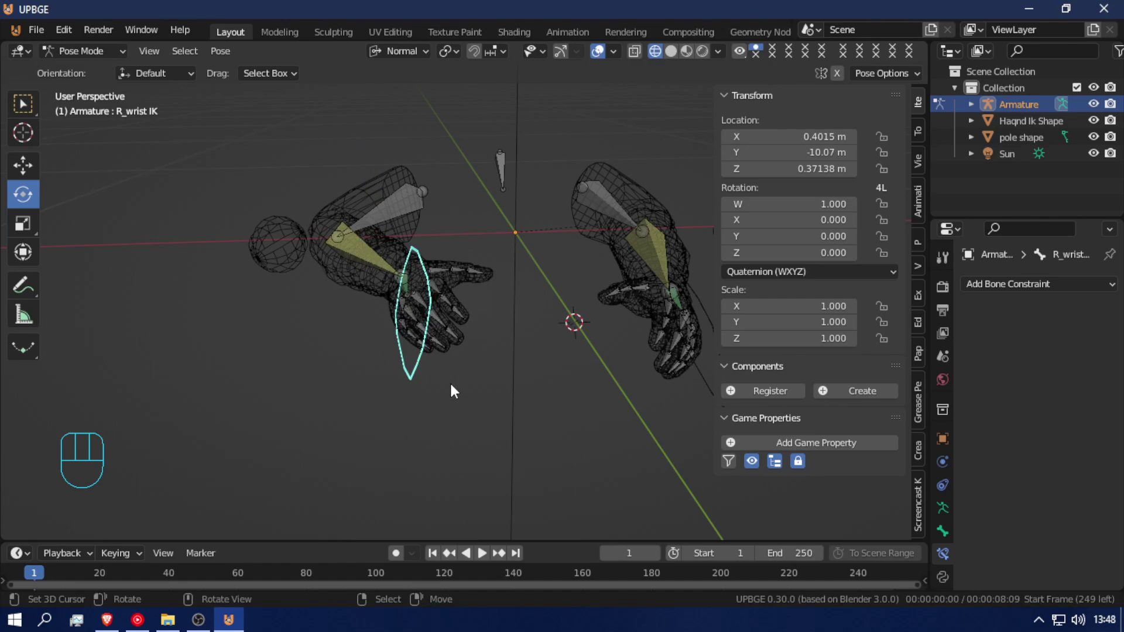
key("g")
right_click(463, 324)
- Add a Copy Rotation constraint to the L_elbow bone with L_wrist IK as its target
key("shift+f")
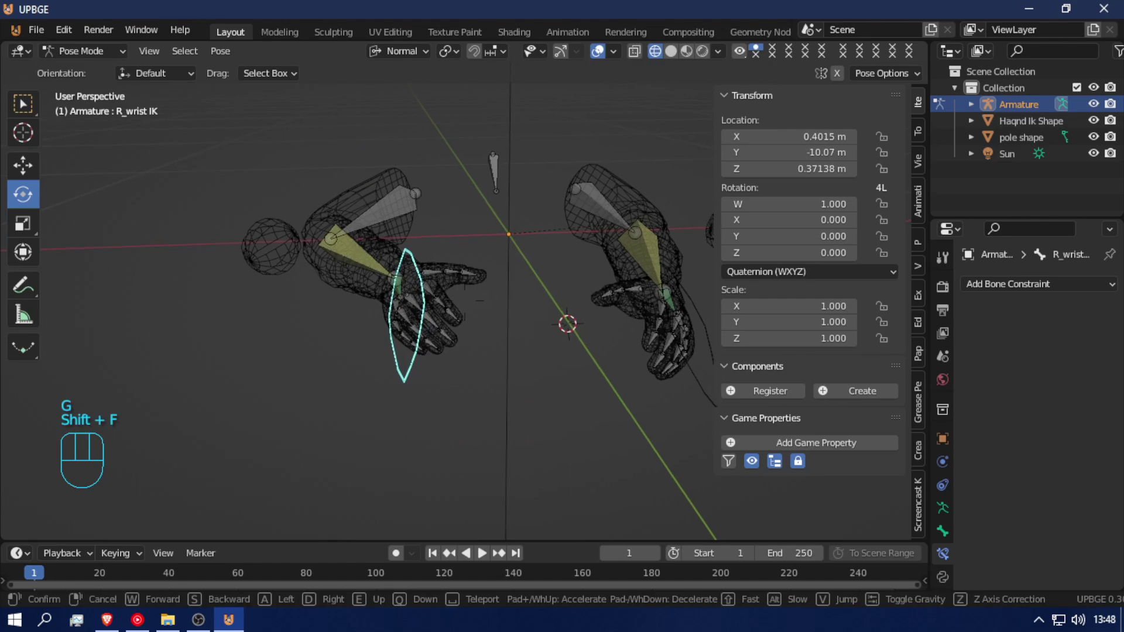
left_click(465, 307)
left_click(503, 321)
left_click(491, 268, "shift")
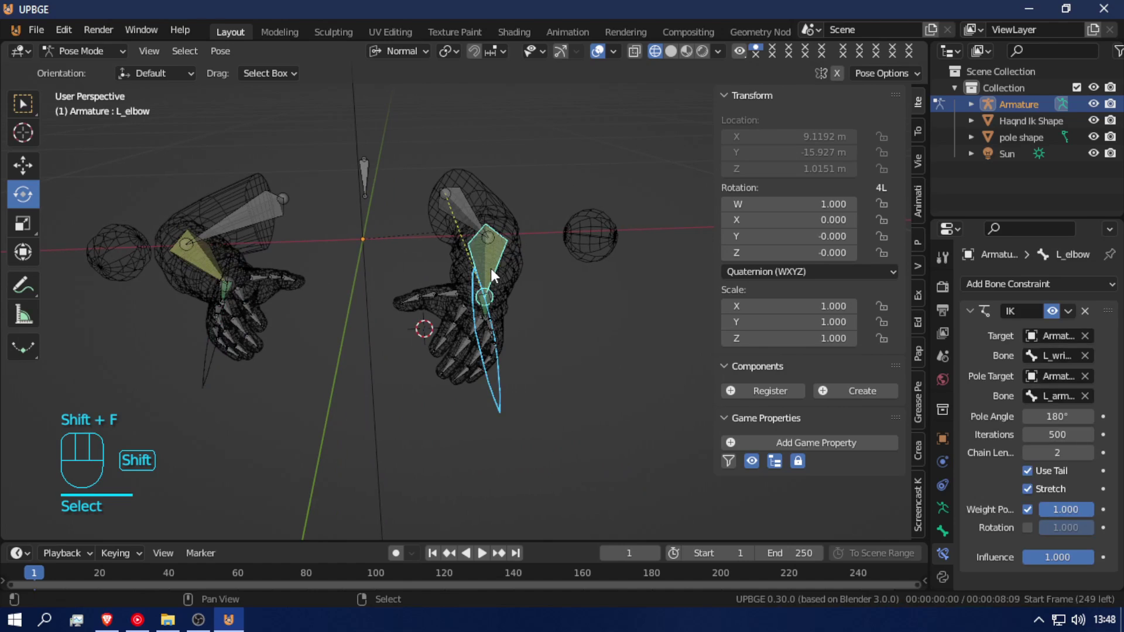
left_click(969, 310)
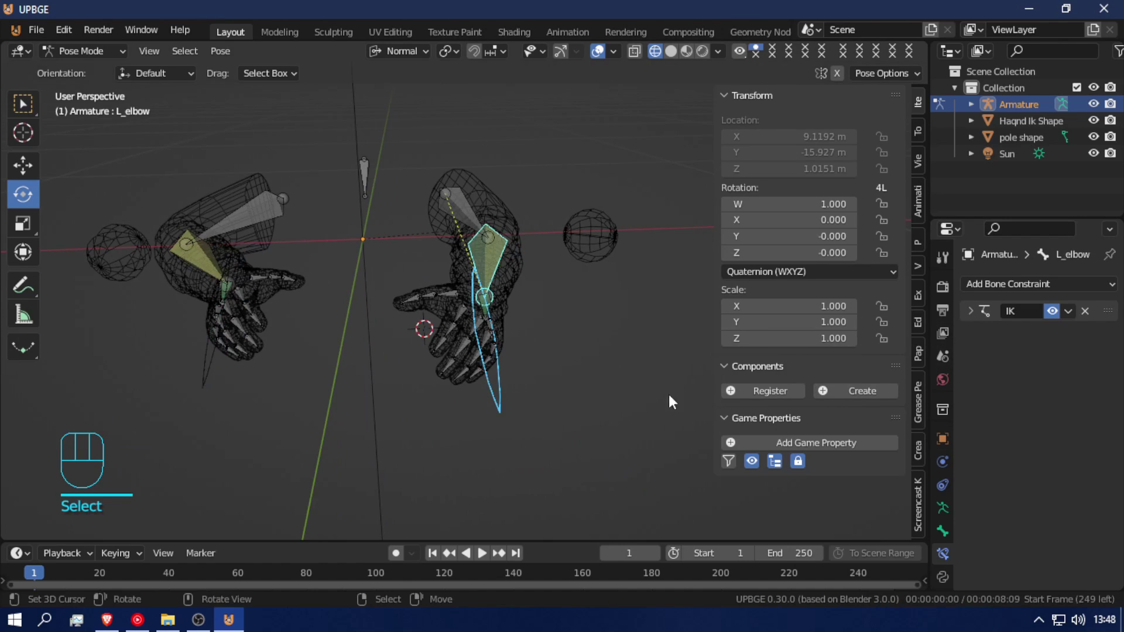
key("shift+ctrl+c")
left_click(400, 389)
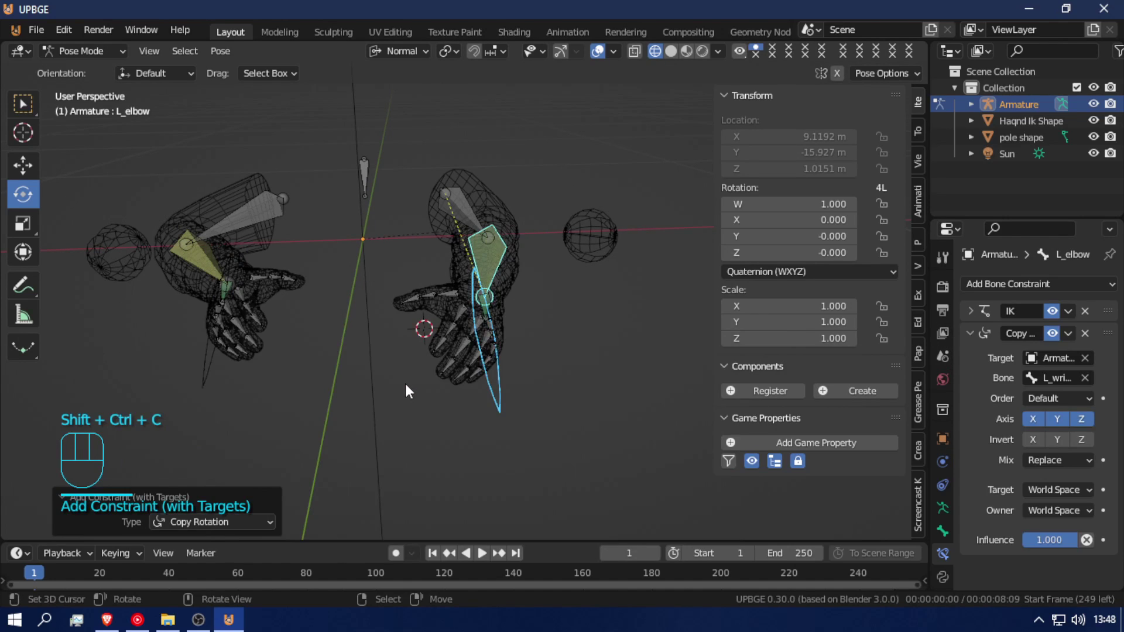
- Limit the L_elbow Copy Rotation constraint to the Y axis and set its influence to 0.2
left_click(1082, 419)
left_click(1034, 417, "shift")
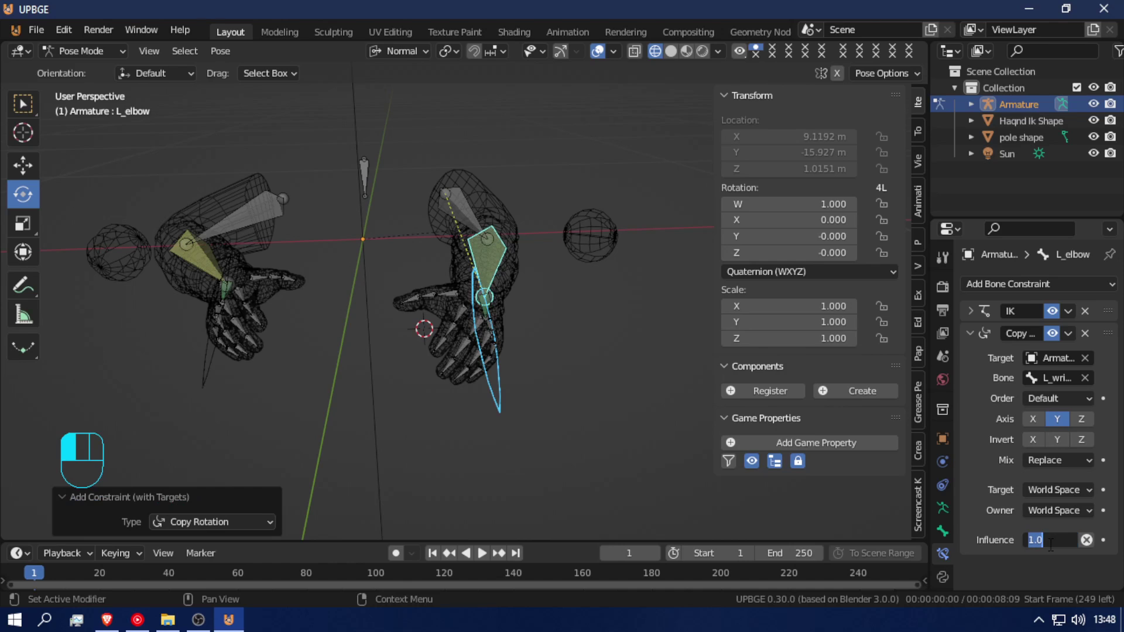
key("Return")
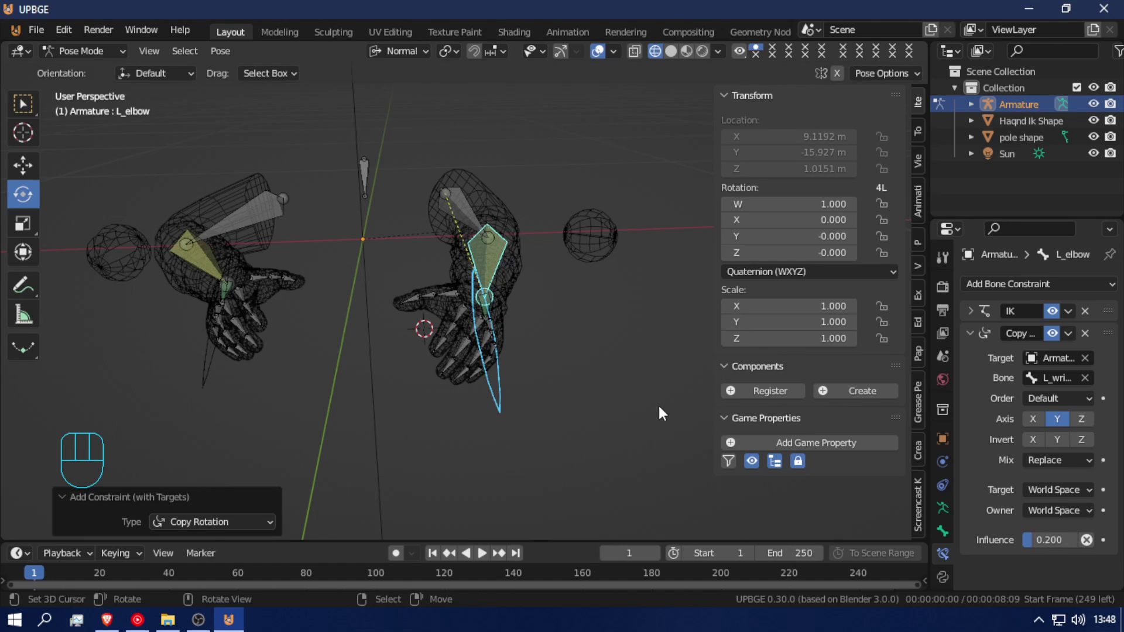
- Test-rotate the L_wrist IK bone around its local Y axis, and cancel the rotation
left_click(488, 373)
key("r")
key("y")
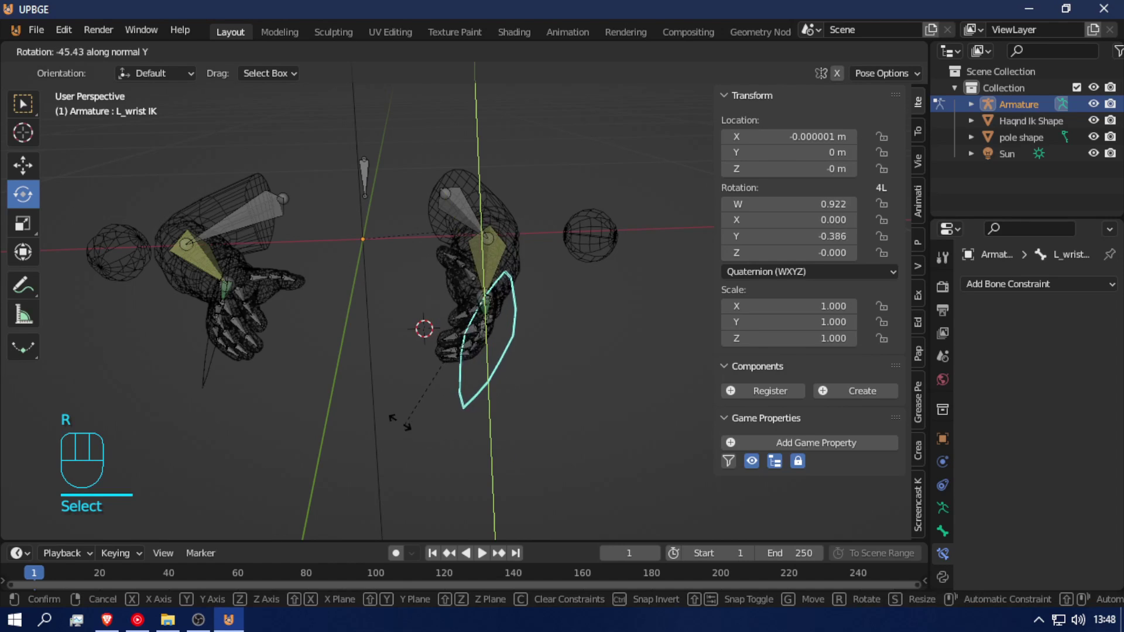
right_click(711, 215)
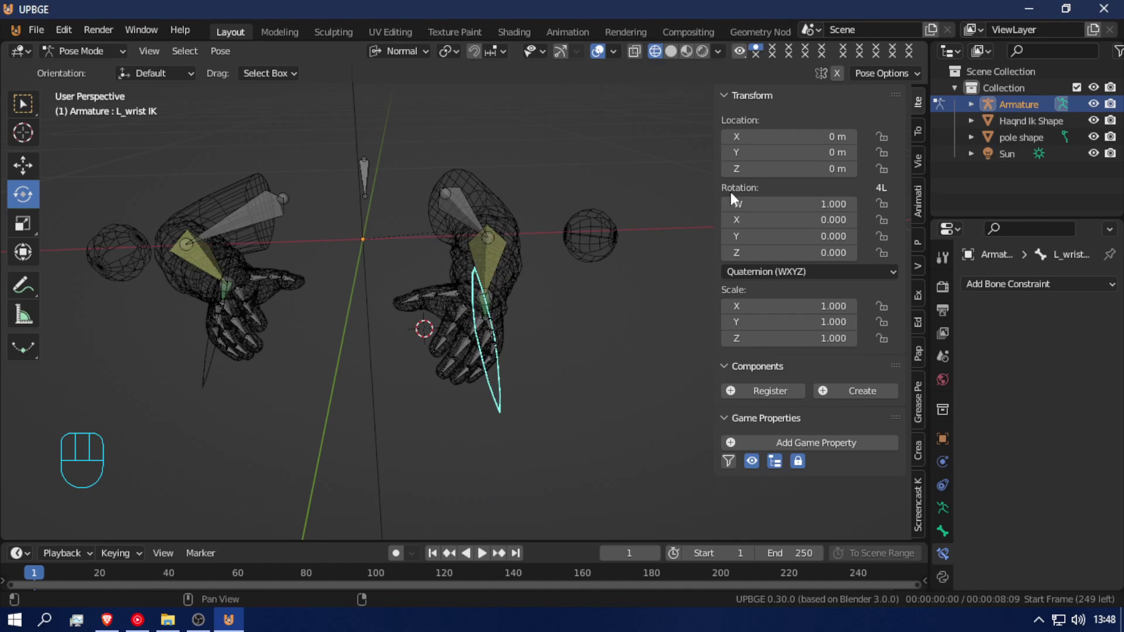
- Switch the viewport to Rendered shading and test-rotate L_wrist IK around local Z, local Y and global Z, cancelling each rotation
left_click(702, 51)
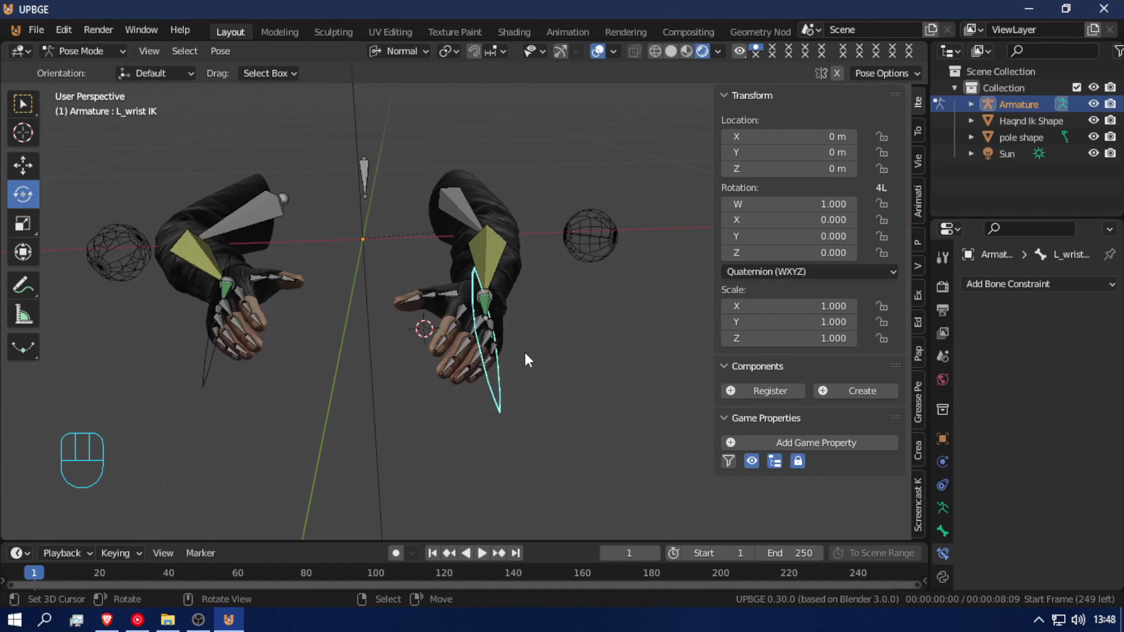
key("r")
key("z")
right_click(567, 268)
key("r")
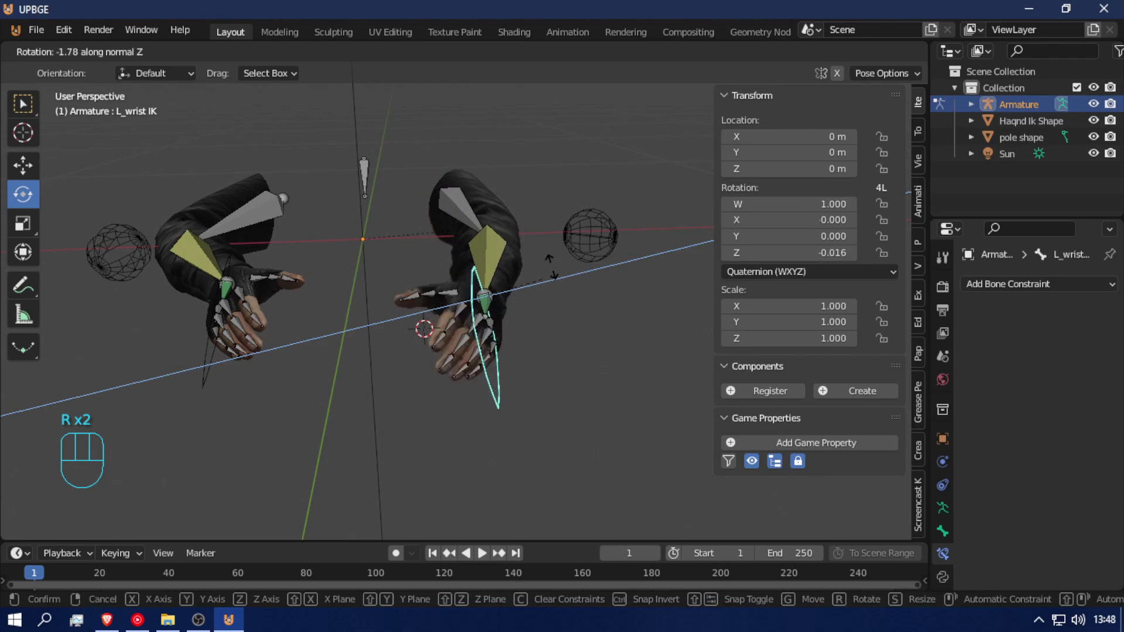
key("y")
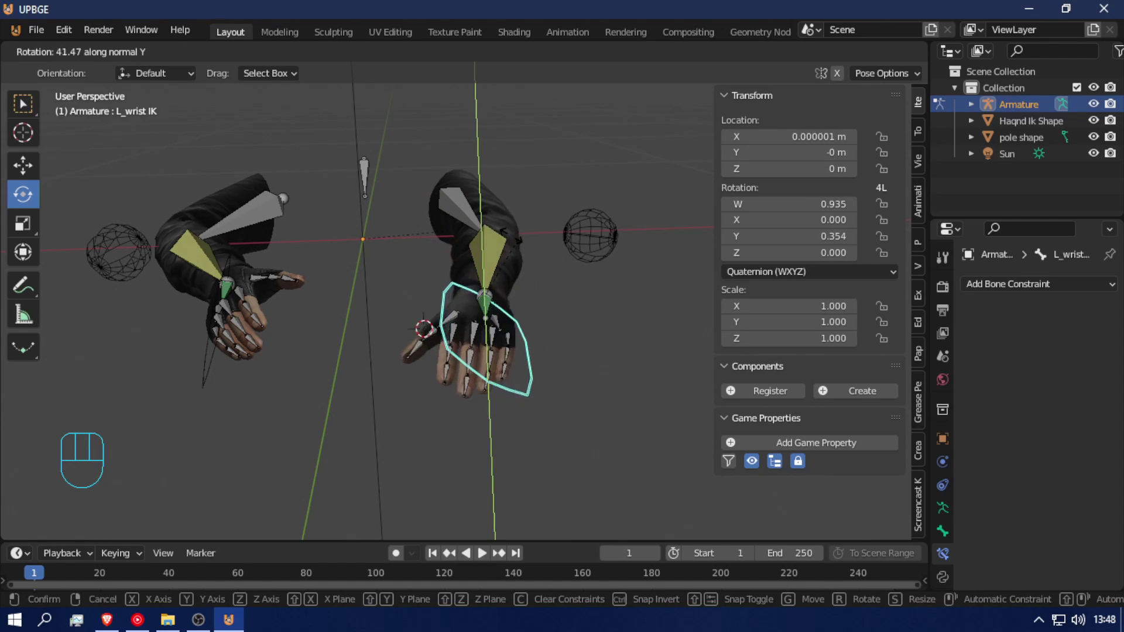
key("Escape")
key("r")
key("z")
key("z")
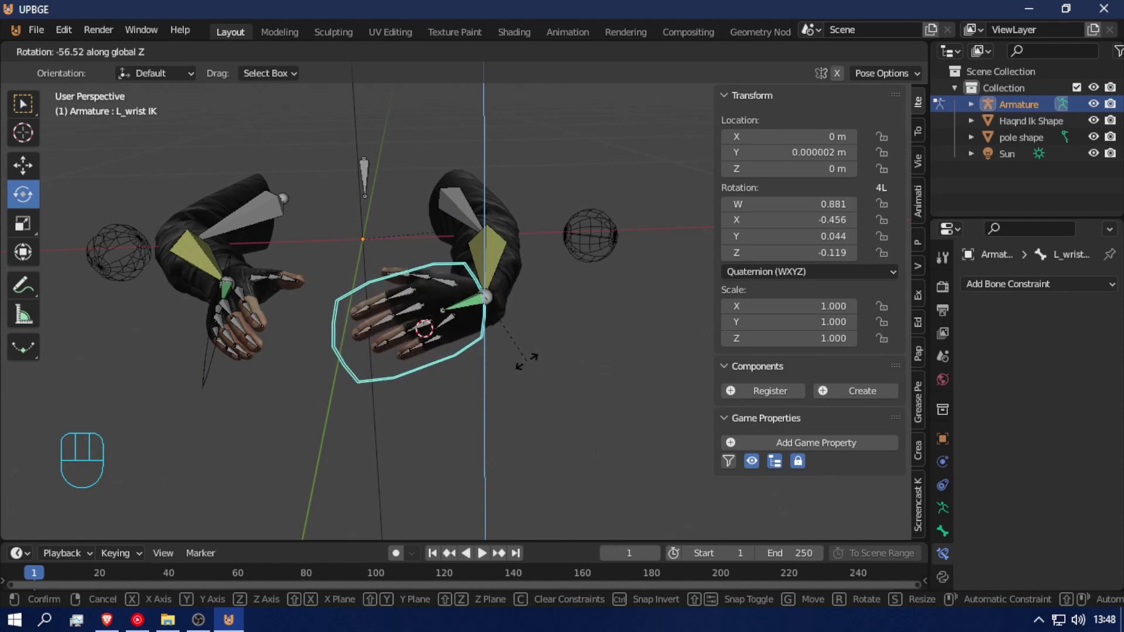
key("Escape")
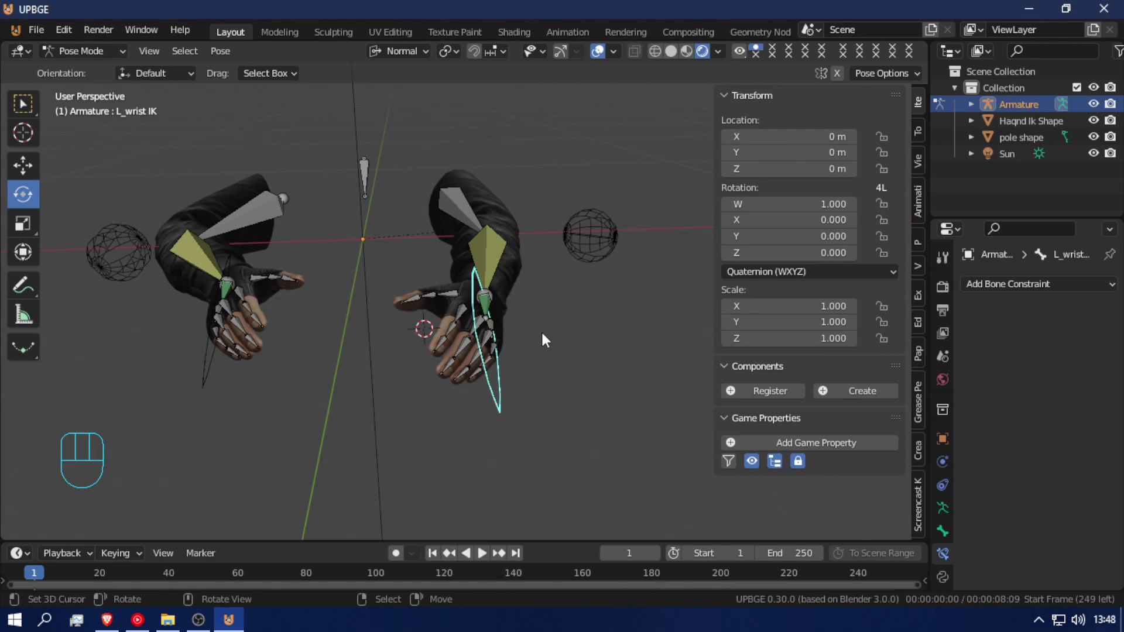
- Add a Copy Rotation constraint to the L_point2 finger bone with L_point1 as its target
left_click(443, 339)
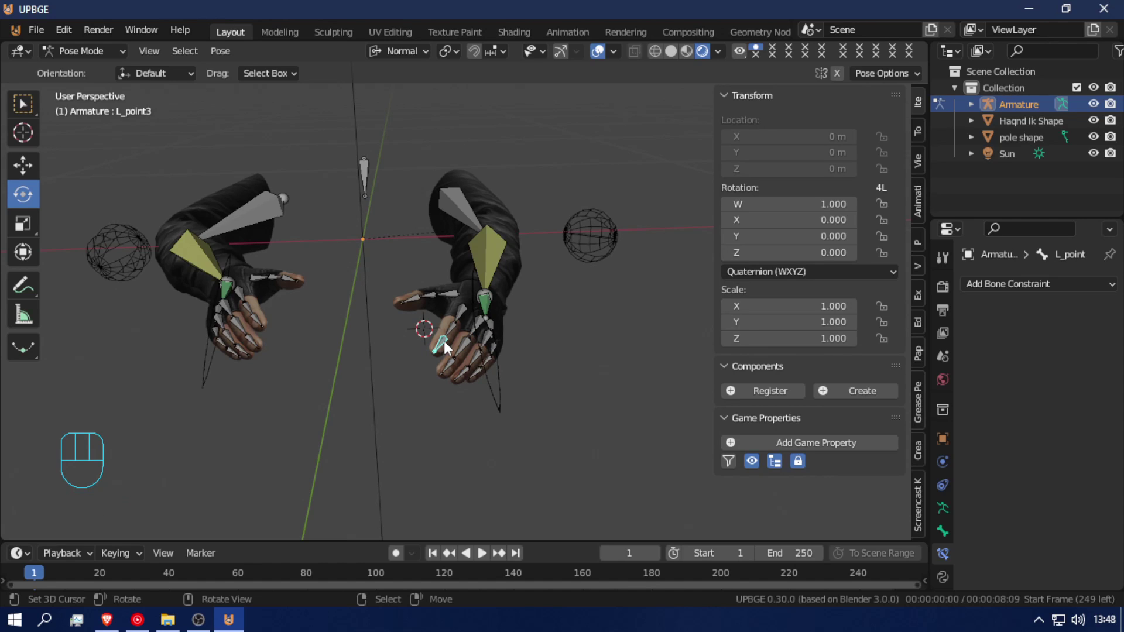
key("shift+f")
key("w")
key("d")
left_click(428, 302)
key("f")
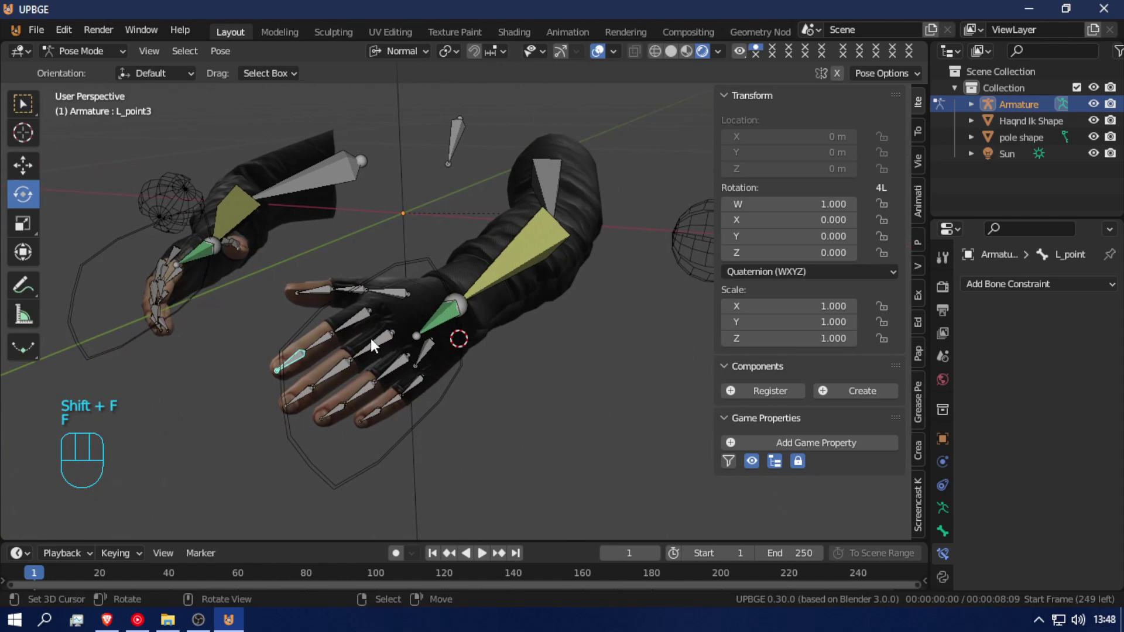
left_click(364, 323)
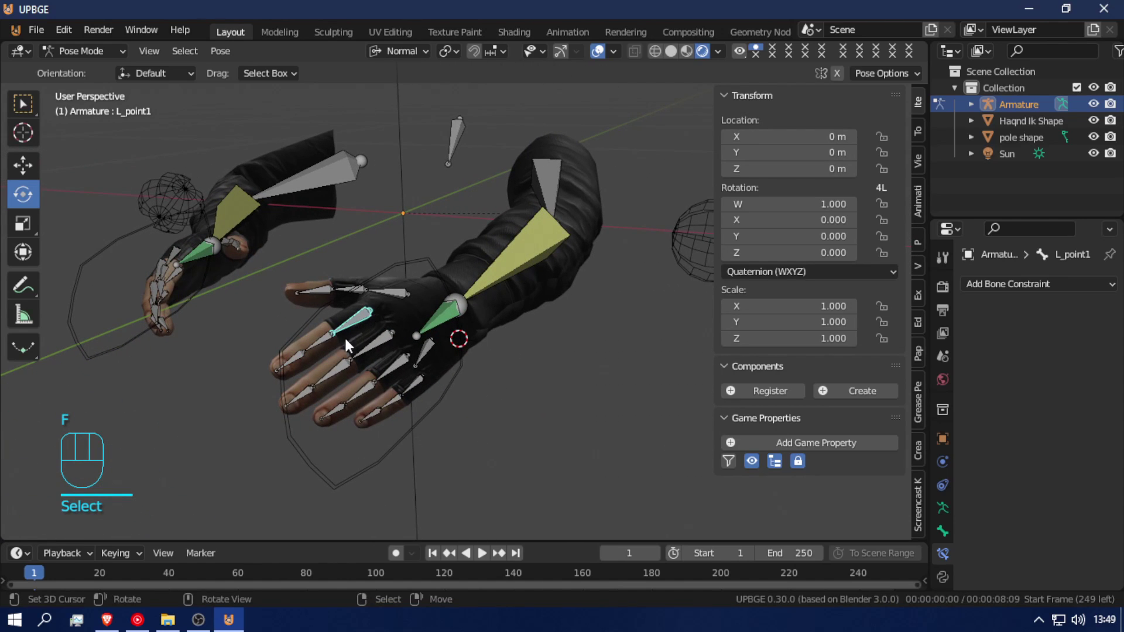
left_click(328, 335, "shift")
key("shift+ctrl+c")
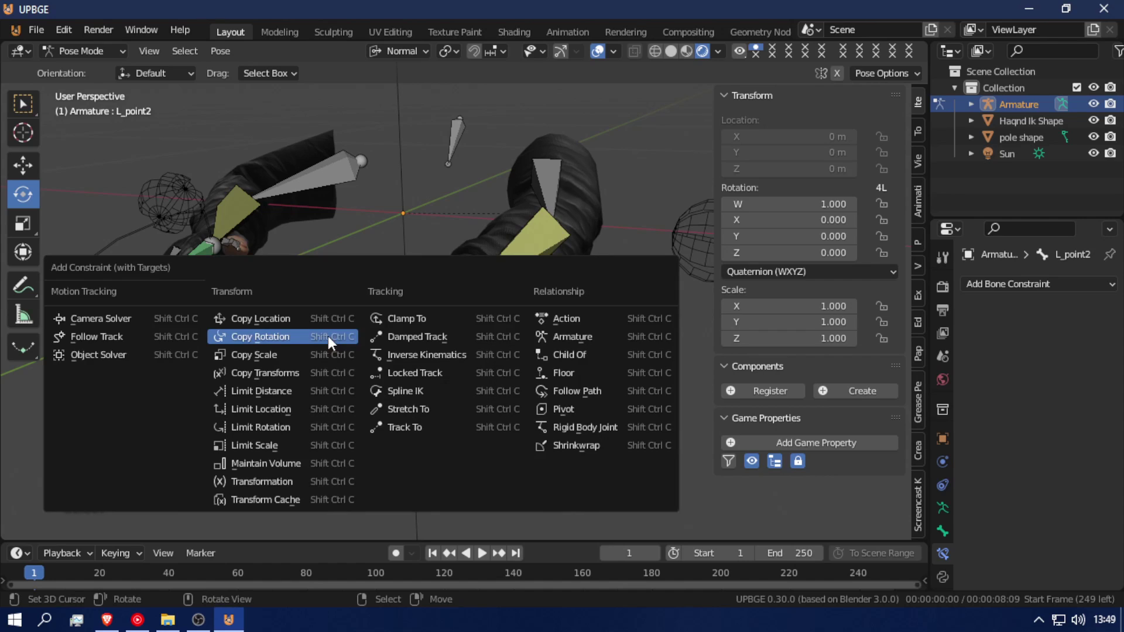
left_click(328, 336)
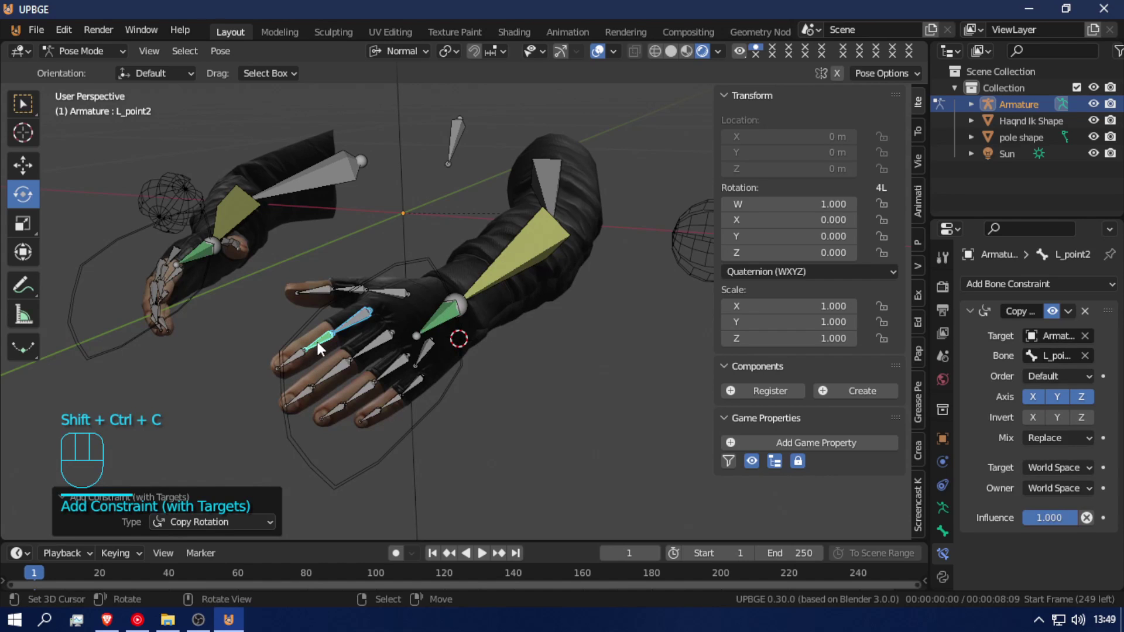
- Add a Copy Rotation constraint to the L_point3 fingertip bone with L_point2 as its target
right_click(316, 343)
right_click(297, 359, "shift")
key("ctrl+shift+c")
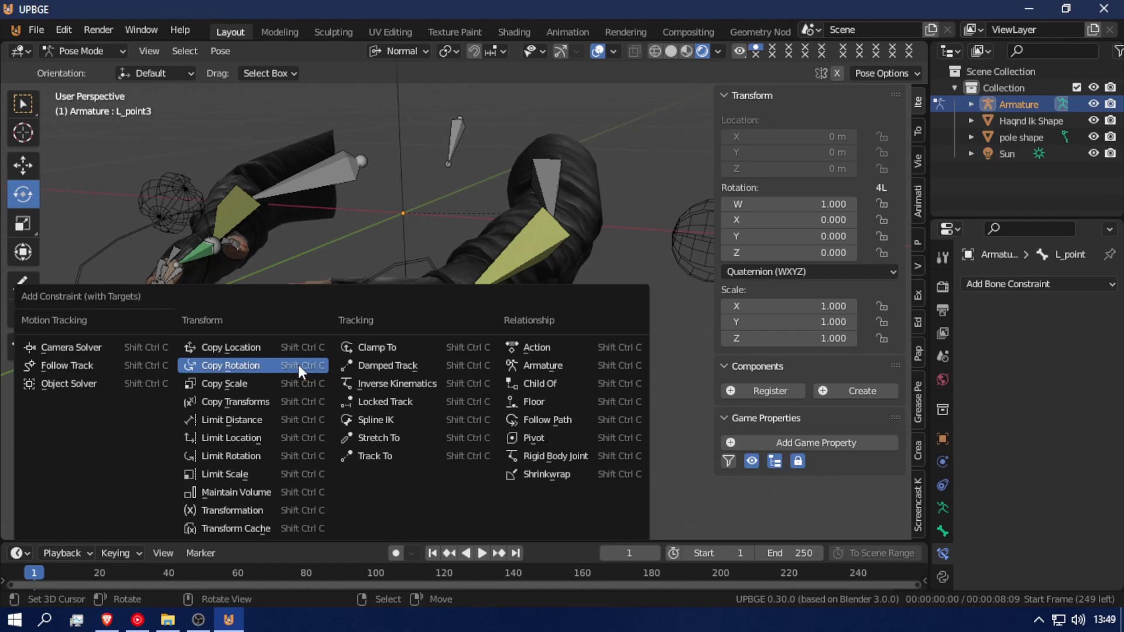
left_click(298, 364)
- Set L_point2's Copy Rotation constraint to Local Space for target and owner, with the After Original mix mode
right_click(322, 340)
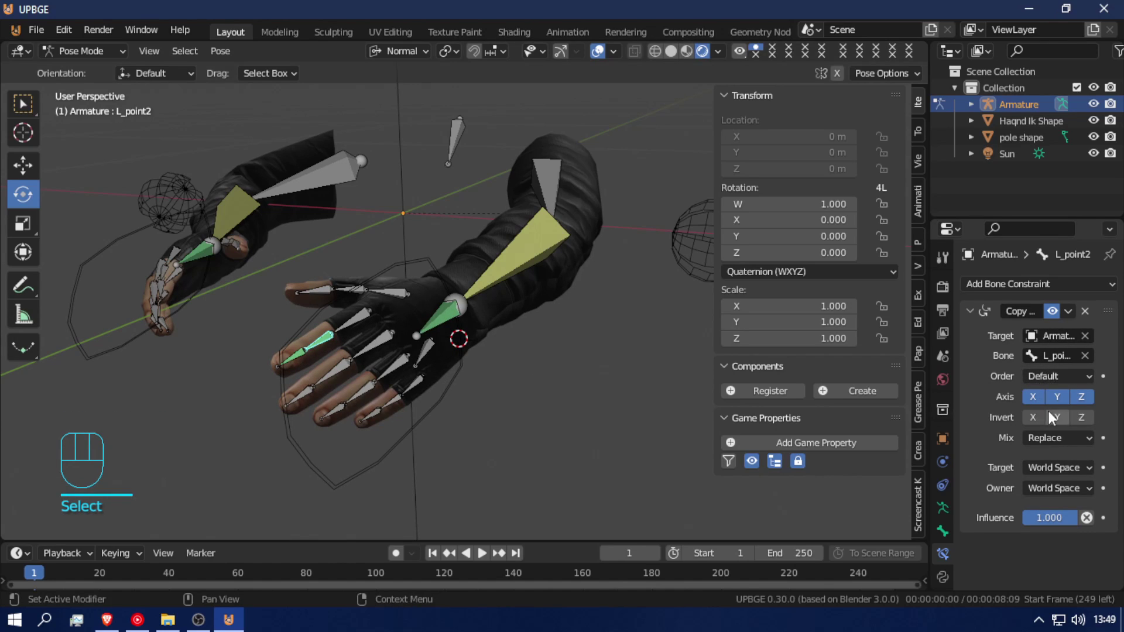
left_click(1067, 465)
left_click(1006, 364)
left_click(1039, 486)
left_click(1033, 389)
left_click(1048, 438)
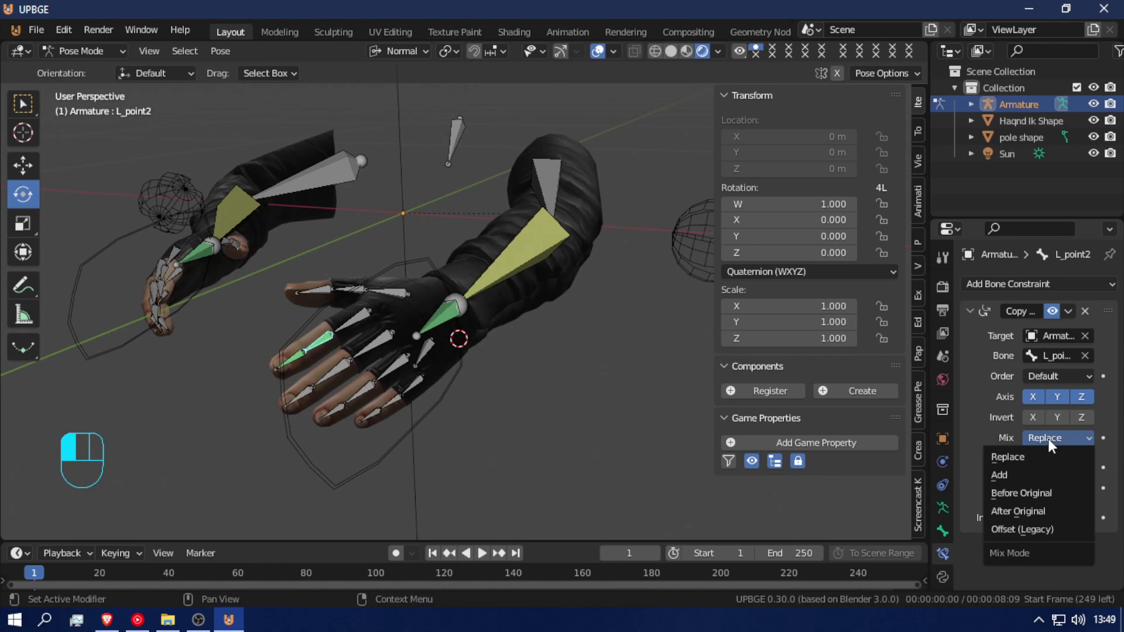
left_click(1041, 510)
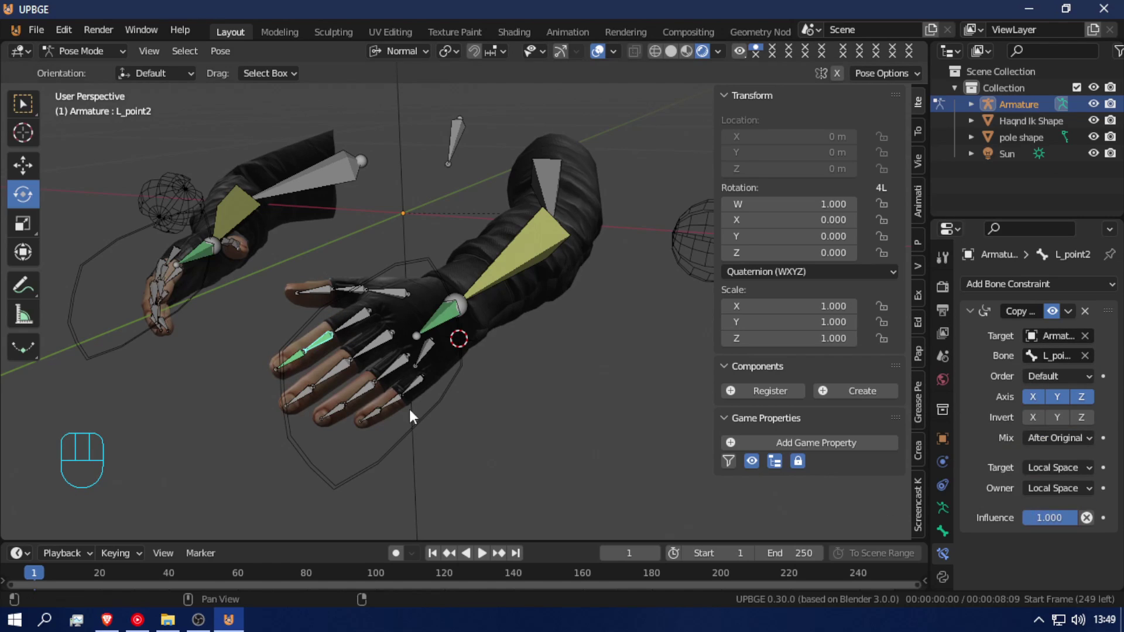
- Set L_point3's Copy Rotation constraint to the After Original mix mode and Local Space for target and owner
left_click(283, 359)
left_click(293, 359)
left_click(1048, 438)
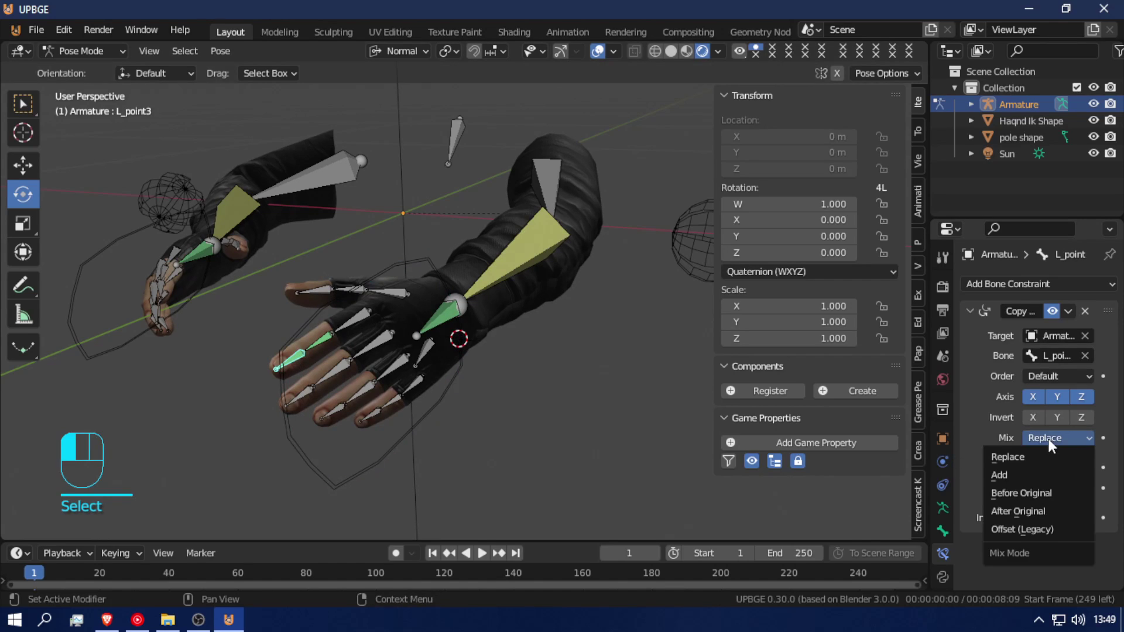
left_click(1041, 508)
left_click(1059, 467)
left_click(1033, 364)
left_click(1059, 488)
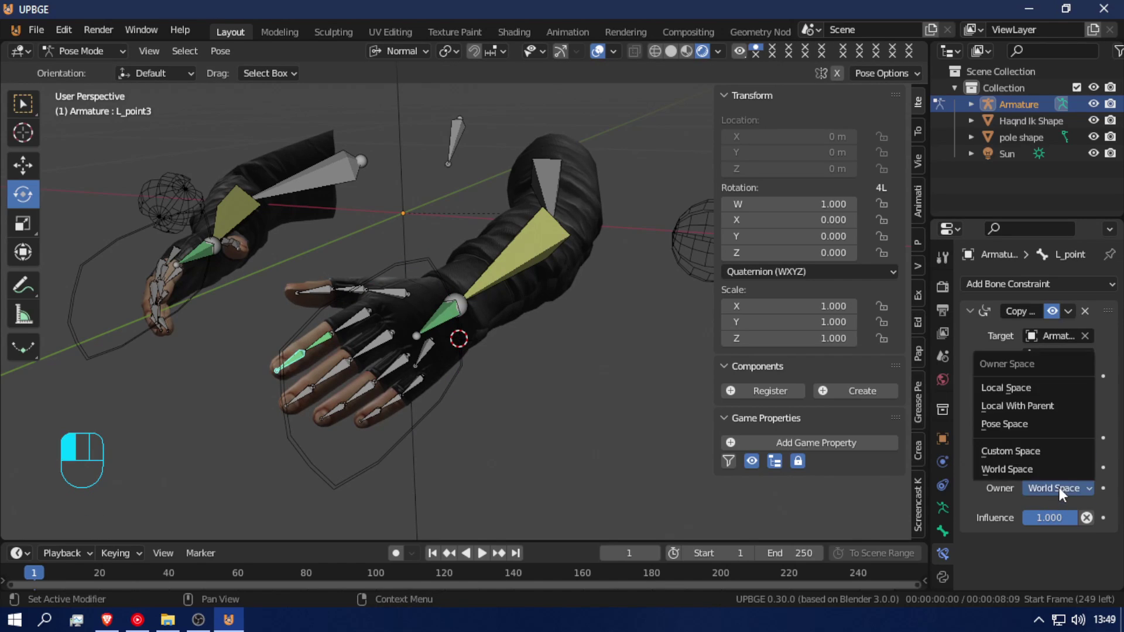
left_click(1037, 388)
- Test-rotate the L_point1 bone around its normal X axis from two viewing angles, cancelling each rotation
left_click(359, 320)
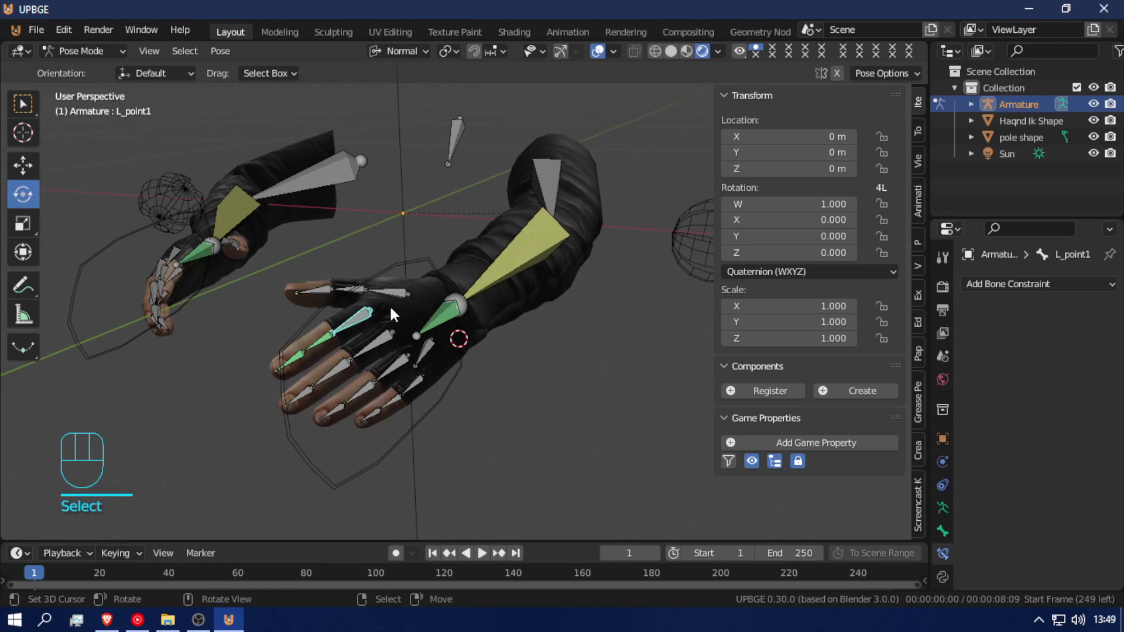
key("r")
key("x")
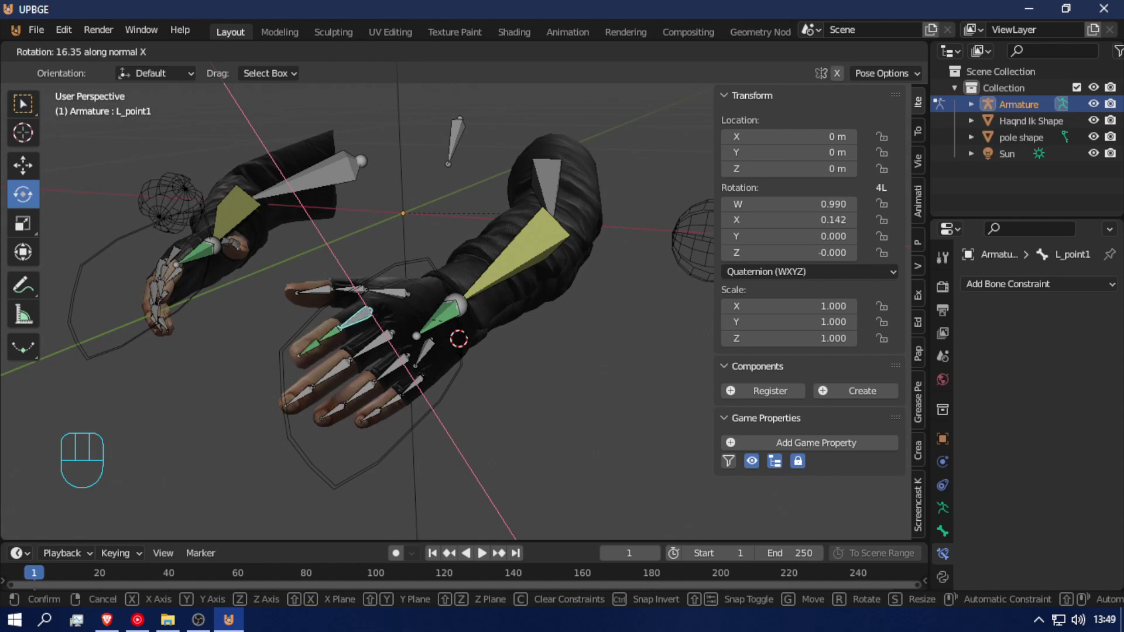
right_click(433, 256)
key("shift+f")
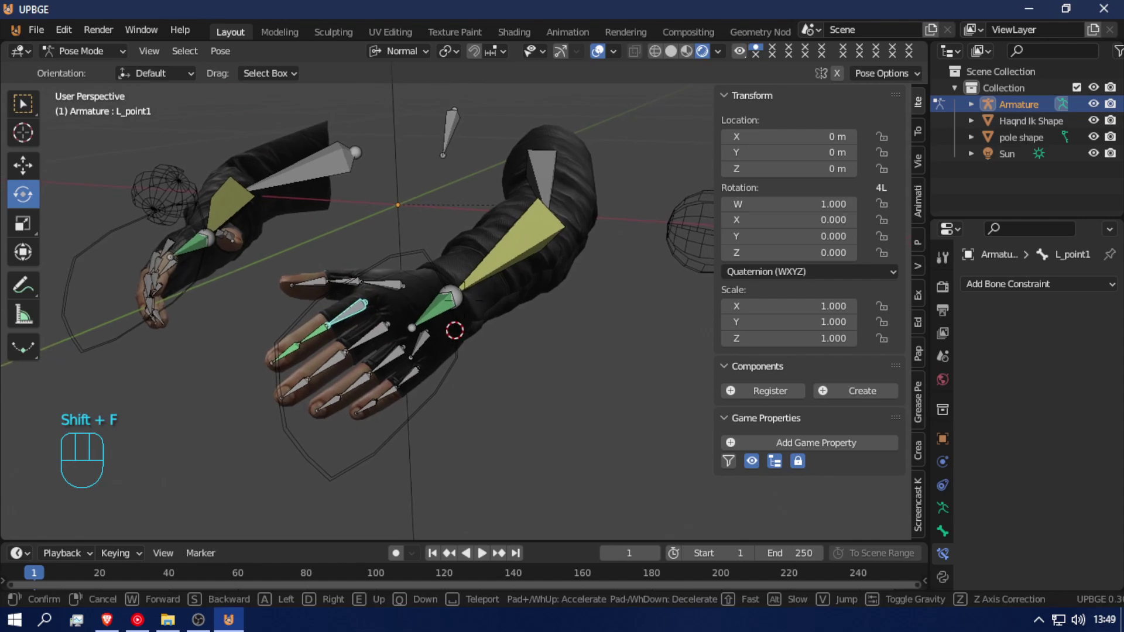
left_click(464, 301)
key("r")
key("x")
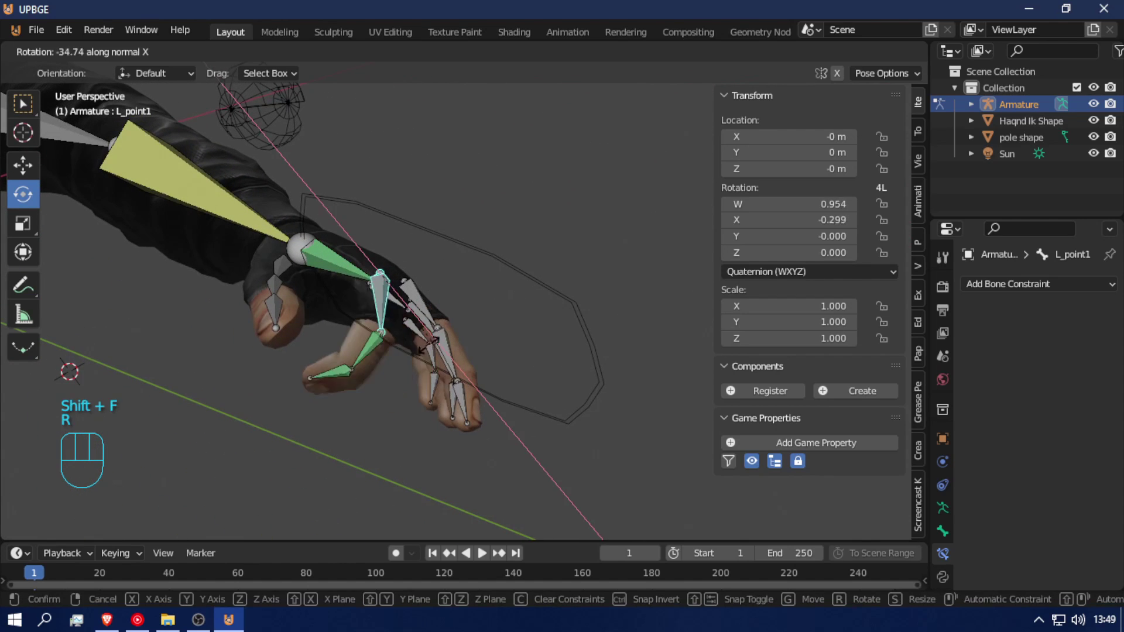
right_click(391, 348)
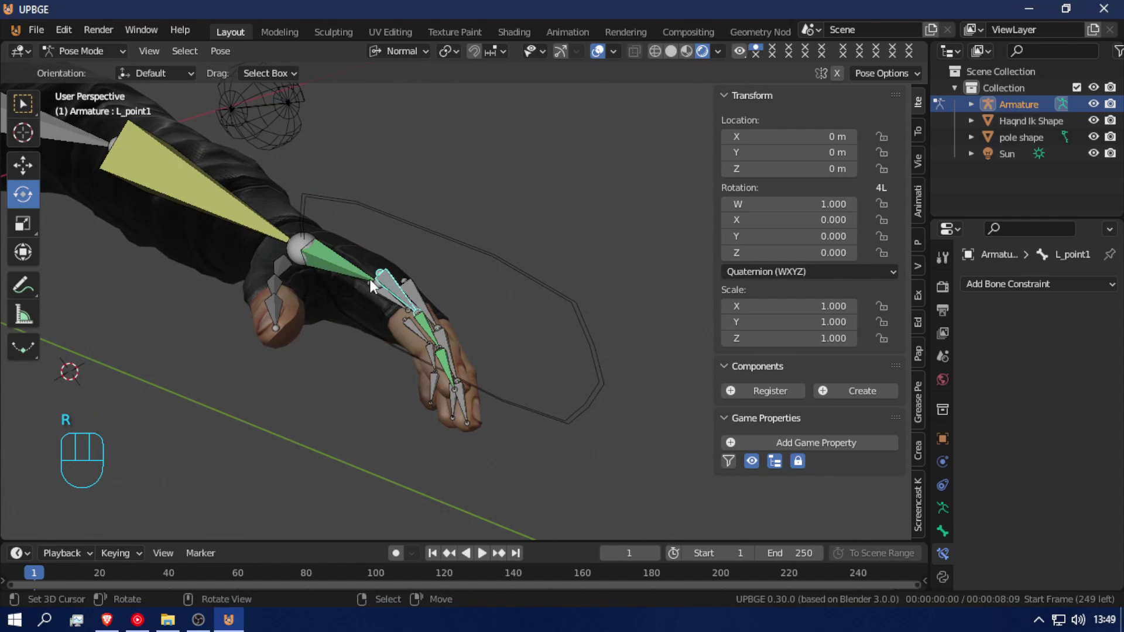
key("shift+f")
left_click(252, 342)
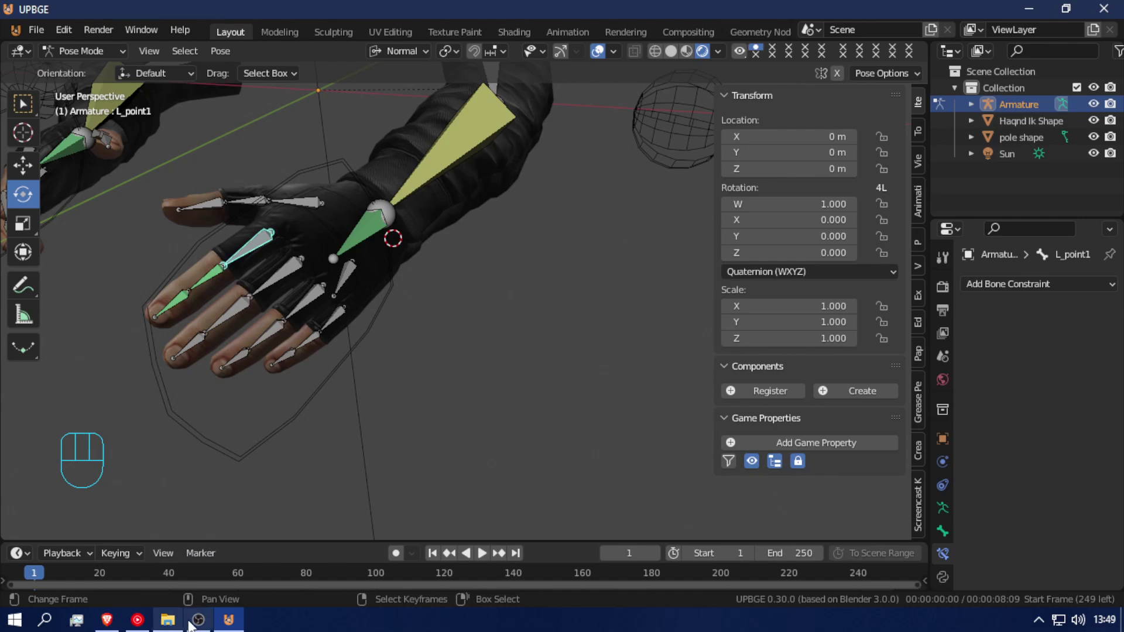
left_click(198, 619)
left_click(963, 481)
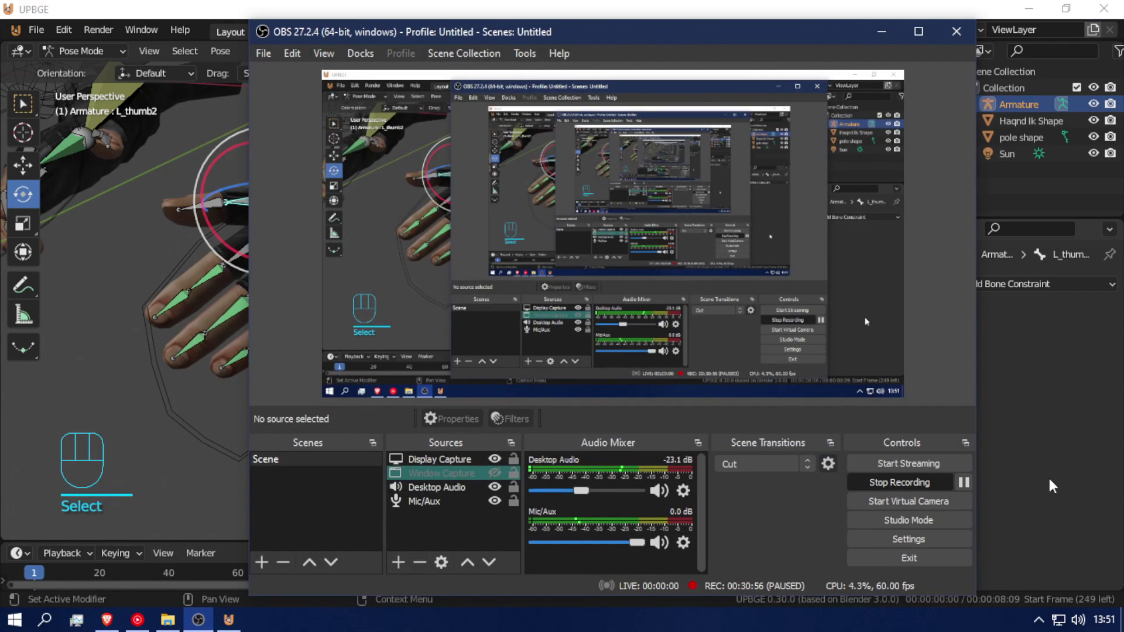
left_click(1048, 476)
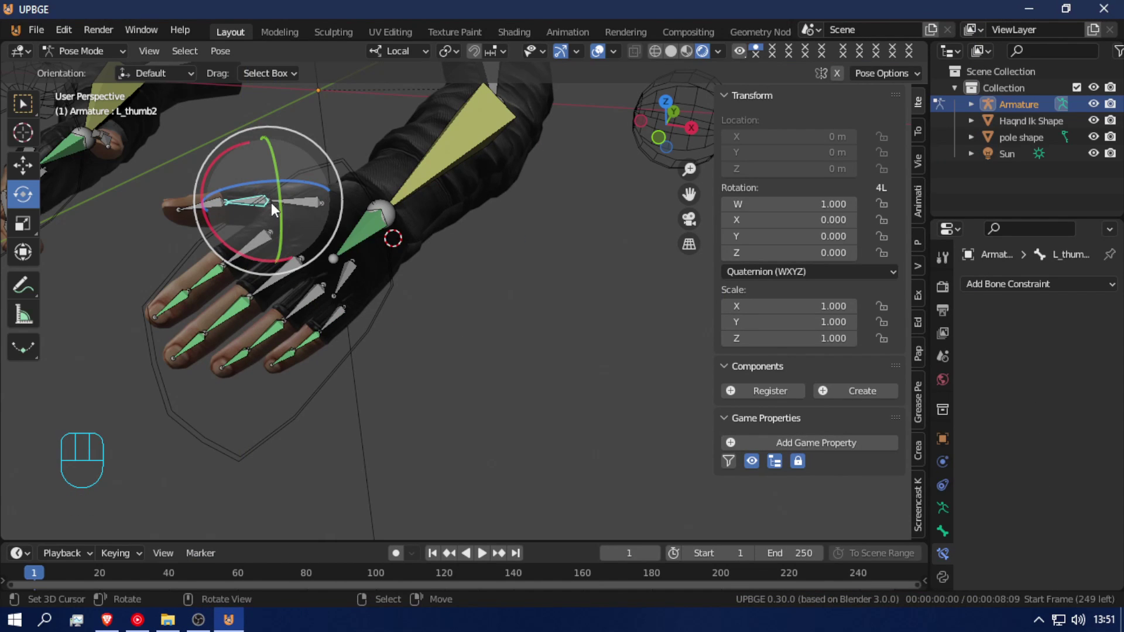
- Add a Copy Rotation constraint to the L_thumb3 bone with L_thumb2 as its target
left_click(272, 202)
left_click(248, 203)
left_click(198, 205, "shift")
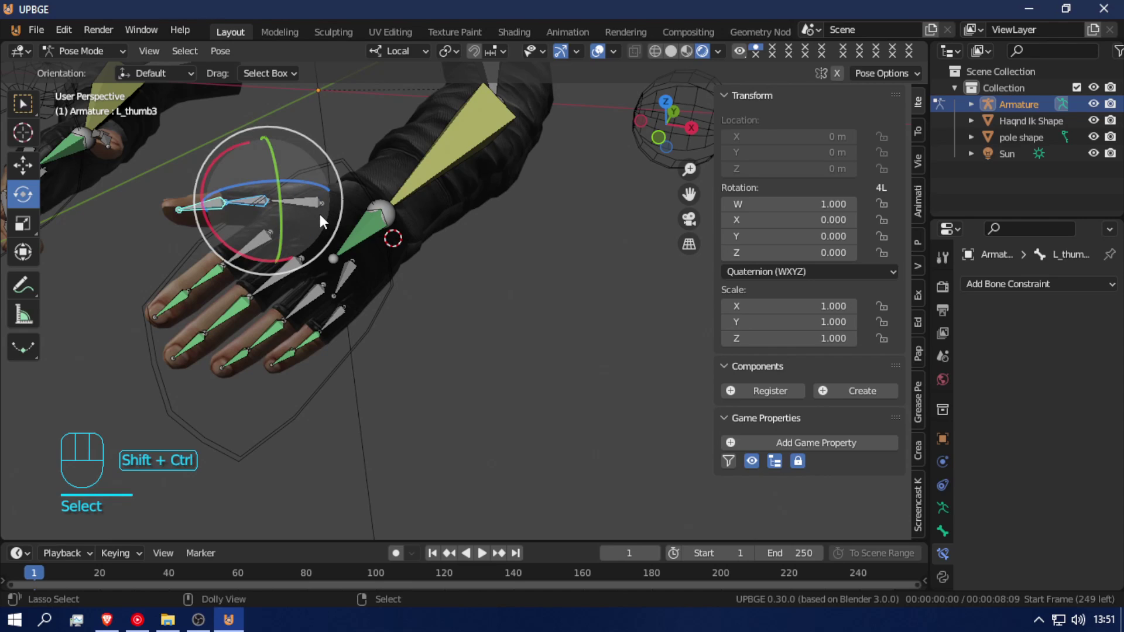
key("ctrl+shift+c")
left_click(252, 214)
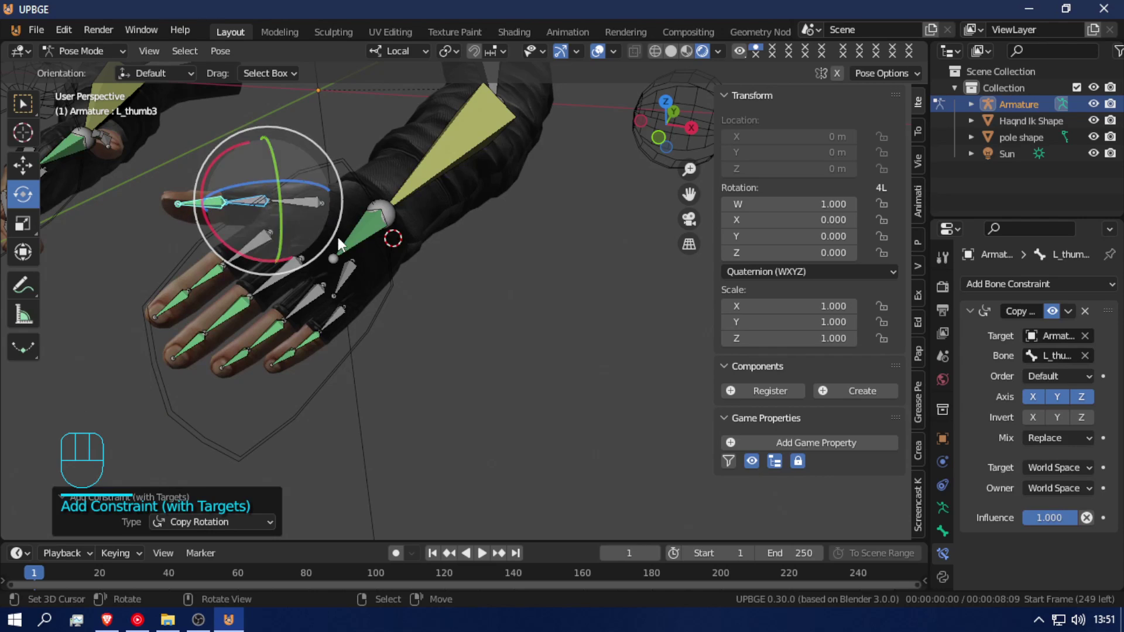
- Set L_thumb3's Copy Rotation constraint to Local Space for target and owner, with the After Original mix mode
left_click(1053, 467)
left_click(1040, 385)
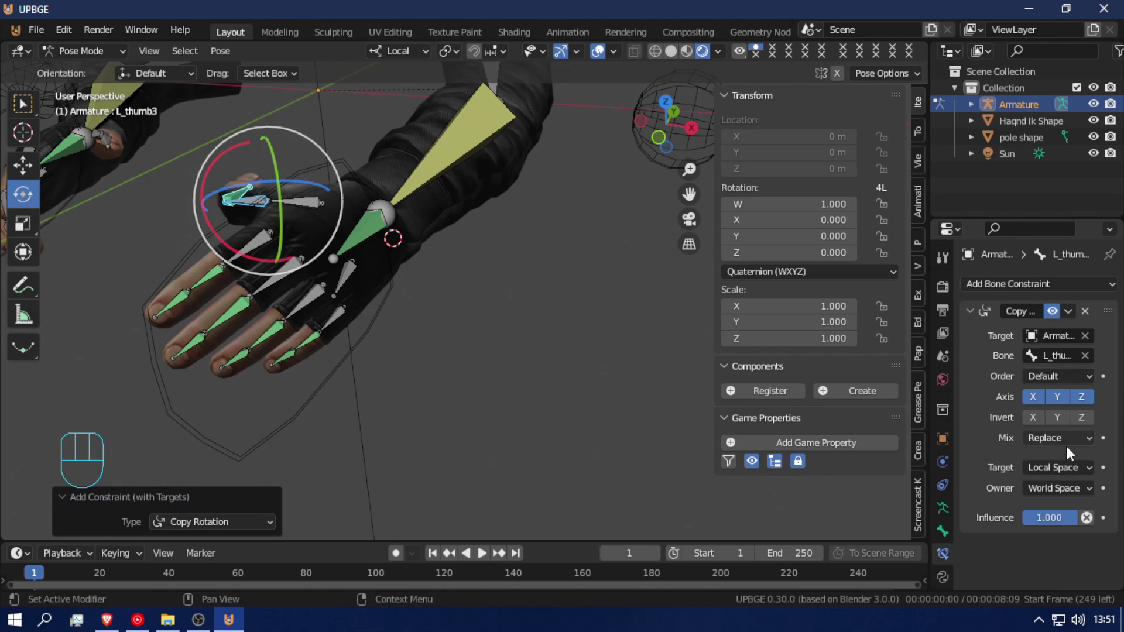
left_click(1071, 488)
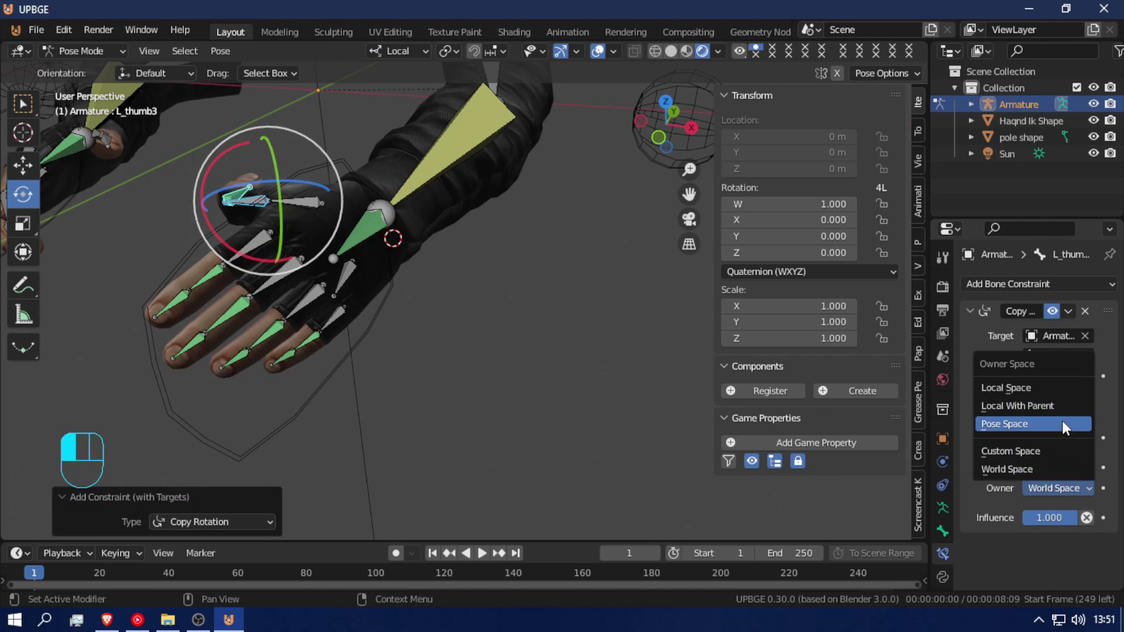
left_click(1057, 387)
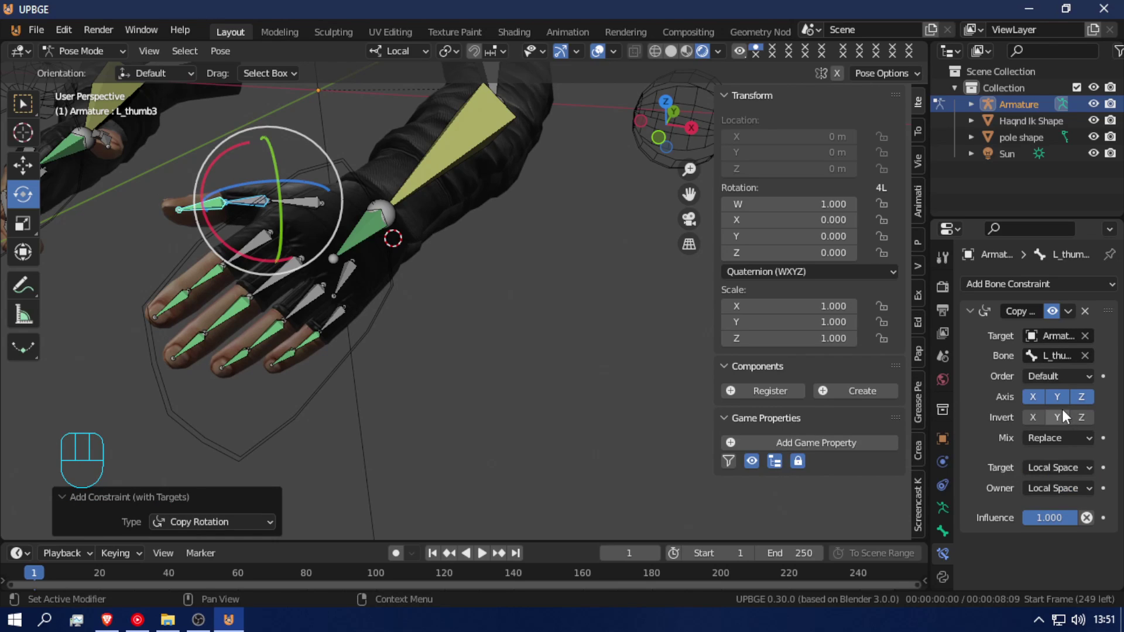
left_click(1065, 437)
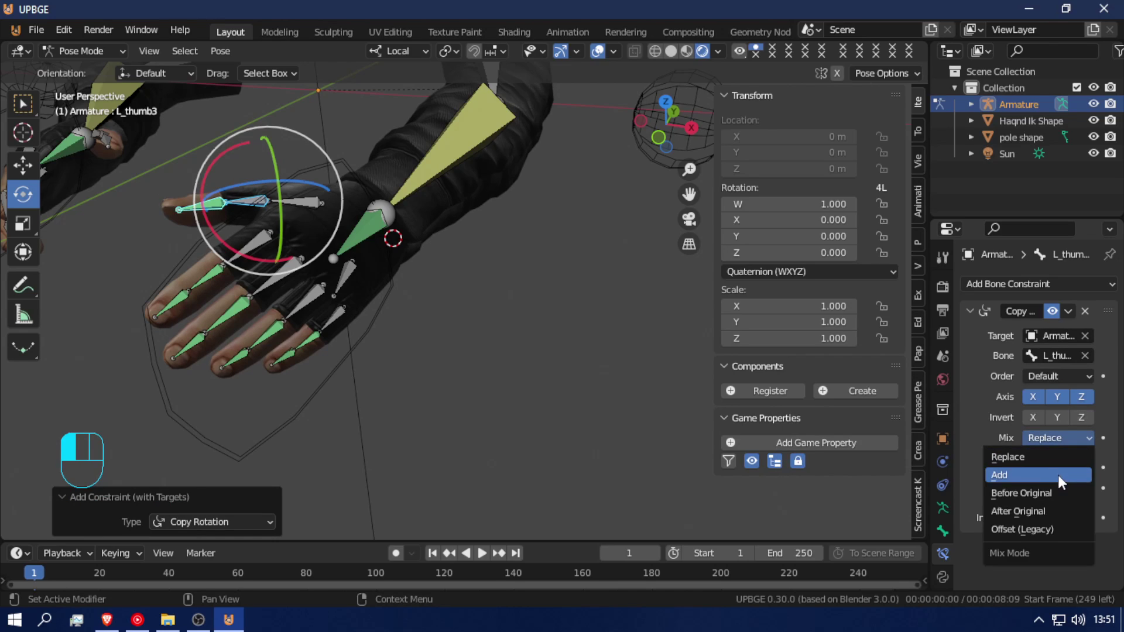
left_click(1056, 507)
key("f")
key("s")
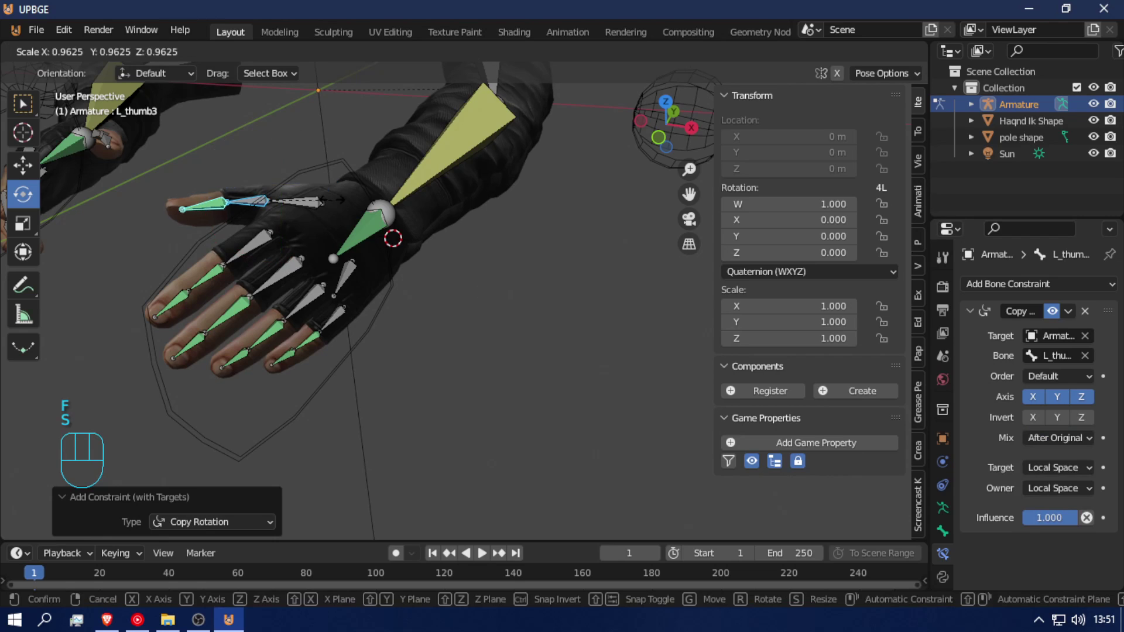
right_click(432, 253)
- Test-rotate the L_thumb1 and L_thumb2 bones to check the thumb's bending, cancelling each rotation
key("shift+f")
left_click(605, 292)
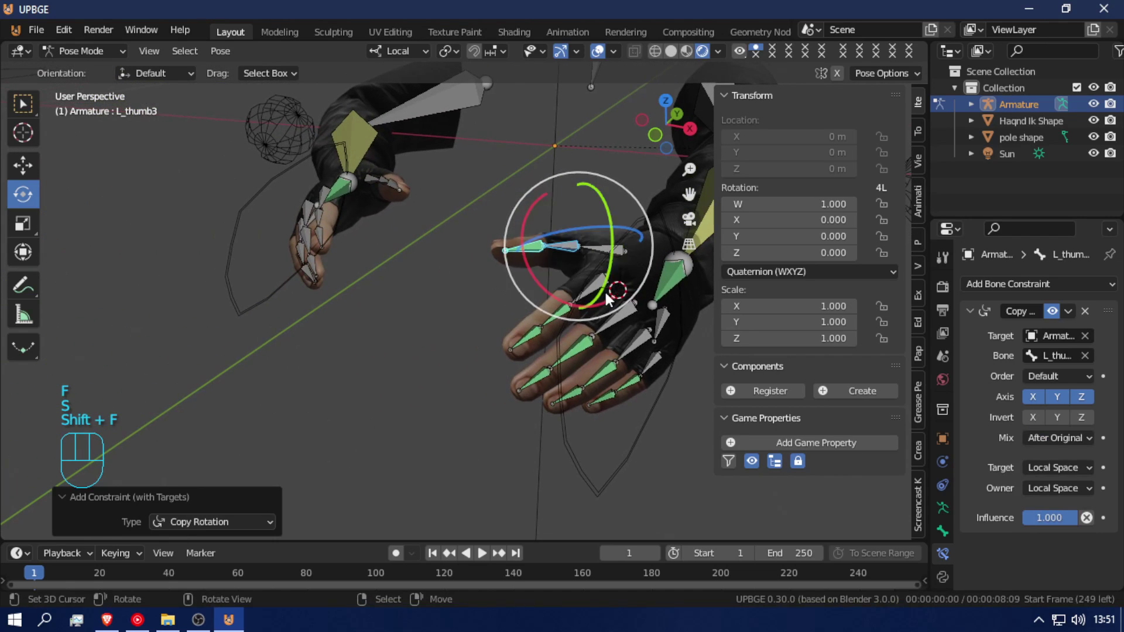
left_click(603, 247)
key("r")
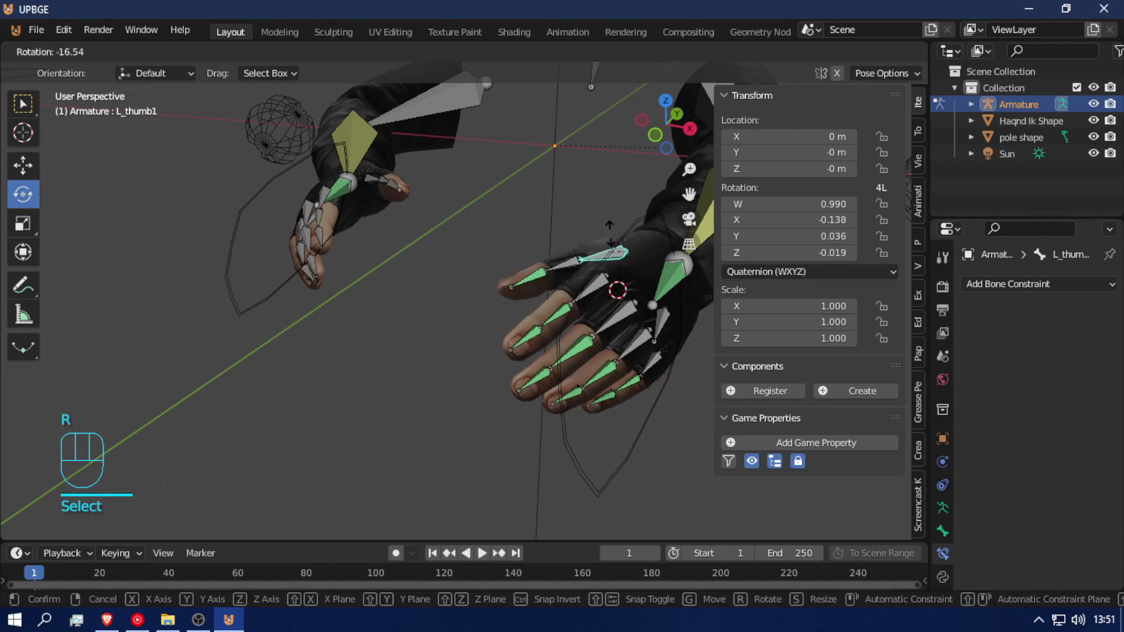
right_click(611, 250)
key("r")
key("r")
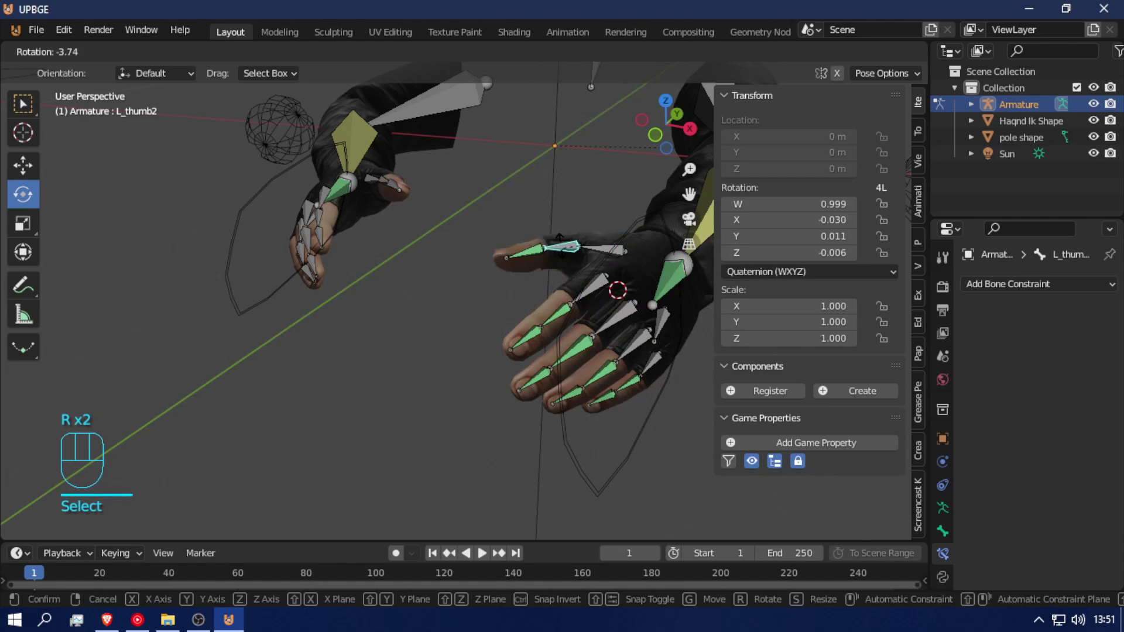
right_click(567, 251)
left_click(566, 251)
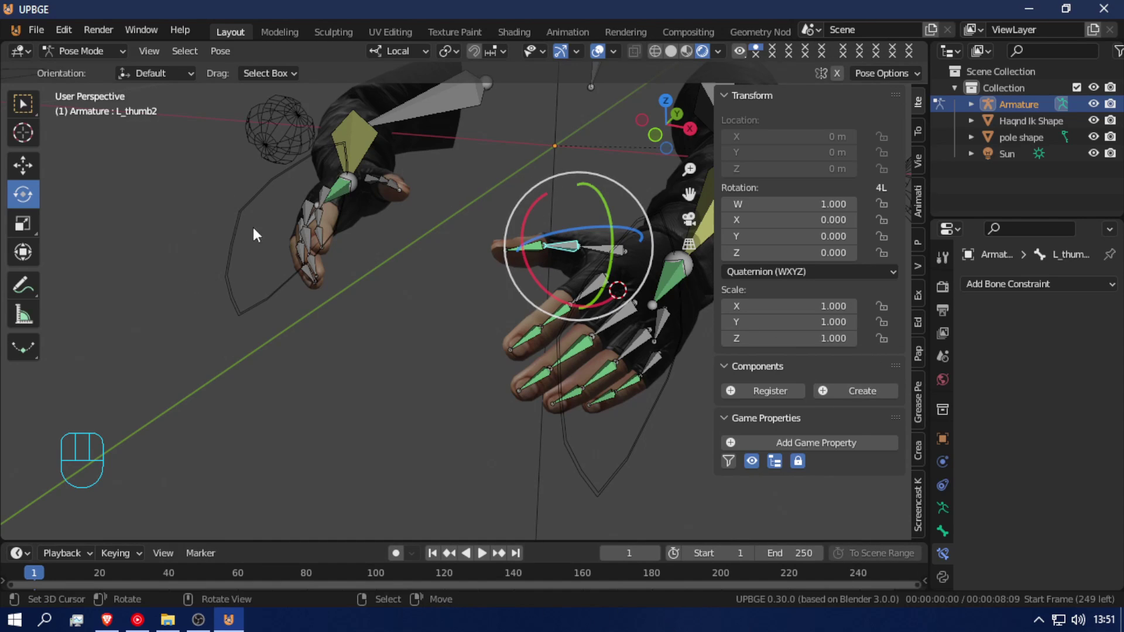
left_click(199, 621)
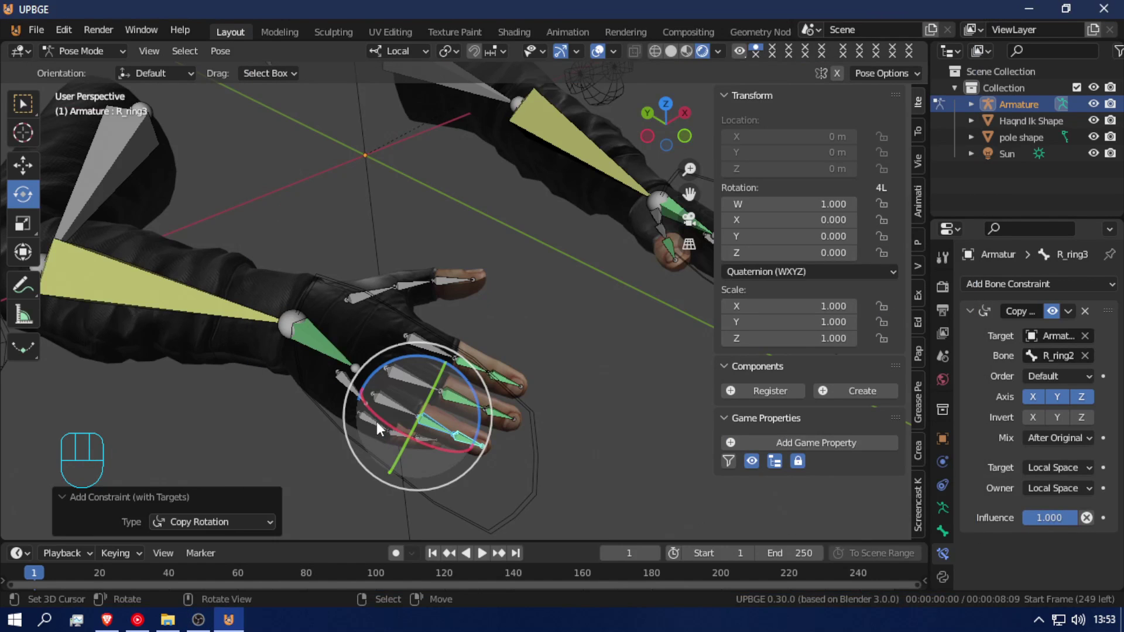
- Add a Copy Rotation constraint to the R_pink2 bone with R_pink1 as its target
left_click(403, 438)
key("shift+ctrl+c")
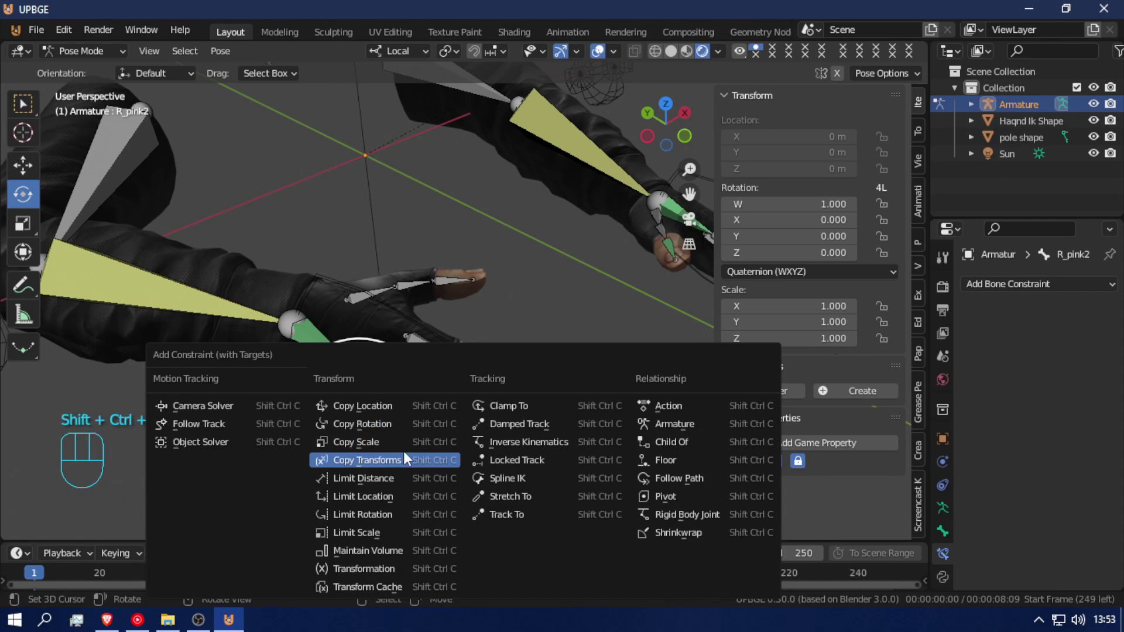
left_click(396, 418)
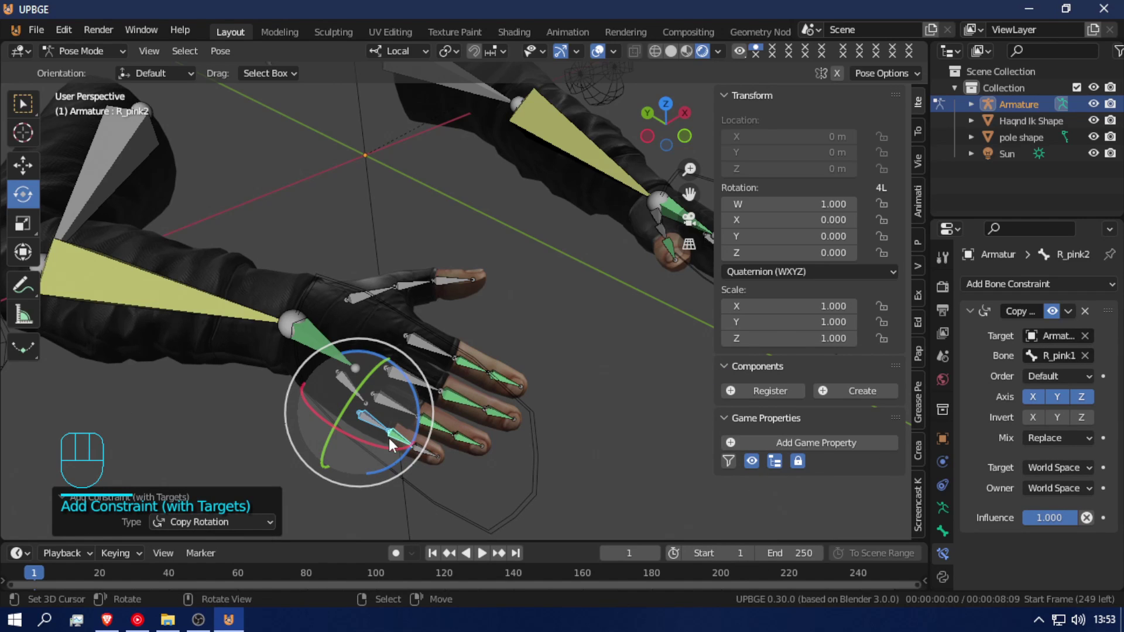
left_click(402, 444, "shift")
key("shift+ctrl+c")
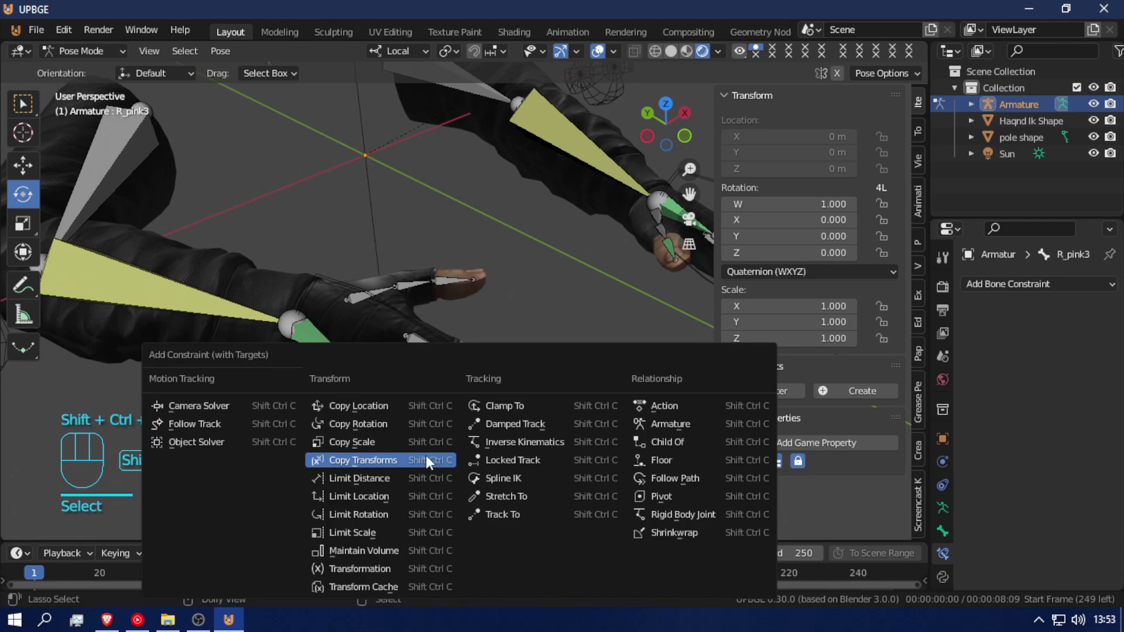
left_click(429, 462)
left_click(1061, 446)
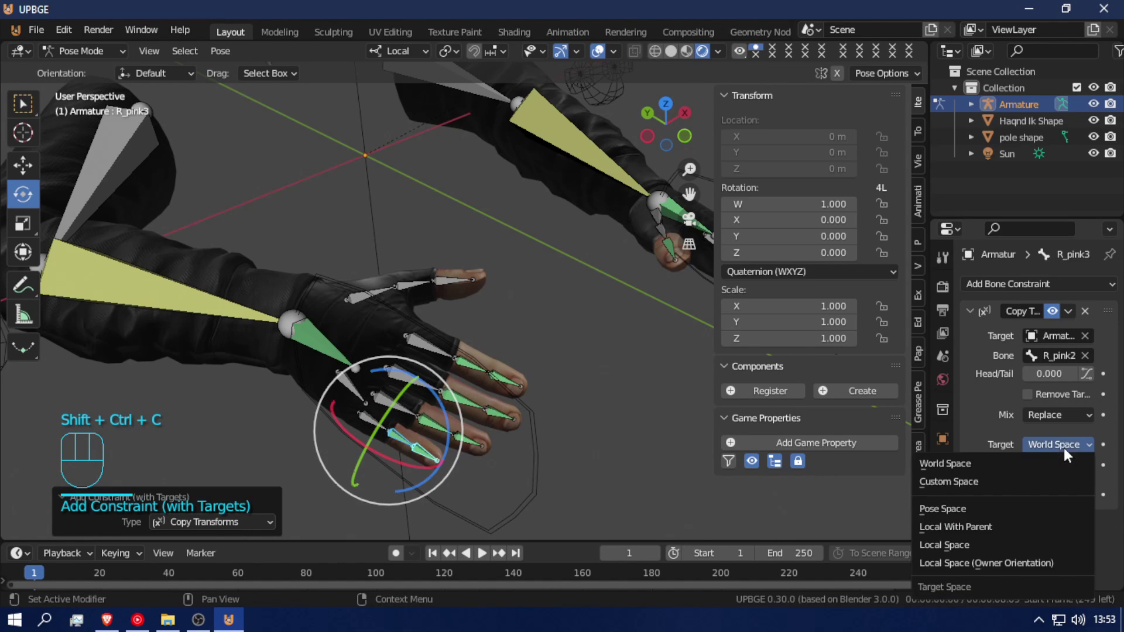
left_click(995, 508)
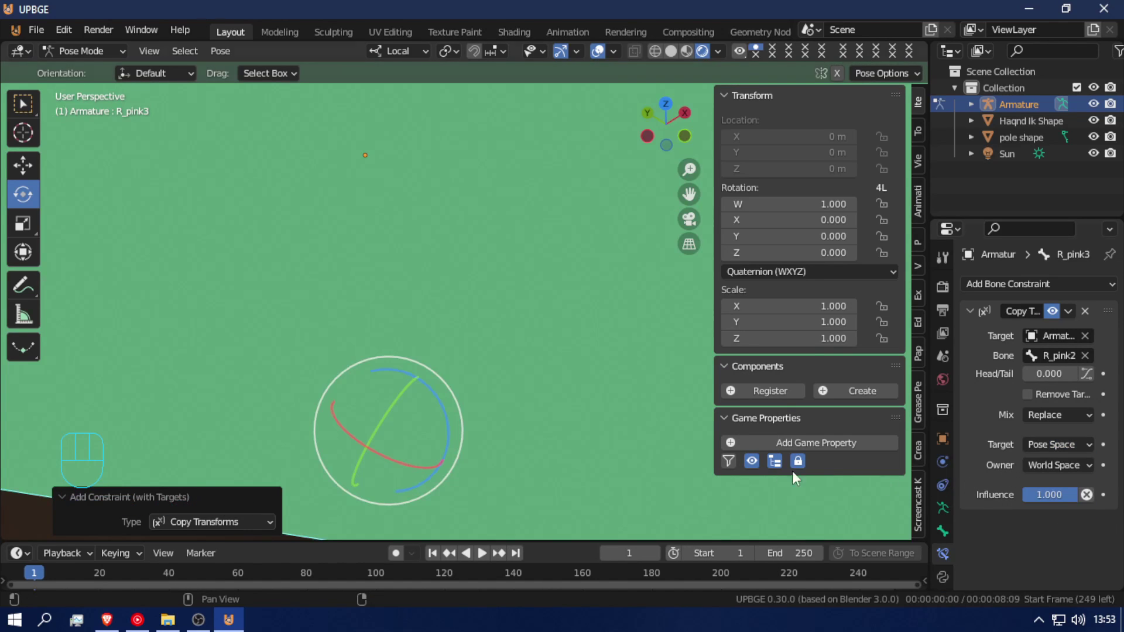
scroll(550, 407, "down", 7)
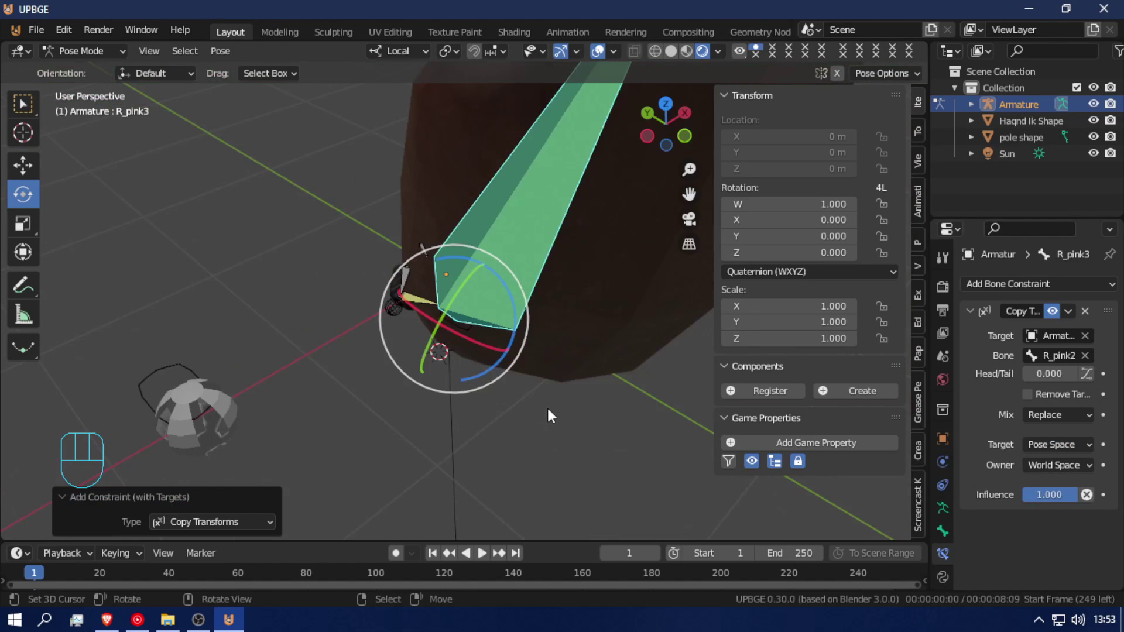
scroll(543, 406, "down", 4)
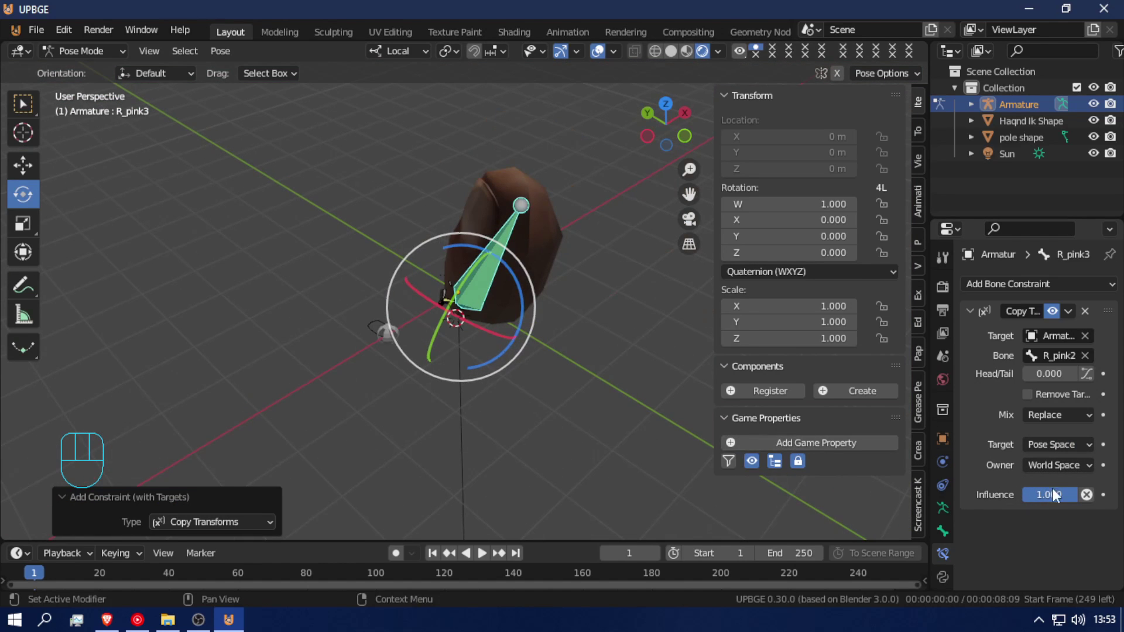
left_click(1062, 464)
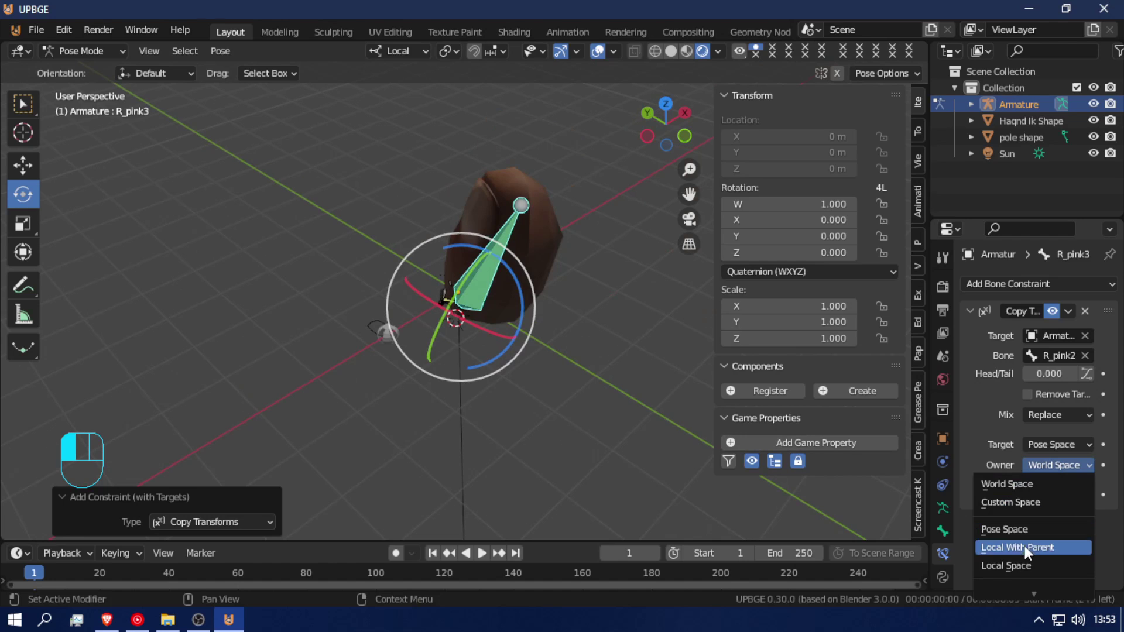
left_click(1028, 565)
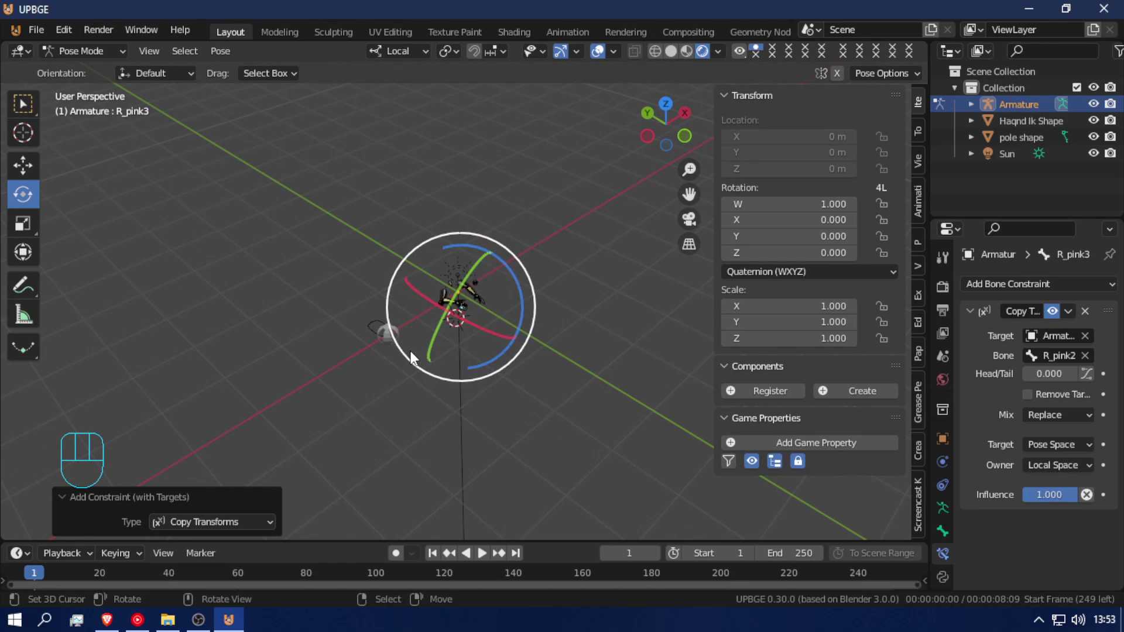
key("shift+f")
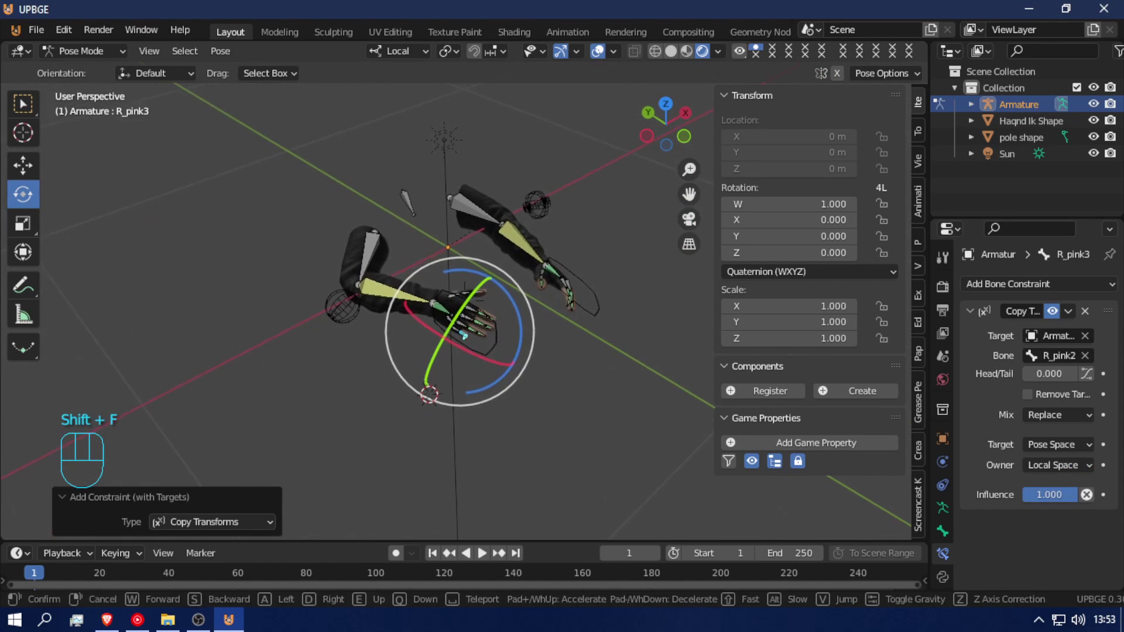
key("w")
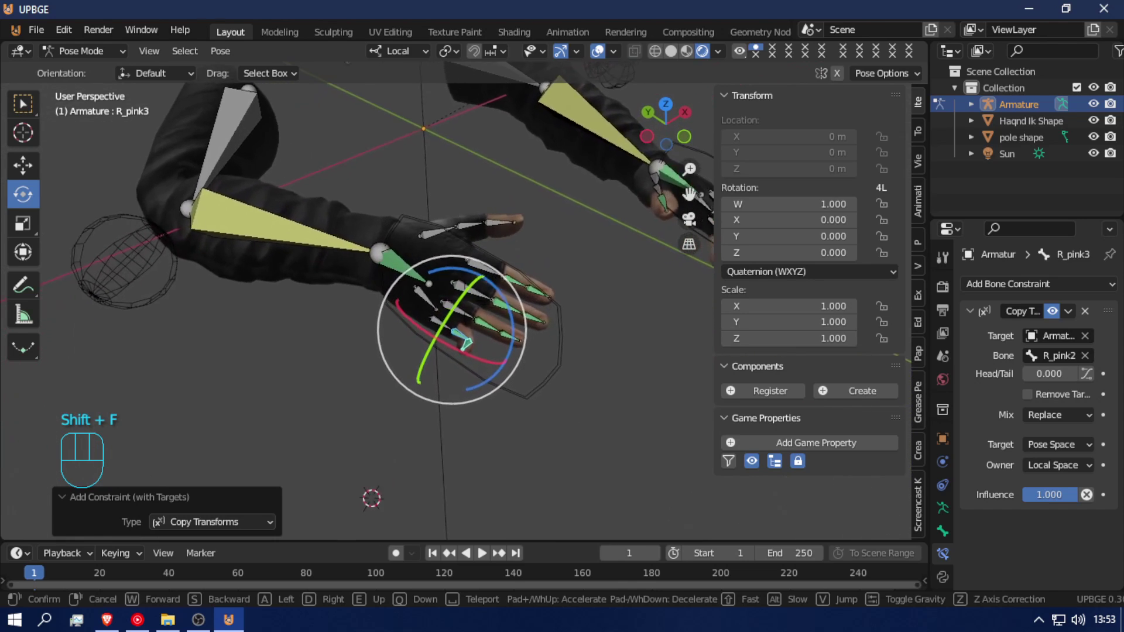
left_click(635, 359)
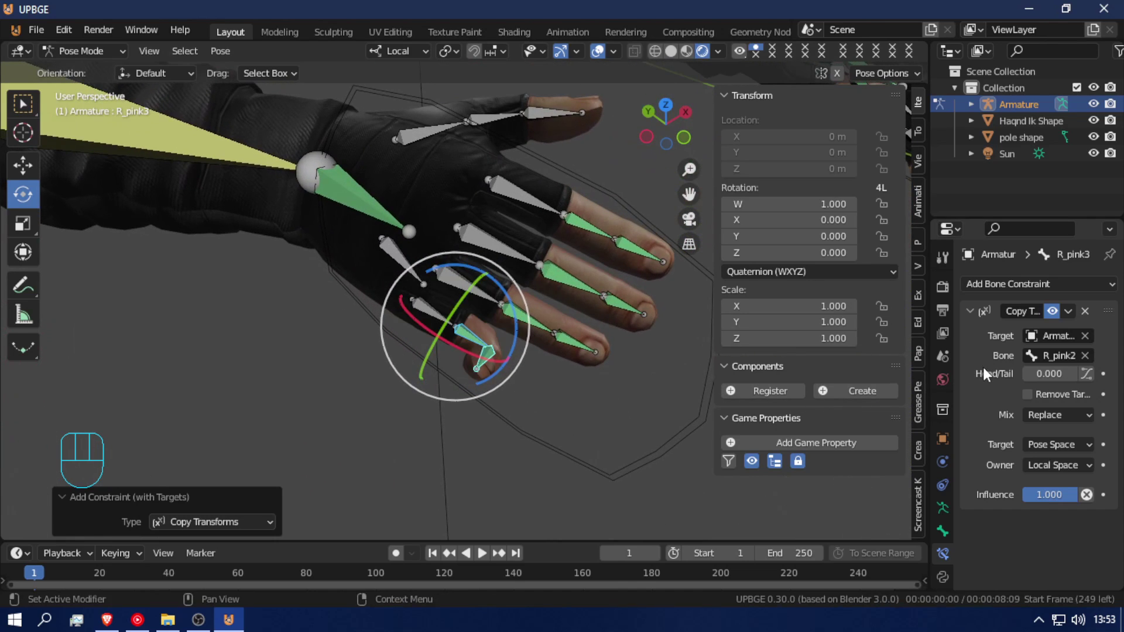
left_click(1085, 312)
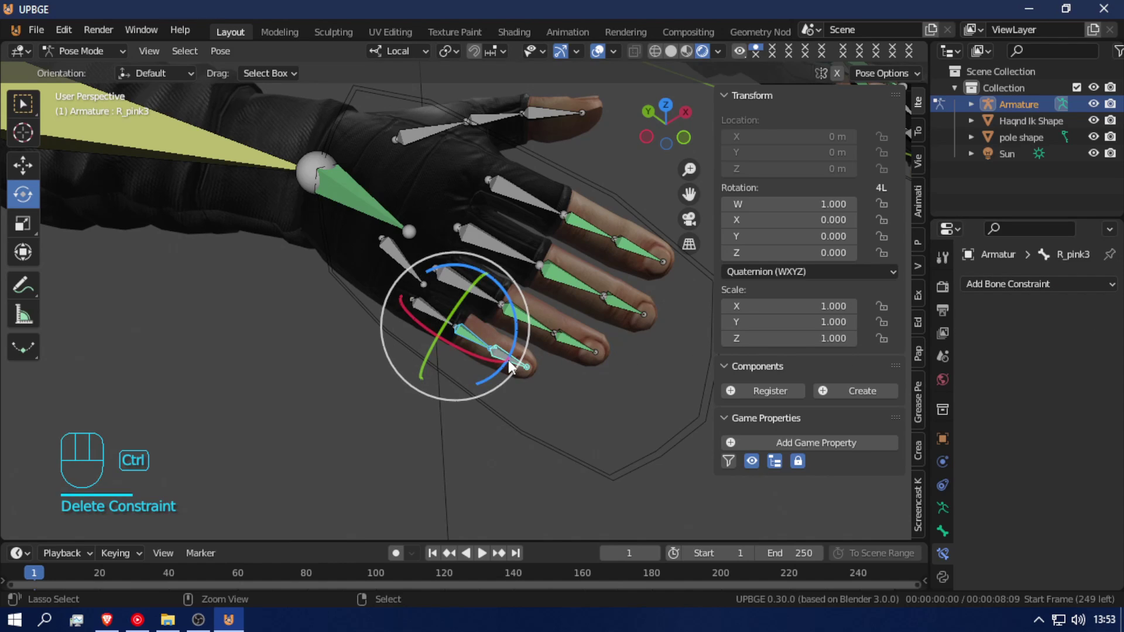
- Add a Copy Rotation constraint to the R_pink3 bone with R_pink2 as its target
left_click(472, 332, "shift")
left_click(512, 360, "shift")
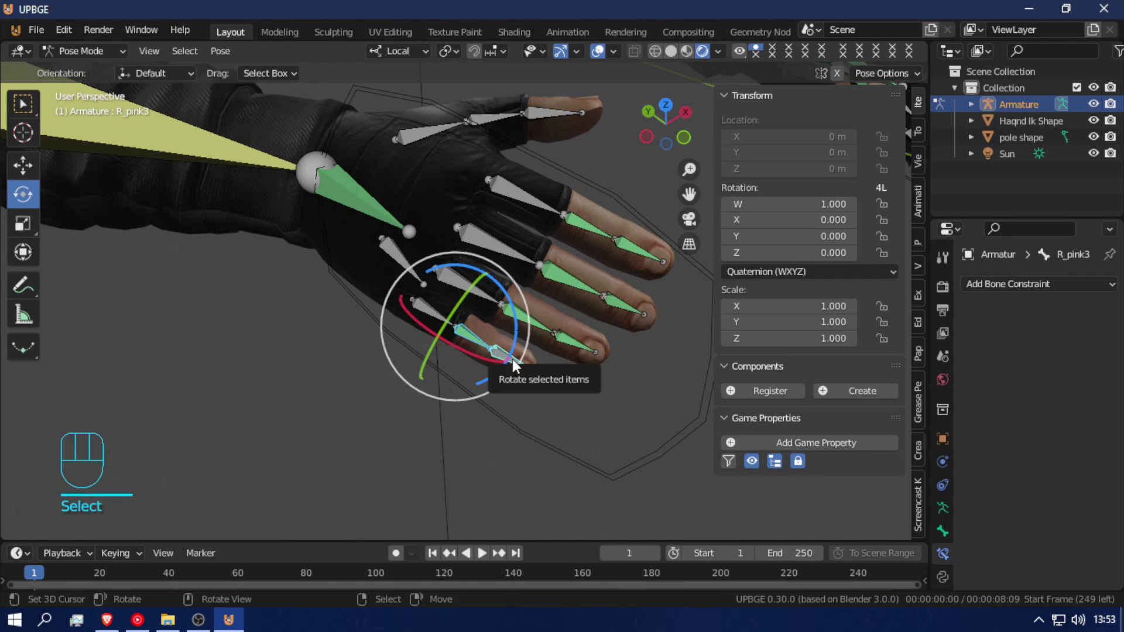
key("shift+ctrl+c")
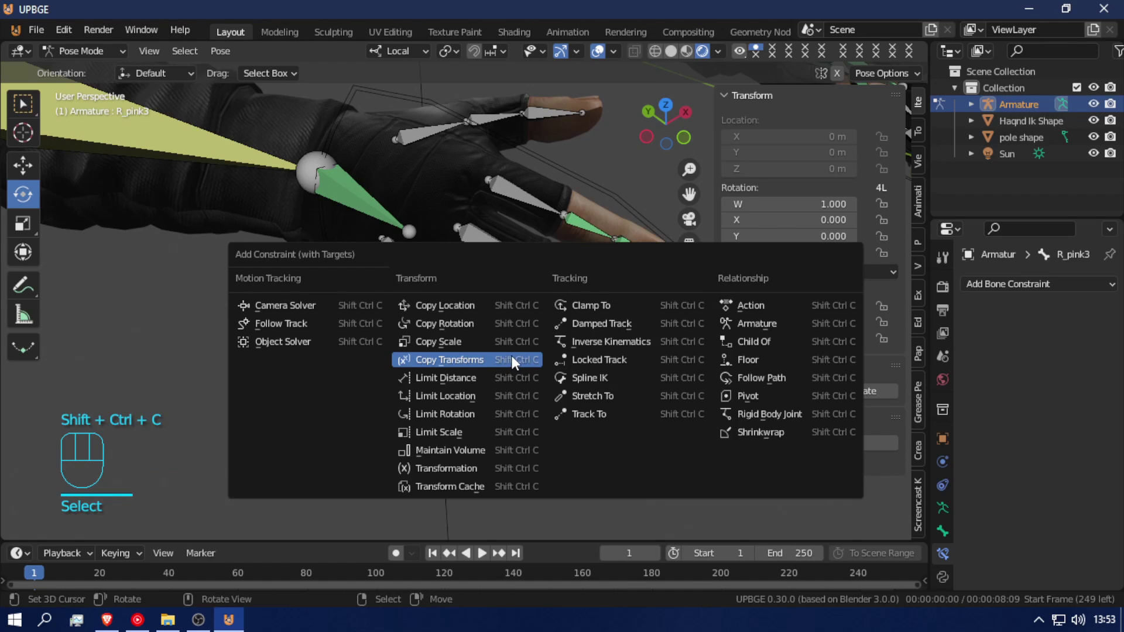
left_click(500, 322)
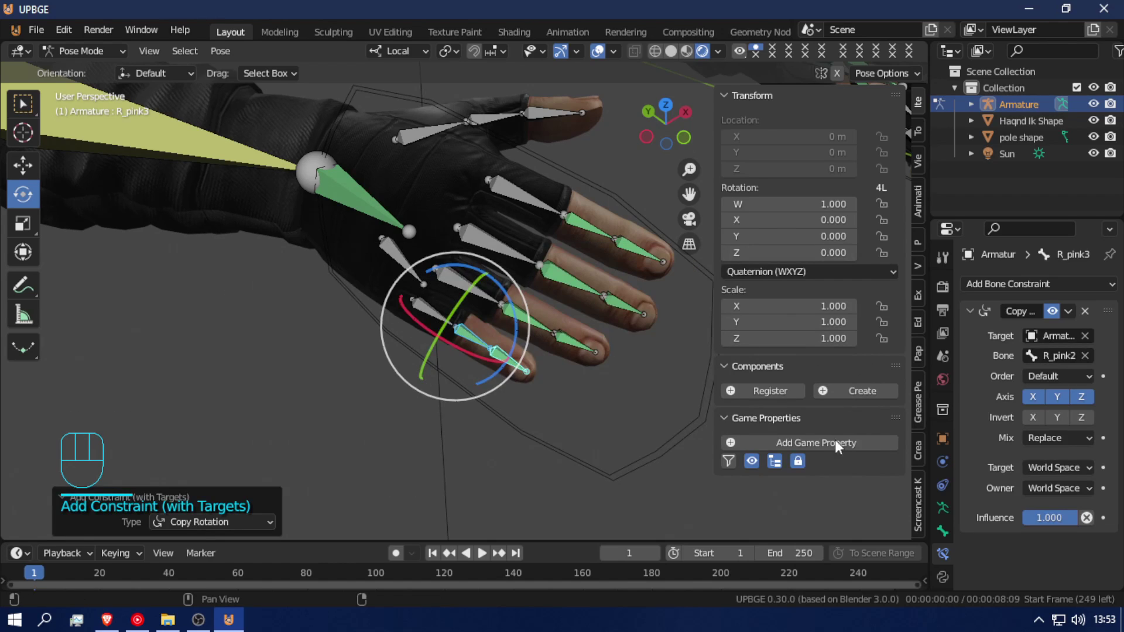
- Set R_pink3's Copy Rotation constraint to Local Space for owner and target, with the After Original mix mode
left_click(1070, 489)
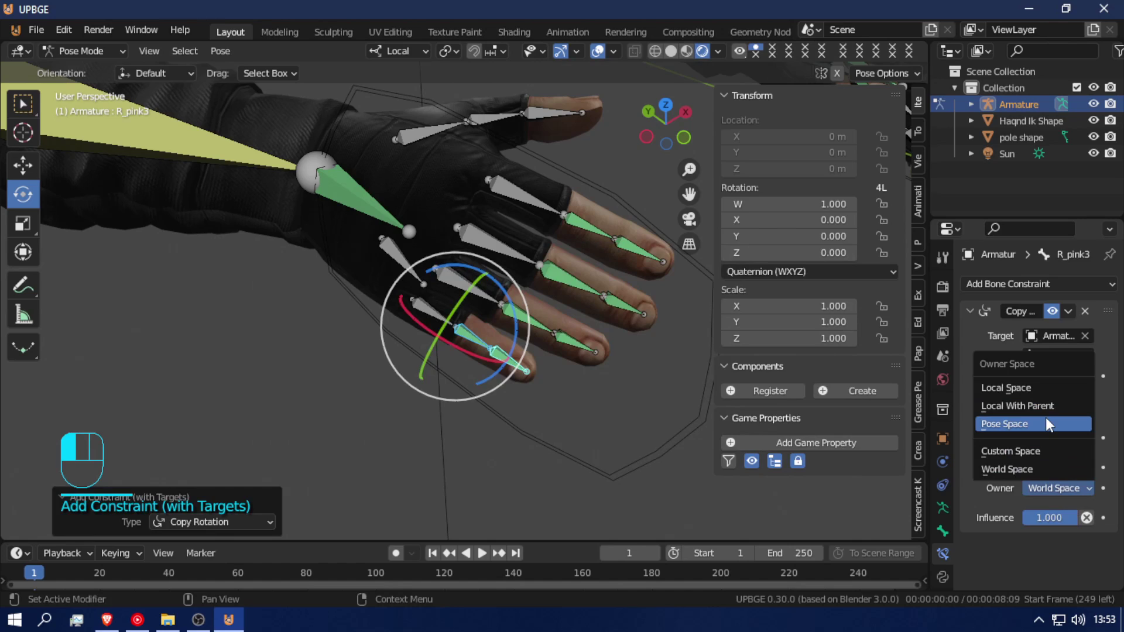
left_click(1040, 392)
left_click(1048, 465)
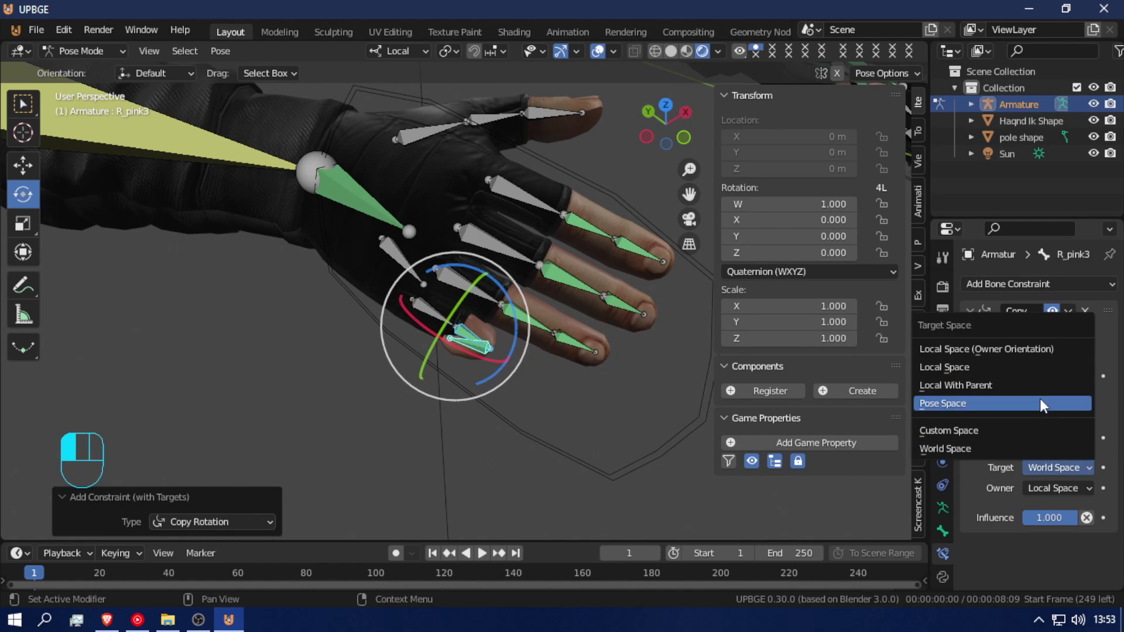
left_click(1033, 364)
left_click(1055, 437)
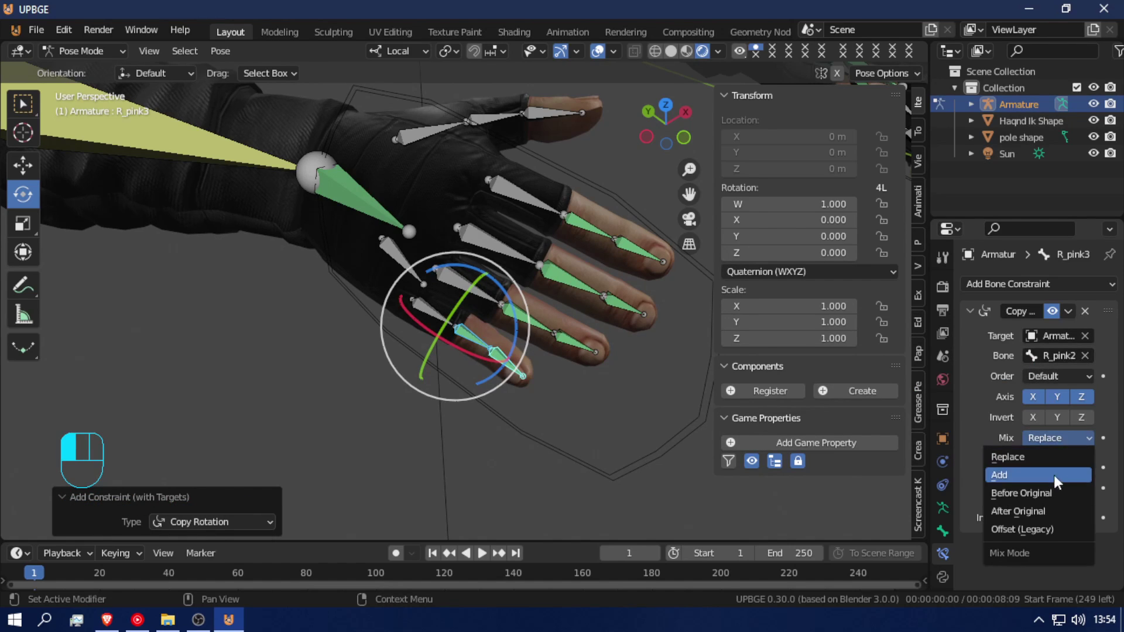
left_click(1052, 510)
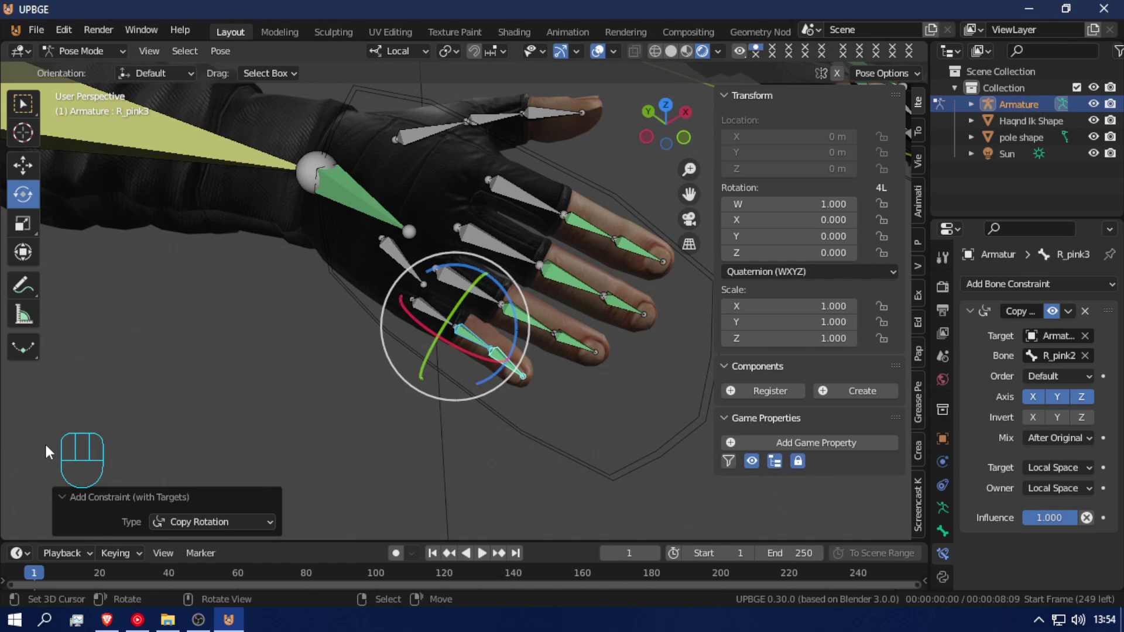
- Set R_pink2's Copy Rotation constraint to Local Space for target and owner, with the After Original mix mode
left_click(466, 335)
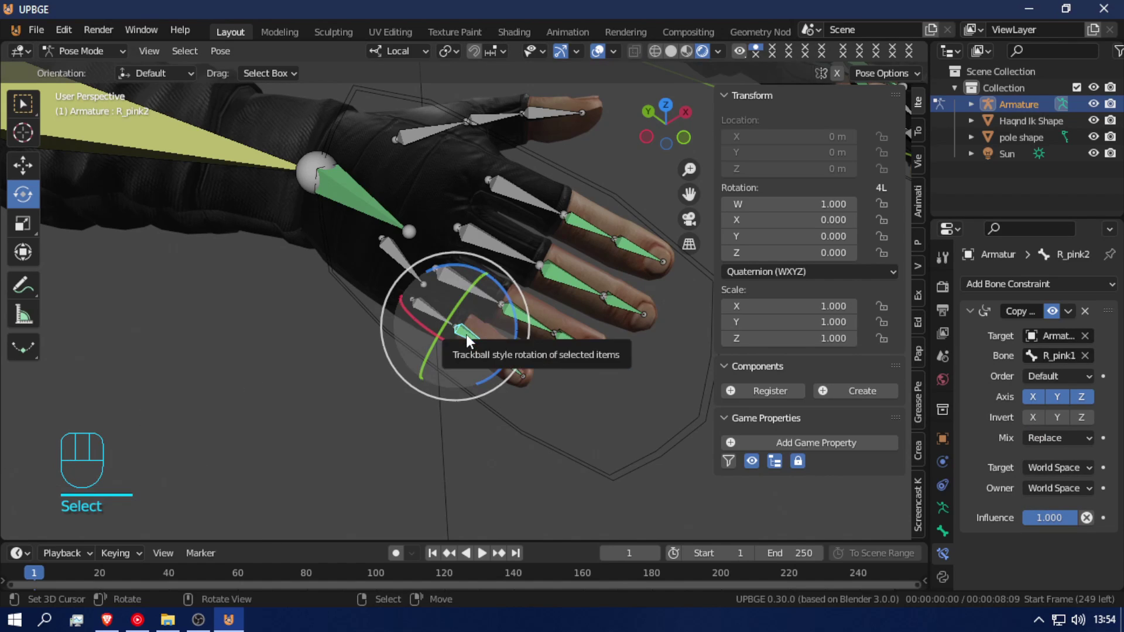
left_click(1062, 467)
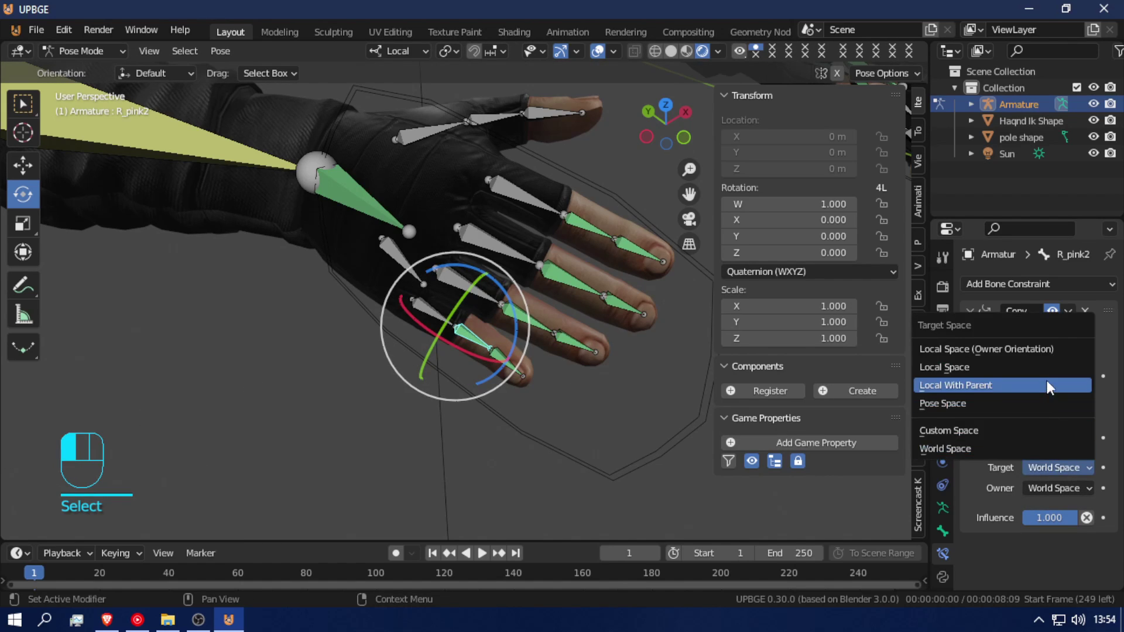
left_click(1045, 364)
left_click(1050, 486)
left_click(1042, 387)
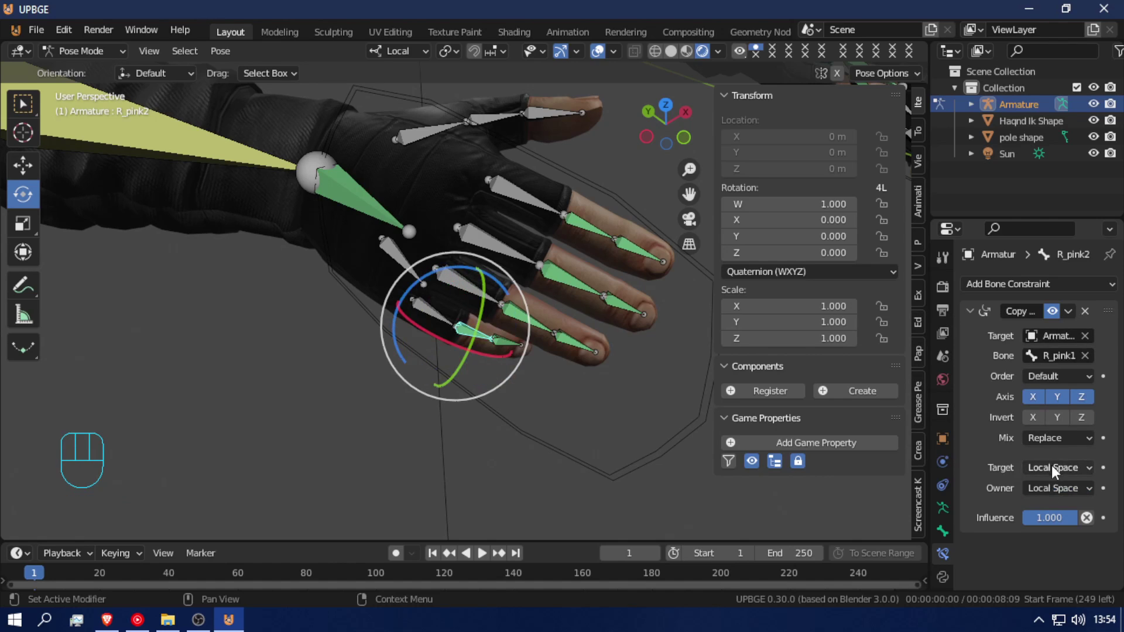
left_click(1055, 439)
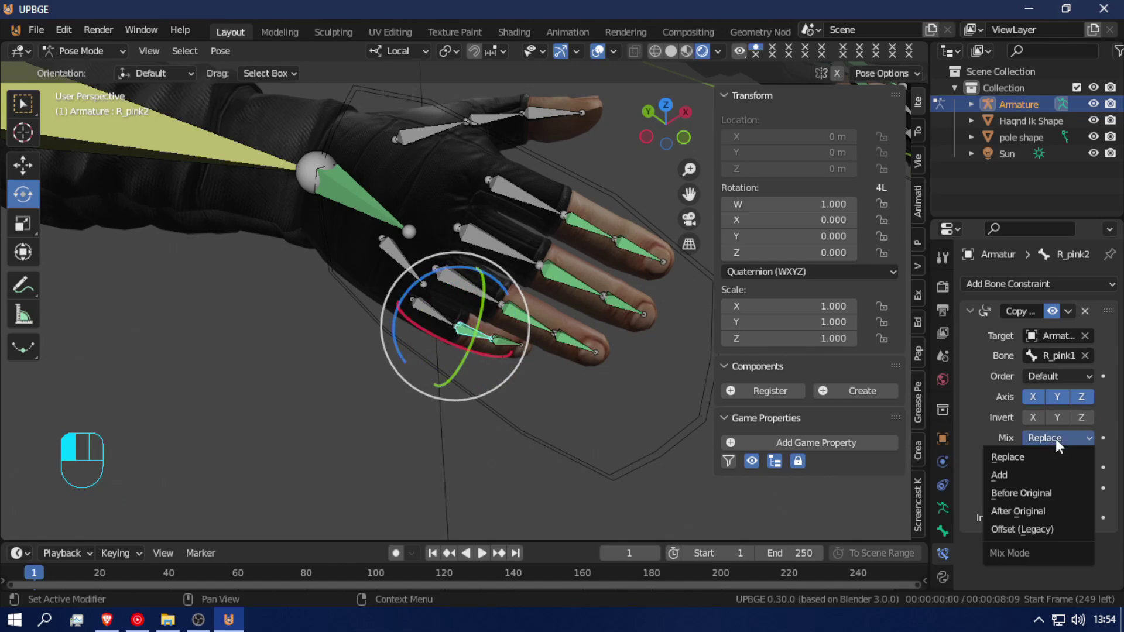
left_click(1037, 510)
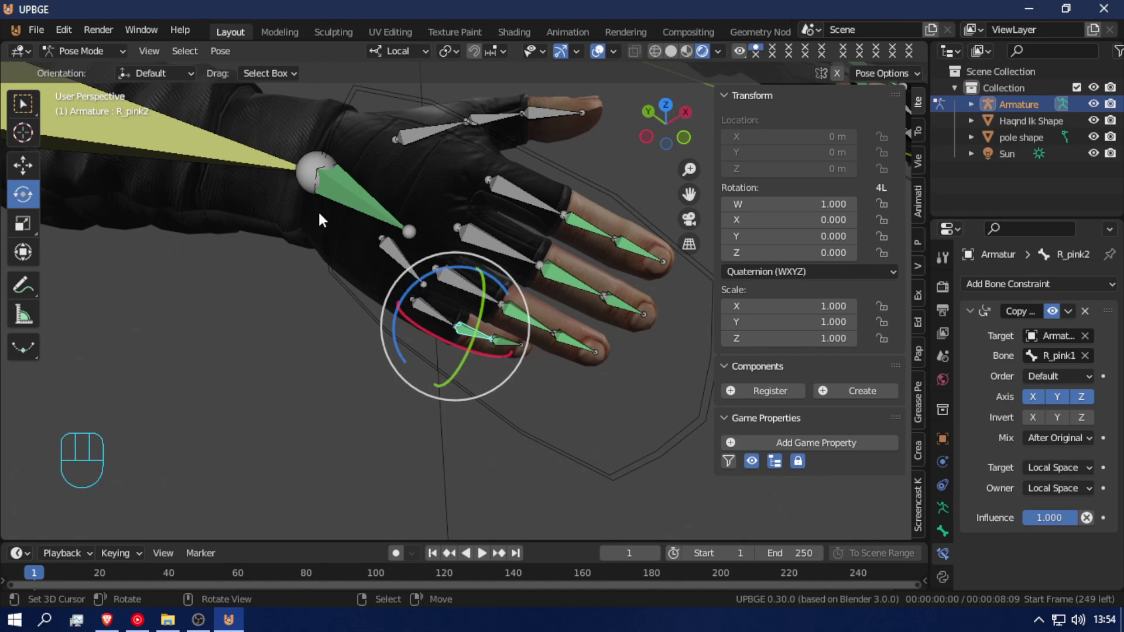
- Add a Copy Rotation constraint to the R_thumb3 bone with R_thumb2 as its target
key("shift+f")
left_click(535, 205)
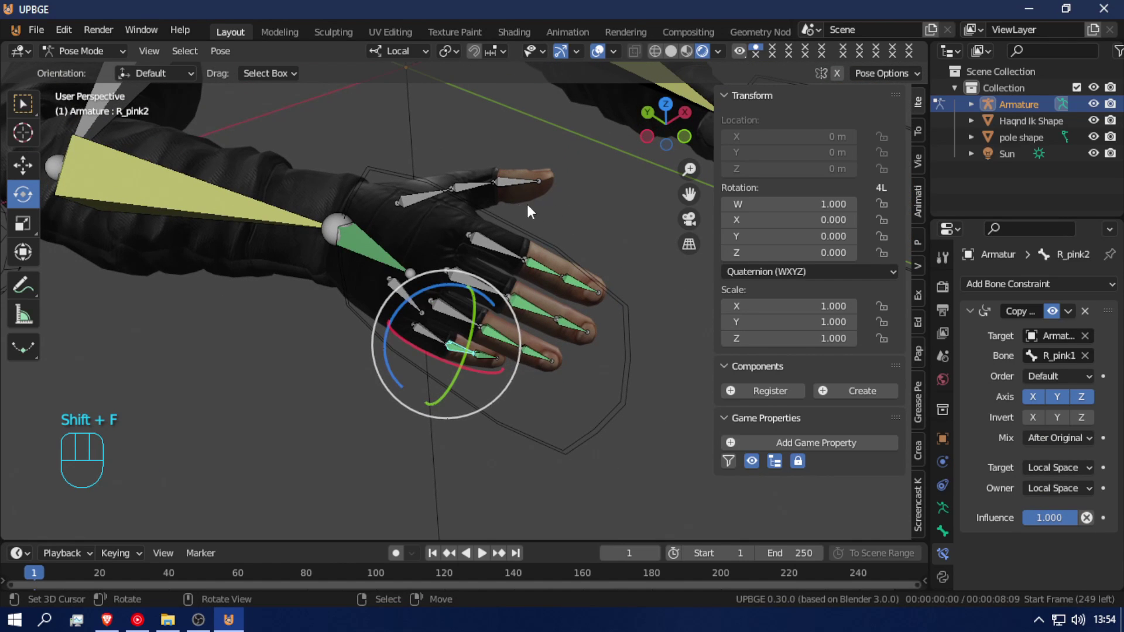
left_click(479, 184, "shift")
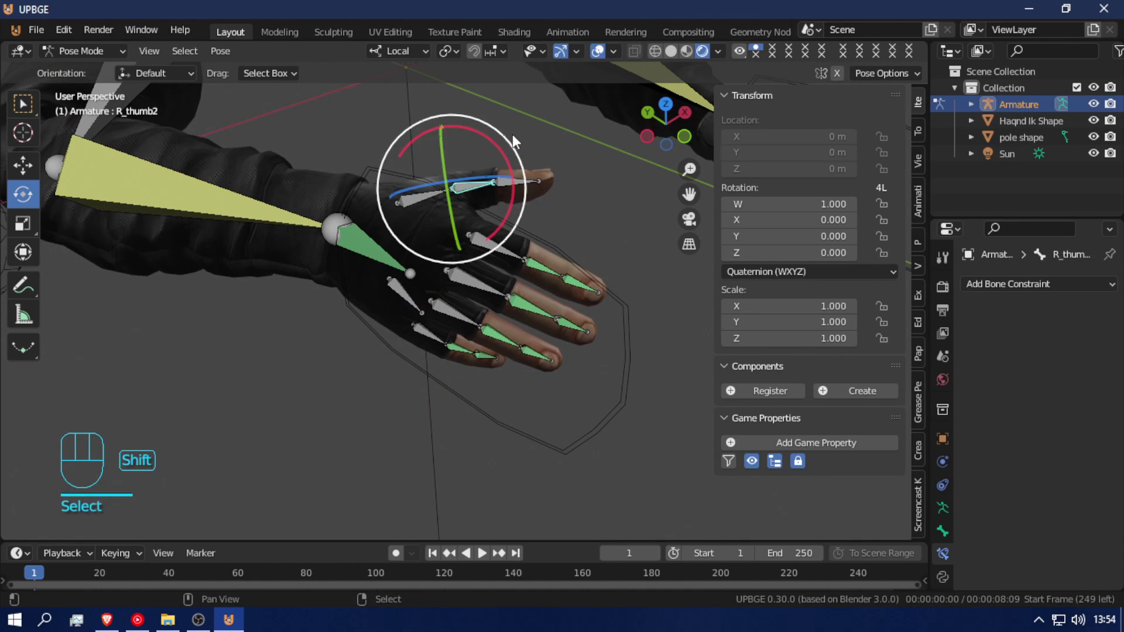
key("ctrl+shift+c")
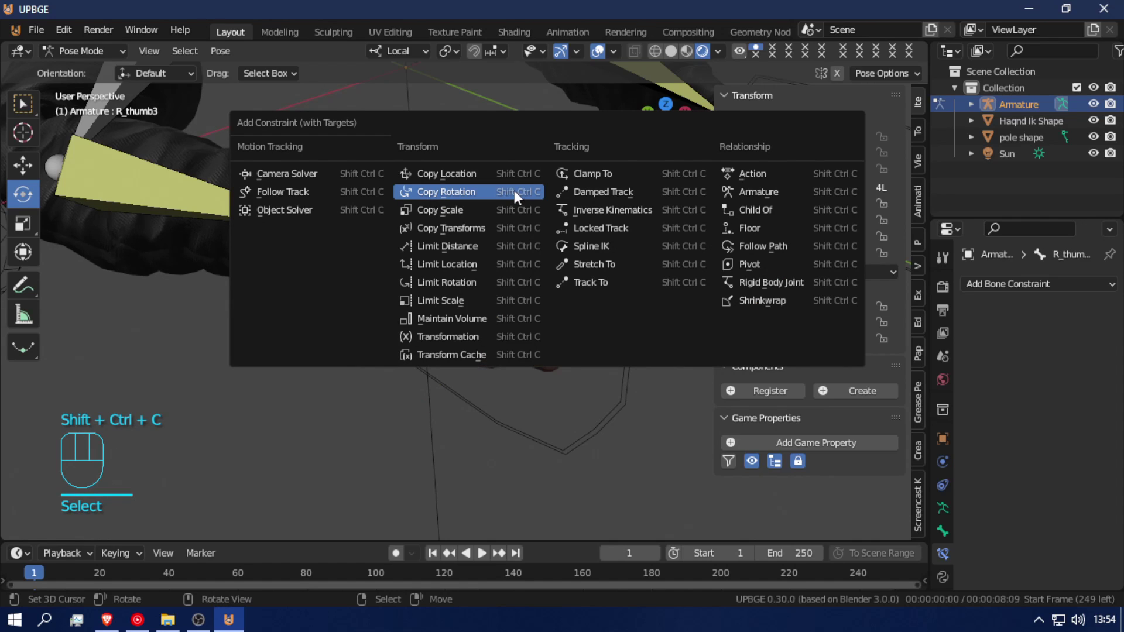
left_click(452, 119)
- Set R_thumb3's Copy Rotation constraint to the After Original mix mode, with Local Space for target and owner
left_click(1062, 436)
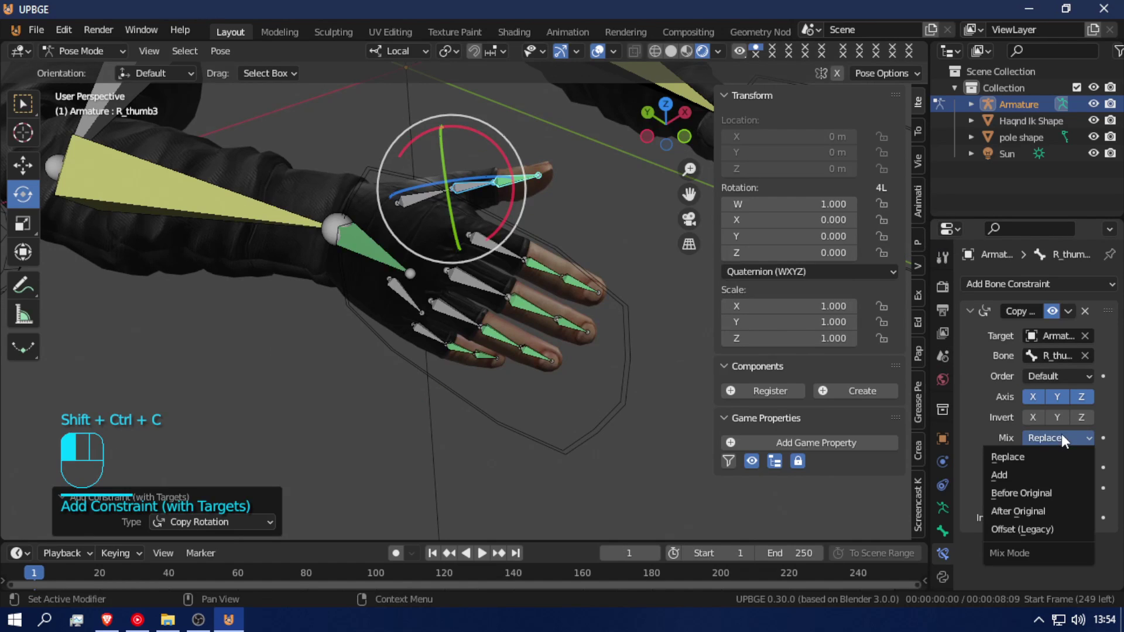
left_click(1065, 511)
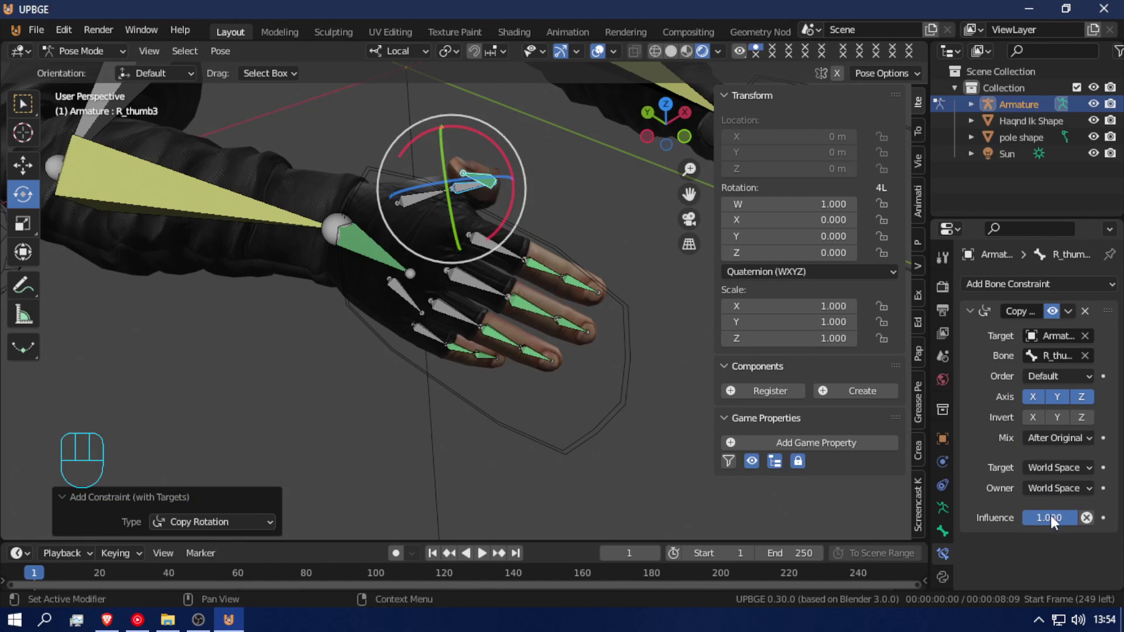
left_click(1043, 468)
left_click(1021, 374)
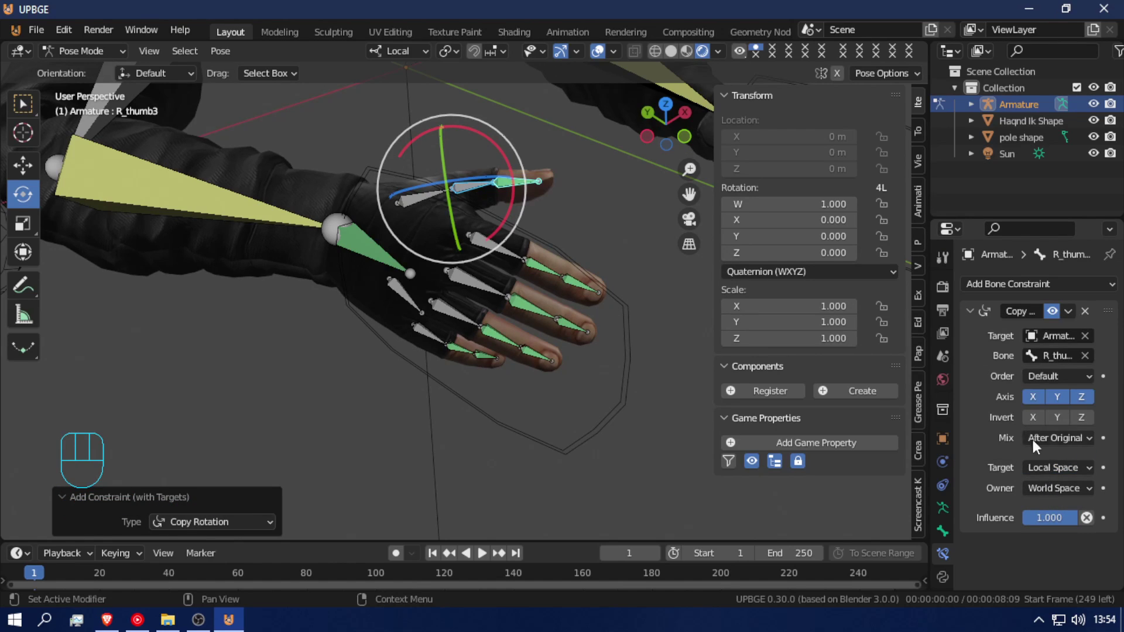
left_click(1057, 487)
left_click(1043, 388)
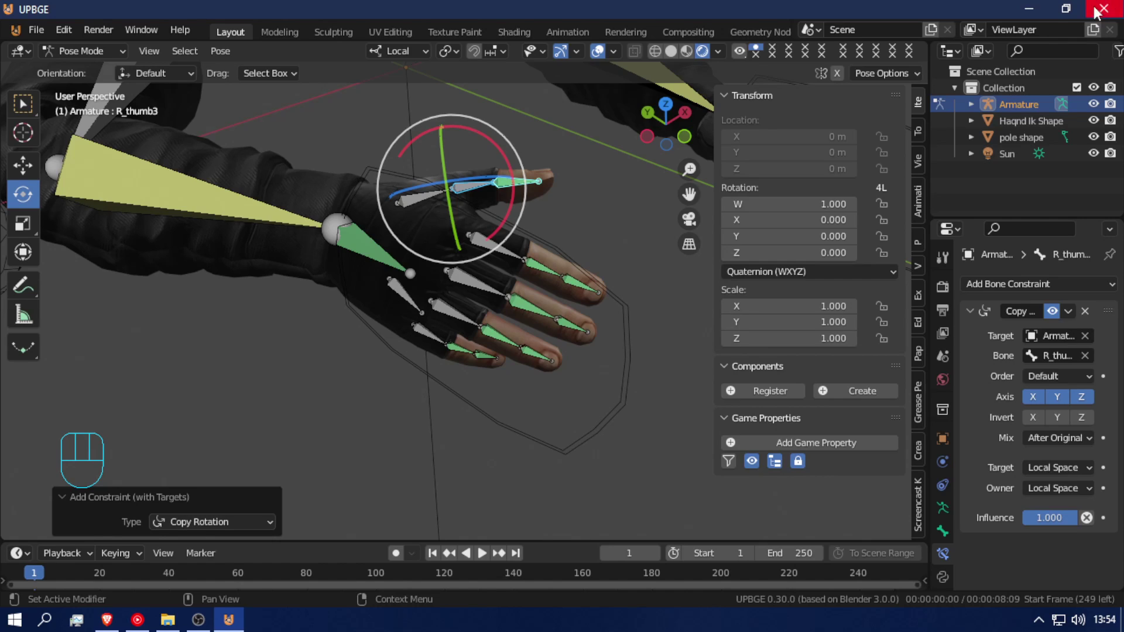
- Test-rotate the R_thumb1 and R_point1 bones to check how the thumb and index finger bend, cancelling each rotation
left_click(427, 187)
left_click(426, 186)
key("r")
right_click(505, 220)
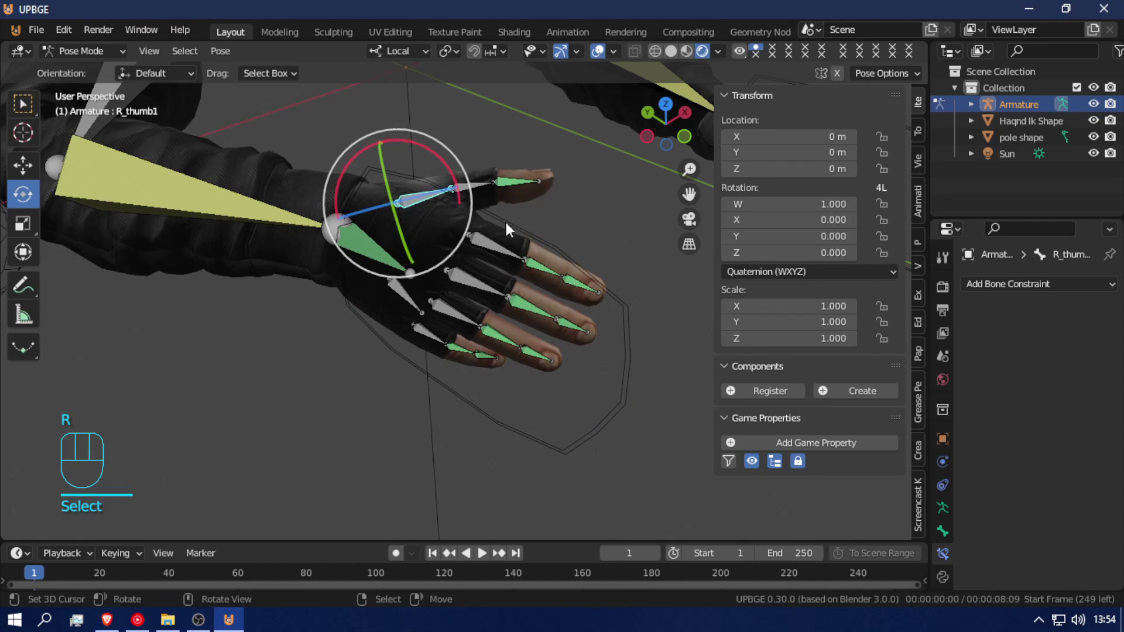
left_click(505, 174)
key("r")
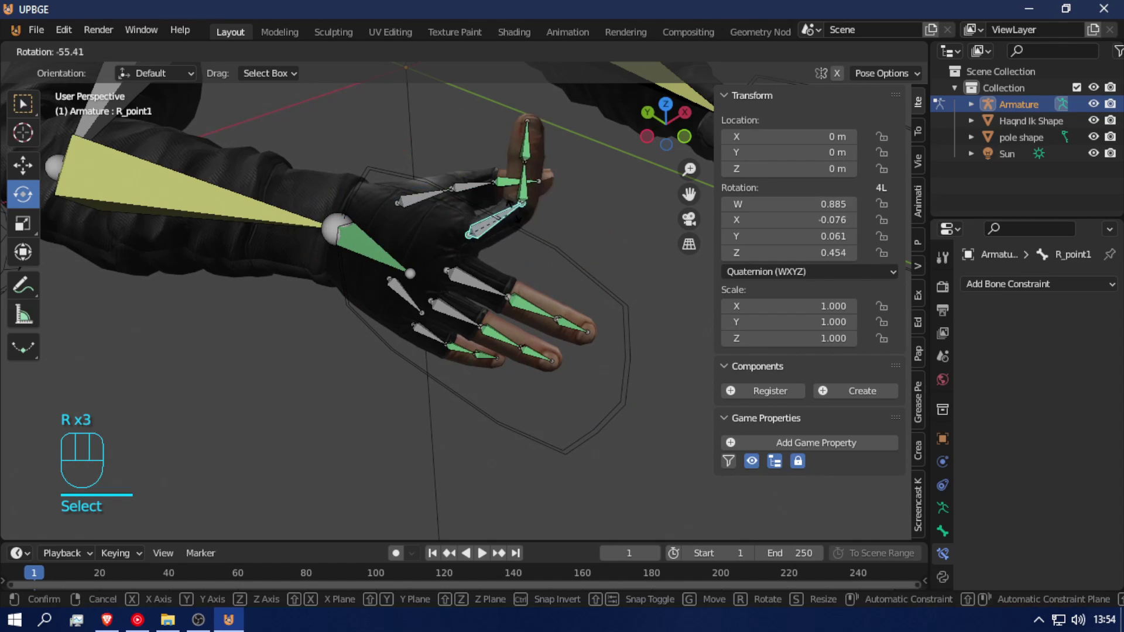
right_click(516, 214)
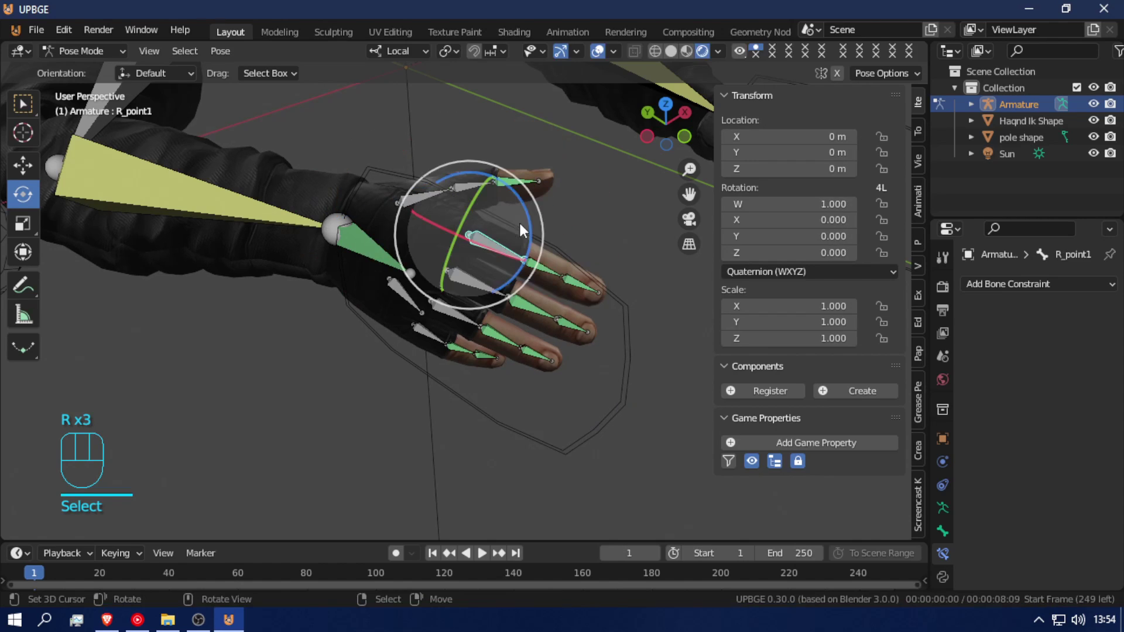
- Limit R_point2's Copy Rotation constraint to the X axis by disabling Y and Z
left_click(541, 267)
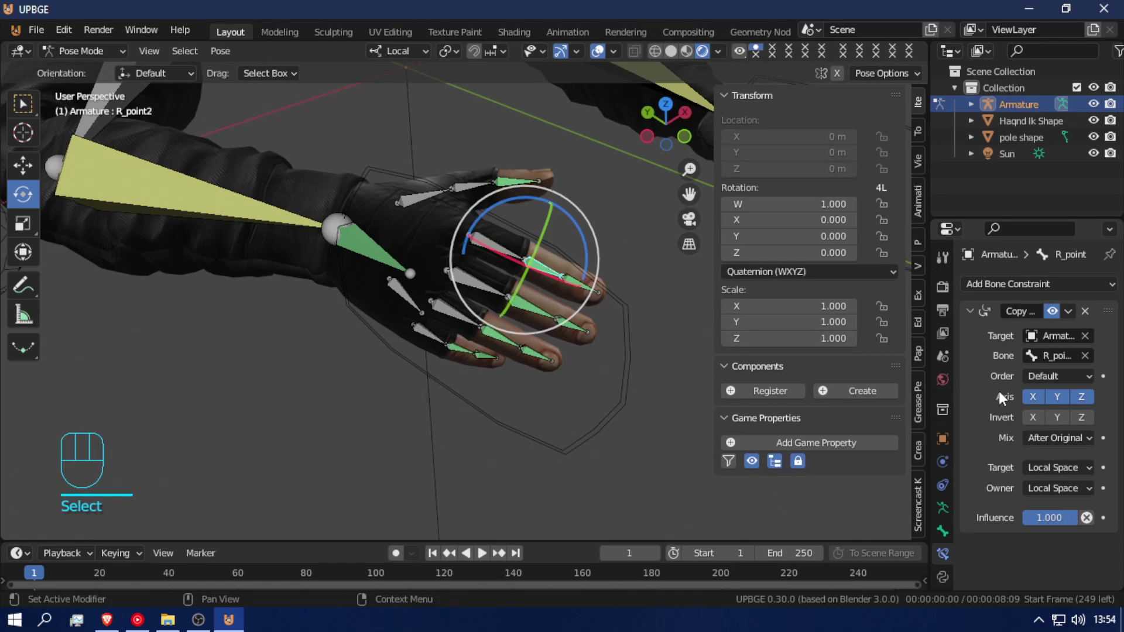
left_click(1080, 398)
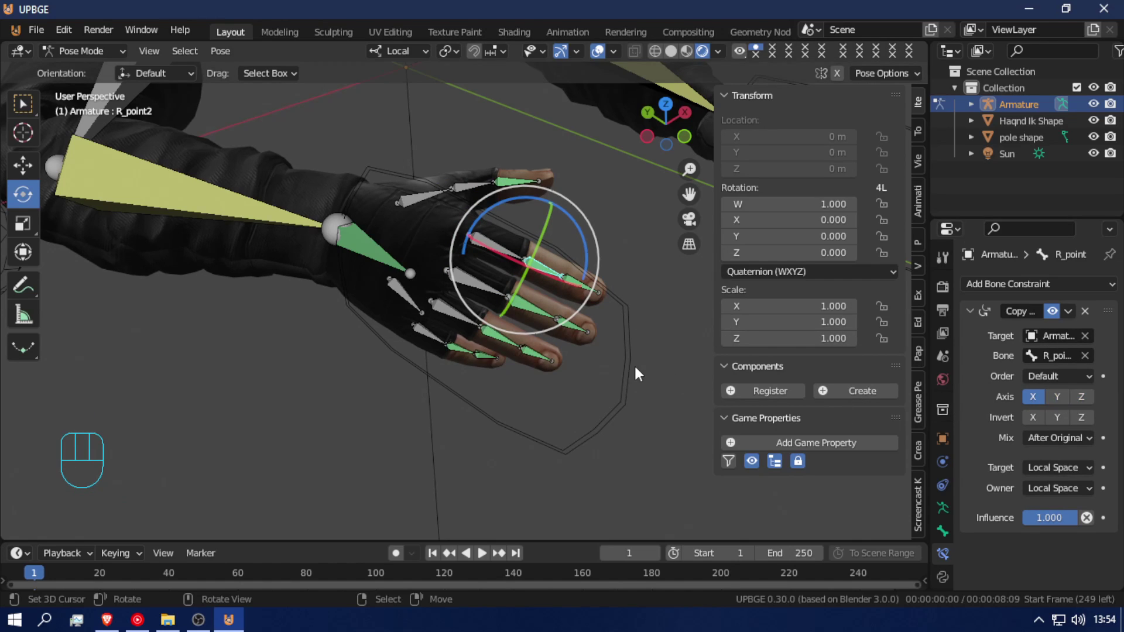
- Test-rotate the R_point1 bone to check how the index finger bends, cancelling the rotation
left_click(476, 243)
key("r")
right_click(503, 234)
- Limit R_point3's Copy Rotation constraint to the X axis by disabling Y and Z
right_click(579, 285)
right_click(580, 285)
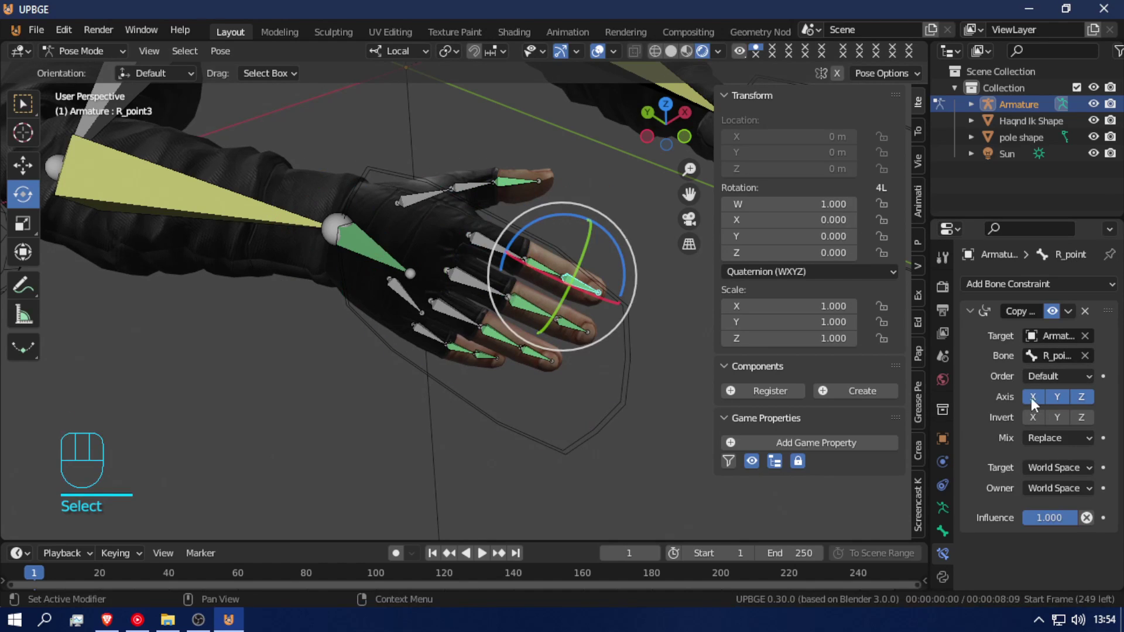
left_click_drag(1056, 396, 1108, 402)
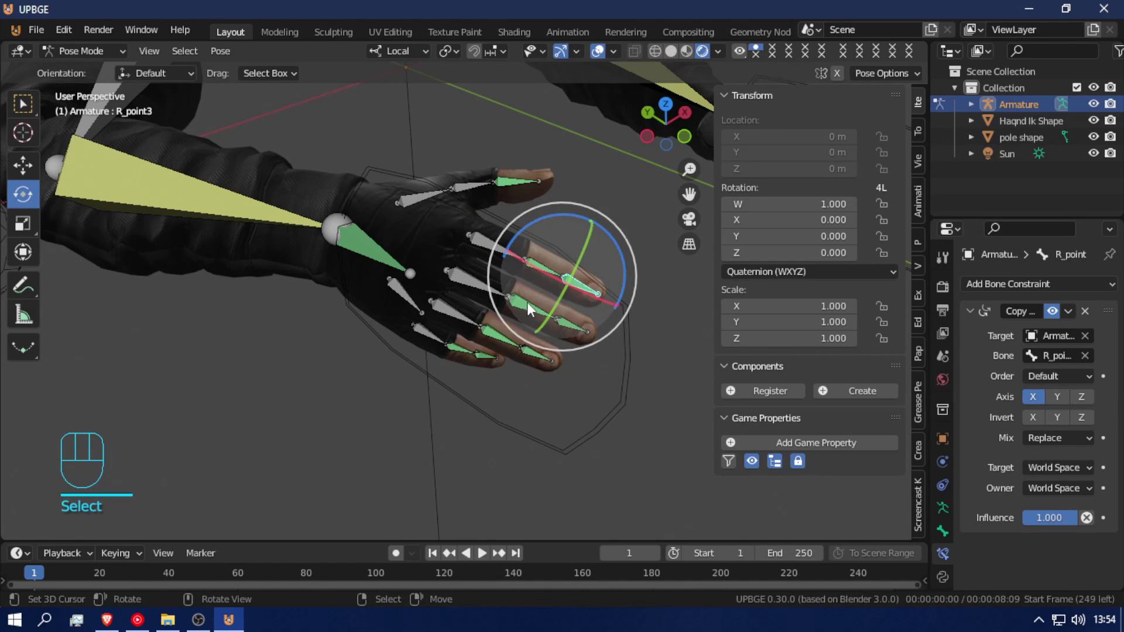
- Disable Y and Z in the Copy Rotation constraints of R_middle2 and R_middle3, leaving only the X axis
right_click(525, 302)
left_click(1037, 398)
left_click_drag(1056, 396, 1096, 403)
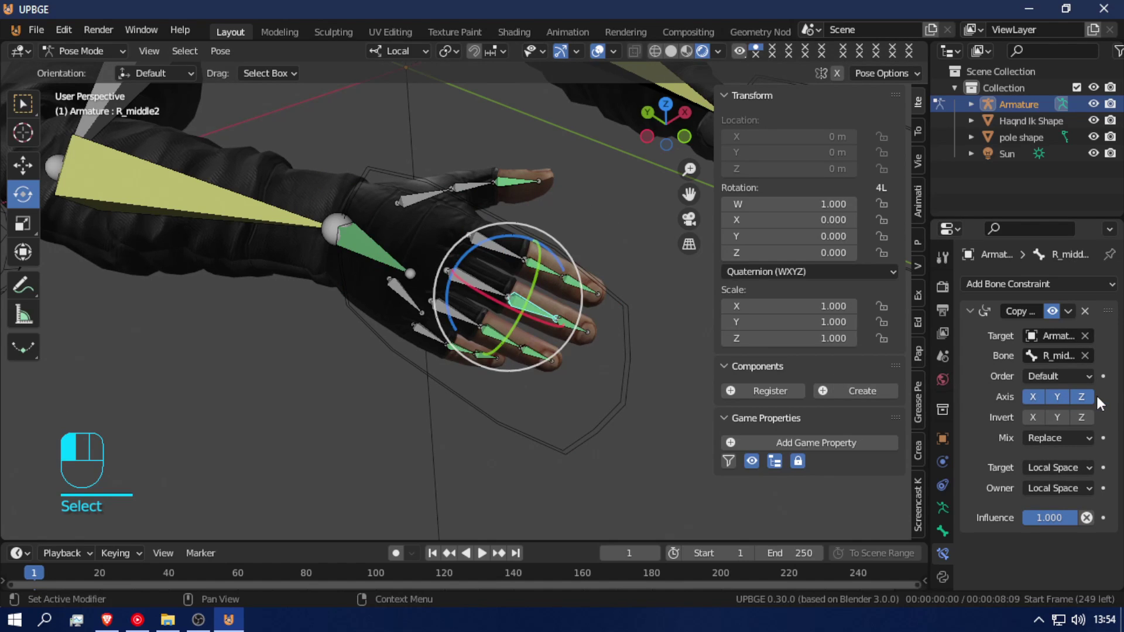
left_click(584, 320)
left_click_drag(1062, 400, 1115, 409)
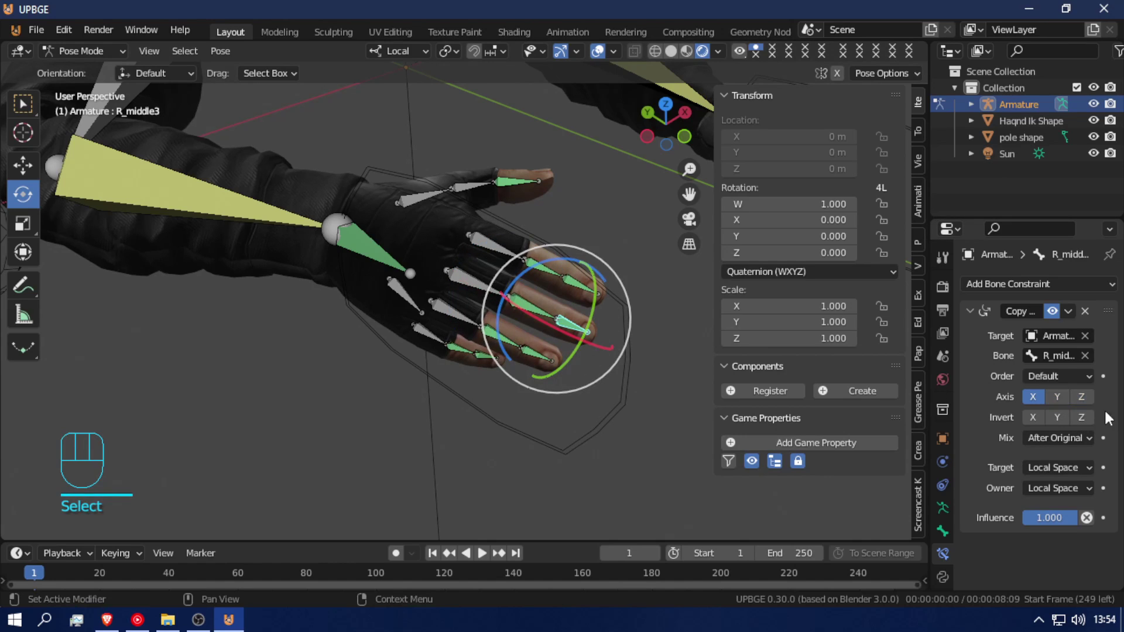
- Restrict the Copy Rotation constraints of R_ring2, R_ring3, R_pink2 and R_pink3 to the X axis only
left_click(519, 348)
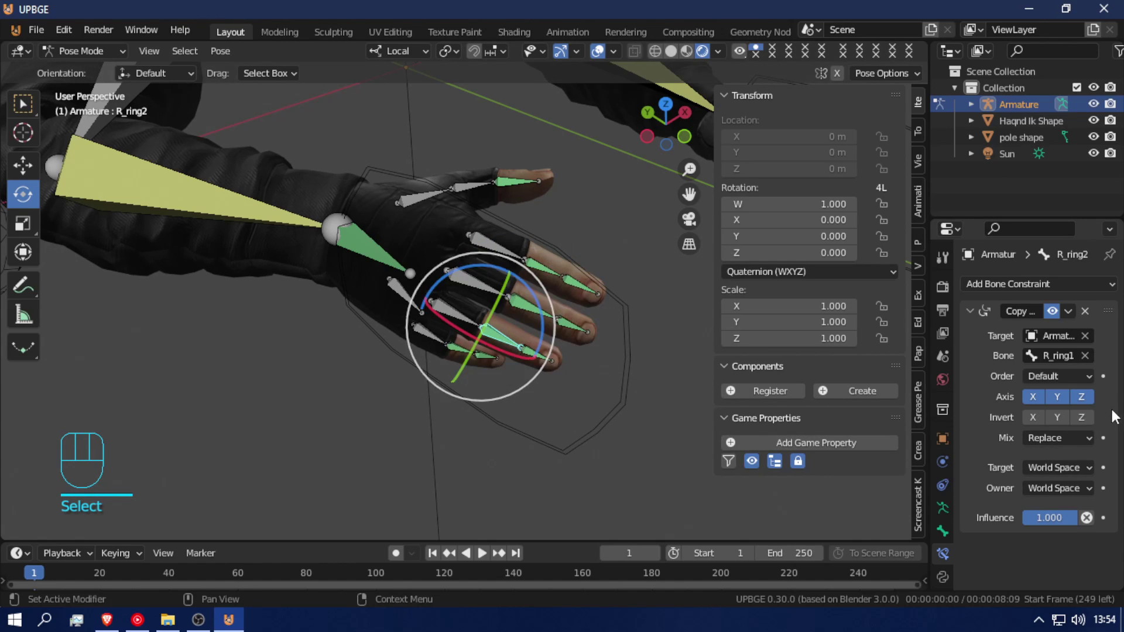
left_click(539, 349)
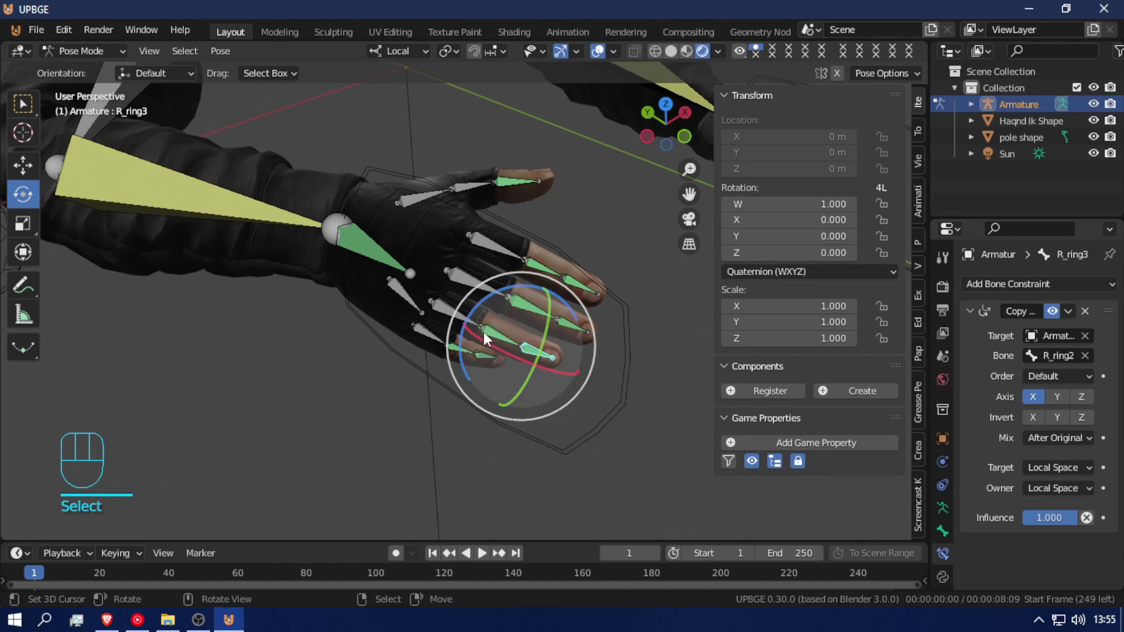
left_click(460, 349)
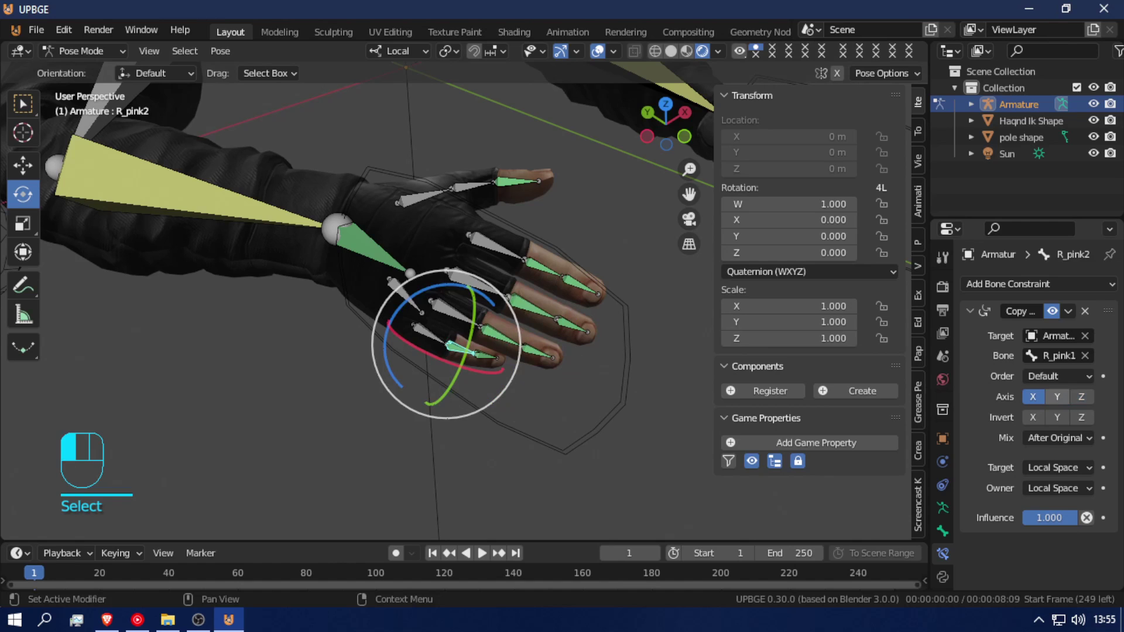
left_click(490, 354)
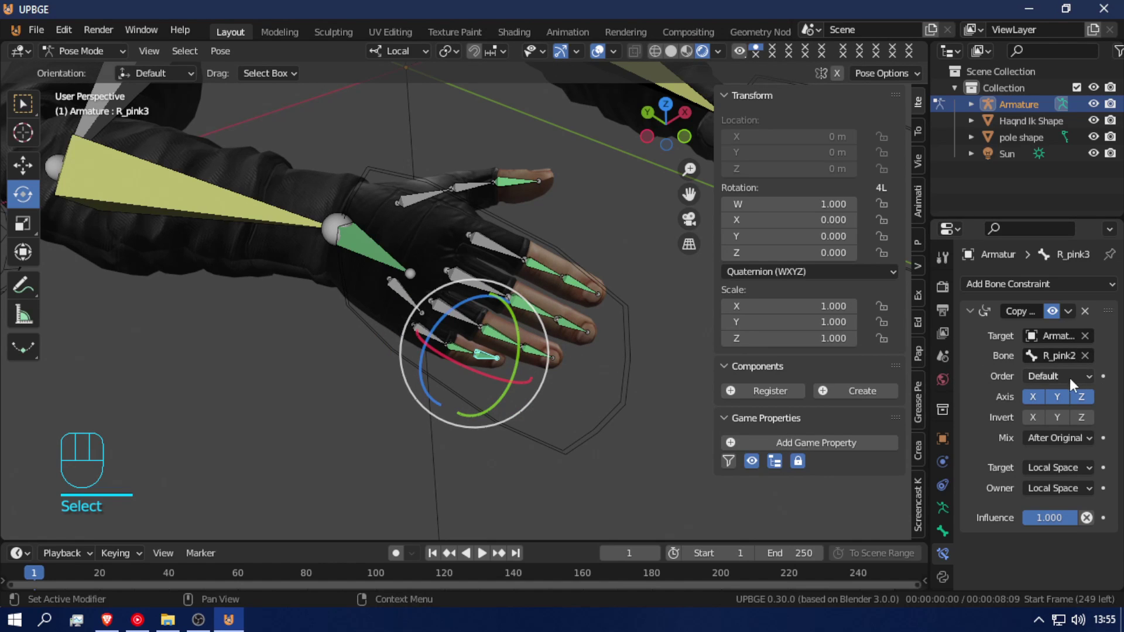
- Limit the Copy Rotation constraints of R_thumb3 and L_thumb3 to the X axis by disabling Y and Z
key("shift+f")
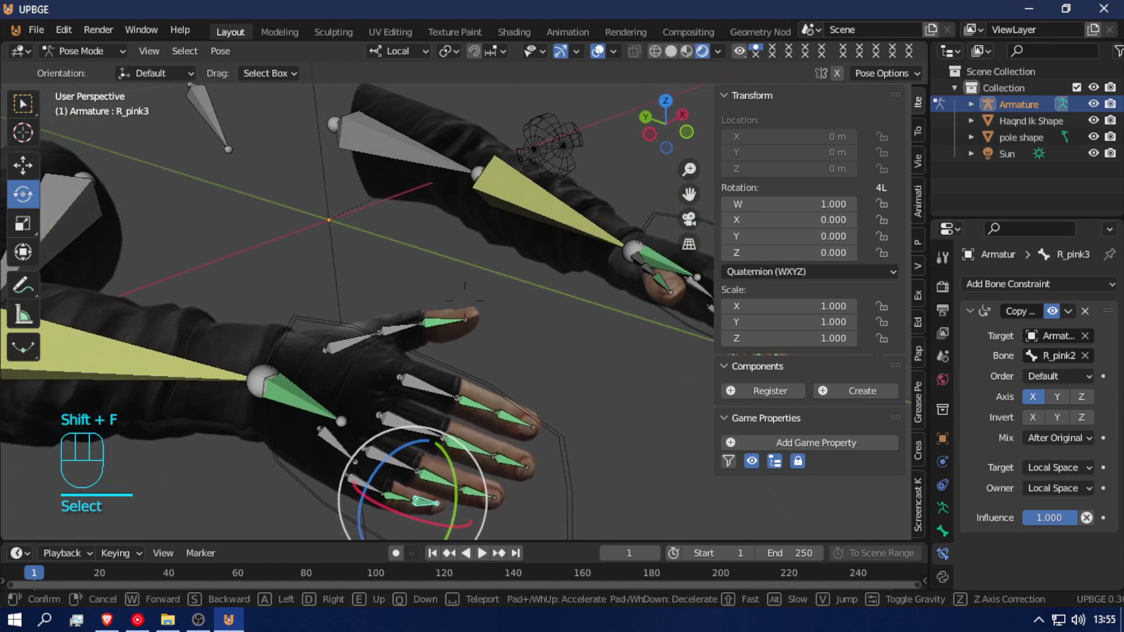
left_click(464, 301)
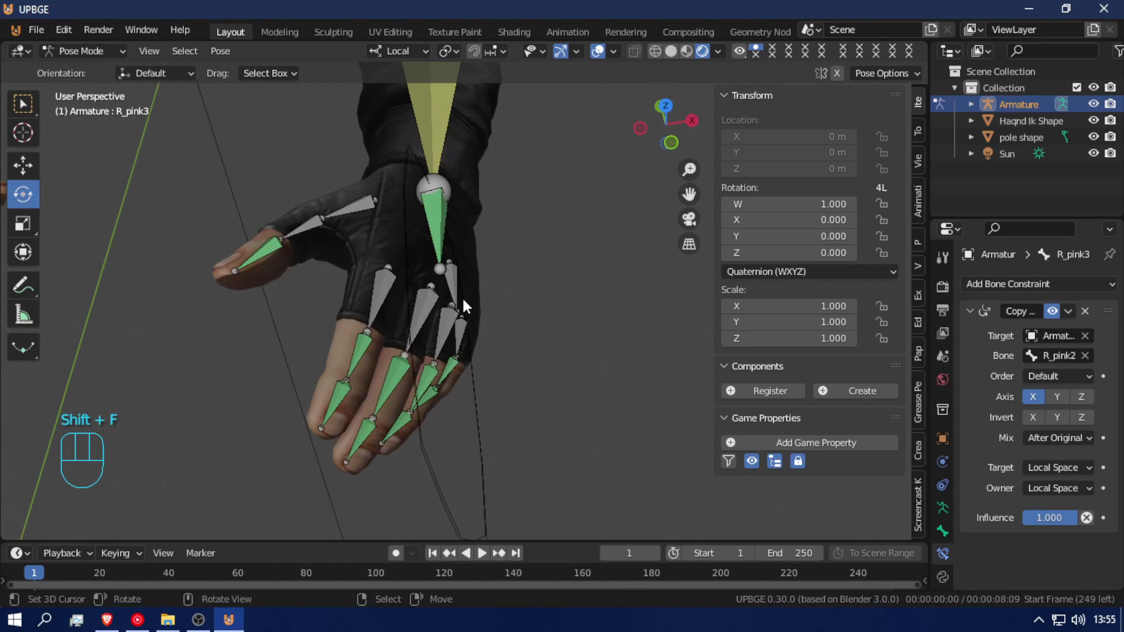
right_click(258, 257)
key("shift+f")
left_click(465, 301)
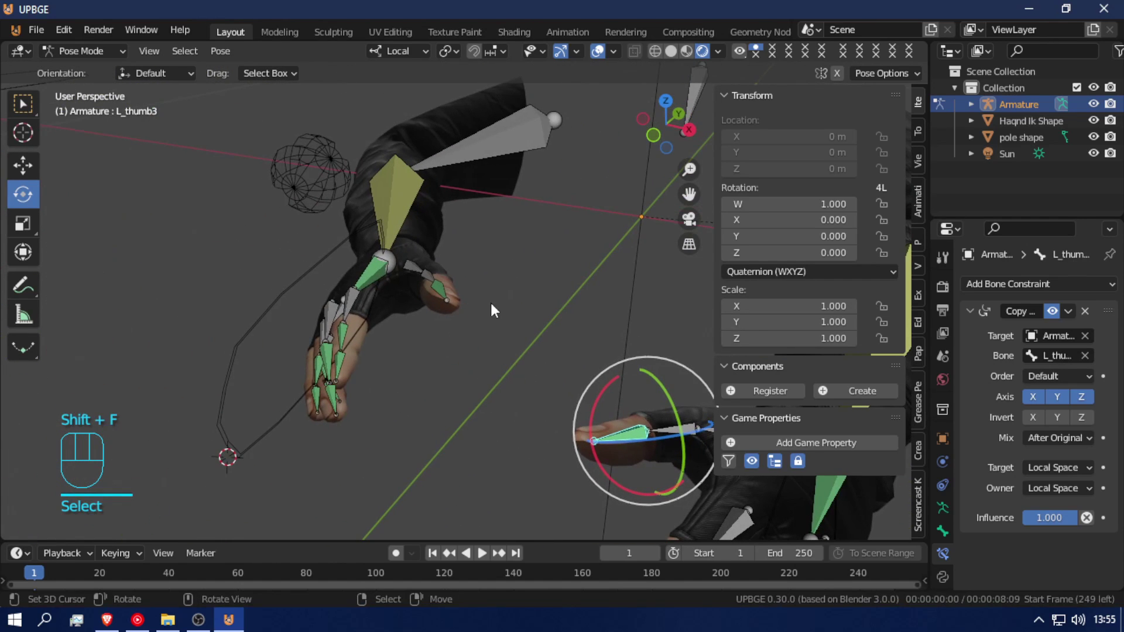
left_click(469, 298)
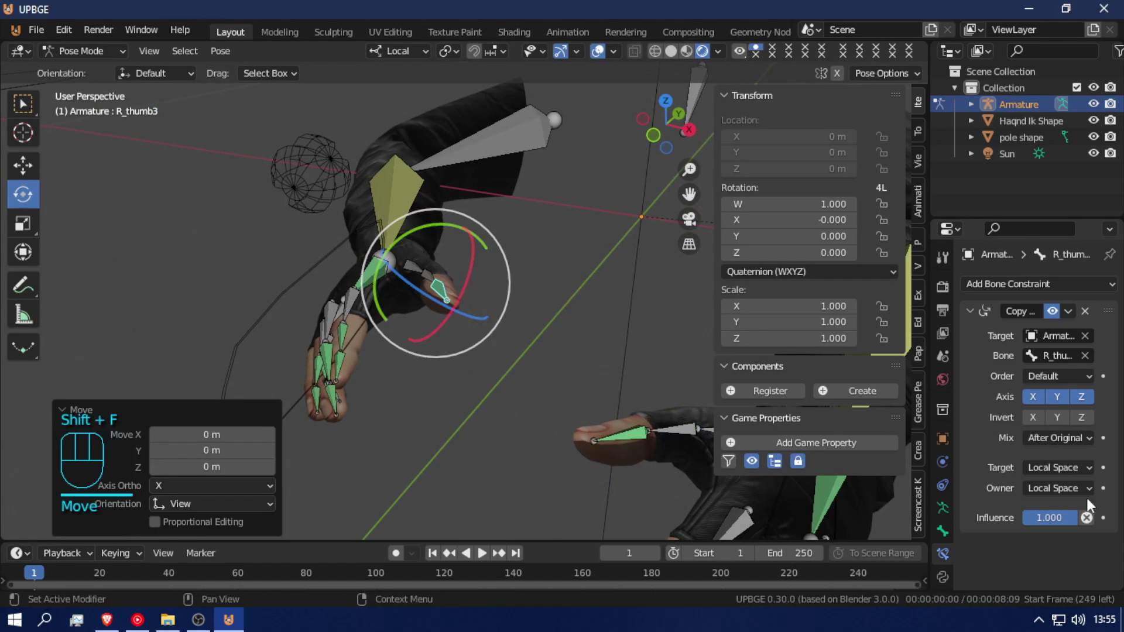
left_click(1083, 397)
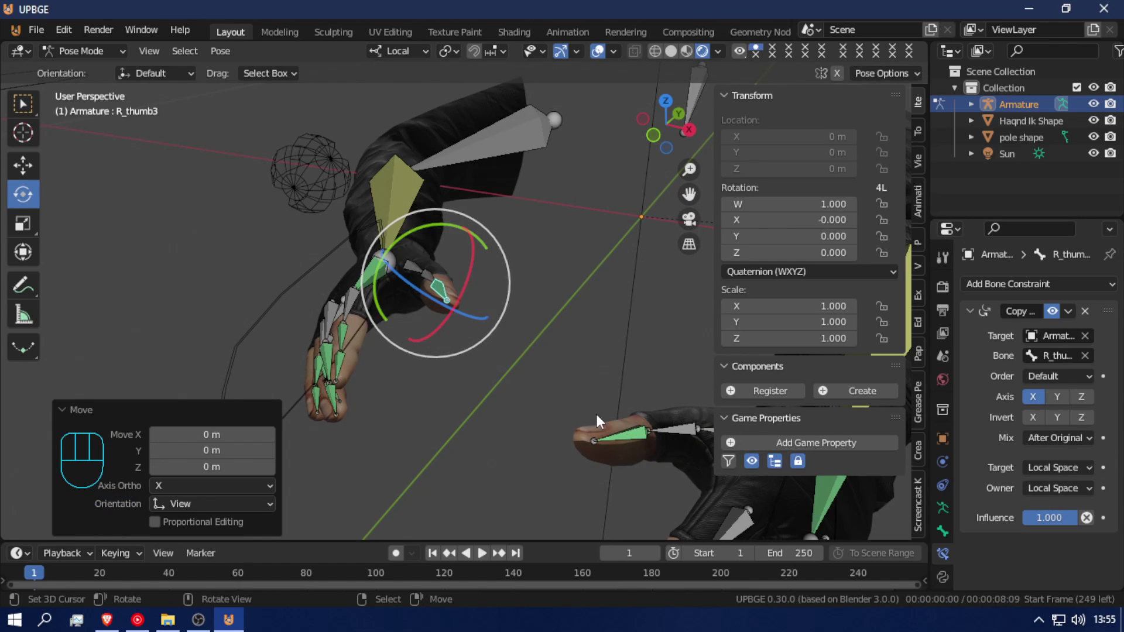
left_click(606, 427)
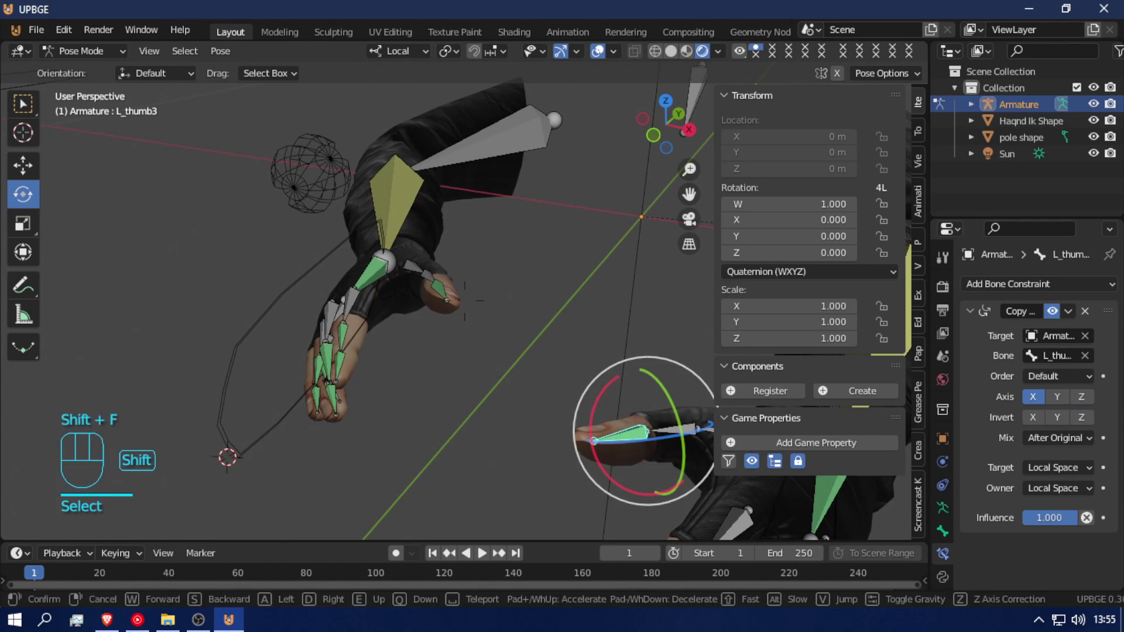
- Limit the Copy Rotation constraints of L_point2 and L_point3 to the X axis by disabling Y and Z
key("shift+f")
left_click(431, 362)
left_click(436, 363)
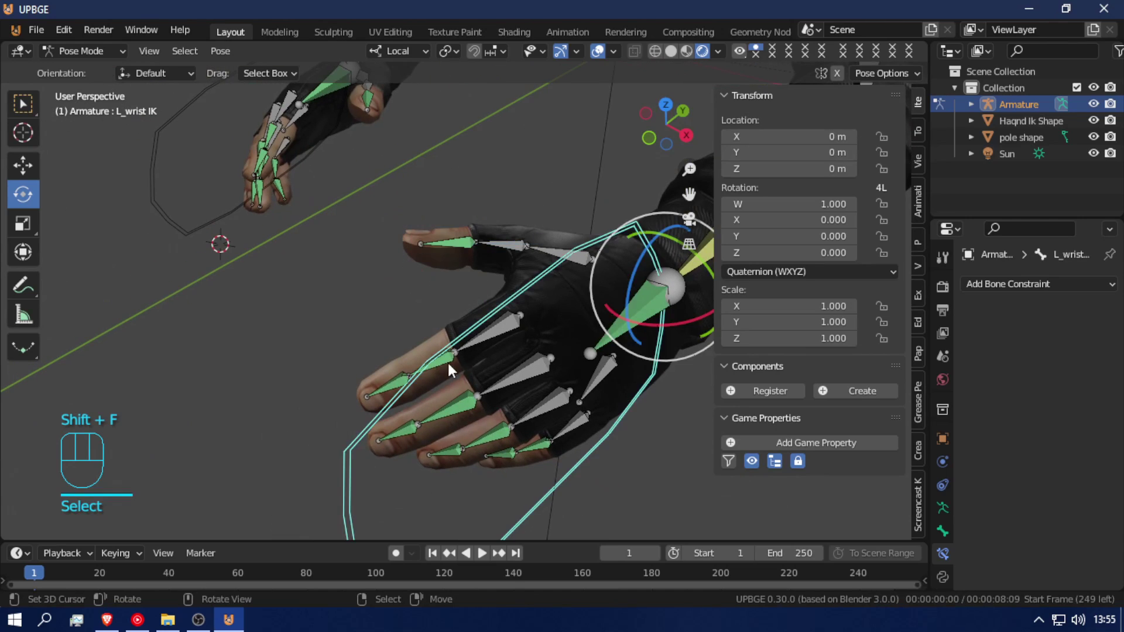
left_click(442, 359)
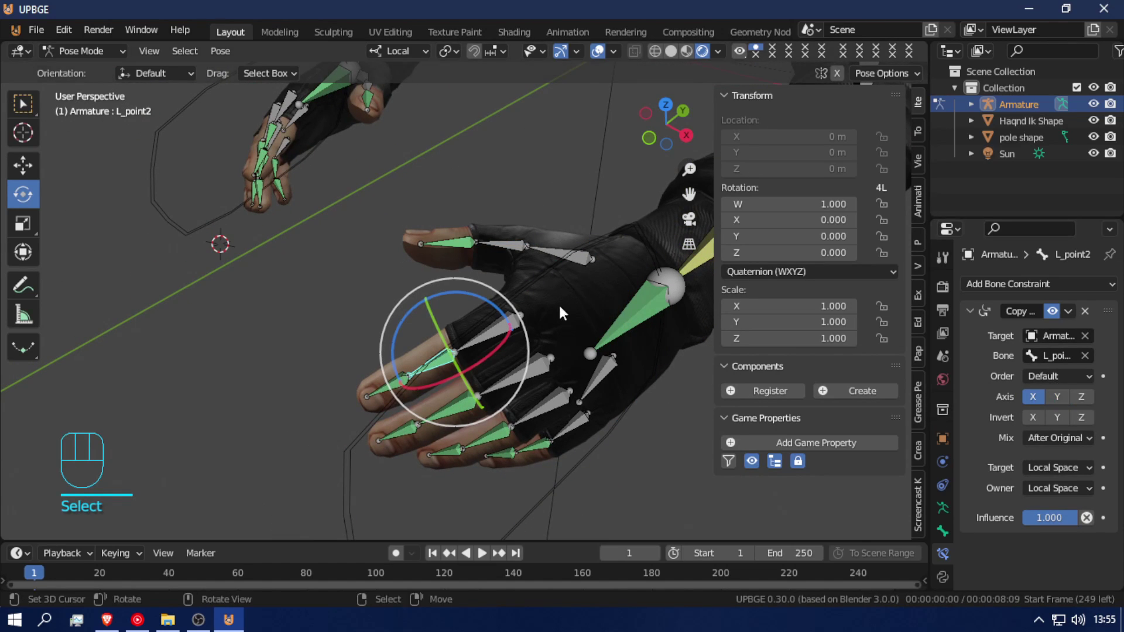
left_click(408, 375)
left_click(1057, 397)
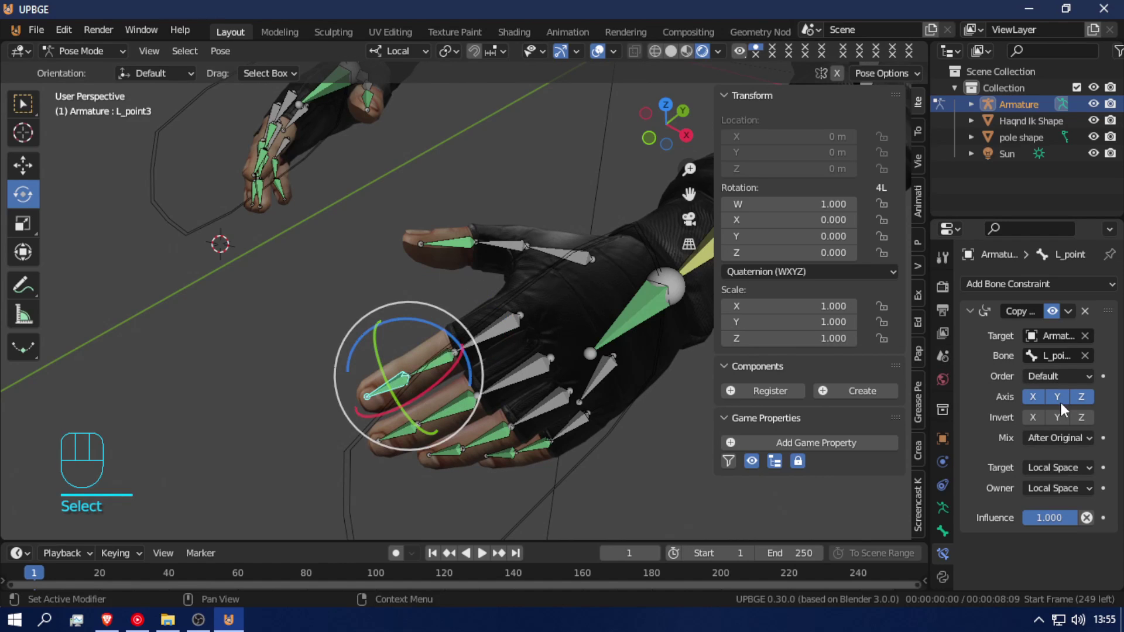
- Restrict the Copy Rotation constraints on L_point3, L_middle2 and L_middle3 to the X axis by disabling Y and Z
left_click(1081, 397)
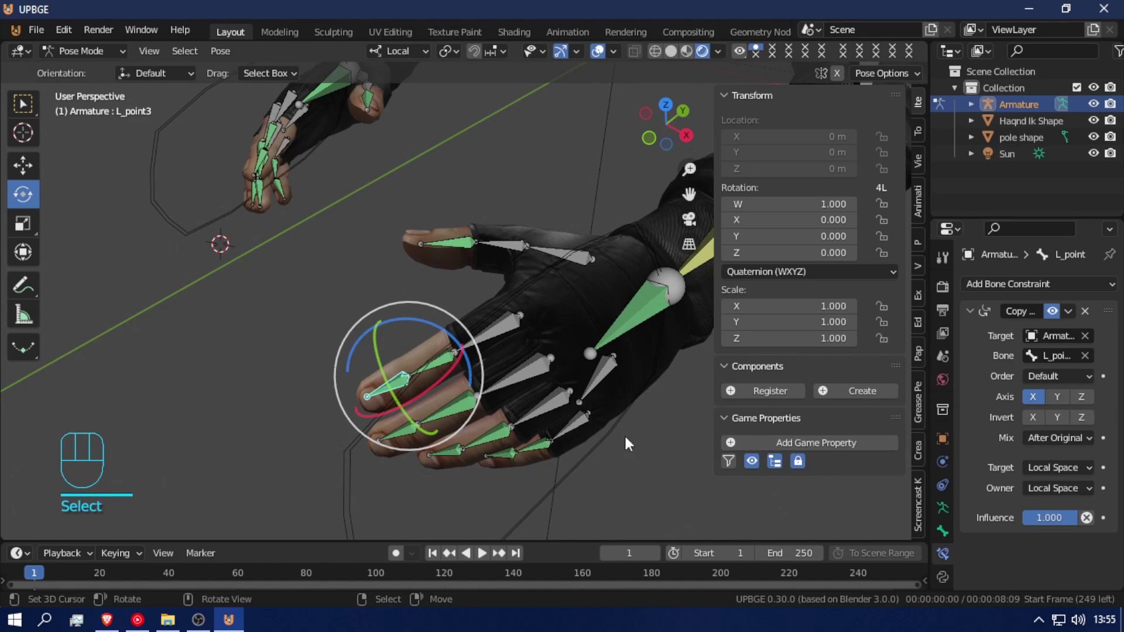
left_click(454, 409)
left_click(1057, 397)
left_click(1081, 396)
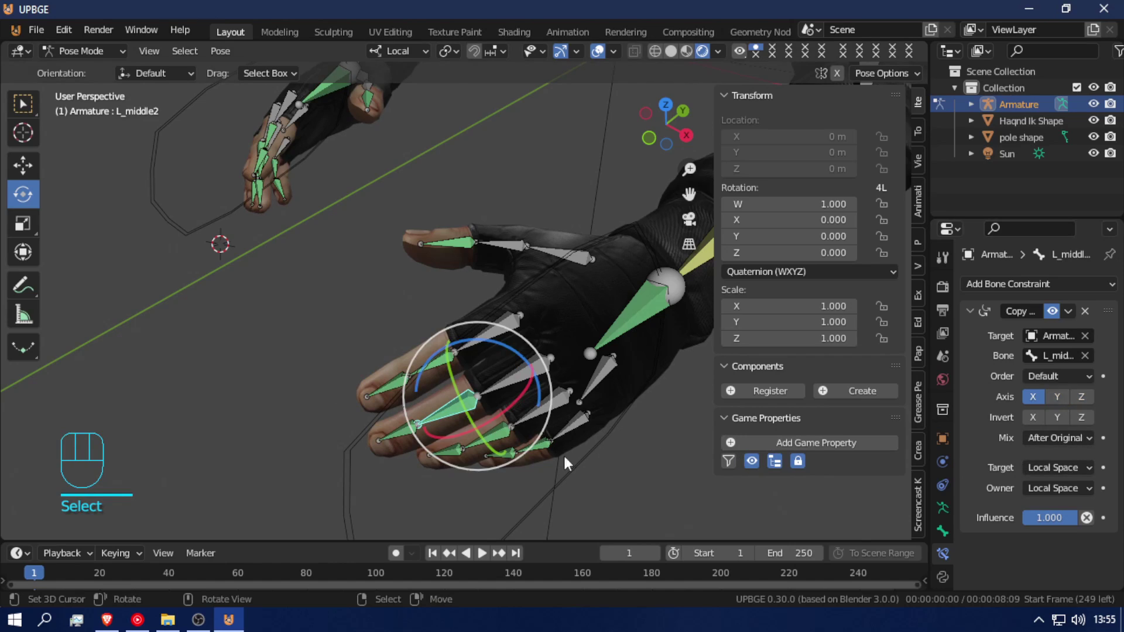
left_click(395, 431)
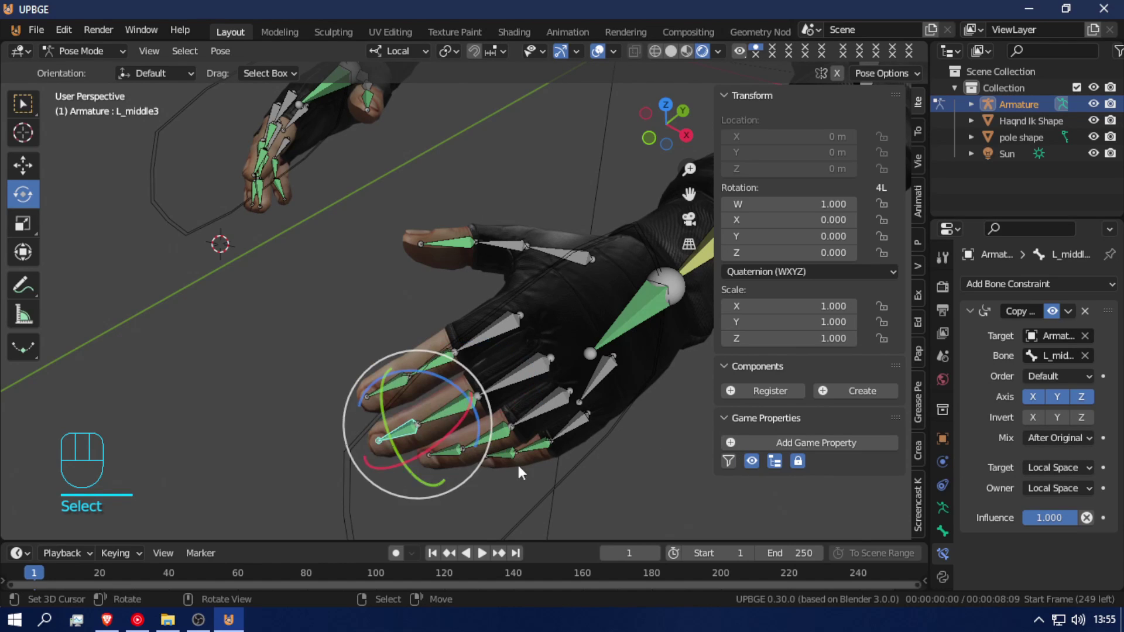
left_click(1057, 397)
left_click(1080, 397)
- Disable the Y and Z axes in the Copy Rotation constraints of ring finger bones L_ring2 and L_ring3
left_click(498, 433)
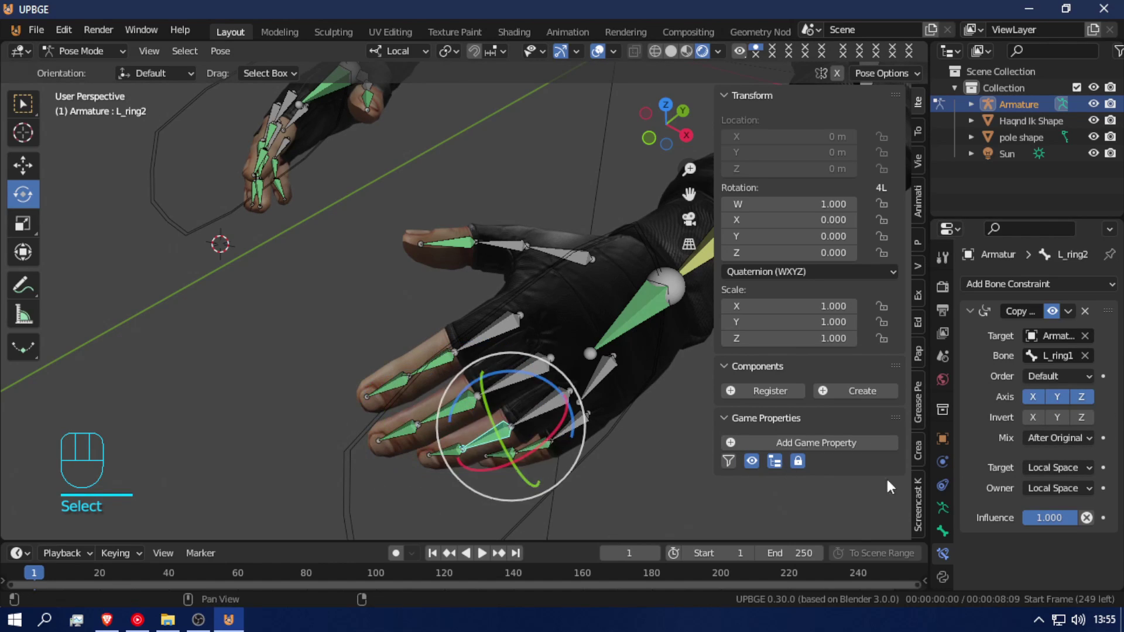
left_click(1056, 397)
left_click(1080, 396)
left_click(441, 449)
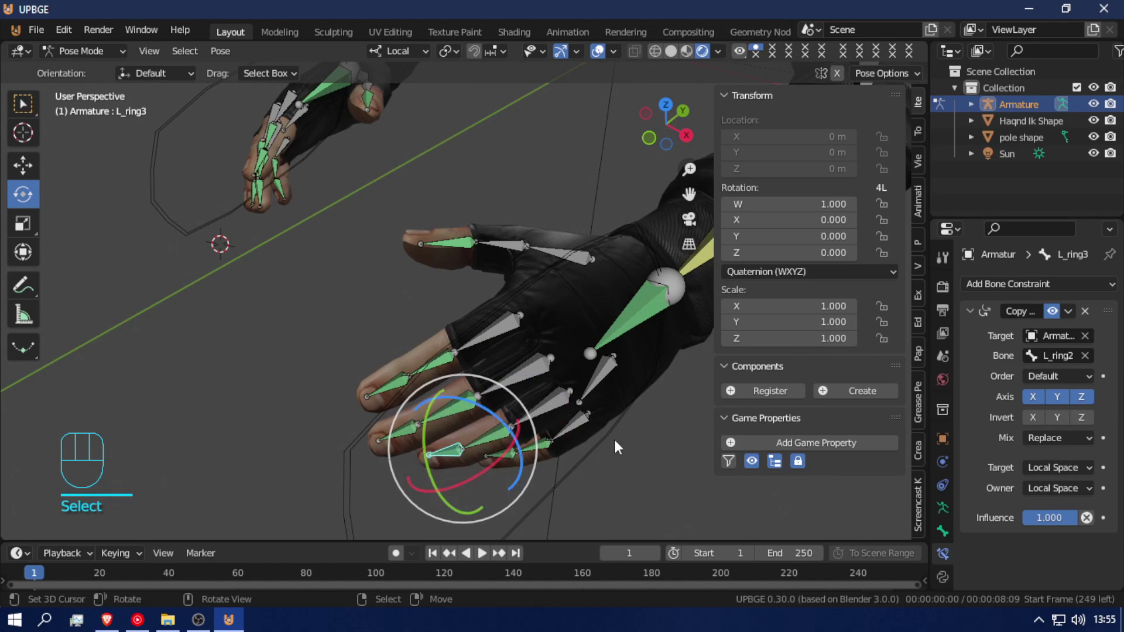
left_click(1081, 396)
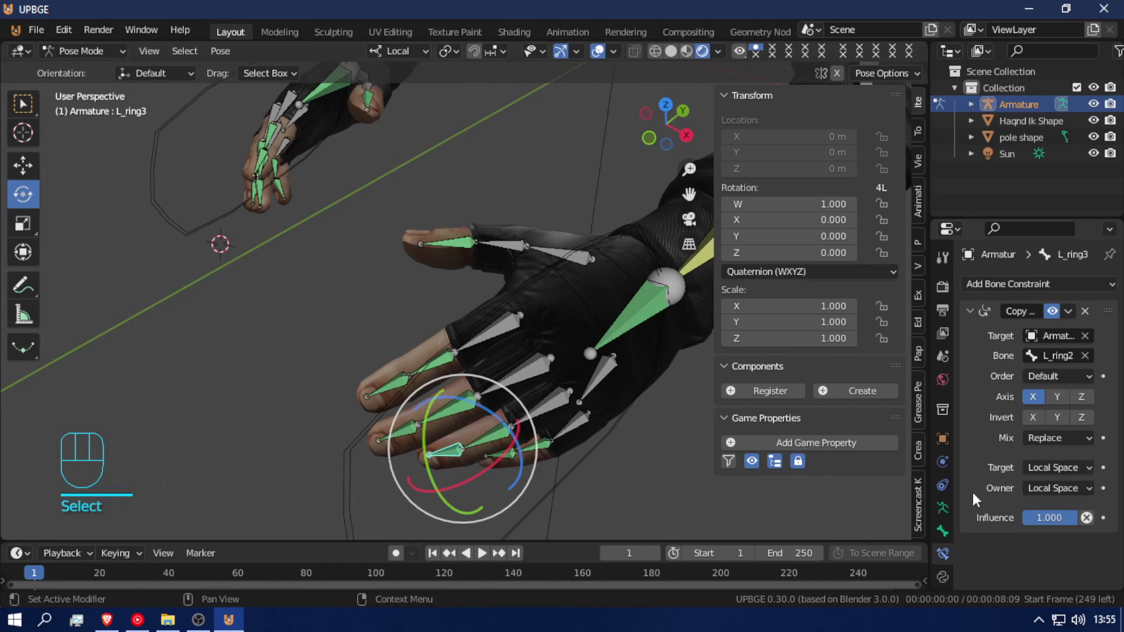
- Limit the Copy Rotation constraints of pinky bones L_pink2 and L_pink3 to the X axis only
left_click(538, 446)
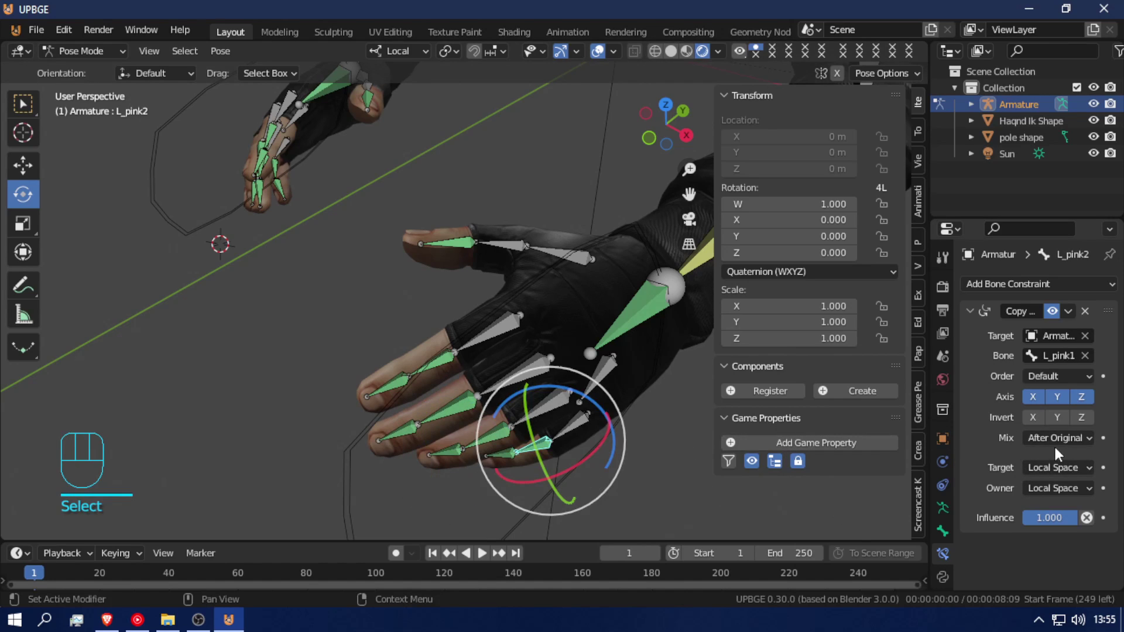
left_click(1056, 396)
left_click(1081, 397)
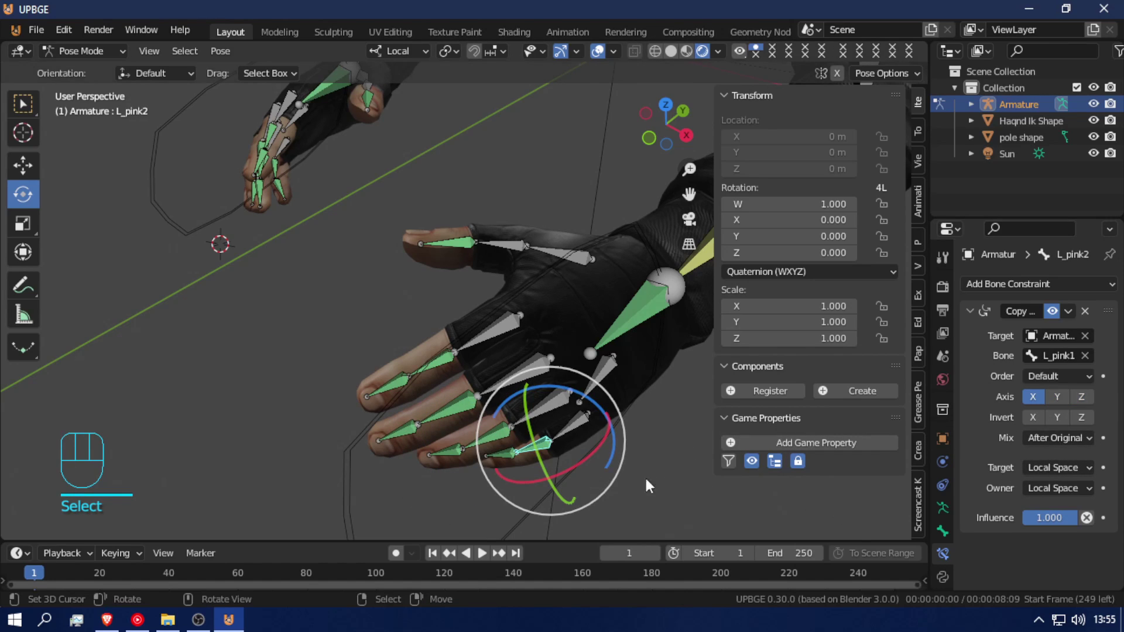
left_click(504, 456)
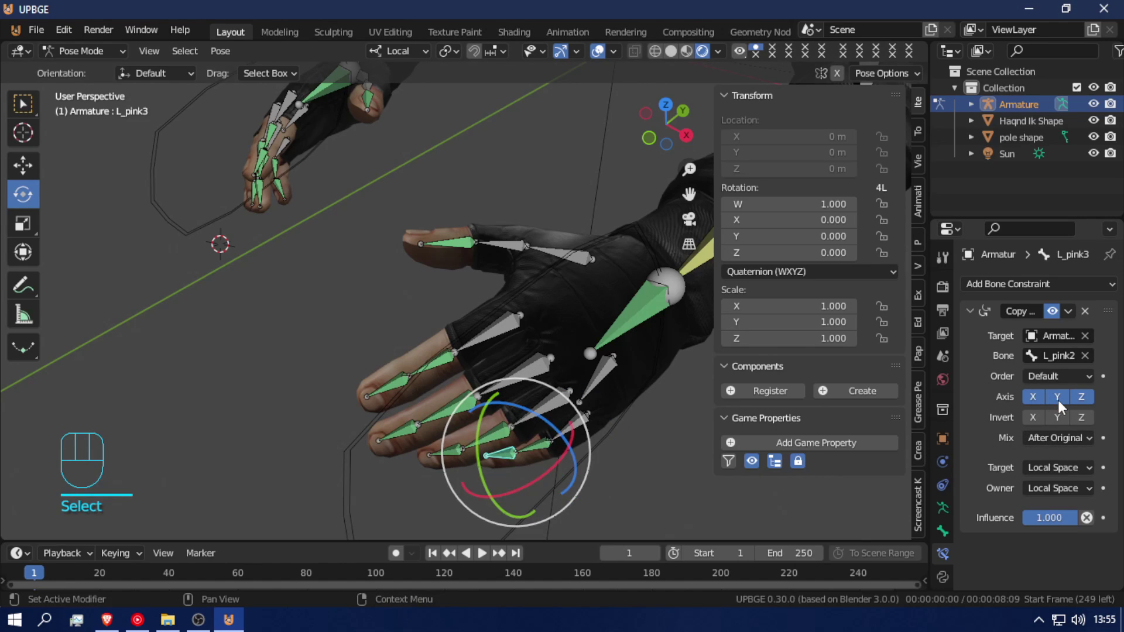
left_click_drag(1058, 399, 1081, 396)
- Test how the left pinky bends by trial-rotating its bones, including L_pink3 and L_pink1, cancelling each rotation
key("r")
right_click(540, 447)
key("r")
key("r")
right_click(536, 452)
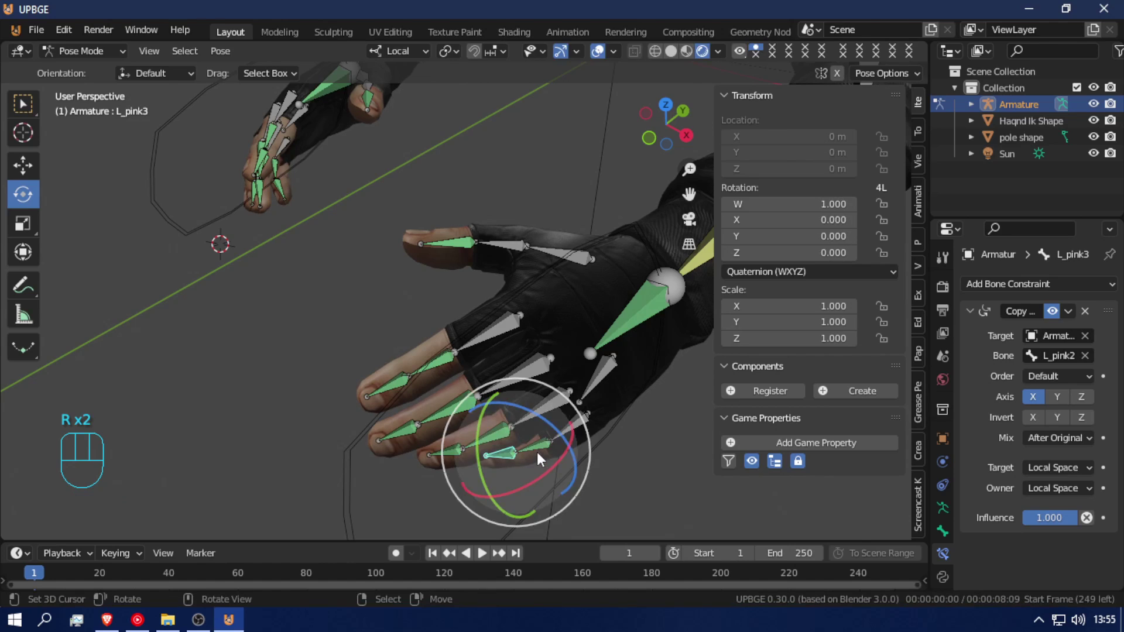
key("r")
right_click(544, 432)
right_click(567, 430)
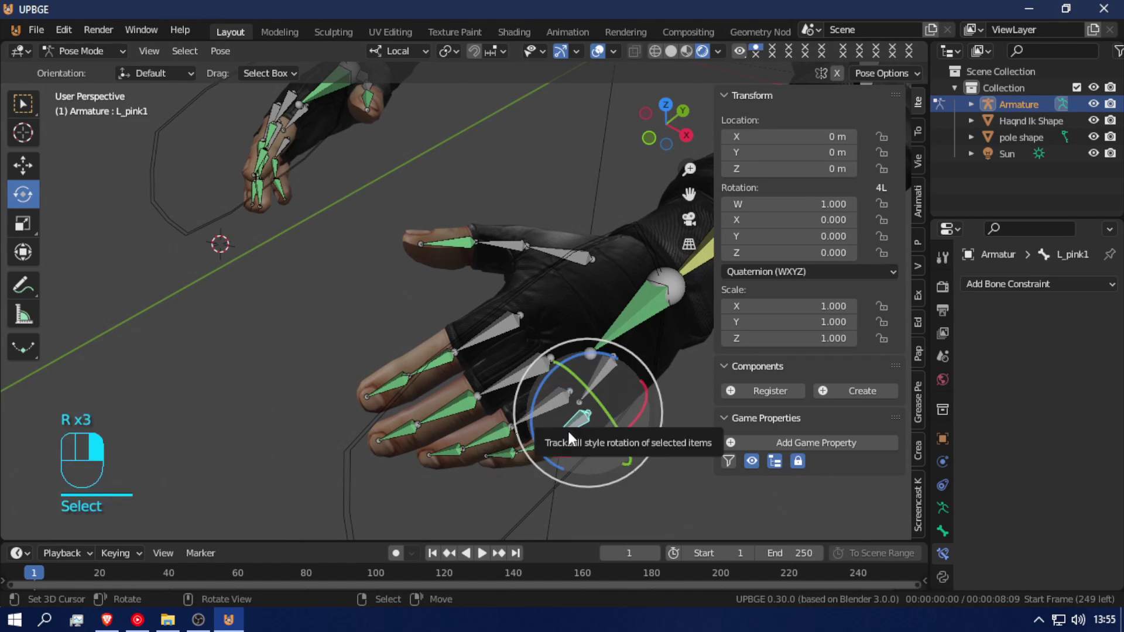
key("r")
right_click(571, 423)
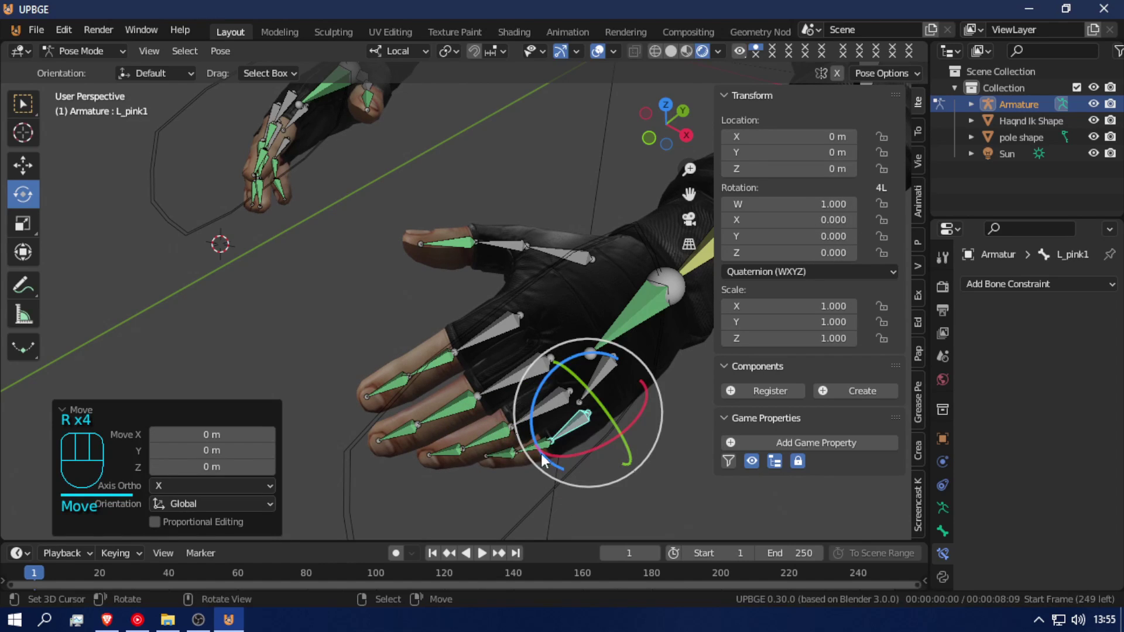
key("r")
right_click(520, 455)
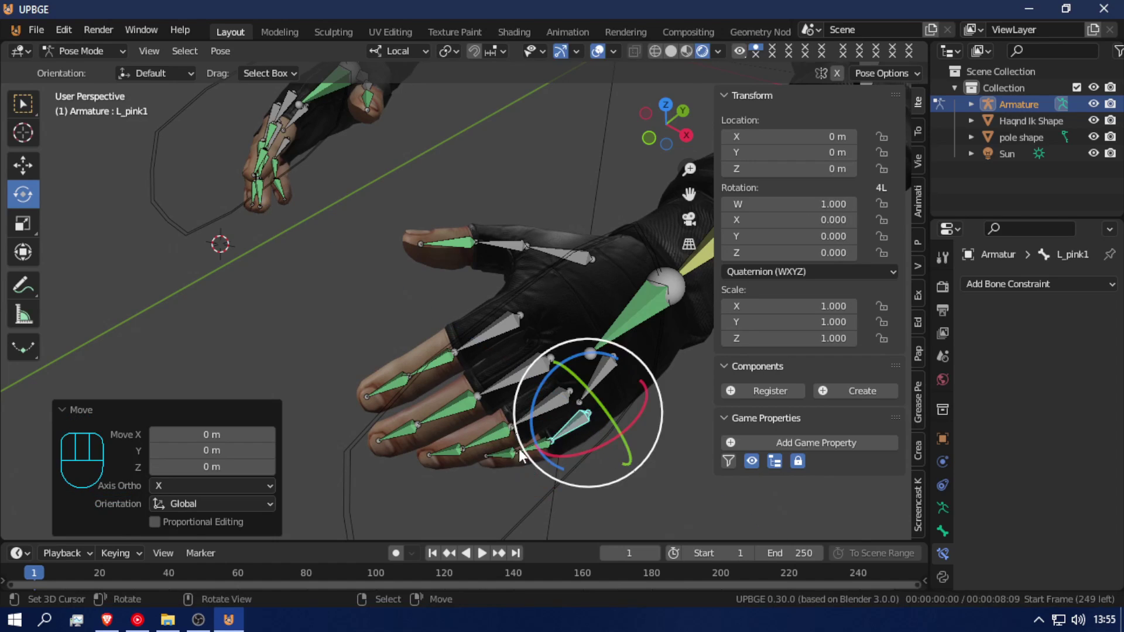
- Trial-rotate L_middle1, L_point1, L_palm and the lower left thumb bones to check their movement, cancelling each rotation
right_click(518, 380)
key("r")
right_click(511, 370)
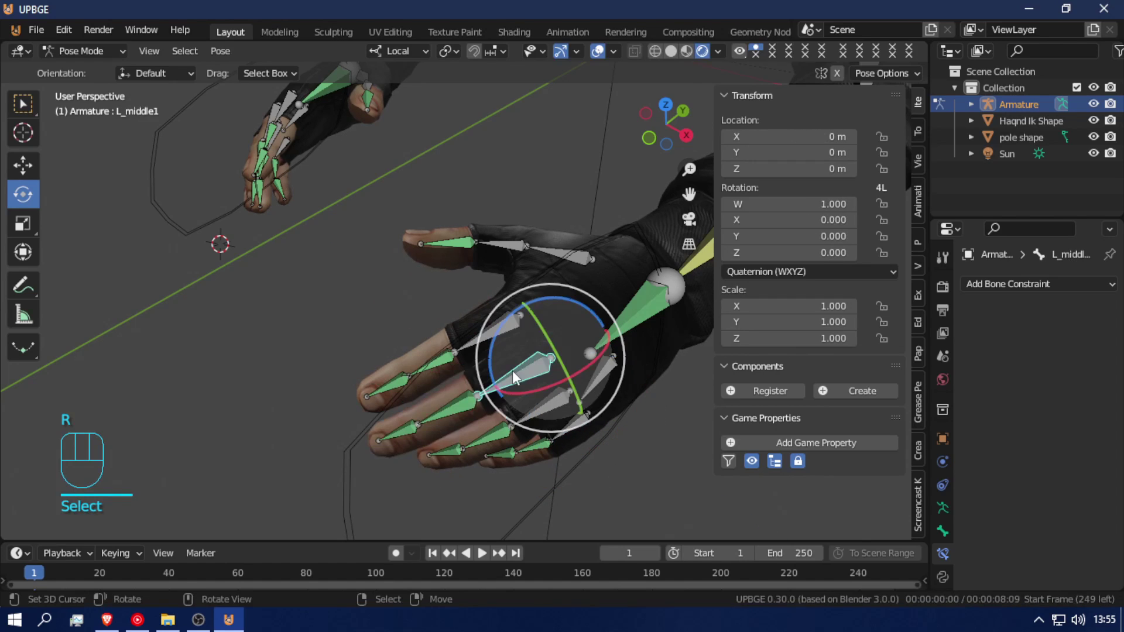
right_click(486, 328)
key("r")
right_click(483, 308)
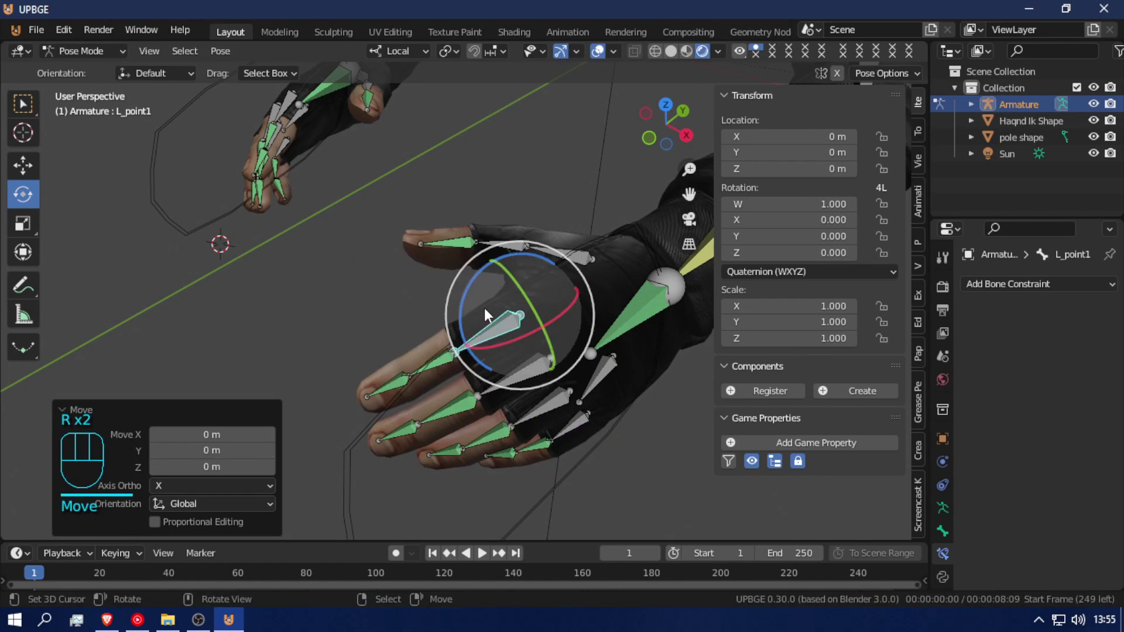
right_click(602, 374)
key("r")
right_click(557, 286)
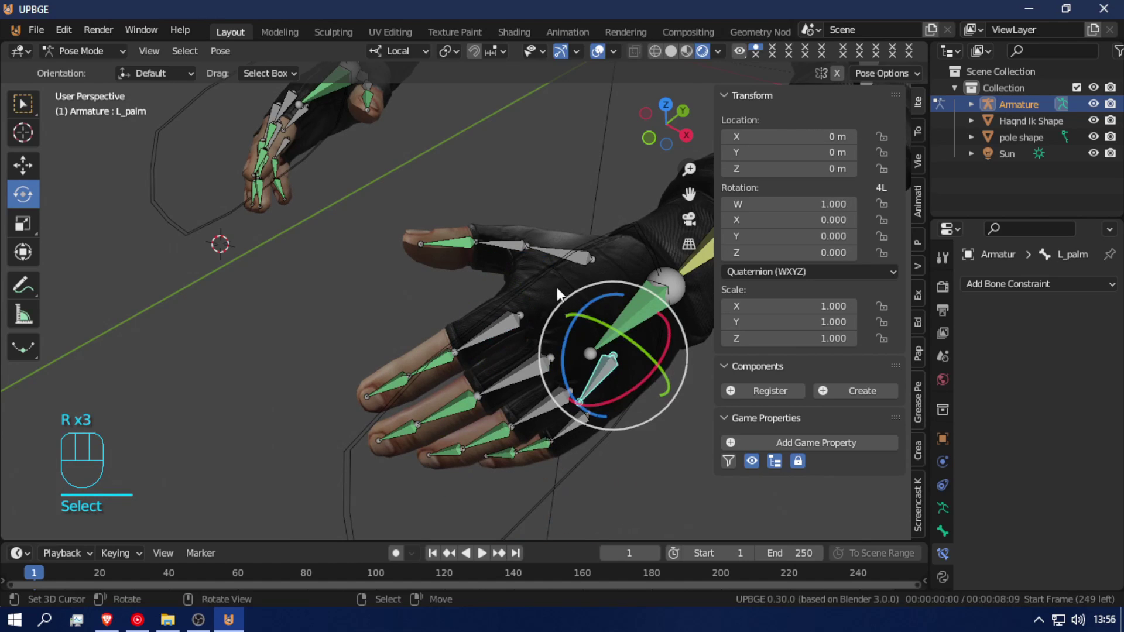
right_click(556, 255)
key("r")
right_click(517, 257)
right_click(517, 251)
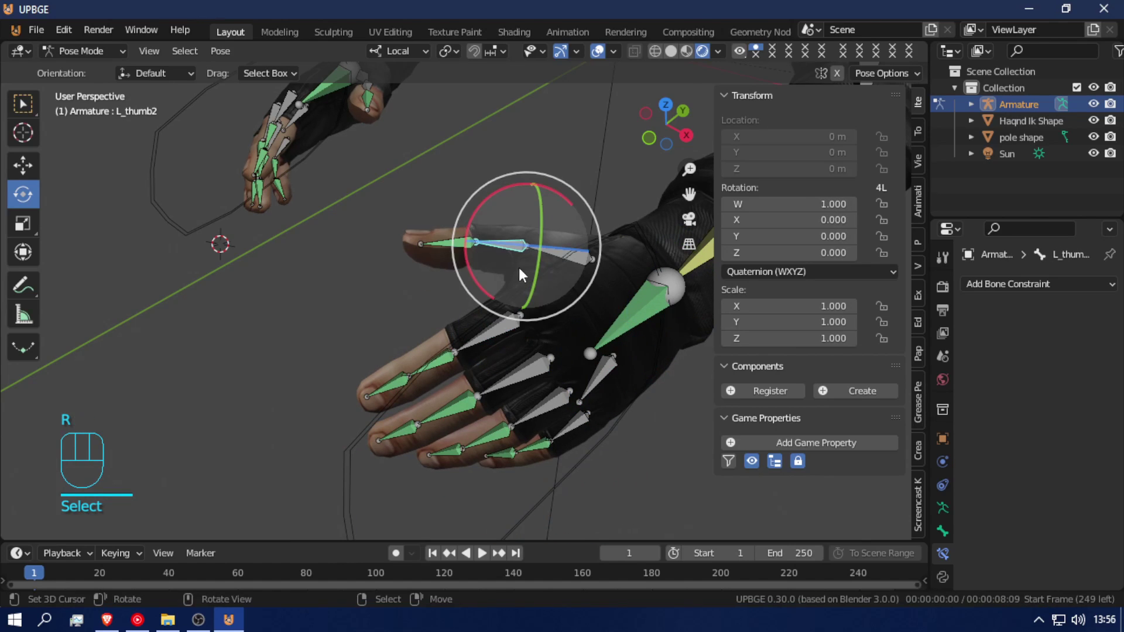
- Test rotating and scaling the thumb tip bone L_thumb3, cancelling each transform
right_click(454, 242)
key("r")
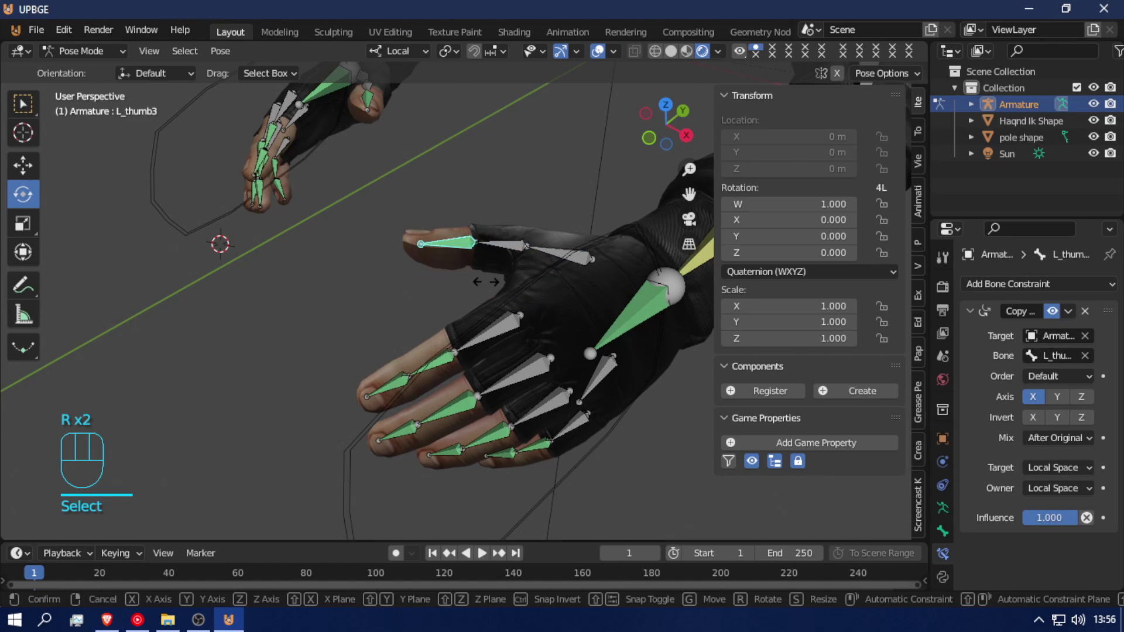
right_click(476, 272)
key("f")
key("s")
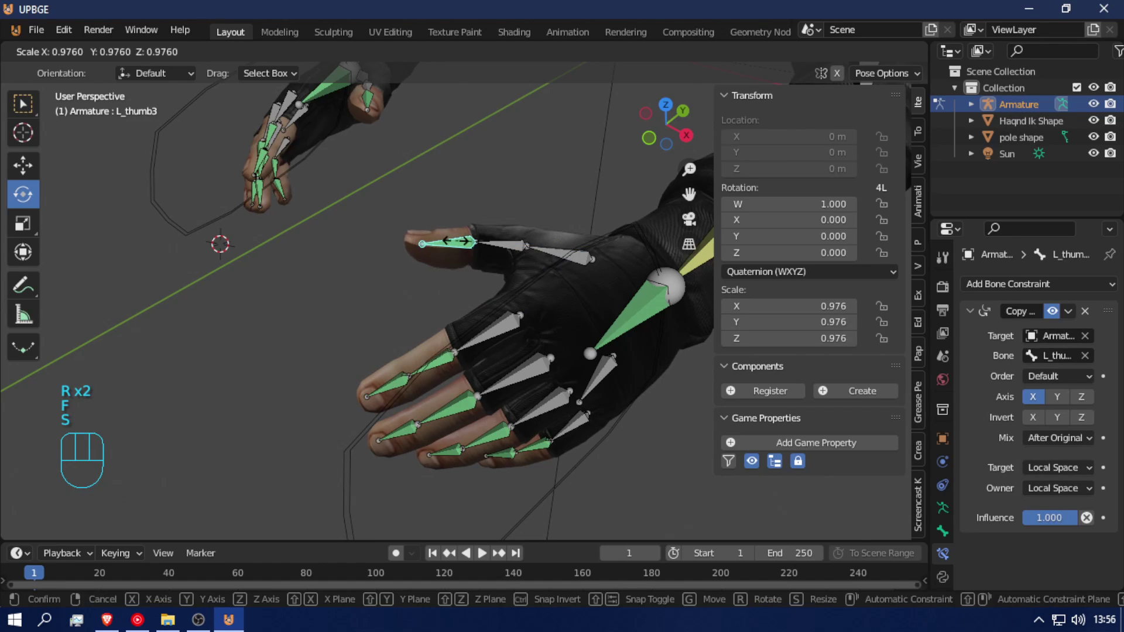
right_click(421, 221)
key("r")
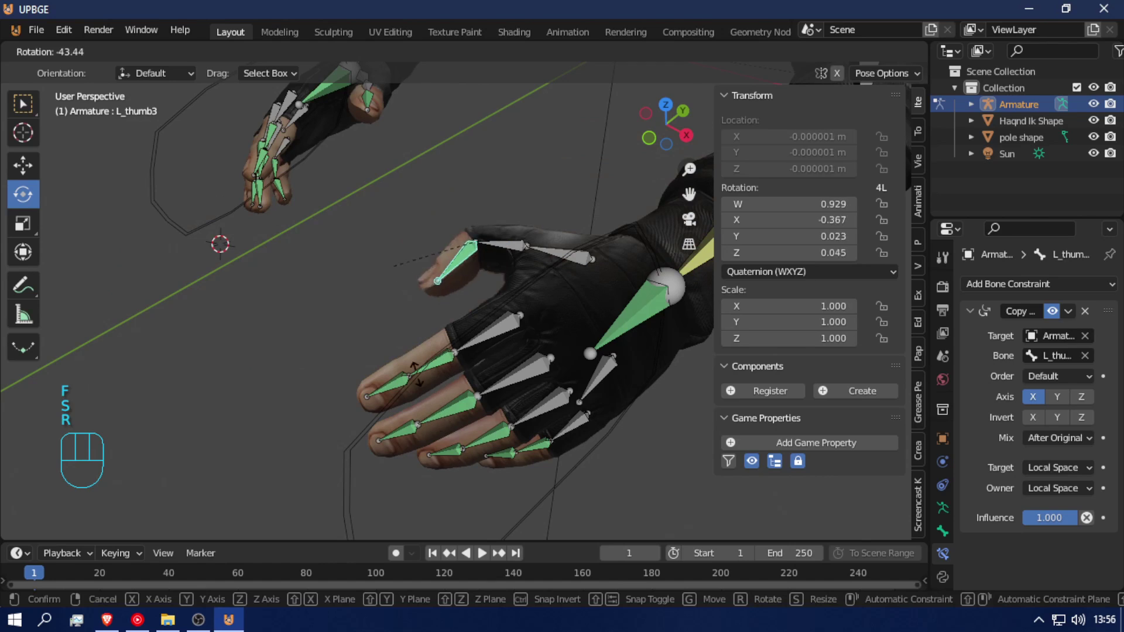
right_click(390, 349)
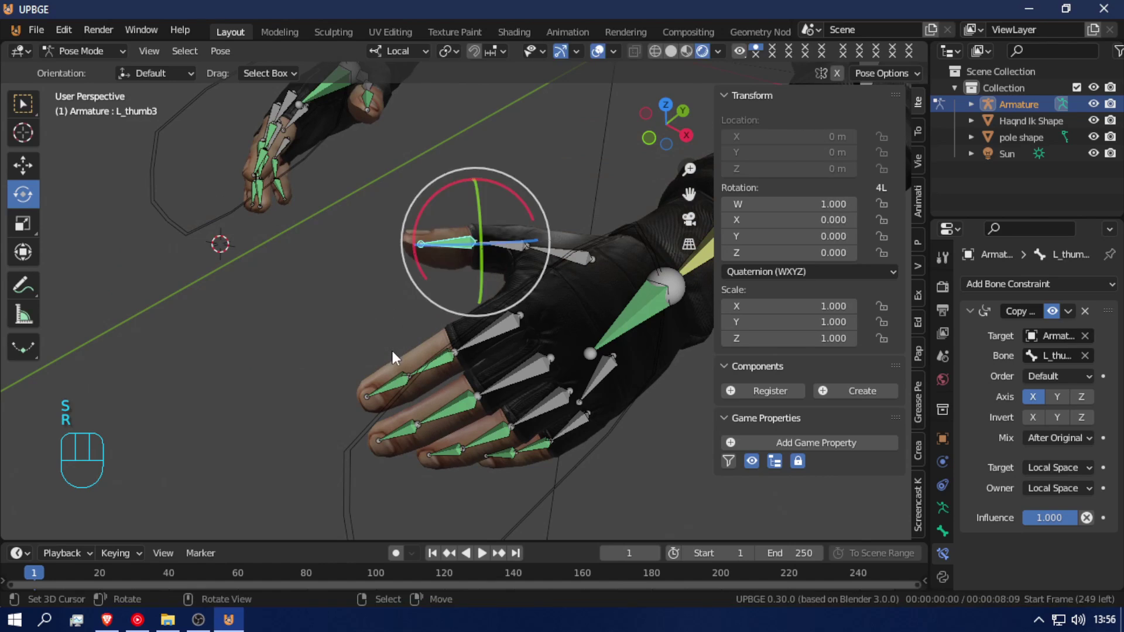
- Trial-rotate finger bones on the right hand, including R_pink2, and cancel the rotations
left_click(269, 171)
key("r")
right_click(283, 191)
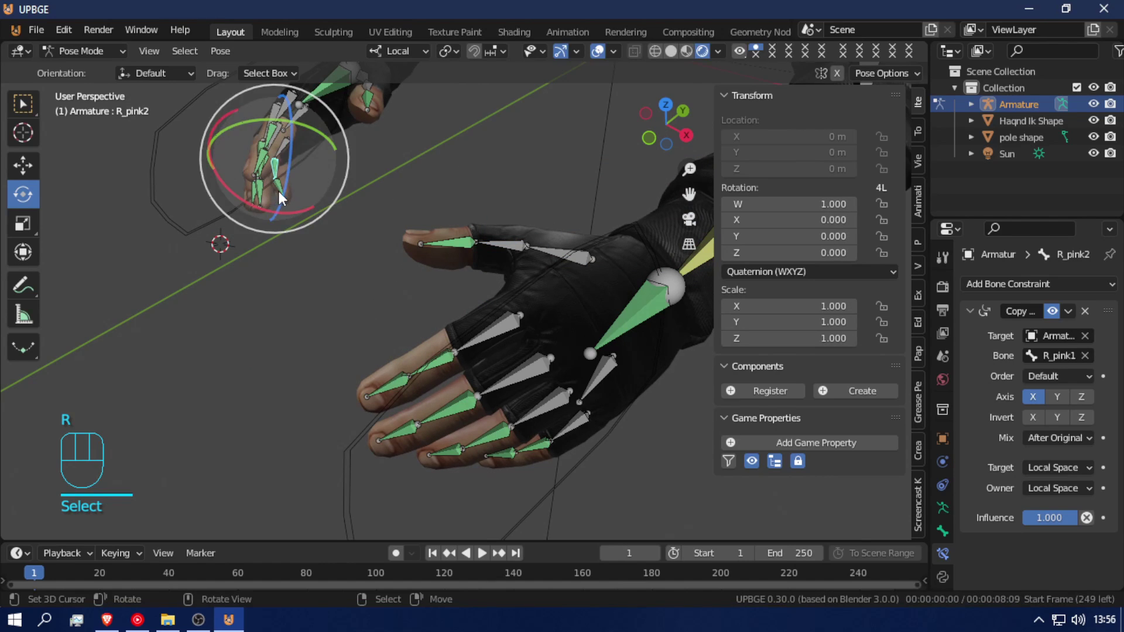
key("r")
right_click(334, 287)
- Test the rotation of index finger bones L_point2 and L_point1 around individual local axes, without keeping the changes
left_click(451, 361)
key("r")
right_click(527, 383)
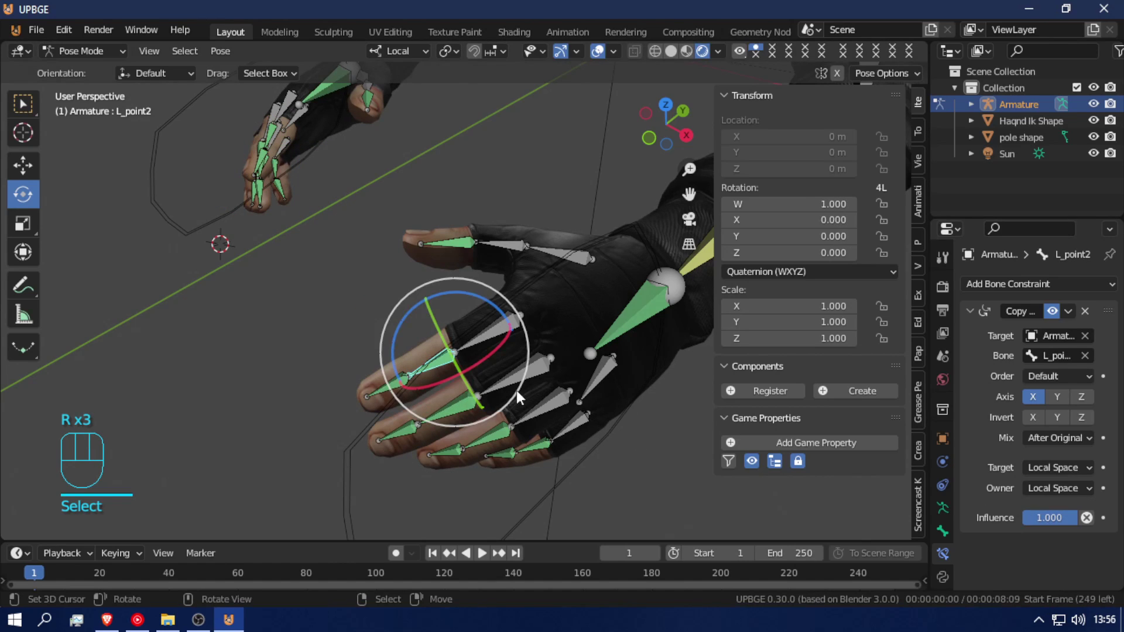
left_click_drag(479, 295, 512, 316)
right_click(513, 316)
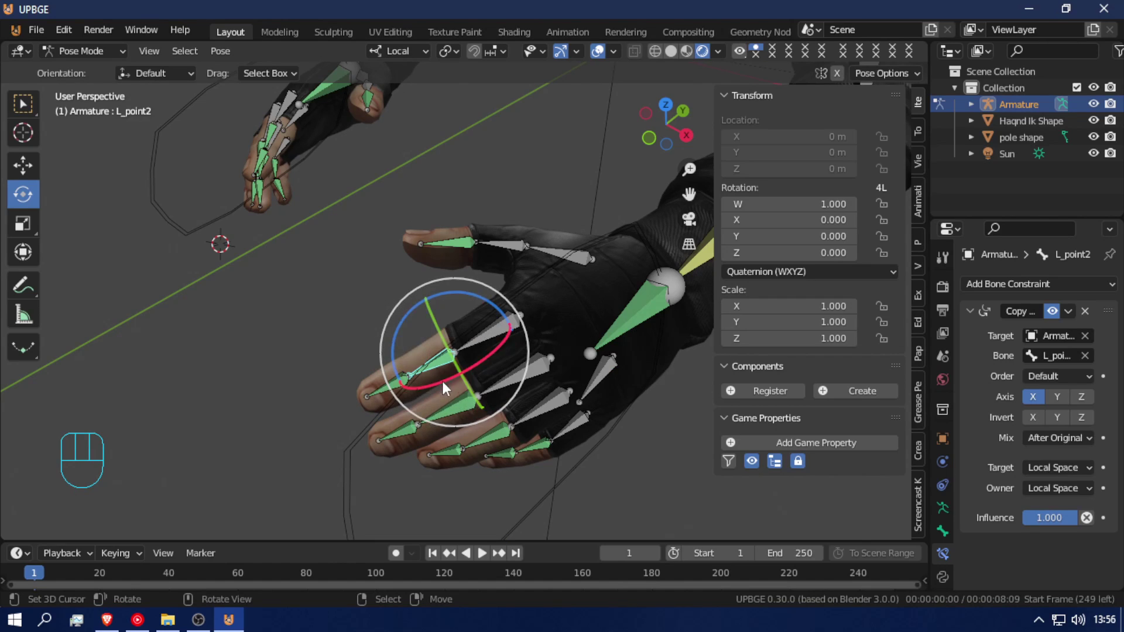
mouse_move(476, 370)
left_mouse_down()
mouse_move(461, 389)
mouse_move(480, 367)
left_mouse_up()
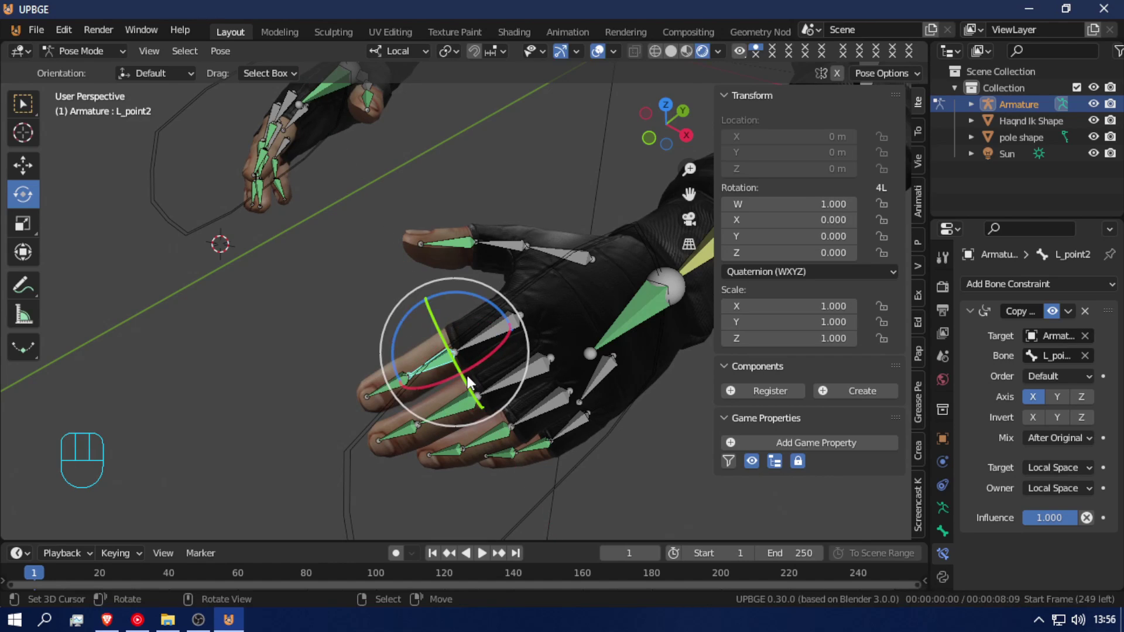
left_click(487, 339)
left_click_drag(467, 292, 471, 218)
right_click(471, 218)
- Lock the Y and Z rotation of index fingertip bone L_point3 and test rotating it around X
left_click(391, 385)
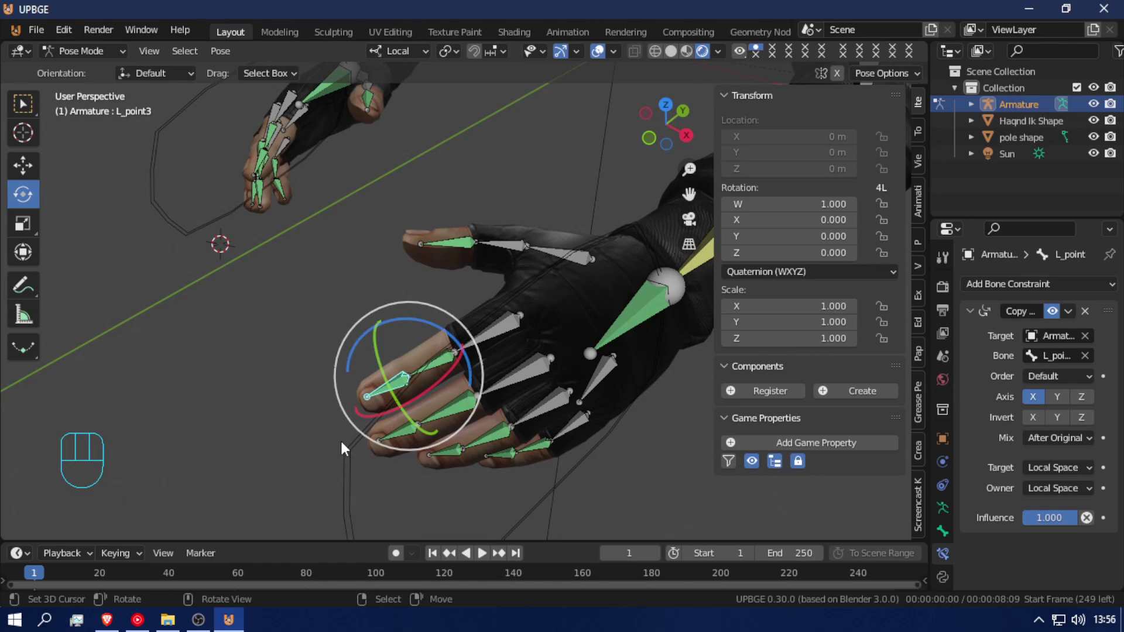
left_click(943, 530)
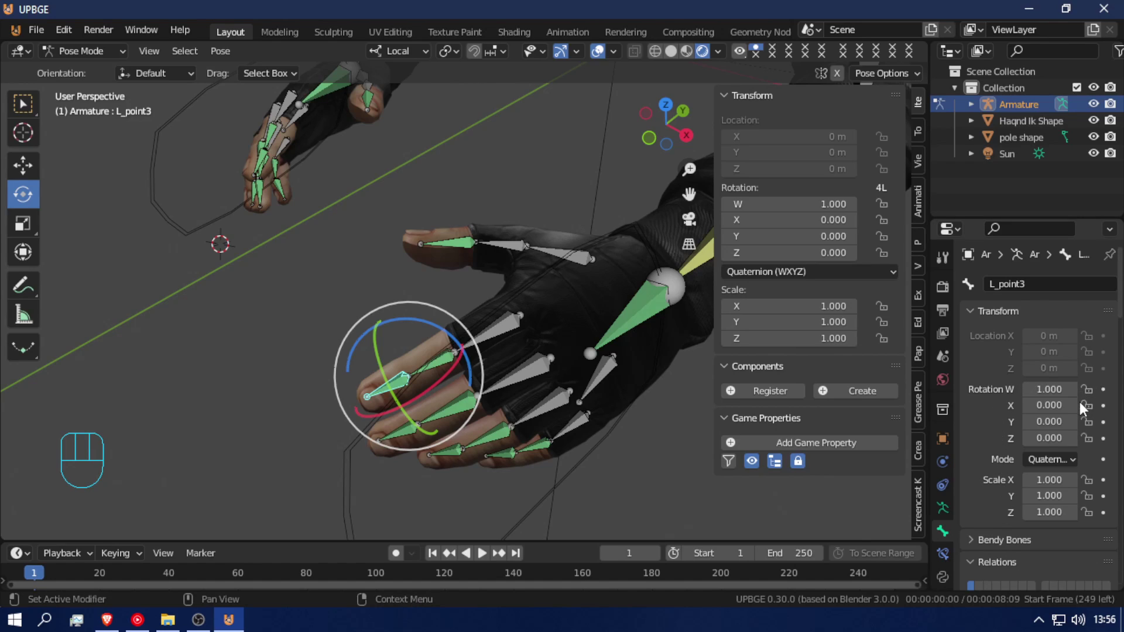
left_click(1087, 421)
left_click(1086, 437)
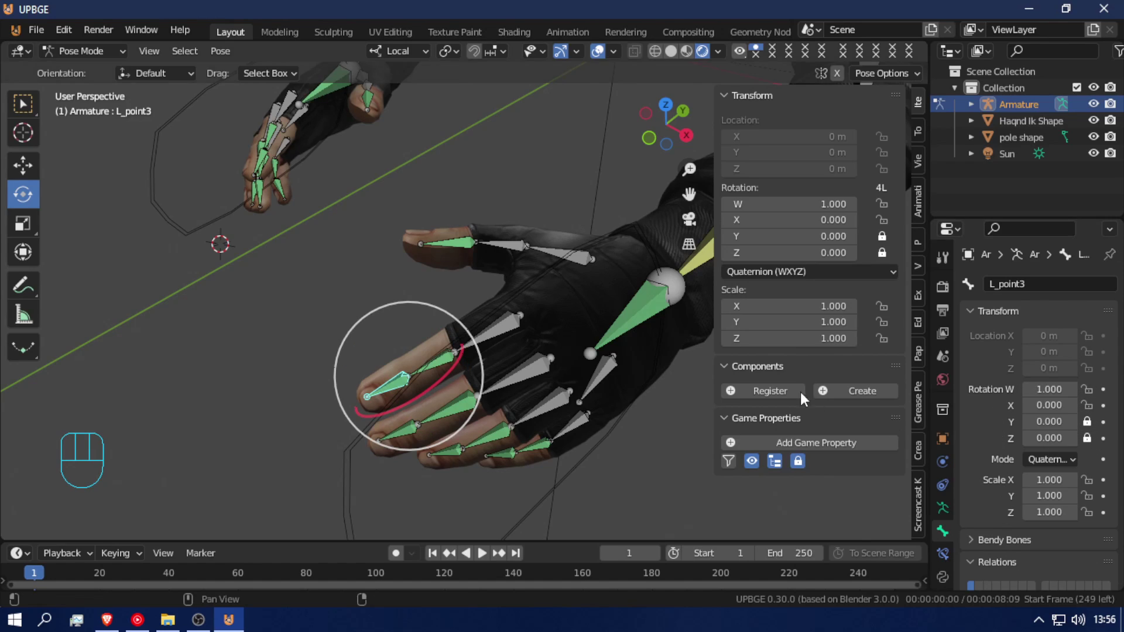
left_click_drag(440, 353, 410, 384)
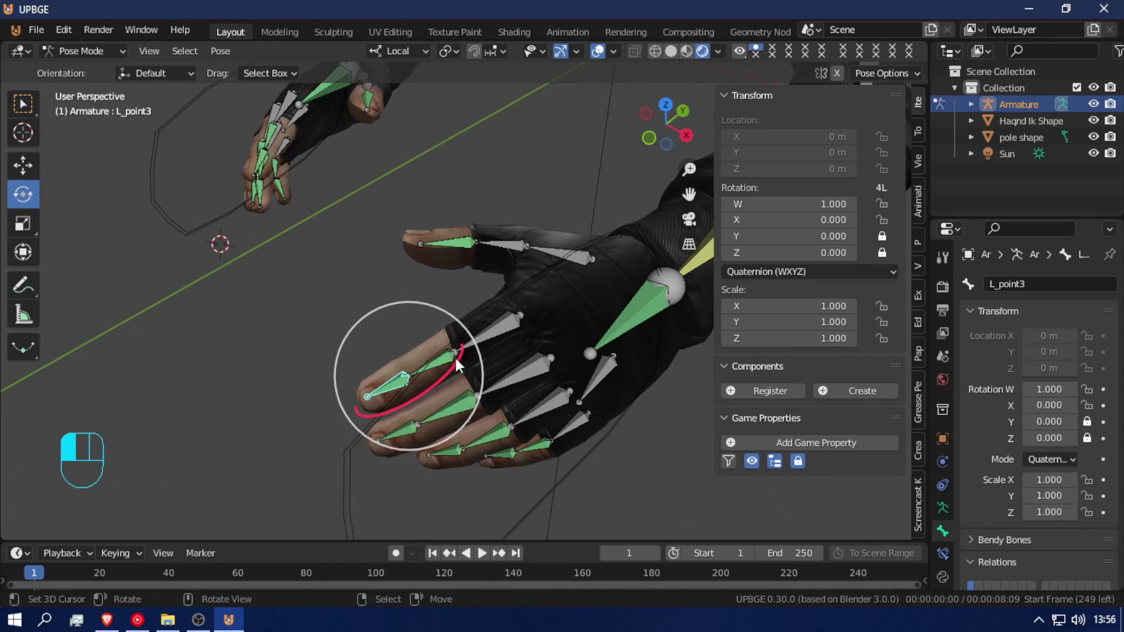
- Lock the Y and Z rotation channels of the middle index finger bone L_point2
left_click(440, 358)
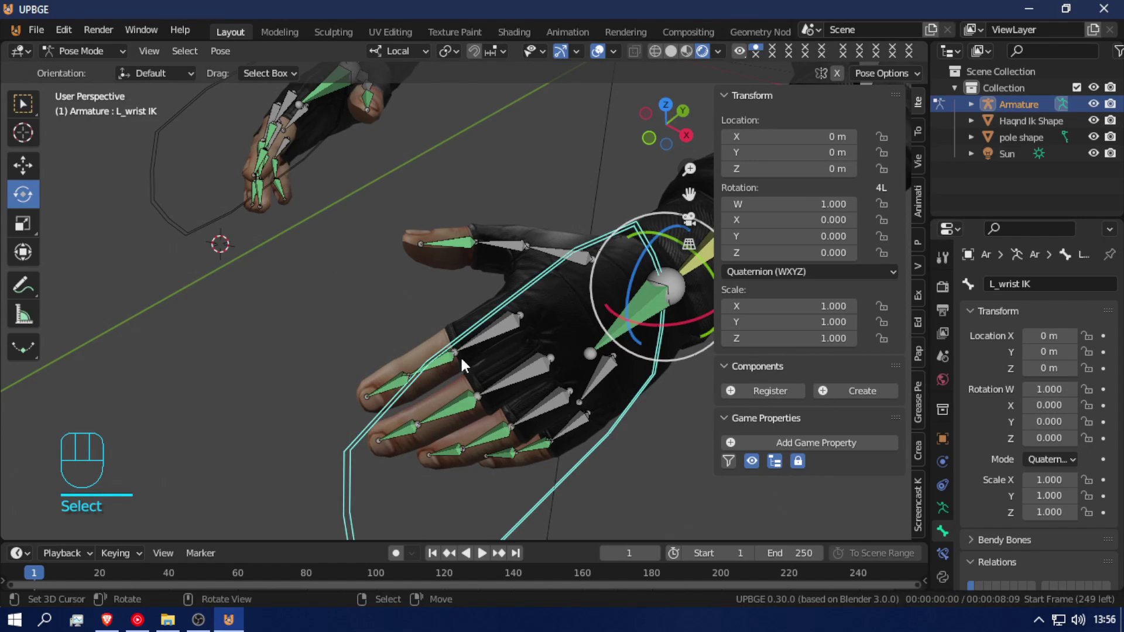
left_click(452, 360)
left_click(1087, 421)
left_click(1087, 437)
- Lock the Y and Z rotation of middle finger bones L_middle2 and L_middle3
left_click(457, 406)
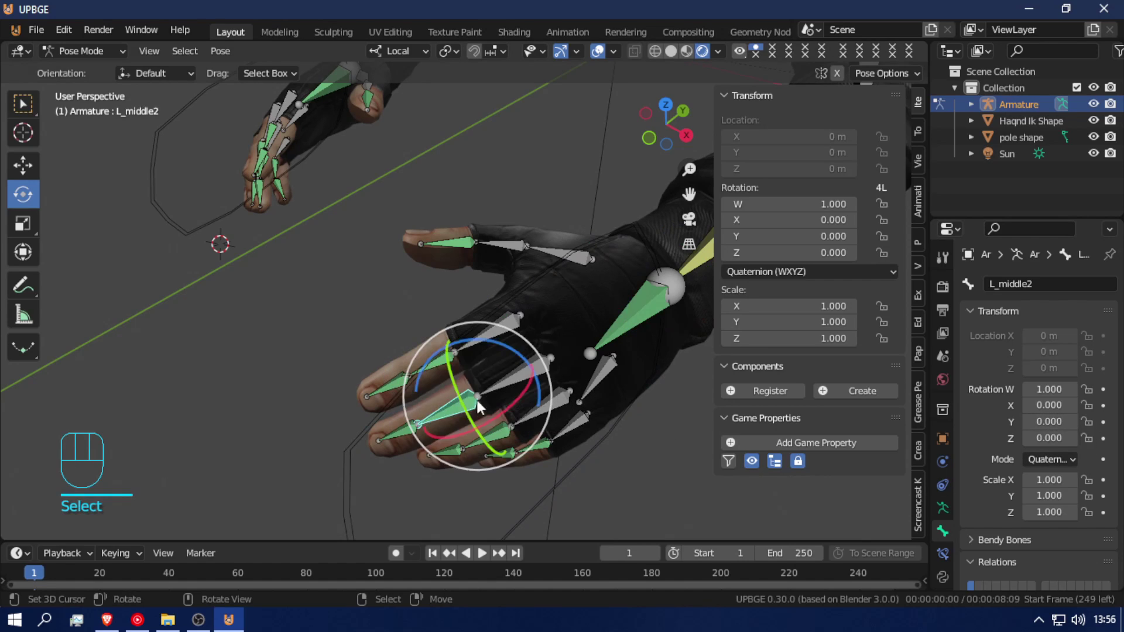
left_click(1087, 421)
left_click(1086, 437)
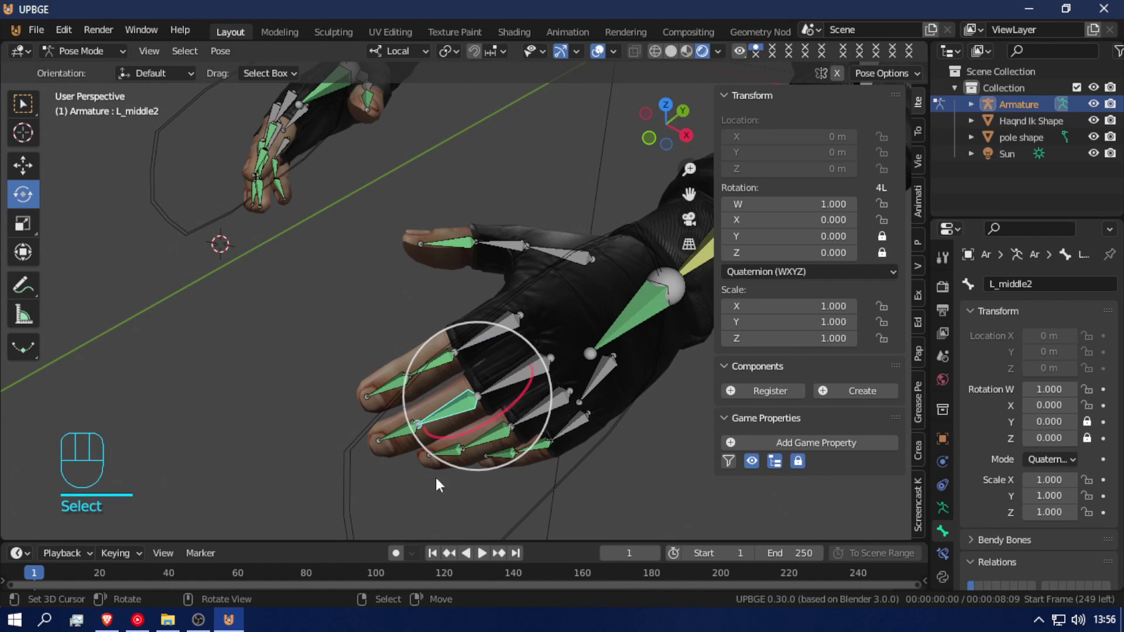
left_click(388, 431)
left_click(1087, 420)
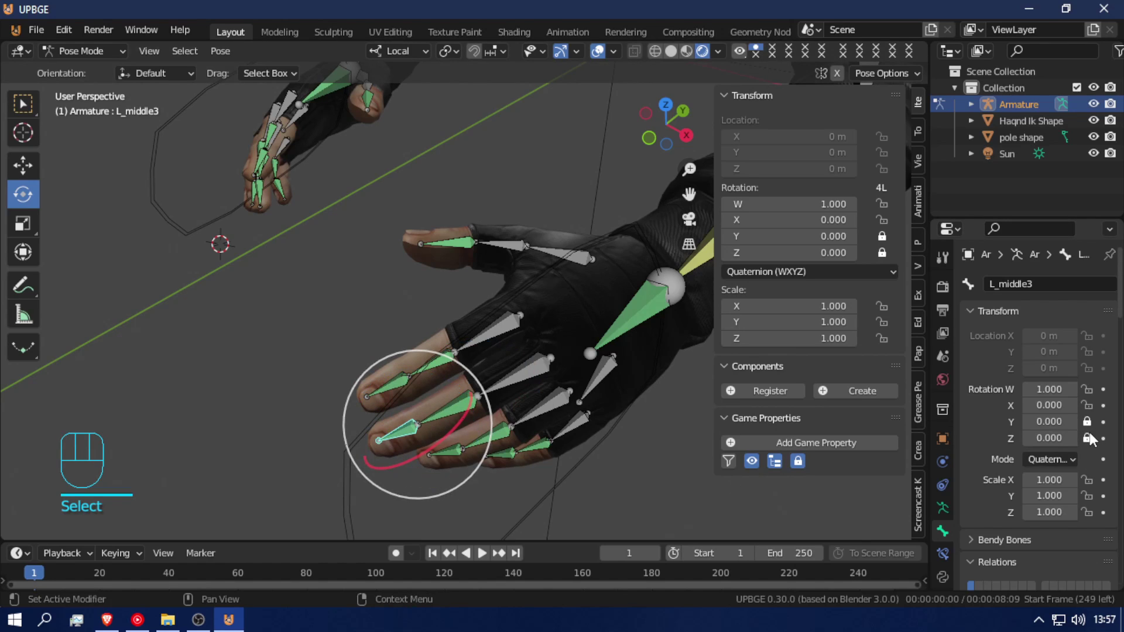
- Lock the Y and Z rotation channels of the left ring finger bones L_ring2 and L_ring3
left_click(499, 436)
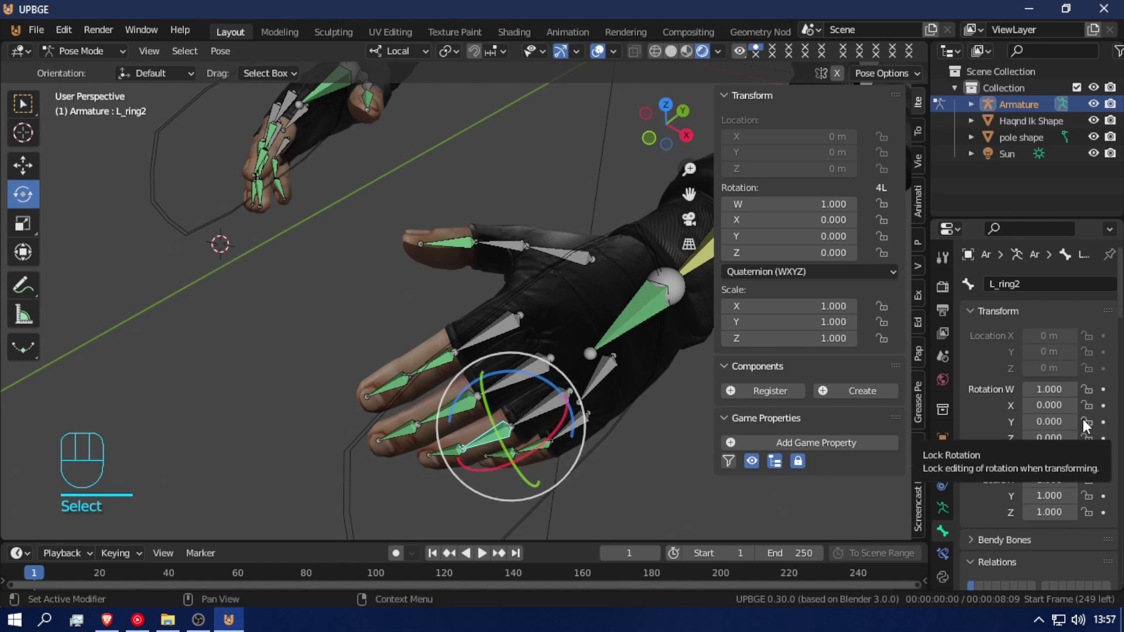
left_click_drag(1086, 422, 1086, 438)
left_click(442, 451)
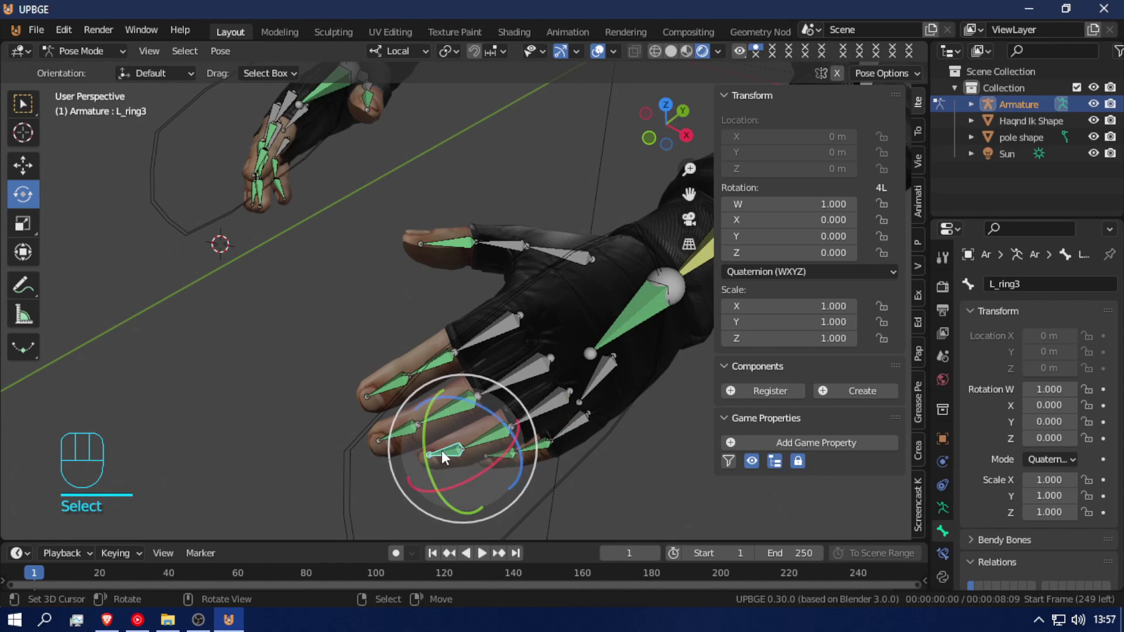
left_click(1088, 421)
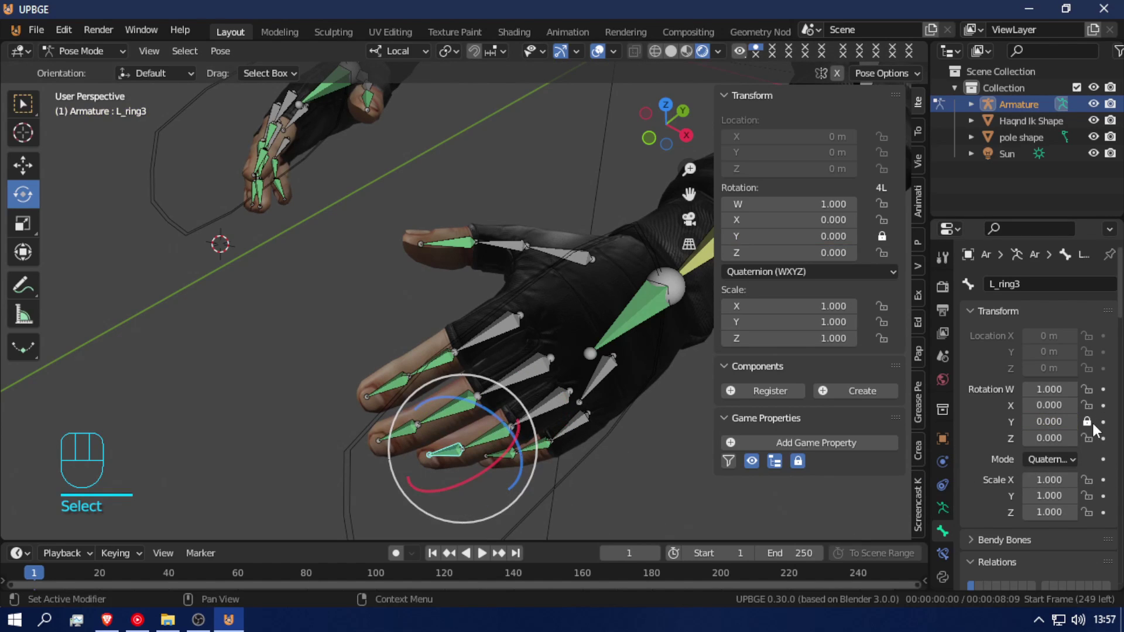
- Lock the Y and Z rotation of the left little finger bones L_pink2 and L_pink3
left_click(542, 442)
left_click(1087, 420)
left_click(1087, 437)
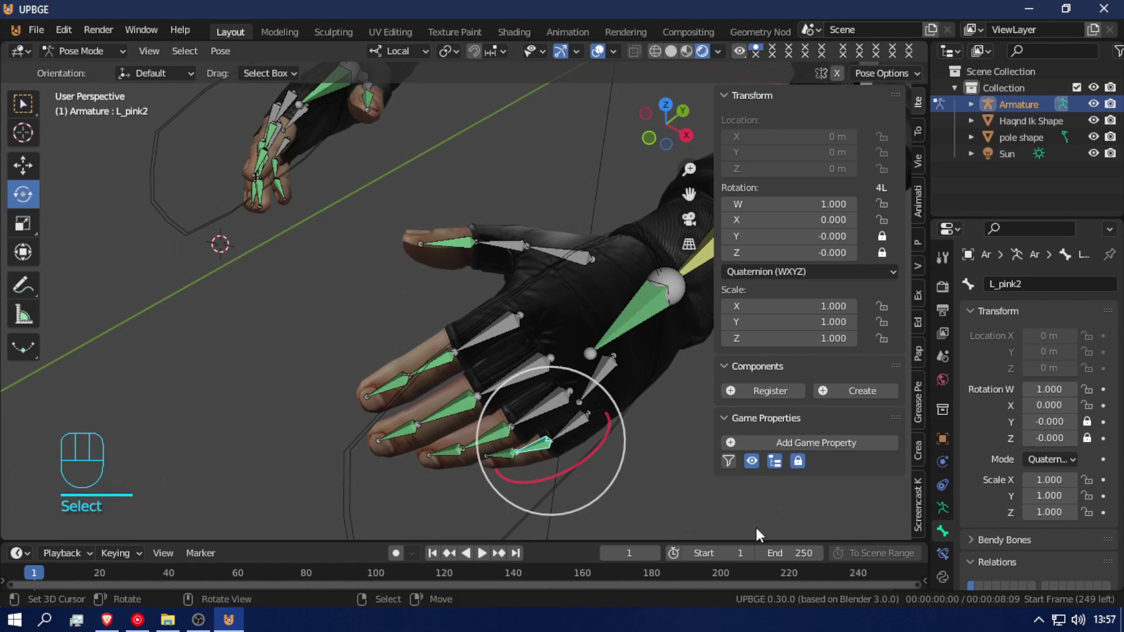
left_click(507, 450)
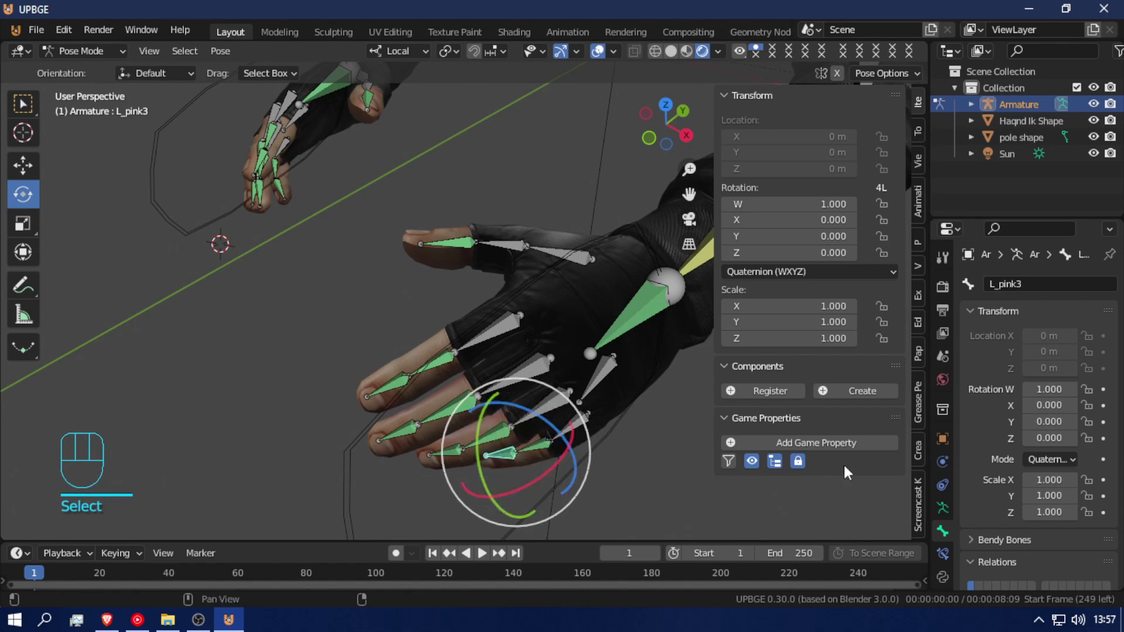
left_click(1086, 421)
left_click(1086, 438)
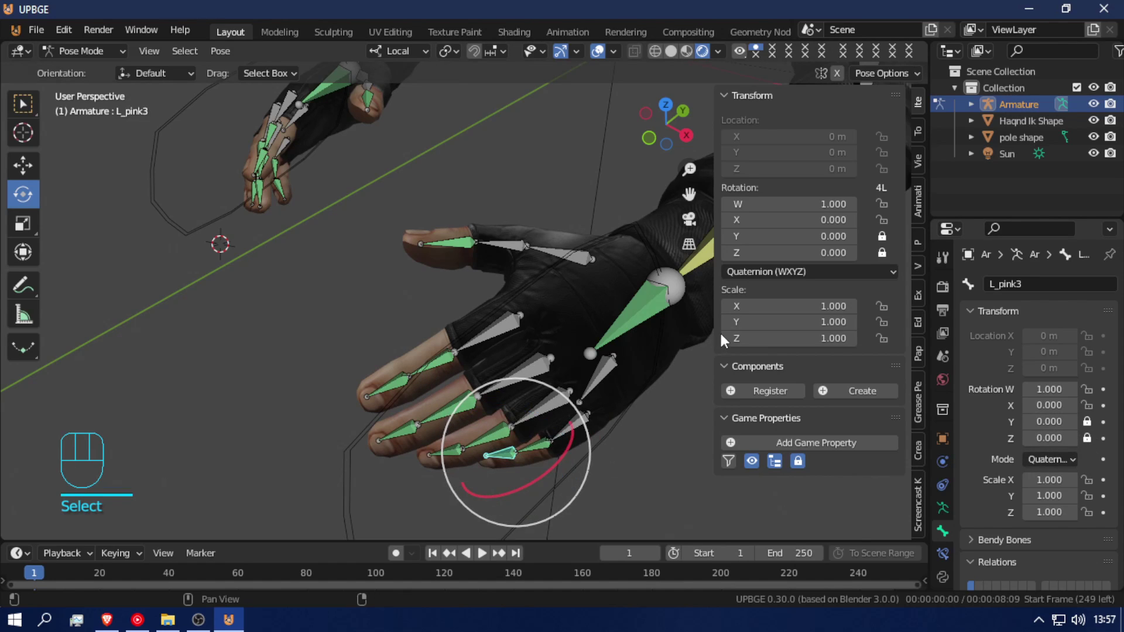
- Lock the Y and Z rotation channels of the left thumb tip bone L_thumb3
left_click(464, 245)
left_click(1087, 421)
left_click(1087, 437)
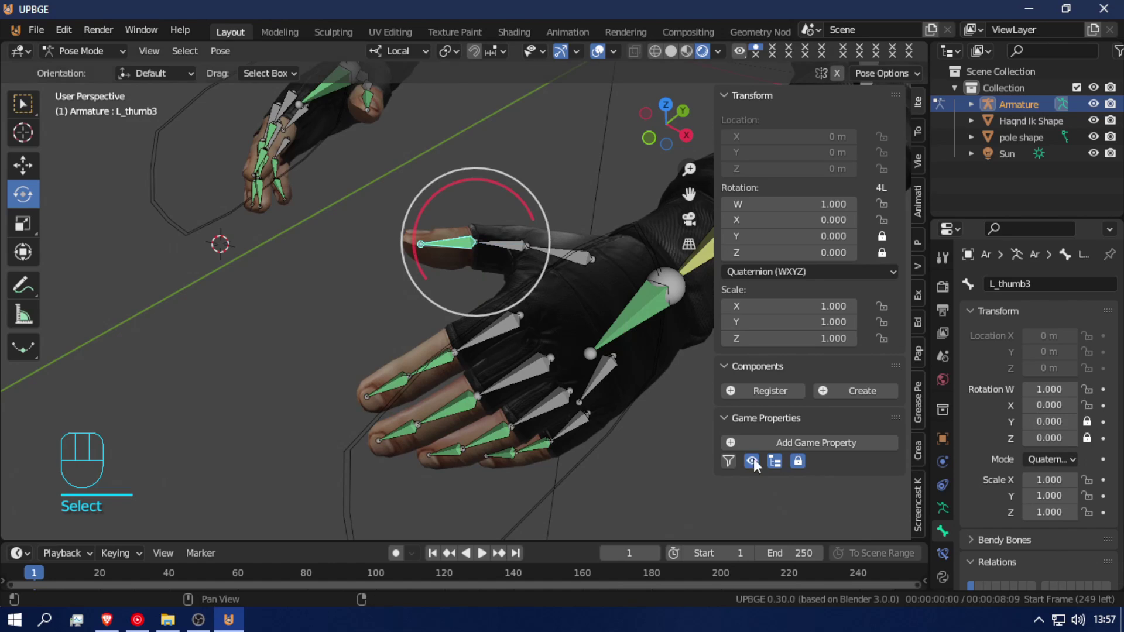
- Check the rotation locks on the left hand's index, middle and little finger bones
left_click(396, 371)
left_click(465, 407)
left_click(444, 391)
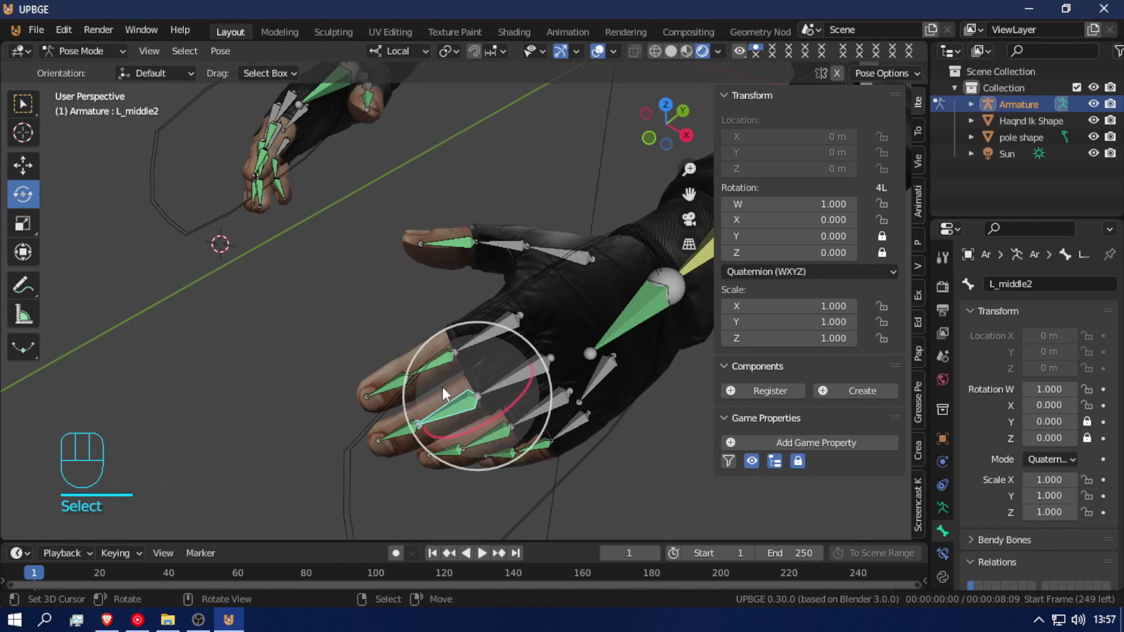
left_click(432, 364)
left_click(435, 365)
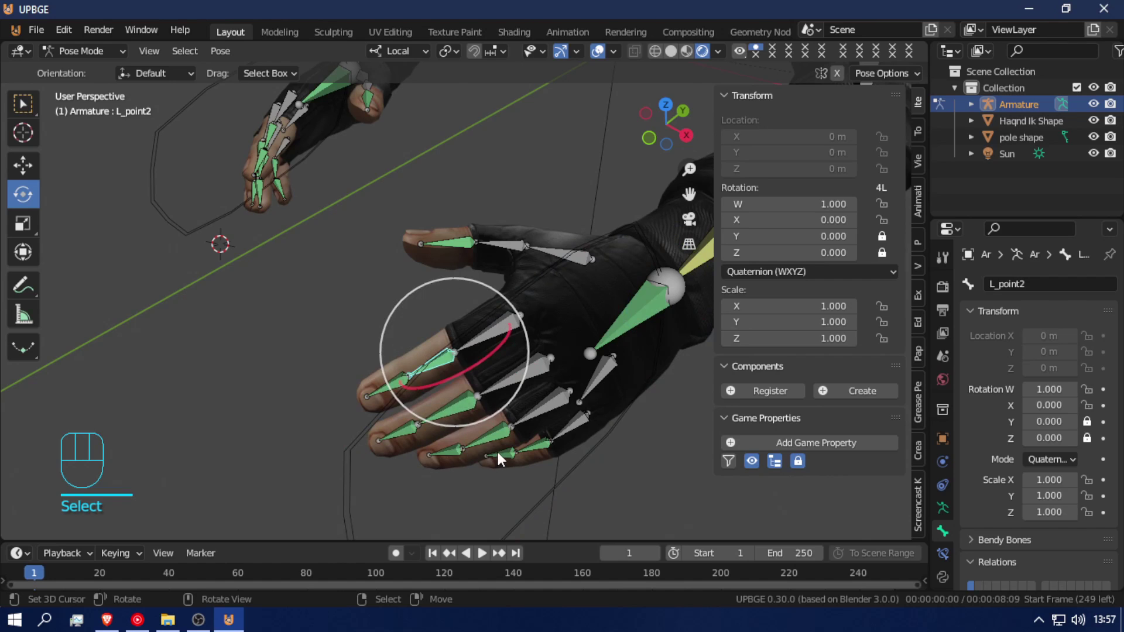
left_click(525, 452)
- Lock the Y and Z rotation of the right thumb tip bone R_thumb3 and the Y rotation of index bone R_point2
key("shift+f")
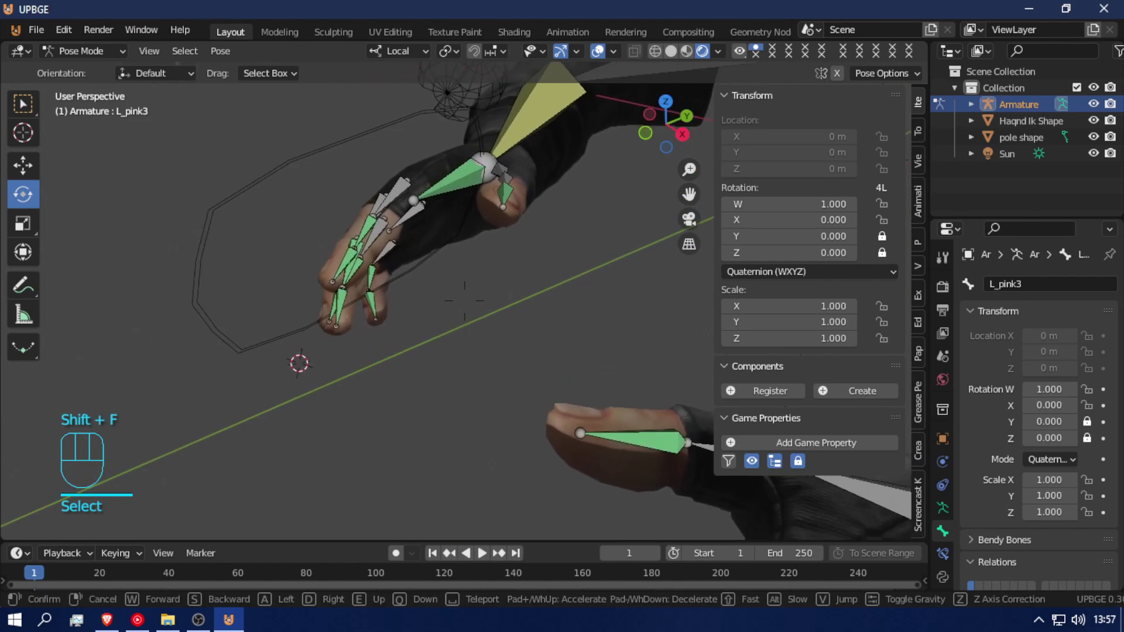
left_click(474, 327)
left_click(479, 363)
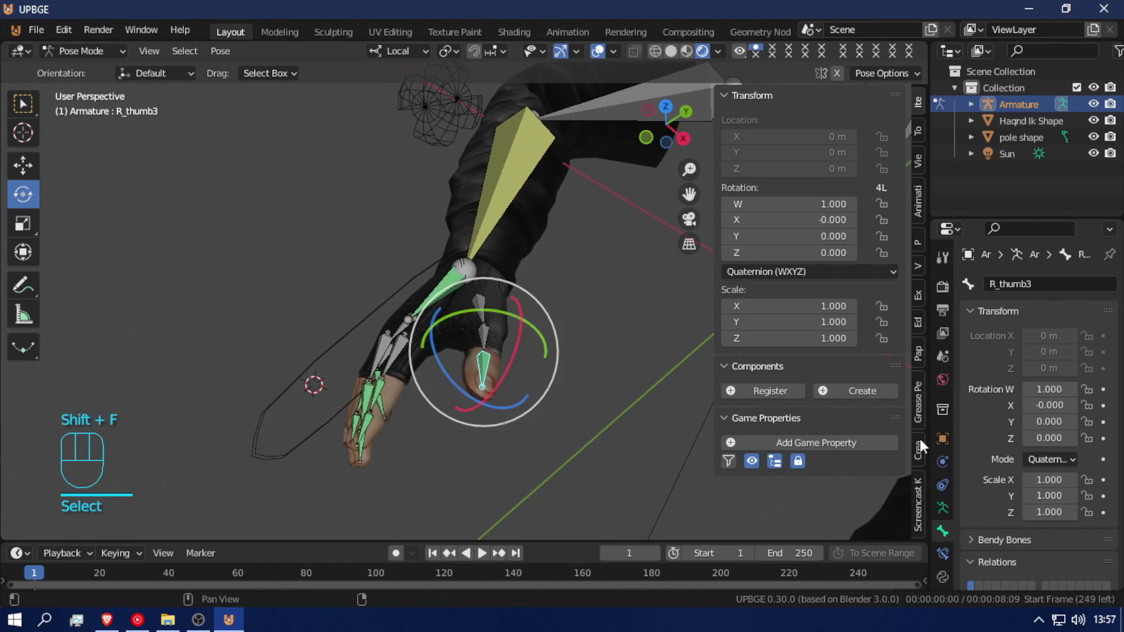
left_click_drag(1086, 422, 1086, 438)
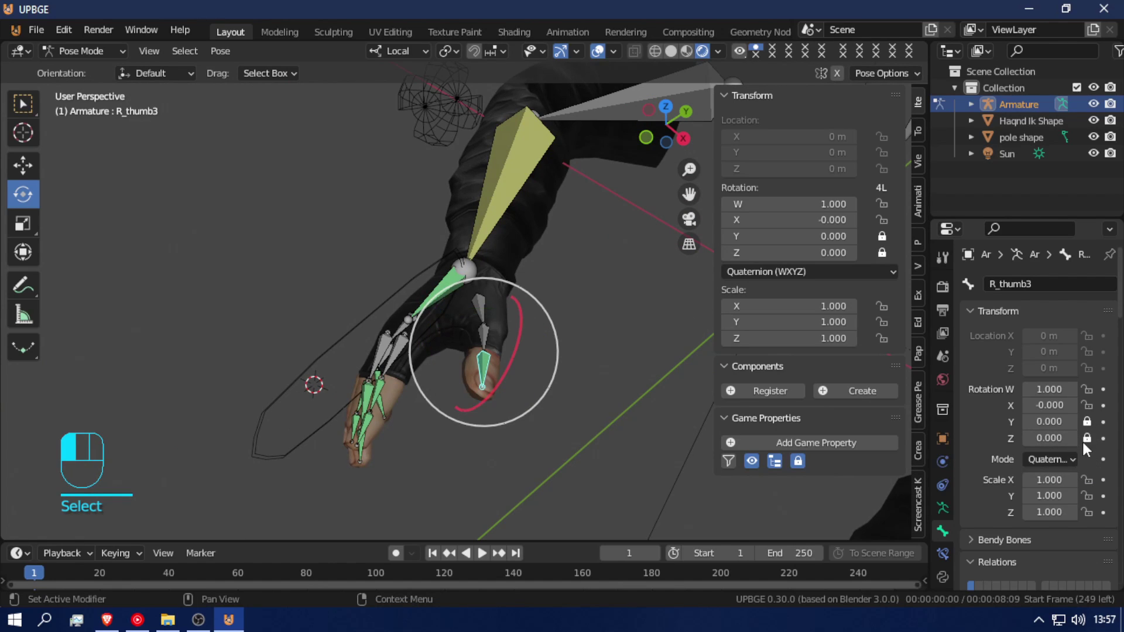
left_click(380, 388)
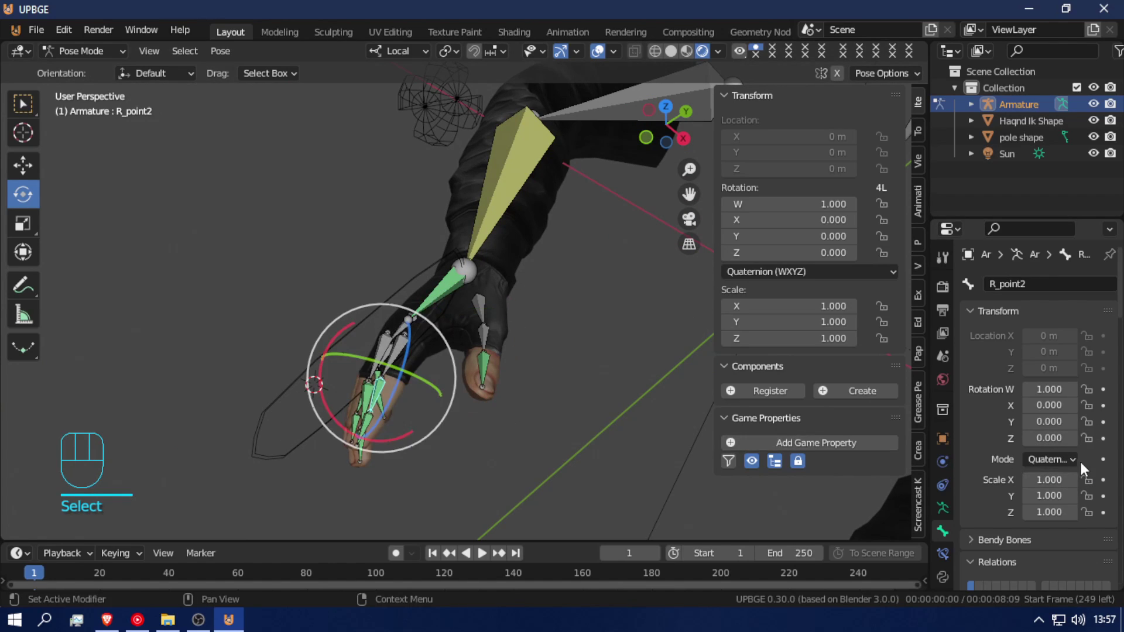
left_click(1087, 421)
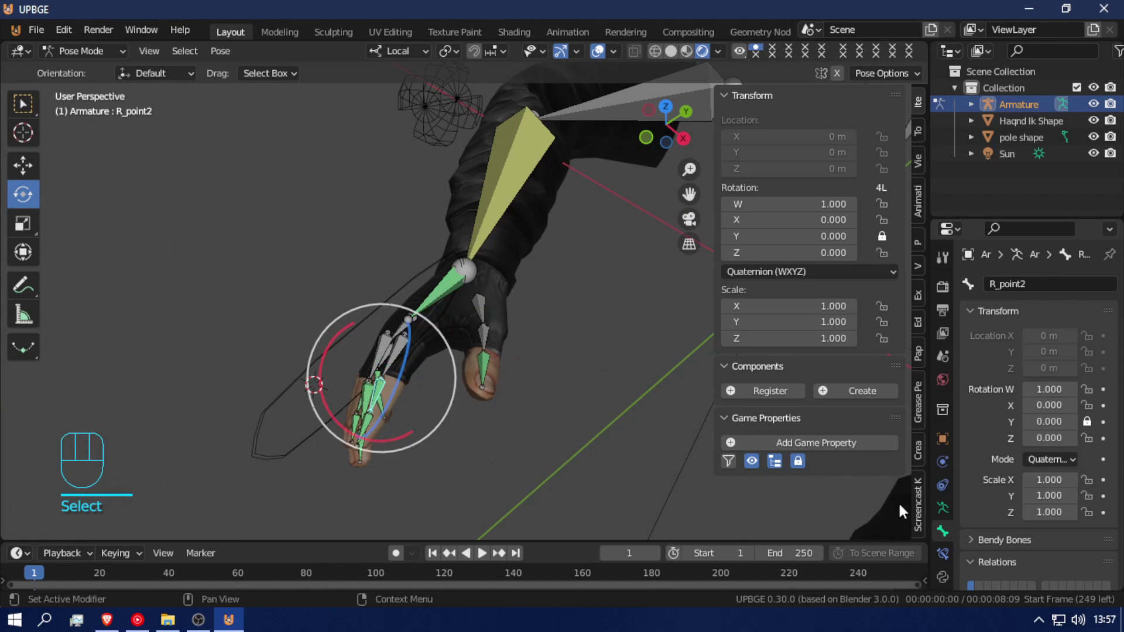
- Test rotating the right index fingertip bone R_point3 freely, without keeping the change
left_click(370, 412)
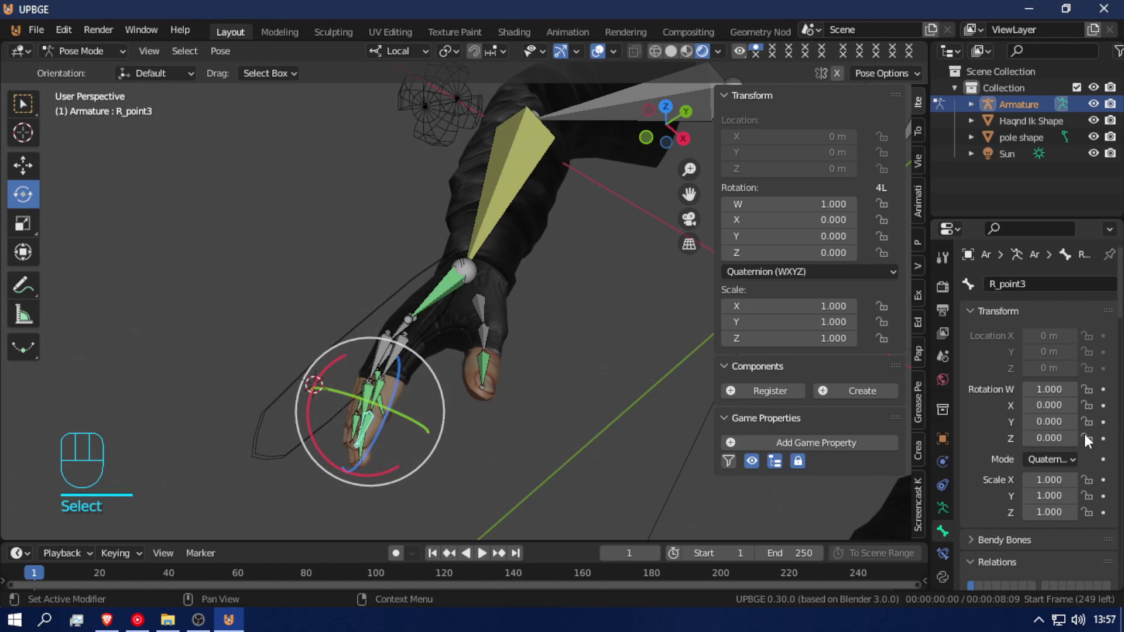
key("shift+f")
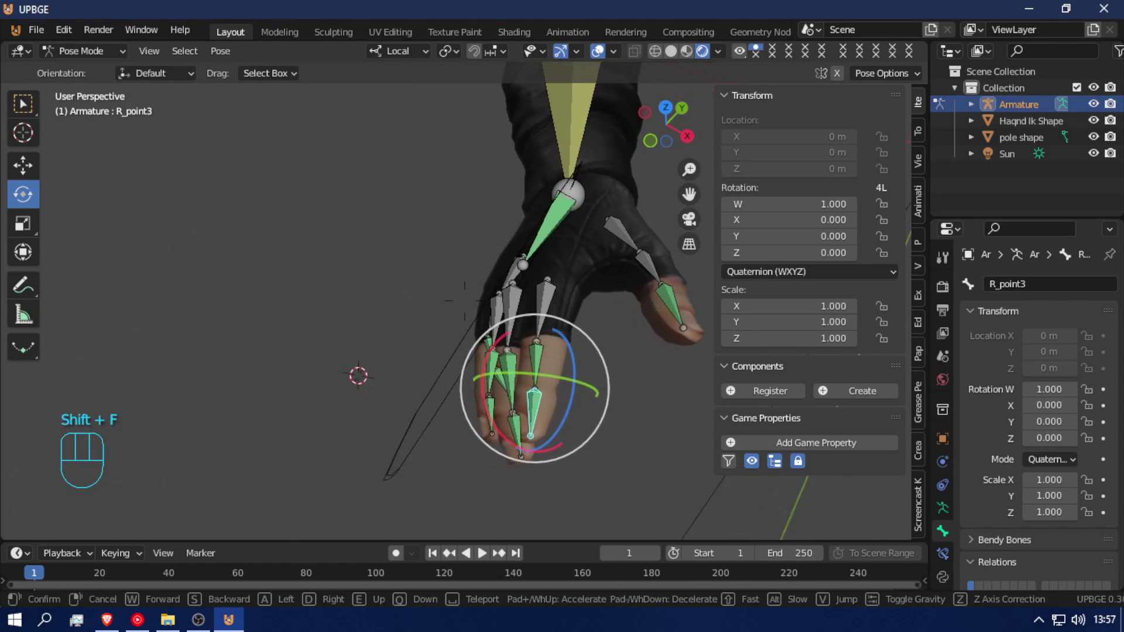
left_click(464, 300)
key("r")
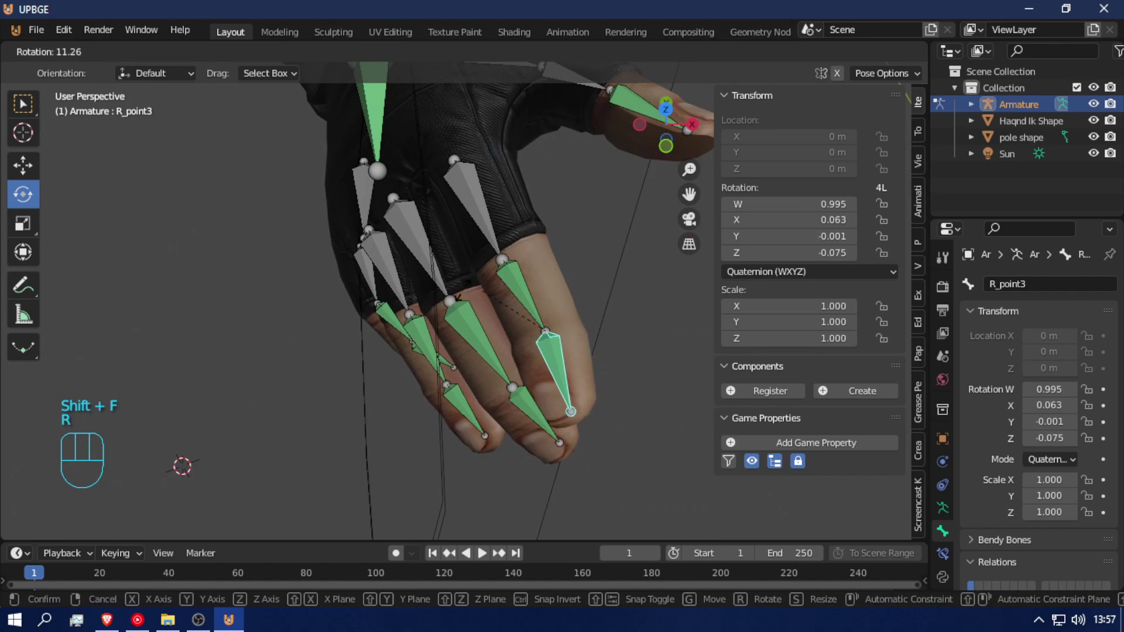
right_click(364, 279)
- Rotate the right index base bone R_point1 by about -43° around its local X axis
left_click(464, 240)
key("r")
key("r")
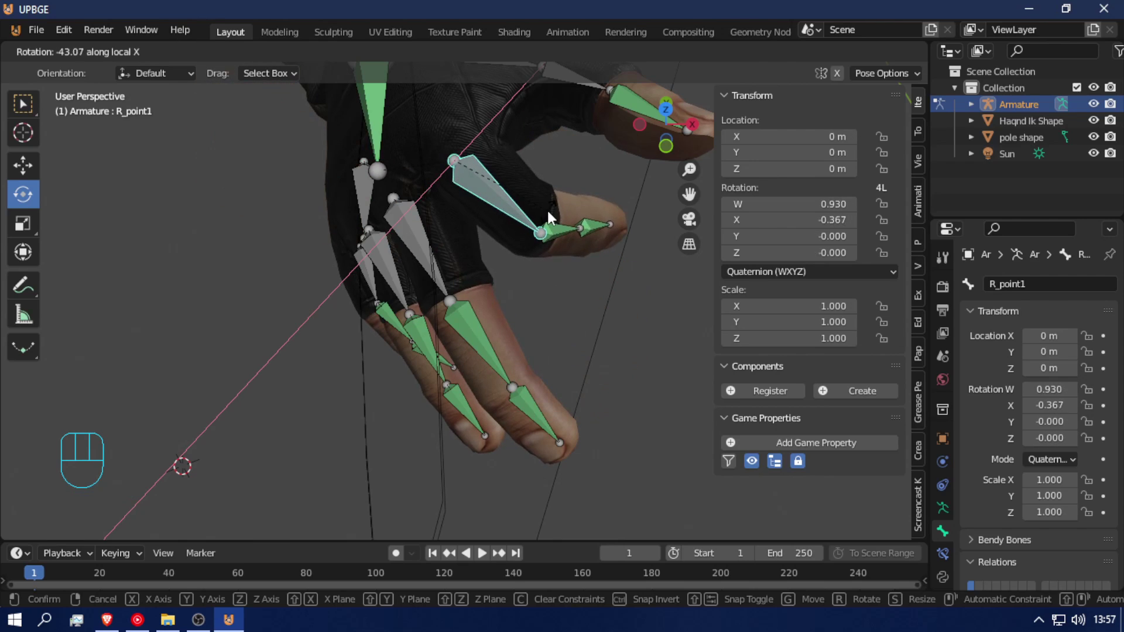
left_click(547, 210)
- Set R_point3's Copy Rotation constraint to Local Space for both target and owner, with the After Original mix mode
left_click(602, 227)
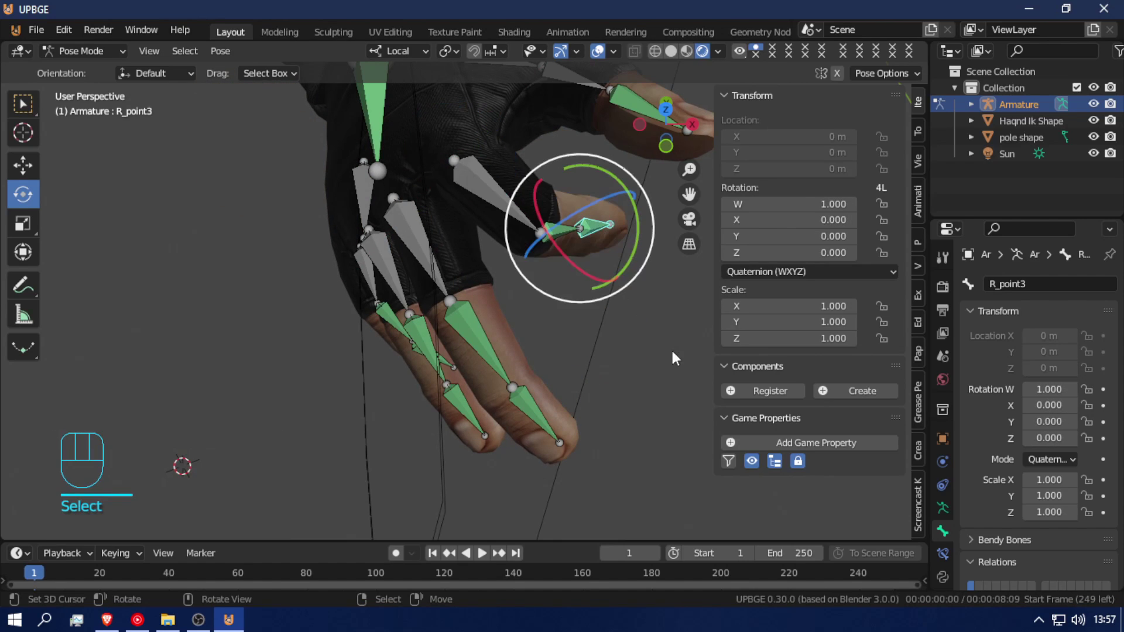
left_click(942, 553)
left_click(1063, 466)
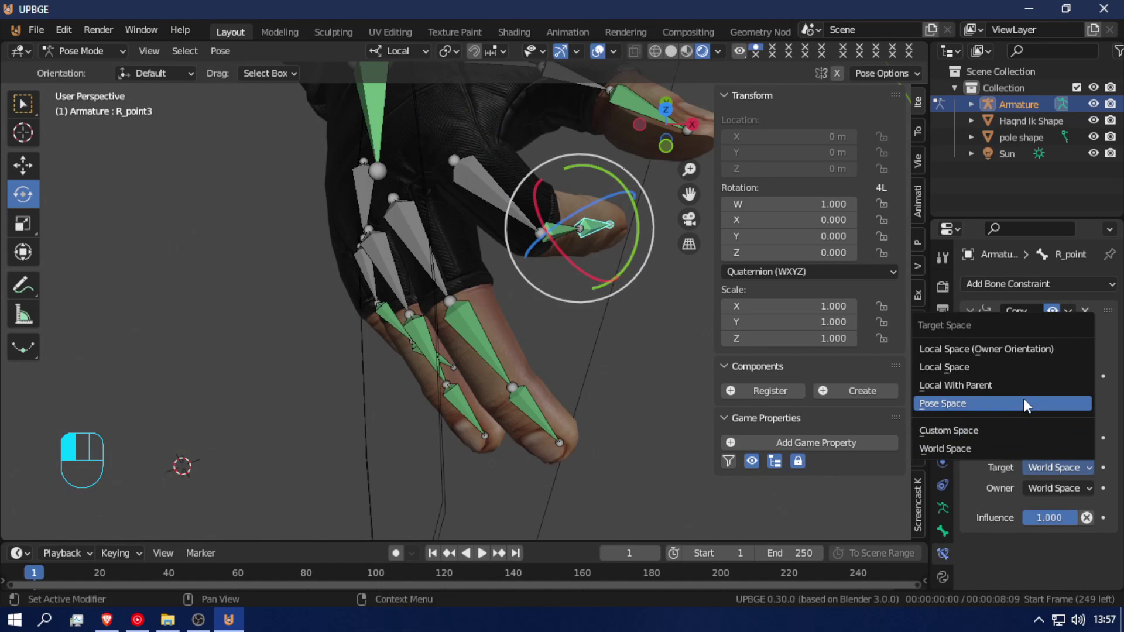
left_click(1018, 367)
left_click(1048, 486)
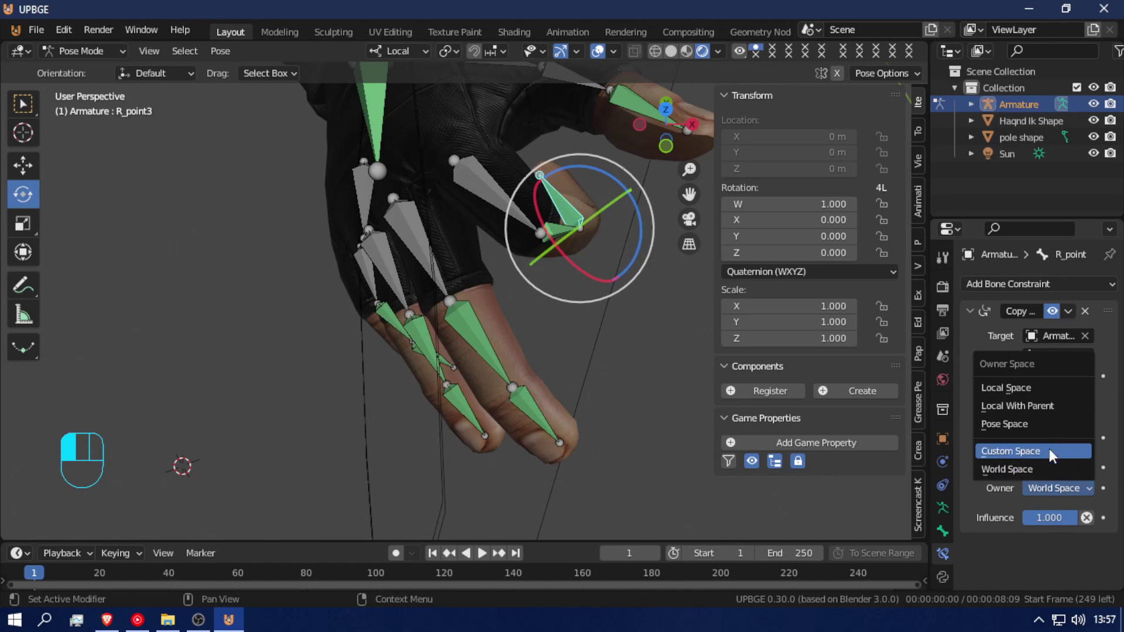
left_click(1037, 382)
left_click(1055, 436)
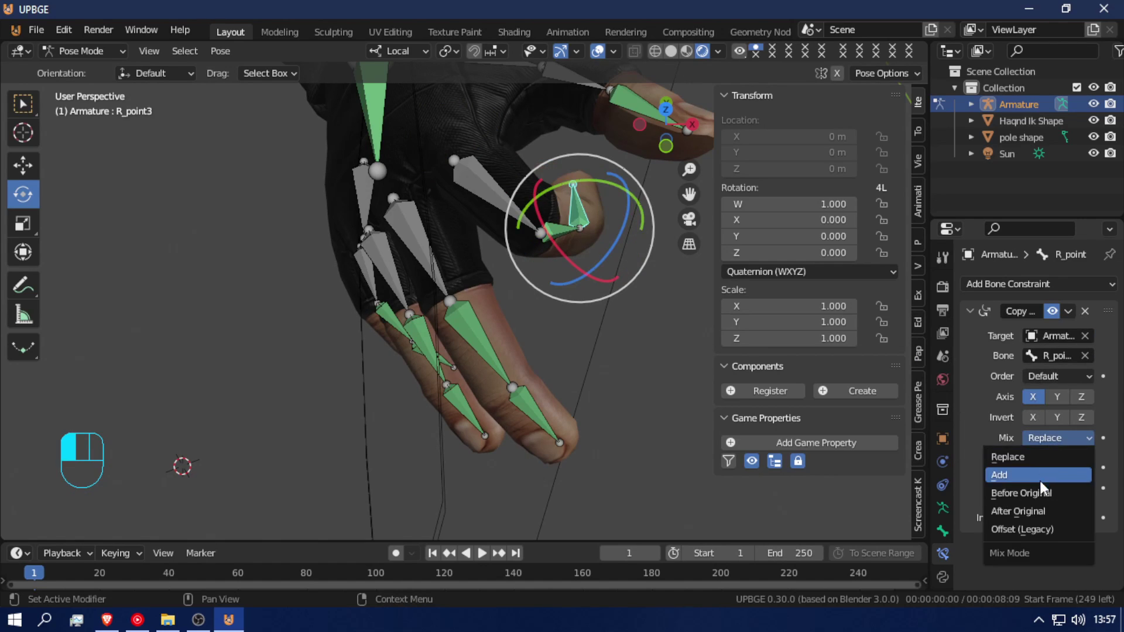
left_click(1044, 508)
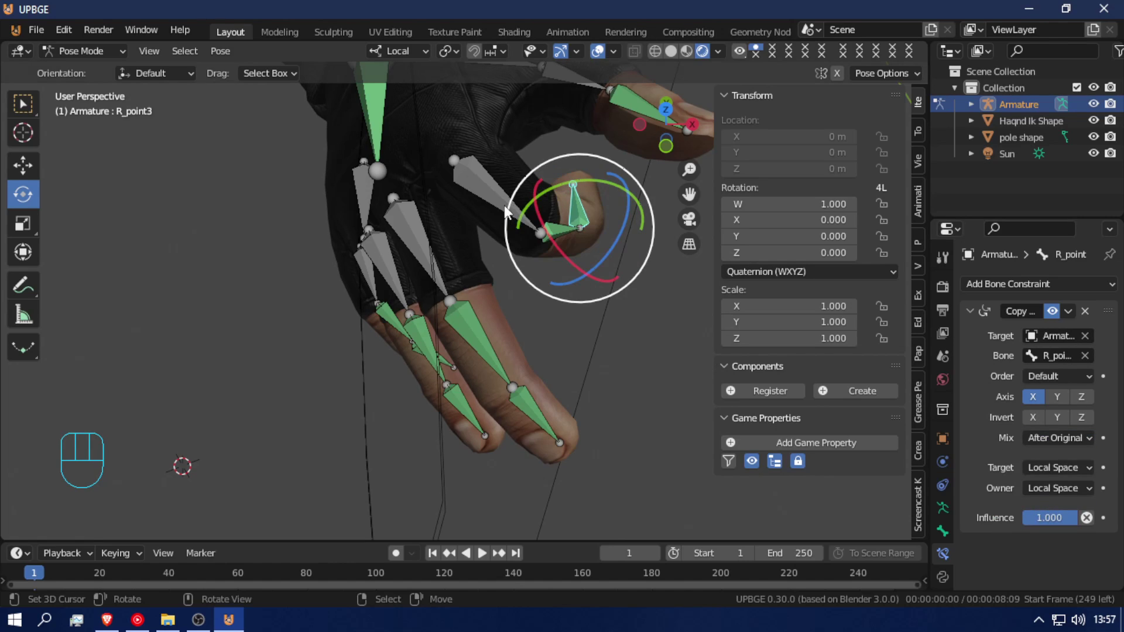
- Clear the pose rotation of the right index base bone R_point1
key("alt+r")
key("alt+r")
key("alt+r")
key("alt+r")
key("alt+r")
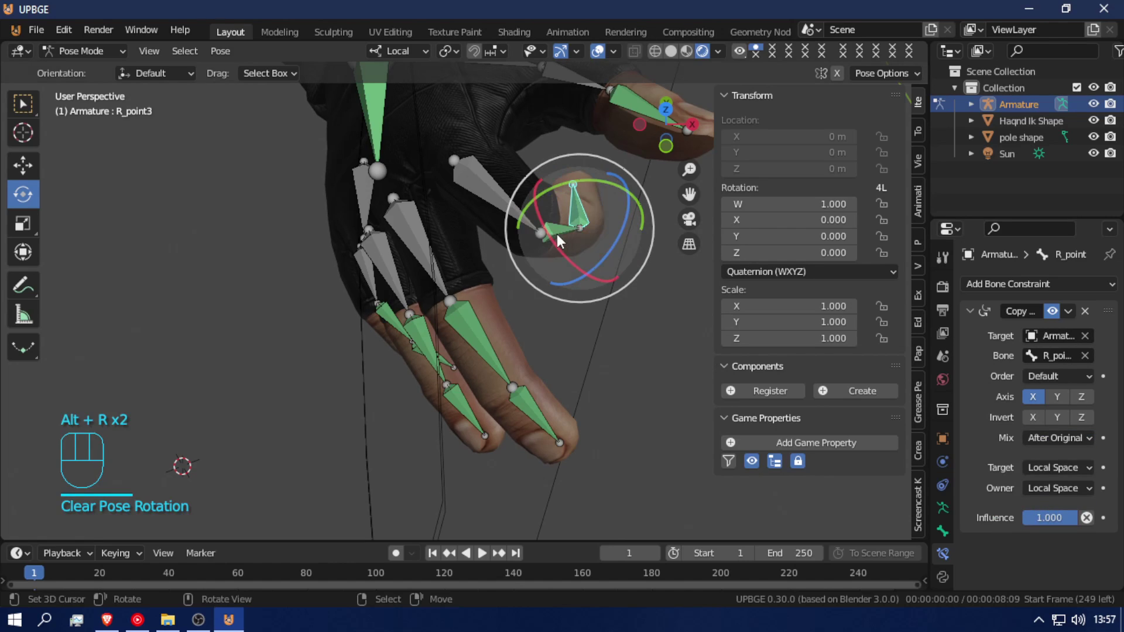
left_click(507, 202)
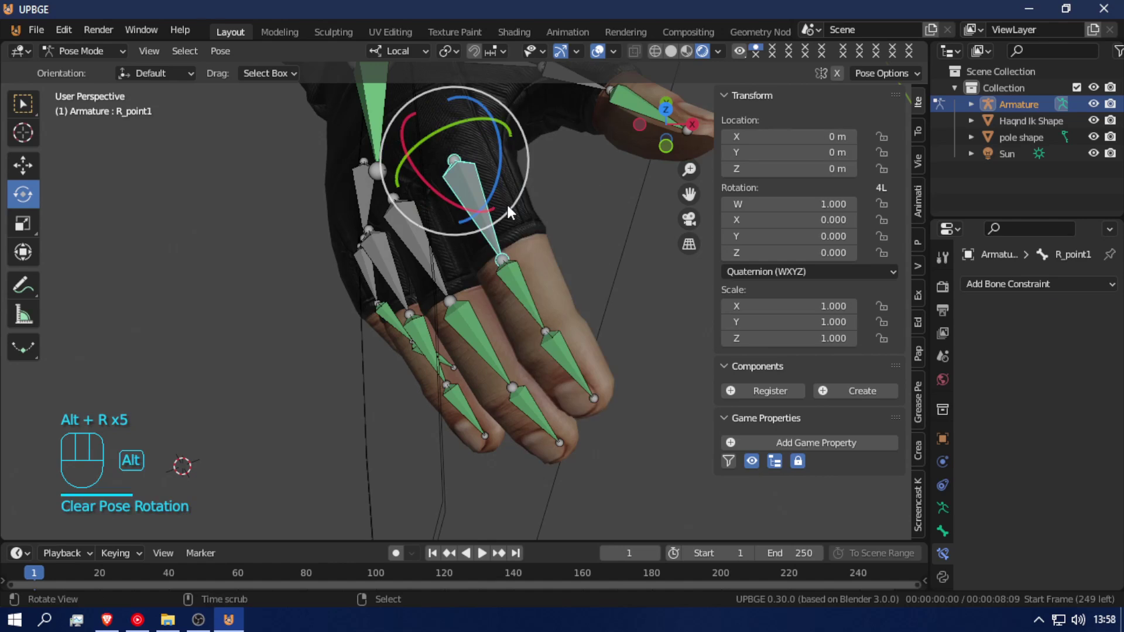
- Complete the Y and Z rotation locks on the right index finger bones R_point2 and R_point3
left_click(538, 307)
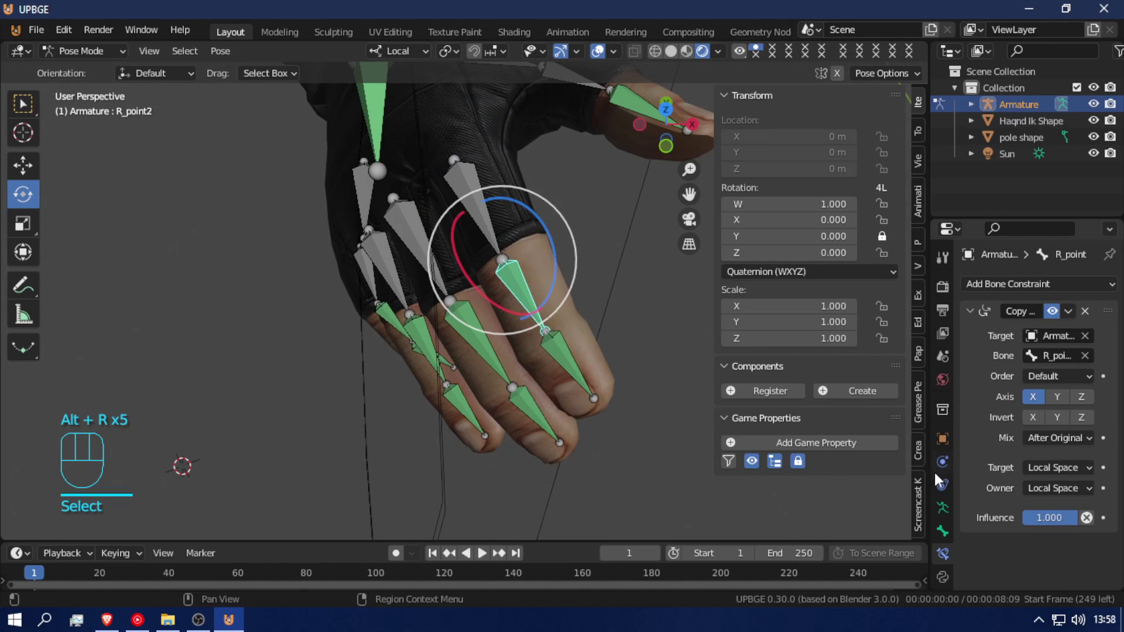
left_click(942, 531)
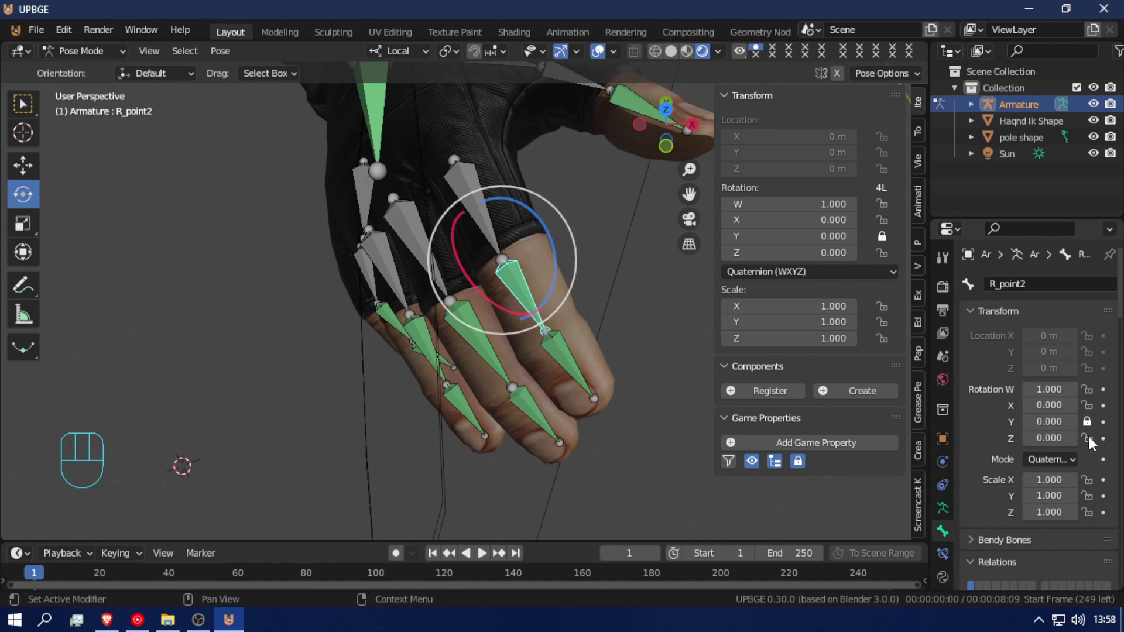
left_click(579, 358)
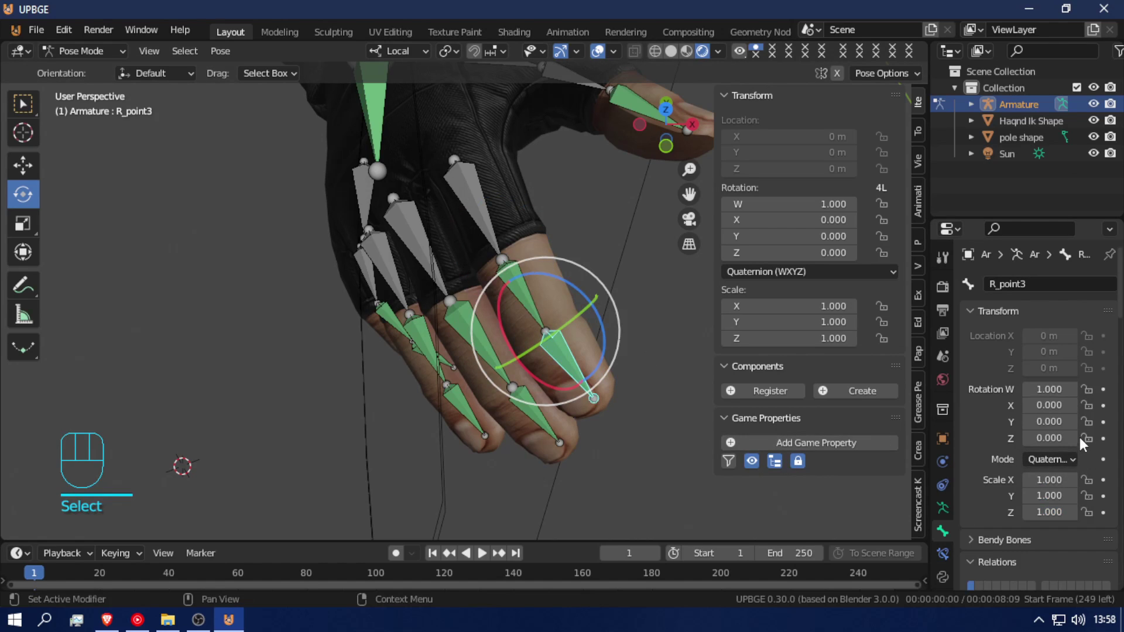
- Lock the Y and Z rotation of the right middle finger bones R_middle2 and R_middle3
left_click(497, 368)
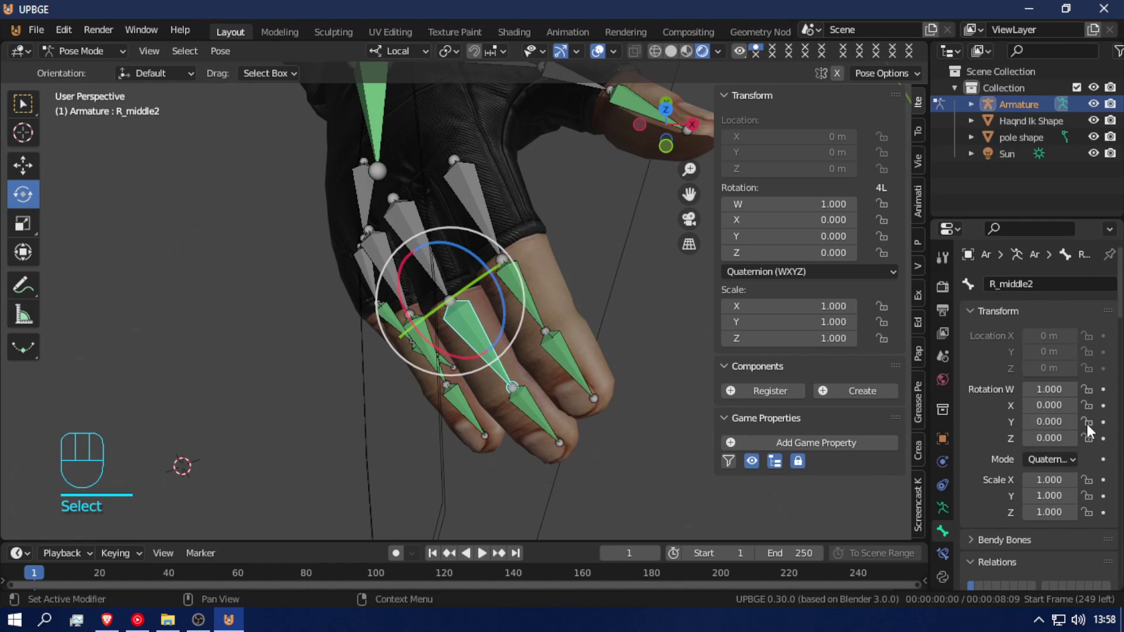
left_click(525, 405)
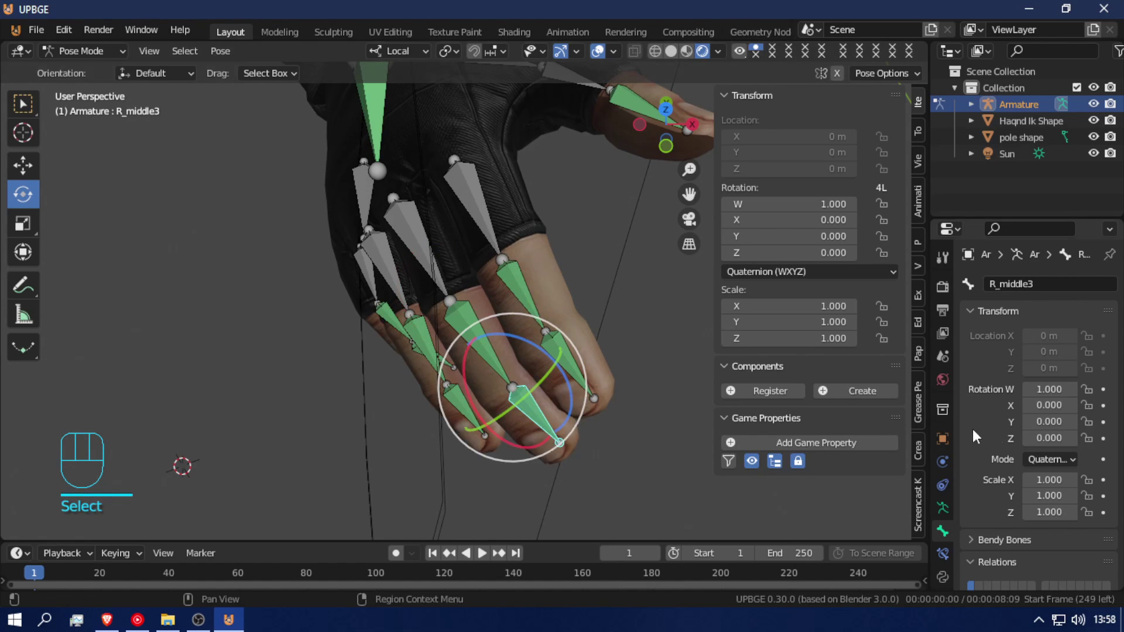
left_click(1087, 422)
left_click(1086, 438)
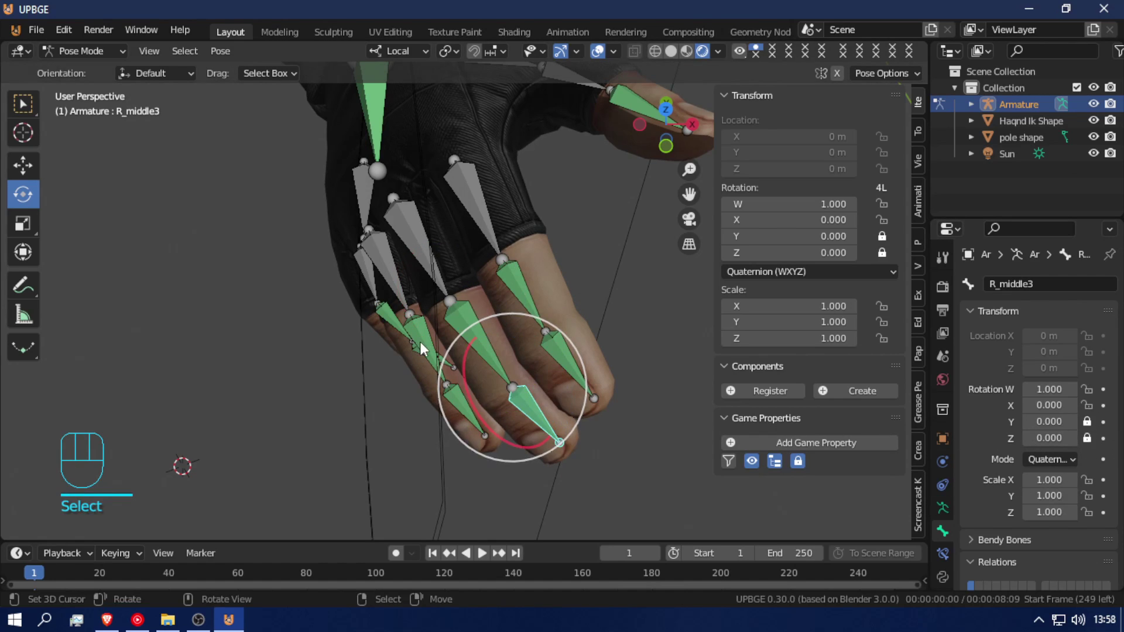
- Lock the Y and Z rotation of the right ring finger bones R_ring2 and R_ring3
left_click(419, 342)
left_click(1087, 422)
left_click(1087, 438)
left_click(467, 397)
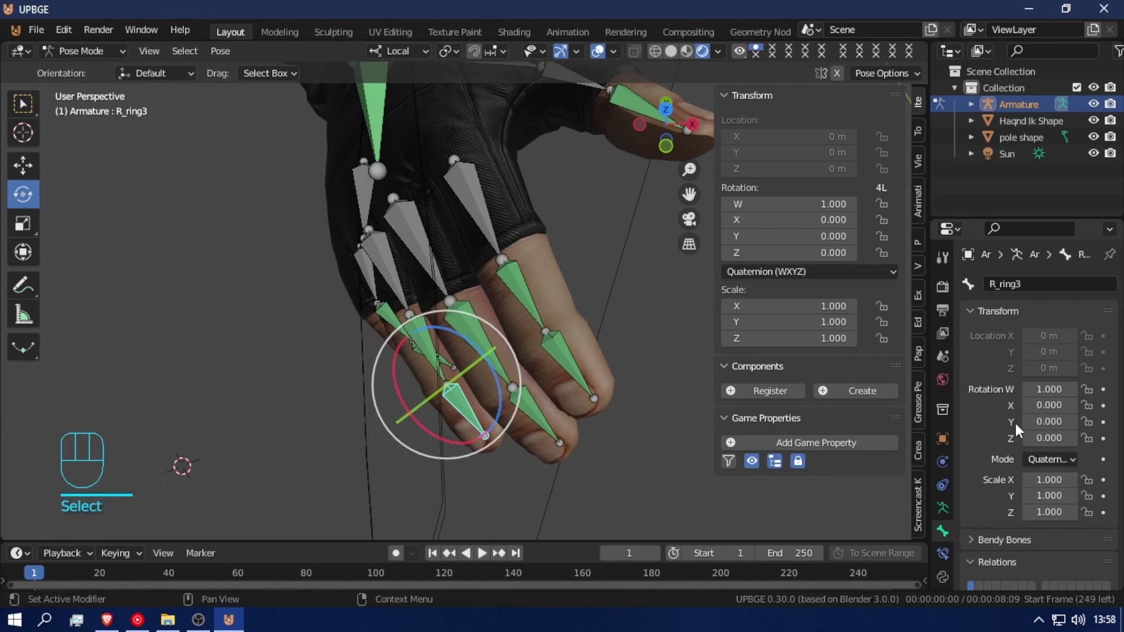
left_click(1087, 422)
left_click(1086, 437)
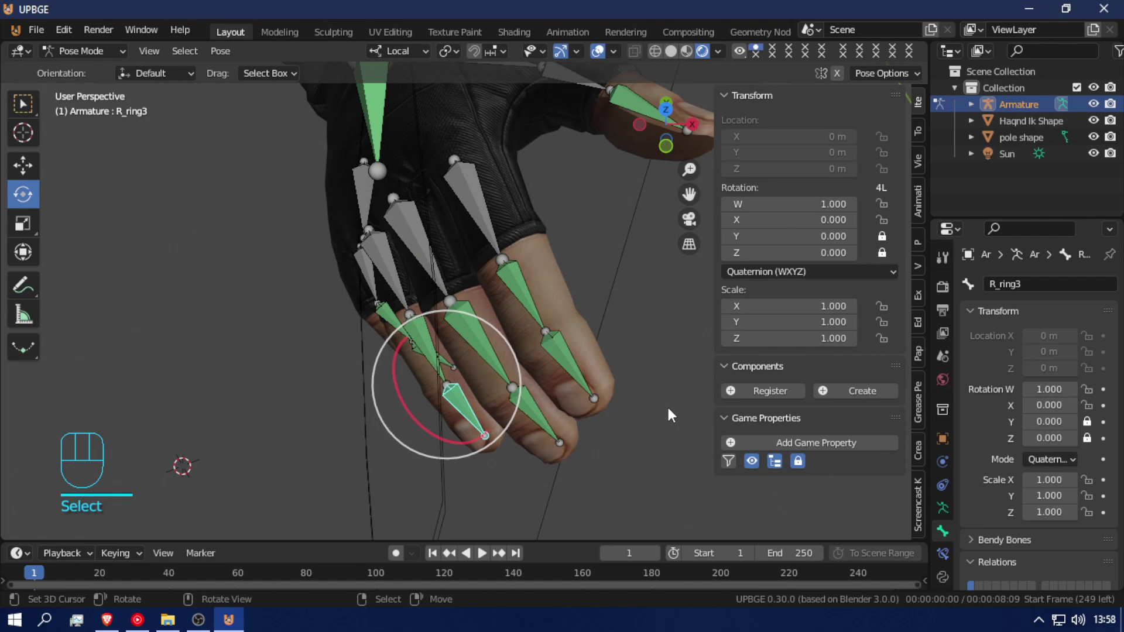
- Test rotating the right ring fingertip bone R_ring3 without keeping the change
key("g")
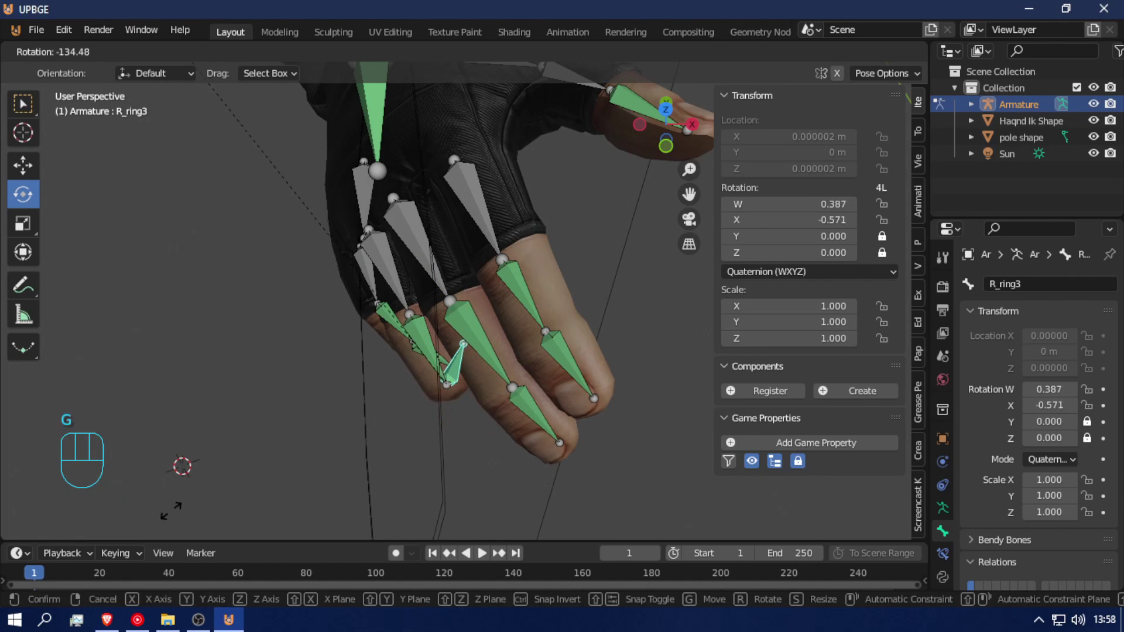
right_click(401, 291)
key("shift+f")
left_click(535, 320)
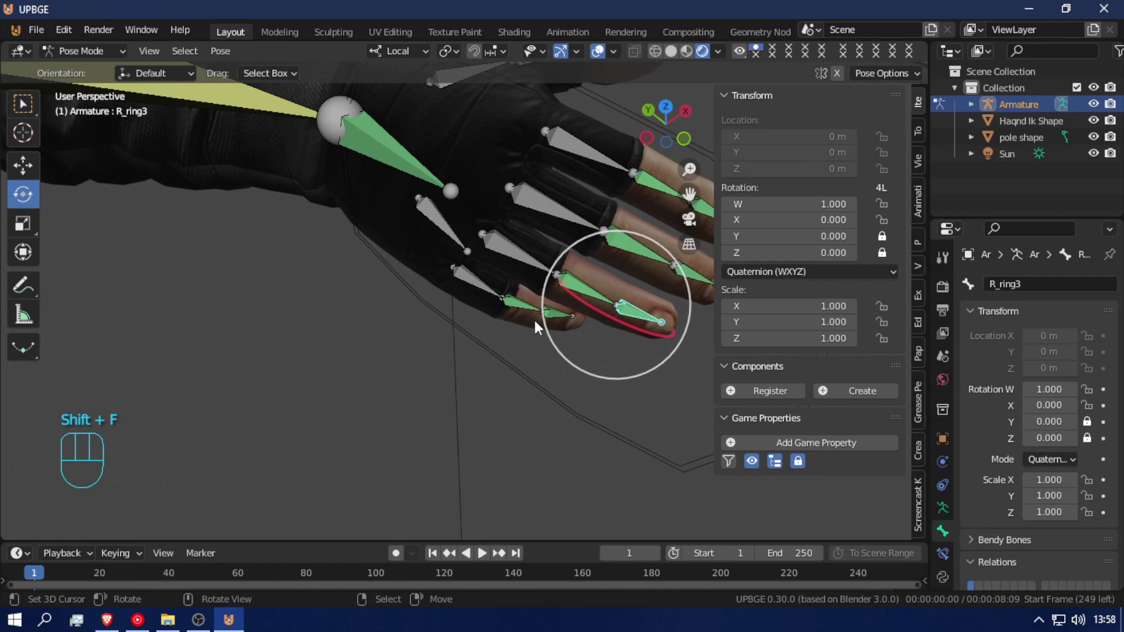
- Lock the Y and Z rotation of the right little finger bones R_pink2 and R_pink3
left_click(529, 308)
left_click(1086, 422)
left_click(1086, 437)
left_click(555, 316)
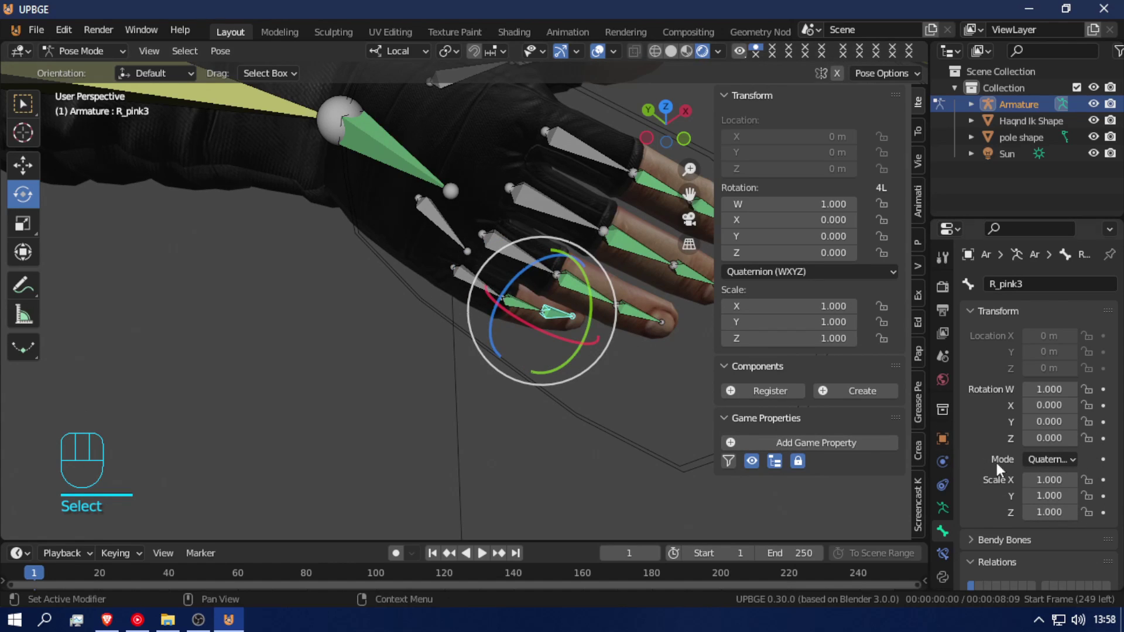
left_click(1086, 421)
left_click(1086, 438)
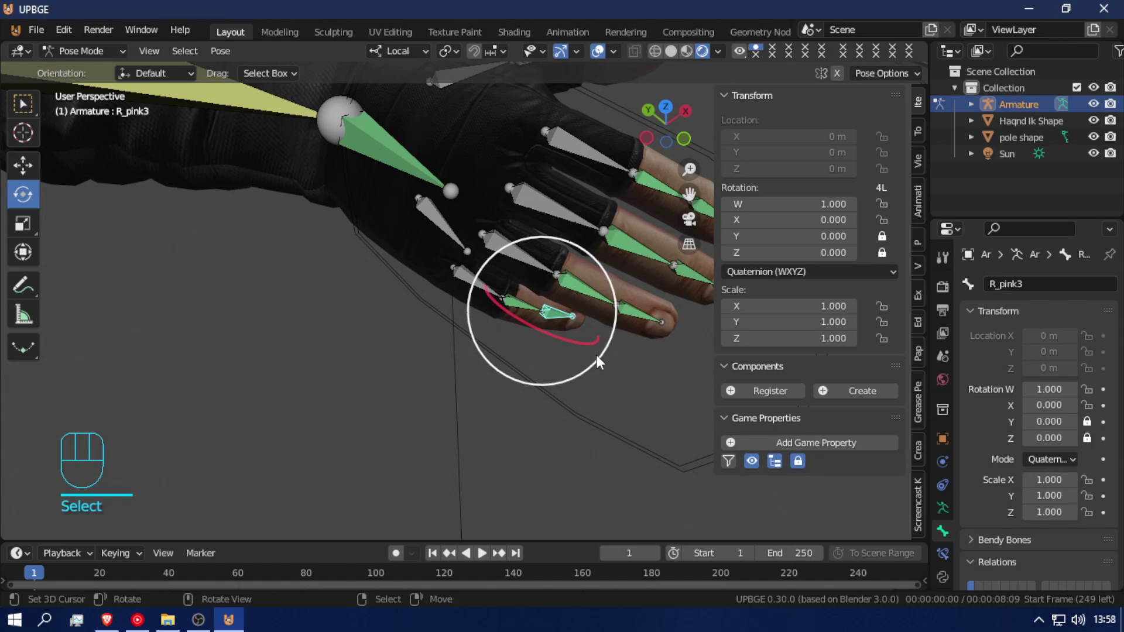
- Test rotating the right little finger bones R_pink3 and R_pink1, including R_pink1 around local X, without keeping the changes
key("r")
right_click(560, 287)
right_click(475, 284)
key("r")
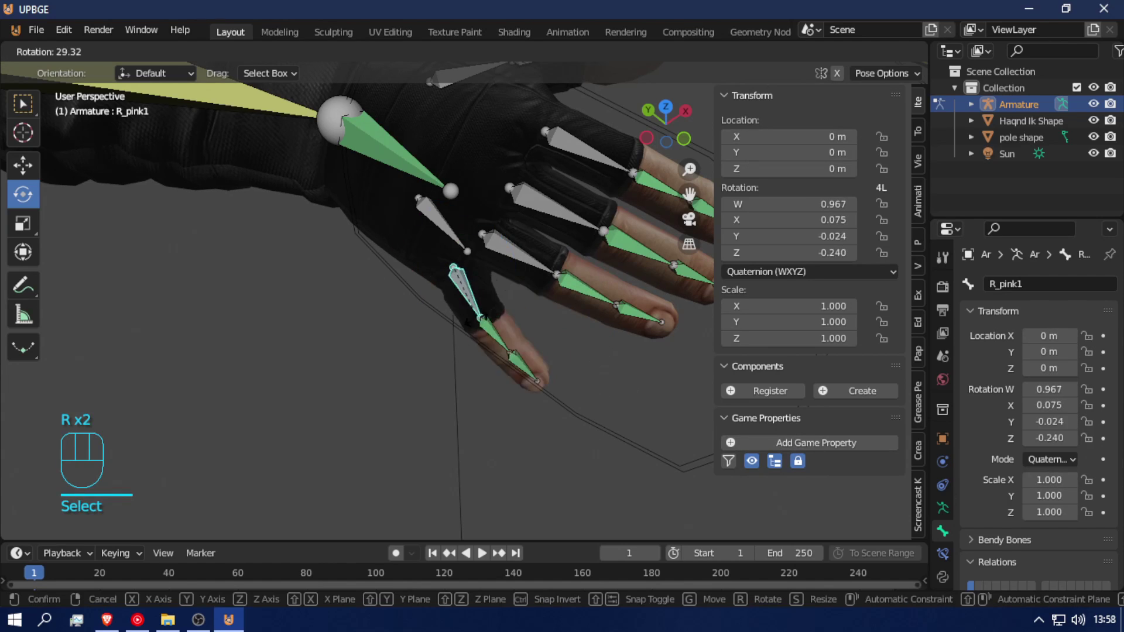
right_click(508, 324)
key("r")
key("x")
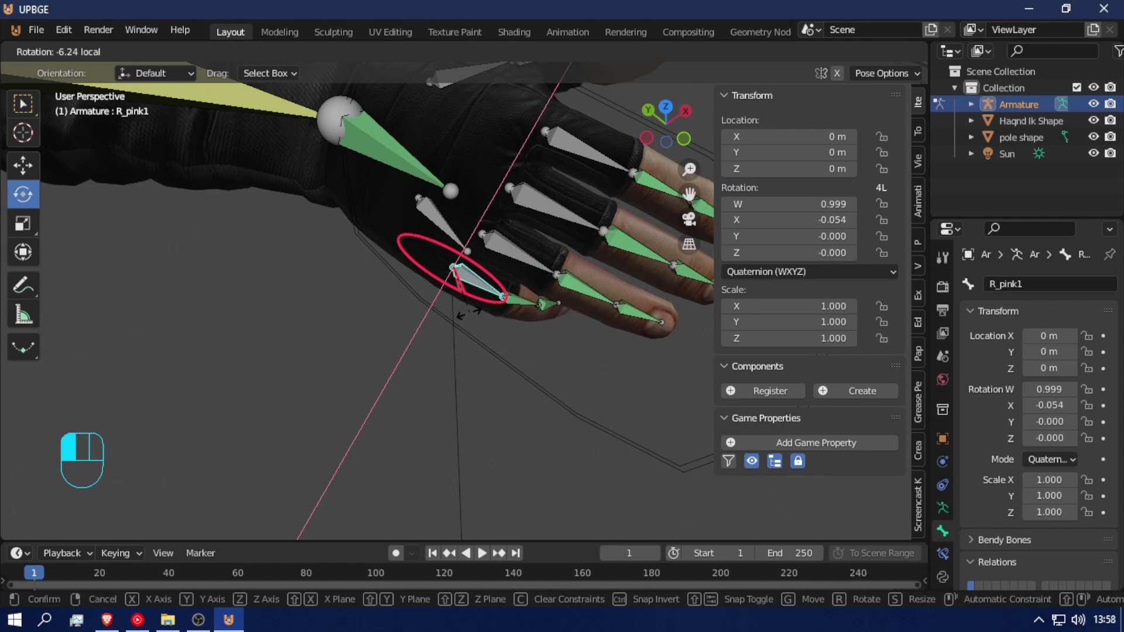
right_click(462, 312)
key("shift+f")
key("s")
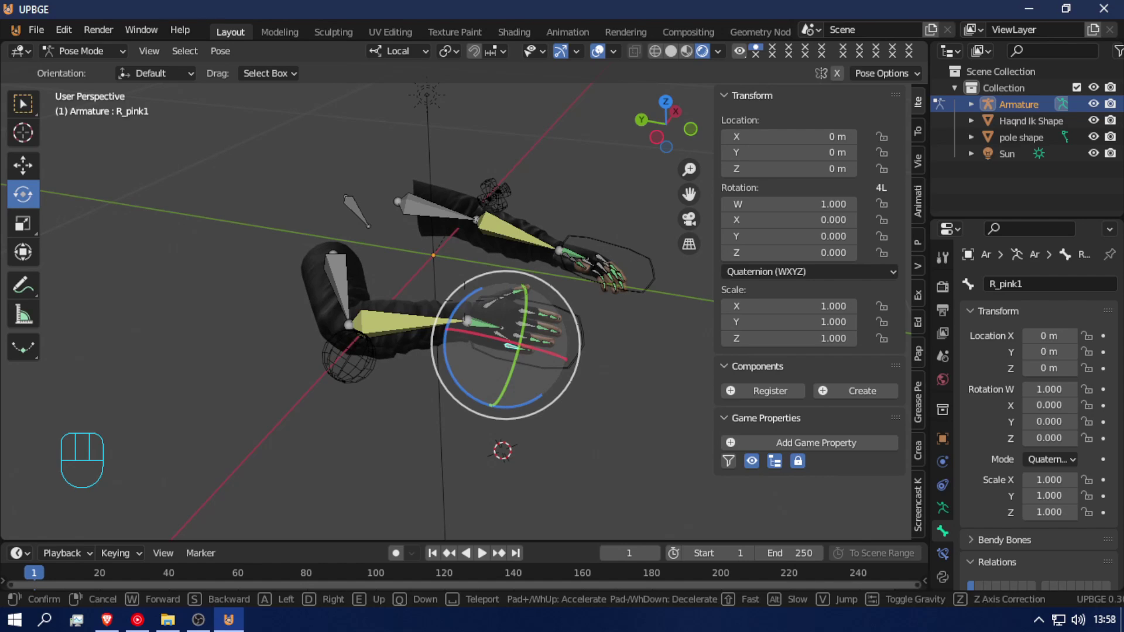
left_click(465, 300)
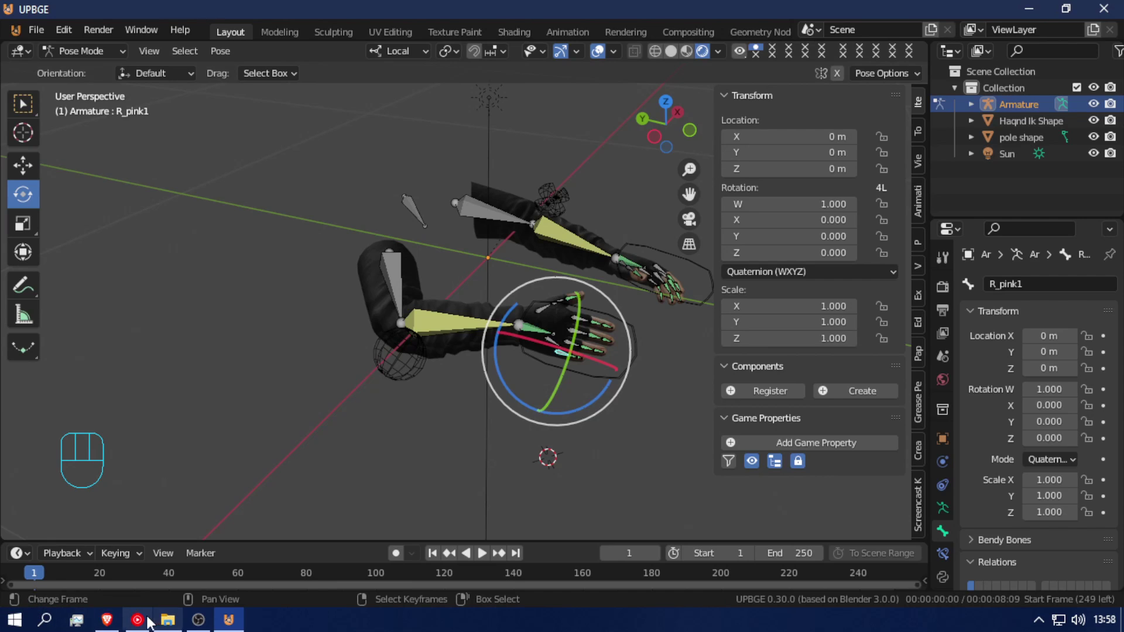
- Switch to the browser, close the download options and view the First Person arms model preview on Sketchfab
left_click(106, 619)
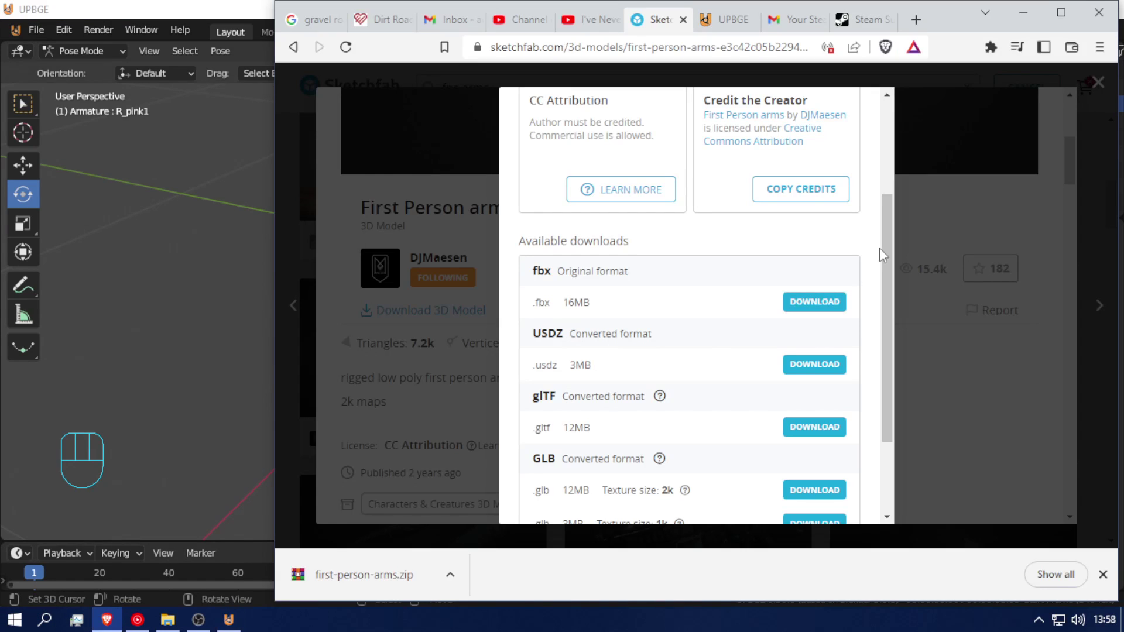
left_click(1105, 83)
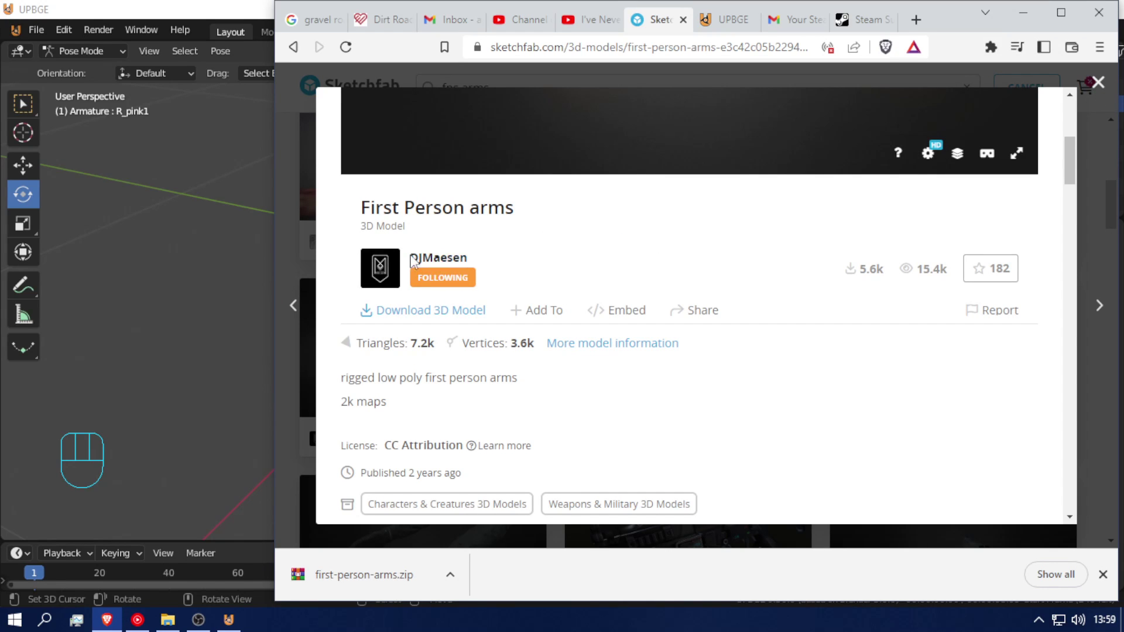
scroll(545, 342, "up", 1)
mouse_move(572, 318)
left_mouse_down()
mouse_move(812, 316)
mouse_move(711, 328)
mouse_move(585, 378)
mouse_move(527, 371)
mouse_move(499, 321)
mouse_move(577, 315)
mouse_move(587, 271)
mouse_move(514, 353)
mouse_move(886, 311)
mouse_move(649, 339)
mouse_move(675, 371)
mouse_move(714, 351)
mouse_move(806, 406)
mouse_move(875, 379)
mouse_move(957, 198)
left_mouse_up()
scroll(577, 315, "up", 10)
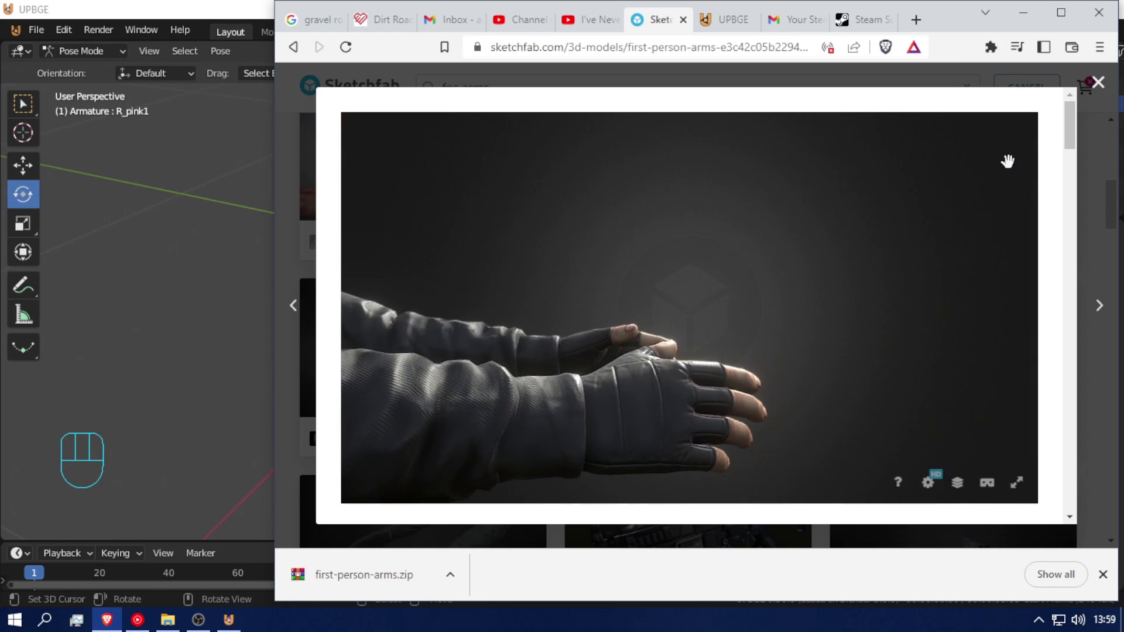
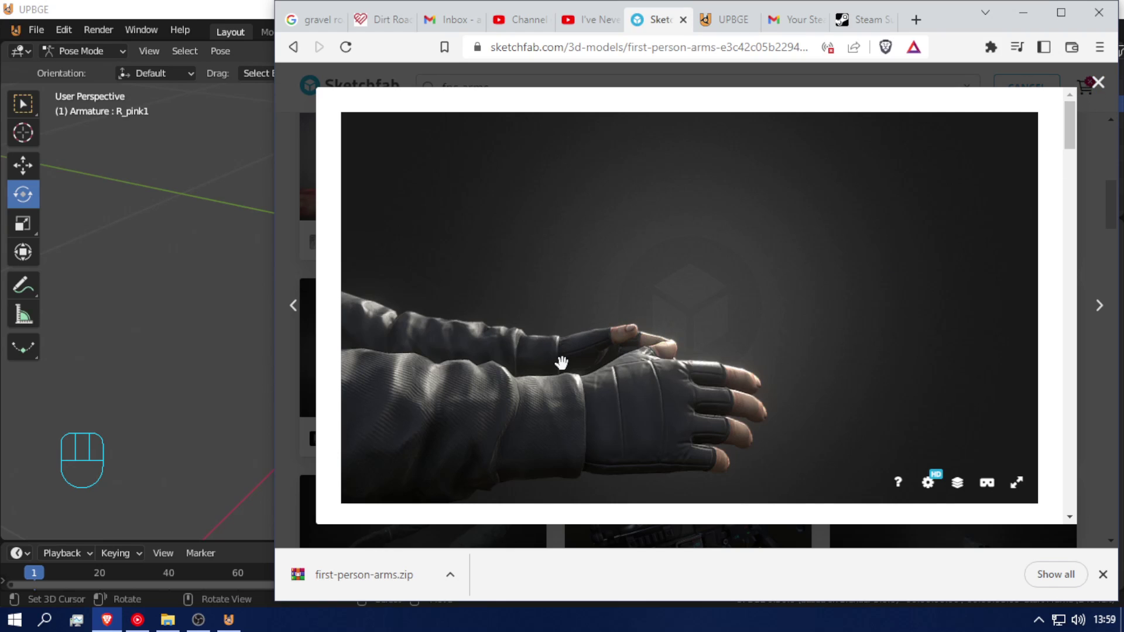
- Close the model preview and browse the "fps arms" search results for other arm and weapon models
left_click(1098, 83)
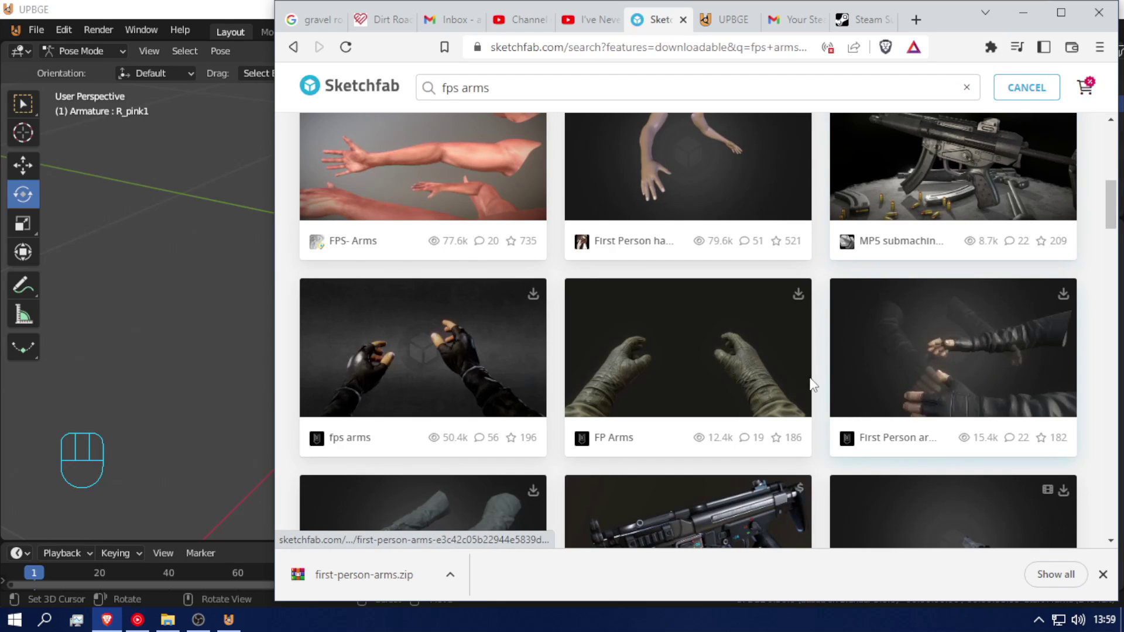
scroll(815, 377, "down", 4)
scroll(810, 385, "down", 15)
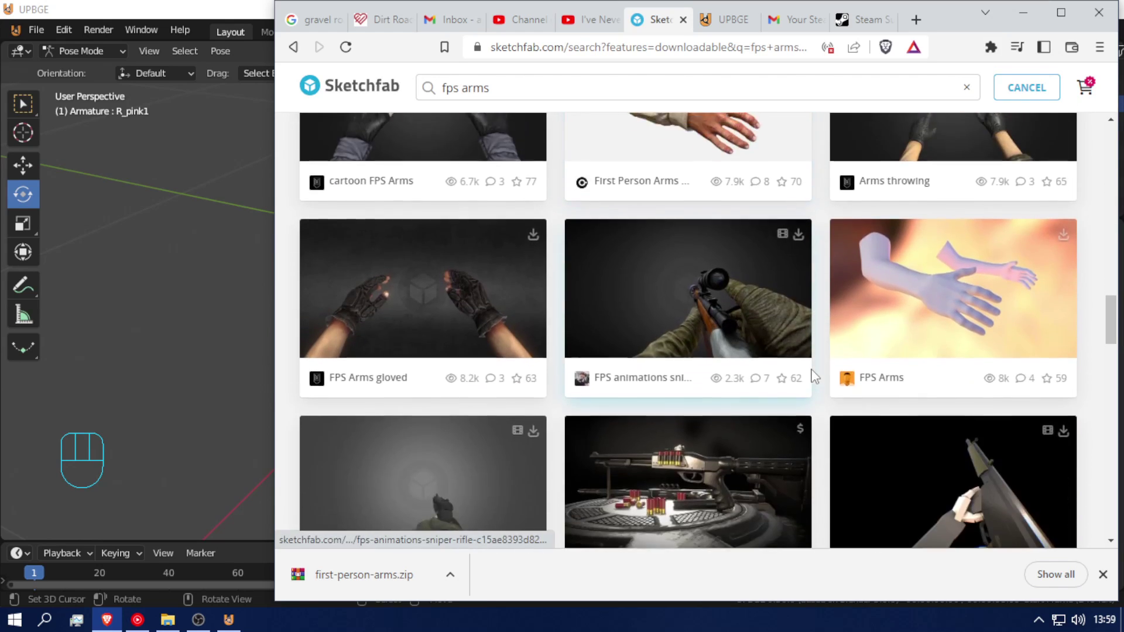
scroll(814, 374, "down", 5)
scroll(815, 366, "up", 6)
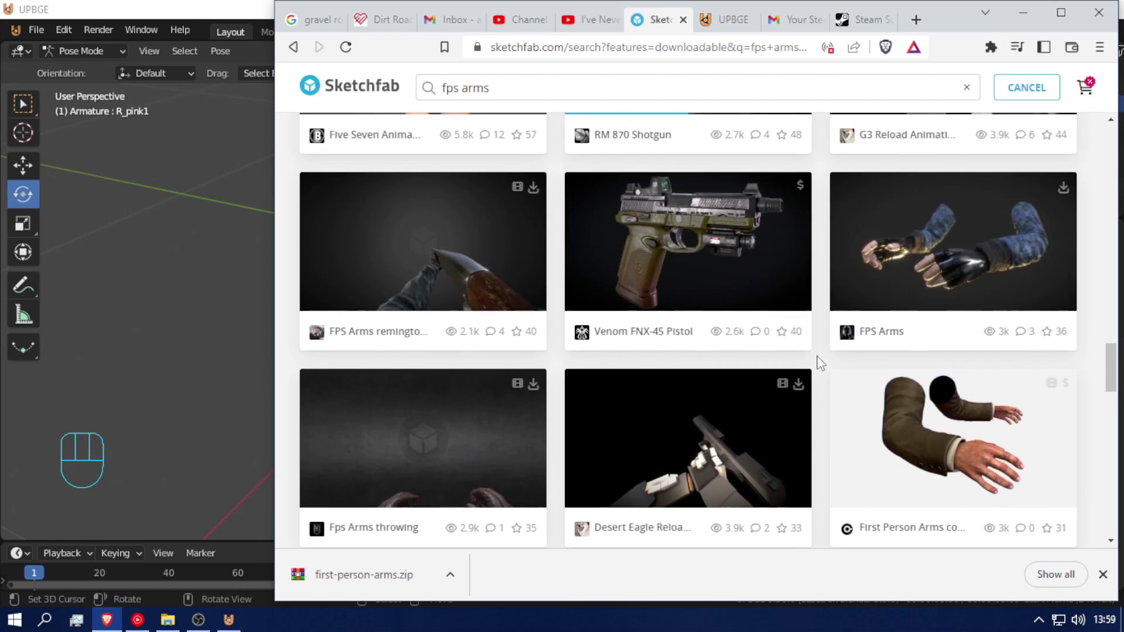
scroll(818, 363, "up", 4)
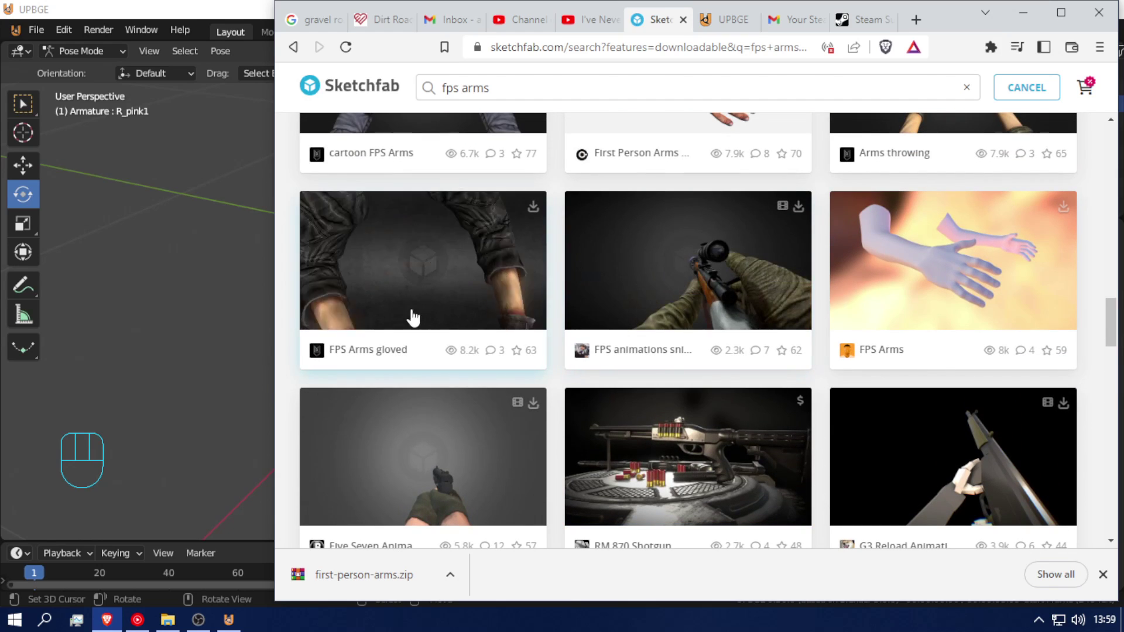
scroll(445, 310, "up", 5)
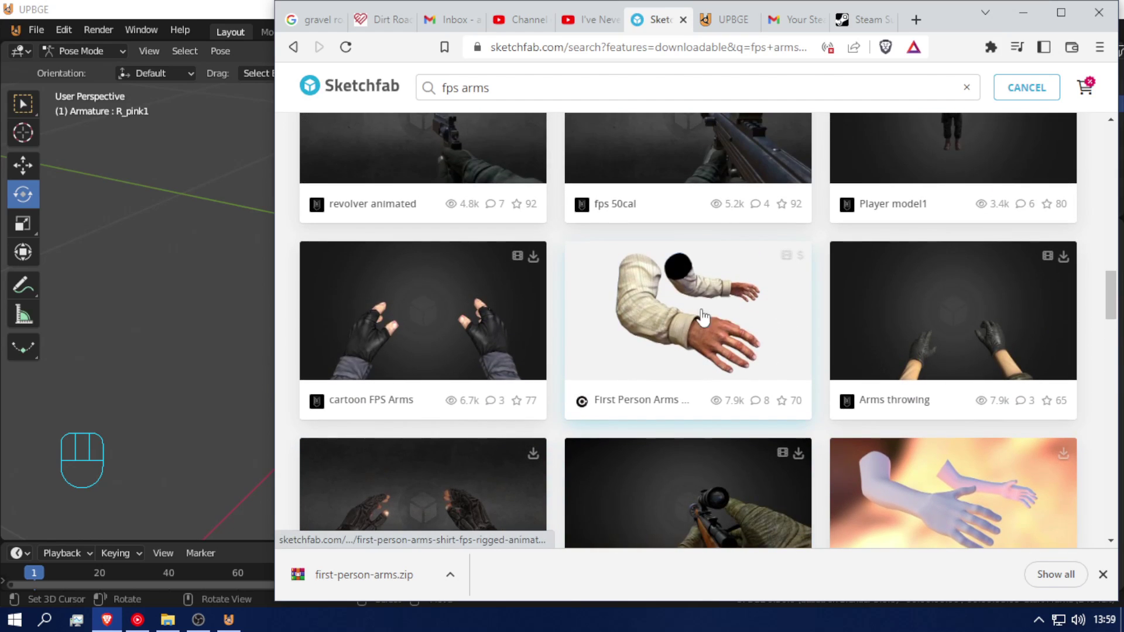
scroll(403, 240, "up", 5)
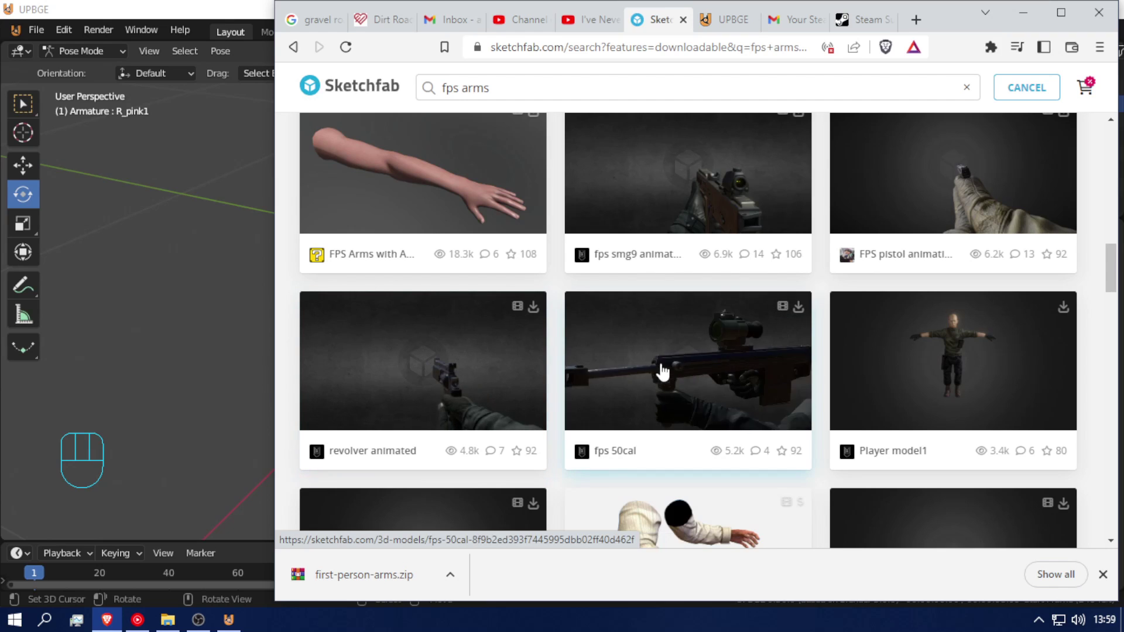
scroll(632, 376, "down", 5)
scroll(673, 373, "up", 9)
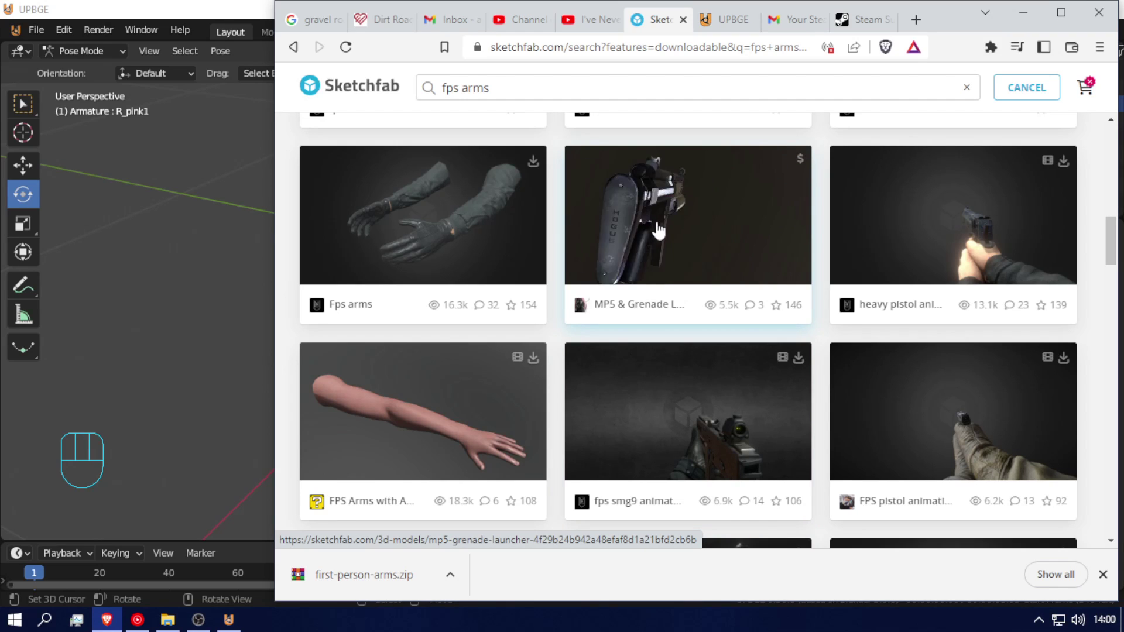
scroll(722, 319, "up", 4)
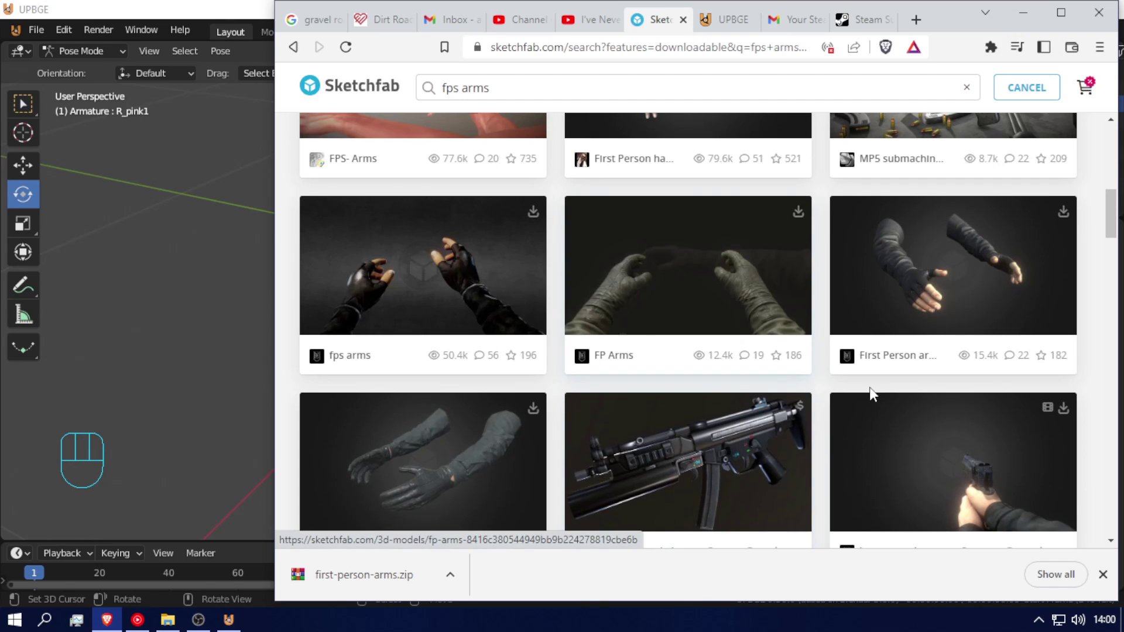
scroll(895, 409, "down", 3)
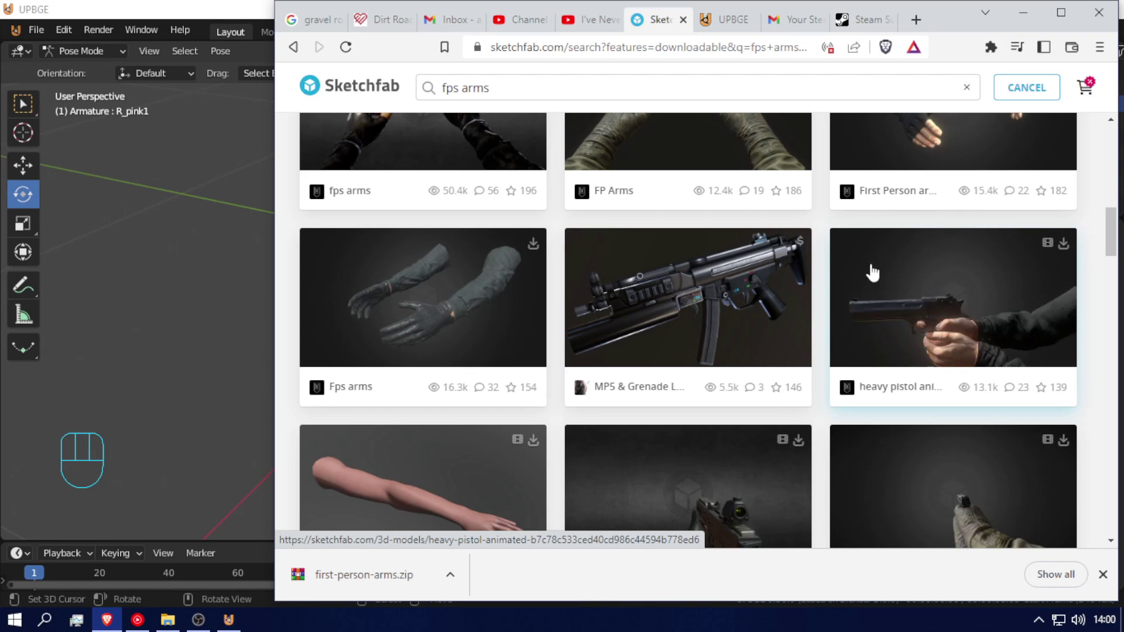
scroll(477, 156, "up", 3)
scroll(710, 279, "up", 6)
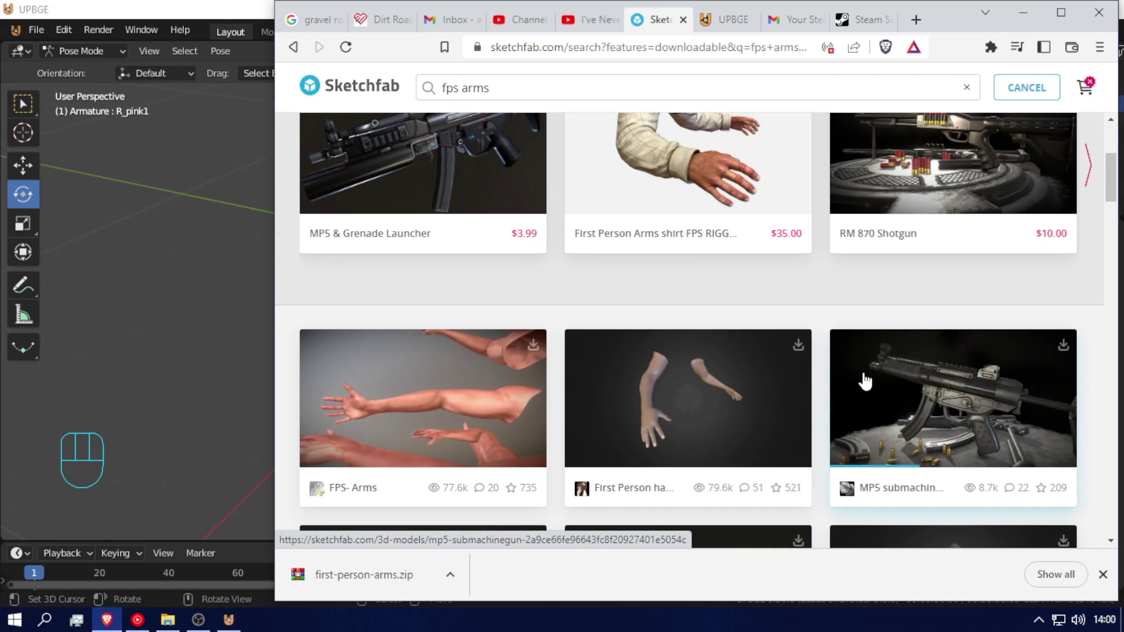
scroll(864, 381, "up", 4)
scroll(516, 401, "down", 3)
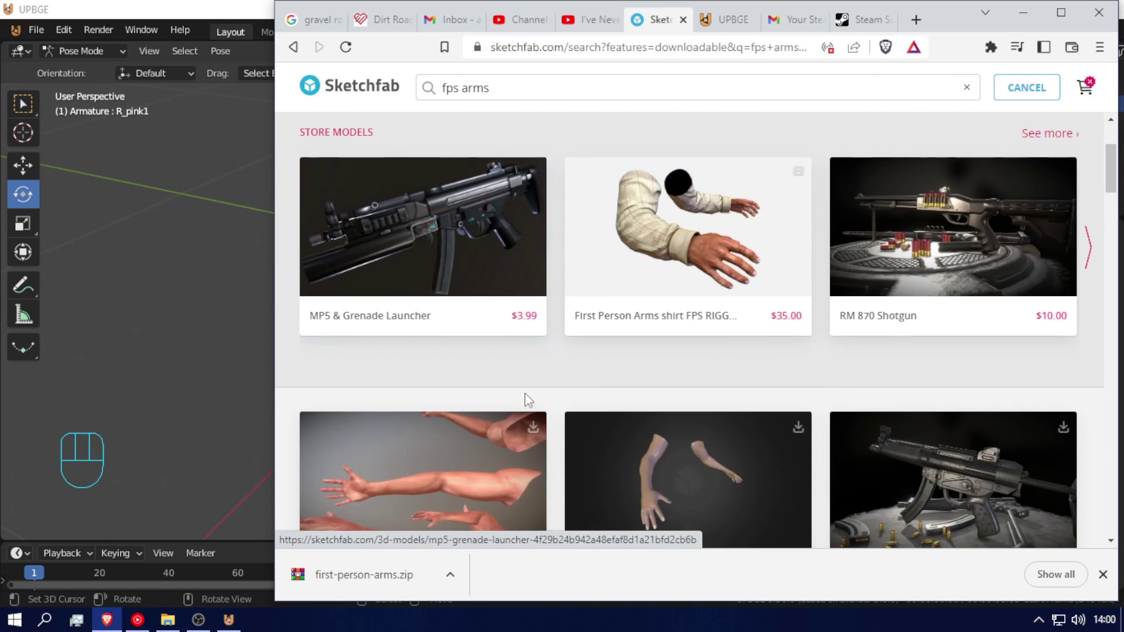
- Return to UPBGE, switch the armature to Object Mode and reset the 3D cursor to the world origin
left_click(1024, 13)
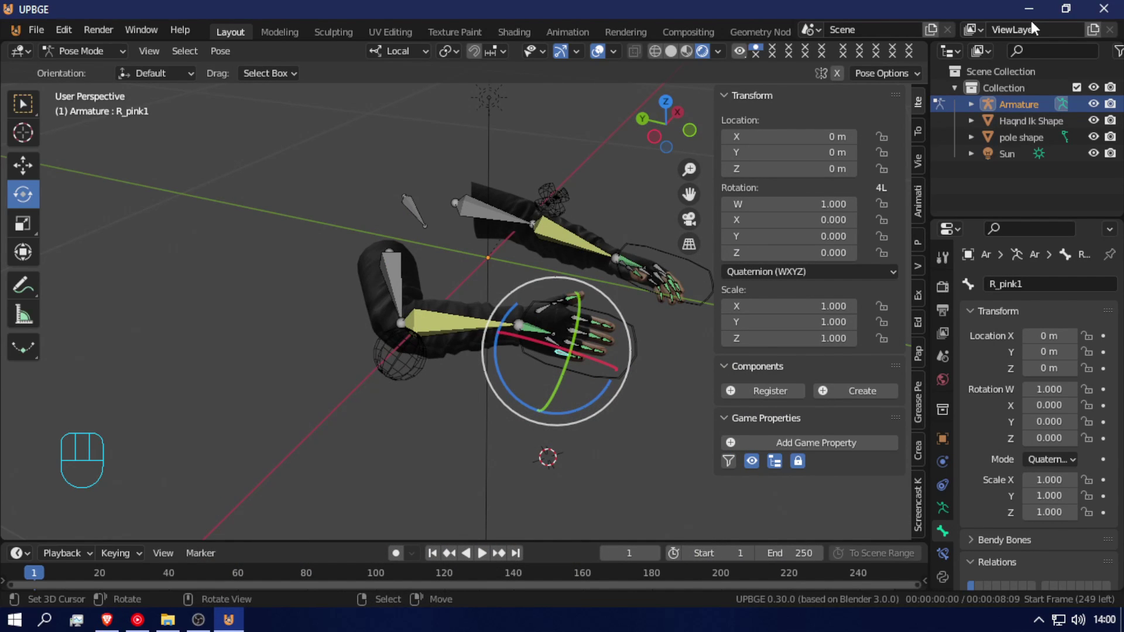
key("ctrl+Tab")
key("ctrl+Tab")
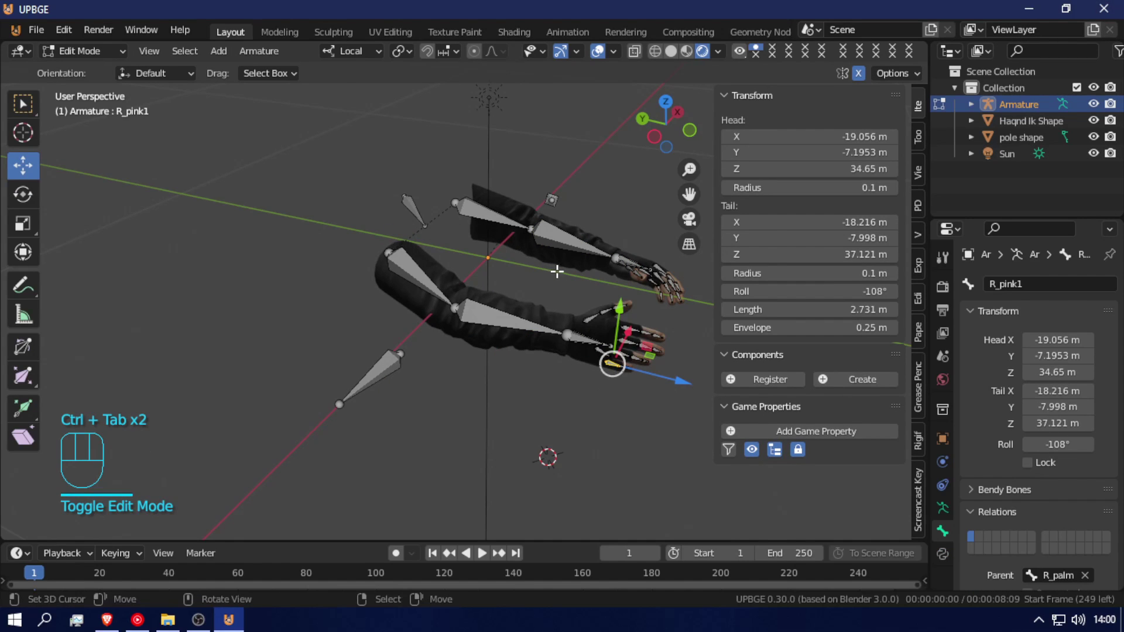
key("Tab")
key("shift+a")
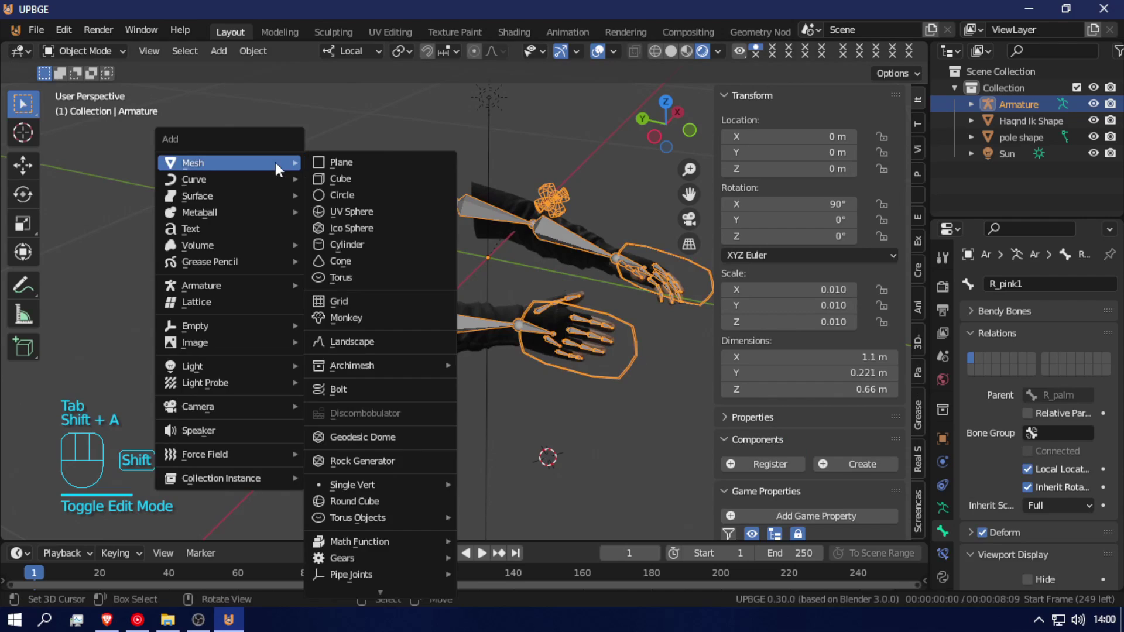
left_click(36, 29)
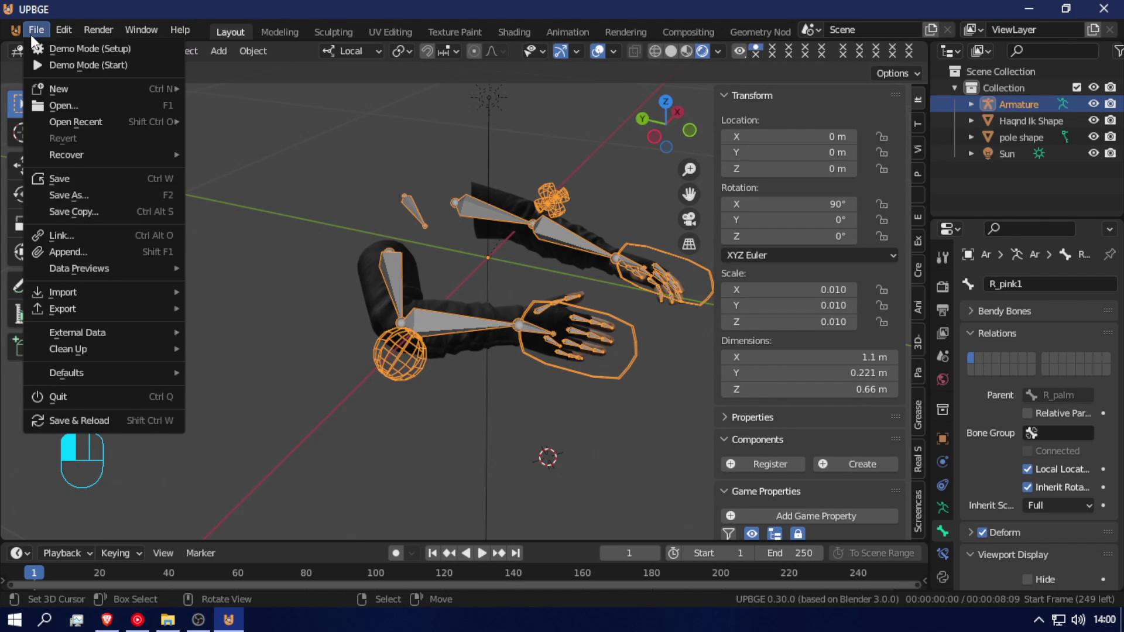
scroll(553, 343, "down", 6)
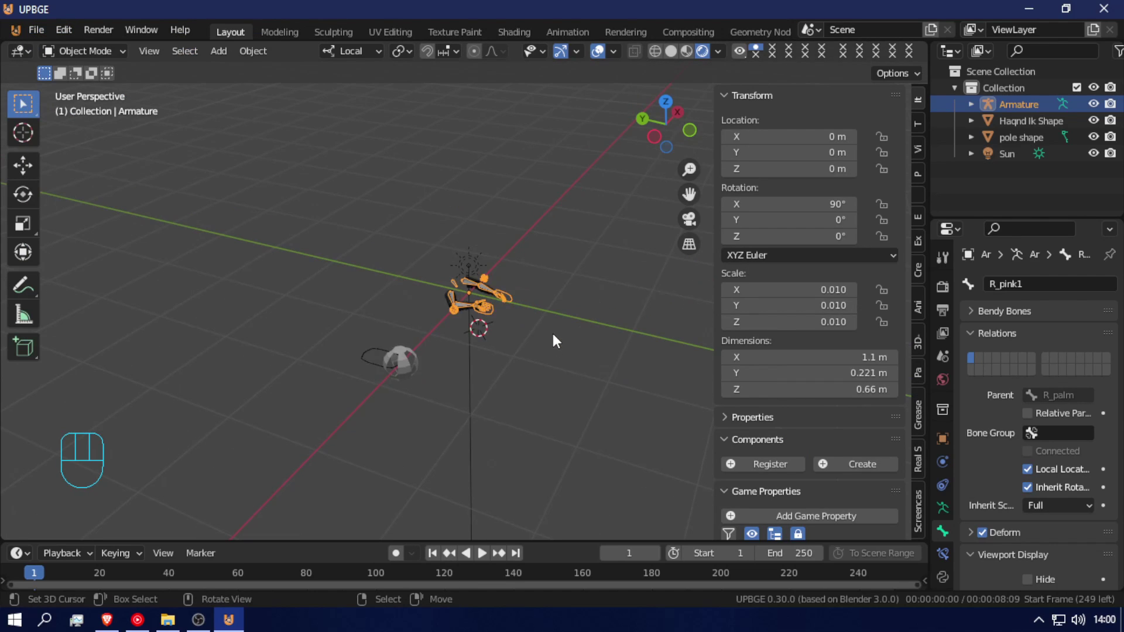
key("shift+c")
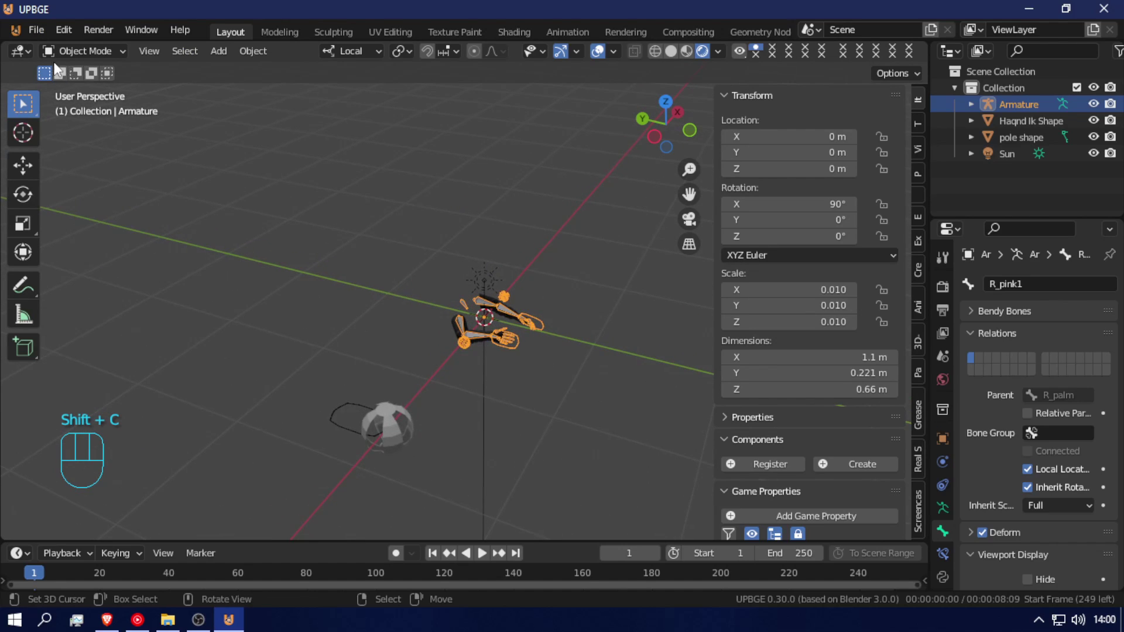
- Start an FBX import and browse to the folder E:\blender assets 2\weapons
left_click(42, 32)
mouse_move(100, 290)
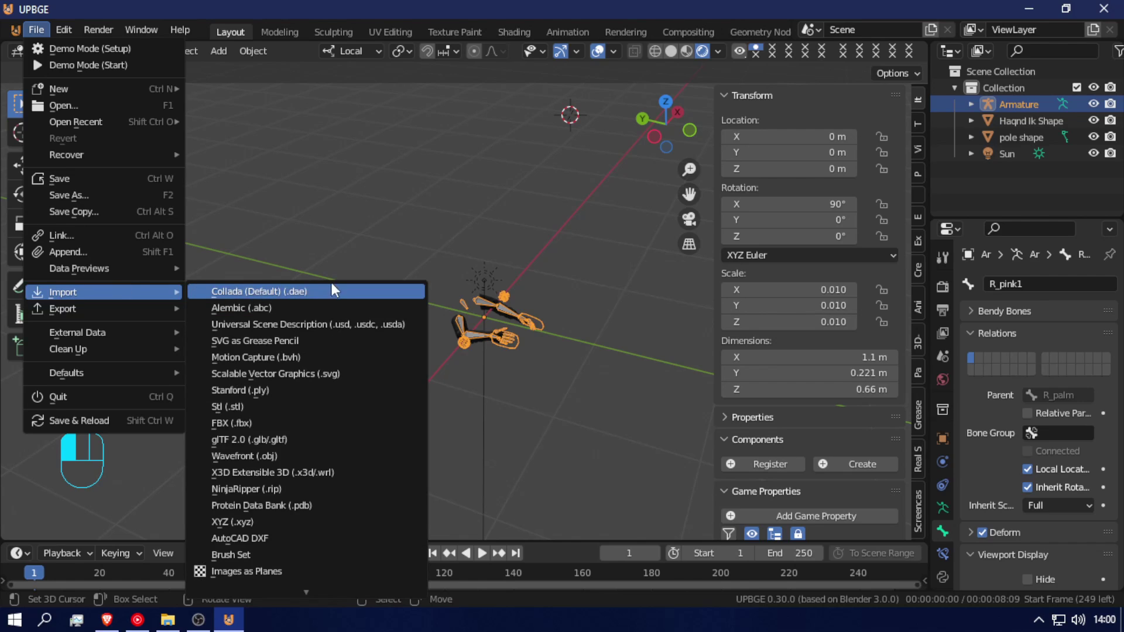
left_click(304, 424)
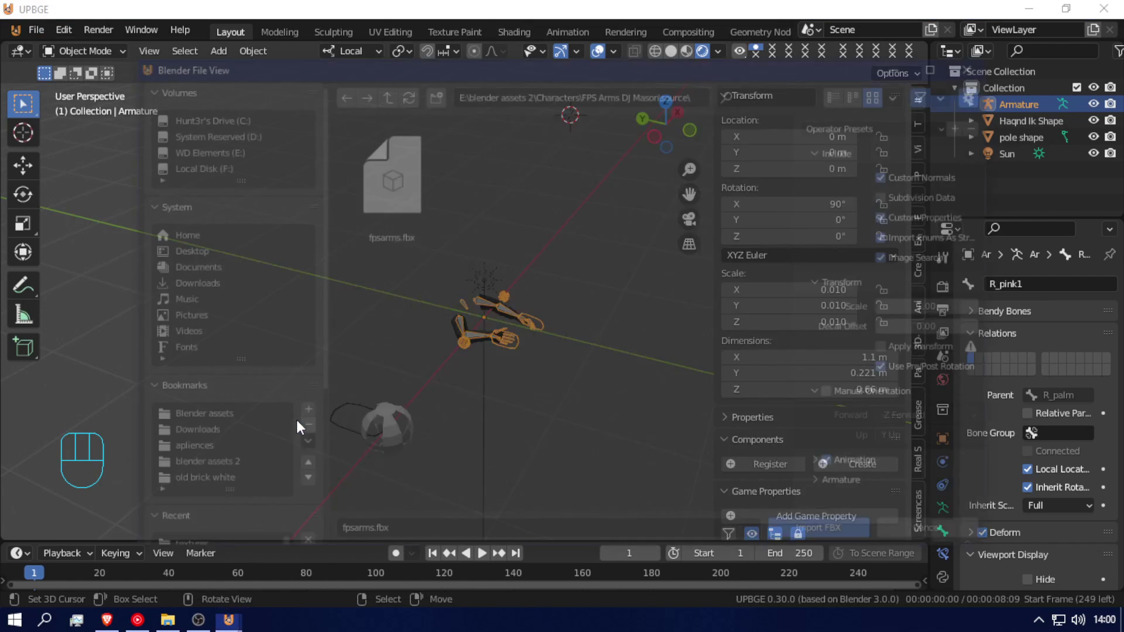
left_click(384, 93)
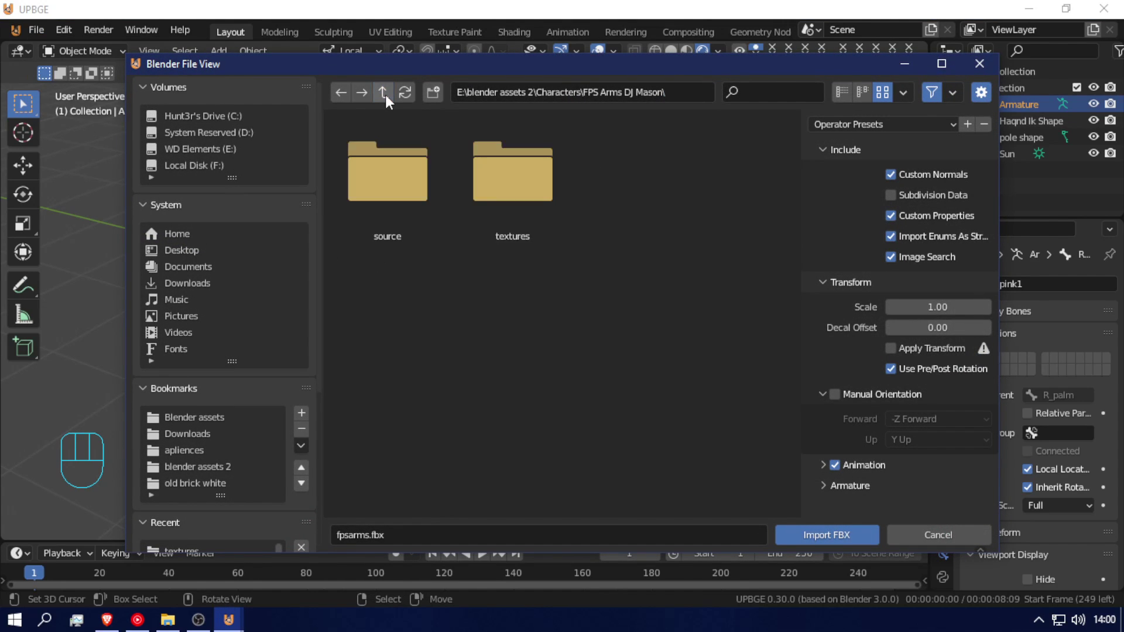
left_click(382, 93)
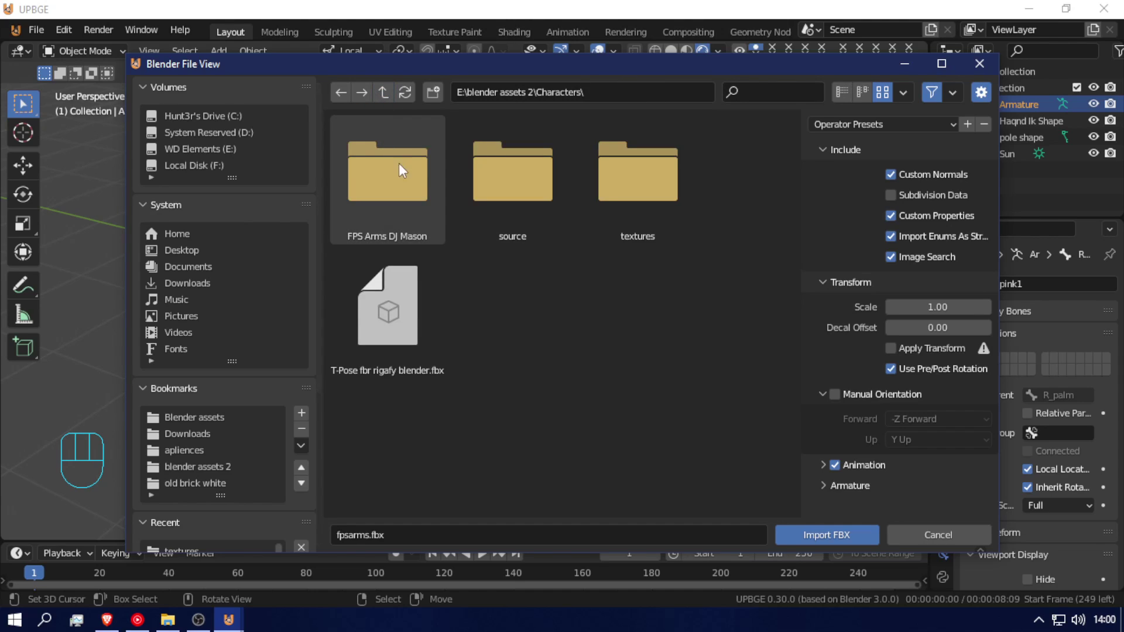
left_click(384, 92)
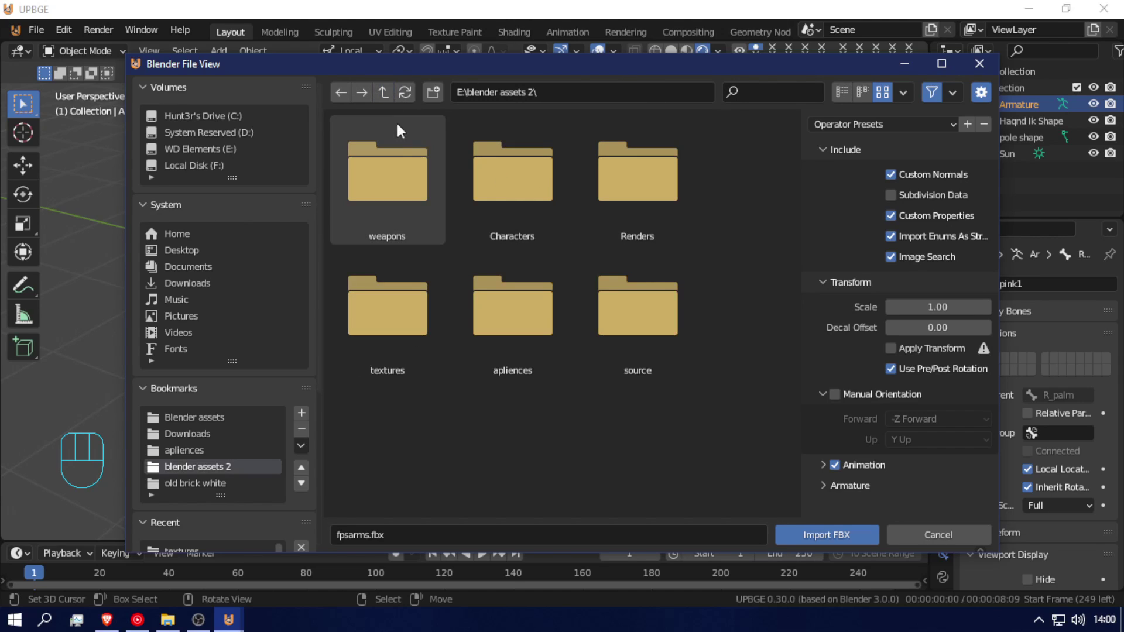
left_click(425, 170)
double_click(417, 170)
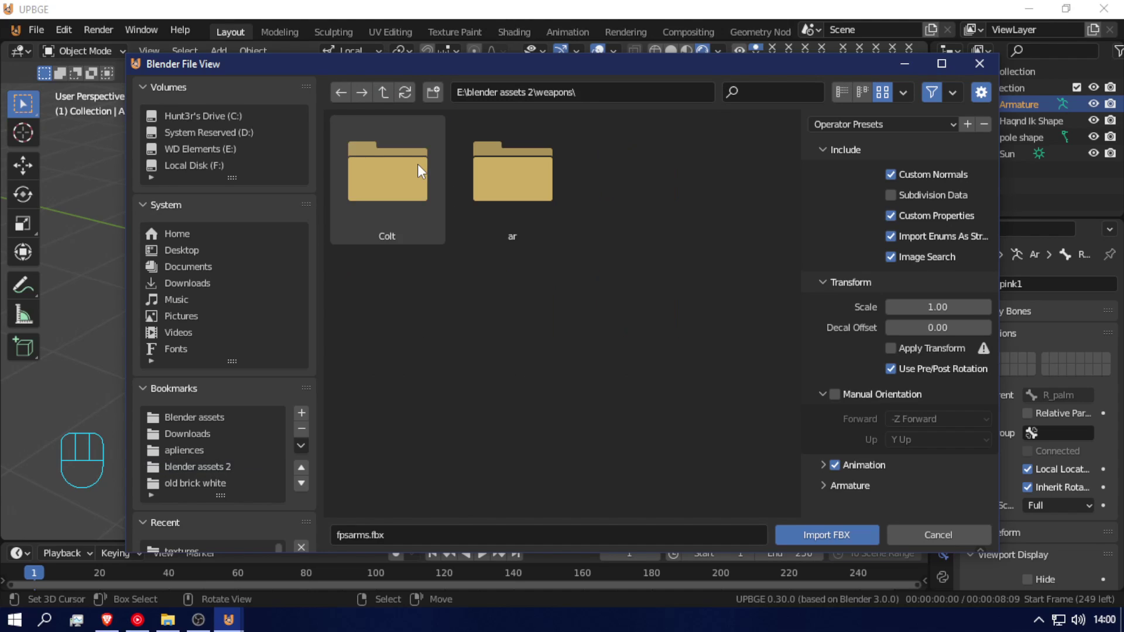
- Import the Colt pistol's FBX file from inside the Colt folder
left_click(405, 191)
double_click(392, 165)
left_click(419, 180)
double_click(419, 180)
left_click(423, 192)
left_click(841, 535)
- Try to move the imported Colt pistol parts along the X axis
scroll(468, 254, "down", 2)
scroll(466, 250, "up", 2)
key("shift+f")
left_click(463, 297)
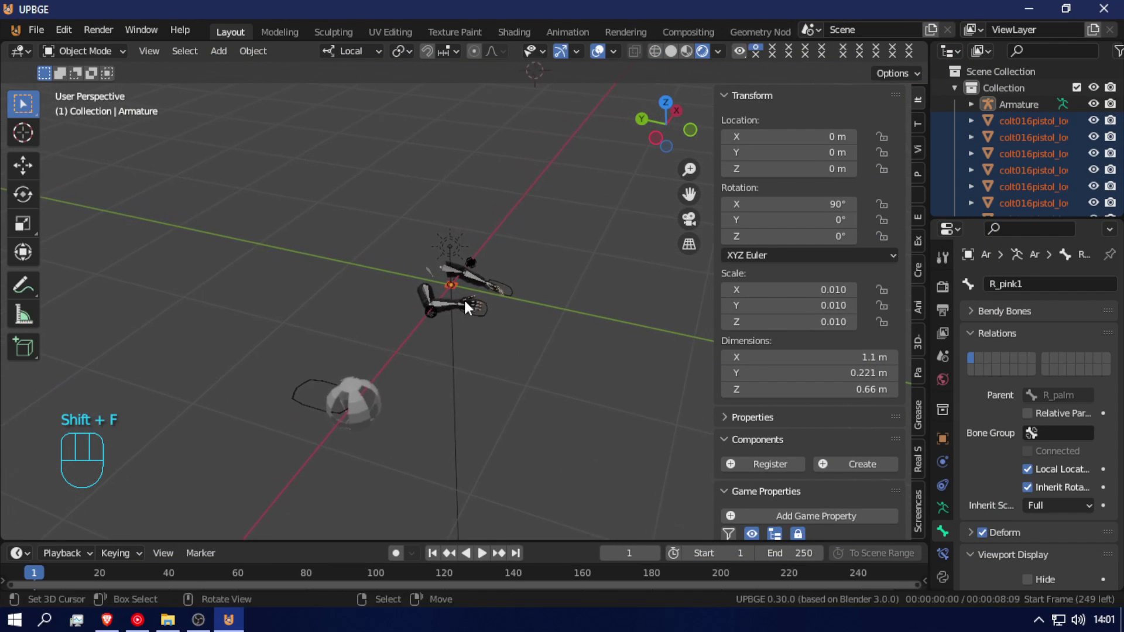
key("g")
key("x")
right_click(447, 254)
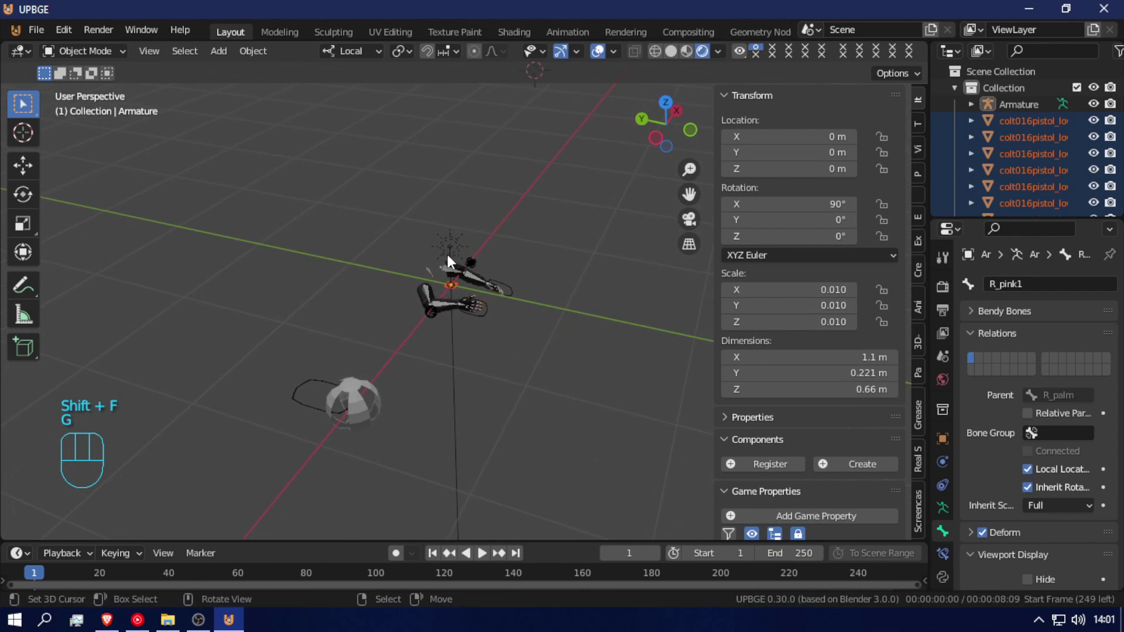
- Switch the transform orientation to Global and move the imported Colt parts about 2.48 m along the X axis
left_click(352, 51)
left_click(332, 103)
key("g")
key("x")
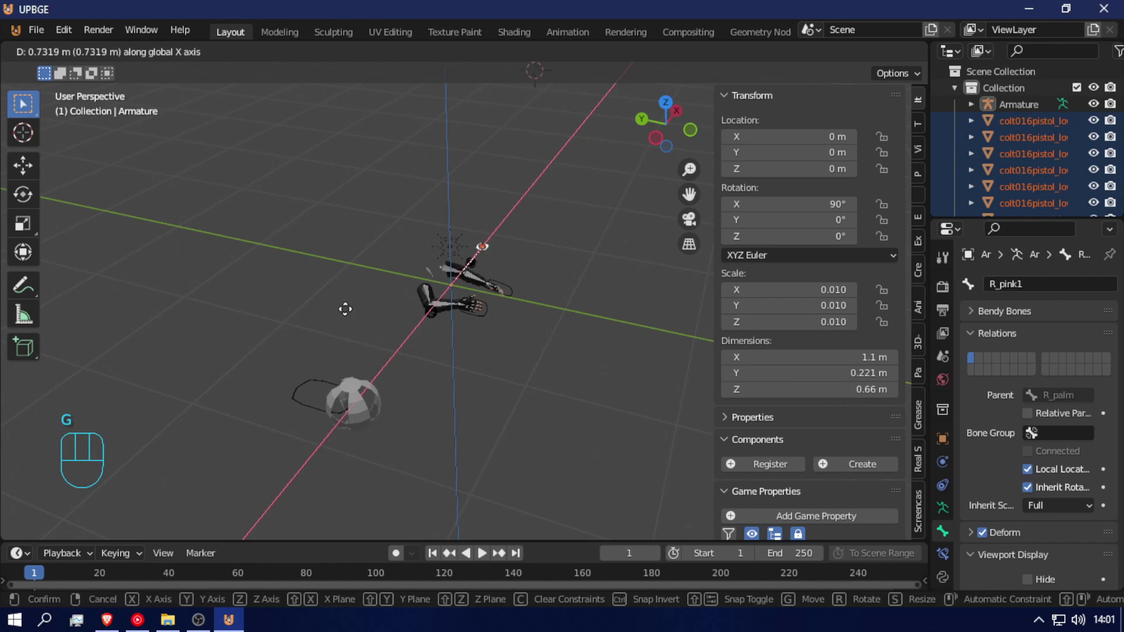
left_click(389, 258)
- Box-select the ground plane with all the pistol parts and clear their parents while keeping the transformation
key("shift+f")
key("w")
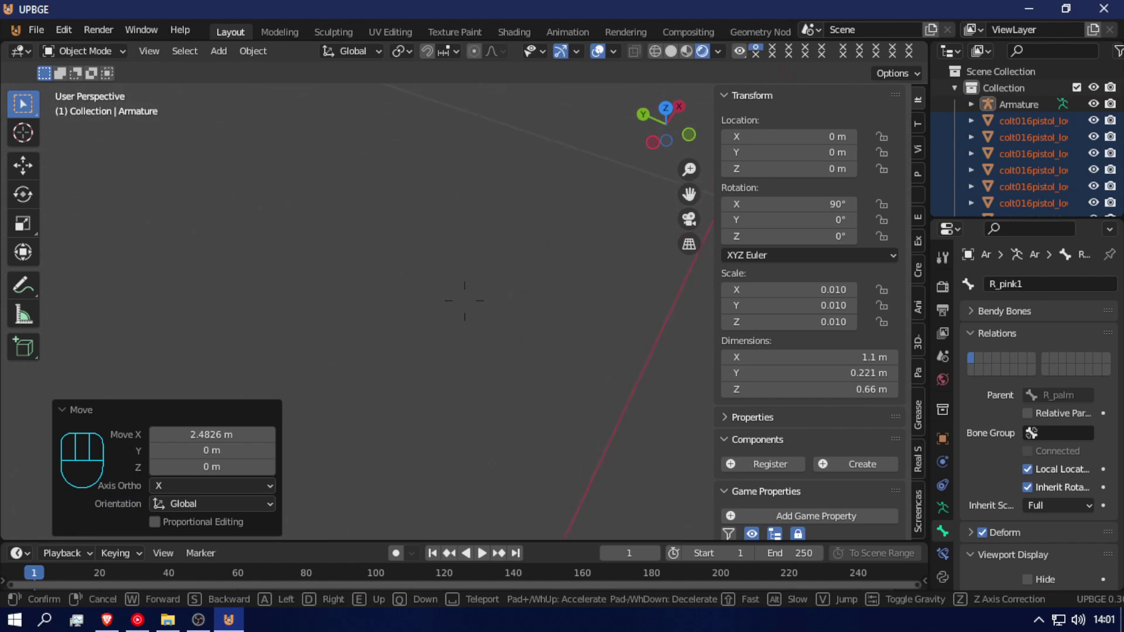
key("w")
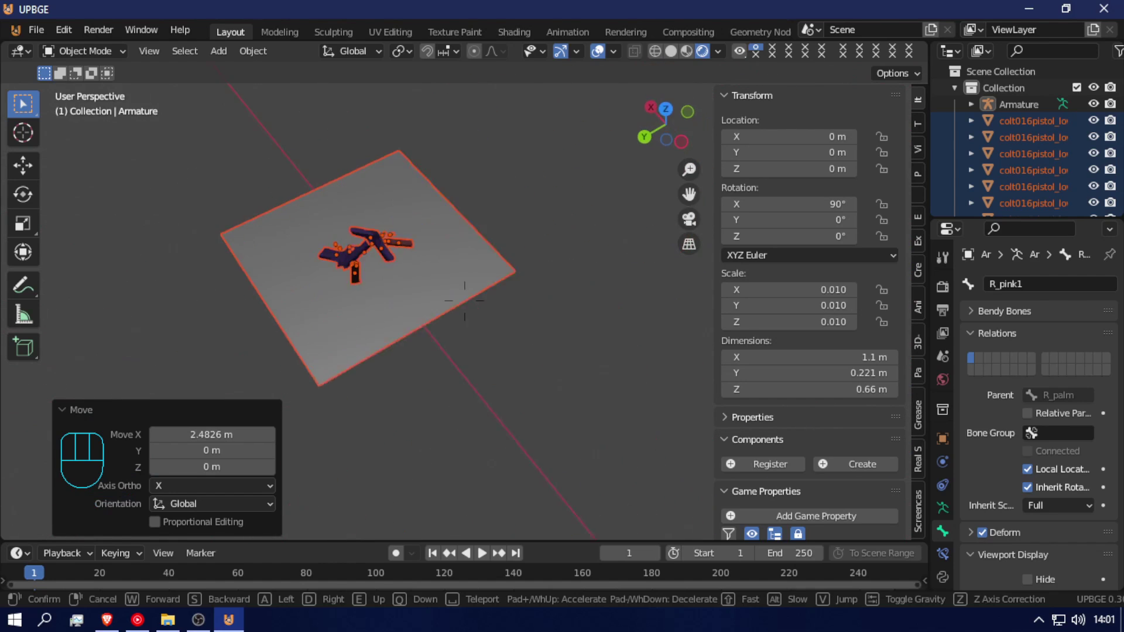
key("w")
left_click(465, 300)
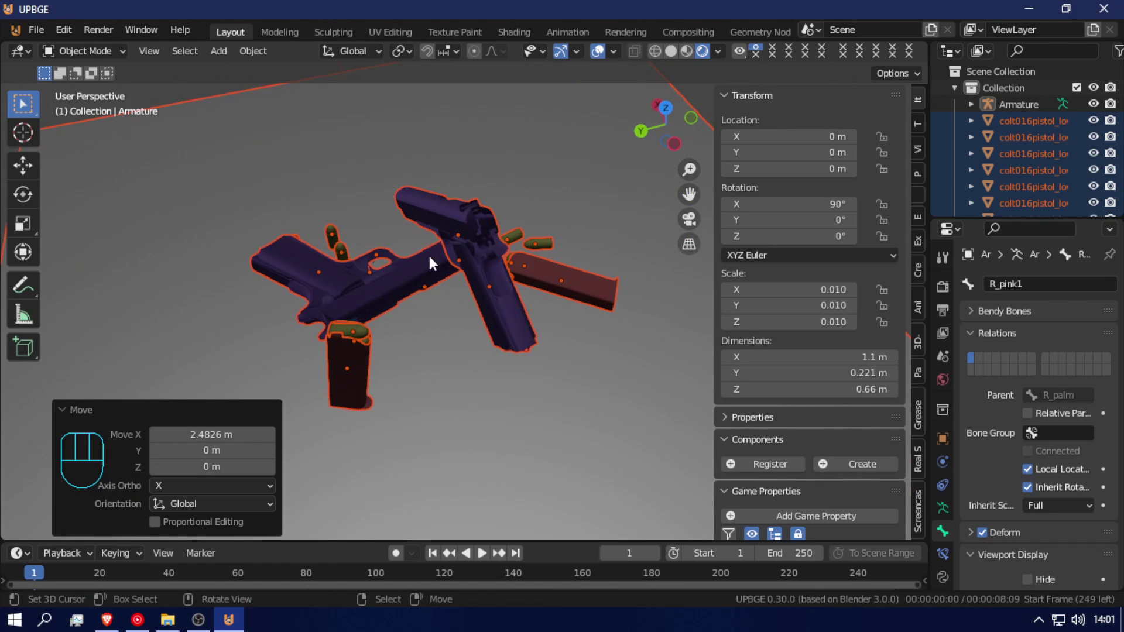
scroll(426, 266, "down", 2)
scroll(431, 269, "up", 1)
right_click(452, 304)
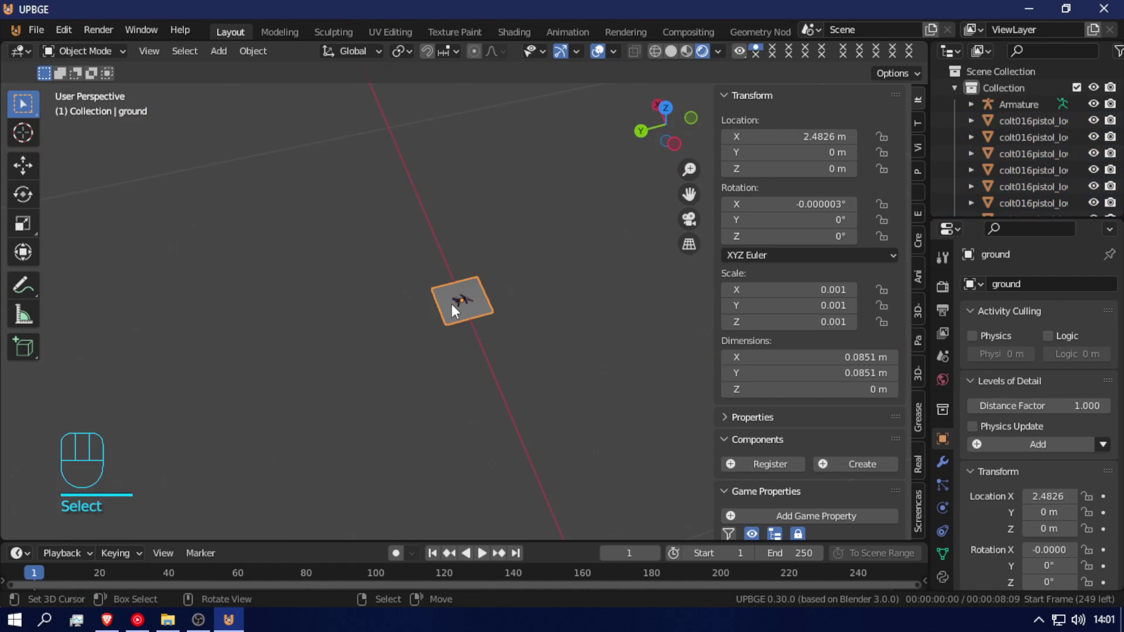
key("b")
left_click_drag(425, 230, 491, 351)
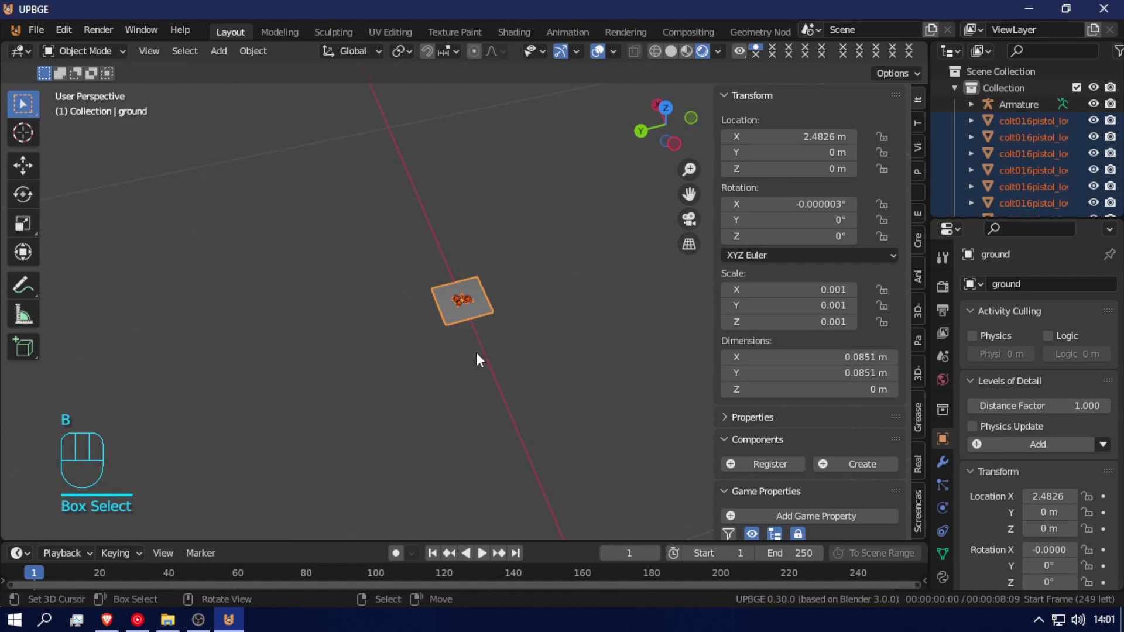
key("alt+p")
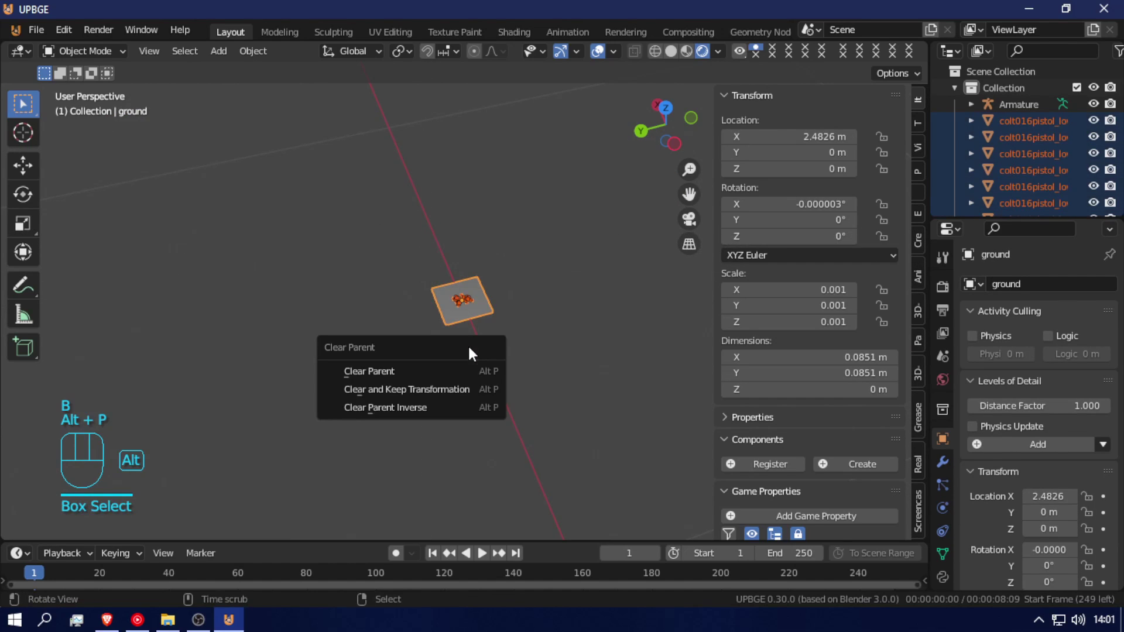
left_click(444, 390)
- Examine the unparented pistols, magazines and bullets from several sides, including the standing magazine
key("shift+f")
scroll(464, 300, "up", 2)
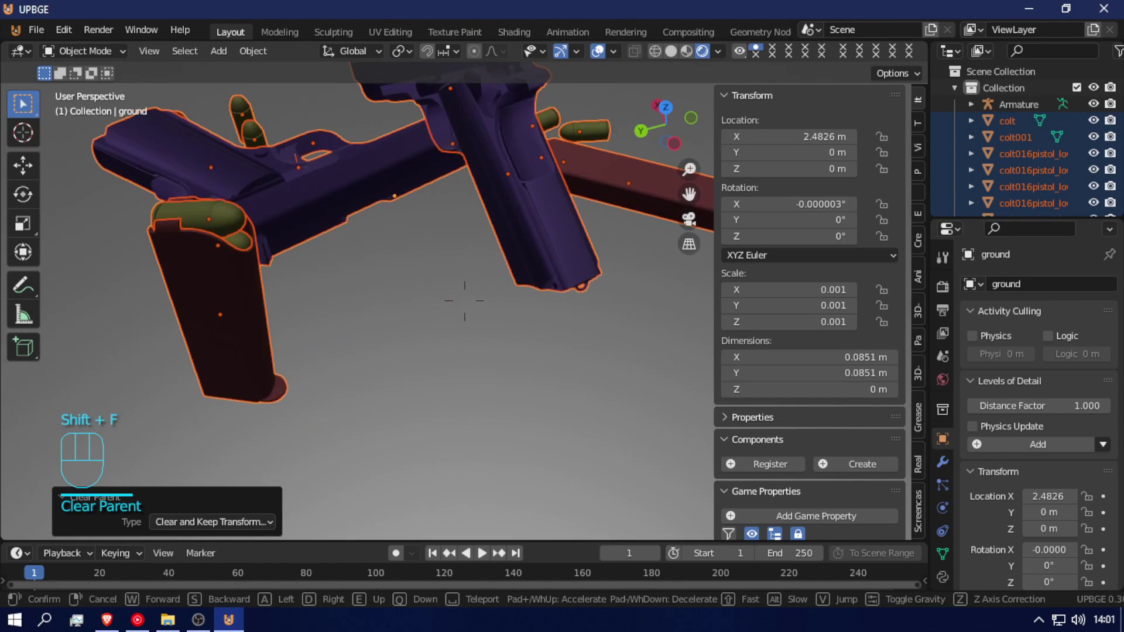
left_click(461, 303)
left_click(313, 355)
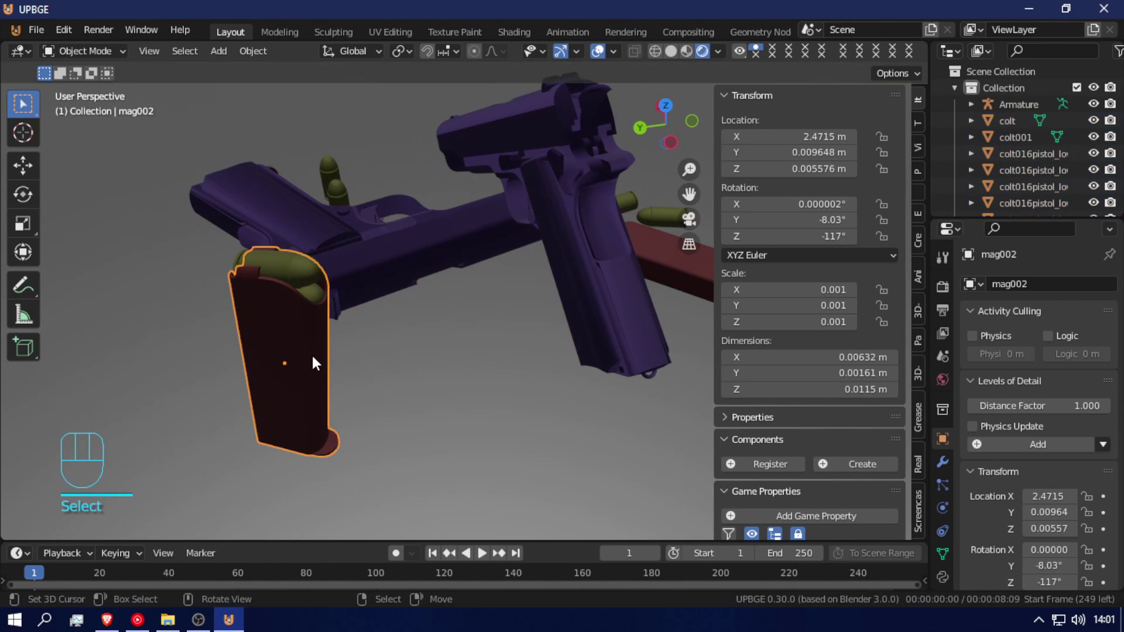
key("shift+f")
key("w")
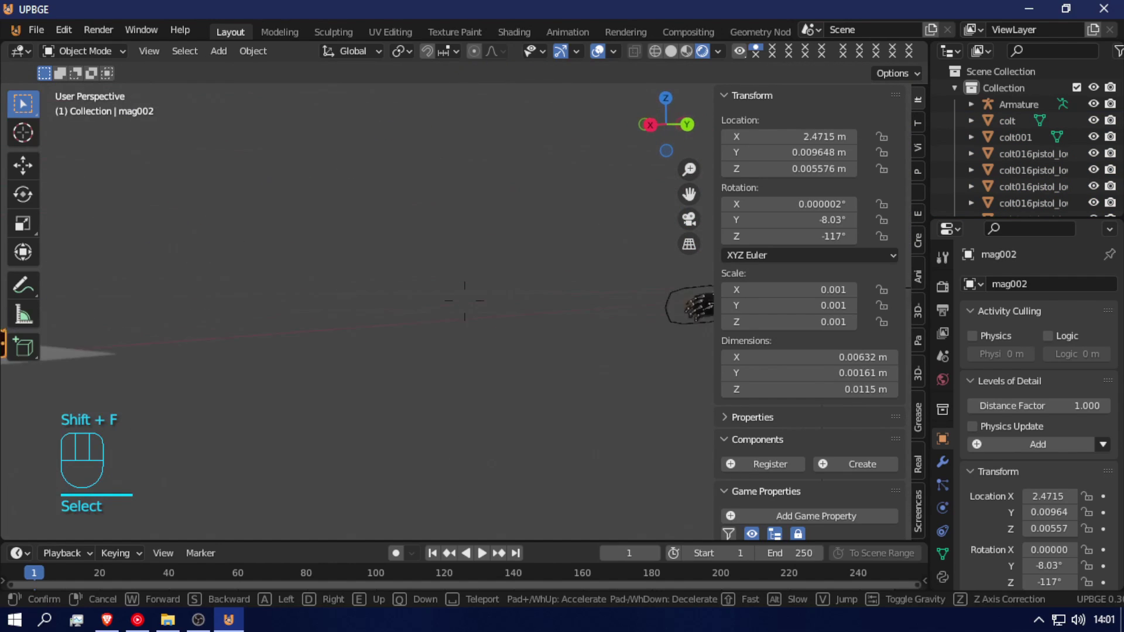
key("w")
key("s")
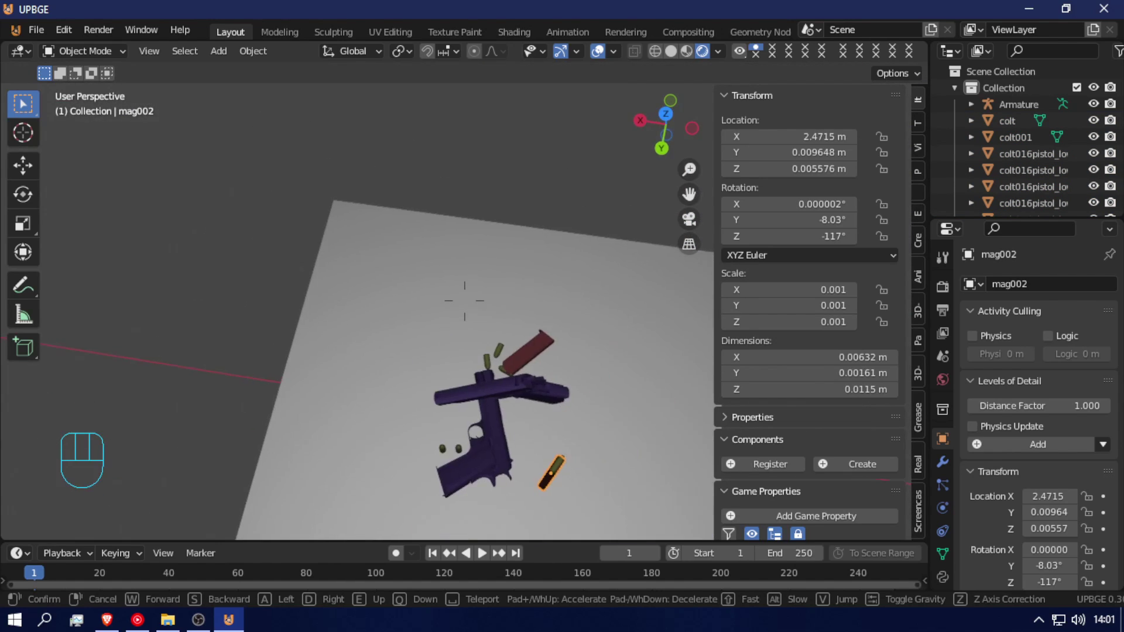
key("a")
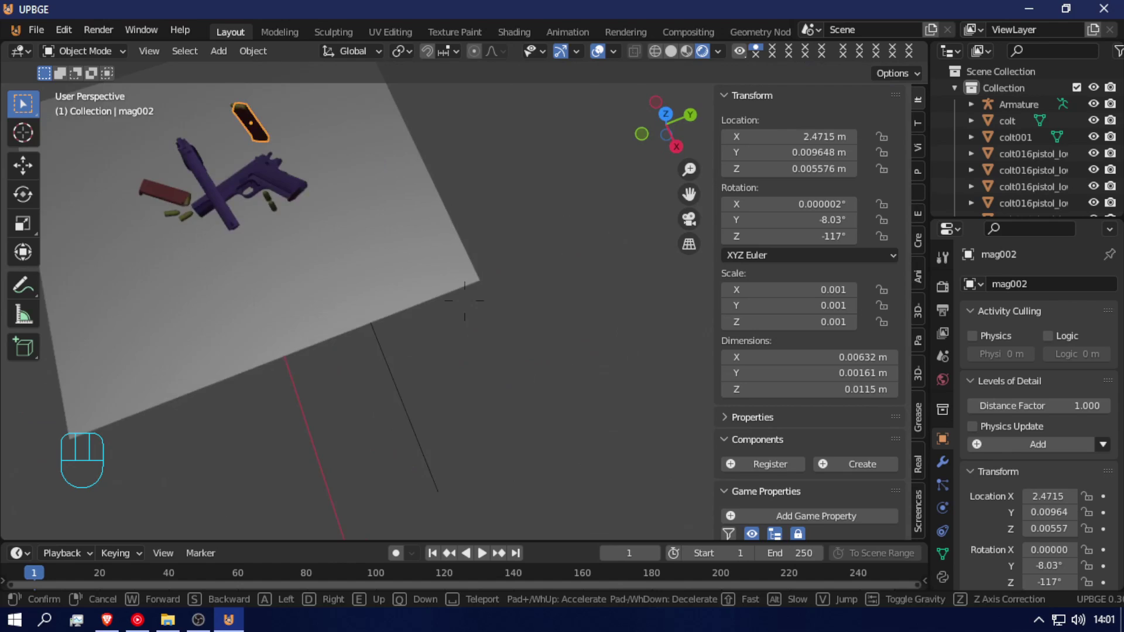
key("w")
left_click(445, 281)
- Try to move the magazine of the lying pistol about 0.009 m along the Y axis, and undo the move
key("g")
key("y")
key("z")
left_click(493, 338)
key("g")
key("z")
key("y")
left_click(573, 379)
key("shift+f")
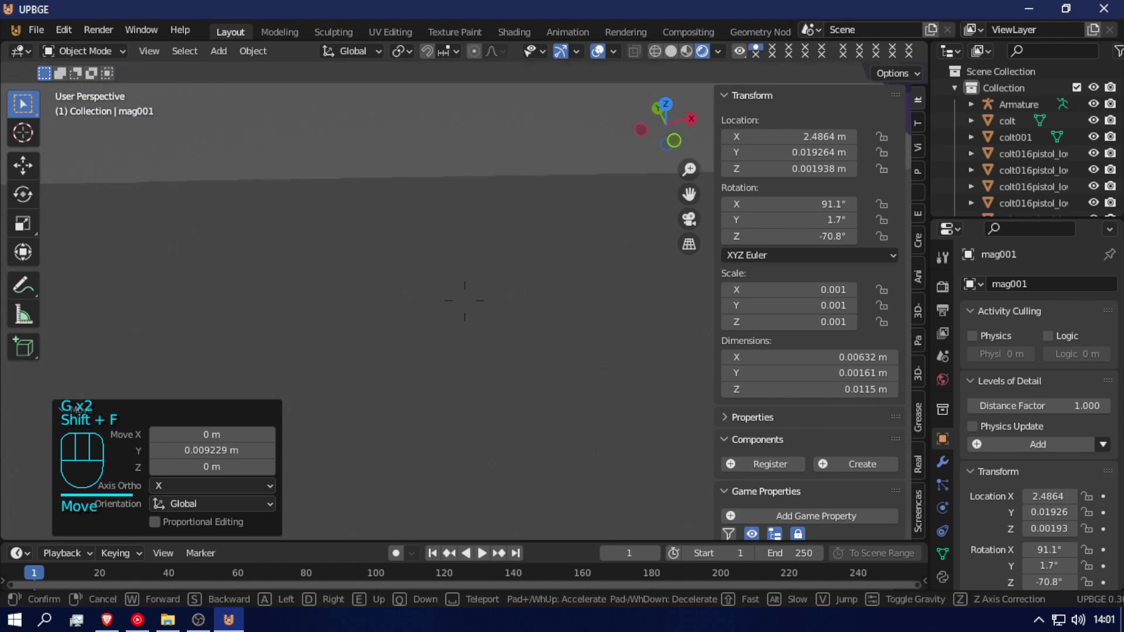
left_click(465, 297)
key("ctrl+z")
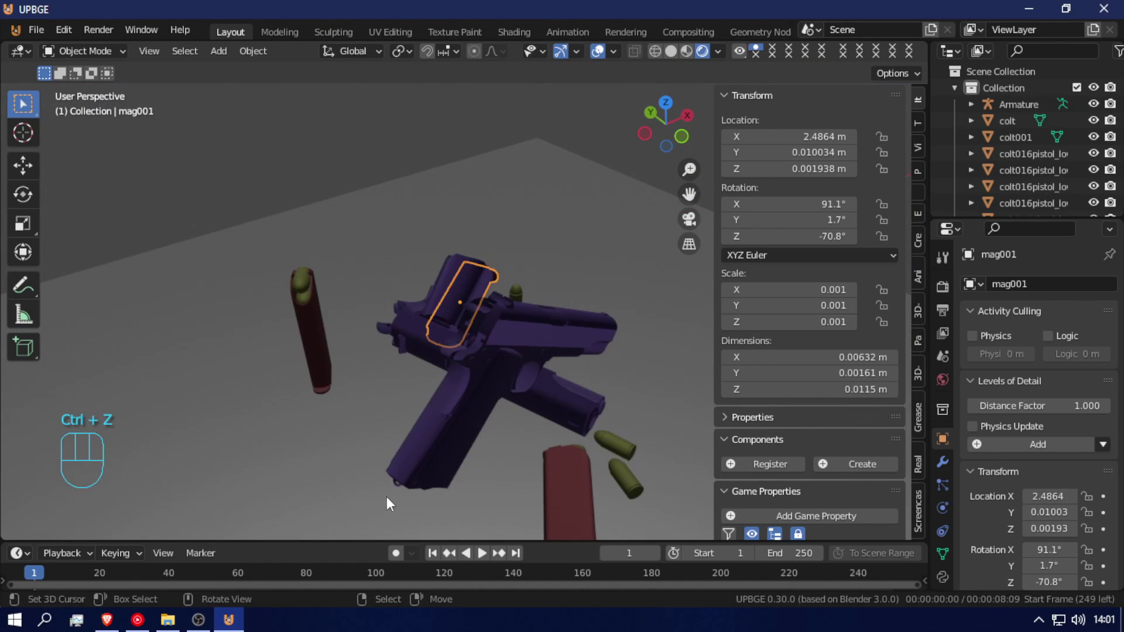
- Try to pull the magazine freehand out of the propped-up Colt's grip, and undo the move
left_click(395, 489)
left_click(403, 483)
key("f")
key("q")
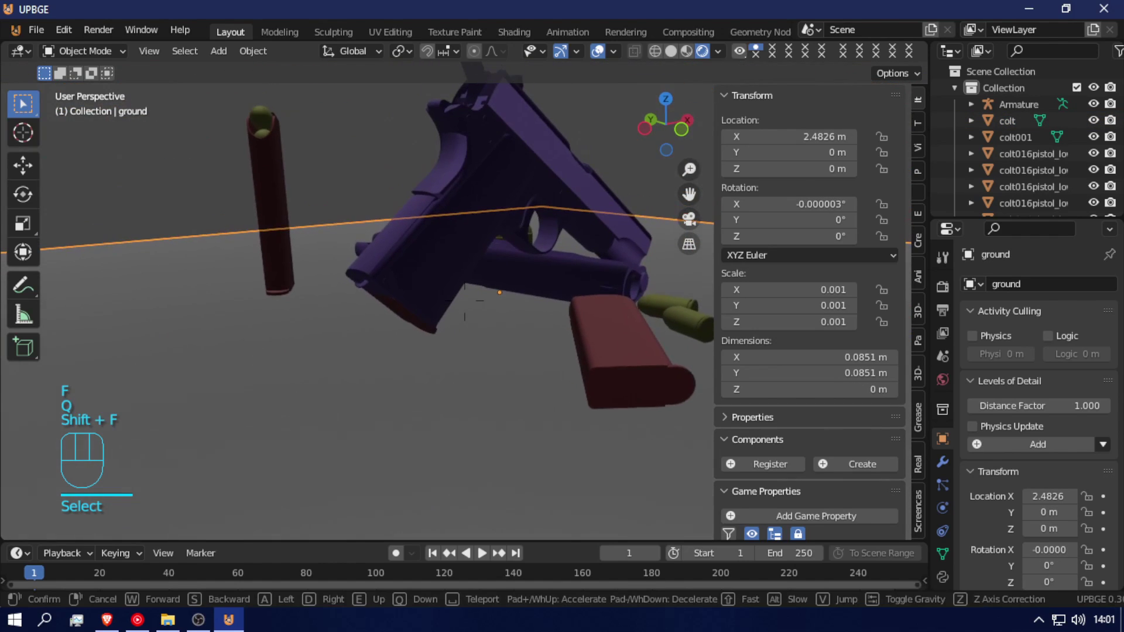
left_click(464, 301)
left_click(415, 320)
key("g")
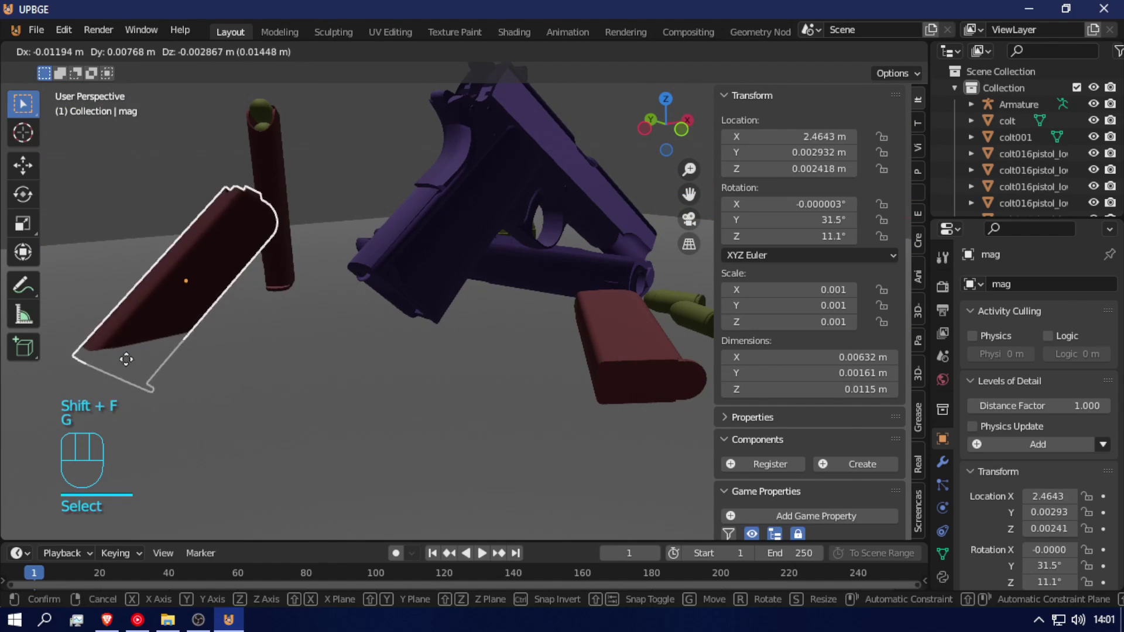
right_click(125, 375)
key("shift+f")
left_click(467, 299)
key("g")
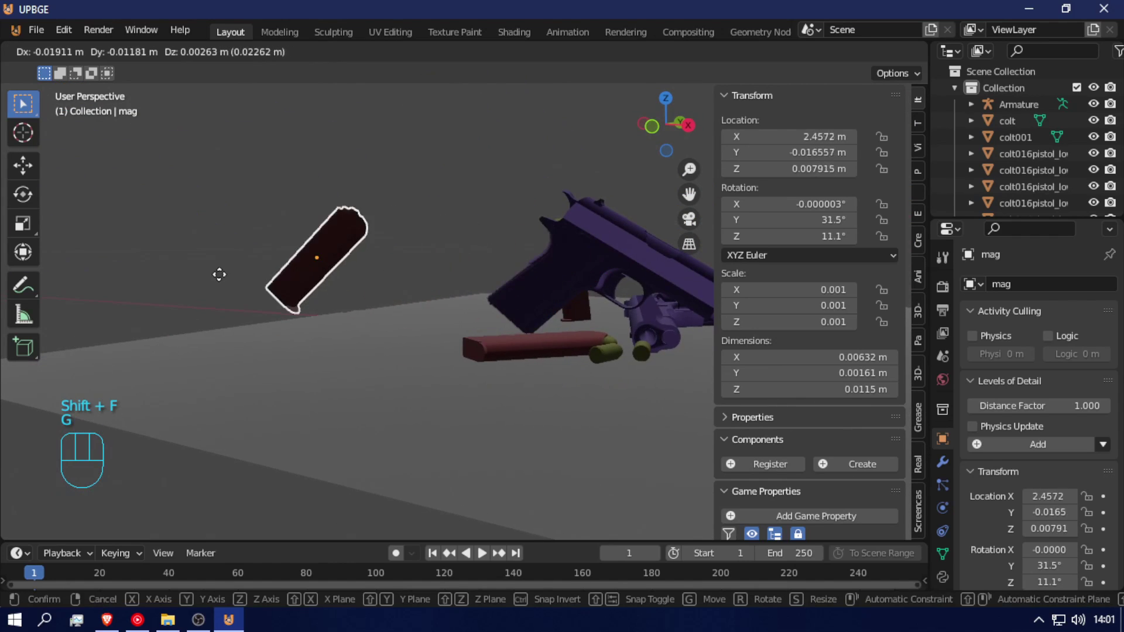
left_click(212, 282)
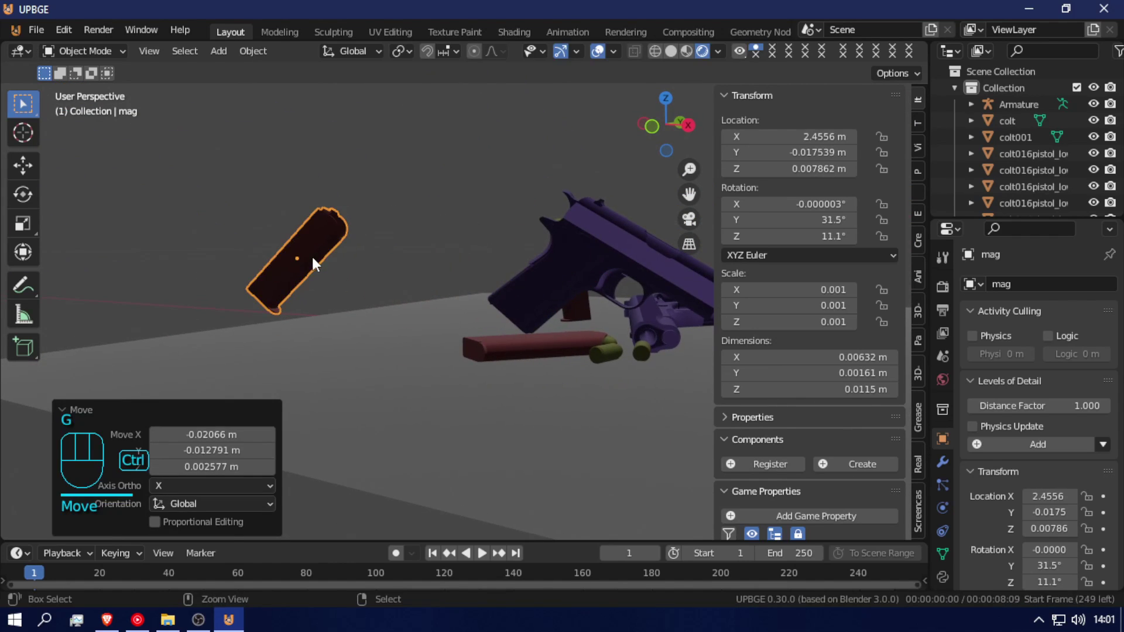
key("ctrl+z")
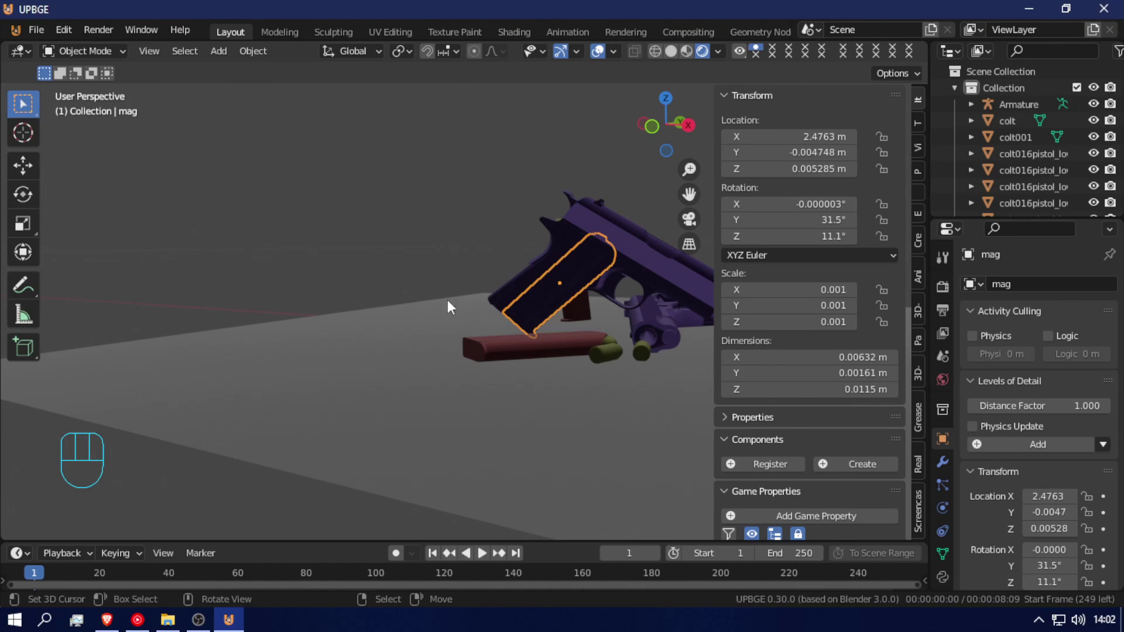
- Snap the 3D cursor to the magazine inside the propped-up Colt's grip
key("shift+s")
left_click(557, 290)
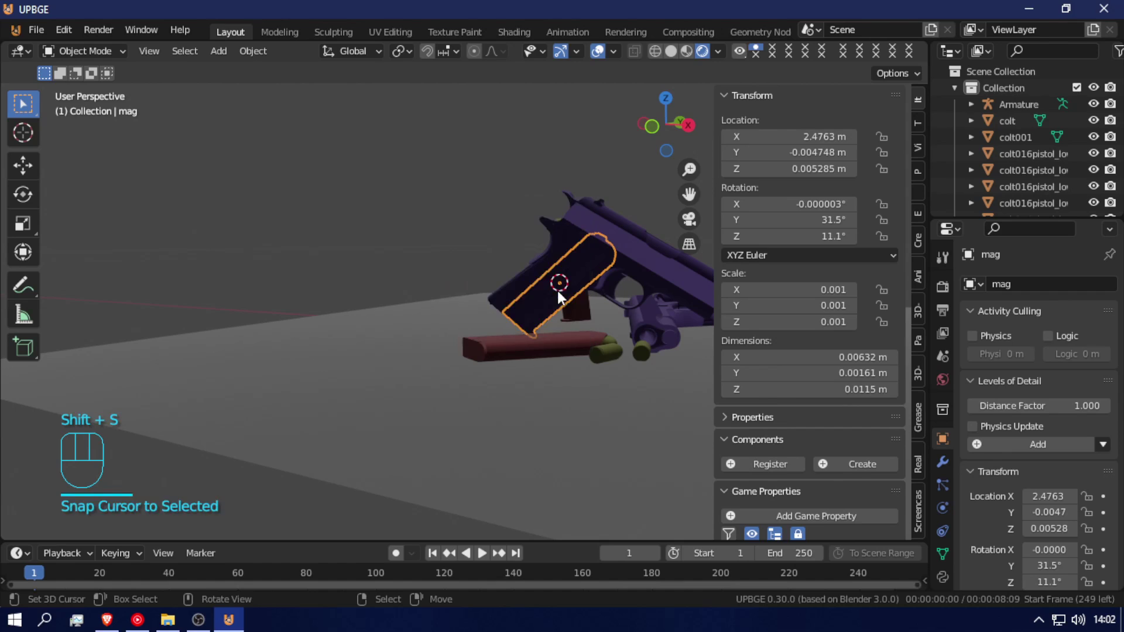
left_click(557, 344)
key("shift+s")
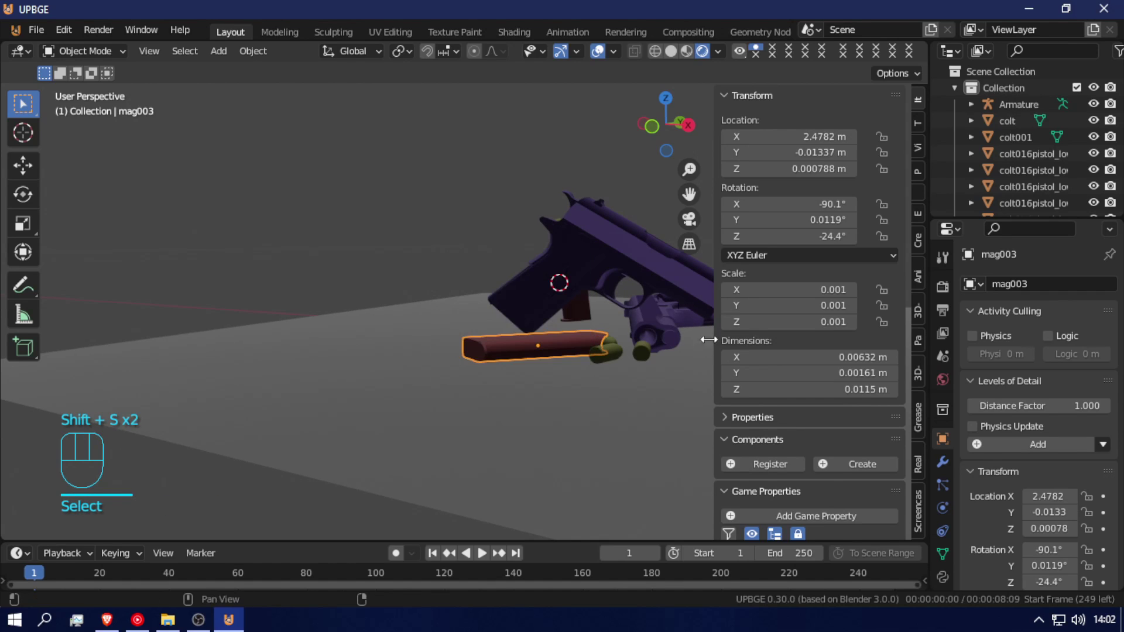
- Select the two bullets inside the magazine lying on the ground
key("shift+f")
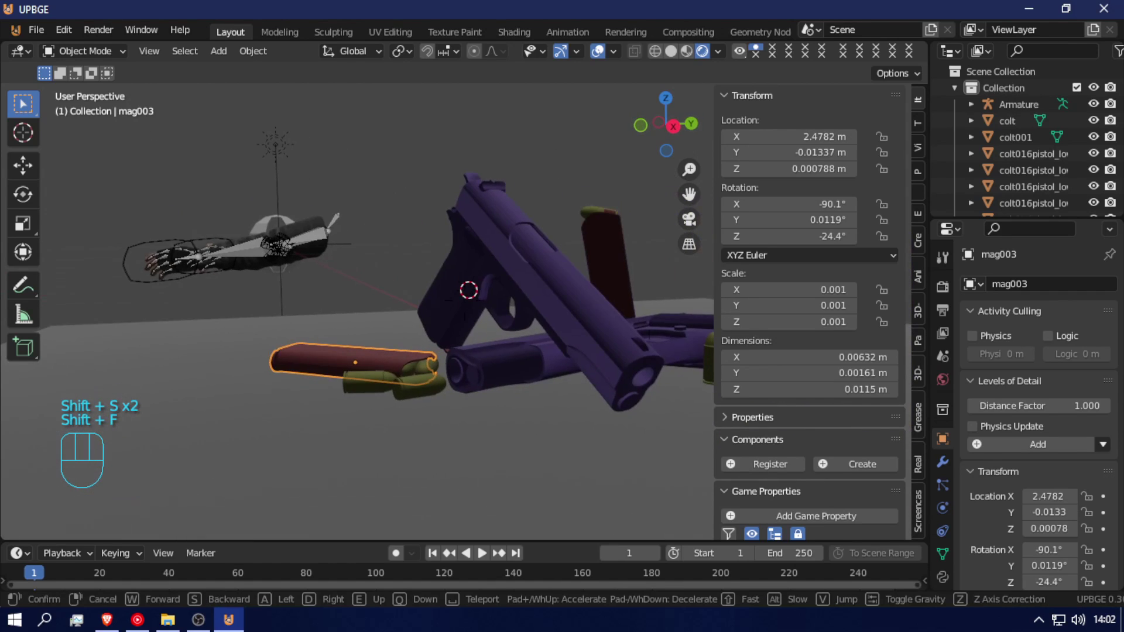
left_click(465, 300)
right_click(417, 365)
right_click(406, 365, "shift")
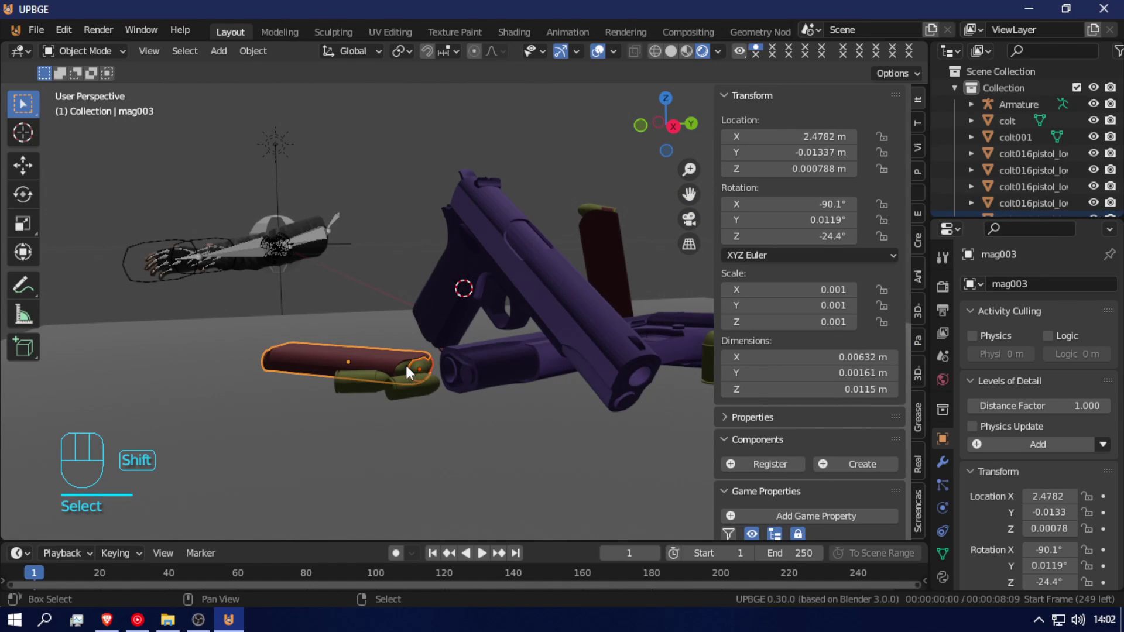
right_click(403, 366)
right_click(424, 365, "shift")
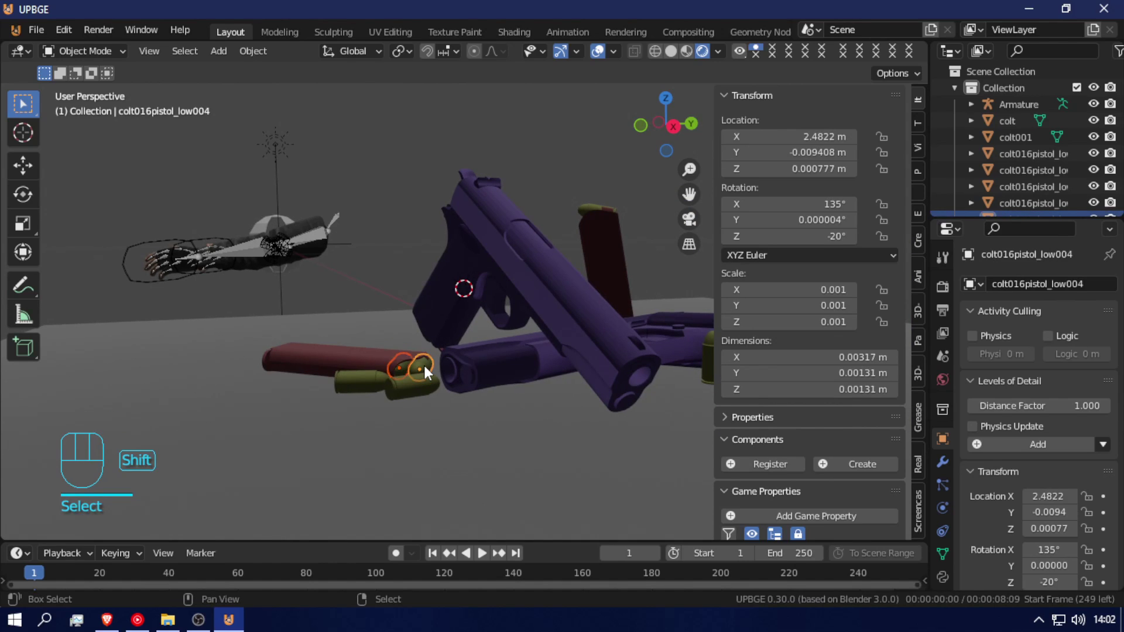
- Join the standing magazine and the two bullets at its top into one object
key("shift+f")
left_click(465, 300)
right_click(426, 344)
key("g")
right_click(442, 350)
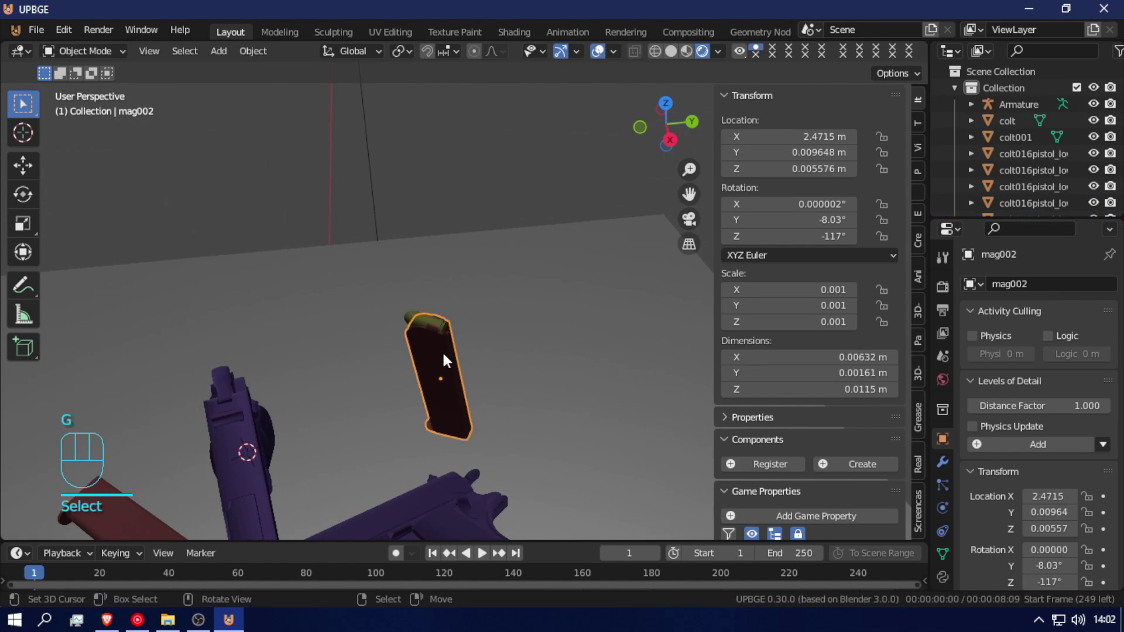
right_click(427, 318)
key("shift+f")
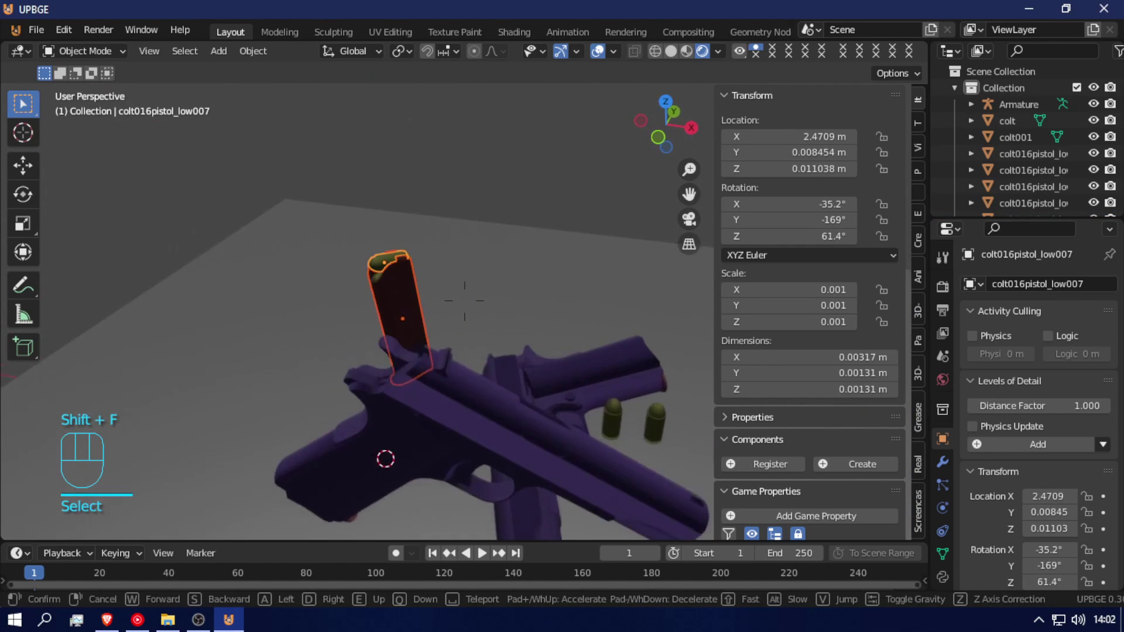
left_click(474, 332)
right_click(490, 330, "shift")
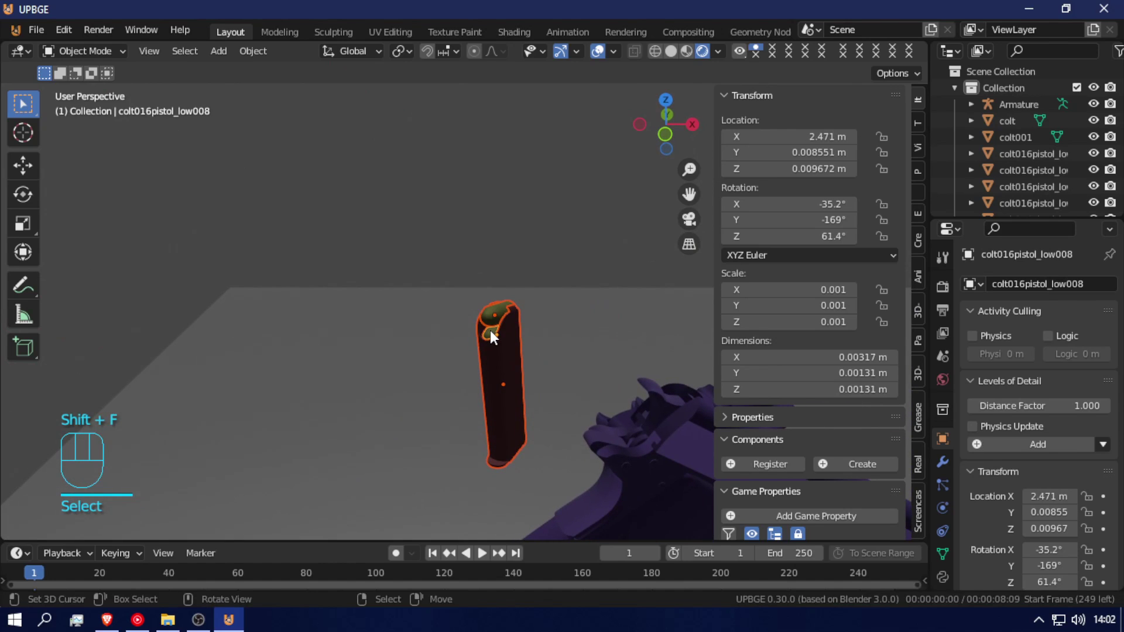
key("ctrl+j")
right_click(521, 363)
right_click(511, 367)
- Try clearing the rotation of the joined standing magazine, and undo it
key("shift+f")
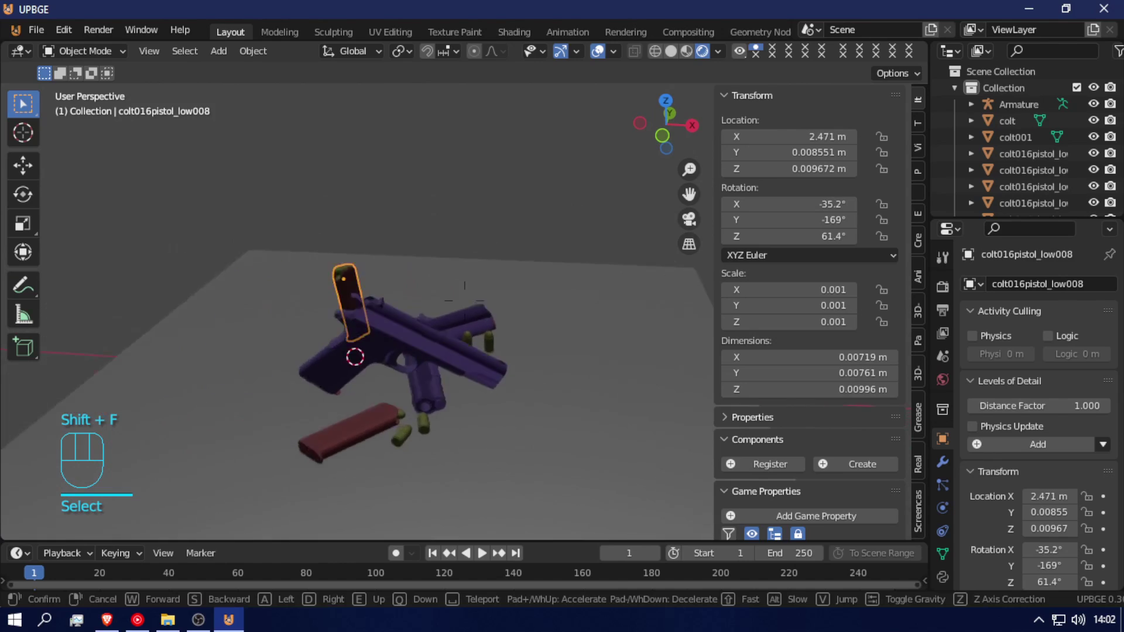
left_click(465, 301)
key("alt+r")
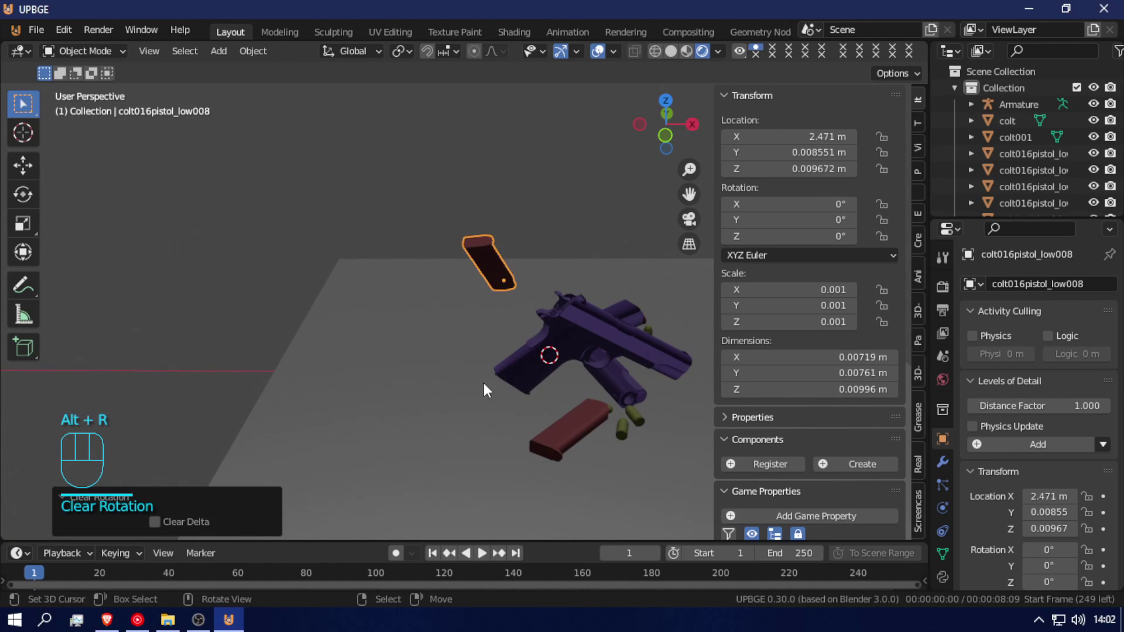
key("ctrl+z")
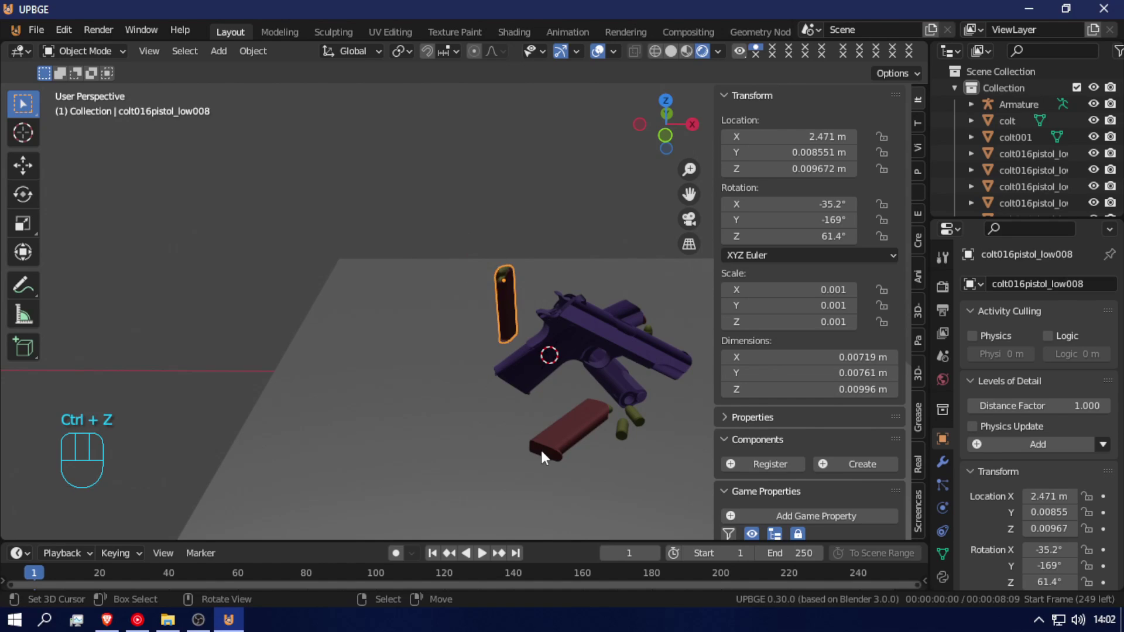
- Try the magazine lying on the ground with cleared rotation away from the pistols, and delete that magazine
left_click(553, 443)
key("alt+r")
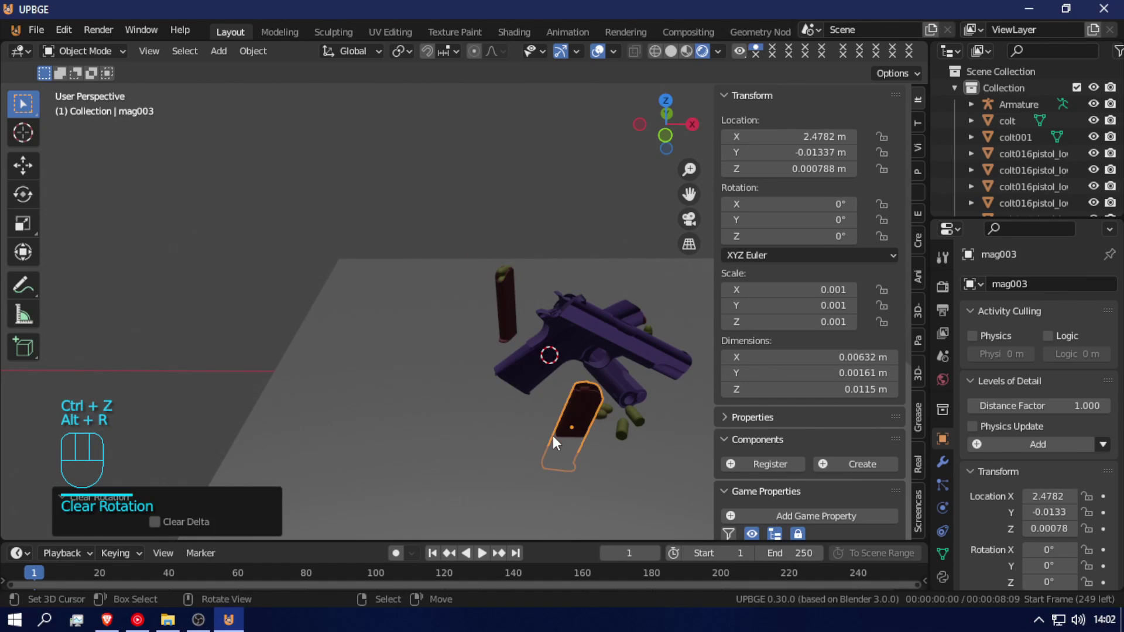
key("g")
key("x")
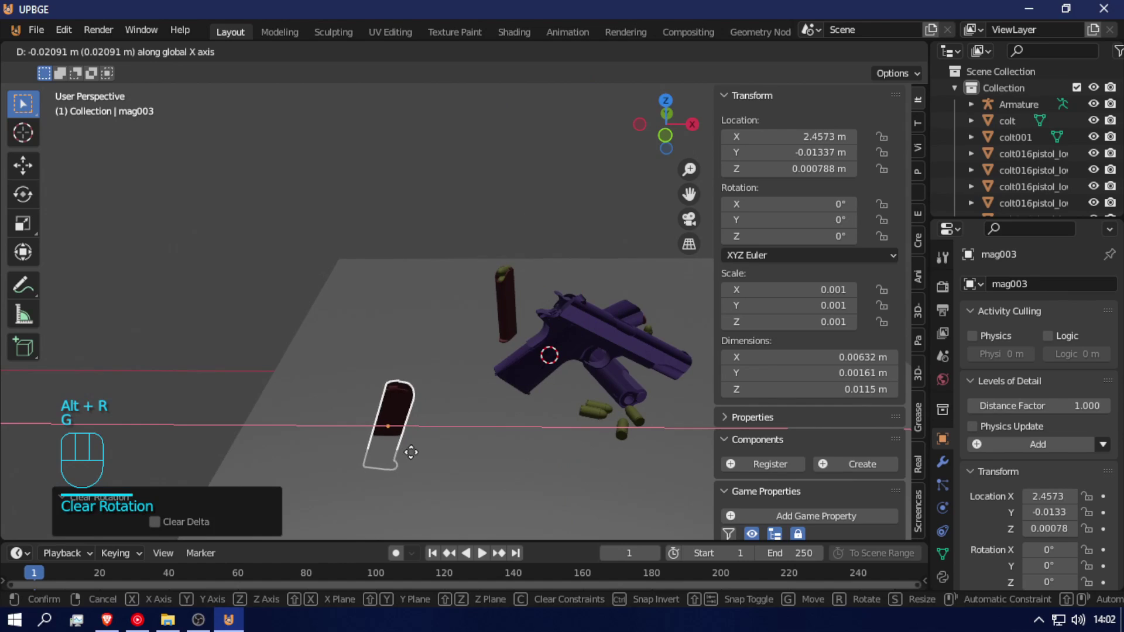
left_click(454, 440)
key("x")
left_click(460, 434)
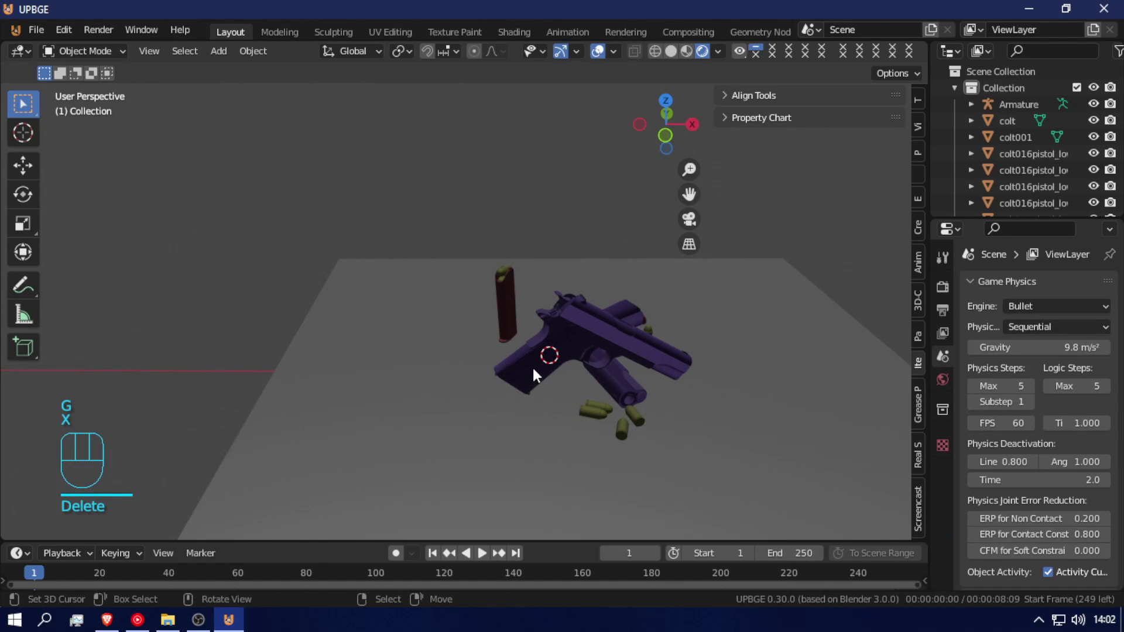
- Delete the pistol that lies across the other pistol
left_click(501, 384)
left_click(501, 383)
left_click(502, 384)
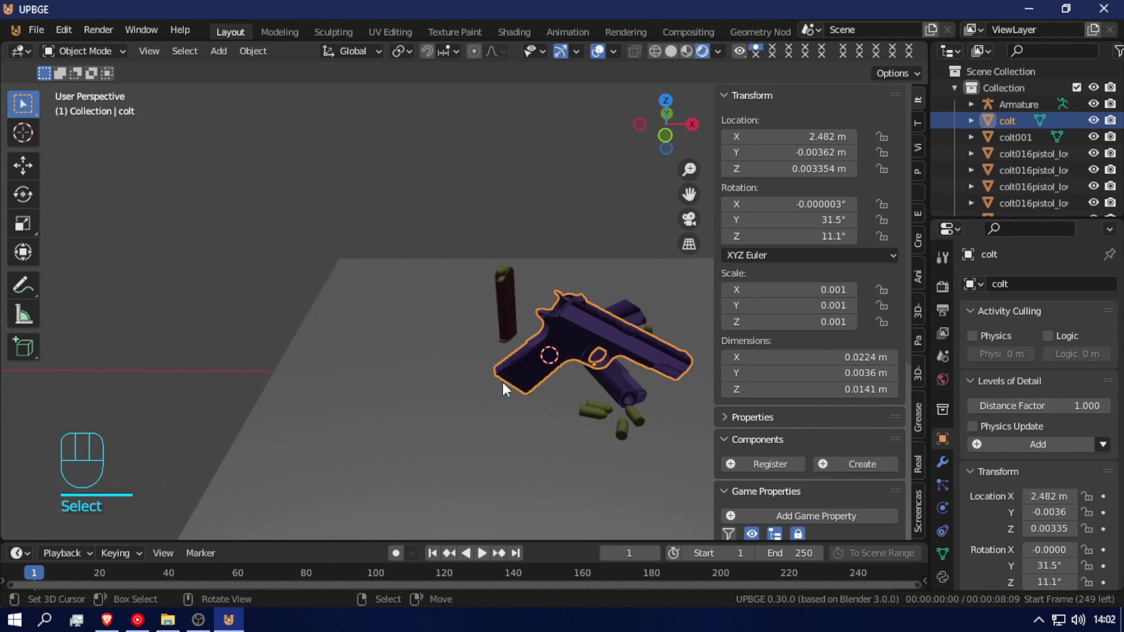
key("g")
right_click(469, 390)
key("x")
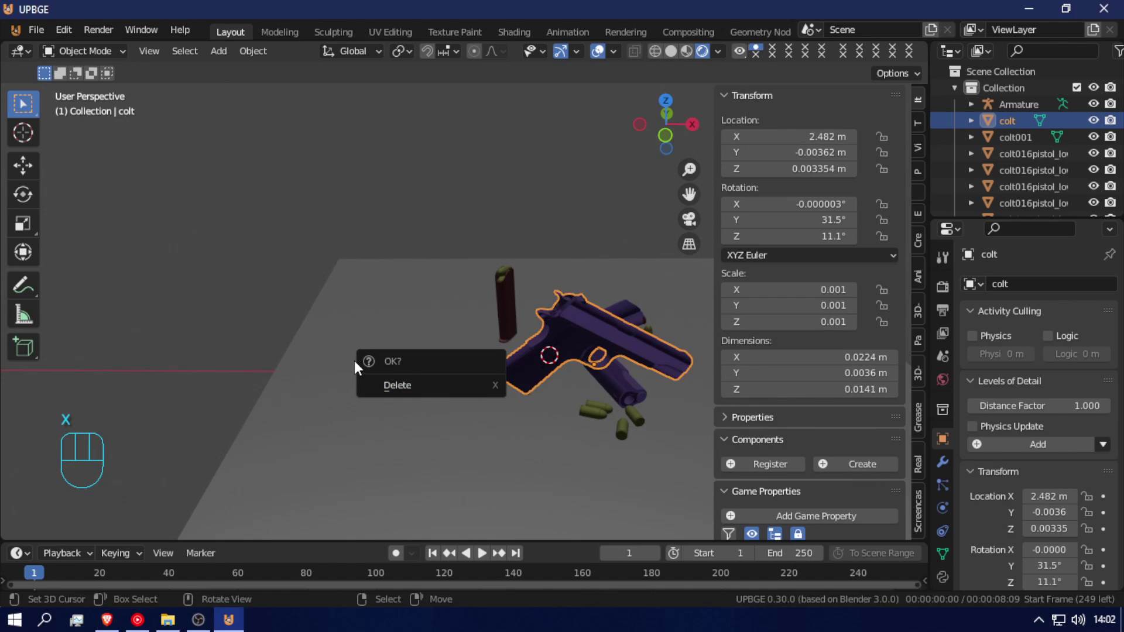
key("x")
- Delete the magazine left behind from the removed pistol
left_click(538, 293)
left_click(547, 362)
key("x")
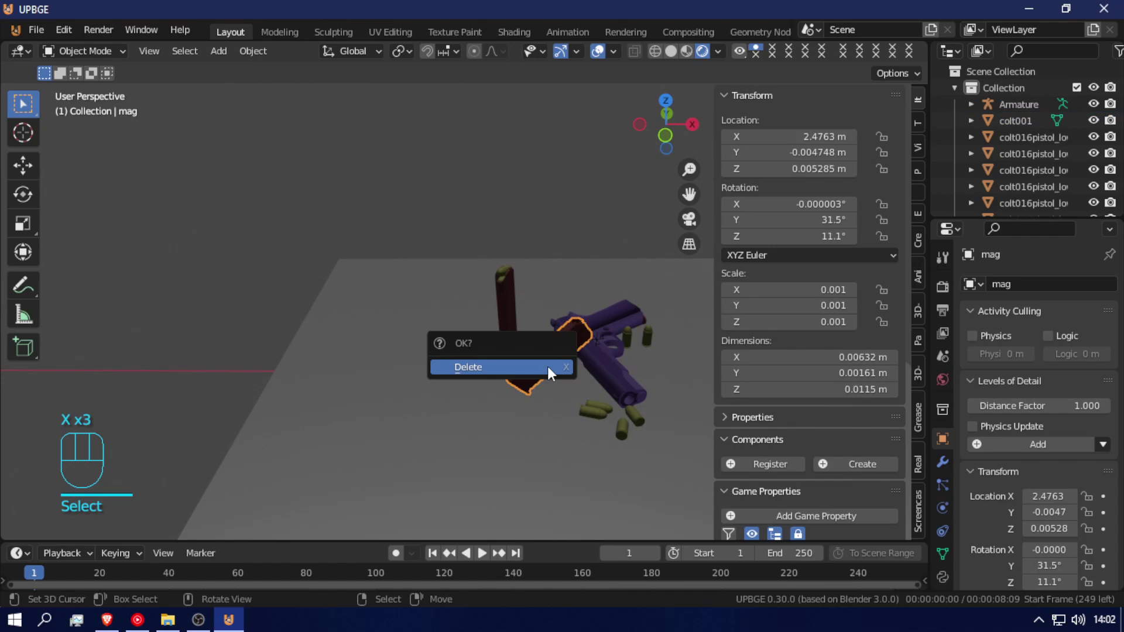
left_click(547, 368)
- Apply the rotation of the remaining pistol on the ground
left_click(602, 326)
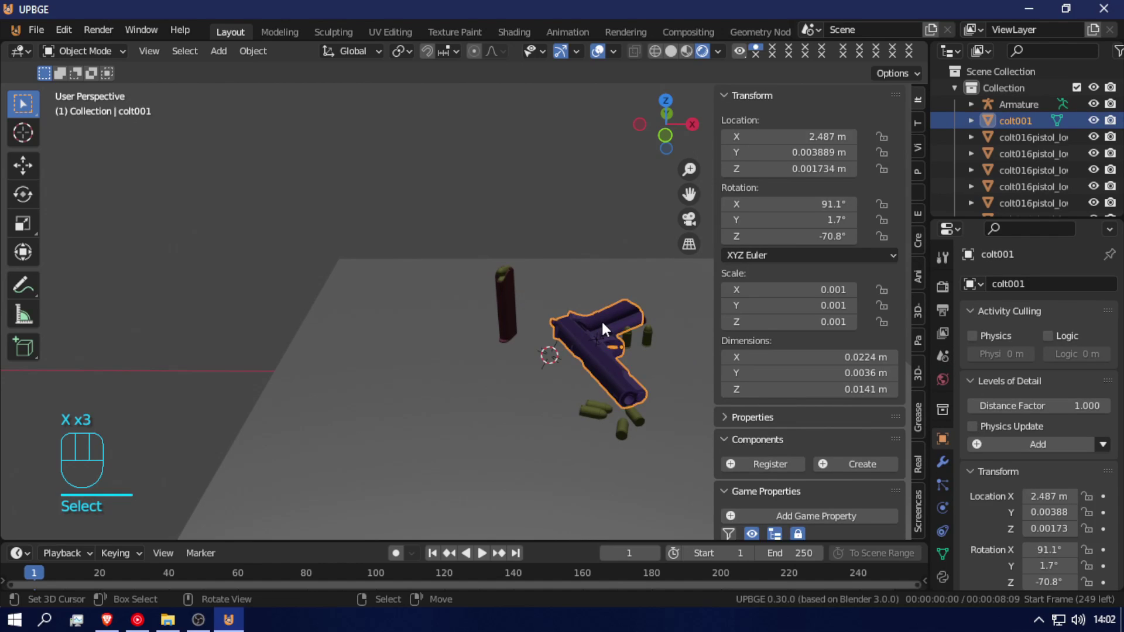
left_click(647, 328, "shift")
key("shift+f")
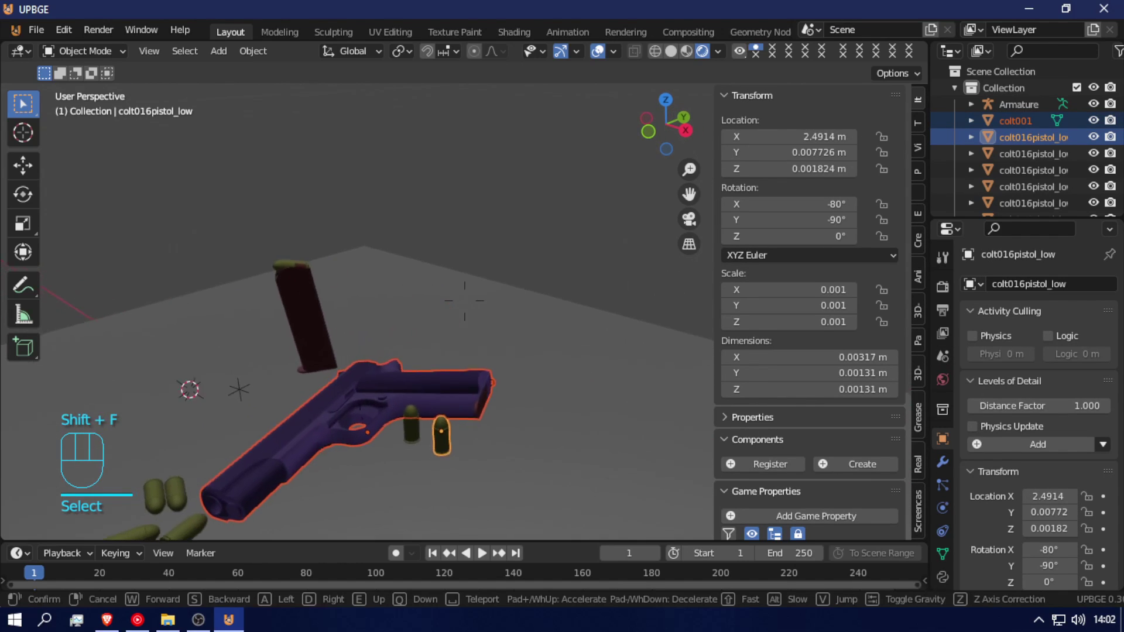
left_click(490, 391)
left_click(458, 377, "shift")
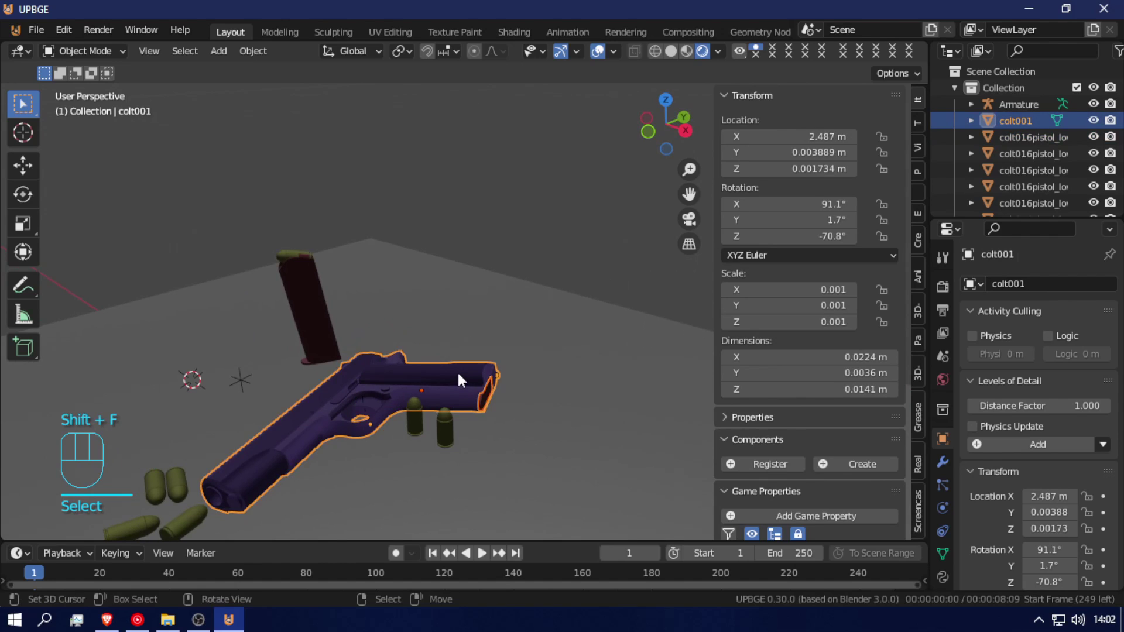
key("shift+f")
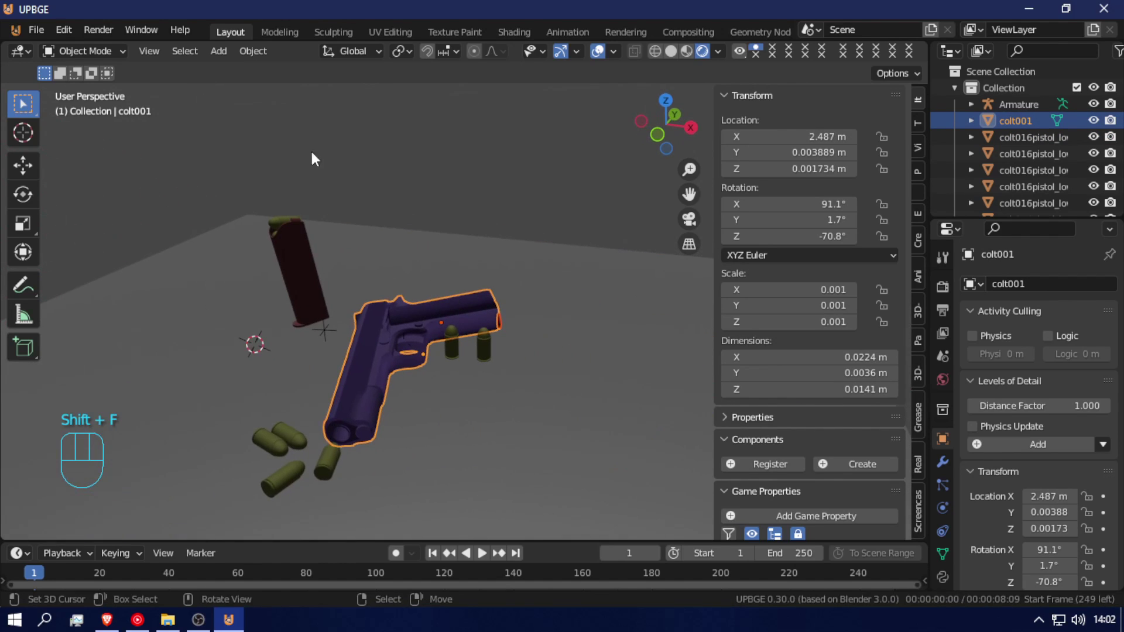
key("r")
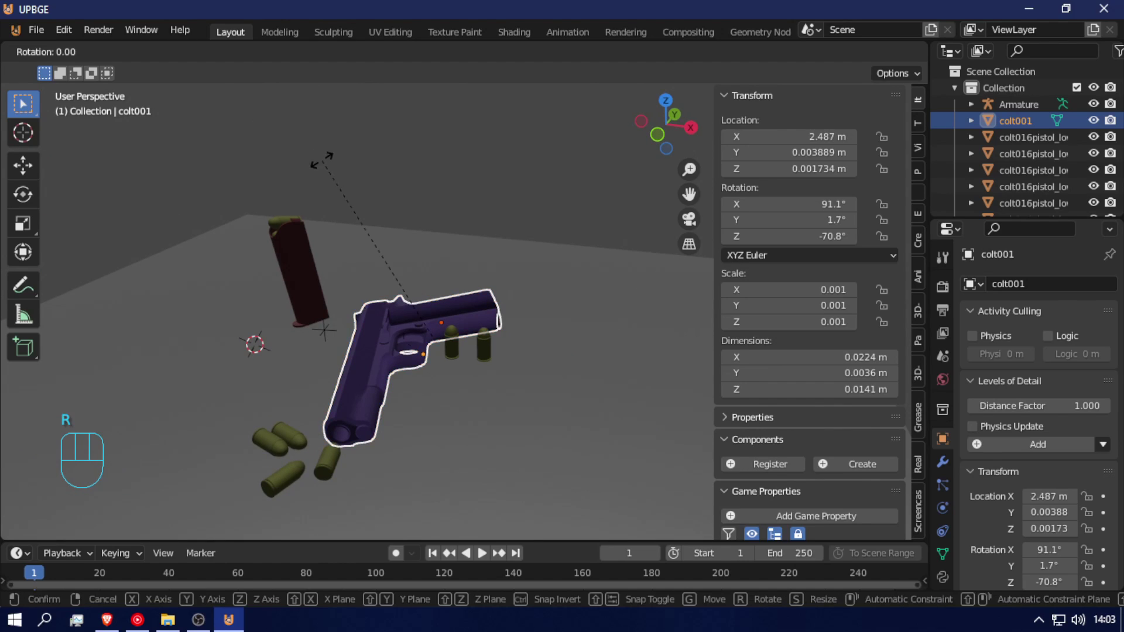
right_click(328, 193)
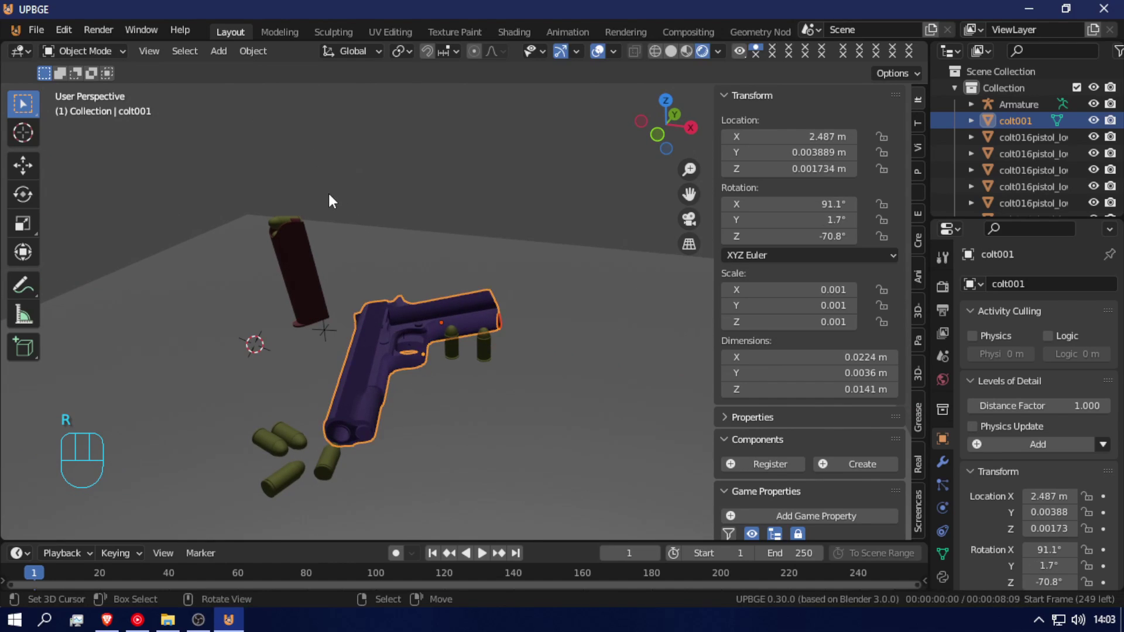
key("ctrl+a")
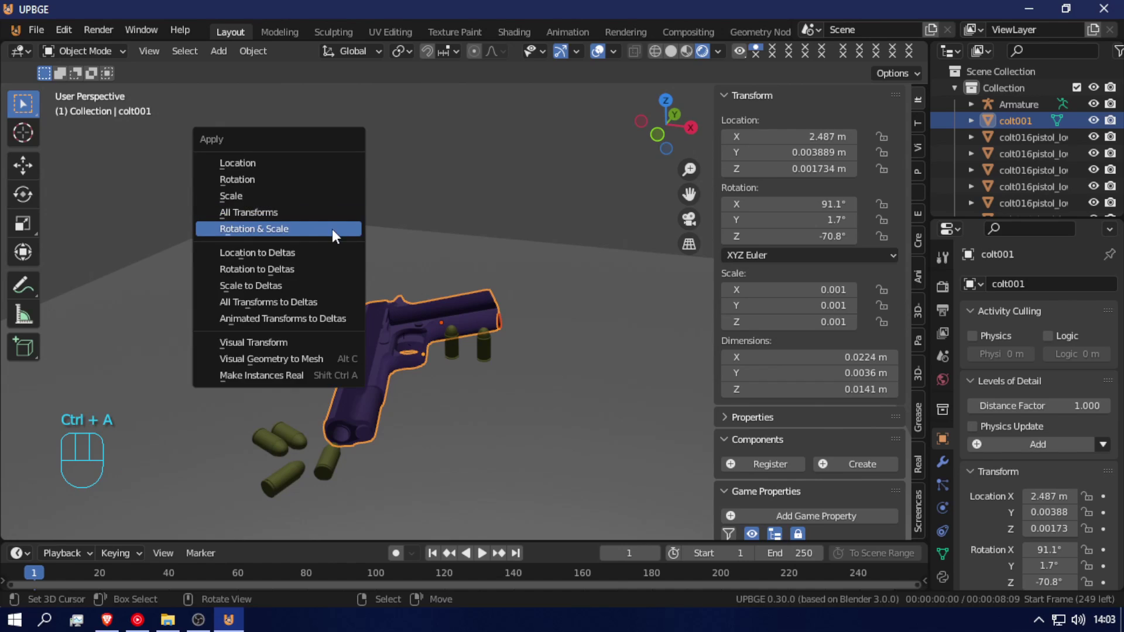
left_click(292, 180)
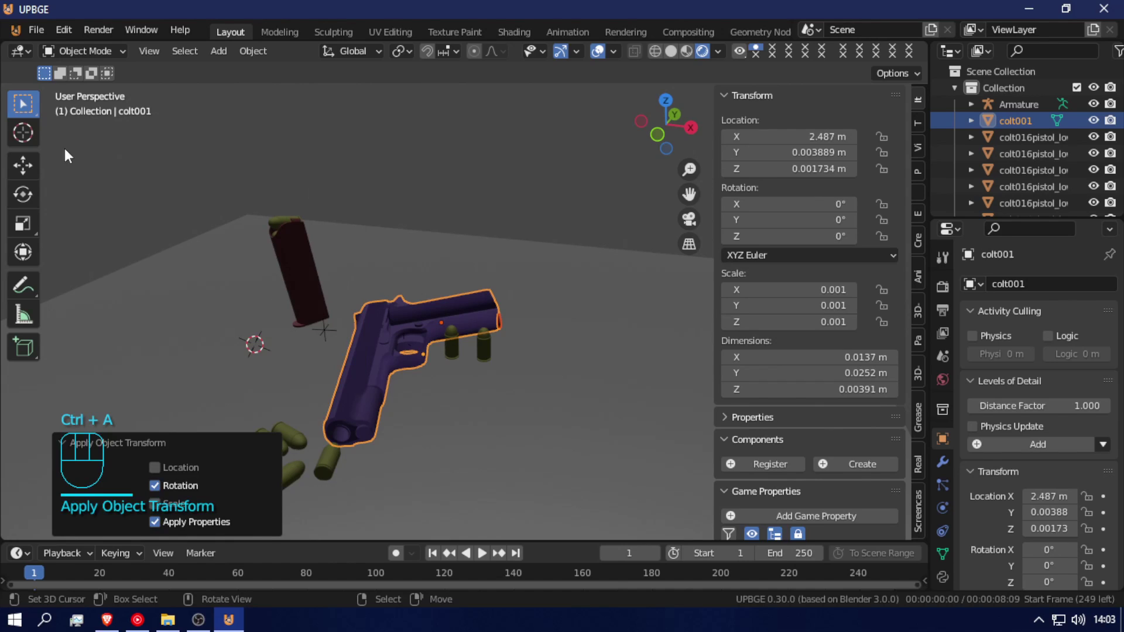
- Rotate the pistol freehand to about 87.3° on X, 120° on Y and 98° on Z
left_click(23, 194)
left_click_drag(496, 315, 497, 368)
left_click_drag(455, 297, 404, 283)
left_click_drag(471, 305, 476, 308)
- Examine the pistol's placement relative to the arms in the right and back orthographic views
key("KP_3")
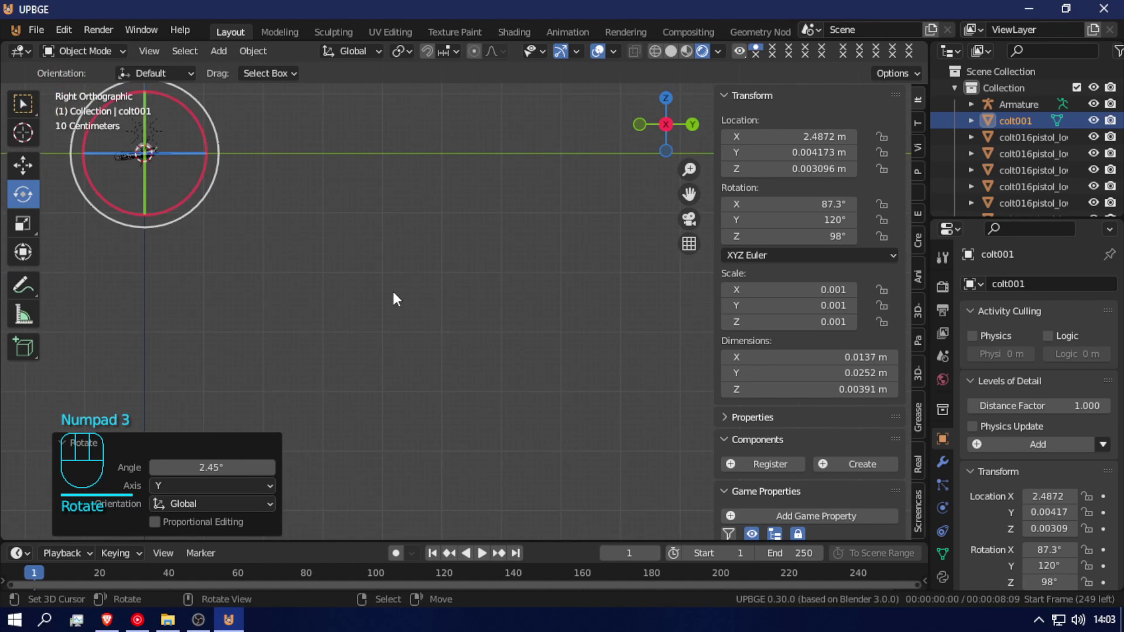
middle_click_drag(351, 279, 648, 409, "shift")
scroll(430, 375, "up", 9)
middle_click_drag(306, 262, 449, 380, "shift")
key("ctrl+KP_3")
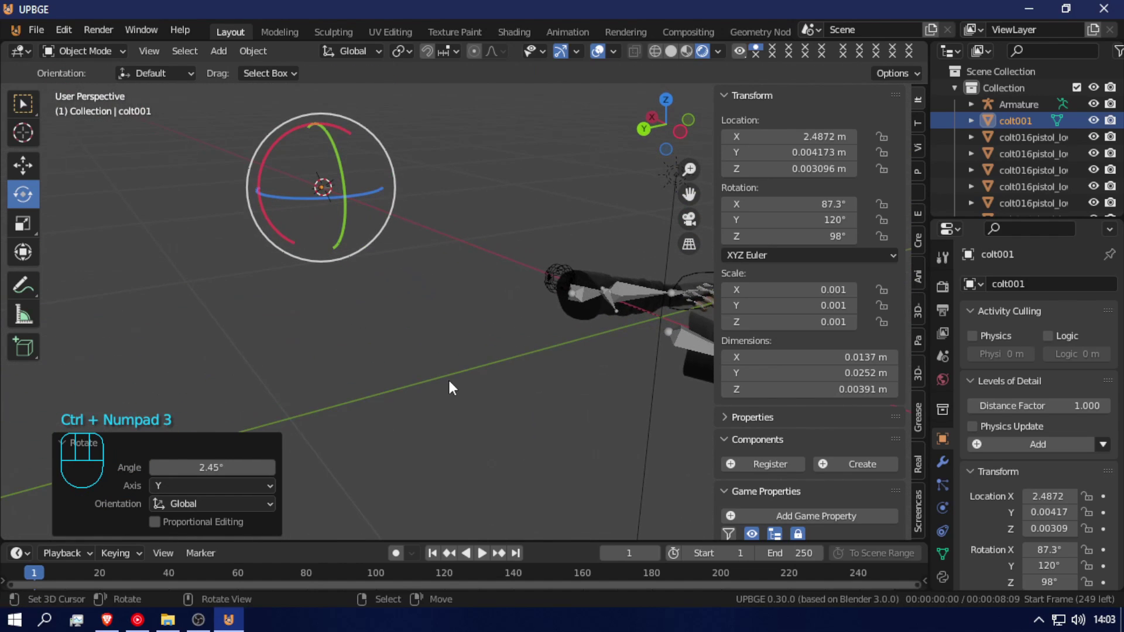
scroll(385, 263, "up", 5)
middle_click_drag(338, 205, 488, 406, "shift")
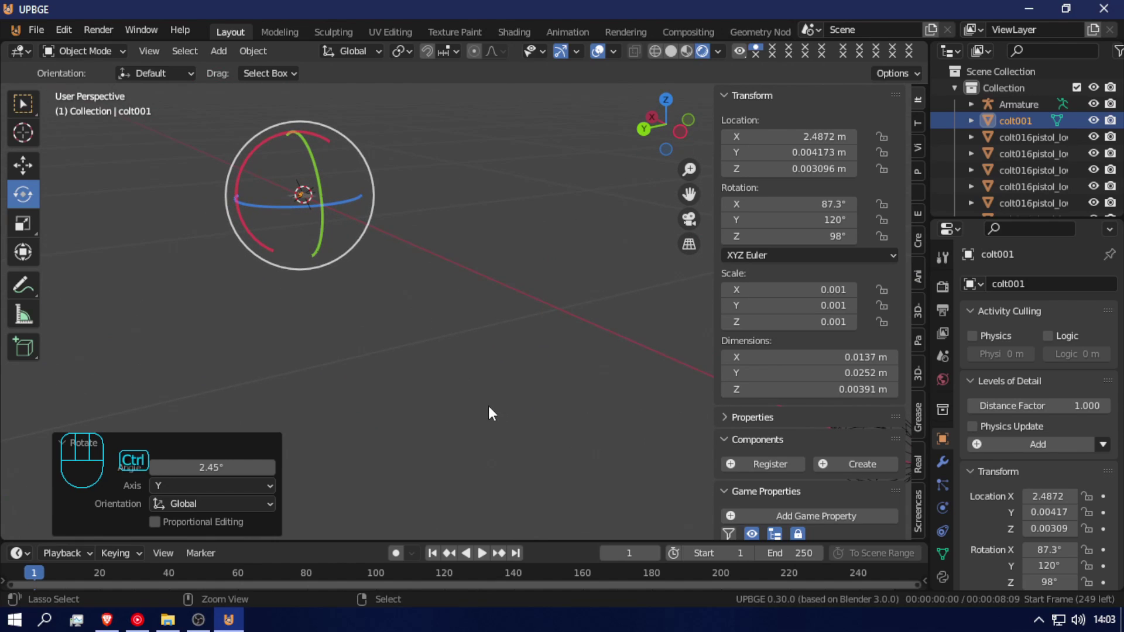
key("ctrl+KP_2")
key("ctrl+KP_1")
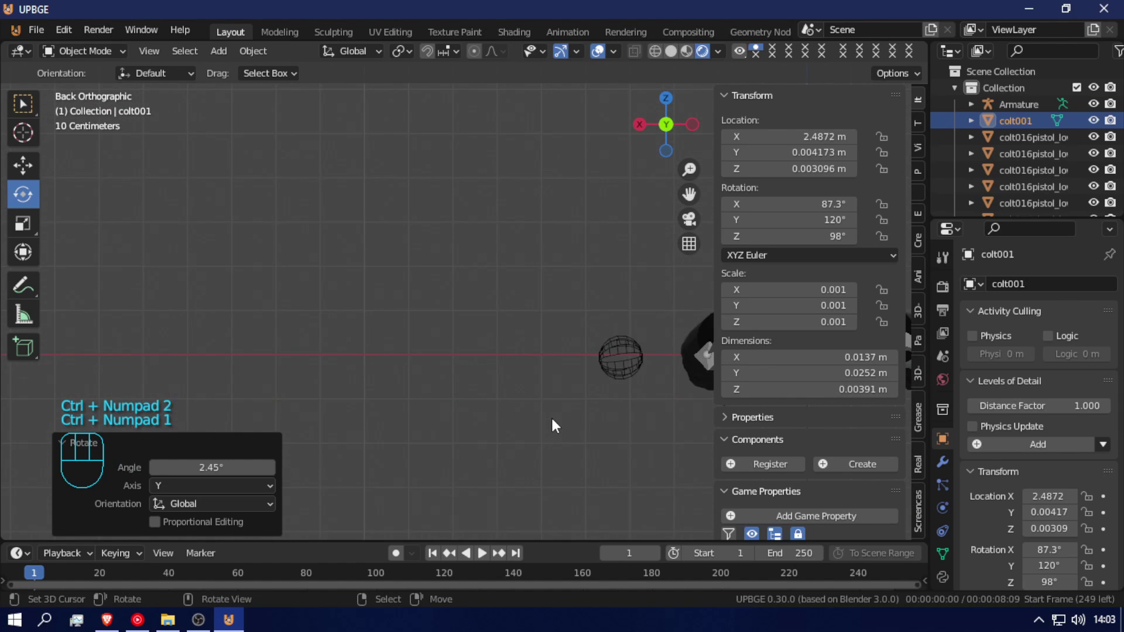
middle_click_drag(550, 416, 915, 479, "shift")
scroll(426, 350, "down", 1)
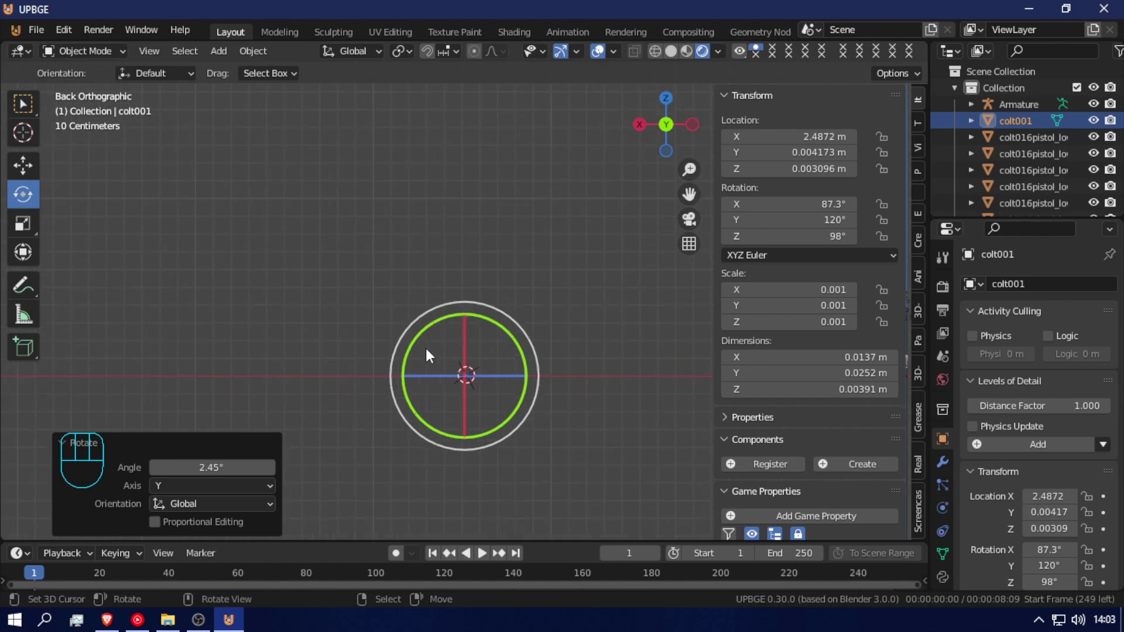
middle_click_drag(486, 351, 320, 359, "shift")
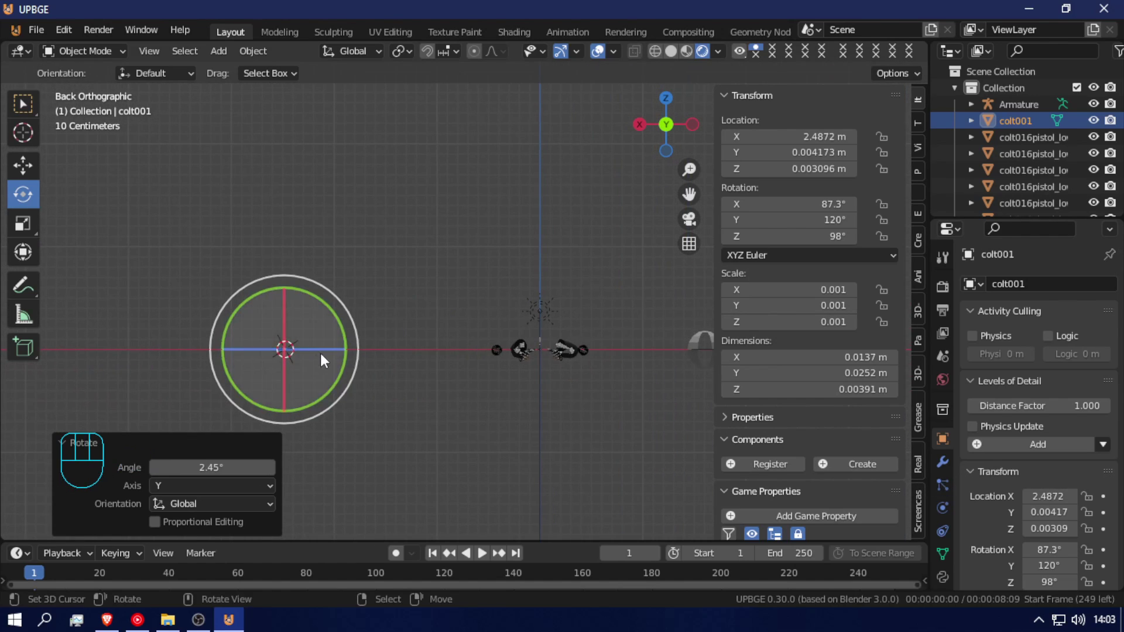
- Select the armature together with the arms mesh, leaving out the light above them
left_click(568, 350)
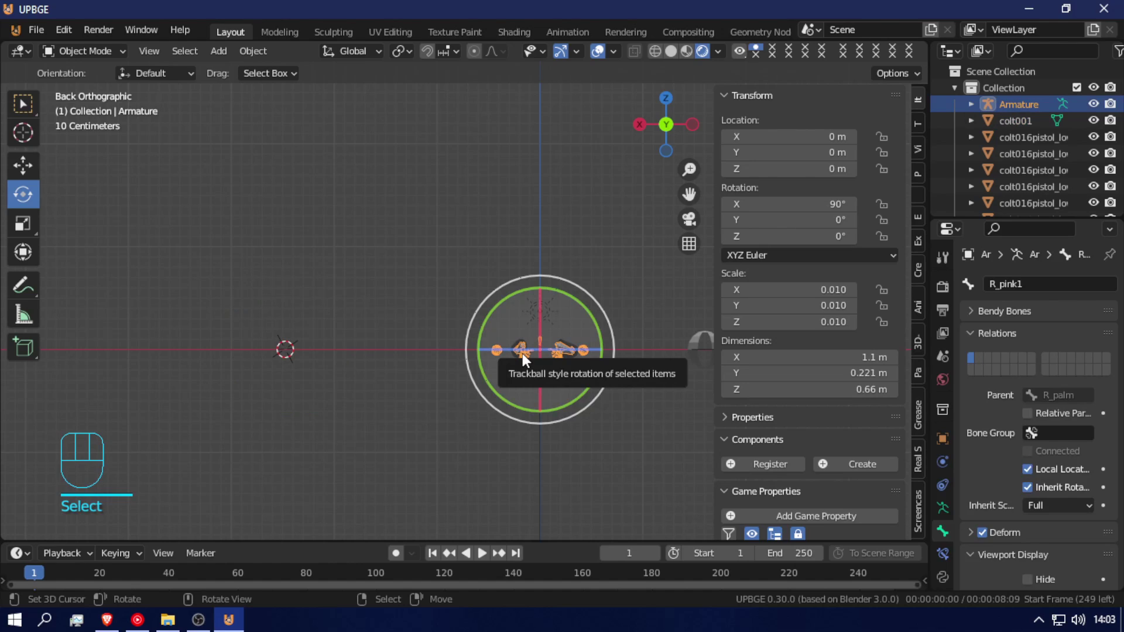
key("b")
left_click_drag(491, 278, 599, 387)
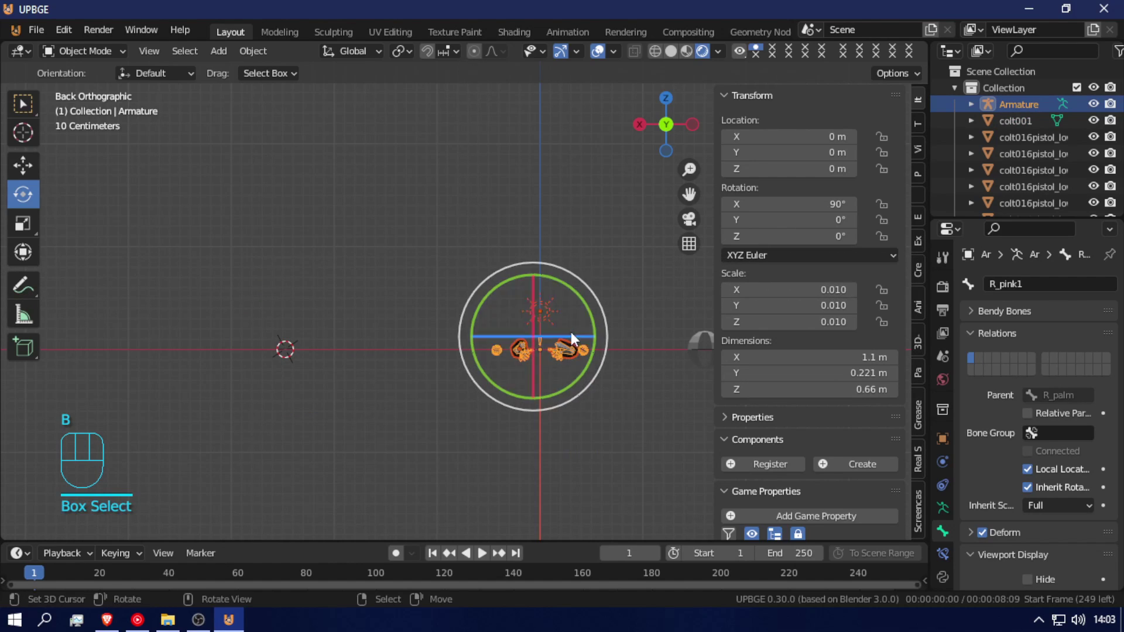
key("b")
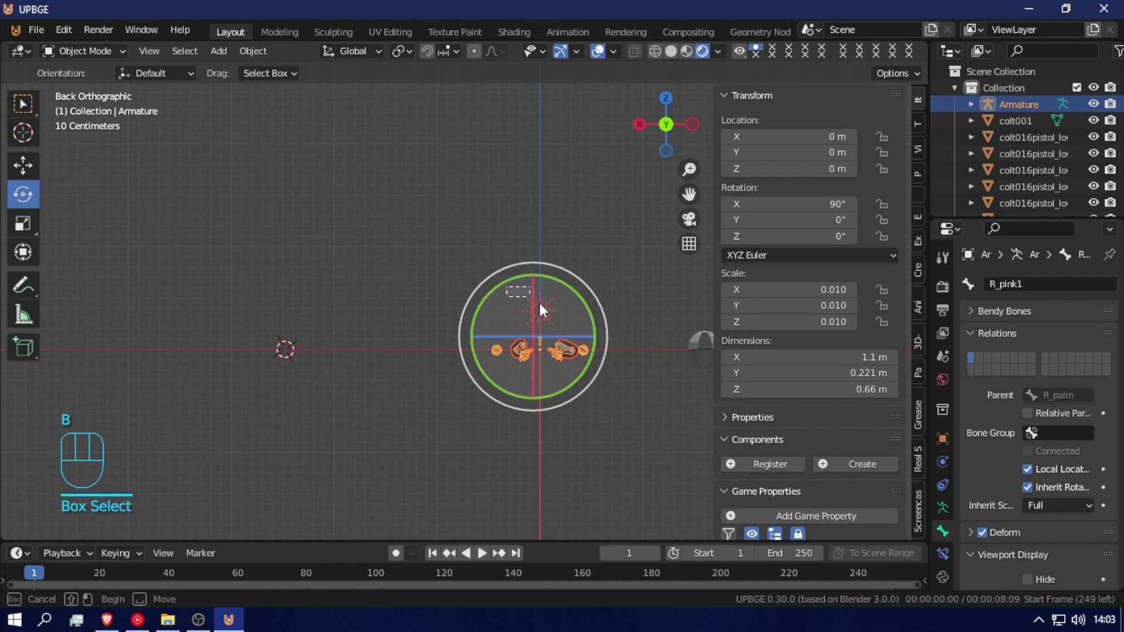
middle_click_drag(537, 301, 557, 312)
right_click(559, 355, "shift")
right_click(560, 355, "shift")
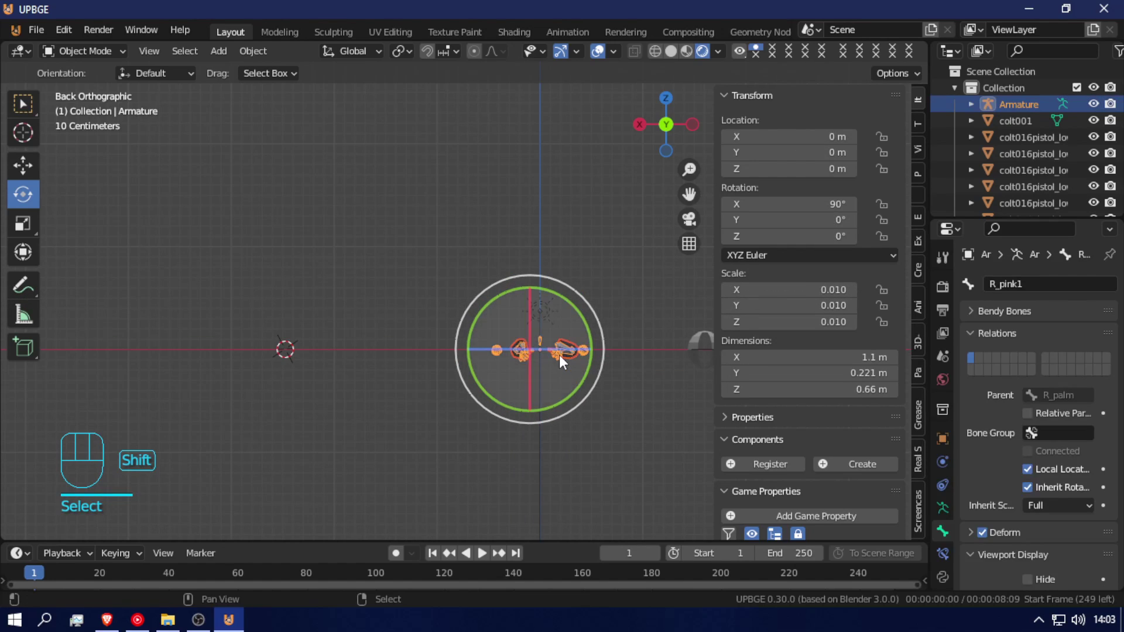
- Rename the collection that holds the armature and pistol objects to Arms
left_click(969, 105)
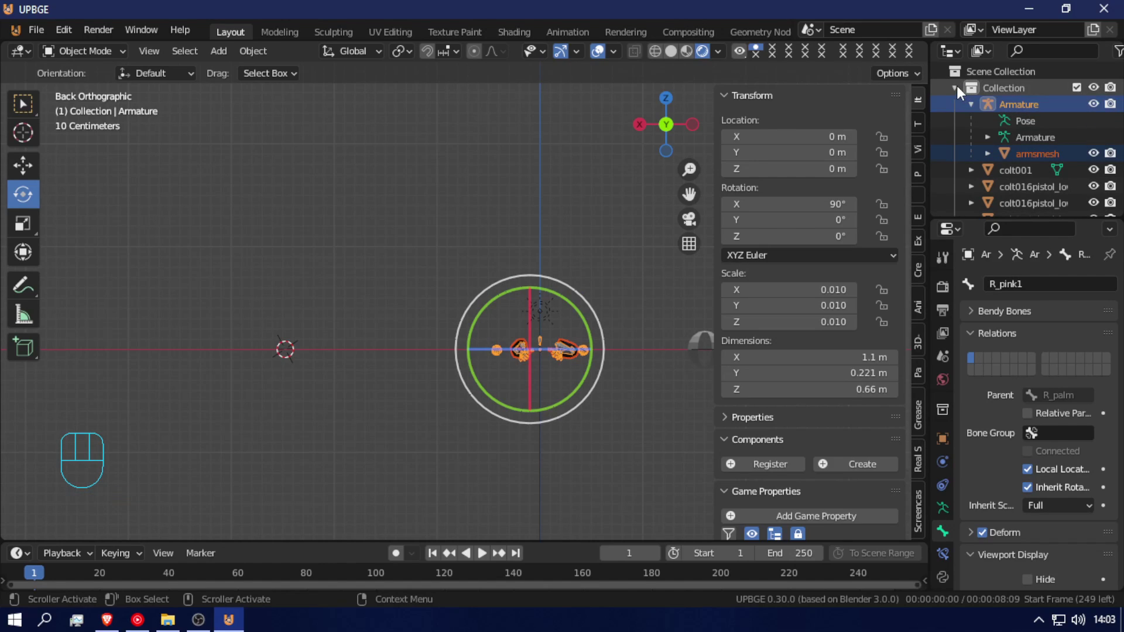
left_click(955, 87)
double_click(1006, 93)
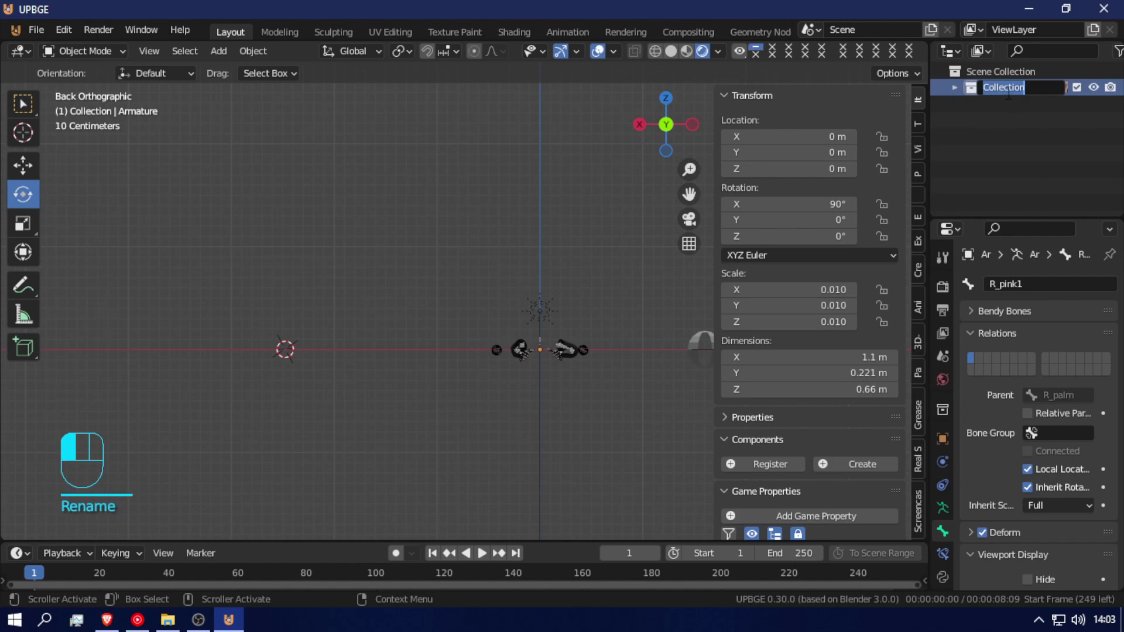
type("Arms")
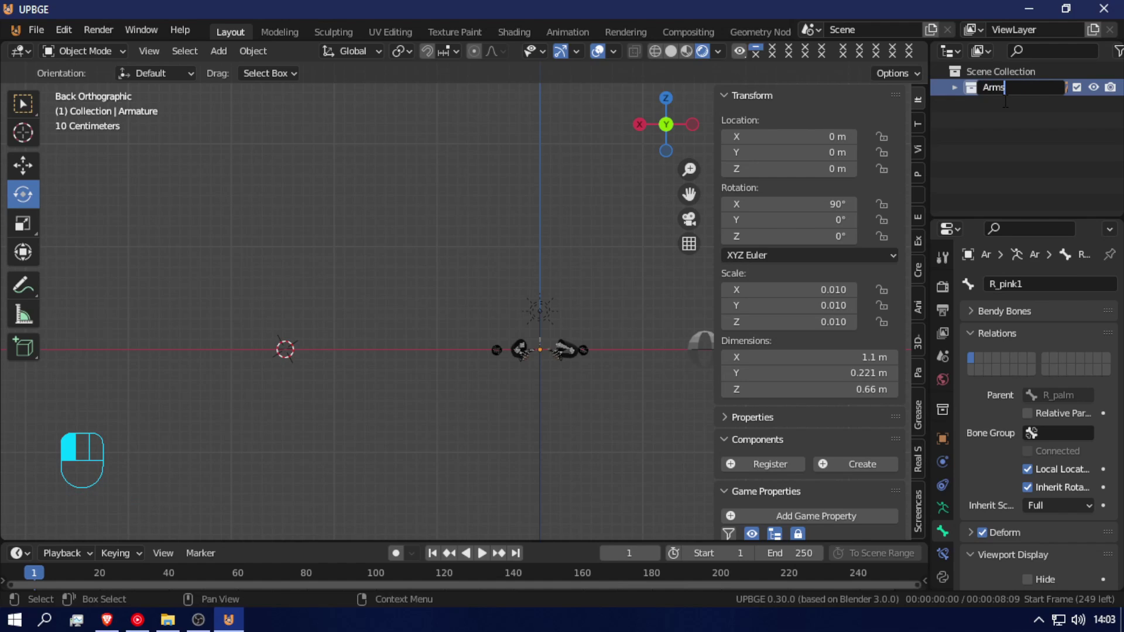
key("Return")
- Add a new collection nested inside the Arms collection
right_click(1033, 131)
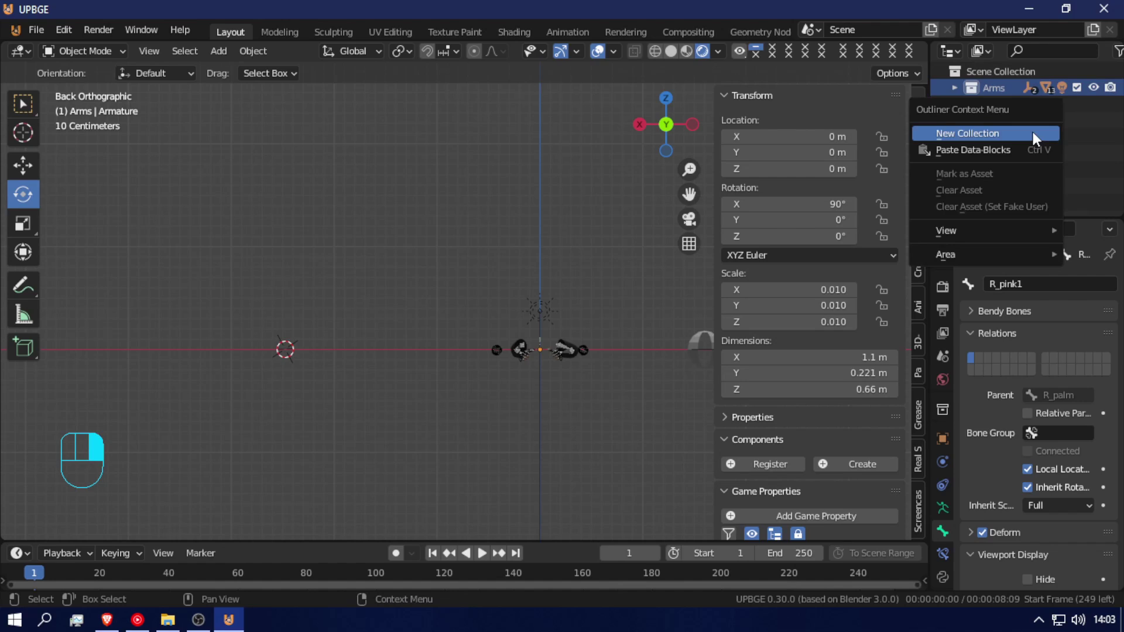
left_click(1030, 139)
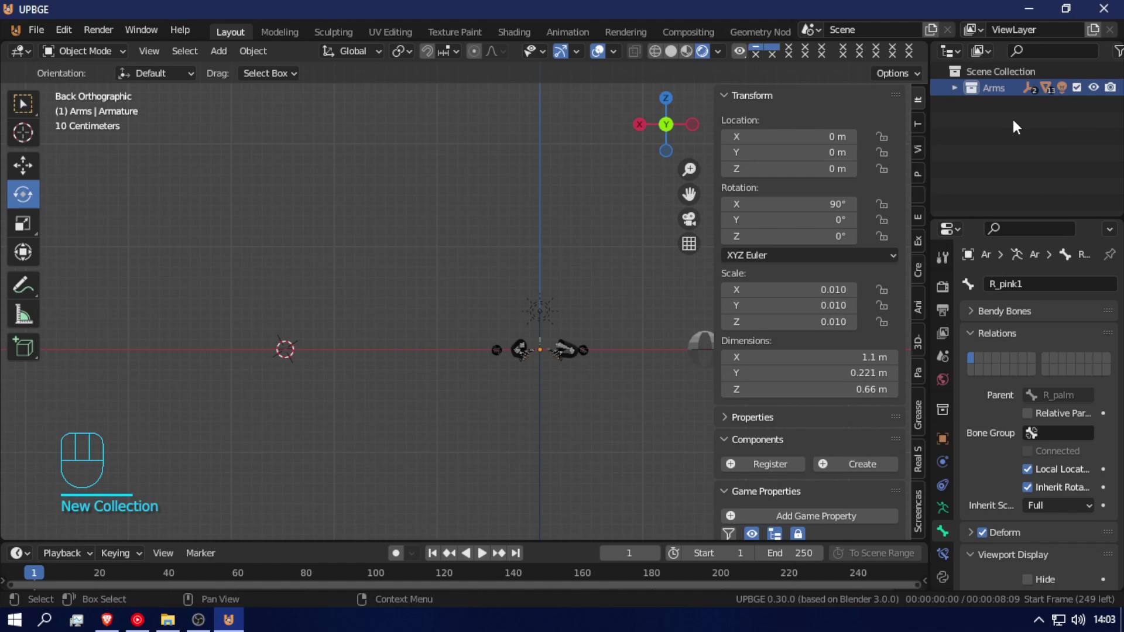
left_click(955, 88)
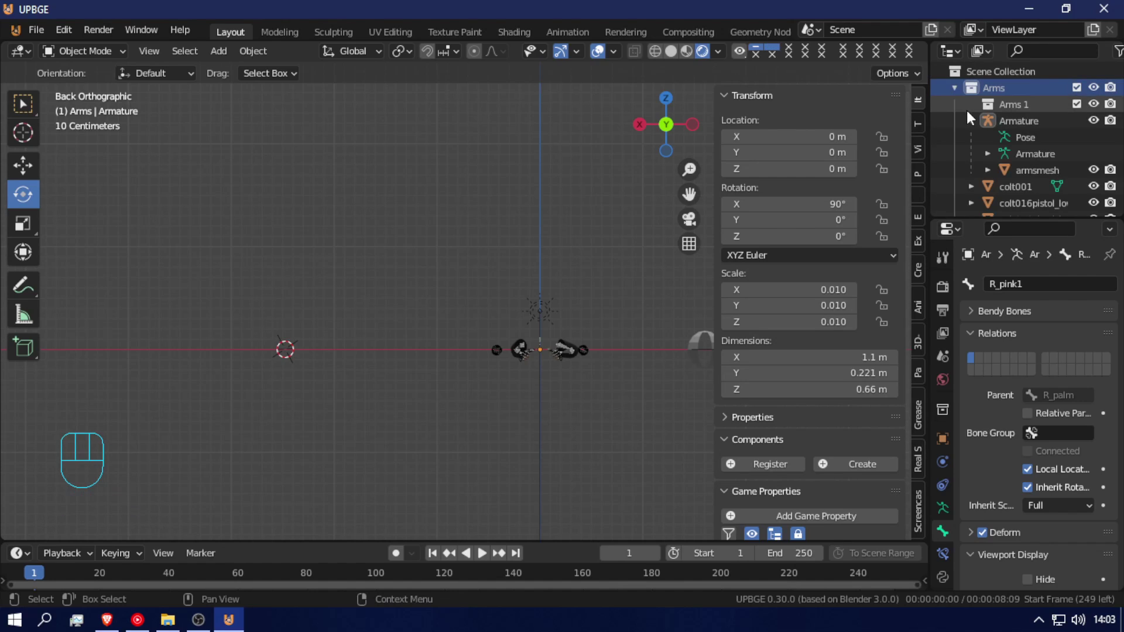
left_click(1033, 104)
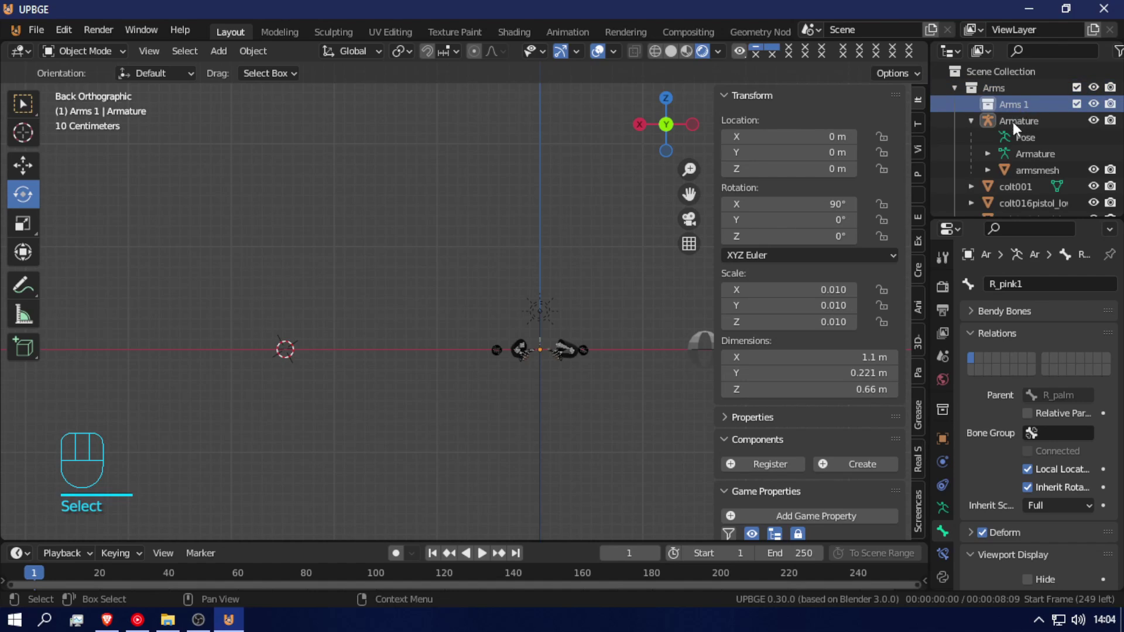
scroll(1052, 107, "down", 4)
scroll(1053, 110, "down", 2)
scroll(1052, 108, "up", 6)
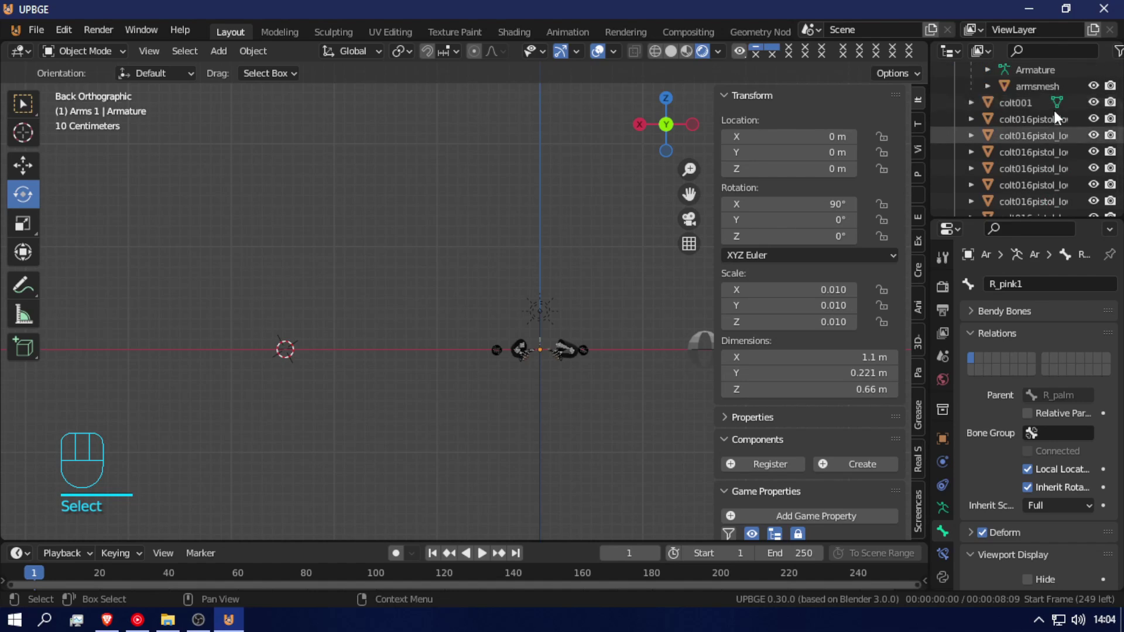
- Create a new collection directly under the Scene Collection and name it Guns
left_click(954, 87)
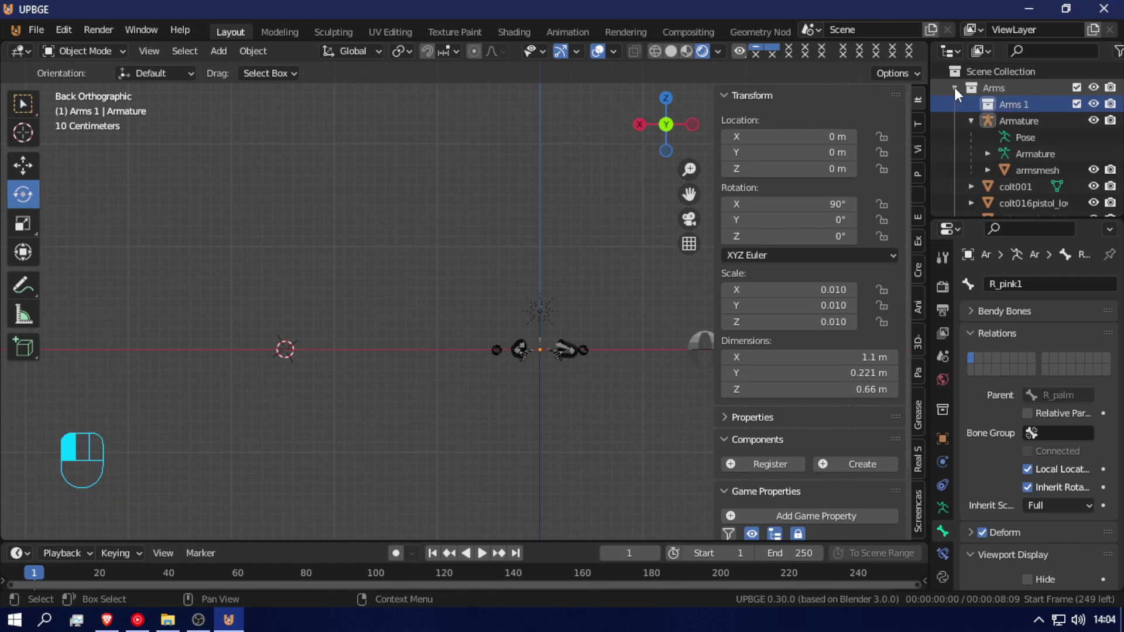
left_click(992, 72)
right_click(992, 73)
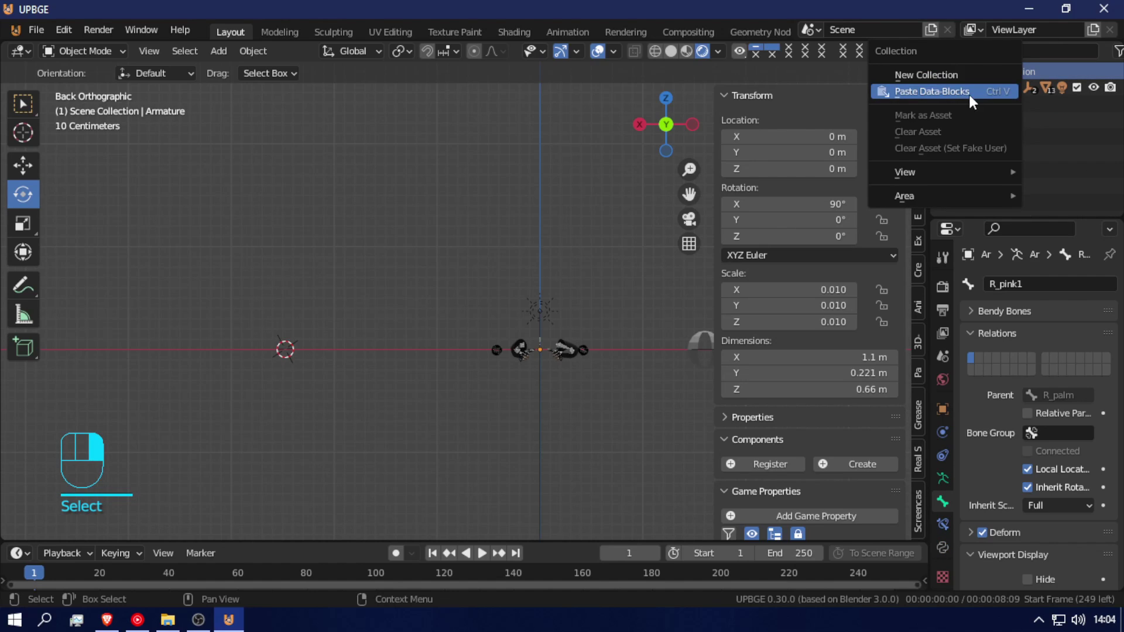
right_click(1082, 149)
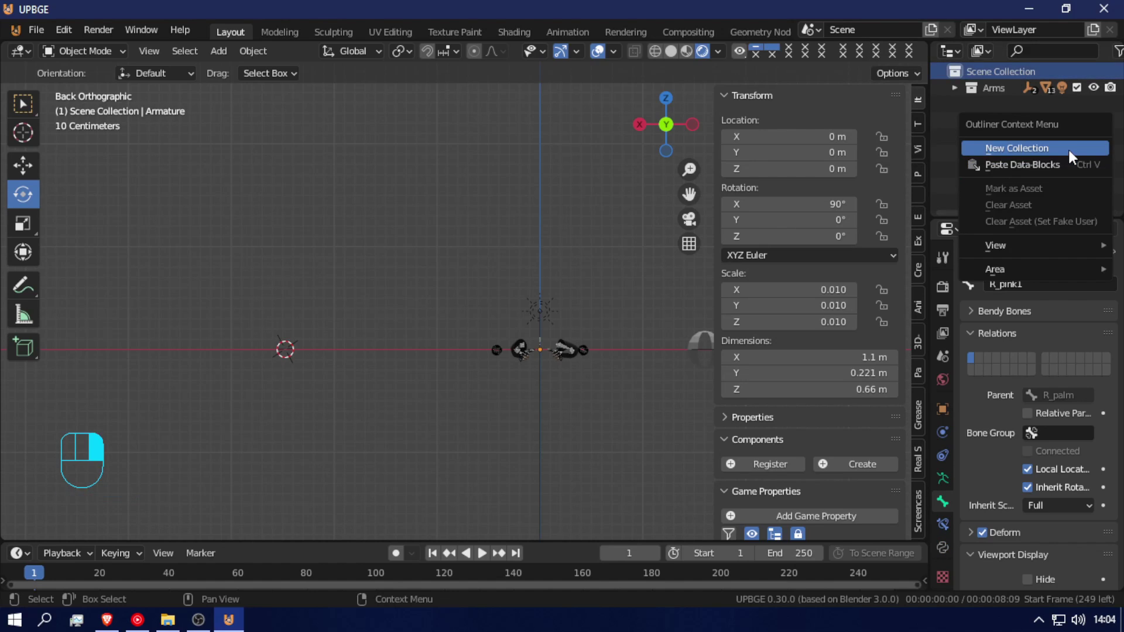
left_click(1068, 147)
double_click(1003, 104)
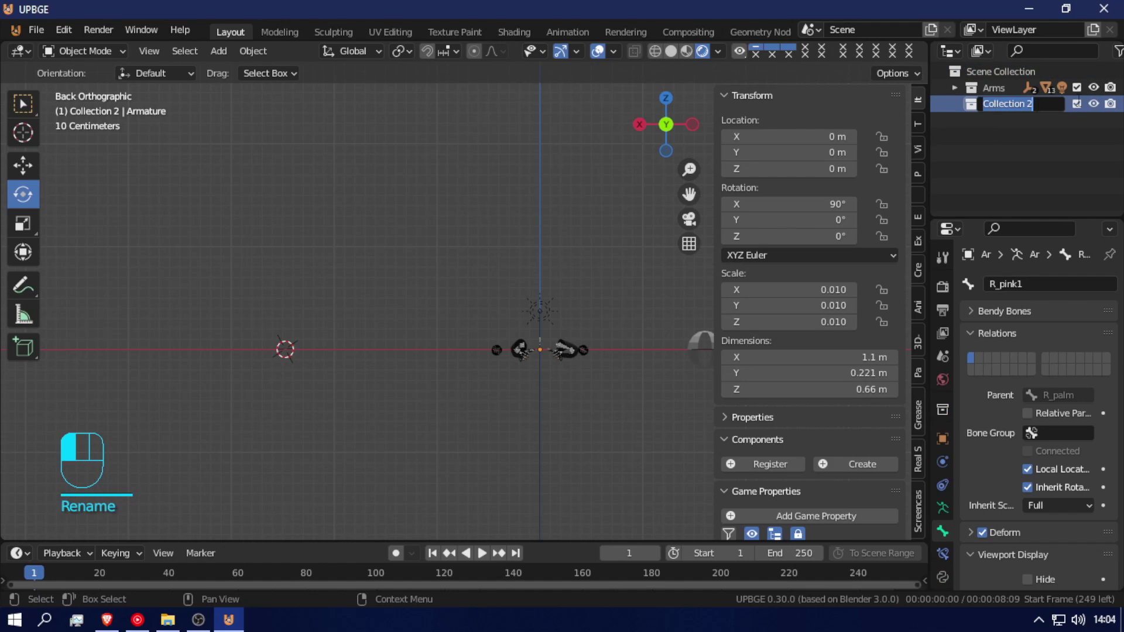
type("Guns")
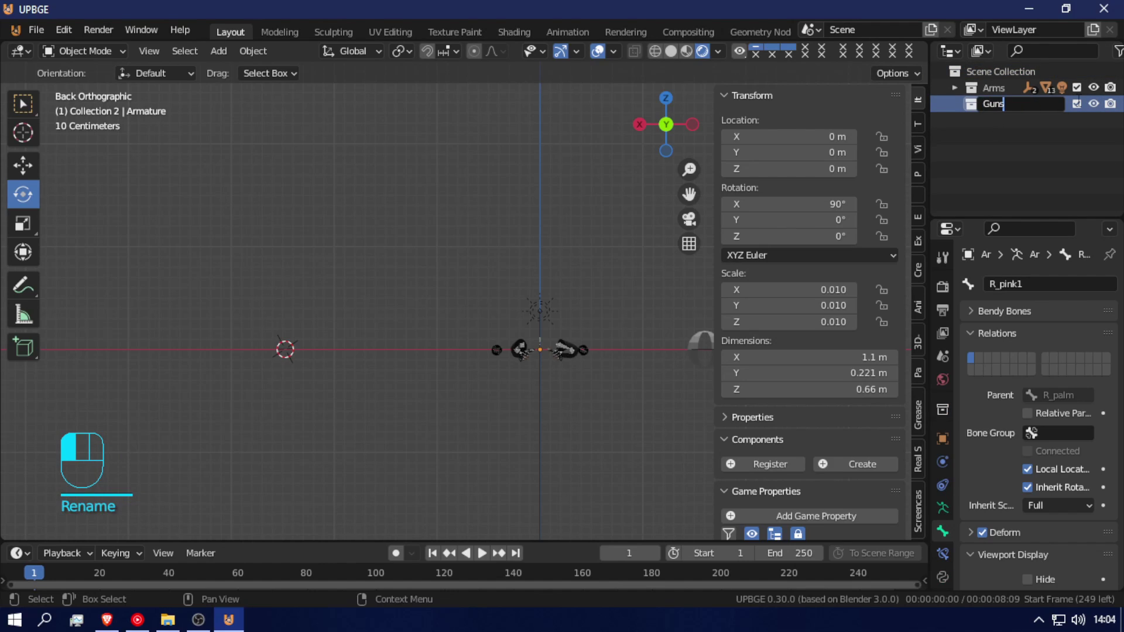
key("Return")
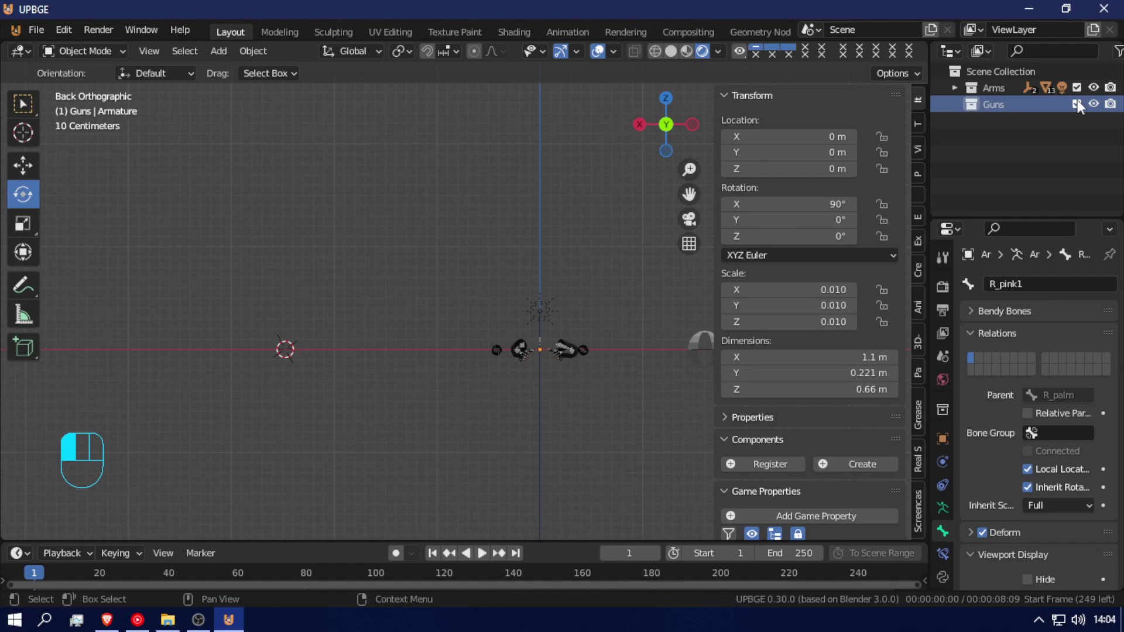
- Create a new collection directly under the Scene Collection and name it Custom bone shapes
left_click(998, 72)
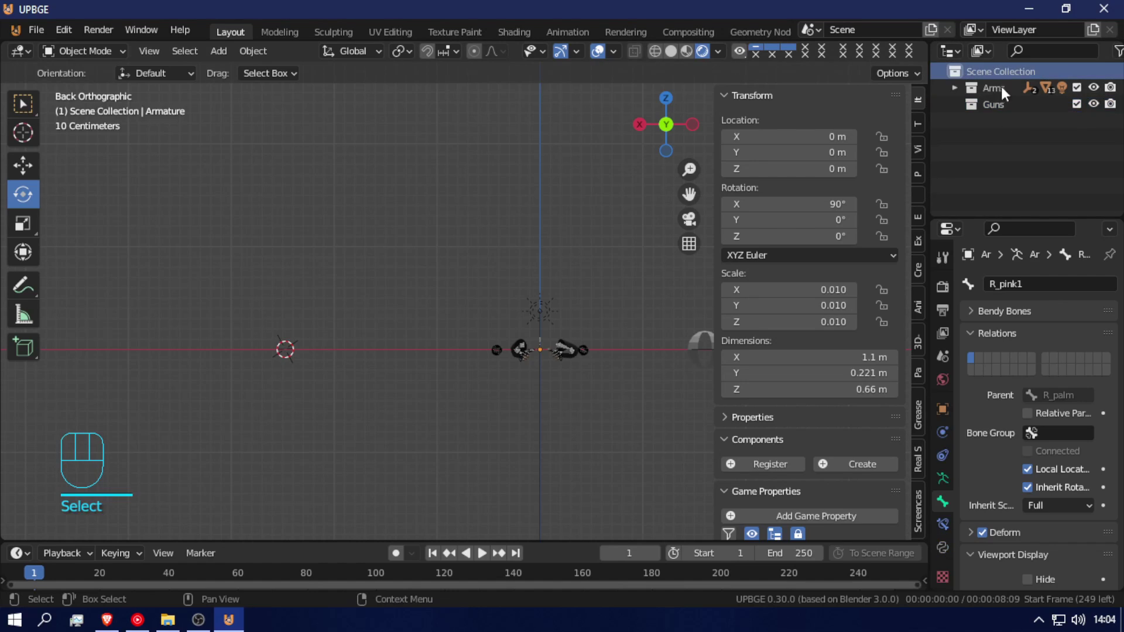
right_click(1007, 130)
left_click(1010, 136)
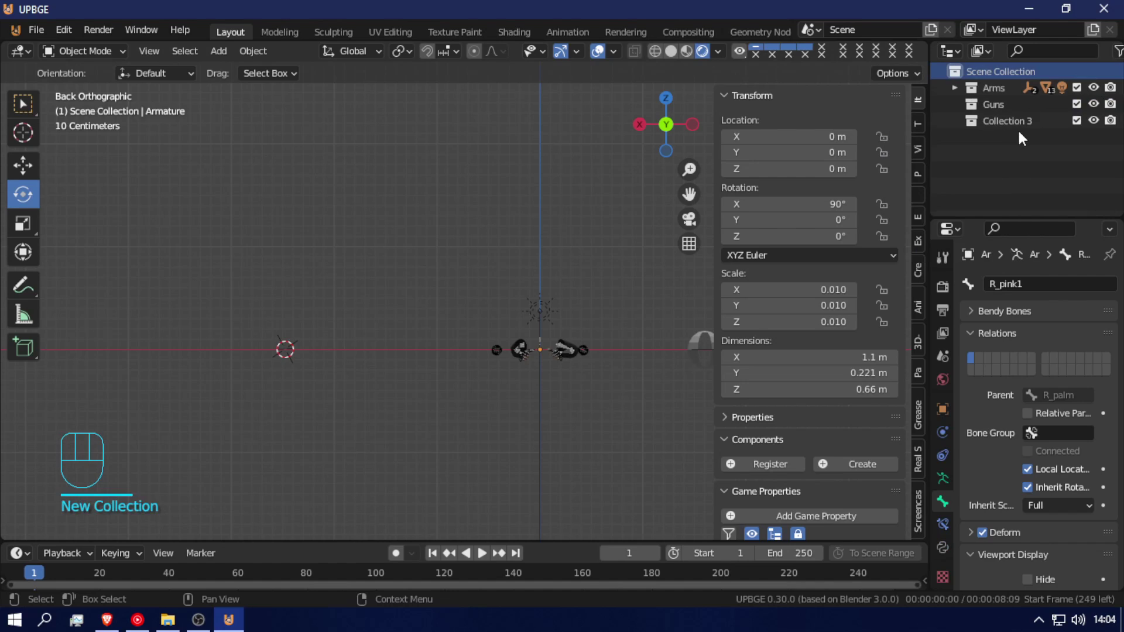
left_click(1003, 124)
double_click(1002, 124)
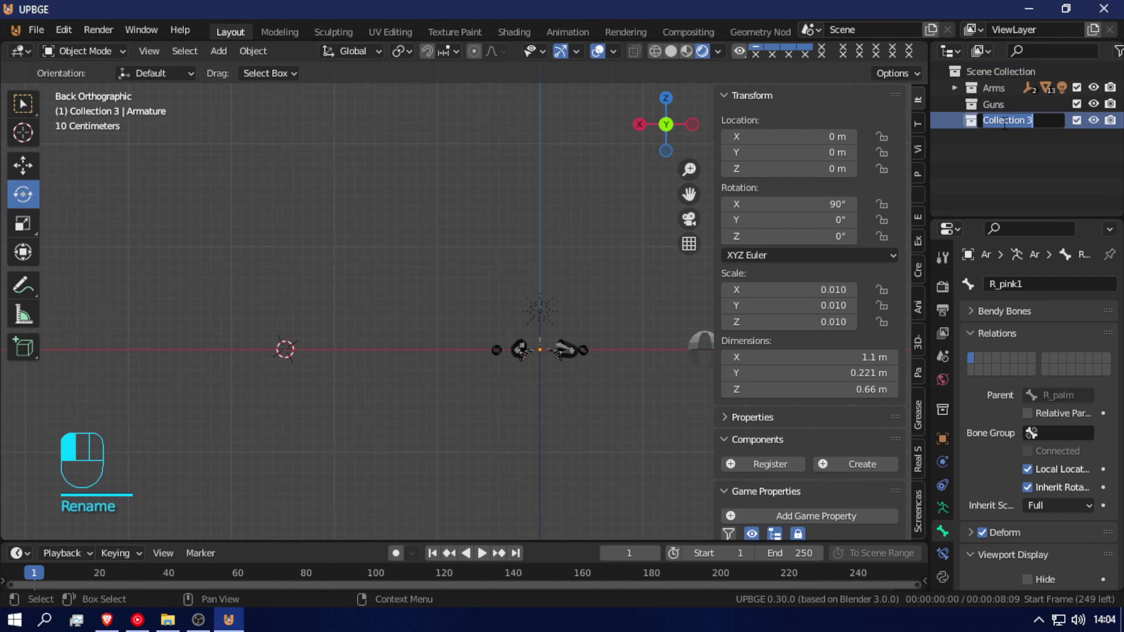
type("Cu")
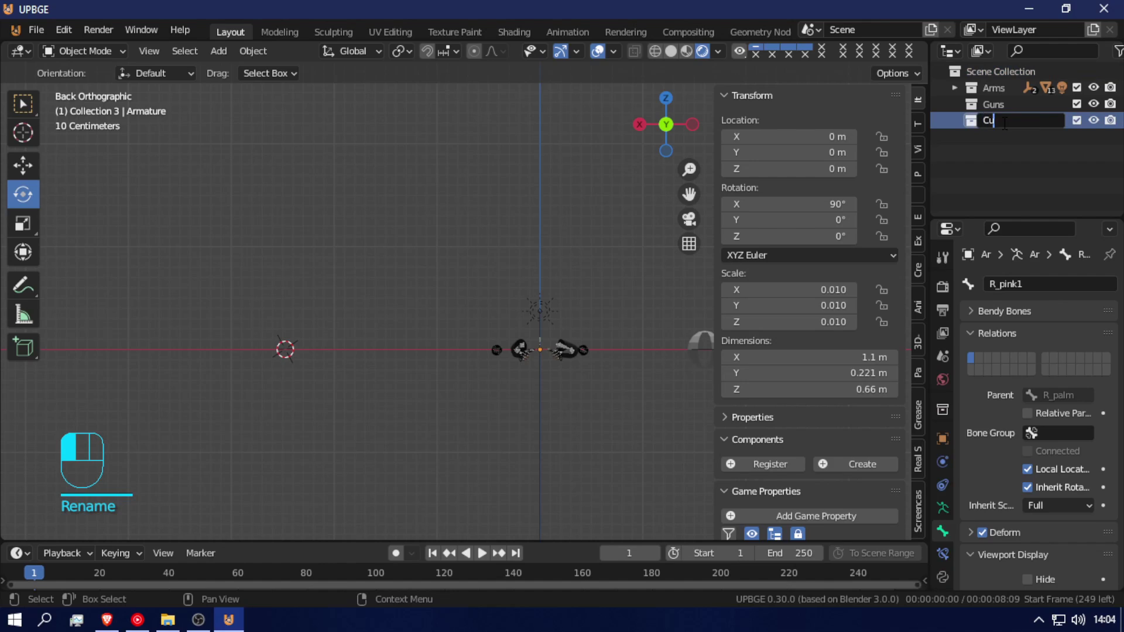
type("stom bon")
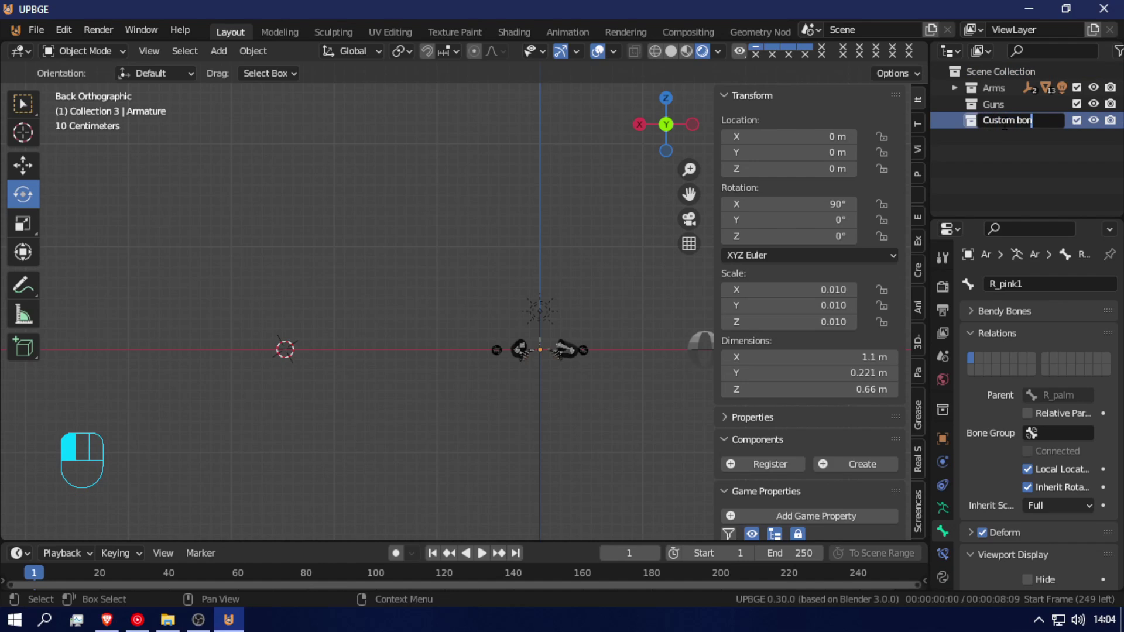
type("e shapes")
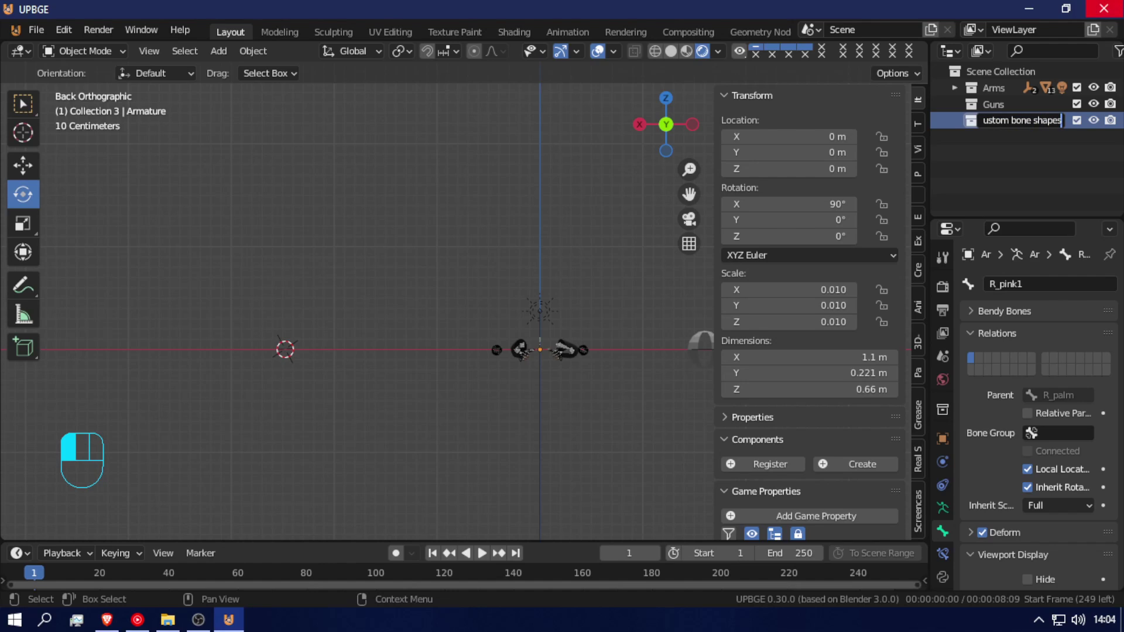
key("Return")
- Select the pole shape sphere beside the arms
key("f")
left_click(695, 355)
key("shift+f")
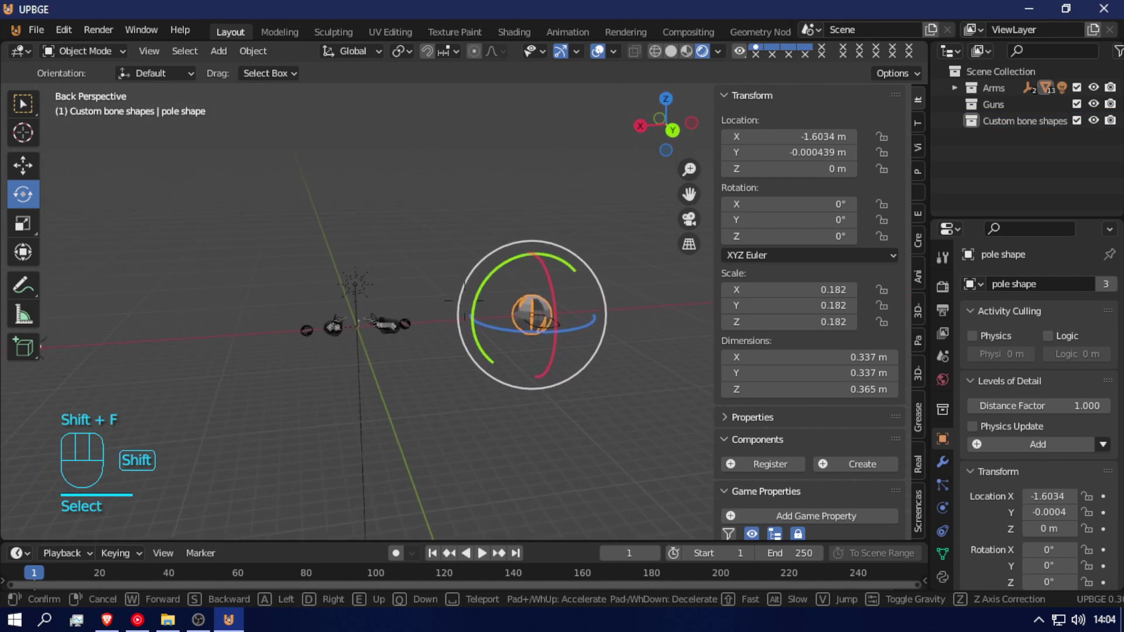
left_click(547, 330)
left_click(553, 331)
key("x")
key("x")
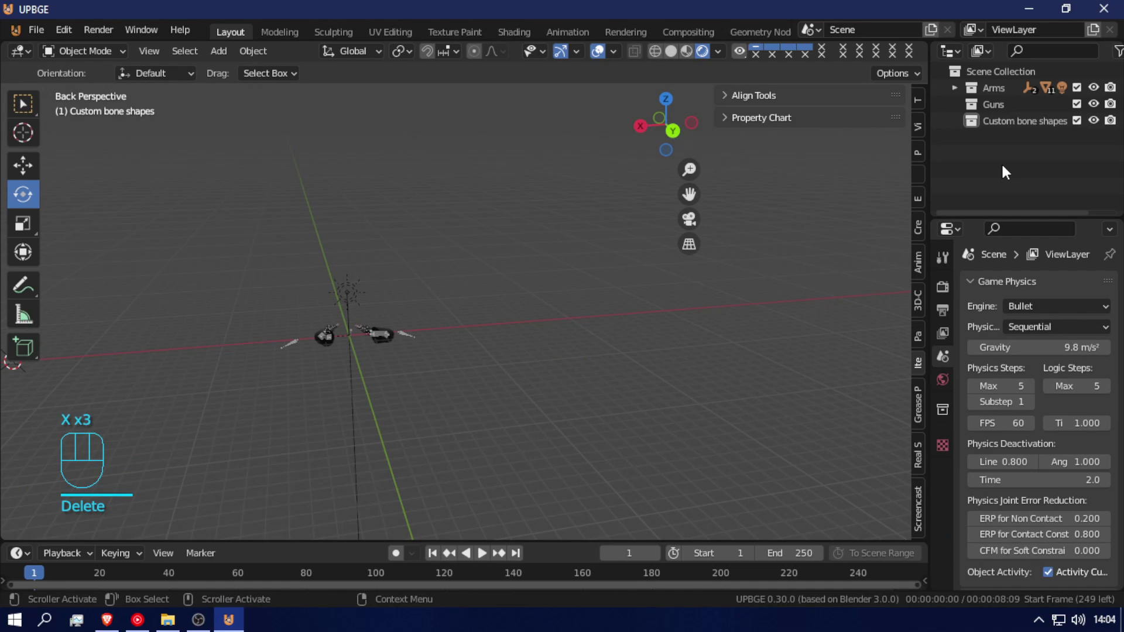
key("m")
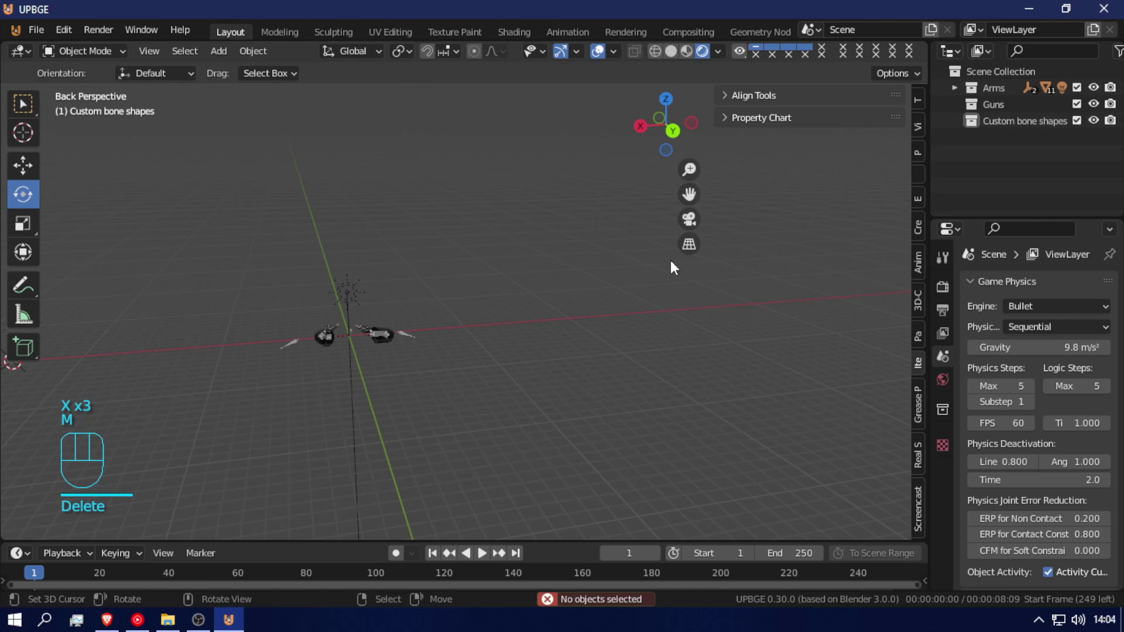
key("ctrl+z")
key("ctrl+z")
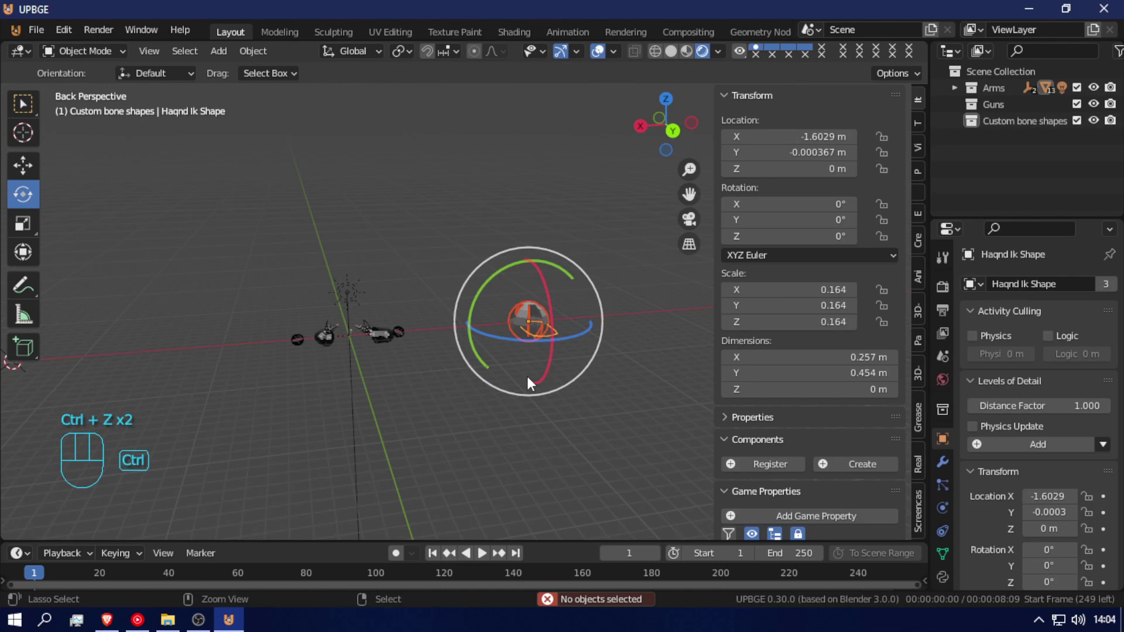
key("ctrl+z")
- Move the selected pole shape into the Custom bone shapes collection and hide it
key("m")
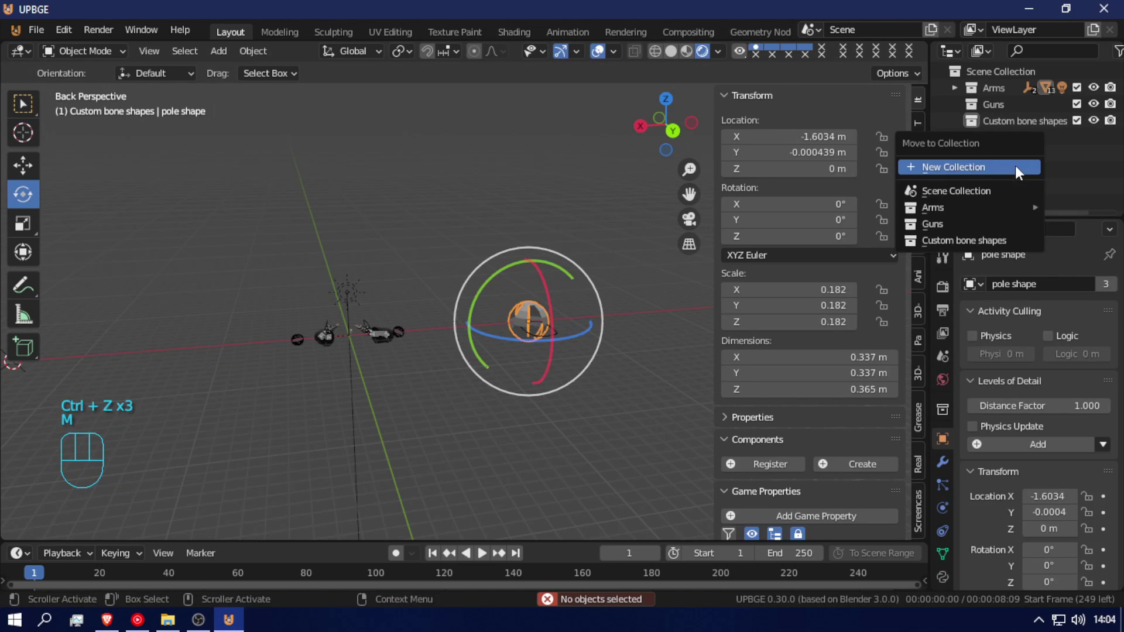
left_click(965, 239)
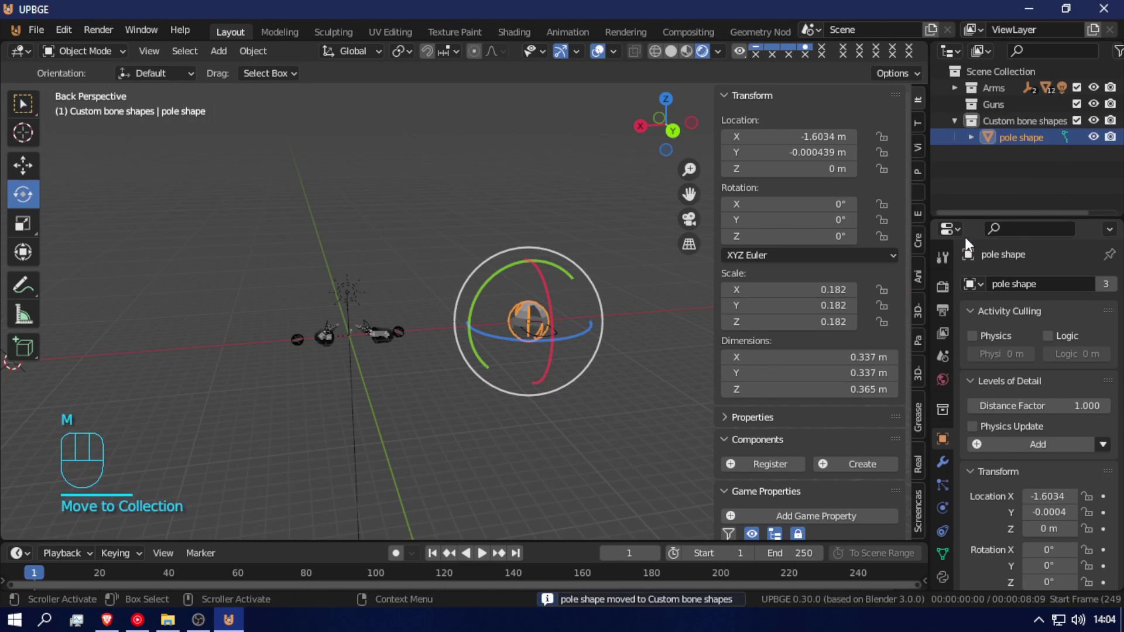
left_click(1094, 136)
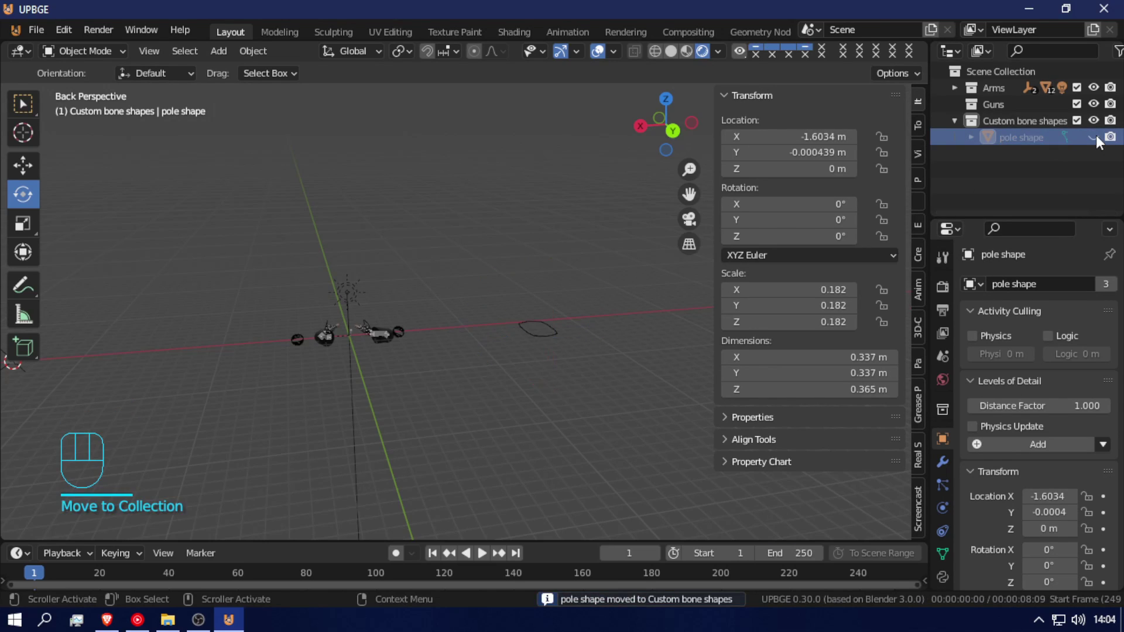
- Move the Haqnd Ik Shape outline into Custom bone shapes and exclude that collection from the view layer
left_click(536, 332)
key("m")
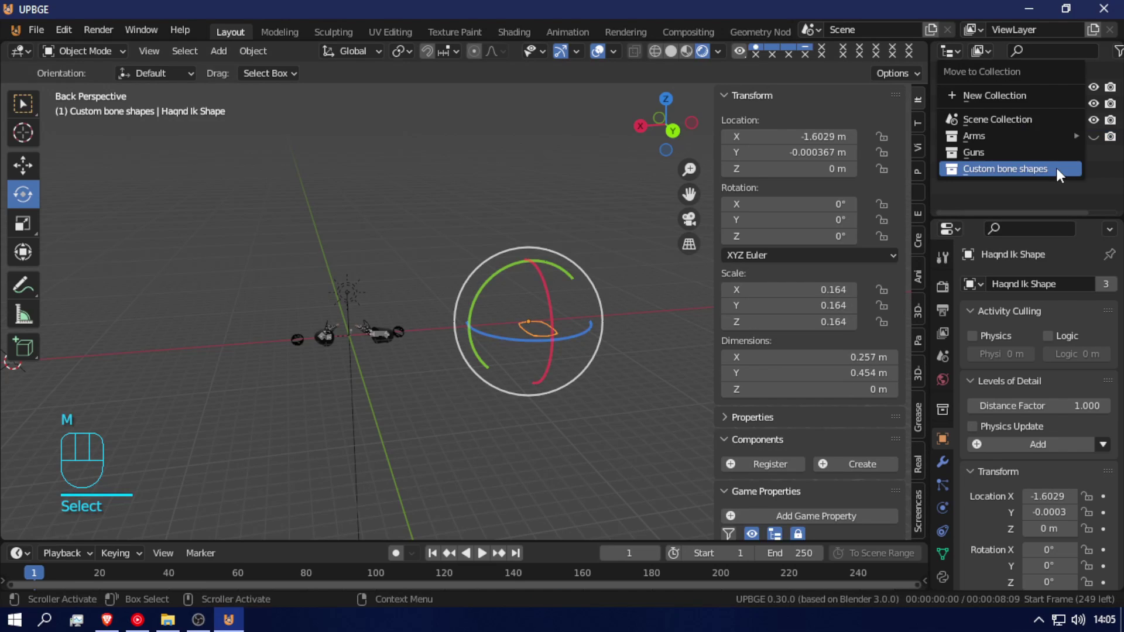
left_click(1052, 167)
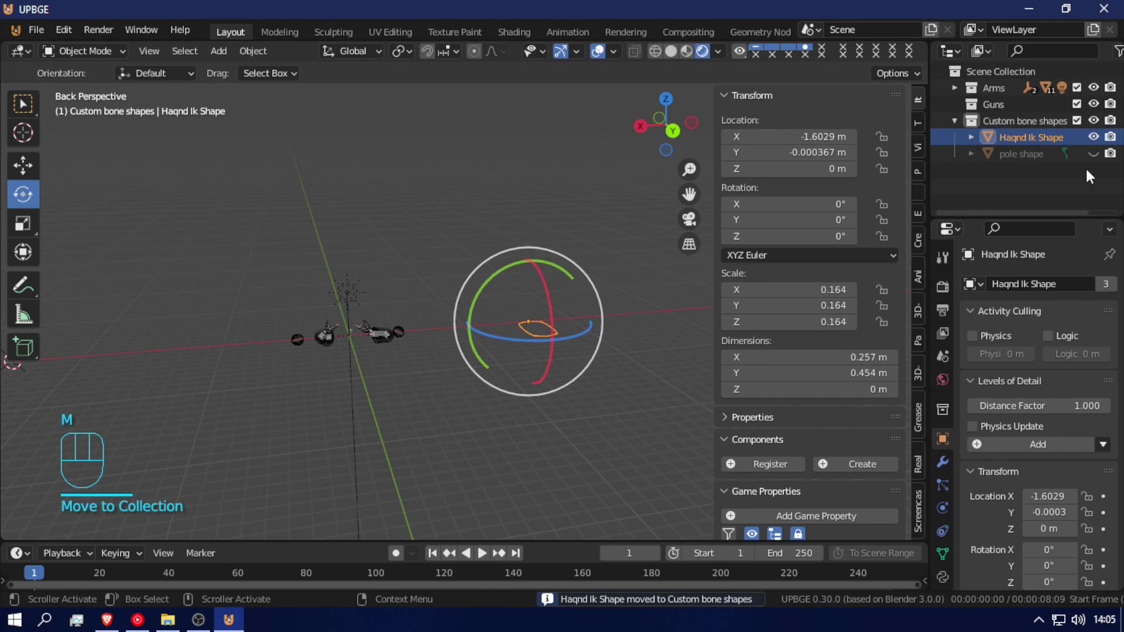
left_click(1095, 135)
left_click(1077, 119)
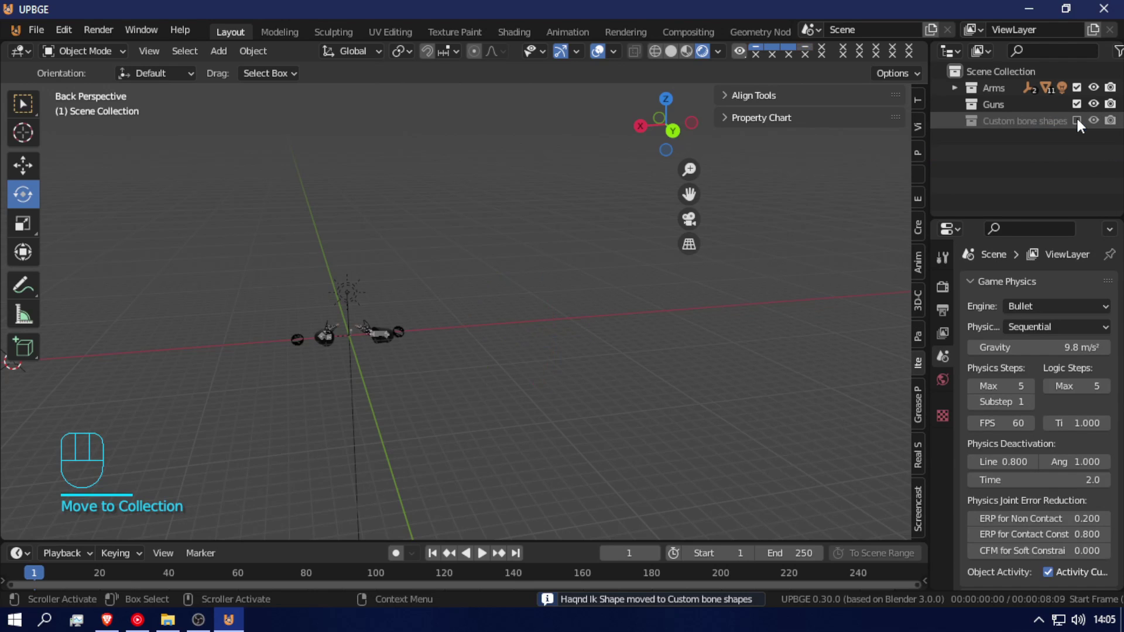
- Select the ground plane together with all the imported gun objects and move them into the Guns collection
key("shift+f")
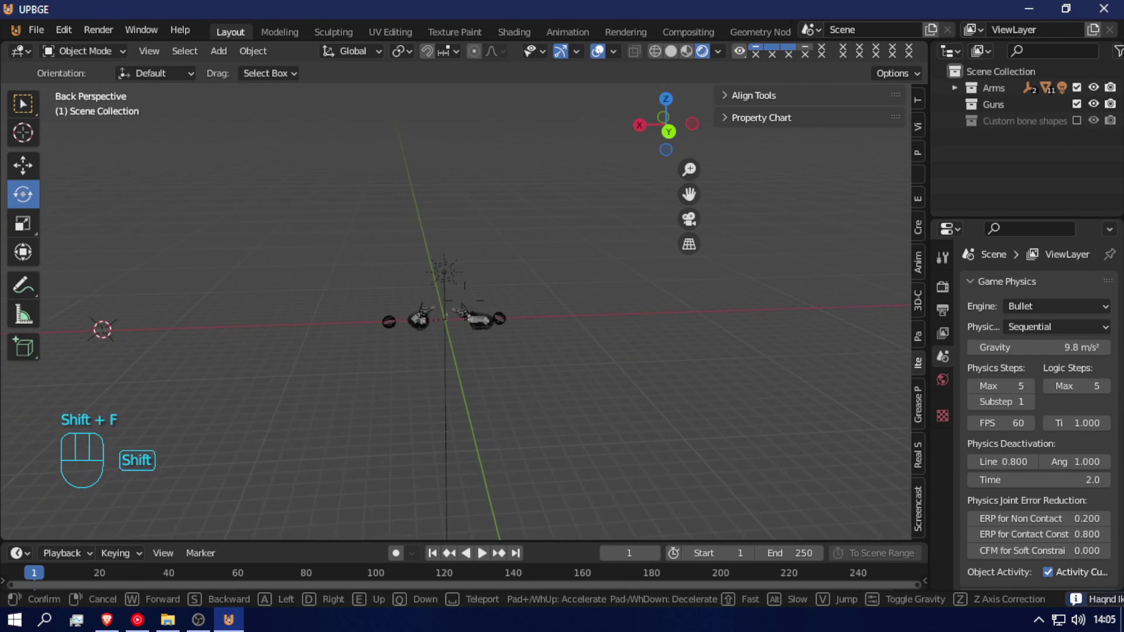
key("w")
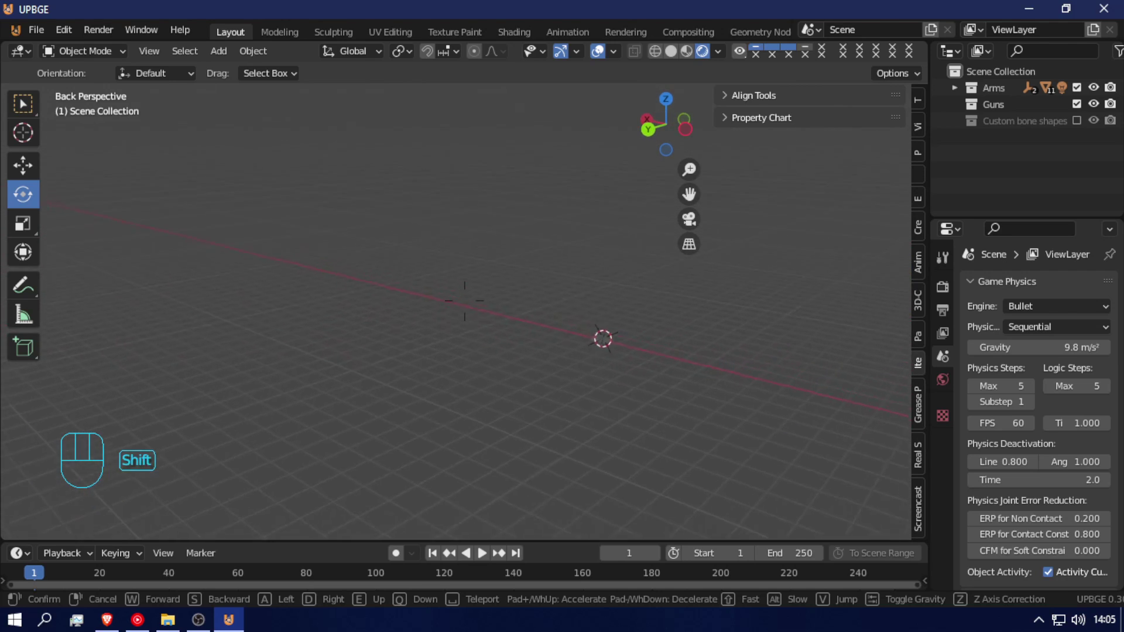
left_click(461, 290)
left_click(445, 244)
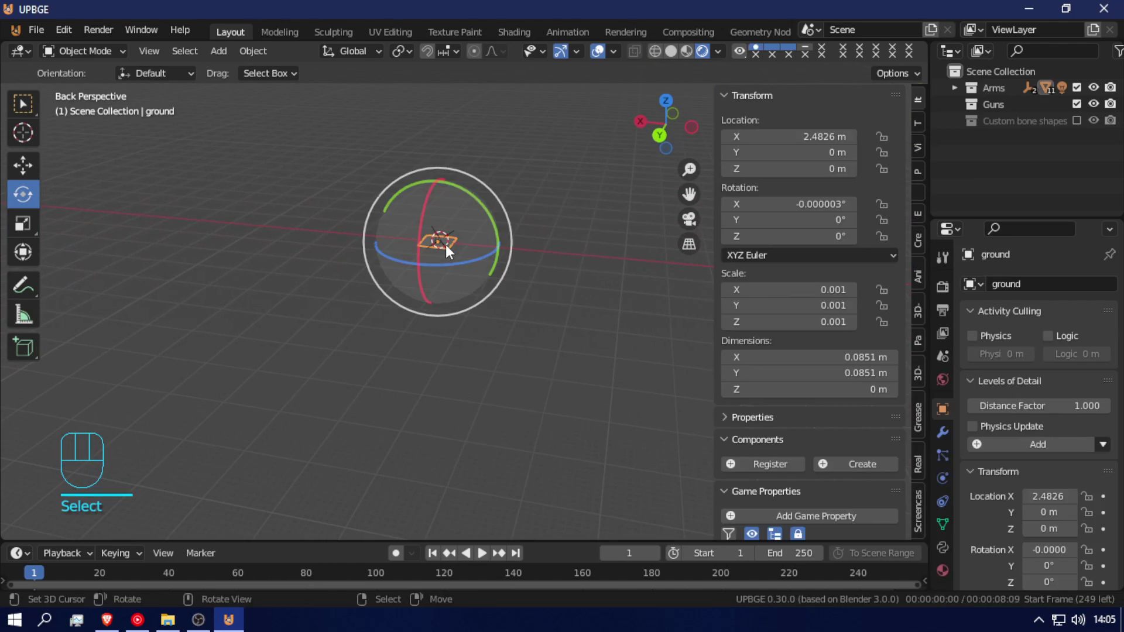
key("b")
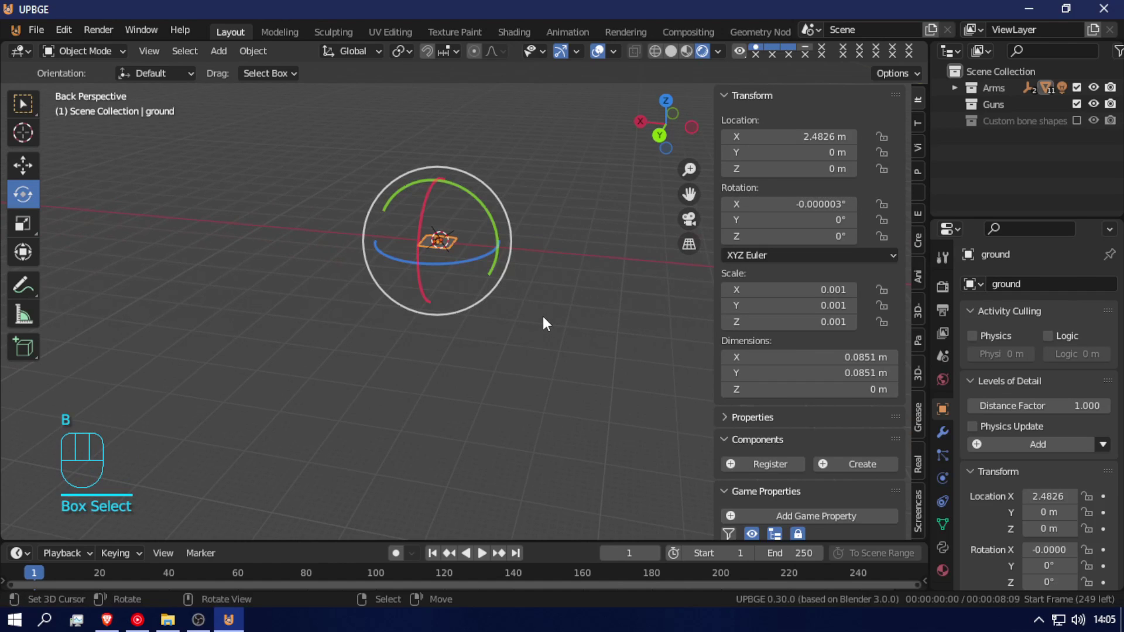
key("m")
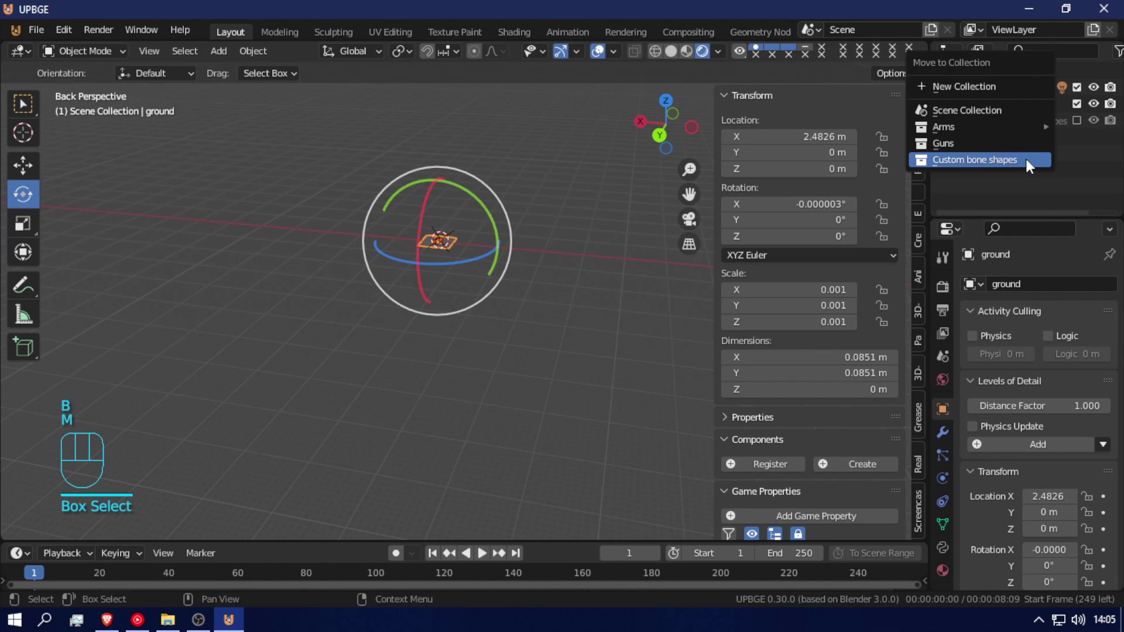
left_click(996, 144)
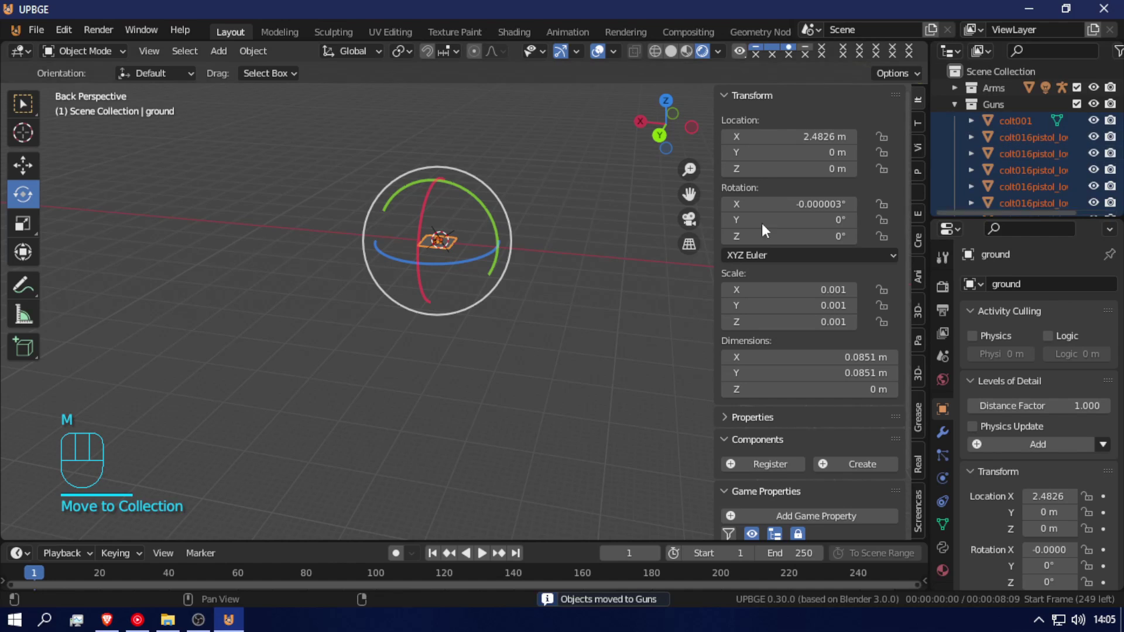
left_click(954, 104)
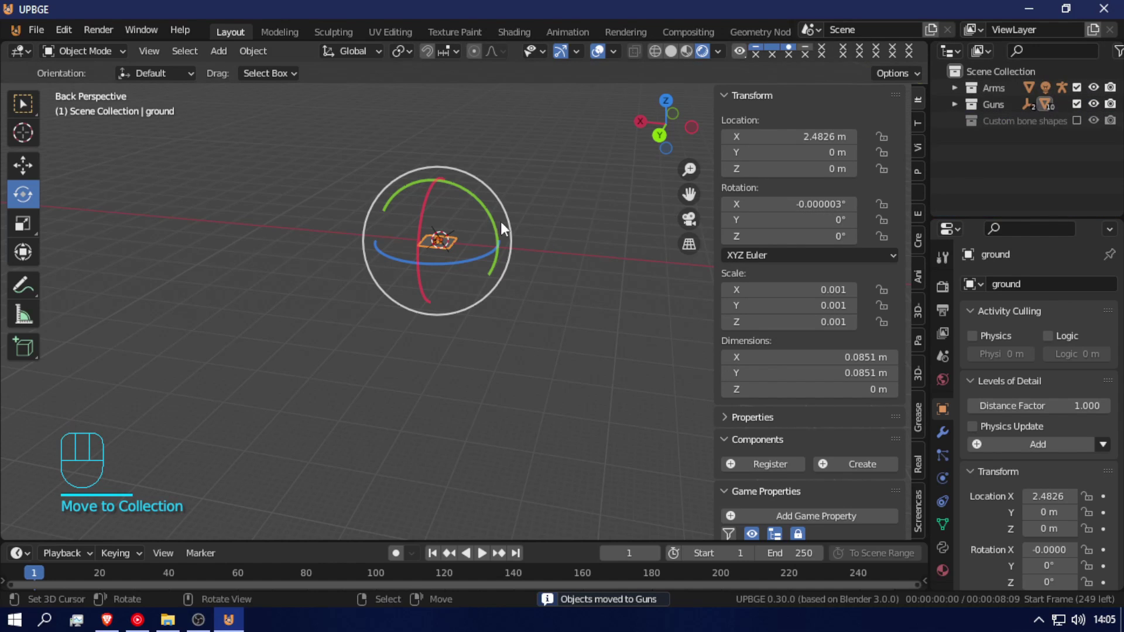
- Exclude the Arms collection from the view layer to isolate the guns
key("shift+f")
left_click(463, 298)
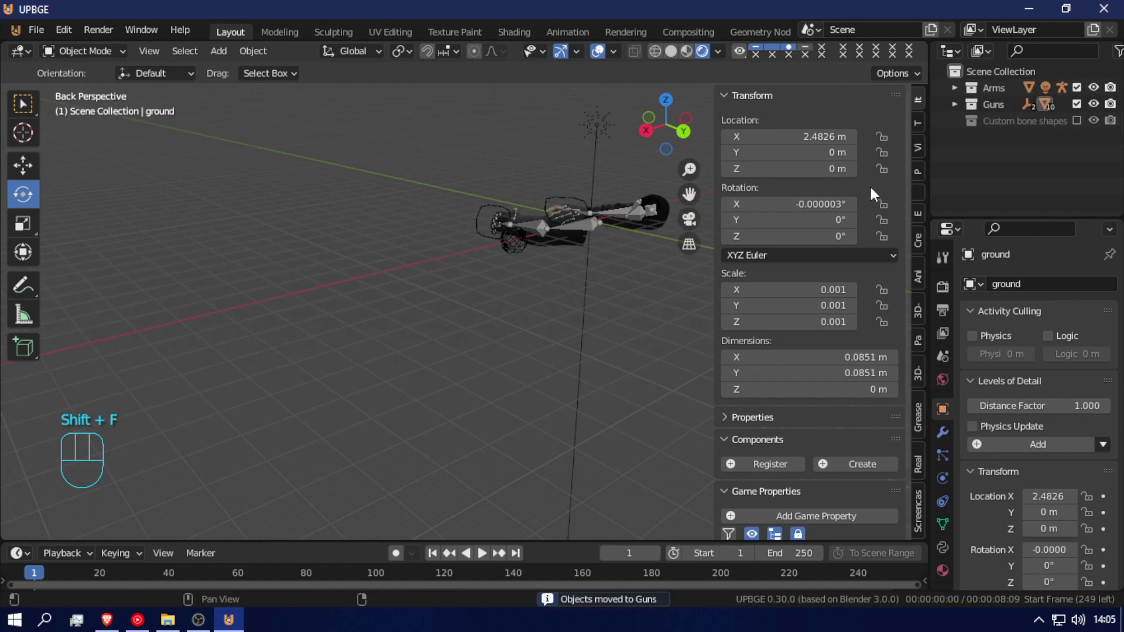
left_click(1076, 88)
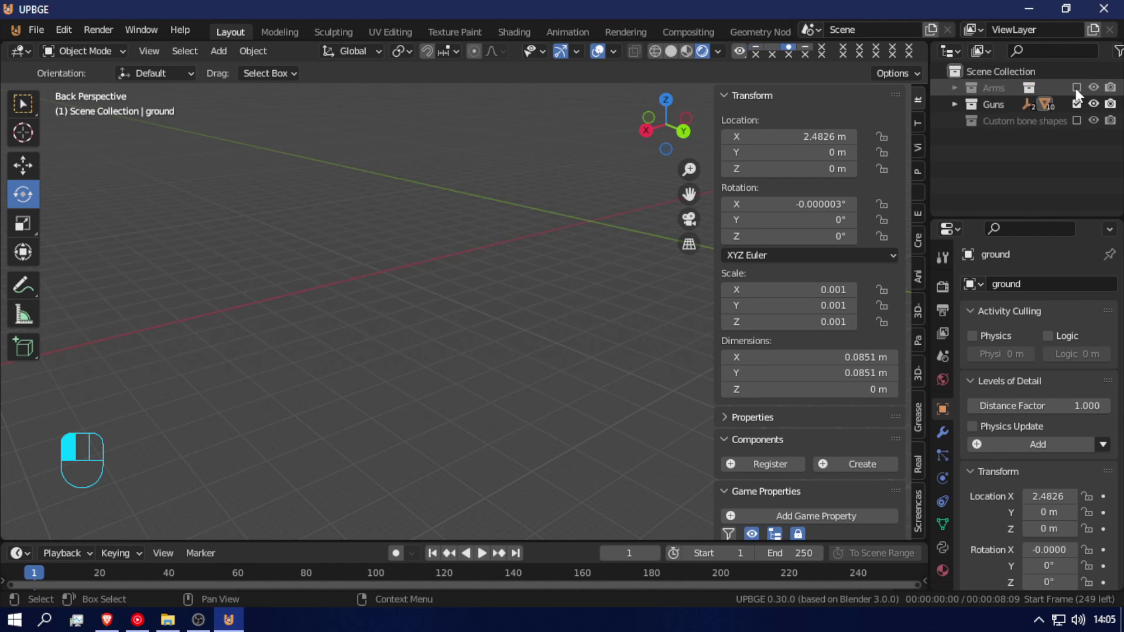
- In the right orthographic view, rotate the colt001 pistol and its mag001 magazine together by -10° to level the barrel
key("shift+f")
key("shift+w")
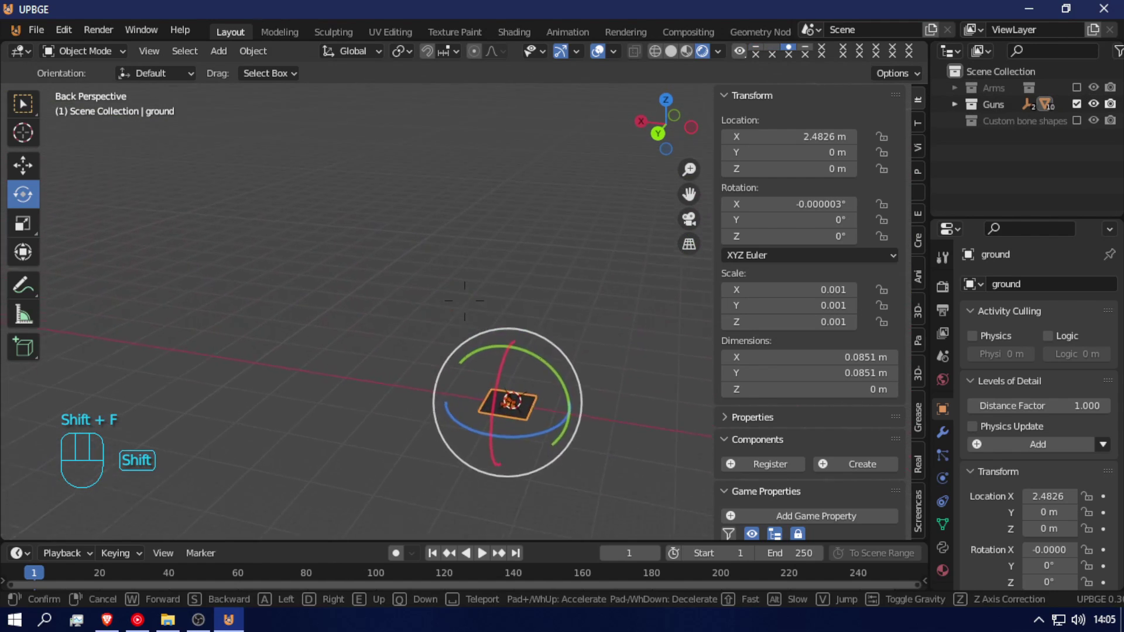
left_click(465, 300)
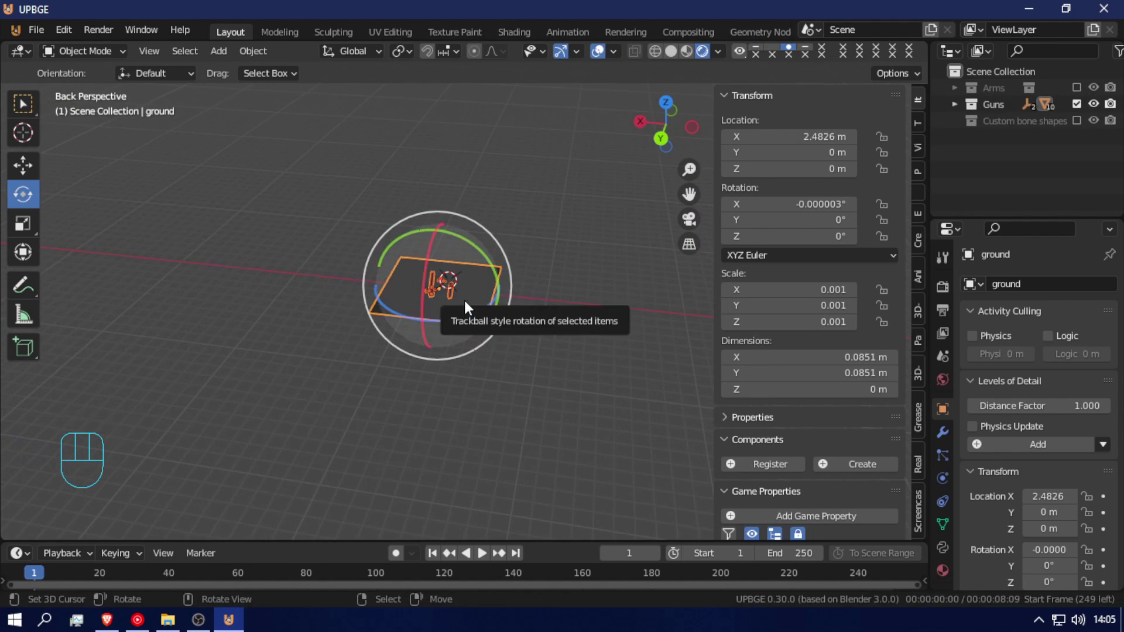
key("KP_3")
scroll(465, 301, "down", 4)
middle_click_drag(464, 302, 220, 438, "shift")
scroll(348, 387, "up", 9)
scroll(347, 386, "up", 4)
middle_click_drag(355, 351, 446, 99, "shift")
scroll(446, 98, "up", 6)
key("KP_Decimal")
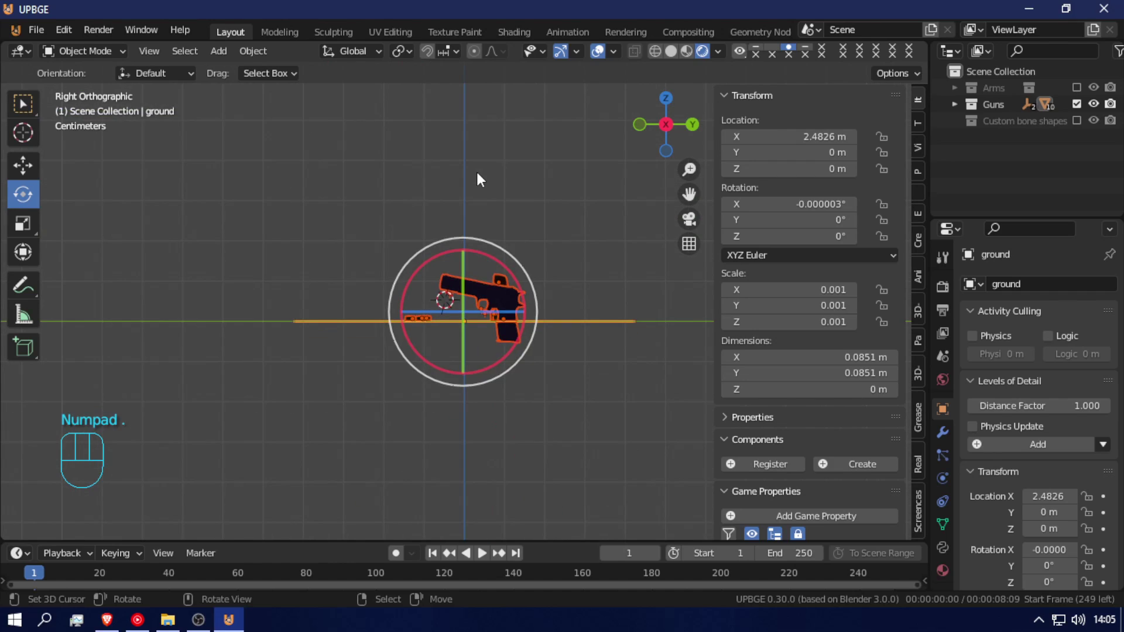
left_click(582, 289)
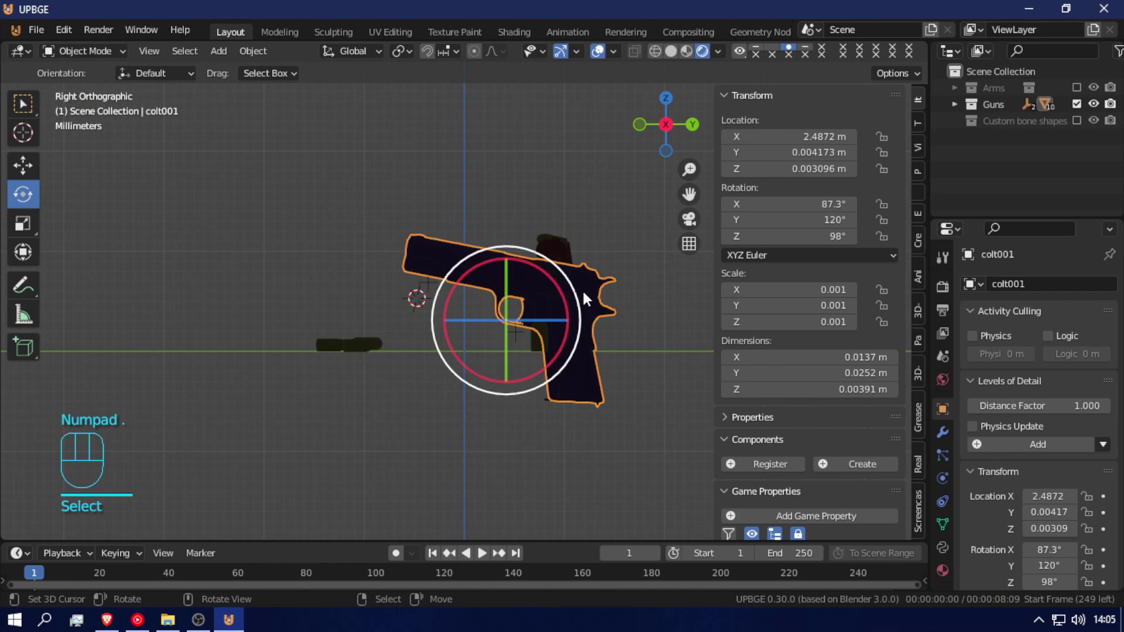
left_click(572, 403, "shift")
key("r")
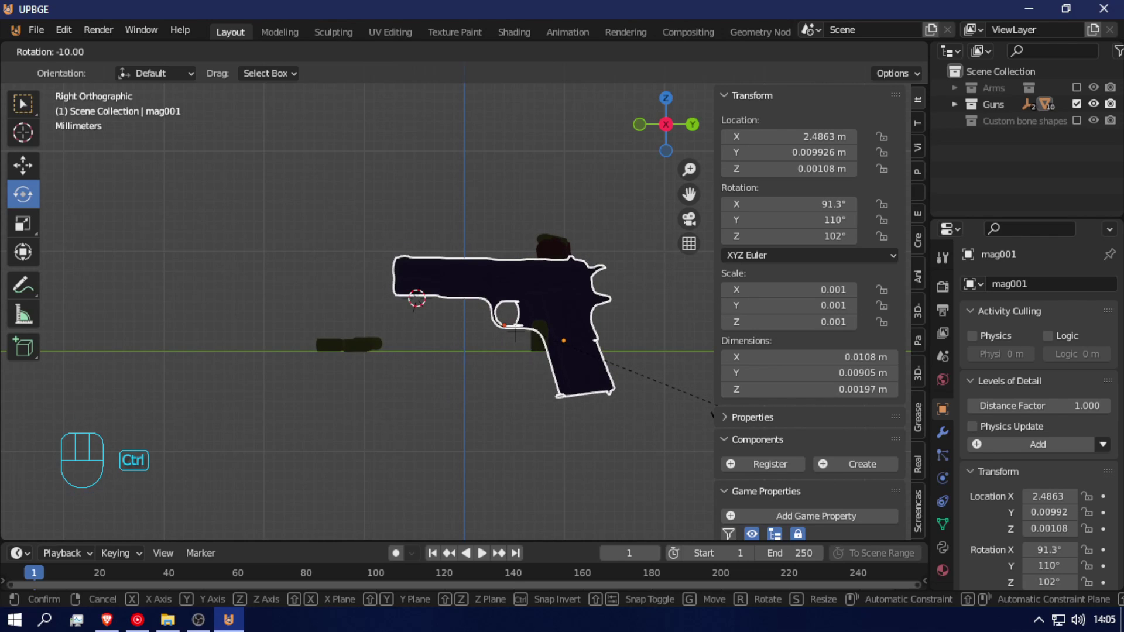
left_click(662, 397)
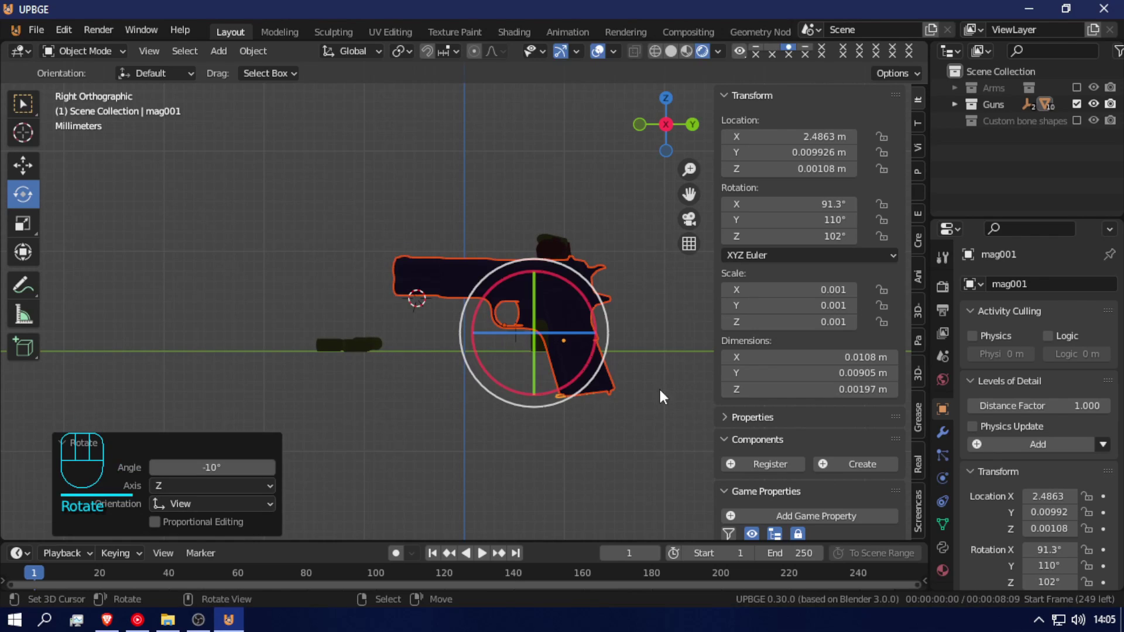
- Apply the rotation of the pistol and magazine
key("ctrl+a")
left_click(612, 364)
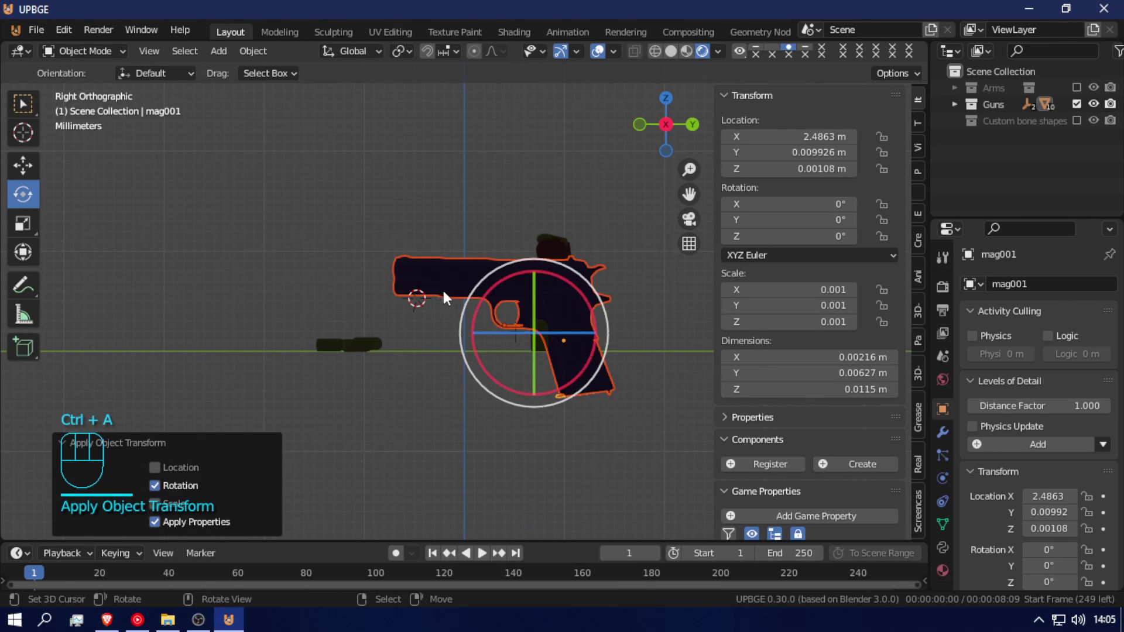
key("g")
right_click(545, 363)
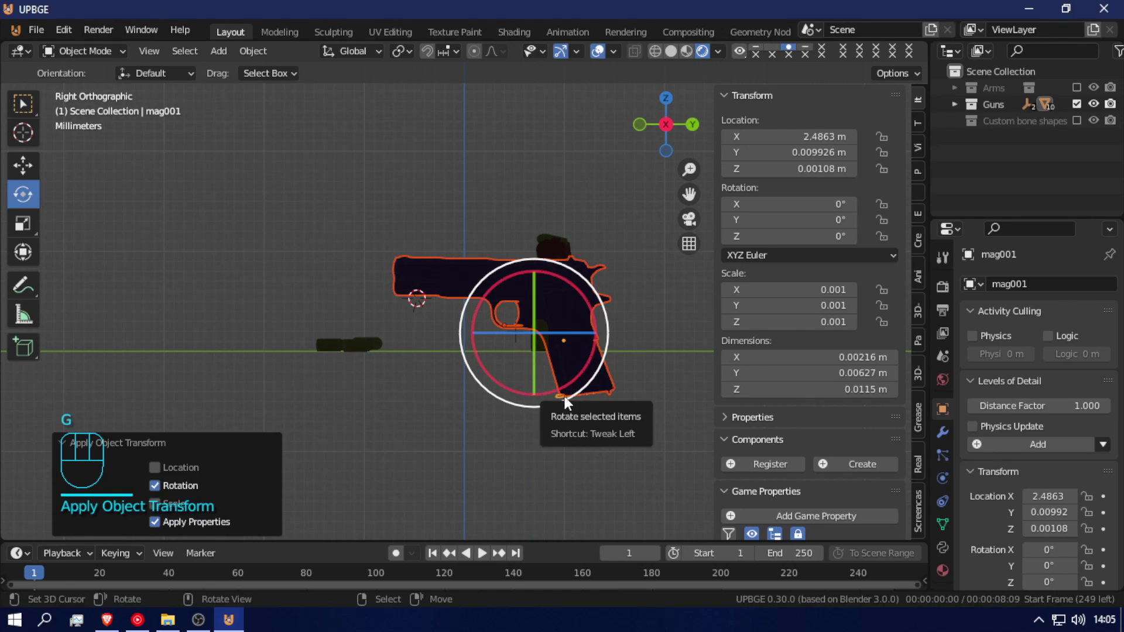
- Hide the colt001 pistol and select the mag001 magazine inside its grip
left_click(564, 381)
key("h")
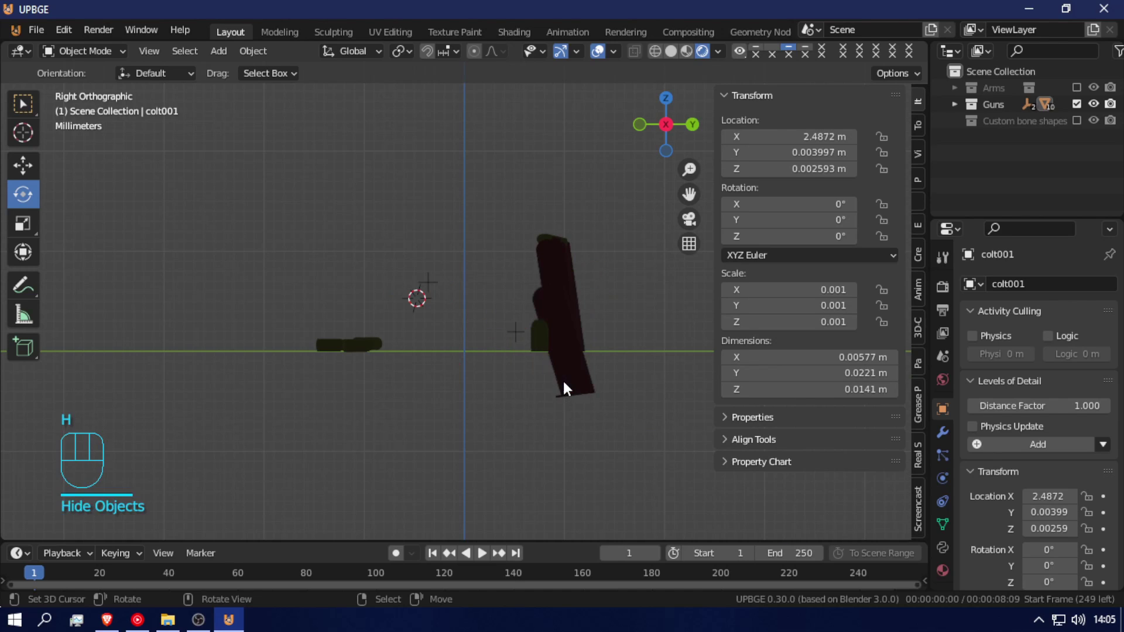
scroll(563, 378, "up", 2)
scroll(563, 381, "down", 1)
left_click(584, 371)
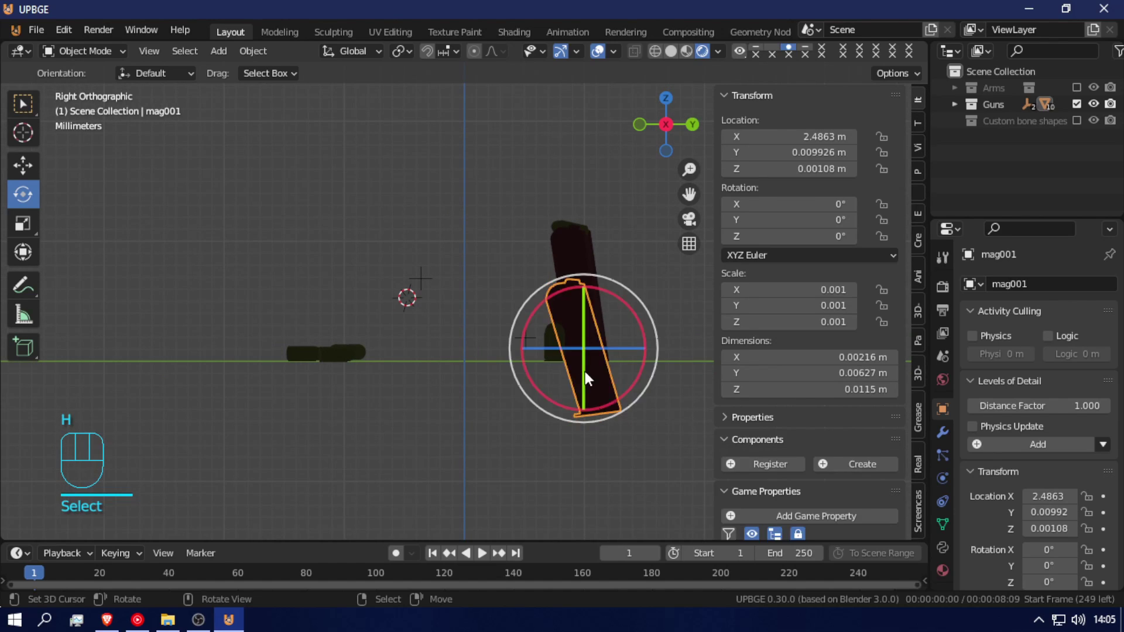
- In solid shading, select the loaded magazine colt016pistol_low008 and rotate it 35° about the global Z axis
key("z")
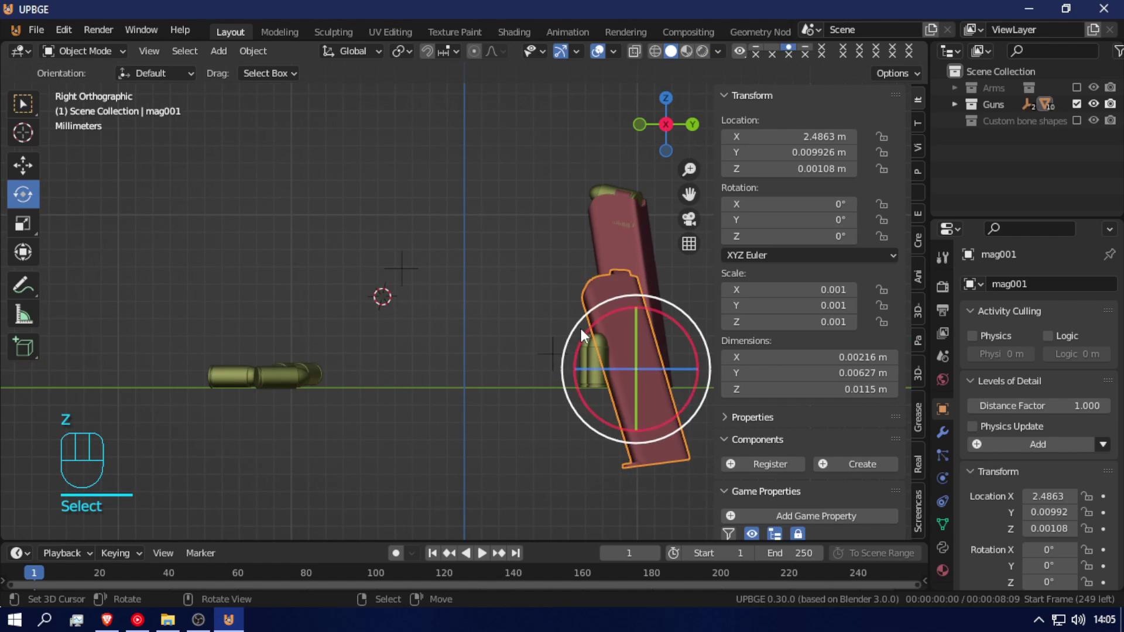
key("shift+f")
key("w")
key("s")
key("w")
left_click(464, 300)
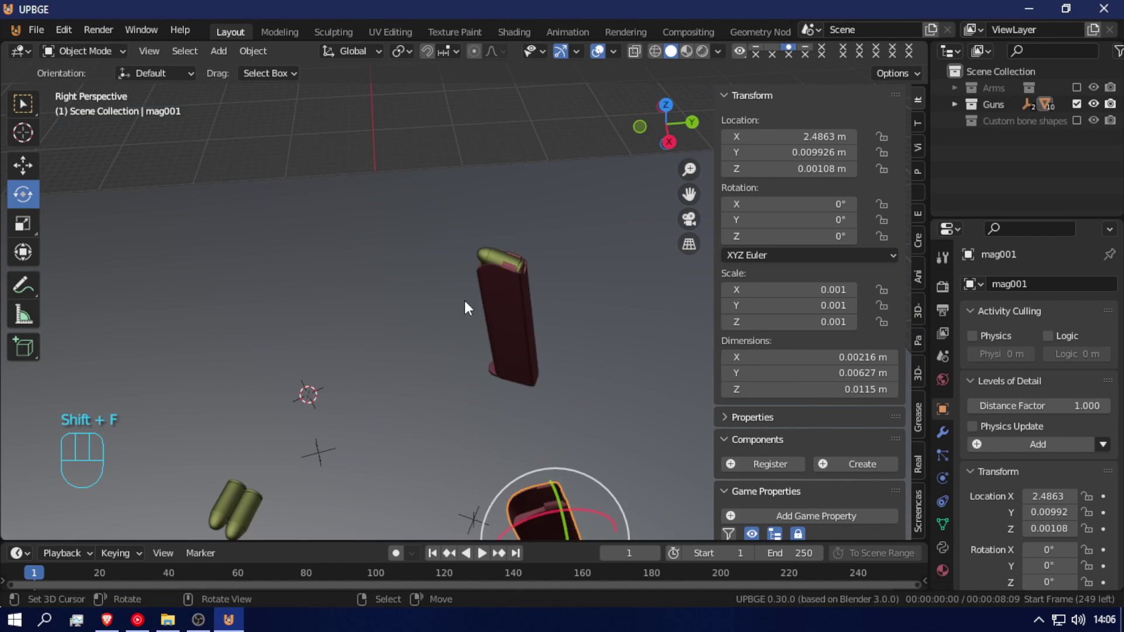
right_click(507, 305)
key("r")
key("r")
right_click(521, 311)
key("r")
left_click_drag(533, 310, 556, 286, "ctrl")
- Move the loaded magazine about 0.0155 m along the global X axis to line it up with mag001
key("shift+f")
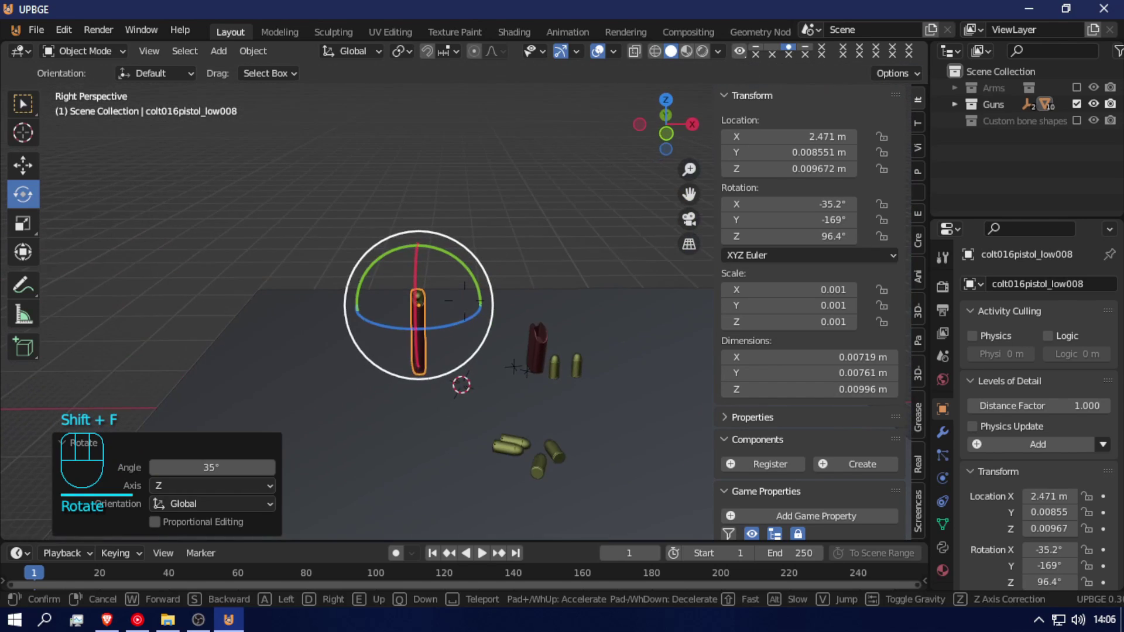
key("g")
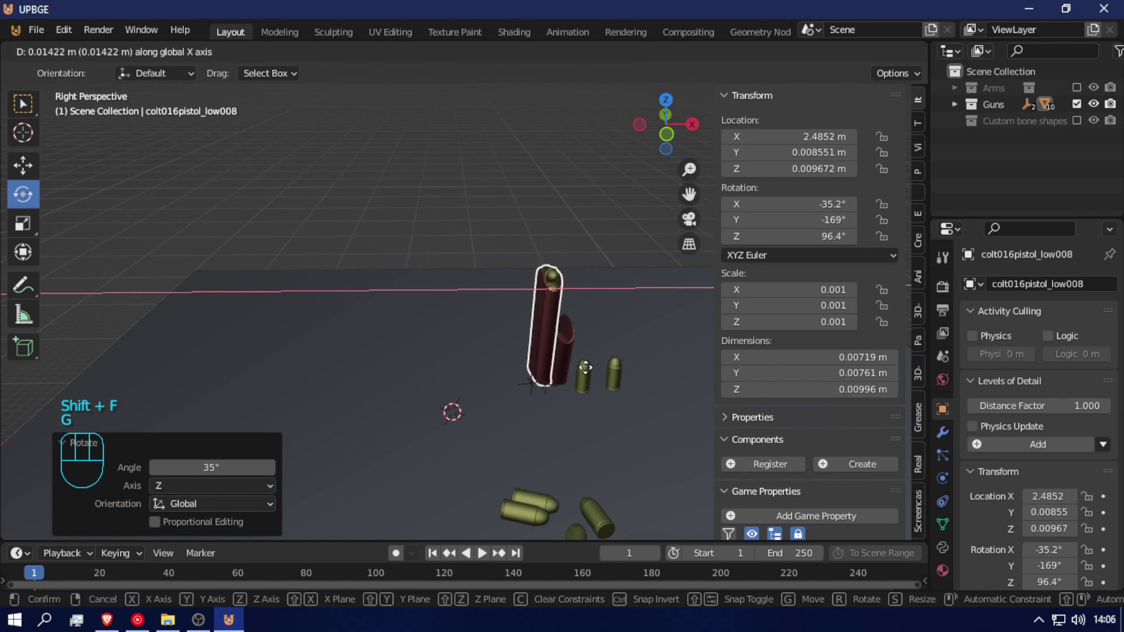
left_click(596, 367)
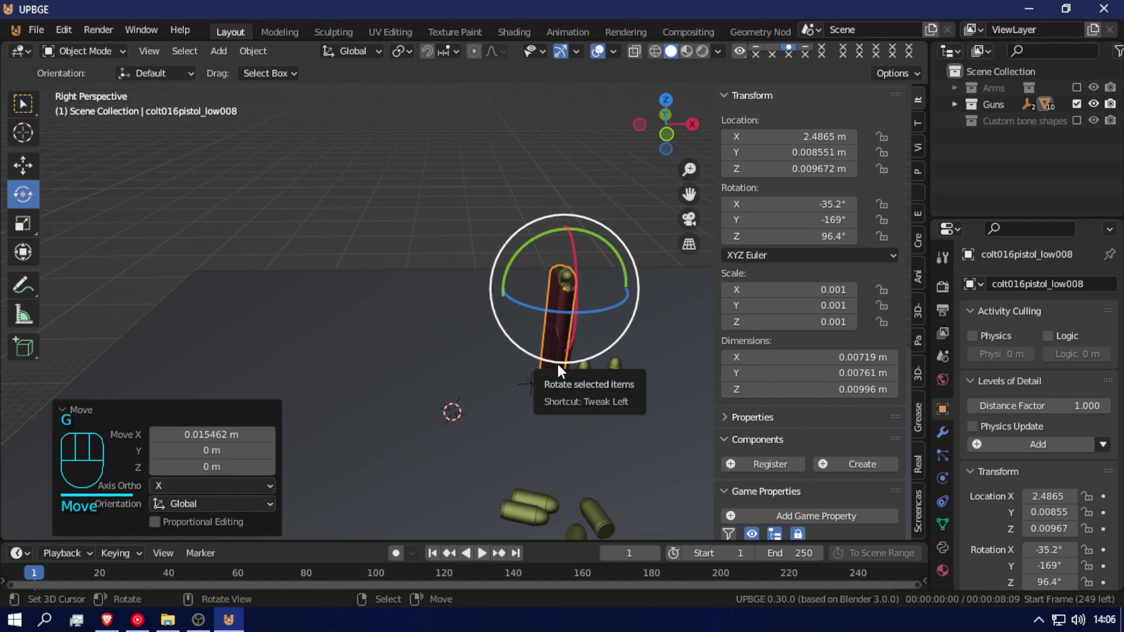
- In the right orthographic view, move the loaded magazine down next to mag001 and rotate it 10° about the global X axis
key("KP_3")
scroll(556, 362, "down", 5)
middle_click_drag(563, 356, 546, 248, "shift")
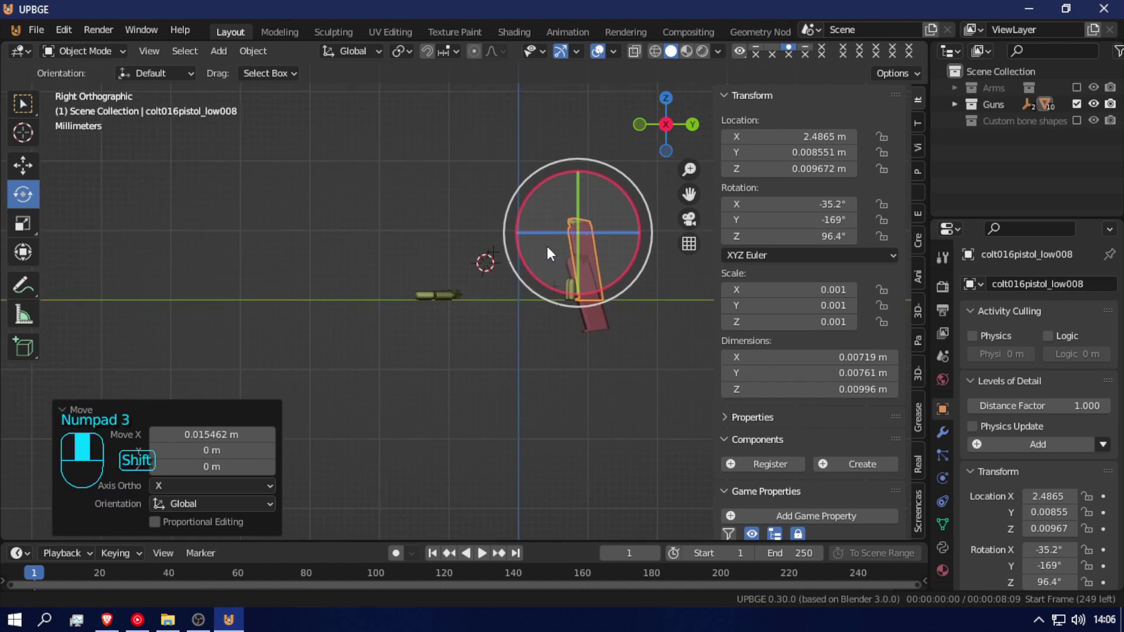
key("g")
left_click(593, 255)
left_click_drag(655, 273, 644, 255)
right_click(650, 258)
left_click_drag(631, 210, 643, 281, "ctrl")
scroll(636, 286, "up", 2)
middle_click_drag(636, 285, 519, 298, "shift")
scroll(525, 305, "up", 2)
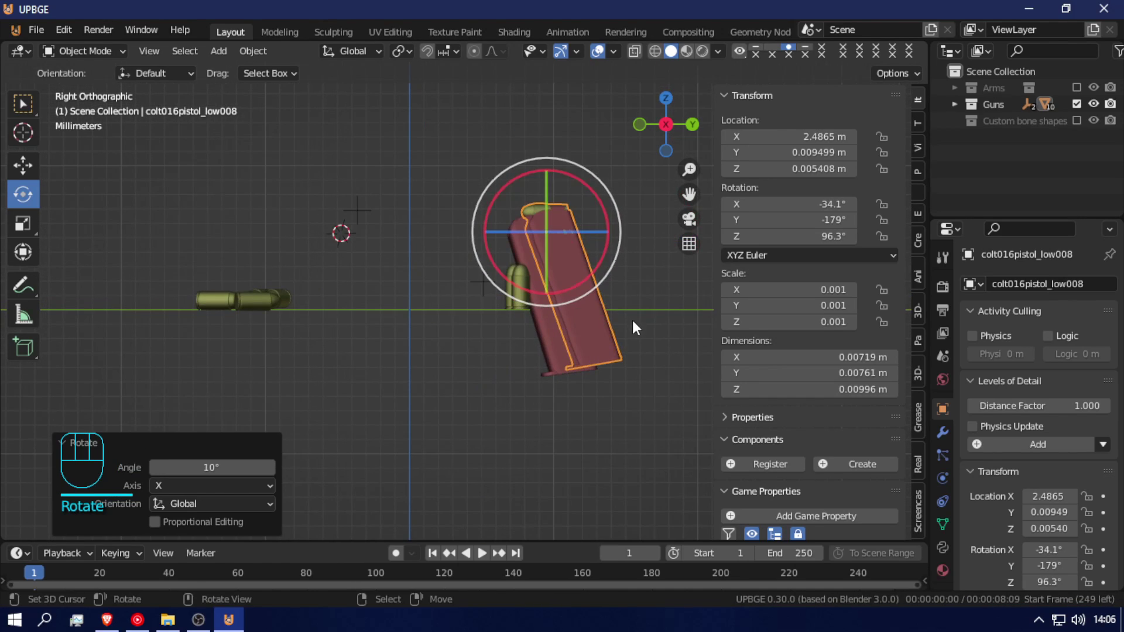
- Shift the loaded magazine about -0.0014 m in Y and -0.0004 m in Z onto mag001, and rotate it -2° about X
key("g")
left_click(614, 308)
left_click_drag(589, 258, 591, 275, "ctrl+shift")
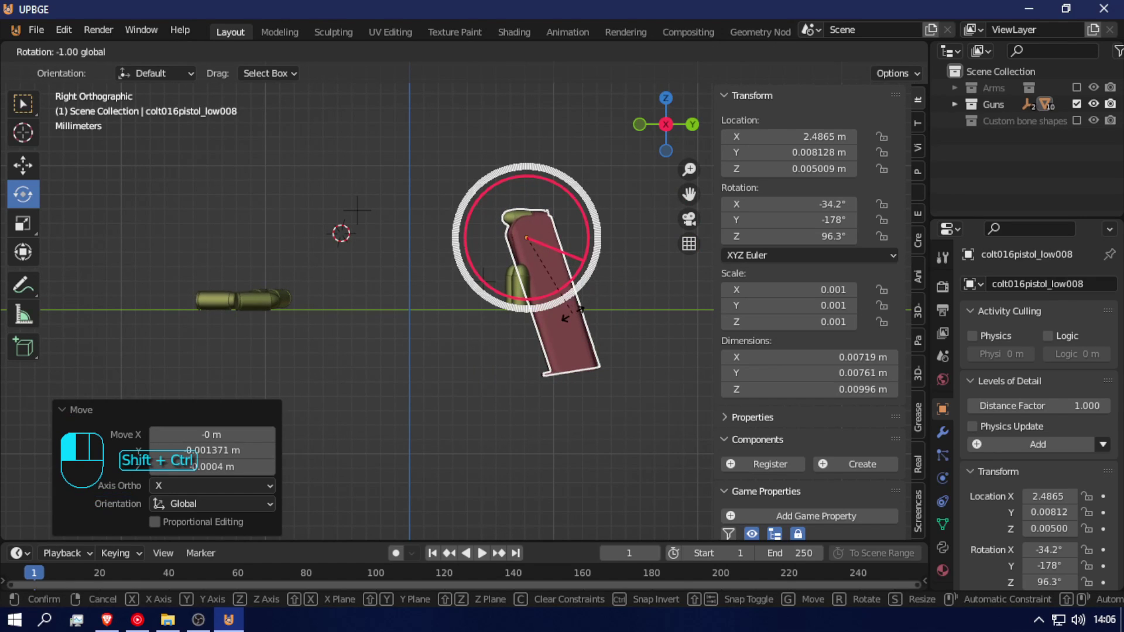
left_click_drag(517, 372, 549, 366, "ctrl+shift")
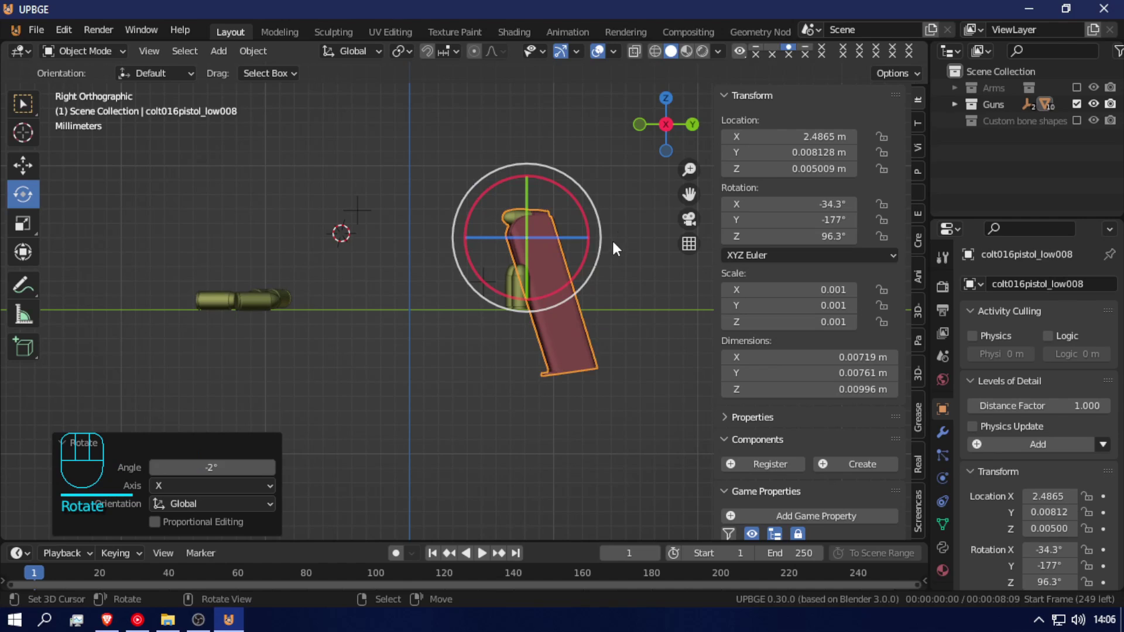
scroll(614, 239, "up", 3)
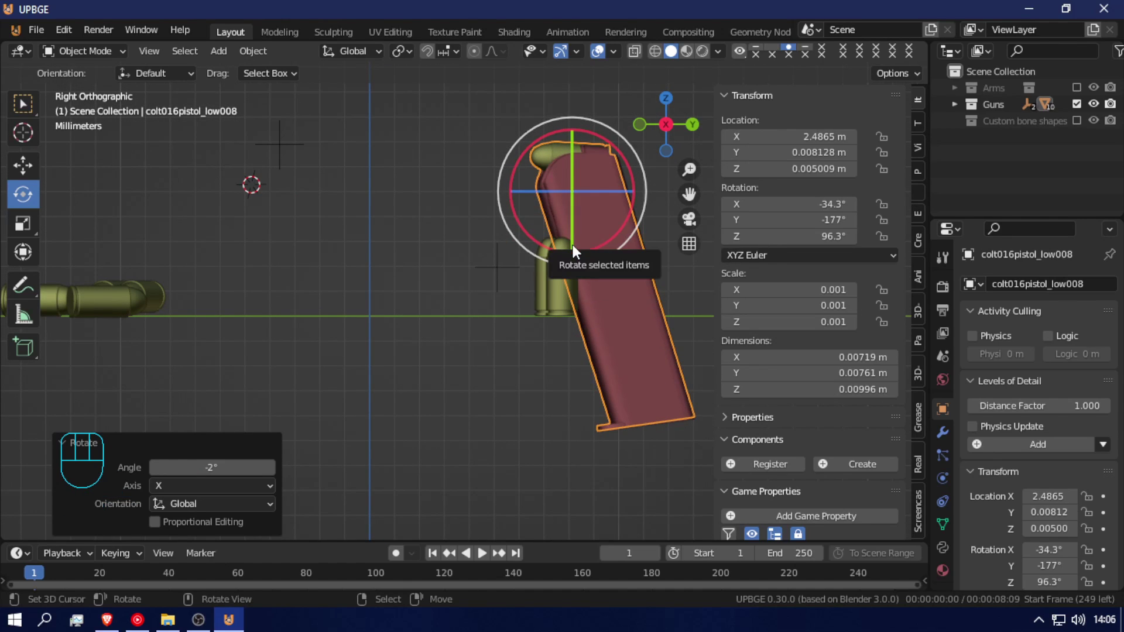
- In the front orthographic view, rotate the loaded magazine -2° about the global Z axis and apply its rotation
key("KP_2")
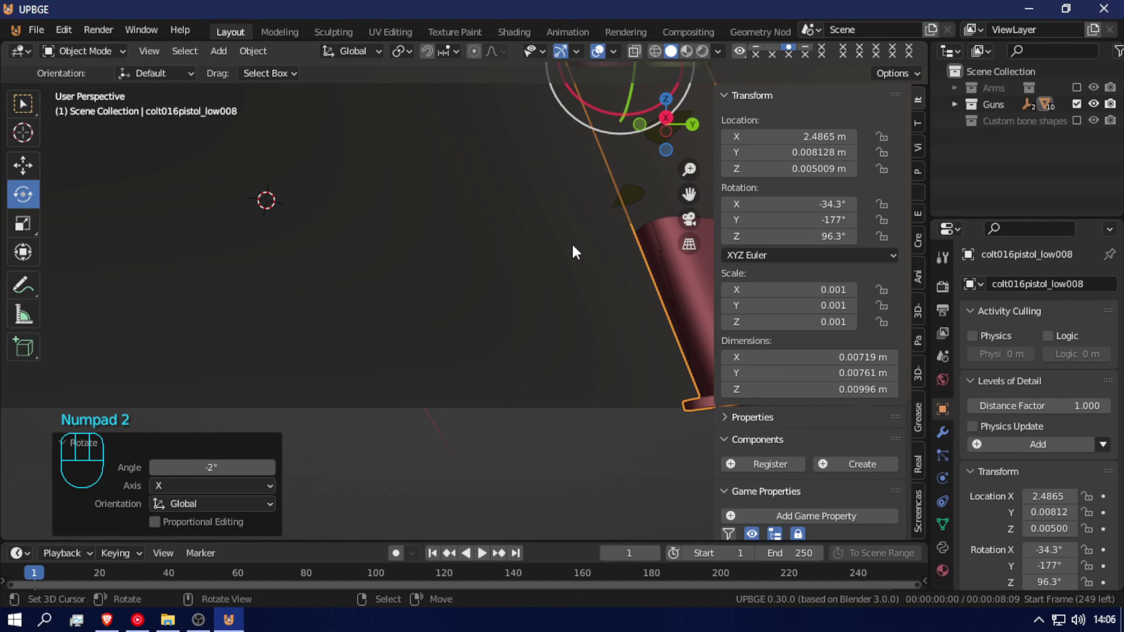
key("KP_1")
middle_click_drag(501, 299, 360, 382, "shift")
left_click_drag(563, 265, 332, 82, "ctrl")
left_click_drag(261, 170, 88, 316, "ctrl+shift")
left_click_drag(209, 343, 288, 407, "ctrl+shift")
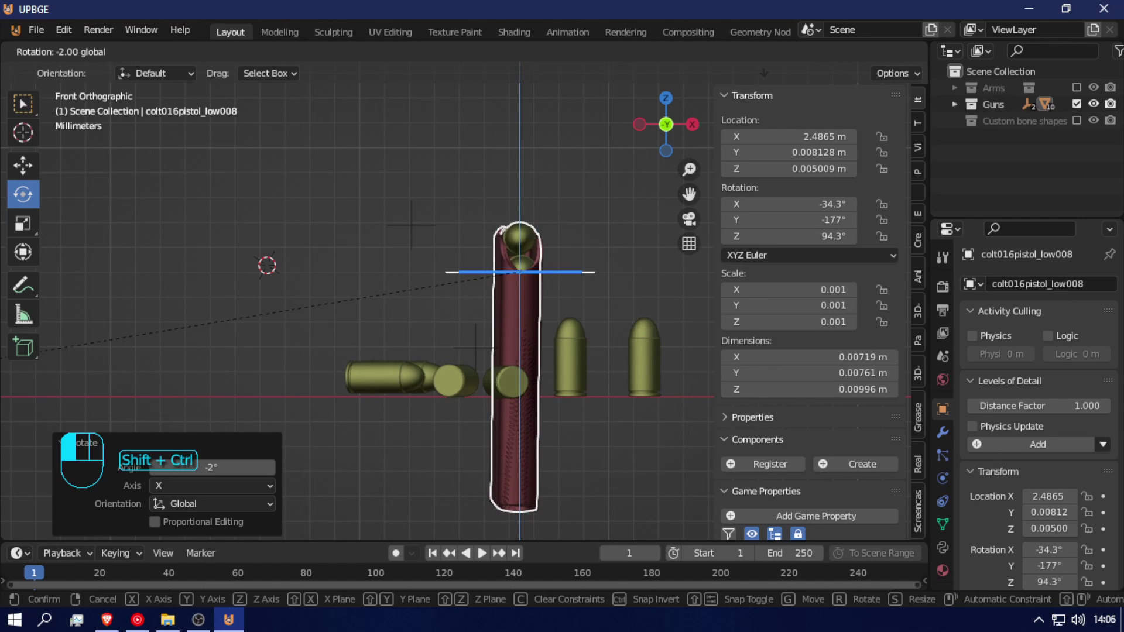
left_click_drag(9, 342, 9, 342, "ctrl+shift")
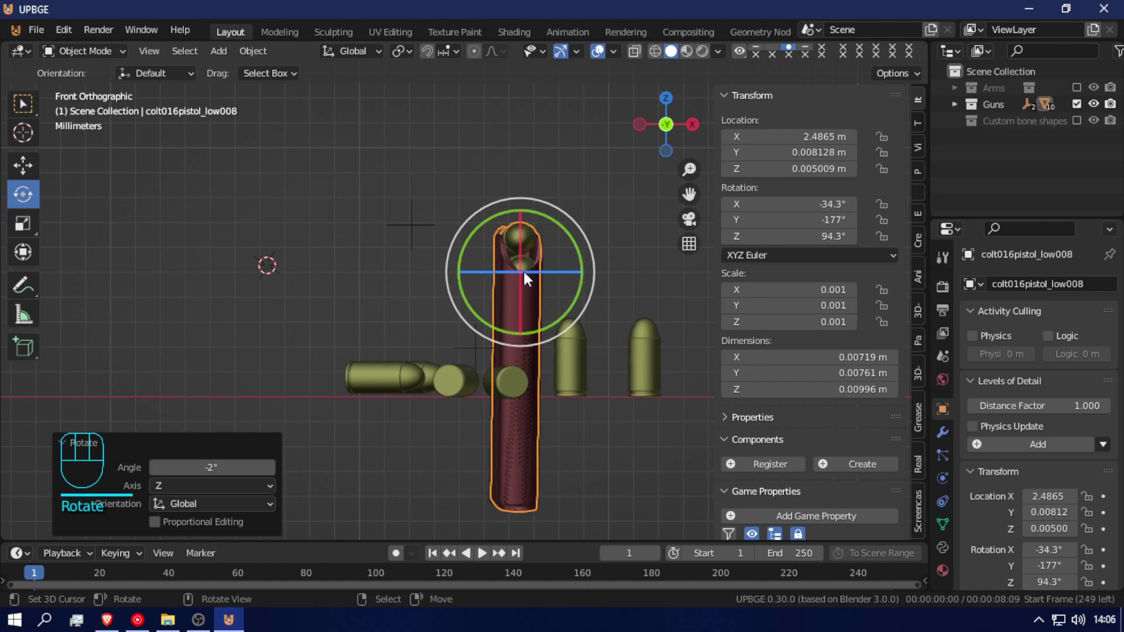
key("ctrl+a")
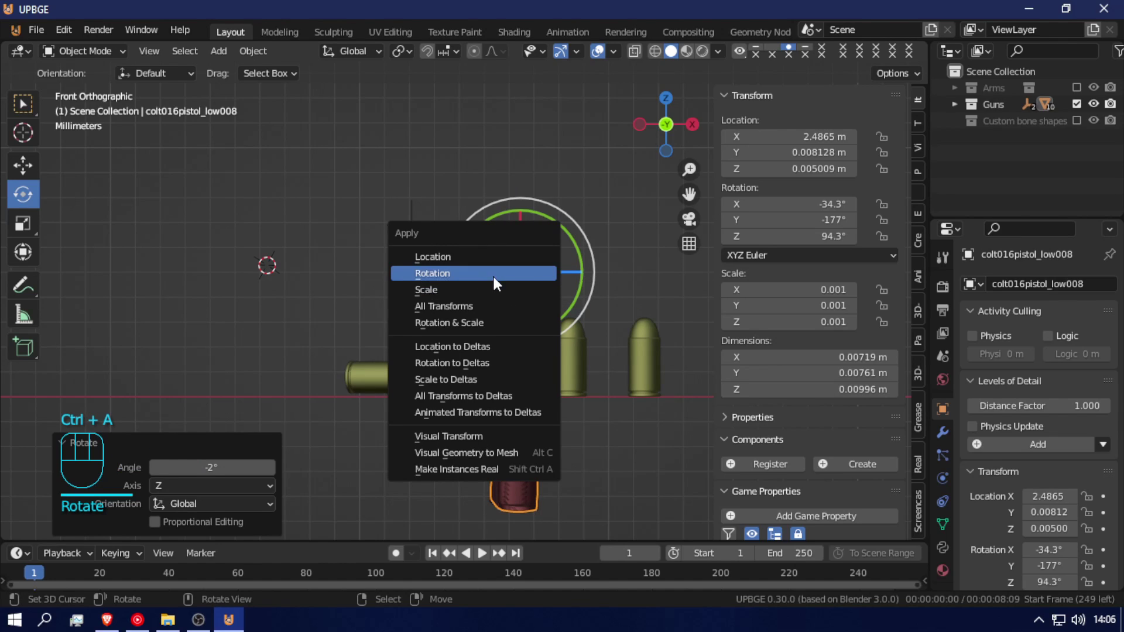
left_click(493, 274)
- Pull the empty mag001 magazine away from the loaded one and delete it
left_click(508, 285)
key("g")
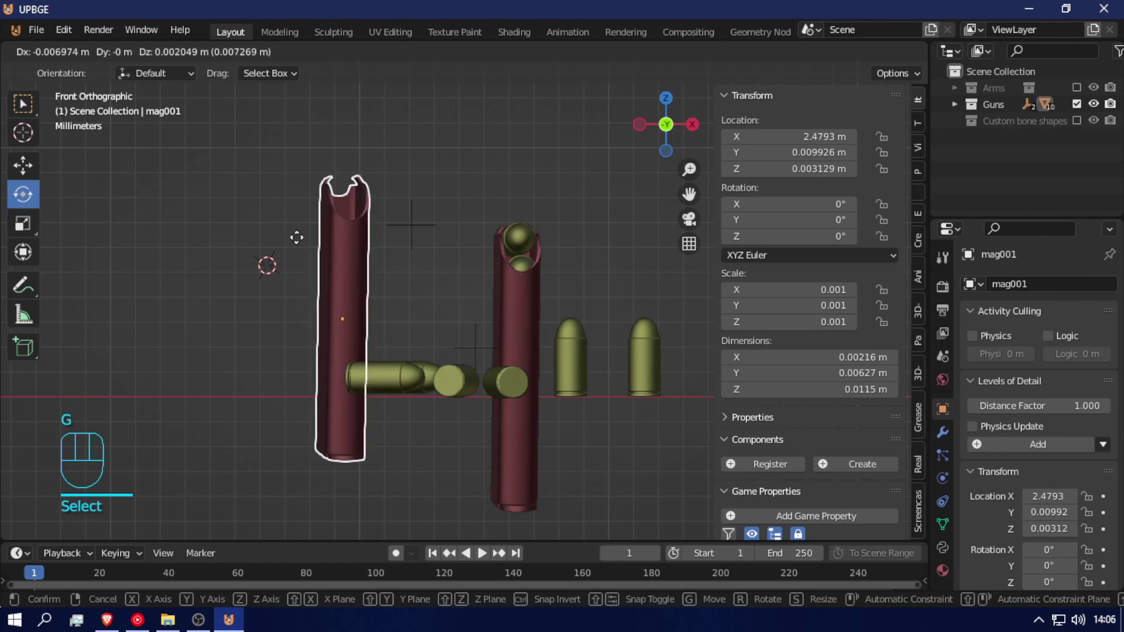
left_click(265, 240)
key("x")
left_click(266, 240)
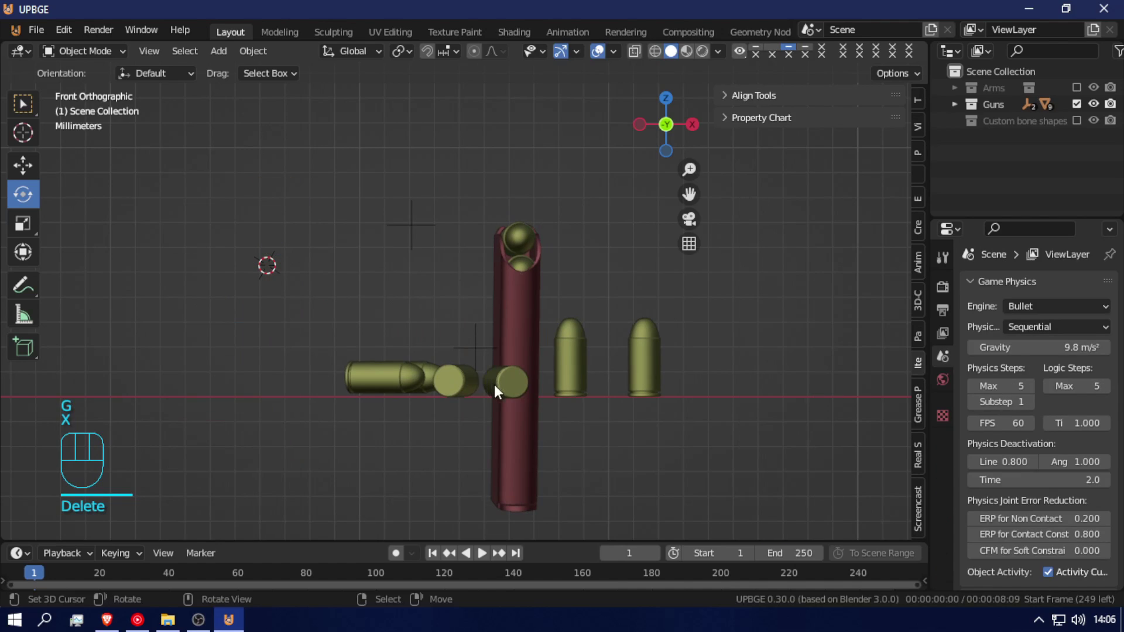
- Select the four bullets lying on the ground plane and delete them
key("shift+f")
key("s")
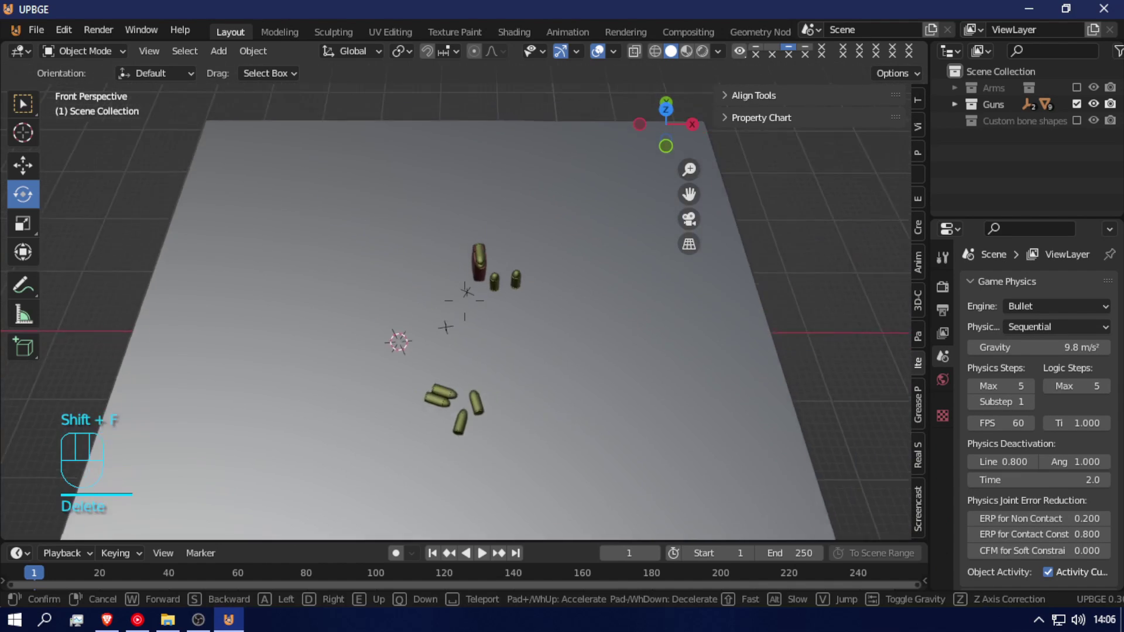
left_click(479, 418)
left_click(476, 382)
left_click(449, 391, "shift")
left_click(445, 371, "shift")
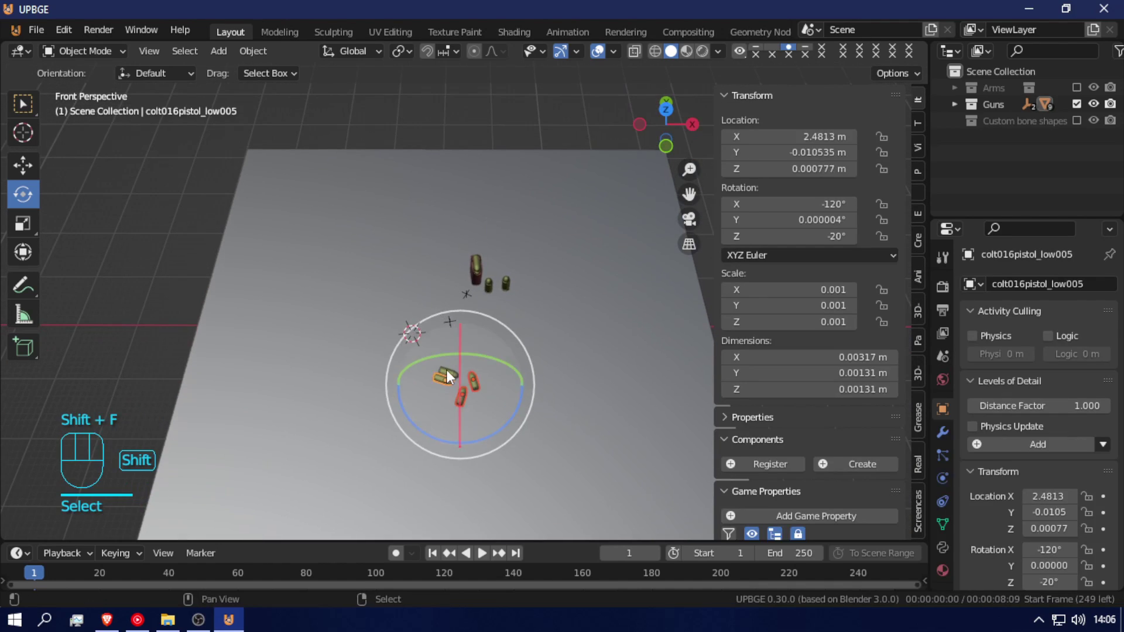
key("x")
left_click(446, 369)
- Delete the standing bullet closest to the magazine and select the other standing bullet
left_click(490, 287)
key("x")
key("x")
left_click(504, 290)
key("g")
left_click(507, 276)
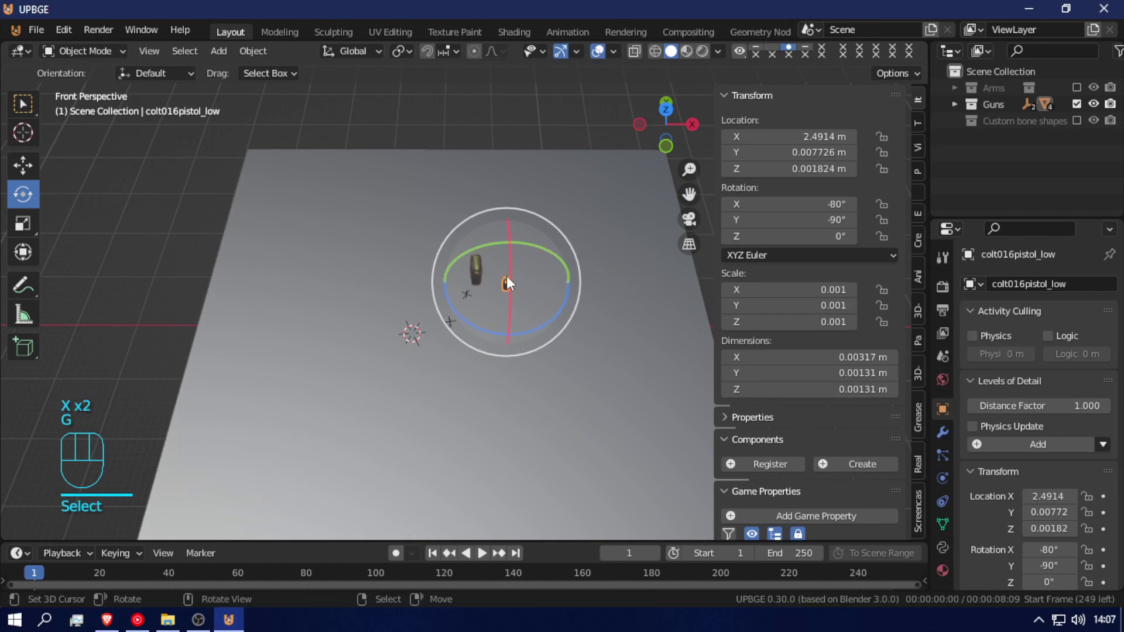
- Delete the ground plane and both leftover empties around the magazine
key("shift+f")
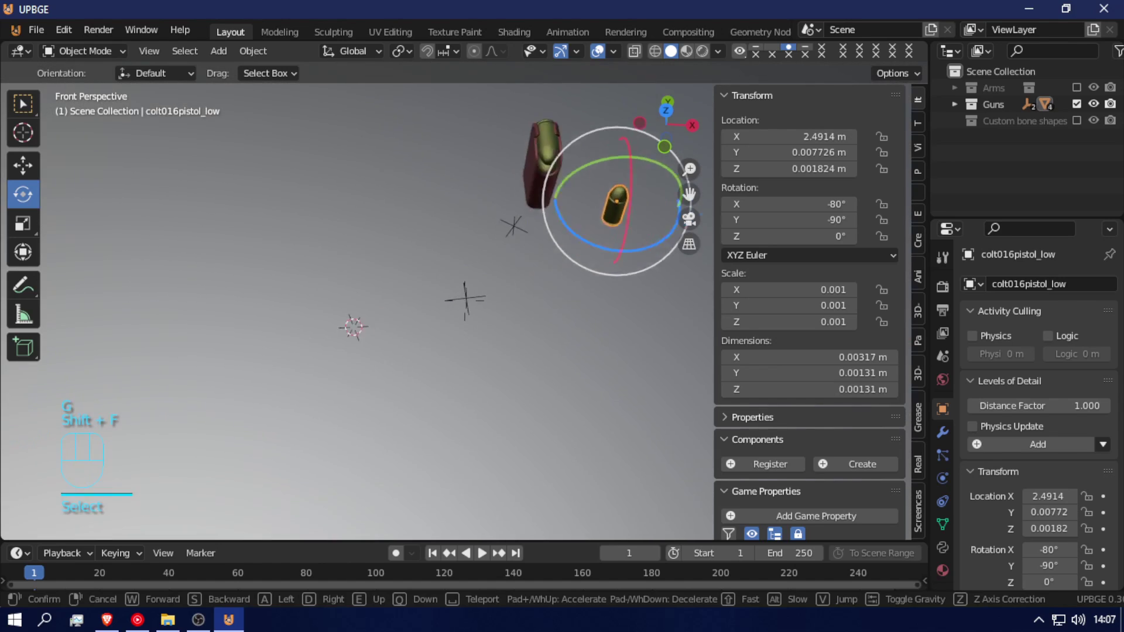
right_click(488, 296)
right_click(539, 215, "shift")
key("x")
left_click(539, 217)
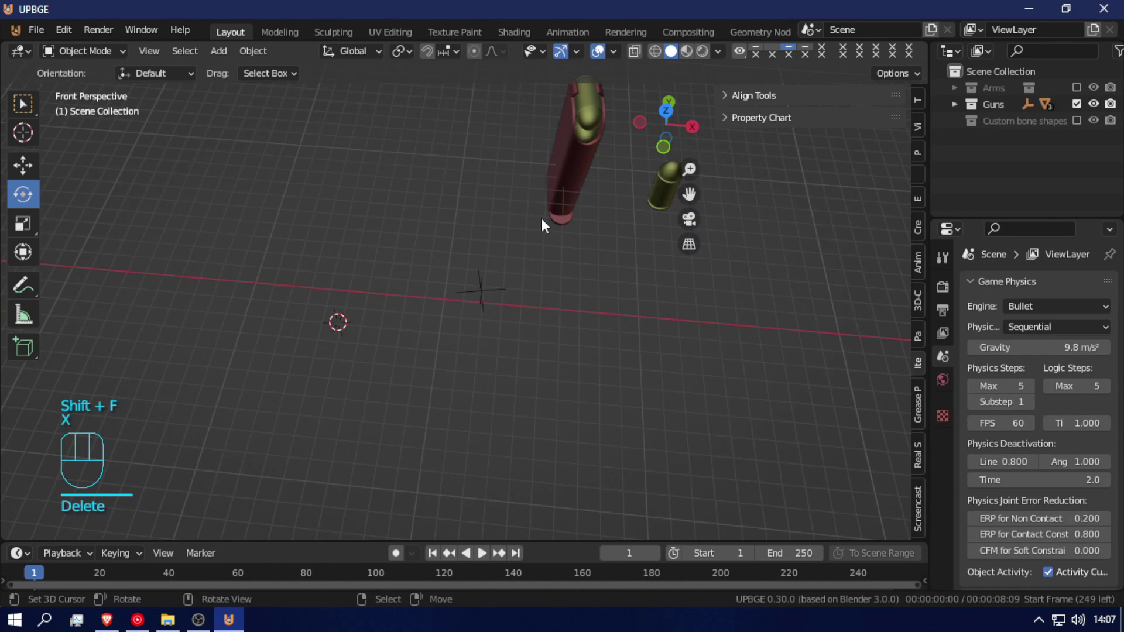
right_click(479, 296)
key("x")
left_click(478, 297)
- Unhide the pistol and select the loaded magazine inside its grip
key("shift+f")
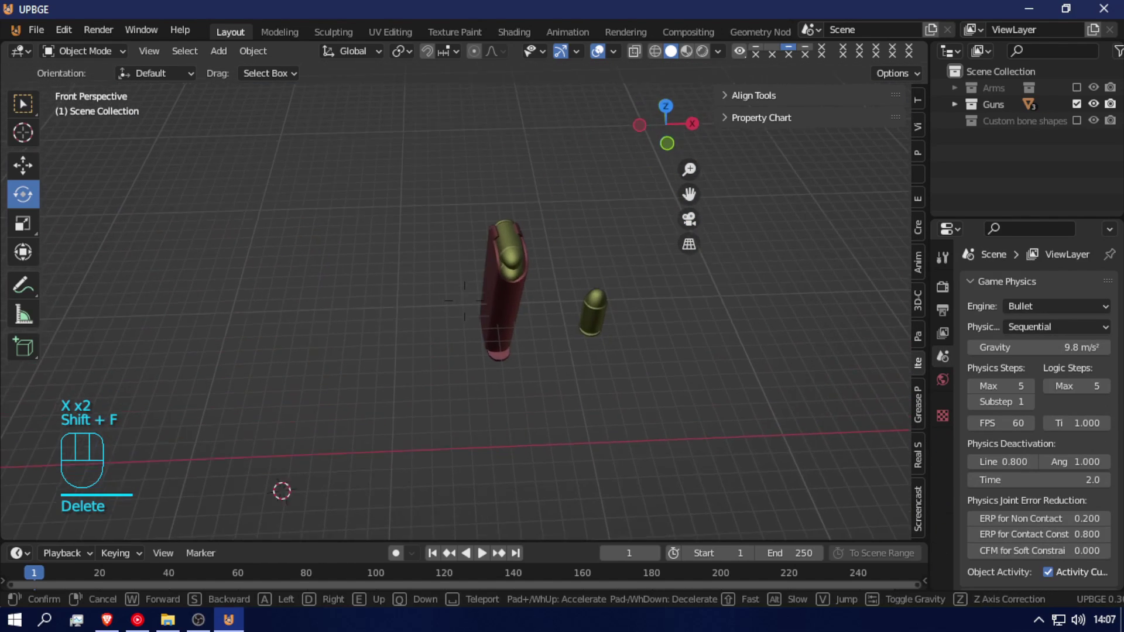
left_click(464, 297)
key("alt+h")
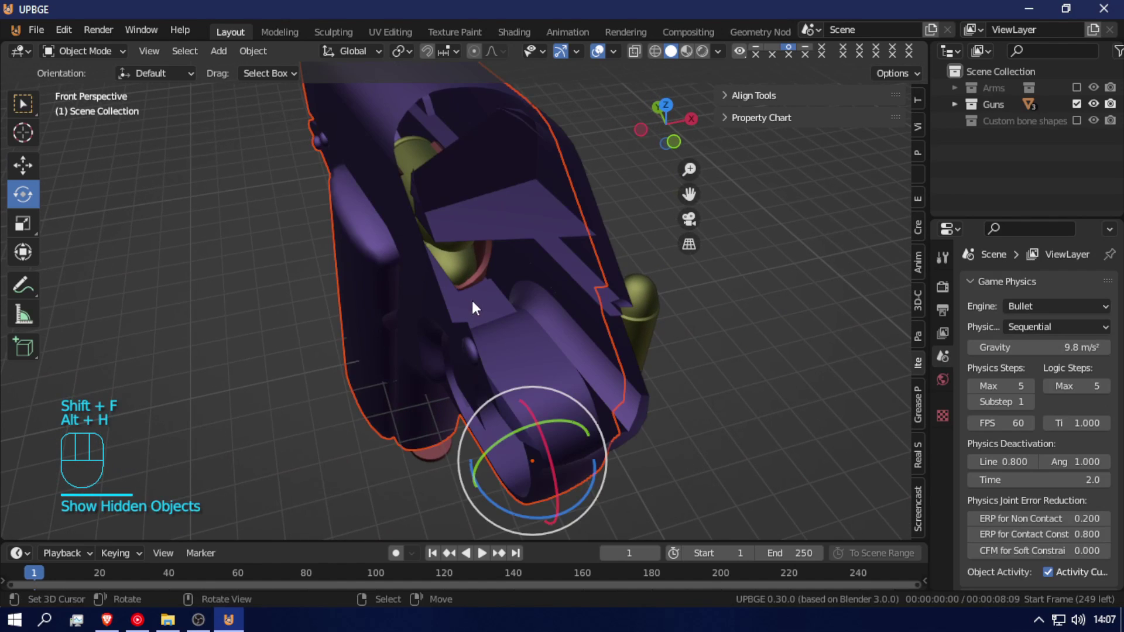
scroll(490, 289, "down", 6)
middle_click_drag(490, 289, 525, 220)
left_click(524, 213)
key("shift+f")
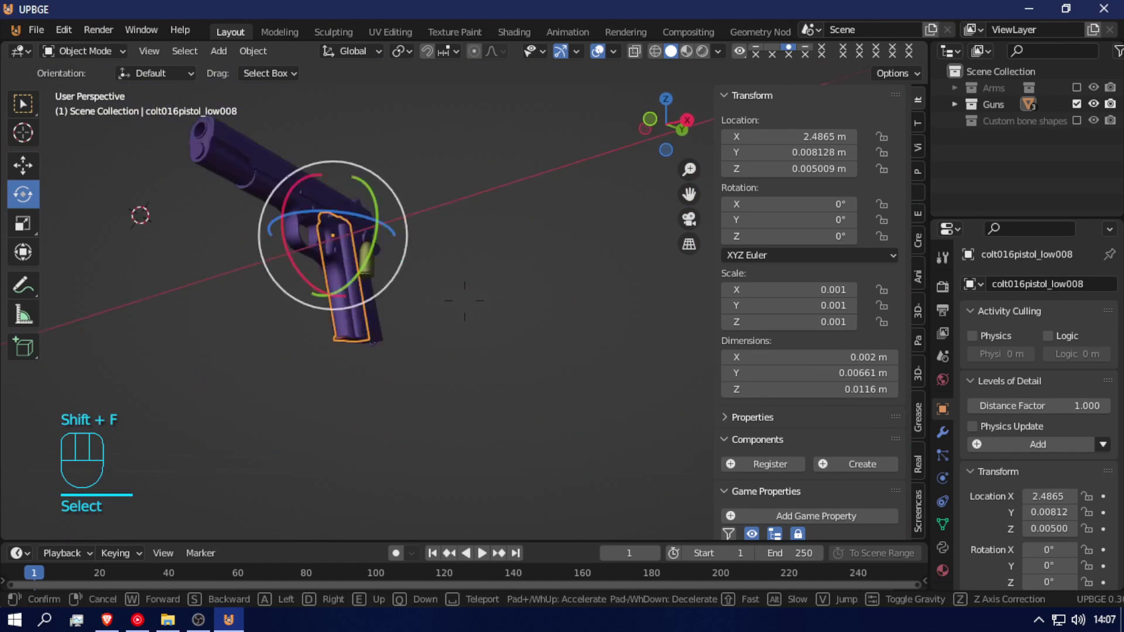
left_click(465, 303)
- Activate the Move tool for the magazine and set the transform orientation to Local
left_click(24, 164)
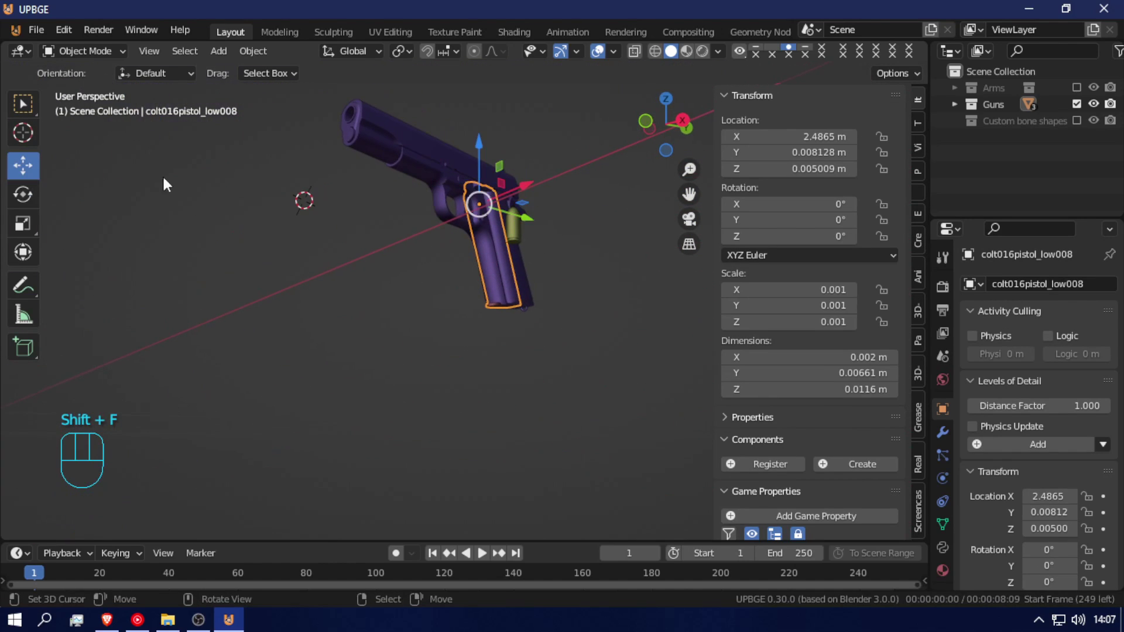
left_click_drag(483, 149, 481, 148)
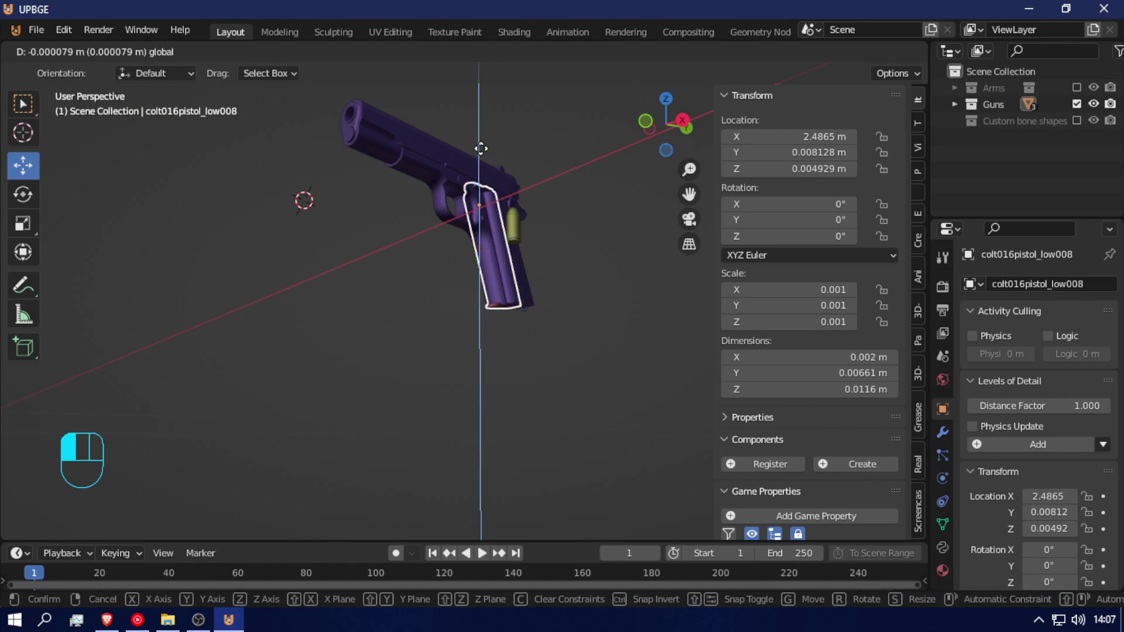
right_click(486, 154)
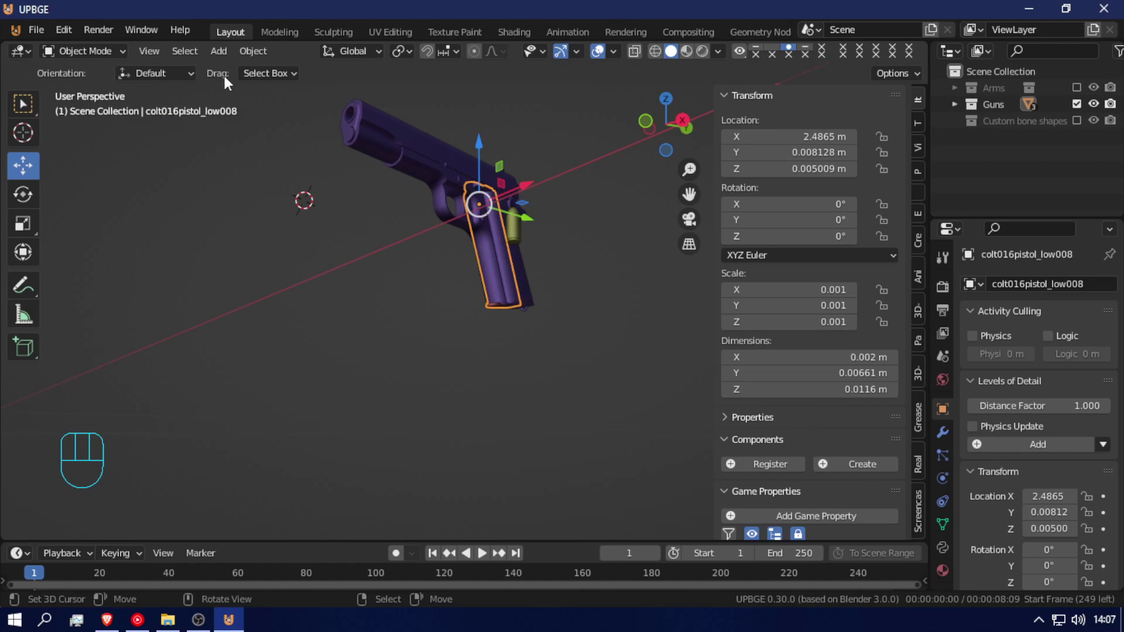
left_click(352, 51)
left_click(316, 119)
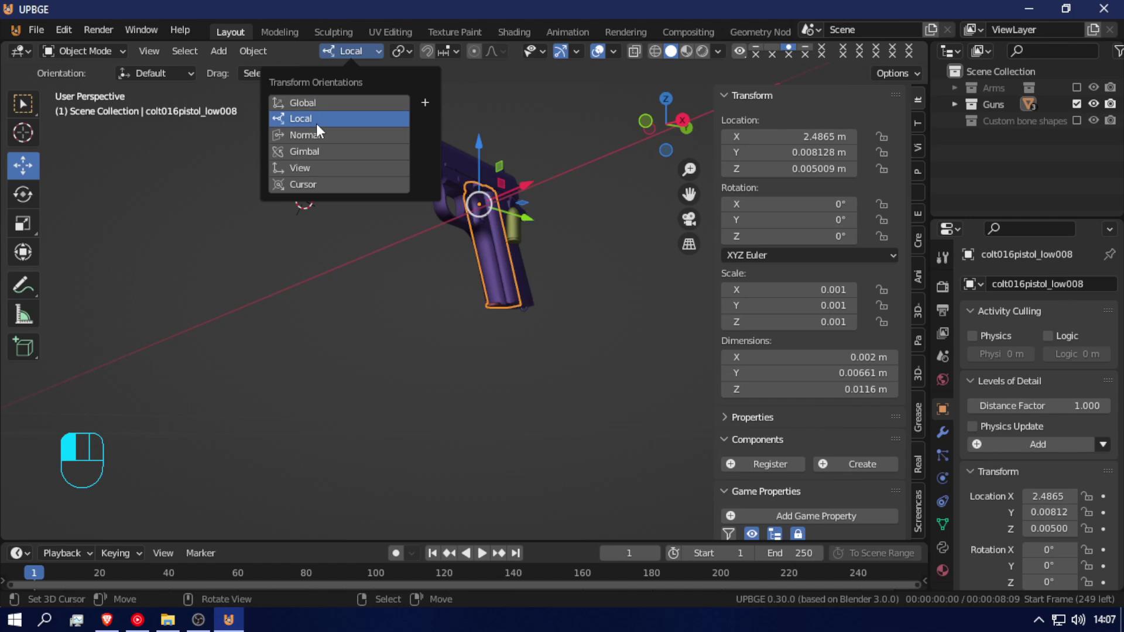
- Change the transform orientation to Normal with the magazine selected
key("shift+f")
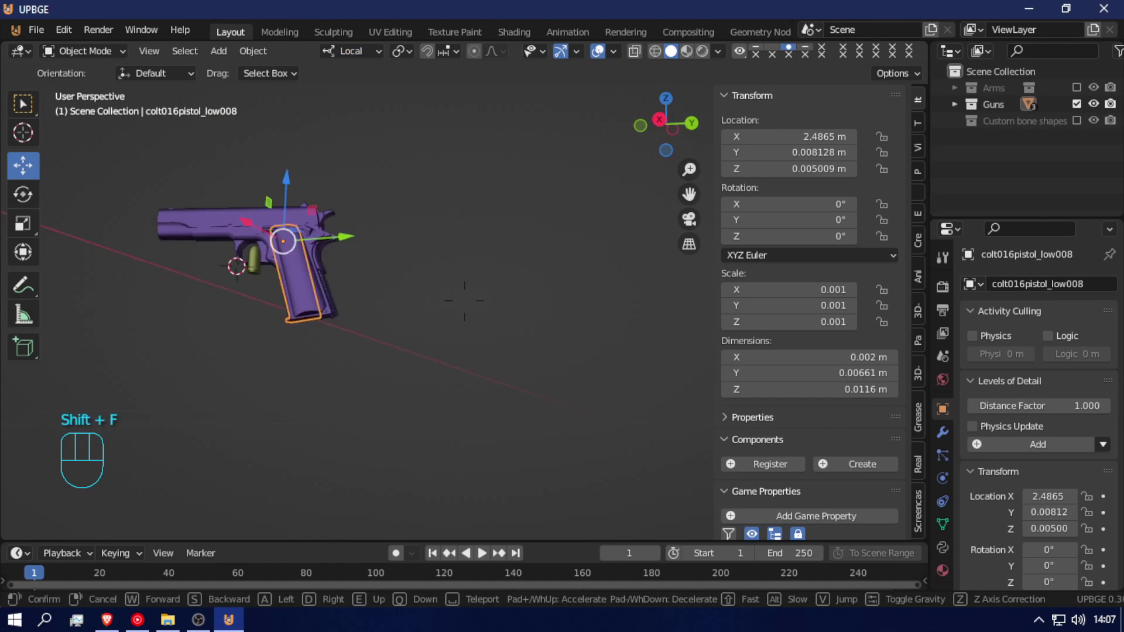
left_click(480, 317)
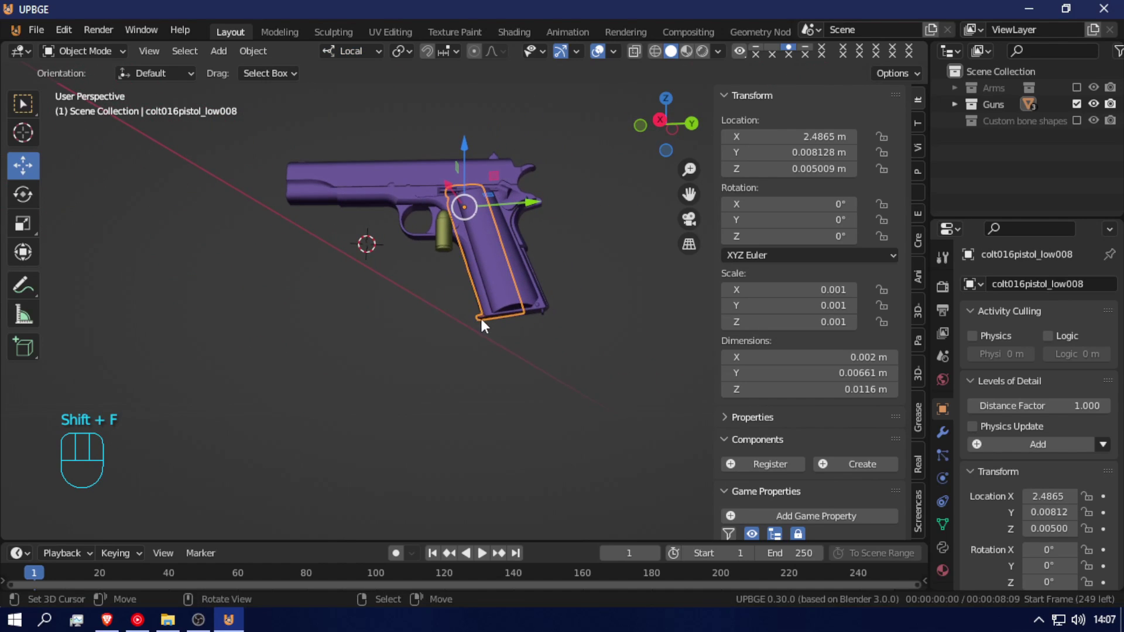
left_click(354, 52)
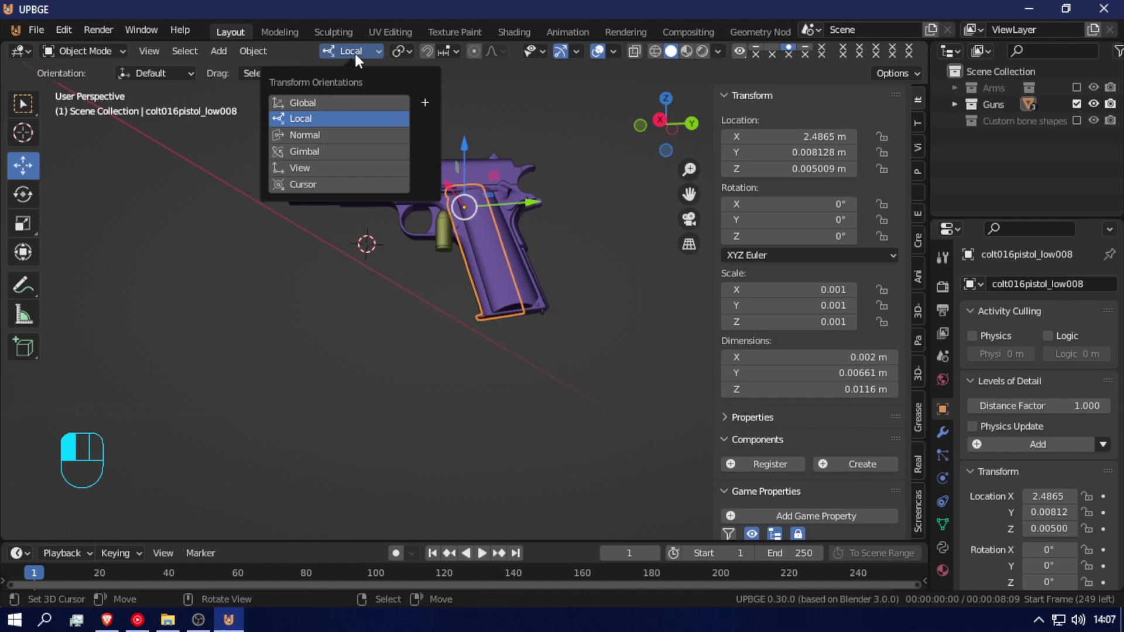
left_click(320, 132)
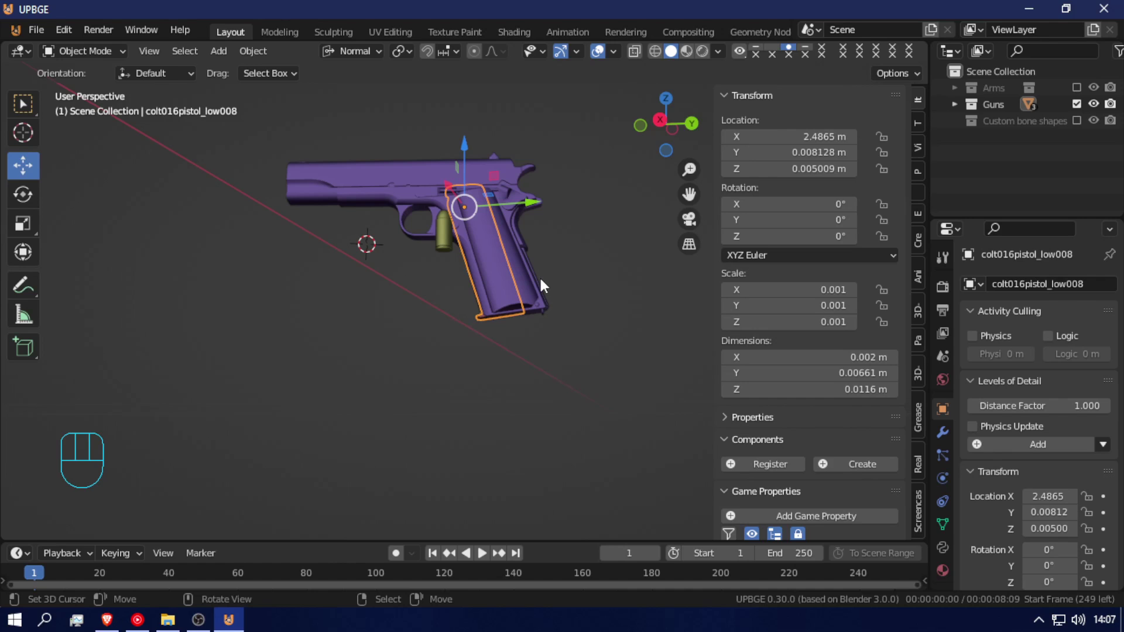
- Examine the magazine's fit in the pistol grip from the side, from behind and from below
key("KP_3")
middle_click_drag(286, 153, 329, 275, "shift")
key("shift+f")
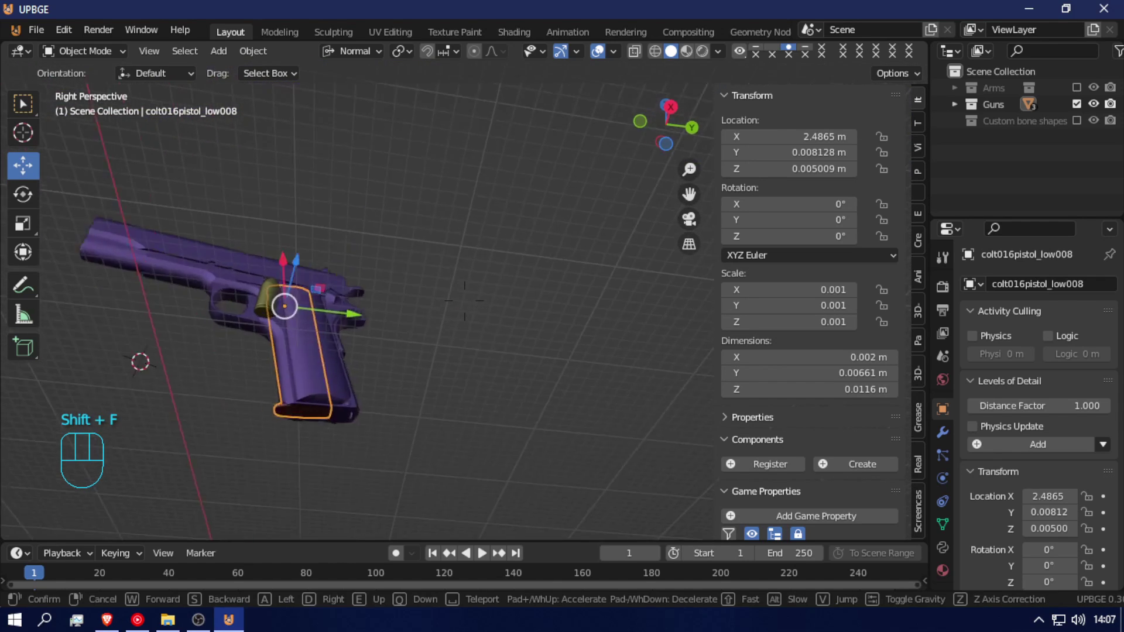
key("w")
left_click(464, 305)
key("g")
right_click(460, 316)
key("shift+f")
key("w")
key("s")
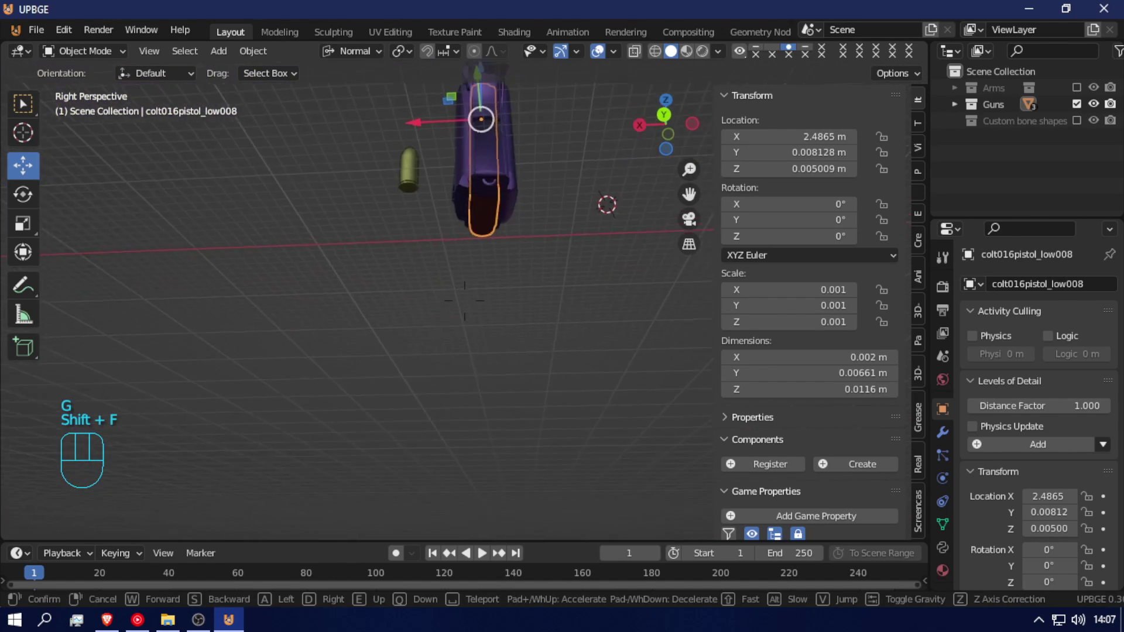
key("w")
key("q")
right_click(464, 300)
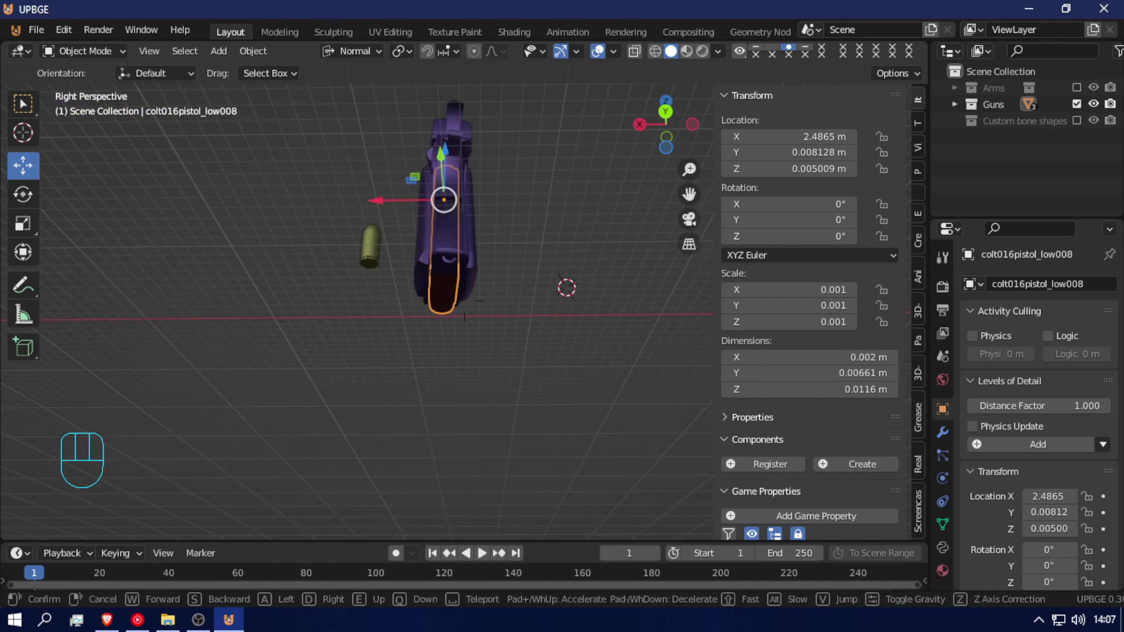
- Rotate the pistol together with its magazine by -8° about the global Z axis and apply the rotation
key("shift+f")
right_click(463, 301)
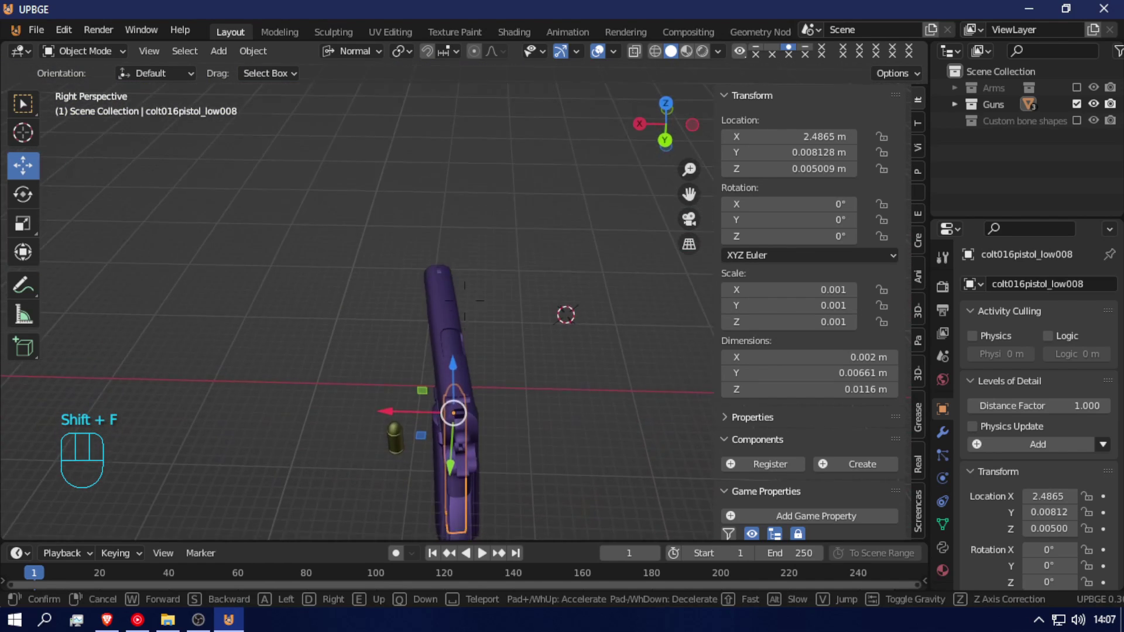
left_click(457, 252)
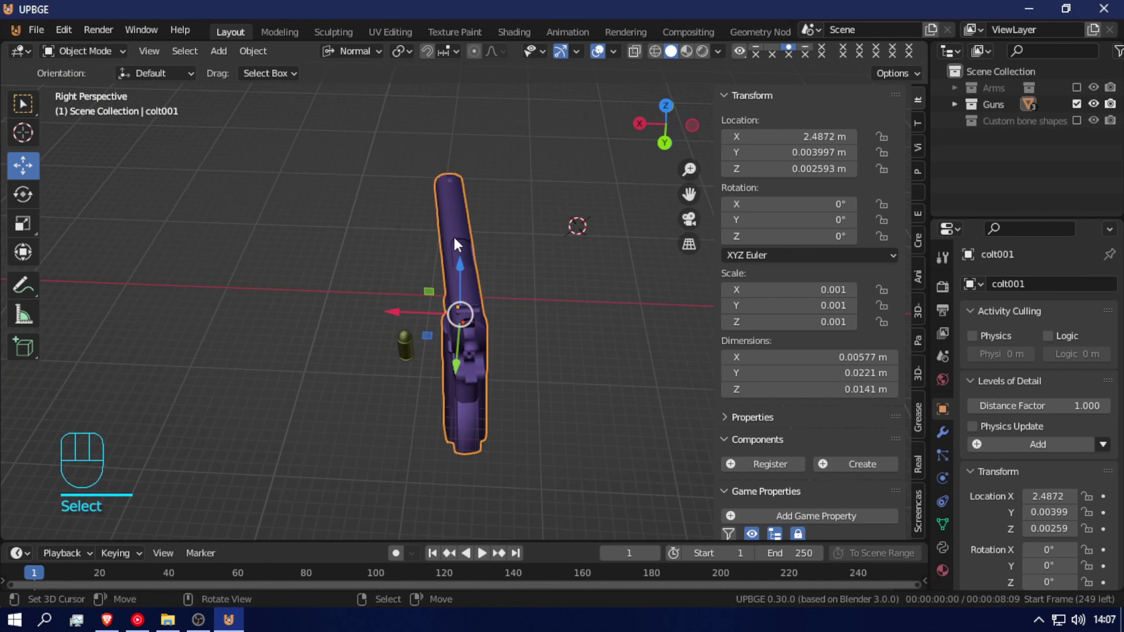
key("KP_7")
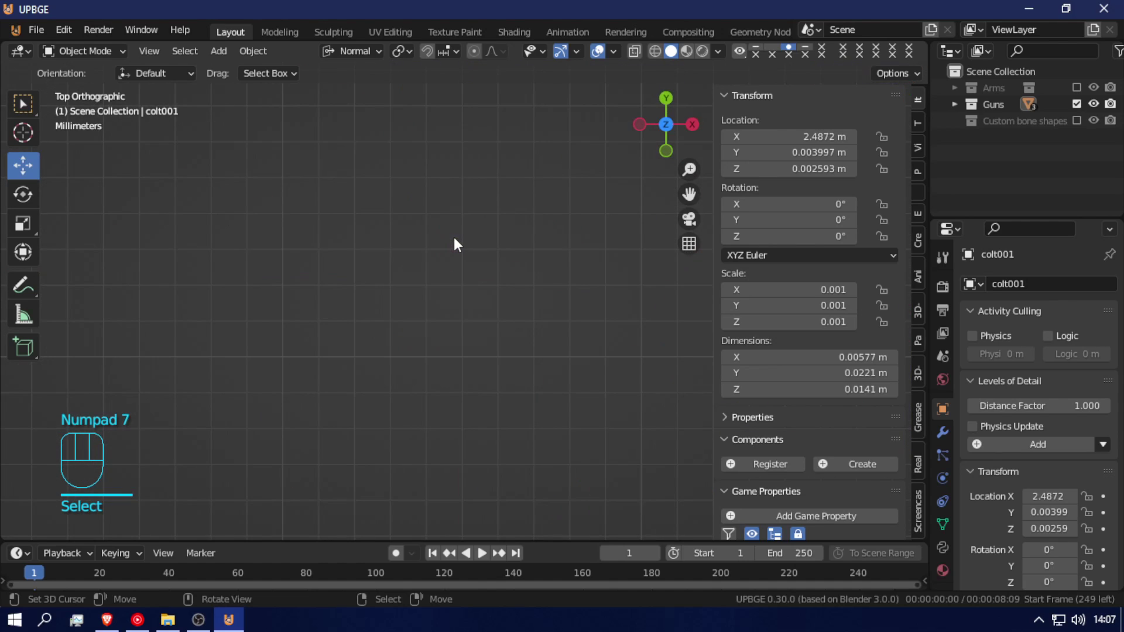
scroll(469, 275, "down", 4)
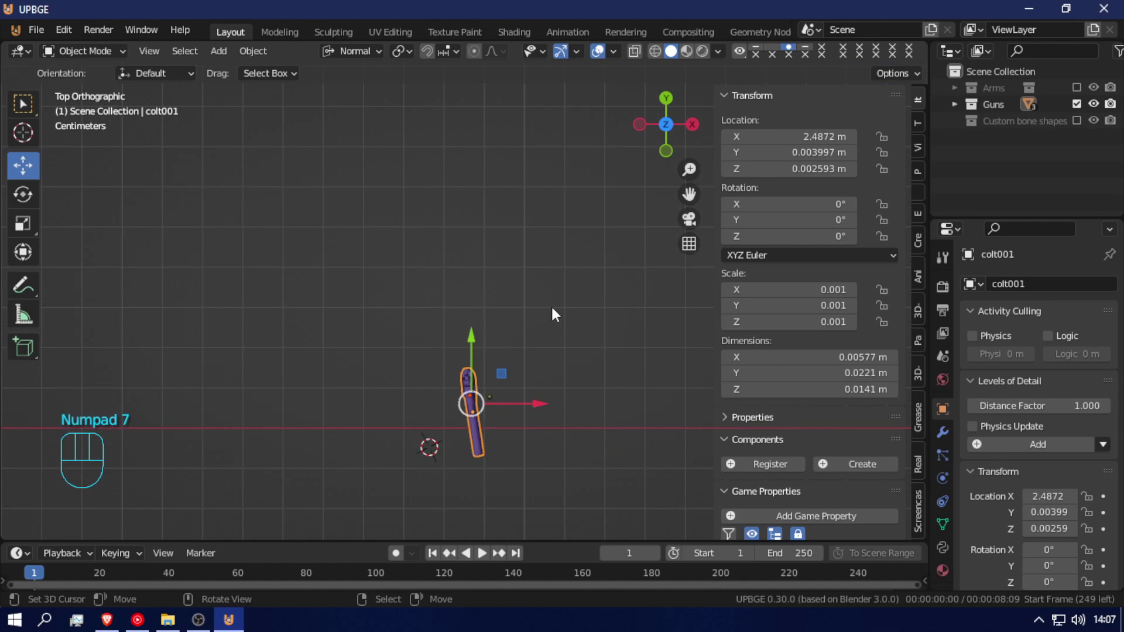
key("r")
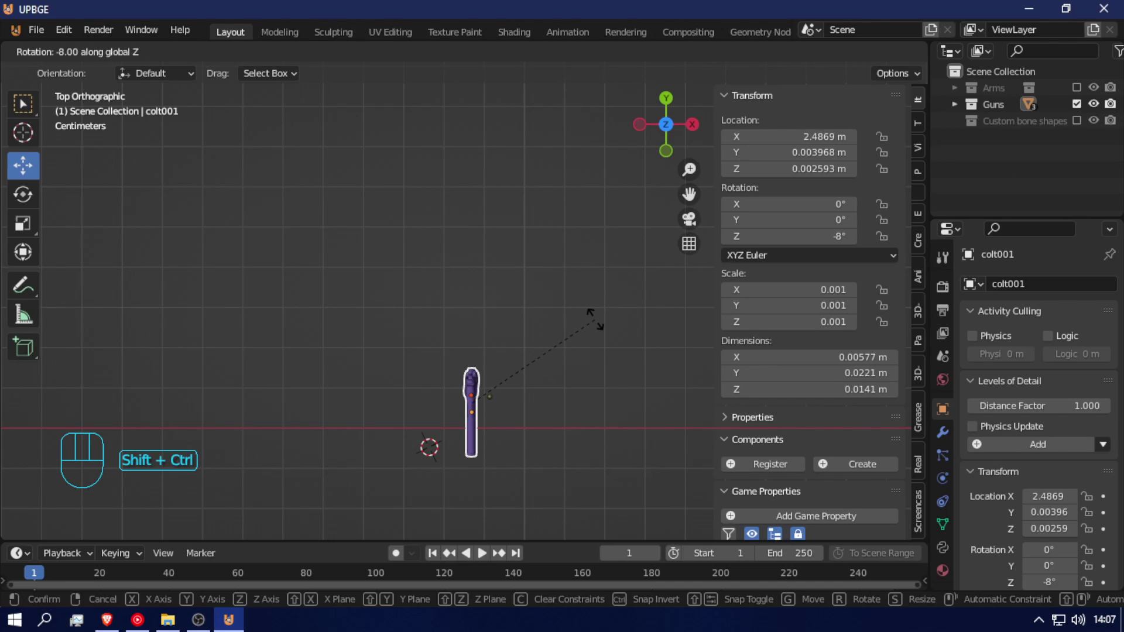
left_click(594, 321)
key("ctrl+a")
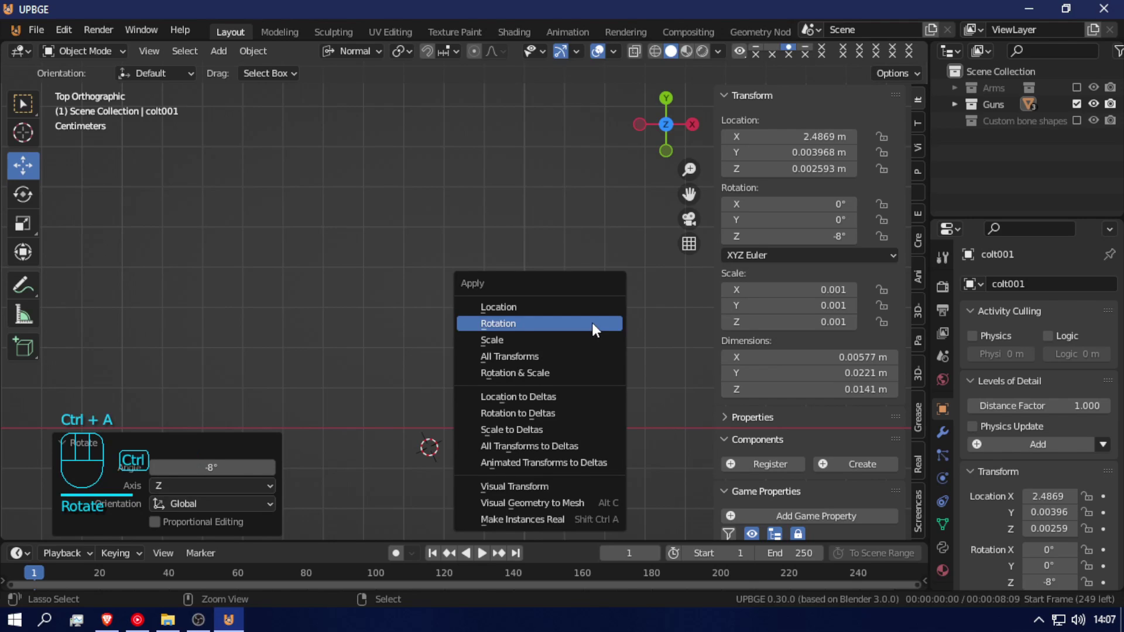
left_click(567, 324)
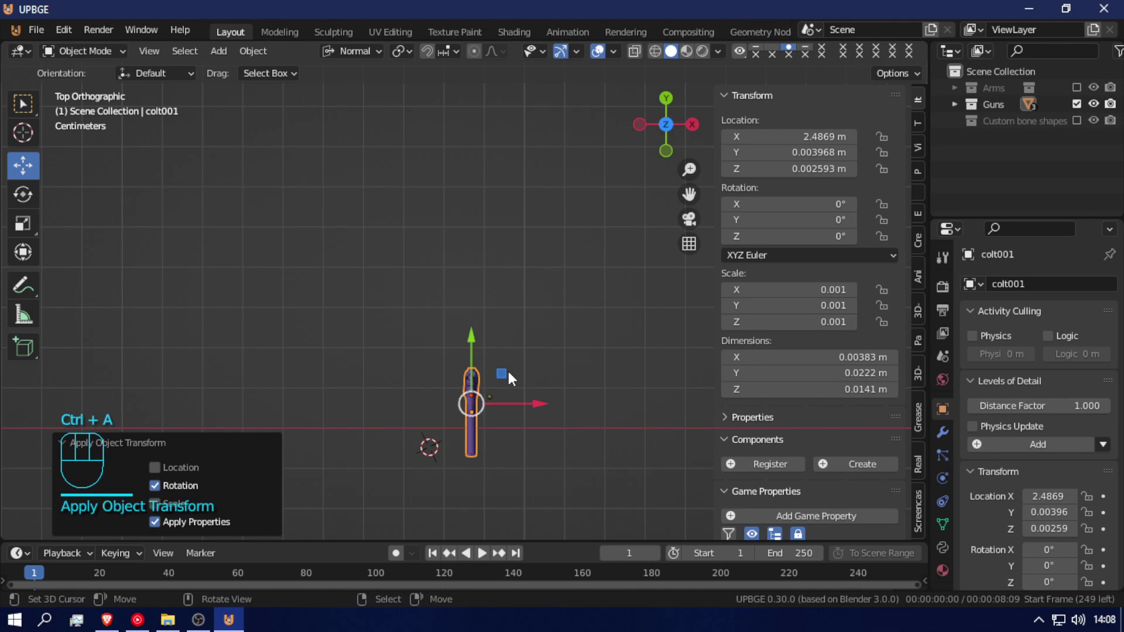
- Try moving the magazine freely down out of the pistol grip
key("shift+f")
key("w")
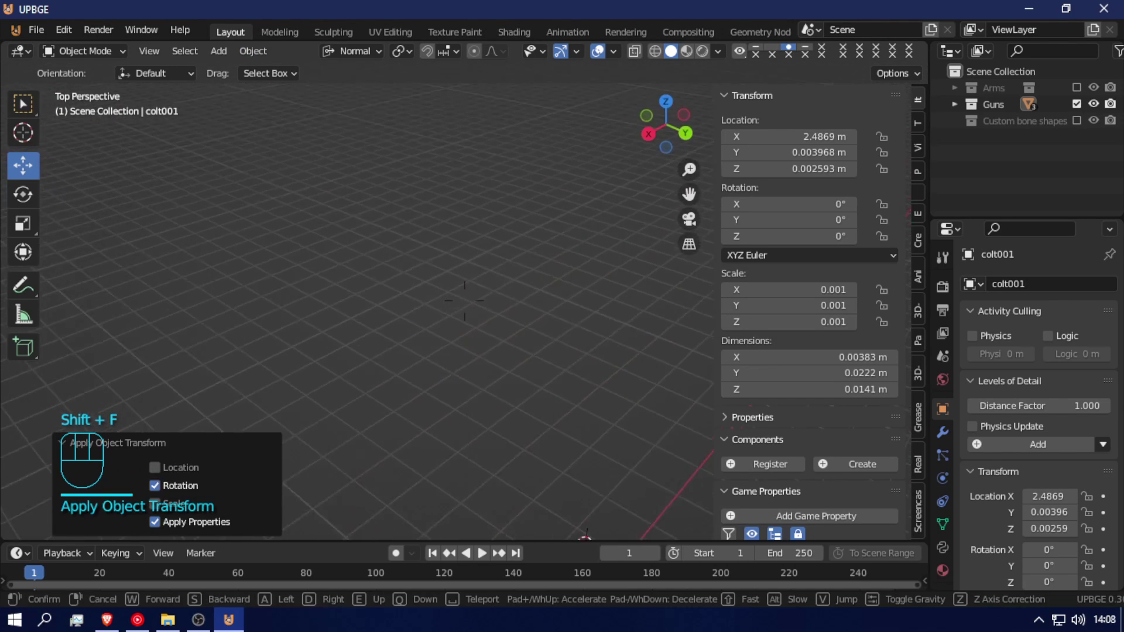
left_click(471, 270)
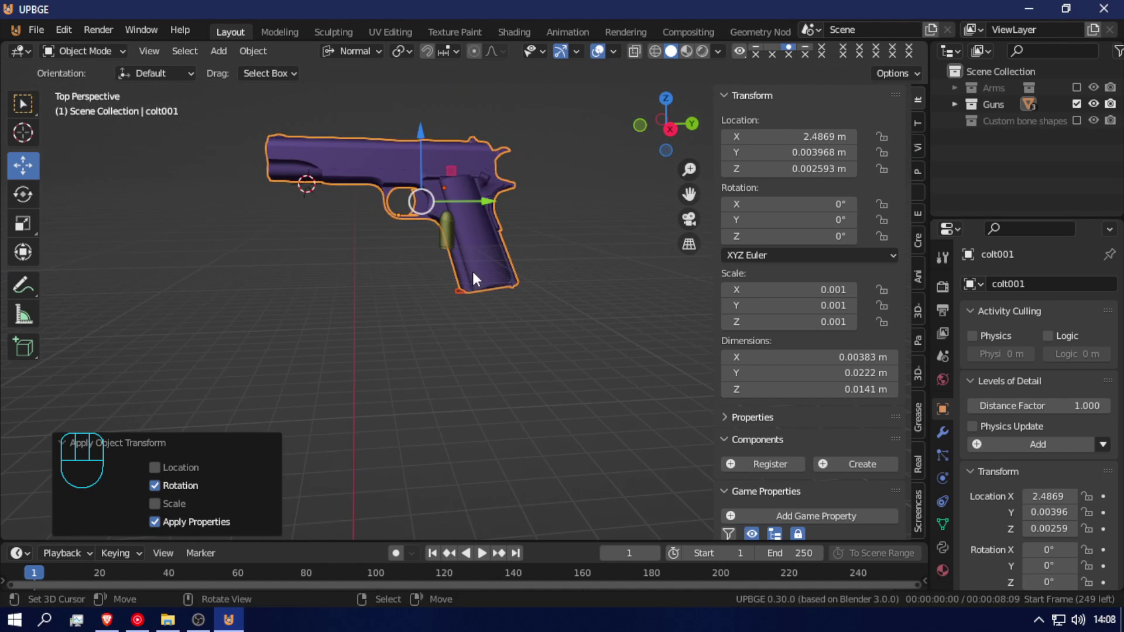
left_click(475, 267)
key("g")
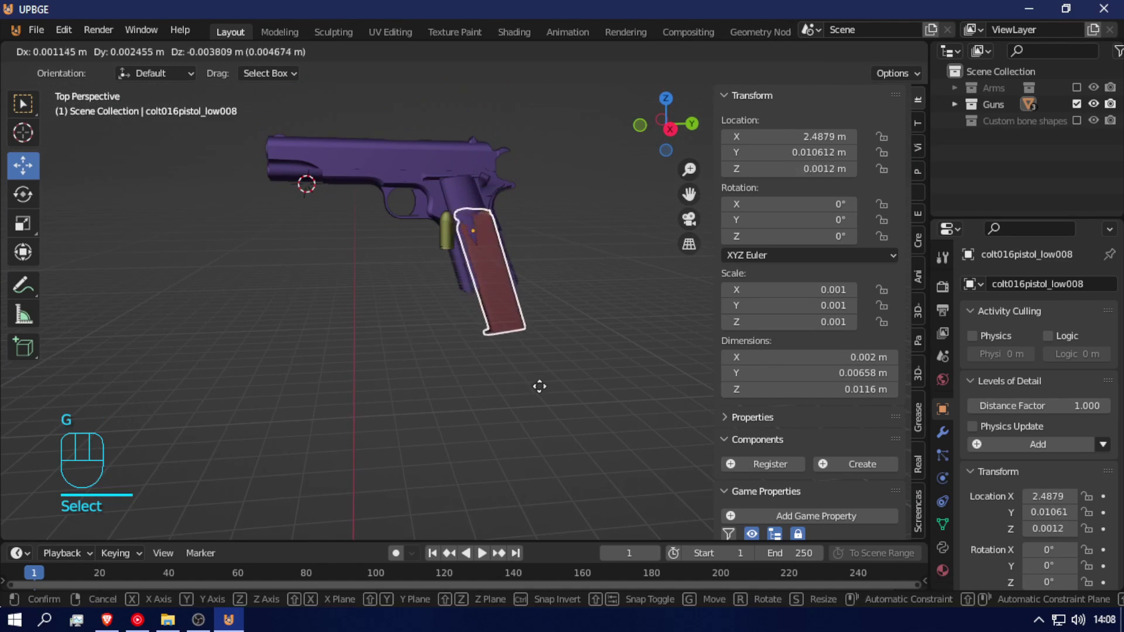
left_click(497, 338)
- Examine the magazine's base from below and select its entire mesh in Edit Mode
key("shift+f")
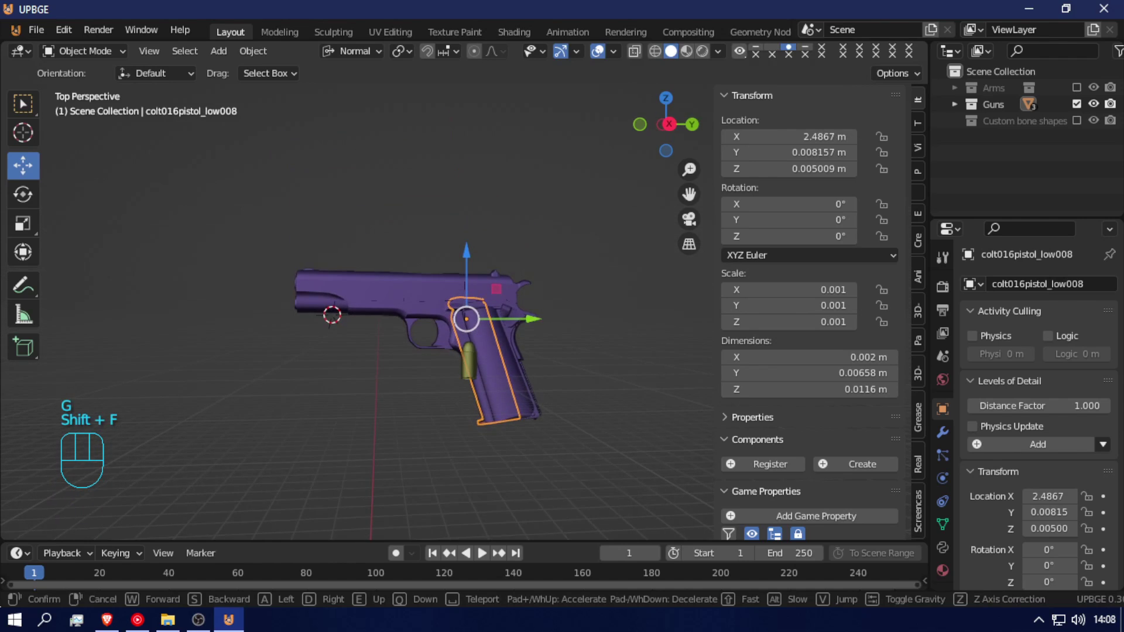
key("w")
key("q")
key("s")
key("w")
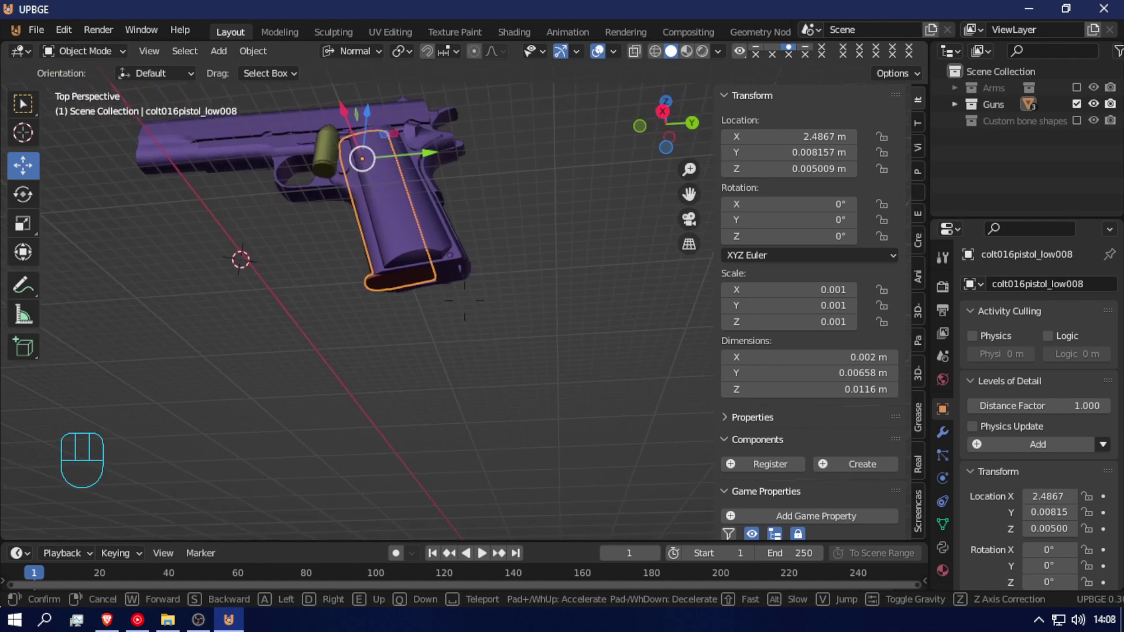
left_click(466, 300)
key("Tab")
key("a")
key("a")
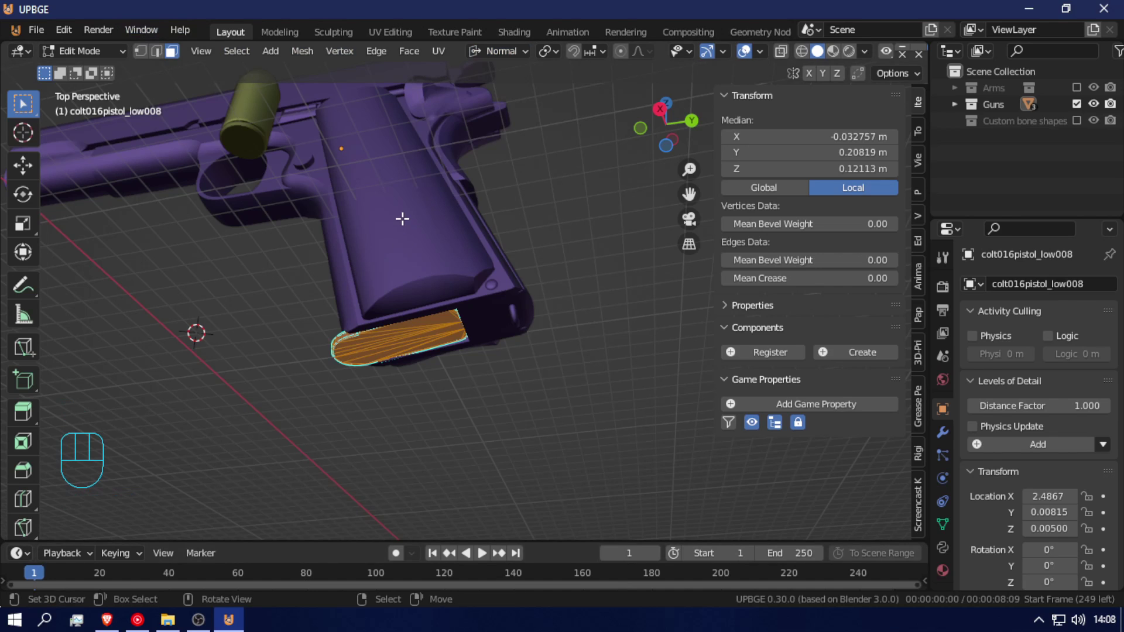
- Try moving the selected magazine mesh along its Normal orientation axes with the Move tool
left_click(22, 166)
key("shift+f")
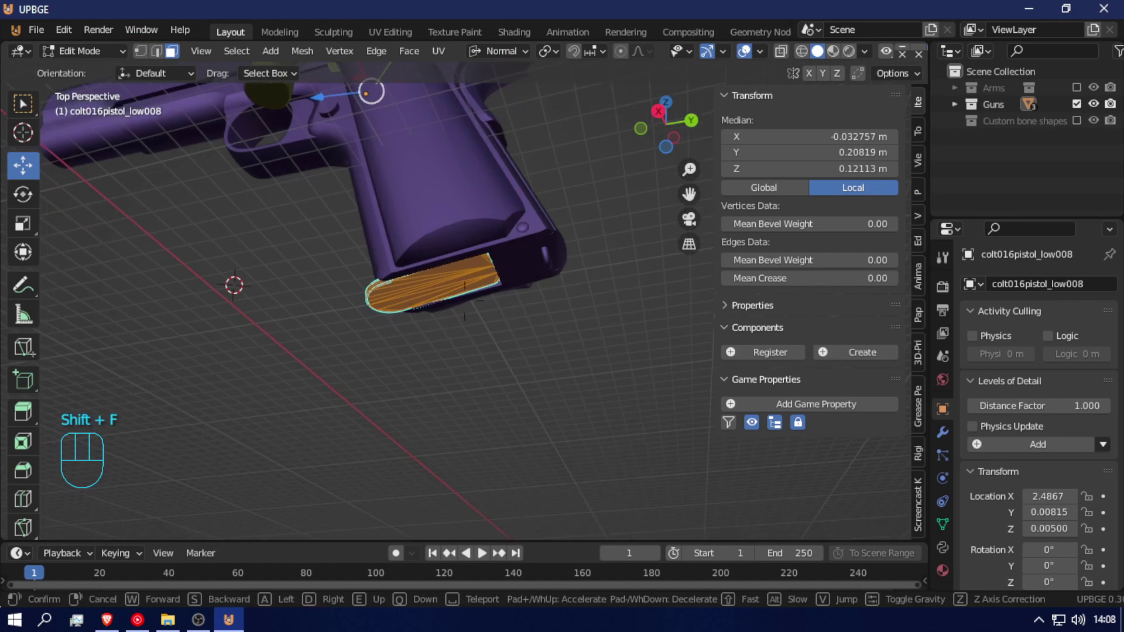
left_click(470, 300)
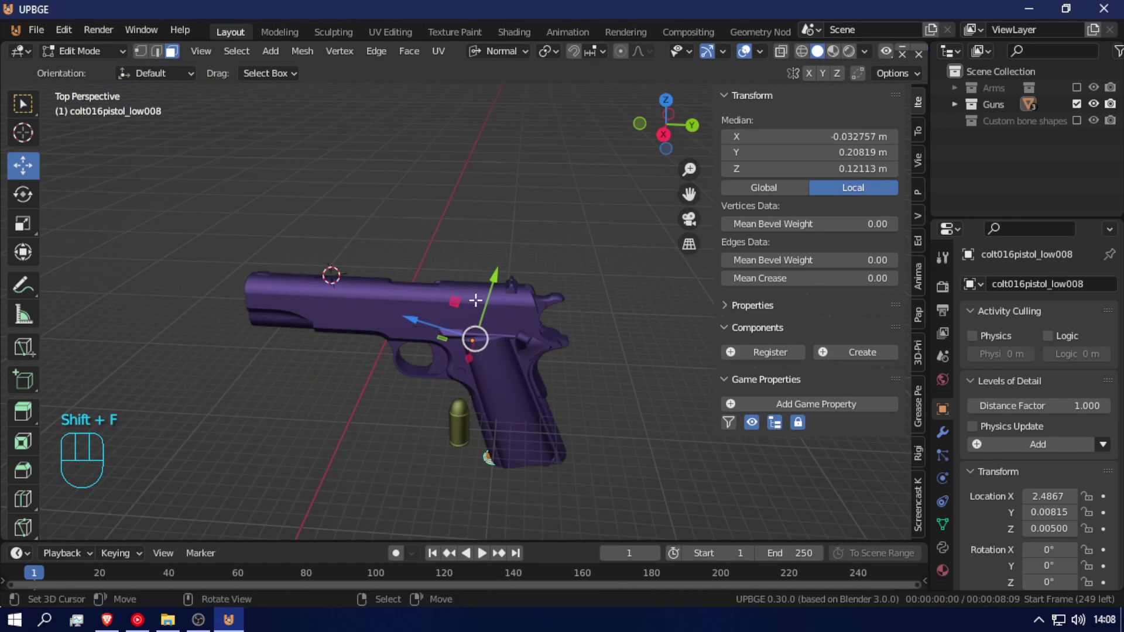
left_click_drag(504, 266, 497, 283)
left_click_drag(453, 331, 532, 361)
right_click(531, 361)
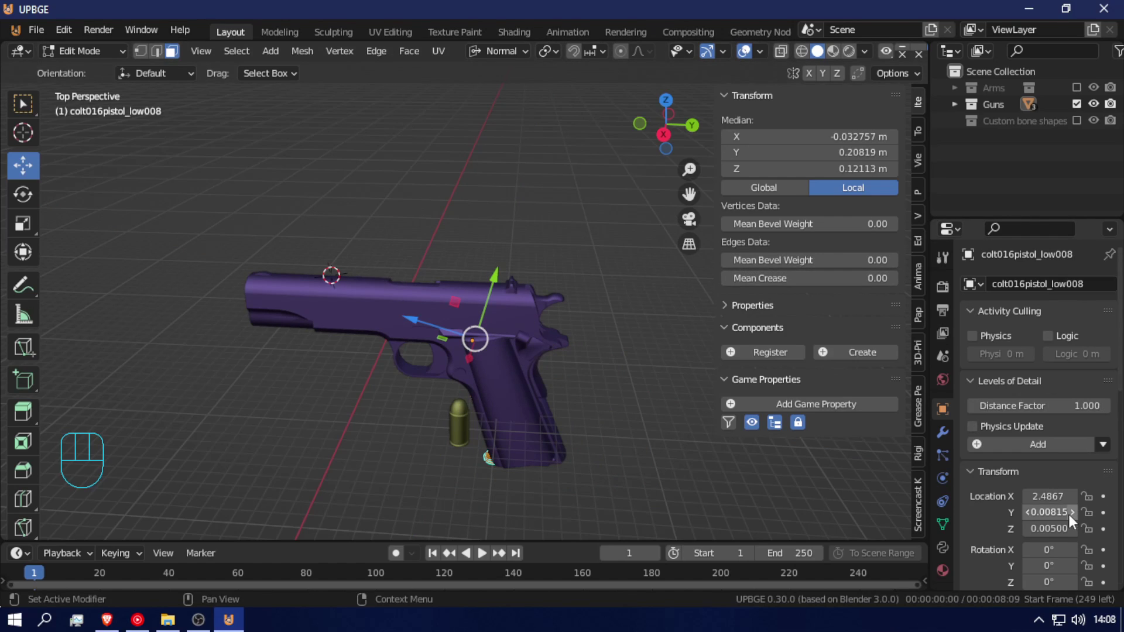
- Expand the magazine's Delta Transform settings and try changing its delta X location and X rotation
key("ctrl+Tab")
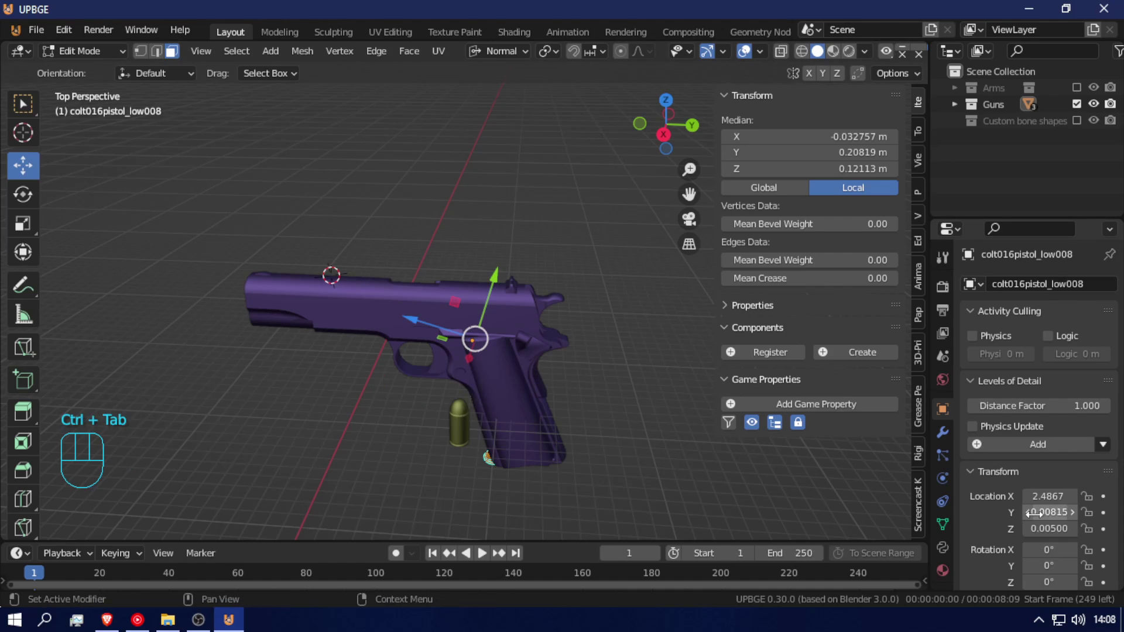
scroll(1034, 505, "down", 8)
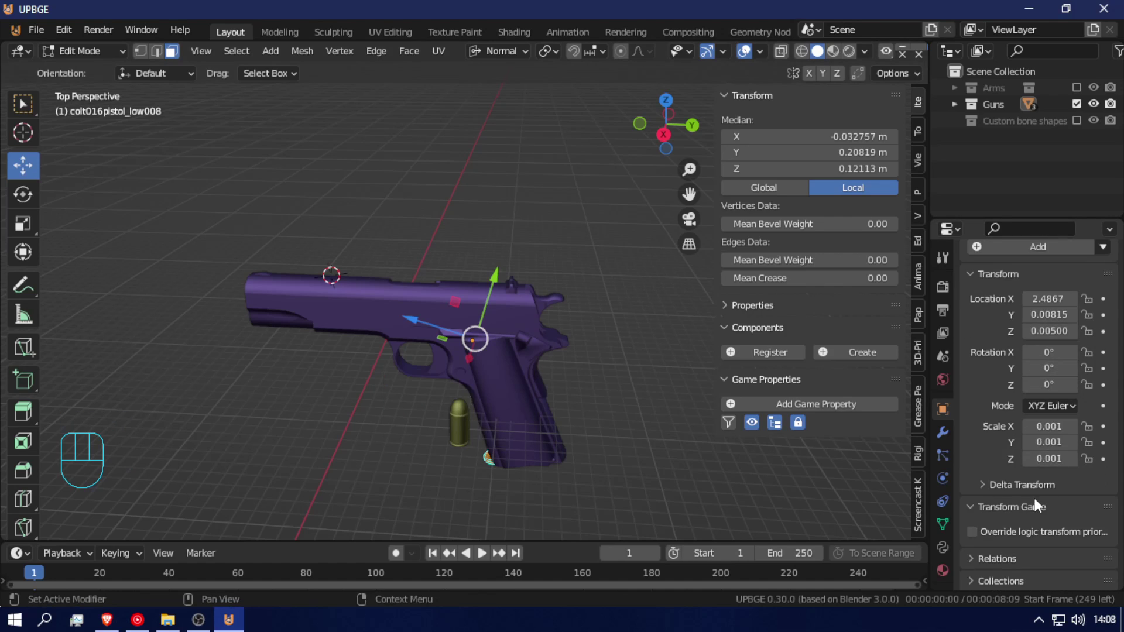
left_click(981, 484)
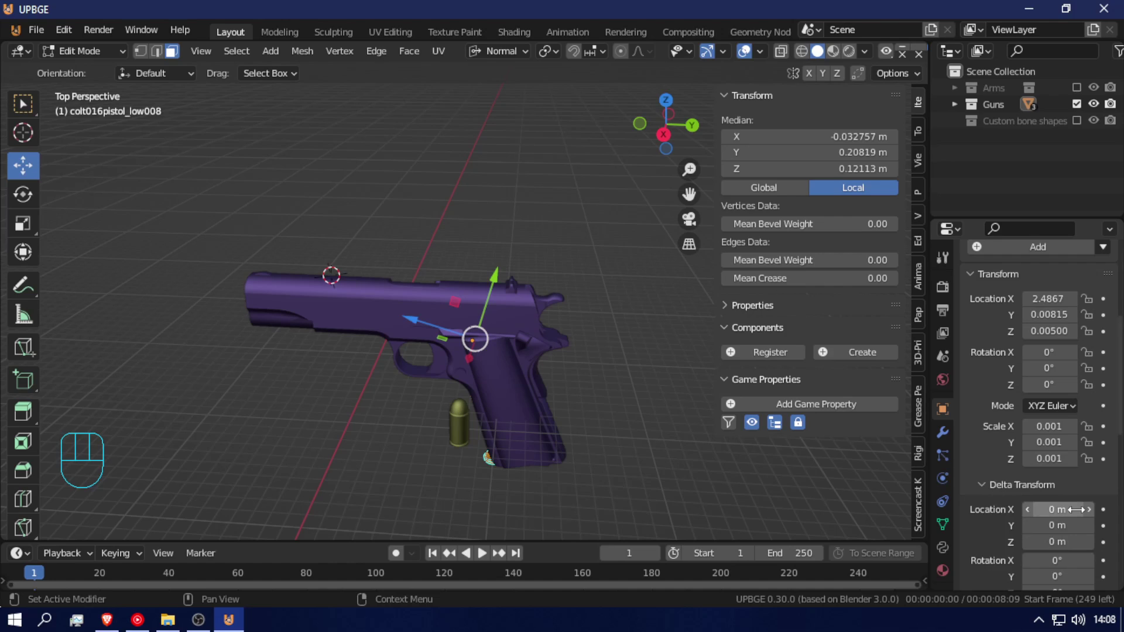
left_click_drag(1056, 509, 1095, 497)
right_click(1056, 509)
scroll(1059, 560, "down", 3)
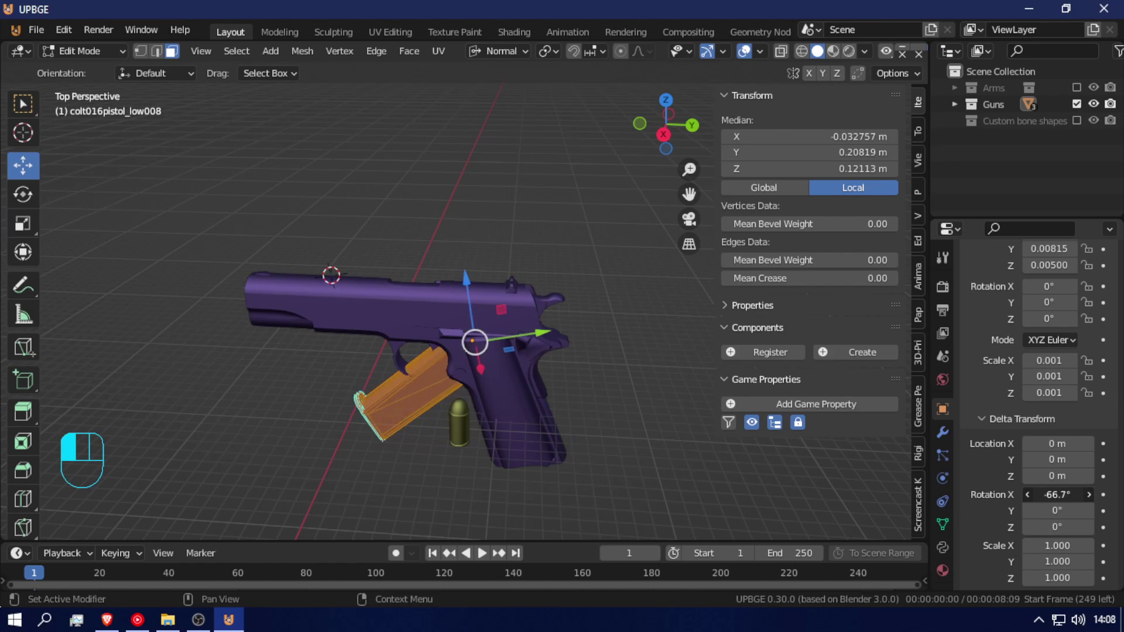
right_click(1095, 497)
scroll(1063, 538, "down", 3)
scroll(1007, 535, "down", 2)
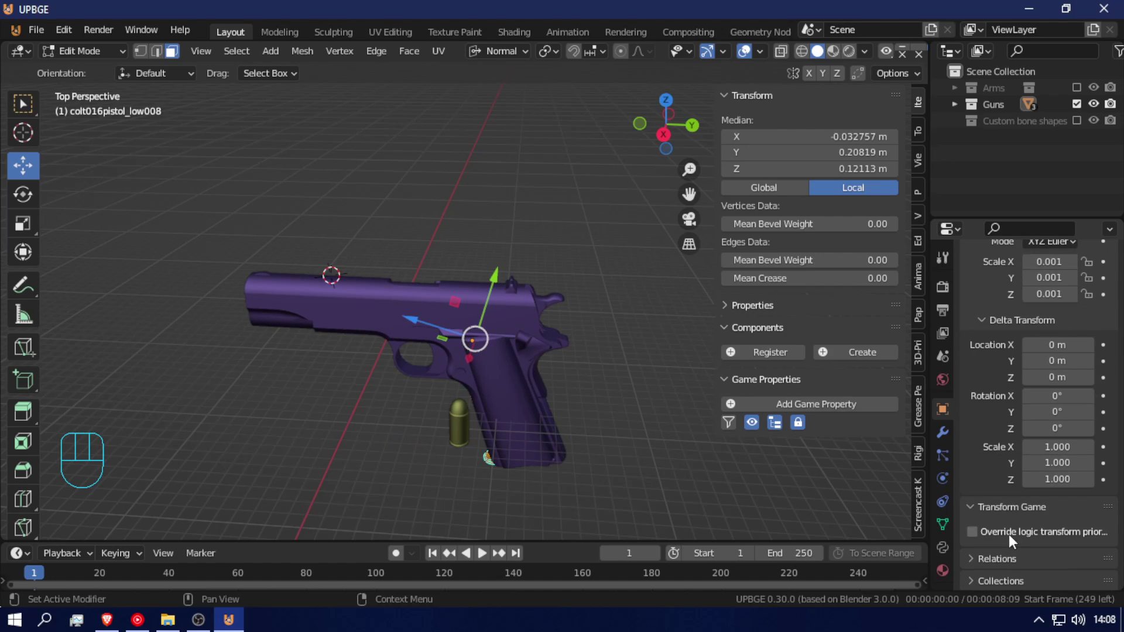
- Try adjusting the magazine's regular object rotation and X location values
scroll(1034, 479, "up", 5)
left_click_drag(1061, 361, 1080, 360)
right_click(1080, 360)
mouse_move(1048, 286)
left_mouse_down()
mouse_move(1060, 286)
mouse_move(1048, 287)
mouse_move(1060, 302)
mouse_move(1047, 301)
left_mouse_up()
scroll(1064, 285, "up", 3)
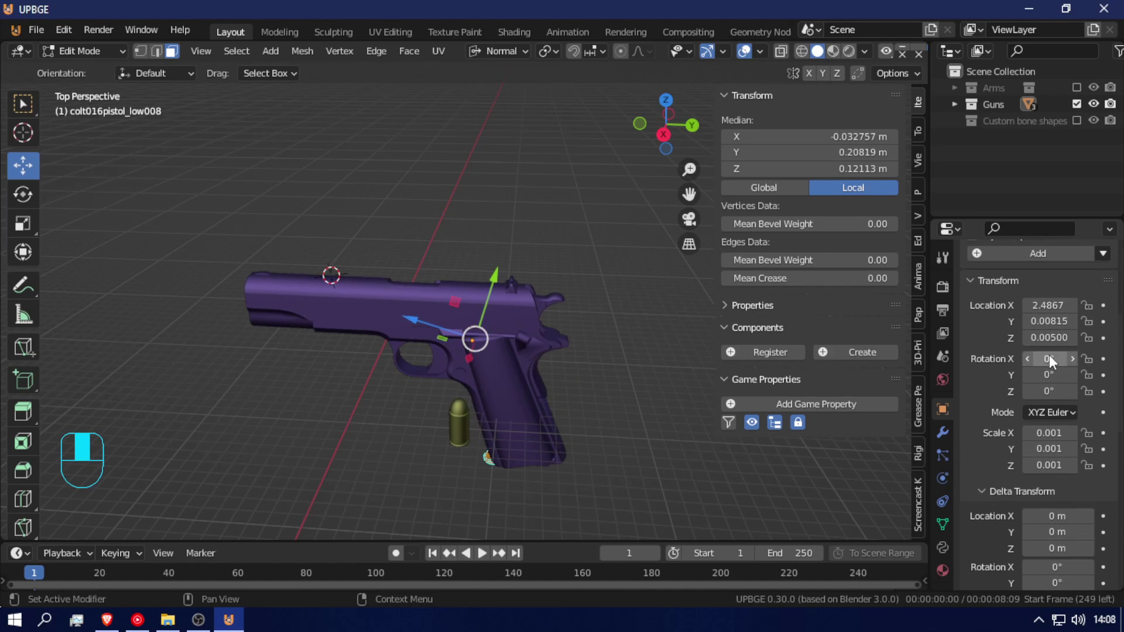
mouse_move(1050, 304)
left_mouse_down()
mouse_move(1063, 304)
mouse_move(1050, 304)
left_mouse_up()
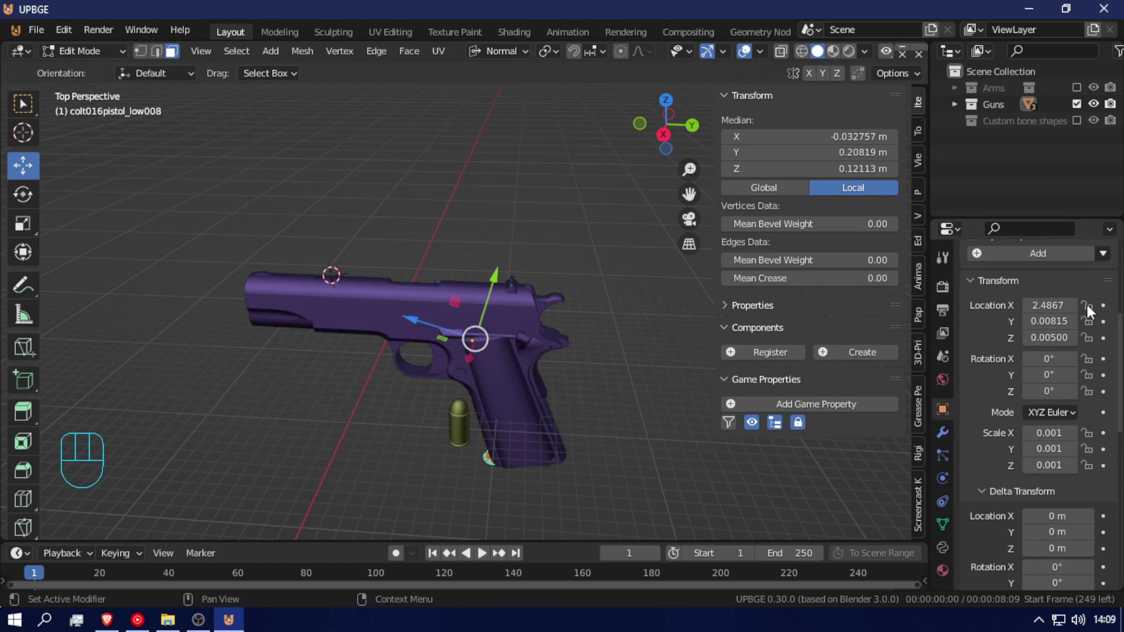
- Return to Object Mode and apply the location of the magazine and of the pistol
key("Tab")
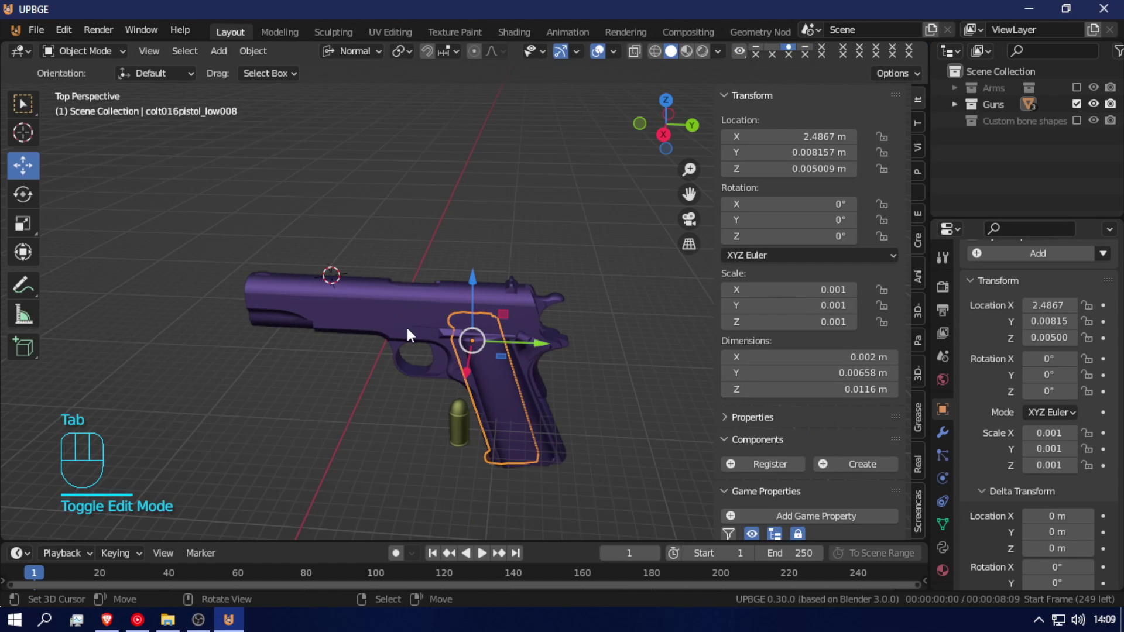
key("ctrl+a")
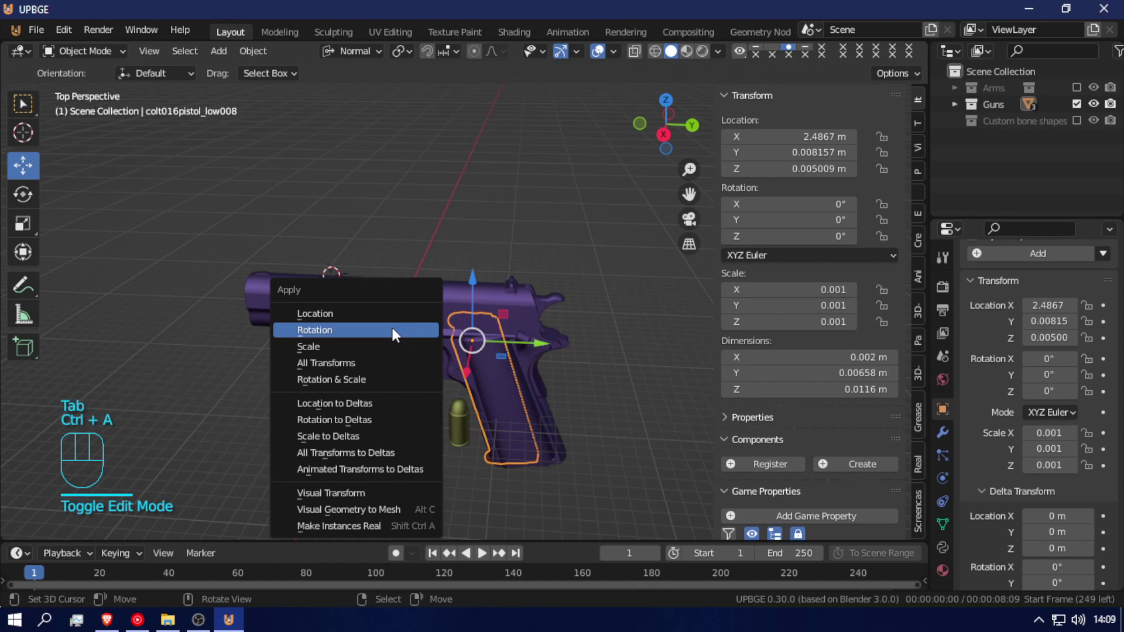
left_click(385, 312)
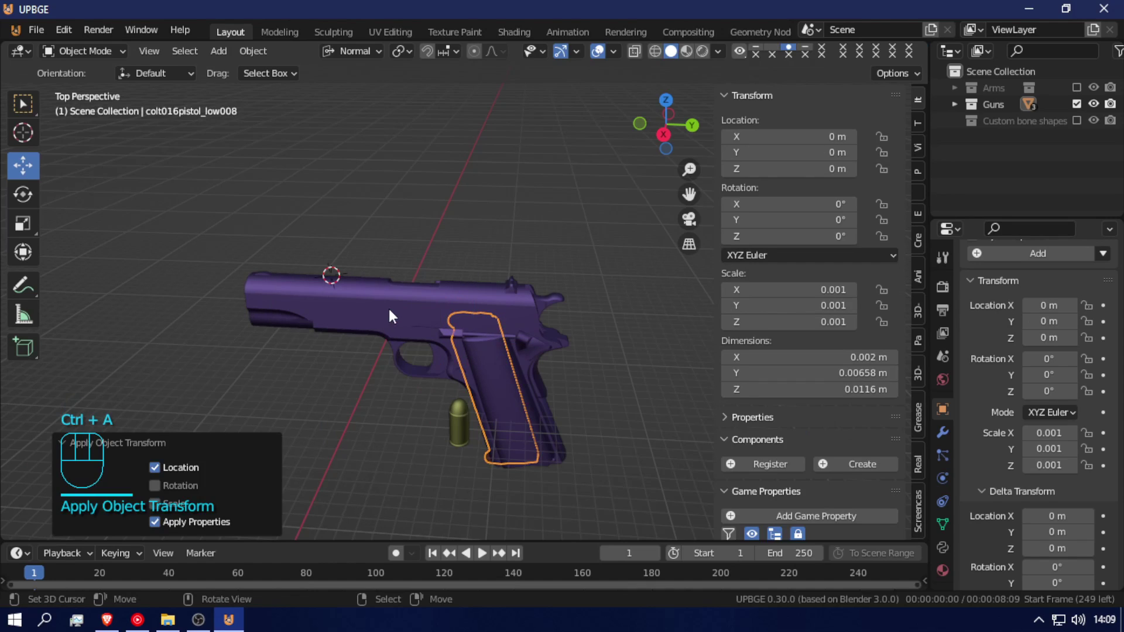
left_click(529, 321)
key("ctrl+a")
left_click(521, 323)
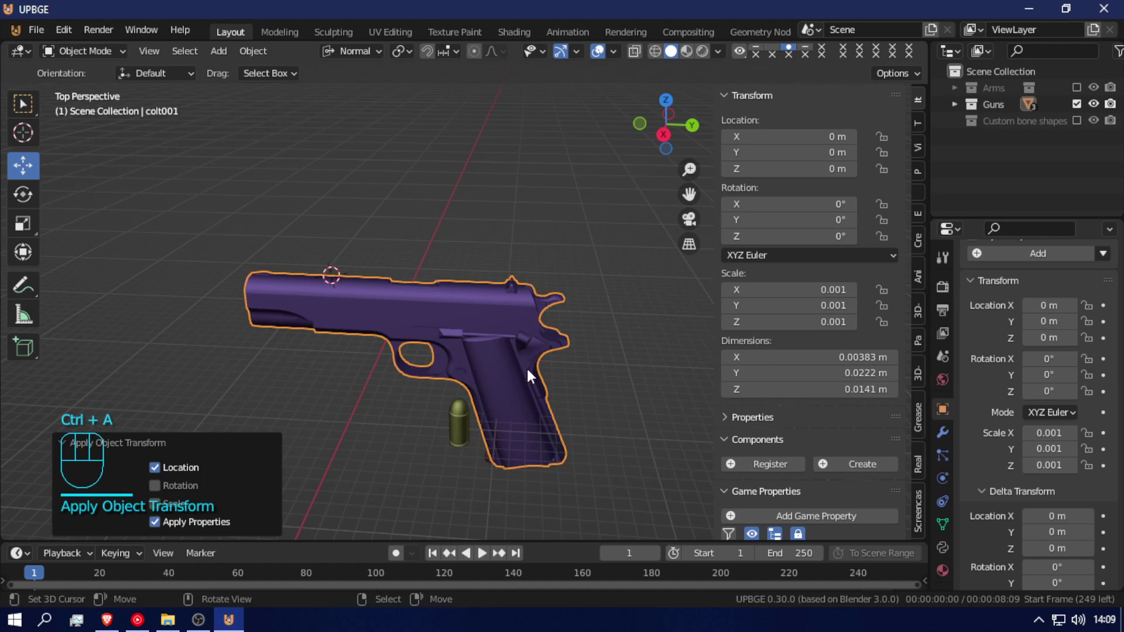
left_click(483, 455)
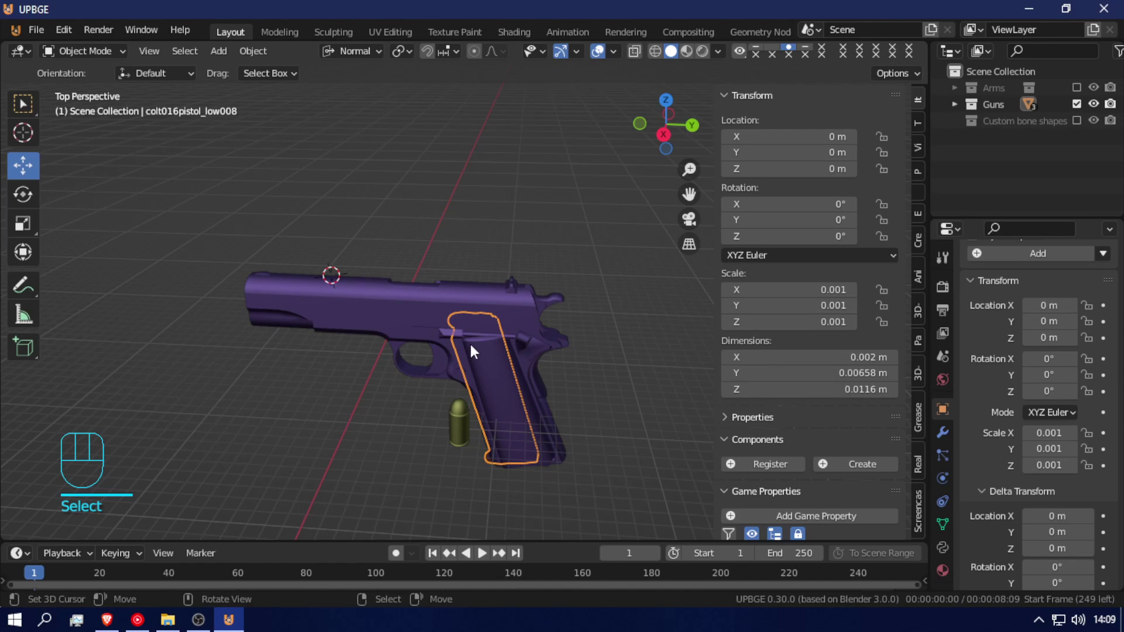
key("g")
right_click(392, 171)
- Set the origins of the pistol and the magazine to their geometry
left_click(491, 303)
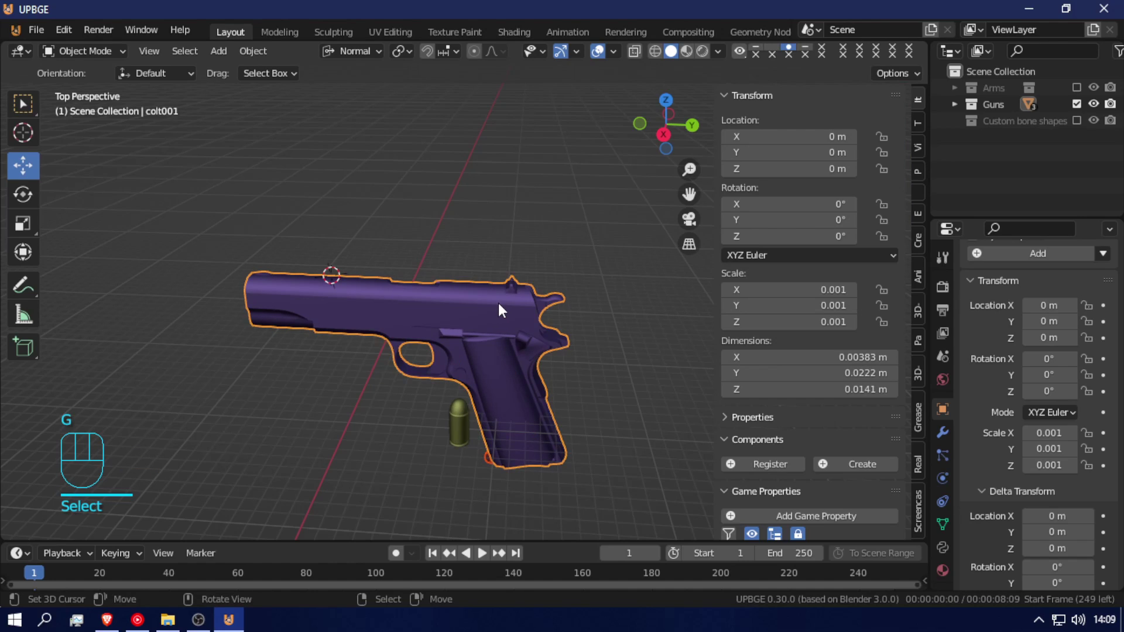
key("w")
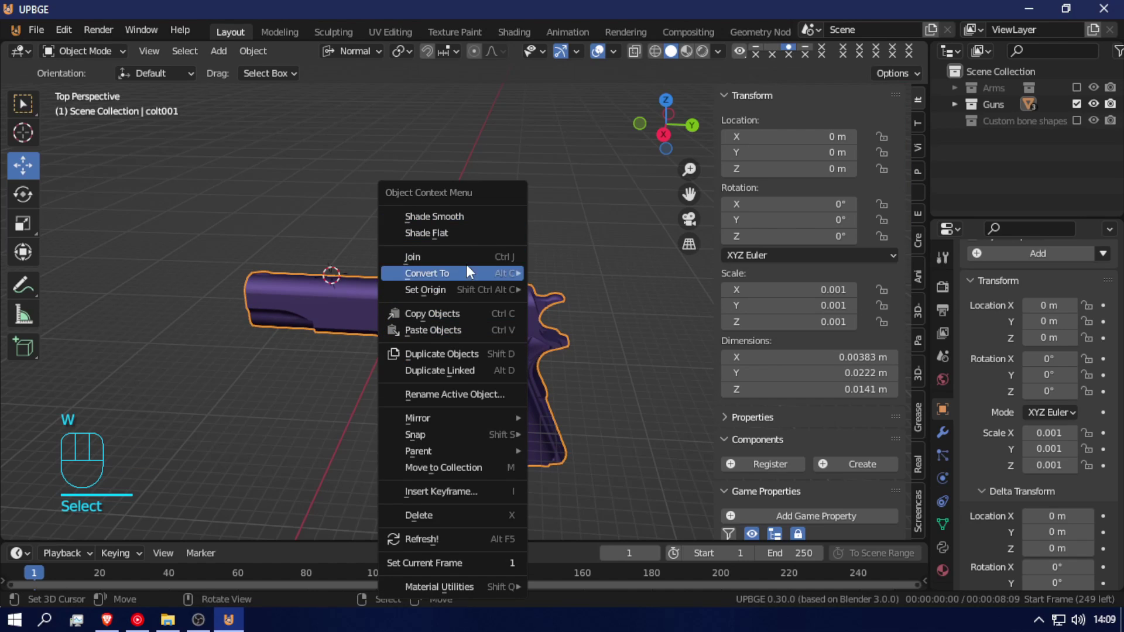
mouse_move(459, 290)
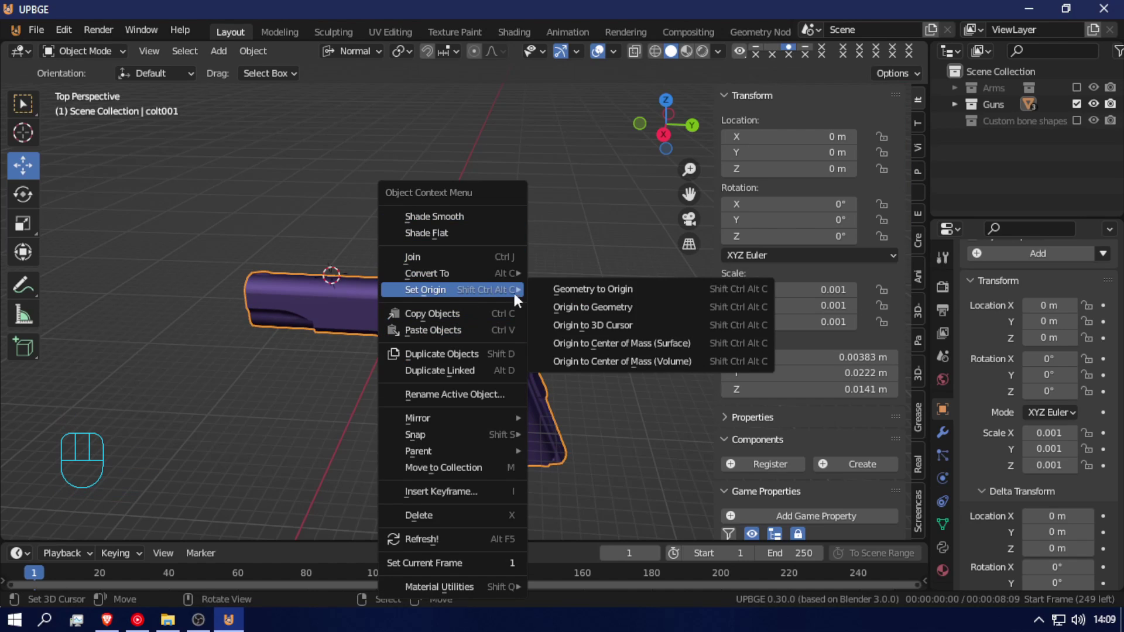
left_click(632, 305)
- Move the magazine by about 0.000212 m in Y and -0.000063 m in Z within the pistol grip
left_click(502, 434)
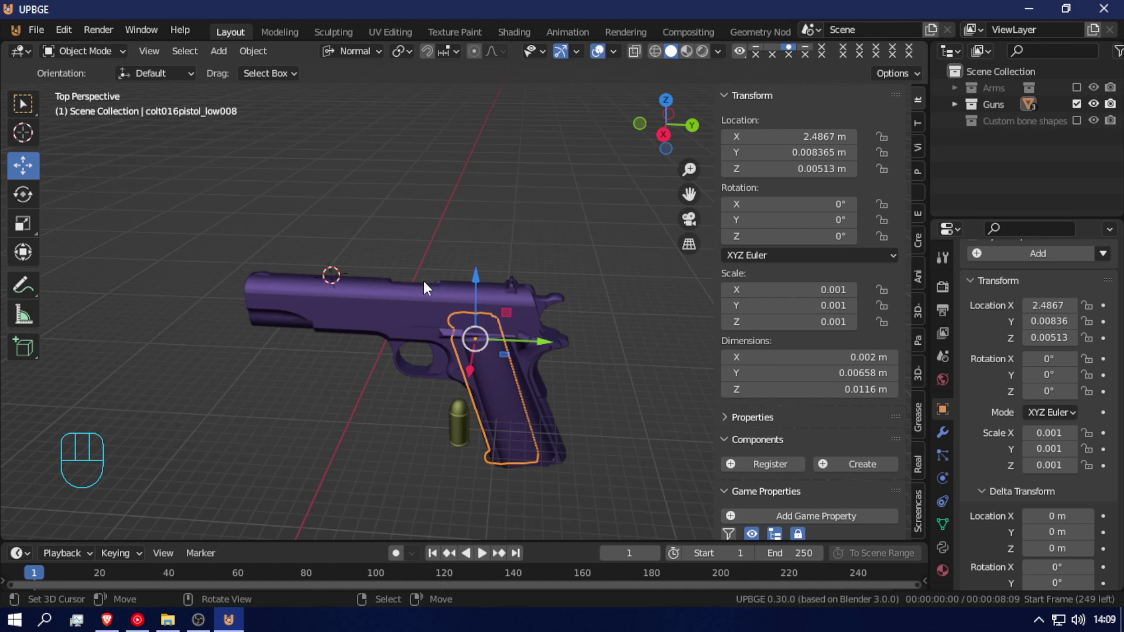
key("KP_3")
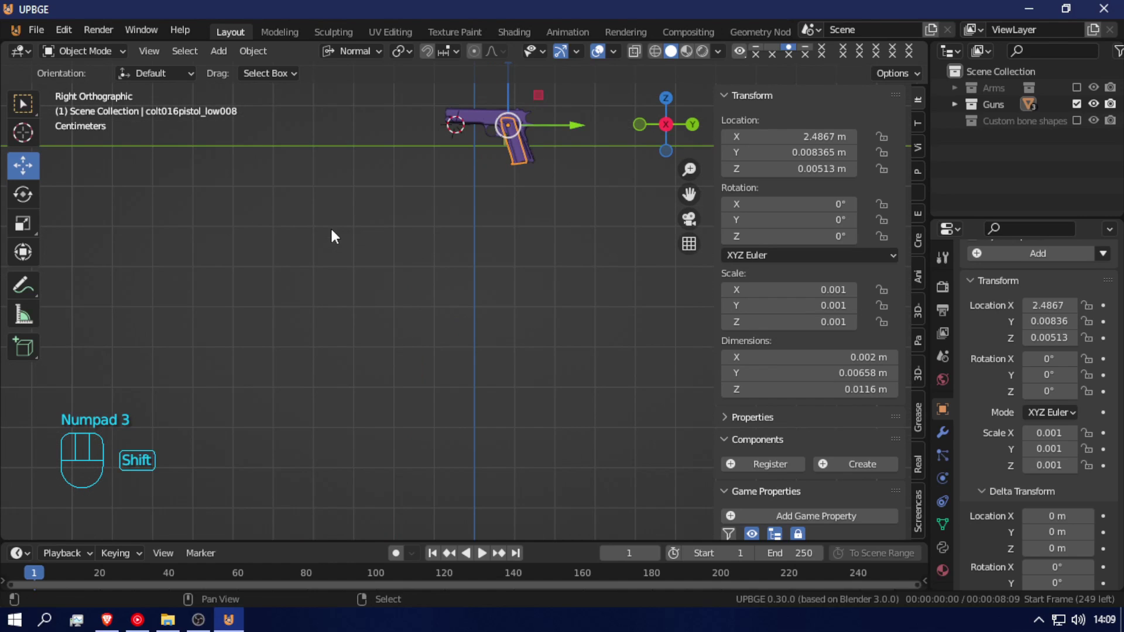
middle_click_drag(552, 183, 442, 275, "shift")
scroll(441, 275, "up", 7)
middle_click_drag(347, 186, 522, 321, "shift")
scroll(507, 313, "up", 2)
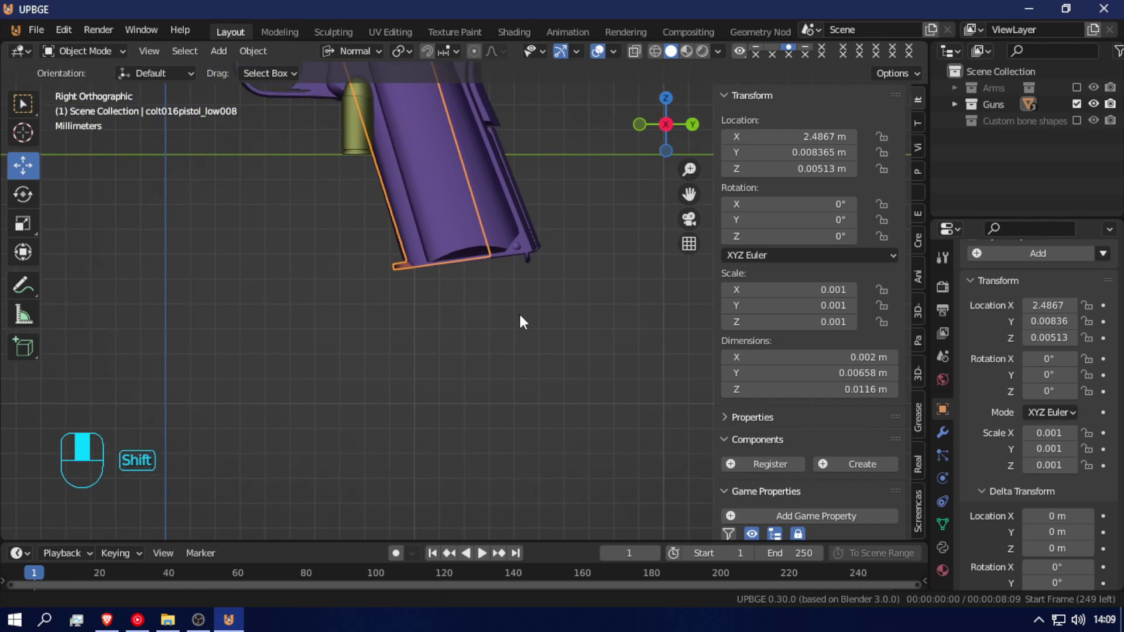
key("g")
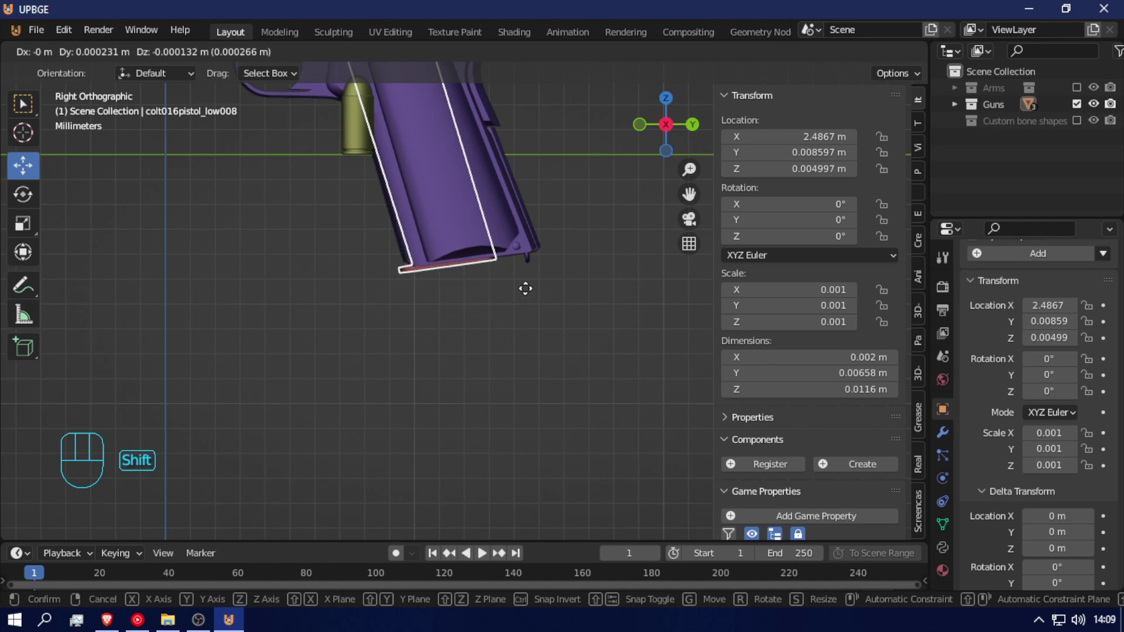
left_click(520, 271)
- Rotate the magazine about 3.94° around Z and shift it about 0.000403 m along X to align with the grip opening
key("shift+f")
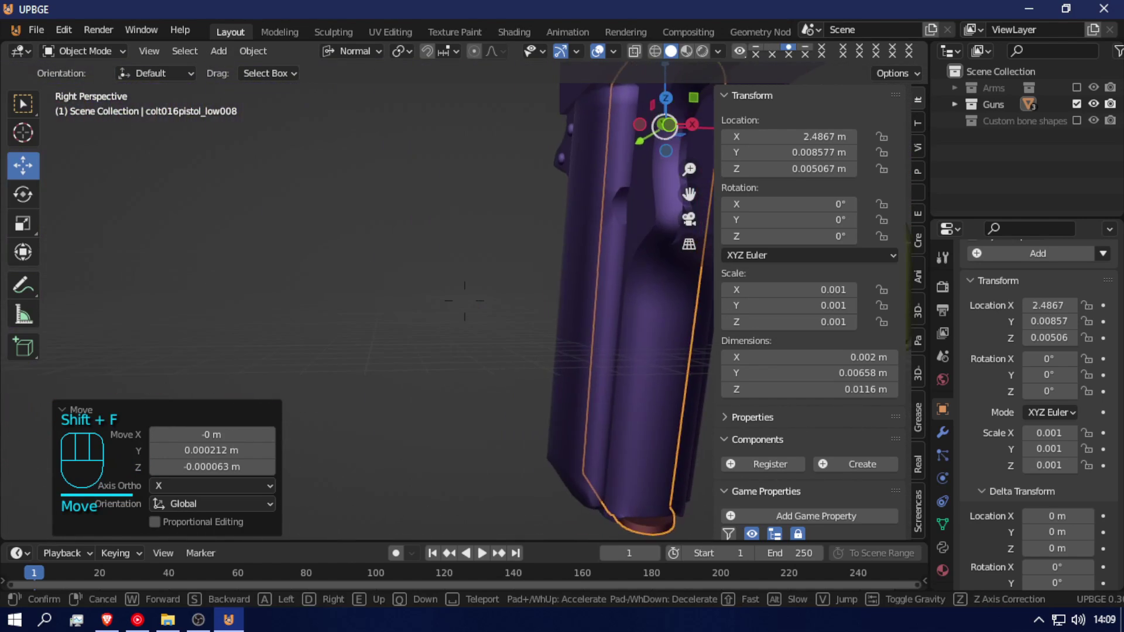
key("s")
key("d")
key("d")
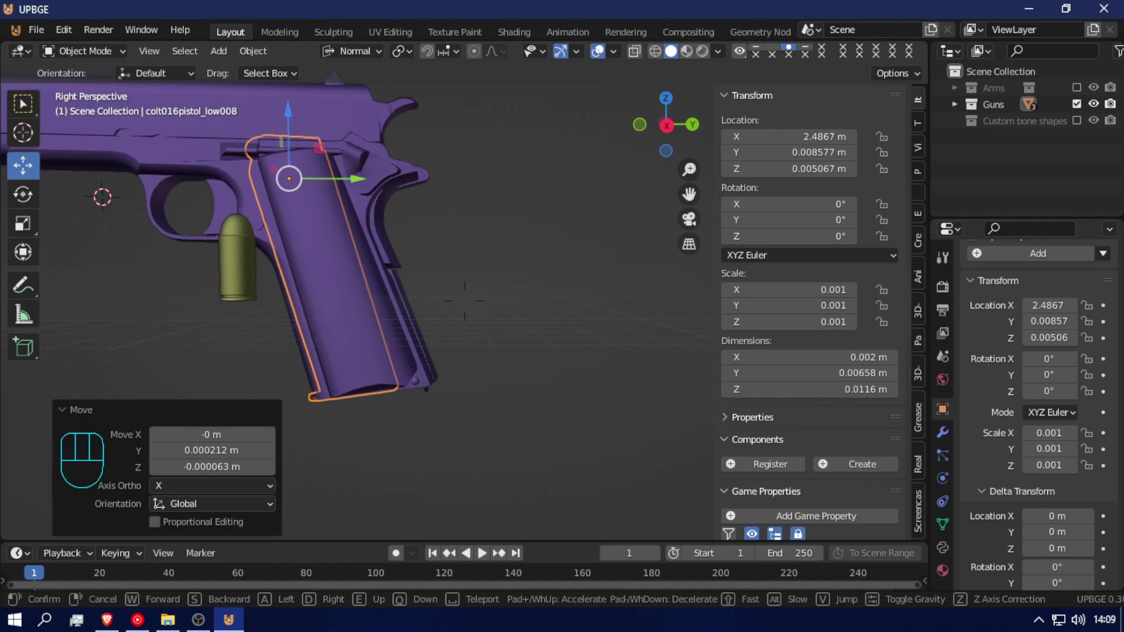
key("s")
key("q")
key("w")
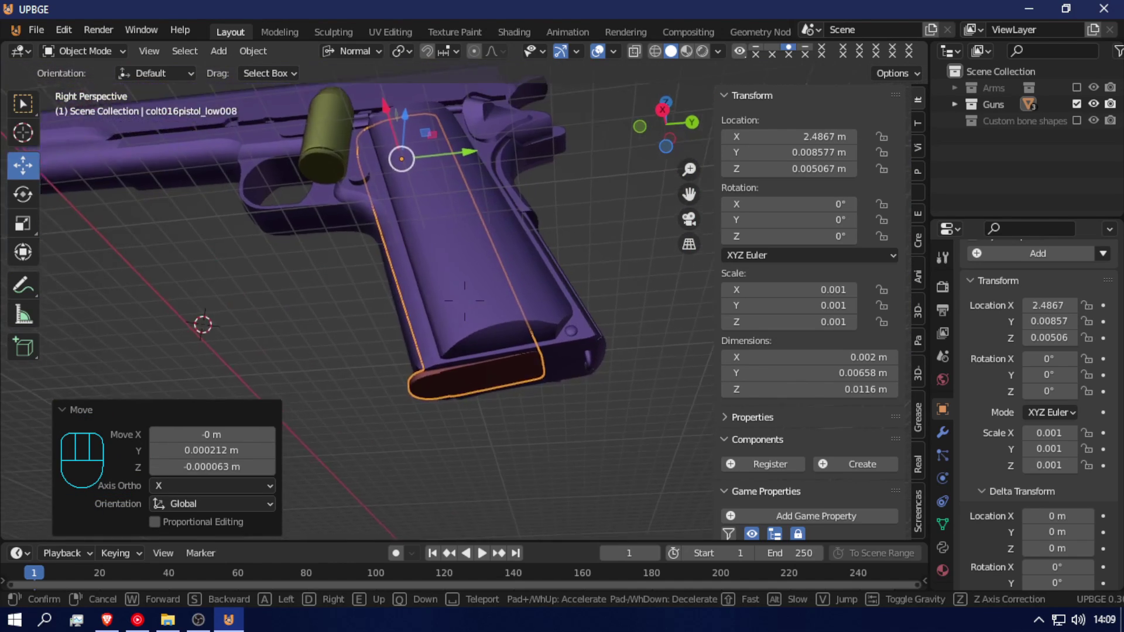
key("d")
key("d")
key("d")
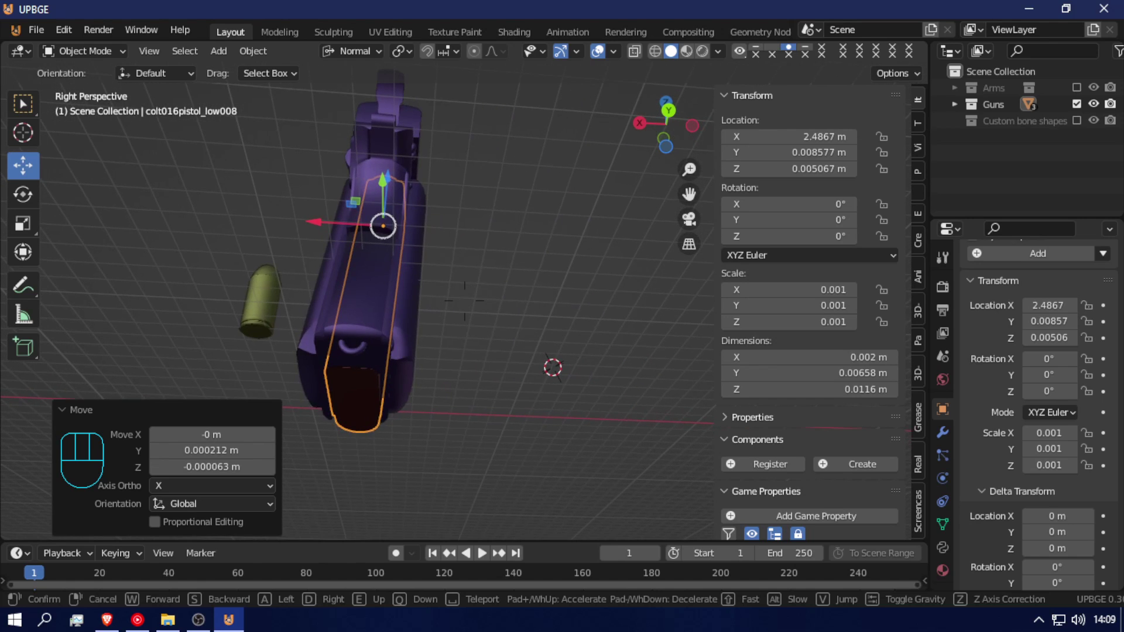
key("w")
key("a")
key("q")
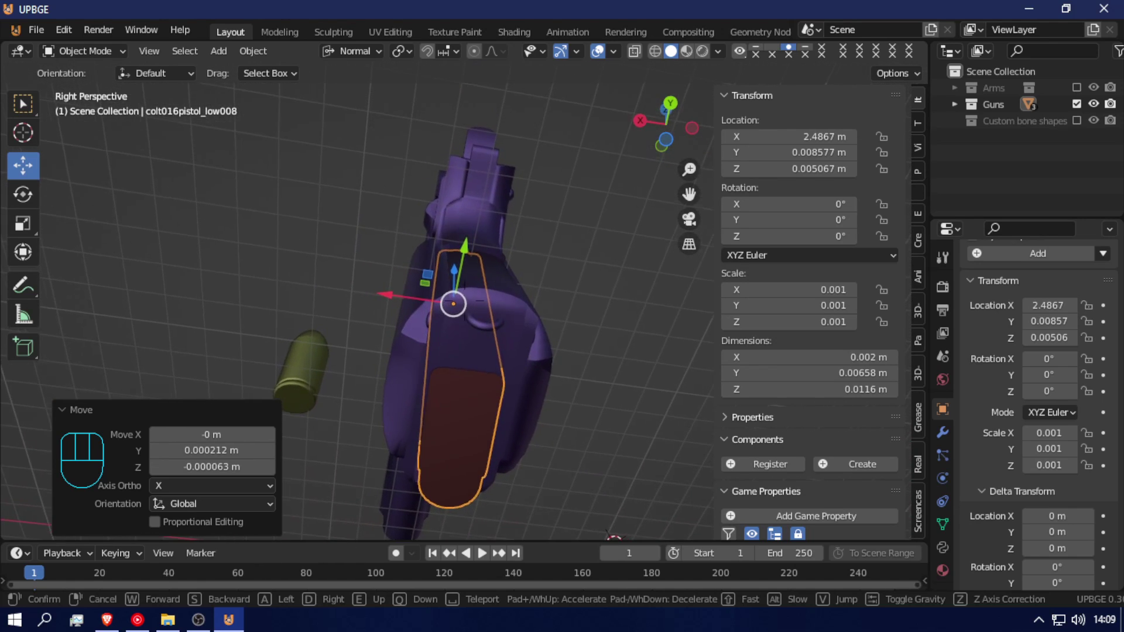
key("w")
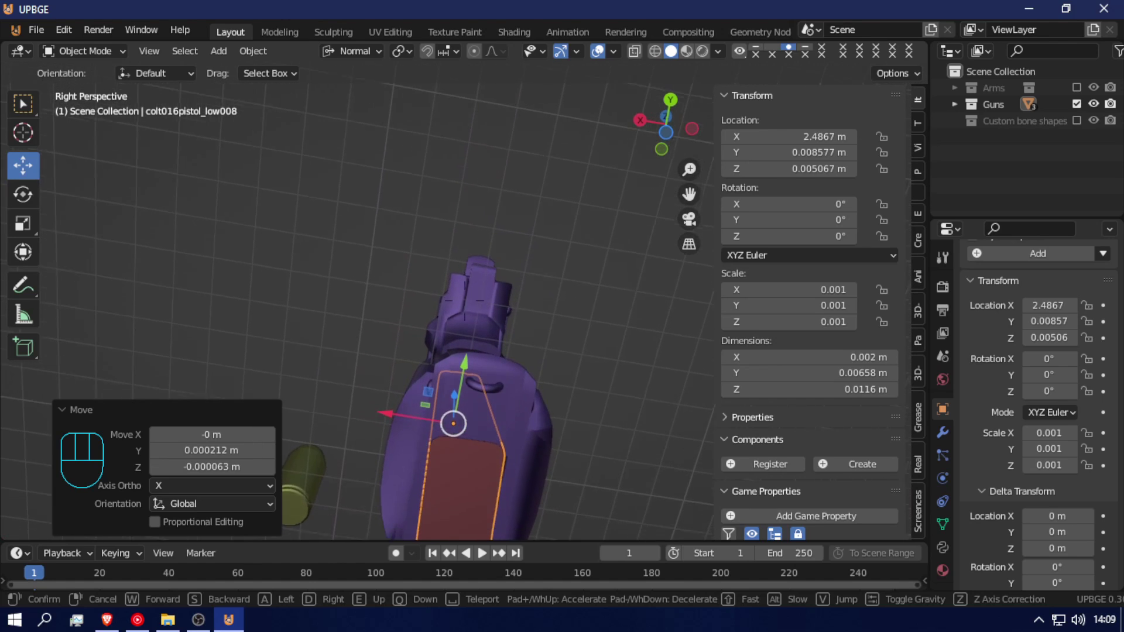
left_click(464, 300)
key("r")
key("z")
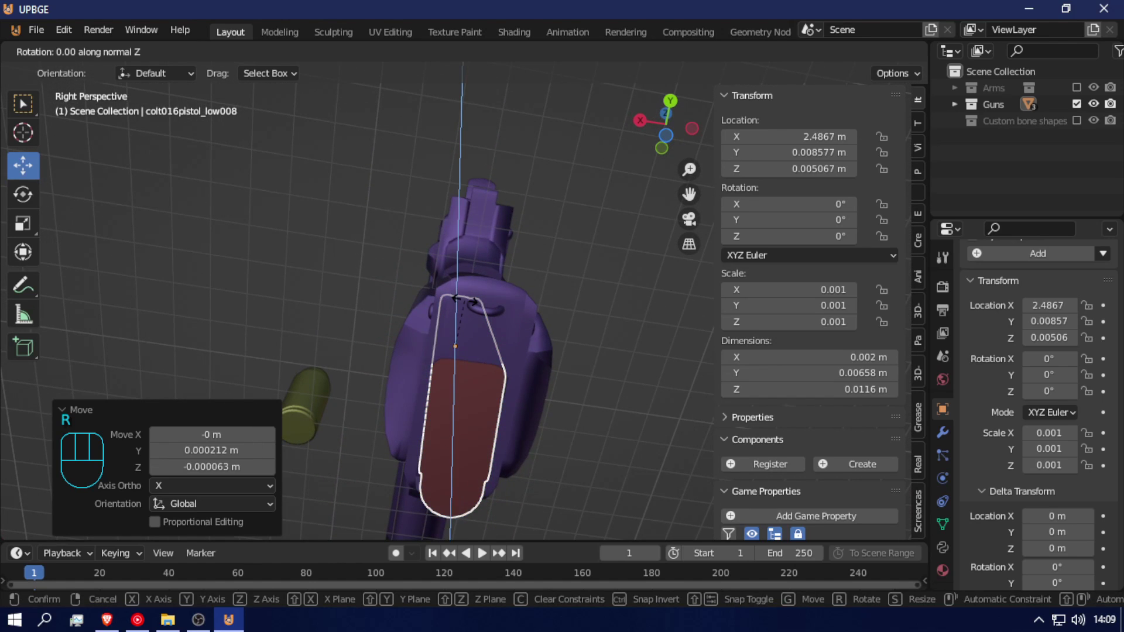
key("shift")
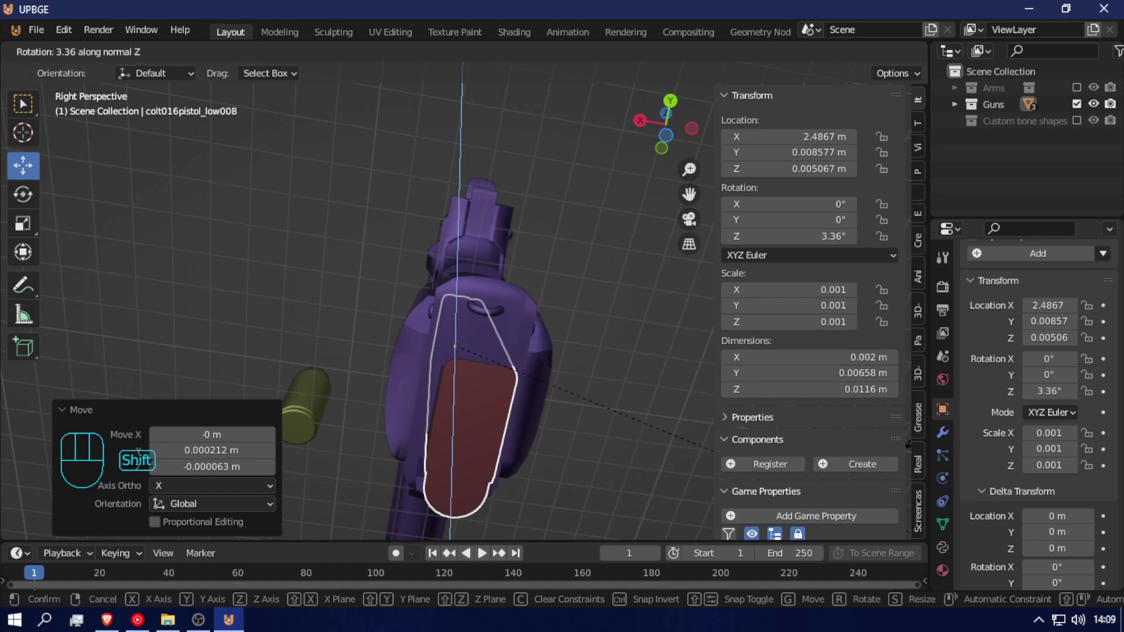
left_click(534, 230)
left_click_drag(358, 320, 336, 320)
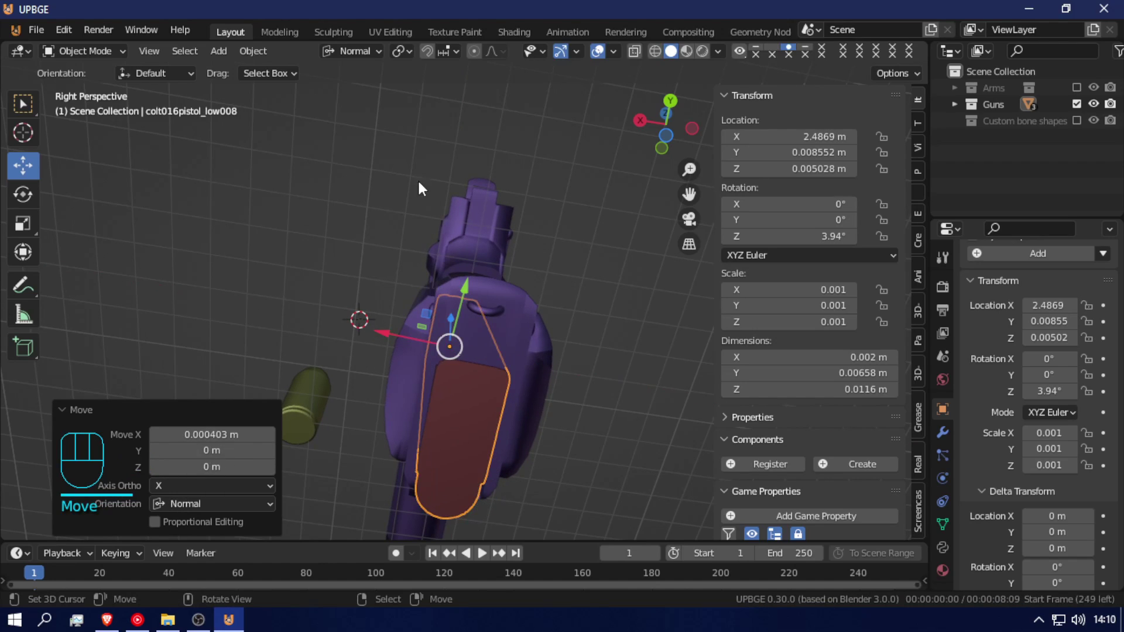
- Set the viewport shading to Material Preview and try moving the magazine out of the grip
left_click(692, 53)
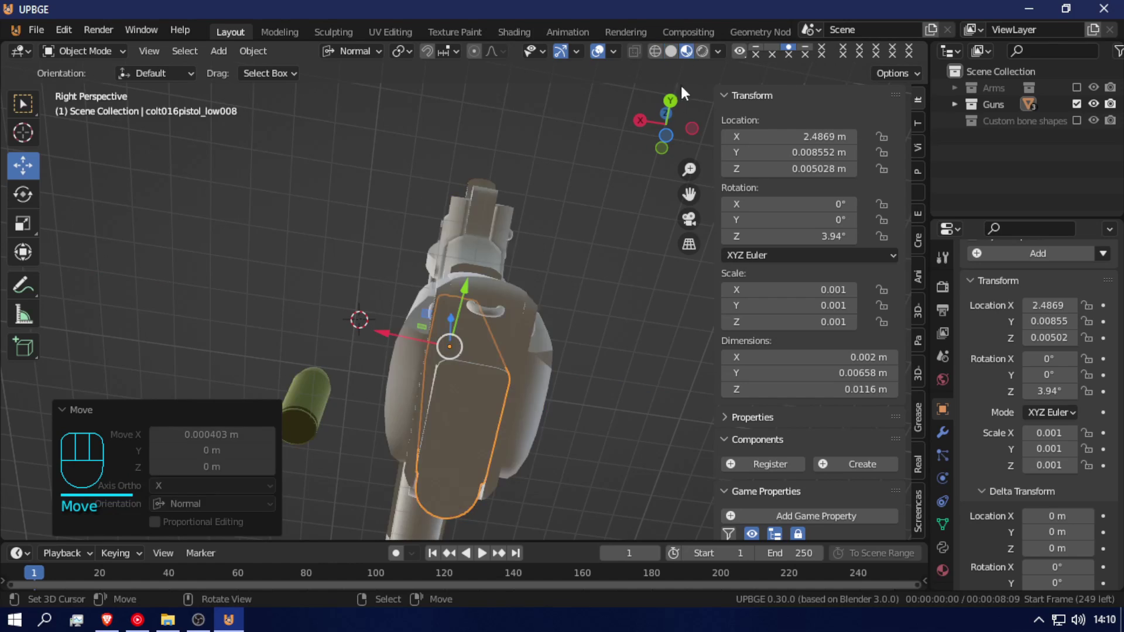
key("g")
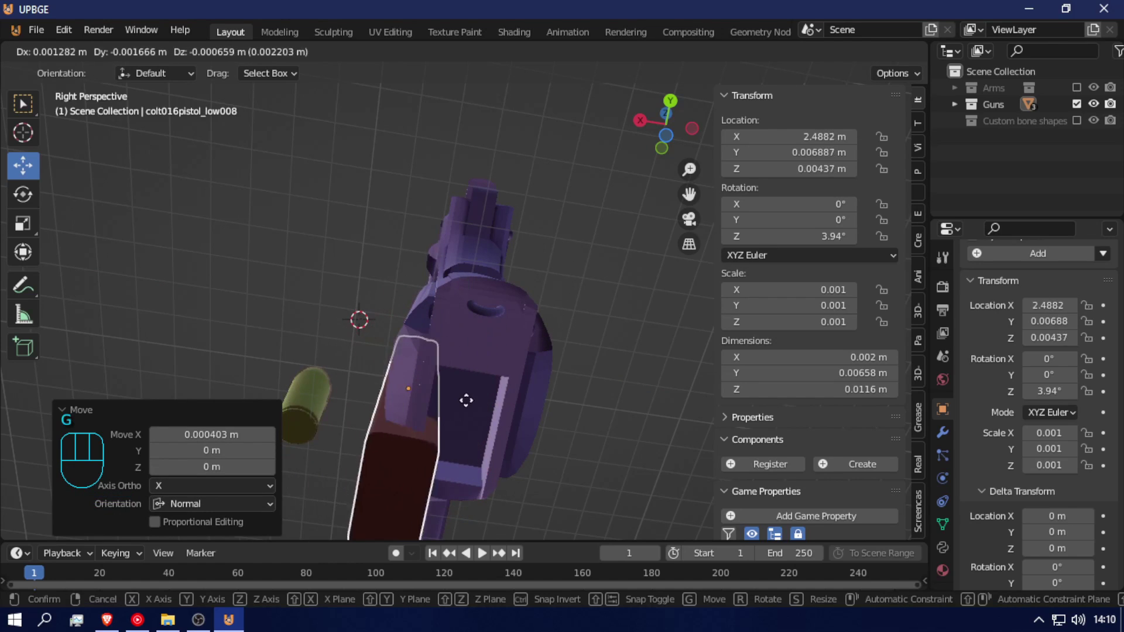
right_click(463, 401)
key("g")
right_click(501, 438)
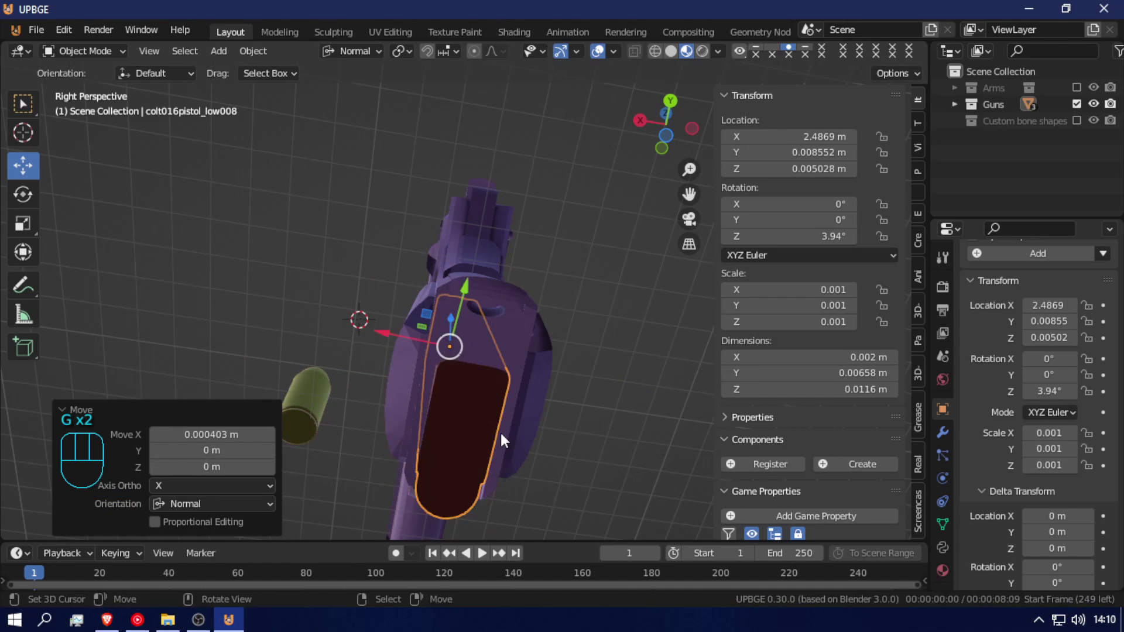
- Join the magazine into the Colt pistol object
key("shift+f")
key("a")
key("w")
left_click(464, 301)
key("shift+f")
key("s")
key("e")
left_click(464, 301)
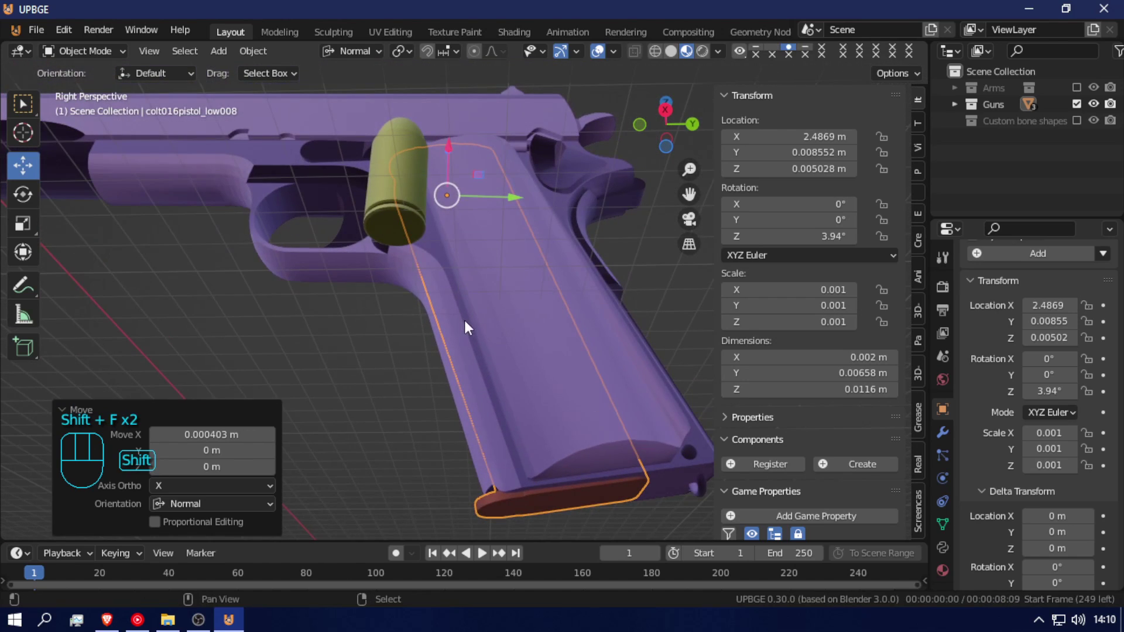
right_click(488, 329, "shift")
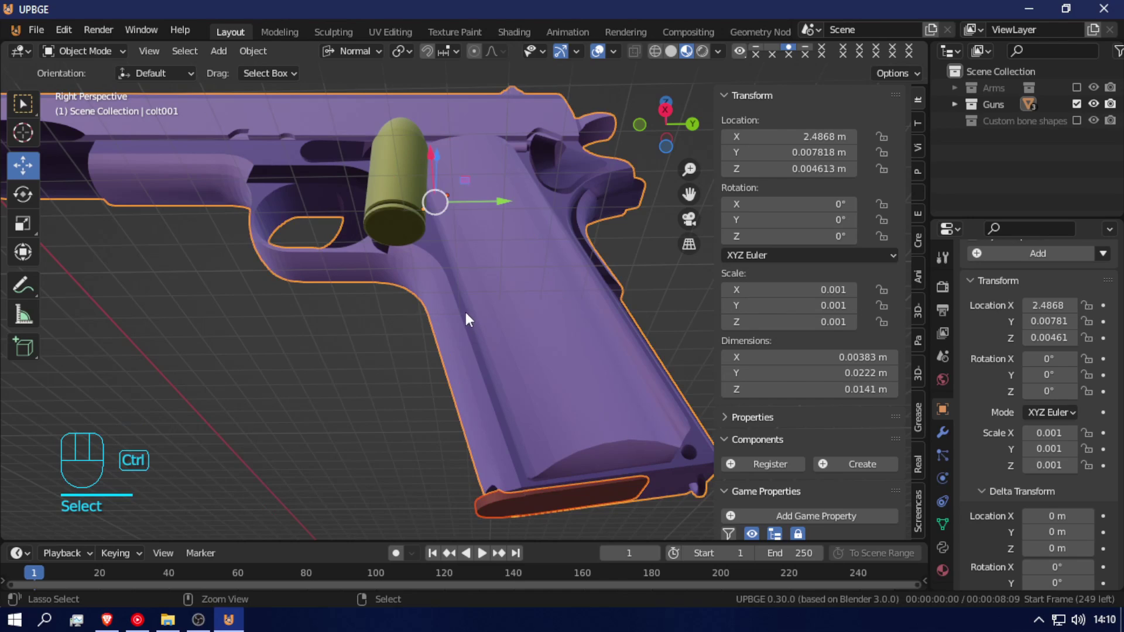
key("ctrl+j")
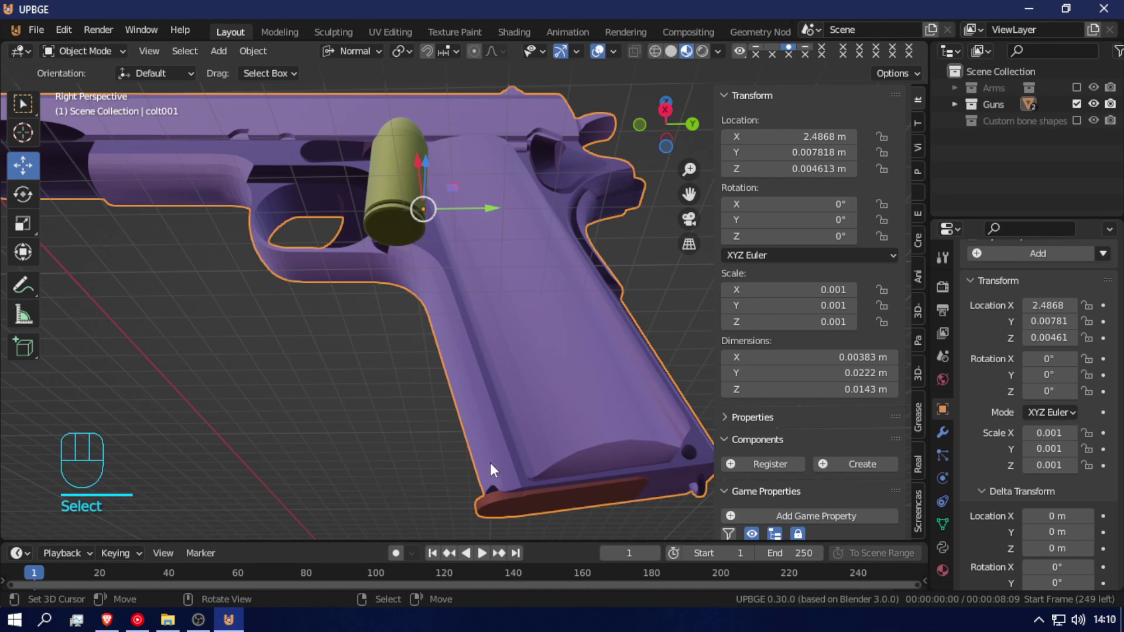
- Examine the joined pistol in the right orthographic view
key("KP_1")
key("KP_3")
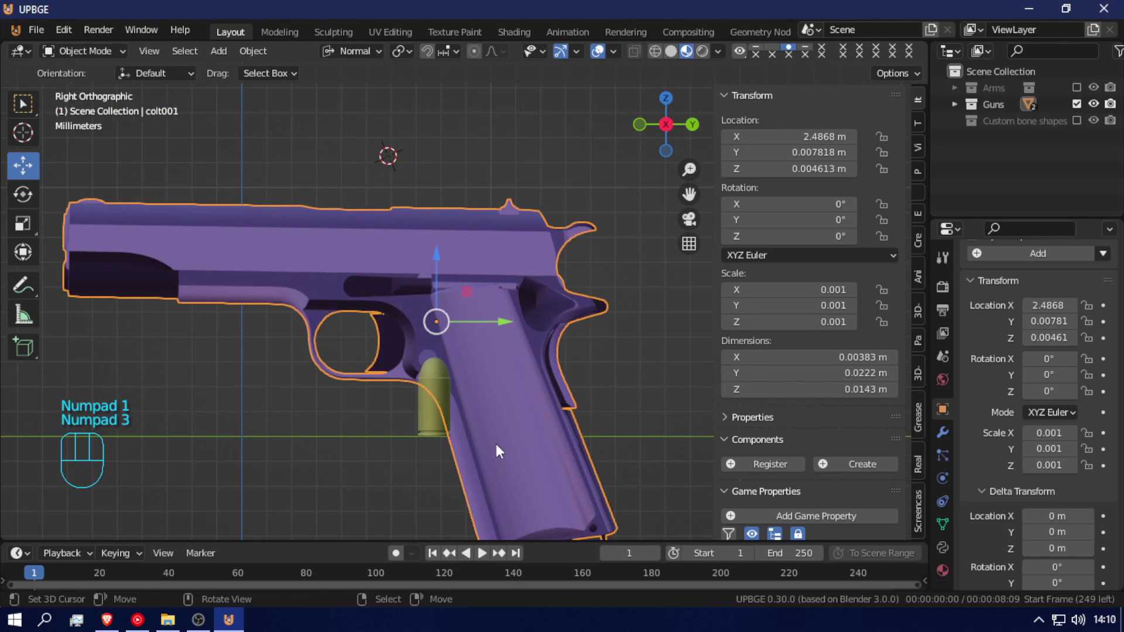
scroll(497, 445, "down", 2)
key("g")
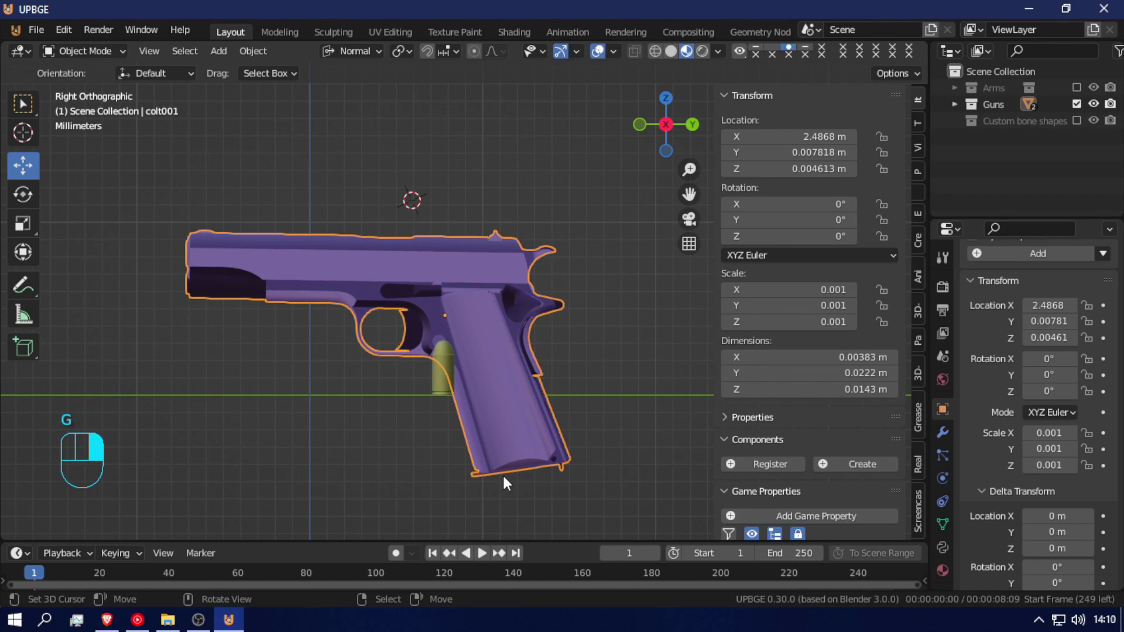
right_click(503, 476)
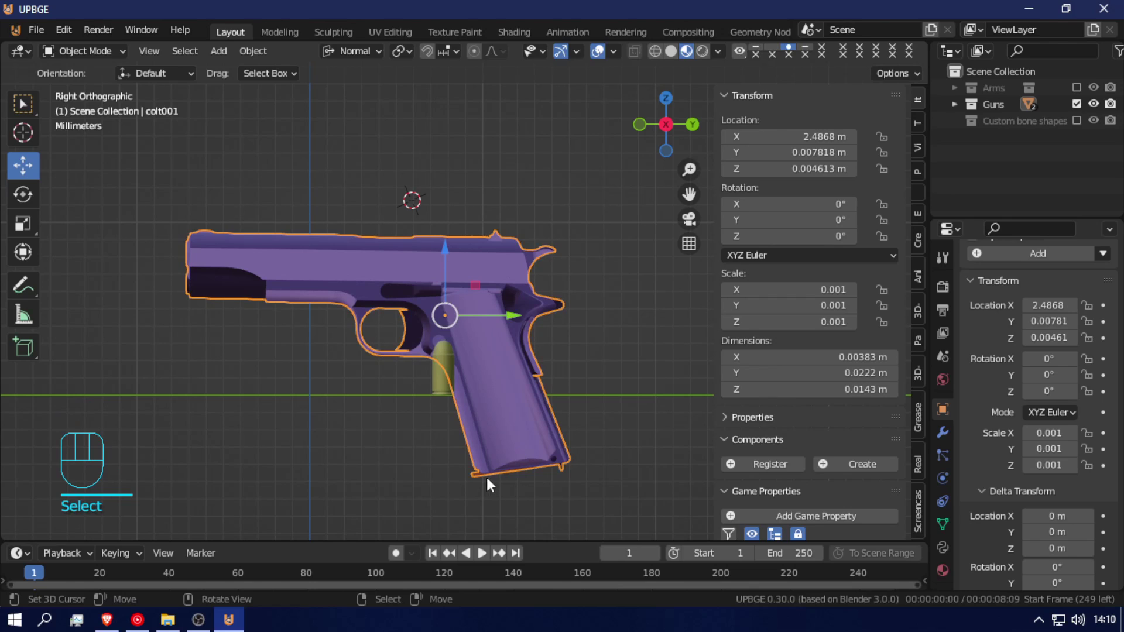
key("ctrl+Tab")
key("ctrl+Tab")
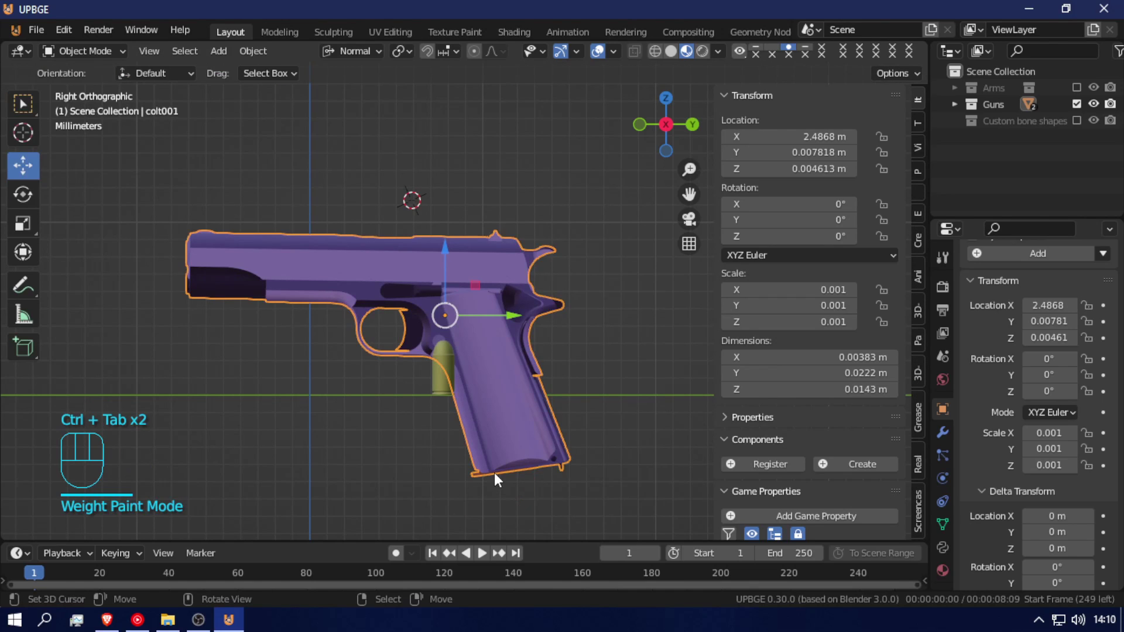
scroll(494, 473, "up", 3)
scroll(494, 472, "down", 4)
scroll(497, 472, "up", 2)
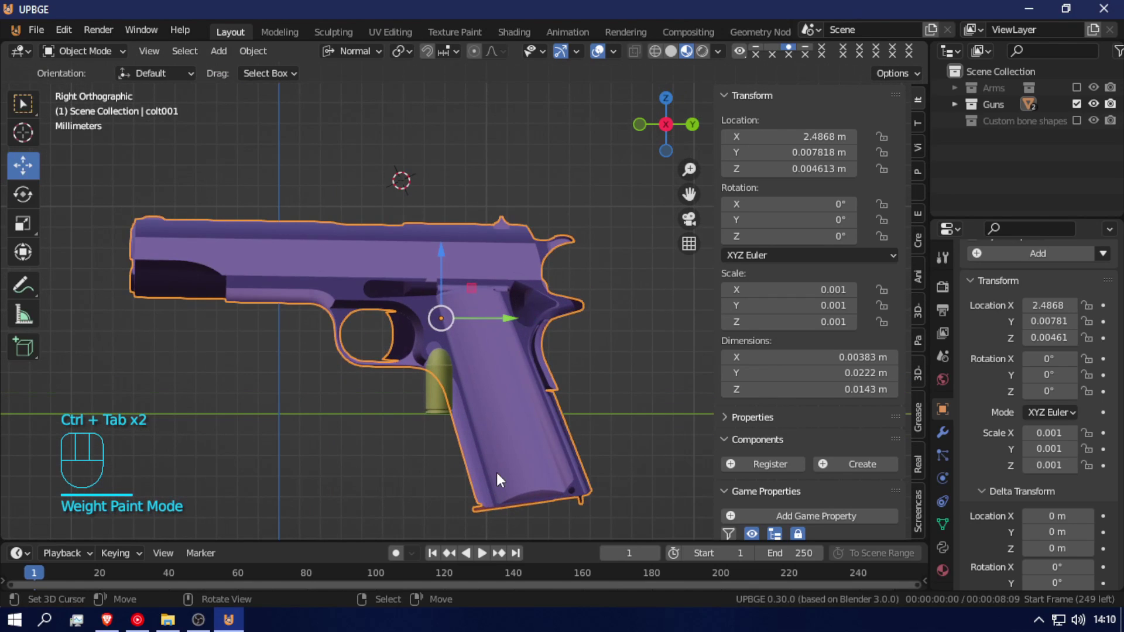
- Select the pistol, then enlarge the timeline area and turn it into a Shader Editor
left_click(429, 388)
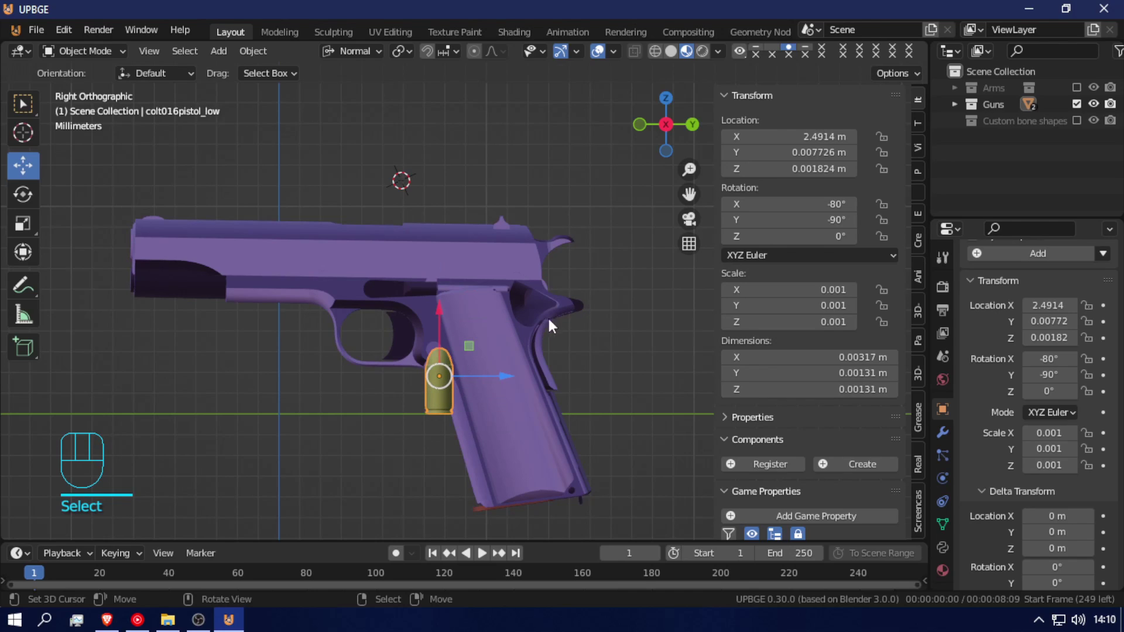
left_click(466, 382)
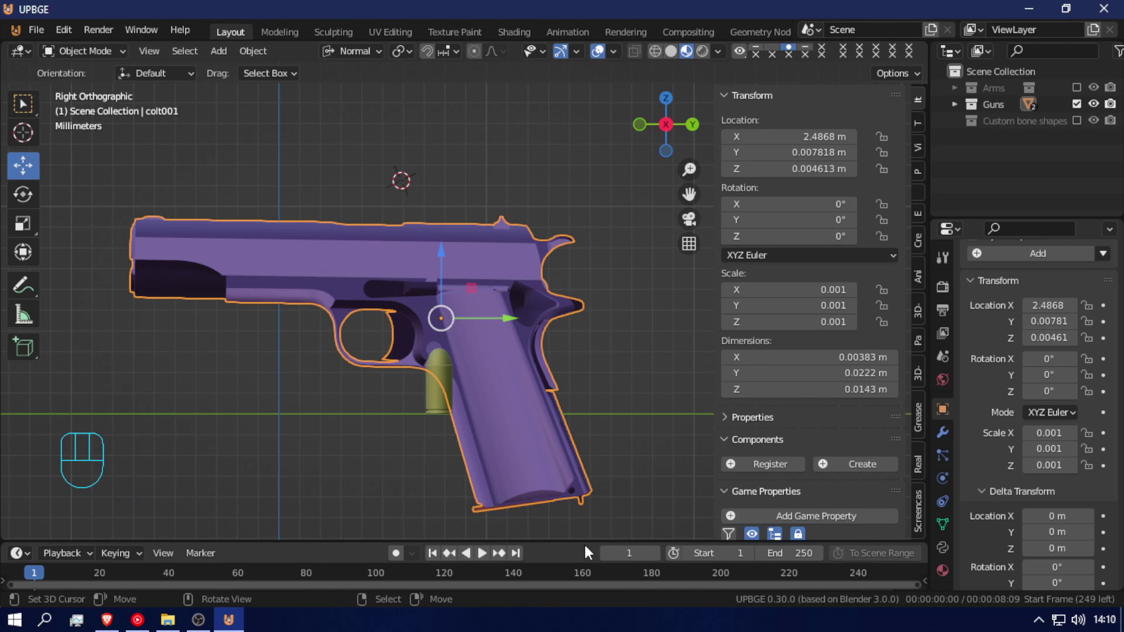
left_click_drag(565, 543, 413, 402)
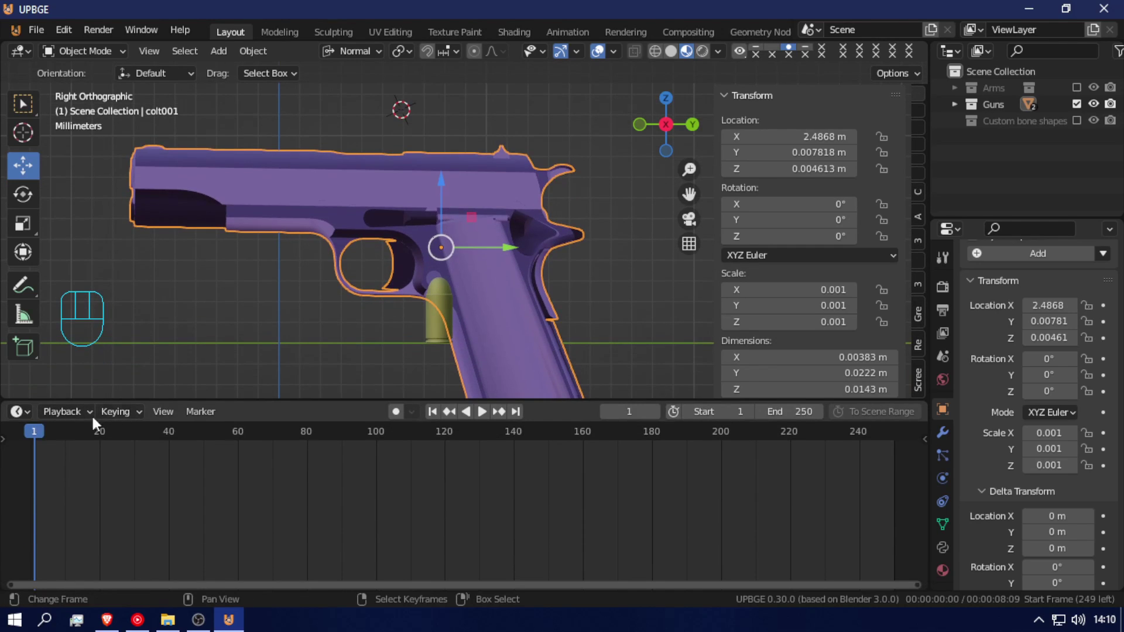
left_click(17, 411)
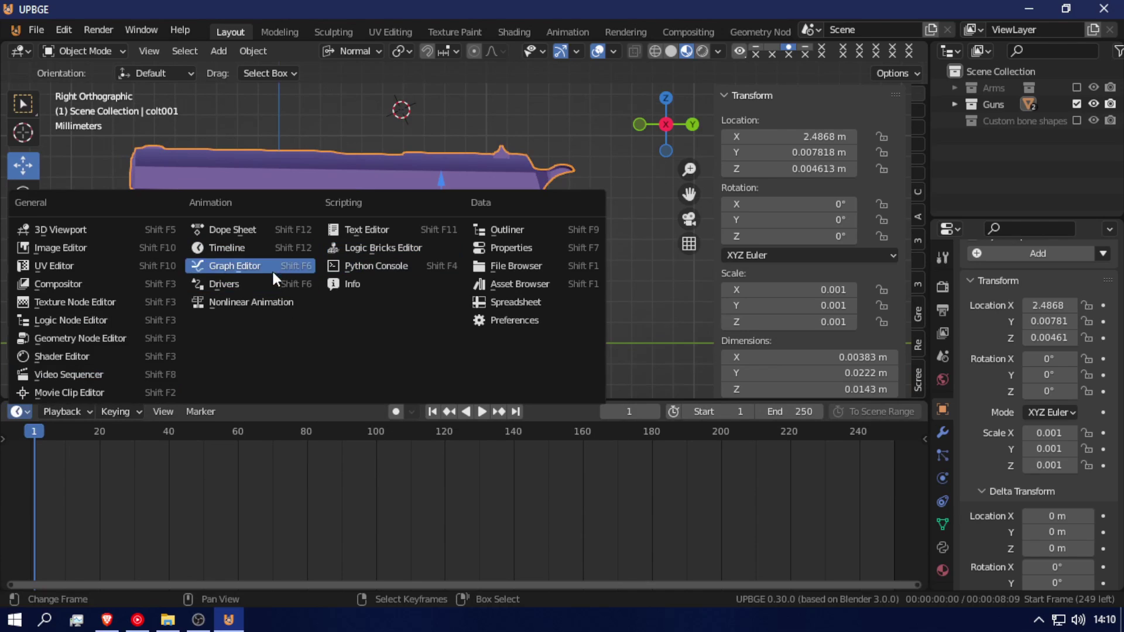
left_click(106, 356)
- Delete the Normal/Map and Image Texture nodes from the Pistol material
scroll(457, 491, "down", 5)
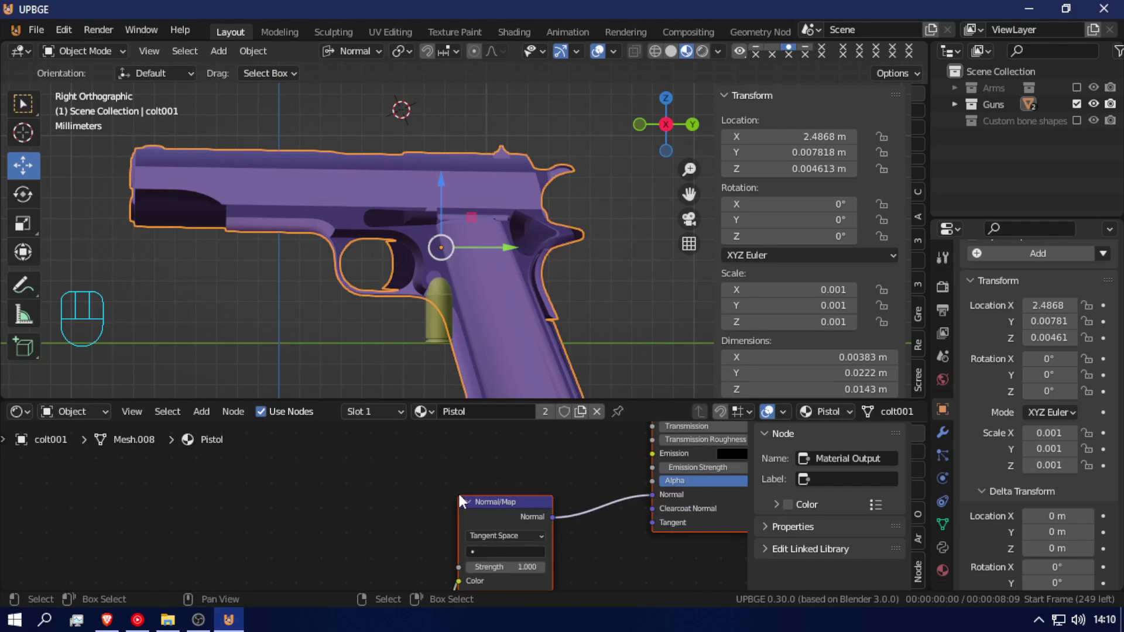
scroll(448, 508, "down", 4)
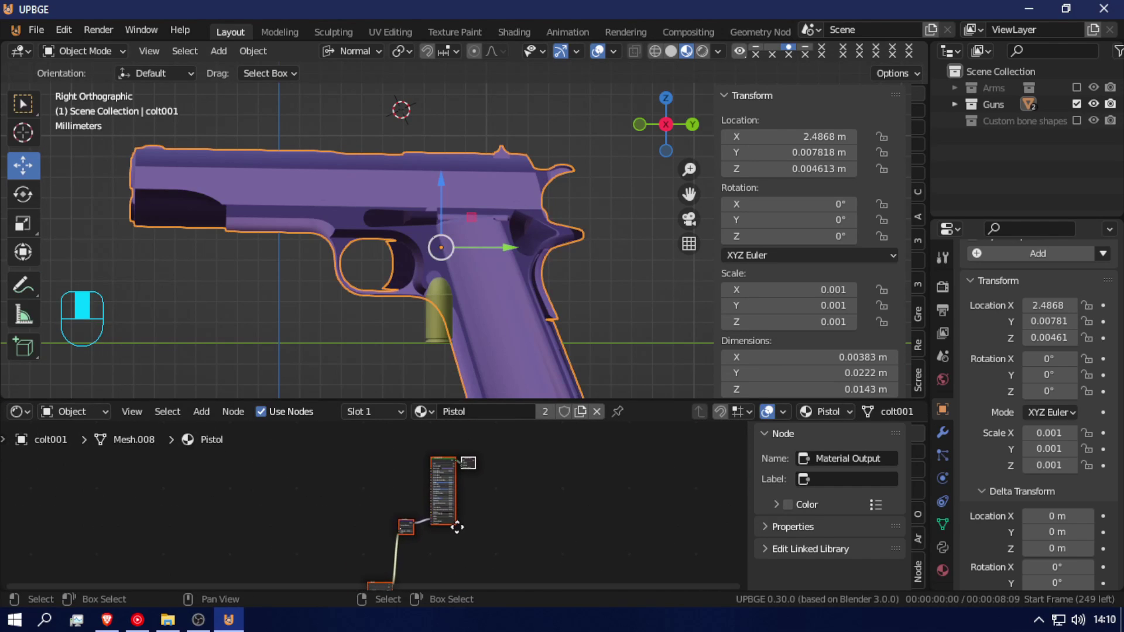
right_click(433, 489)
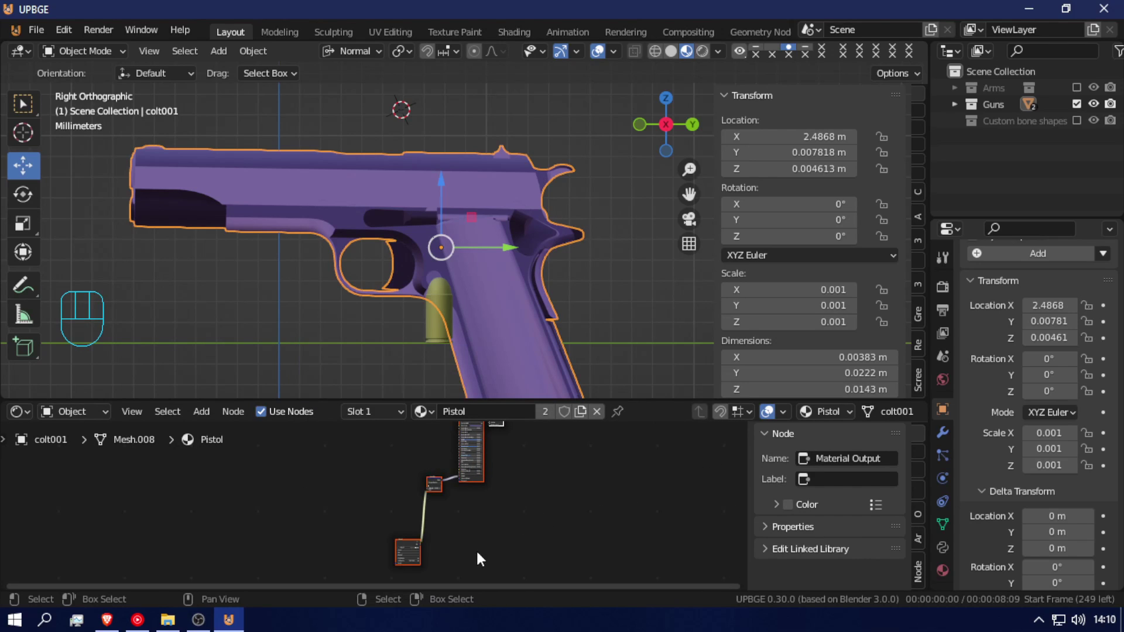
left_click(413, 536)
key("b")
left_click_drag(382, 440, 431, 540)
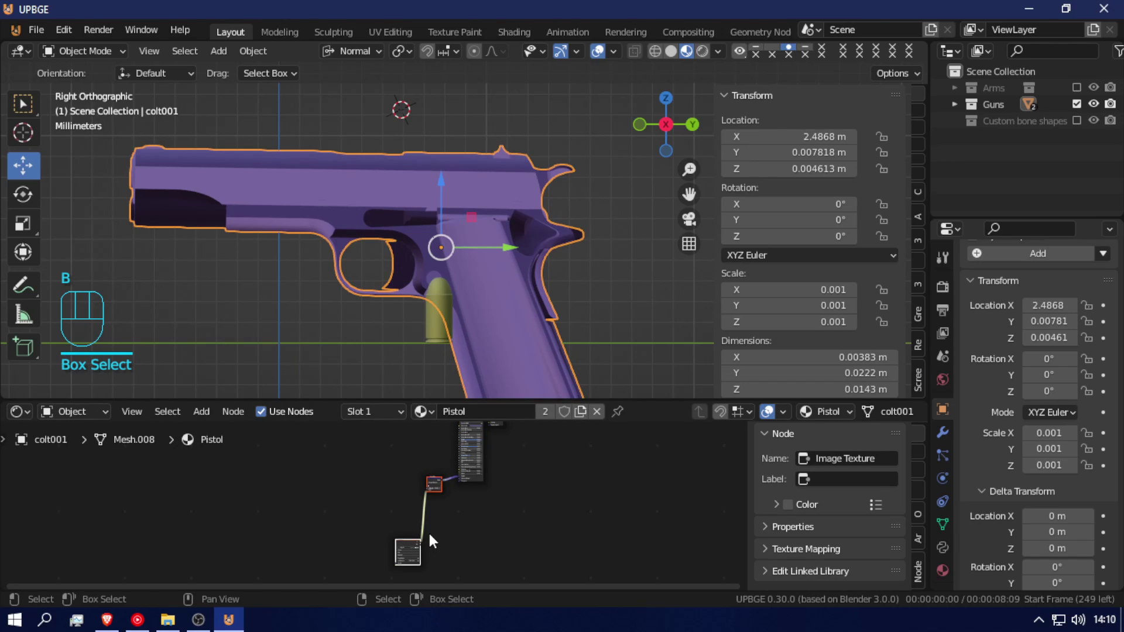
key("x")
middle_click_drag(399, 491, 413, 552, "shift")
scroll(414, 551, "up", 4)
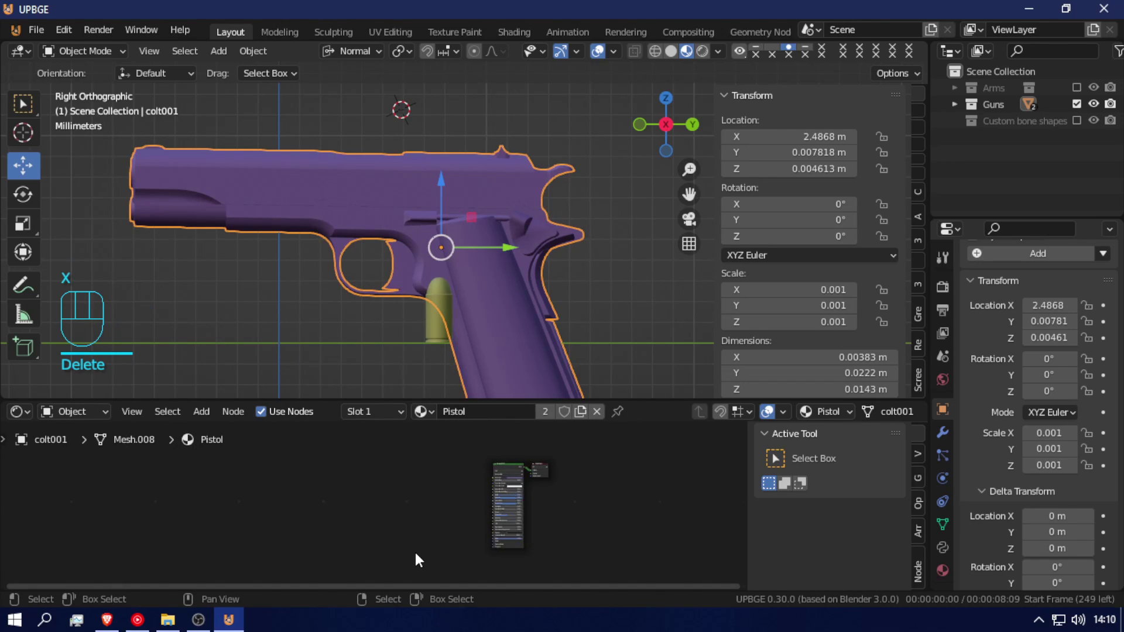
- Select the Pistol material's Principled BSDF node and check the pistol mesh in Edit Mode
left_click(526, 462)
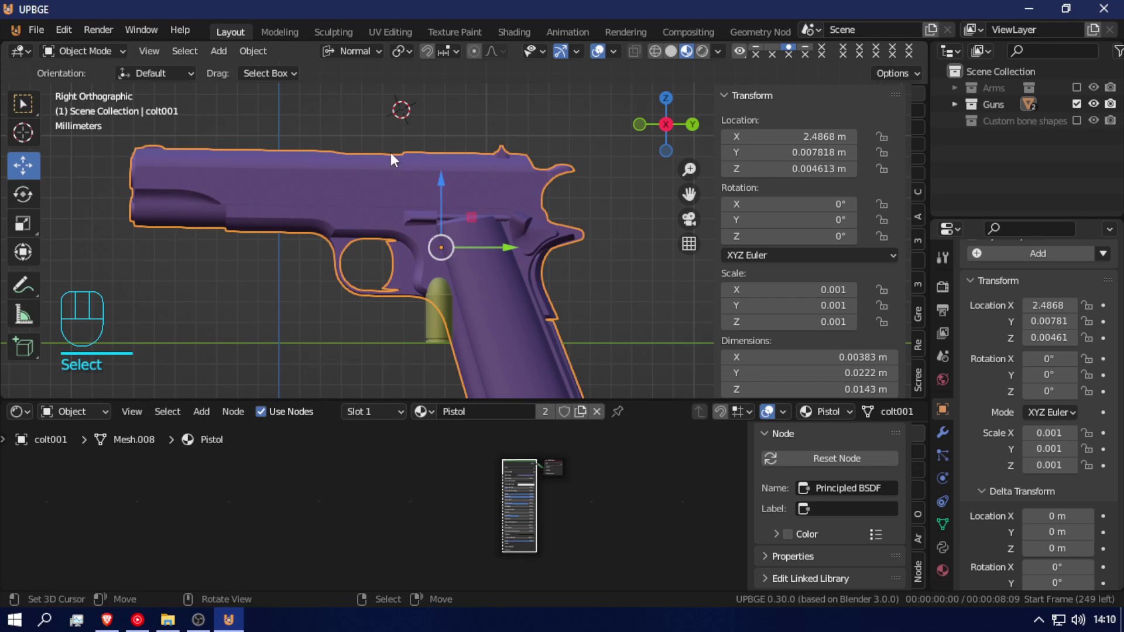
key("Tab")
left_click(362, 176)
key("Tab")
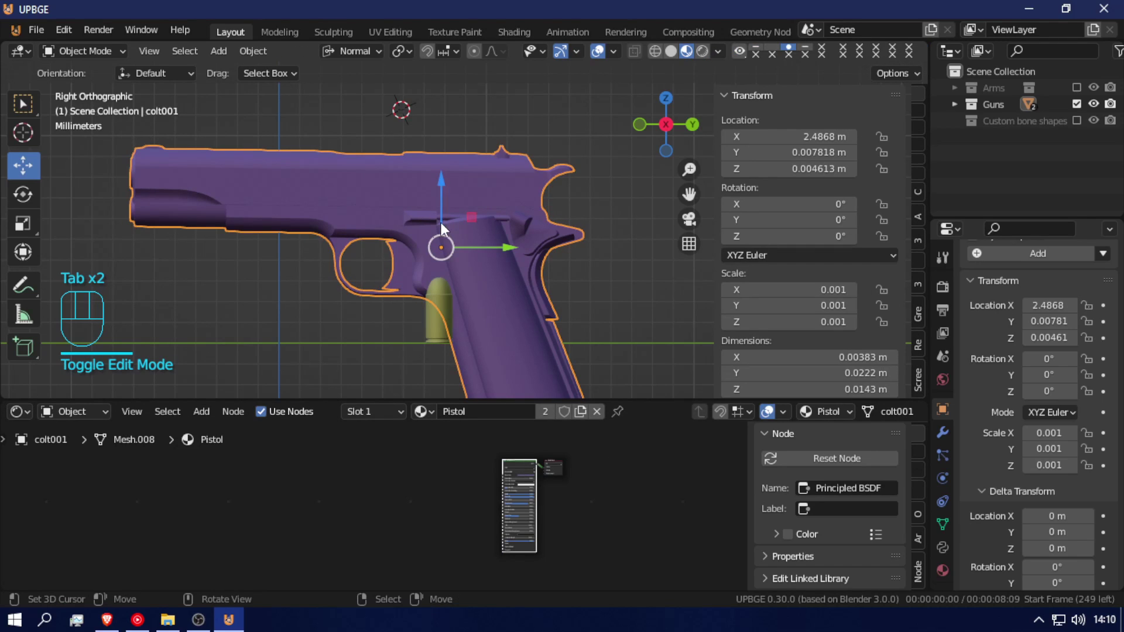
- Start Principled Texture Setup on the Pistol material's Principled BSDF node and open the weapons\Colt\textures folder
left_click(945, 566)
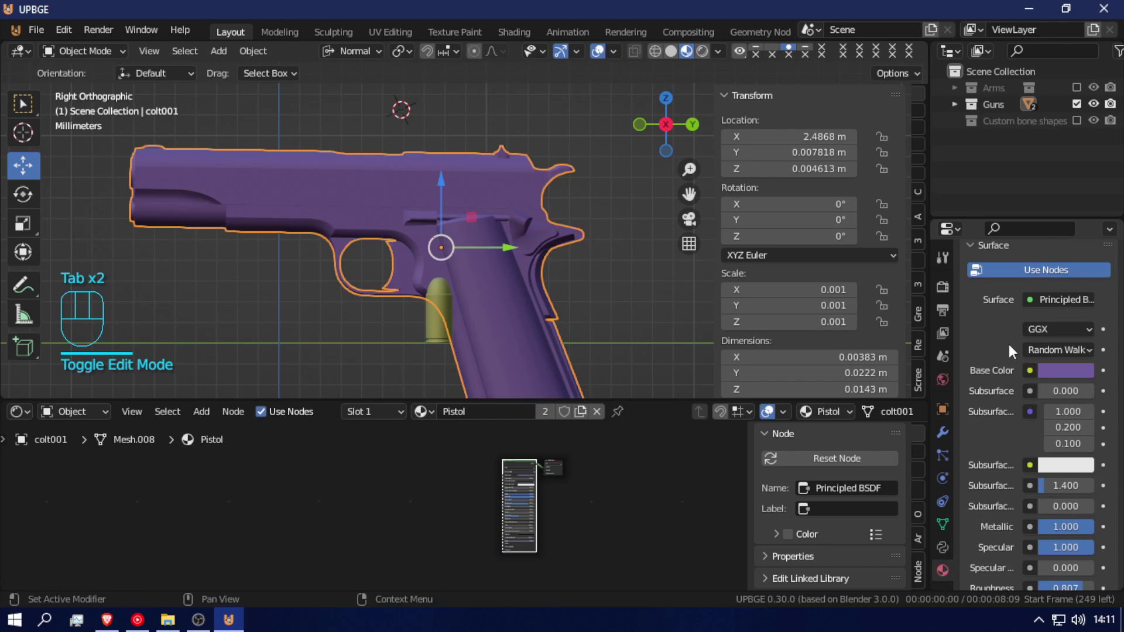
scroll(992, 473, "up", 4)
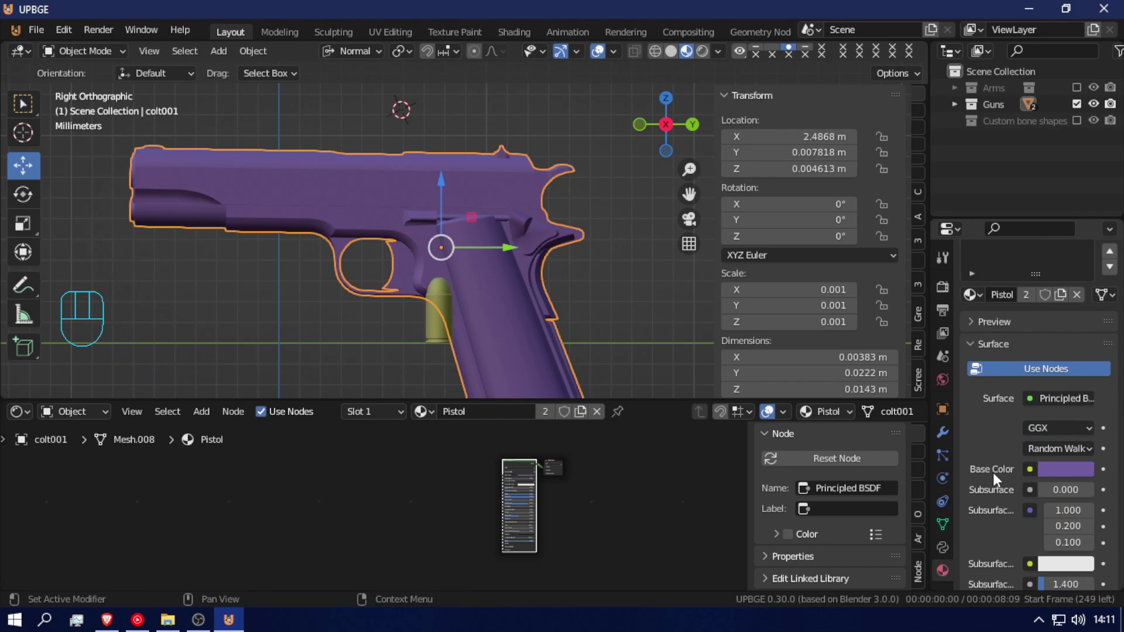
scroll(993, 473, "up", 4)
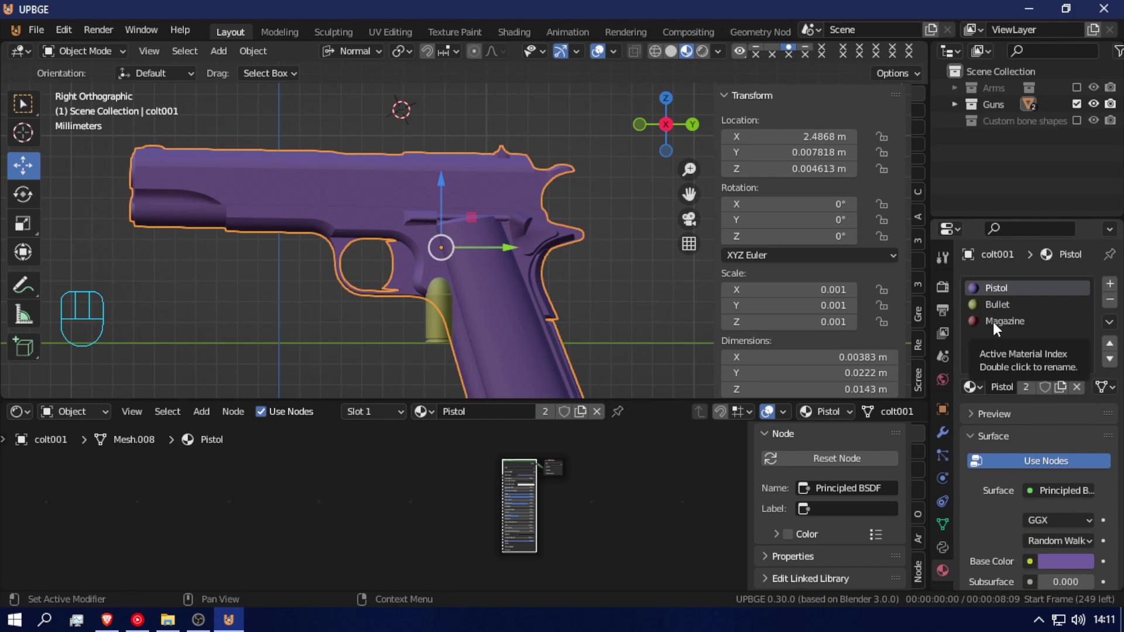
left_click(516, 462)
key("ctrl+shift+t")
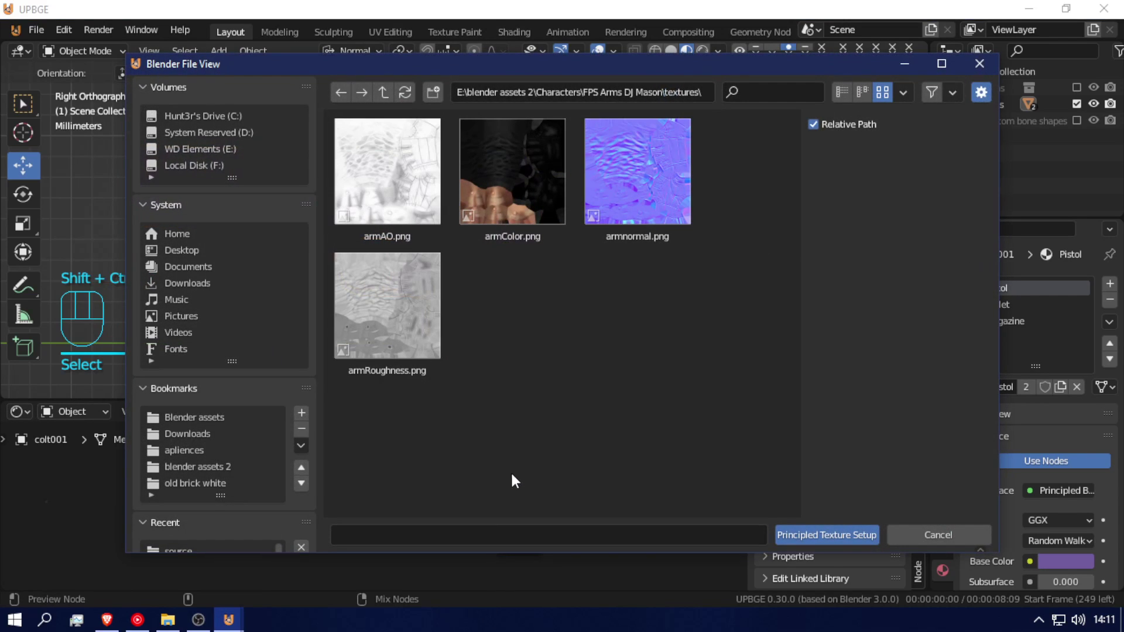
scroll(213, 438, "down", 3)
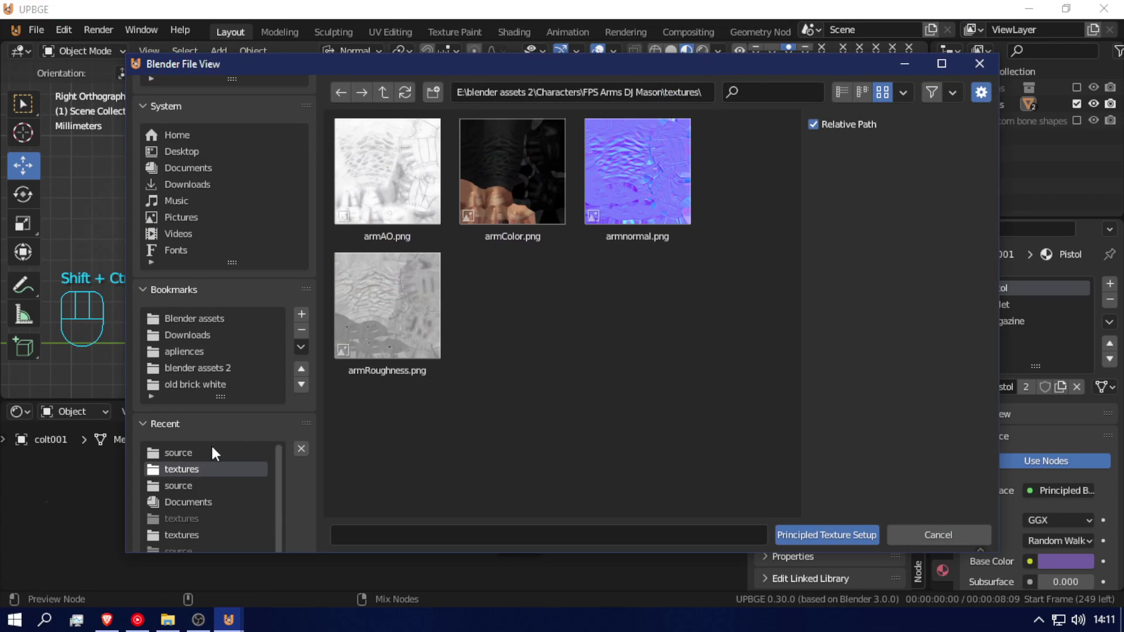
left_click(209, 452)
left_click(380, 94)
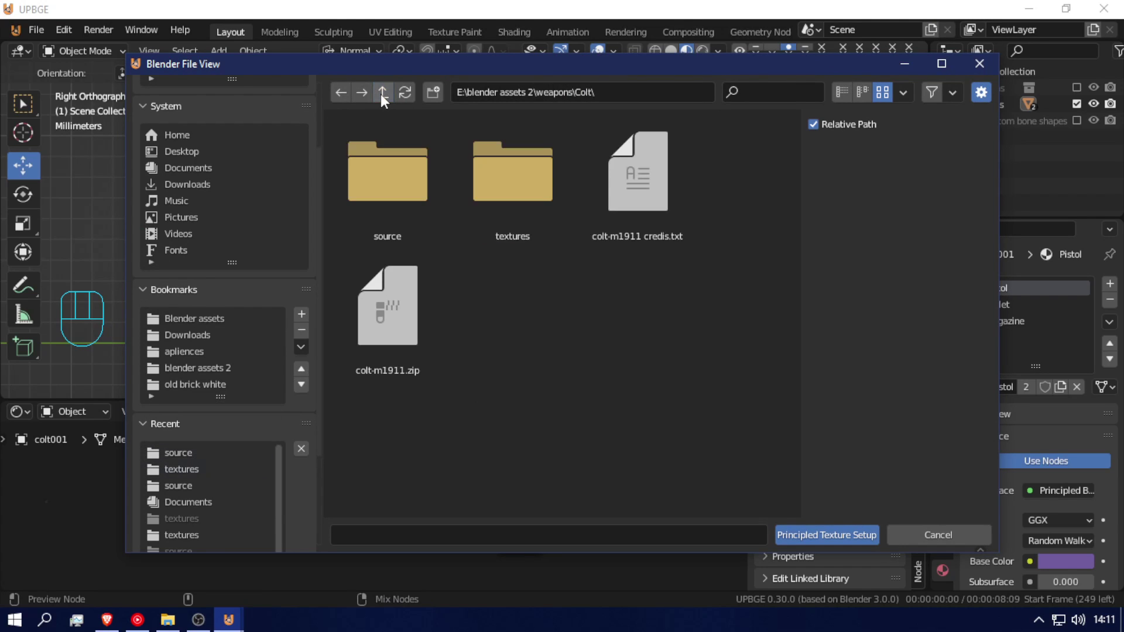
left_click(506, 167)
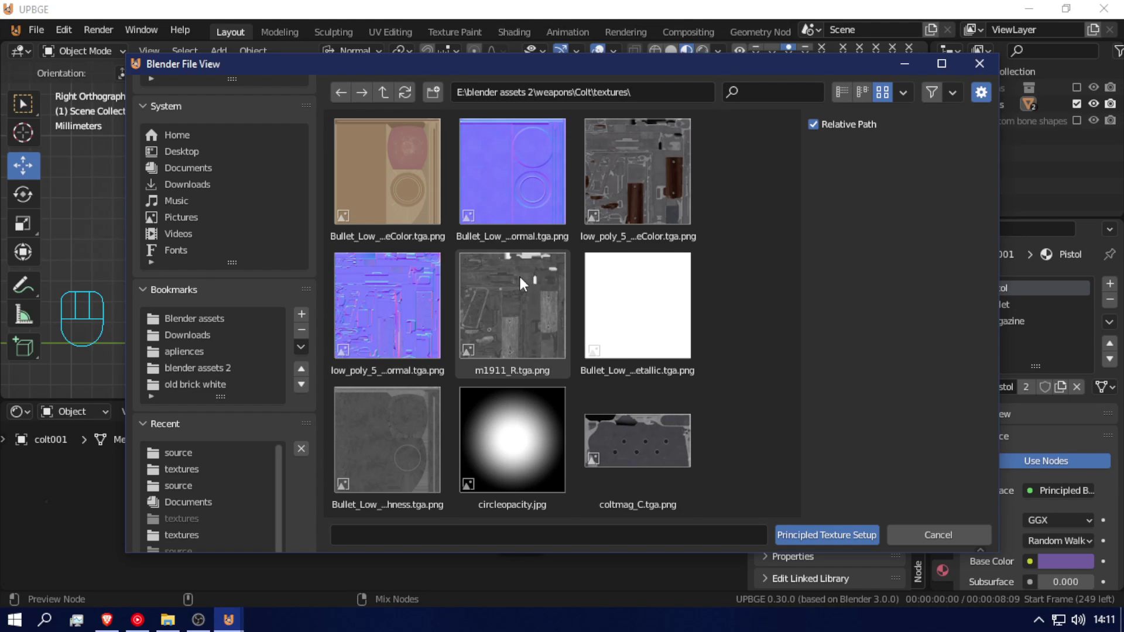
- Load low_poly_5_Pistol_BaseColor.tga.png, low_poly_5_Pistol_Normal.tga.png and m1911_R.tga.png into the Pistol material with Principled Texture Setup
scroll(519, 274, "down", 5)
scroll(520, 297, "up", 3)
scroll(510, 331, "up", 2)
left_click(663, 177)
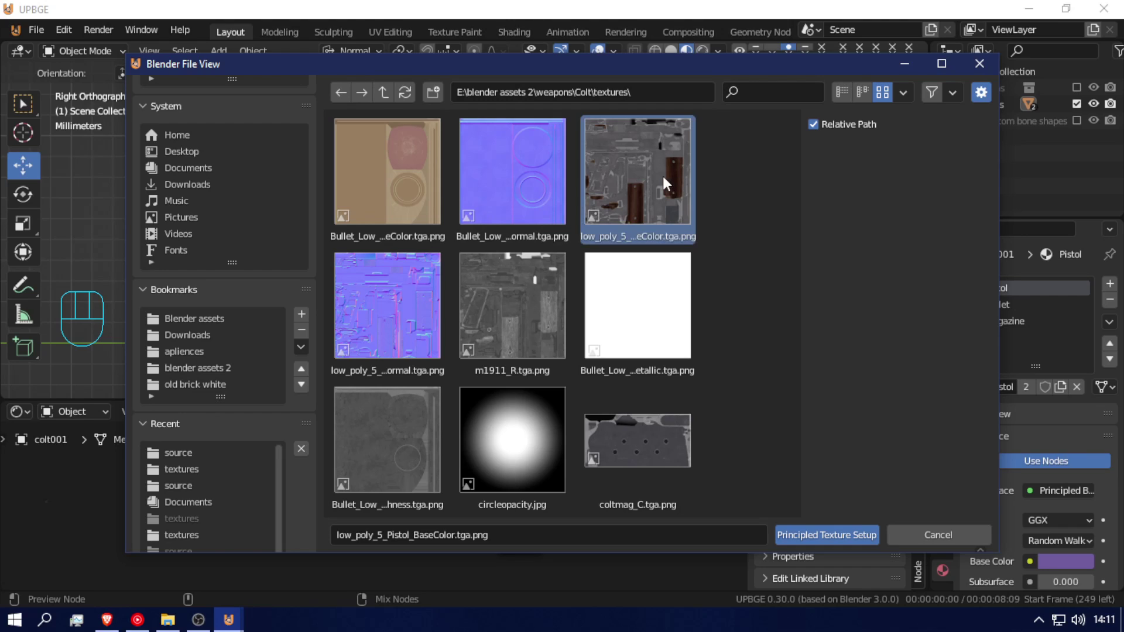
left_click(413, 300, "shift")
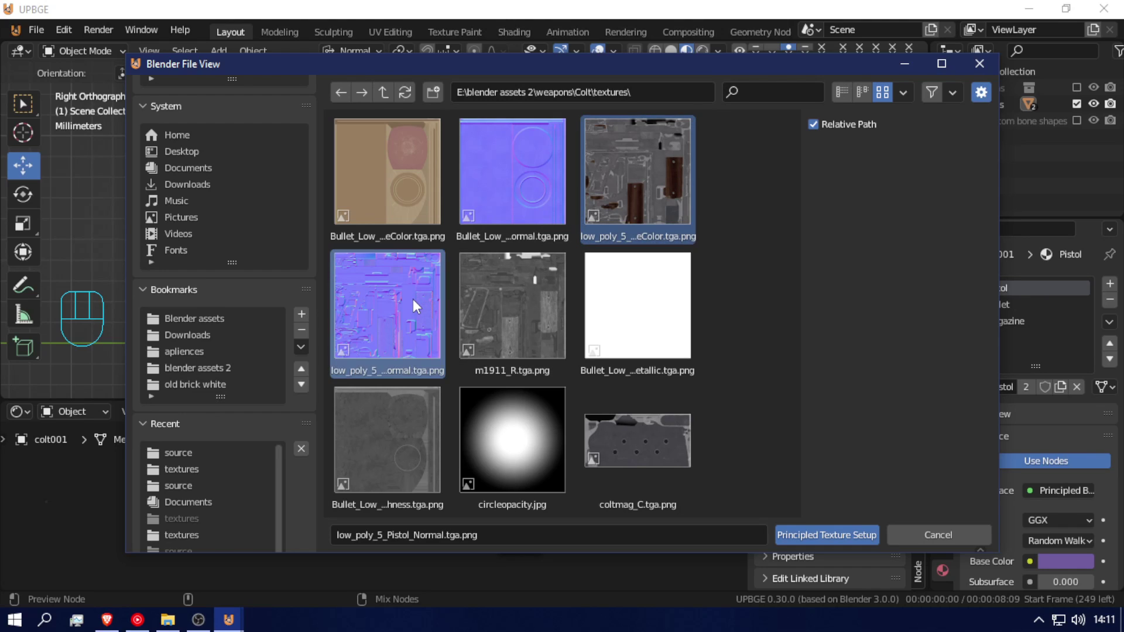
left_click(495, 296, "shift")
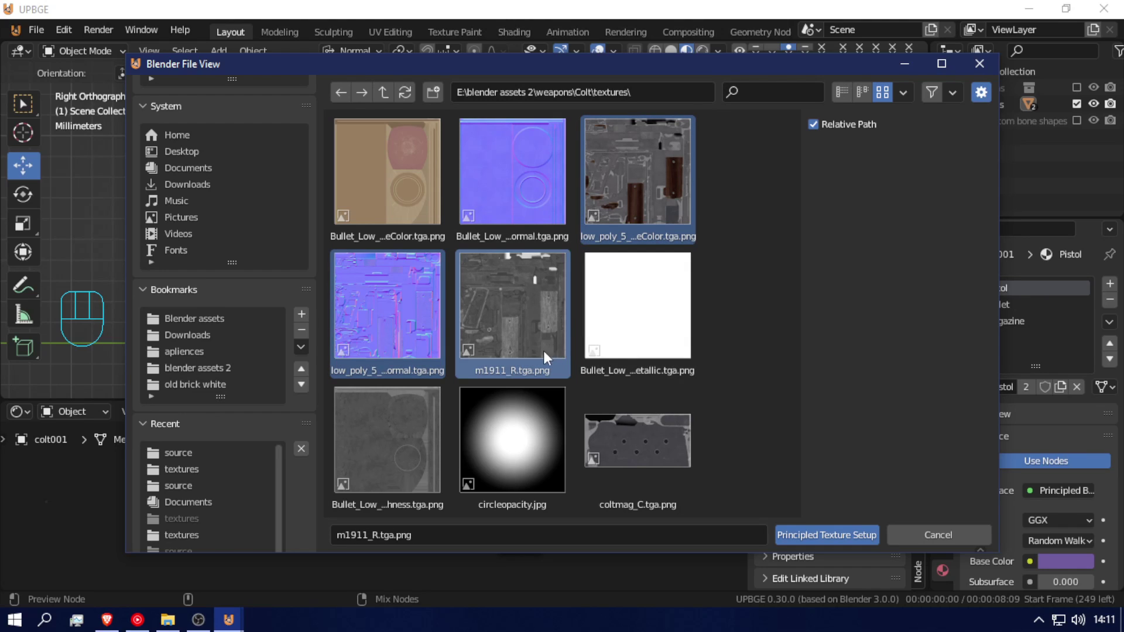
left_click(806, 534)
- Move the Pistol material's new texture and mapping nodes down and away from the Principled BSDF node
scroll(511, 475, "up", 2)
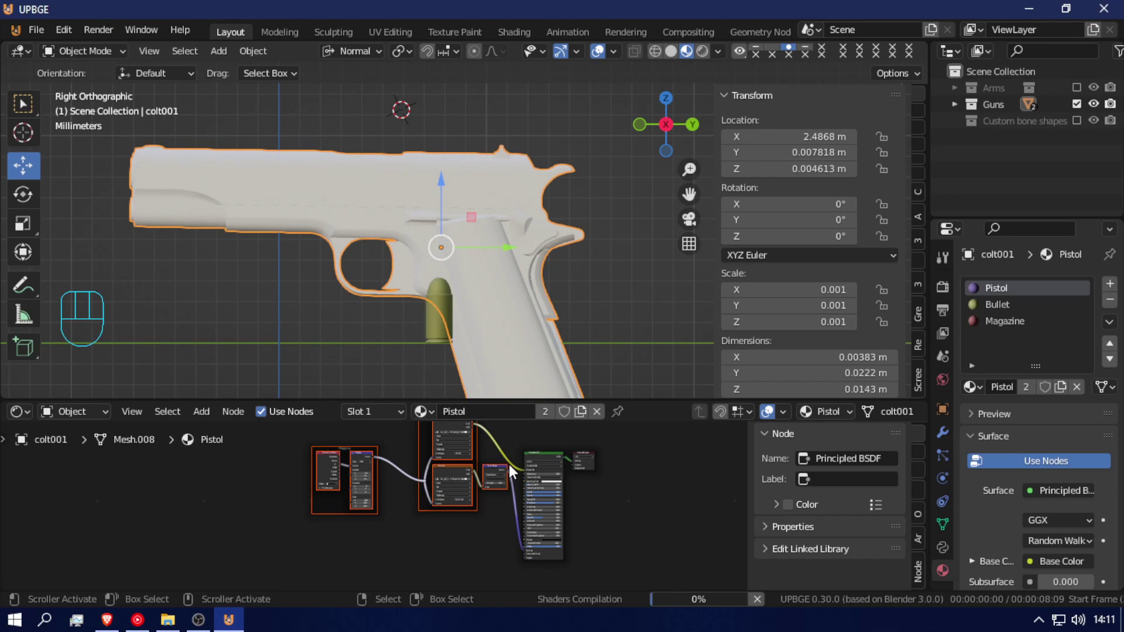
key("g")
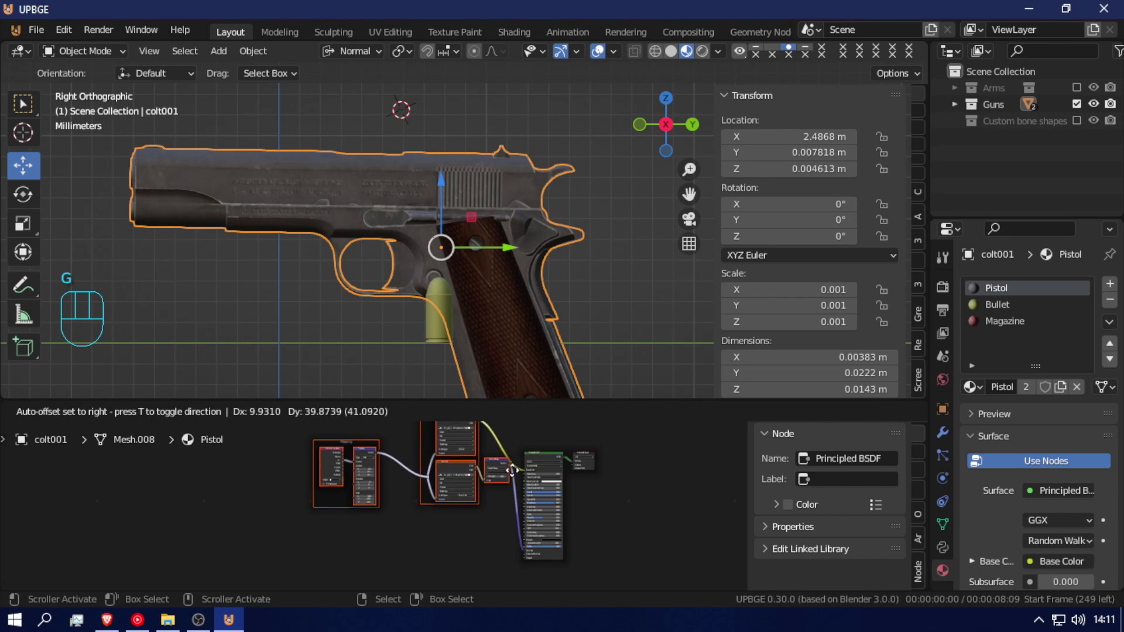
left_click(461, 522)
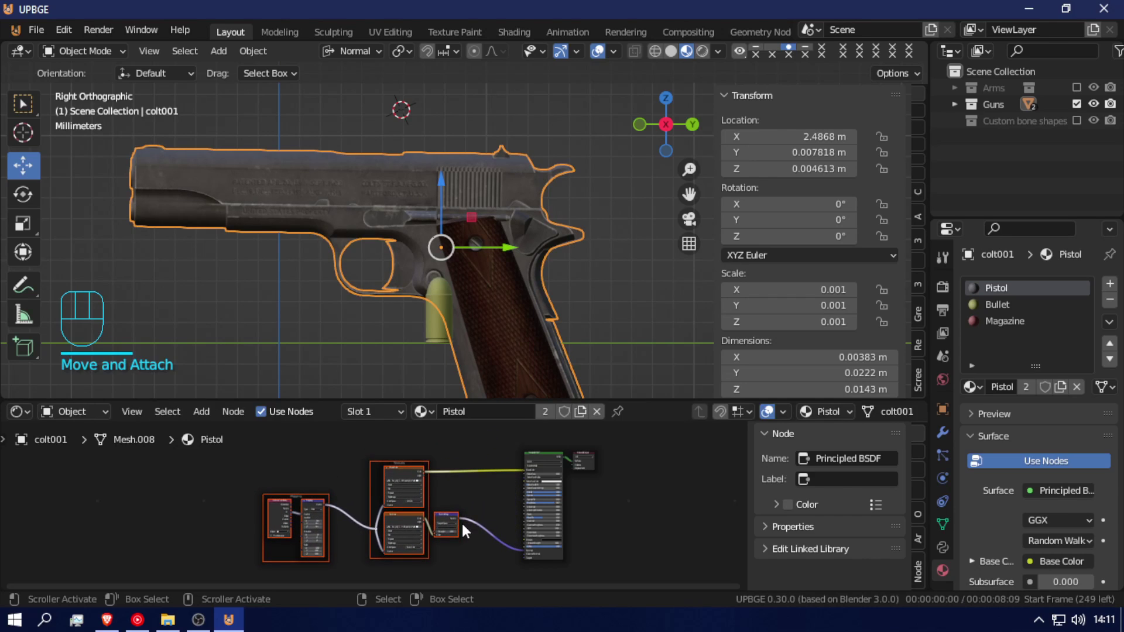
key("shift+f")
left_click(444, 266)
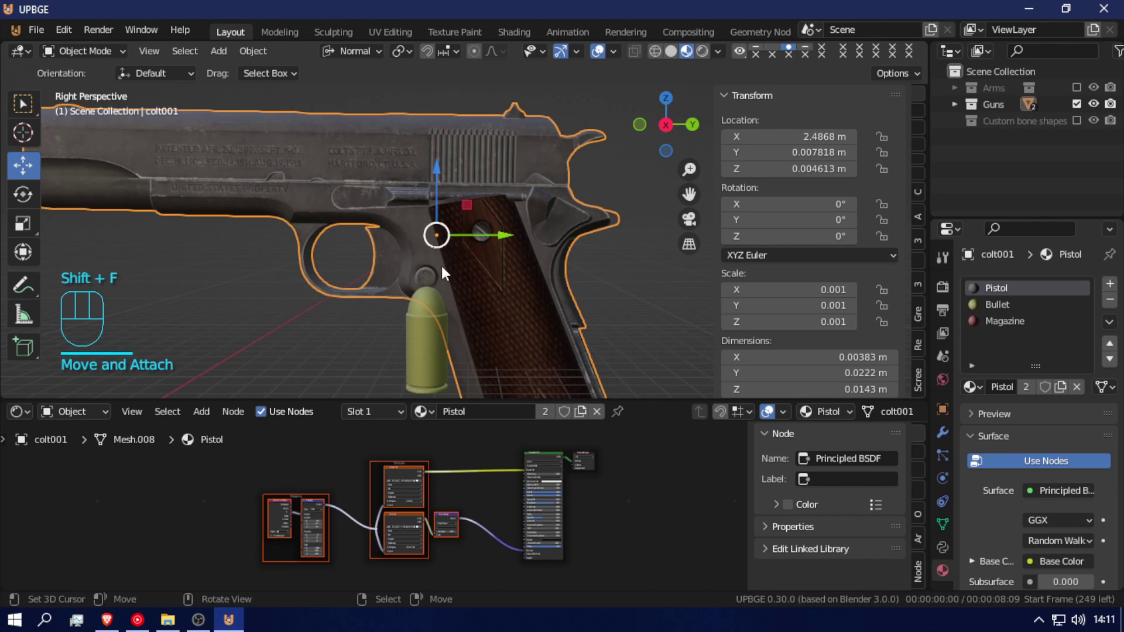
- Select the bullet and delete the normal map node feeding the Bullet material's Principled BSDF
left_click(411, 340)
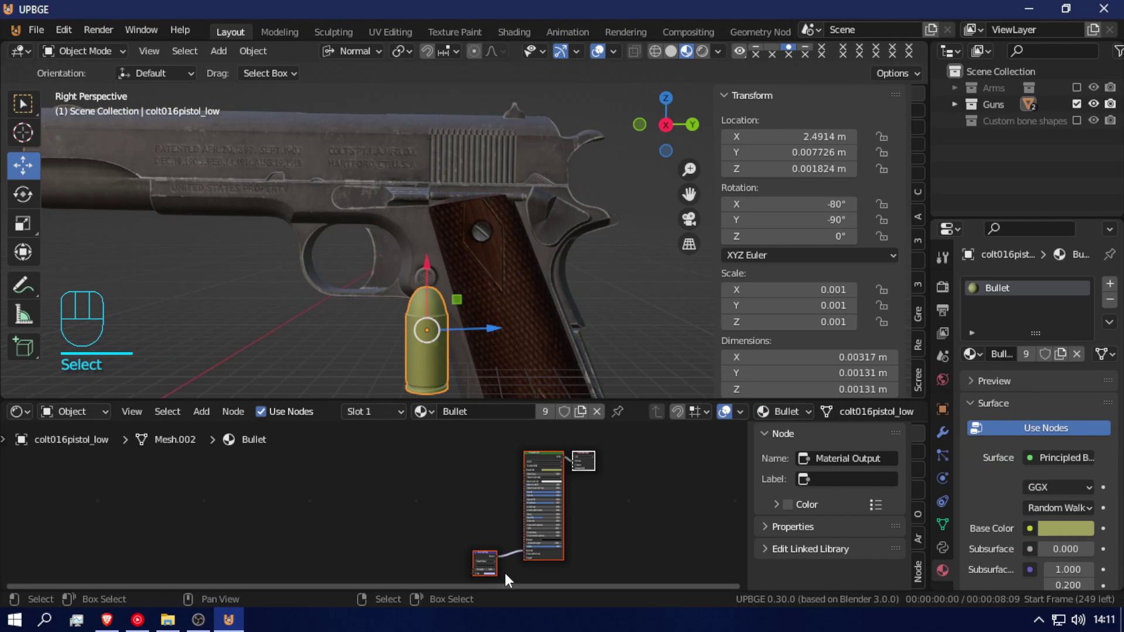
left_click(473, 556)
key("x")
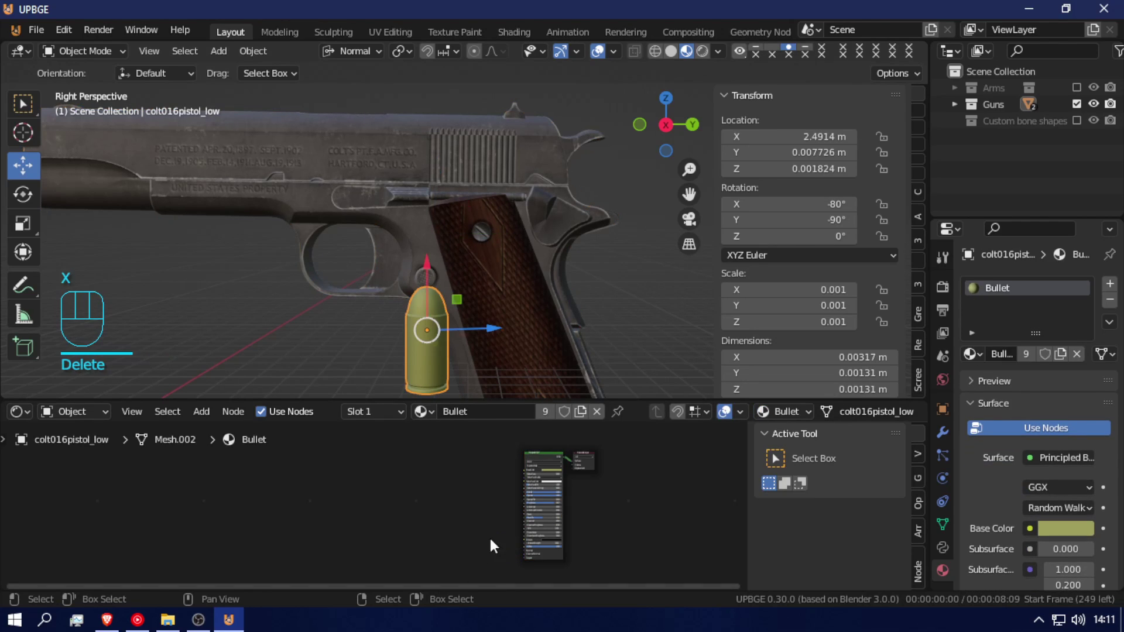
- Load the bullet's base color, normal and roughness images into the Bullet material with Principled Texture Setup on its Principled BSDF node
left_click(536, 458)
key("ctrl")
key("ctrl+shift+t")
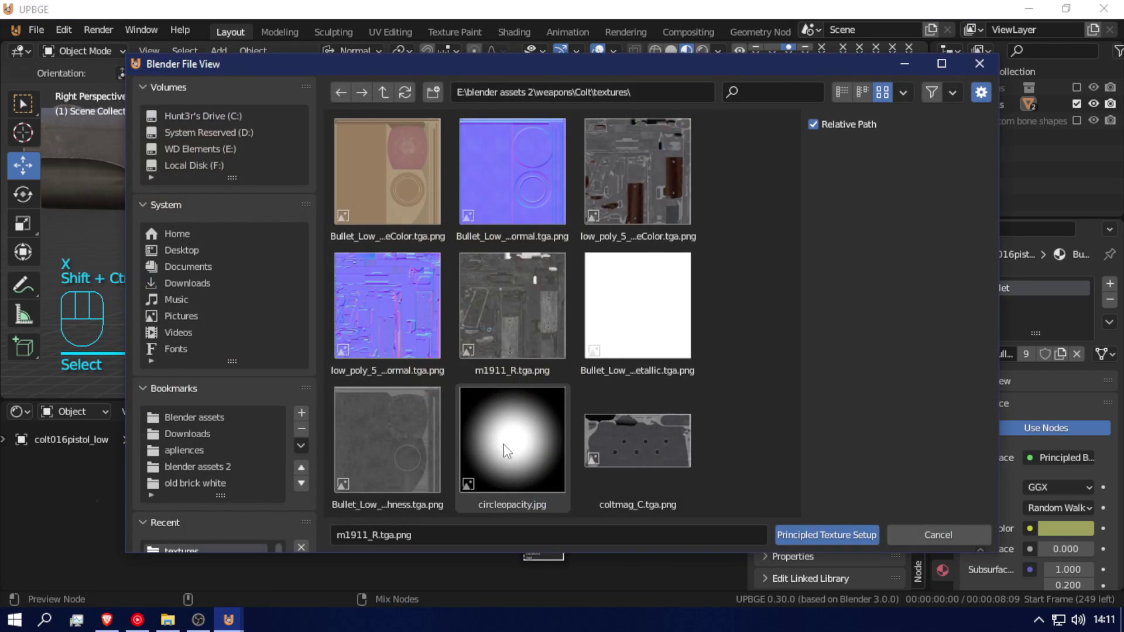
left_click(399, 433)
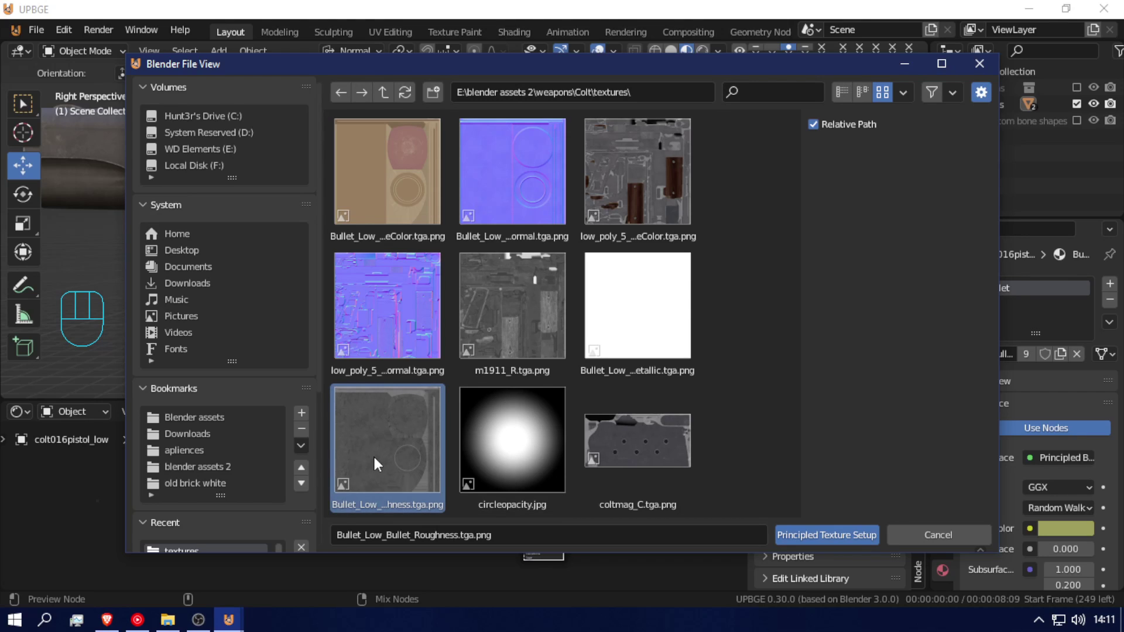
scroll(539, 377, "down", 2)
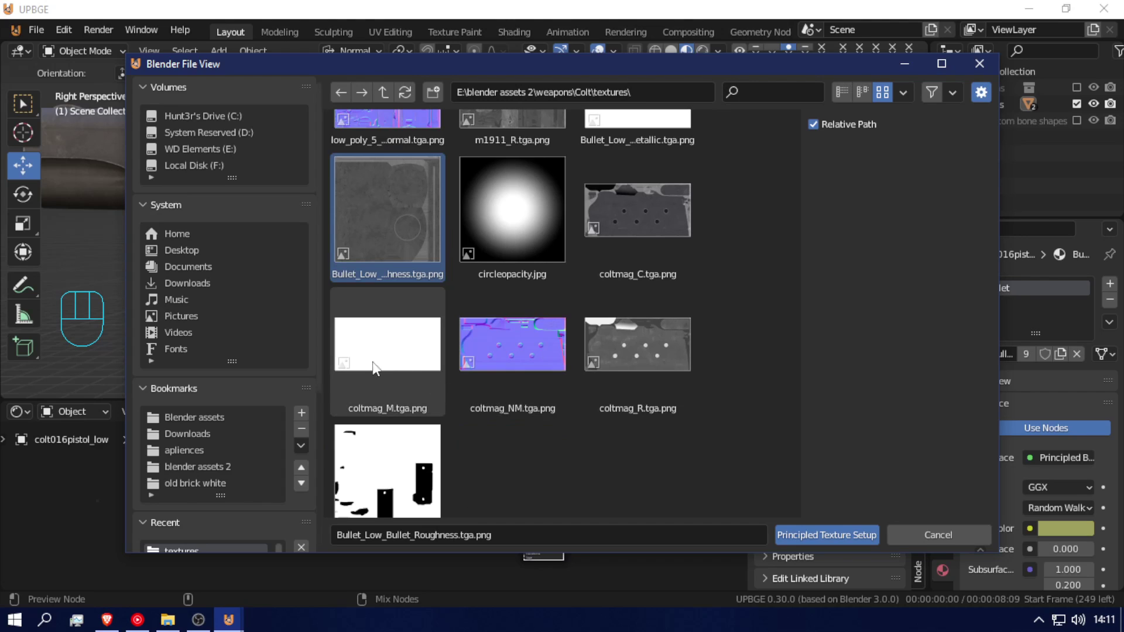
scroll(420, 484, "up", 2)
scroll(425, 492, "up", 1)
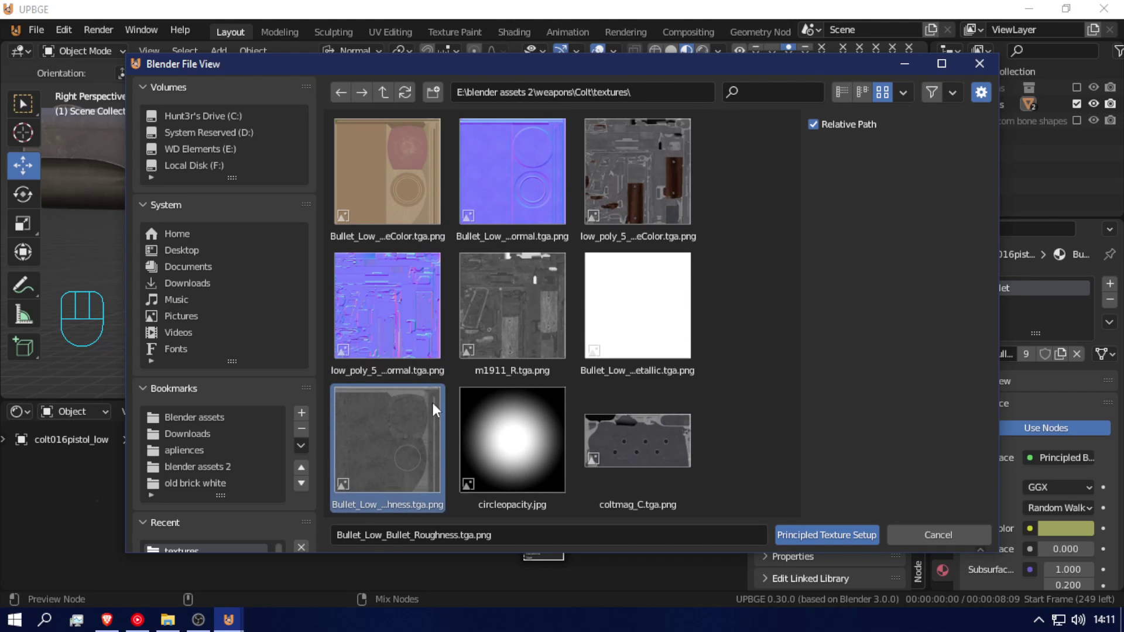
left_click(386, 168, "shift")
left_click(513, 236, "shift")
scroll(460, 367, "down", 2)
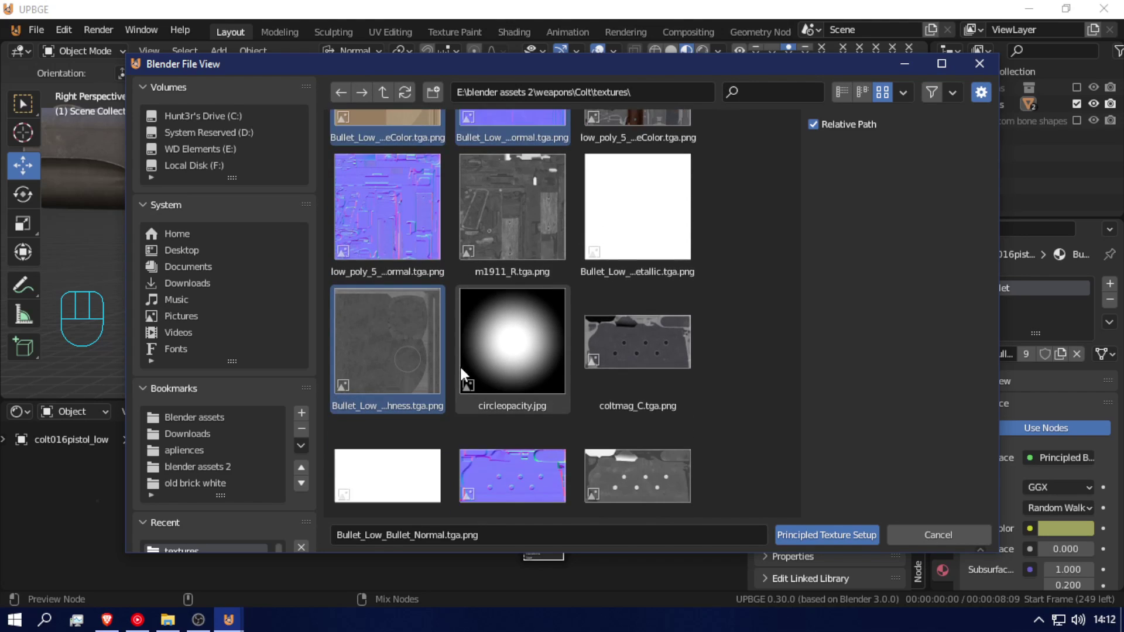
left_click(819, 539)
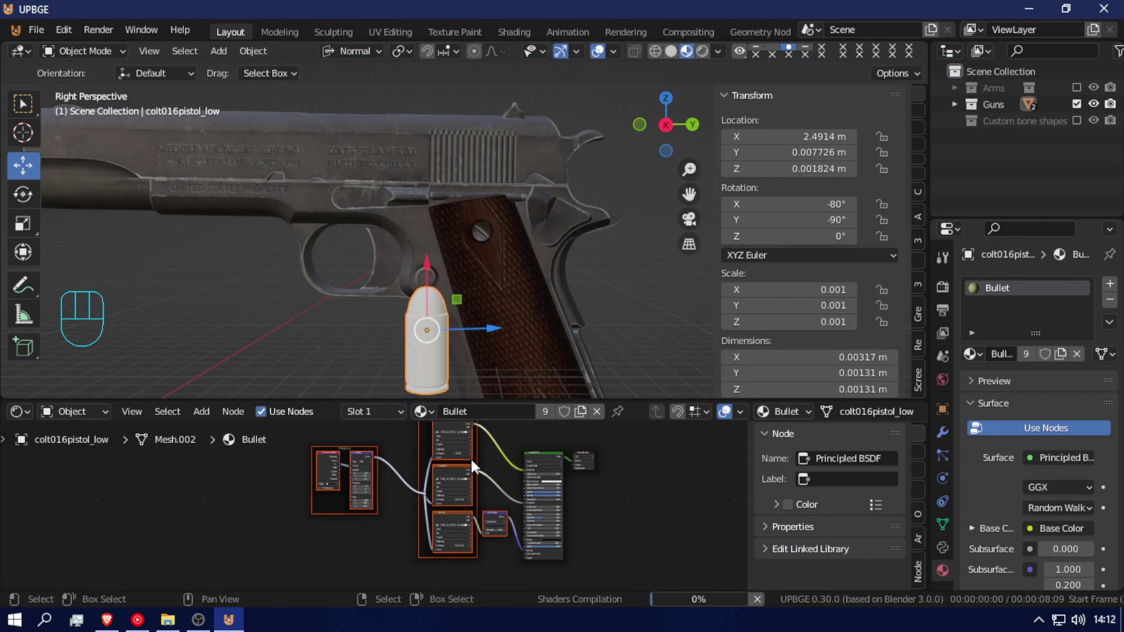
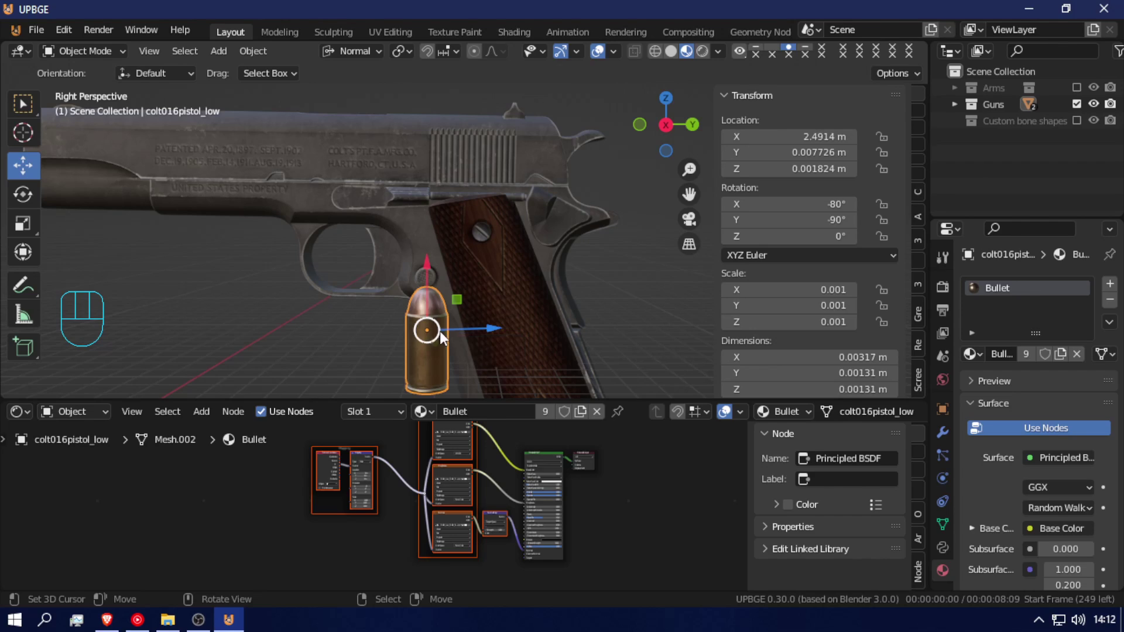
- Select the pistol's Magazine material and delete its Normal/Map and Image Texture nodes
left_click(515, 325)
scroll(1037, 263, "up", 1)
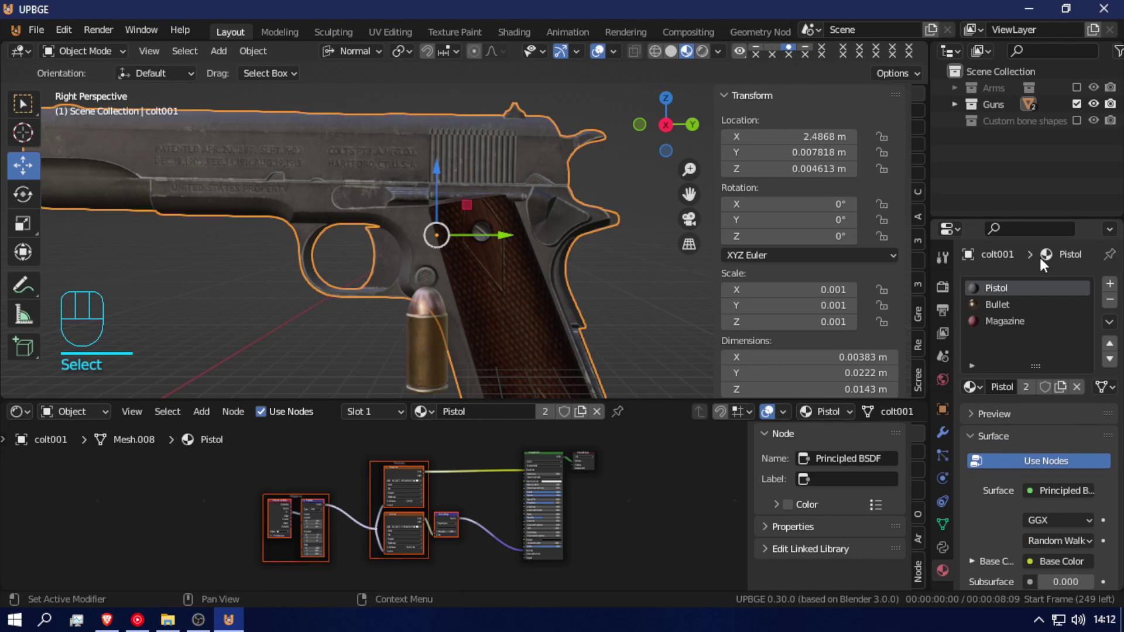
left_click(1007, 322)
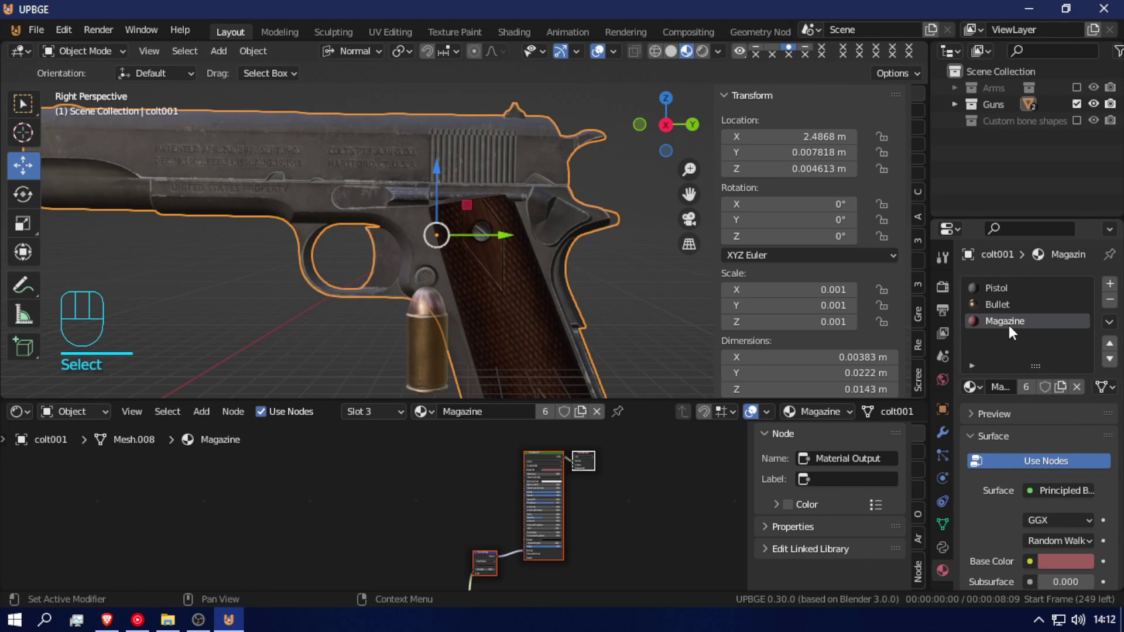
left_click(492, 557)
middle_click_drag(490, 557, 498, 462, "shift")
right_click(480, 535, "shift")
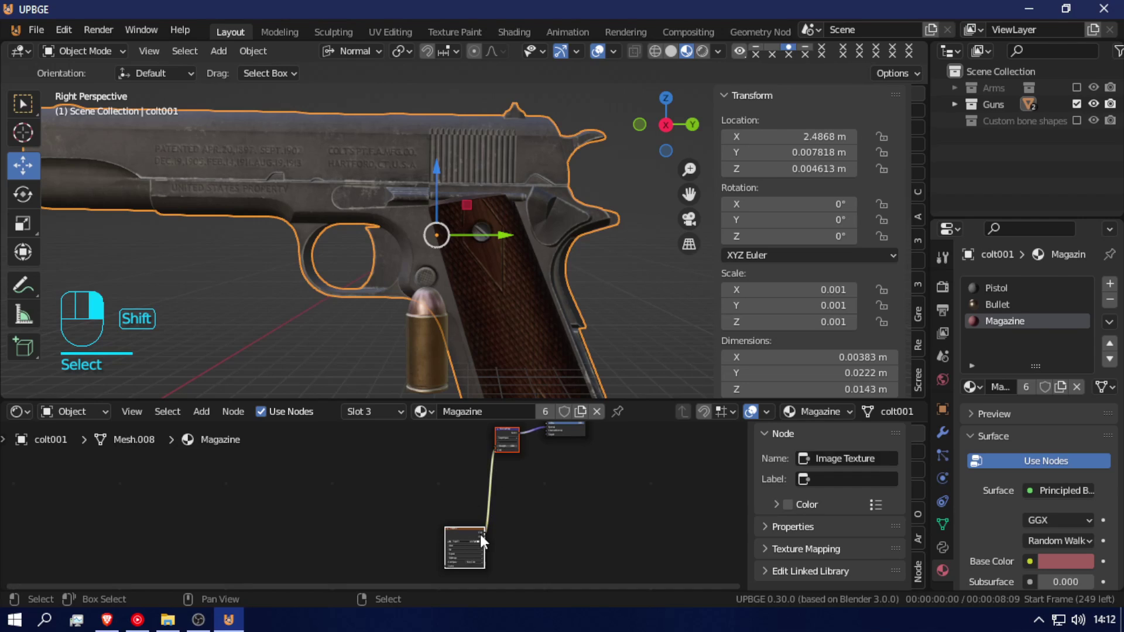
key("z")
key("x")
scroll(518, 472, "up", 5, "shift")
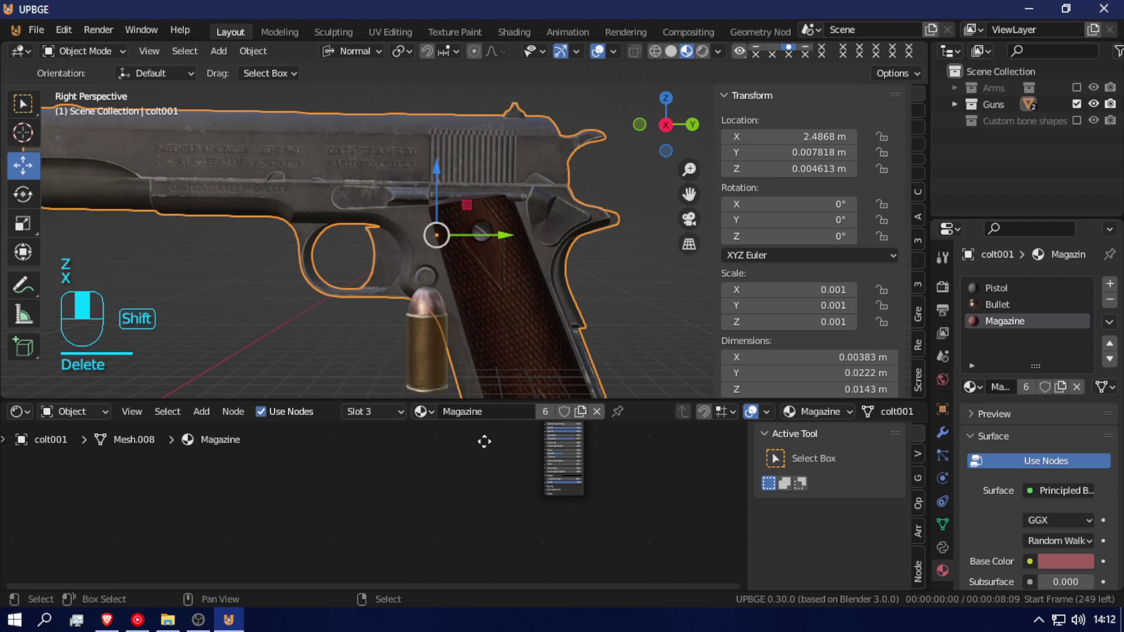
- Try to load coltmag_C, coltmag_M, coltmag_NM, coltmag_R and m1911_M into the Magazine material with Principled Texture Setup
left_click(546, 460)
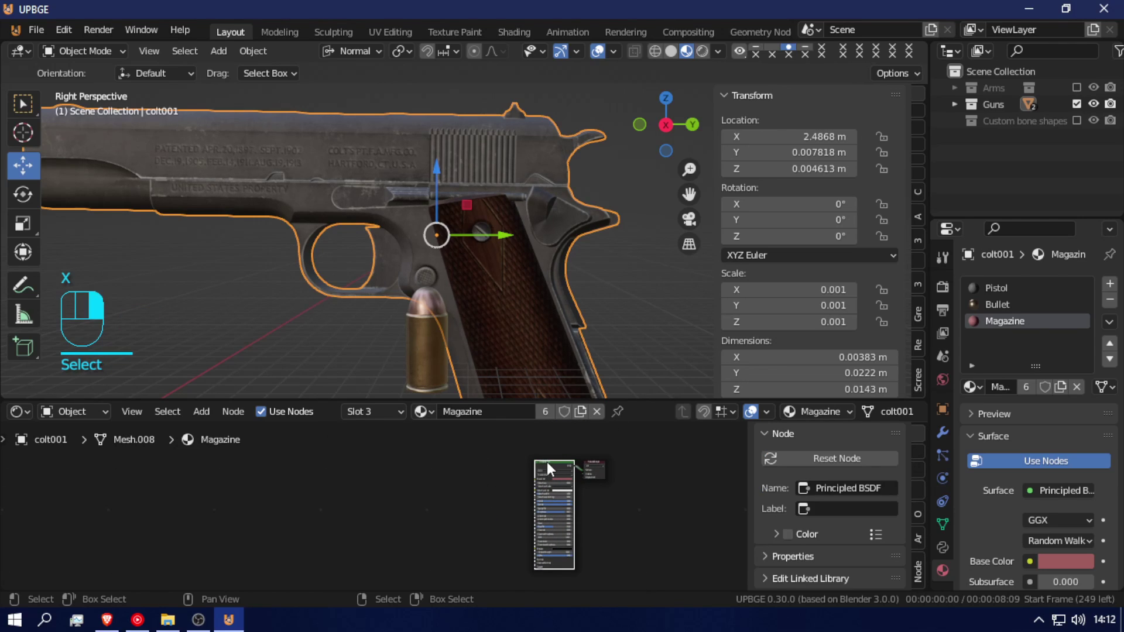
key("ctrl+shift+t")
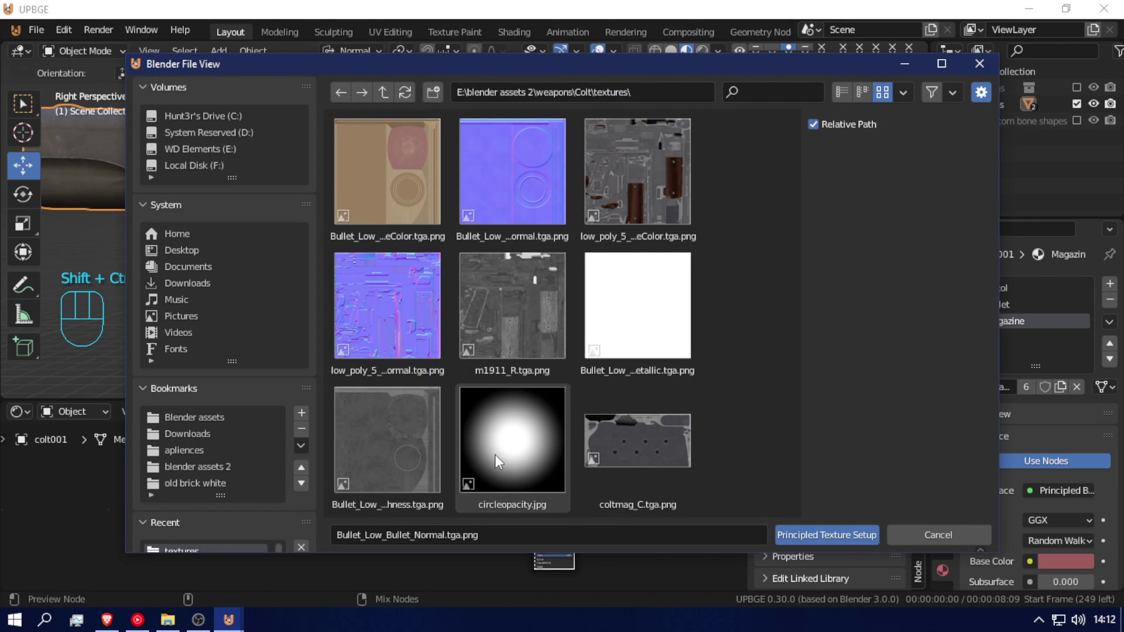
scroll(494, 454, "down", 3)
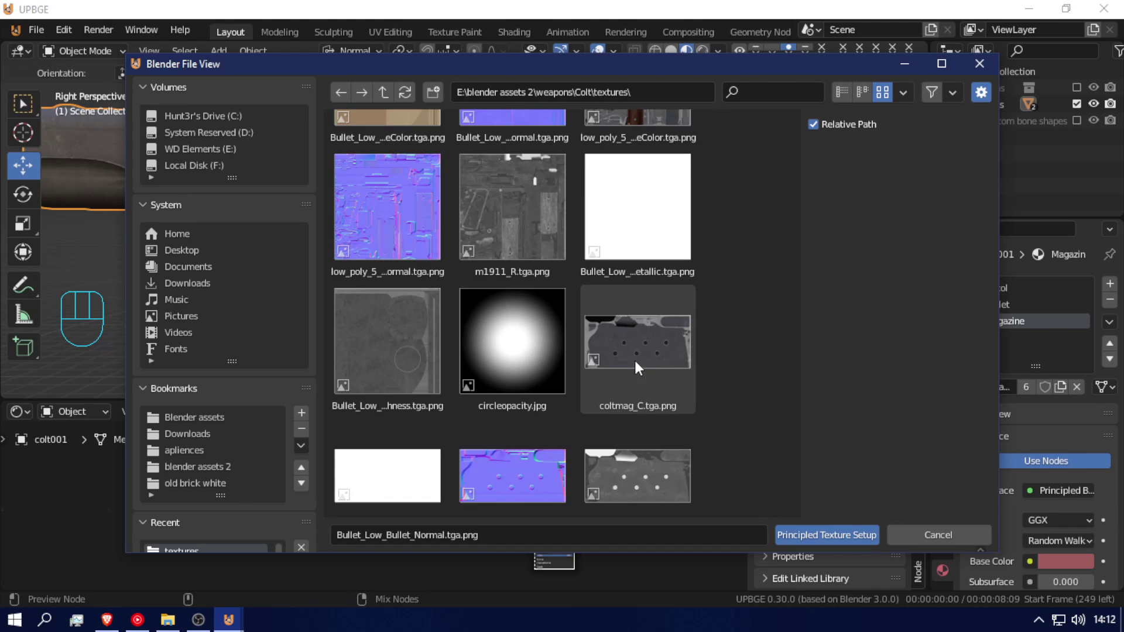
scroll(634, 359, "down", 1)
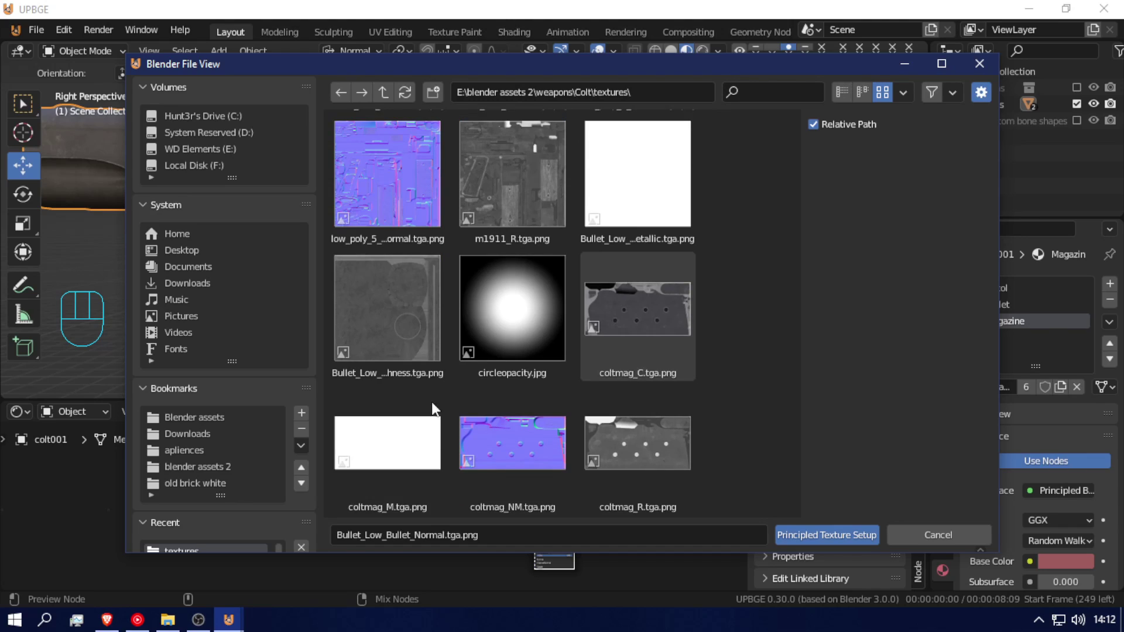
left_click(373, 439)
left_click(520, 444, "shift")
left_click(615, 456, "shift")
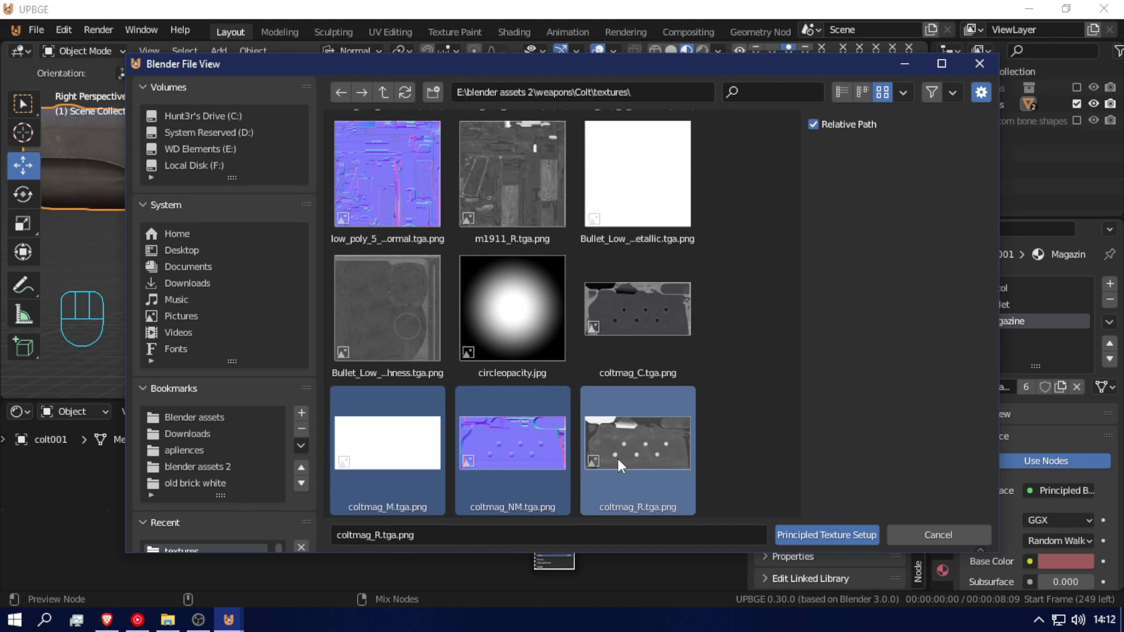
left_click(693, 334, "shift")
scroll(655, 423, "down", 1)
scroll(642, 431, "down", 3)
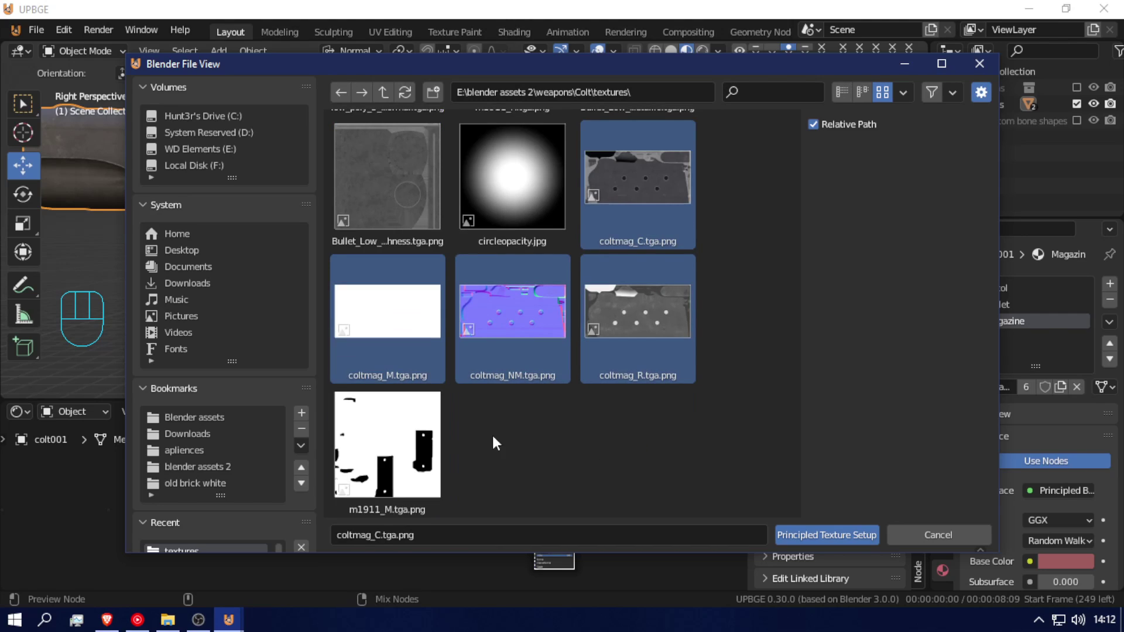
left_click(365, 445, "shift")
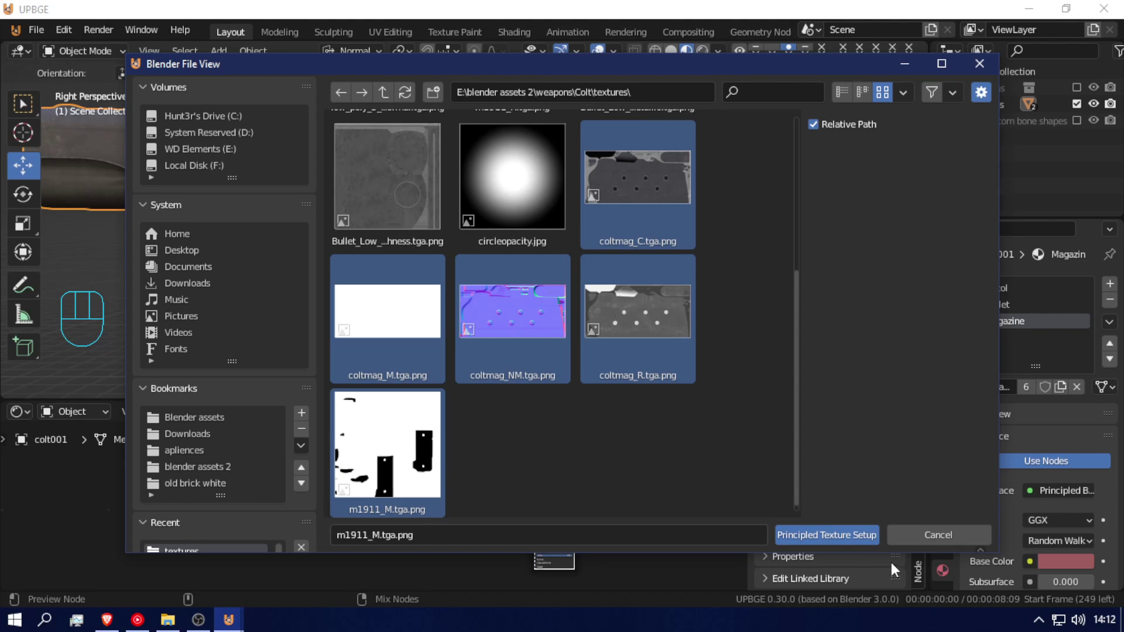
left_click(829, 533)
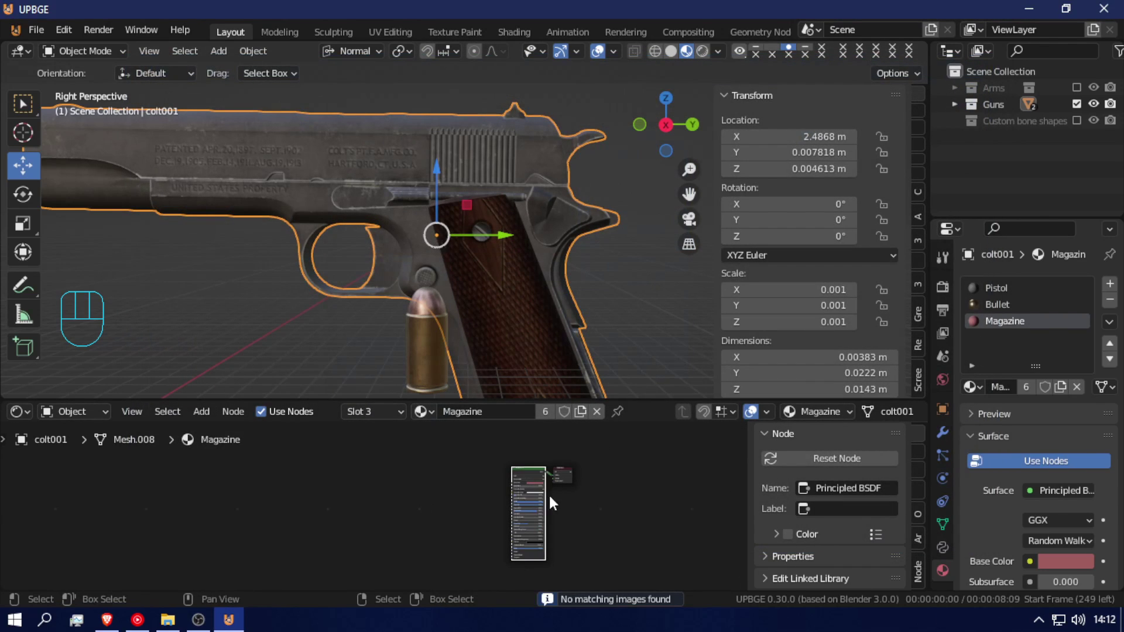
- Add an Image Texture node with mapping and texture coordinates to the Magazine material's Principled BSDF using Texture Setup, placing the nodes beside it
scroll(567, 525, "up", 2)
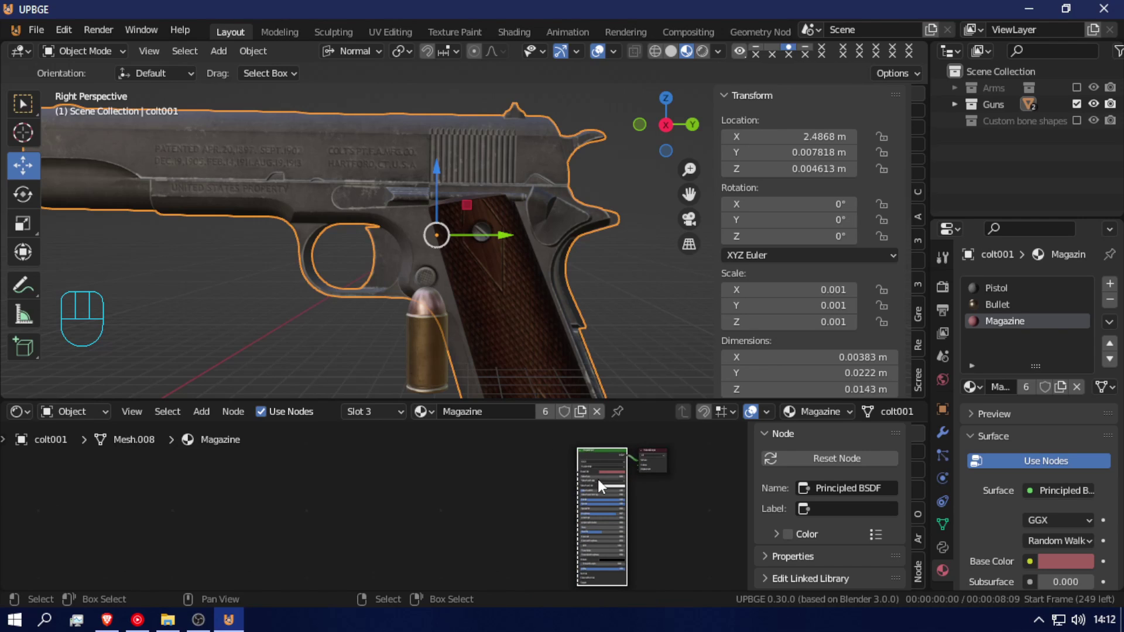
left_click(602, 456)
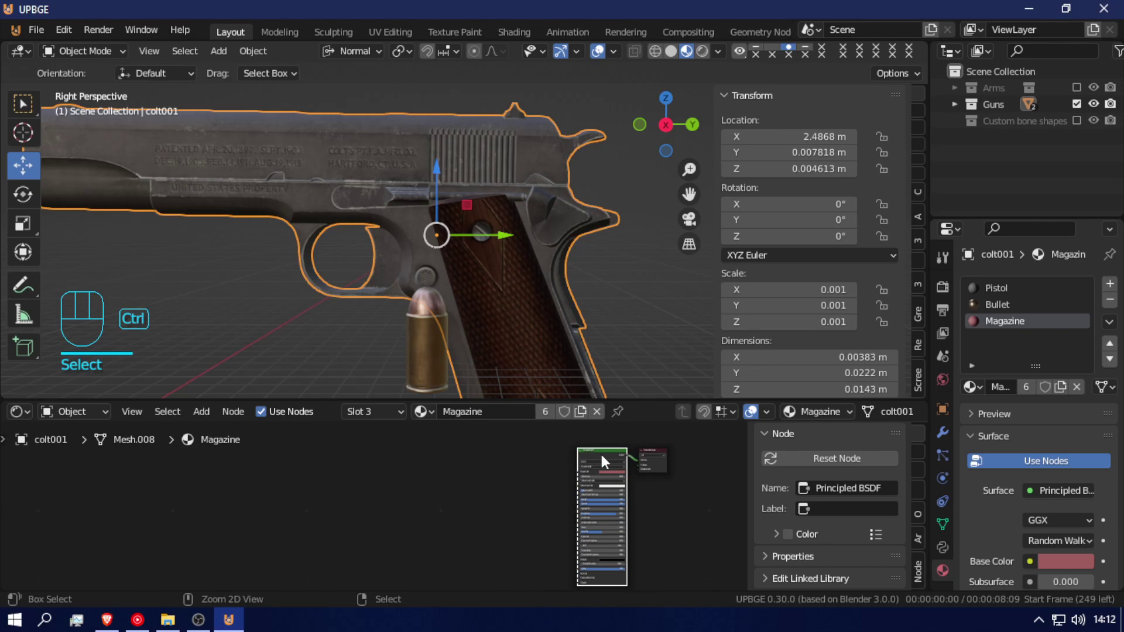
key("ctrl+t")
key("g")
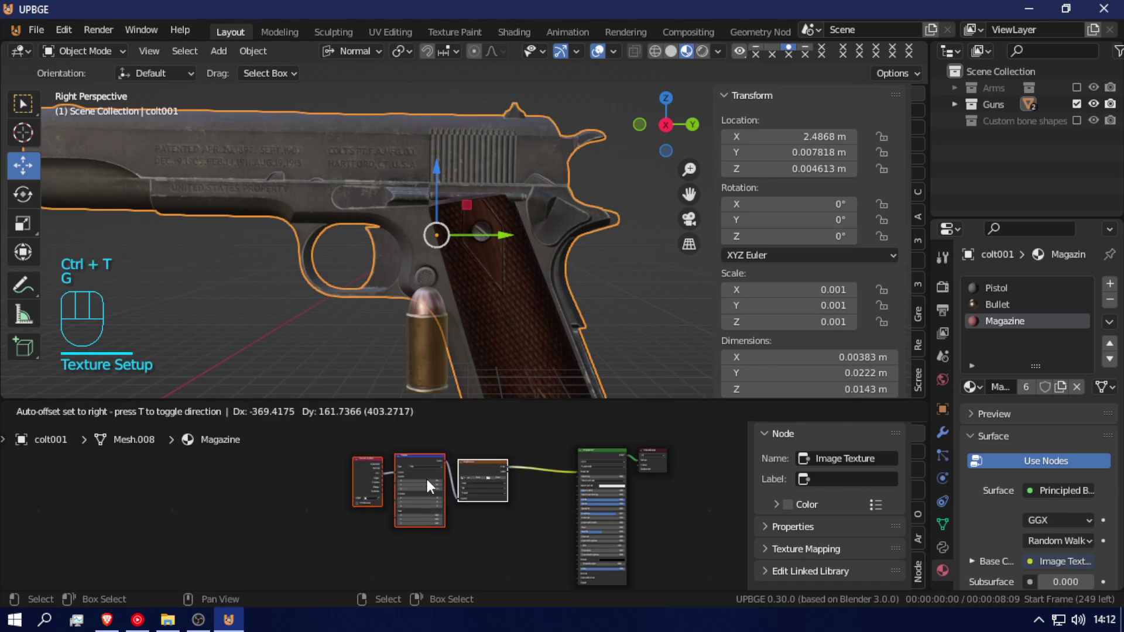
left_click(421, 474)
- Load coltmag_C.tga.png from the Colt textures folder into the Magazine material's new Image Texture node
left_click(475, 469)
left_click(475, 469)
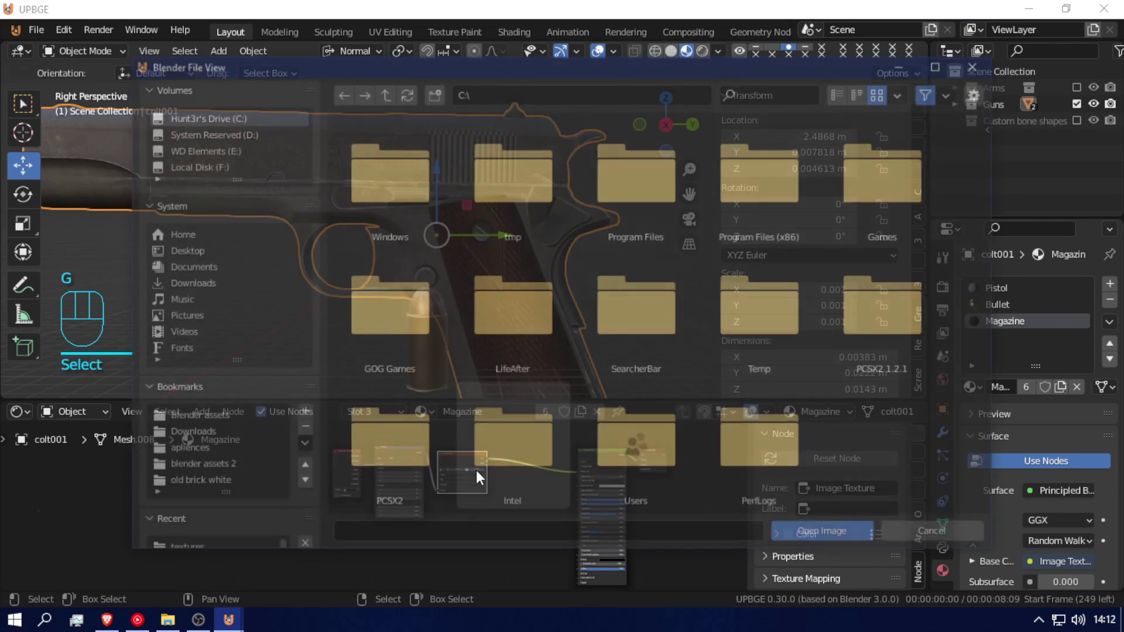
scroll(199, 457, "down", 4)
left_click(194, 452)
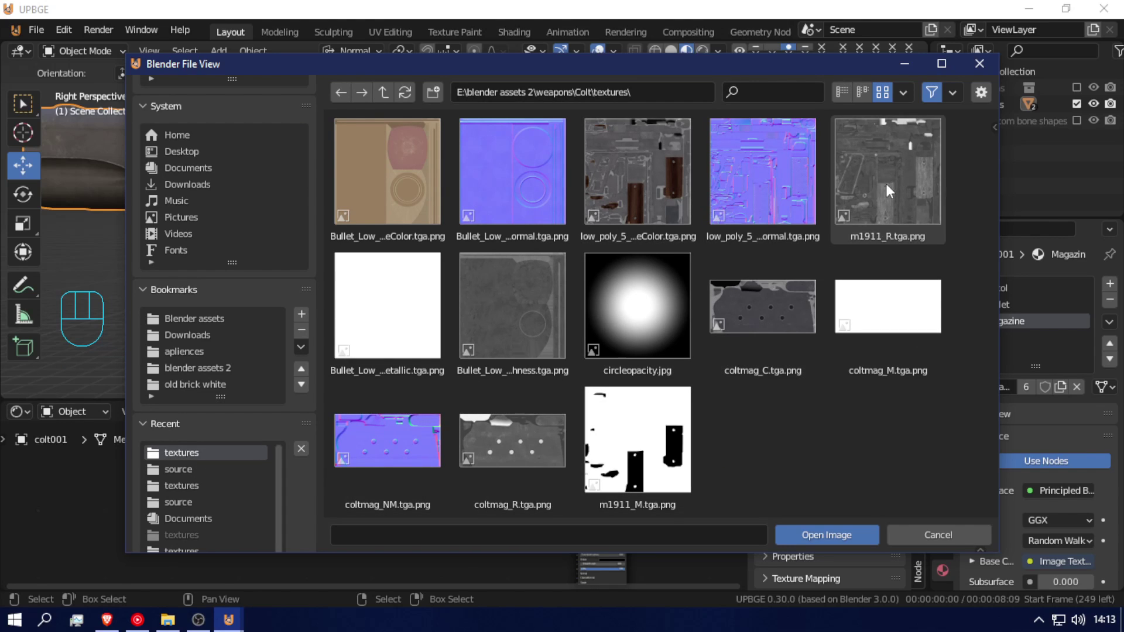
left_click(761, 310)
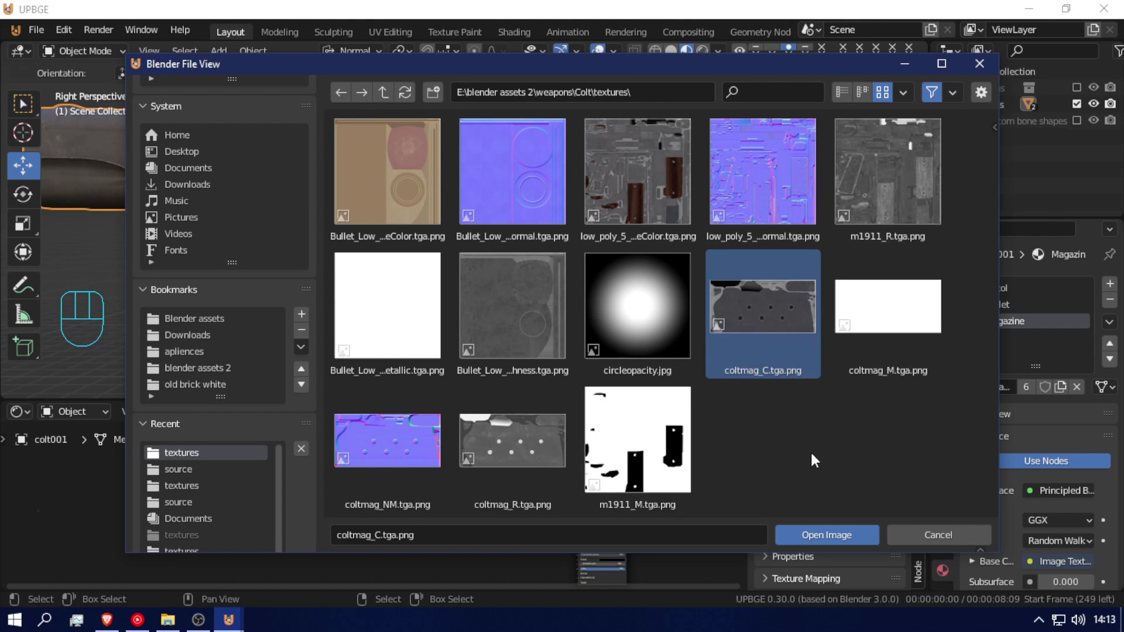
- Load coltmag_C.tga.png into the Magazine material's image texture
left_click(815, 539)
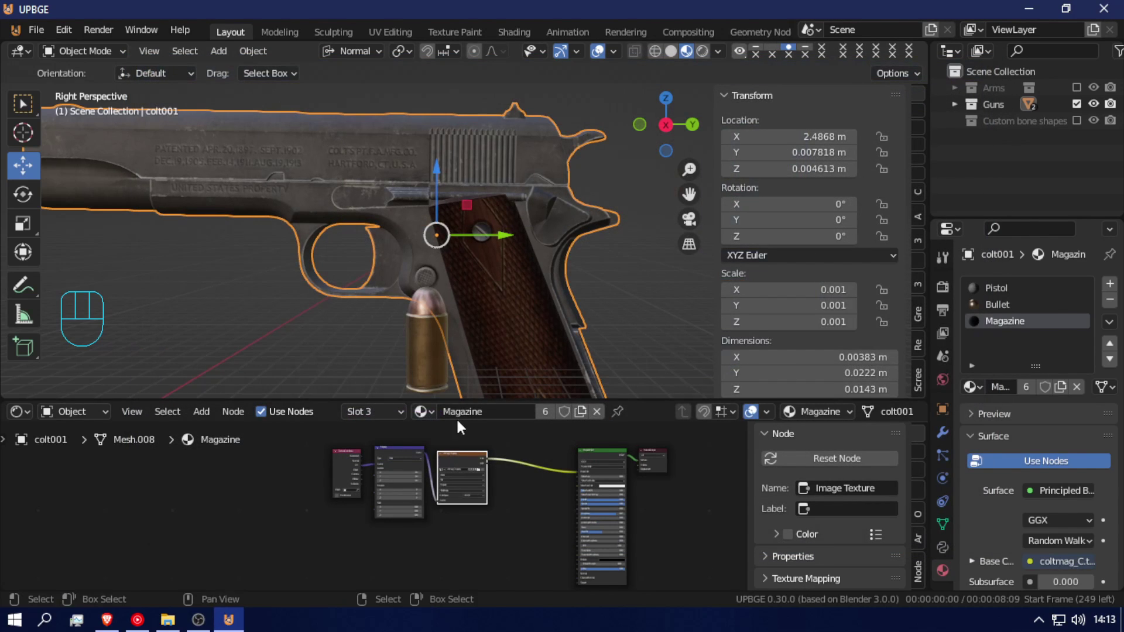
- Separate the faces assigned to the Magazine material into their own object and hide the rest of the pistol
key("Tab")
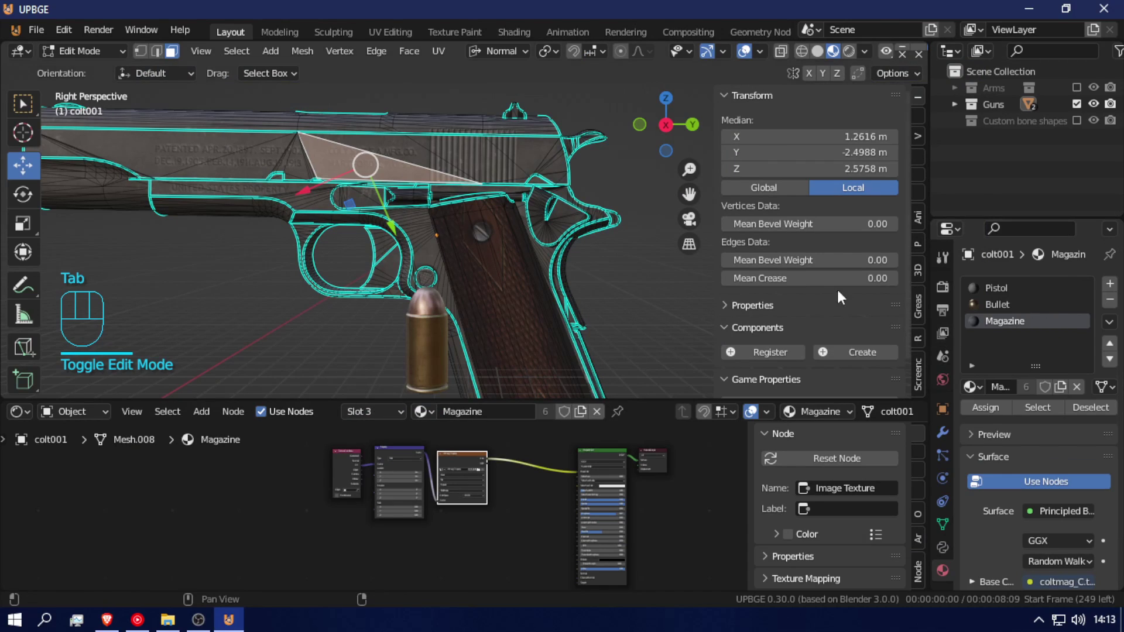
key("a")
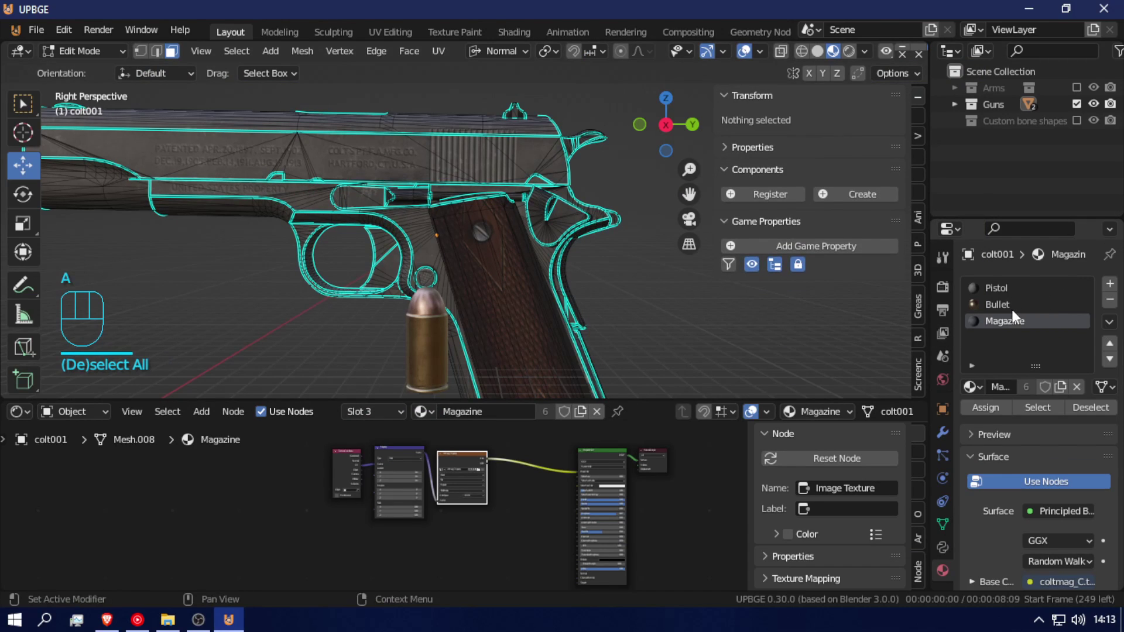
left_click(1034, 409)
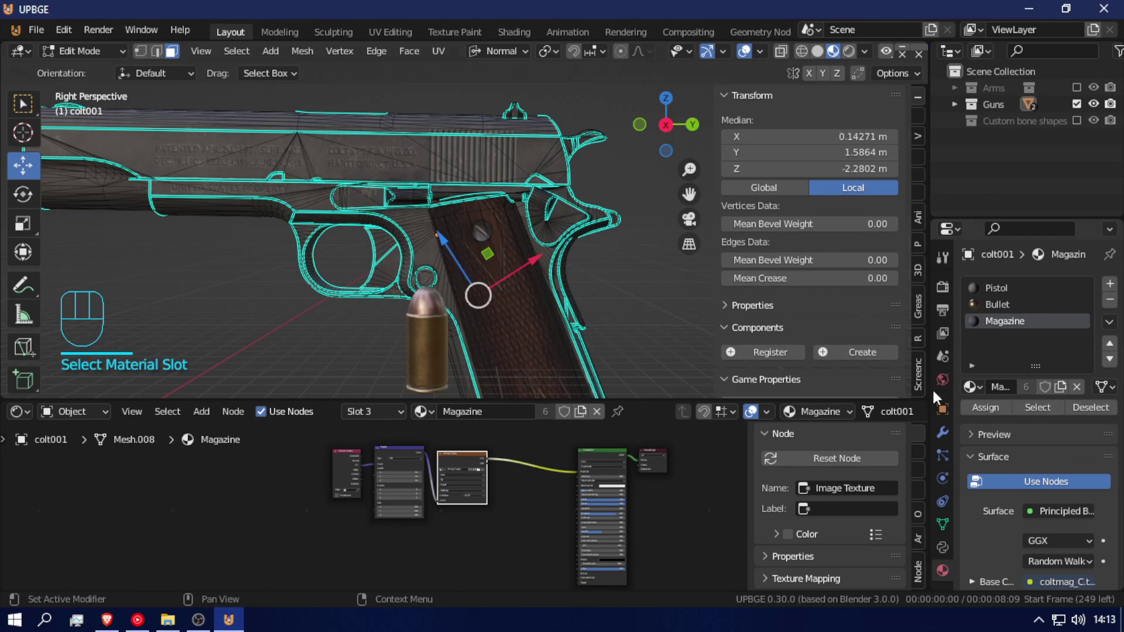
key("p")
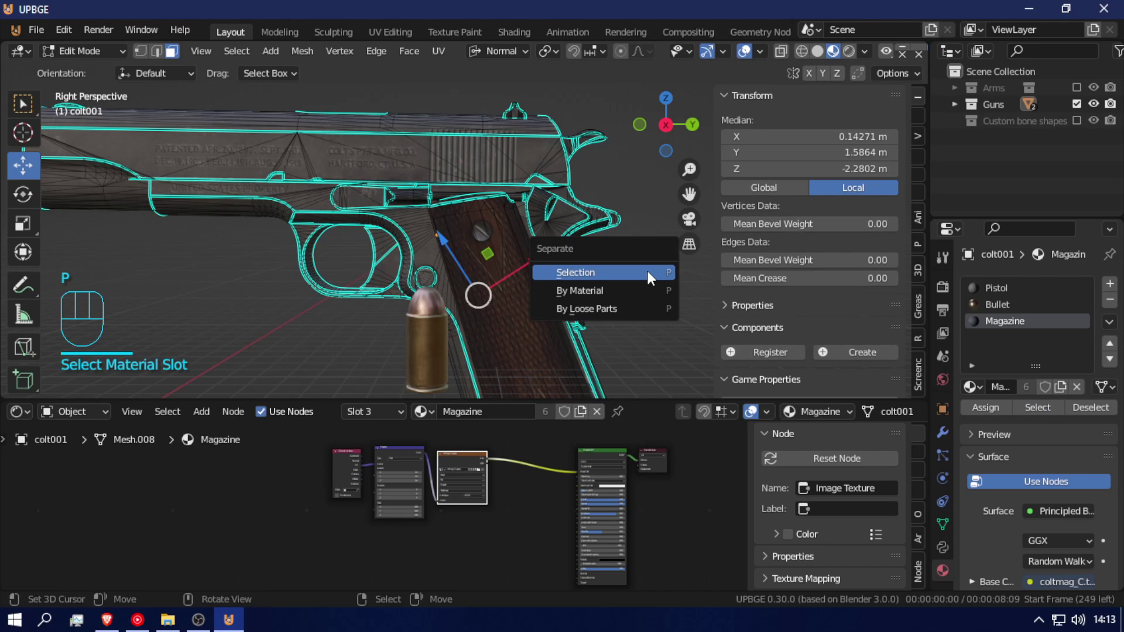
left_click(647, 272)
key("Tab")
left_click(476, 138)
key("h")
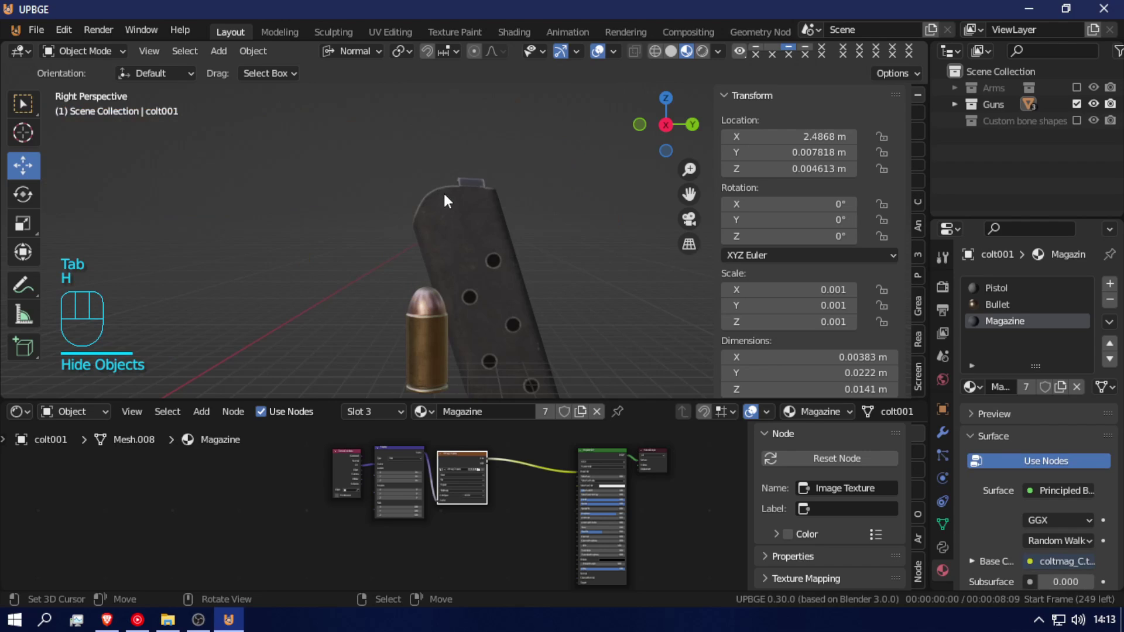
- For the separated magazine object, move the Texture Coordinate and Mapping nodes farther away from the image texture node
left_click(486, 284)
scroll(505, 472, "up", 2)
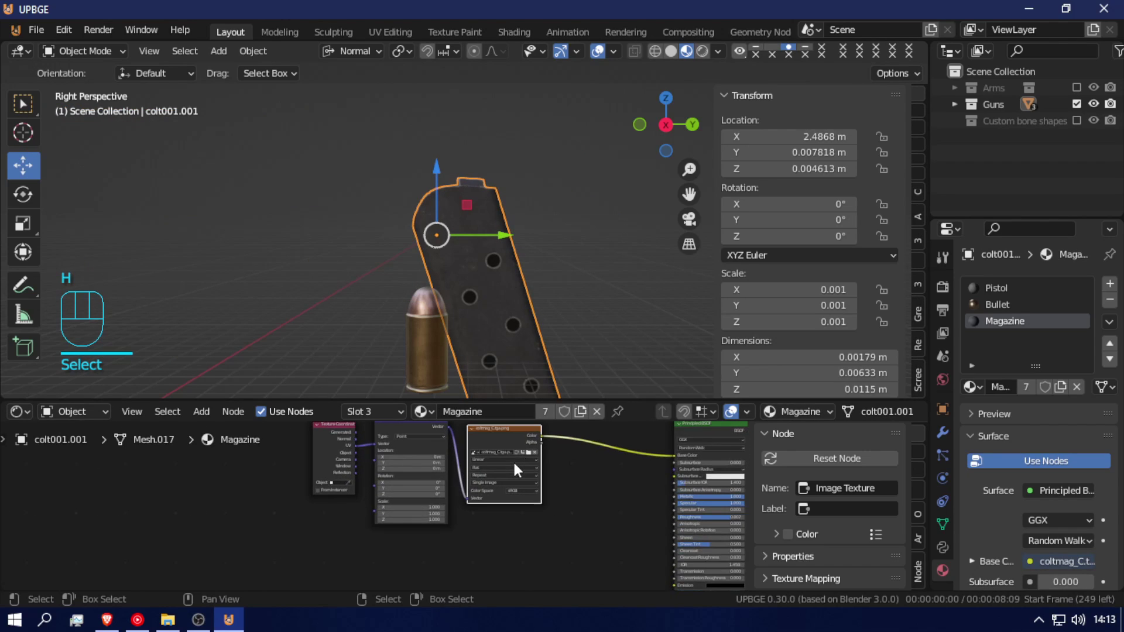
scroll(509, 463, "down", 1)
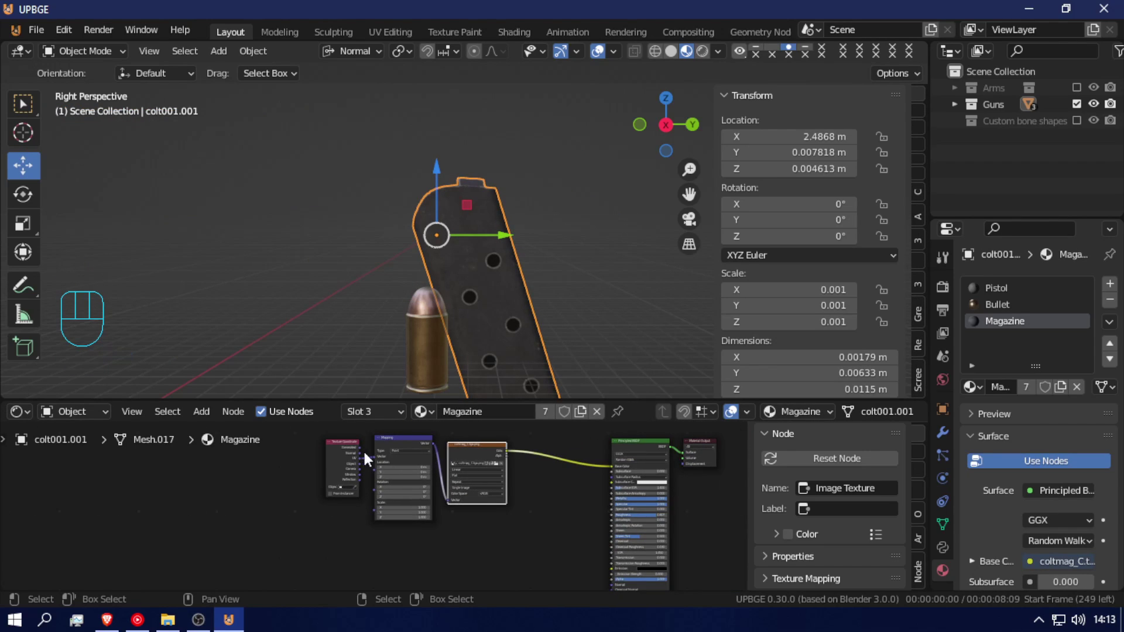
left_click(339, 450)
key("g")
left_click(245, 460)
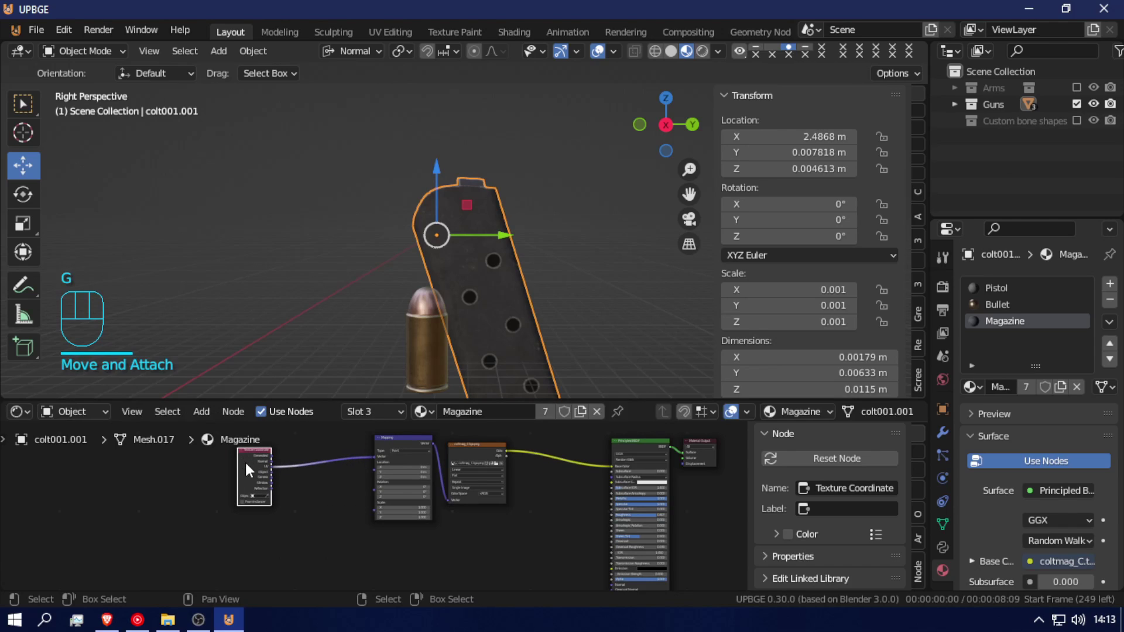
left_click(385, 442)
key("g")
left_click(310, 451)
- Duplicate the coltmag_C image texture node three times, stacking the copies beneath the original
left_click(459, 444)
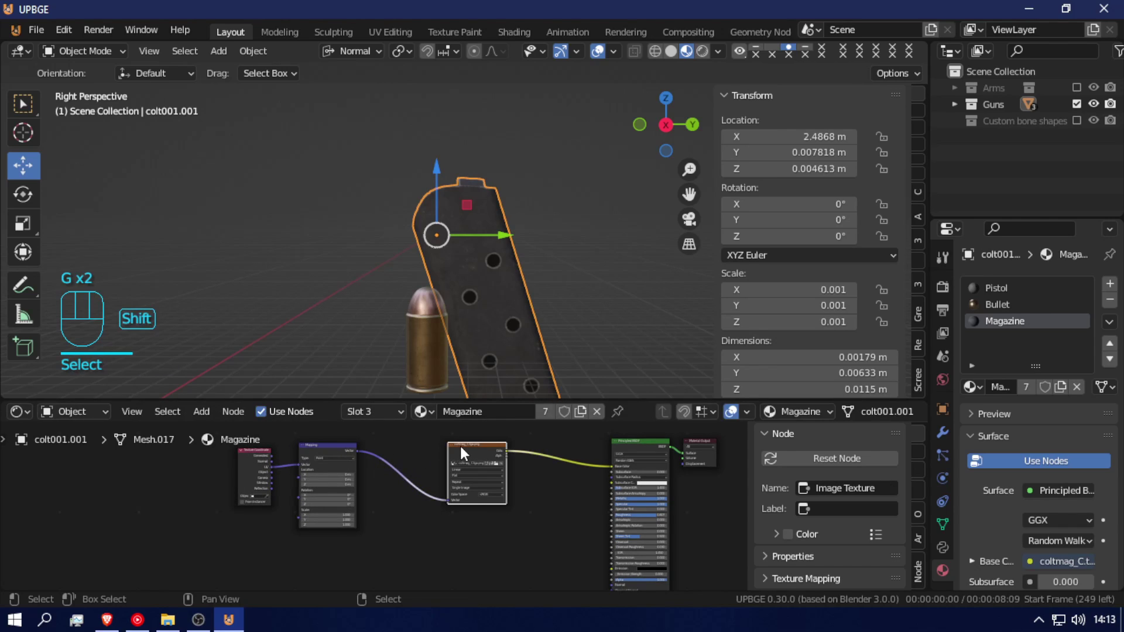
key("shift+d")
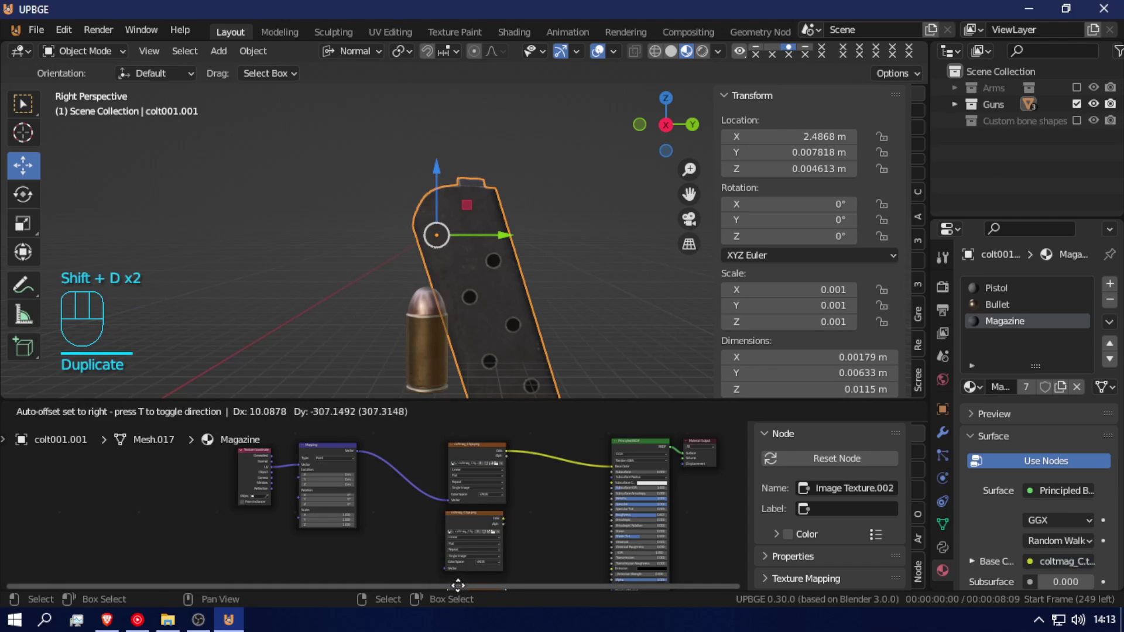
left_click(459, 584)
scroll(460, 562, "down", 5, "shift")
key("shift+d")
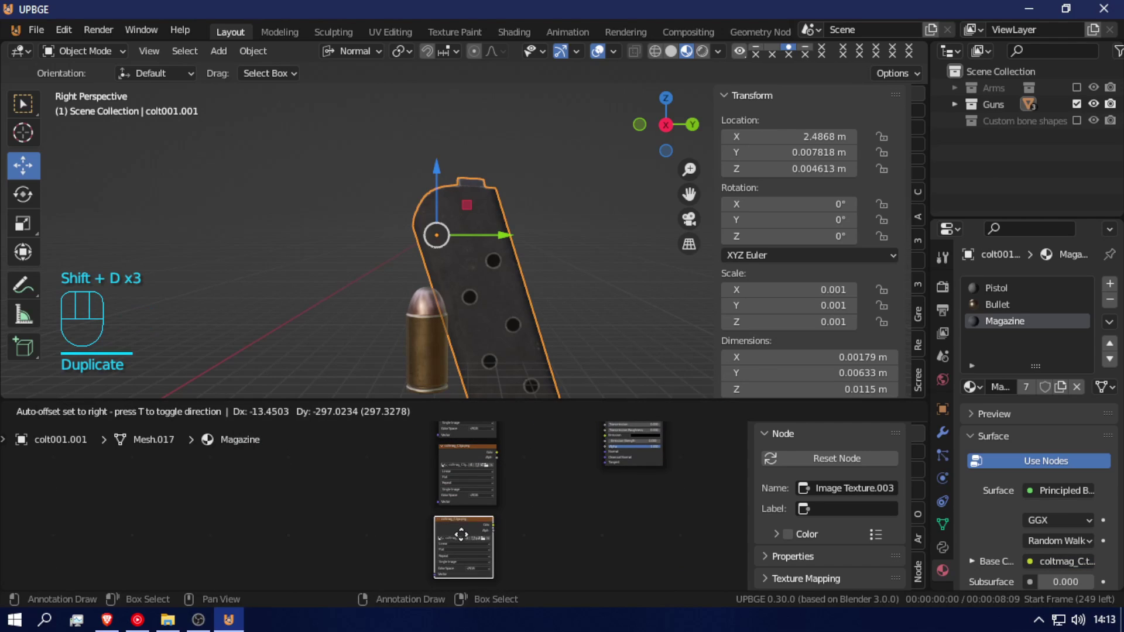
left_click(461, 529)
key("g")
left_click(464, 524)
- Load coltmag_M.tga.png into the first duplicated image texture node
scroll(464, 511, "up", 3)
mouse_move(465, 509)
middle_mouse_down()
mouse_move(451, 436)
mouse_move(443, 513)
middle_mouse_up()
scroll(445, 515, "up", 1)
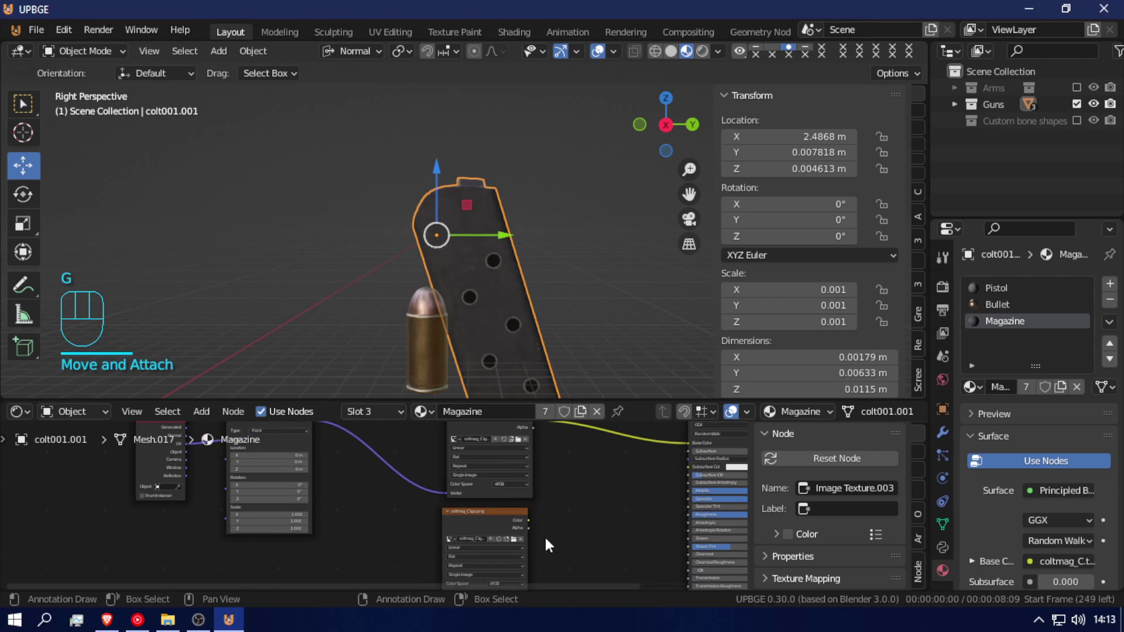
left_click(513, 539)
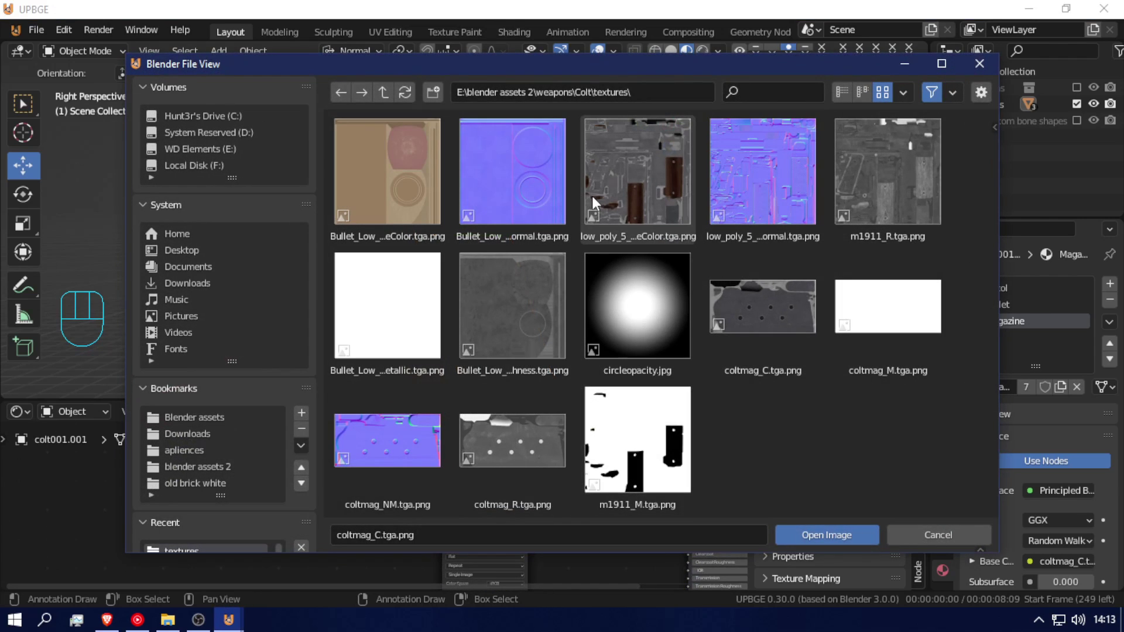
left_click(871, 320)
left_click(818, 533)
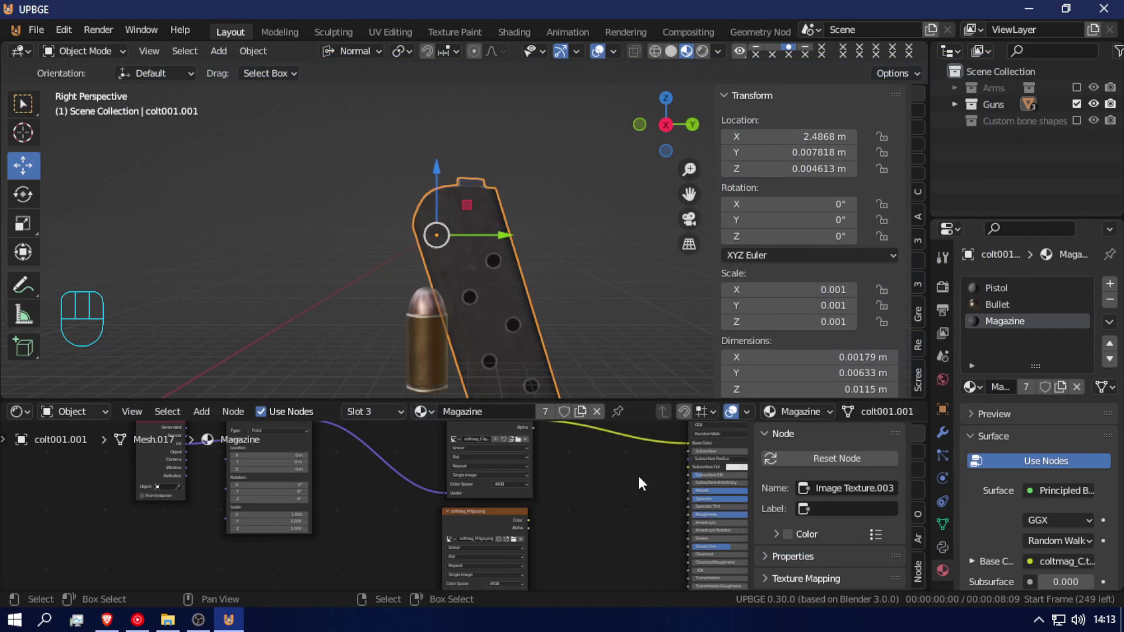
- Load coltmag_R.tga.png into the second duplicated image texture node
scroll(517, 455, "down", 5, "shift")
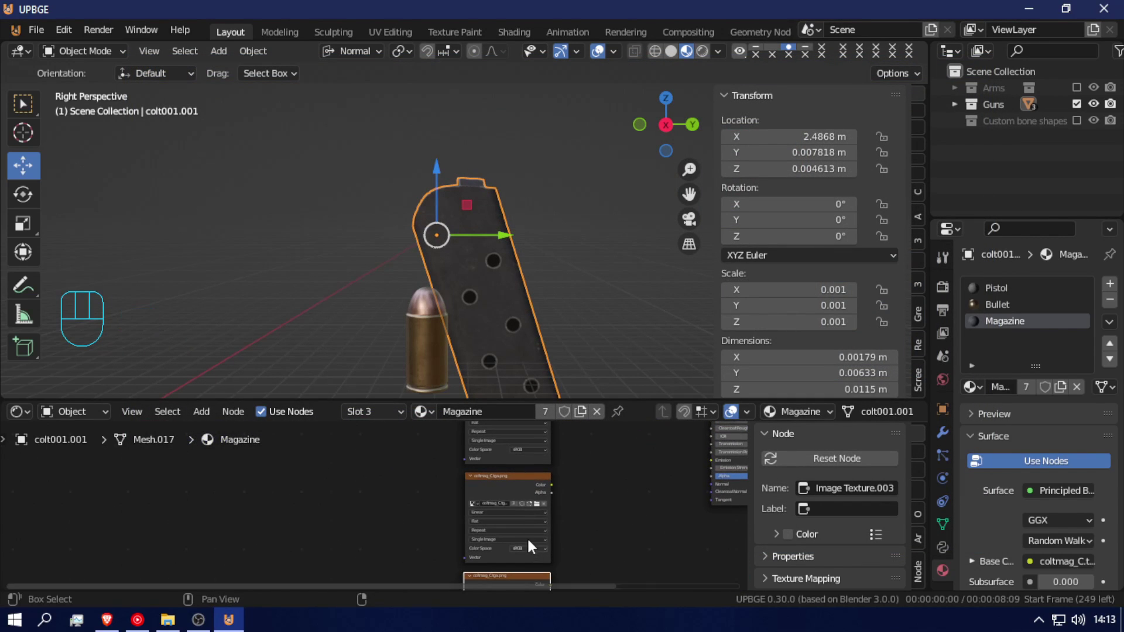
left_click(536, 503)
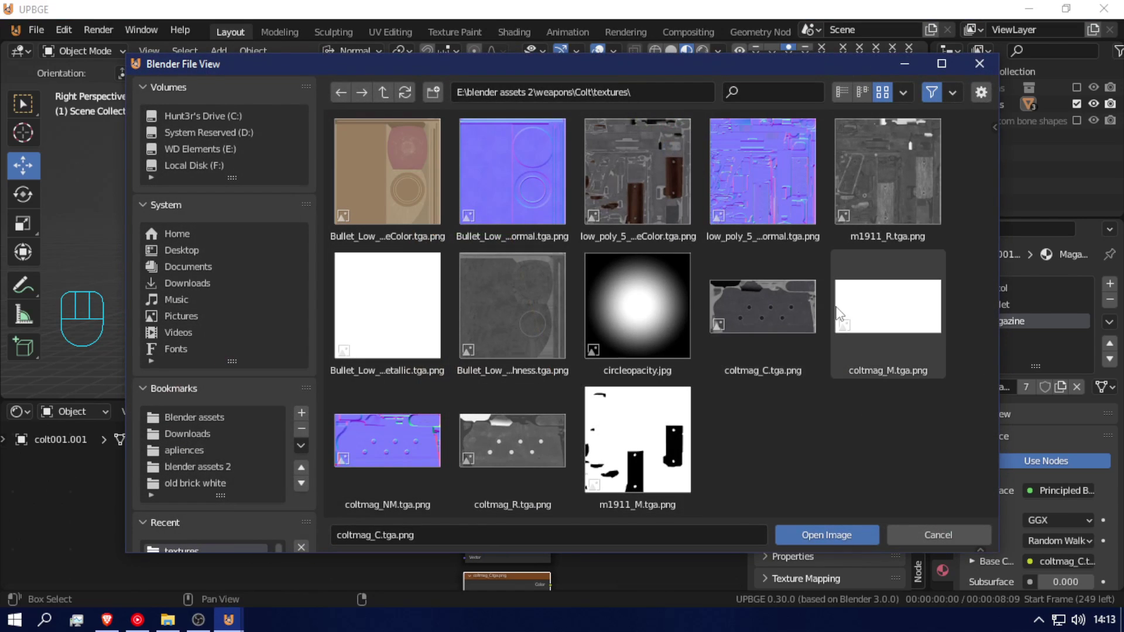
left_click(504, 448)
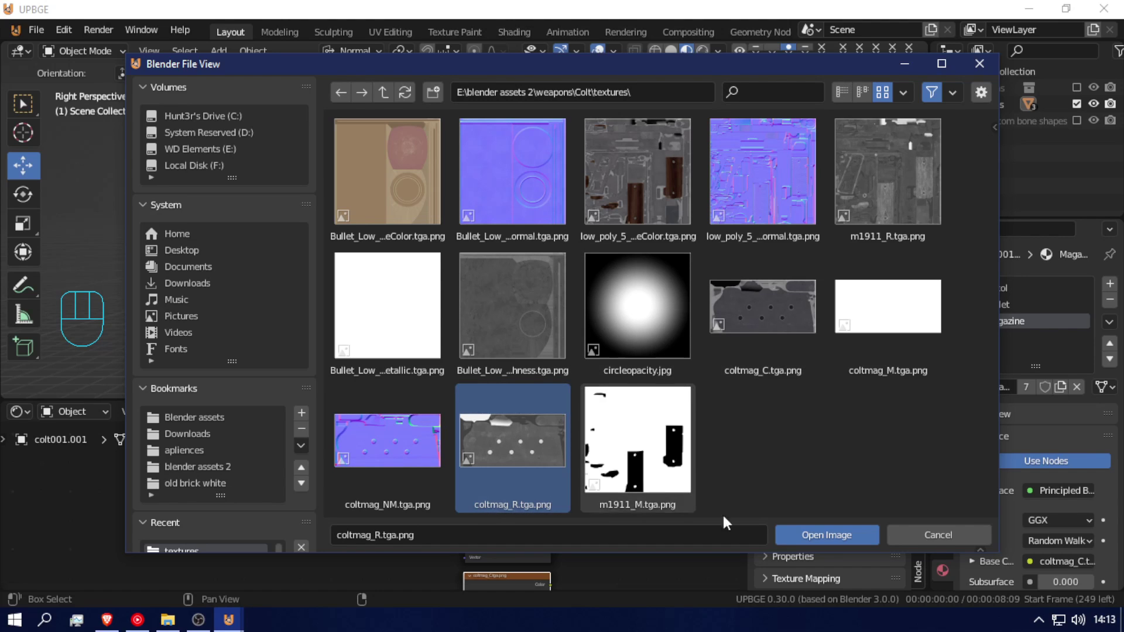
left_click(852, 531)
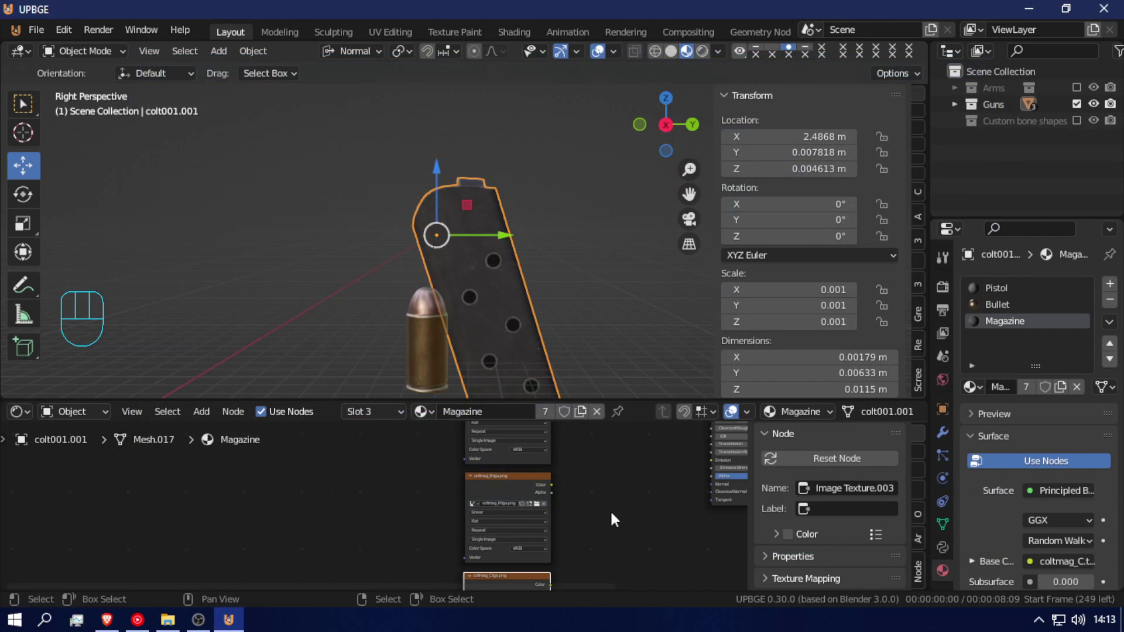
- Duplicate the lowest image texture node once more below the others and load coltmag_NM.tga.png into the new copy
scroll(611, 524, "down", 4, "shift")
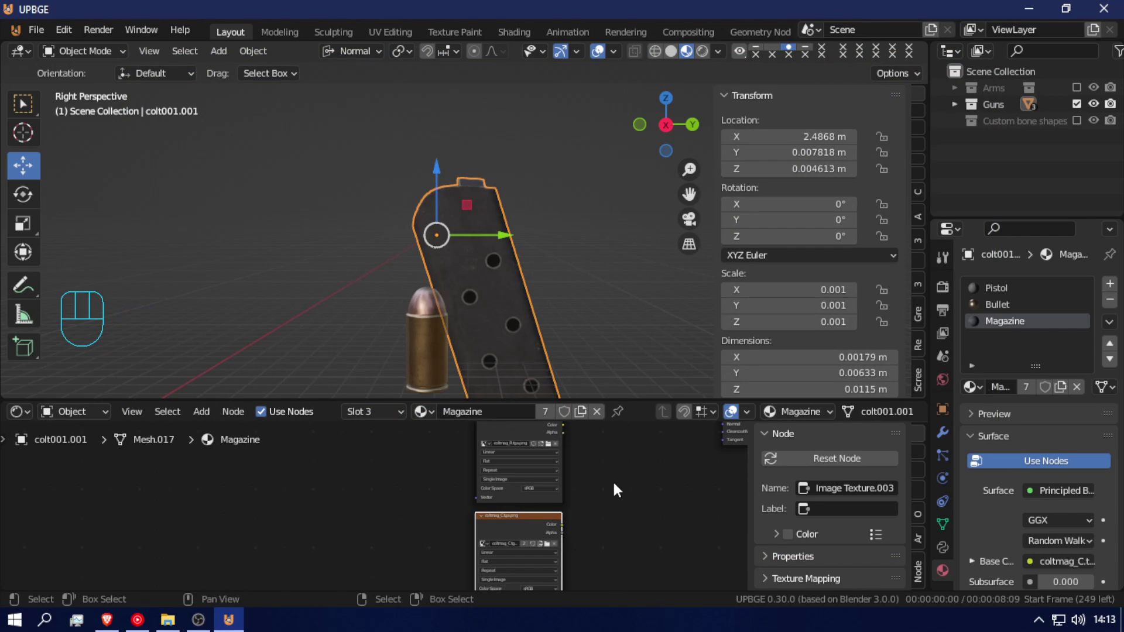
scroll(613, 475, "down", 3)
key("shift+d")
left_click(591, 515)
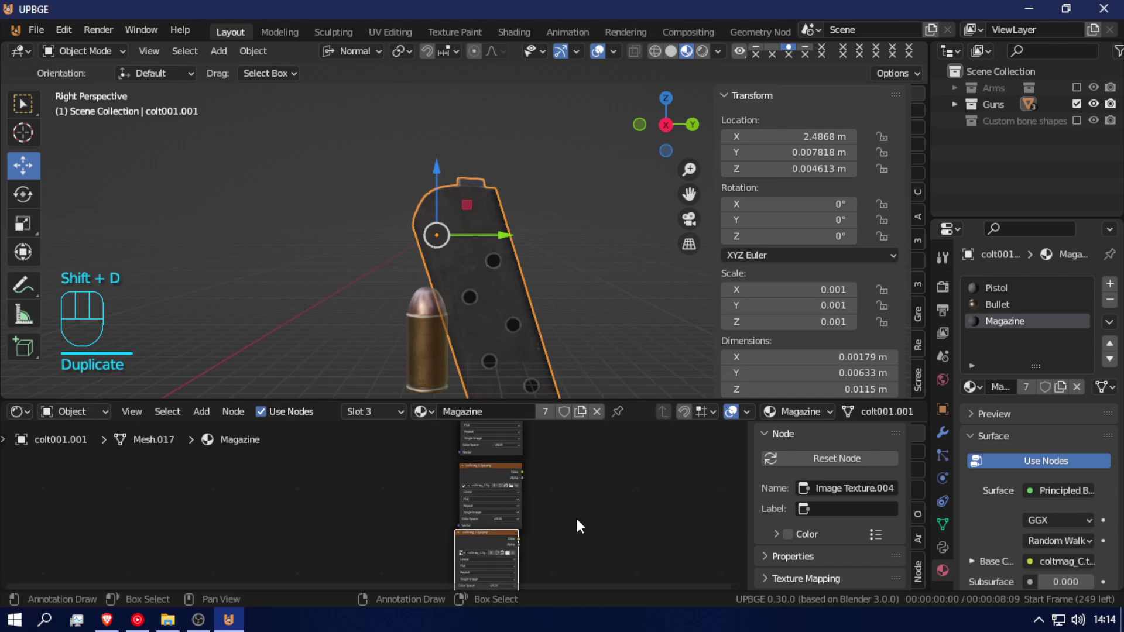
scroll(556, 541, "up", 2)
left_click(521, 556)
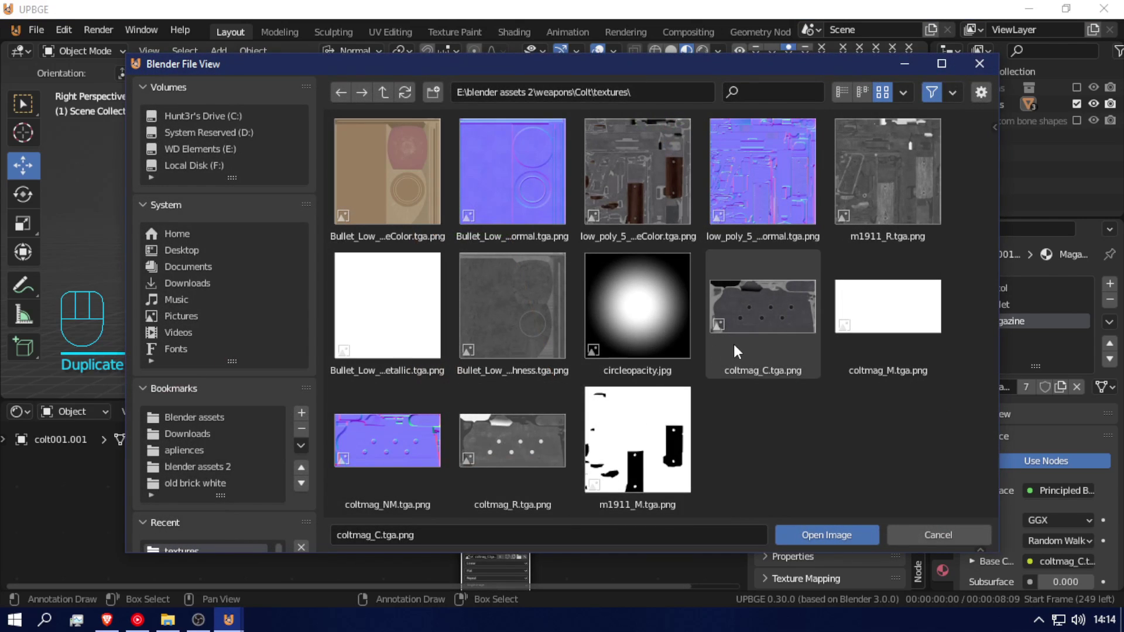
left_click(381, 443)
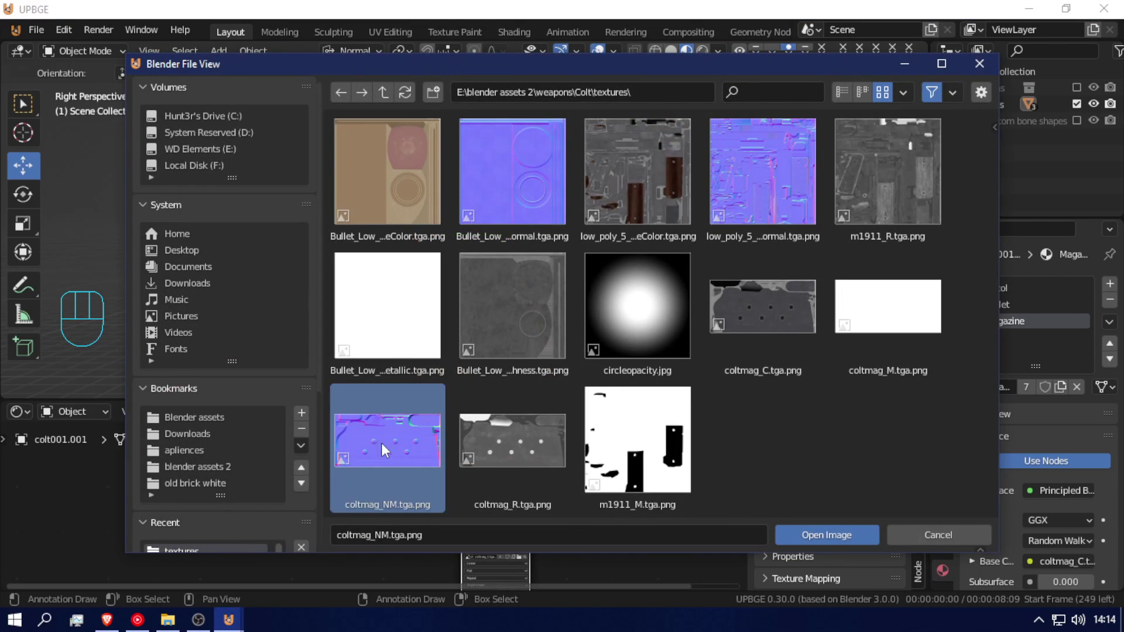
left_click(833, 537)
- Link the Color output of the coltmag_M.tga.png texture to the Principled BSDF's Specular input
middle_click_drag(629, 498, 467, 462)
scroll(597, 544, "up", 2)
scroll(534, 521, "up", 2)
middle_click_drag(397, 538, 345, 501)
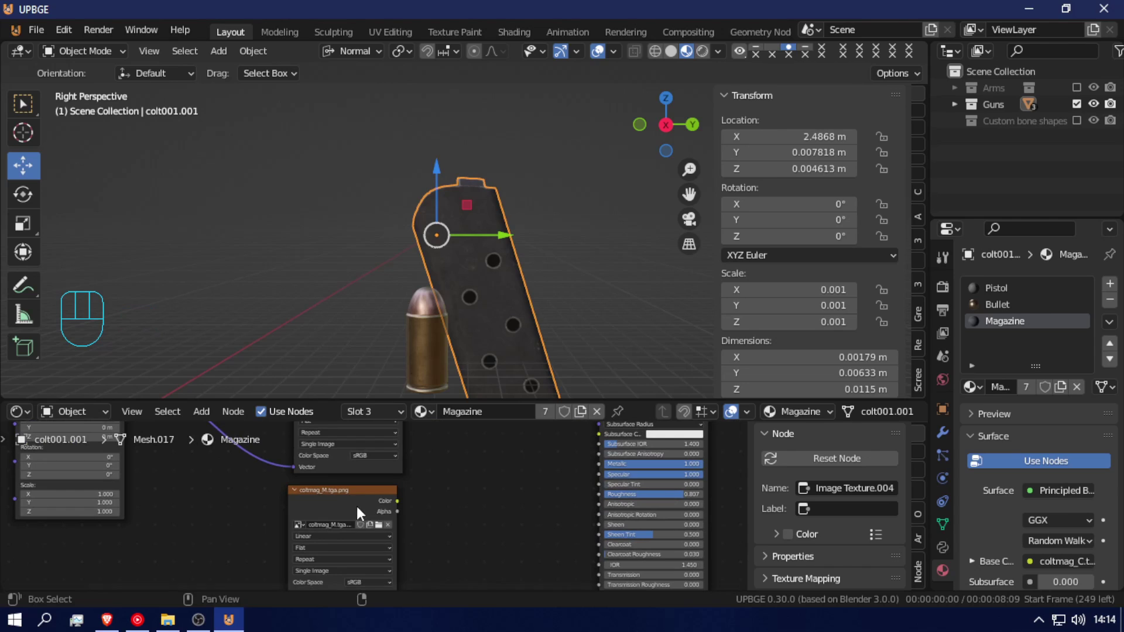
scroll(373, 522, "up", 3)
left_click(332, 533)
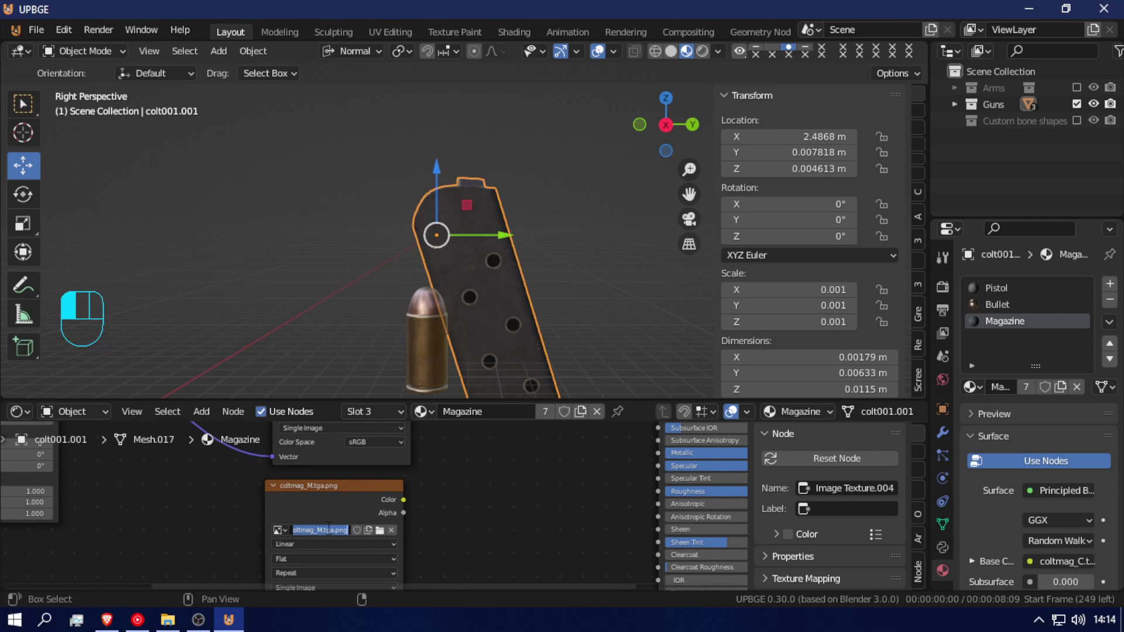
left_click(453, 527)
middle_click_drag(463, 510, 419, 528)
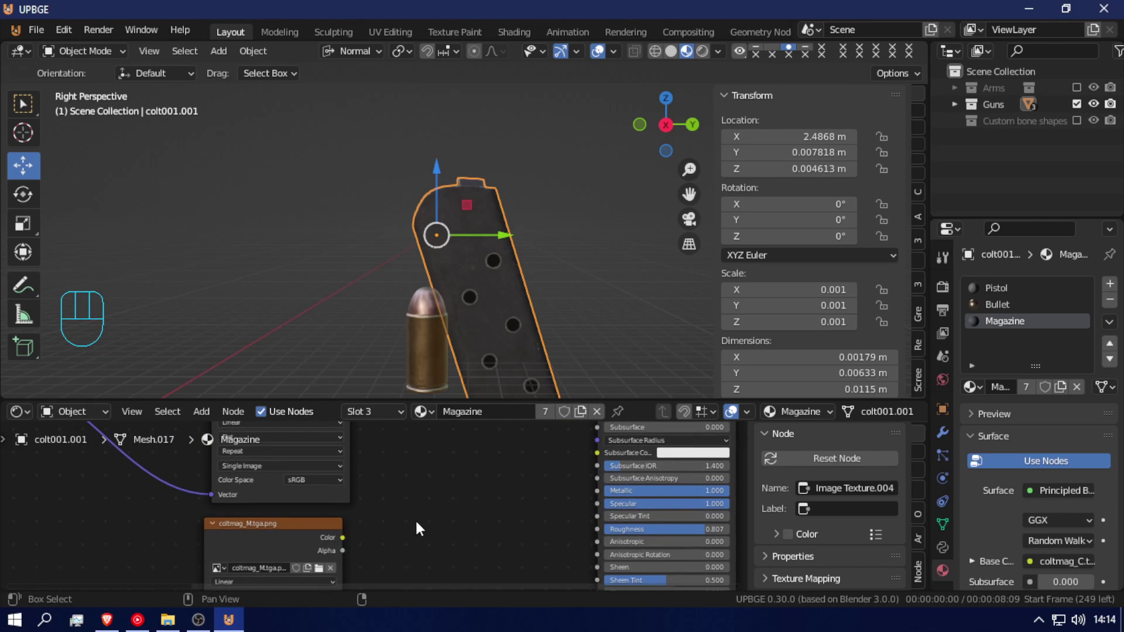
left_click_drag(342, 538, 598, 508)
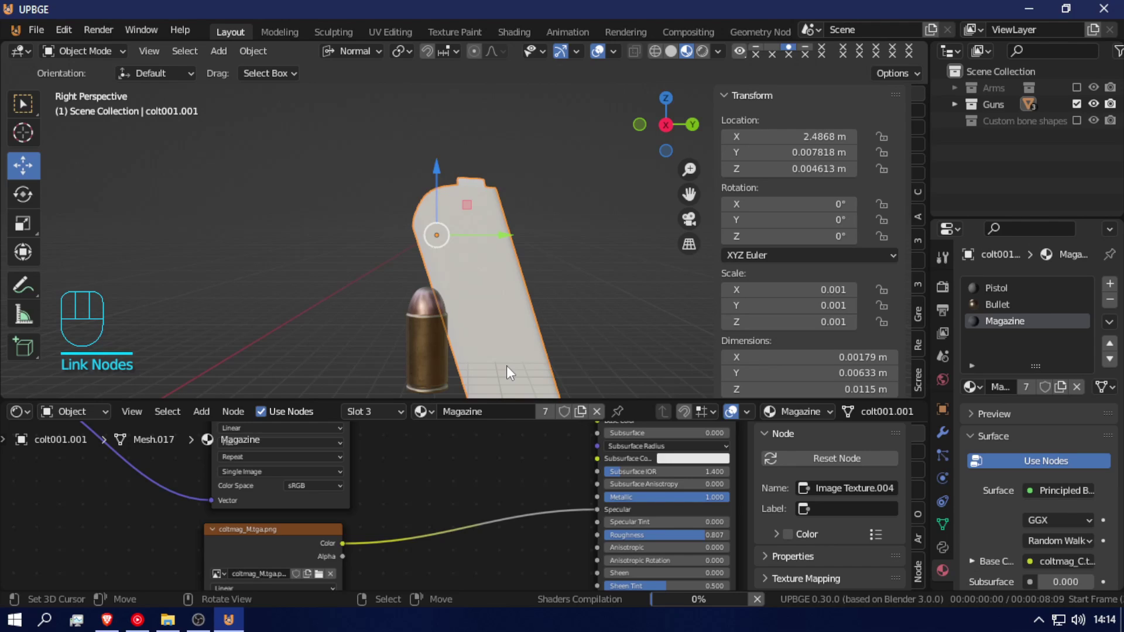
- Link the coltmag_R.tga.png texture's Color to Specular and move the coltmag_M.tga.png link to Metallic
middle_click_drag(483, 518, 444, 551, "shift")
scroll(444, 551, "up", 1)
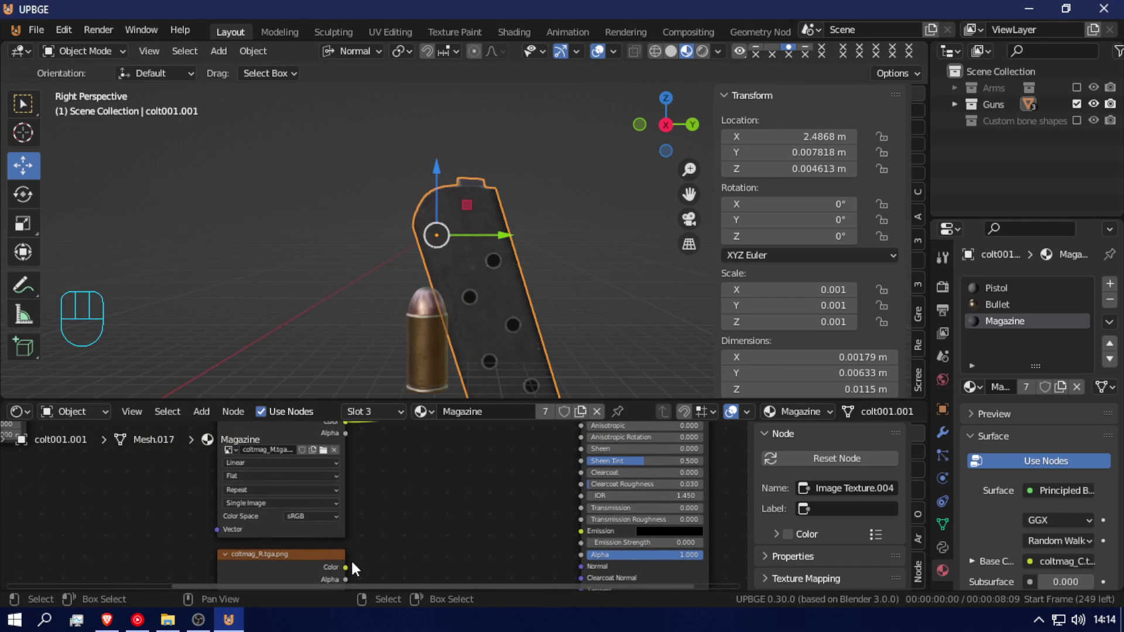
left_click_drag(346, 568, 579, 503)
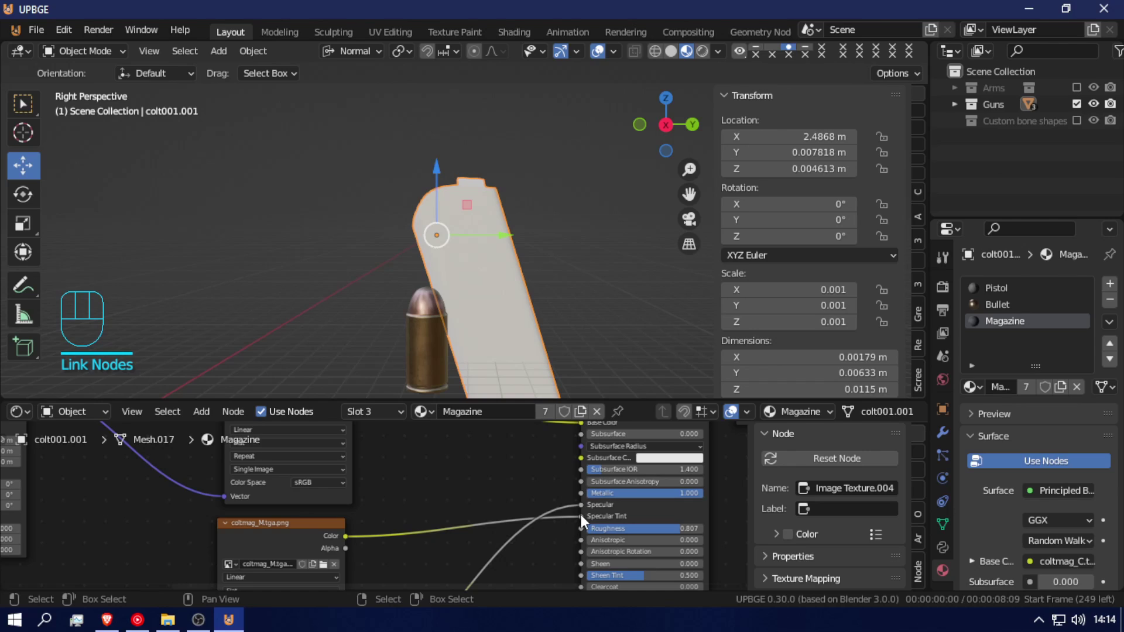
mouse_move(580, 515)
left_mouse_down()
mouse_move(547, 483)
mouse_move(577, 494)
left_mouse_up()
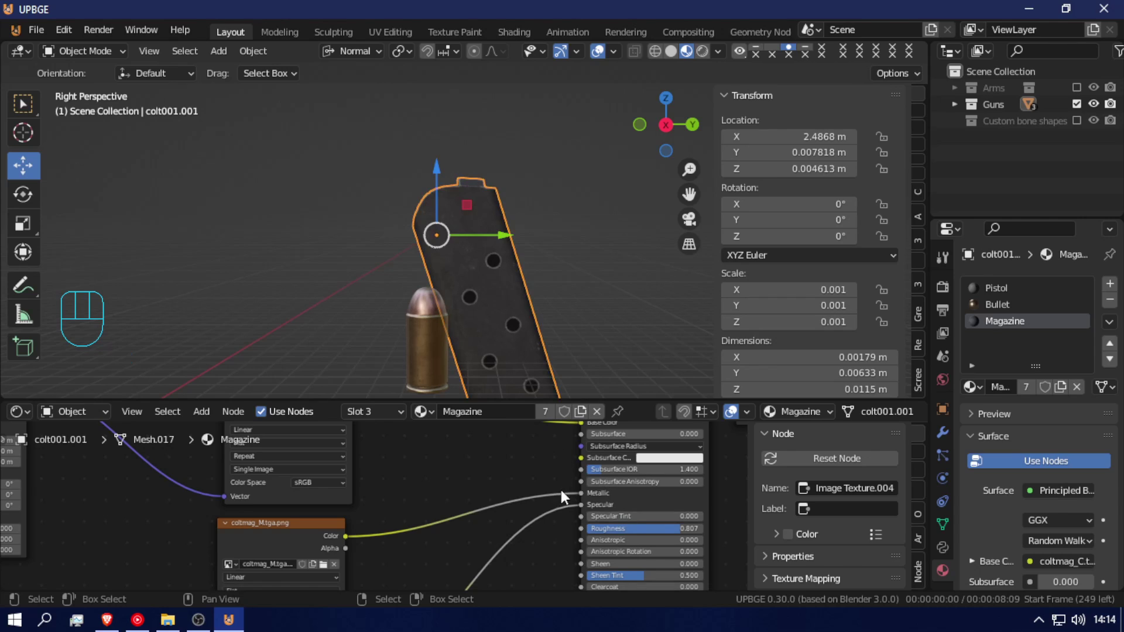
- Check which image file is assigned to the duplicated texture node between coltmag_R and coltmag_NM
scroll(562, 492, "down", 1)
middle_click_drag(566, 497, 570, 501)
scroll(497, 522, "down", 2)
middle_click_drag(497, 522, 494, 439)
scroll(373, 505, "up", 1)
middle_click_drag(371, 506, 462, 440)
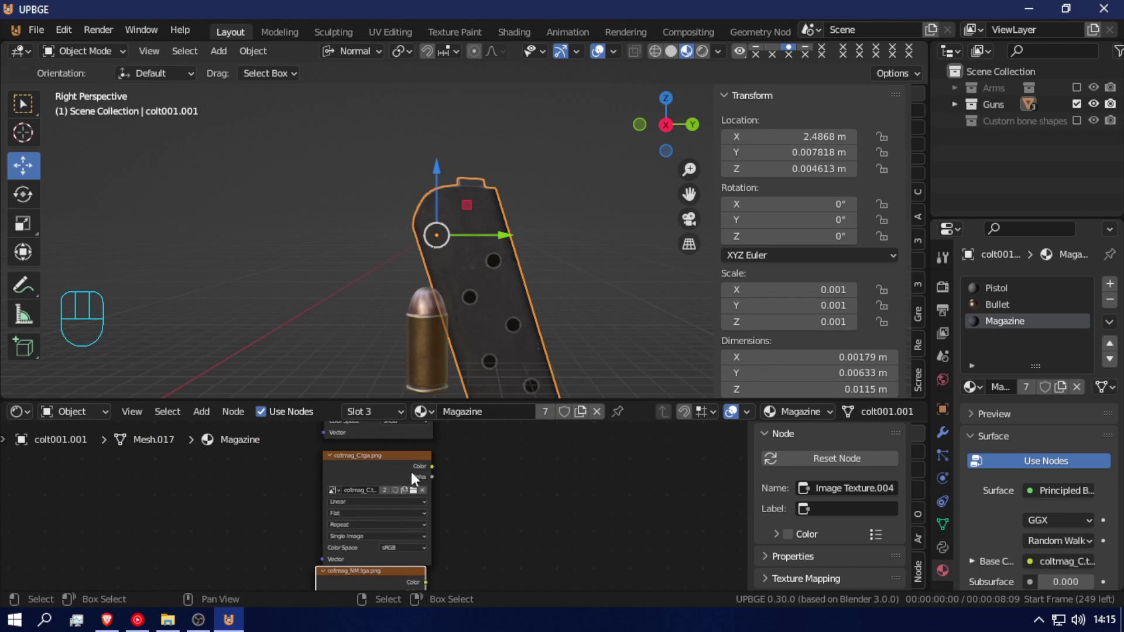
left_click(367, 490)
left_click(411, 491)
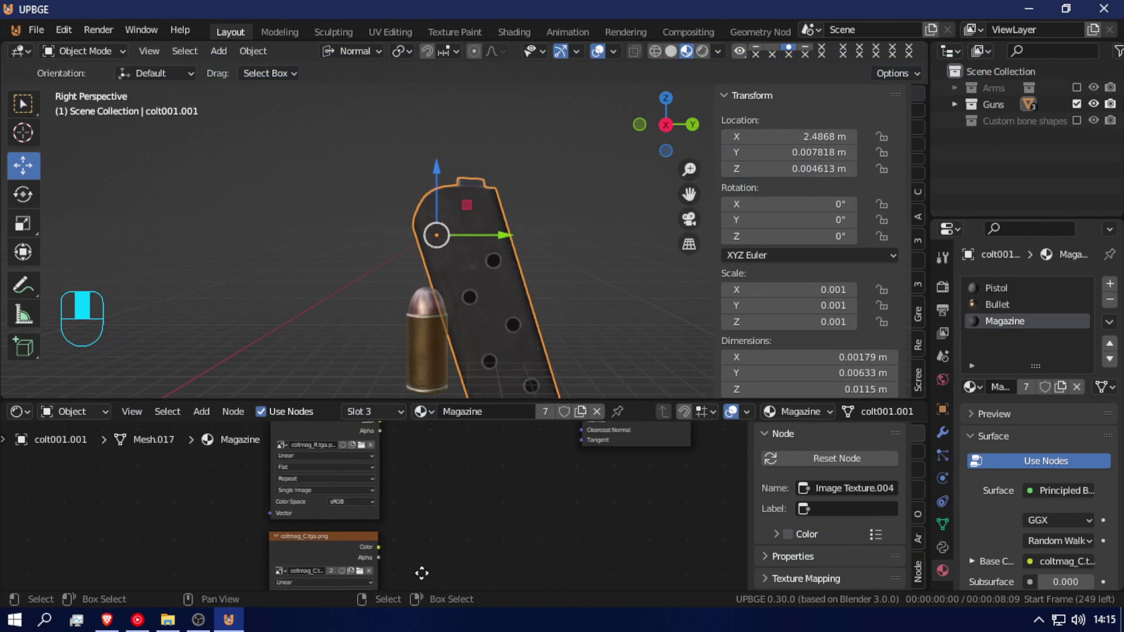
- Link the Color output of the duplicated coltmag_C.tga.png texture to the Principled BSDF's Specular Tint input
left_click_drag(421, 573, 352, 540)
middle_click_drag(353, 539, 362, 589)
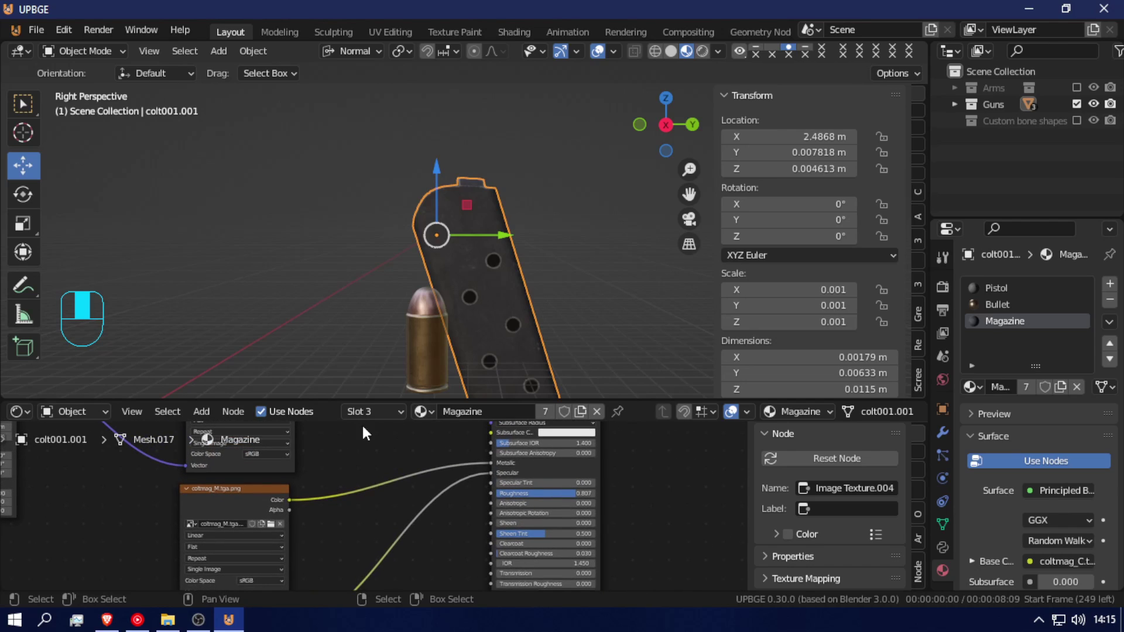
scroll(511, 493, "down", 1)
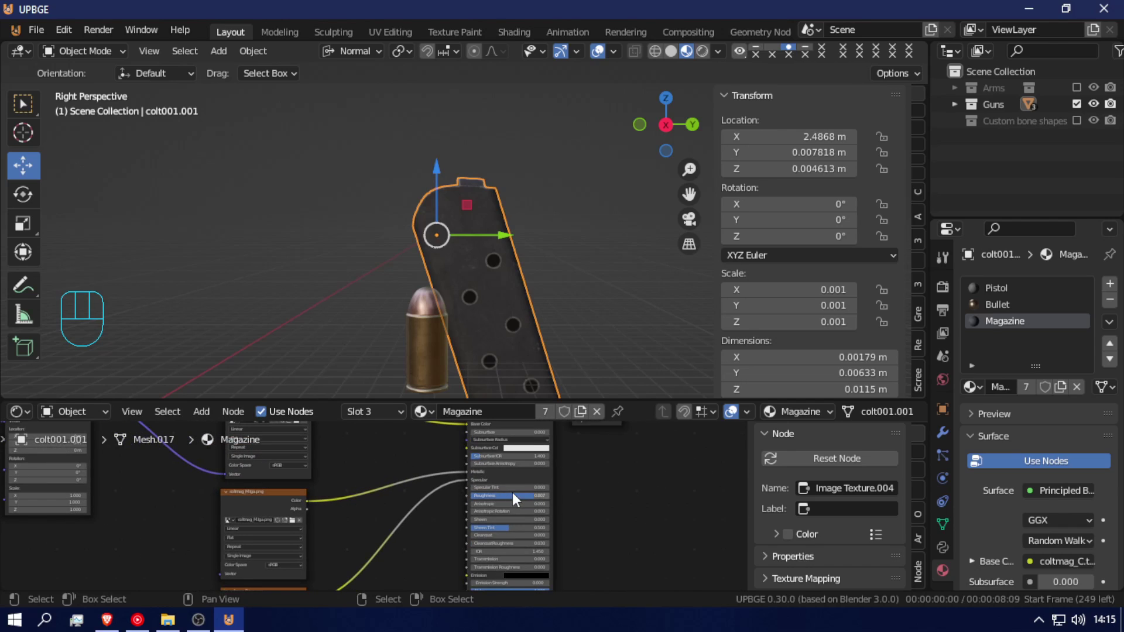
scroll(496, 505, "down", 2)
middle_click_drag(394, 537, 391, 441)
left_click_drag(329, 531, 433, 521)
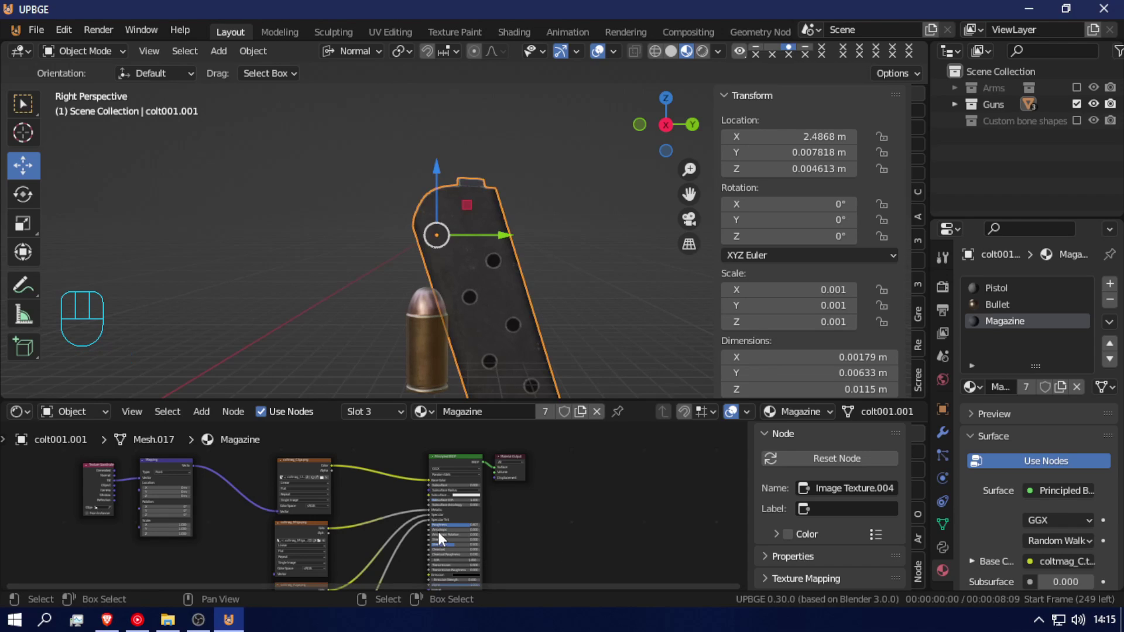
- Move the normal map's image texture node closer to the other image texture nodes in the column
scroll(536, 541, "up", 2)
middle_click_drag(536, 542, 545, 576, "shift")
scroll(420, 532, "down", 2)
middle_click_drag(405, 533, 424, 484, "shift")
left_click_drag(337, 553, 341, 519)
middle_click_drag(342, 518, 386, 440, "shift")
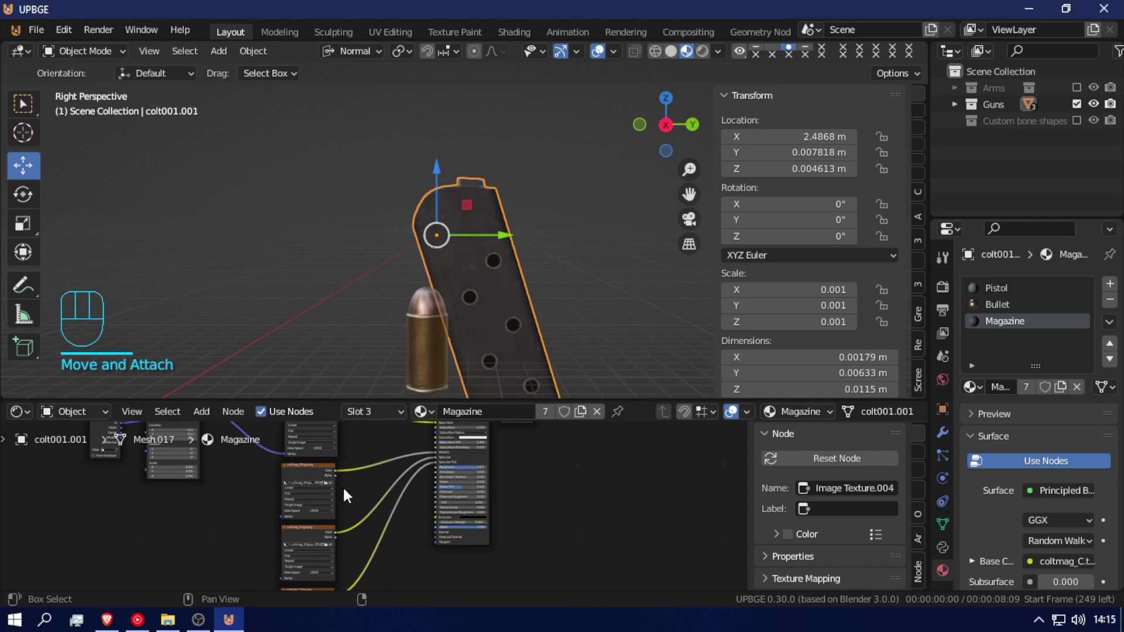
- Move the Texture Coordinate and Mapping nodes farther away from the column of image texture nodes
scroll(345, 491, "down", 3)
left_click(324, 471)
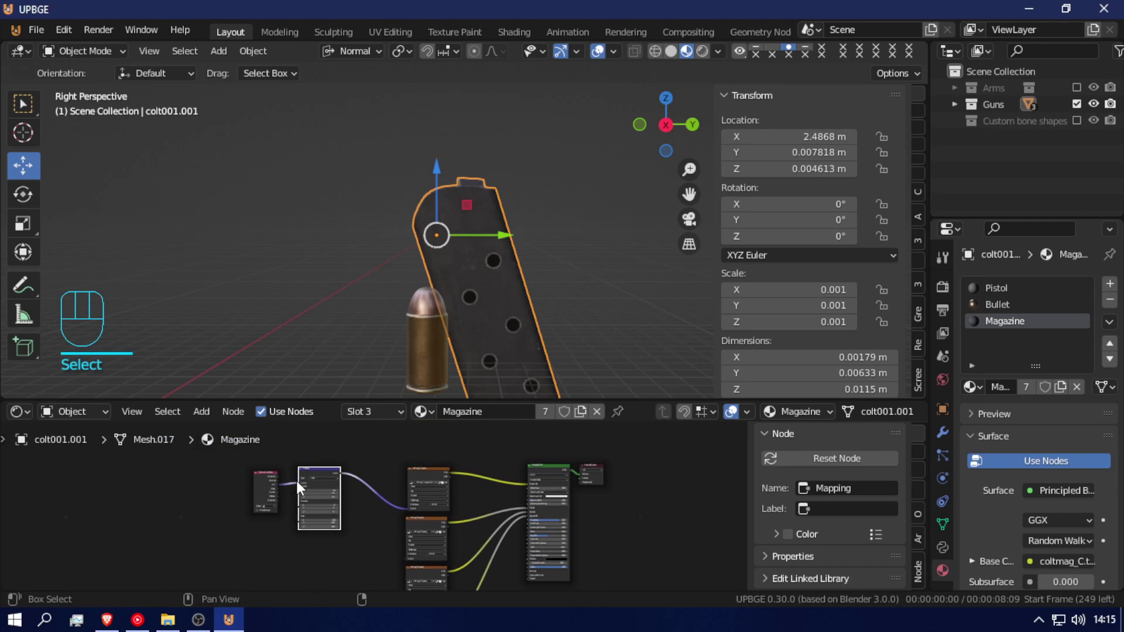
left_click(264, 472, "shift")
key("g")
left_click(151, 468)
- Try to add a texture coordinate and mapping setup to the selected image texture nodes, and undo it
left_click(423, 471)
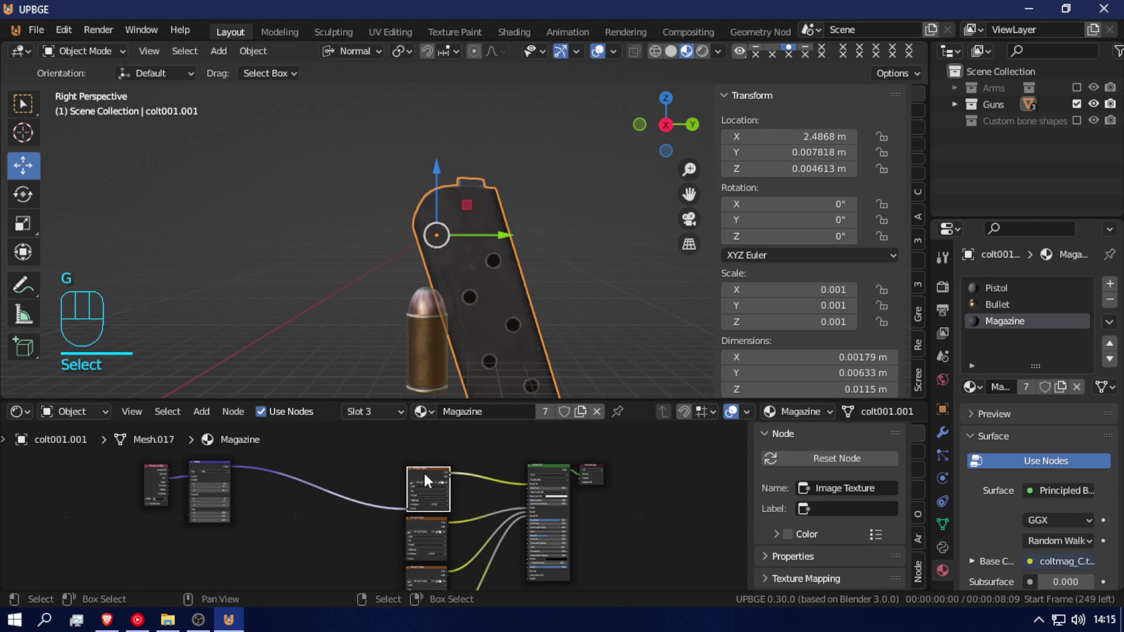
left_click(416, 518, "shift")
middle_click_drag(424, 485, 446, 408, "shift")
right_click(451, 493, "shift")
right_click(452, 547, "shift")
middle_click_drag(451, 545, 475, 485, "shift")
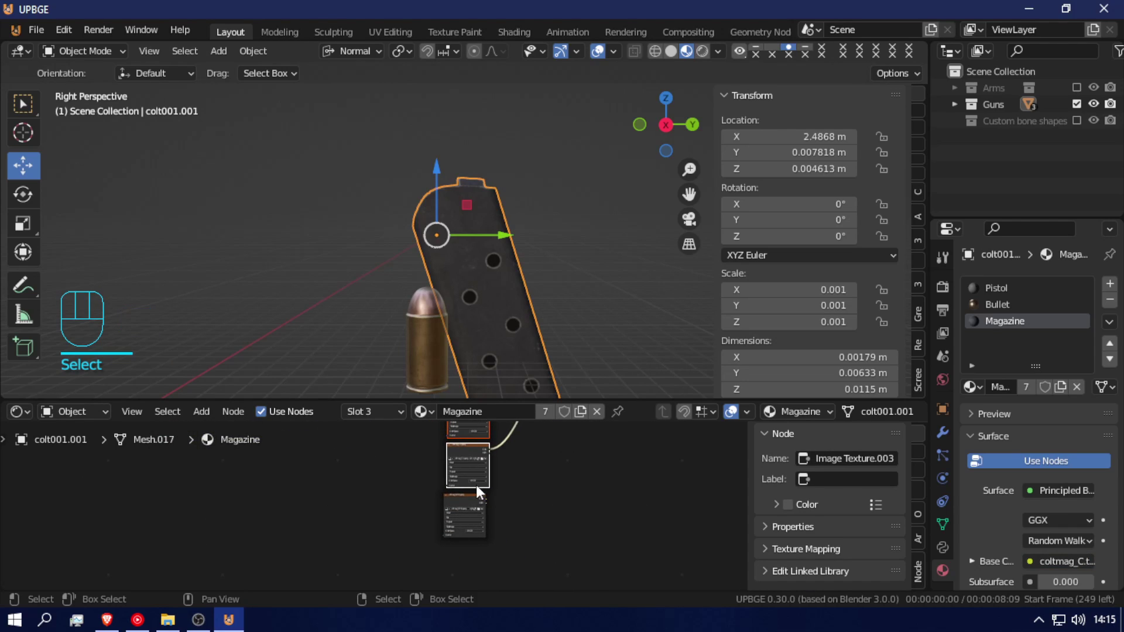
key("ctrl+t")
middle_click_drag(416, 434, 428, 563, "shift")
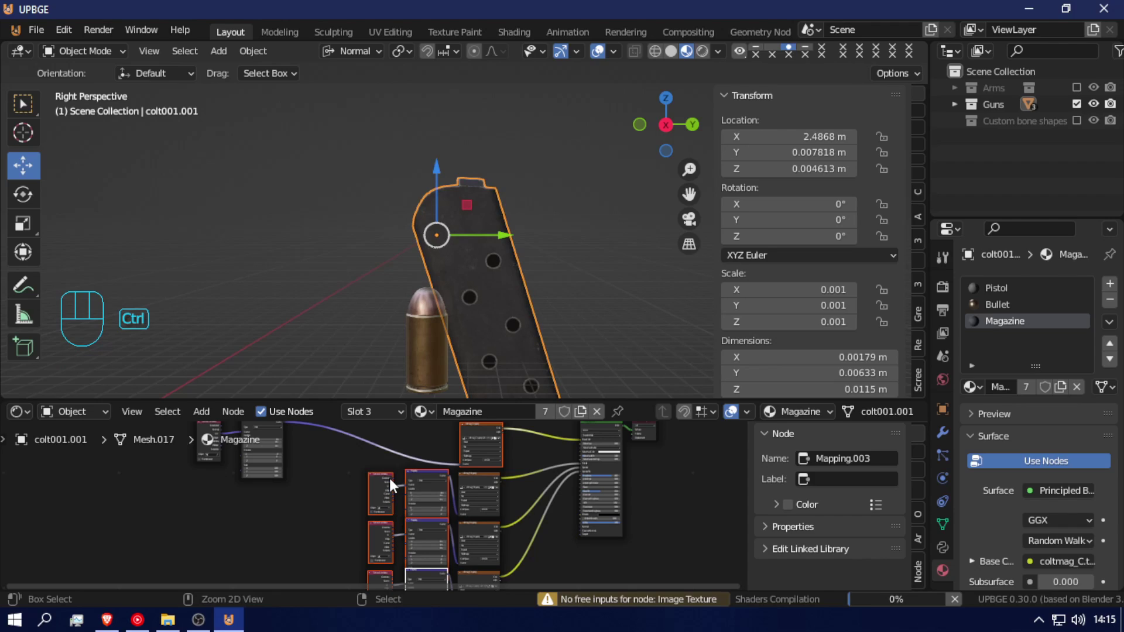
key("ctrl+z")
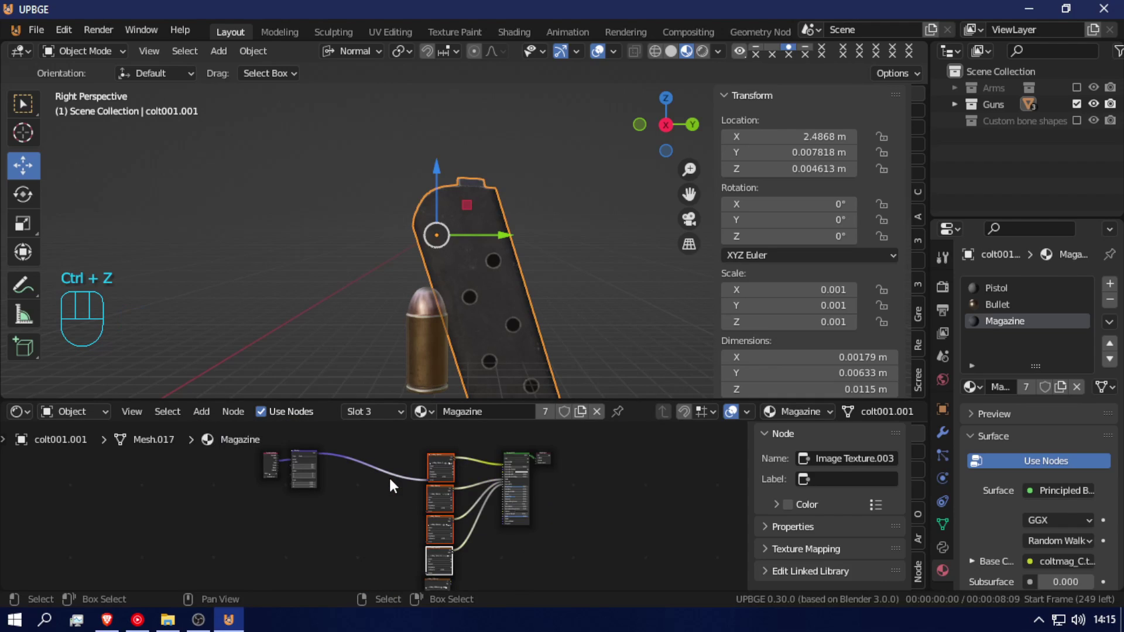
- Try Make Links on the selected image texture nodes, then repeat the texture setup and undo it
key("ctrl+p")
left_click(432, 495, "shift")
left_click(434, 550, "shift")
key("ctrl+p")
key("f")
key("shift+f")
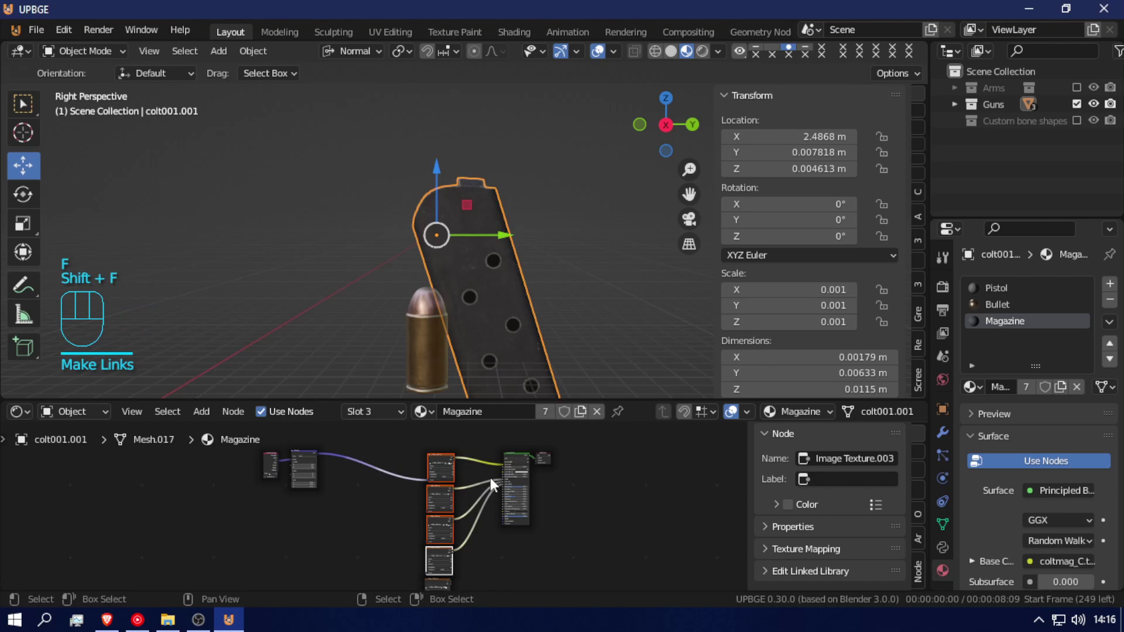
key("ctrl")
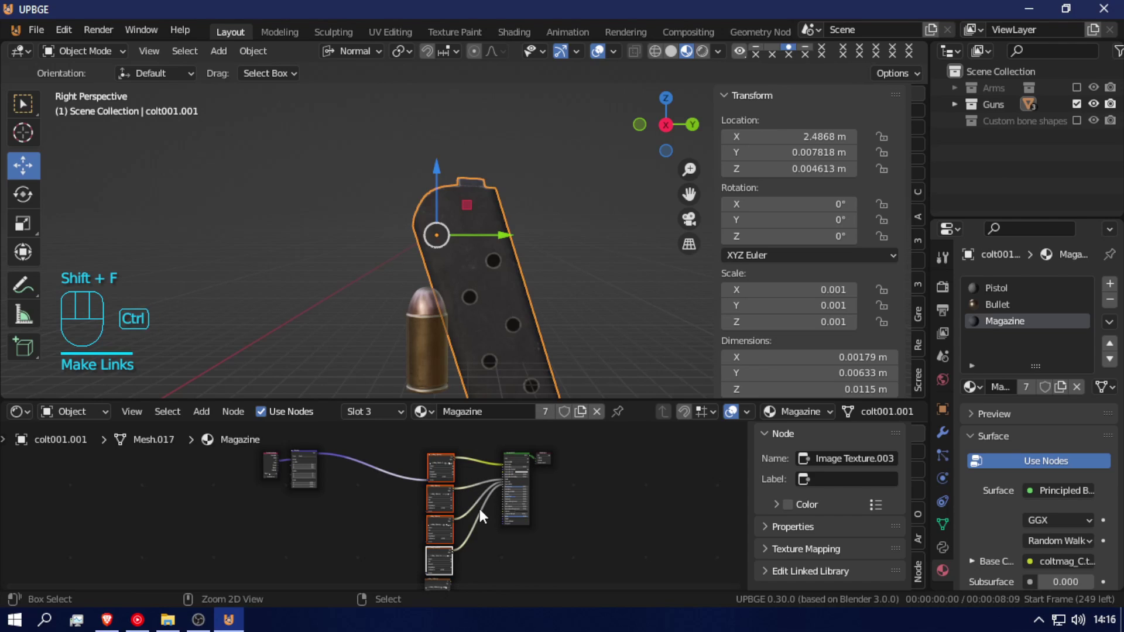
key("ctrl+t")
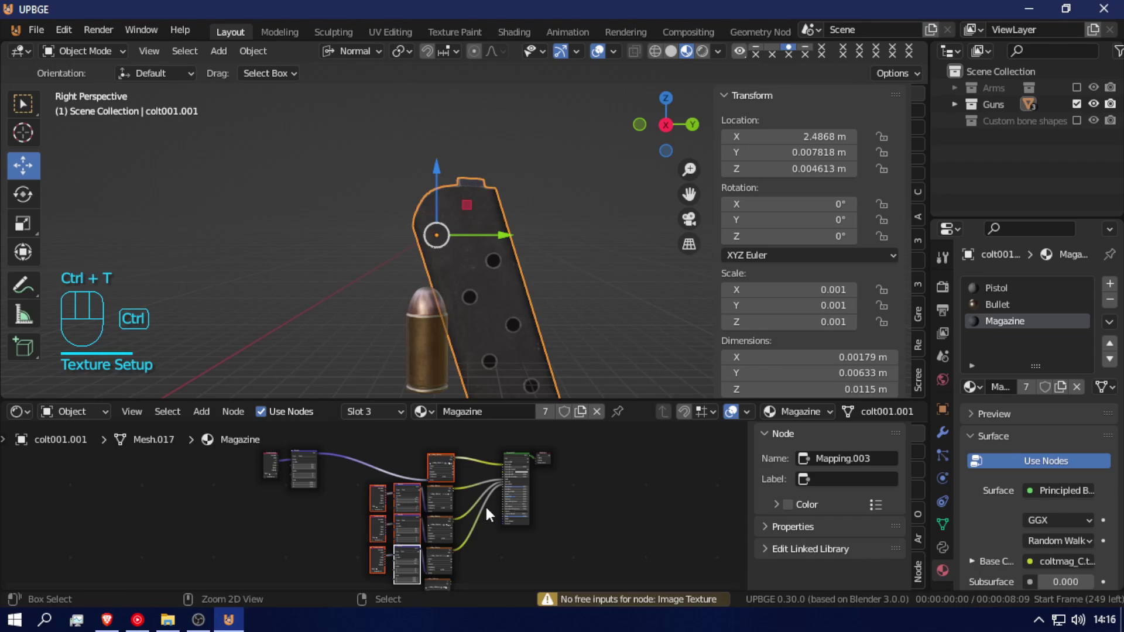
key("ctrl+z")
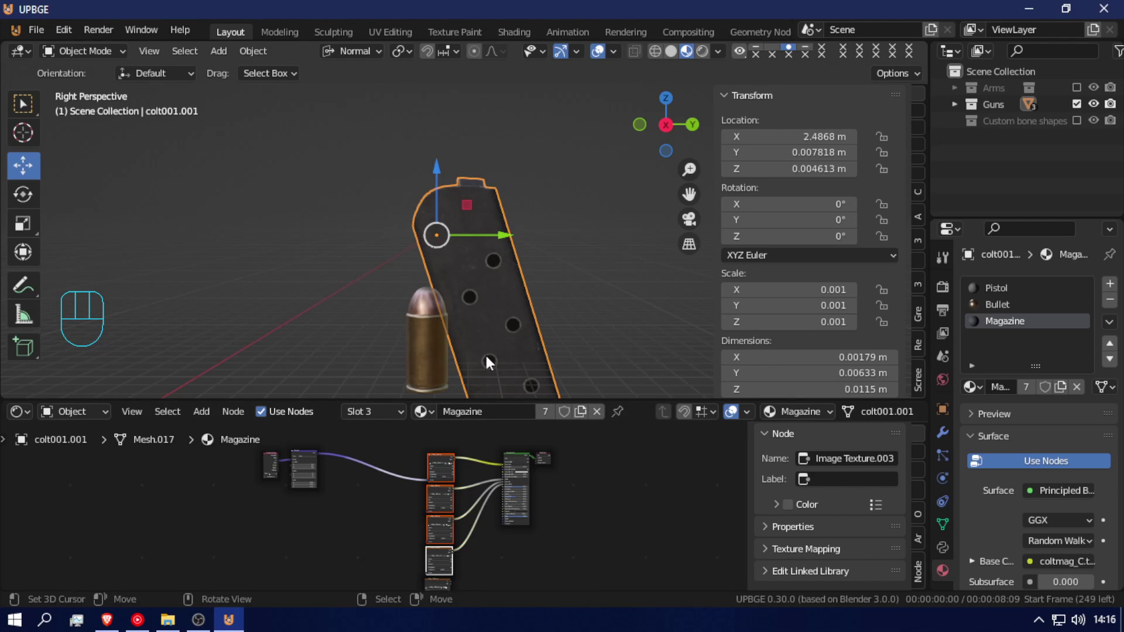
- Link the existing Mapping node's Vector output to the Vector inputs of the second and third image texture nodes
key("shift")
middle_click_drag(489, 527, 535, 593, "shift")
scroll(553, 456, "up", 3)
middle_click_drag(538, 488, 339, 505, "shift")
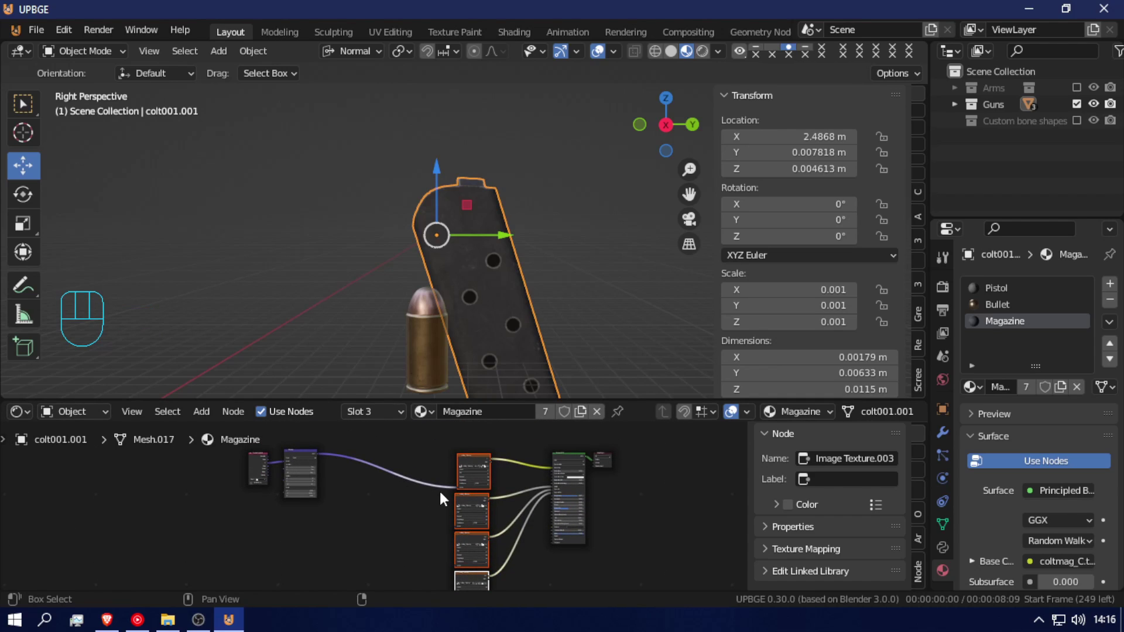
scroll(347, 495, "up", 1)
left_click_drag(300, 437, 478, 530)
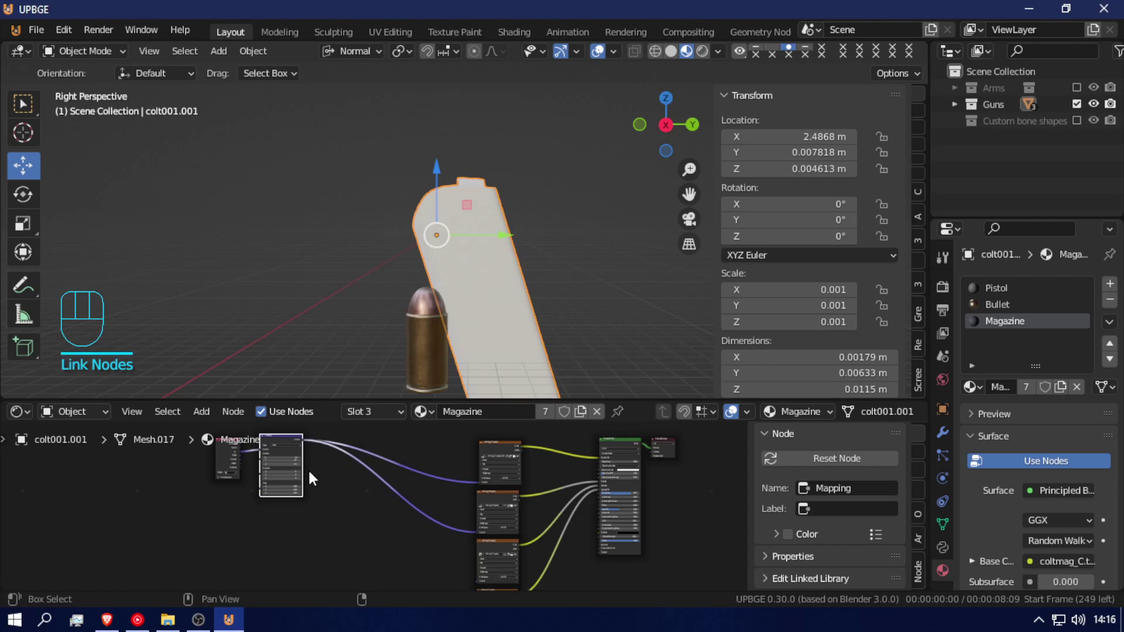
left_click_drag(304, 439, 406, 612)
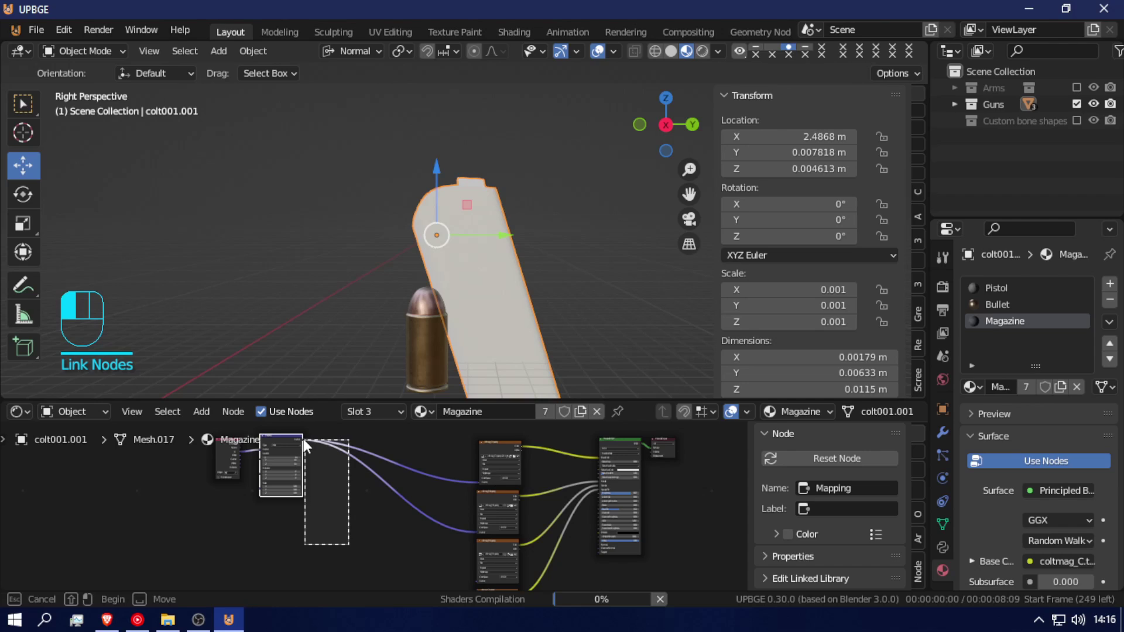
left_click_drag(303, 437, 368, 514)
left_click_drag(302, 437, 474, 508)
- Lower the Mapping node and link its Vector output to the two remaining image texture nodes
scroll(380, 494, "down", 3)
scroll(377, 494, "down", 2)
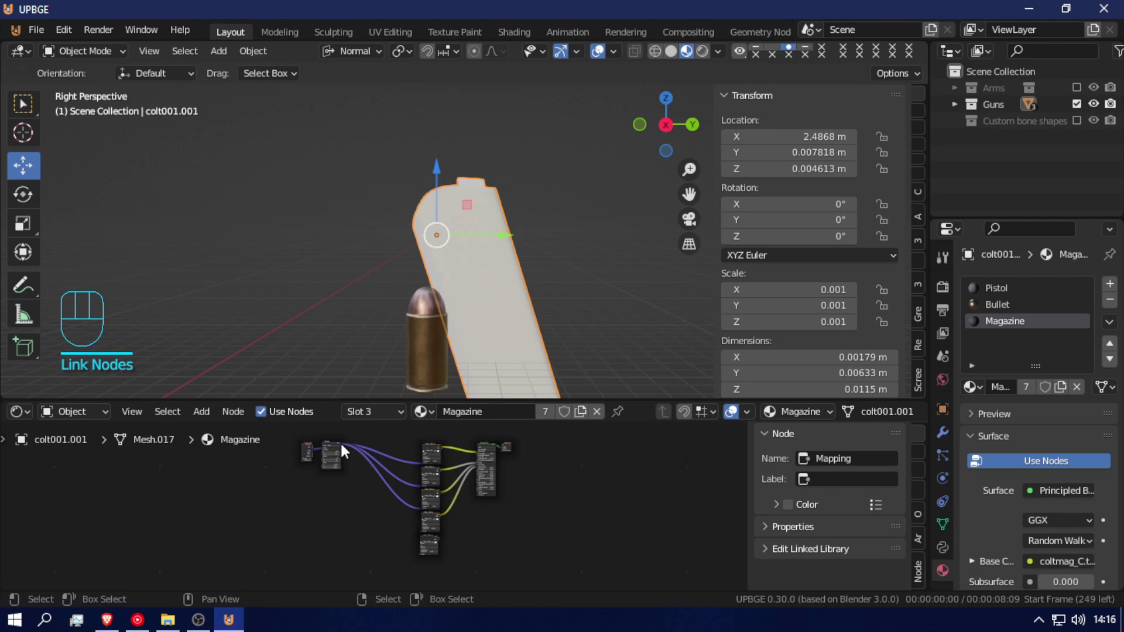
left_click(341, 443)
left_click_drag(342, 442, 473, 535)
scroll(401, 523, "up", 2)
scroll(398, 511, "up", 3)
left_click_drag(345, 445, 393, 493)
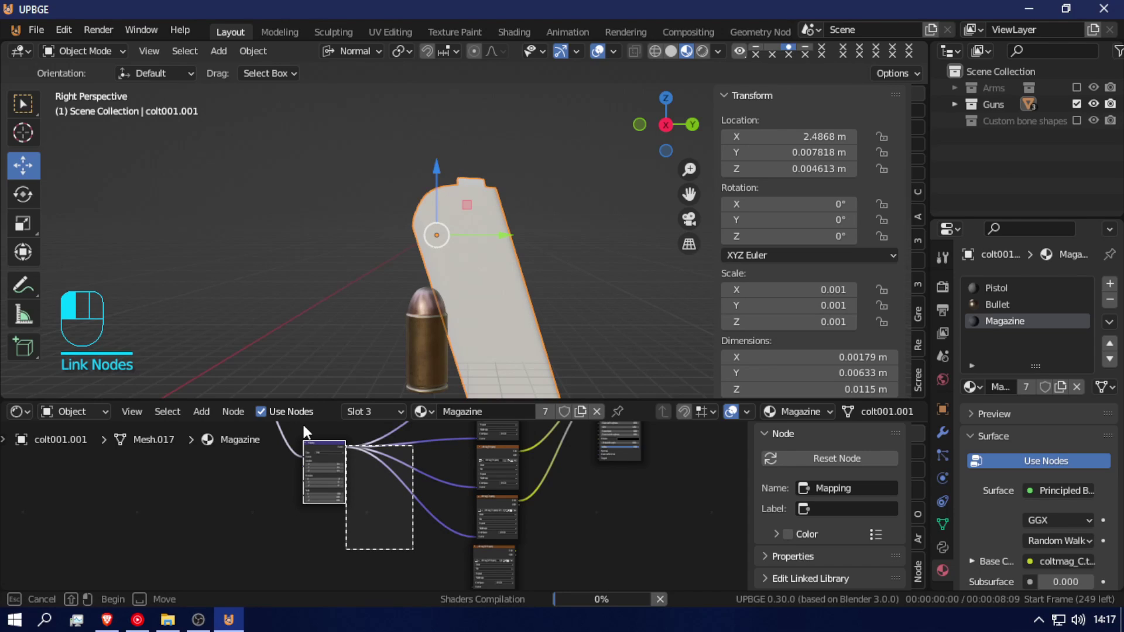
left_click_drag(303, 428, 303, 428)
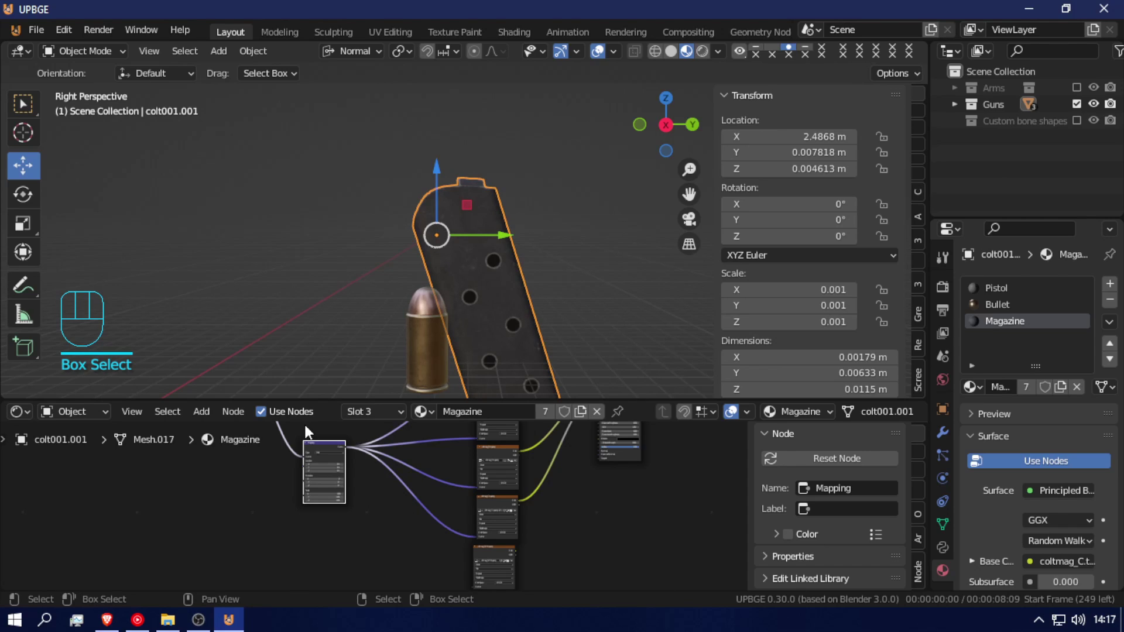
left_click_drag(346, 446, 472, 552)
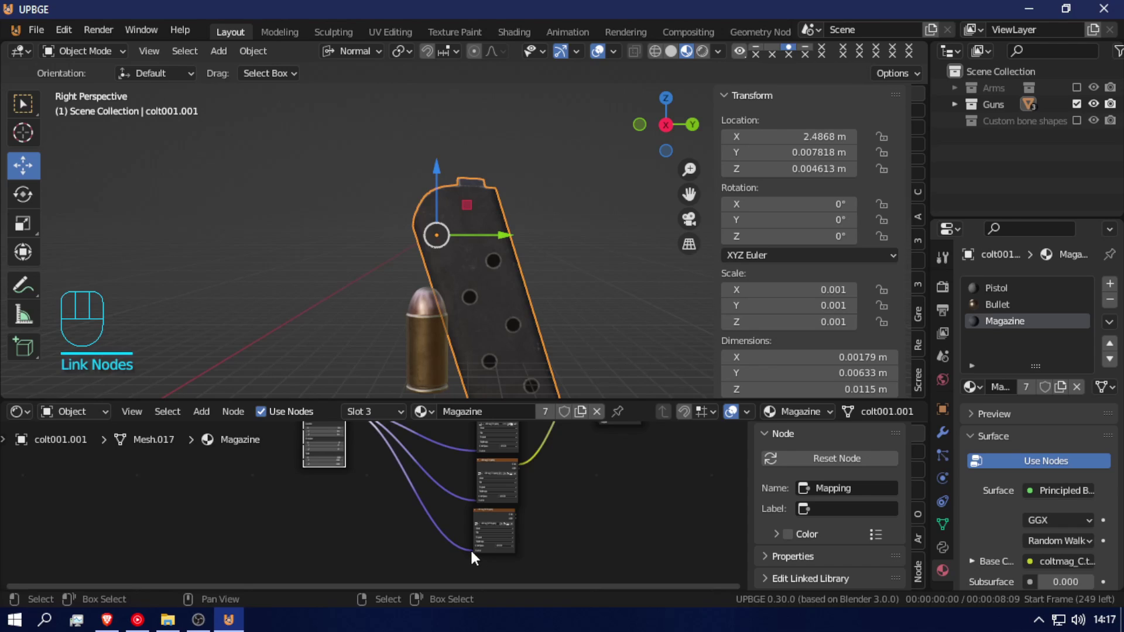
- Move the Principled BSDF and Material Output nodes away from the image textures to make room between them
scroll(530, 478, "down", 3)
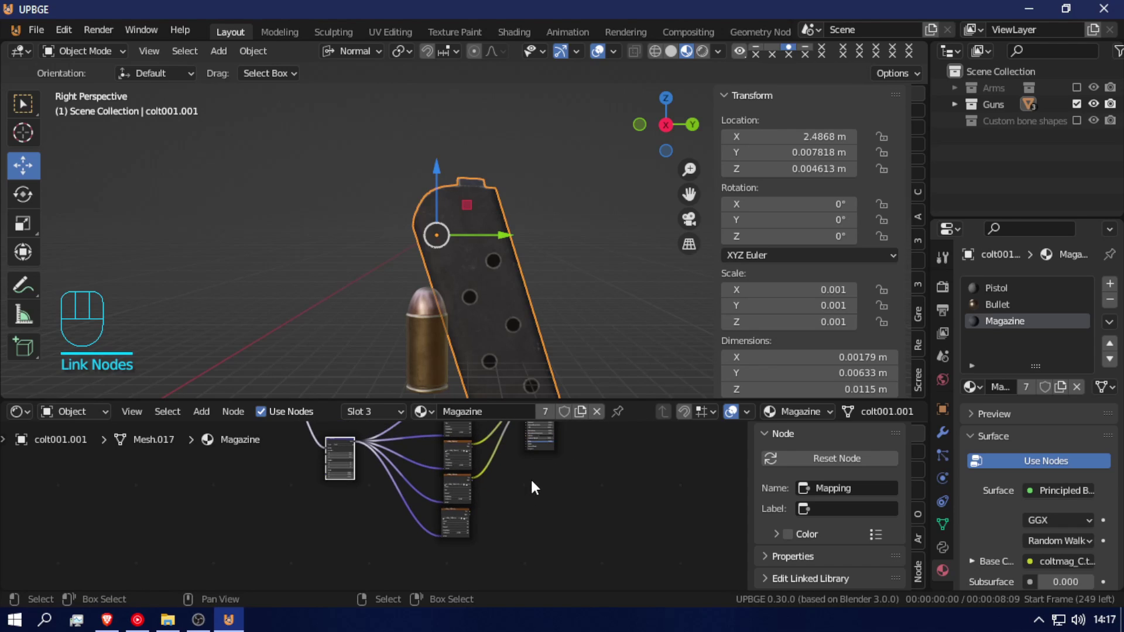
left_click(501, 450)
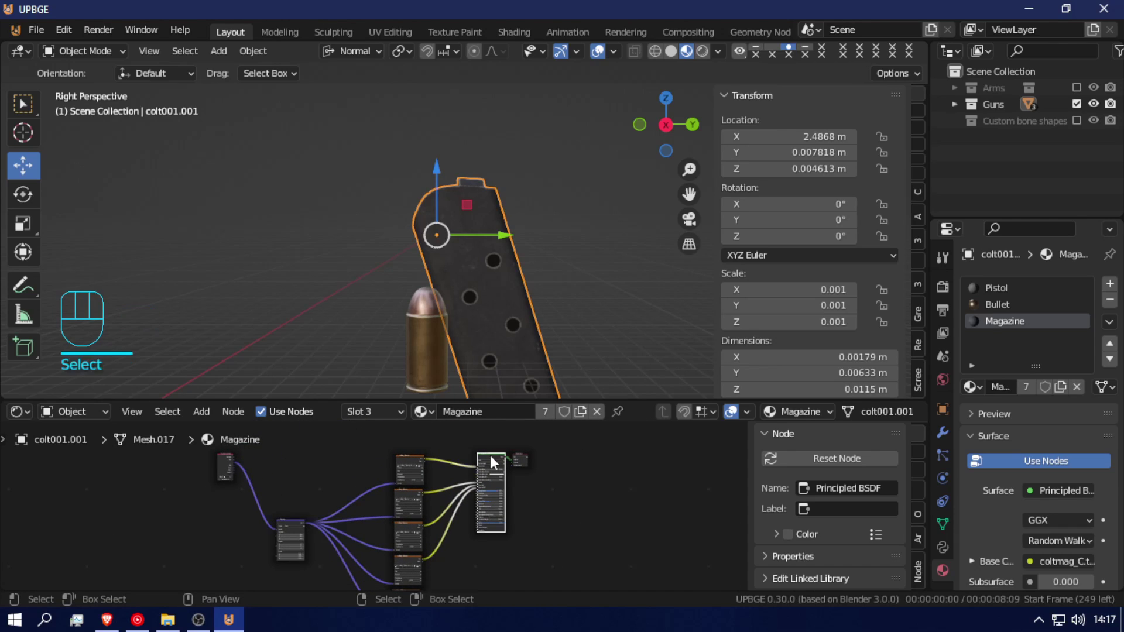
left_click(525, 457, "shift")
key("g")
left_click(581, 511)
scroll(484, 543, "down", 2)
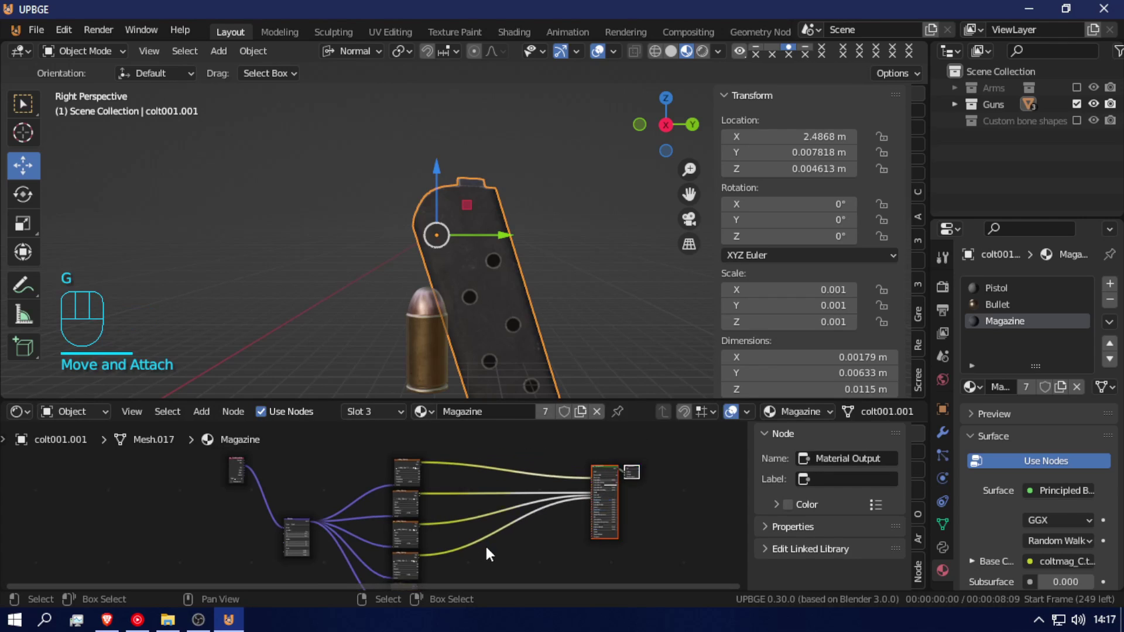
middle_click_drag(482, 533, 479, 496)
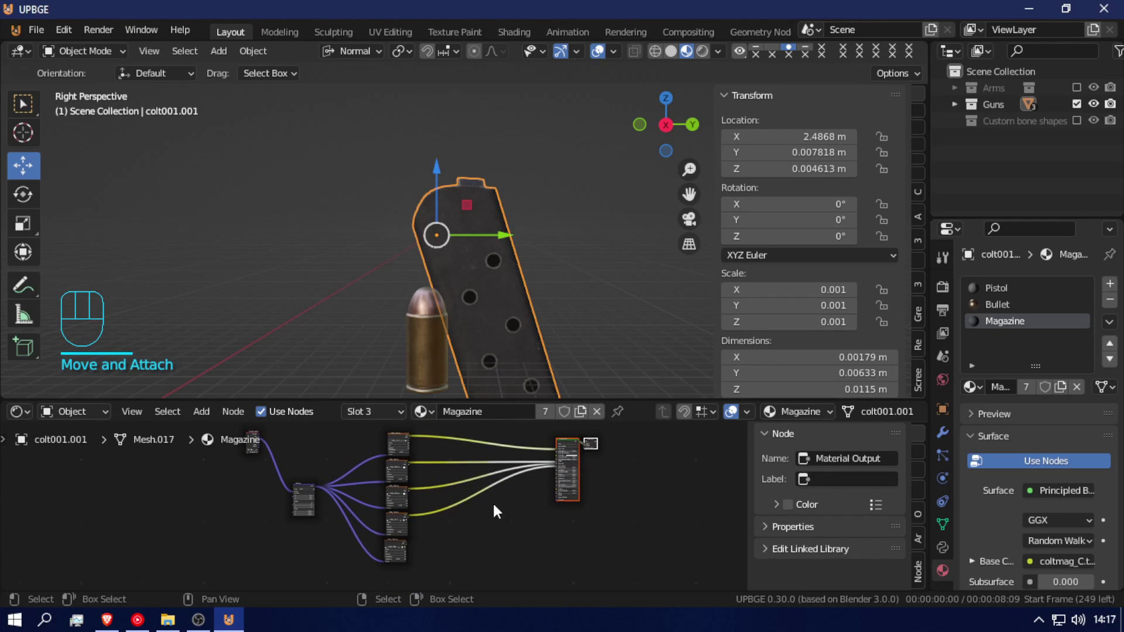
- Add a Bump node and place it below the Principled BSDF
key("shift+a")
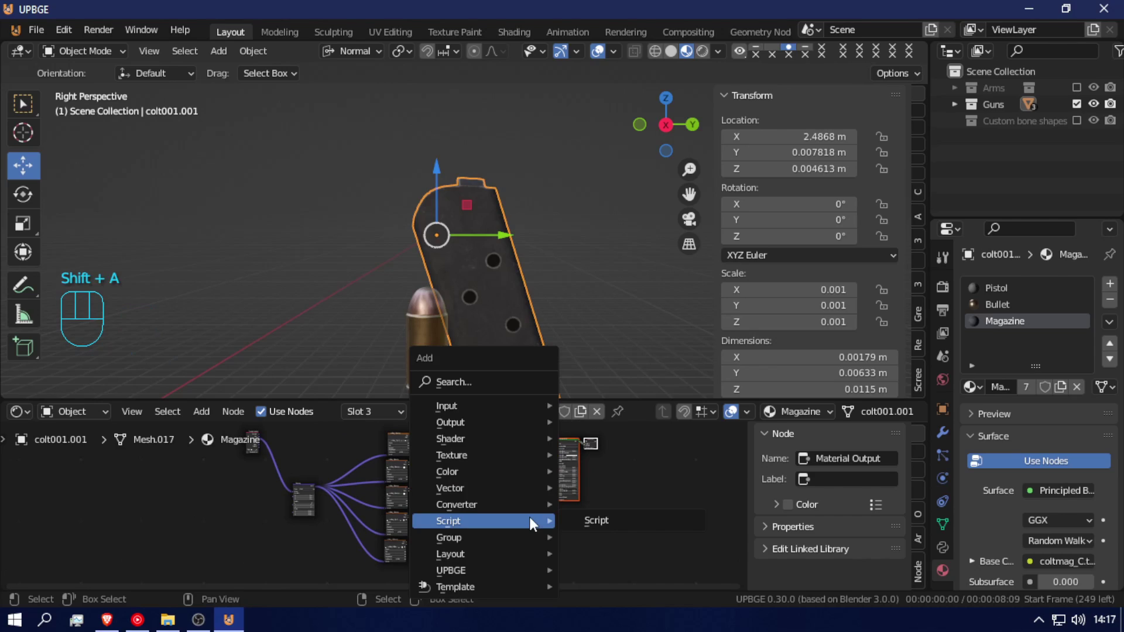
left_click(480, 385)
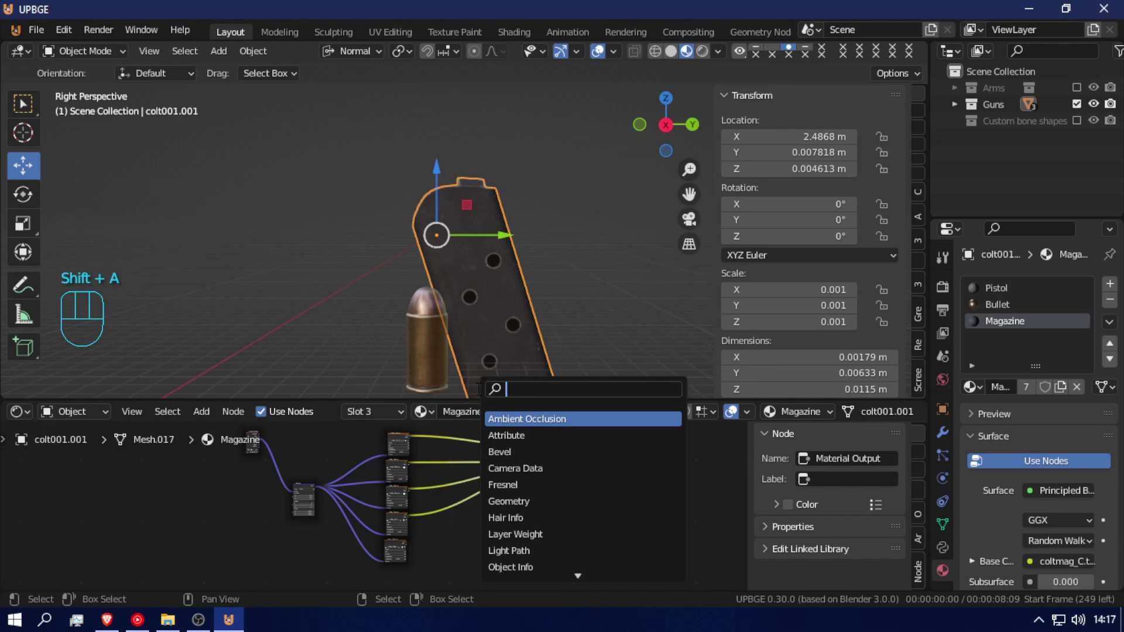
type("bump")
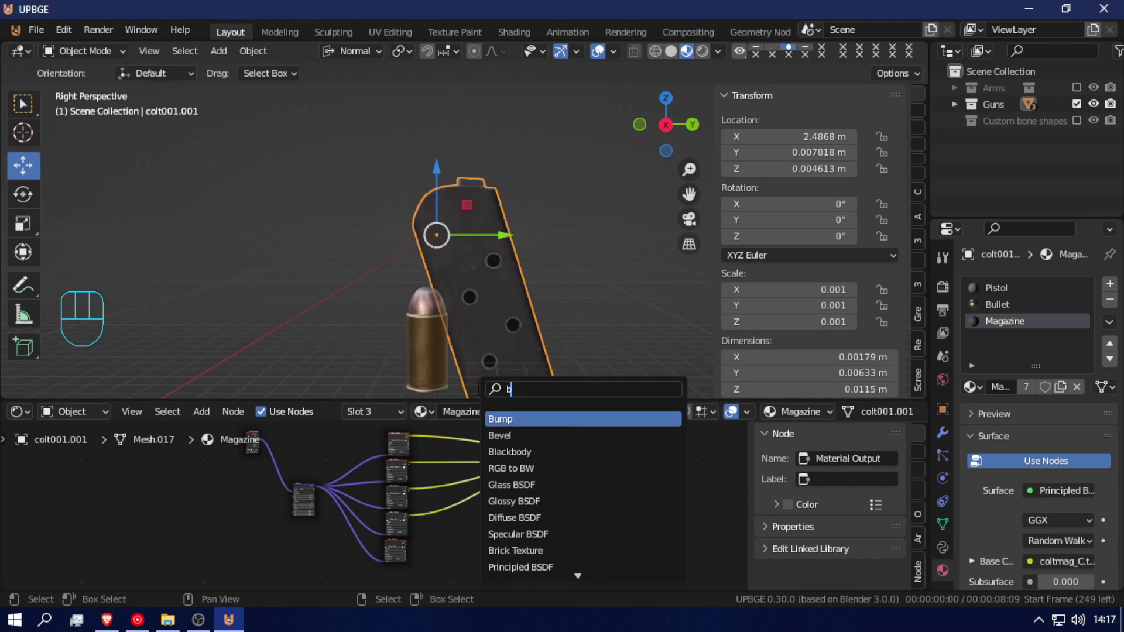
left_click(517, 419)
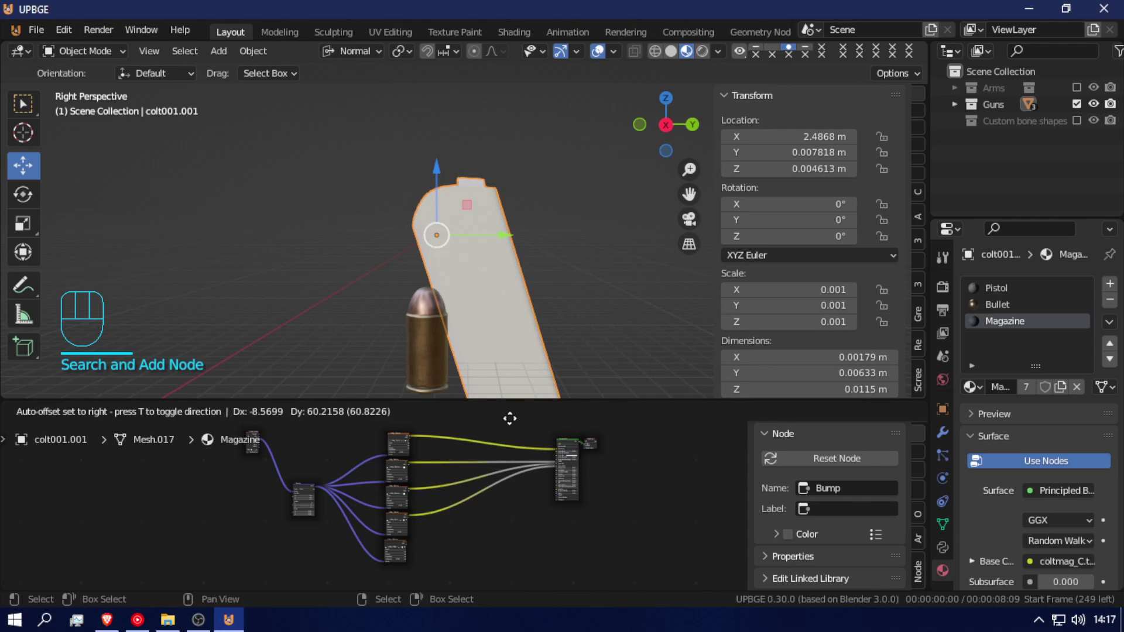
left_click(565, 551)
- Add a Normal Map node between the image textures and the Bump node
key("space")
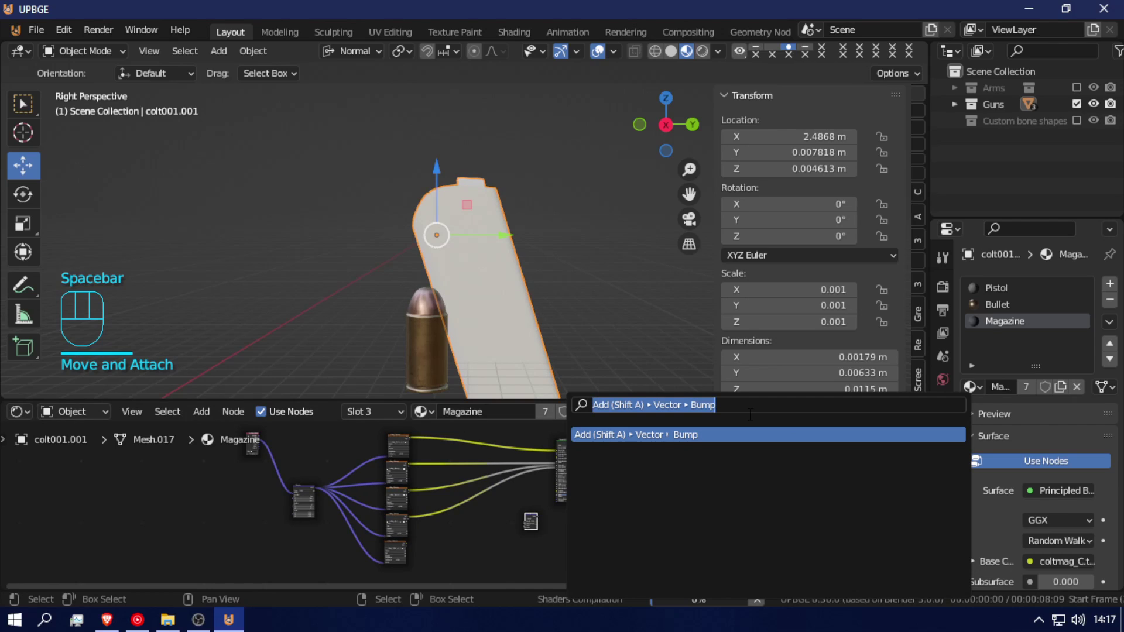
type("nor")
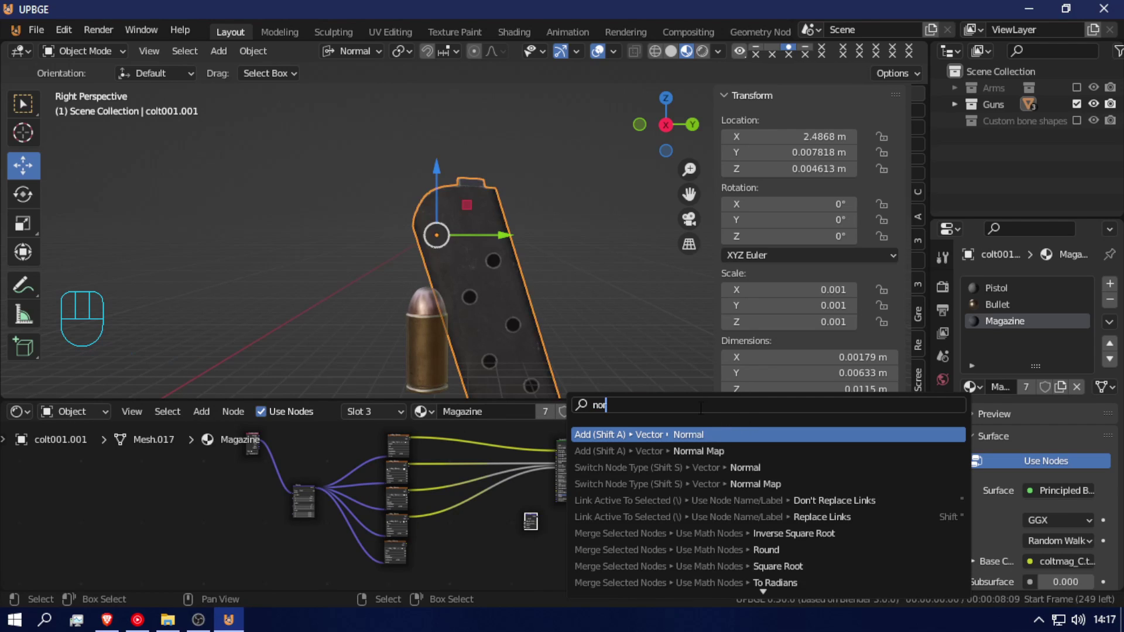
left_click(716, 450)
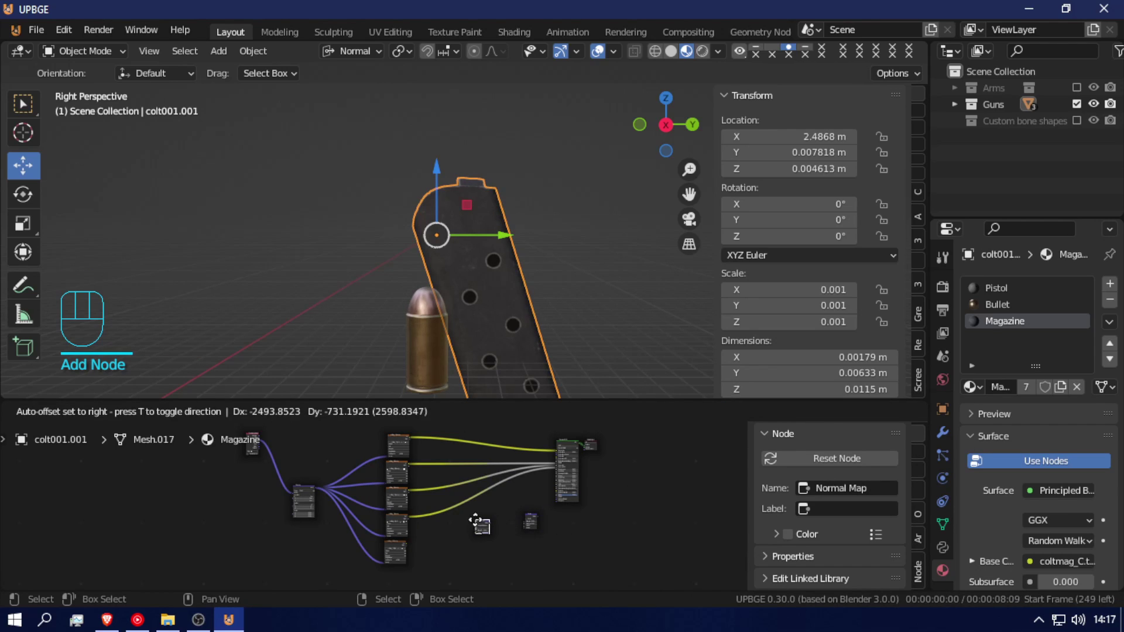
left_click(510, 524)
- Link the Normal Map's Normal output to the Bump node's Normal input and move the Bump node slightly up
scroll(510, 529, "up", 4)
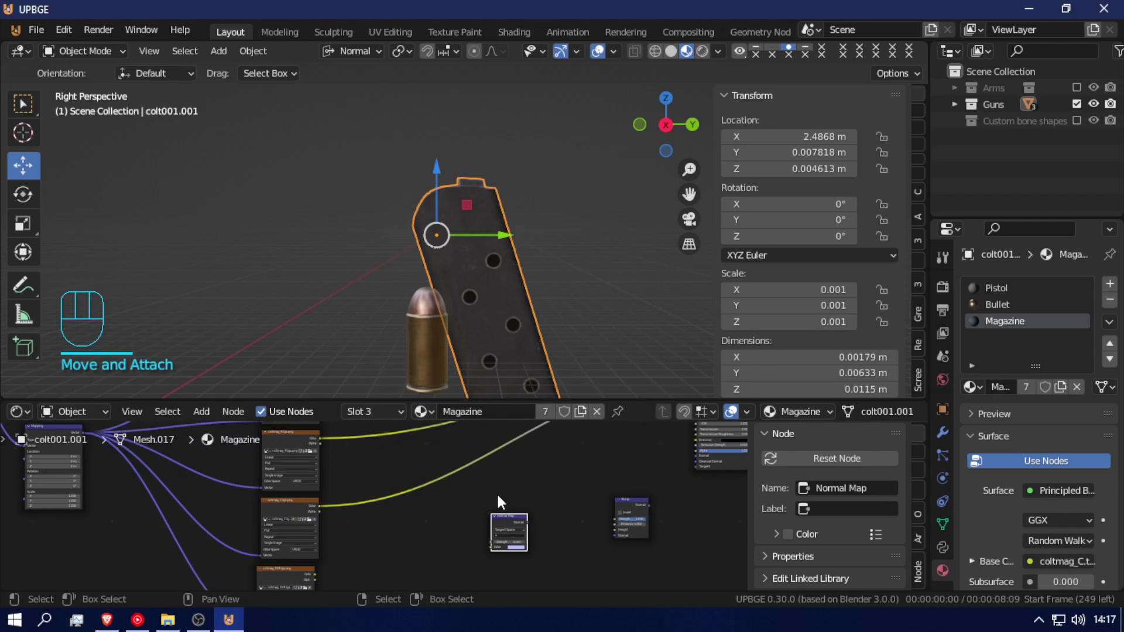
left_click_drag(528, 520, 605, 534)
scroll(561, 493, "down", 3)
middle_click_drag(537, 517, 517, 541, "shift")
left_click_drag(563, 524, 560, 492)
middle_click_drag(343, 519, 361, 474)
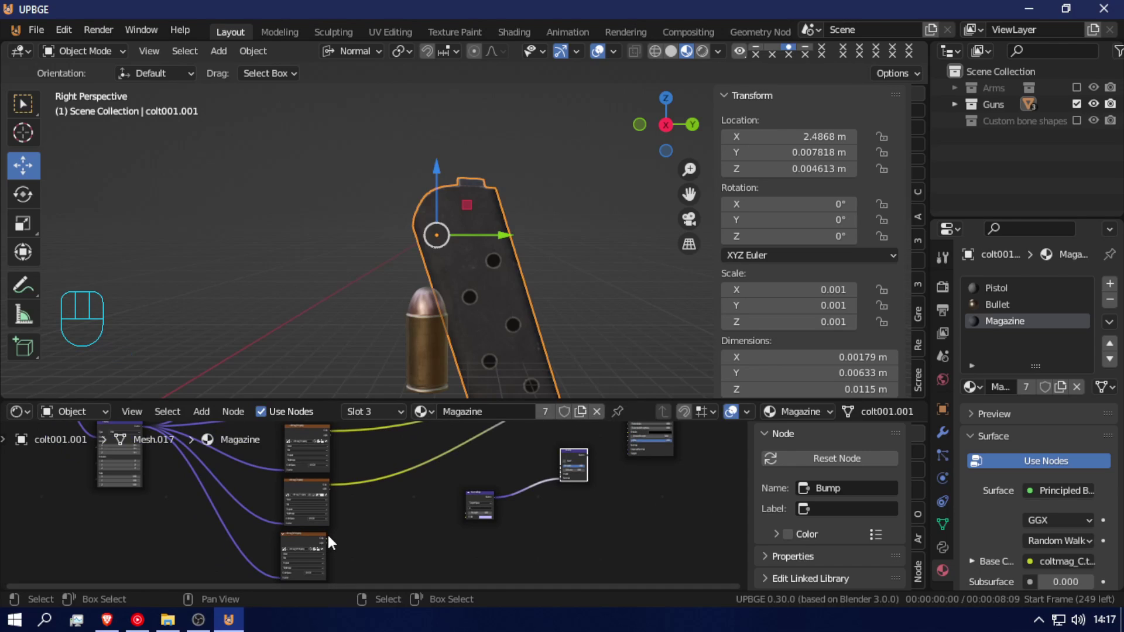
- Link the normal map image texture's Color output to the Normal Map node's Strength and Color inputs
left_click_drag(327, 538, 466, 514)
scroll(328, 536, "up", 3)
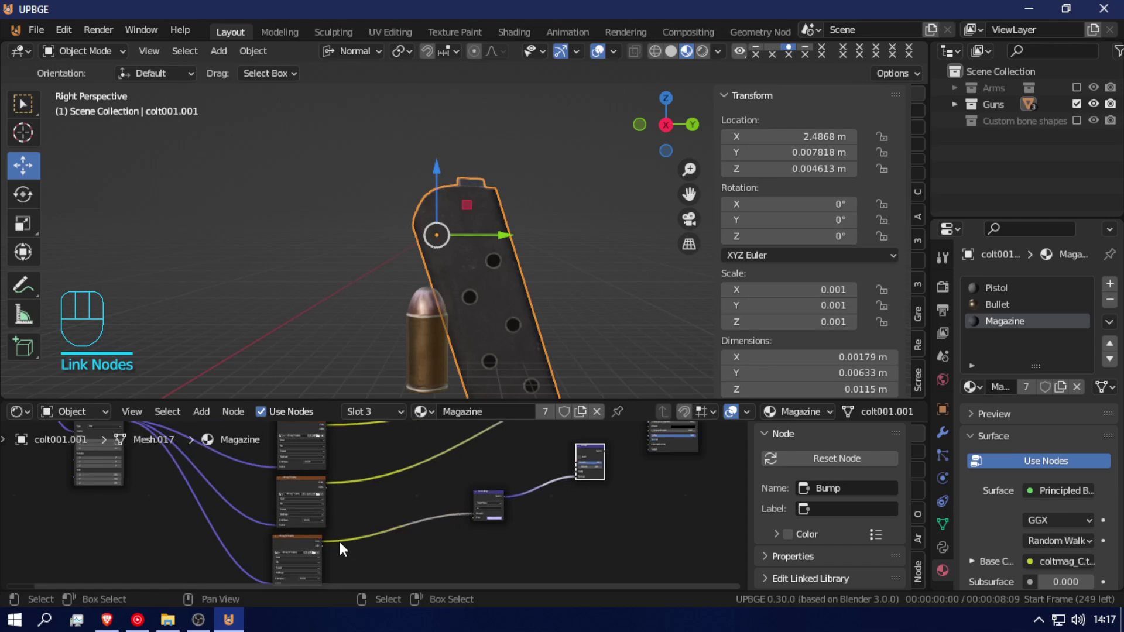
left_click_drag(306, 553, 507, 521)
- Link the Bump node's Normal output to the Principled BSDF's Normal input
middle_click_drag(613, 512, 499, 563)
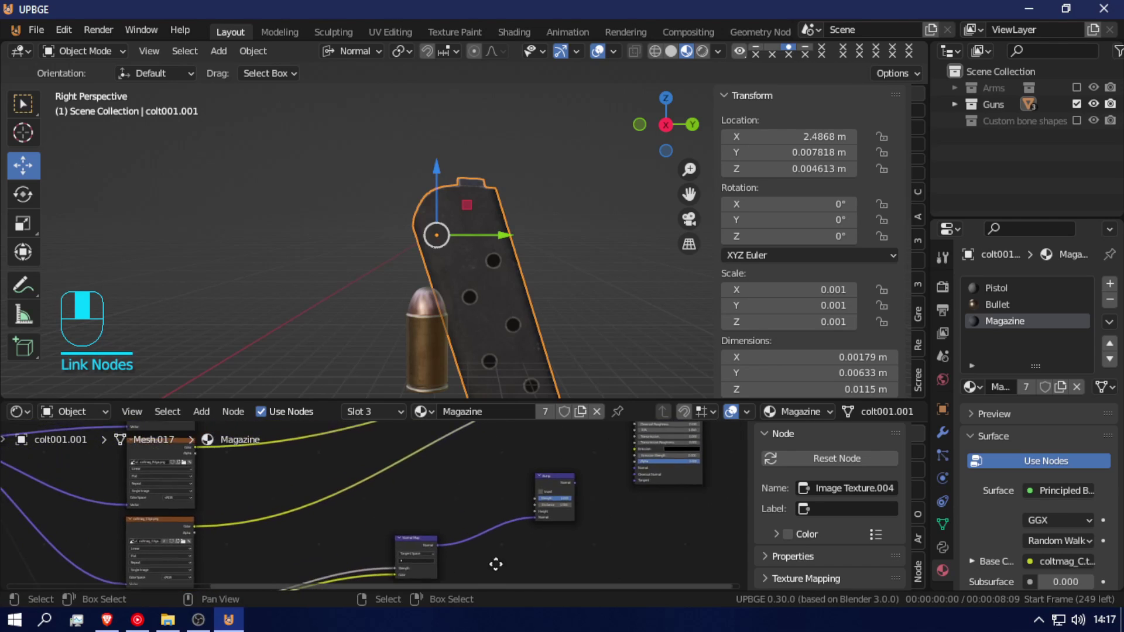
scroll(492, 554, "up", 2)
middle_click_drag(547, 497, 485, 531)
left_click_drag(536, 515, 614, 524)
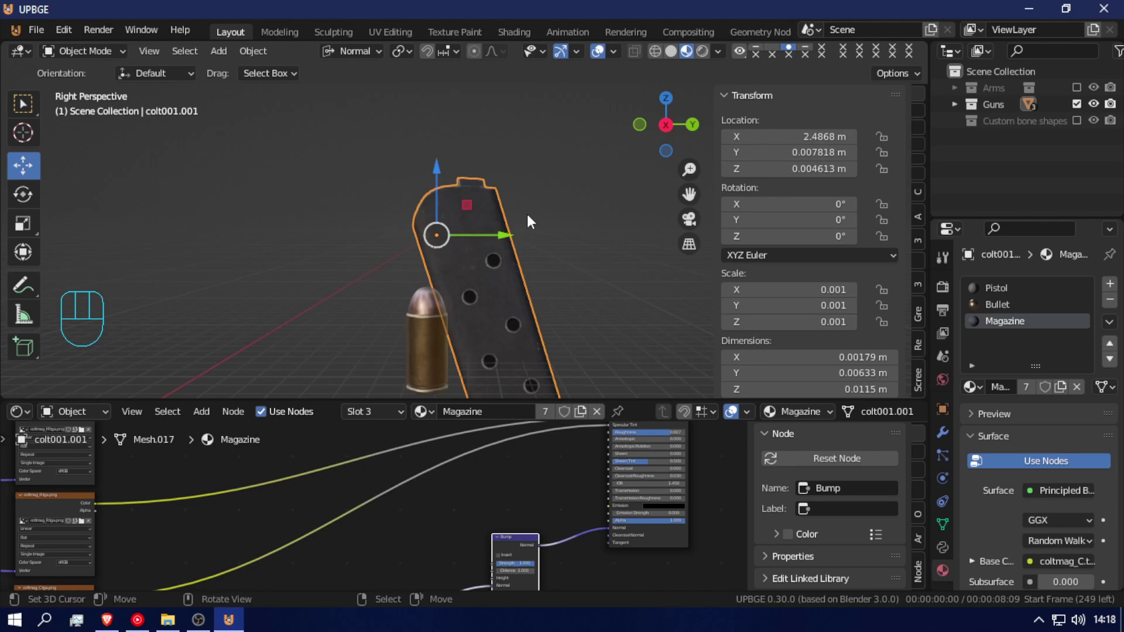
- Unhide all hidden objects, walk the view around the pistol grip and select only the magazine
key("alt+h")
key("shift+f")
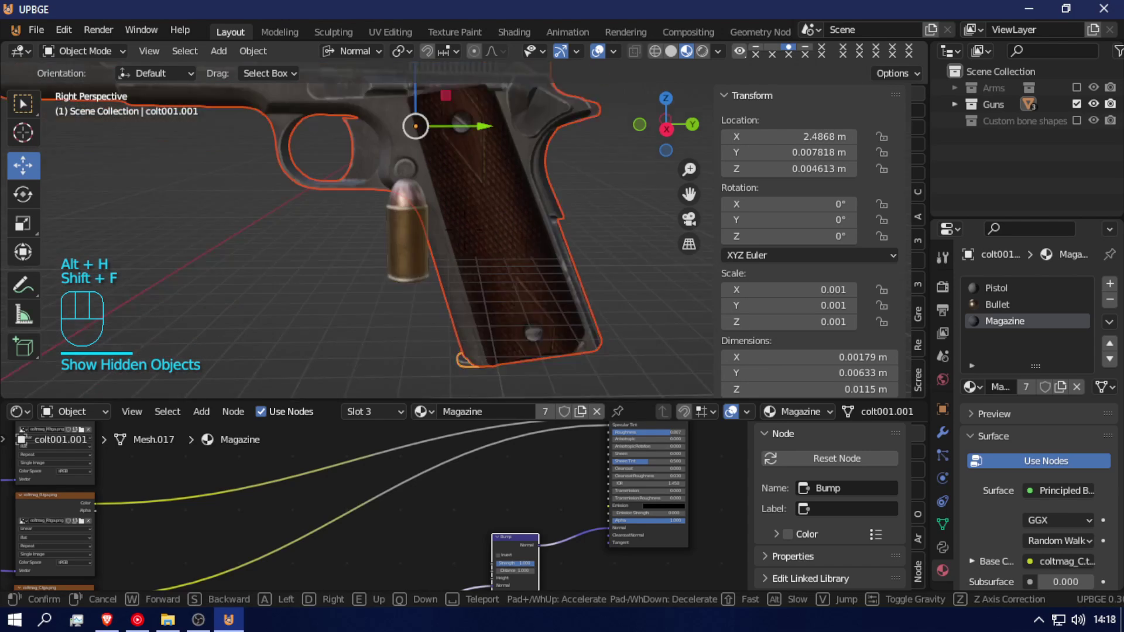
left_click(419, 322)
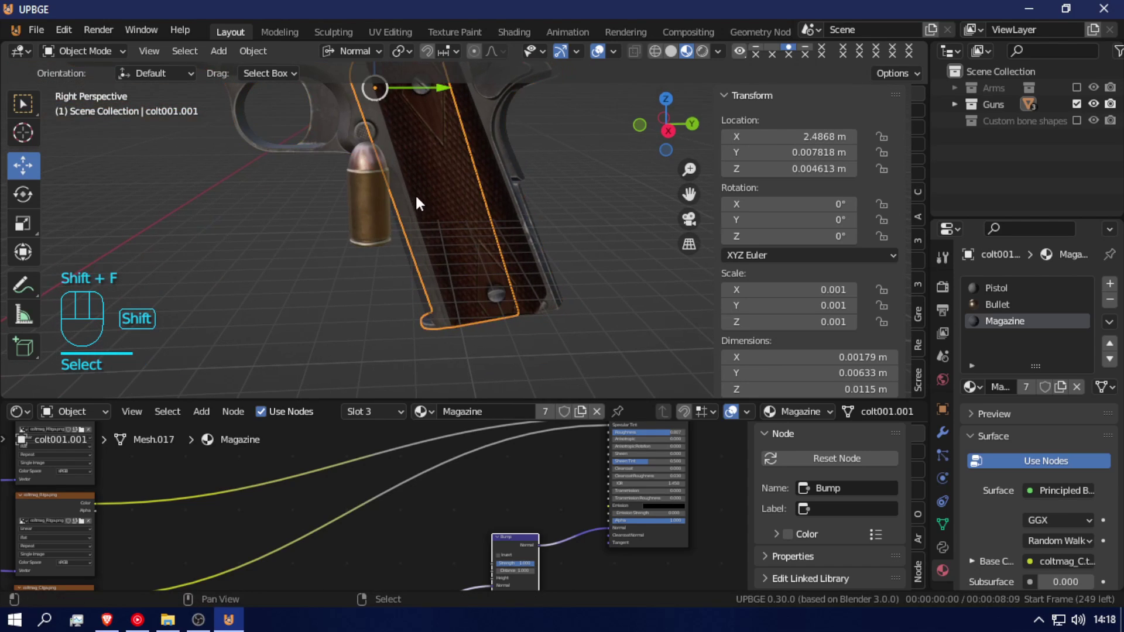
- Add the pistol body to the magazine selection and join both into one object
left_click(502, 126, "shift")
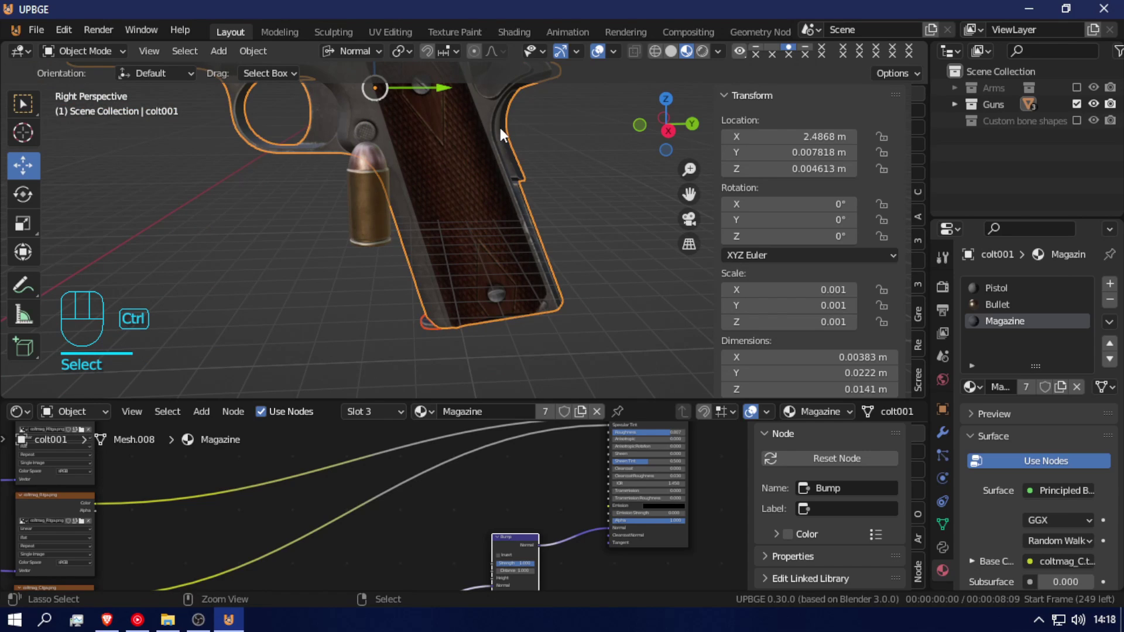
key("ctrl+j")
- Try to rotate the bullet 90° about the global X axis with the whole pistol in view
left_click(377, 204)
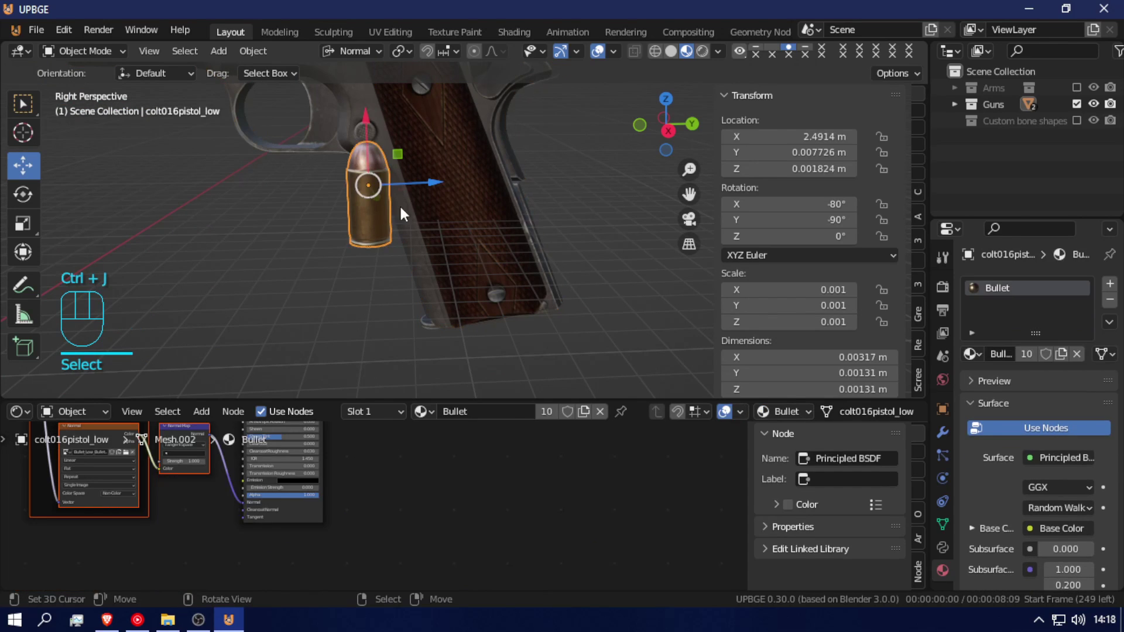
key("shift+f")
key("s")
left_click(471, 235)
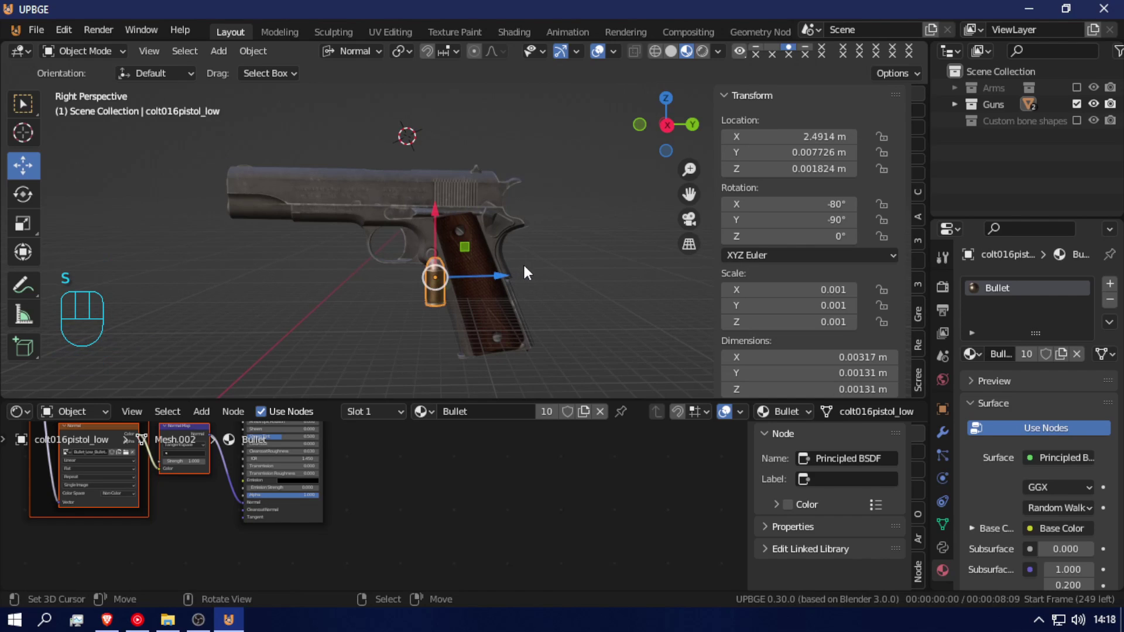
key("r")
key("x")
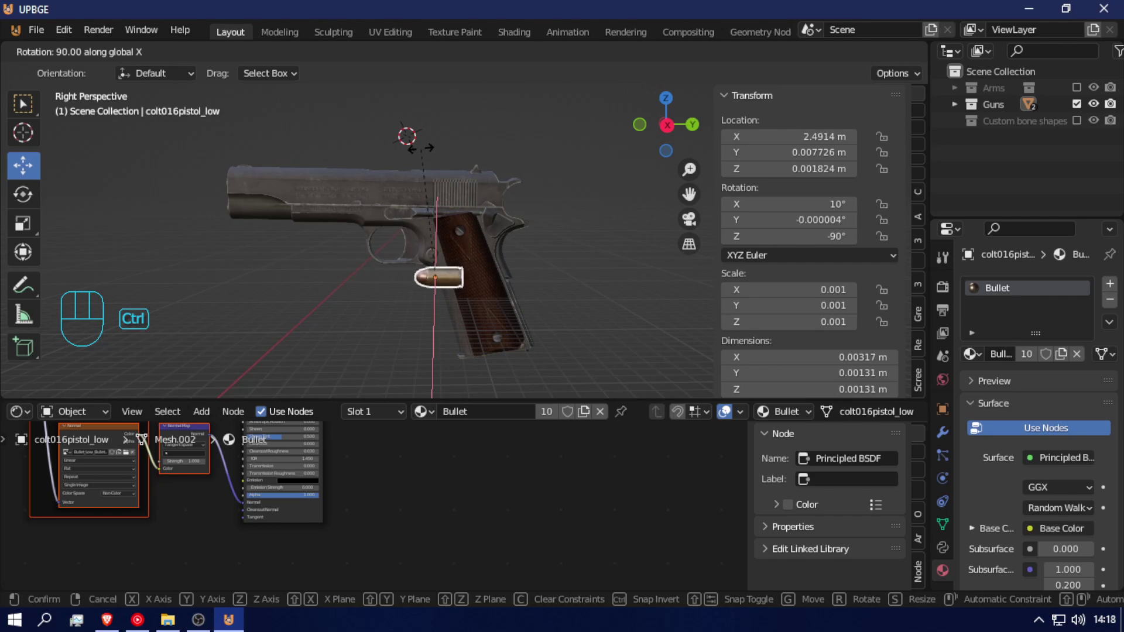
left_click(440, 168)
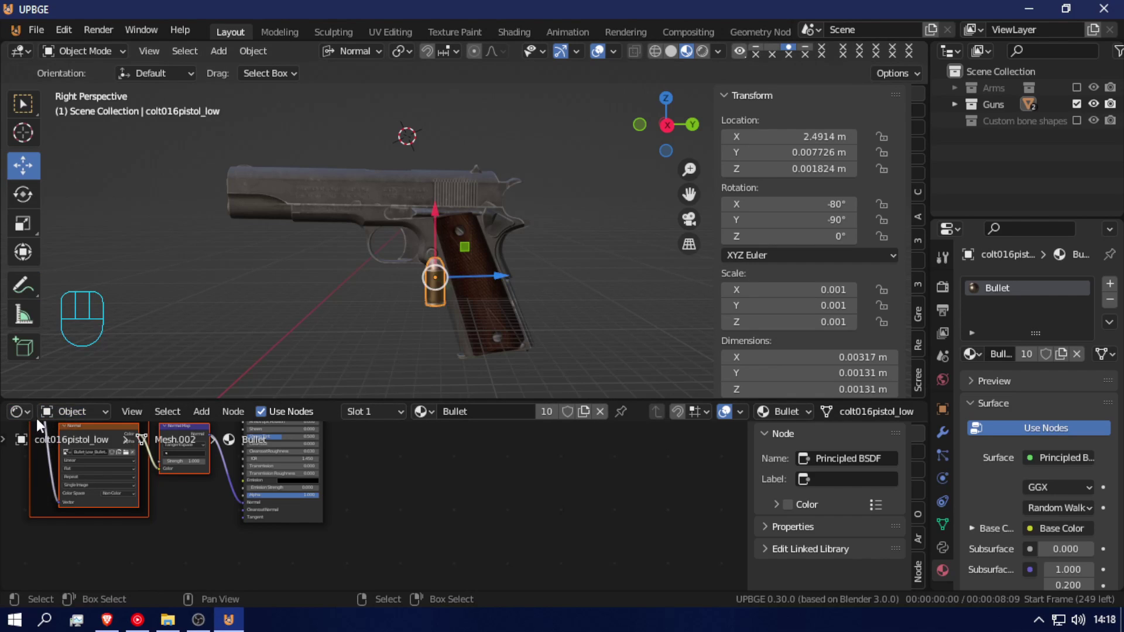
- Switch the Shader Editor area to the Timeline
left_click(18, 412)
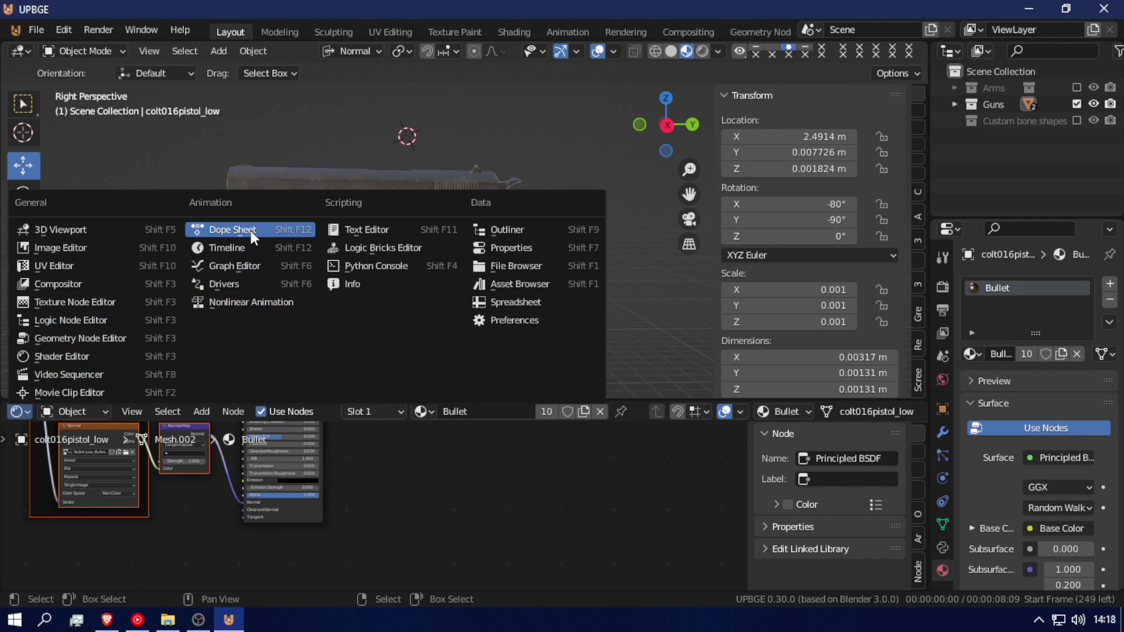
left_click(244, 247)
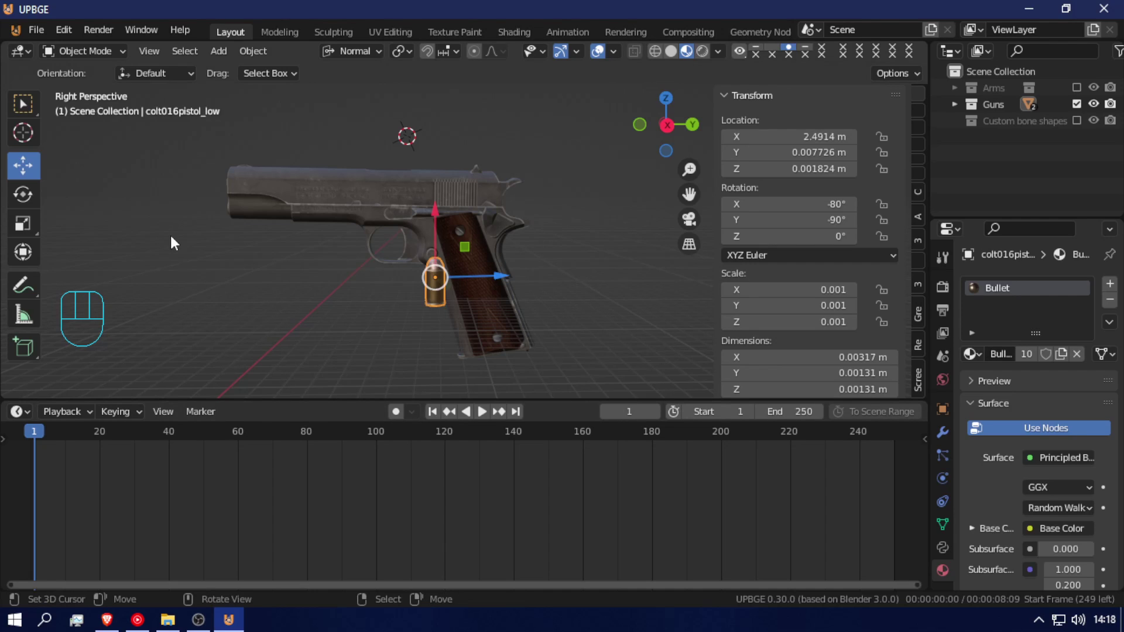
- Add a basis and two further shape keys to the bullet mesh and select the first key after the basis
left_click(942, 523)
left_click(1102, 437)
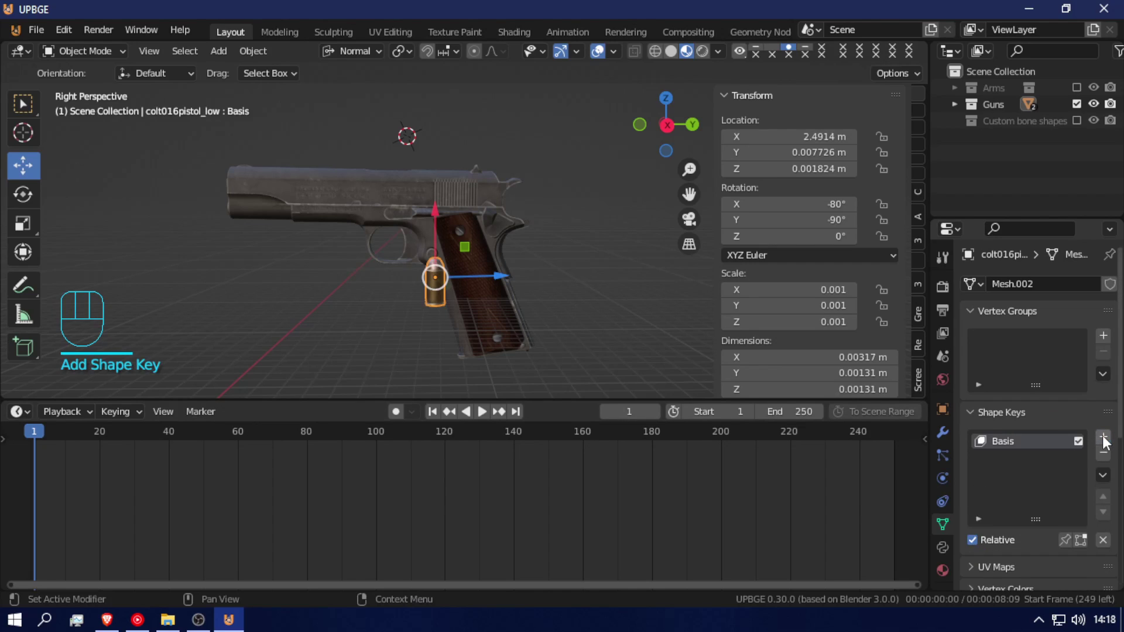
left_click(1103, 439)
left_click(1102, 439)
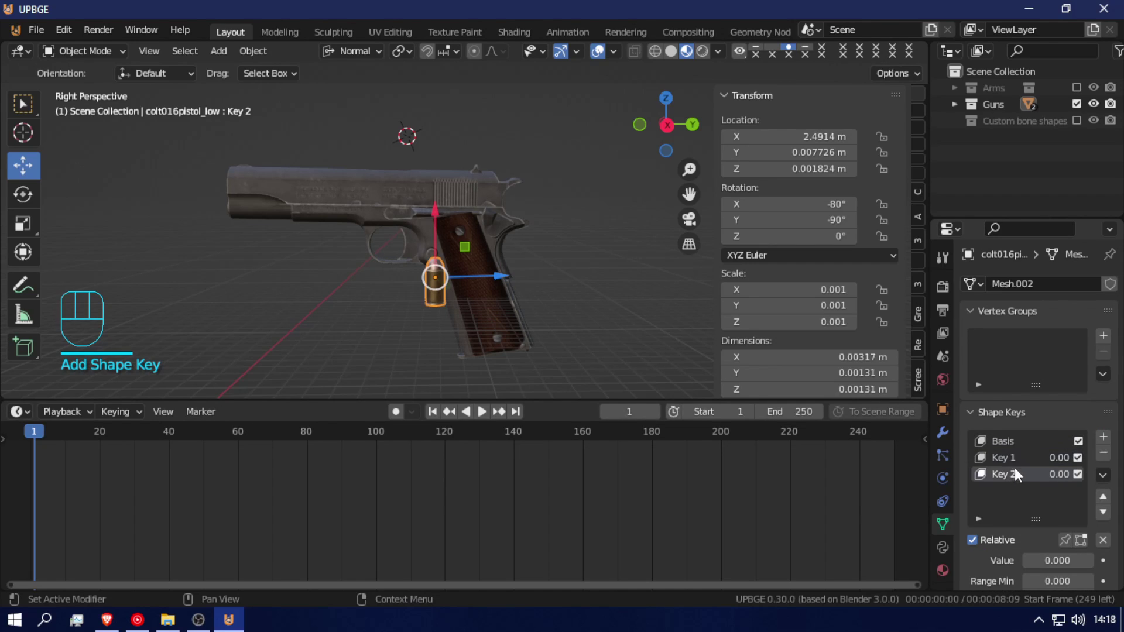
left_click(1023, 443)
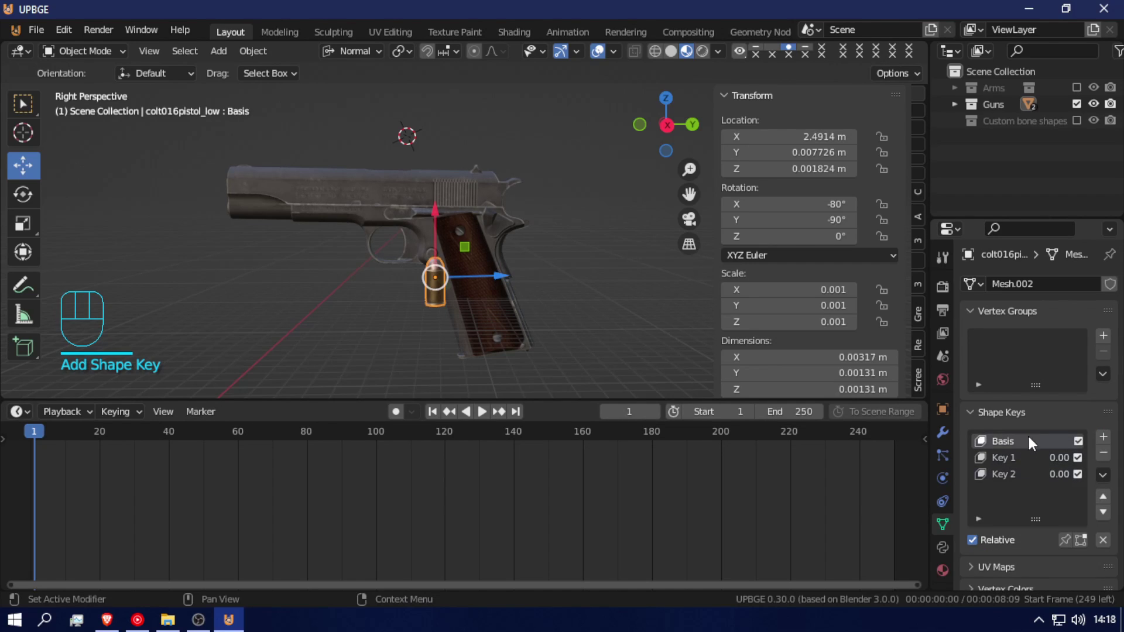
left_click(1077, 441)
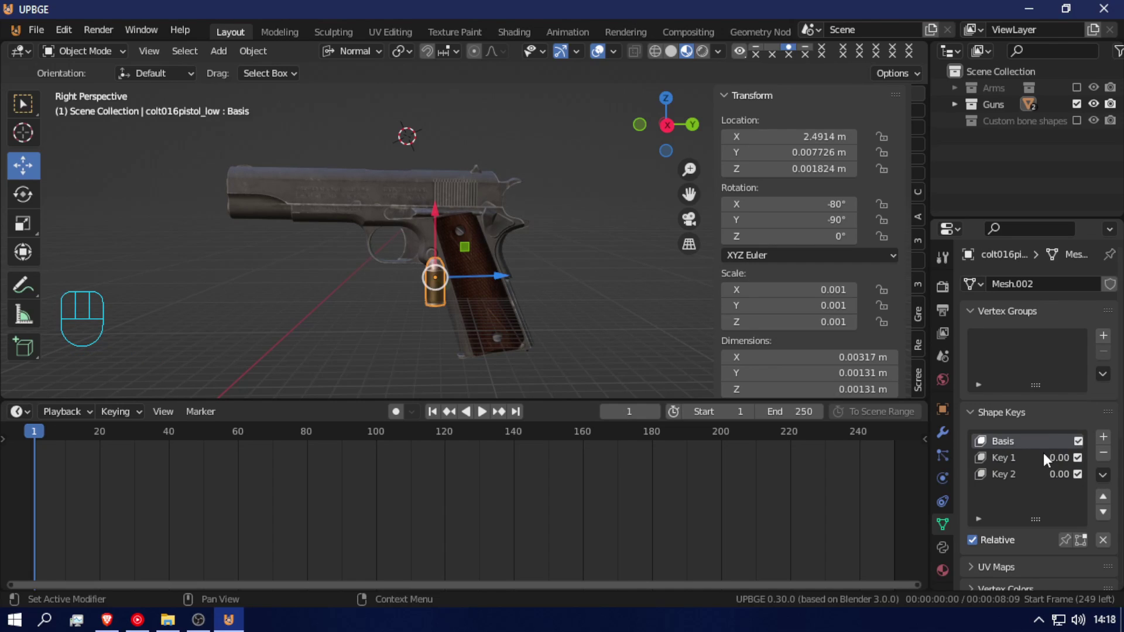
left_click(1038, 457)
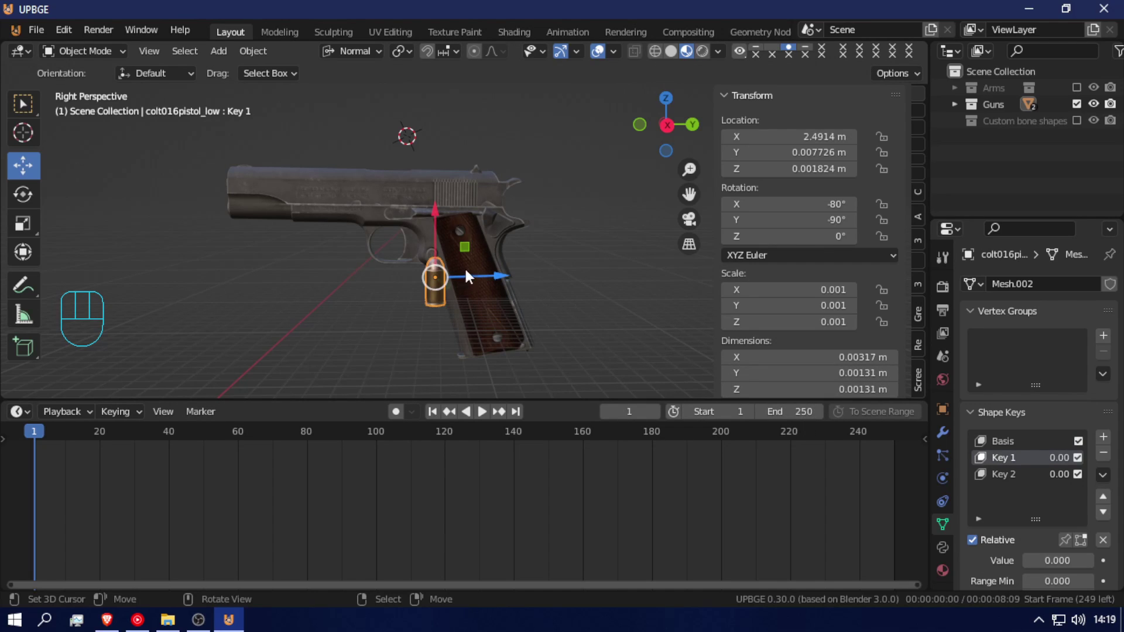
- Reselect the bullet and remove all of its shape keys
left_click(491, 295)
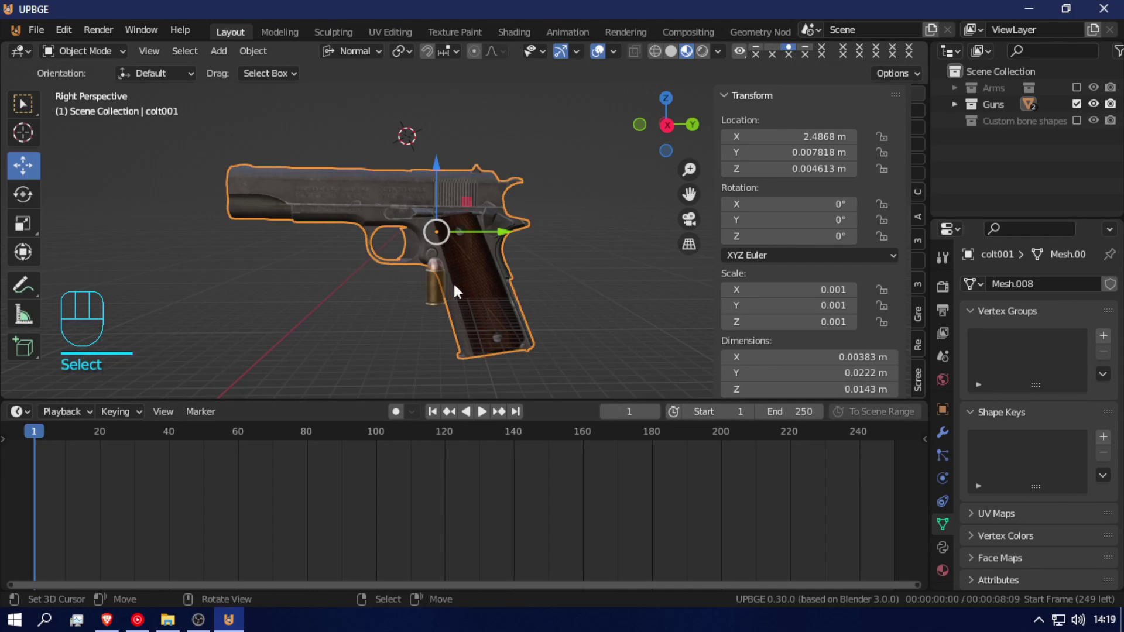
left_click(437, 281)
left_click(1105, 455)
left_click(1105, 454)
left_click(1105, 454)
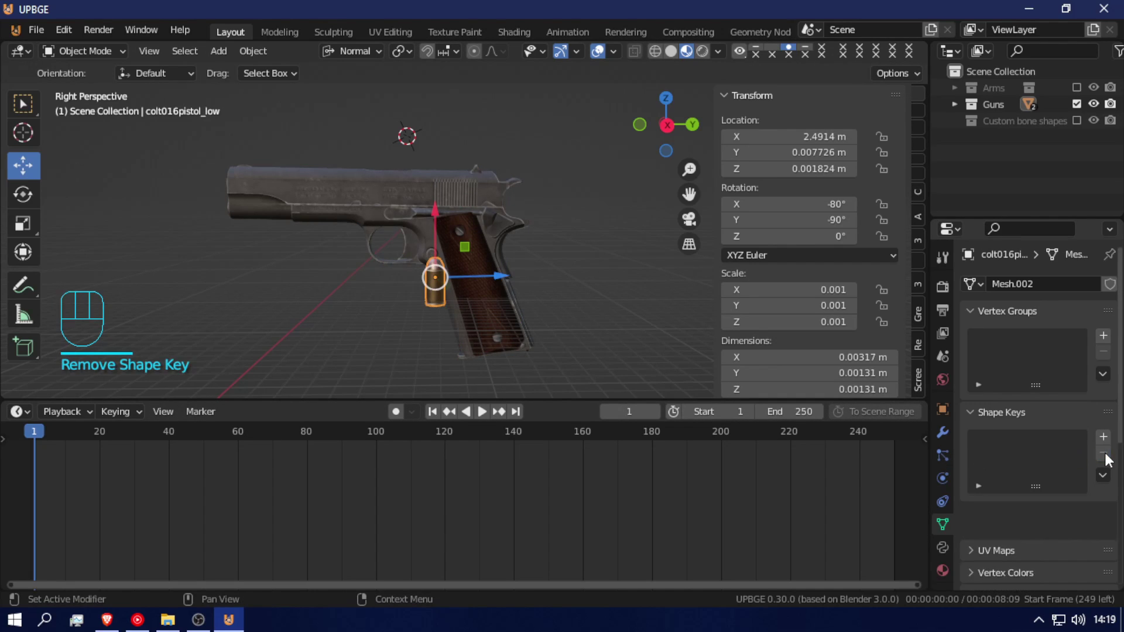
- Select the pistol and add a basis and two further shape keys to its mesh
left_click(512, 221)
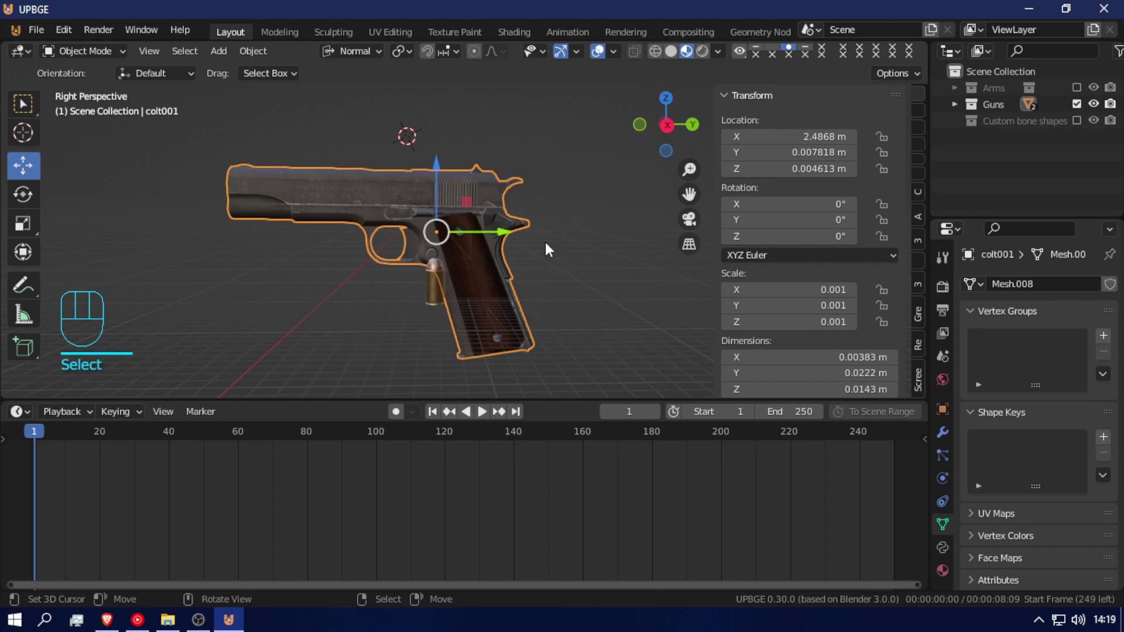
left_click(1103, 438)
left_click(1103, 438)
left_click(1103, 438)
- Rename the pistol's first shape key after Basis as rec
double_click(1023, 432)
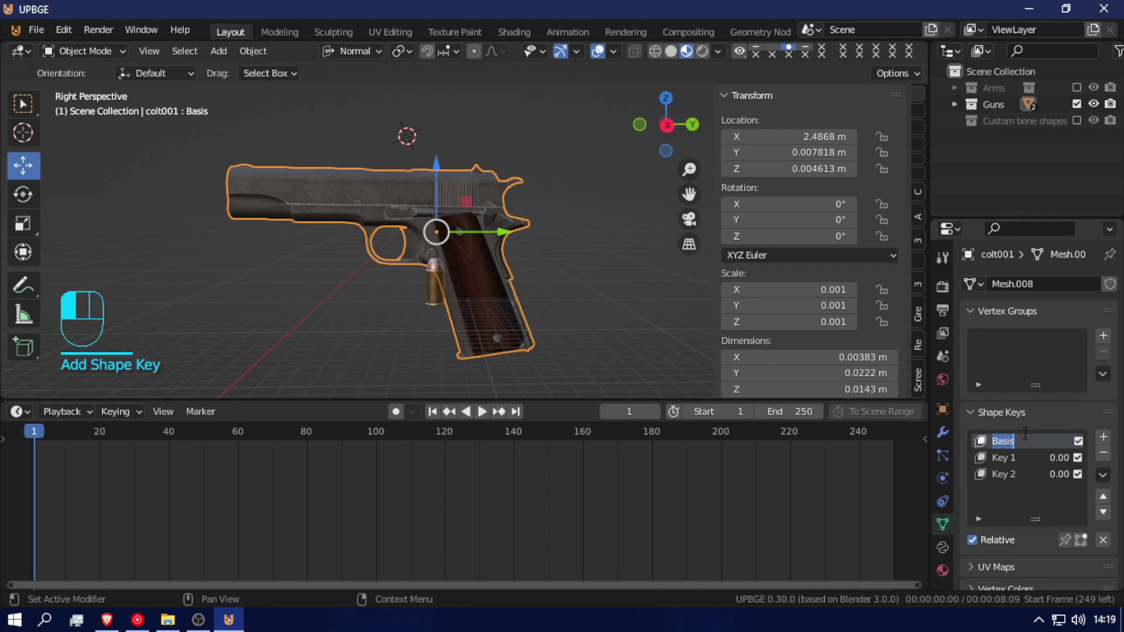
double_click(1015, 457)
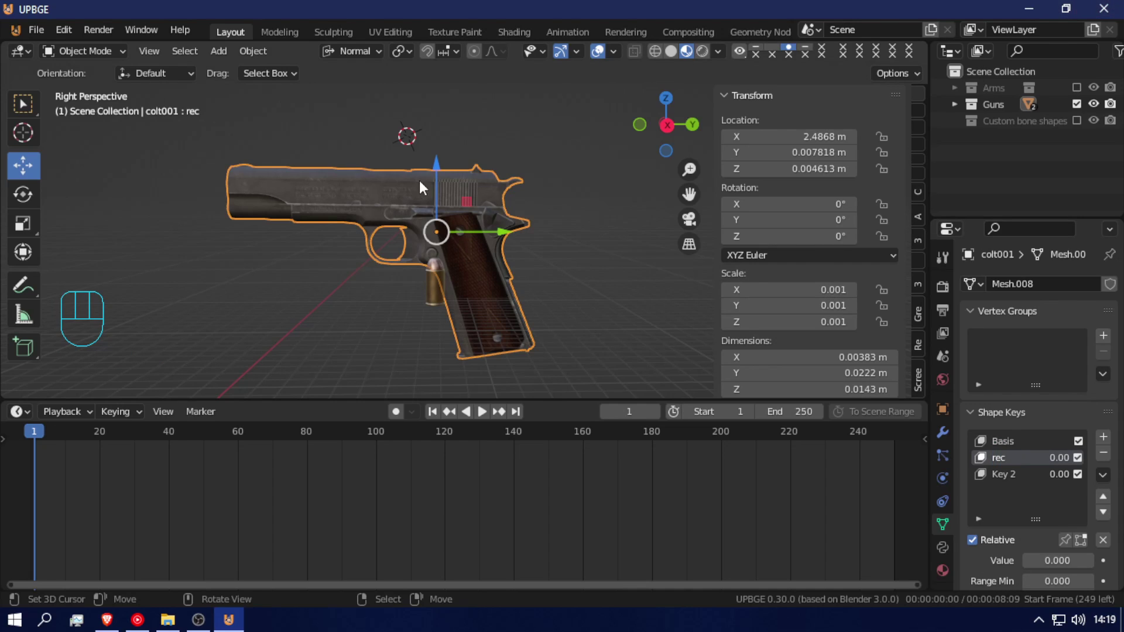
left_click(1001, 475)
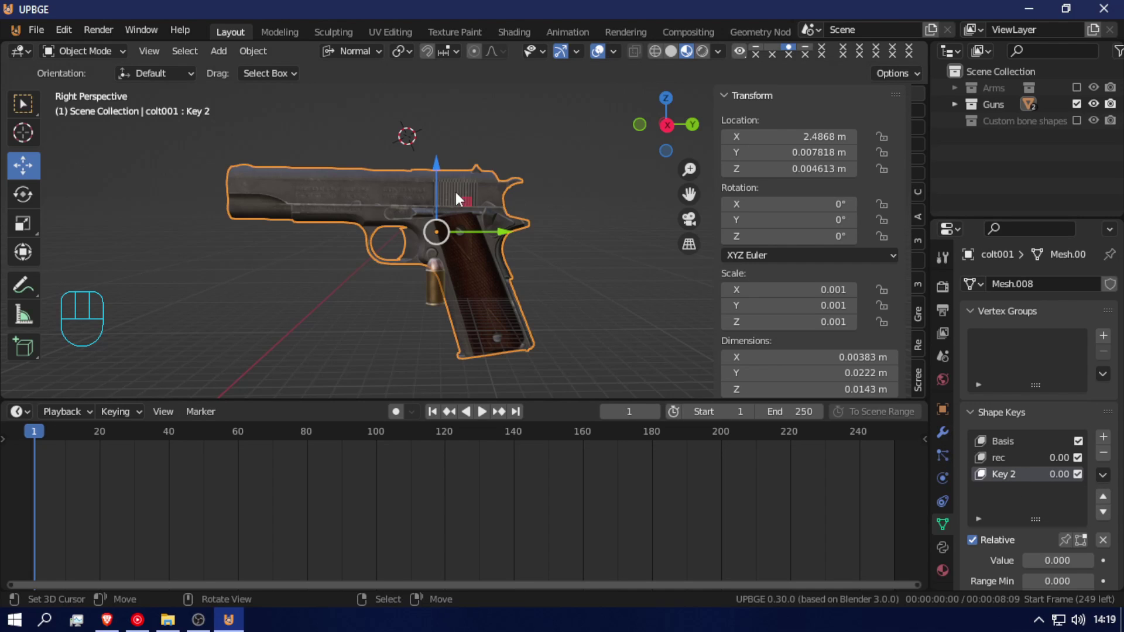
- With the rec shape key active, enter Edit Mode and select all linked faces of the pistol's slide
left_click(1000, 458)
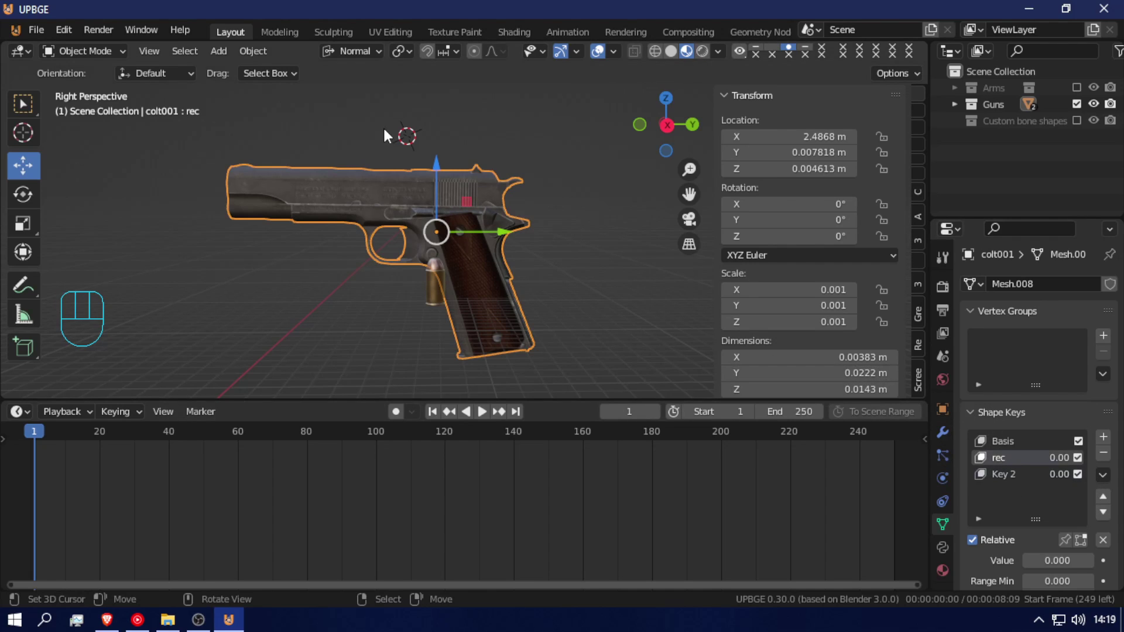
key("Tab")
left_click(416, 172)
key("ctrl+l")
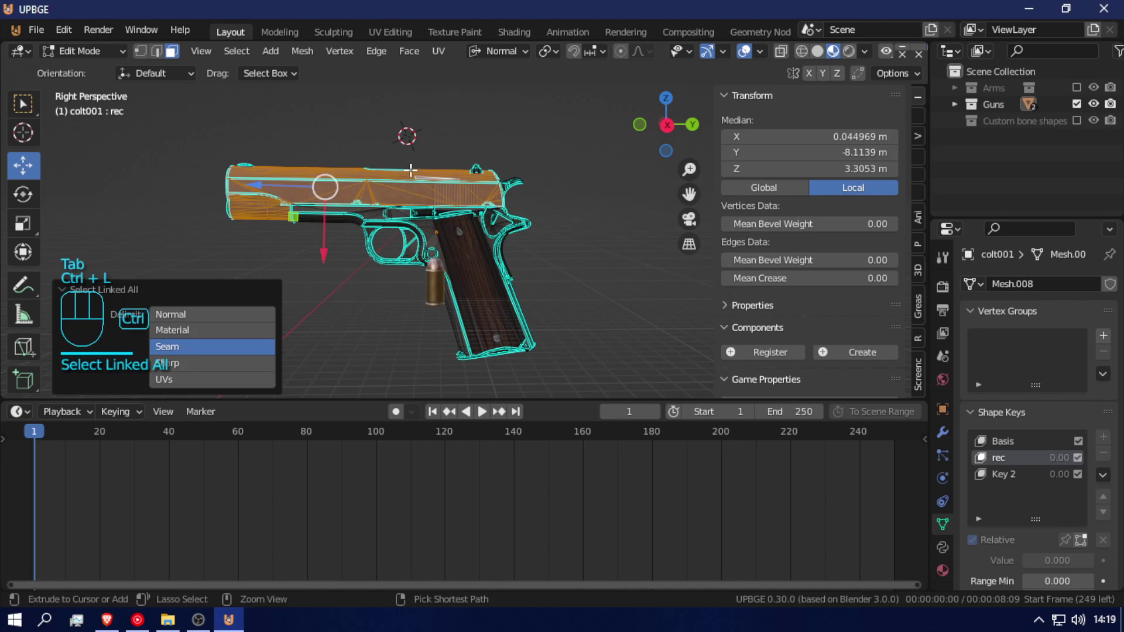
- Rename the Key 2 shape key as reload
left_click(996, 475)
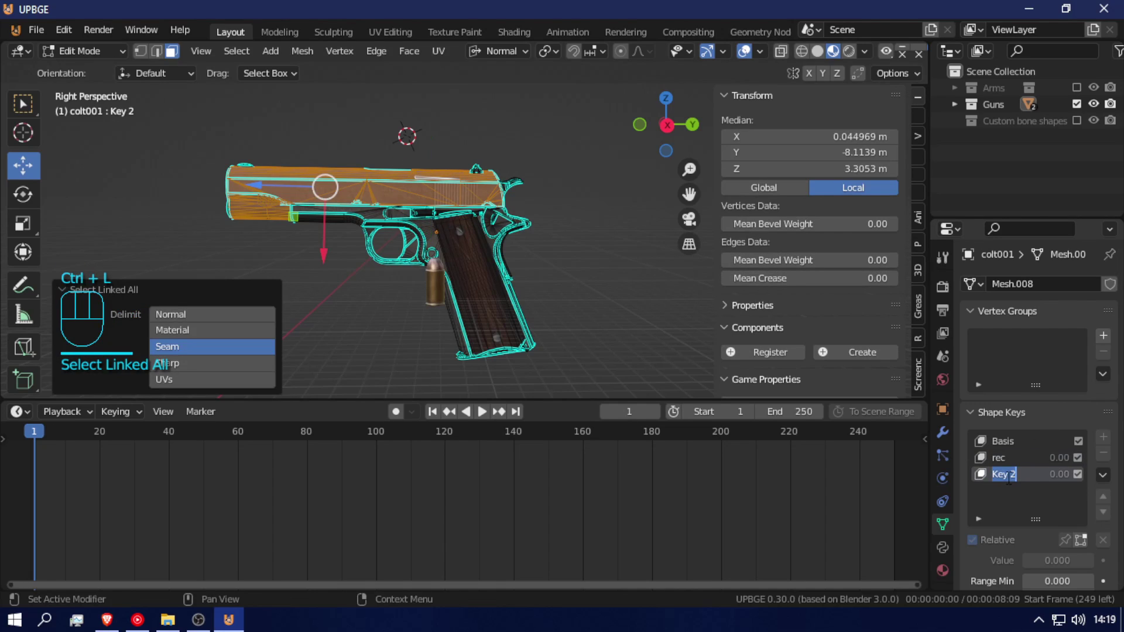
type("re")
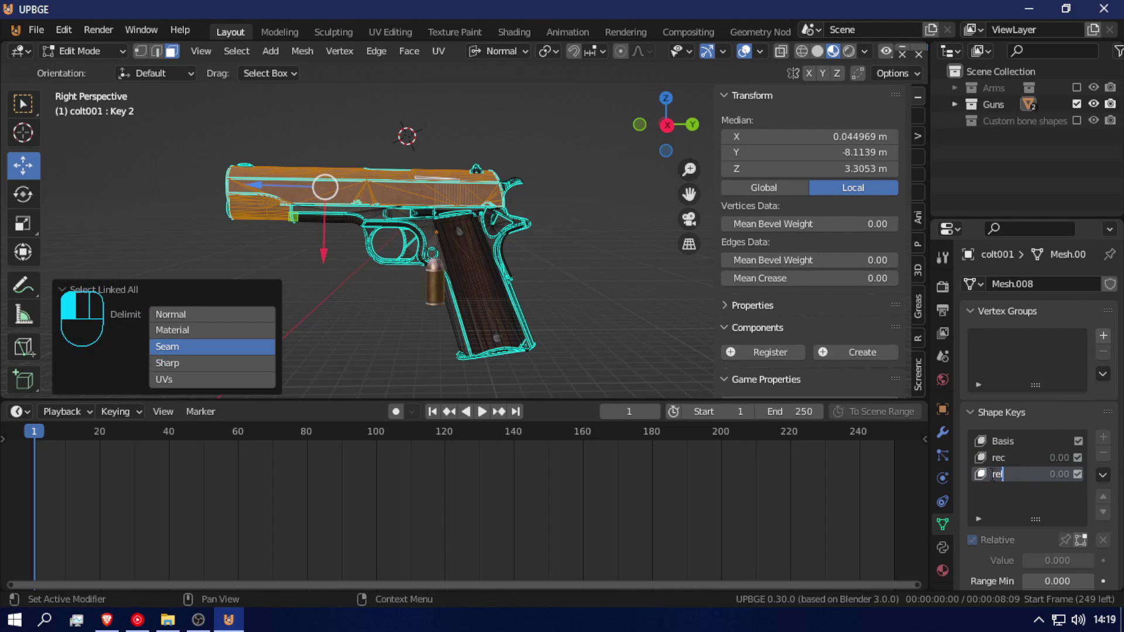
left_click(744, 453)
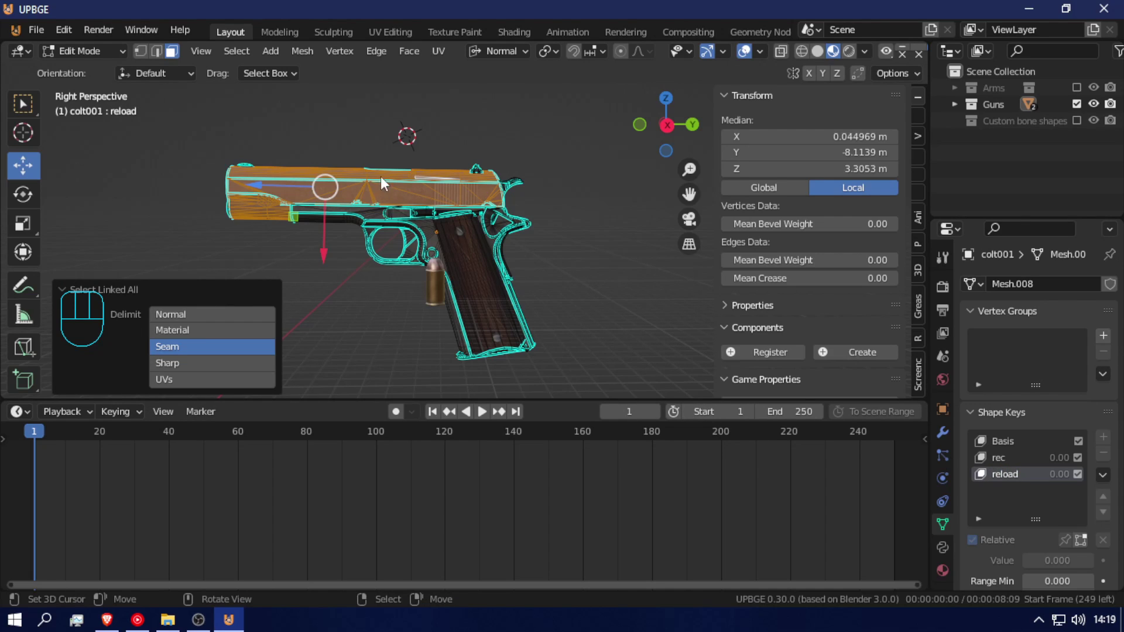
- Try to move the selected slide up off the frame in the reload shape key
key("g")
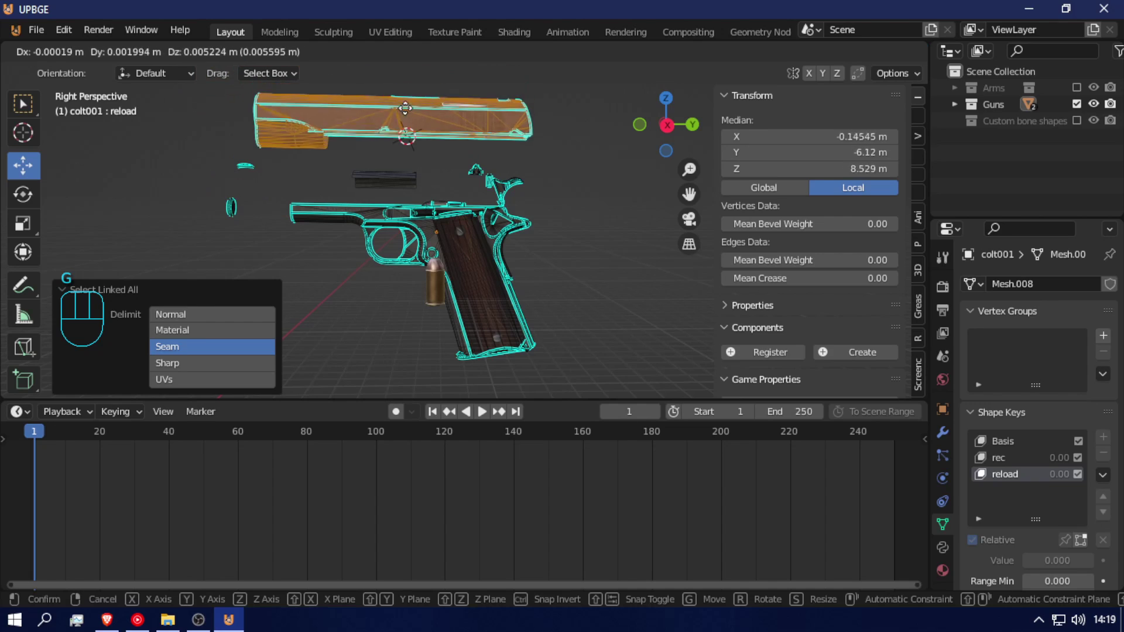
left_click(384, 166)
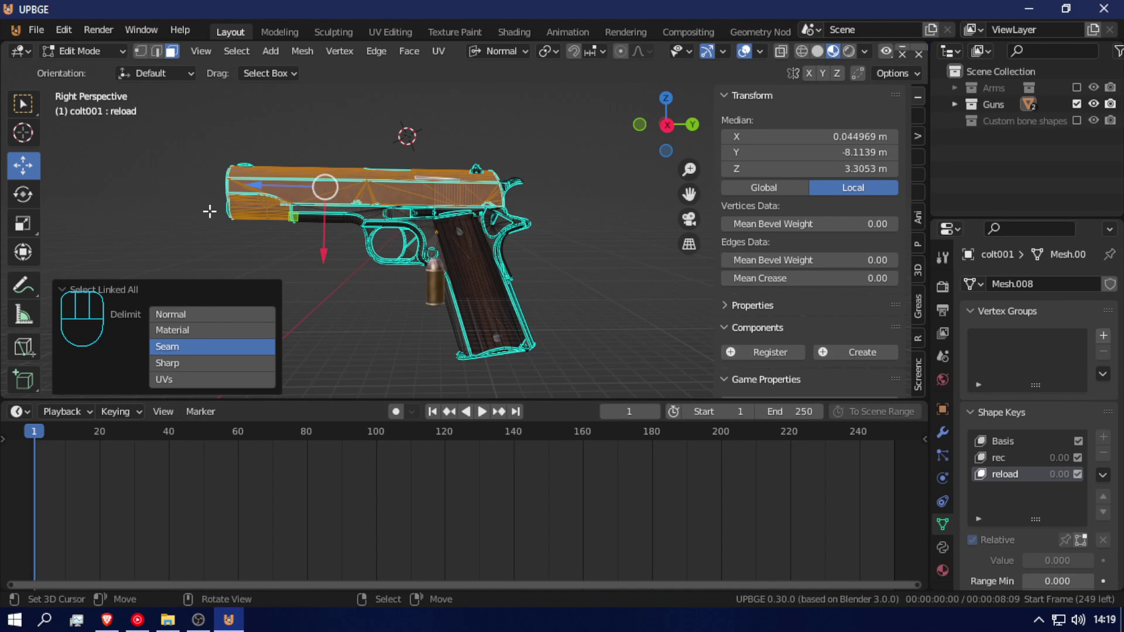
- Make the Basis shape key active and hide the slide faces
left_click(1029, 440)
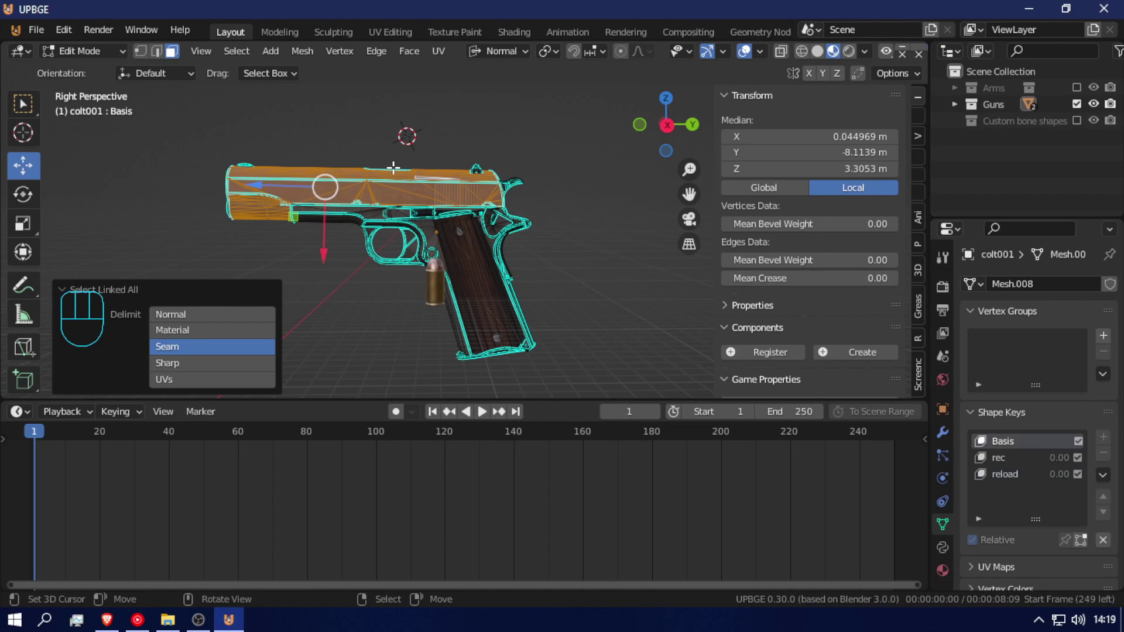
key("h")
key("shift+f")
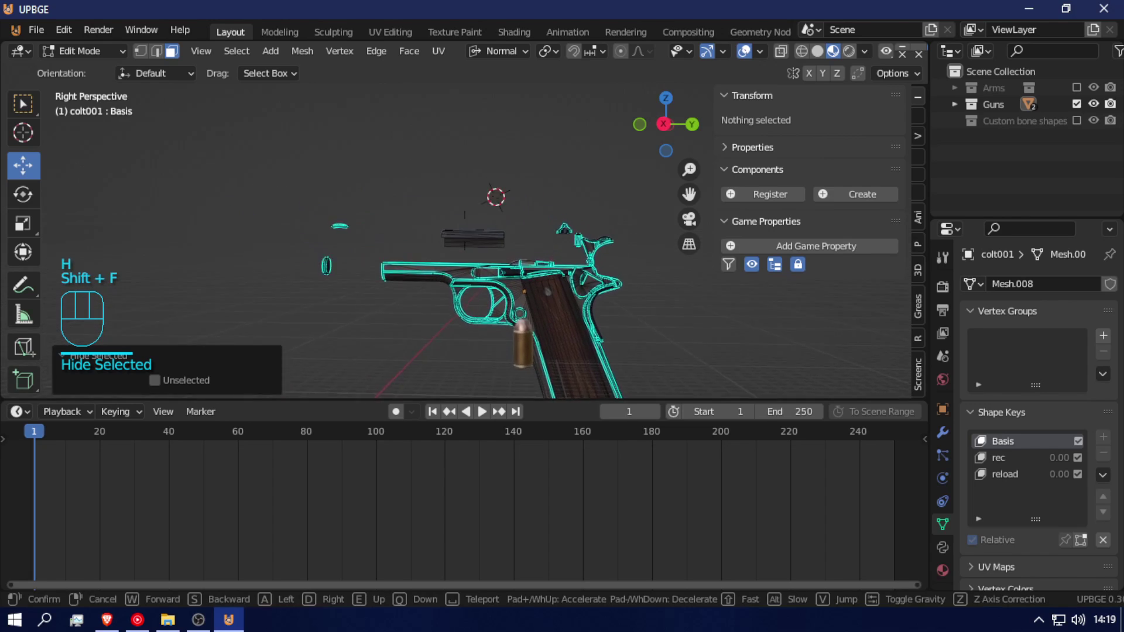
key("w")
left_click(465, 230)
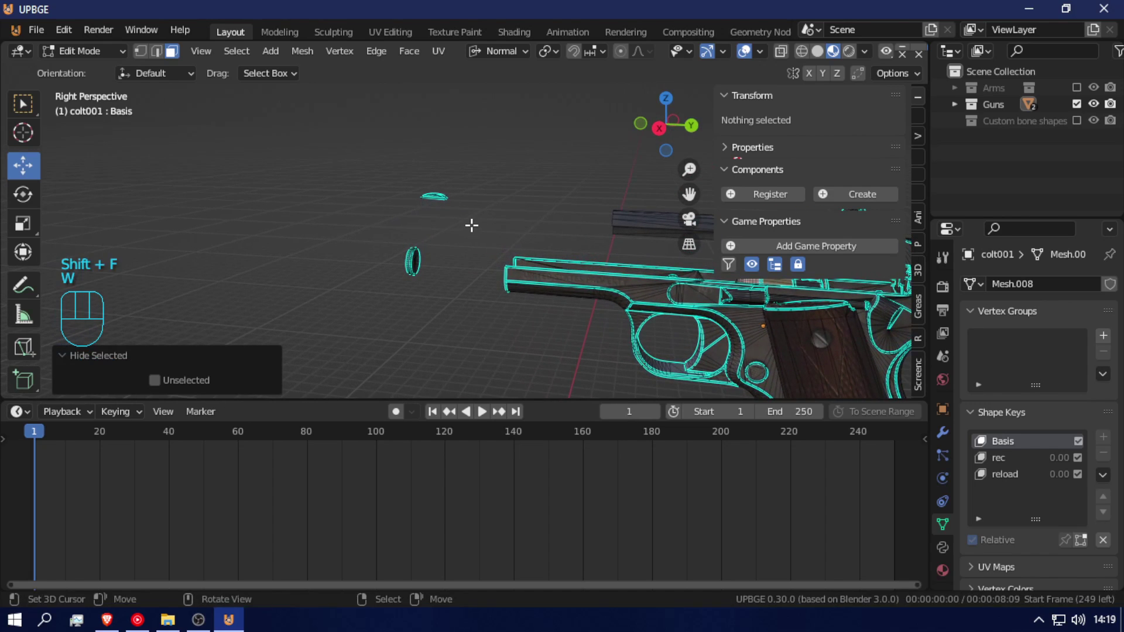
- Reveal the hidden faces, select the whole pistol mesh and convert its triangles with Tris to Quads
key("alt+h")
key("a")
key("a")
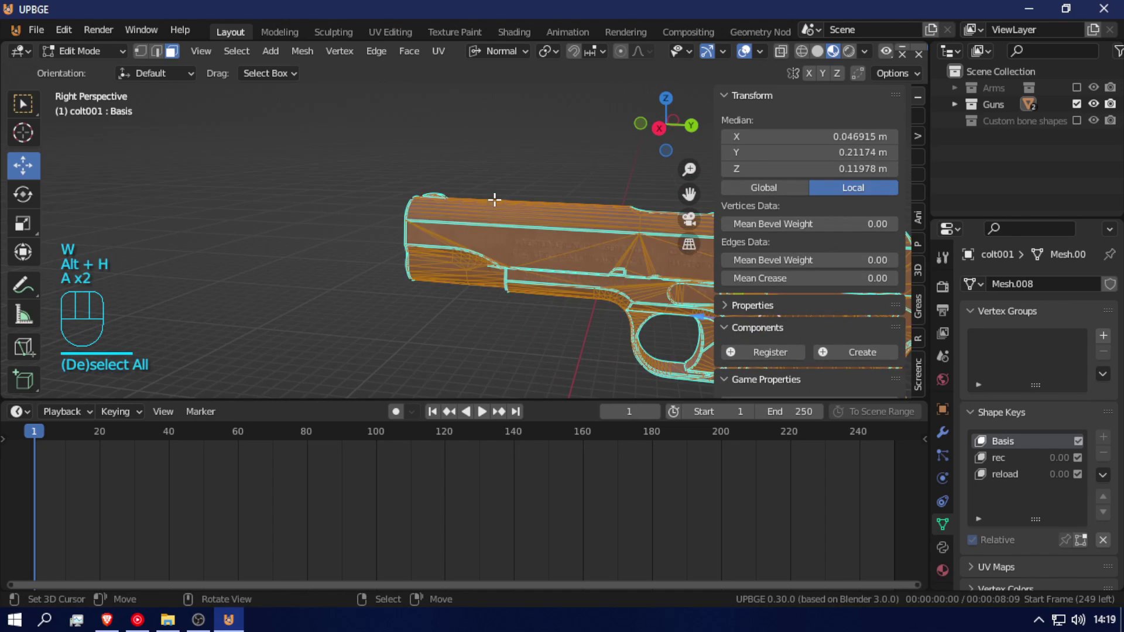
key("space")
left_click(494, 199)
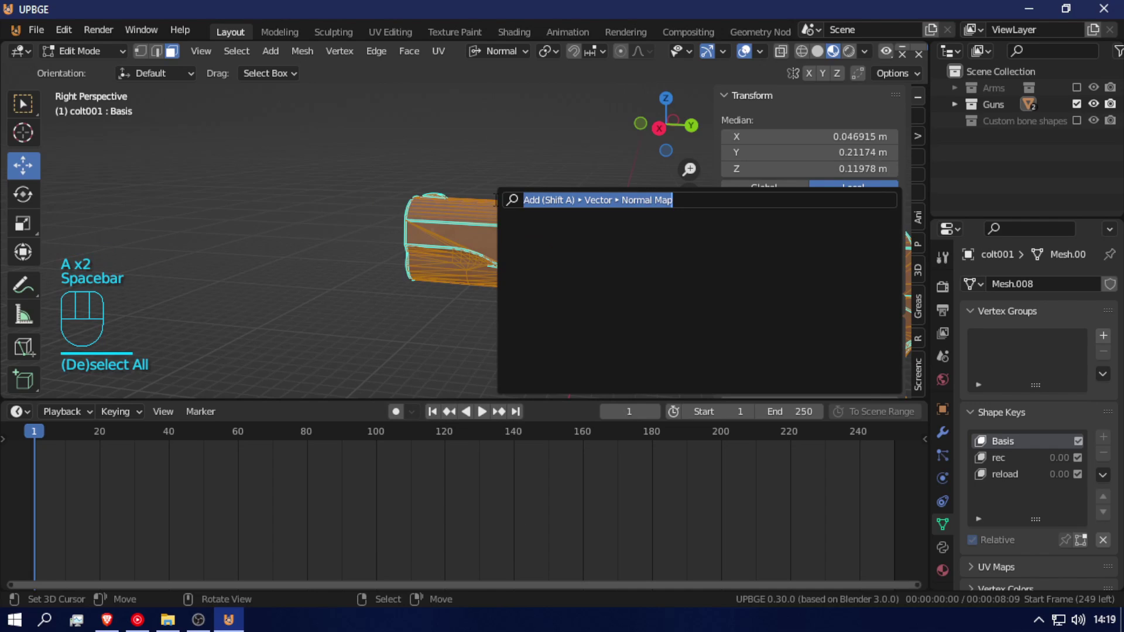
type("tris")
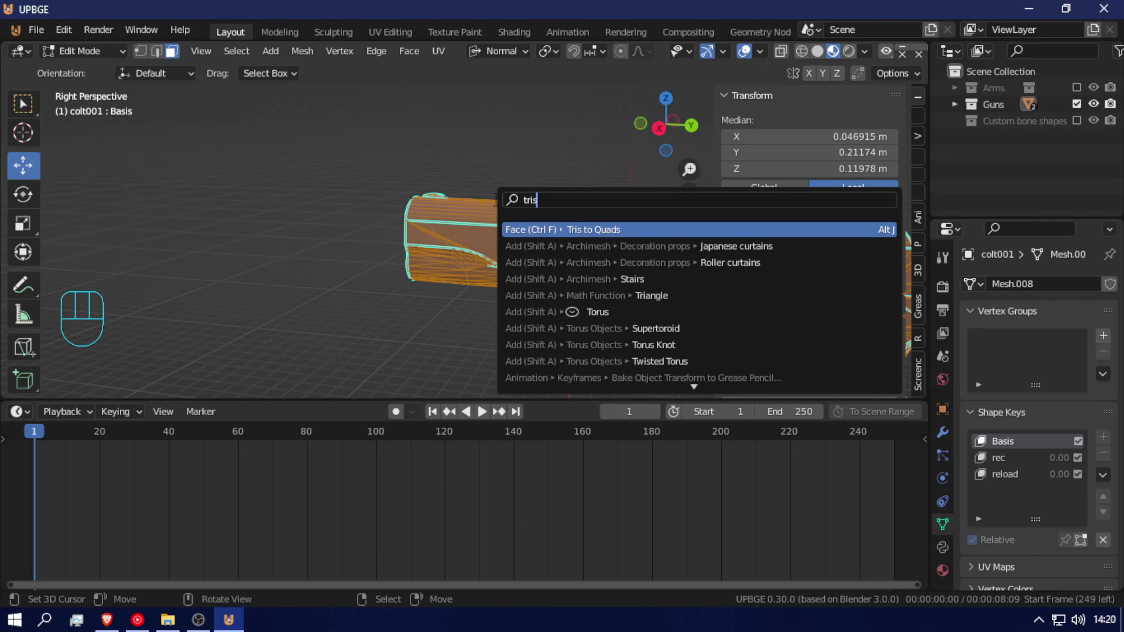
key("Return")
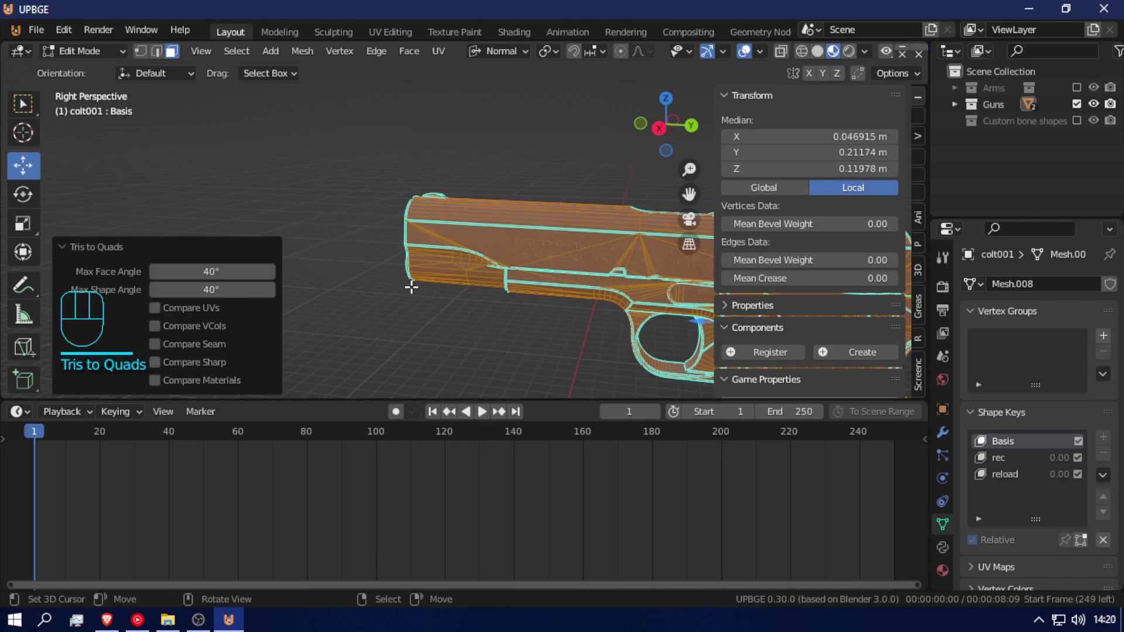
- Select the slide faces linked up to the seams and hide them in the Basis shape key
left_click(578, 242)
key("ctrl+l")
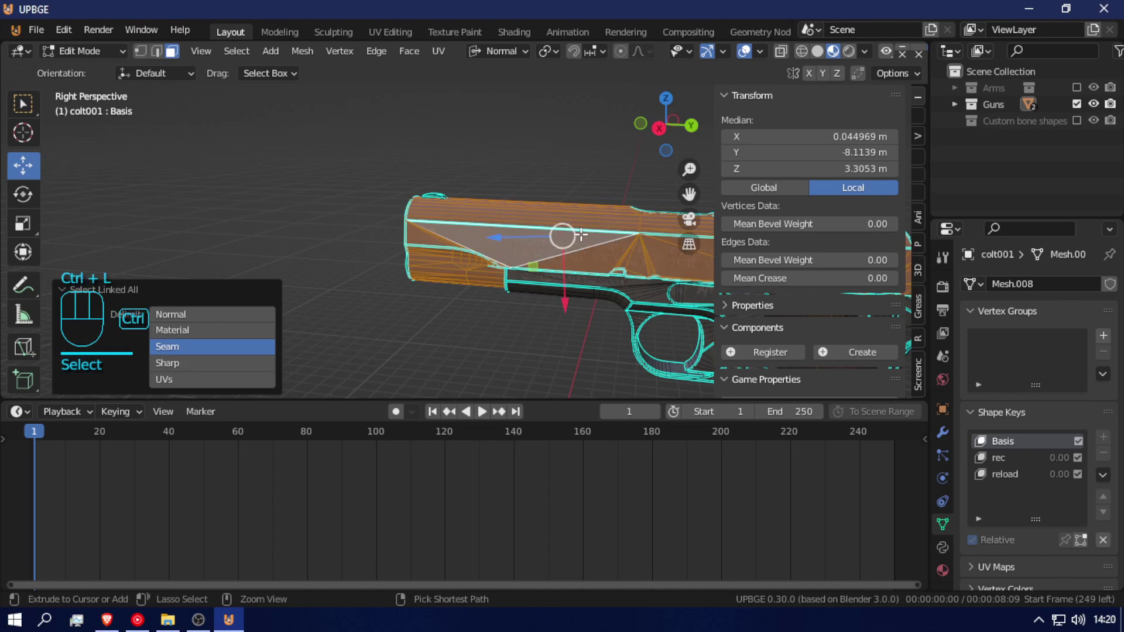
key("h")
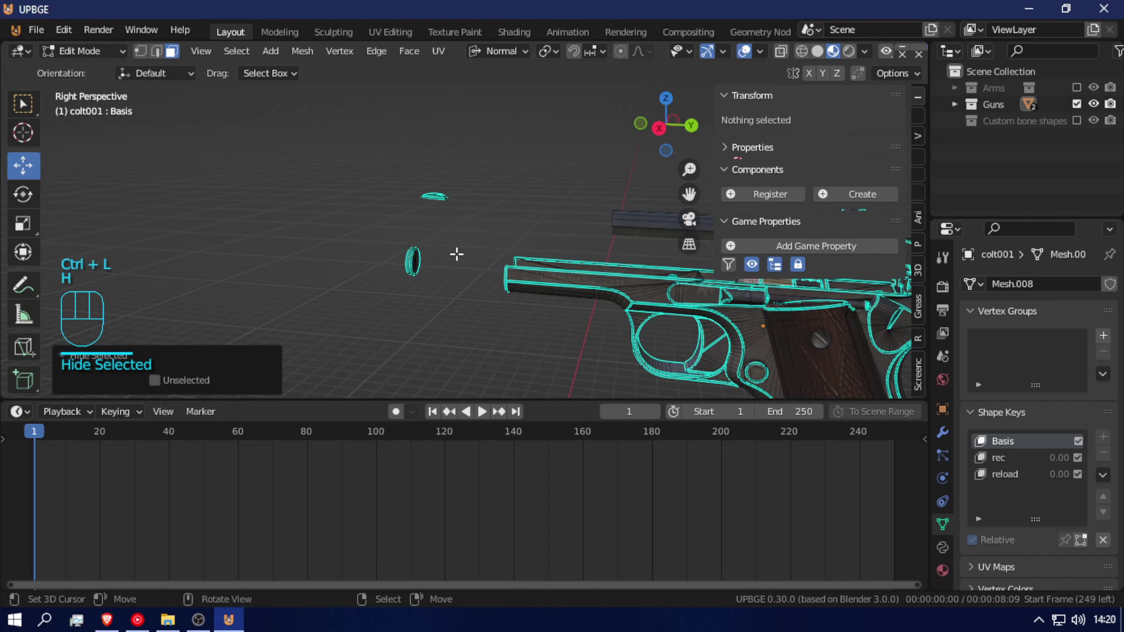
- In an orthographic right-side wireframe view, box-select the rear faces of the small muzzle ring left in front of the frame
key("shift+f")
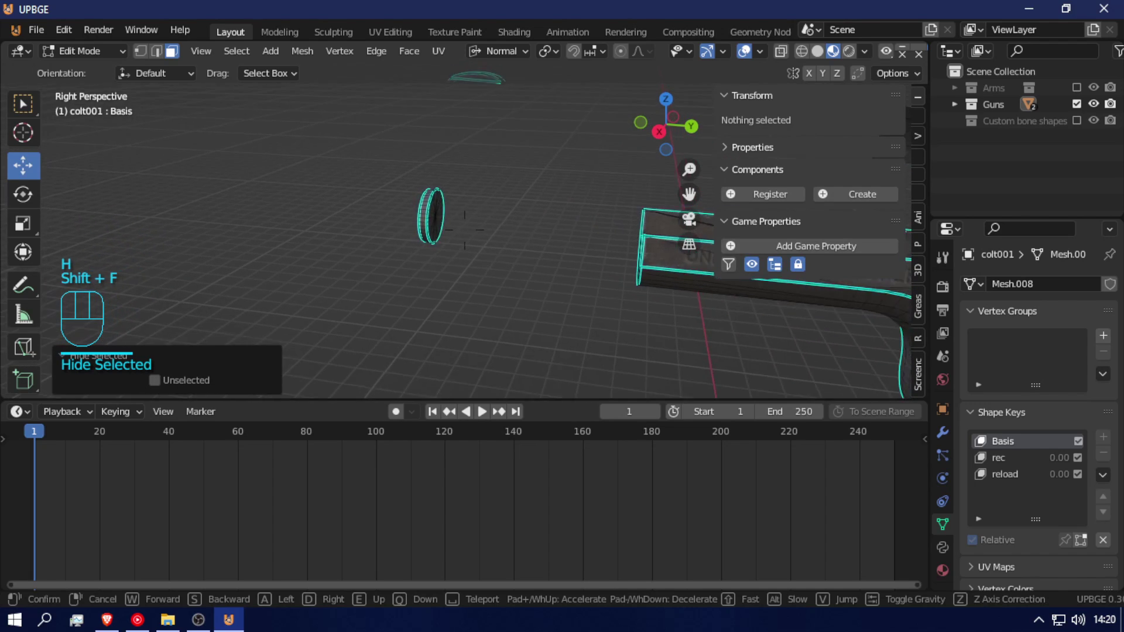
left_click(465, 230)
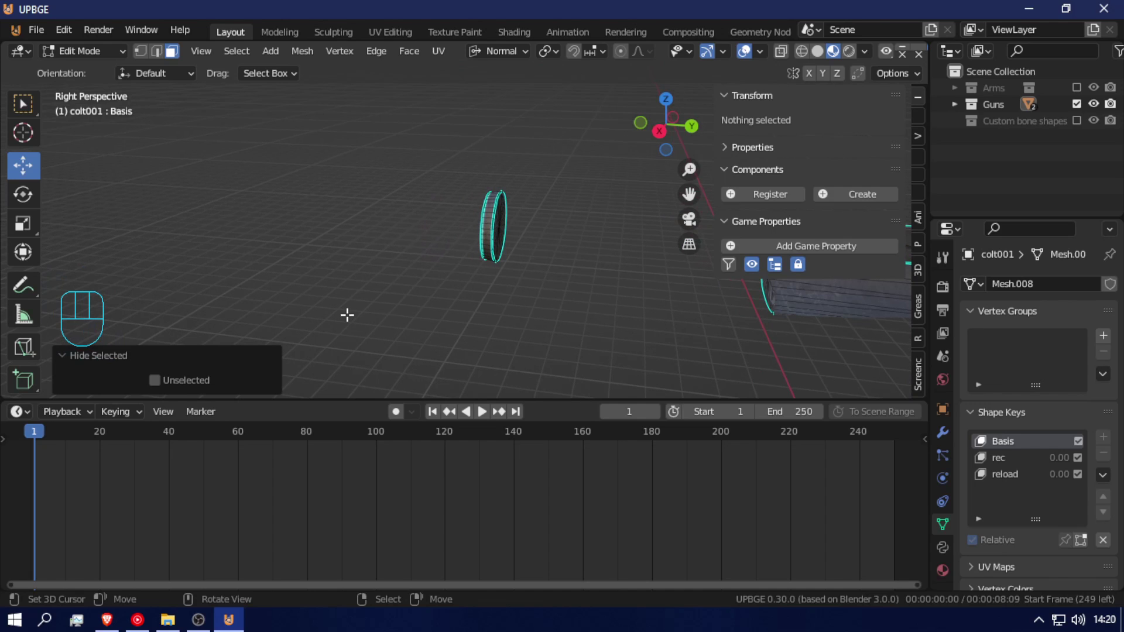
key("KP_1")
key("KP_3")
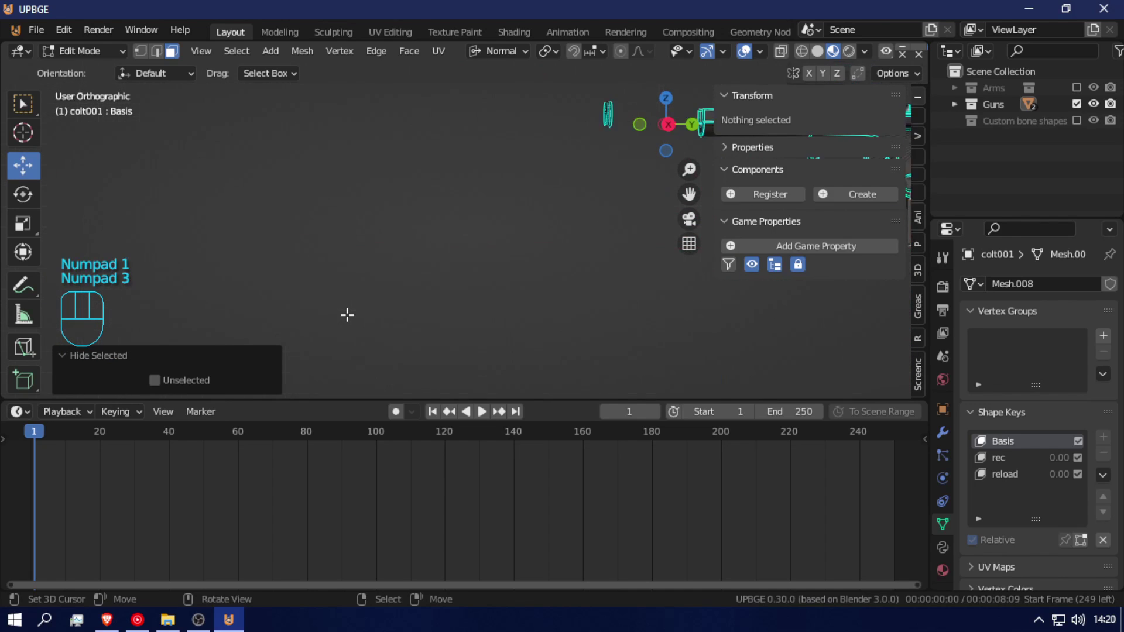
mouse_move(454, 208)
middle_mouse_down("shift")
mouse_move(324, 354)
mouse_move(381, 329)
mouse_move(407, 262)
middle_mouse_up("shift")
scroll(375, 334, "up", 8)
key("z")
key("z")
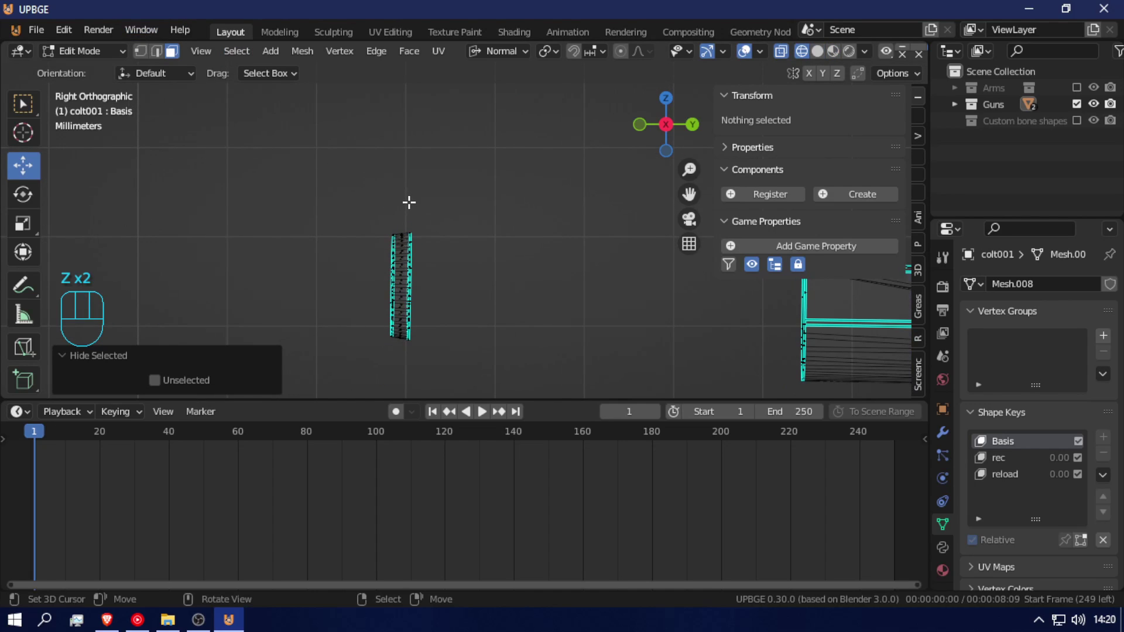
key("b")
left_click_drag(405, 204, 477, 383)
key("g")
right_click(516, 266)
scroll(515, 265, "down", 4)
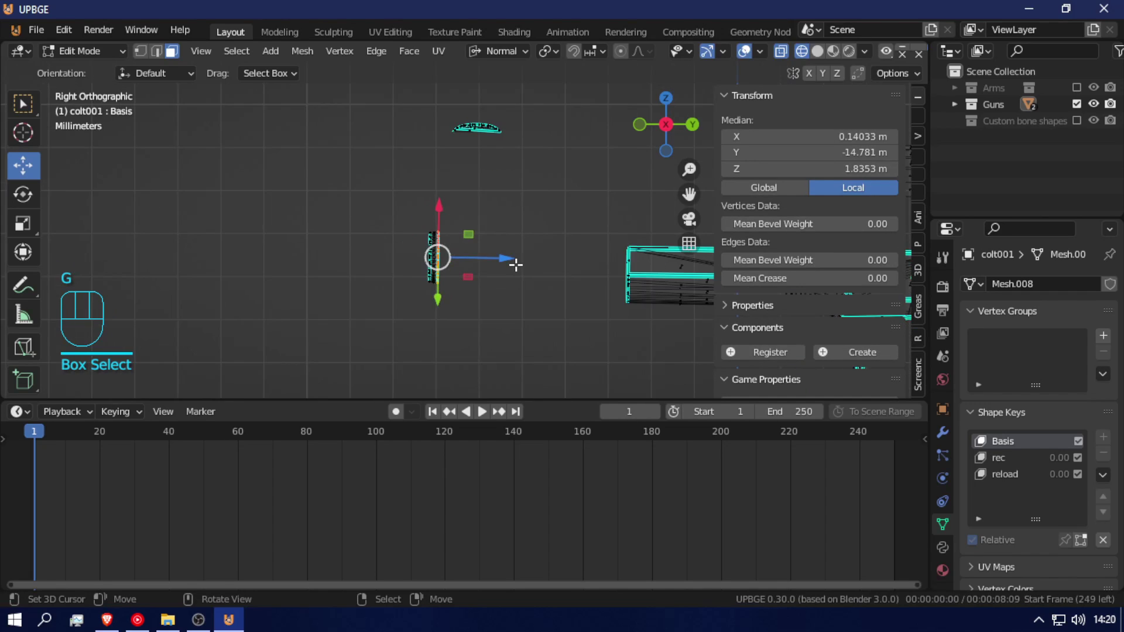
- Try to move the selected muzzle ring faces back toward the grip by about 0.0086 m along the global Y axis
scroll(516, 265, "down", 4)
key("g")
key("z")
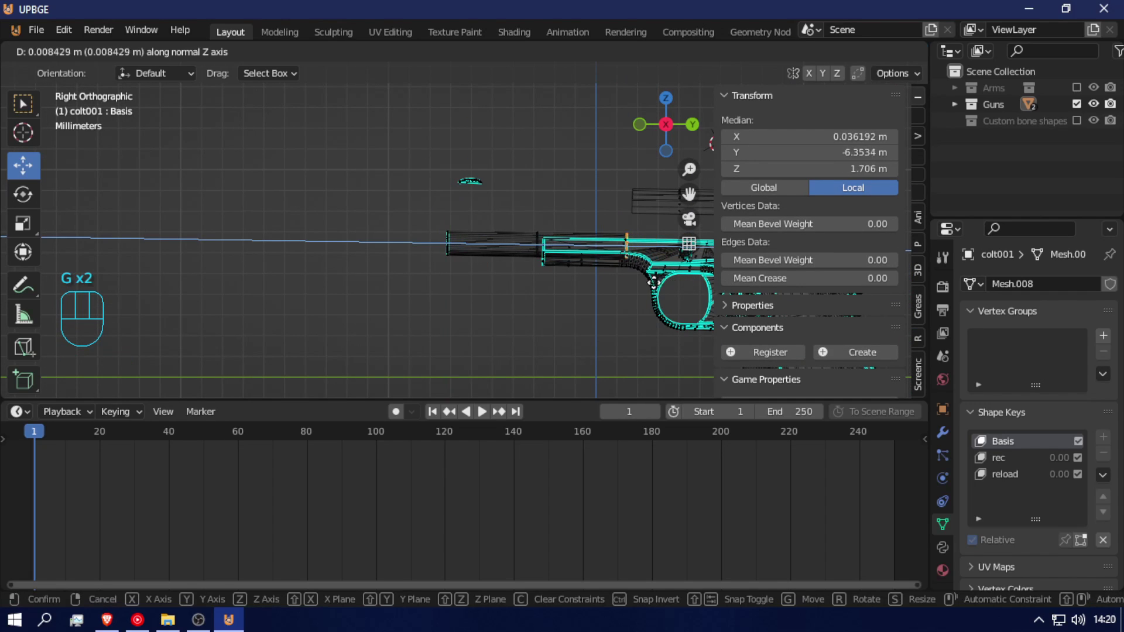
key("y")
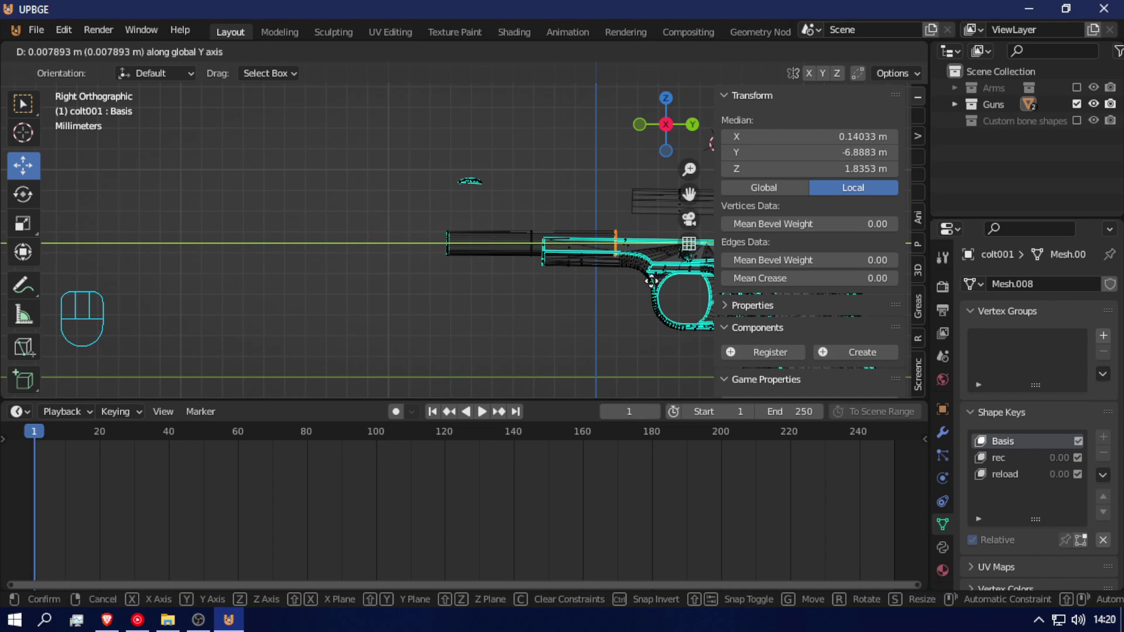
left_click(576, 233)
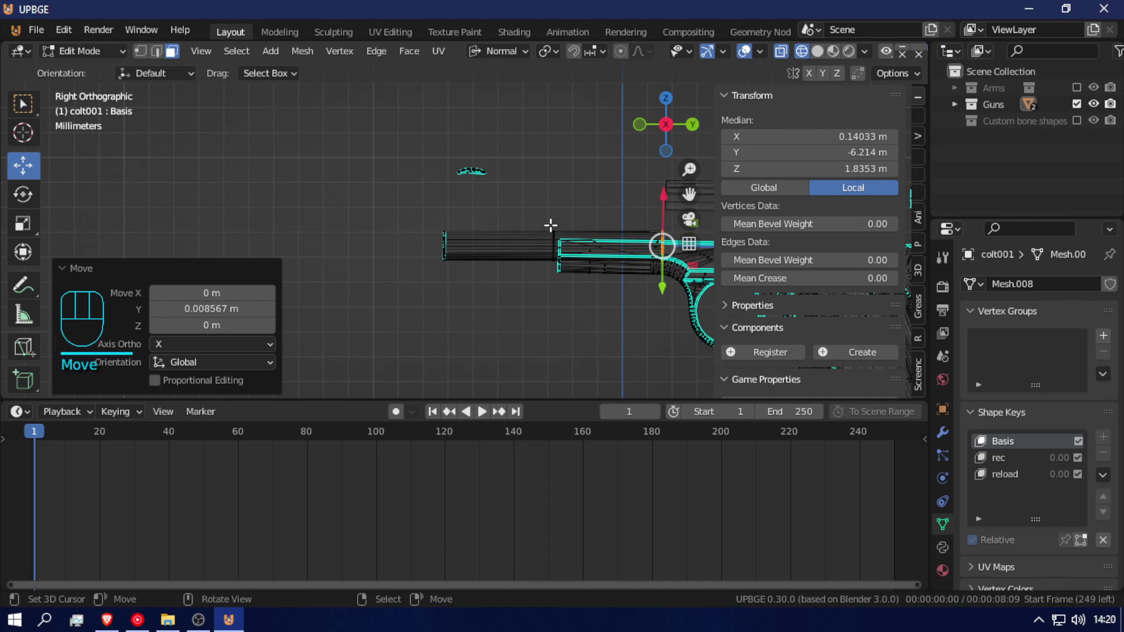
- Try to push the muzzle ring faces about 0.0024 m farther back along their normal Z axis
key("shift+f")
key("d")
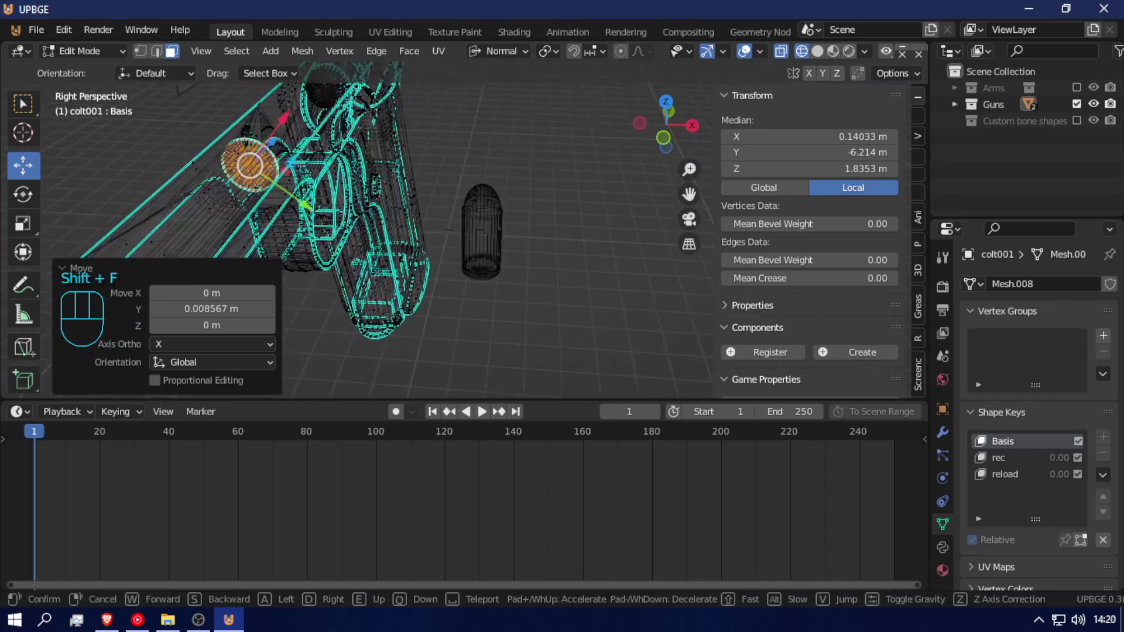
left_click(467, 231)
key("g")
key("z")
key("z")
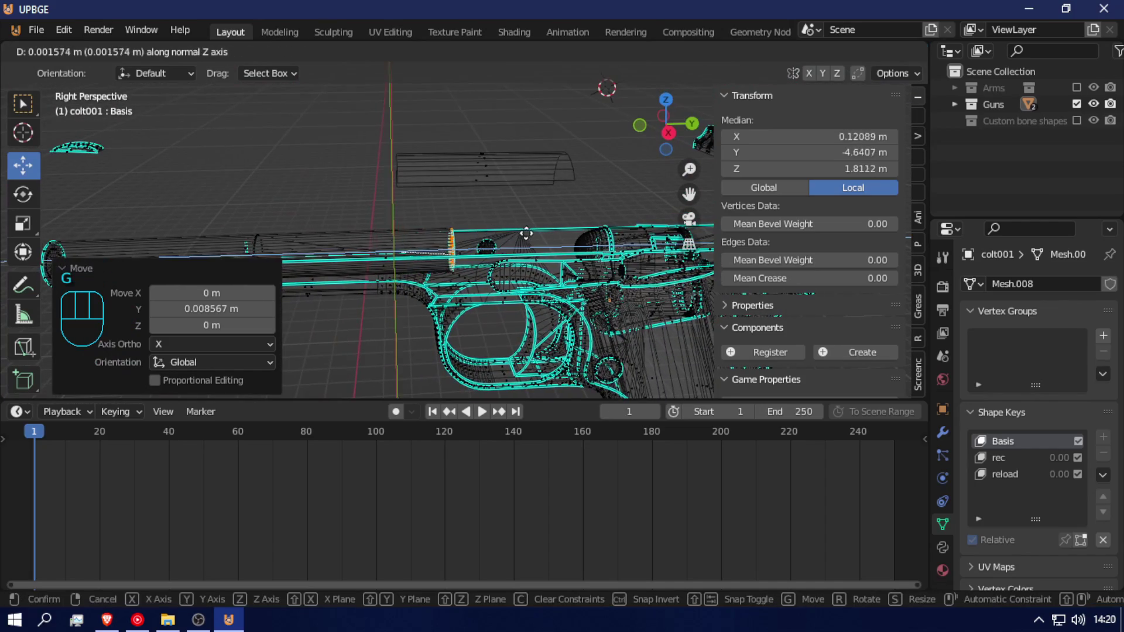
left_click(553, 239)
- Inspect the extended ring from the front and undo both moves of its rear faces
key("shift+f")
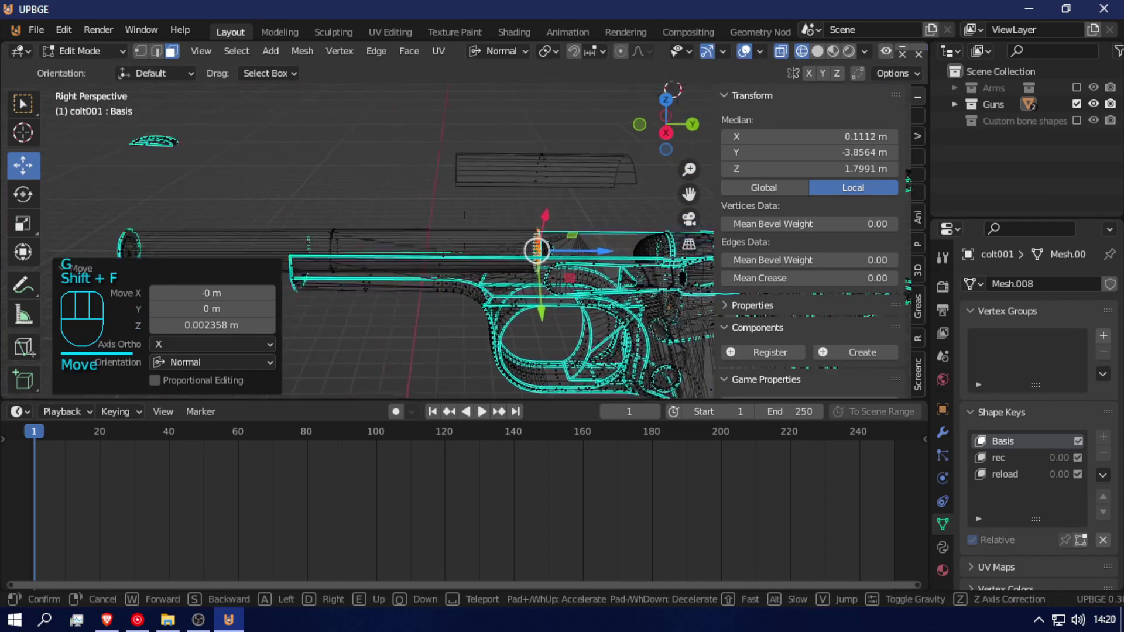
key("s")
key("w")
key("a")
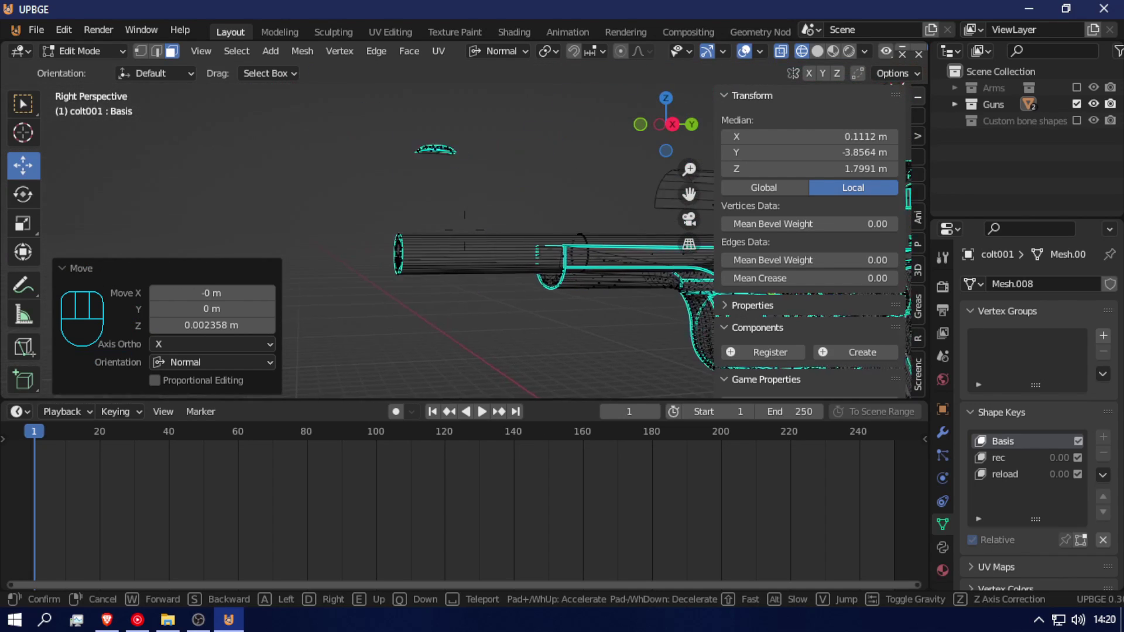
left_click(464, 229)
key("ctrl+z")
key("ctrl+z")
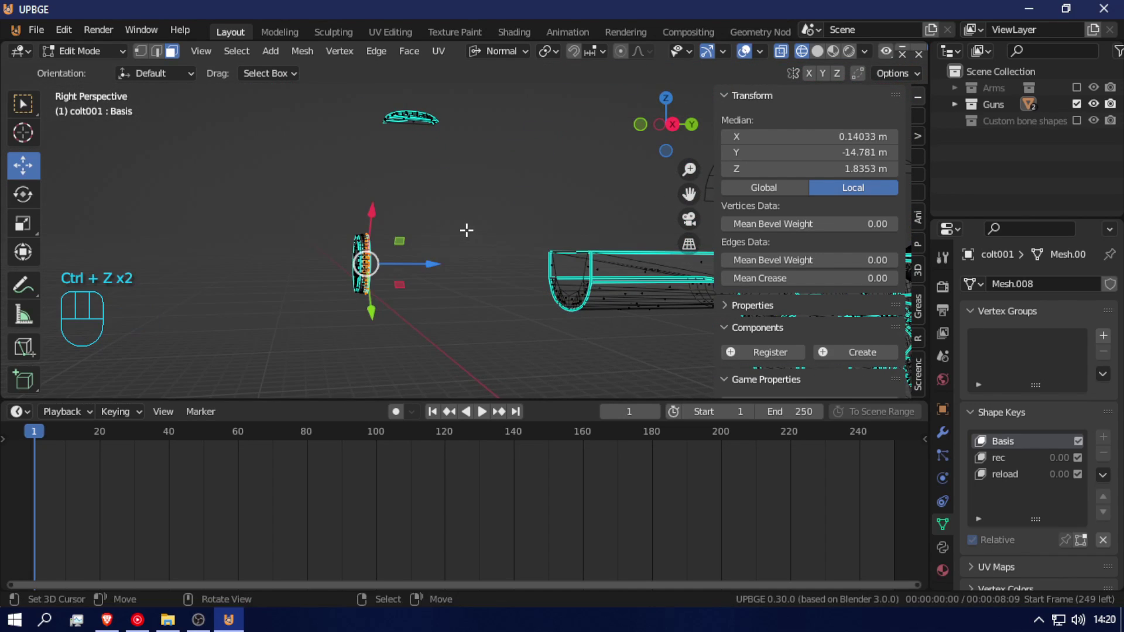
- Switch to vertex selection and move the muzzle ring's rear vertices back about 0.0098 m along the normal Z axis
key("shift+f")
left_click(467, 217)
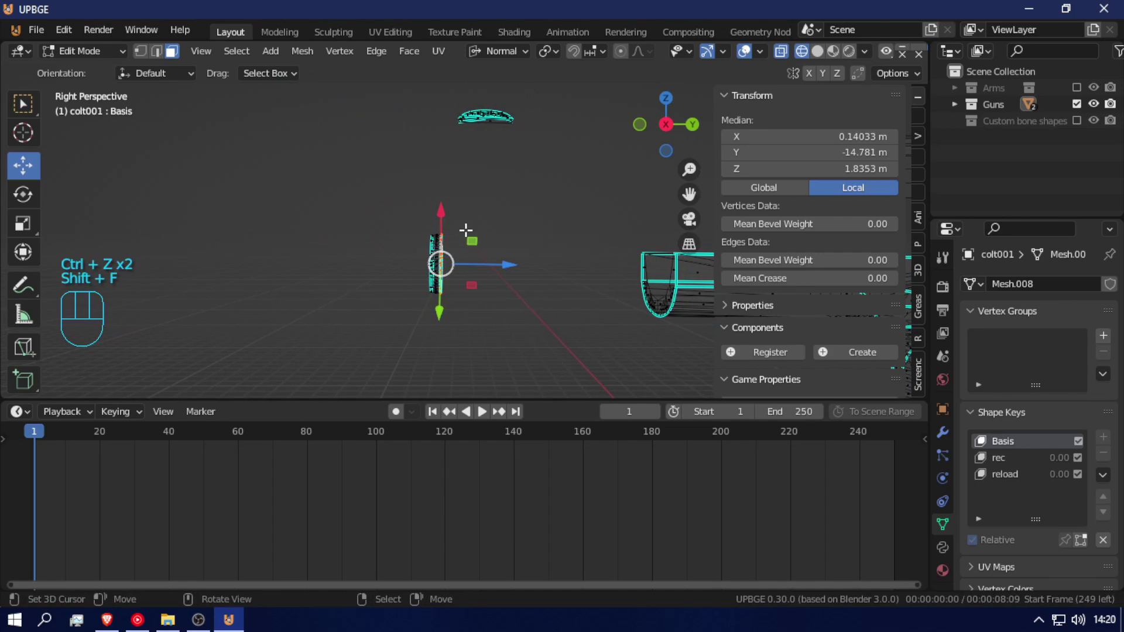
key("KP_3")
key("KP_1")
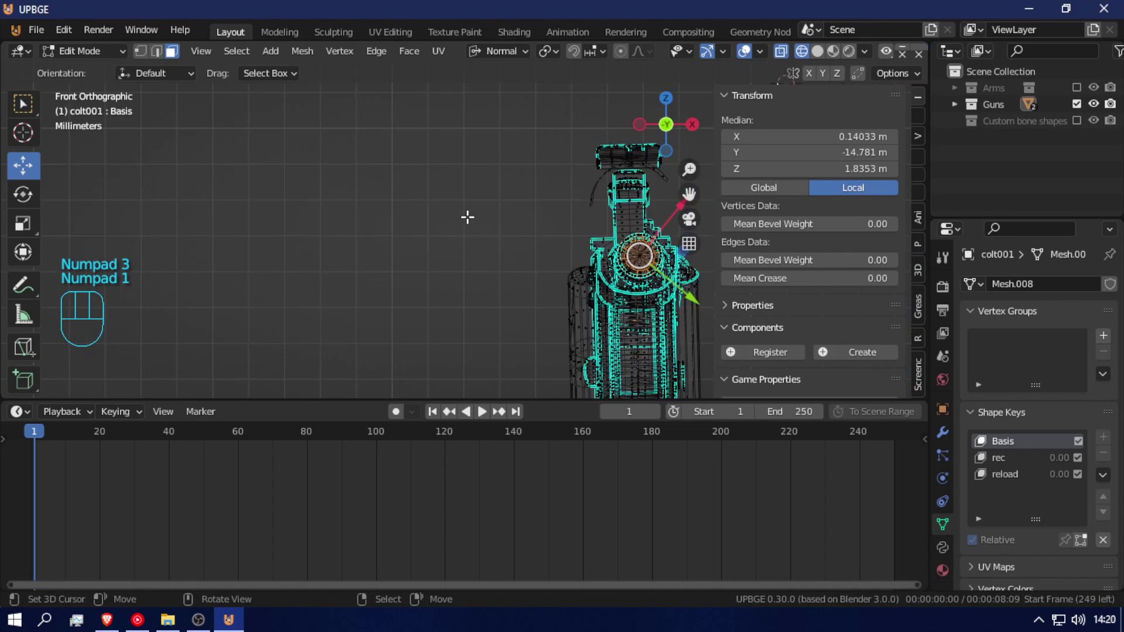
key("KP_3")
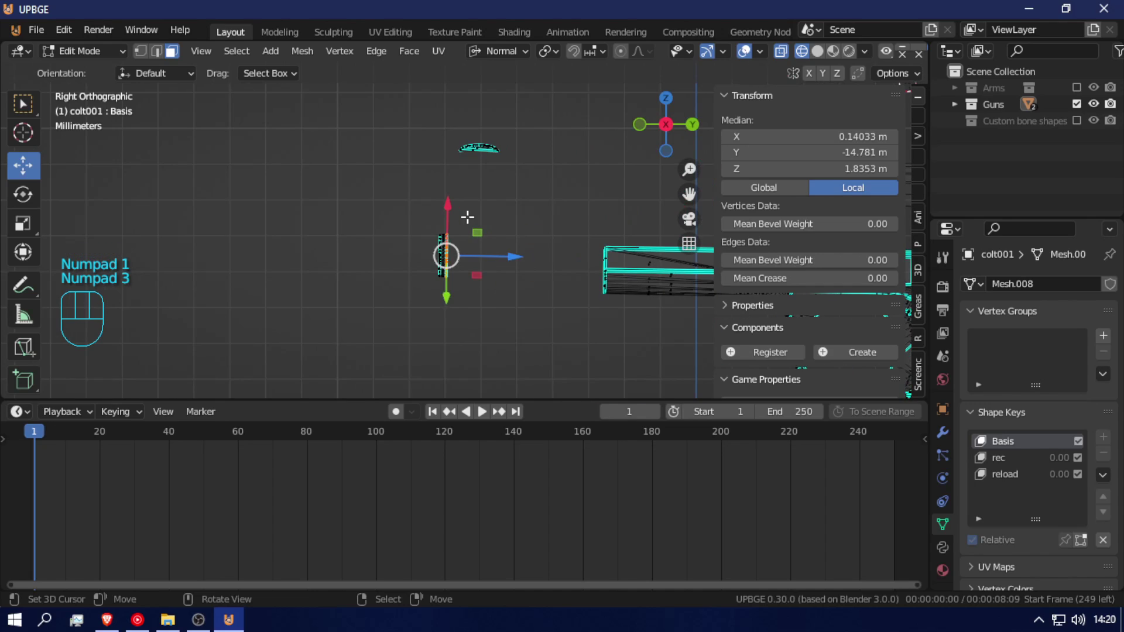
left_click(138, 49)
scroll(336, 148, "up", 7)
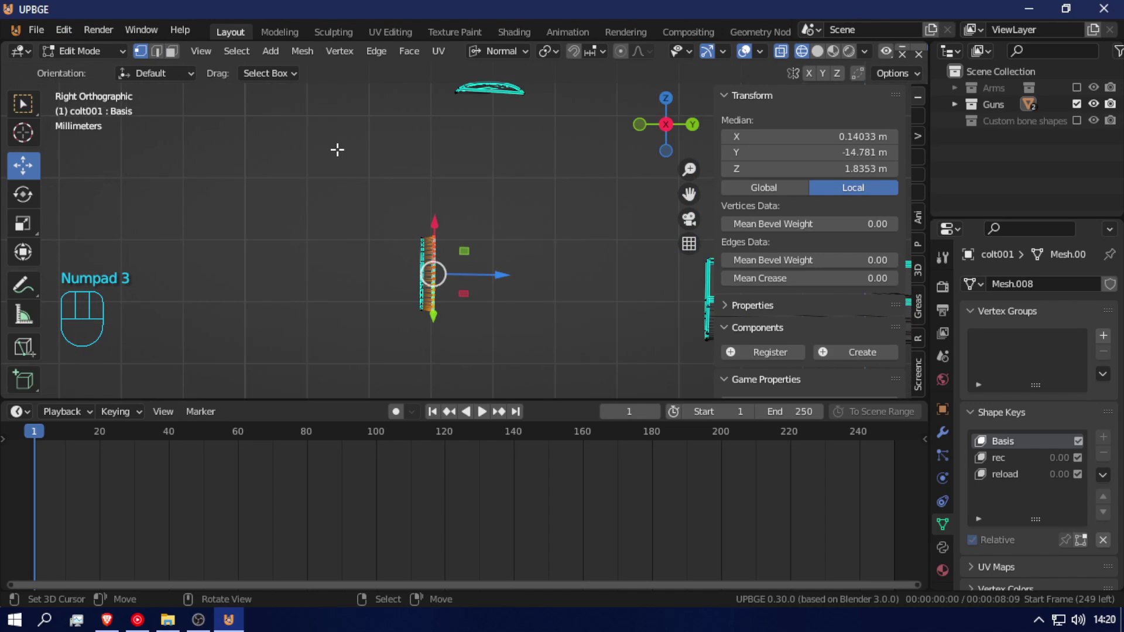
key("g")
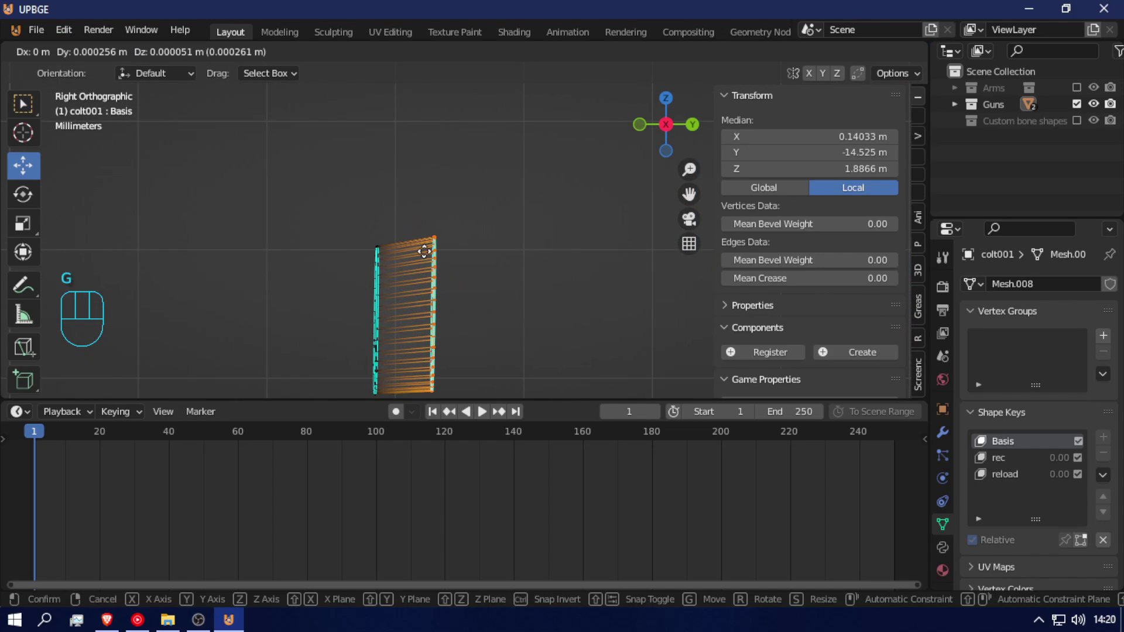
right_click(429, 253)
scroll(429, 255, "down", 5)
scroll(429, 255, "down", 3)
key("g")
key("z")
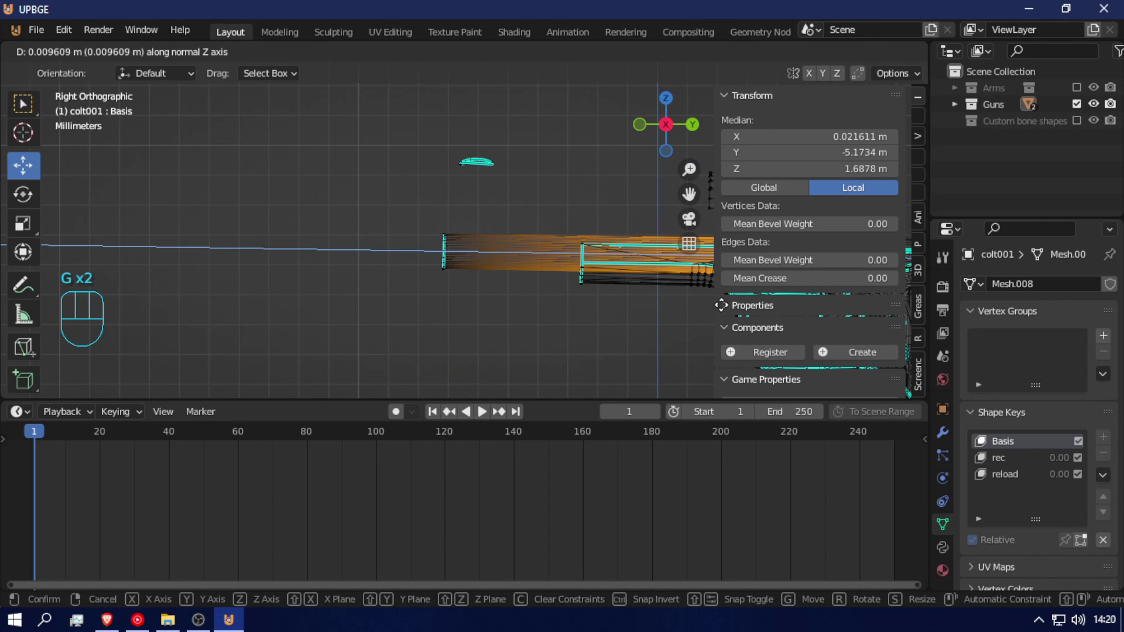
left_click(727, 306)
- Extend the barrel tube farther into the frame by moving its rear vertices about 0.0031 m along the normal Z axis
middle_click_drag(635, 301, 379, 298, "shift")
key("g")
key("z")
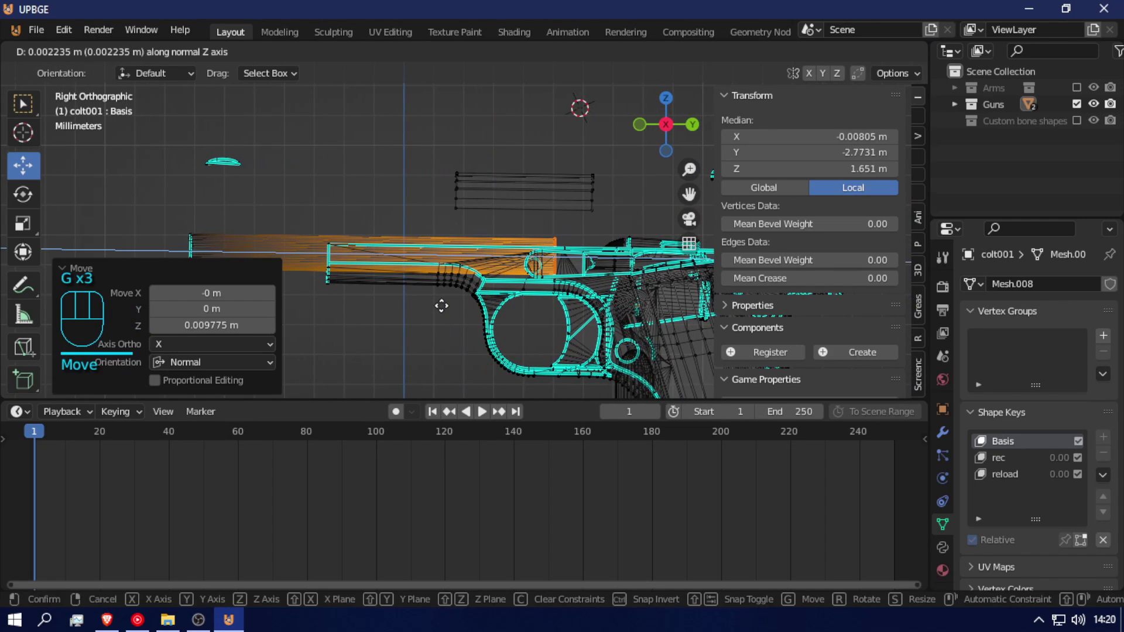
left_click(467, 300)
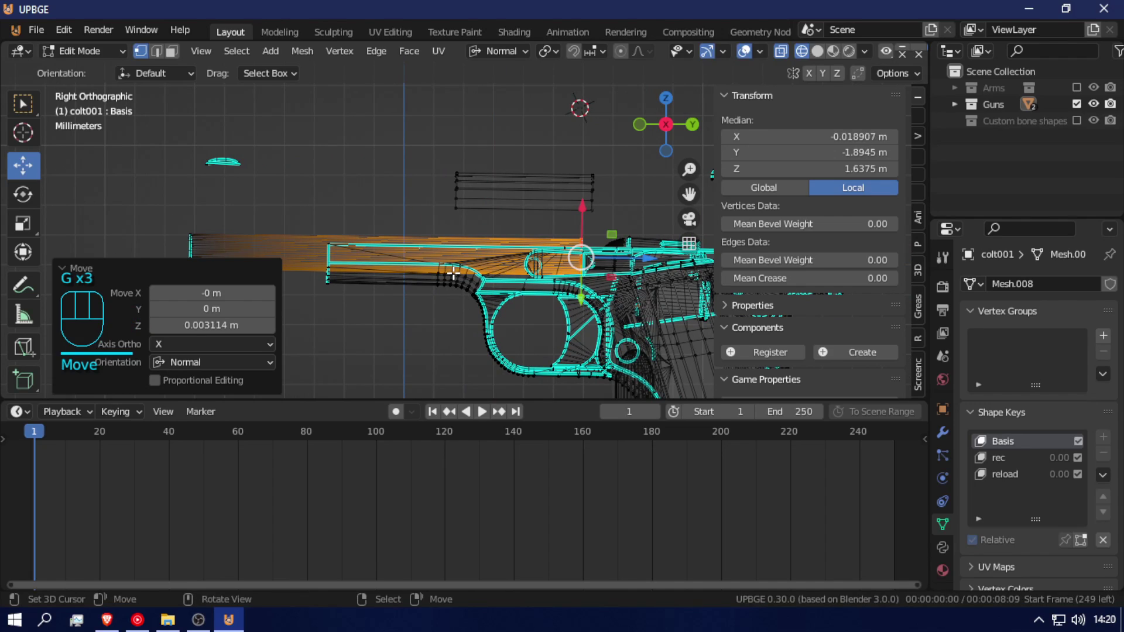
key("g")
key("z")
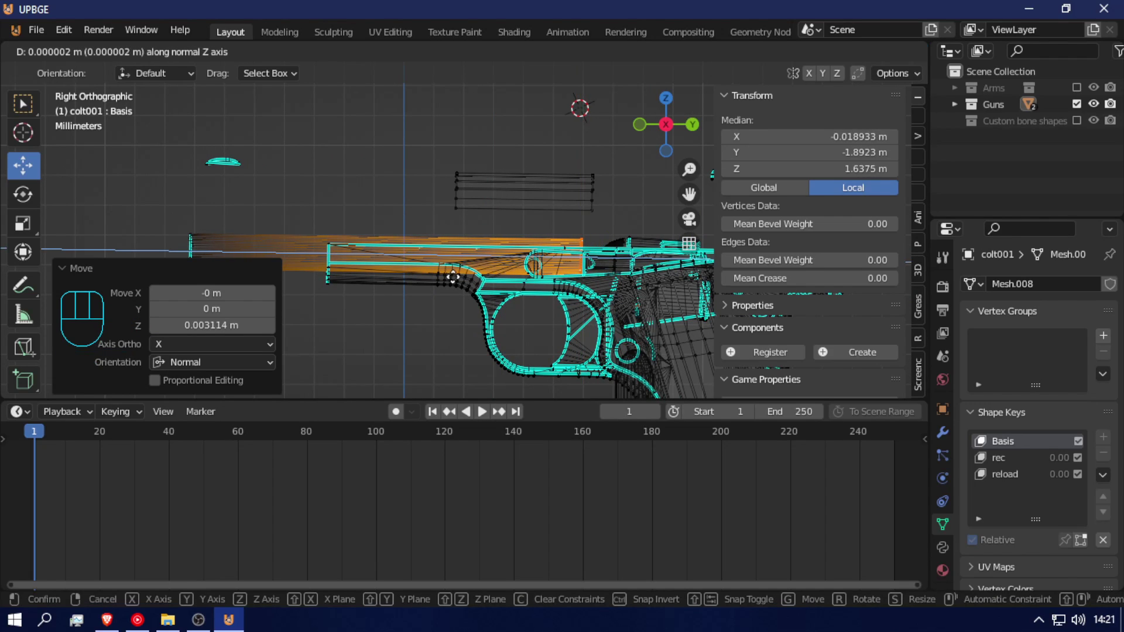
left_click(453, 277)
- Inspect the whole pistol with the extended barrel in Object Mode and return to editing its mesh
key("shift+f")
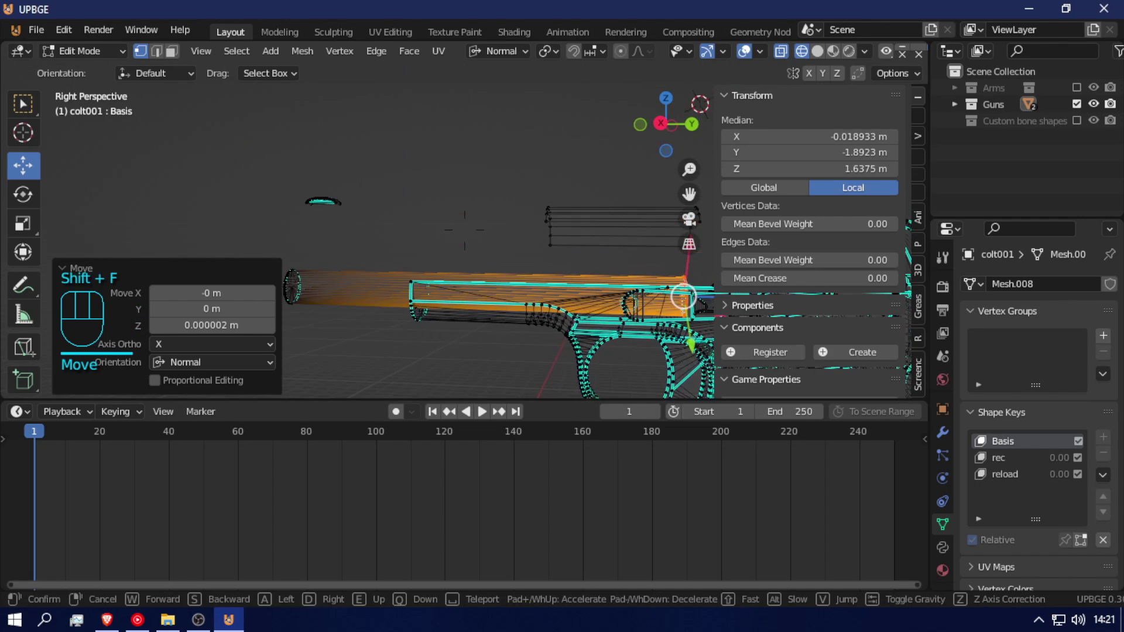
left_click(464, 230)
key("Tab")
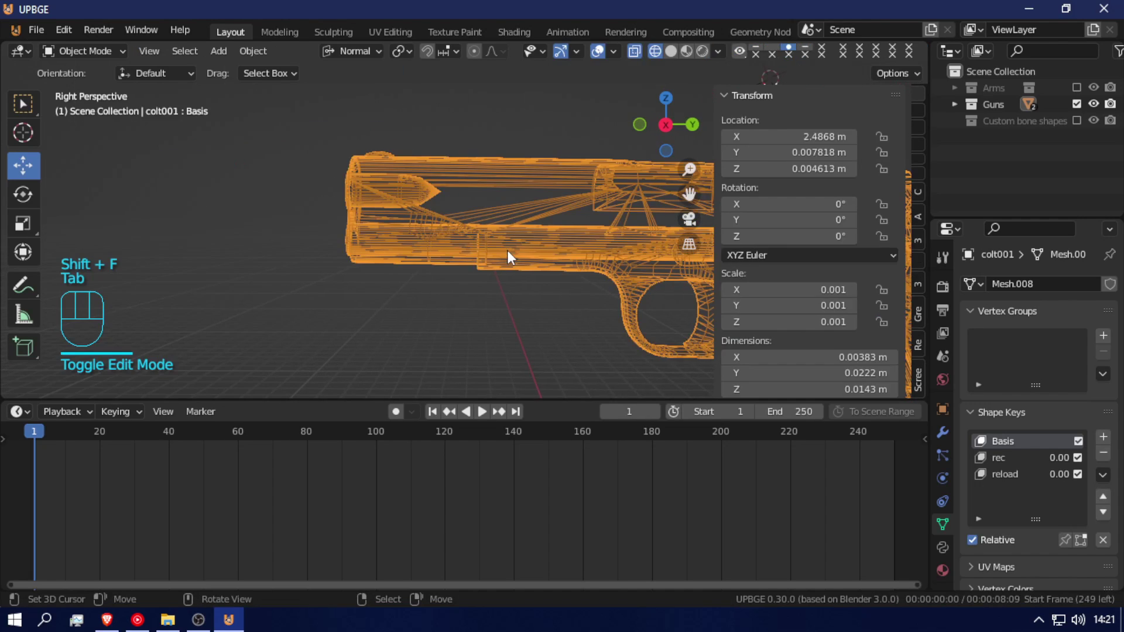
left_click(422, 166)
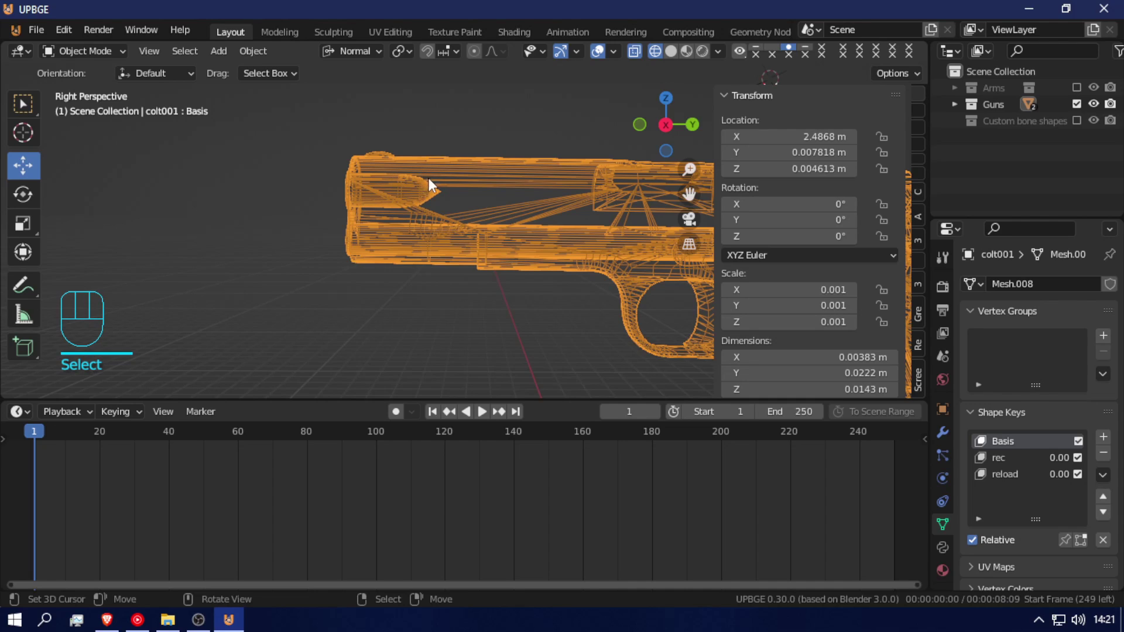
key("ctrl+Tab")
key("ctrl+Tab")
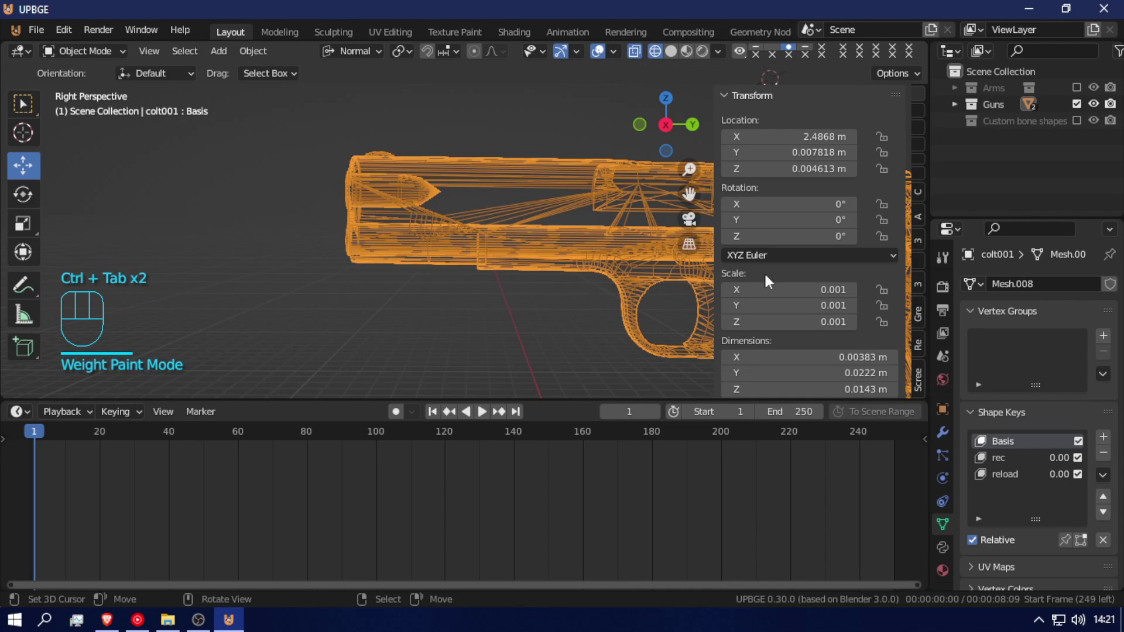
key("Tab")
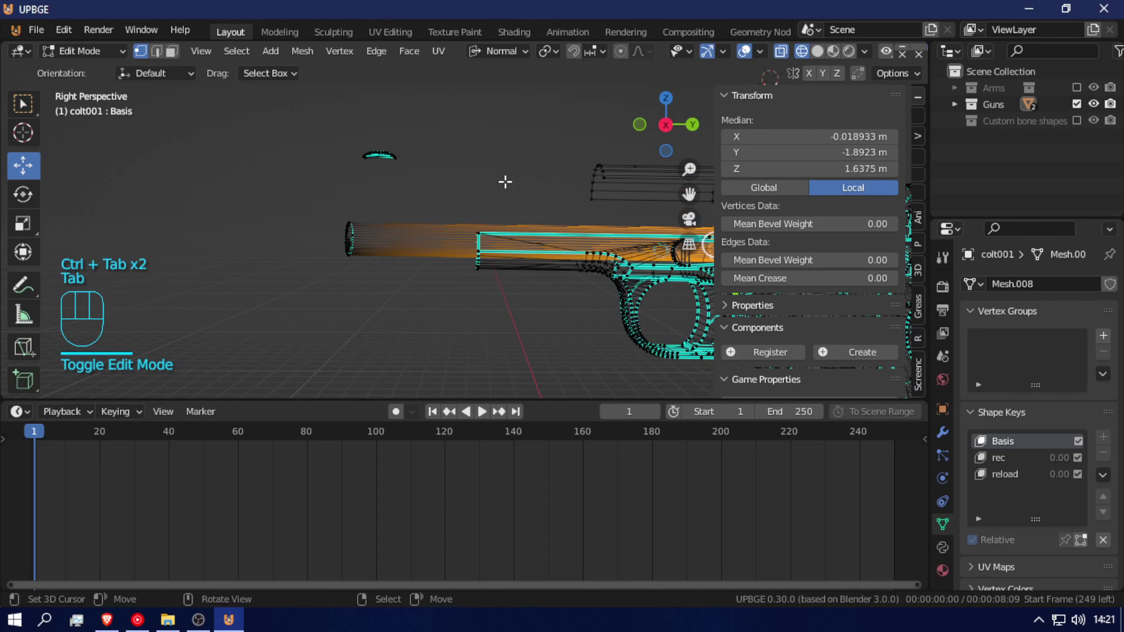
- Reveal the hidden slide faces and bring the muzzle end into view
key("alt")
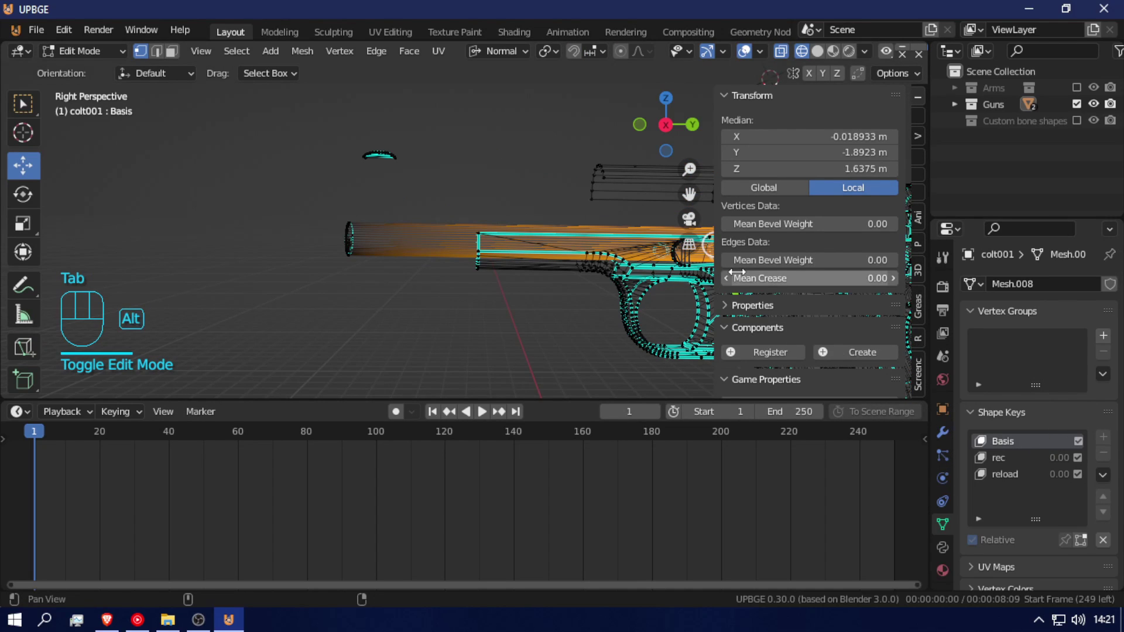
key("alt+h")
key("shift+f")
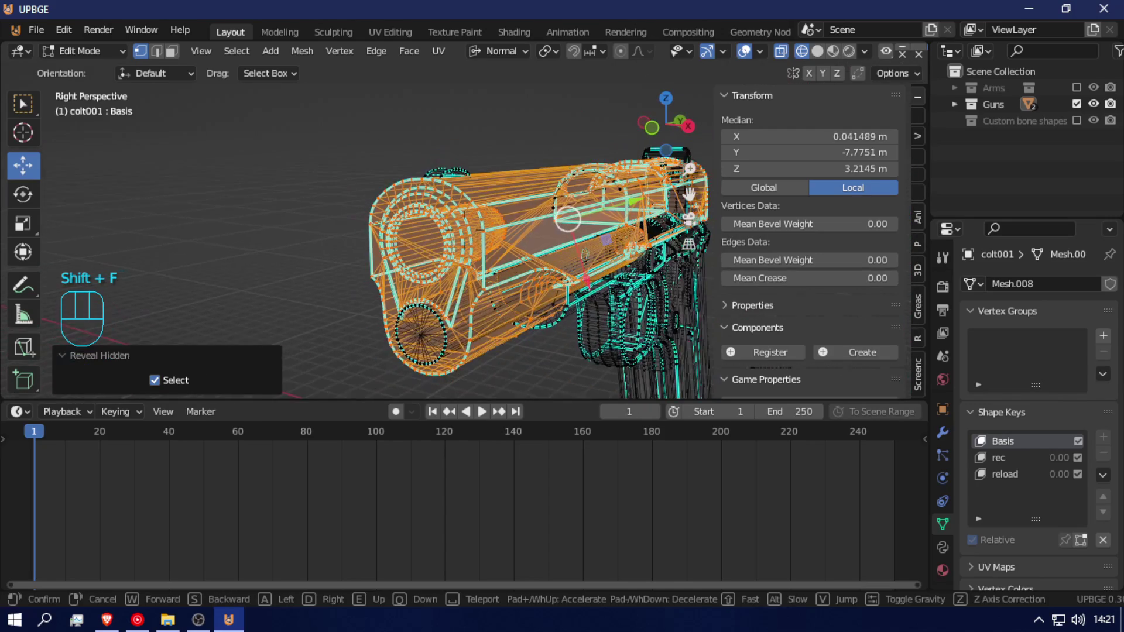
left_click(465, 230)
- Try to select the loop around the inside of the barrel opening at the muzzle
left_click(408, 262)
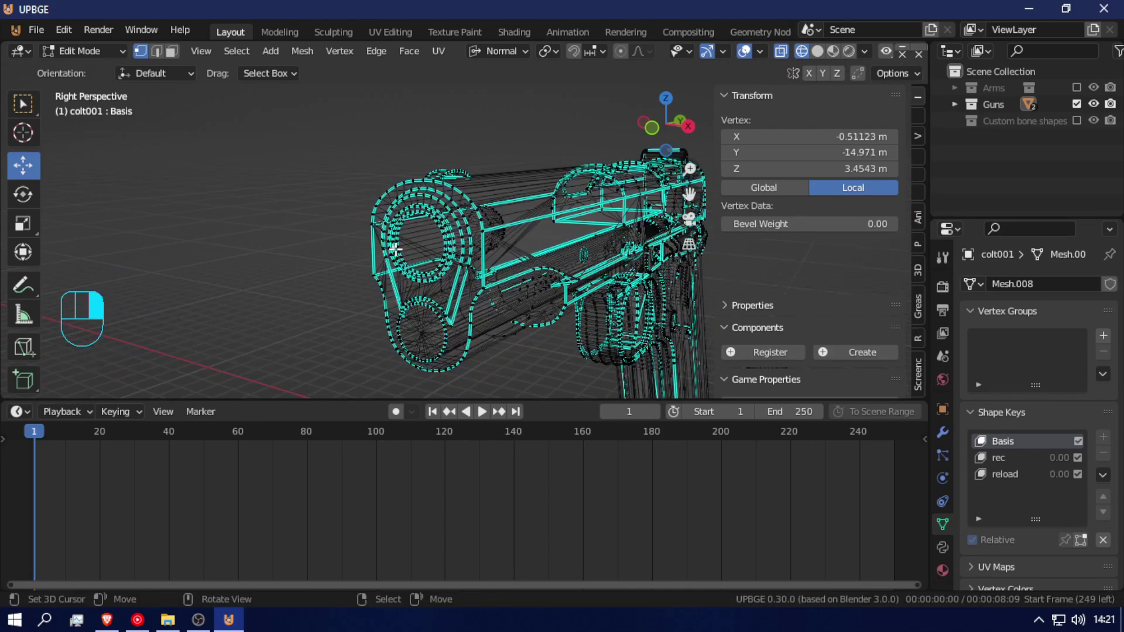
left_click(421, 273, "alt")
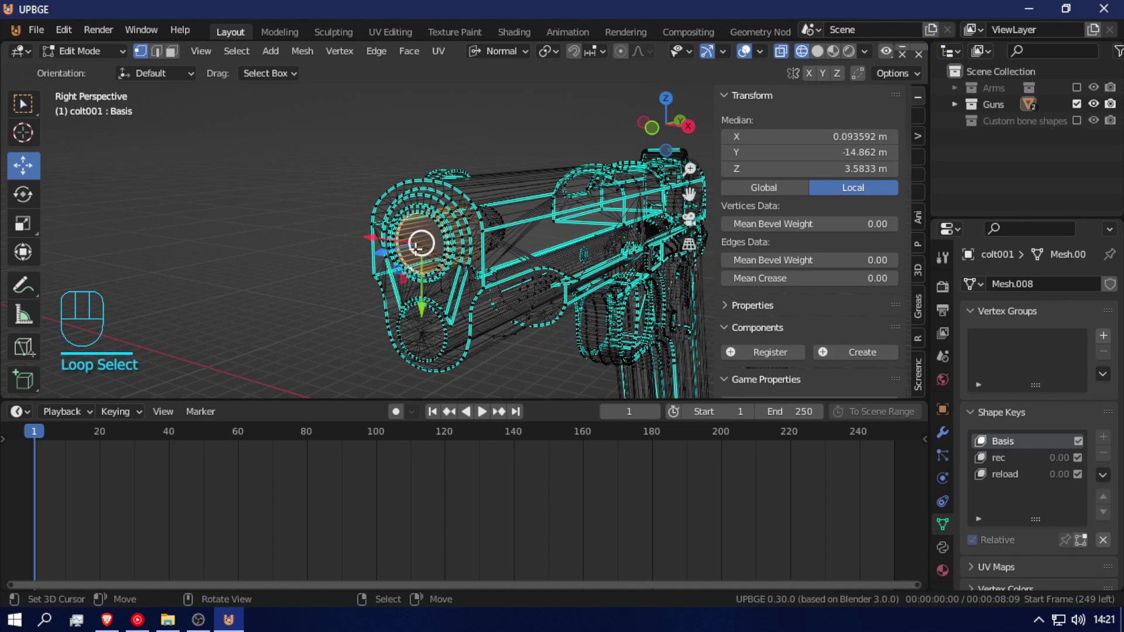
key("shift+f")
left_click(524, 249)
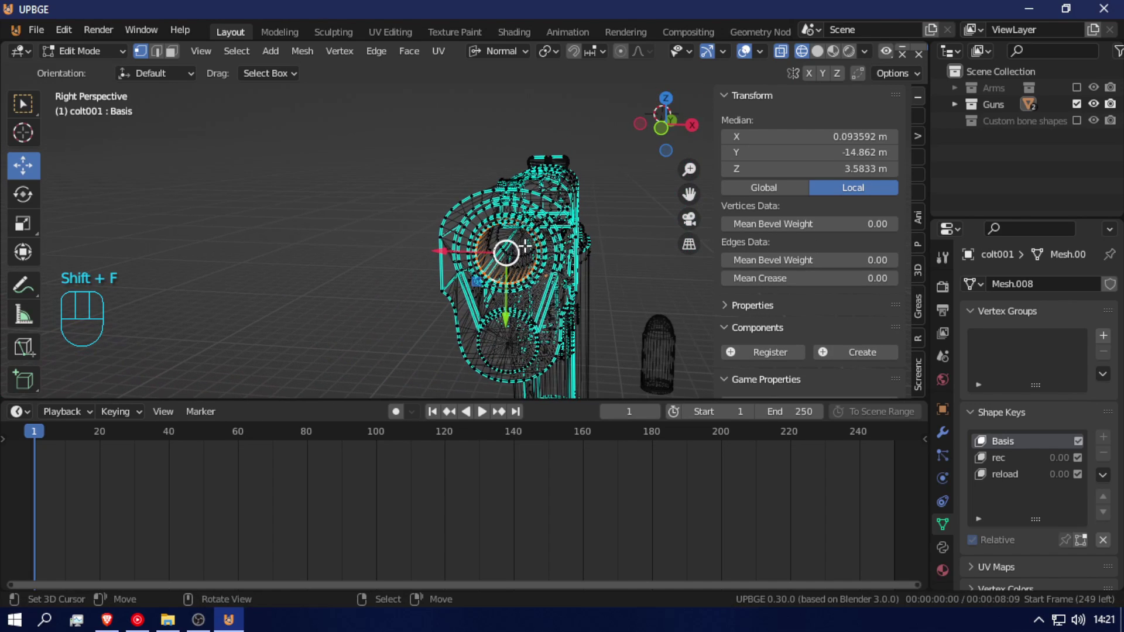
- Select a single vertex through the barrel opening and switch the viewport from wireframe to solid shading
right_click(521, 237)
key("shift+f")
left_click(454, 228)
key("z")
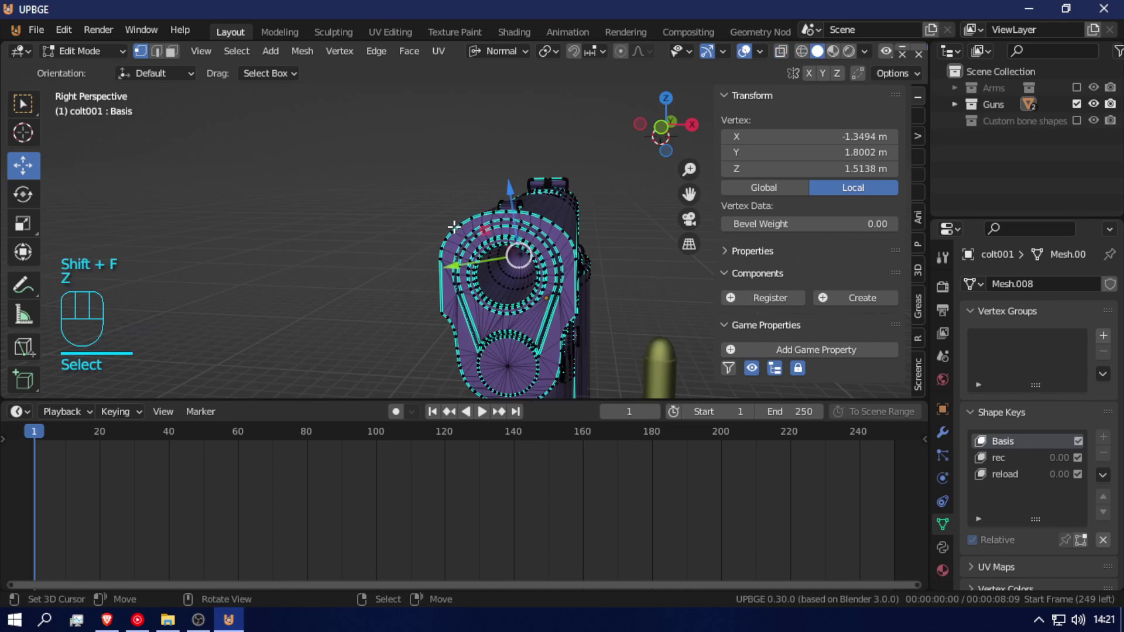
- Select a vertex at the inner end of the barrel bore, grow the selection five steps and shrink it by one
key("shift+f")
left_click(512, 258)
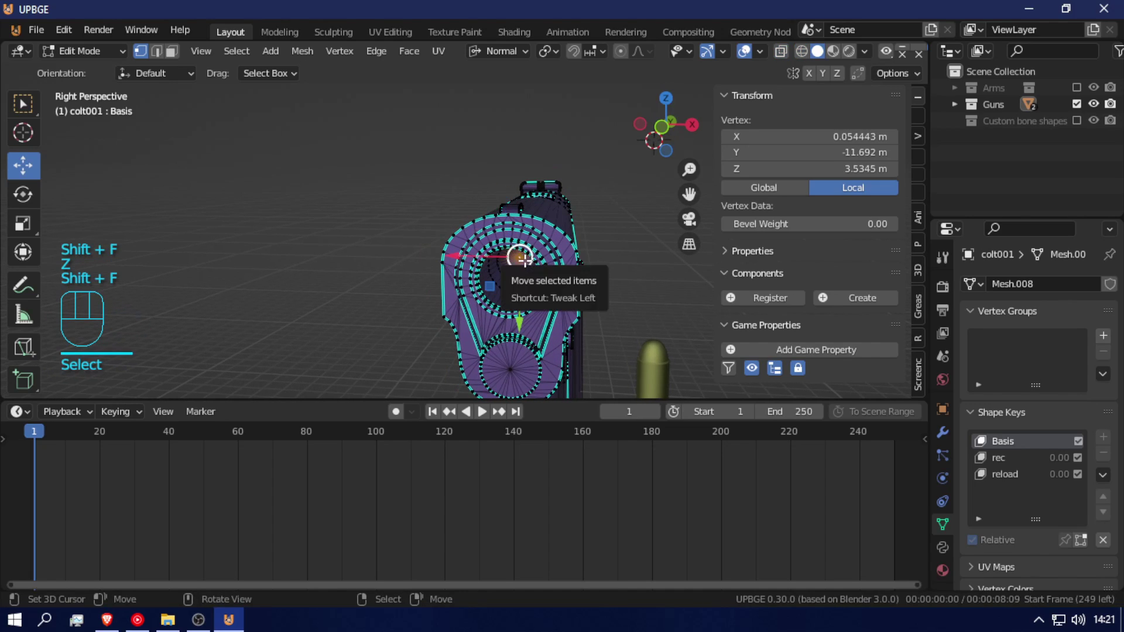
key("ctrl+KP_Add")
key("ctrl+KP_Add")
key("ctrl+KP_Add")
key("ctrl+KP_Add")
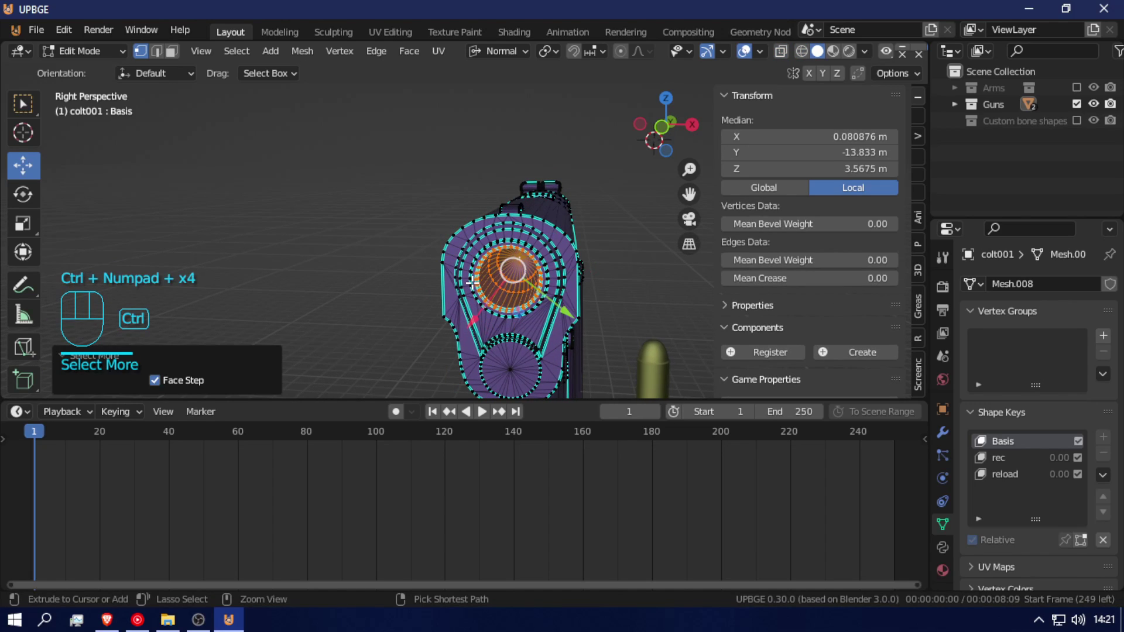
key("ctrl")
key("ctrl+KP_Add")
key("shift+f")
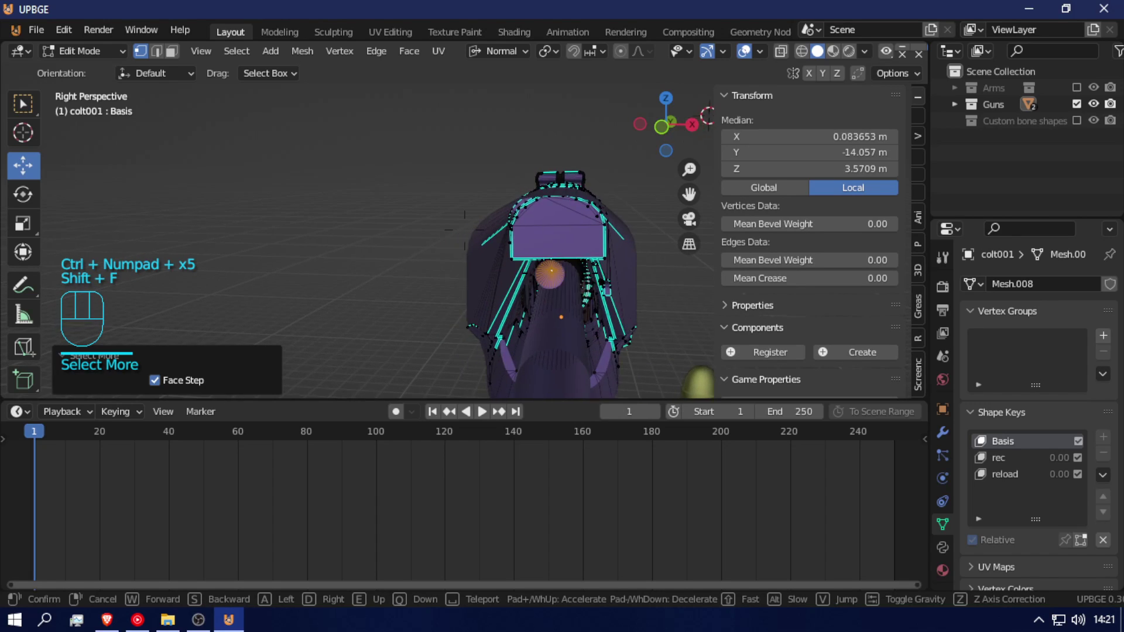
key("s")
key("w")
left_click(465, 230)
key("ctrl")
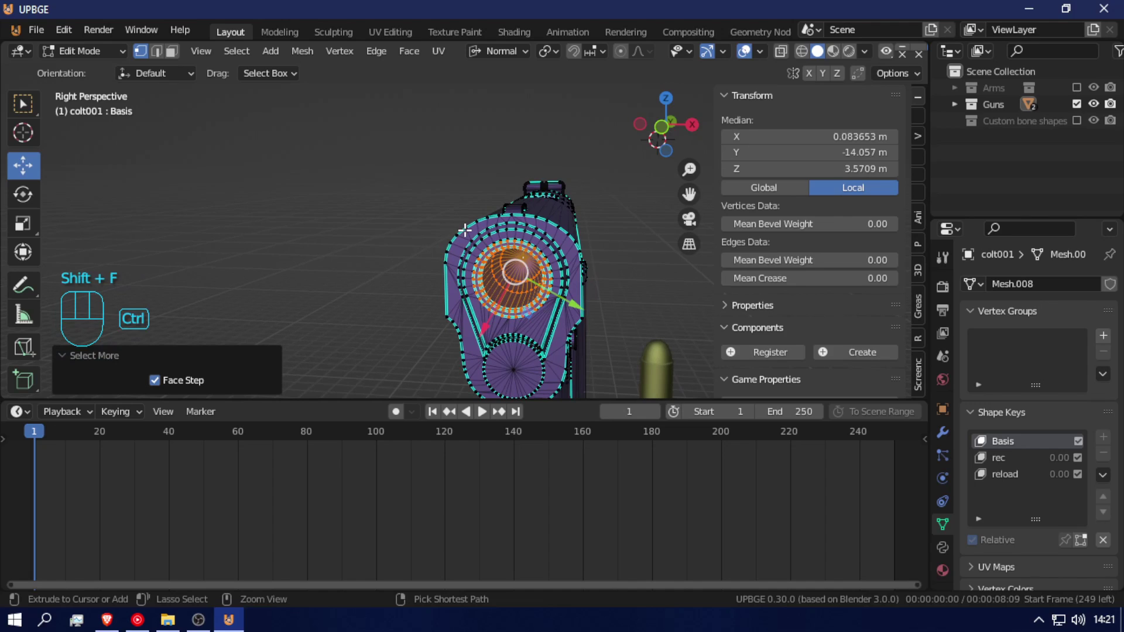
key("ctrl+KP_Subtract")
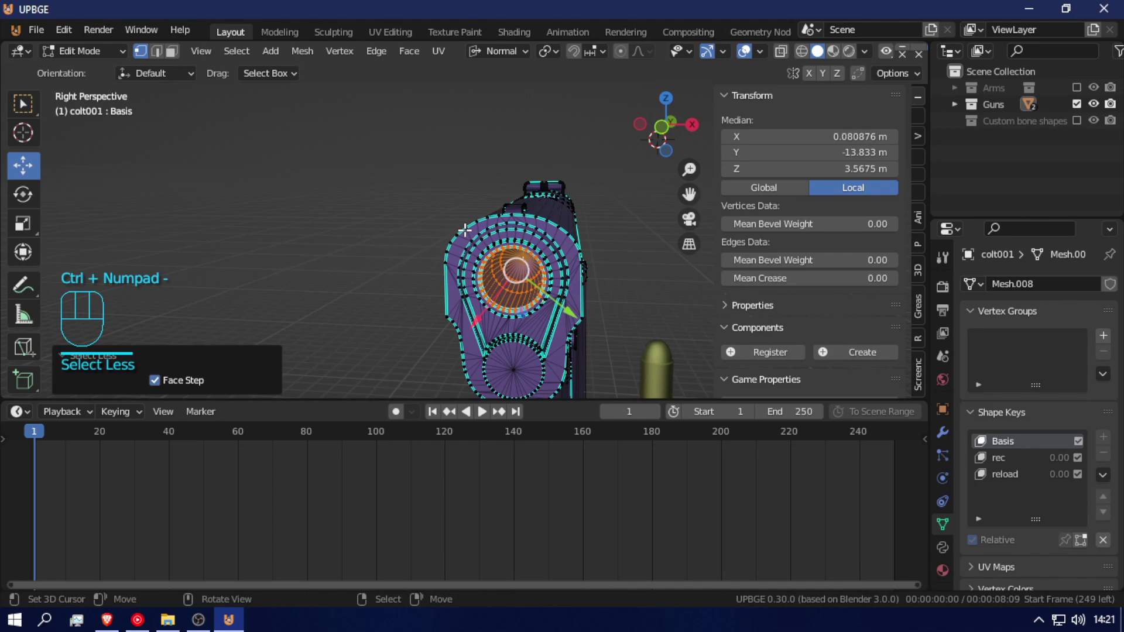
- Separate the selected bore faces into their own object and join that object back into the pistol
key("p")
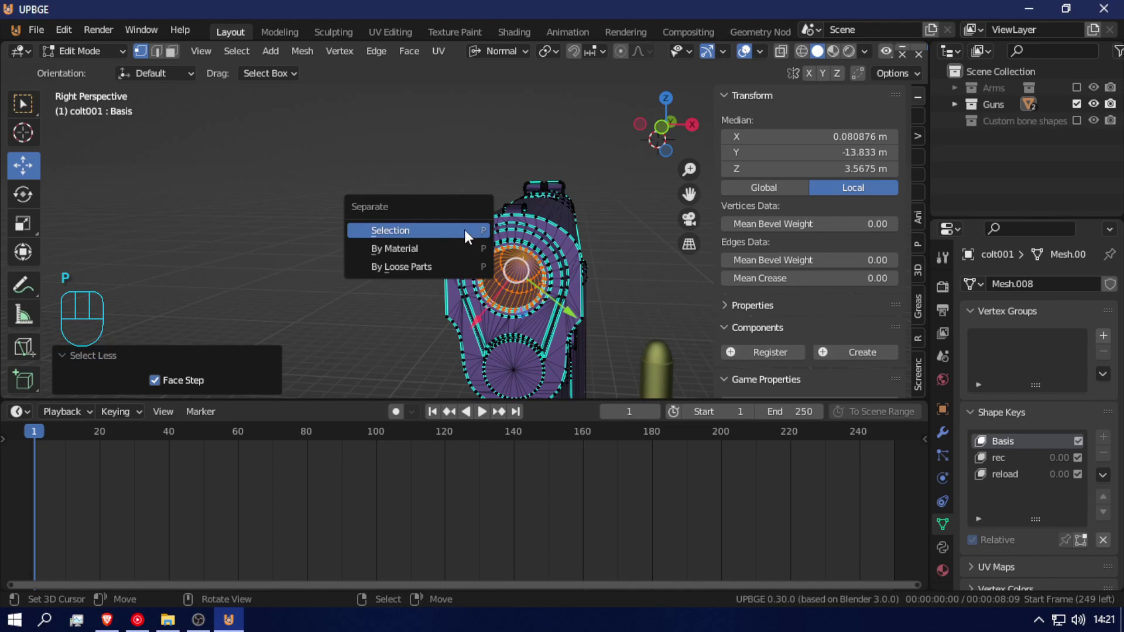
left_click(465, 229)
key("Tab")
left_click(515, 272)
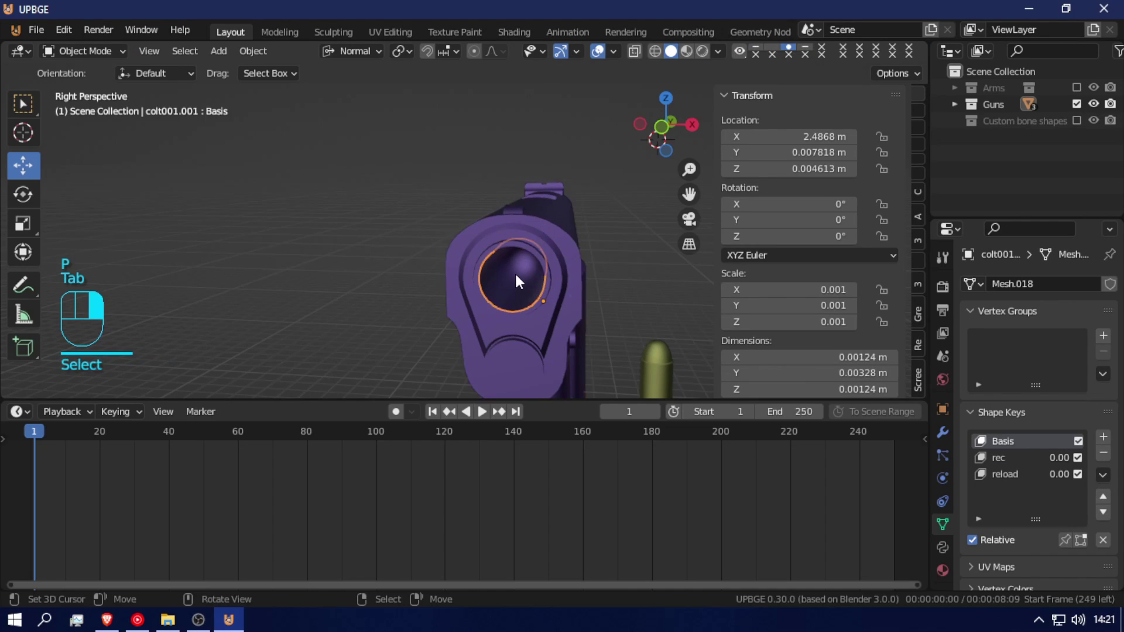
right_click(483, 240, "shift")
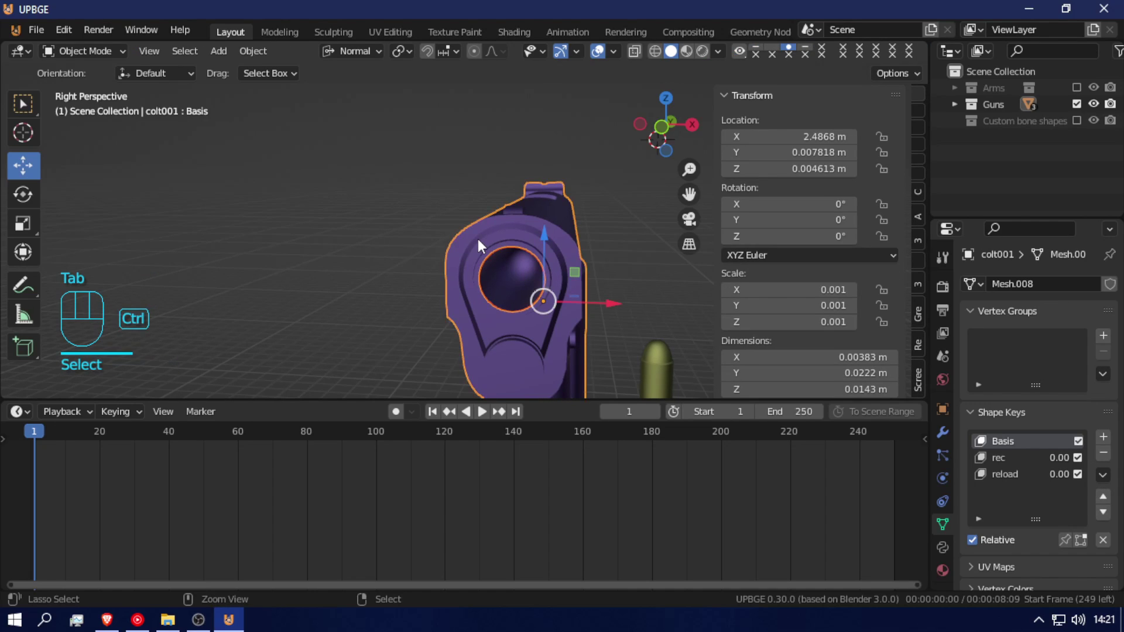
key("ctrl+l")
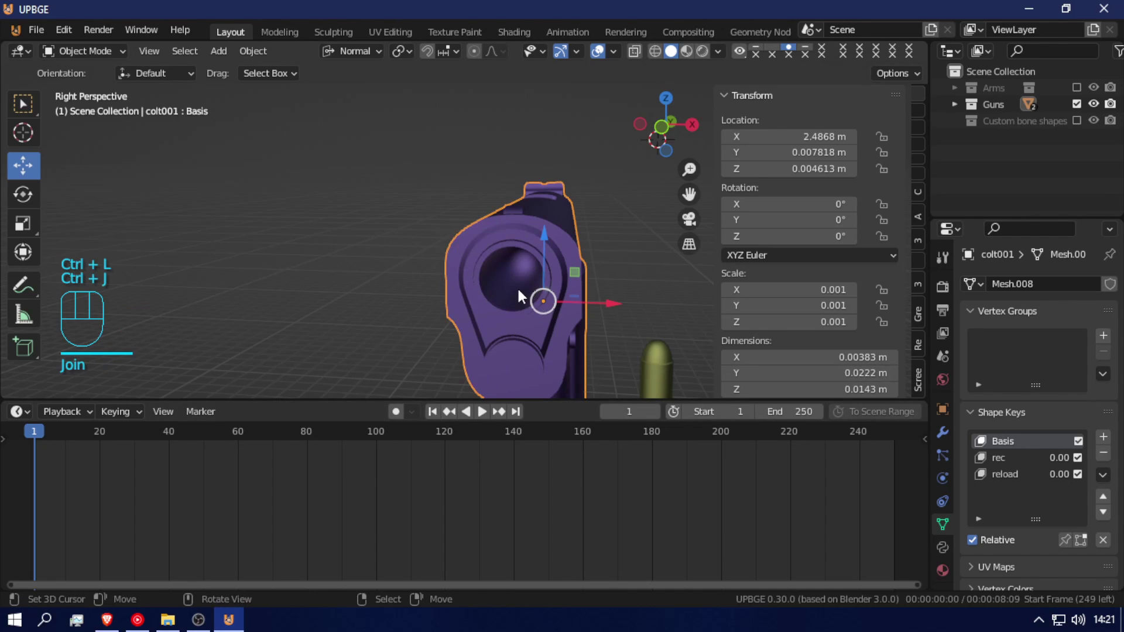
- In Edit Mode, select the bore's inner end cap by growing from its center vertex two steps, and delete those faces
key("Tab")
left_click(522, 271)
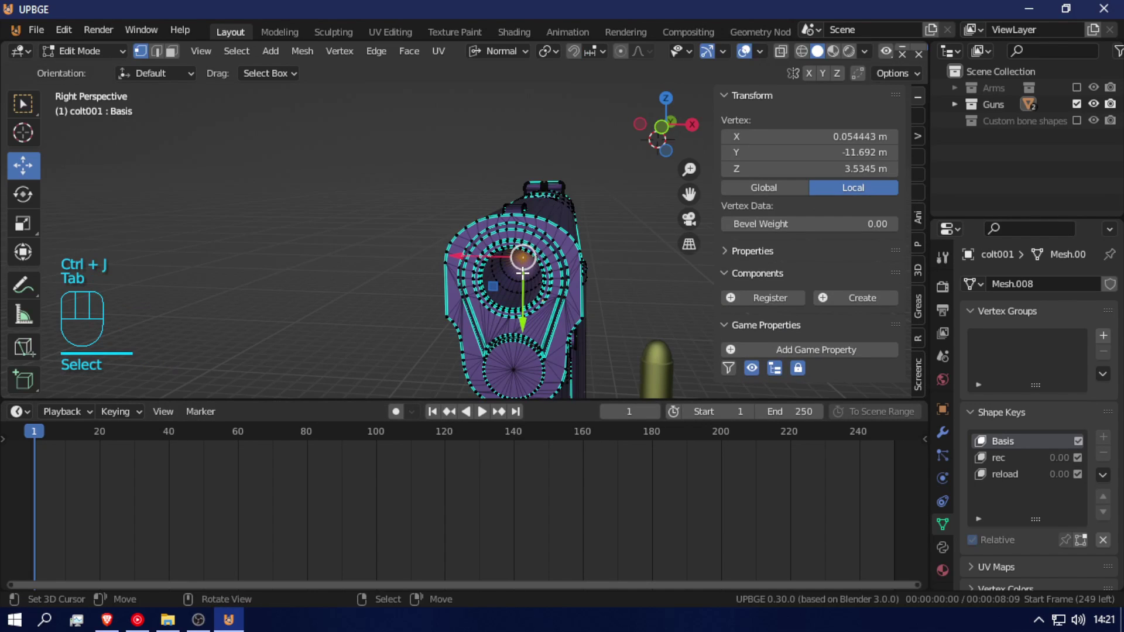
key("ctrl+KP_Add")
key("ctrl+KP_Add")
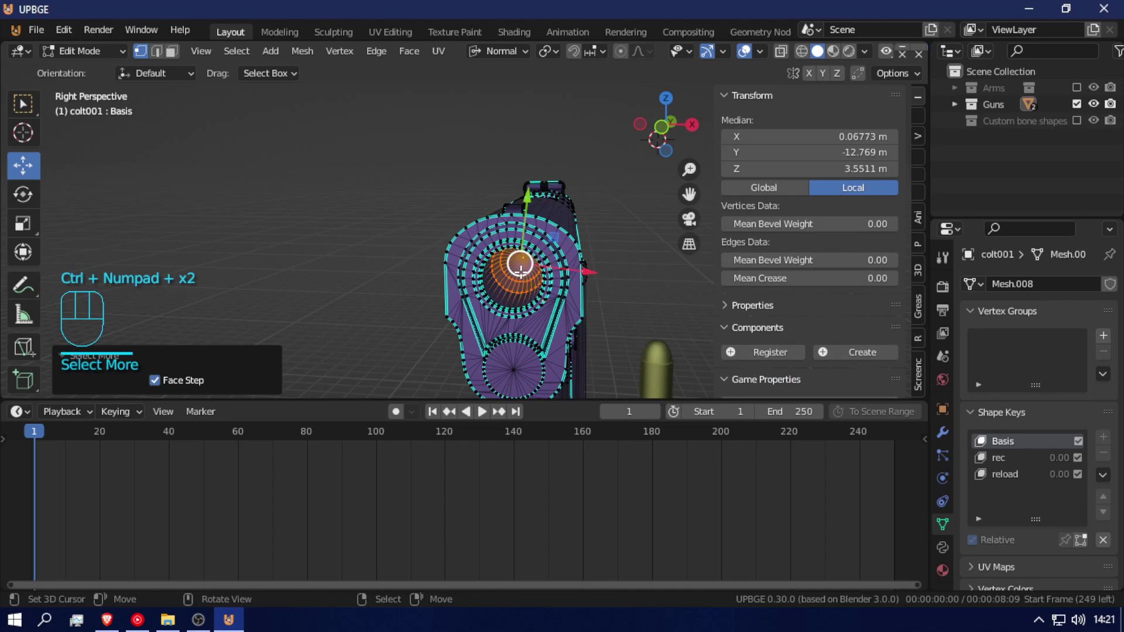
key("x")
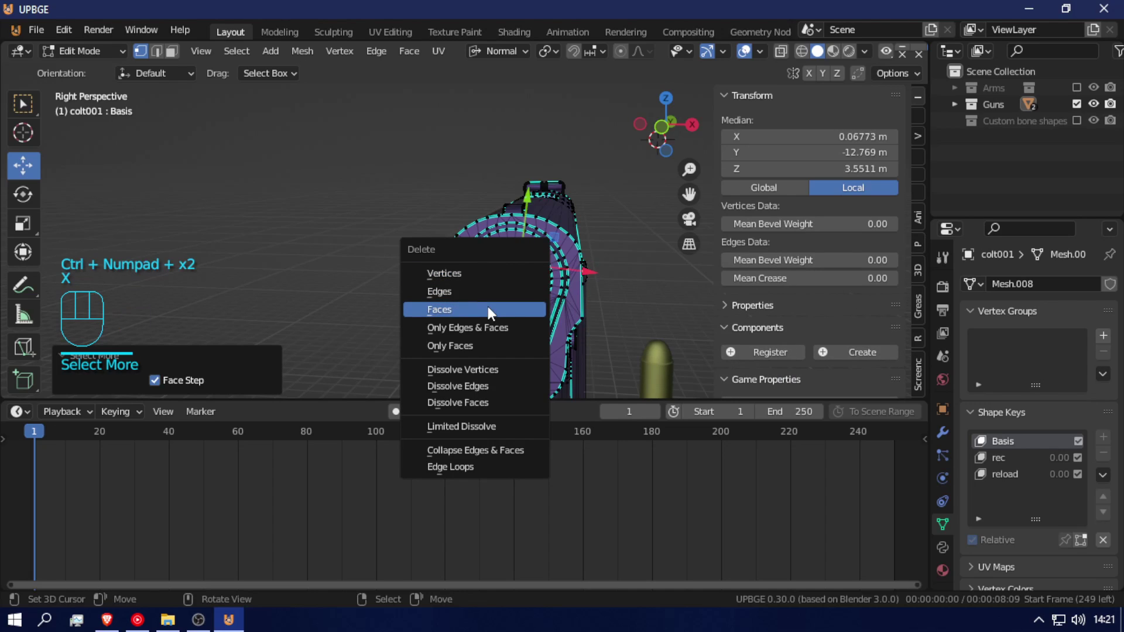
left_click(487, 307)
- Select the open edge loop at the inner end of the barrel bore
left_click(518, 288, "alt")
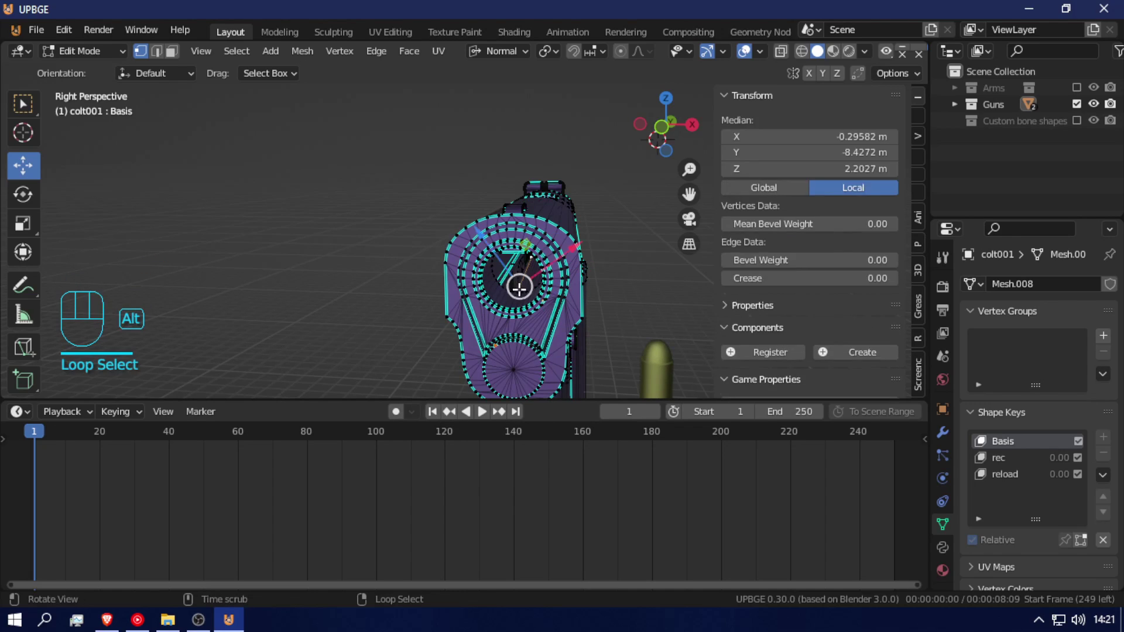
right_click(515, 295, "alt")
right_click(526, 296, "alt")
right_click(527, 286, "alt")
right_click(520, 289, "alt")
right_click(513, 295, "alt")
right_click(509, 297, "alt")
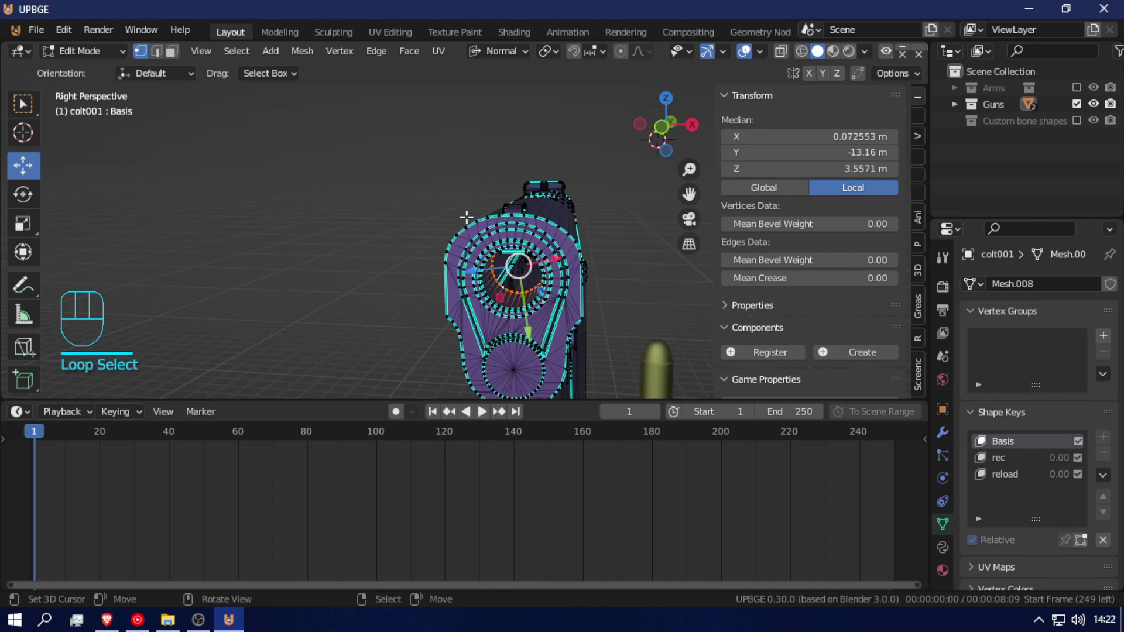
- In the right wireframe view, extend the bore by moving the selected loop 0.008436 m along the normal X axis toward the ejection port
key("KP_3")
key("z")
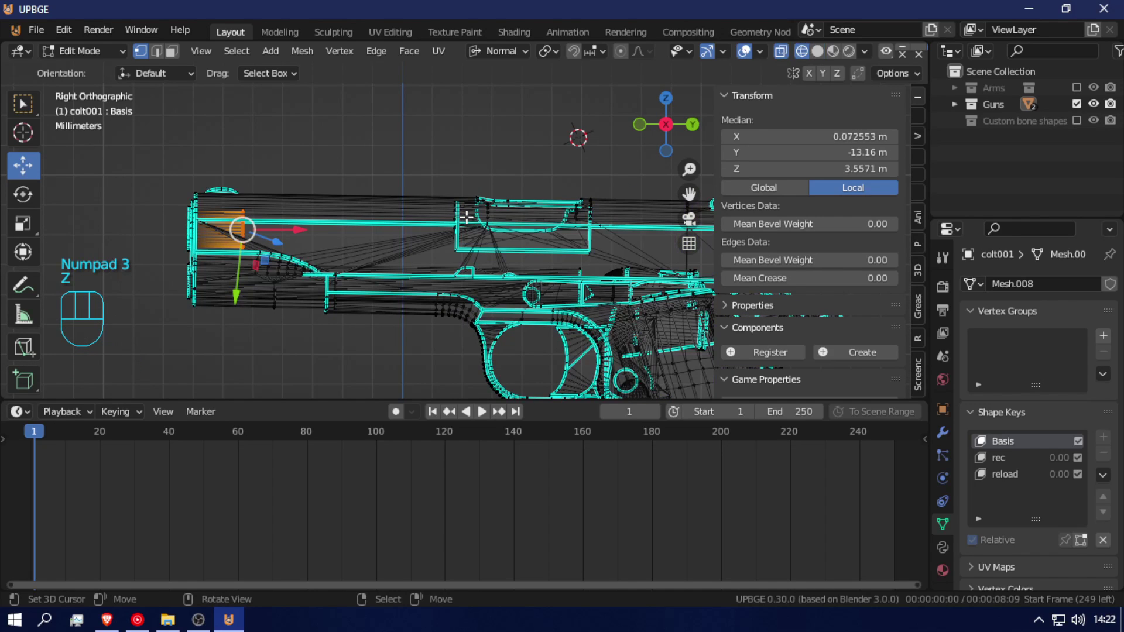
middle_click_drag(392, 236, 226, 244, "shift")
key("g")
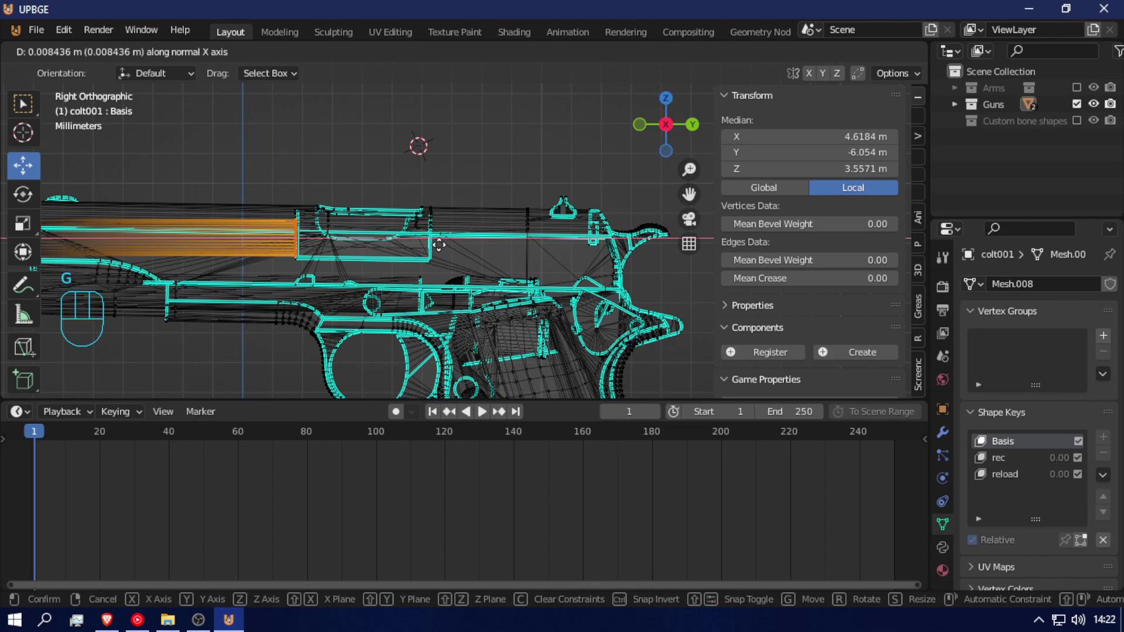
left_click(439, 245)
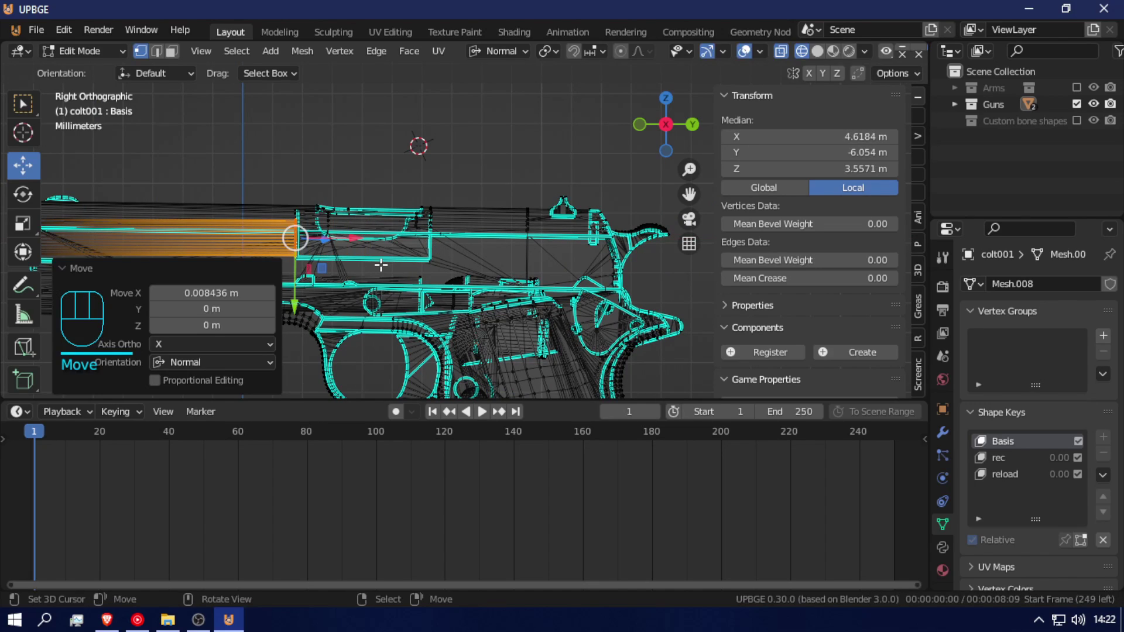
key("Tab")
key("Tab")
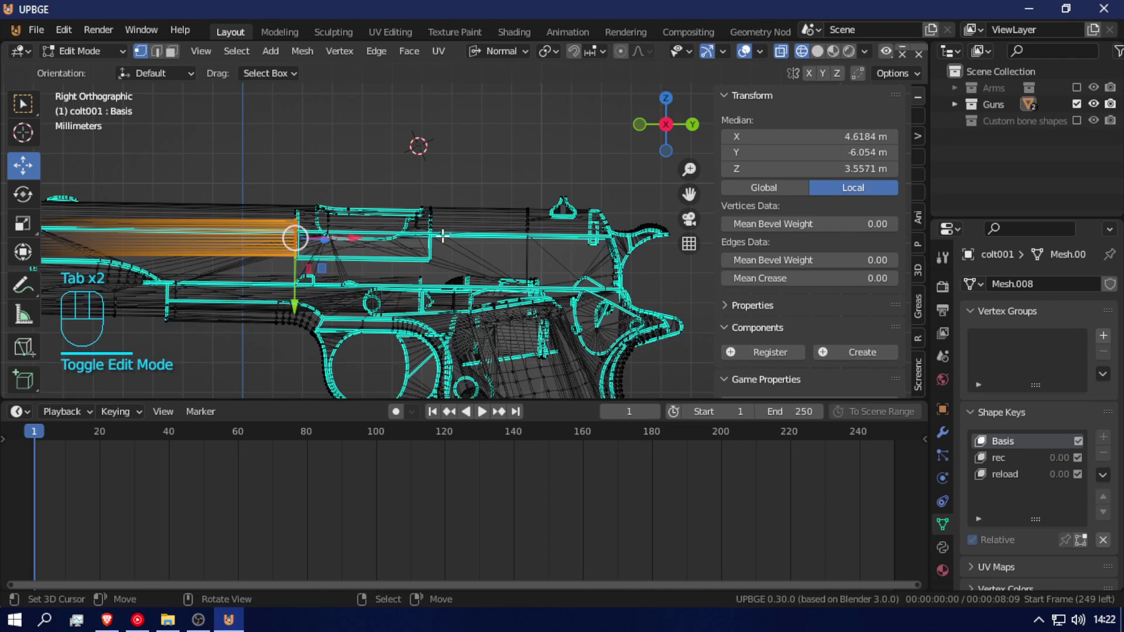
- Select all linked geometry of the slide together with its rear and front sights
left_click(452, 225)
left_click(462, 212)
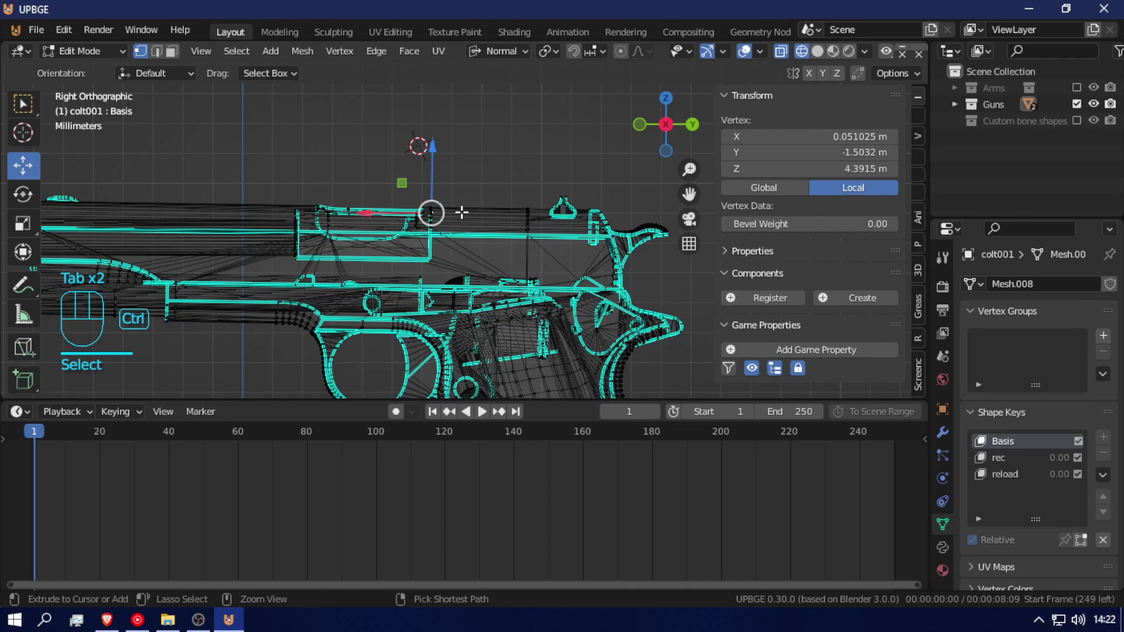
key("ctrl+l")
left_click(477, 213)
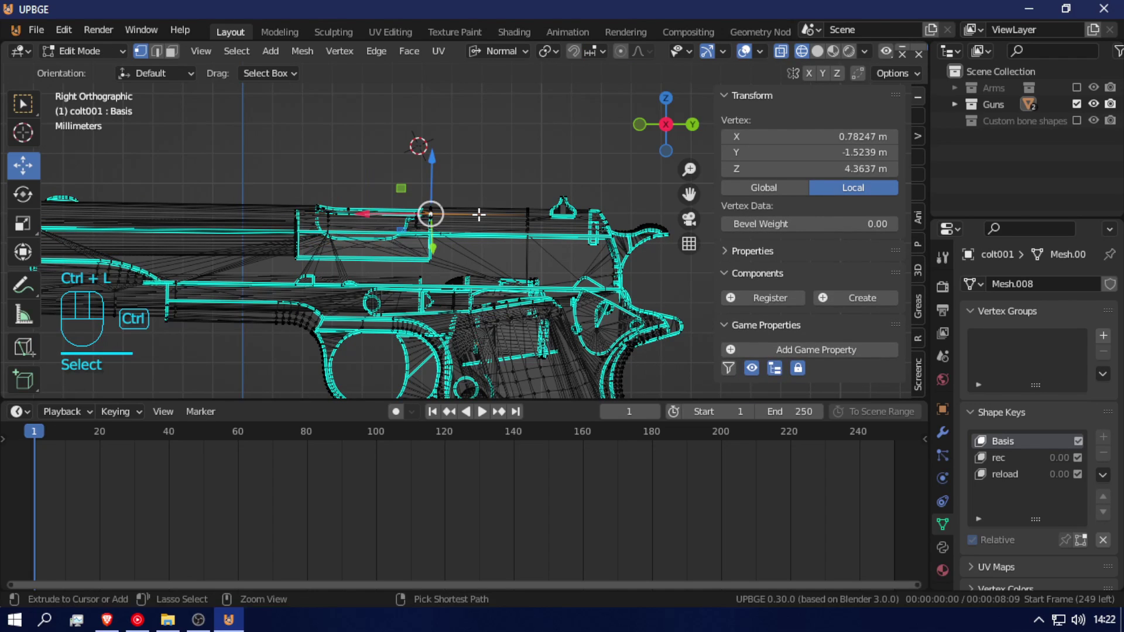
key("ctrl+l")
left_click(559, 201, "shift")
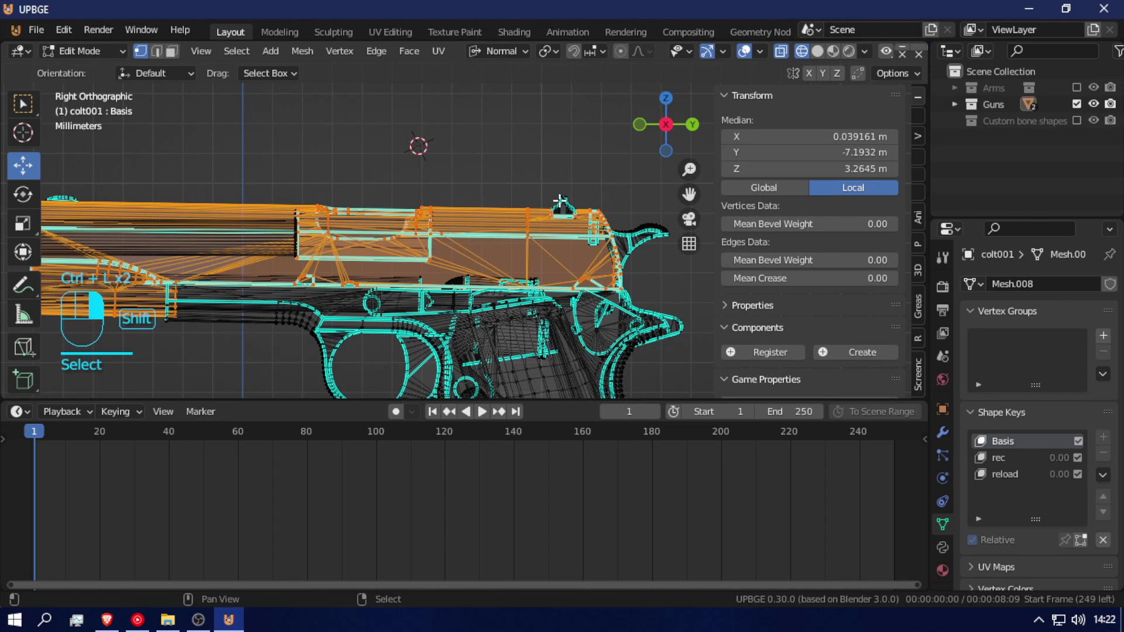
key("shift+f")
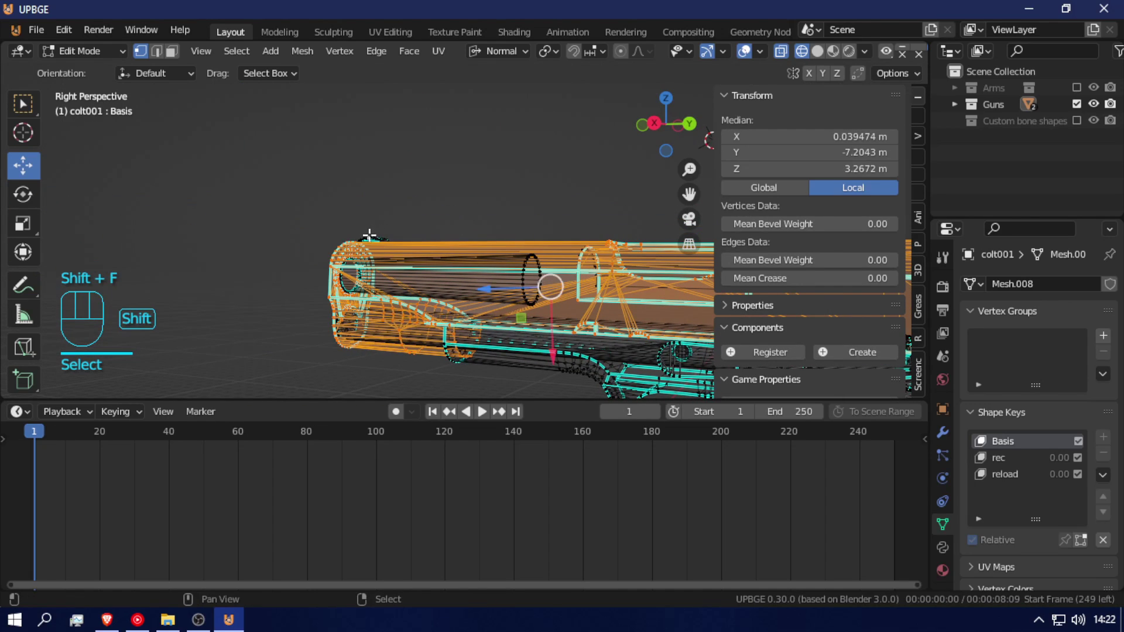
key("ctrl")
key("ctrl+l")
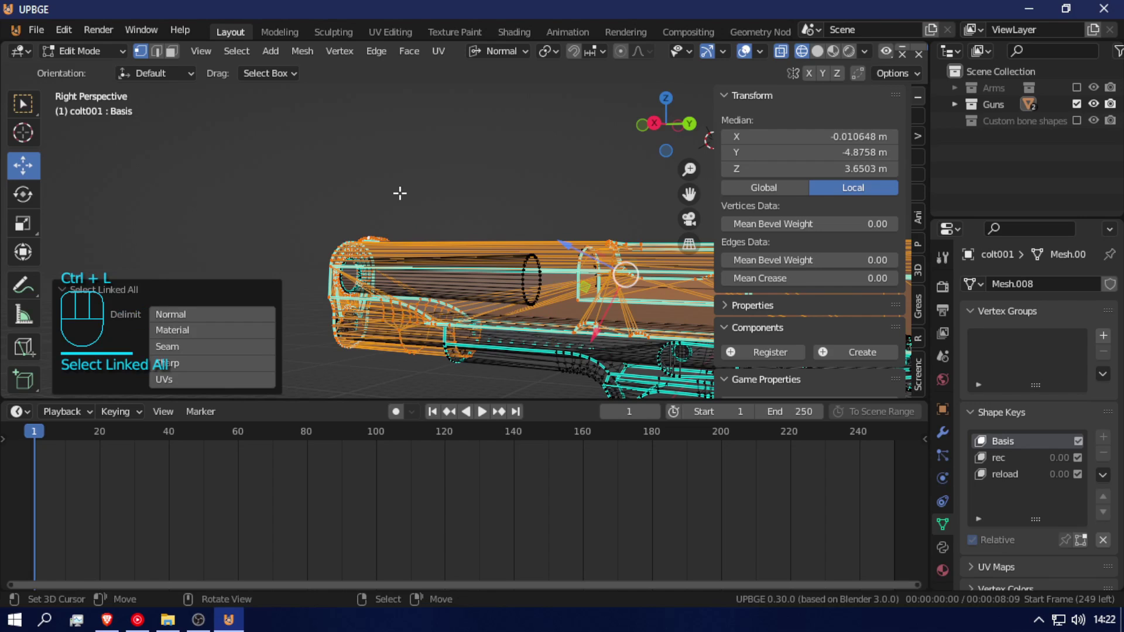
- Make the rec shape key active for editing the selected slide
key("shift+f")
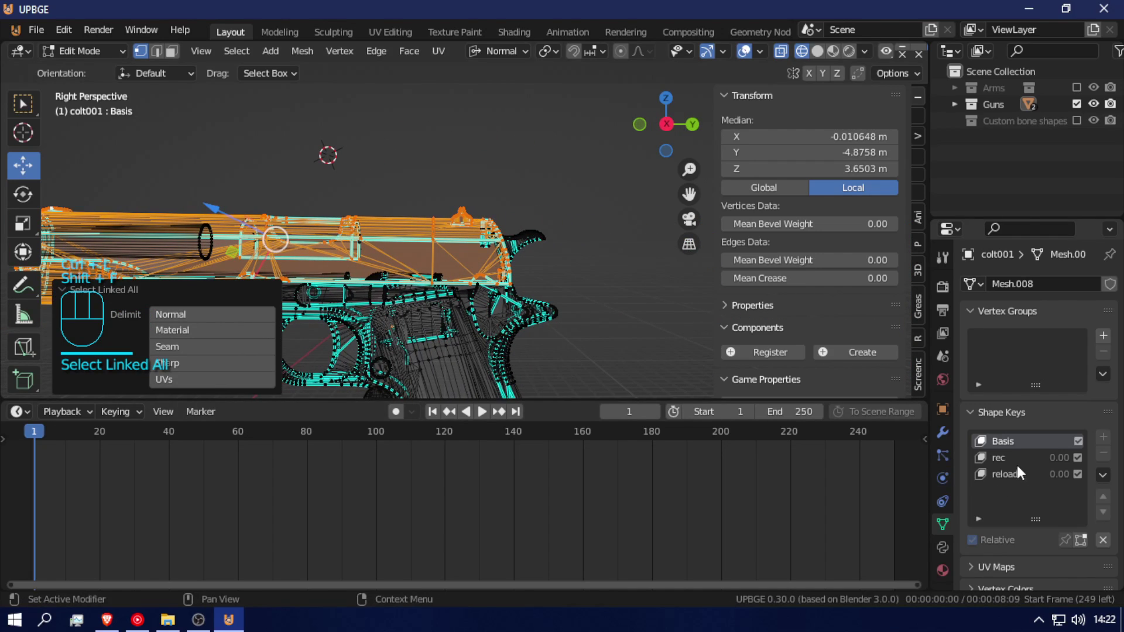
left_click(1008, 459)
scroll(984, 536, "down", 4)
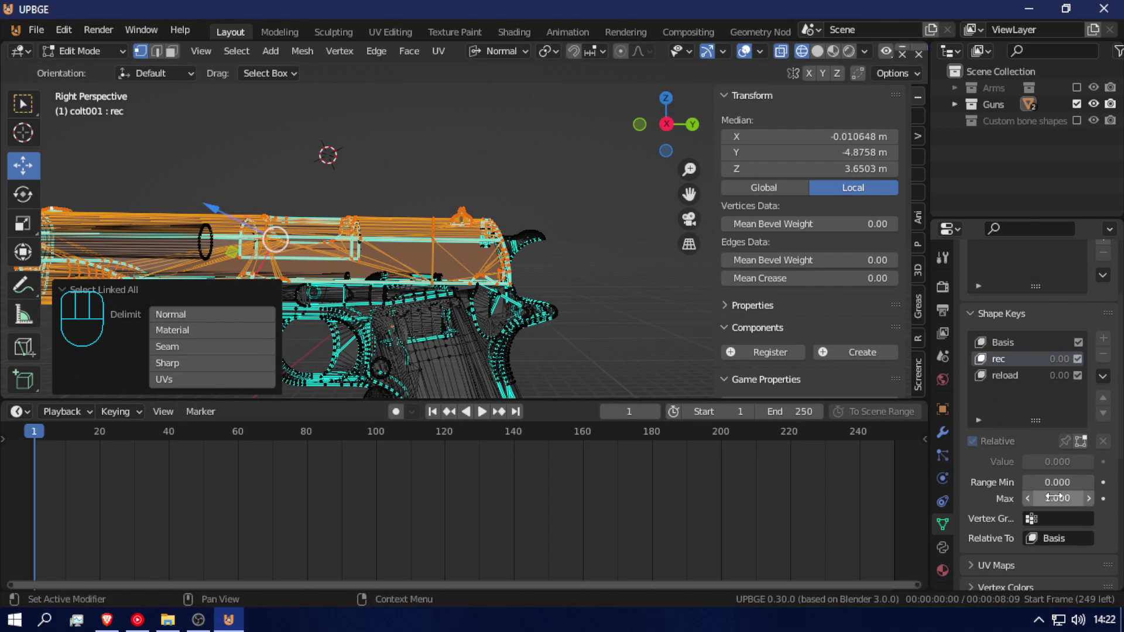
key("g")
key("z")
key("z")
key("y")
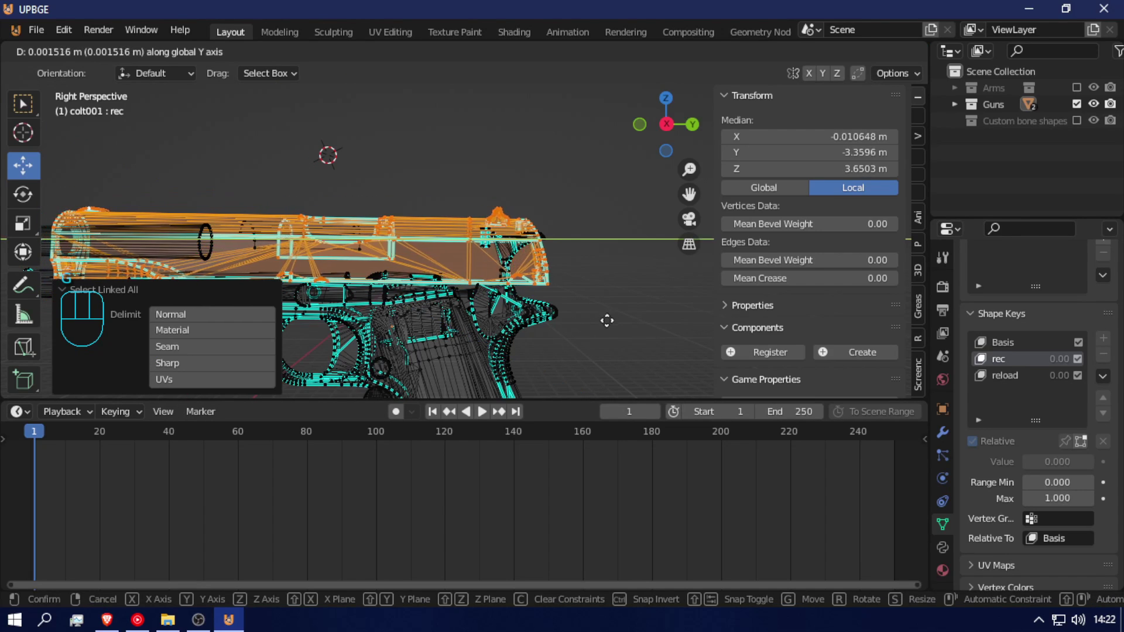
left_click(668, 315)
key("shift+f")
key("w")
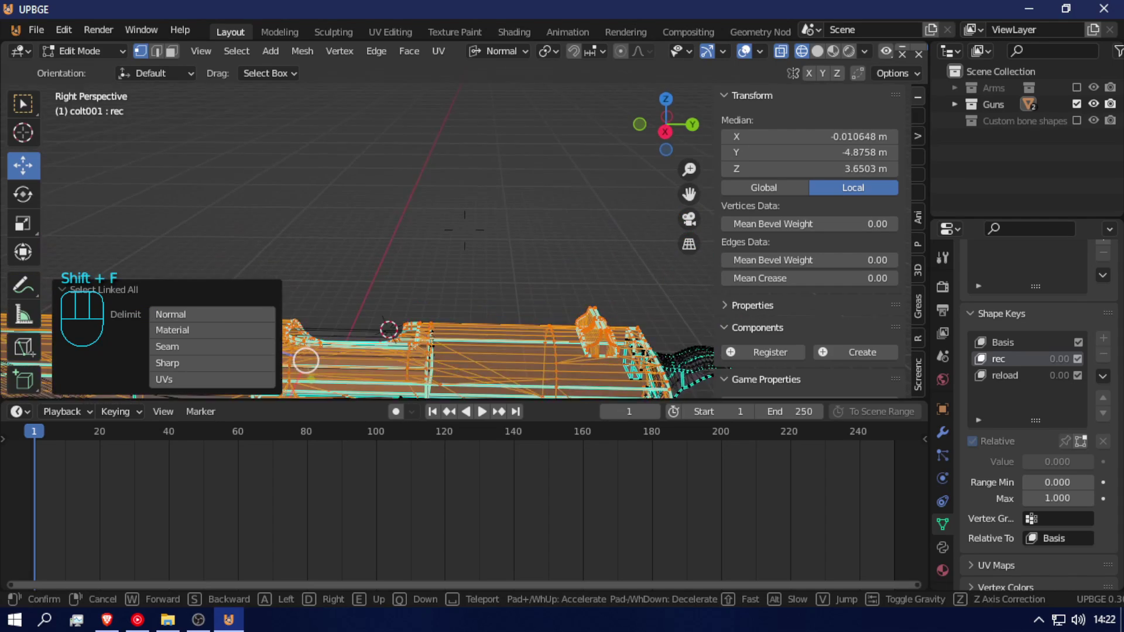
left_click(466, 231)
key("g")
key("z")
right_click(472, 224)
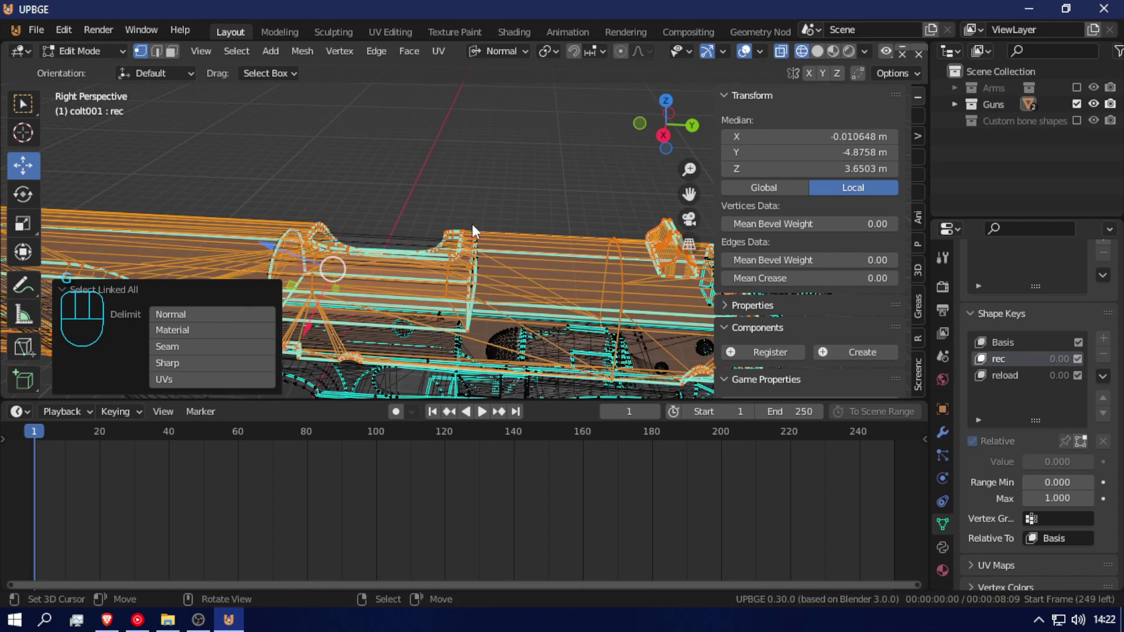
- Switch to solid shading and move the slide back 0.003728 m along the global Y axis in the rec shape key
key("z")
key("g")
key("z")
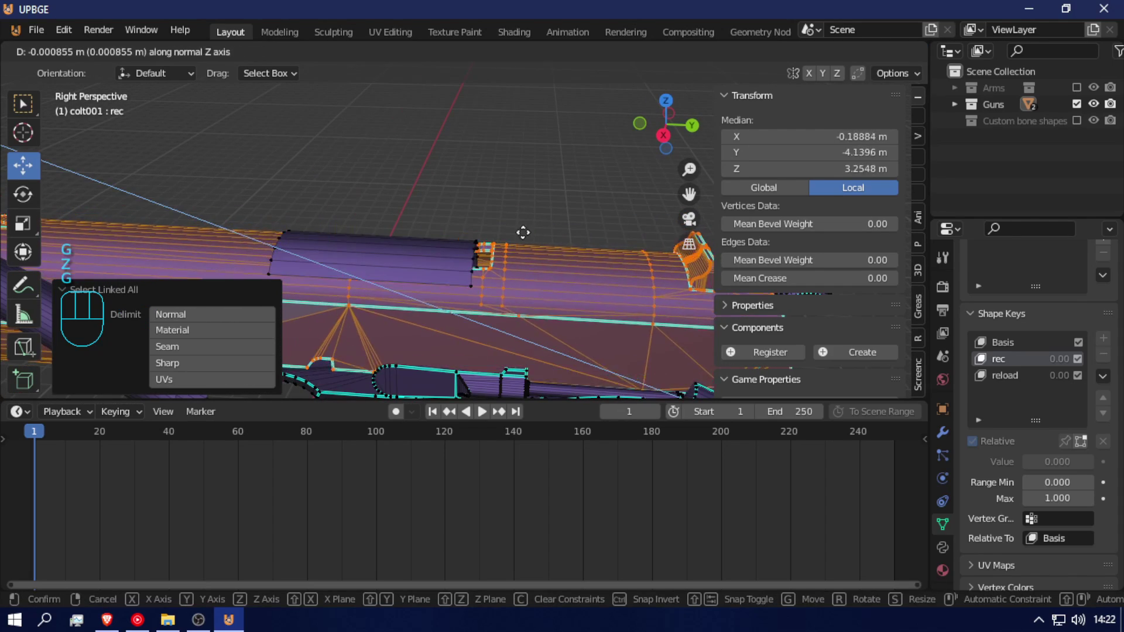
key("y")
key("y")
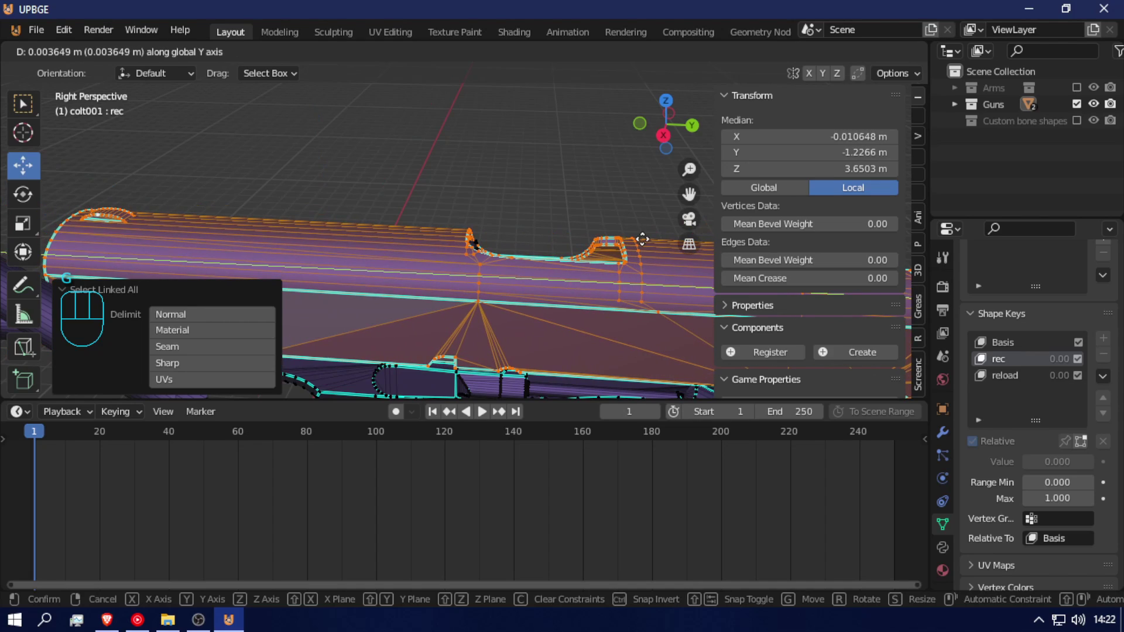
left_click(639, 242)
- Examine the shifted slide from several sides and check the rec shape key in Object Mode before returning to Edit Mode
key("shift+f")
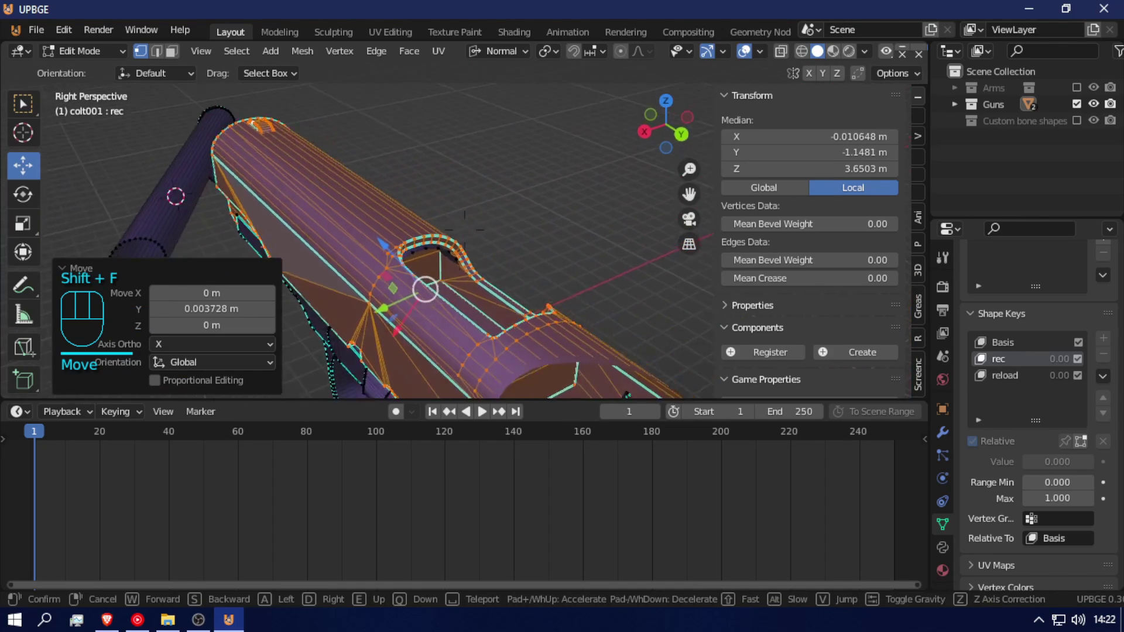
key("d")
key("s")
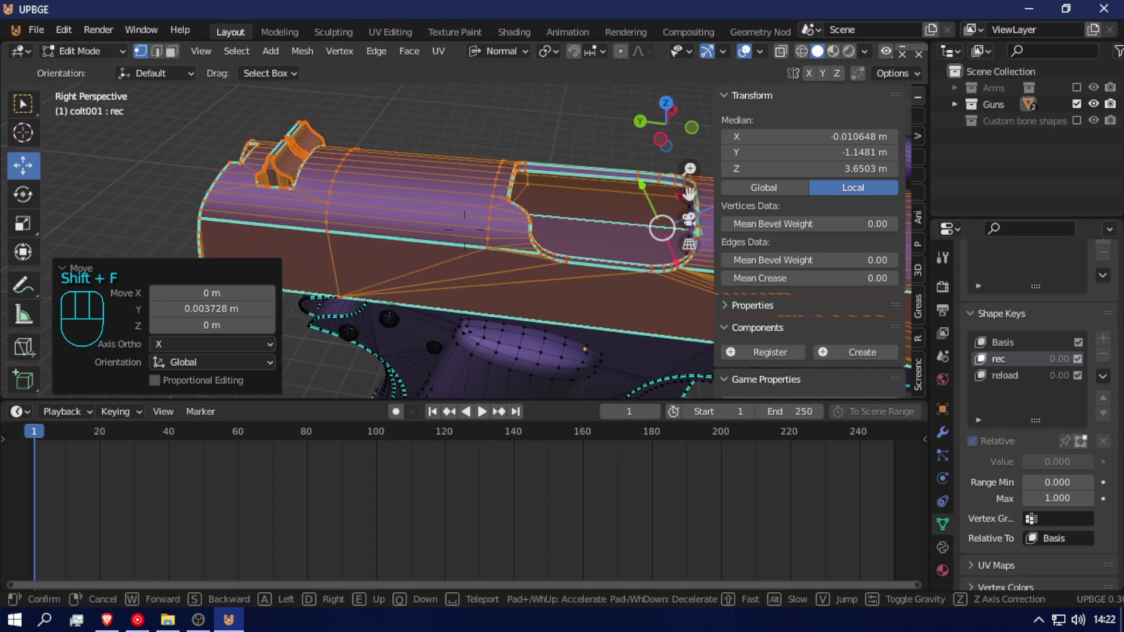
left_click(466, 236)
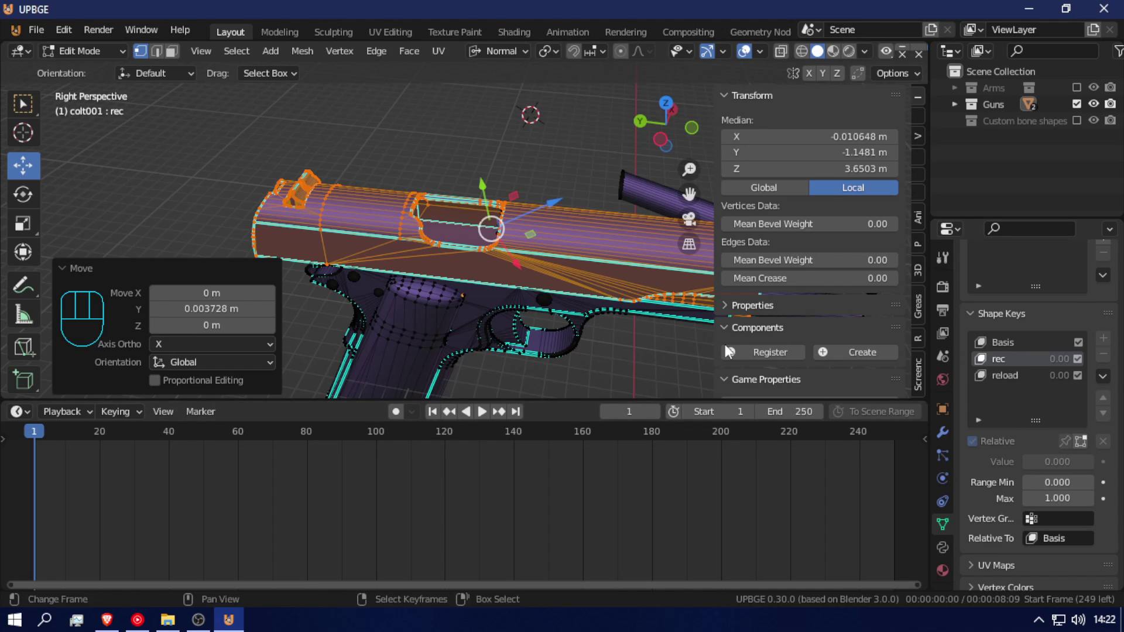
key("Tab")
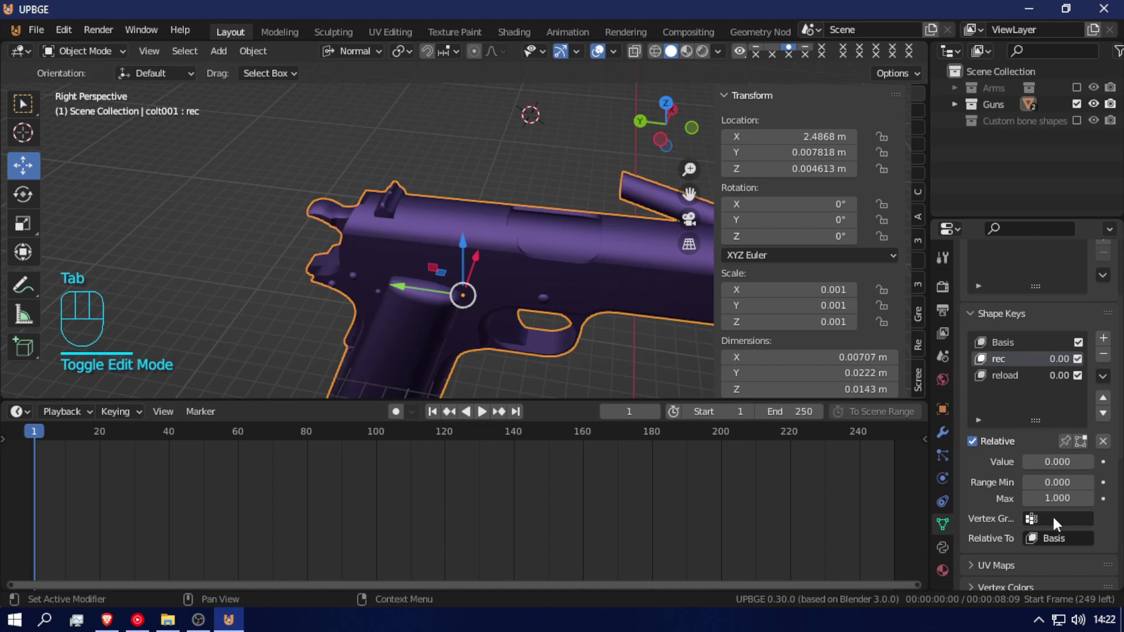
mouse_move(1029, 462)
left_mouse_down()
mouse_move(1098, 462)
mouse_move(1028, 462)
left_mouse_up()
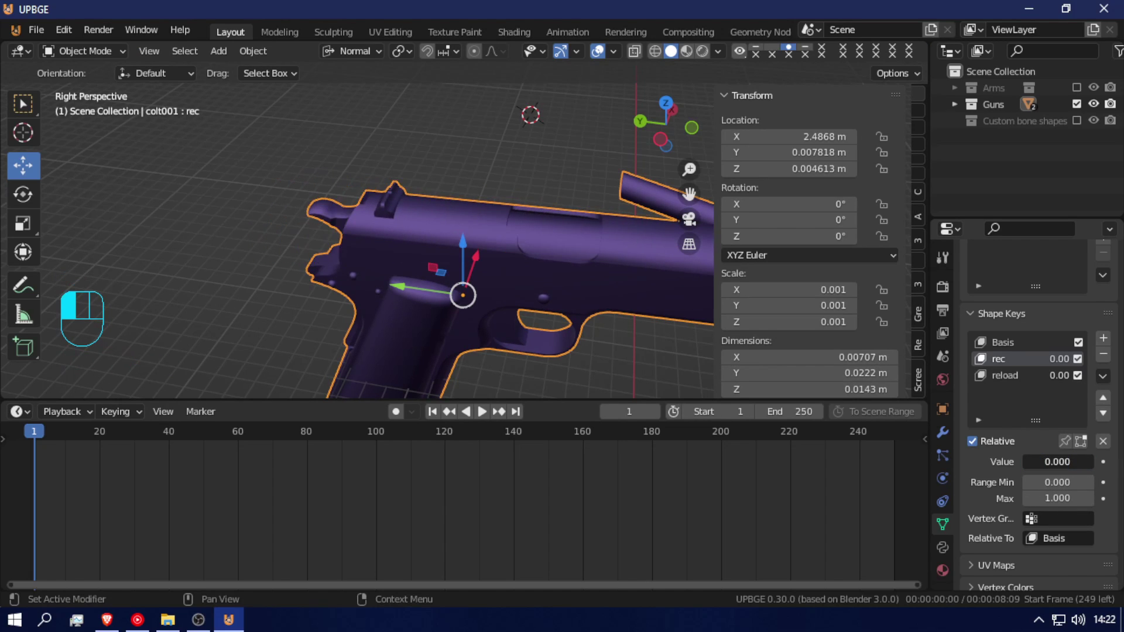
key("Tab")
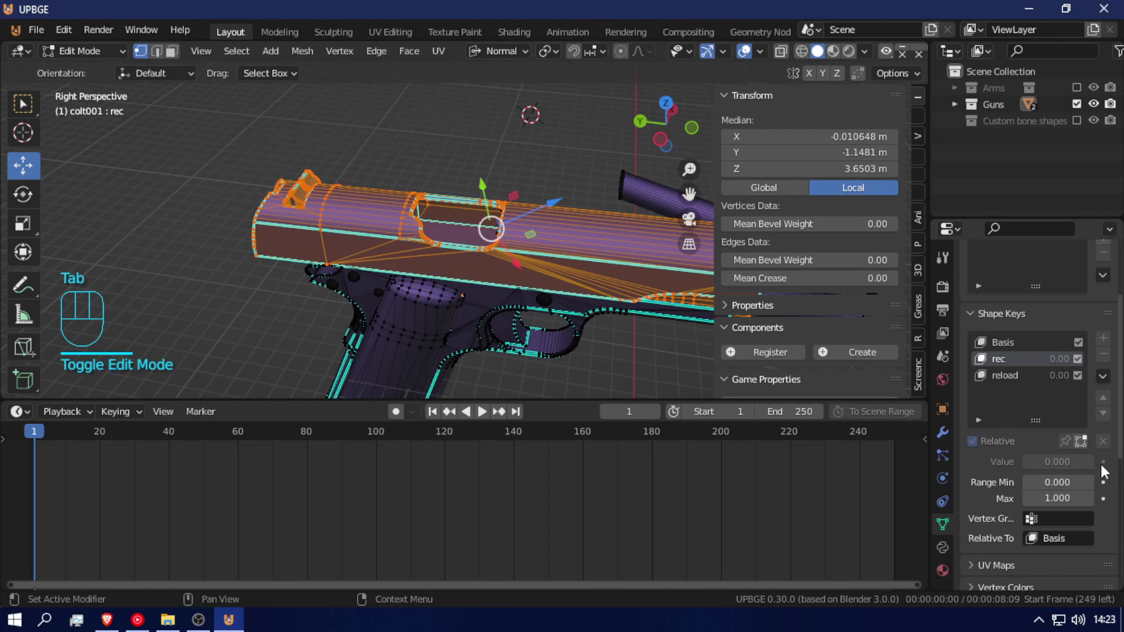
- Select all linked geometry of the hammer at the rear of the pistol, underneath the slide
key("shift+f")
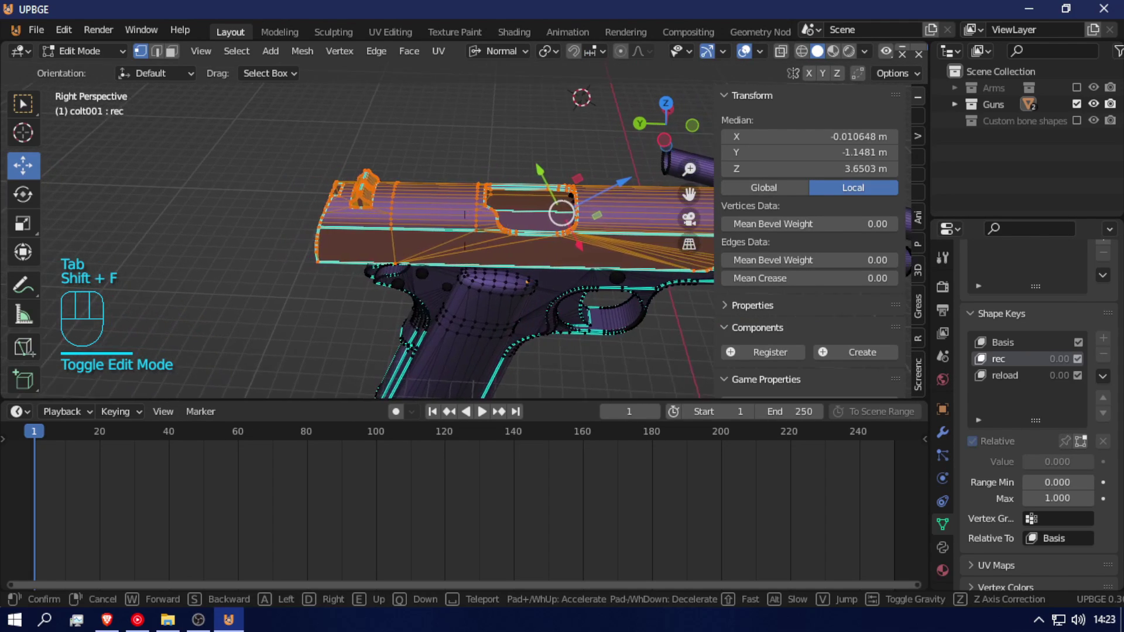
key("q")
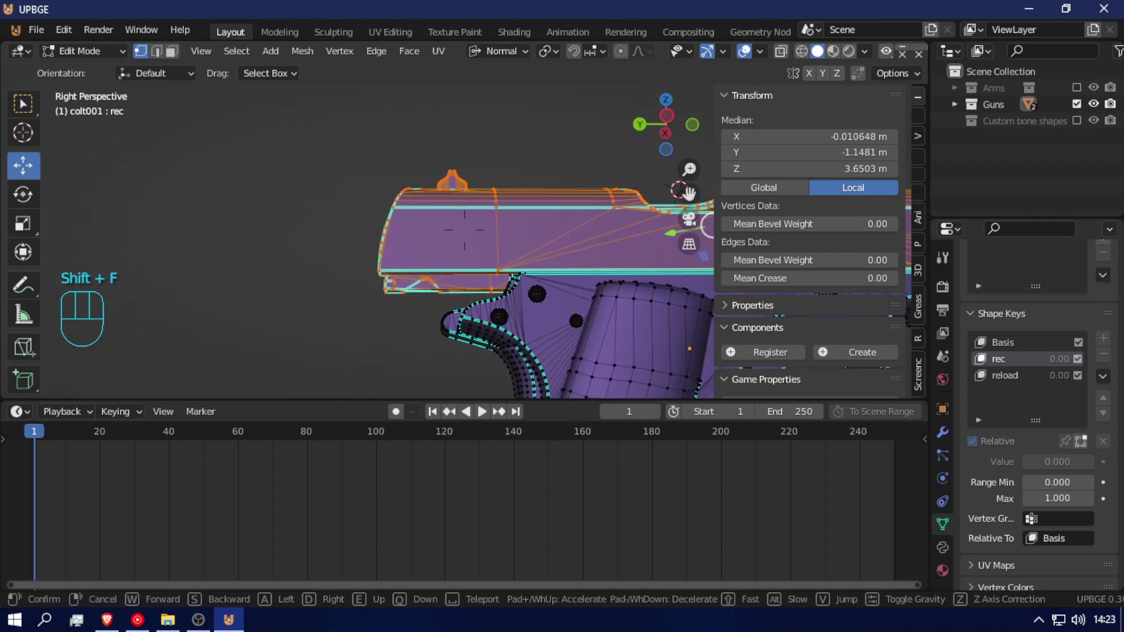
key("w")
key("w")
left_click(465, 230)
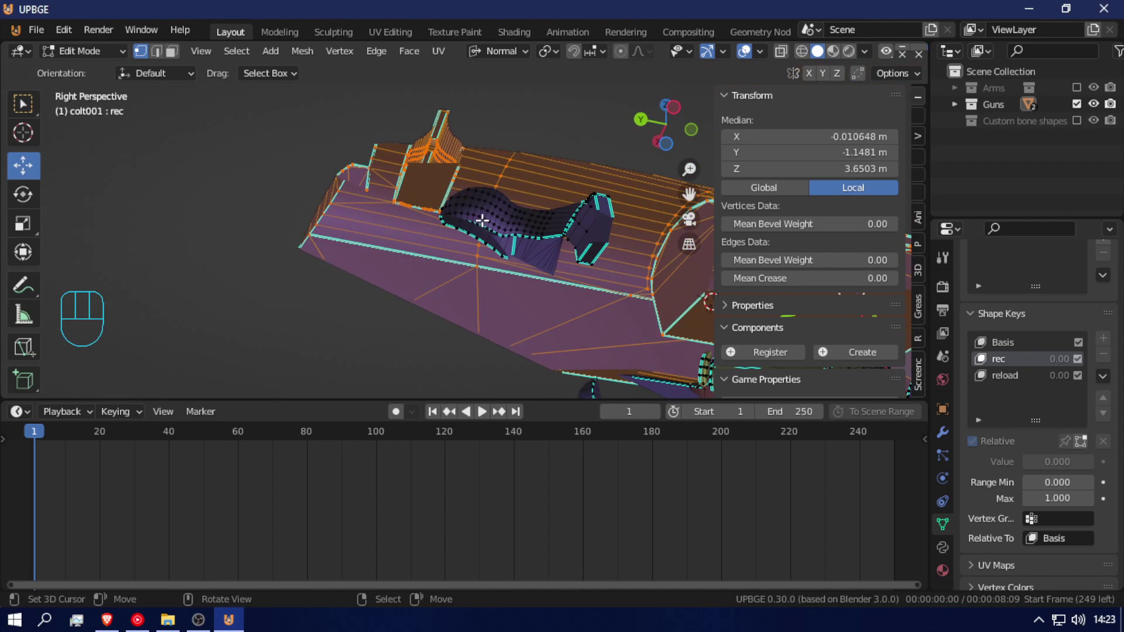
left_click(497, 201)
key("ctrl+l")
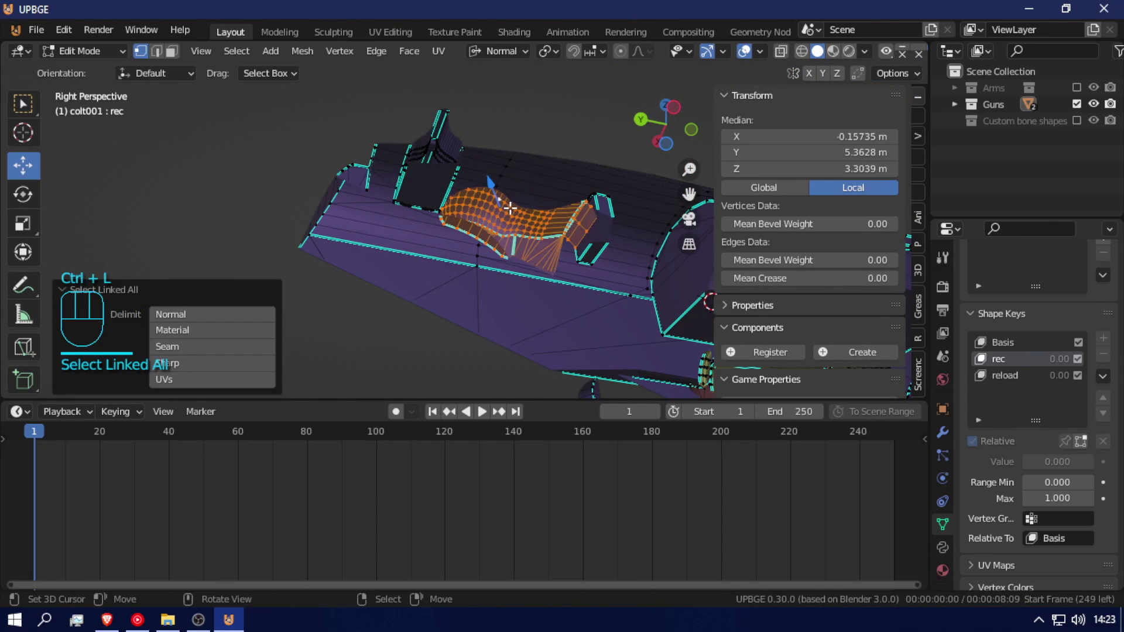
- Place the 3D cursor at the hammer's hinge in the side view and set the transform pivot point to 3D Cursor
key("shift+f")
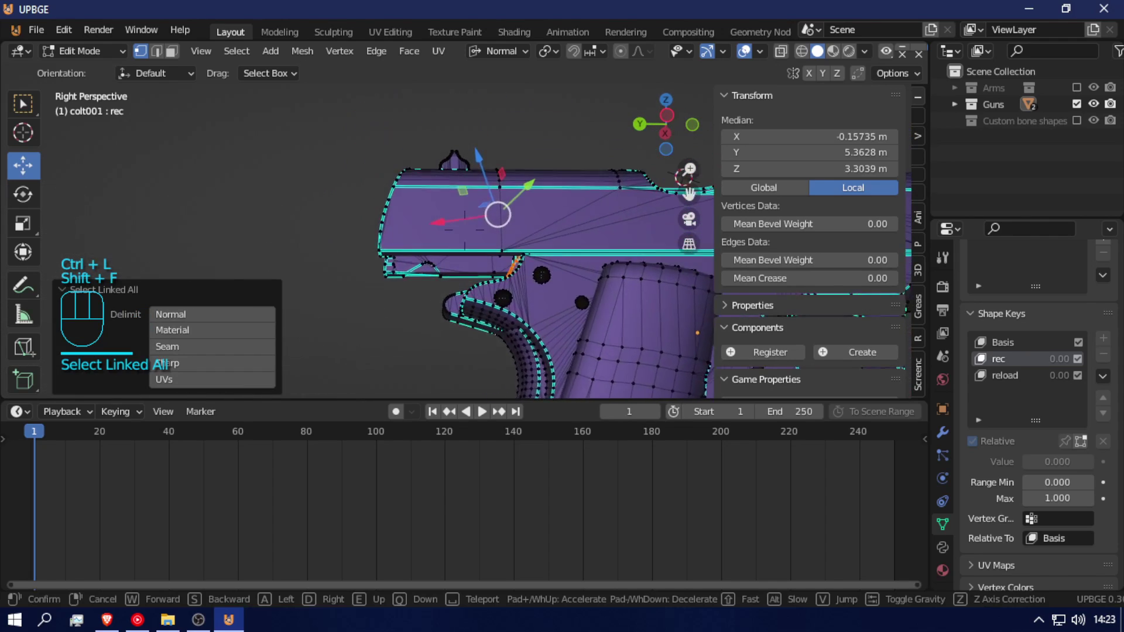
left_click(518, 296)
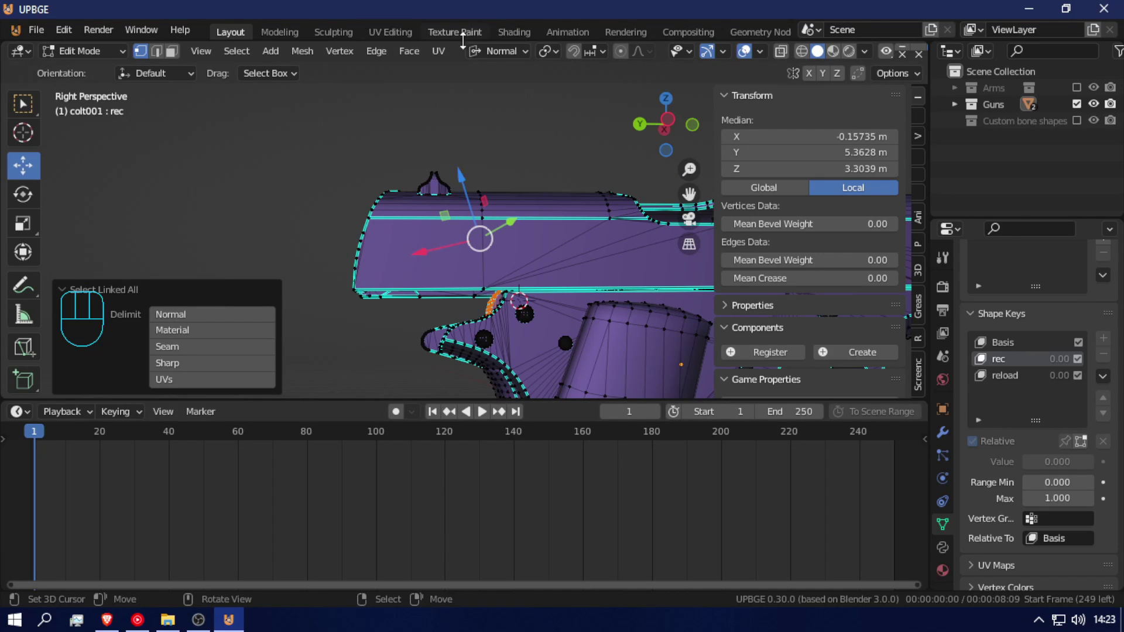
left_click(541, 49)
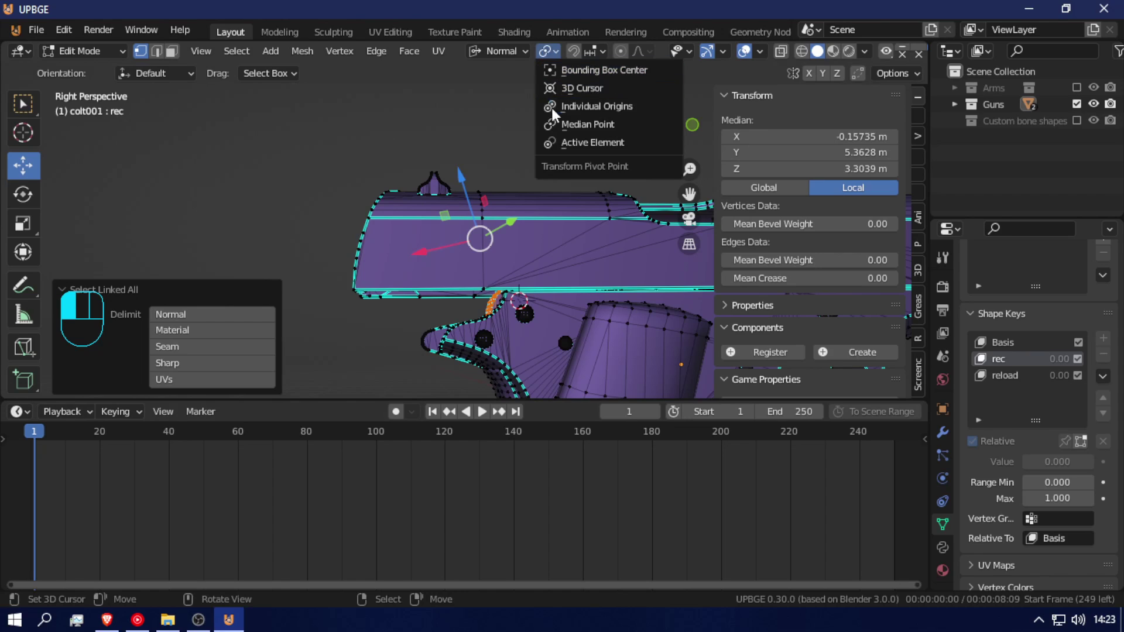
left_click(585, 89)
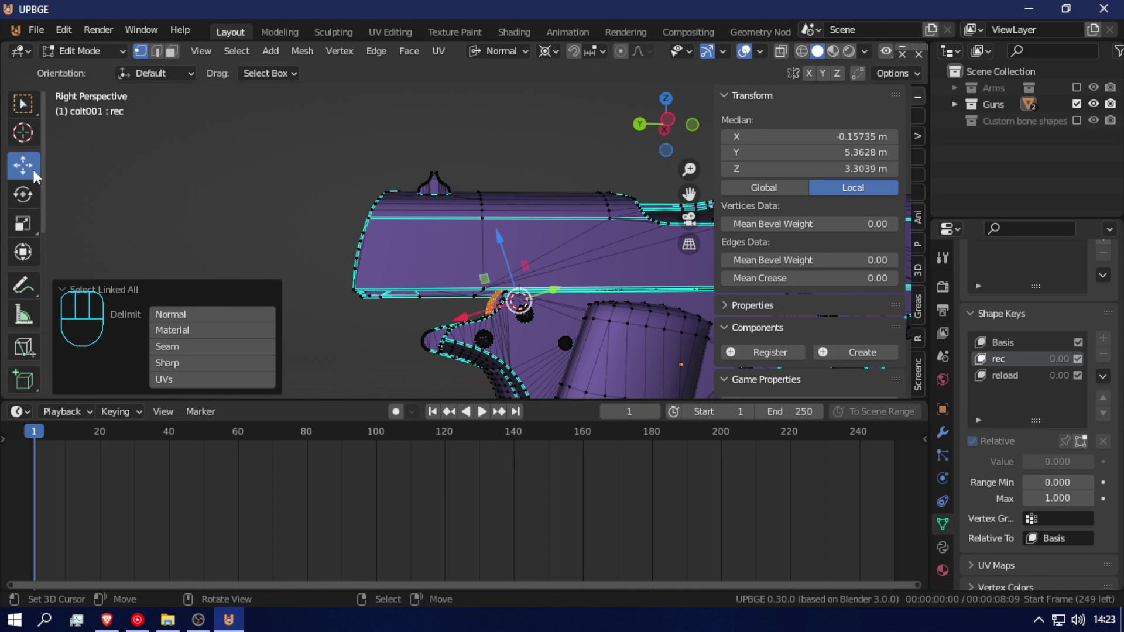
- Set the transform orientation to Global and rotate the hammer -70.8° around the X axis in the rec shape key
left_click(31, 198)
left_click_drag(466, 279, 491, 294)
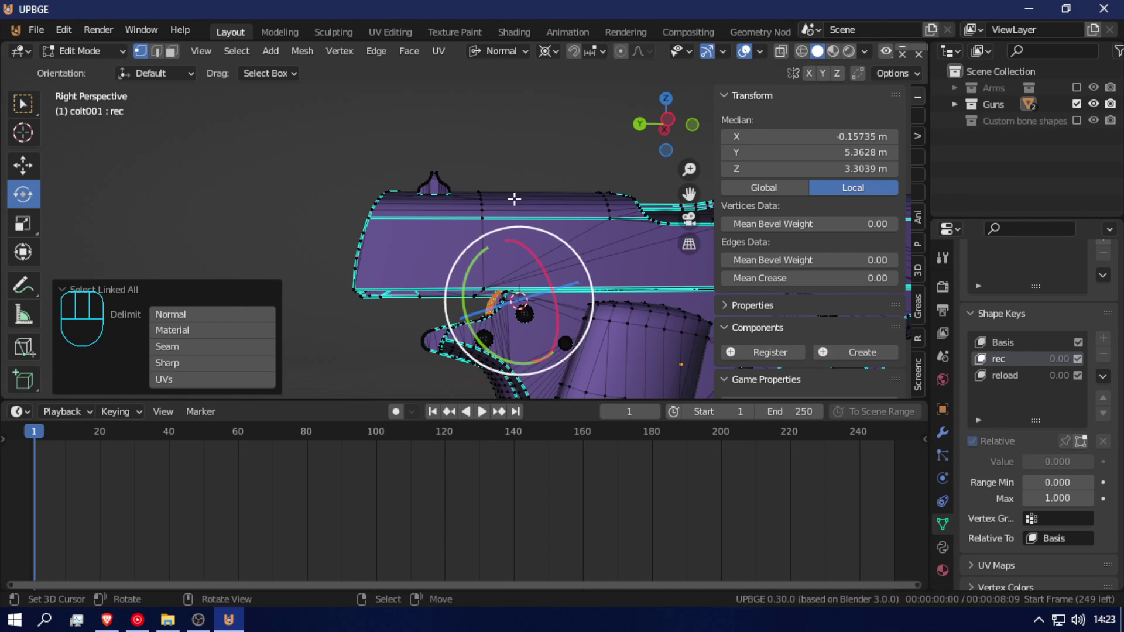
left_click(494, 53)
left_click(476, 103)
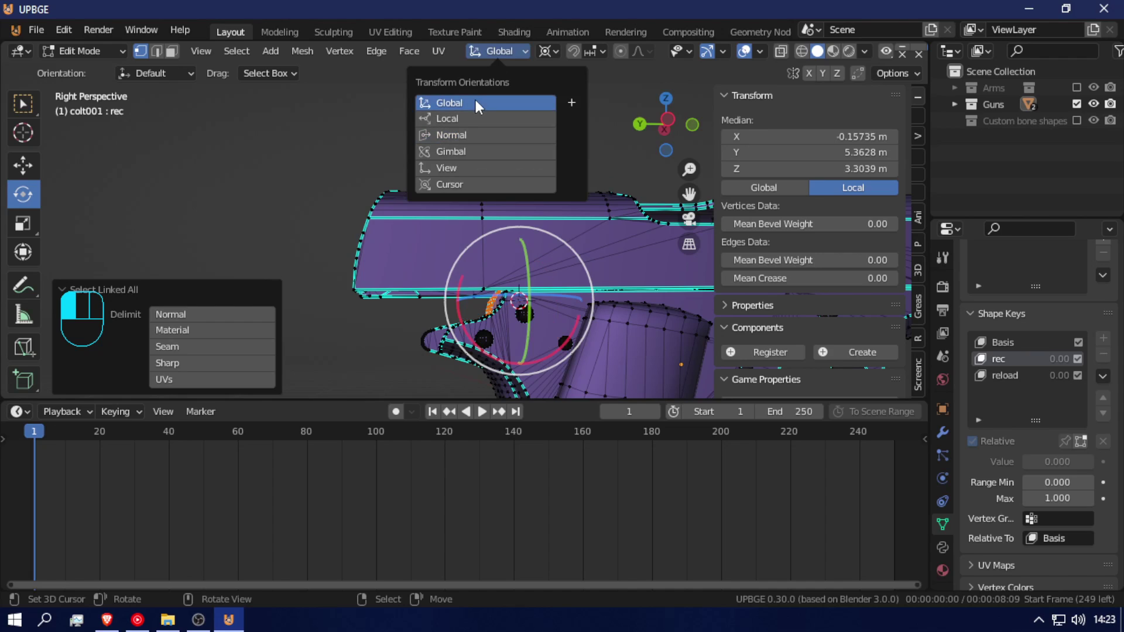
left_click_drag(459, 311, 505, 368)
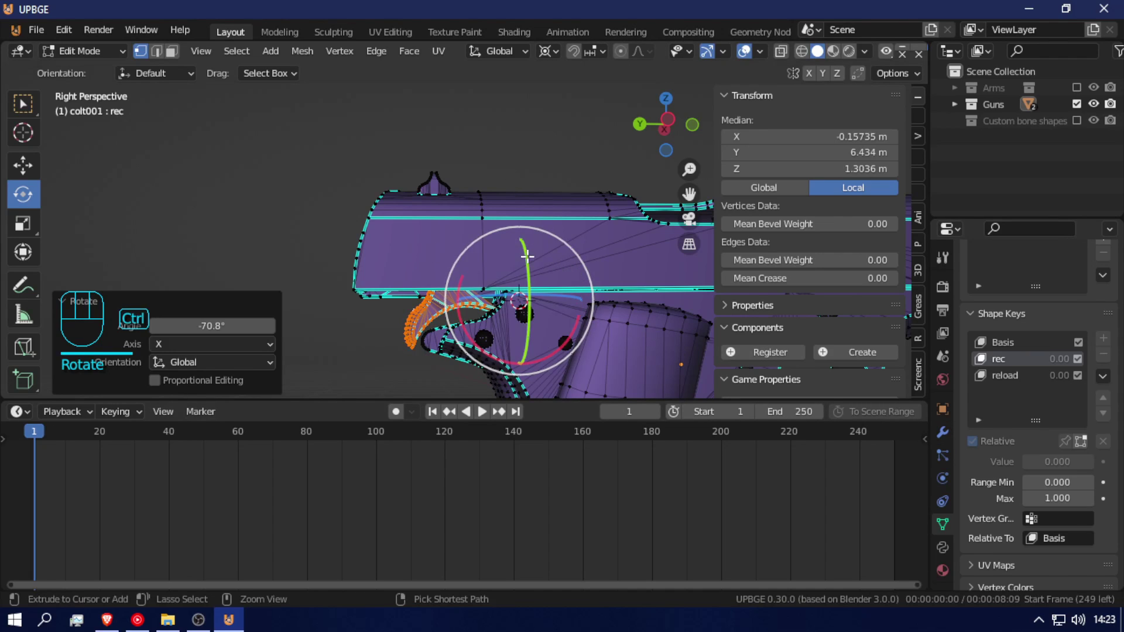
- In Object Mode, set the rec shape key's value to 1.000 and inspect the slide, hammer and muzzle area
key("Tab")
left_click_drag(1053, 471, 1092, 469)
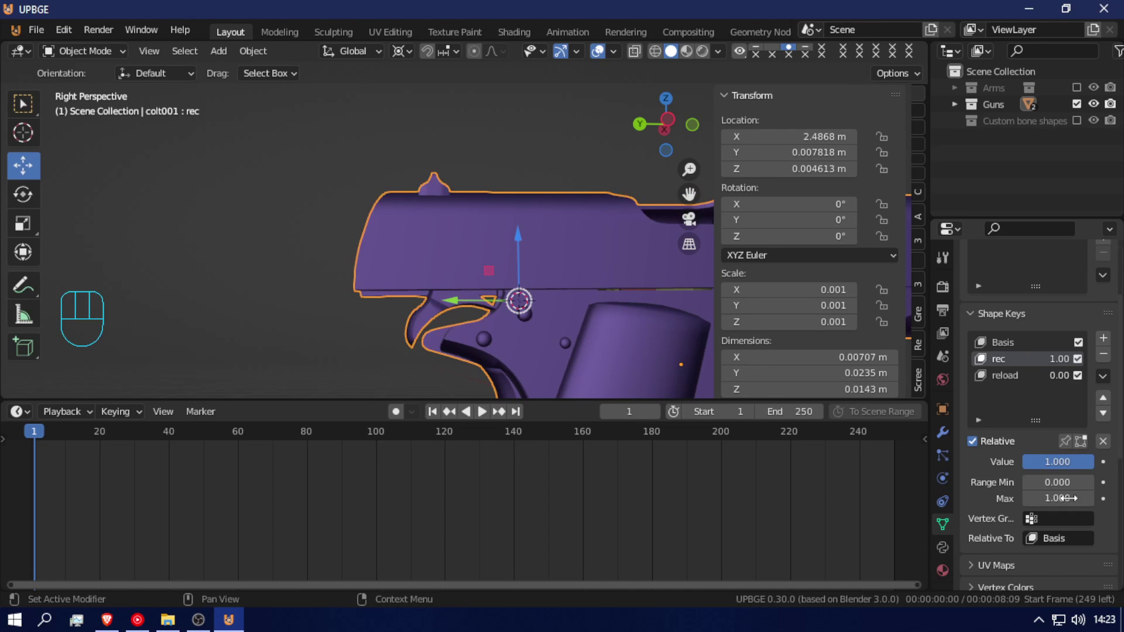
key("shift+f")
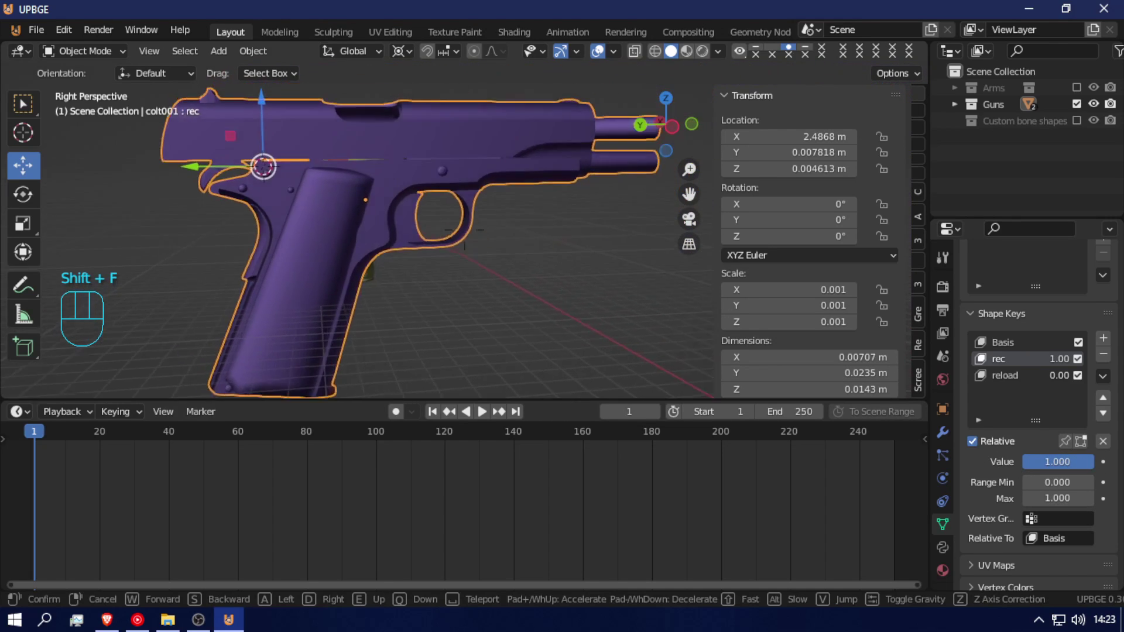
key("e")
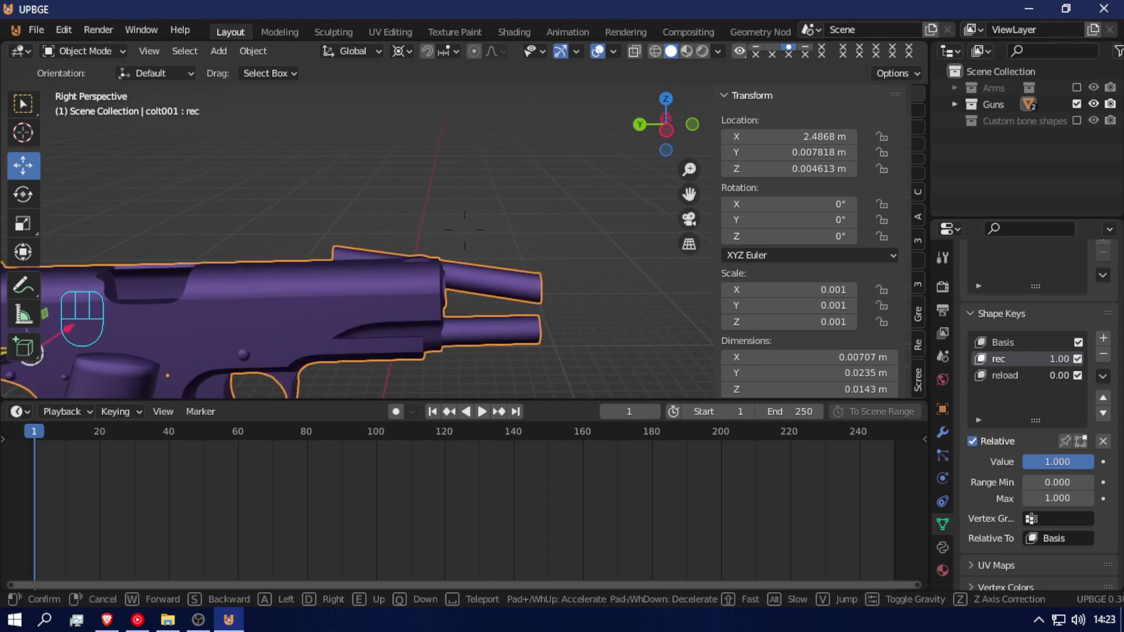
left_click(468, 249)
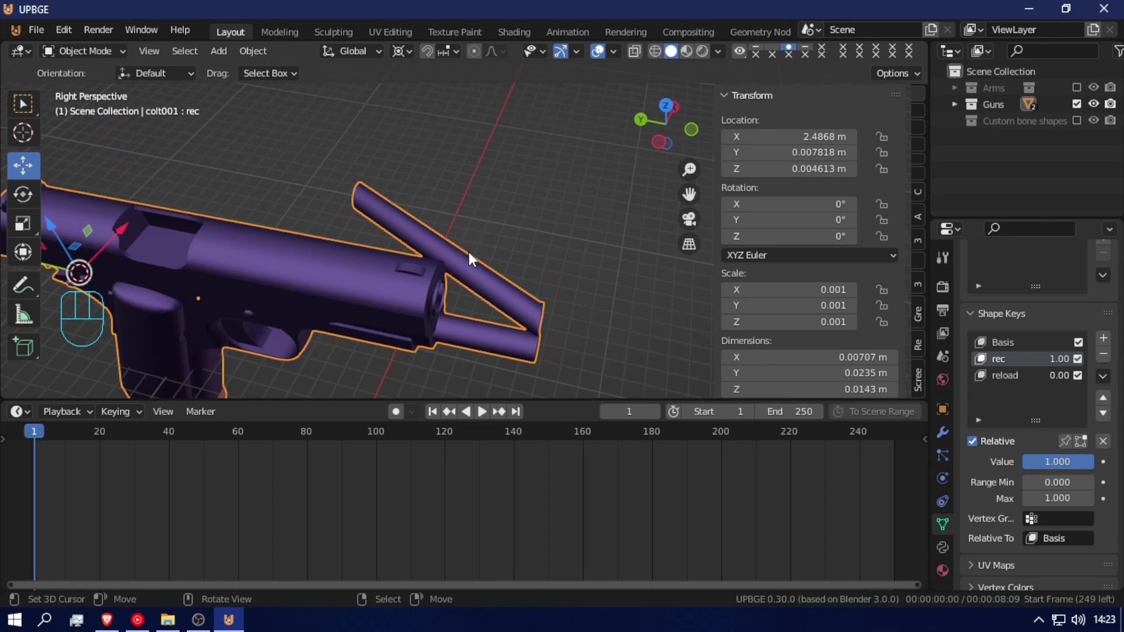
- Make the Basis shape key active and select the separate barrel tube beside the slide in Edit Mode
left_click(1018, 342)
key("Tab")
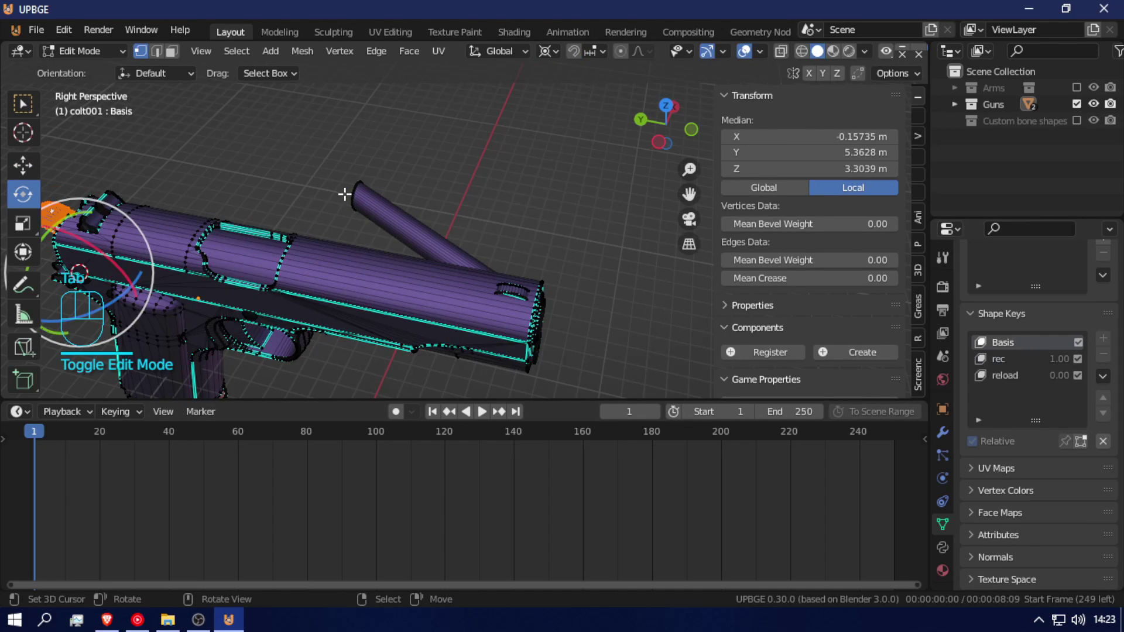
left_click(351, 192, "alt")
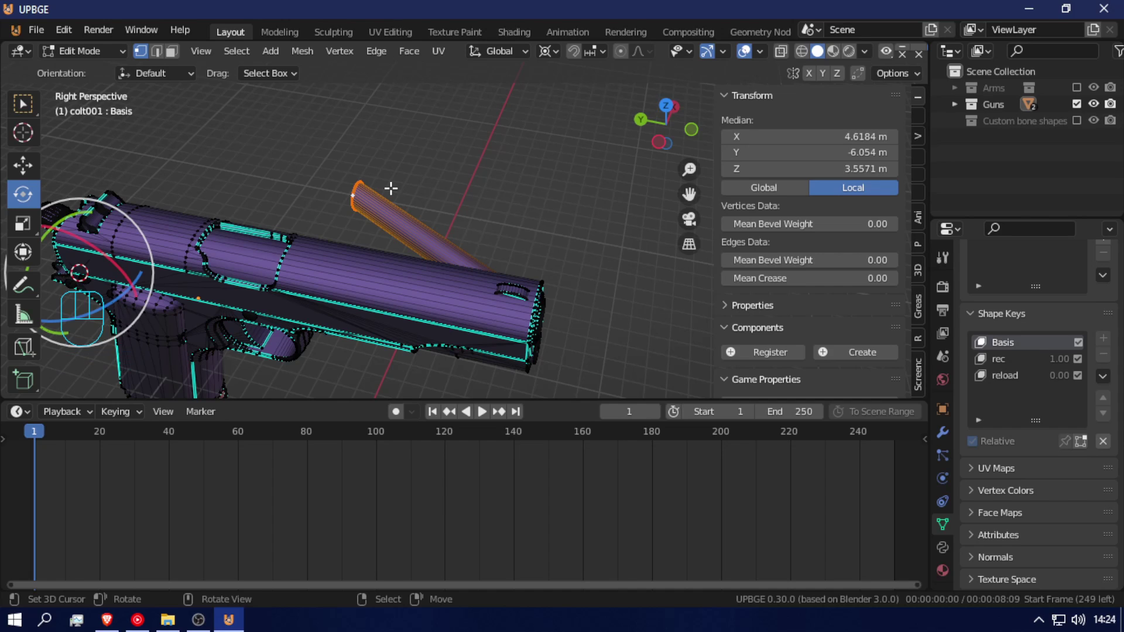
- In top wireframe view, center the barrel inside the slide by moving it -0.004489 m and a further -0.000093 m along global X
key("KP_7")
middle_click_drag(392, 188, 466, 298, "shift")
key("g")
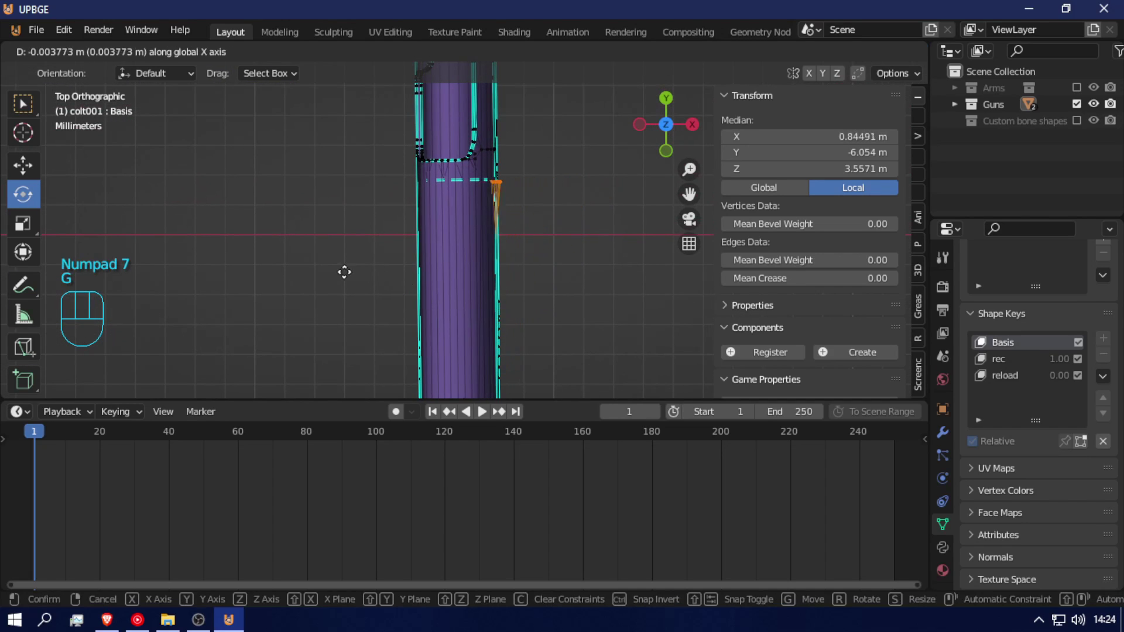
left_click(347, 272)
key("shift+z")
scroll(476, 211, "up", 3)
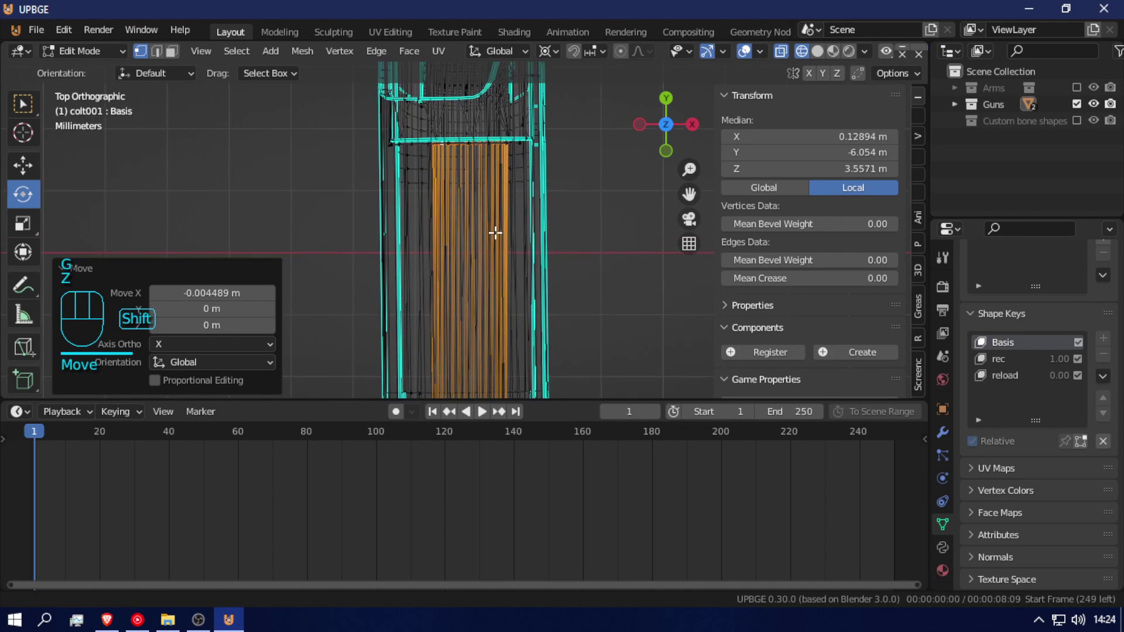
key("g")
left_click(490, 235)
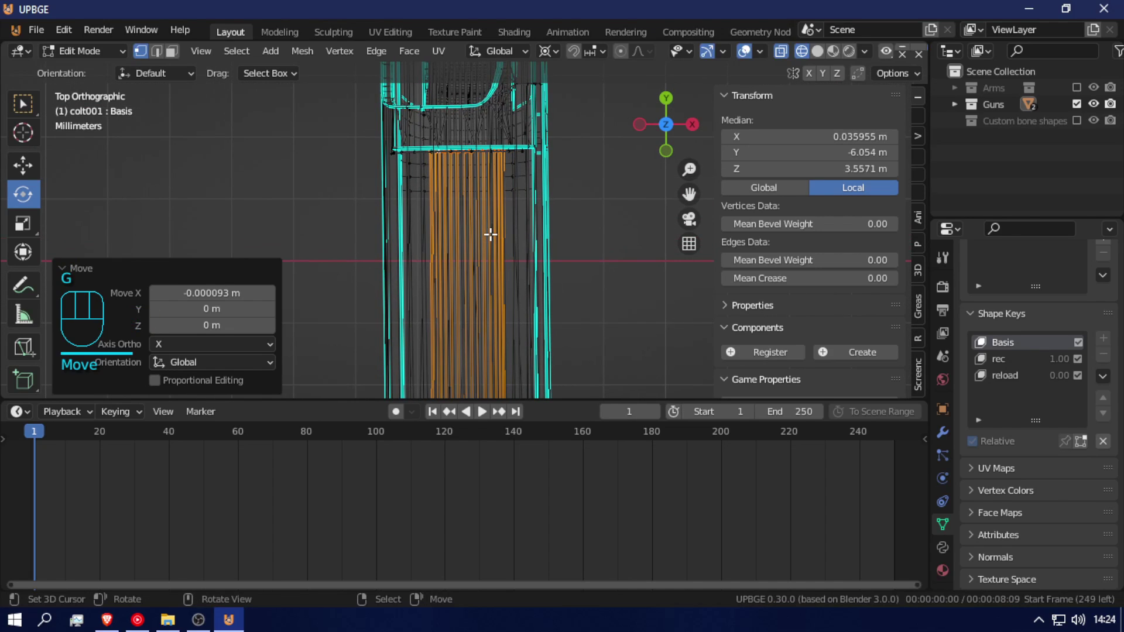
- Check the barrel's placement in Edit and Object Mode, deselect all geometry and return to solid shading
scroll(491, 235, "down", 4)
middle_click_drag(491, 234, 529, 143, "shift")
scroll(506, 183, "up", 4)
key("Tab")
key("Tab")
key("Tab")
key("Tab")
key("a")
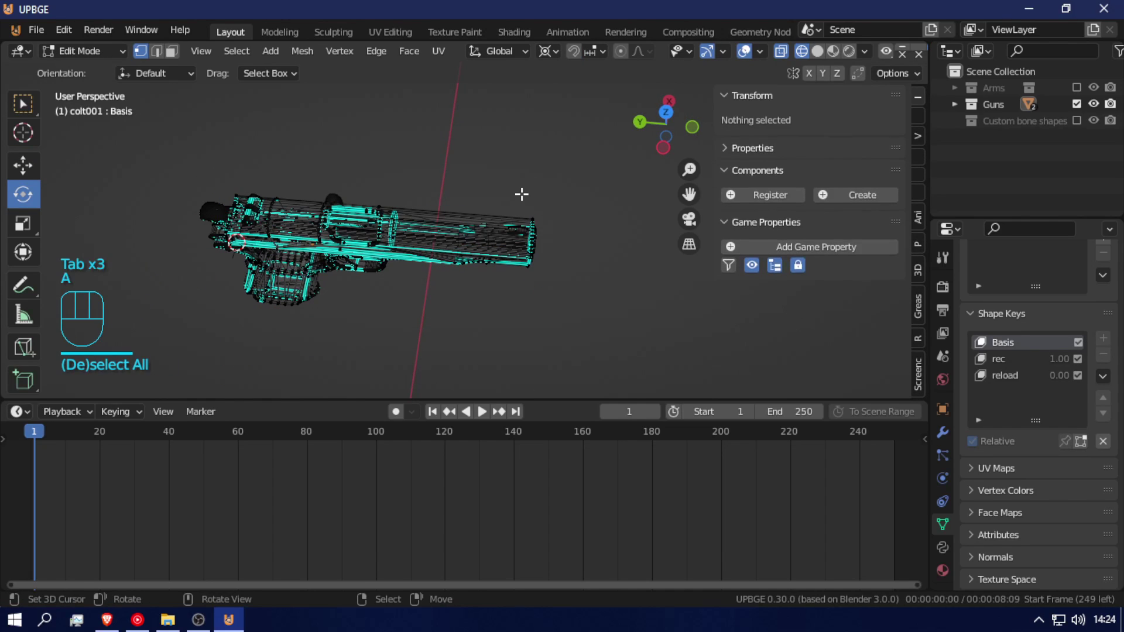
key("z")
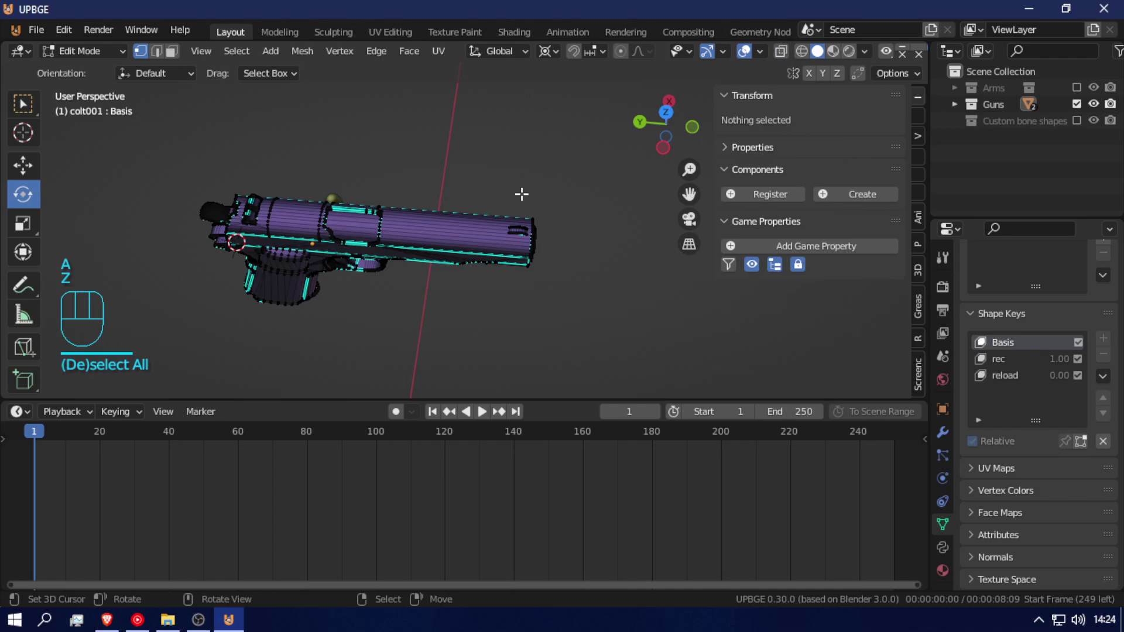
- Switch the viewport to Rendered shading and inspect the pistol from the side in Object Mode
left_click(848, 51)
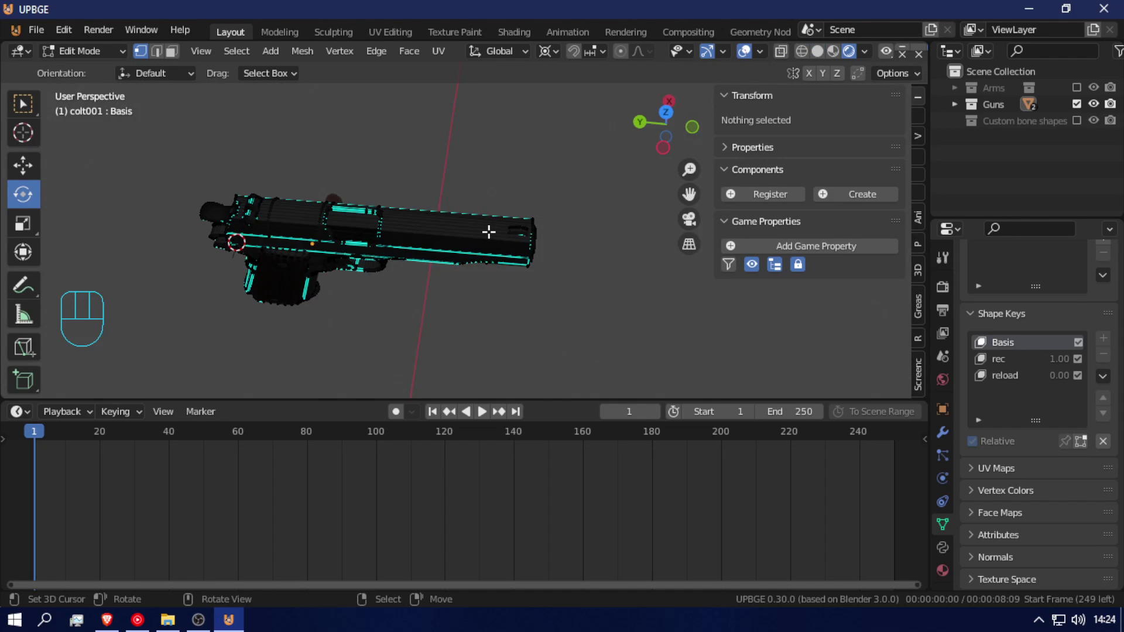
left_click(490, 232)
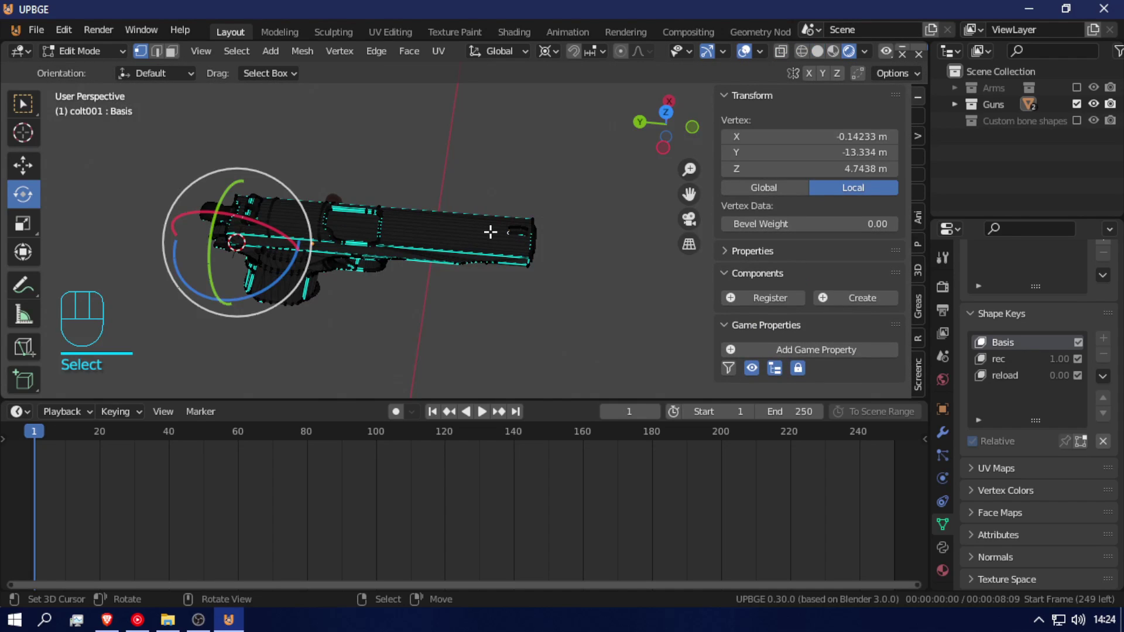
key("Tab")
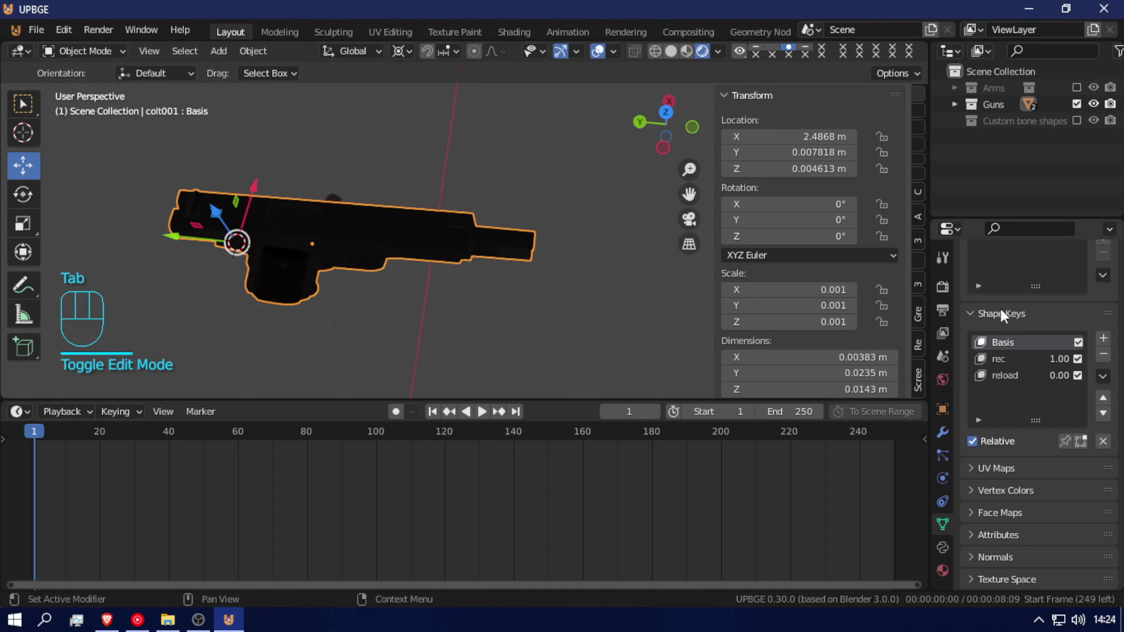
key("shift+f")
key("d")
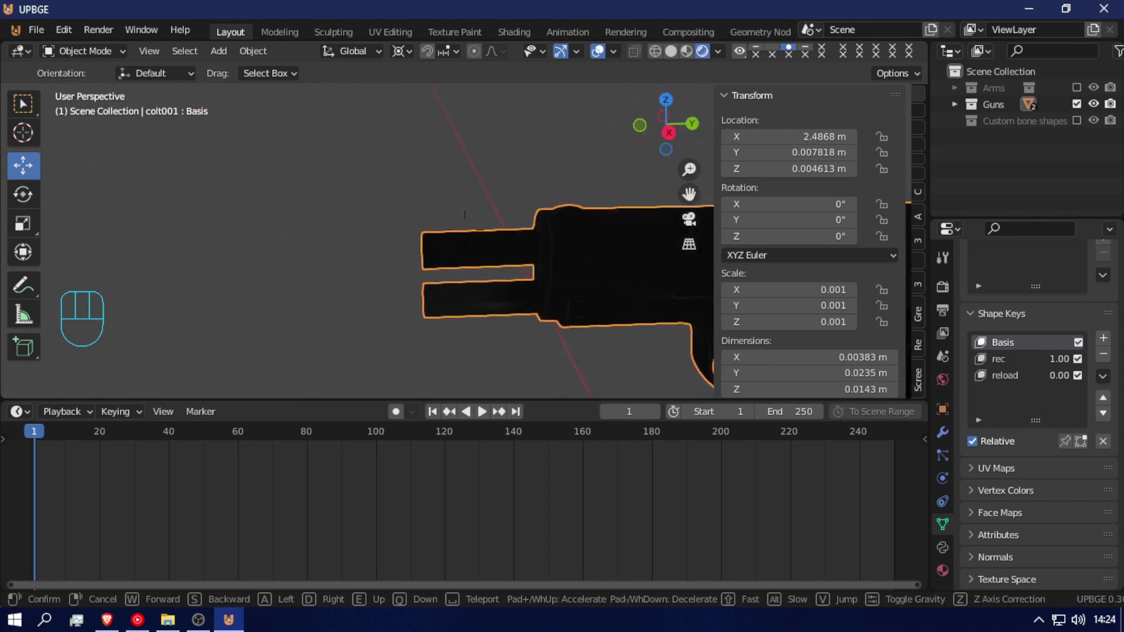
key("s")
left_click(465, 231)
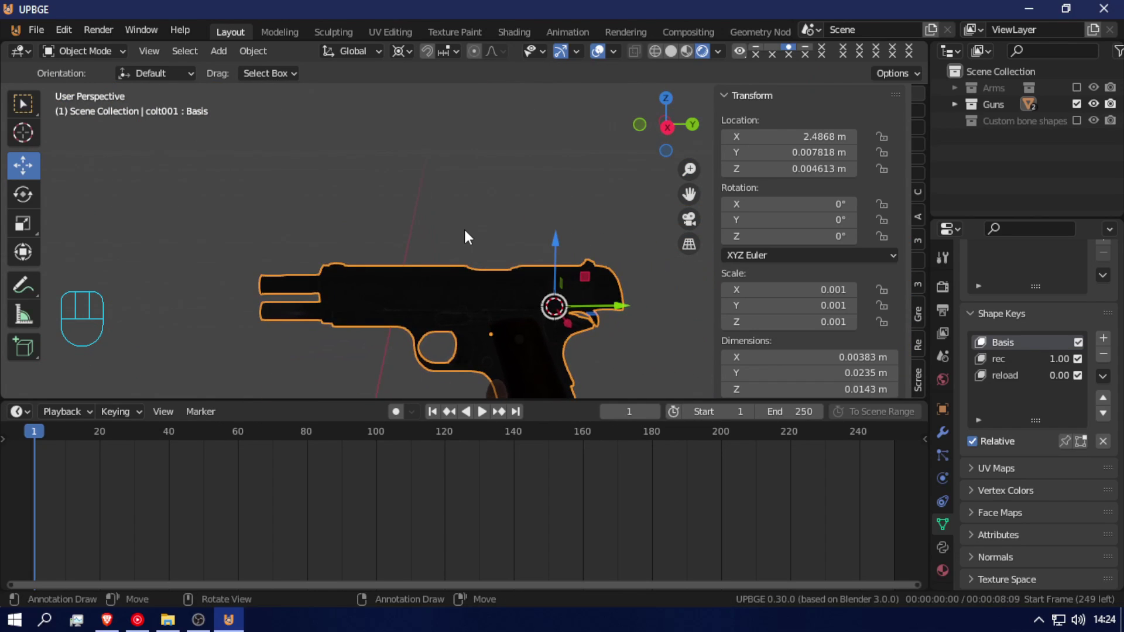
- Toggle local view for the pistol and enable the Arms collection in the view layer
key("KP_Divide")
key("KP_Divide")
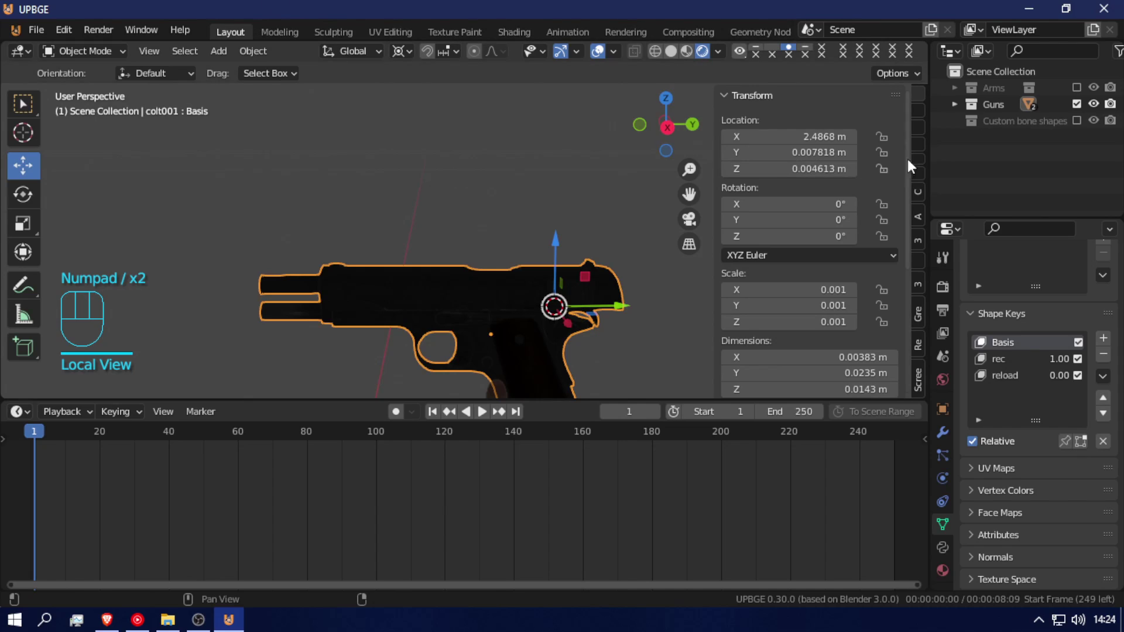
left_click(1076, 87)
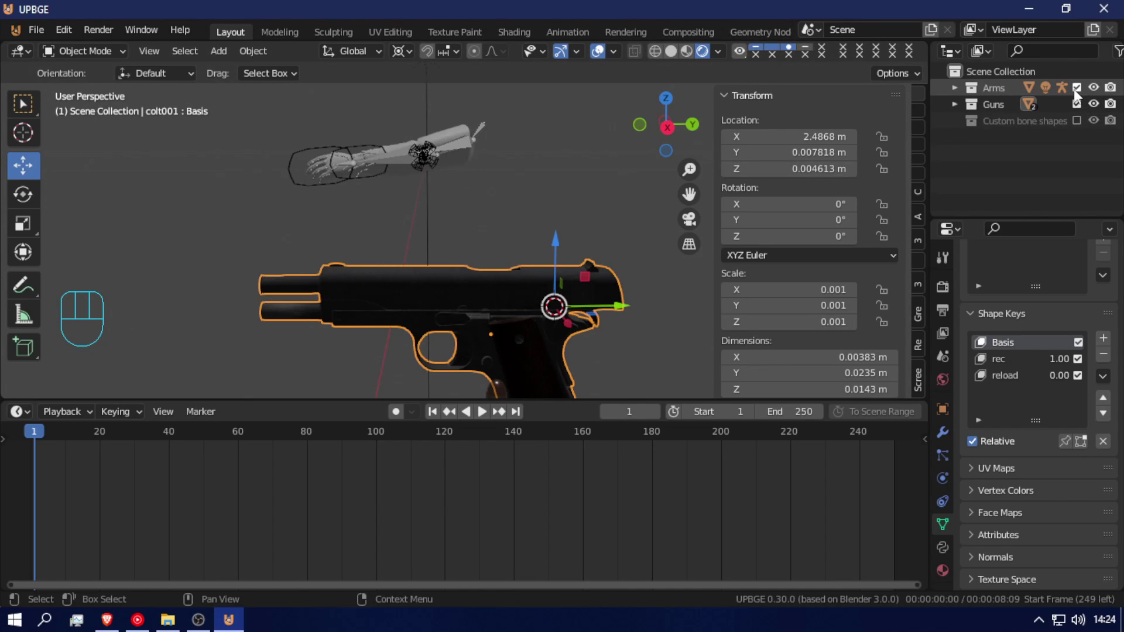
- Select the pistol together with its magazine and move them -0.14707 m along global X towards the arms
scroll(449, 231, "down", 4)
middle_click_drag(512, 269, 500, 302)
left_click(462, 301, "shift")
left_click(452, 310, "shift")
key("g")
key("x")
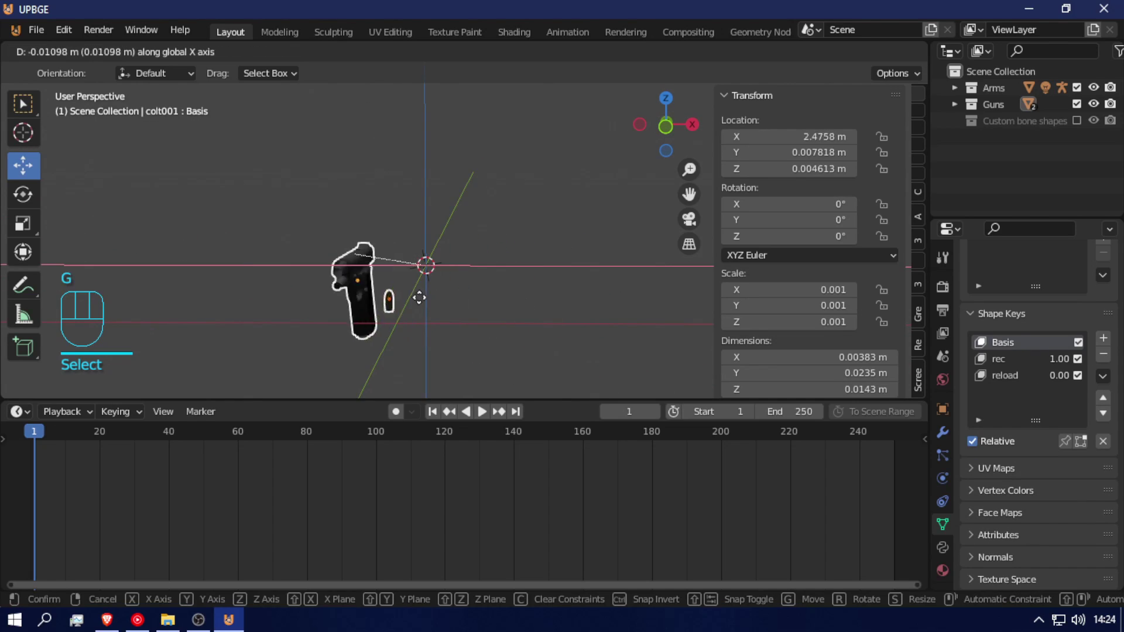
left_click(511, 212)
- Move the selected pistol and magazine a further -0.92583 m along global X
key("shift+f")
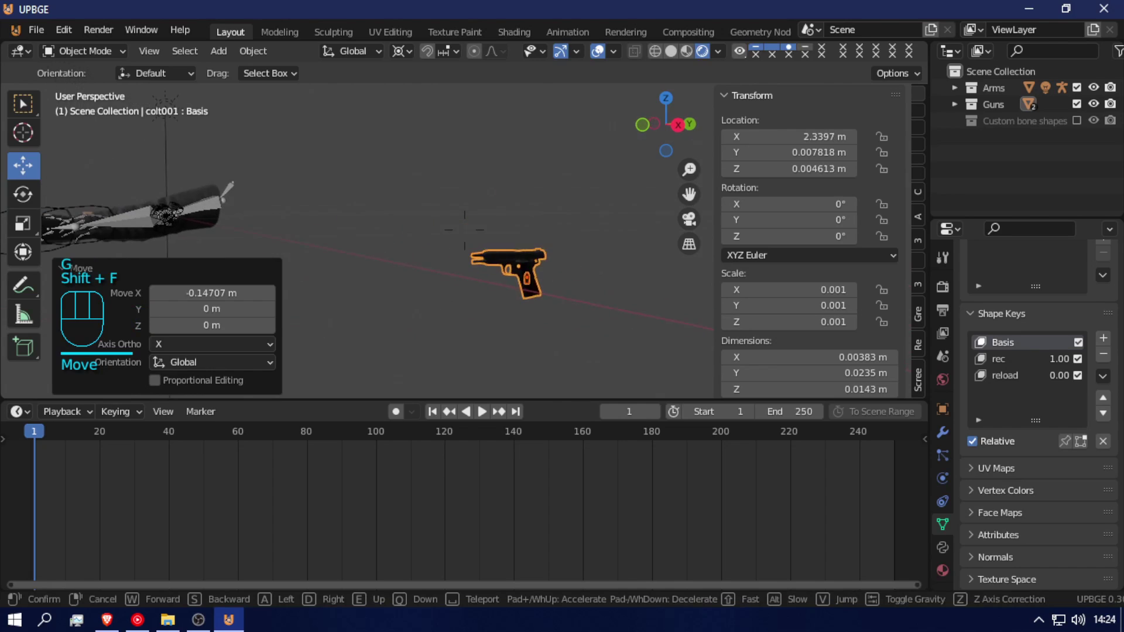
left_click(476, 238)
key("g")
key("x")
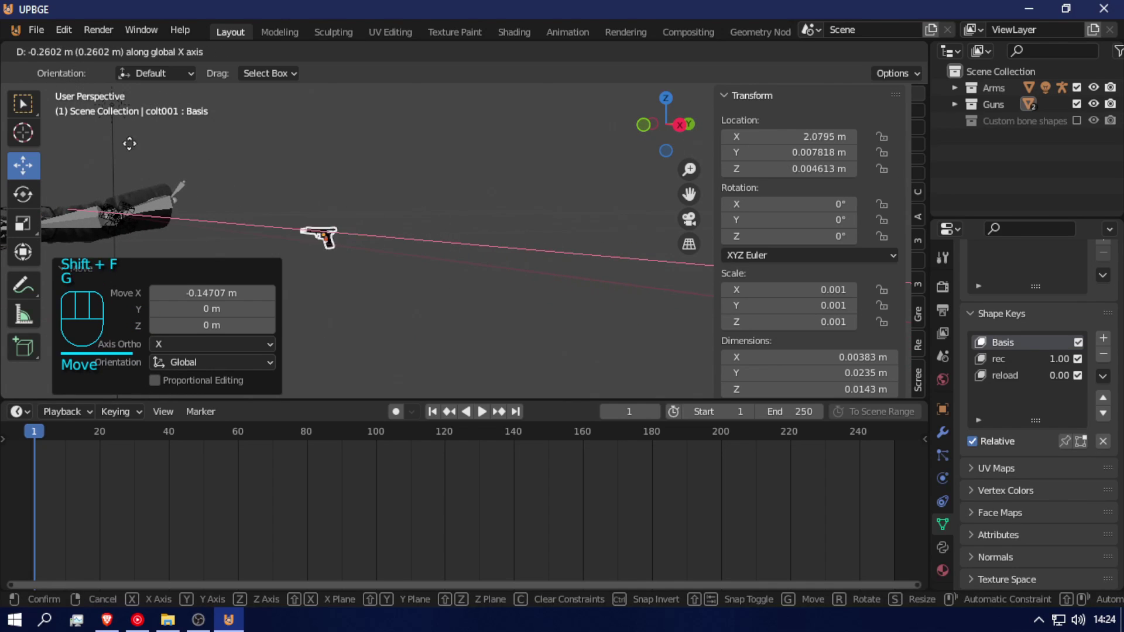
left_click(472, 74)
- Bring the pistol and magazine between the arms by moving them -1.3457 m along global X
key("shift+f")
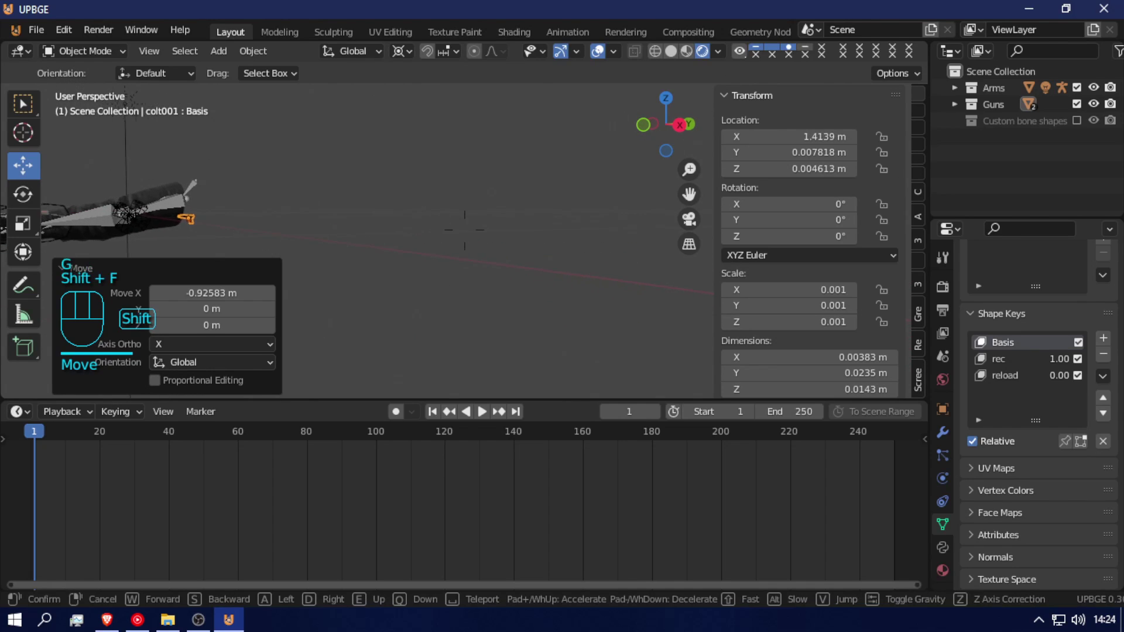
key("e")
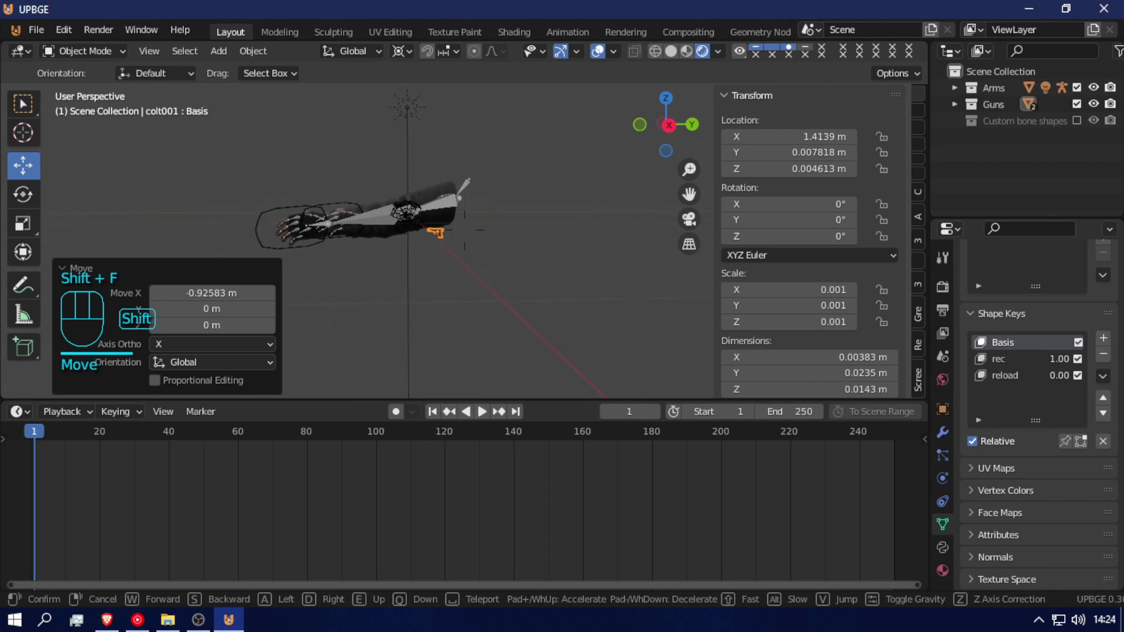
key("a")
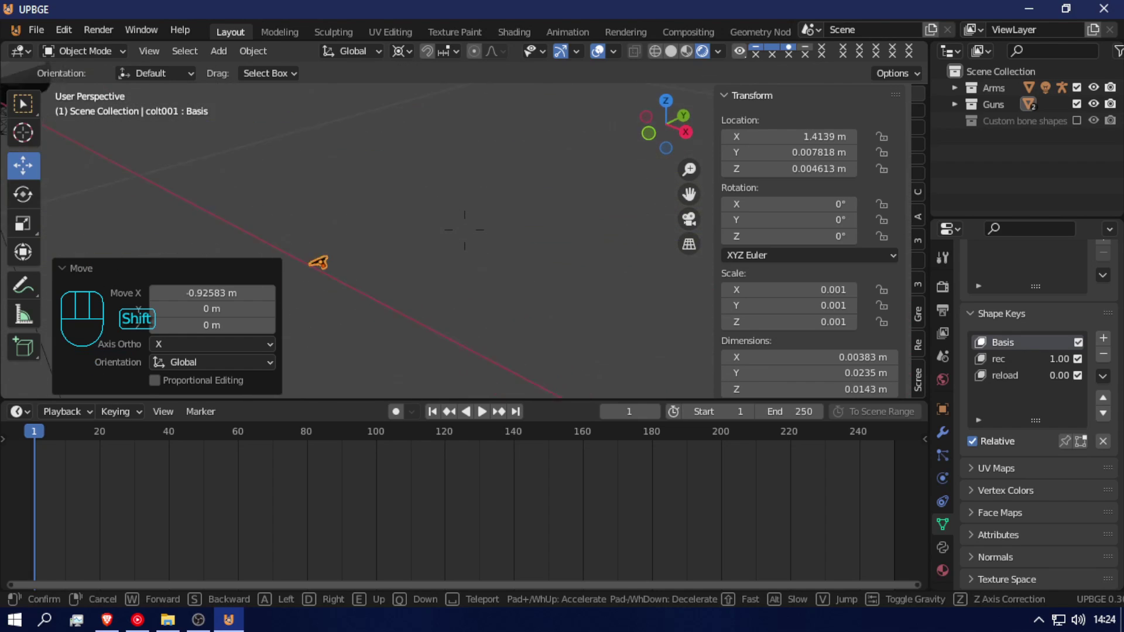
left_click(443, 212)
key("g")
key("x")
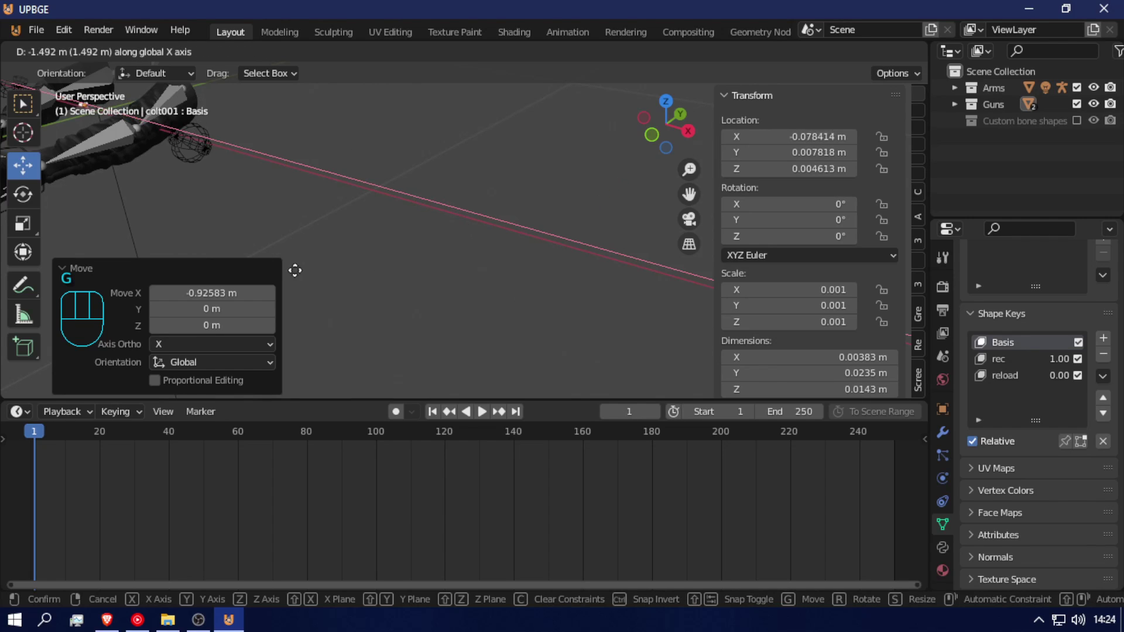
left_click(367, 279)
- Set the transform pivot to Median Point and scale the pistol and magazine by 13.571
key("s")
key("Escape")
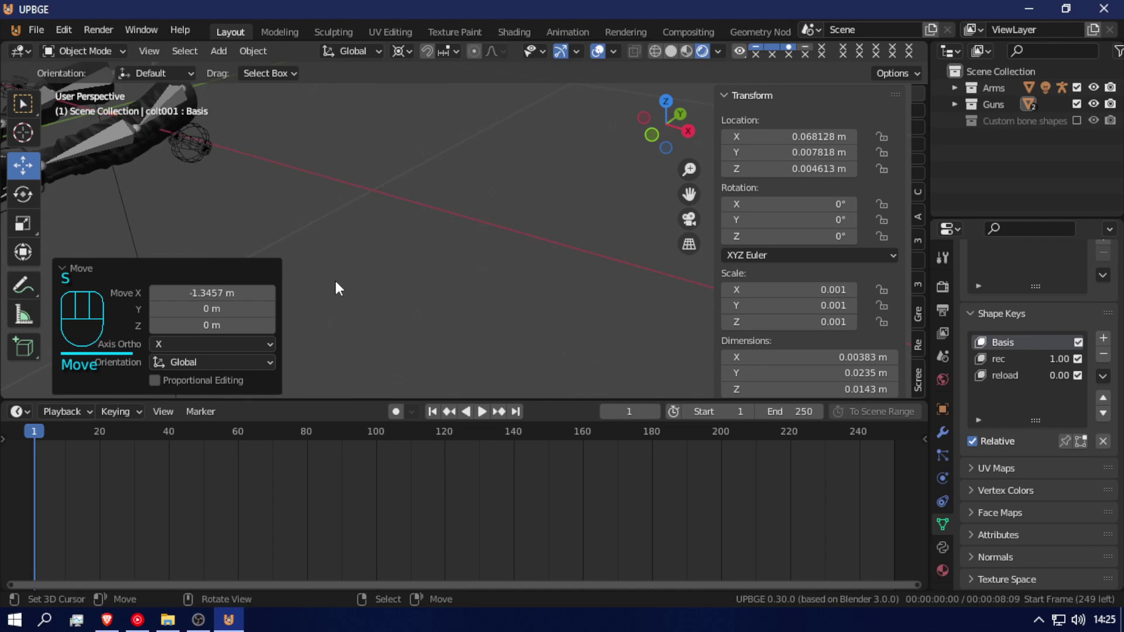
left_click(399, 51)
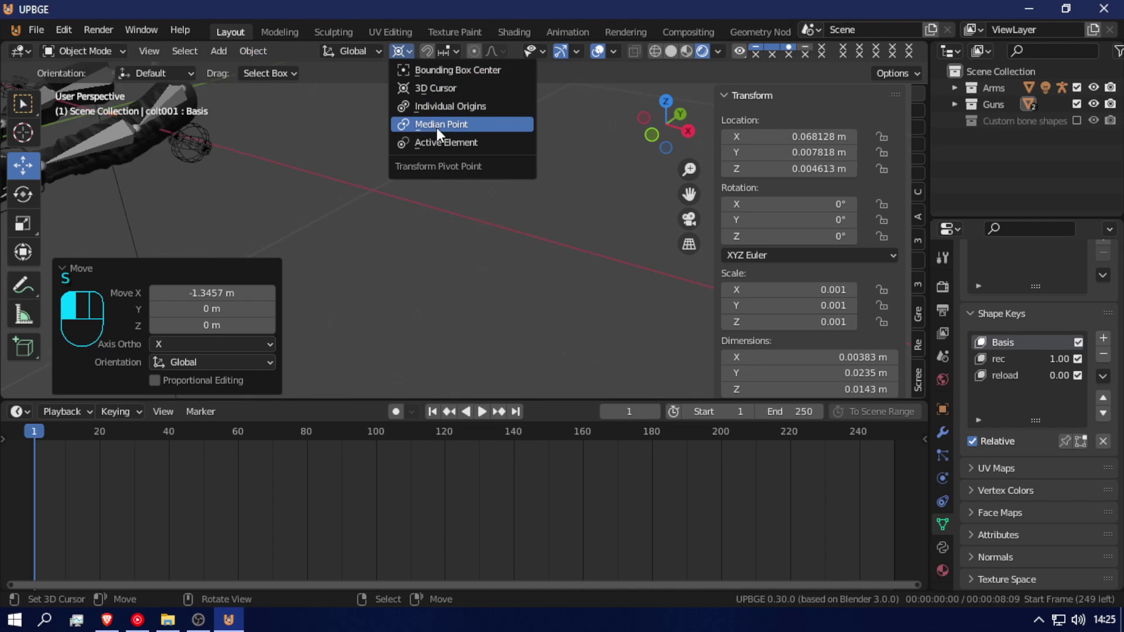
left_click(436, 127)
key("s")
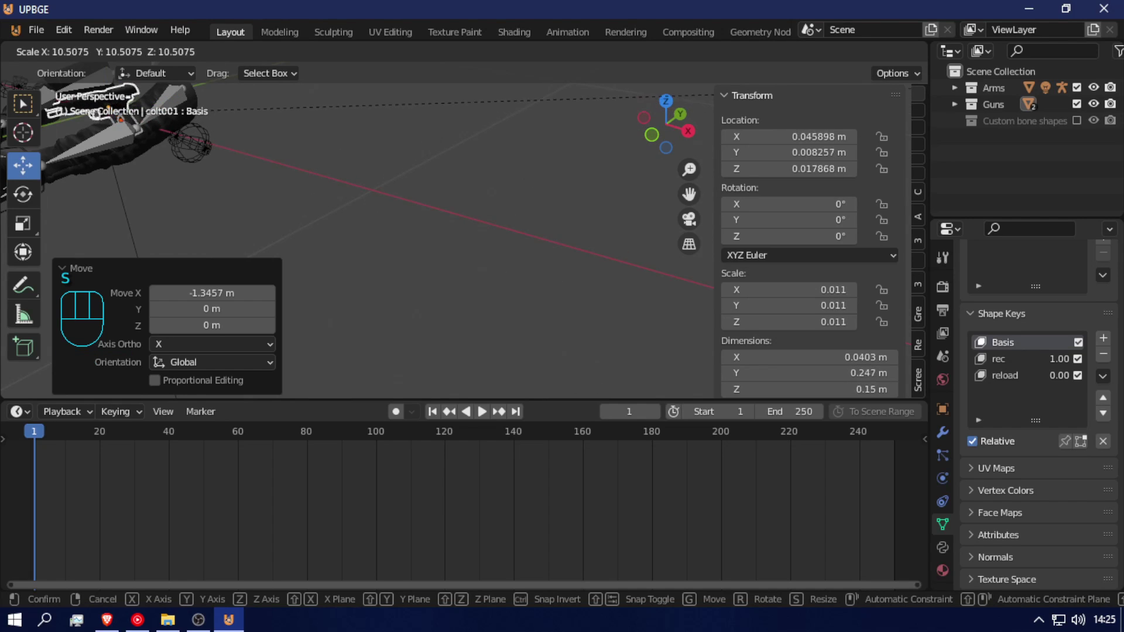
left_click(571, 171)
- Compare the gun's size with the arms and enlarge the pistol and magazine by a factor of 1.217
key("shift+w")
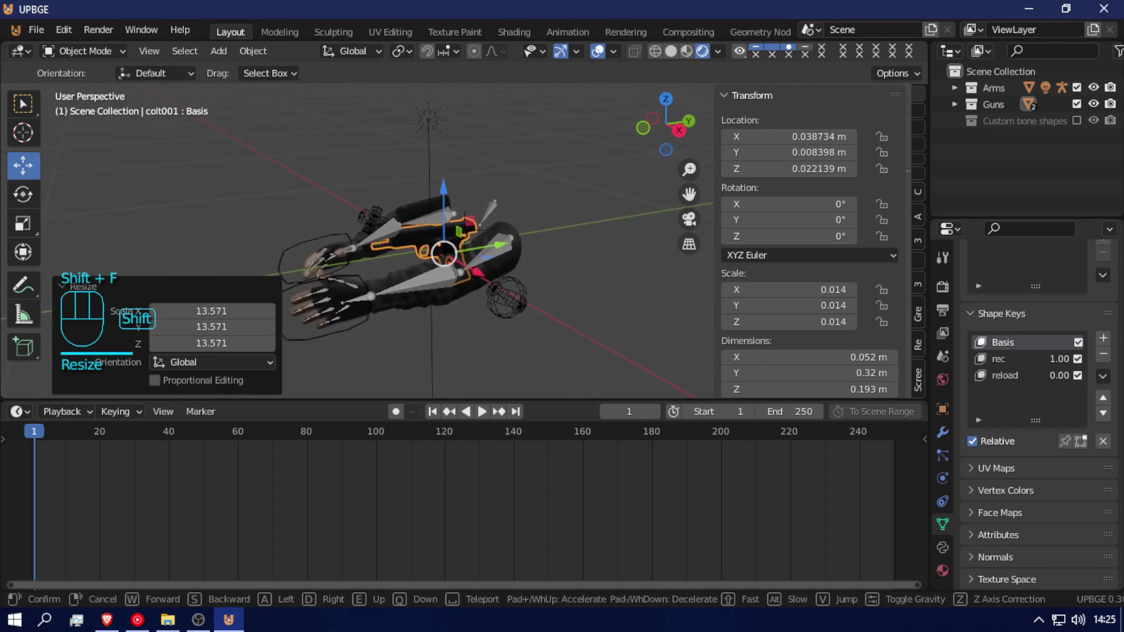
key("shift+e")
left_click(464, 220)
key("s")
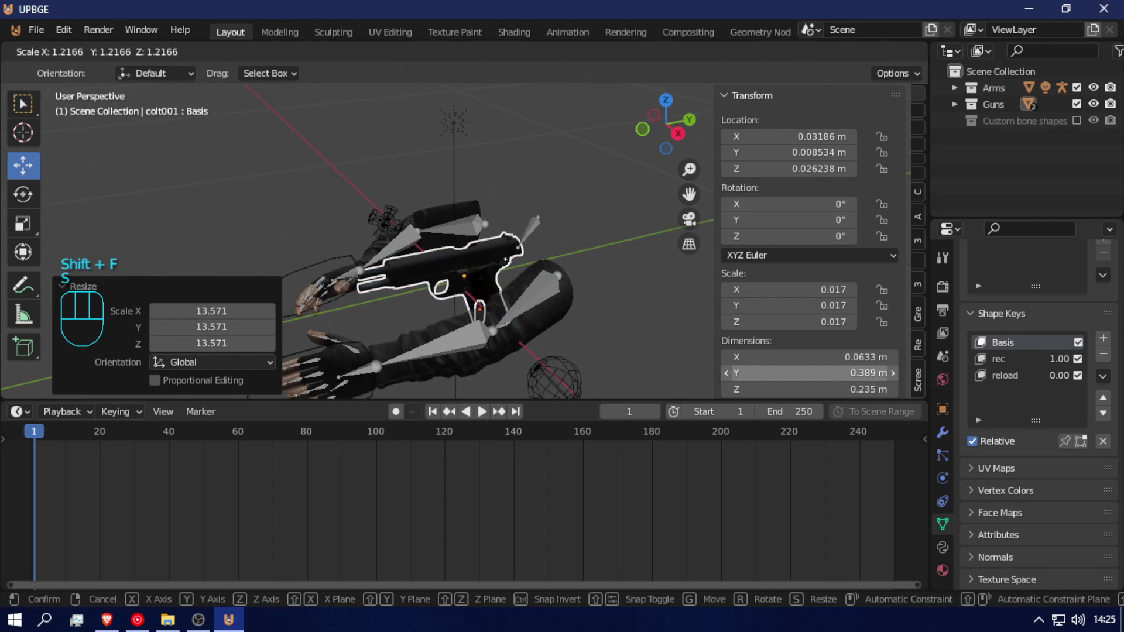
left_click(551, 392)
- Fit the pistol and magazine to the hand size by scaling them by 0.640 and again by 1.220
key("shift+f")
key("shift+w")
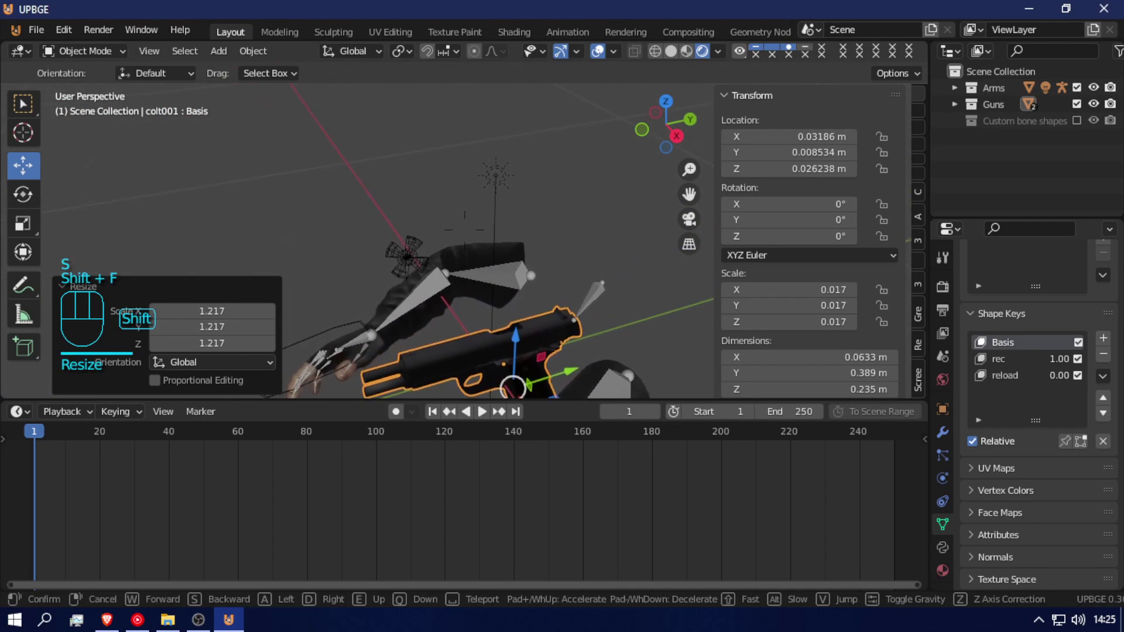
left_click(417, 246)
key("shift+f")
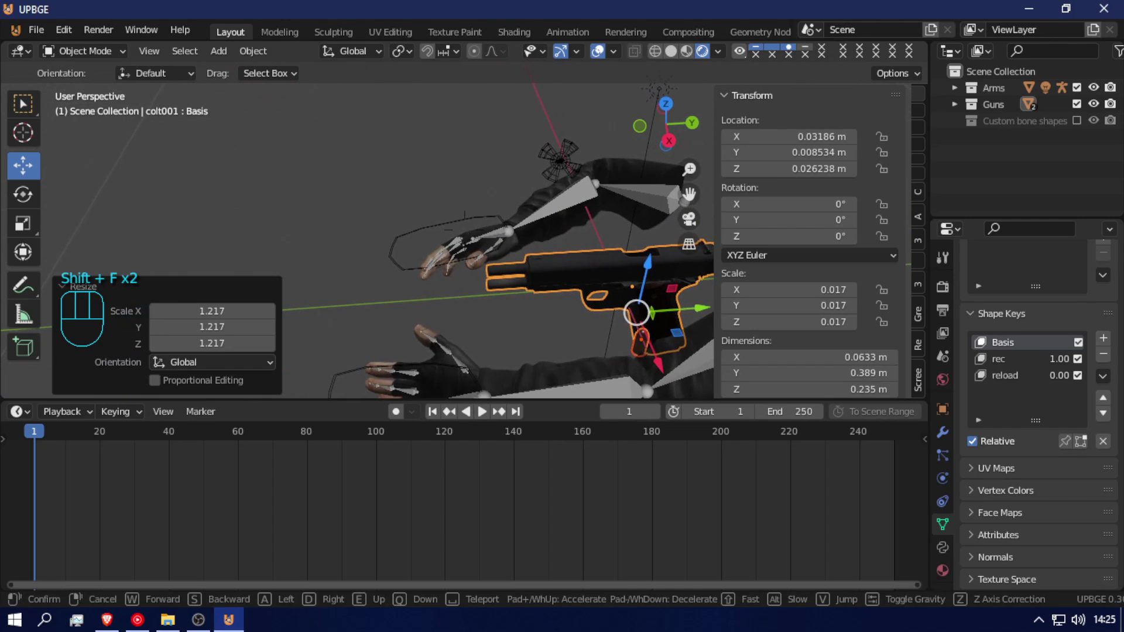
left_click(465, 240)
key("s")
left_click(557, 263)
key("s")
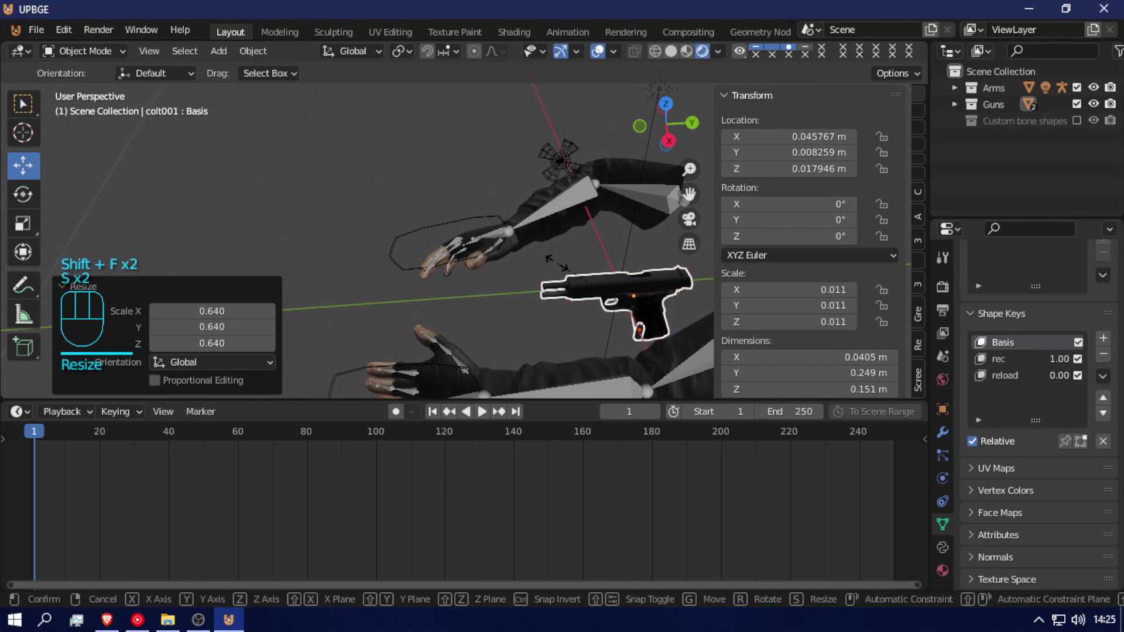
left_click(535, 254)
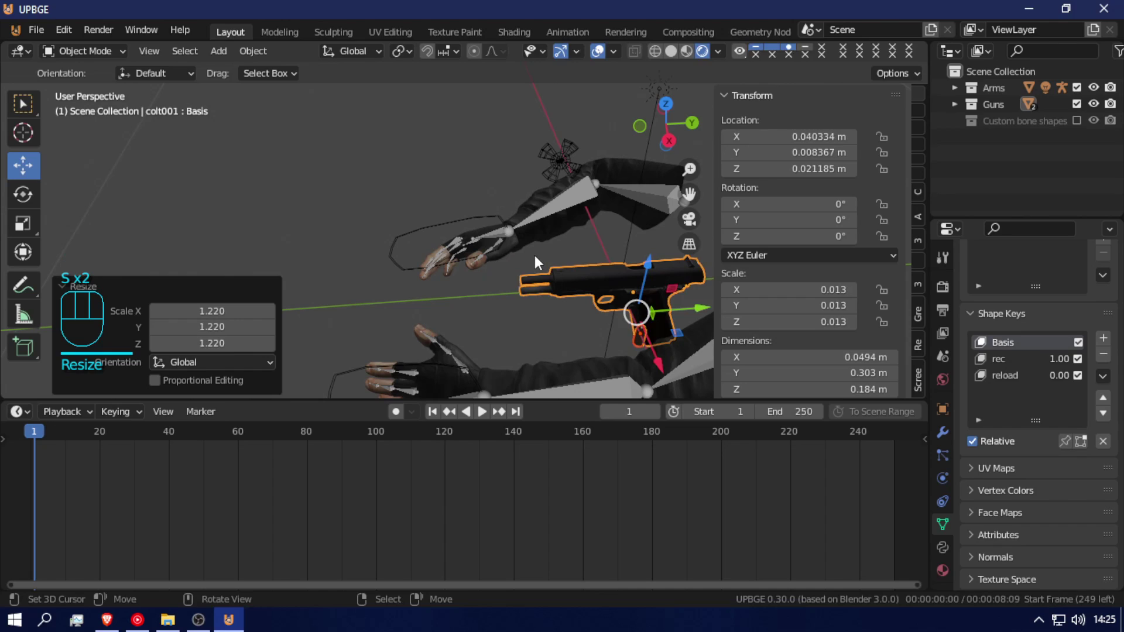
- Apply the scale of the pistol and magazine, and set the rec shape key's value to 0
key("ctrl+a")
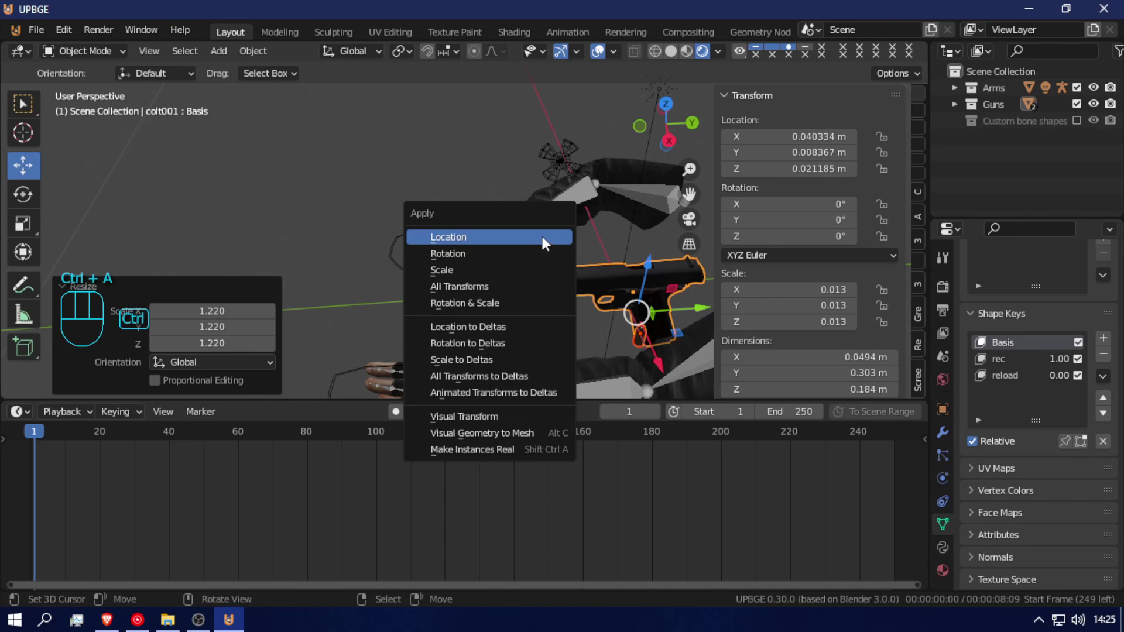
left_click(516, 270)
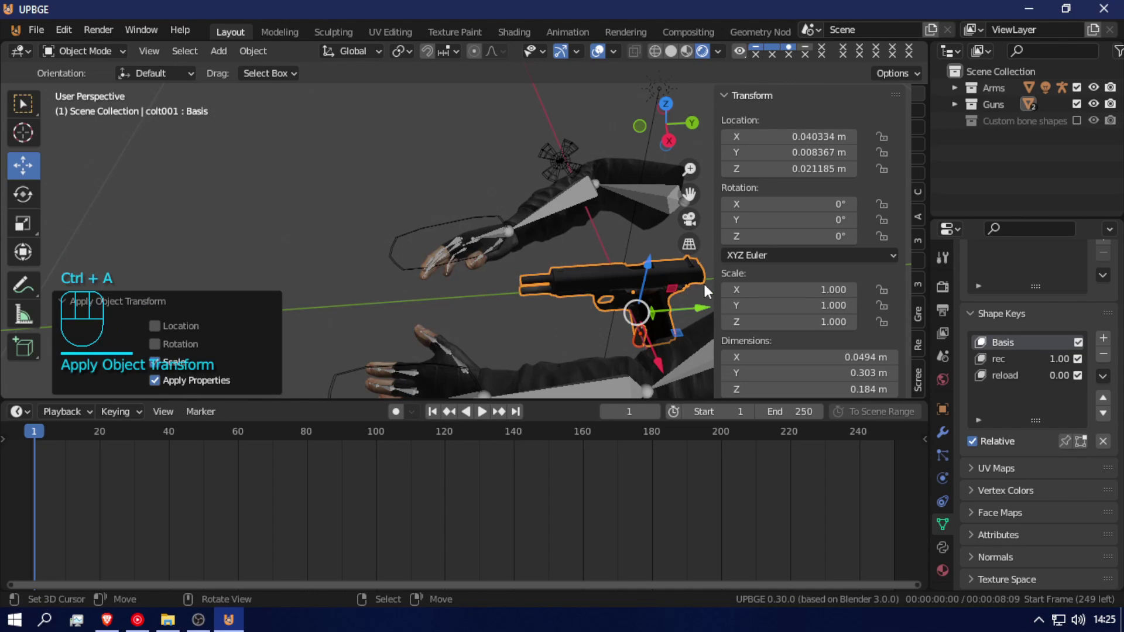
left_click(1012, 359)
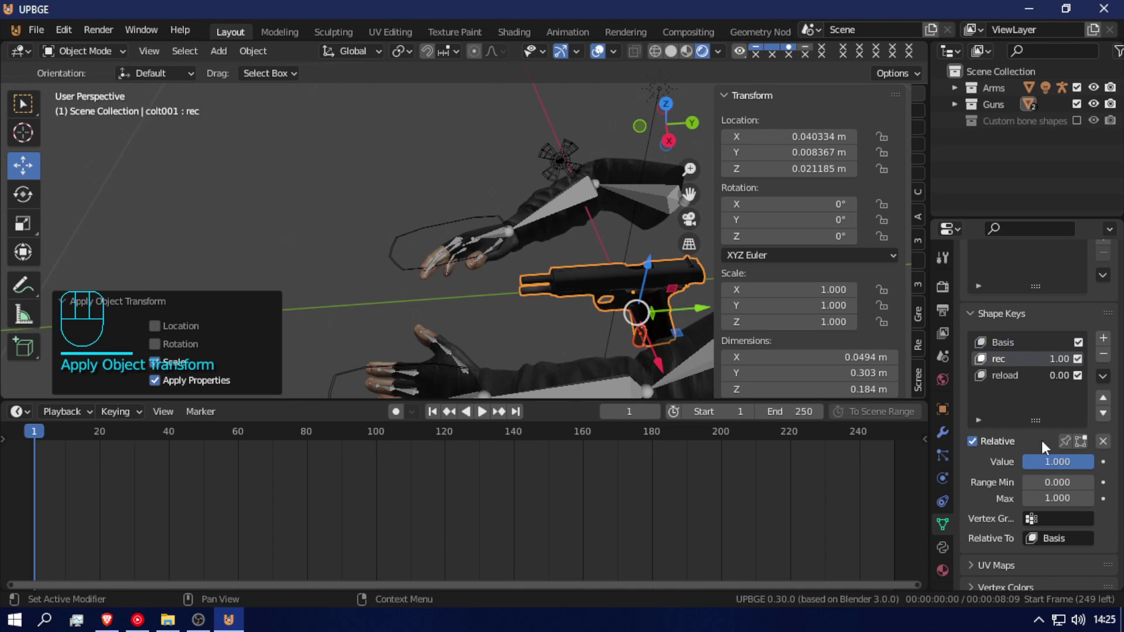
left_click_drag(1062, 482, 989, 464)
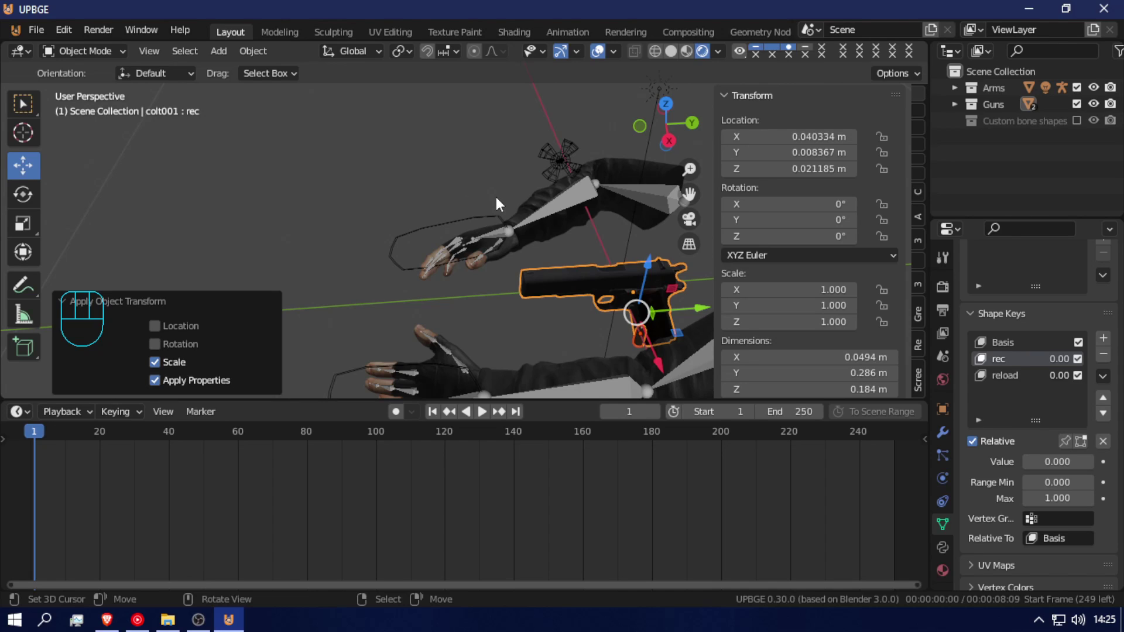
- In the arms armature's Edit Mode, snap the 3D cursor to the chest bone and add a new bone there
left_click(494, 214)
key("Tab")
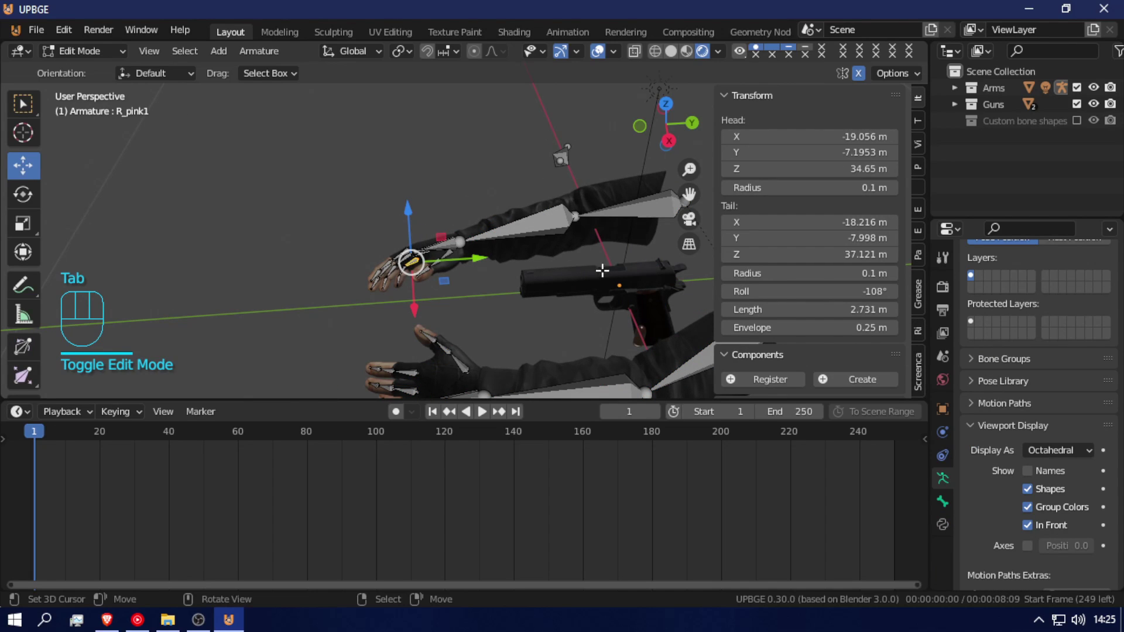
key("shift+f")
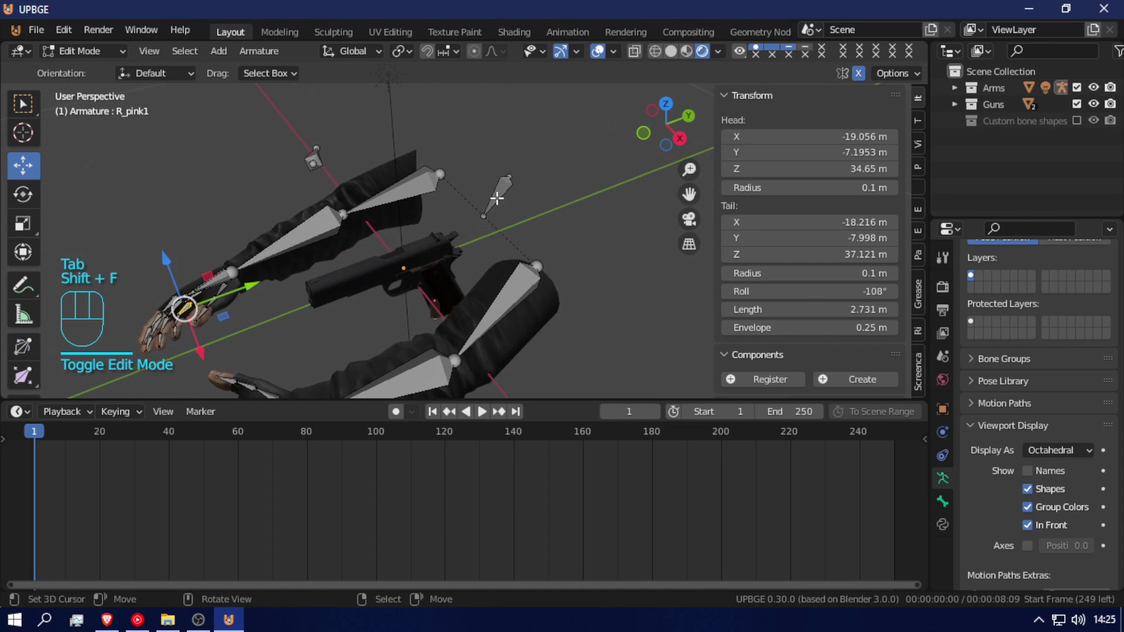
left_click(488, 262)
key("shift+s")
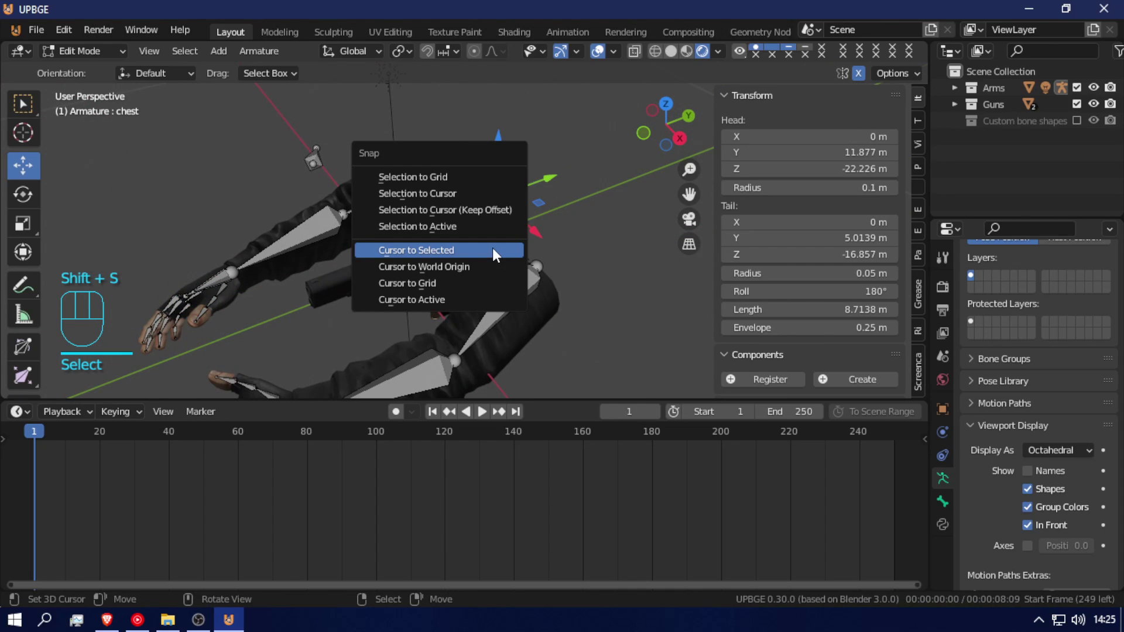
left_click(493, 247)
key("shift+a")
left_click(507, 160)
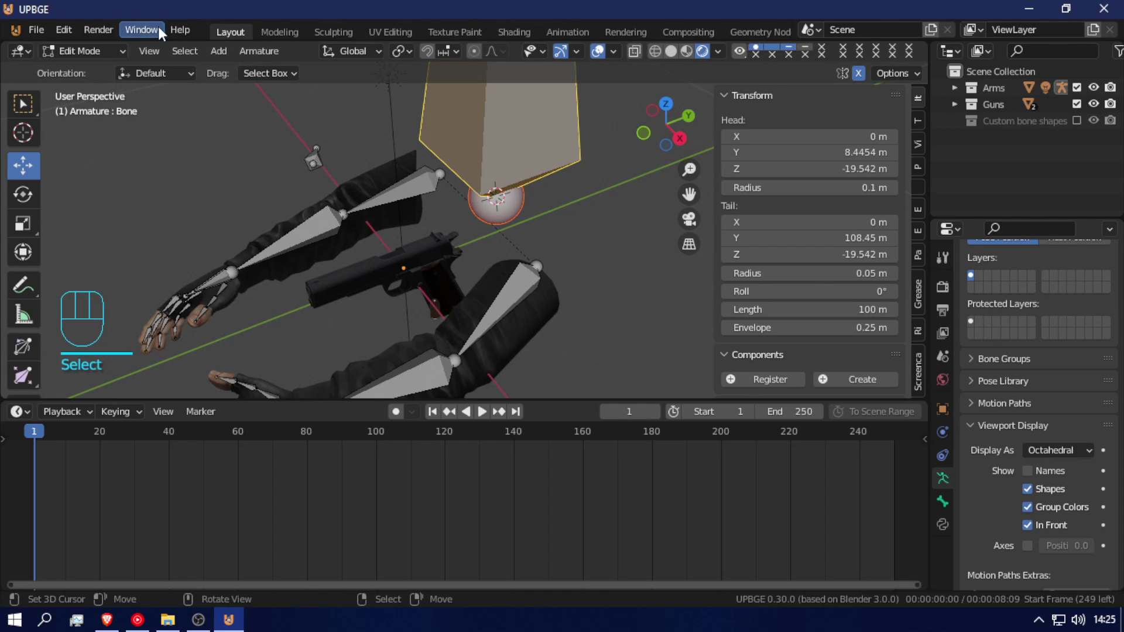
- Use the 3D Cursor as pivot and rotate the new bone 90° about global X
left_click(400, 50)
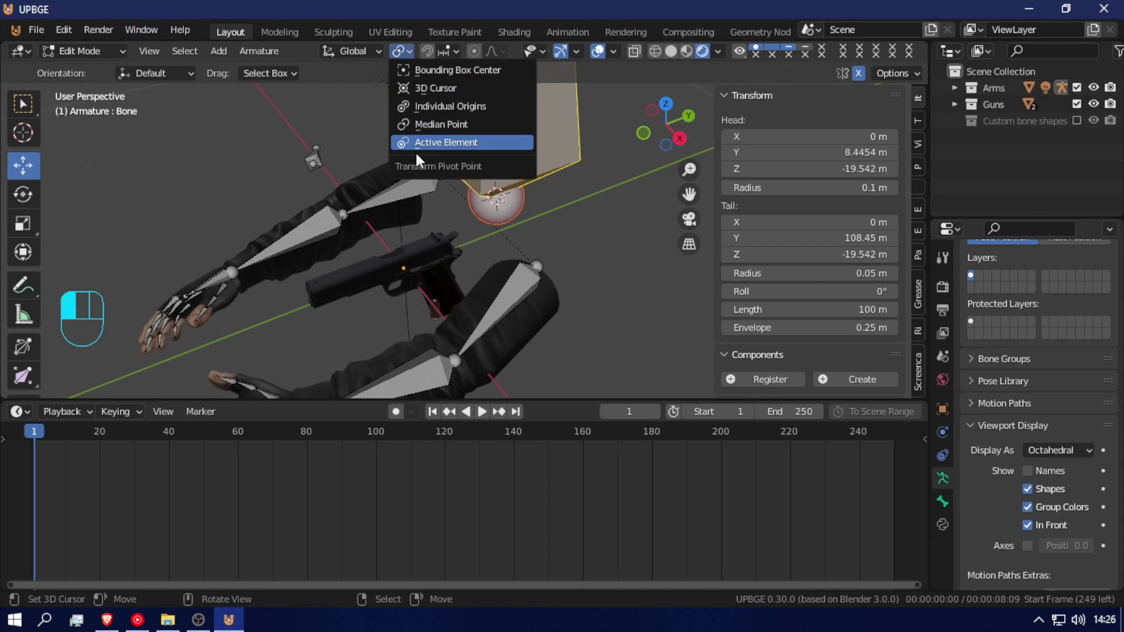
left_click(455, 94)
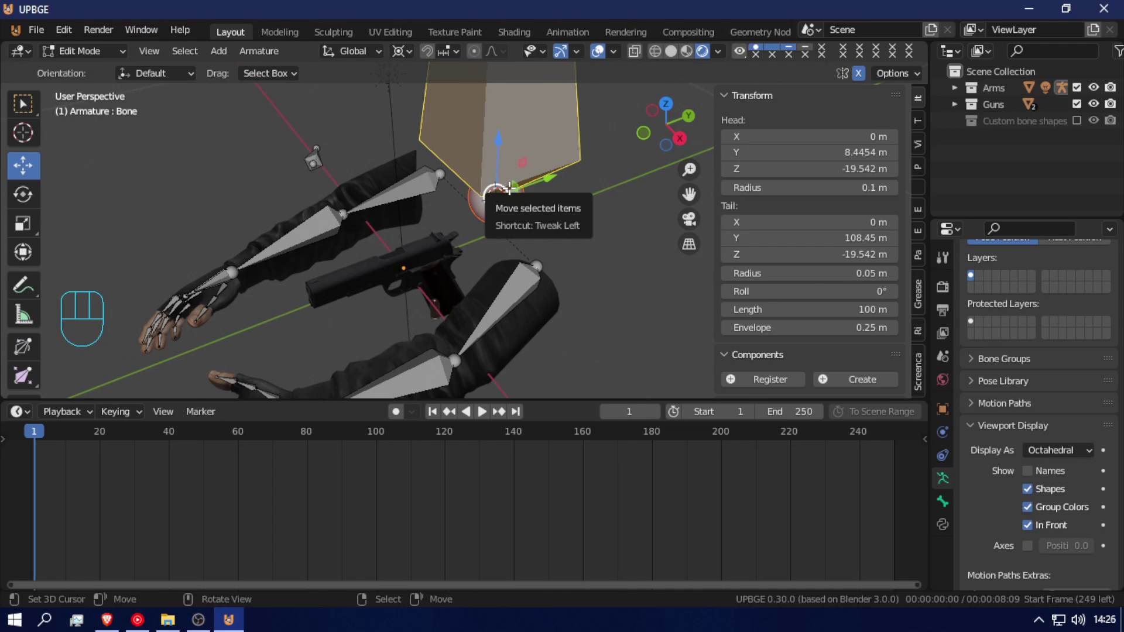
type("rx")
type("90")
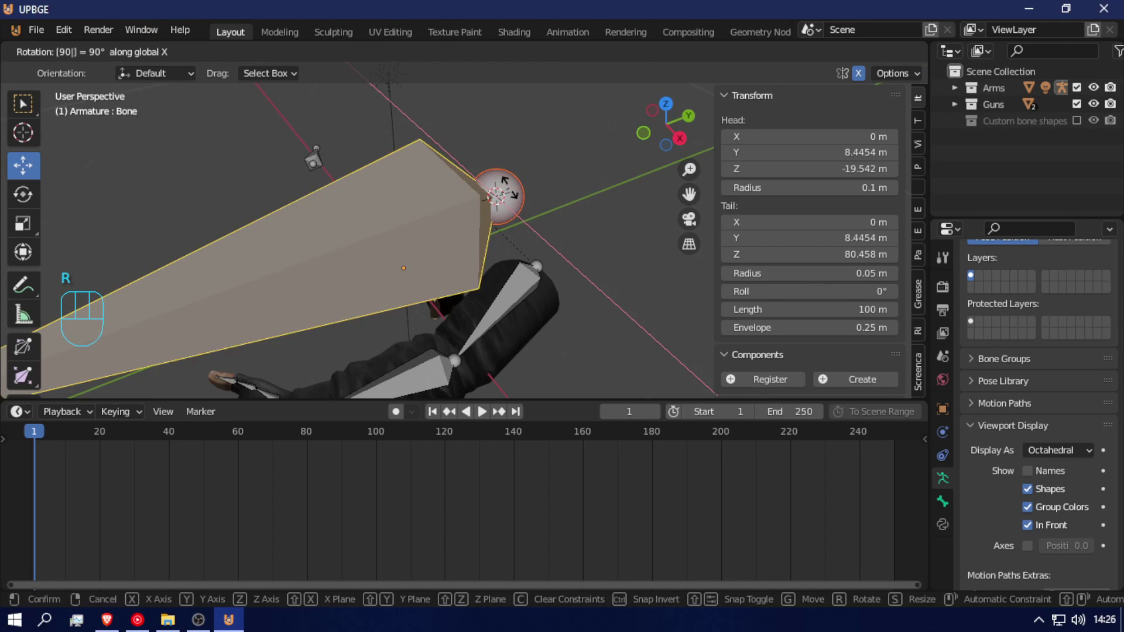
key("Return")
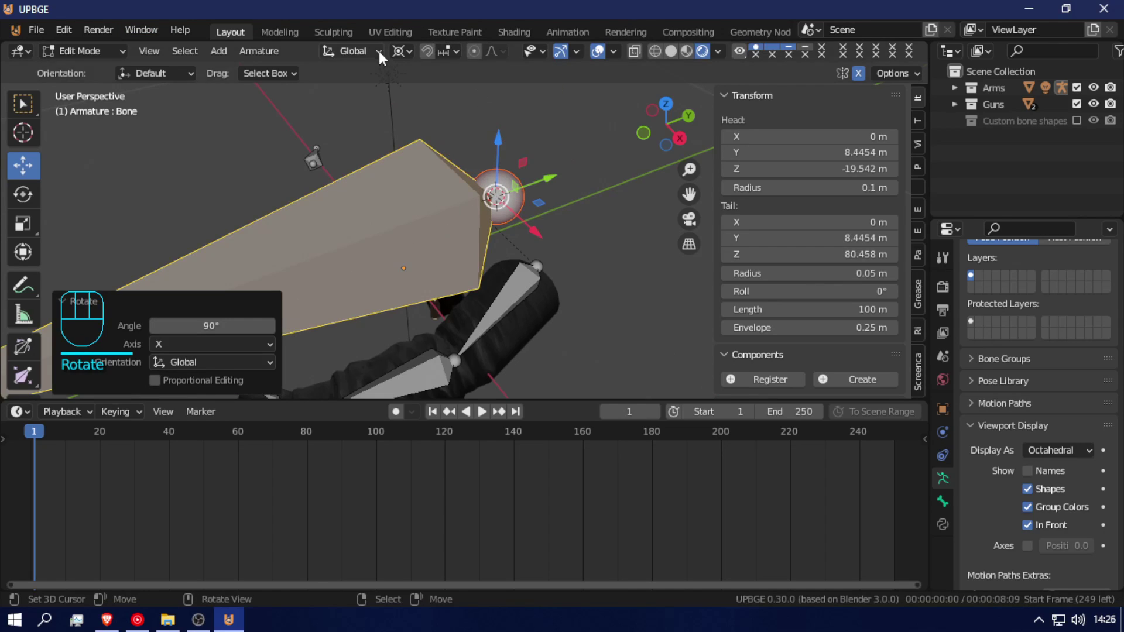
- Switch the pivot back to Median Point and scale the new bone by 0.333
left_click(402, 50)
left_click(459, 128)
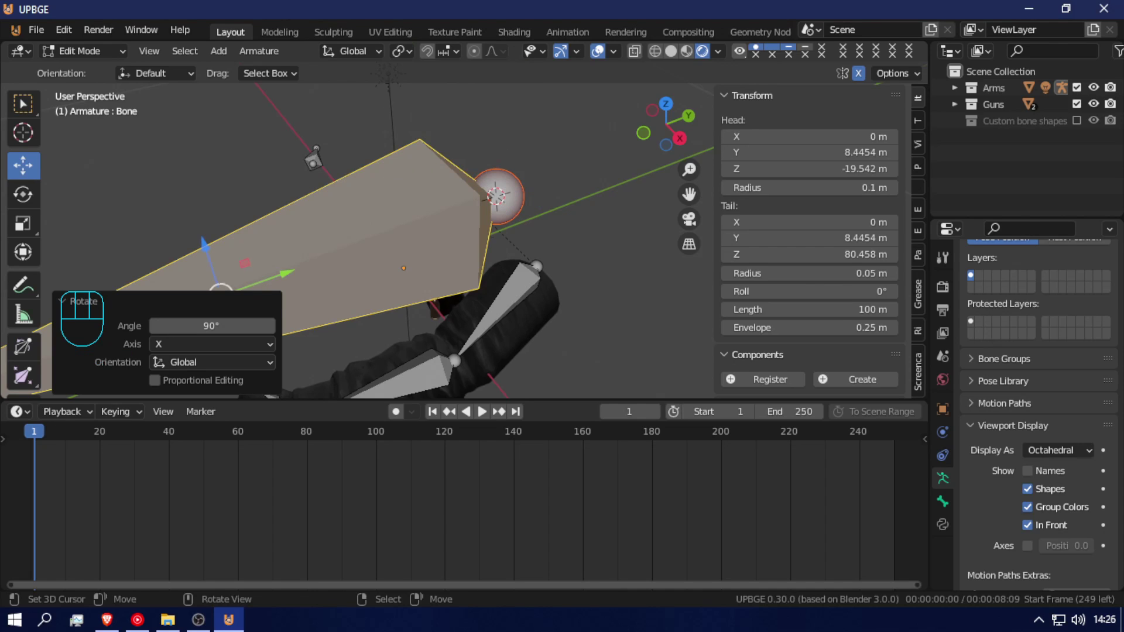
key("s")
left_click(356, 240)
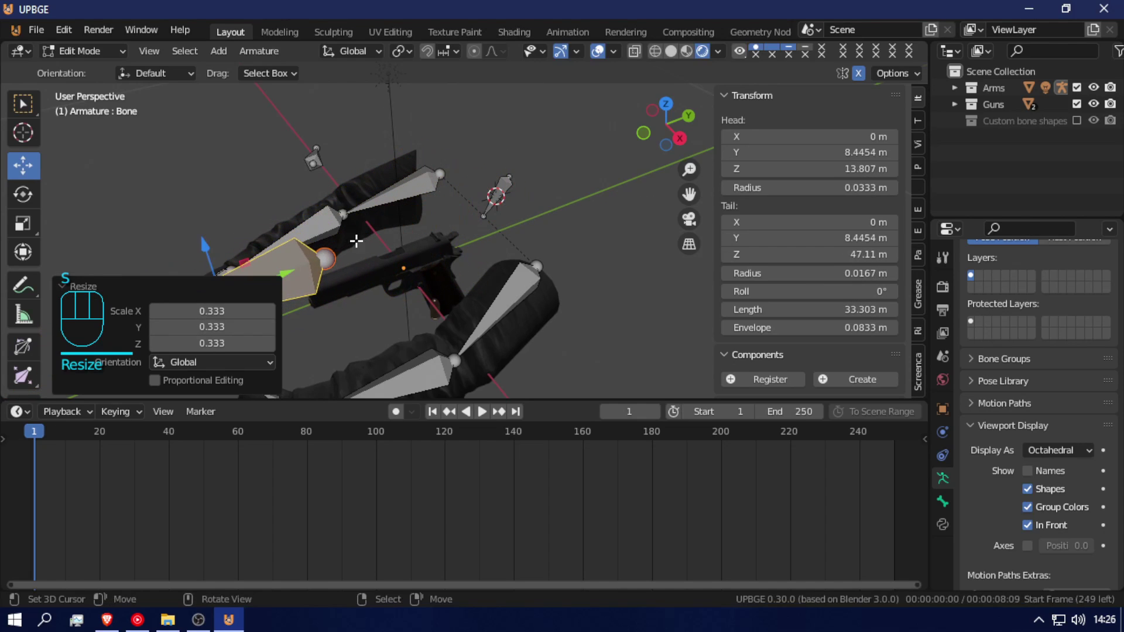
- Scale the new bone by 0.780 and move it 0.27148 m along global Y to above the pistol
key("shift+f")
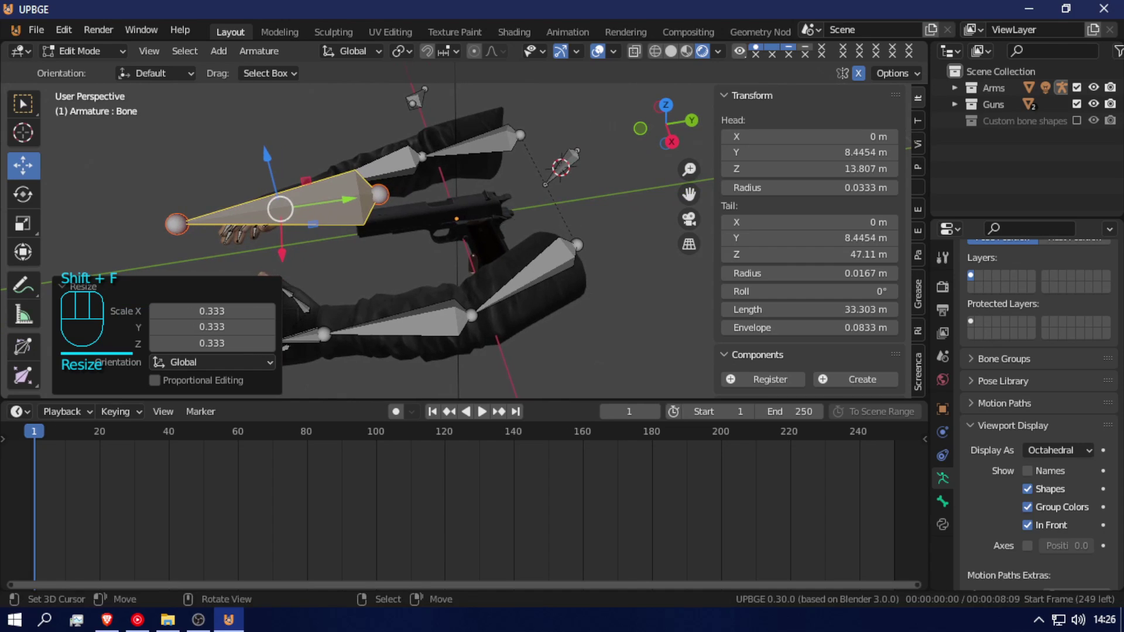
key("s")
left_click(590, 217)
key("g")
key("y")
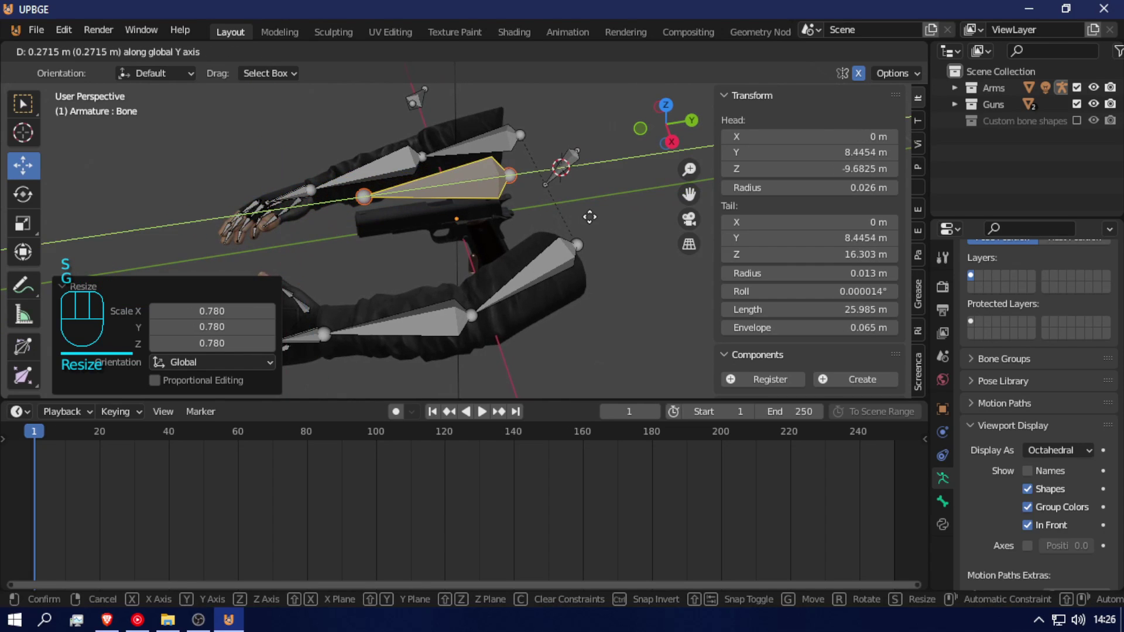
left_click(590, 217)
- Shrink the new bone by a factor of 0.710 and check its size against the pistol
key("s")
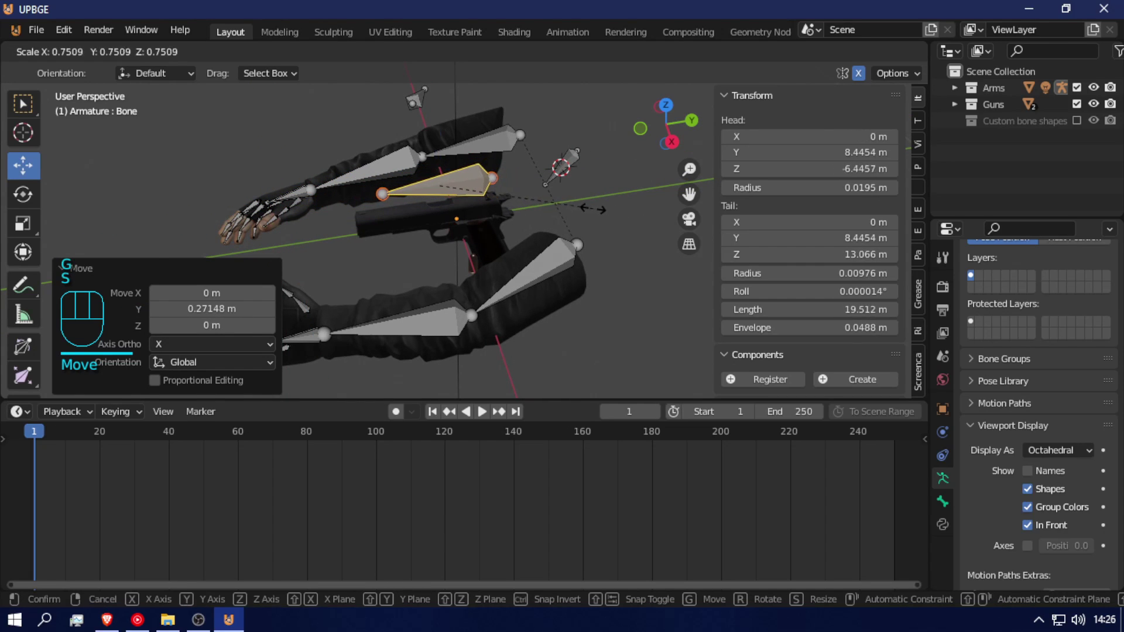
left_click(585, 207)
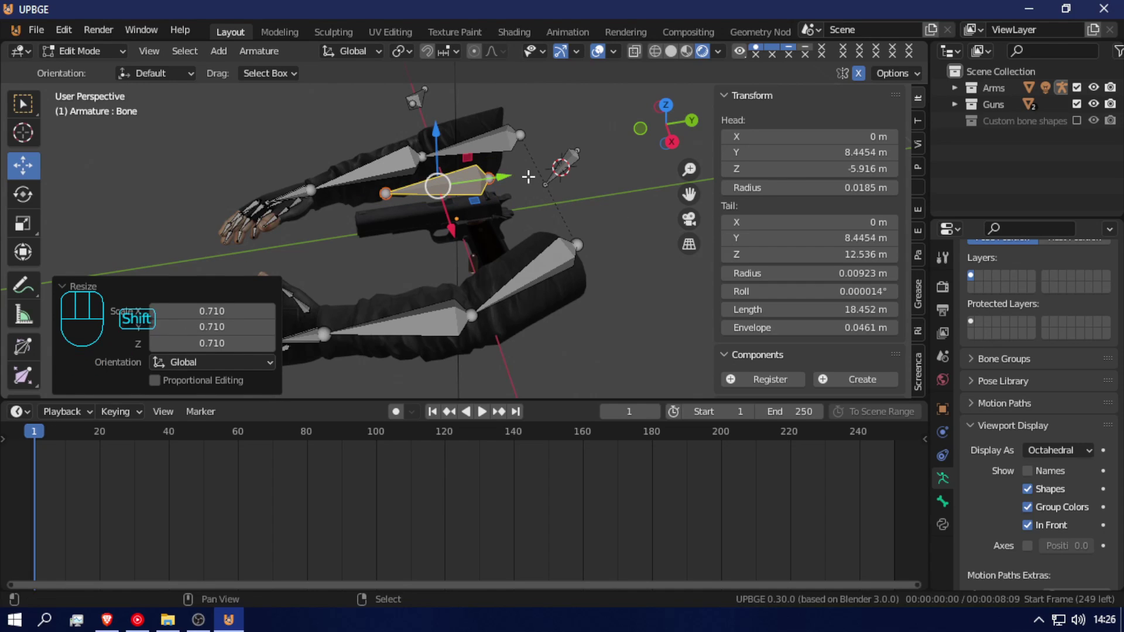
key("shift+f")
left_click(464, 224)
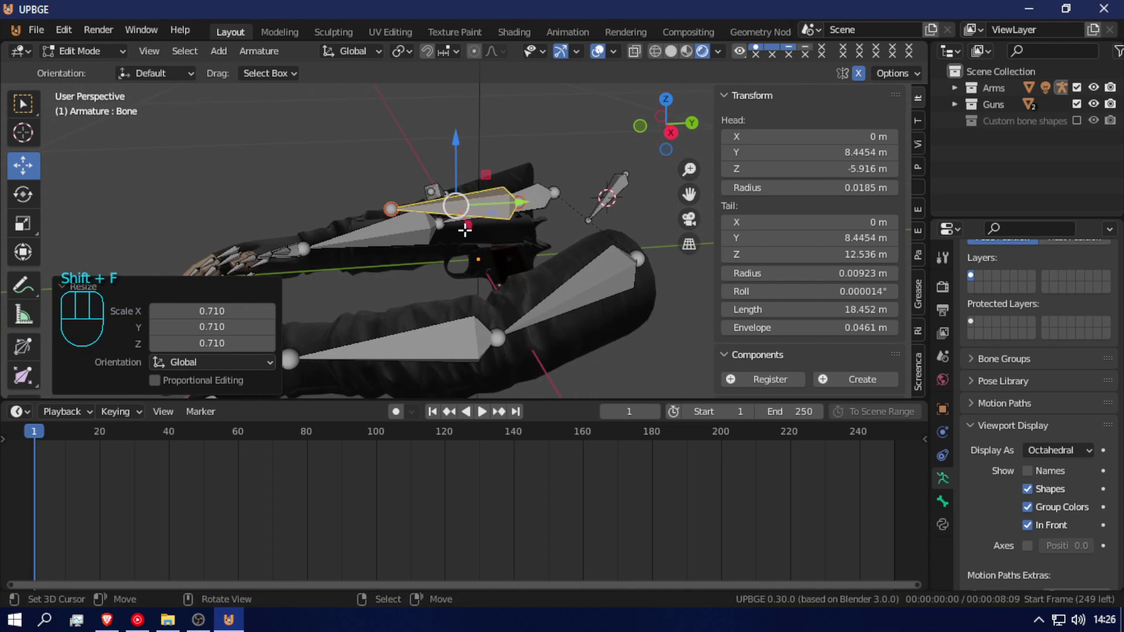
- Lower the new bone 0.032155 m along global Z toward the pistol's height
key("g")
key("z")
left_click(462, 252)
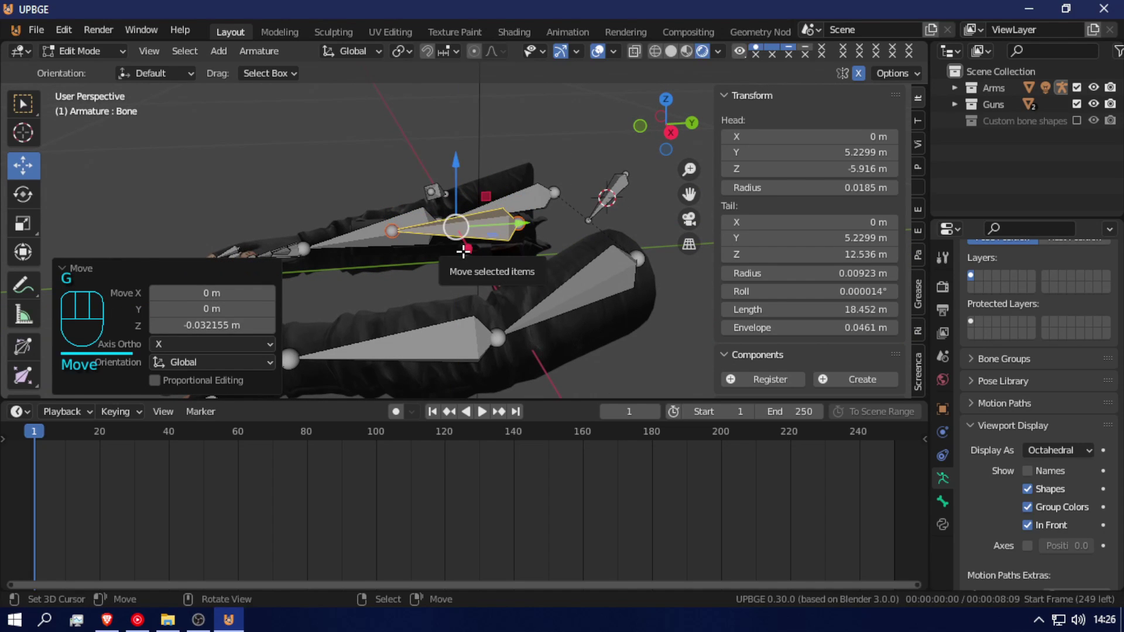
- Try to line the bone up with the pistol by moving it 0.046371 m along global X
key("shift+f")
key("w")
key("a")
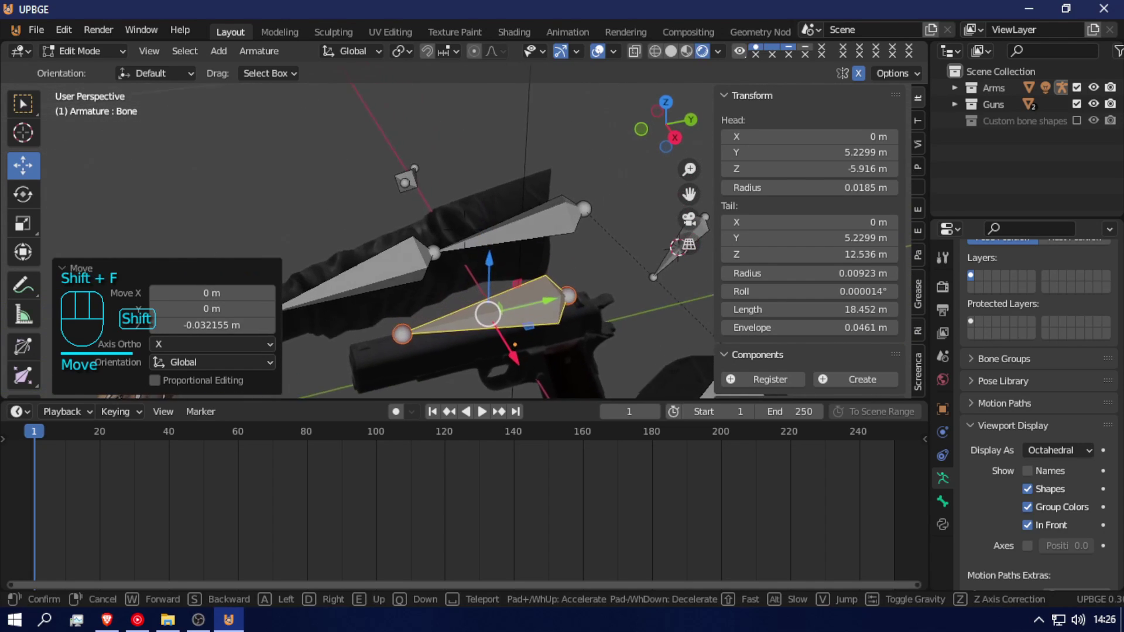
left_click(466, 228)
key("g")
key("x")
left_click(528, 241)
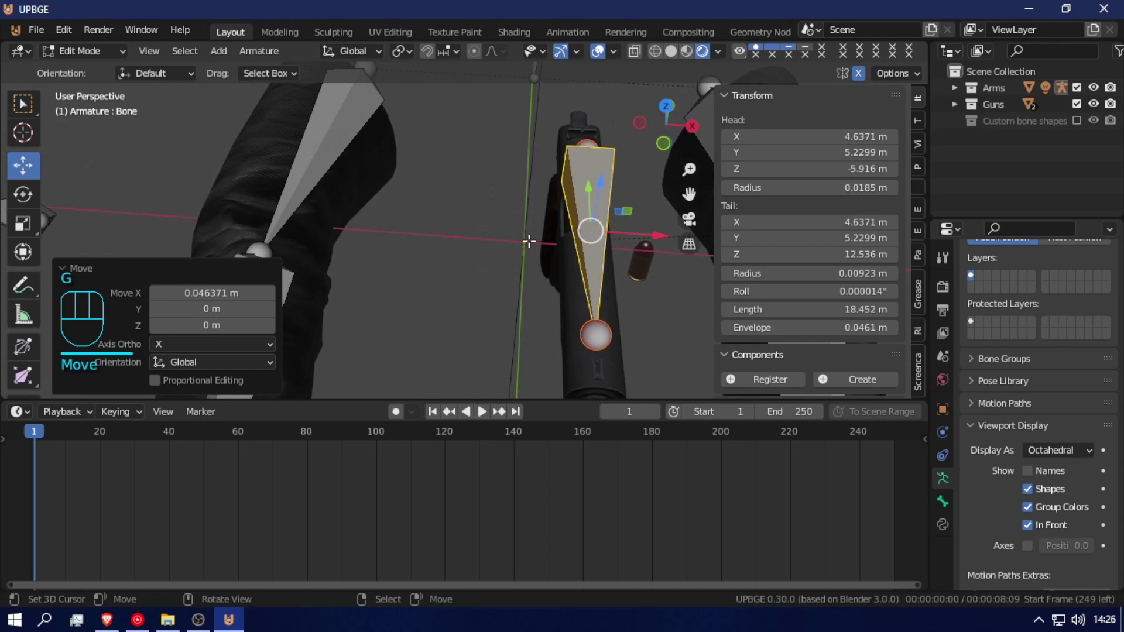
key("ctrl+z")
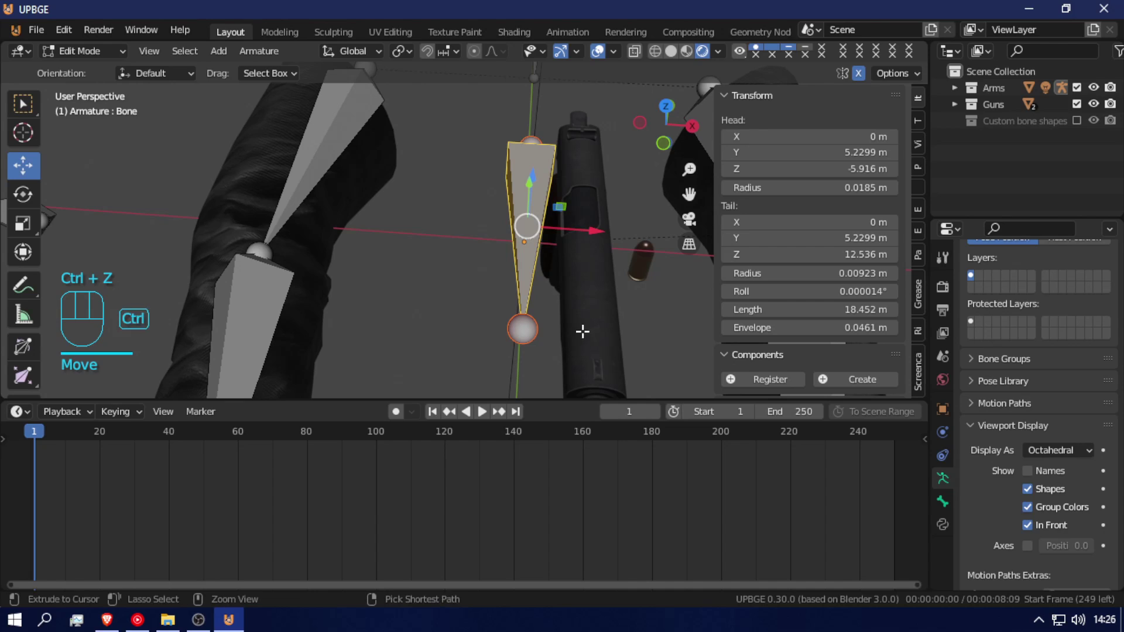
- Return to Object Mode and move the pistol -0.040764 m along global X under the bone, checking the alignment from above
key("ctrl+Tab")
key("ctrl+Tab")
key("Tab")
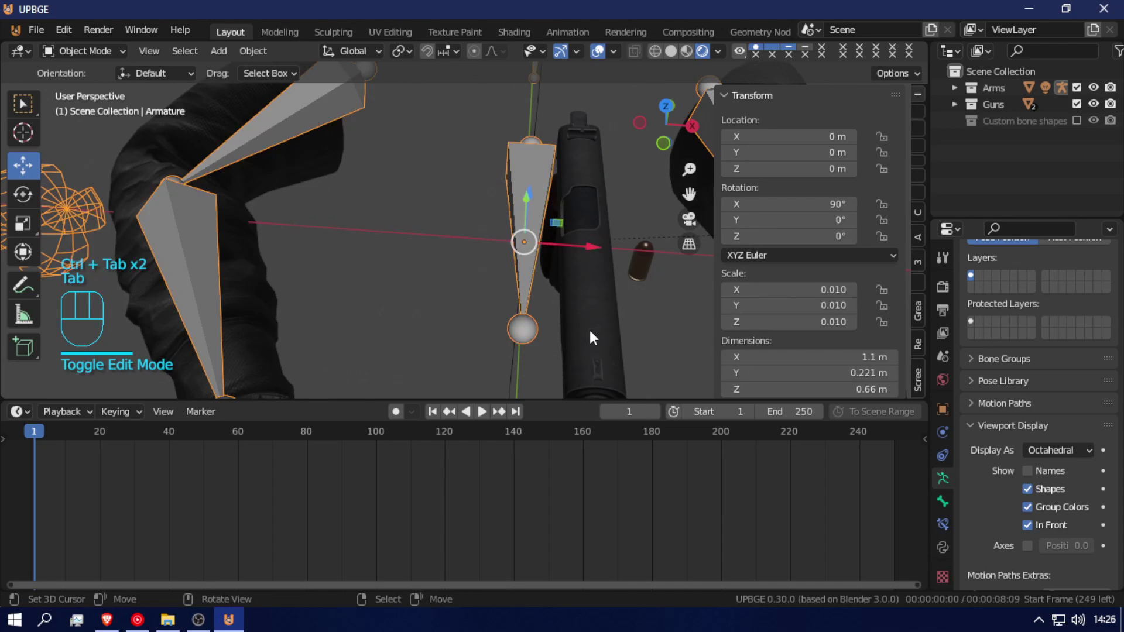
left_click(591, 330)
key("g")
key("x")
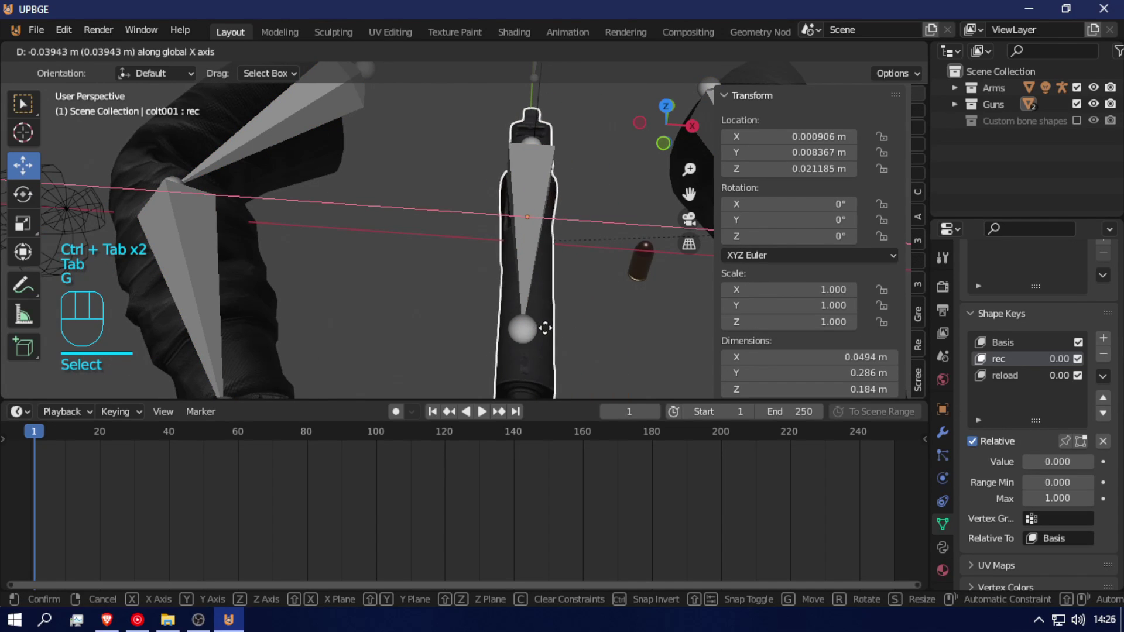
left_click(569, 268)
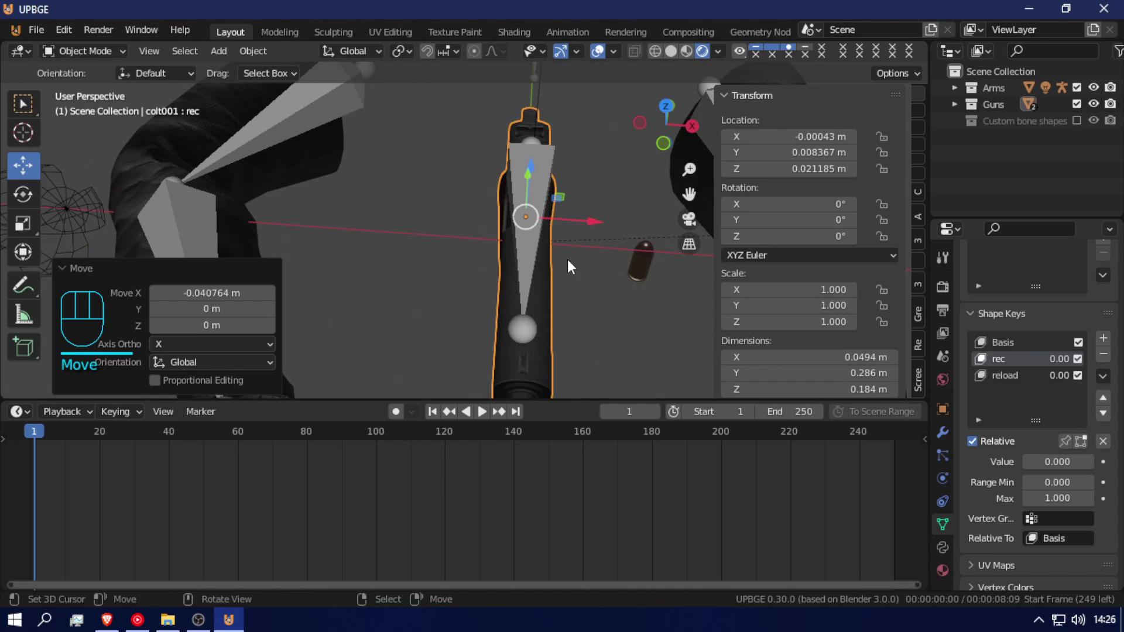
key("KP_7")
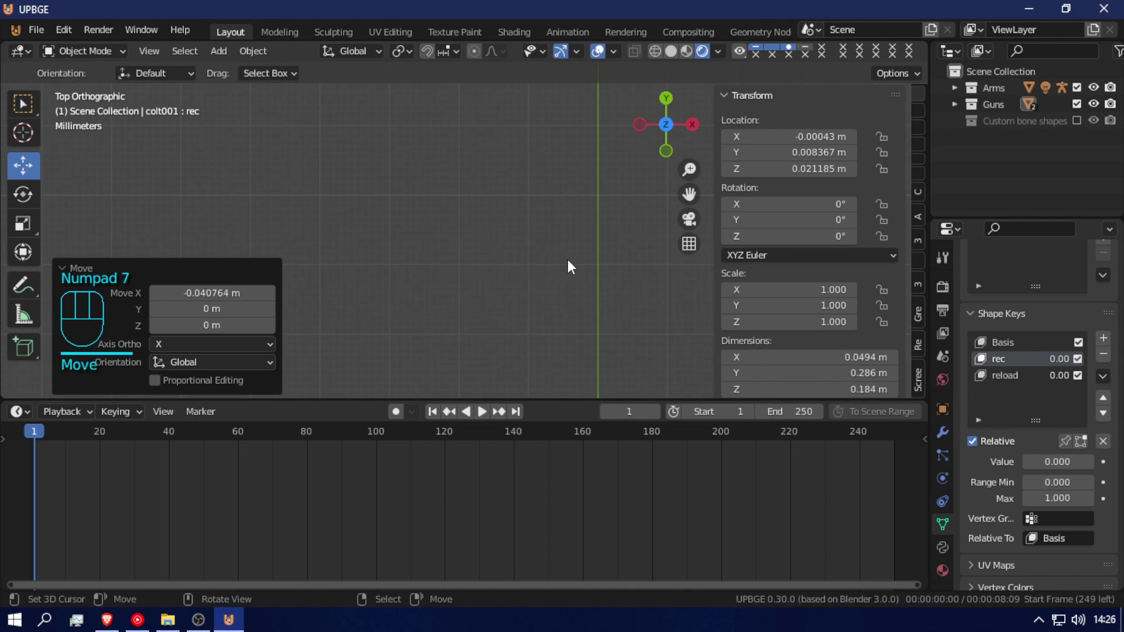
scroll(565, 259, "down", 5)
middle_click_drag(563, 244, 569, 377, "shift")
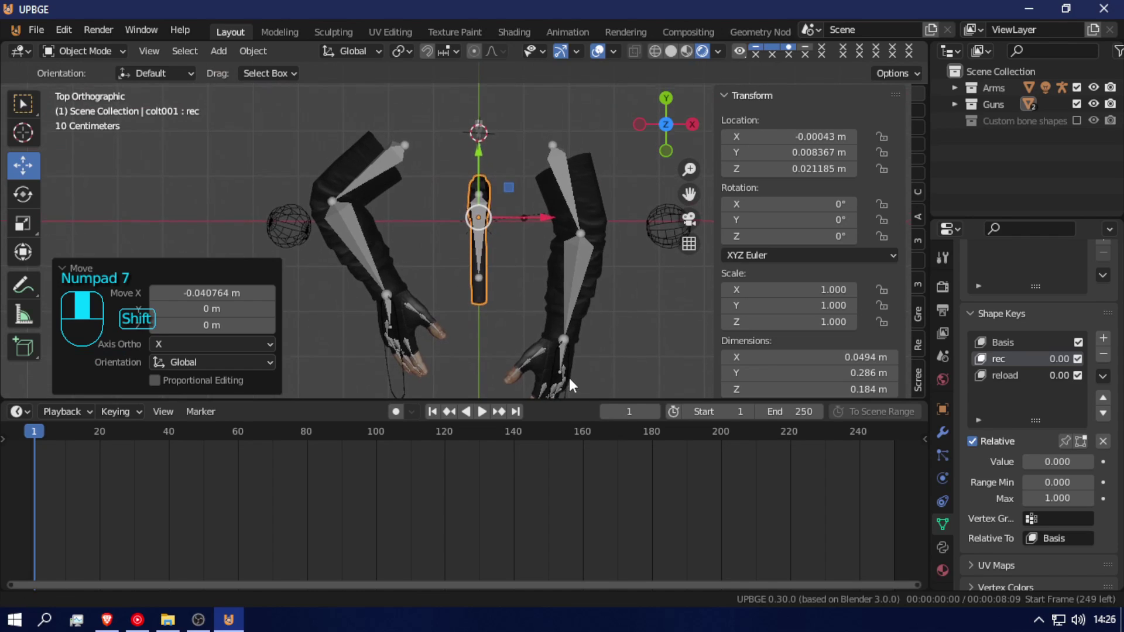
scroll(568, 369, "up", 5)
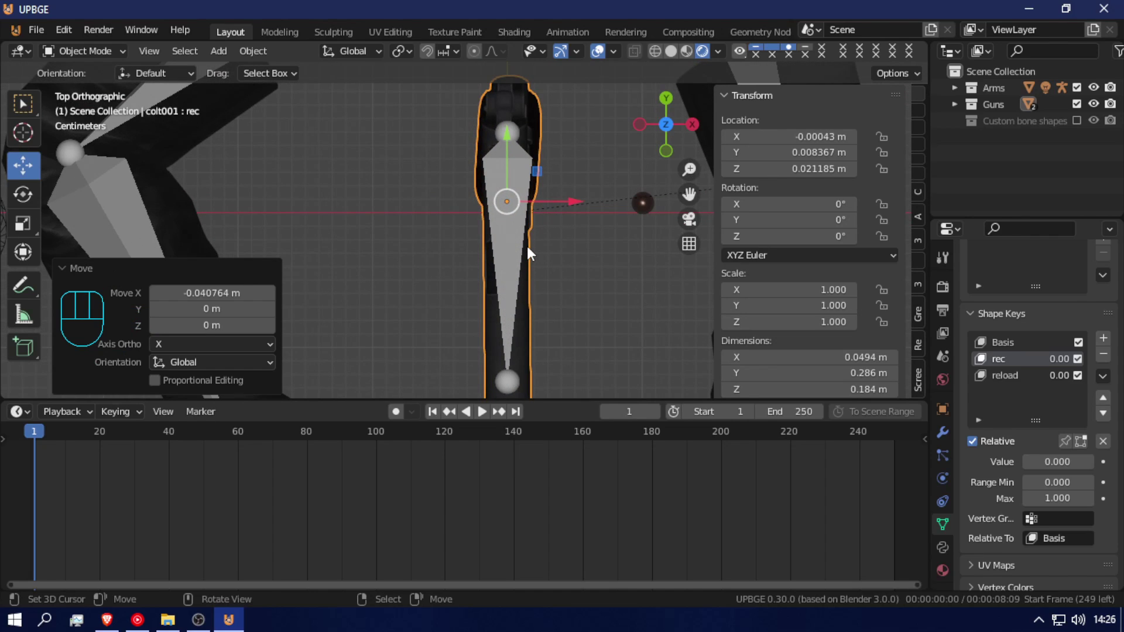
scroll(526, 244, "down", 5)
key("g")
key("y")
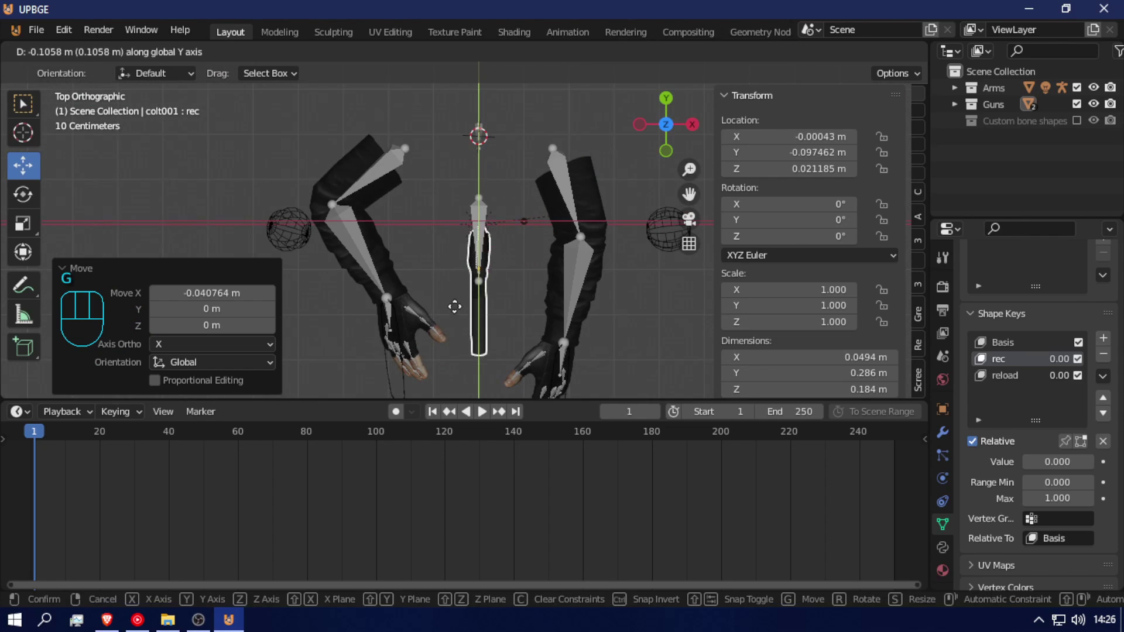
right_click(462, 284)
- Move the pistol along global negative Y to between the two hands
key("g")
key("y")
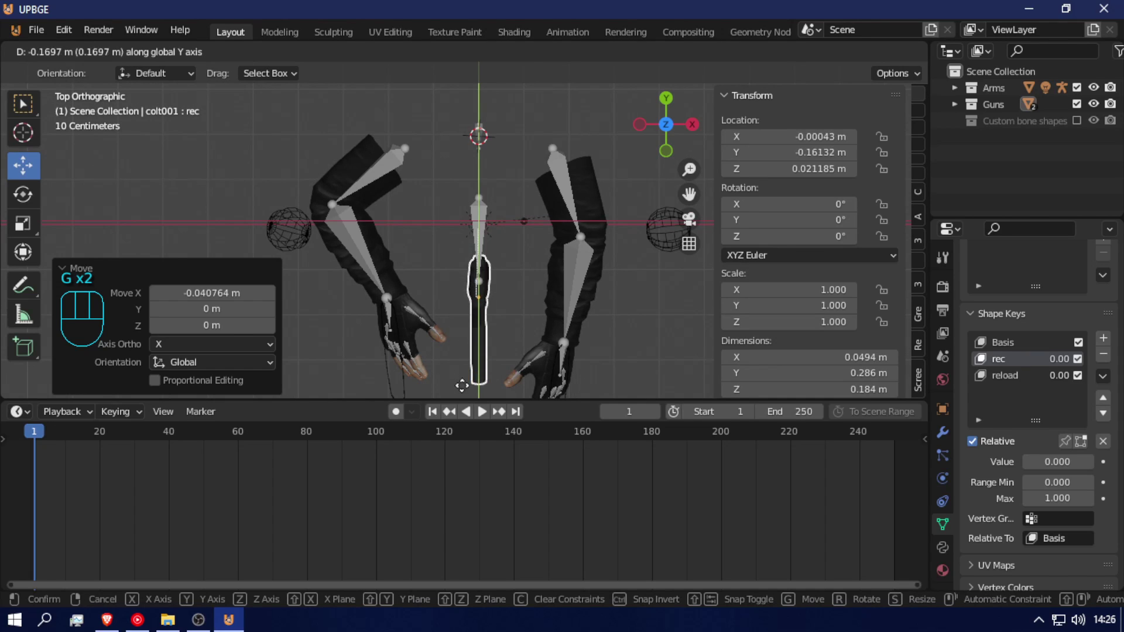
left_click(465, 198)
- Edit the arms armature and move the new bone -0.34668 m along global Y onto the pistol
key("Tab")
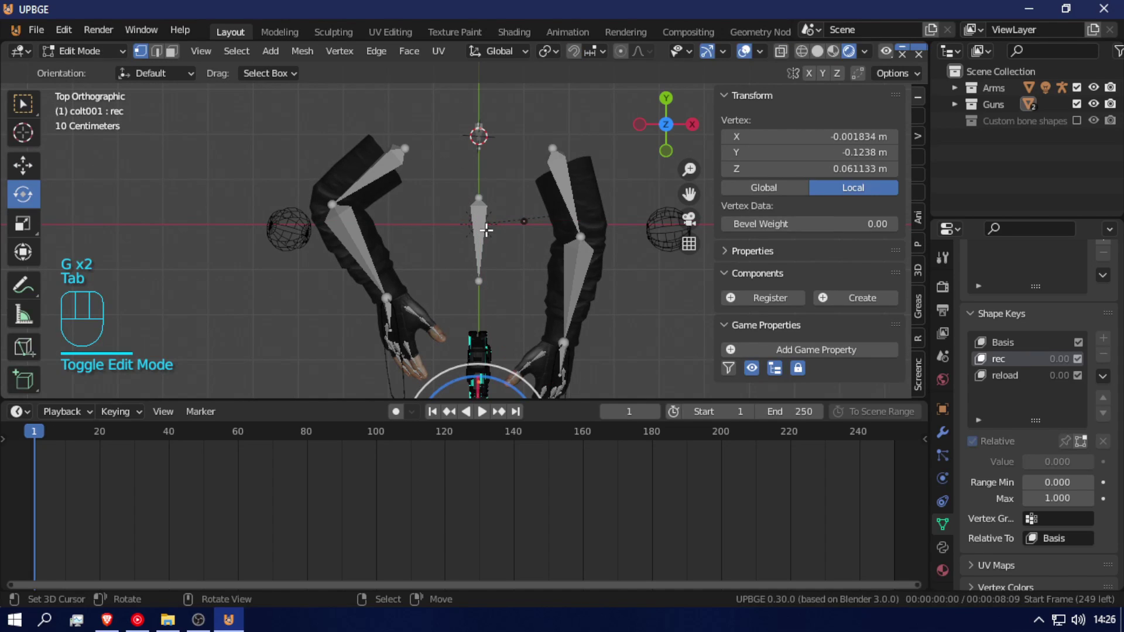
key("ctrl+Tab")
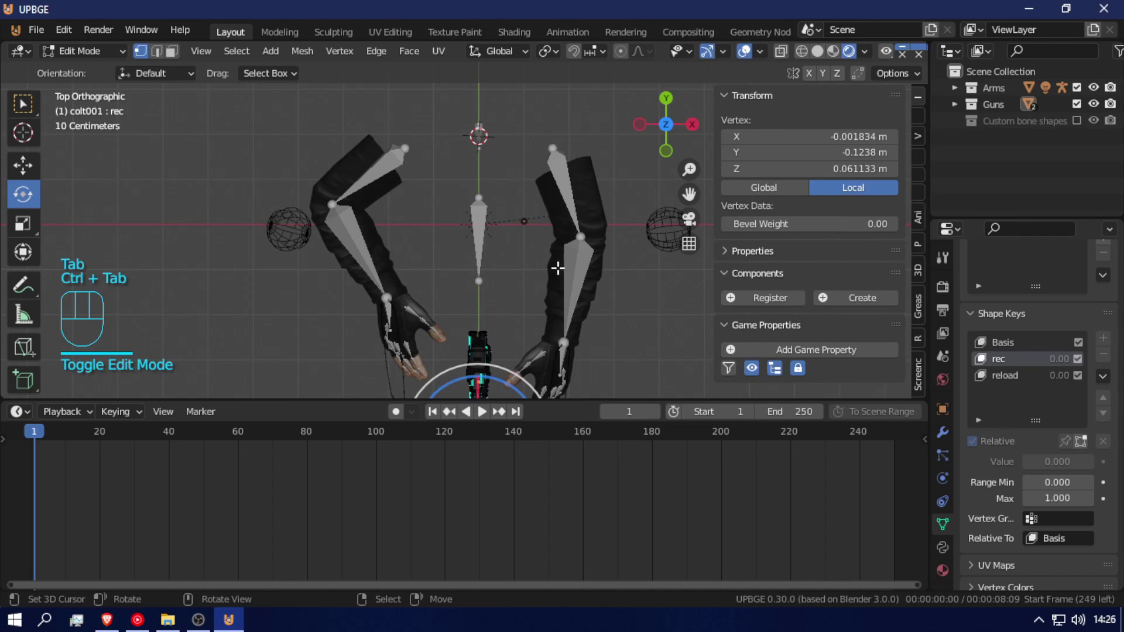
key("Tab")
left_click(483, 245)
key("Tab")
left_click(483, 244)
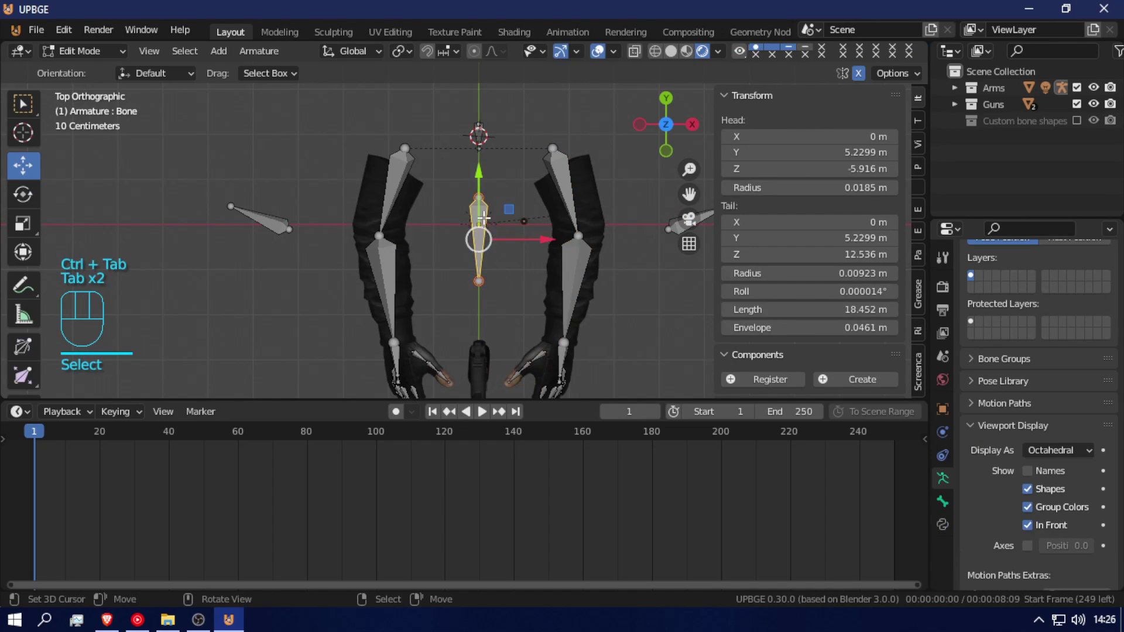
key("g")
left_click(490, 424)
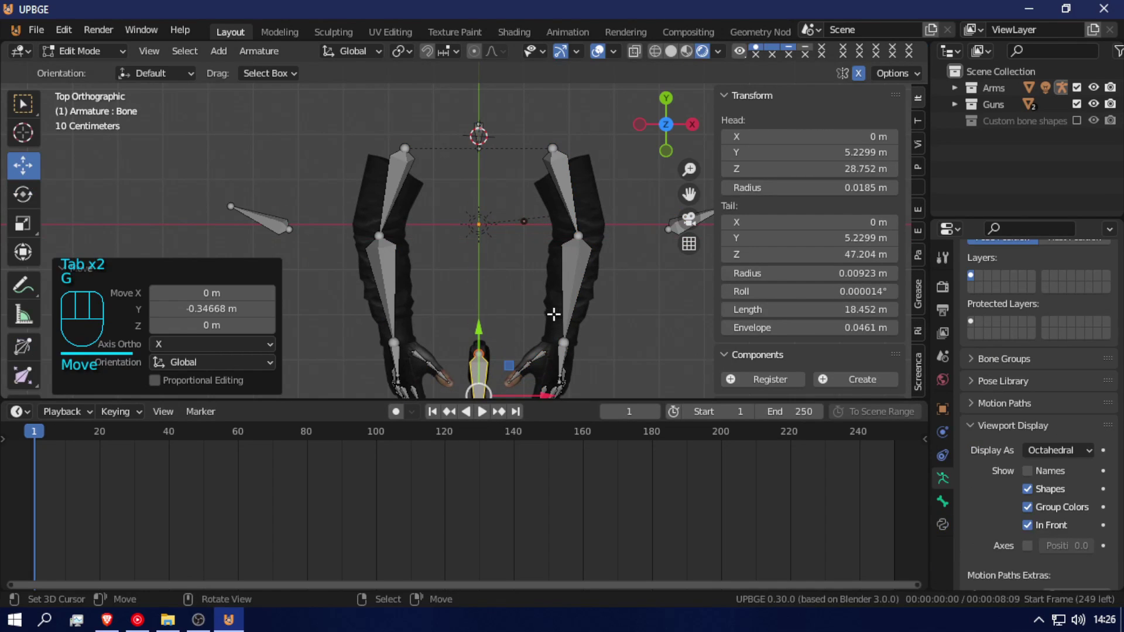
- Parent the gun bone to the chest bone with Keep Offset rather than Connected
left_click(479, 135, "shift")
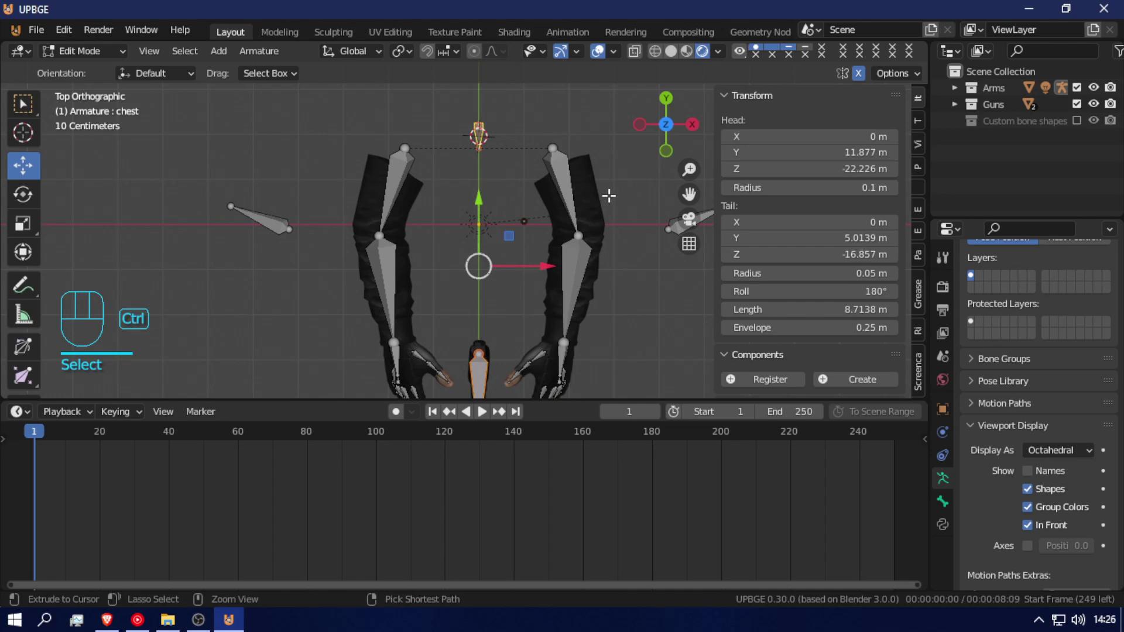
key("ctrl+p")
left_click(608, 191)
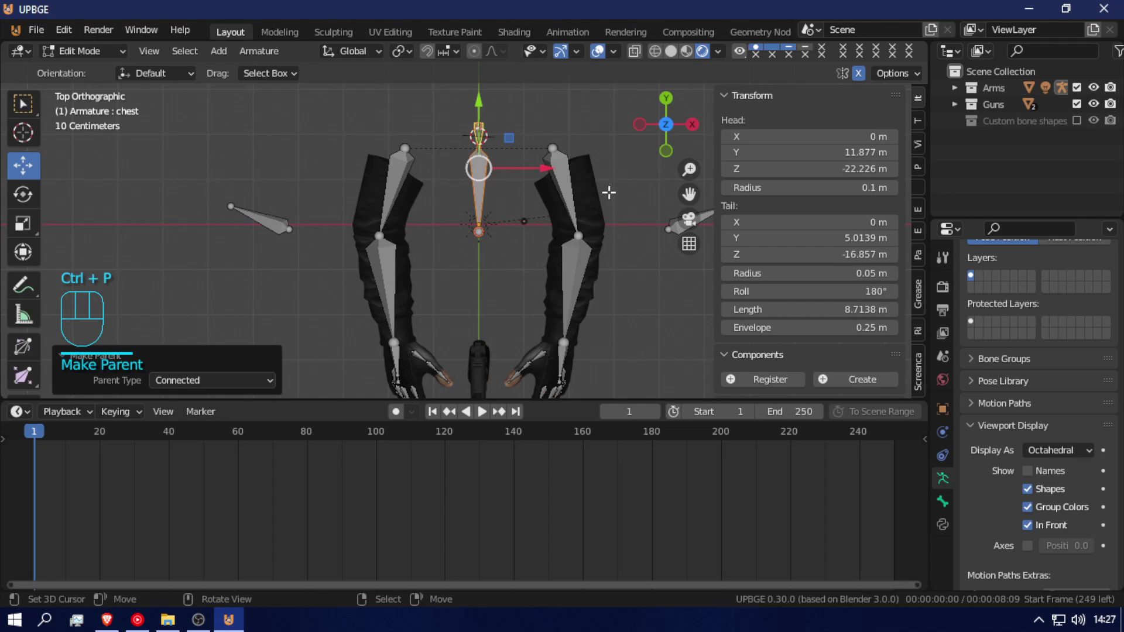
key("ctrl+z")
key("ctrl+p")
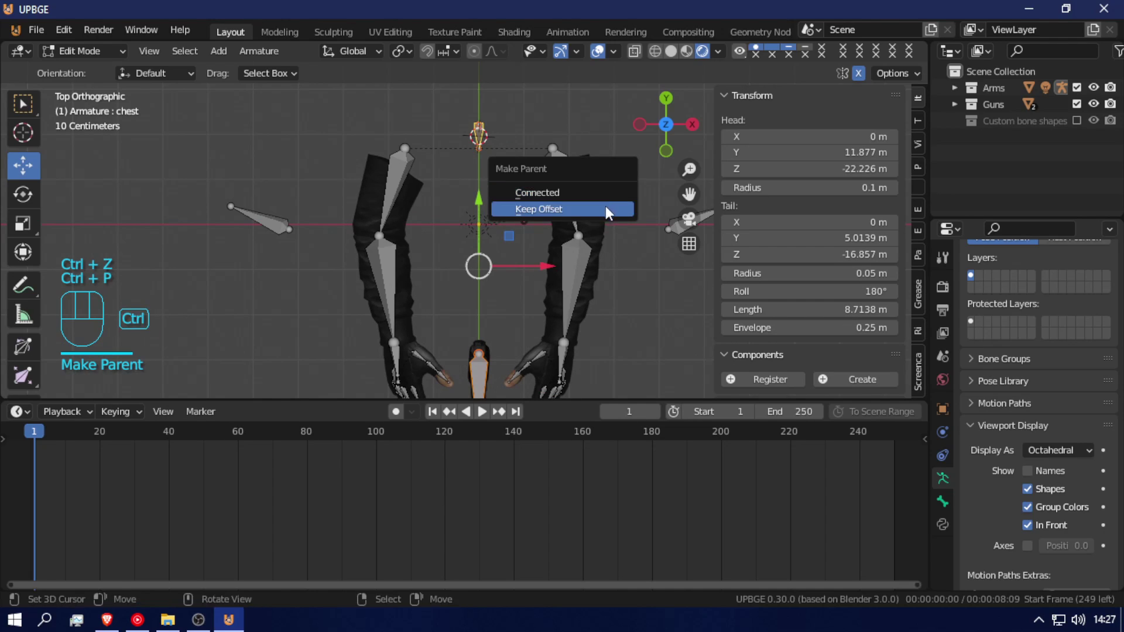
left_click(605, 209)
- Examine the gun bone's placement relative to the pistol and both hands from several angles
key("shift+f")
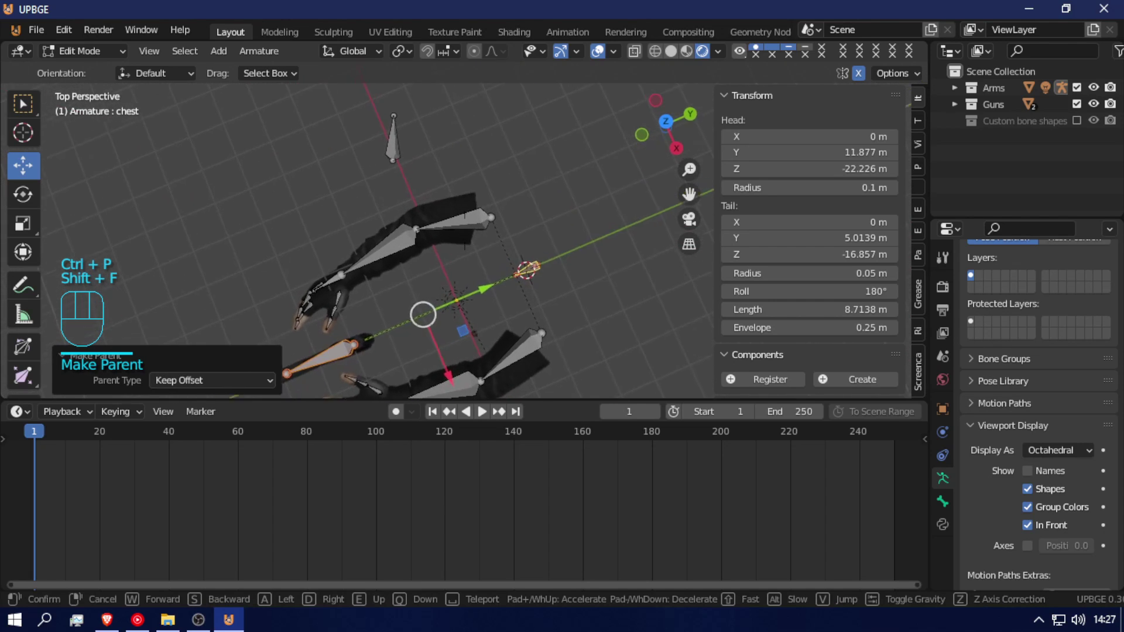
key("shift+w")
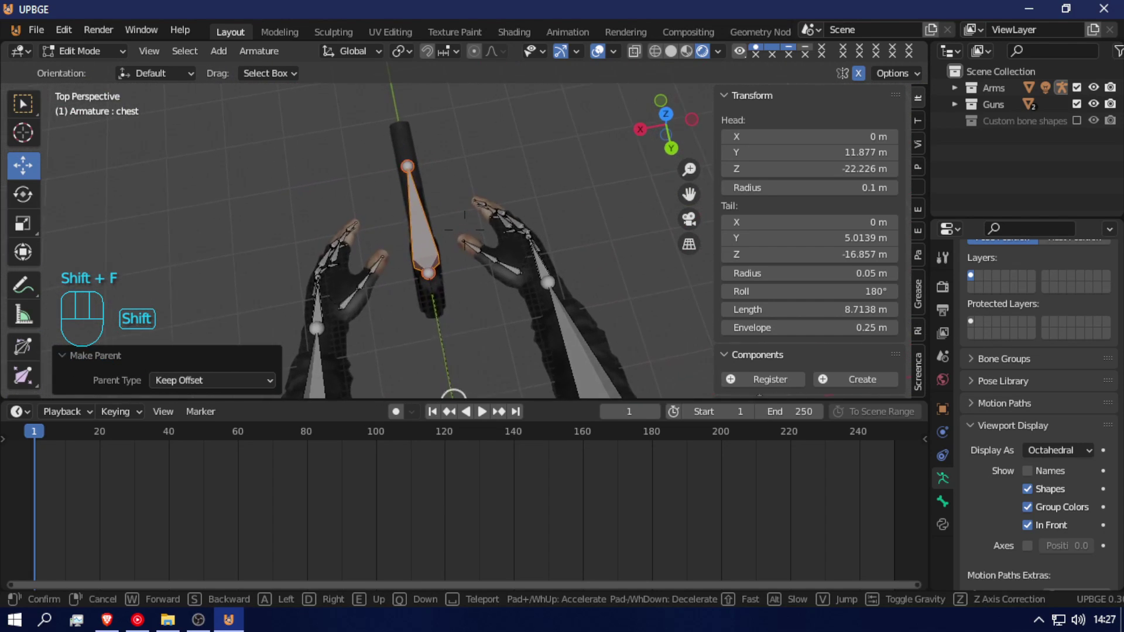
key("shift+a")
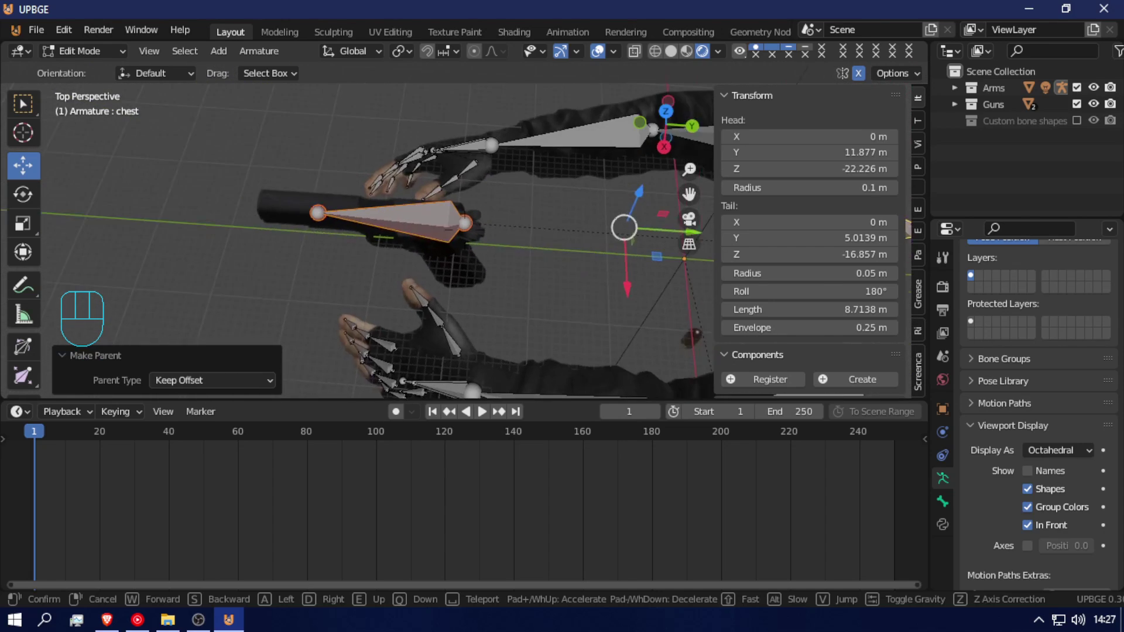
key("shift+w")
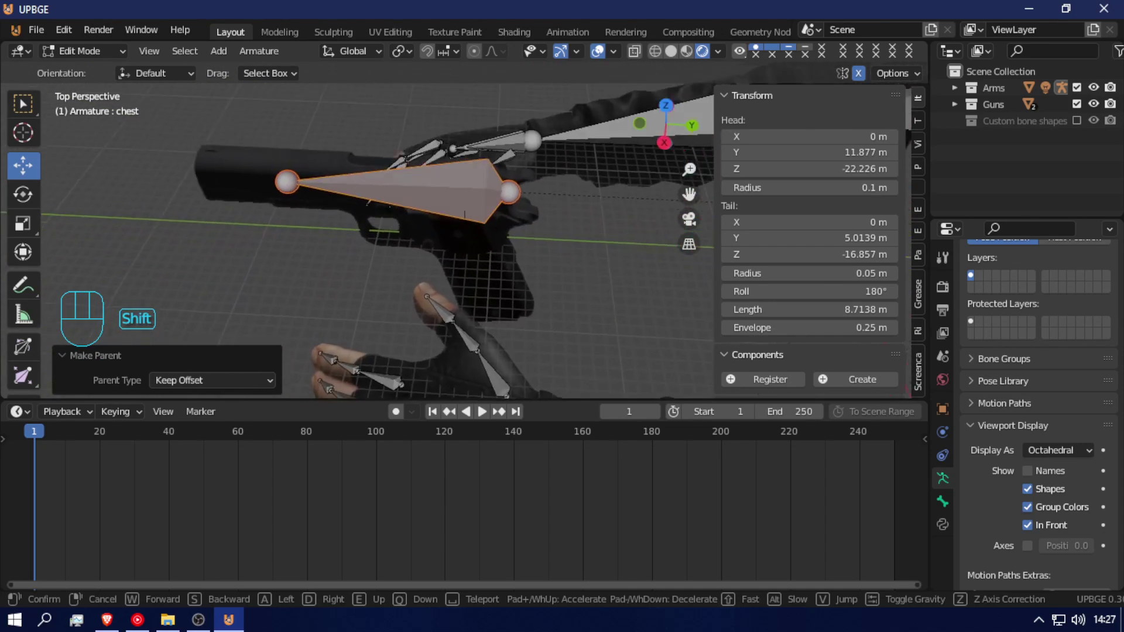
key("shift+q")
key("shift+a")
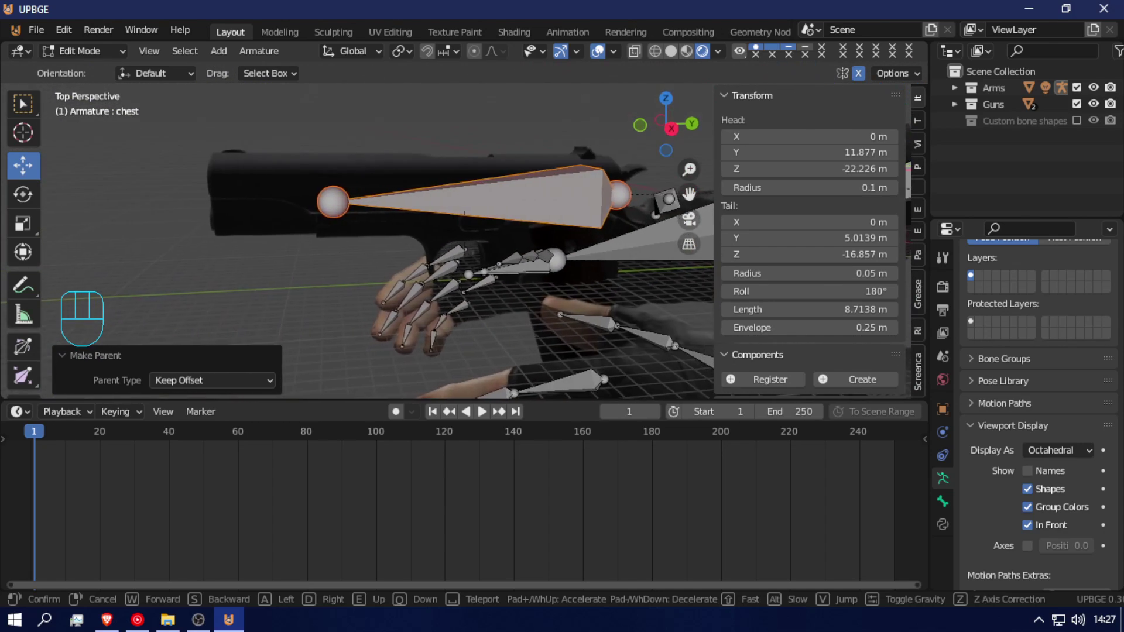
key("d")
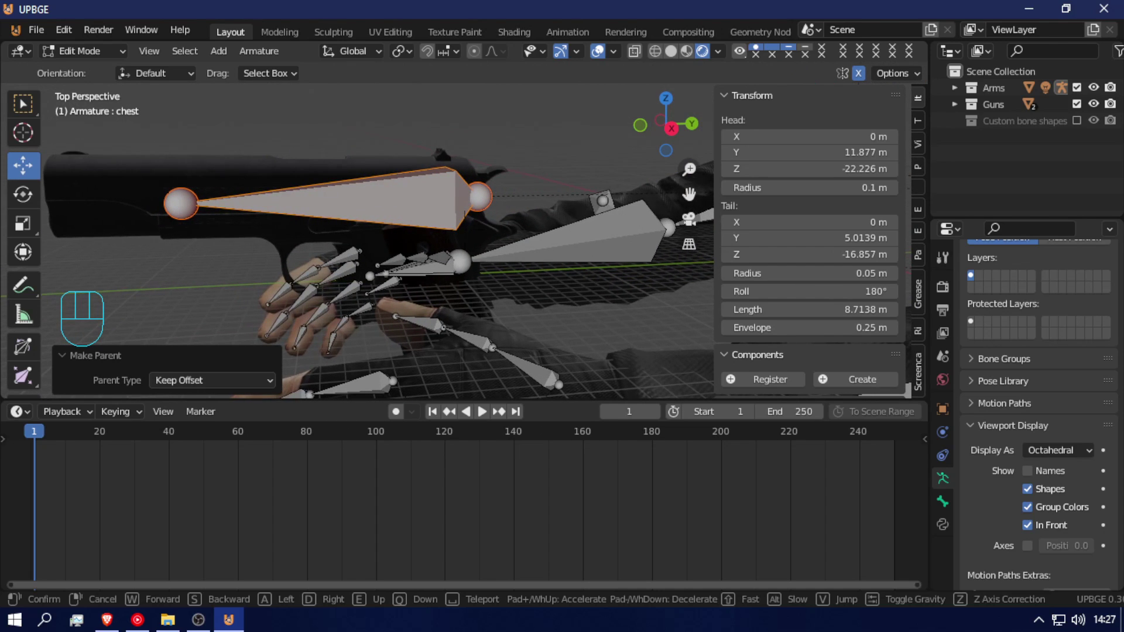
key("shift+e")
key("shift+w")
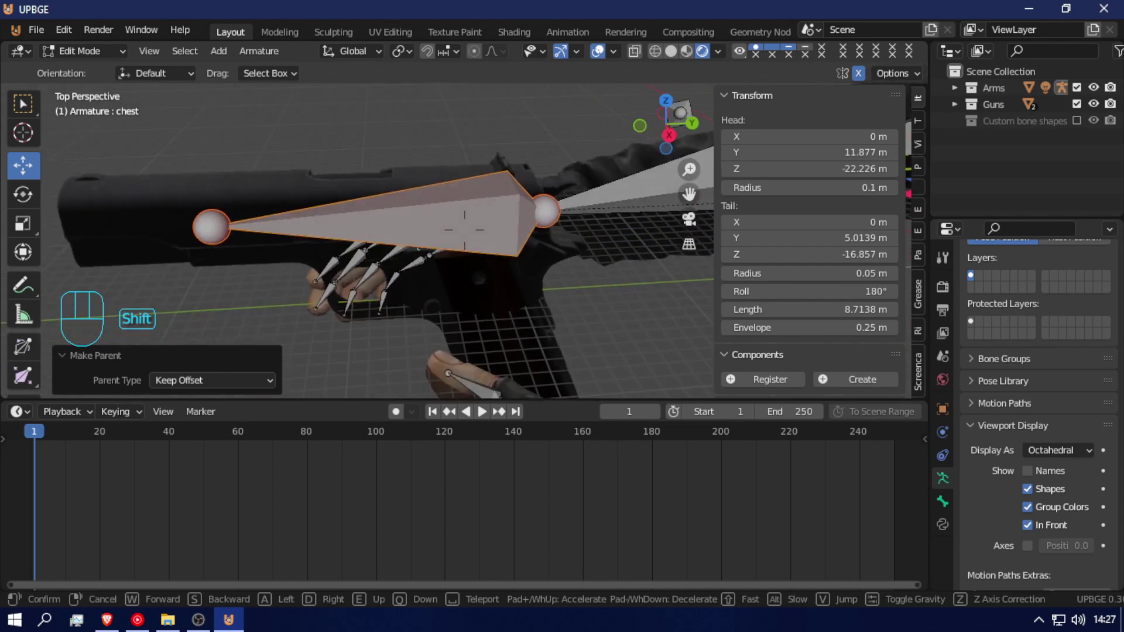
key("e")
key("shift+s")
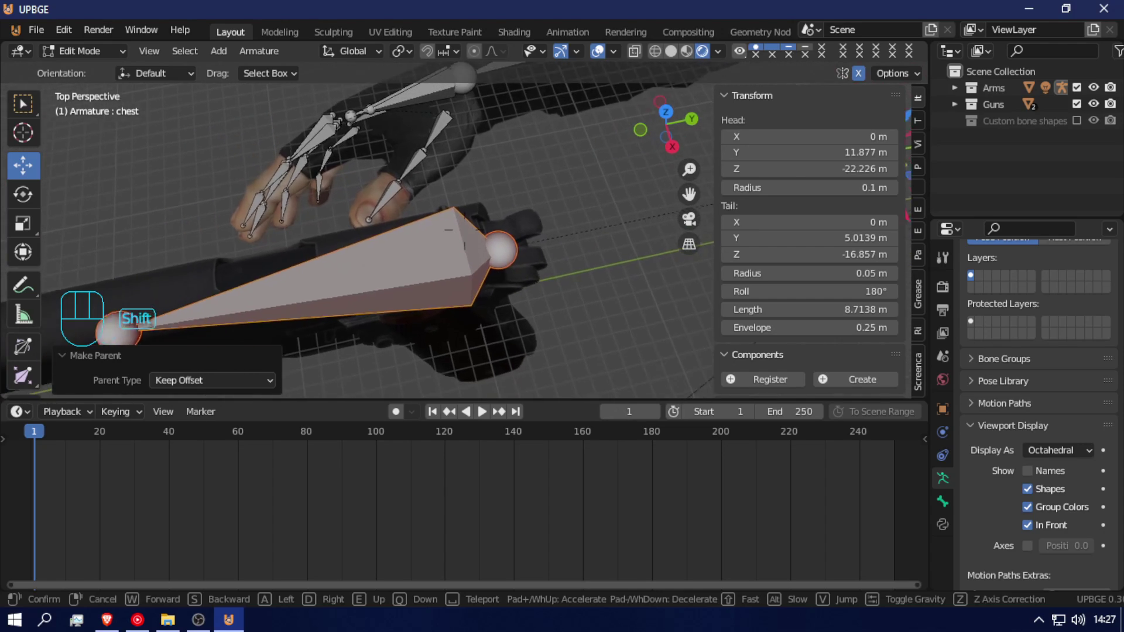
key("shift+a")
key("shift+d")
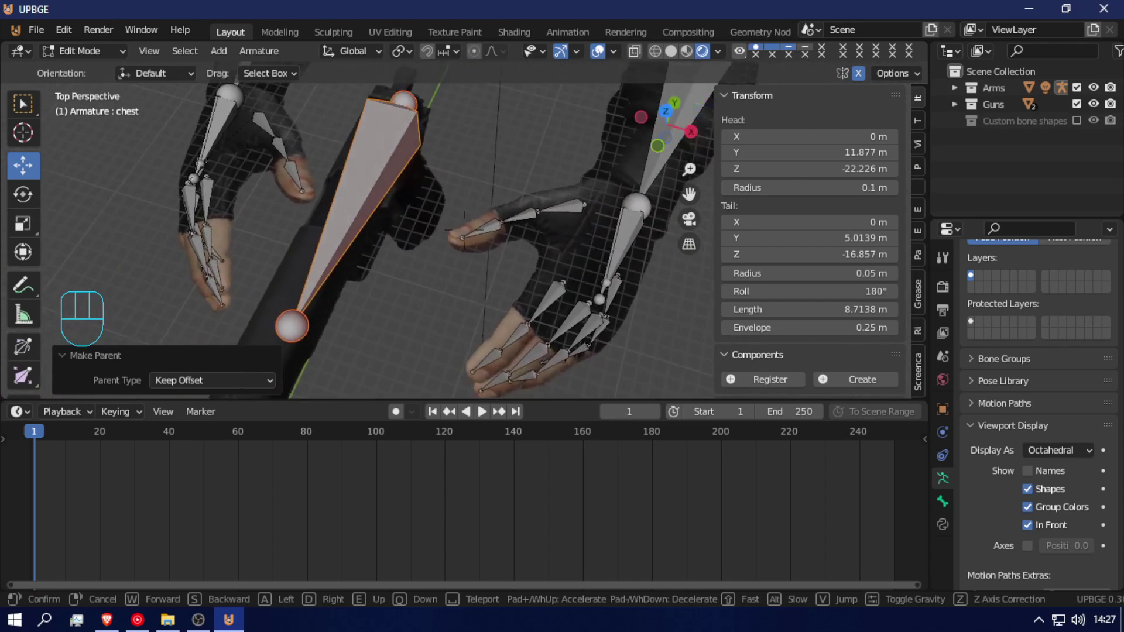
left_click(464, 229)
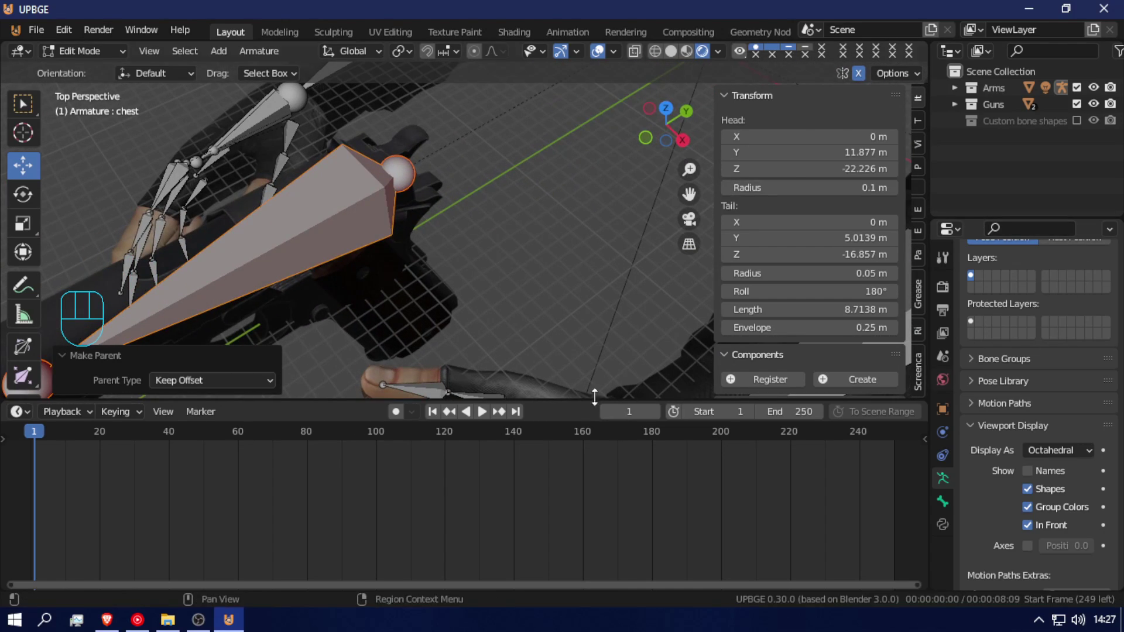
- Try to rename the gun bone "Gun" in its bone properties
left_click(289, 235)
left_click(943, 500)
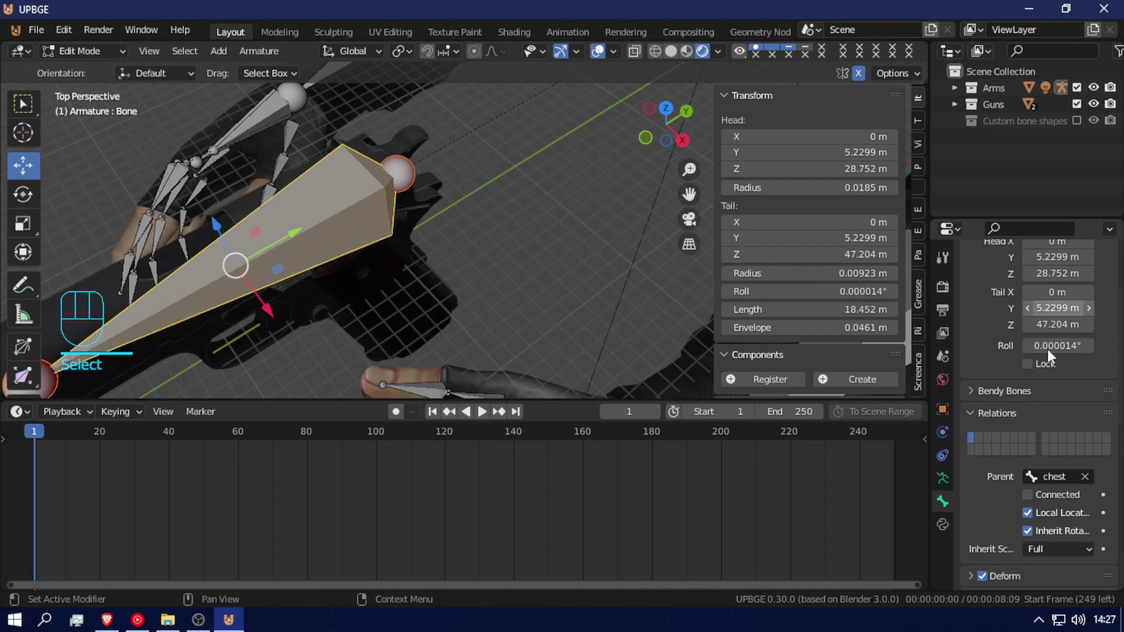
scroll(1030, 351, "up", 5)
left_click(1052, 284)
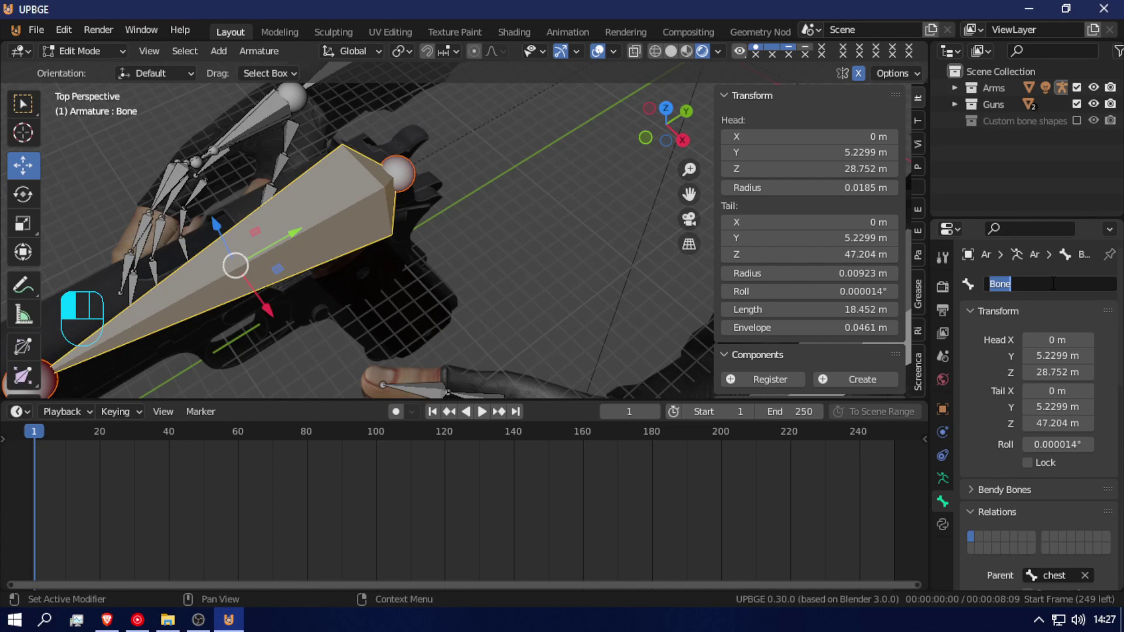
type("Gun")
key("Escape")
- Duplicate the gun bone in place and move the copy -0.03041 m along global Z, just below the original
left_click(363, 209)
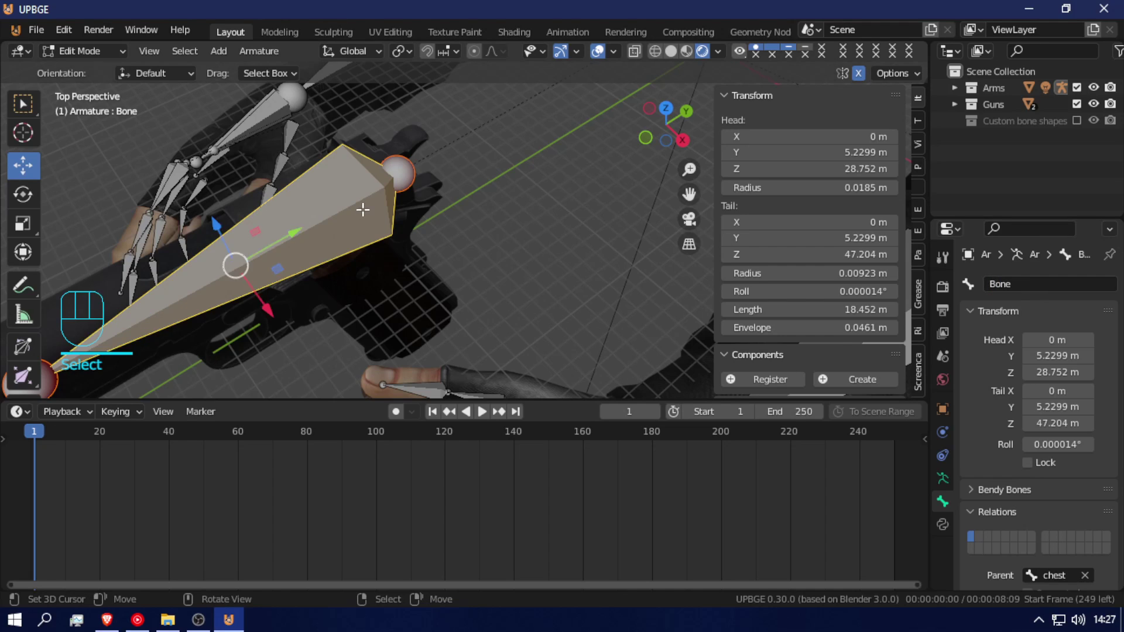
key("KP_3")
middle_click_drag(364, 208, 496, 116, "shift")
scroll(428, 250, "up", 5)
key("shift+d")
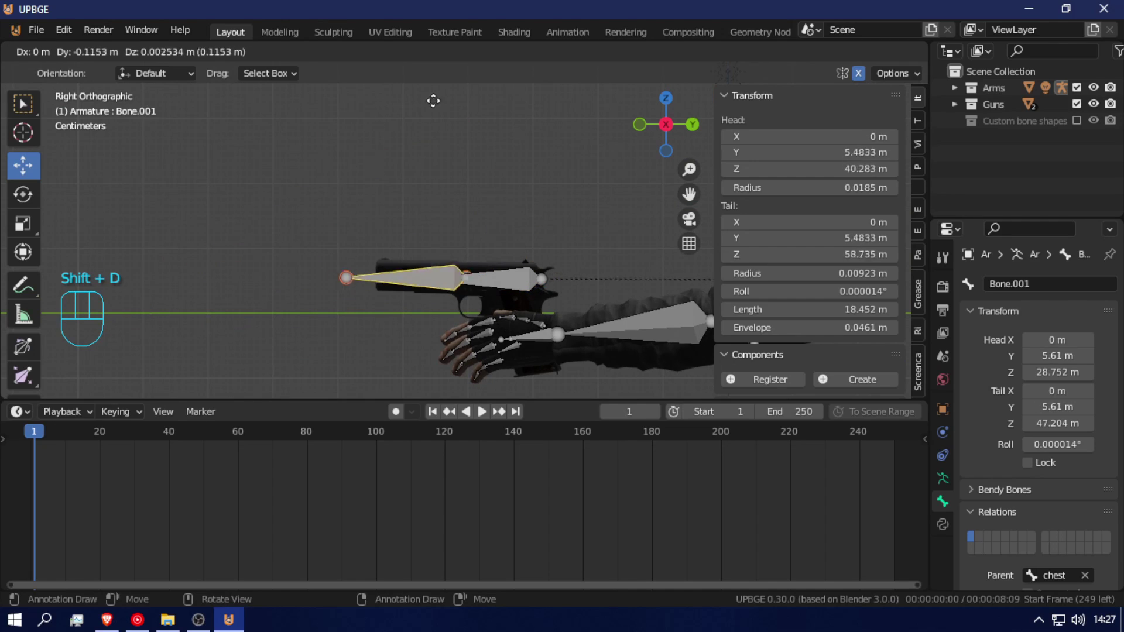
right_click(629, 153)
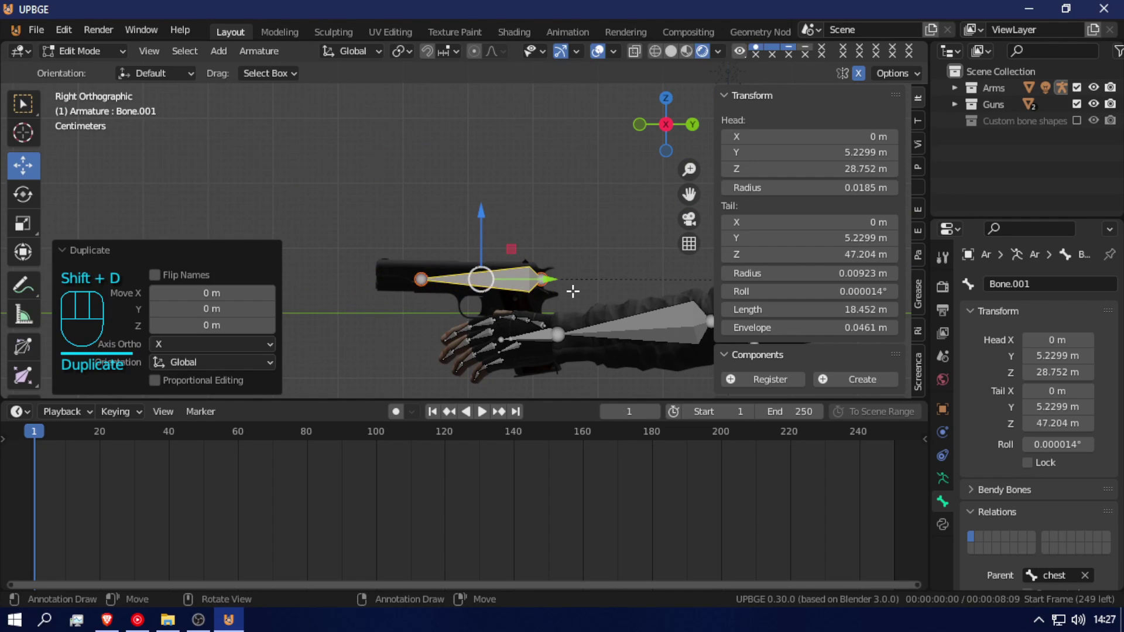
key("g")
key("z")
left_click(553, 308)
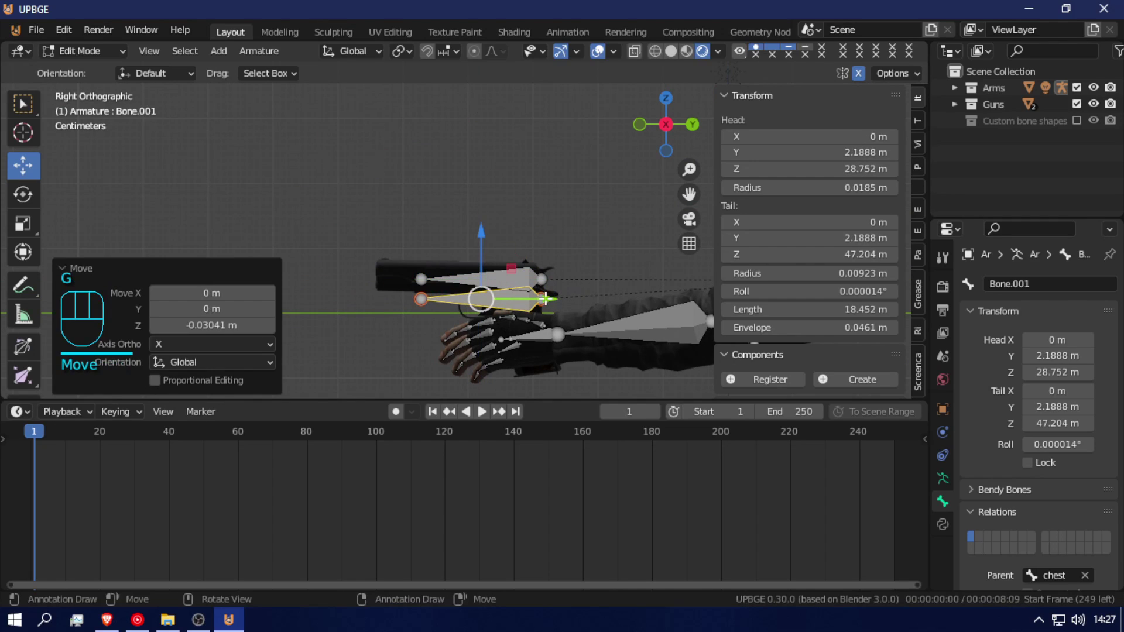
- Rotate the duplicated bone 90° about X and move it along Y and Z over the pistol's grip
left_click(542, 299)
left_click(511, 295)
type("rx90")
key("Return")
key("g")
key("y")
left_click(572, 334)
key("g")
key("z")
left_click(574, 352)
key("g")
key("y")
left_click(581, 350)
- Reposition the grip bone's head and tail joints so the bone slants along the grip from beneath the slide to the magazine base
left_click(536, 228)
key("g")
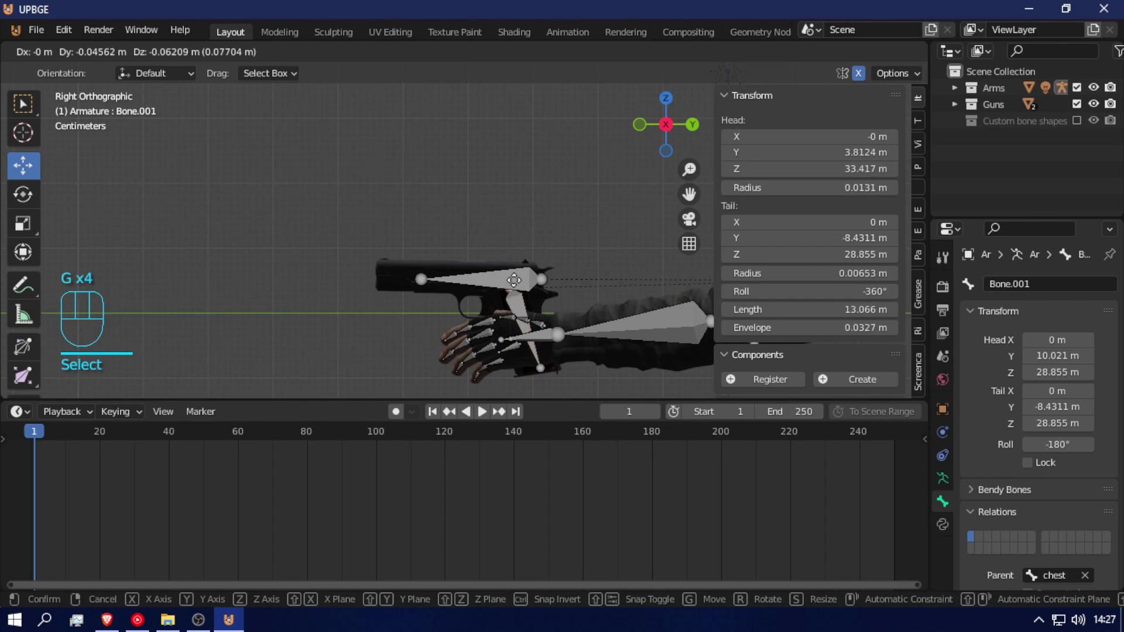
left_click(523, 279)
left_click(539, 370)
key("g")
left_click(538, 370)
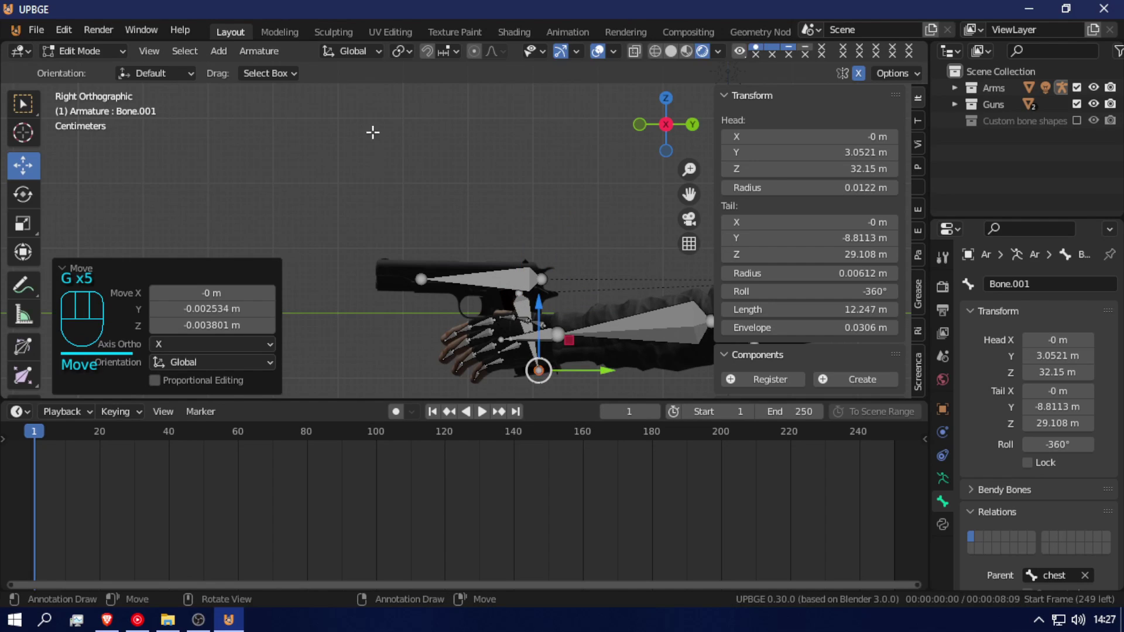
- Set the transform orientation to Local and test moving the grip bone along its own axes in Pose Mode
left_click(350, 51)
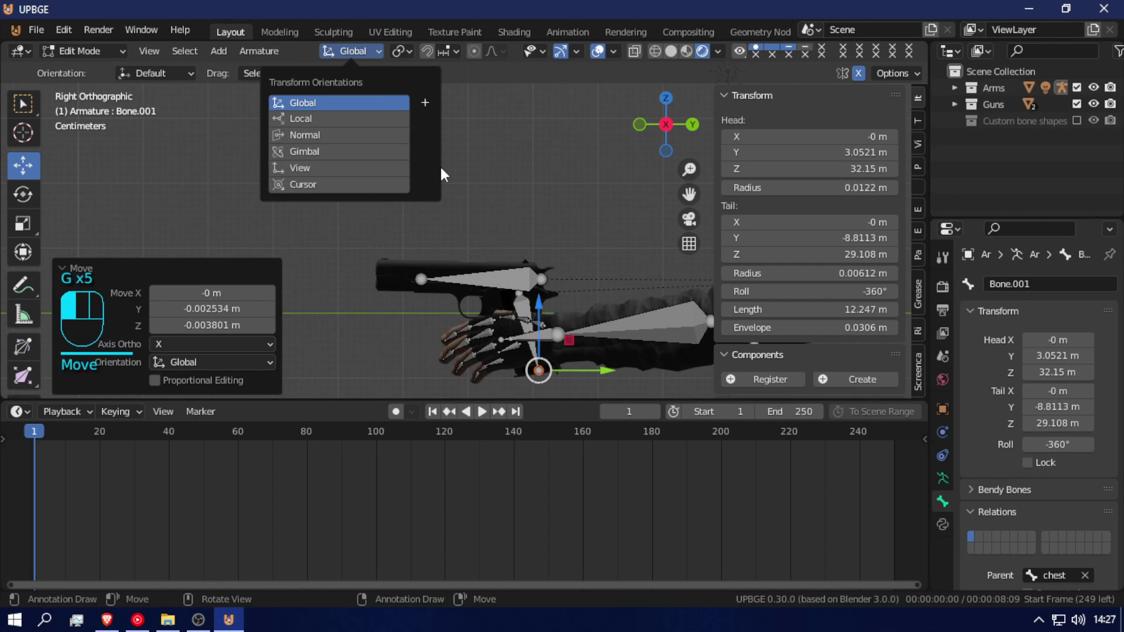
left_click(317, 117)
key("ctrl+Tab")
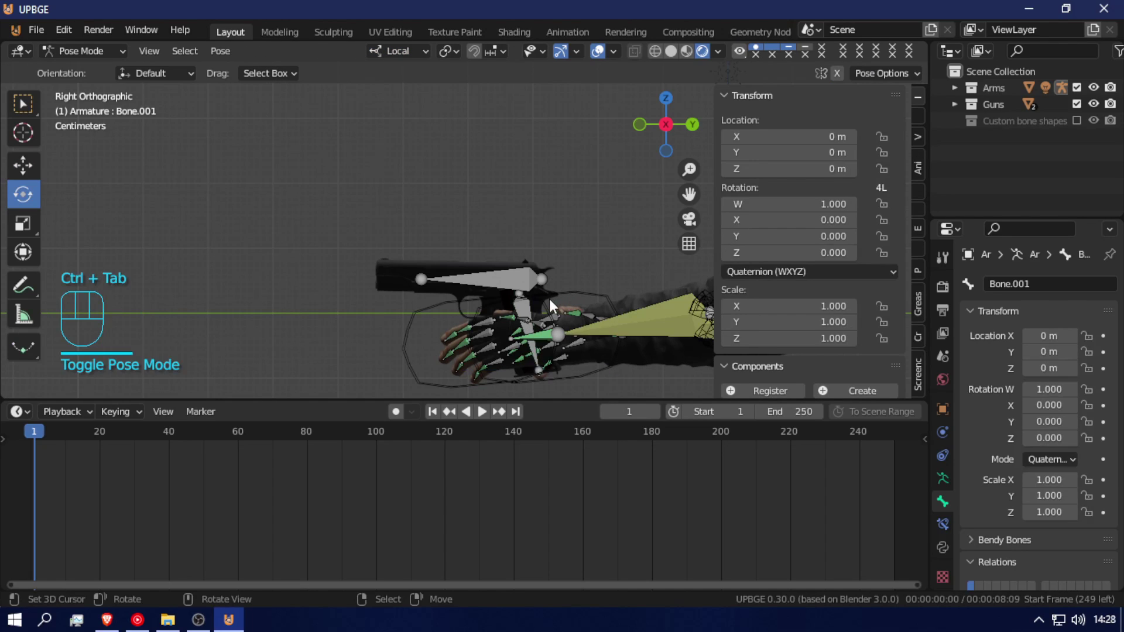
left_click(519, 321)
left_click(527, 311)
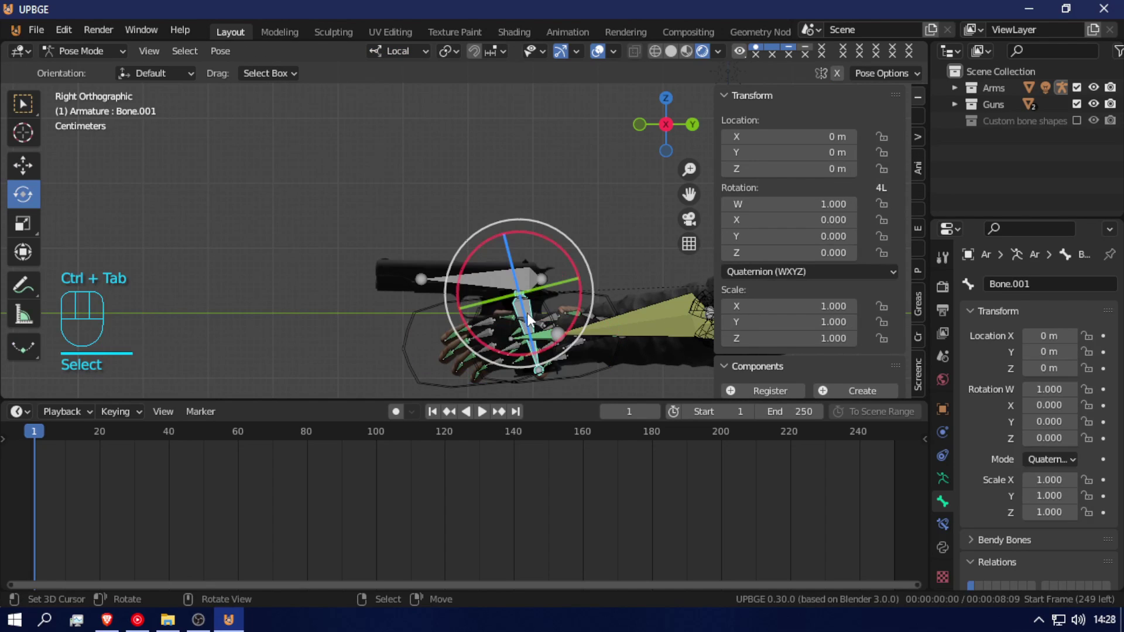
left_click(18, 160)
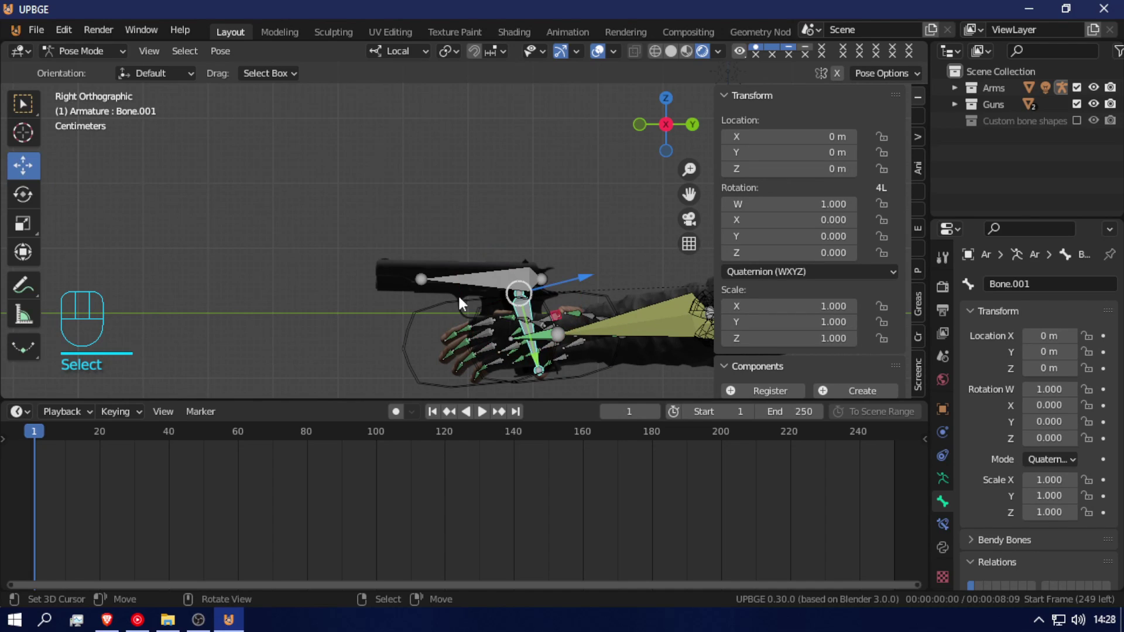
left_click_drag(521, 316, 477, 80)
right_click(477, 81)
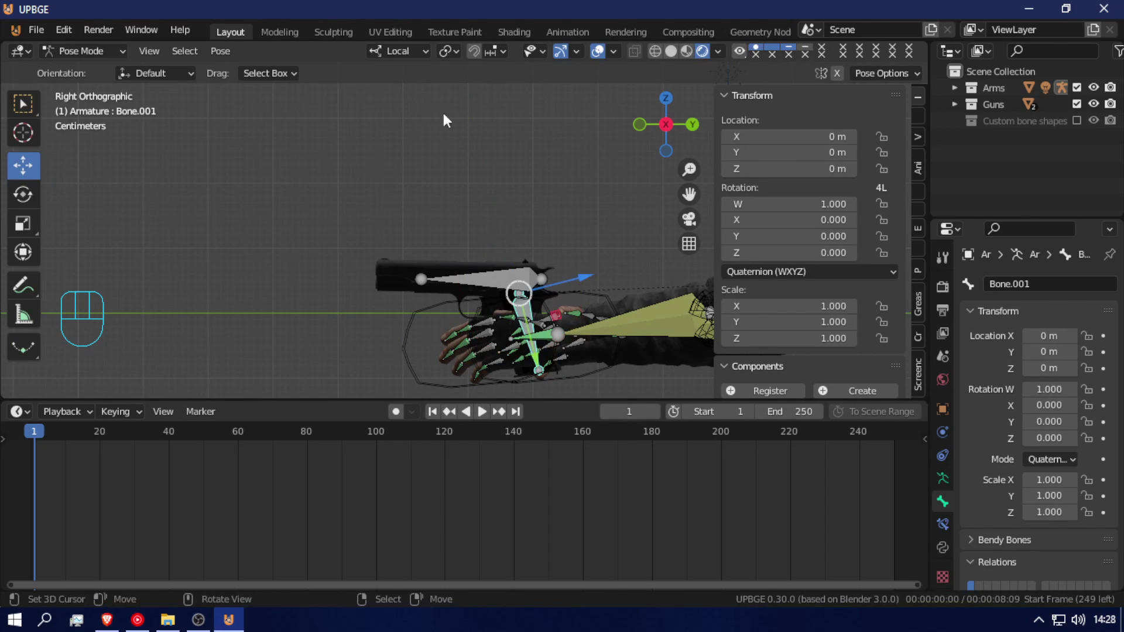
- Parent the grip bone to the main gun bone with Keep Offset in Edit Mode
key("ctrl+Tab")
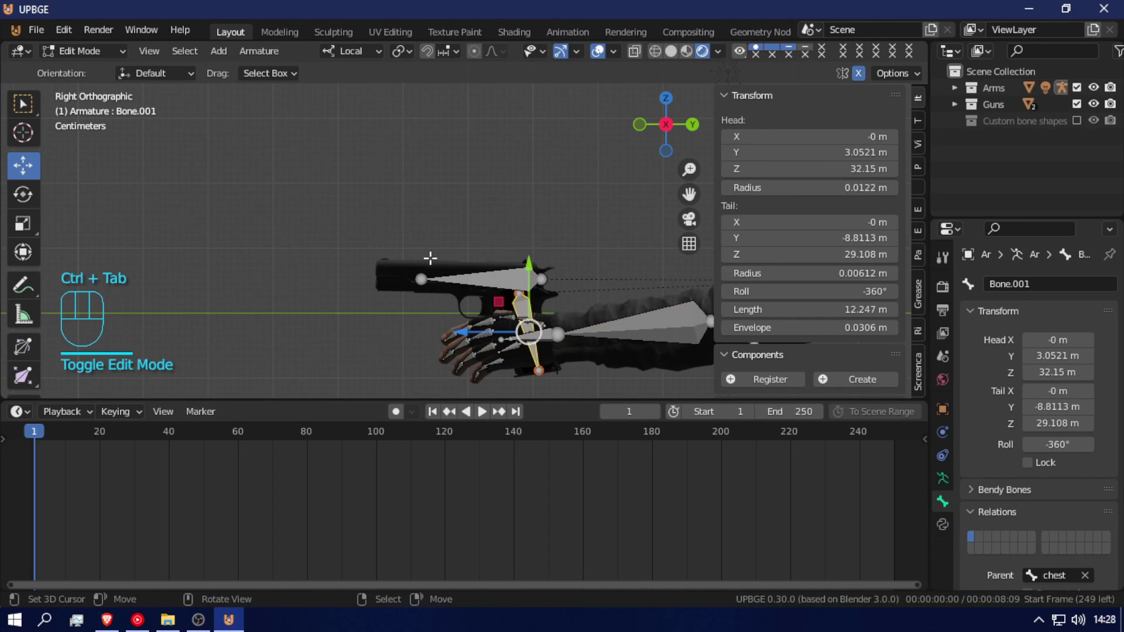
left_click(513, 291)
left_click(508, 276, "shift")
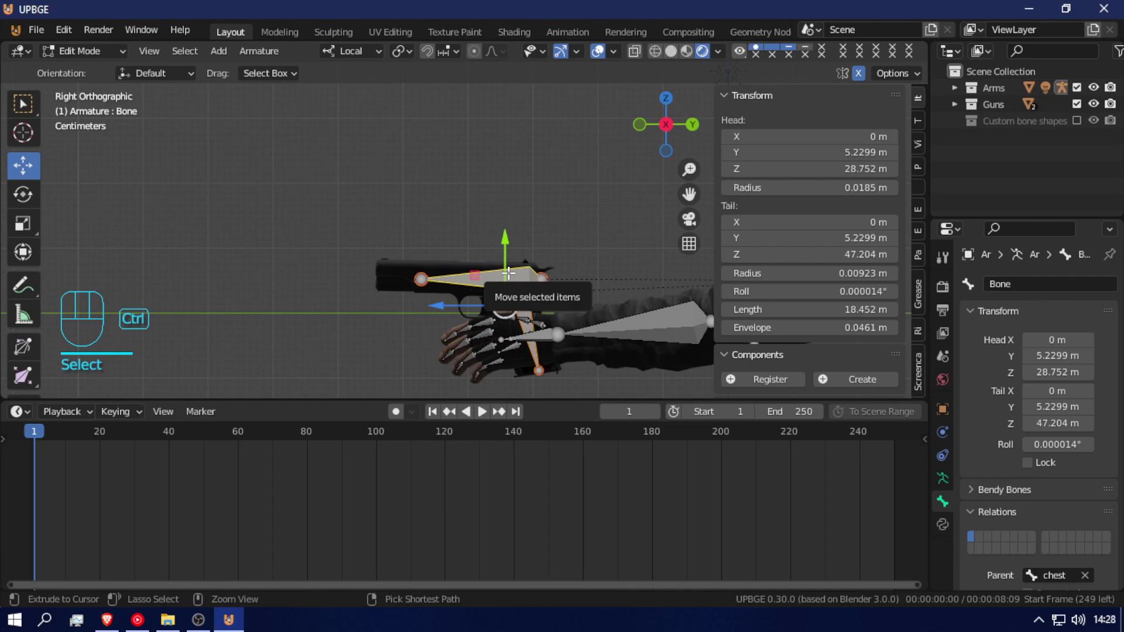
key("ctrl+p")
left_click(508, 273)
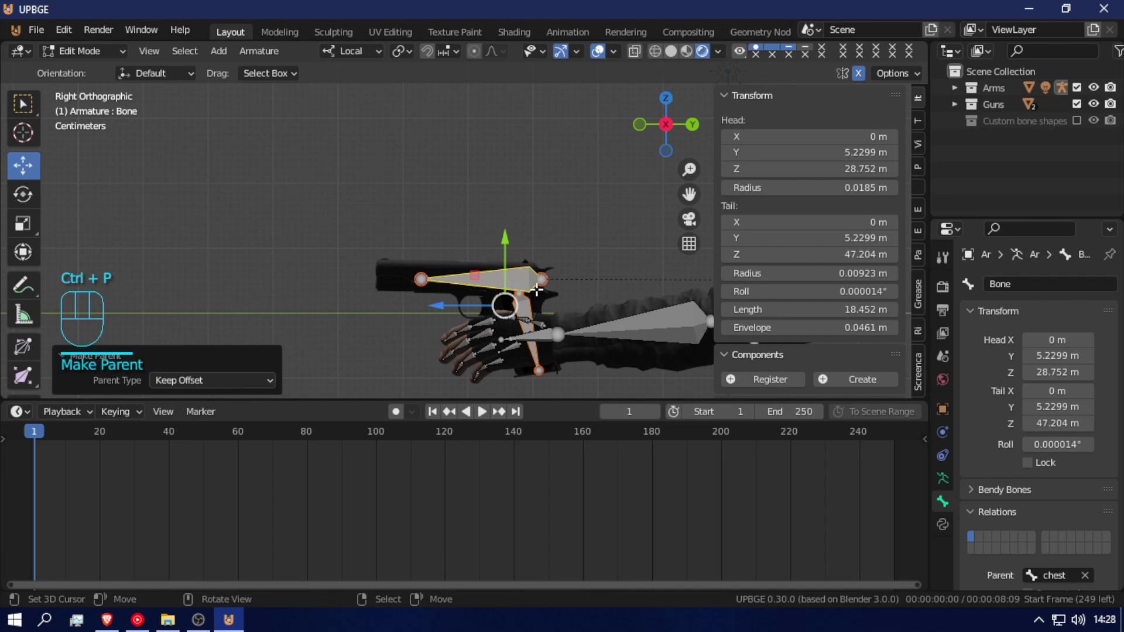
- Parent the colt001 pistol mesh to the arms armature using Armature Deform With Empty Groups in Object Mode
key("ctrl+Tab")
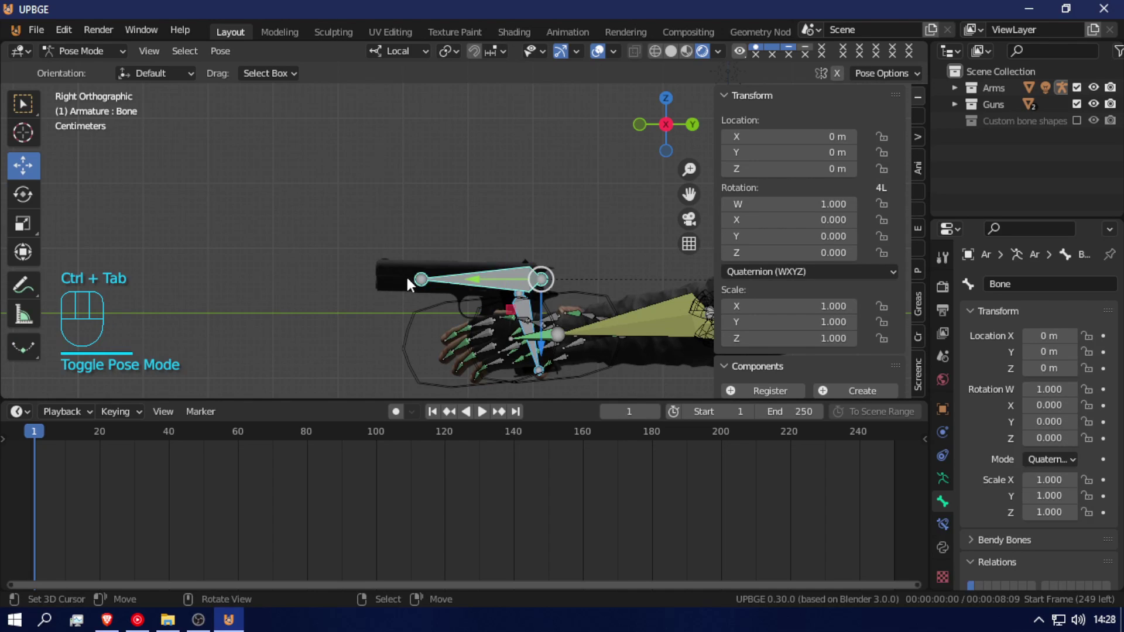
left_click(397, 277)
key("ctrl+Tab")
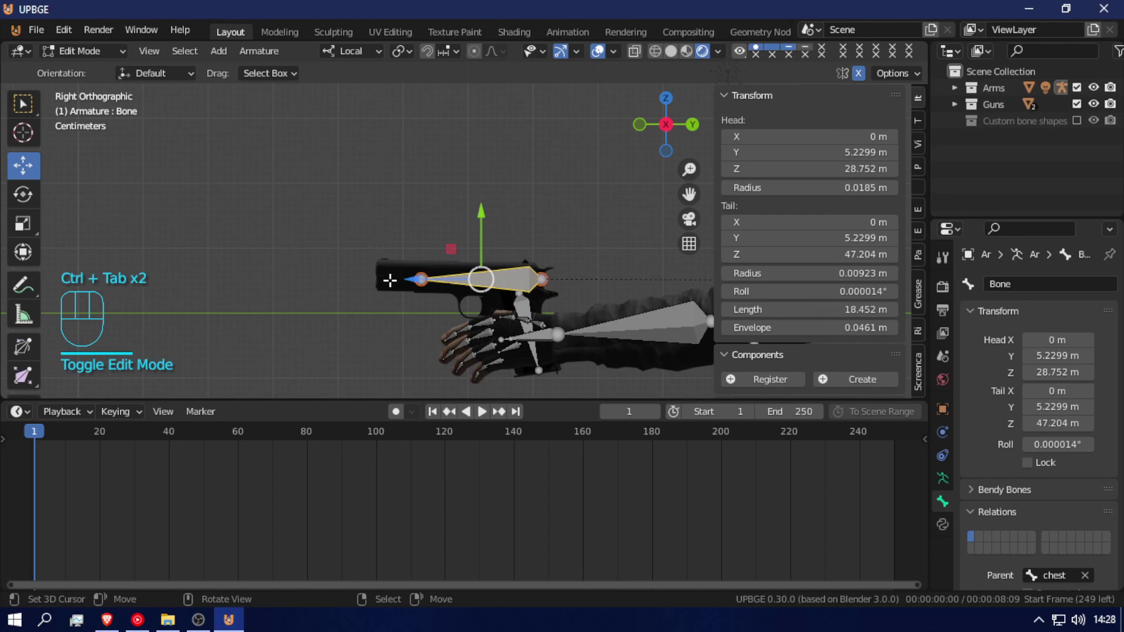
key("ctrl+Tab")
key("ctrl+Tab")
key("Tab")
left_click(384, 275)
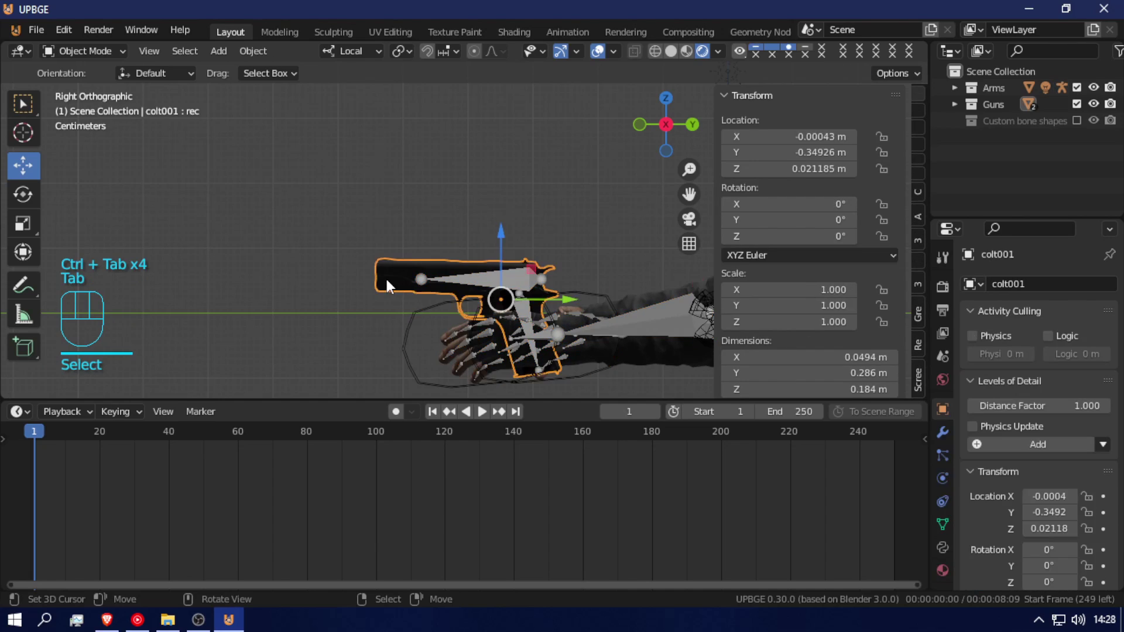
left_click(478, 272, "shift")
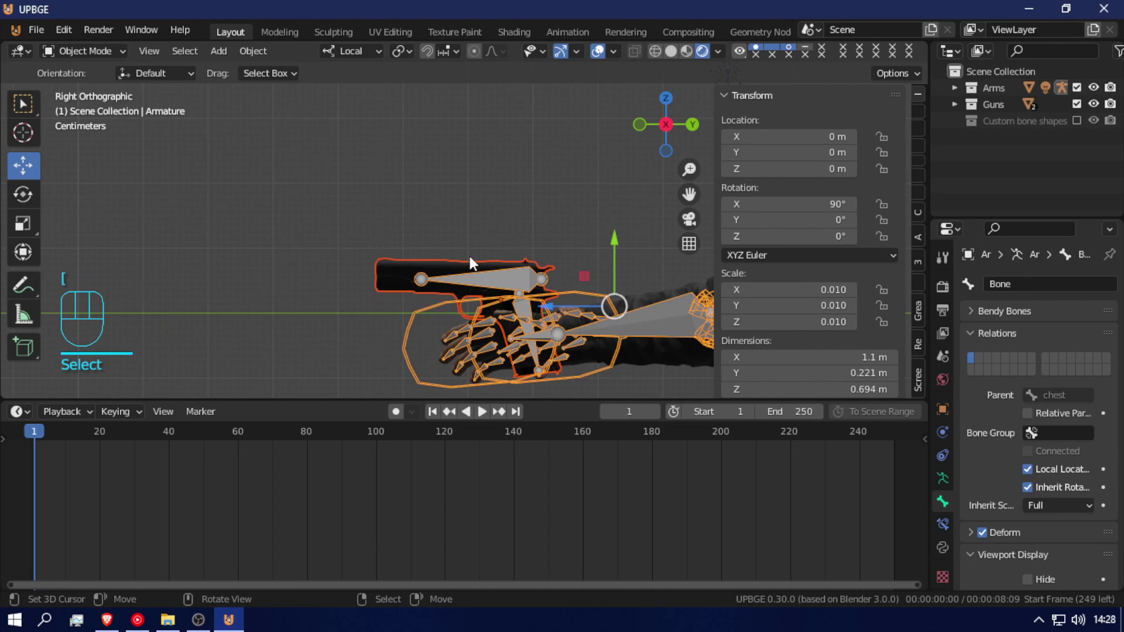
key("ctrl+p")
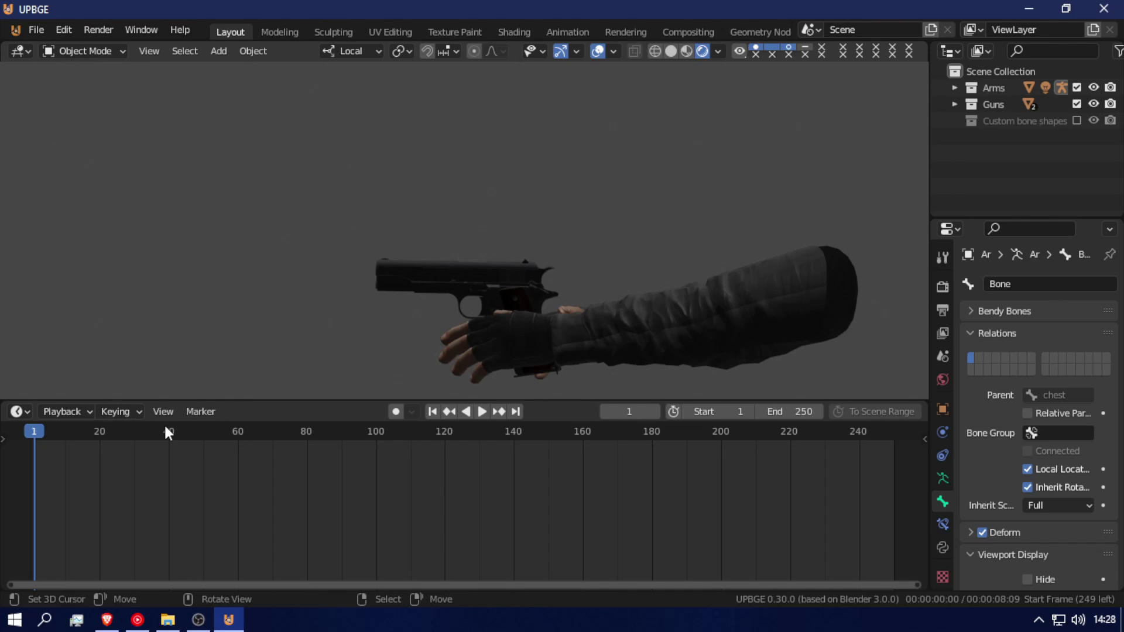
key("Escape")
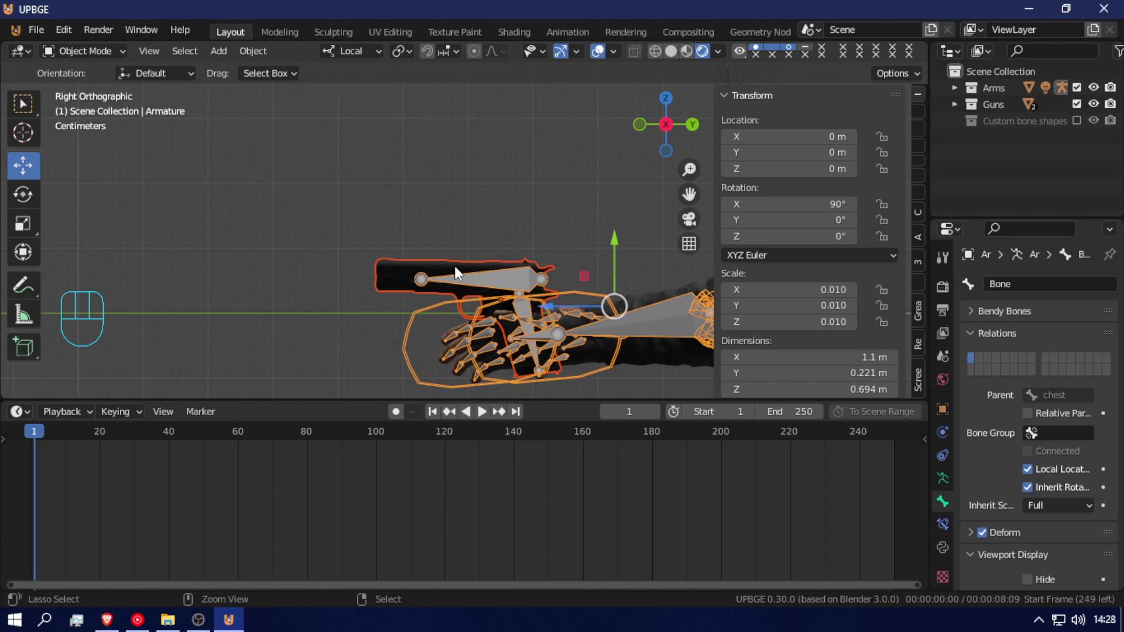
key("ctrl+p")
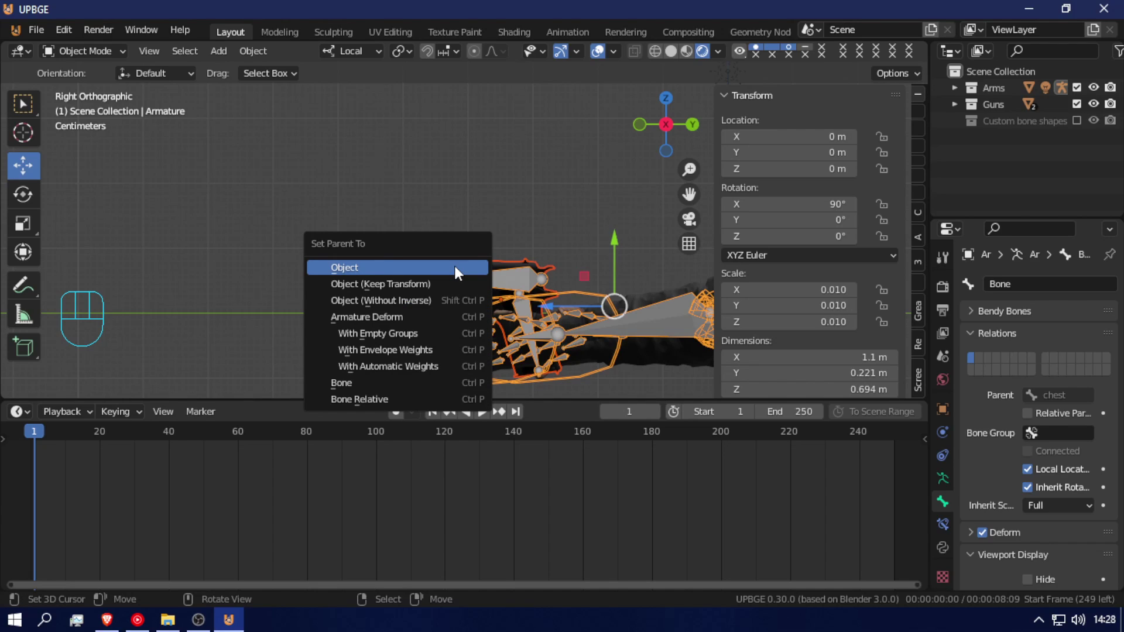
left_click(416, 333)
- Test whether the pistol follows the main gun bone by trial-moving the bone in Pose Mode, leaving it in place
left_click(512, 275)
left_click(513, 275)
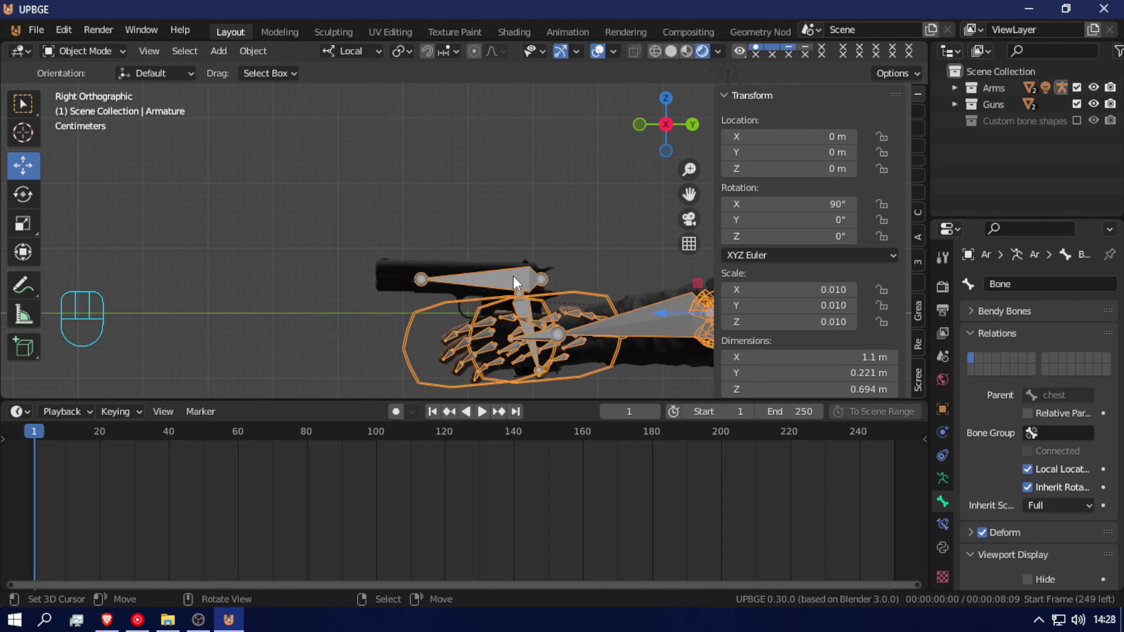
left_click(513, 276)
left_click(512, 276)
key("ctrl+Tab")
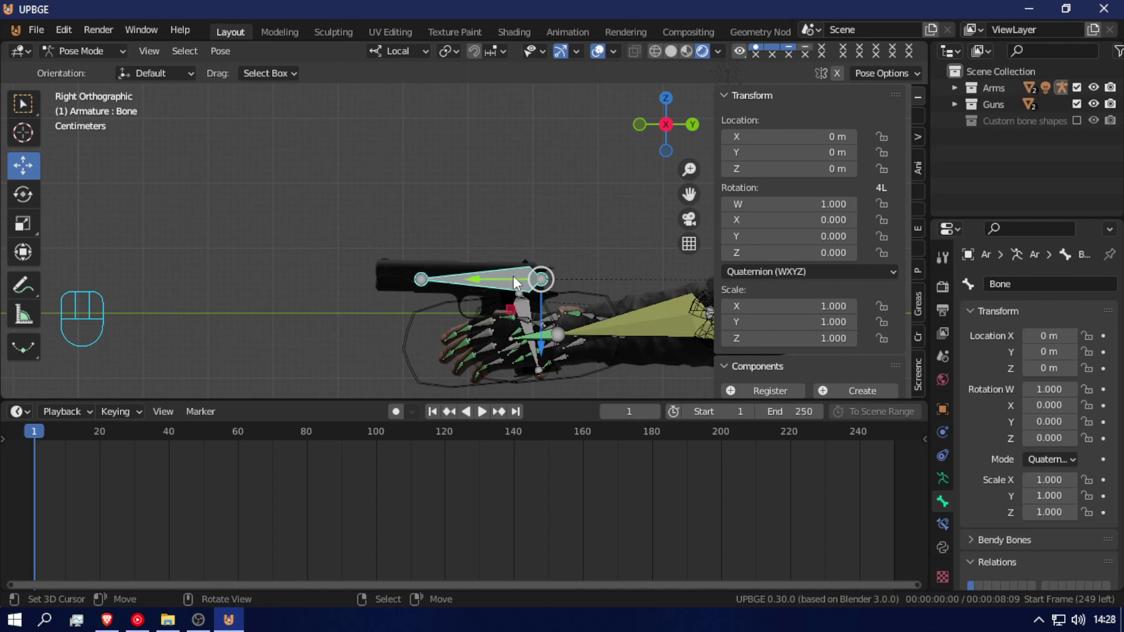
key("g")
right_click(515, 248)
key("ctrl+Tab")
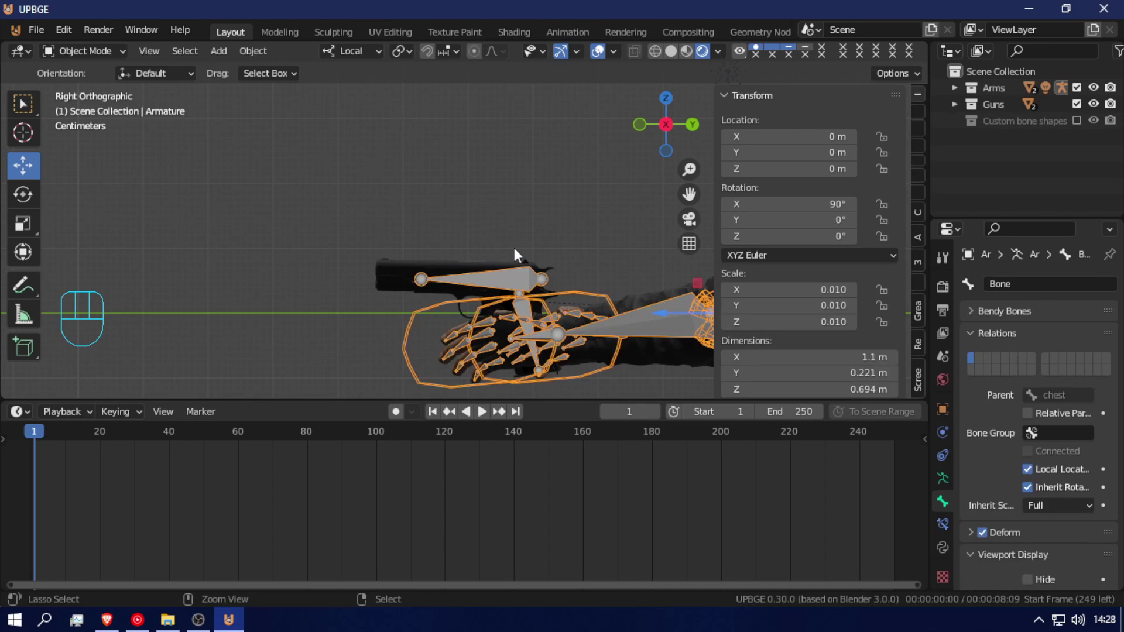
- Select the pistol's slide and its sights as linked geometry in Edit Mode, and invert the selection
left_click(419, 262)
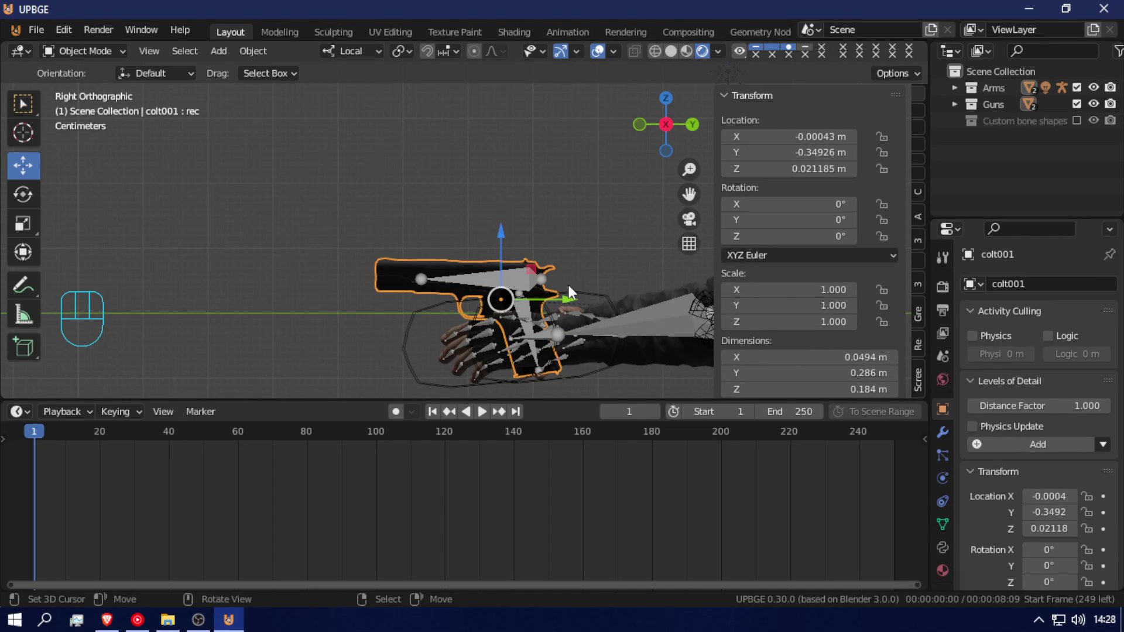
key("Tab")
scroll(526, 291, "up", 3)
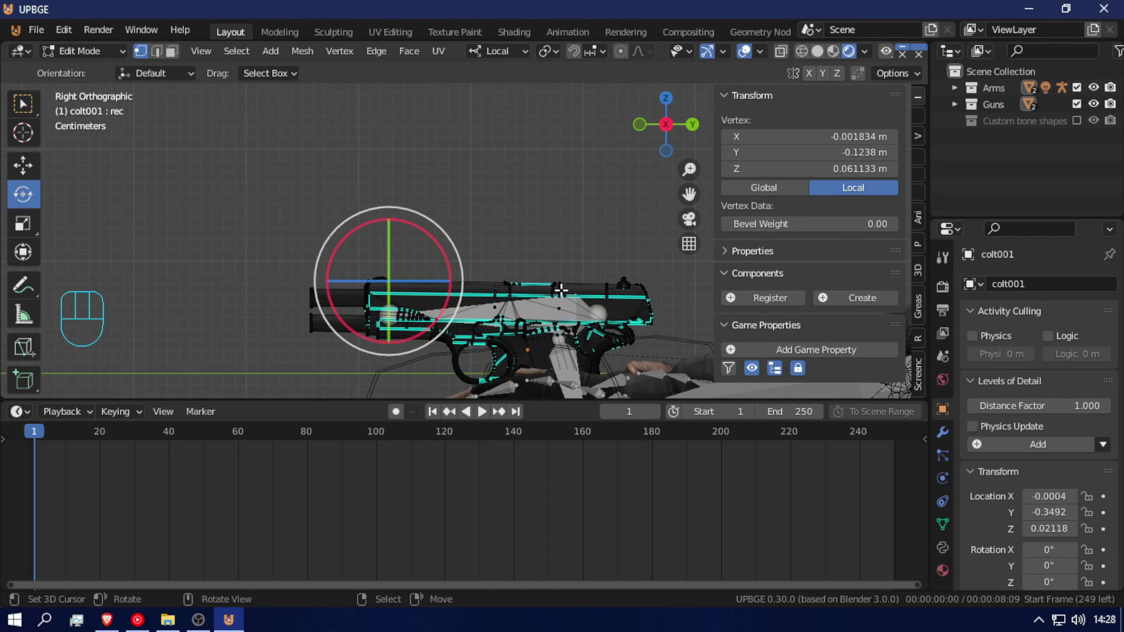
left_click(585, 289)
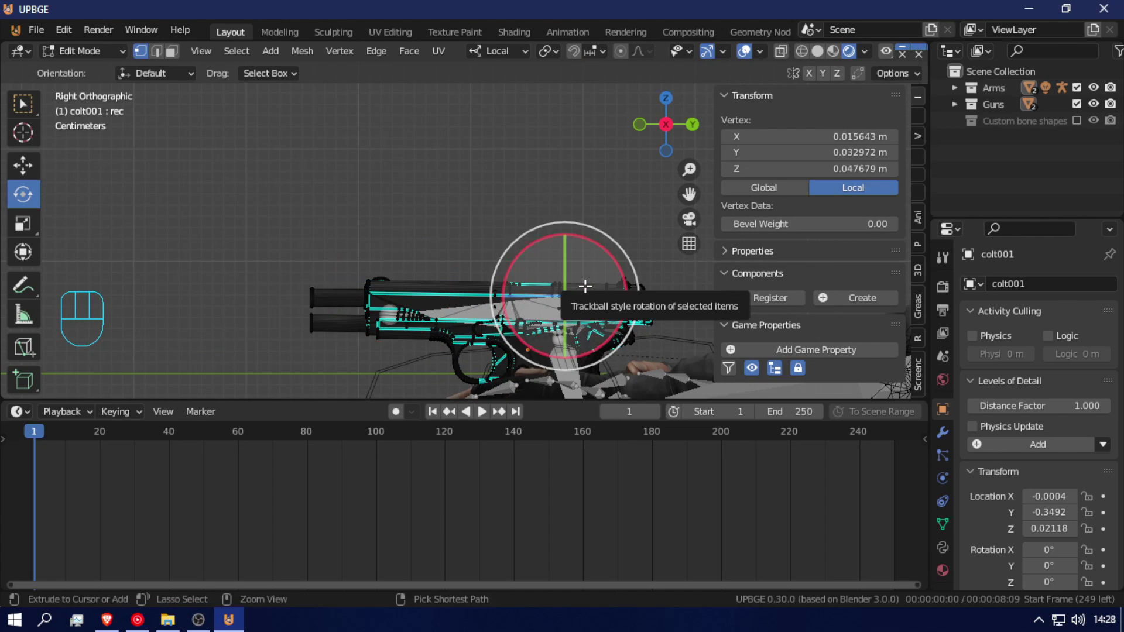
key("l")
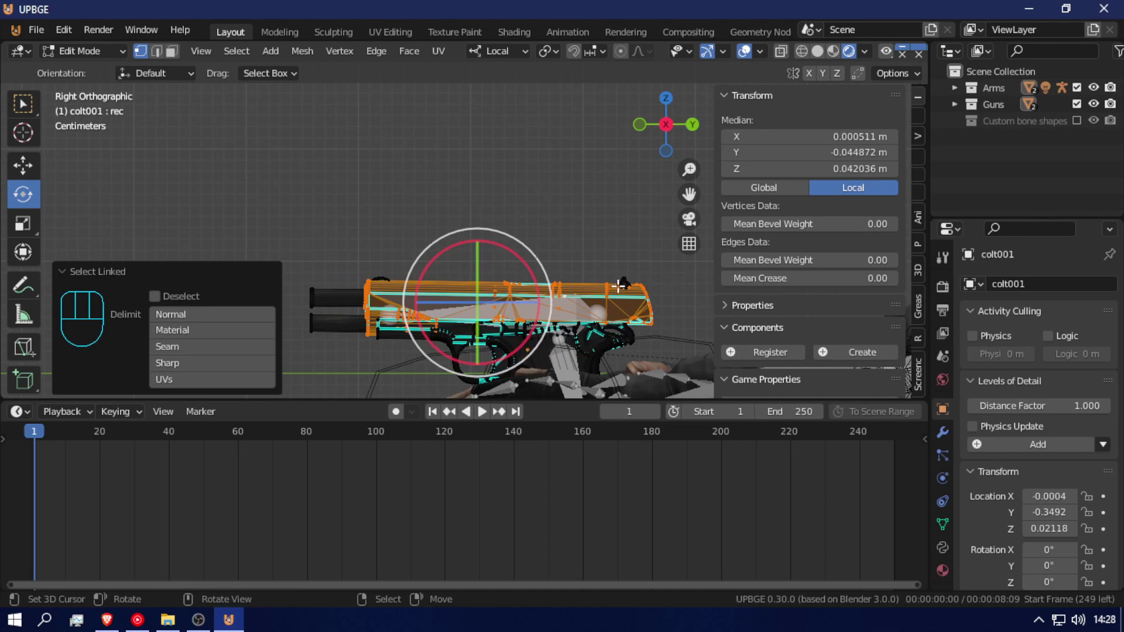
key("l")
key("l")
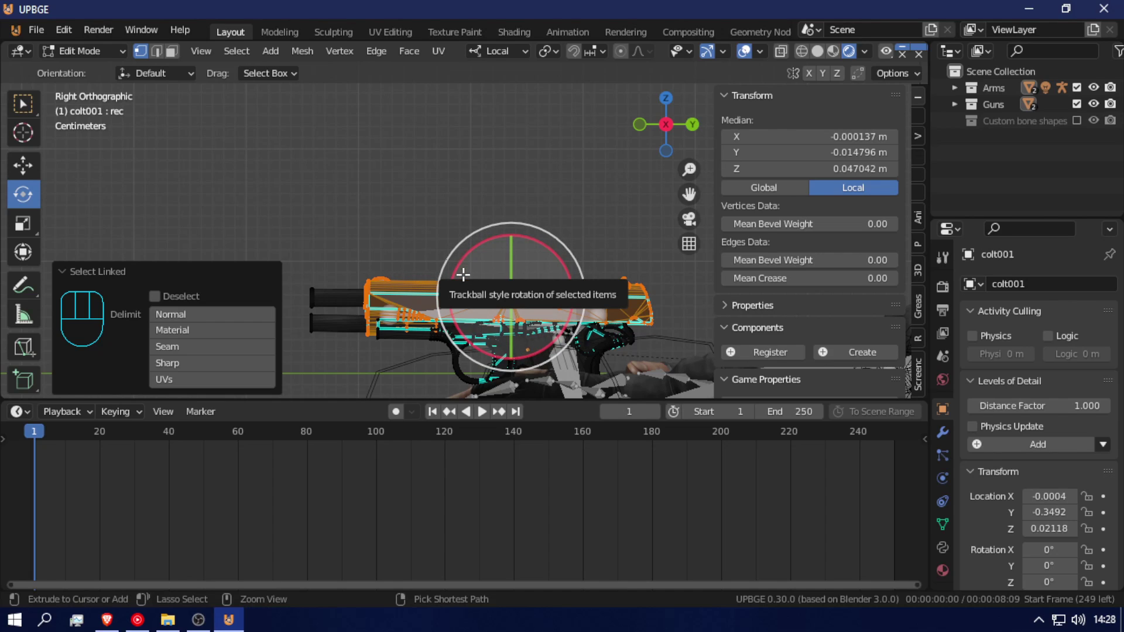
key("ctrl+i")
scroll(507, 304, "down", 2)
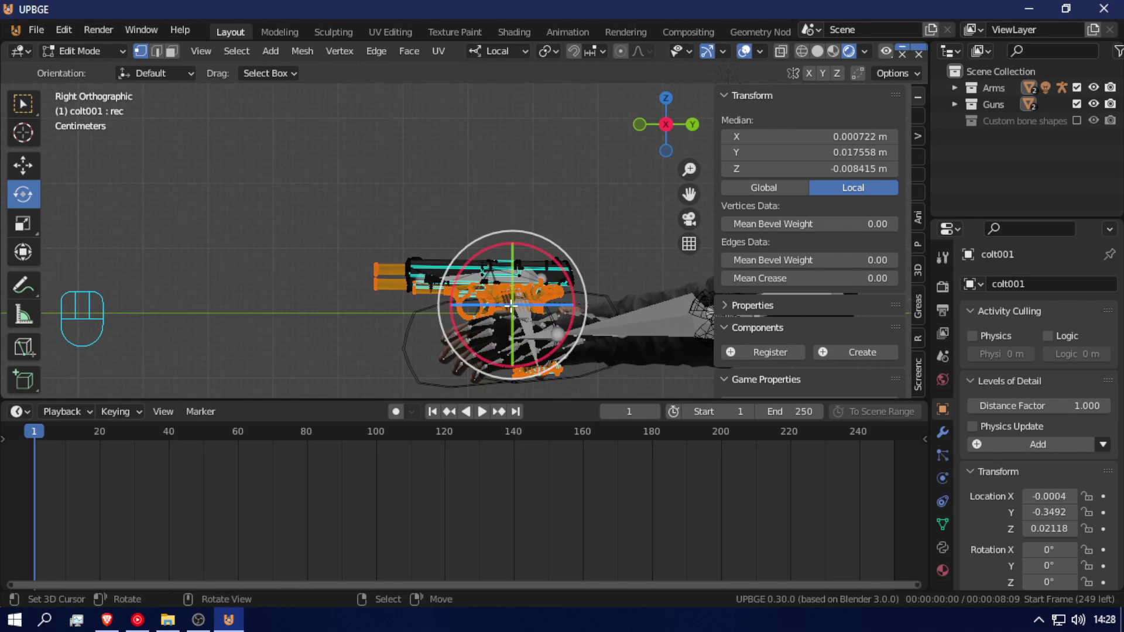
scroll(525, 332, "up", 4)
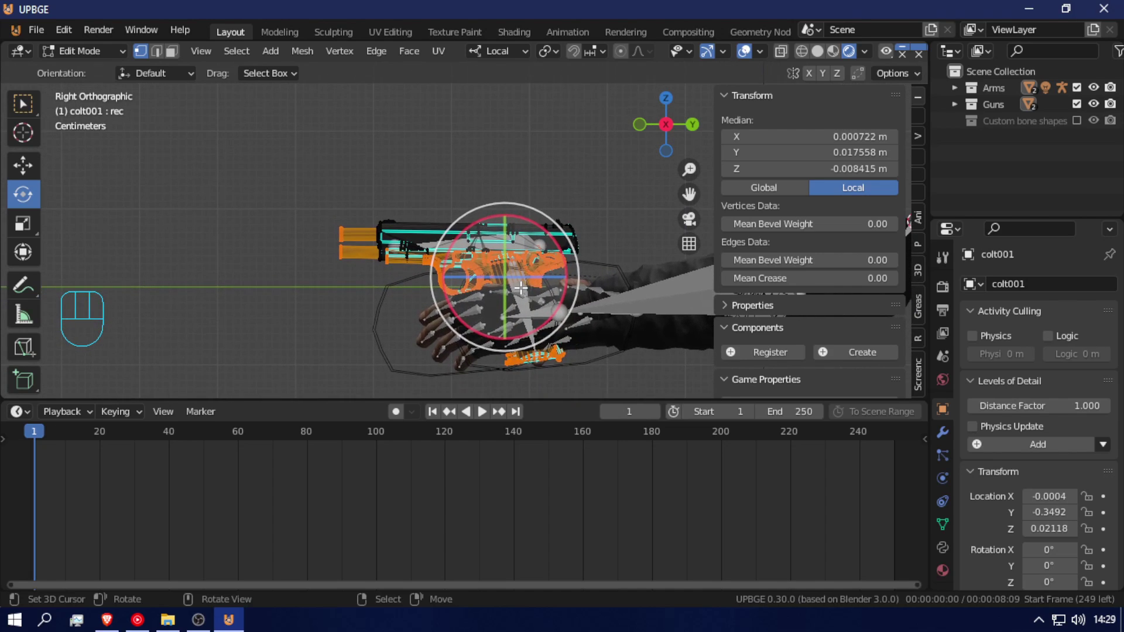
- Select the pistol frame's linked geometry and trial-move it to check which parts it includes, leaving it in place
left_click(376, 288)
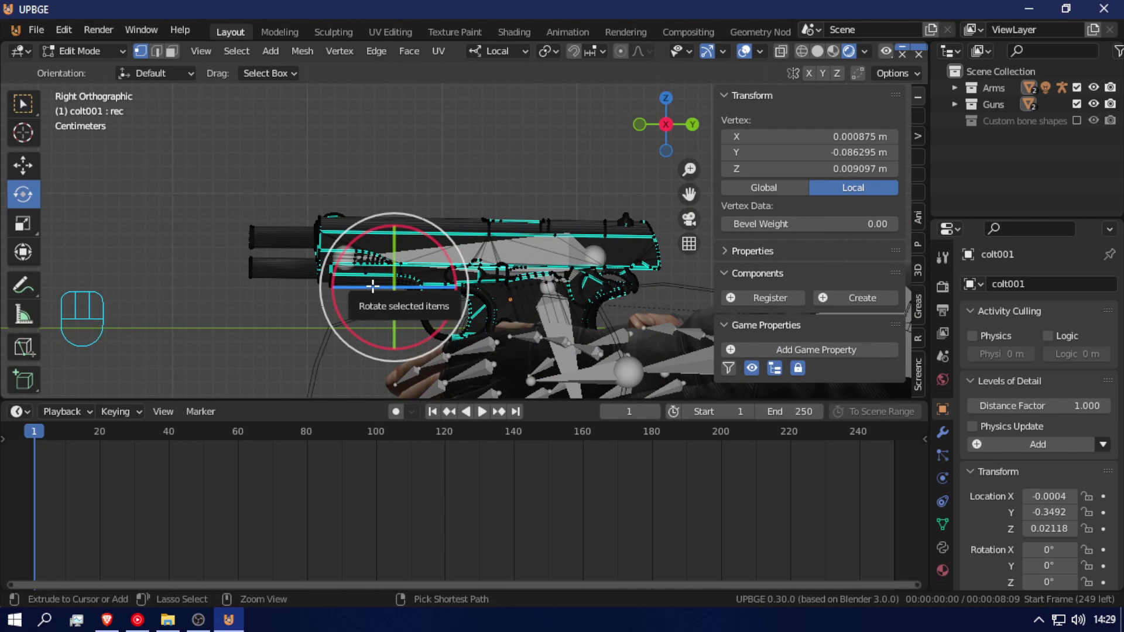
key("ctrl+l")
key("g")
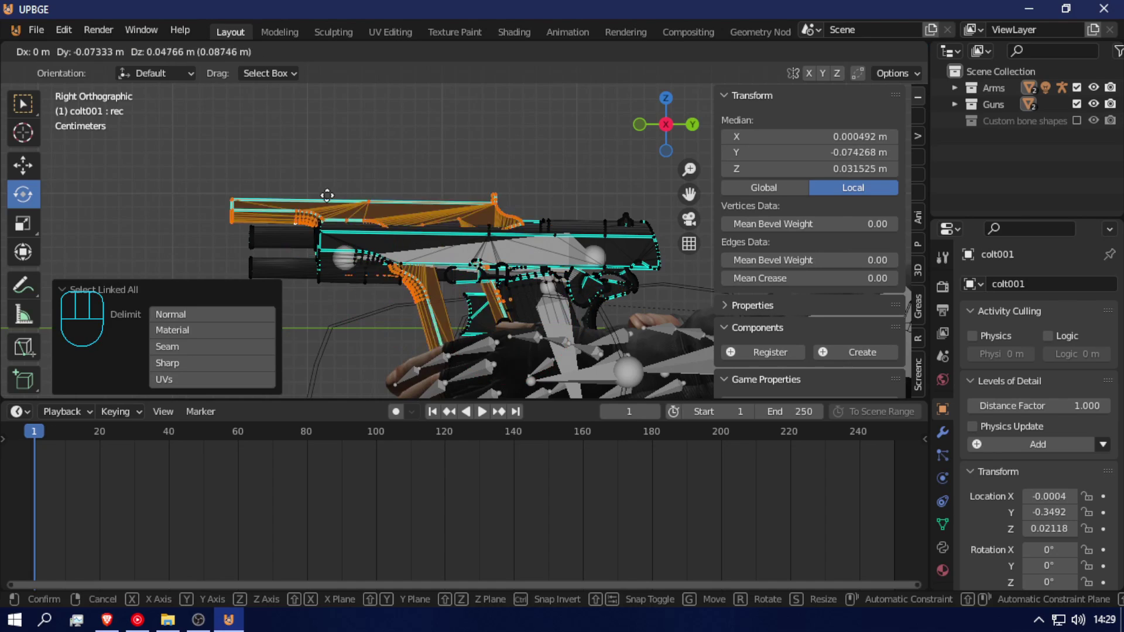
right_click(373, 298)
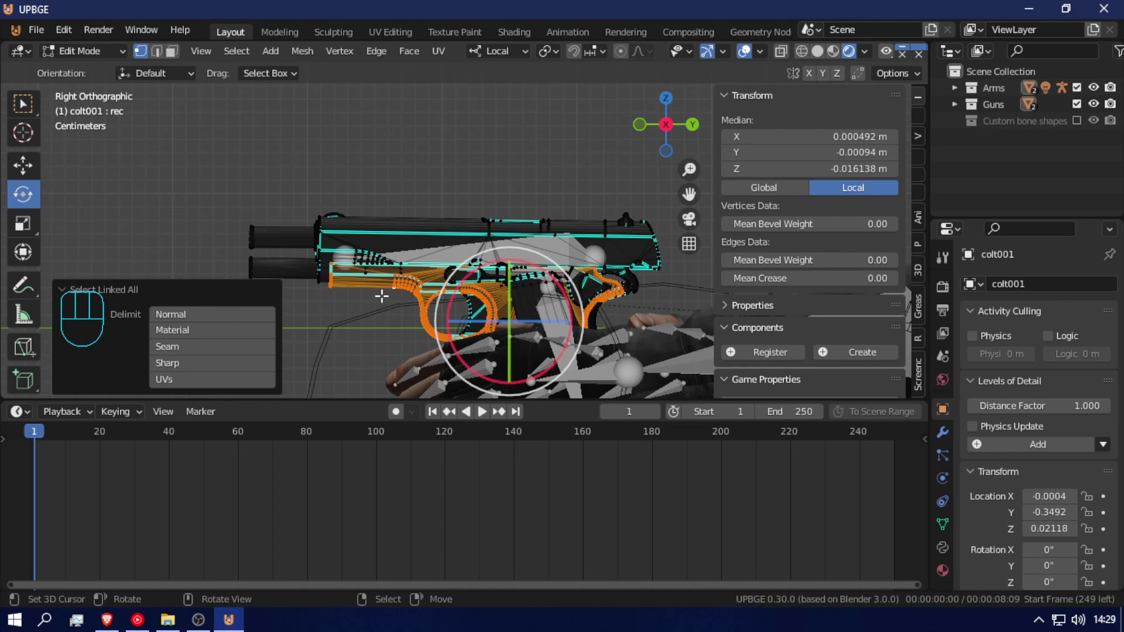
- Try adding the slide's linked geometry to the frame selection, and undo the linked selection
right_click(323, 278, "shift")
key("ctrl+l")
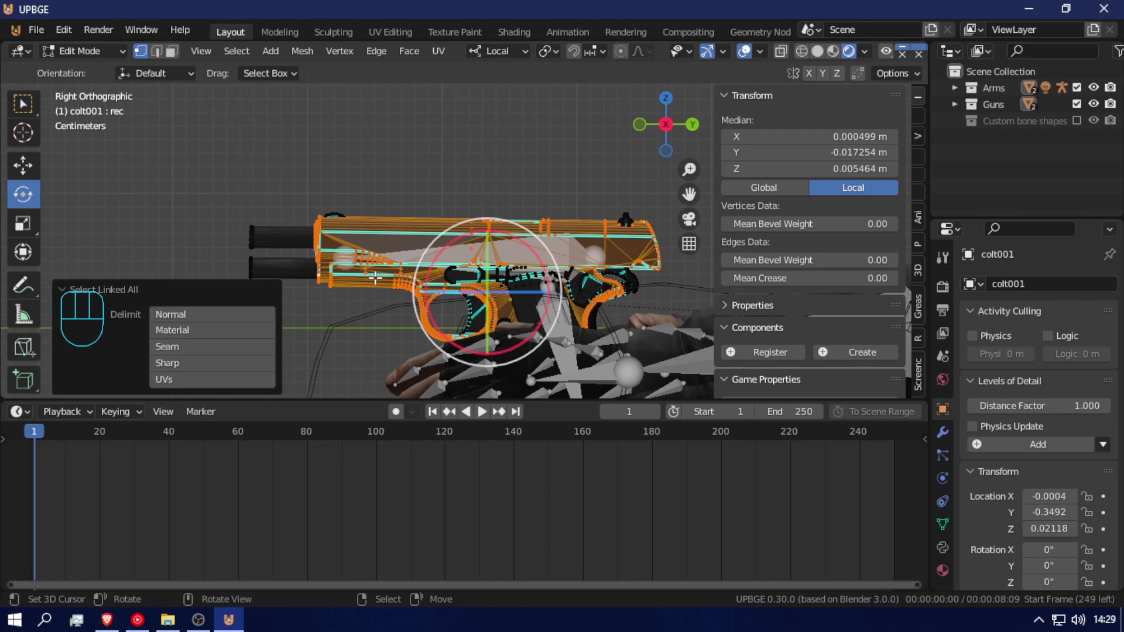
key("ctrl+z")
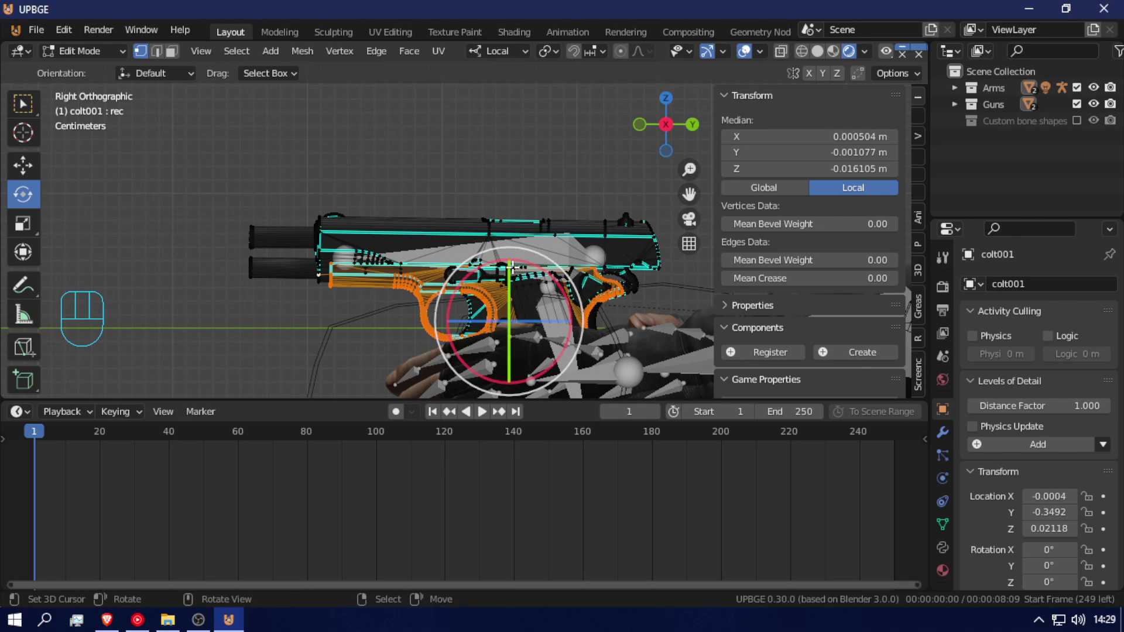
- Reduce the selection to the frame alone and trial-move it again to check its extent, leaving it in place
key("g")
right_click(462, 344)
key("ctrl+z")
key("g")
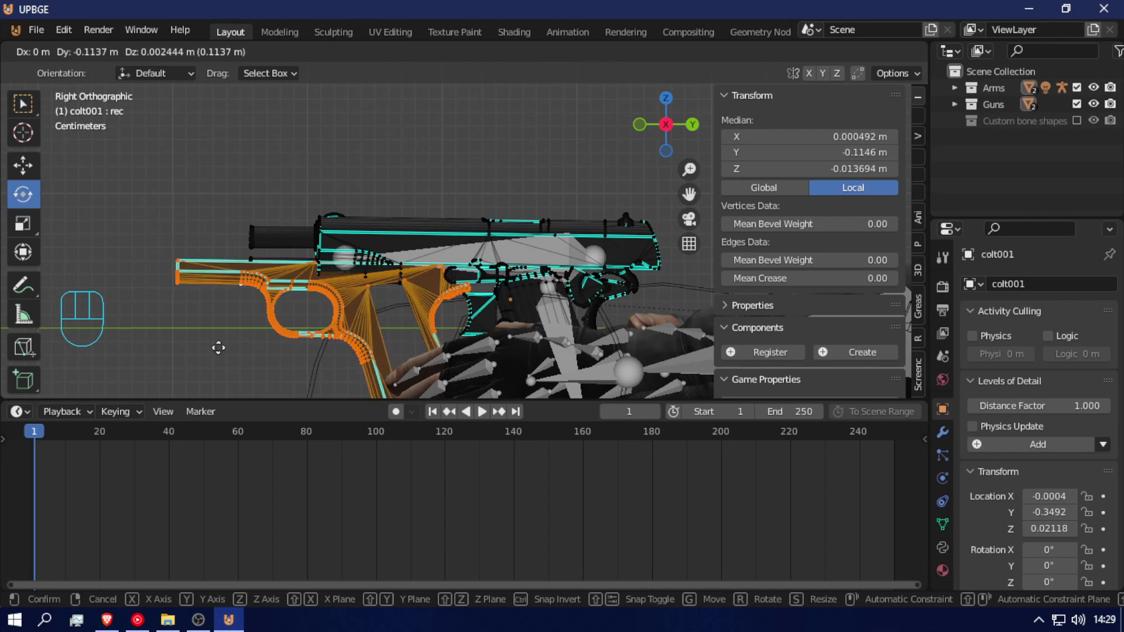
right_click(394, 166)
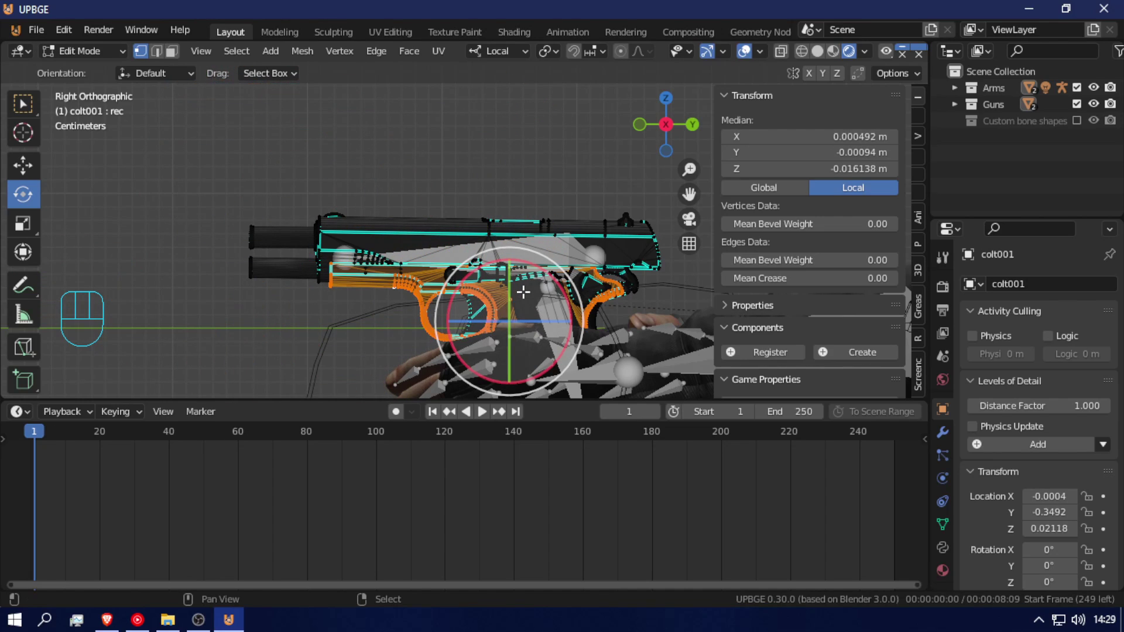
- Select the linked geometry of the pistol's front sight, slide, rear sight, barrel and recoil-spring tube below it
left_click(330, 212)
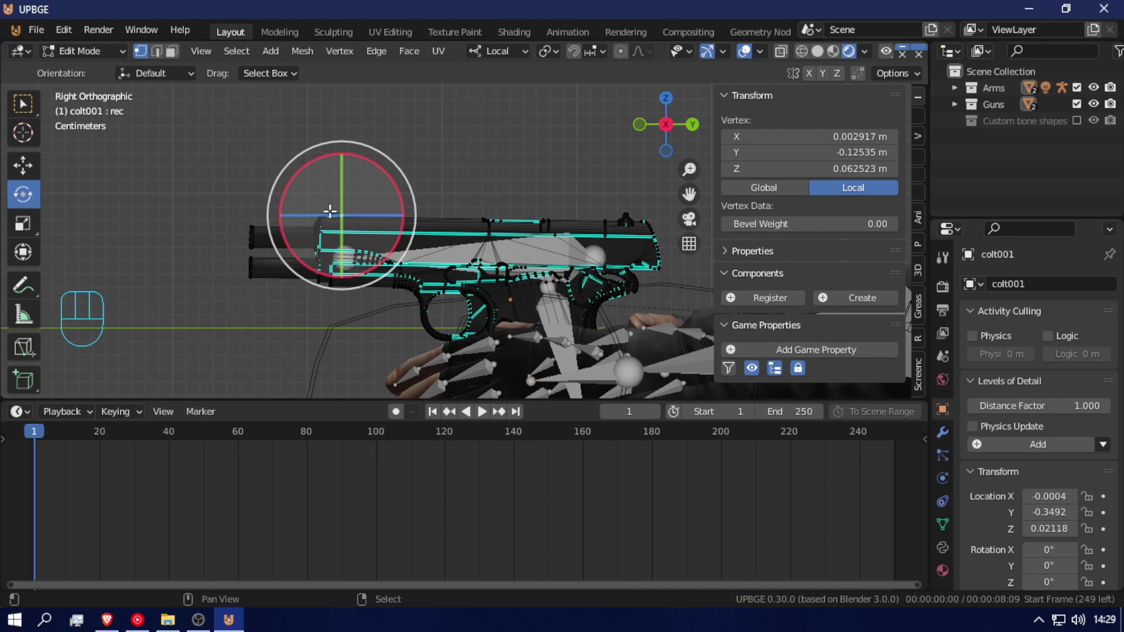
key("ctrl+l")
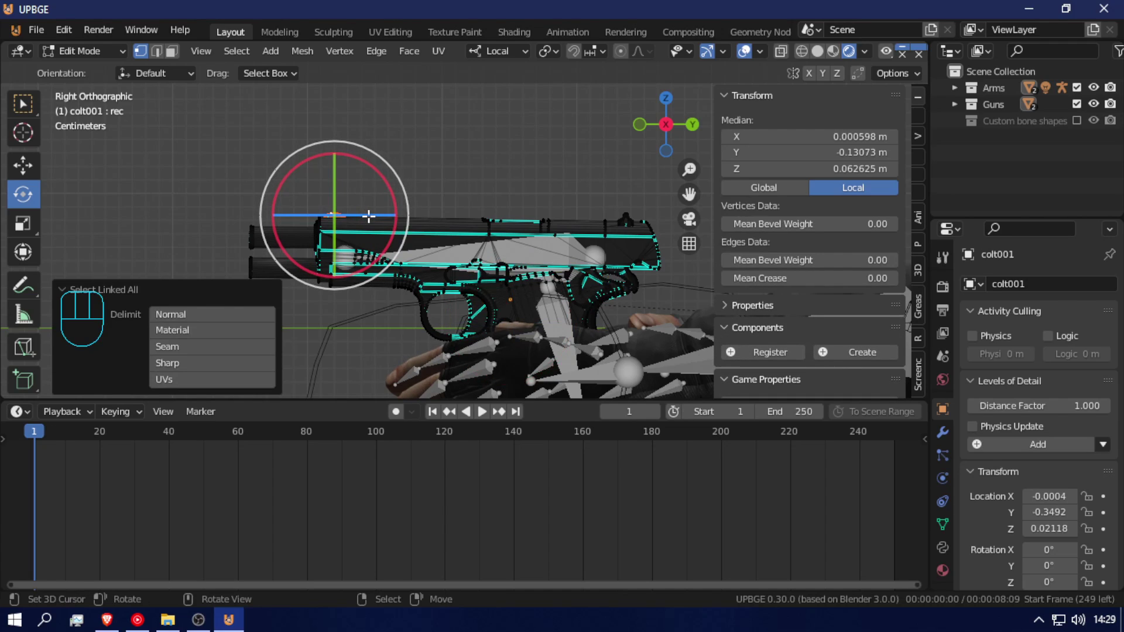
key("l")
key("l")
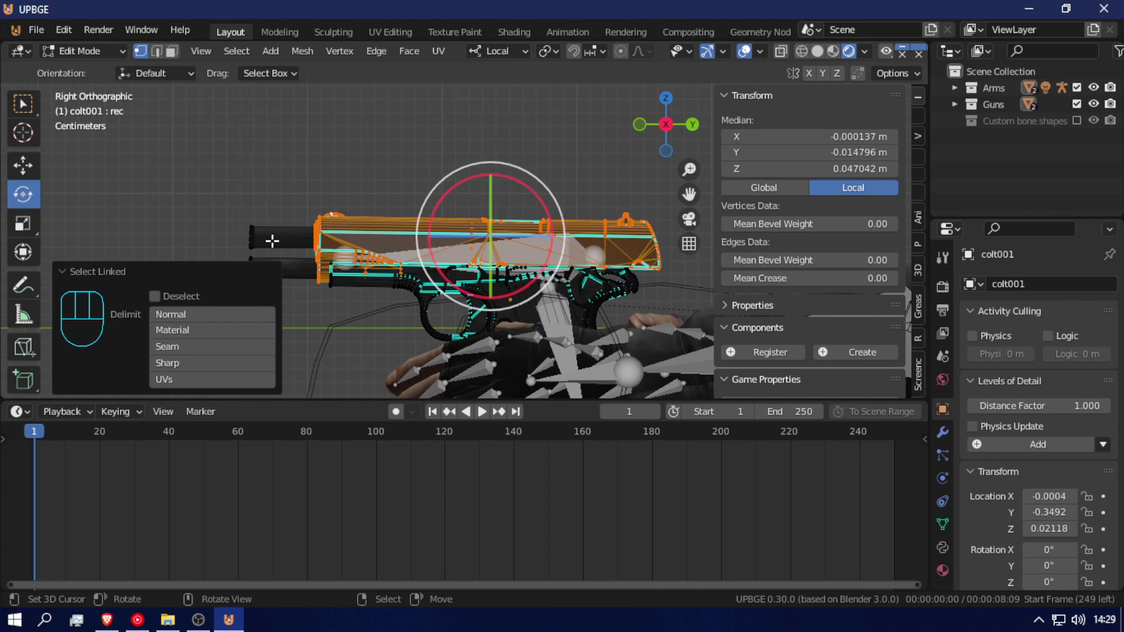
key("l")
key("l")
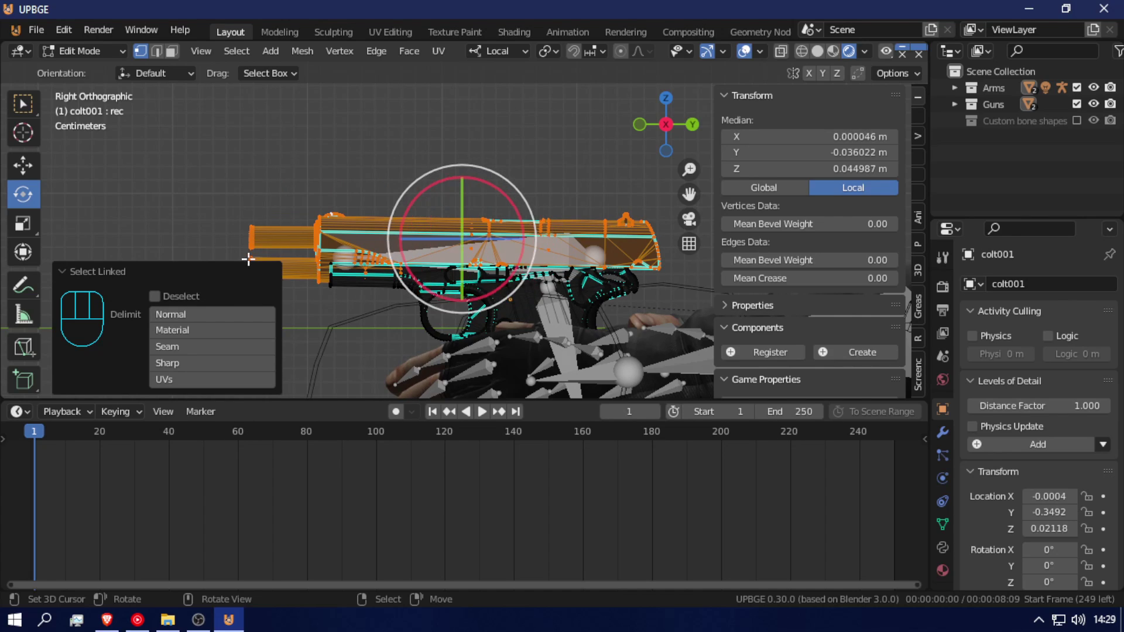
left_click(69, 271)
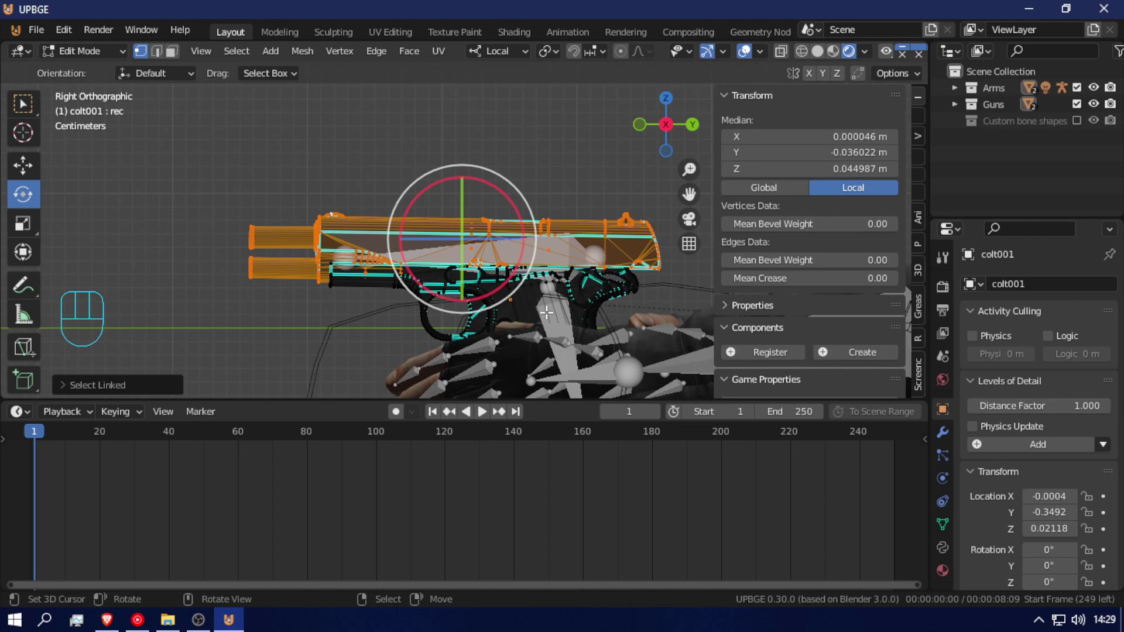
- Restart the Screencast Keys display by disabling and re-enabling it
left_click(915, 384)
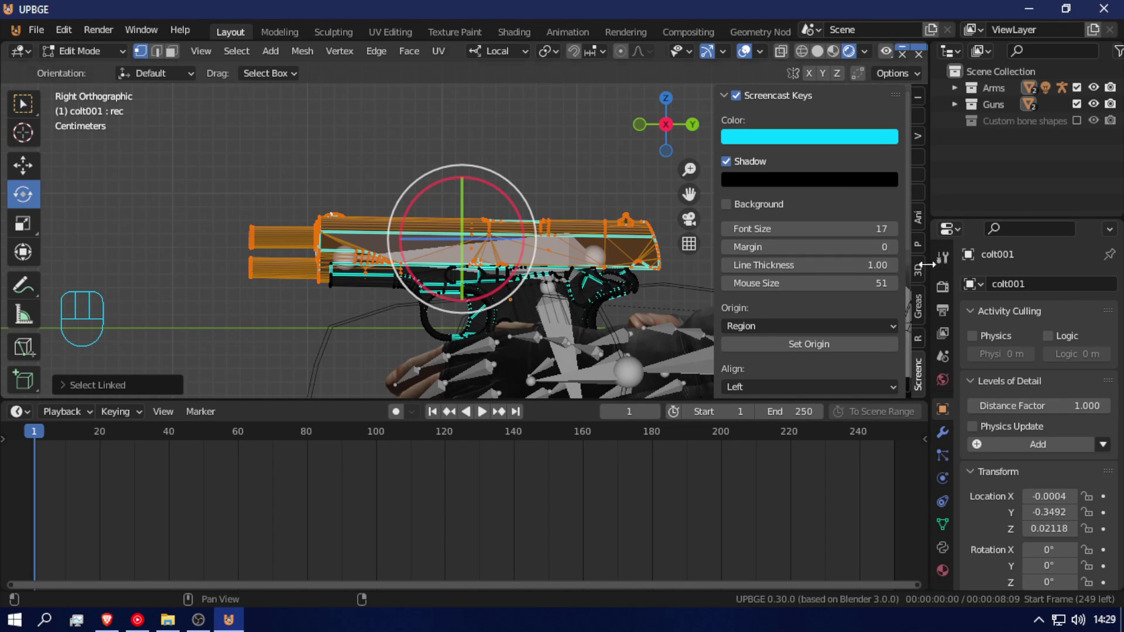
left_click(737, 96)
left_click(736, 95)
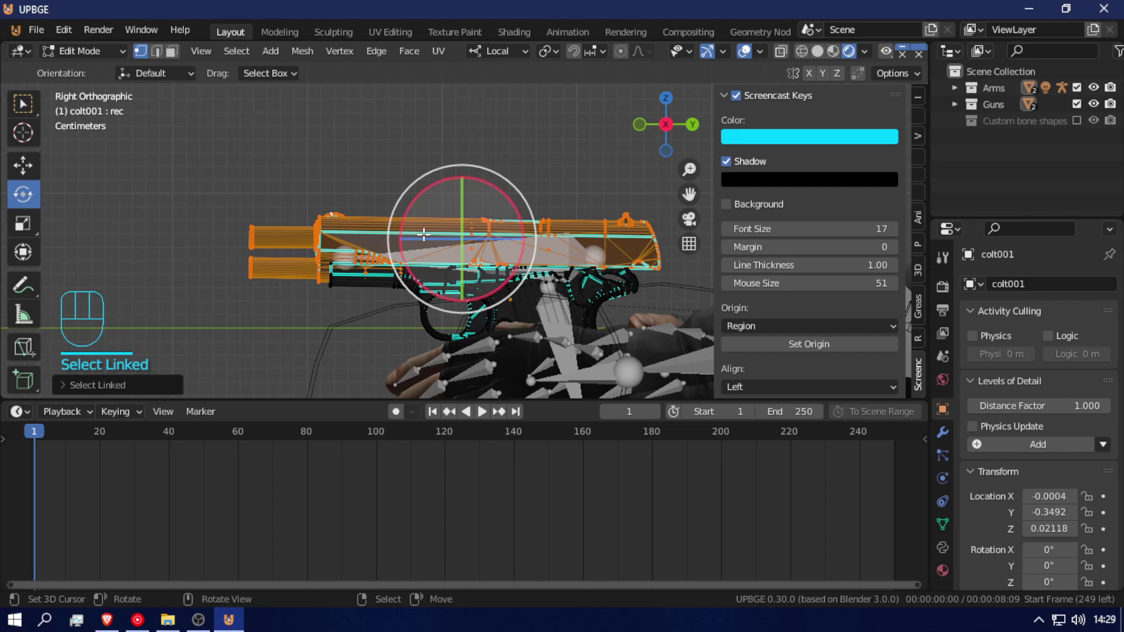
- Trial-move the slide and barrel selection and inspect it around the ejection port to check its extent, leaving it in place
key("g")
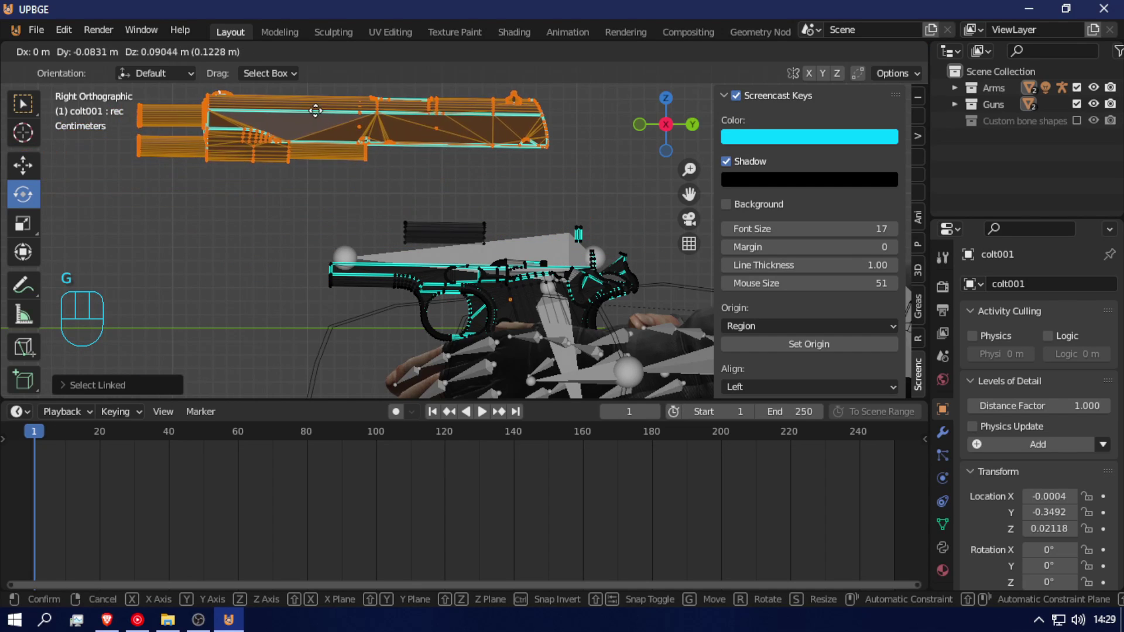
left_click(403, 154)
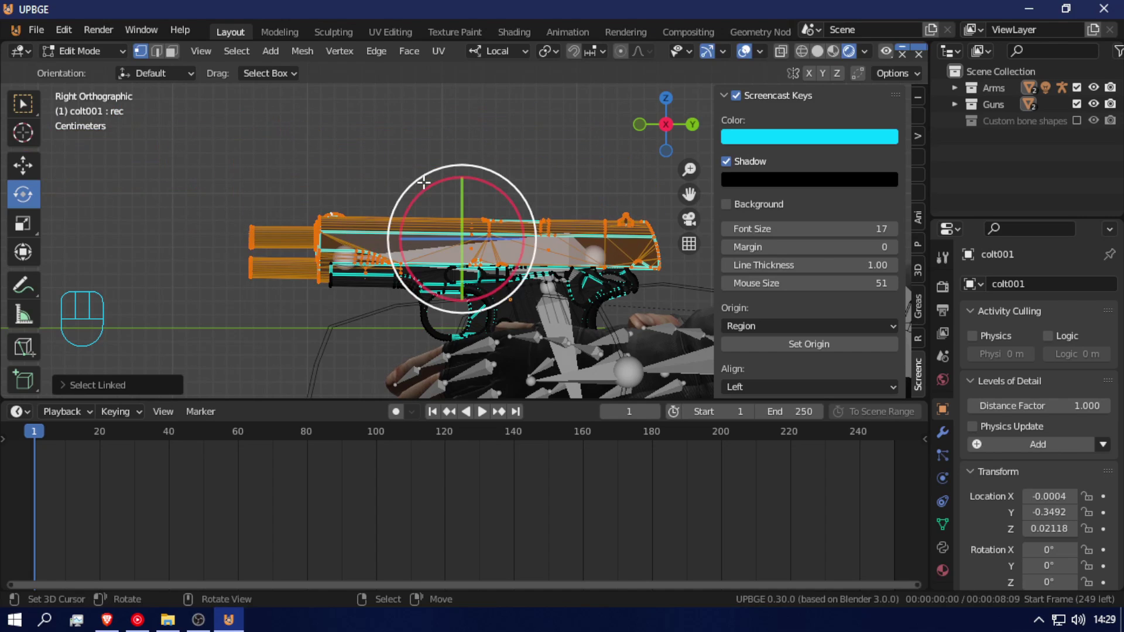
key("shift+f")
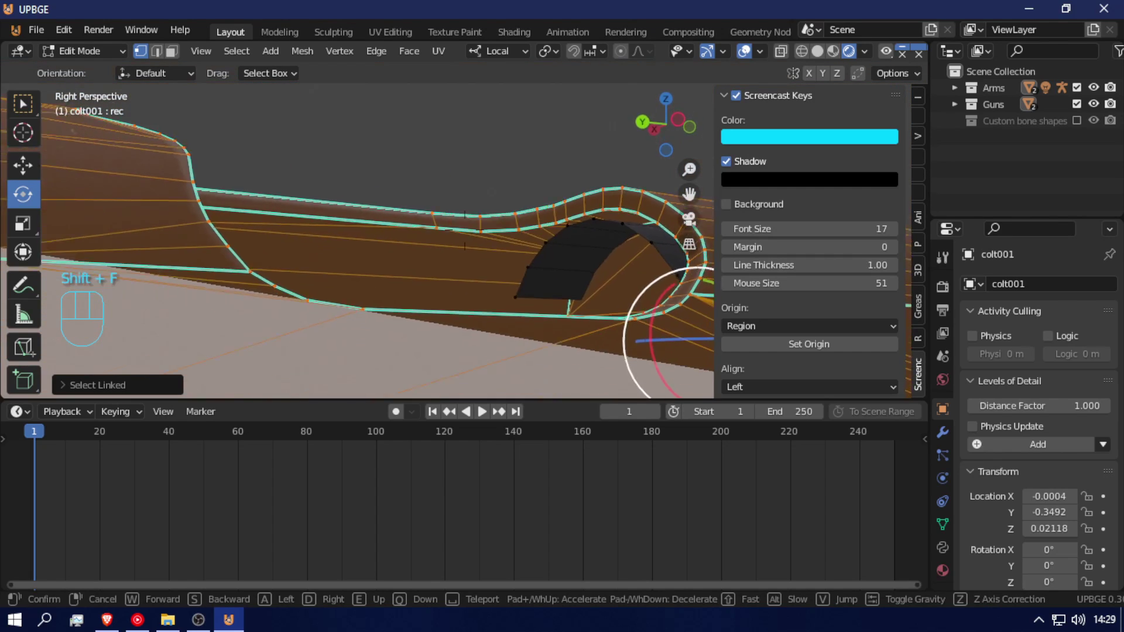
key("s")
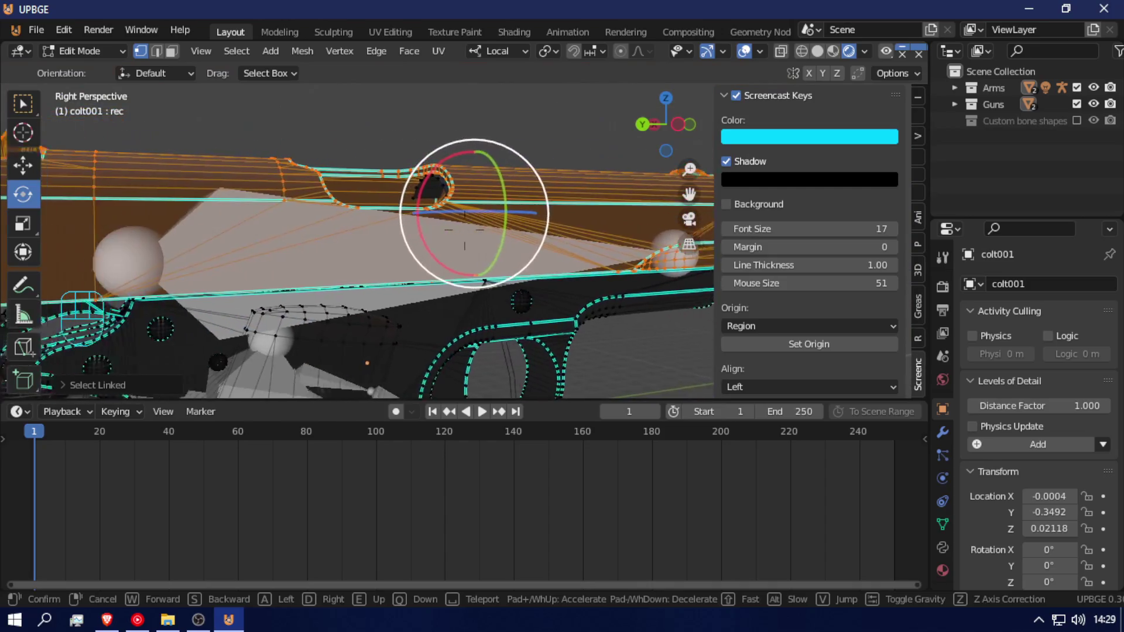
left_click(464, 230)
key("g")
left_click(514, 370)
key("shift+f")
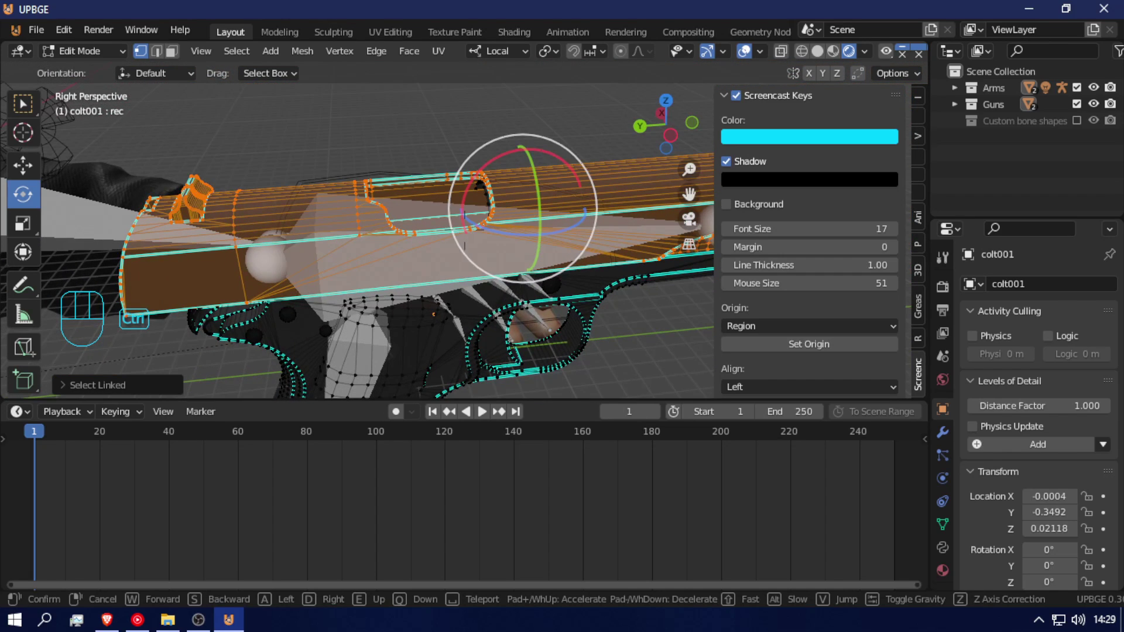
left_click(465, 230)
- Invert the selection to the frame, grip and remaining parts, and trial-move them to check their extent, leaving them in place
key("ctrl+i")
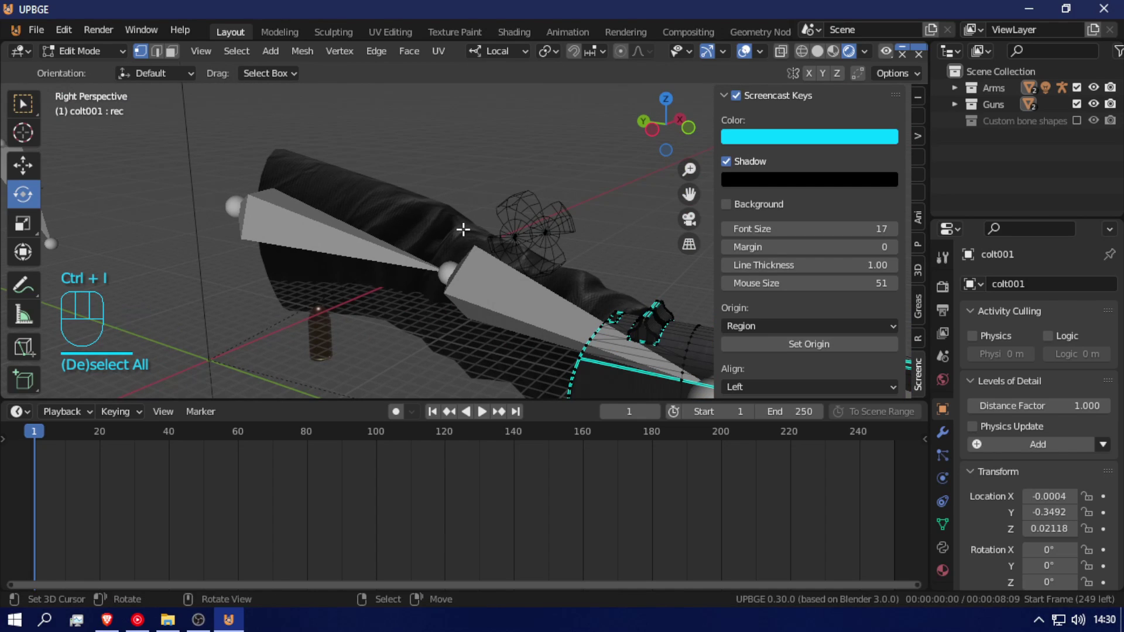
key("shift+f")
left_click(465, 230)
key("g")
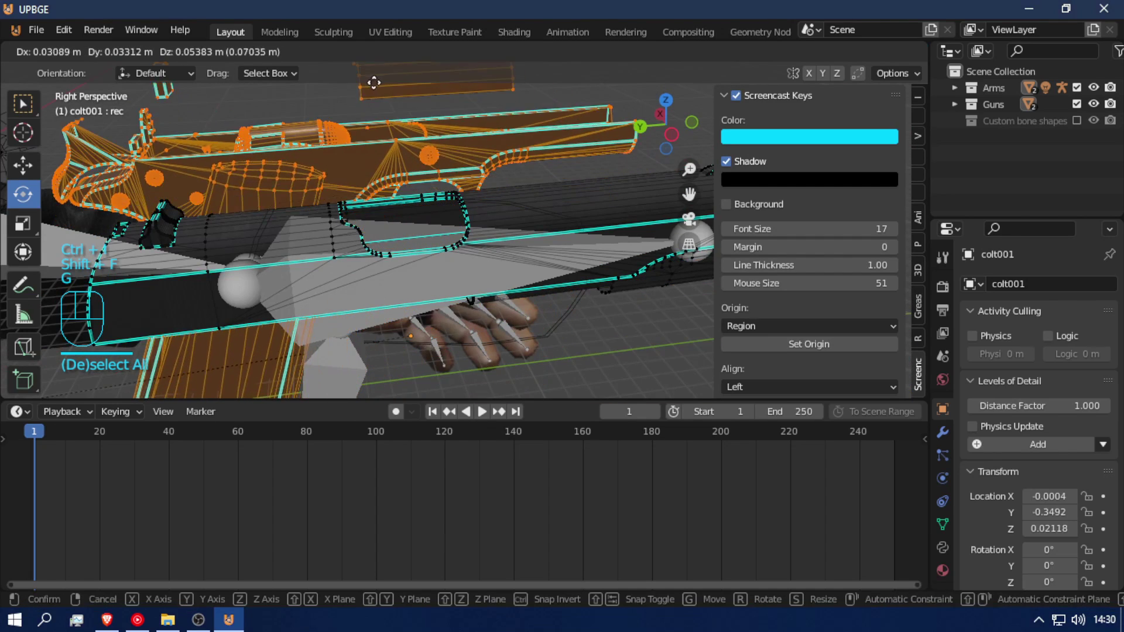
left_click(468, 214)
key("shift+f")
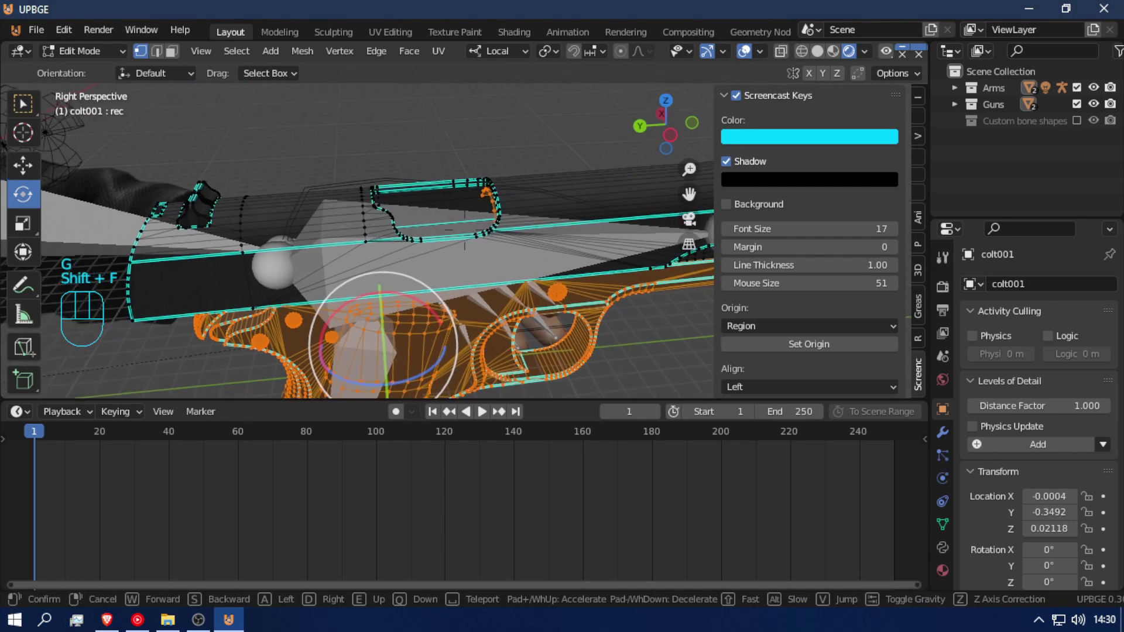
left_click(465, 230)
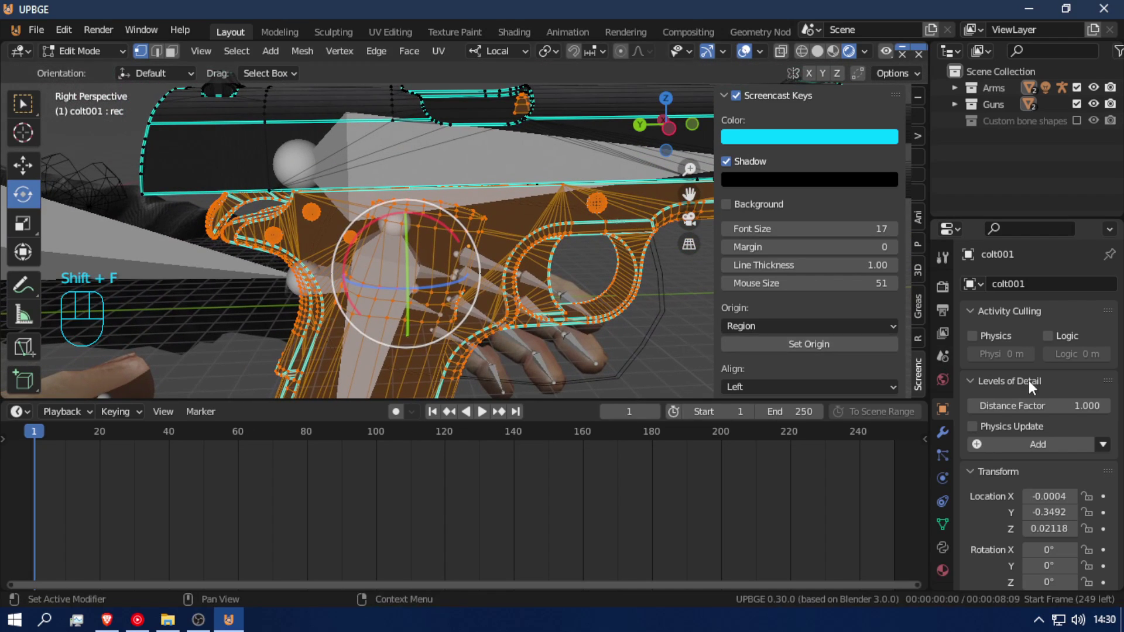
- Examine the pistol mesh's vertex groups to find the ones belonging to the gun and grip bones
left_click(940, 521)
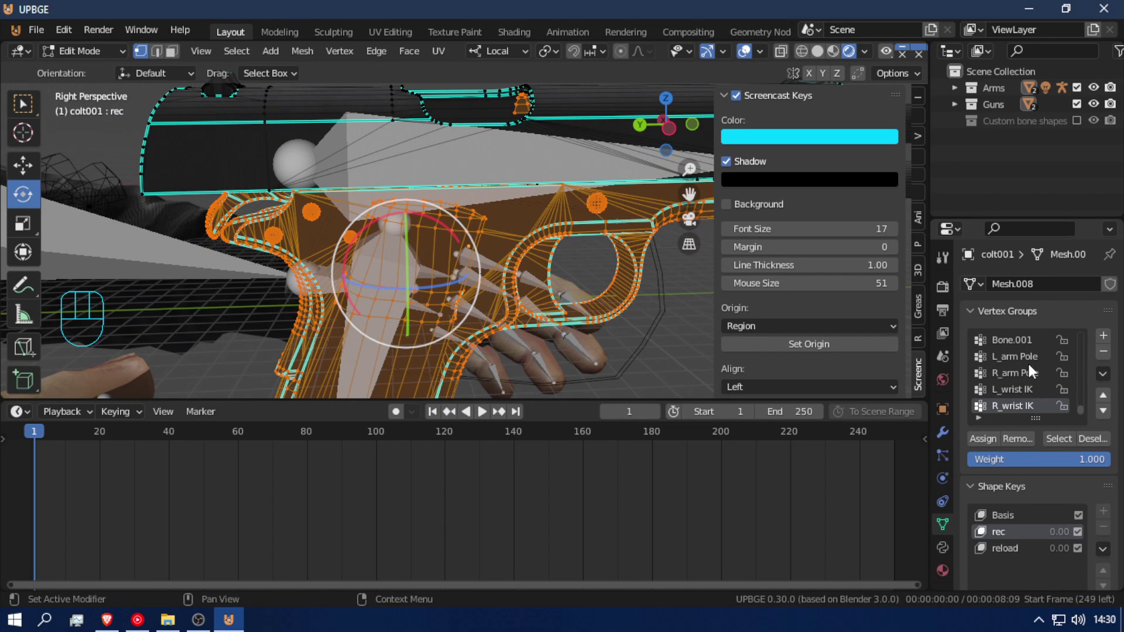
scroll(1037, 355, "down", 10)
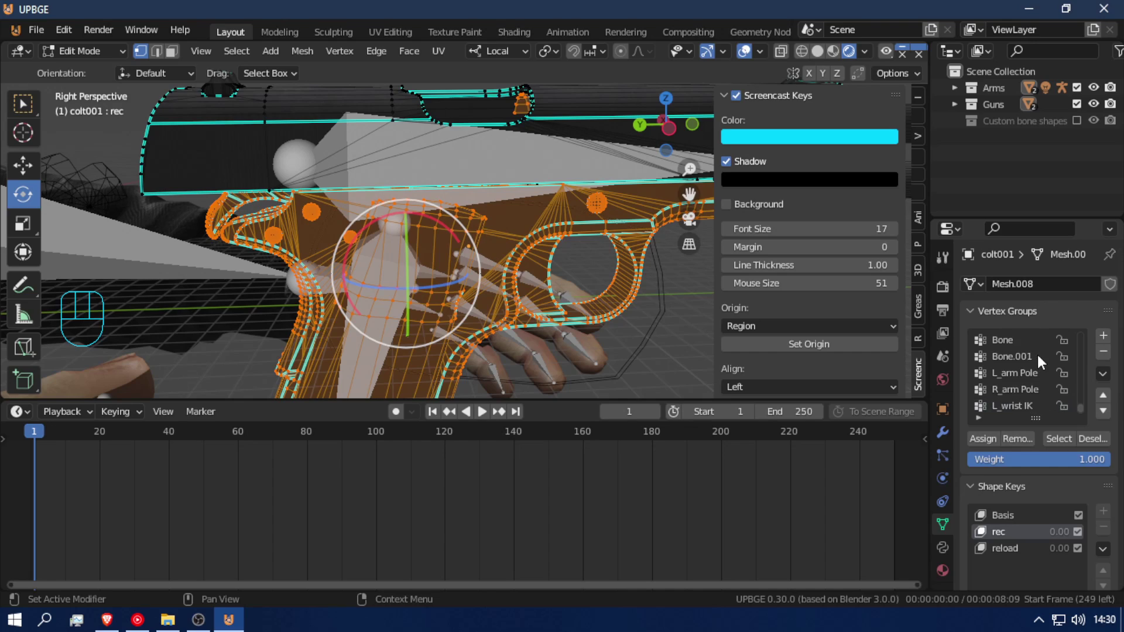
left_click_drag(1079, 382, 1055, 393)
scroll(1055, 393, "up", 15)
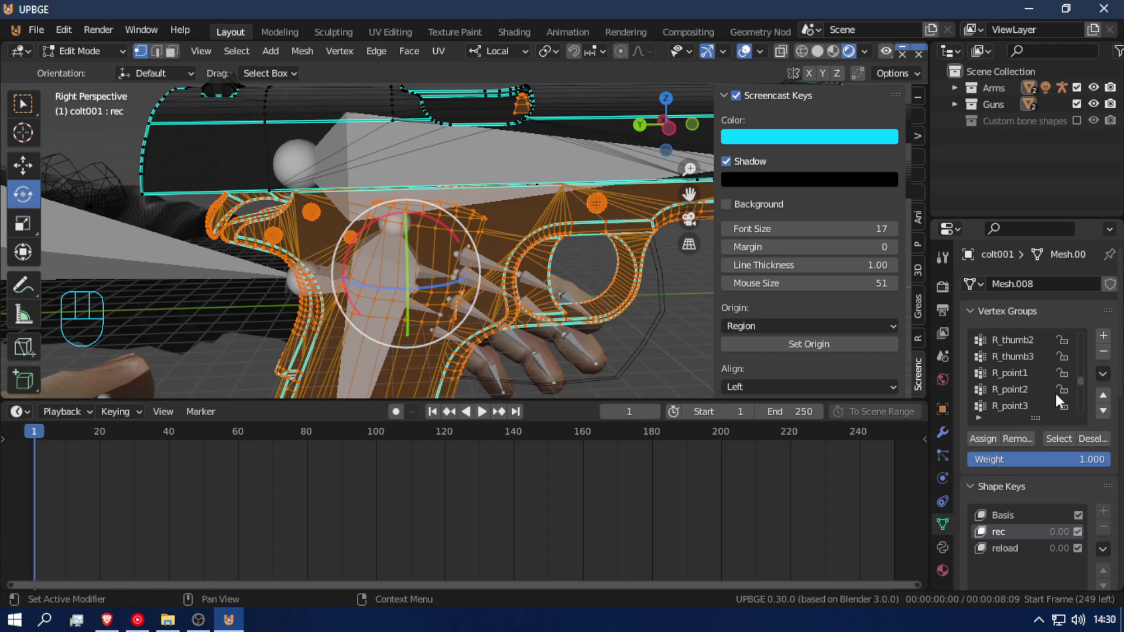
scroll(1053, 388, "up", 8)
scroll(1054, 387, "down", 12)
scroll(1053, 385, "down", 20)
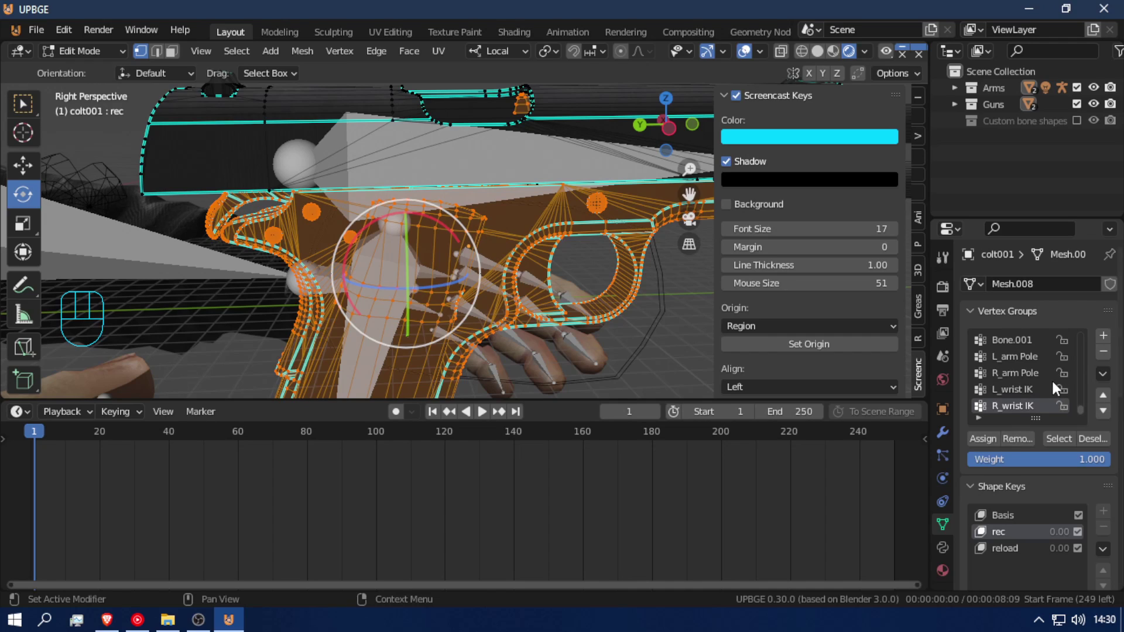
scroll(1035, 377, "up", 1)
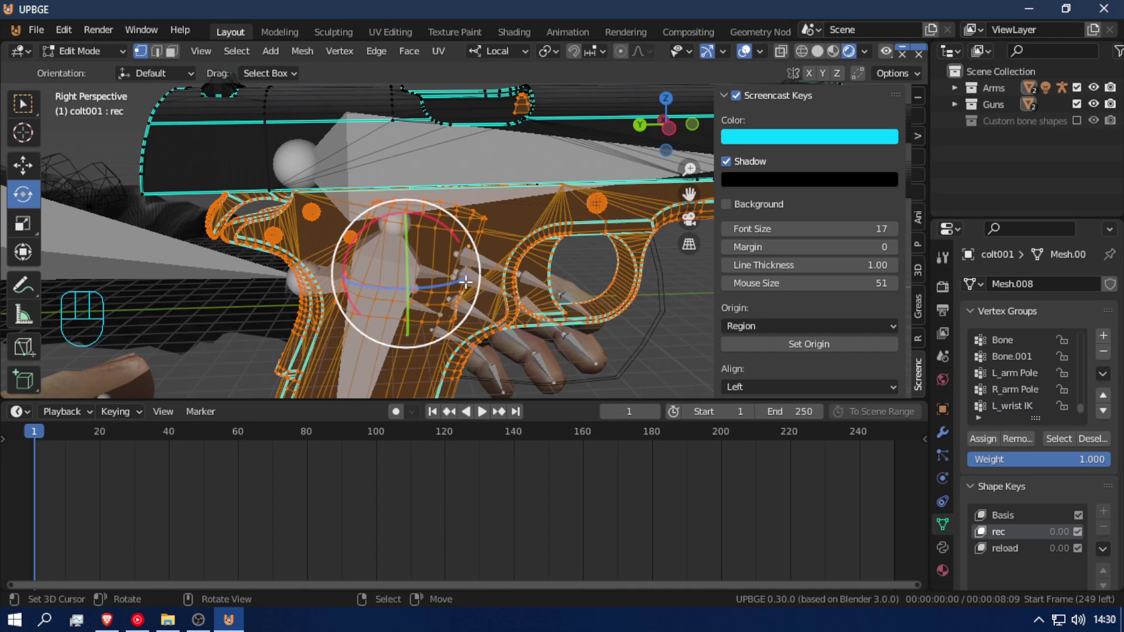
- Select the armature's bone along the pistol slide in Pose Mode and rename it Gun Bone
key("Tab")
left_click(407, 165, "ctrl")
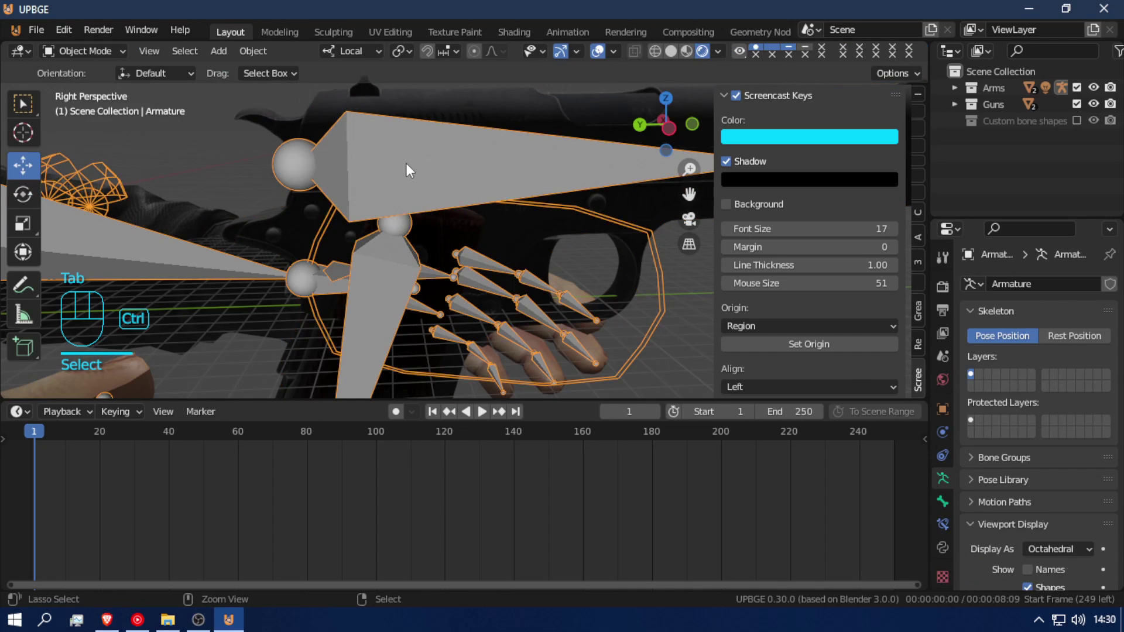
key("ctrl+Tab")
left_click(405, 163)
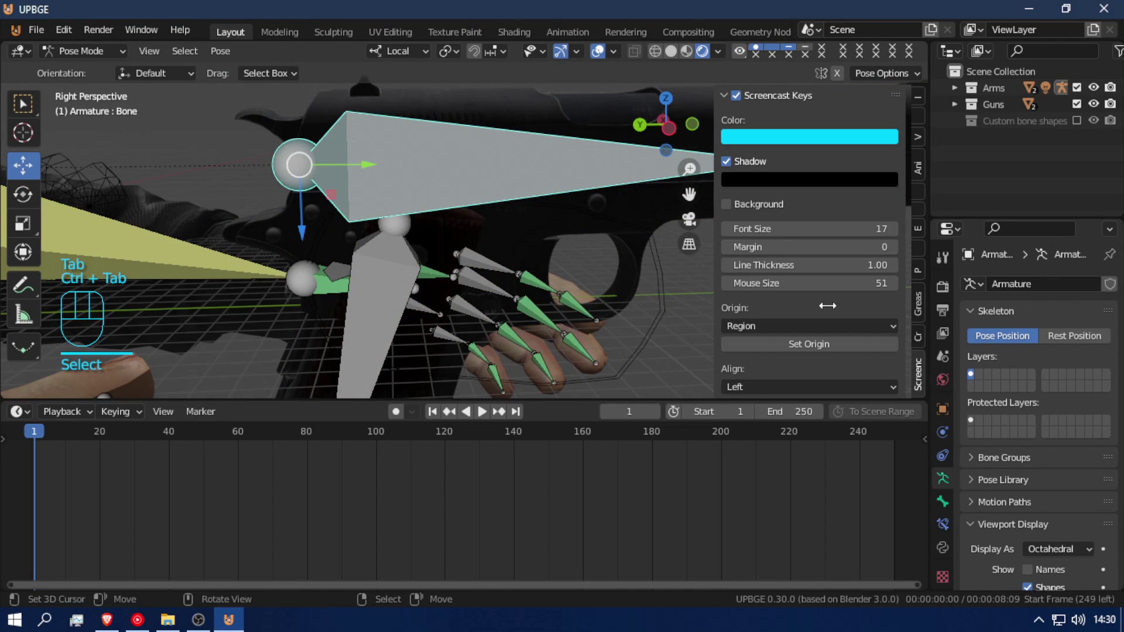
left_click(942, 501)
left_click(1012, 284)
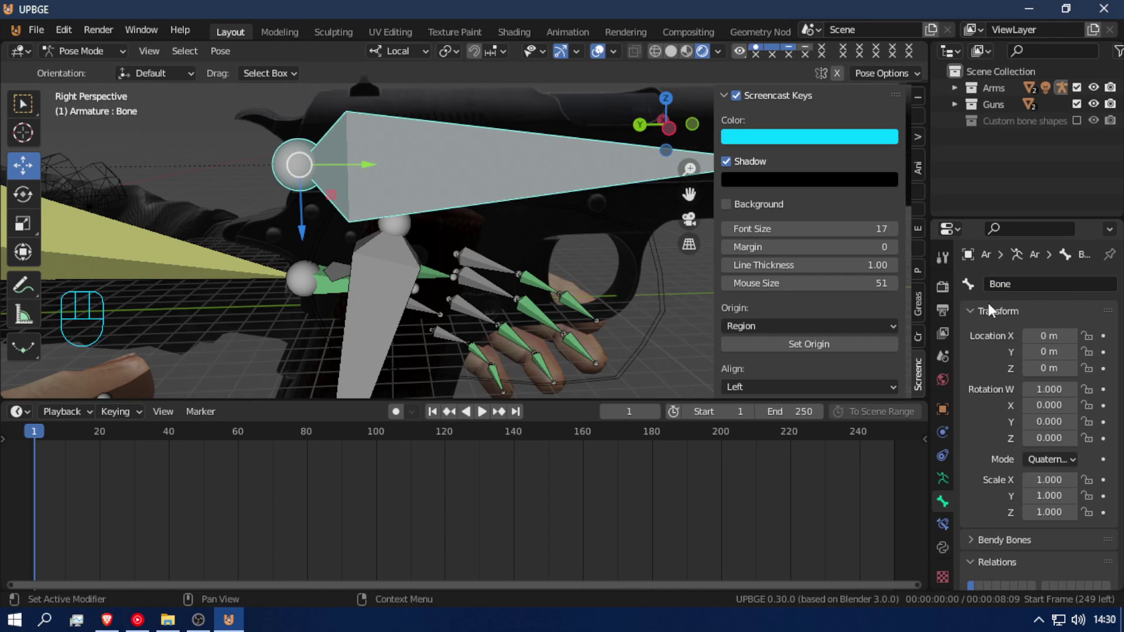
left_click(989, 284)
type("Gun")
key("Return")
- Select the bone running down the pistol grip and rename it Mag Bone
left_click(363, 327)
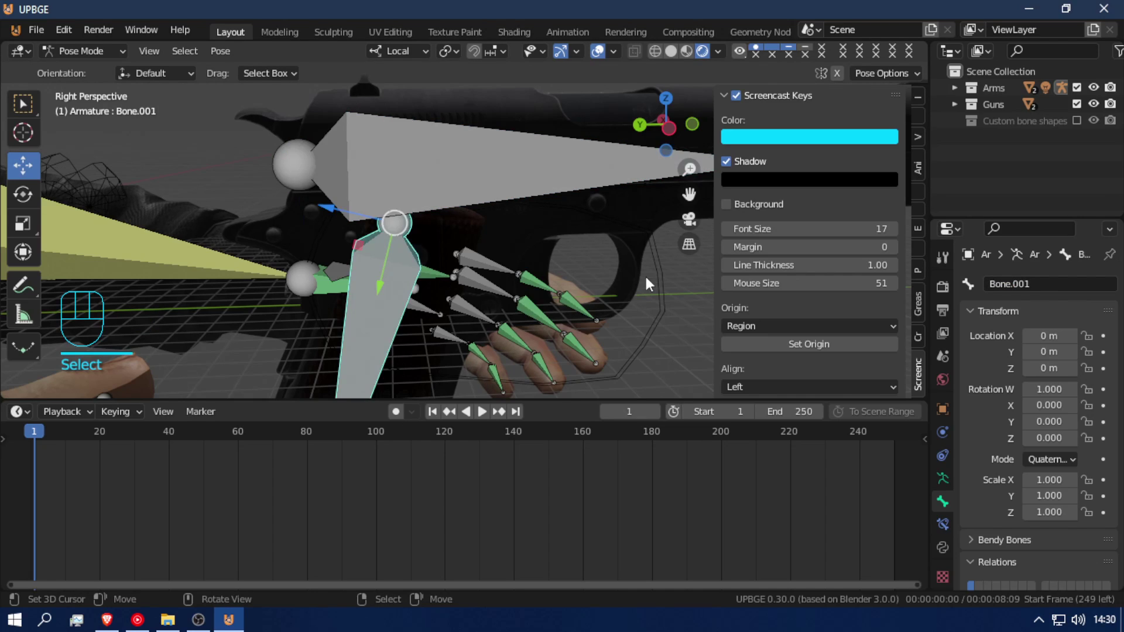
double_click(1083, 283)
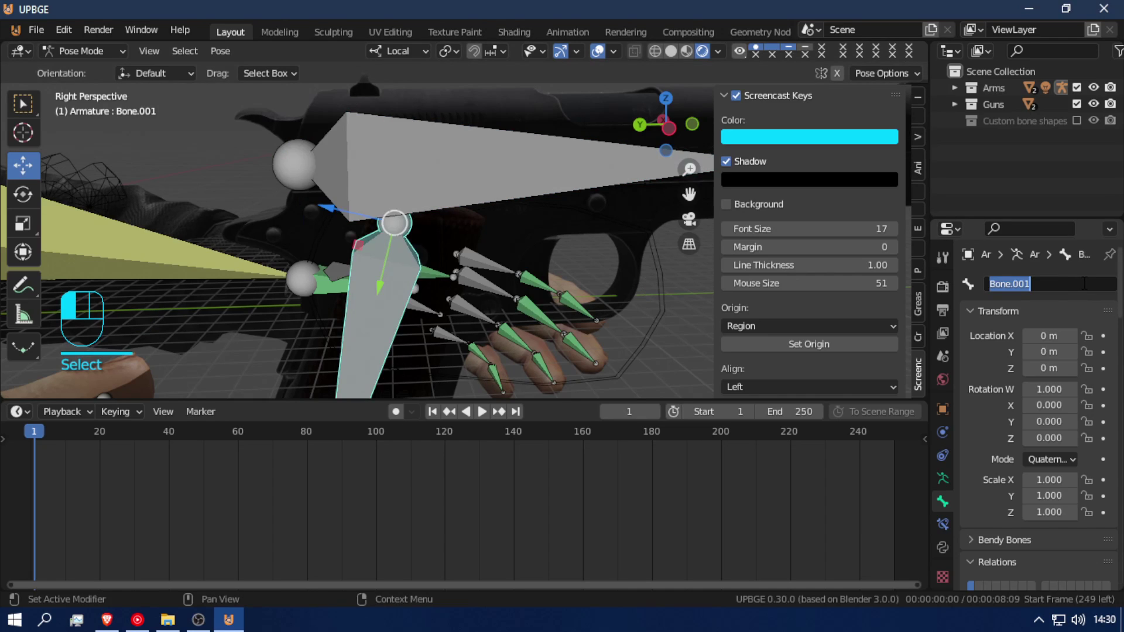
left_click(1083, 284)
key("BackSpace")
key("BackSpace")
key("BackSpace")
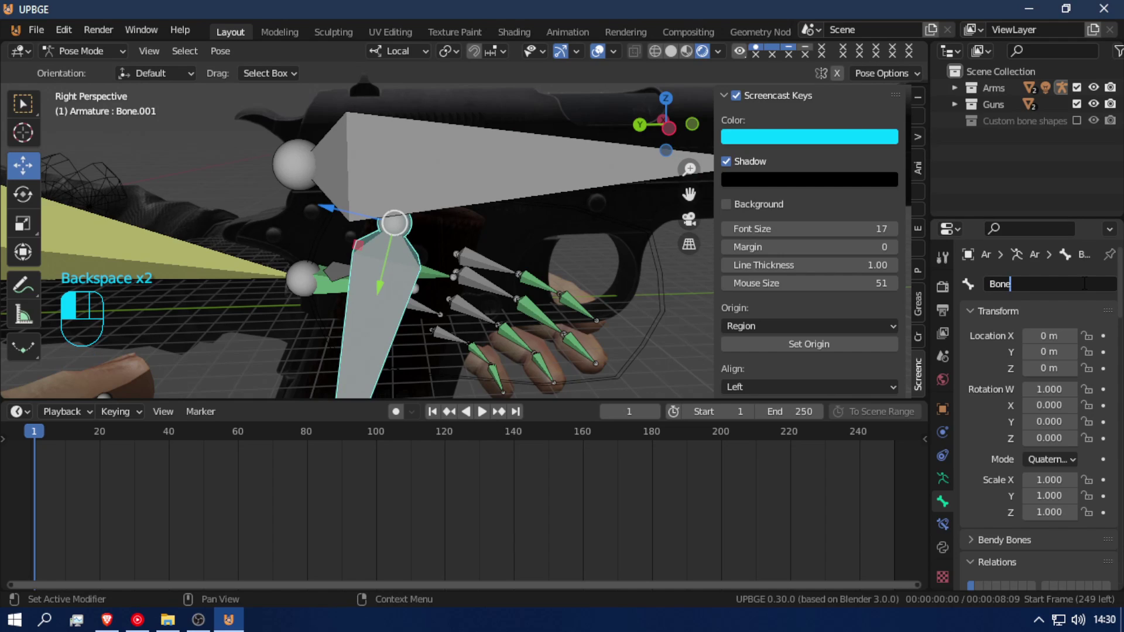
type("Mag")
key("Return")
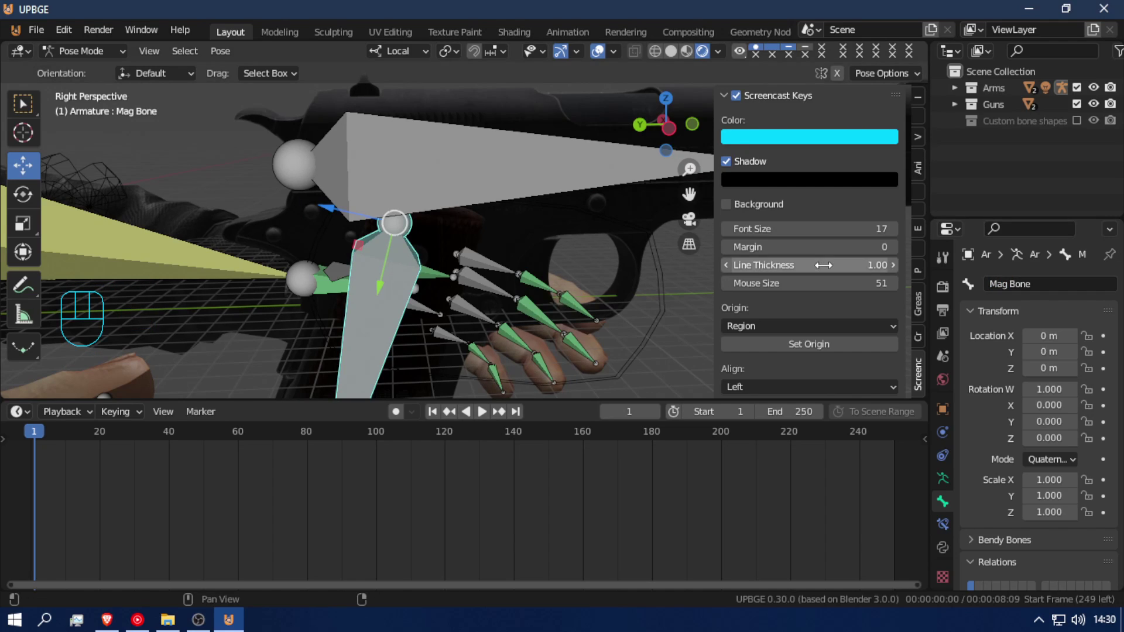
- Leave Pose Mode, select the colt001 pistol mesh, and open it in Edit Mode with its vertex groups shown
key("ctrl+Tab")
left_click(515, 229)
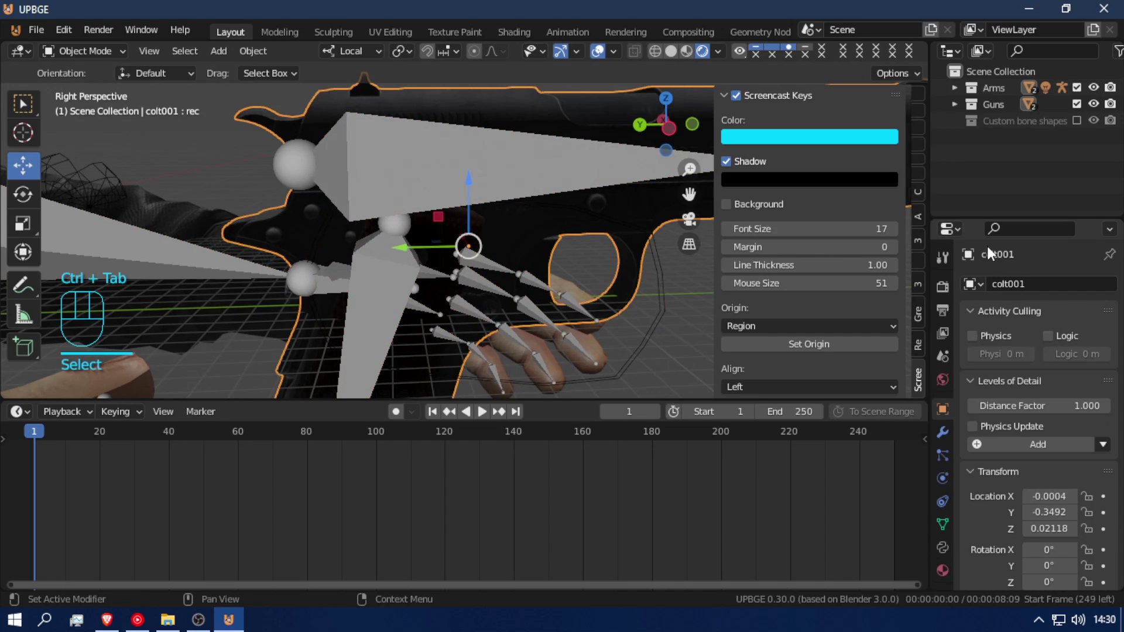
left_click(942, 524)
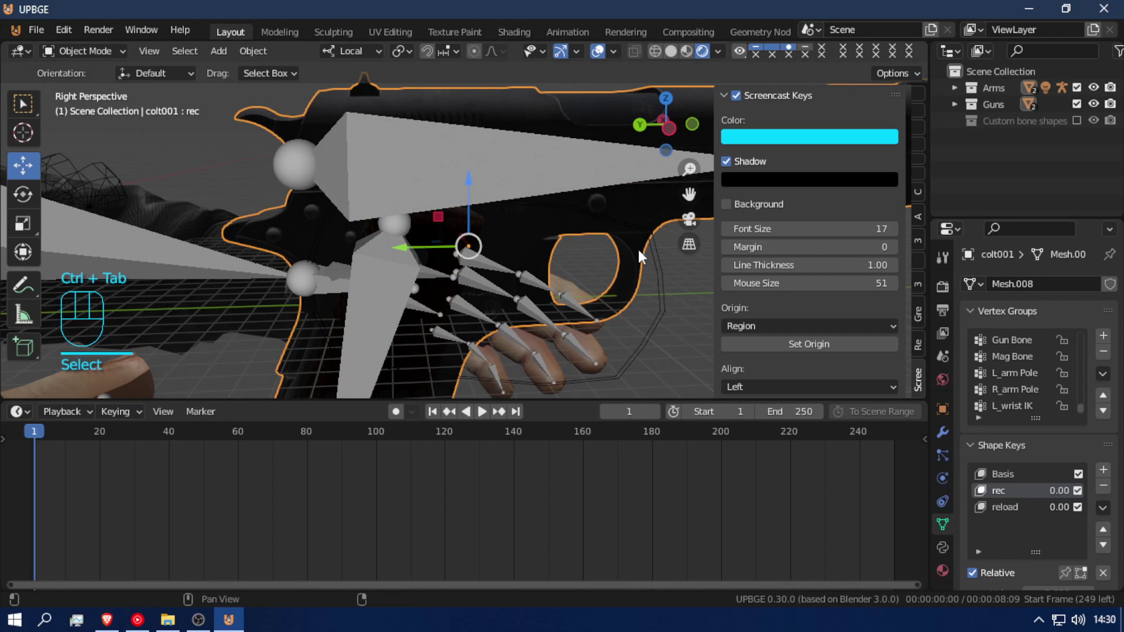
key("Tab")
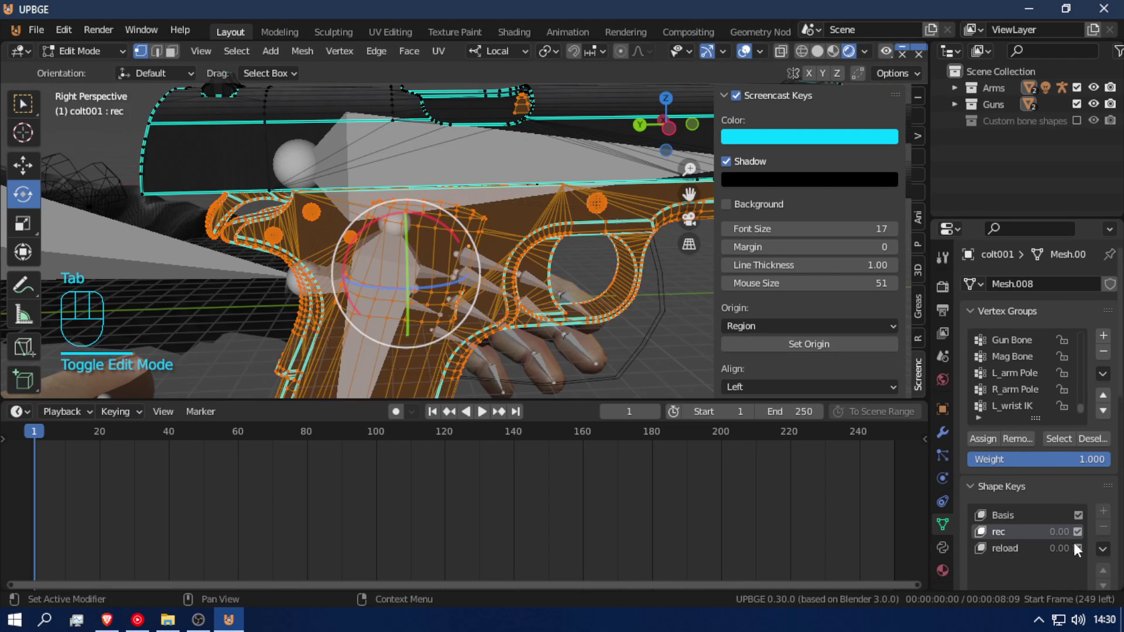
- Look through the pistol's vertex groups and try moving the R_wrist IK group up one place and back down
scroll(1059, 387, "down", 1)
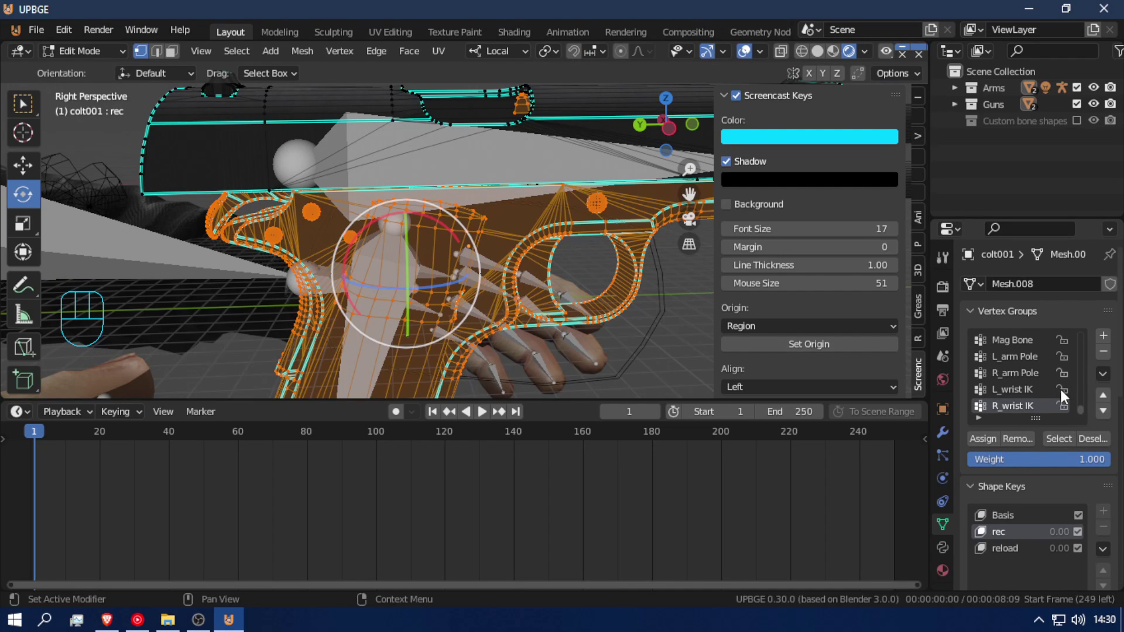
scroll(1059, 387, "up", 4)
scroll(1059, 387, "up", 15)
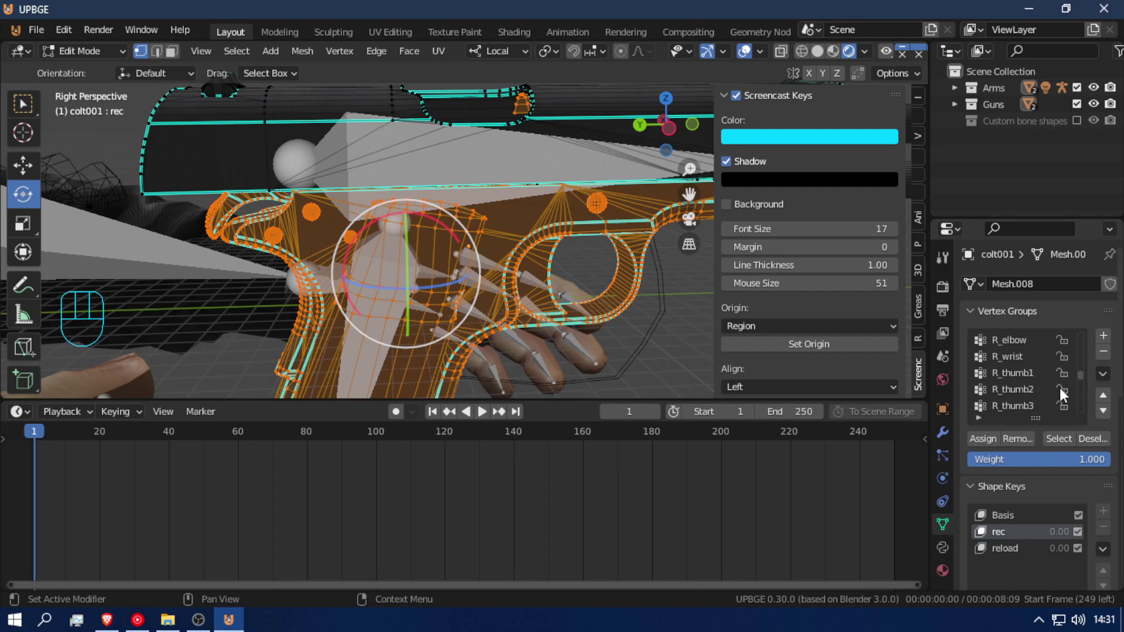
scroll(1059, 380, "up", 13)
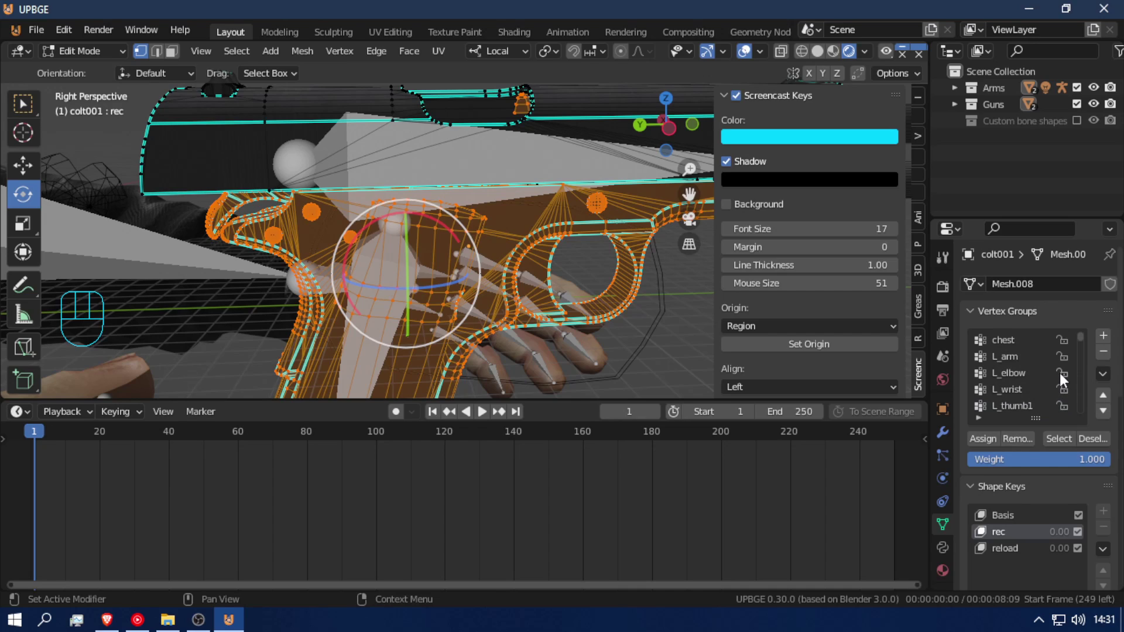
left_click_drag(1079, 335, 1083, 430)
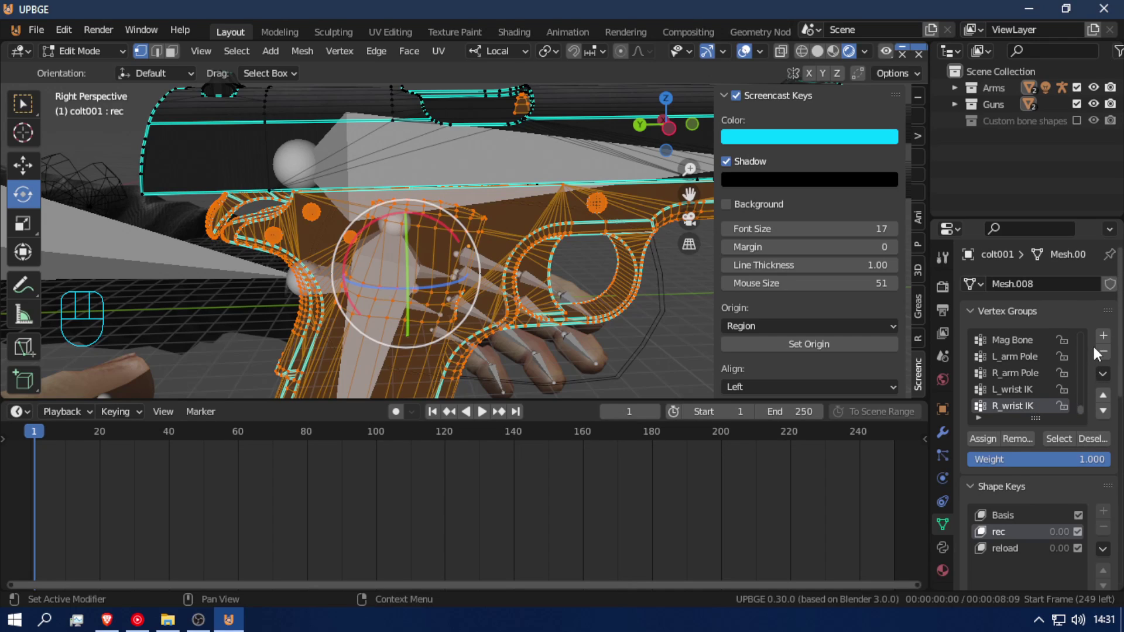
left_click(1101, 396)
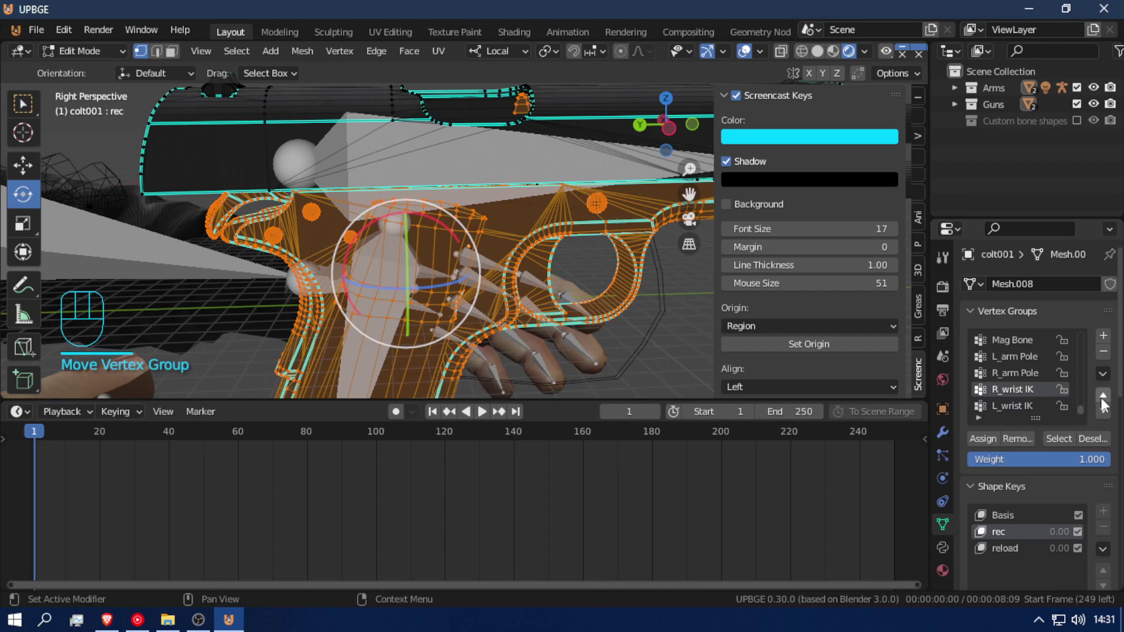
left_click(1103, 411)
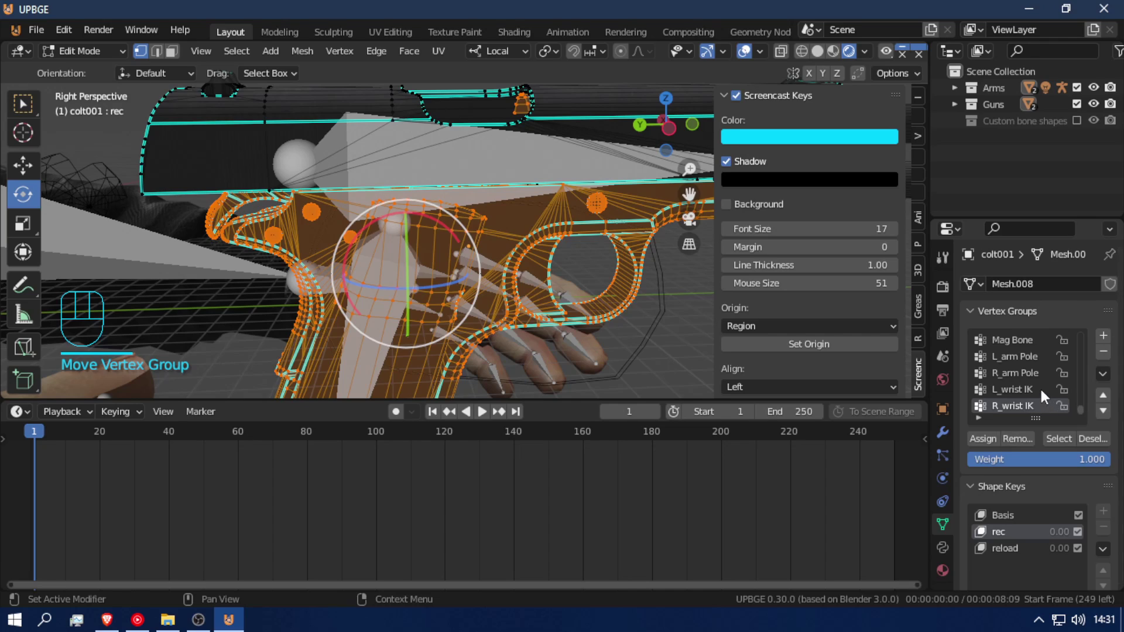
- Assign the selected frame and grip vertices to the Gun Bone vertex group at weight 1.000
scroll(1039, 387, "up", 1)
left_click(1030, 340)
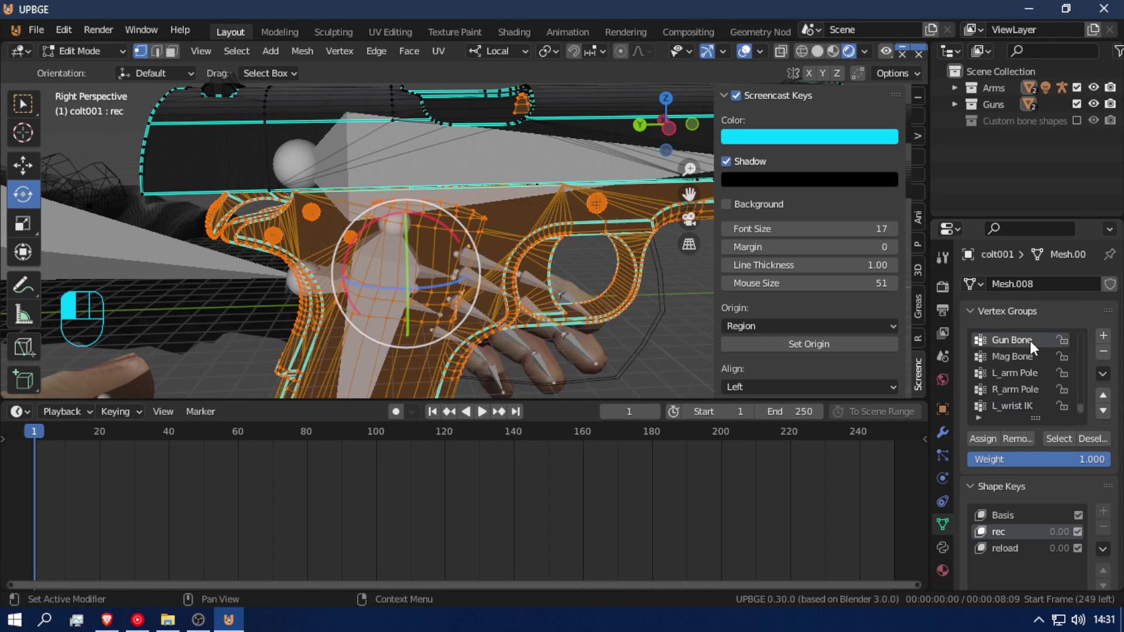
left_click(982, 438)
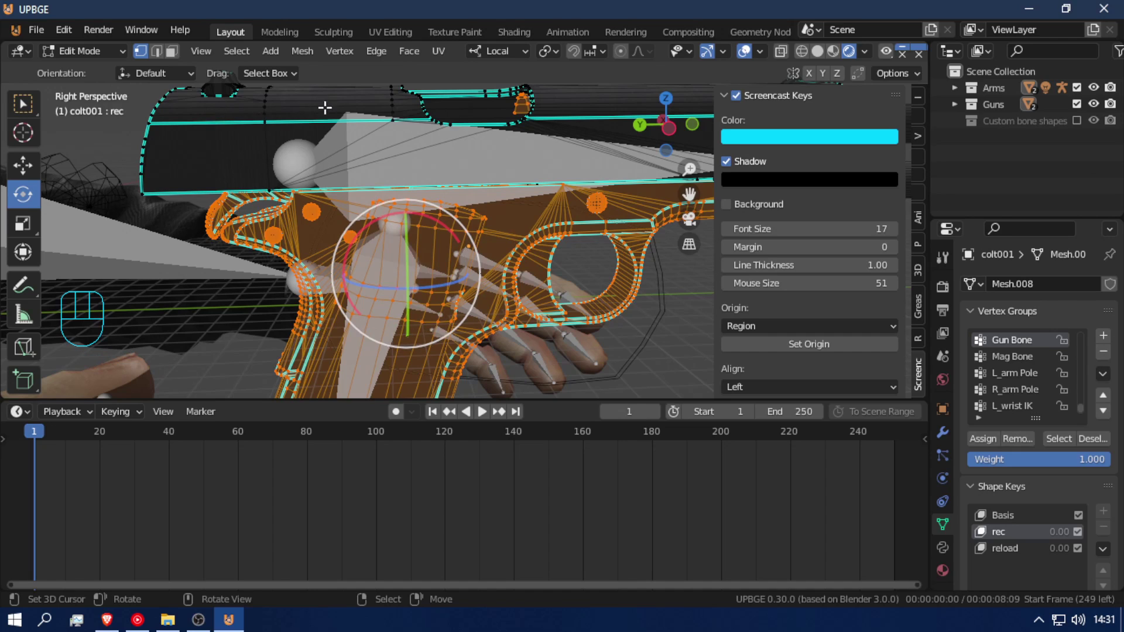
- Replace the current selection with a vertex on the rear upper part of the pistol slide
scroll(347, 152, "down", 4)
scroll(348, 178, "up", 2)
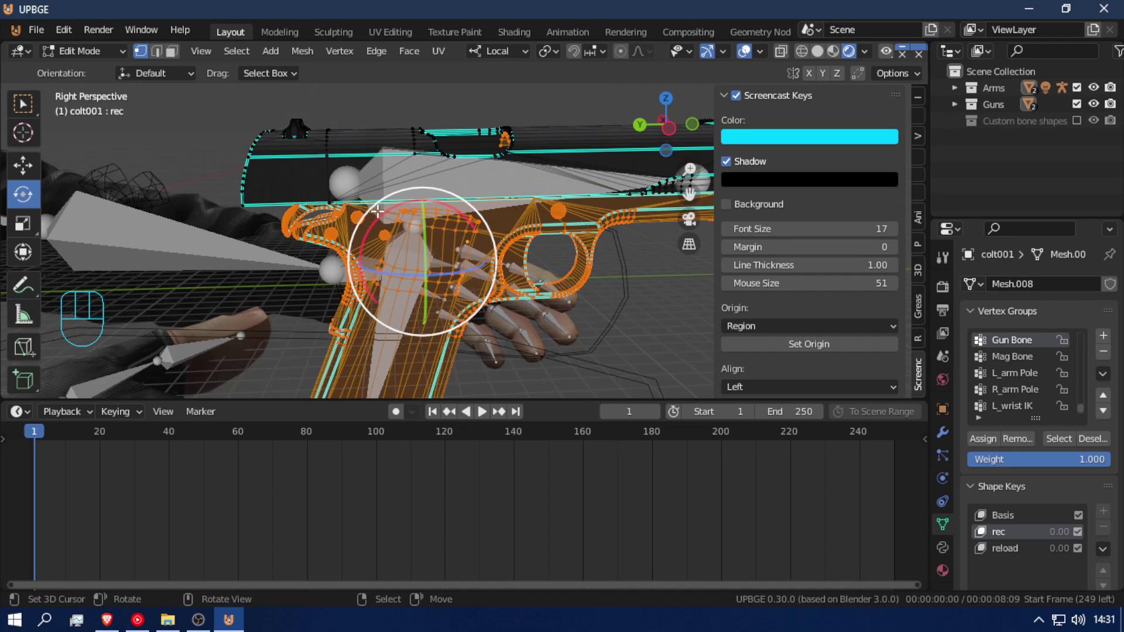
key("a")
key("a")
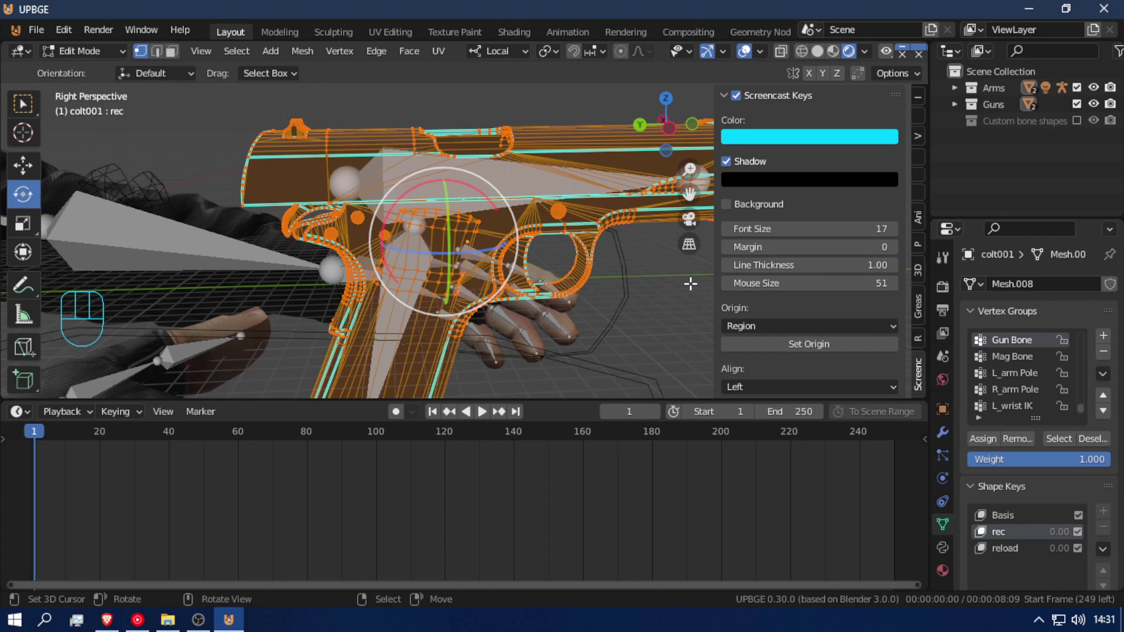
left_click(344, 153)
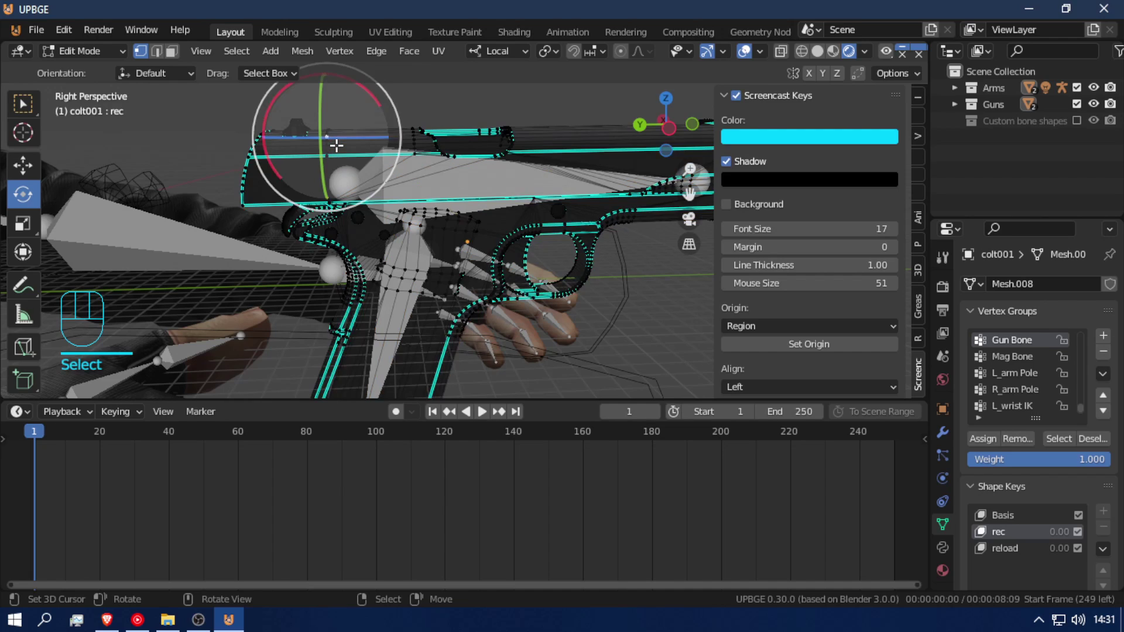
- Select all linked geometry of the pistol slide together with its rear and front sights, and try moving it
key("ctrl+l")
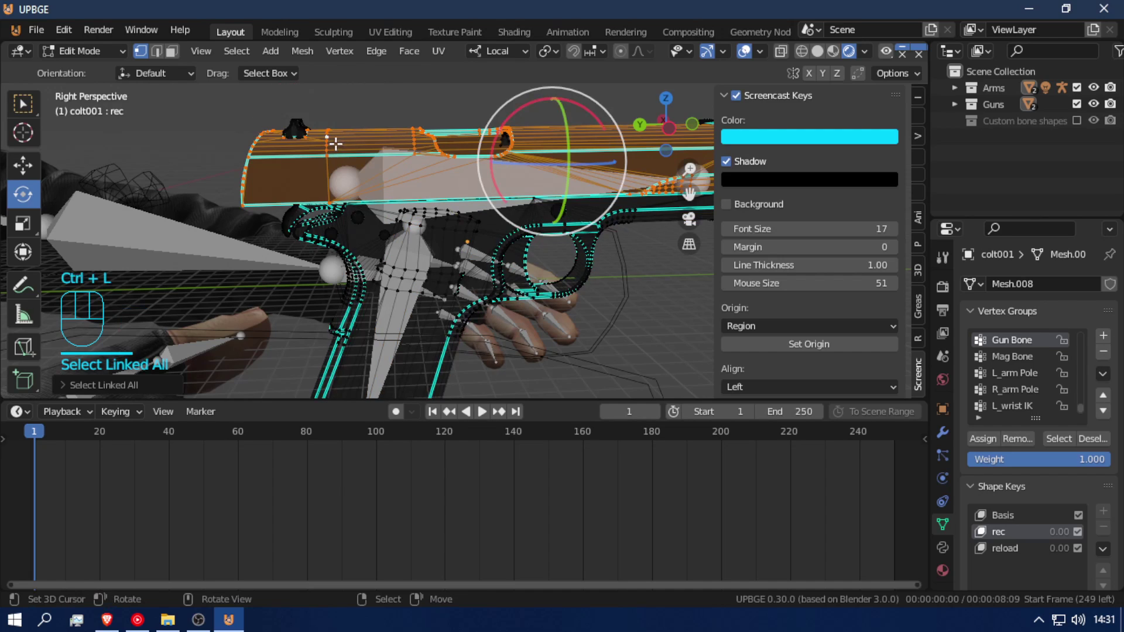
left_click(299, 126)
key("ctrl+l")
key("ctrl+l")
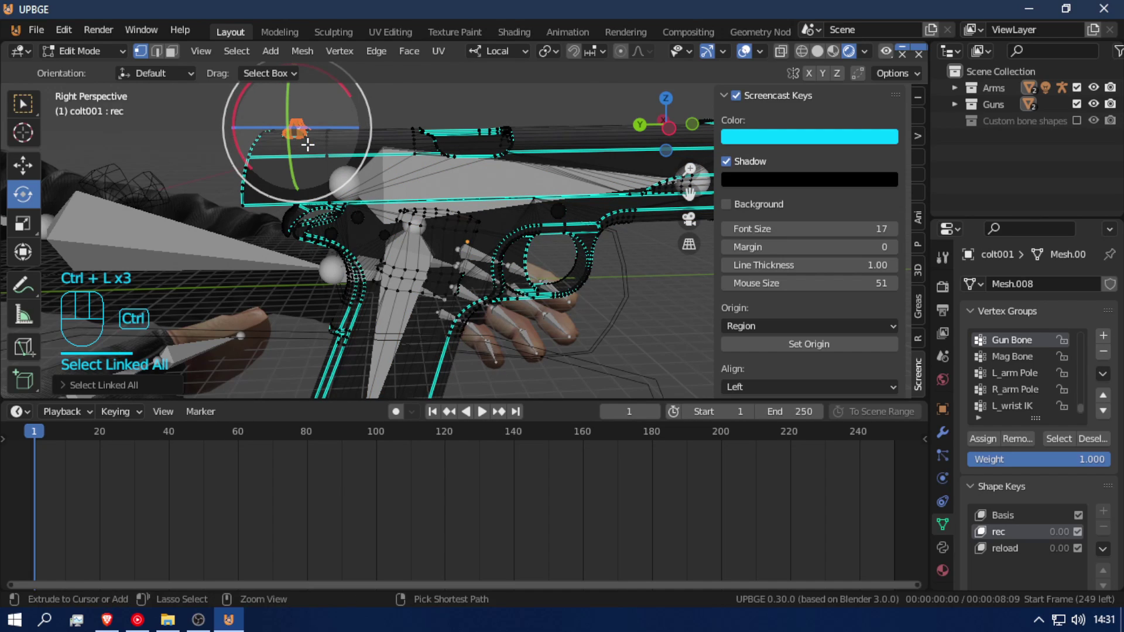
key("l")
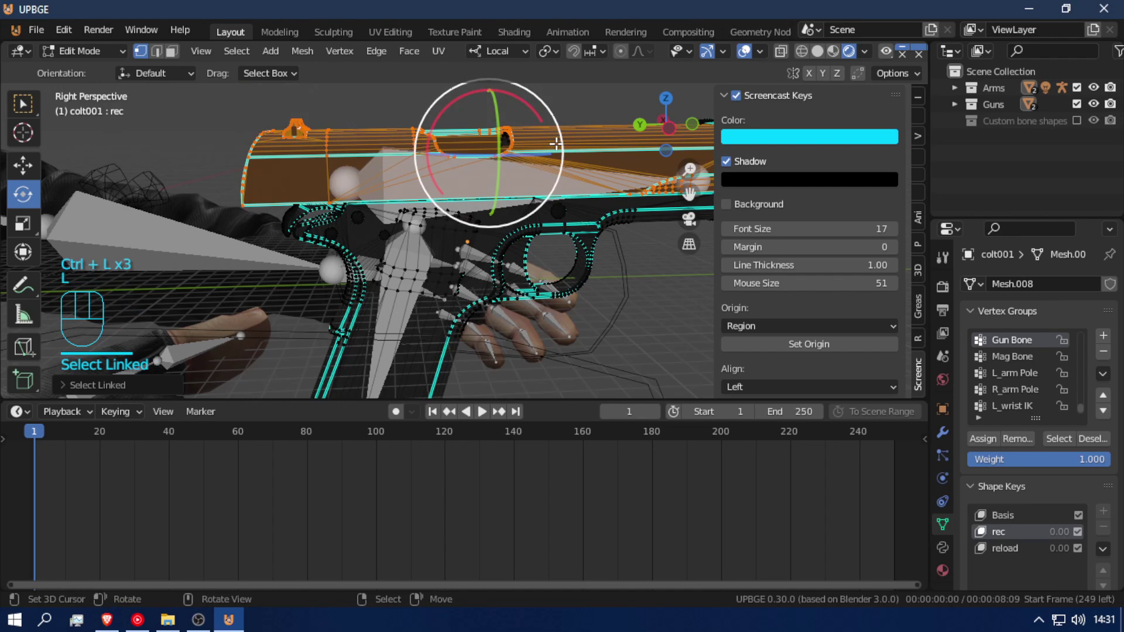
key("l")
scroll(663, 134, "down", 2)
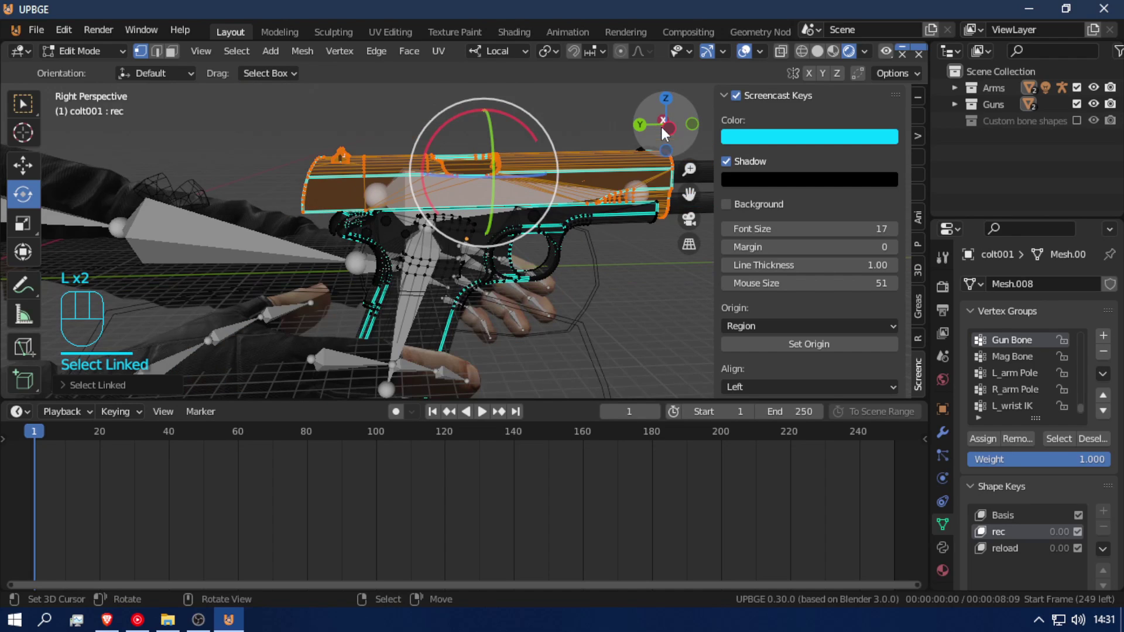
middle_click_drag(646, 156, 611, 158, "shift")
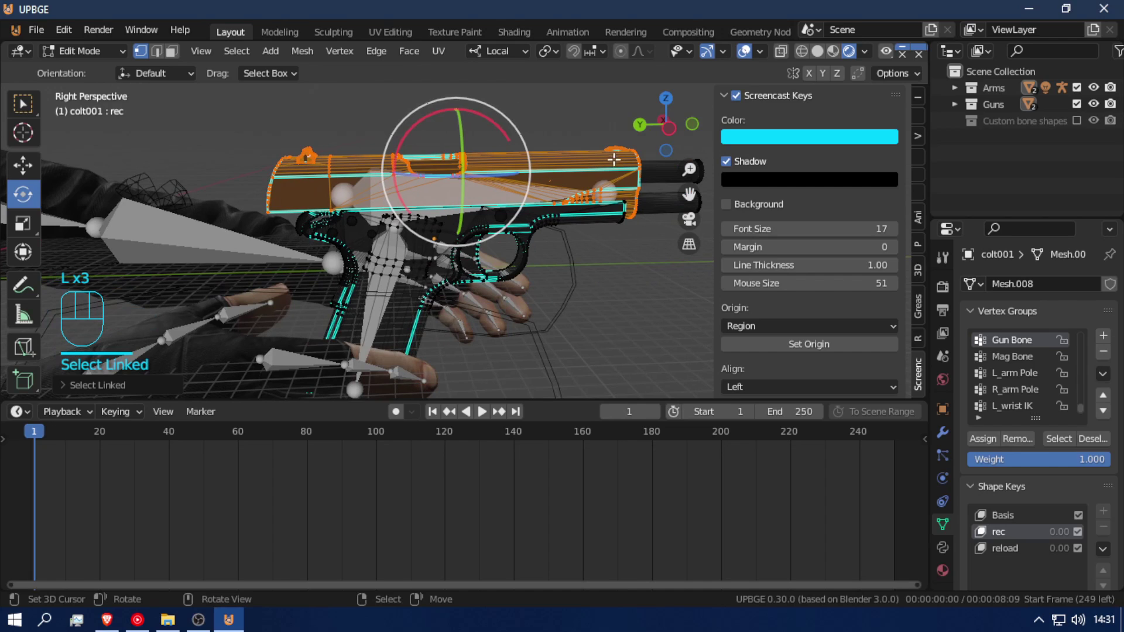
key("g")
key("Escape")
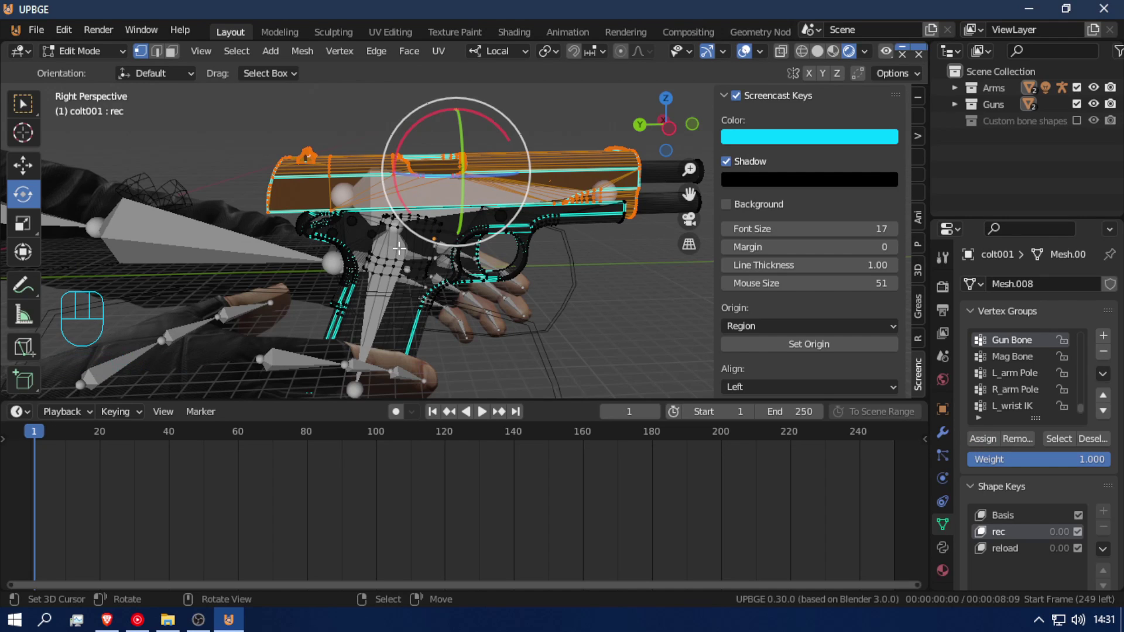
- Select the vertices of the Gun Bone vertex group and hide them temporarily to check which pistol parts are not assigned
key("Tab")
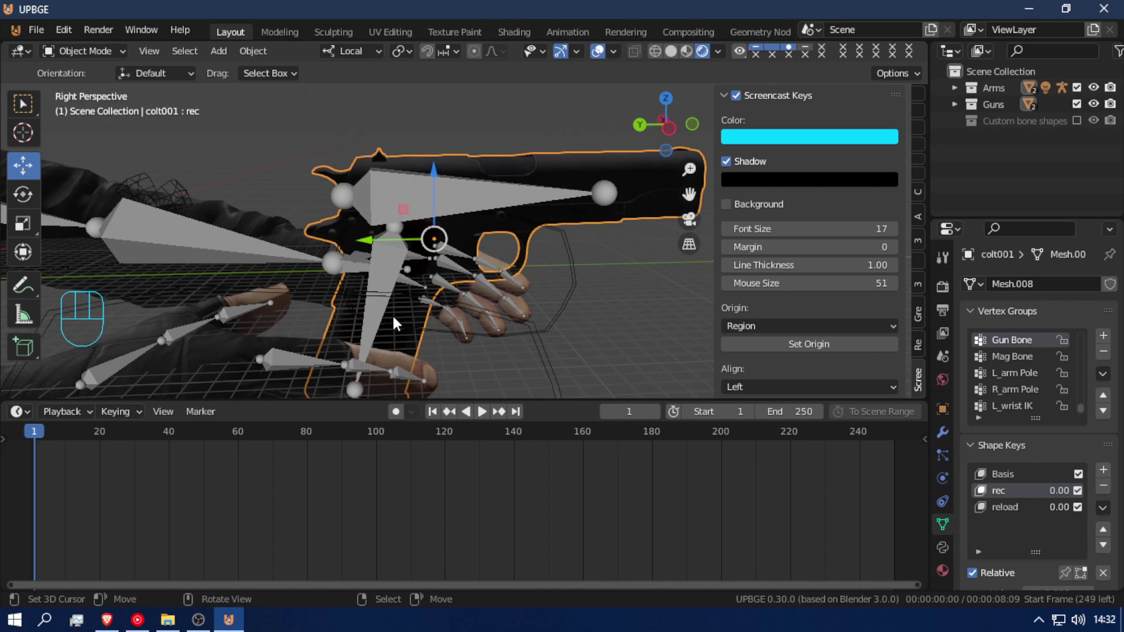
key("Tab")
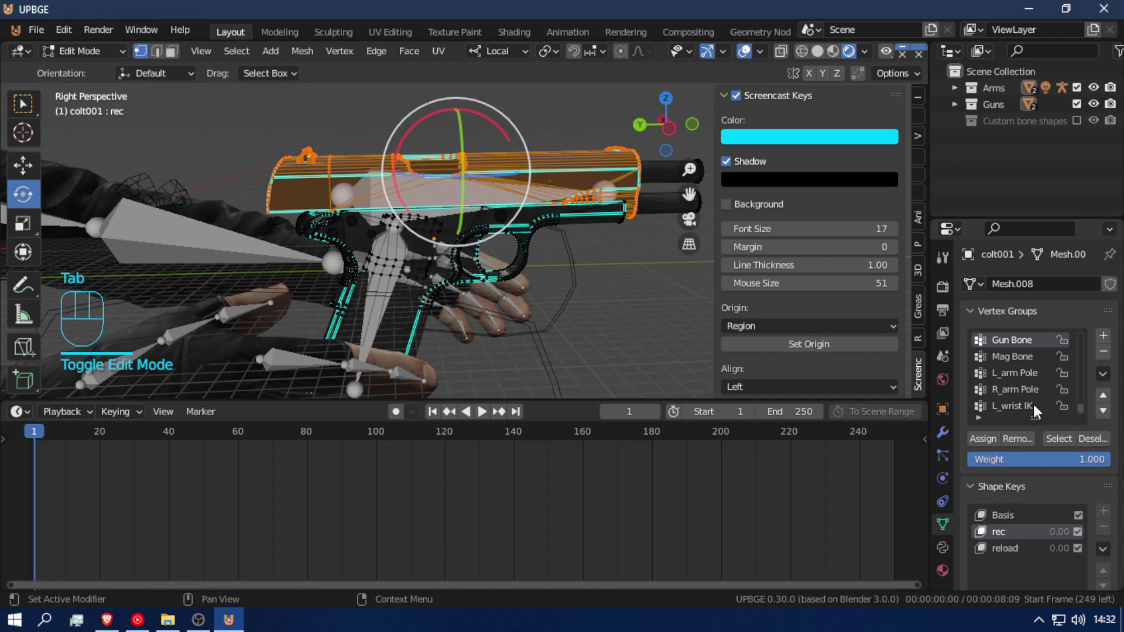
left_click(1058, 440)
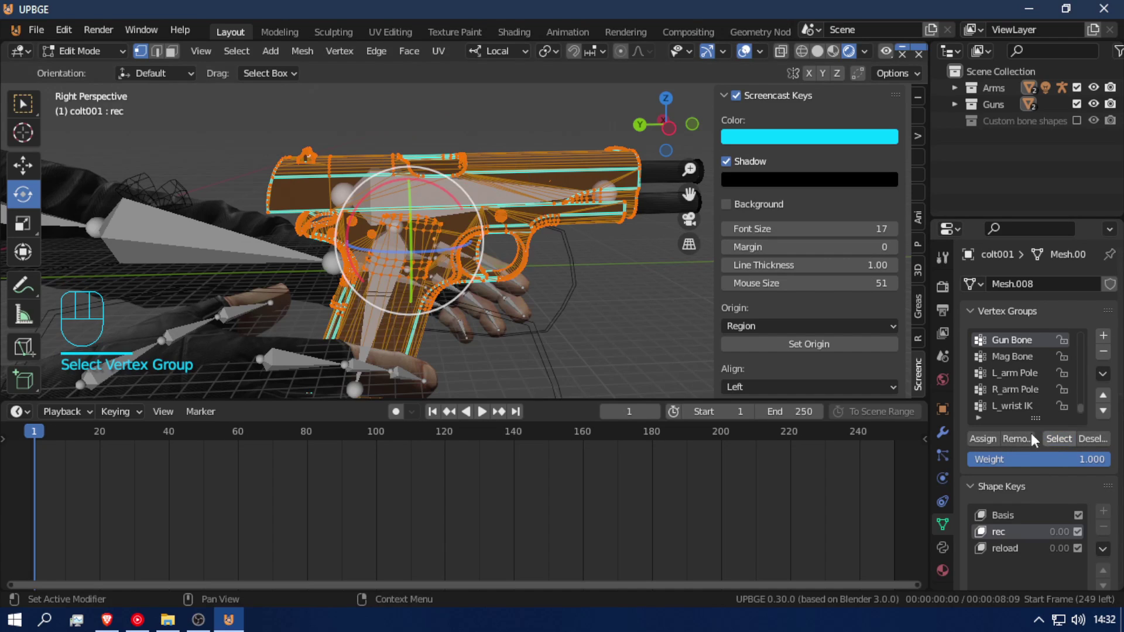
key("h")
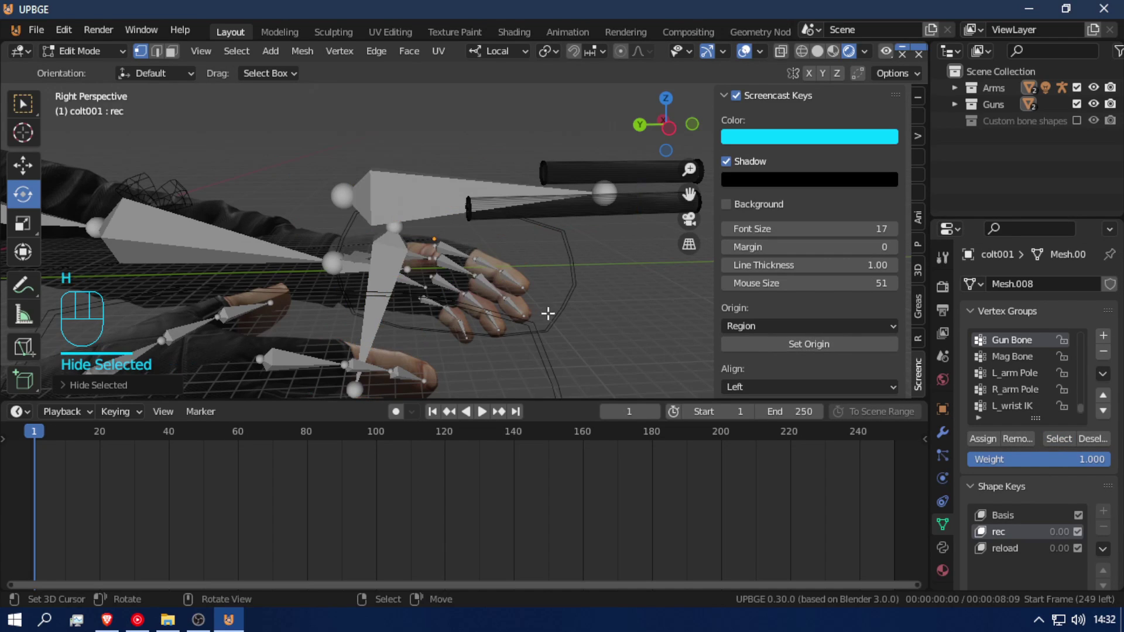
key("shift+f")
key("ctrl+z")
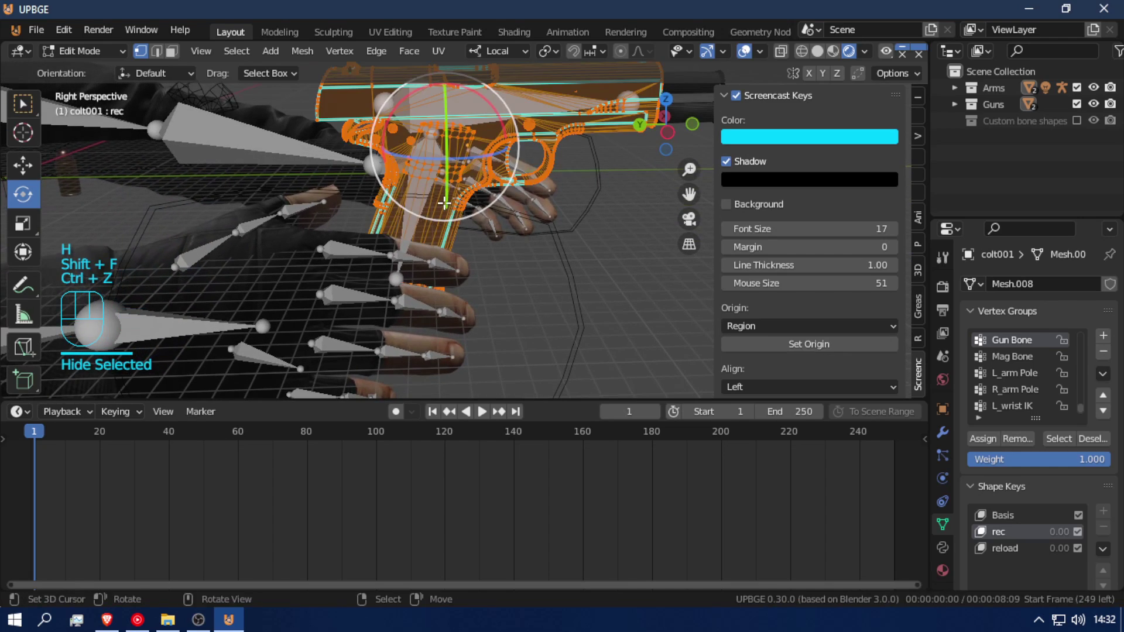
- Select the magazine's linked geometry from its base and set the viewport shading to wireframe
key("shift+f")
left_click(464, 228)
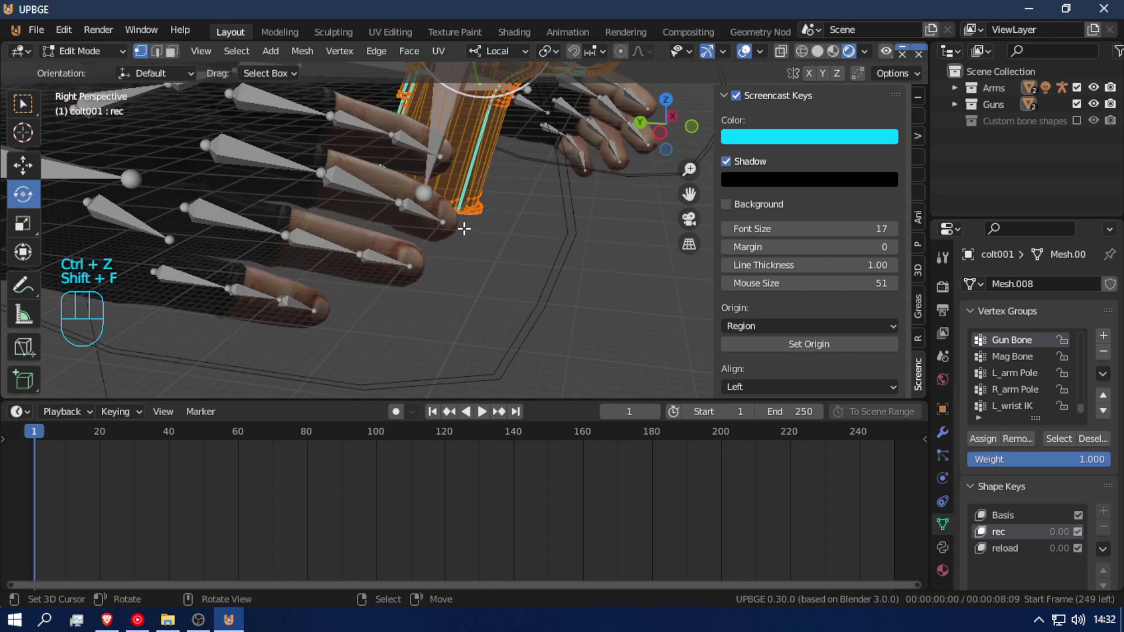
right_click(486, 215)
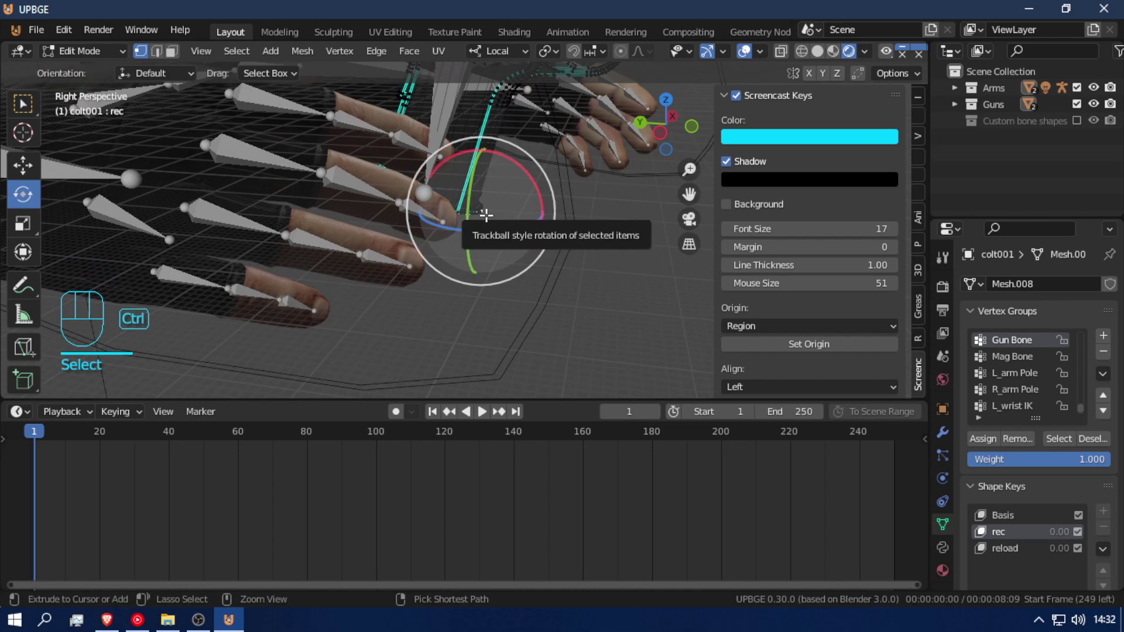
key("ctrl+l")
key("z")
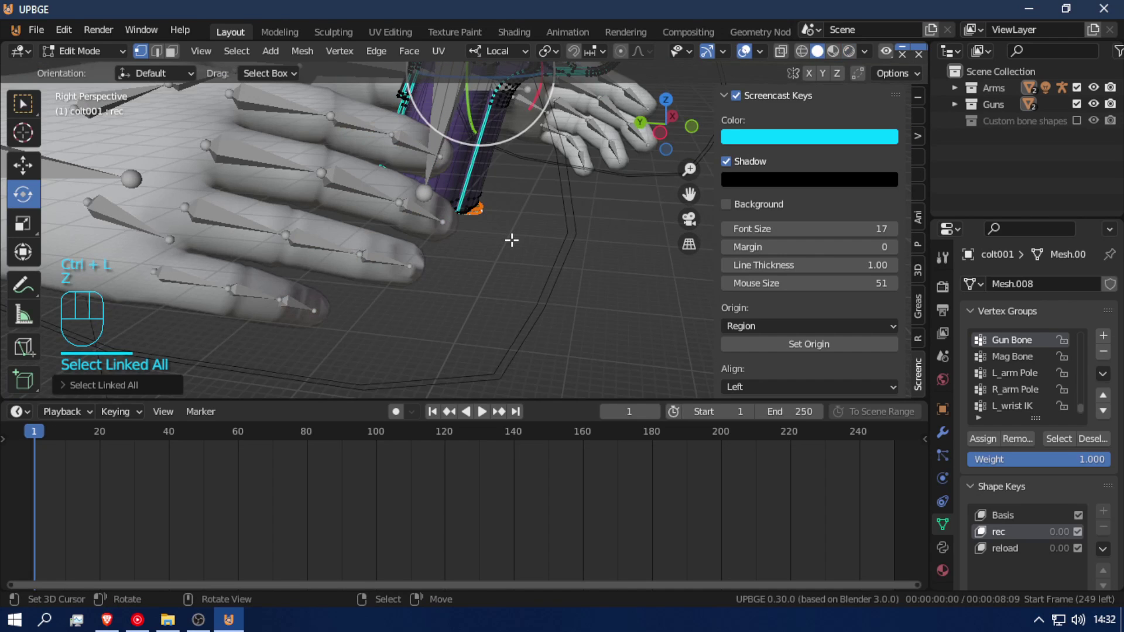
key("shift+f")
left_click(465, 229)
key("z")
- Add the linked bullet geometry inside the magazine to the selection and remove the selection from the Gun Bone vertex group
key("shift+f")
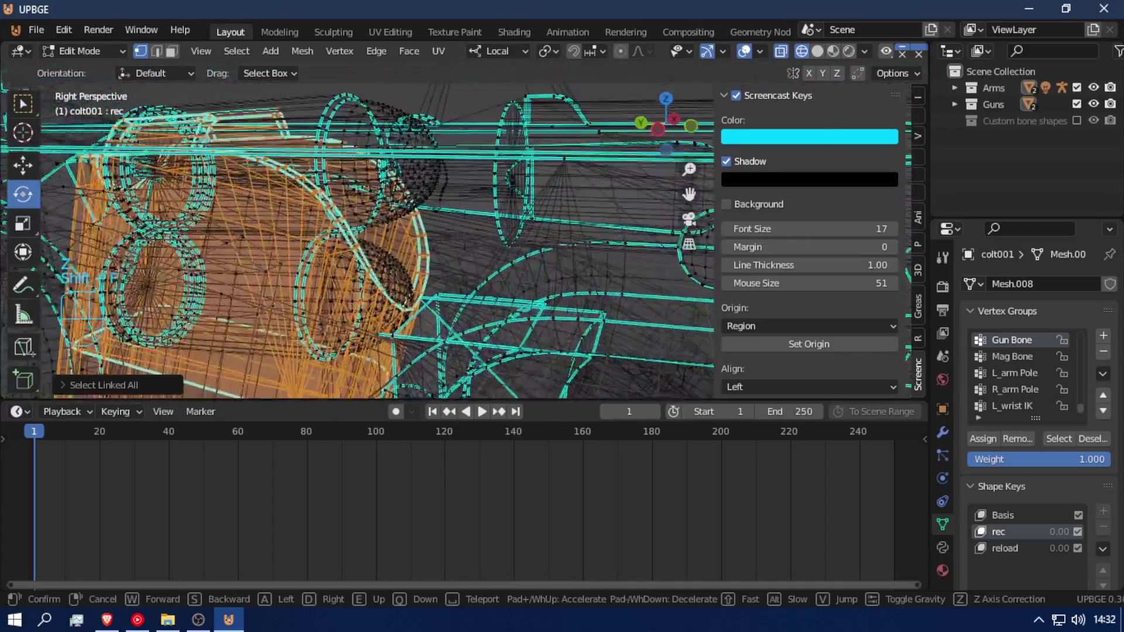
left_click(494, 201)
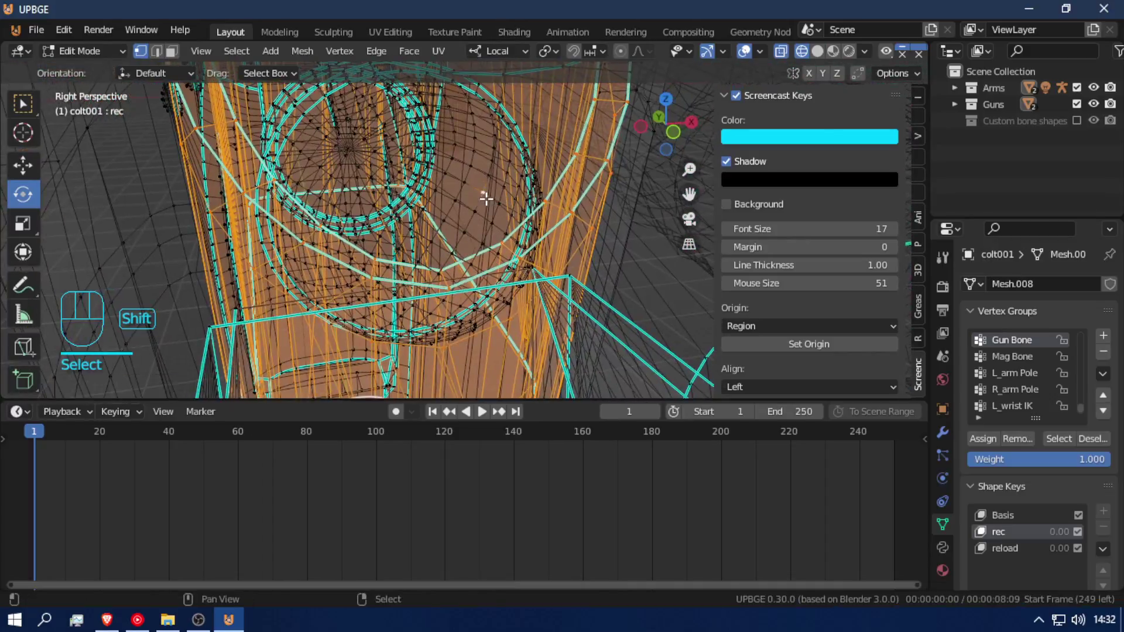
key("shift+f")
left_click(473, 223)
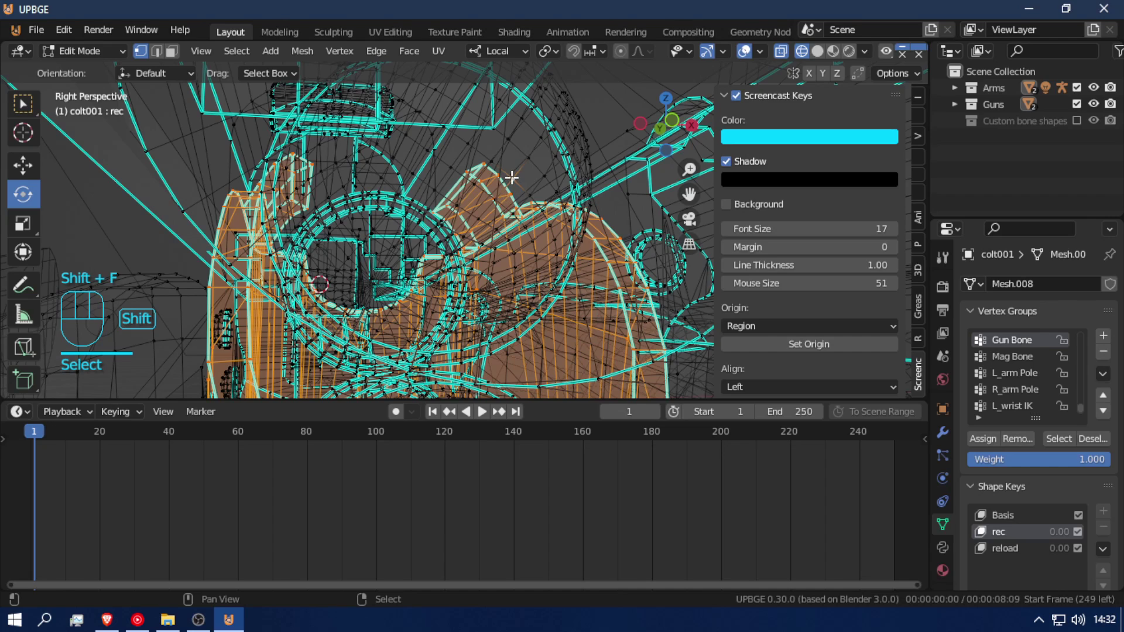
key("ctrl+l")
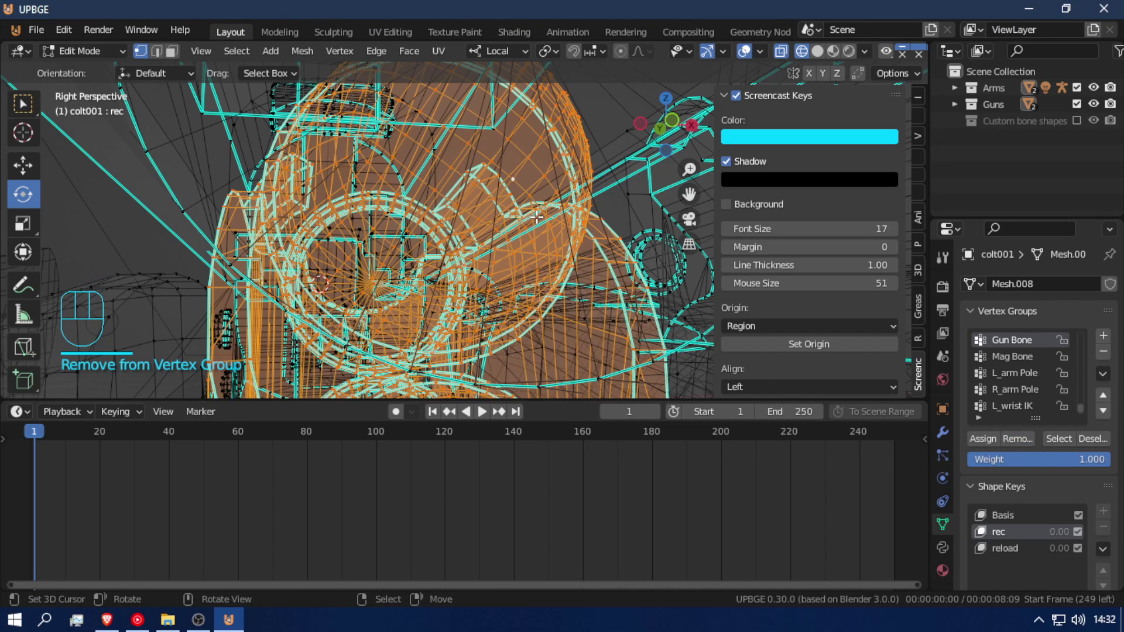
- Assign the selected magazine and bullet geometry to the Mag Bone vertex group and return to Object Mode
key("shift+f")
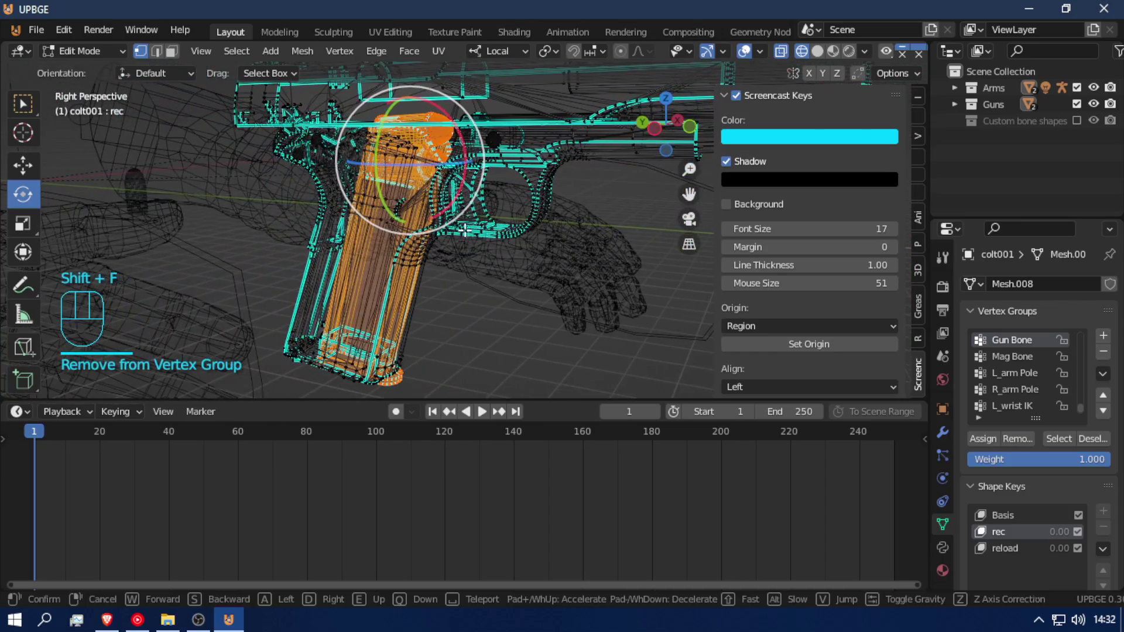
key("g")
right_click(390, 251)
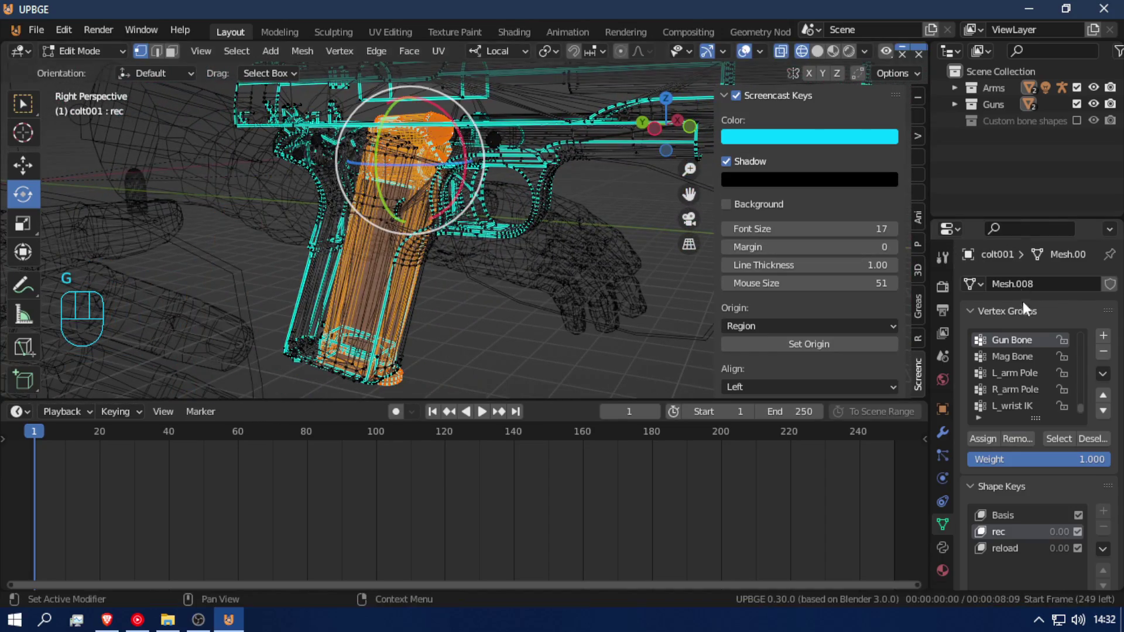
left_click(985, 443)
key("Tab")
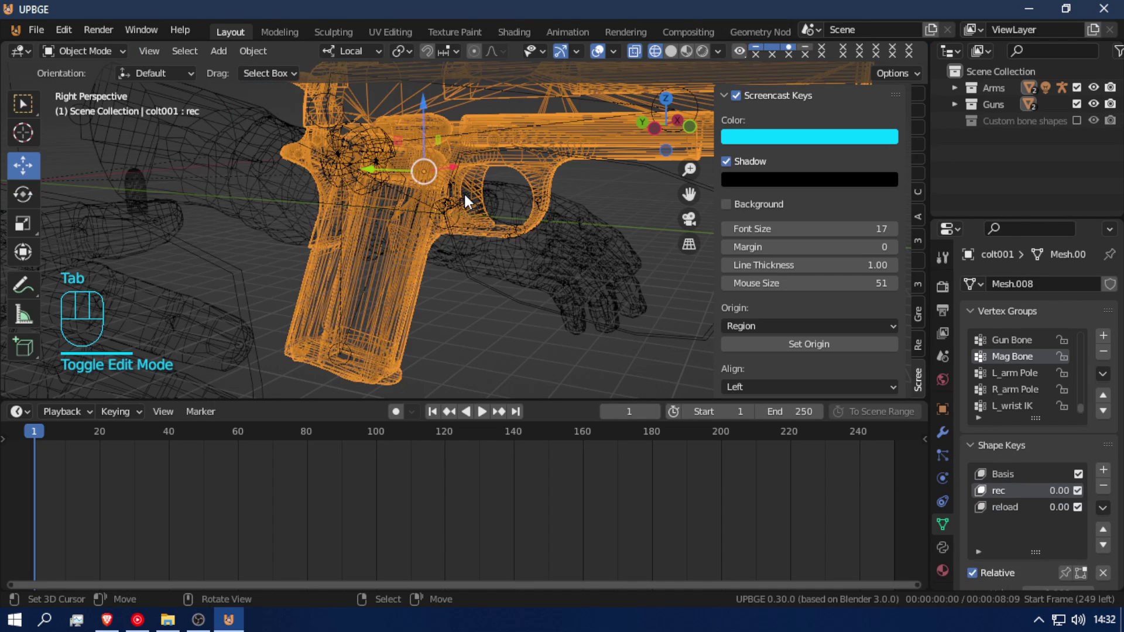
- Move the Gun Bone up by about 0.06 m in Pose Mode to test which pistol parts follow it
key("shift+f")
key("s")
left_click(415, 288)
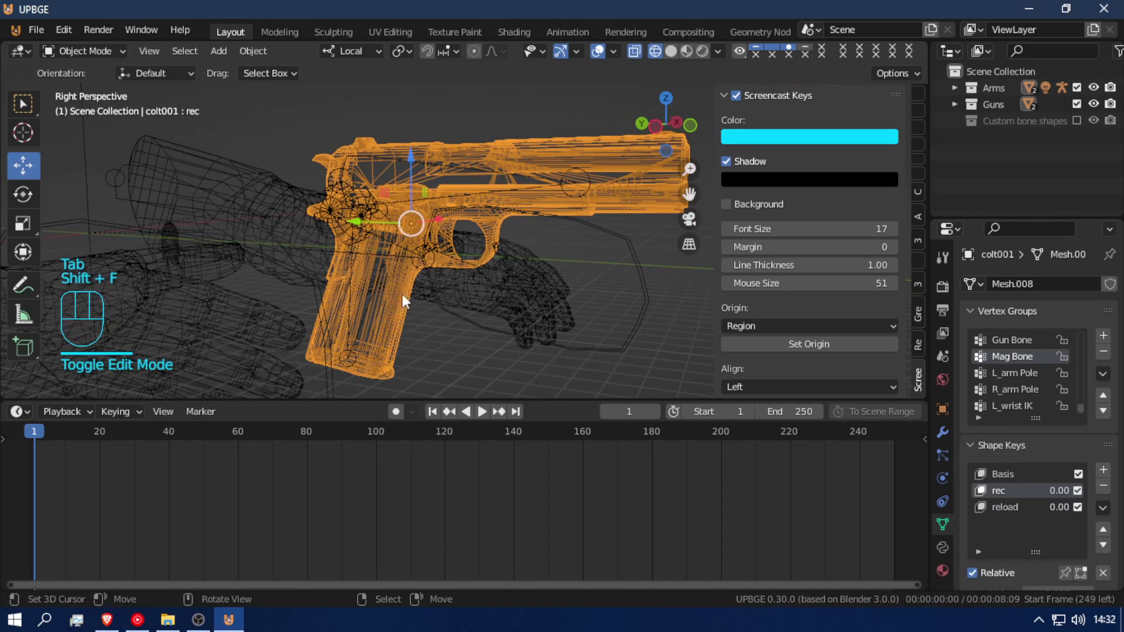
left_click(346, 311)
key("ctrl+Tab")
mouse_move(381, 239)
left_mouse_down()
mouse_move(368, 287)
mouse_move(369, 229)
left_mouse_up()
key("g")
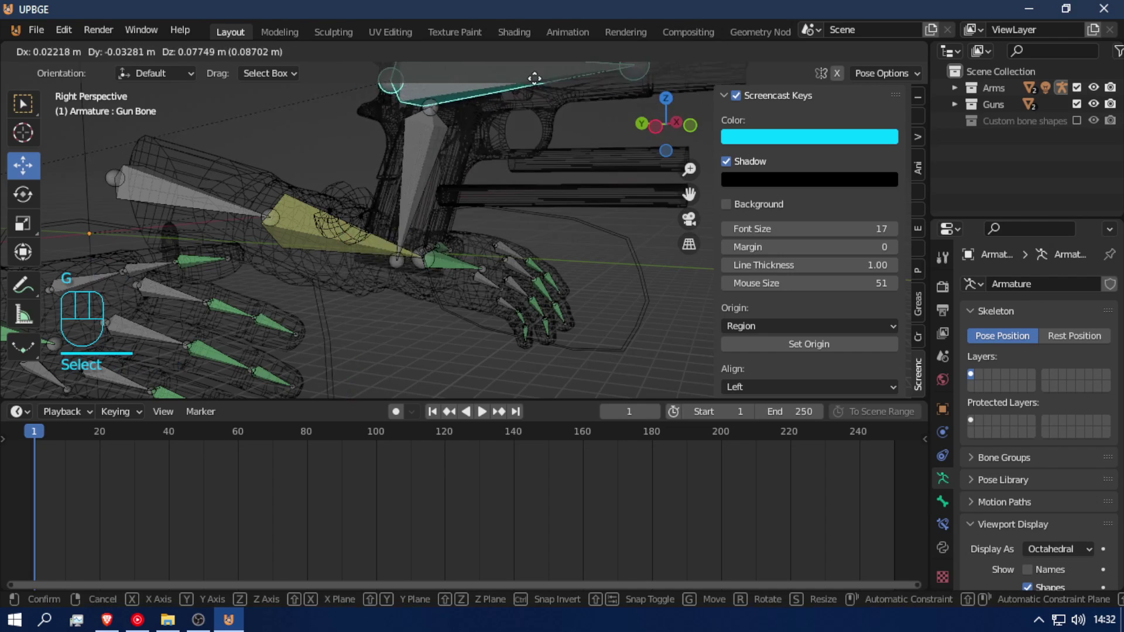
right_click(521, 126)
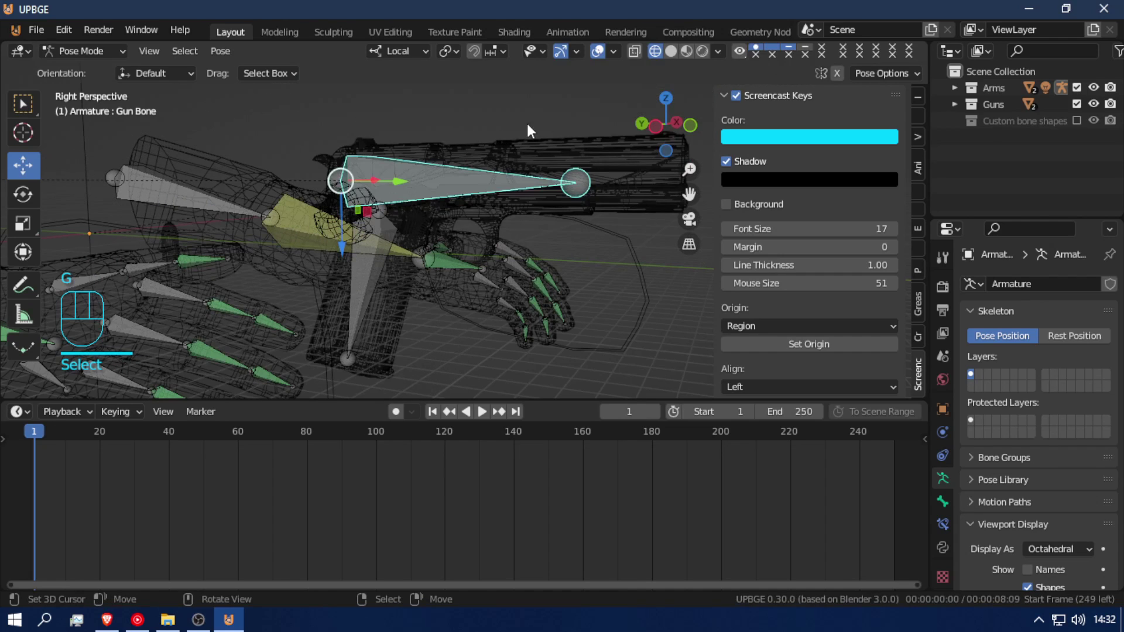
key("g")
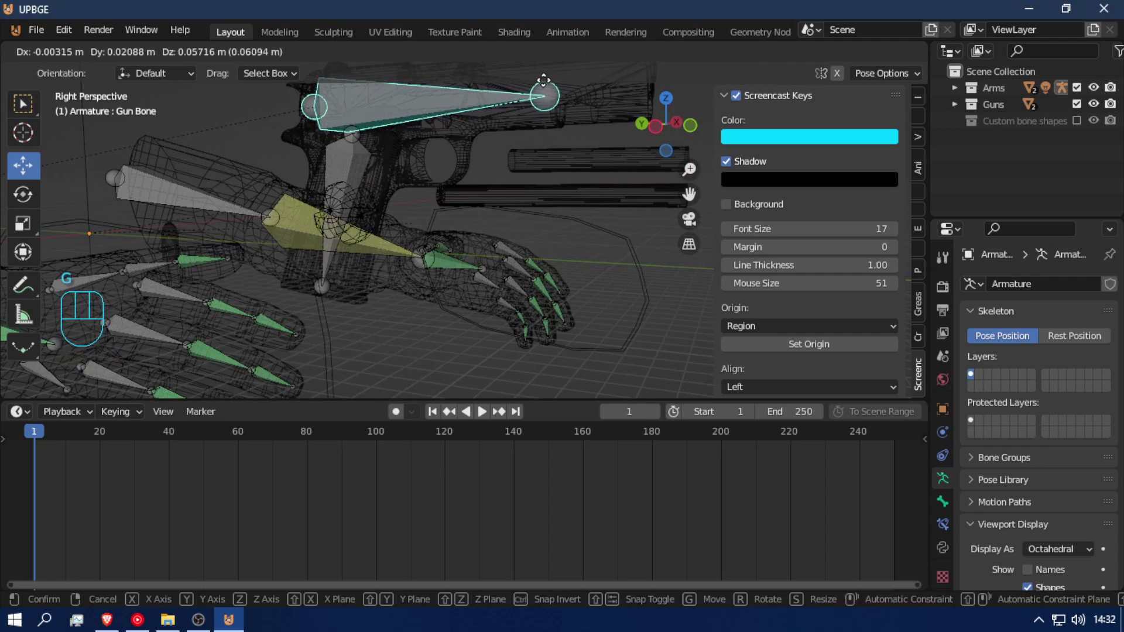
left_click(547, 152)
- Assign the linked geometry of the pistol's barrel and the rod beneath it to the Gun Bone vertex group, and return to Object Mode
key("Tab")
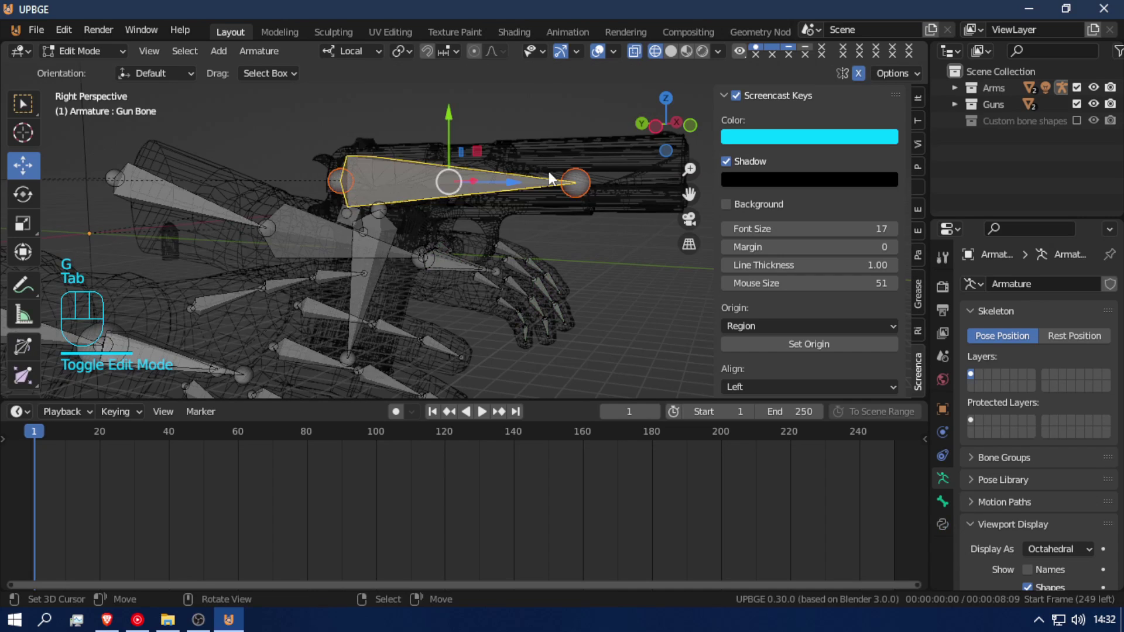
key("Tab")
key("ctrl+Tab")
left_click(578, 154)
key("Tab")
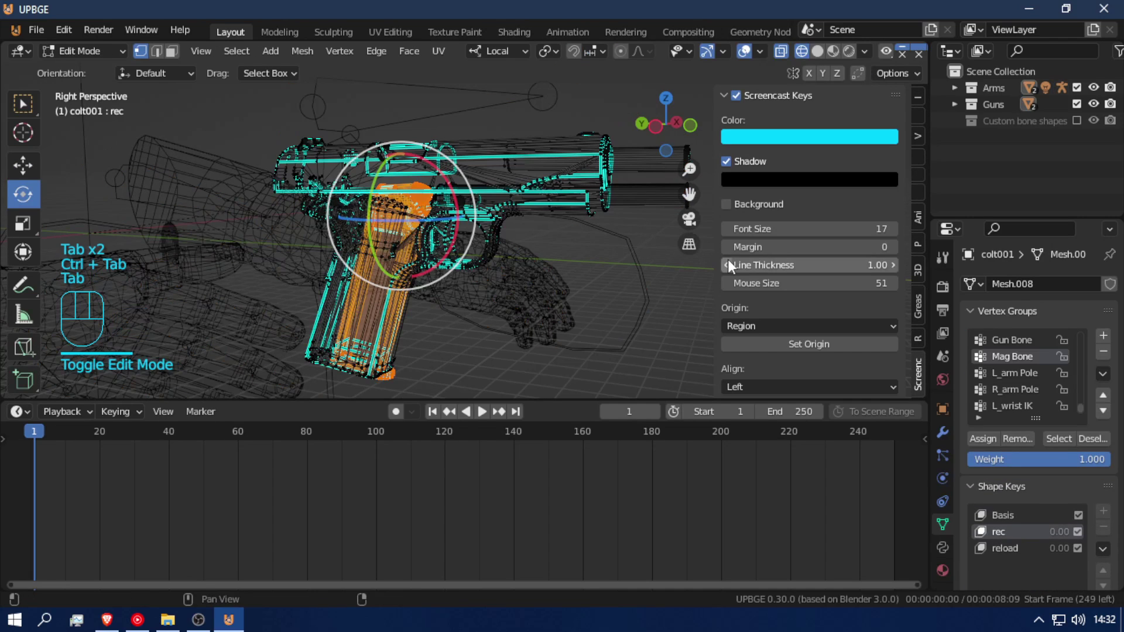
left_click(650, 162, "shift")
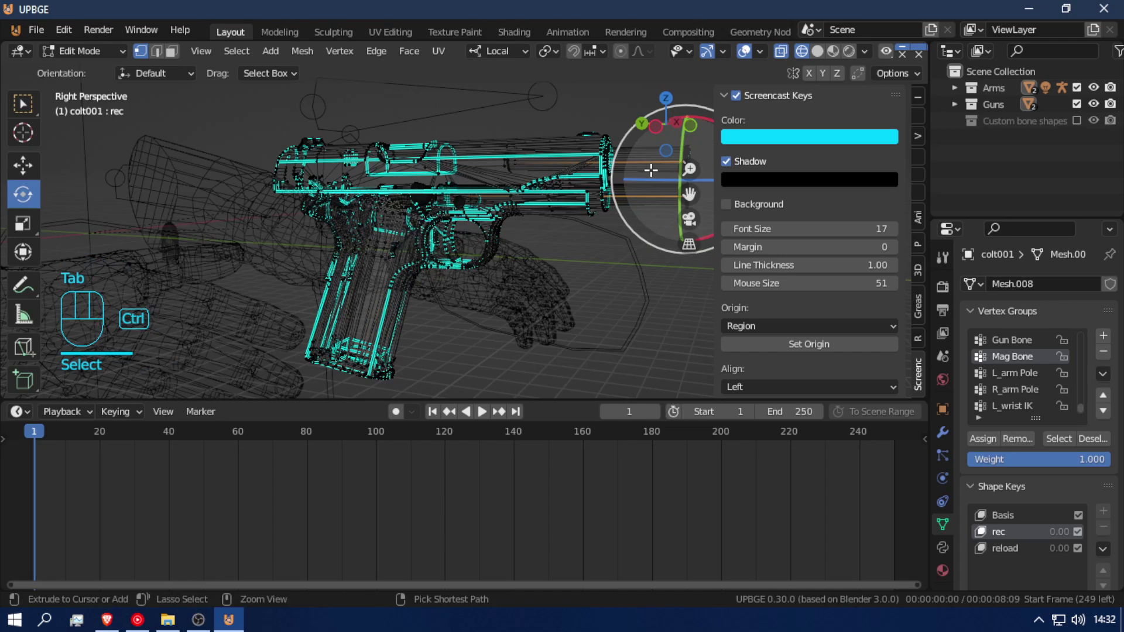
key("ctrl+l")
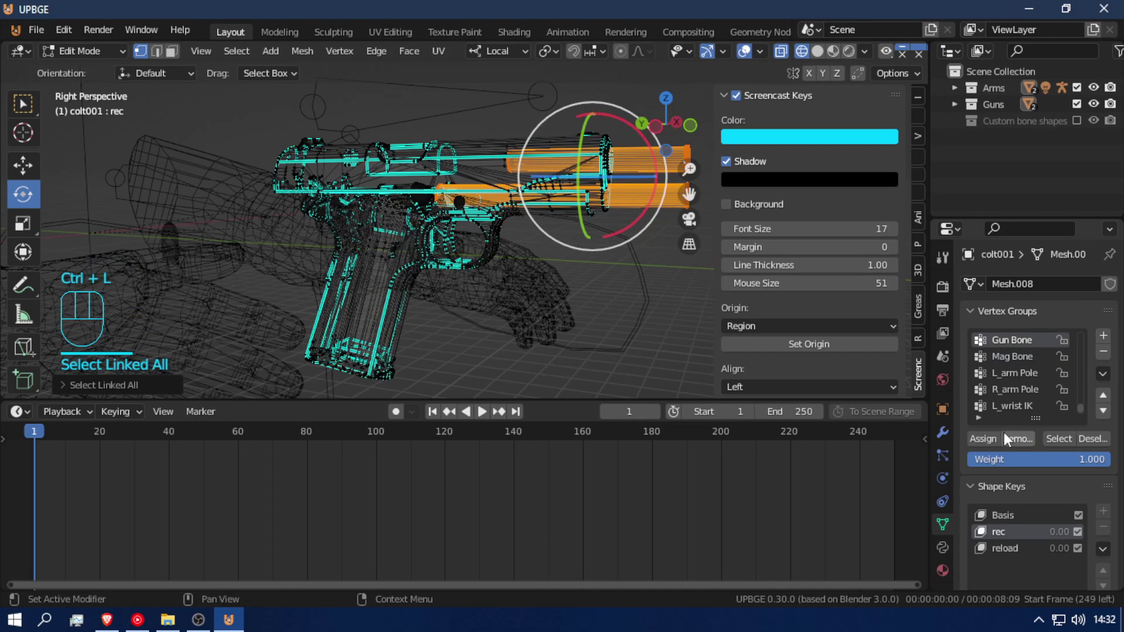
left_click(982, 439)
key("Tab")
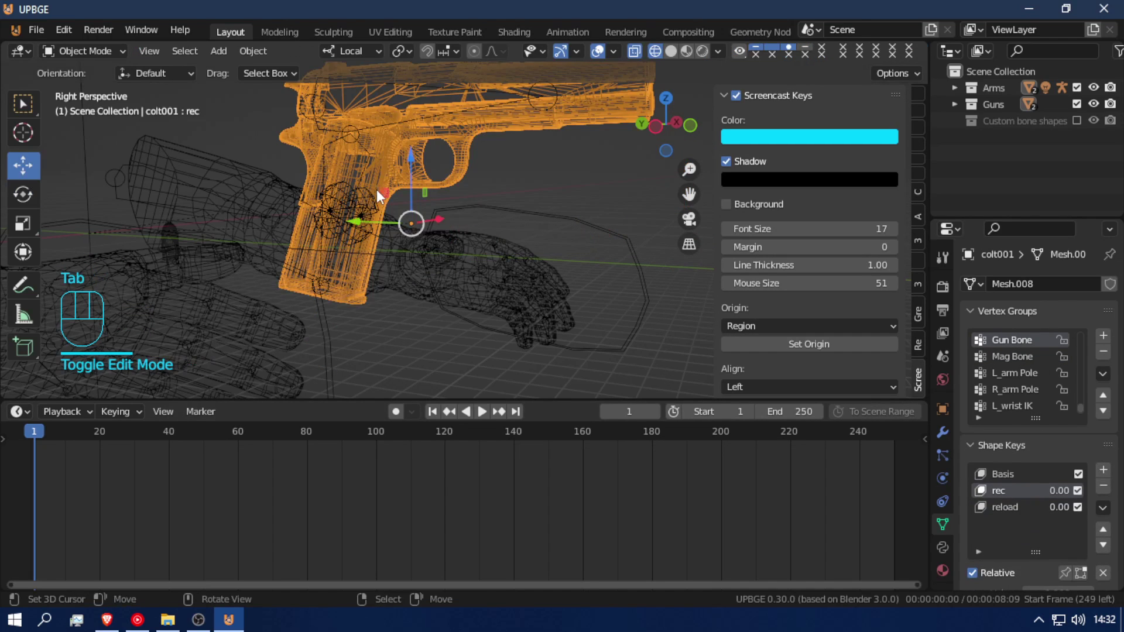
- Select the Gun Bone in Pose Mode, test its movement and clear its pose location
key("shift+f")
key("g")
right_click(553, 308)
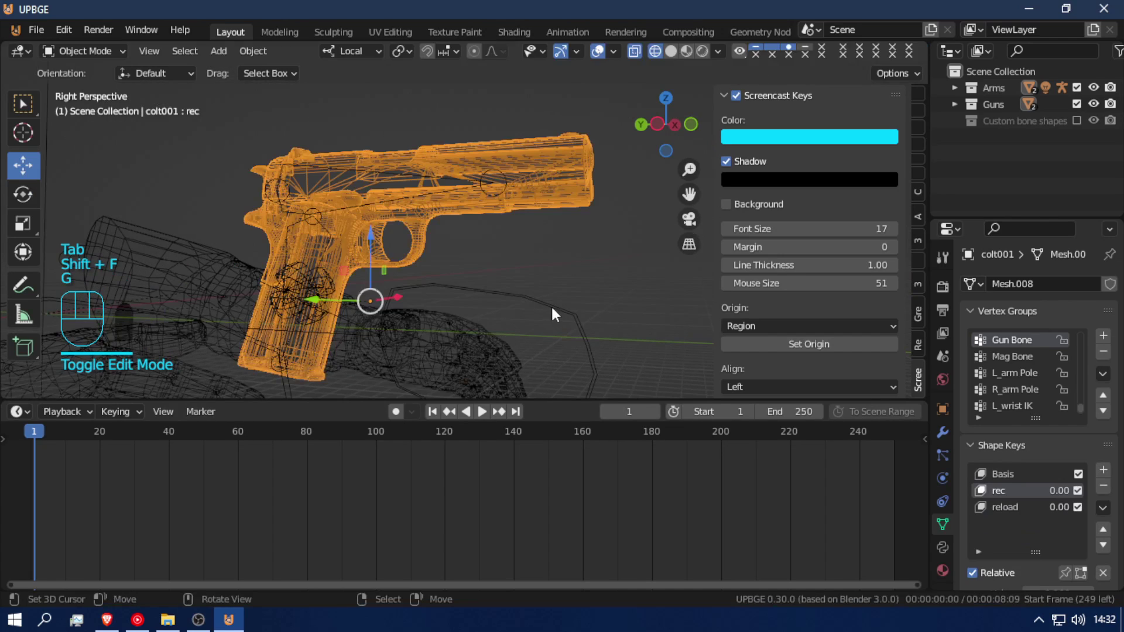
left_click(409, 180)
key("ctrl+Tab")
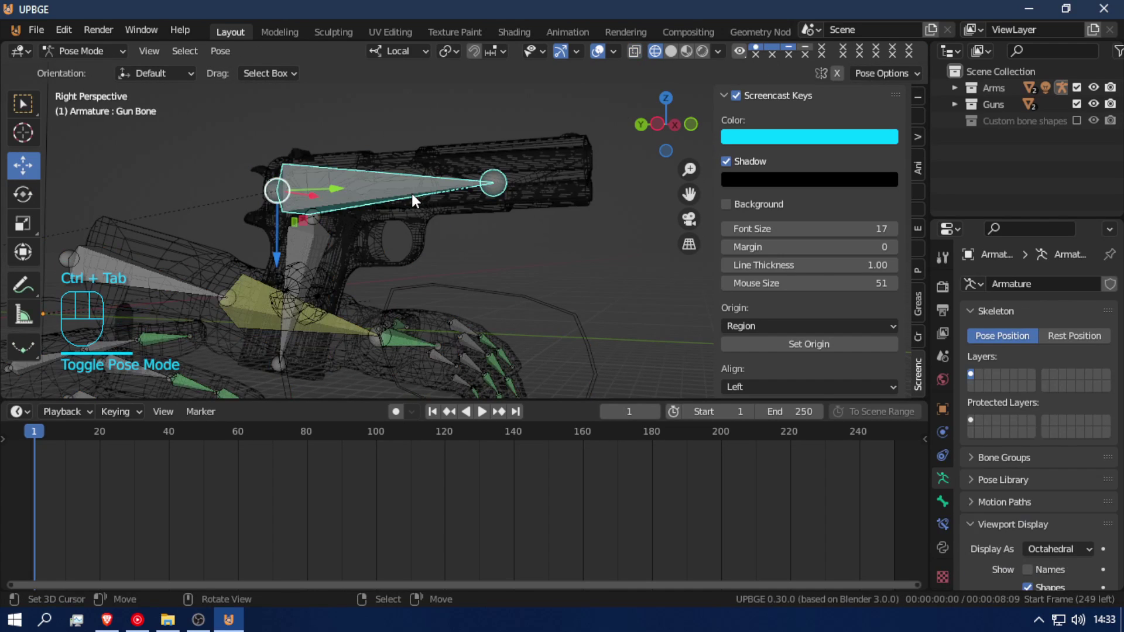
left_click(410, 191)
key("g")
right_click(454, 86)
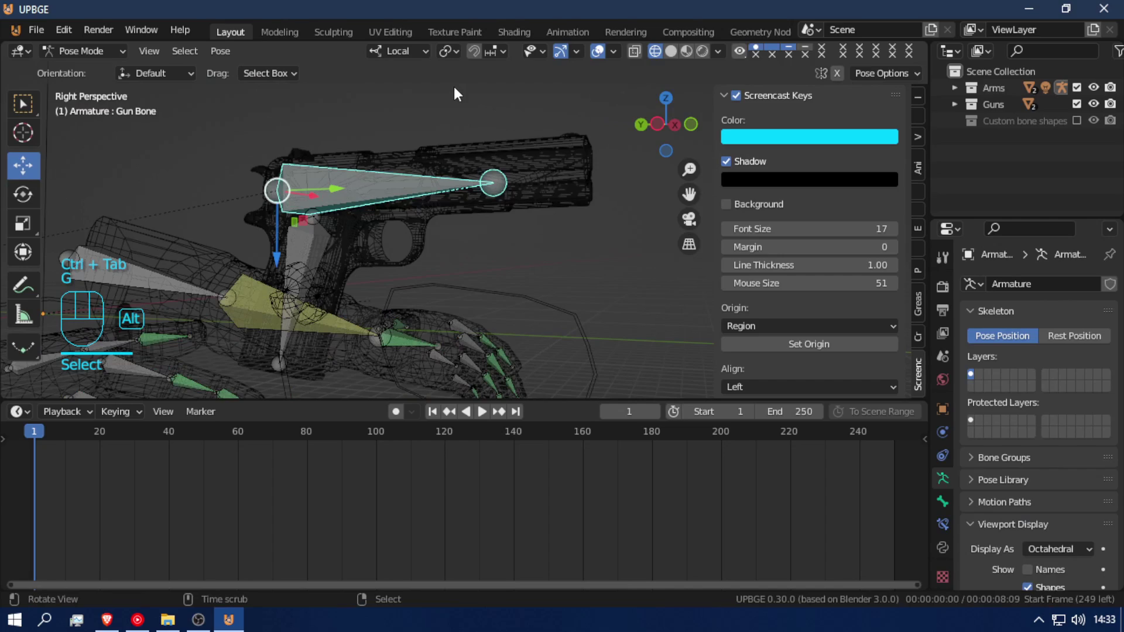
key("alt+g")
- Try rotating the Gun Bone to check that the complete pistol turns with it
key("r")
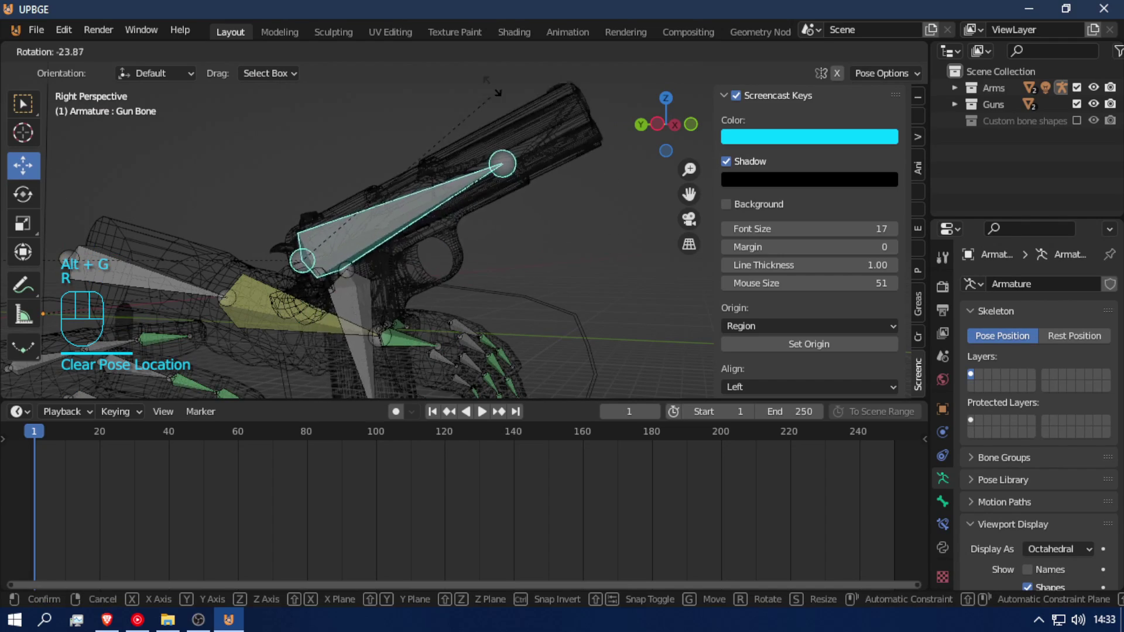
right_click(480, 135)
key("shift+f")
key("w")
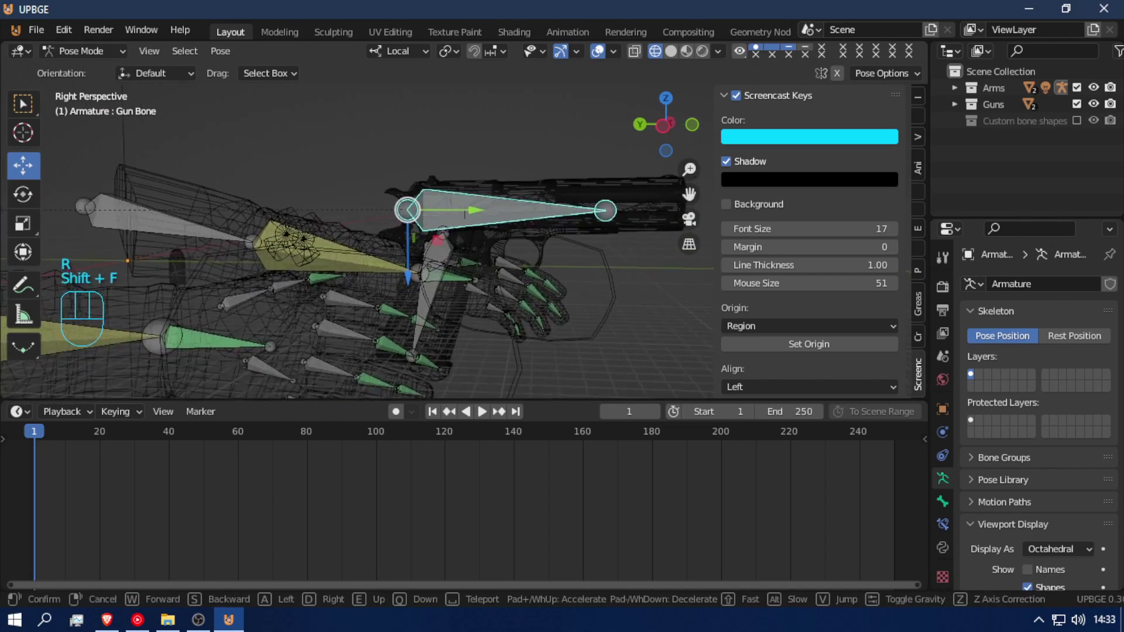
- Show the viewport in Rendered shading and rotate the L_wrist IK control about its local Y axis
left_click(464, 232)
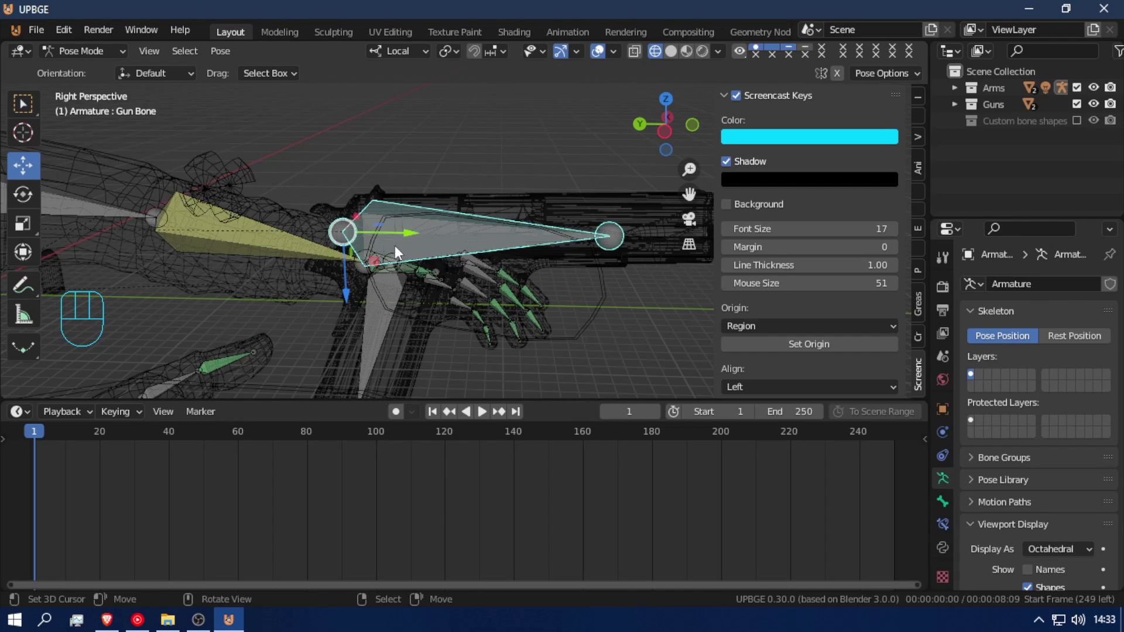
left_click(450, 328)
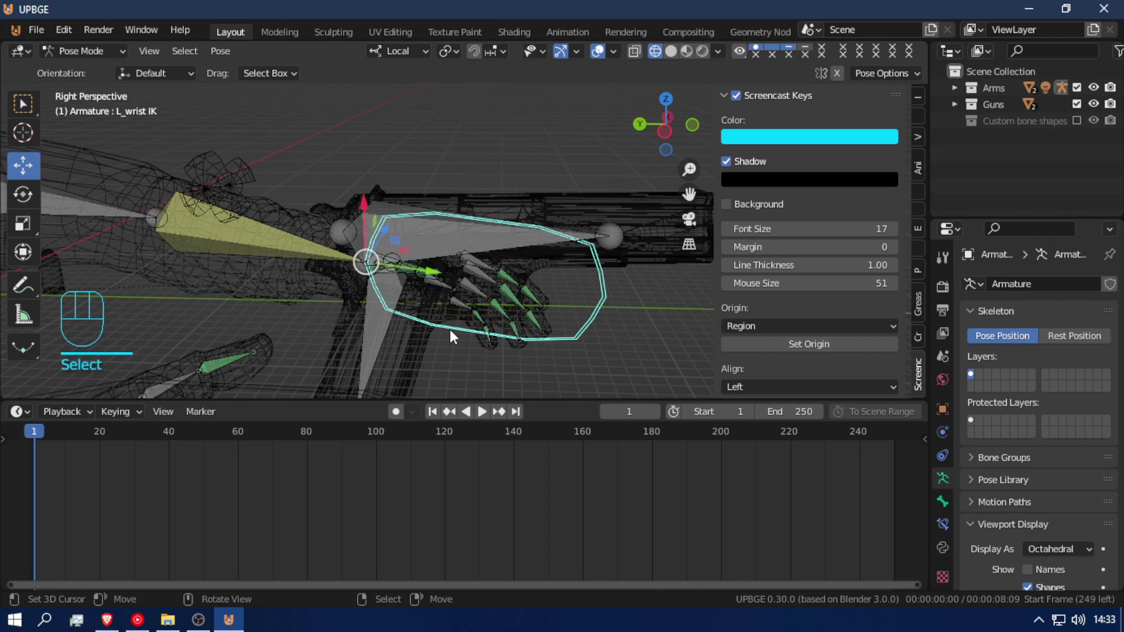
left_click(703, 48)
key("shift+f")
key("d")
left_click(465, 229)
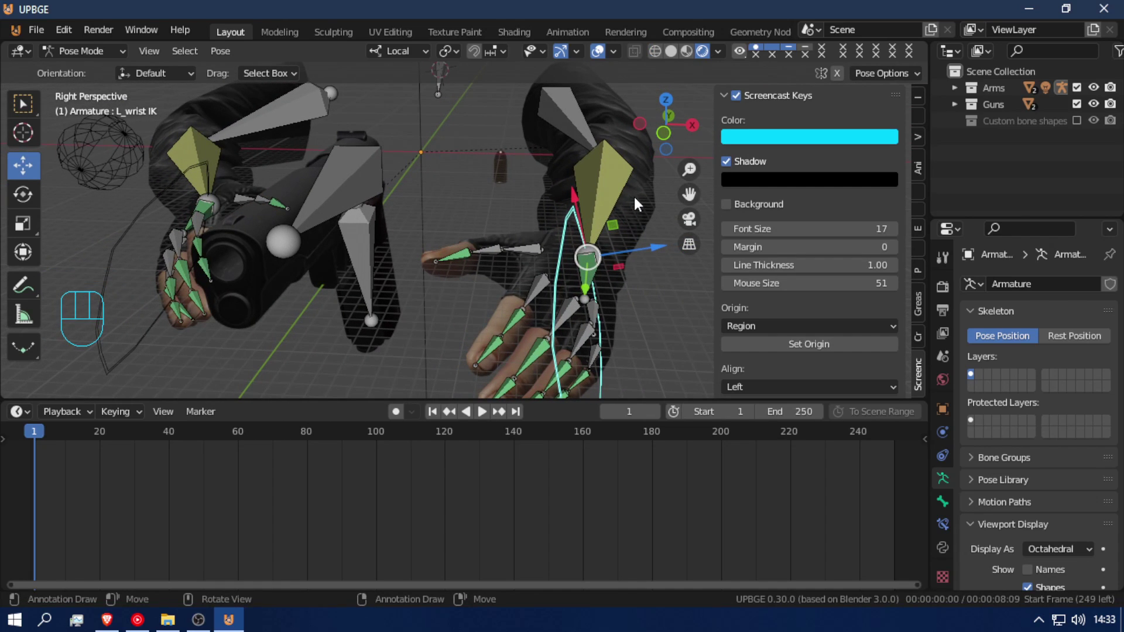
key("r")
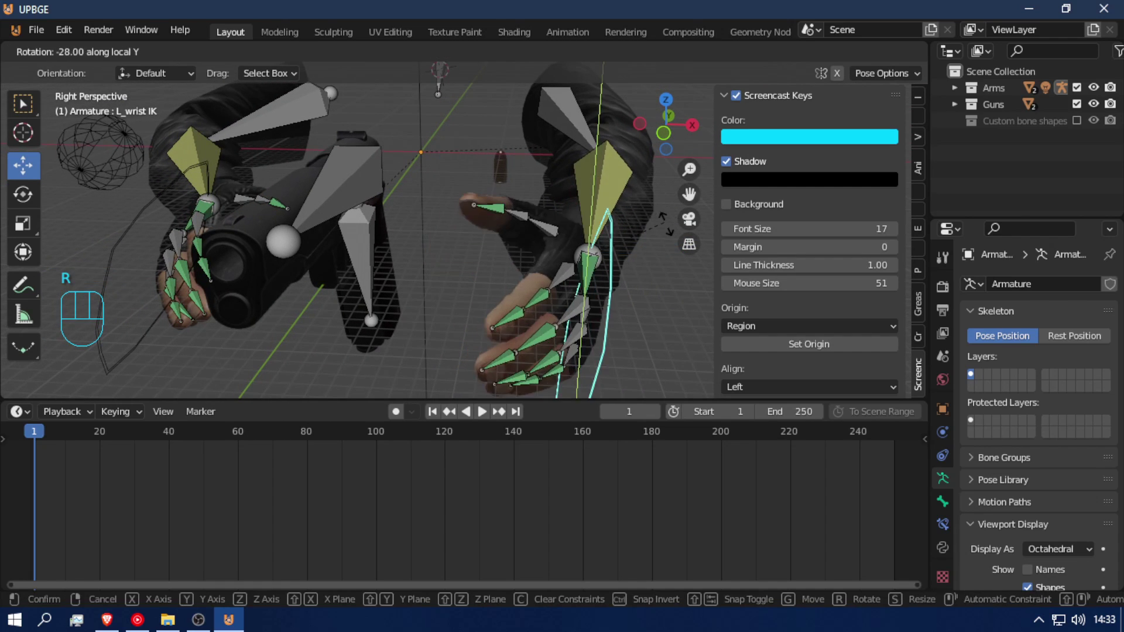
left_click(529, 228)
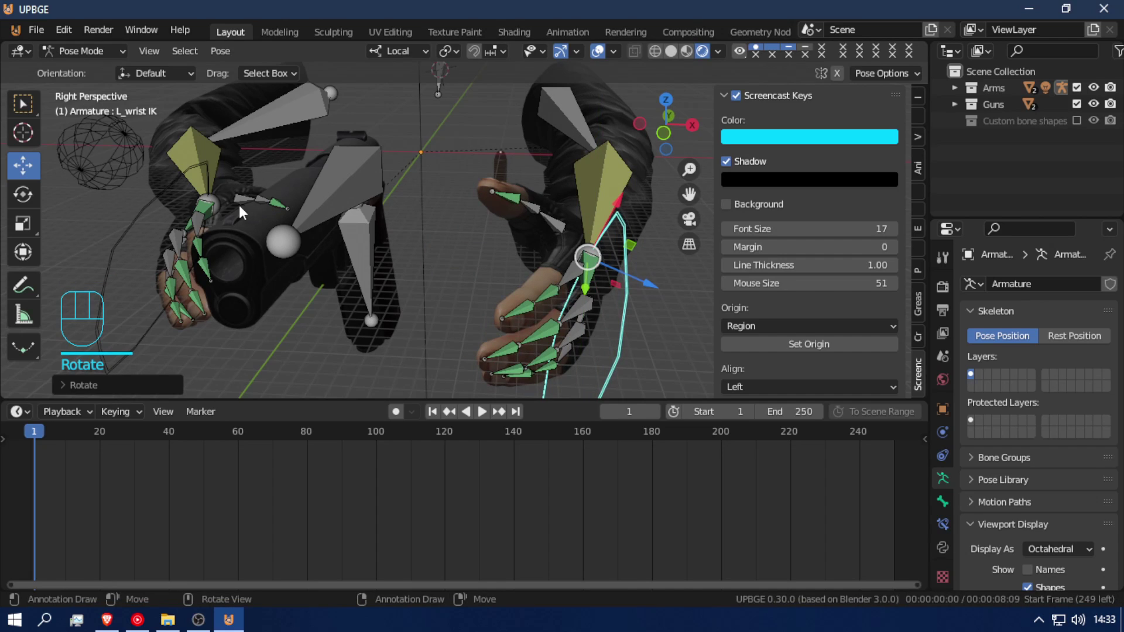
- Rotate the R_wrist IK control to turn the right palm toward the pistol
left_click(204, 202)
key("r")
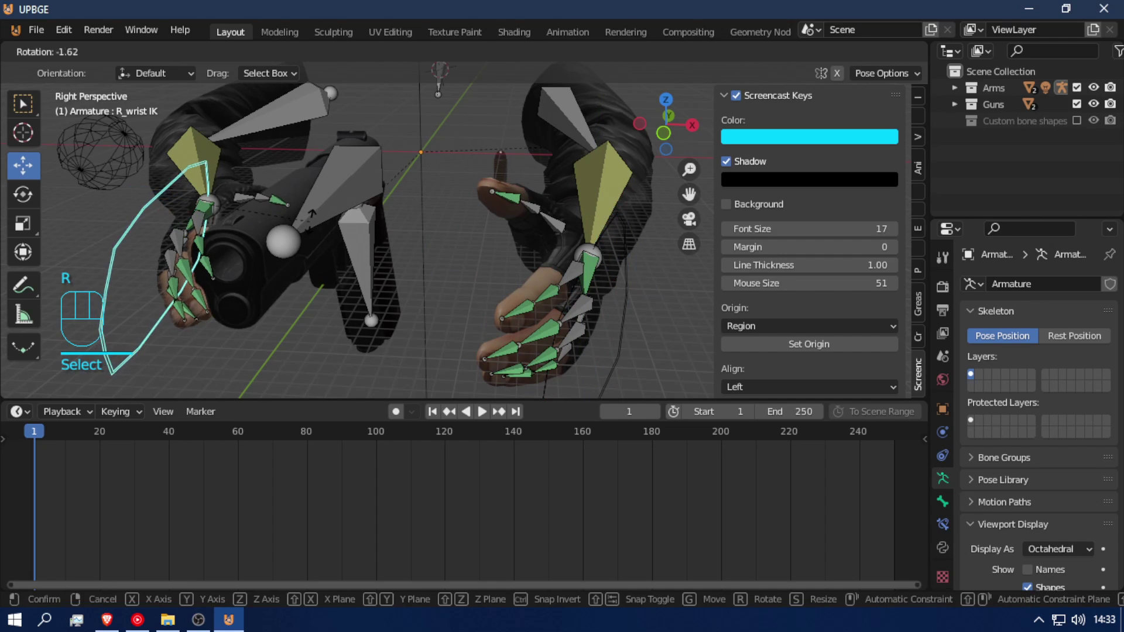
left_click(302, 175)
- Move the Gun Bone along its local X axis until the pistol sits close to the right hand
key("shift+f")
key("shift+a")
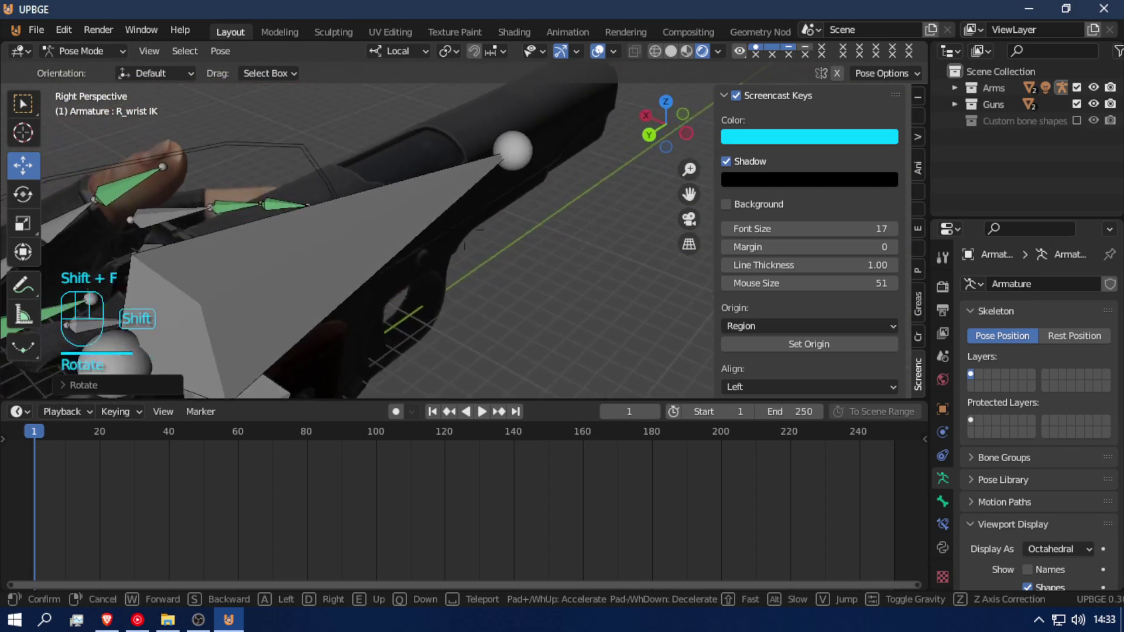
key("shift+s")
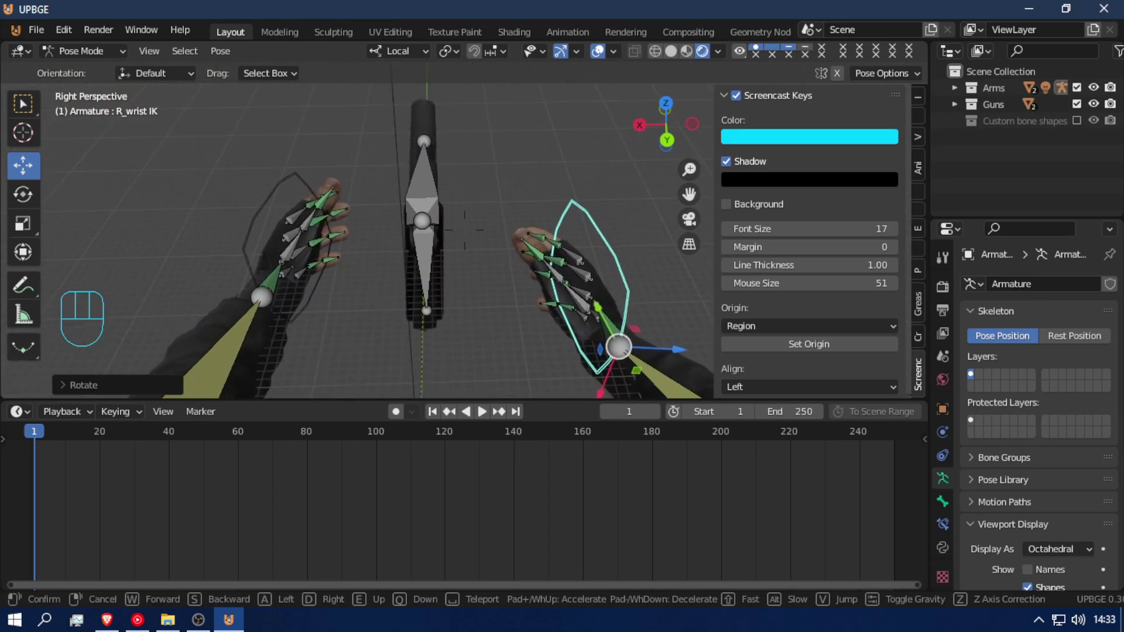
left_click(471, 272)
left_click(426, 185)
key("g")
key("x")
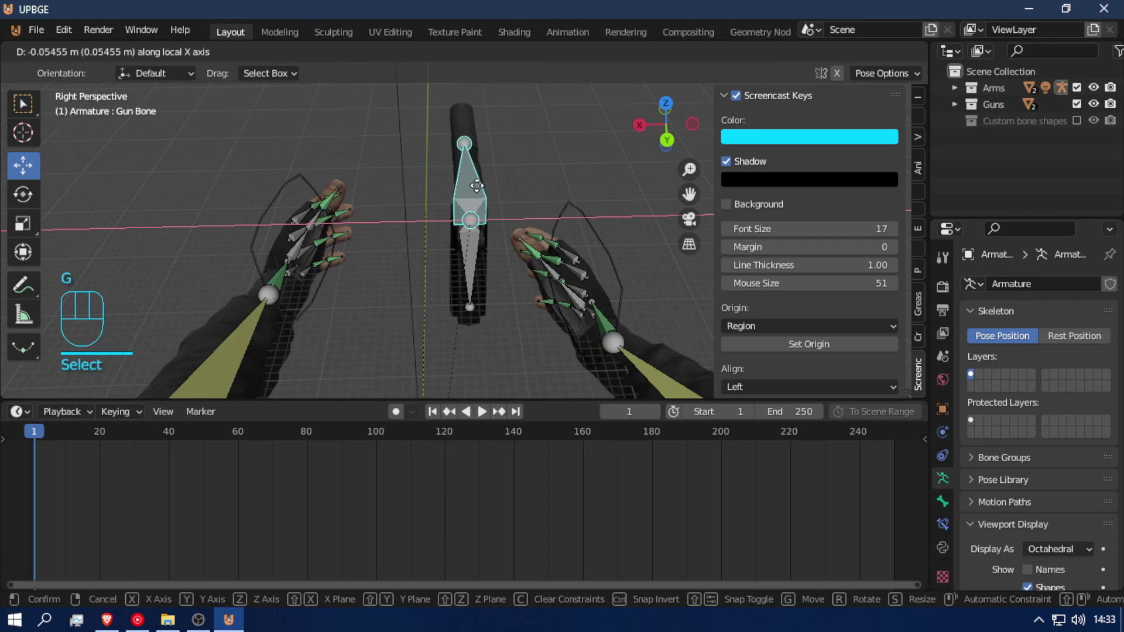
left_click(492, 186)
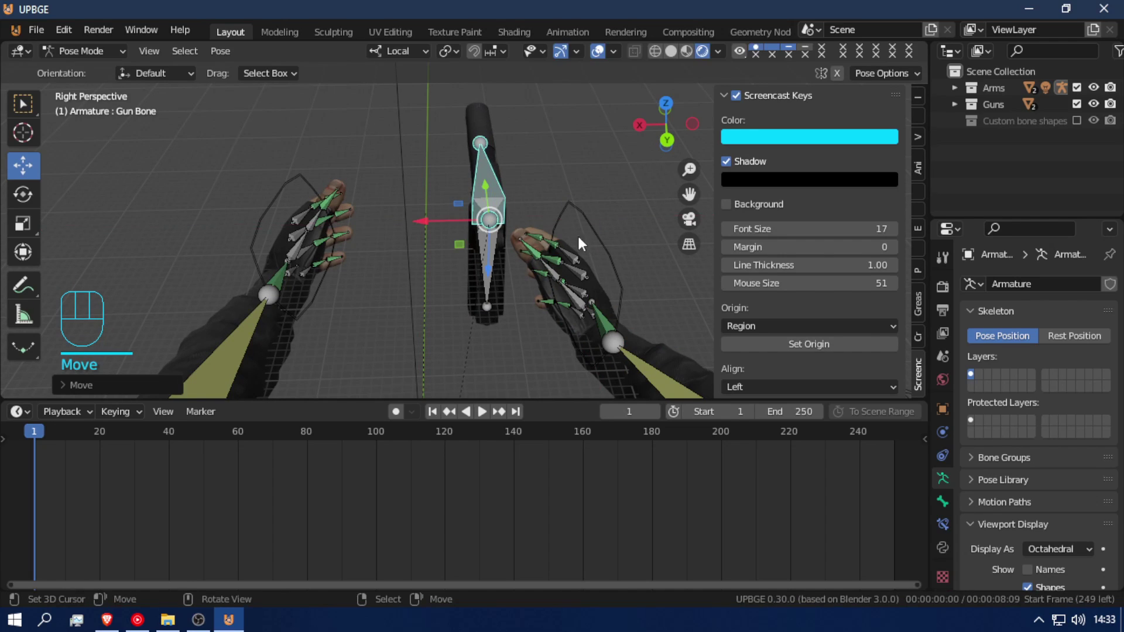
- Move the R_wrist IK control forward along its local Y axis toward the pistol grip
scroll(519, 174, "down", 3)
key("shift+f")
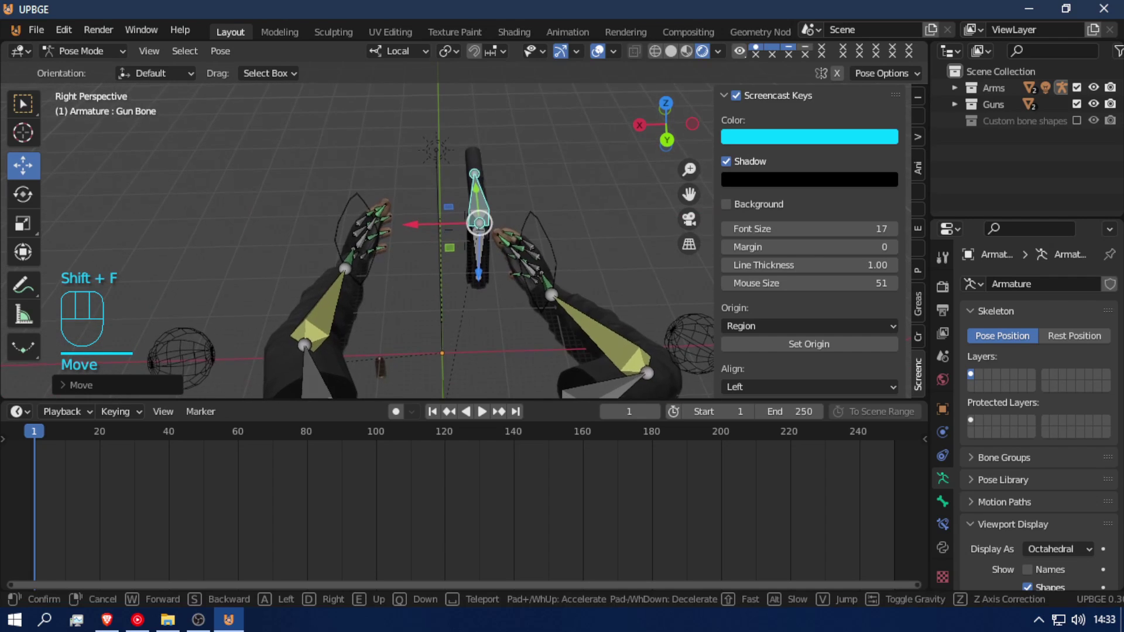
key("w")
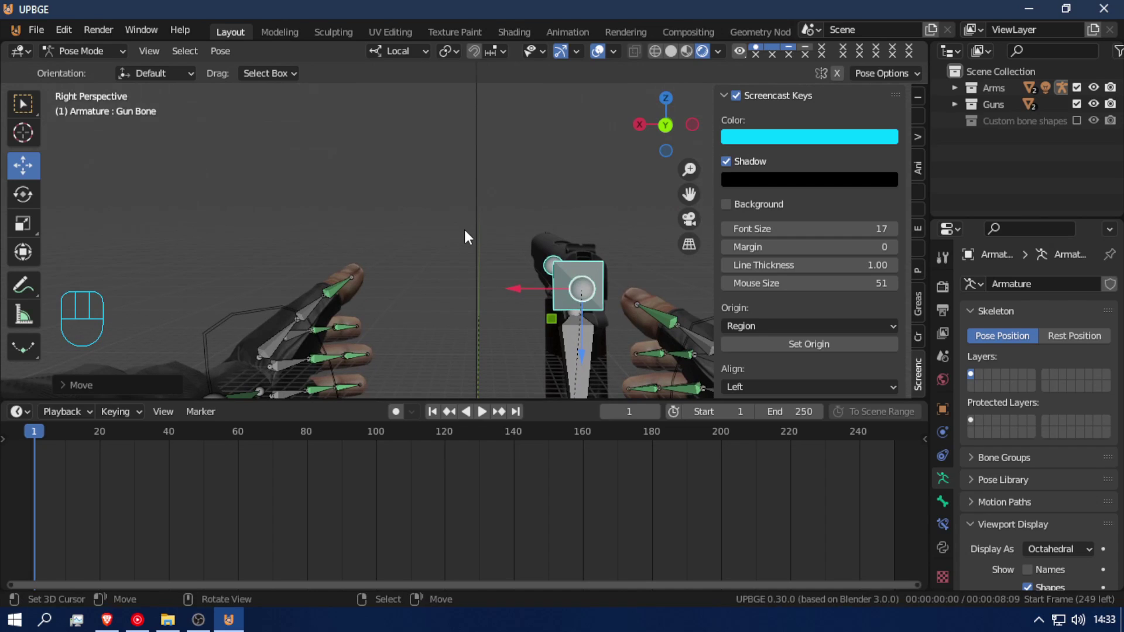
scroll(508, 234, "down", 3)
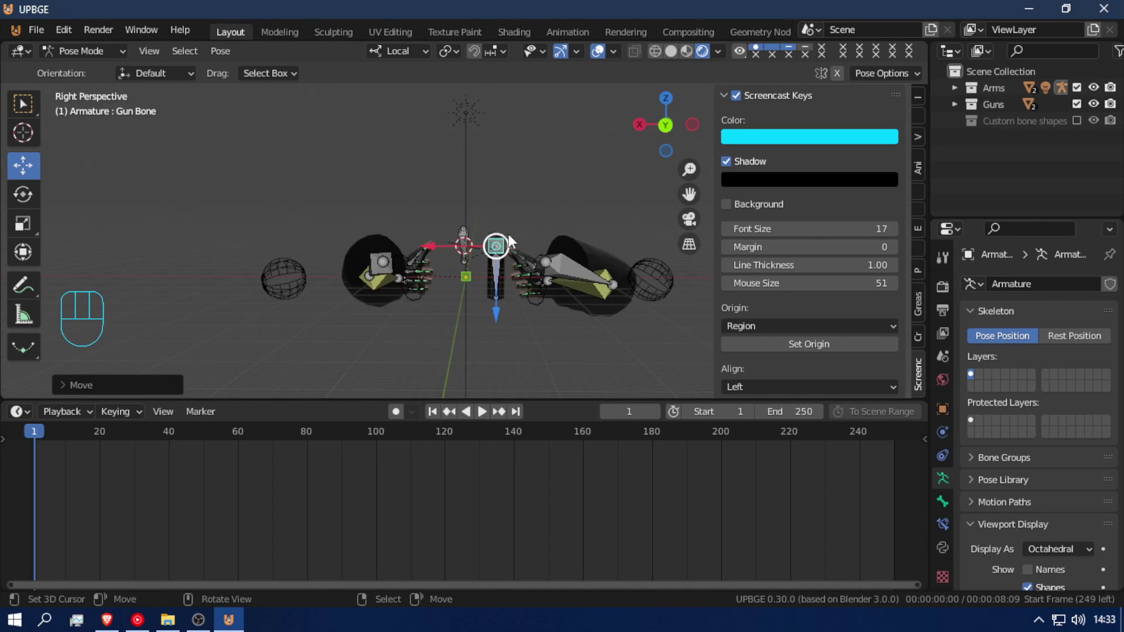
key("shift+f")
key("w")
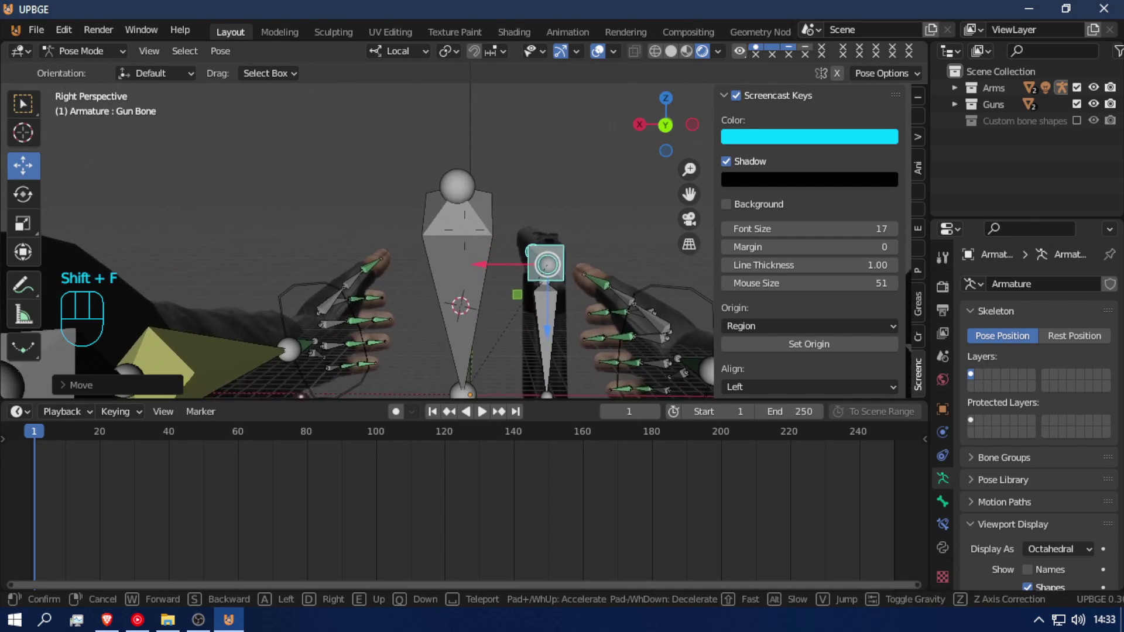
key("d")
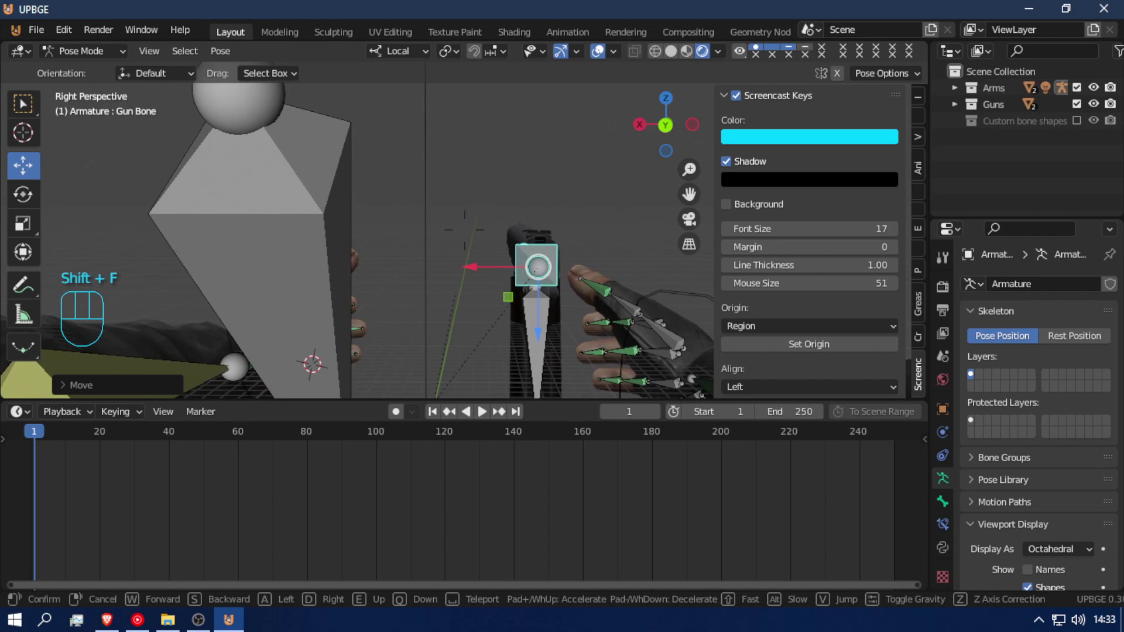
left_click(667, 301)
left_click(671, 286)
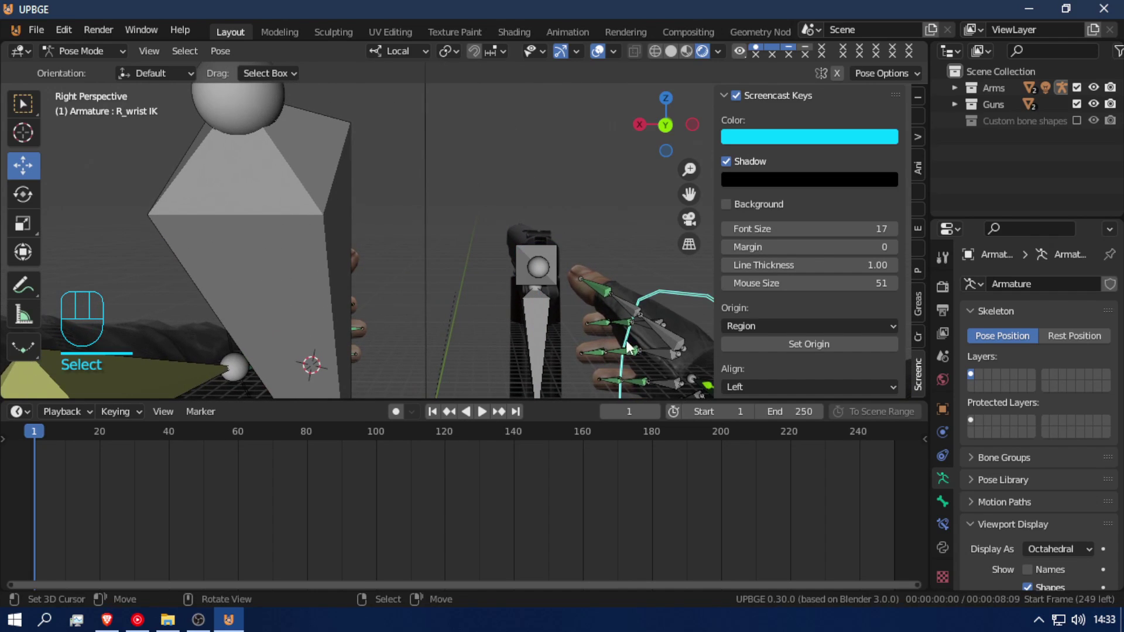
key("shift+f")
key("d")
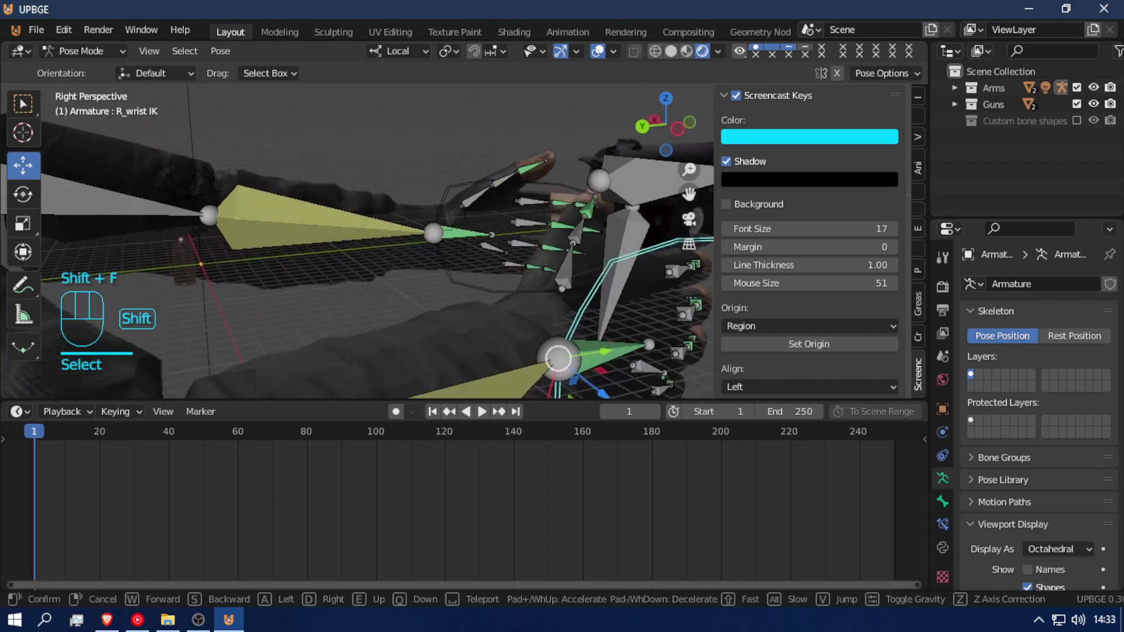
left_click(480, 228)
key("g")
key("y")
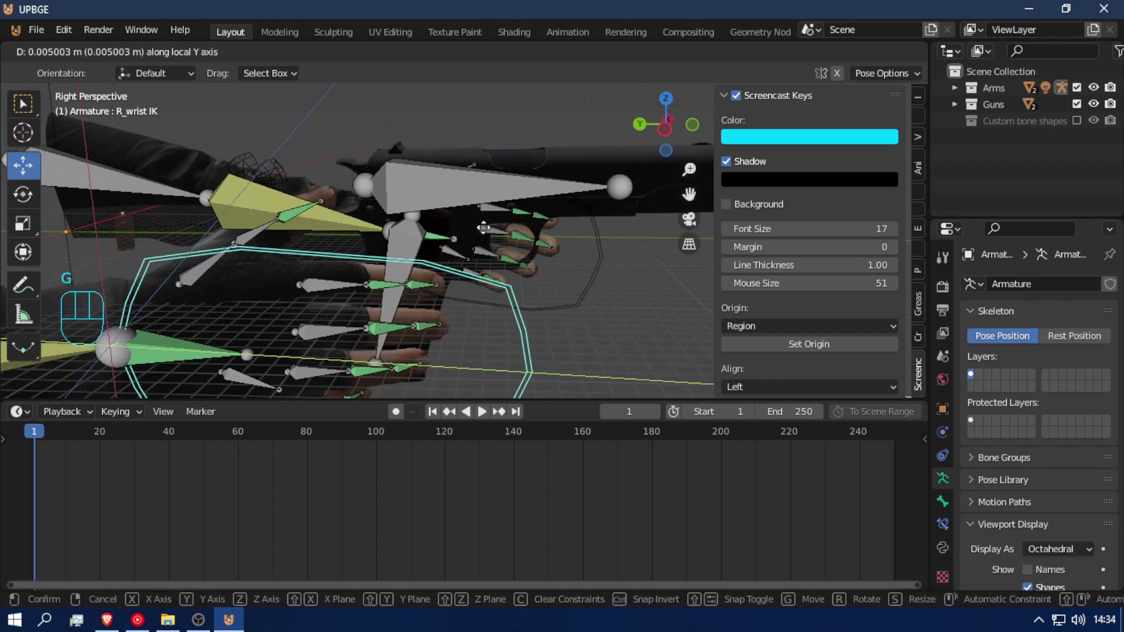
left_click(549, 223)
- Move the L_wrist IK control along the Z axis, clear of the pistol
left_click(594, 241)
key("g")
key("z")
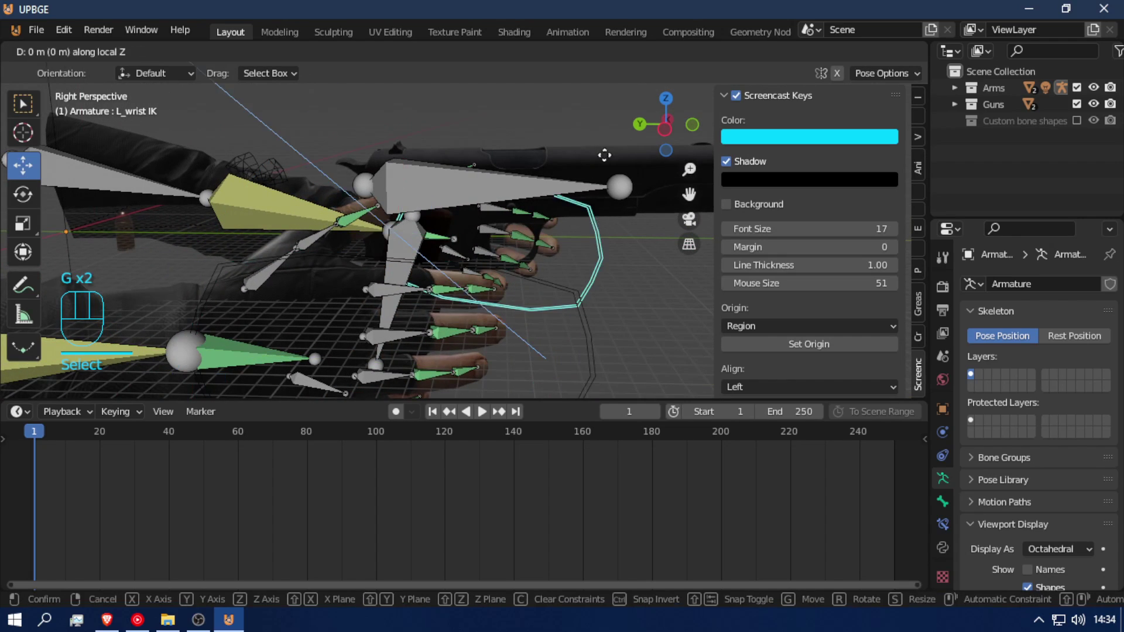
left_click(594, 238)
- Raise the R_wrist IK control along global Z to bring the right hand up to the grip
left_click(592, 329)
key("g")
key("z")
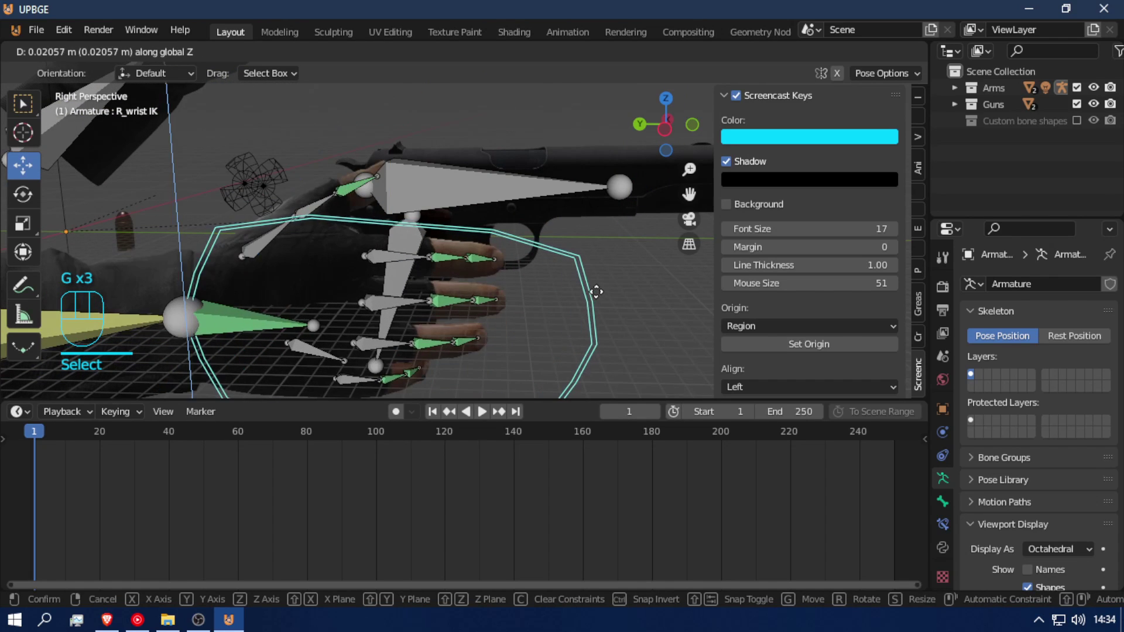
left_click(595, 272)
- Move the R_wrist IK control sideways along the X axis so the right hand closes in on the pistol grip
key("shift+f")
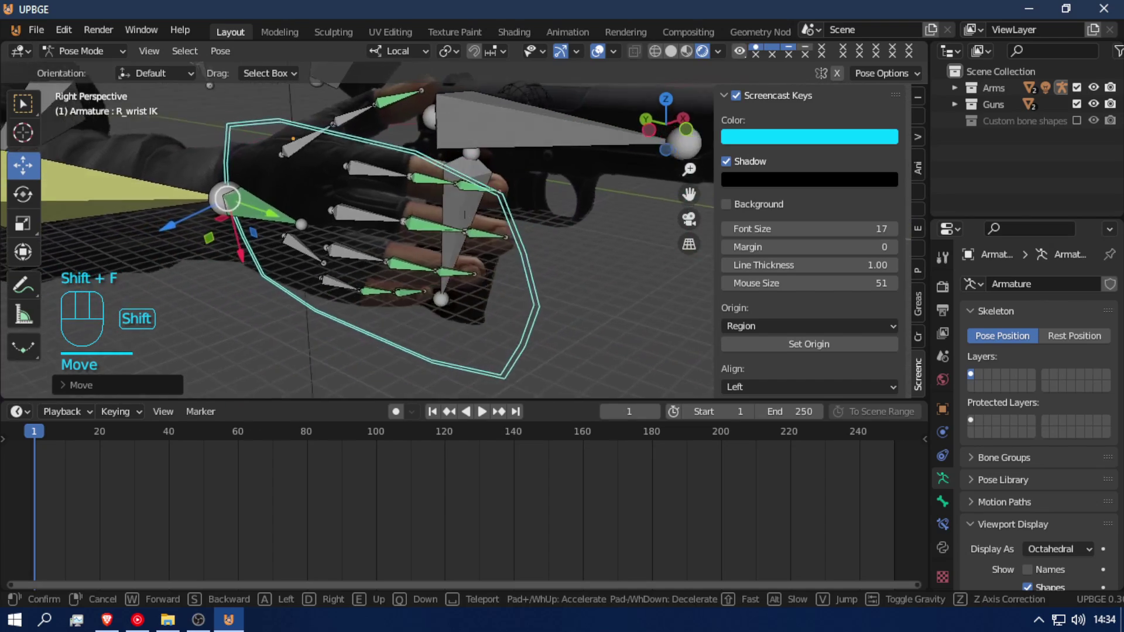
key("d")
left_click(464, 235)
key("g")
key("z")
key("z")
key("z")
key("x")
left_click(540, 238)
- Move the R_wrist IK control about 0.015 m forward along local Y and lower it about 0.02 m along global Z
key("shift+f")
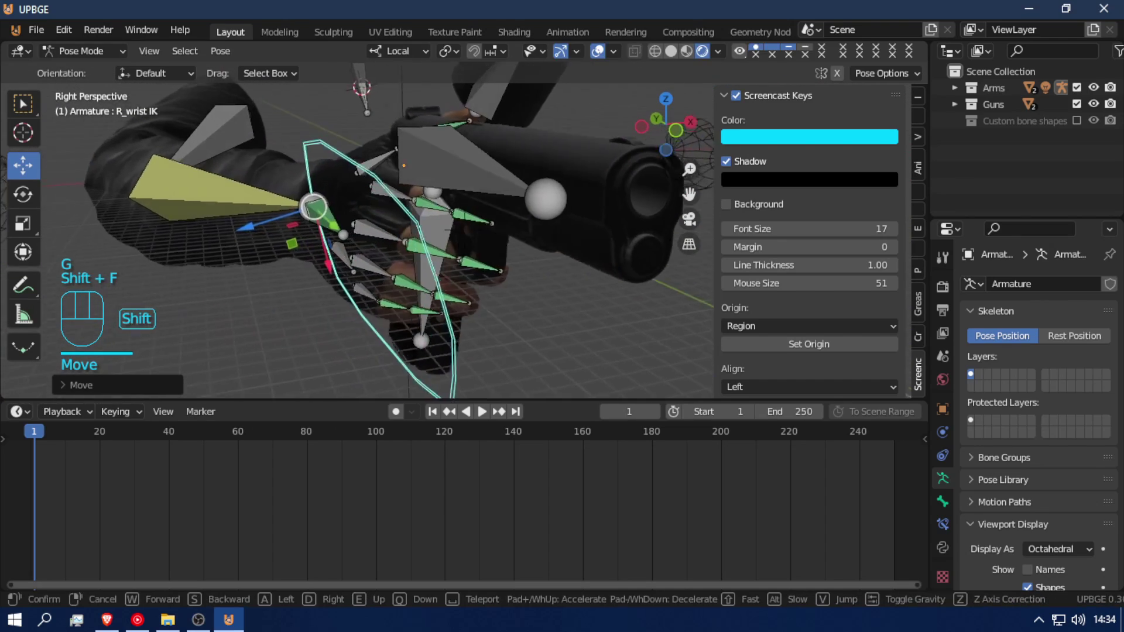
left_click(464, 236)
key("g")
key("y")
key("y")
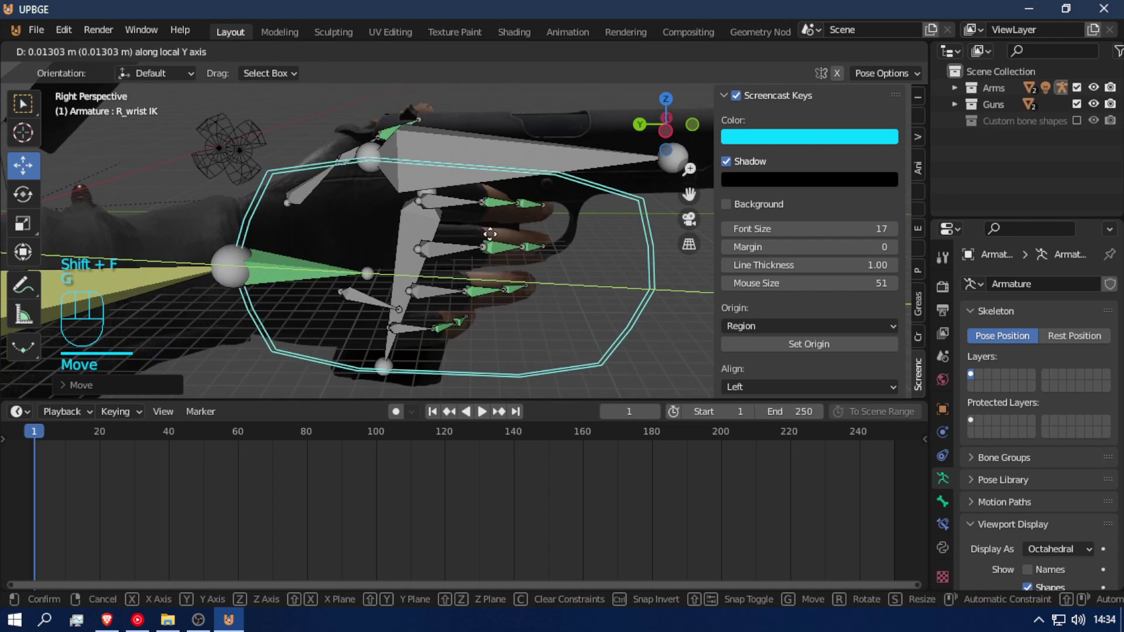
left_click(495, 234)
key("g")
key("z")
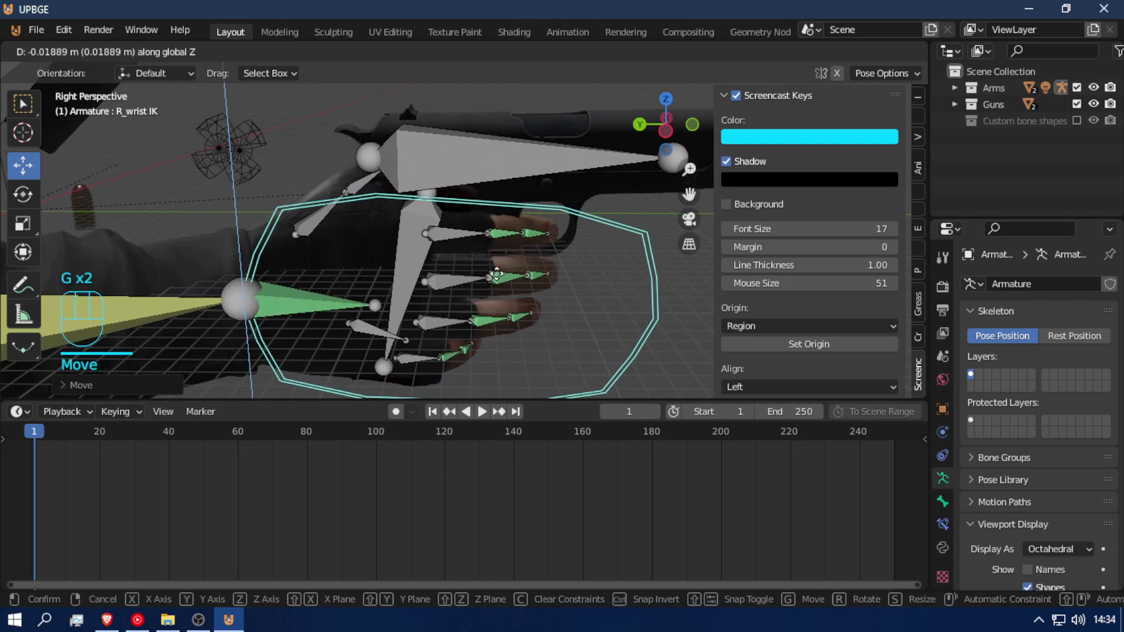
left_click(497, 270)
- Nudge the R_wrist IK control slightly forward along the Y axis
key("shift+f")
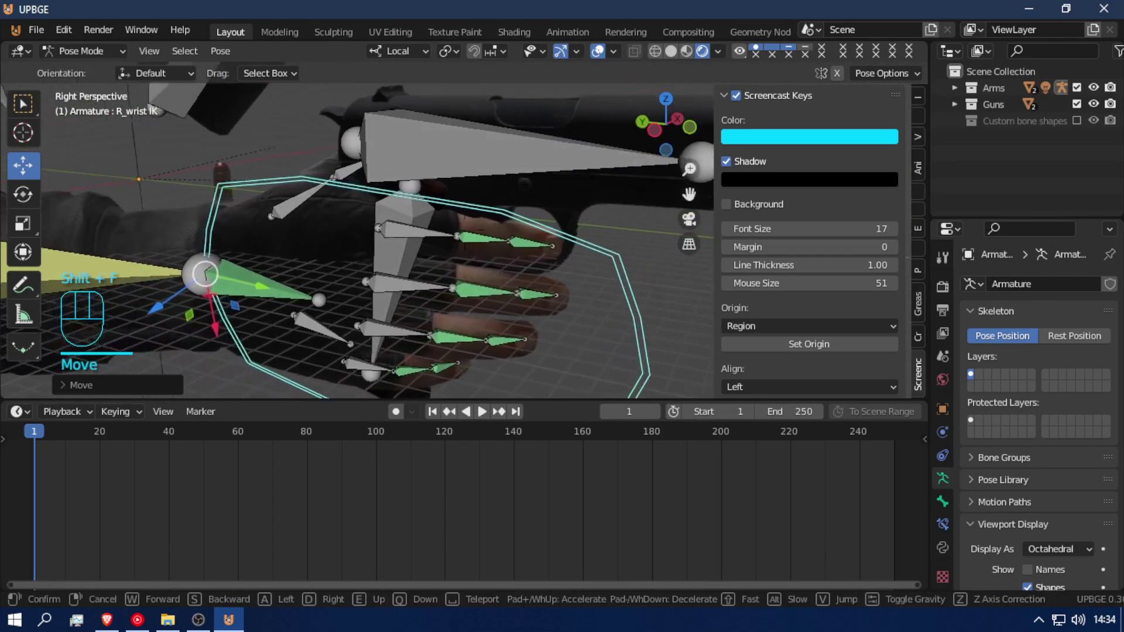
key("a")
left_click(468, 231)
key("g")
key("y")
left_click(482, 230)
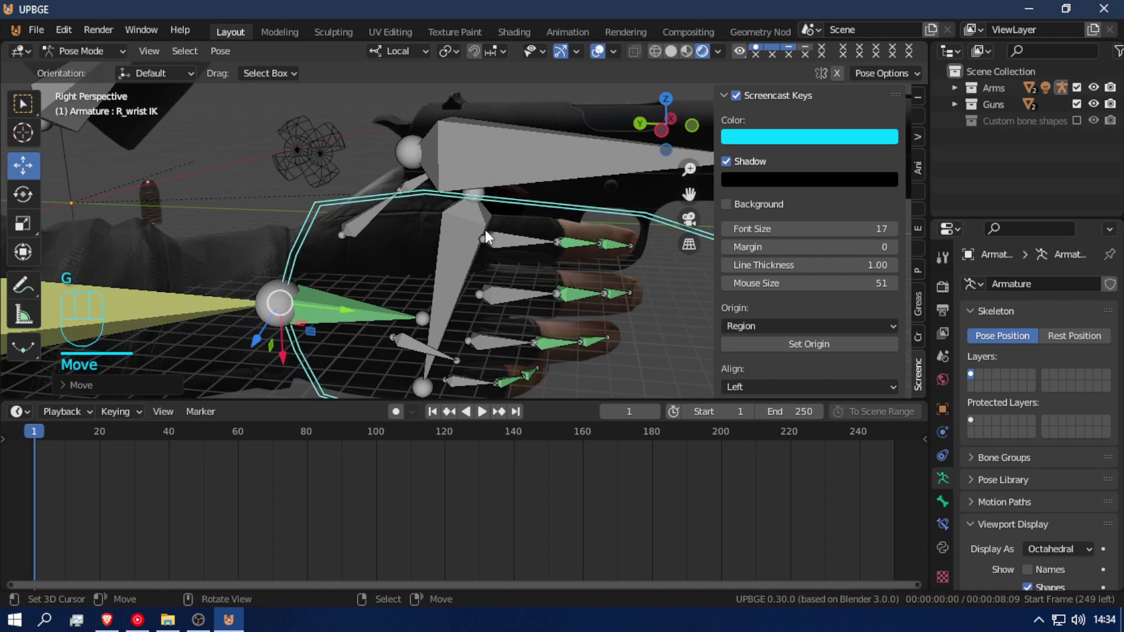
- Shift the R_wrist IK control sideways to fit the right palm against the back of the pistol grip
key("shift+f")
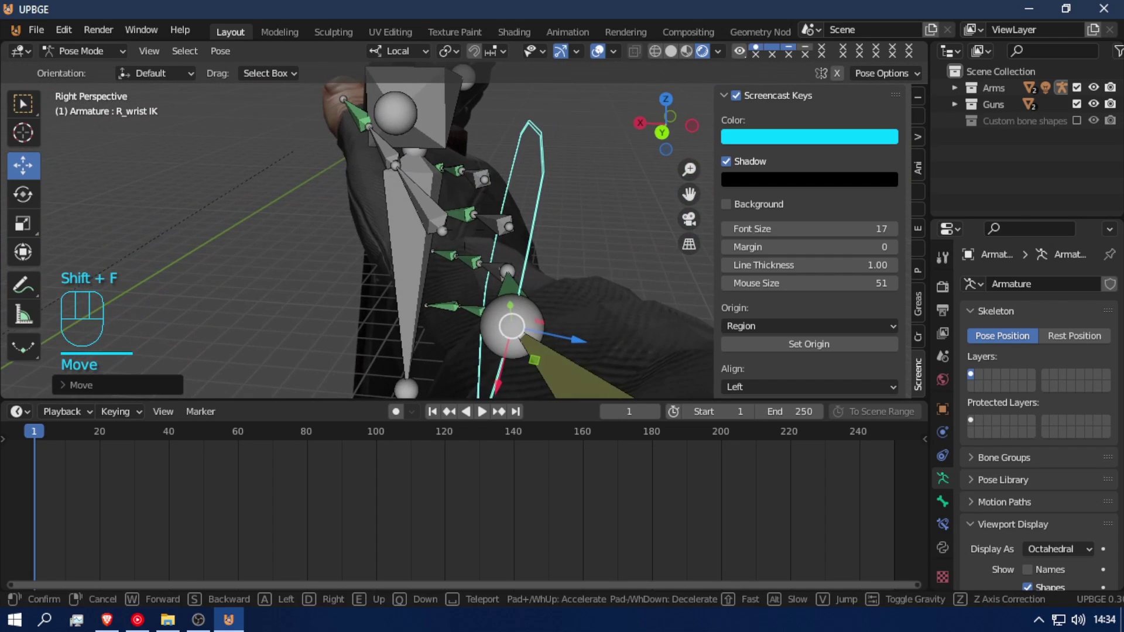
left_click(459, 232)
key("g")
key("x")
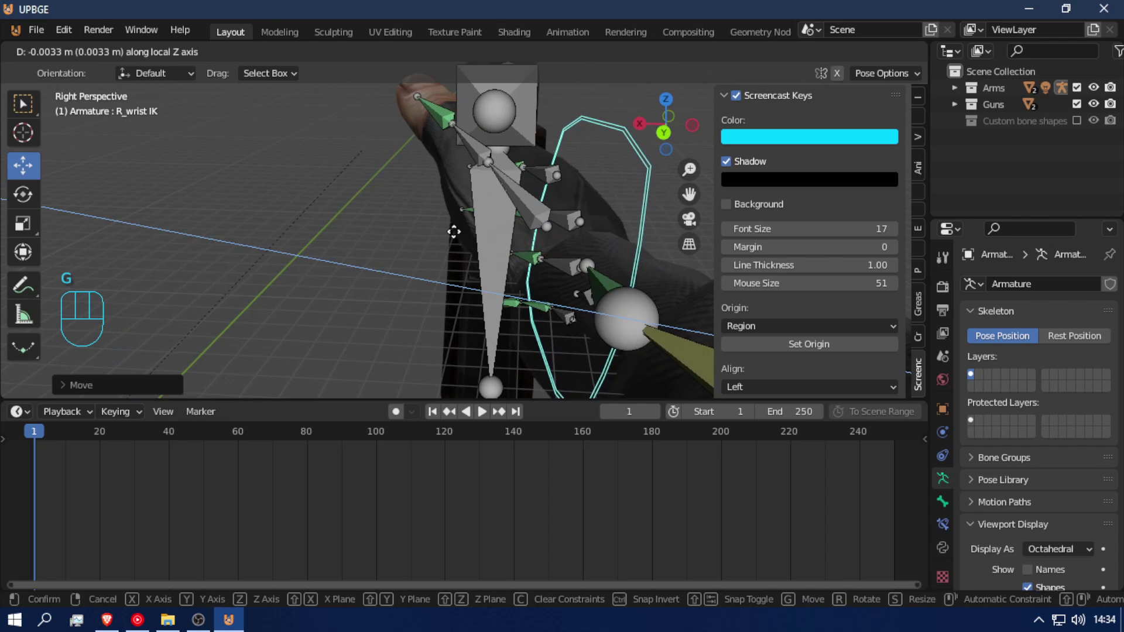
left_click(460, 204)
- Lower the R_wrist IK control along global Z and pull it back about 0.02 m along its local Y axis
key("shift+f")
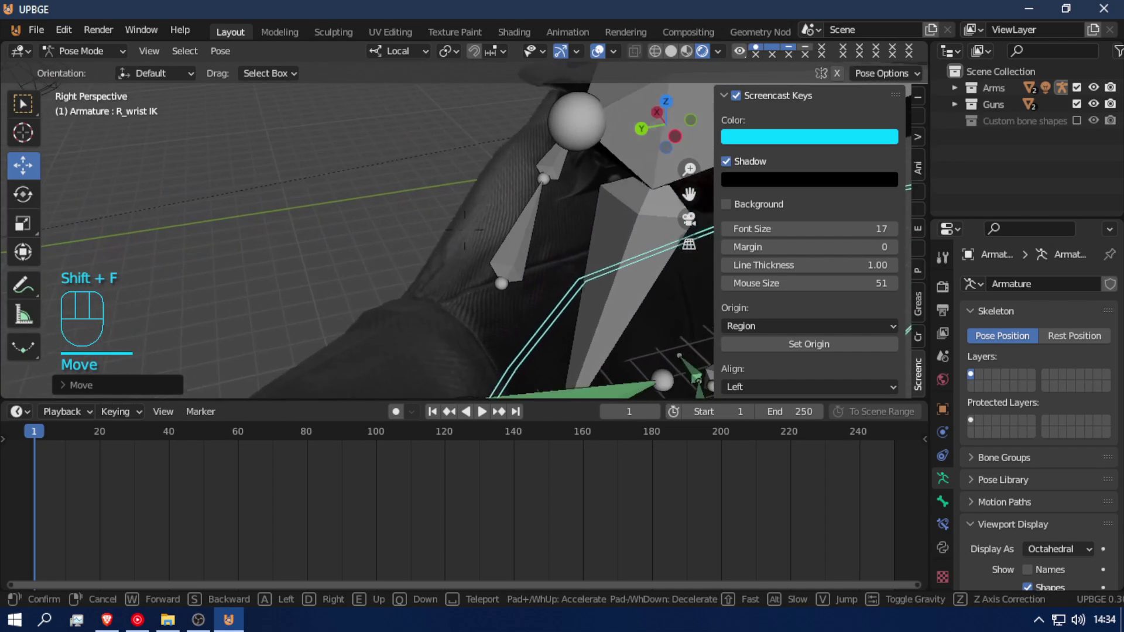
left_click(464, 230)
key("g")
key("z")
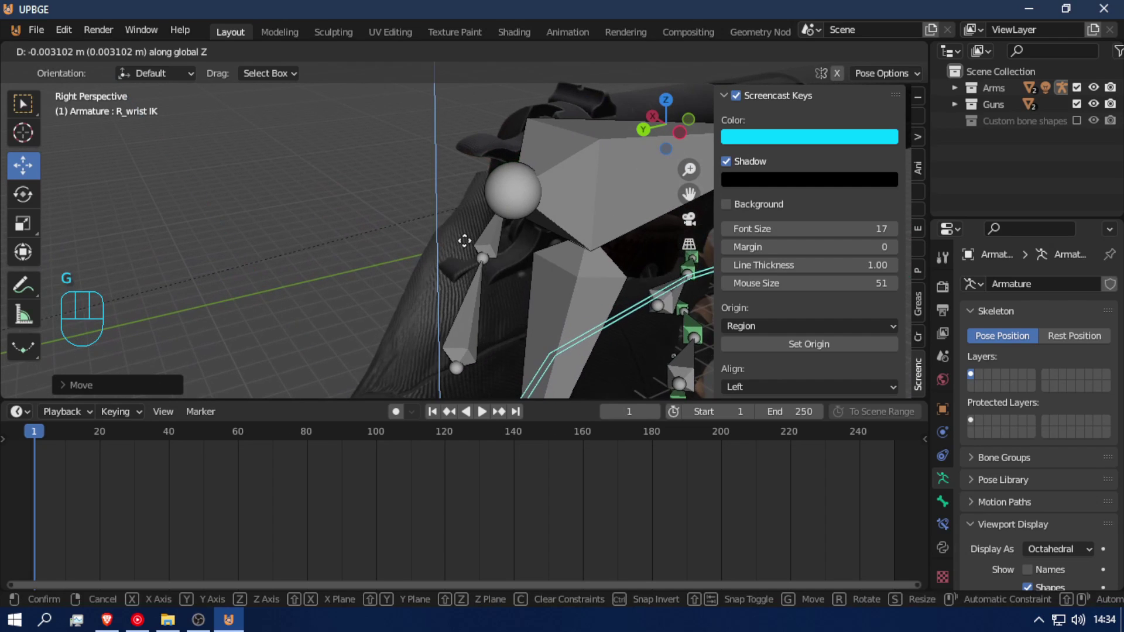
key("y")
key("y")
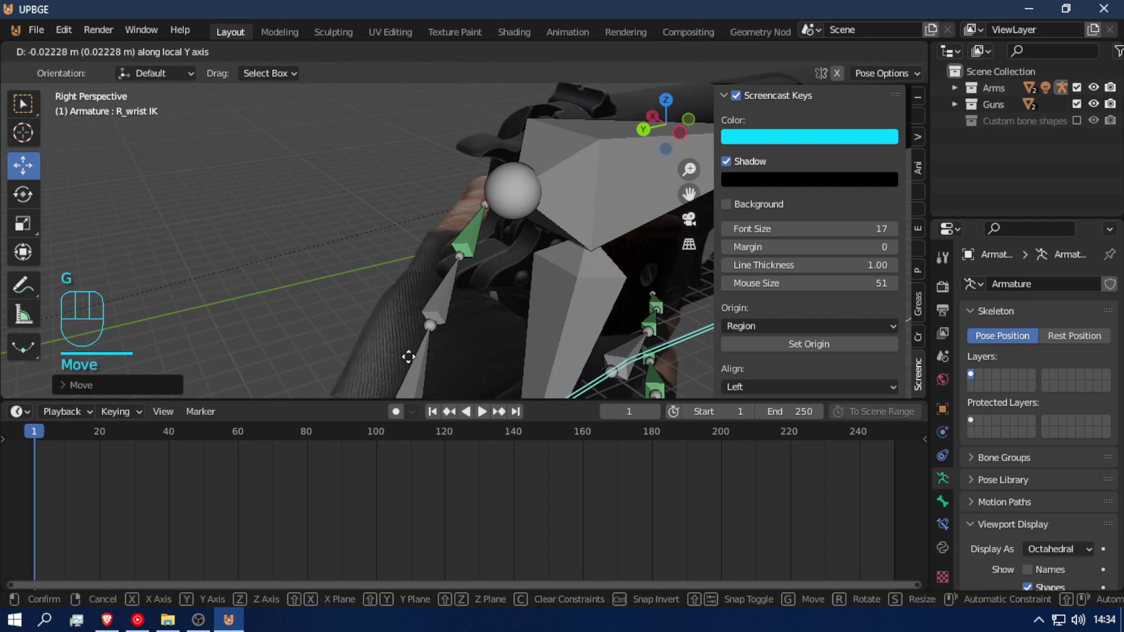
left_click(415, 356)
- Rotate the R_wrist IK control freely from a side view so the right hand tilts upward toward the pistol grip
key("shift+f")
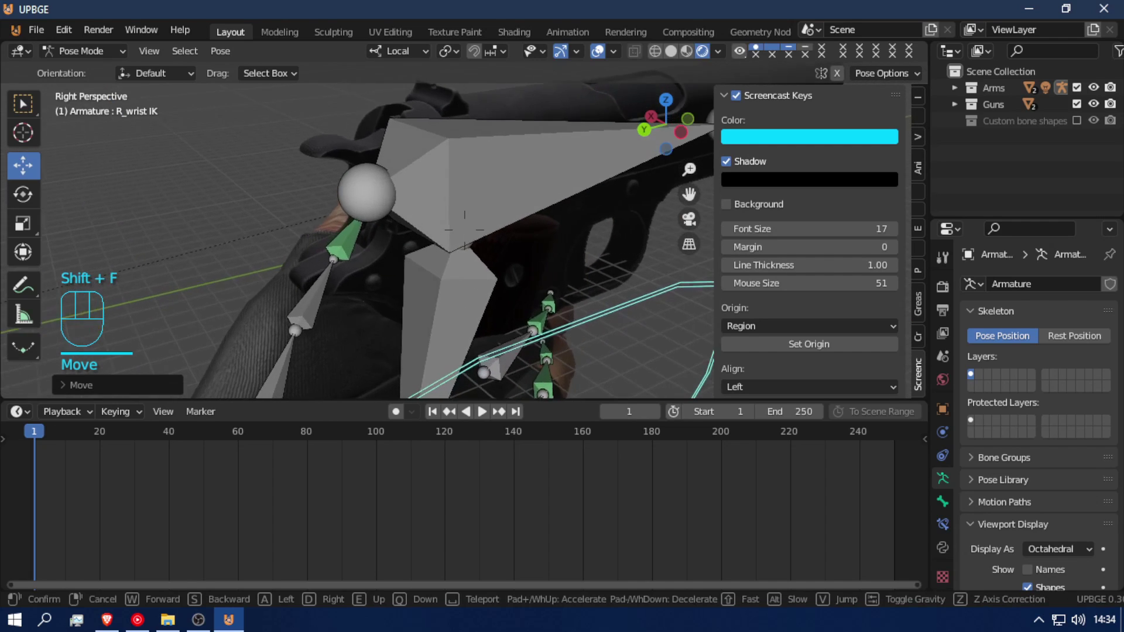
key("s")
key("d")
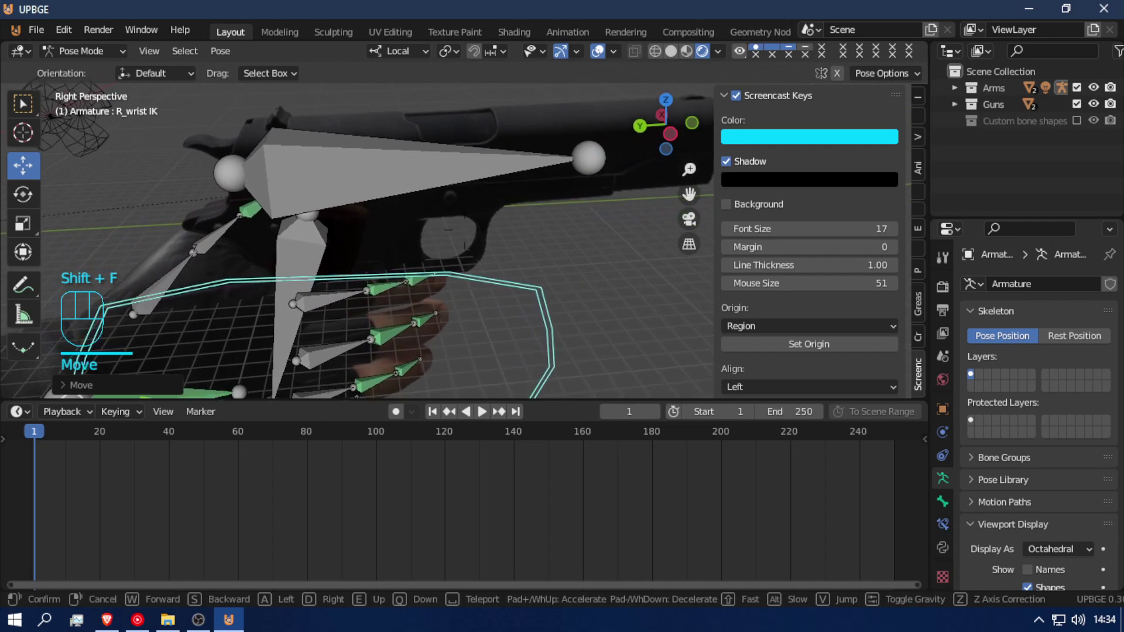
key("e")
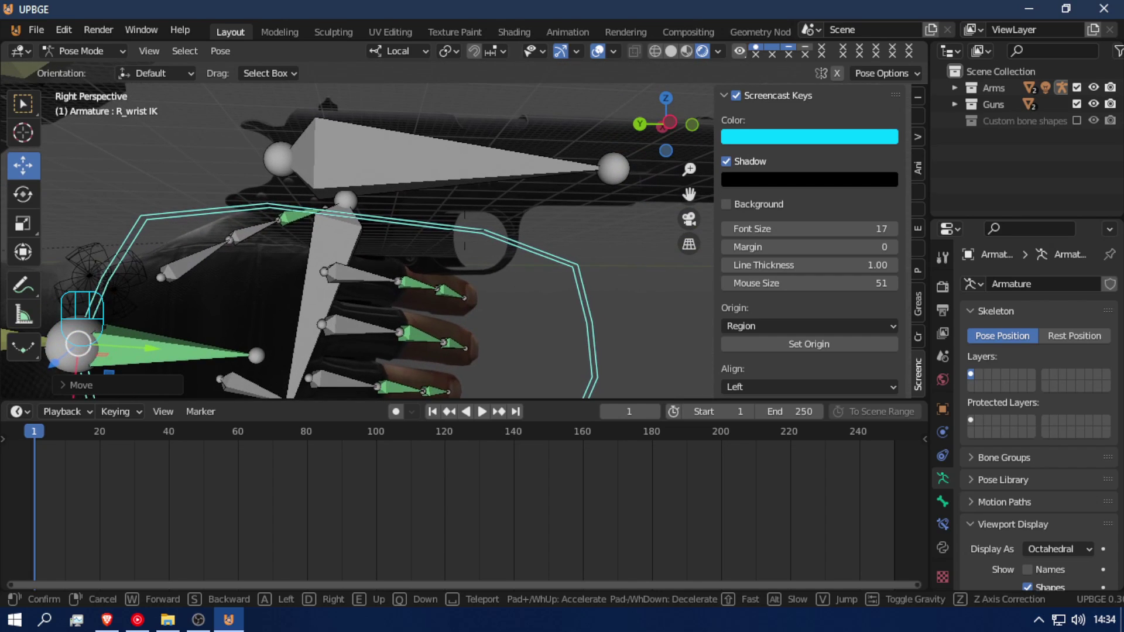
key("a")
key("w")
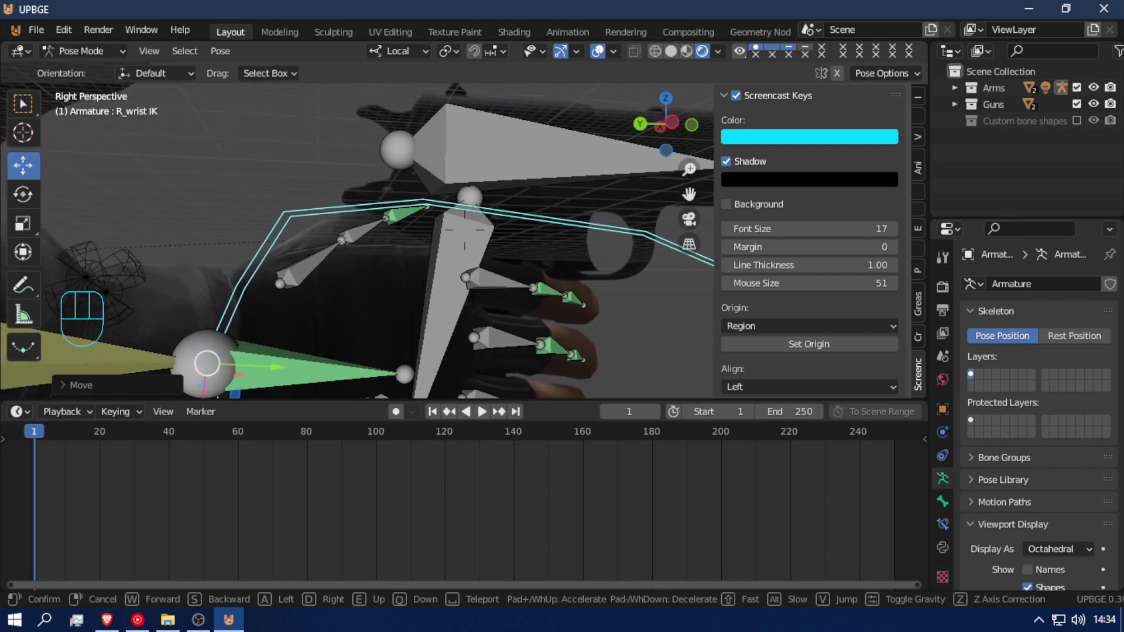
key("s")
key("d")
left_click(357, 234)
key("r")
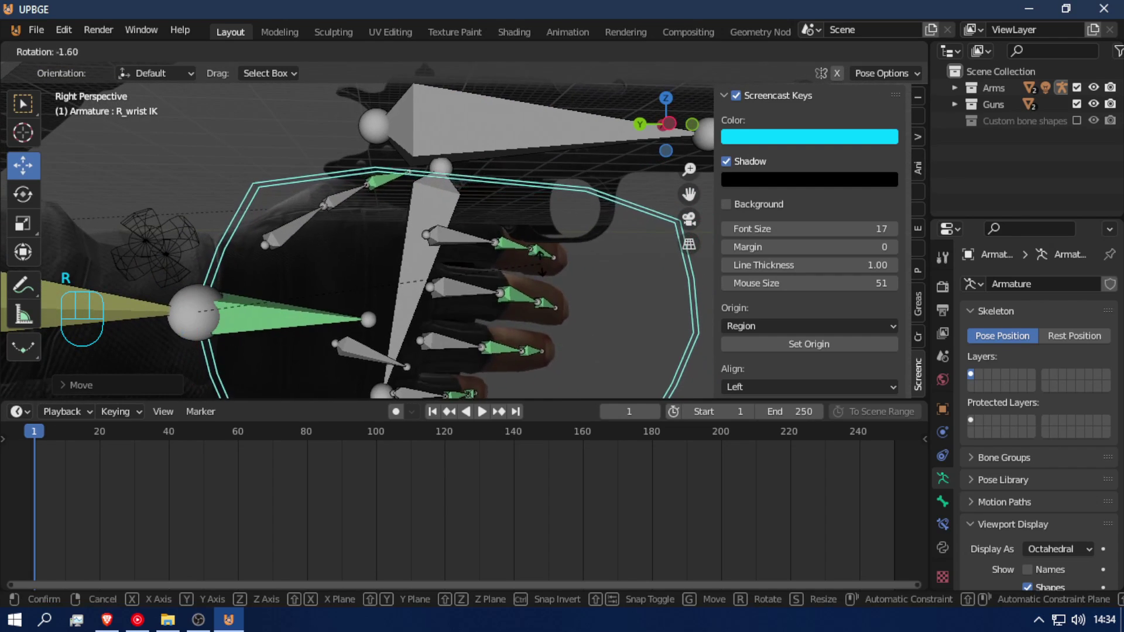
left_click(529, 220)
- Lower the R_wrist IK control about 0.02 m along global Z and nudge it slightly forward toward the trigger guard
key("g")
key("z")
key("z")
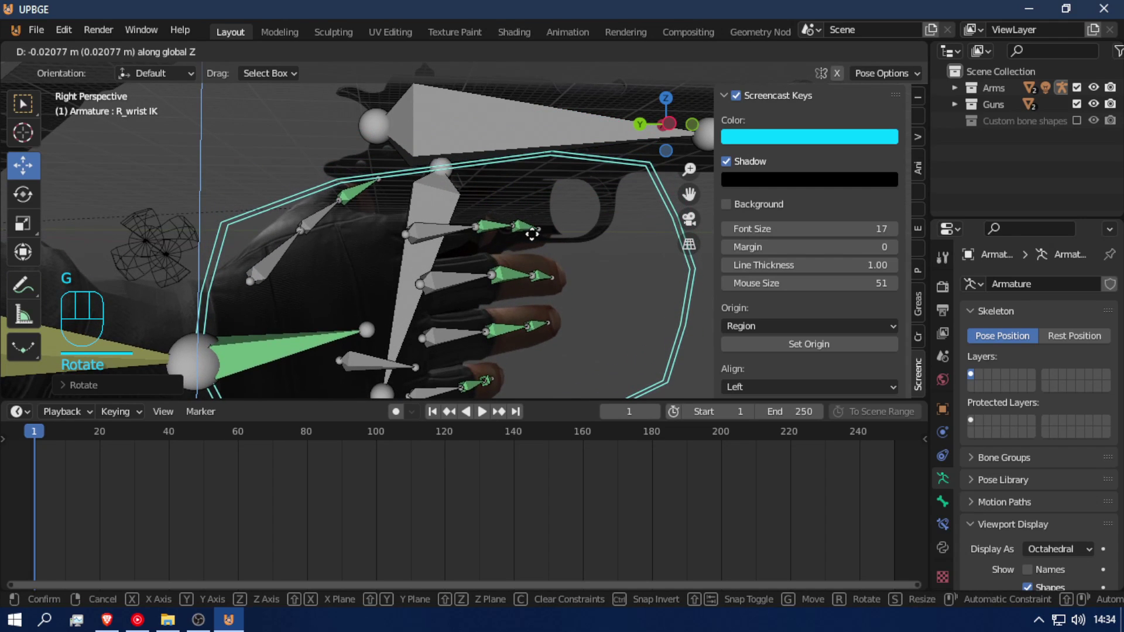
left_click(532, 232)
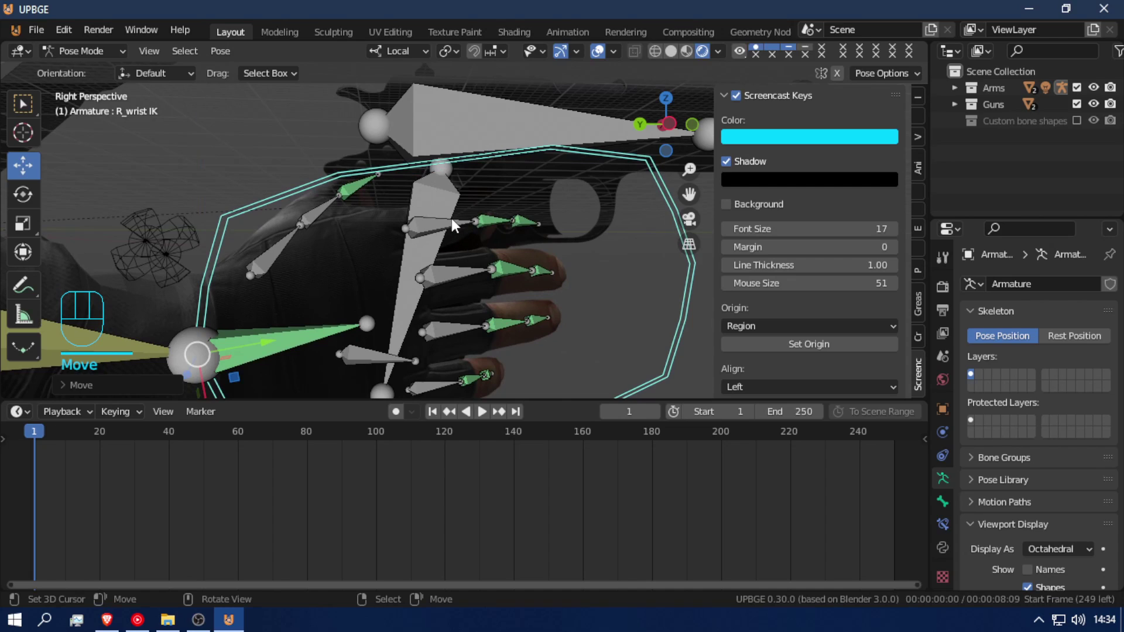
key("g")
left_click(445, 235)
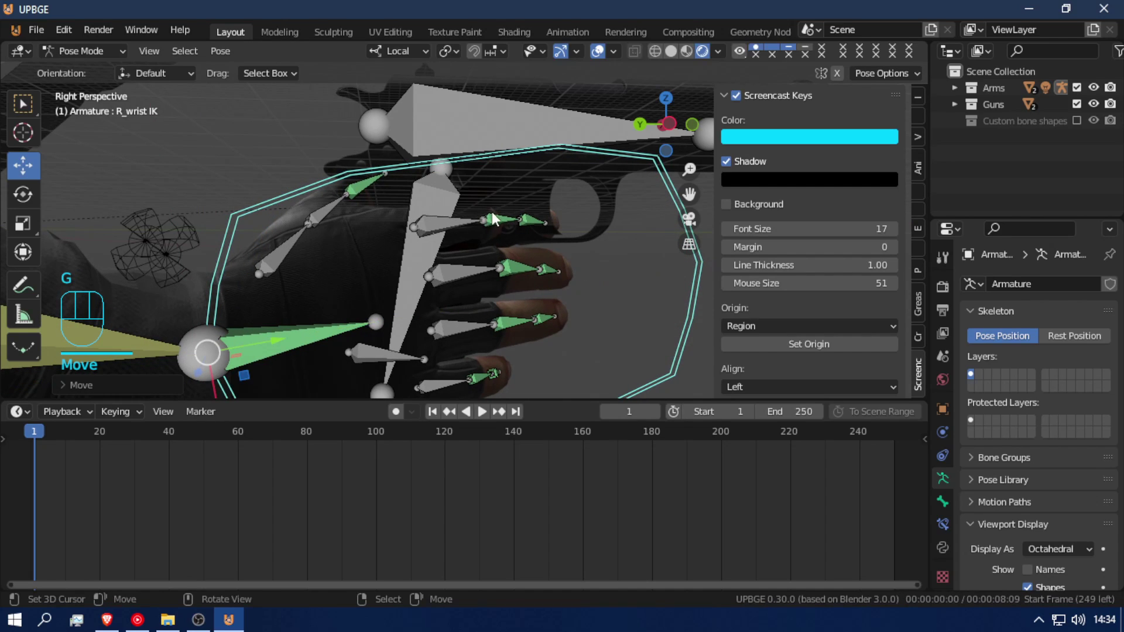
- Switch to Object Mode and scale the colt001 pistol mesh down uniformly to about 0.8 of its size
key("Tab")
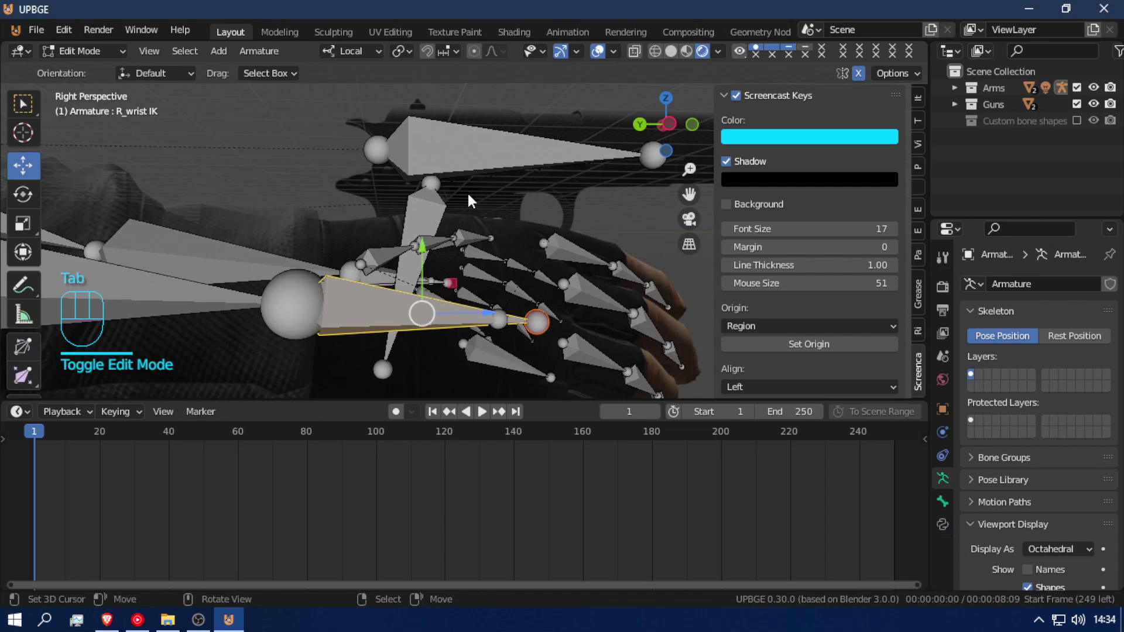
key("Tab")
key("ctrl+Tab")
left_click(515, 189)
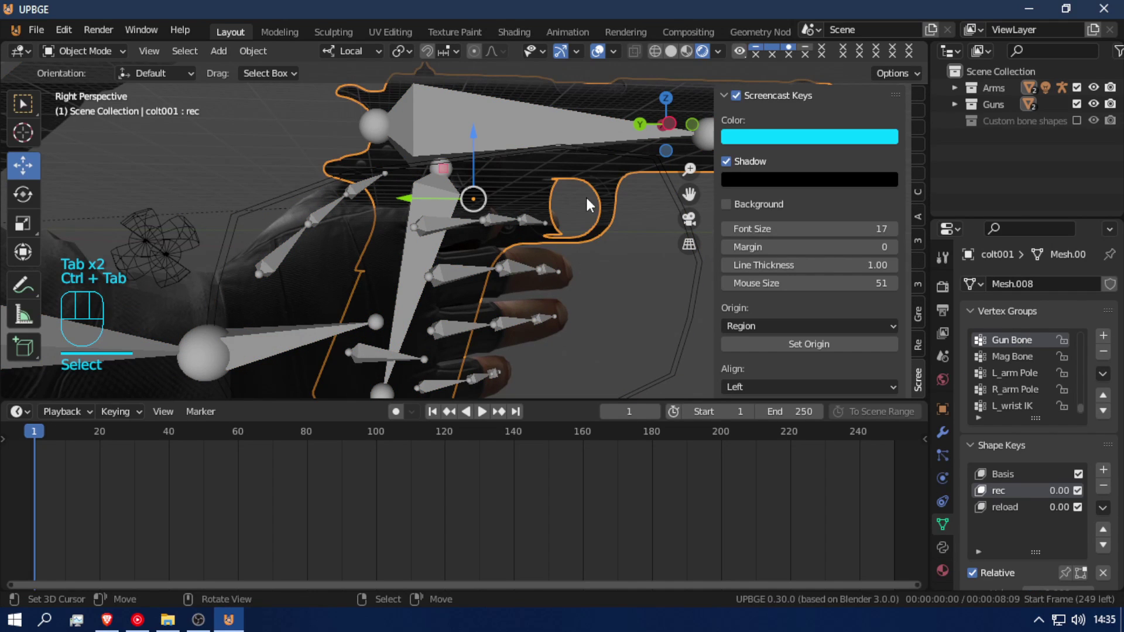
key("s")
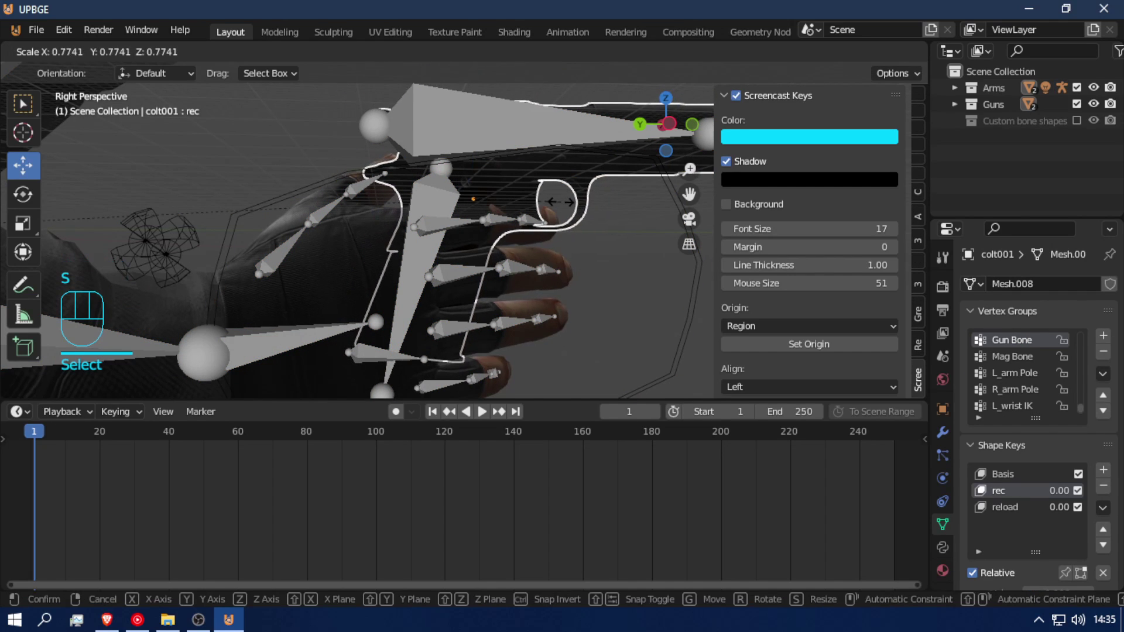
left_click(564, 207)
- Scale the colt001 pistol down further to about 0.95 and apply its object transform
key("shift+f")
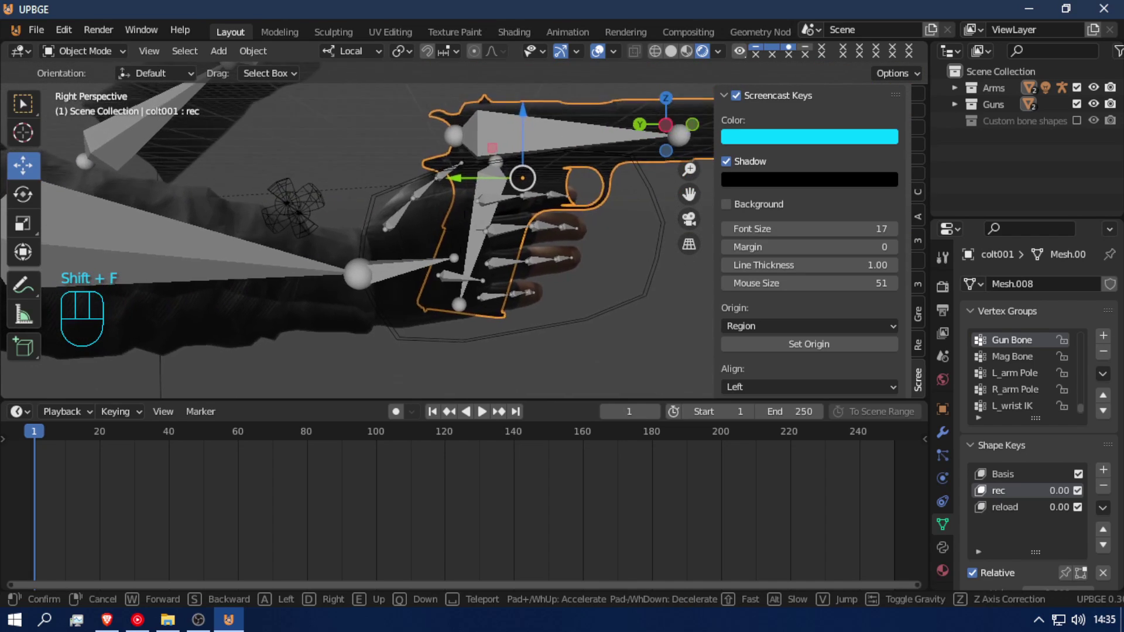
left_click(479, 230)
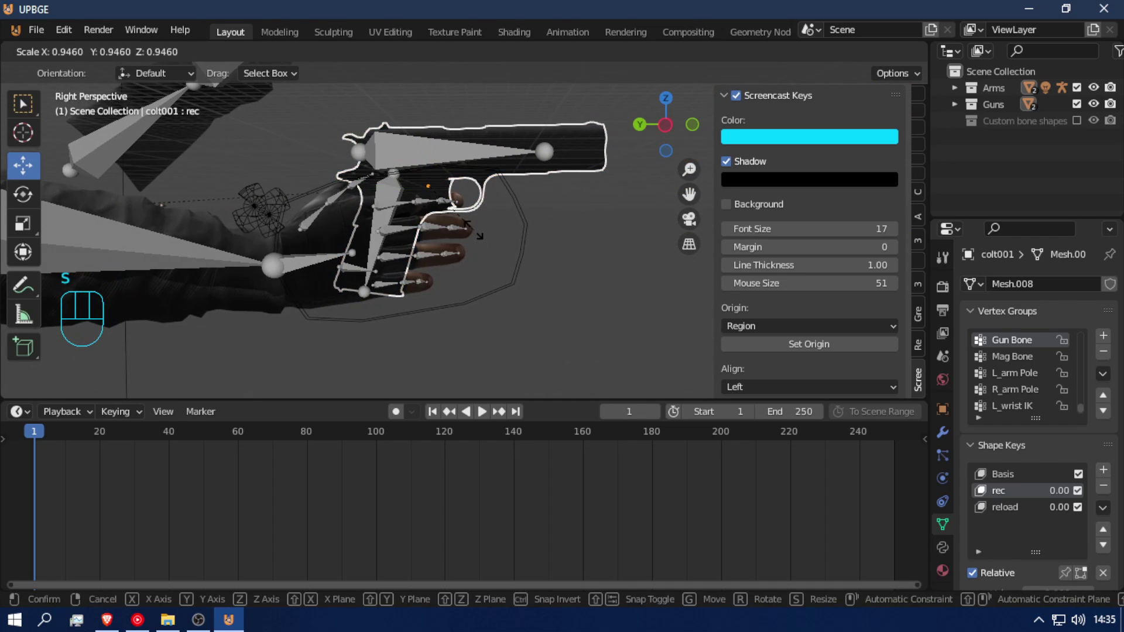
left_click(472, 233)
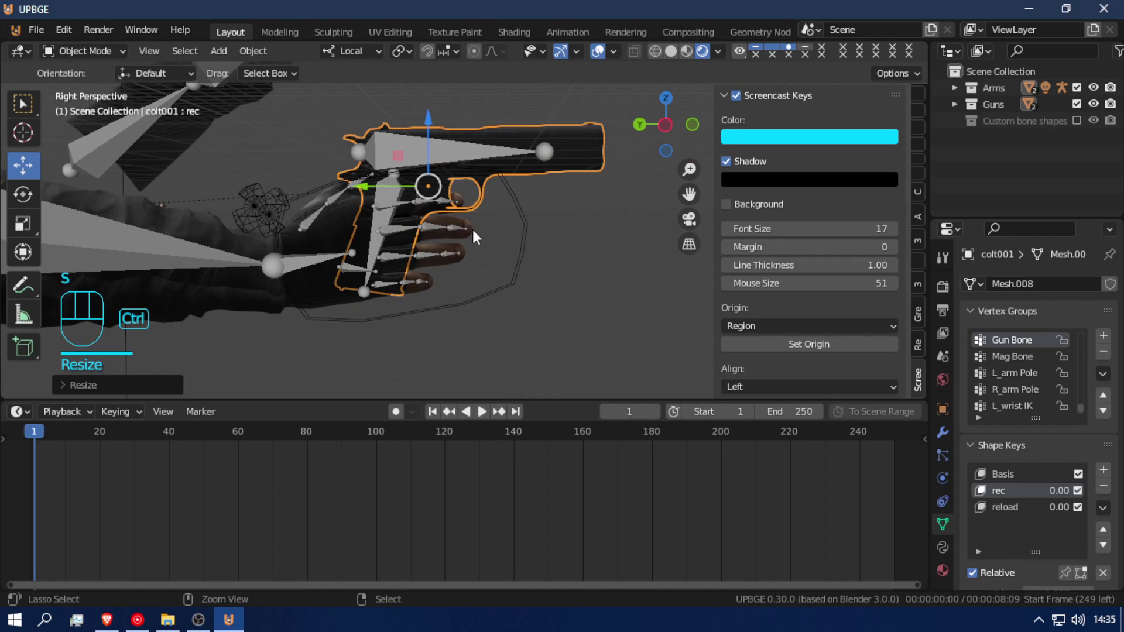
key("ctrl+a")
left_click(473, 231)
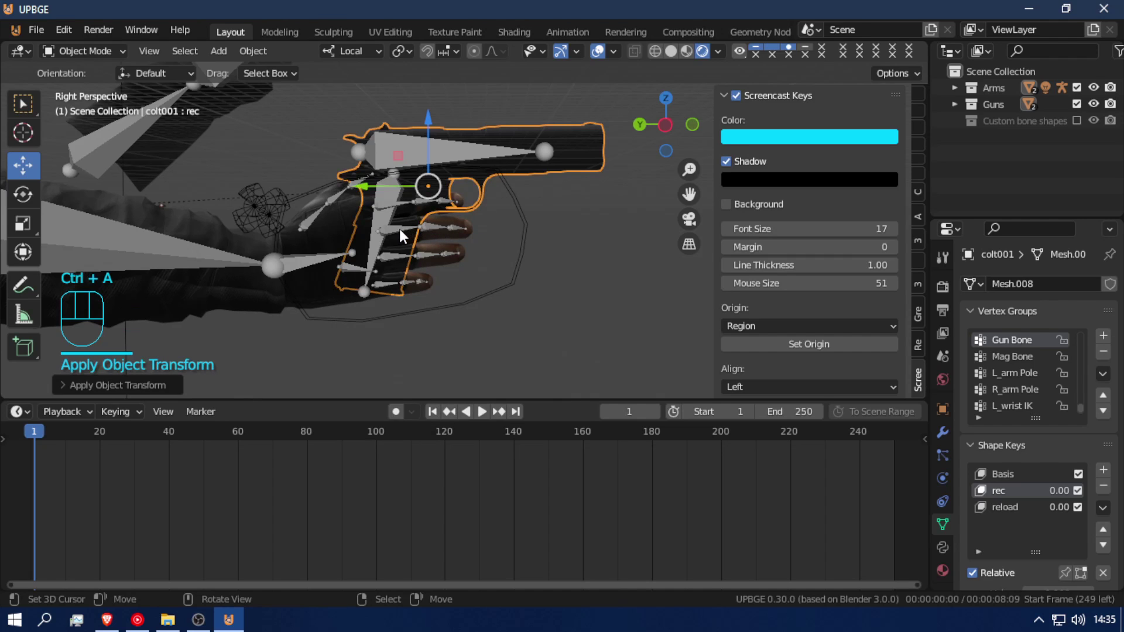
- Return the armature to Pose Mode and shift the R_wrist IK control slightly along its local Z axis
key("shift+f")
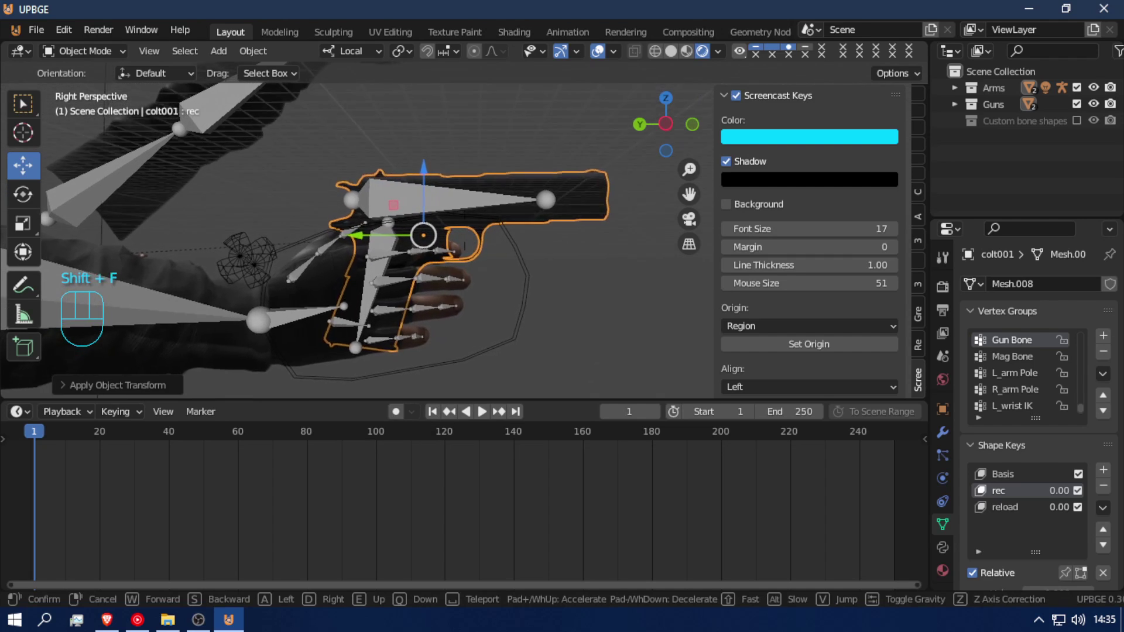
key("w")
key("a")
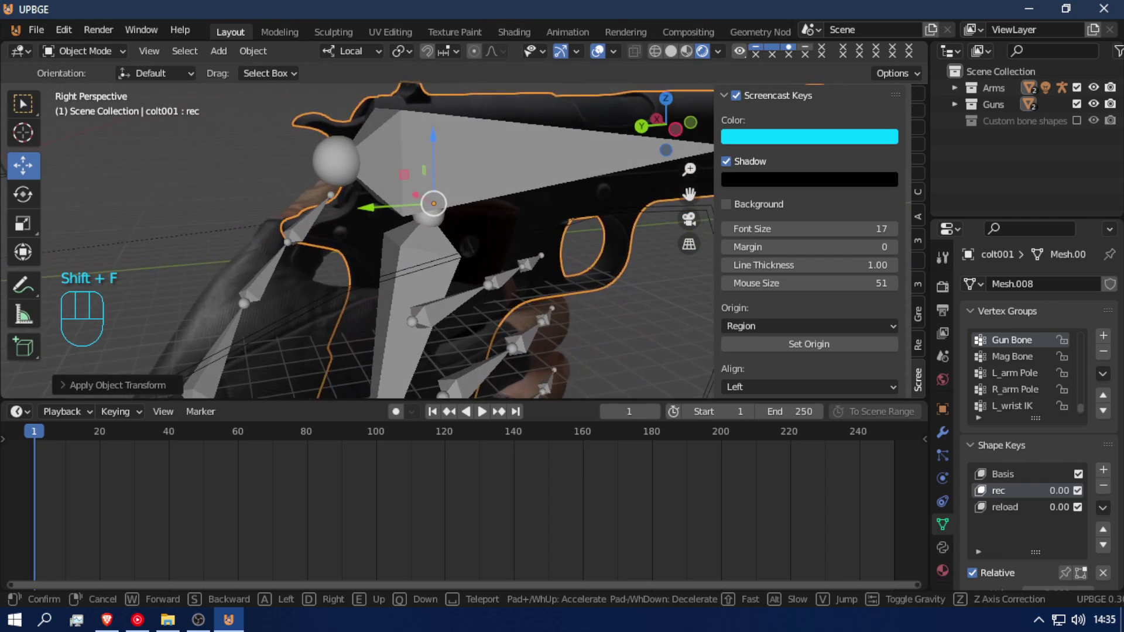
key("a")
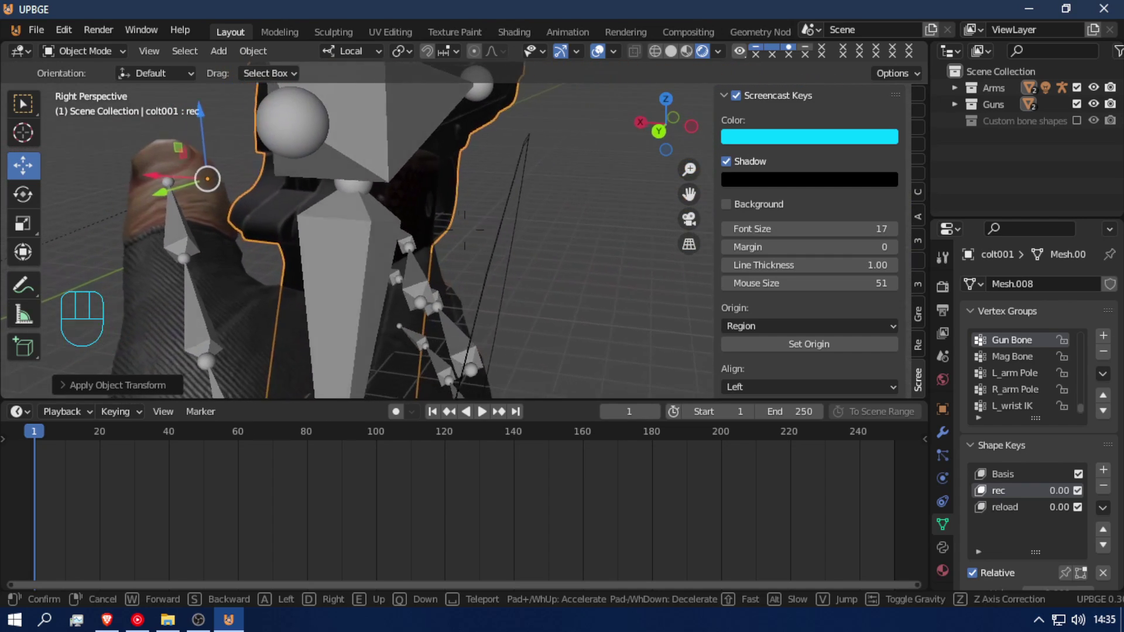
left_click(539, 209)
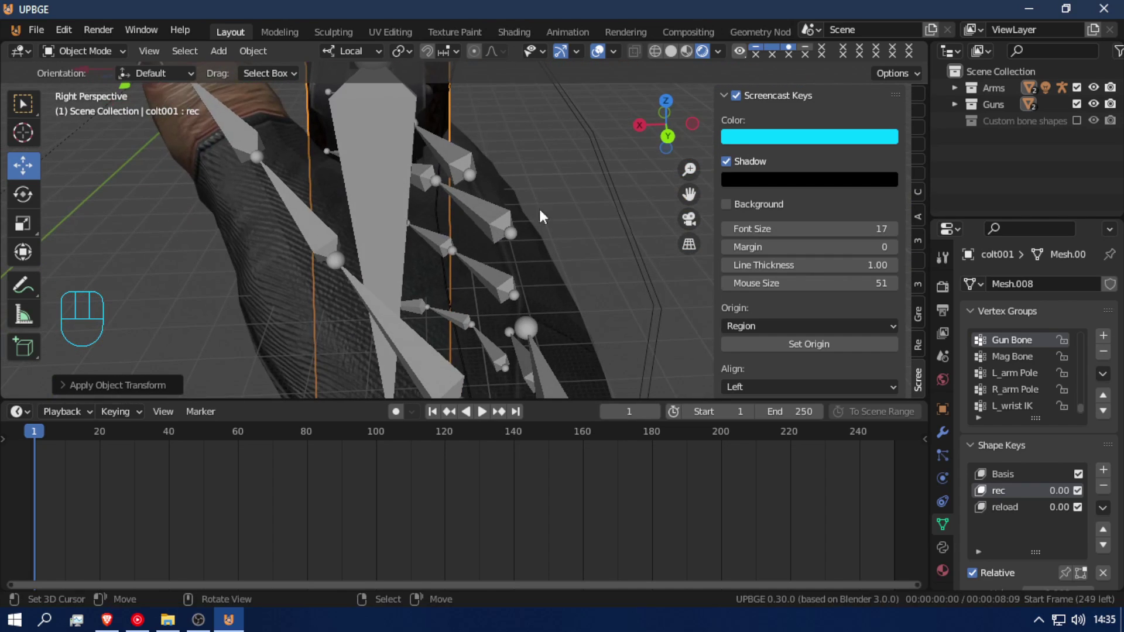
left_click(608, 195)
key("ctrl+Tab")
key("g")
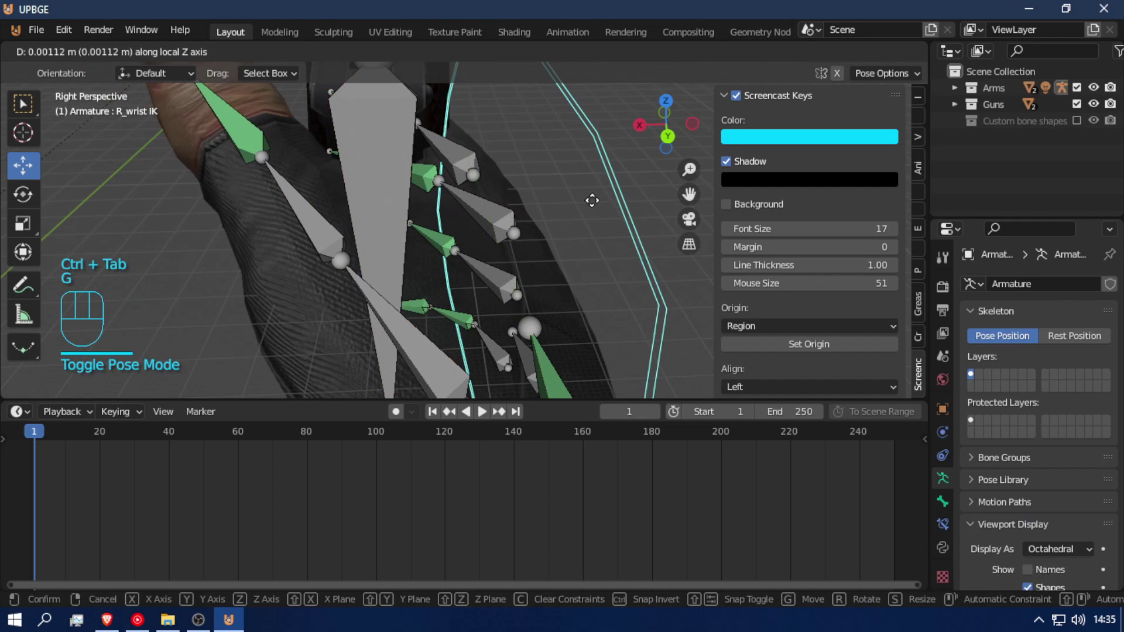
left_click(597, 198)
- Move the R_wrist IK control forward against the back of the grip and raise it about 0.007 m along global Z
key("shift+f")
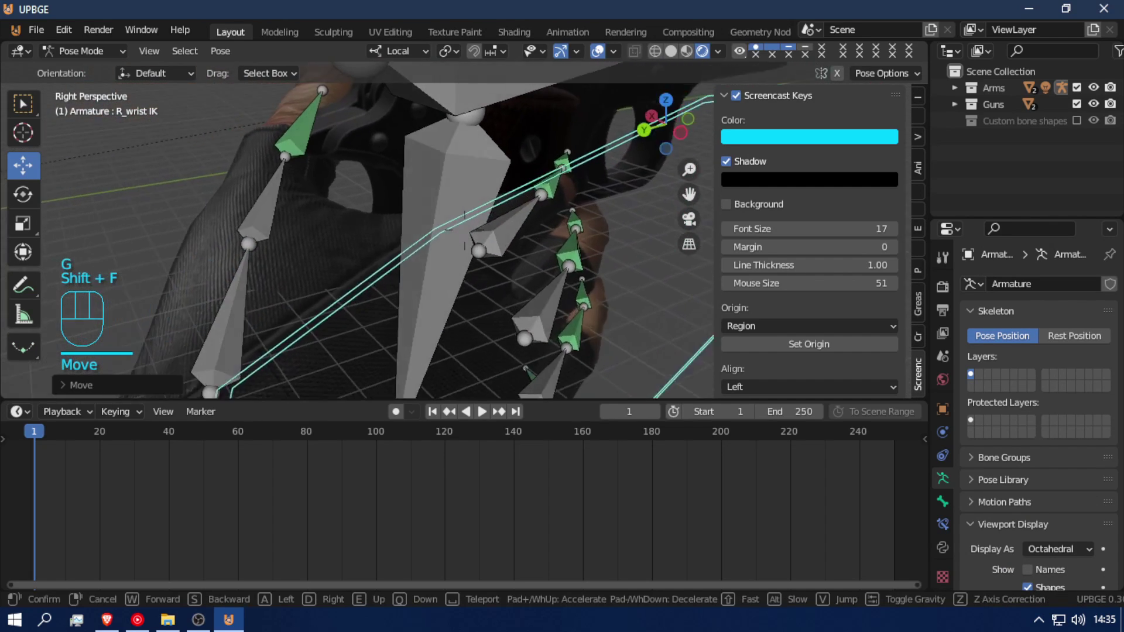
left_click(498, 222)
key("g")
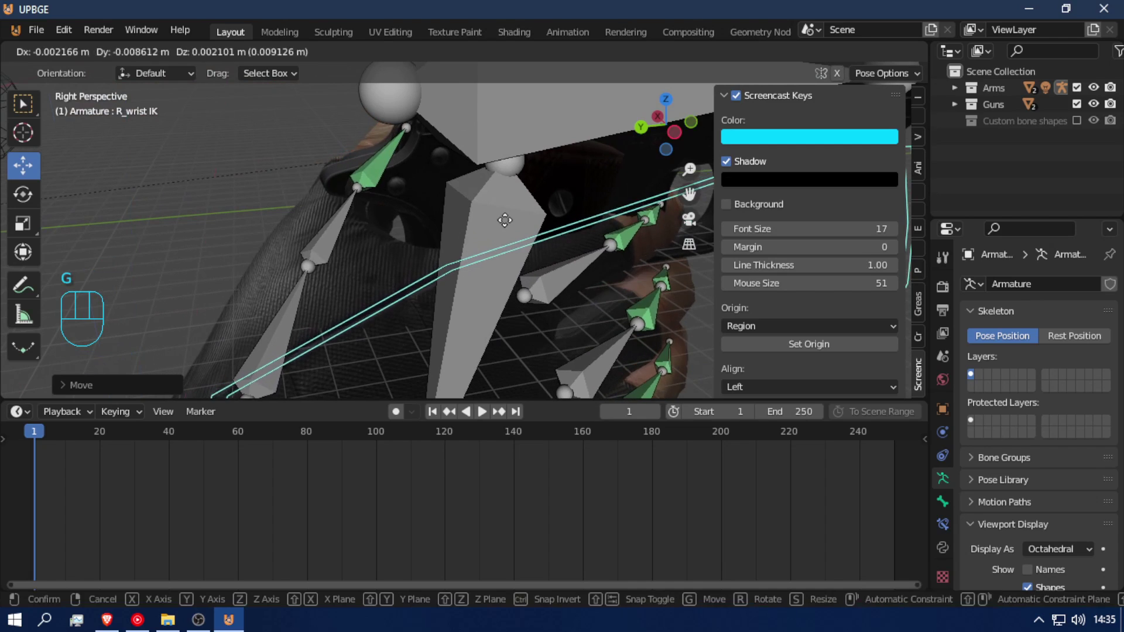
left_click(522, 214)
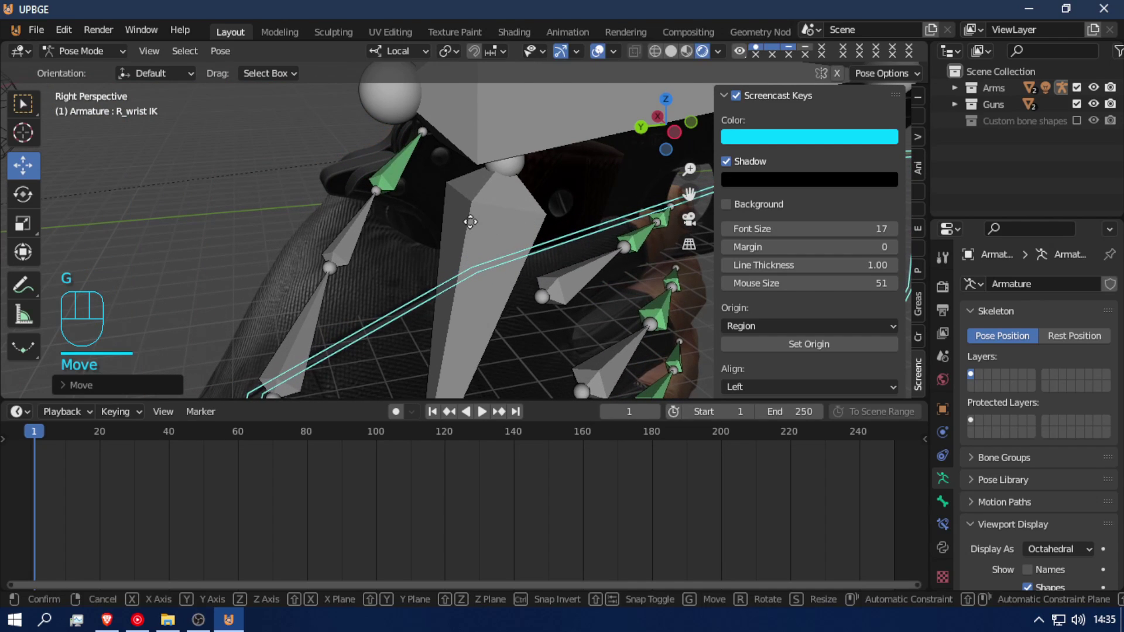
key("g")
key("z")
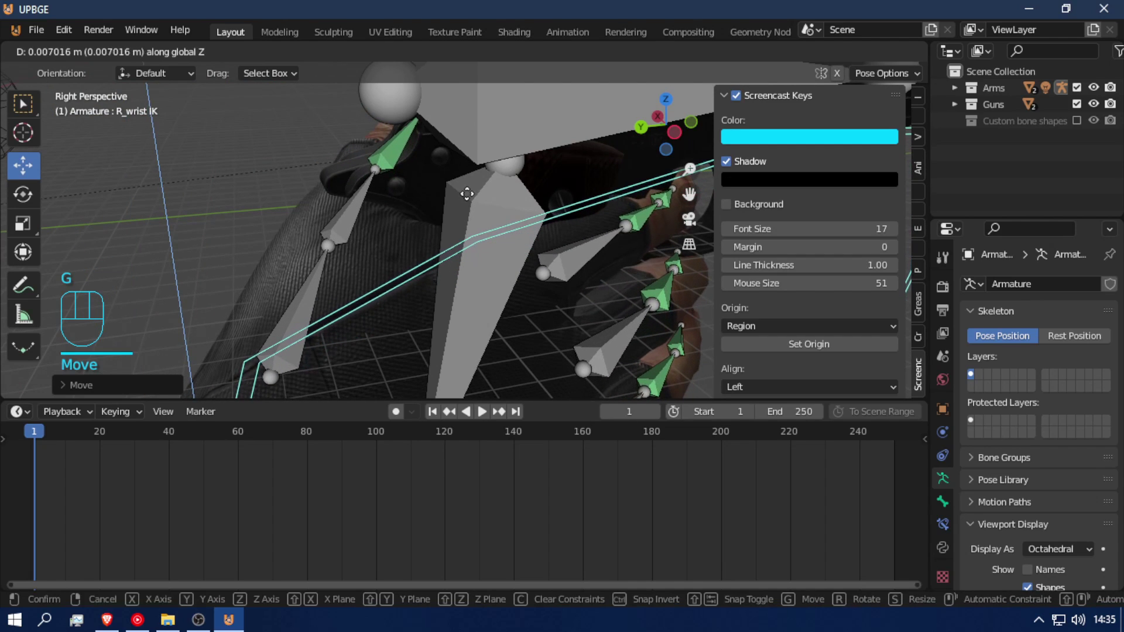
left_click(466, 193)
- Rotate the R_wrist IK control around global Z to turn the right-hand fingers outward from the grip
key("shift+f")
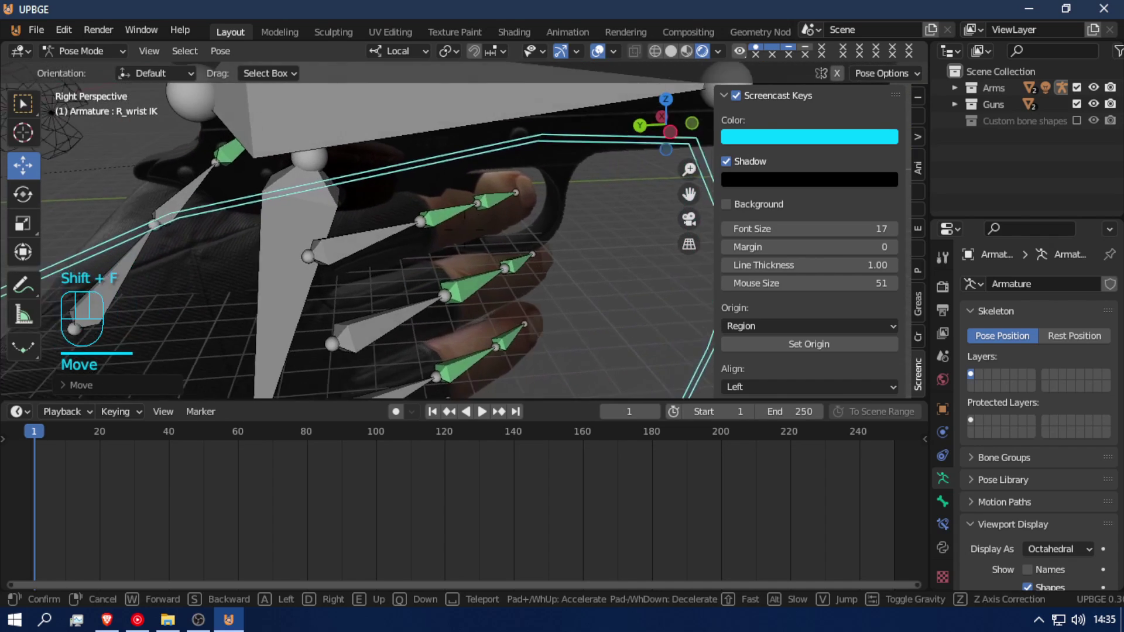
left_click(464, 227)
key("r")
key("z")
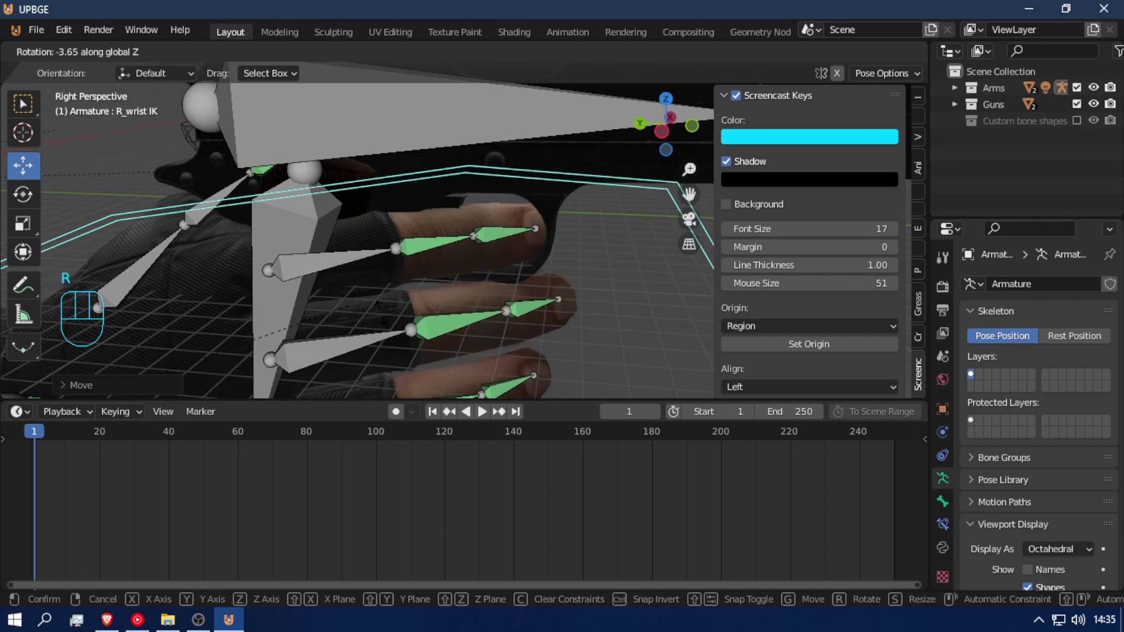
left_click(367, 348)
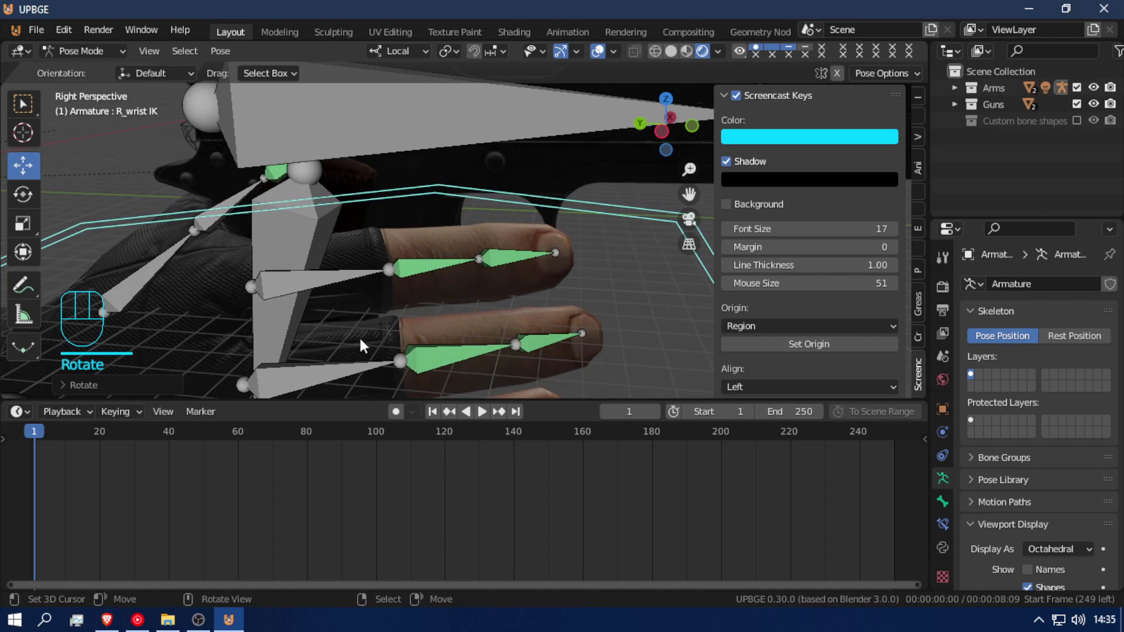
- Try rotating the R_thumb2 bone slightly around its local Z axis
key("shift+f")
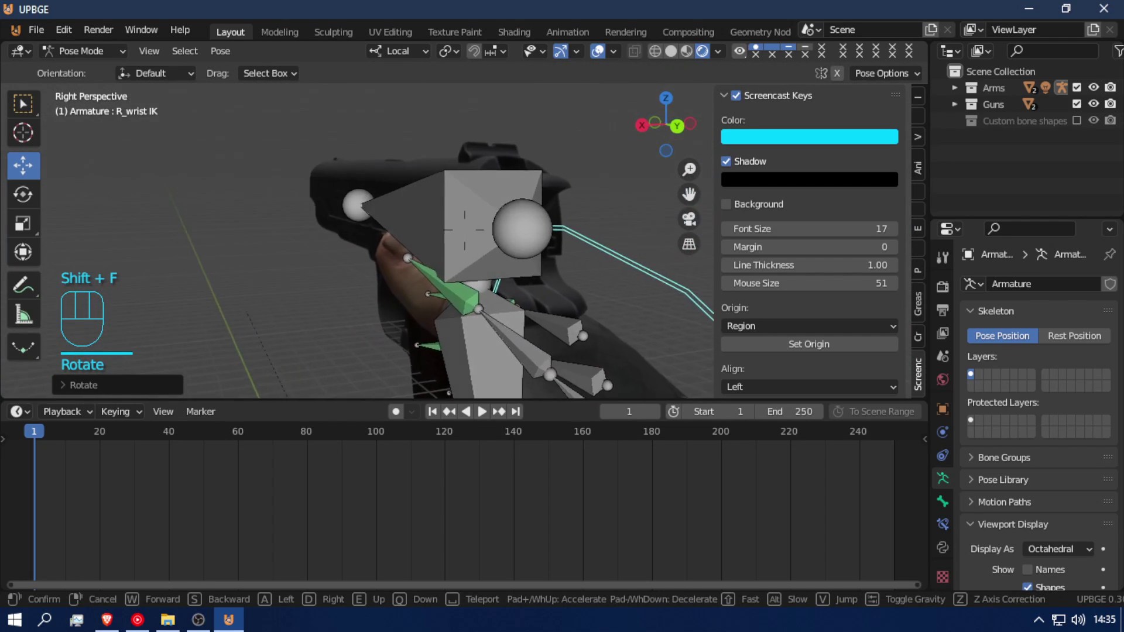
left_click(502, 279)
left_click(505, 282)
key("r")
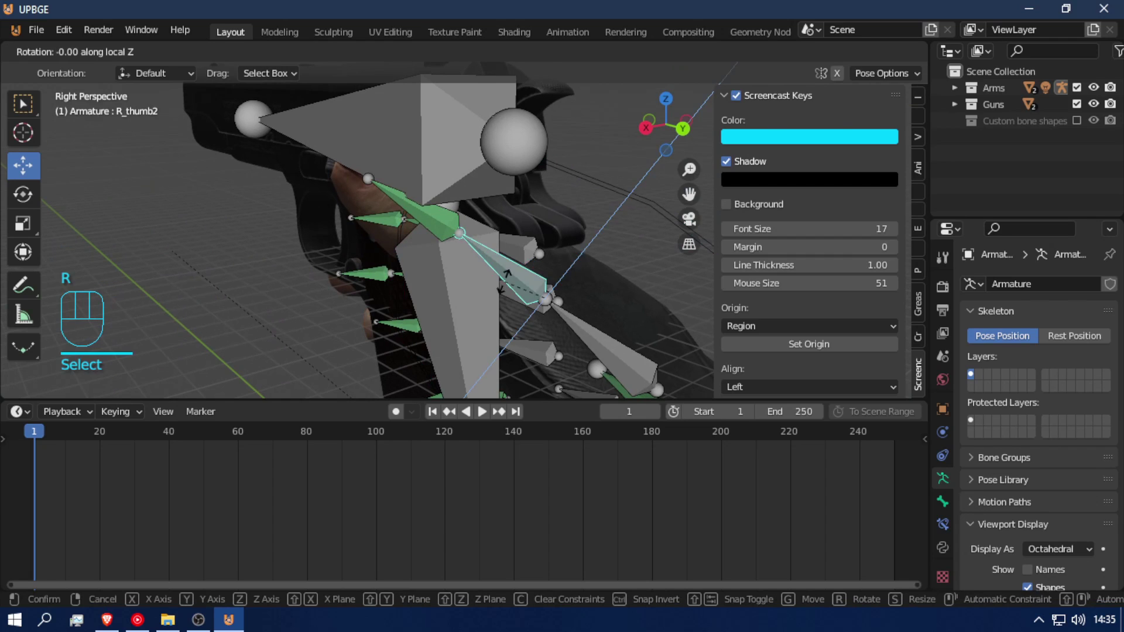
key("z")
left_click(500, 268)
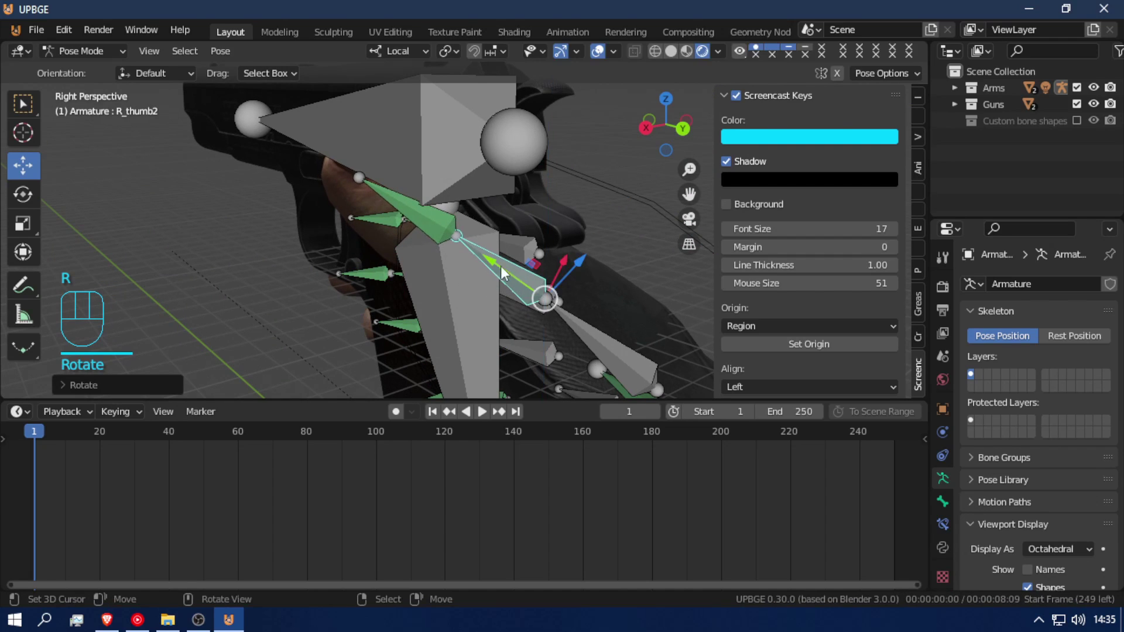
- Clear the R_thumb2 bone's rotation and rotate R_thumb1 around local Z to swing the thumb away from the pistol
left_click(573, 333)
key("shift+f")
left_click(445, 226)
left_click(452, 234, "alt")
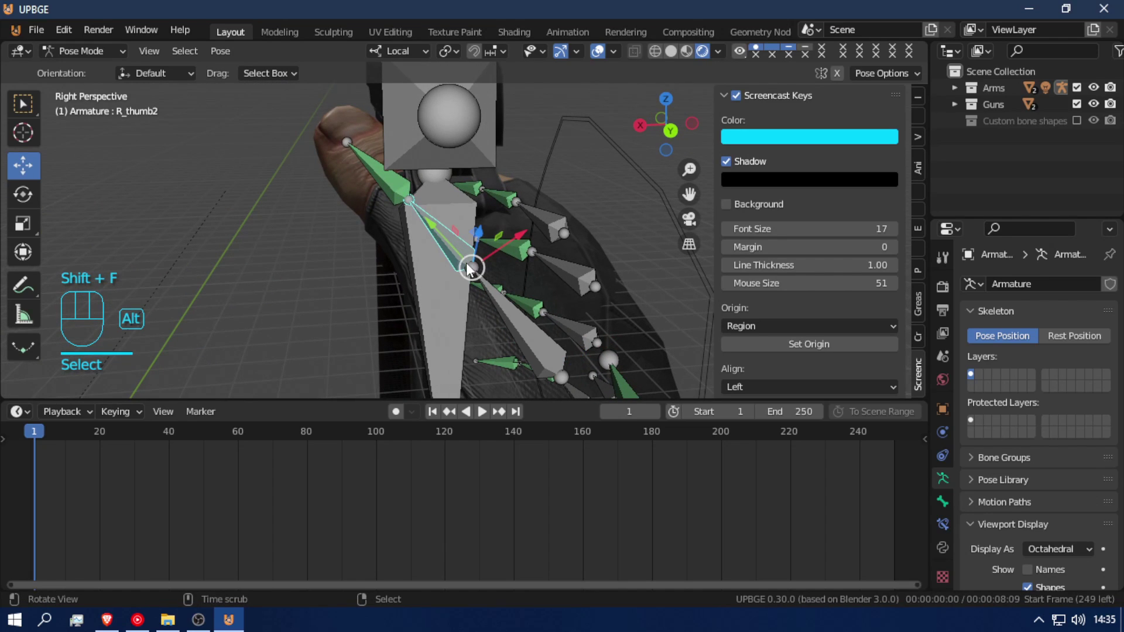
left_click(506, 316)
key("r")
key("z")
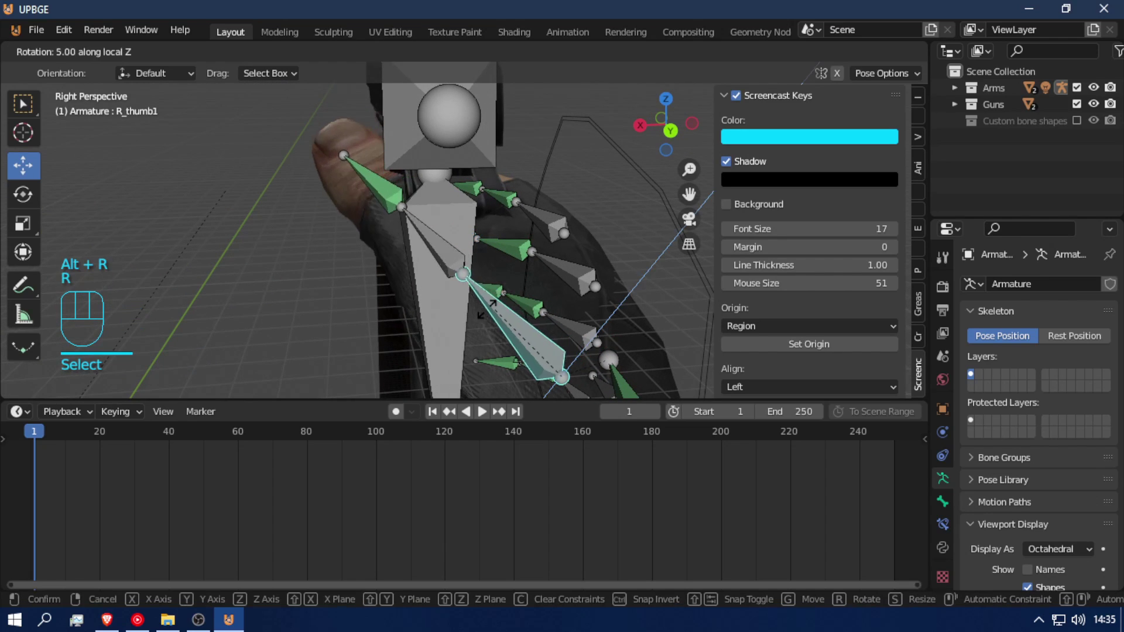
left_click(459, 318)
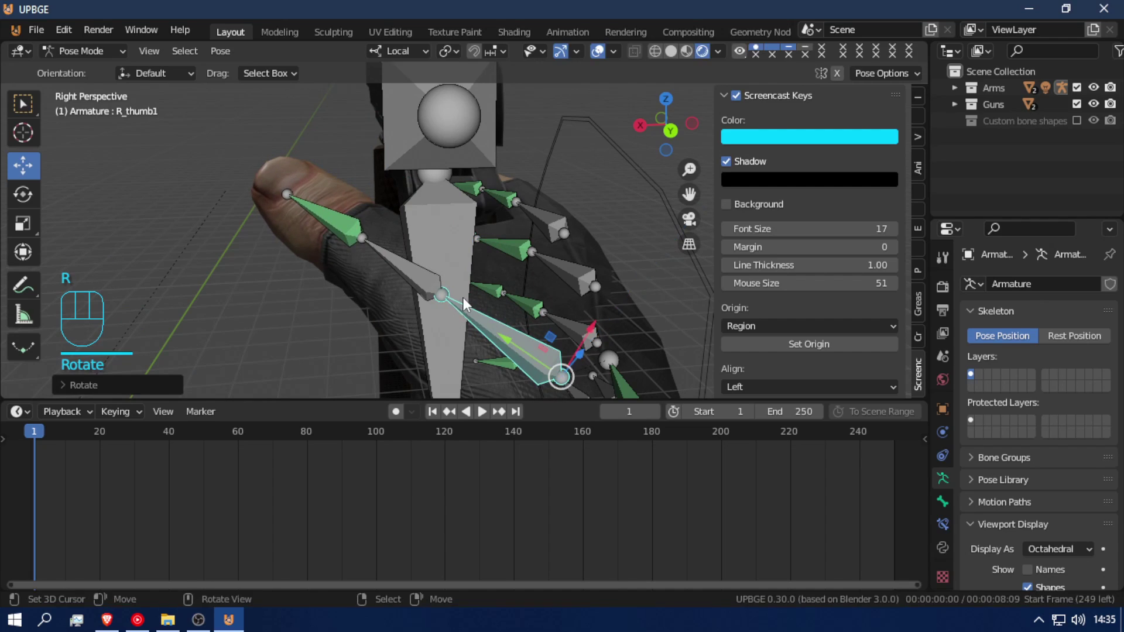
- Rotate the R_thumb1 bone freely from a front view to adjust the thumb's angle beside the pistol
key("shift+f")
key("a")
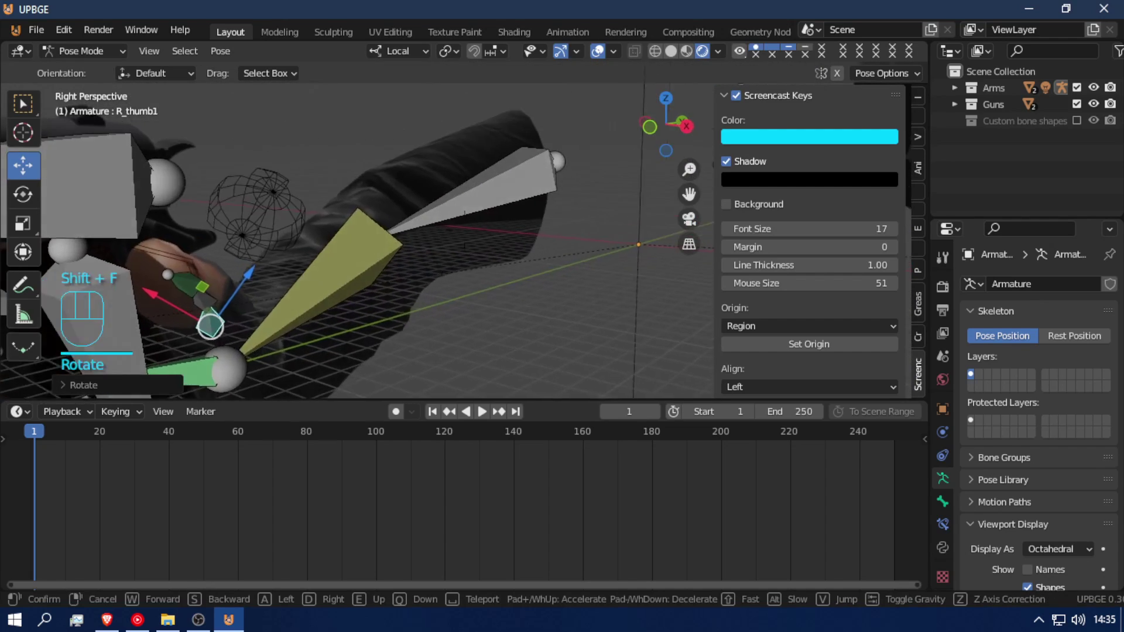
left_click(486, 290)
key("r")
left_click(461, 258)
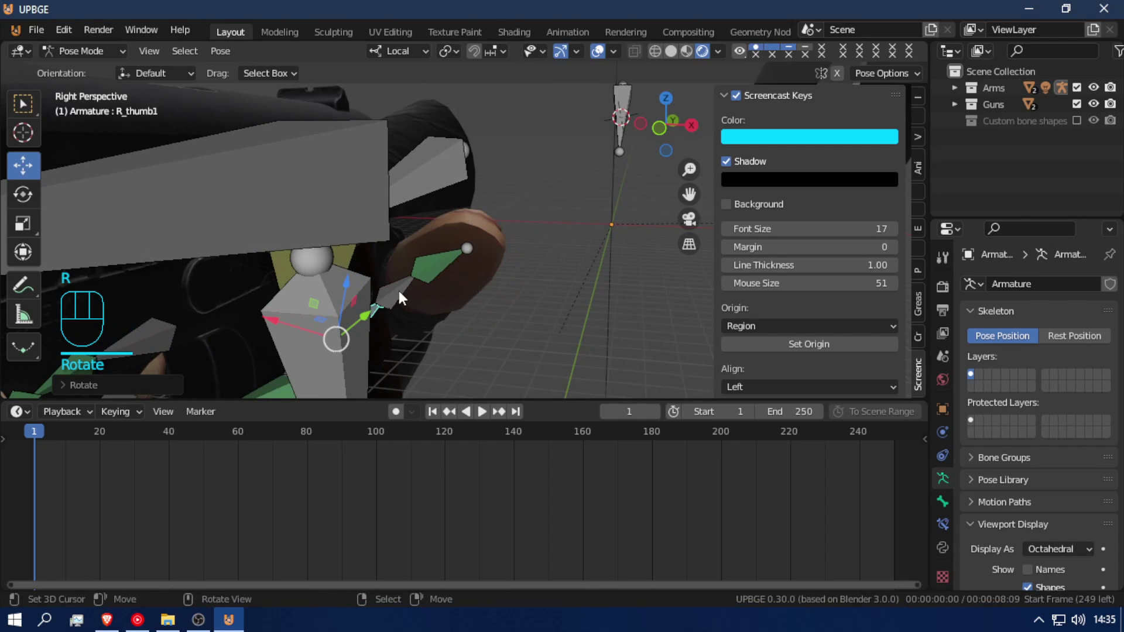
- Rotate the R_thumb2 bone around its local X axis to lower the thumb tip beside the pistol
left_click(400, 292)
key("r")
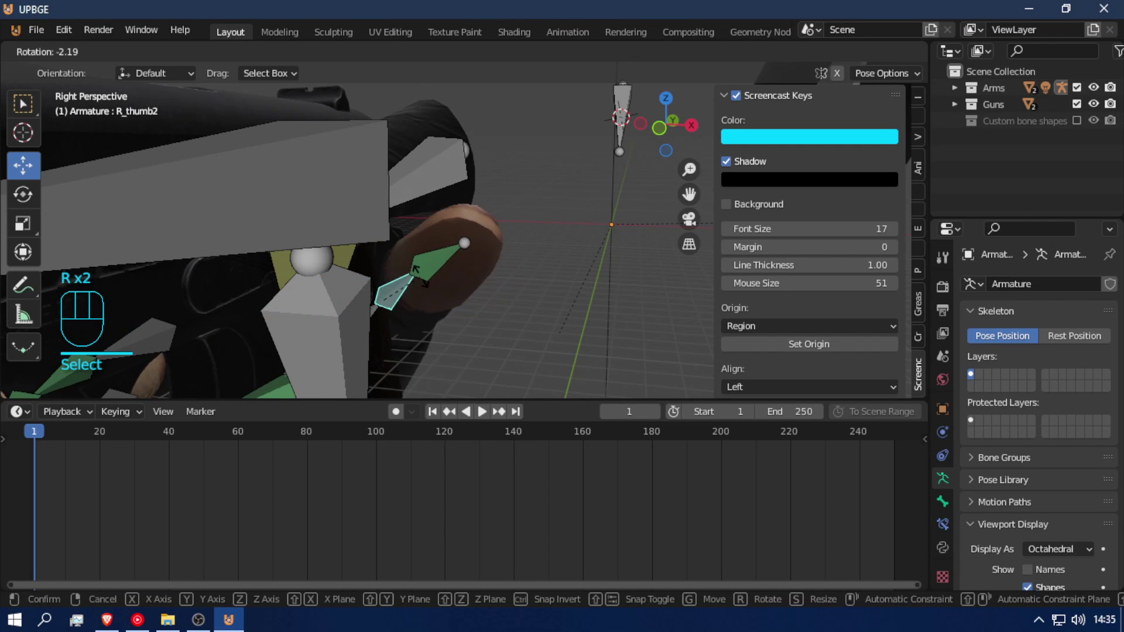
key("x")
key("x")
left_click(402, 294)
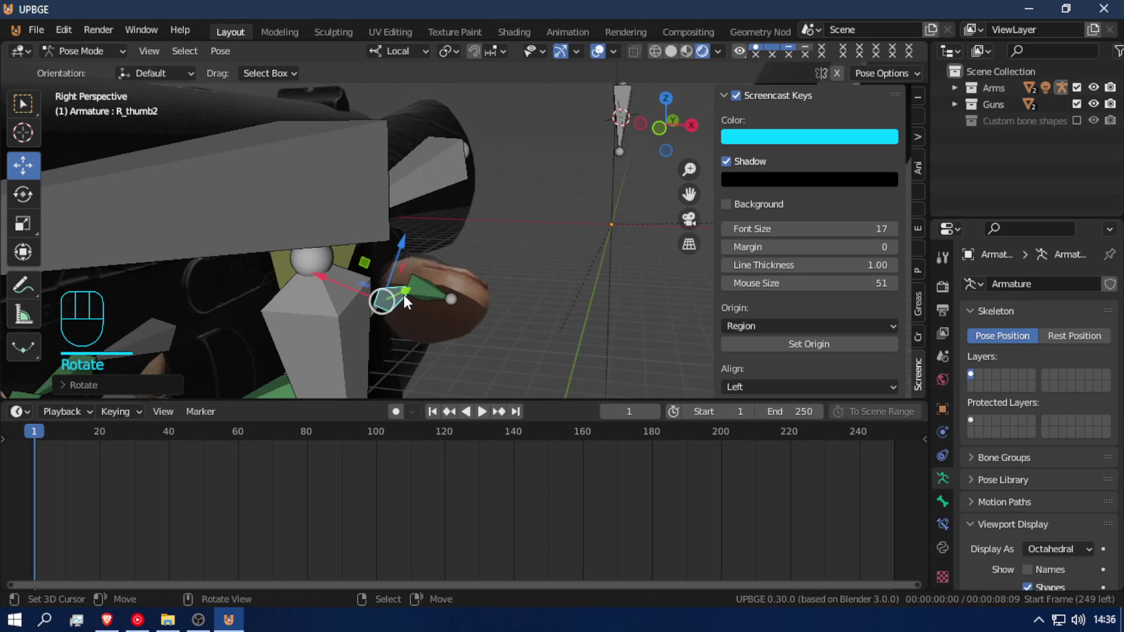
- Rotate R_thumb2 around its local Z axis to swing the thumb tip in toward the grip
key("r")
key("z")
key("z")
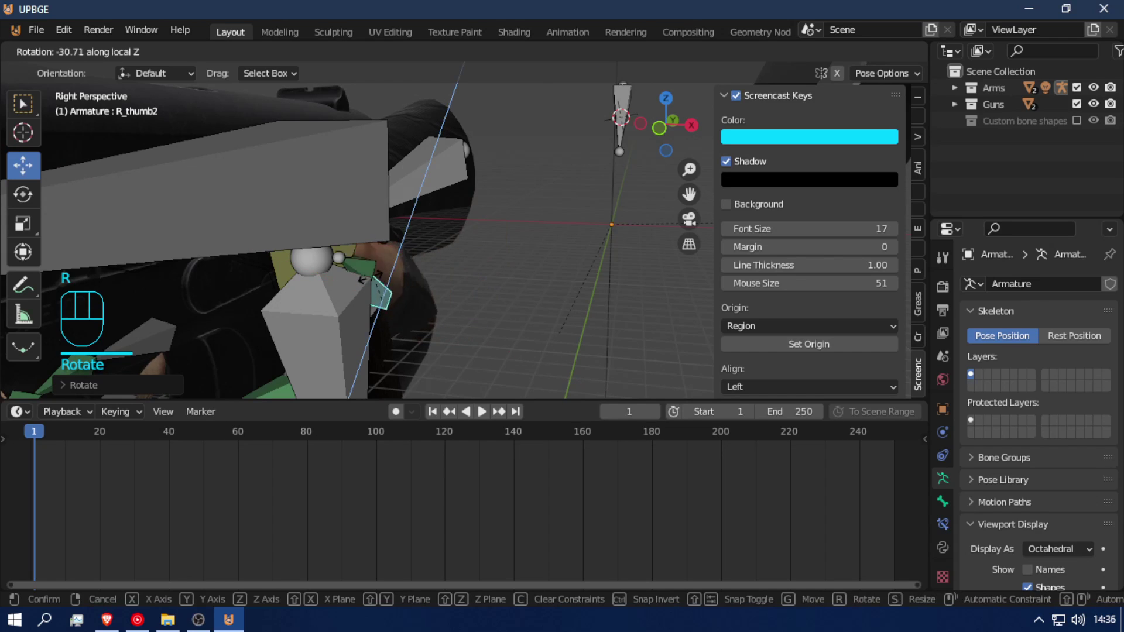
left_click(380, 286)
- Rotate R_thumb2 freely from a side view to lower the thumb along the pistol frame
key("shift+f")
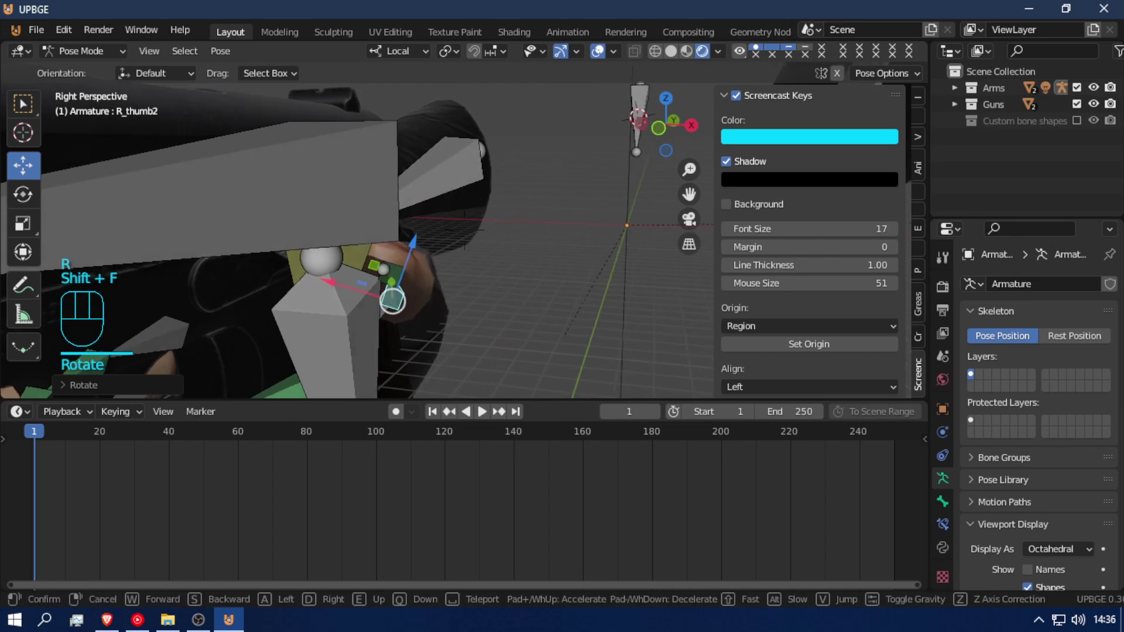
left_click(467, 237)
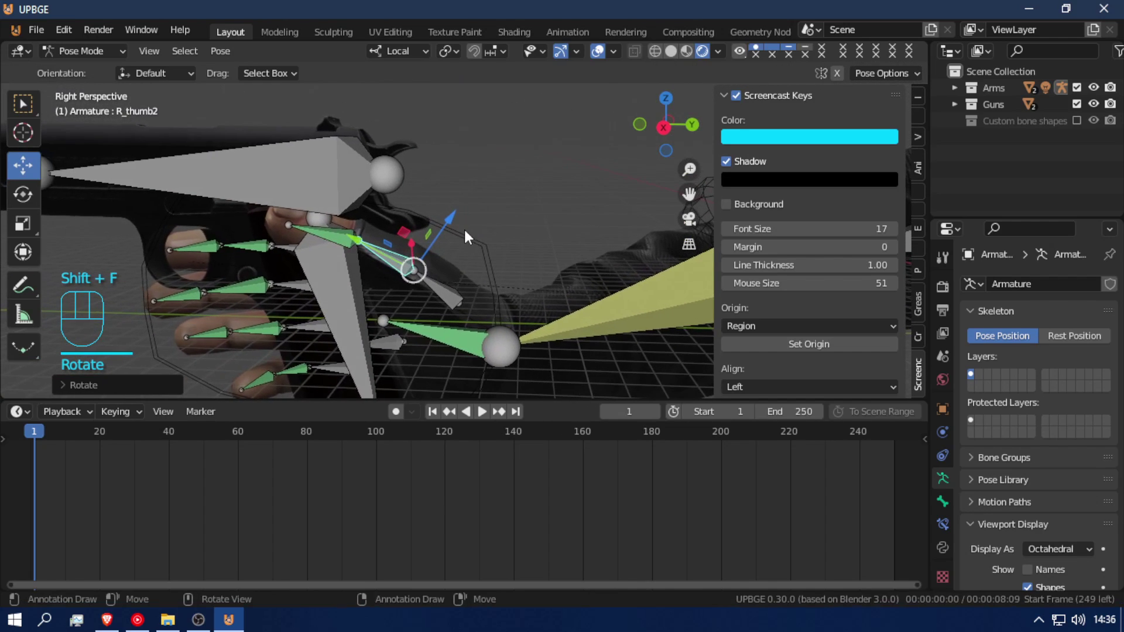
key("r")
left_click(481, 205)
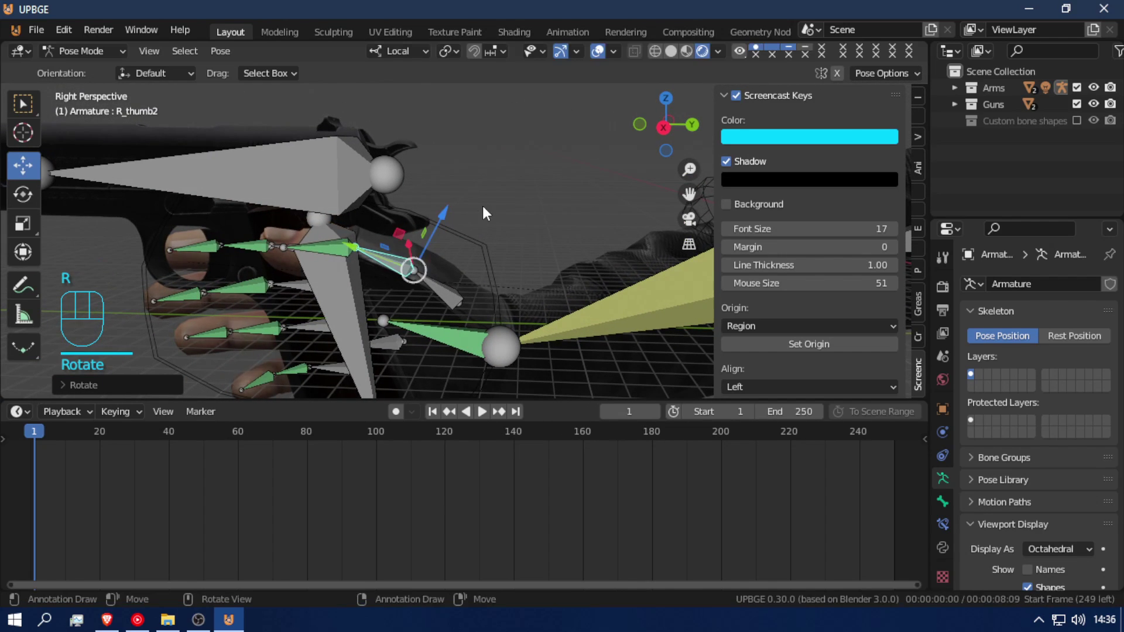
- Try to rotate the R_ring2 and R_pink2 bones together
key("shift+f")
left_click(469, 236)
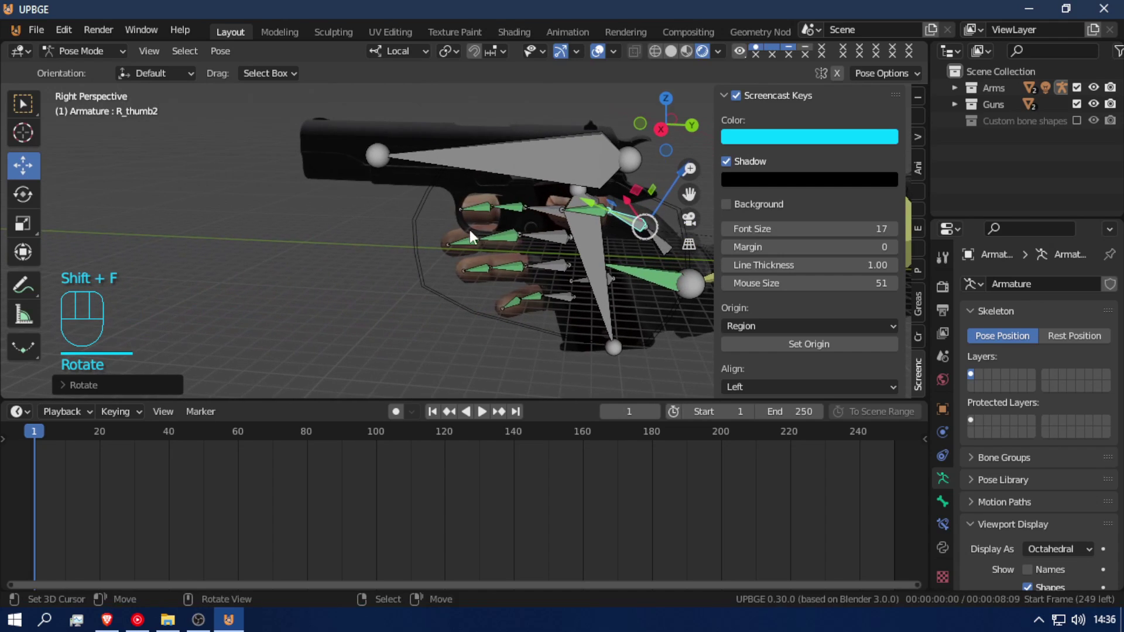
left_click(557, 296)
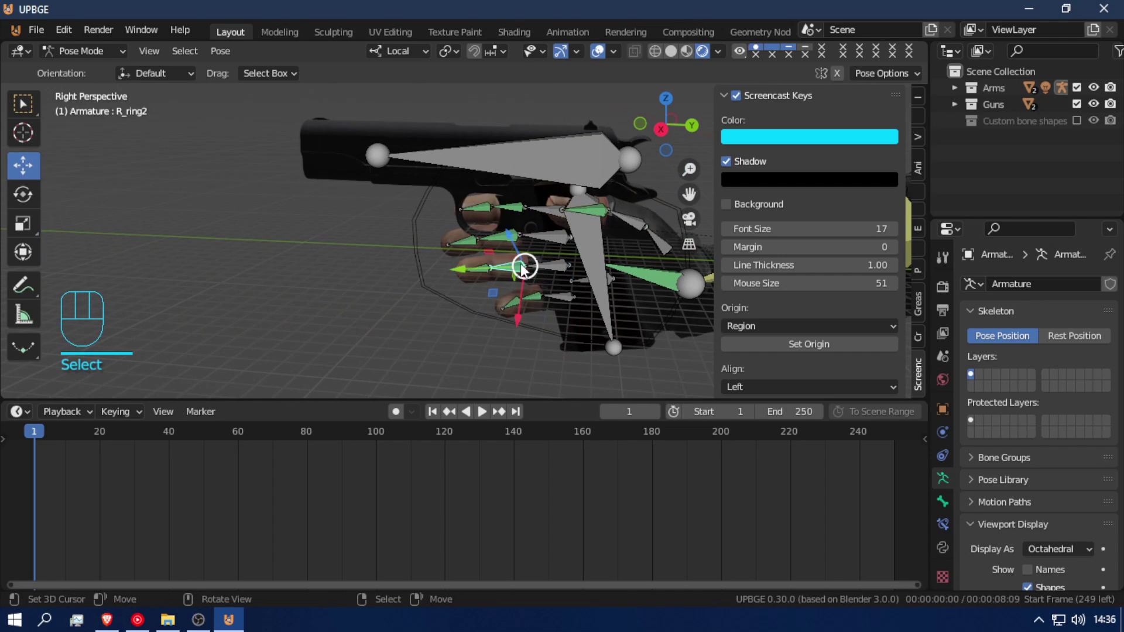
left_click(574, 298)
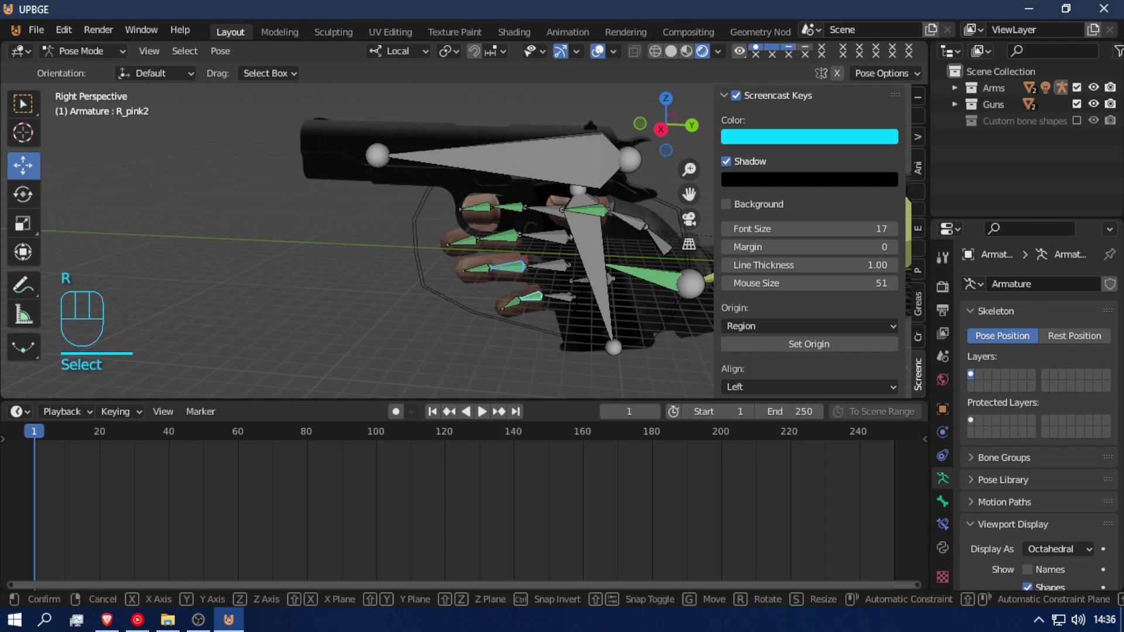
left_click(567, 298)
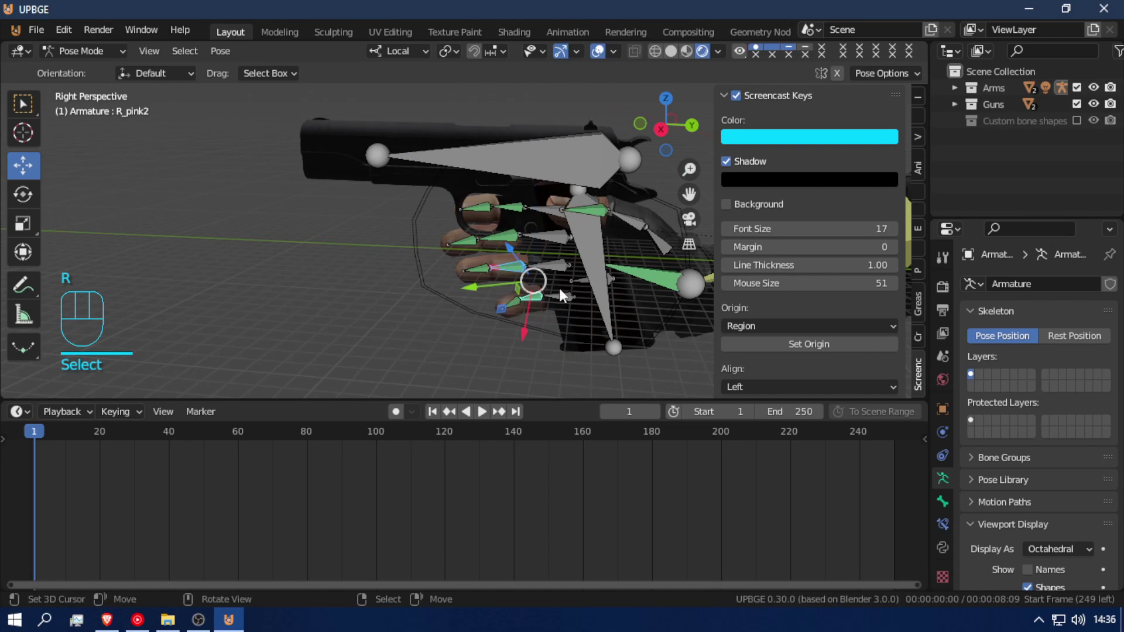
key("r")
right_click(531, 277)
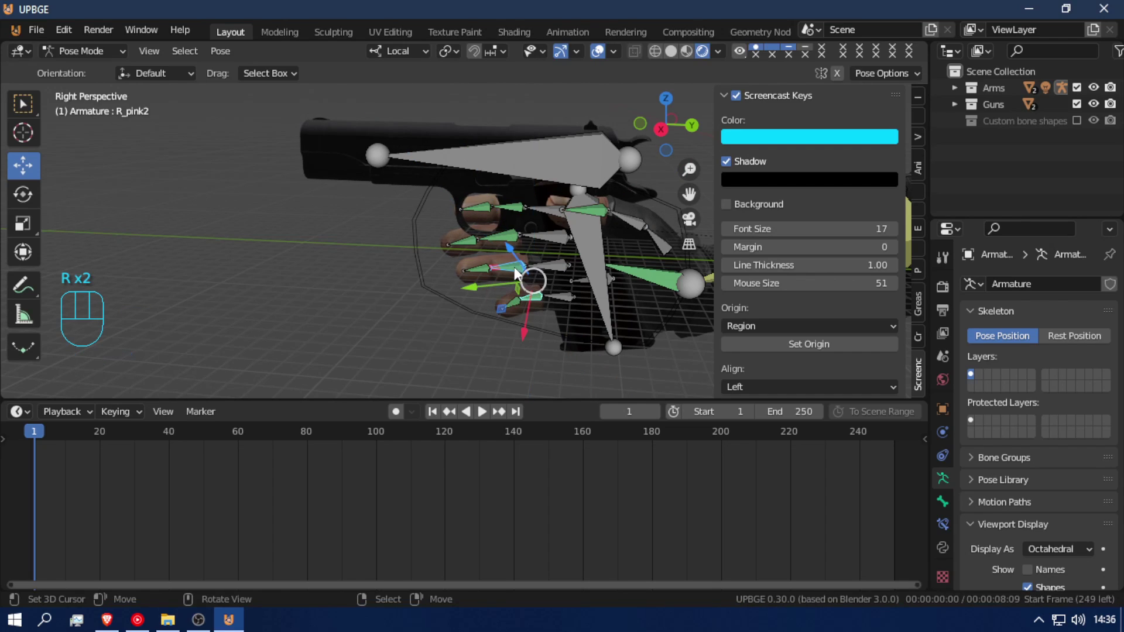
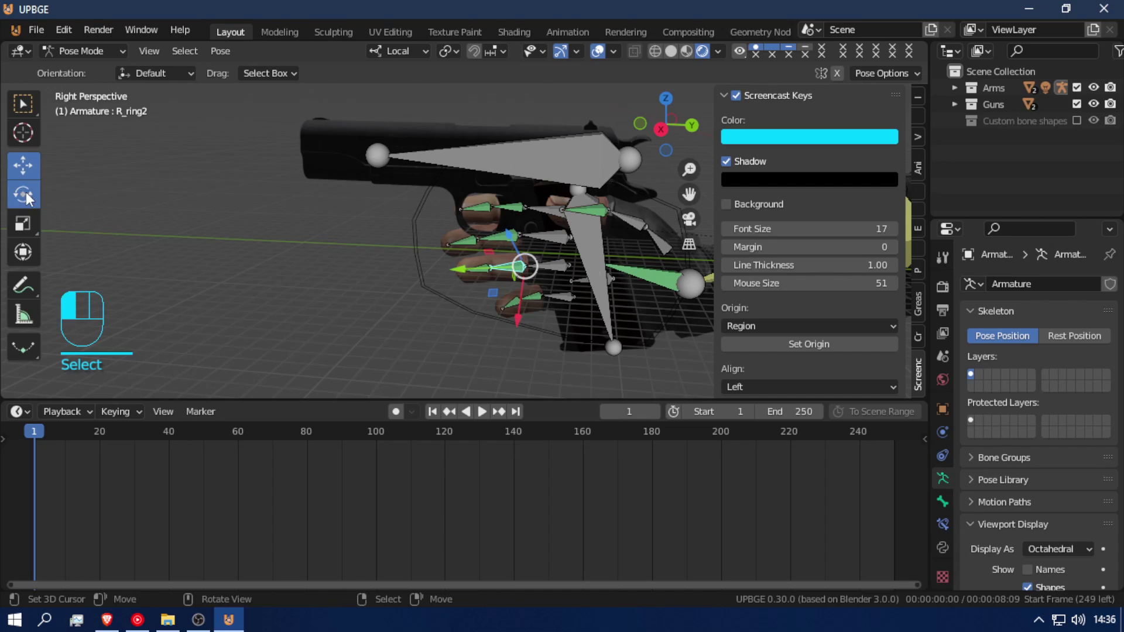
- Try rotating the R_ring2 and R_pink2 bones again with the Rotate tool active
left_click(521, 290, "shift")
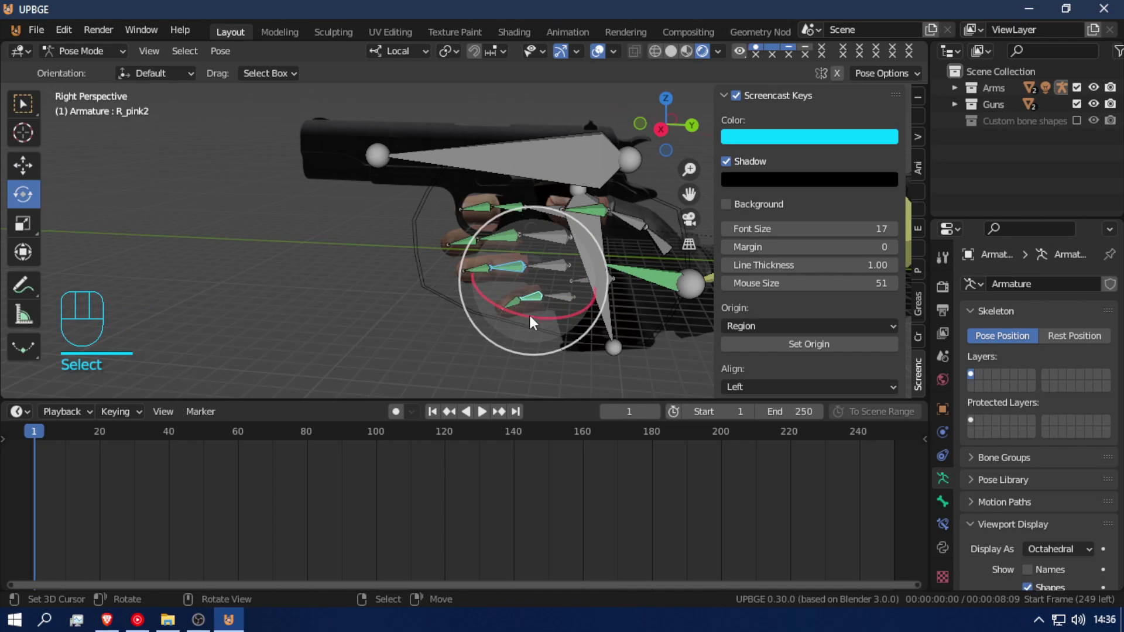
key("r")
key("r")
right_click(541, 319)
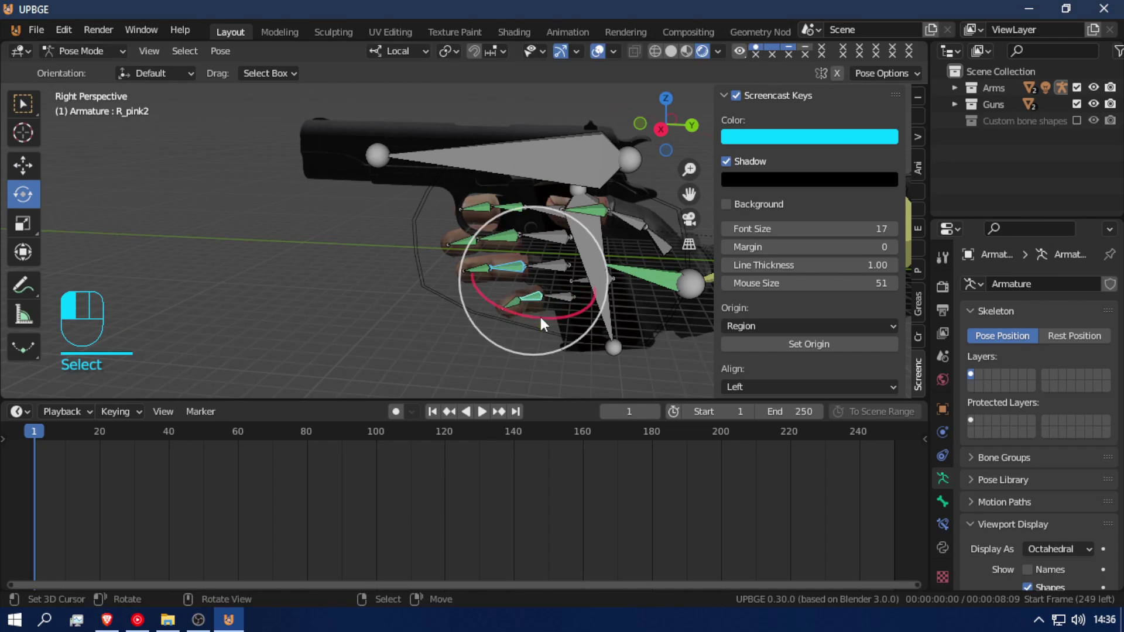
right_click(505, 262)
left_click_drag(508, 297, 439, 320)
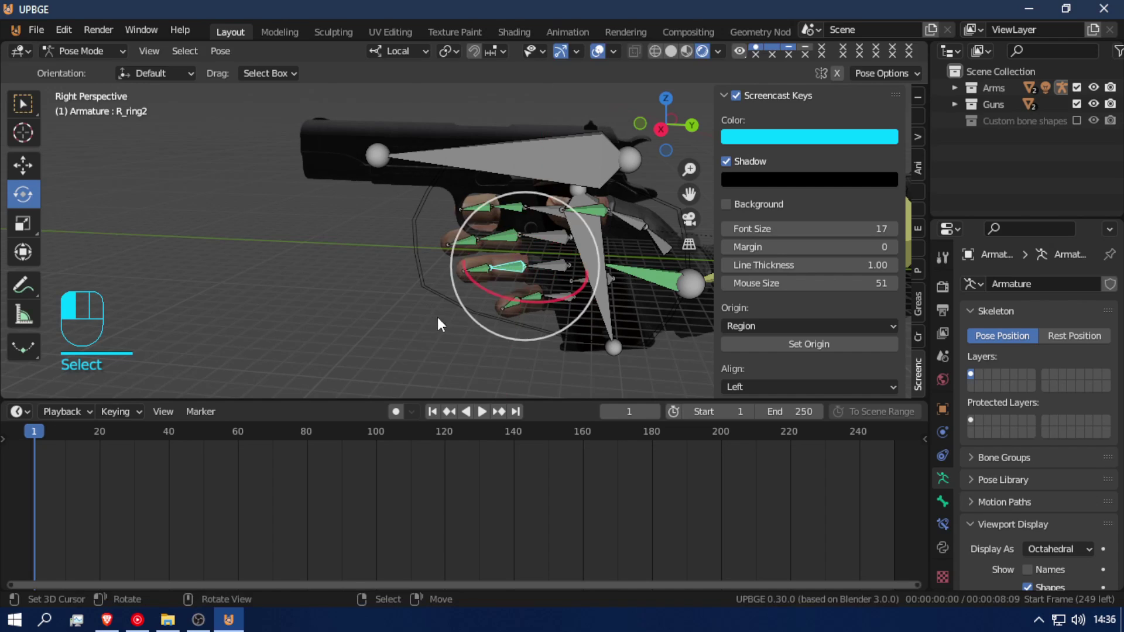
- Set the R_ring2 Copy Rotation constraint's target and owner to Local Space and its mix mode to After Original
left_click(943, 524)
left_click(1070, 469)
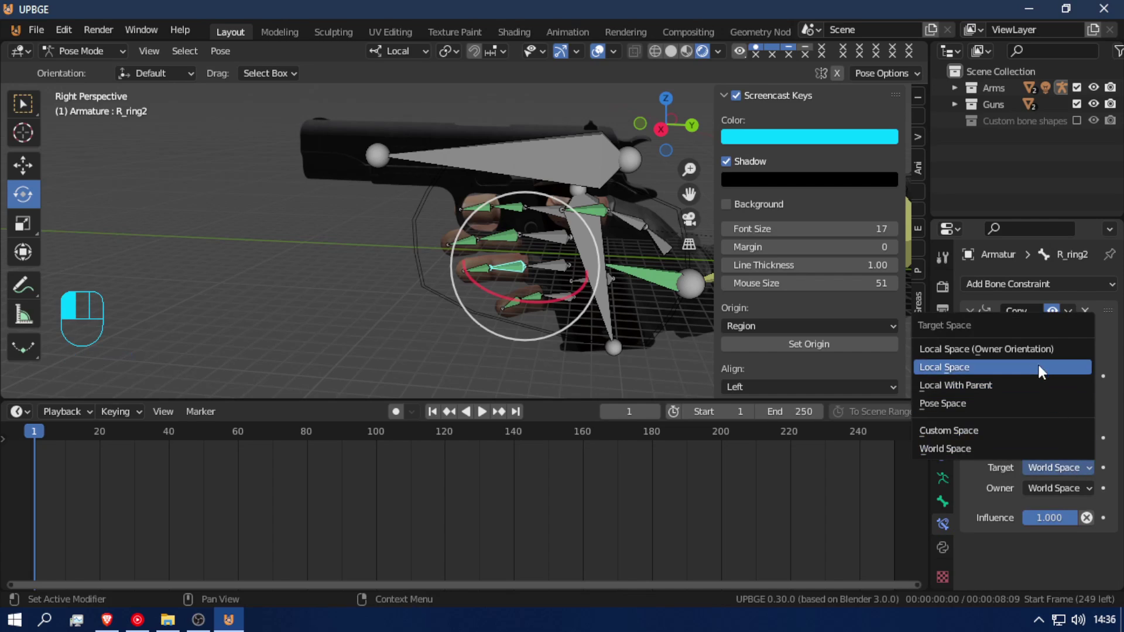
left_click(1037, 367)
left_click(1045, 486)
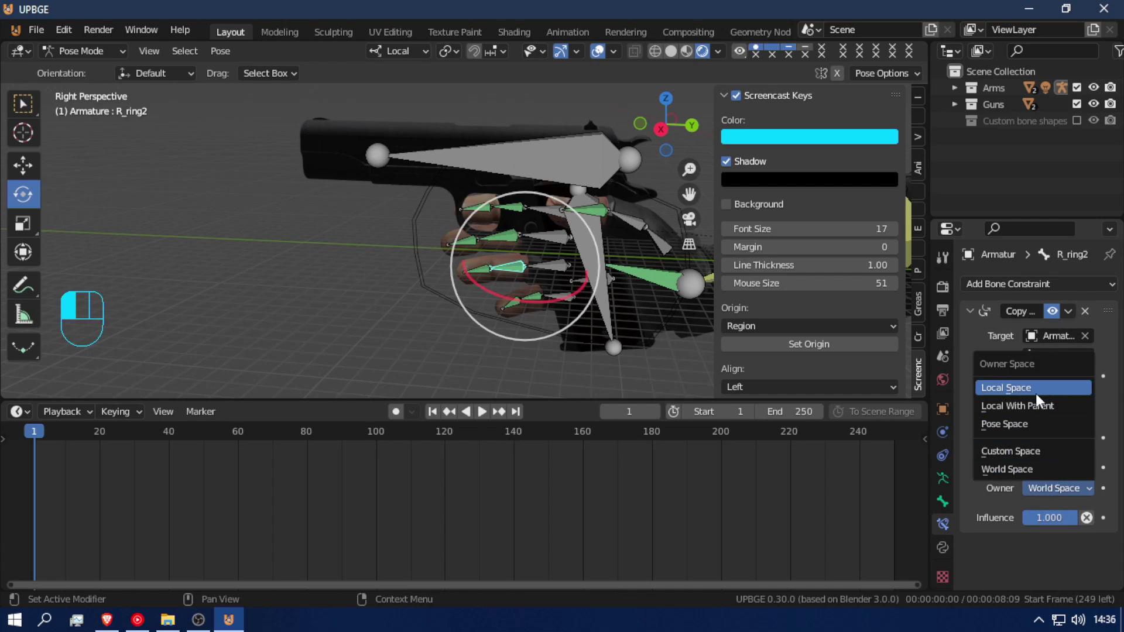
left_click(1035, 392)
left_click(1043, 438)
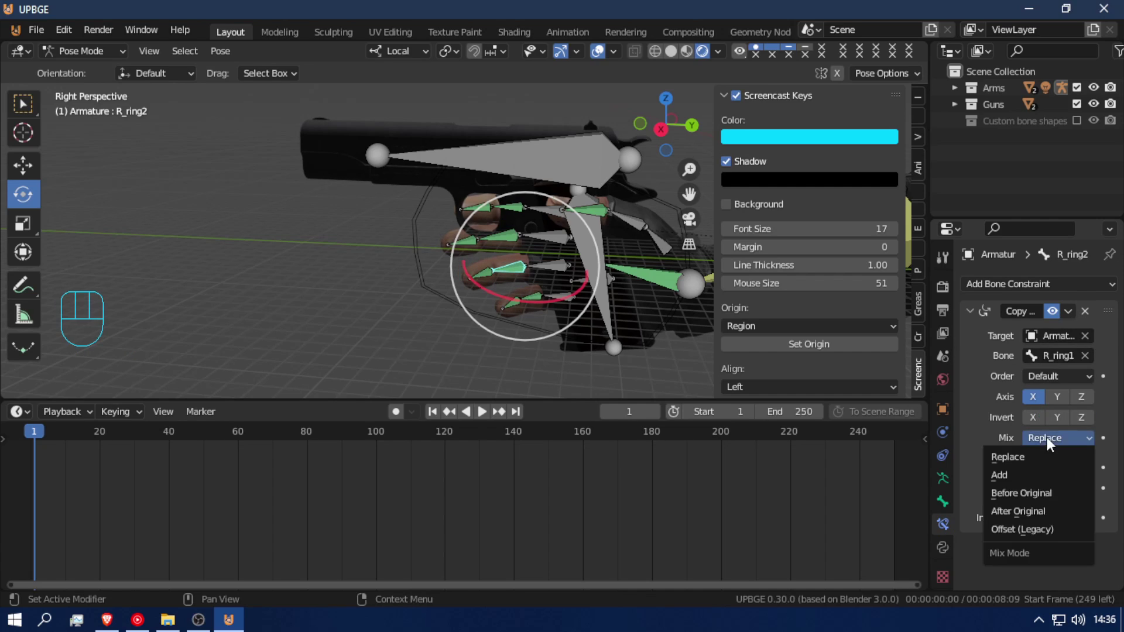
left_click(1041, 510)
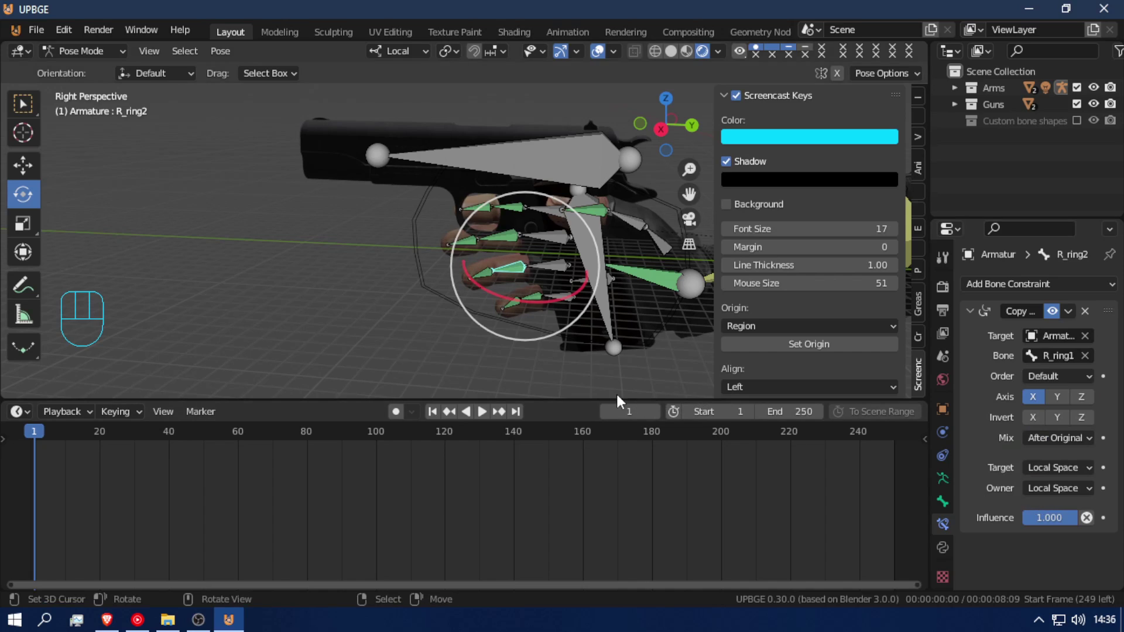
- Curl the ring and little fingers around the grip by rotating R_ring2, R_pink2 and R_ring1 around their local X axes
left_click(535, 301, "shift")
left_click_drag(535, 301, 528, 293)
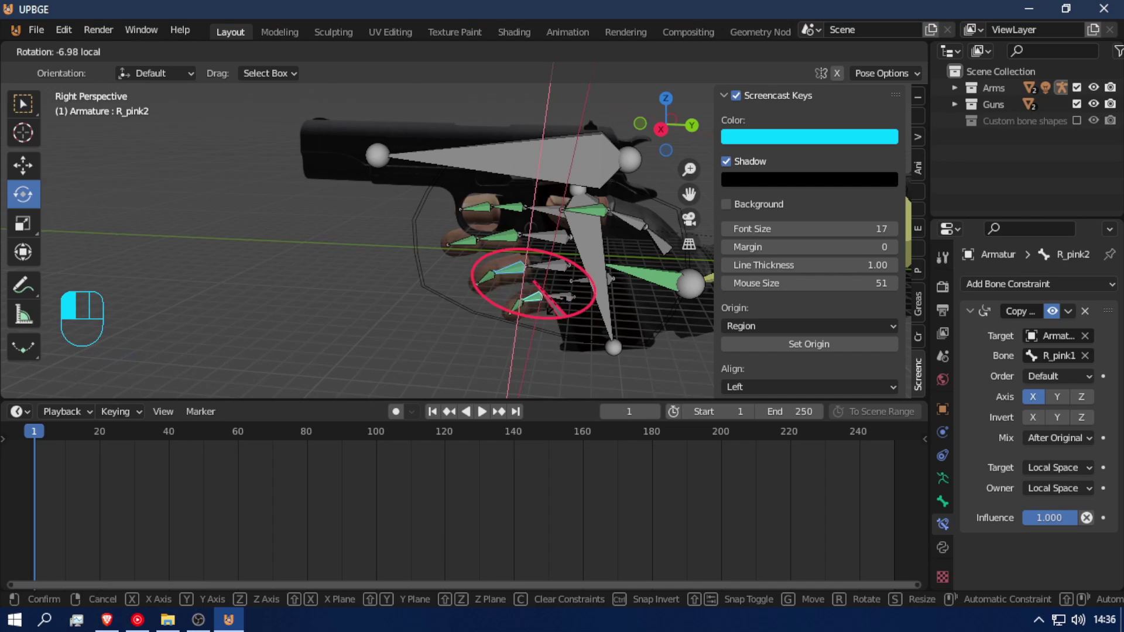
left_click_drag(571, 310, 577, 291)
left_click(557, 266)
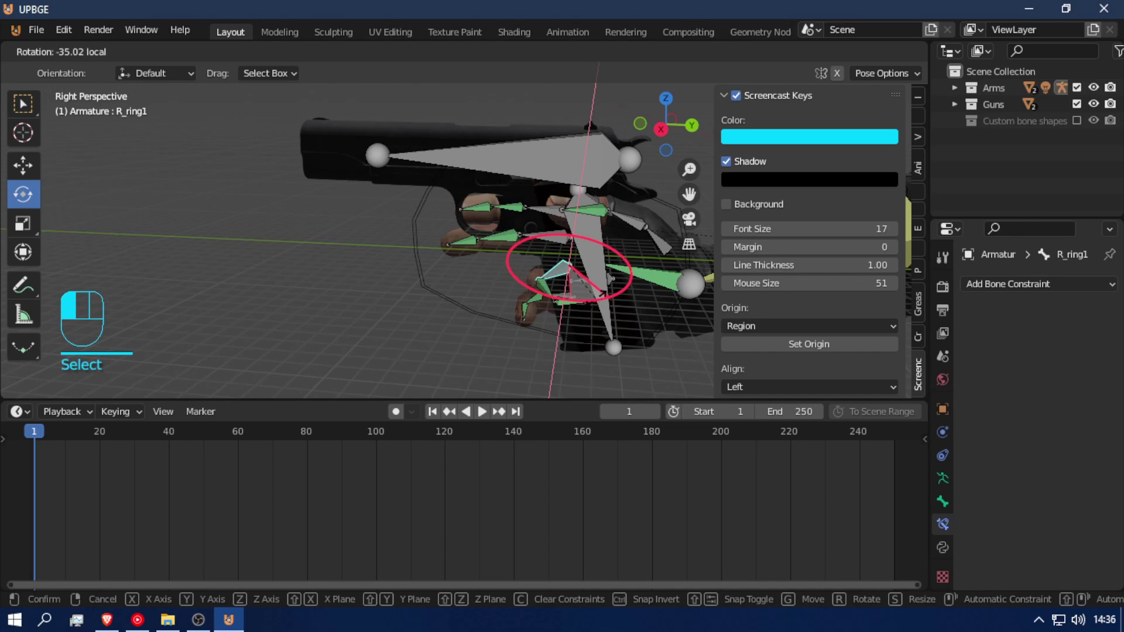
left_click_drag(577, 292, 586, 297)
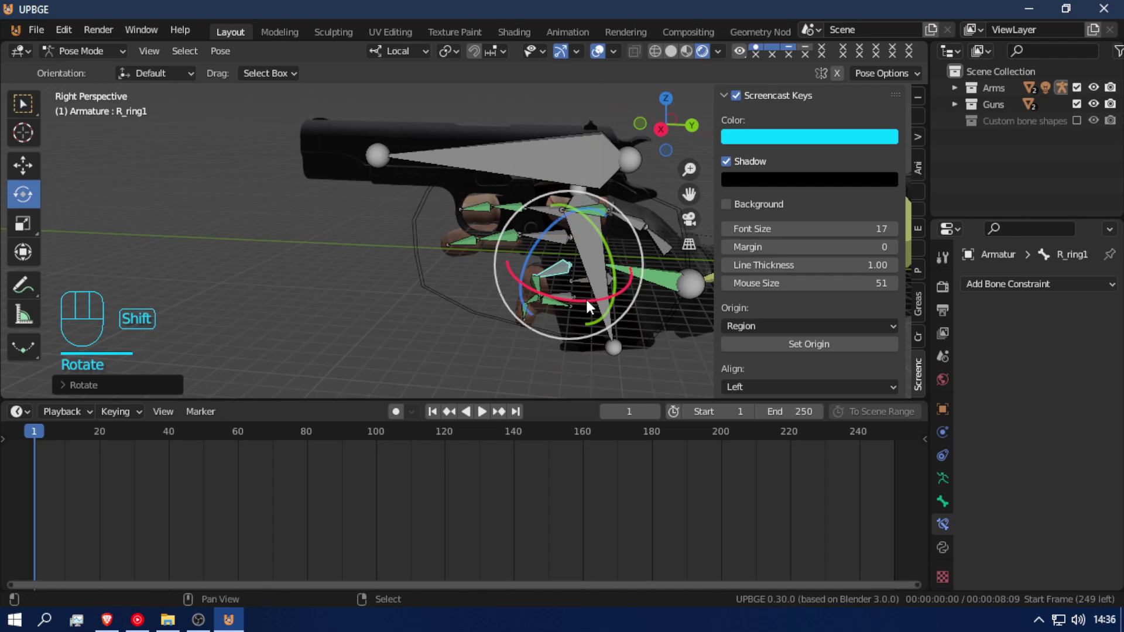
- Rotate the R_ring3 bone around its local X axis to adjust the ring fingertip's bend
key("shift+f")
key("w")
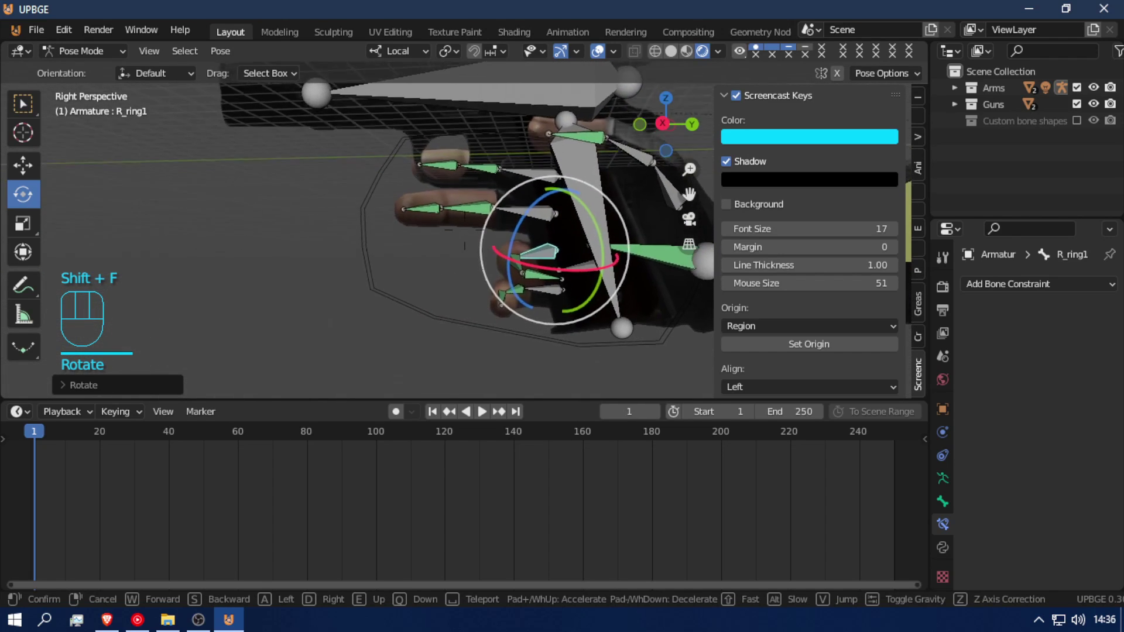
key("w")
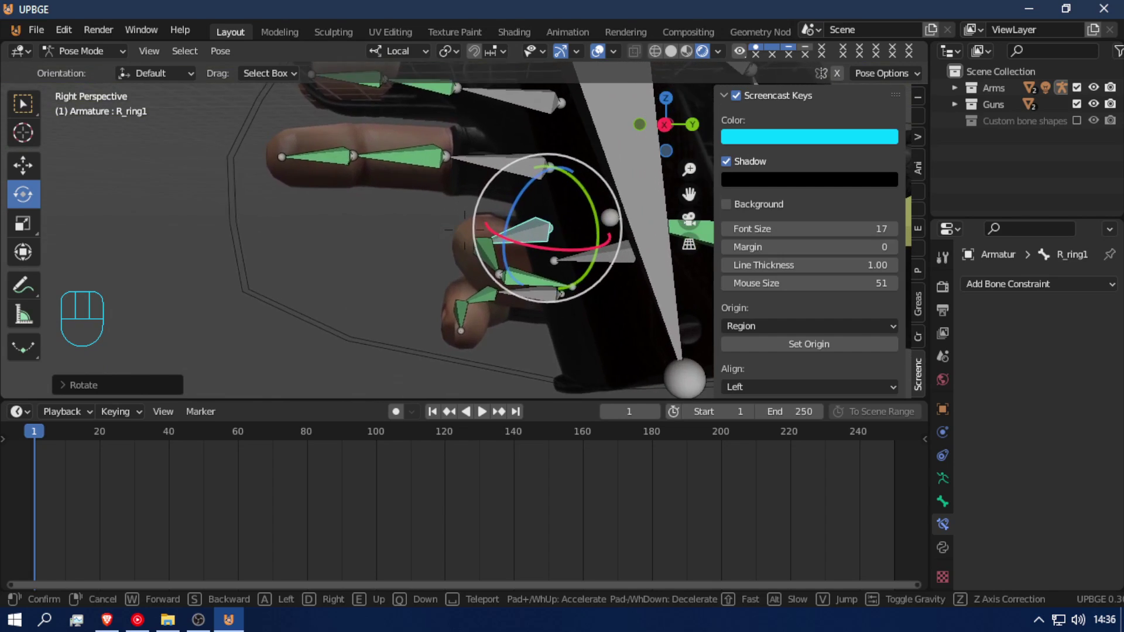
key("s")
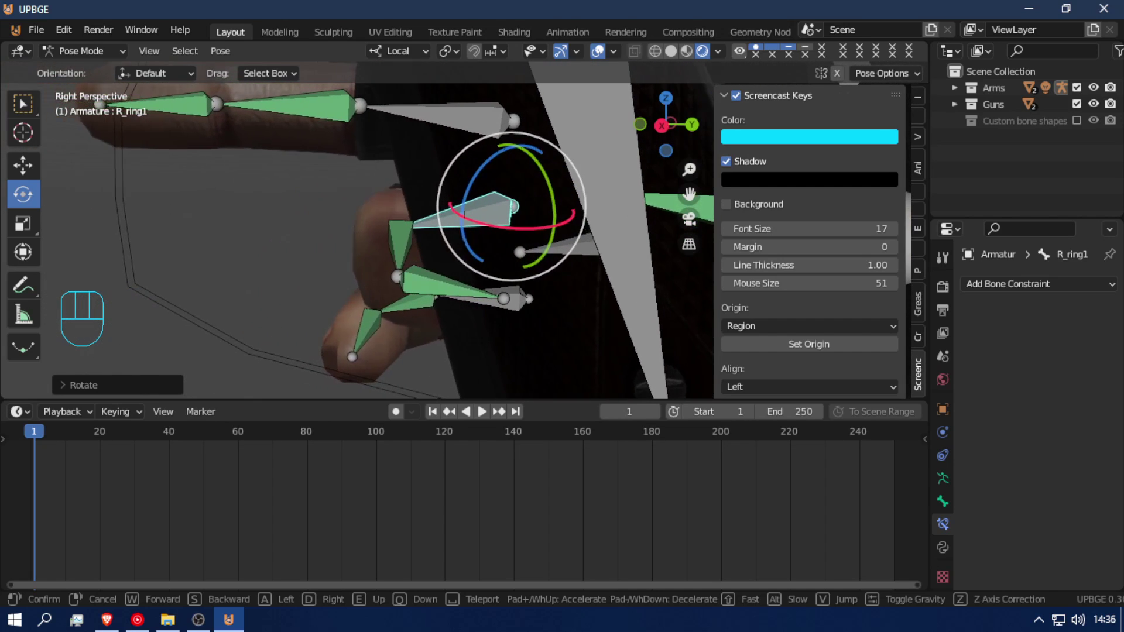
left_click(464, 230)
left_click(427, 283)
left_click_drag(425, 299, 396, 299)
- Move the R_wrist IK control along its local X axis to bring the right hand closer to the grip
key("shift+f")
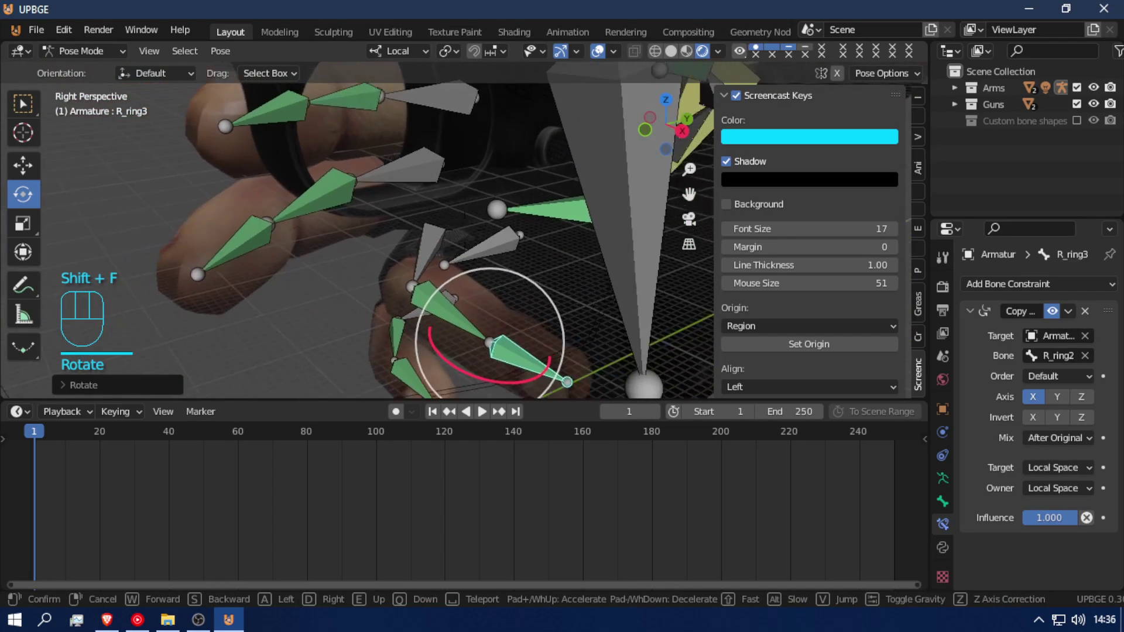
key("s")
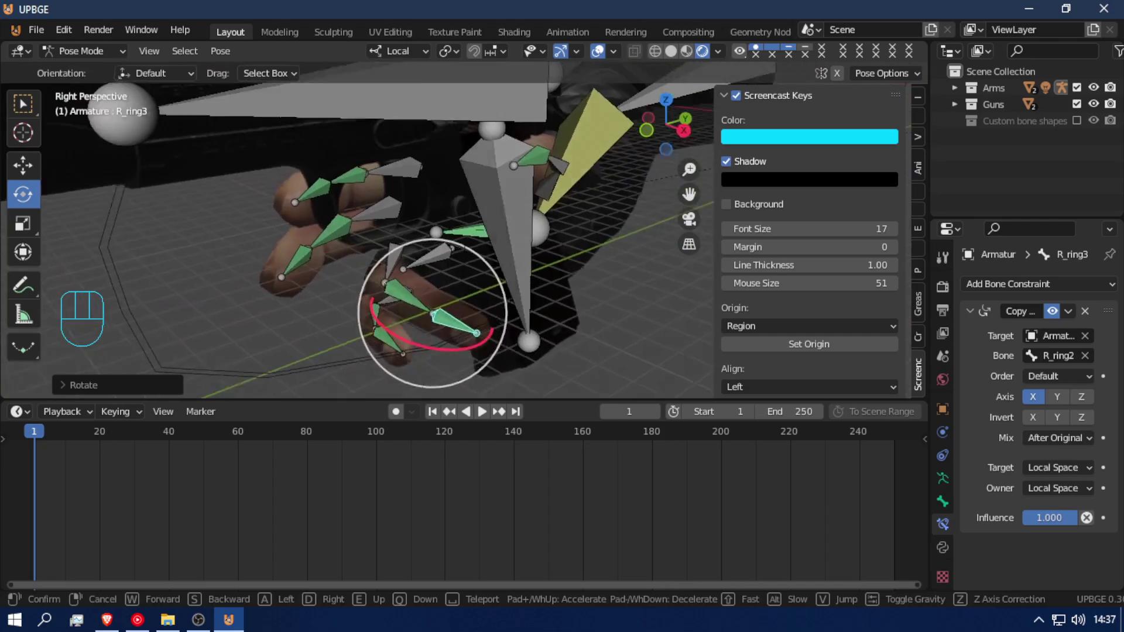
key("a")
key("w")
key("d")
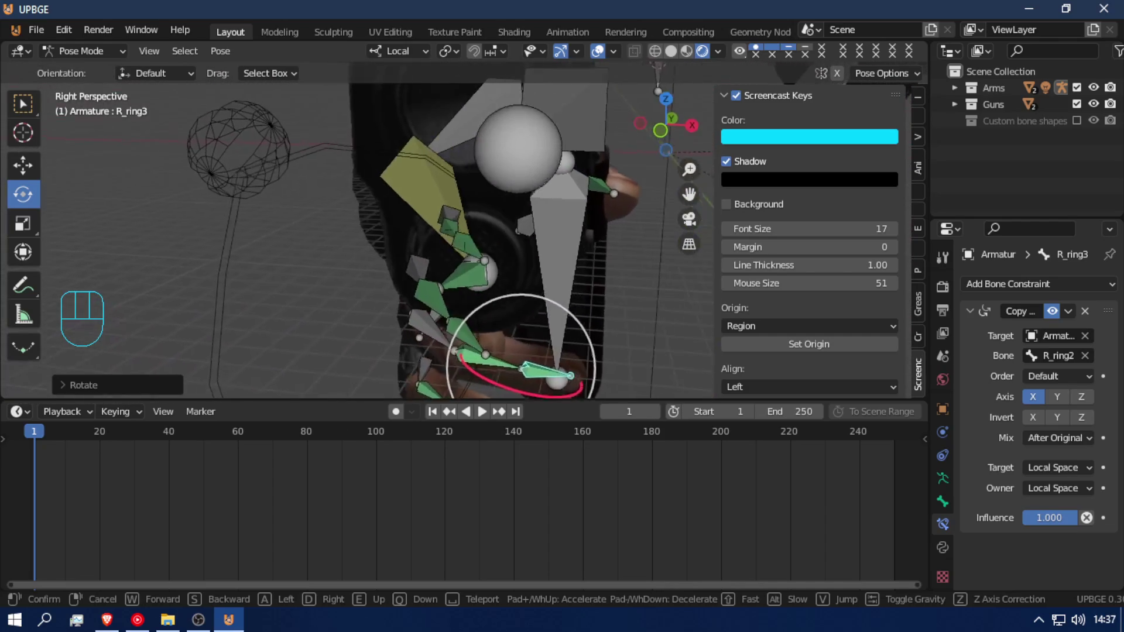
key("a")
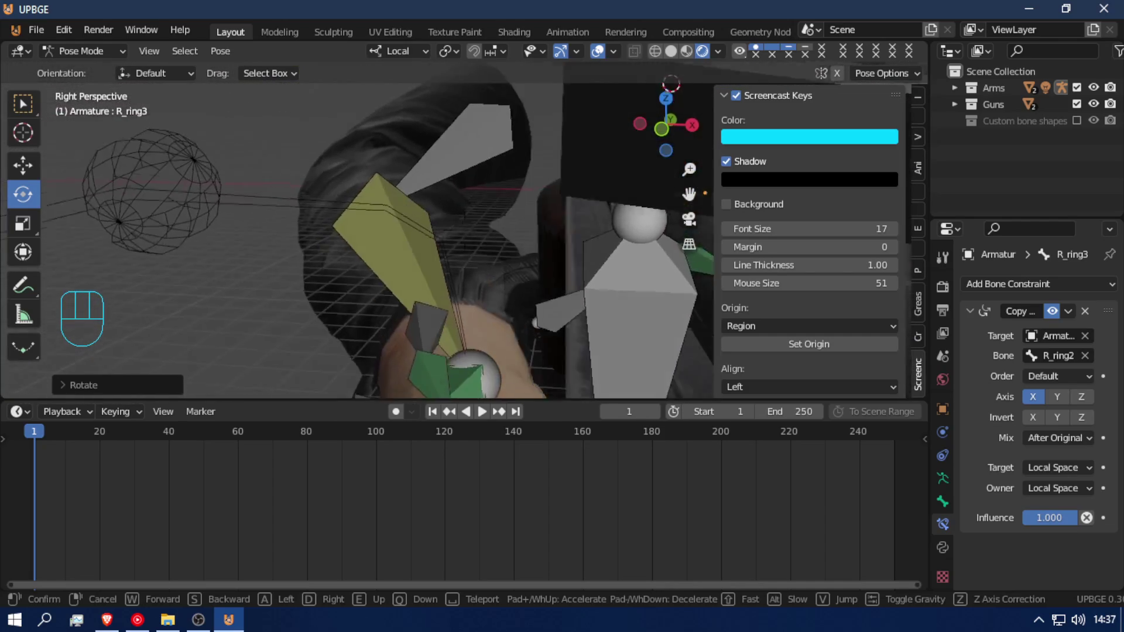
key("d")
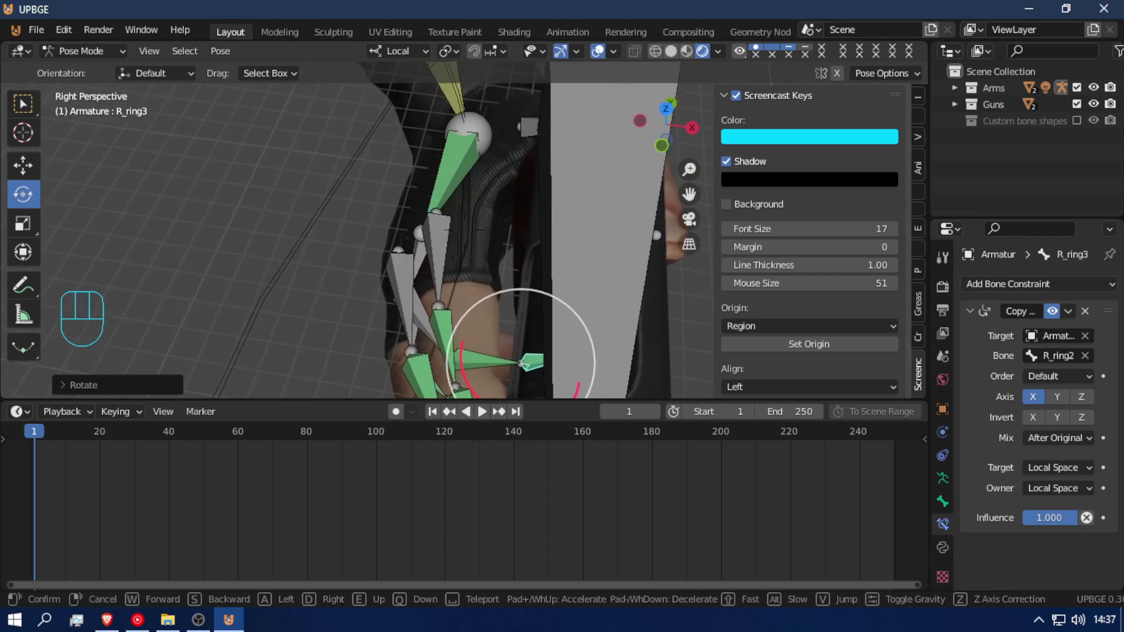
left_click(466, 236)
left_click(353, 171)
key("g")
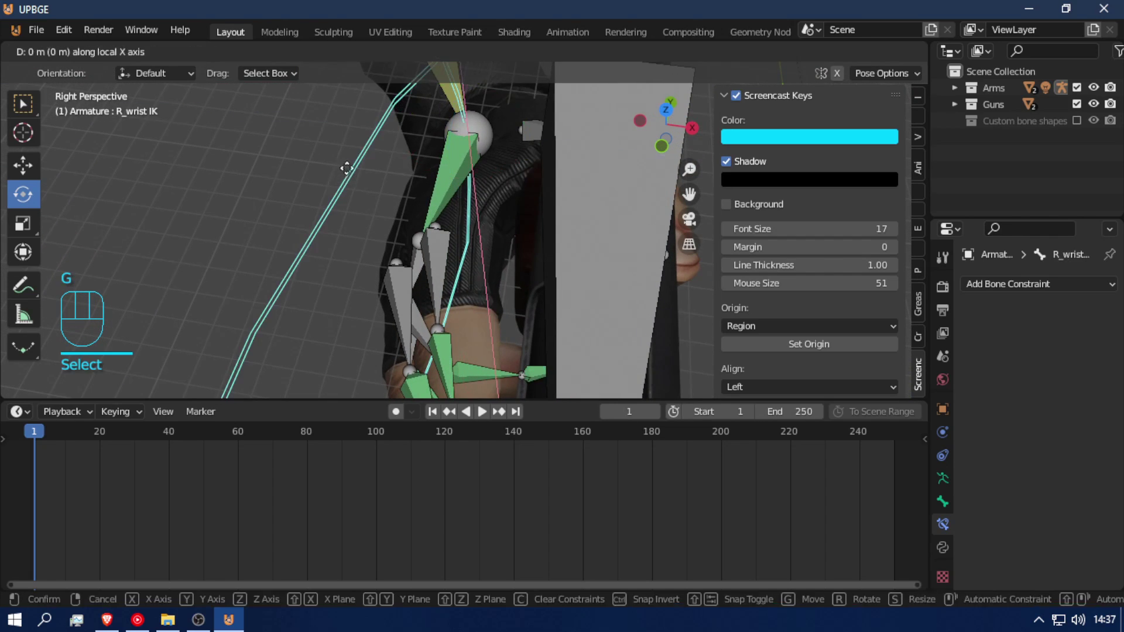
left_click(354, 168)
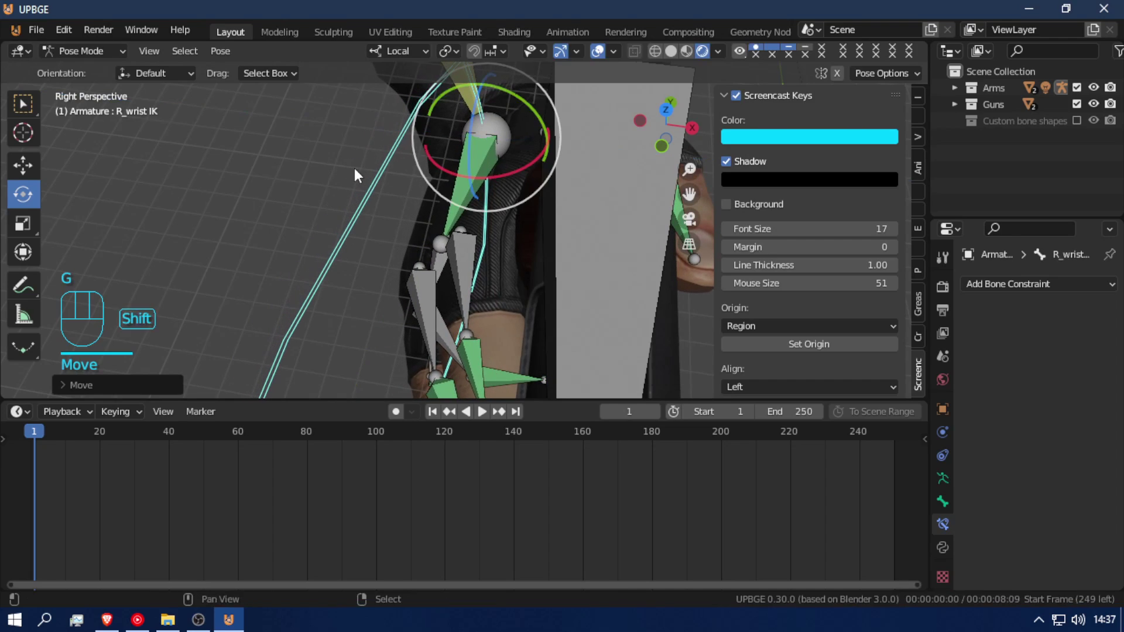
- Try to rotate the R_point2 index finger bone around its local Z axis
key("shift+f")
key("d")
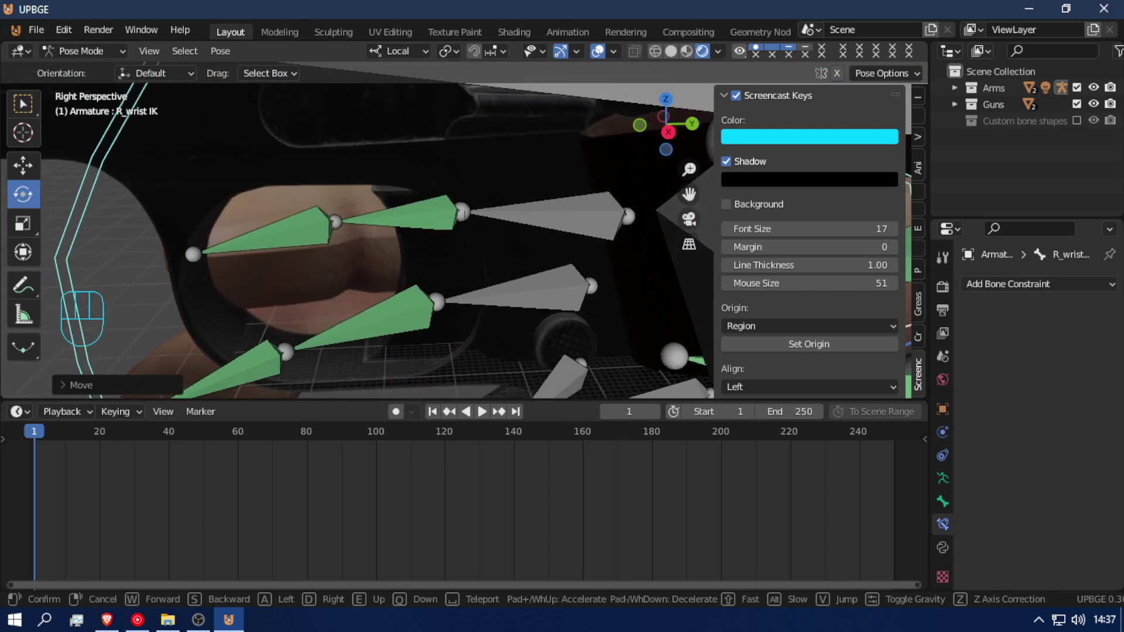
left_click(454, 227)
left_click(455, 226)
key("r")
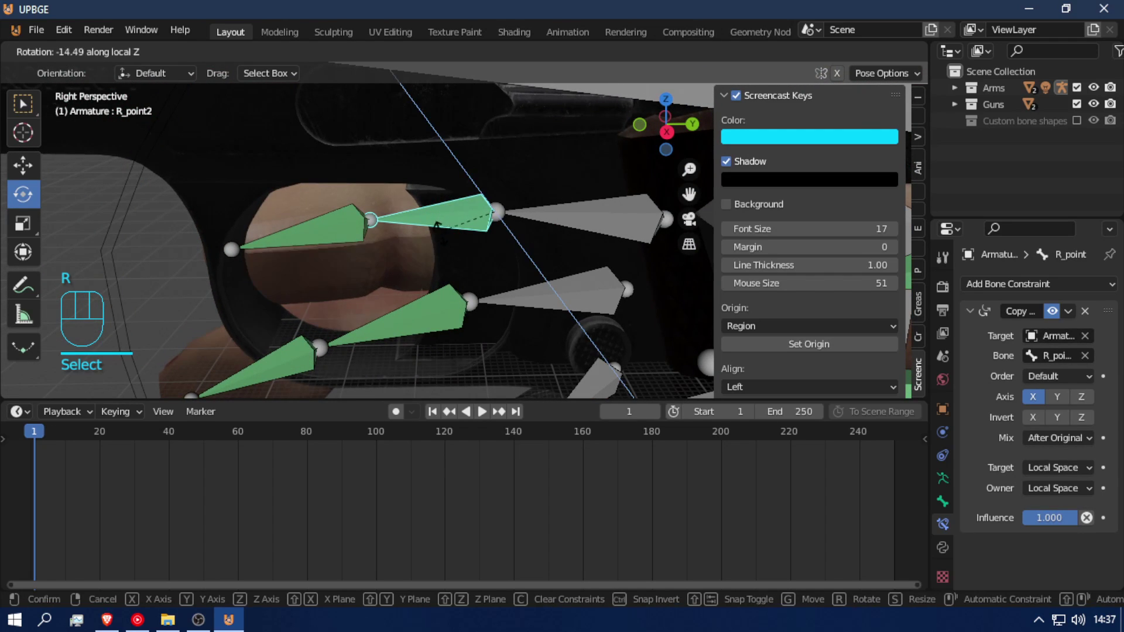
left_click(437, 224)
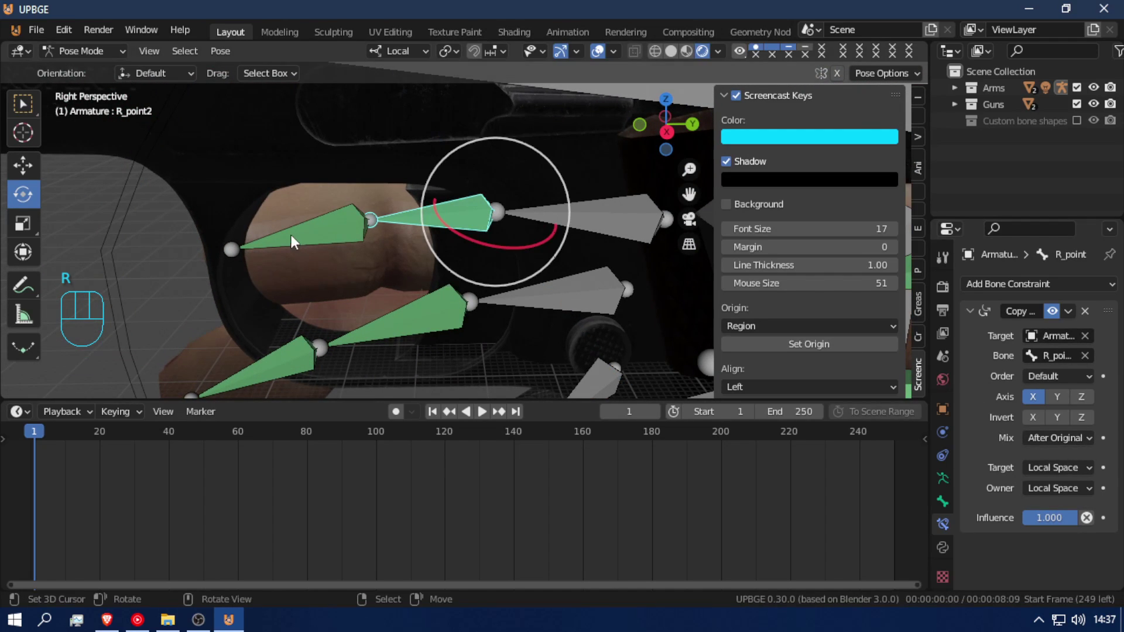
- Bend the index finger inside the trigger guard by rotating R_point2 around its local X axis and adjusting R_point1's rotation
left_click(325, 229)
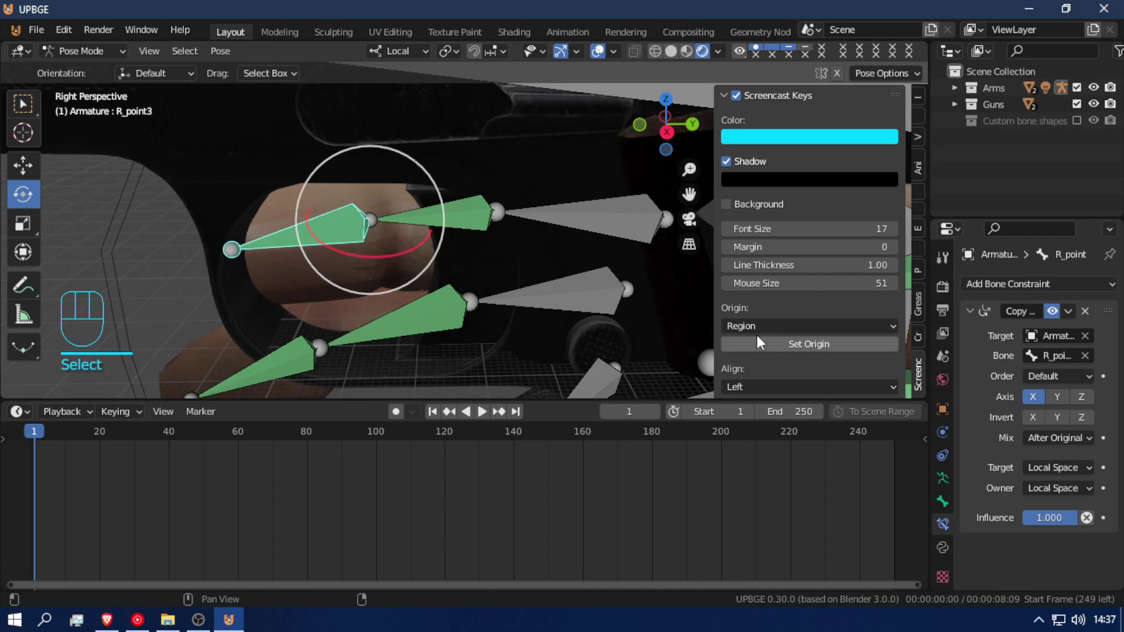
left_click(464, 227)
key("r")
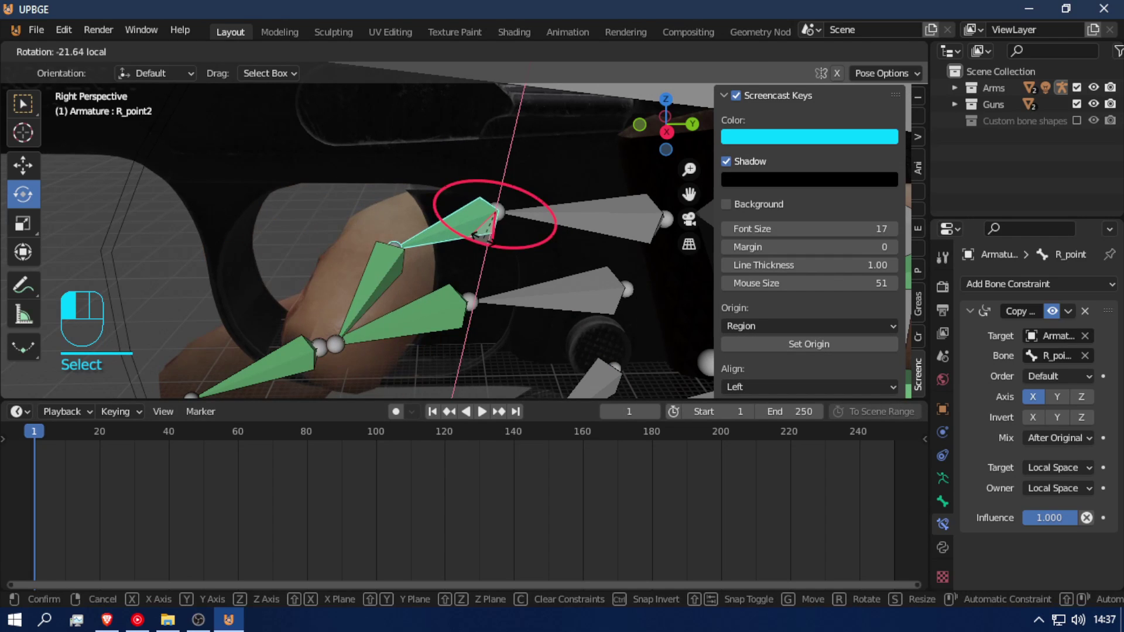
left_click(475, 234)
key("shift+f")
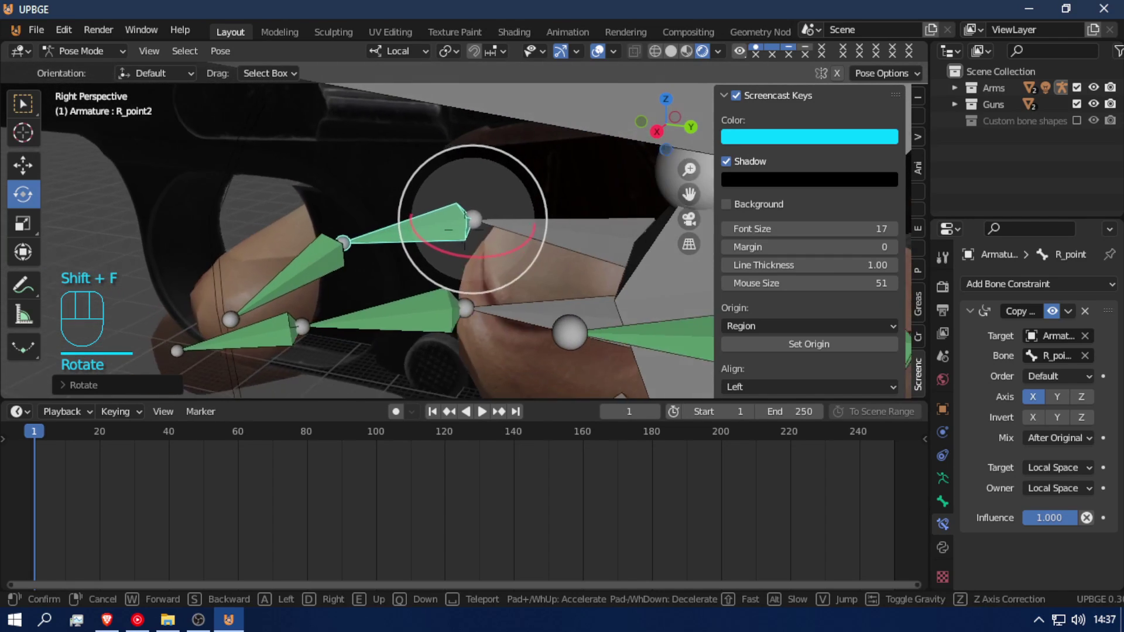
left_click(518, 239)
mouse_move(638, 237)
left_mouse_down()
mouse_move(644, 207)
mouse_move(653, 241)
mouse_move(641, 234)
left_mouse_up()
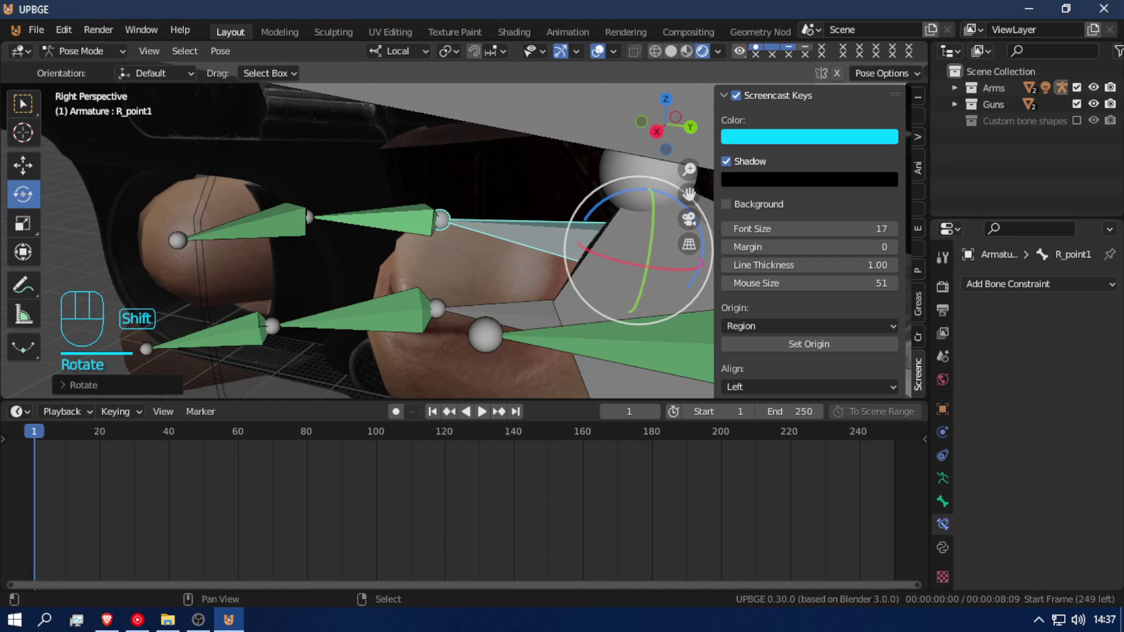
- Rotate the R_ring3 bone to adjust how the ring fingertip bends around the grip
key("shift+f")
key("a")
left_click(451, 174)
left_click(450, 173)
key("shift+f")
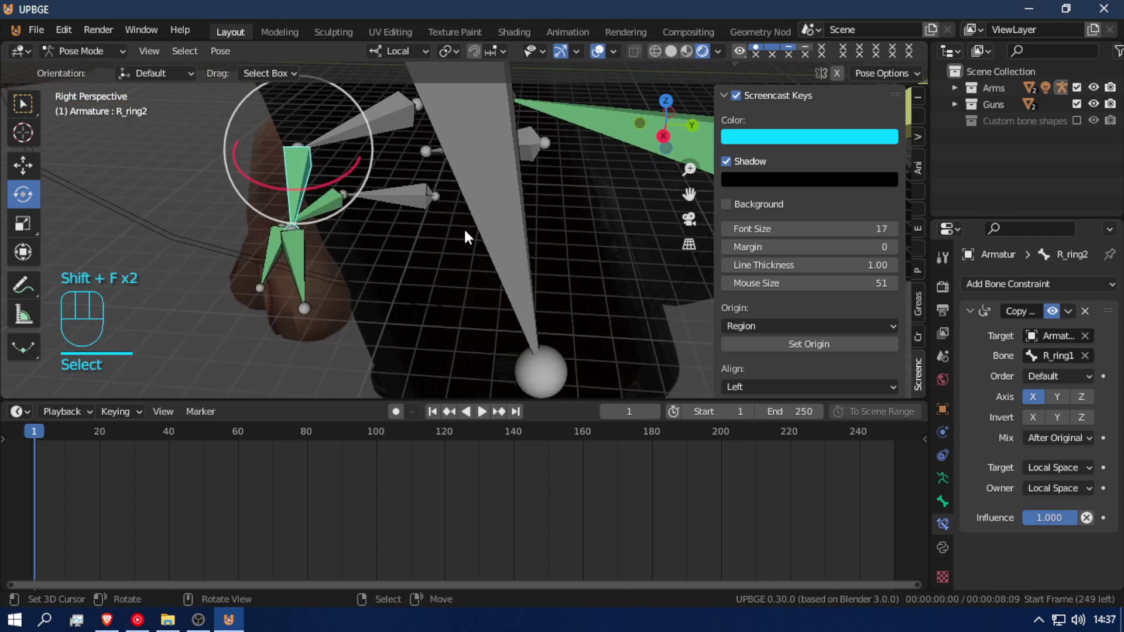
left_click(312, 272)
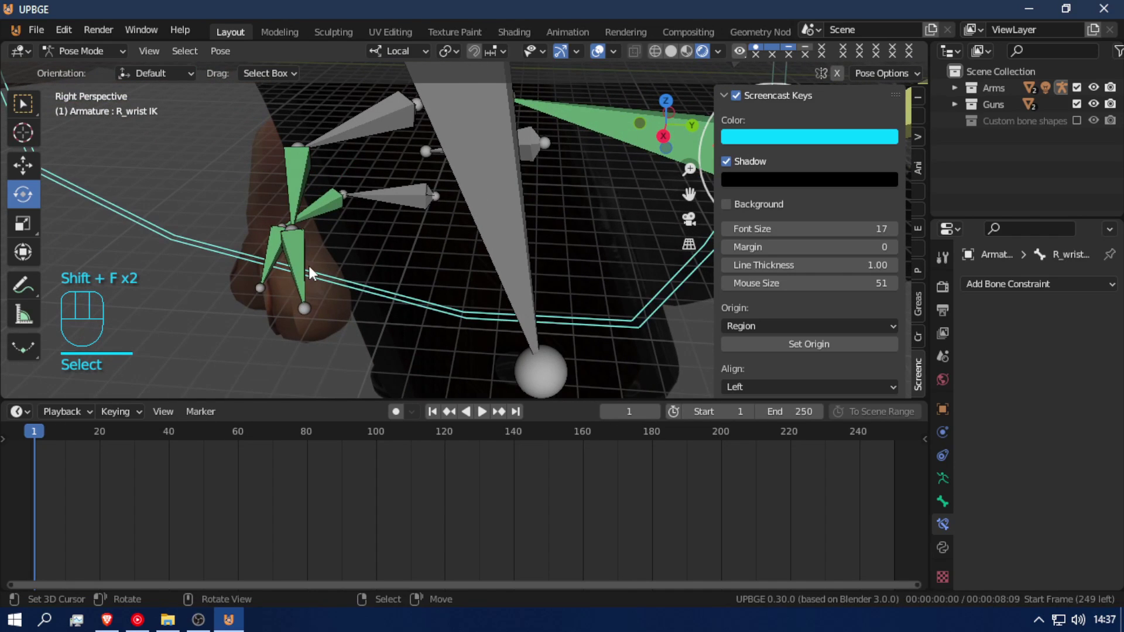
left_click(308, 272)
left_click_drag(305, 275, 326, 269)
- Move the R_palm bone to reposition that part of the right hand against the grip
key("shift+f")
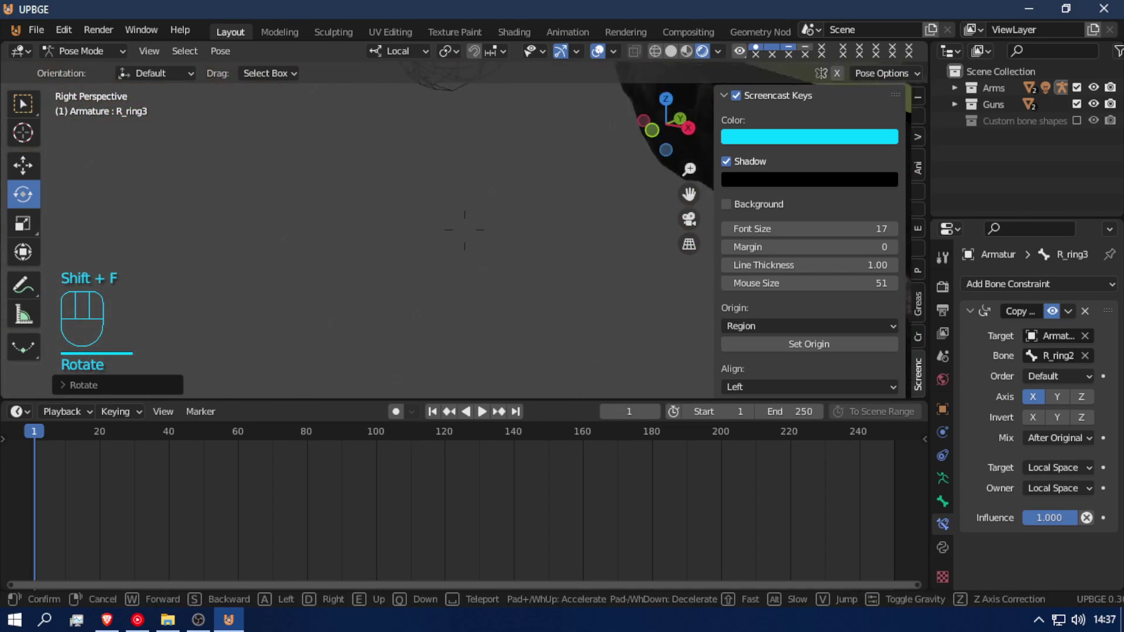
key("s")
key("w")
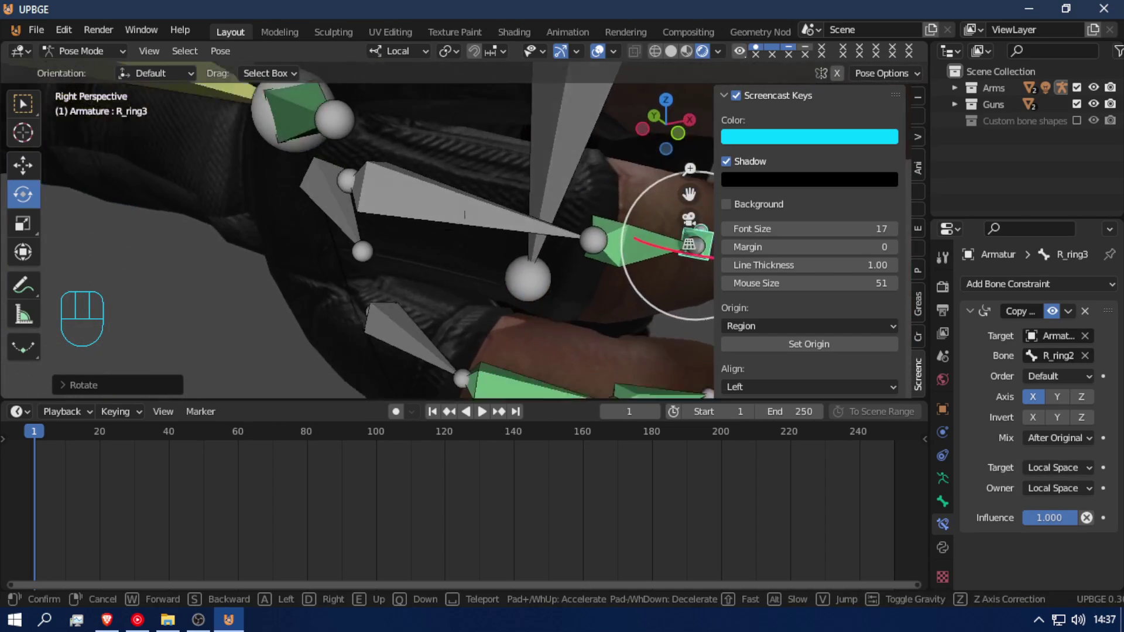
left_click(464, 229)
left_click(360, 229)
key("g")
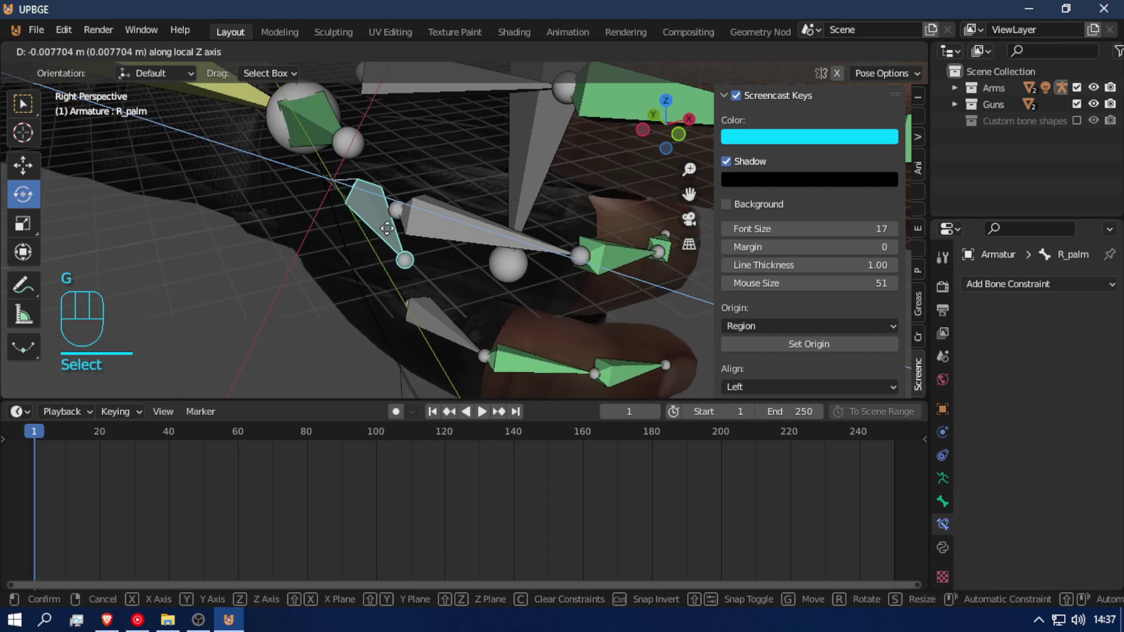
key("x")
left_click(400, 225)
- Rotate the R_palm bone and move it about 0.016 m along the global X axis
key("shift+f")
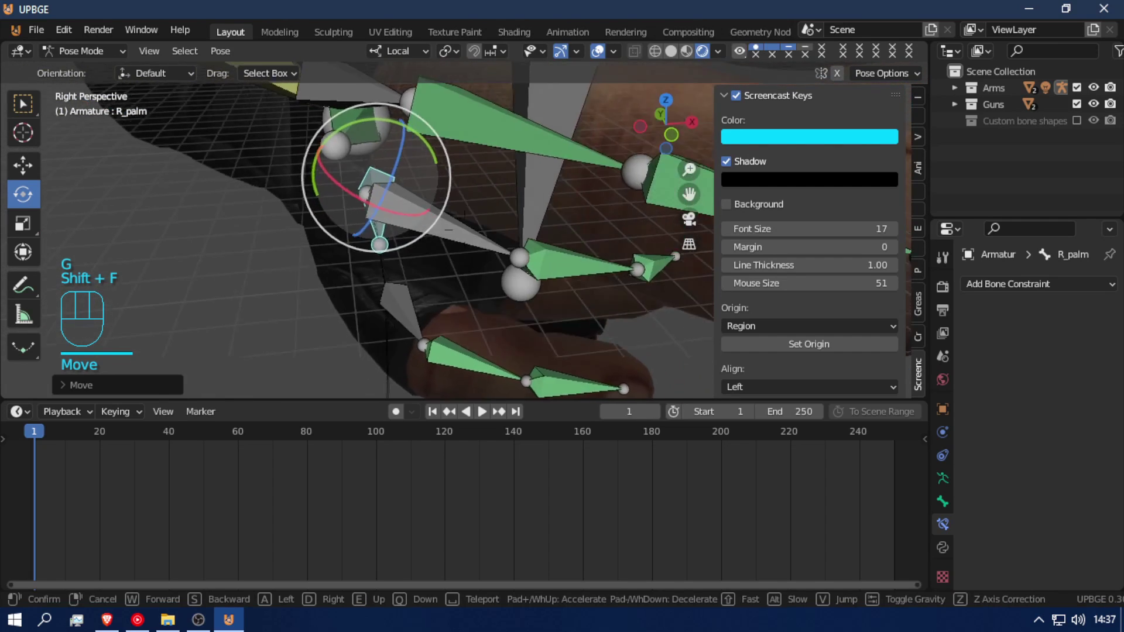
left_click(544, 258)
mouse_move(506, 194)
left_mouse_down()
mouse_move(509, 170)
mouse_move(515, 186)
left_mouse_up()
key("shift+f")
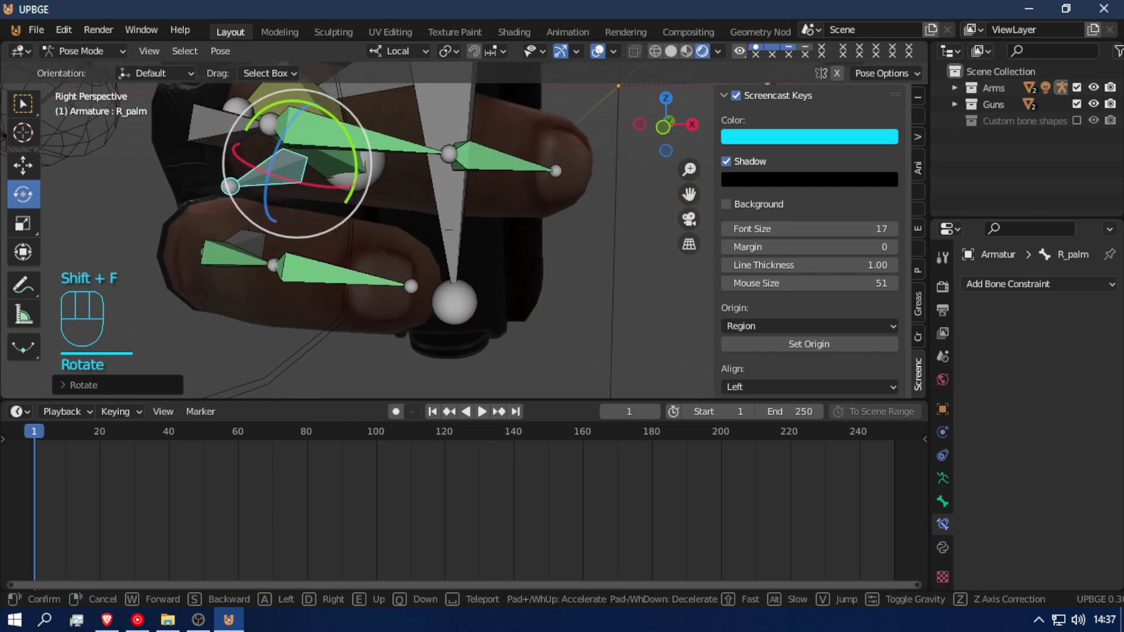
left_click(468, 230)
key("g")
key("z")
key("x")
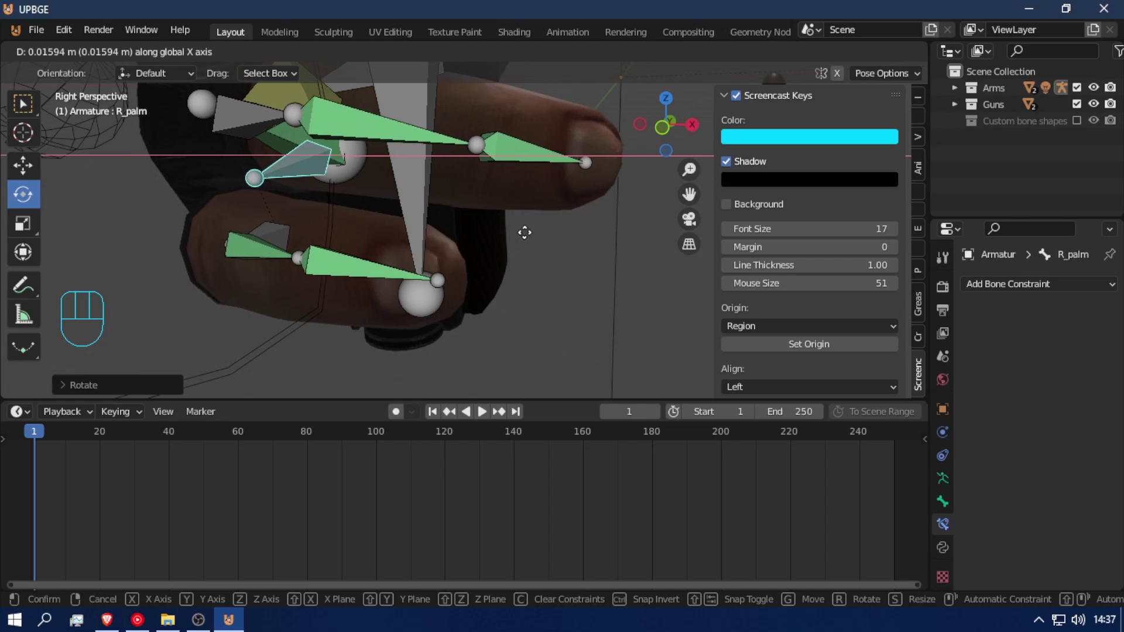
left_click(523, 237)
- Move the little finger's R_pink1 bone about -0.007 m along its local Z axis and rotate it toward the grip
key("shift+f")
left_click(465, 233)
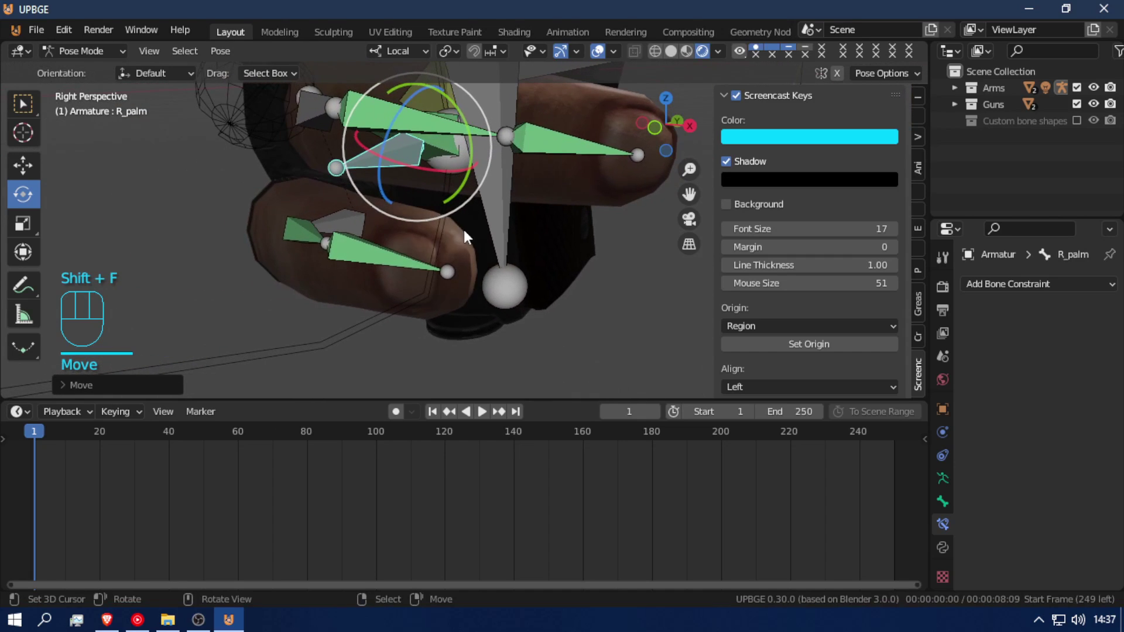
left_click(370, 233)
key("g")
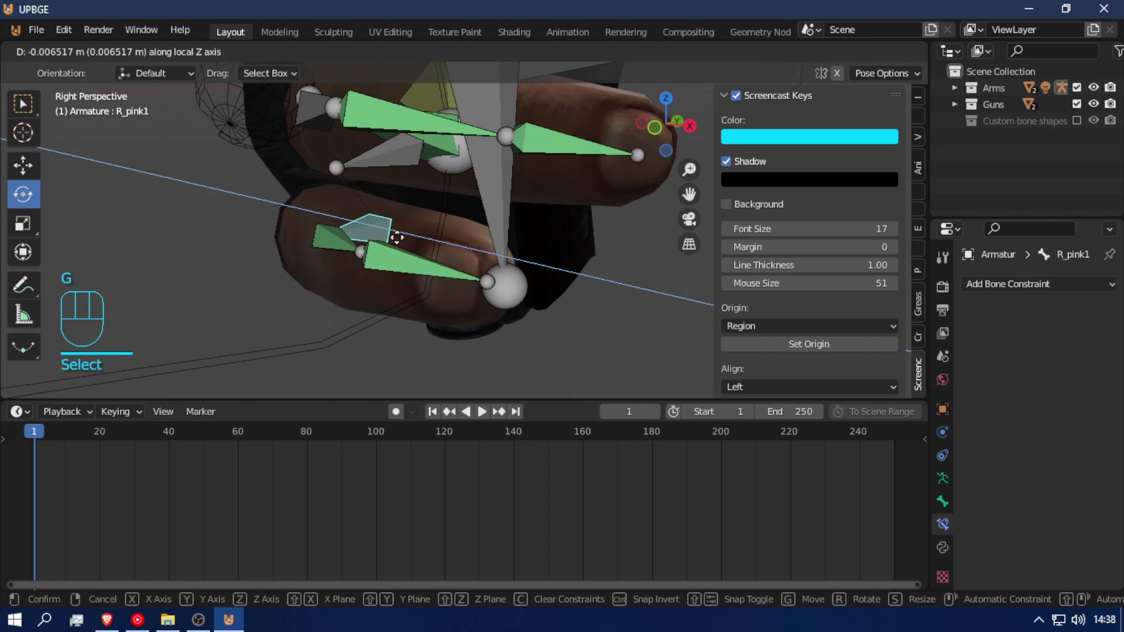
left_click(397, 237)
key("shift+f")
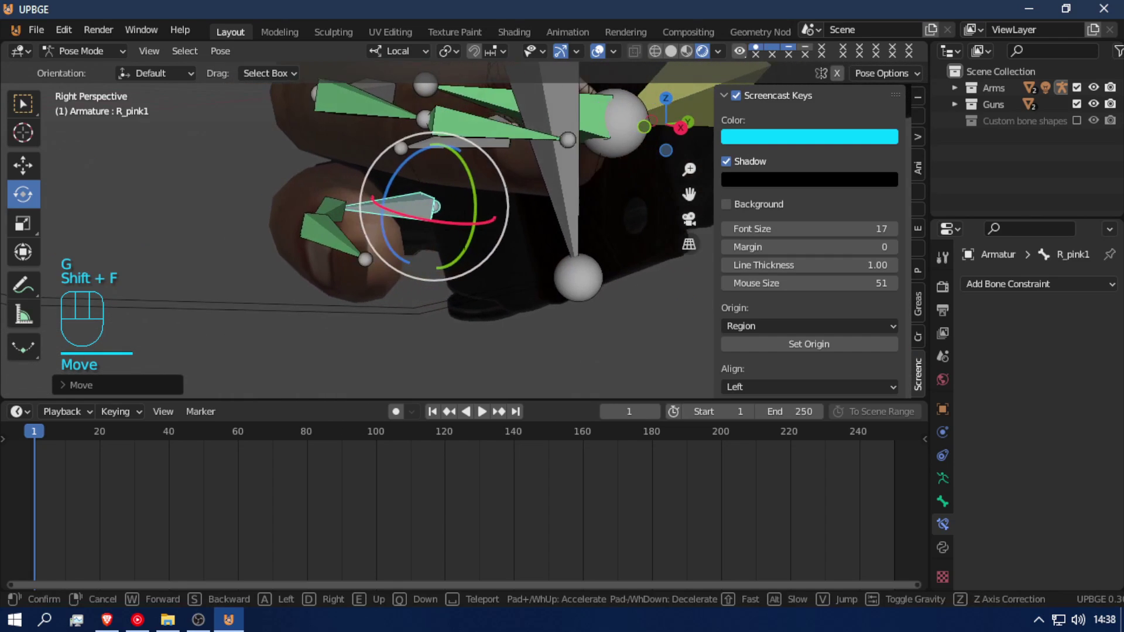
key("d")
key("d")
left_click(461, 230)
left_click_drag(391, 227, 369, 223)
- Rotate the R_ring1 bone to align the ring finger with the grip
key("shift+f")
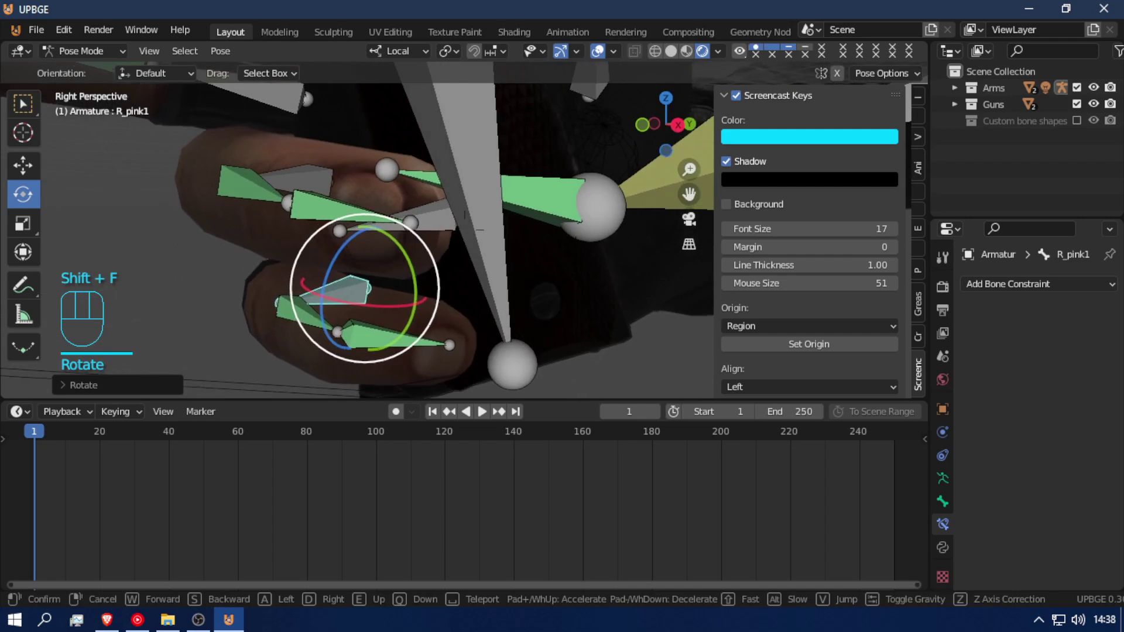
left_click(463, 227)
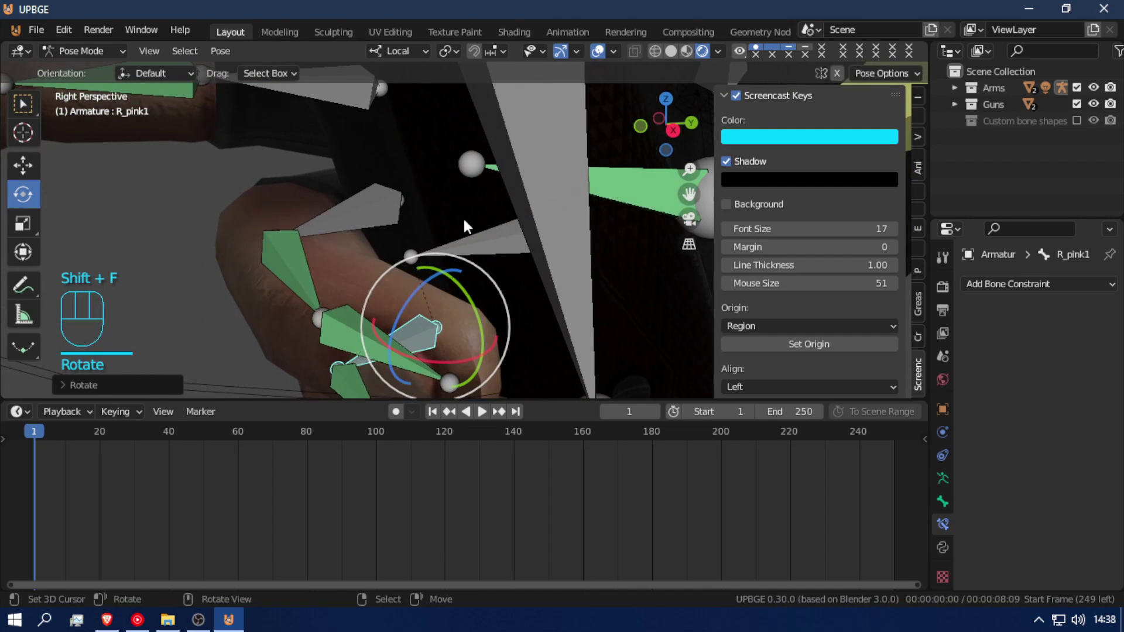
right_click(388, 207)
key("r")
key("z")
right_click(411, 211)
key("r")
right_click(407, 222)
left_click_drag(408, 227, 420, 225)
- Rotate the R_middle1 bone, including around its local Z axis, to fit the middle finger beneath the trigger guard
key("shift+f")
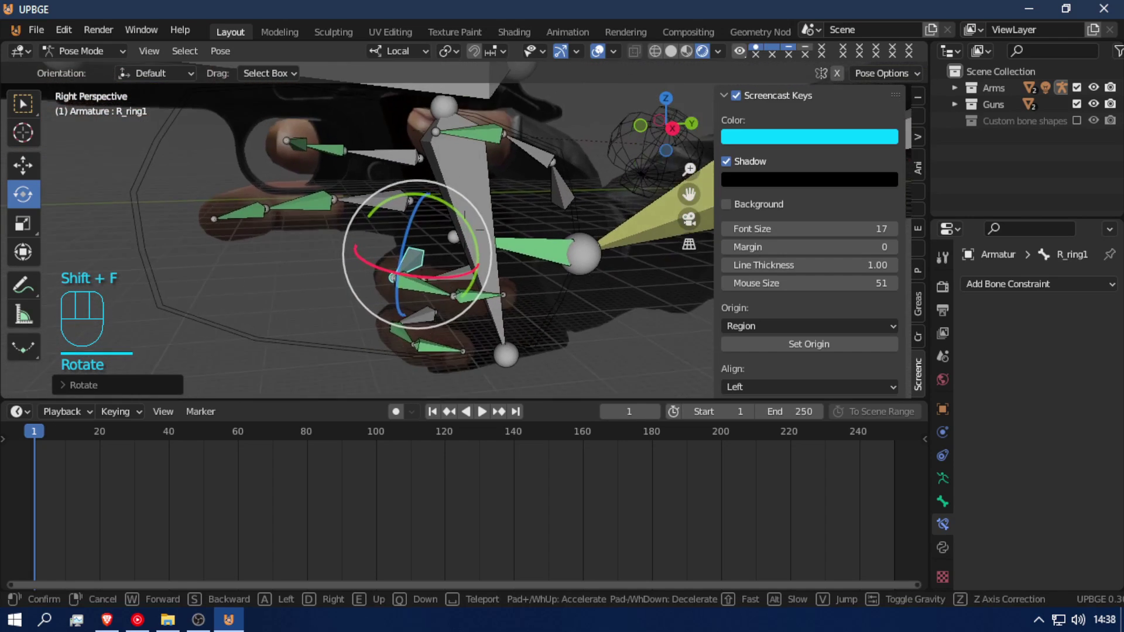
left_click(441, 228)
right_click(388, 199)
left_click_drag(412, 205, 476, 231)
left_click_drag(419, 184, 416, 172)
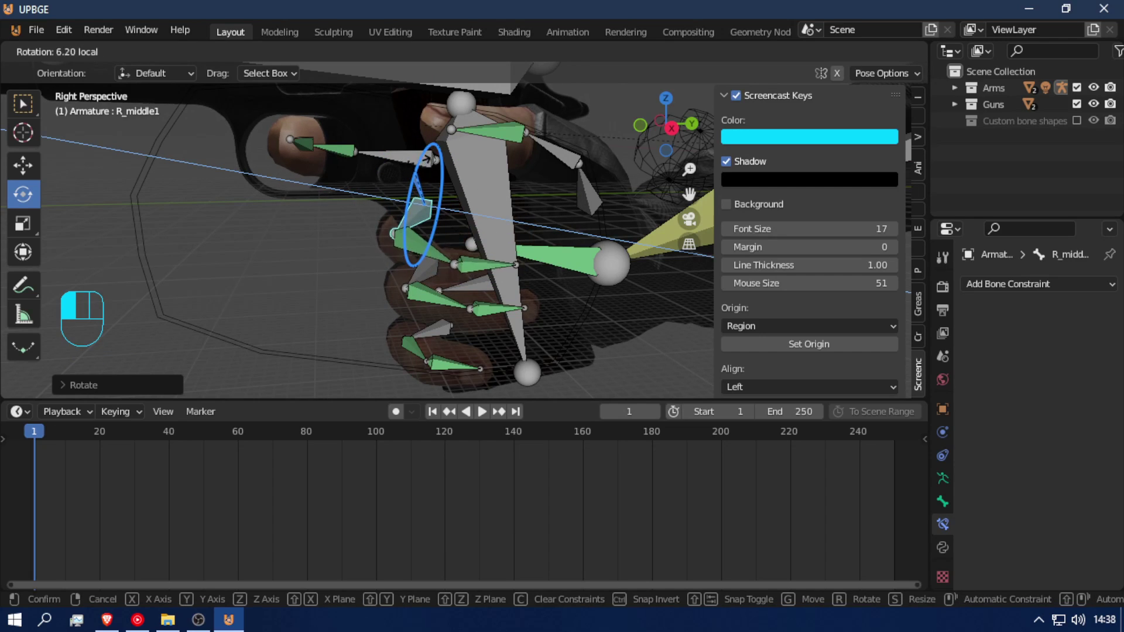
mouse_move(414, 253)
left_mouse_down()
mouse_move(428, 252)
mouse_move(427, 237)
left_mouse_up()
- Rotate the R_pink1 bone to bring the little finger in line with the other fingers
left_click(426, 258)
left_click(440, 325)
left_click_drag(441, 296, 433, 270)
- Hide the bones of the posed right hand together with its wrist IK control and forearm bone
key("shift+f")
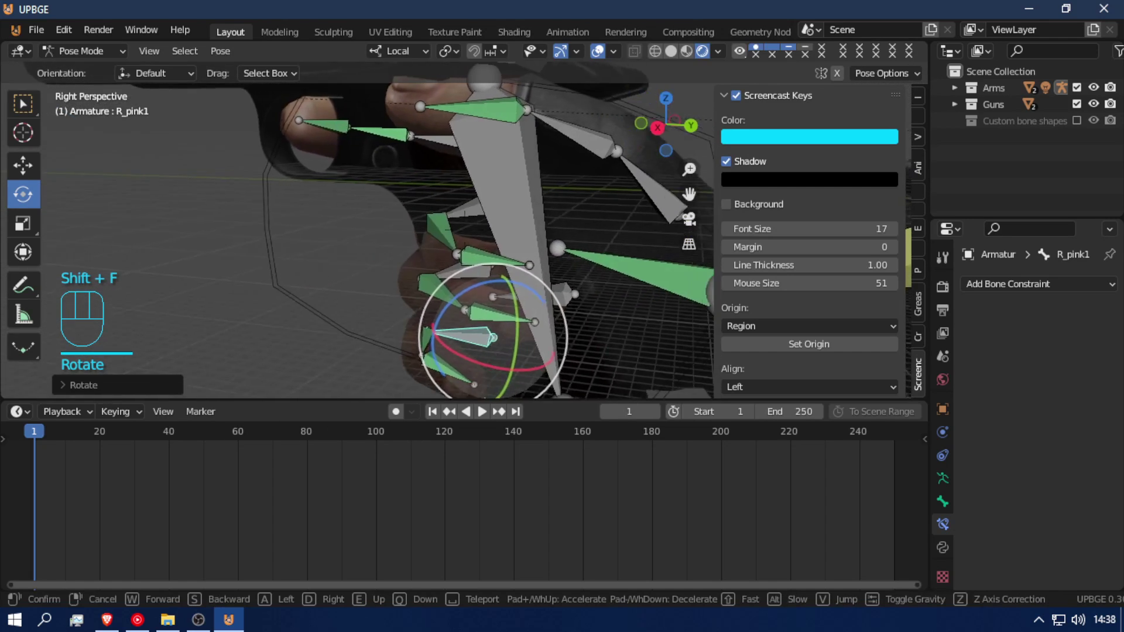
left_click(465, 230)
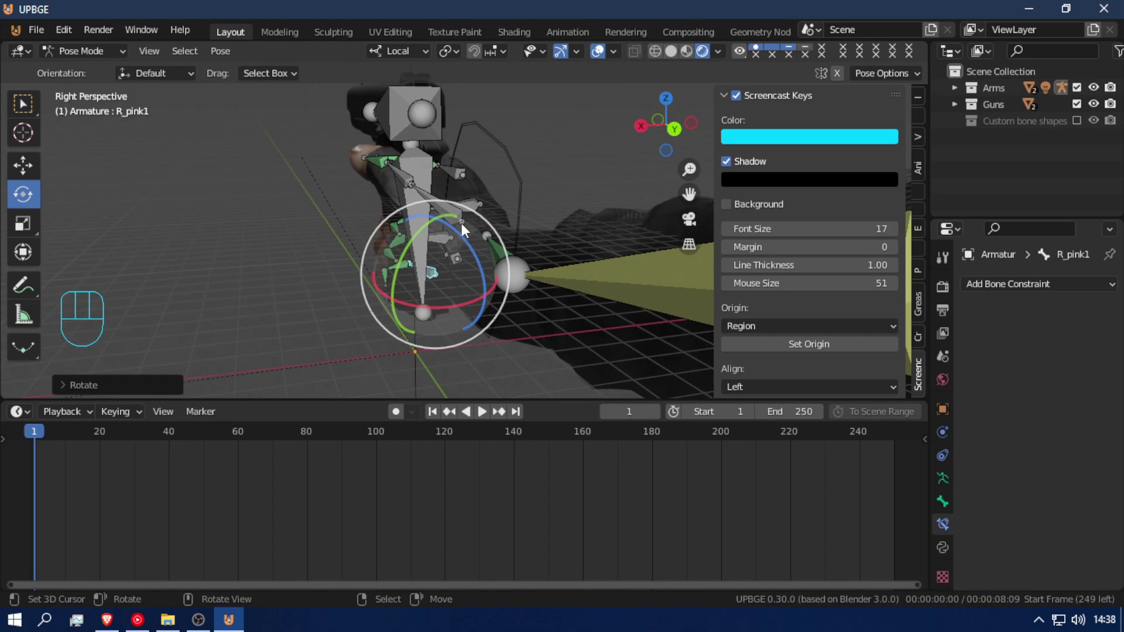
key("b")
left_click_drag(337, 145, 572, 349)
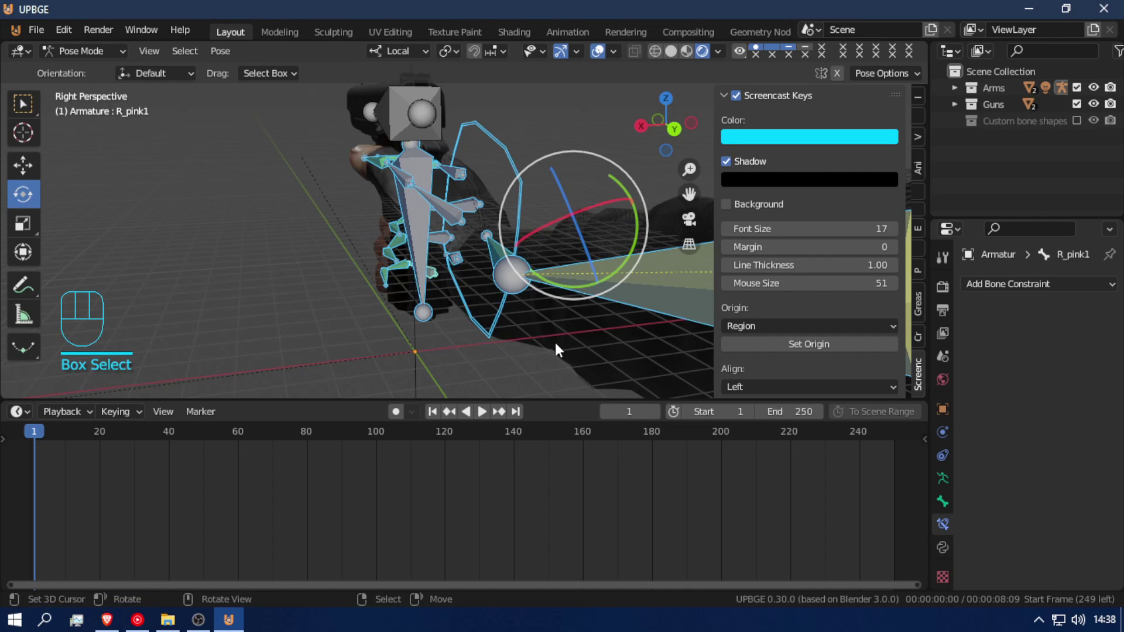
key("h")
- Move the L_wrist IK control along its local Z axis to reposition the left hand
key("shift+f")
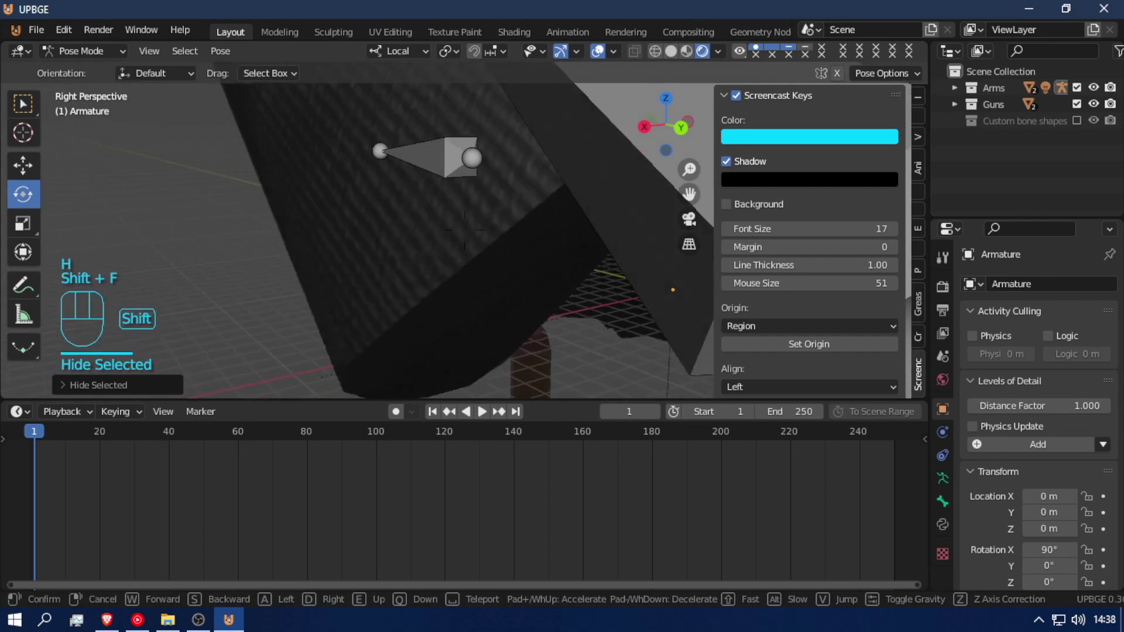
left_click(456, 195)
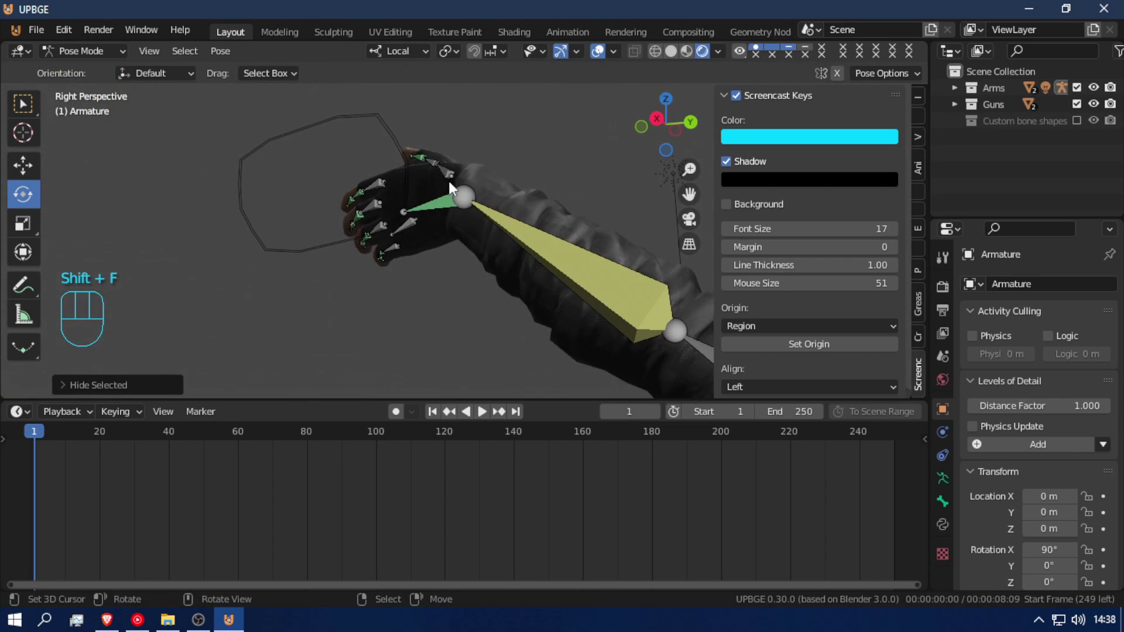
left_click(391, 134)
key("g")
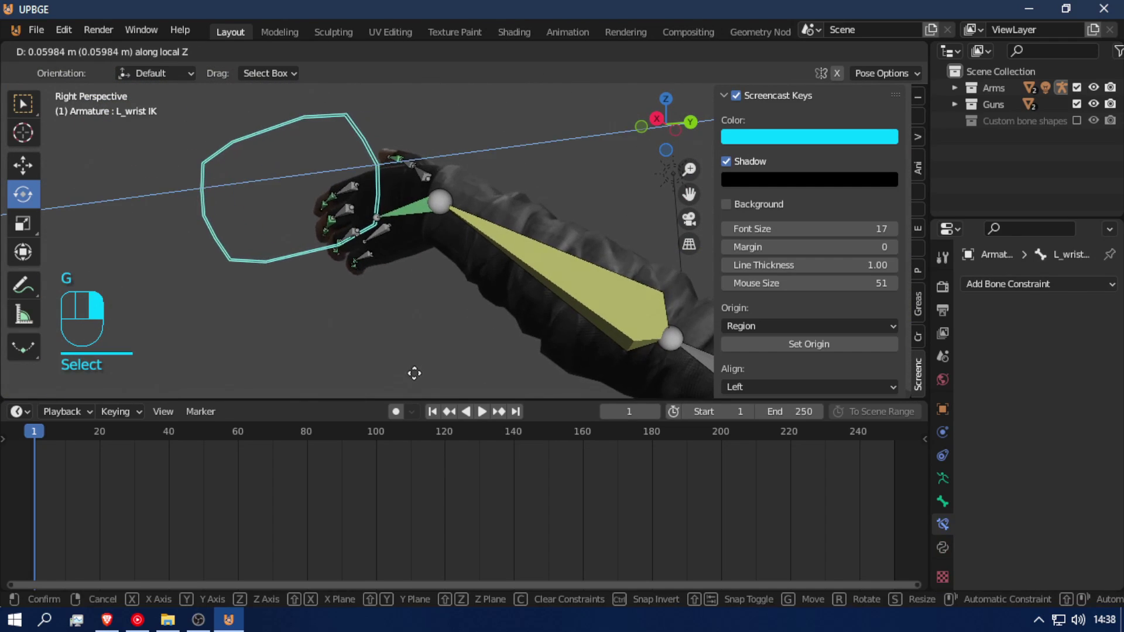
left_click(443, 234)
- Move the L_wrist IK control along the X axis to bring the left hand under the pistol, and adjust its rotation
key("shift+f")
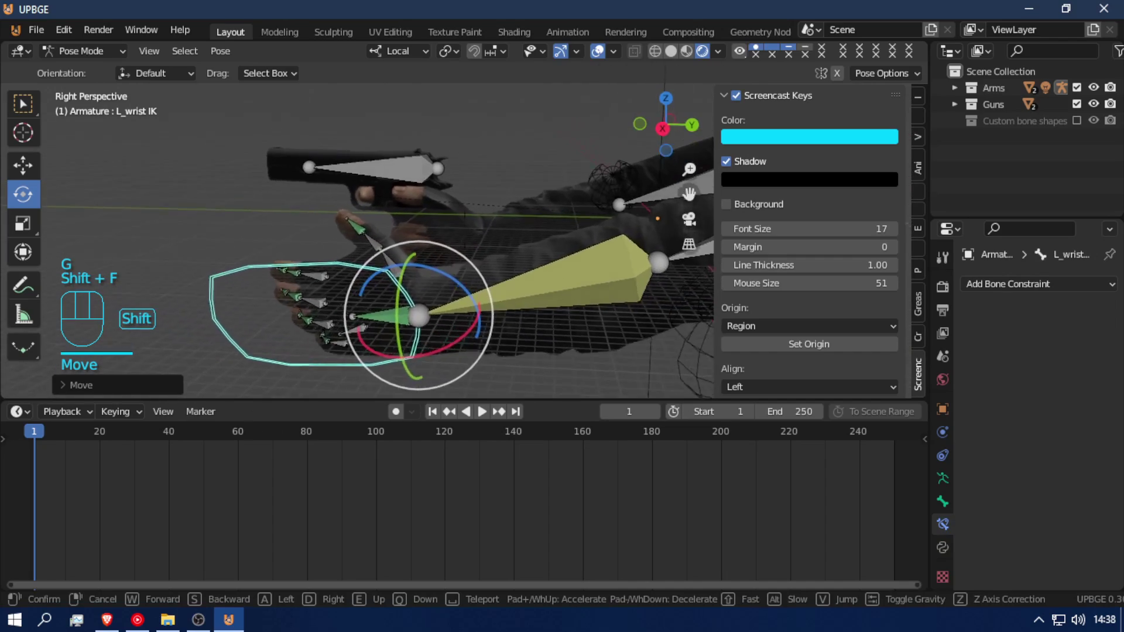
key("a")
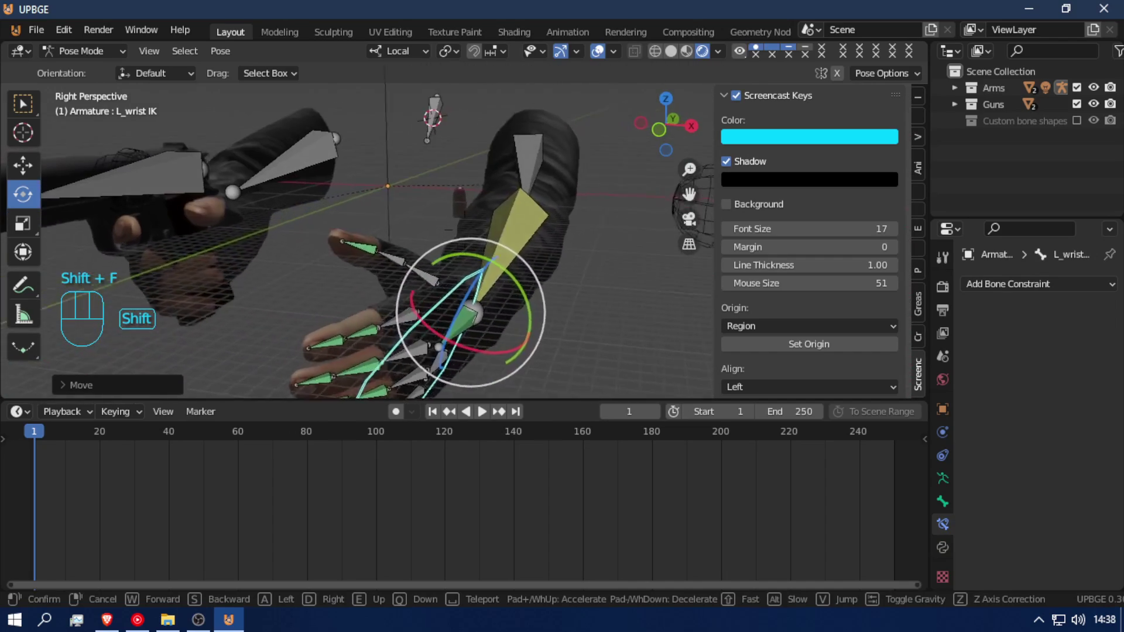
left_click(464, 230)
key("g")
key("x")
key("z")
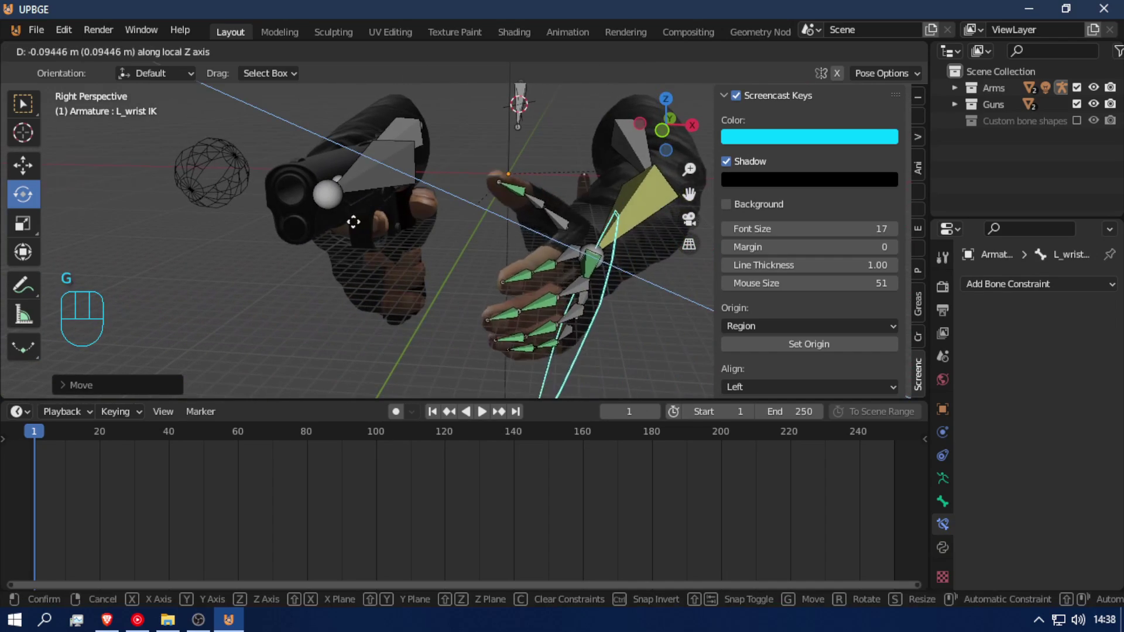
key("x")
key("x")
left_click(331, 208)
left_click_drag(458, 229, 462, 240)
- Move the L_wrist IK control about 0.025 m along the global Y axis and rotate the L_thumb1 bone
key("shift+f")
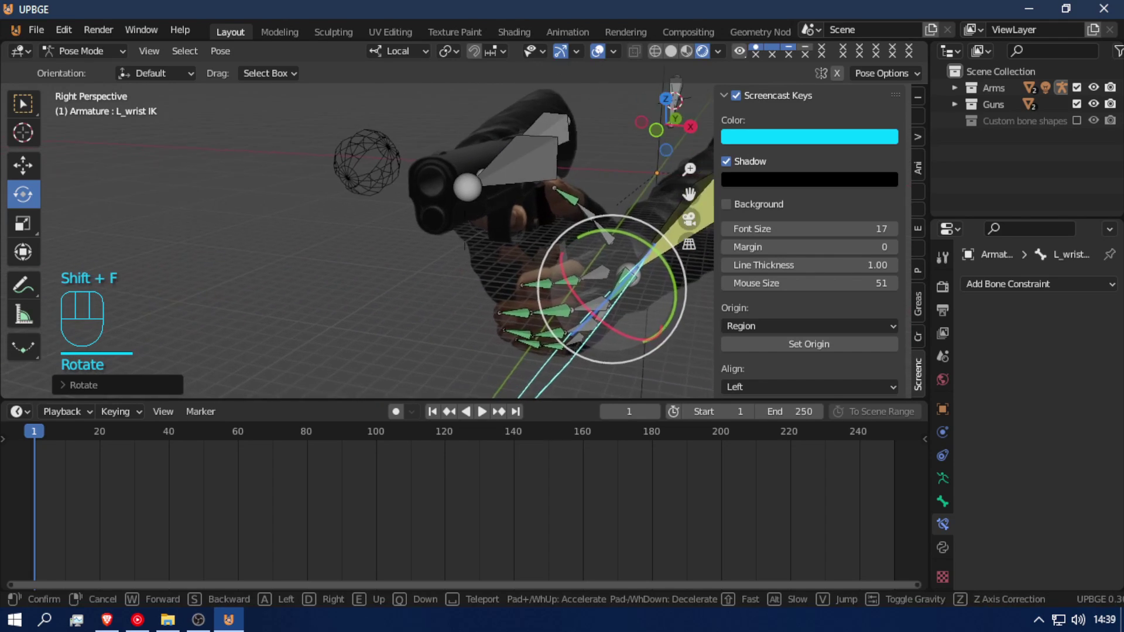
left_click(464, 227)
key("g")
middle_click_drag(468, 228, 501, 237)
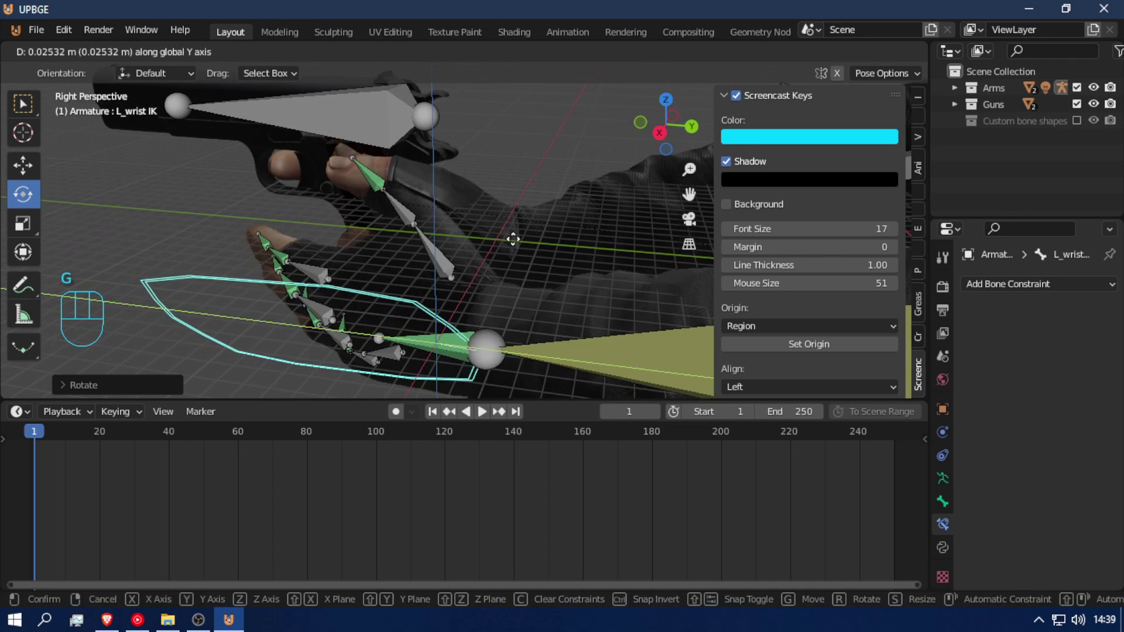
left_click(424, 249)
left_click(451, 241)
left_click_drag(454, 229, 431, 219)
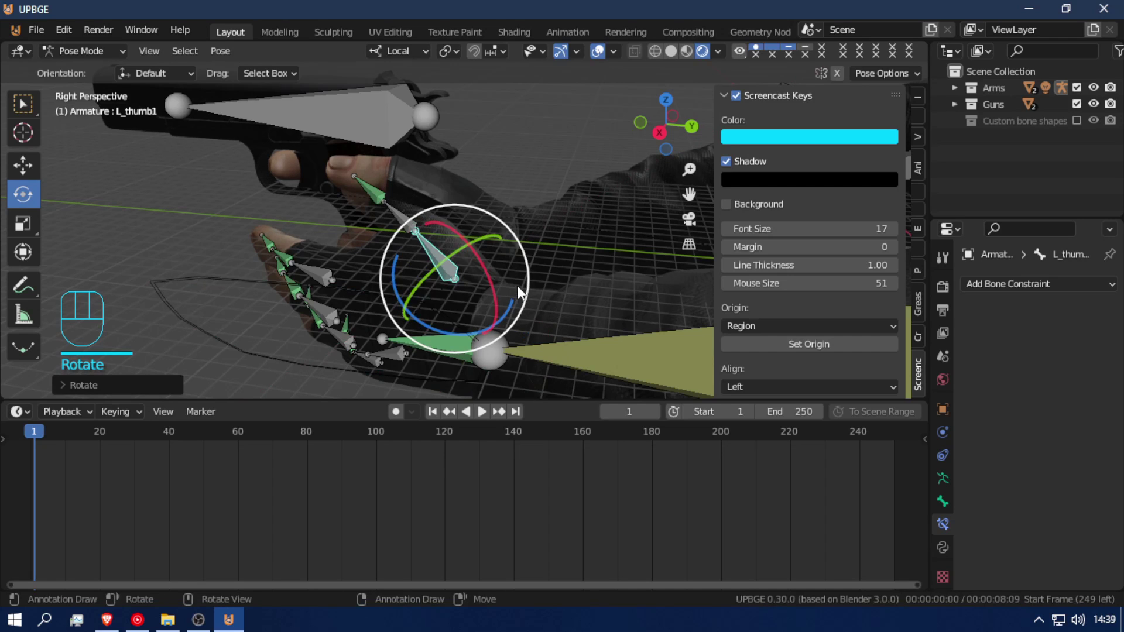
- Rotate the L_wrist IK control about 10° around the global Z axis and fine-tune its rotation around local Z
key("shift+f")
left_click(338, 227)
left_click(336, 220)
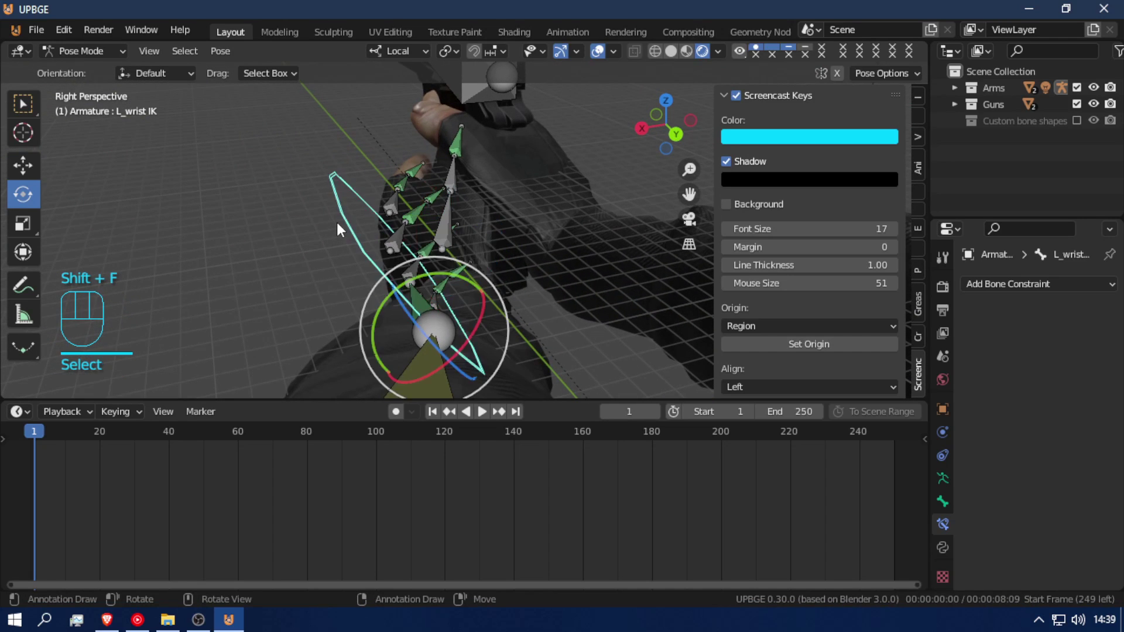
key("r")
key("z")
key("z")
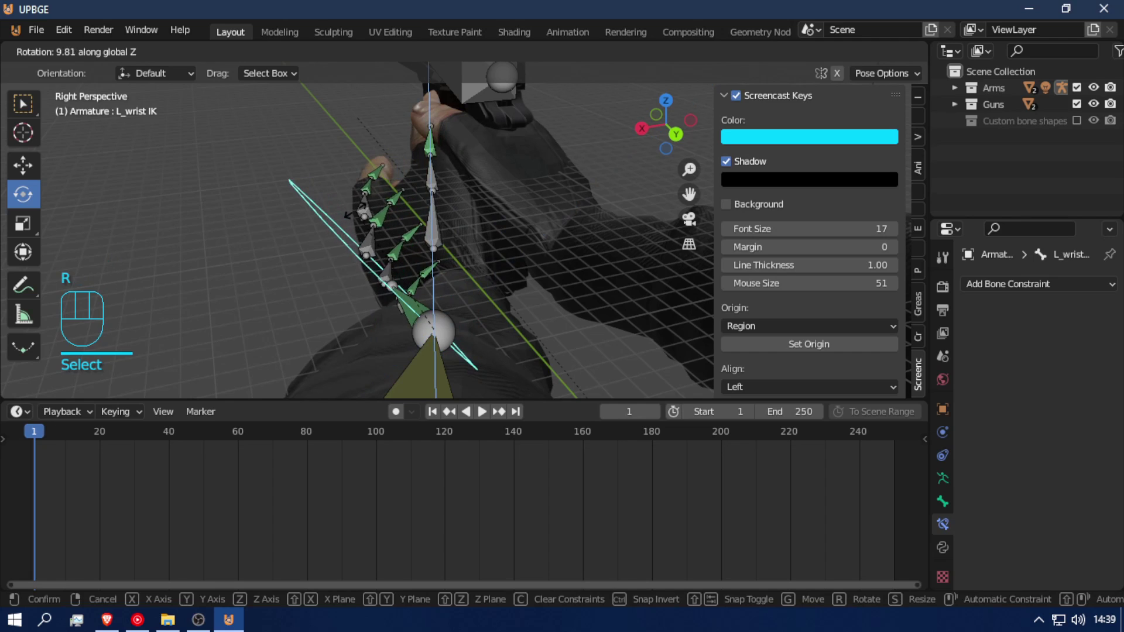
left_click(345, 216)
key("r")
key("z")
key("z")
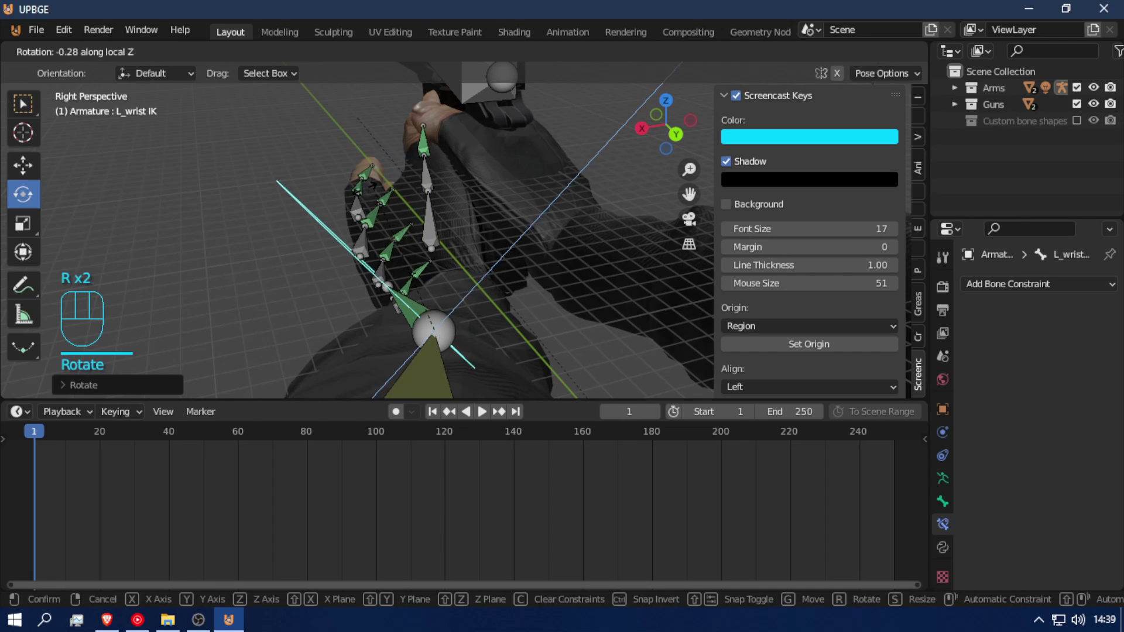
left_click(354, 188)
- Move the L_wrist IK control about -0.015 m along the global X axis and rotate it about 5° around global Z
key("g")
key("z")
key("z")
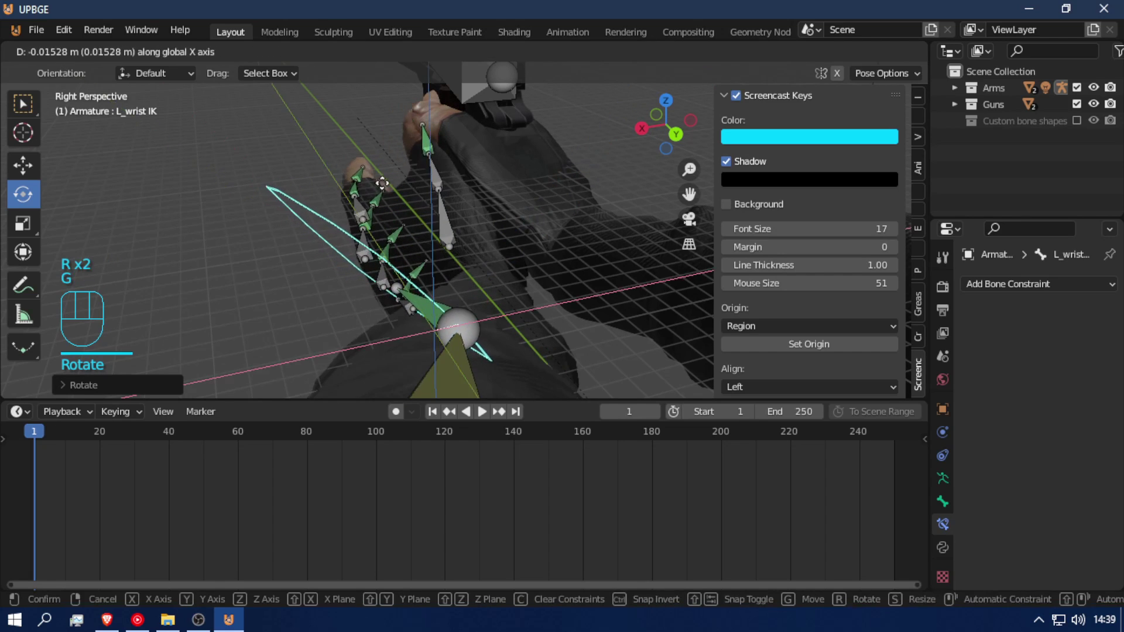
left_click(388, 181)
key("r")
key("z")
key("z")
key("z")
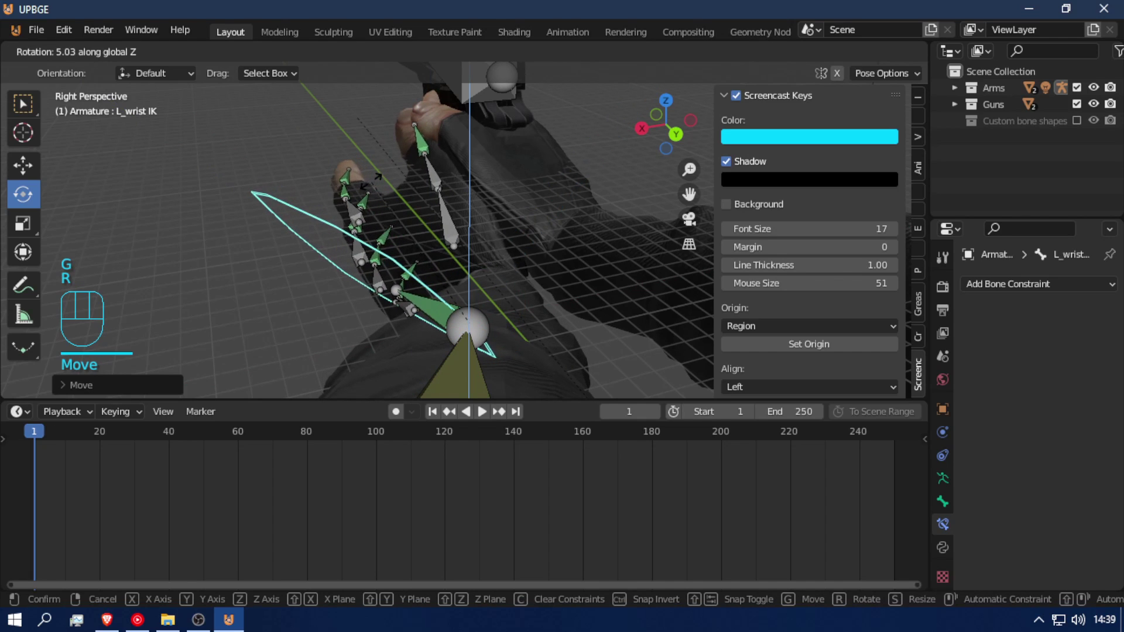
left_click(360, 184)
- Move the L_wrist IK control about -0.015 m along the global X axis and lower it along global Z
key("g")
key("x")
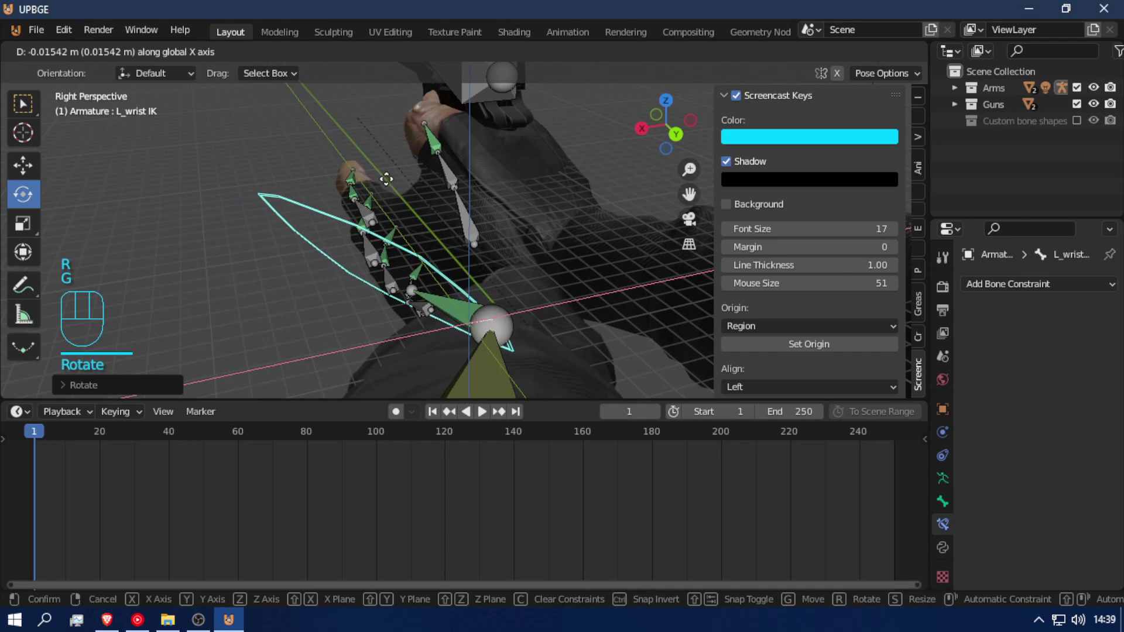
left_click(388, 178)
key("shift+f")
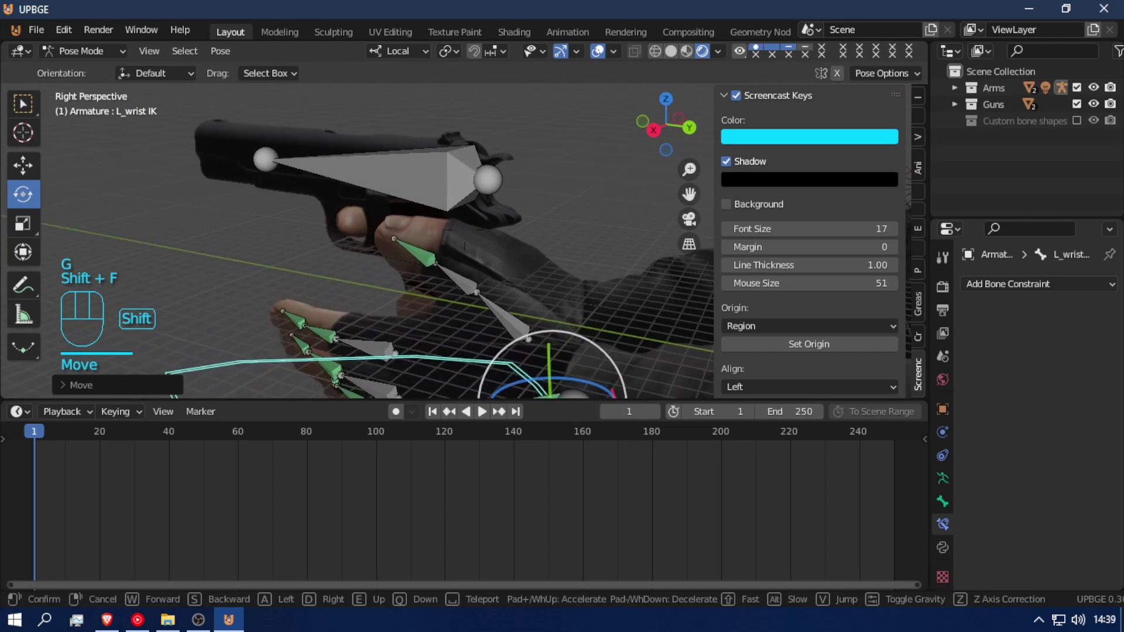
left_click(464, 227)
key("g")
key("z")
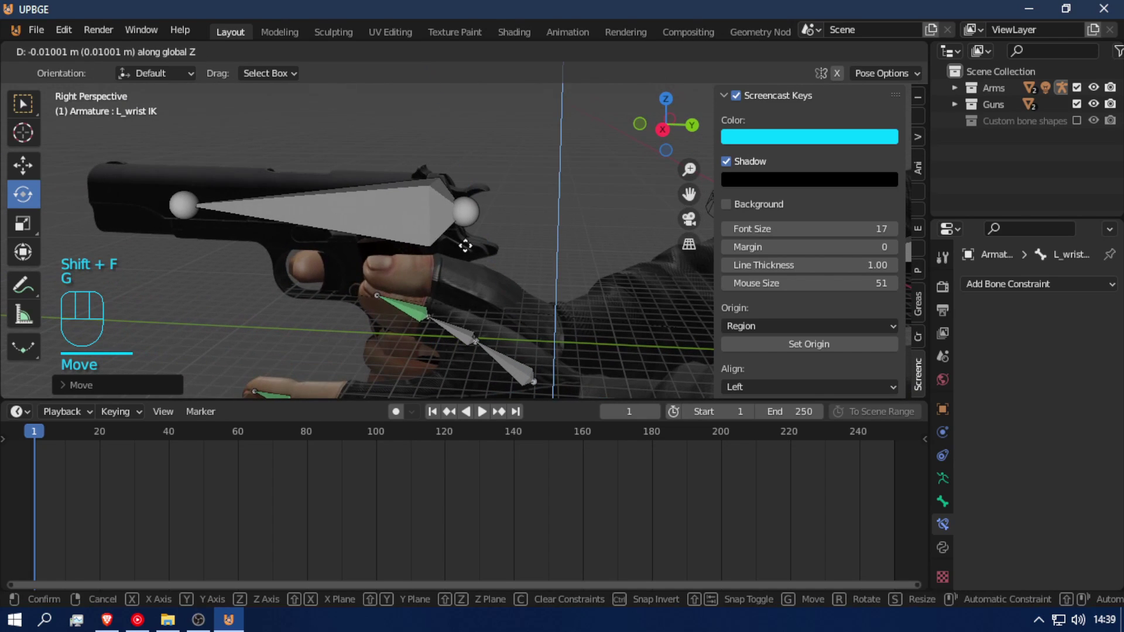
left_click(501, 283)
- Rotate the L_wrist IK control to adjust the left hand's angle beneath the pistol grip
key("shift+f")
left_click(549, 290)
left_click_drag(548, 290, 234, 287)
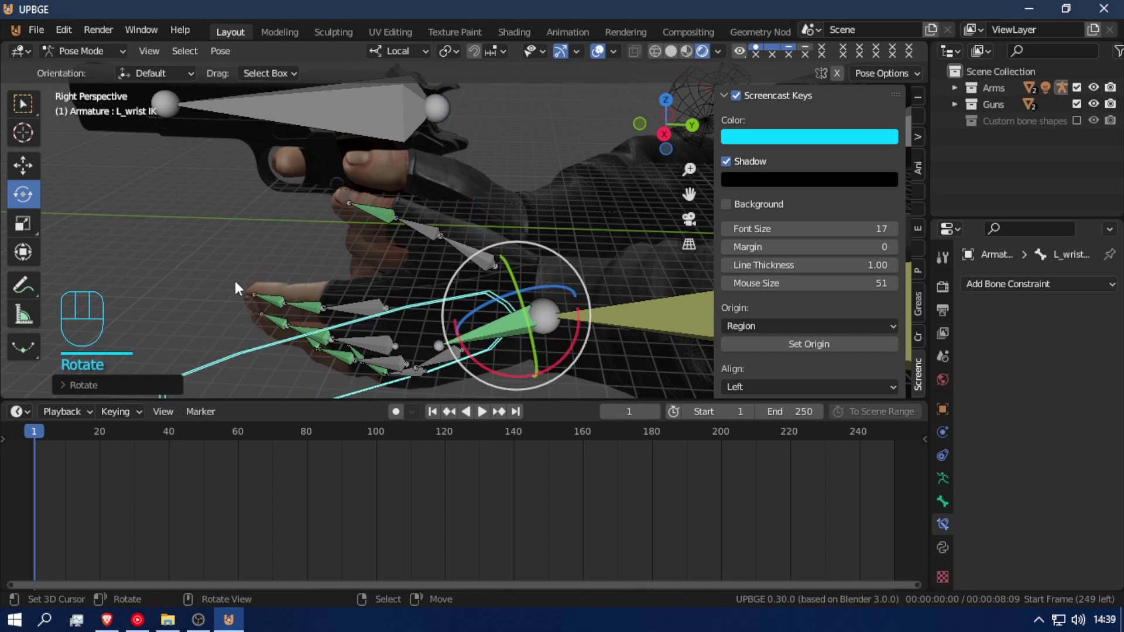
- Rotate the base bones of the left-hand fingers together with L_palm to curl the fingers up toward the grip
left_click(344, 307, "shift")
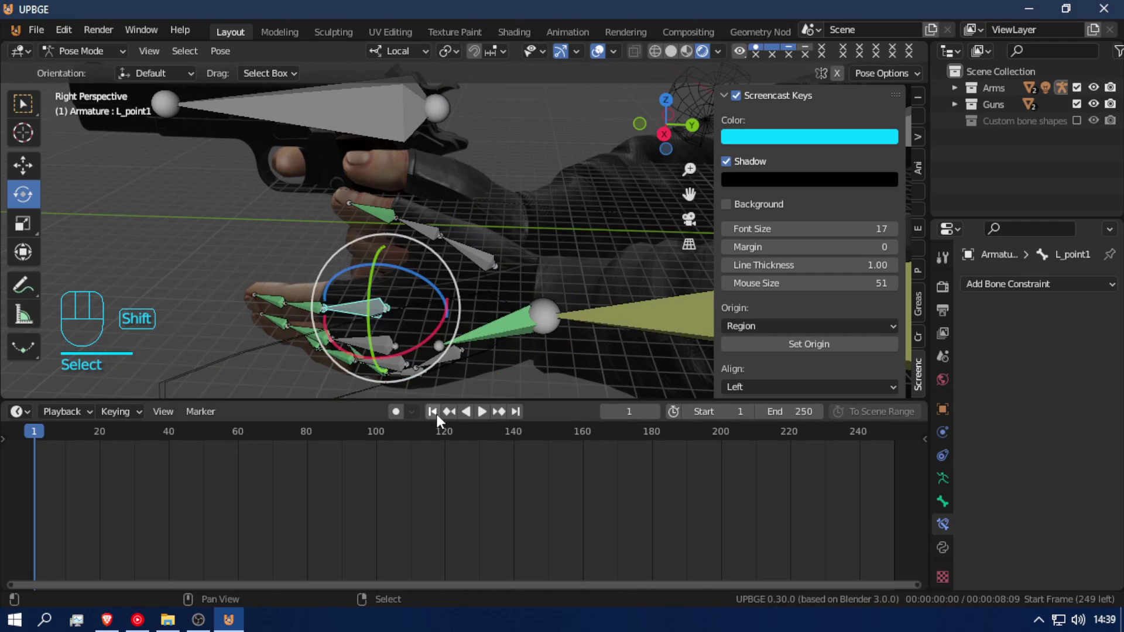
left_click(413, 372, "shift")
left_click_drag(441, 374, 343, 172)
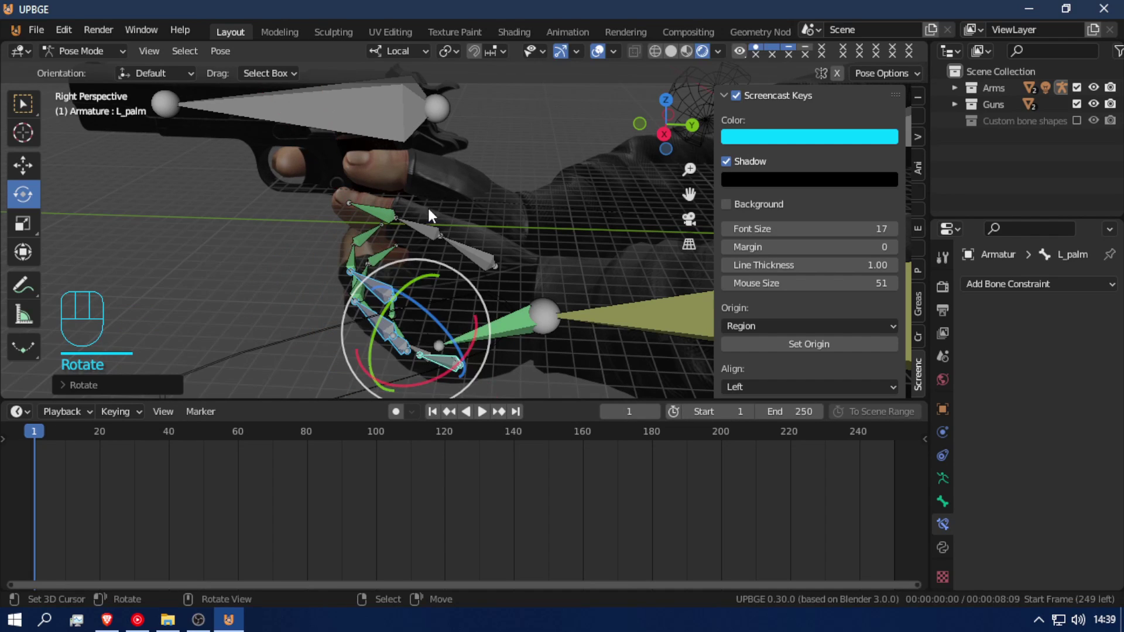
- Reposition the L_wrist IK control vertically so the curled left hand sits closer to the grip
left_click(466, 247)
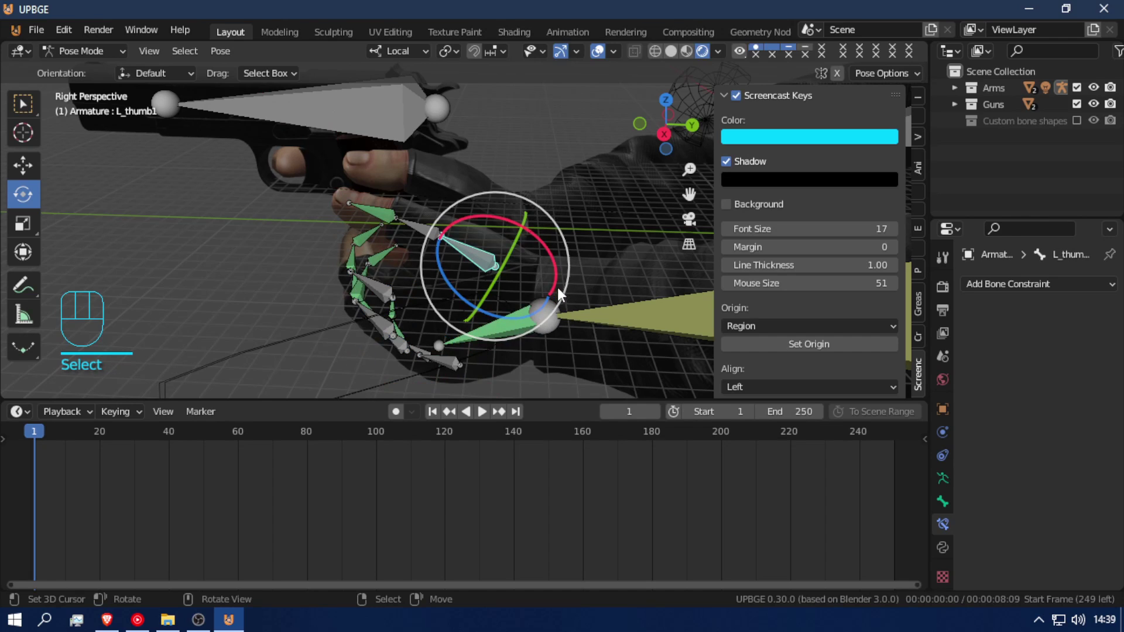
left_click(304, 326)
key("g")
key("z")
left_click(304, 319)
- Try clearing the L_wrist IK control's pose location, and undo it
key("shift+f")
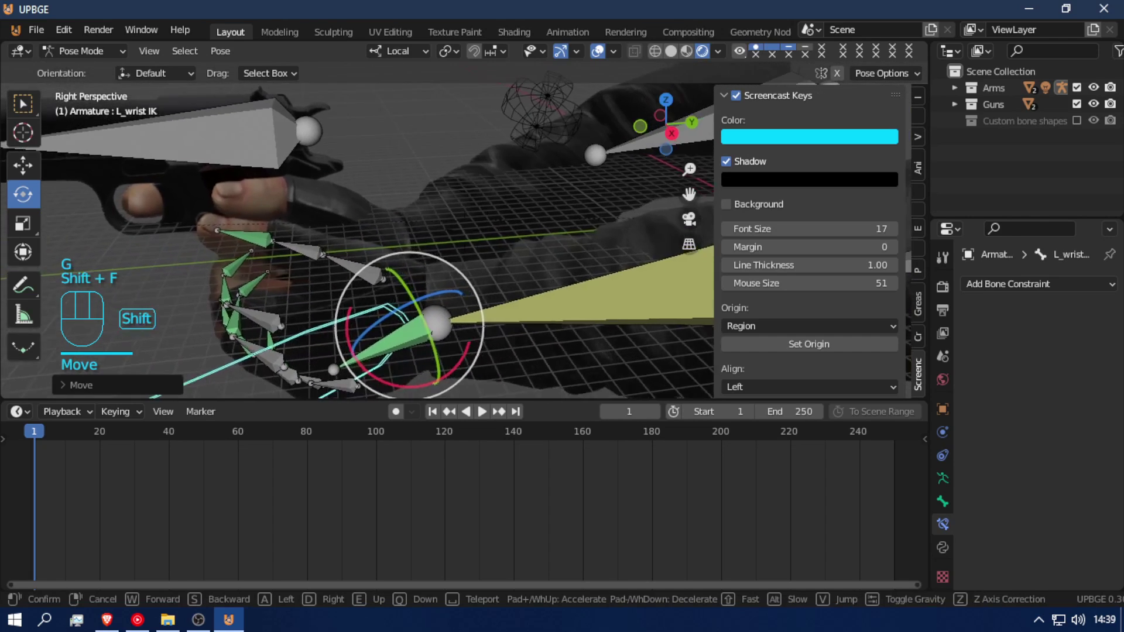
key("w")
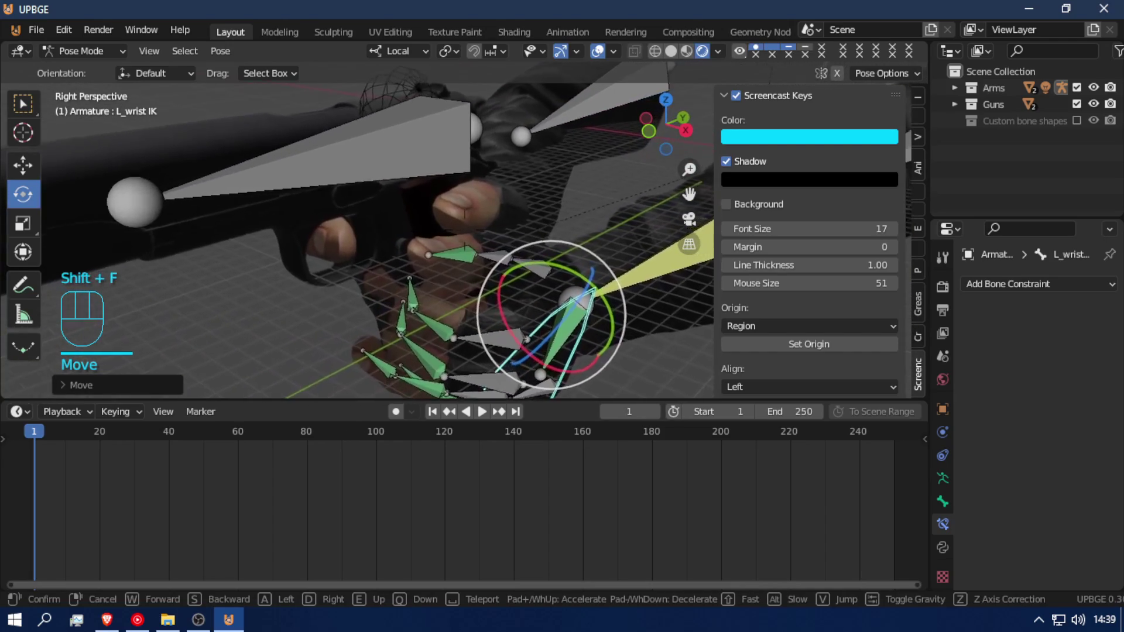
key("s")
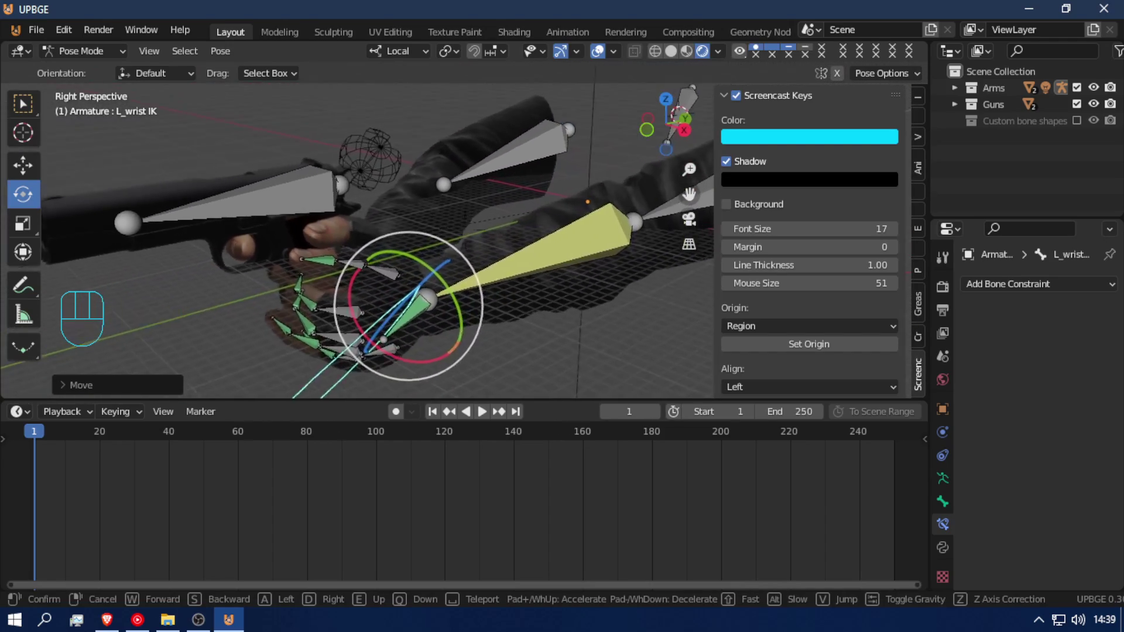
key("w")
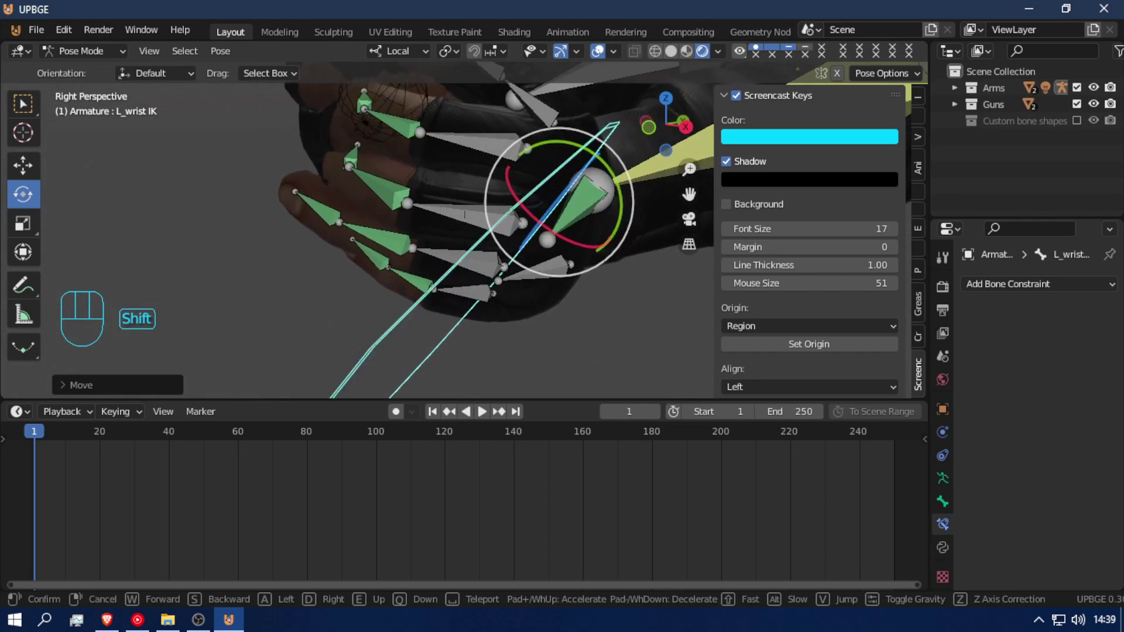
key("shift")
left_click(464, 230)
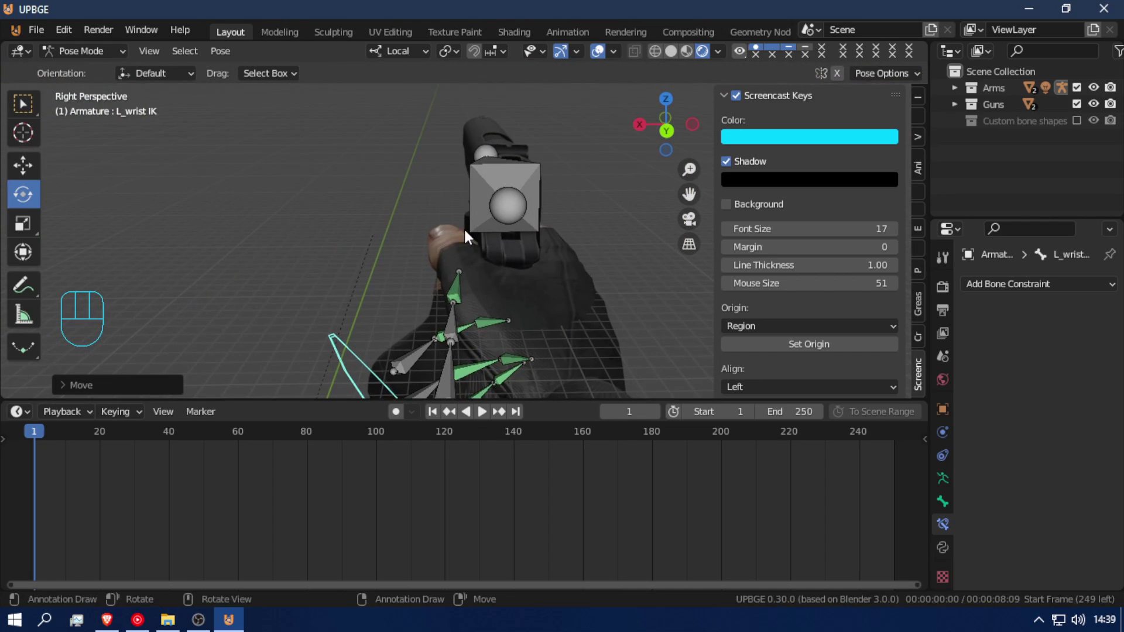
key("alt+g")
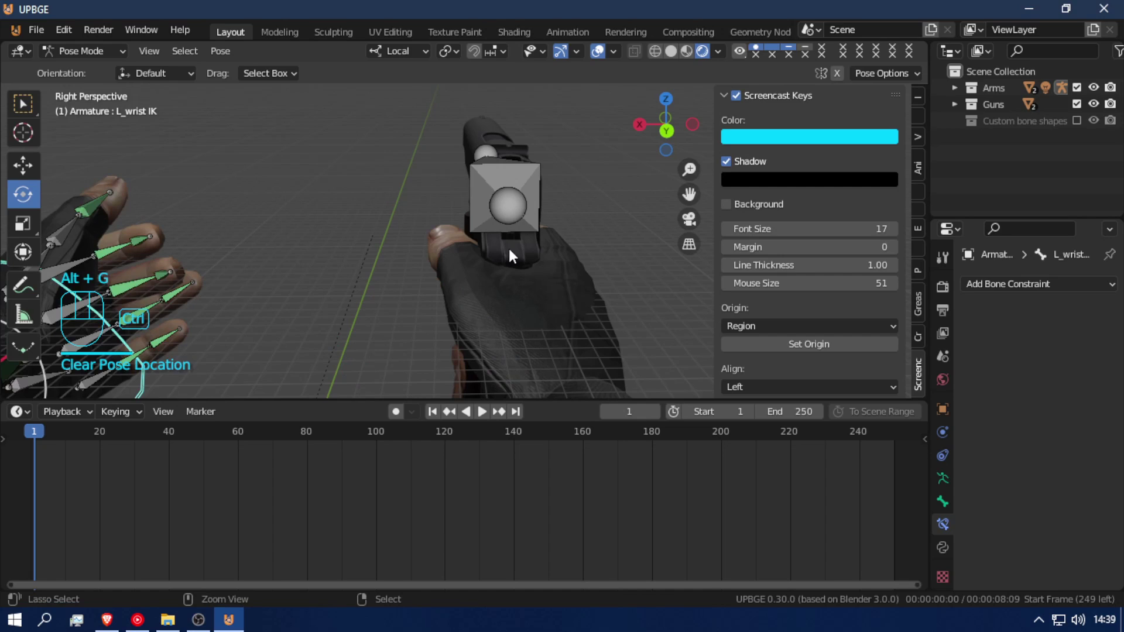
key("ctrl+z")
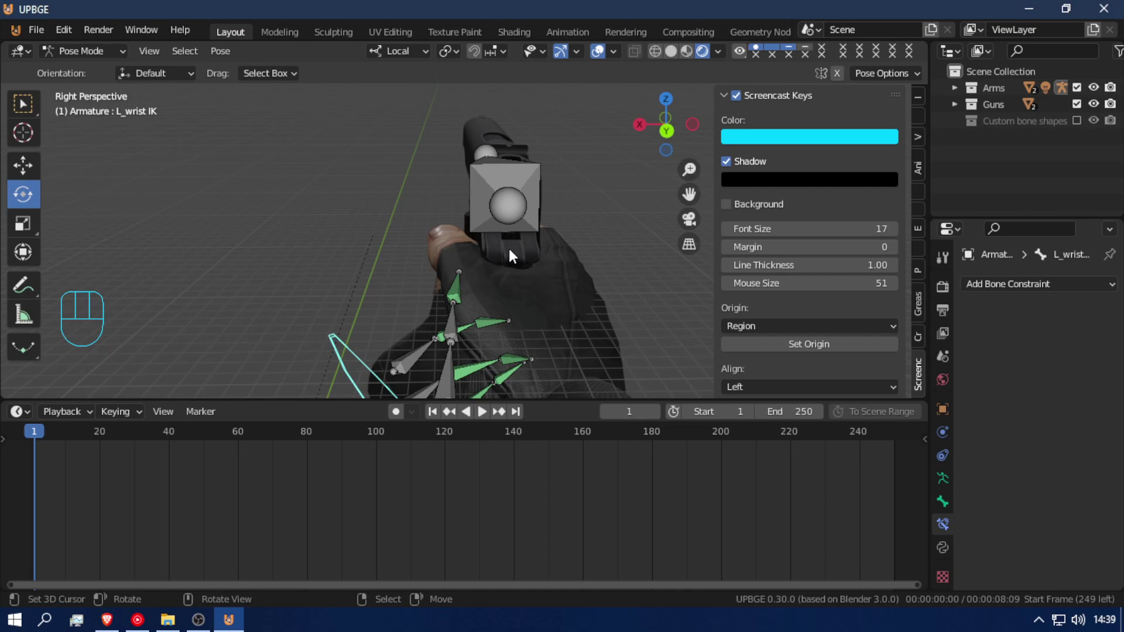
- Reveal all hidden bones, switch the armature to Object Mode and hide it
key("alt+h")
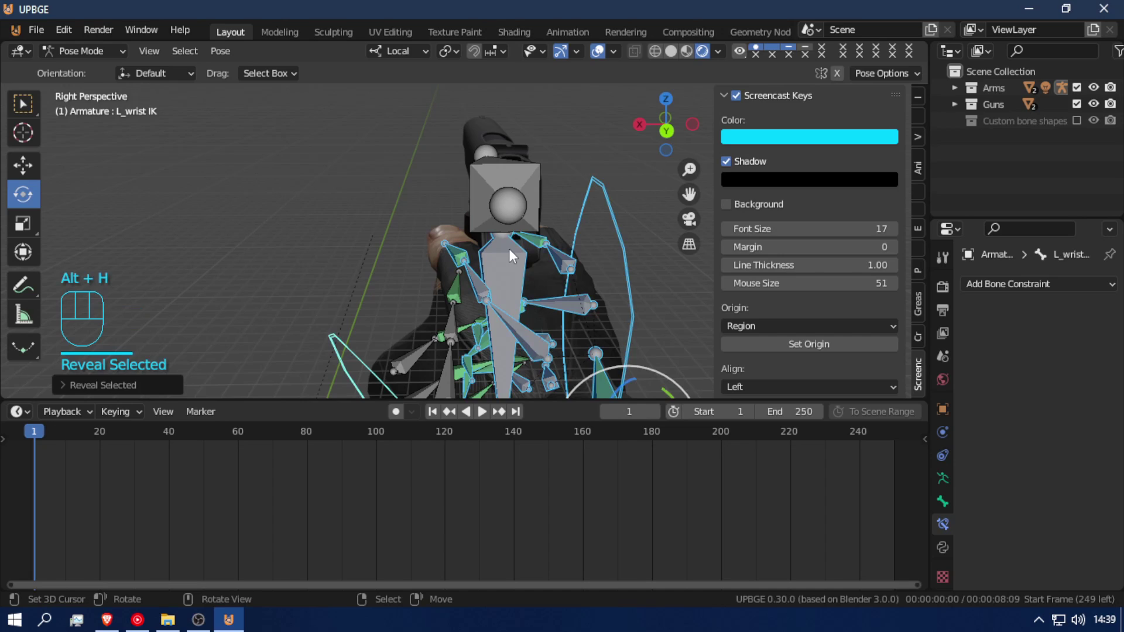
key("ctrl+Tab")
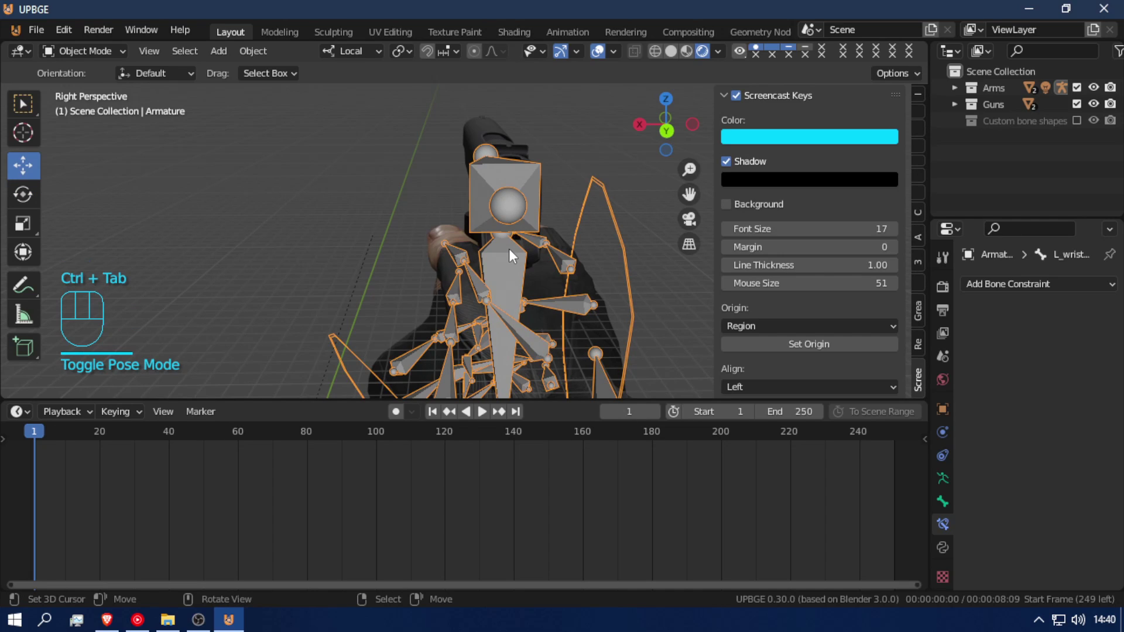
key("h")
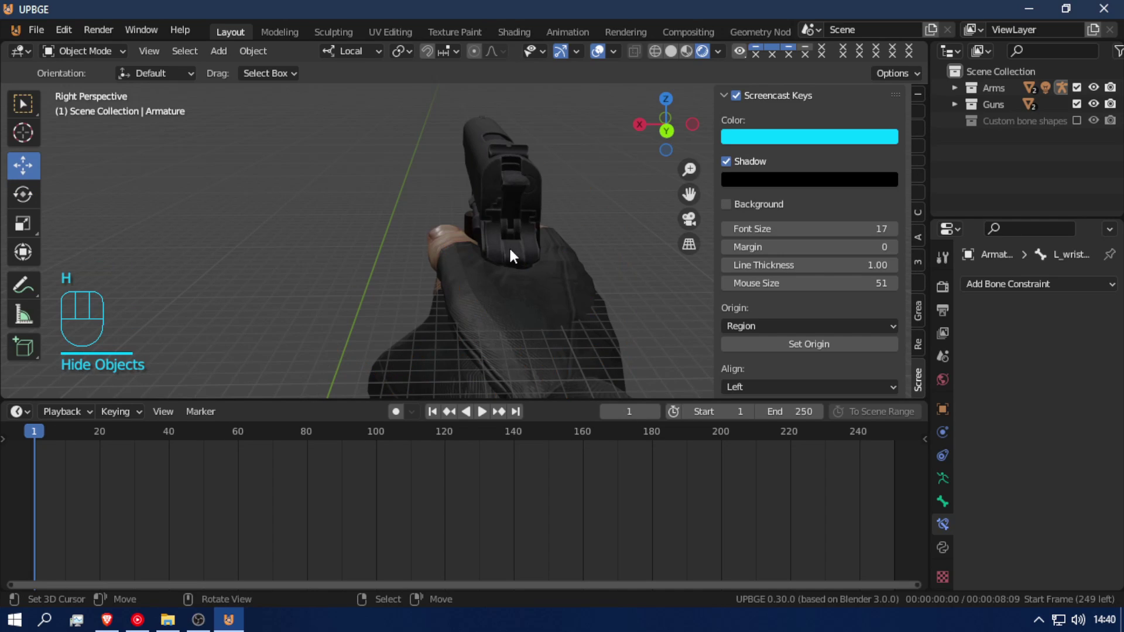
- Examine the two-handed pistol grip from the first-person viewpoint and up close around the thumb and sleeves
key("shift+f")
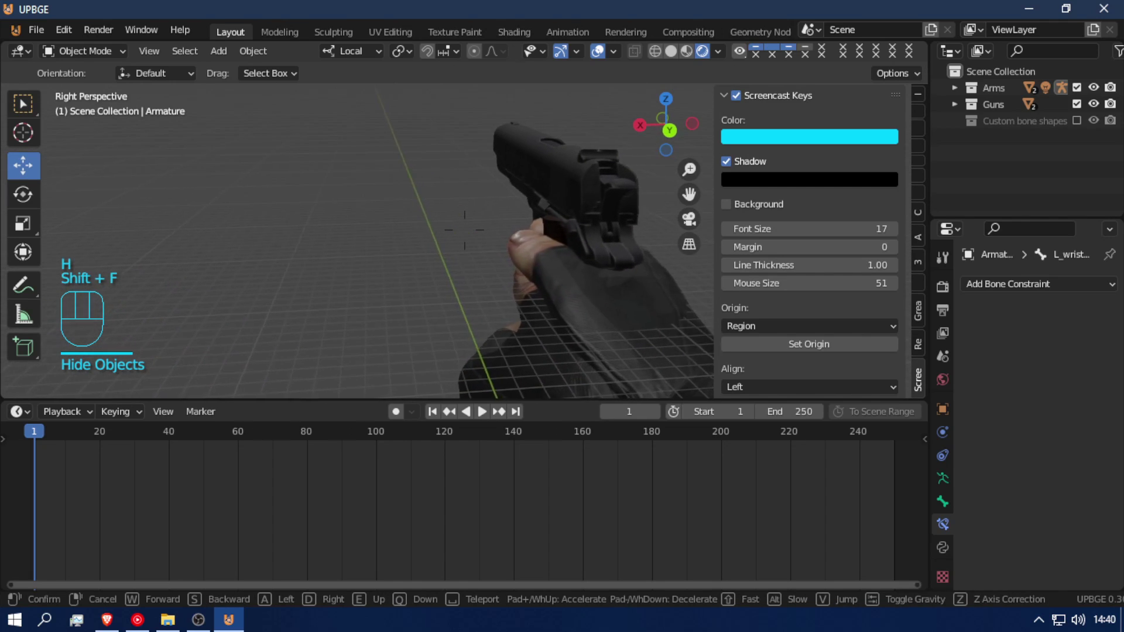
key("d")
key("d")
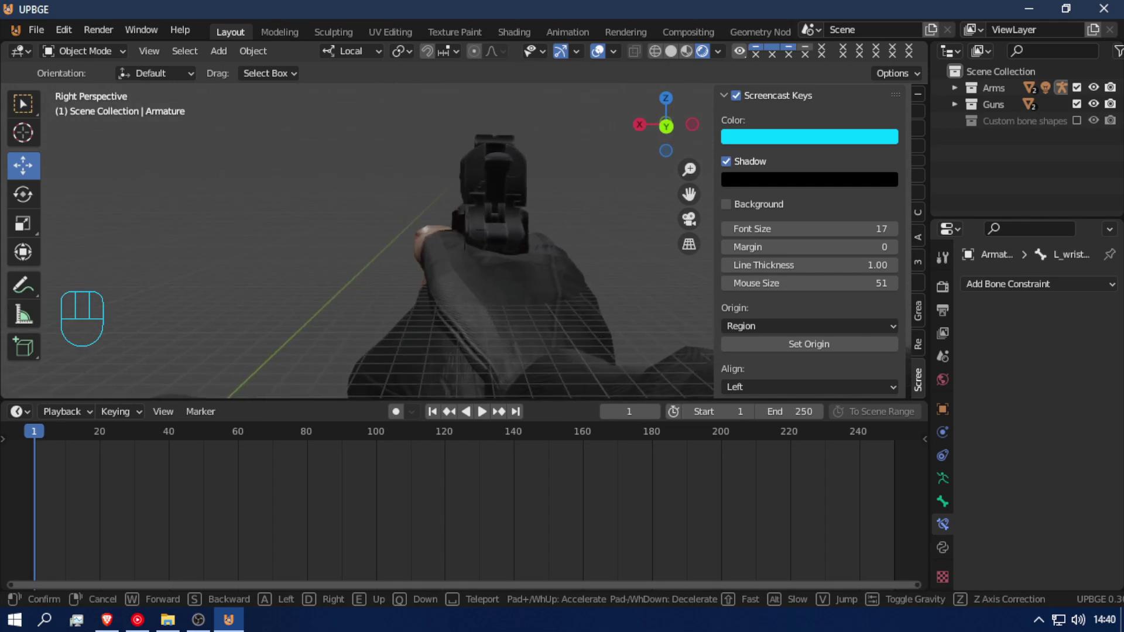
key("a")
key("s")
key("d")
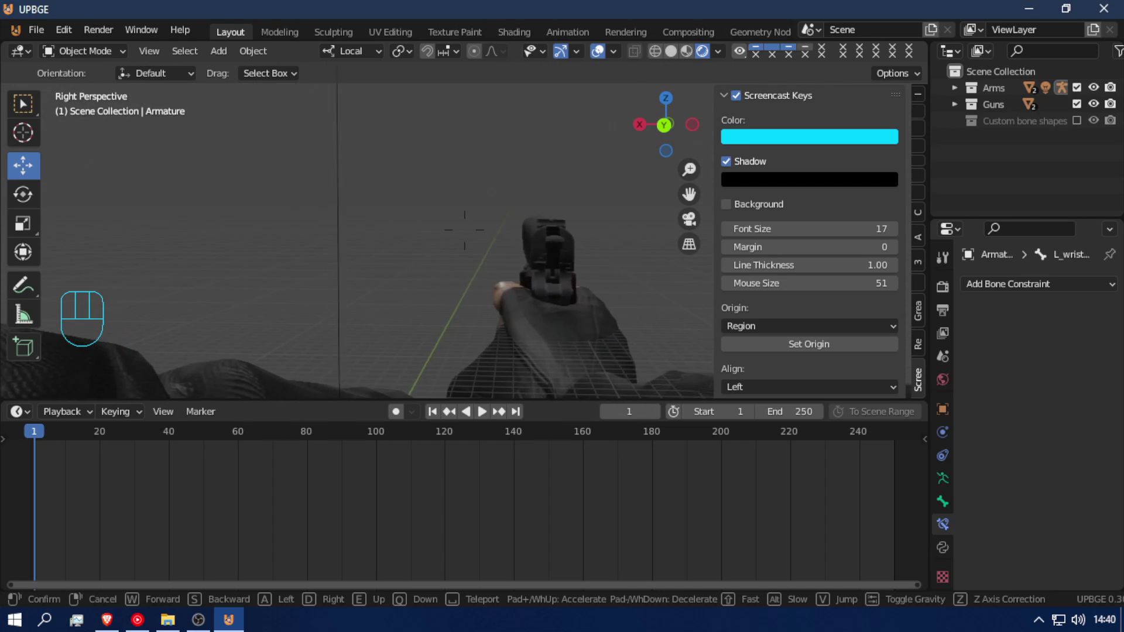
key("d")
key("a")
key("e")
key("s")
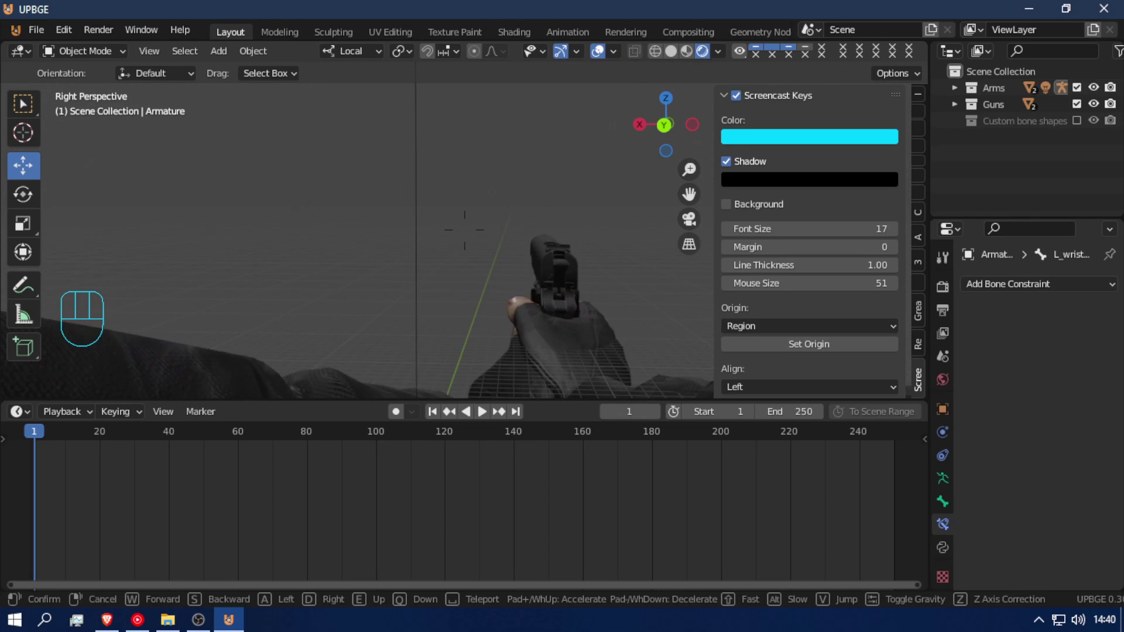
key("s")
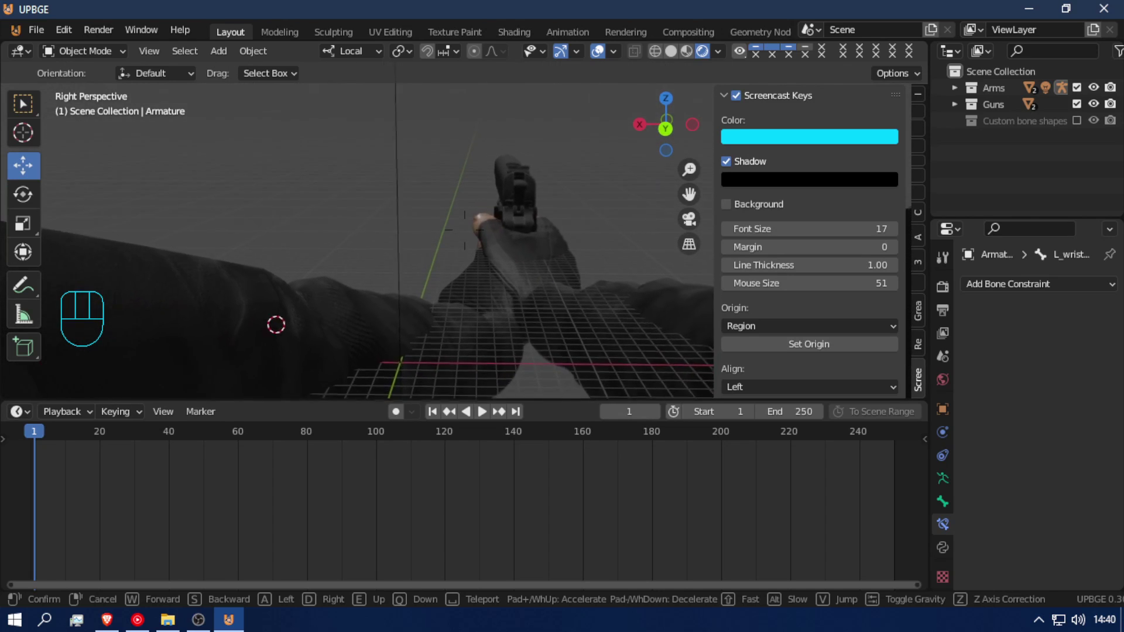
key("a")
key("d")
key("w")
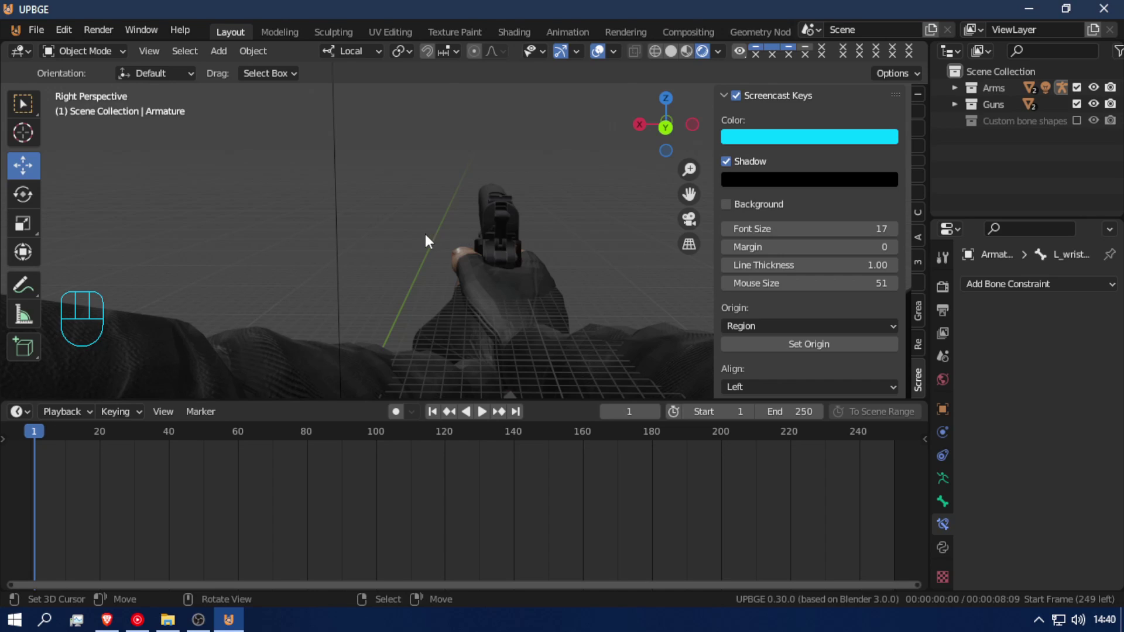
key("shift+f")
key("w")
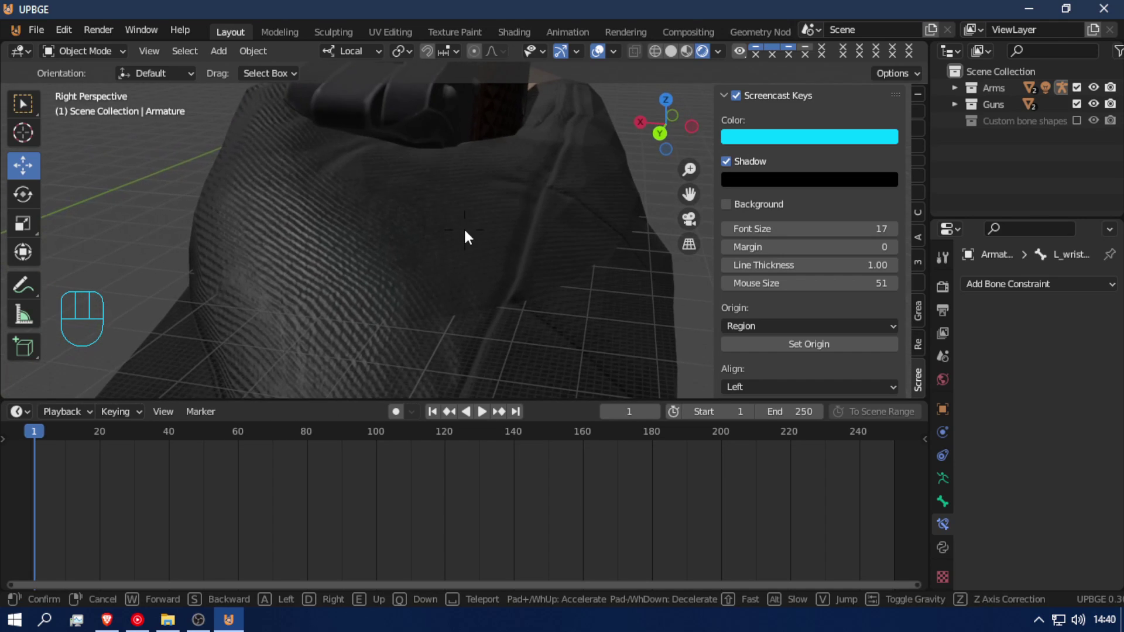
left_click(552, 221)
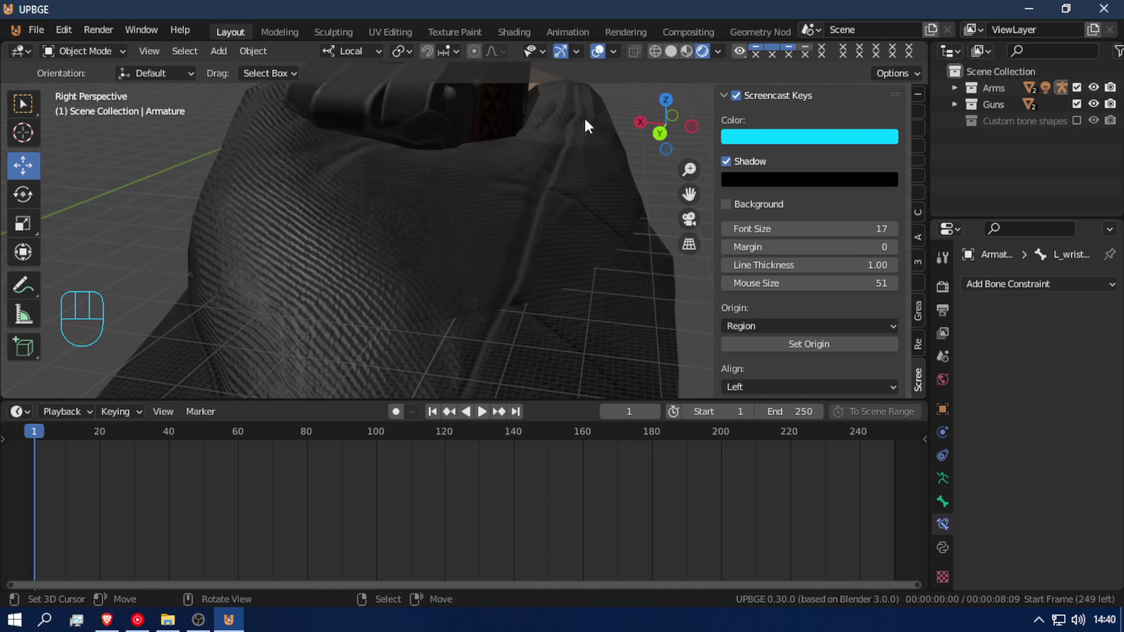
key("shift+f")
key("s")
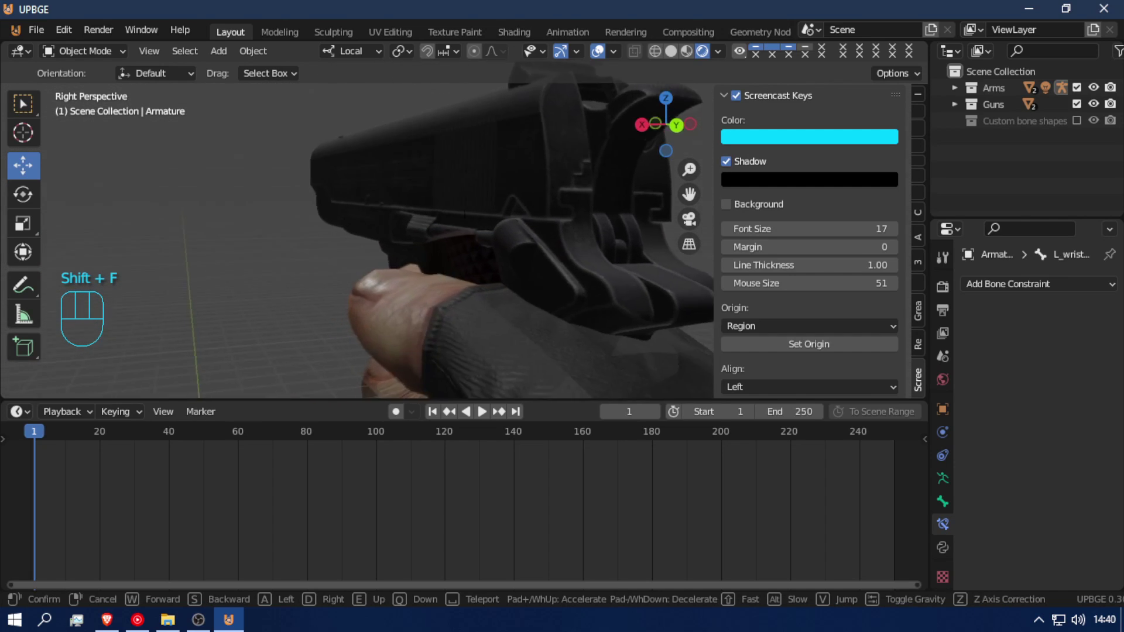
left_click(480, 241)
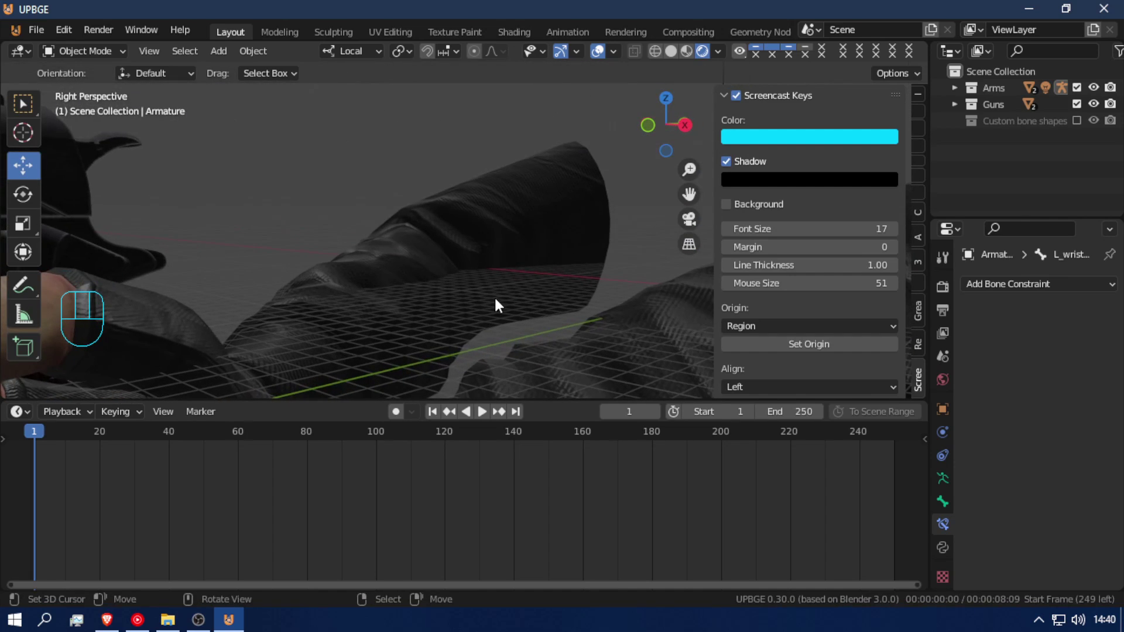
- Unhide the armature and return it to Pose Mode
key("alt+h")
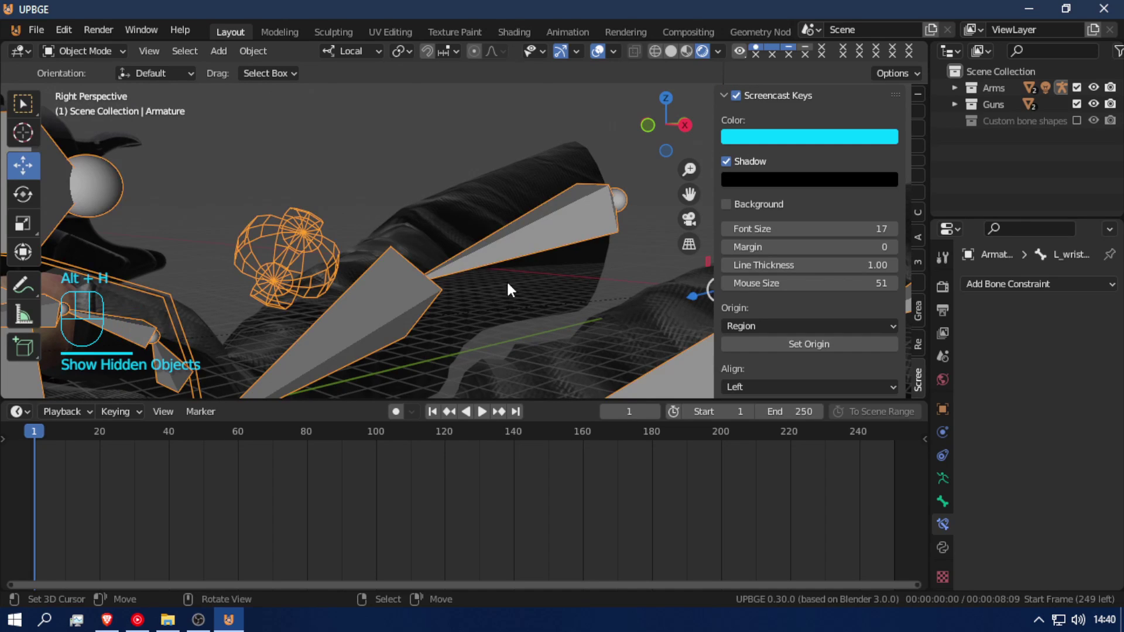
left_click(504, 252)
left_click(503, 253, "ctrl")
key("ctrl+Tab")
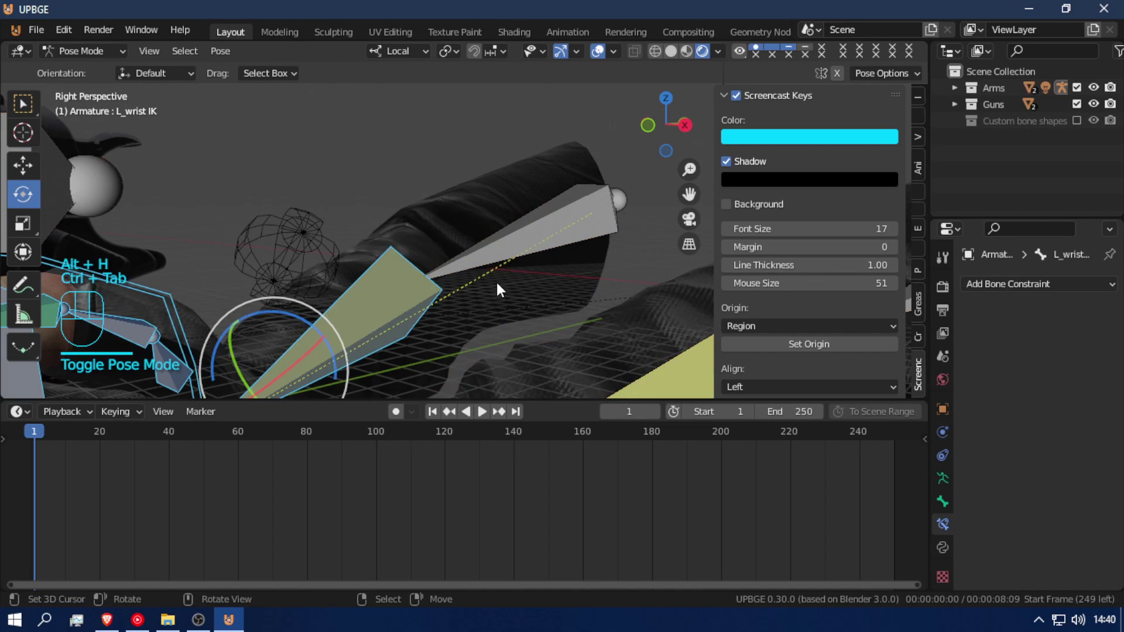
- Move the R_arm bone about -0.034 m along its local Y axis
key("shift+f")
key("a")
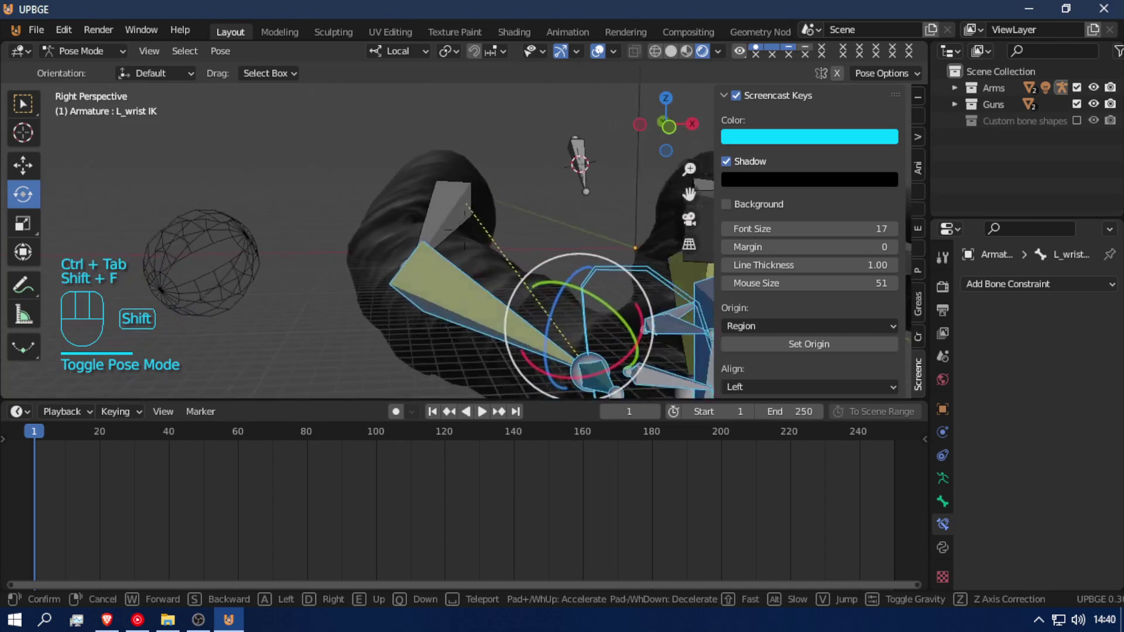
key("e")
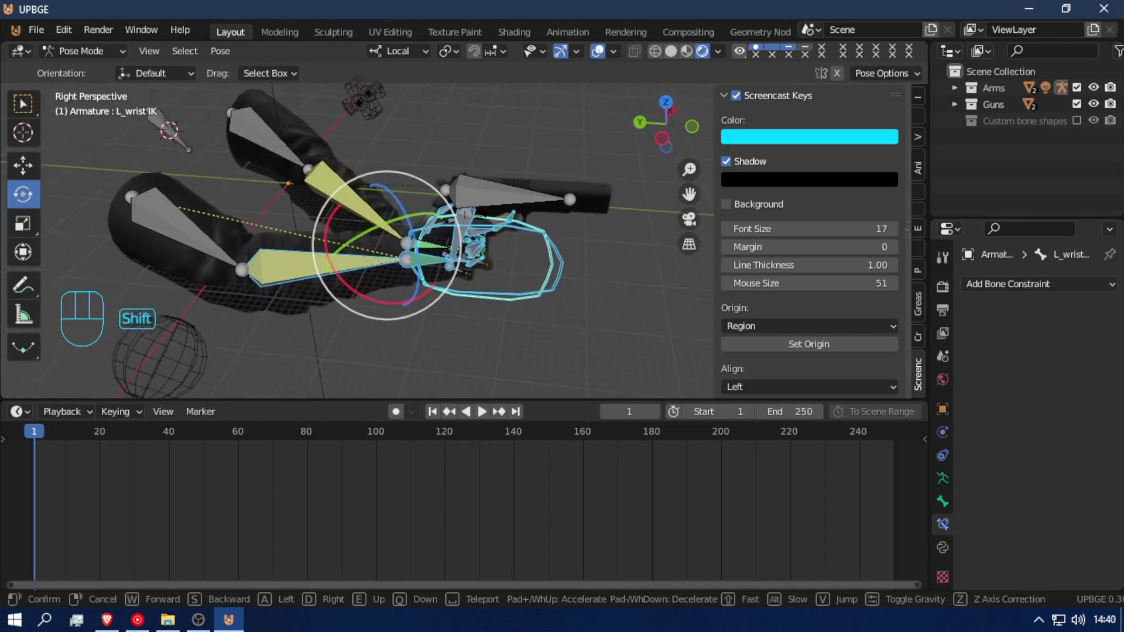
key("a")
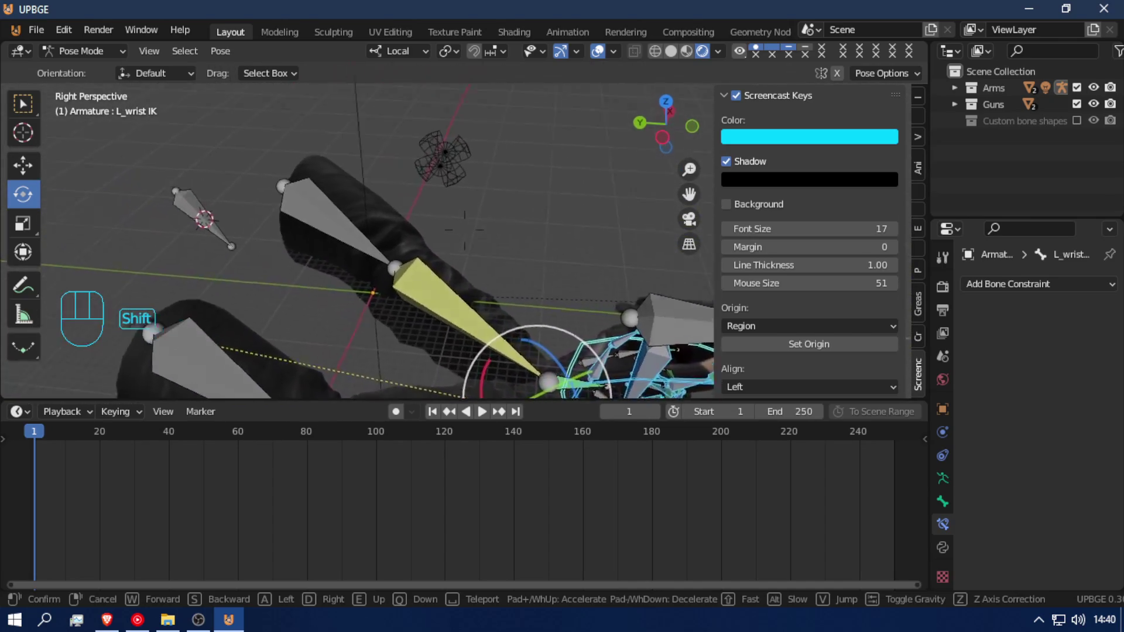
key("a")
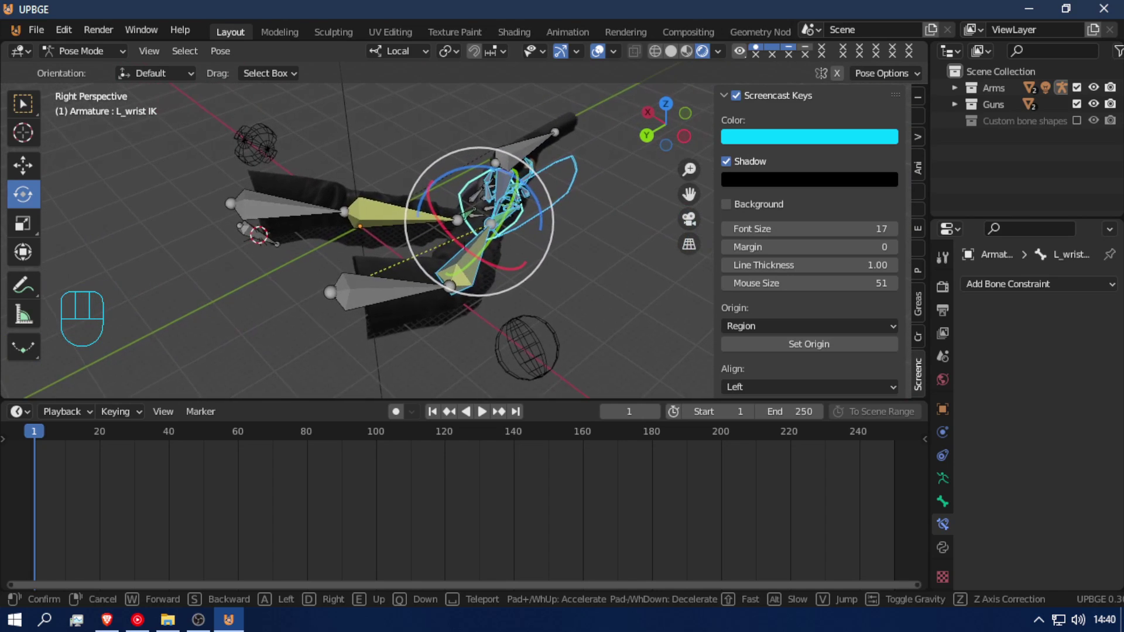
key("a")
key("a")
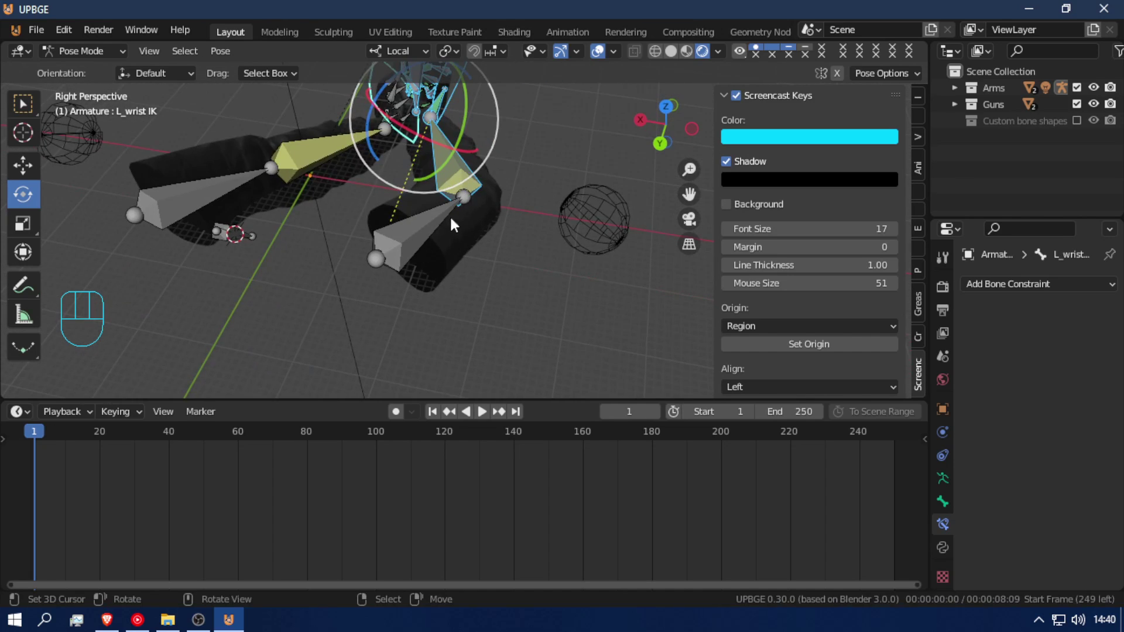
left_click(412, 241)
key("g")
key("y")
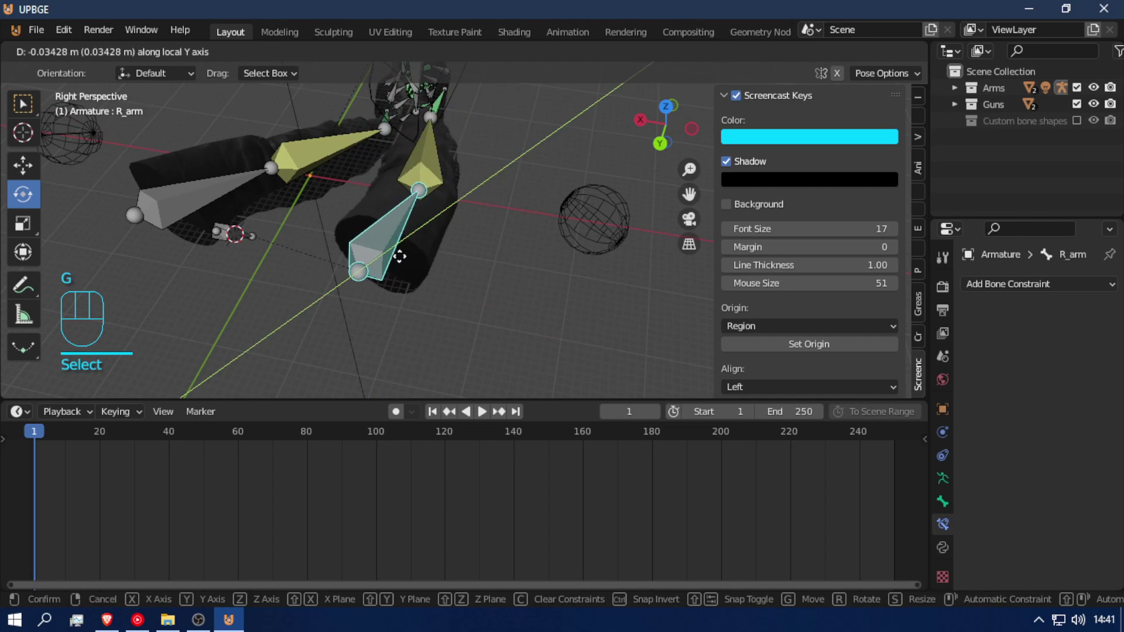
left_click(397, 256)
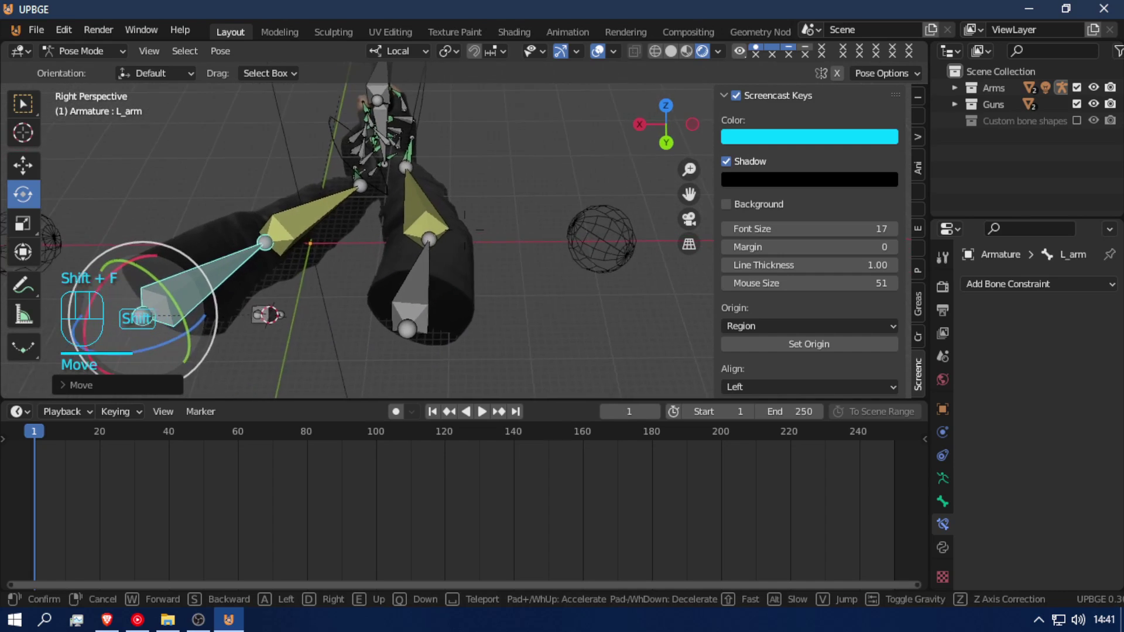
- Reposition the L_arm bone along its local X axis to adjust the left sleeve
left_click(464, 230)
key("g")
key("y")
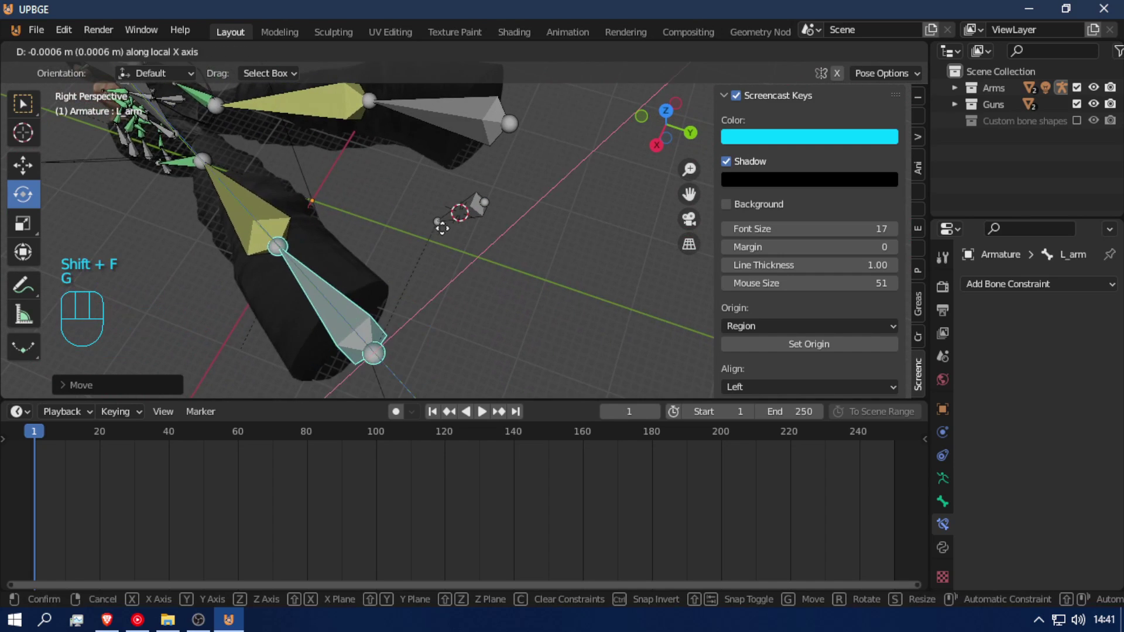
left_click(412, 214)
key("g")
key("x")
key("x")
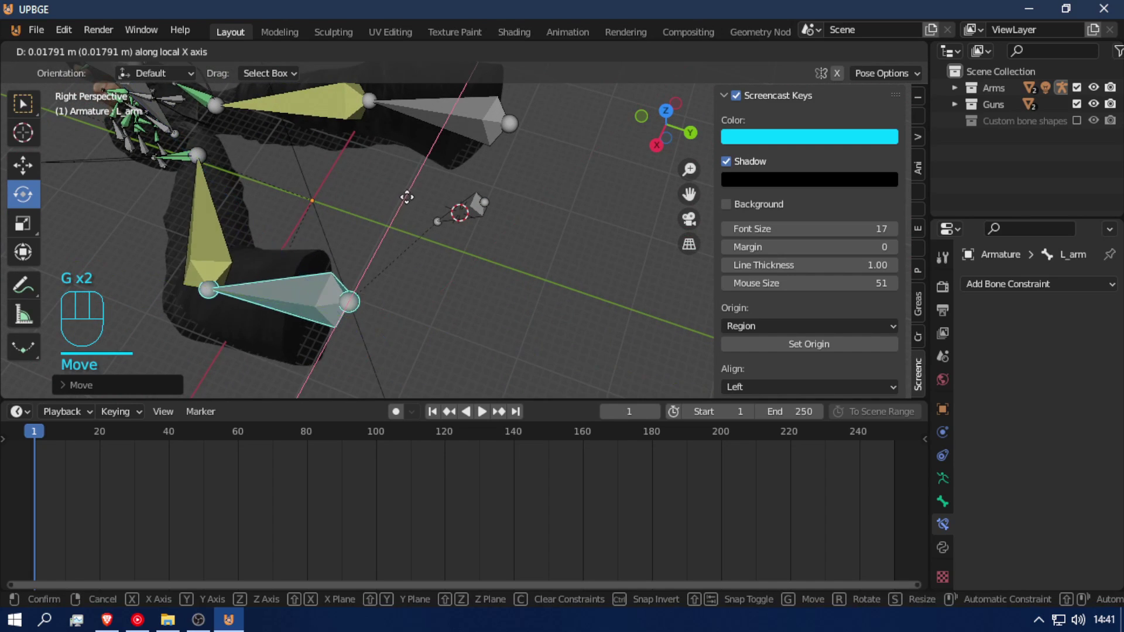
left_click(418, 182)
- Move the L_arm Pole control along its local Y axis to redirect the left elbow
key("shift+f")
key("shift+d")
left_click(330, 316)
left_click(331, 317)
key("g")
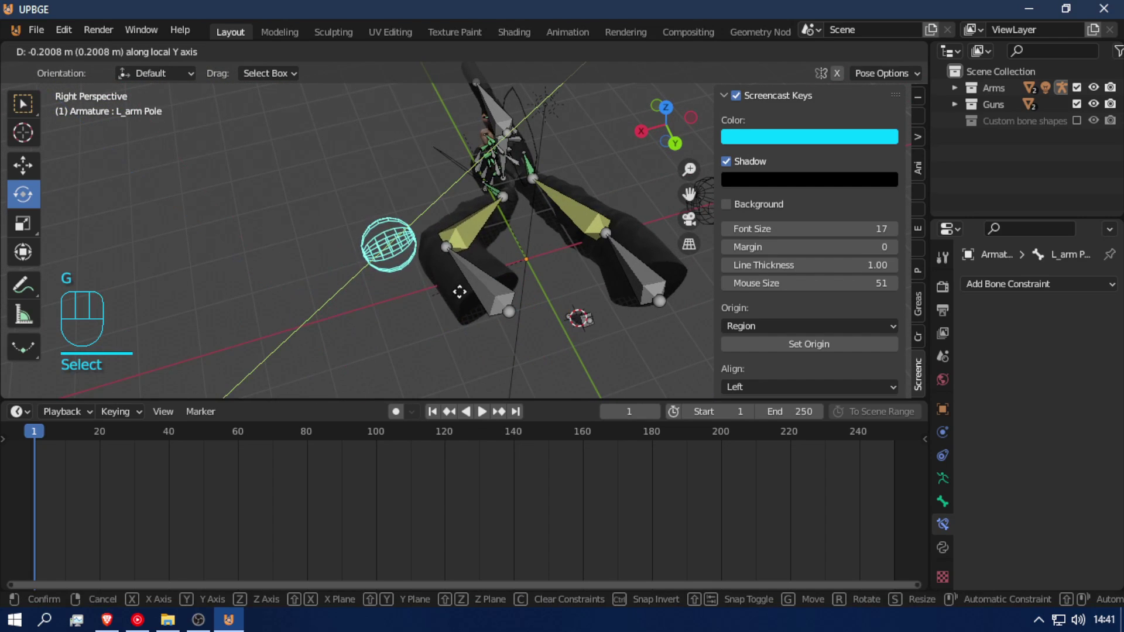
key("g")
- Check the arms from the first-person viewpoint and move the R_arm bone freely to adjust the right sleeve
key("shift+f")
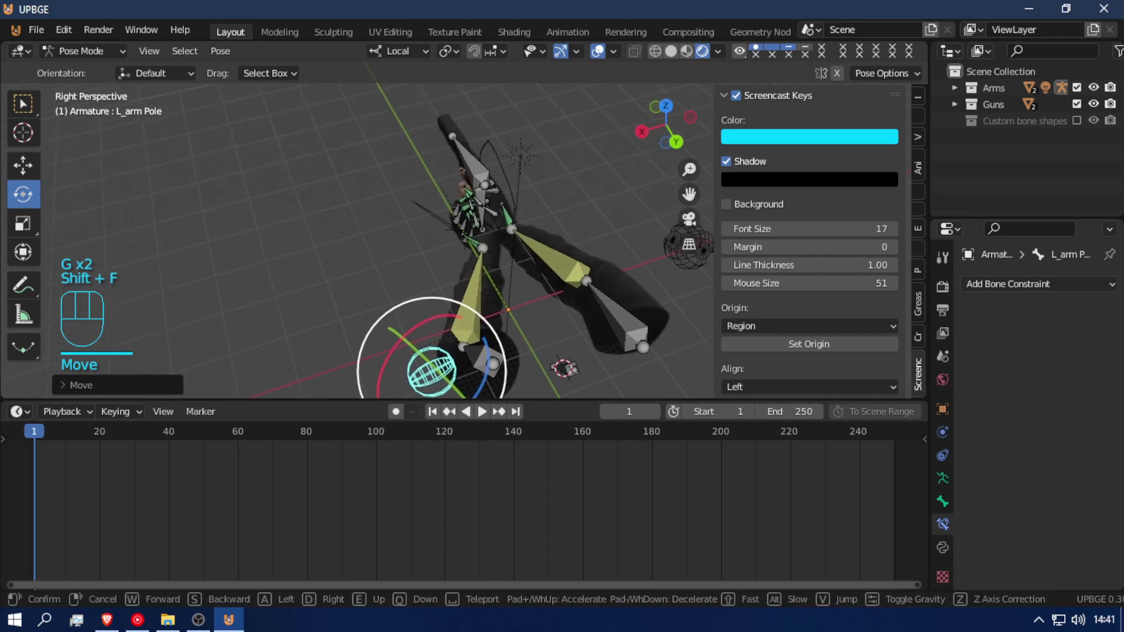
key("q")
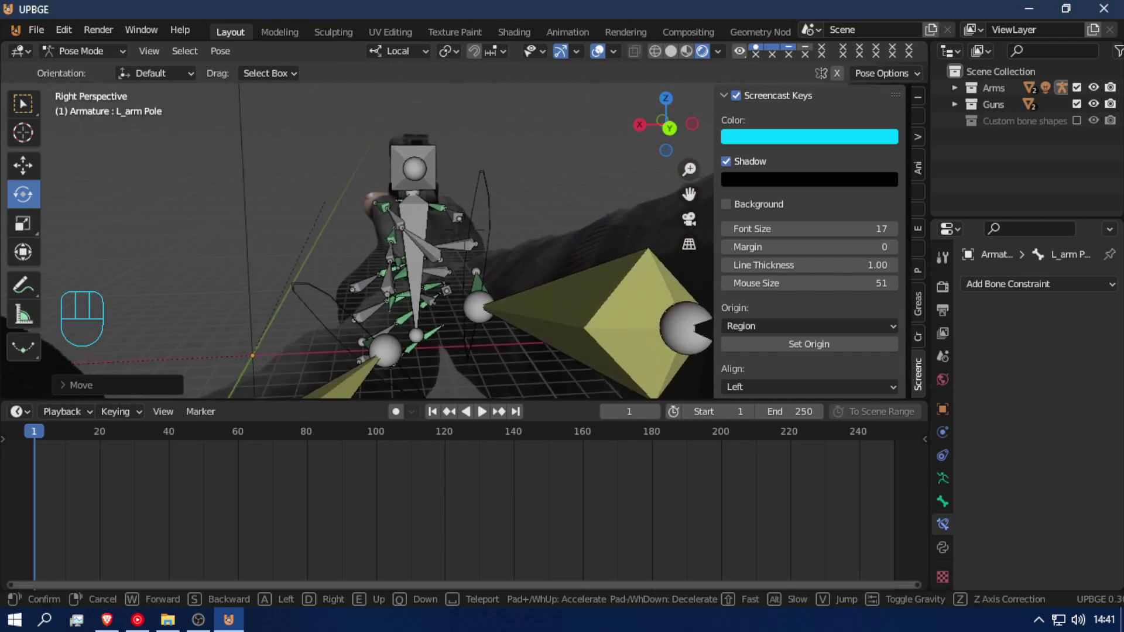
left_click(466, 233)
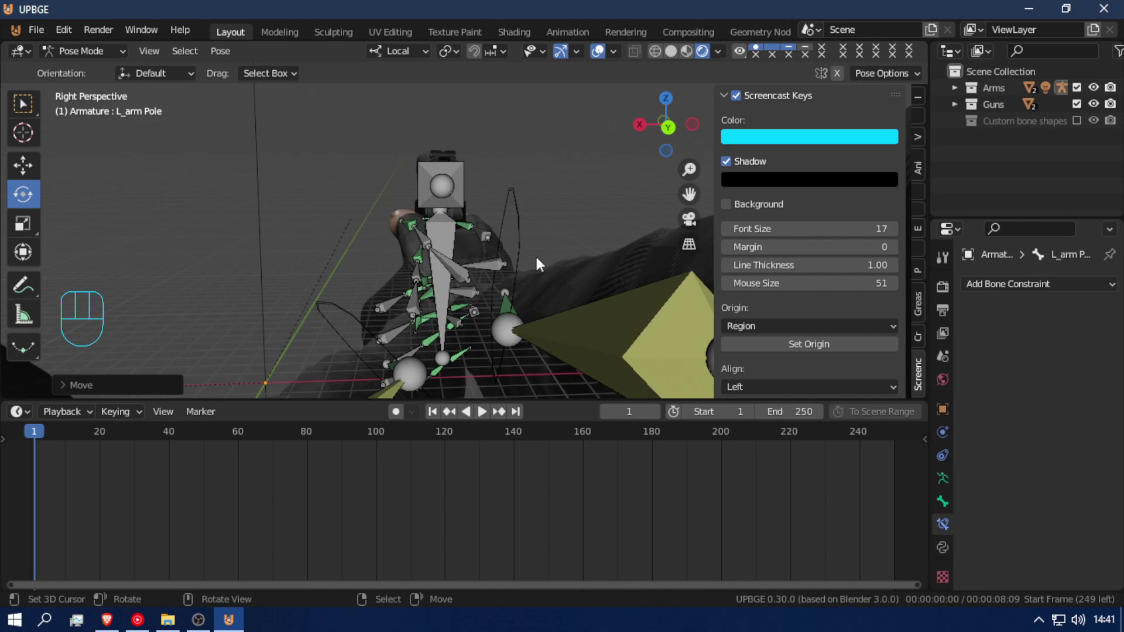
key("shift+f")
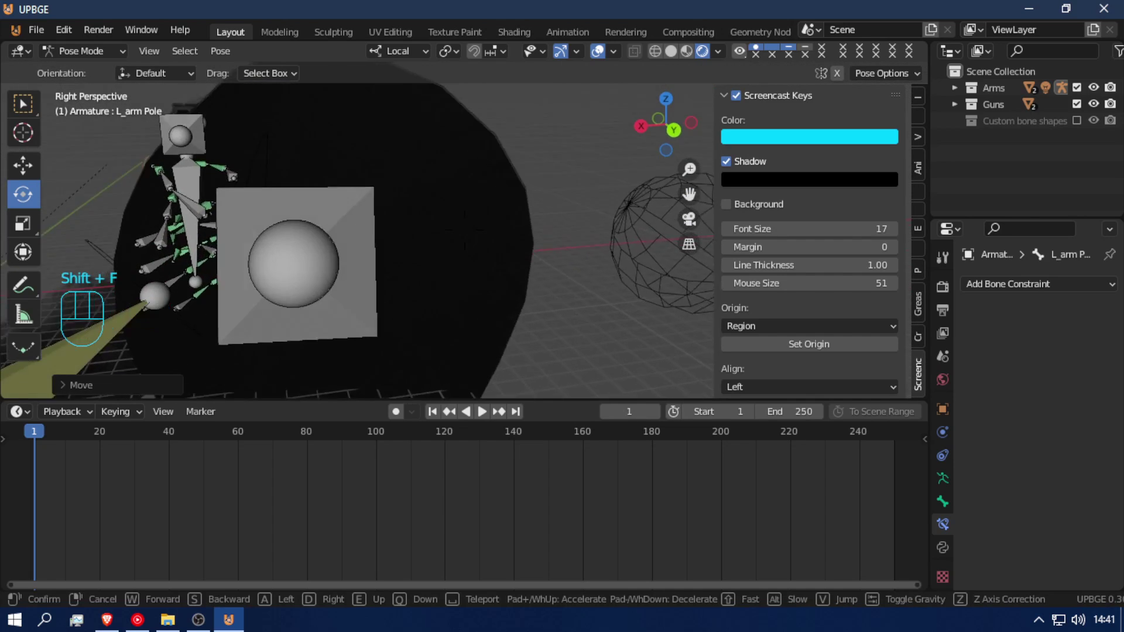
left_click(493, 272)
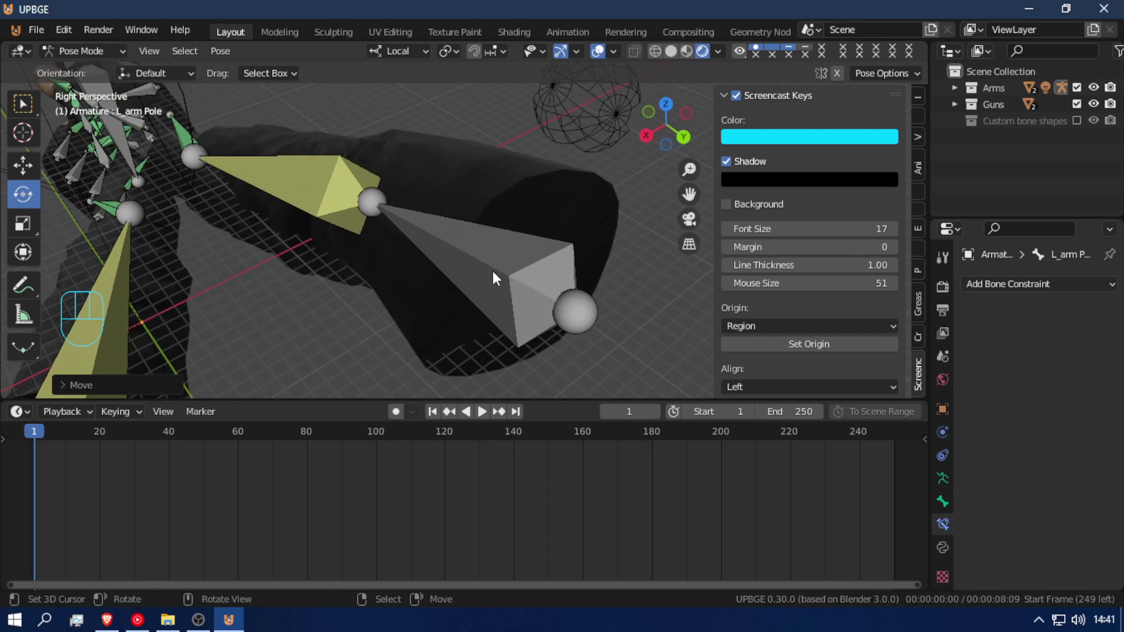
left_click(493, 271)
key("g")
left_click(467, 256)
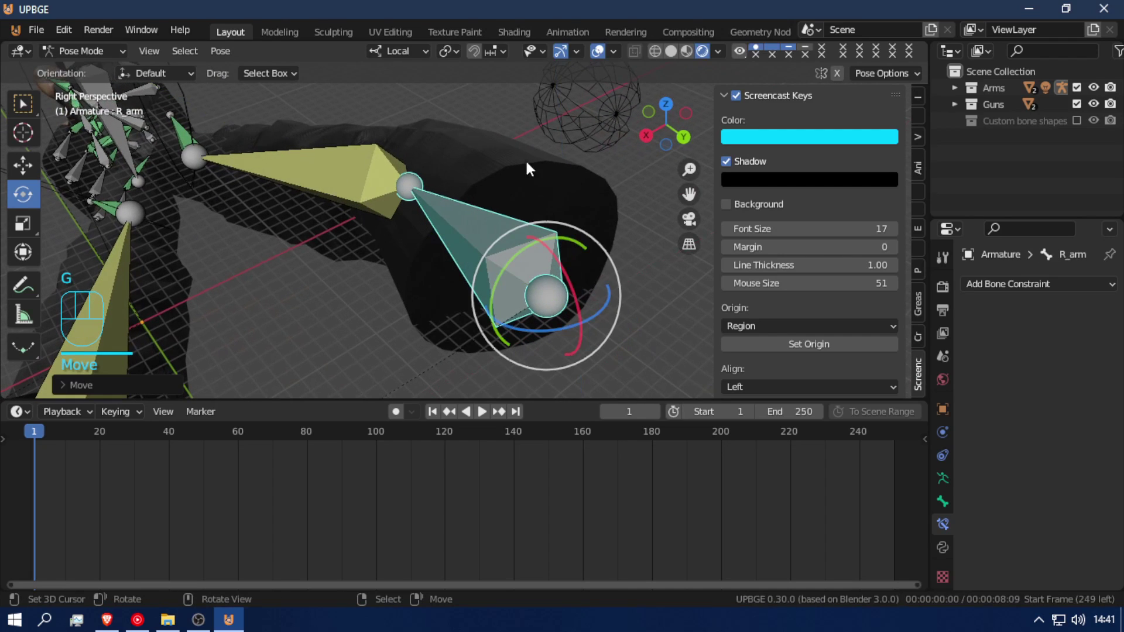
- Move the R_arm Pole control down along its local Z axis to redirect the right elbow
left_click(546, 142)
key("g")
key("z")
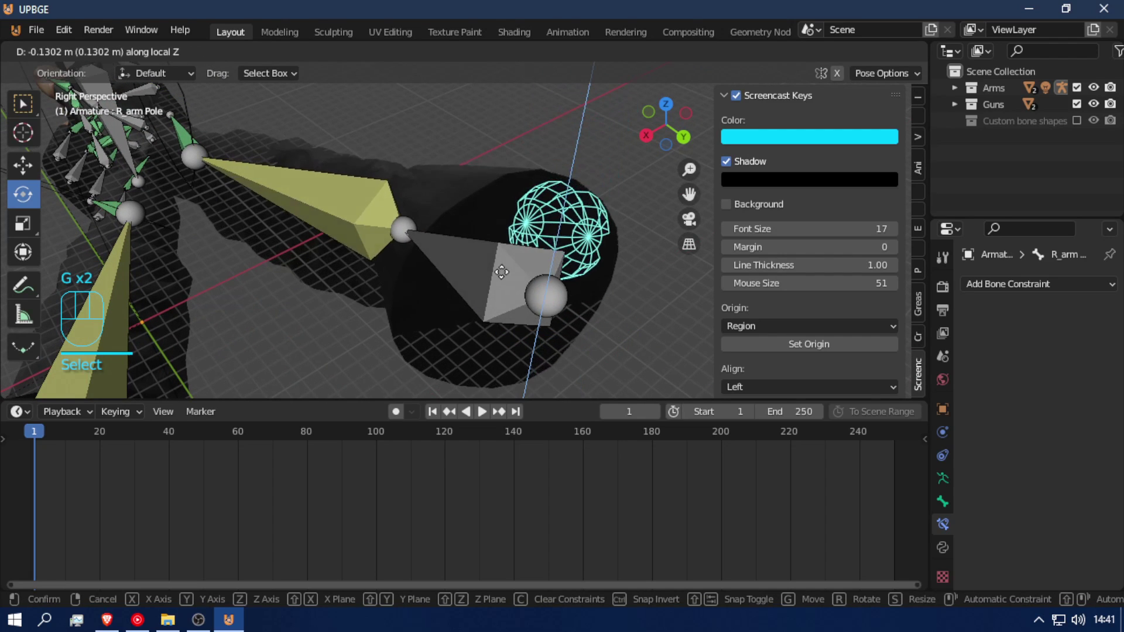
left_click(483, 279)
- Hide the armature in Object Mode and examine the two-handed grip and sleeves from the first-person viewpoint
key("shift+f")
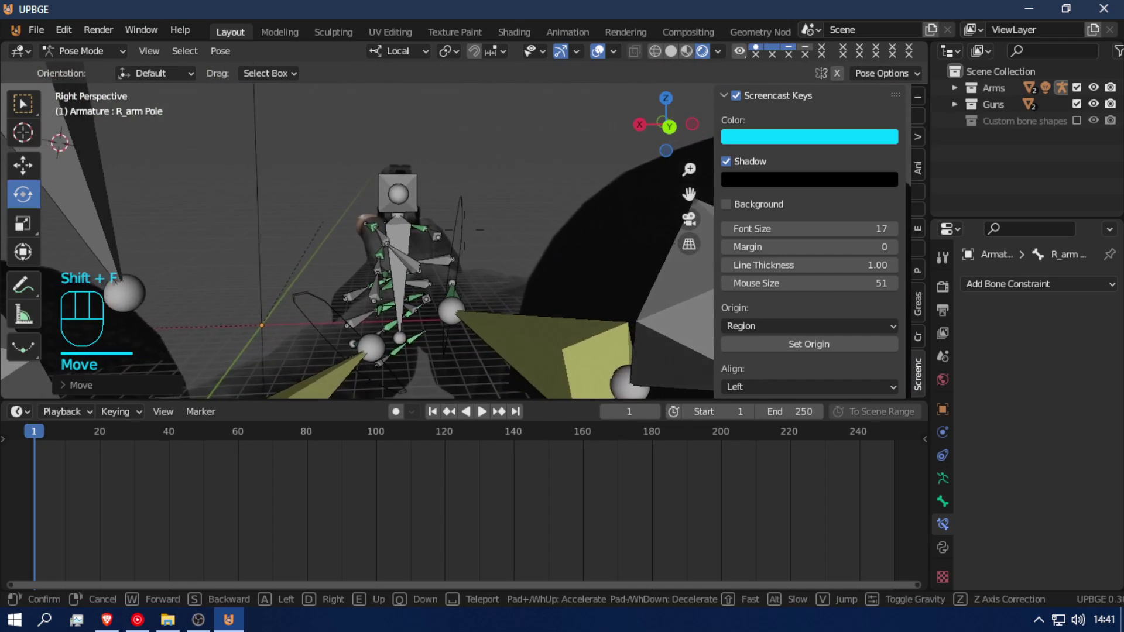
left_click(465, 229)
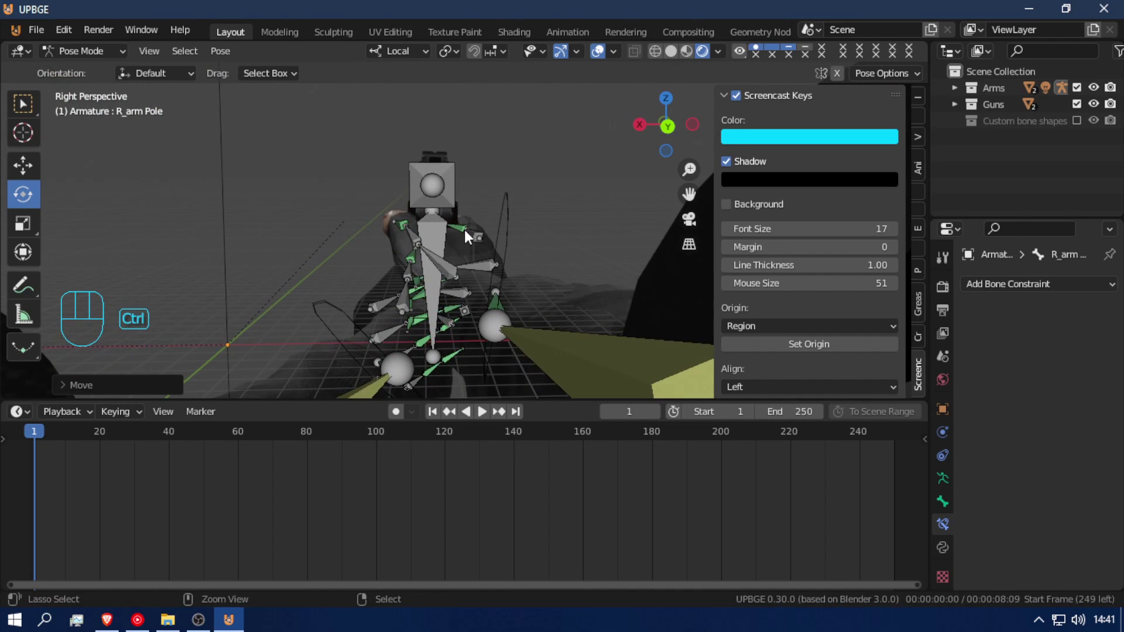
key("ctrl+Tab")
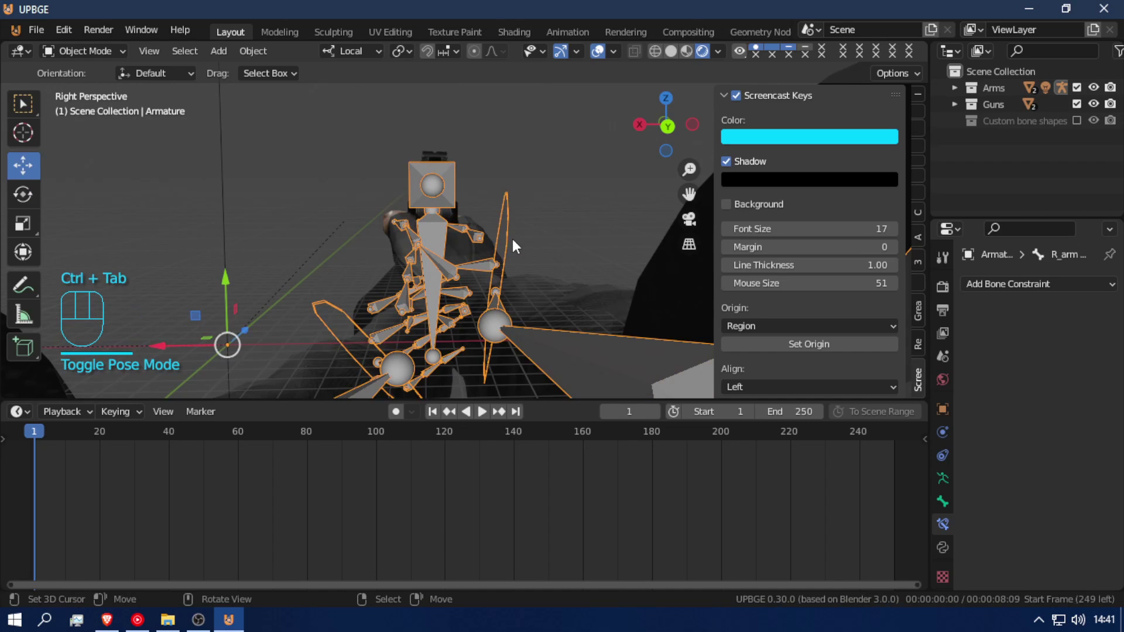
key("h")
key("shift+f")
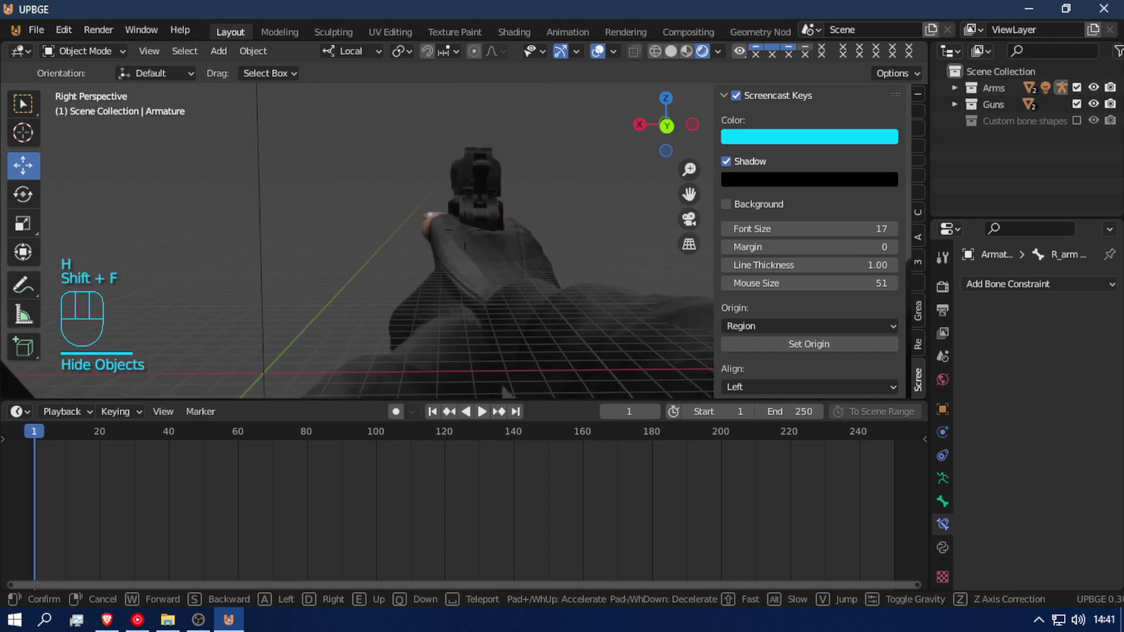
left_click(465, 231)
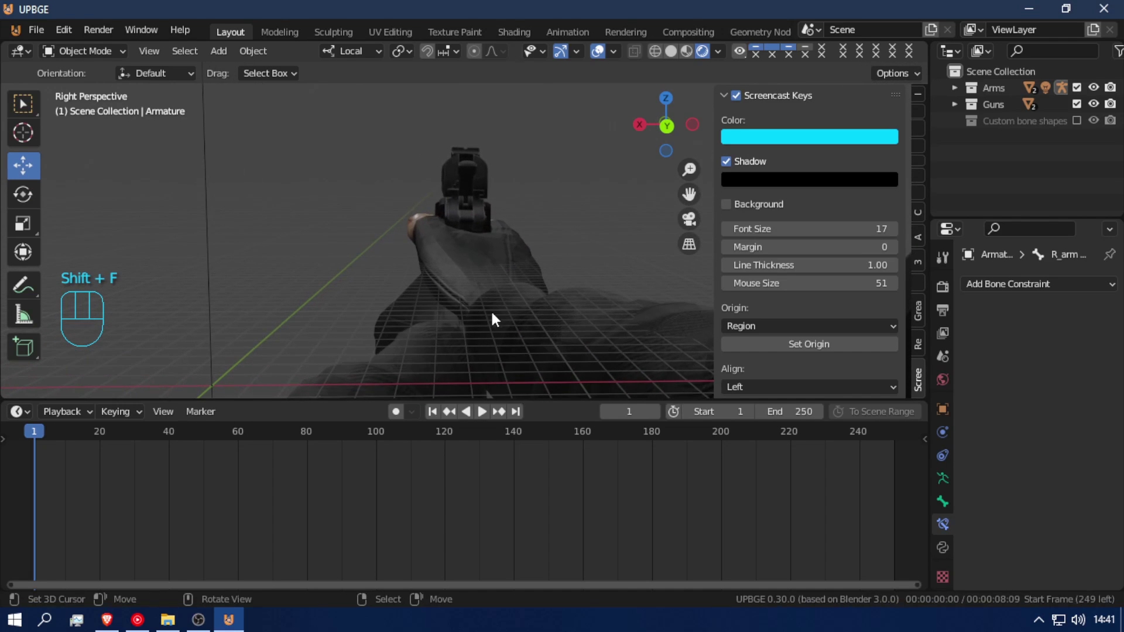
key("shift+f")
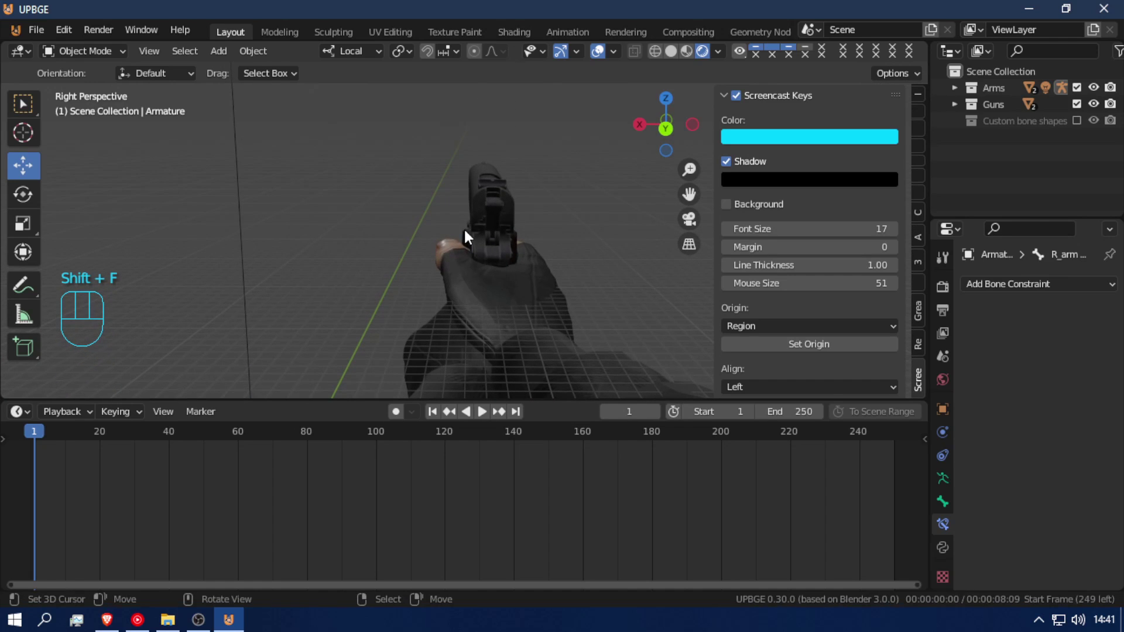
key("shift+f")
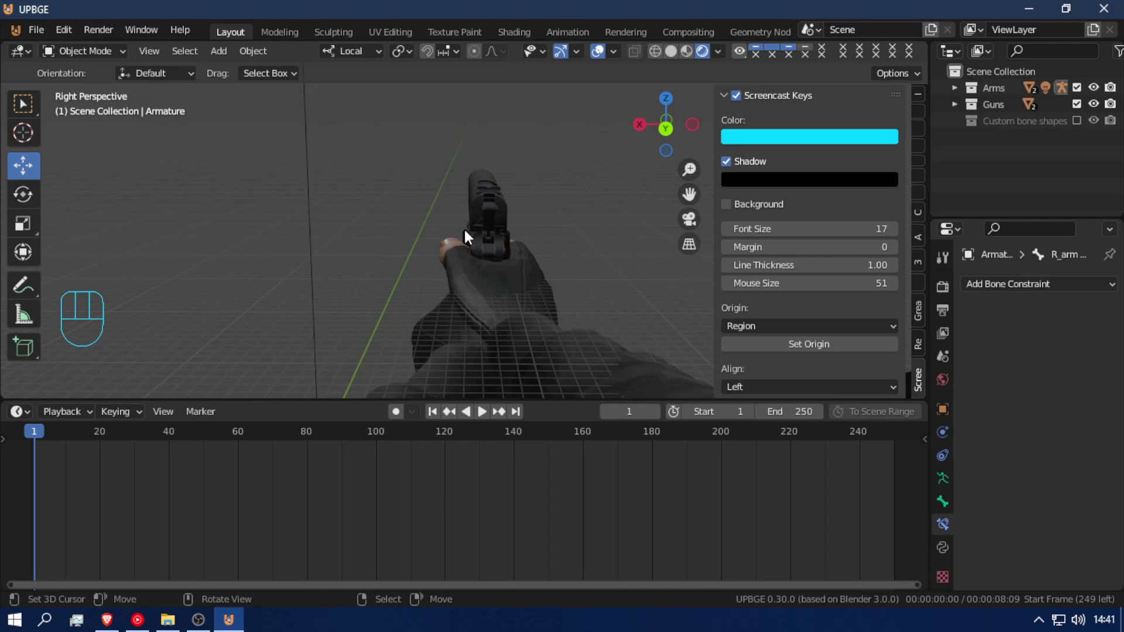
left_click(199, 619)
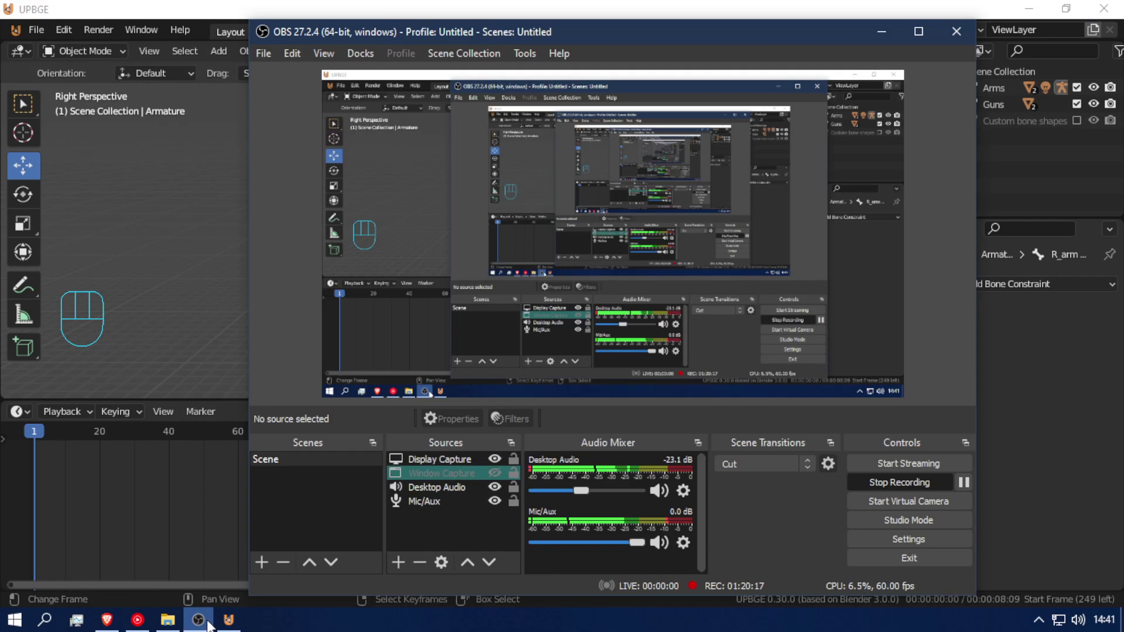
left_click(202, 621)
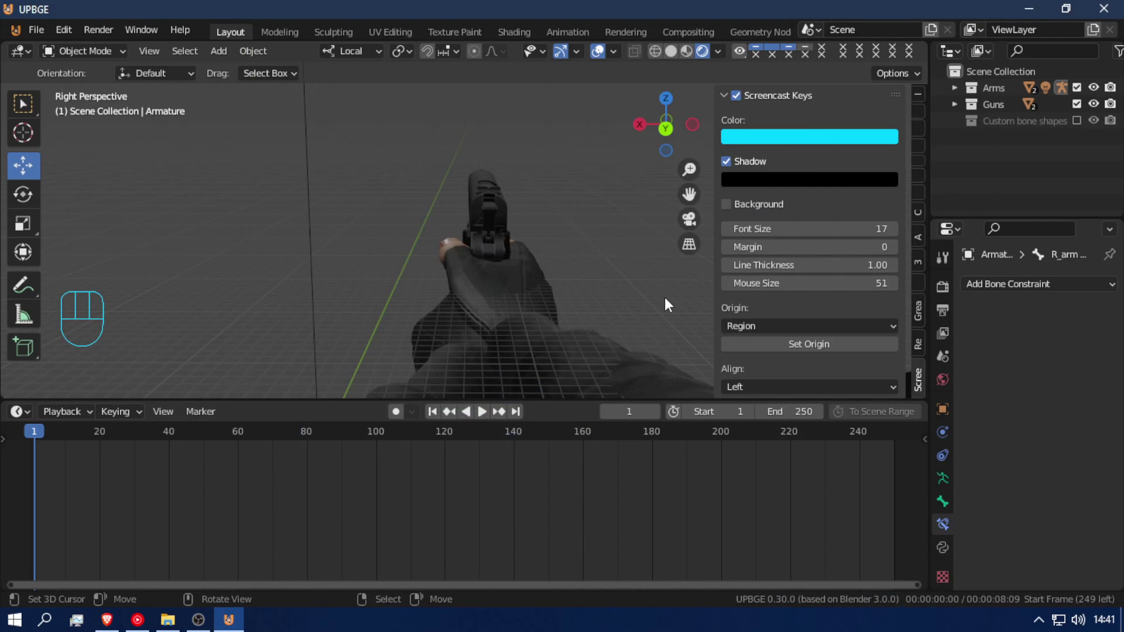
- Unhide the armature and return it to Pose Mode
key("alt+h")
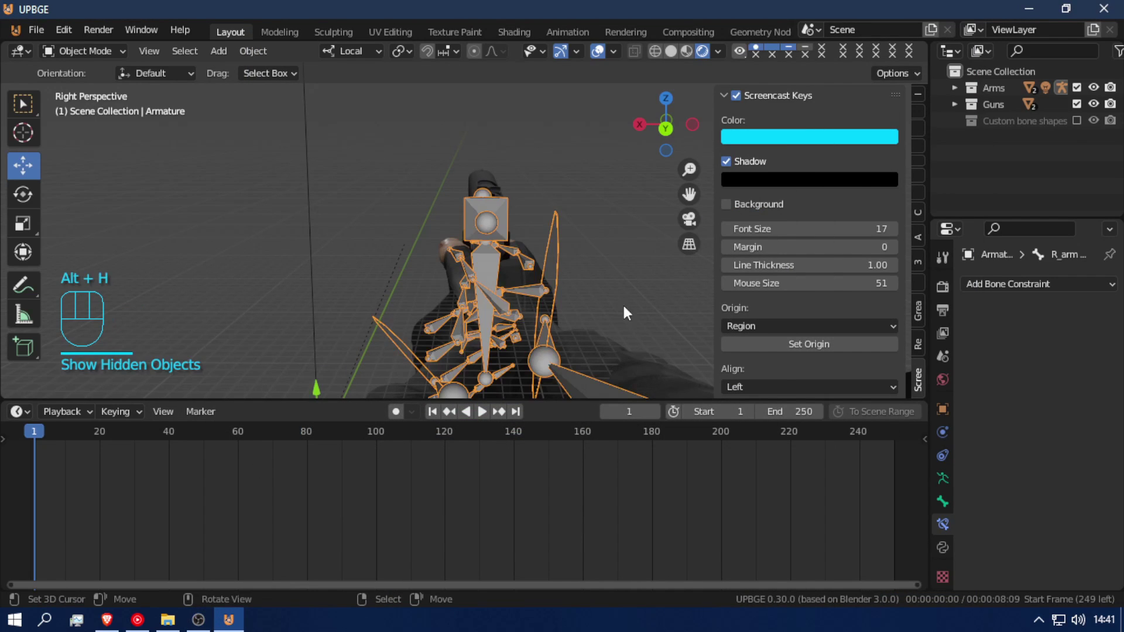
left_click(504, 213)
left_click(497, 212)
key("ctrl+Tab")
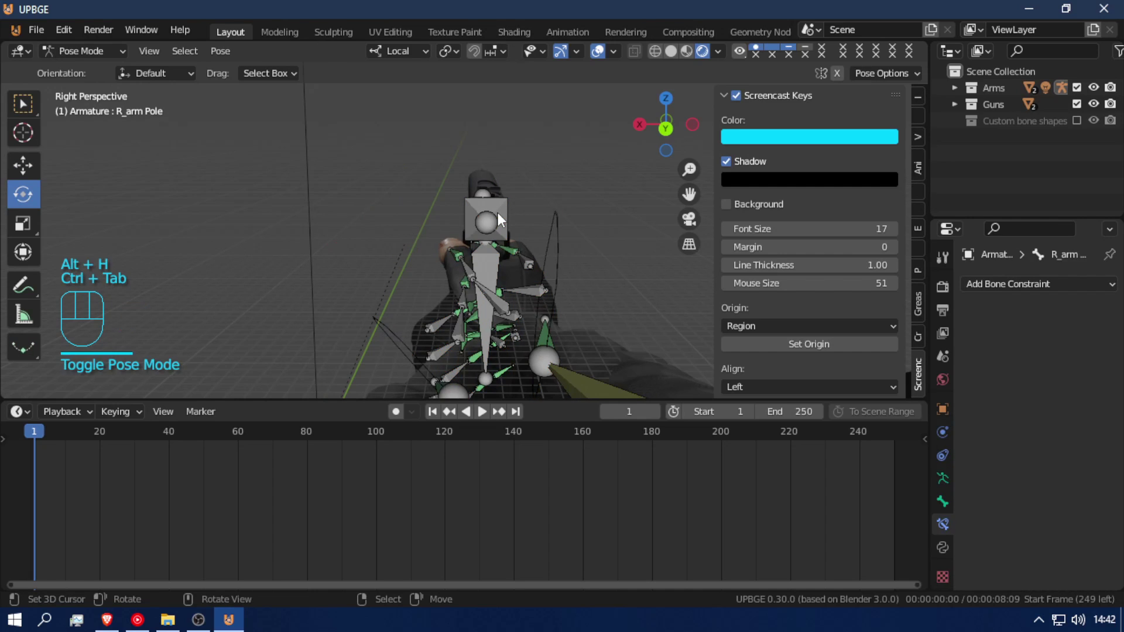
- Add a Child Of constraint to the R_wrist IK control with the Gun Bone as its target
left_click(497, 213)
key("shift+f")
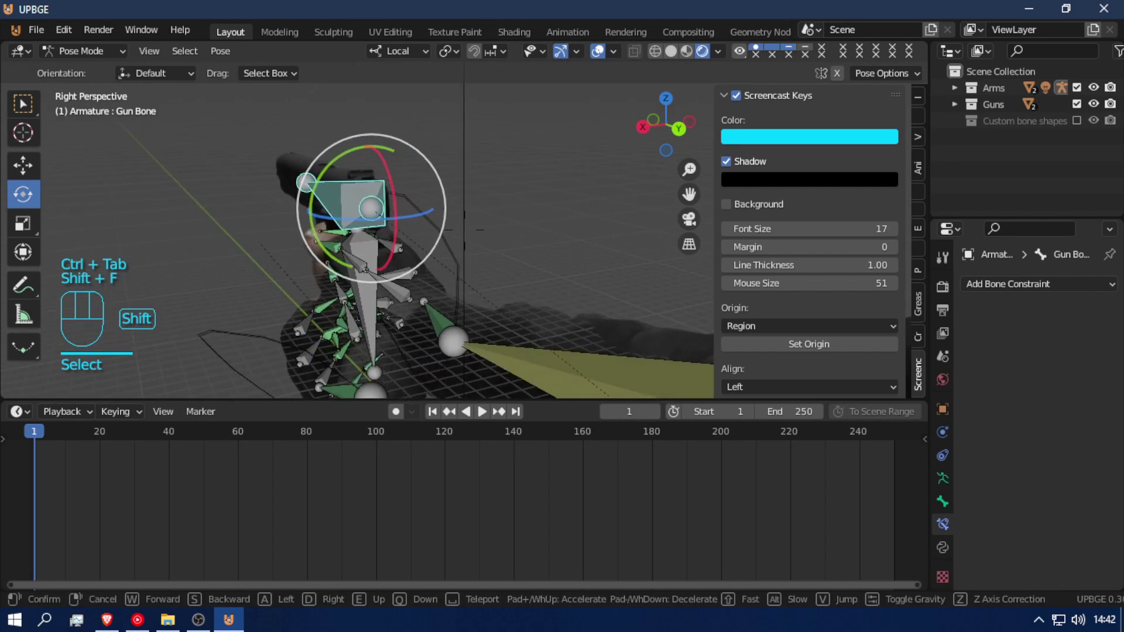
key("a")
left_click(464, 230)
left_click(513, 258)
key("shift+f")
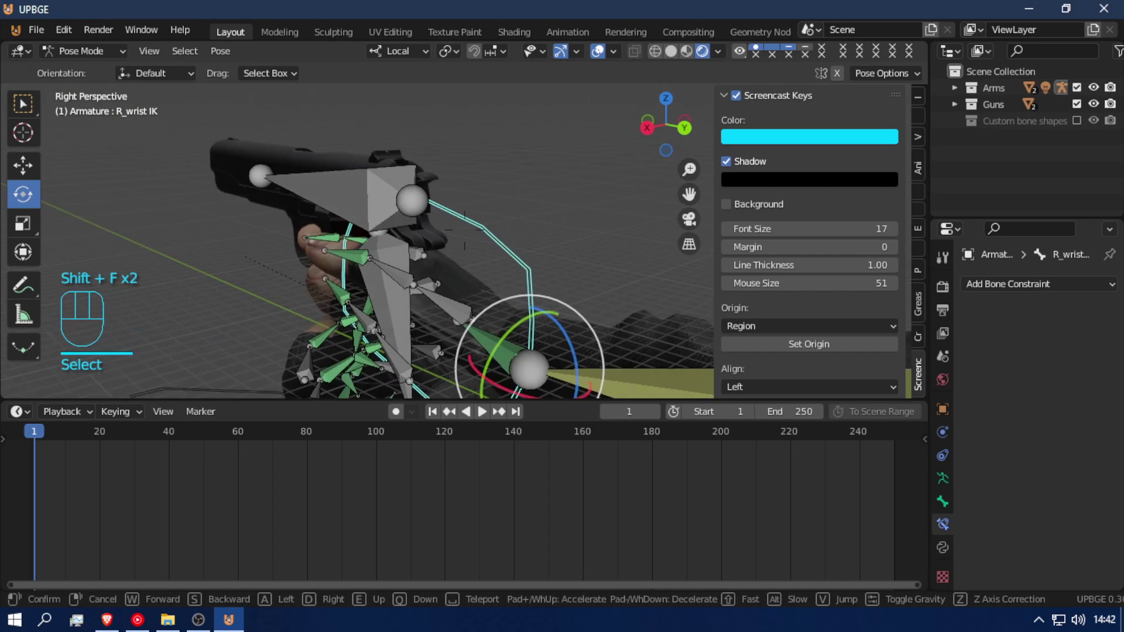
left_click(397, 282)
key("shift+f")
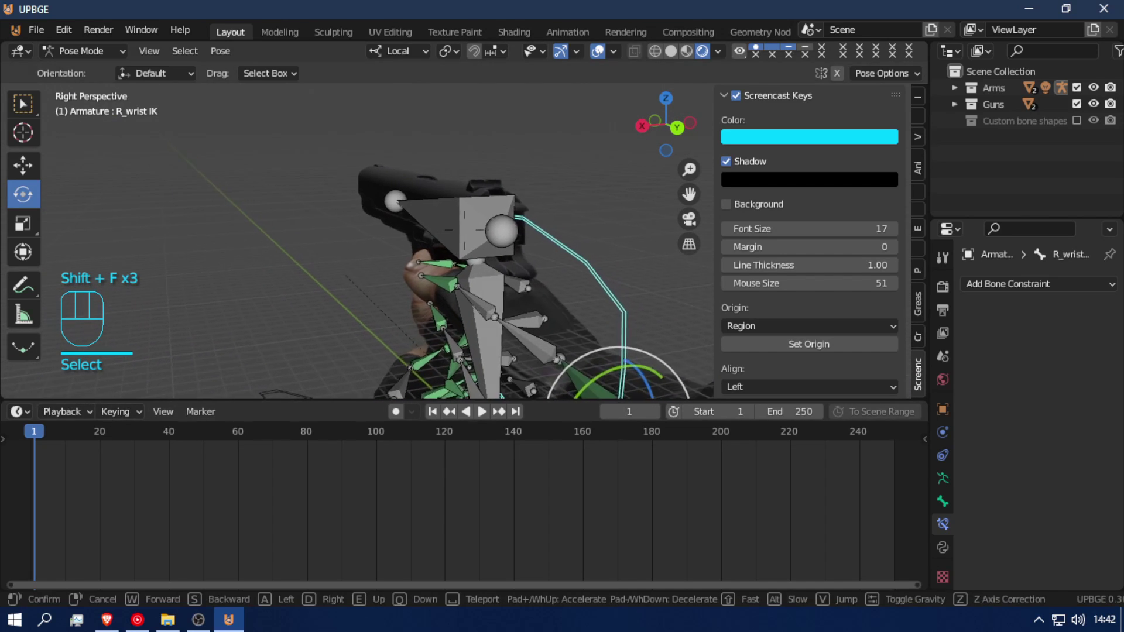
left_click(438, 216)
left_click(409, 232)
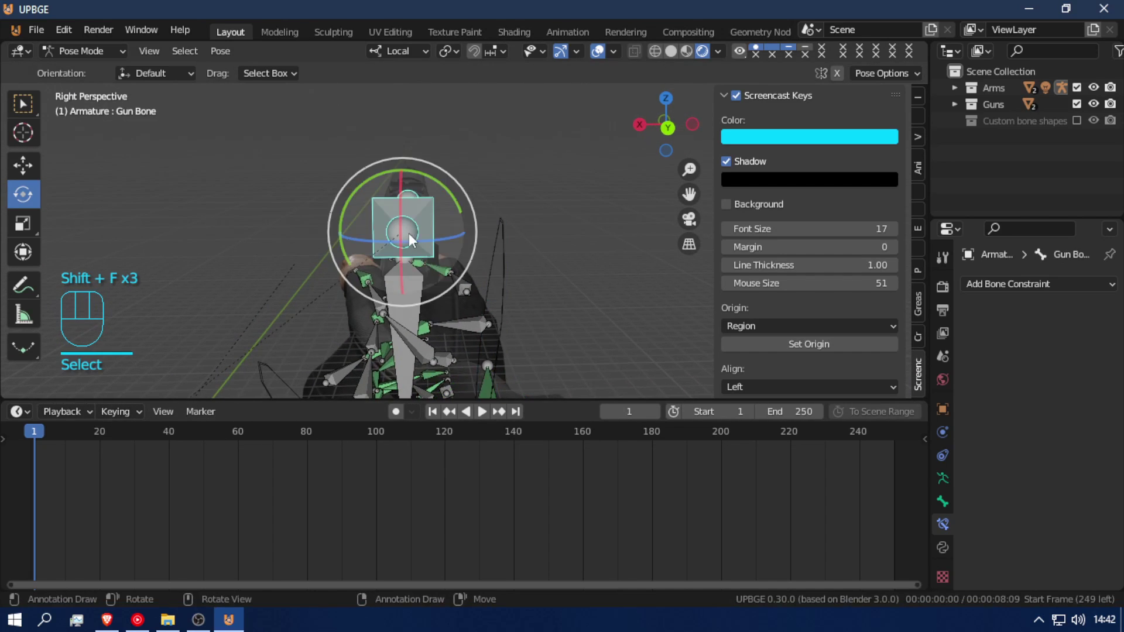
left_click(500, 251, "shift")
key("shift+ctrl+c")
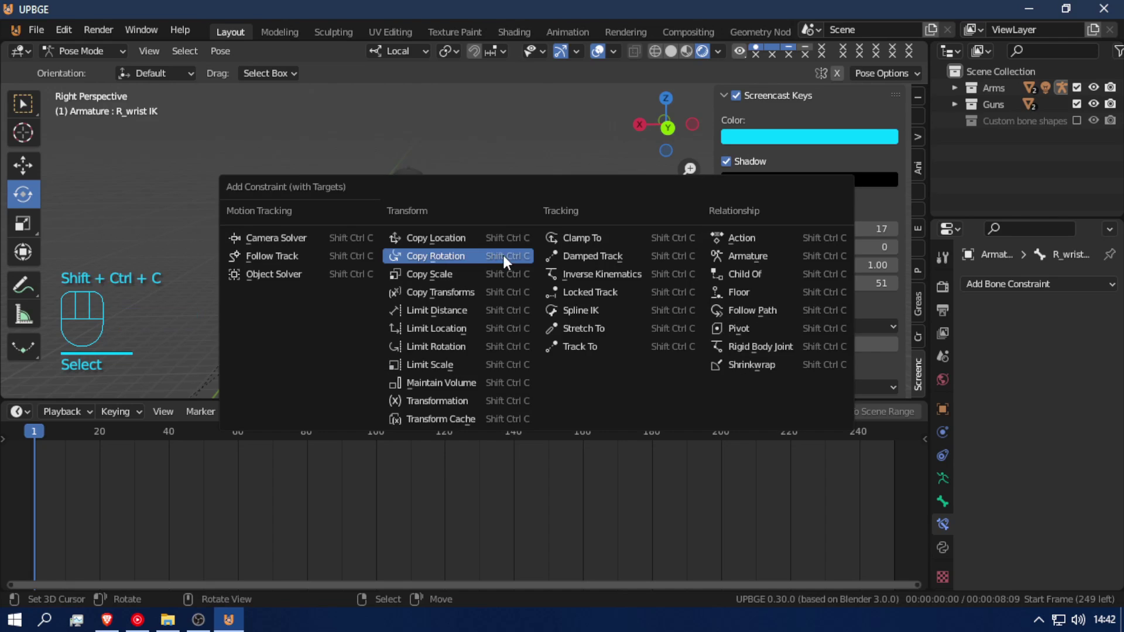
left_click(743, 274)
- Try moving the Gun Bone to test whether the right hand follows it, and cancel the move
left_click(421, 218)
key("g")
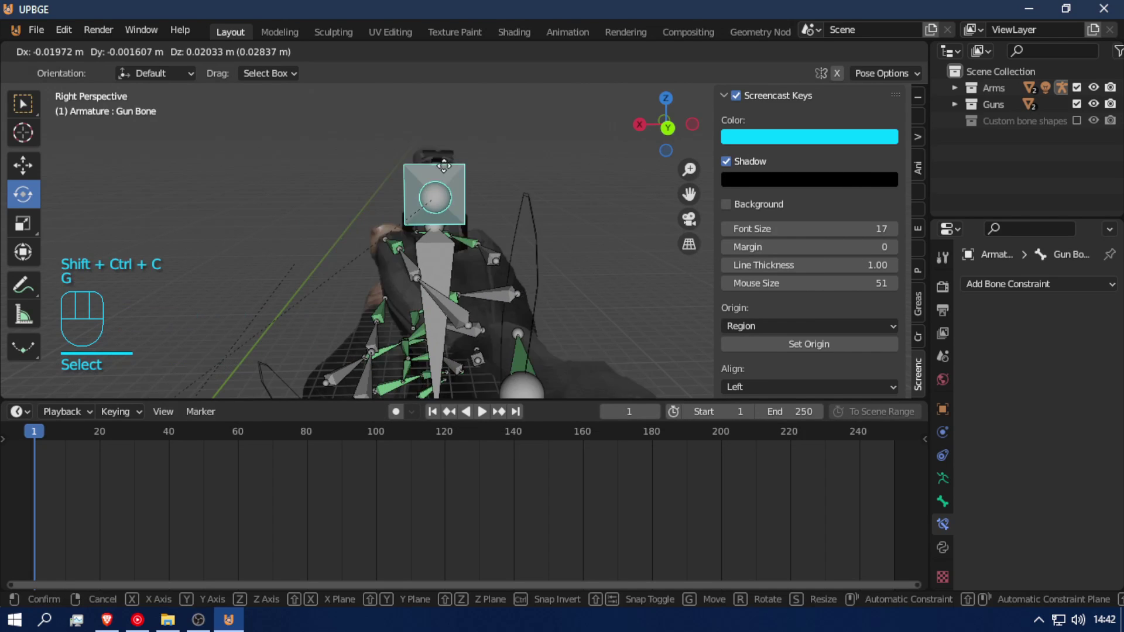
right_click(555, 177)
key("shift+f")
key("a")
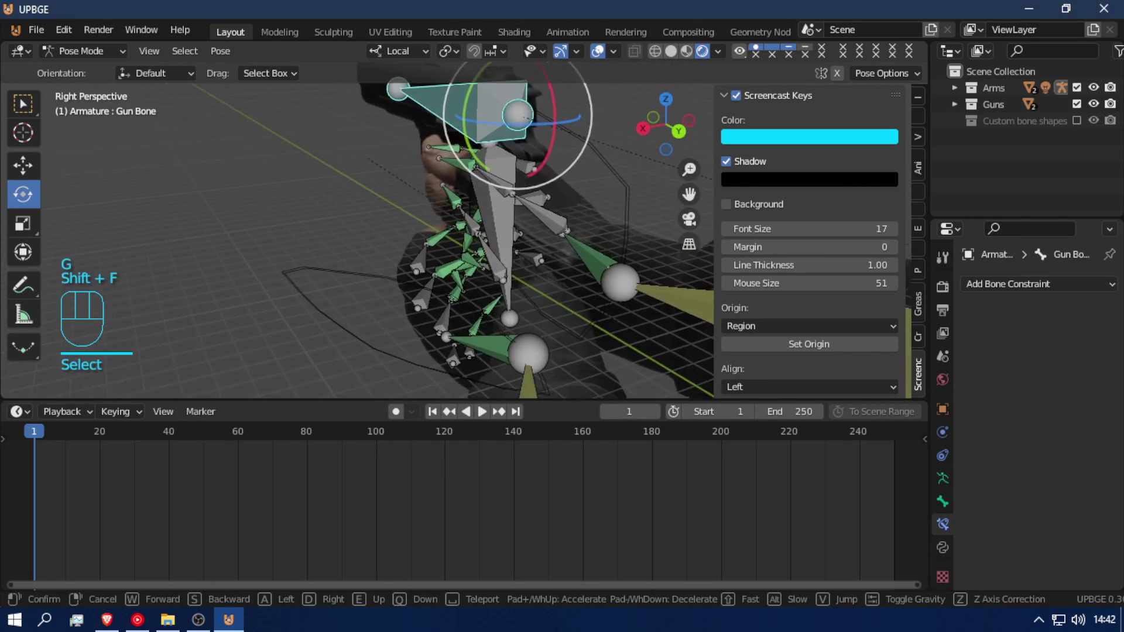
- Add a Child Of constraint to the L_wrist IK control with the Mag Bone as its target
left_click(349, 293)
left_click(486, 216, "shift")
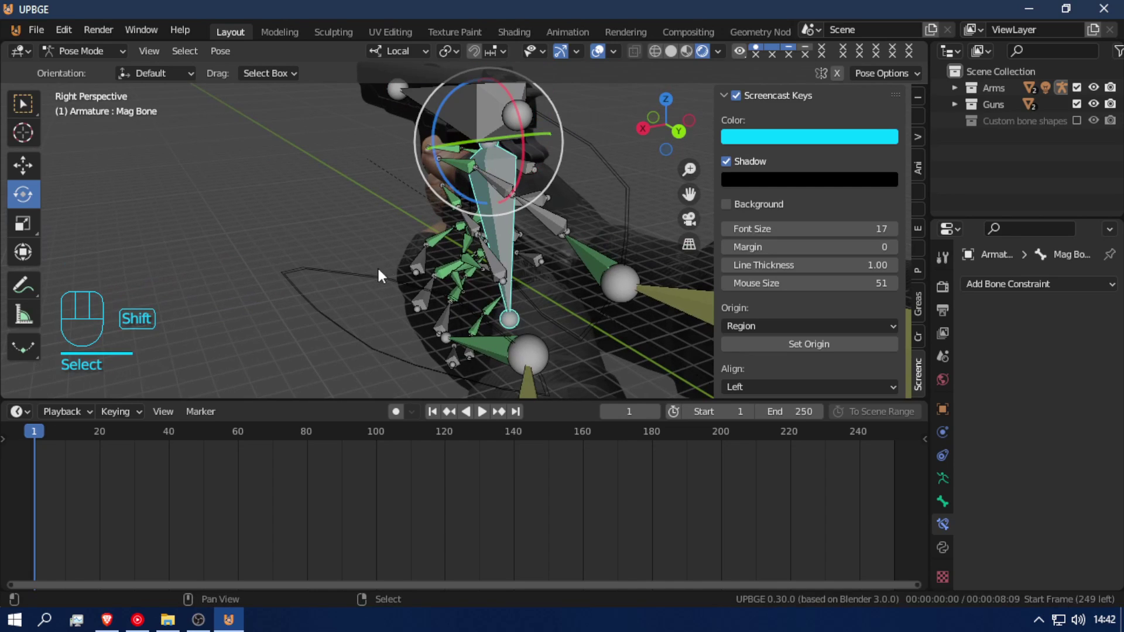
left_click(364, 278)
key("shift+ctrl+c")
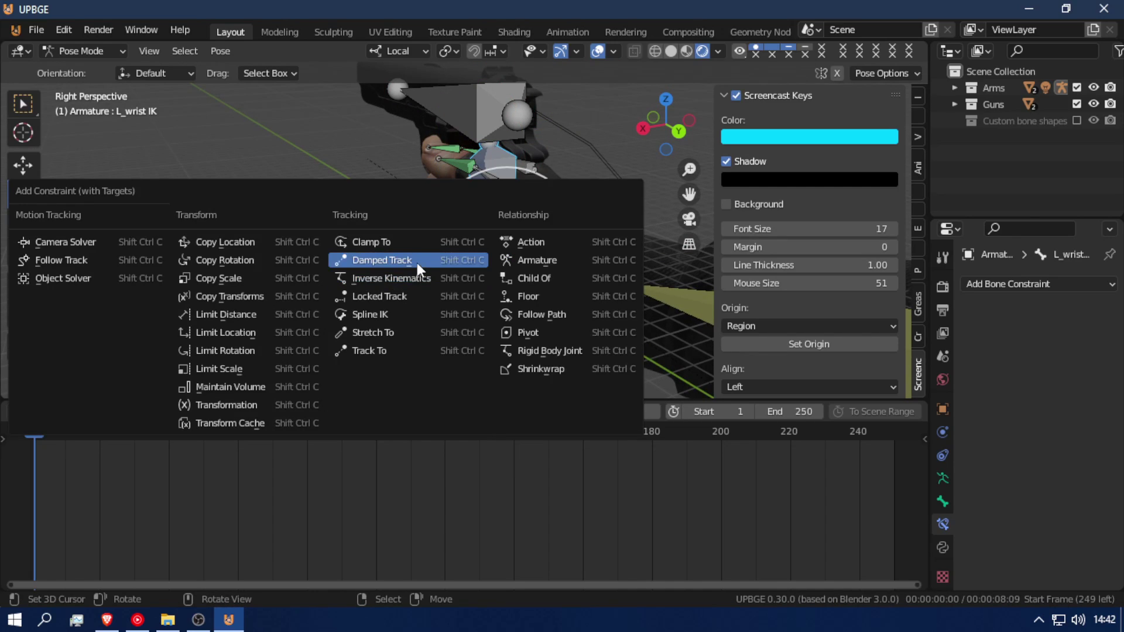
left_click(539, 277)
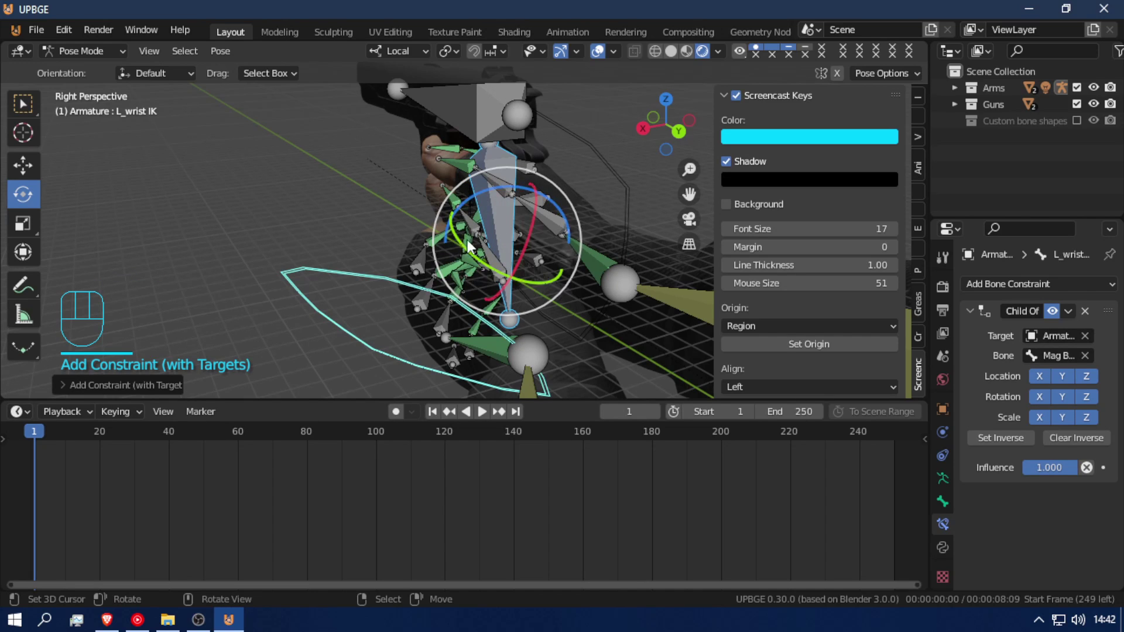
- Try lowering the Mag Bone along the global Z axis to test whether the left hand follows it, and cancel the move
left_click(486, 216)
key("g")
right_click(487, 217)
left_click(497, 238)
key("g")
key("z")
key("z")
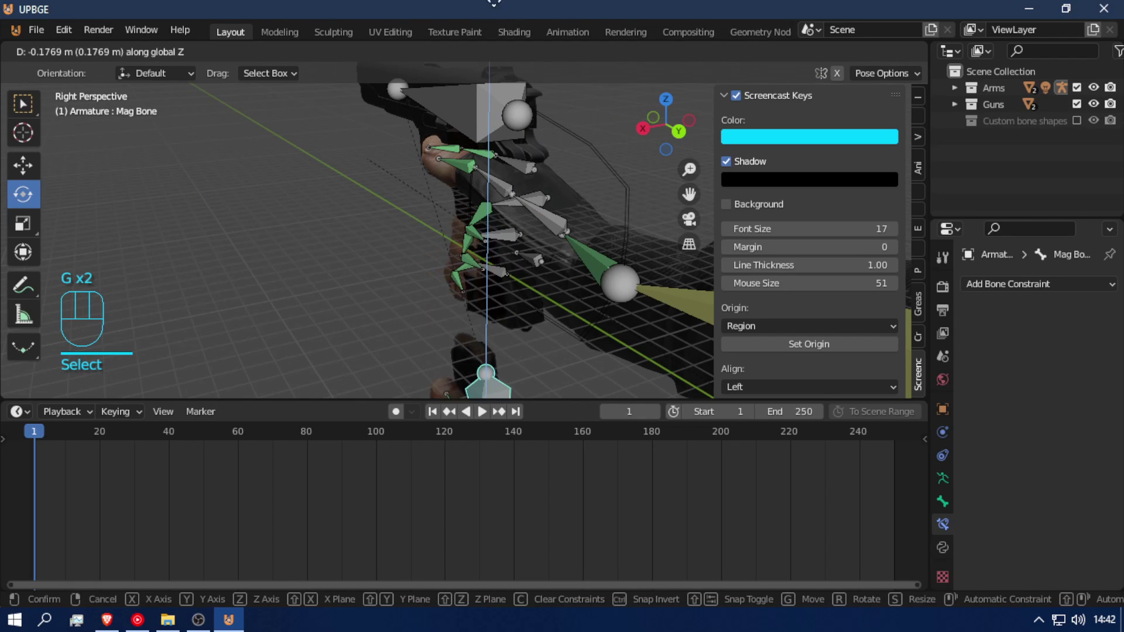
left_click(498, 98)
- Try moving the Gun Bone to test whether both hands follow the pistol, and cancel the move
key("shift+f")
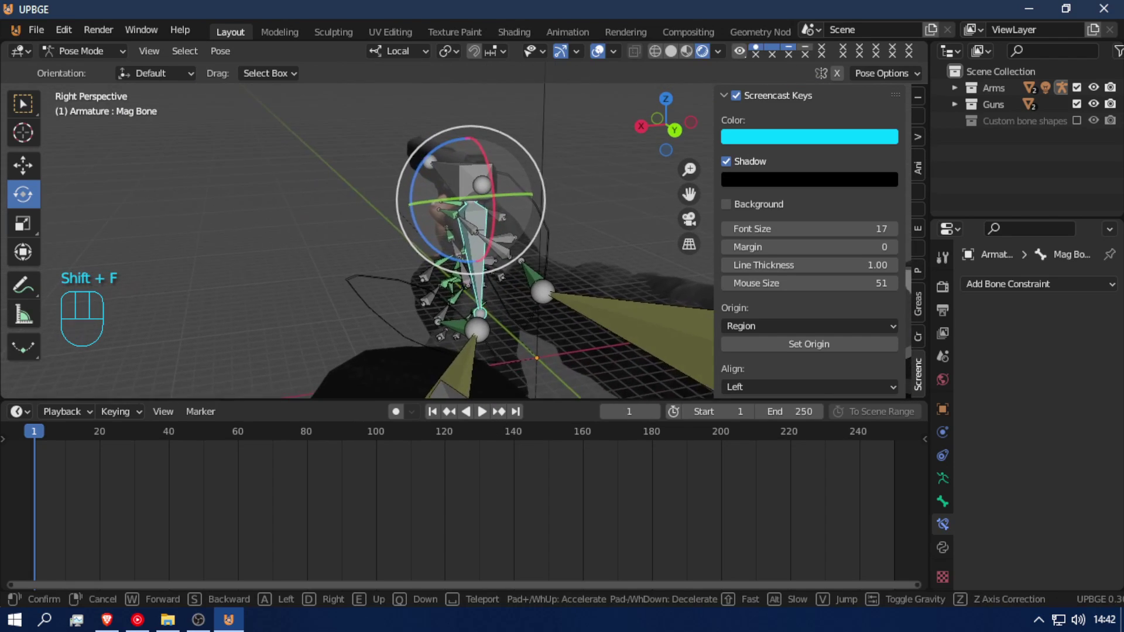
left_click(415, 184)
left_click(413, 175)
key("g")
right_click(385, 129)
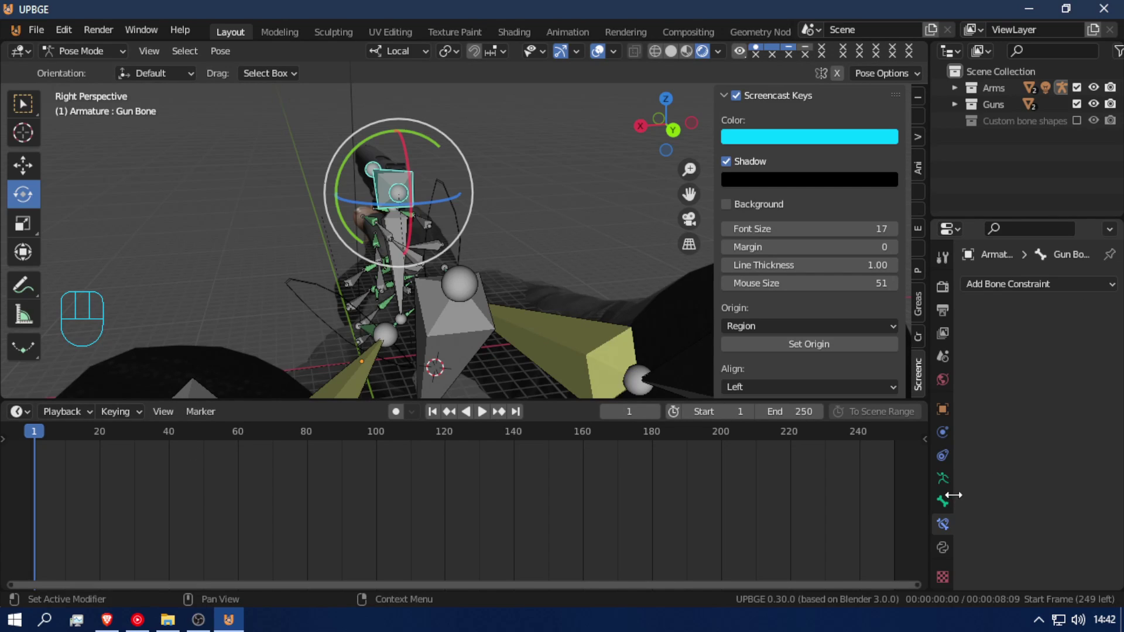
- Compare the Wire and Stick bone displays for the armature and set its viewport display to Wire
left_click(942, 478)
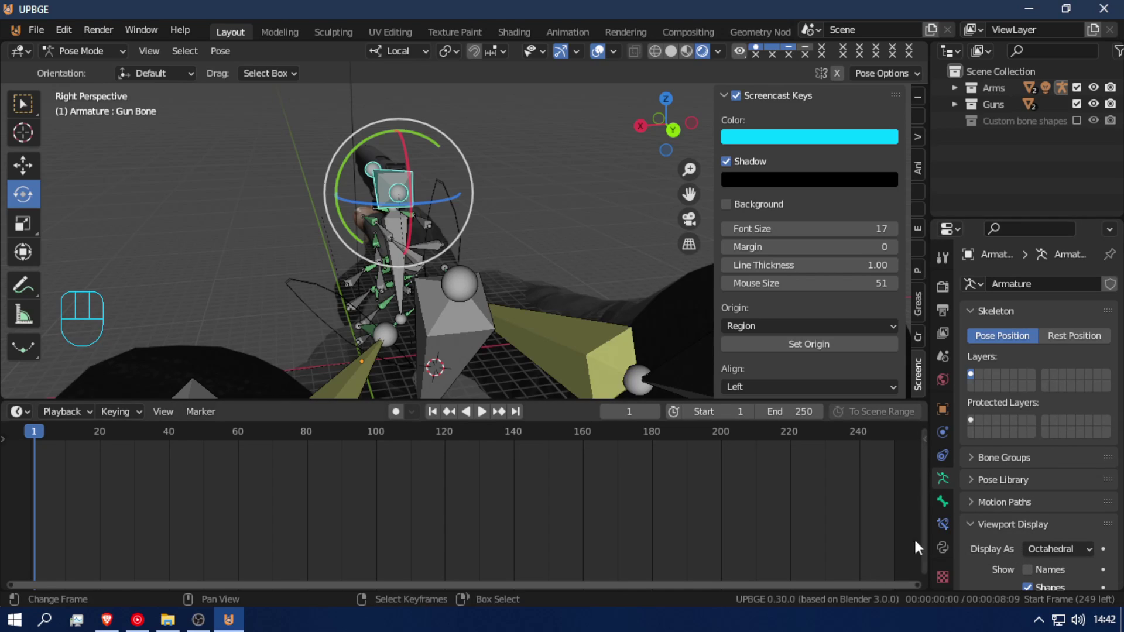
scroll(1023, 522, "down", 3)
left_click(1066, 484)
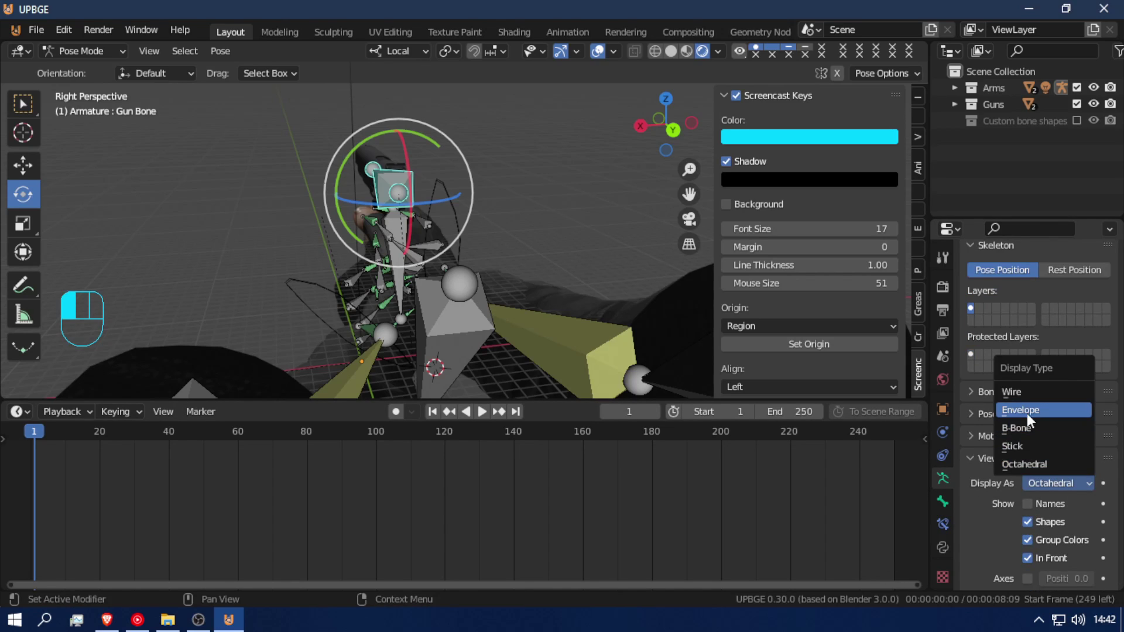
left_click(1009, 391)
left_click(1034, 481)
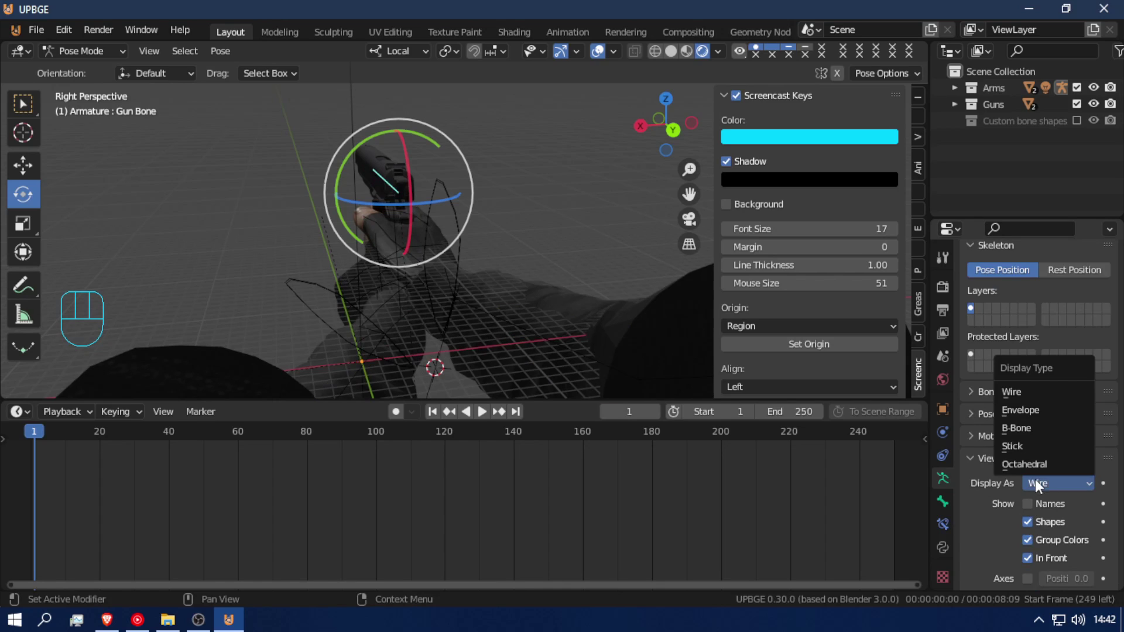
left_click(1034, 444)
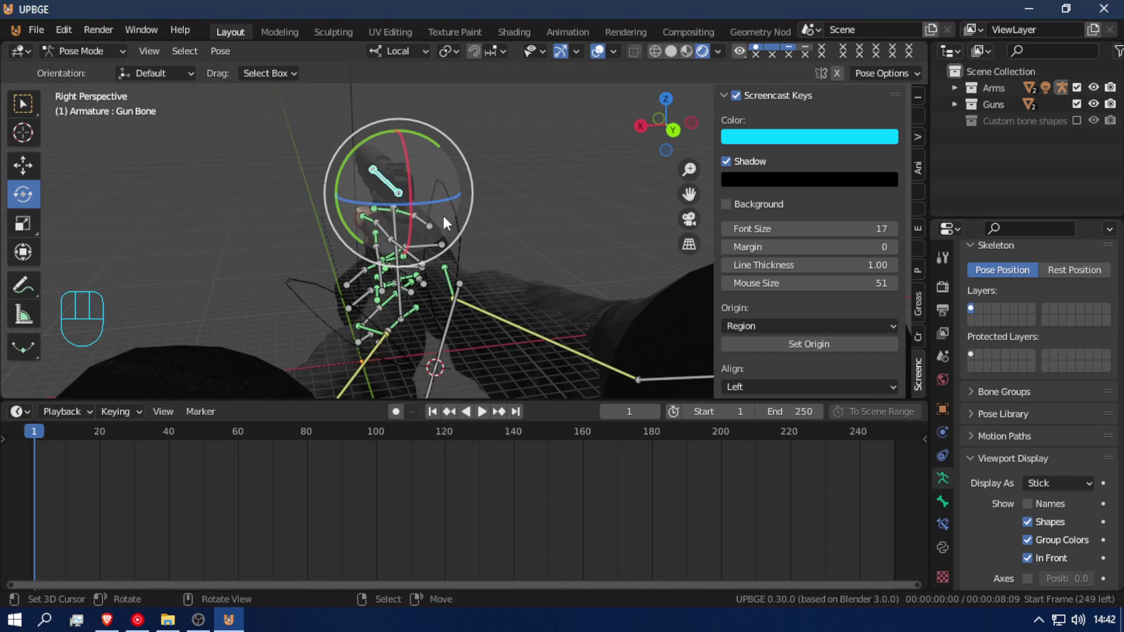
left_click(1047, 484)
left_click(1041, 397)
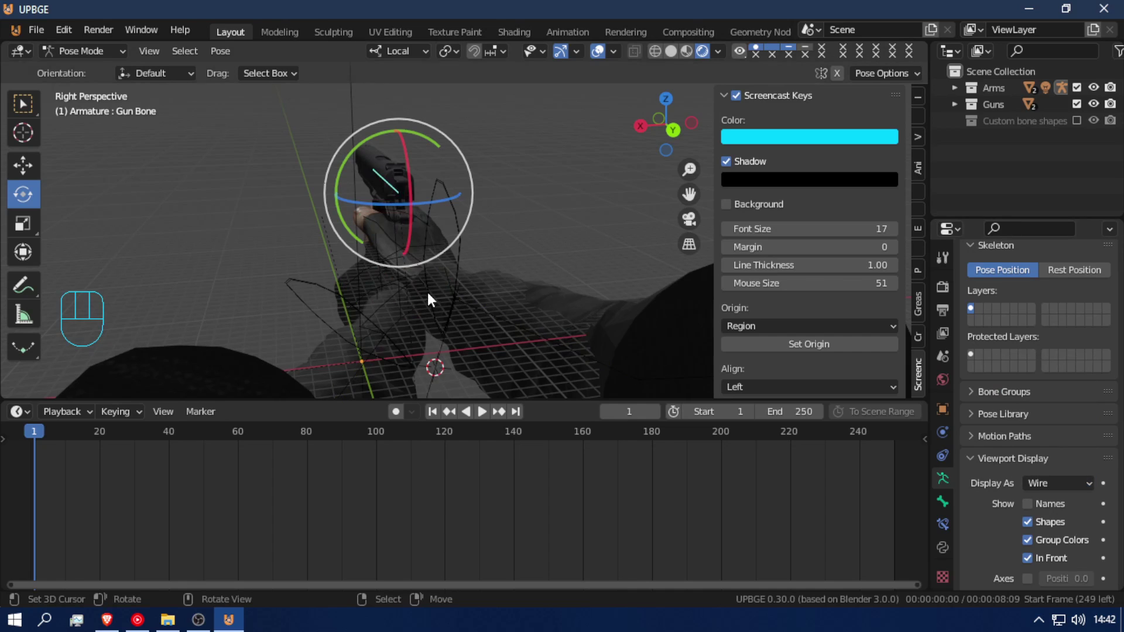
- Set the active keying set to Location & Rotation, with the Gun Bone selected and seen from the side
scroll(431, 276, "up", 5)
scroll(432, 276, "down", 3)
middle_click_drag(437, 272, 478, 269)
key("shift+f")
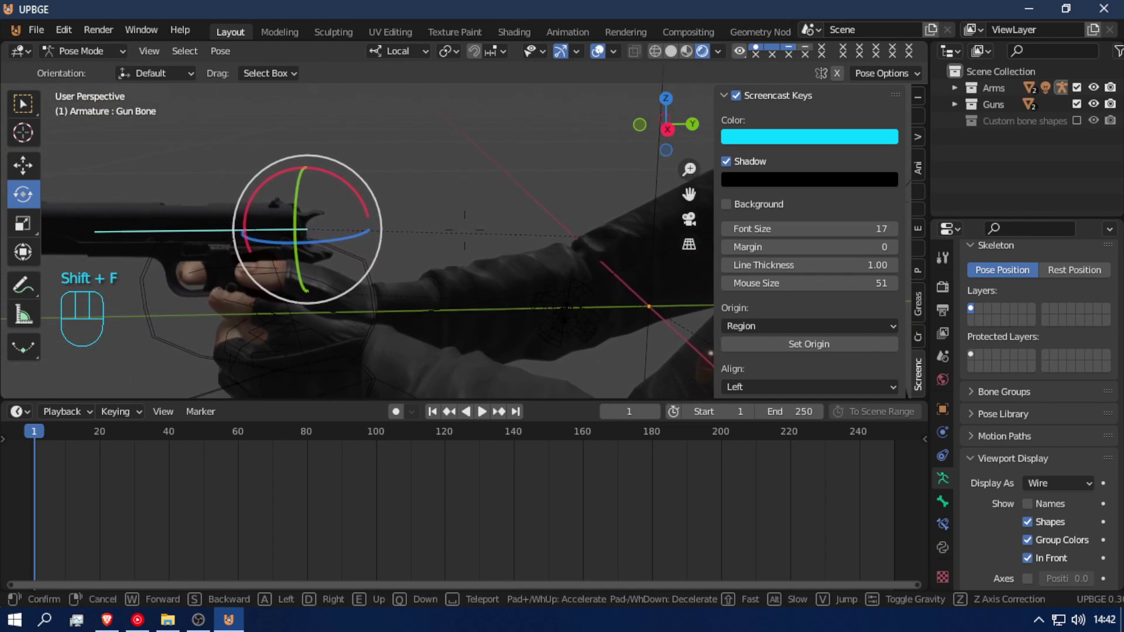
left_click(468, 231)
key("i")
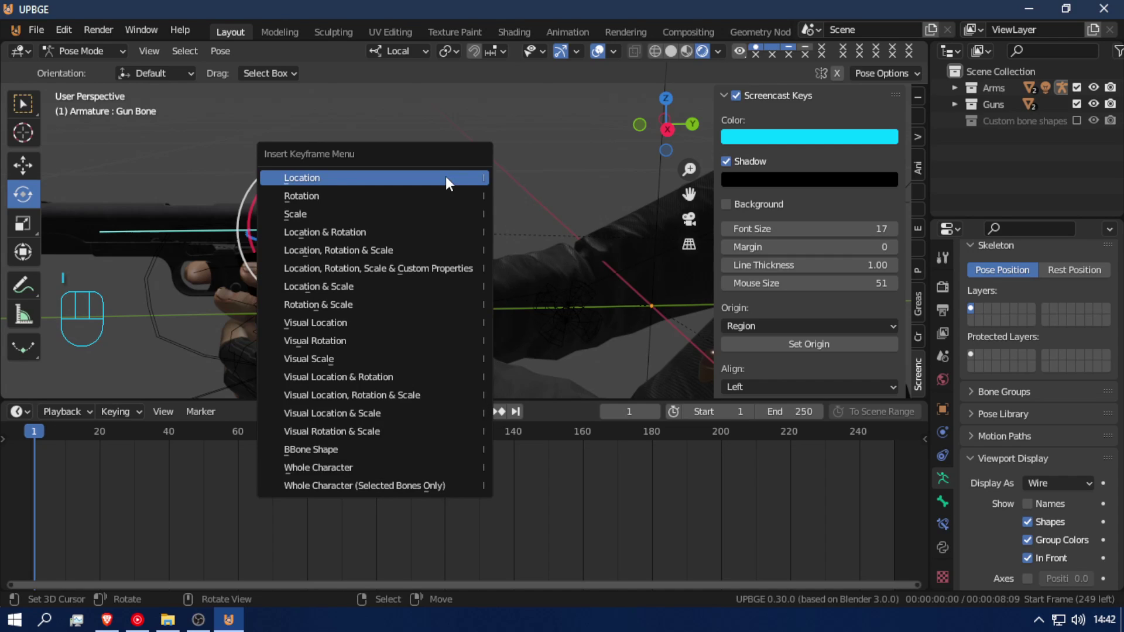
left_click(119, 411)
left_click(109, 323)
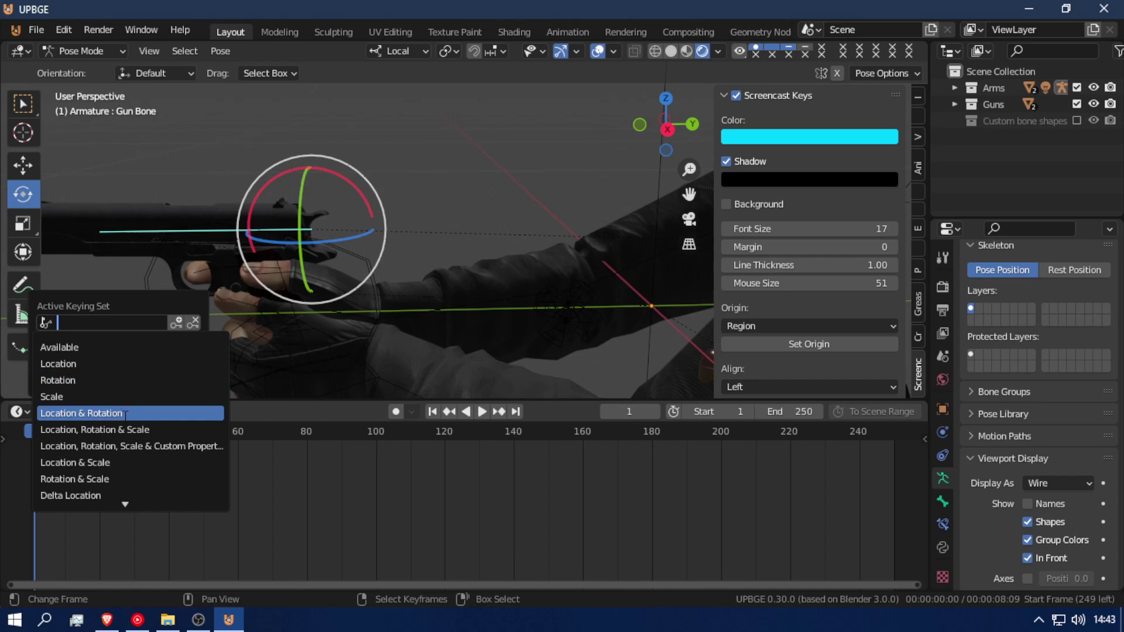
left_click(127, 412)
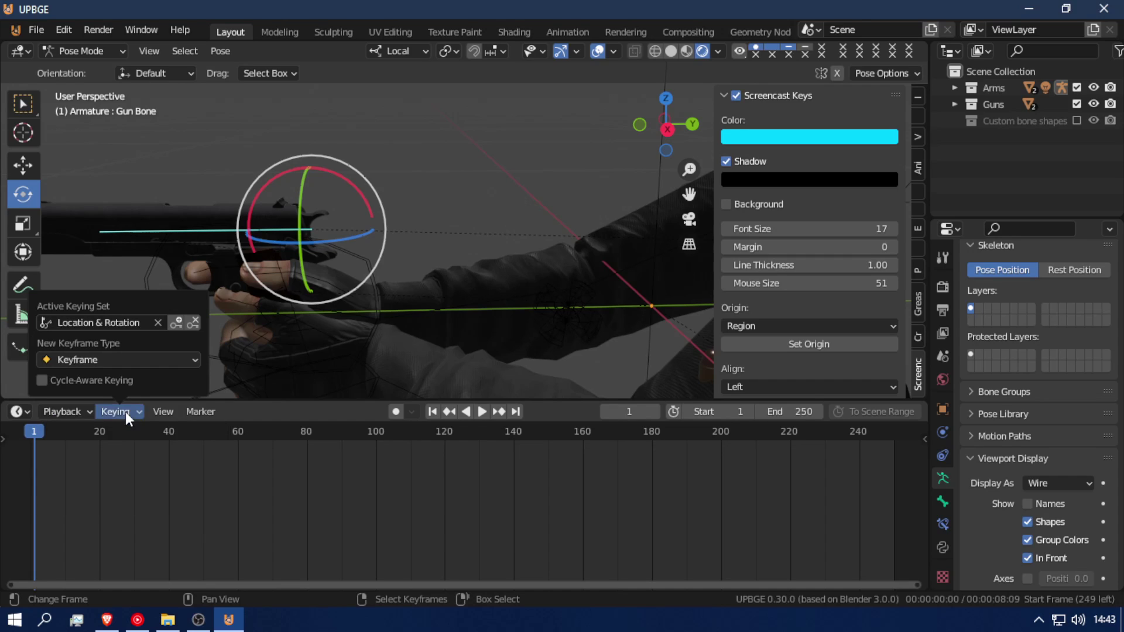
- Switch the timeline area to the Dope Sheet's Action Editor
left_click(14, 413)
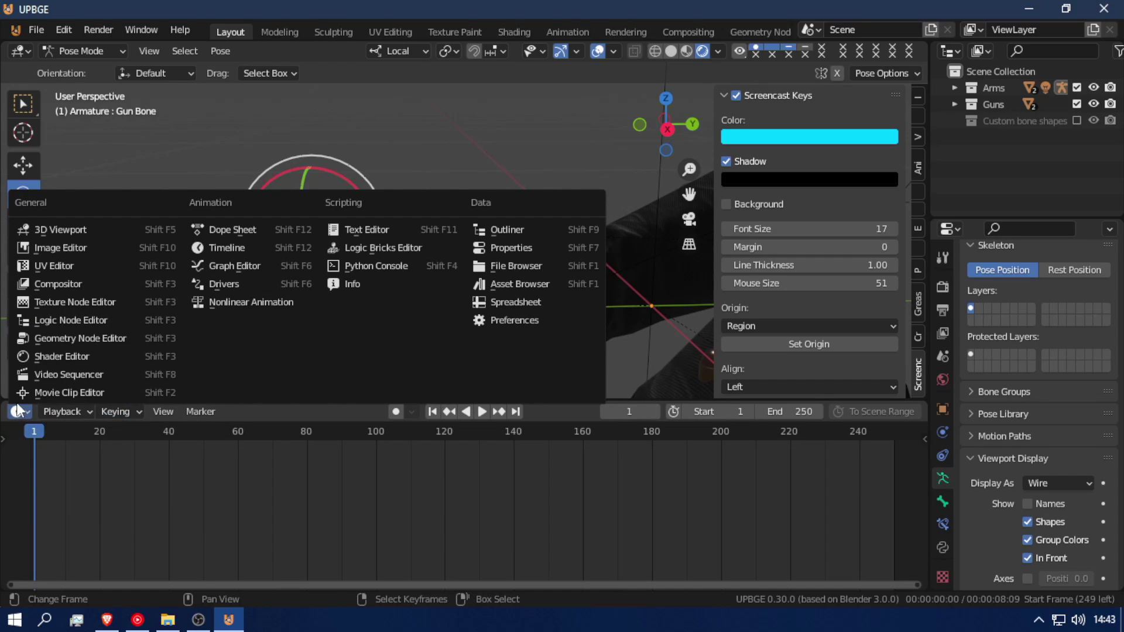
left_click(234, 230)
left_click(65, 413)
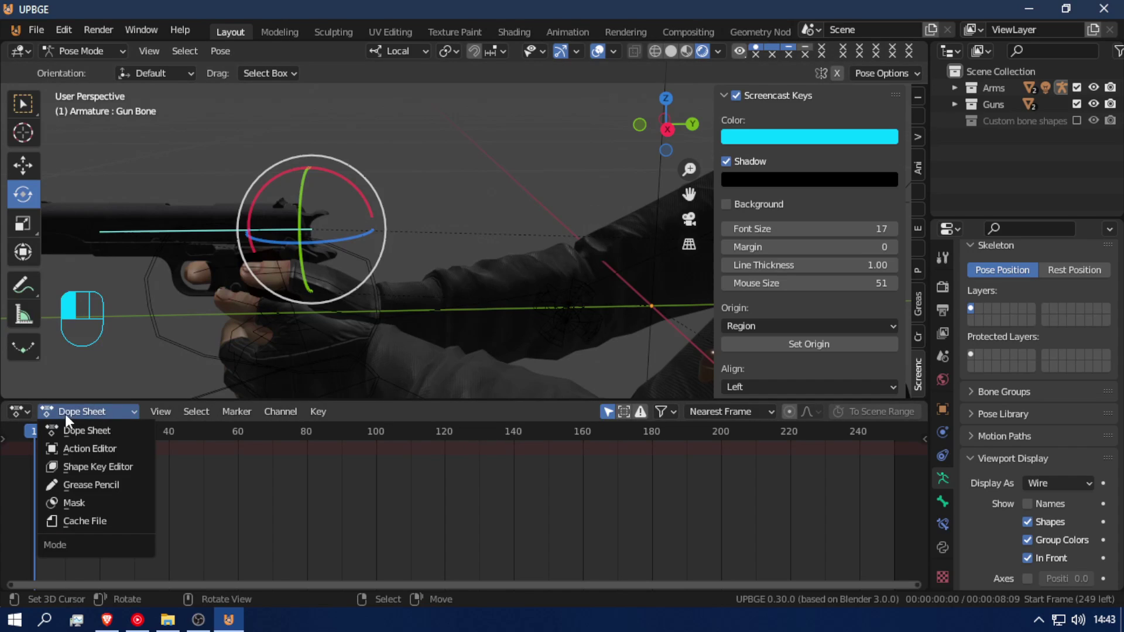
left_click(105, 449)
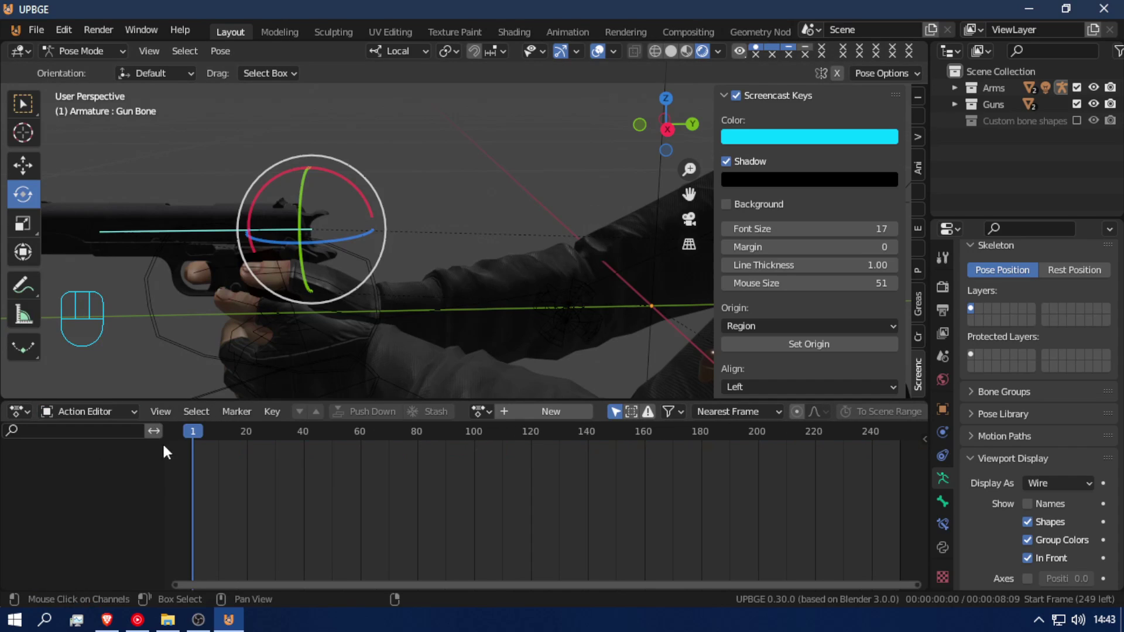
- Create a new action named "fire" and insert a Location & Rotation keyframe for the Gun Bone at frame 1
left_click(550, 412)
left_click(577, 412)
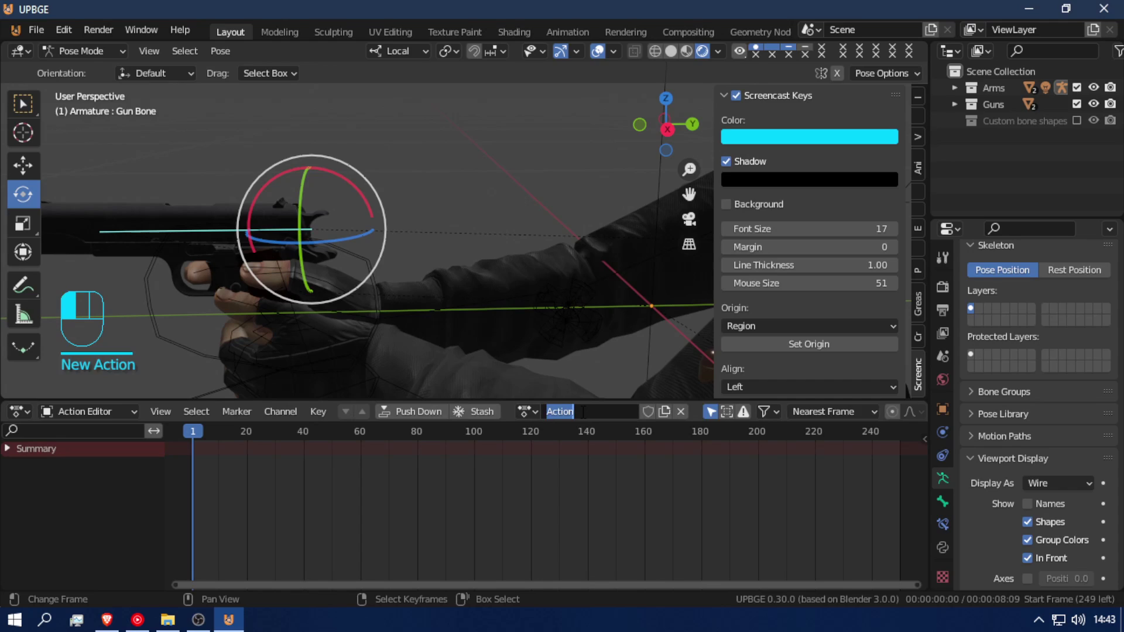
type("fire")
left_click(462, 520)
key("i")
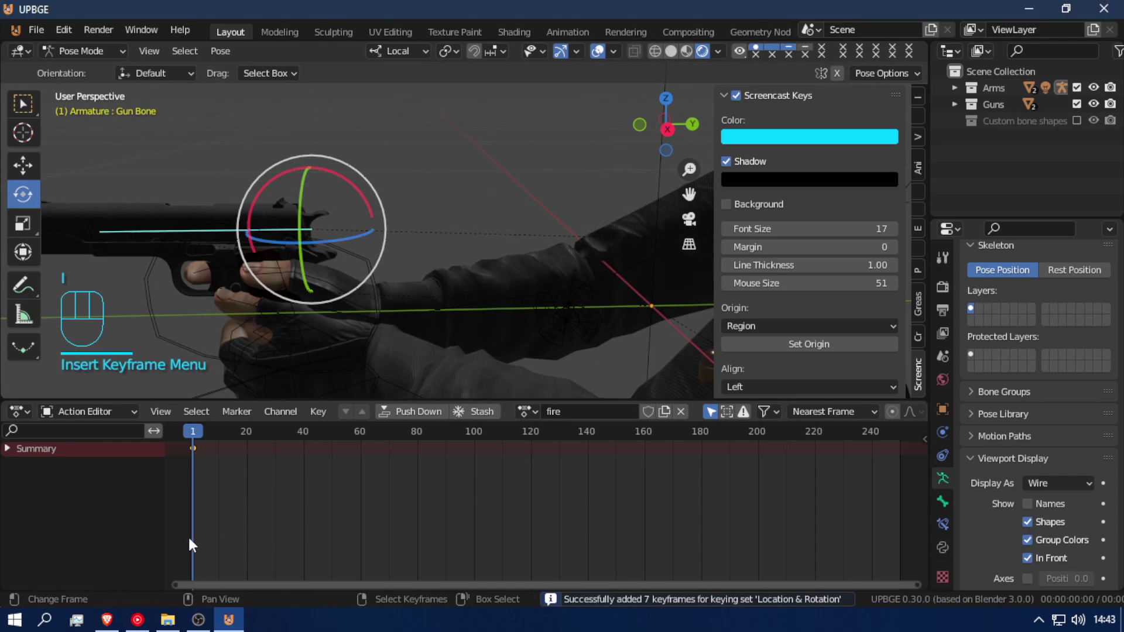
- Try moving the Gun Bone back along the Y axis at frame 5 without keyframing it, and return to frame 1
left_click(208, 491)
left_click_drag(206, 487, 203, 486)
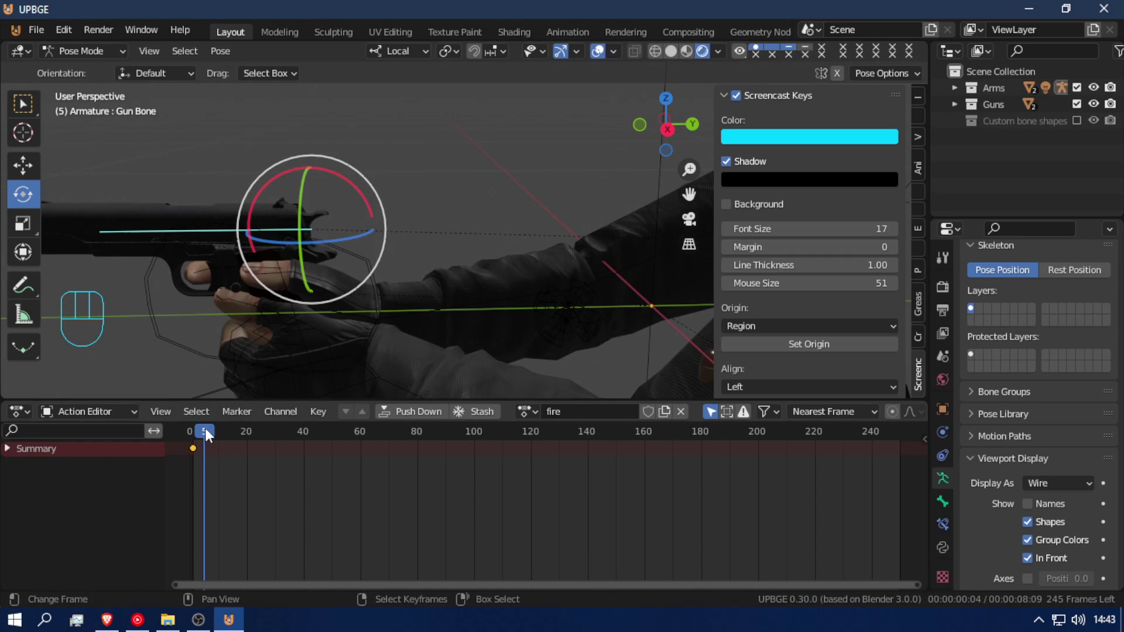
key("g")
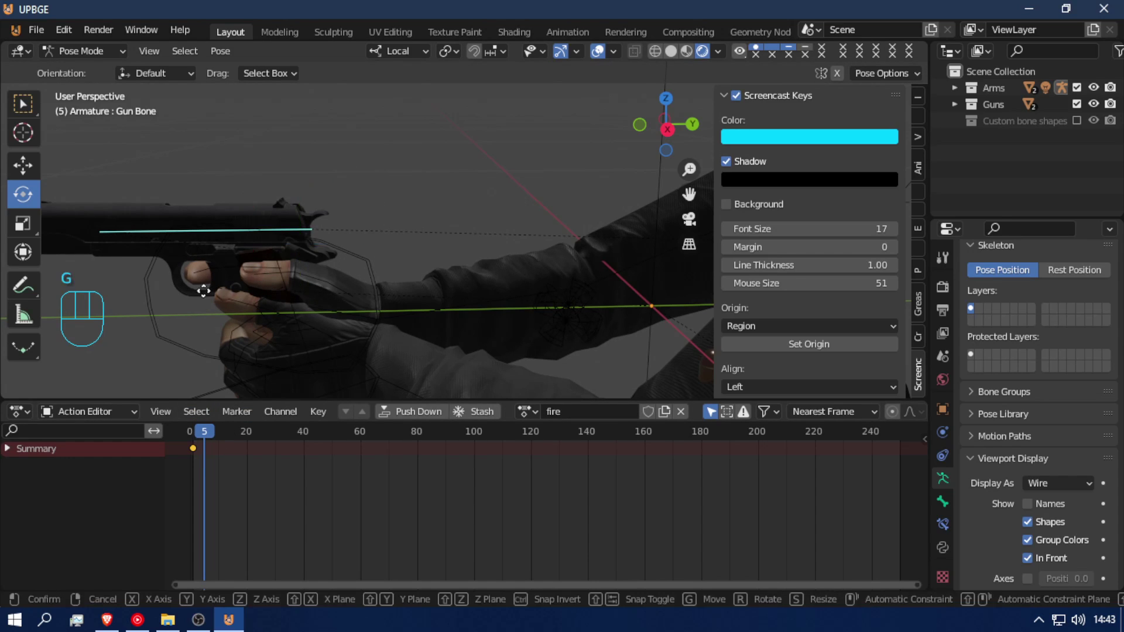
key("y")
left_click(215, 290)
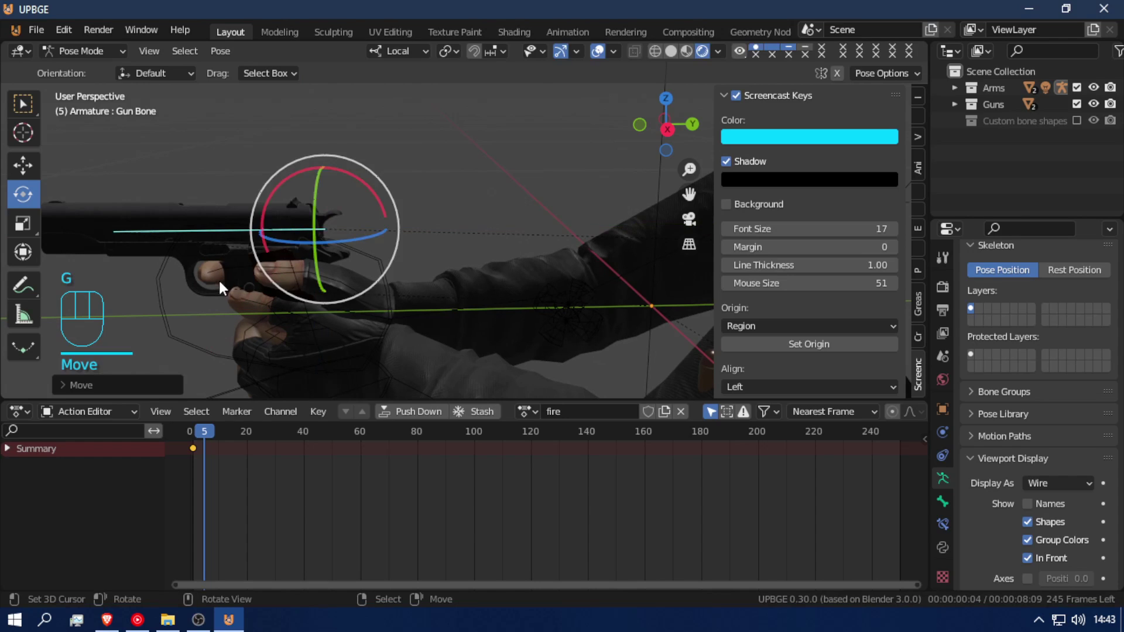
left_click_drag(202, 449, 193, 447)
- Switch the Action Editor area back to the Timeline and turn on auto keying
left_click(22, 414)
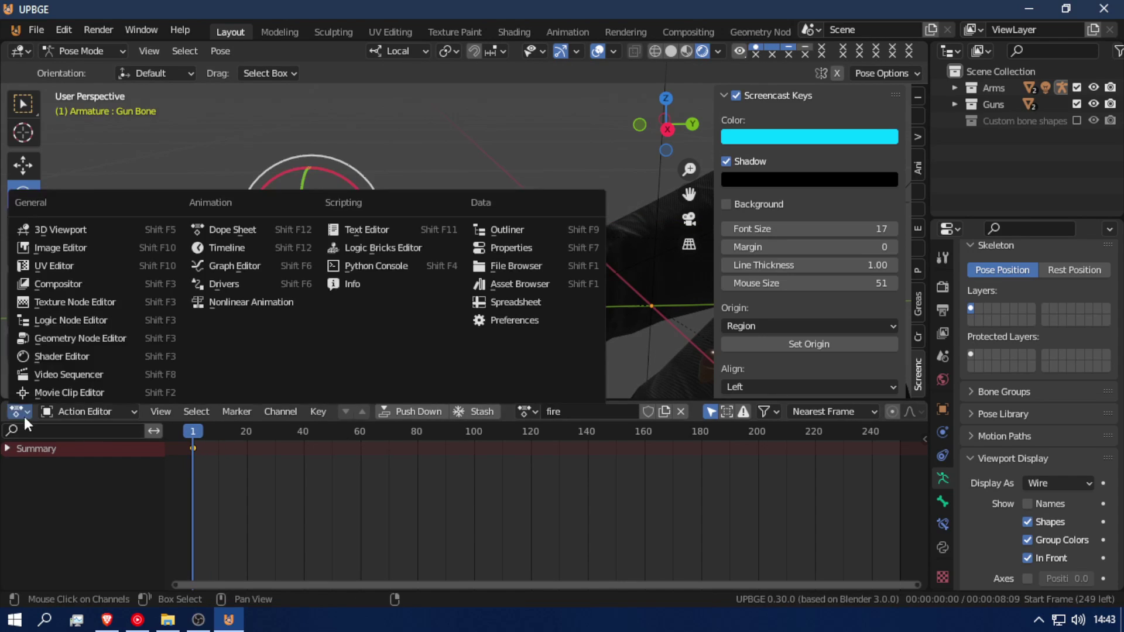
left_click(22, 416)
left_click(17, 414)
left_click(19, 411)
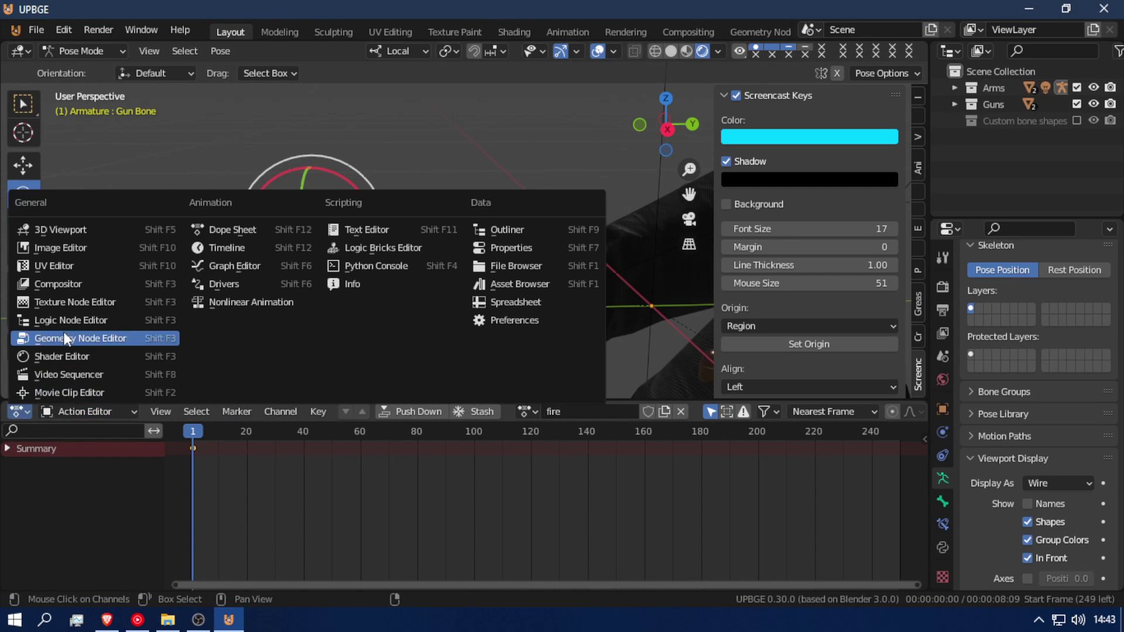
left_click(228, 246)
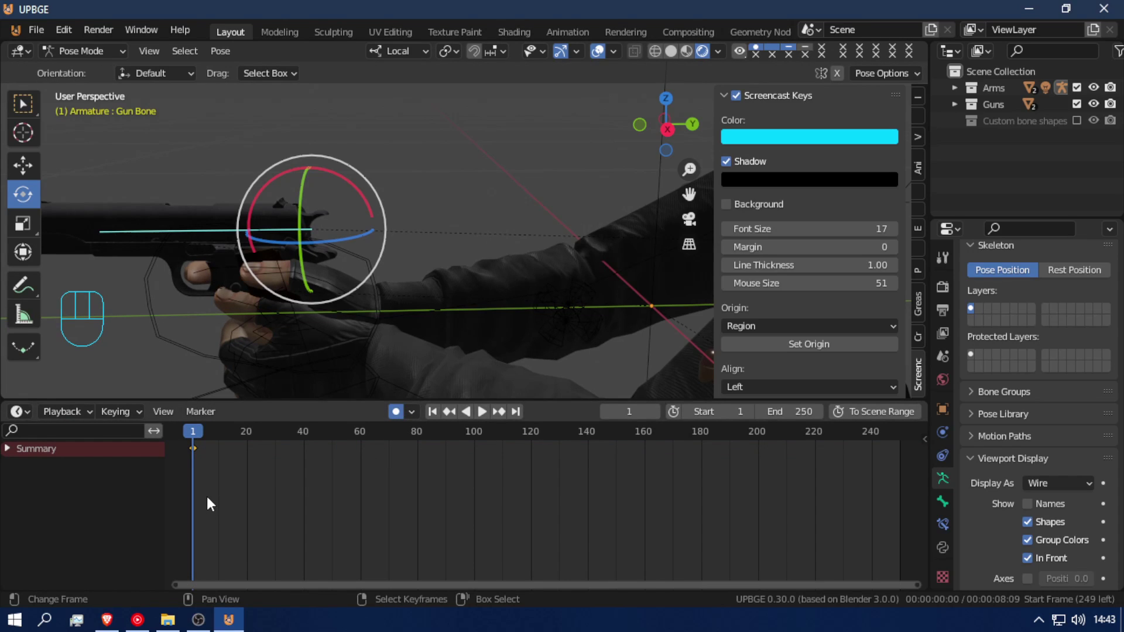
- At frame 4, move the Gun Bone slightly back and tilt its muzzle upward as the recoil pose
key("Right")
key("Right")
key("Right")
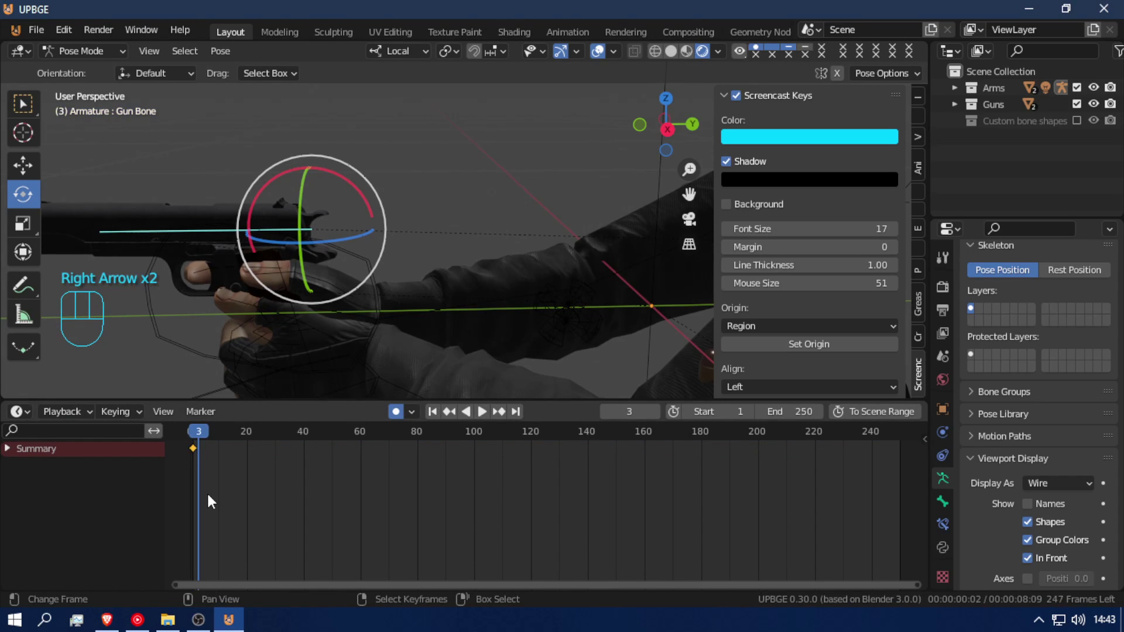
key("g")
left_click(344, 328)
left_click_drag(381, 185, 378, 200)
left_click_drag(198, 457, 185, 458)
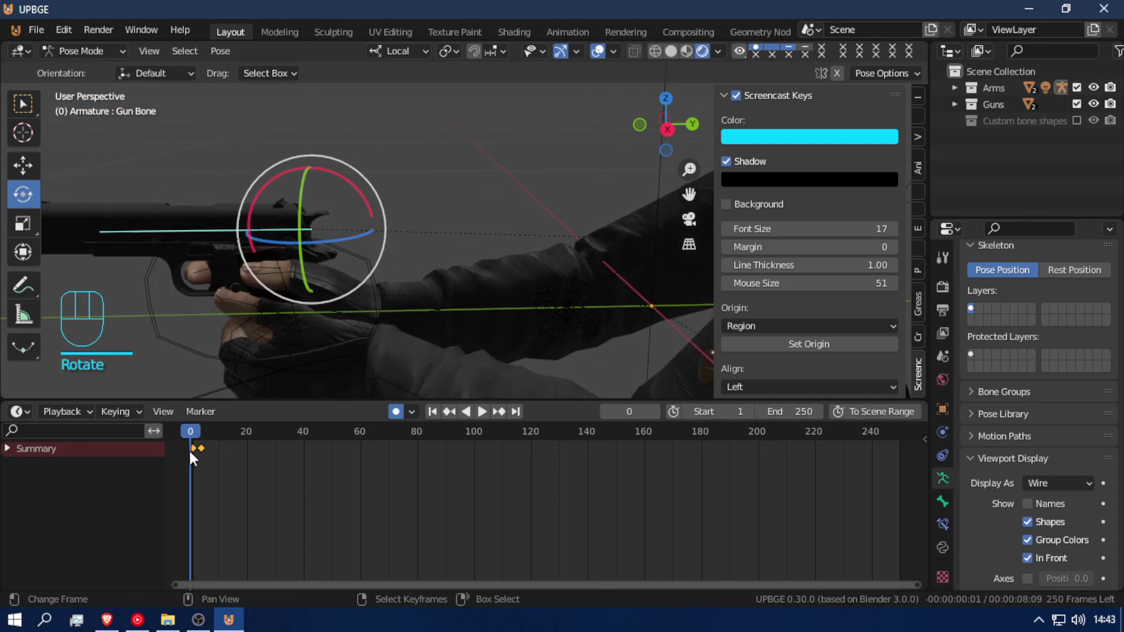
- Duplicate the frame 1 keyframe to frame 7 and play the fire animation
right_click(192, 446)
key("shift+d")
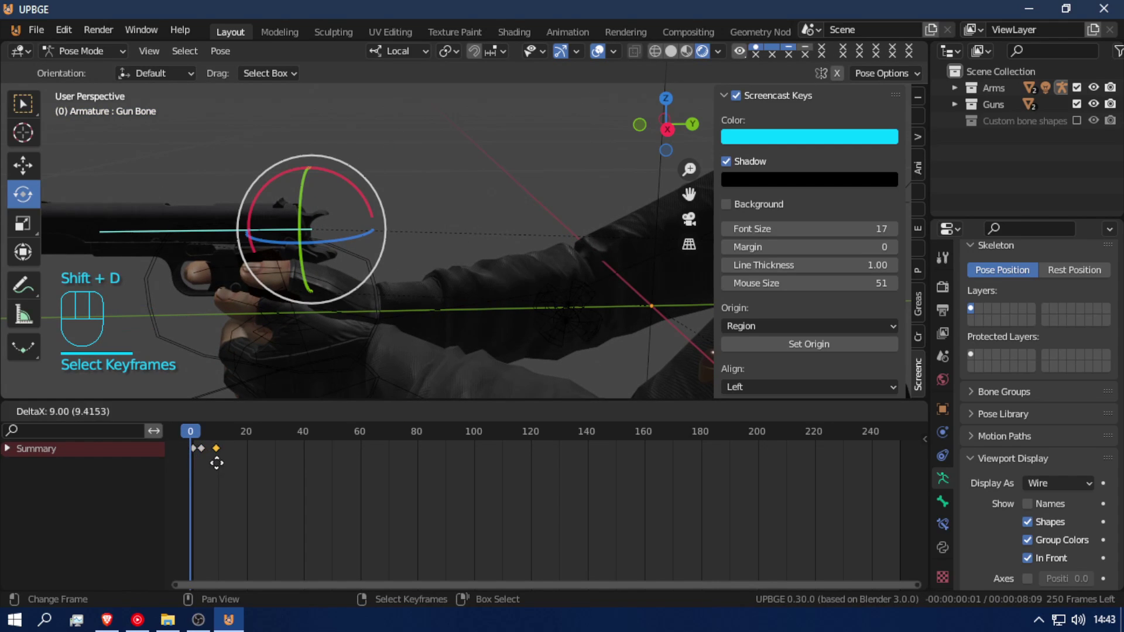
left_click(195, 472)
key("space")
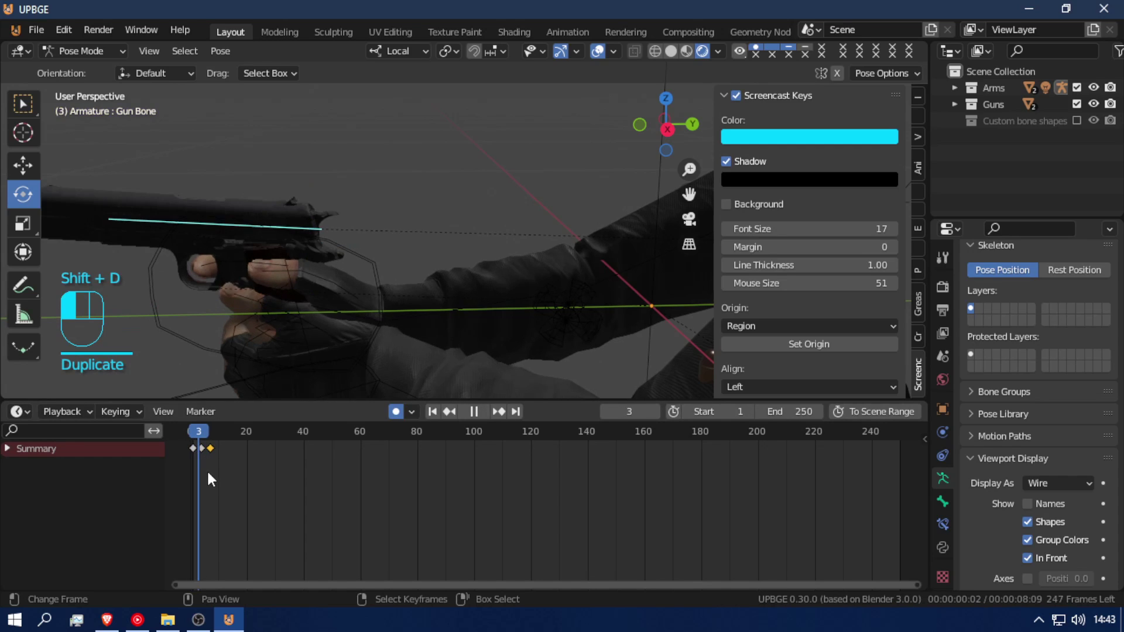
- Try moving the Gun Bone farther back along the Y axis at frame 5, and undo the move
mouse_move(220, 469)
left_mouse_down()
mouse_move(182, 471)
mouse_move(203, 469)
left_mouse_up()
key("g")
key("y")
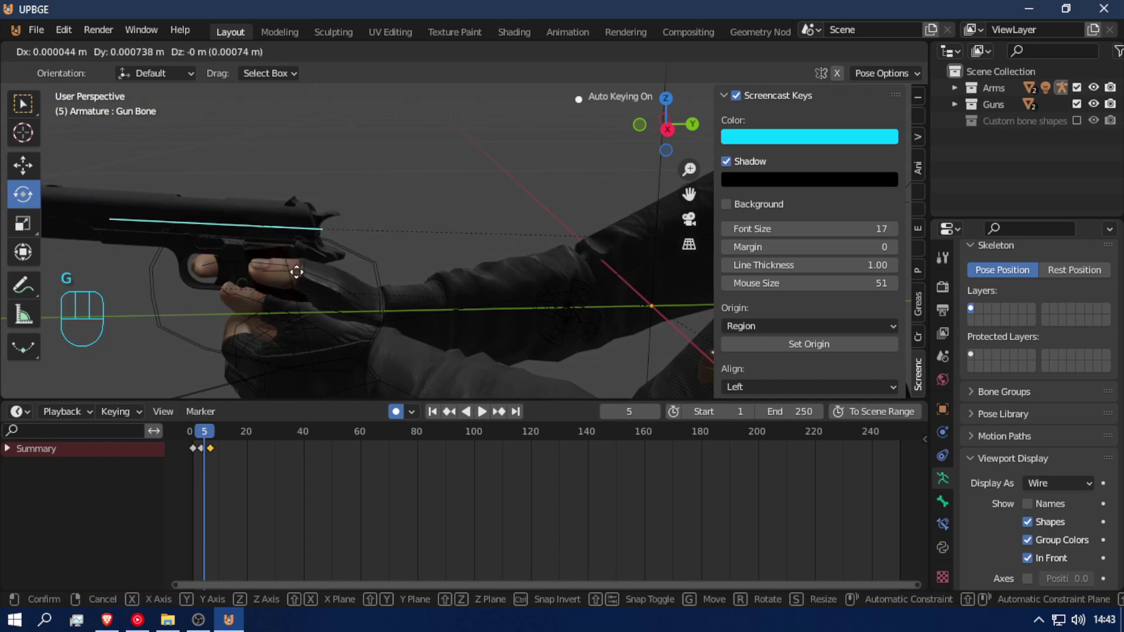
left_click(299, 272)
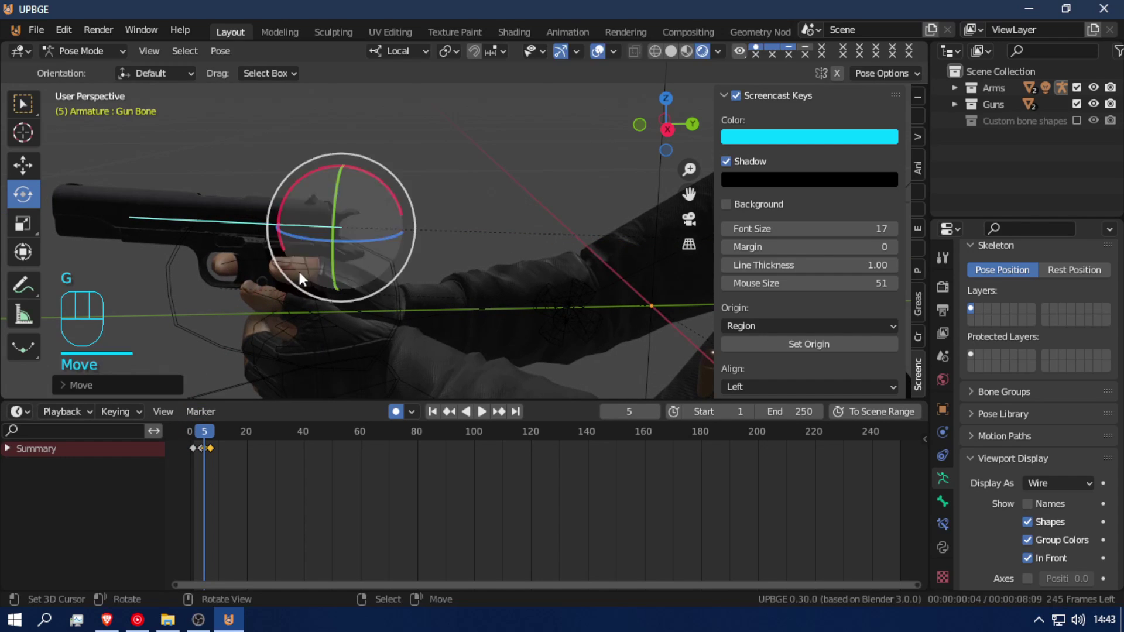
scroll(205, 473, "up", 4)
middle_click_drag(204, 472, 434, 478, "shift")
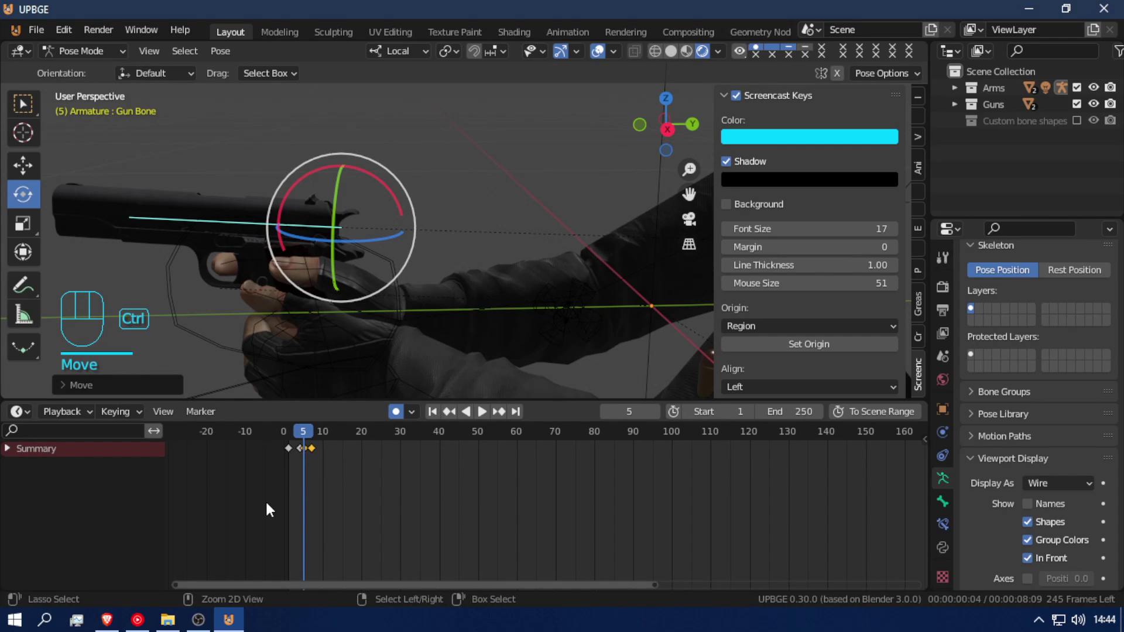
key("ctrl+z")
- At frame 4, move the Gun Bone about 0.03 m farther back along the global Y axis and scrub through the motion
scroll(270, 476, "up", 3)
left_click_drag(254, 473, 236, 470)
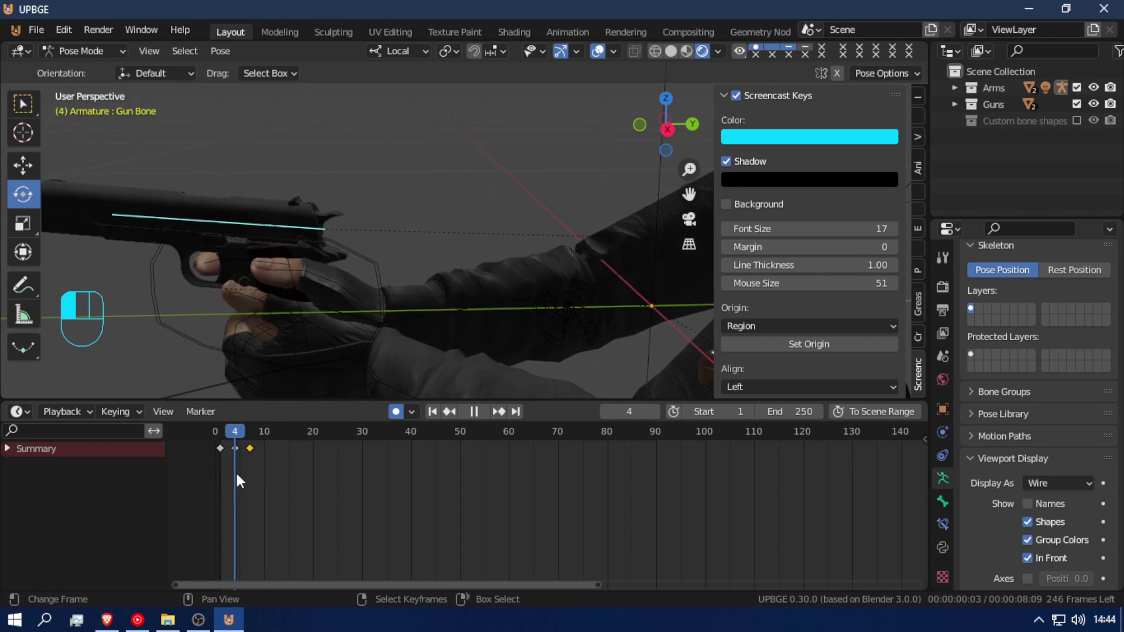
key("g")
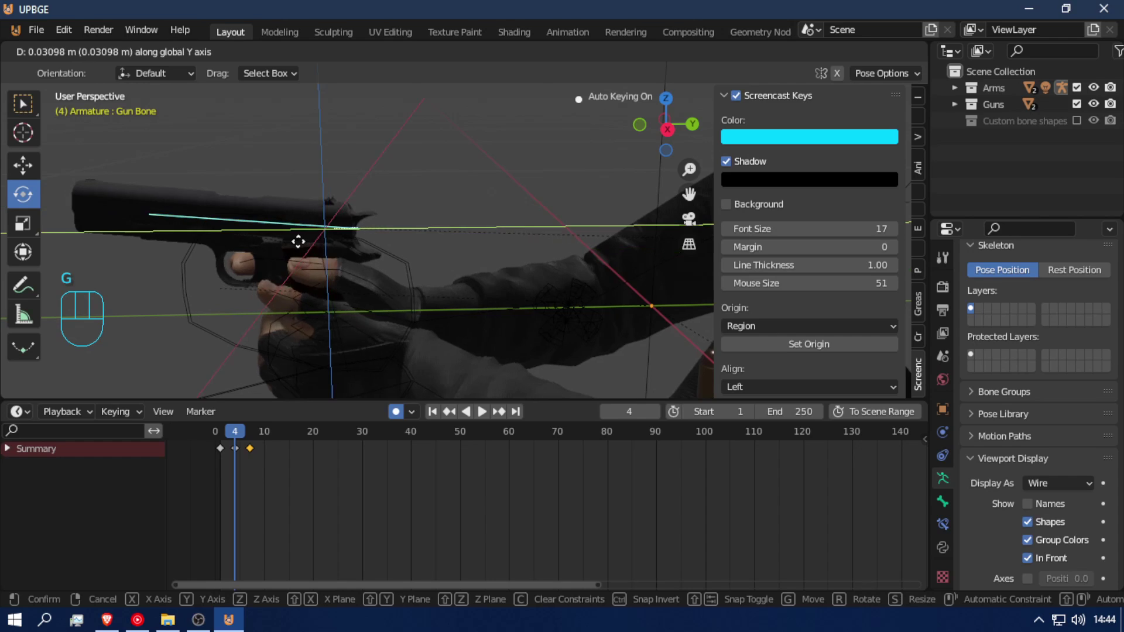
left_click(301, 248)
left_click_drag(232, 501, 814, 494)
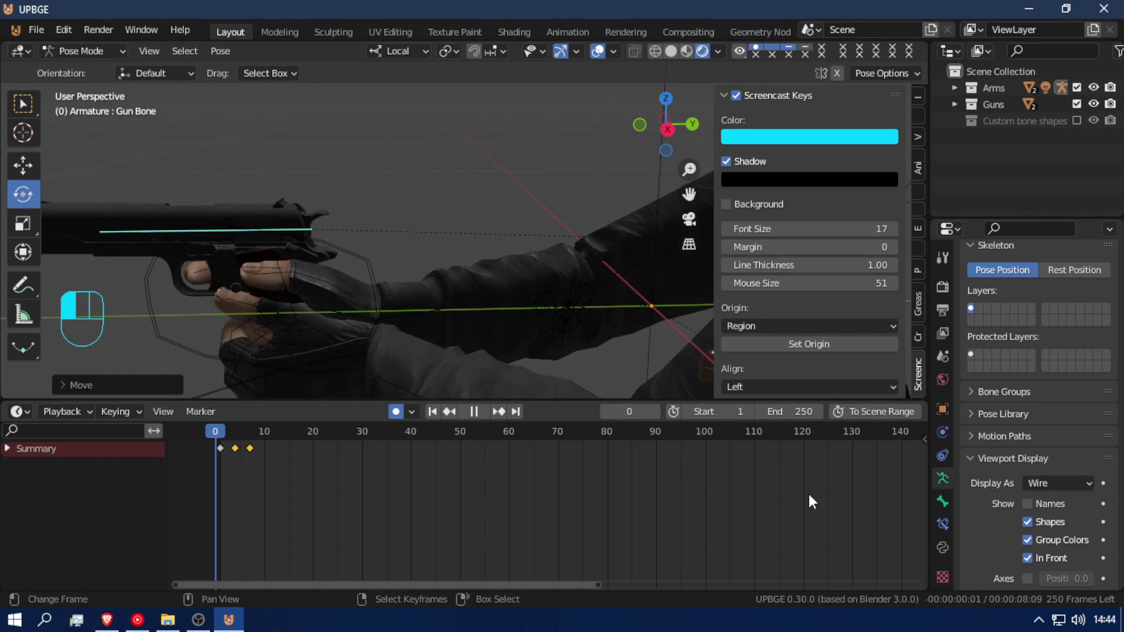
- Return to frame 1 in Object Mode, select the Colt, and keyframe its rec shape key at 0.000
left_click_drag(178, 510, 222, 475)
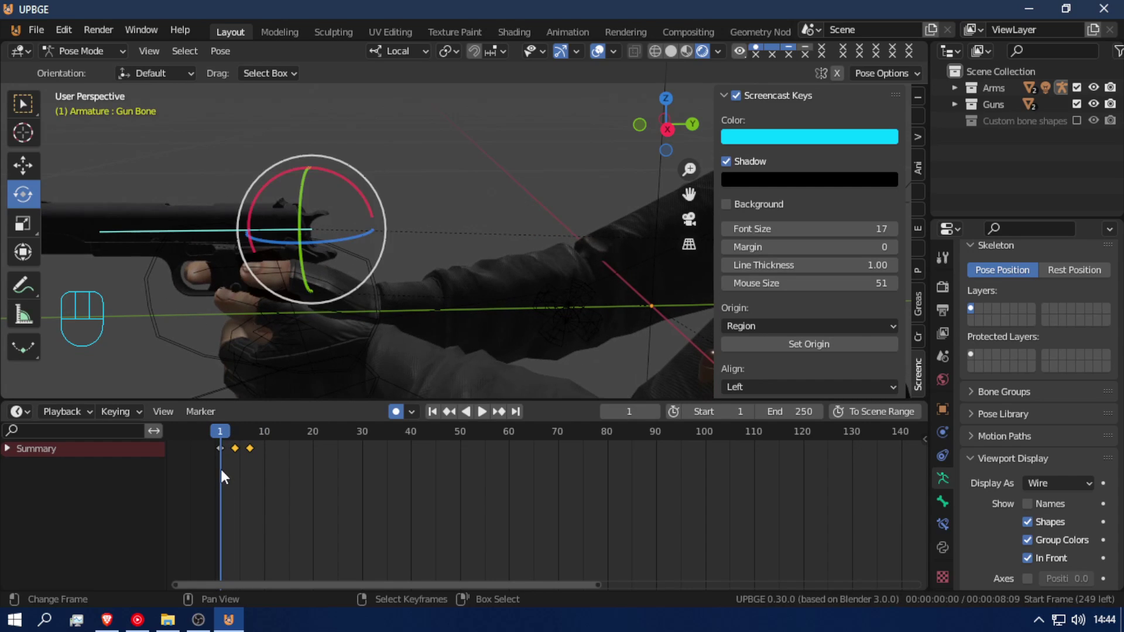
key("ctrl+Tab")
left_click(234, 211)
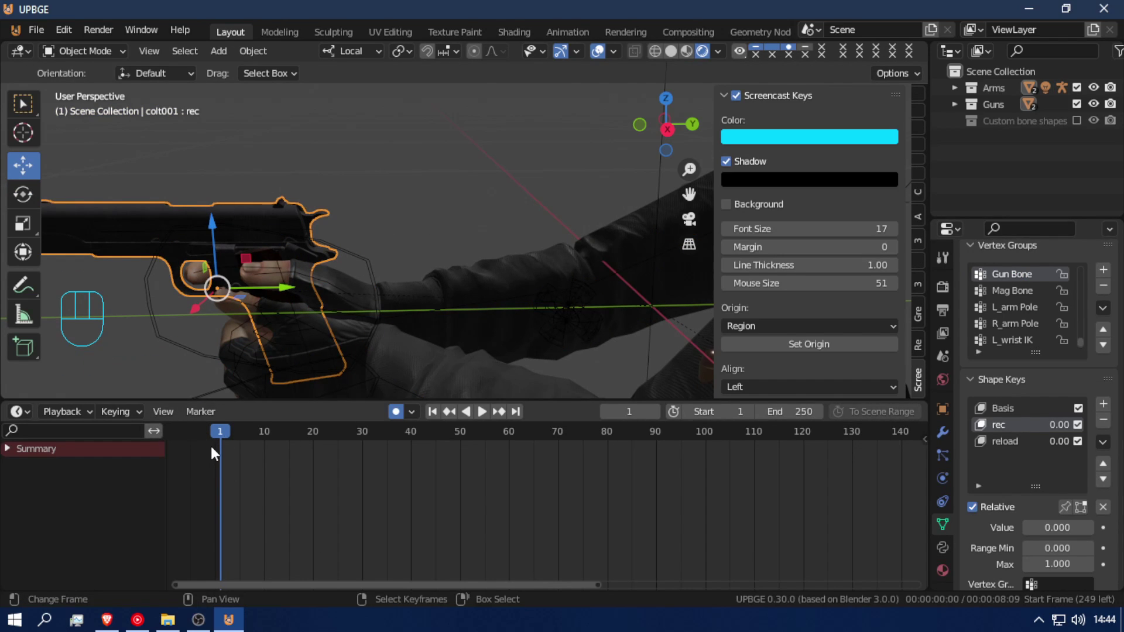
scroll(1038, 541, "down", 3)
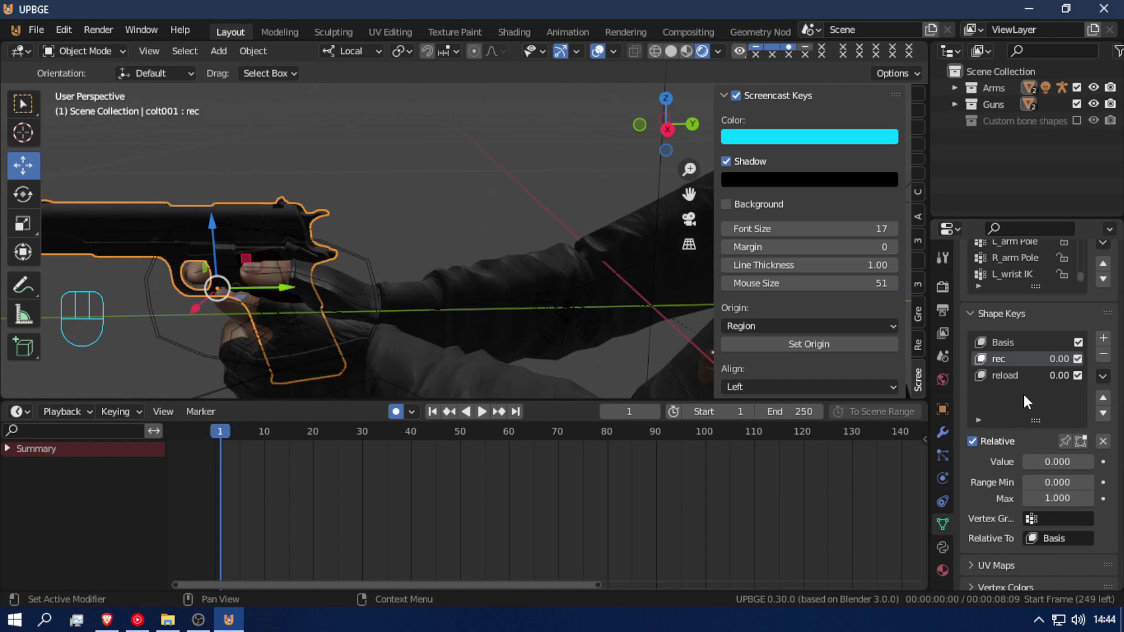
left_click(1061, 462)
key("i")
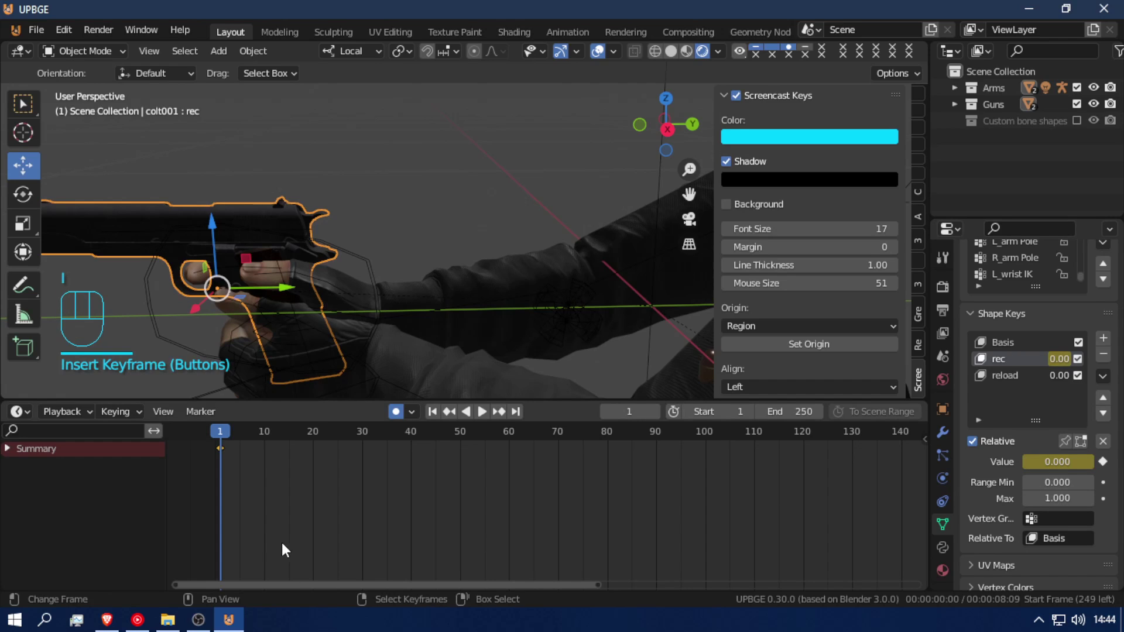
- At frame 4, set the Colt's rec shape key to 1.000 and keyframe it
key("Right")
key("Right")
key("Right")
key("Right")
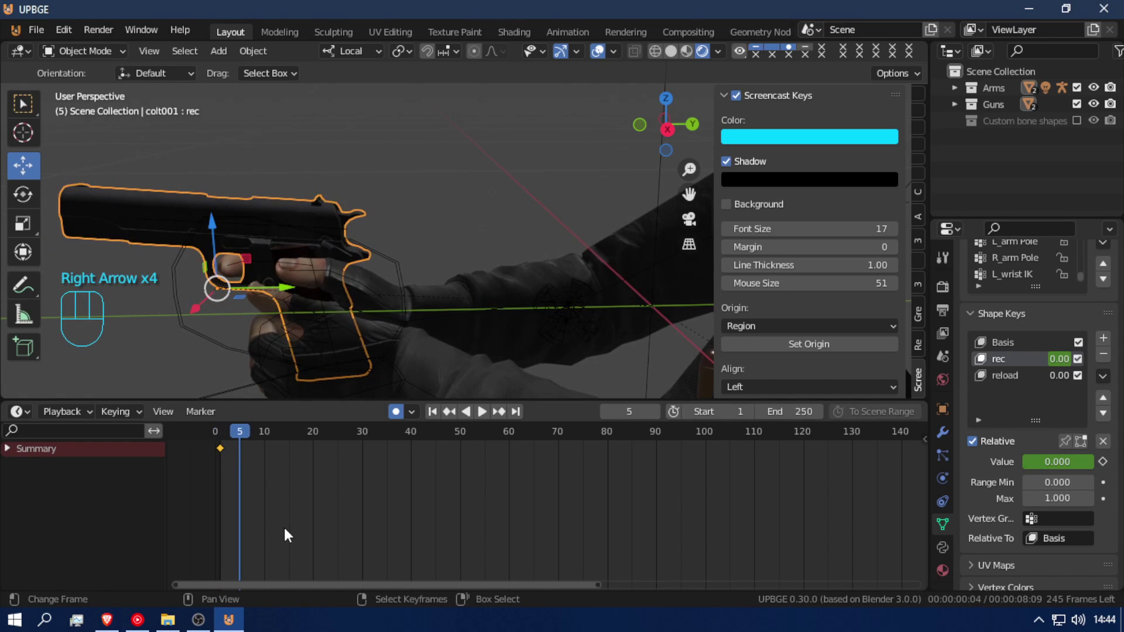
key("Left")
left_click_drag(1056, 462, 1092, 463)
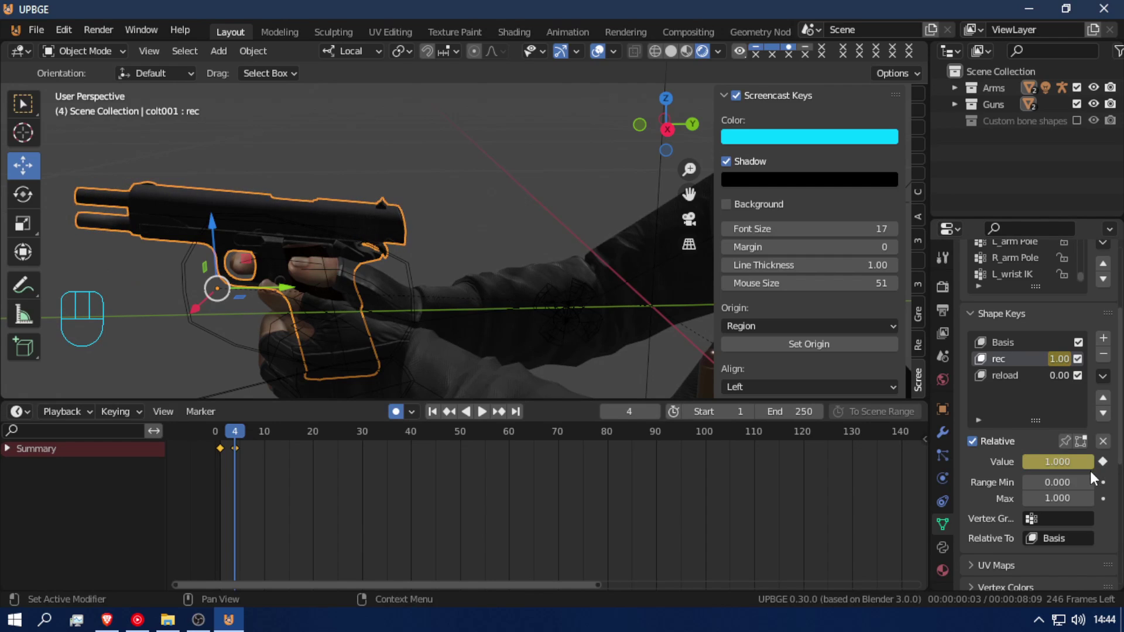
key("i")
- At frame 7, set the rec shape key back to 0.000 and keyframe it
key("space")
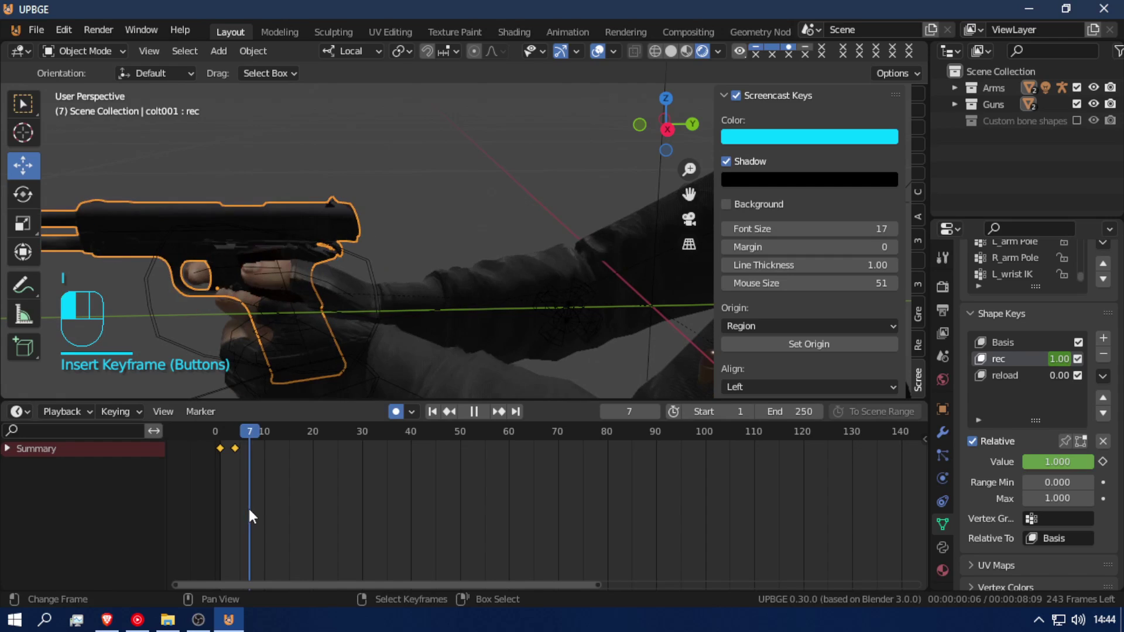
left_click(249, 508)
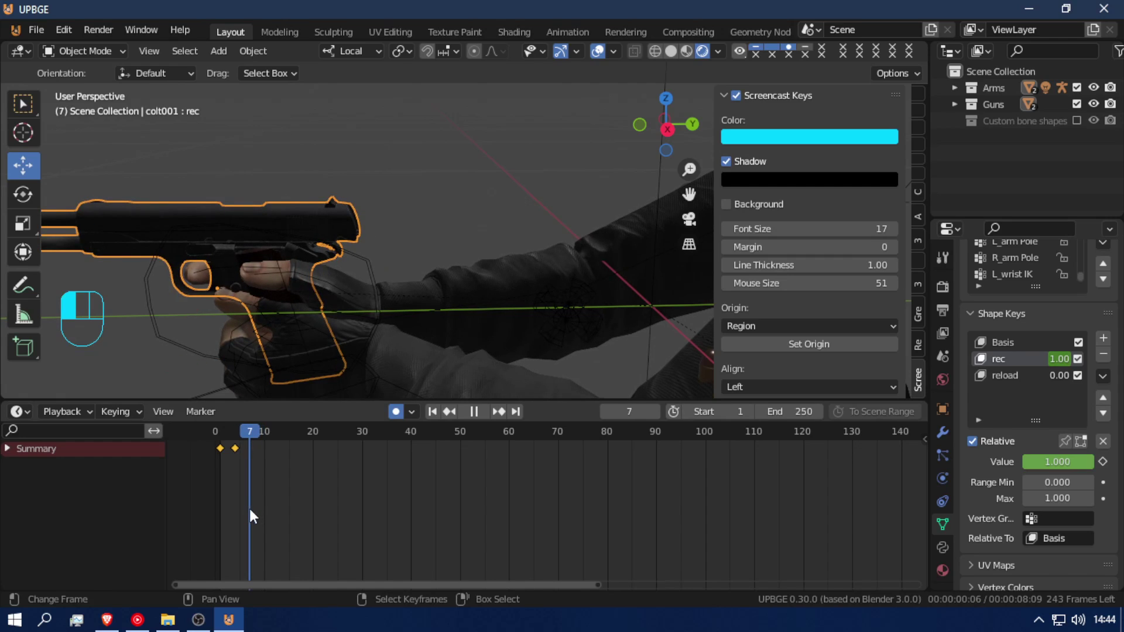
left_click_drag(1076, 462, 1021, 462)
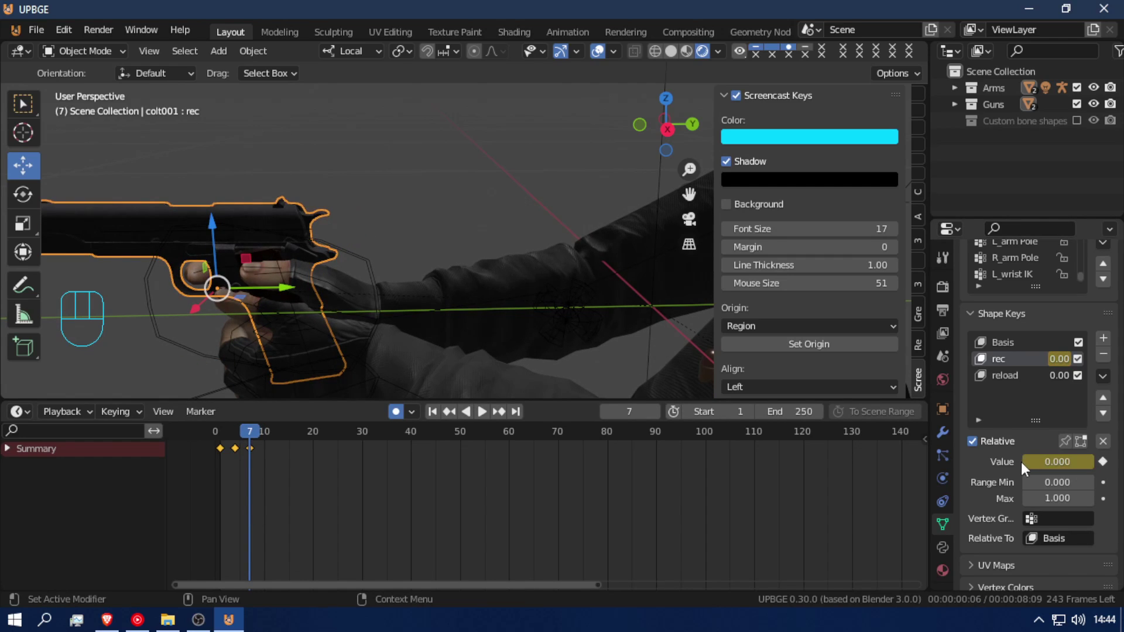
key("i")
- Play the fire animation several times from the start to check the slide motion together with the recoil
left_click(207, 496)
key("space")
key("alt+a")
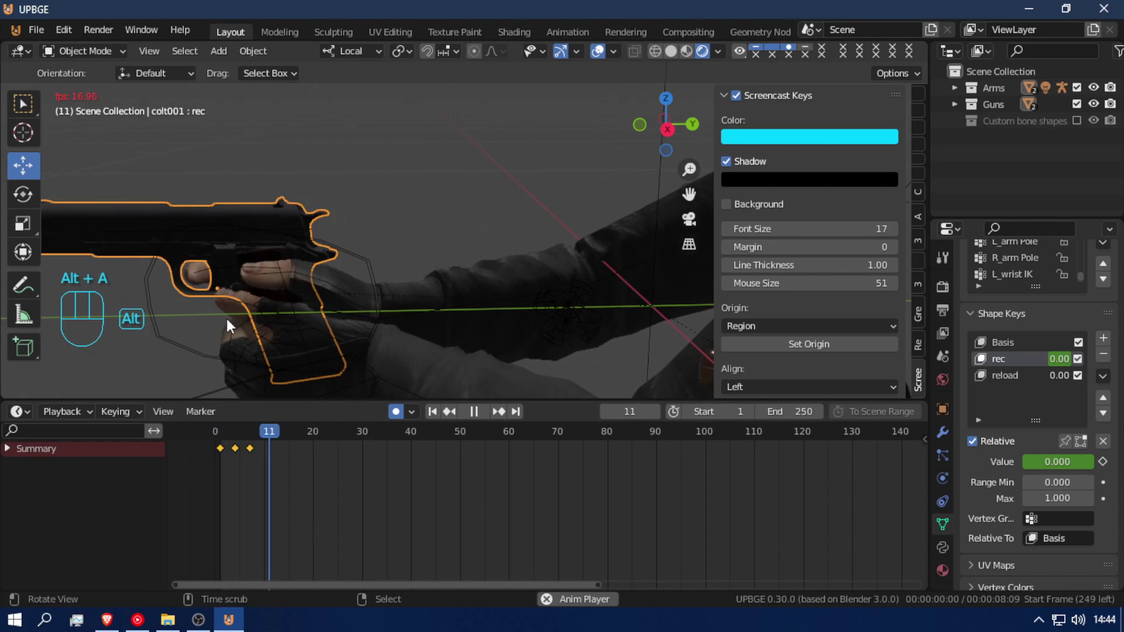
left_click(194, 495)
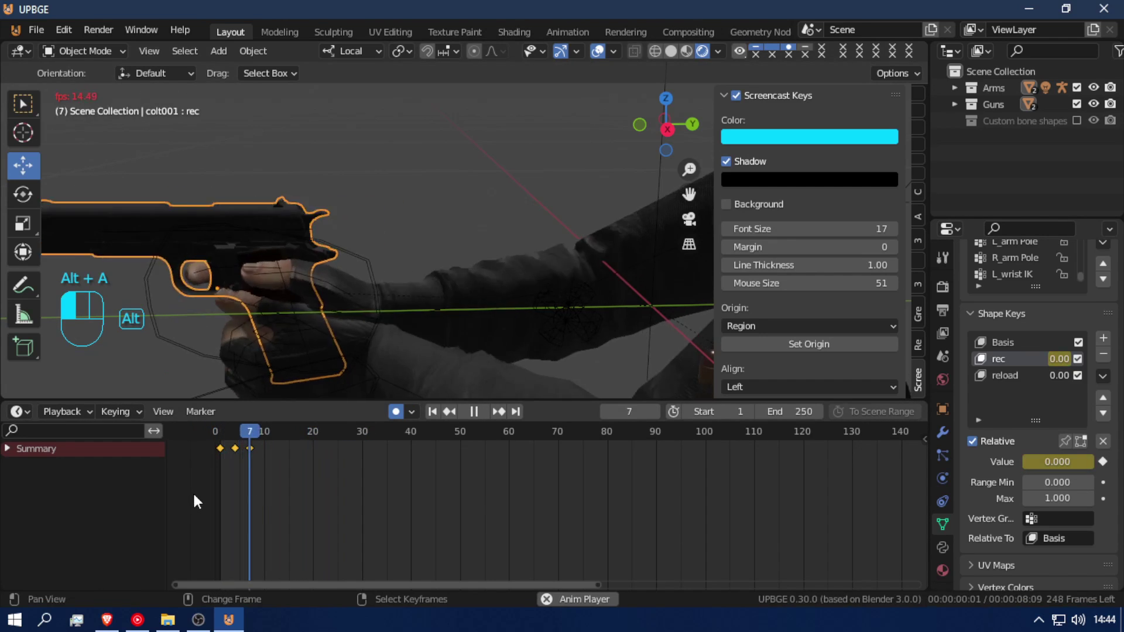
key("alt+a")
left_click(214, 519)
key("alt+a")
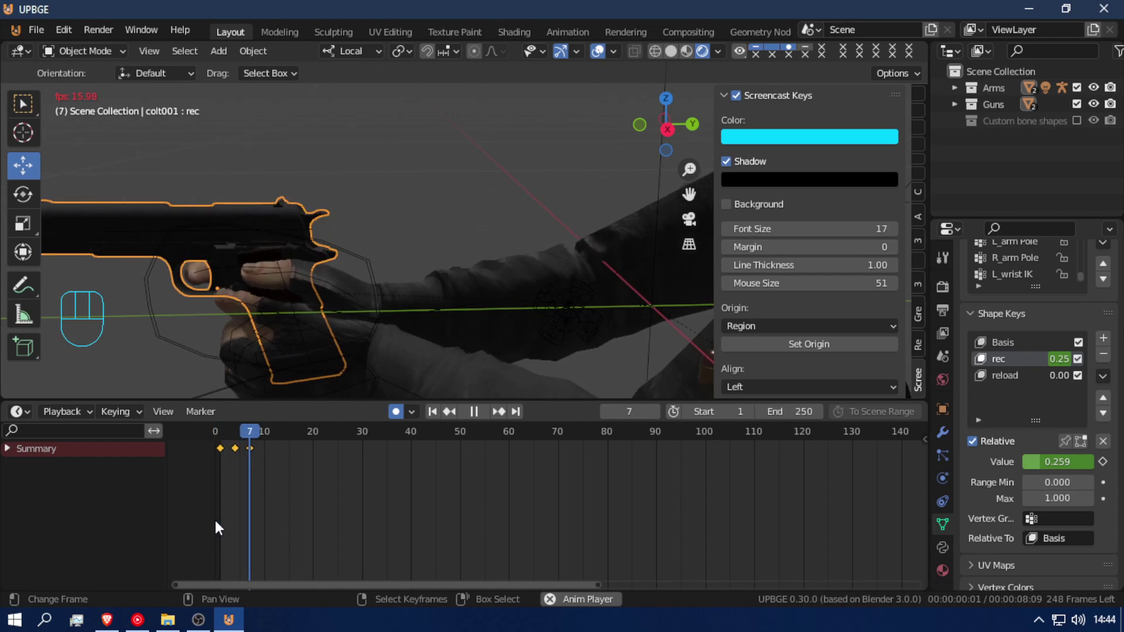
left_click(215, 518)
key("alt+a")
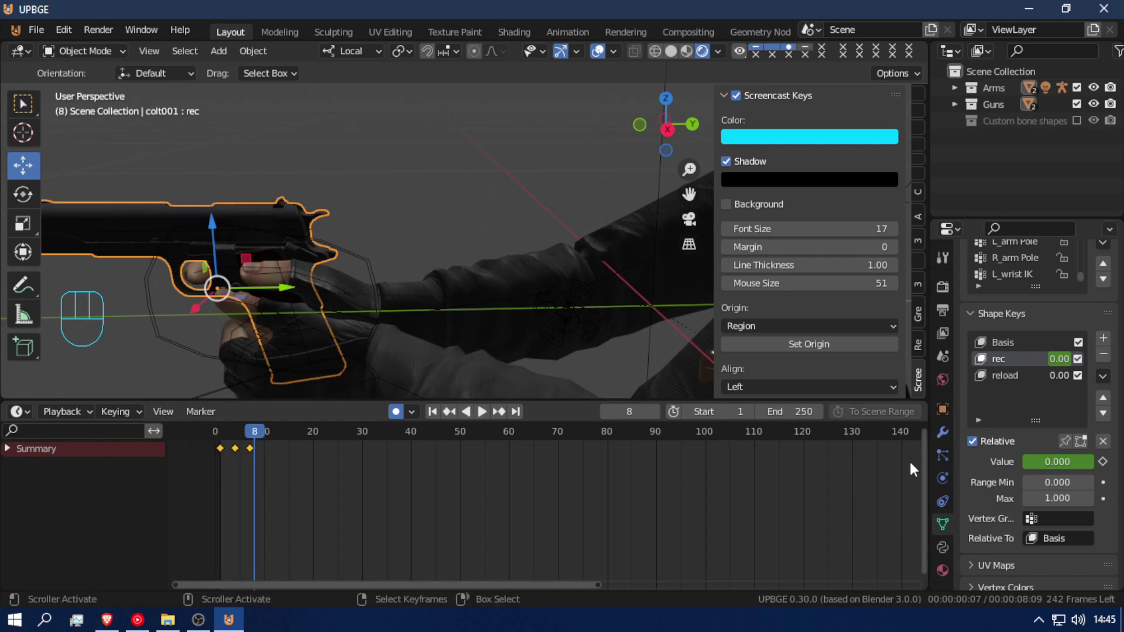
- Enable Bloom in the scene's render settings
left_click(942, 287)
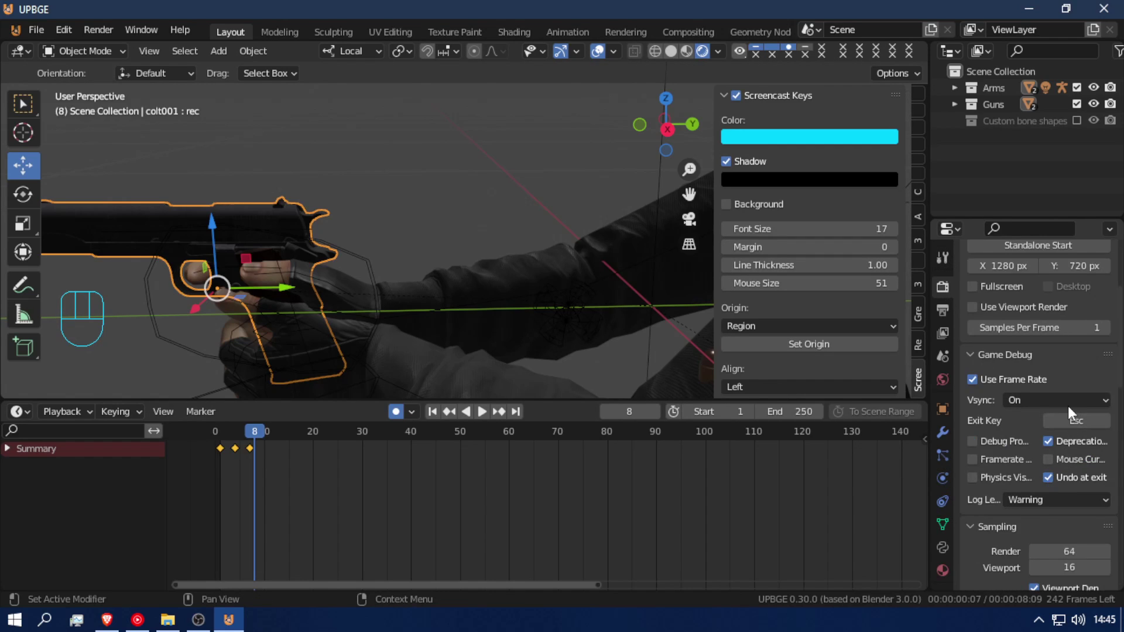
scroll(1065, 407, "down", 6)
scroll(1064, 415, "down", 5)
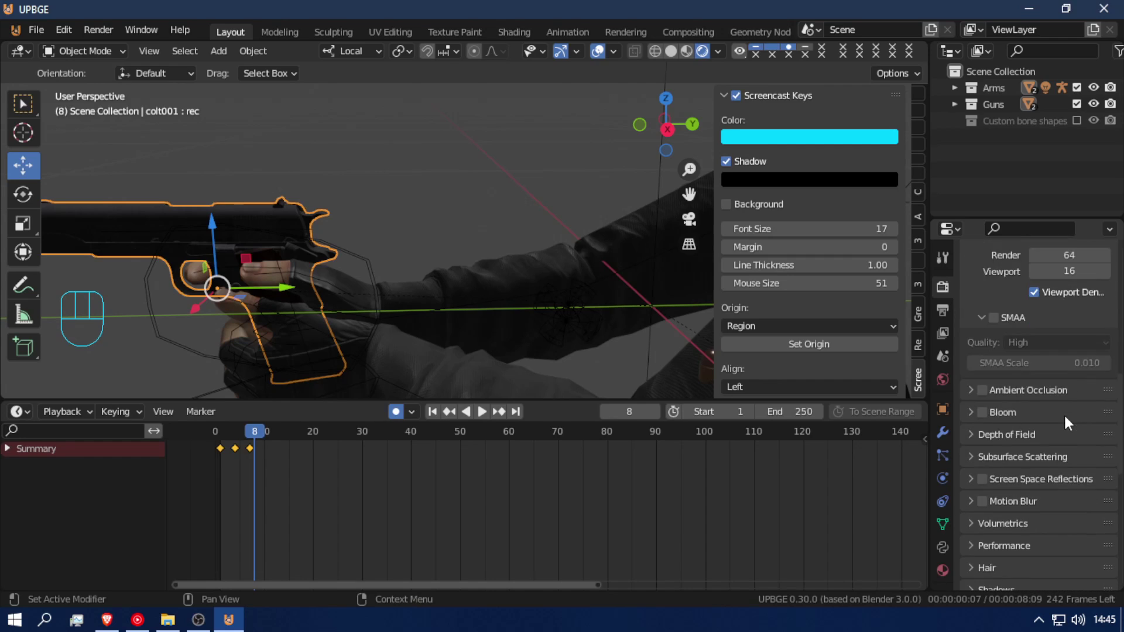
left_click(982, 379)
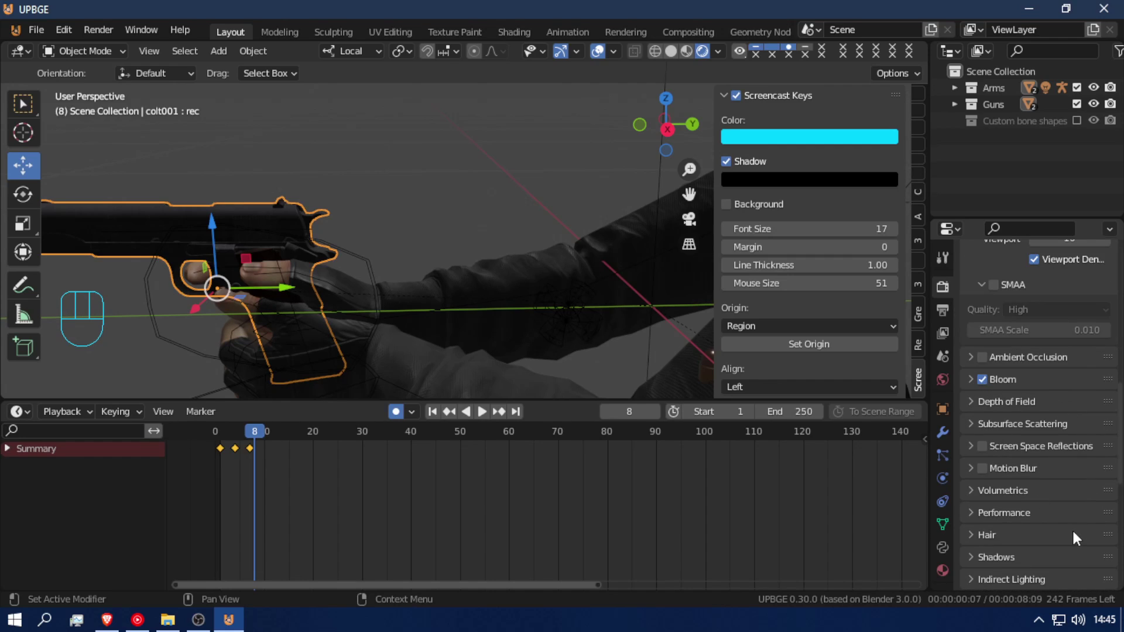
- Look through the render and tool settings for the option that controls the animation's frame rate
scroll(1042, 513, "down", 3)
scroll(1041, 510, "up", 10)
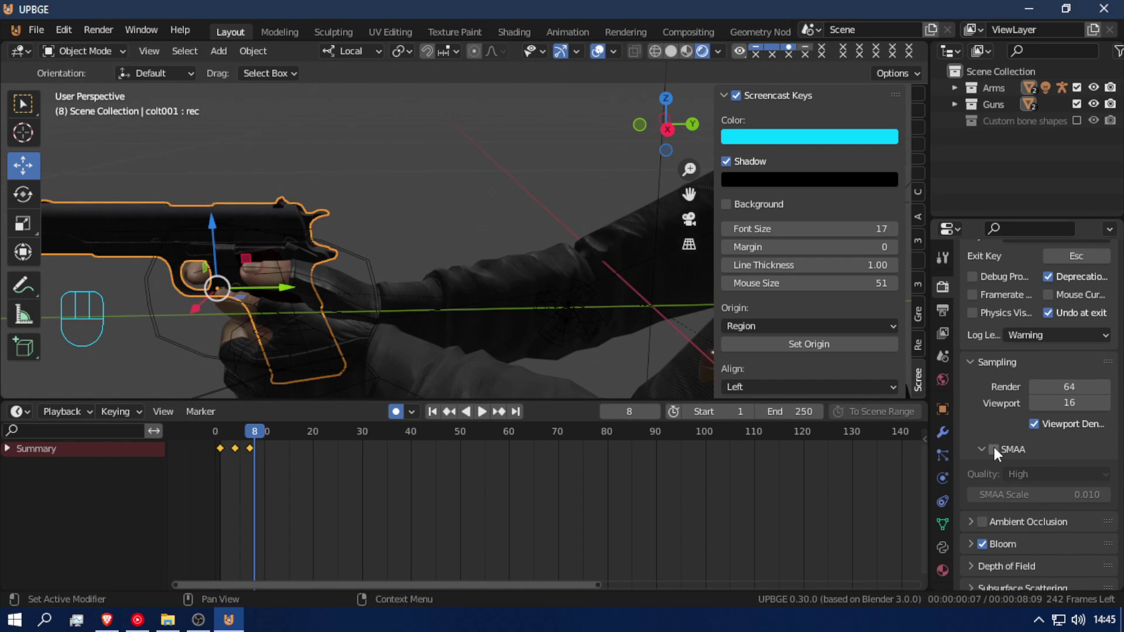
scroll(994, 454, "up", 4)
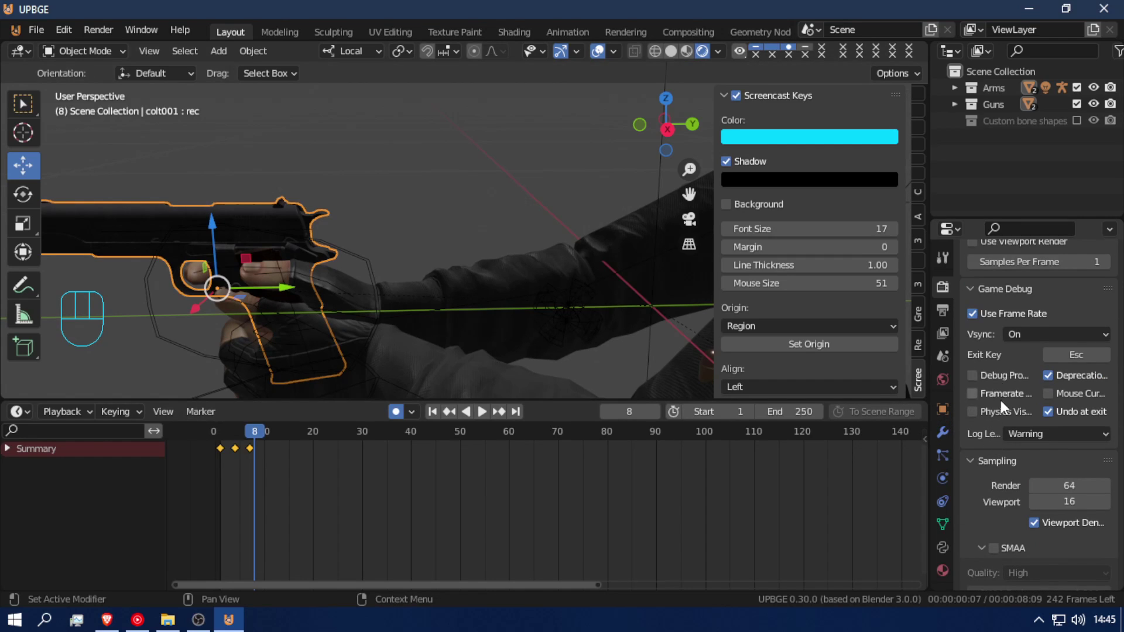
scroll(989, 399, "up", 8)
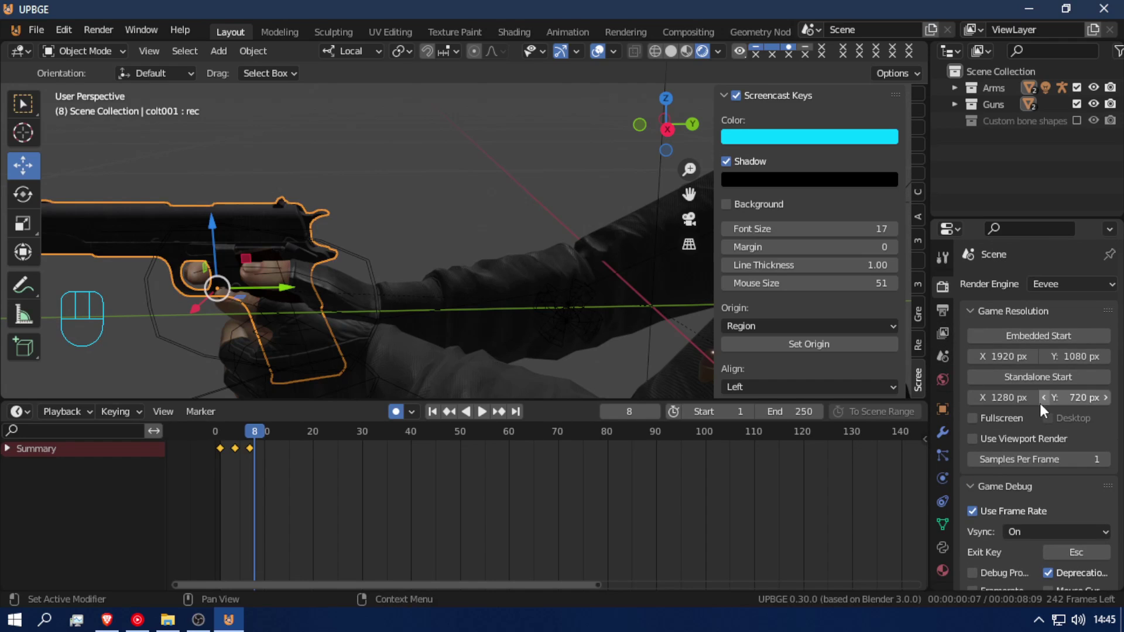
scroll(1054, 422, "down", 7)
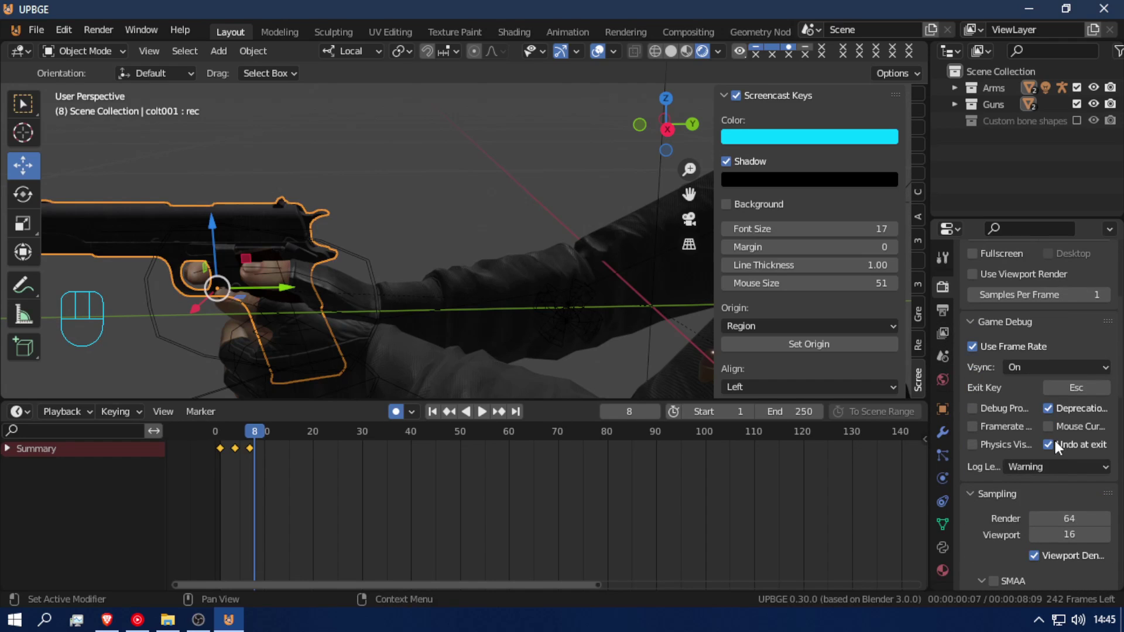
scroll(1051, 451, "down", 3)
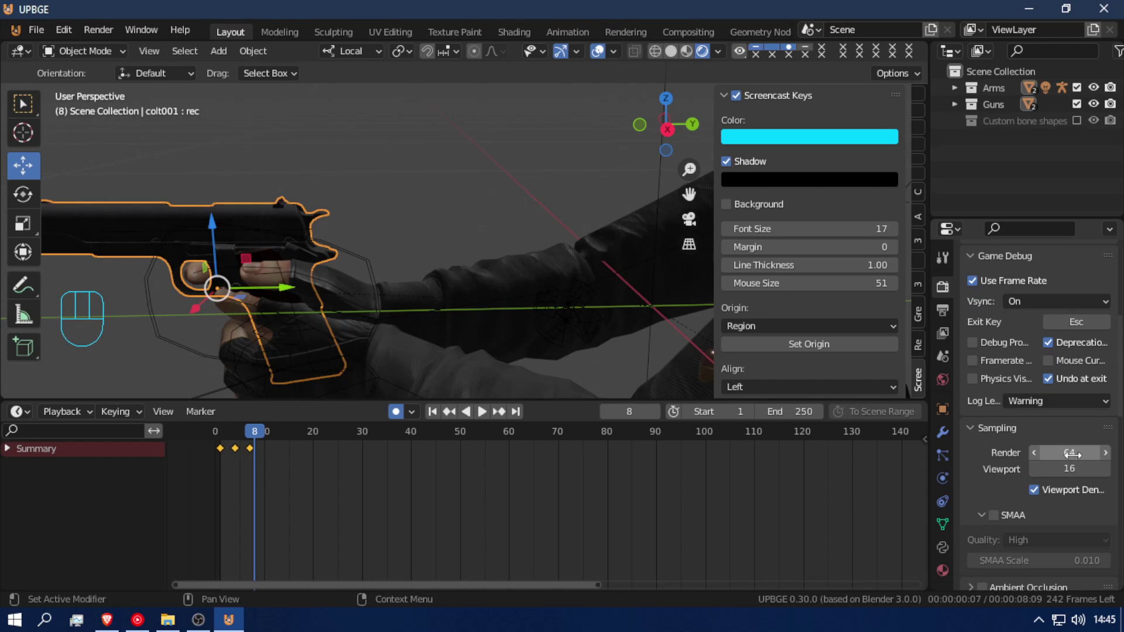
scroll(1069, 453, "down", 3)
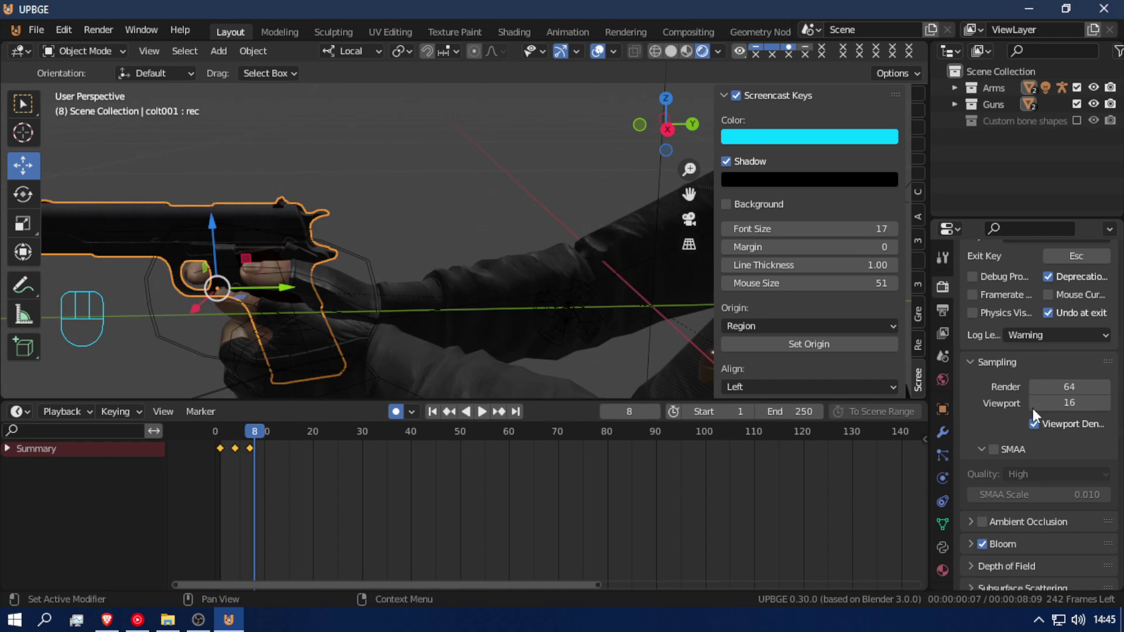
left_click(983, 363)
left_click(982, 367)
left_click(982, 364)
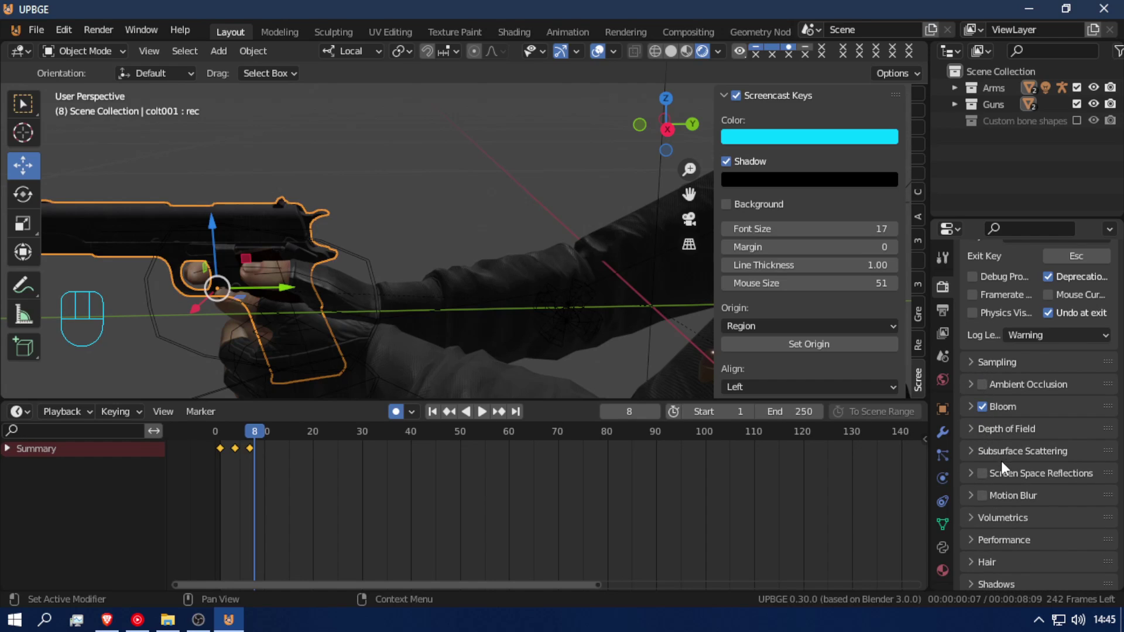
scroll(1001, 459, "up", 5)
left_click(942, 258)
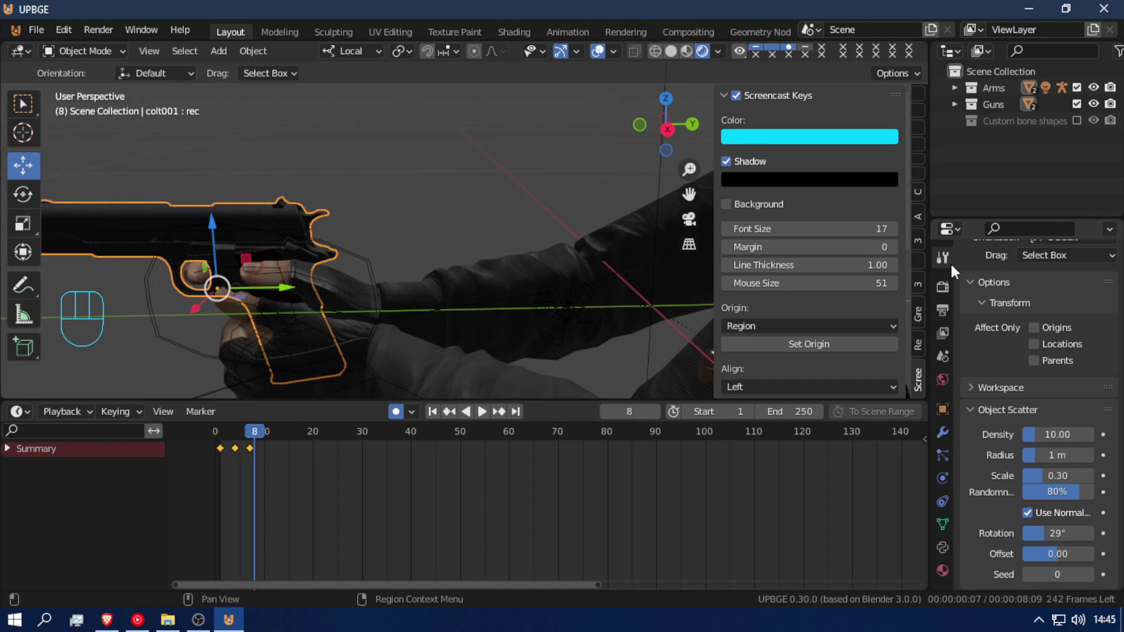
scroll(1049, 416, "up", 2)
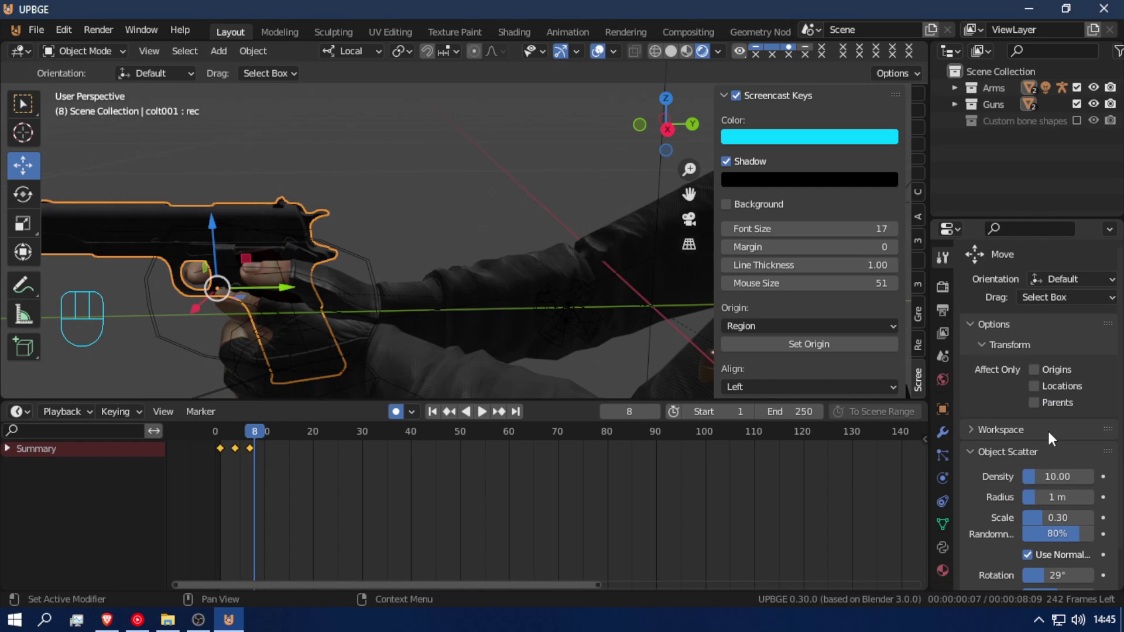
- Set the scene's output frame rate to 60 fps
left_click(942, 310)
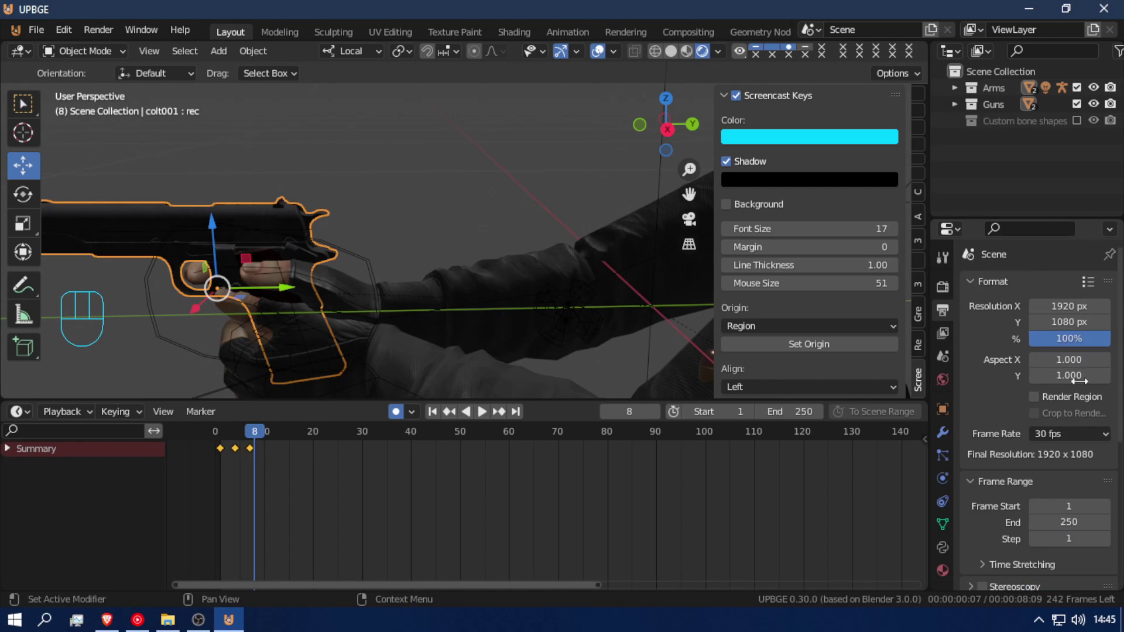
left_click(1054, 432)
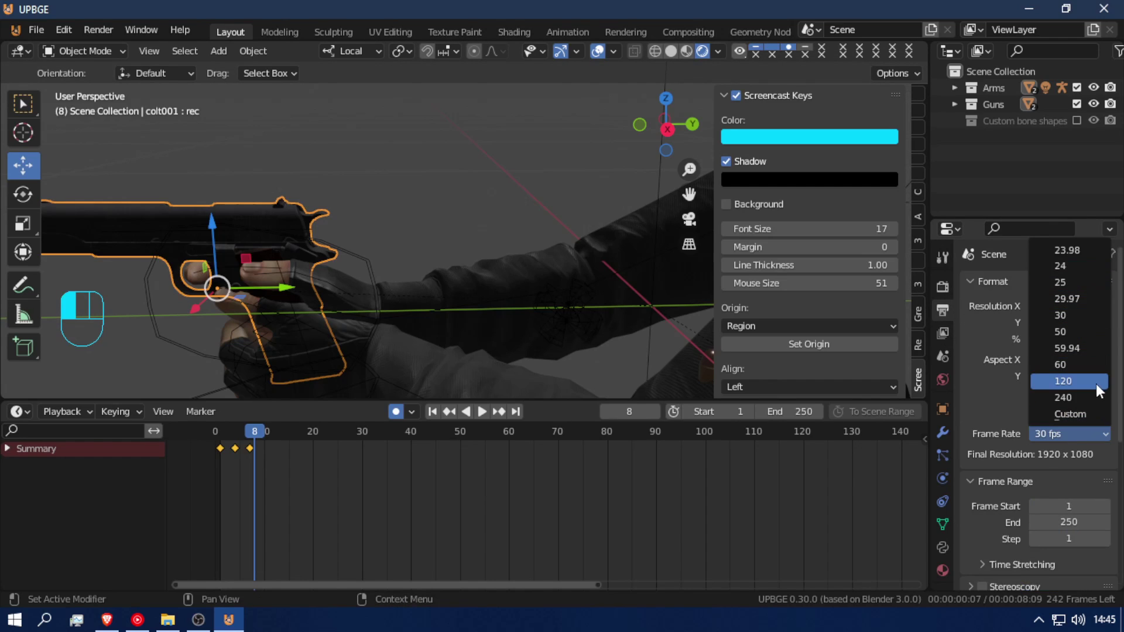
left_click(1077, 364)
- Replay the fire animation in the rendered view to check its speed at the new frame rate
key("alt")
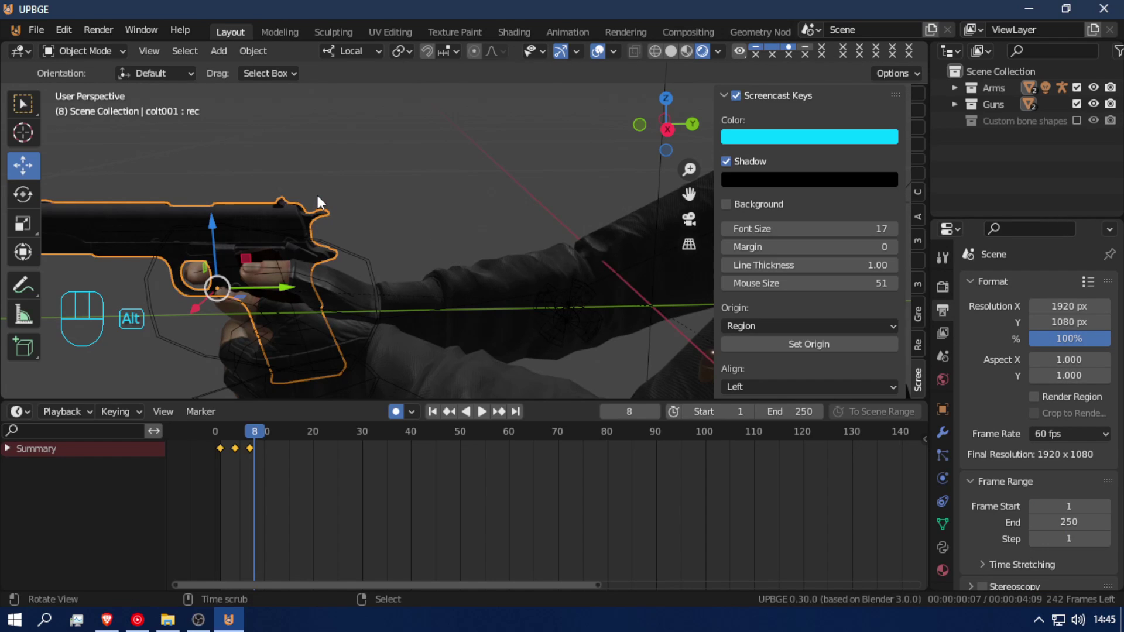
key("alt+a")
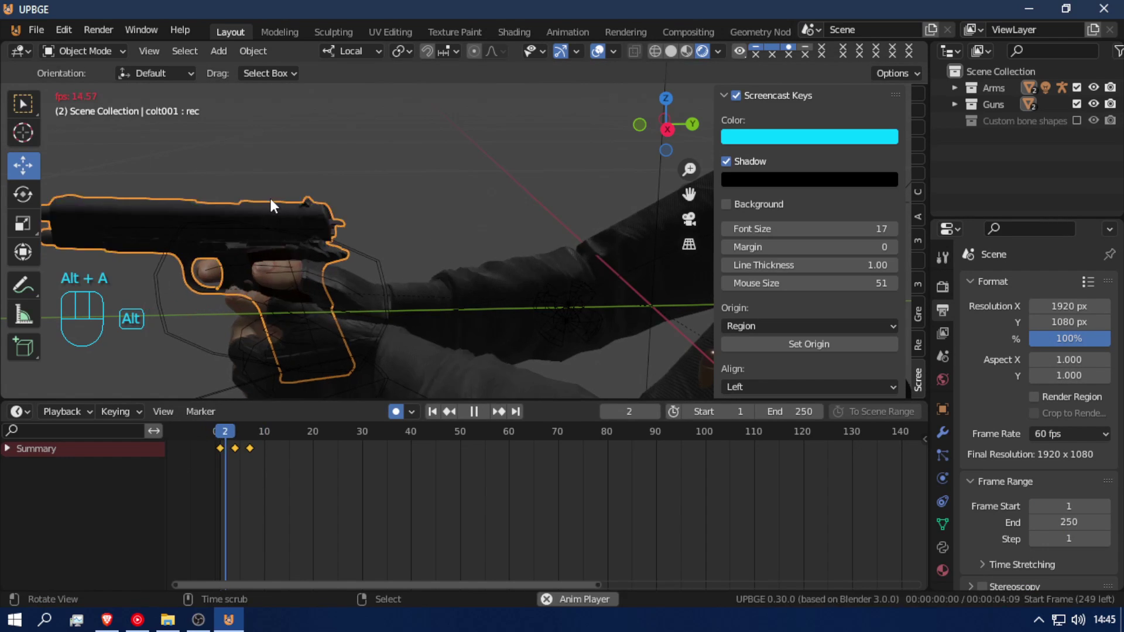
key("alt+a")
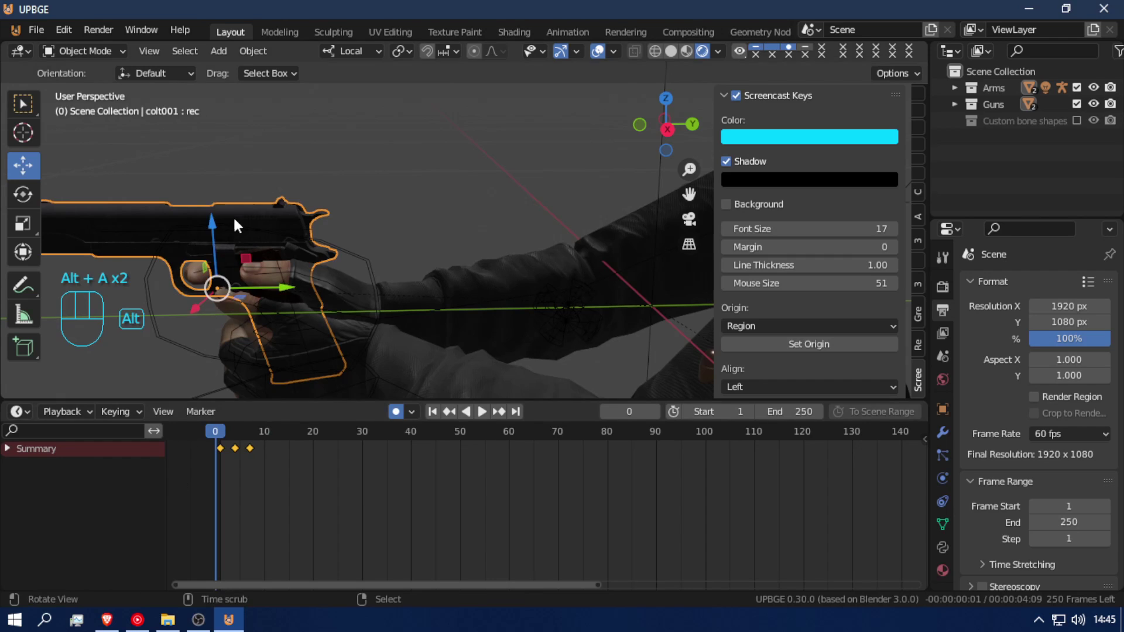
key("alt+a")
key("alt+a")
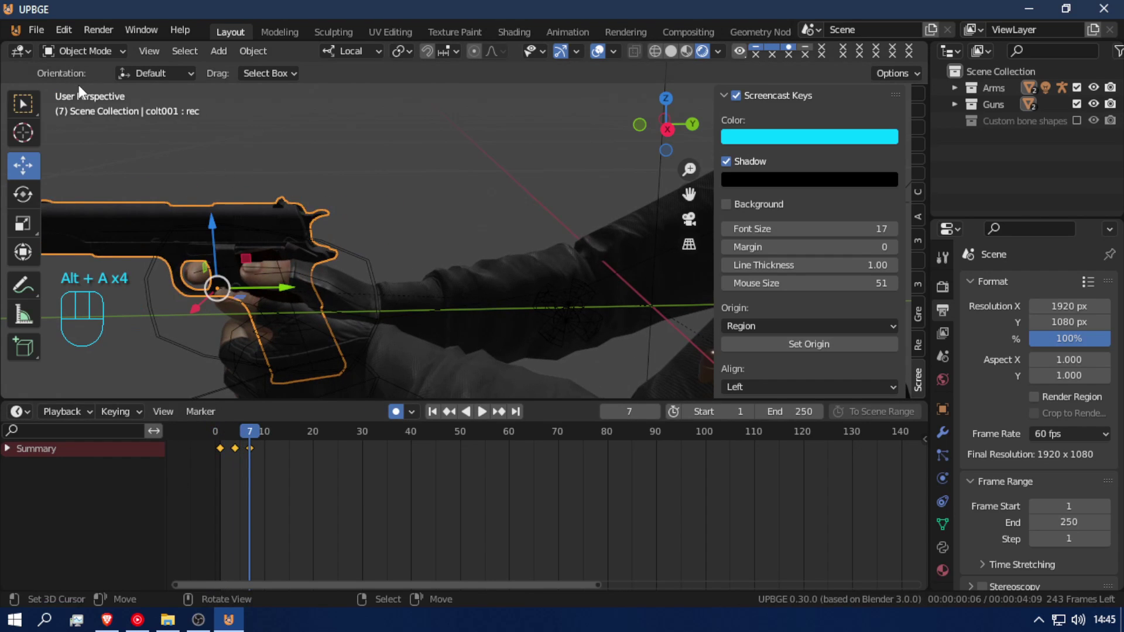
- Switch the viewport to wireframe shading and play the fire animation
key("z")
key("z")
key("alt+a")
key("alt+a")
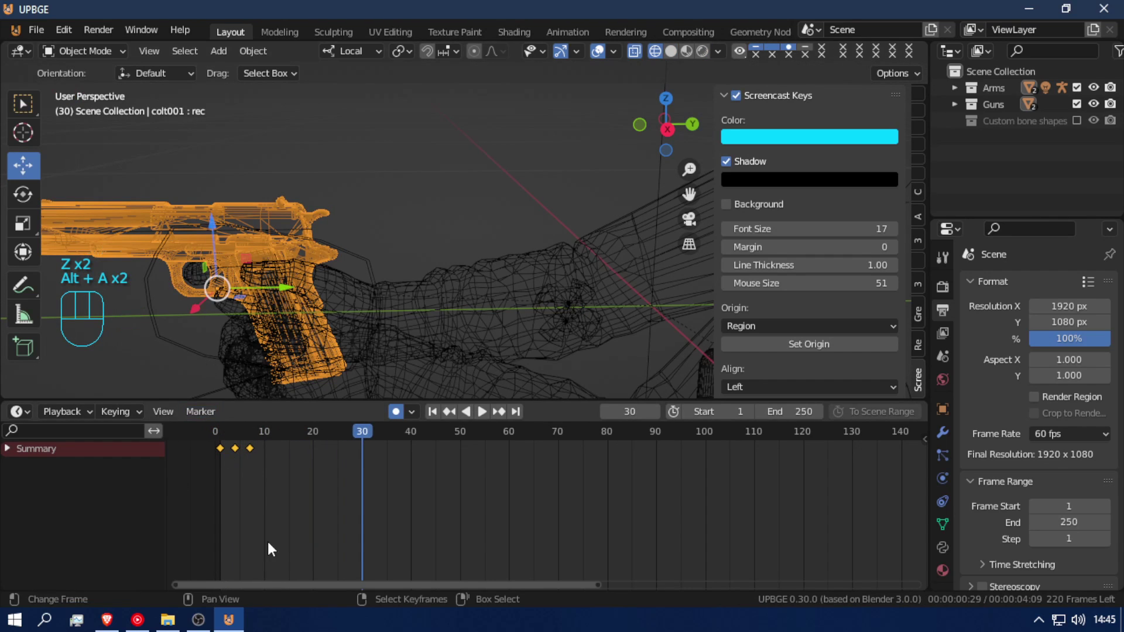
- Replay the fire animation several times in the wireframe view to judge the timing of the recoil and slide
left_click_drag(267, 539, 186, 546)
key("alt+a")
key("alt+a")
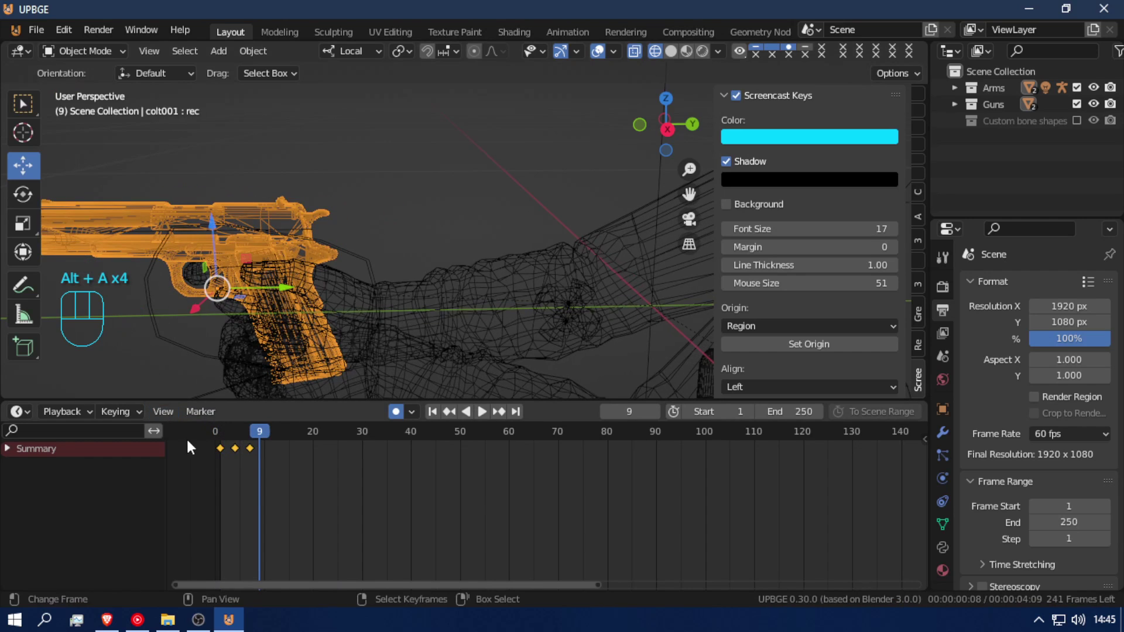
key("alt+a")
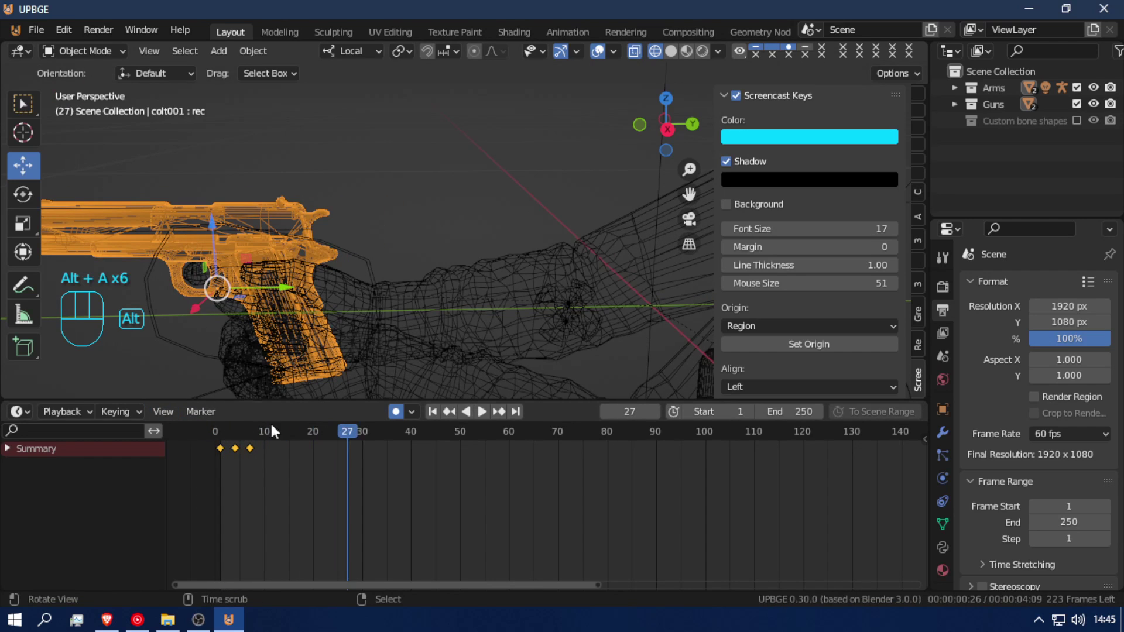
key("alt+a")
key("alt+a")
key("alt+a")
key("alt+a")
key("alt+a")
key("alt+a")
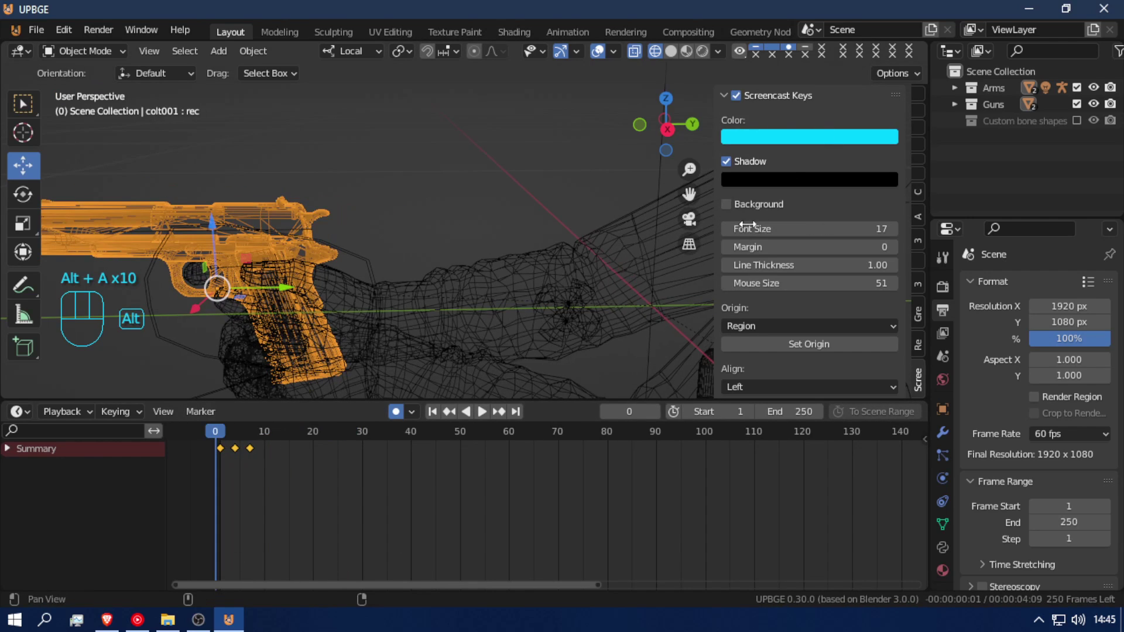
key("alt+a")
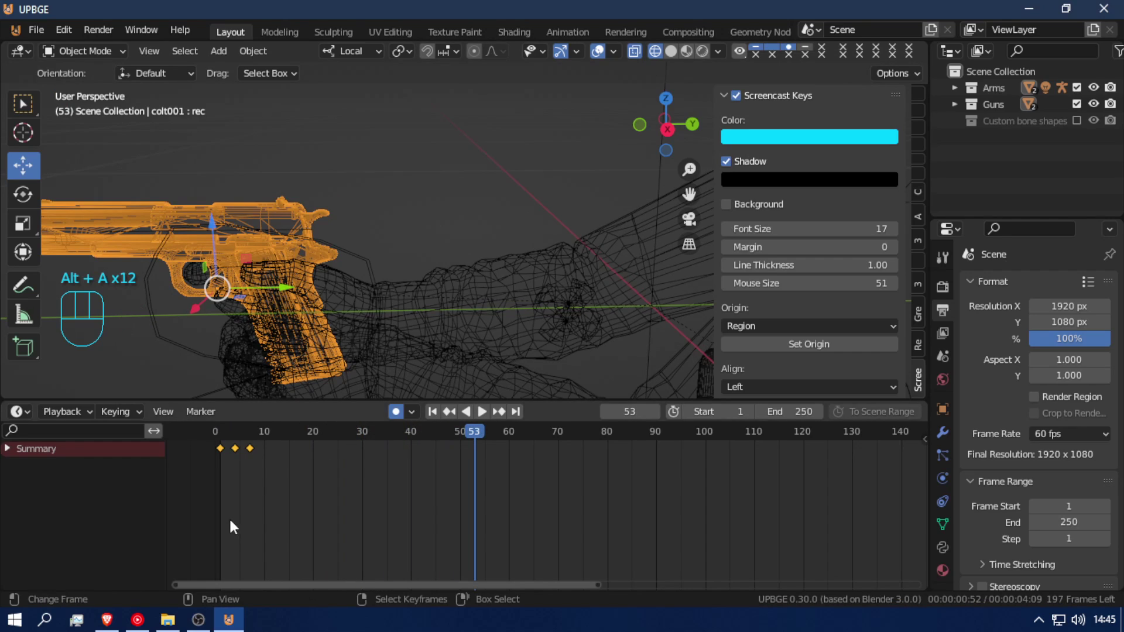
- Scale the pistol's slide keyframes in time by about 1.48 from frame 1, putting the last one on frame 10
left_click(218, 454)
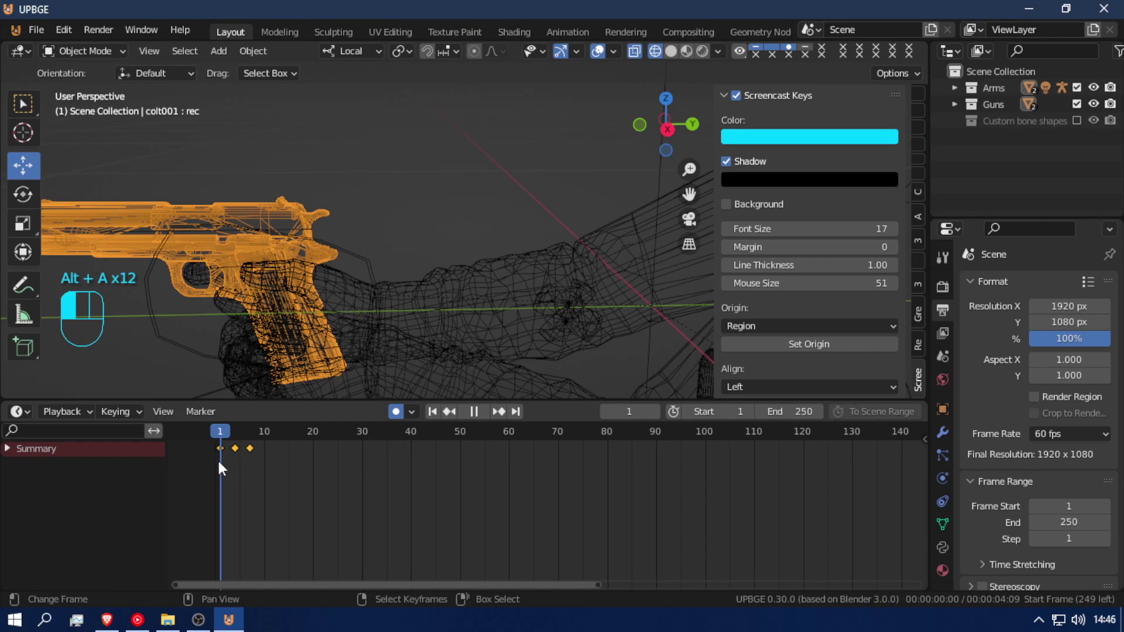
key("s")
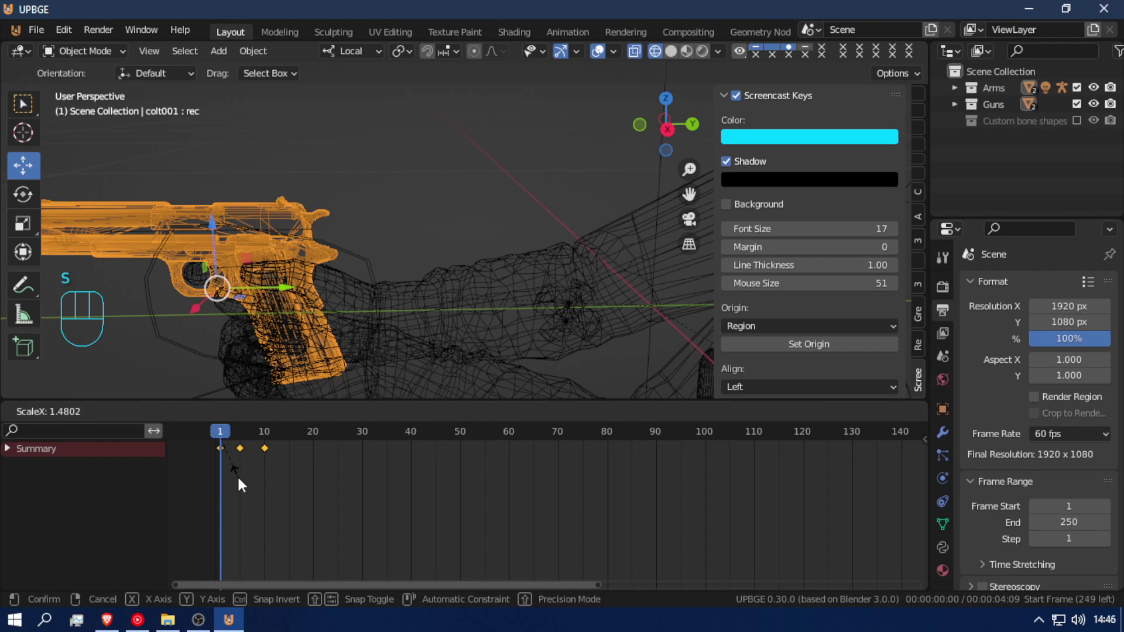
left_click(237, 475)
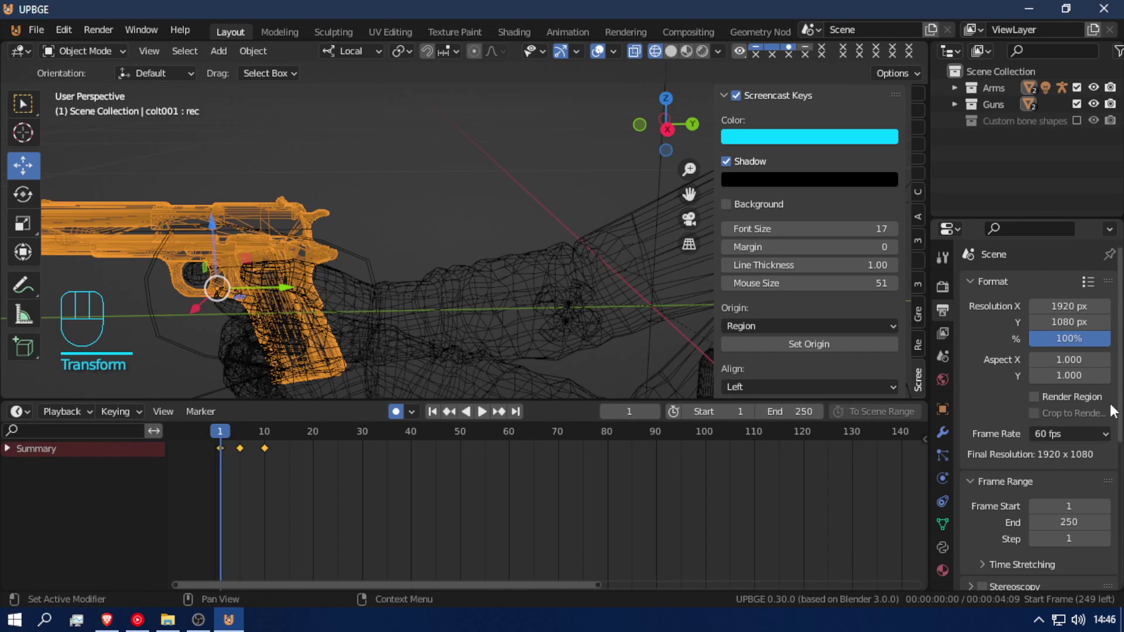
- Scale all the armature's fire keyframes in time so the last one falls on frame 10, and play the animation
left_click(277, 209)
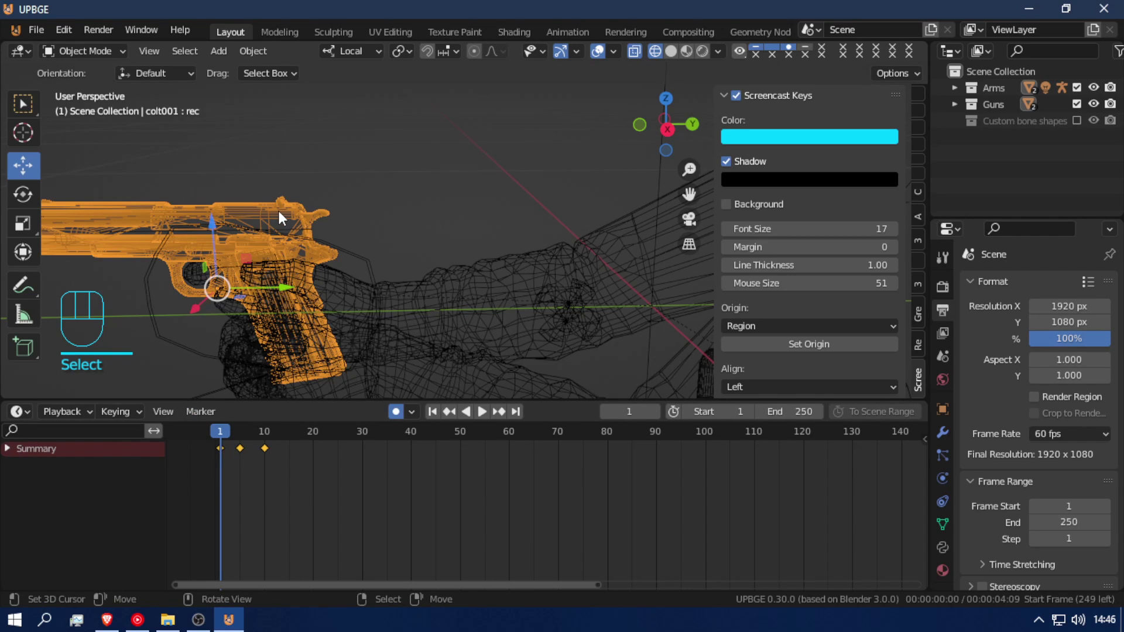
left_click(358, 275)
left_click(217, 455)
key("a")
key("a")
key("s")
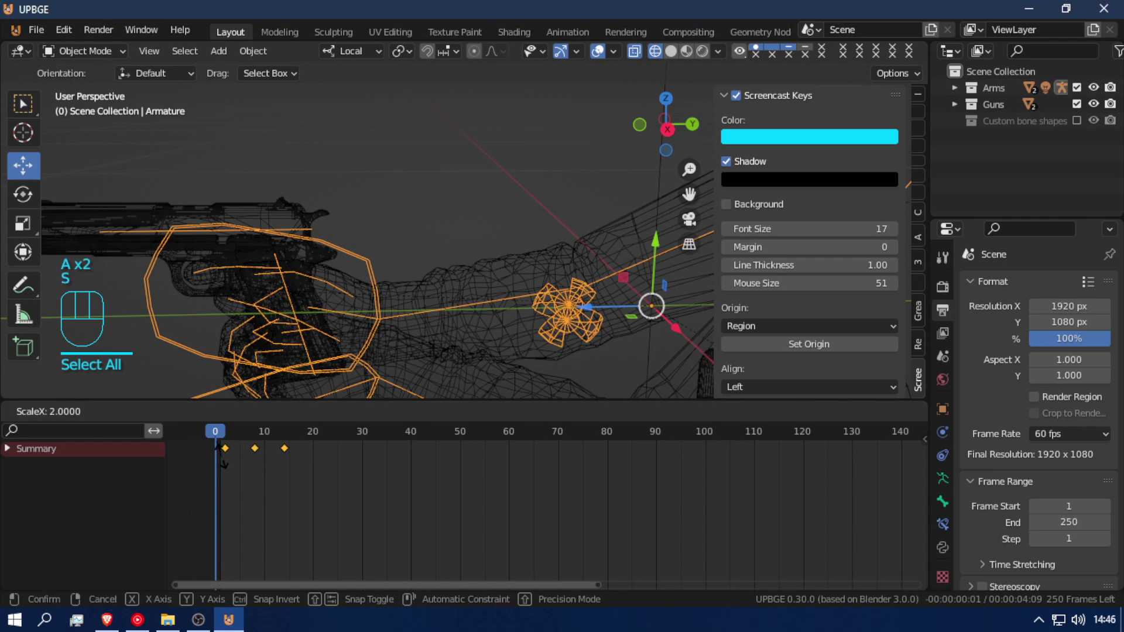
key("shift")
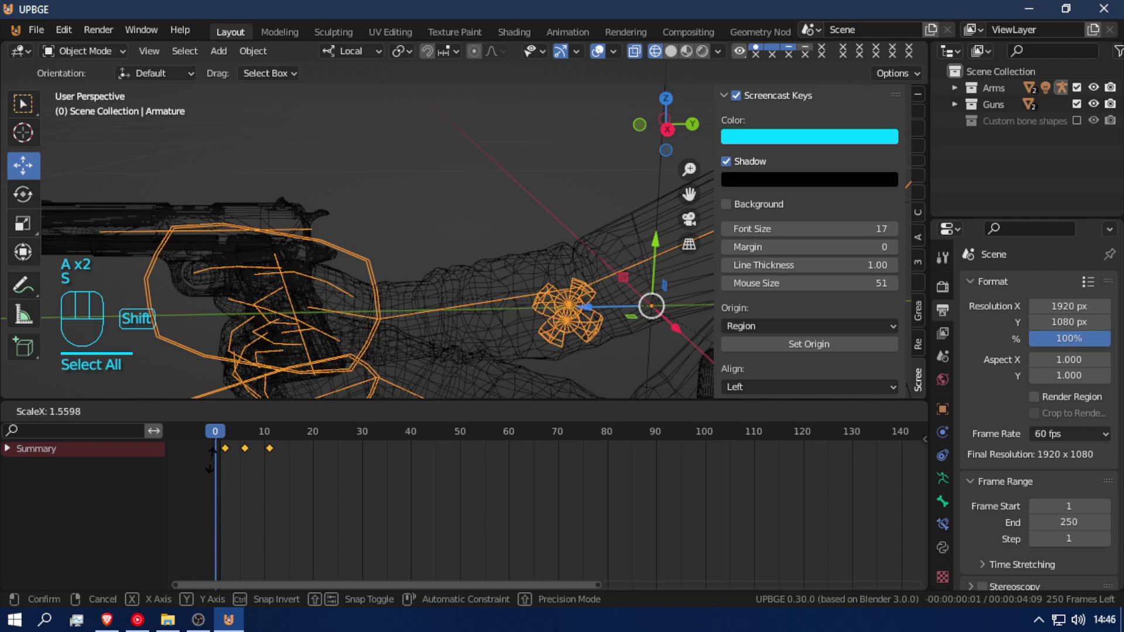
left_click(267, 326)
key("alt+a")
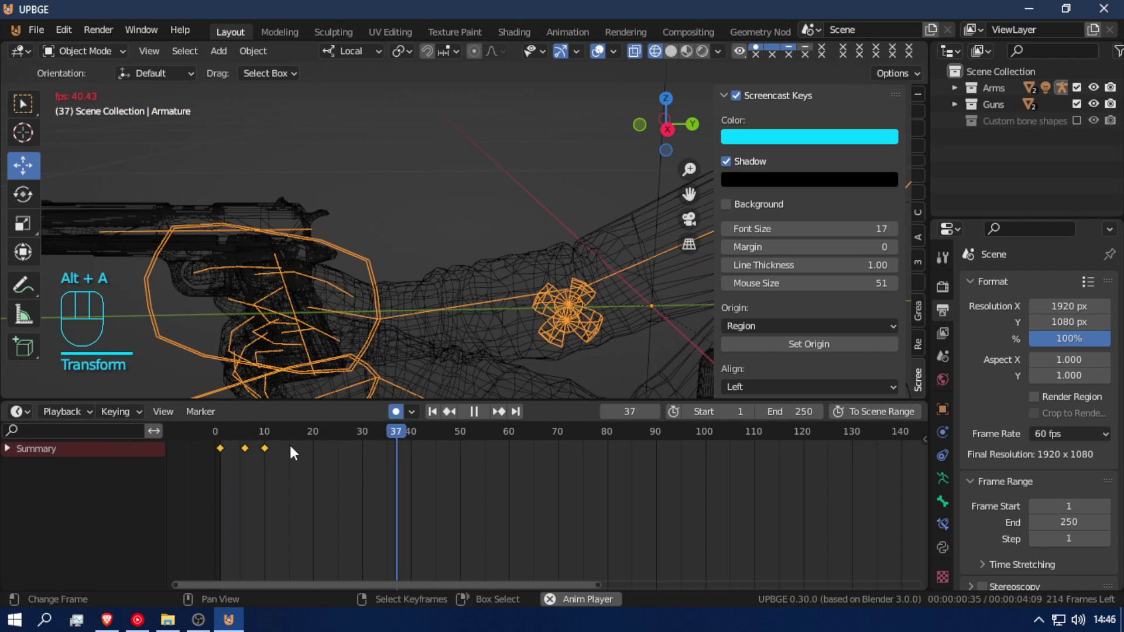
key("alt+a")
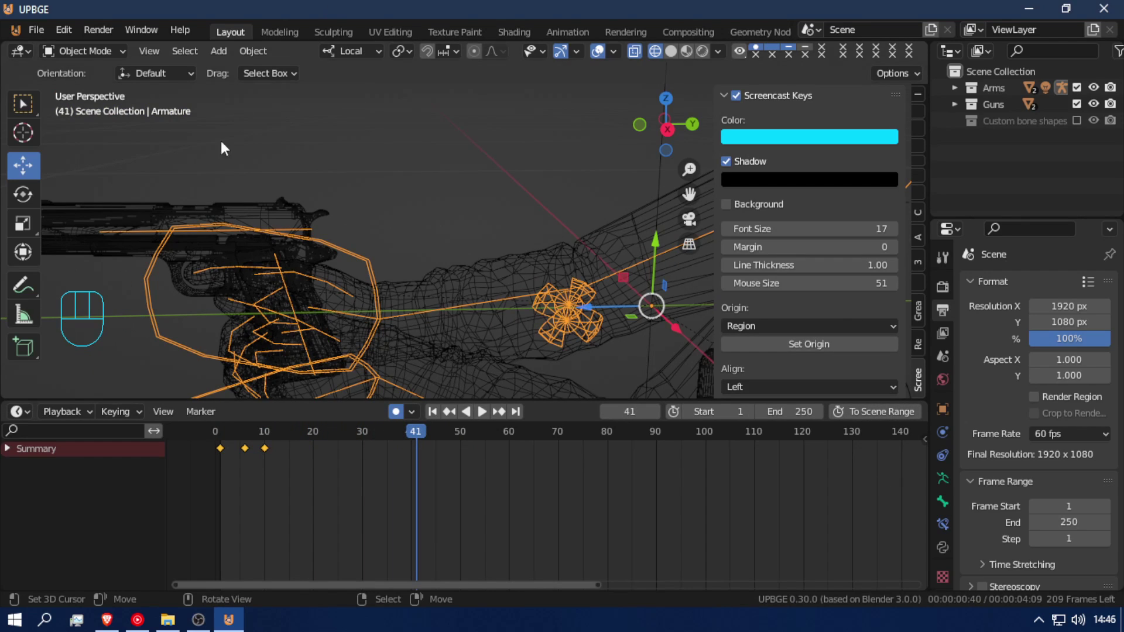
- Switch the timeline area to the Action Editor and push the armature's fire action down to an NLA track
left_click(19, 412)
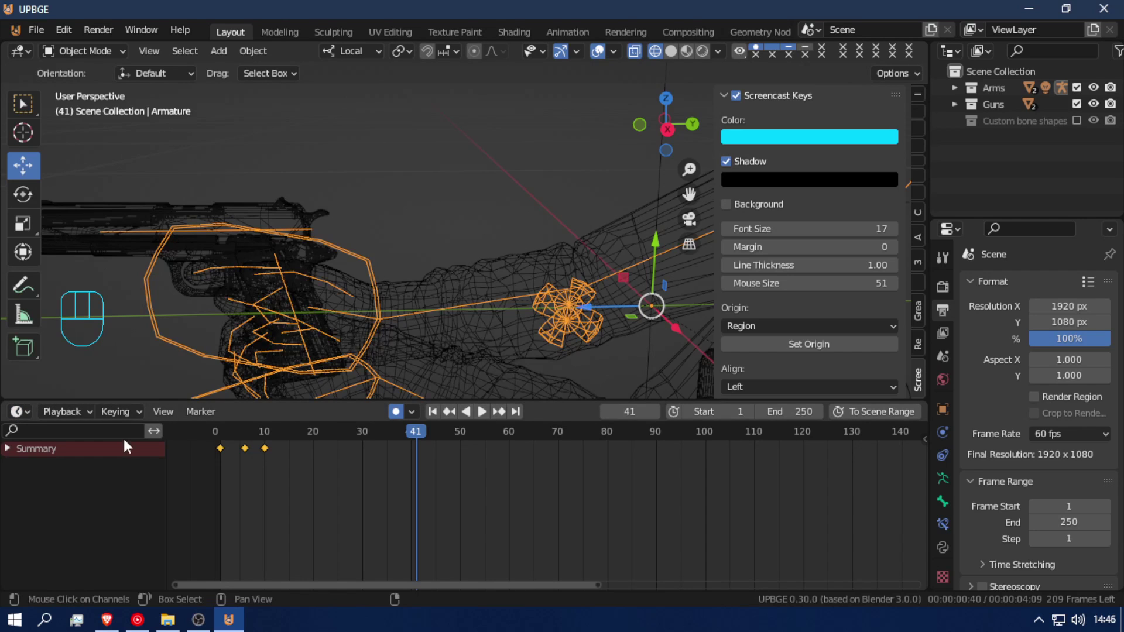
left_click(15, 414)
left_click(24, 415)
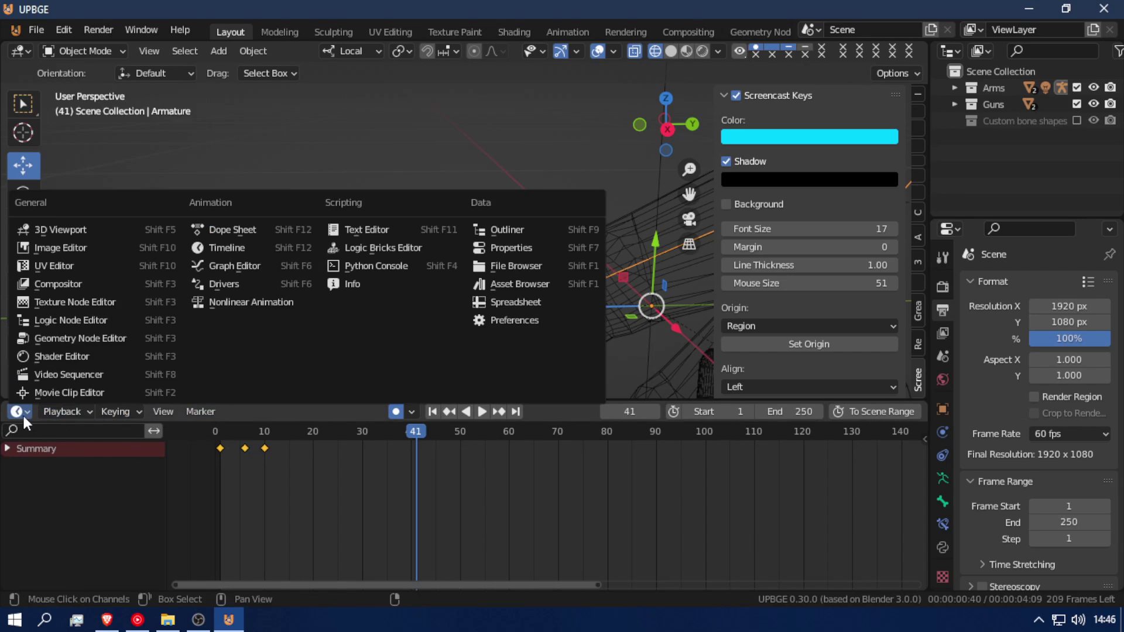
left_click(64, 411)
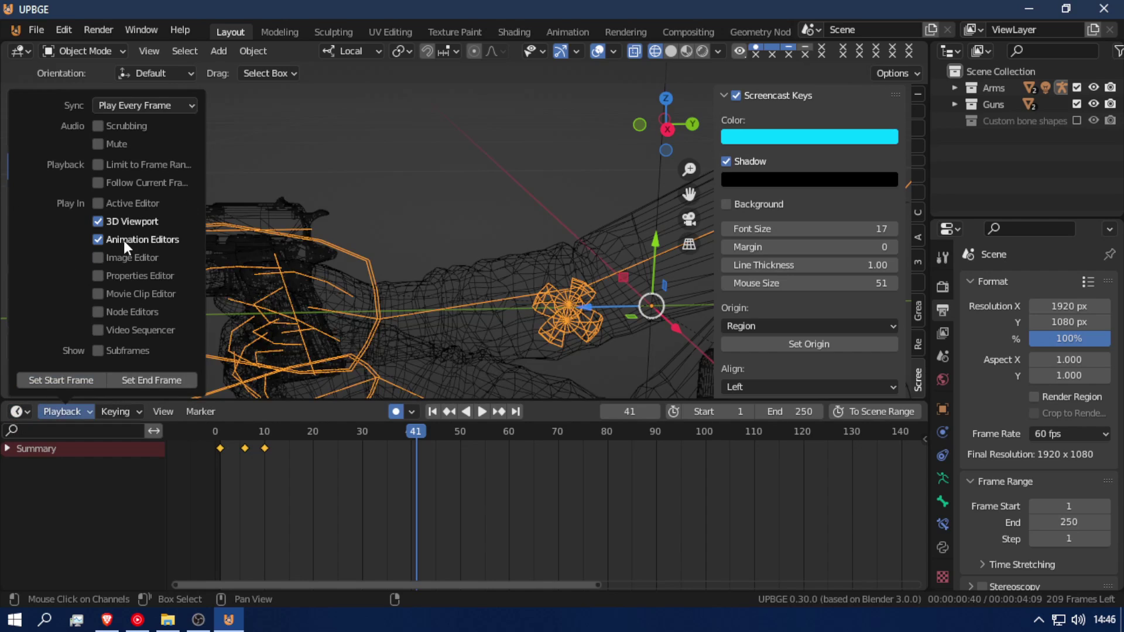
left_click(20, 413)
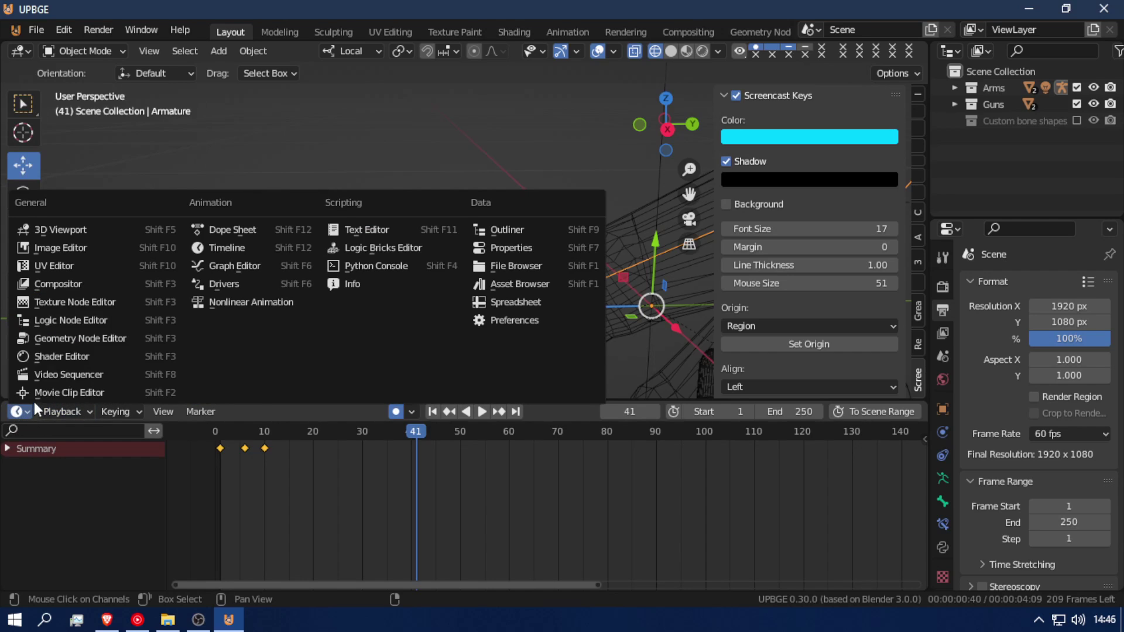
left_click(247, 234)
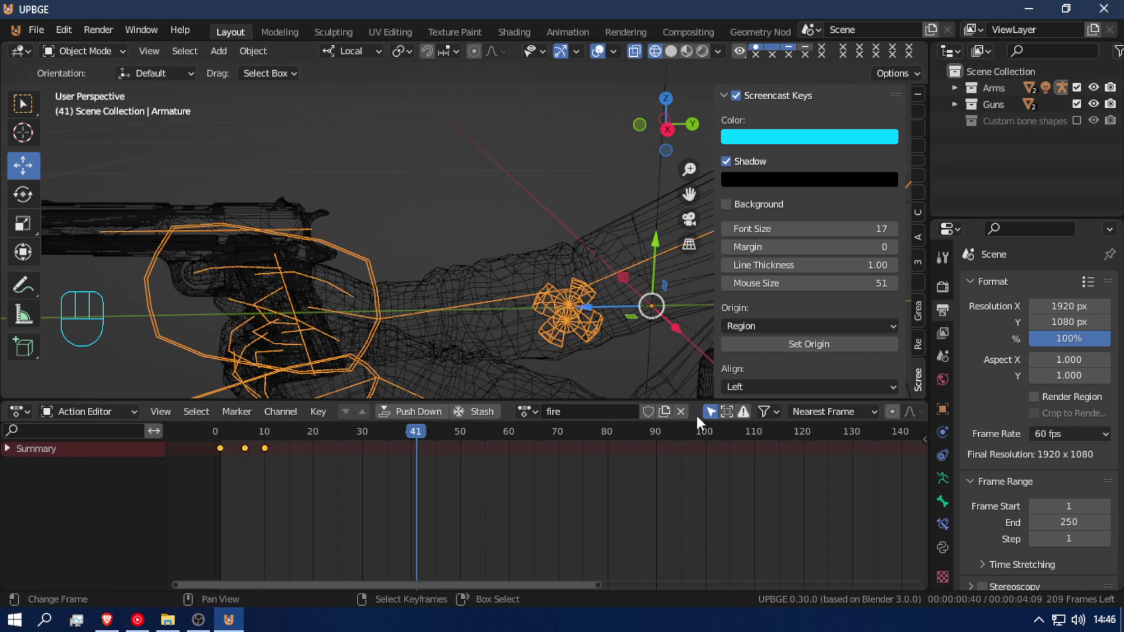
left_click(417, 410)
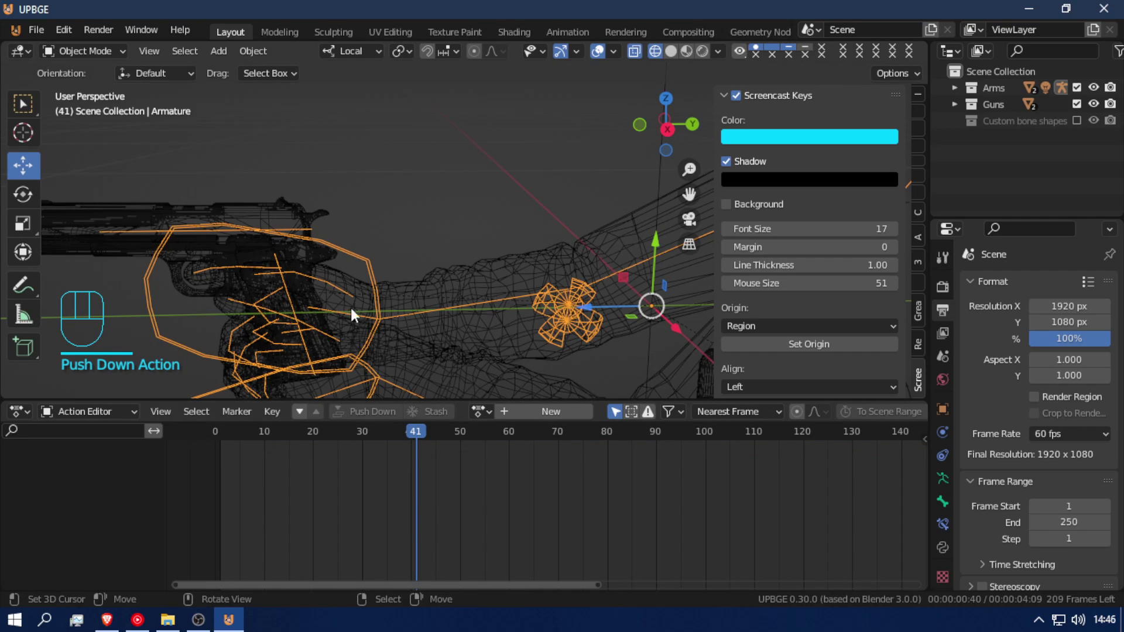
- Check which actions are available for the pistol, and scrub the timeline with the pistol and the armature selected
left_click(291, 205)
left_click(486, 411)
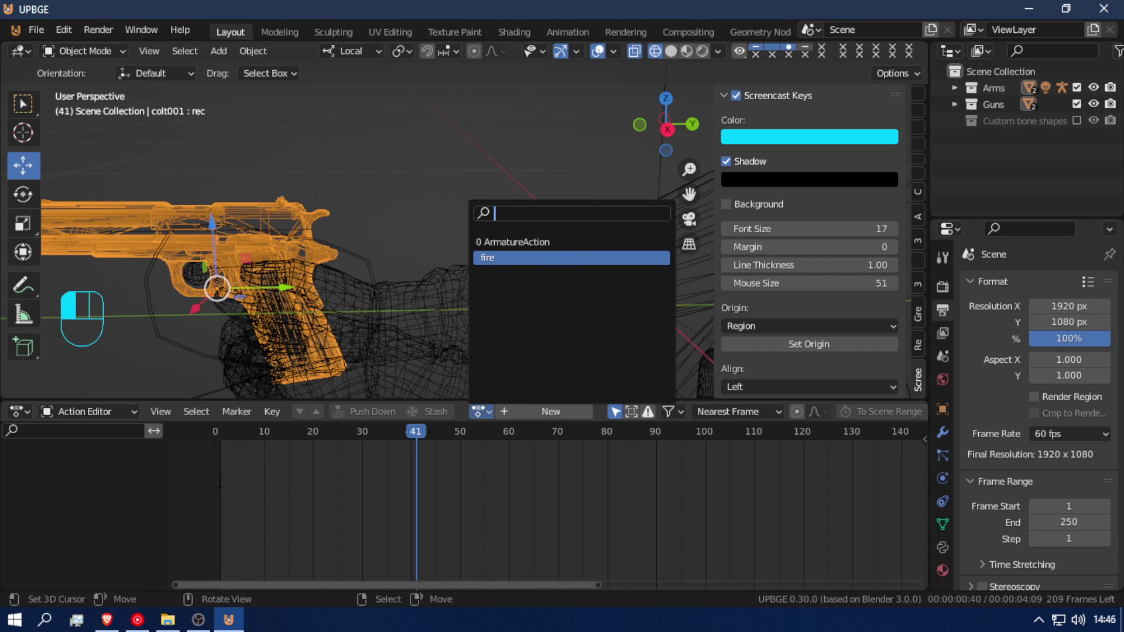
left_click(281, 527)
left_click_drag(250, 505, 220, 501)
left_click(369, 253)
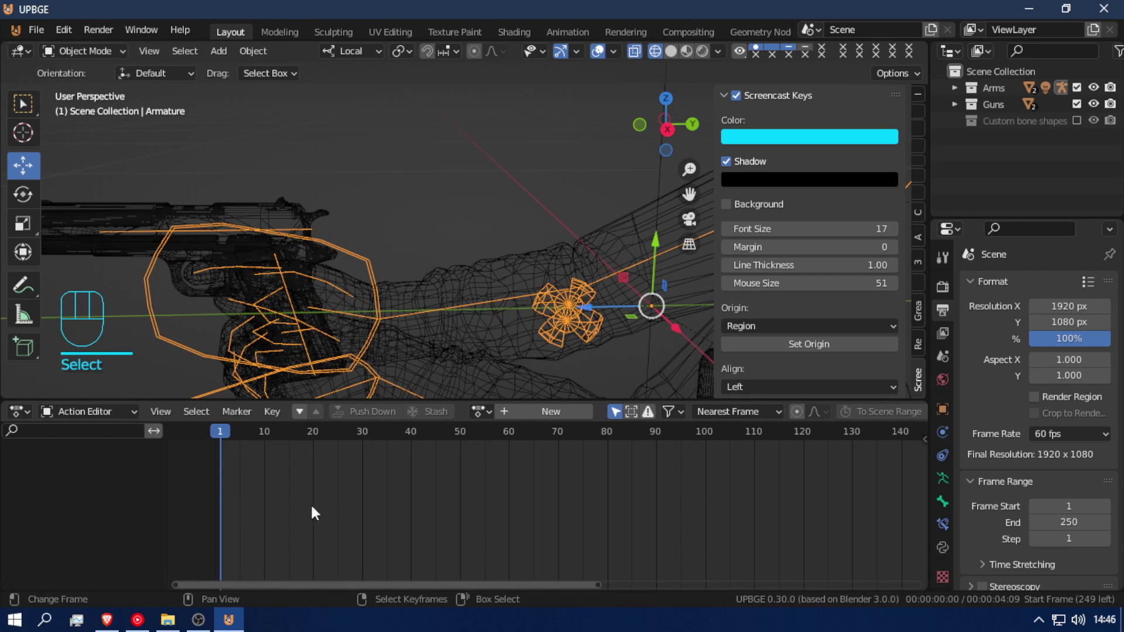
left_click(305, 523)
left_click_drag(218, 525, 907, 520)
left_click(335, 242)
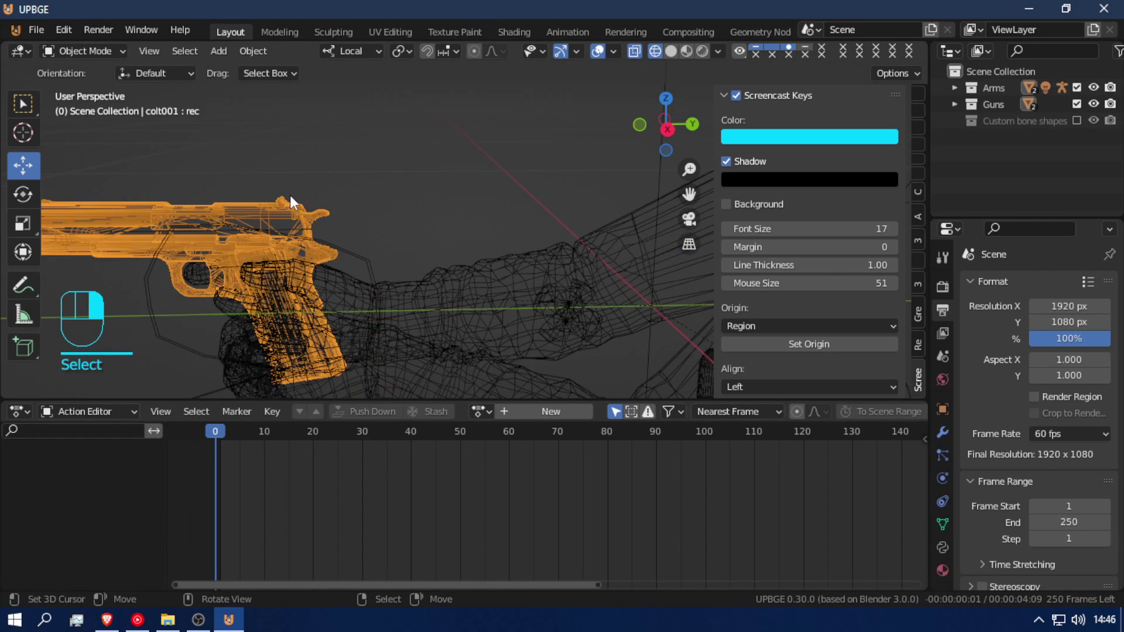
- Switch the animation area to the Nonlinear Animation editor and rename the pistol's shape-key action "shape fire"
left_click(17, 411)
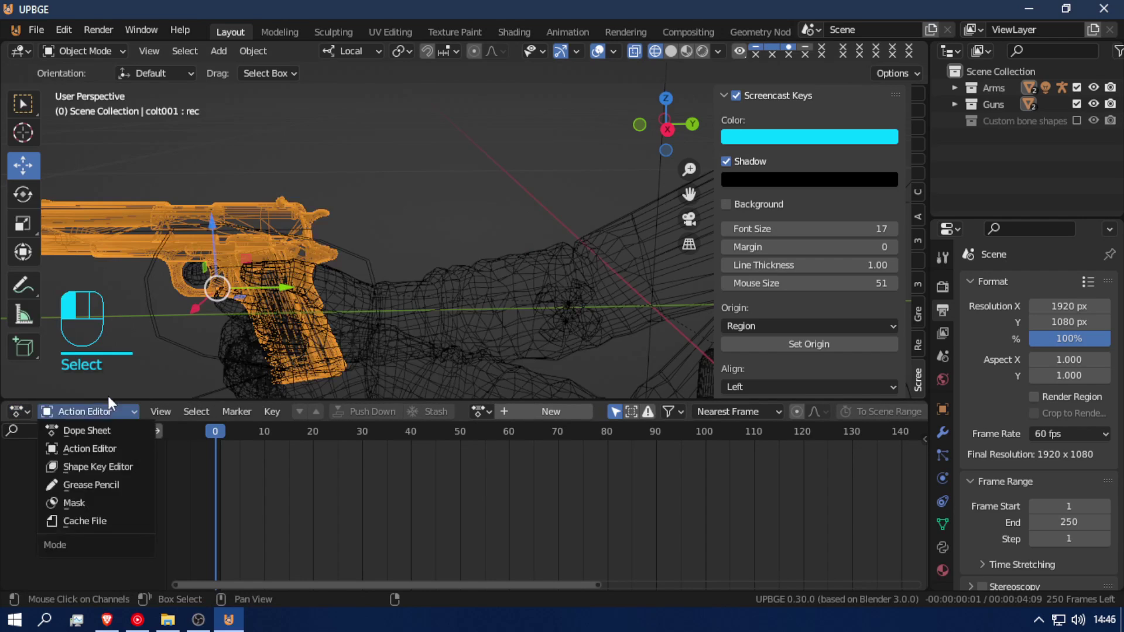
left_click(18, 411)
left_click(13, 416)
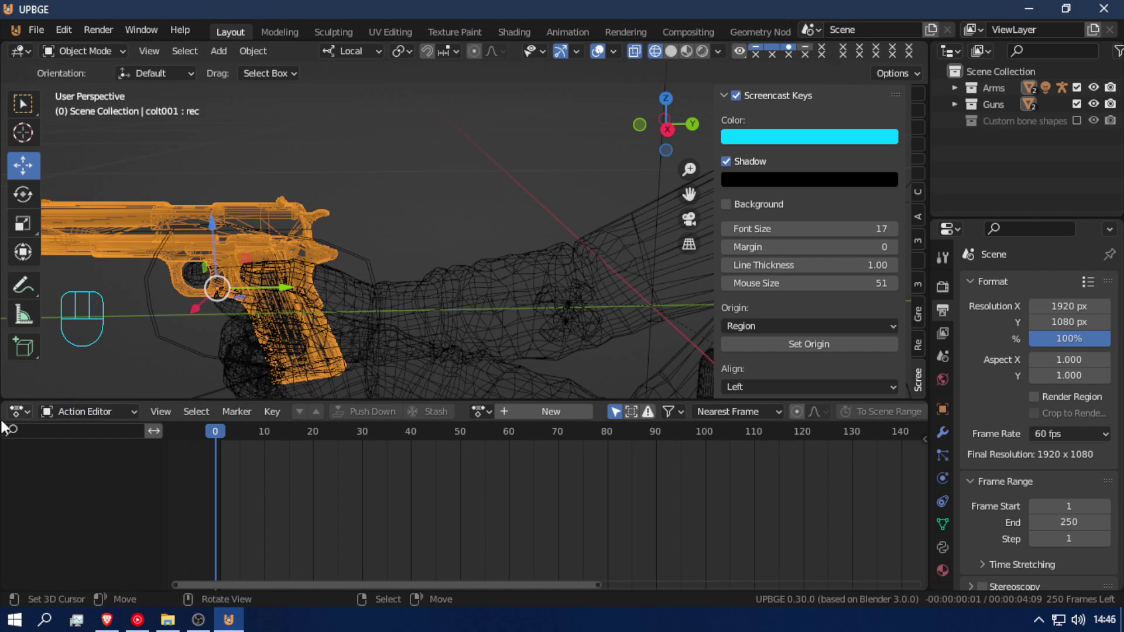
left_click(18, 412)
left_click(258, 303)
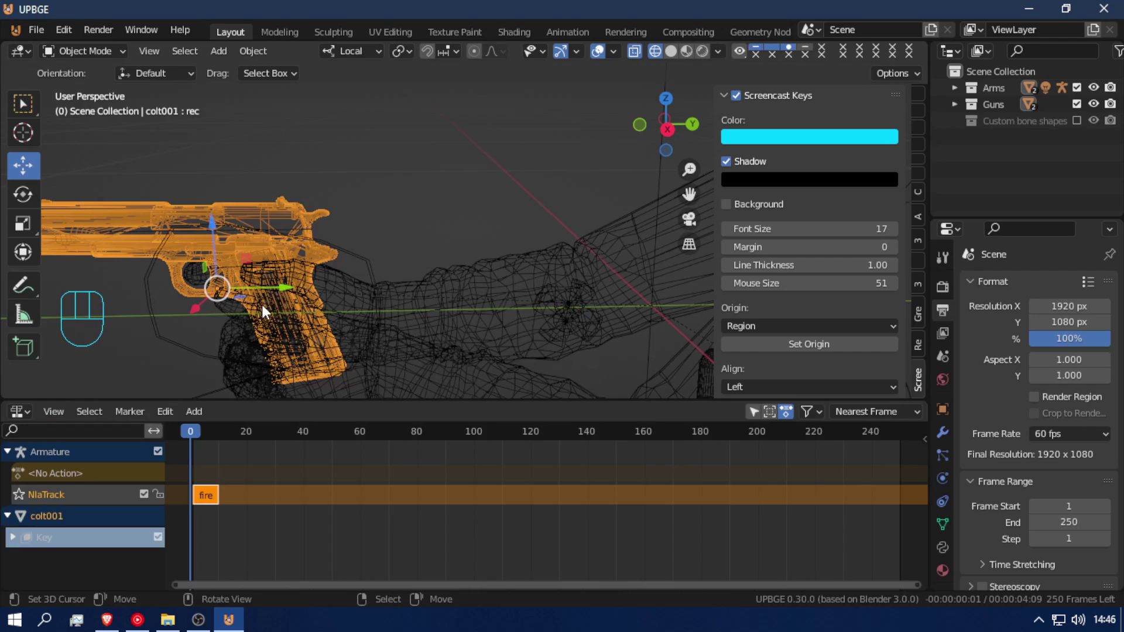
left_click(13, 537)
double_click(96, 555)
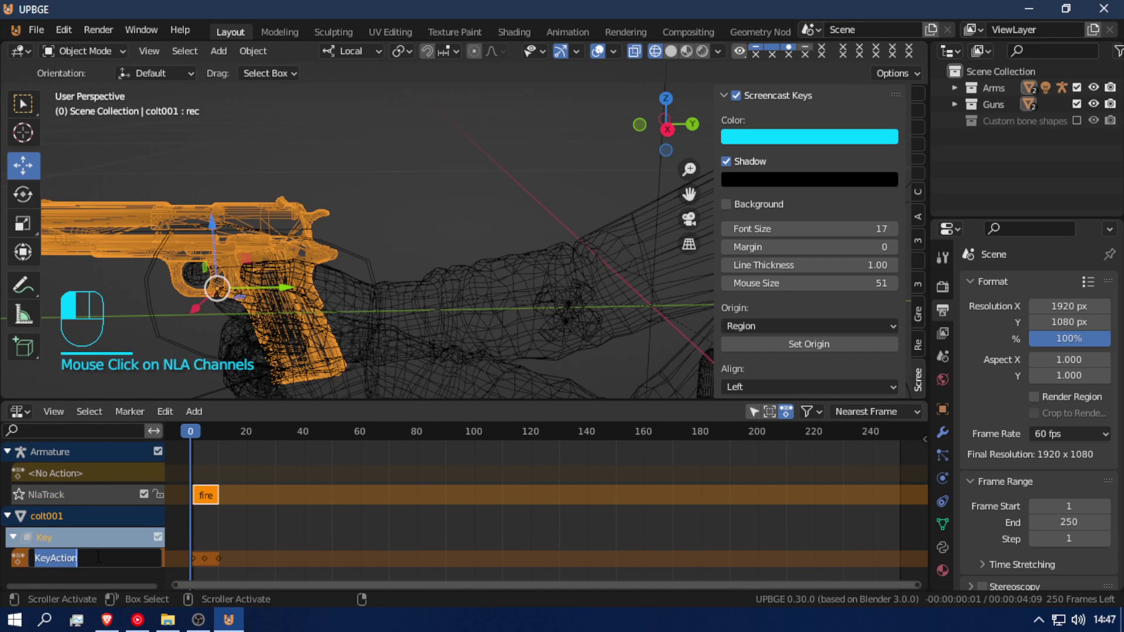
type("sha")
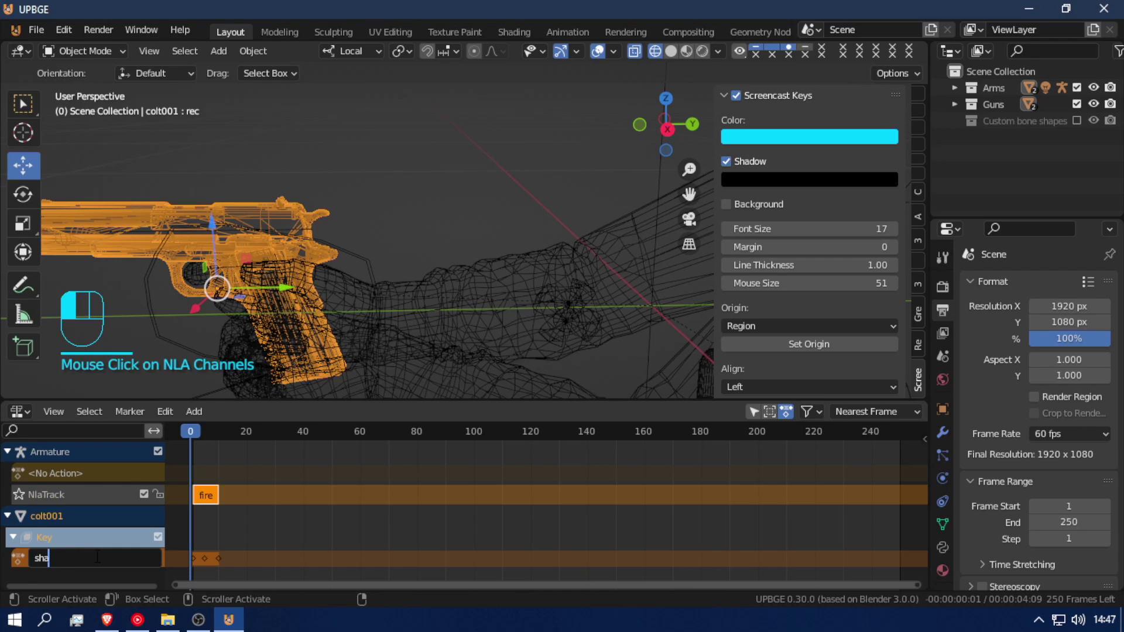
type("pe fi")
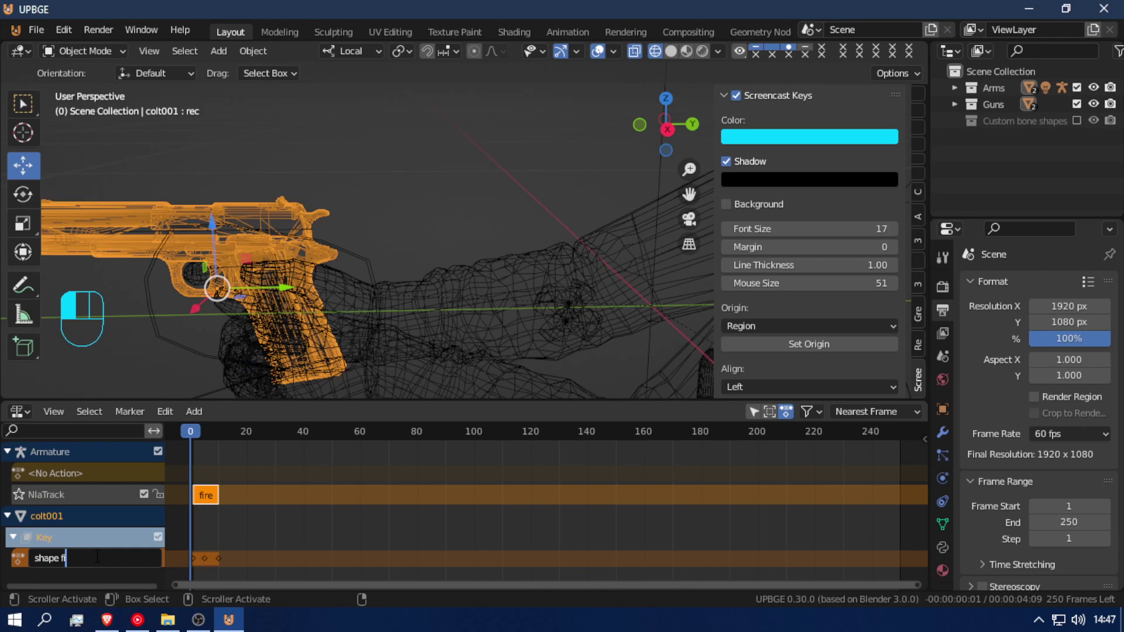
key("Return")
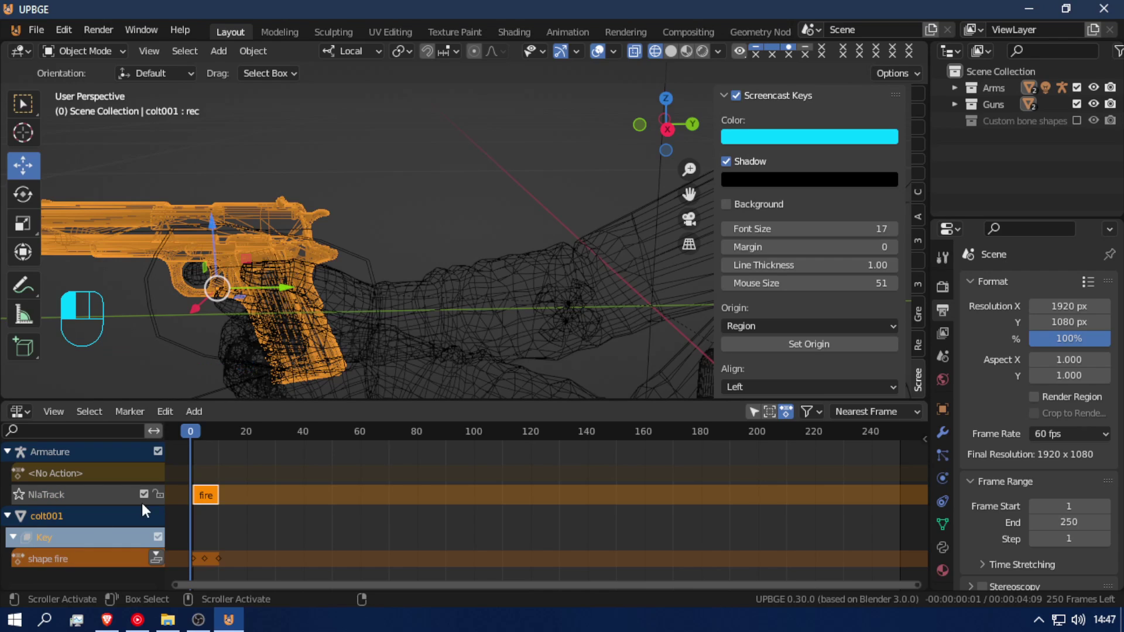
- Rename the pistol's Key data block "shape fire" and push its action down to an NLA track
double_click(50, 536)
type("shape fir")
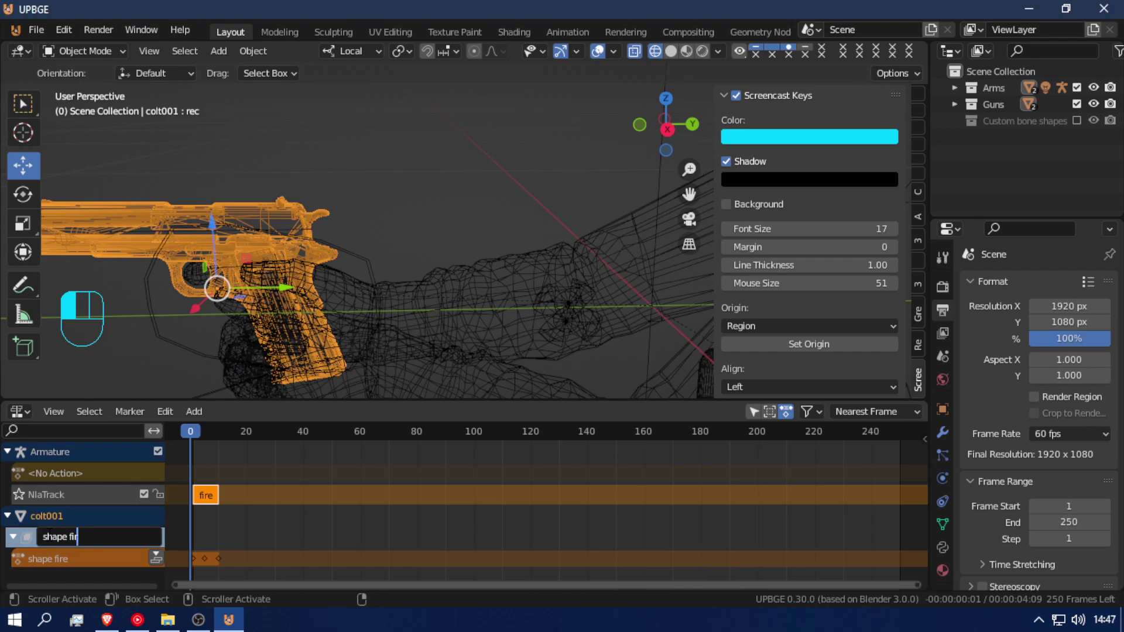
type("e")
left_click(172, 513)
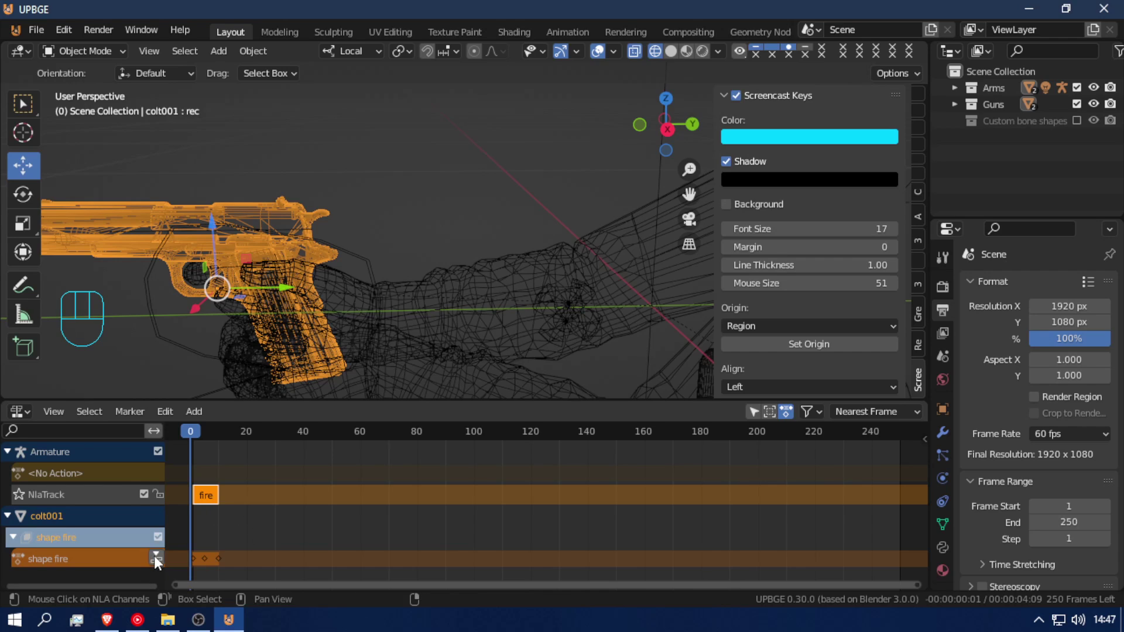
left_click(155, 557)
middle_click_drag(224, 544, 280, 522, "shift")
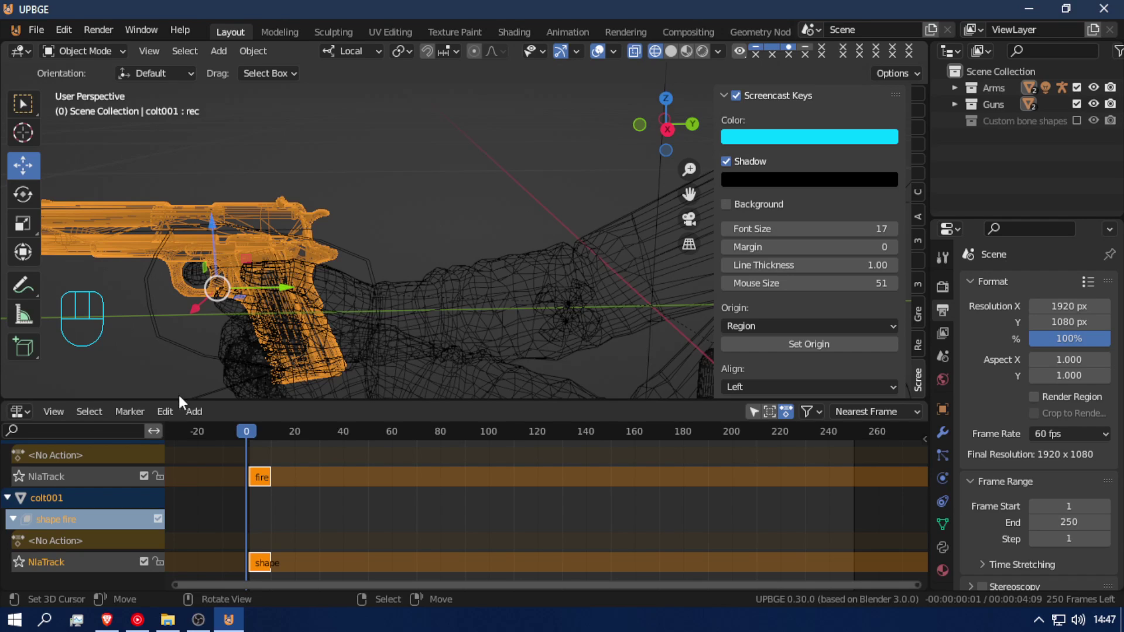
- Switch the animation area from the Nonlinear Animation editor back to the Action Editor
left_click(20, 412)
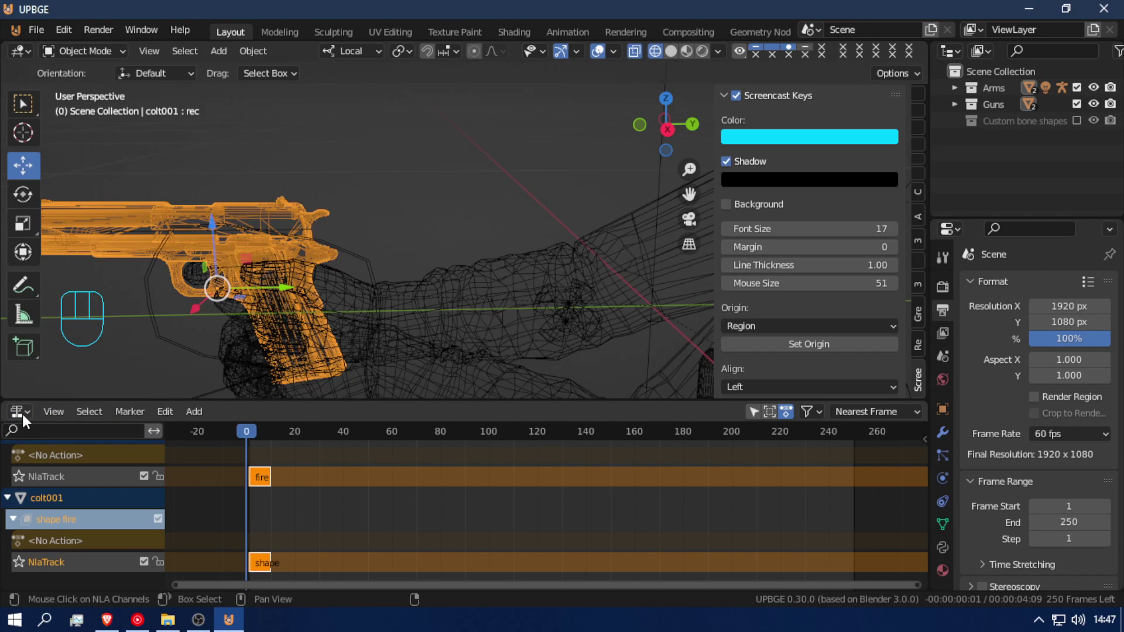
left_click(22, 413)
left_click(249, 233)
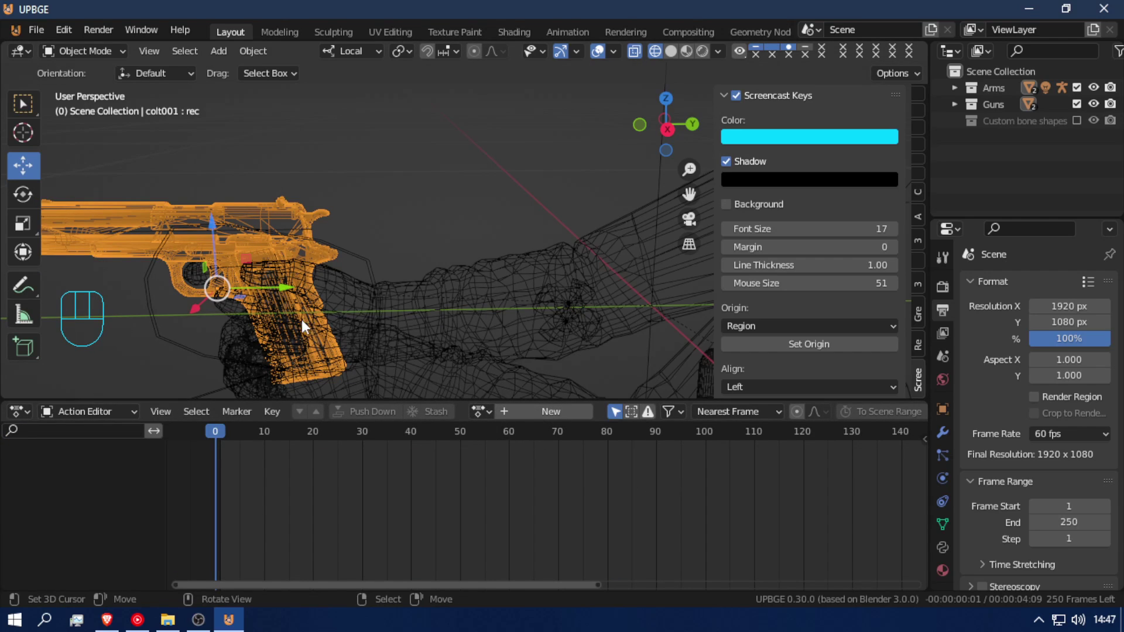
- Create a new action for the arms armature and name it "Relaod"
left_click(364, 270)
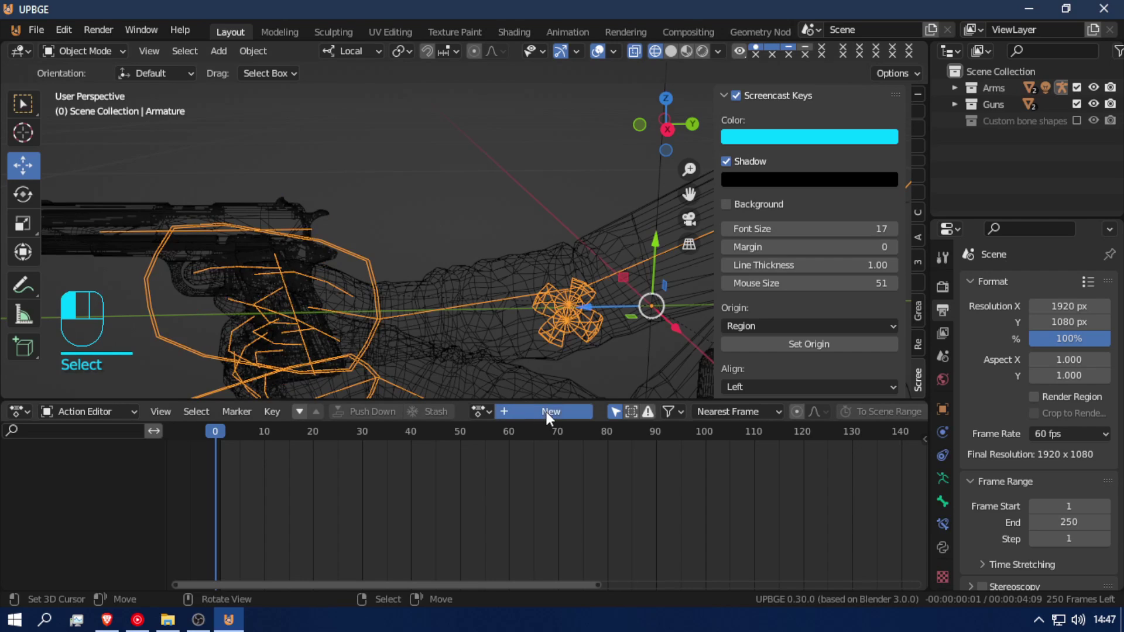
left_click(545, 412)
left_click(561, 416)
type("Relaod")
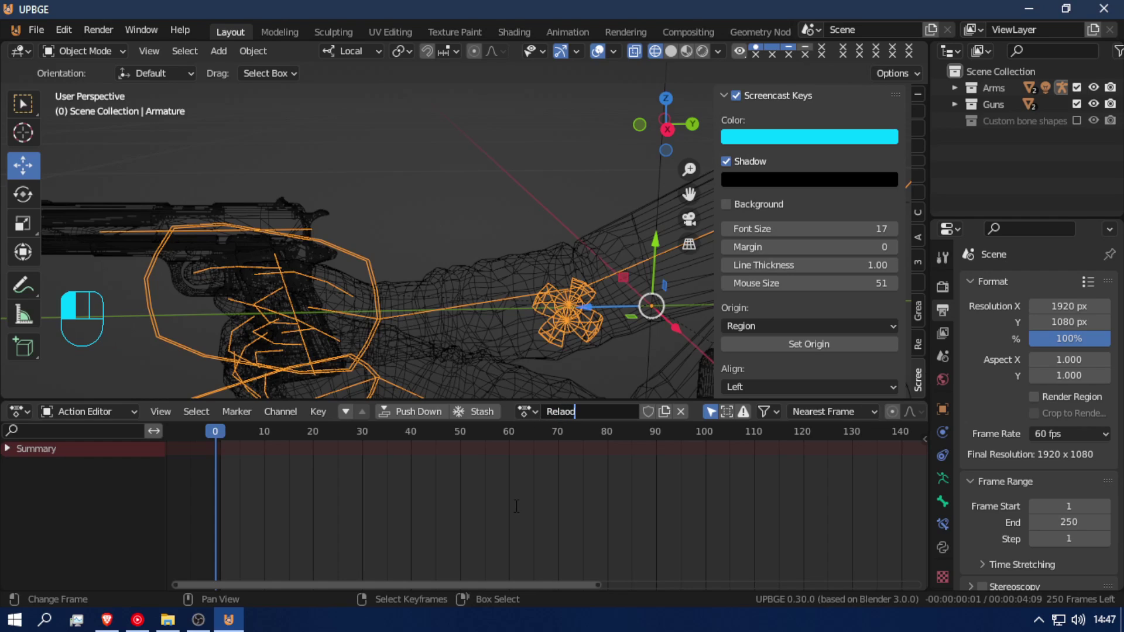
left_click(550, 301)
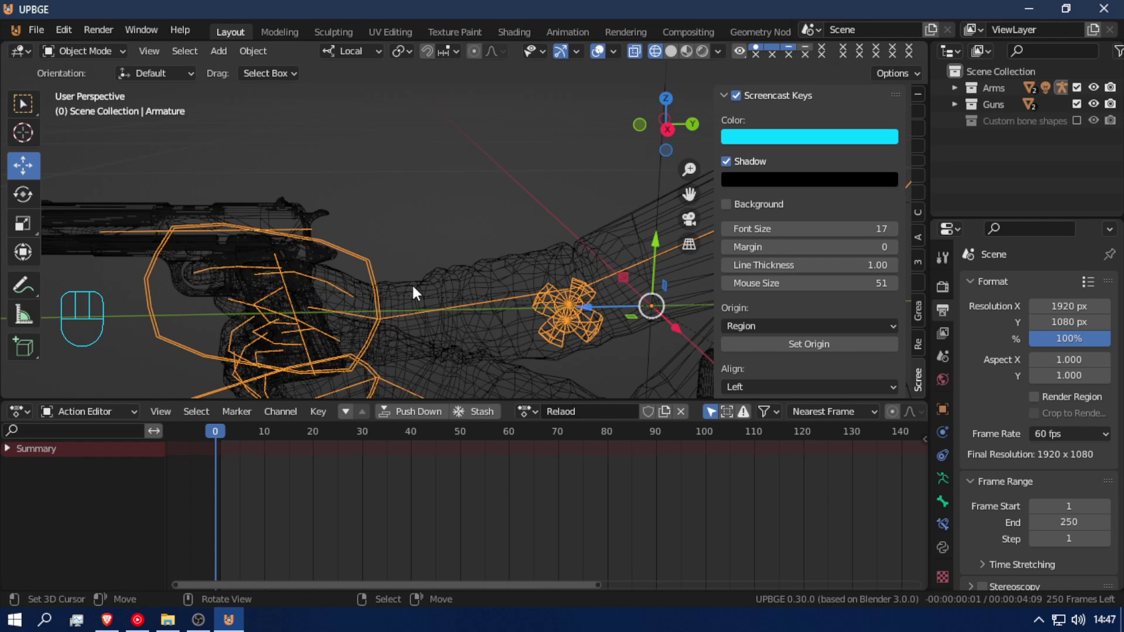
- Put the armature in Pose Mode and hide the R_wrist IK bone around the right hand
key("ctrl+Tab")
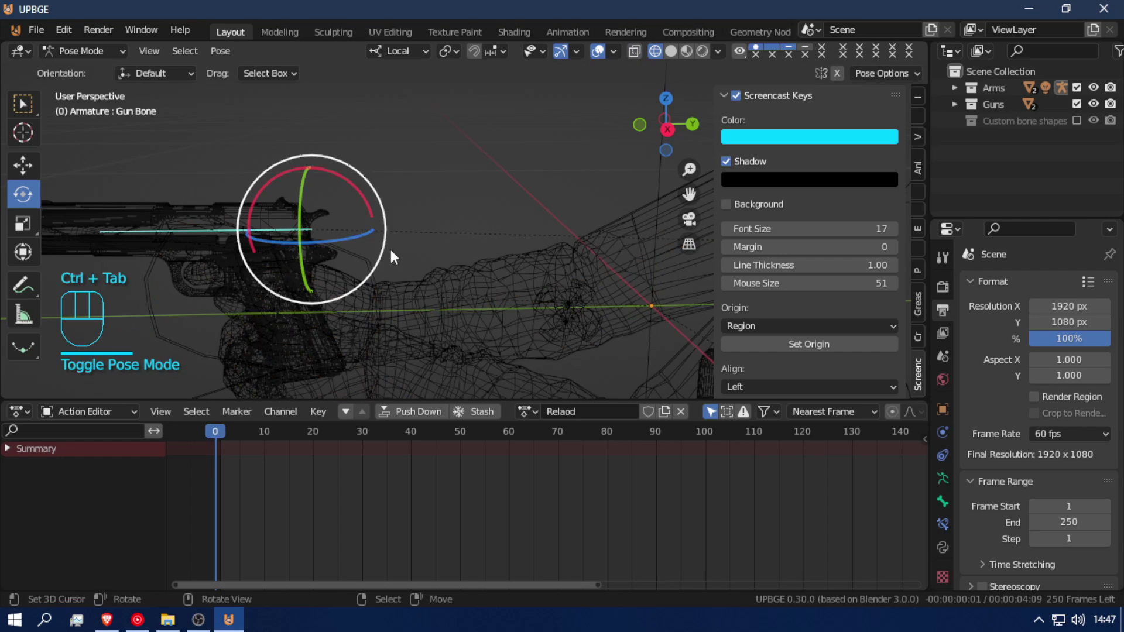
left_click(181, 228)
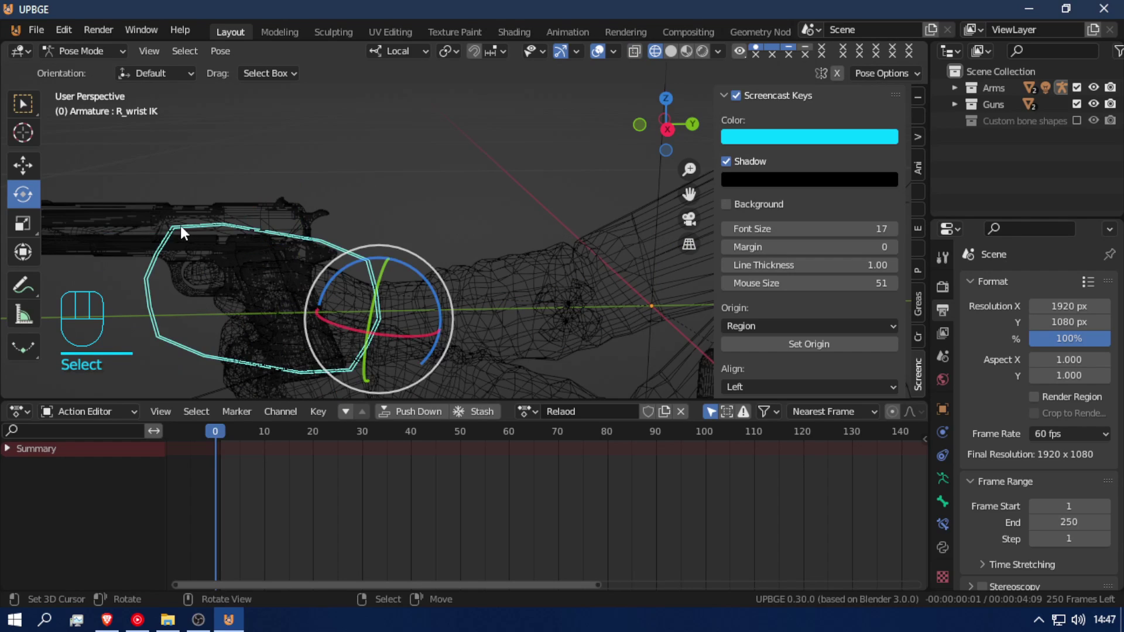
left_click(121, 241)
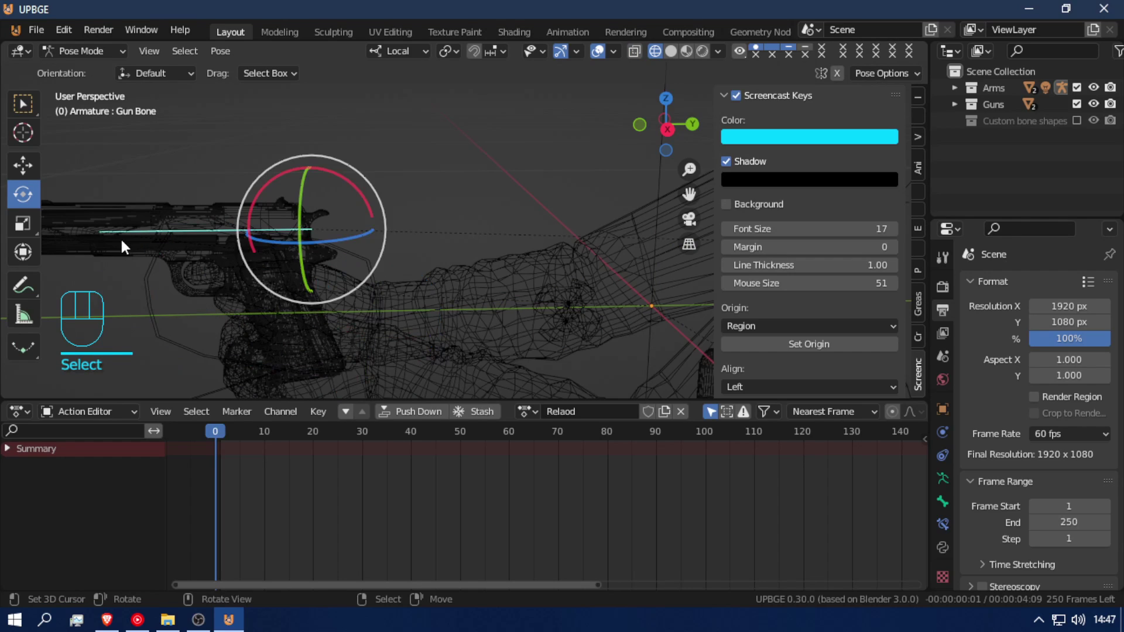
left_click(168, 243)
key("alt+a")
key("f")
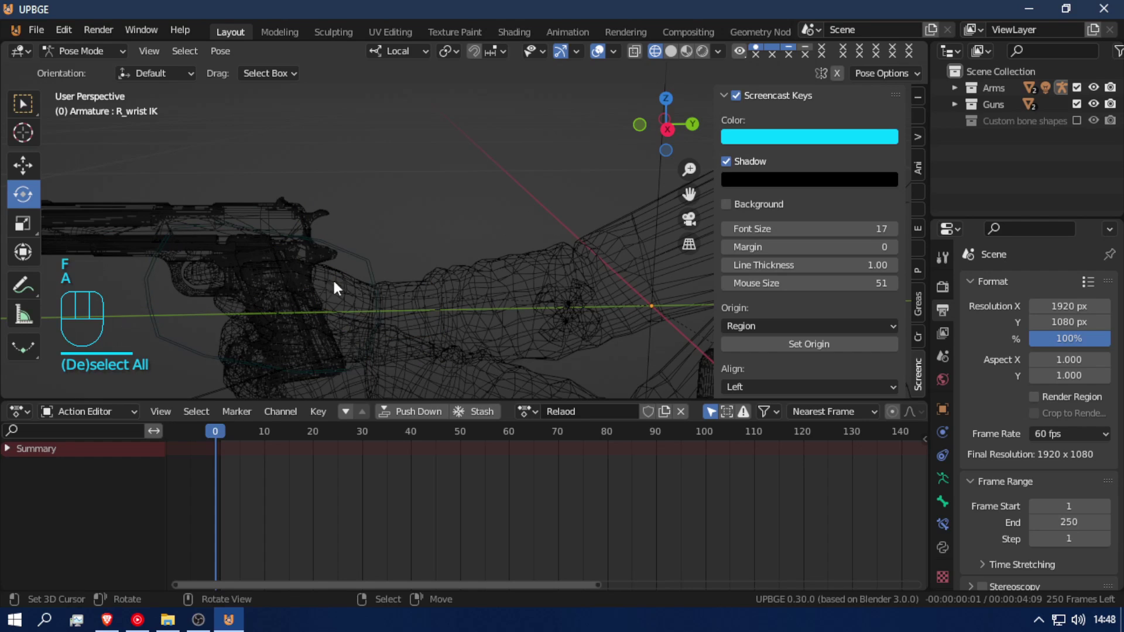
key("shift+f")
left_click(371, 233)
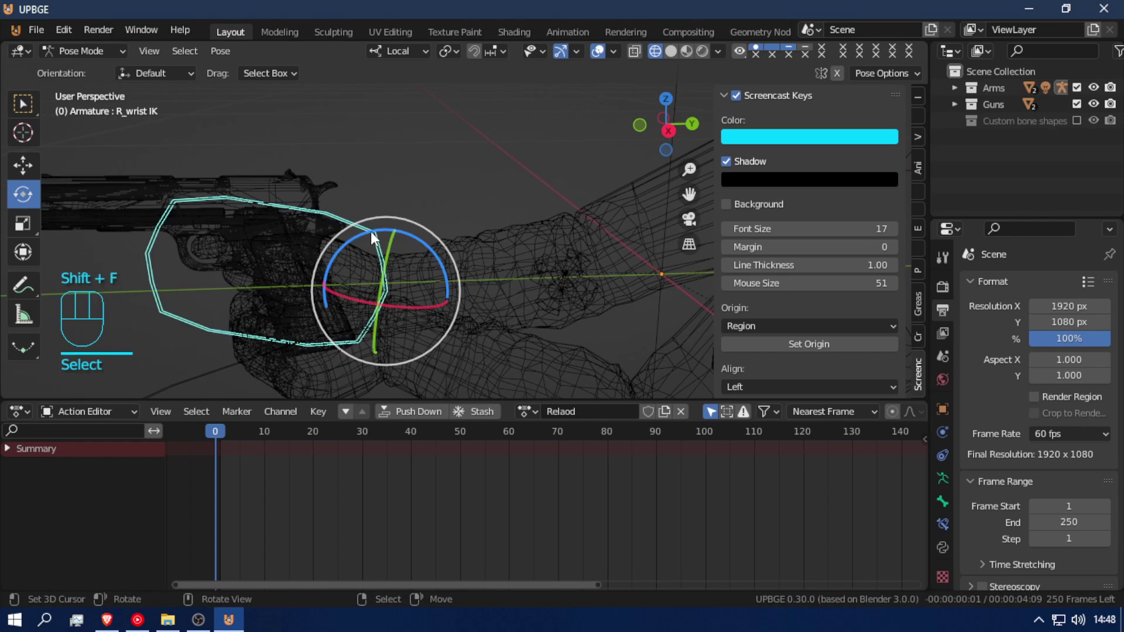
key("h")
- Select the L_wrist IK bone together with the Gun Bone, keeping the Gun Bone active
left_click(218, 369)
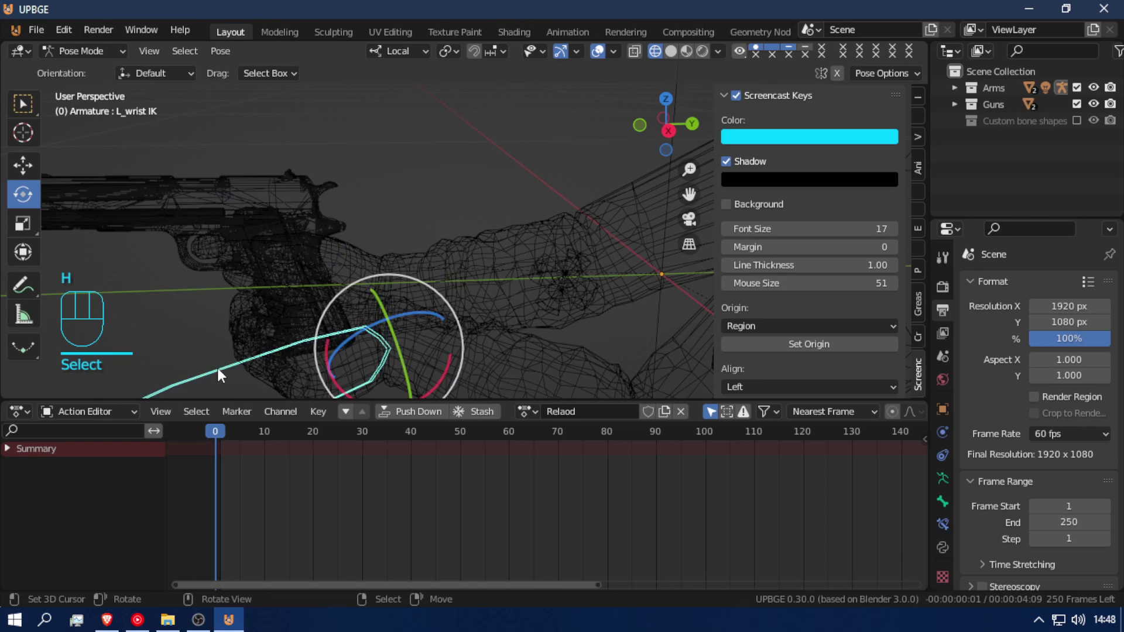
key("shift+f")
left_click(447, 181)
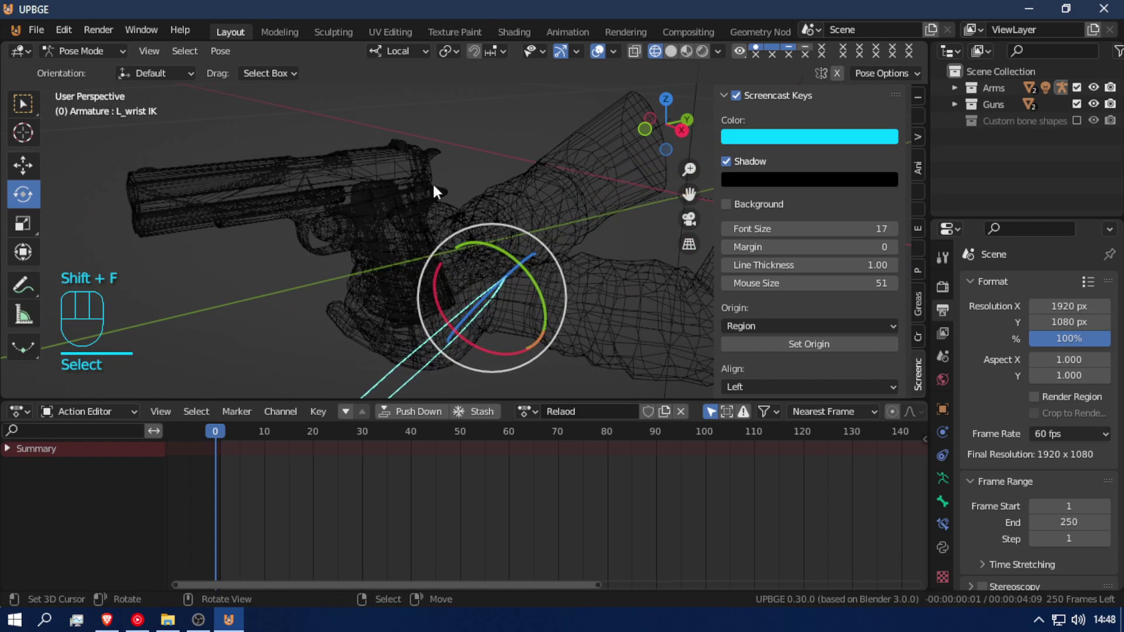
left_click(325, 180, "shift")
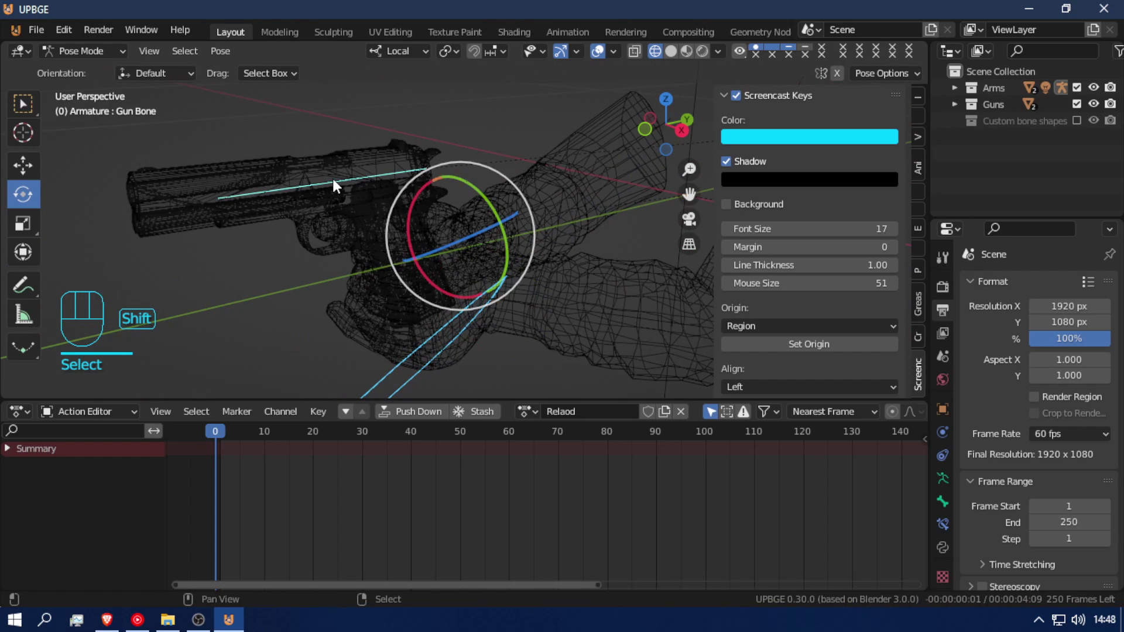
key("shift+f")
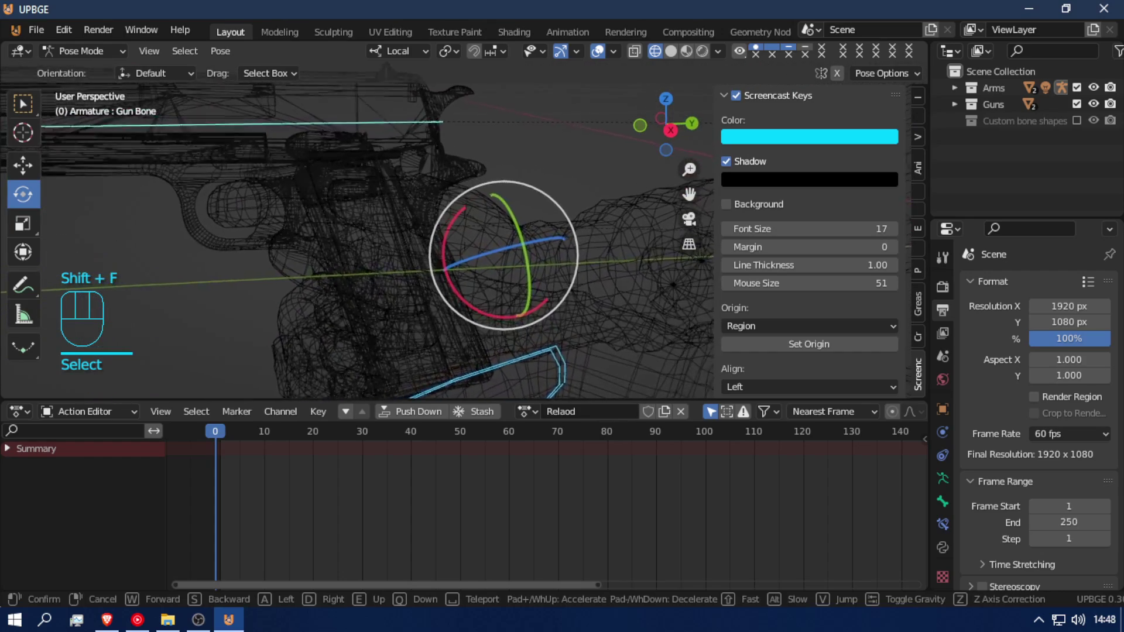
- Set the armature's viewport display type to Stick
left_click(530, 272)
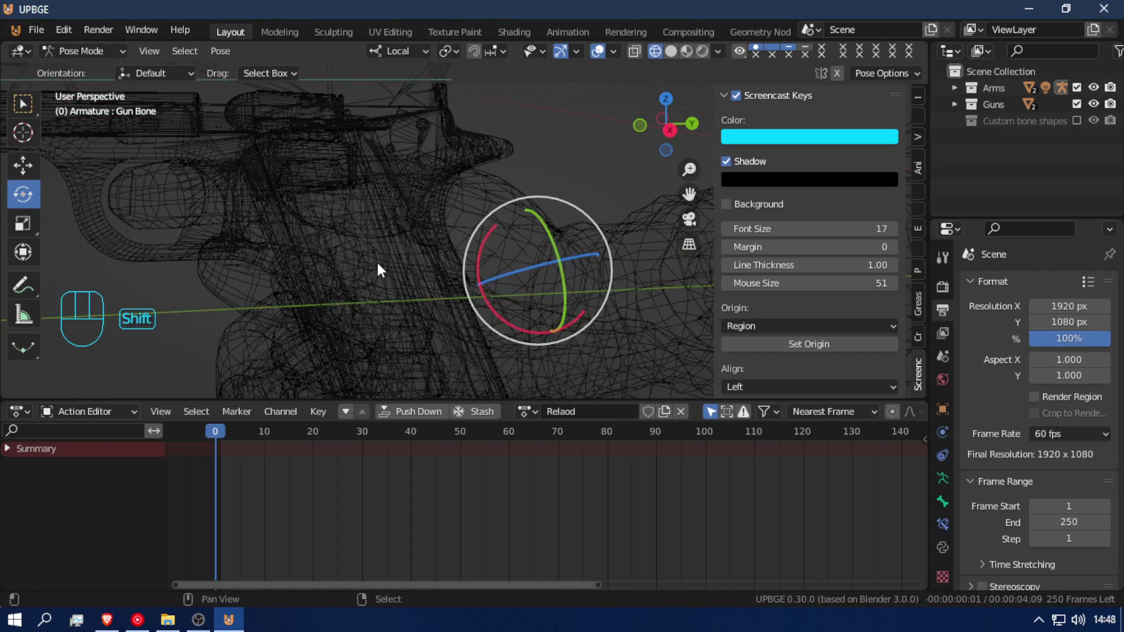
left_click(943, 499)
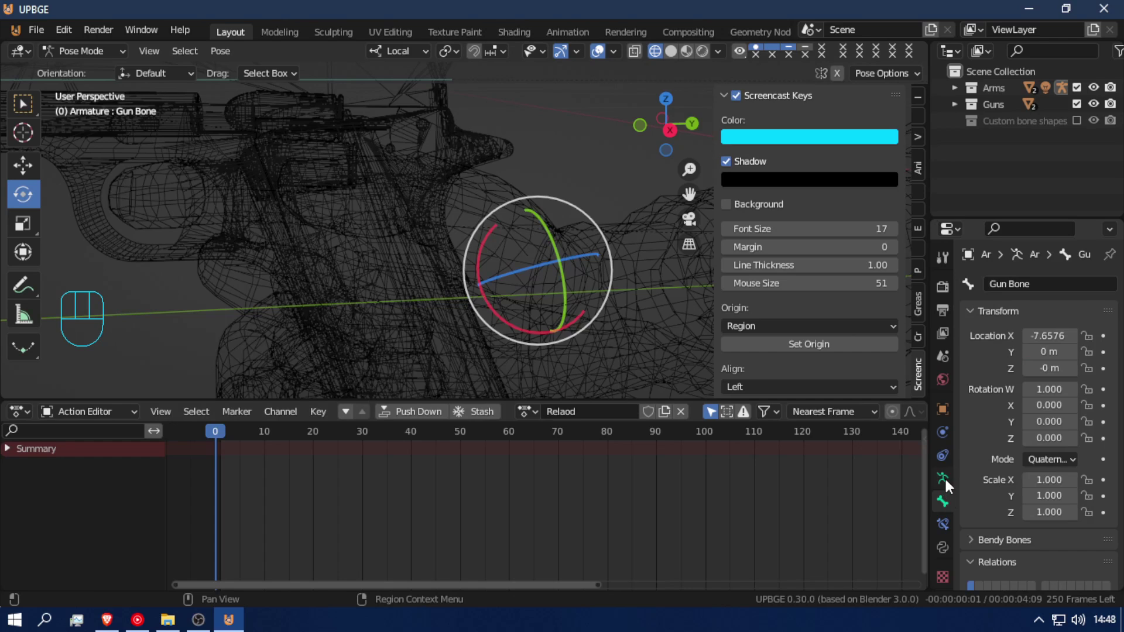
left_click(942, 479)
left_click(1049, 548)
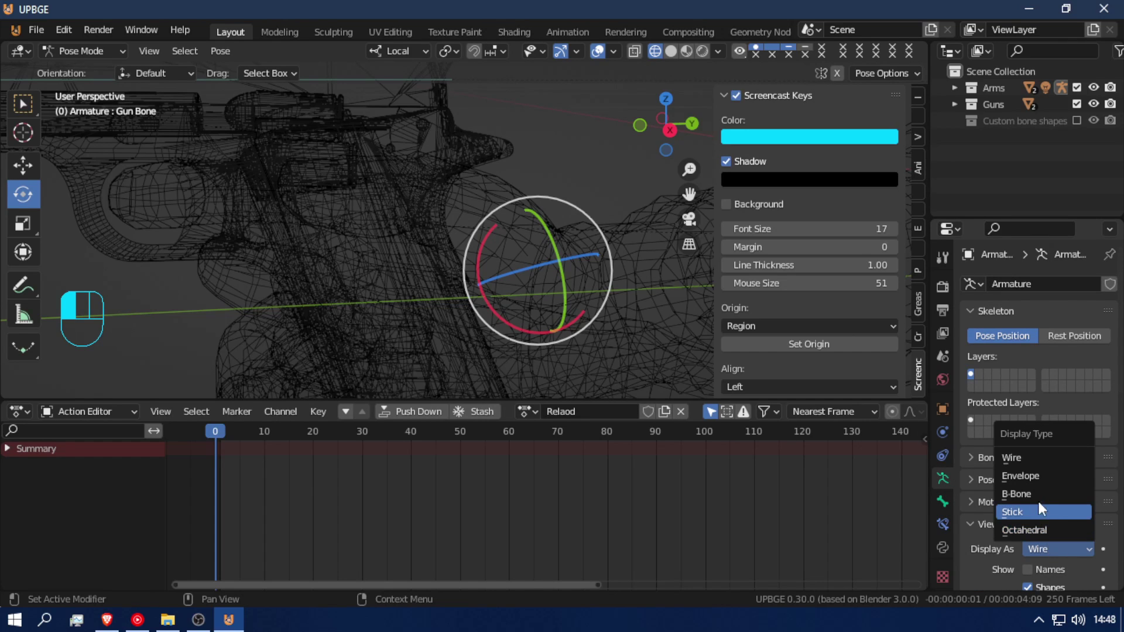
left_click(1039, 475)
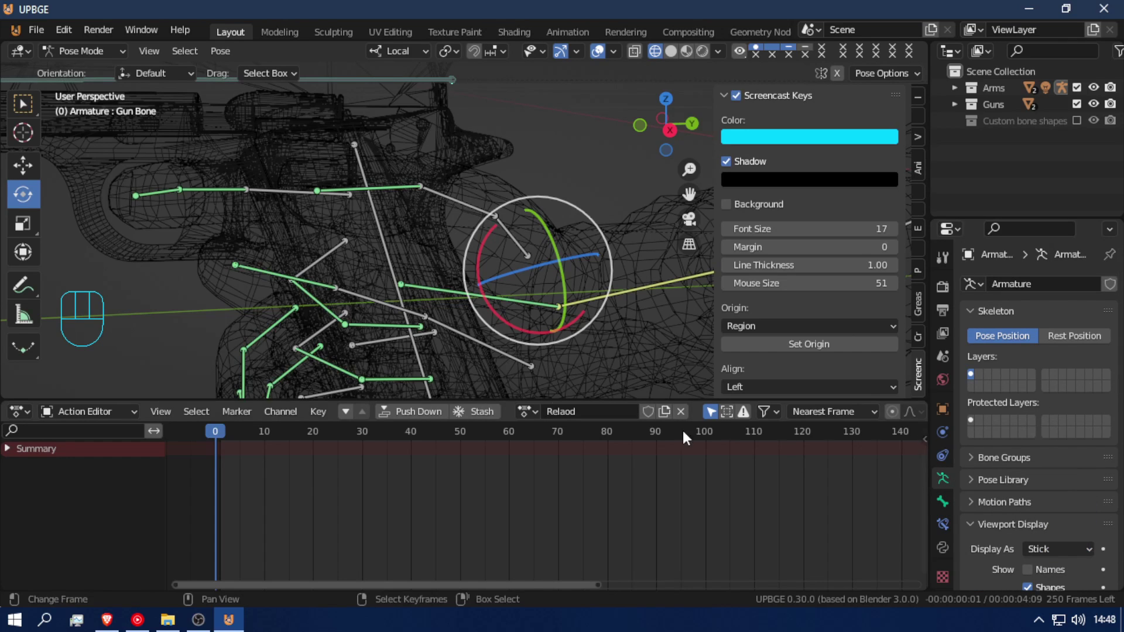
- Insert a Location & Rotation keyframe for the Gun Bone at frame 0 and expand the action's Summary channel
left_click(378, 227, "shift")
key("shift+f")
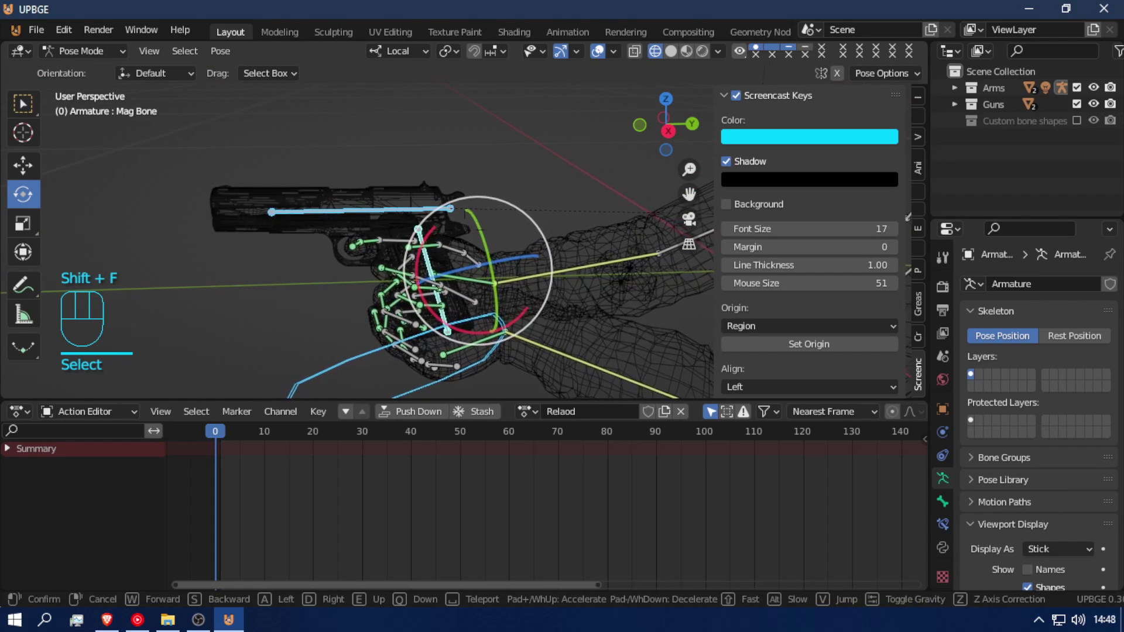
left_click(463, 227)
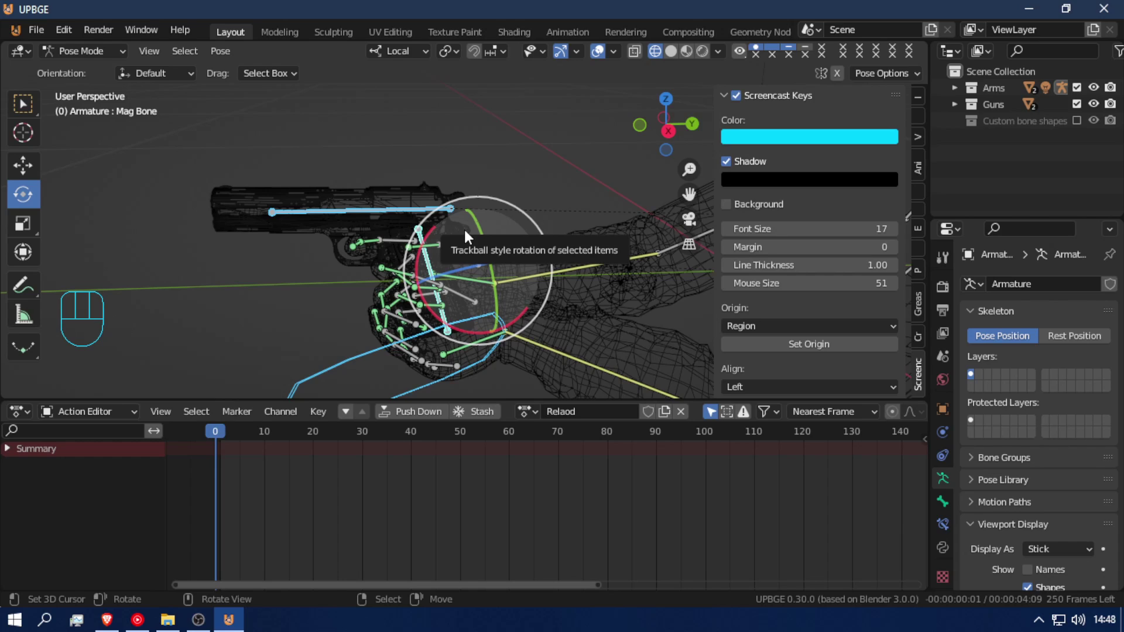
left_click(386, 209)
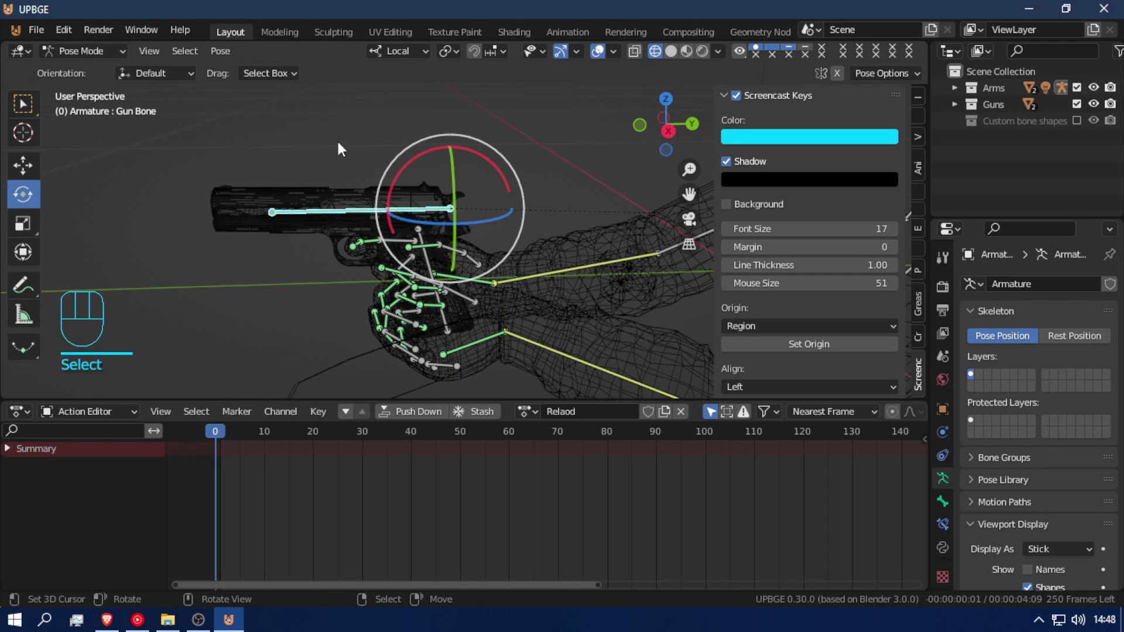
key("i")
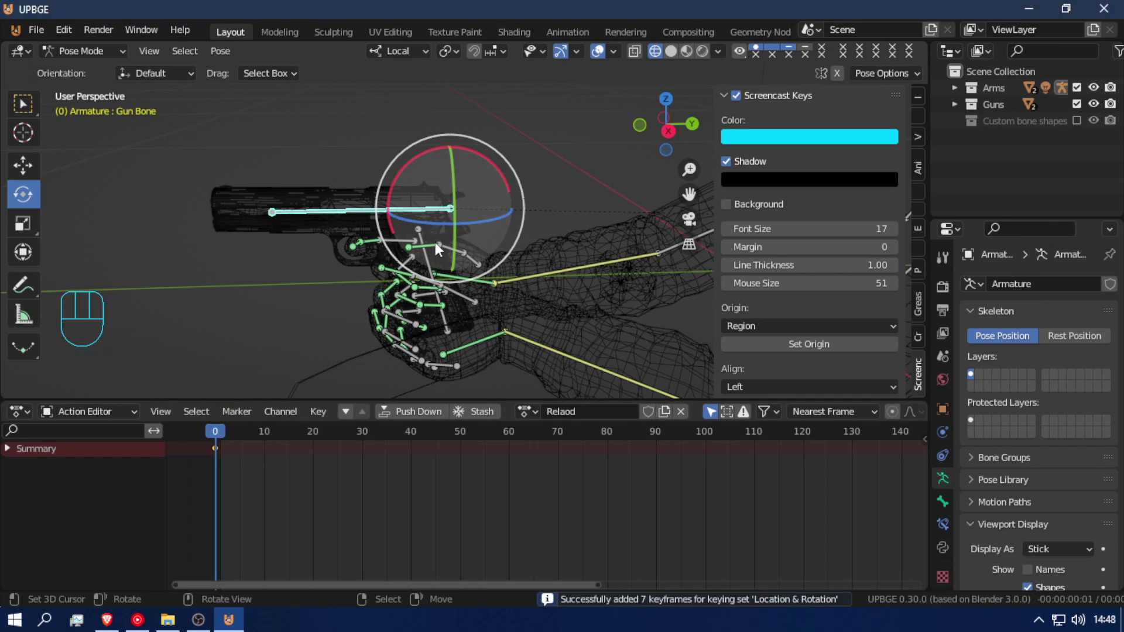
key("i")
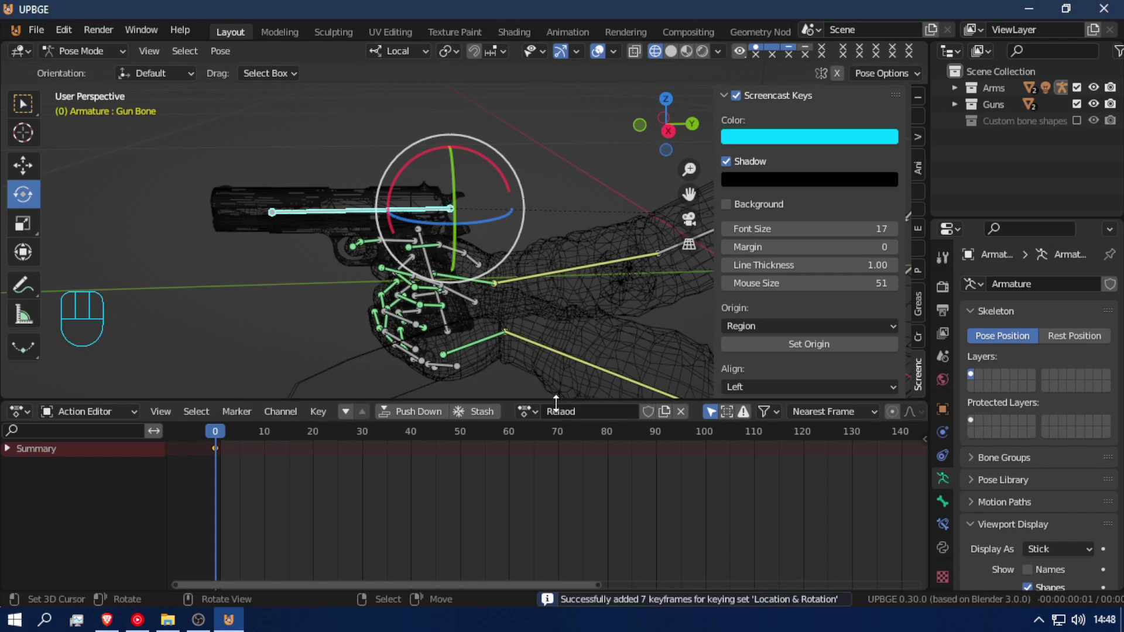
left_click(18, 414)
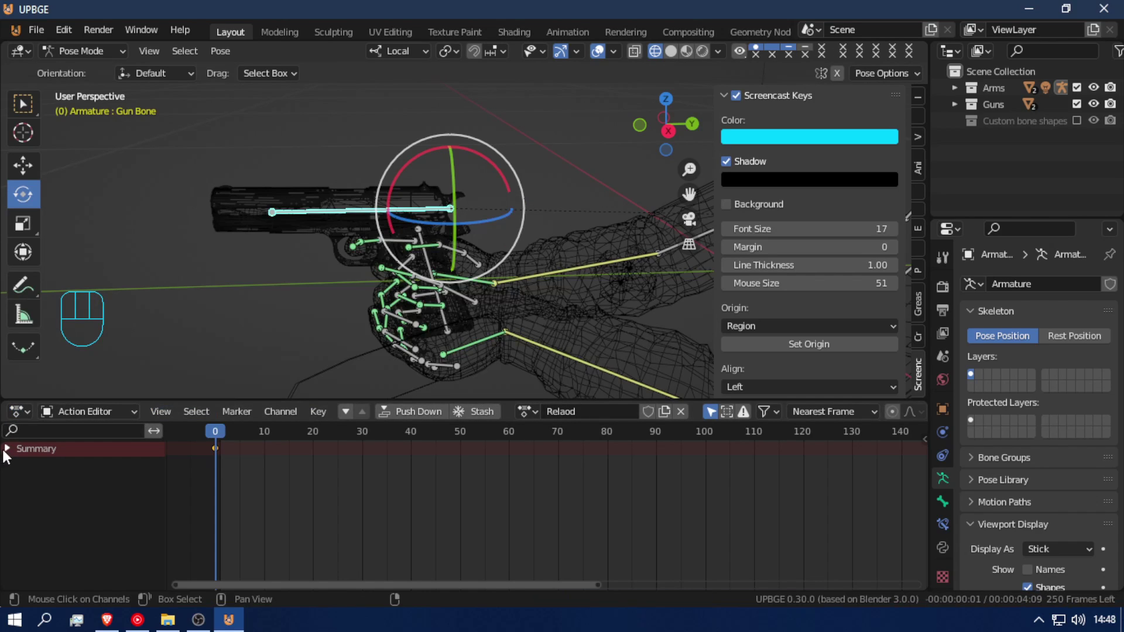
left_click(7, 448)
- Insert a Location & Rotation keyframe for the Gun Bone at frame 100
left_click_drag(219, 454, 768, 504)
middle_click_drag(767, 505, 726, 506)
left_click_drag(725, 506, 663, 507)
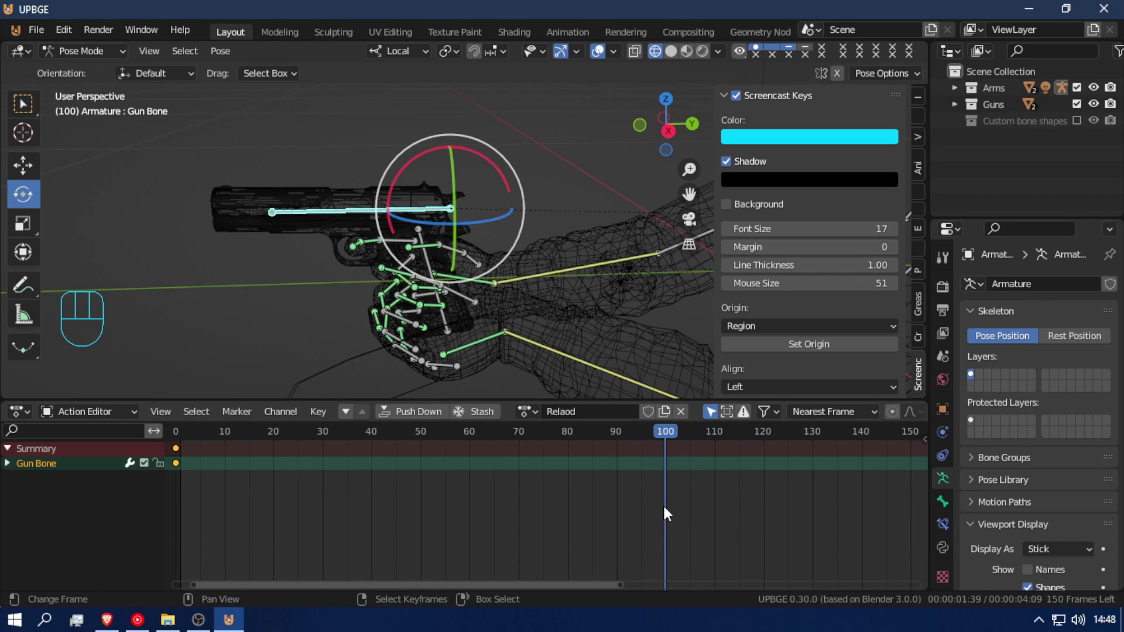
key("i")
- Rotate the Gun Bone at frame 20 so that the pistol's muzzle tilts upward and to the side
left_click_drag(591, 478, 273, 482)
key("r")
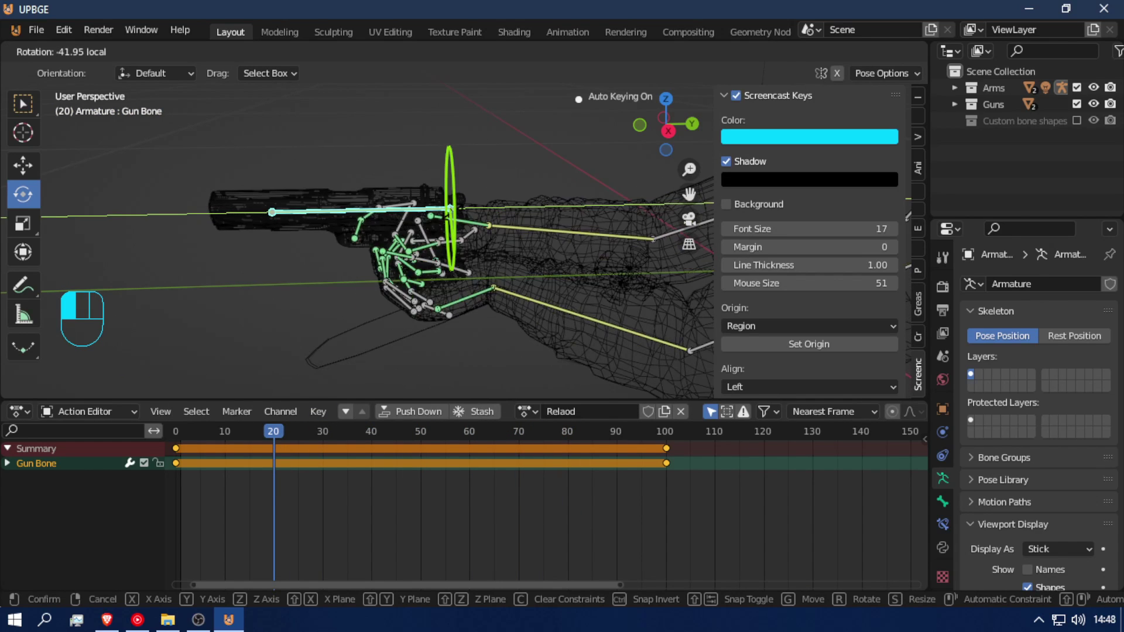
right_click(452, 211)
middle_click_drag(461, 137, 328, 156)
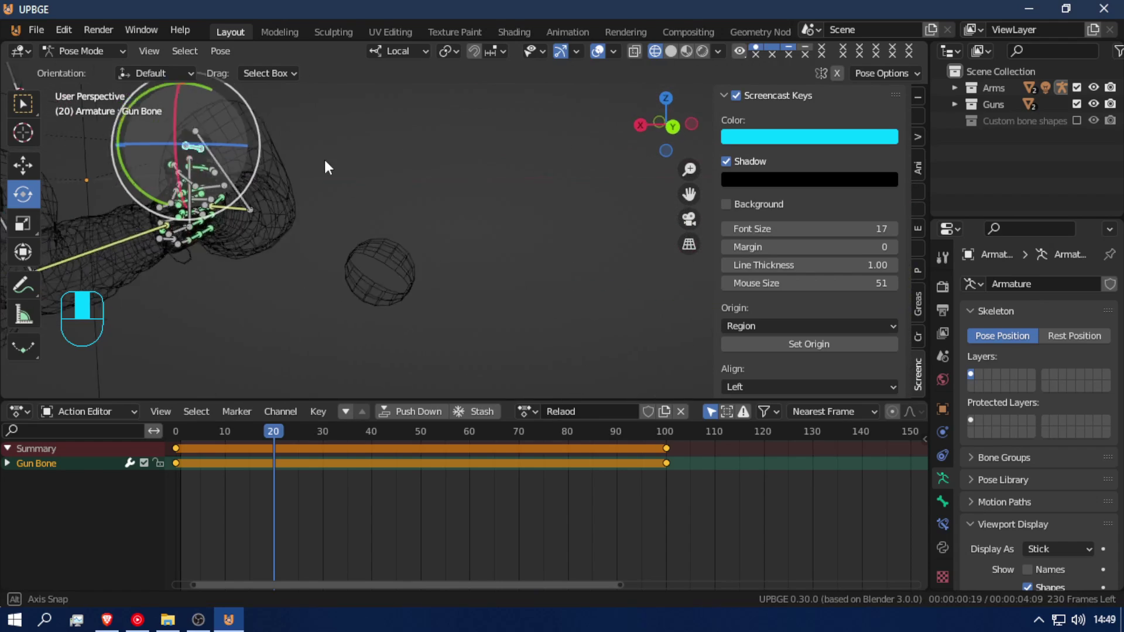
key("shift+f")
key("a")
key("e")
key("w")
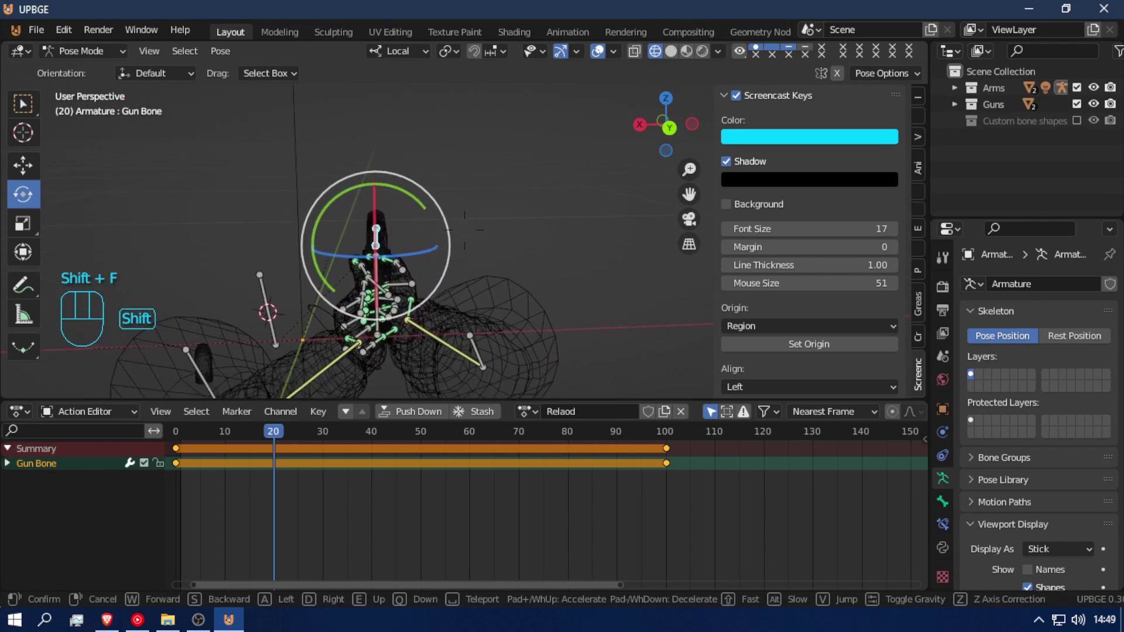
key("w")
key("e")
left_click(464, 227)
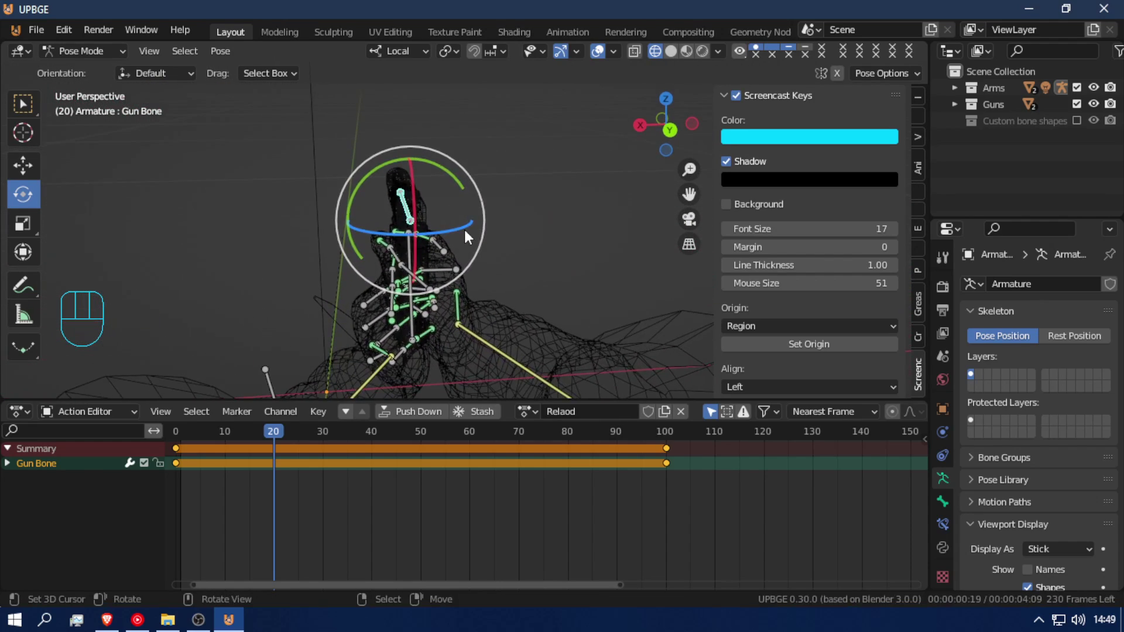
key("shift+f")
key("w")
key("q")
left_click(464, 227)
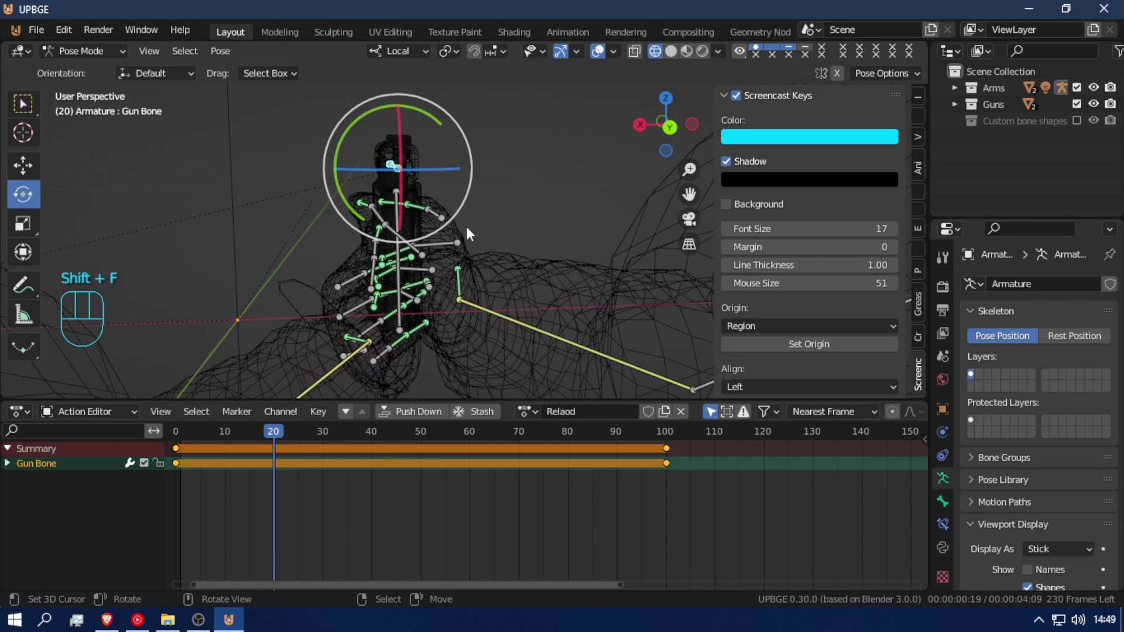
left_click_drag(448, 167, 436, 164)
mouse_move(406, 123)
left_mouse_down()
mouse_move(427, 167)
mouse_move(418, 138)
left_mouse_up()
key("r")
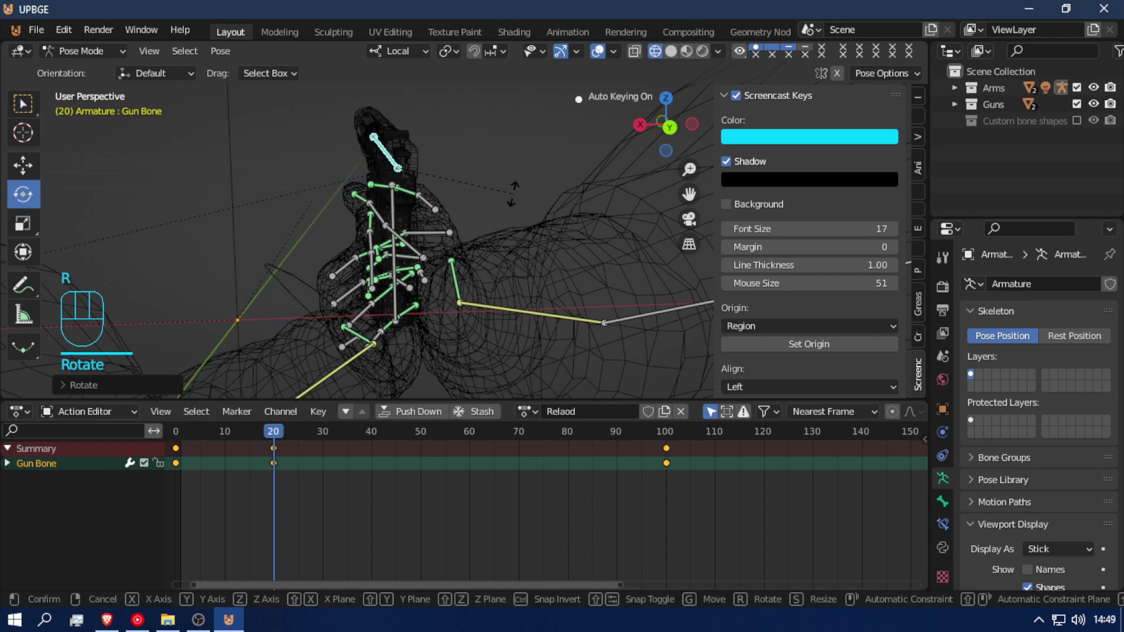
left_click(501, 171)
mouse_move(272, 462)
left_mouse_down()
mouse_move(258, 461)
mouse_move(918, 464)
mouse_move(204, 447)
mouse_move(272, 440)
left_mouse_up()
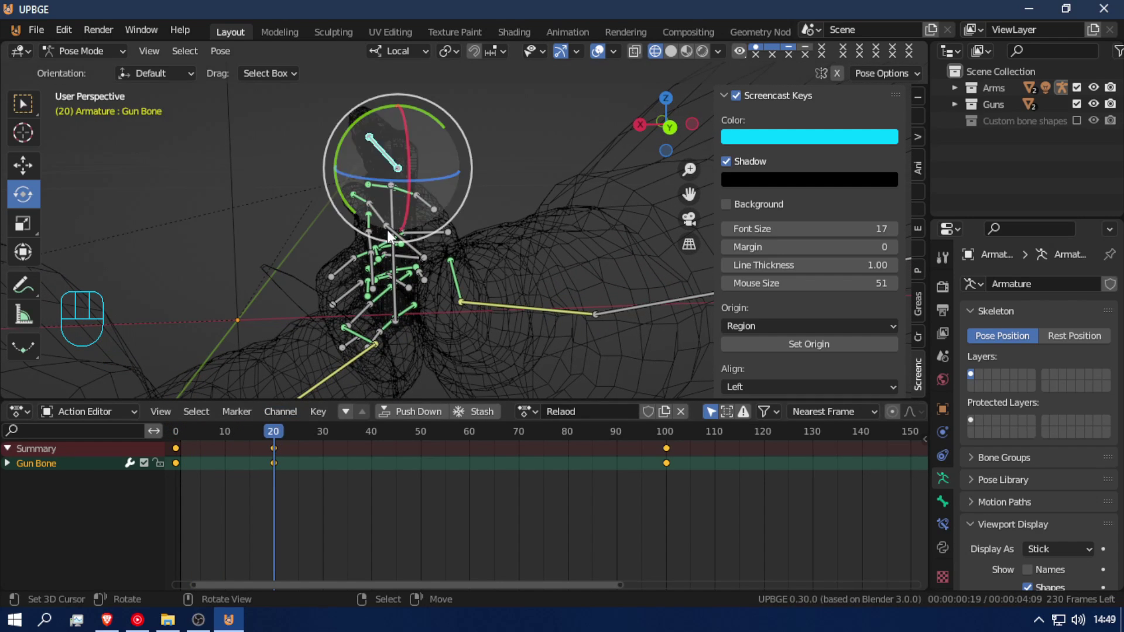
- Select the Mag Bone inside the pistol grip
key("shift+f")
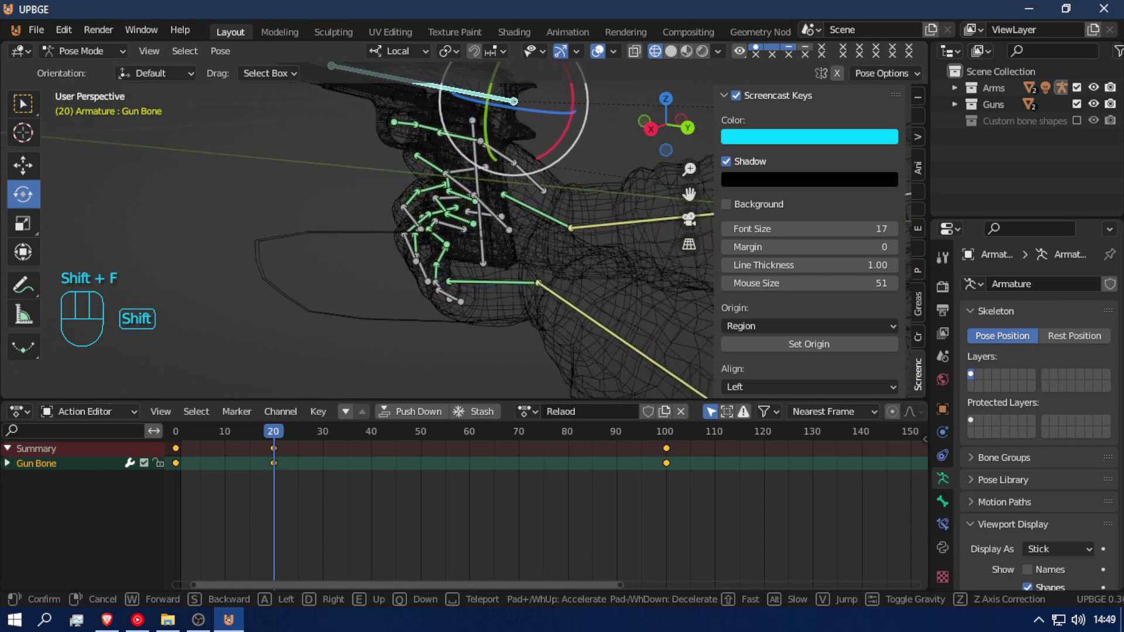
left_click(464, 227)
left_click(336, 305)
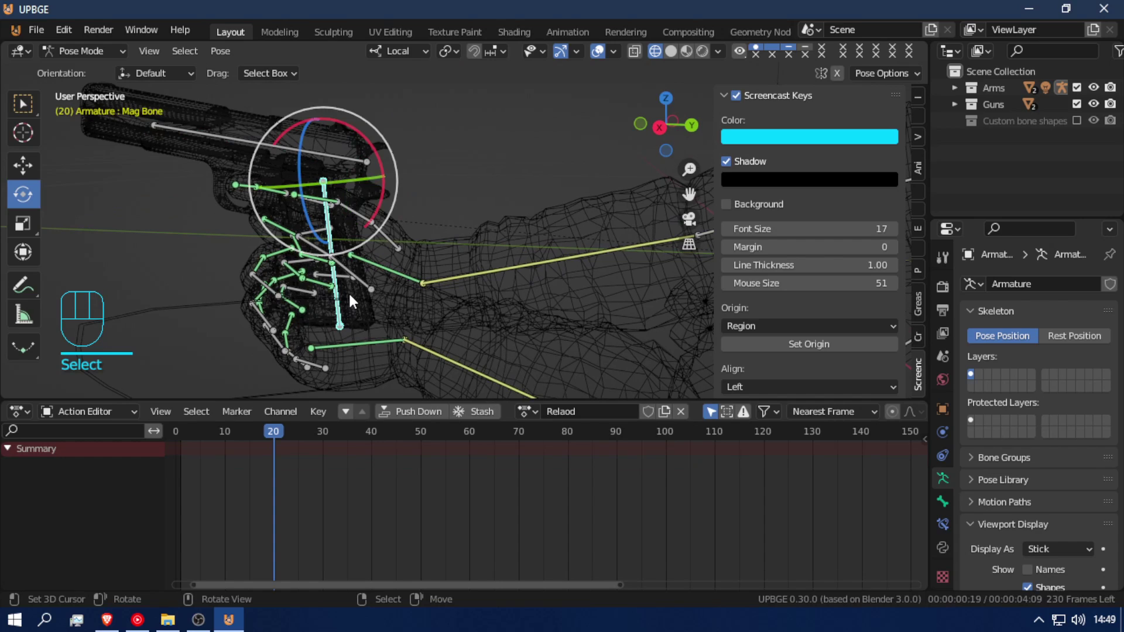
key("g")
key("z")
right_click(349, 321)
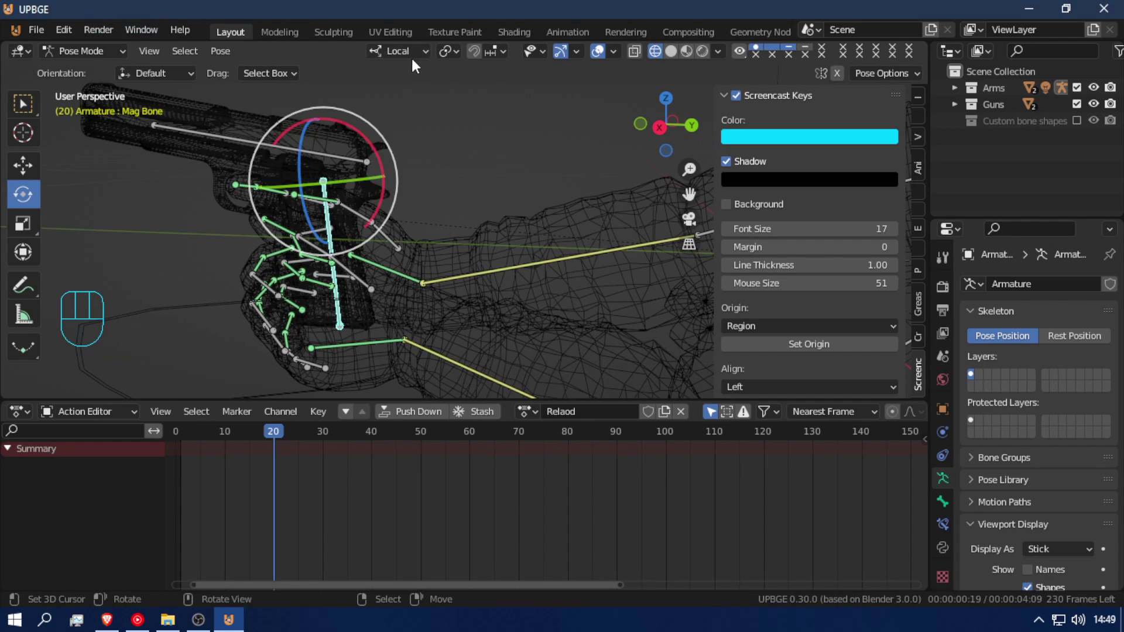
- Activate the Move tool and insert a Location & Rotation keyframe for the Mag Bone at frame 1
left_click(29, 166)
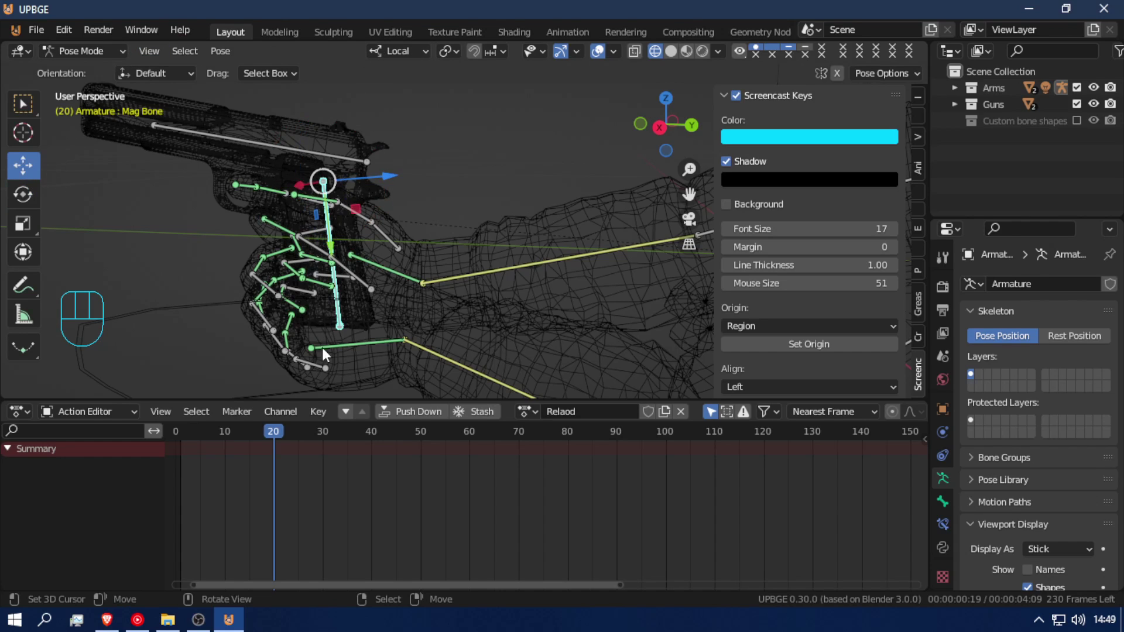
left_click_drag(268, 472, 178, 469)
key("i")
left_click(199, 493)
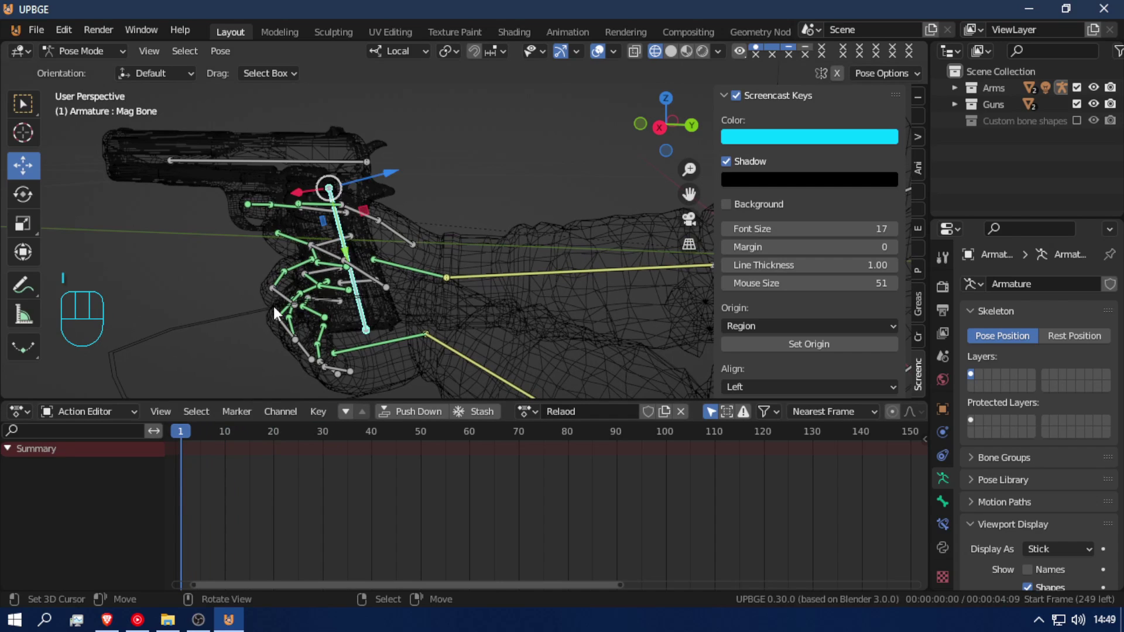
scroll(354, 264, "down", 5)
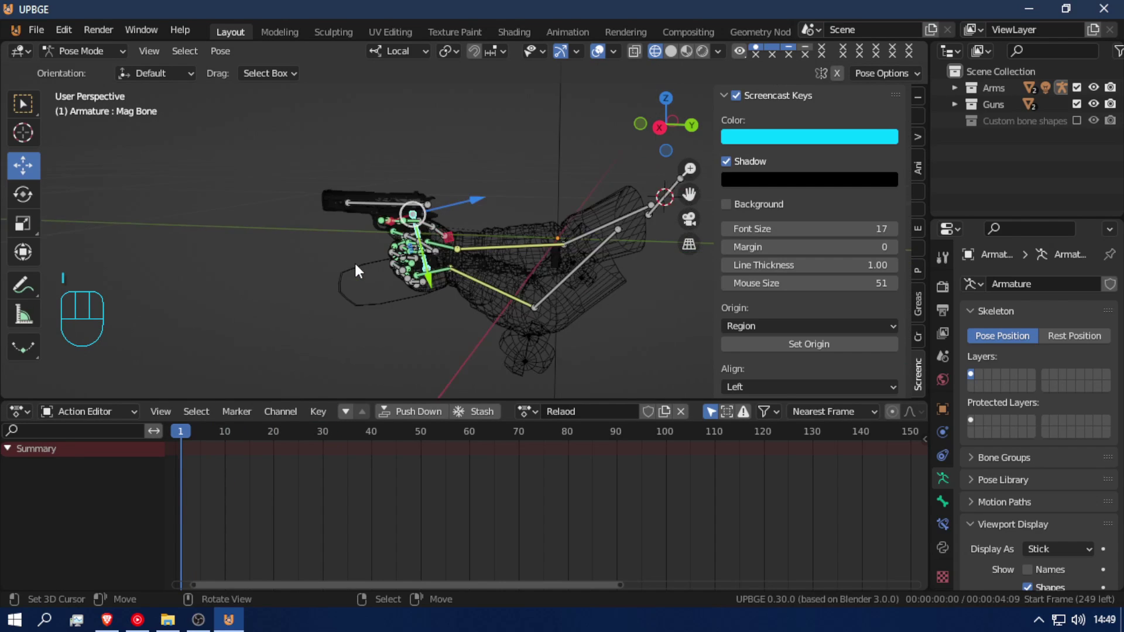
scroll(355, 264, "up", 3)
key("i")
- Insert a Location & Rotation keyframe for the Mag Bone at frame 100
left_click_drag(165, 497, 57, 493)
left_click_drag(464, 514, 628, 524)
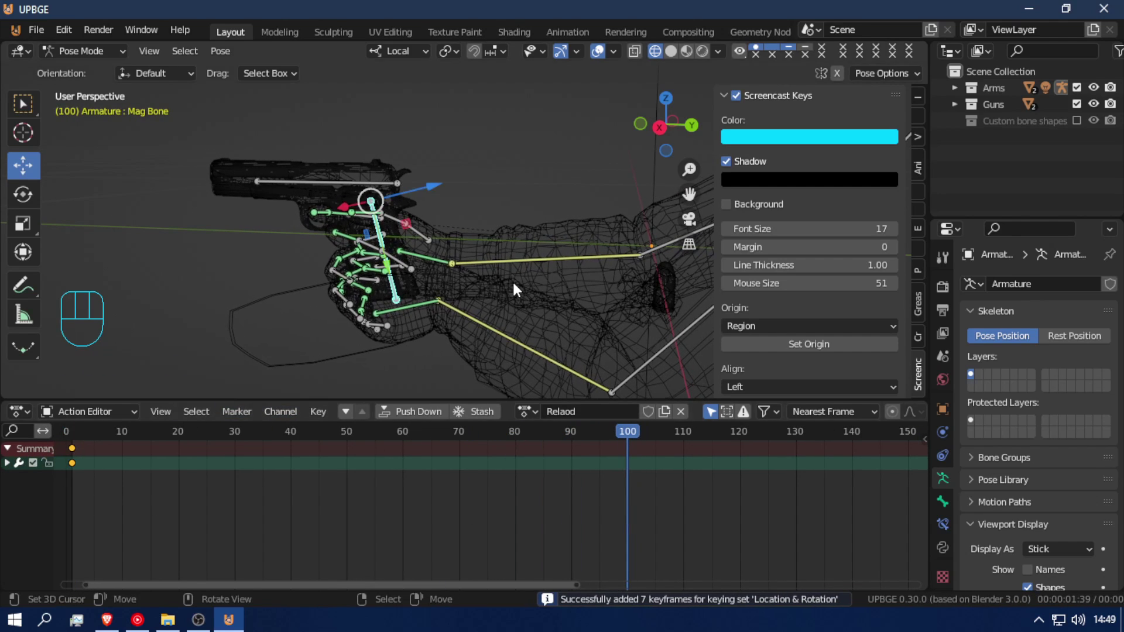
key("i")
- Insert a Location & Rotation keyframe for the Mag Bone at frame 20 and advance to frame 40
left_click_drag(306, 496, 178, 495)
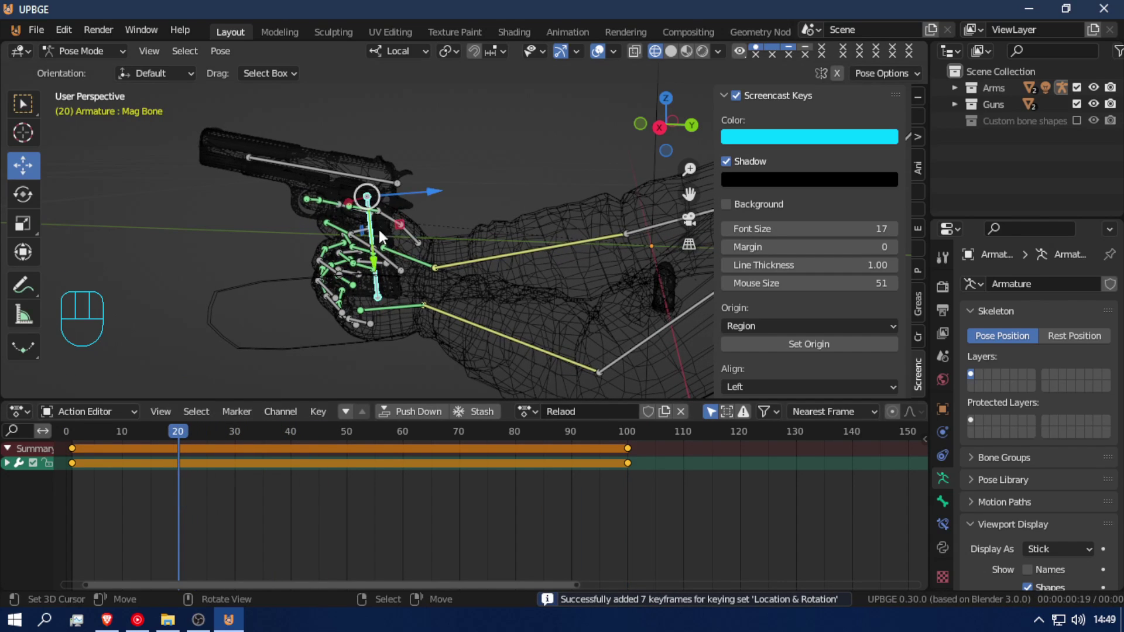
left_click_drag(170, 494, 291, 481)
key("i")
key("i")
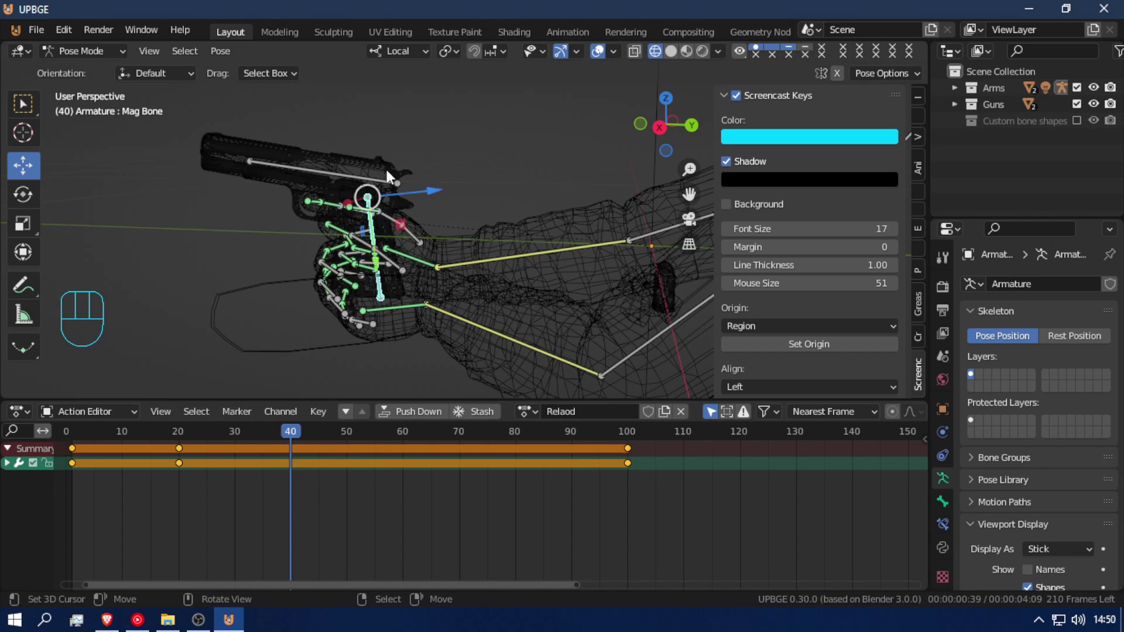
- Move the Mag Bone about 0.19 m along its local Y axis at frame 40, pulling the magazine down out of the grip
key("g")
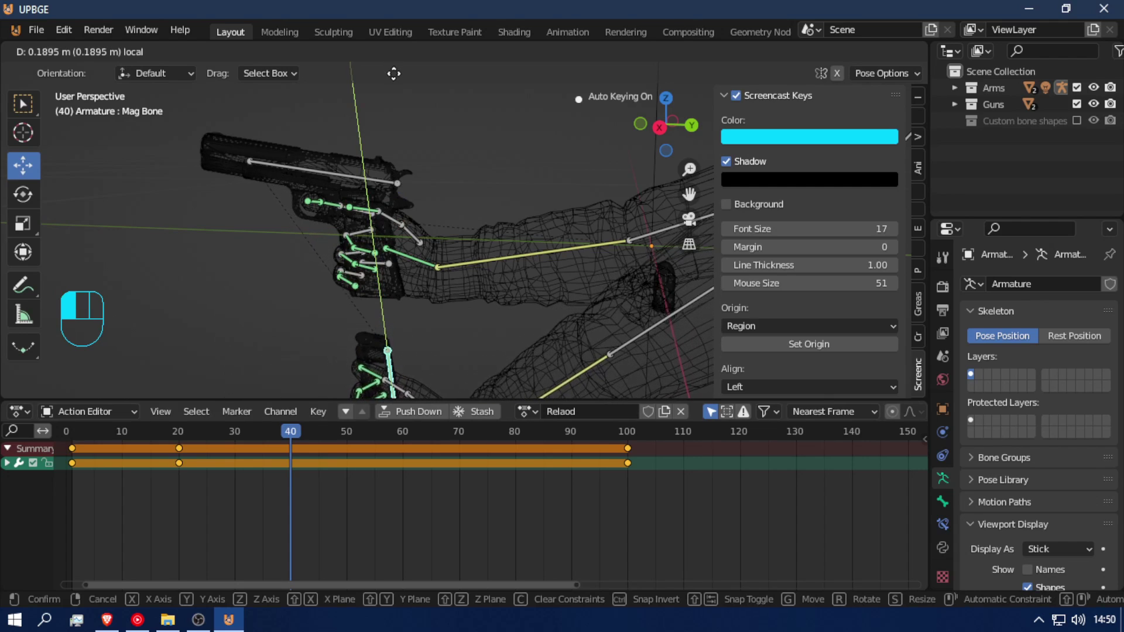
left_click(441, 229)
key("f")
key("d")
scroll(381, 278, "down", 5)
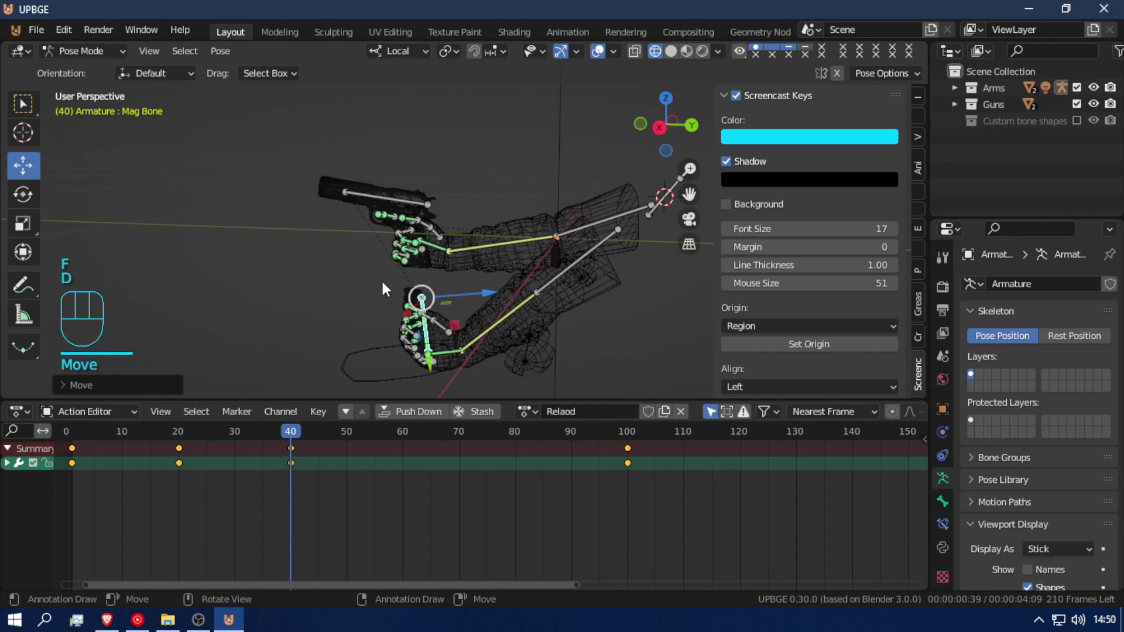
- Rotate the Mag Bone at frame 40 and move it farther down and back toward the body, together with the hand
mouse_move(387, 269)
middle_mouse_down()
mouse_move(332, 268)
mouse_move(527, 258)
middle_mouse_up()
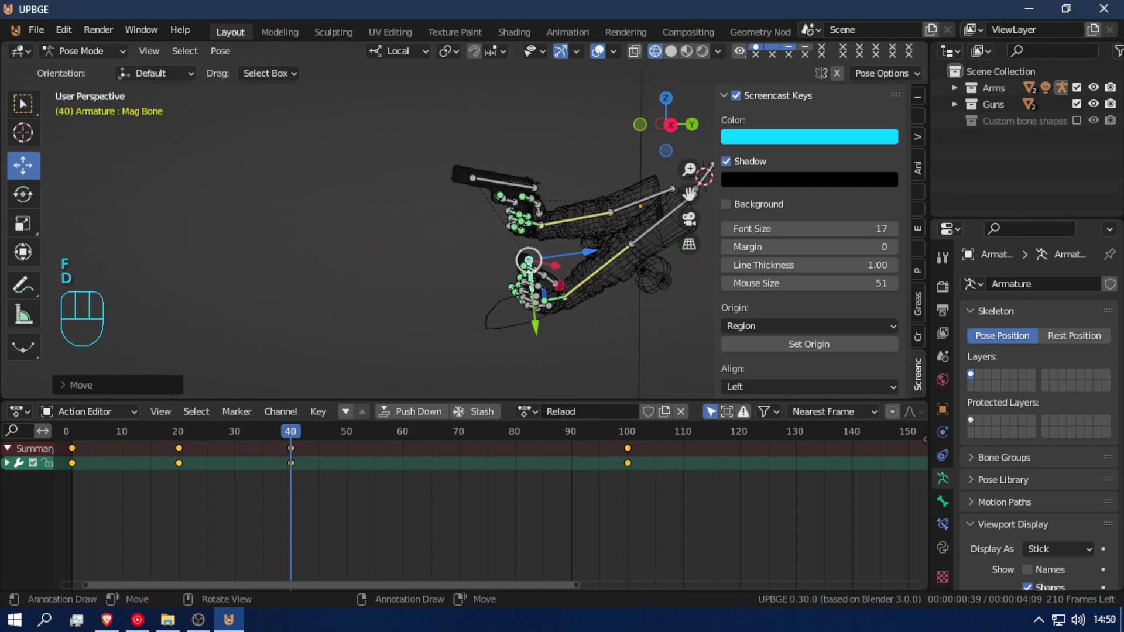
key("r")
key("g")
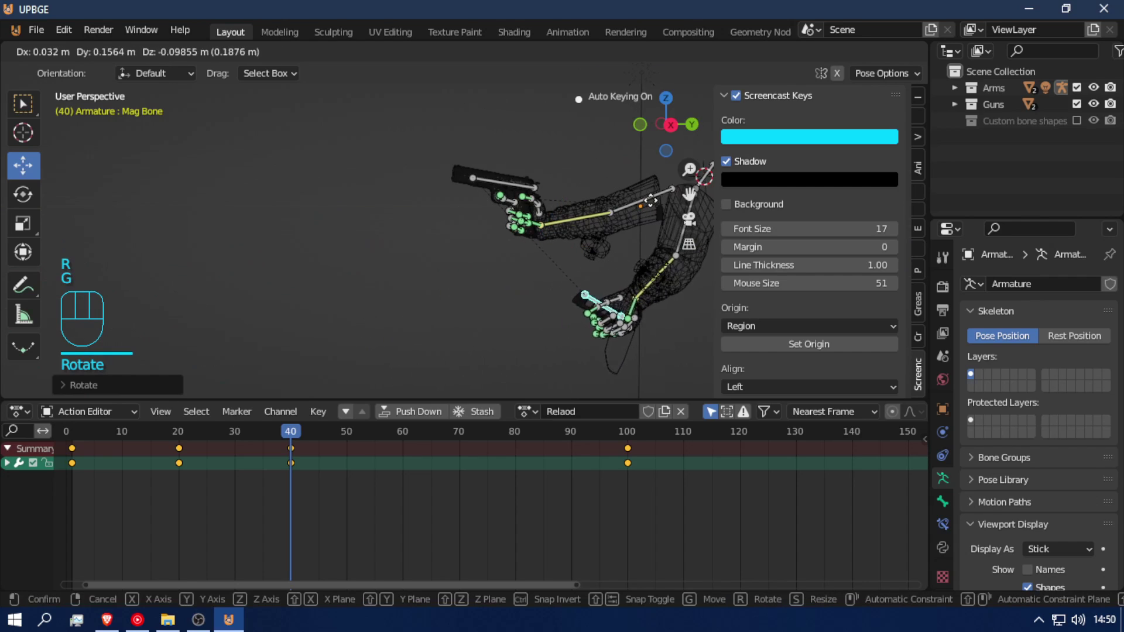
left_click(619, 285)
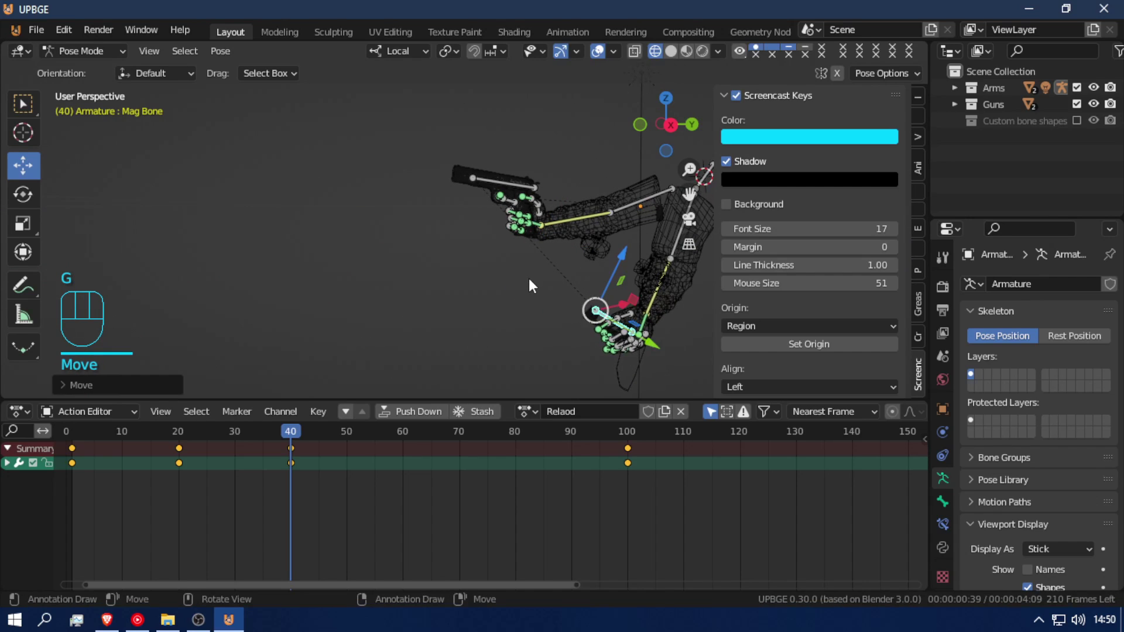
scroll(574, 260, "up", 1)
scroll(574, 257, "up", 1)
scroll(573, 258, "down", 2)
left_click_drag(286, 474, 210, 405)
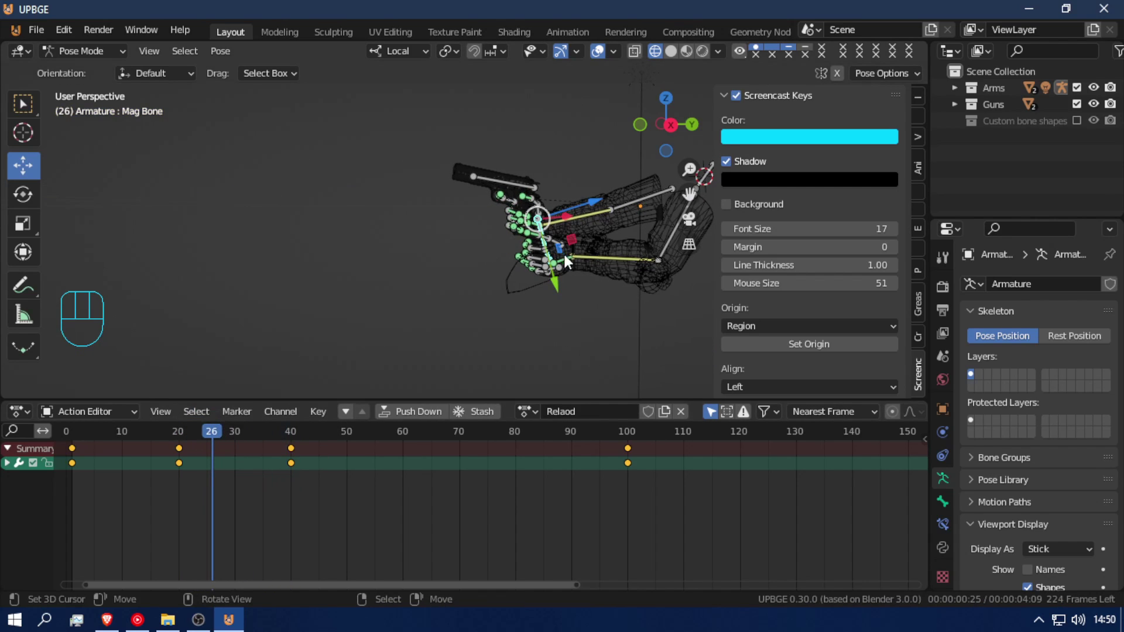
left_click(283, 447)
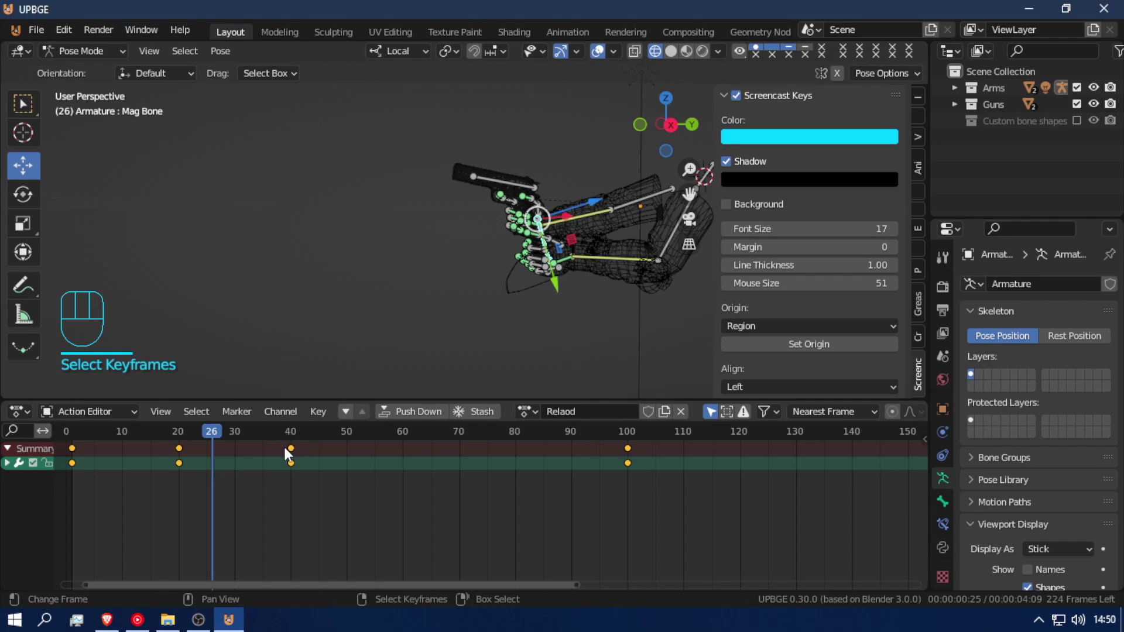
key("shift+d")
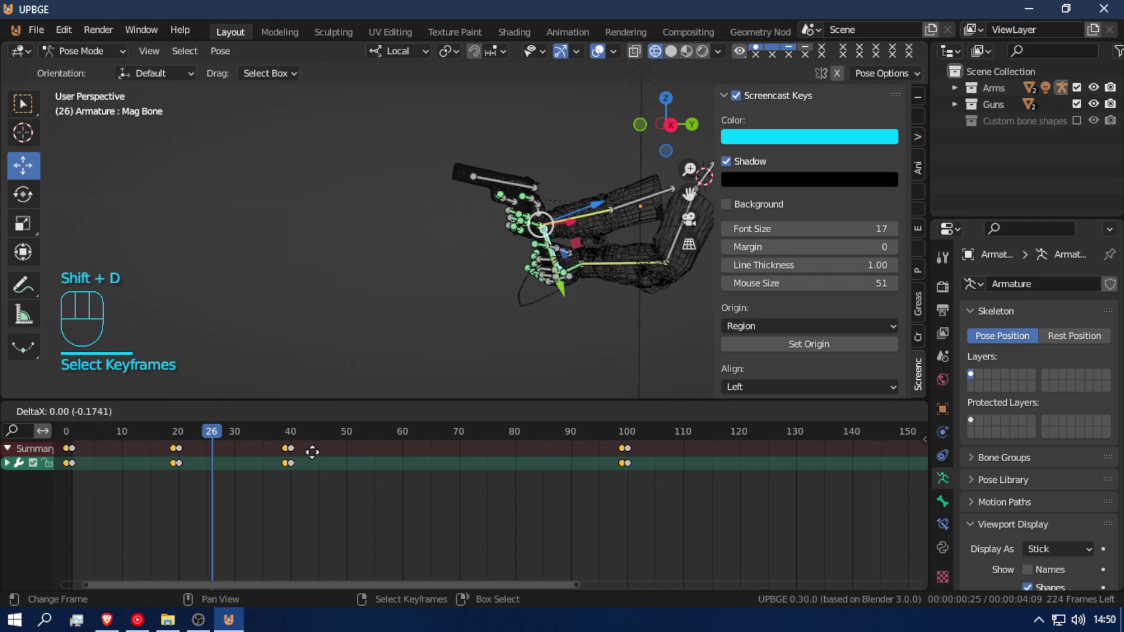
left_click(324, 450)
key("ctrl+z")
- Expand the Mag Bone's keyframe channels and widen the channel list so the full channel names are readable
left_click(180, 446)
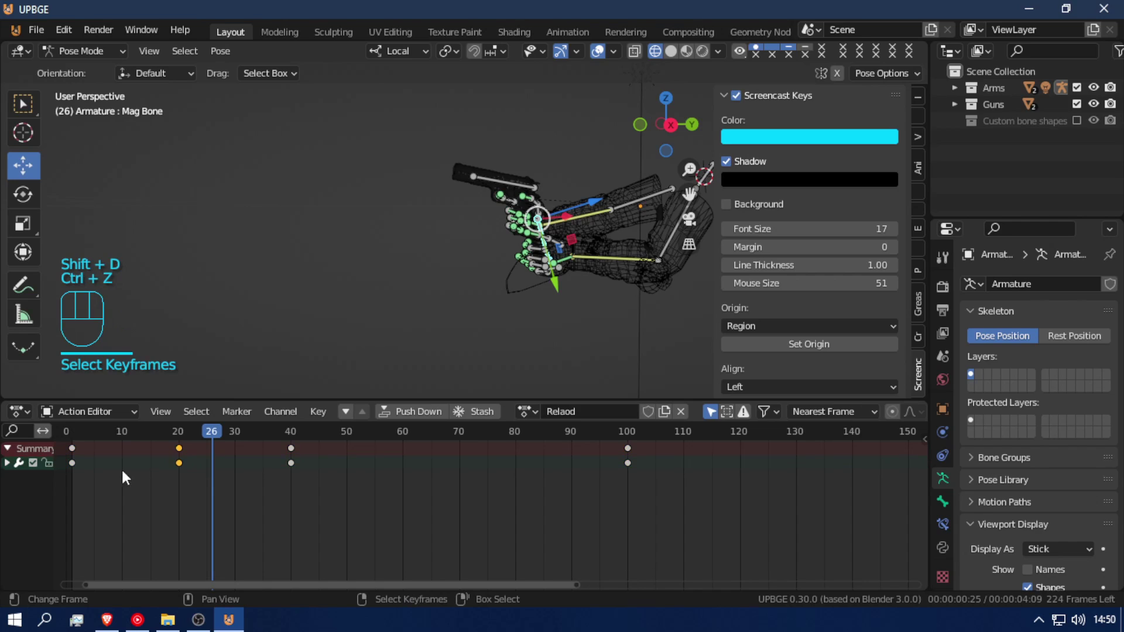
left_click(7, 463)
middle_click_drag(124, 512, 374, 532)
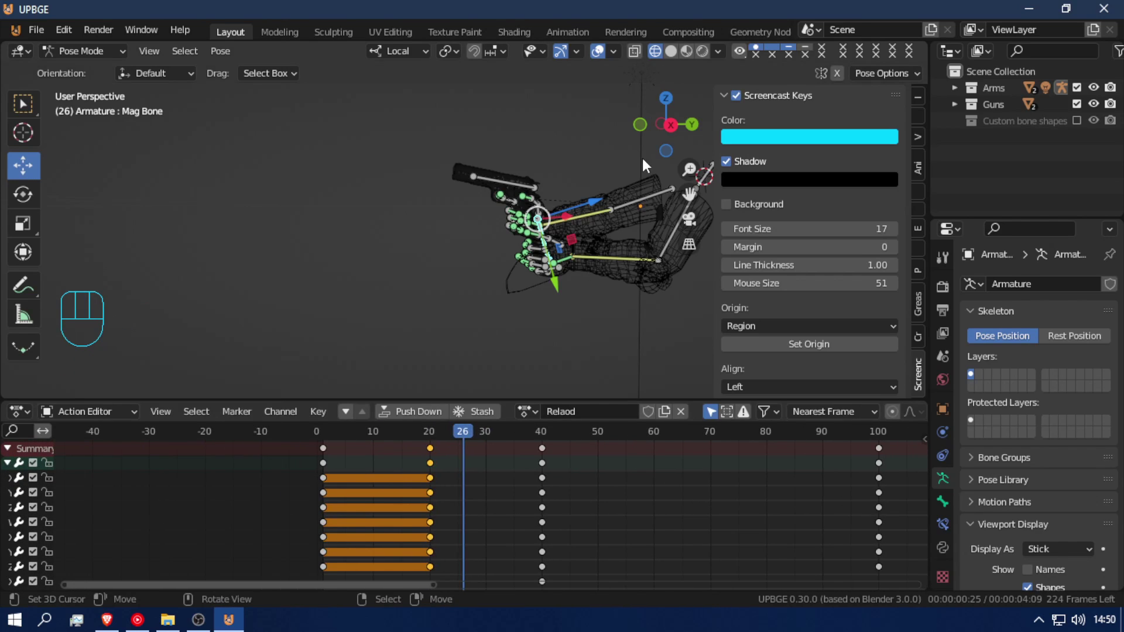
scroll(561, 211, "up", 3)
scroll(612, 206, "up", 3)
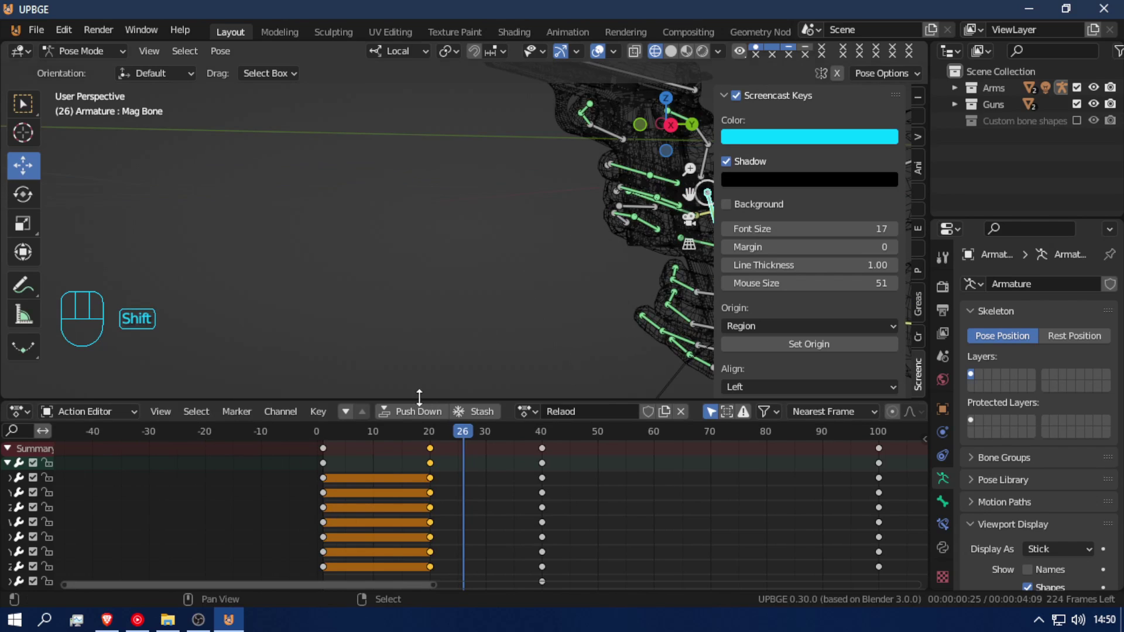
left_click_drag(441, 474, 451, 496)
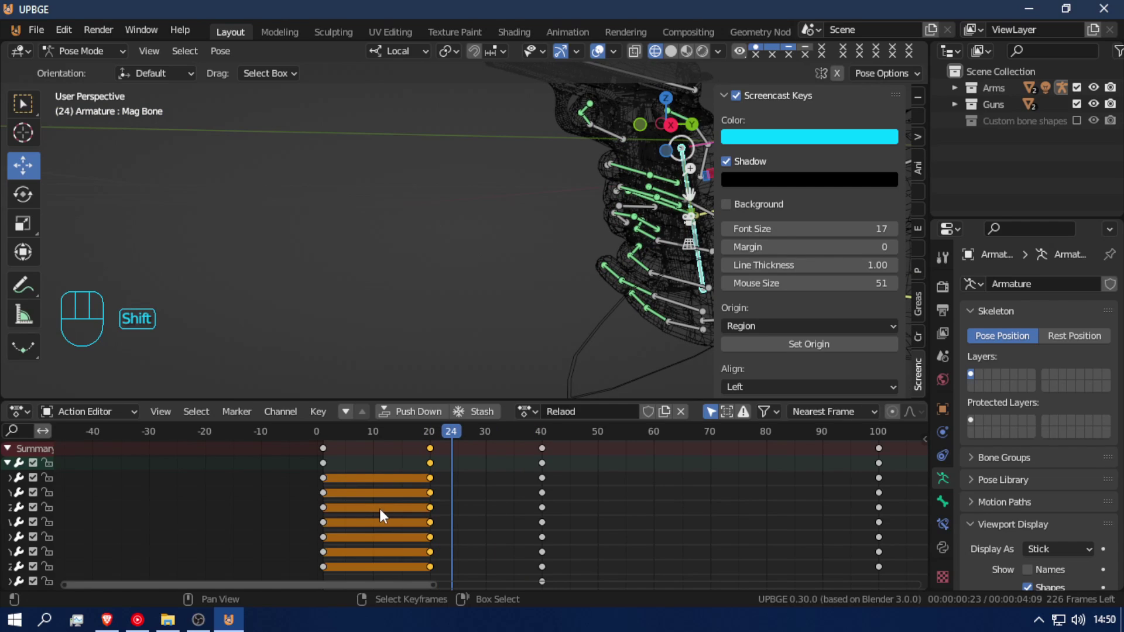
middle_click_drag(43, 461, 30, 459)
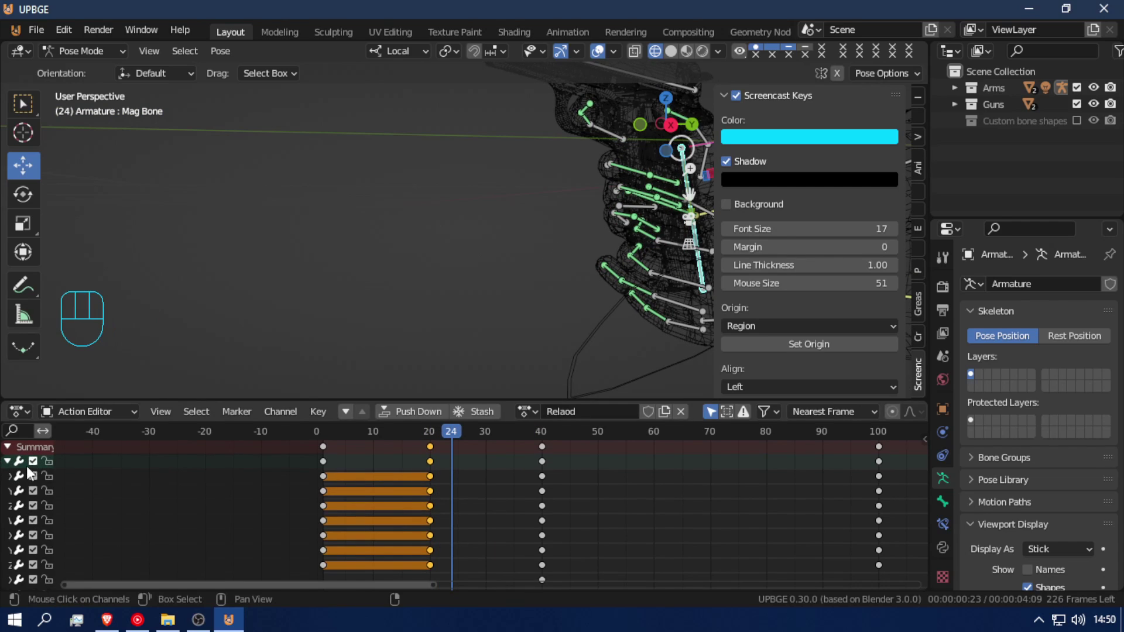
left_click_drag(53, 495, 231, 494)
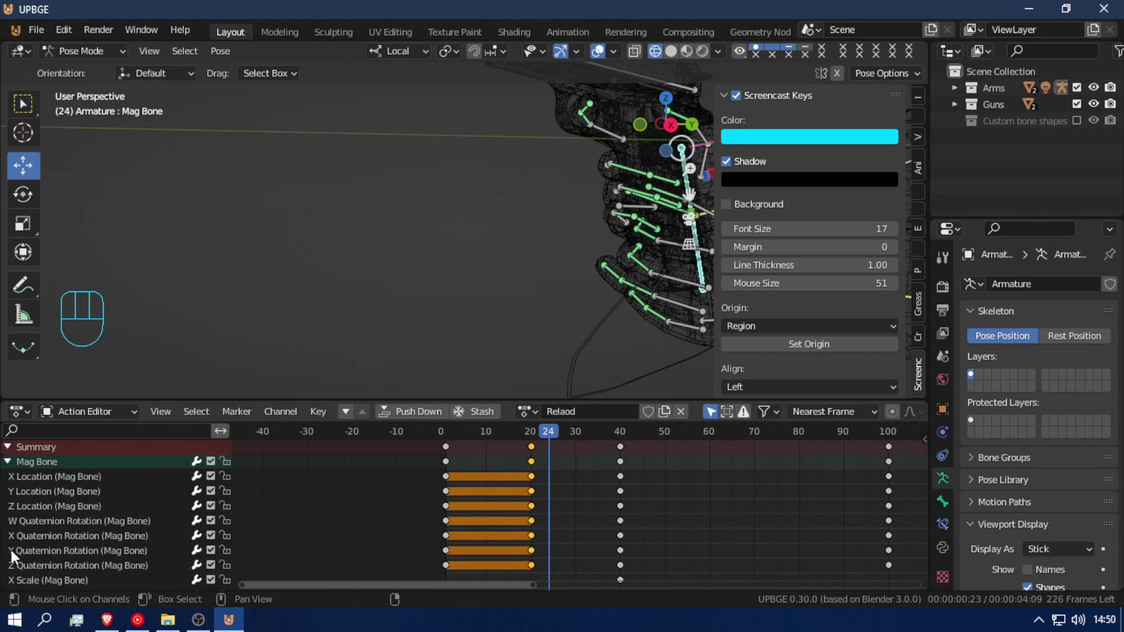
scroll(62, 508, "down", 3)
scroll(65, 486, "up", 2)
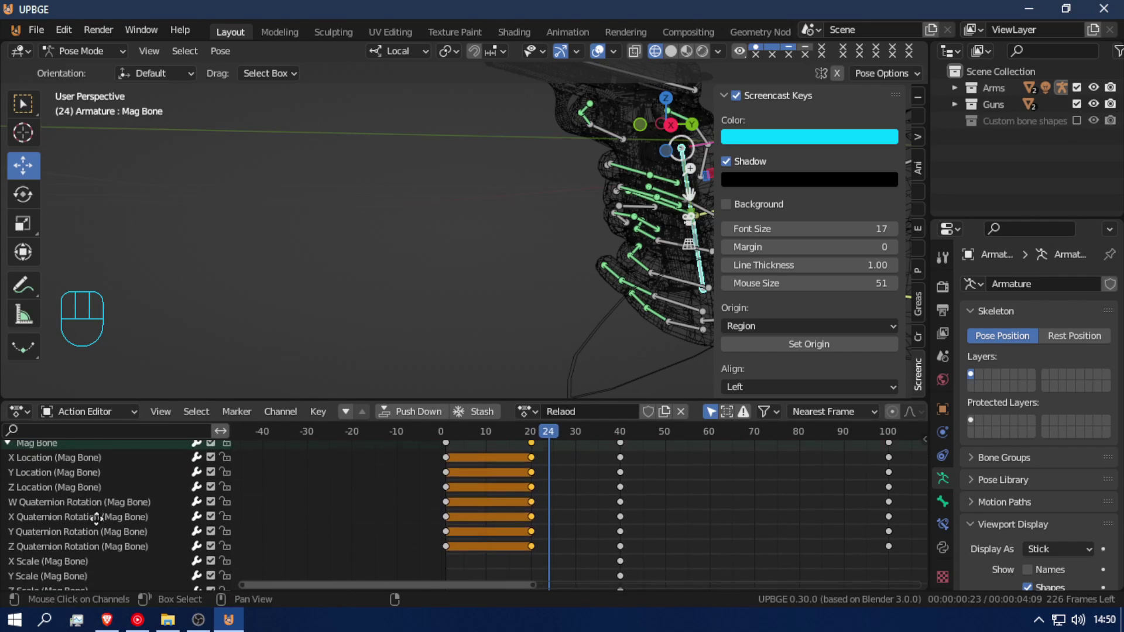
scroll(65, 486, "up", 1)
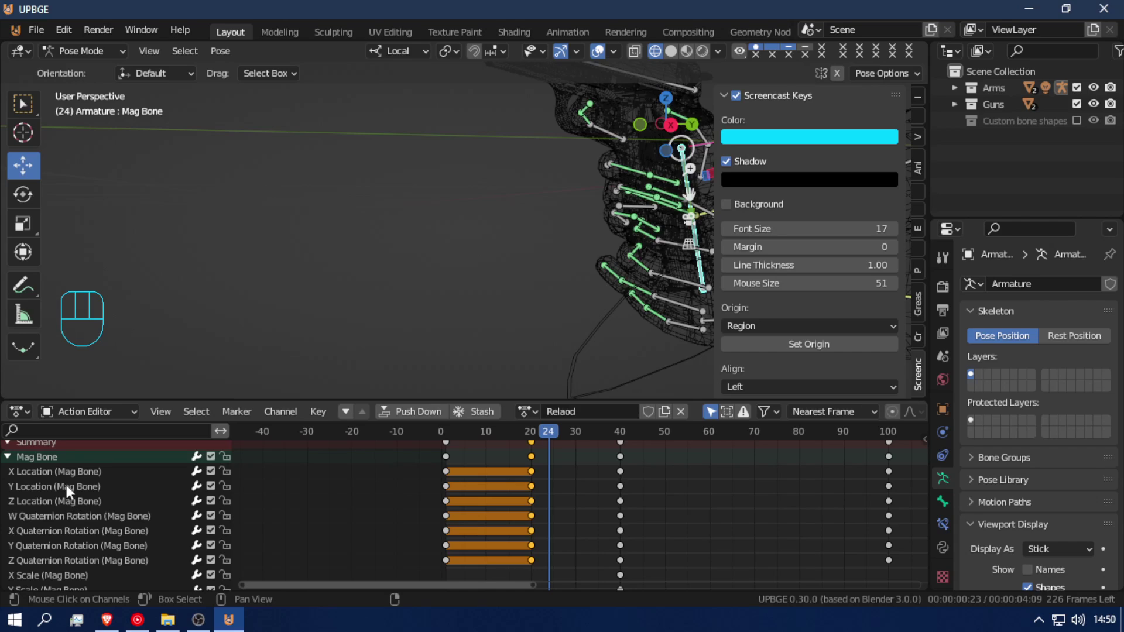
- Duplicate the Mag Bone's Z Location keyframe from frame 20 onto frame 40
left_click(66, 486)
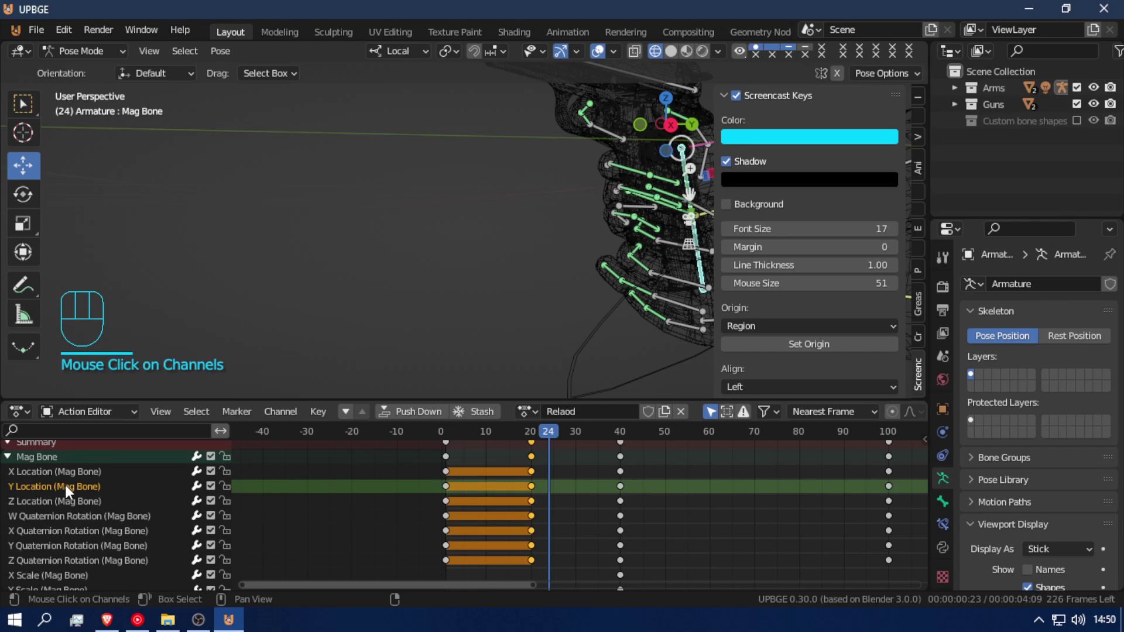
left_click(532, 486)
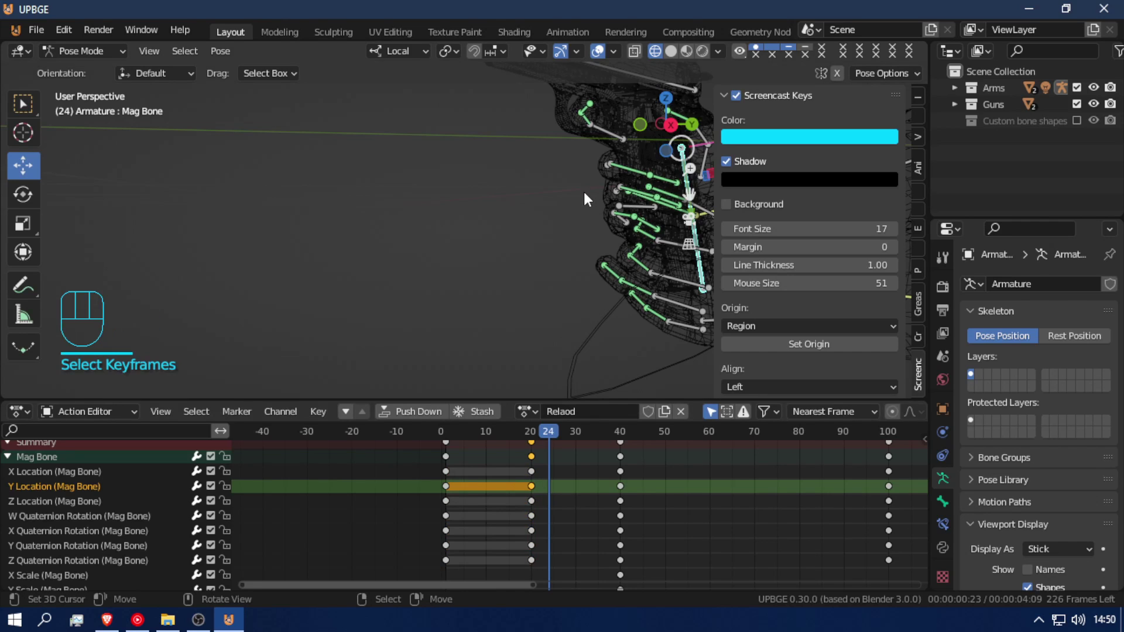
key("shift+f")
key("shift+e")
key("w")
left_click(464, 229)
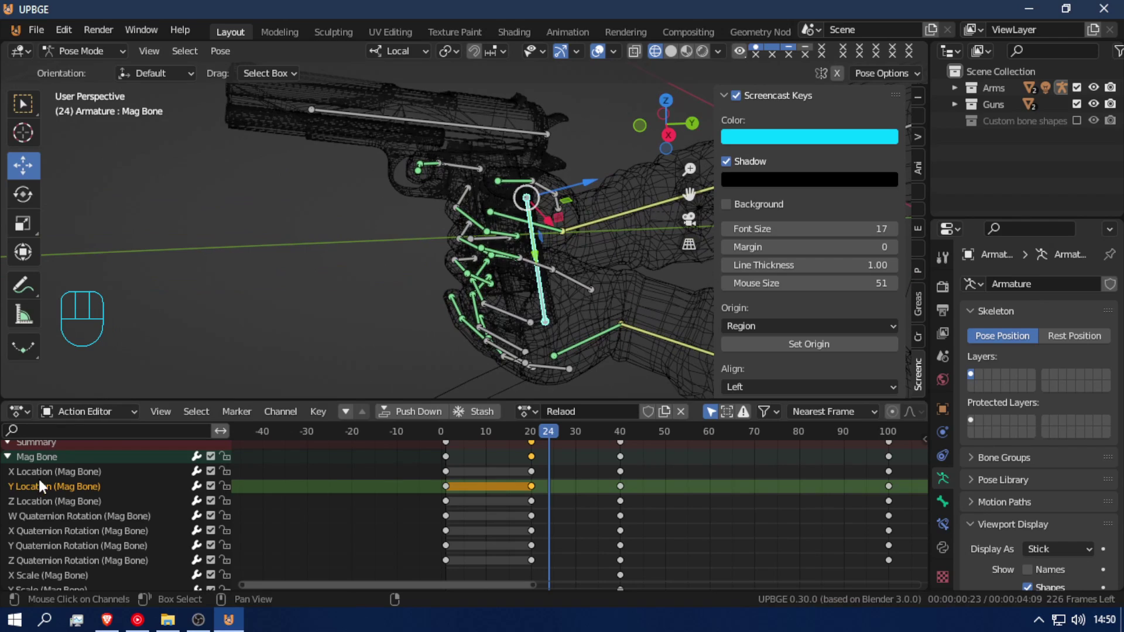
left_click(38, 501)
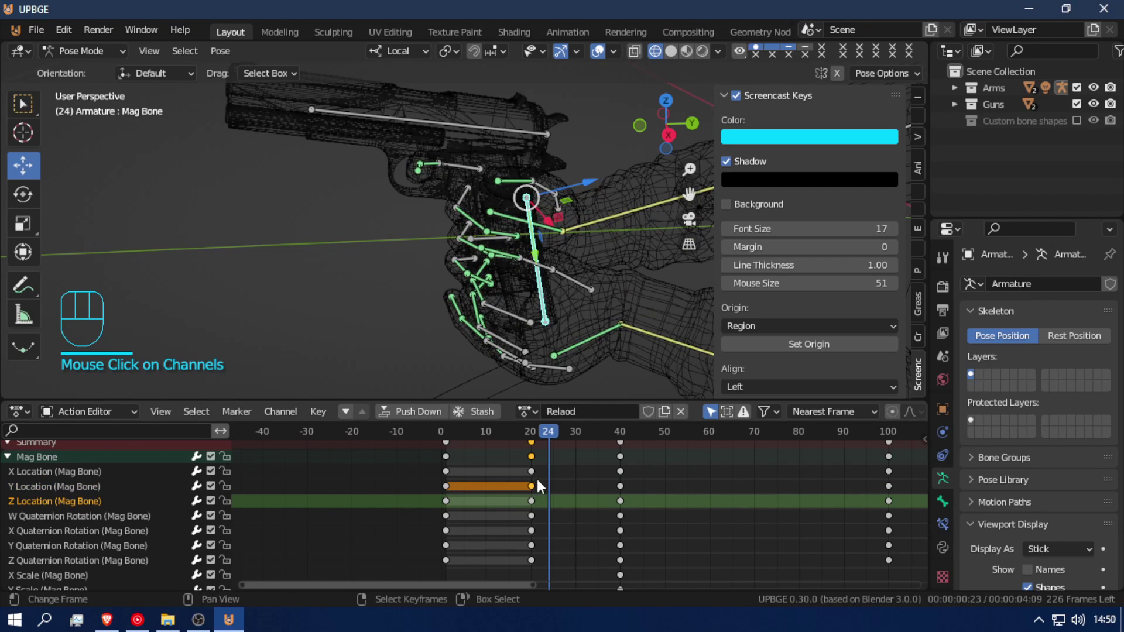
left_click(530, 500)
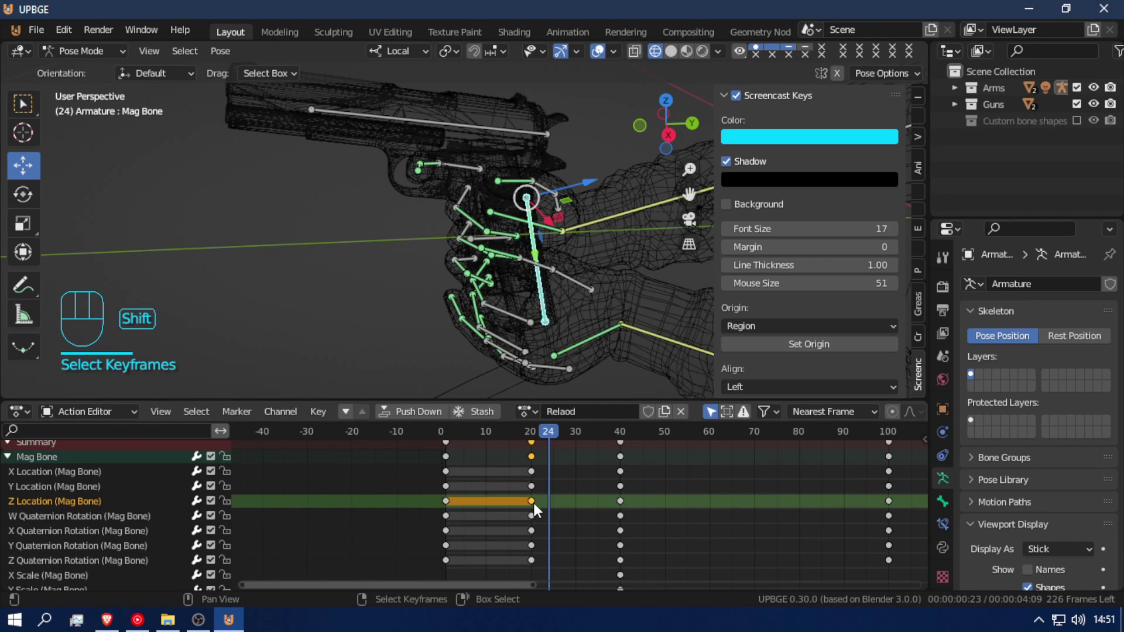
key("shift+d")
left_click(624, 496)
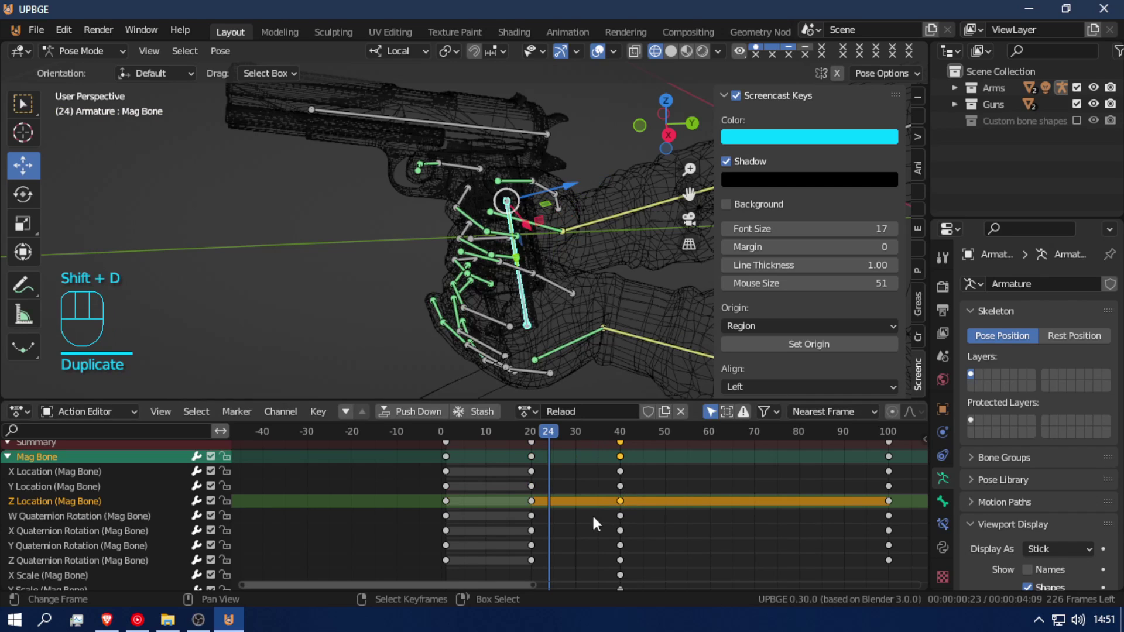
- Shift the Mag Bone slightly along its local Z axis at frame 26, then go back to frame 20
left_click(439, 539)
left_click_drag(419, 535, 560, 528)
key("ctrl+z")
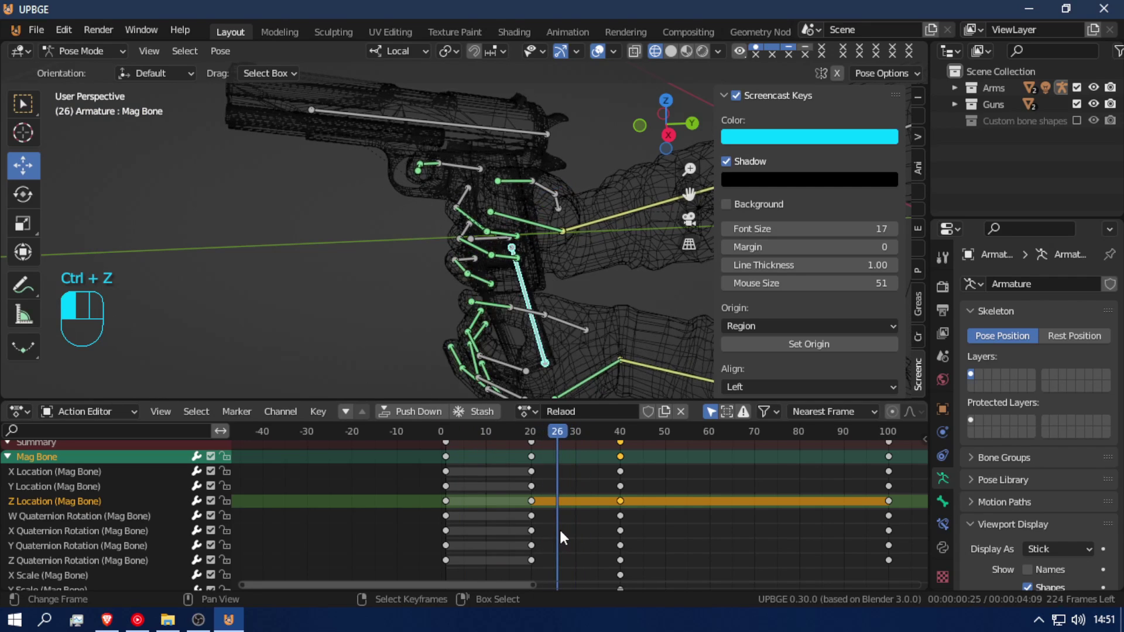
left_click_drag(565, 234, 575, 233)
left_click_drag(566, 501, 531, 495)
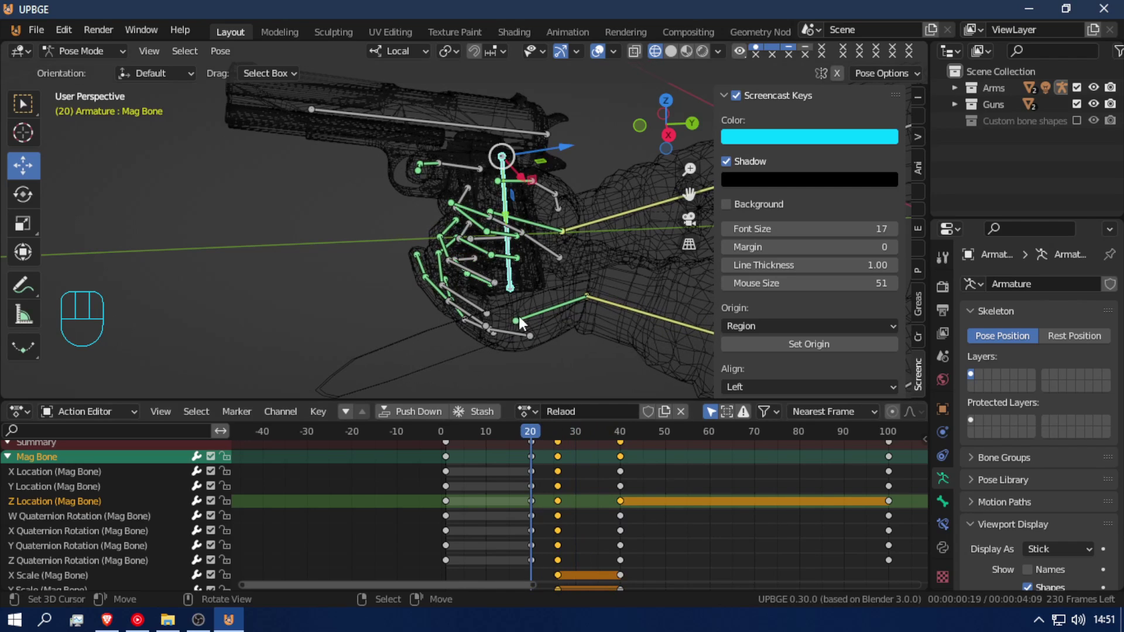
- Select the left wrist IK bone and review the reload motion up to frame 74 from behind the pistol
left_click(396, 376)
left_click_drag(550, 486, 765, 474)
scroll(546, 354, "down", 5)
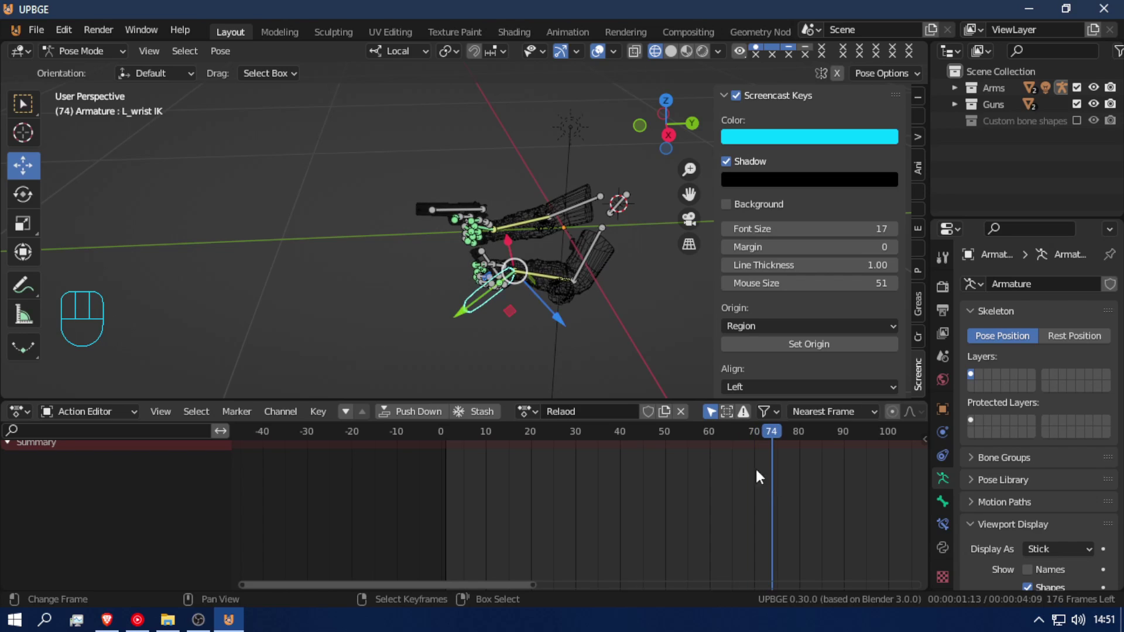
key("shift+f")
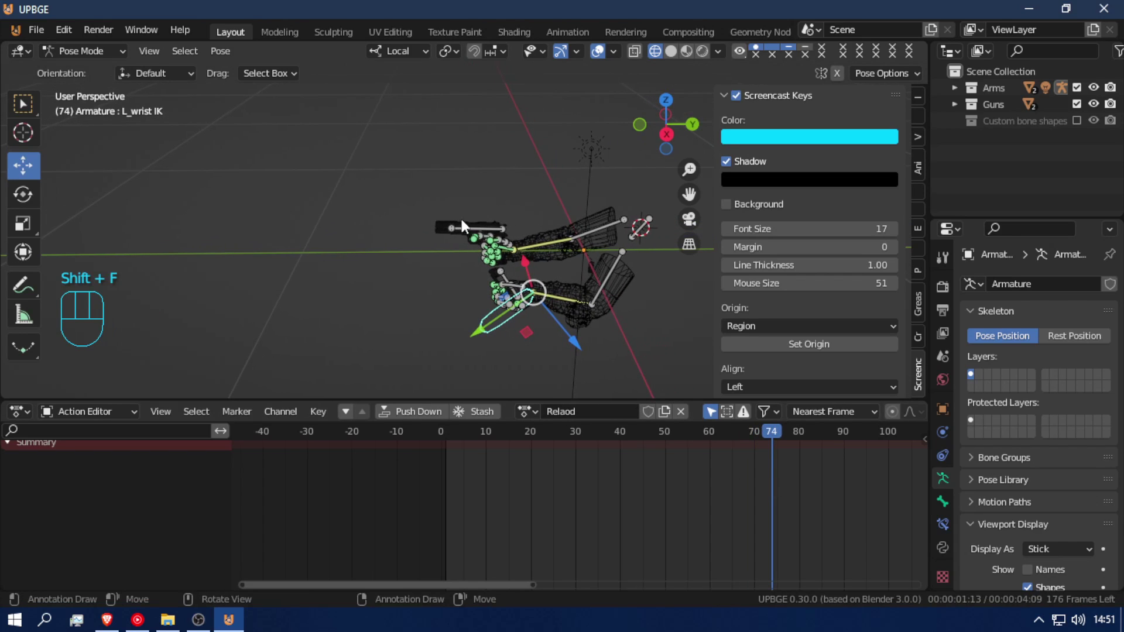
key("shift+f")
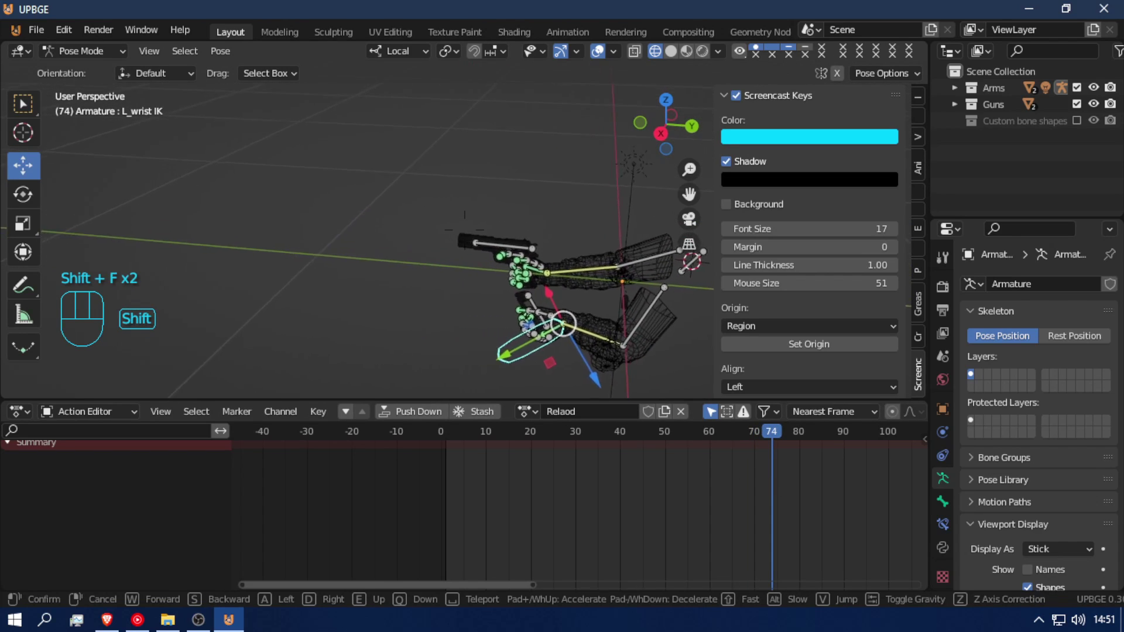
key("w")
key("d")
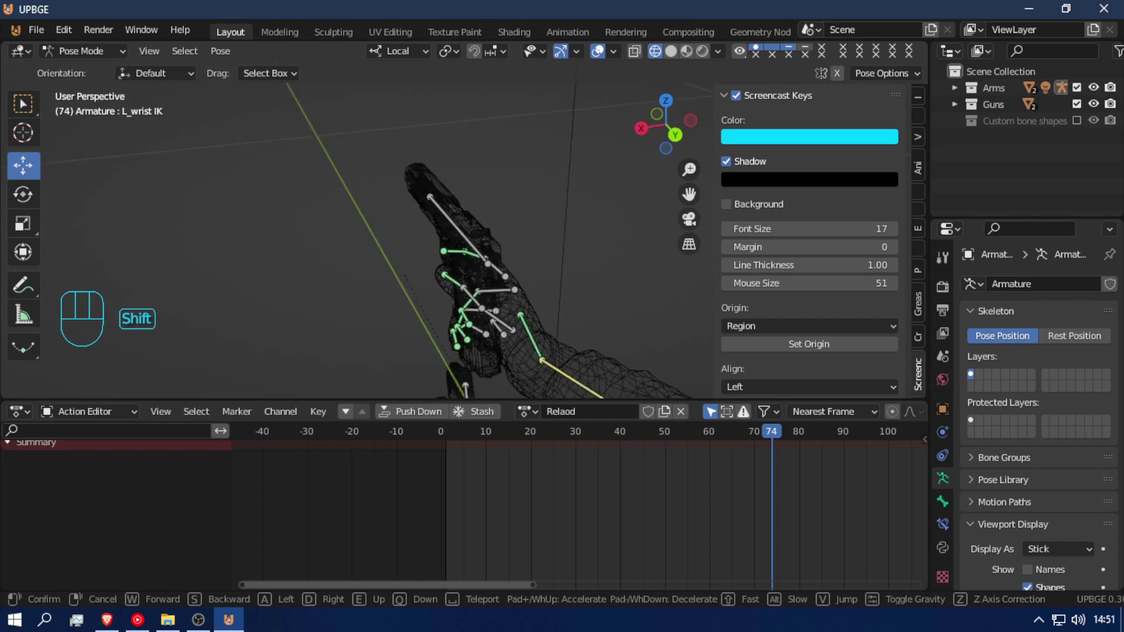
key("Return")
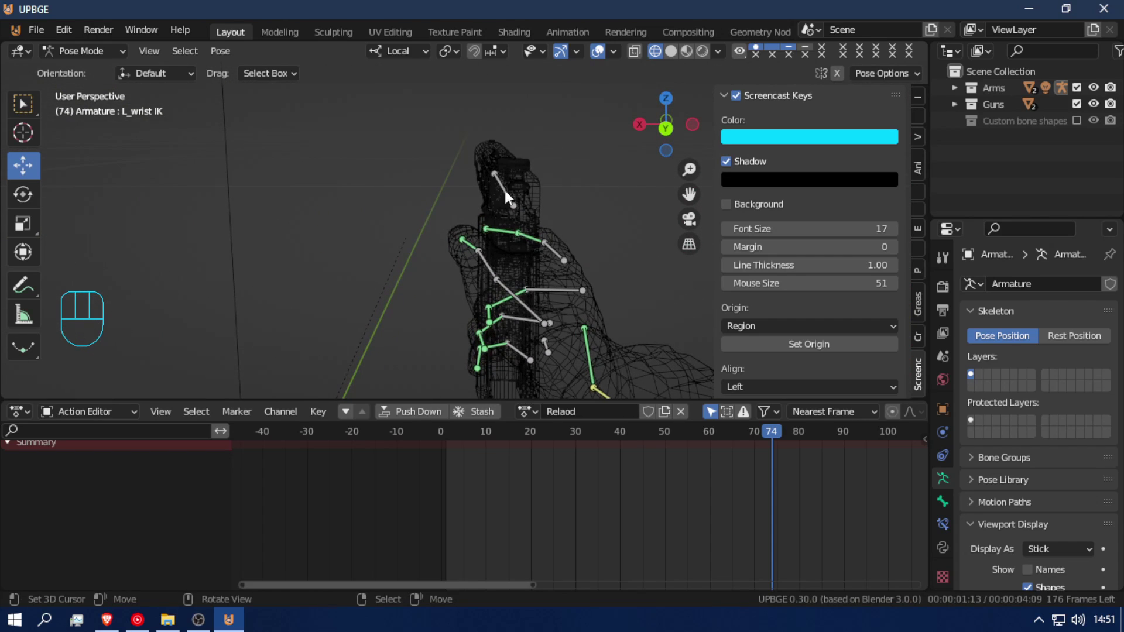
- Insert a Location & Rotation keyframe for the Gun Bone at frame 64
left_click(504, 188)
key("r")
right_click(642, 248)
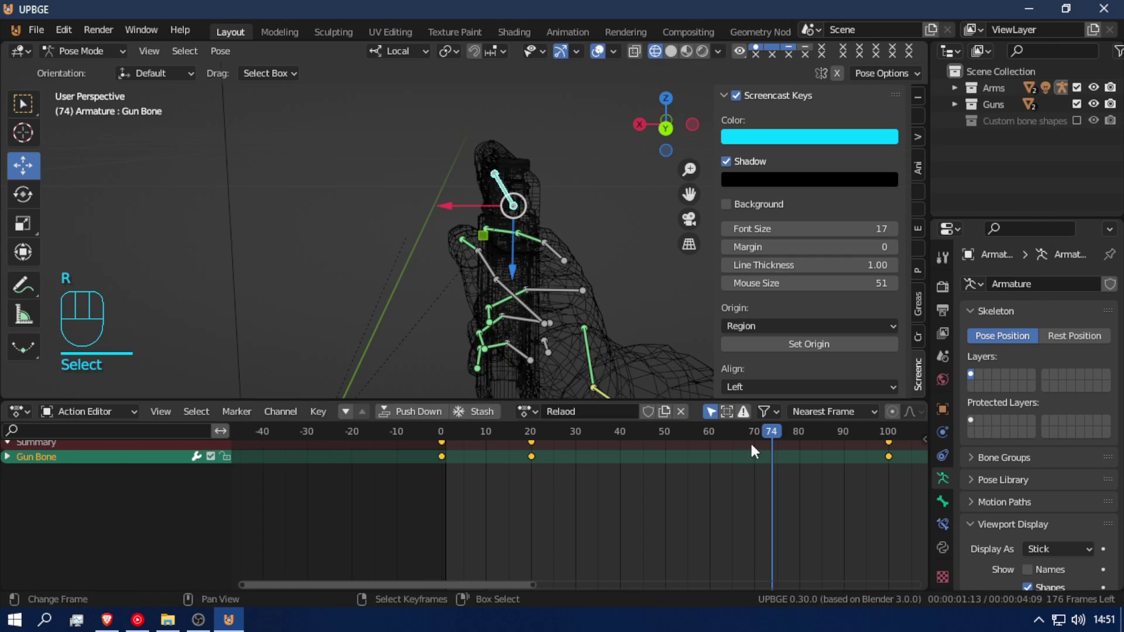
left_click(760, 462)
left_click_drag(759, 463, 729, 465)
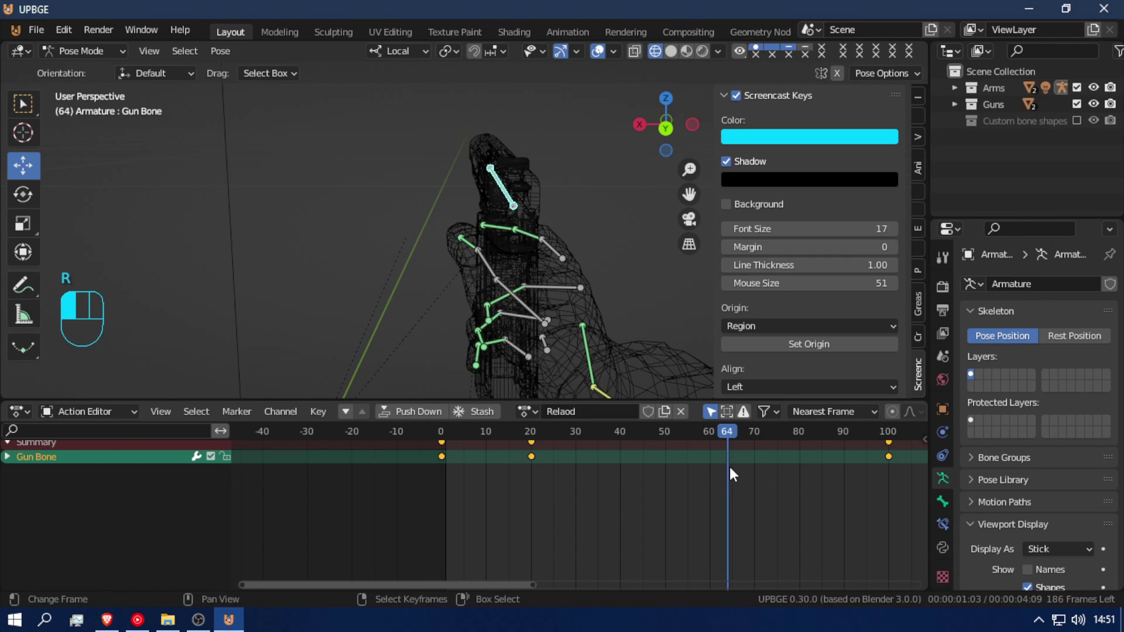
key("i")
- Rotate the Gun Bone clockwise in the rear view at frame 80 to tilt the pistol, and advance to frame 90
left_click_drag(756, 505, 798, 493)
key("t")
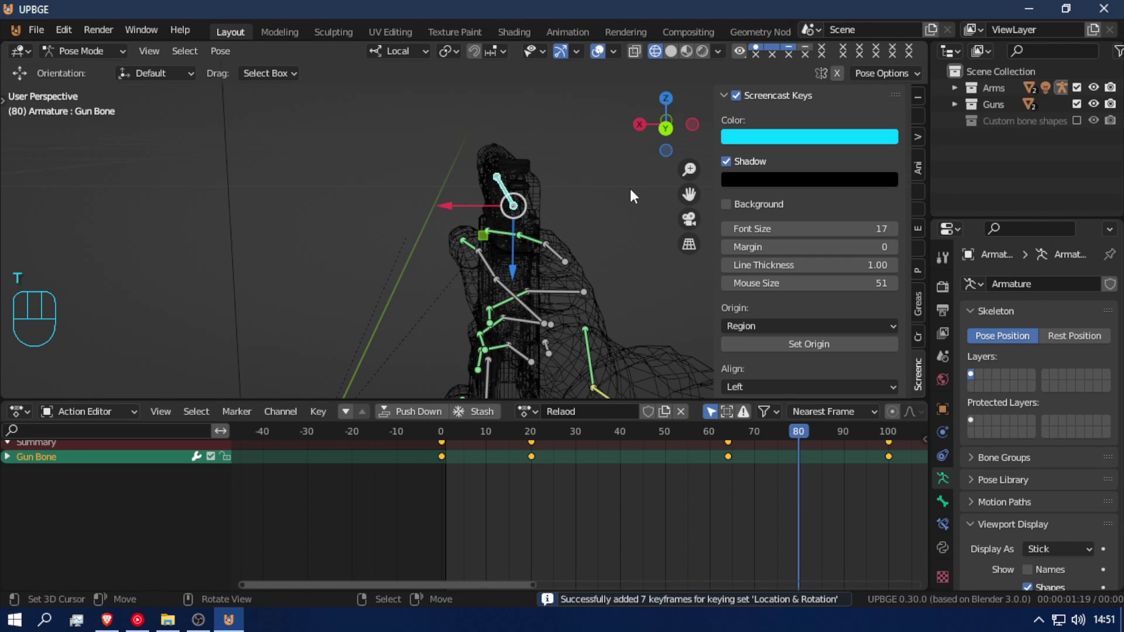
key("r")
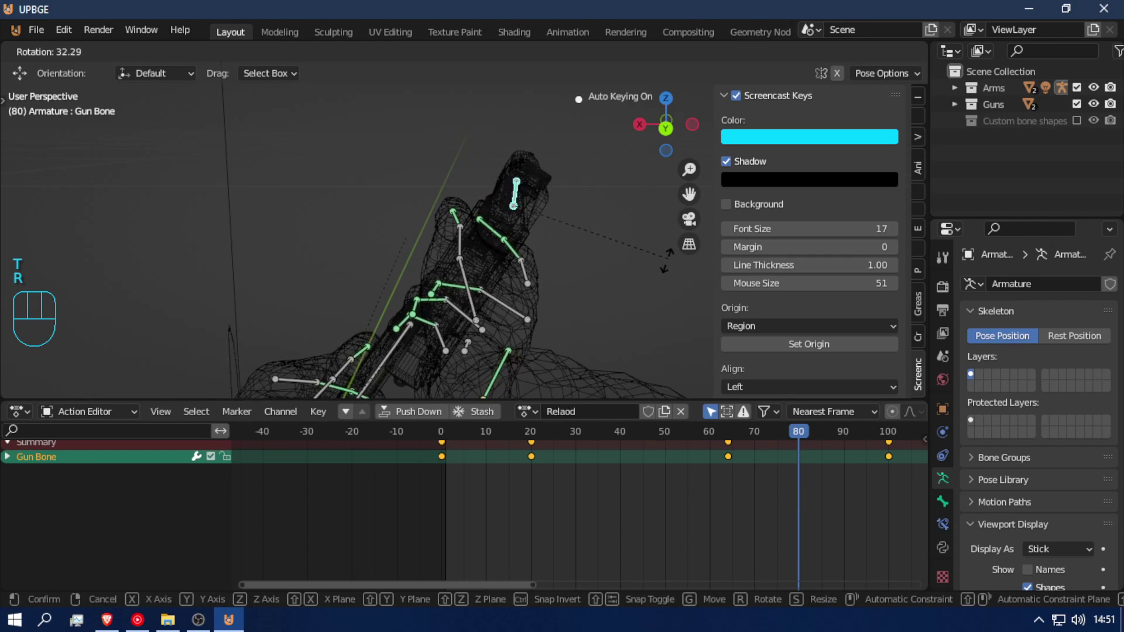
left_click(638, 227)
left_click_drag(777, 434, 843, 429)
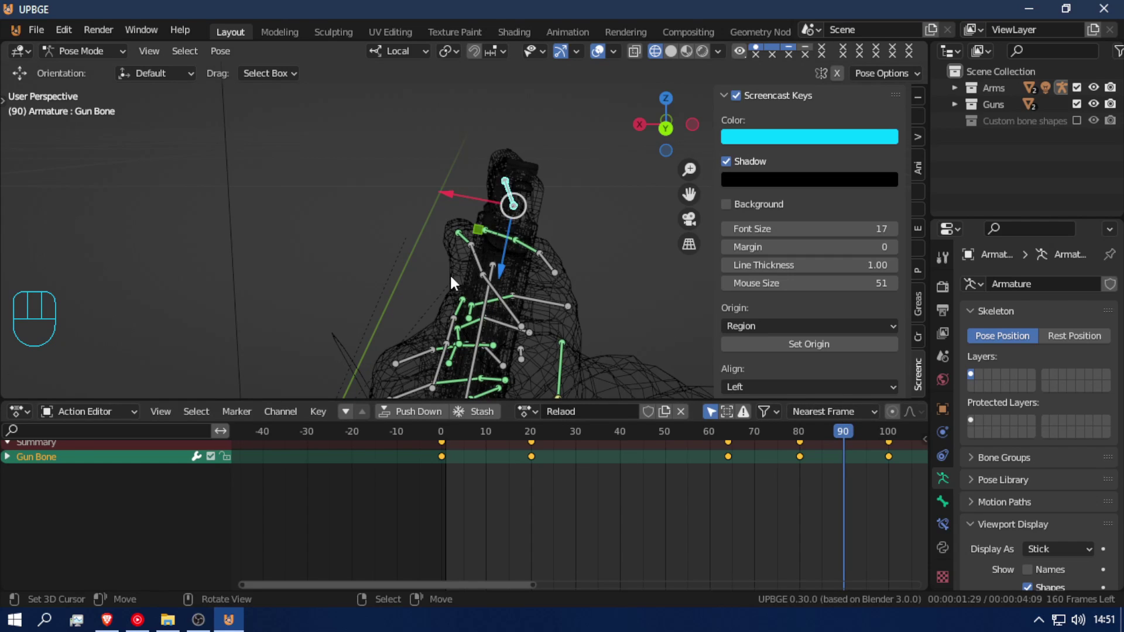
- Clear the Mag Bone's pose location at frame 80 so the magazine sits back inside the grip
key("shift+f")
left_click(514, 282)
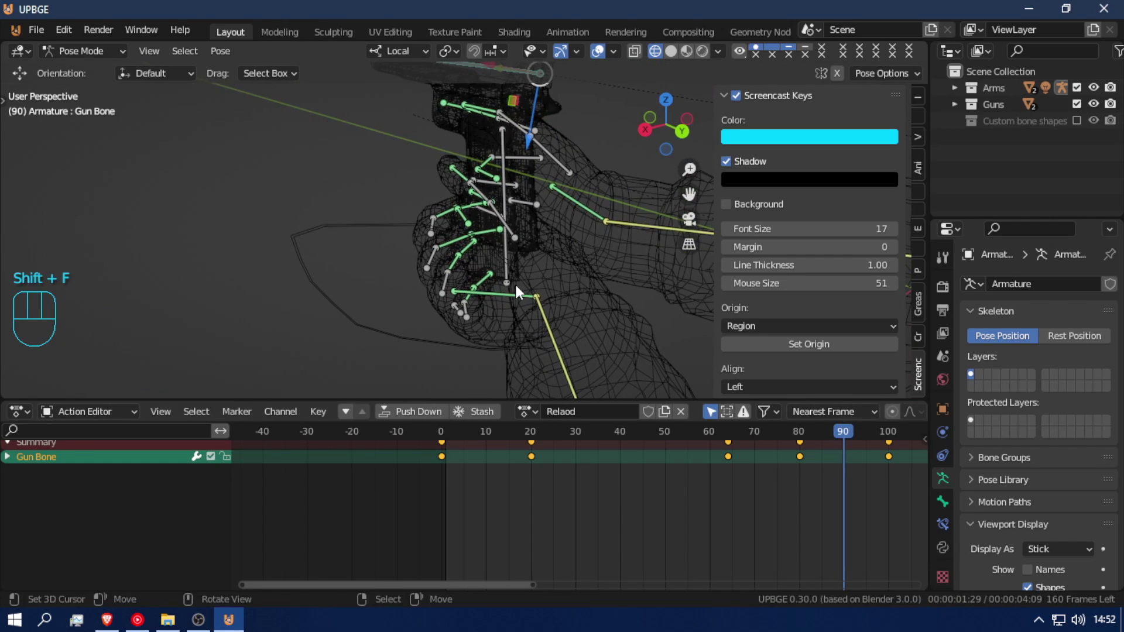
left_click(507, 248)
left_click_drag(827, 518, 798, 521)
key("alt")
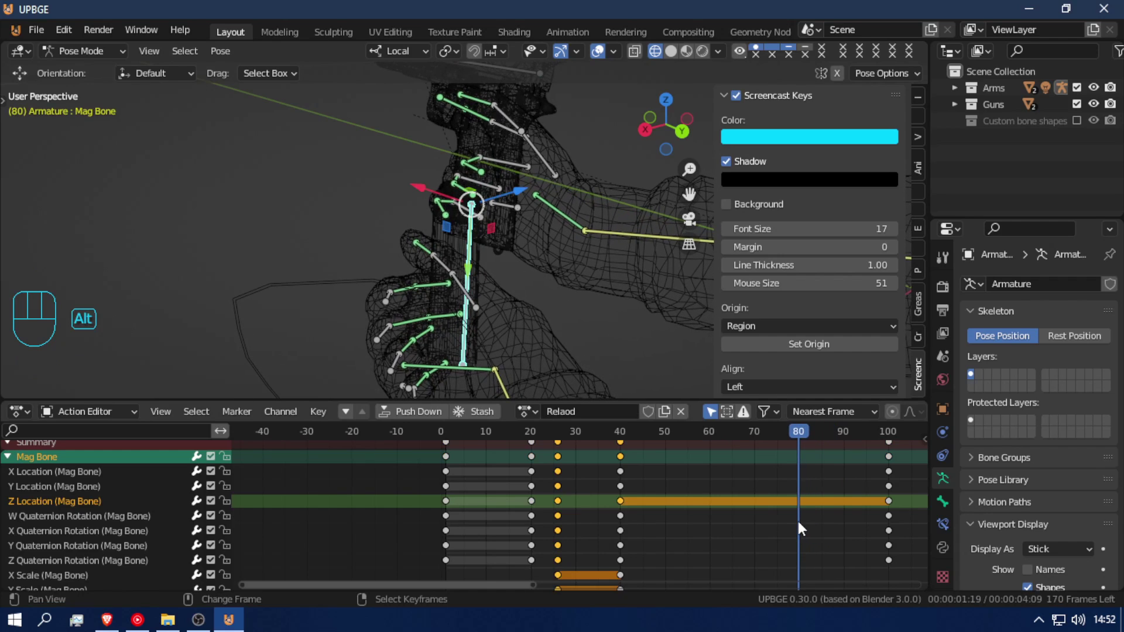
key("alt+g")
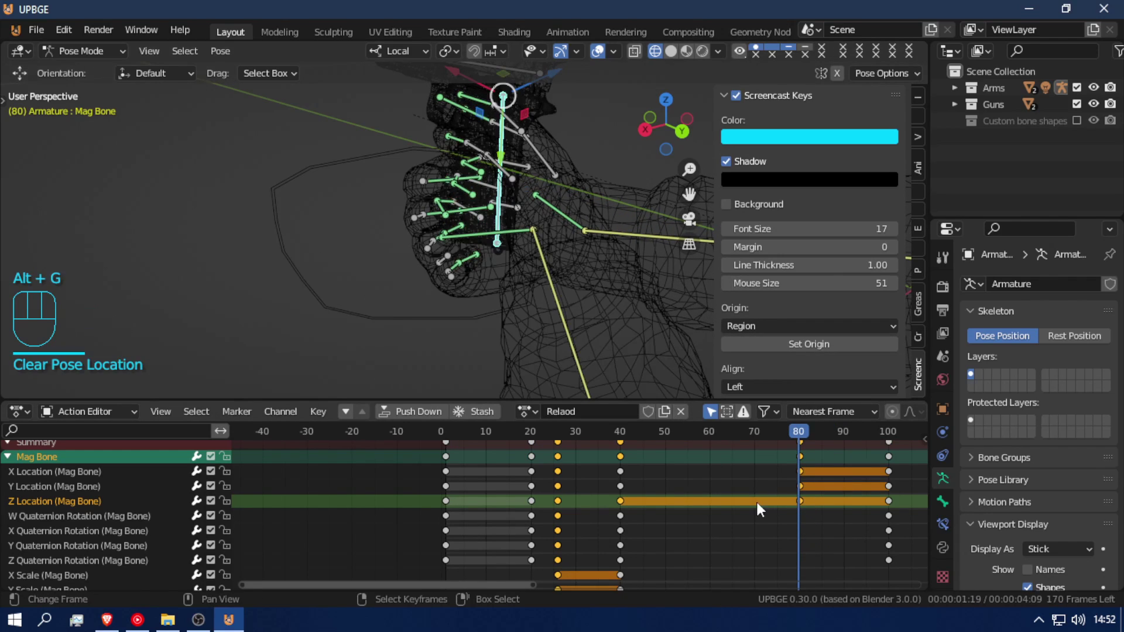
- Move the Gun Bone slightly upward along its Z axis at frame 84
left_click_drag(791, 508, 816, 501)
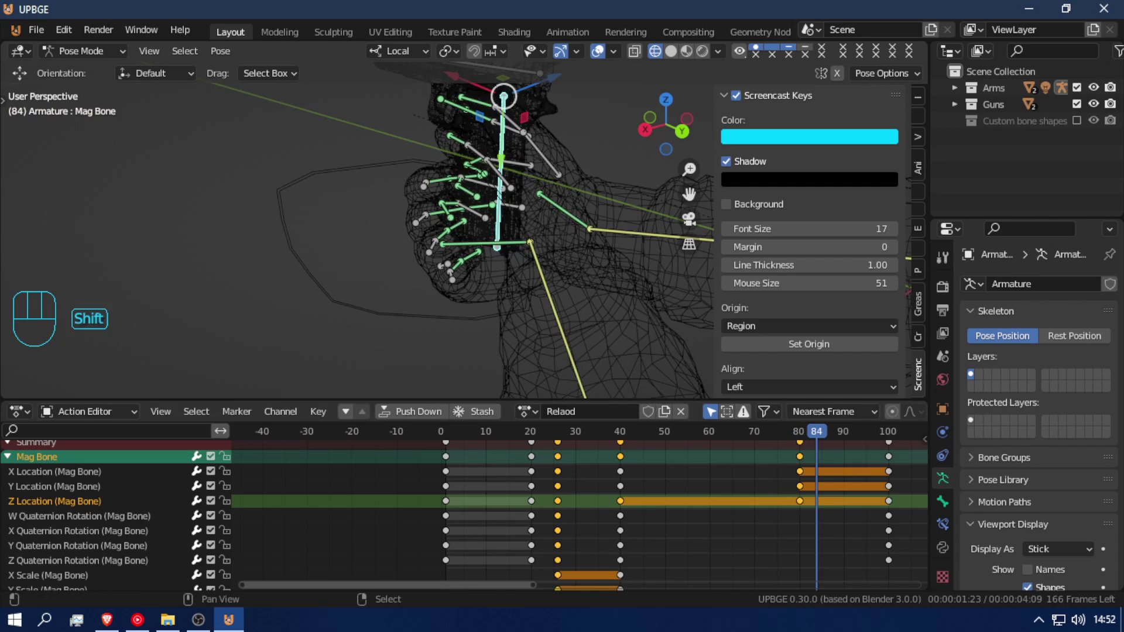
key("shift+f")
left_click(585, 202)
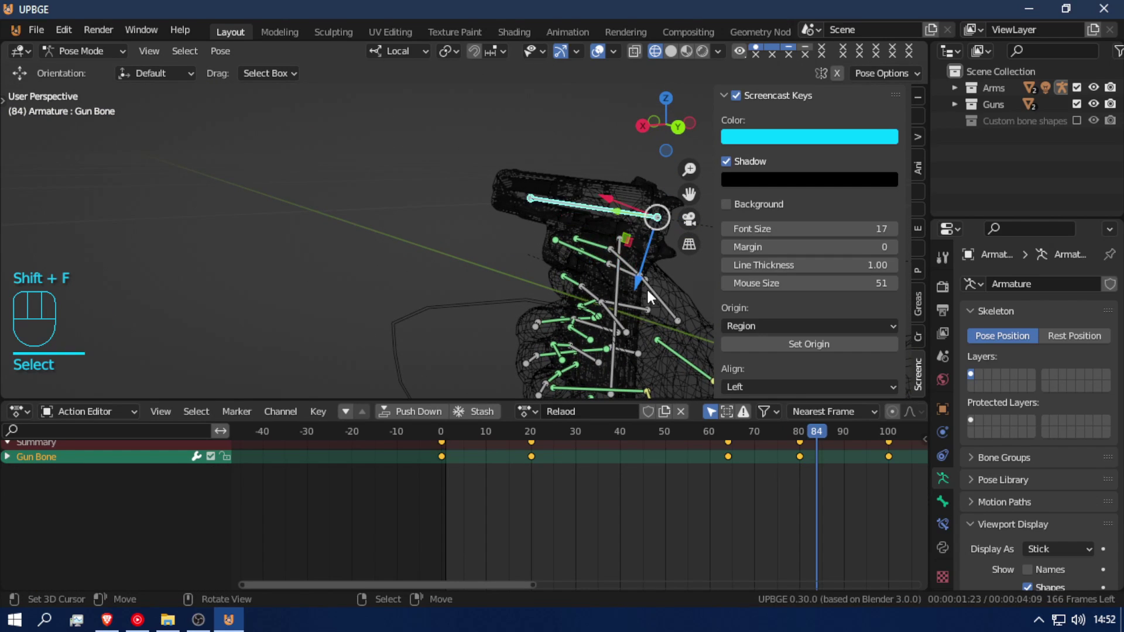
key("g")
key("z")
left_click(641, 266)
- Move the Gun Bone slightly downward along its local Z axis at frame 88, then go to frame 100
left_click_drag(818, 497, 835, 504)
left_click_drag(647, 285, 643, 299)
left_click_drag(821, 515, 890, 533)
key("shift+f")
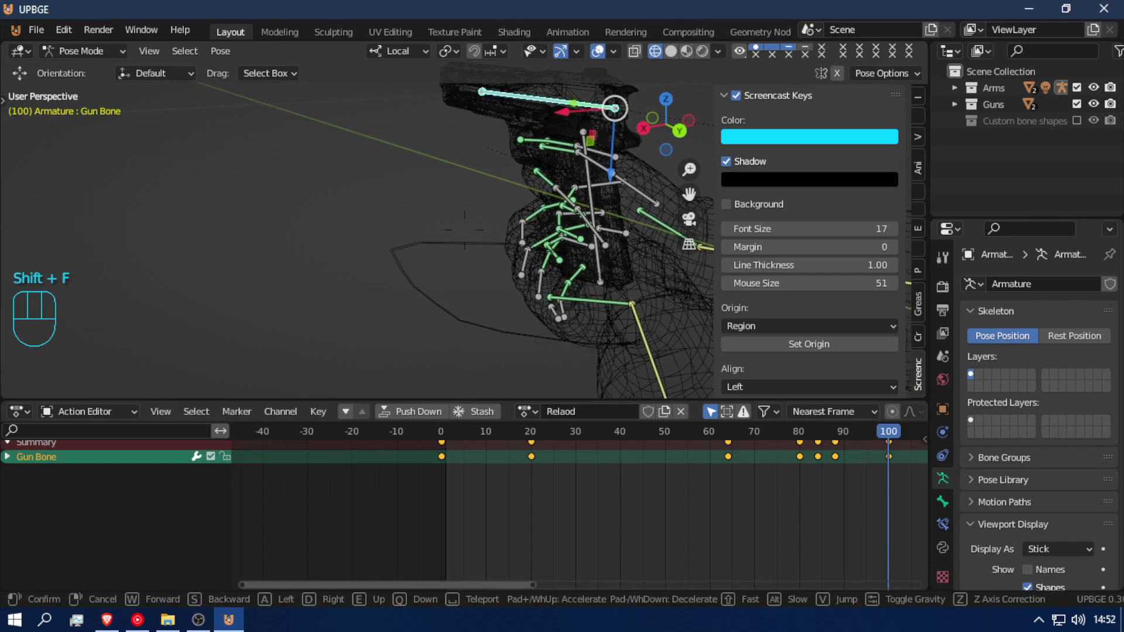
- Play back the reload animation from the adjusted view to check its timing
left_click(464, 221)
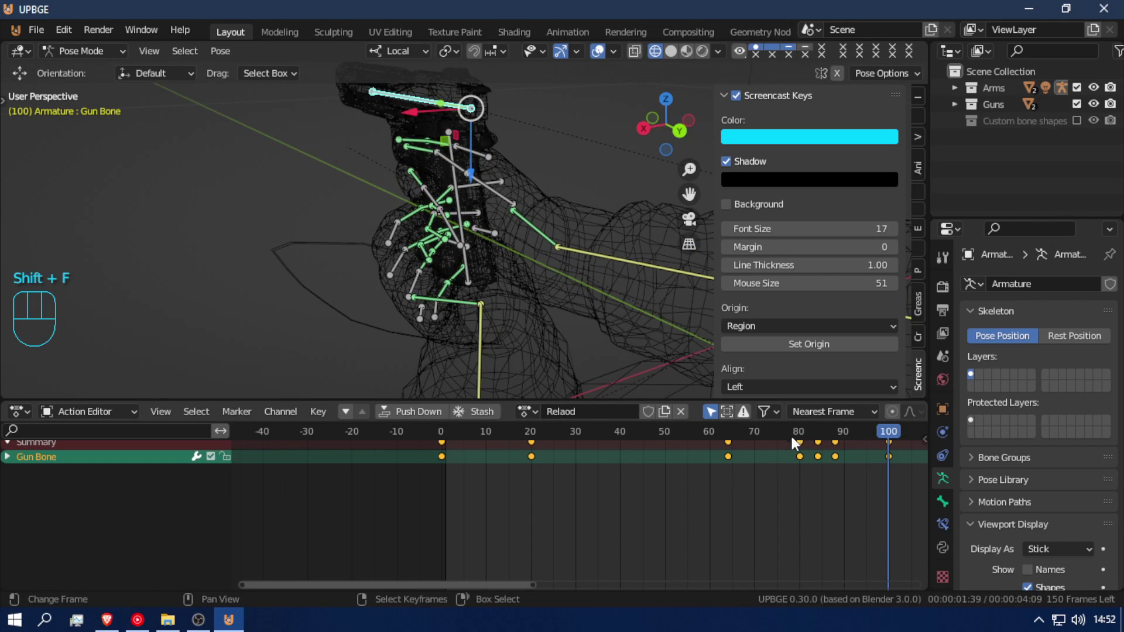
left_click(434, 482)
key("alt+a")
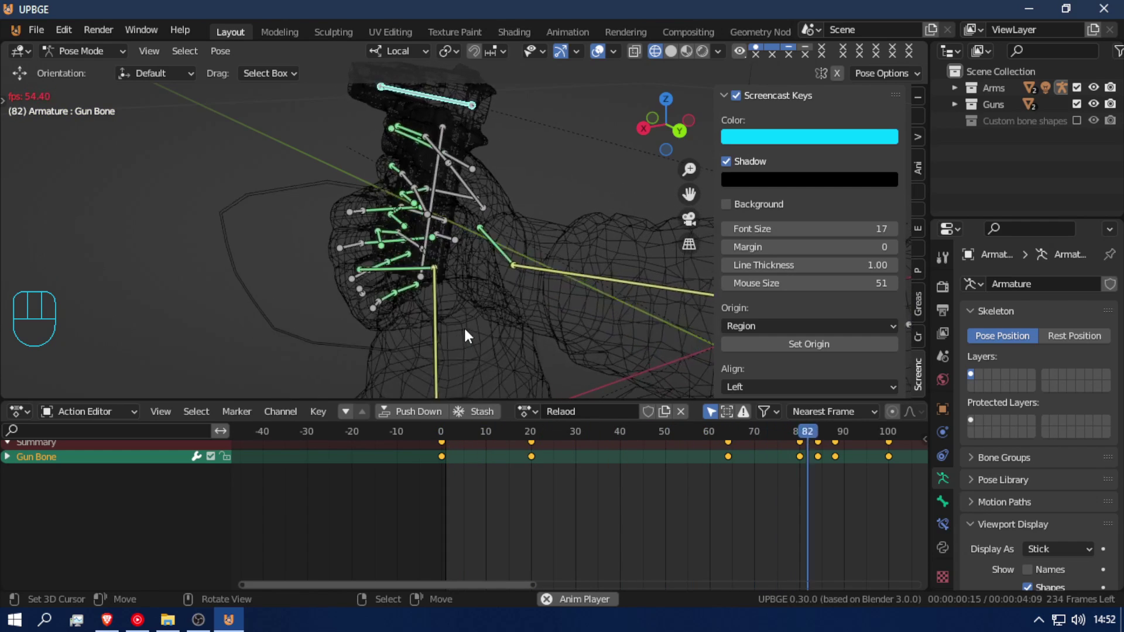
key("alt")
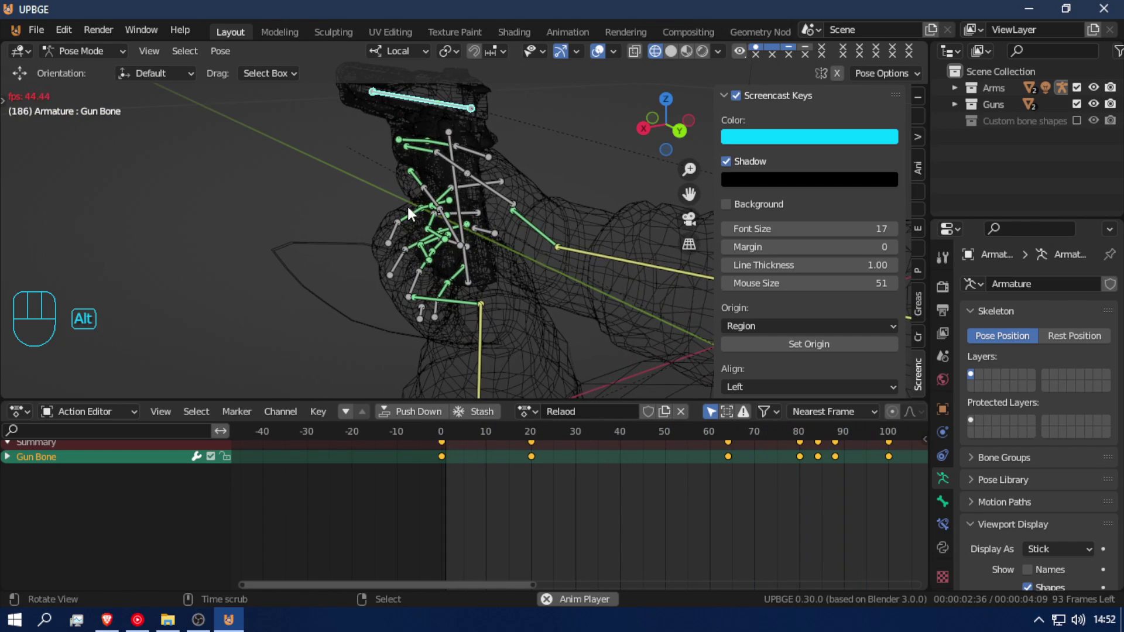
key("alt+a")
- Move the Gun Bone's final keyframe to frame 140 and play back the animation
scroll(654, 476, "down", 9)
middle_click_drag(654, 477, 560, 512, "shift")
left_click(632, 448)
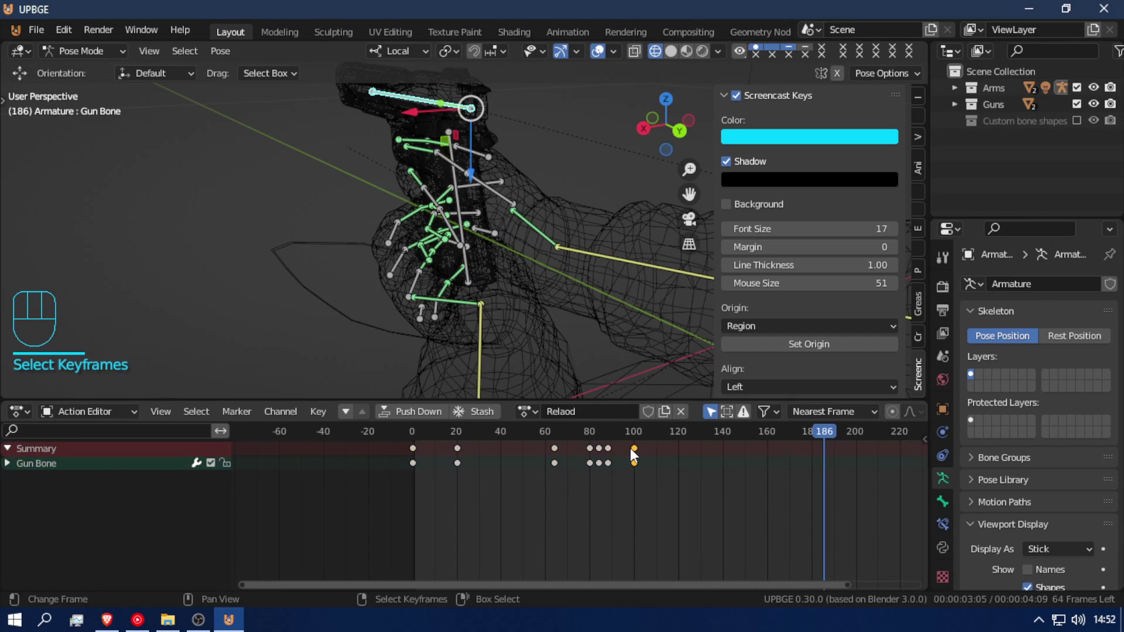
key("g")
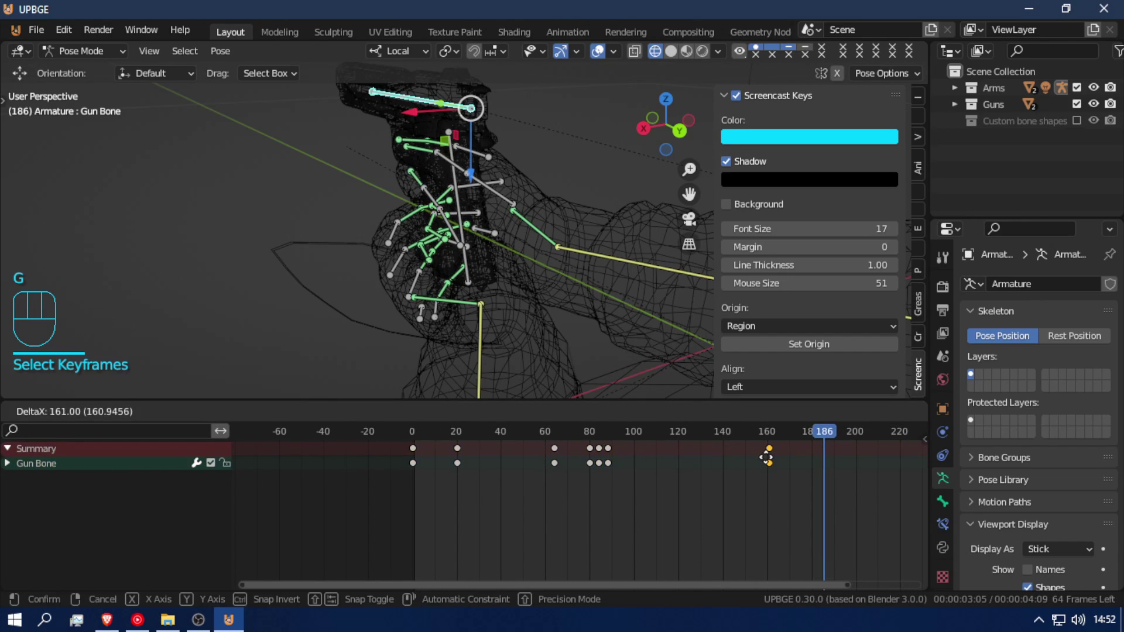
left_click(722, 461)
left_click_drag(661, 432, 386, 439)
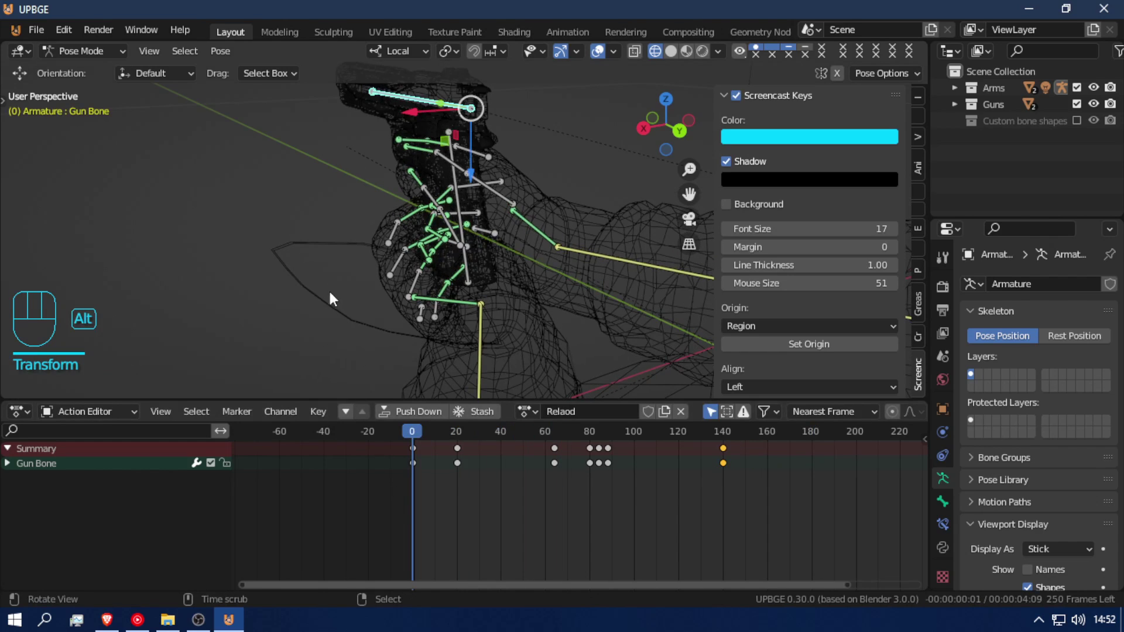
key("alt+a")
key("alt+a")
- Move the three Gun Bone keyframes at frames 80 to 88 so they start at about frame 98, and preview the animation
left_click(608, 461)
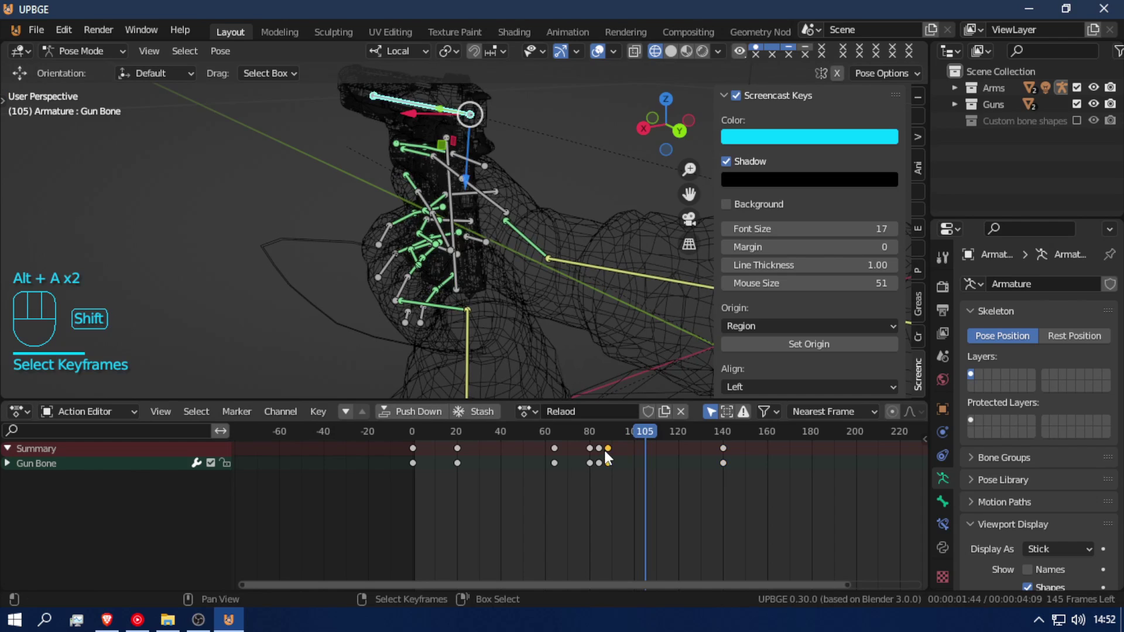
left_click(591, 448, "shift")
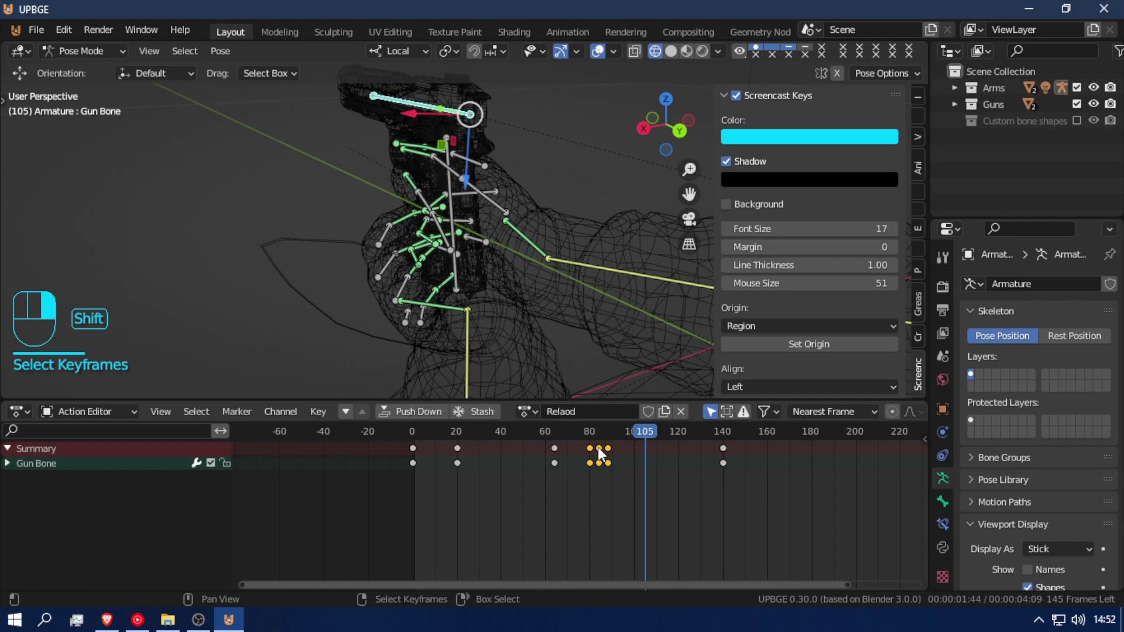
key("g")
left_click(541, 516)
key("alt+a")
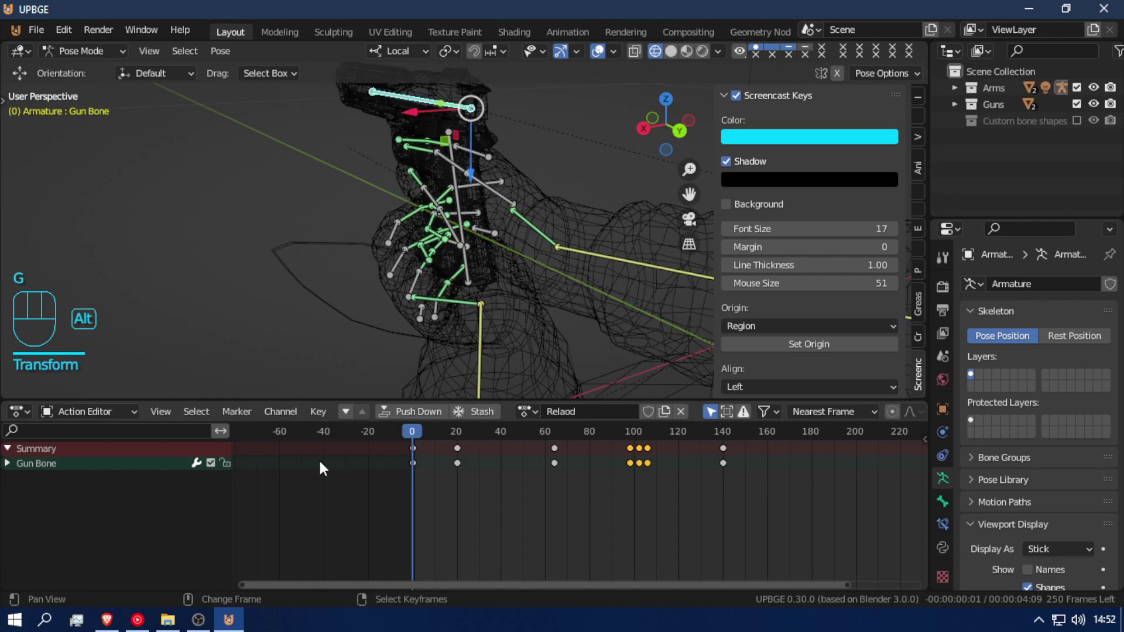
key("alt+a")
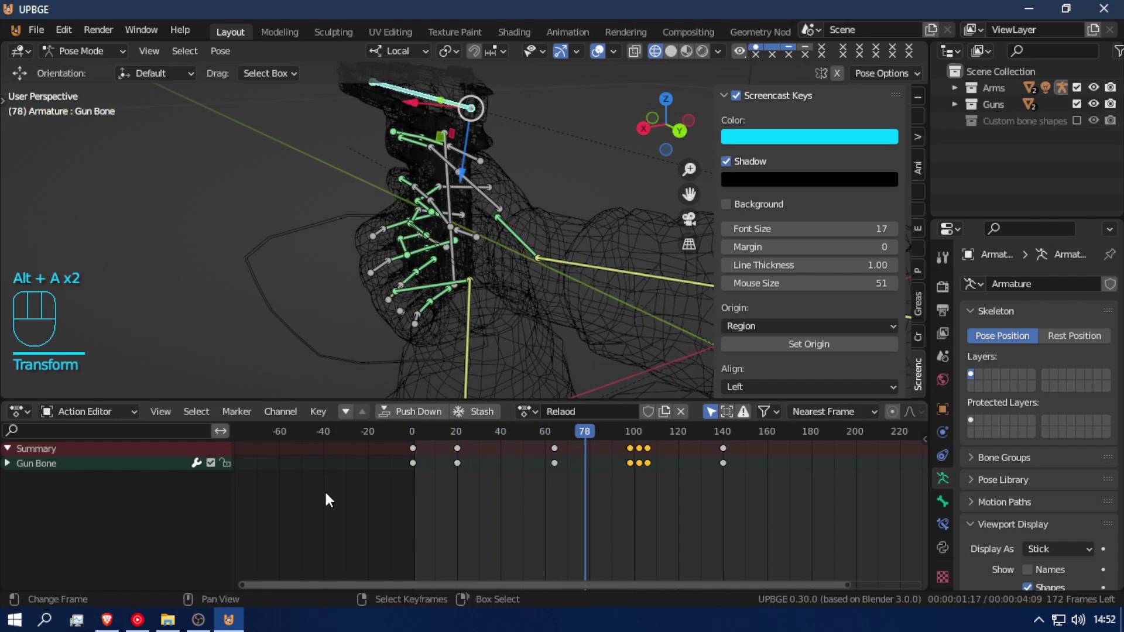
- Move the Gun Bone keyframe at frame 64 to about frame 83
left_click_drag(574, 479, 553, 451)
left_click(555, 462)
key("g")
left_click(602, 464)
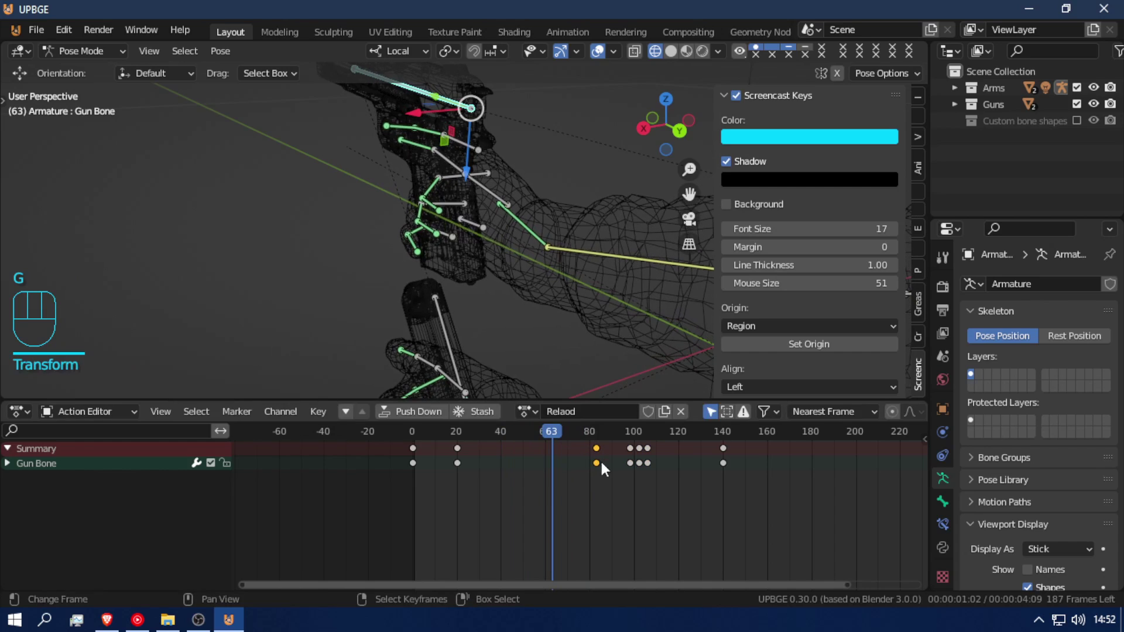
- Shift the four Gun Bone keyframes before the final one together by about 9 frames, starting at about frame 92, and play back the result
right_click(630, 450, "shift")
right_click(638, 451, "shift")
right_click(649, 447, "shift")
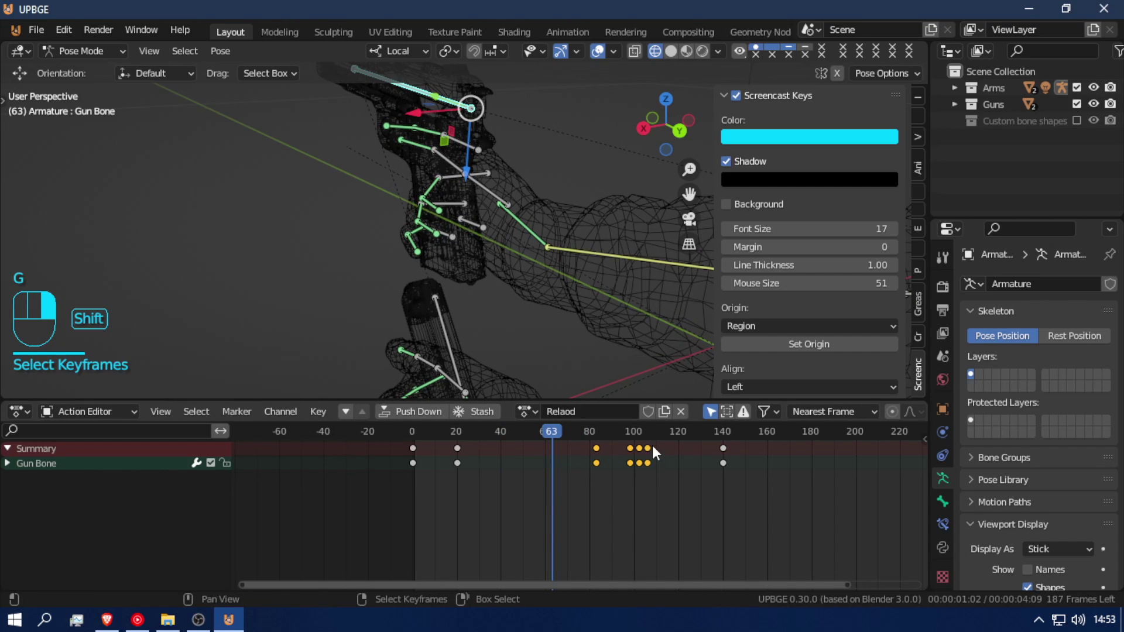
key("g")
left_click(664, 474)
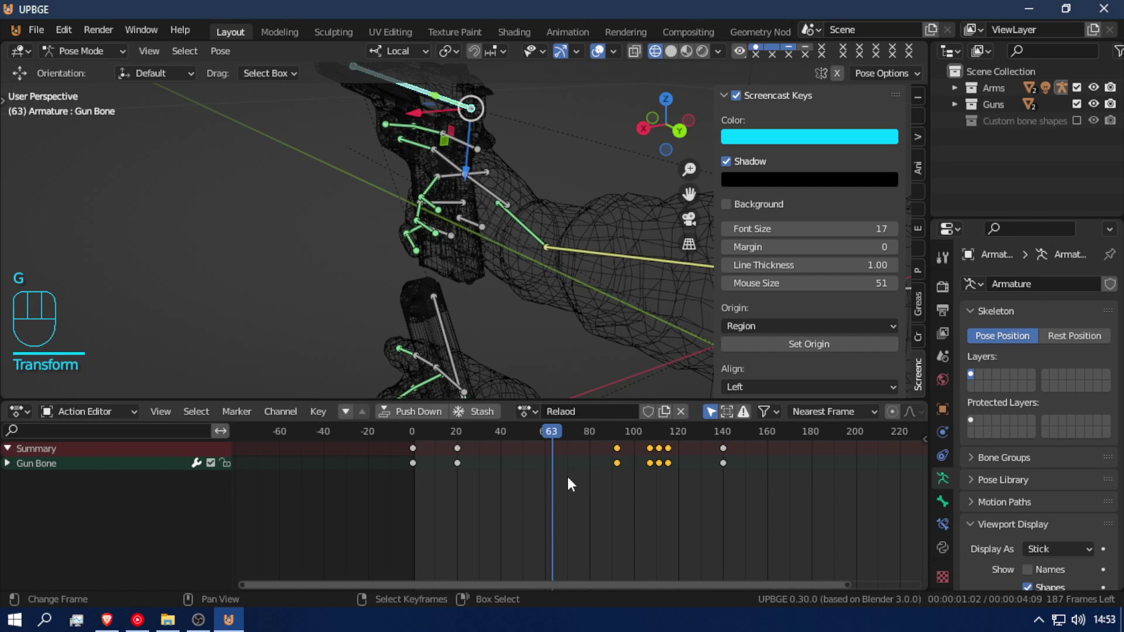
left_click(427, 484)
key("alt+a")
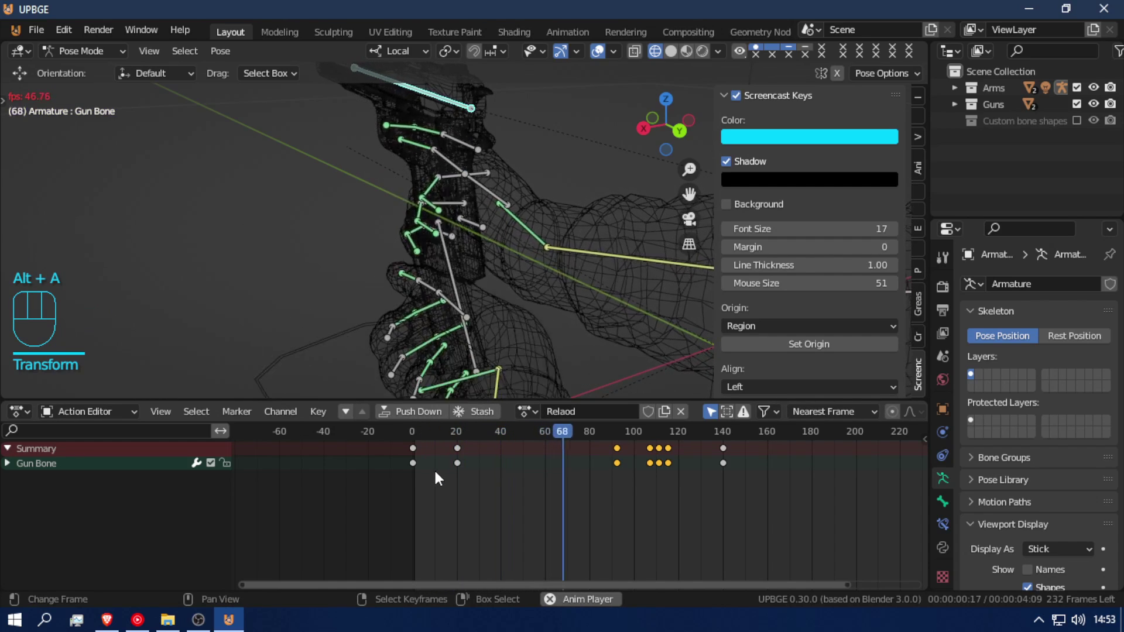
key("alt+a")
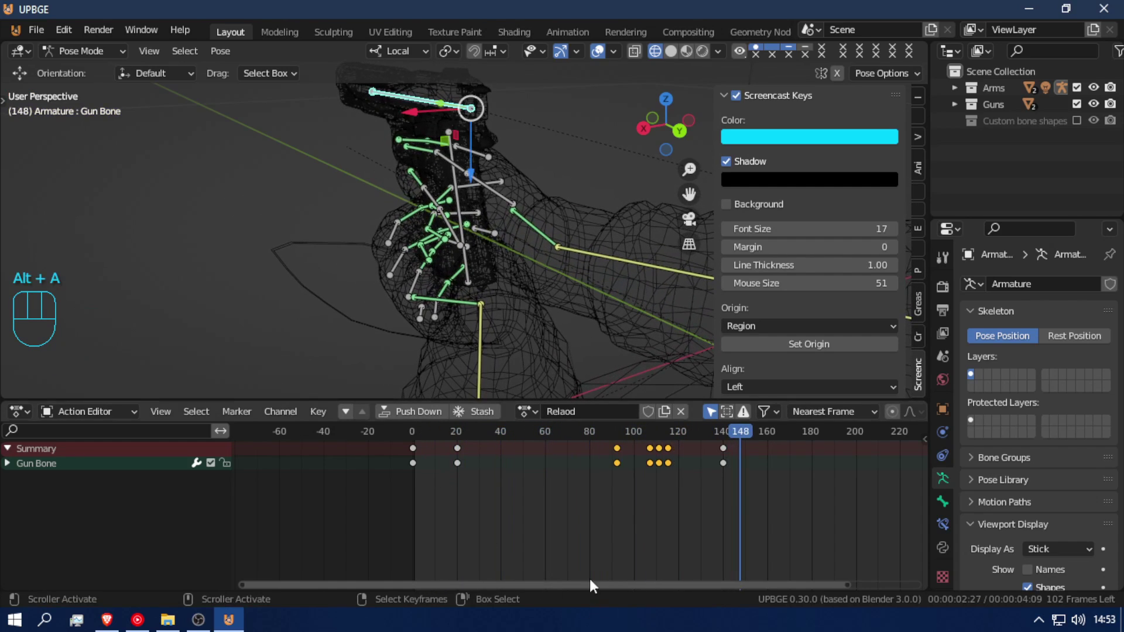
- Go to frame 80 and select the Mag Bone to show its keyframes
left_click(617, 462)
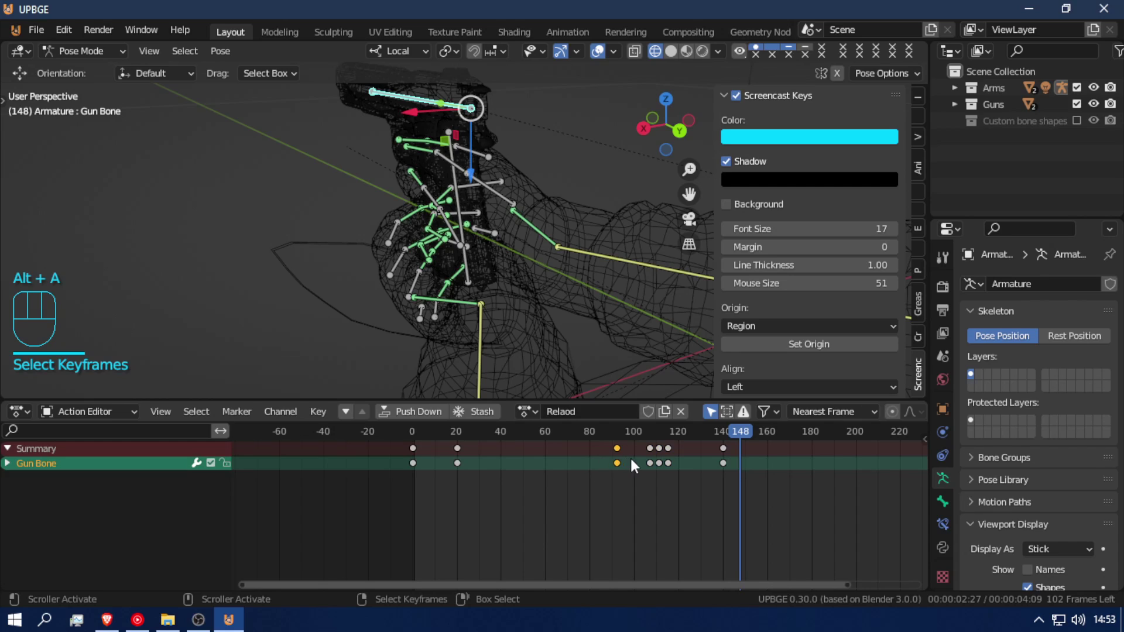
left_click_drag(574, 459, 589, 456)
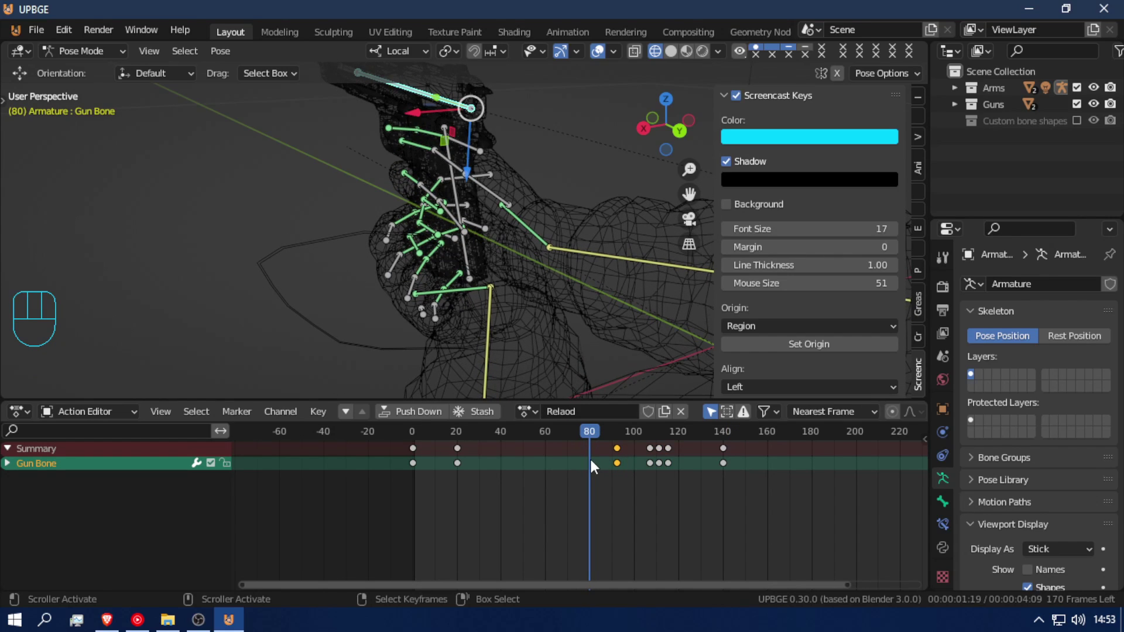
left_click(469, 261)
left_click(462, 245, "alt")
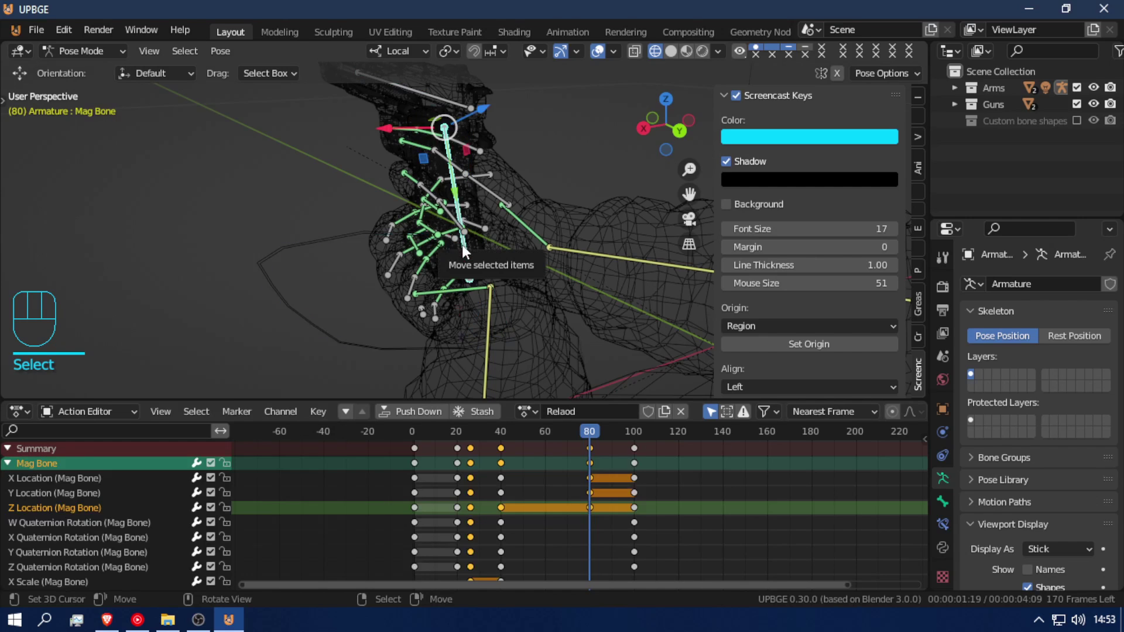
- Scale all Mag Bone keyframes about frame 1 with the Gun Bone also selected, so the last lands on frame 140, and play back
left_click_drag(588, 468, 411, 469)
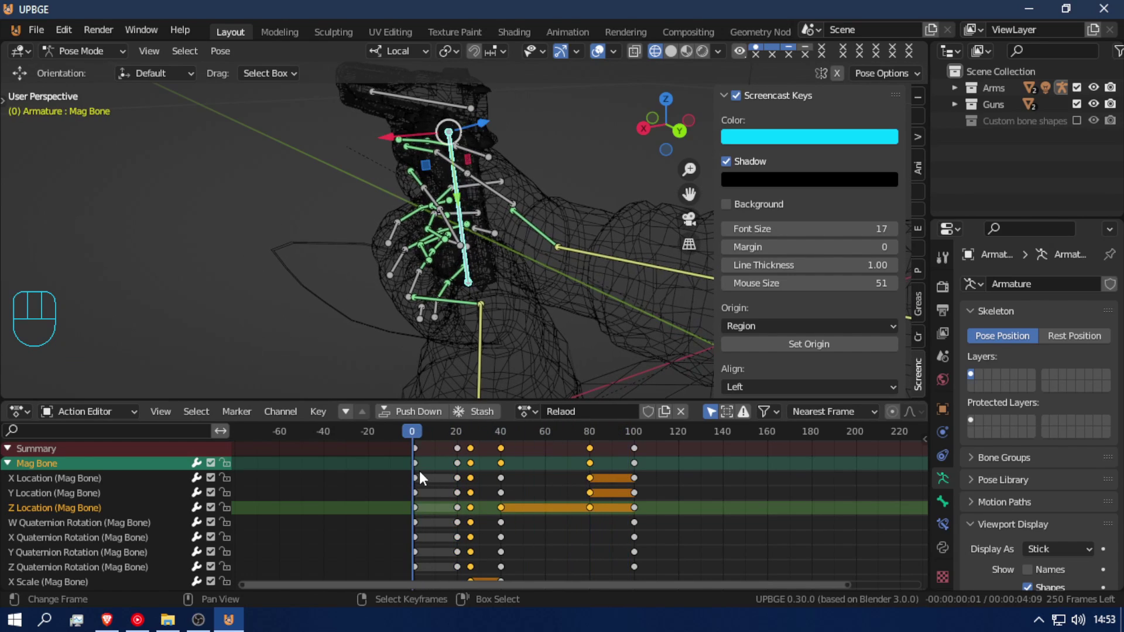
key("a")
key("a")
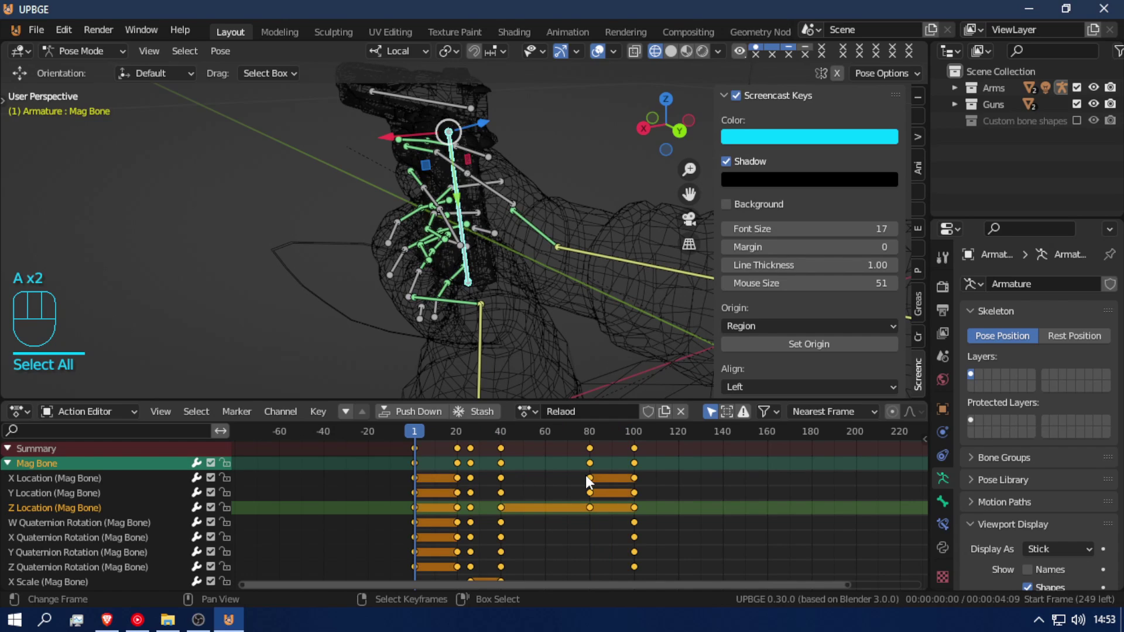
key("s")
right_click(624, 488)
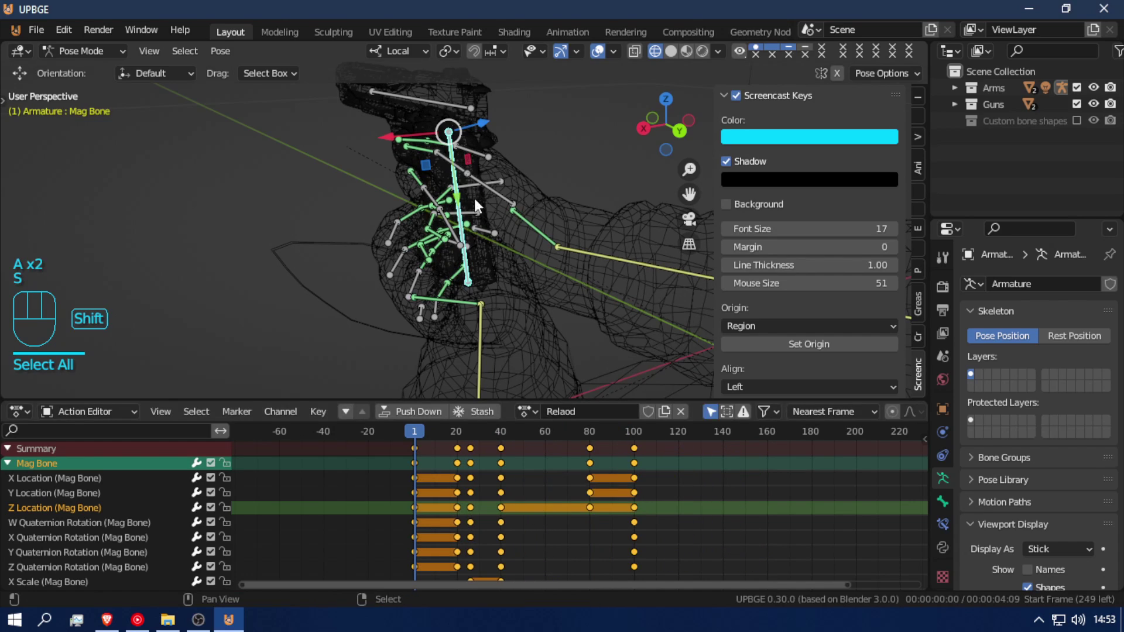
left_click(420, 103, "shift")
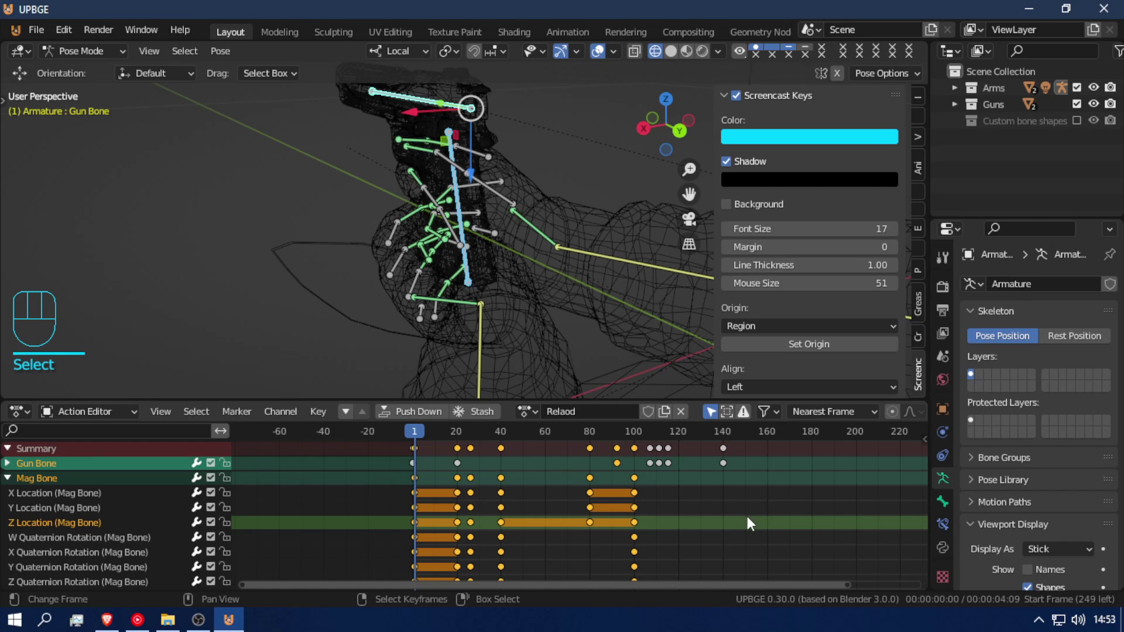
key("s")
left_click(761, 494)
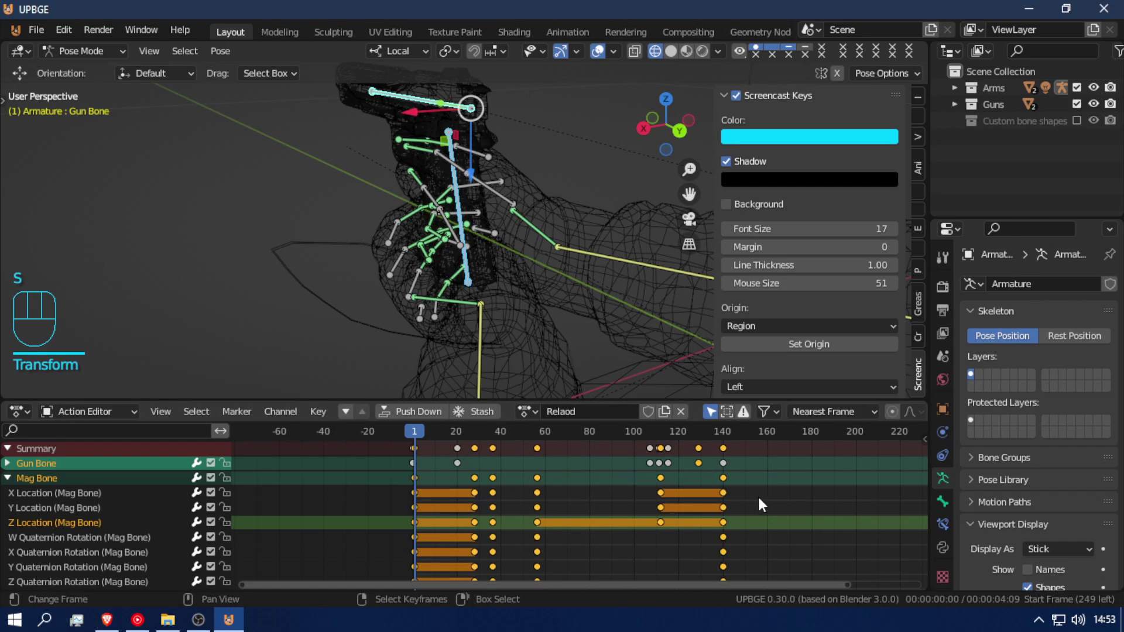
key("alt+a")
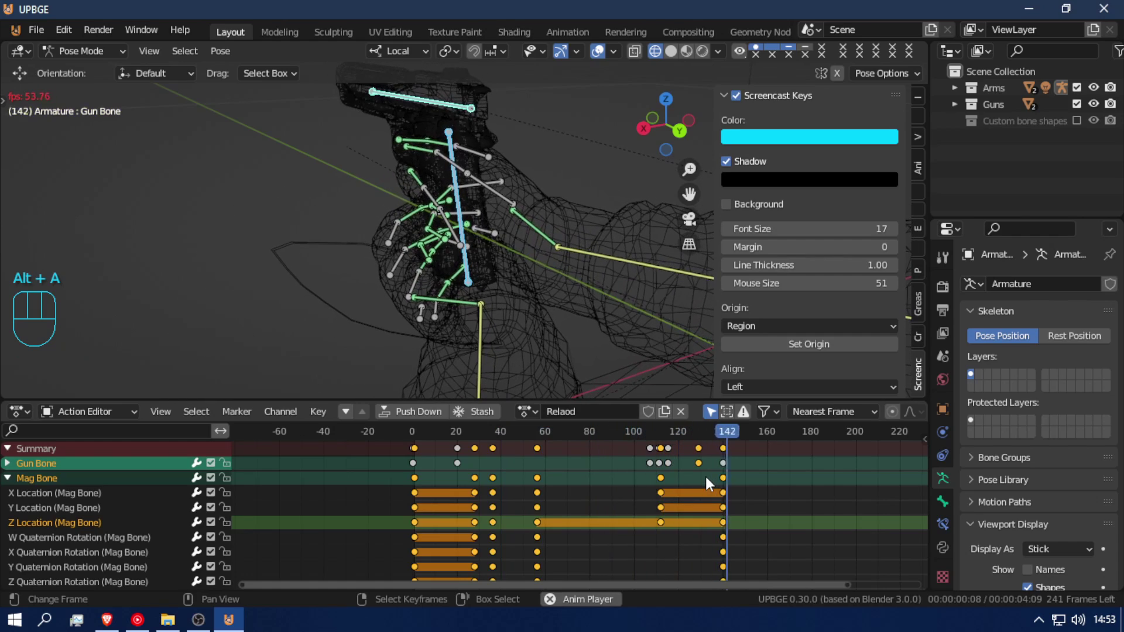
key("alt")
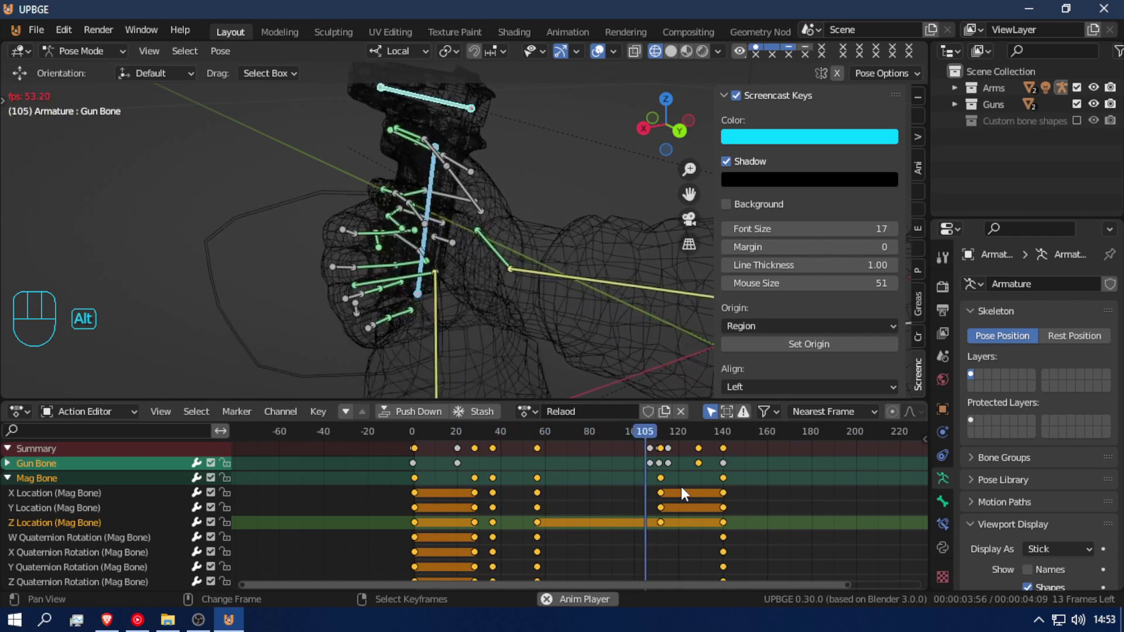
key("alt+a")
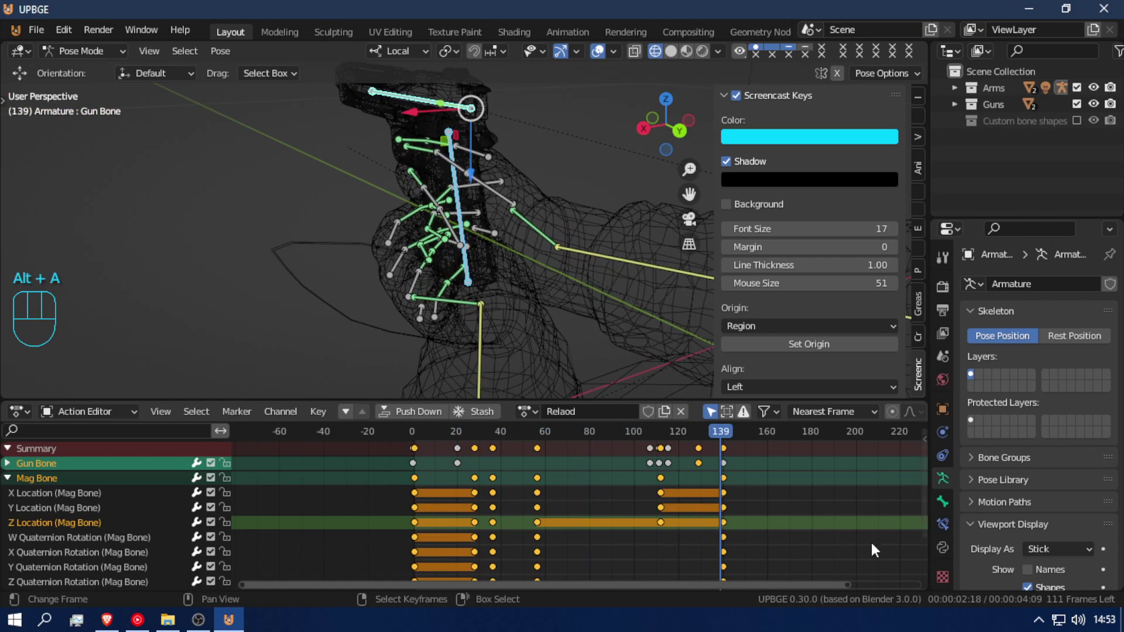
- Align the Mag Bone keyframe at frame 112 with the Gun Bone's at about 111, move the Gun Bone's following keyframe to about 116, and preview
left_click(659, 464)
left_click(663, 447)
key("g")
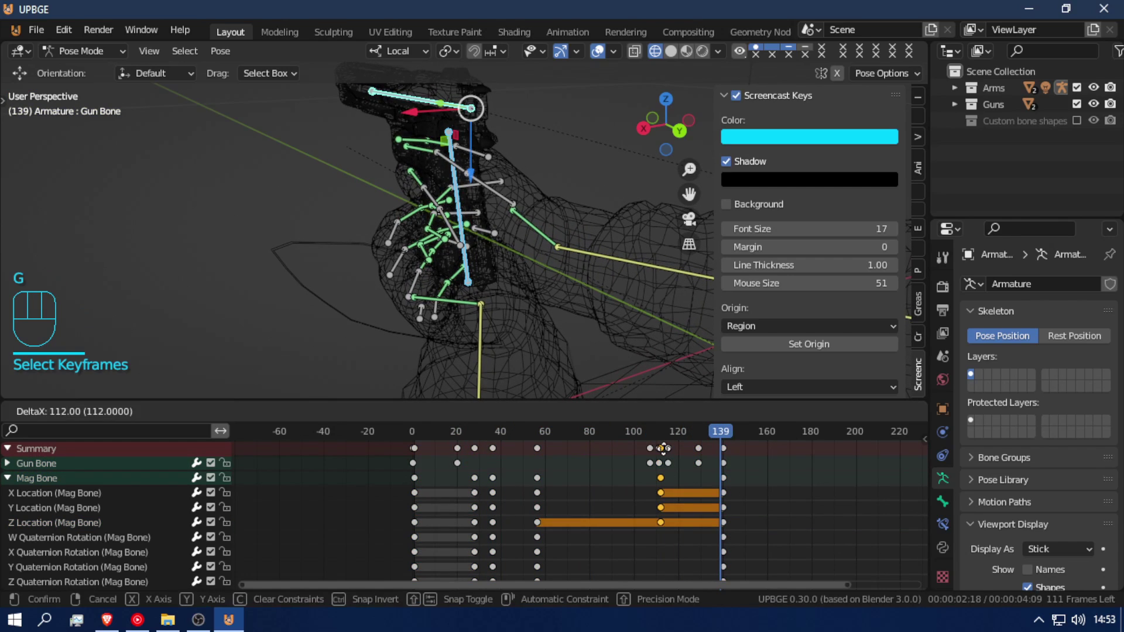
left_click(660, 448)
left_click_drag(668, 444, 668, 466)
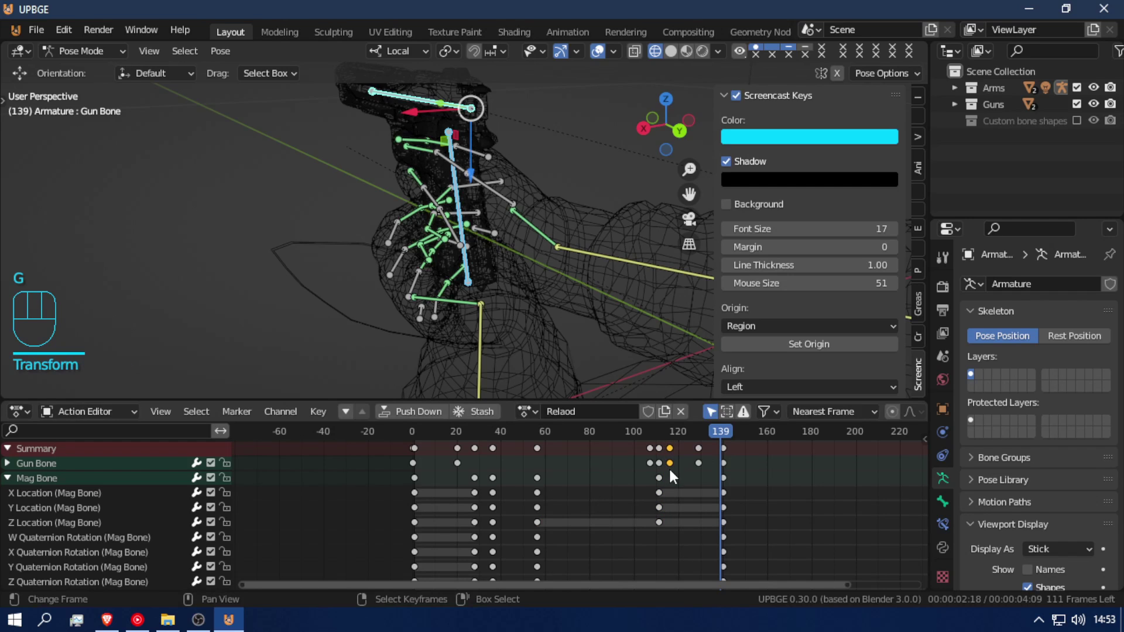
key("alt+a")
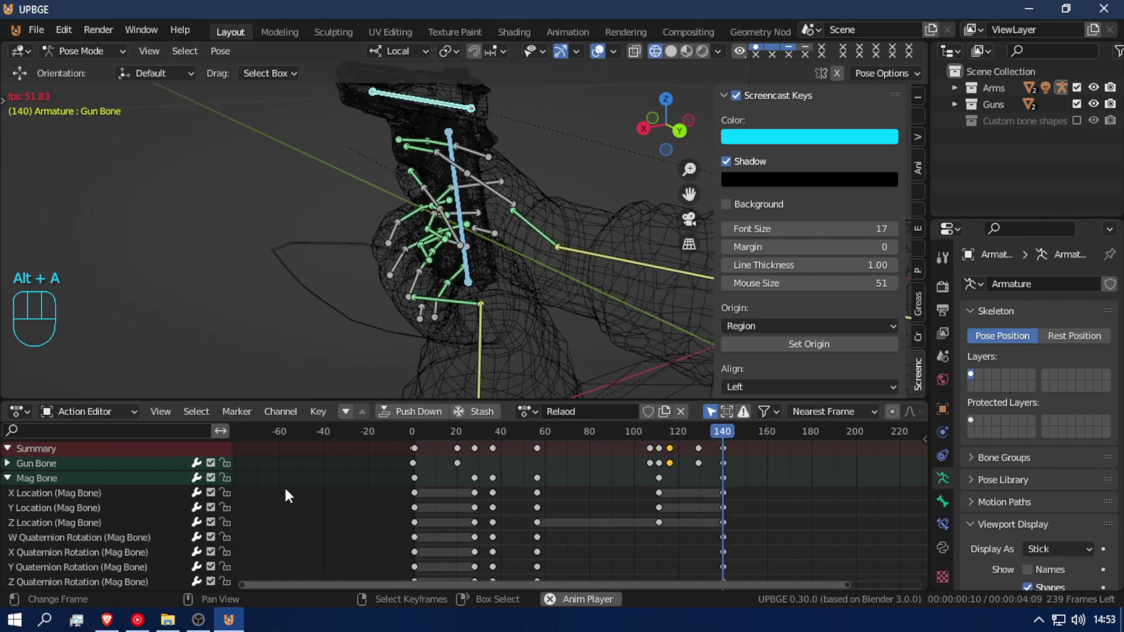
key("alt+a")
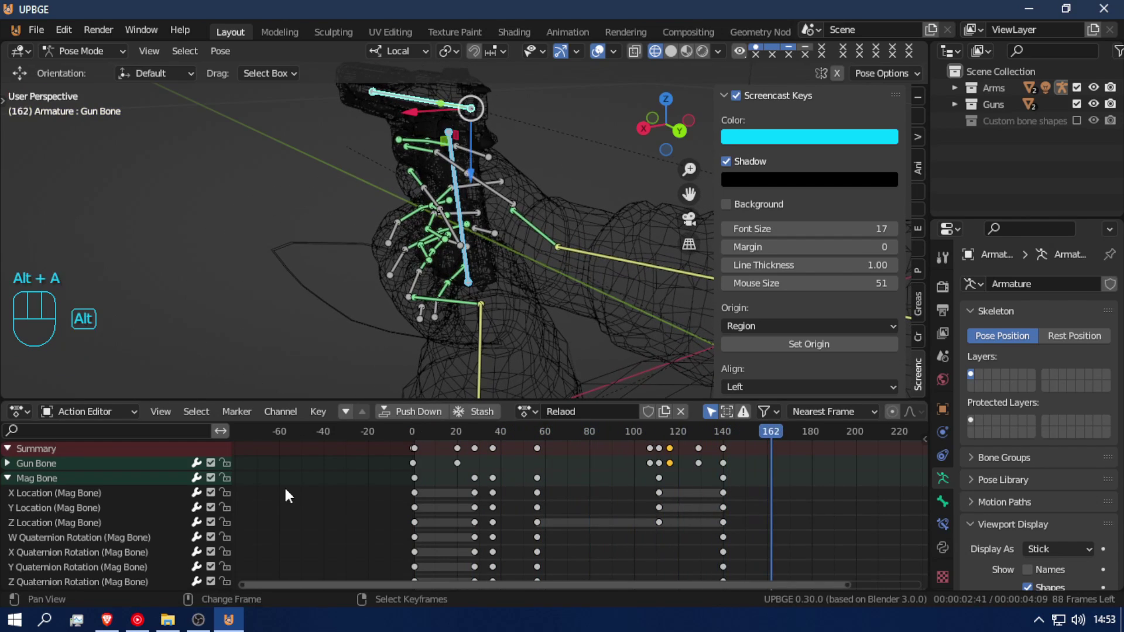
- Move the Gun Bone keyframe at about frame 107 to about frame 103 and play back the animation
left_click(647, 448)
key("g")
left_click(638, 450)
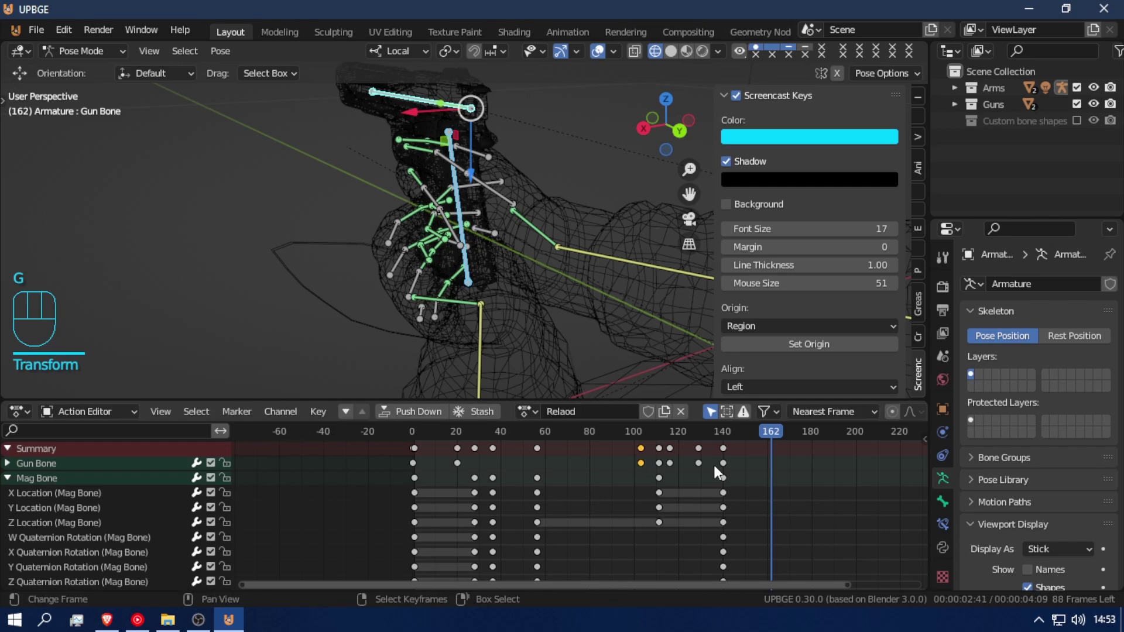
key("alt+a")
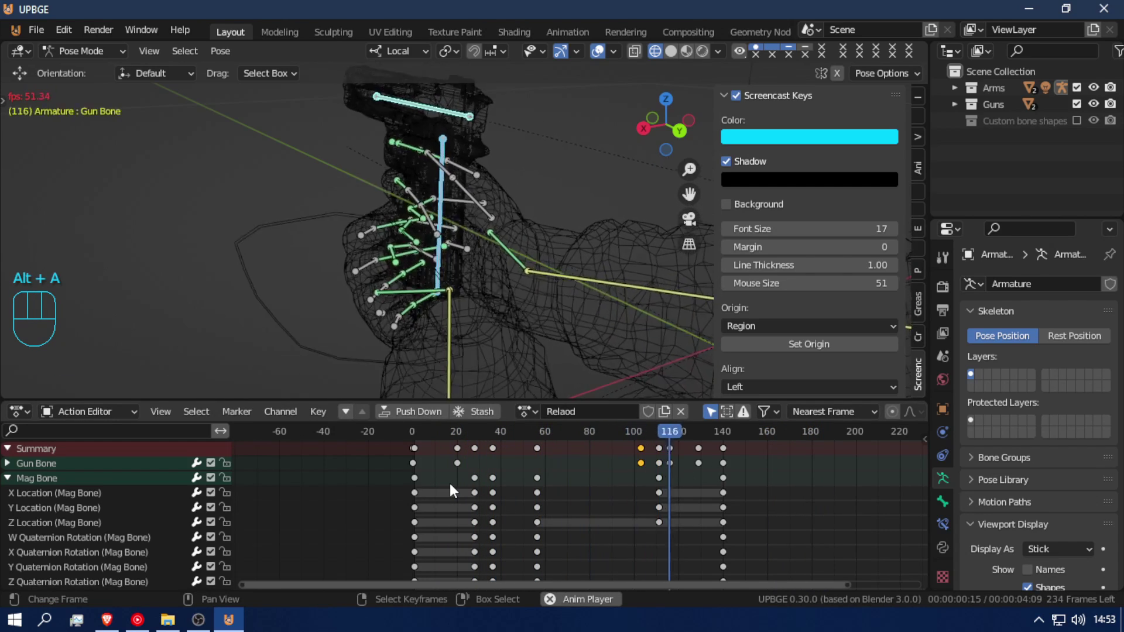
key("alt+a")
- Go to frame 180, reveal the hidden bones and select the left wrist IK bone
mouse_move(798, 487)
left_mouse_down()
mouse_move(819, 479)
mouse_move(809, 474)
left_mouse_up()
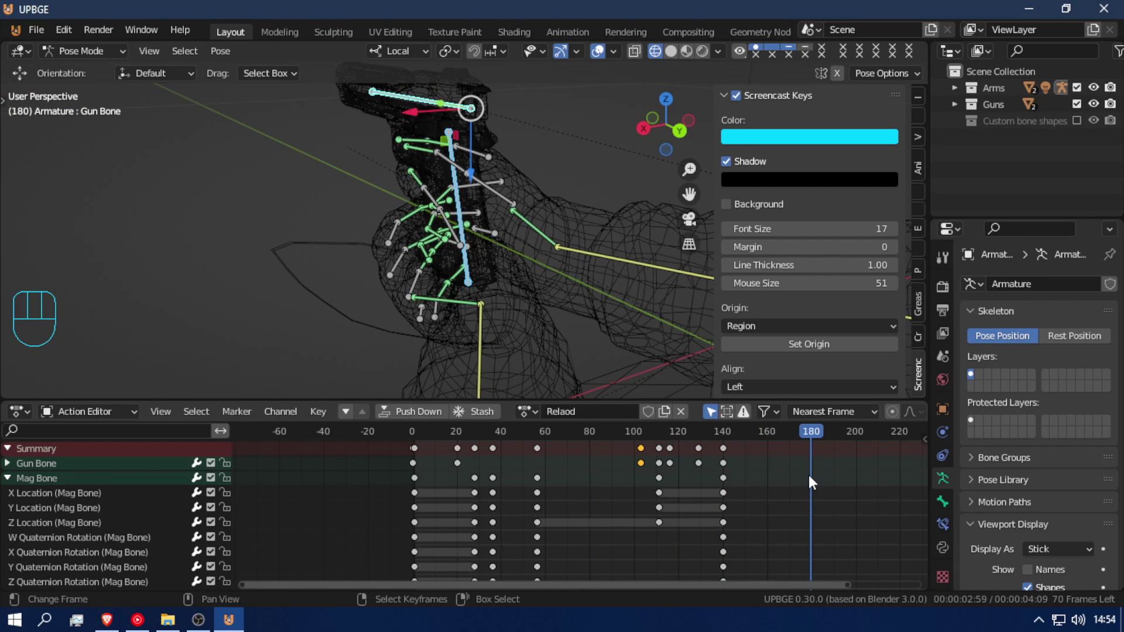
middle_click(513, 178, "alt")
key("alt+h")
middle_click_drag(511, 180, 459, 269)
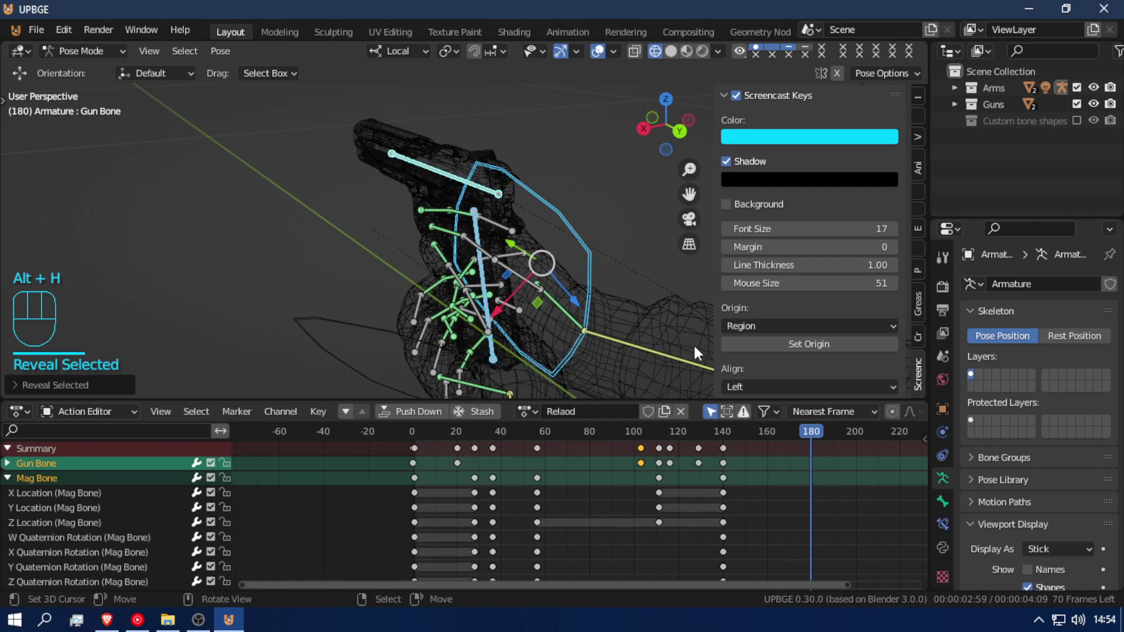
left_click(364, 322)
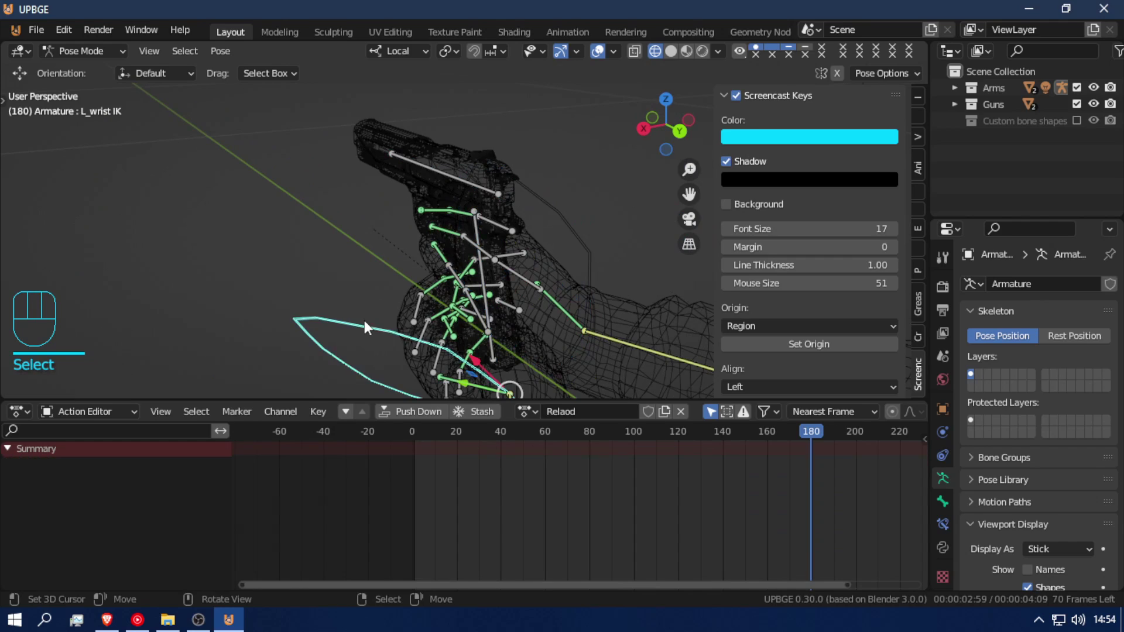
- Try to insert keyframes on all channels for the left wrist IK bone at frame 180
key("i")
left_click(793, 480)
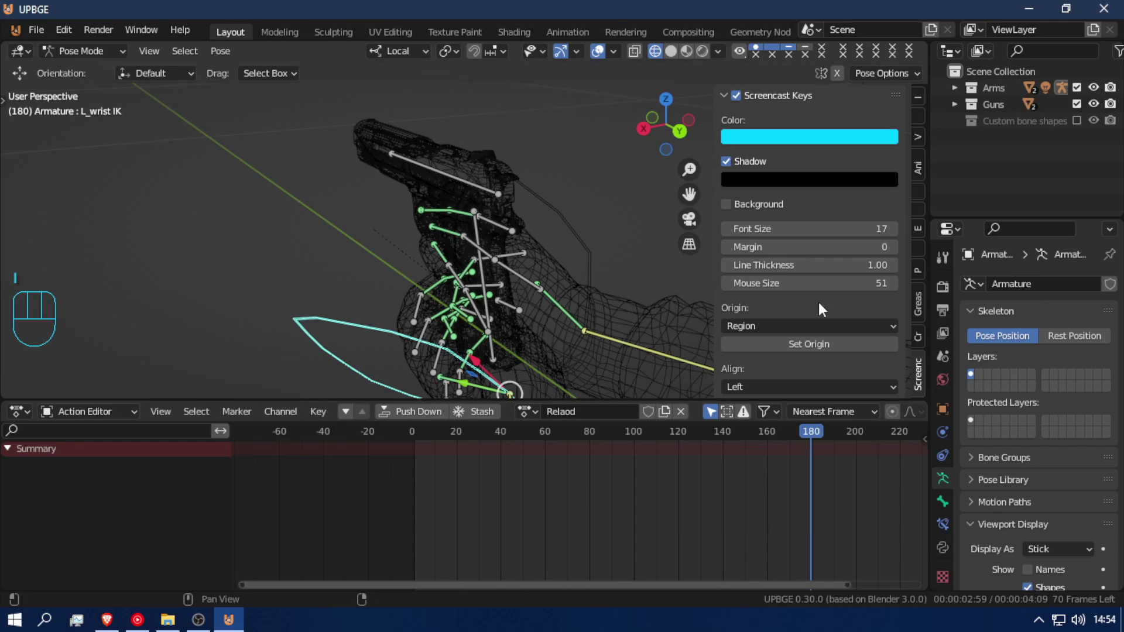
key("i")
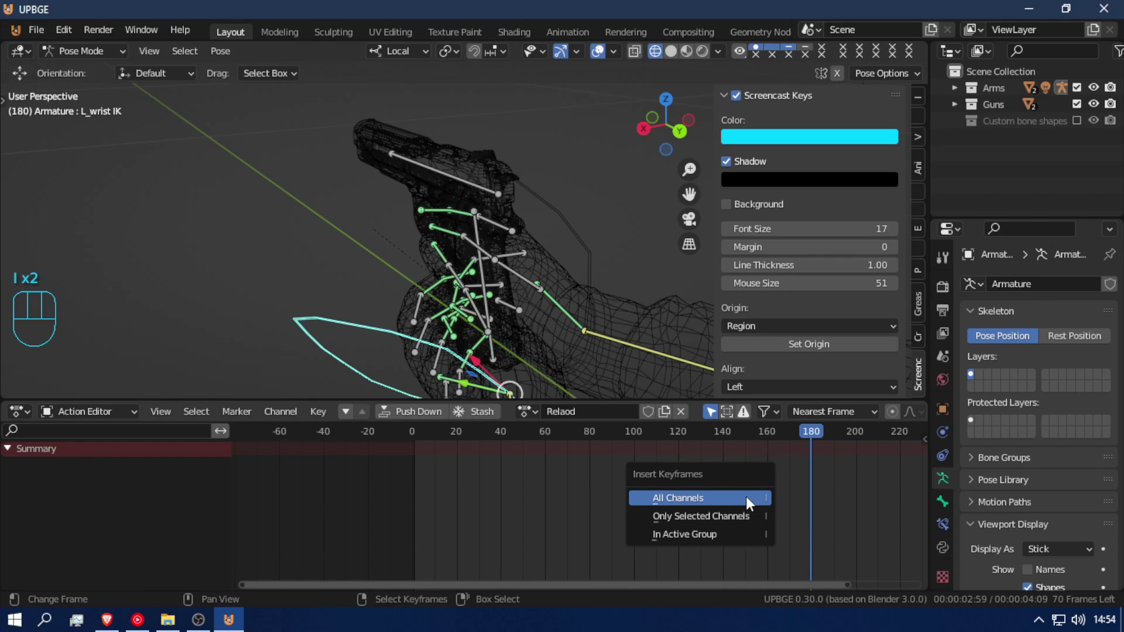
left_click(741, 497)
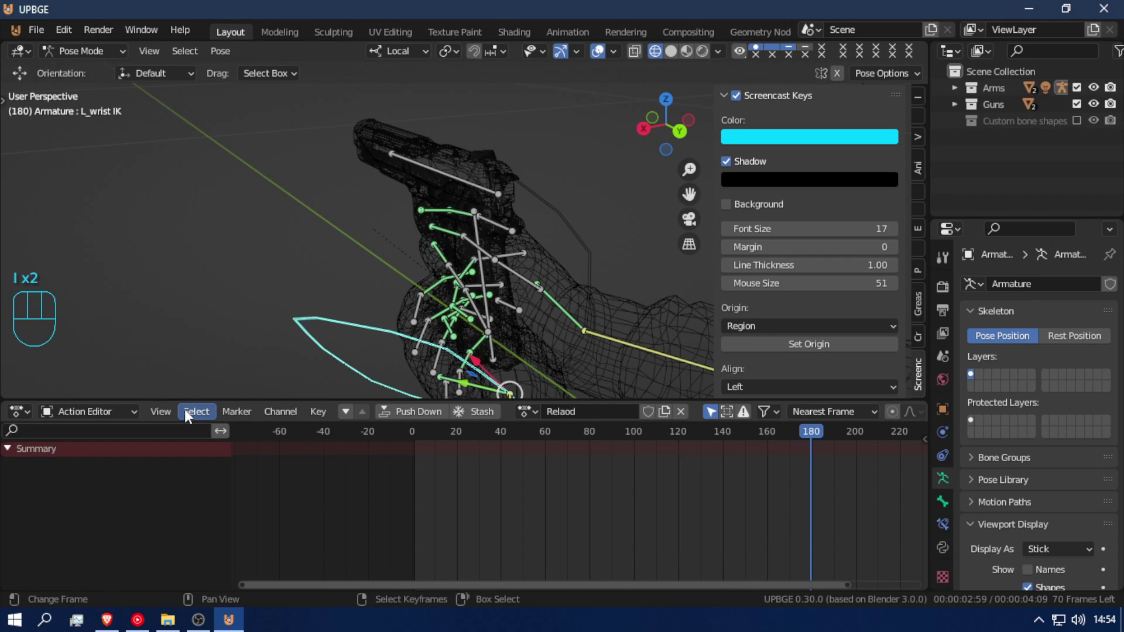
key("i")
left_click(695, 495)
- Keyframe the left wrist IK bone's location and rotation at frames 0 and 140
left_click_drag(496, 462, 296, 462)
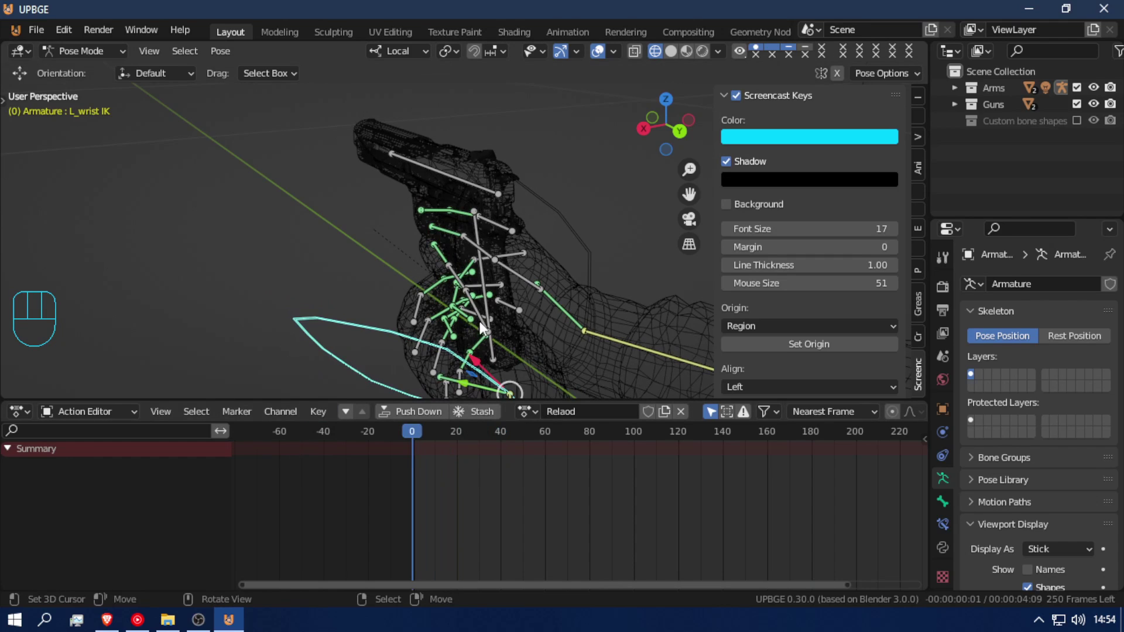
key("i")
left_click(420, 518)
left_click_drag(450, 512, 724, 549)
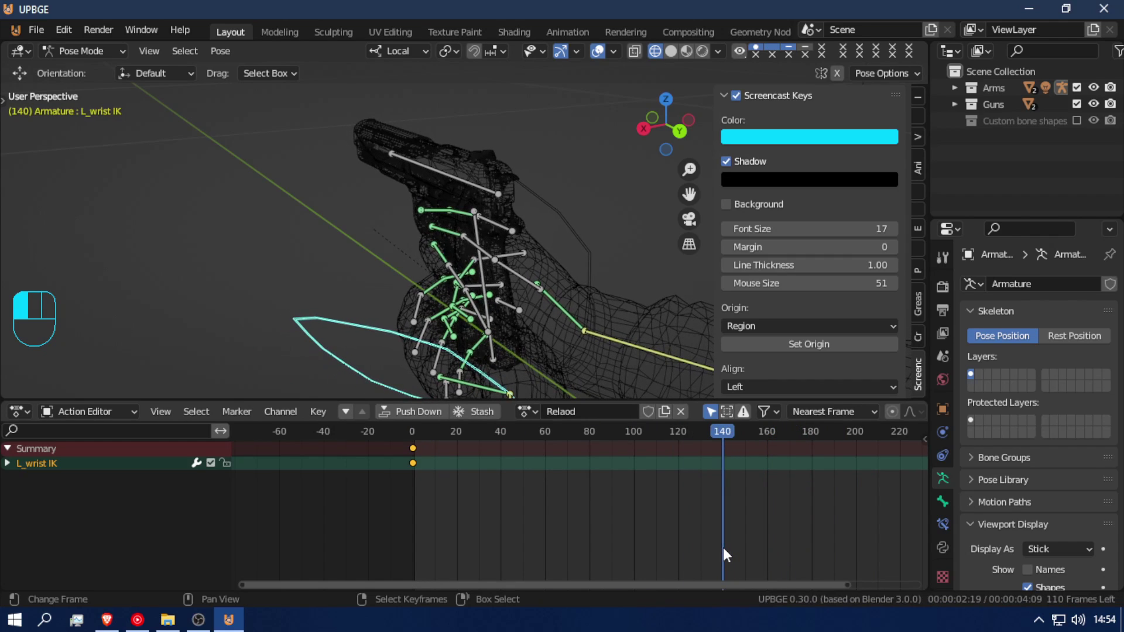
key("i")
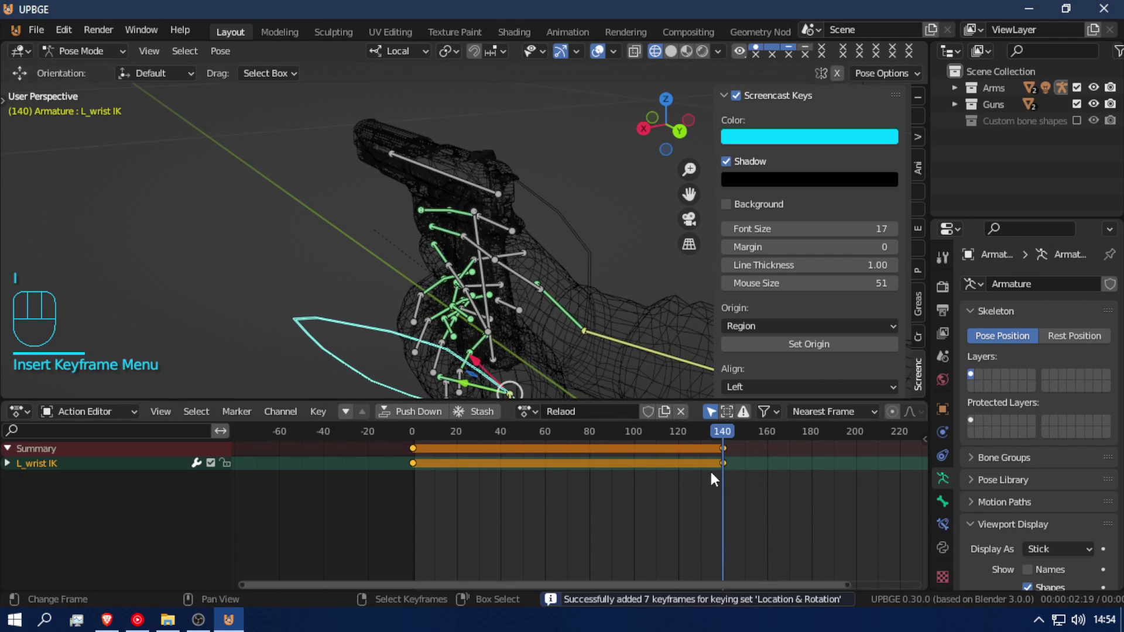
- At frame 159, rotate the Gun Bone about -10° on its local X axis
left_click(732, 477)
left_click_drag(743, 476, 766, 498)
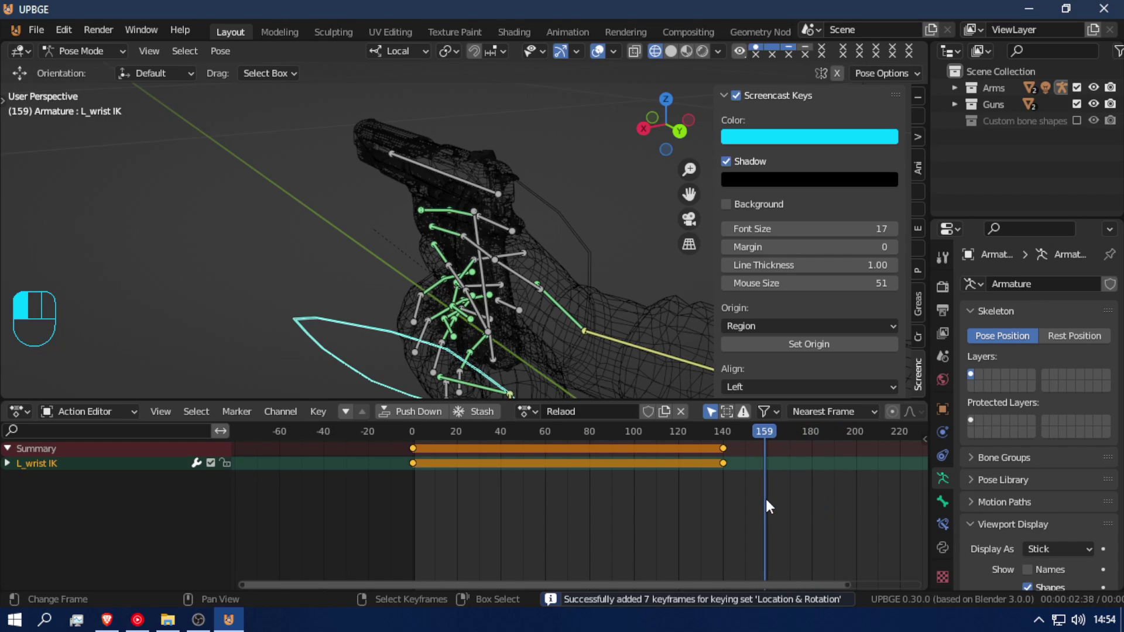
left_click(500, 186)
key("r")
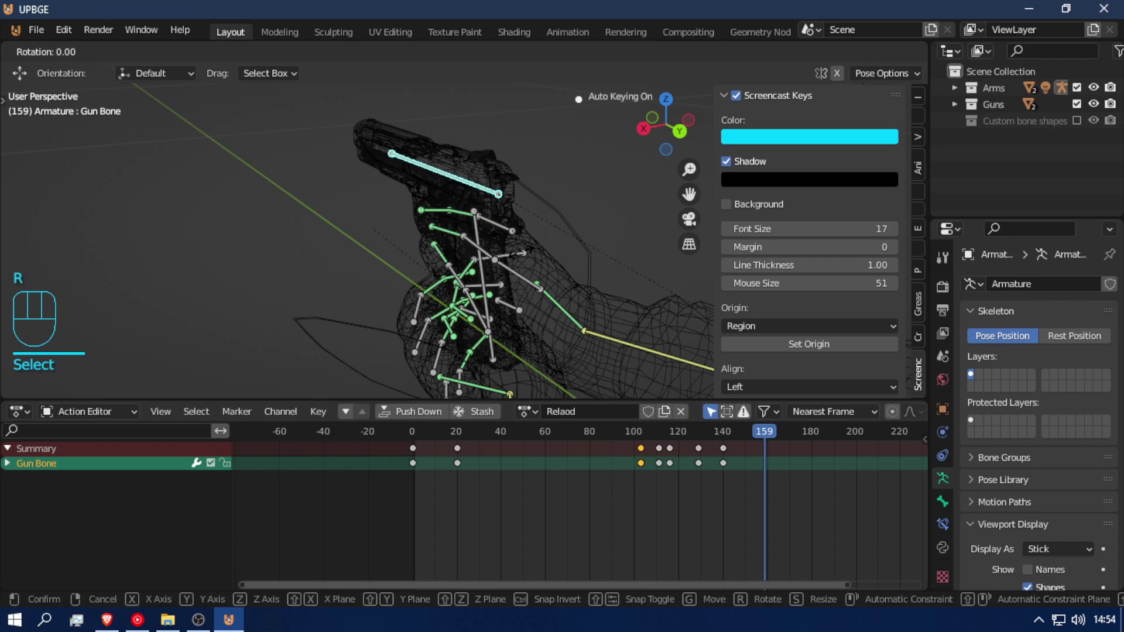
key("x")
key("x")
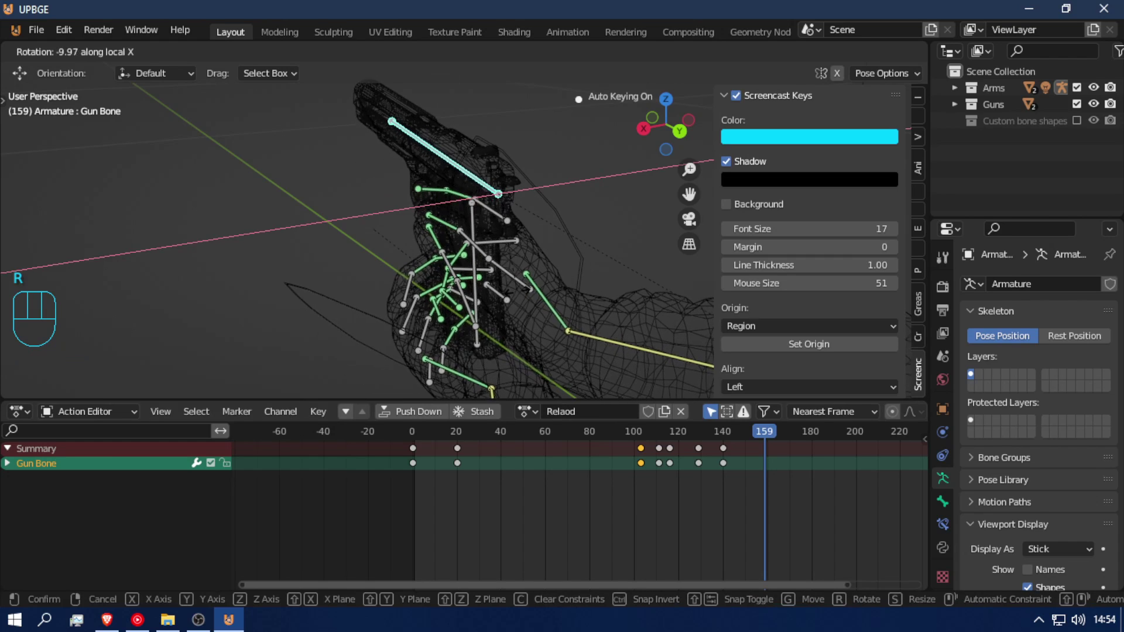
left_click(518, 296)
- Adjust the Gun Bone's rotation at frame 159 on its local Z axis and on the global Y axis
key("r")
key("z")
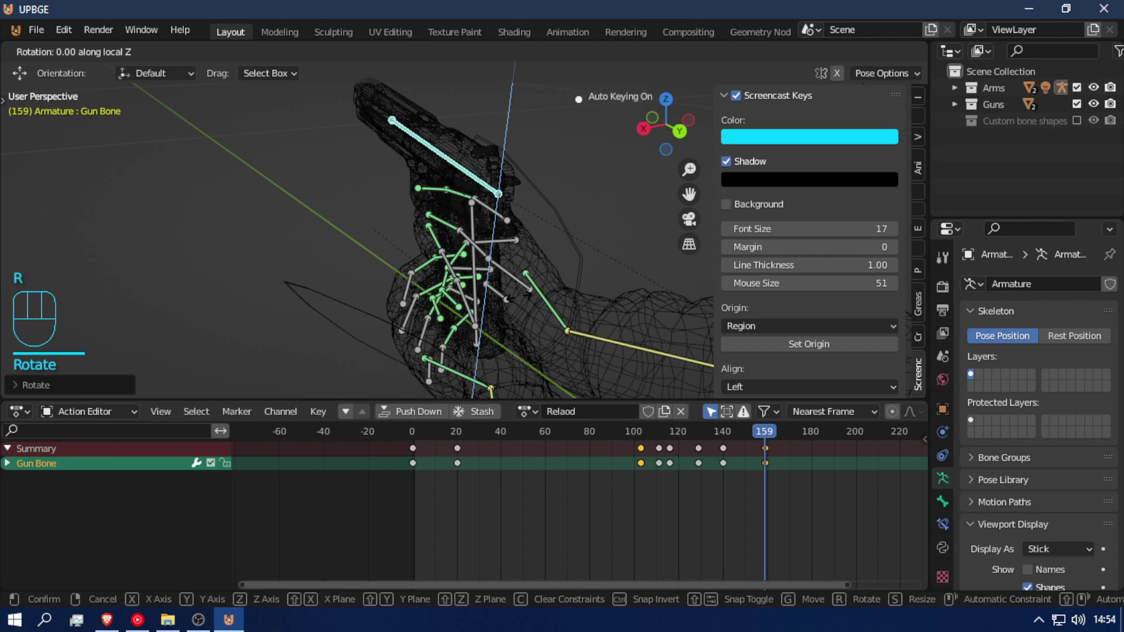
left_click(535, 280)
key("r")
key("y")
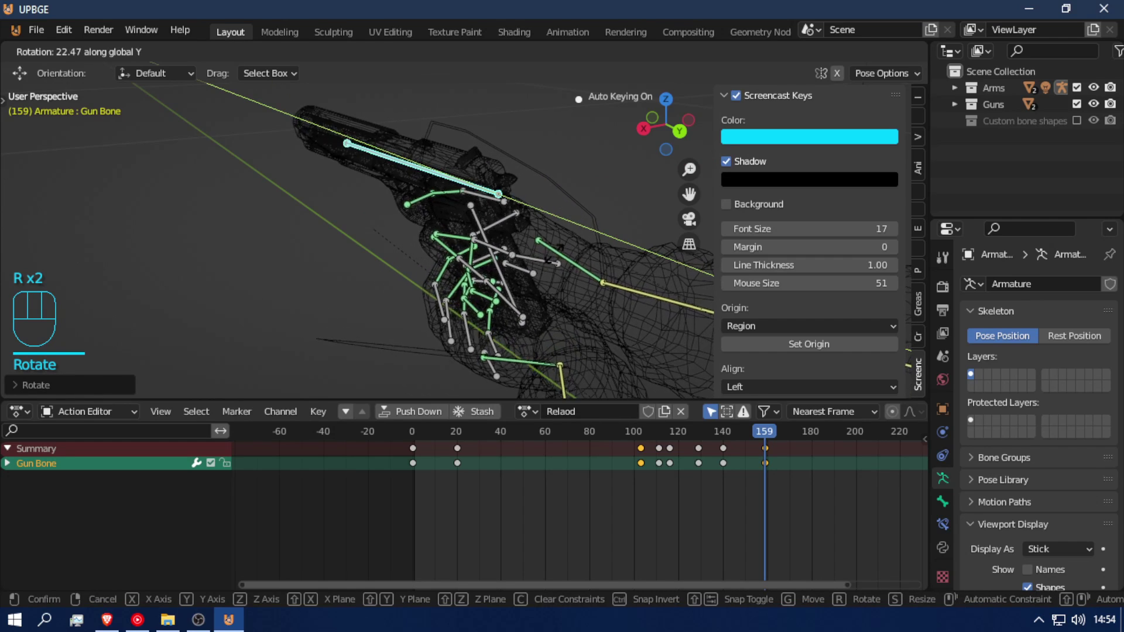
left_click(550, 258)
- At frame 159, move the left wrist IK bone along its axes so the left hand pulls away from the pistol
left_click(388, 354)
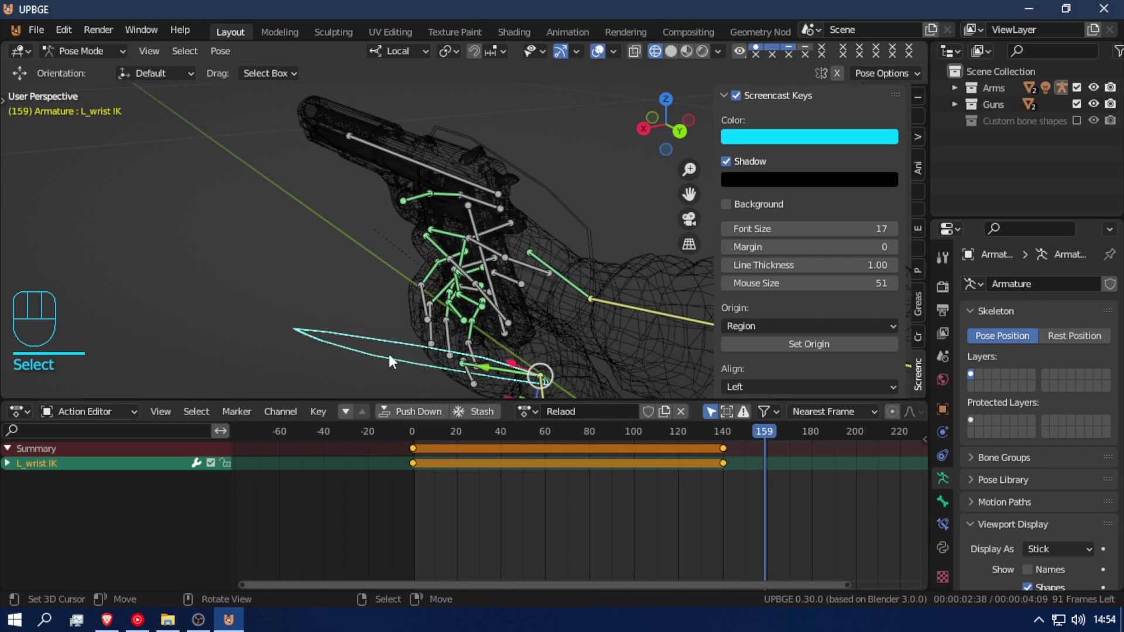
key("g")
key("x")
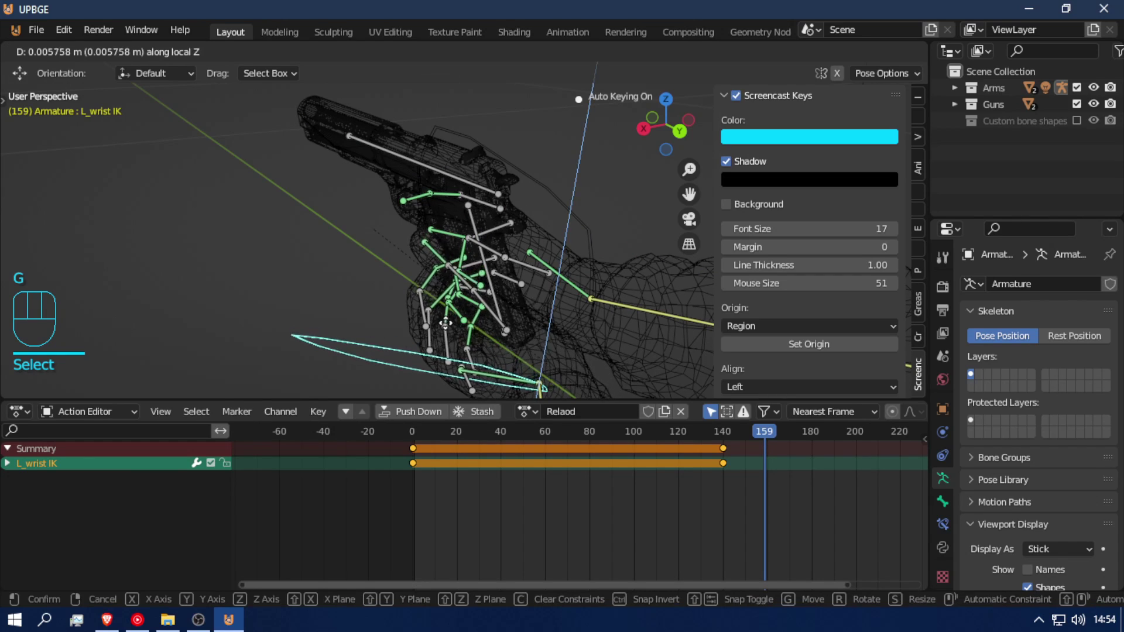
left_click(311, 312)
key("g")
key("z")
key("z")
key("z")
left_click(283, 139)
- At frame 147, move the left wrist IK bone along its Y axis away from the pistol grip and scrub through the motion
left_click_drag(765, 470, 738, 473)
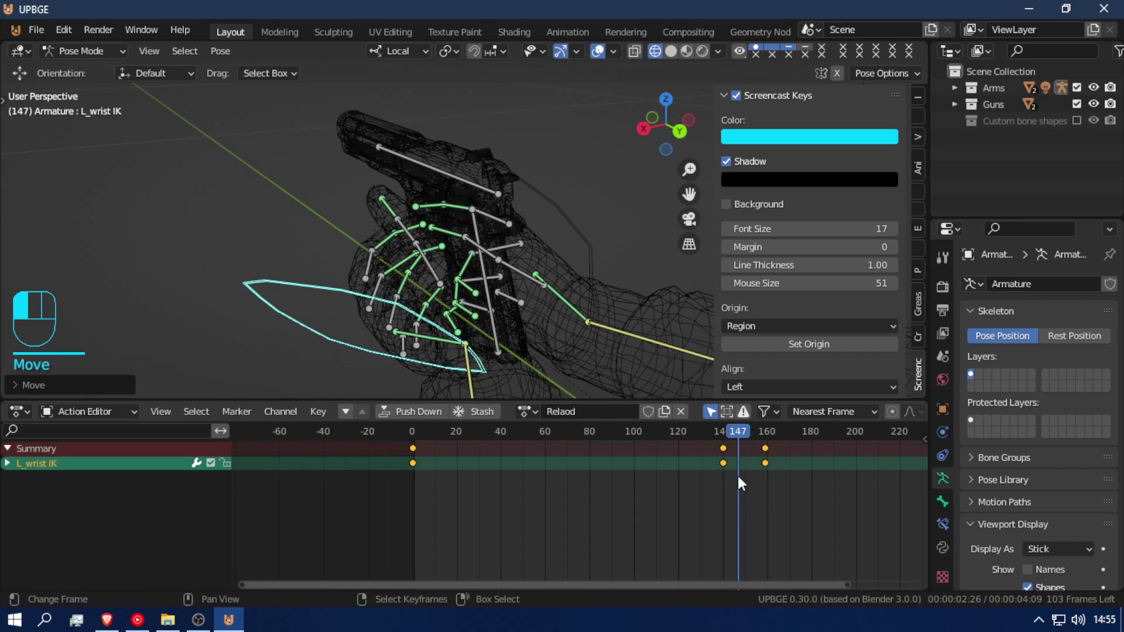
key("g")
key("y")
left_click(531, 359)
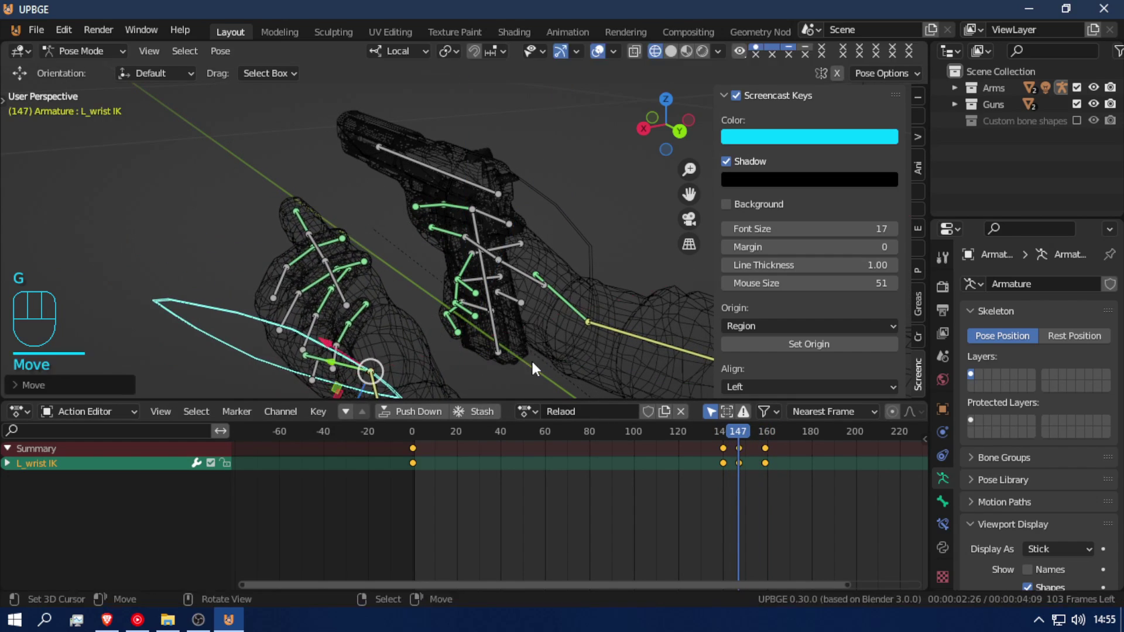
left_click_drag(760, 472, 714, 481)
left_click_drag(744, 475, 741, 474)
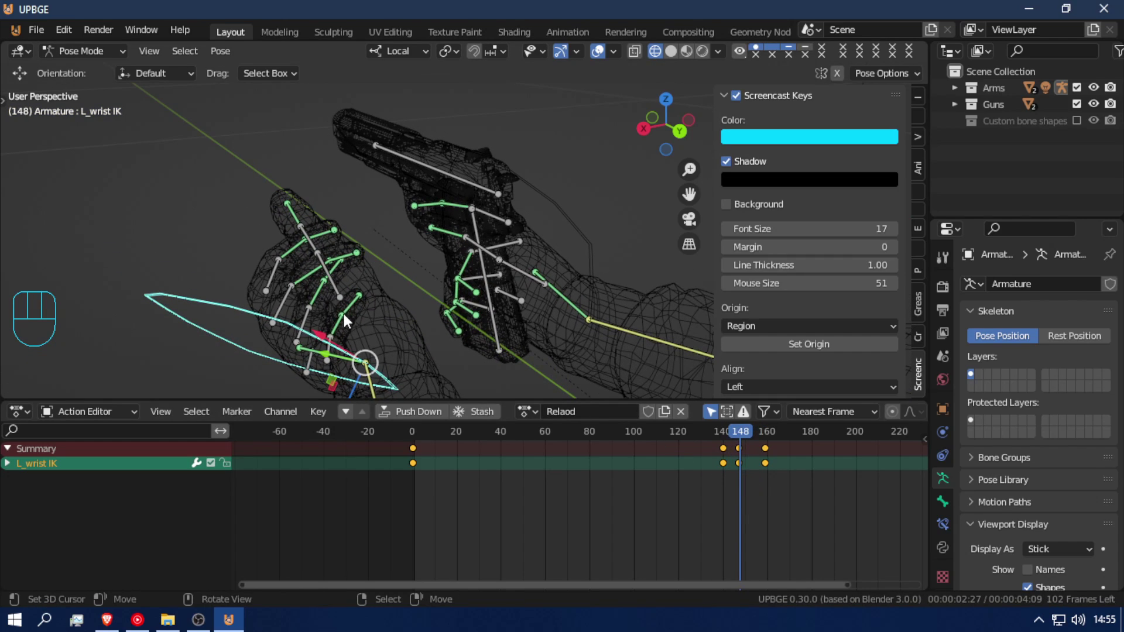
- Select the left wrist IK, palm, ring, middle, pointer and thumb base bones and clear their rotation at frame 140
right_click(325, 355)
right_click(309, 359)
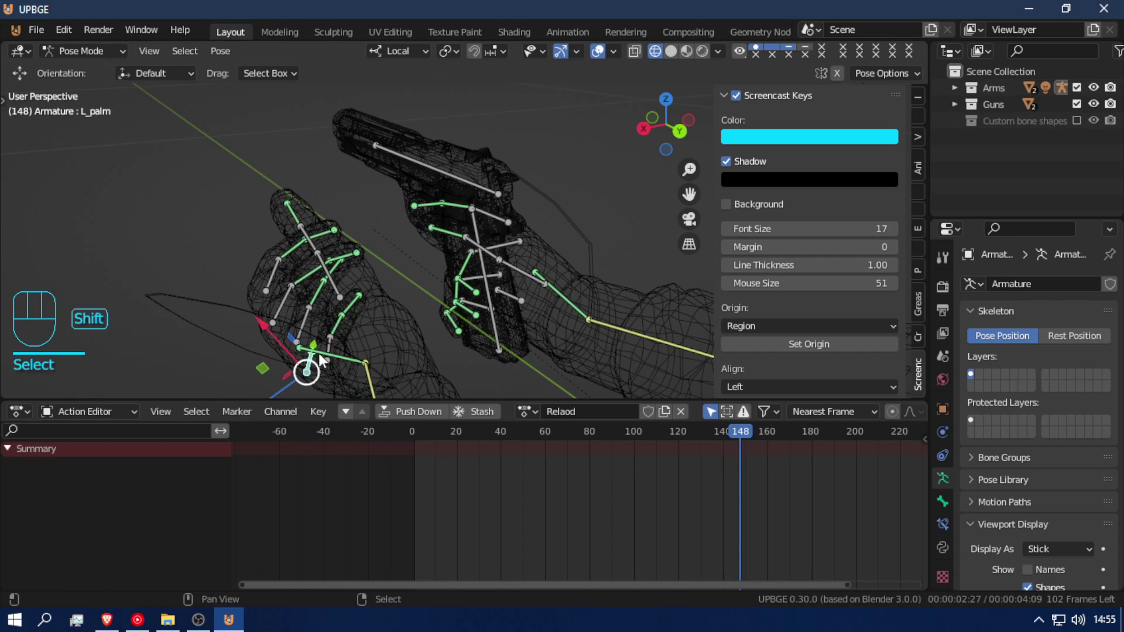
right_click(327, 346, "shift")
right_click(299, 315, "shift")
right_click(281, 301, "shift")
right_click(278, 273, "shift")
left_click_drag(735, 502, 723, 507)
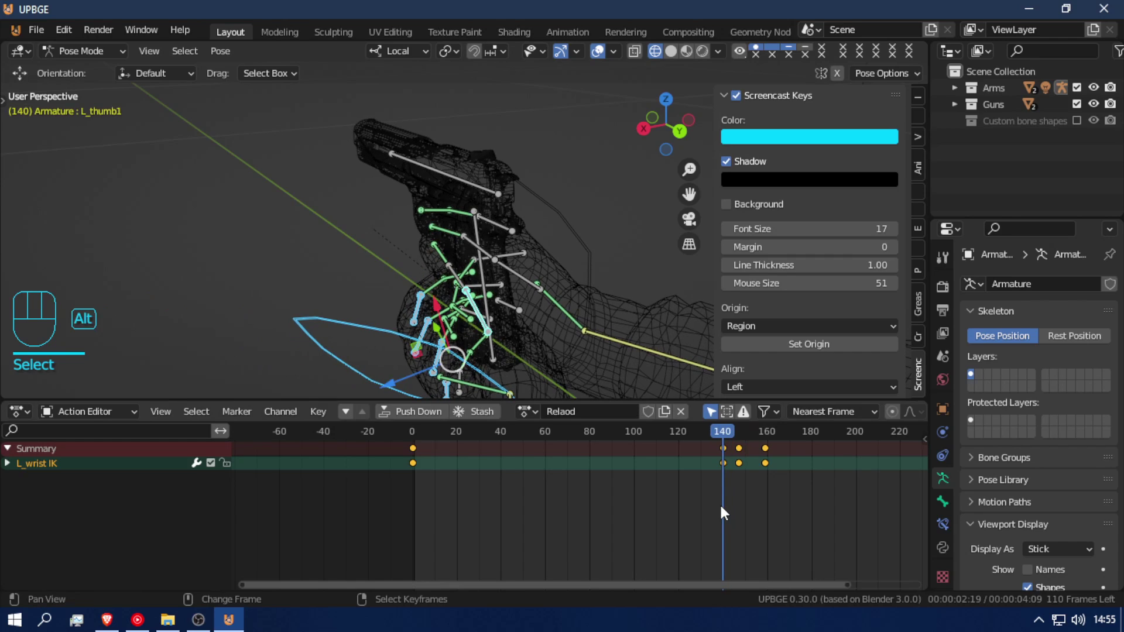
key("alt+r")
key("alt+r")
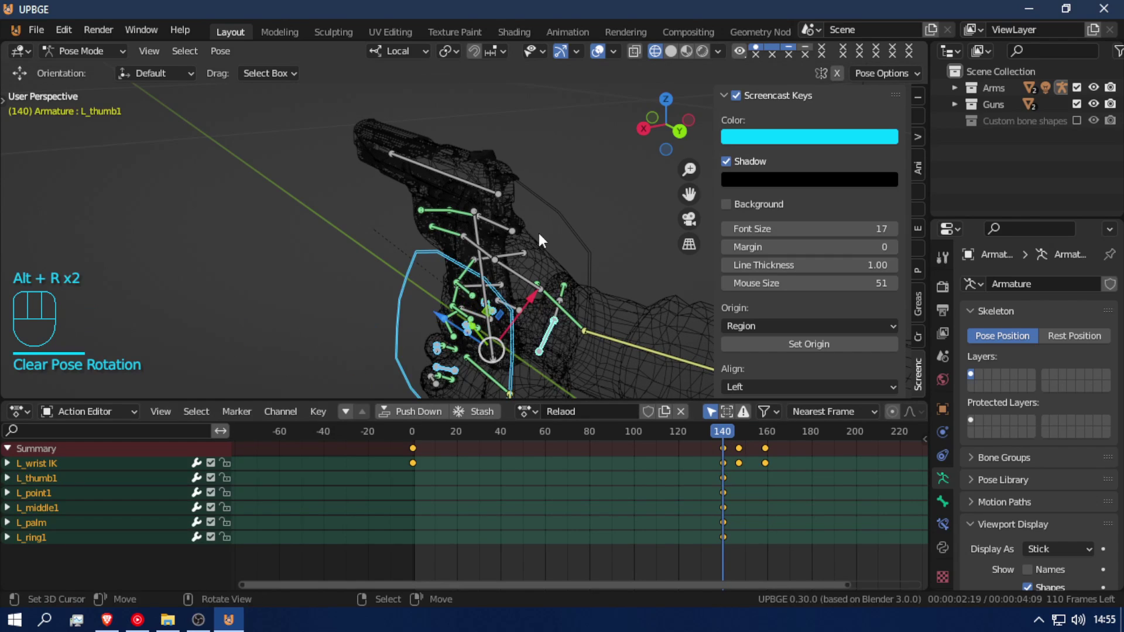
- Check the opened left hand at frame 159 and advance to frame 180
left_click_drag(720, 470, 764, 467)
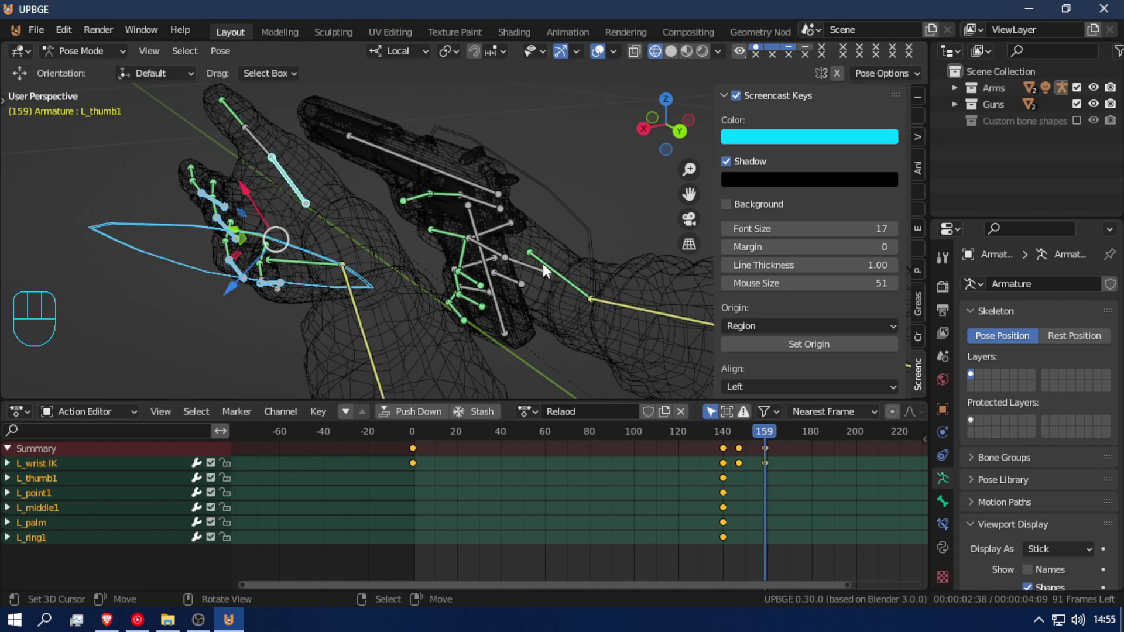
key("shift+f")
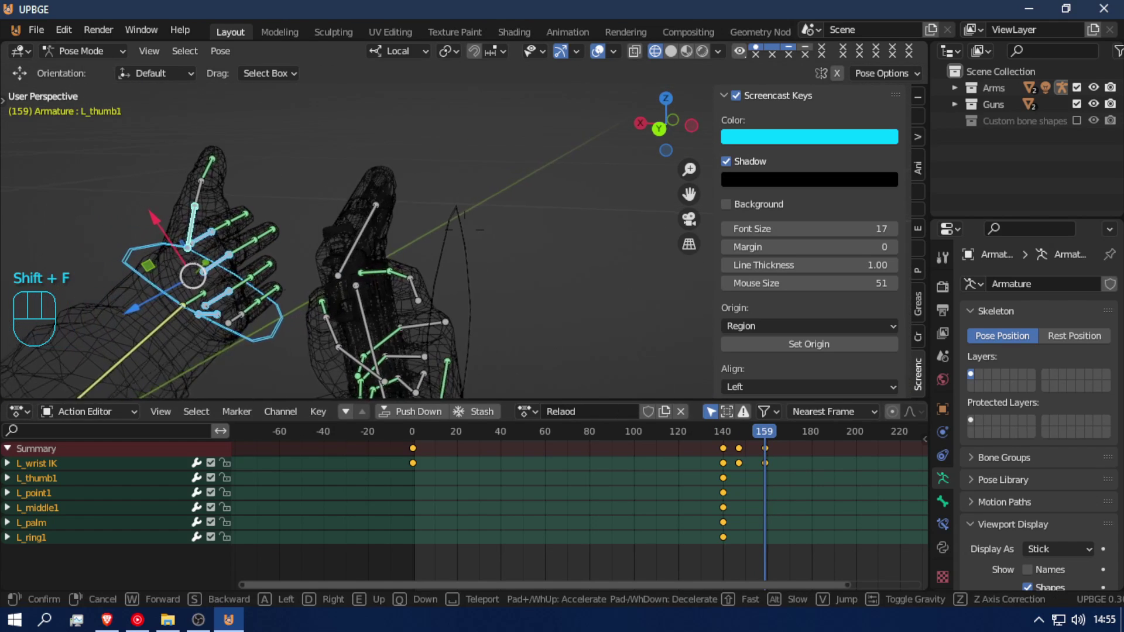
left_click(467, 237)
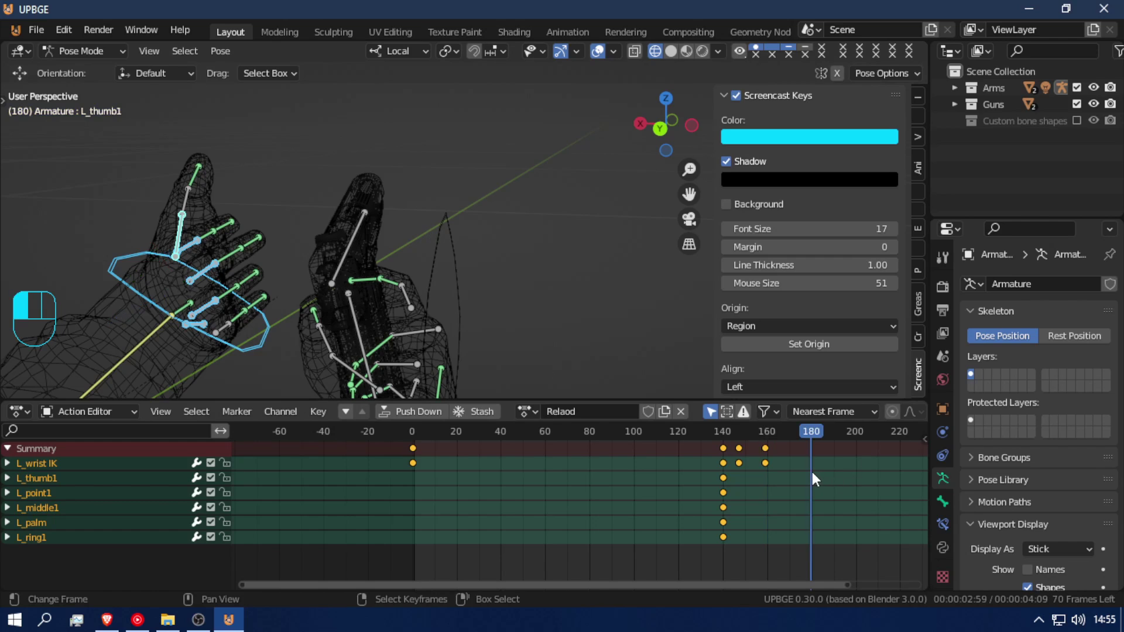
key("r")
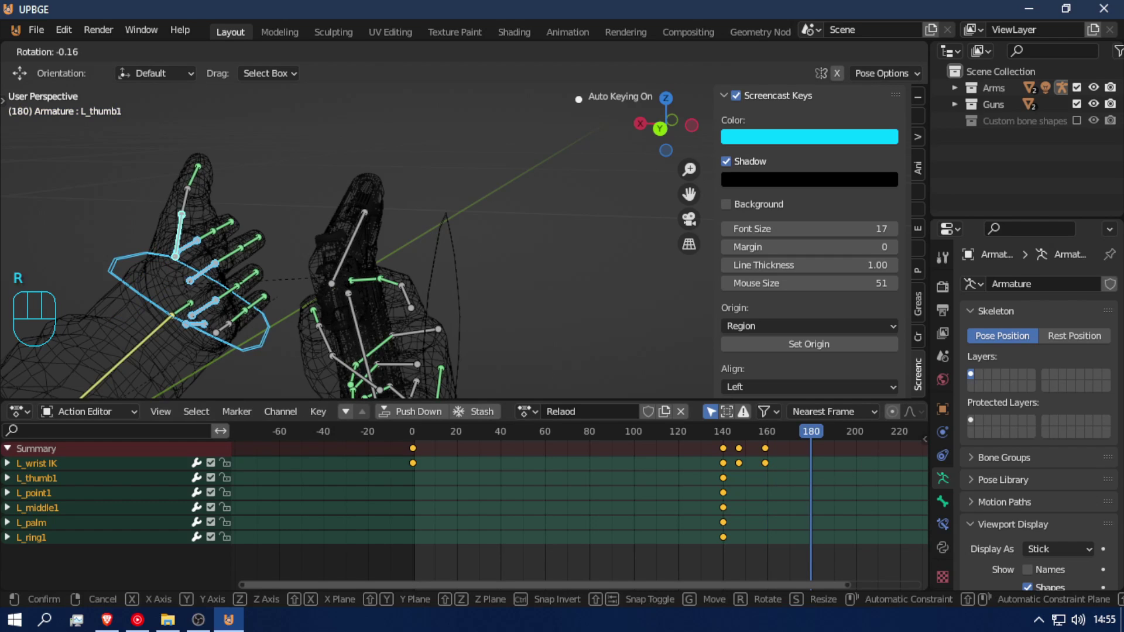
key("r")
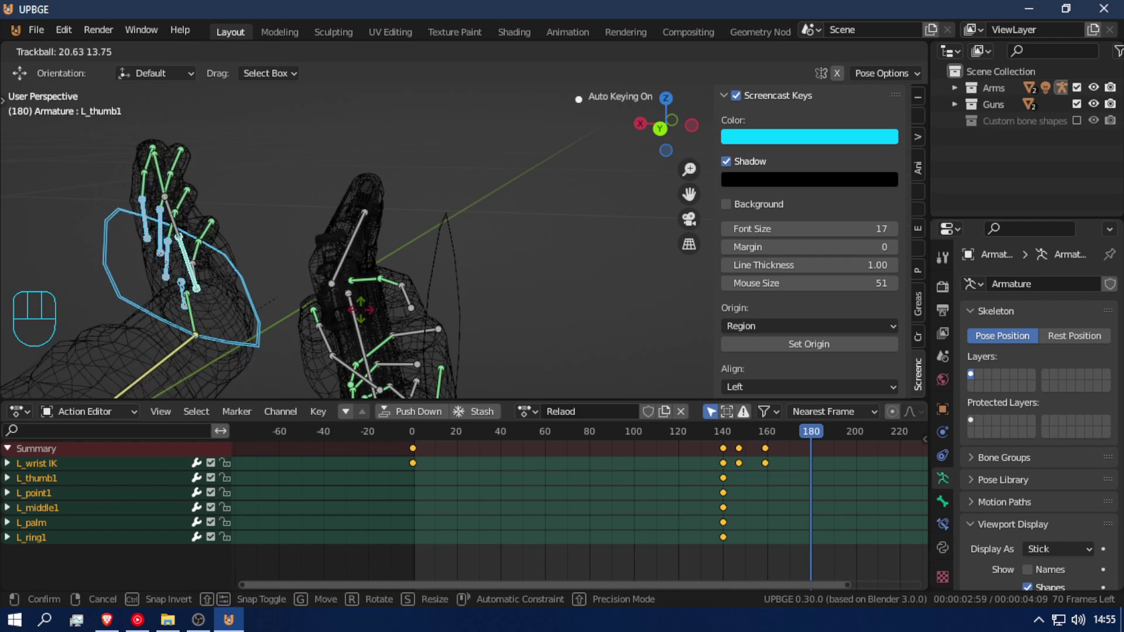
left_click(343, 280)
key("r")
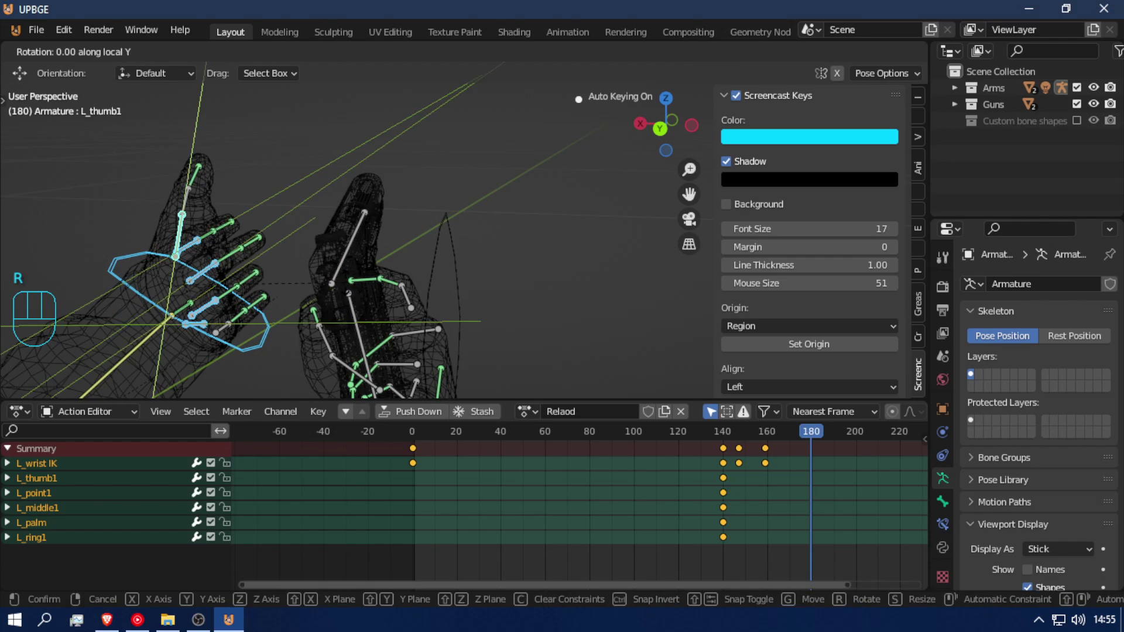
right_click(282, 296)
- Rotate only the left wrist IK bone about 50° on its local Y axis at frame 180
left_click(269, 329)
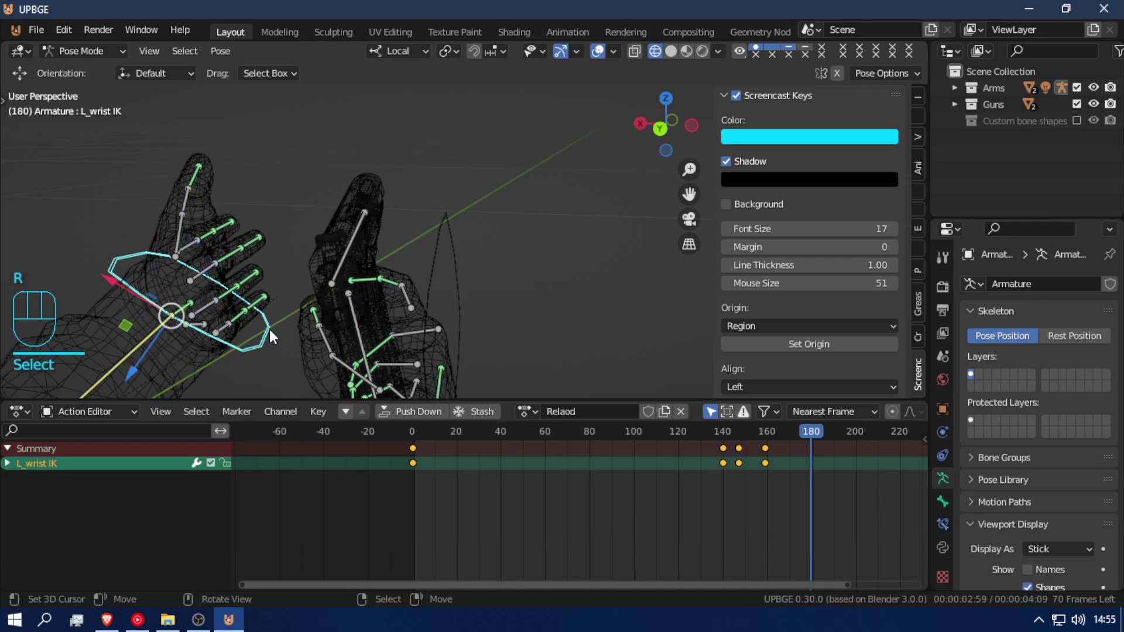
key("r")
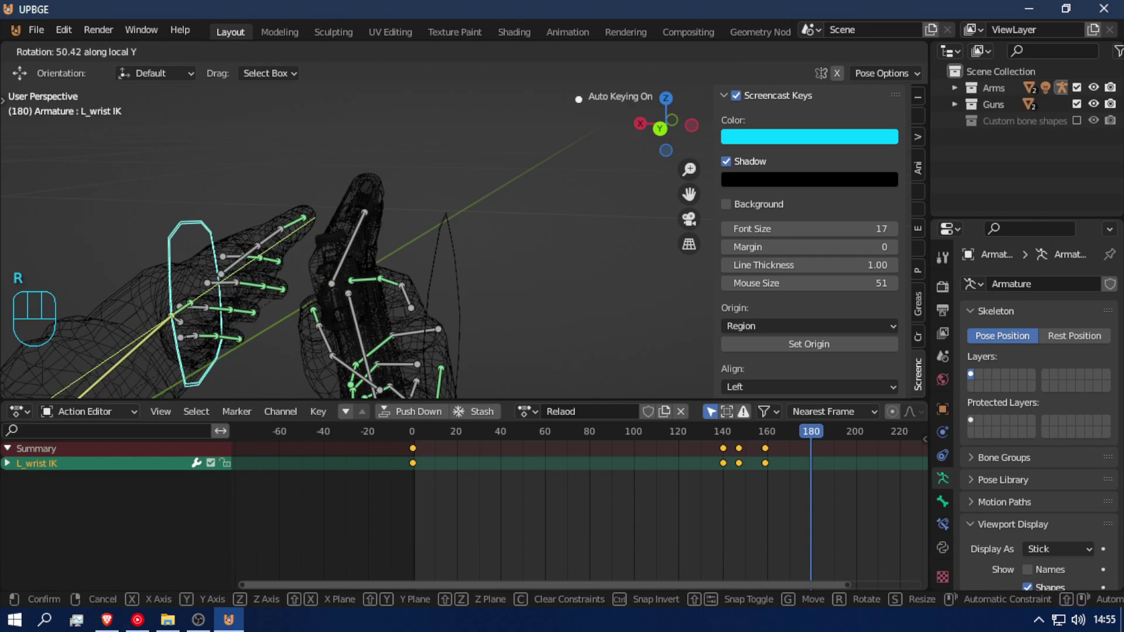
left_click(273, 291)
- At frame 180, move the left wrist IK bone along its Z axis and rotate it on Z so the fingers reach toward the pistol
key("shift+f")
key("a")
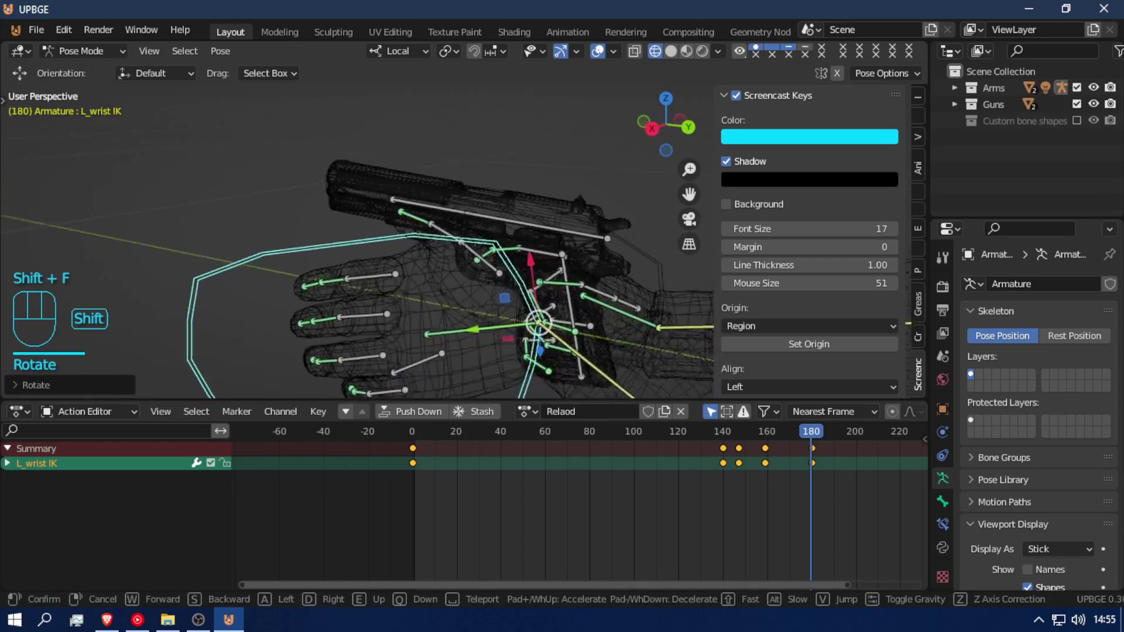
key("e")
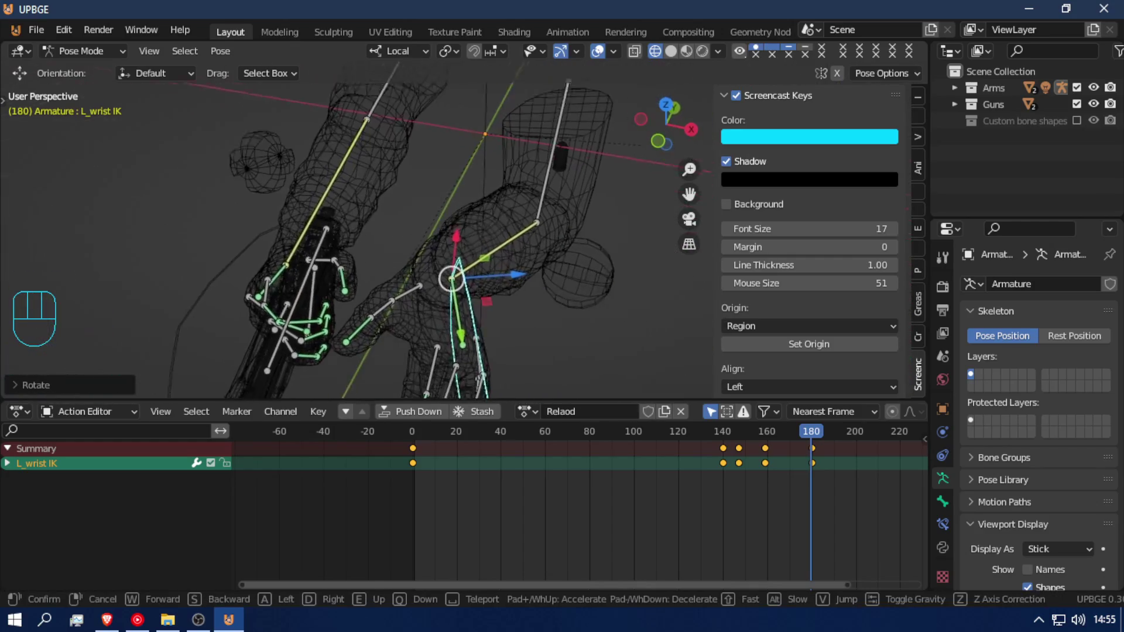
left_click(464, 227)
key("g")
key("z")
left_click(430, 155)
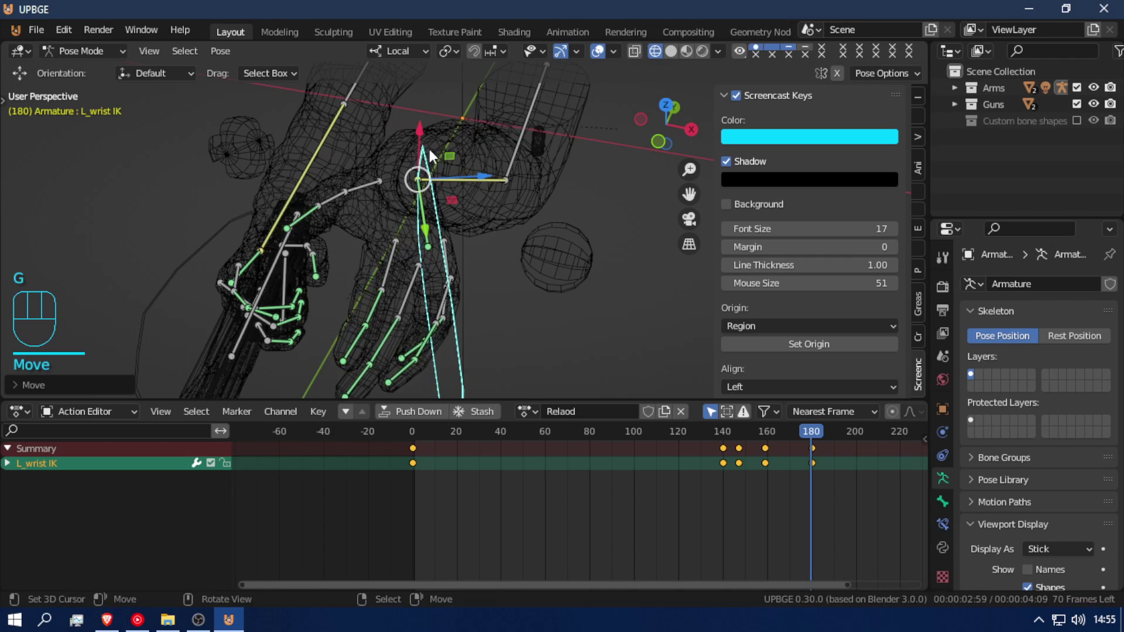
key("r")
key("z")
left_click(456, 227)
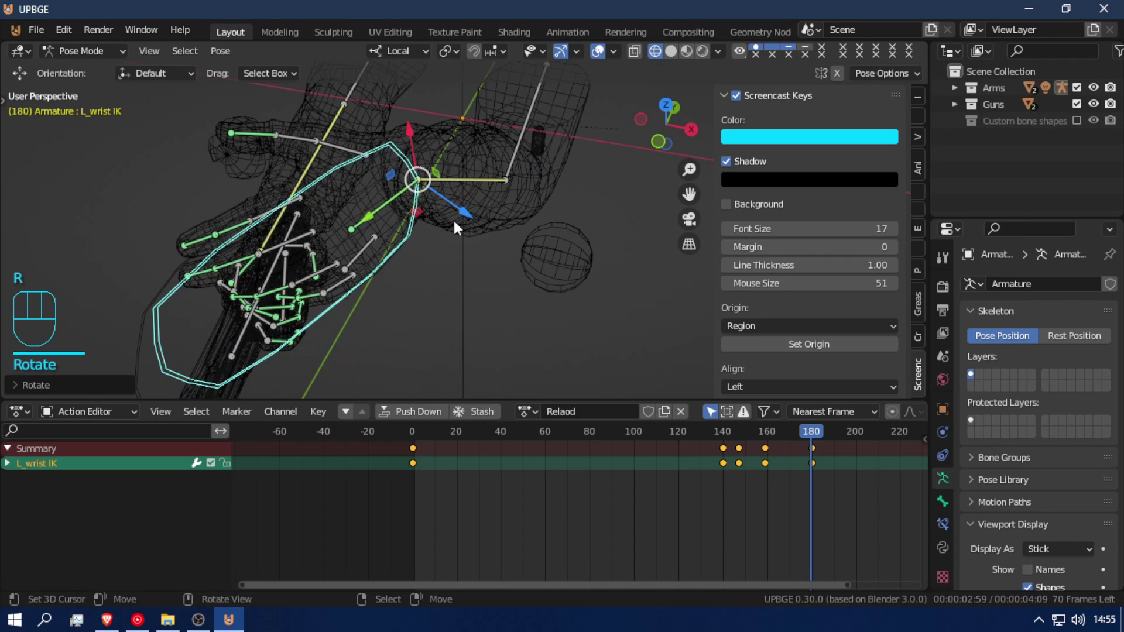
key("r")
key("y")
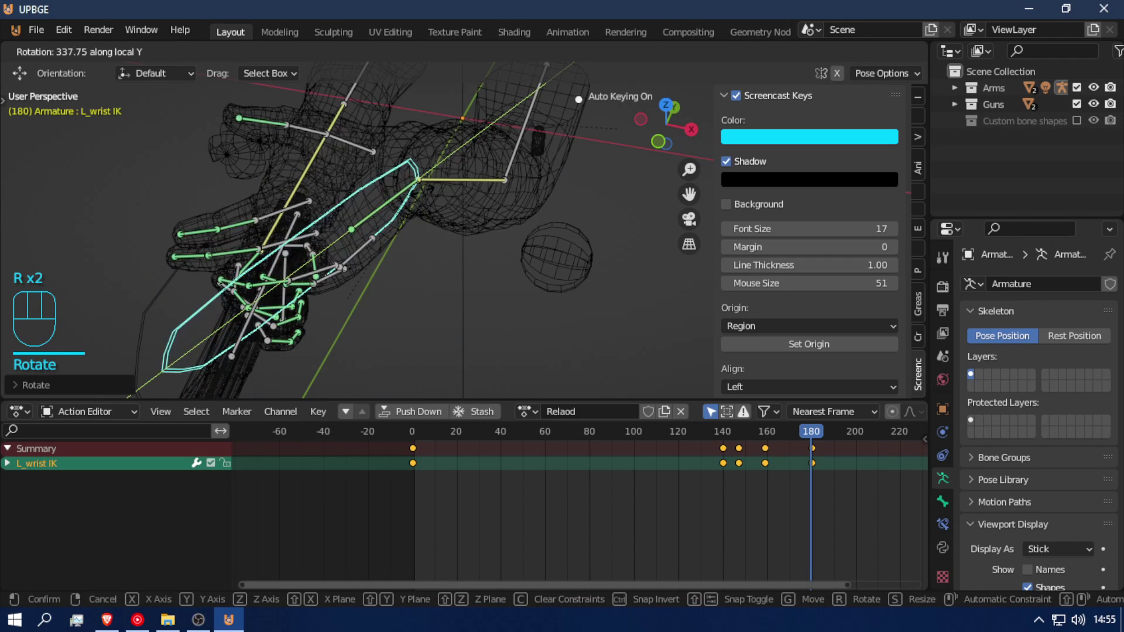
left_click(361, 220)
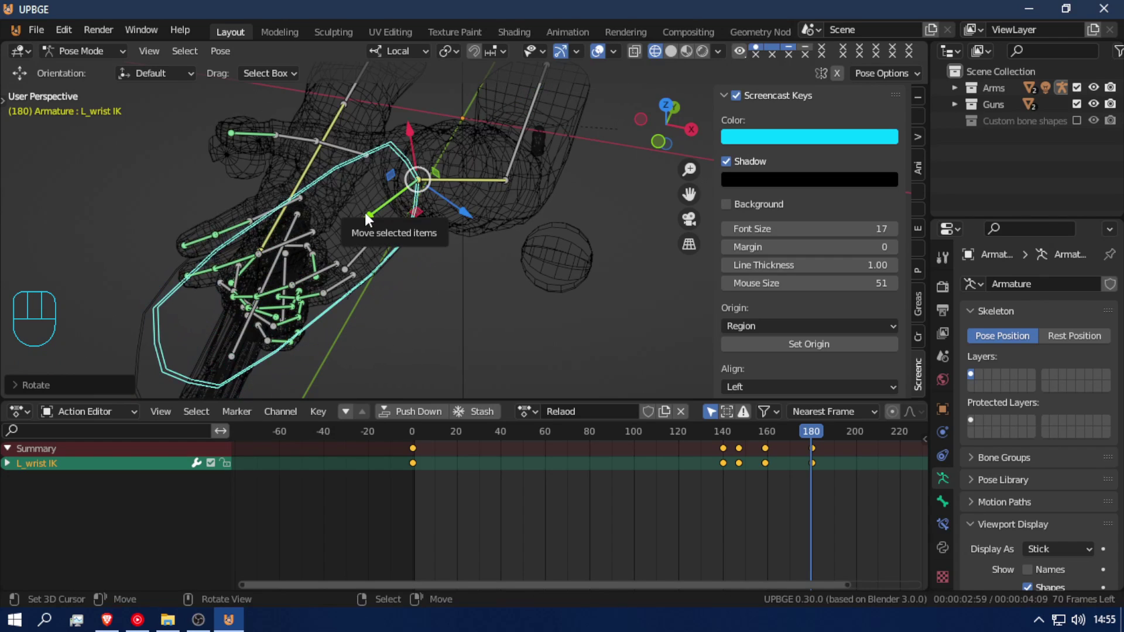
- At frame 180, rotate the left wrist IK bone about 30° on its local Y axis and adjust it on global Z
key("r")
key("y")
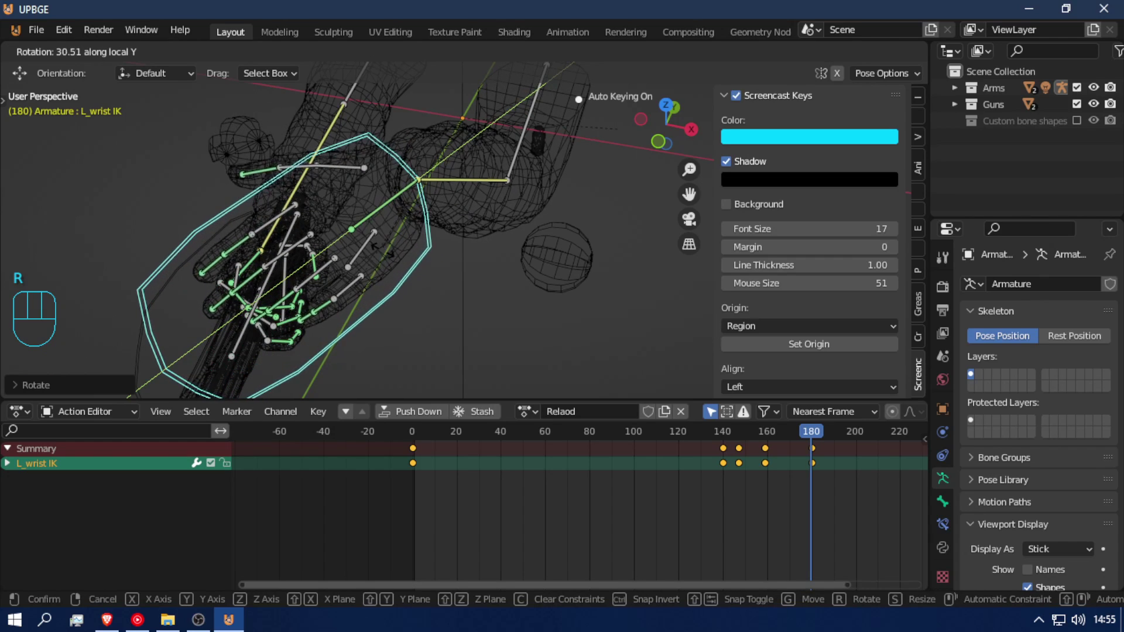
left_click(374, 294)
key("r")
key("z")
key("z")
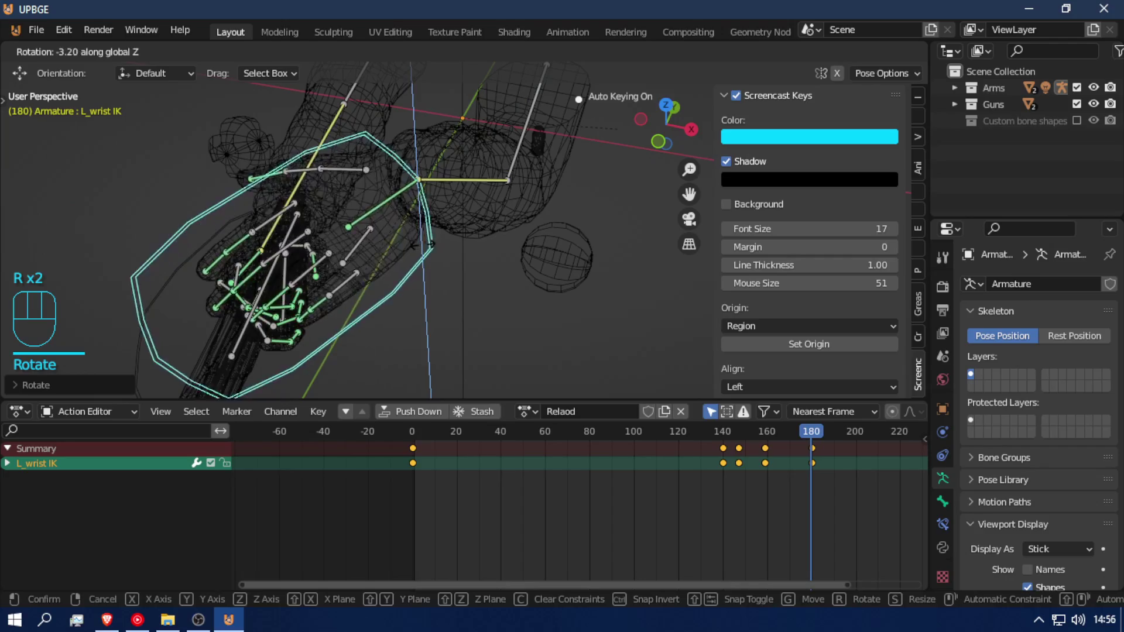
left_click(348, 298)
- In solid shading, move the left wrist IK bone along its local Y axis and rotate it about 14° on local Y
key("shift+f")
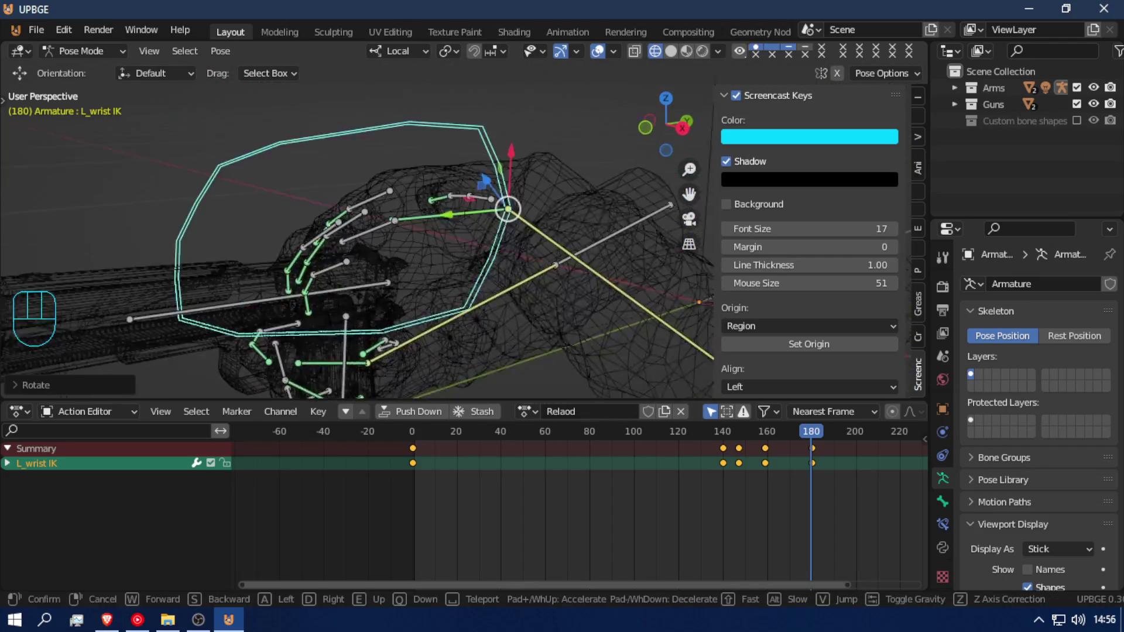
left_click(466, 231)
key("z")
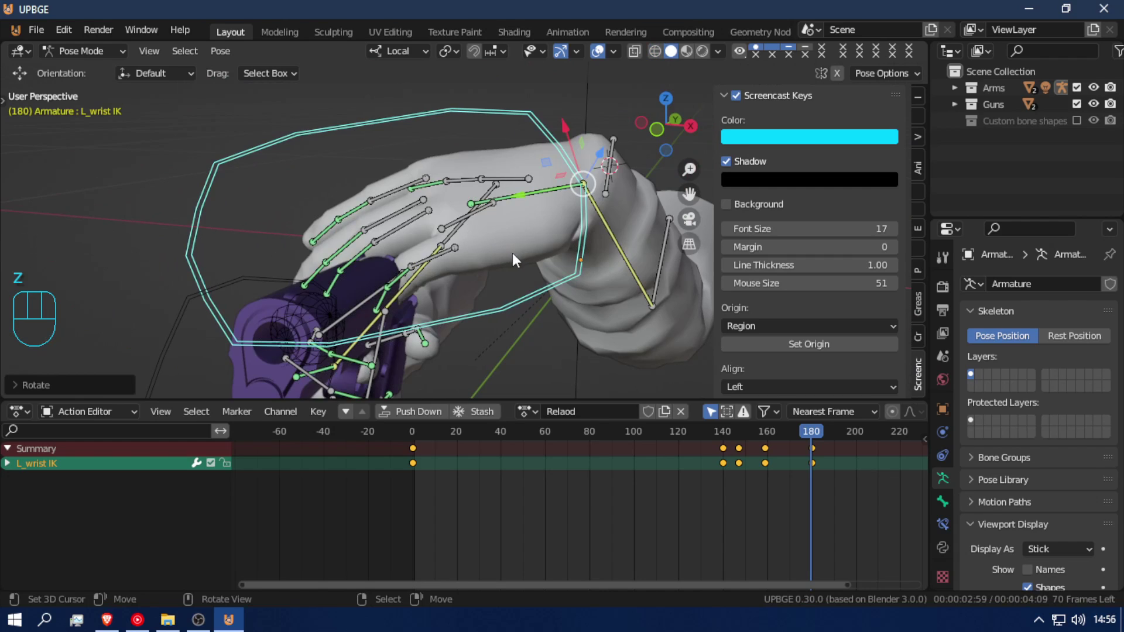
key("g")
key("y")
left_click(430, 248)
key("shift+f")
left_click(462, 234)
key("r")
key("y")
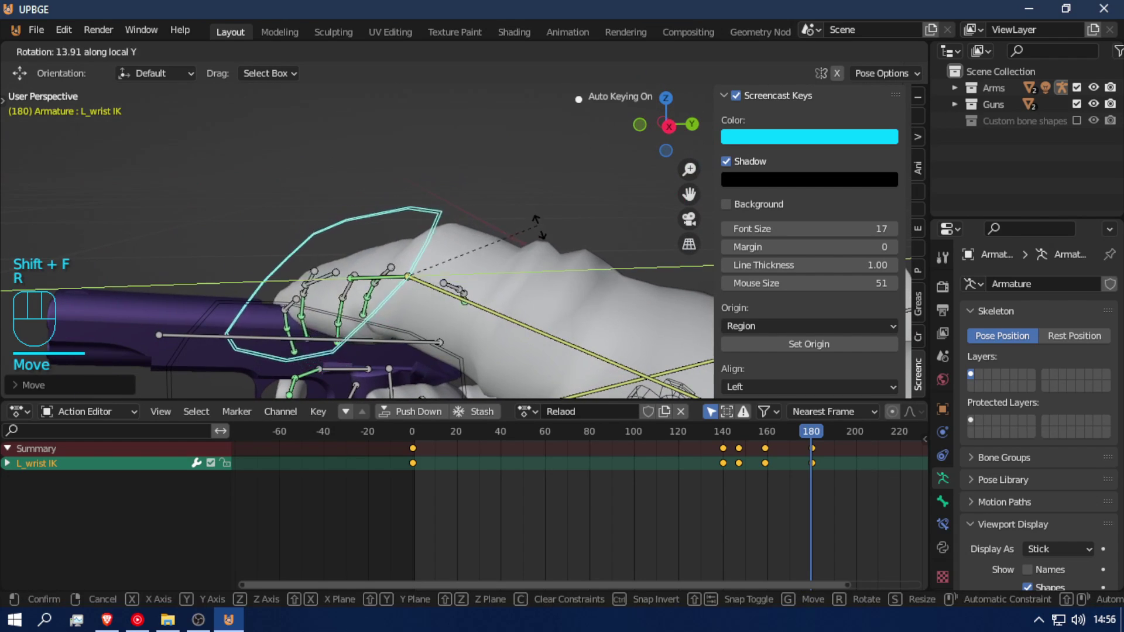
left_click(532, 269)
- Shift the left wrist IK bone along its local Y axis and along global Y to place the hand over the pistol slide
key("shift+f")
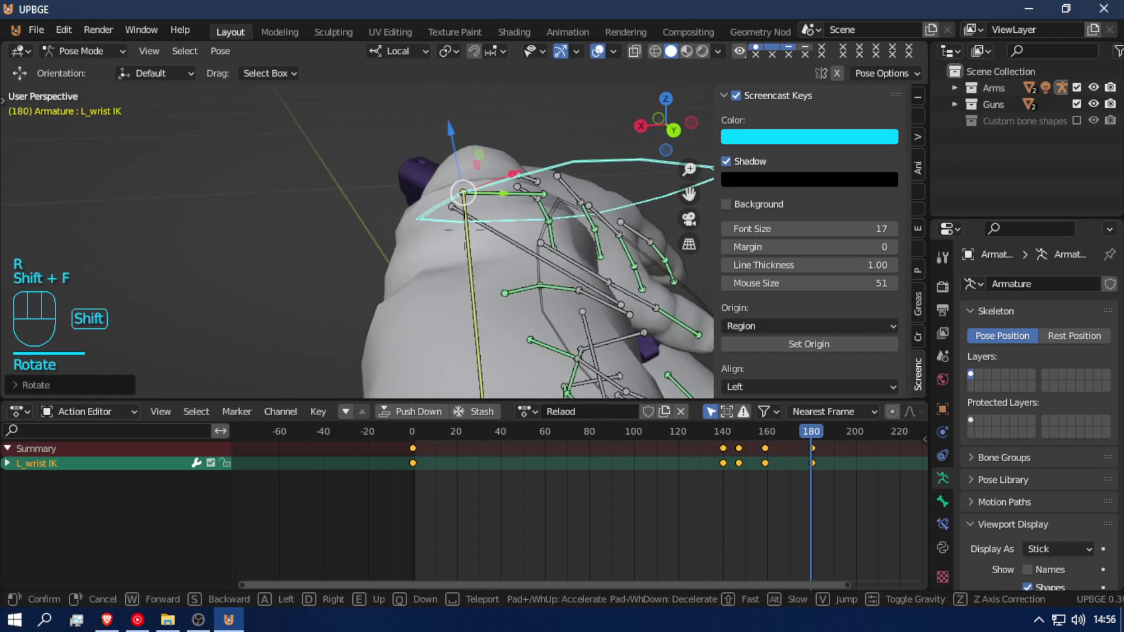
left_click(465, 245)
key("g")
key("y")
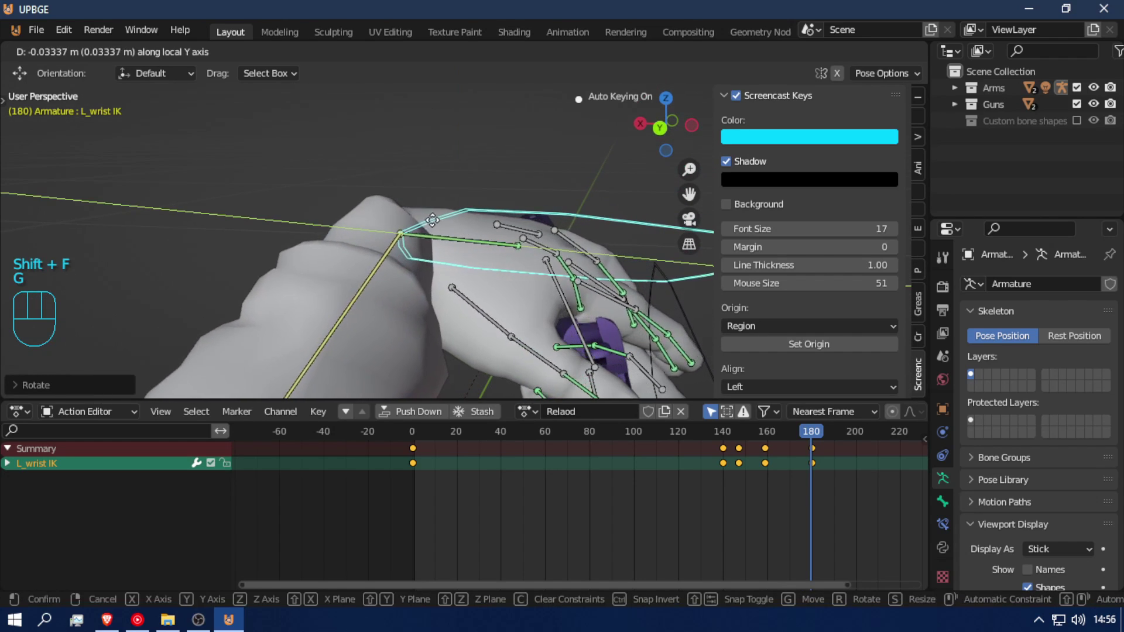
left_click(455, 203)
key("shift+f")
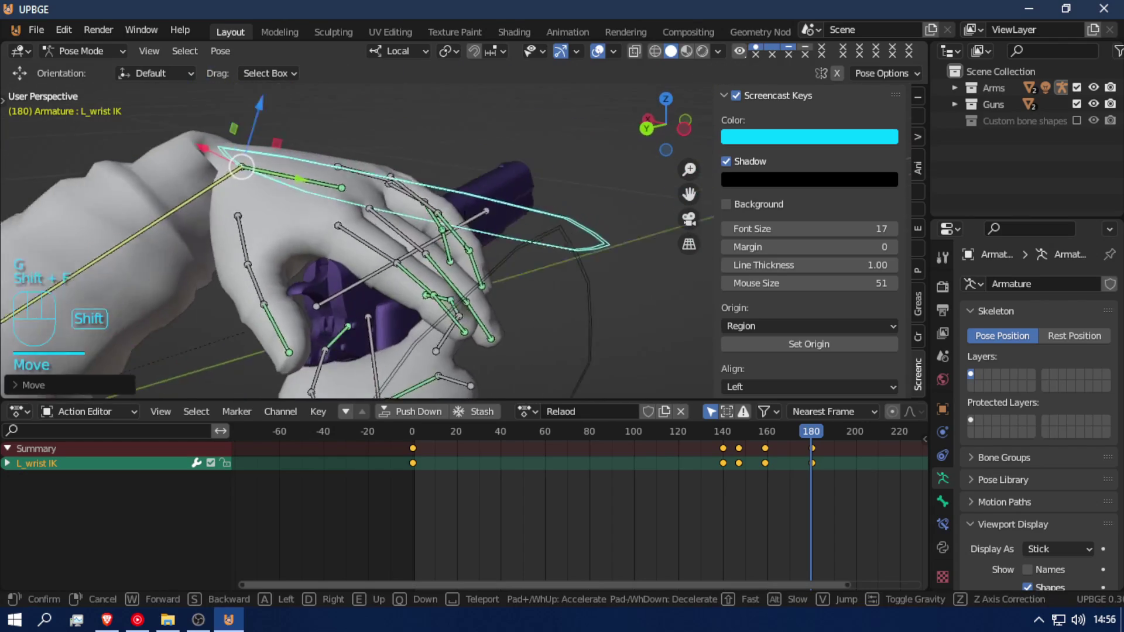
left_click(511, 173)
key("g")
key("y")
key("y")
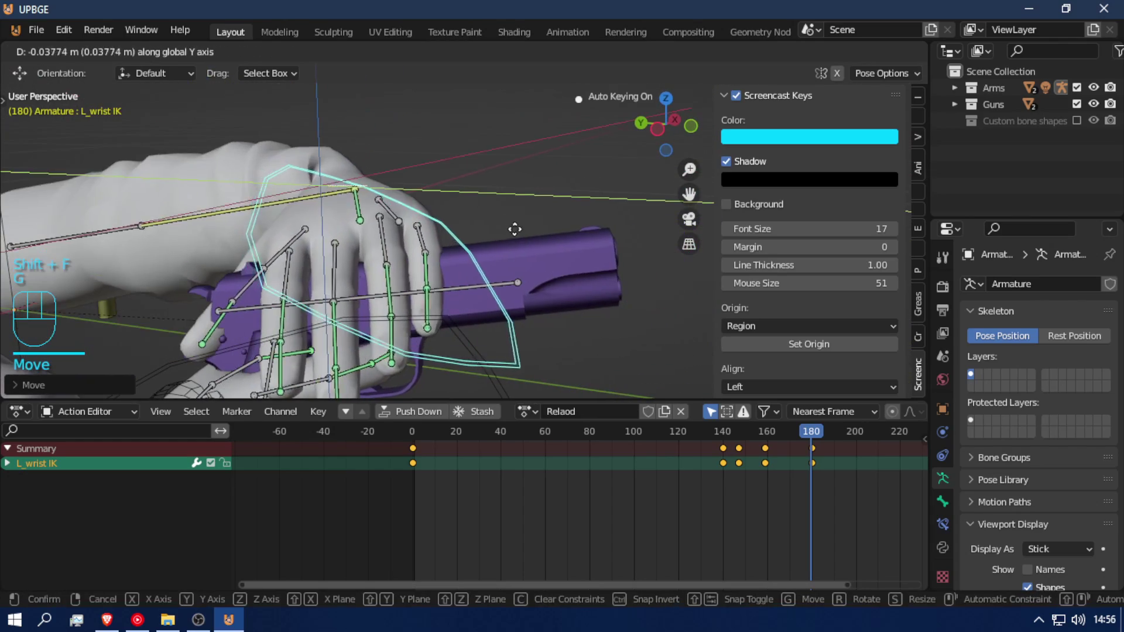
left_click(505, 213)
key("shift+f")
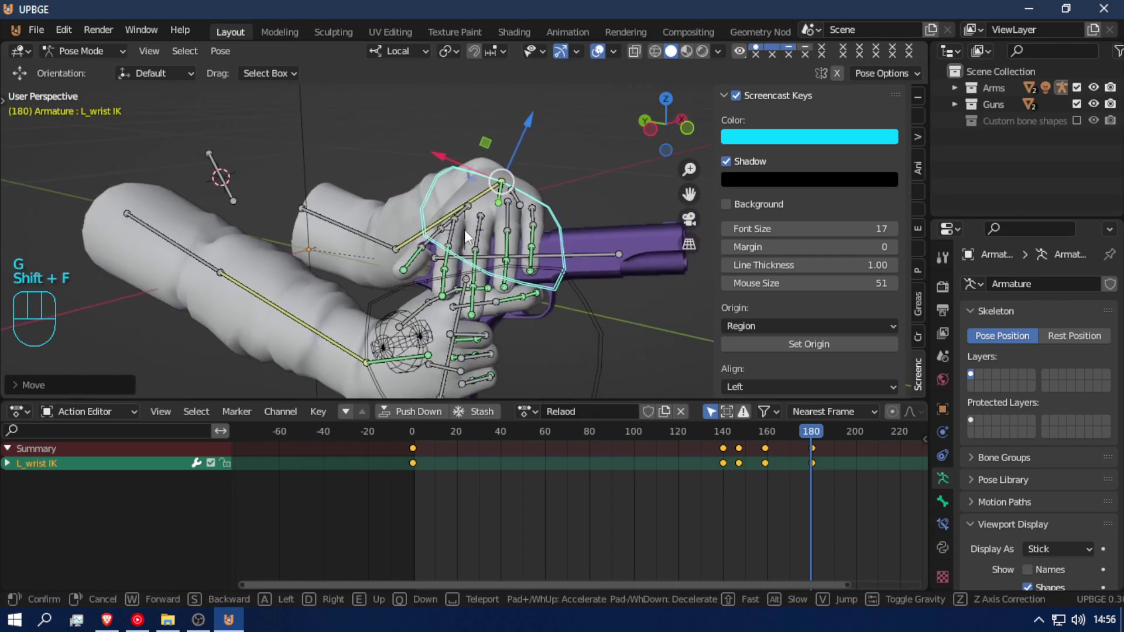
left_click(358, 234)
key("g")
key("y")
key("y")
right_click(381, 224)
key("g")
key("y")
right_click(392, 221)
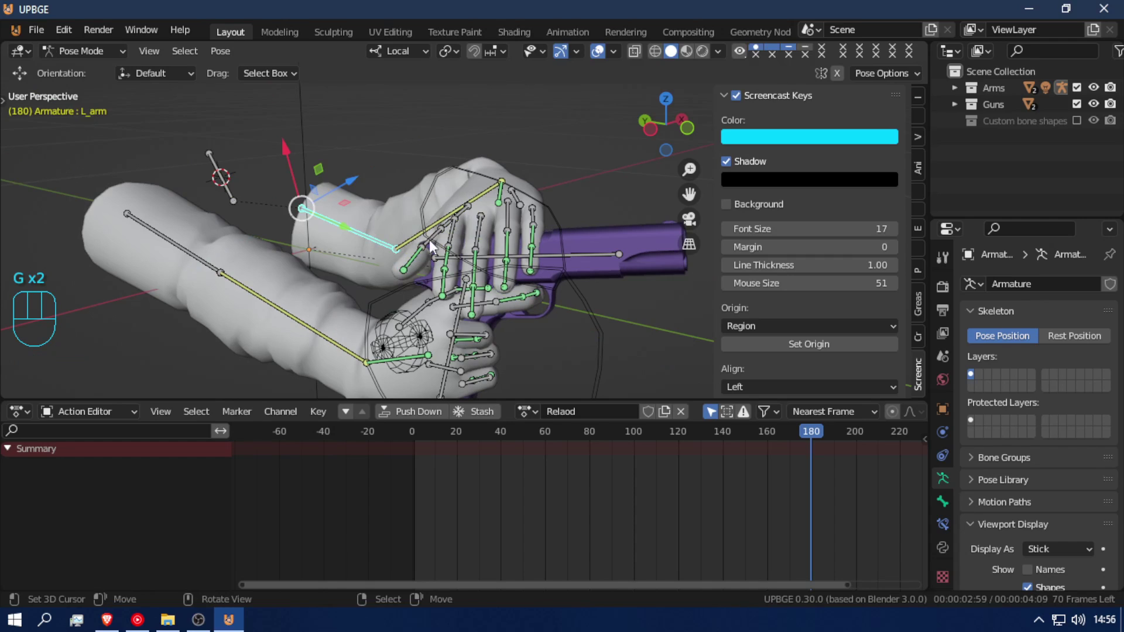
- Keyframe the left arm bone at frame 166 and move it toward the pistol at frame 181
left_click(783, 481)
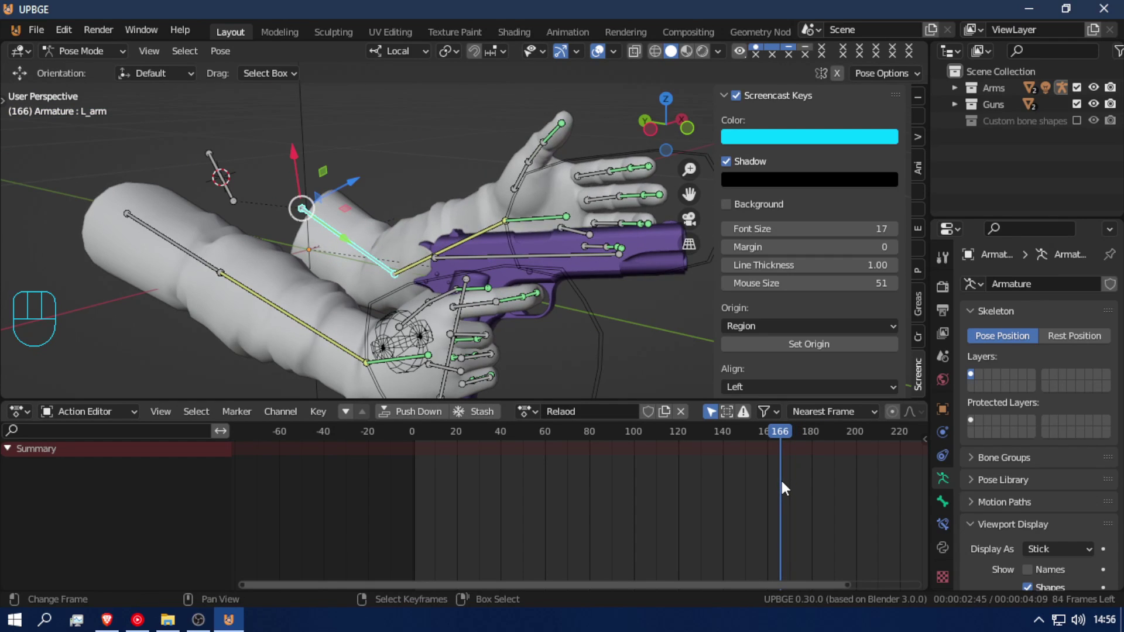
key("i")
mouse_move(810, 494)
left_mouse_down()
mouse_move(828, 497)
mouse_move(796, 492)
mouse_move(813, 494)
left_mouse_up()
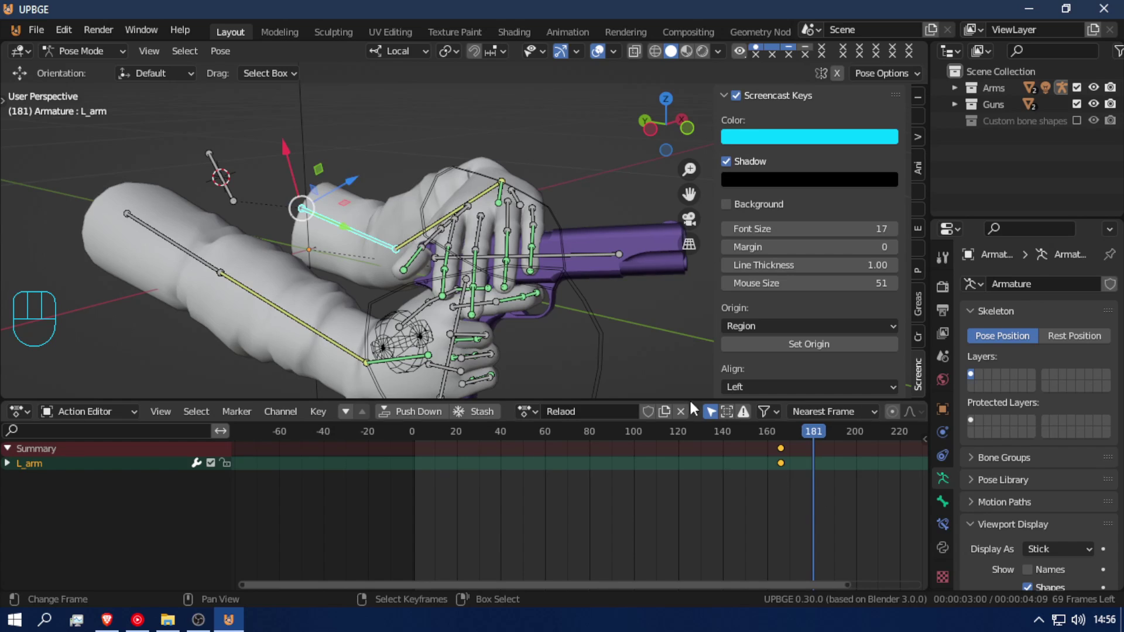
left_click_drag(329, 214, 361, 235)
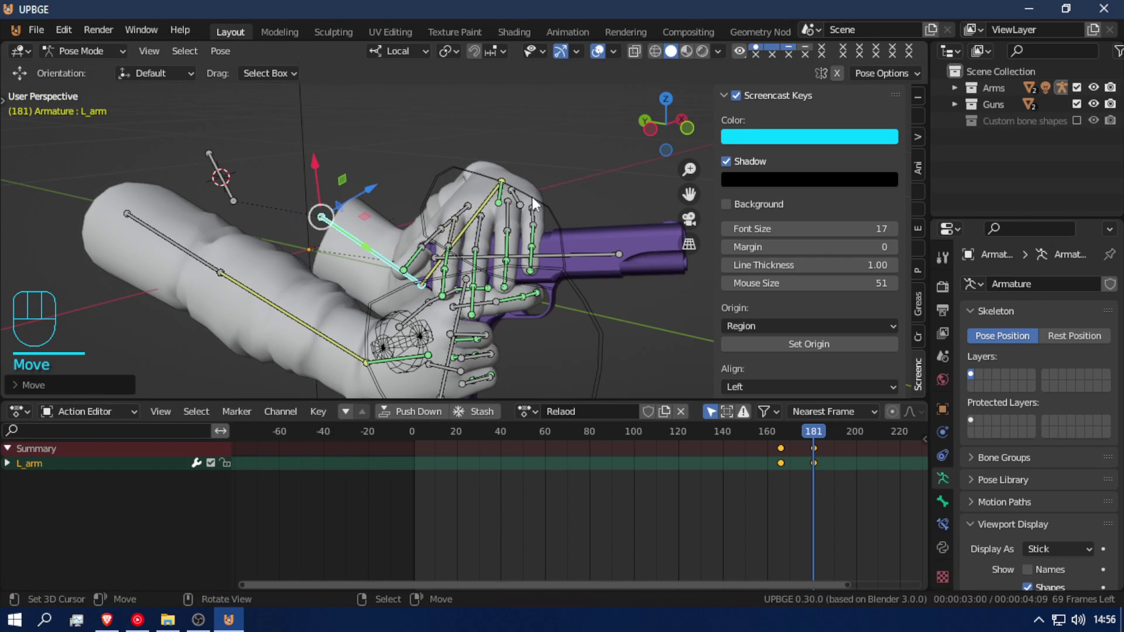
- At frame 181, move the left wrist IK bone freely forward along the pistol slide and deselect all bones
left_click(555, 205)
key("g")
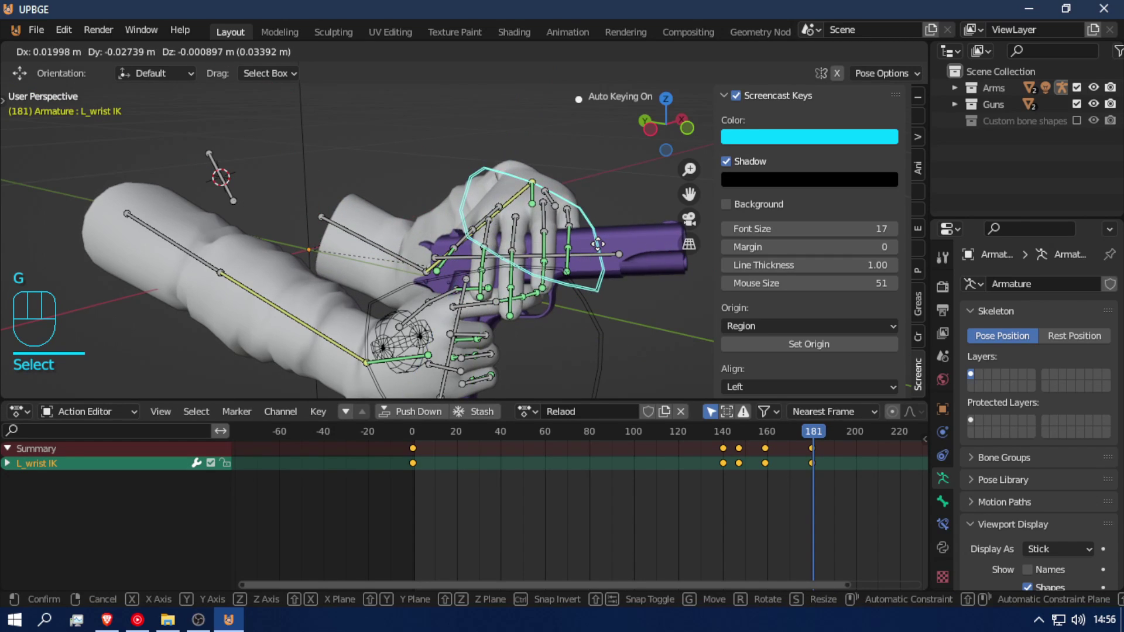
key("x")
key("x")
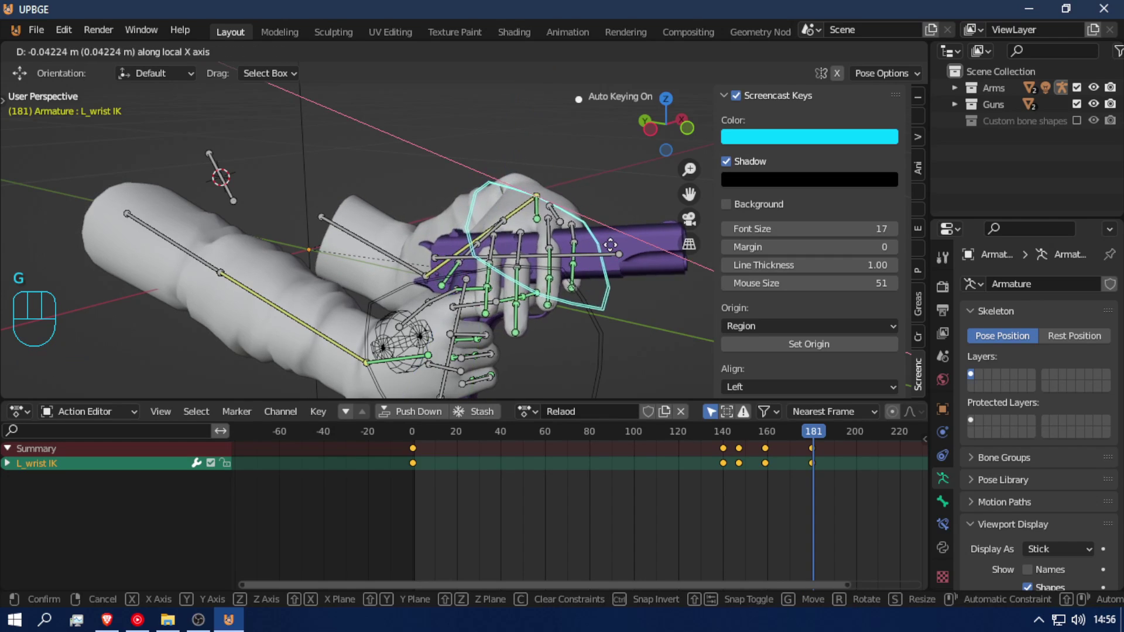
right_click(618, 229)
key("g")
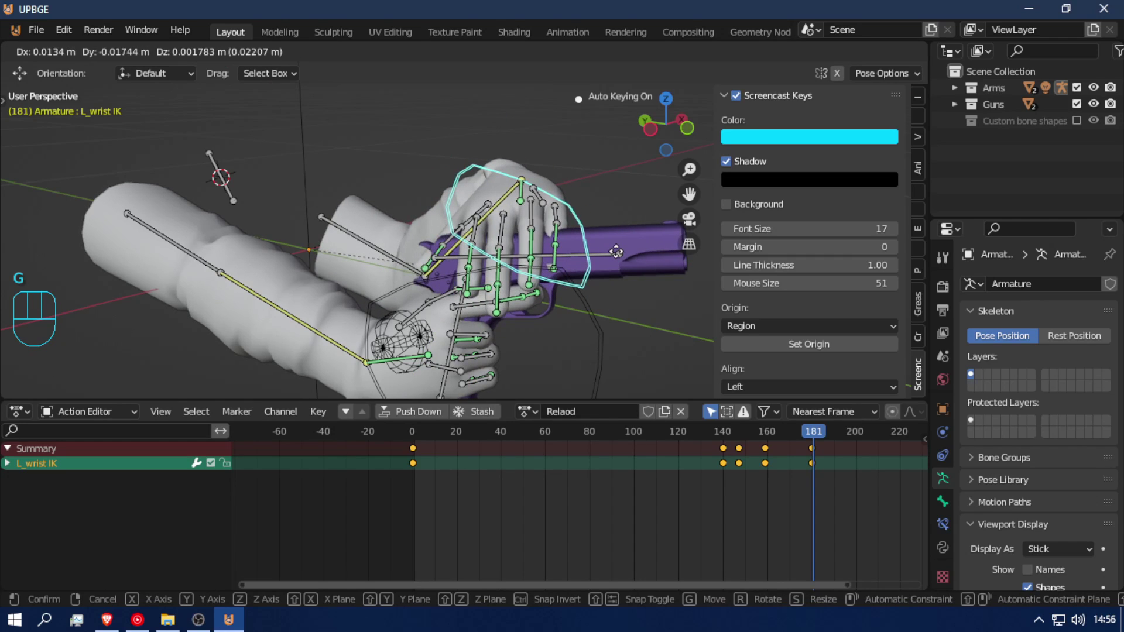
left_click(593, 237)
key("f")
key("a")
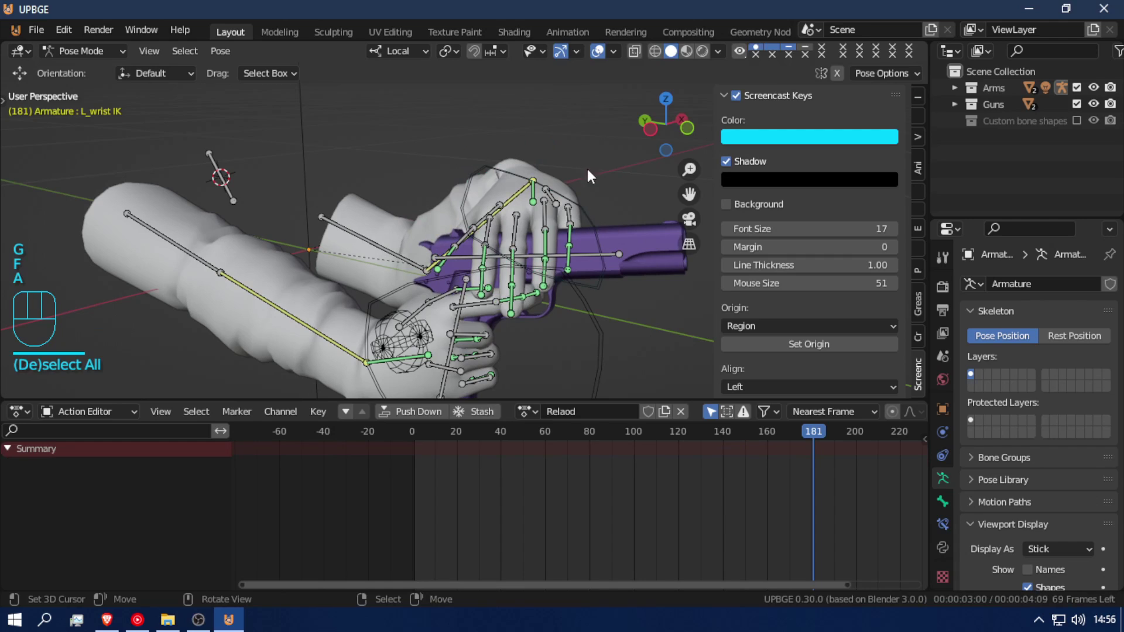
- Select the left wrist IK bone at frame 181 and rotate it freely and around global Z to realign the fingers
left_click(589, 209)
key("r")
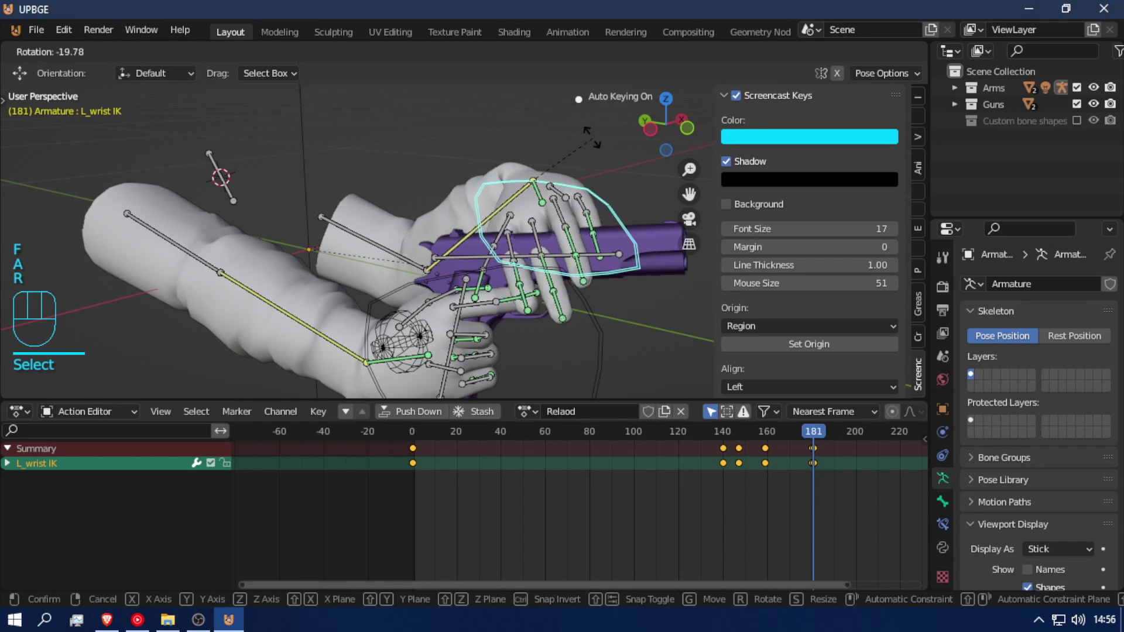
key("r")
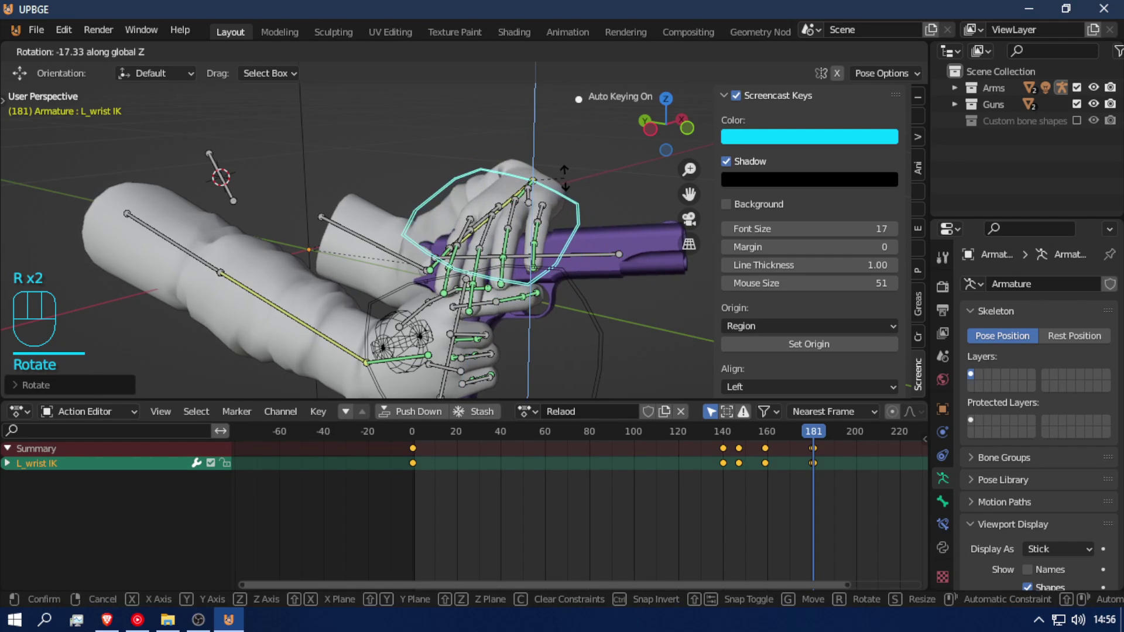
left_click(581, 174)
- Nudge the left wrist IK bone sideways over the slide as seen along the barrel, and leave all bones deselected
key("shift+f")
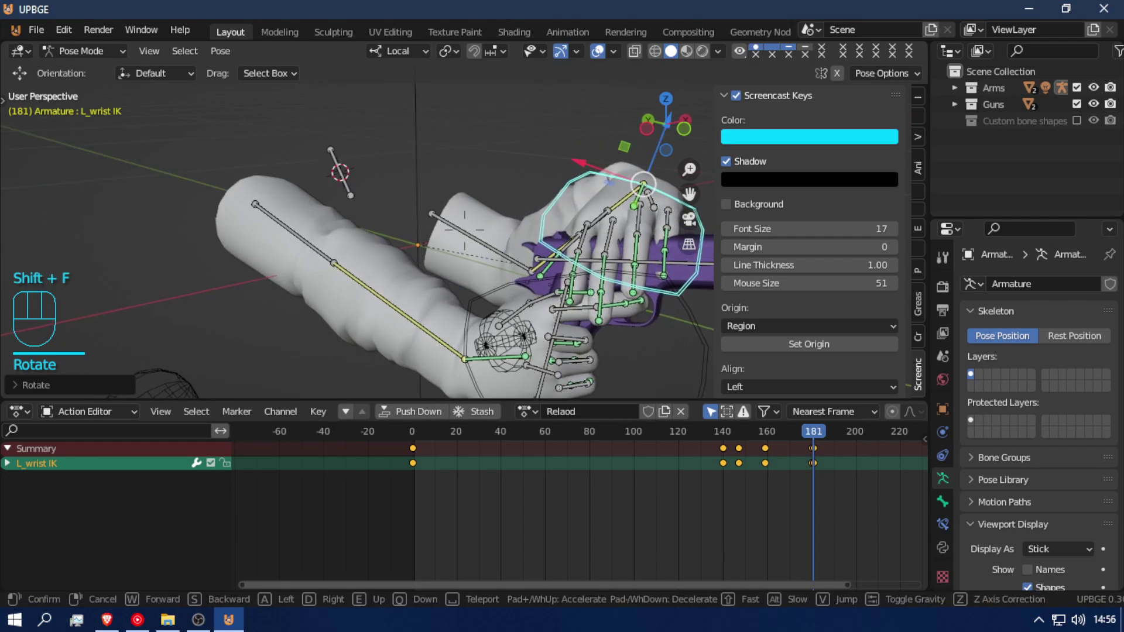
key("g")
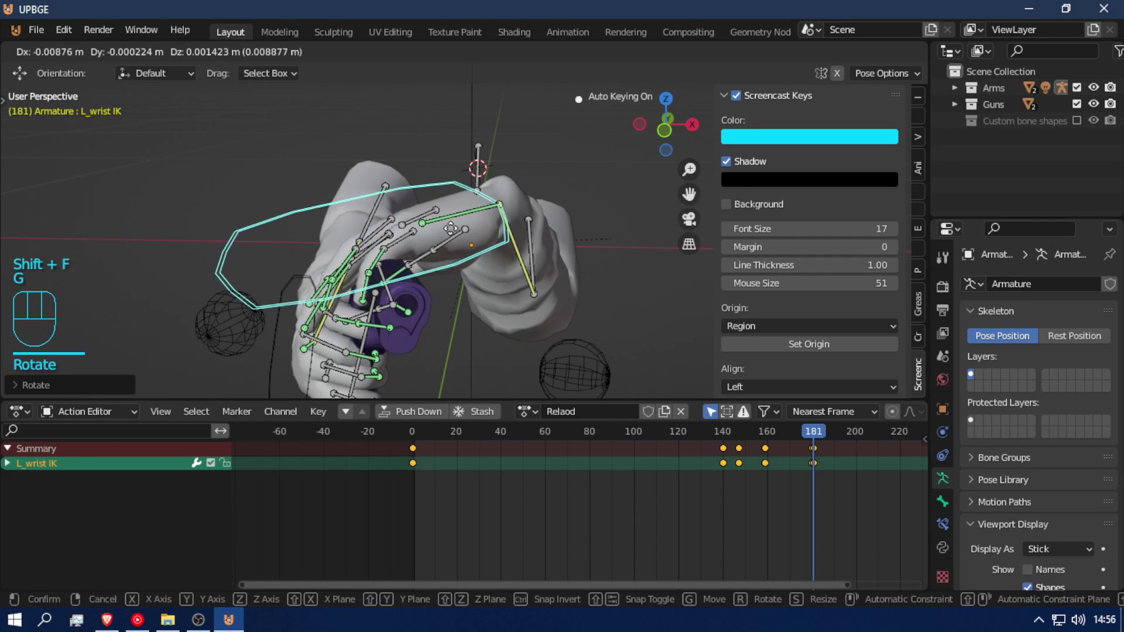
left_click(449, 228)
key("f")
key("a")
key("w")
key("e")
key("shift+f")
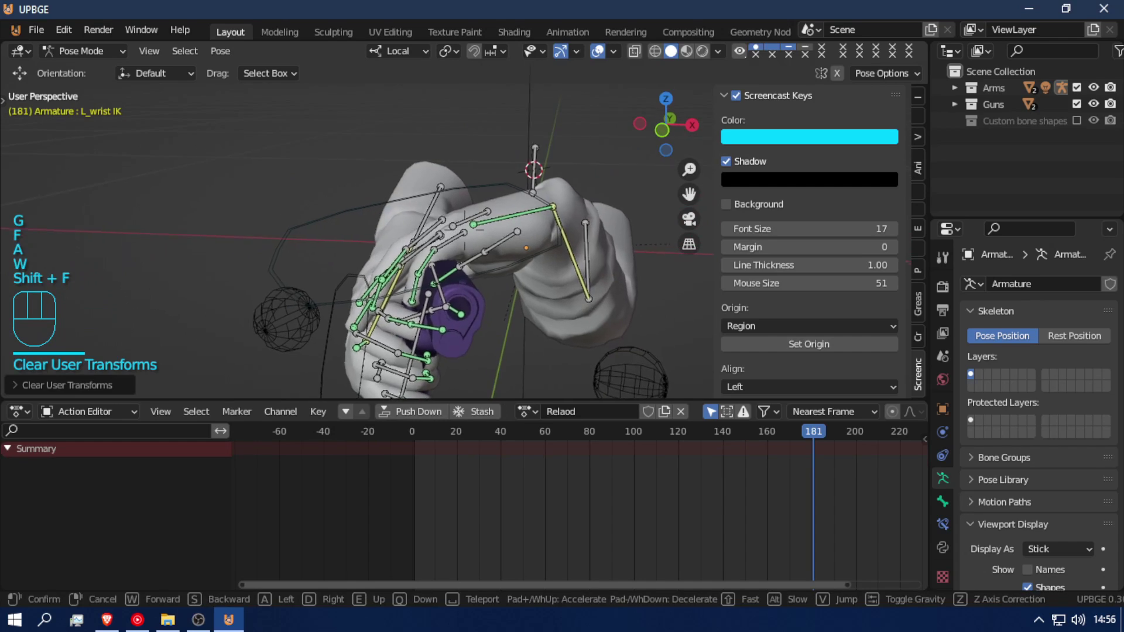
key("shift")
left_click(466, 231)
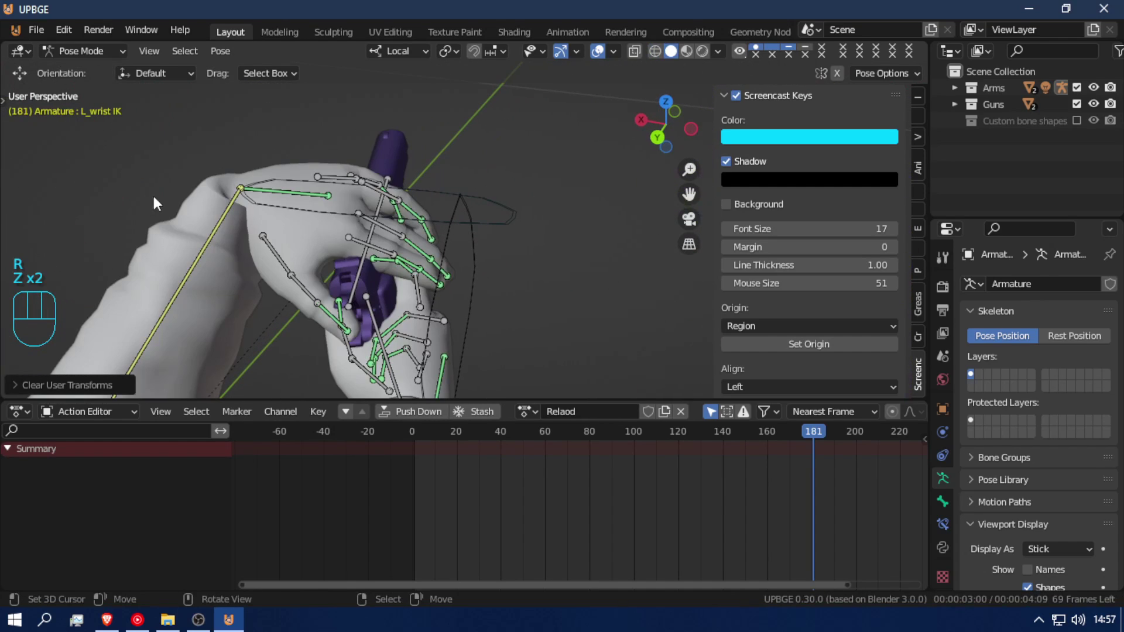
- Reselect the left wrist IK bone and rotate it around the global Z axis so the hand turns across the slide
right_click(332, 212)
key("r")
key("z")
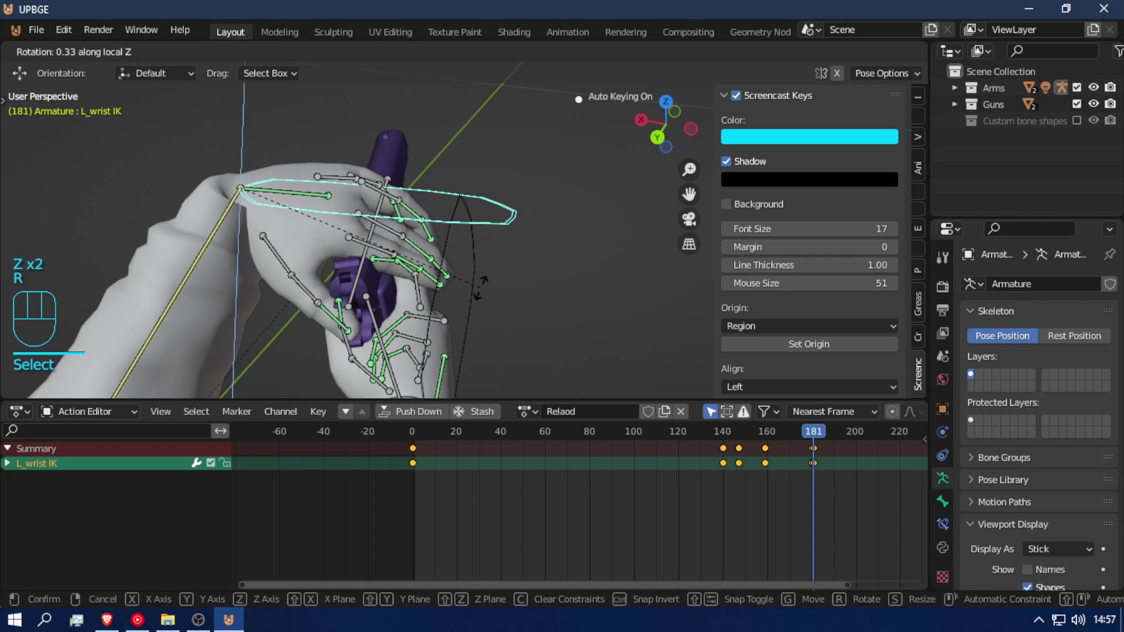
key("z")
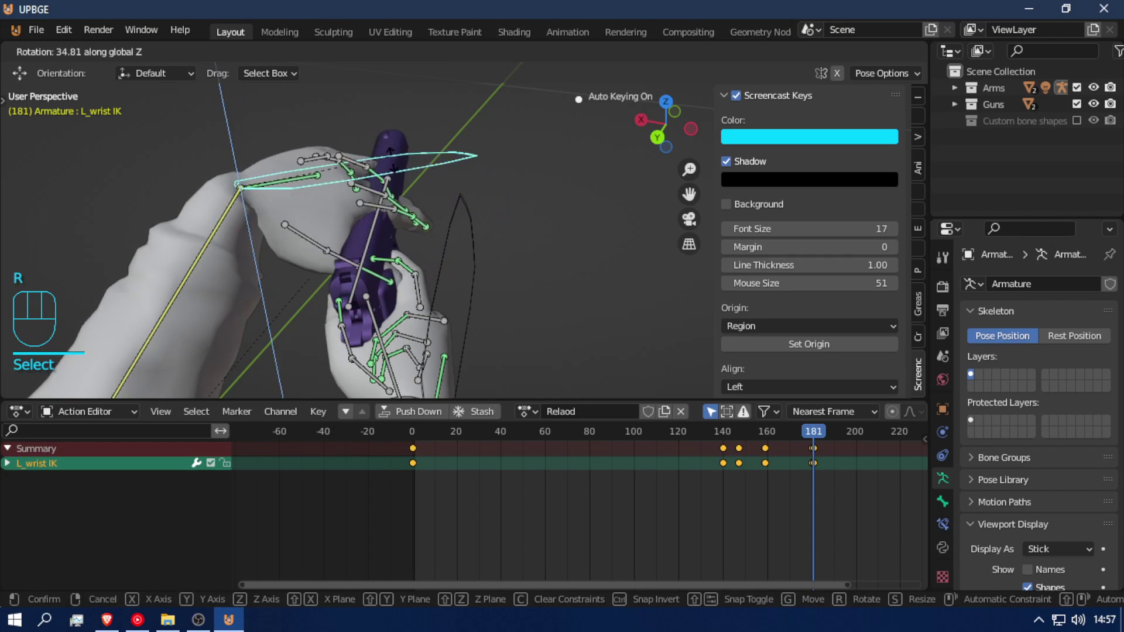
left_click(310, 300)
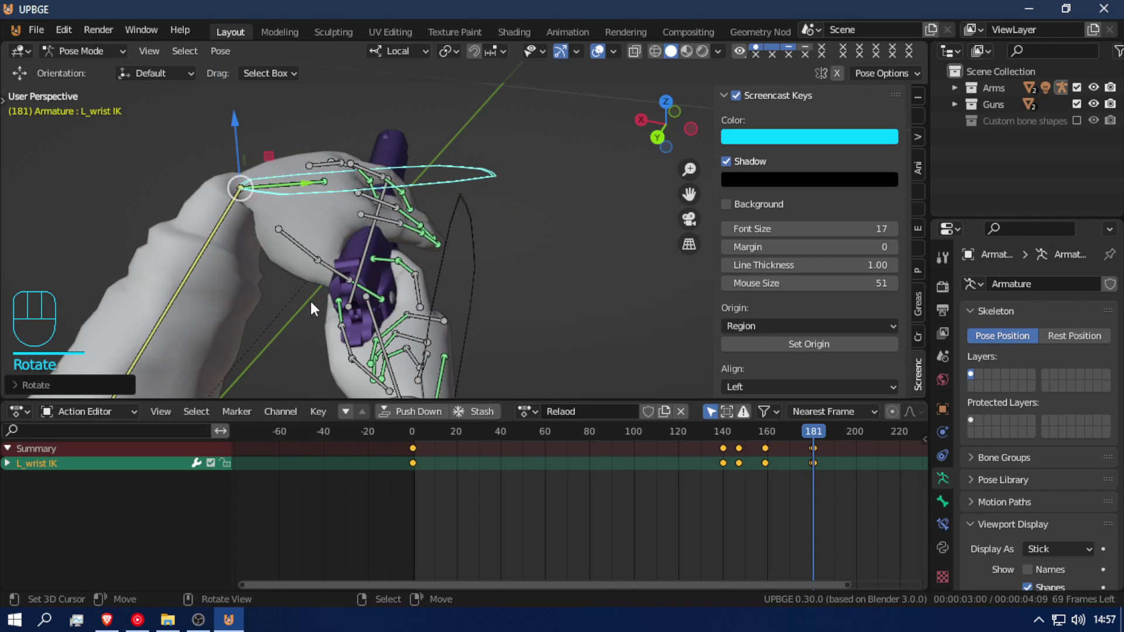
- Rotate the left thumb base bone (L_thumb1) at frame 181 to bring the thumb against the pistol
right_click(303, 248)
key("r")
left_click(367, 212)
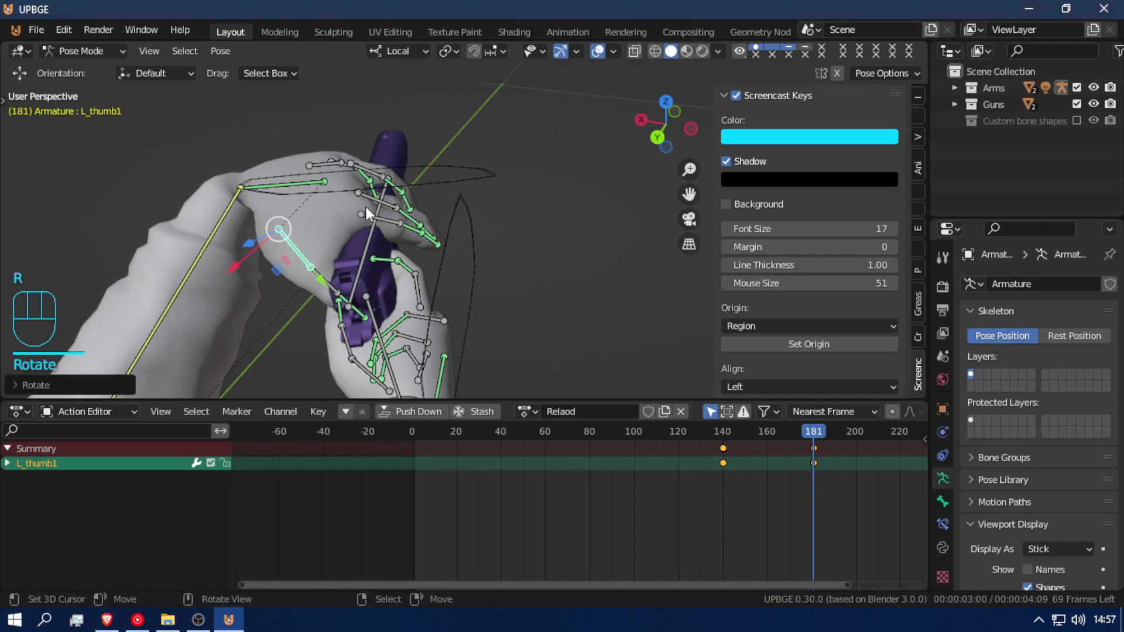
- Select only the left wrist IK bone and raise it slightly along its local Z axis at frame 181
key("shift+f")
left_click(399, 290)
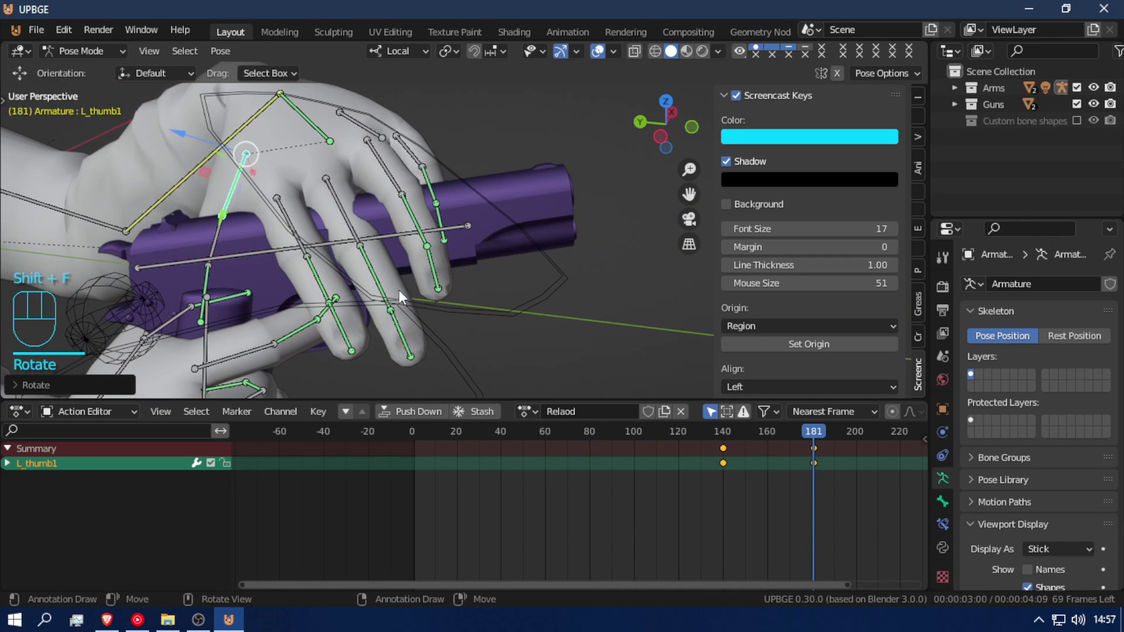
right_click(293, 230)
right_click(350, 215, "shift")
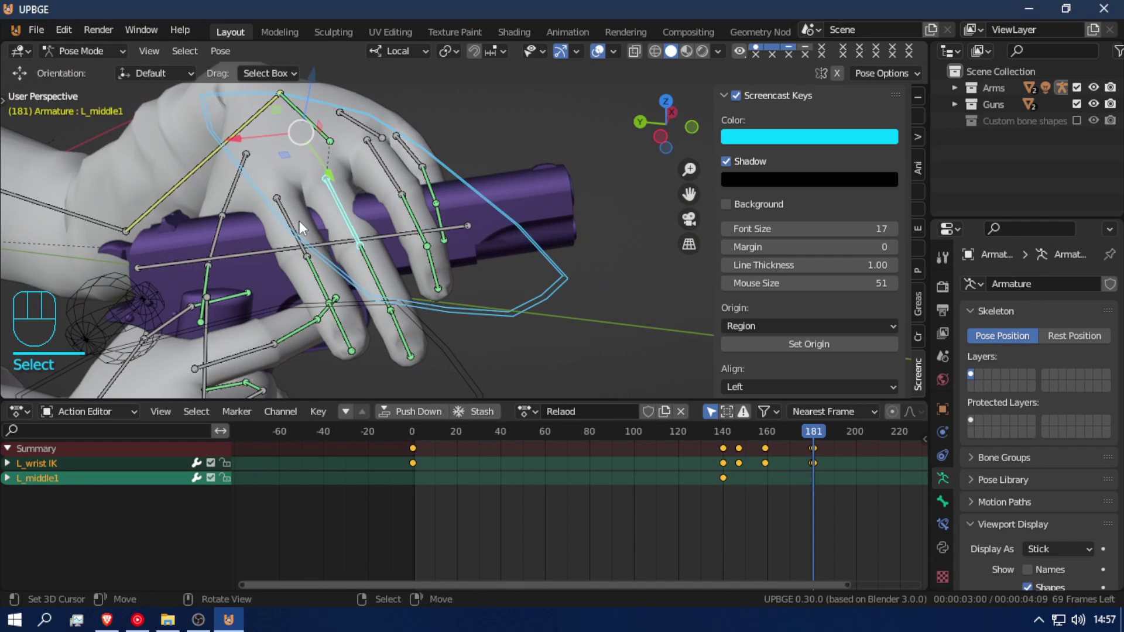
right_click(299, 220)
right_click(349, 217, "shift")
right_click(251, 181)
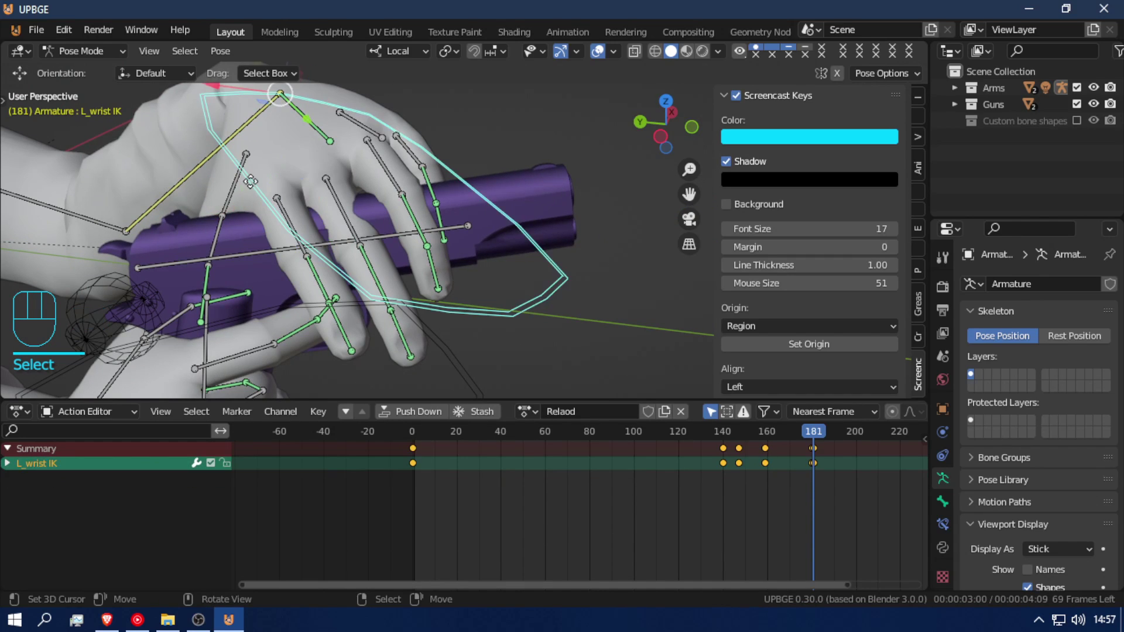
key("g")
key("z")
left_click(271, 196)
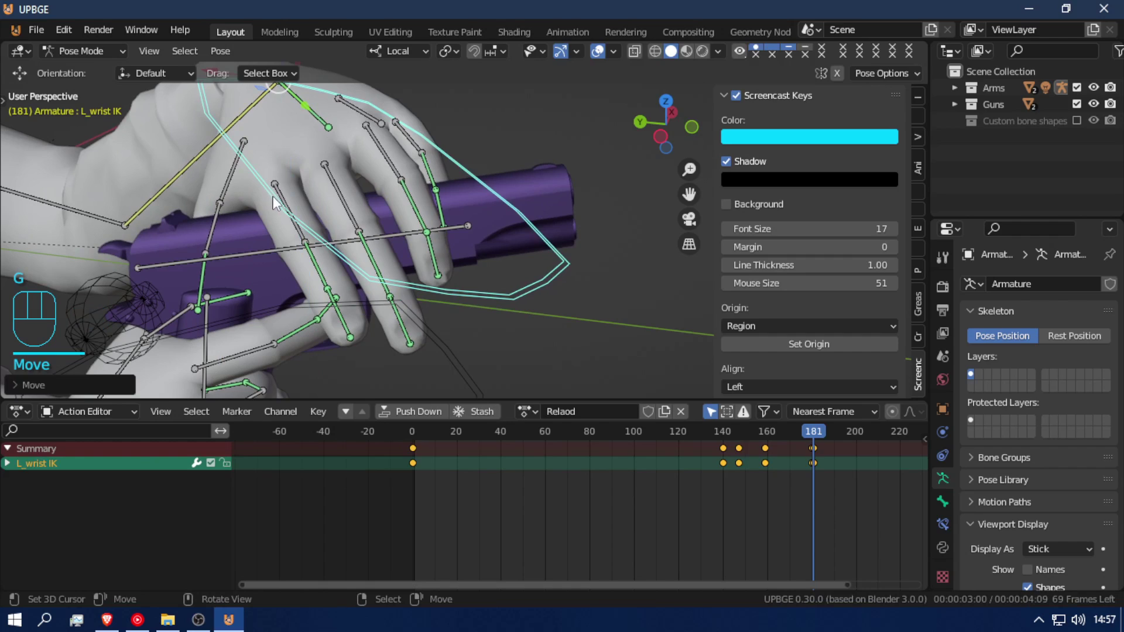
- Select the left pointer and middle base bones (L_point1, L_middle1) and rotate them on local X to curl the fingers around the slide
right_click(280, 202)
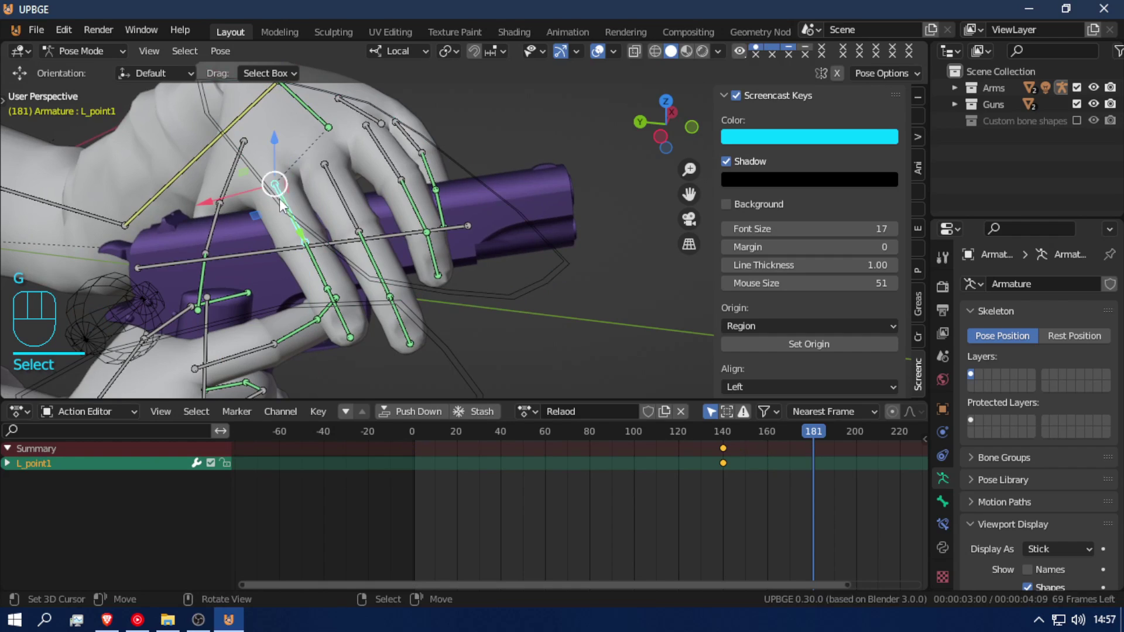
right_click(347, 200, "shift")
key("r")
key("x")
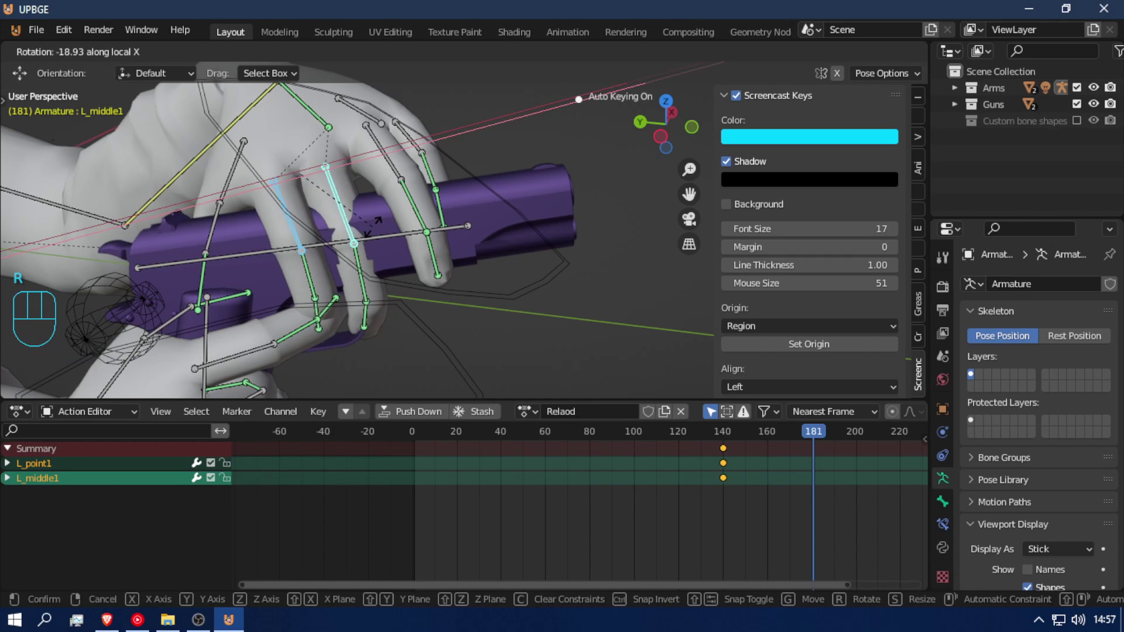
left_click(373, 235)
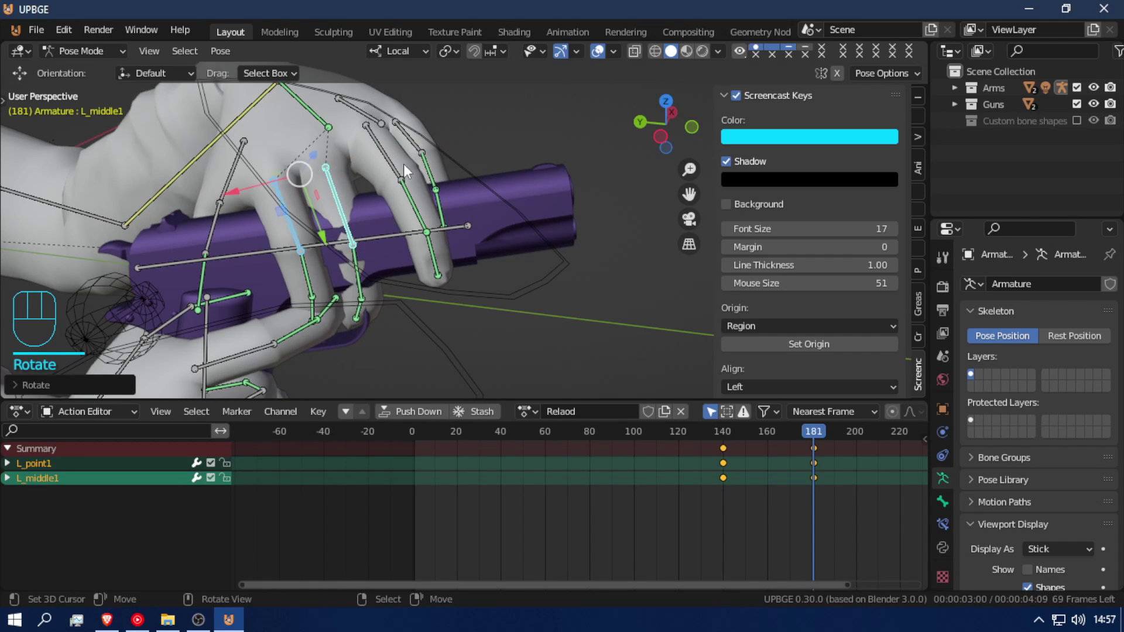
- Select the left wrist IK bone and place a copy of its earlier keyframe at frame 201
key("shift+f")
left_click(465, 231)
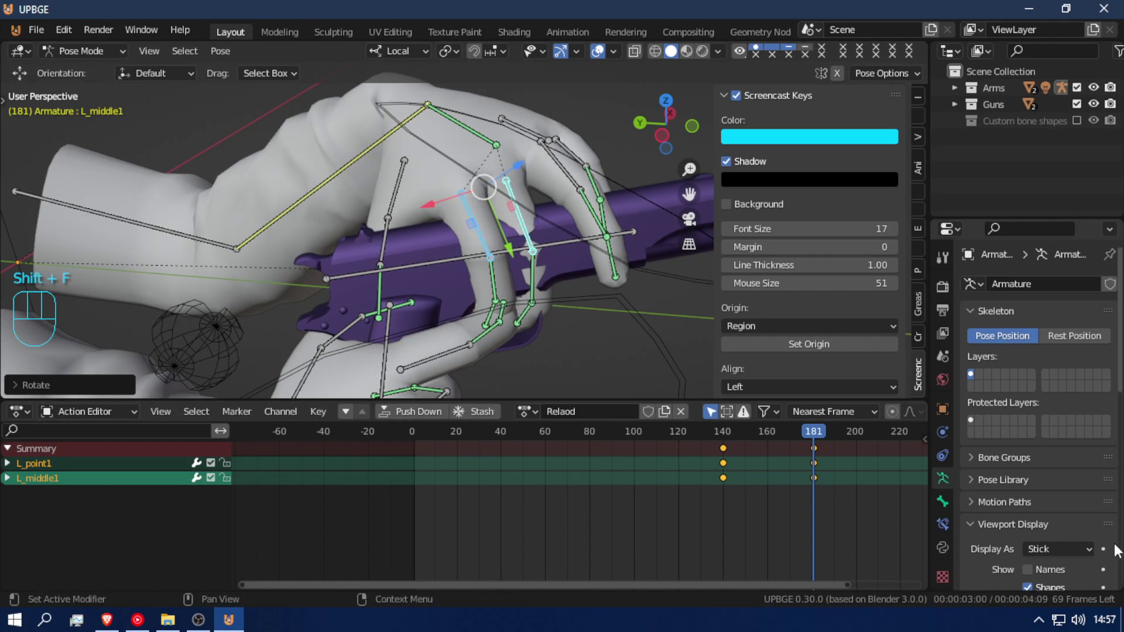
left_click_drag(742, 502, 813, 470)
left_click(509, 186)
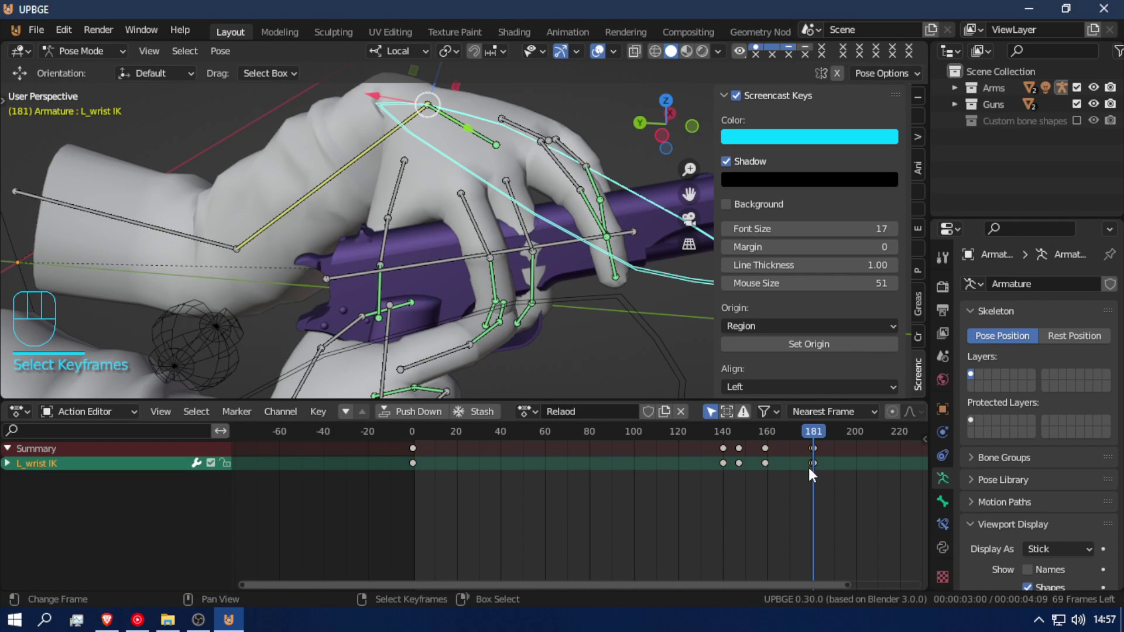
key("g")
left_click(782, 473)
mouse_move(794, 480)
left_mouse_down()
mouse_move(757, 482)
mouse_move(786, 487)
left_mouse_up()
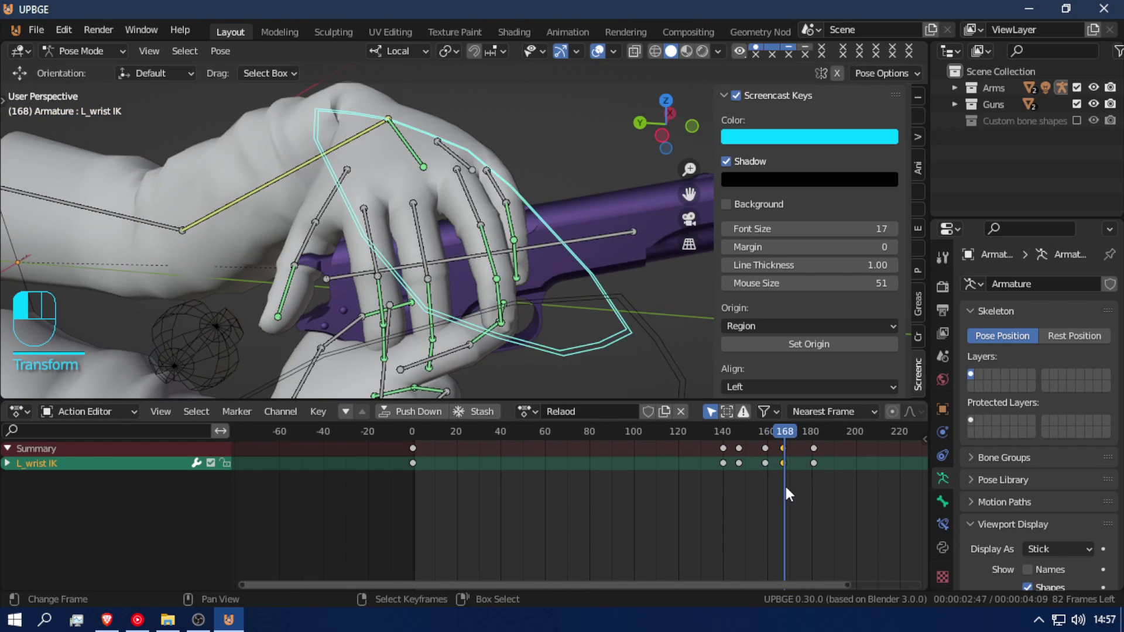
key("g")
left_click(857, 501)
left_click_drag(792, 505, 859, 502)
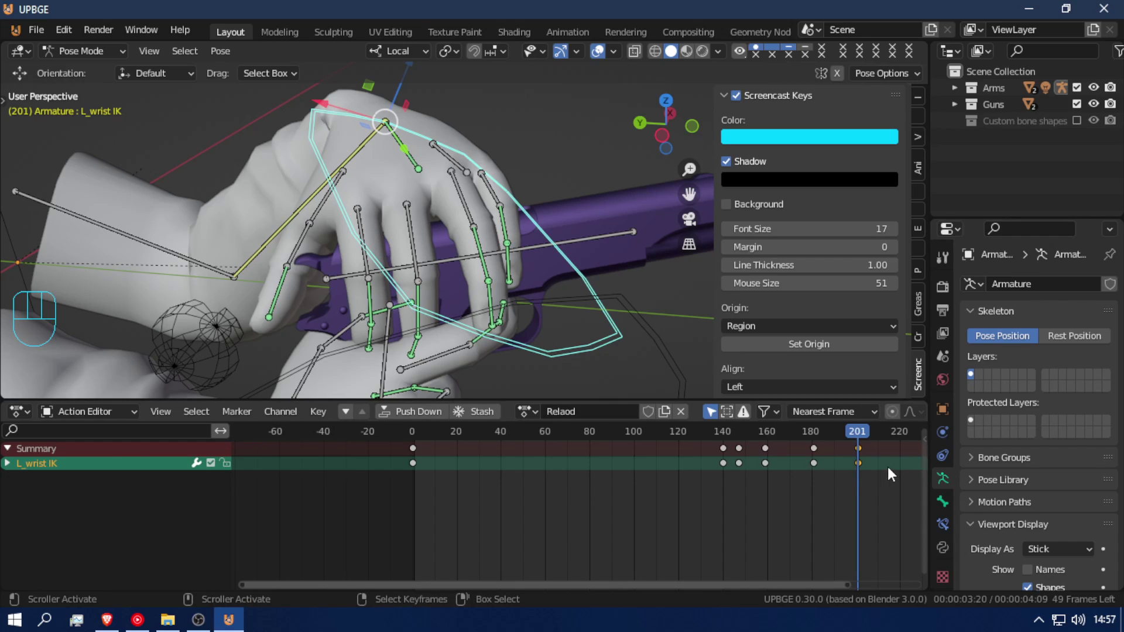
left_click_drag(899, 474, 900, 466)
key("g")
key("z")
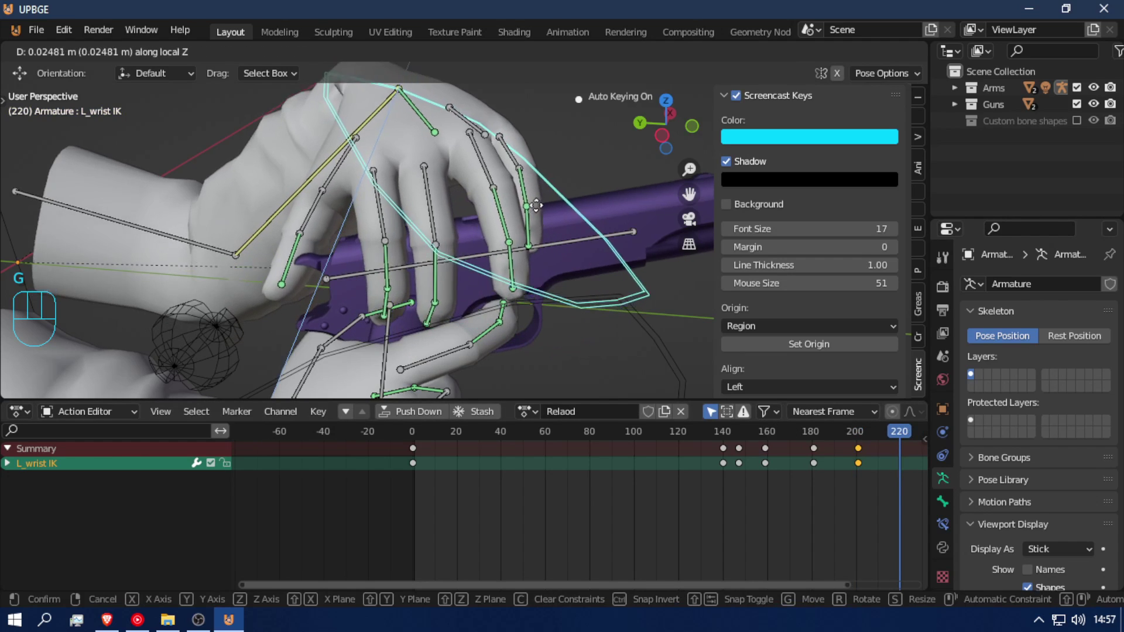
right_click(525, 188)
key("g")
key("z")
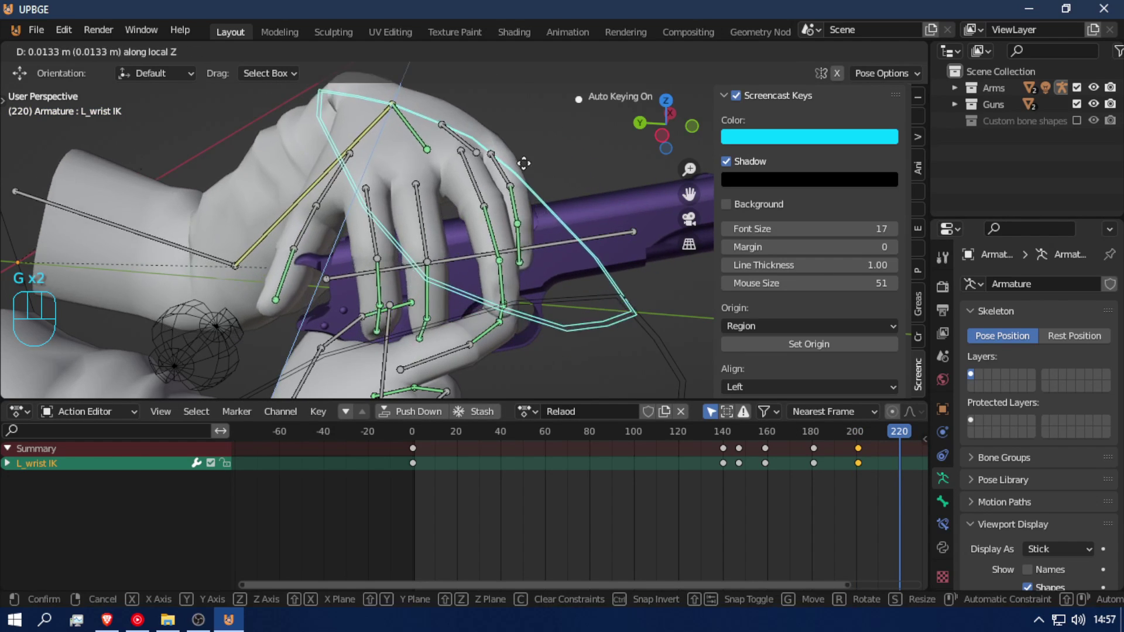
right_click(517, 121)
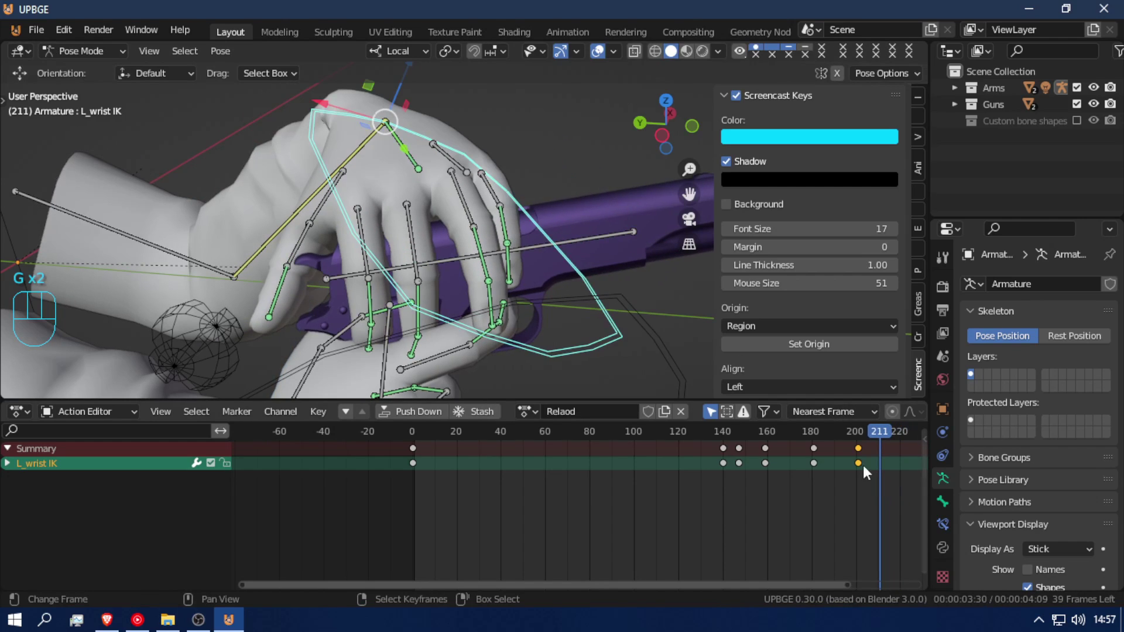
- Raise the left wrist IK bone clear of the pistol along local Z at frame 211 and clear its rotation
key("g")
key("z")
left_click(573, 174)
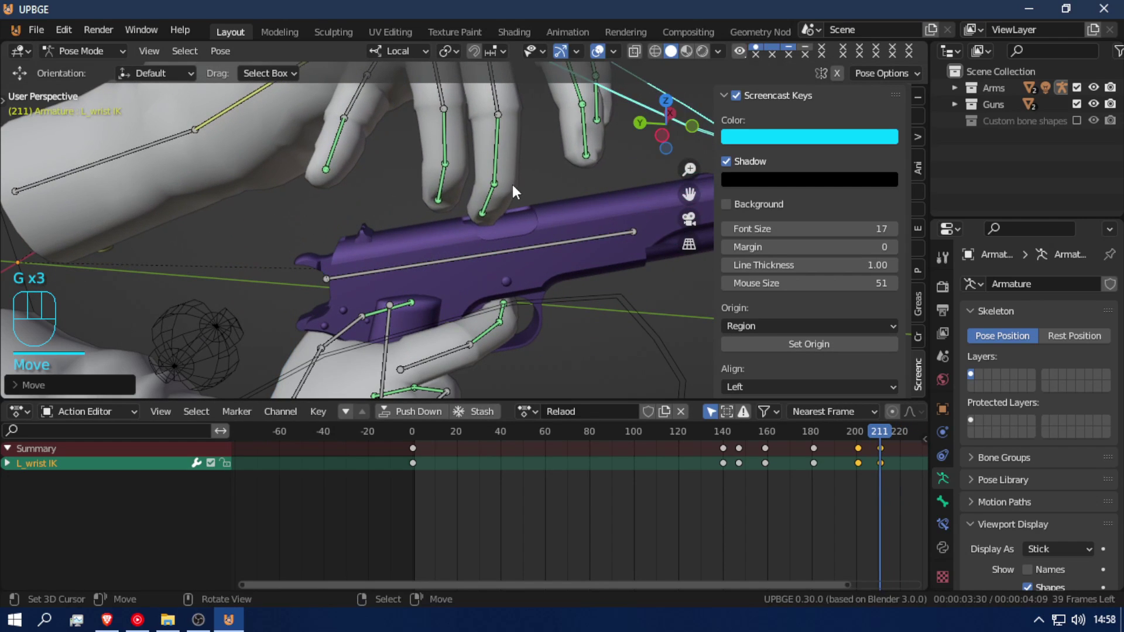
key("alt+r")
- Shift the left wrist IK bone's raised-hand keyframe from frame 211 to frame 220
key("shift+f")
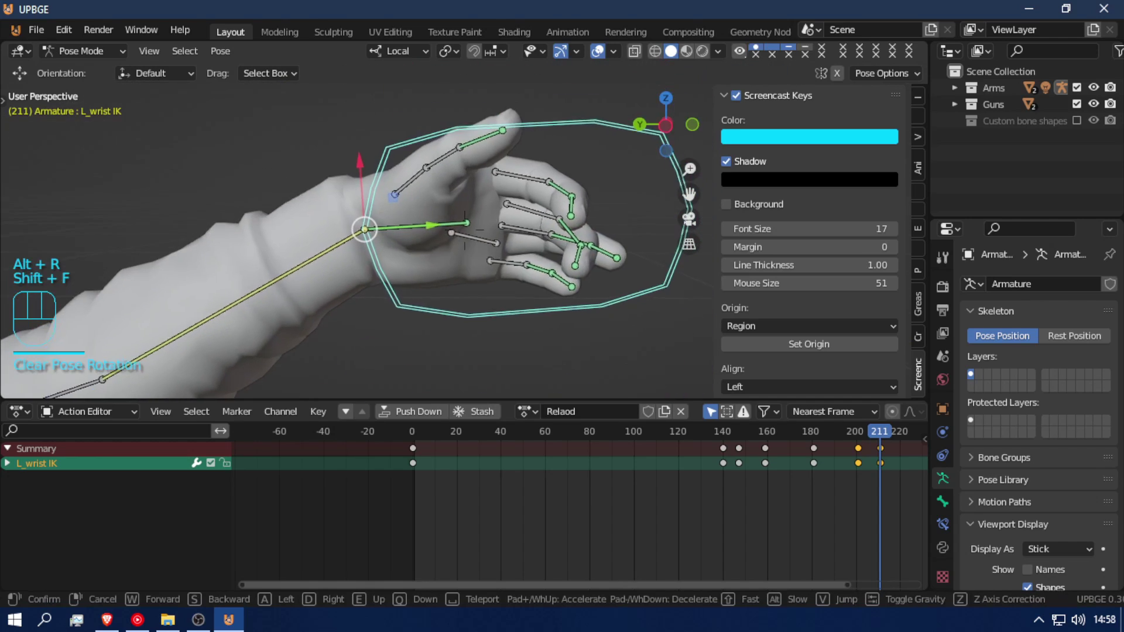
key("s")
left_click(580, 318)
mouse_move(874, 524)
left_mouse_down()
mouse_move(834, 525)
mouse_move(892, 528)
mouse_move(881, 532)
left_mouse_up()
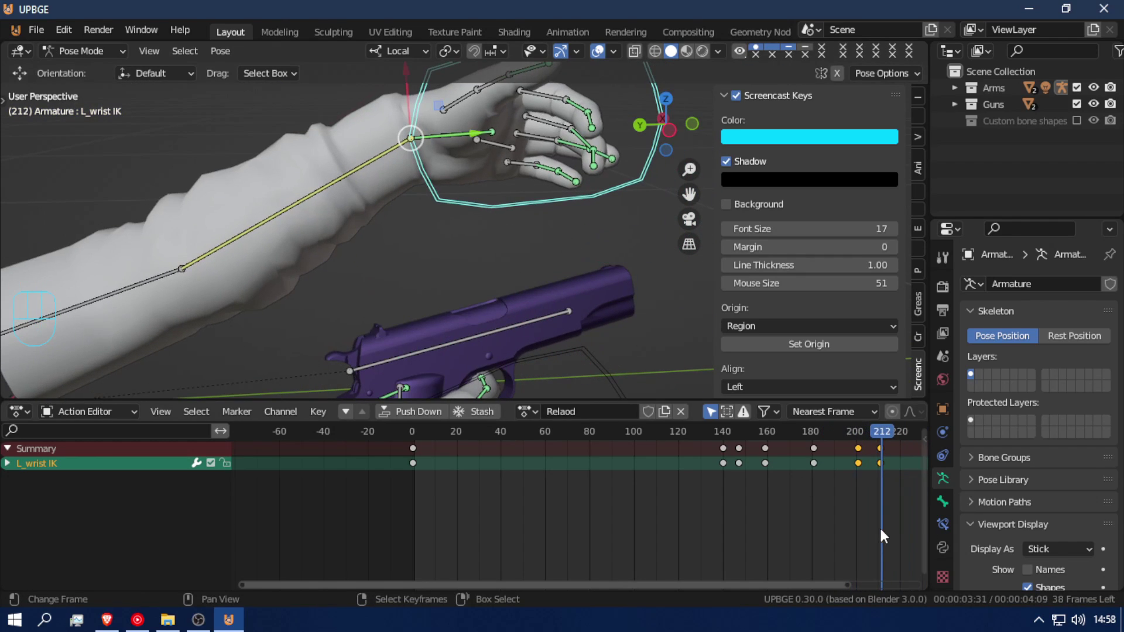
left_click(882, 449)
key("g")
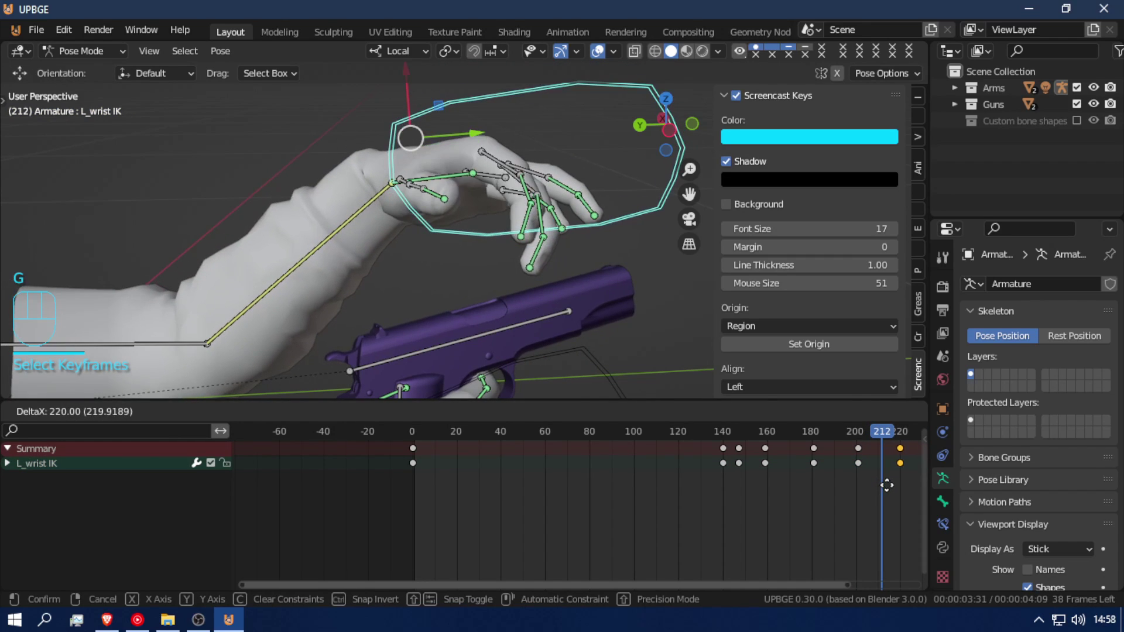
left_click(896, 483)
- Duplicate the left wrist IK bone's frame 0 keyframe to frame 250 so the hand ends in its starting pose
left_click(413, 462)
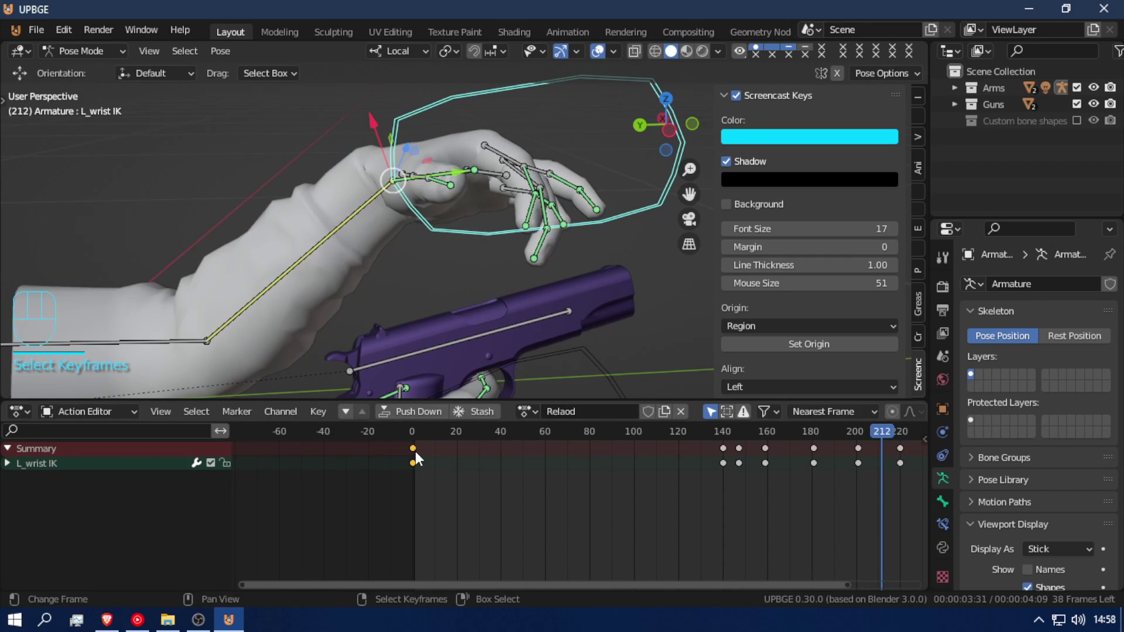
scroll(412, 458, "down", 2)
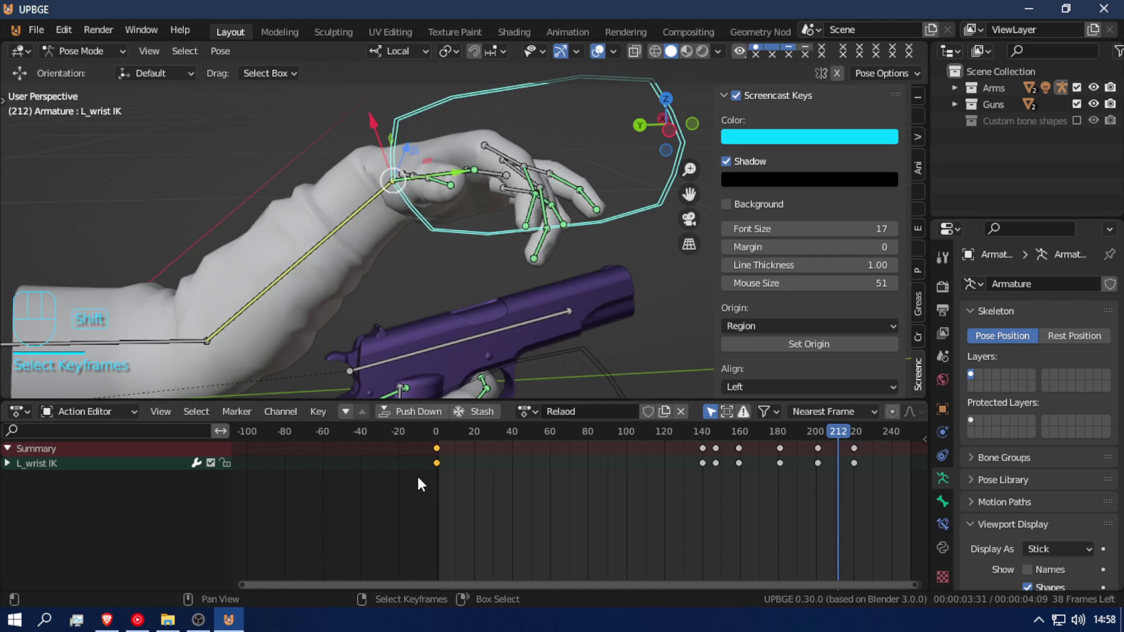
scroll(417, 479, "down", 1)
key("shift+s")
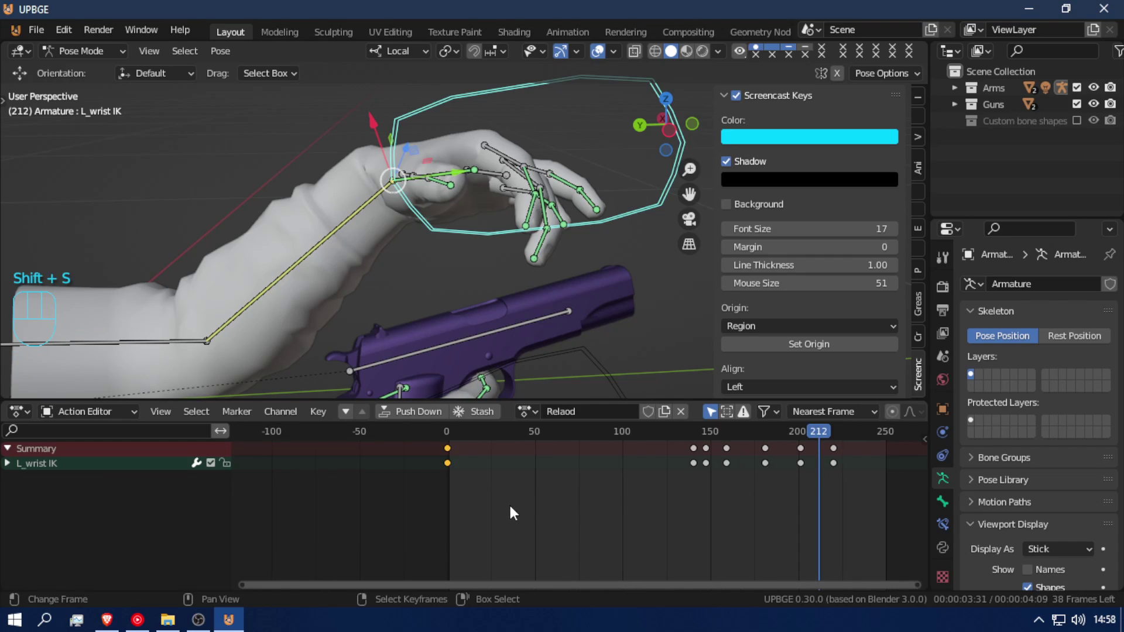
key("shift+d")
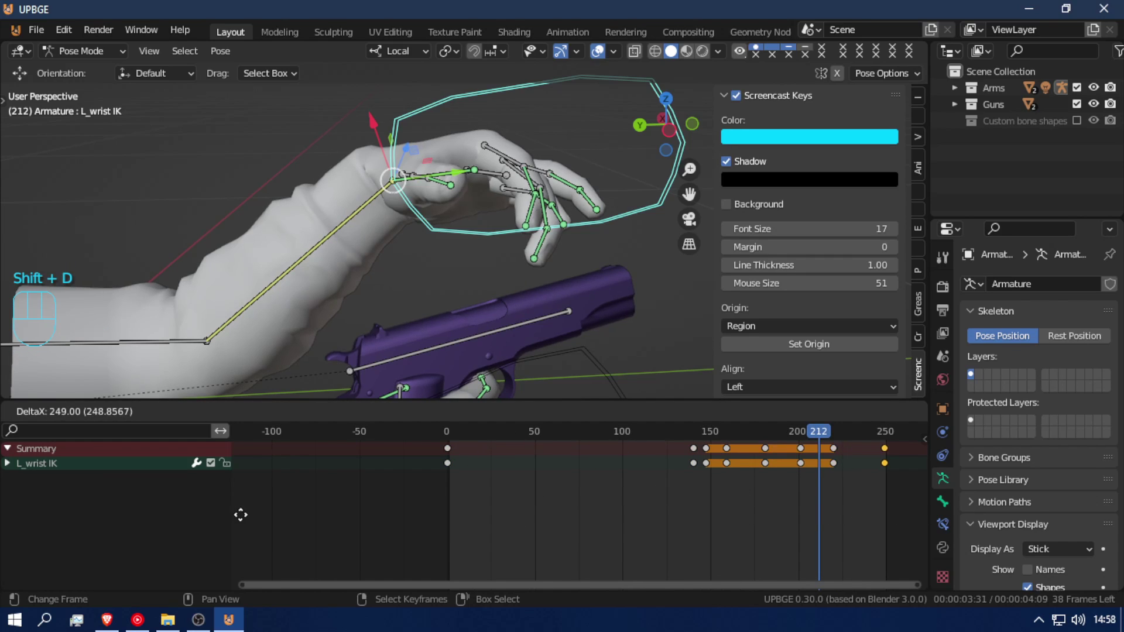
left_click(242, 514)
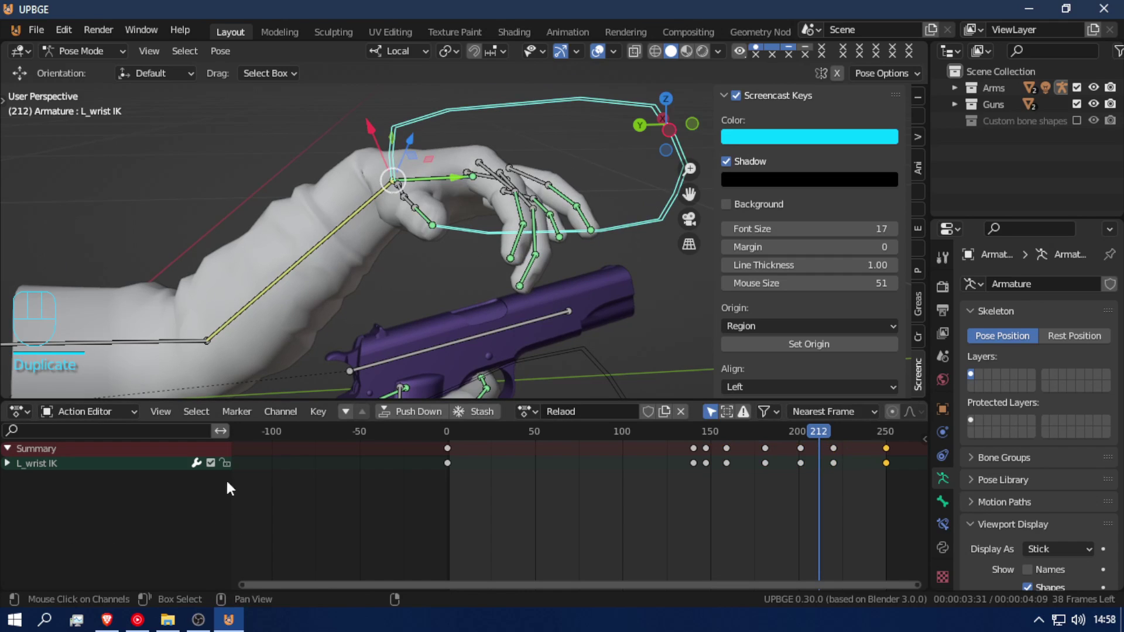
- Lower the left wrist IK bone about 0.077 m along global Z at frame 239 so the hand passes below the pistol
left_click_drag(735, 511, 865, 525)
key("shift+f")
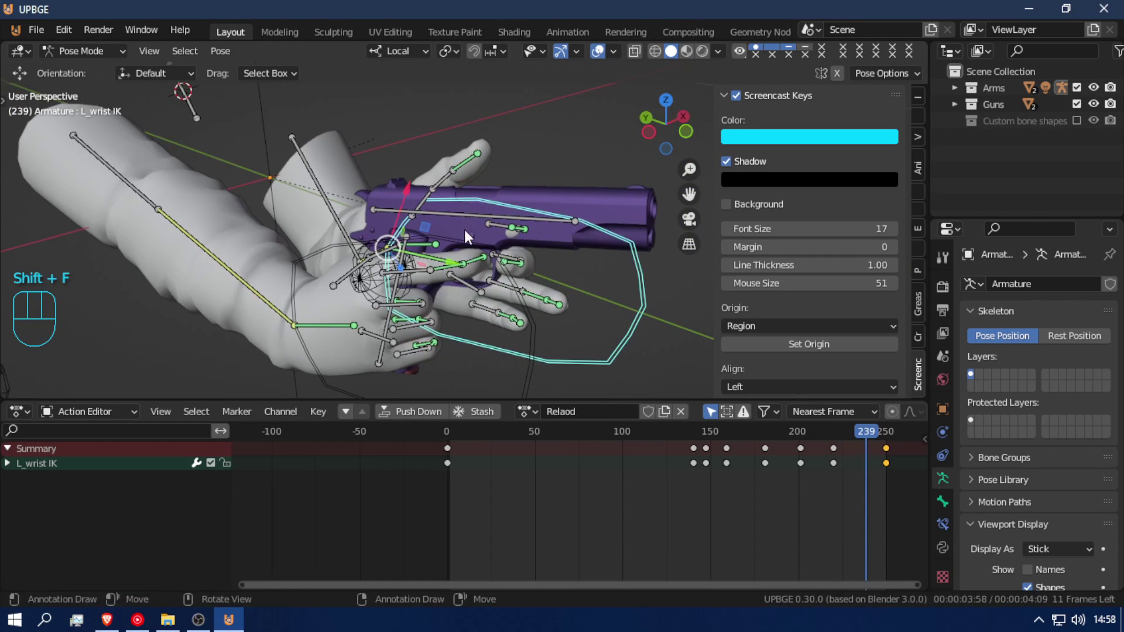
key("g")
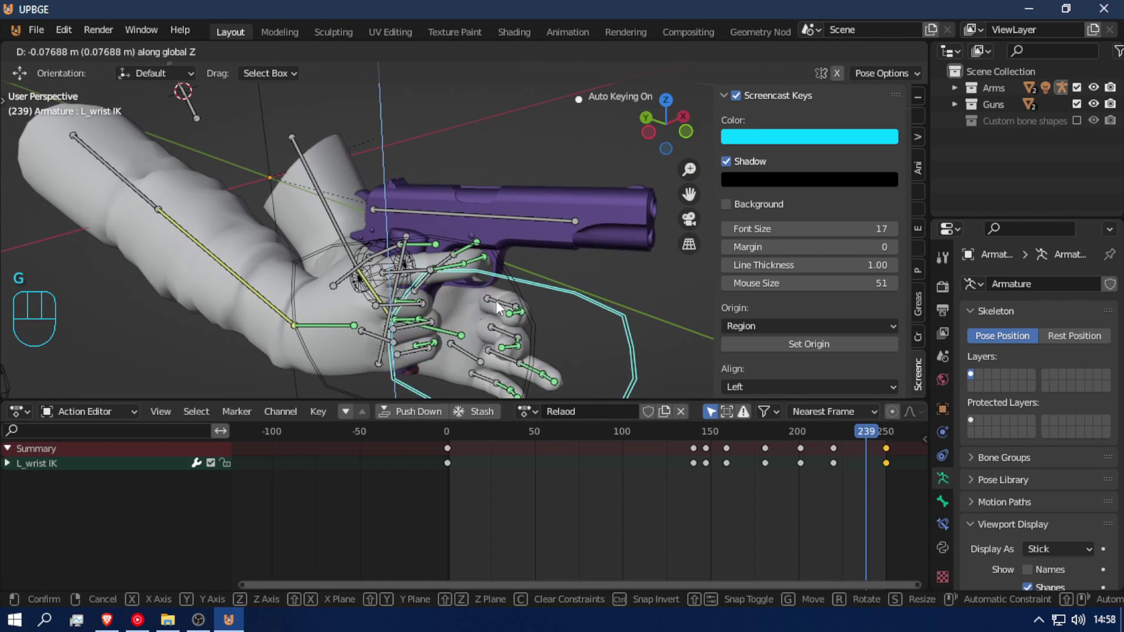
left_click(582, 391)
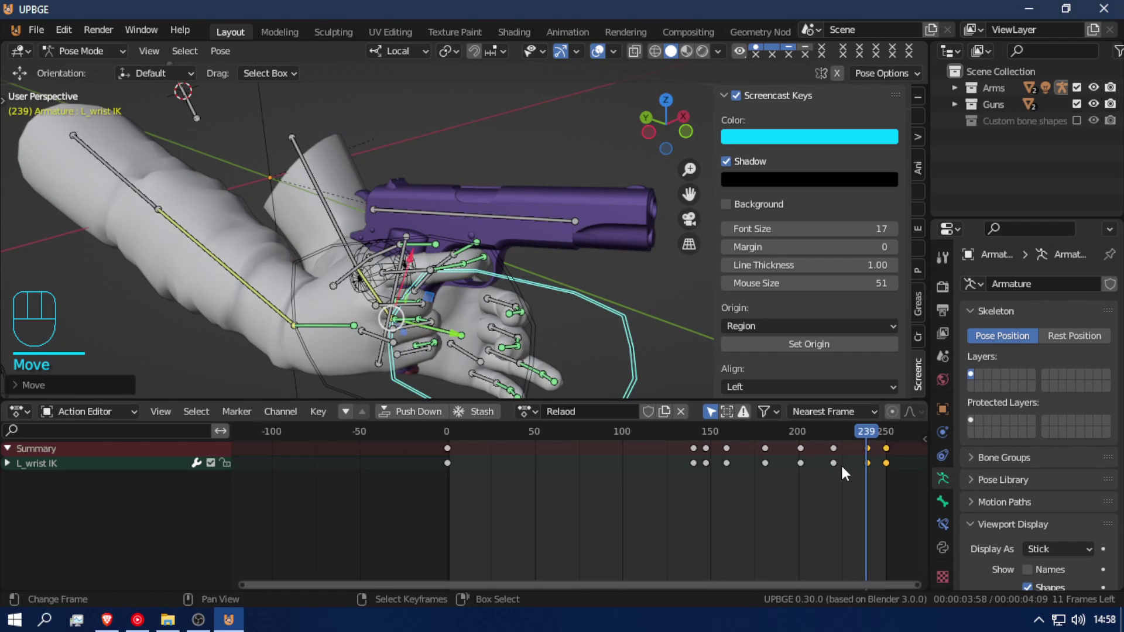
- Select the left finger base bones (L_pink1, L_ring1, L_middle1, L_point1) and curl them around local X at frame 0
left_click(500, 384, "shift")
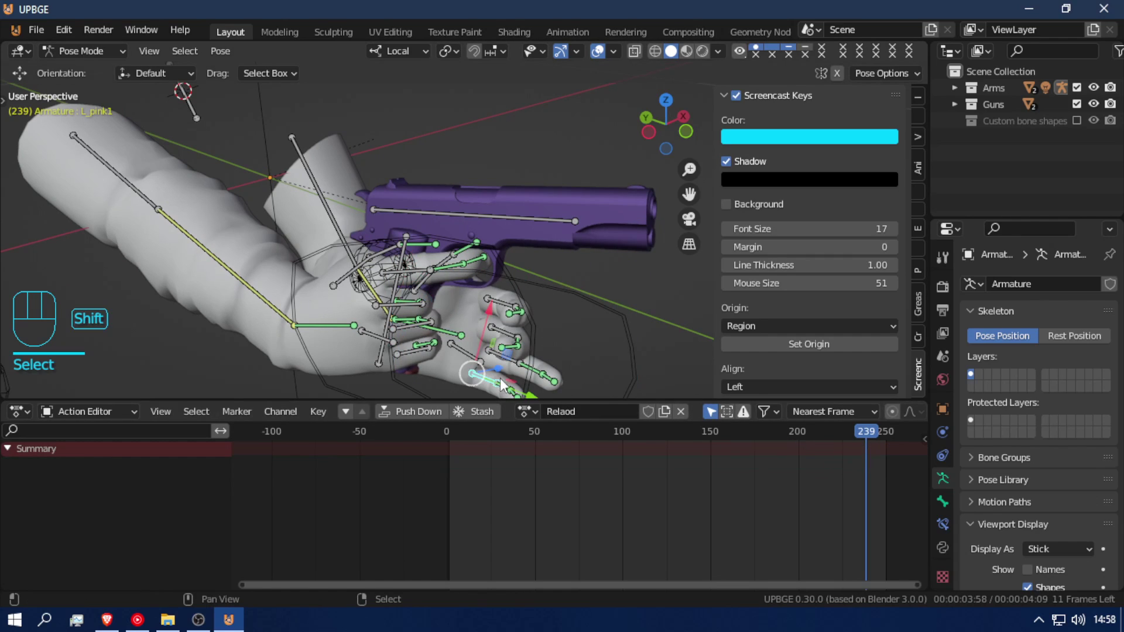
left_click(503, 361, "shift")
left_click(500, 324, "shift")
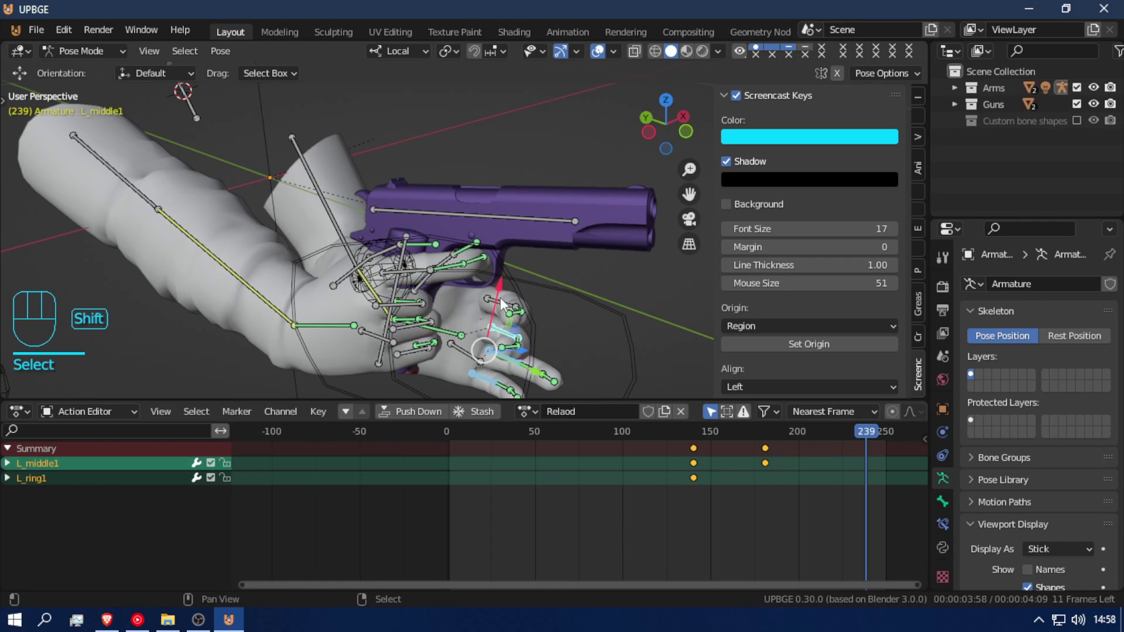
left_click(501, 303, "shift")
left_click_drag(832, 496, 359, 440)
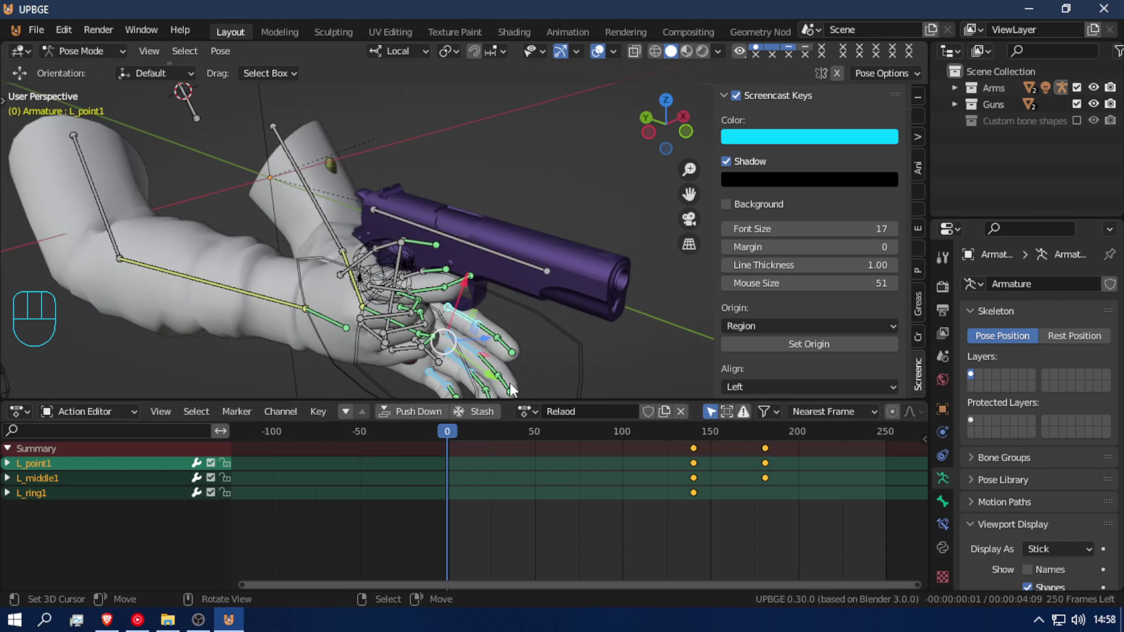
key("shift+f")
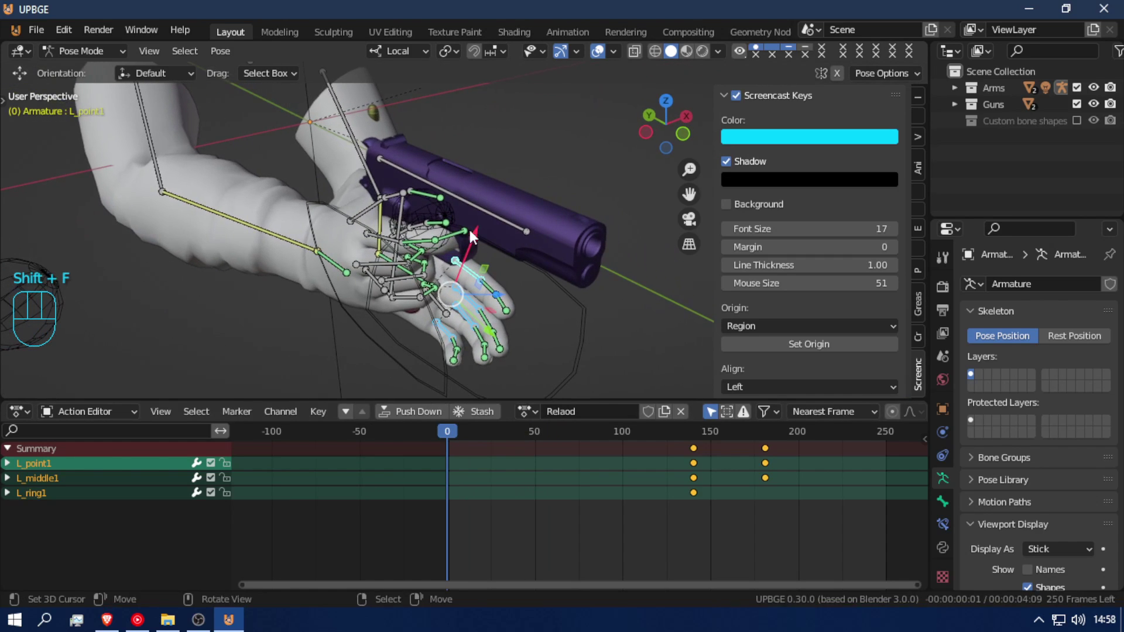
left_click(466, 230)
key("r")
key("x")
key("x")
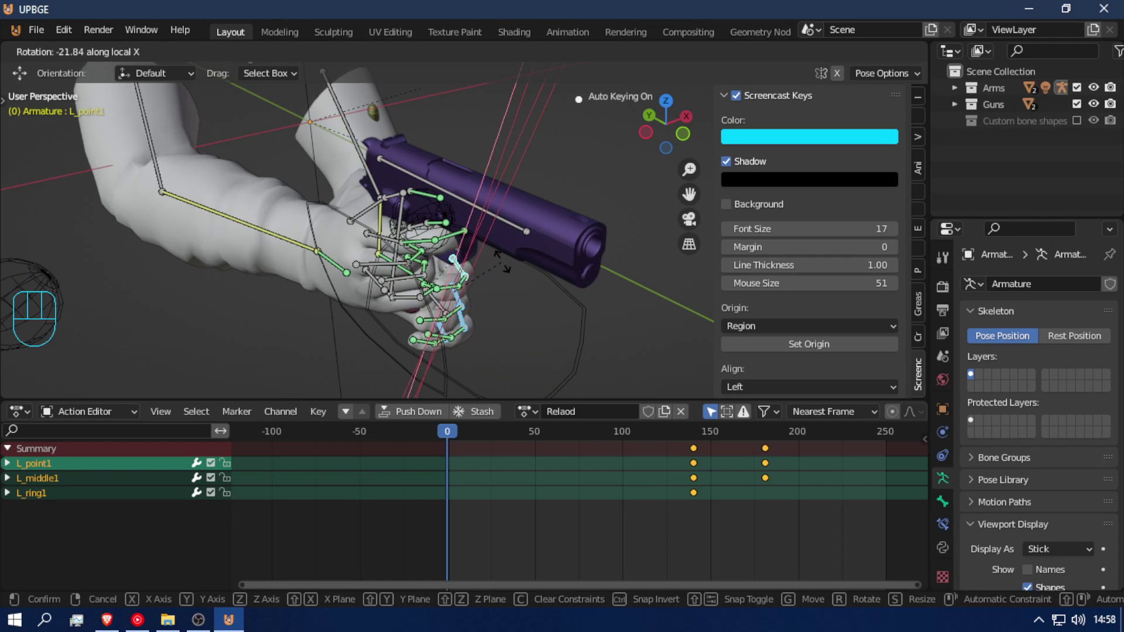
left_click(518, 262)
- Rotate the four selected left finger base bones around Z at frame 0 to refine the curled grip
key("shift+f")
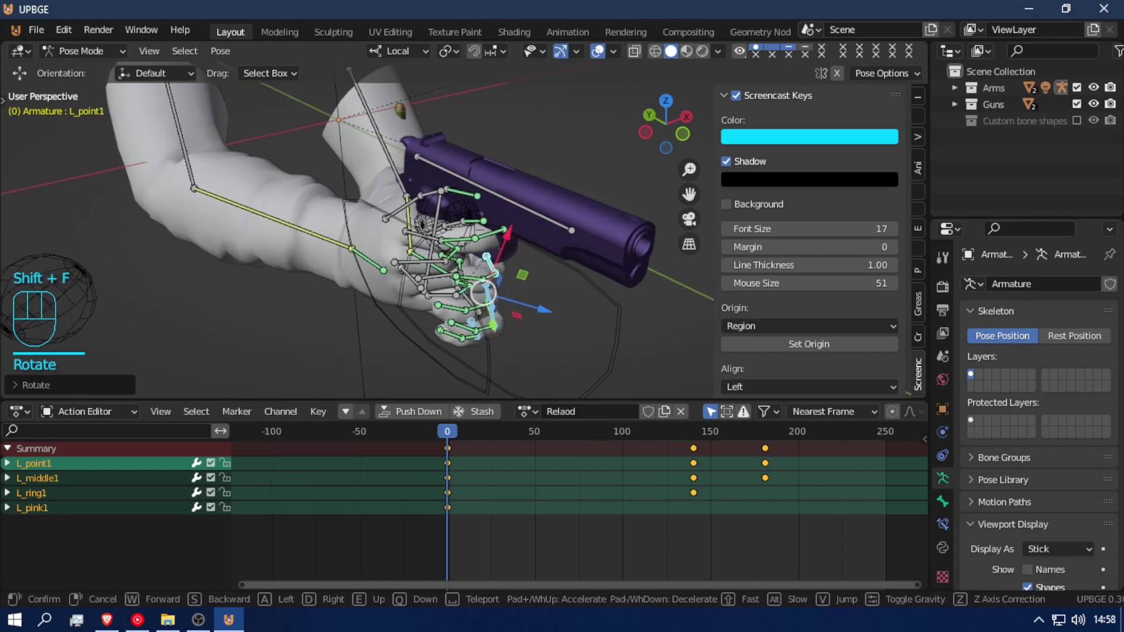
key("w")
left_click(501, 251)
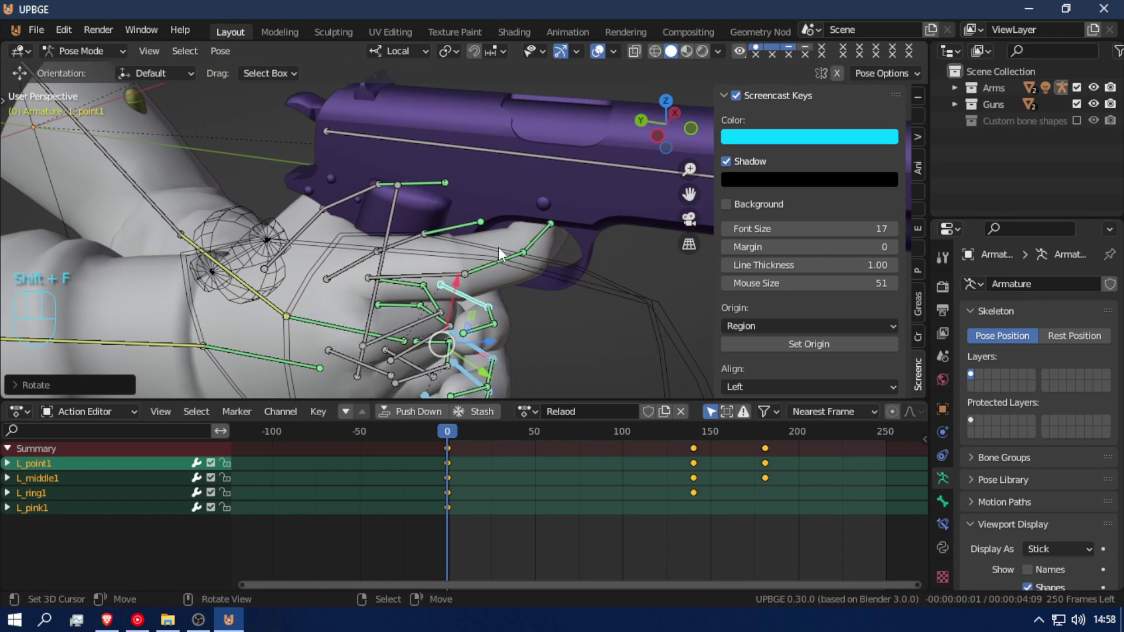
key("r")
key("z")
key("z")
left_click(503, 226)
- Duplicate the frame 0 keyframes of the four left finger base bones to frame 250
key("shift+f")
key("s")
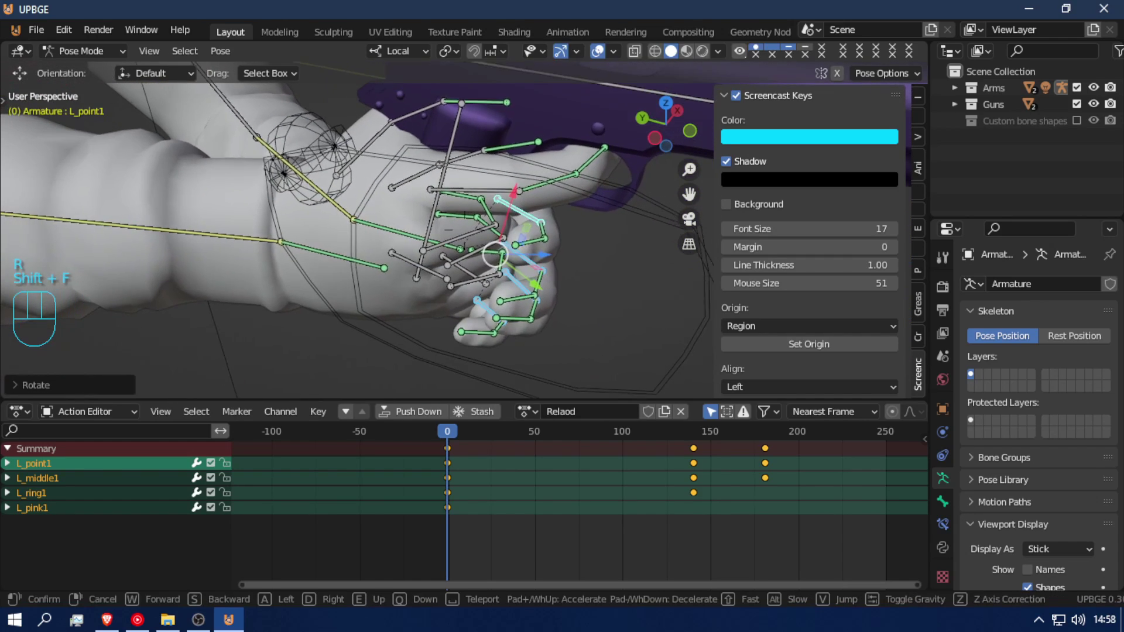
left_click(464, 230)
left_click_drag(450, 485, 504, 484)
scroll(451, 448, "down", 2)
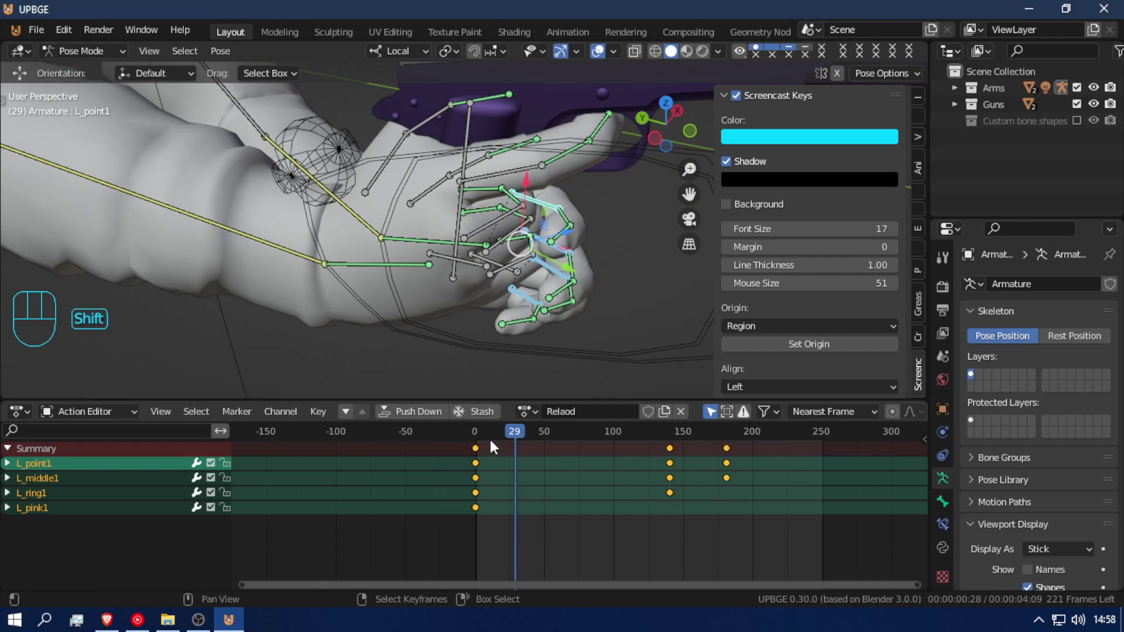
key("shift+d")
right_click(535, 492)
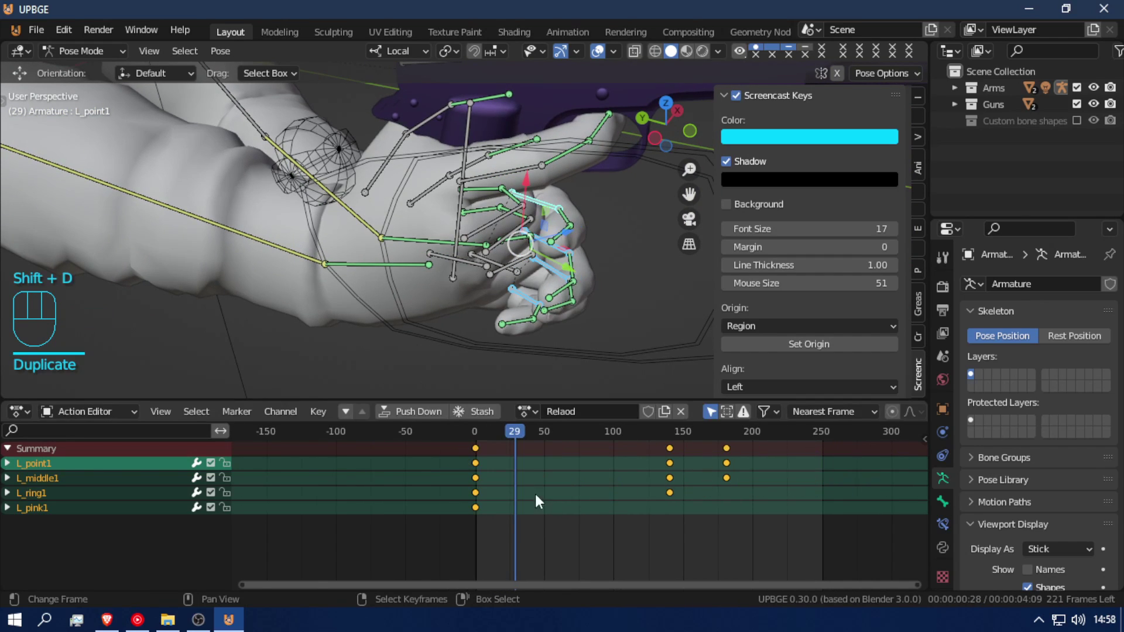
left_click(475, 460)
key("shift+d")
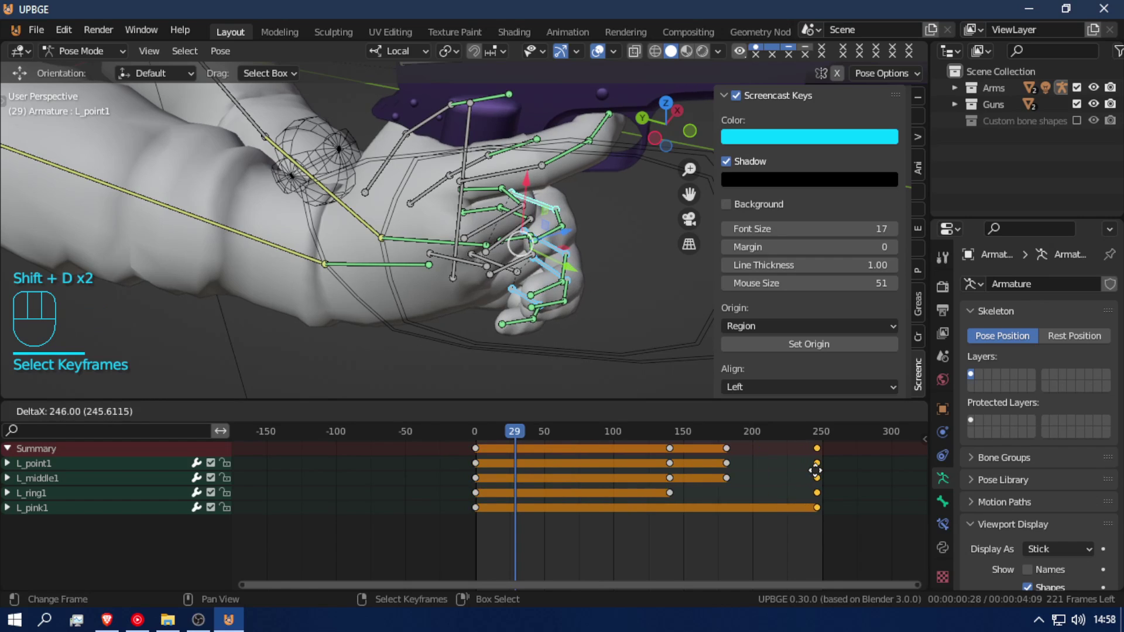
left_click(819, 470)
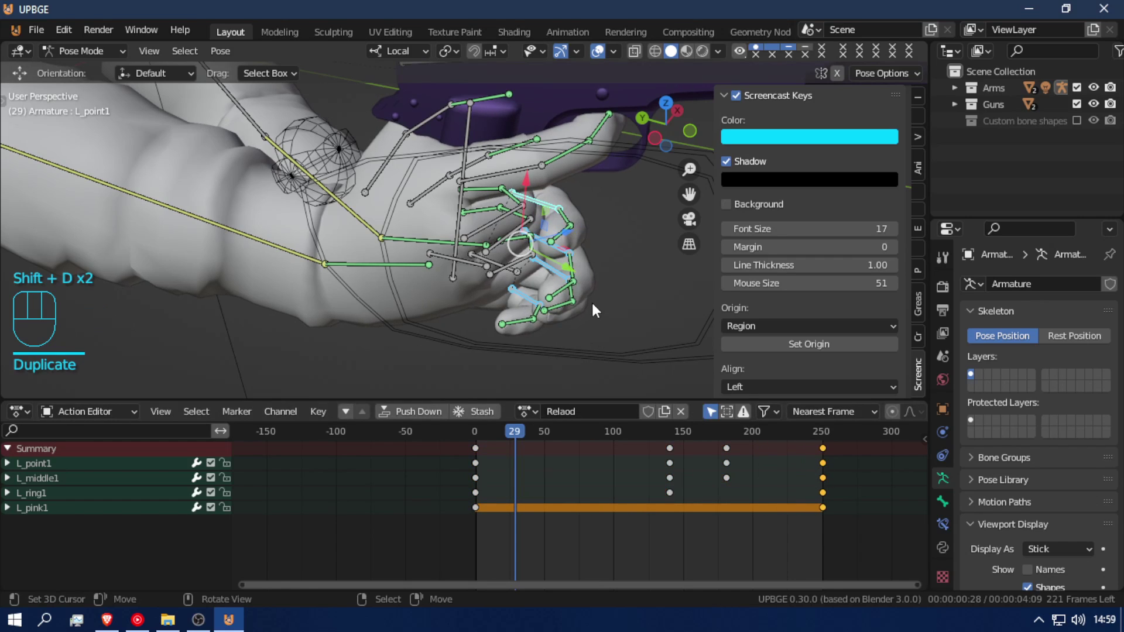
- Select all bones, duplicate the Gun Bone's frame 0 keyframe to frame 250, and scrub to frame 208 to check the motion
key("a")
key("a")
left_click(474, 454)
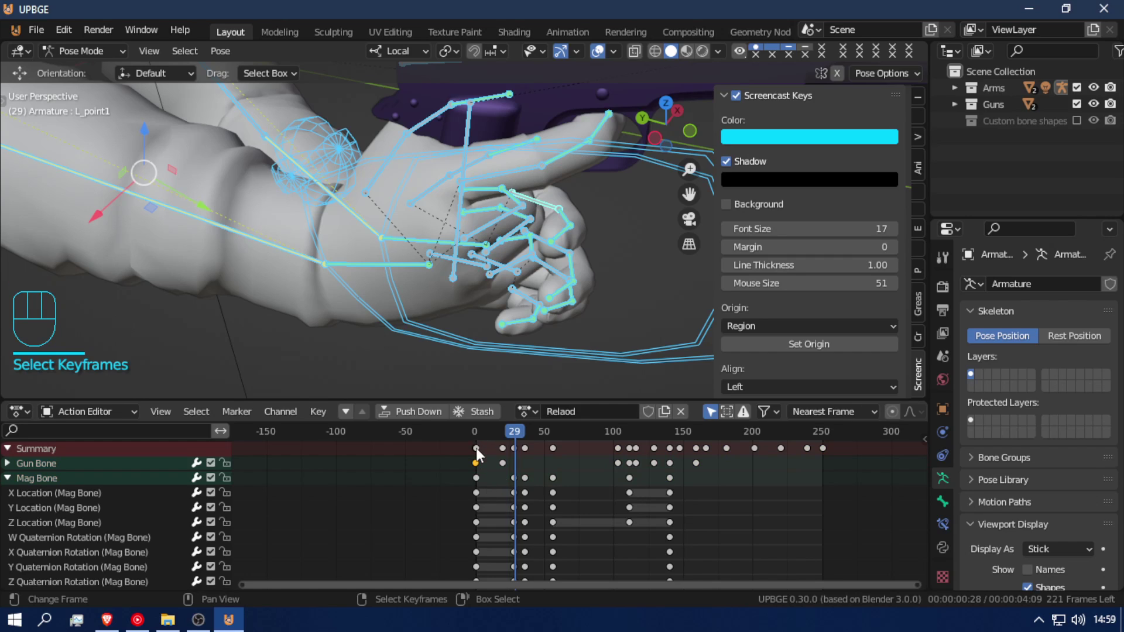
key("shift+d")
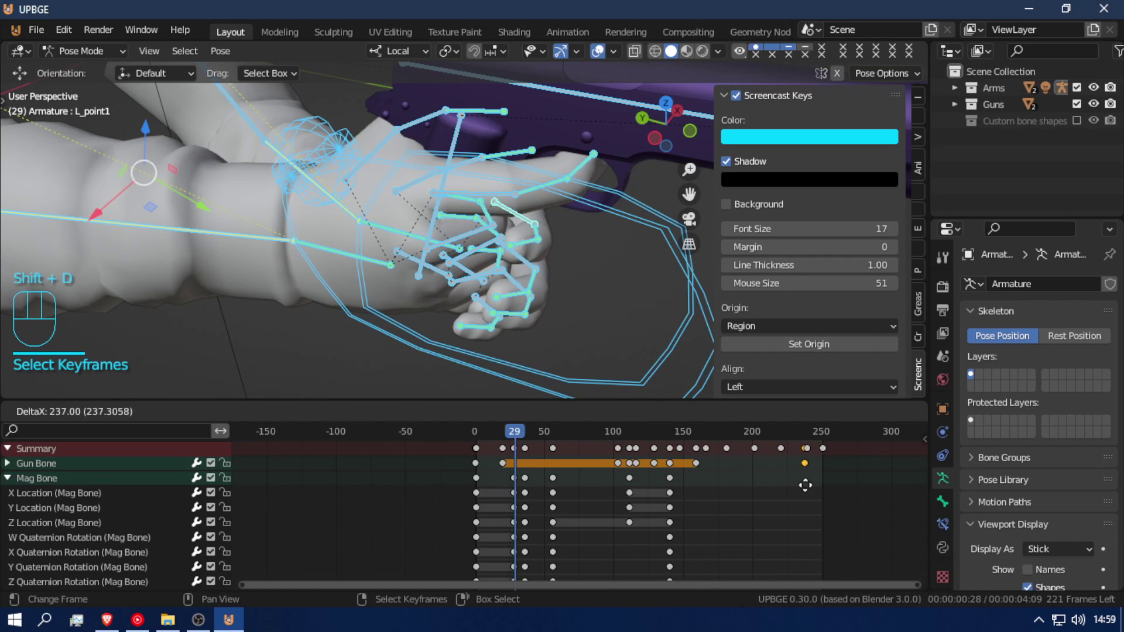
left_click(825, 487)
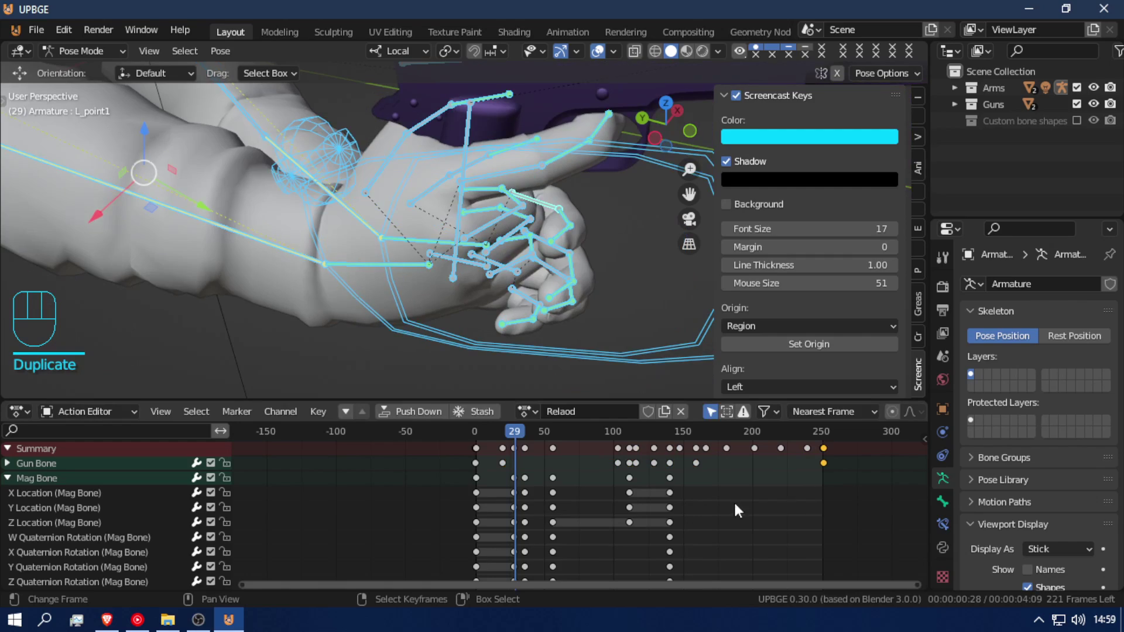
left_click_drag(525, 478, 763, 438)
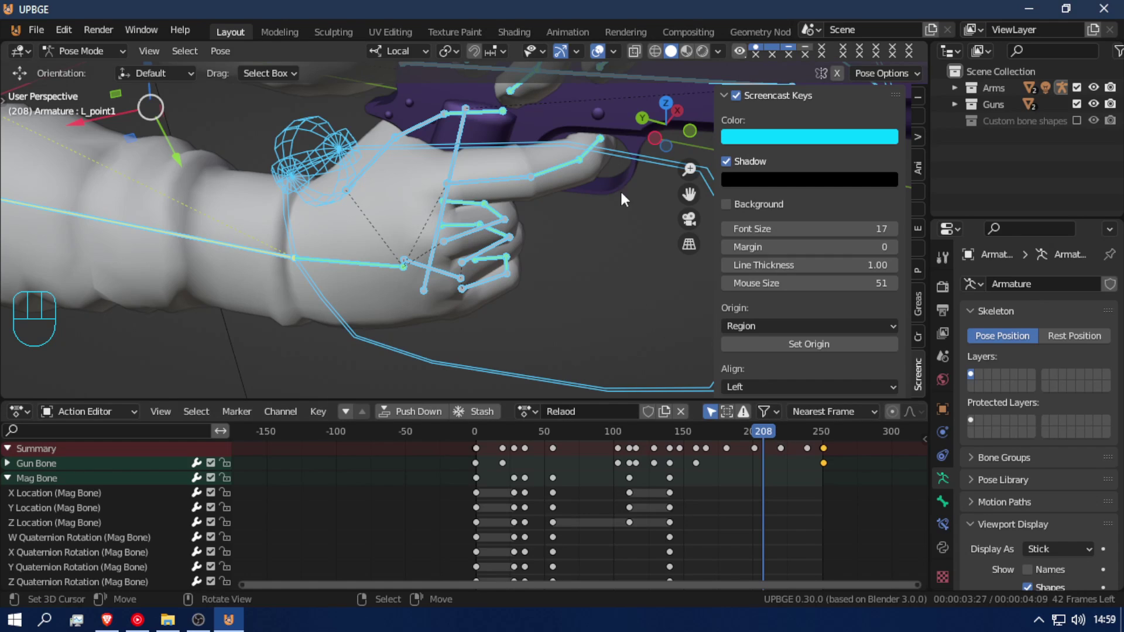
- Leave the armature's Pose Mode for Object Mode and select the colt001 pistol mesh
key("ctrl+Tab")
left_click(587, 112)
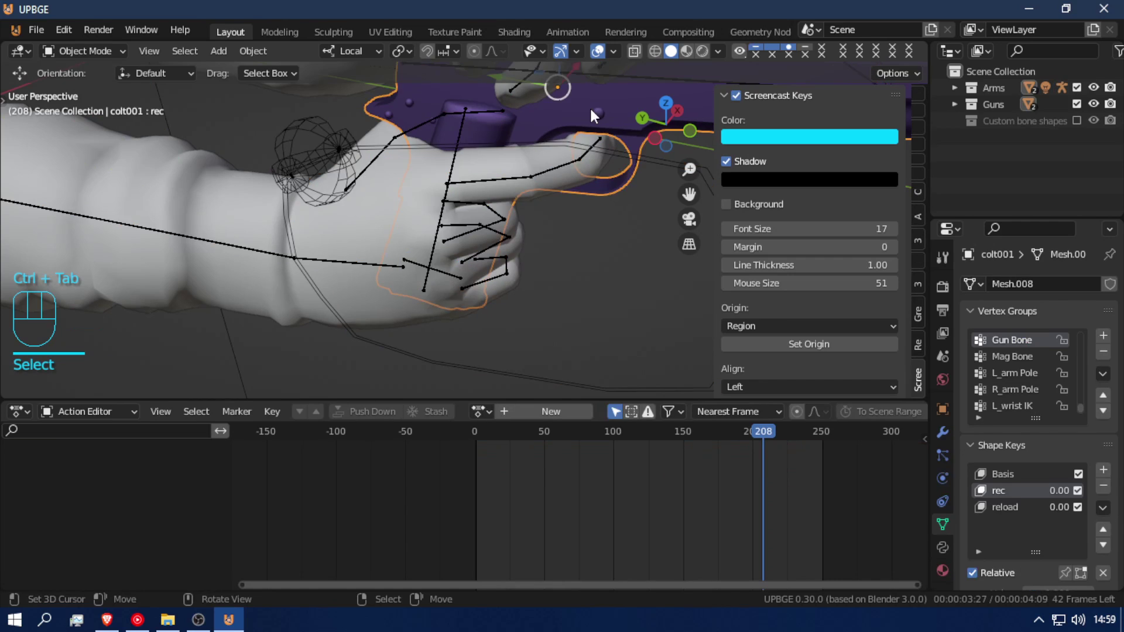
key("shift+f")
key("s")
key("e")
left_click(464, 230)
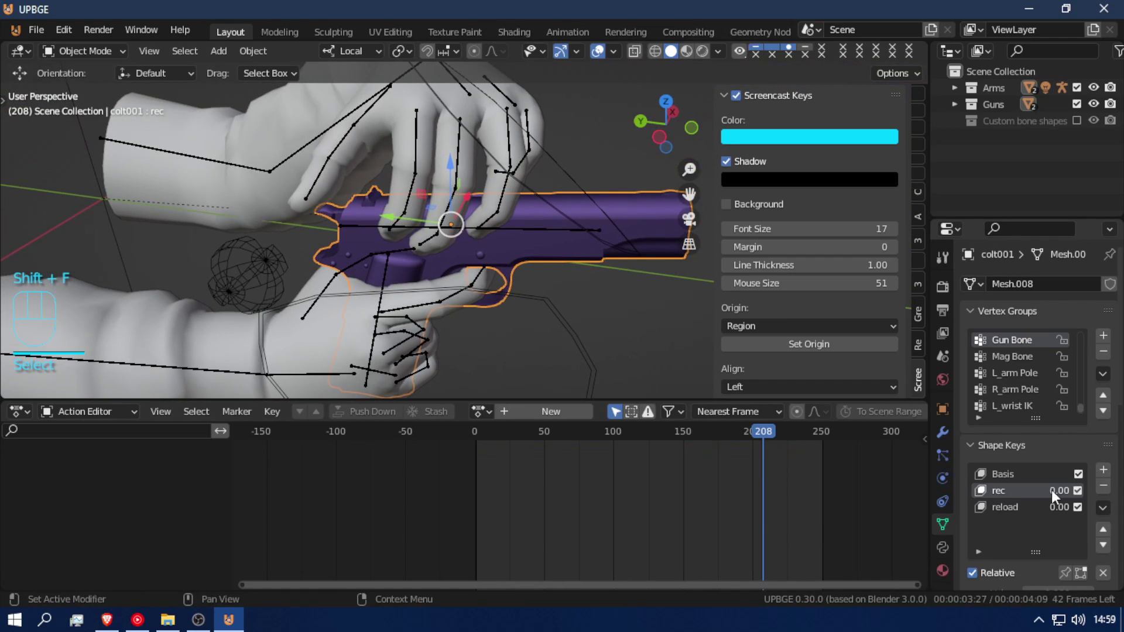
- Insert keyframes for the pistol's reload shape key value at frames 0 and 201
left_click(1001, 507)
left_click_drag(806, 529, 467, 515)
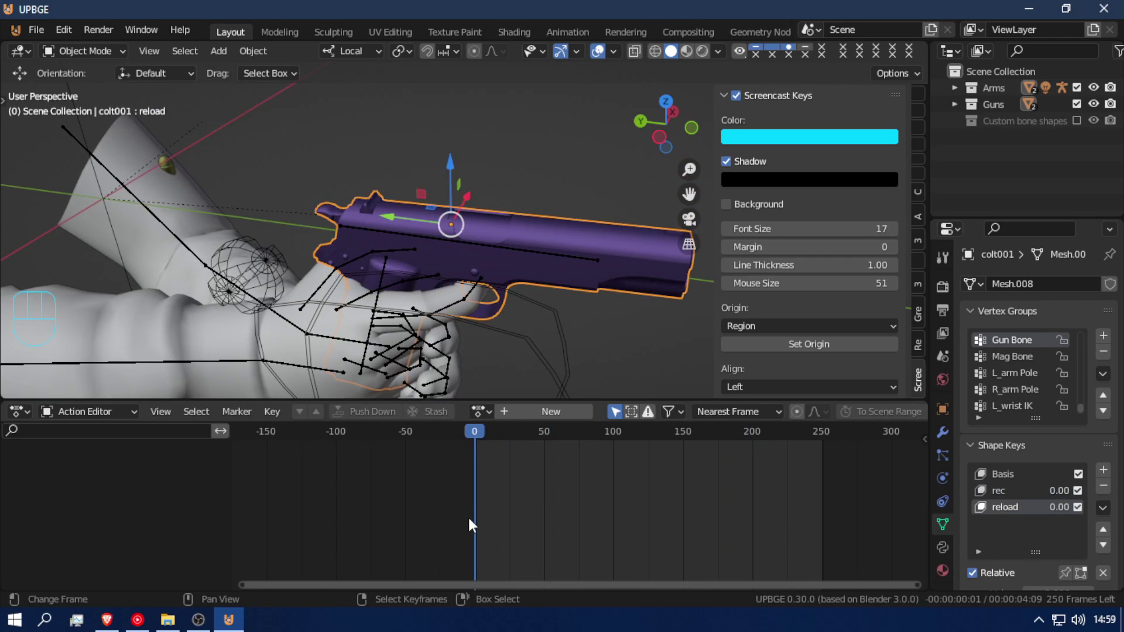
scroll(1028, 535, "down", 3)
key("i")
left_click_drag(498, 462, 753, 501)
key("i")
key("i")
key("Tab")
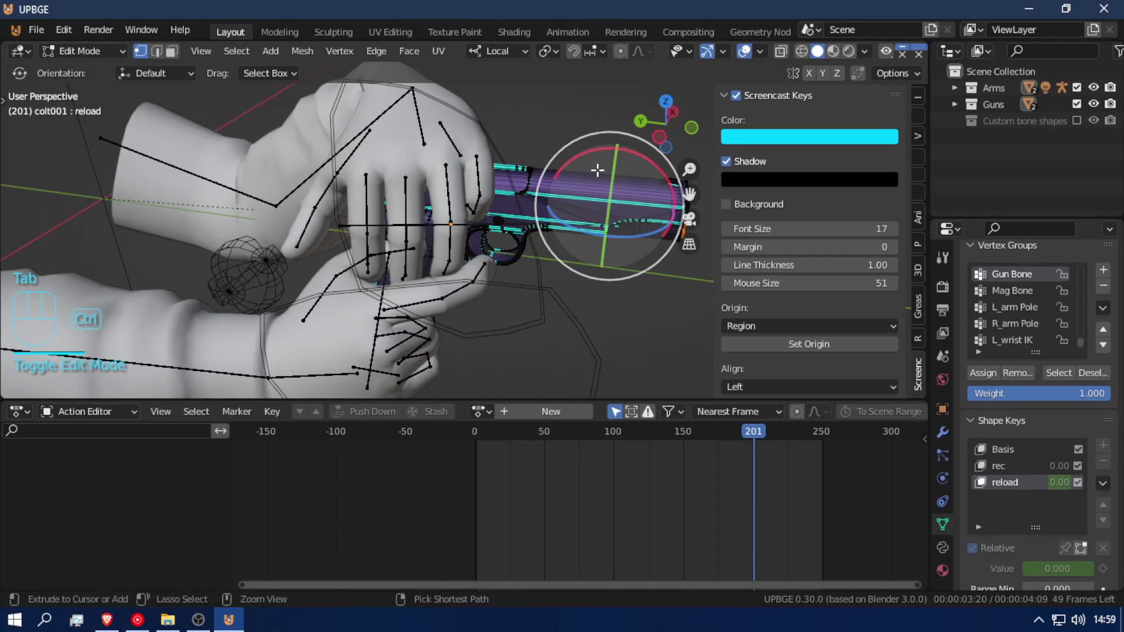
key("ctrl+l")
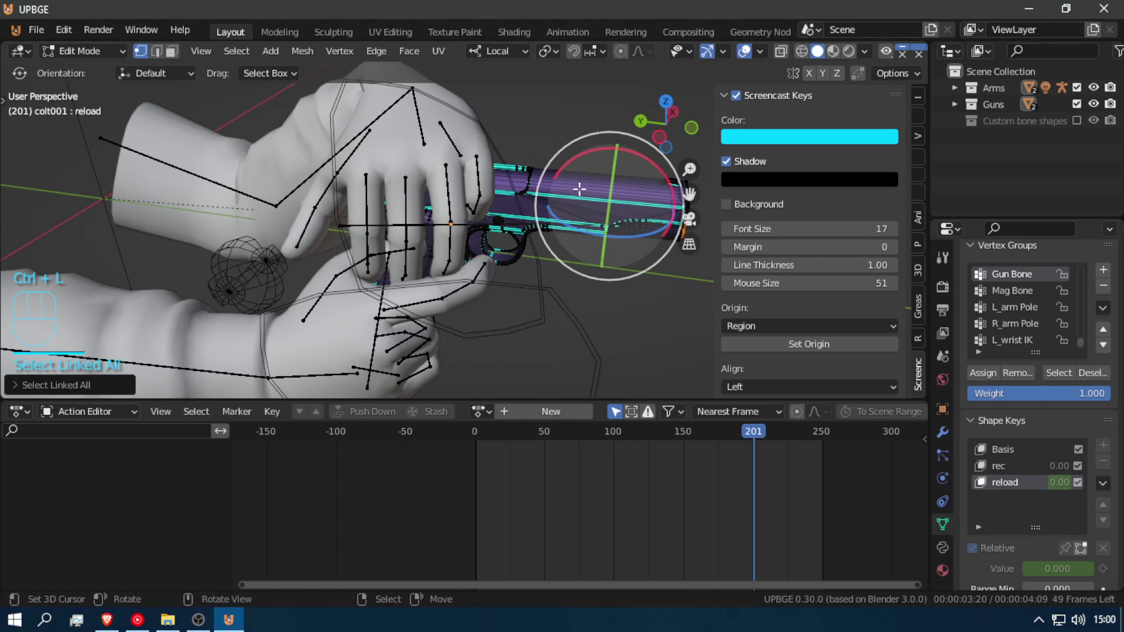
right_click(1008, 479)
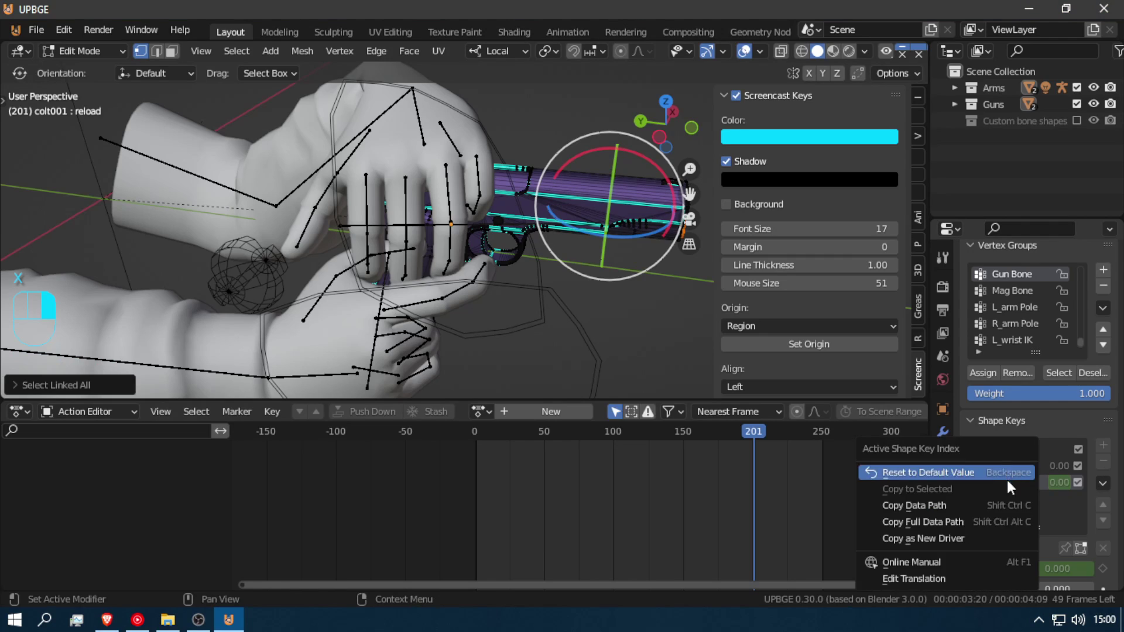
key("Tab")
right_click(1007, 441)
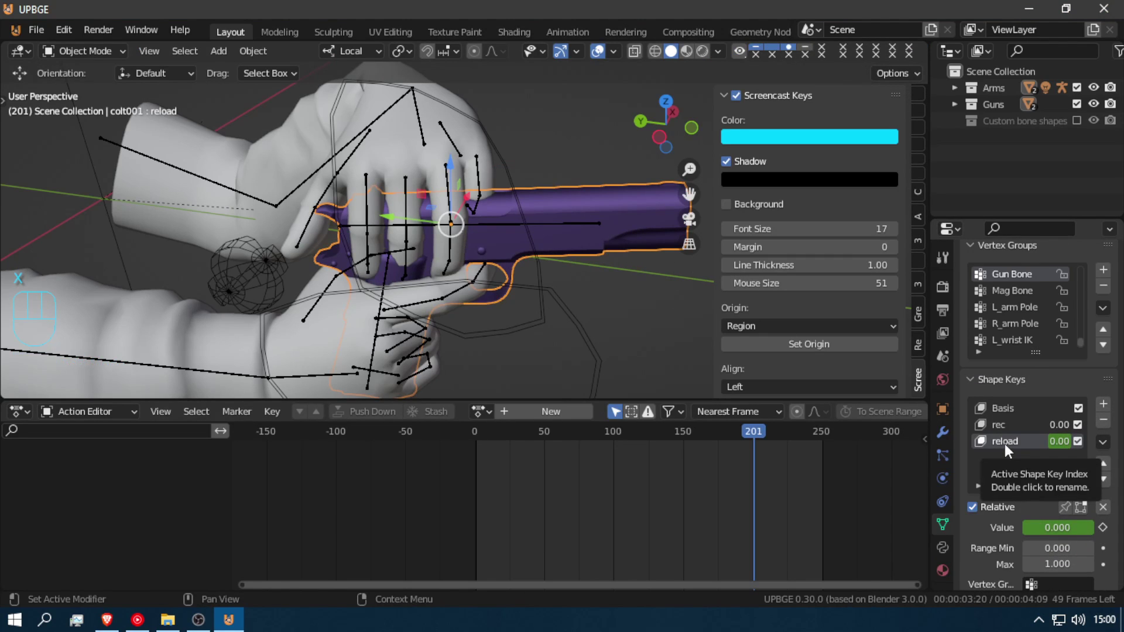
right_click(999, 438)
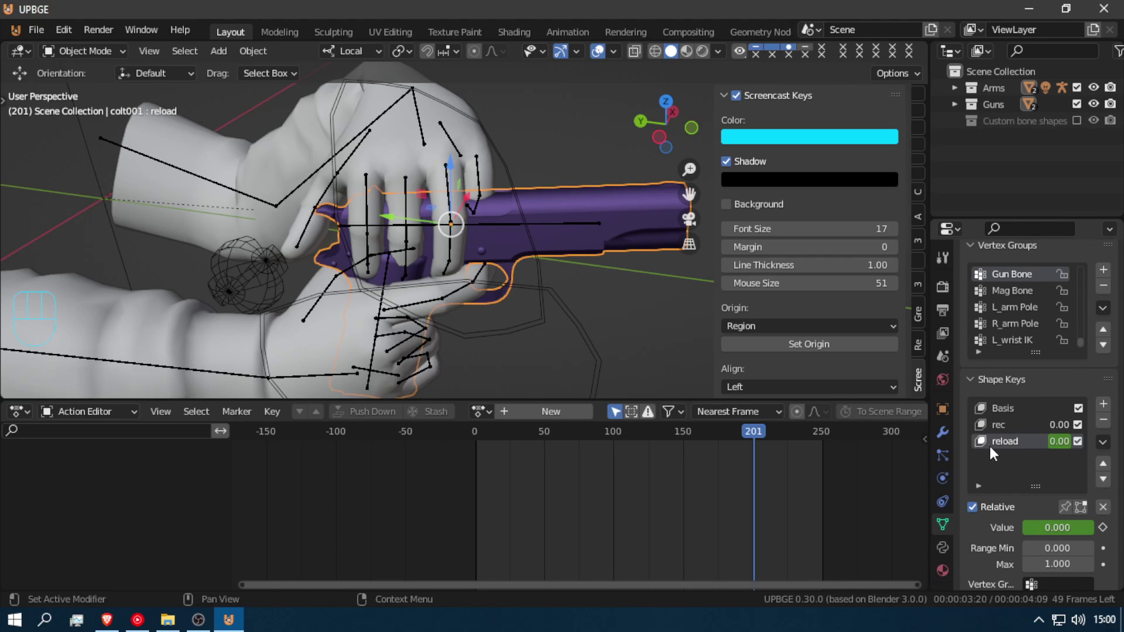
- Remove the pistol's reload shape key and add a new shape key in its place
left_click(1103, 420)
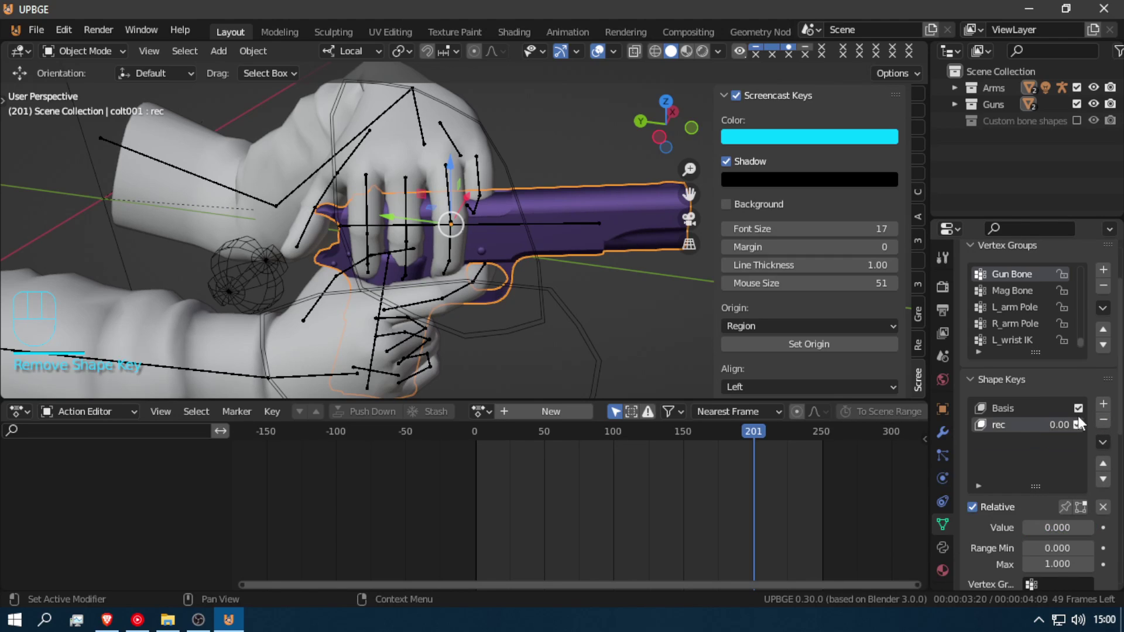
key("a")
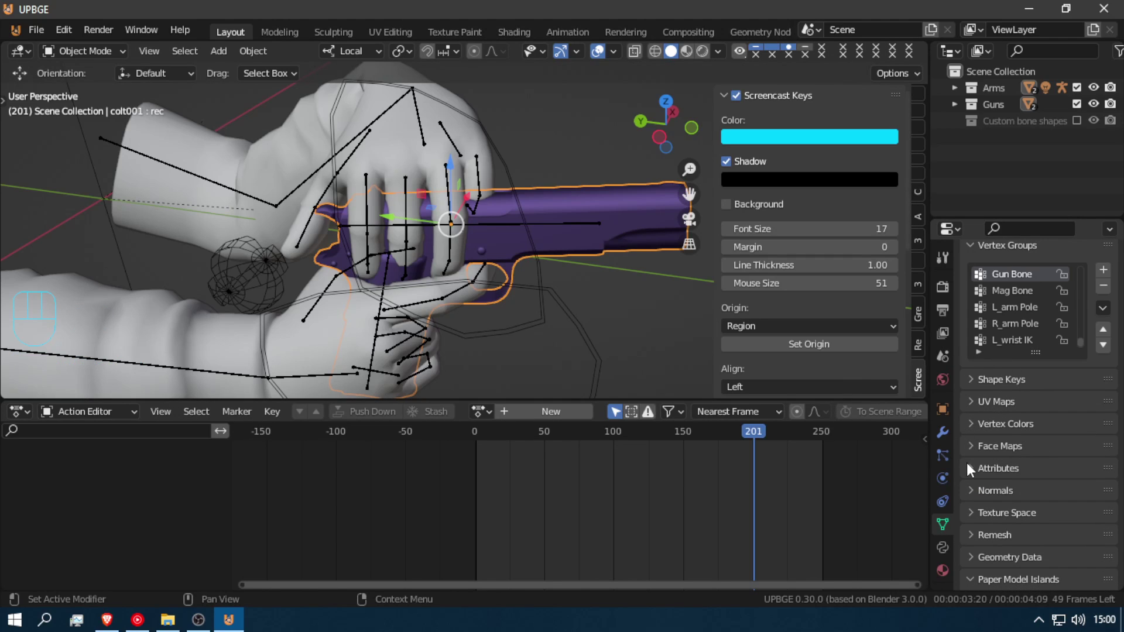
scroll(981, 474, "up", 3)
left_click(974, 442)
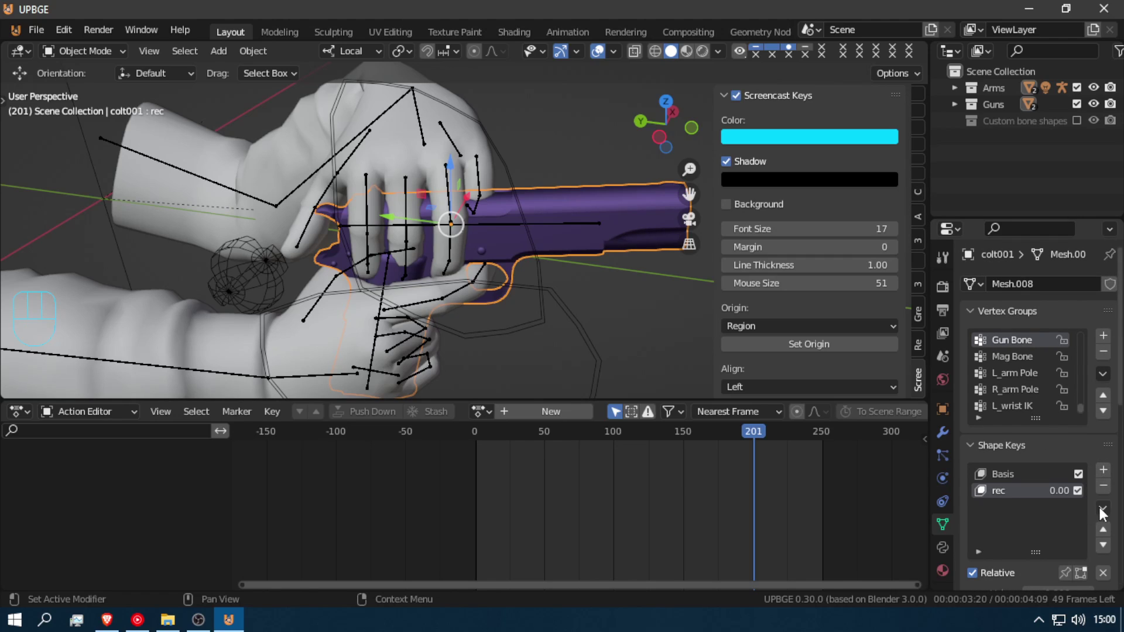
left_click(1103, 470)
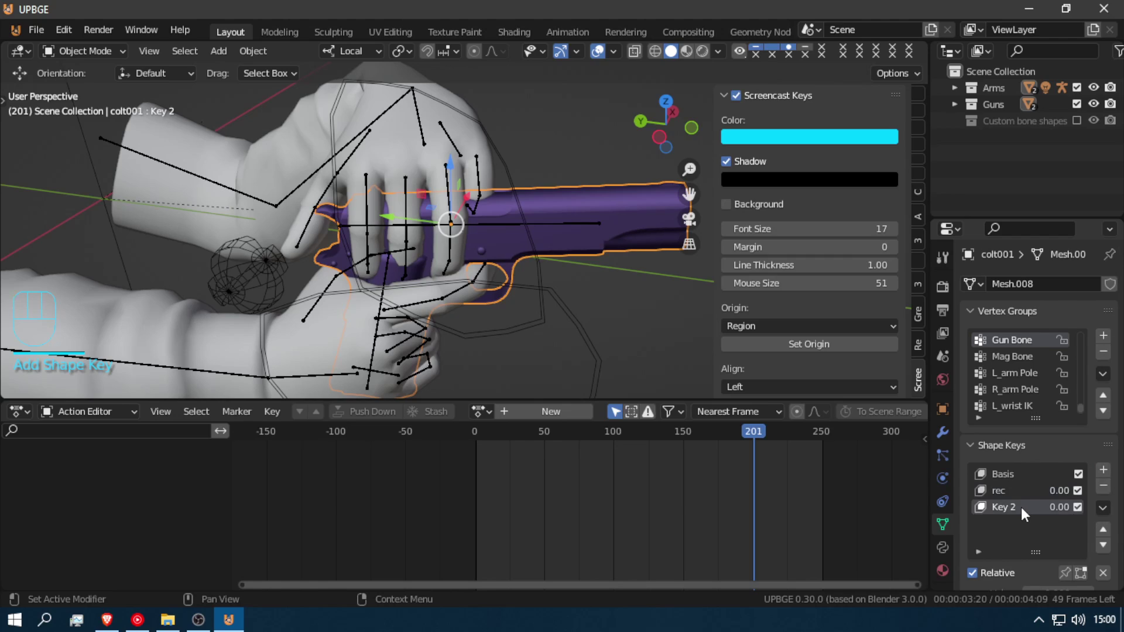
- Enable Shape Key Edit Mode for the new Key 2 shape key on the pistol mesh
scroll(1030, 556, "down", 4)
left_click_drag(1048, 495, 1023, 495)
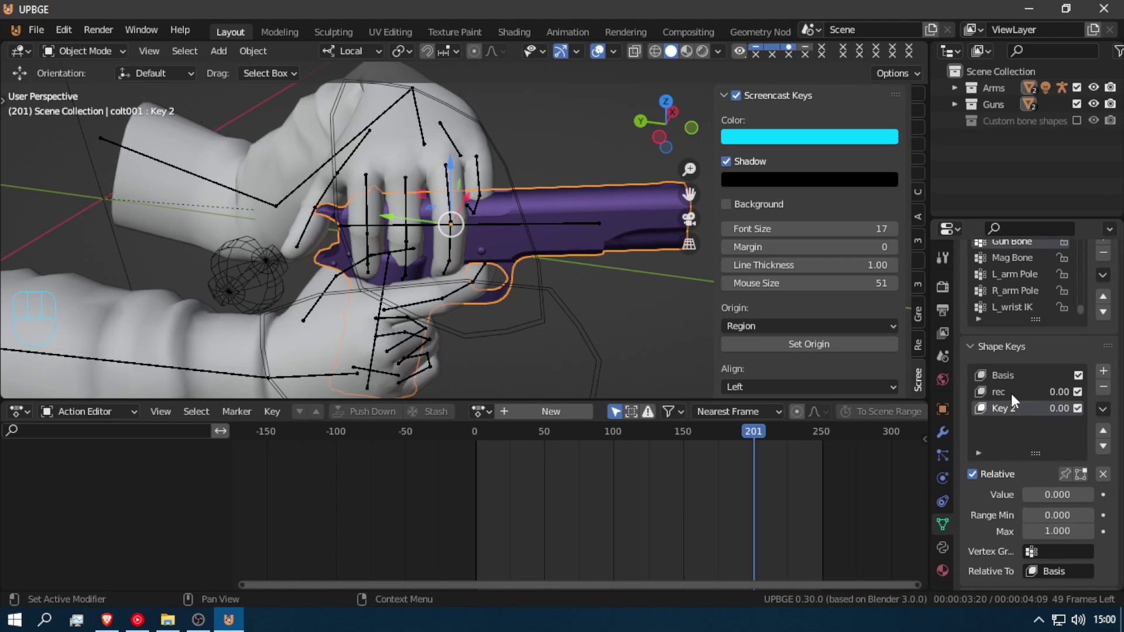
left_click(1079, 474)
- Try absolute shape keys by turning Relative off and scrubbing the evaluation time, and restore Relative with the rec key active
left_click(979, 474)
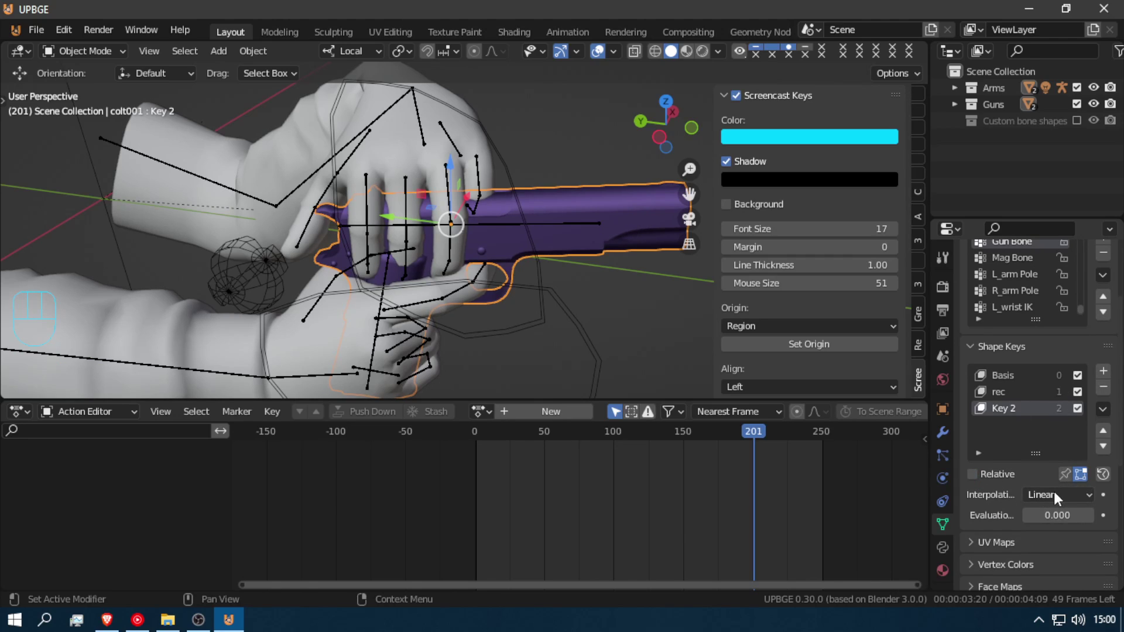
left_click_drag(1056, 515, 1015, 515)
left_click(1042, 392)
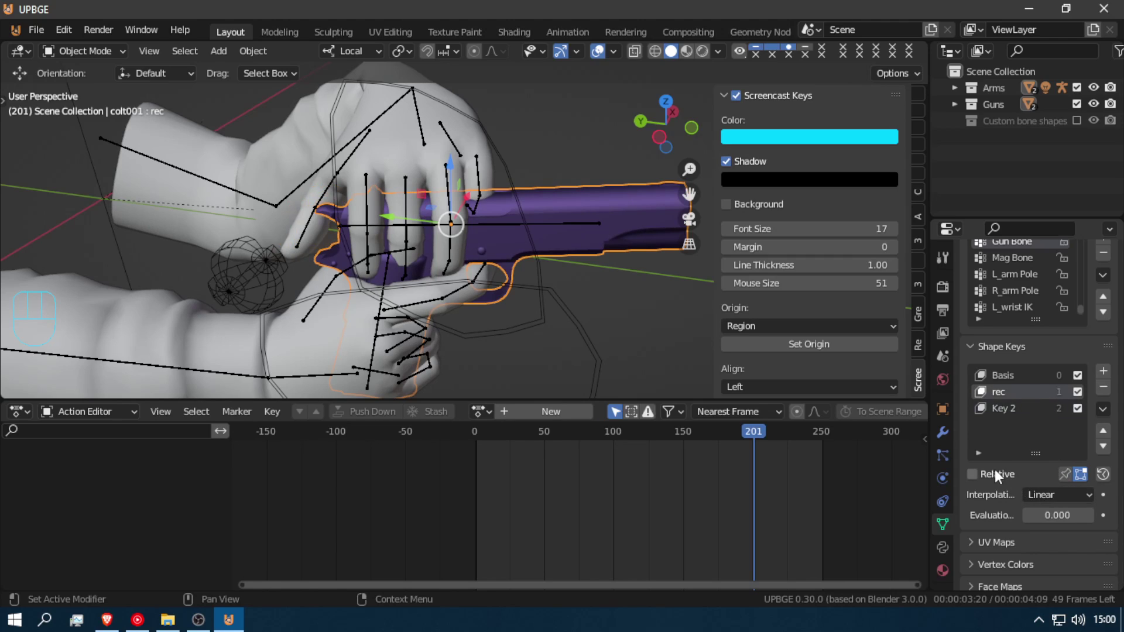
left_click(972, 474)
- Test the rec shape key's value, set Key 2's value to 1.000, and return rec to 0
left_click_drag(1057, 531, 971, 515)
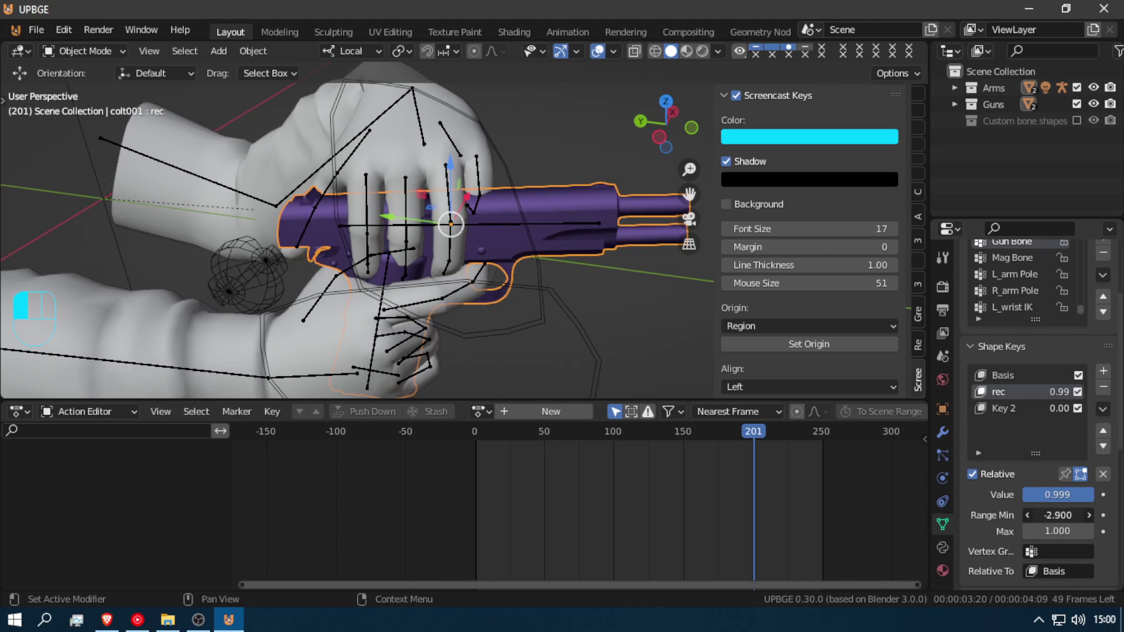
left_click(1015, 408)
left_click_drag(1038, 495, 1094, 495)
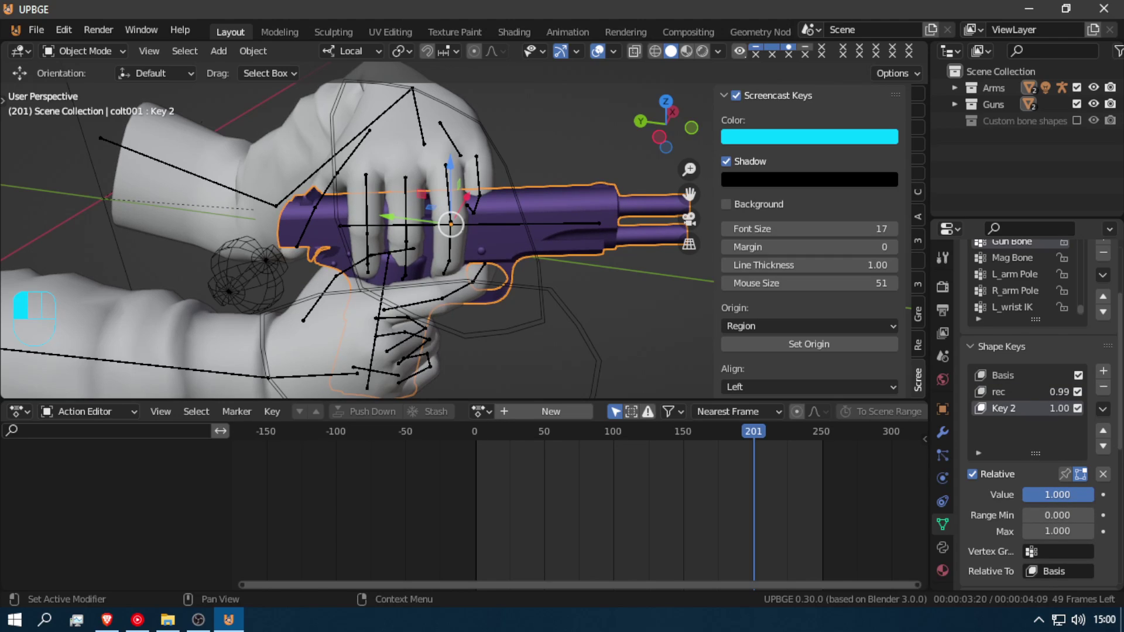
left_click(1024, 391)
left_click_drag(1065, 493, 1018, 495)
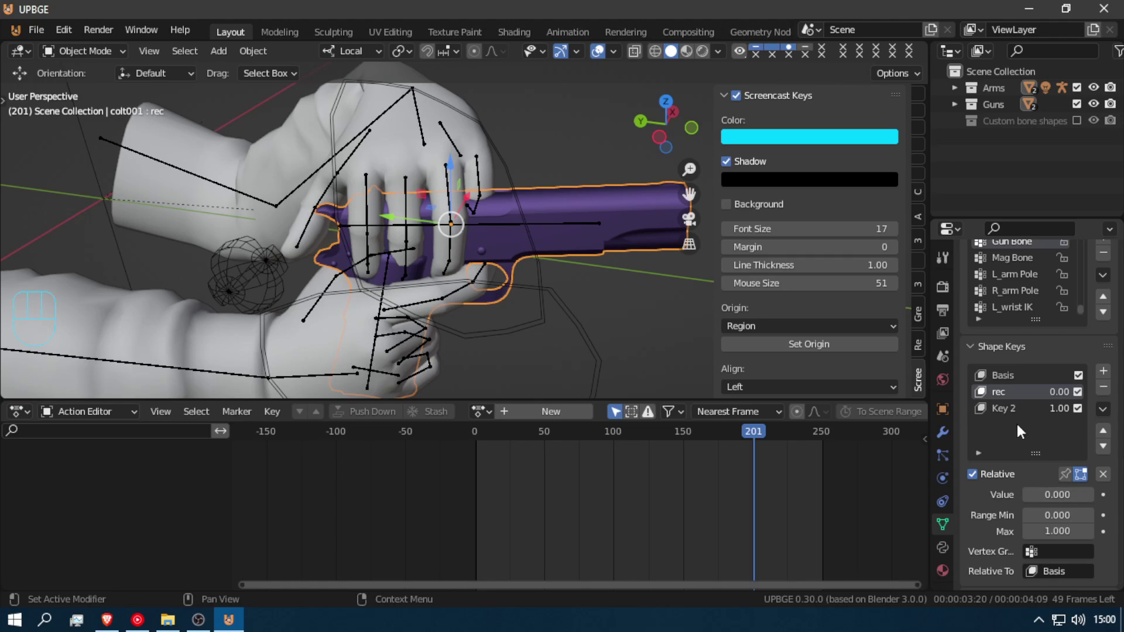
- Enter Edit Mode on the pistol mesh and select only the linked geometry of the slide
left_click(1009, 408)
key("Tab")
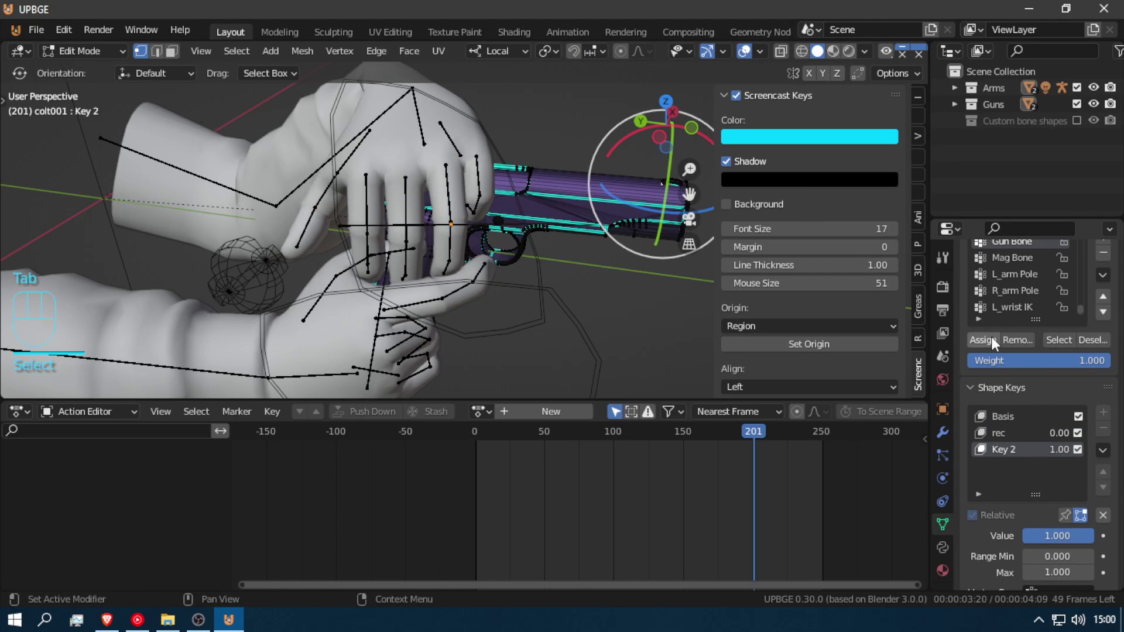
left_click(1061, 341)
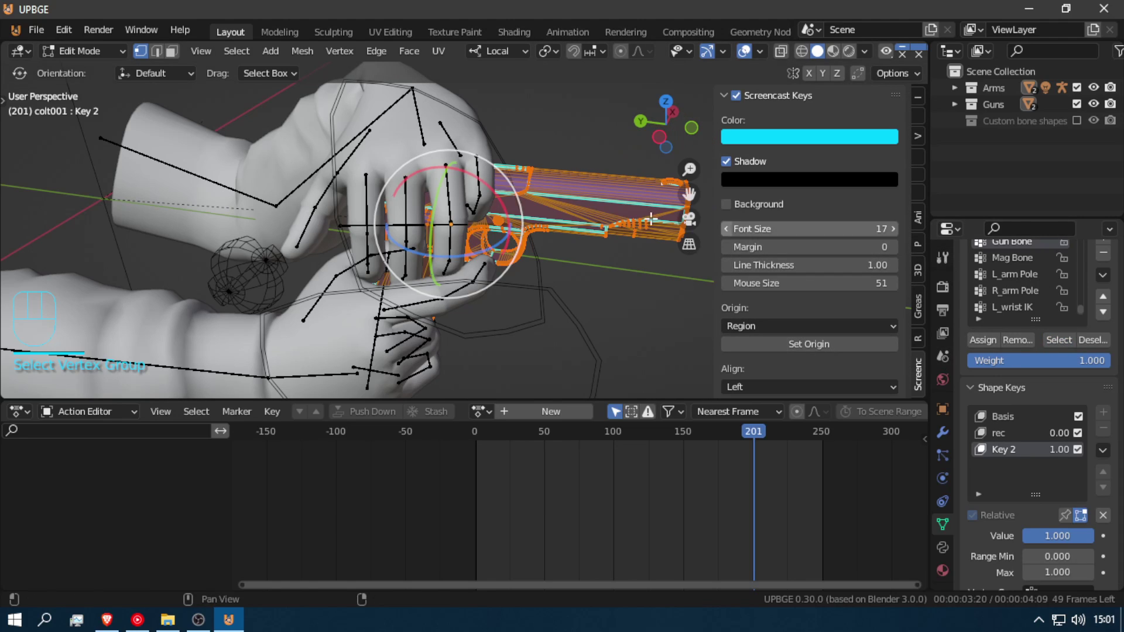
left_click(607, 188)
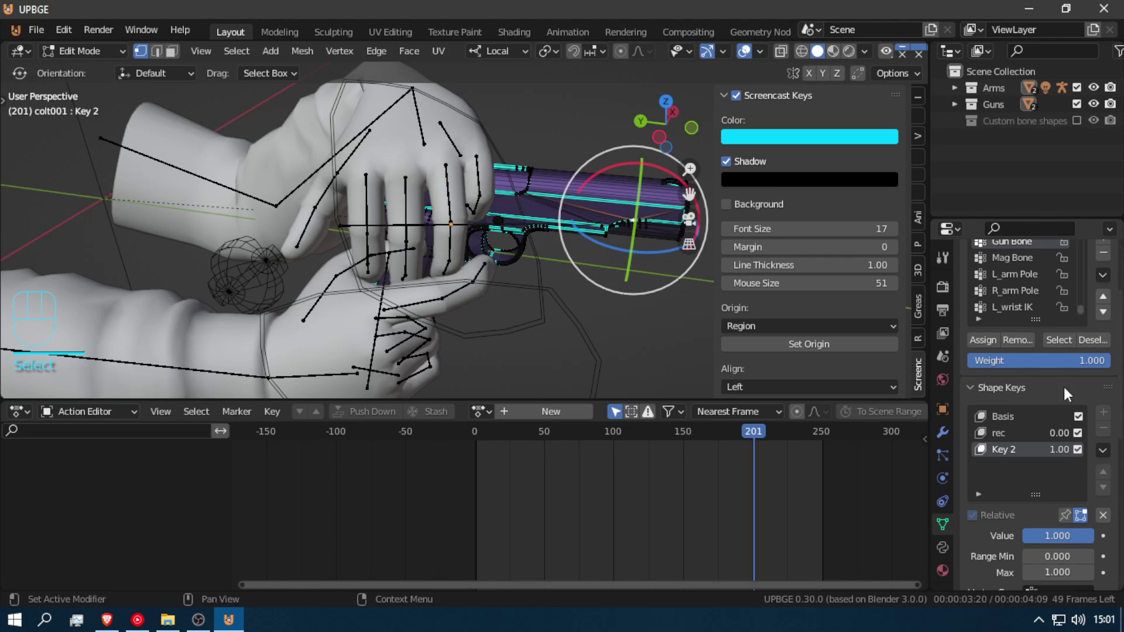
left_click(1000, 431)
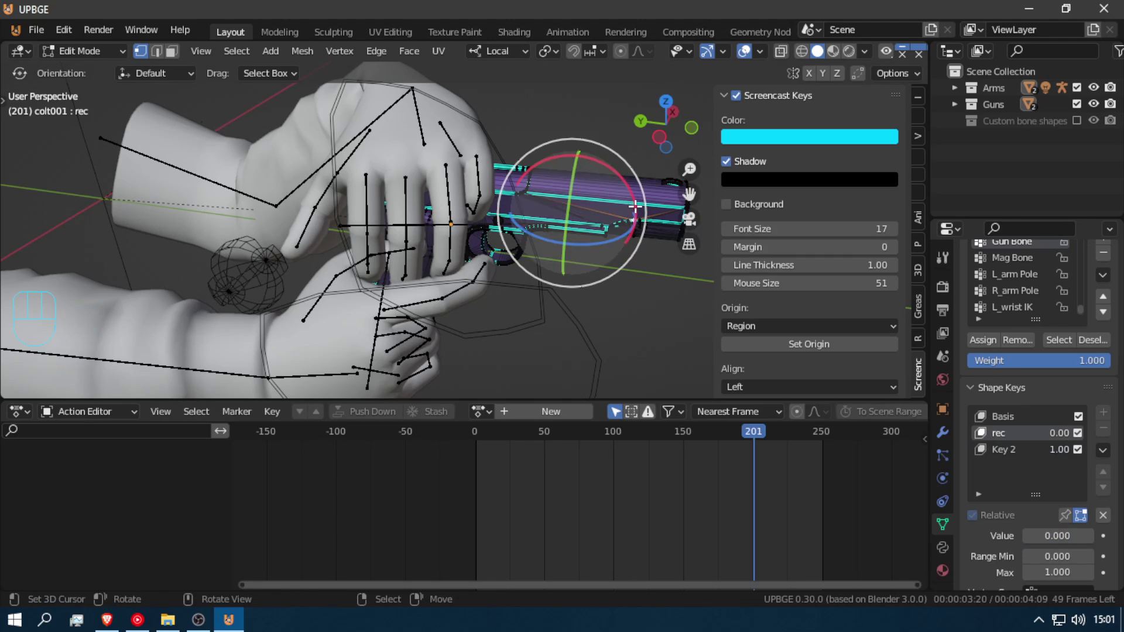
key("l")
key("l")
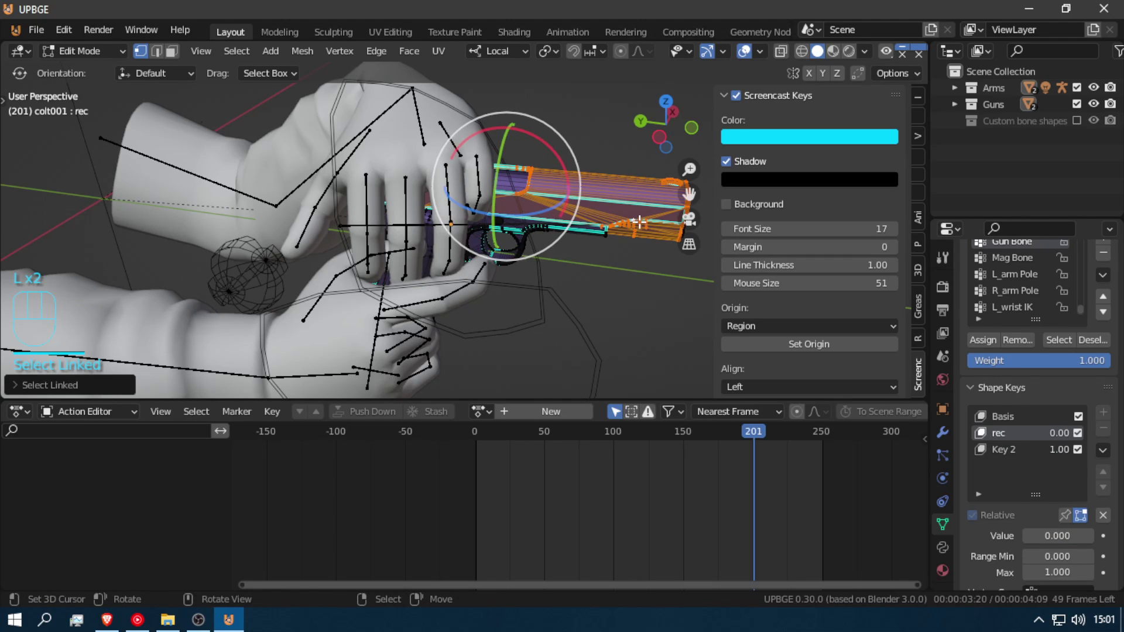
- Show the mesh in wireframe and add the rear sight's linked geometry to the slide selection
key("z")
key("shift+f")
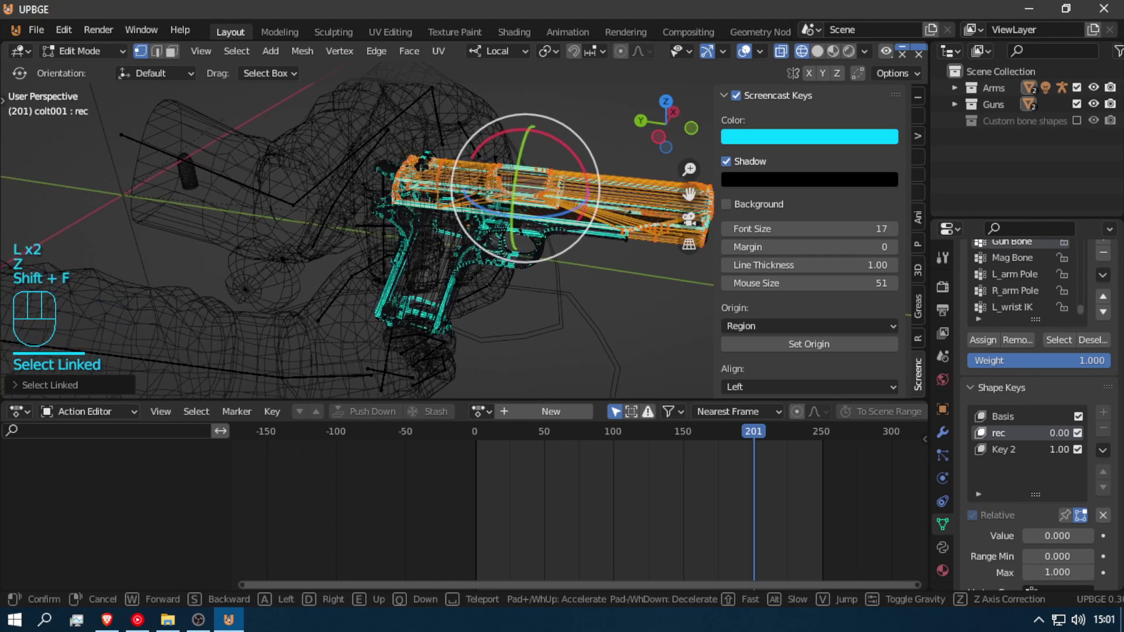
key("w")
left_click(494, 211)
right_click(474, 195, "shift")
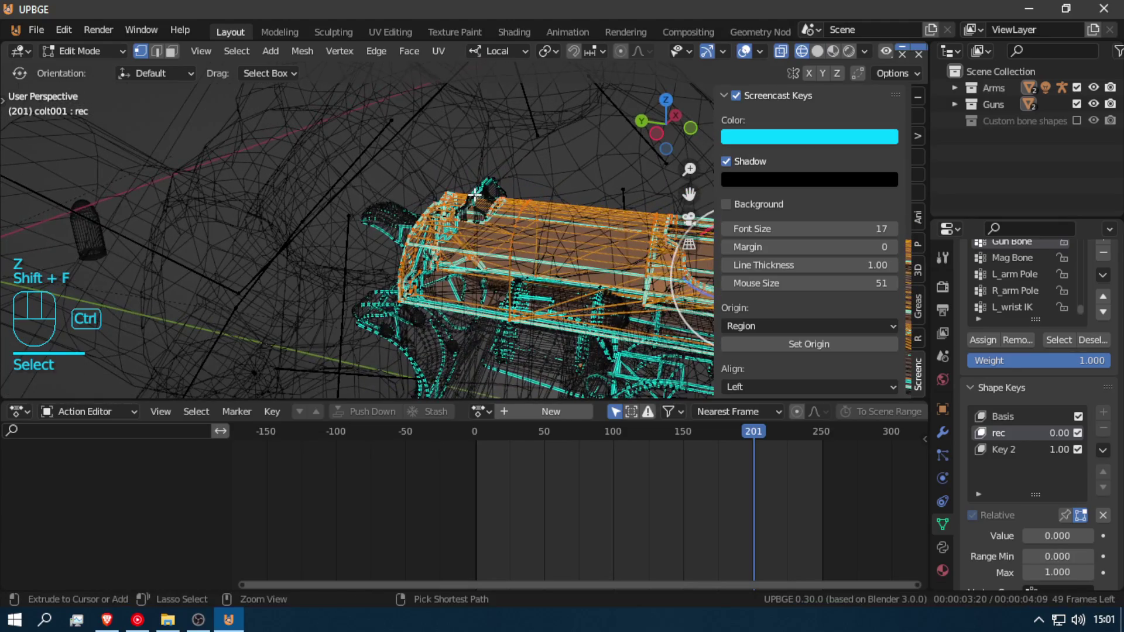
key("ctrl+l")
key("shift+f")
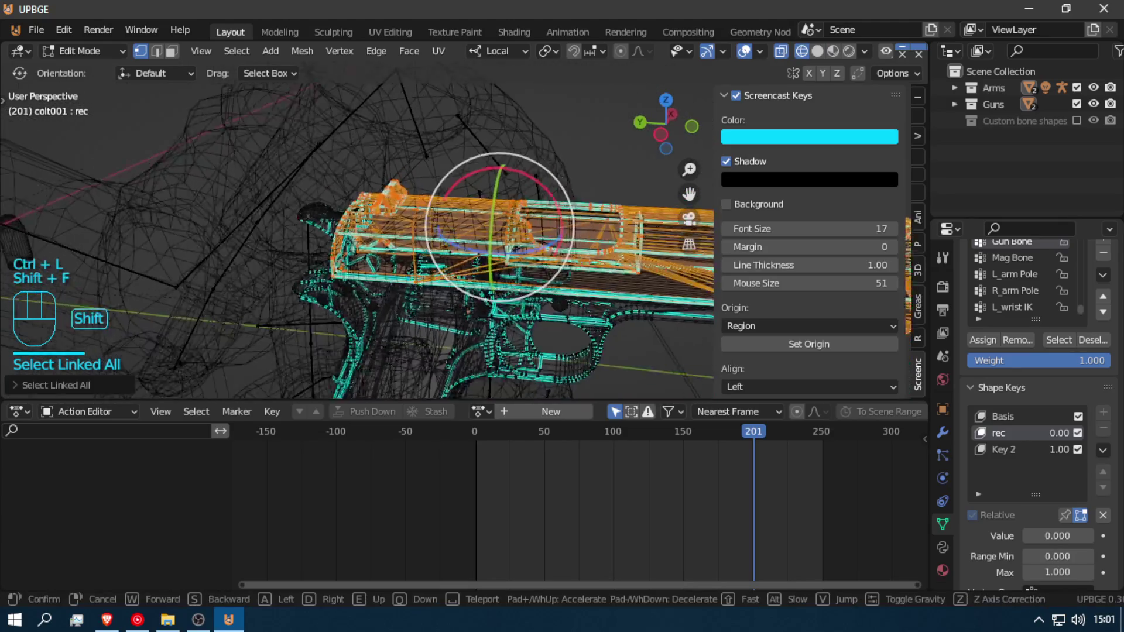
key("s")
key("a")
left_click(464, 220)
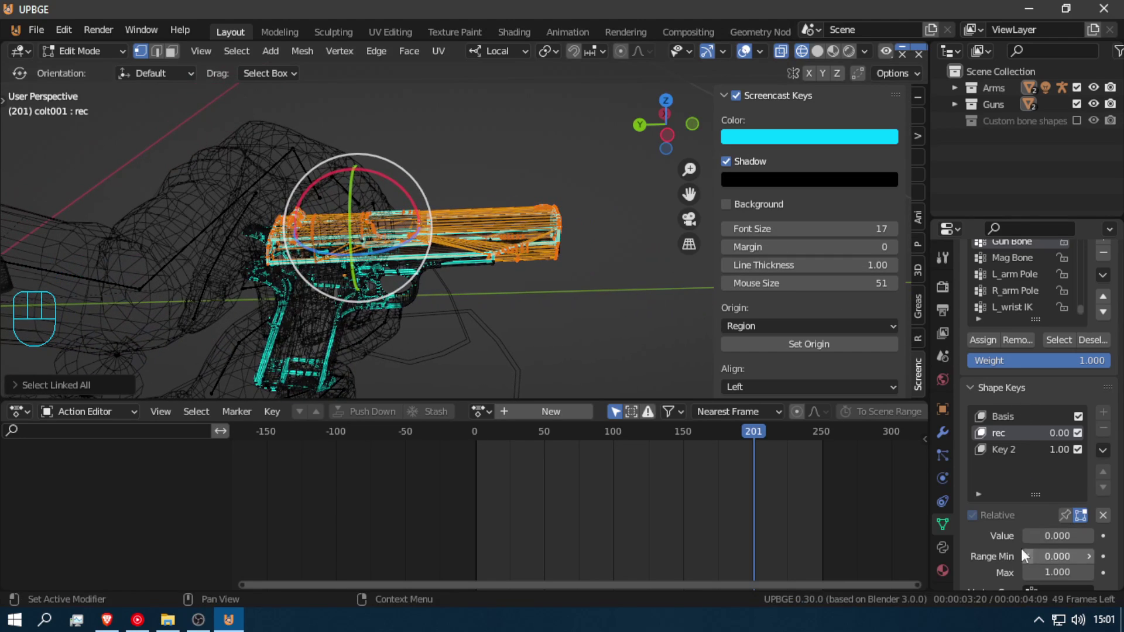
- Make Key 2 the active shape key and move the selected slide geometry backward along local Y with the Move tool
left_click(998, 448)
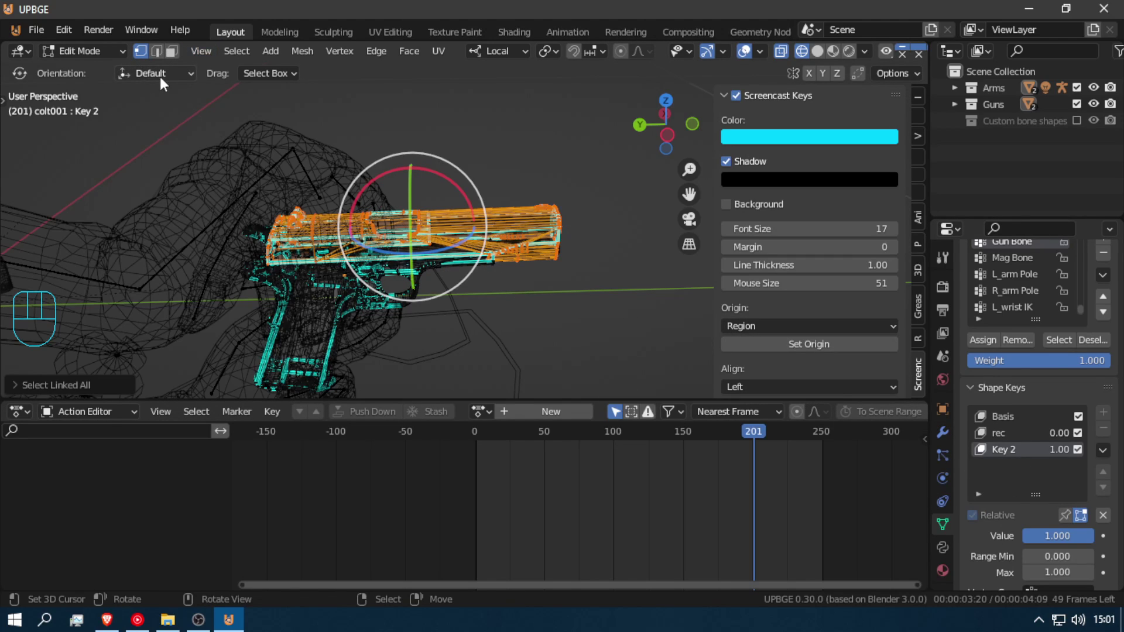
left_click(6, 103)
left_click(52, 166)
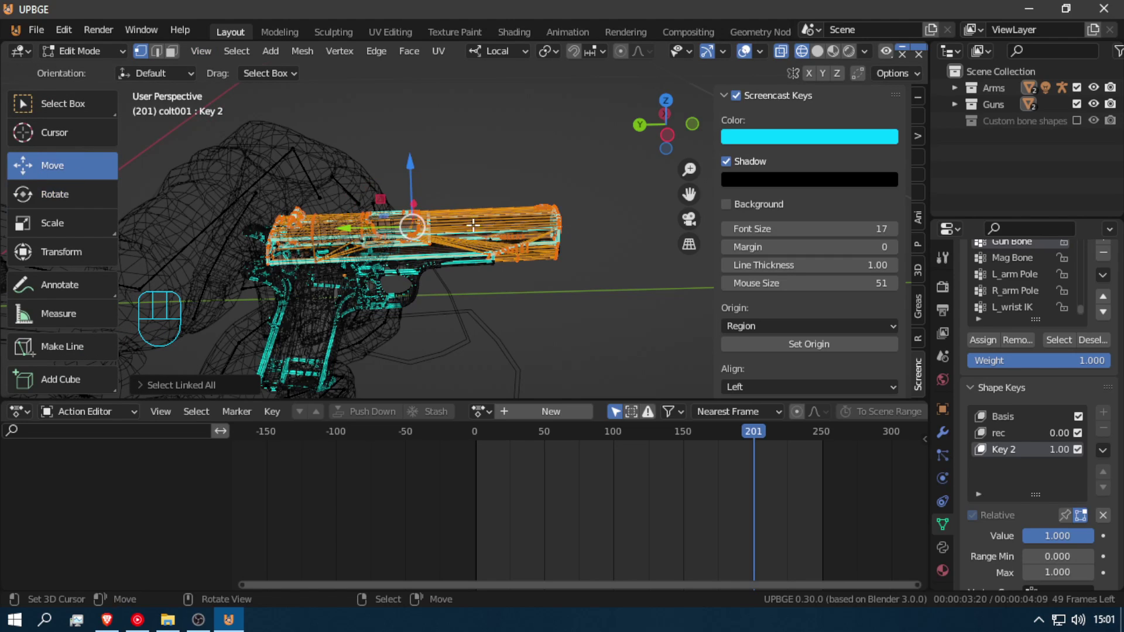
left_click_drag(381, 228, 326, 232)
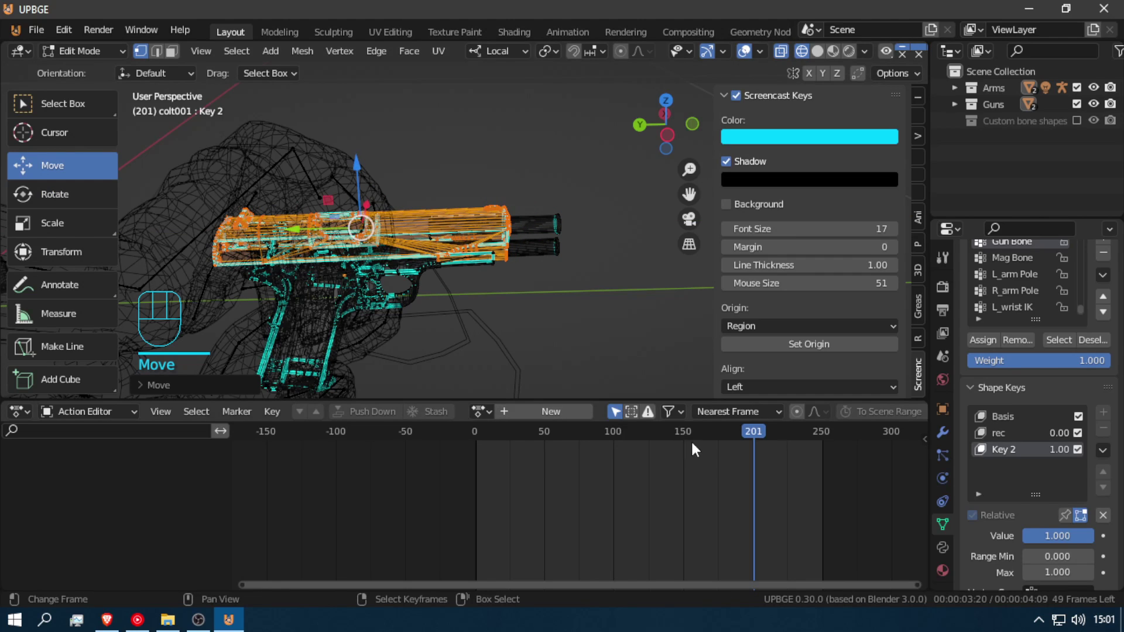
- Lower Key 2's value at frame 0 and insert a keyframe for it at 1.000 on frame 182
left_click_drag(752, 457, 473, 475)
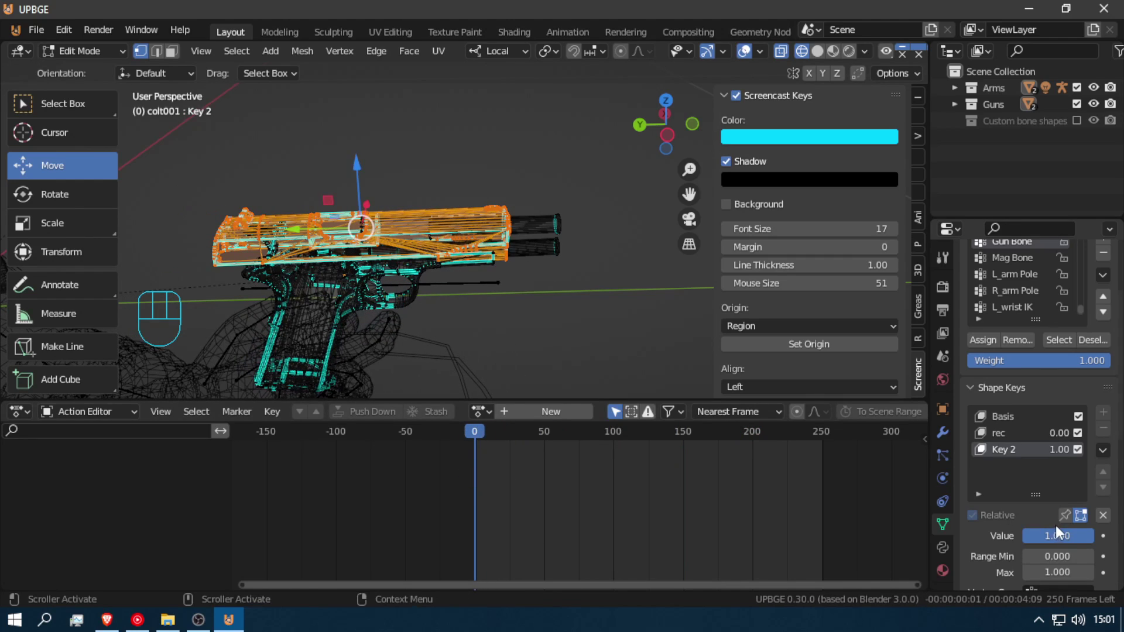
left_click_drag(1057, 536, 1023, 538)
left_click_drag(547, 522, 727, 563)
key("i")
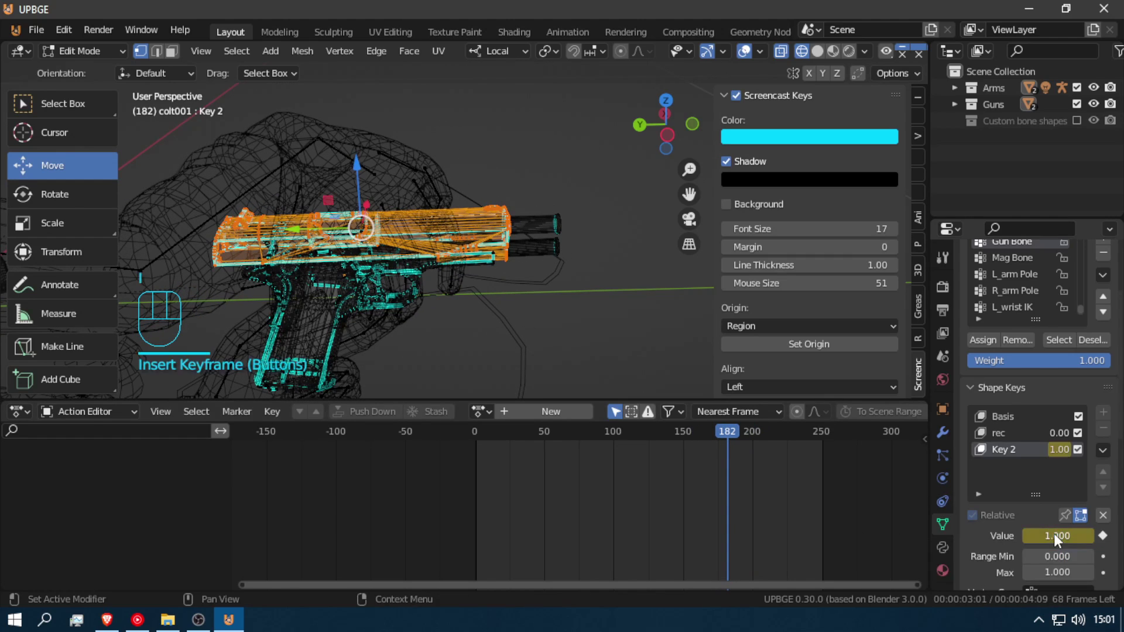
- Insert a keyframe for Key 2's value at 1.000 on frame 201
left_click(750, 519)
left_click_drag(753, 517, 754, 516)
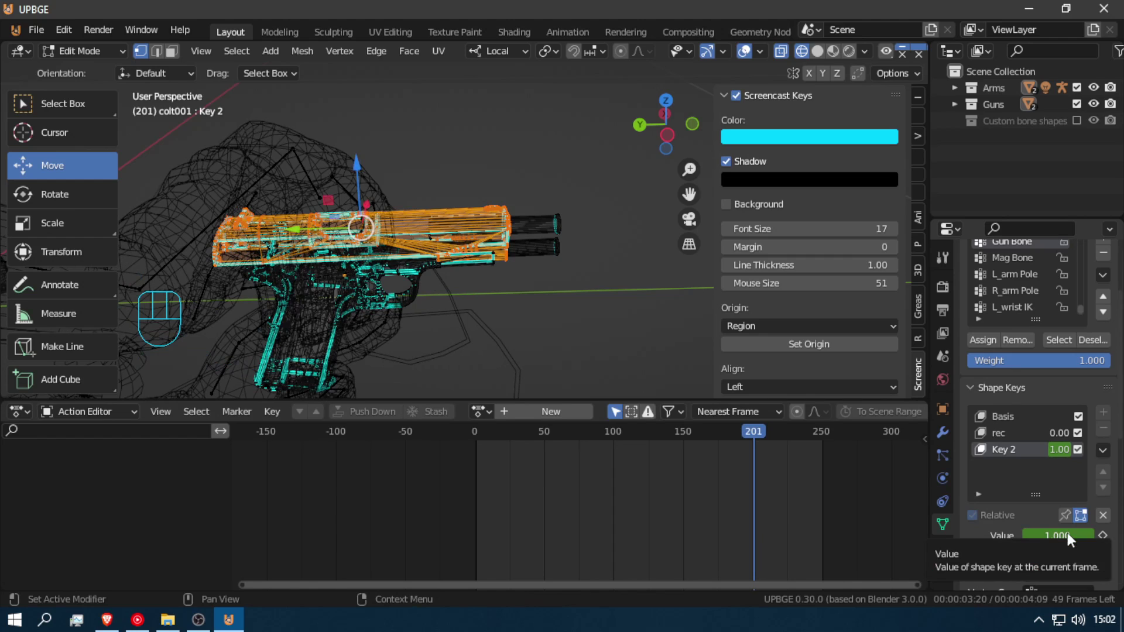
key("i")
- Insert keyframes for Key 2's value at 0.000 on frames 182 and 0
mouse_move(746, 518)
left_mouse_down()
mouse_move(708, 517)
mouse_move(727, 525)
left_mouse_up()
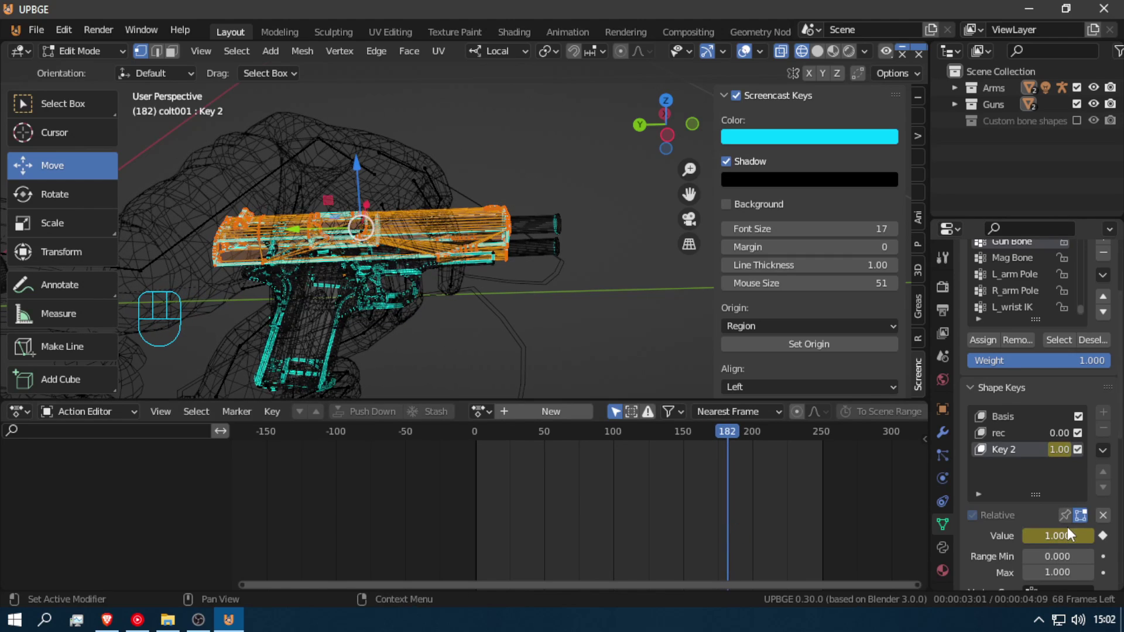
left_click_drag(1057, 536, 1023, 541)
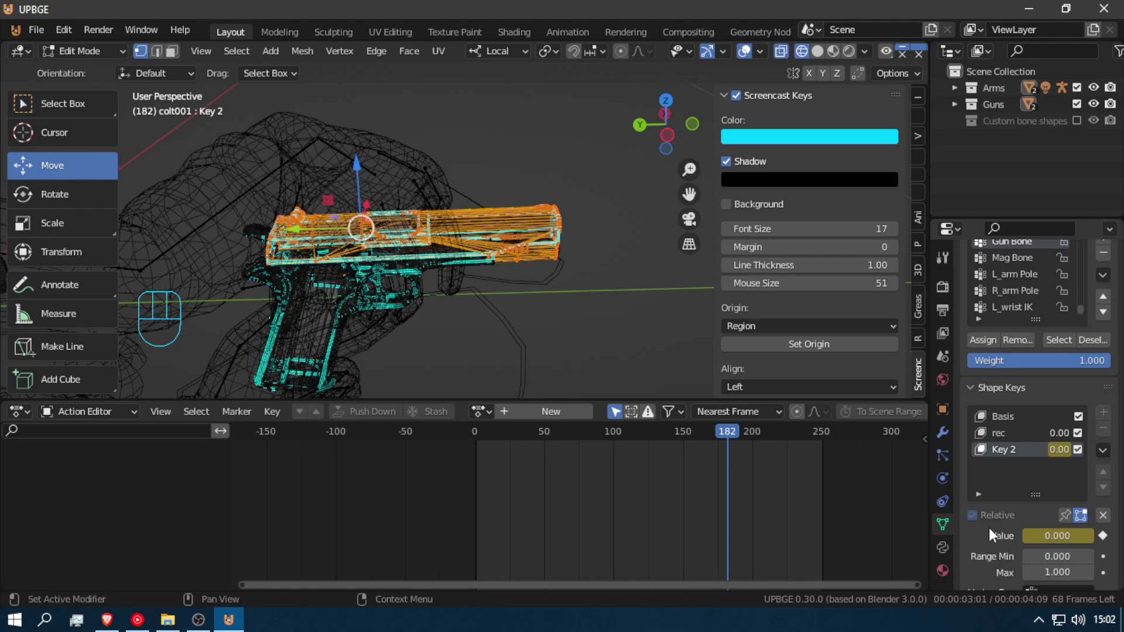
key("i")
left_click_drag(664, 488, 435, 501)
key("i")
- Insert keyframes for Key 2's value at 0.000 on frames 213 and 250
left_click_drag(648, 491, 823, 493)
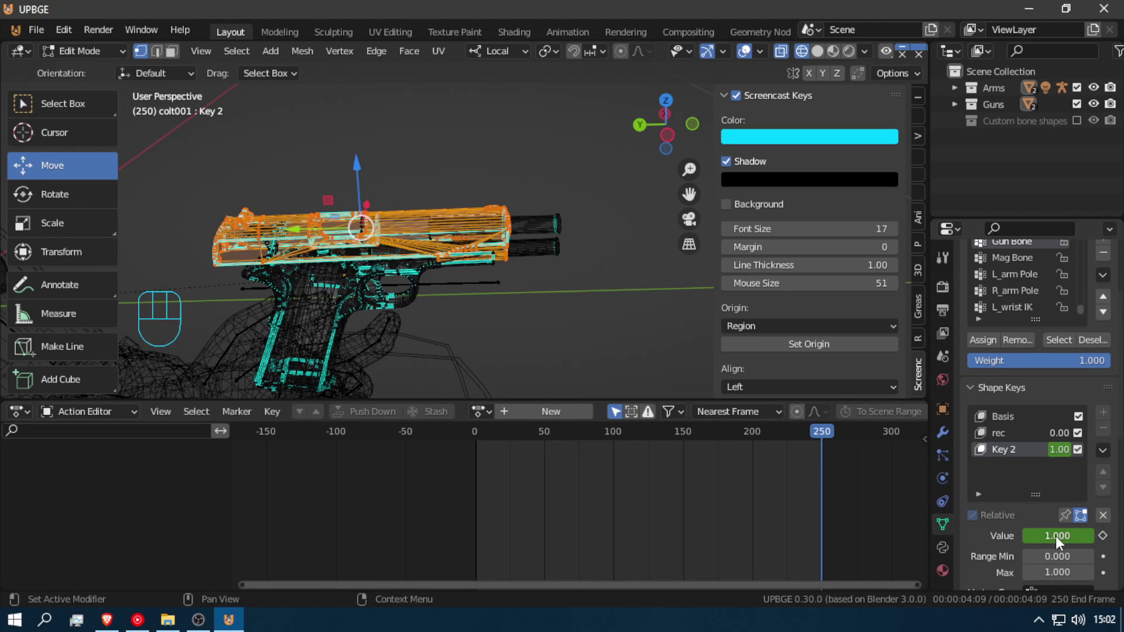
key("i")
left_click_drag(773, 502, 773, 534)
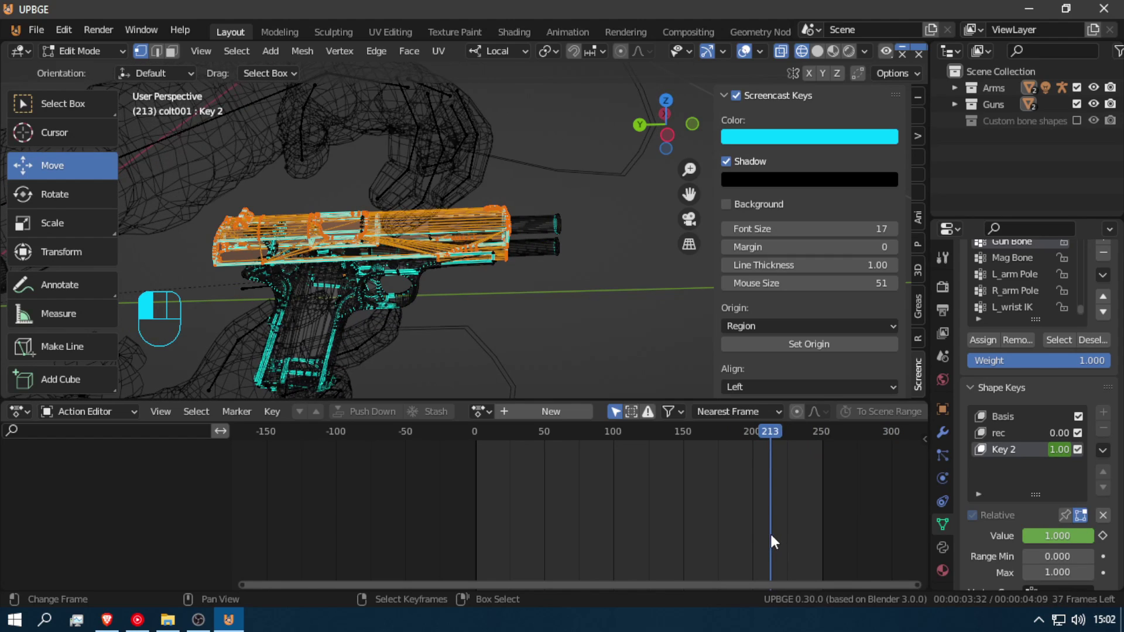
left_click_drag(1067, 537, 1001, 537)
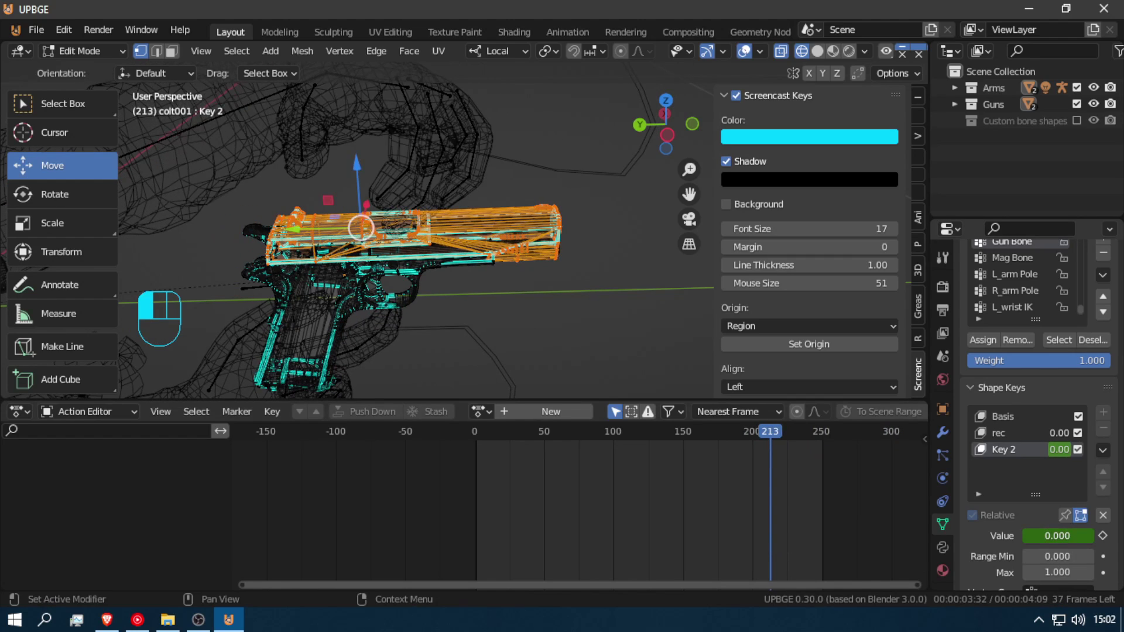
key("i")
left_click_drag(761, 502, 865, 508)
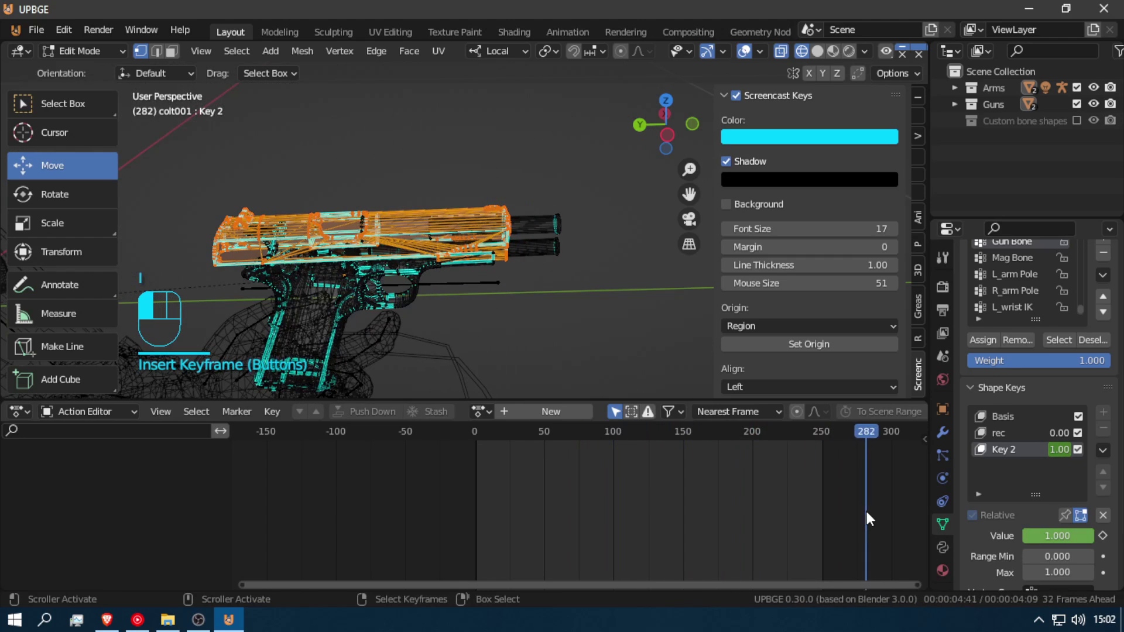
left_click_drag(1057, 535, 1004, 534)
key("i")
- Play the animation from frame 0 and check the slide's movement from behind the pistol
left_click_drag(702, 512, 454, 507)
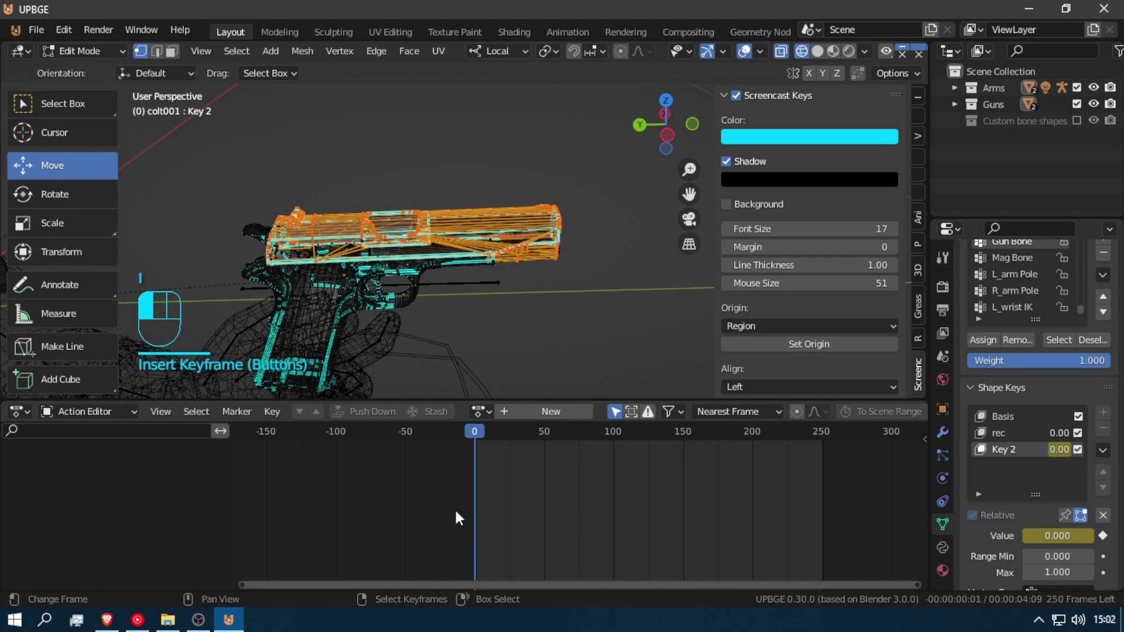
key("alt+a")
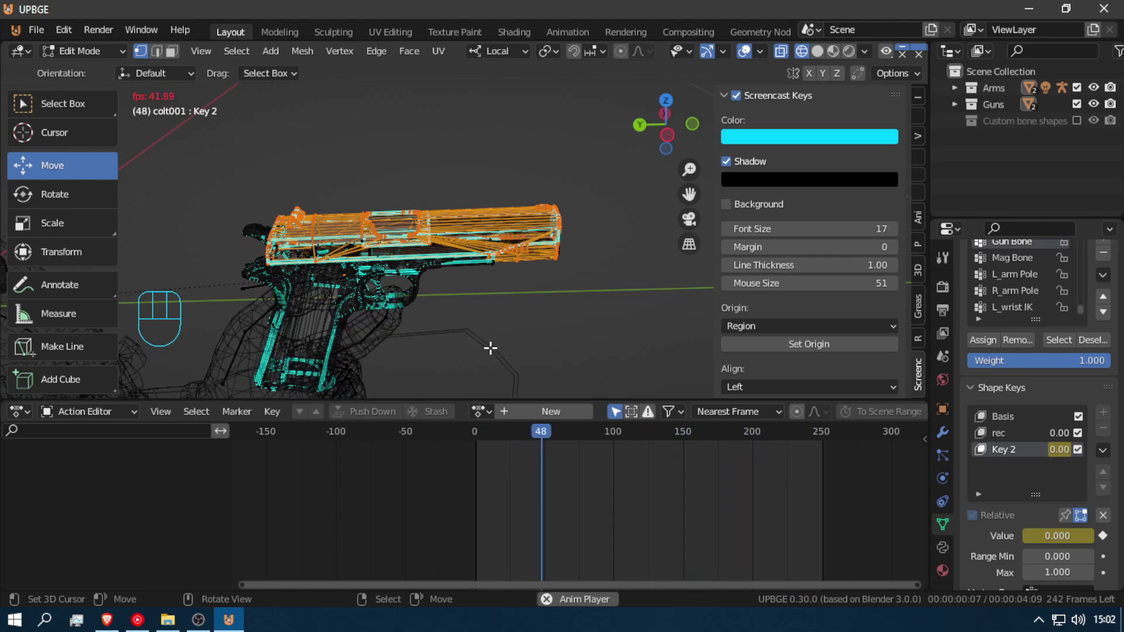
middle_click_drag(376, 288, 429, 296)
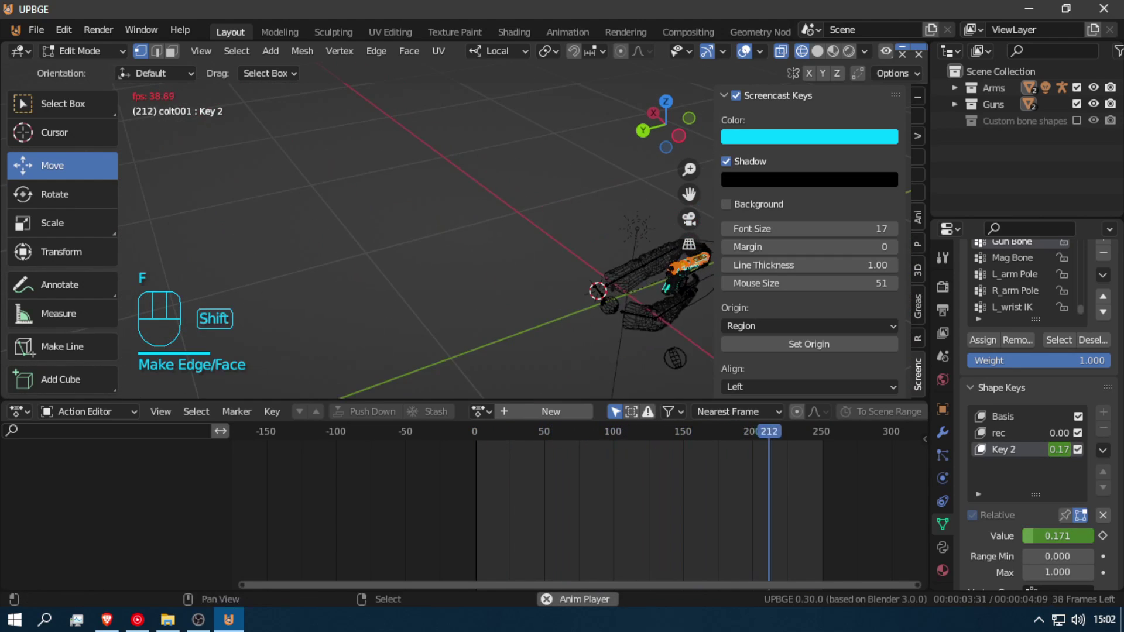
key("shift+f")
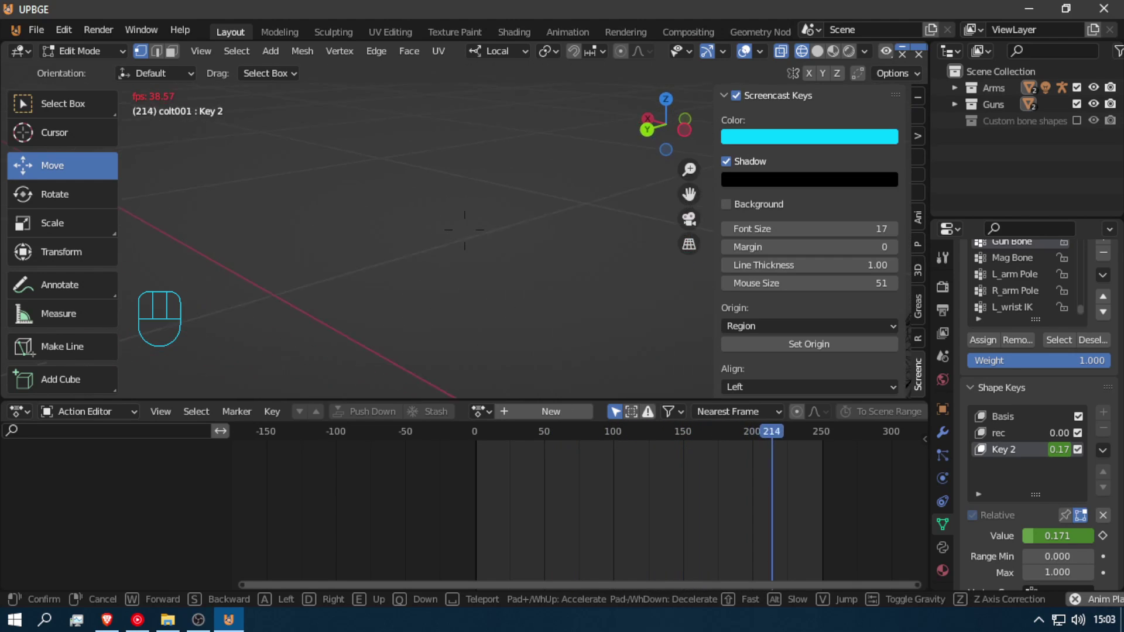
left_click(466, 230)
key("alt+a")
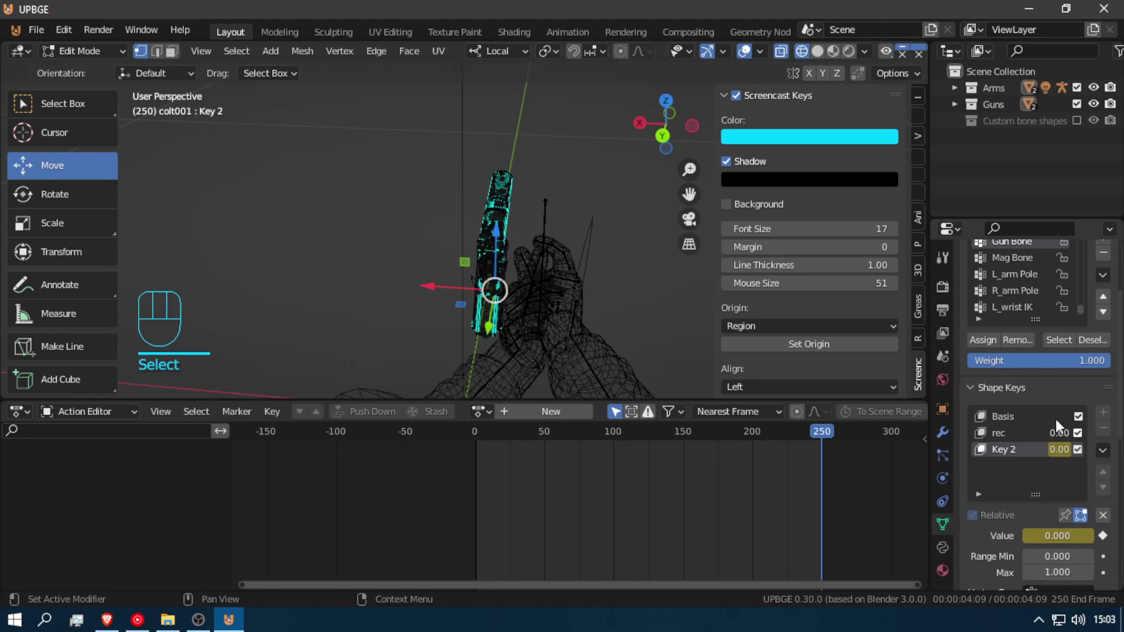
- Make Basis the active shape key, select the pistol's whole mesh and move it along local X toward the hand
left_click(1025, 415)
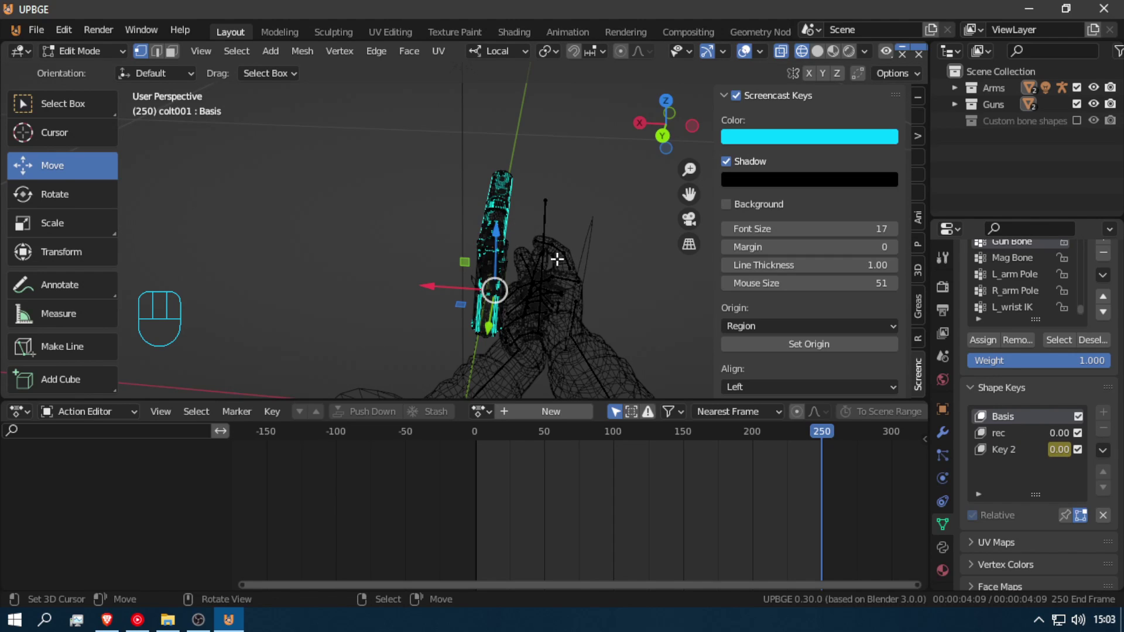
key("shift+f")
key("shift+w")
left_click(488, 214)
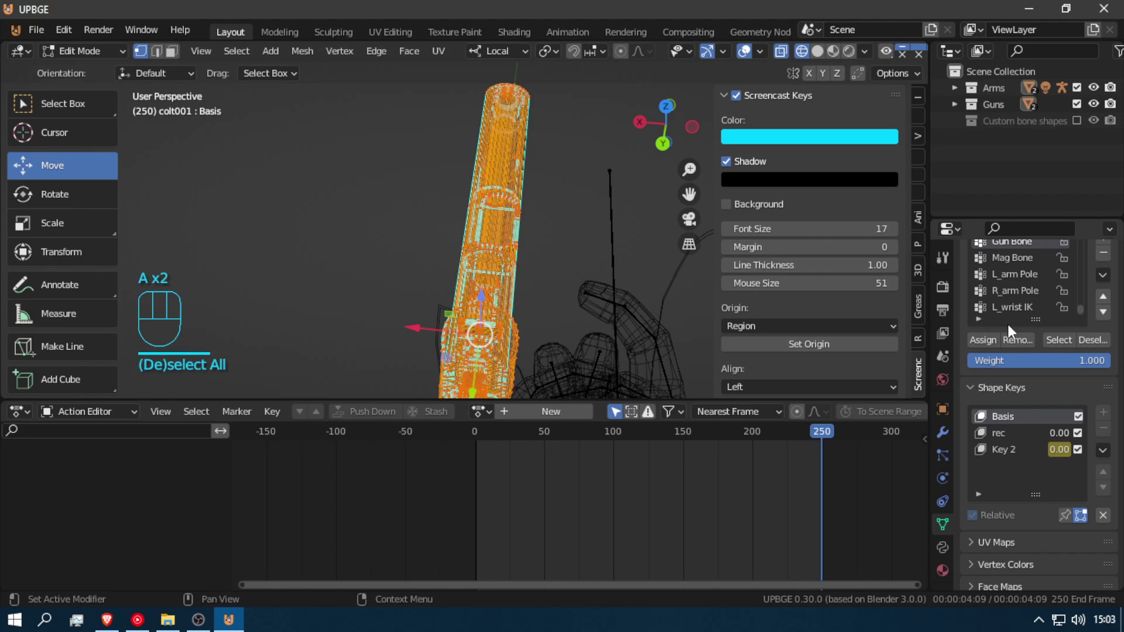
double_click(1023, 415)
key("g")
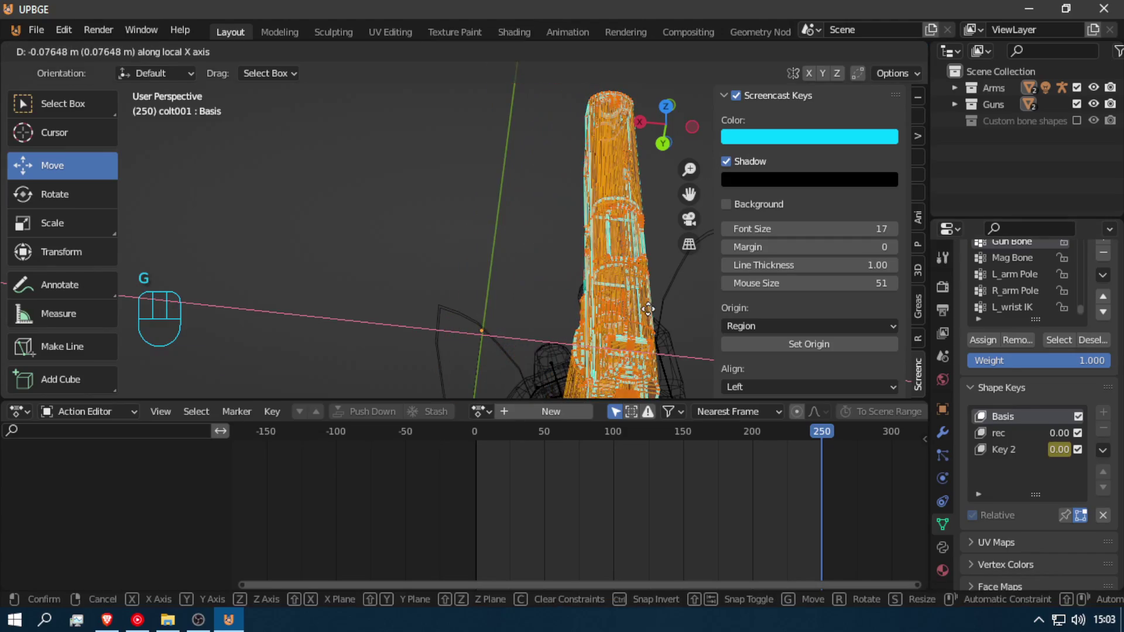
left_click(527, 281)
- Switch to solid shading and examine the pistol's placement in the hand from the side and from behind
key("shift+f")
key("d")
key("w")
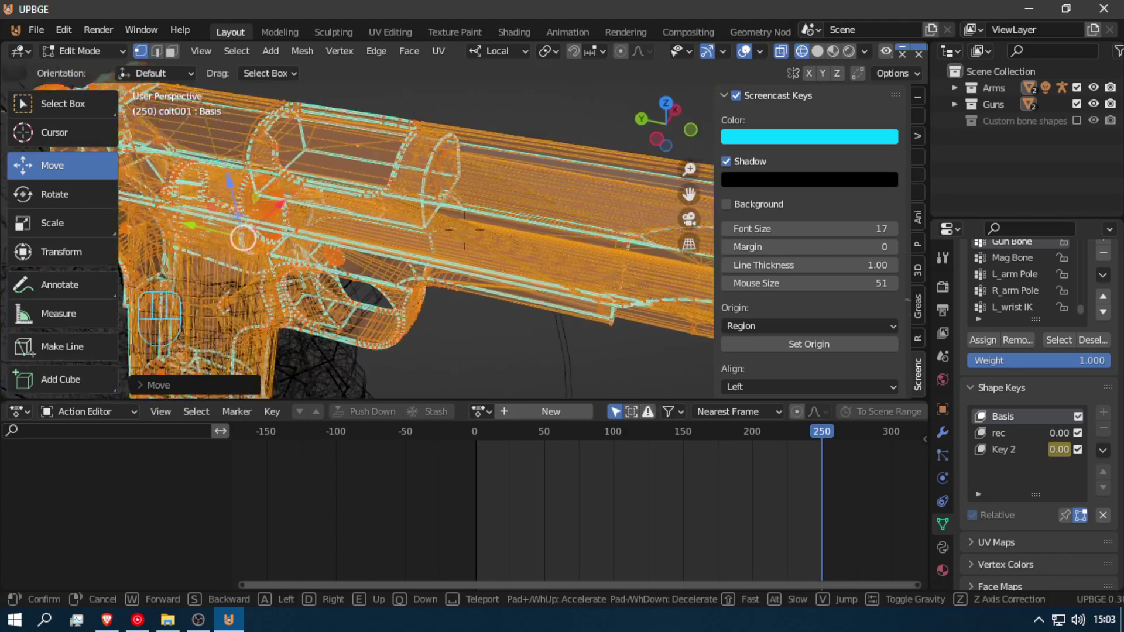
left_click(467, 236)
key("z")
key("shift+f")
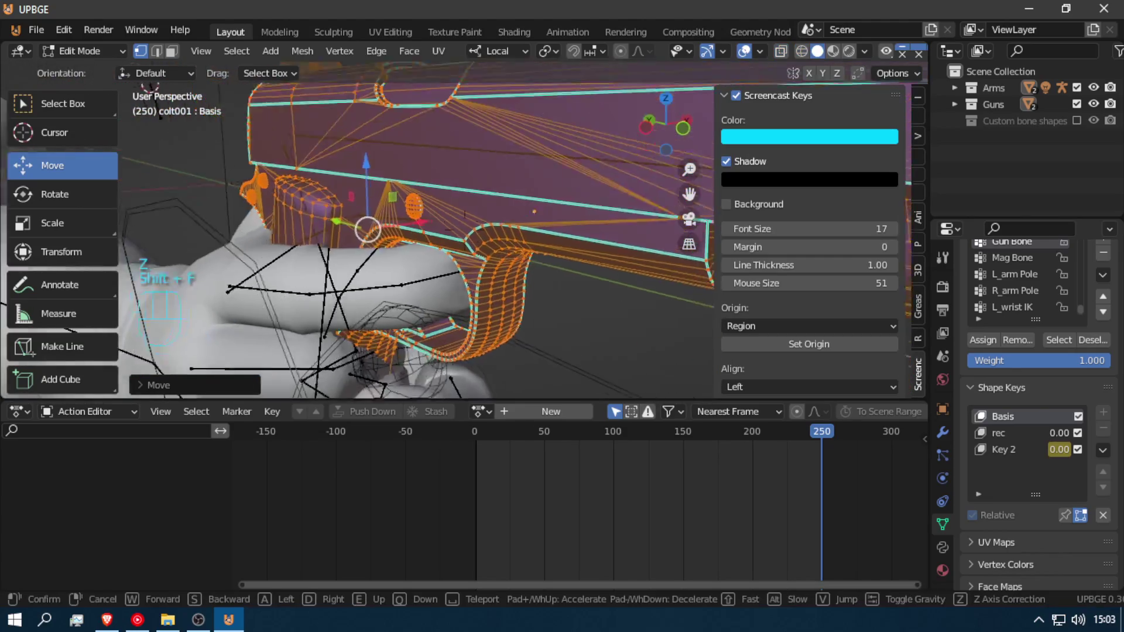
key("s")
key("a")
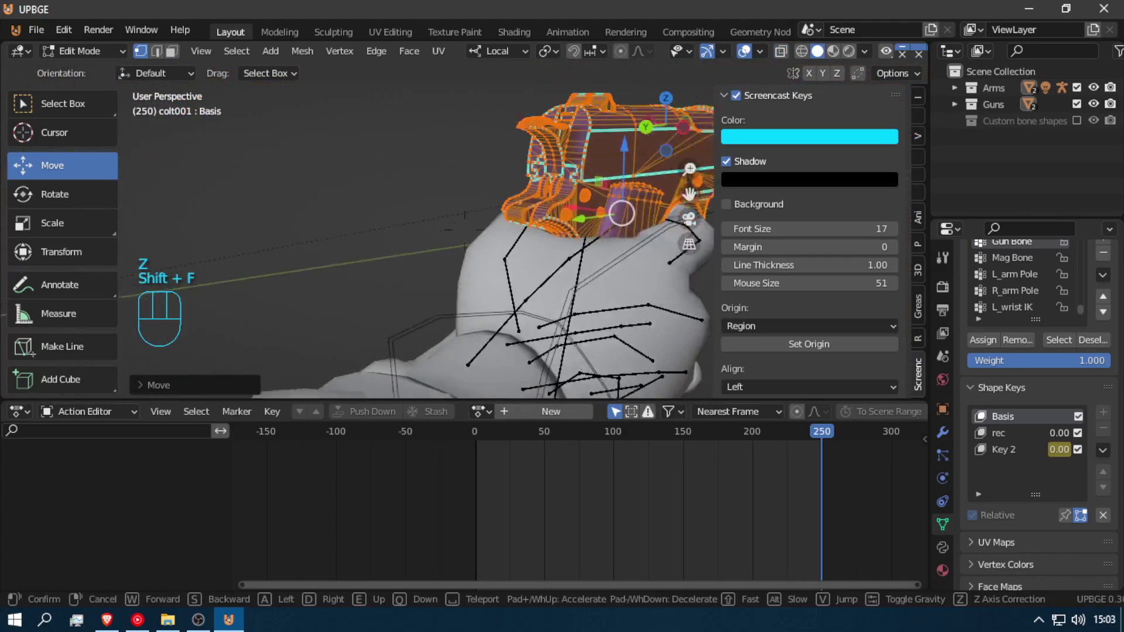
key("d")
left_click(464, 226)
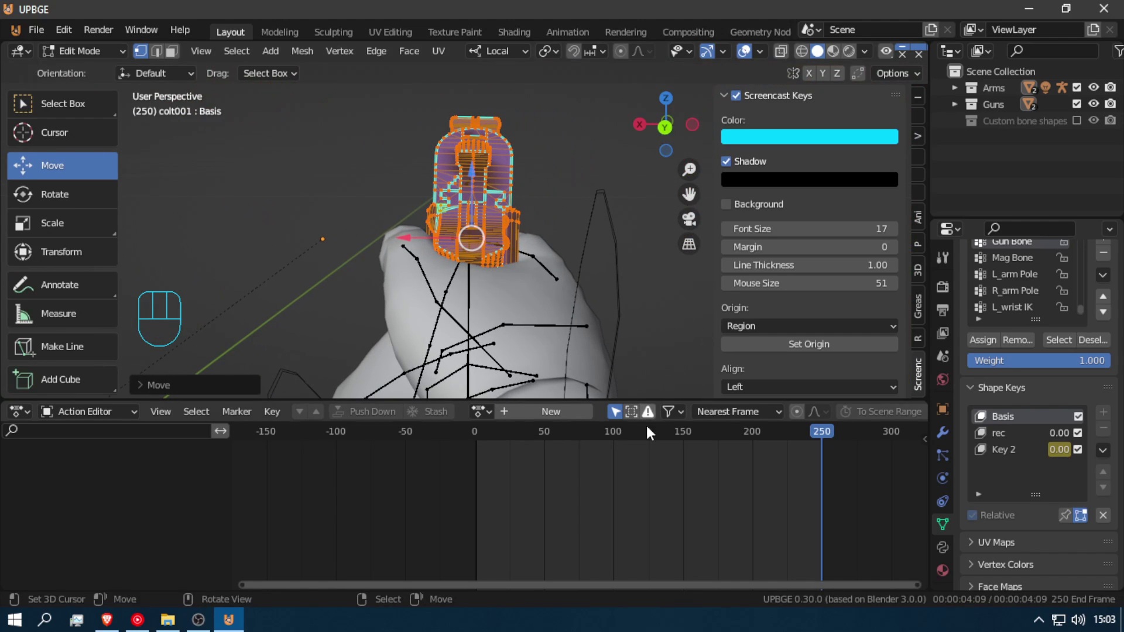
- At frame 0, move the whole Basis mesh back along local X to line up with the hand, and return to Object Mode
left_click_drag(806, 493, 358, 431)
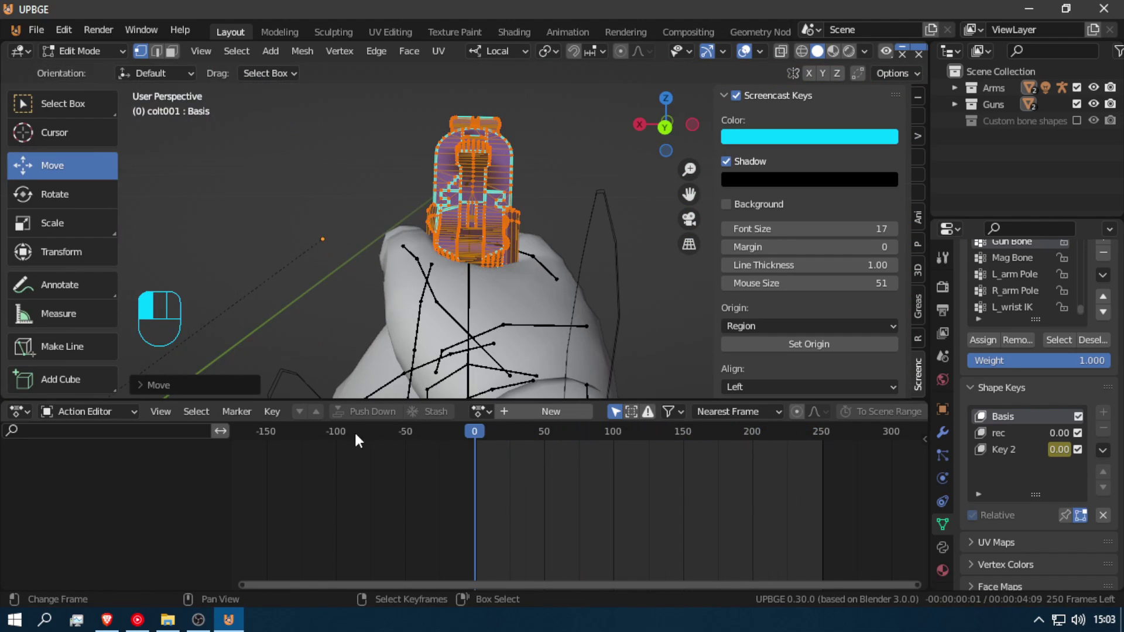
key("Tab")
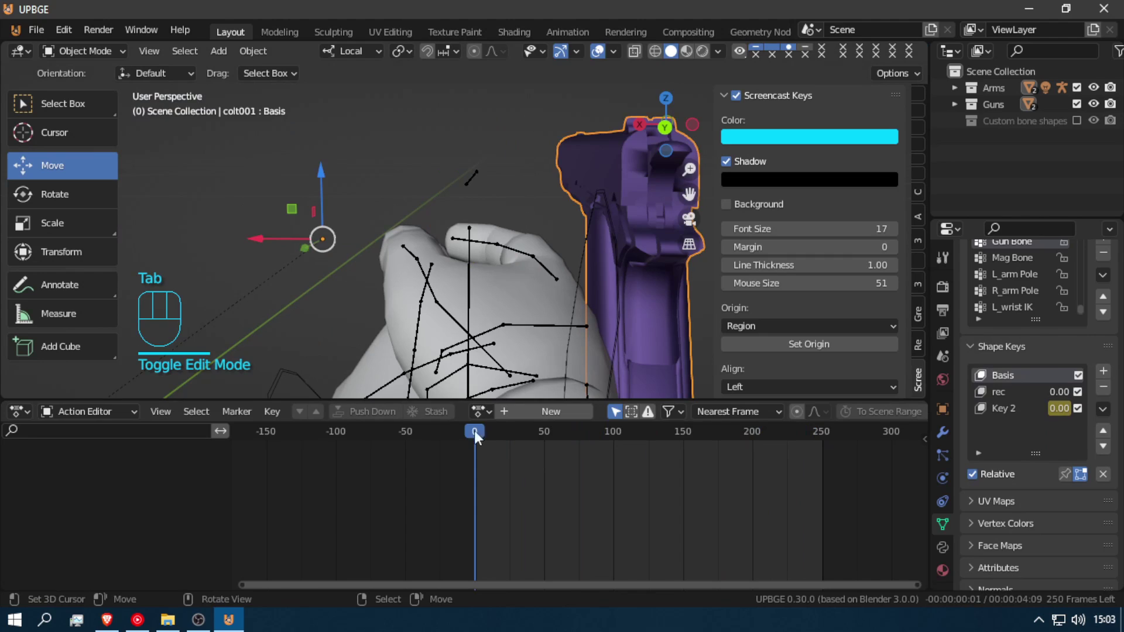
key("Tab")
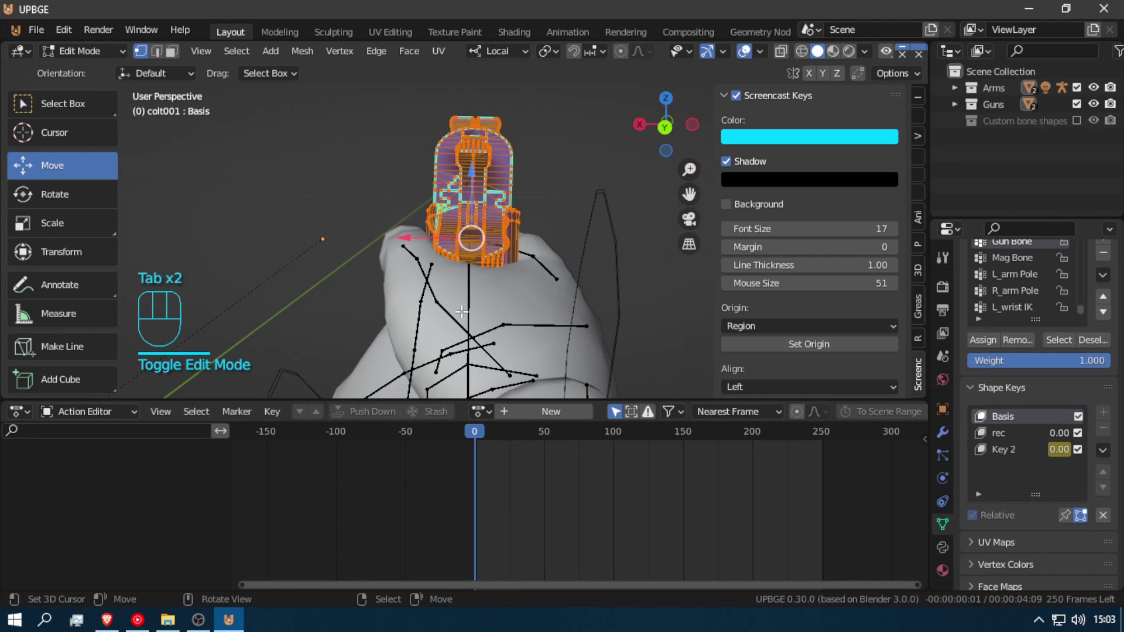
key("g")
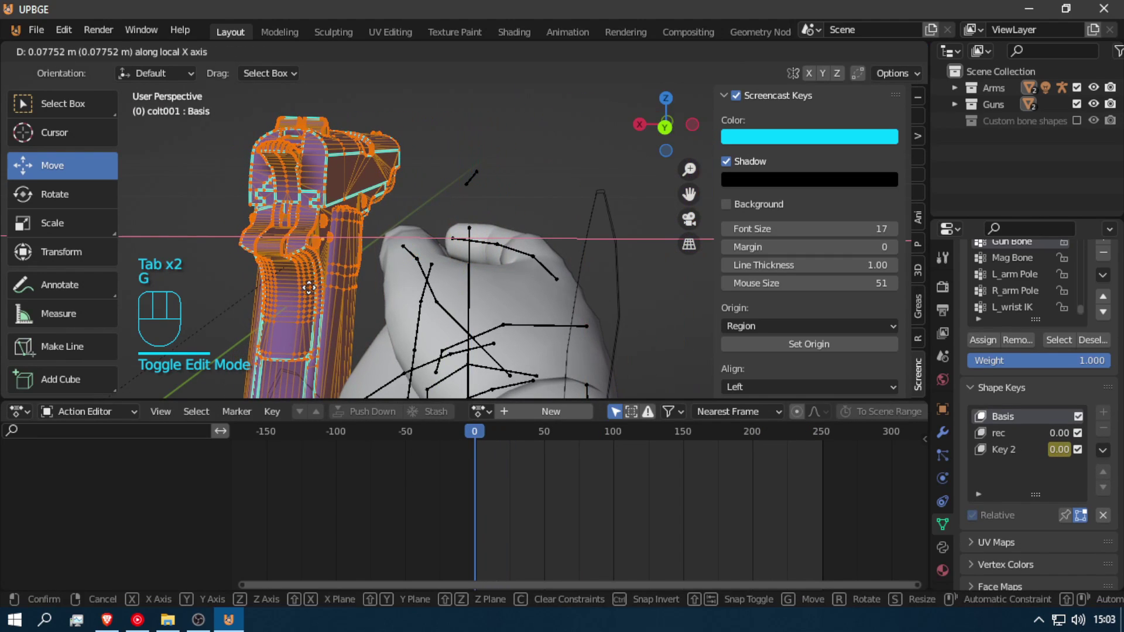
left_click(329, 268)
key("Tab")
- Scrub between frames 0, 121 and 181 to examine how the pistol follows the hands
left_click(503, 495)
left_click_drag(512, 497, 642, 468)
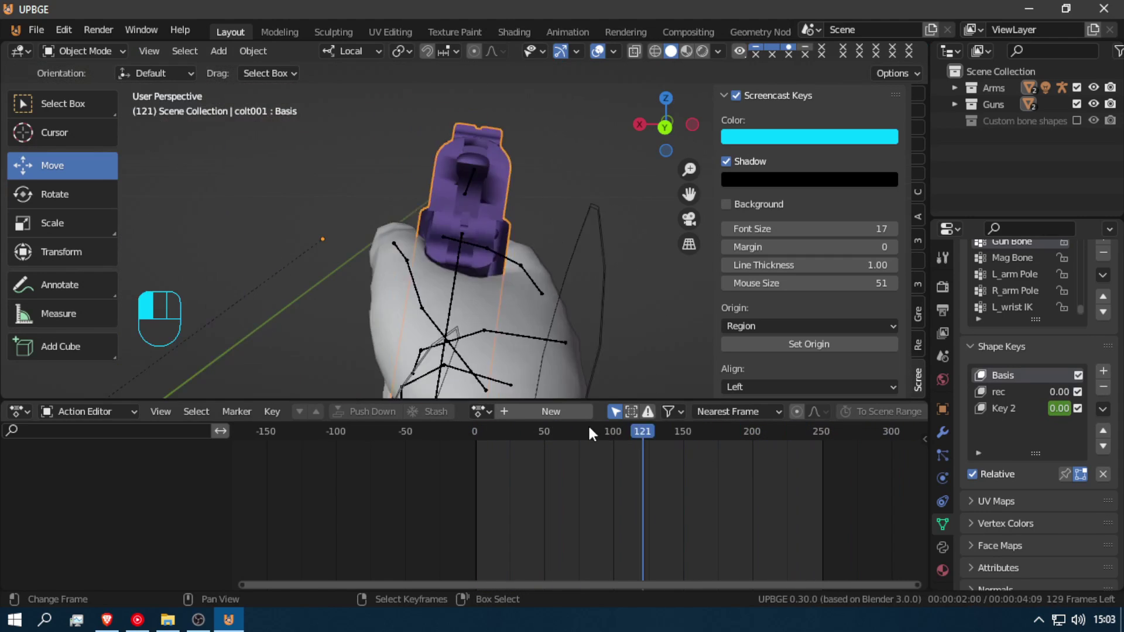
left_click_drag(593, 427, 390, 402)
left_click_drag(597, 459, 725, 497)
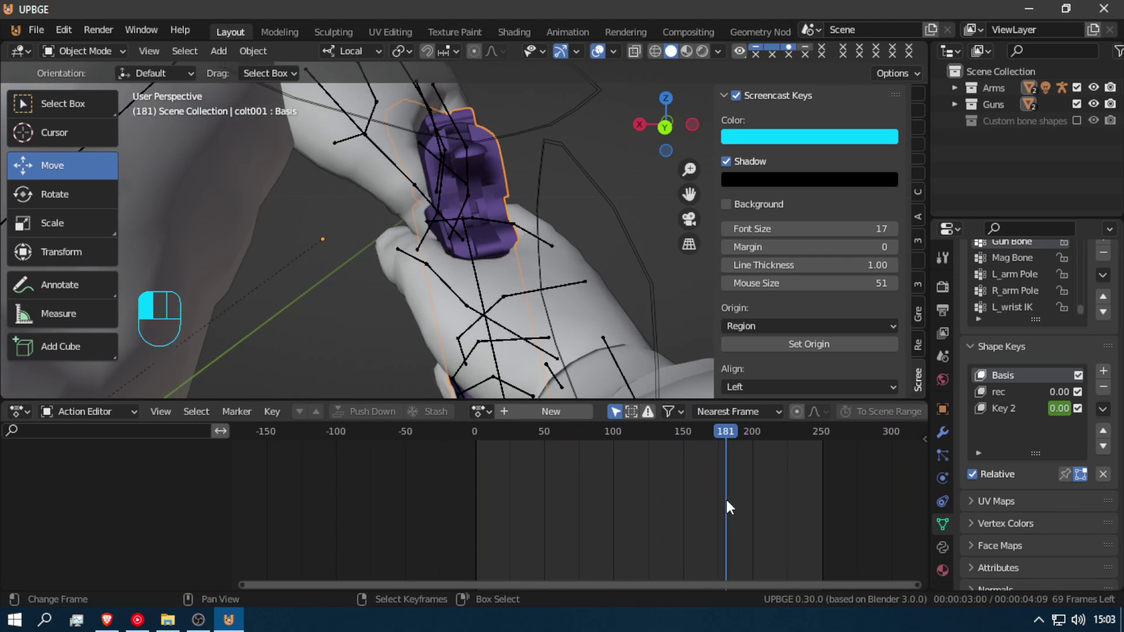
scroll(448, 348, "down", 8)
scroll(447, 347, "up", 10)
scroll(448, 348, "down", 5)
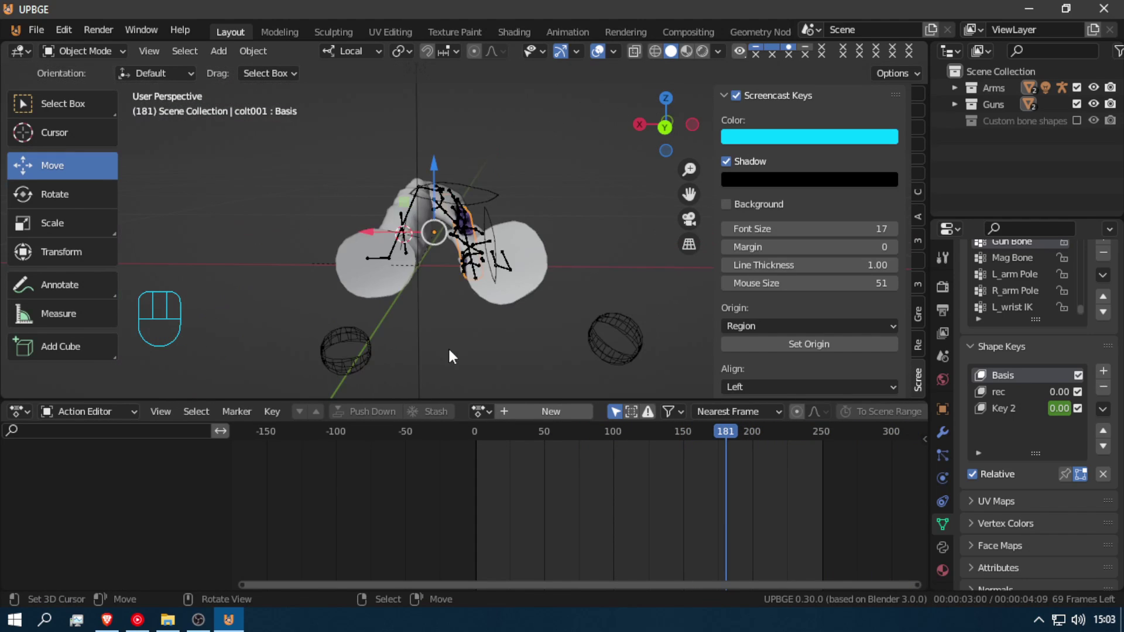
key("shift+f")
key("w")
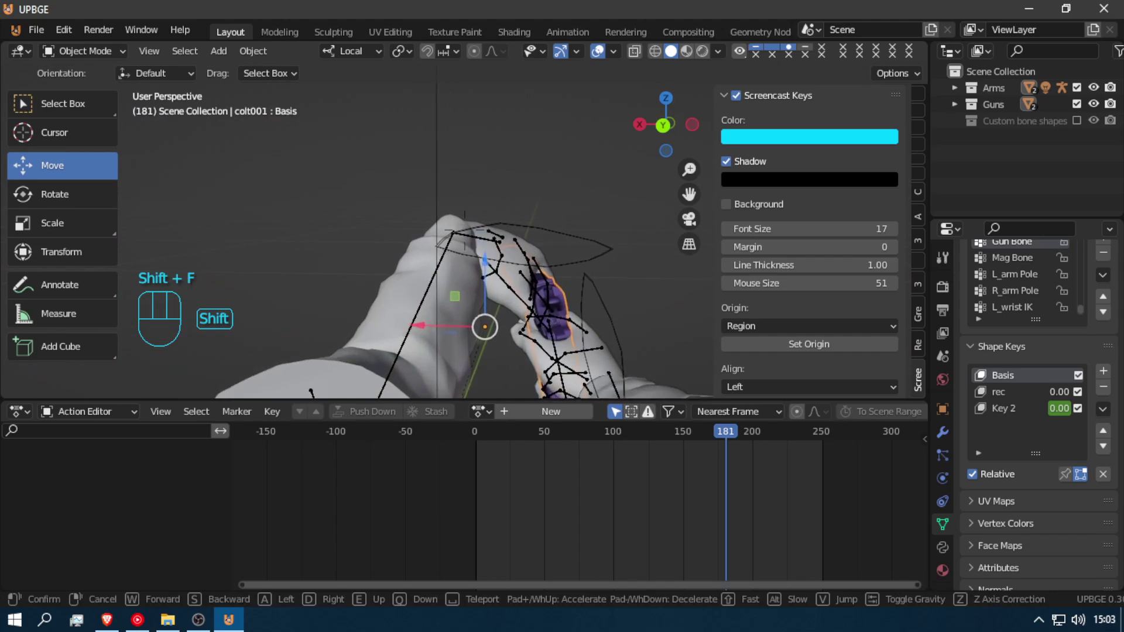
- Fly the view to a first-person position behind the pistol and play the reload animation from frame 0
left_click_drag(725, 485, 462, 364)
key("f")
key("q")
key("shift+f")
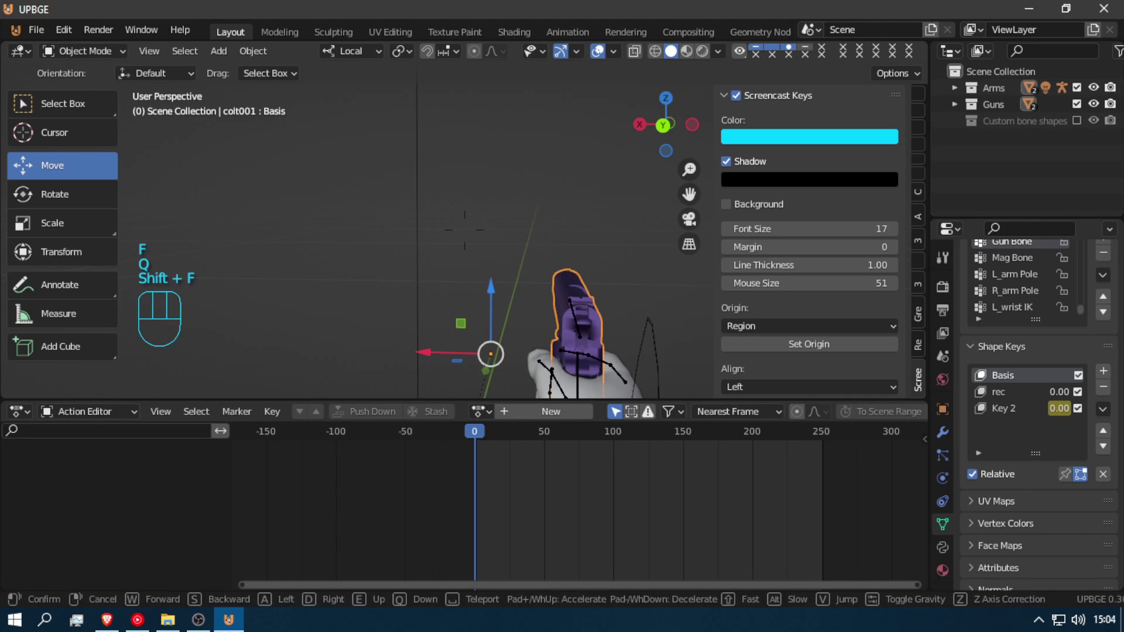
left_click(466, 237)
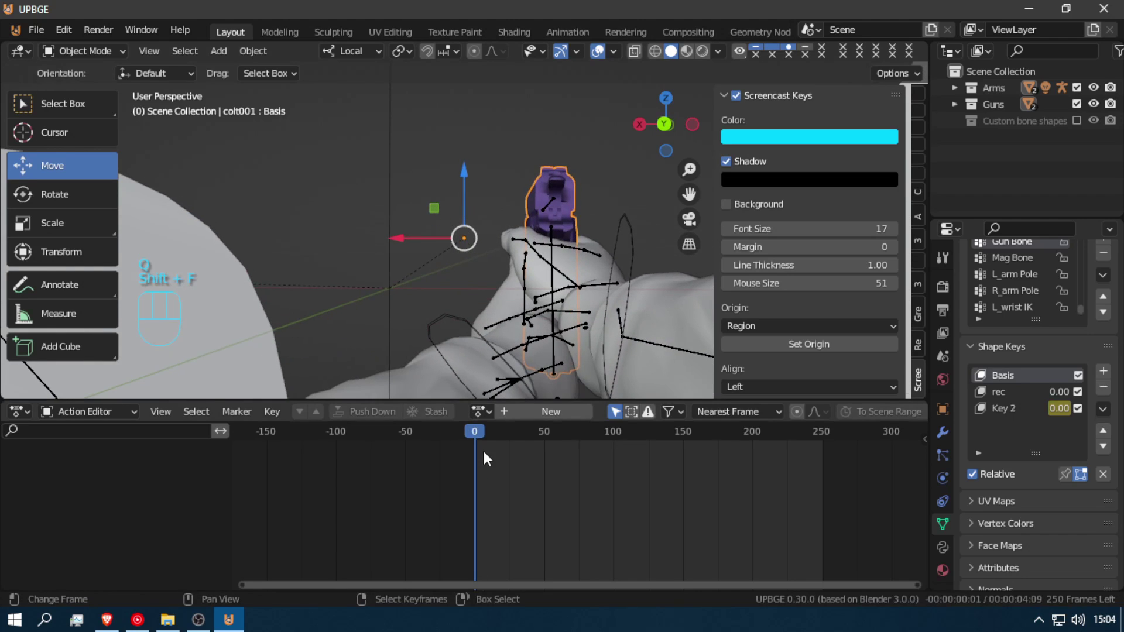
key("shift+f")
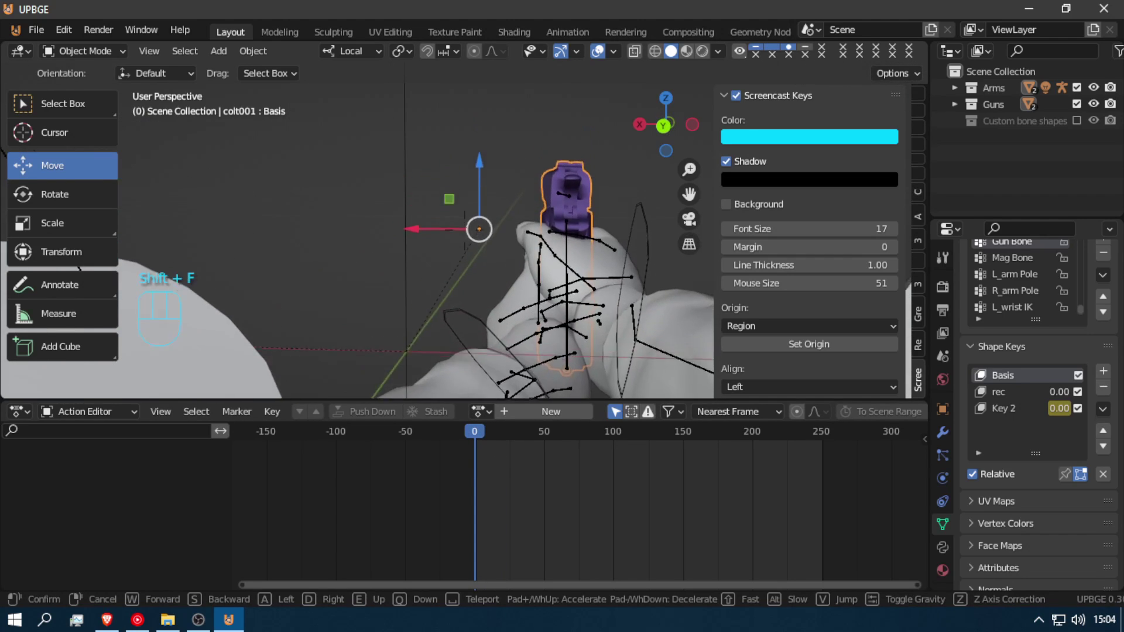
left_click(560, 413)
left_click_drag(475, 464, 285, 379)
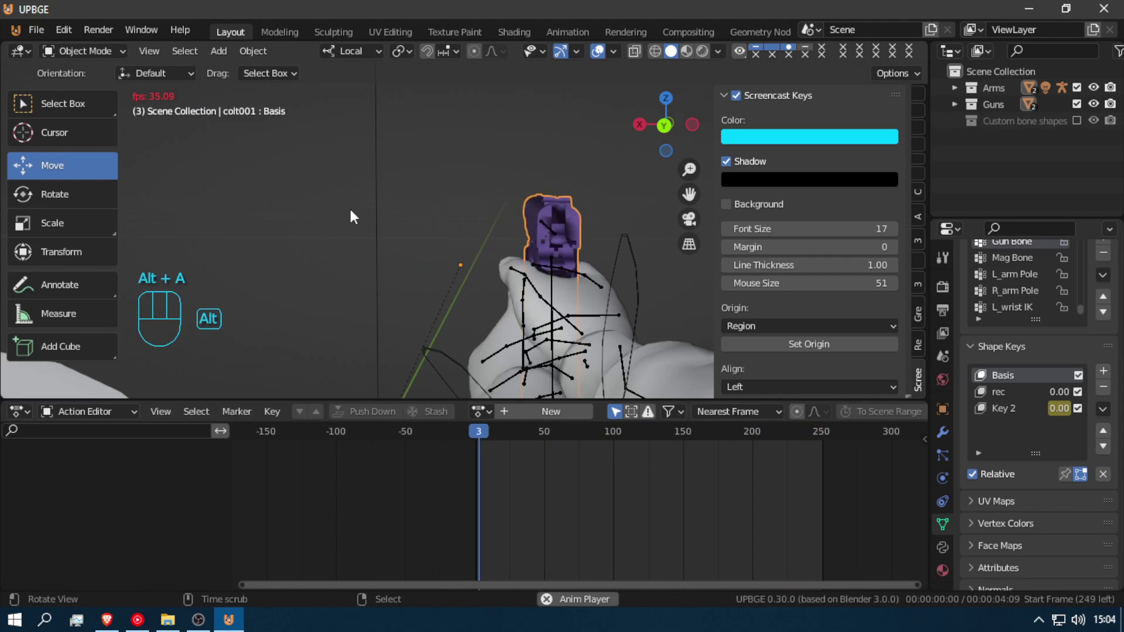
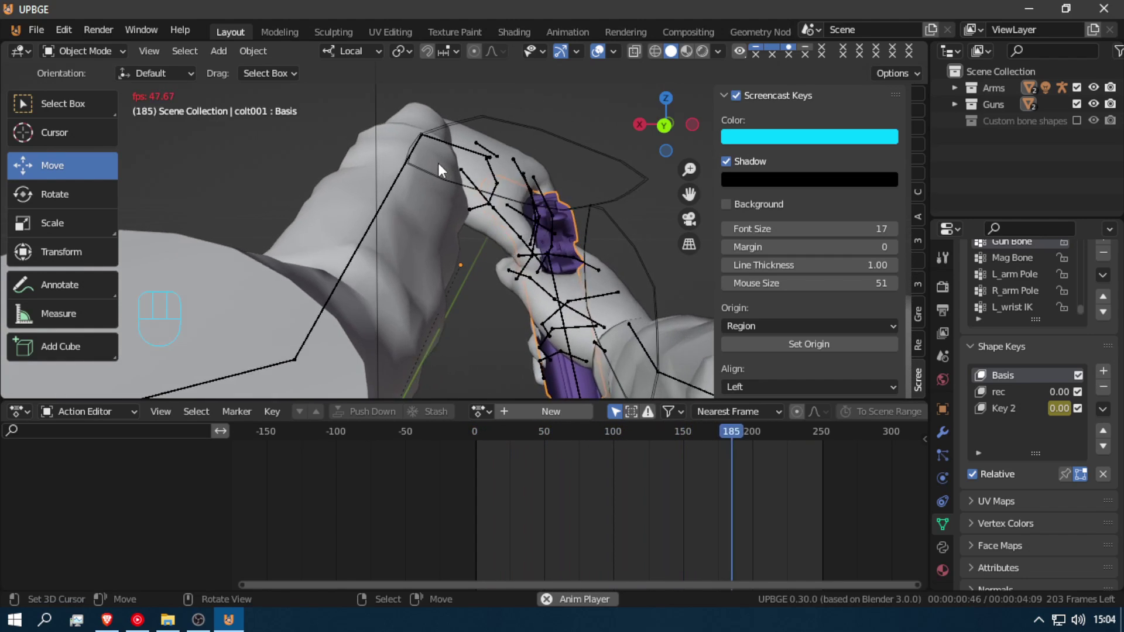
key("alt+a")
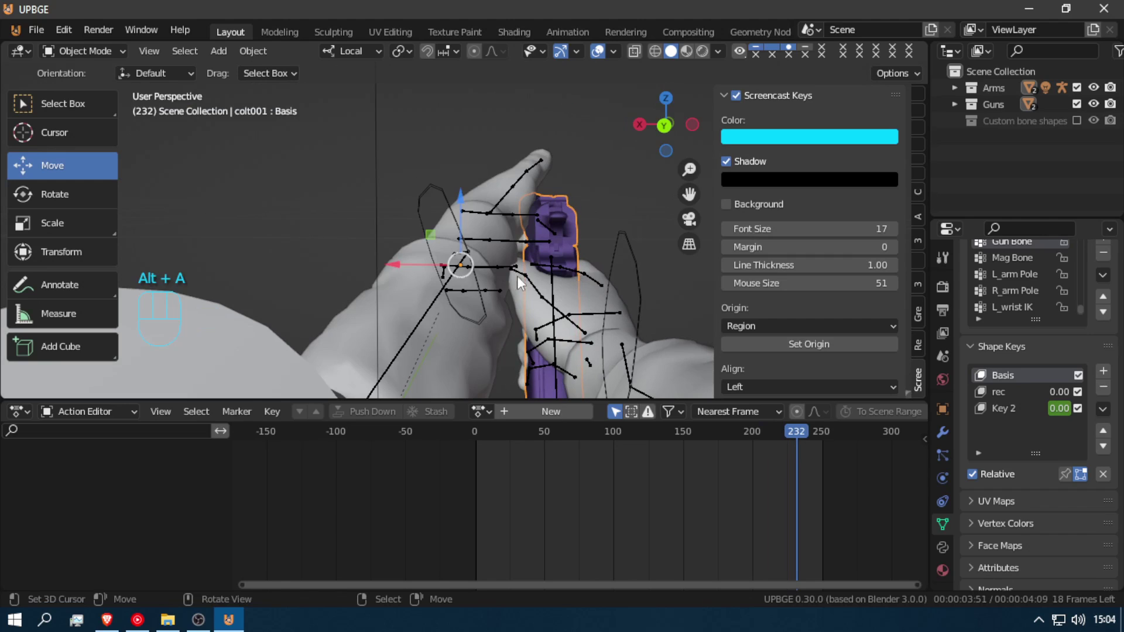
- Select the pistol and add the armature to the selection as the active object
left_click(620, 249)
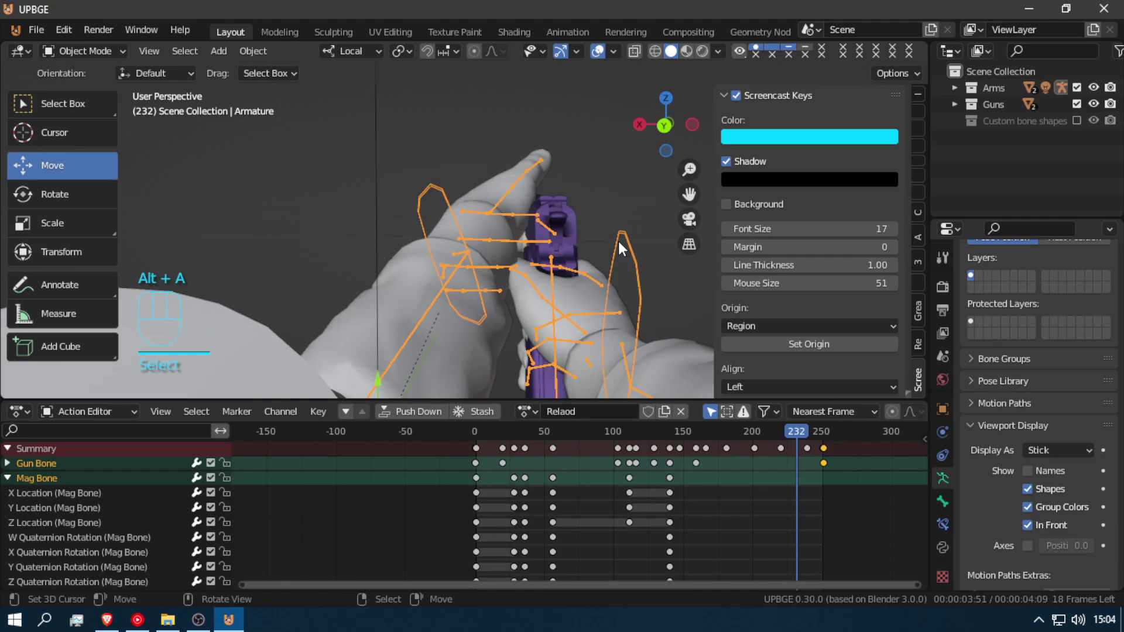
left_click(571, 213)
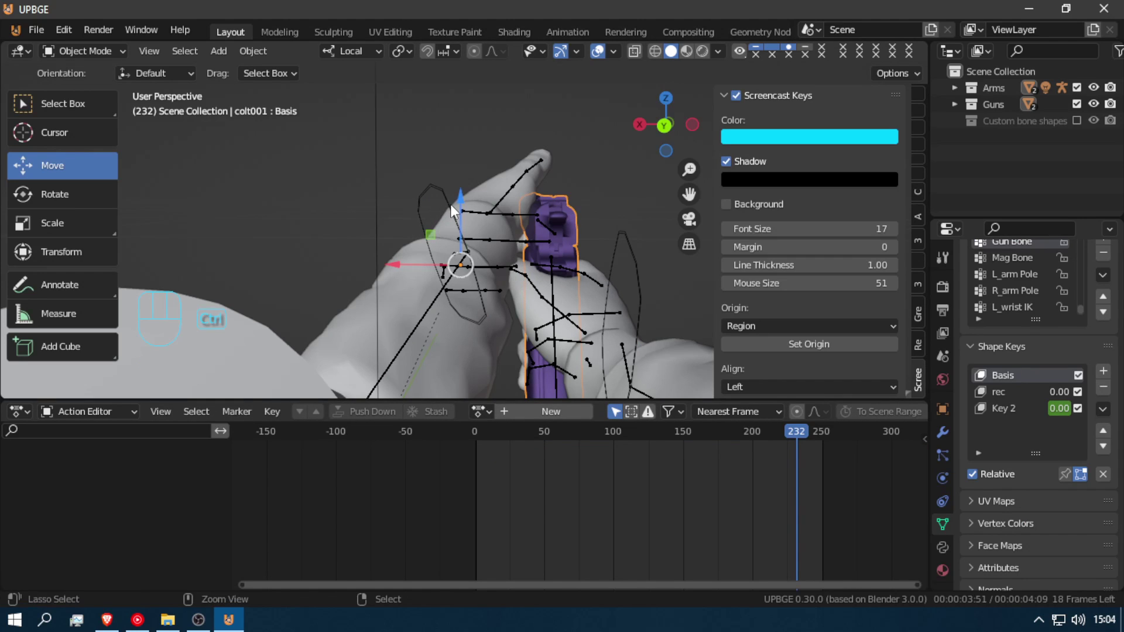
left_click(437, 195, "shift")
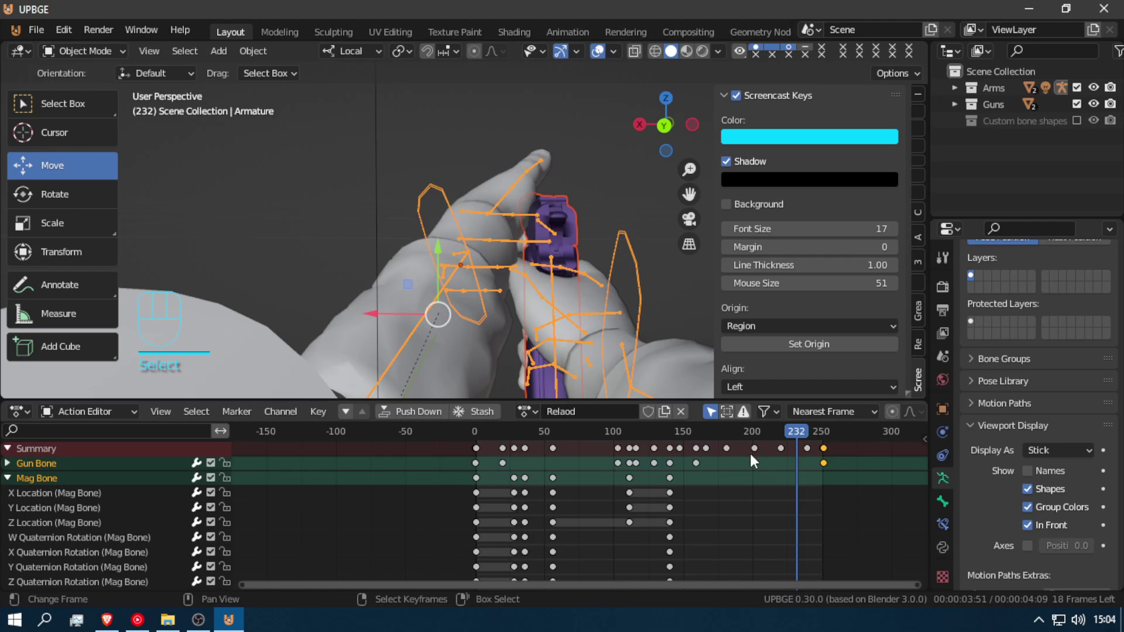
- Return to frame 0, scale all keyframes of the Relaod action to about 0.6 around it, and play the animation
left_click_drag(816, 481, 451, 486)
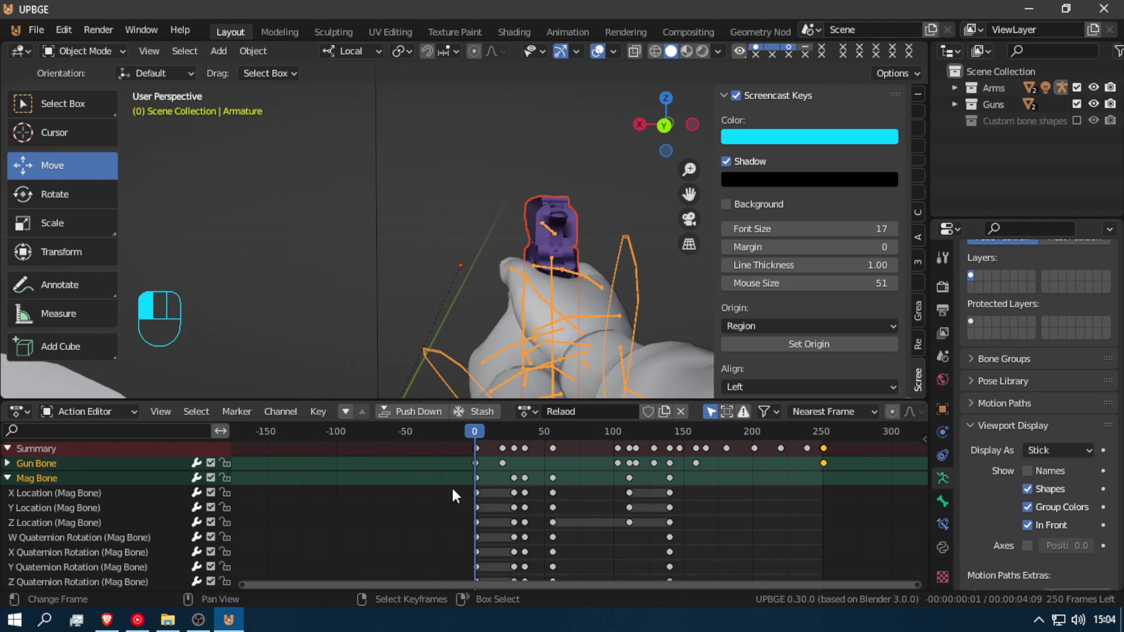
key("a")
key("a")
key("s")
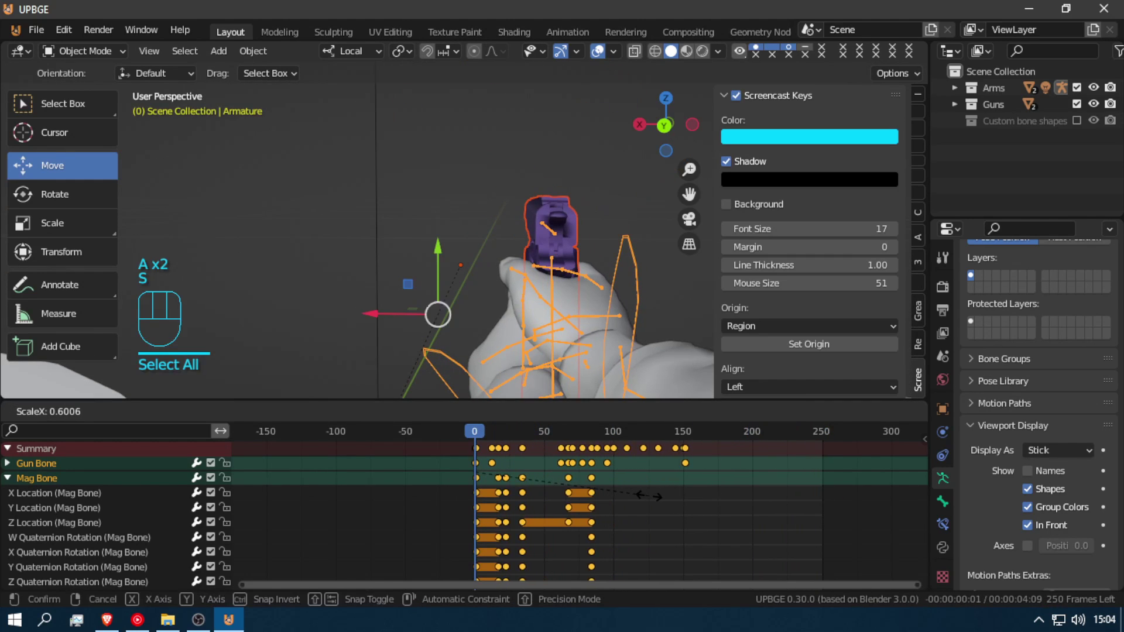
left_click(648, 495)
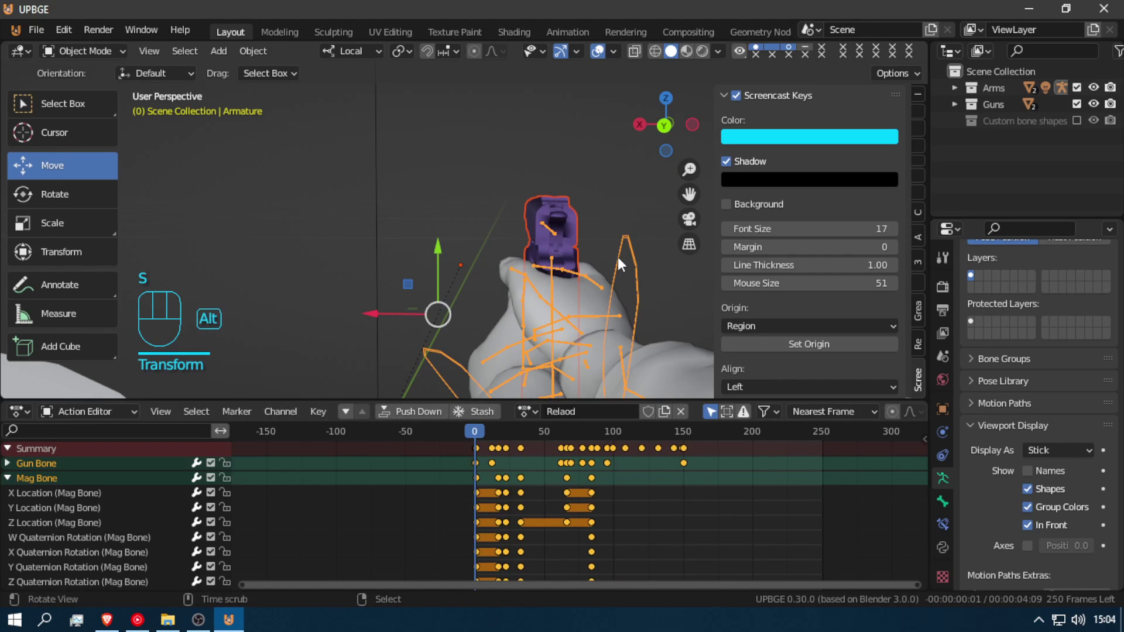
key("alt+a")
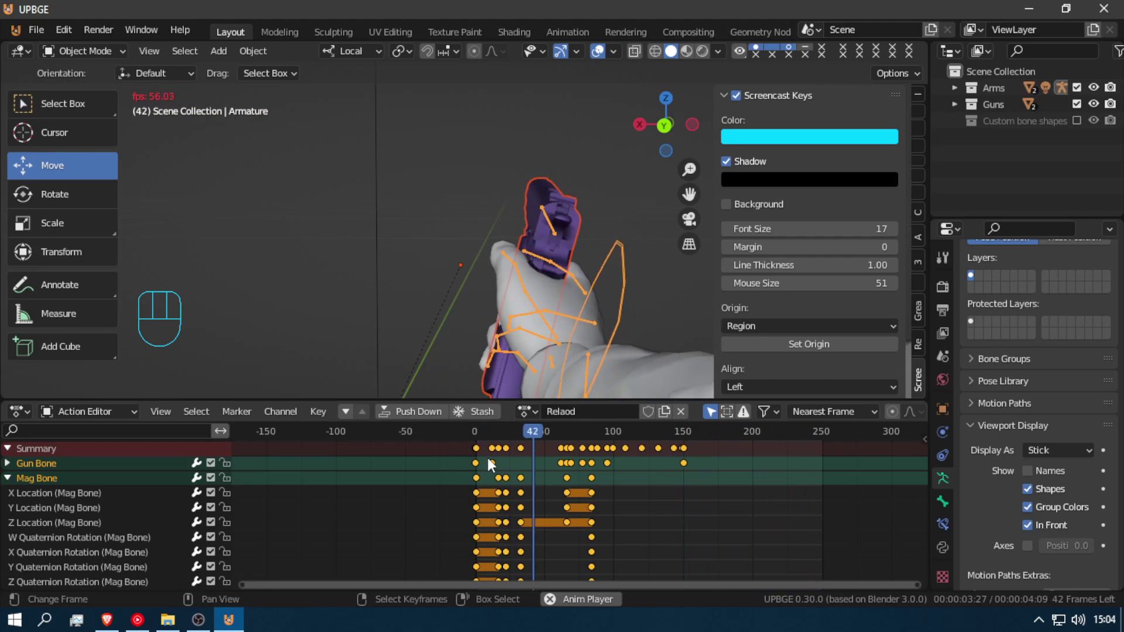
key("alt+a")
- From frame 0, compress all the keyframes further so the last ones fall at about frame 125, and play the animation
key("s")
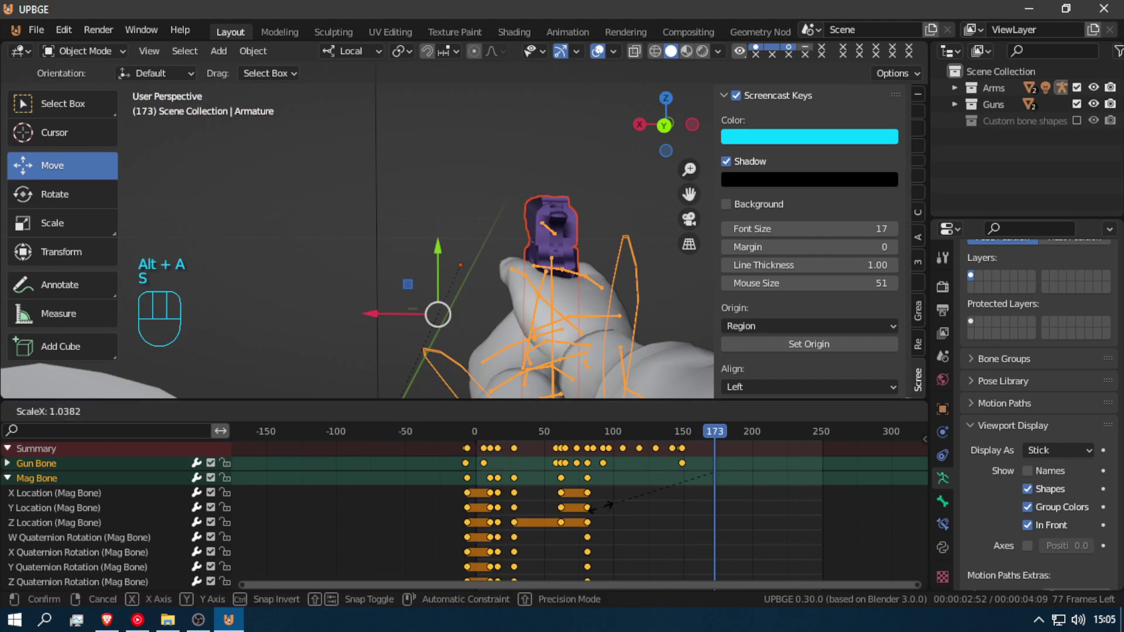
left_click(595, 508)
left_click(479, 504)
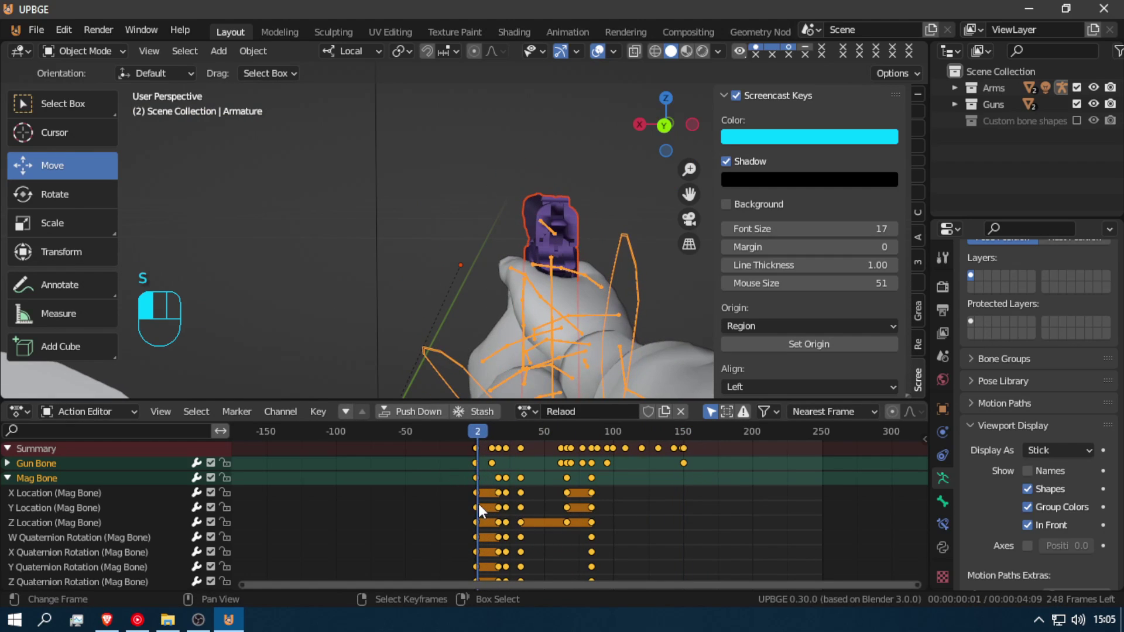
left_click(477, 507)
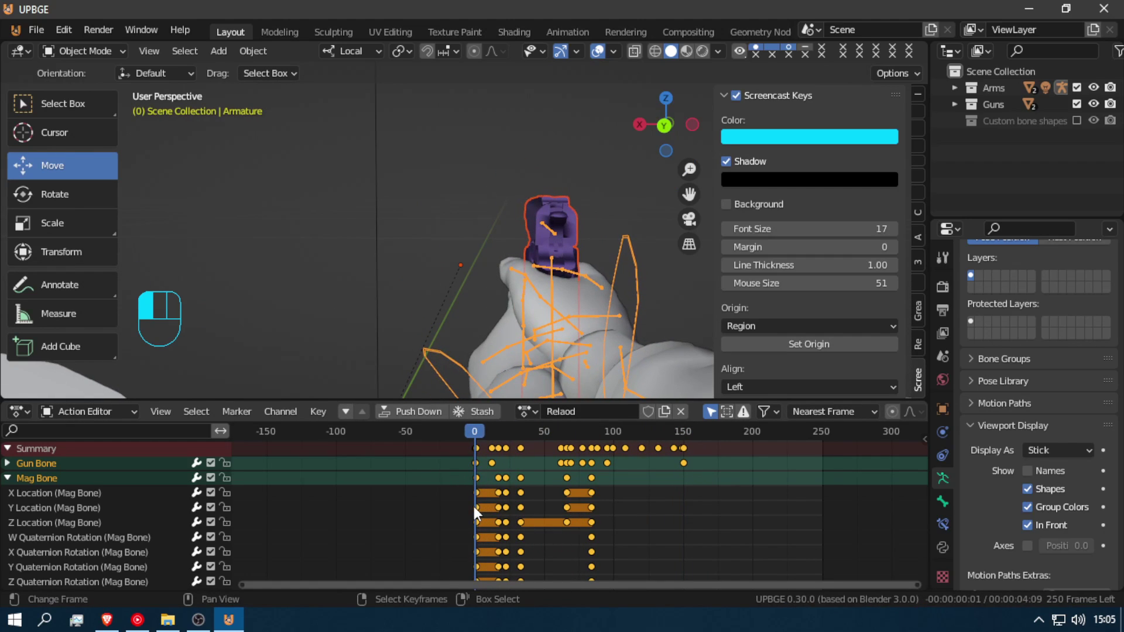
key("s")
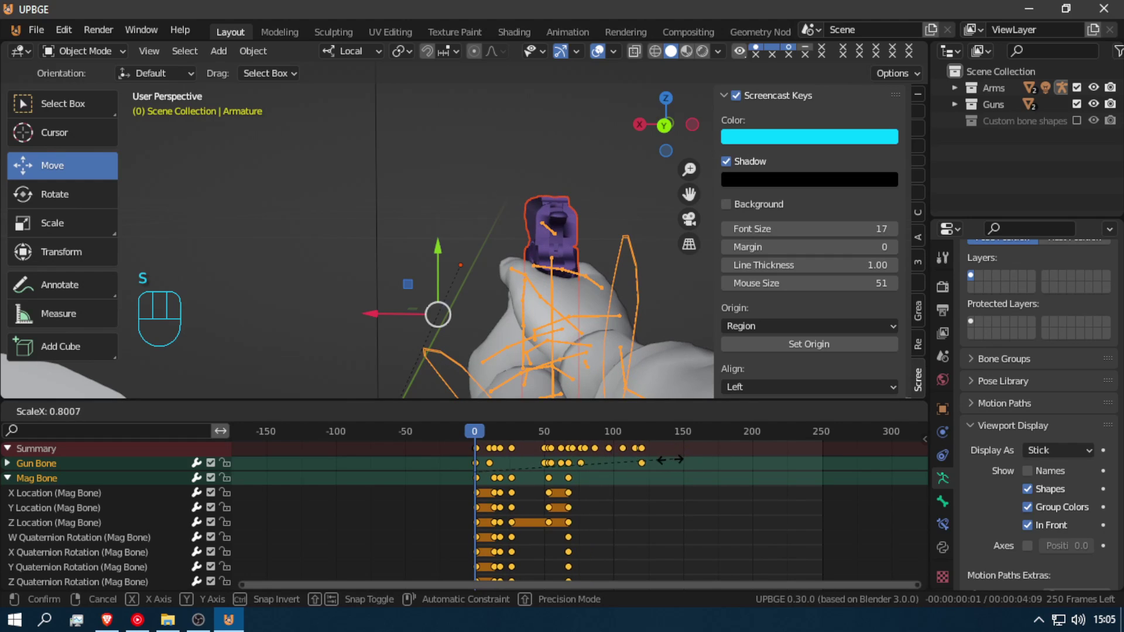
left_click(676, 460)
key("alt+a")
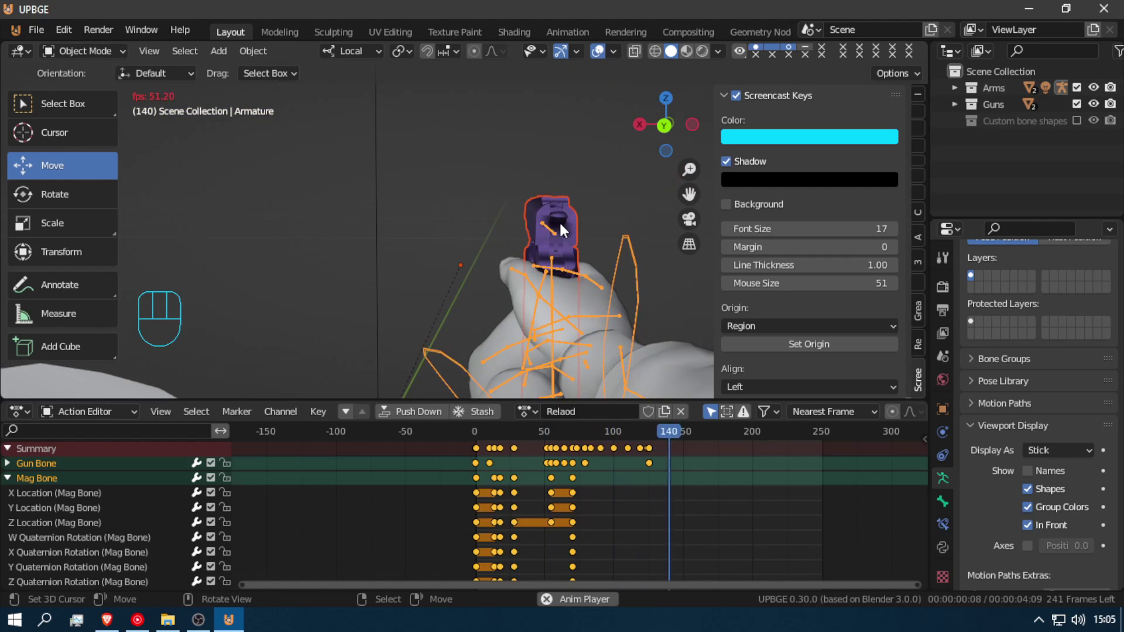
- Select the pistol, stop the playback, make shape key Key 2 active and return to frame 0
left_click(586, 221)
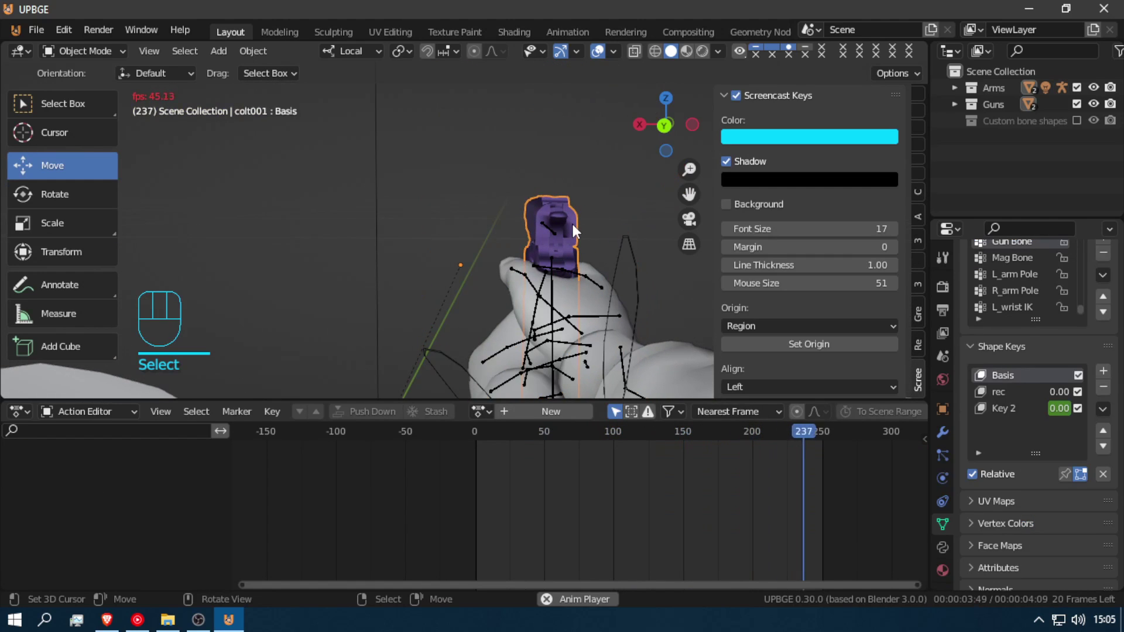
key("ctrl+Tab")
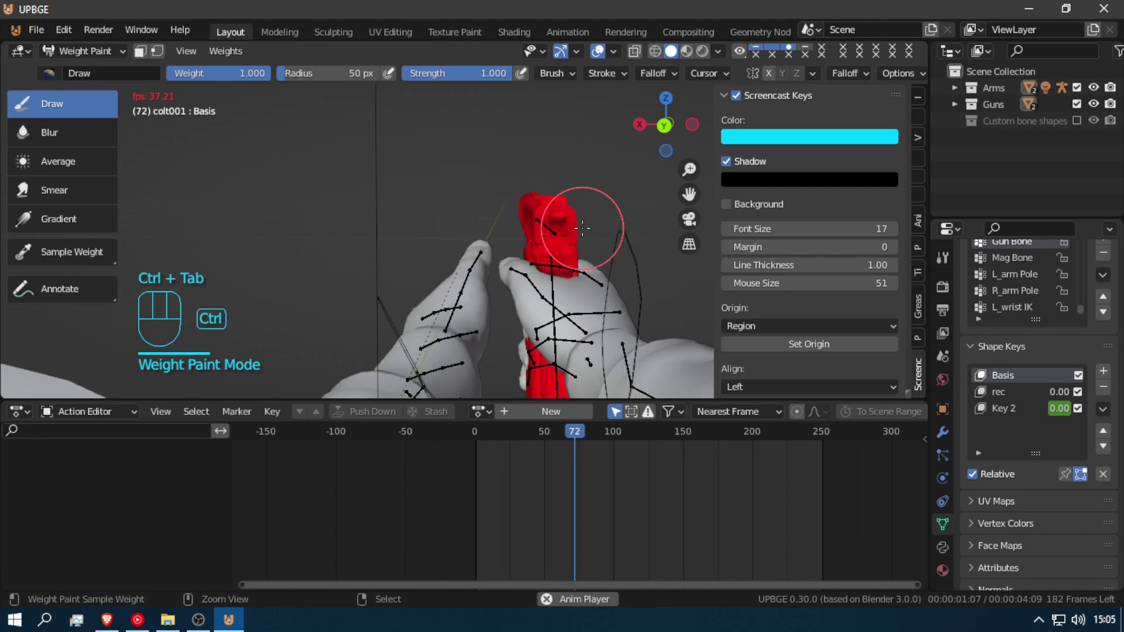
key("ctrl+Tab")
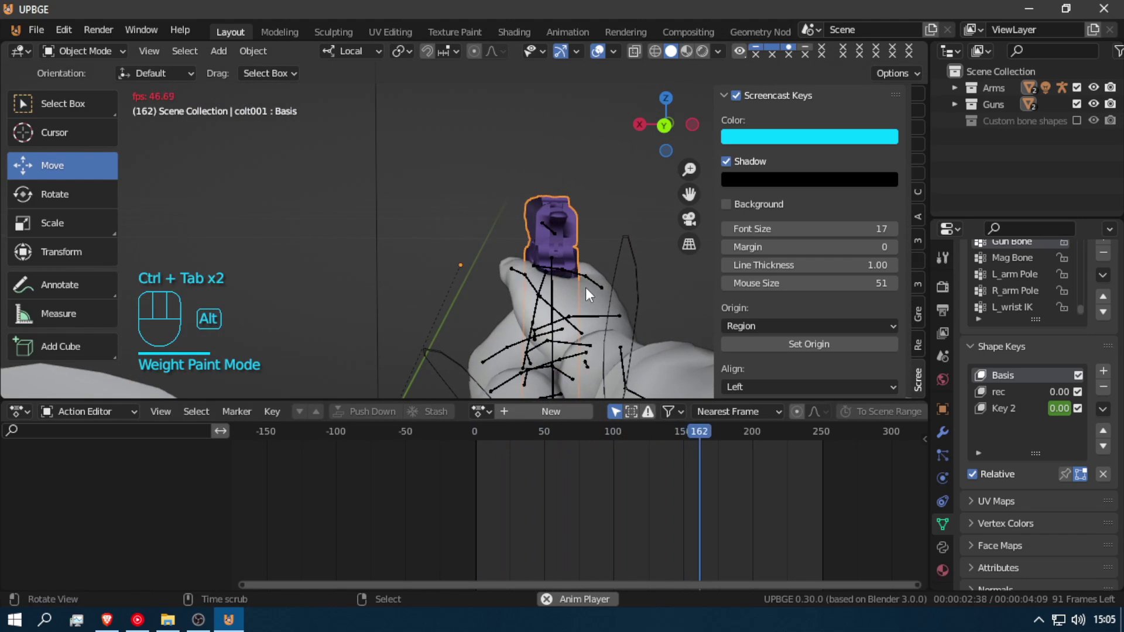
key("alt+a")
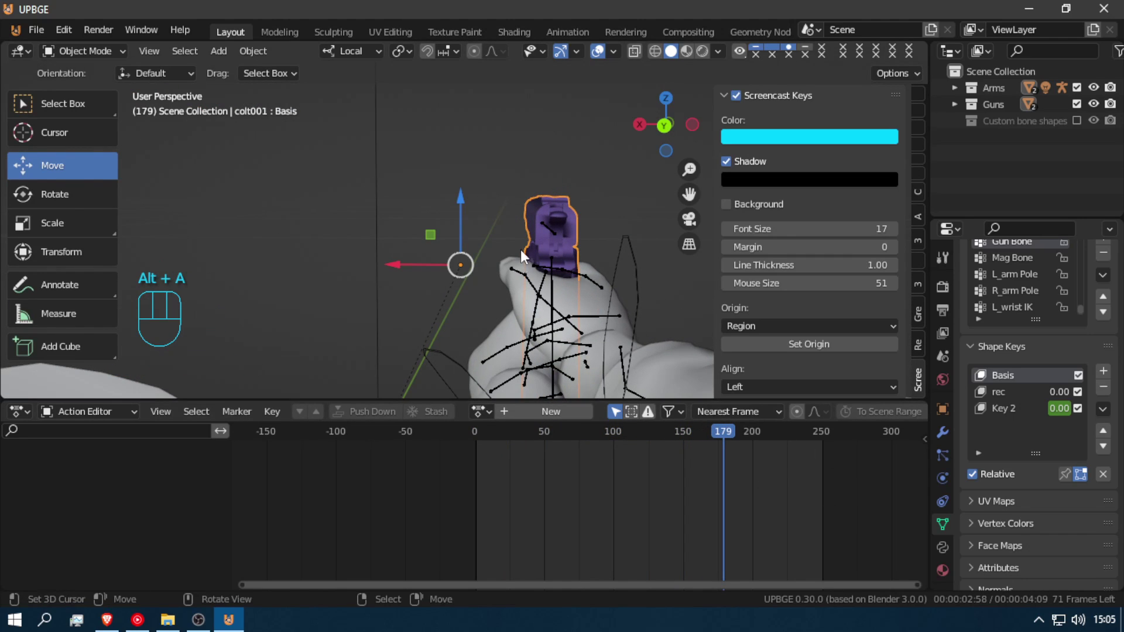
left_click(1021, 406)
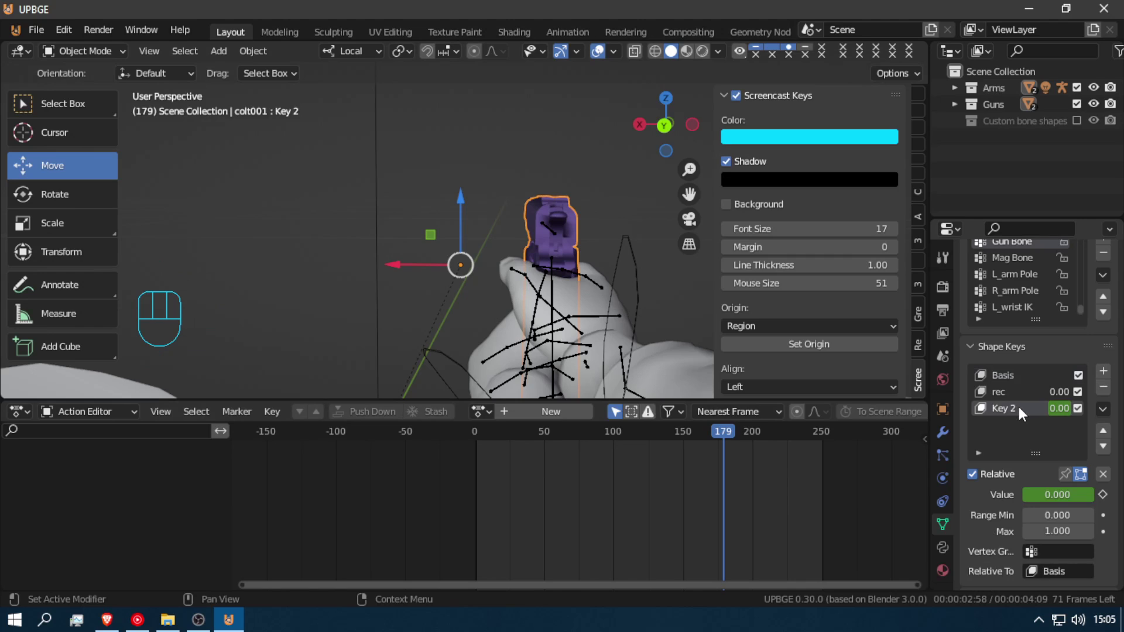
left_click_drag(725, 502, 445, 498)
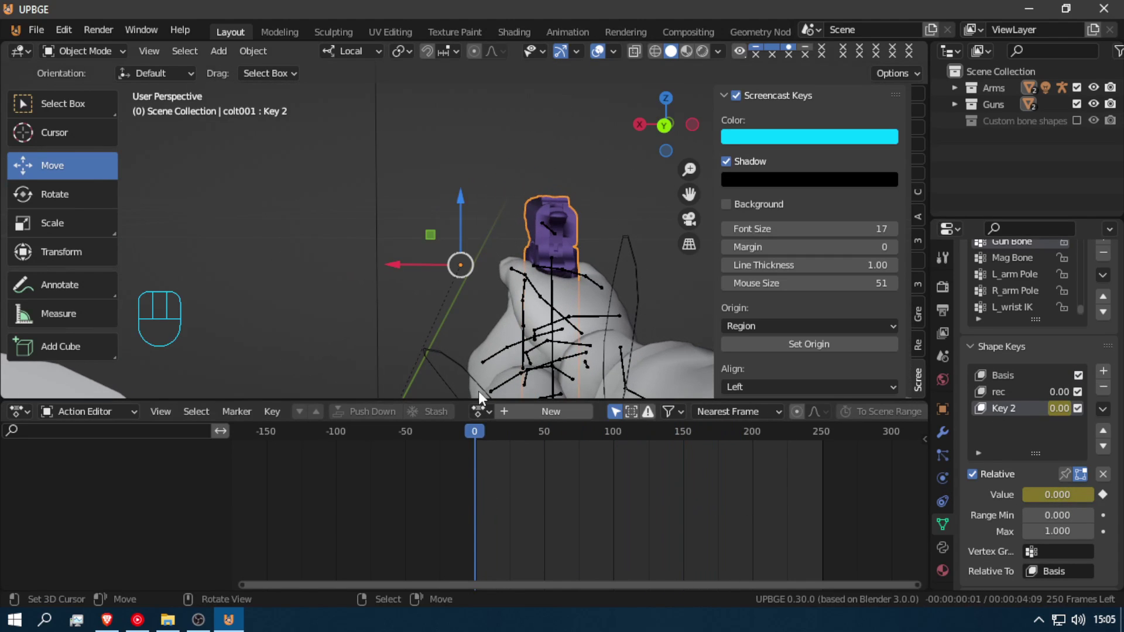
- Try assigning the Relaod action to the pistol, scrub to frame 119 and collapse the Mag Bone channels to check the channel list
left_click(479, 412)
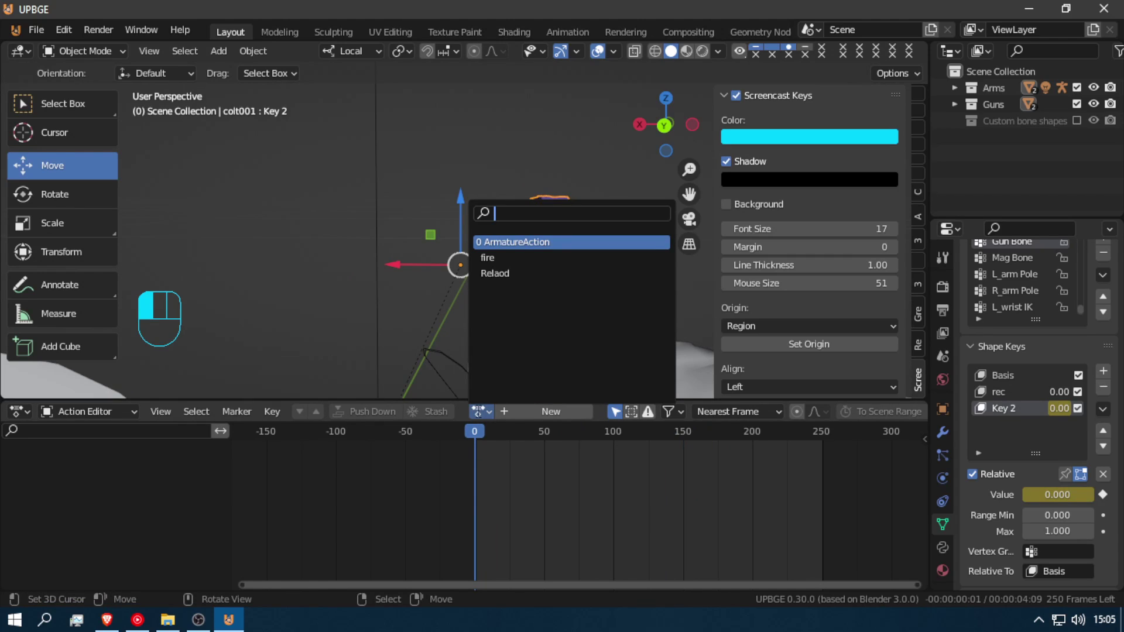
left_click(529, 273)
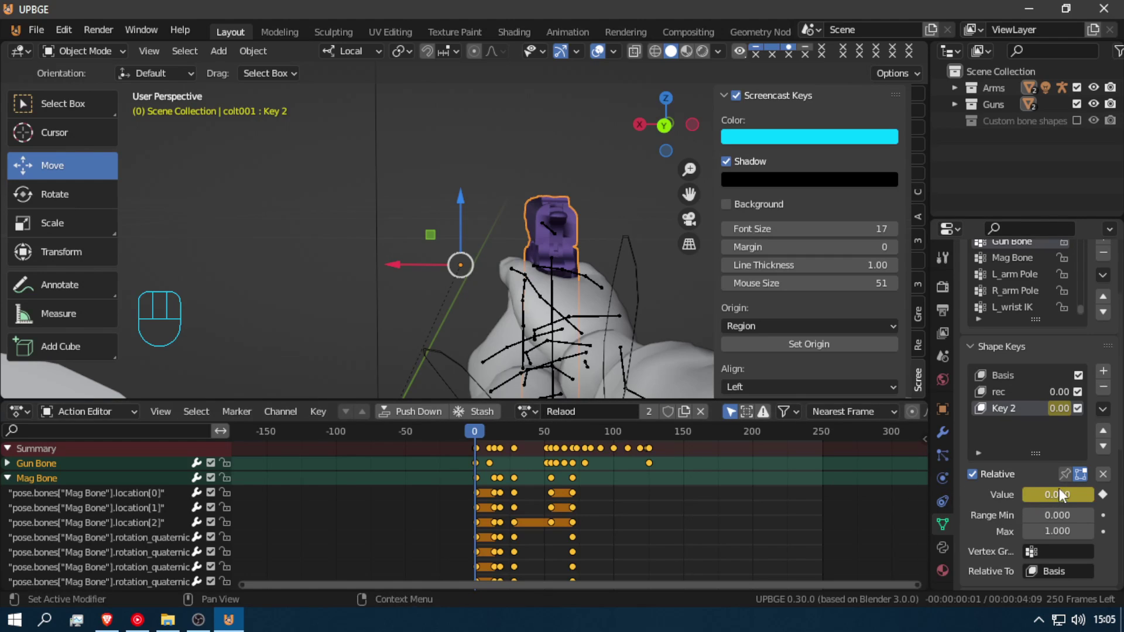
left_click_drag(557, 481, 640, 483)
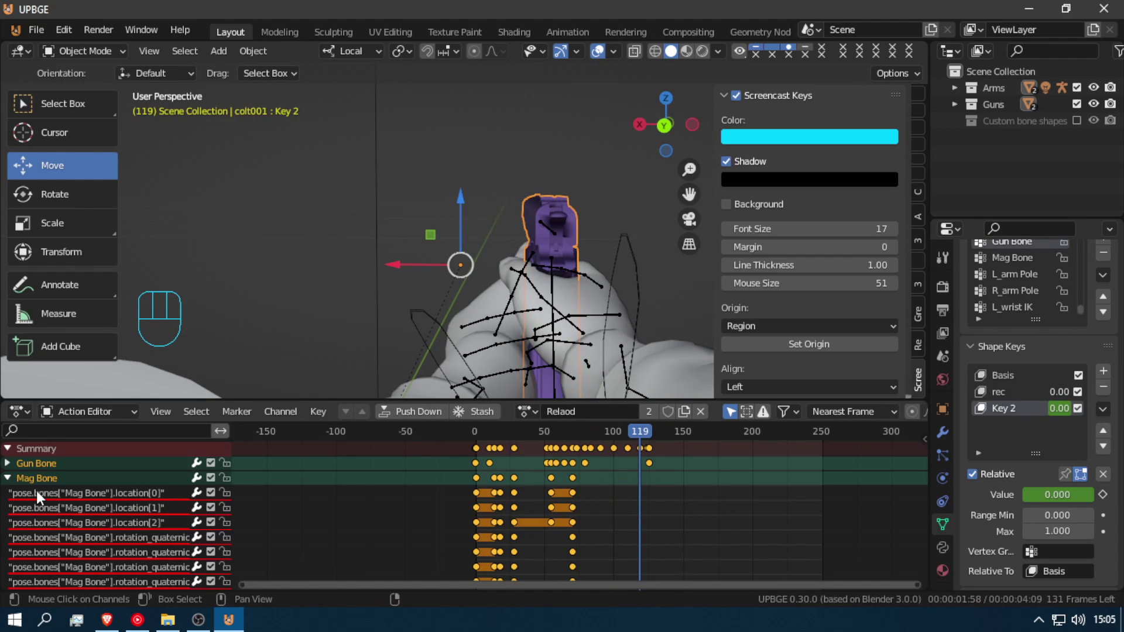
left_click(7, 478)
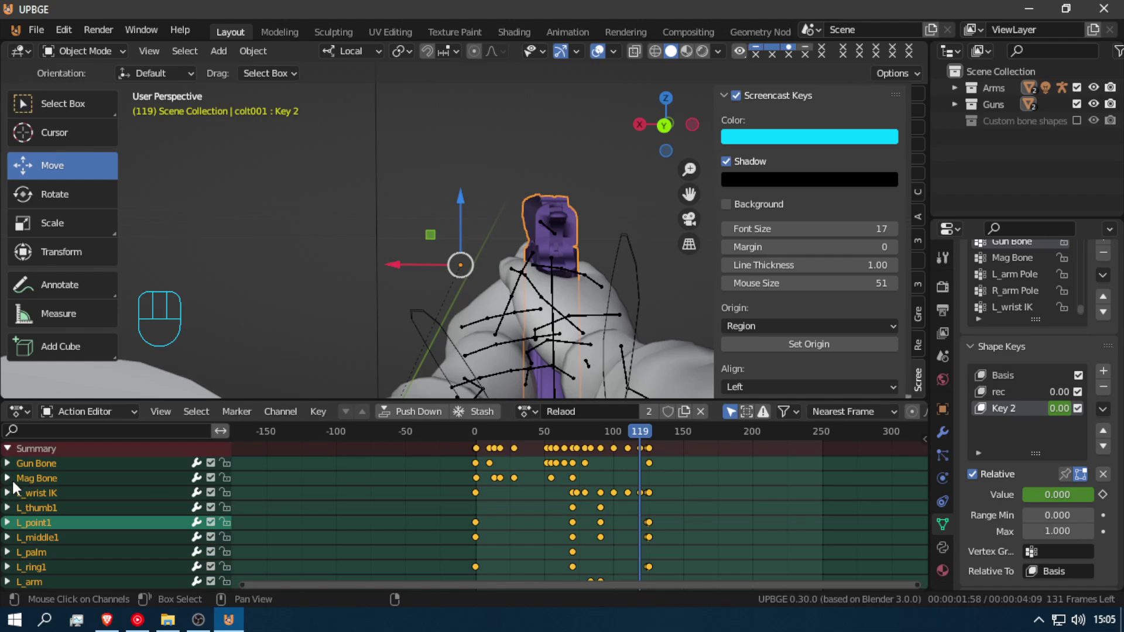
scroll(31, 459, "down", 2)
scroll(18, 480, "up", 2)
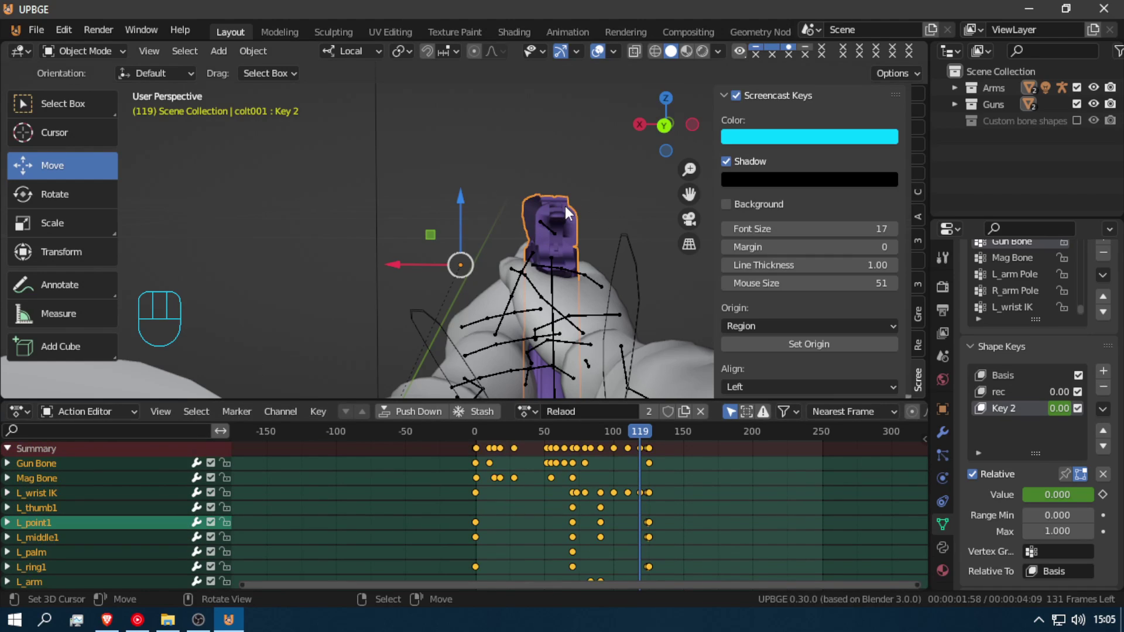
- Switch the pistol's action to ArmatureAction and then to fire, and push the fire action down
left_click(524, 411)
left_click(558, 240)
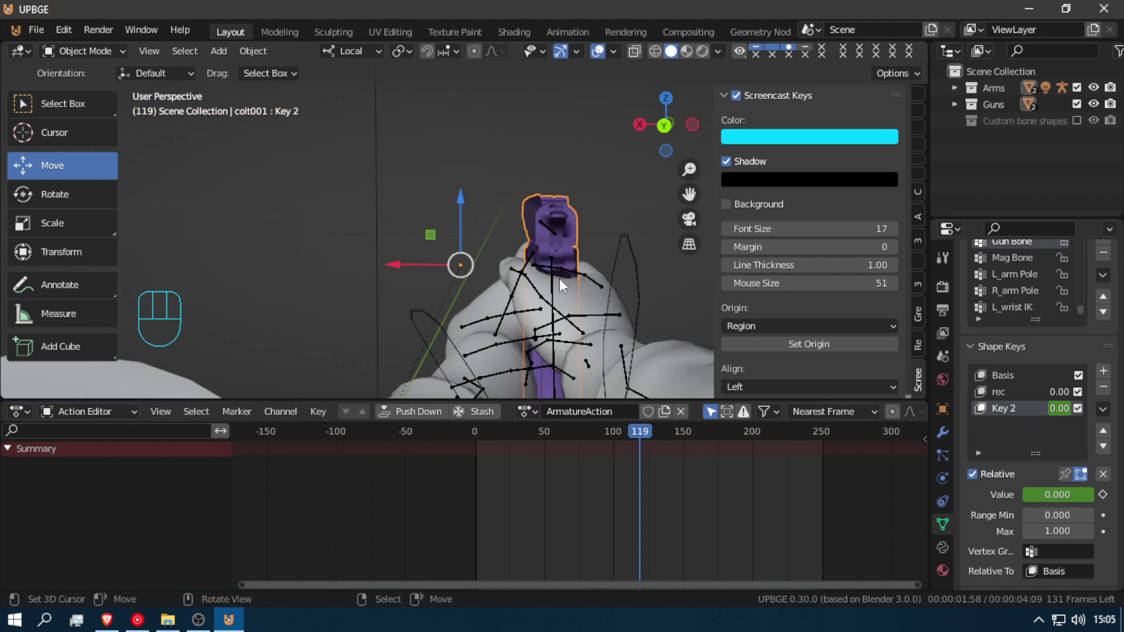
left_click(527, 411)
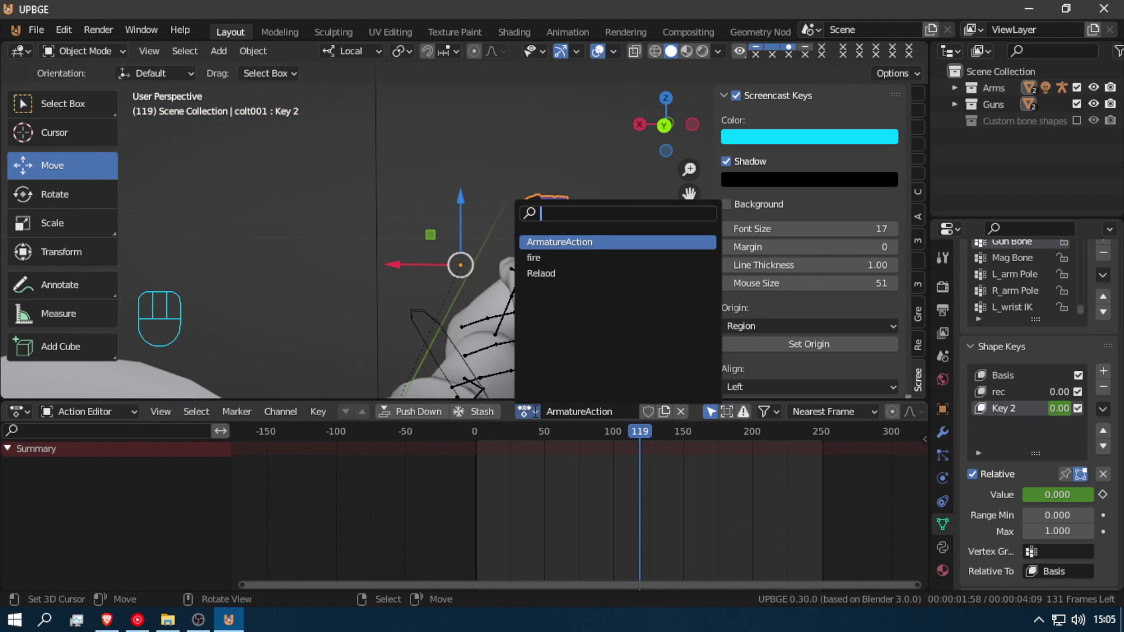
left_click(578, 258)
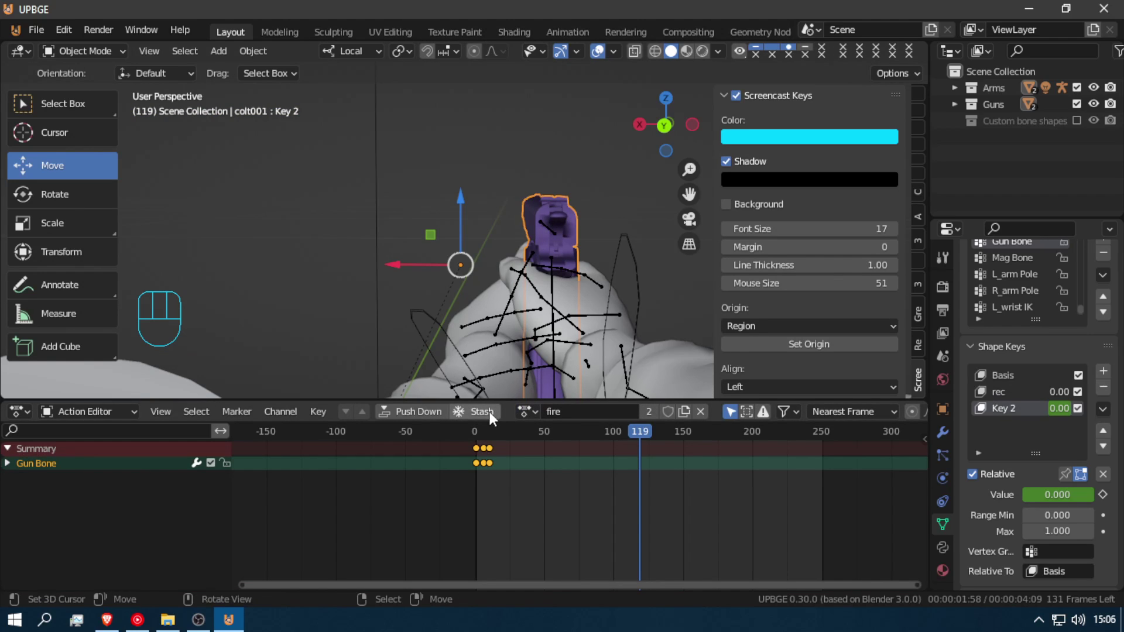
left_click(415, 411)
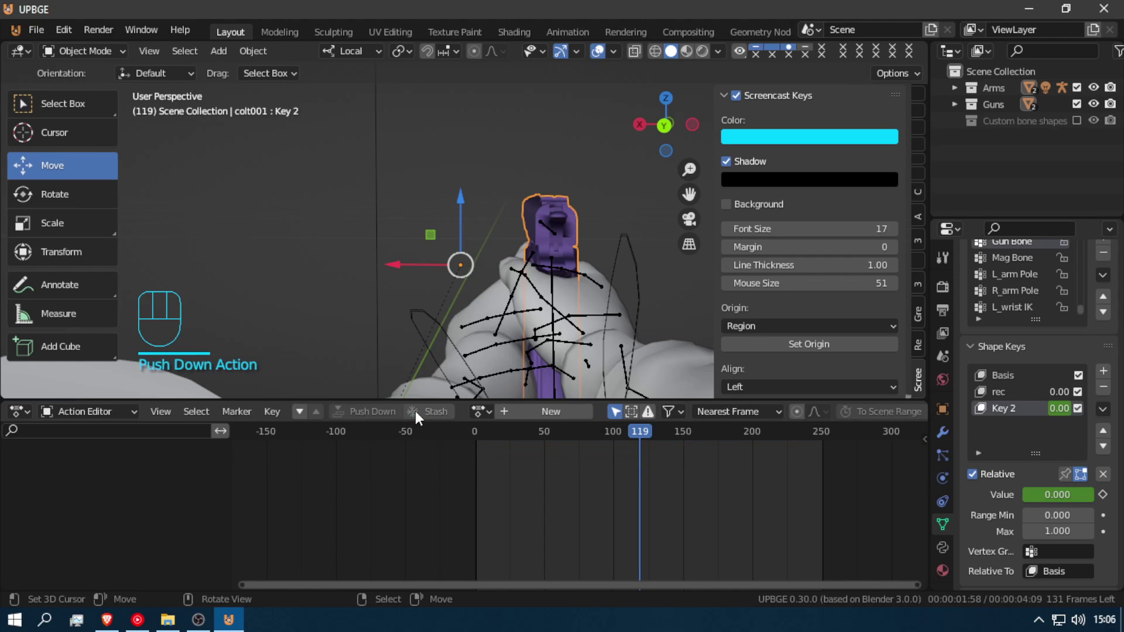
- Jump through the pistol's keyframes to frame 250 and delete Key 2's value keyframes while stepping back to frame 0
left_click_drag(591, 491, 485, 518)
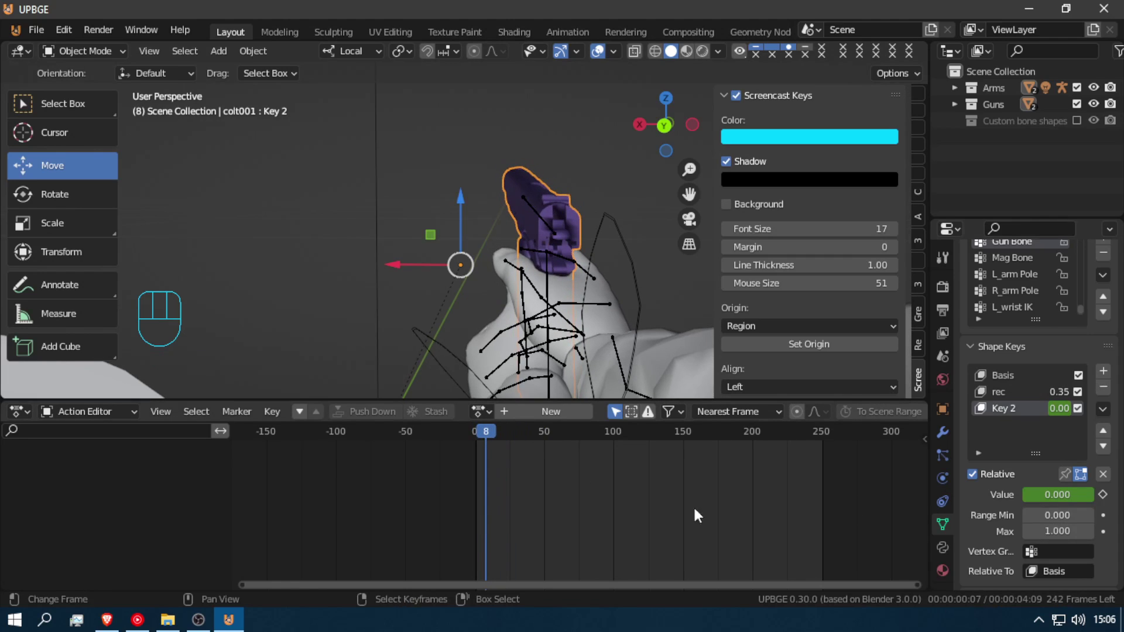
key("Up")
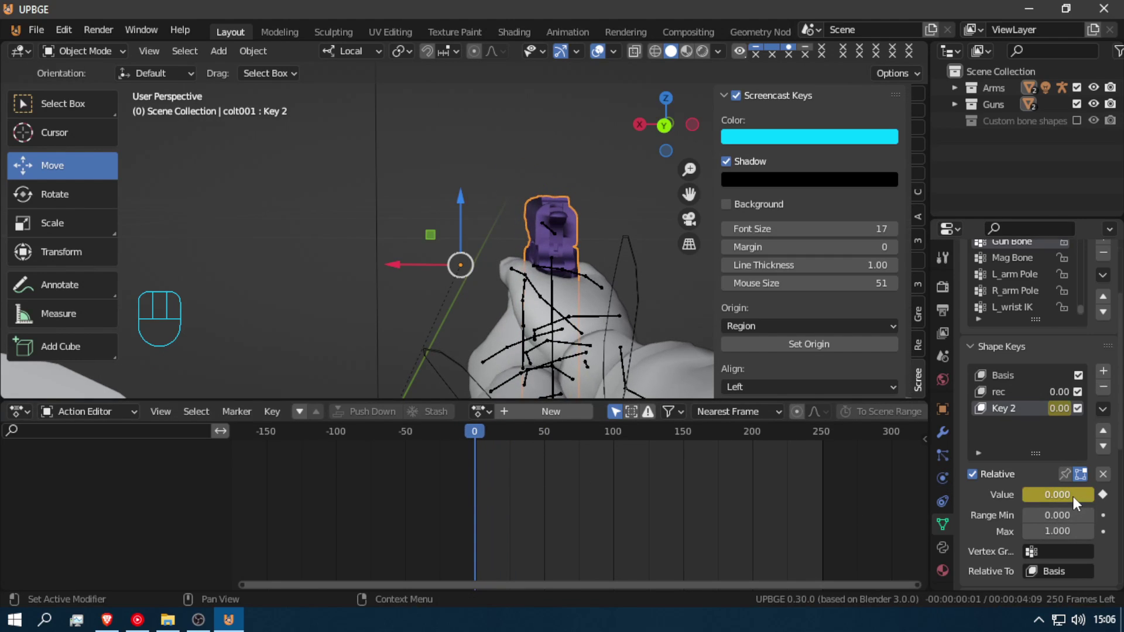
key("Up")
key("Up")
key("Up")
key("Up")
key("Up")
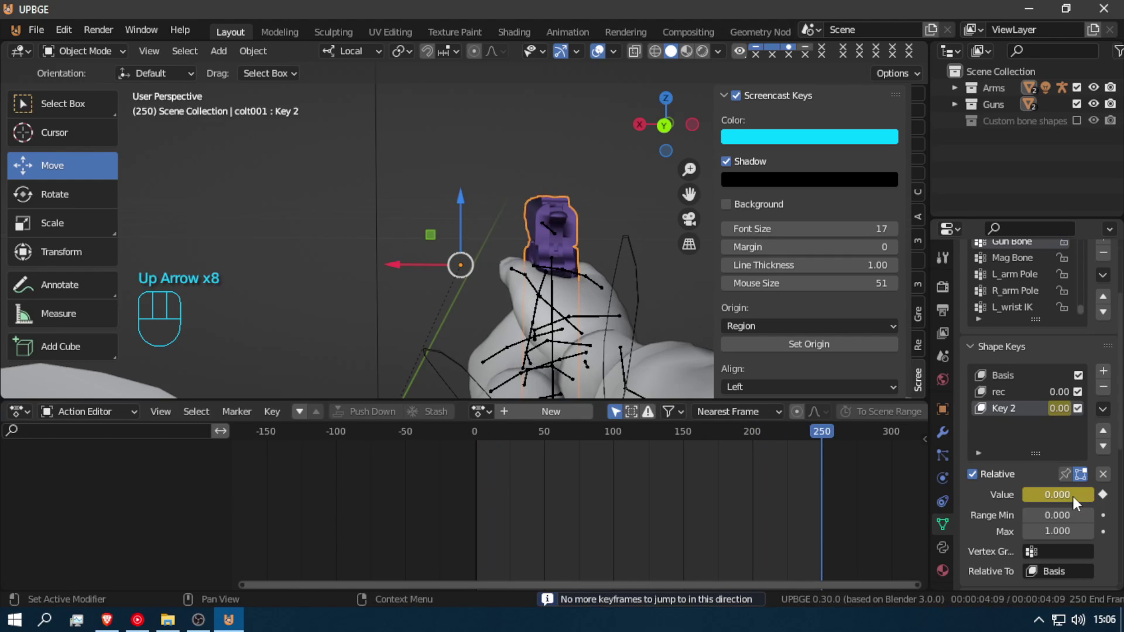
left_click(1103, 495)
key("Down")
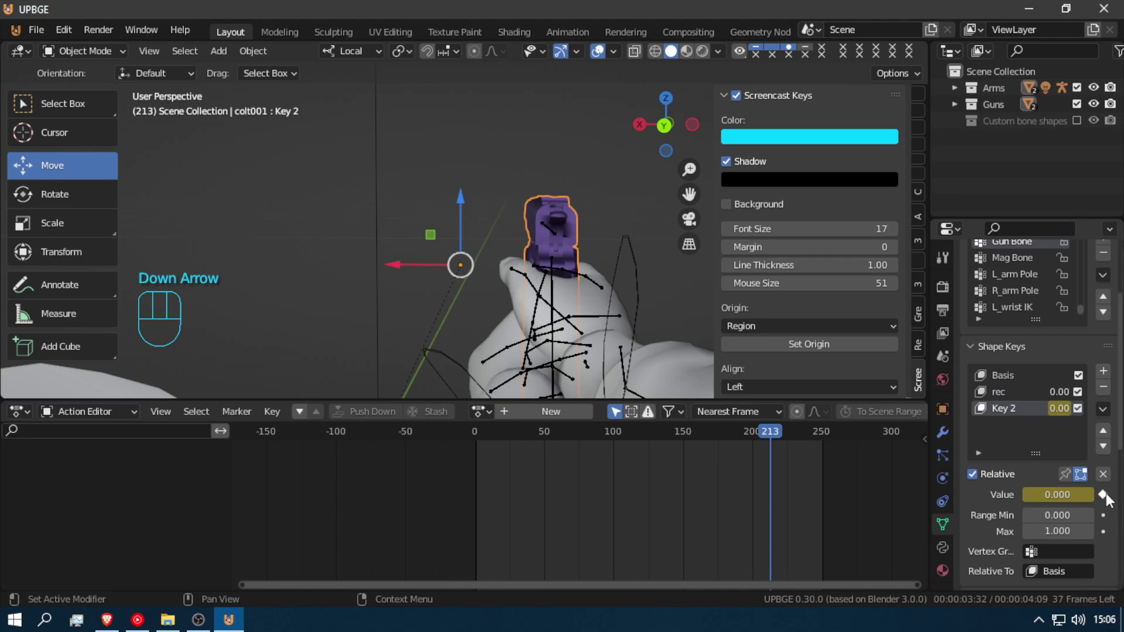
key("Down")
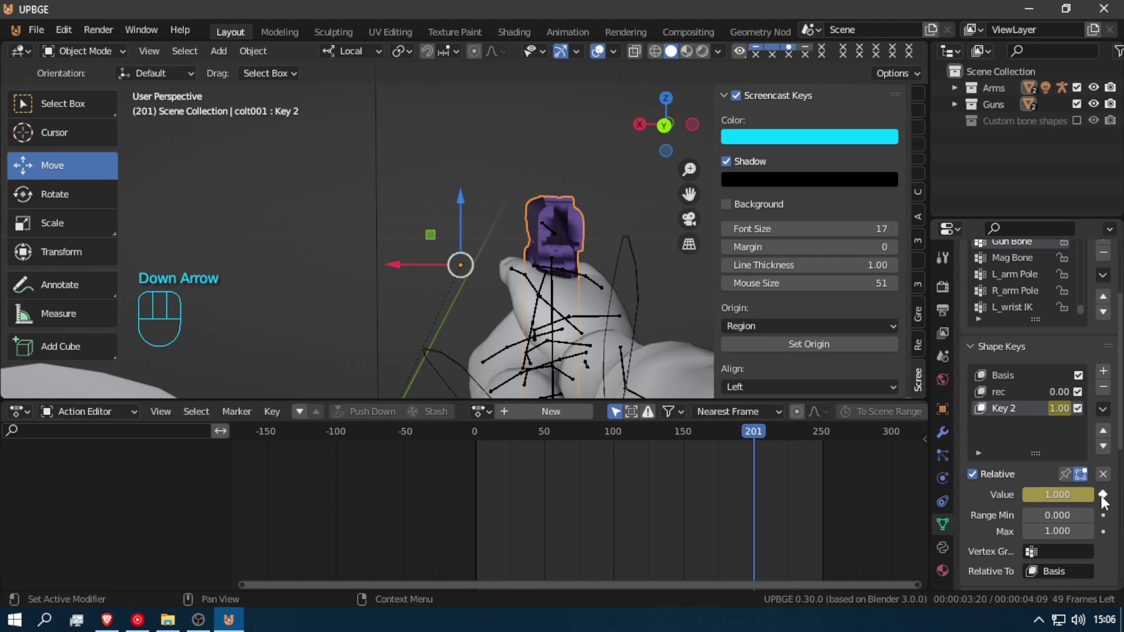
key("Down")
key("Down")
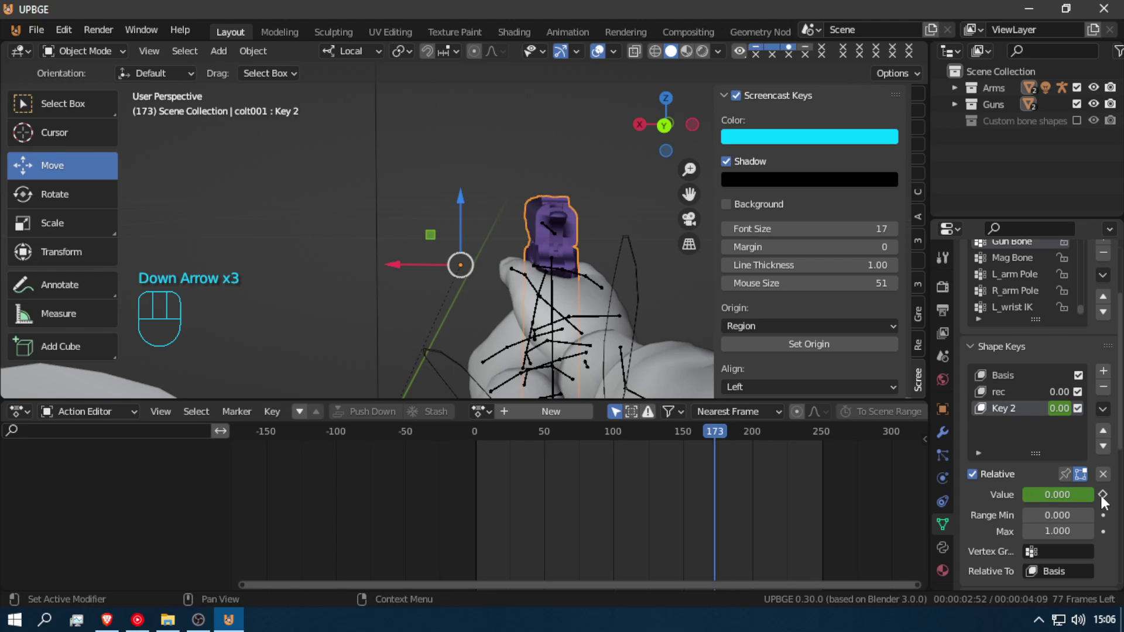
key("Down")
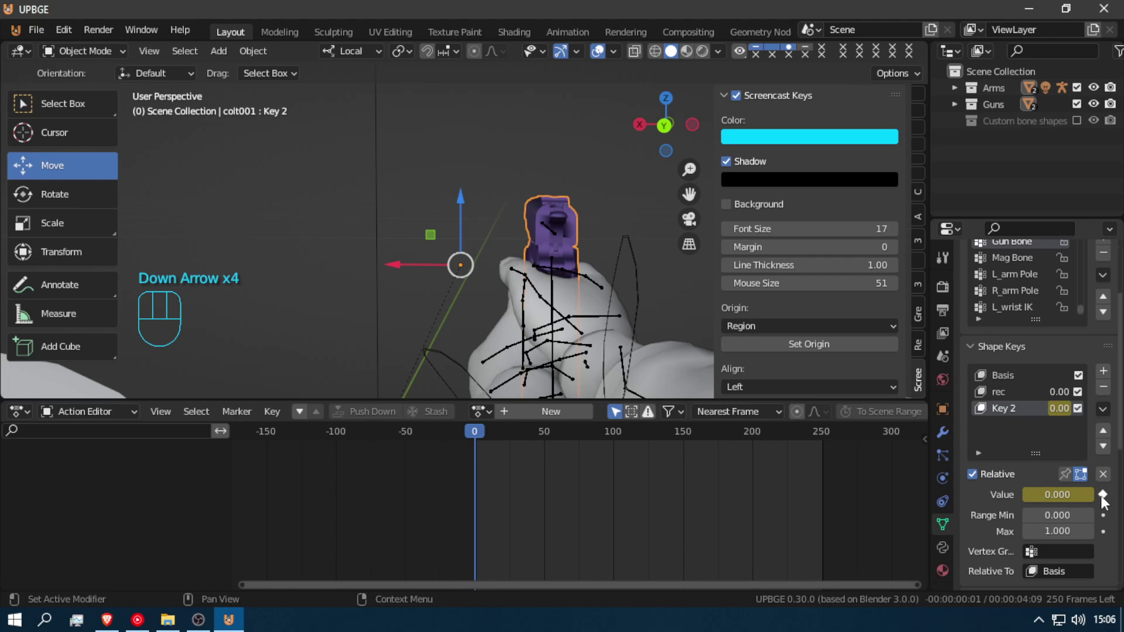
- Keyframe Key 2's value at 0.000 on frame 89 and at 1.000 on frame 99
left_click_drag(498, 545, 598, 554)
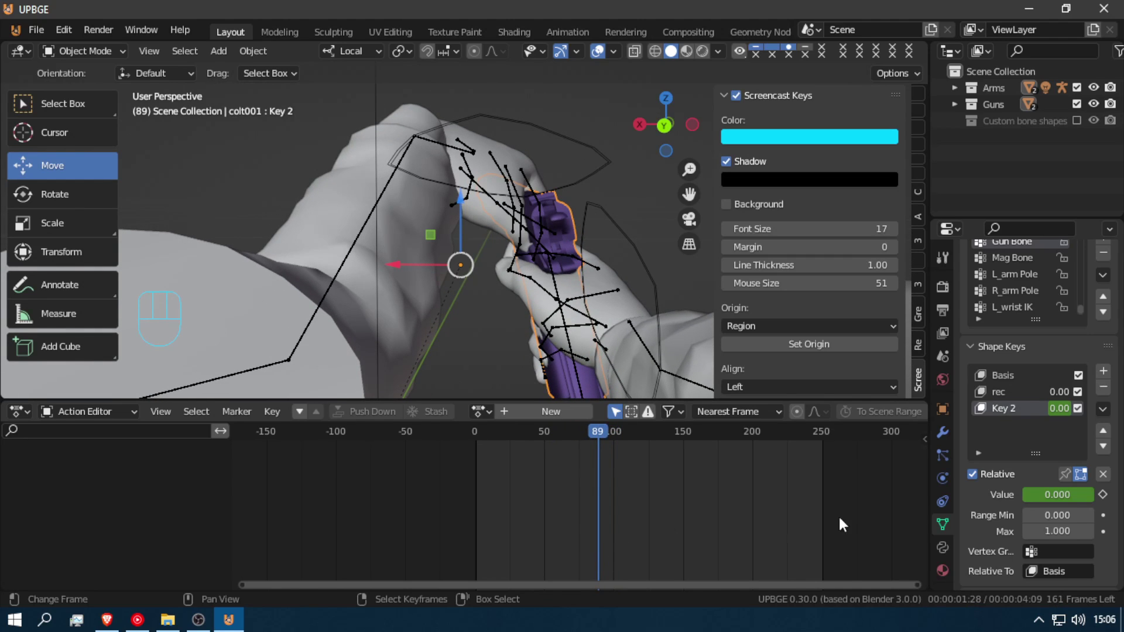
key("i")
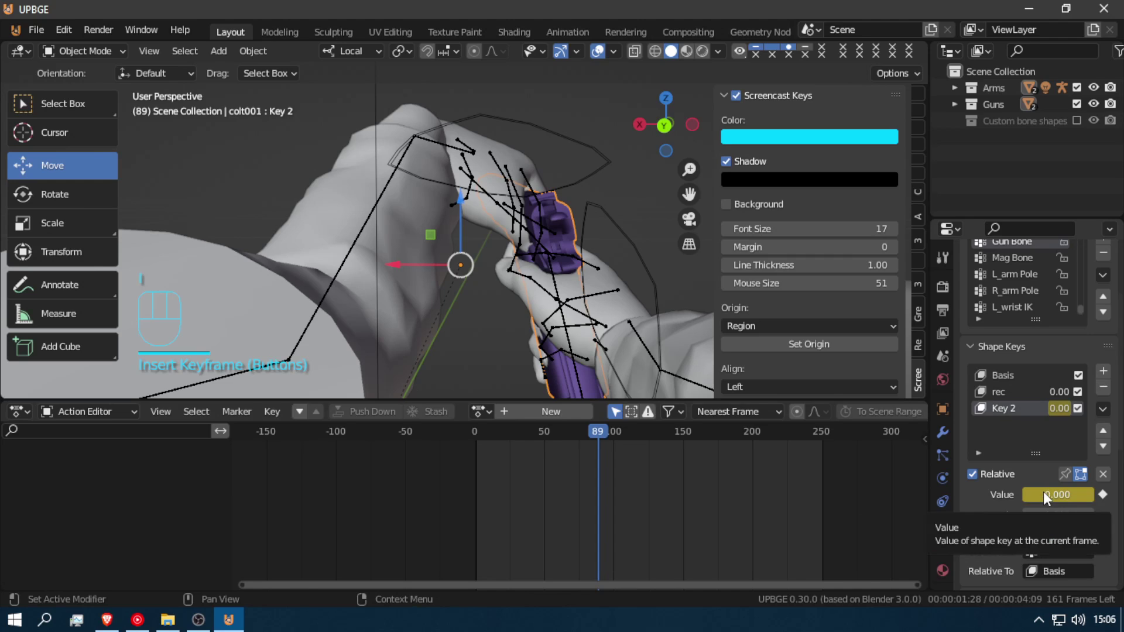
key("Right")
key("Right")
key("Right")
key("Right")
key("Right")
key("Right")
key("Right")
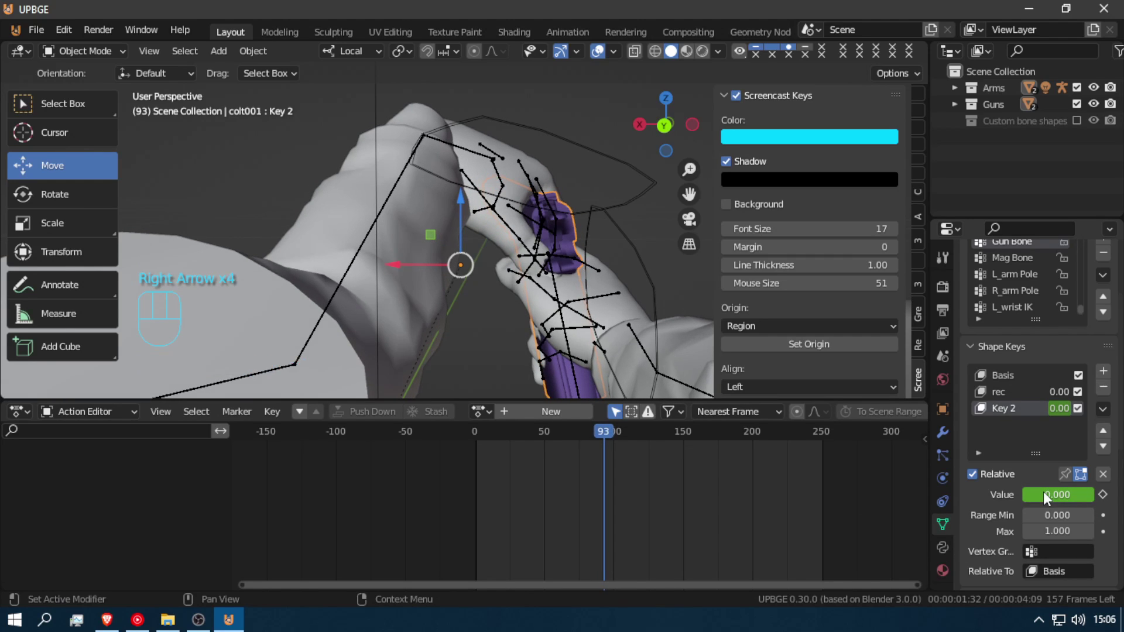
key("Right")
key("Right")
key("Right")
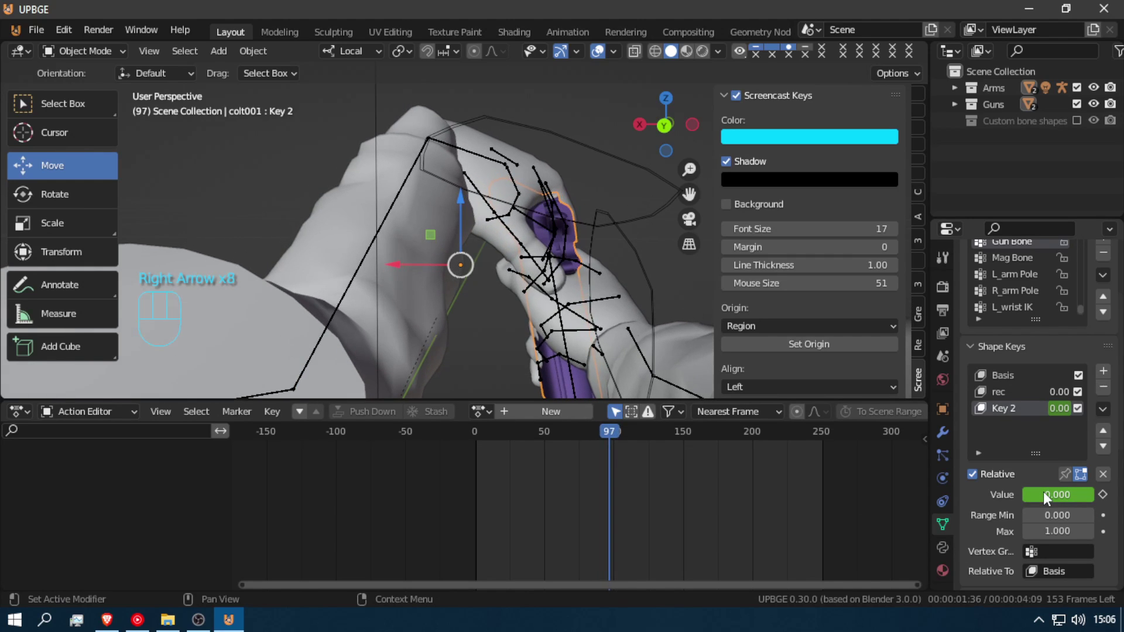
left_click(1078, 501)
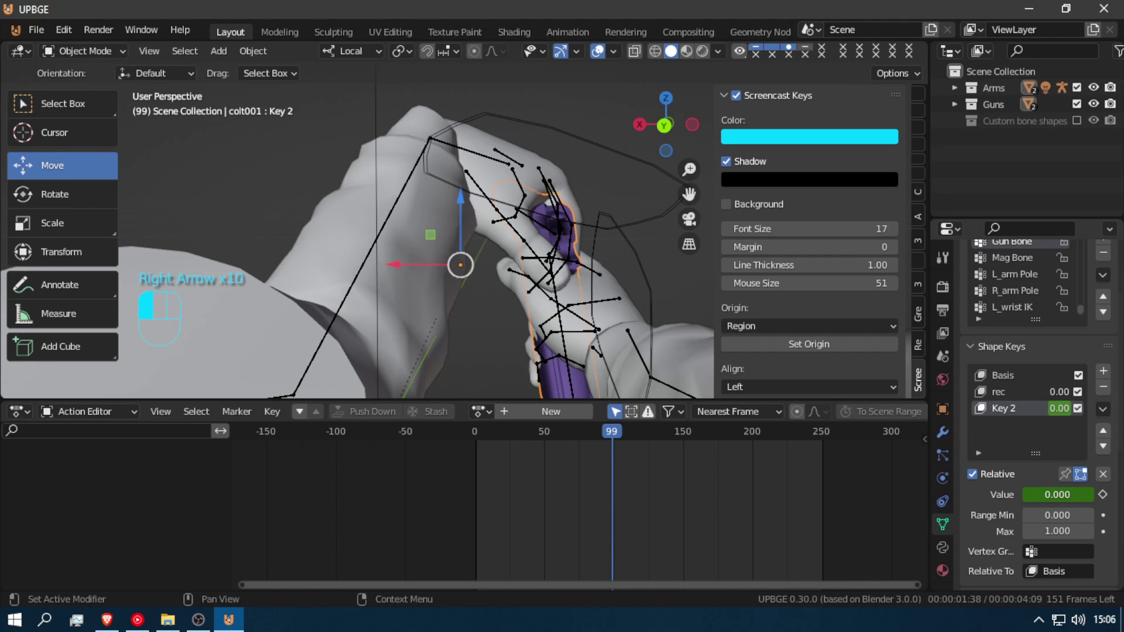
left_click_drag(1079, 501, 1120, 493)
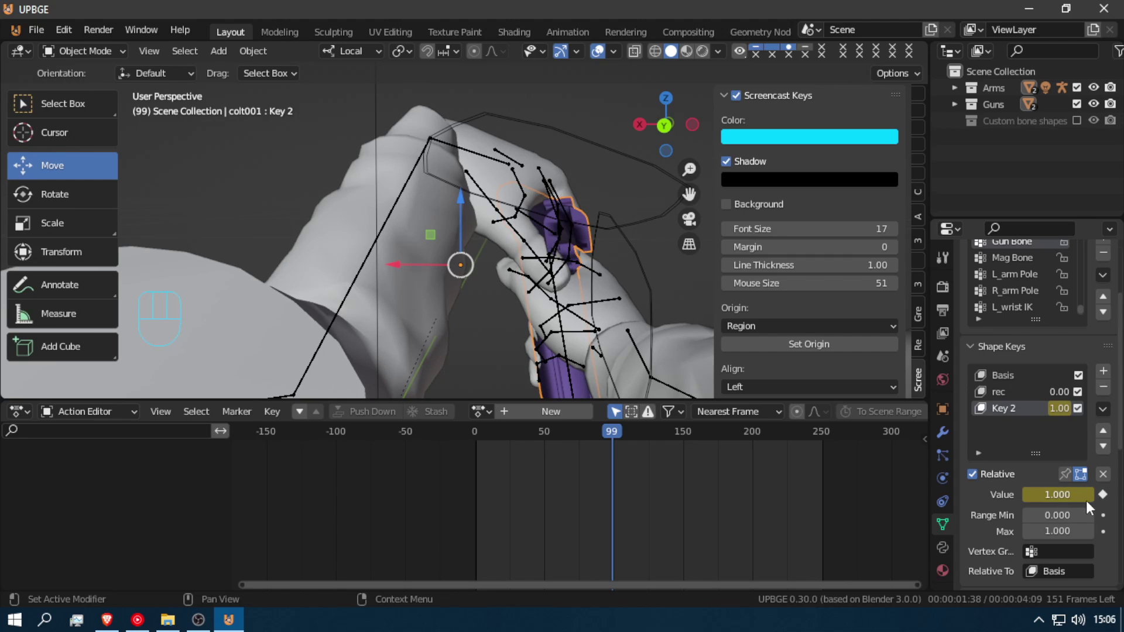
- Keyframe Key 2's value at 0.000 on frame 105, play the reload to check it and return to frame 0
mouse_move(612, 494)
left_mouse_down()
mouse_move(572, 494)
mouse_move(642, 491)
mouse_move(598, 490)
mouse_move(619, 490)
left_mouse_up()
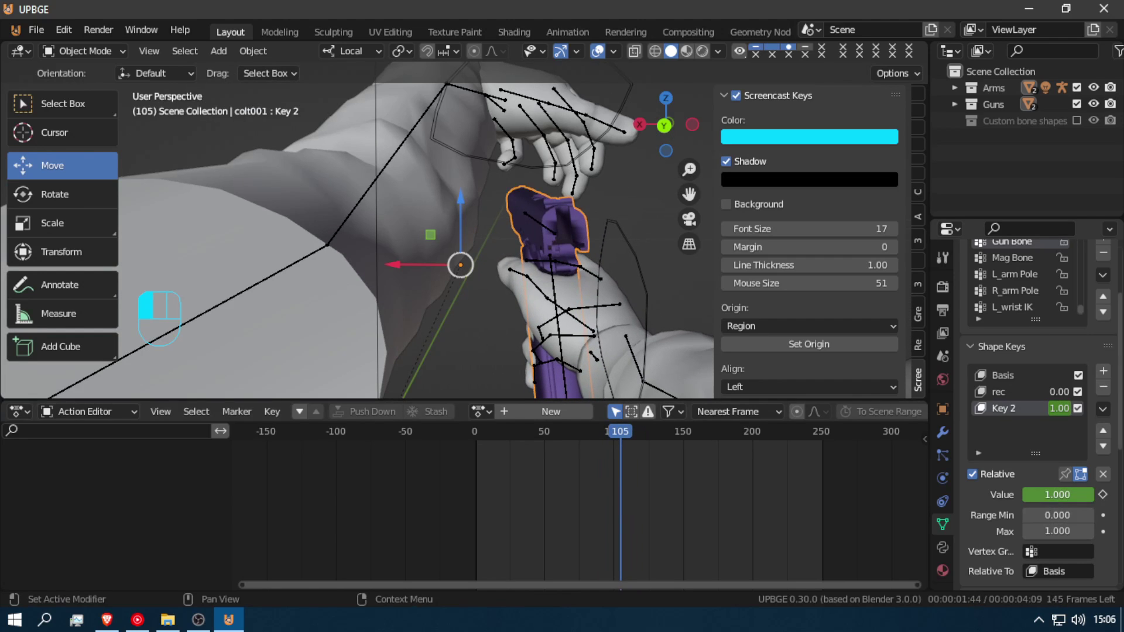
left_click_drag(1071, 494, 1024, 495)
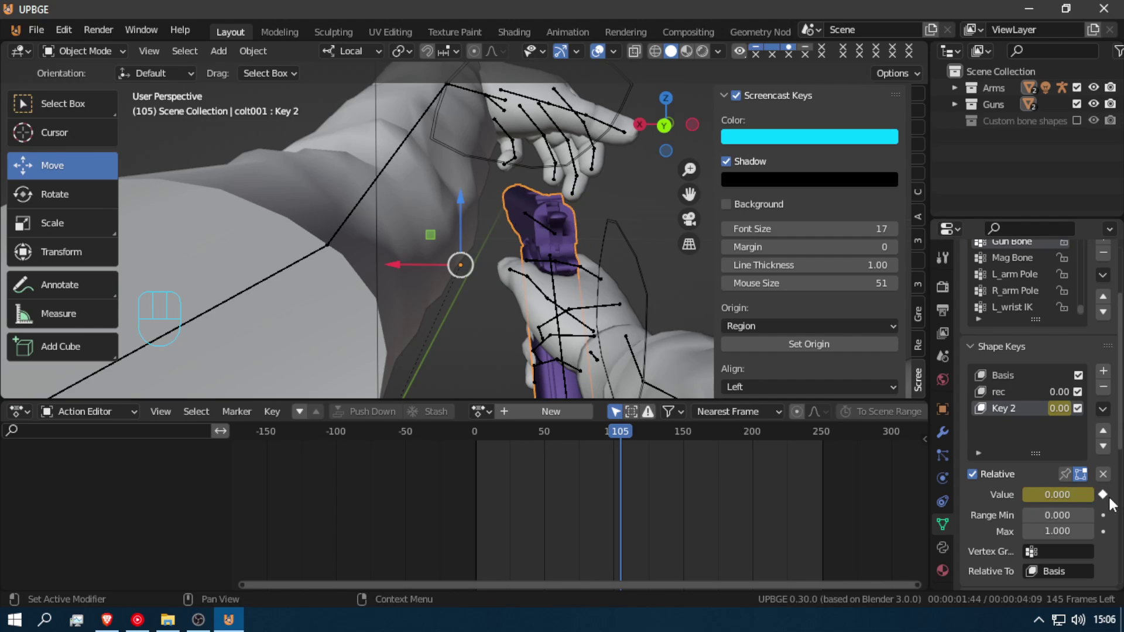
left_click_drag(591, 508, 503, 529)
key("alt+a")
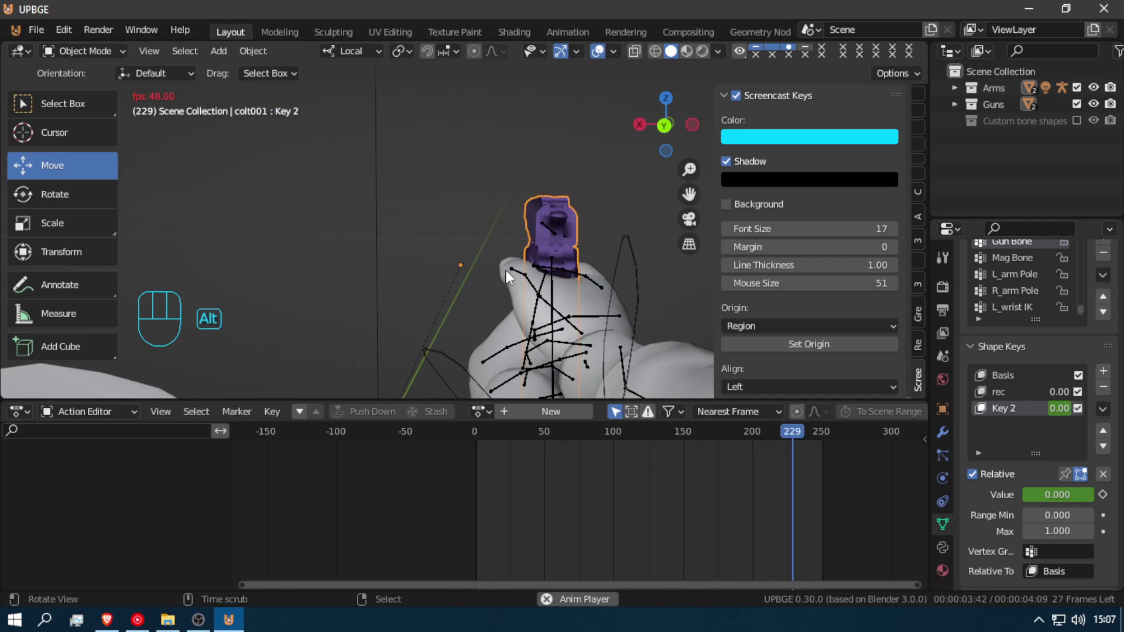
key("alt+a")
left_click_drag(775, 482, 471, 440)
middle_click_drag(530, 344, 549, 345)
key("f")
key("s")
right_click(230, 299)
key("shift+f")
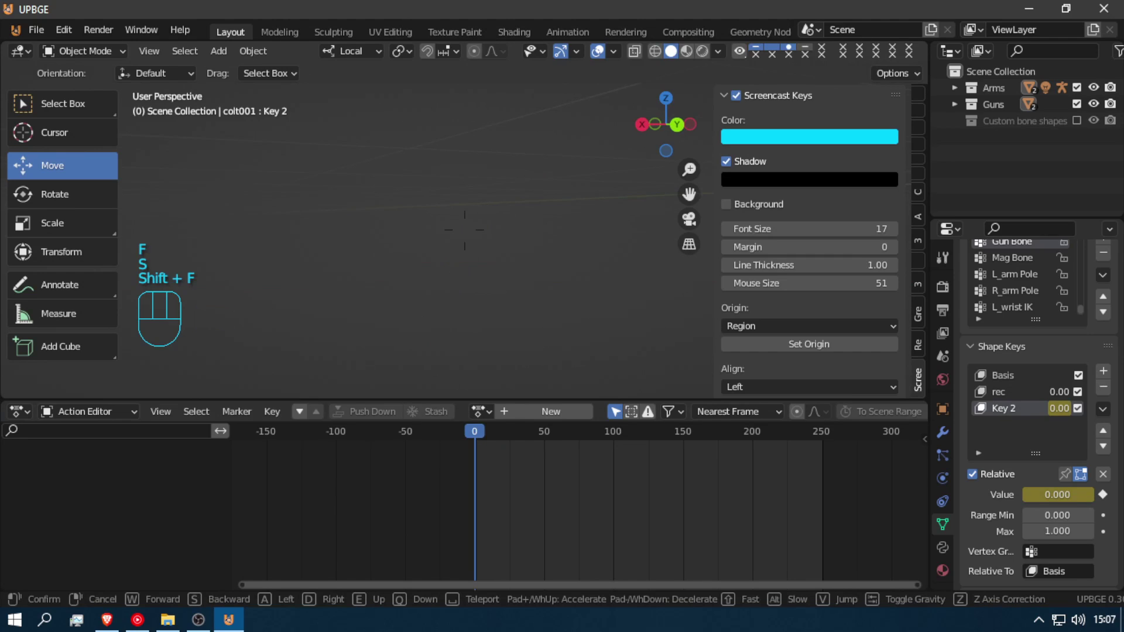
key("shift")
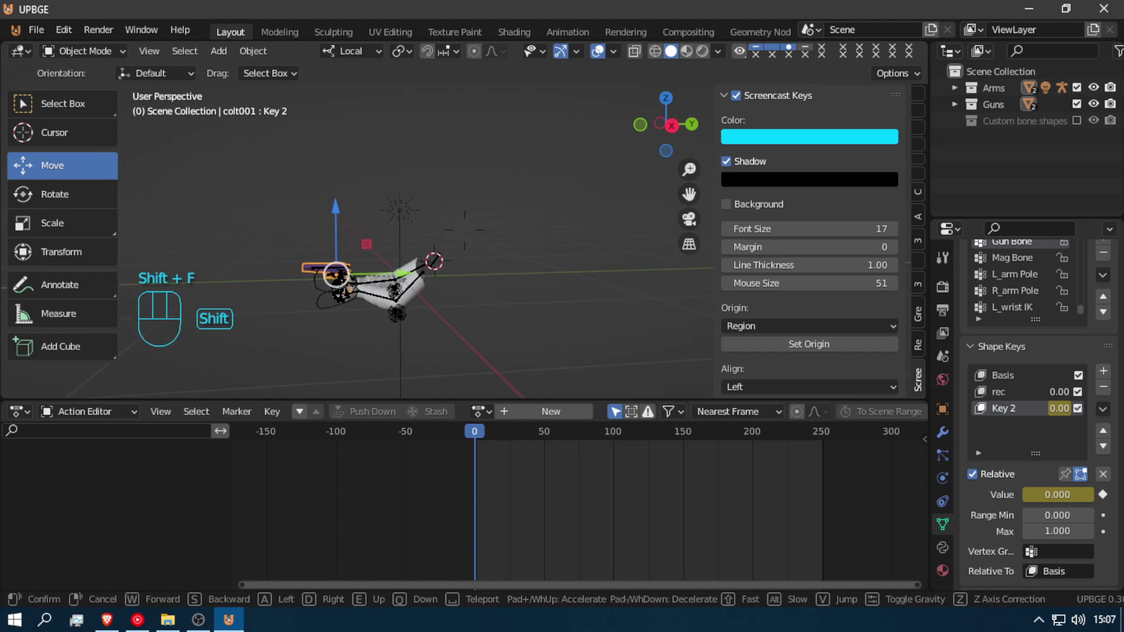
left_click(465, 238)
key("a")
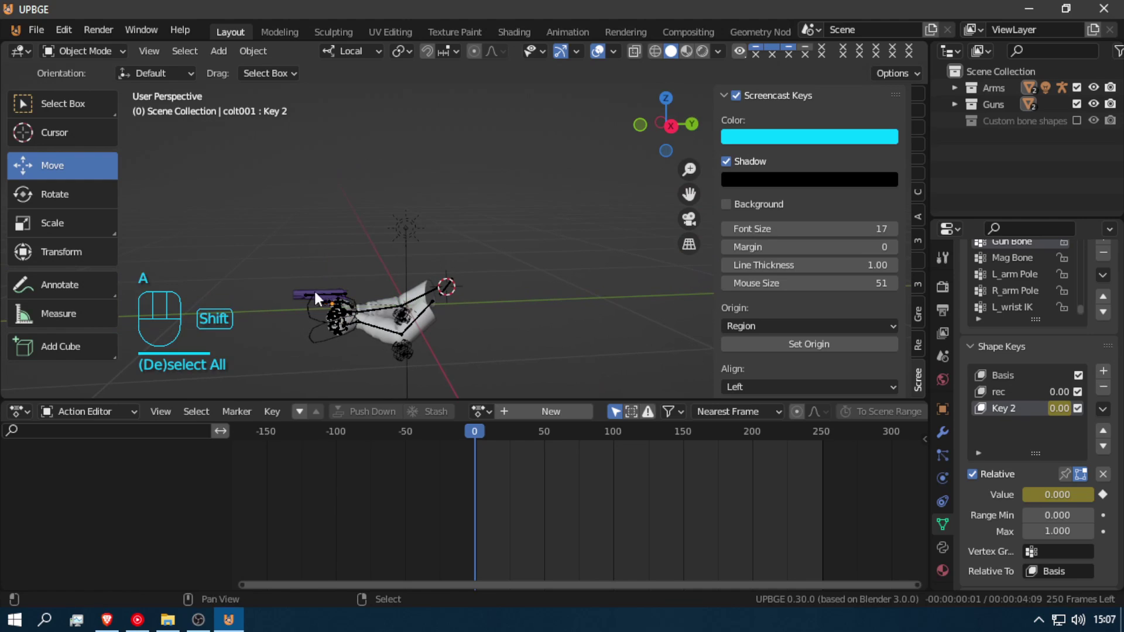
key("shift+f")
left_click(464, 227)
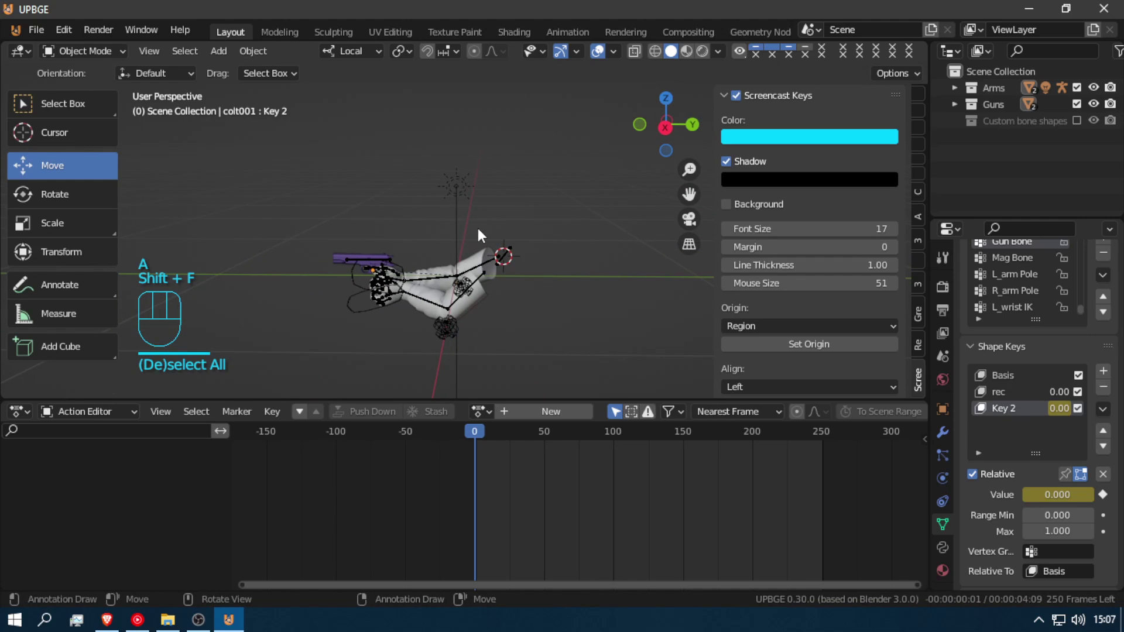
key("KP_1")
key("shift+f")
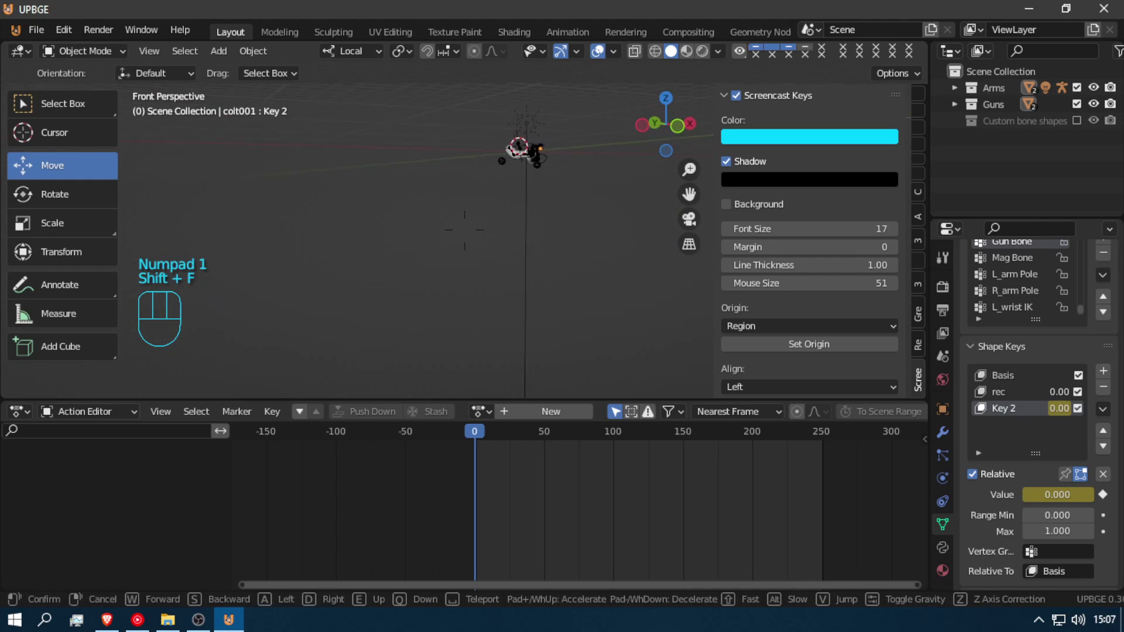
left_click(464, 227)
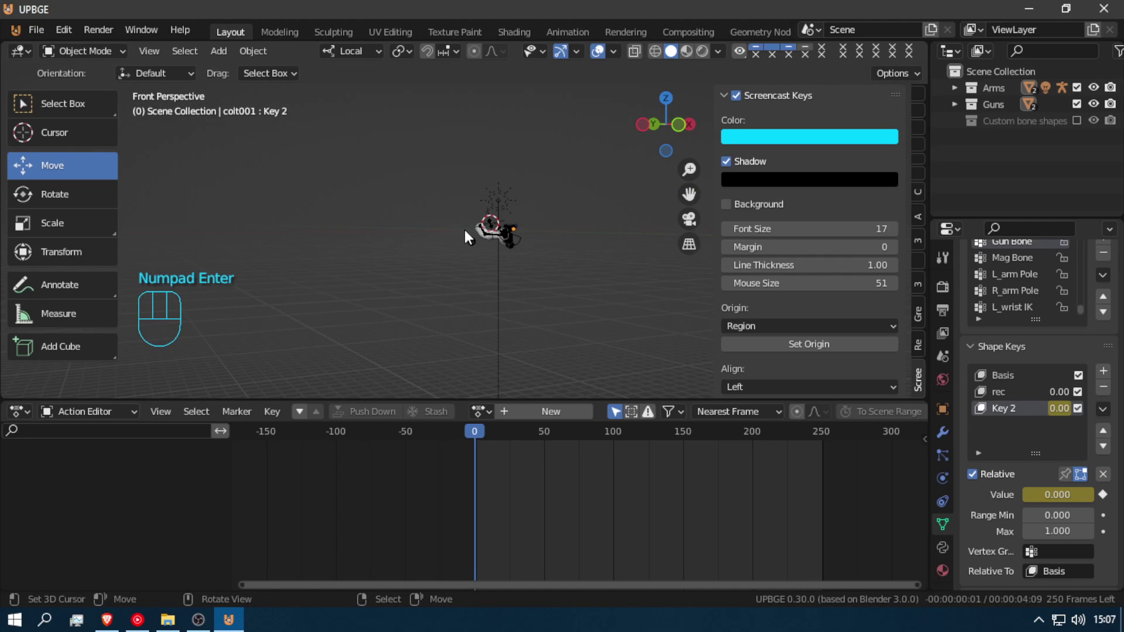
- Select and frame the armature, switch to the back orthographic view and add a camera
left_click(464, 227)
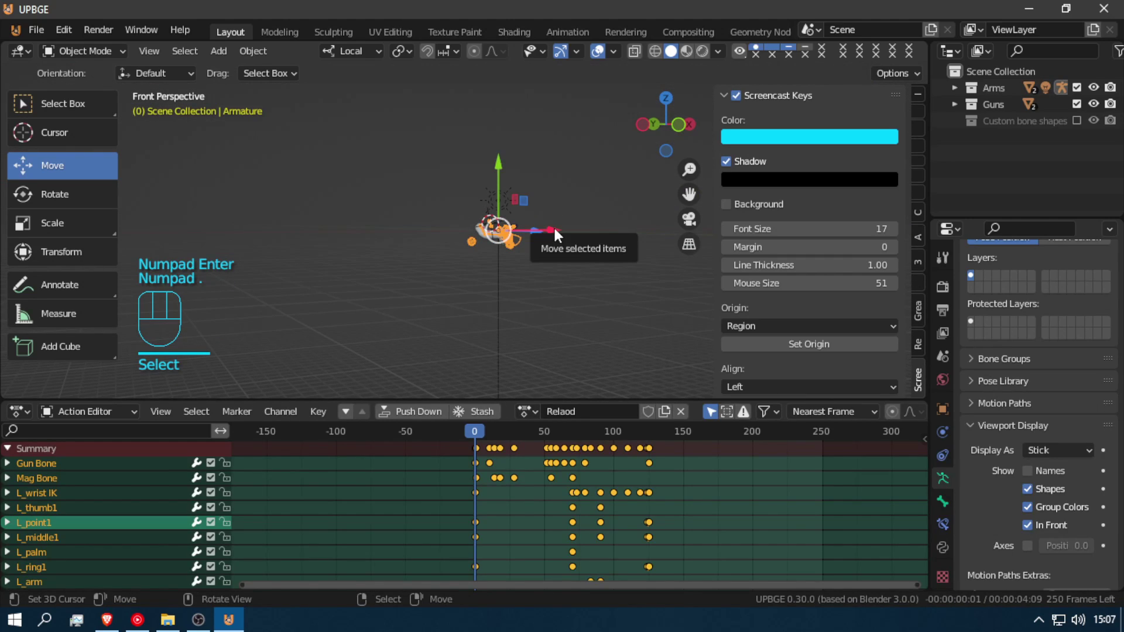
key("KP_Decimal")
middle_click_drag(553, 226, 893, 240)
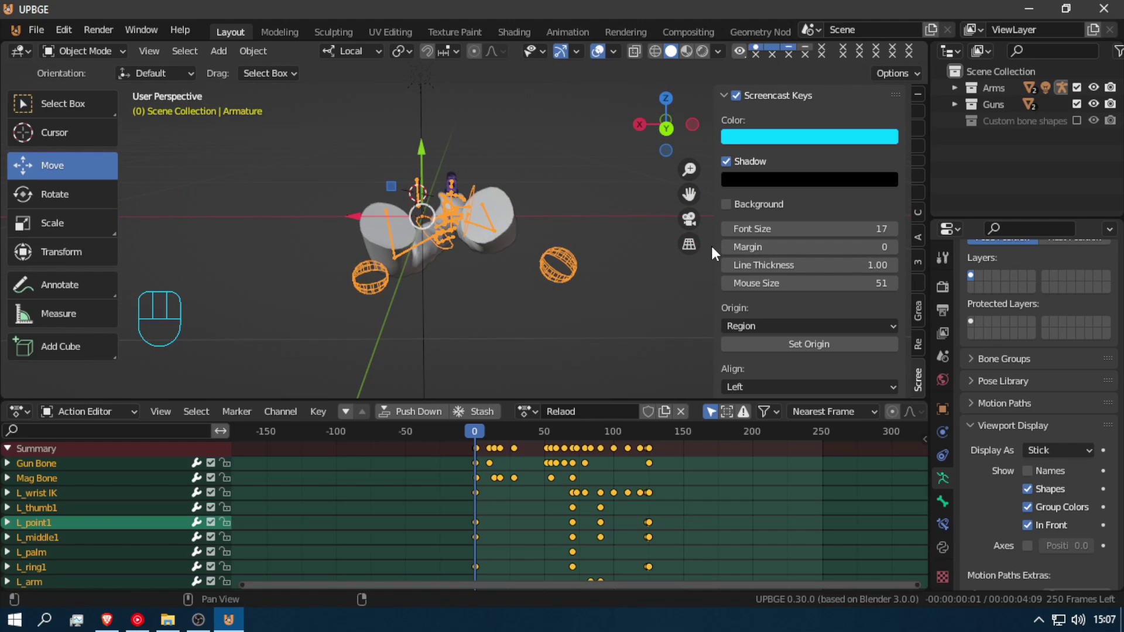
key("KP_1")
key("ctrl+KP_1")
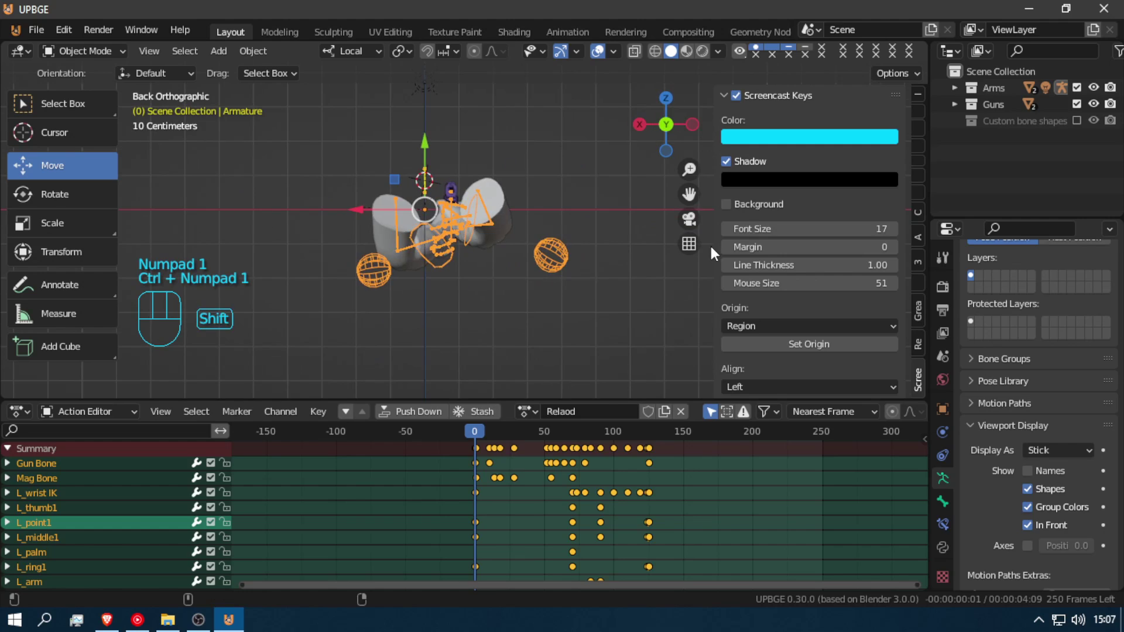
key("shift+a")
mouse_move(710, 247)
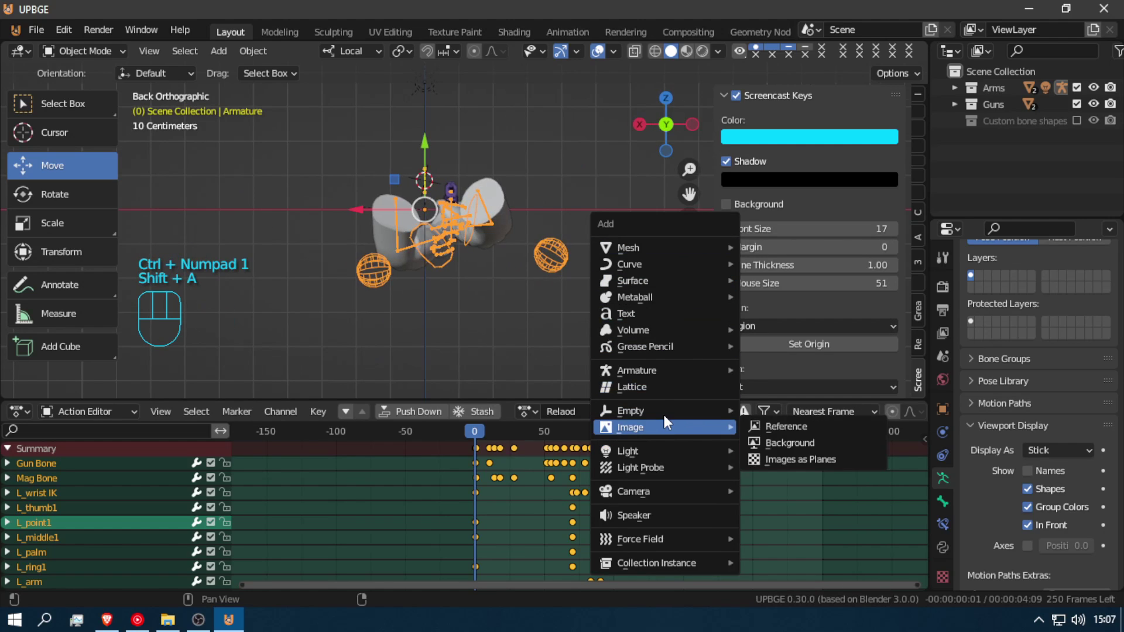
mouse_move(657, 472)
mouse_move(657, 492)
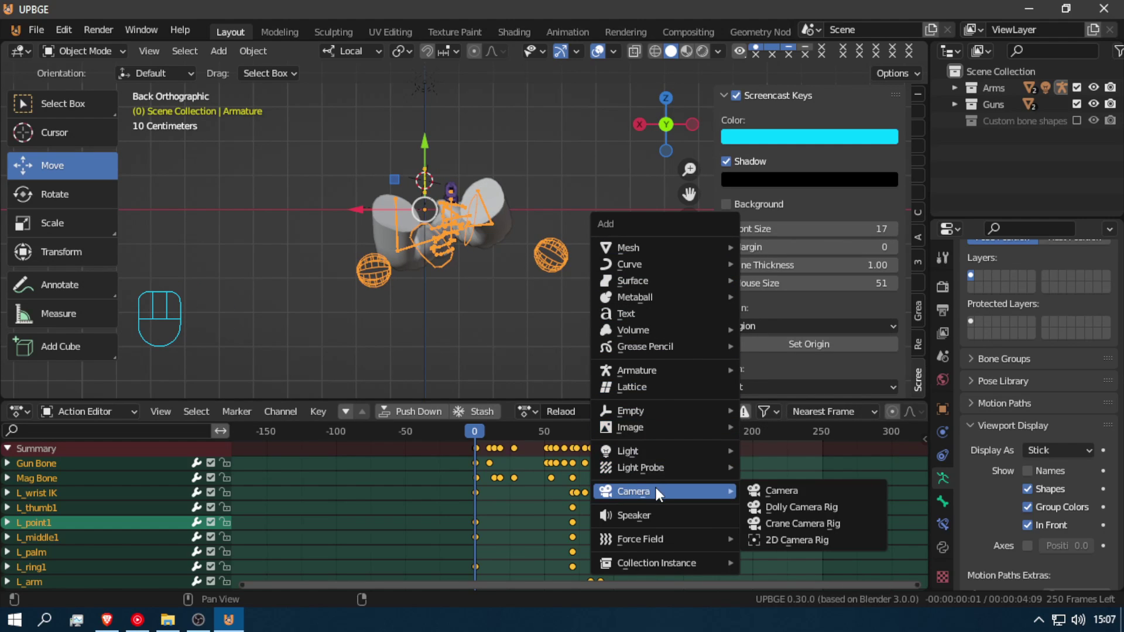
left_click(773, 490)
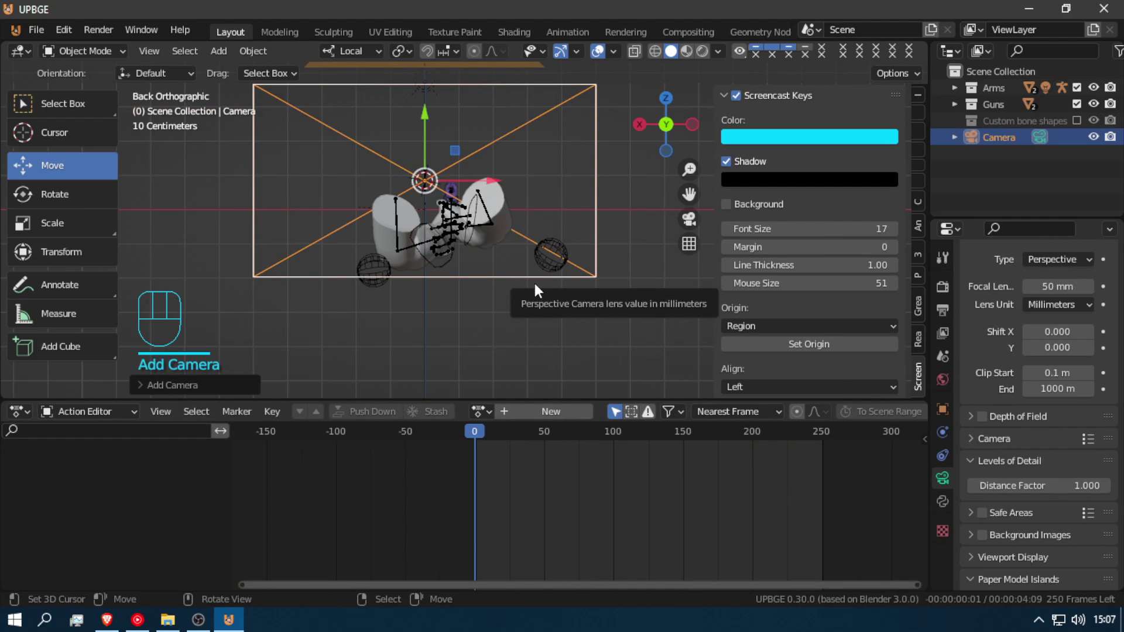
- Look through the new camera and fly it into a first-person position framing the pistol and hands
key("KP_0")
key("shift+f")
key("s")
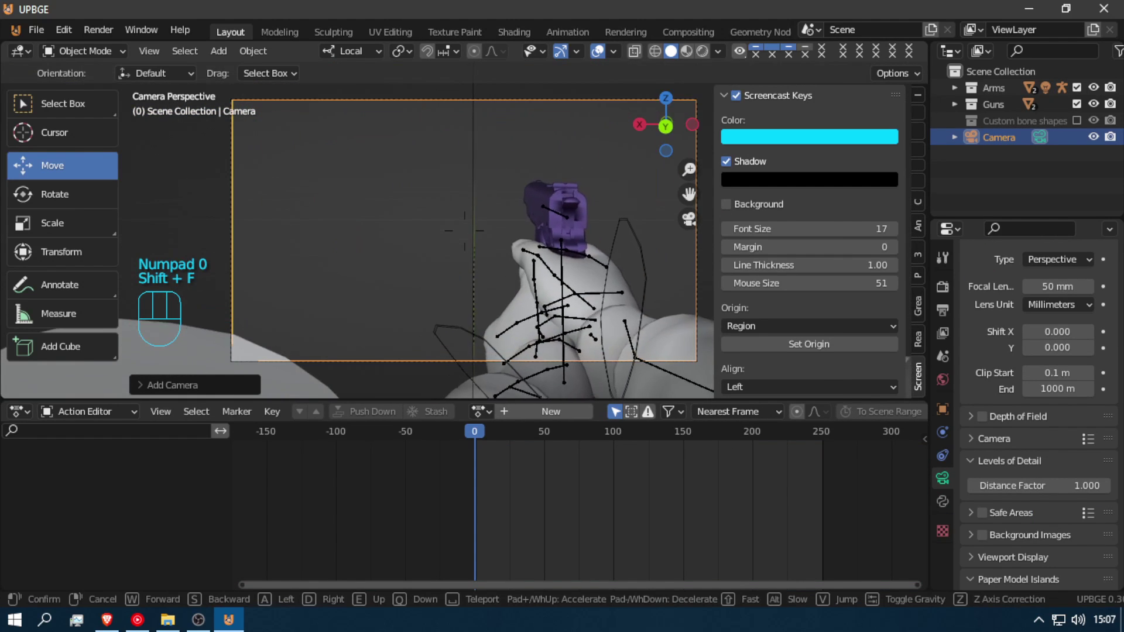
key("d")
key("w")
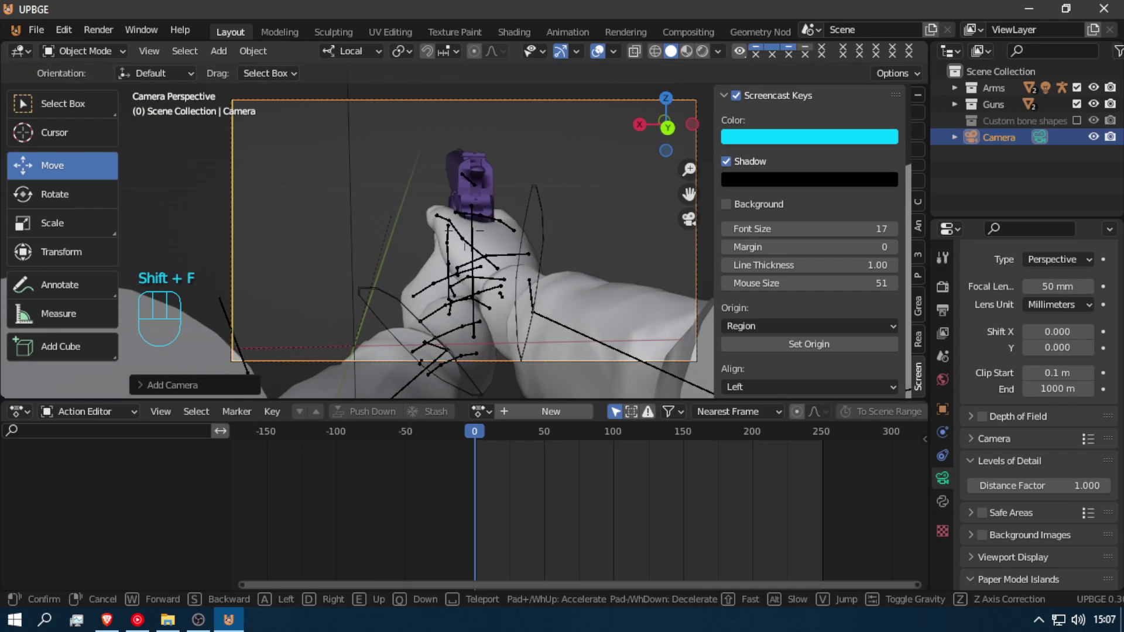
key("w")
left_click(465, 236)
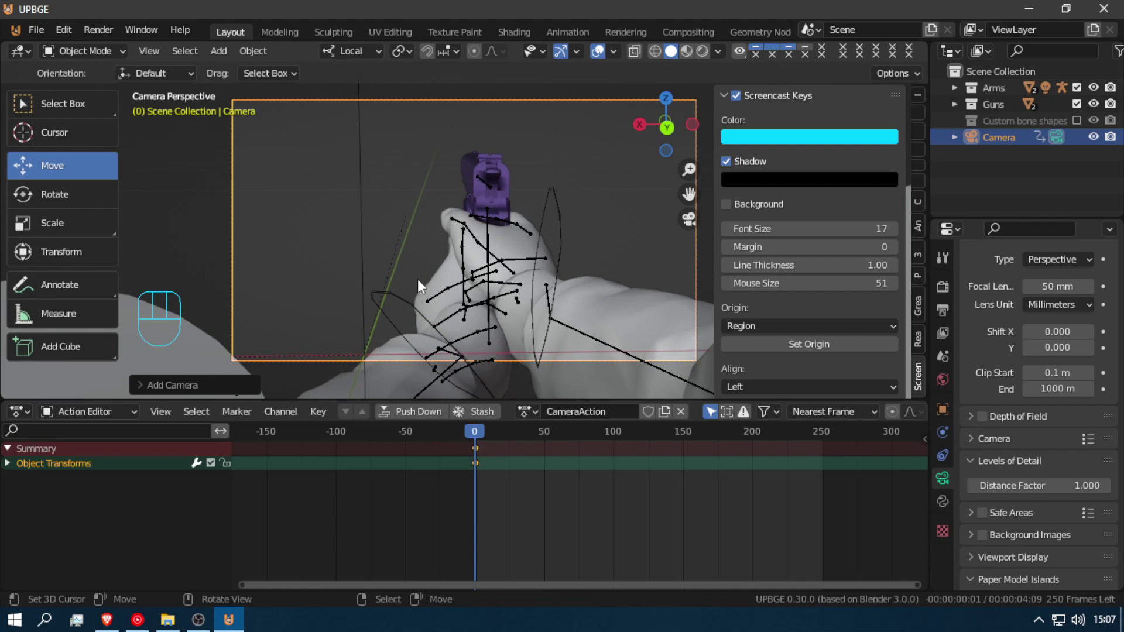
key("shift+f")
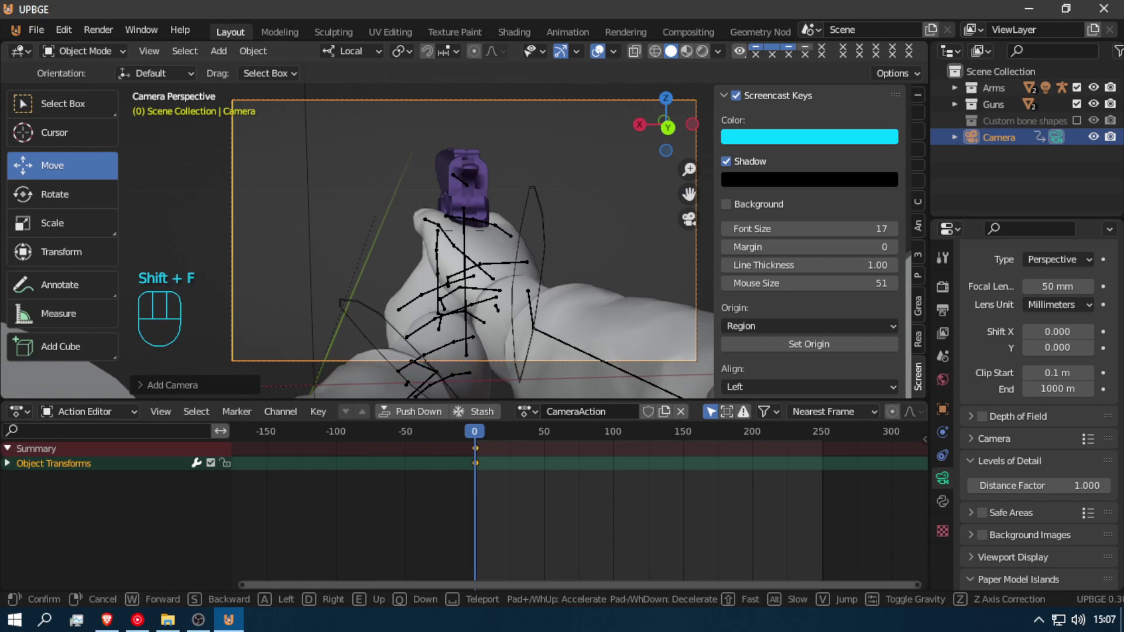
left_click(475, 237)
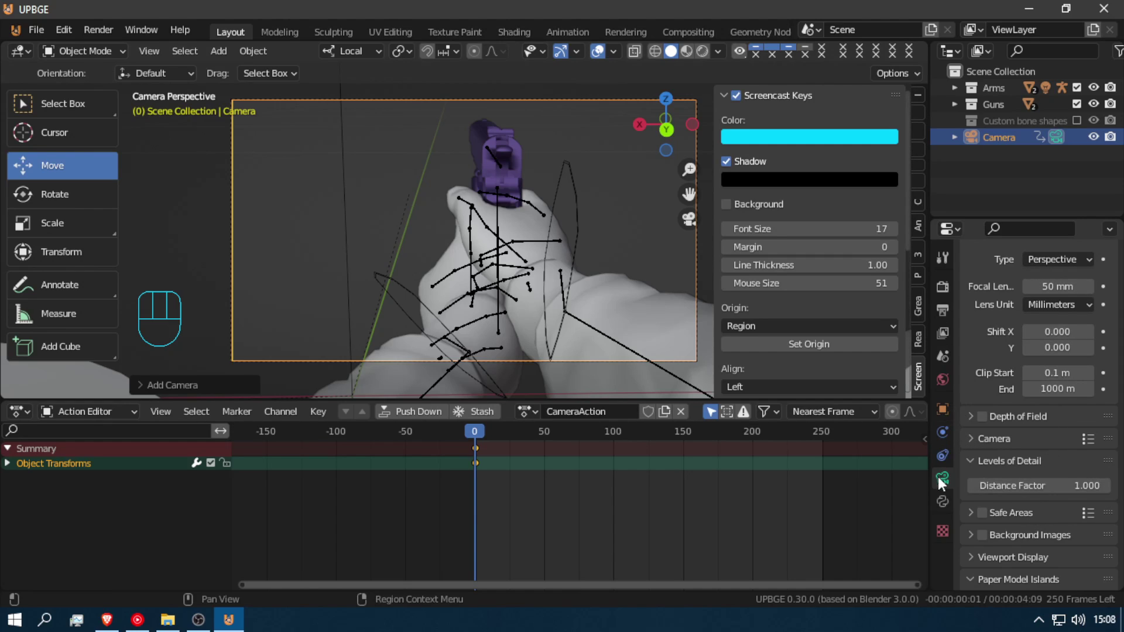
- Set the camera's focal length to 32 mm
scroll(1072, 515, "down", 3)
scroll(1000, 432, "up", 4)
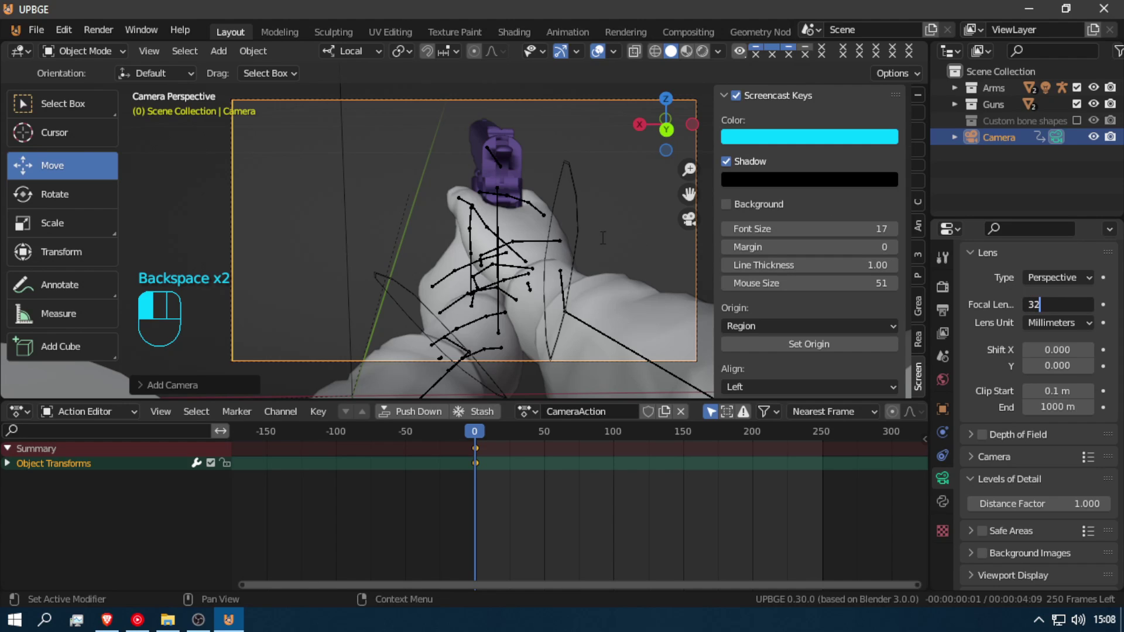
left_click(463, 282)
- Fine-tune the camera's position on the pistol and arms, and play the reload through the camera to check it
key("shift+f")
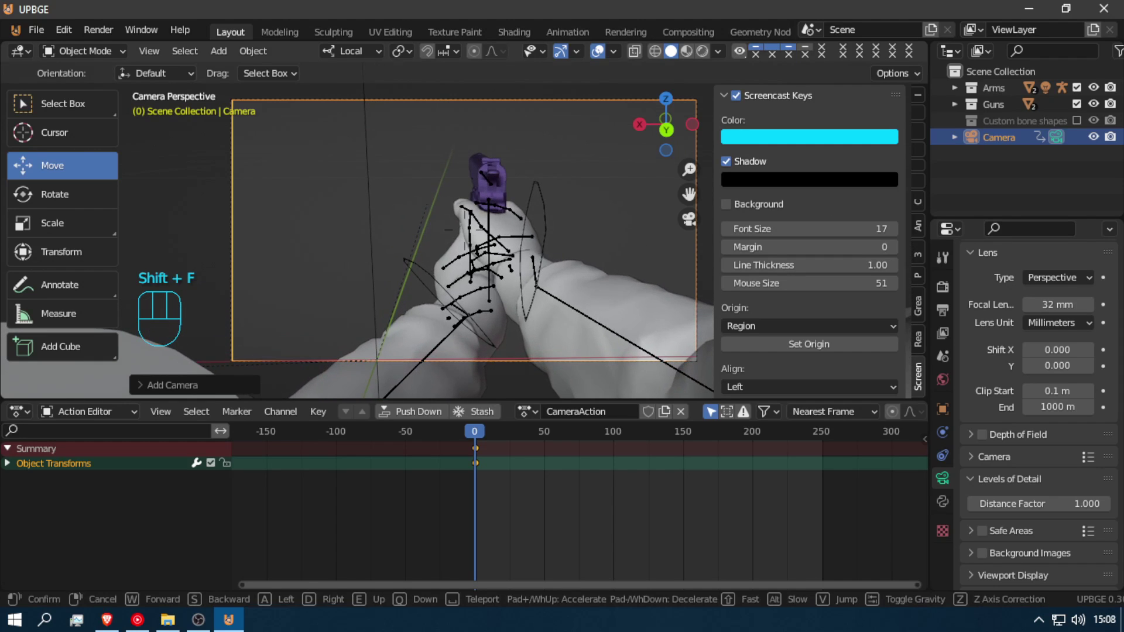
left_click(467, 235)
key("shift+f")
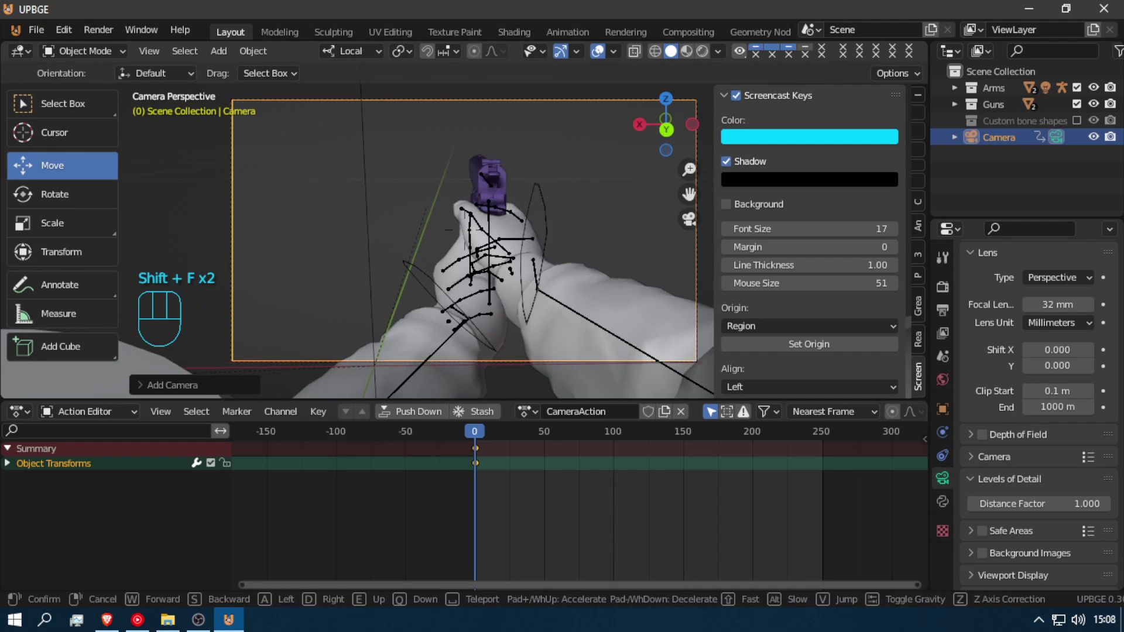
left_click(465, 230)
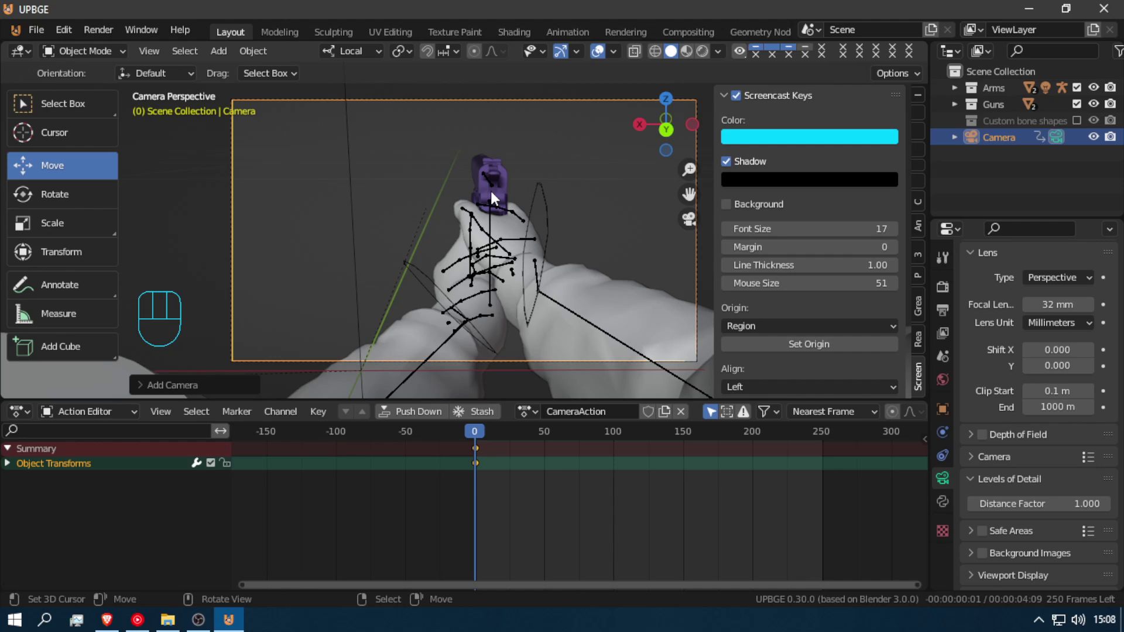
key("alt+a")
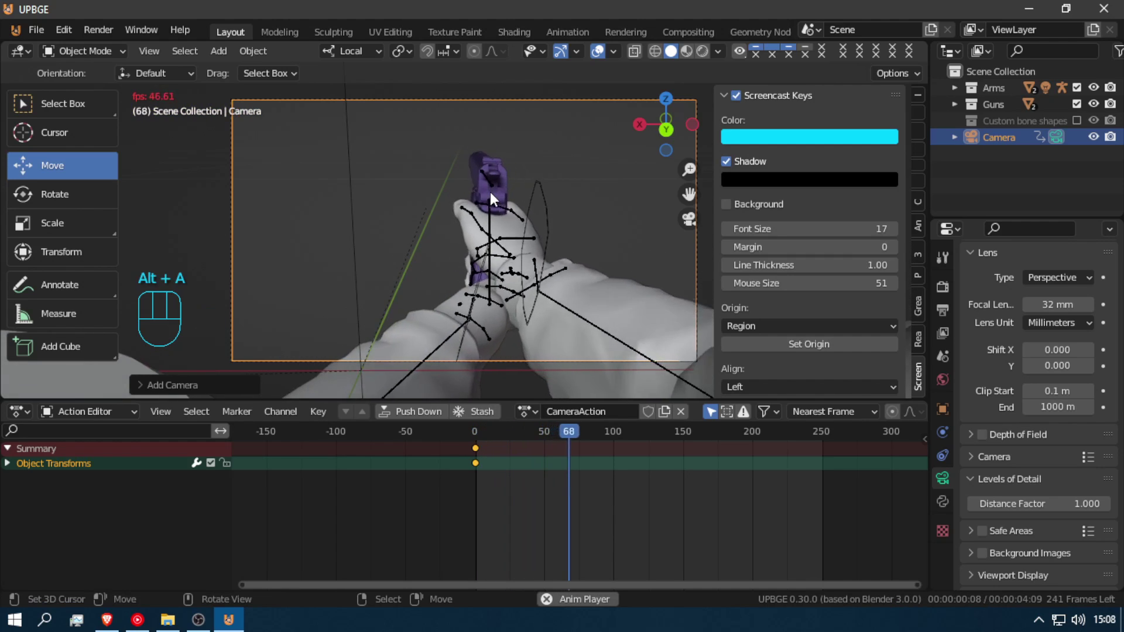
key("alt+a")
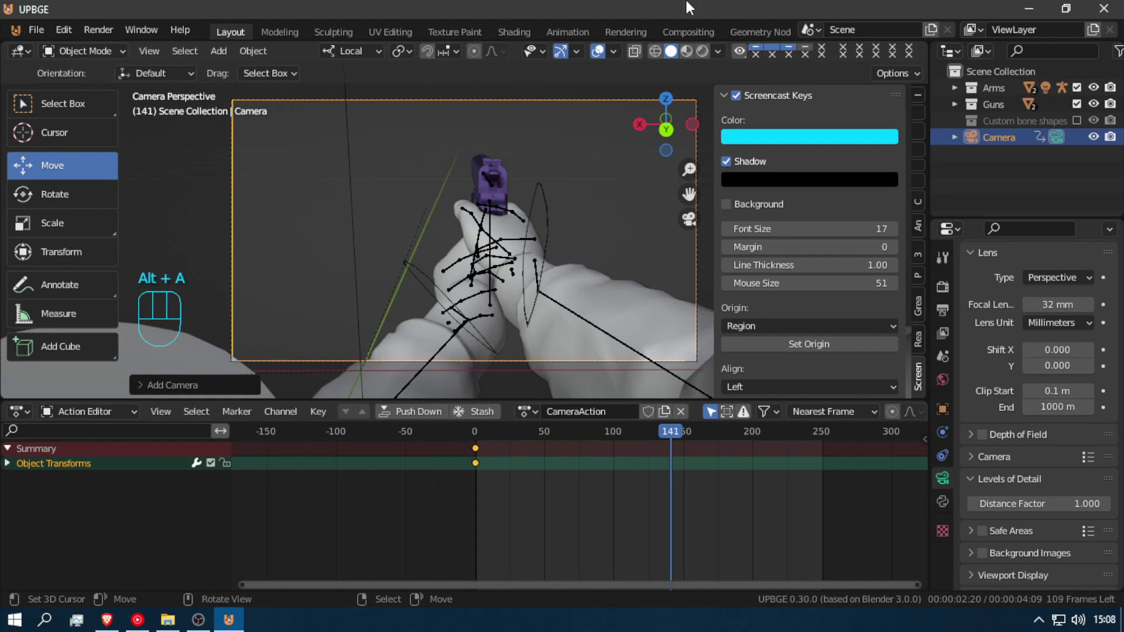
- Push the armature's Relaod action down and select the pistol
left_click(546, 220)
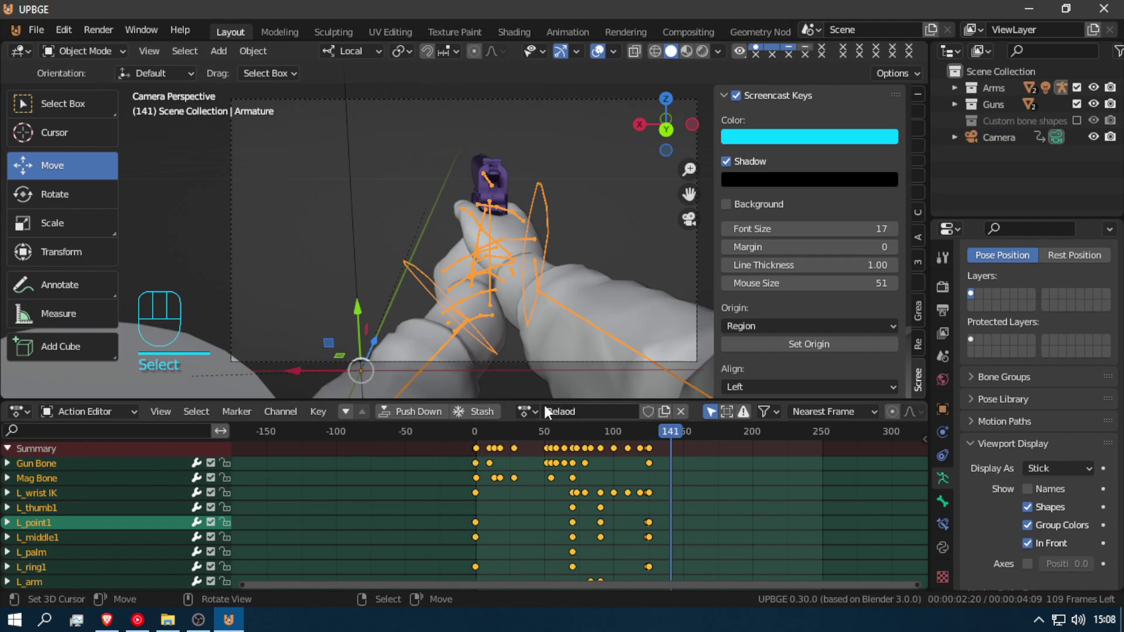
left_click(416, 411)
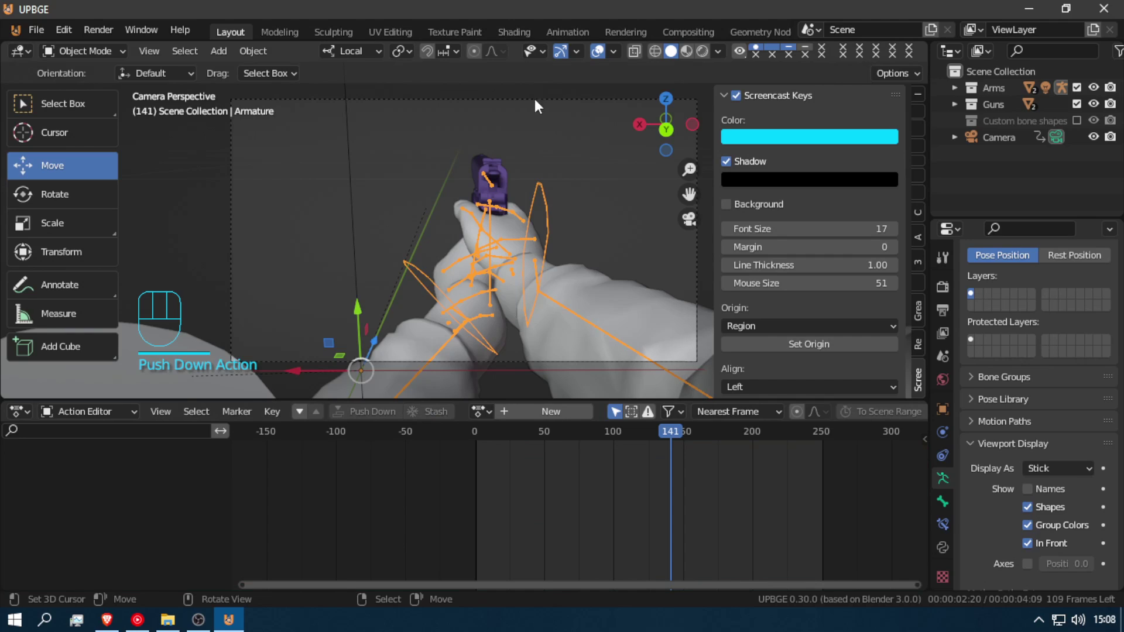
left_click(504, 160)
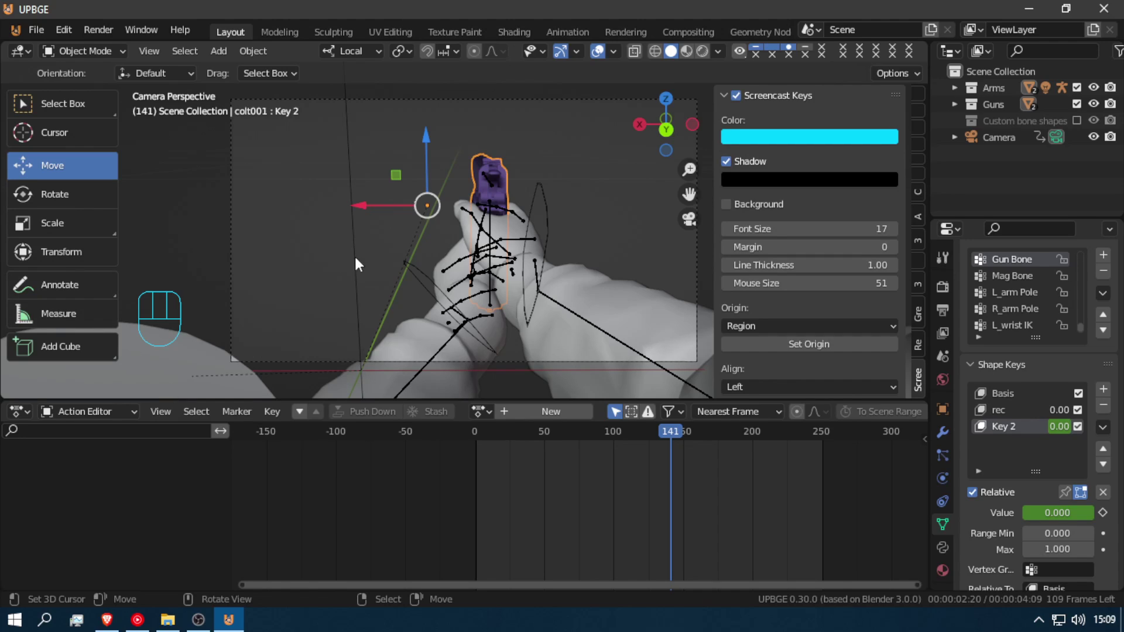
- Fly the camera to frame the pistol and hands lower and right of centre, and play the animation to check the view
key("shift+f")
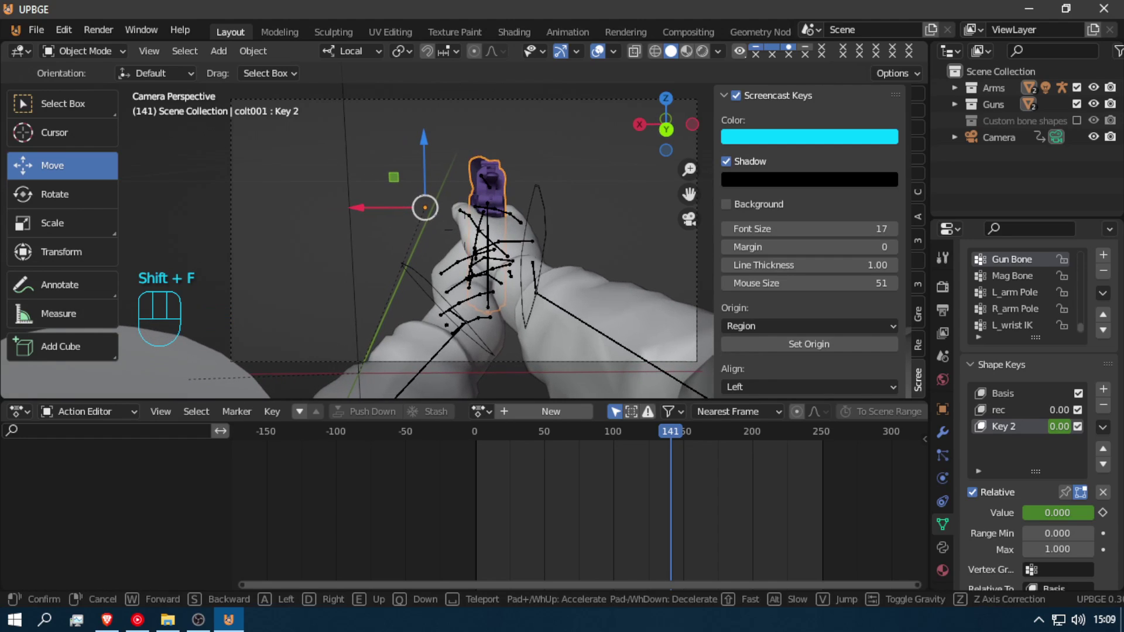
left_click(465, 230)
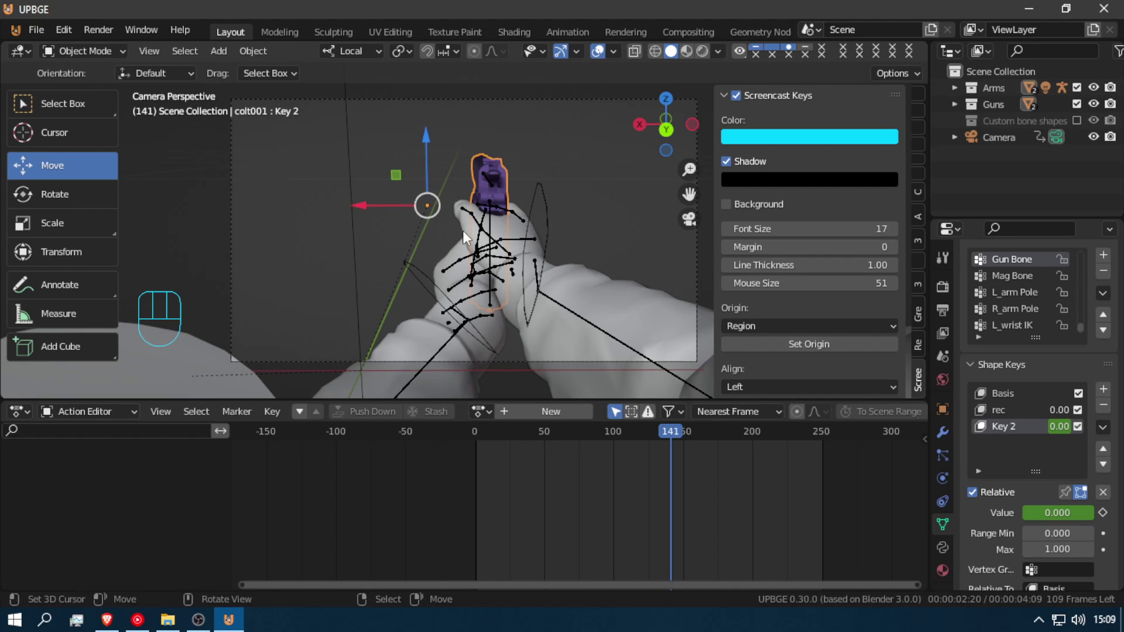
key("shift+f")
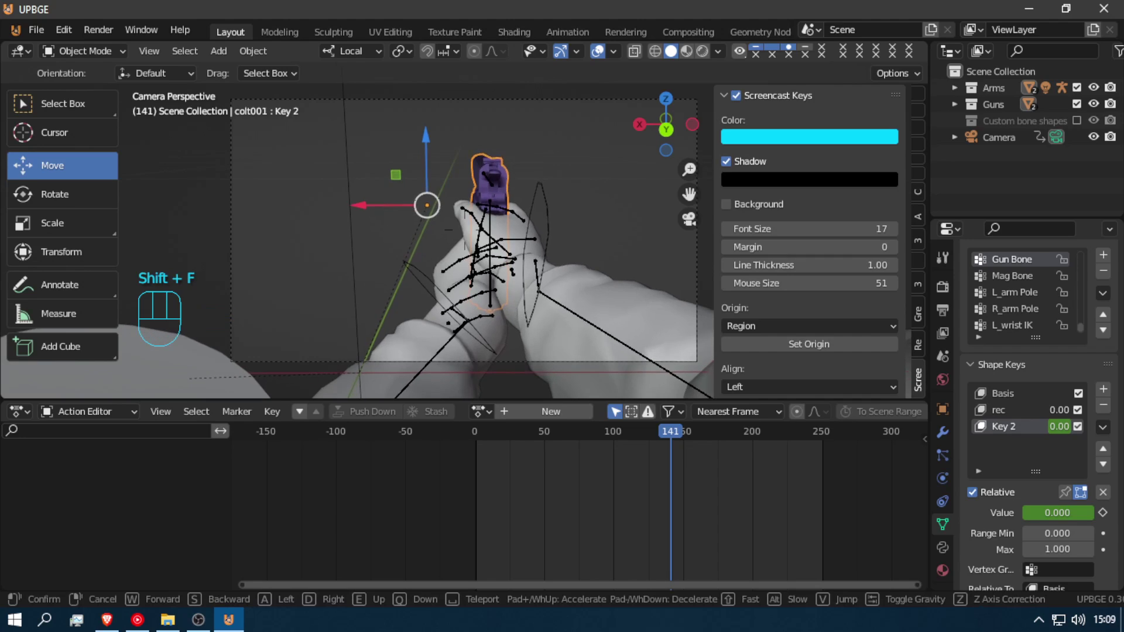
left_click(493, 221)
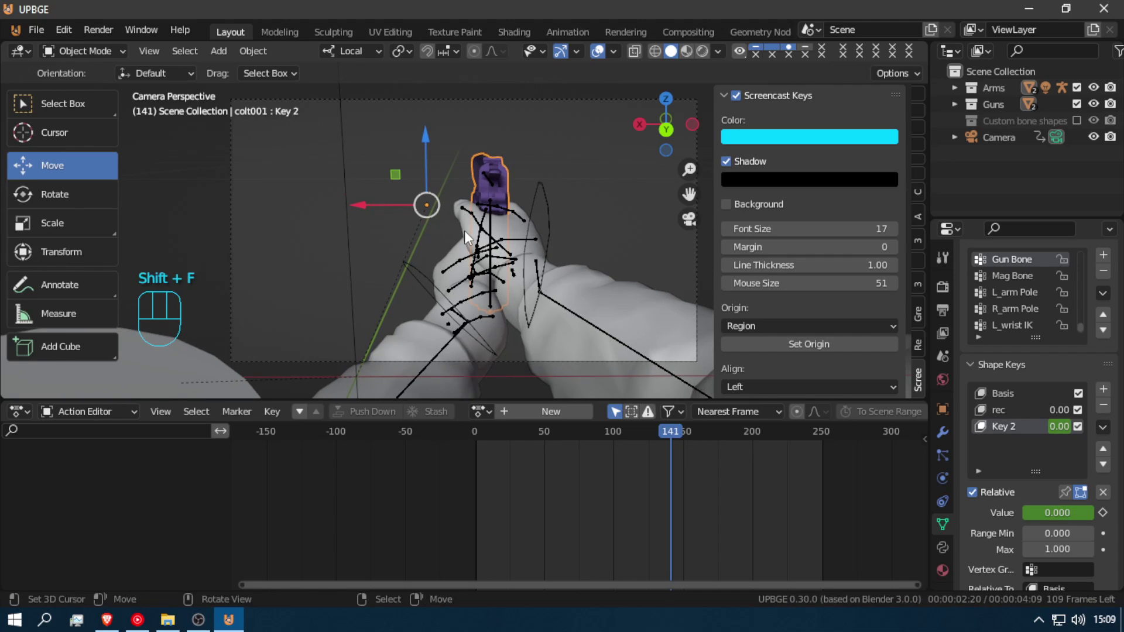
key("shift+f")
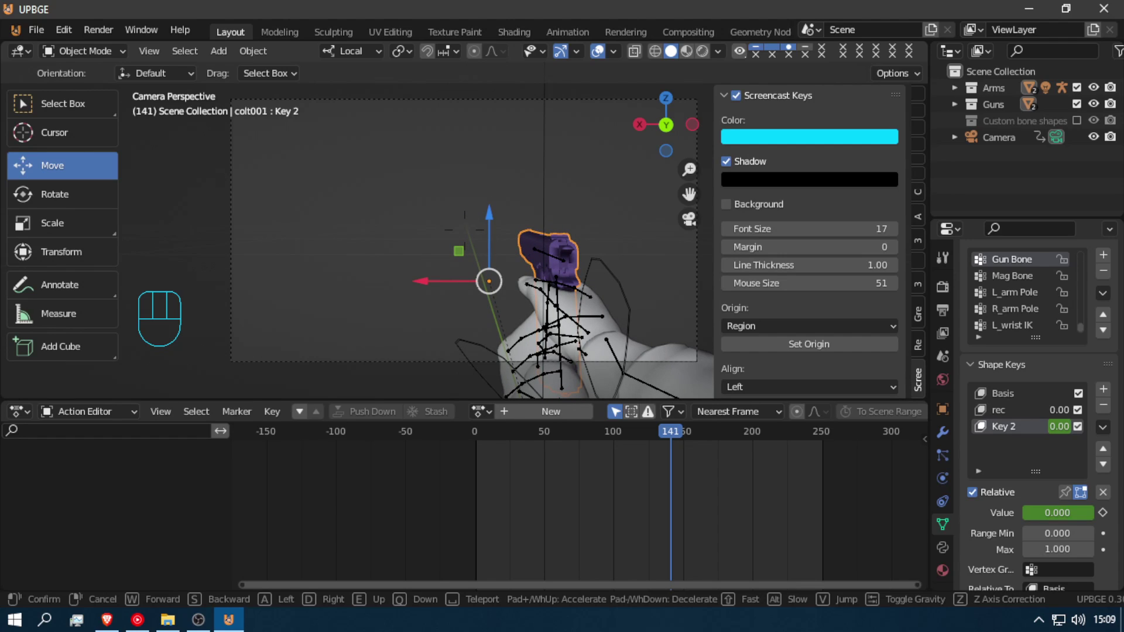
left_click(465, 230)
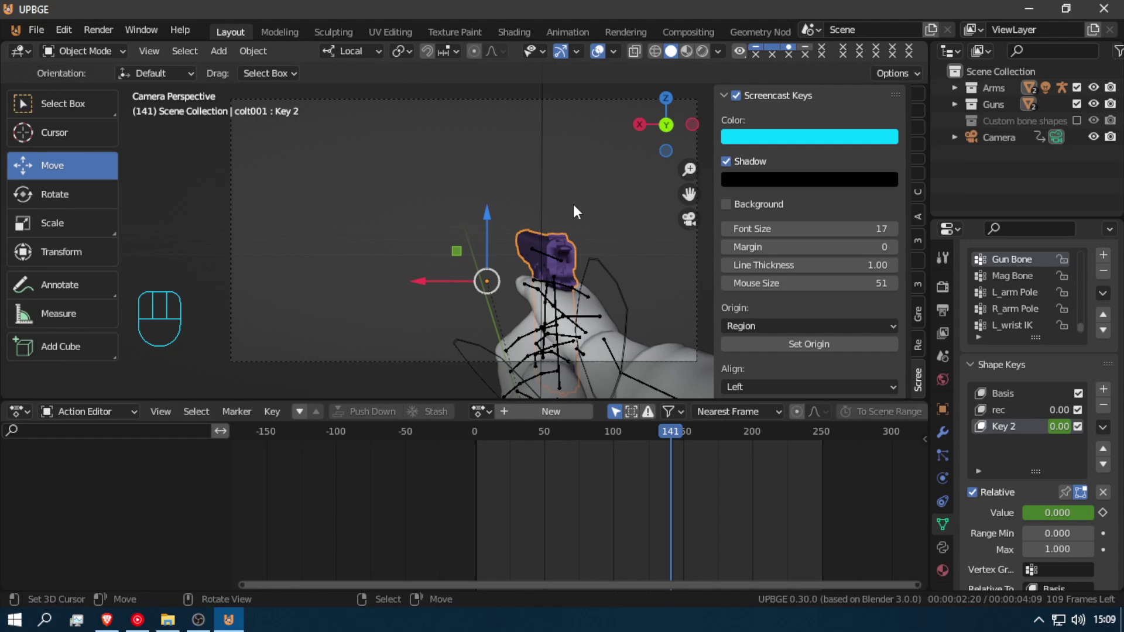
key("alt+a")
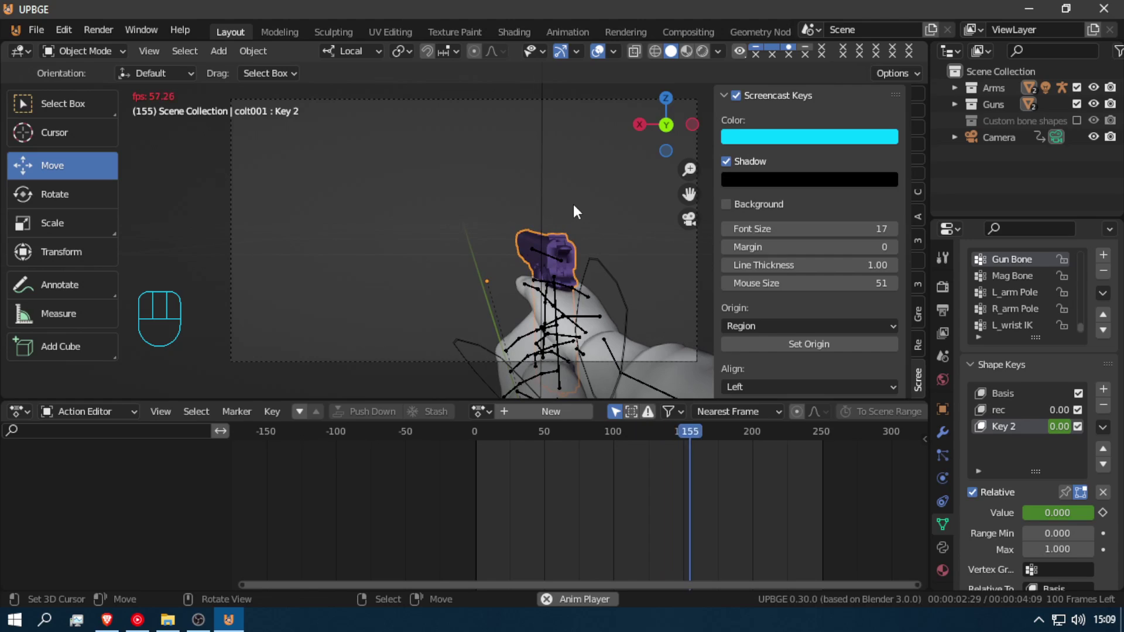
key("alt+a")
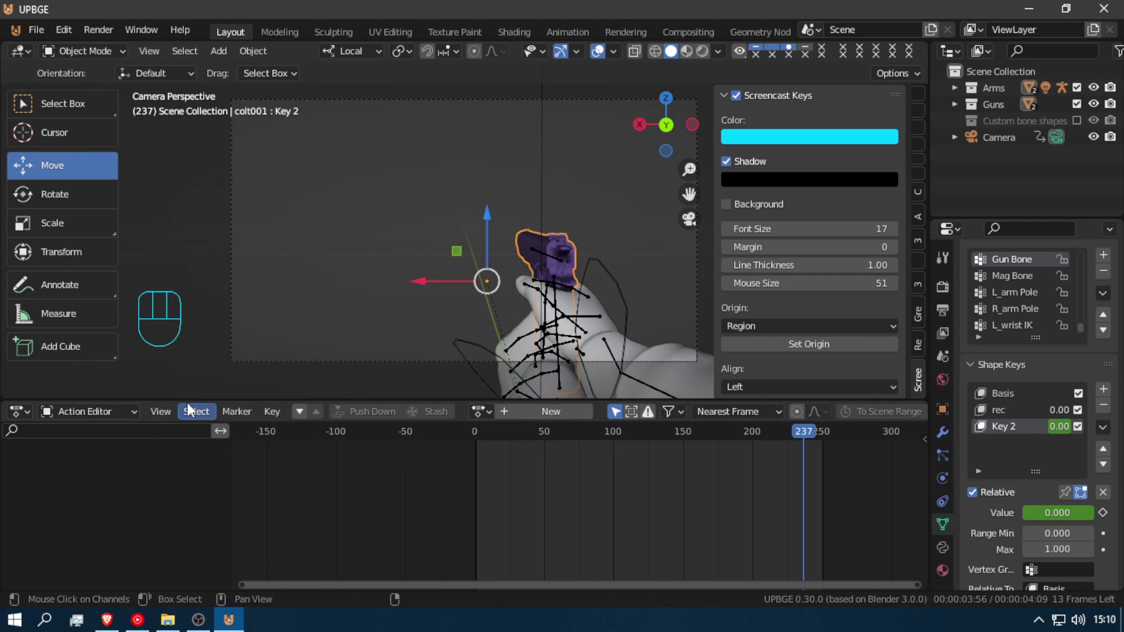
left_click(198, 619)
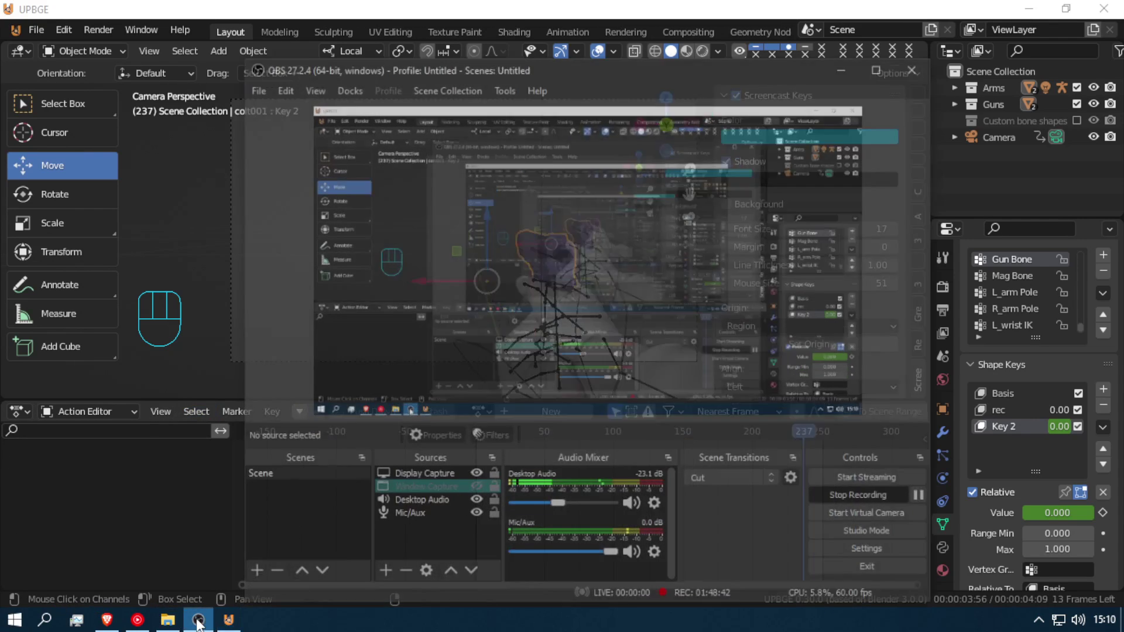